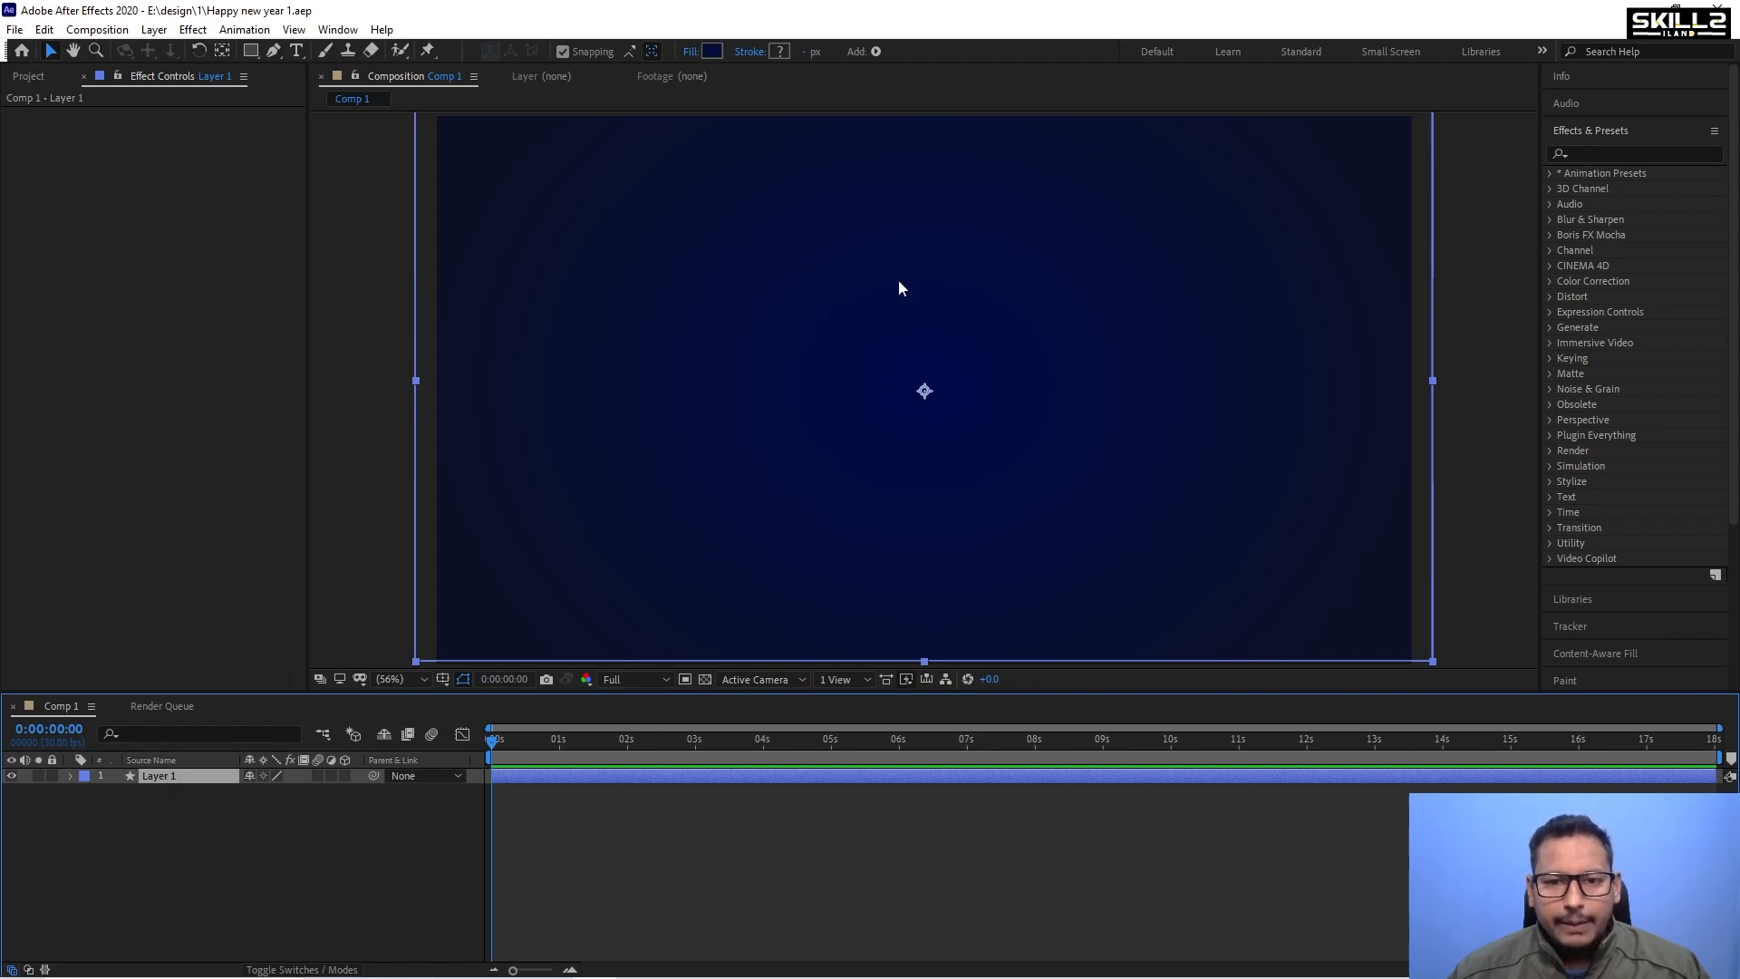
# Create a new text layer in the composition reading "2025".
pyautogui.rightClick(167, 835)
pyautogui.moveTo(208, 637)
pyautogui.click(453, 666)
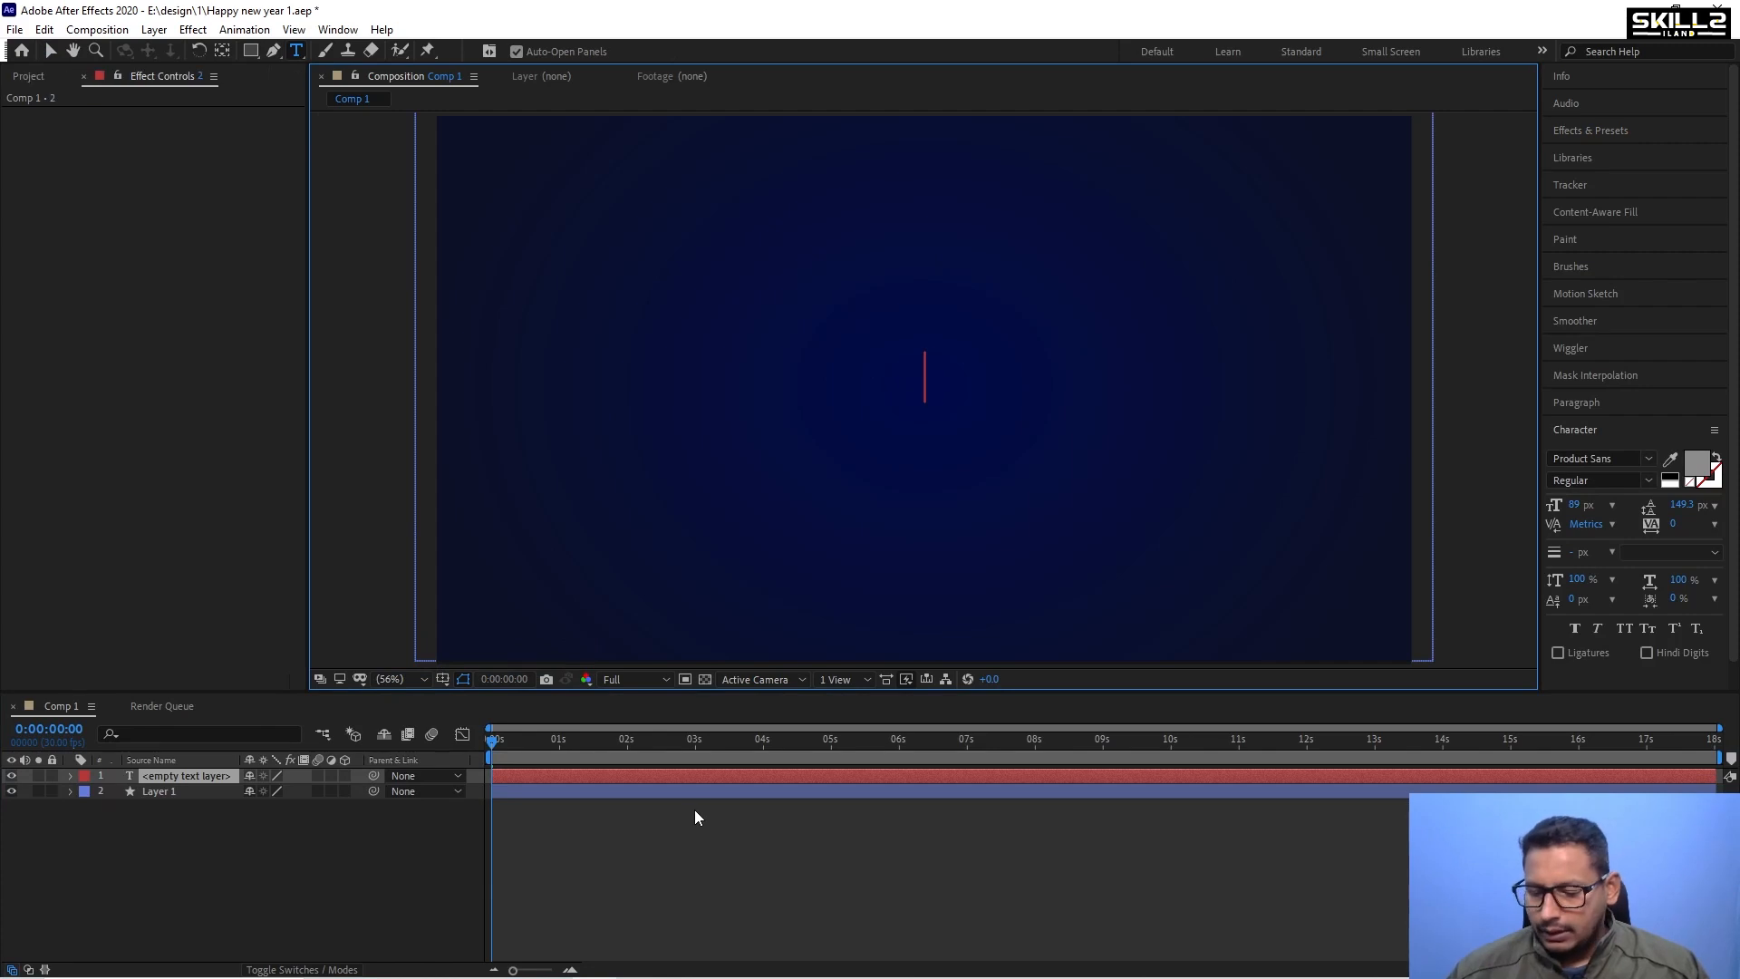
pyautogui.write('2025')
# Set the 2025 text to the Bold style with a font size of 451 px.
pyautogui.click(178, 777)
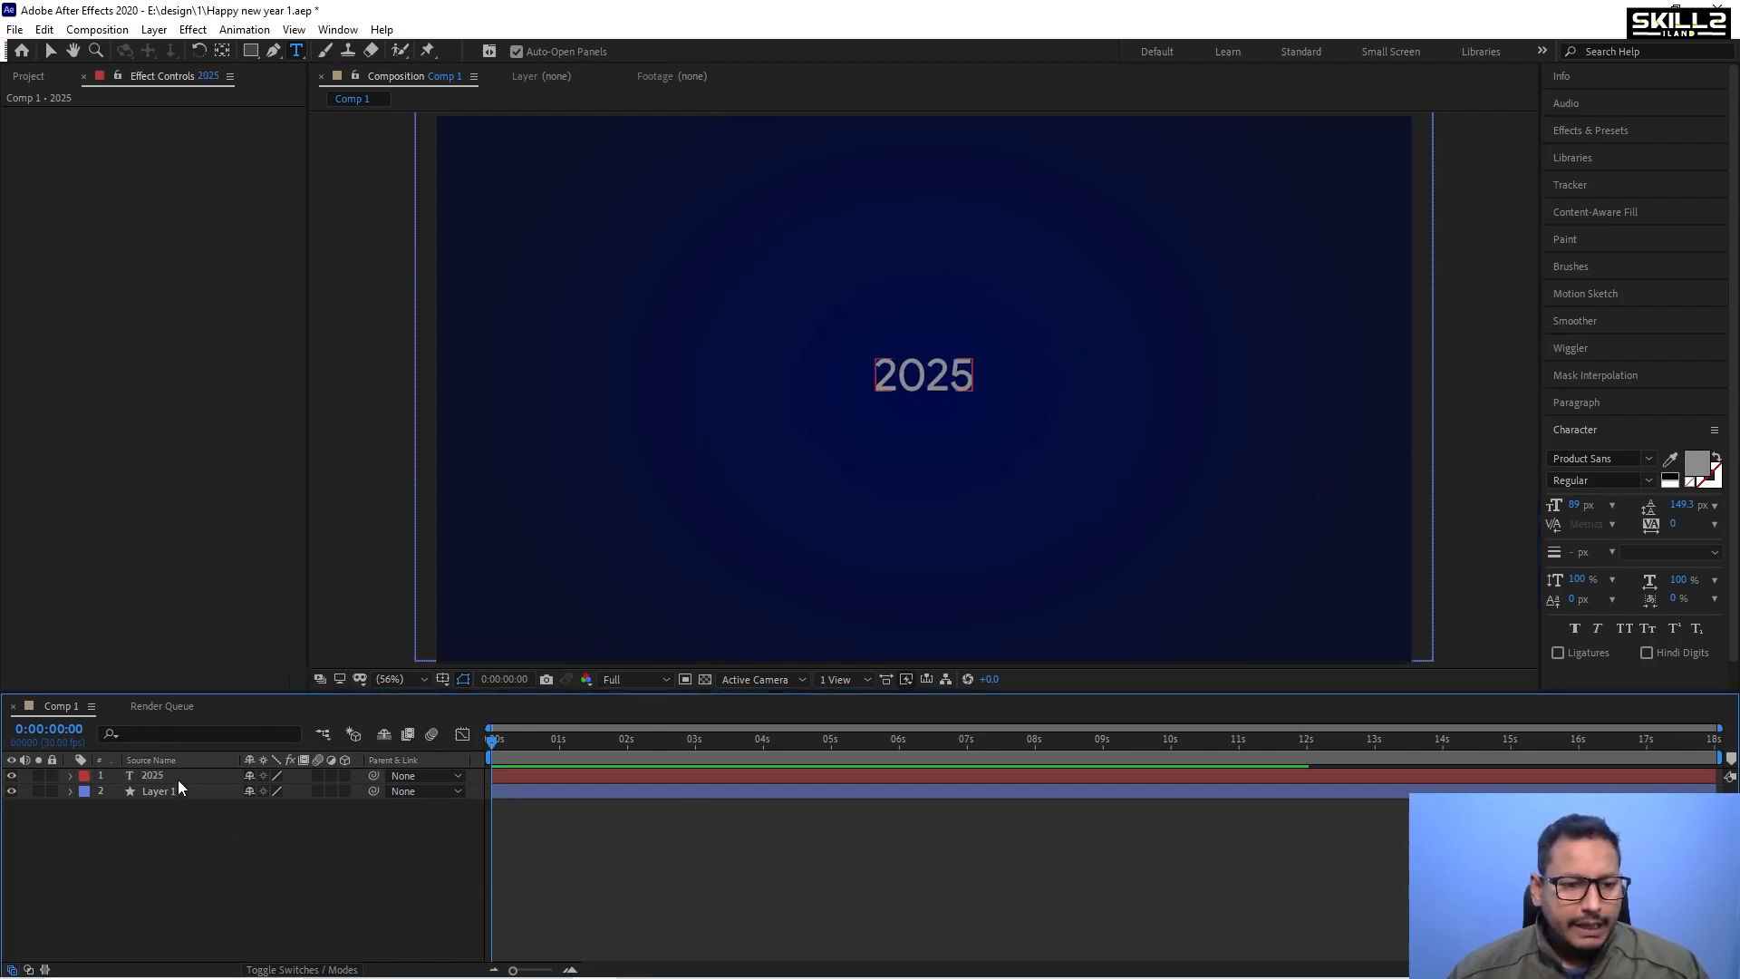
pyautogui.click(1645, 481)
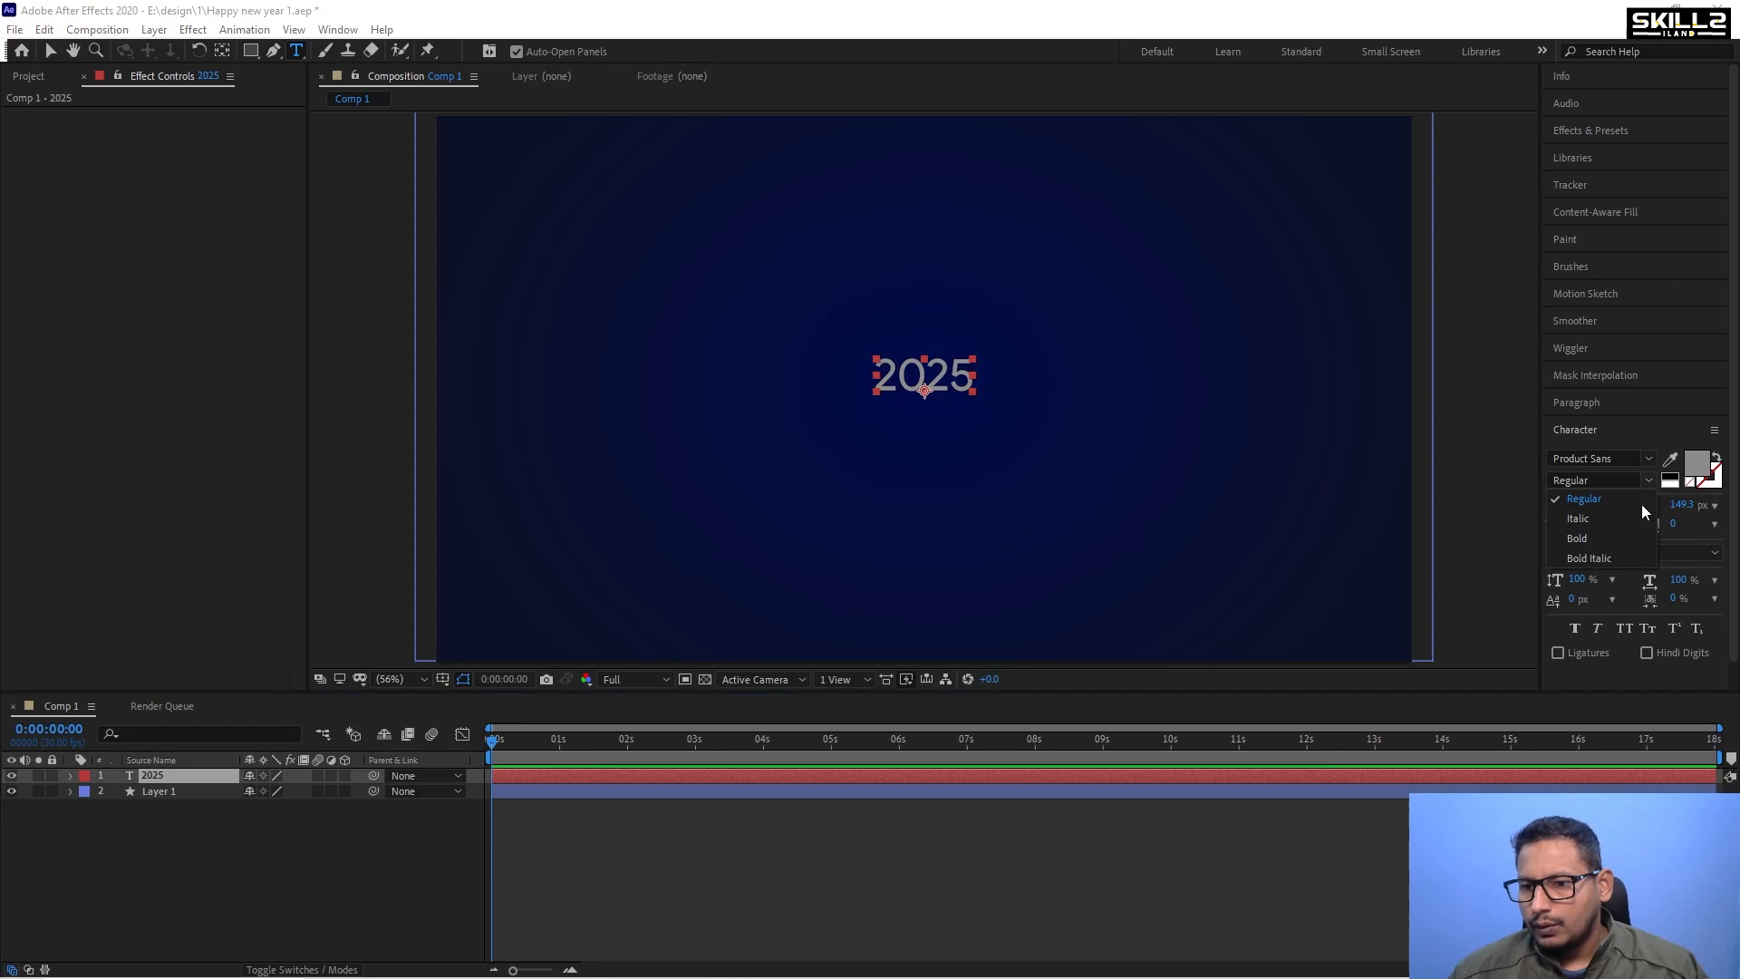
pyautogui.click(1585, 539)
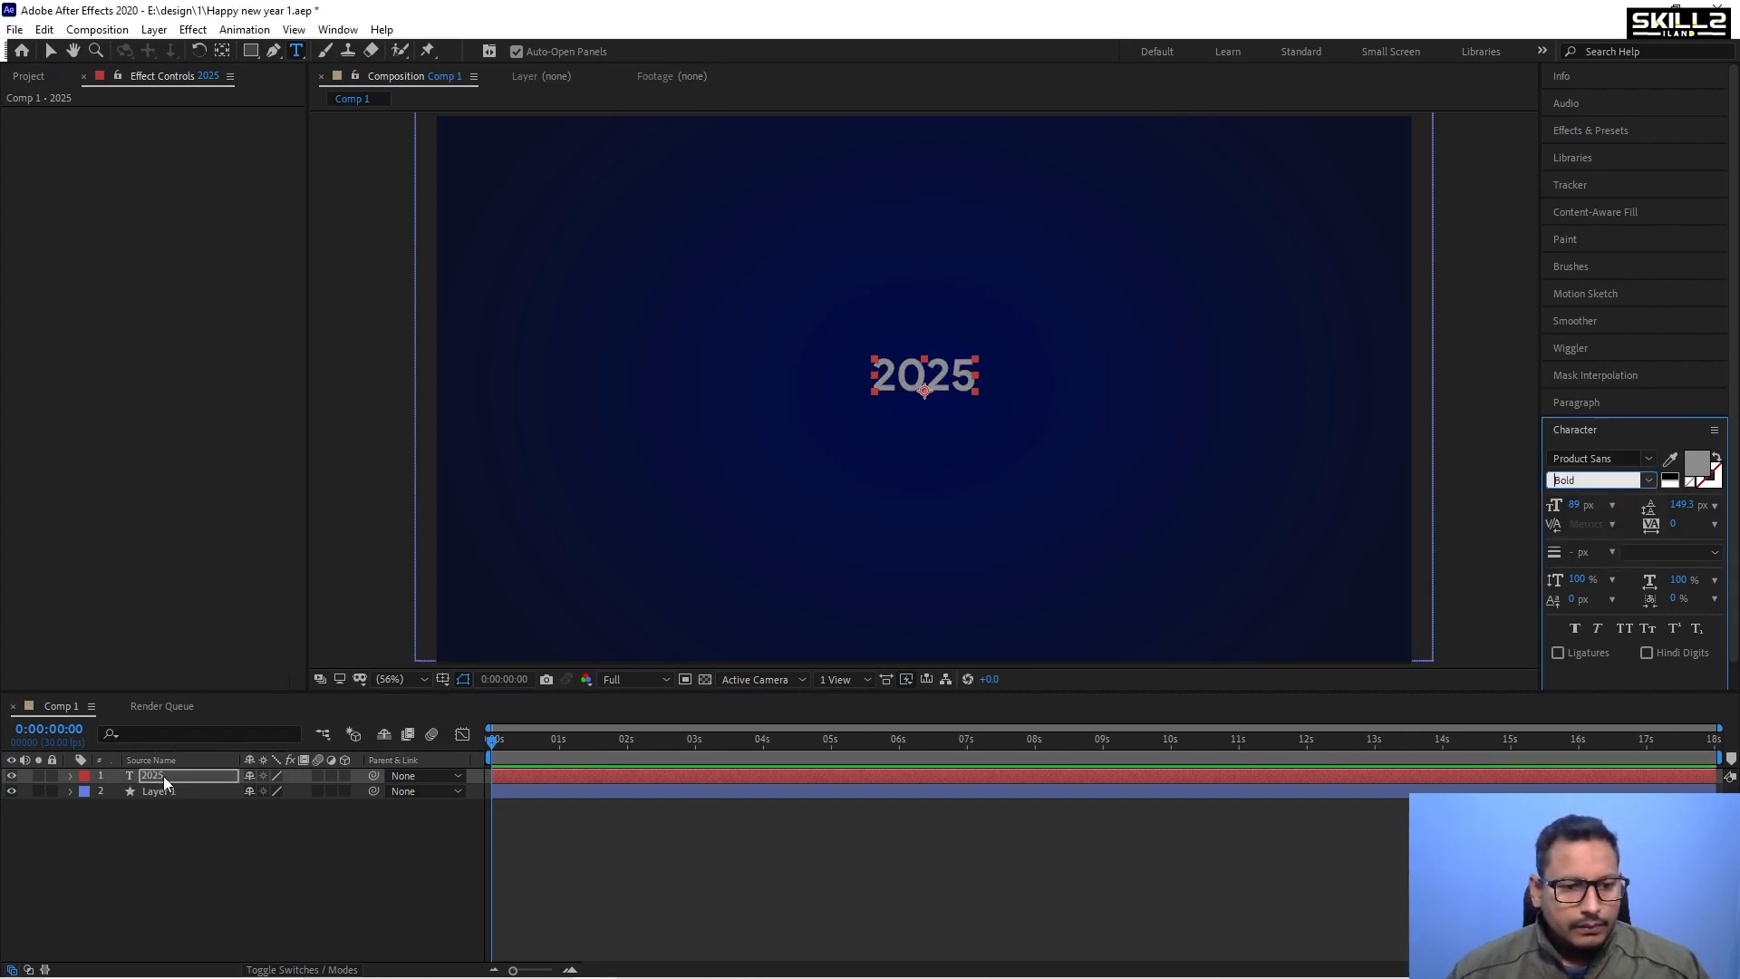
pyautogui.moveTo(1581, 508); pyautogui.dragTo(1725, 322)
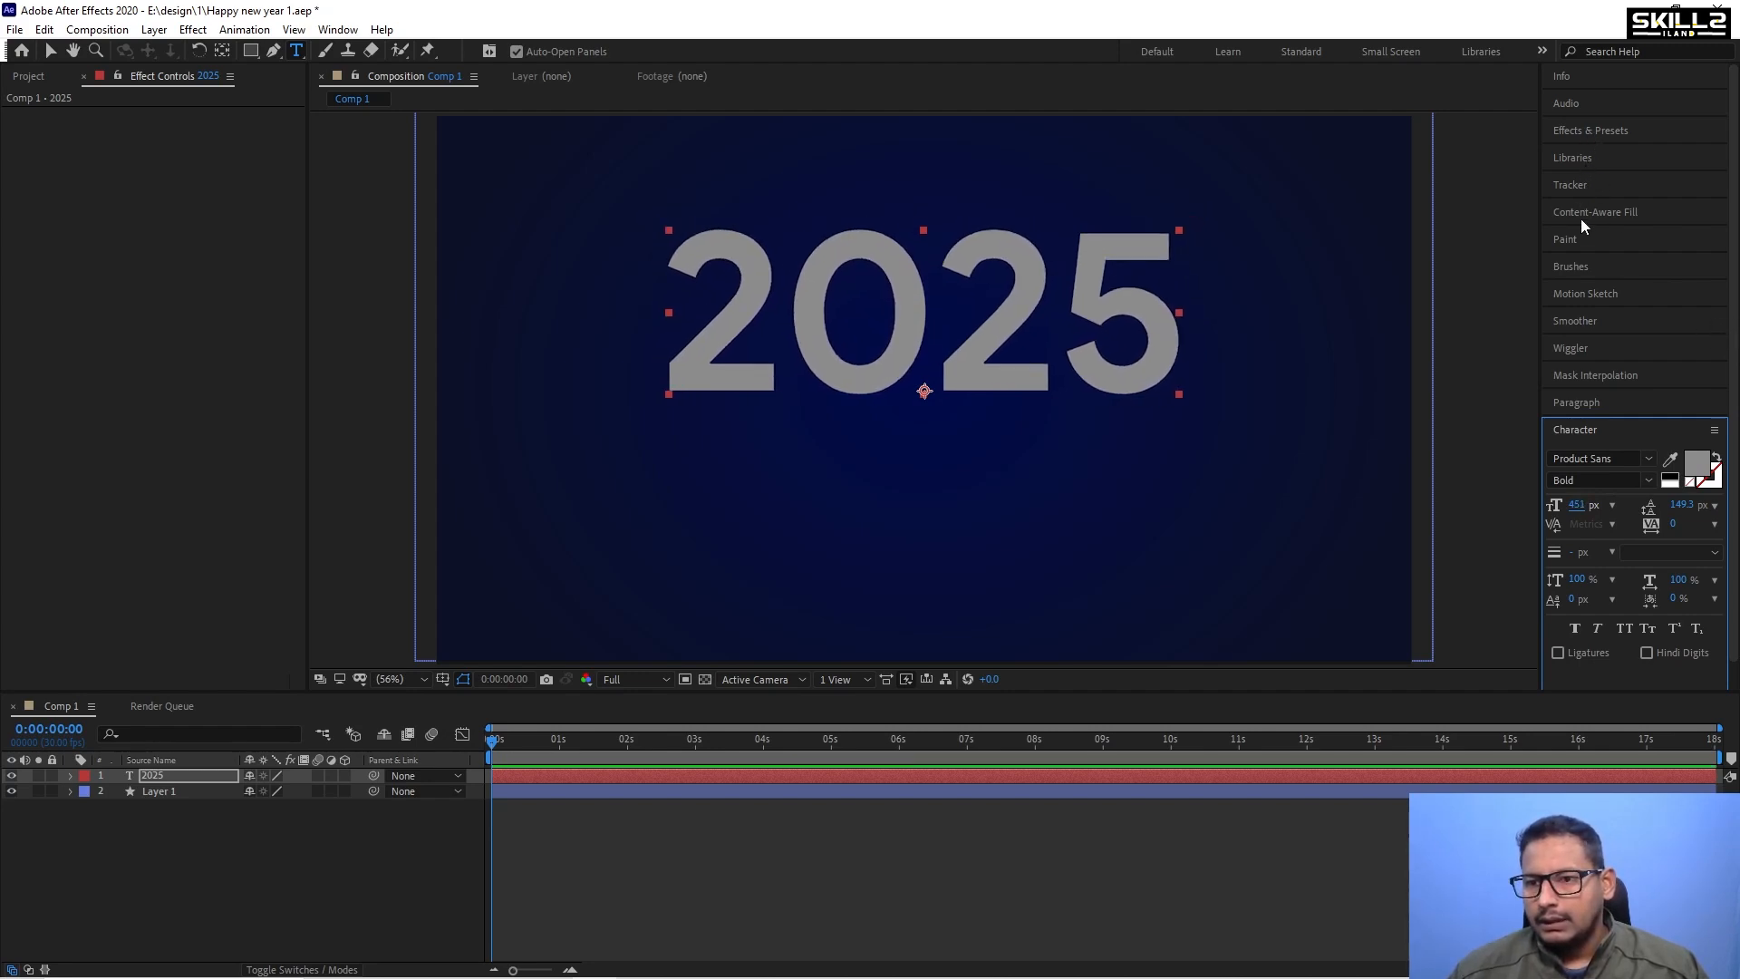
# Center the 2025 text horizontally and vertically in the composition.
pyautogui.scroll(-1, 1582, 275)
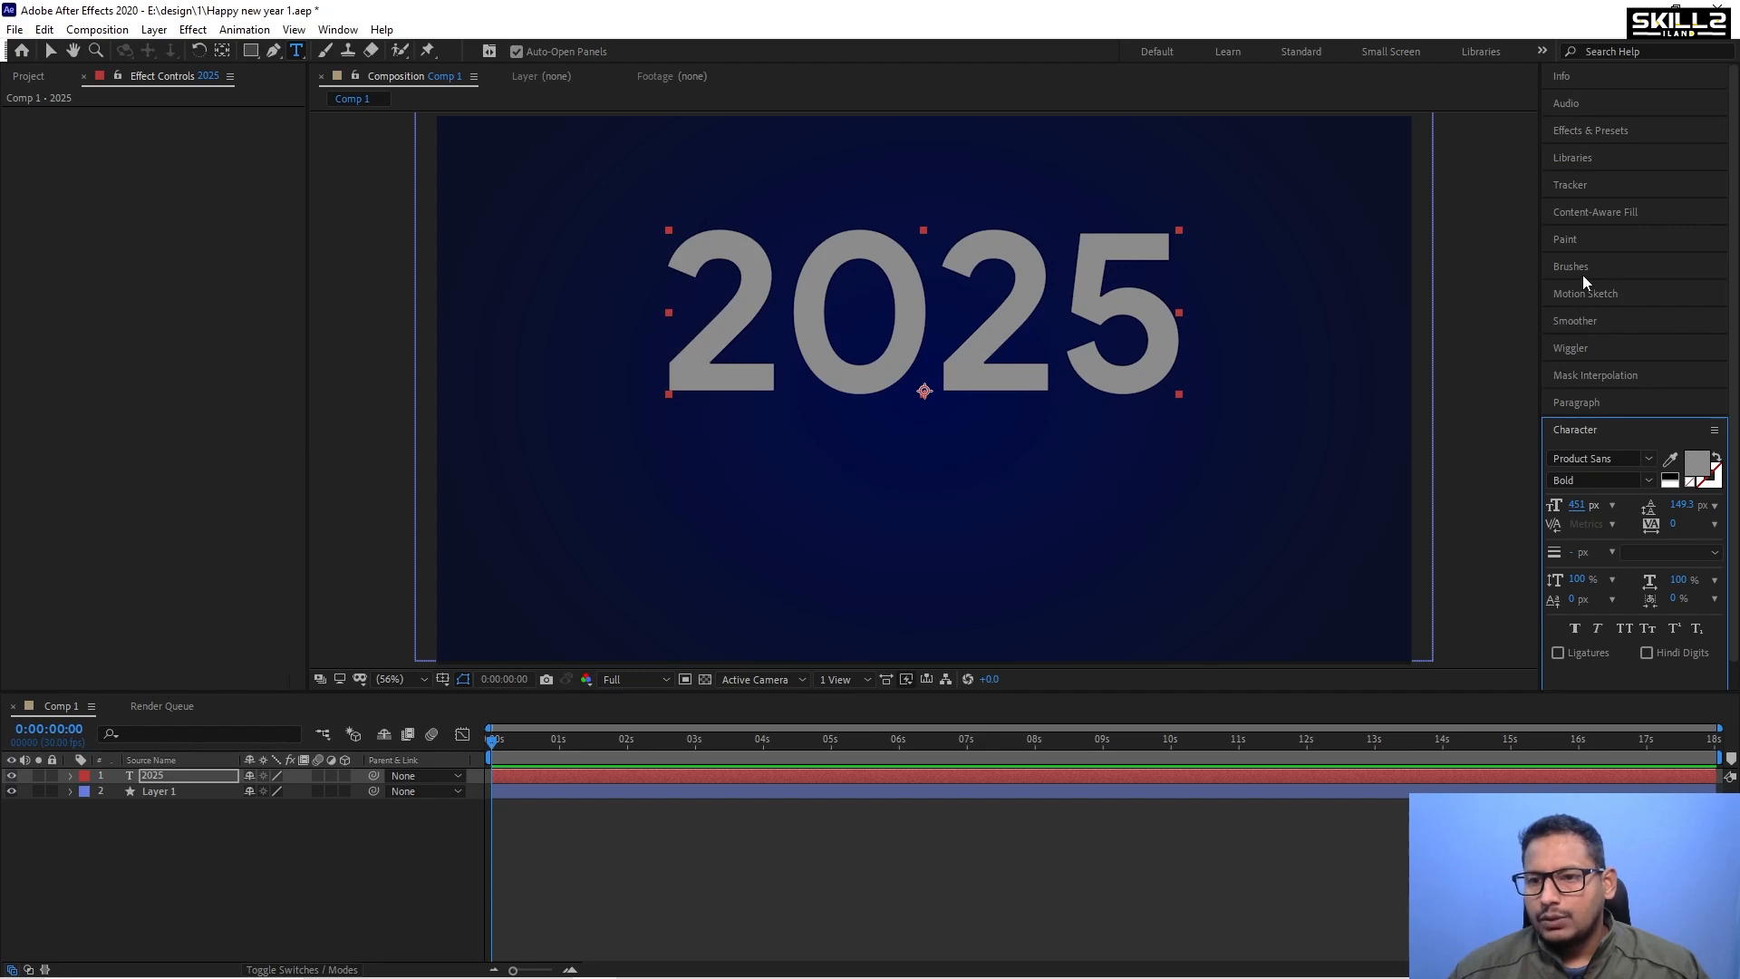
pyautogui.click(1563, 675)
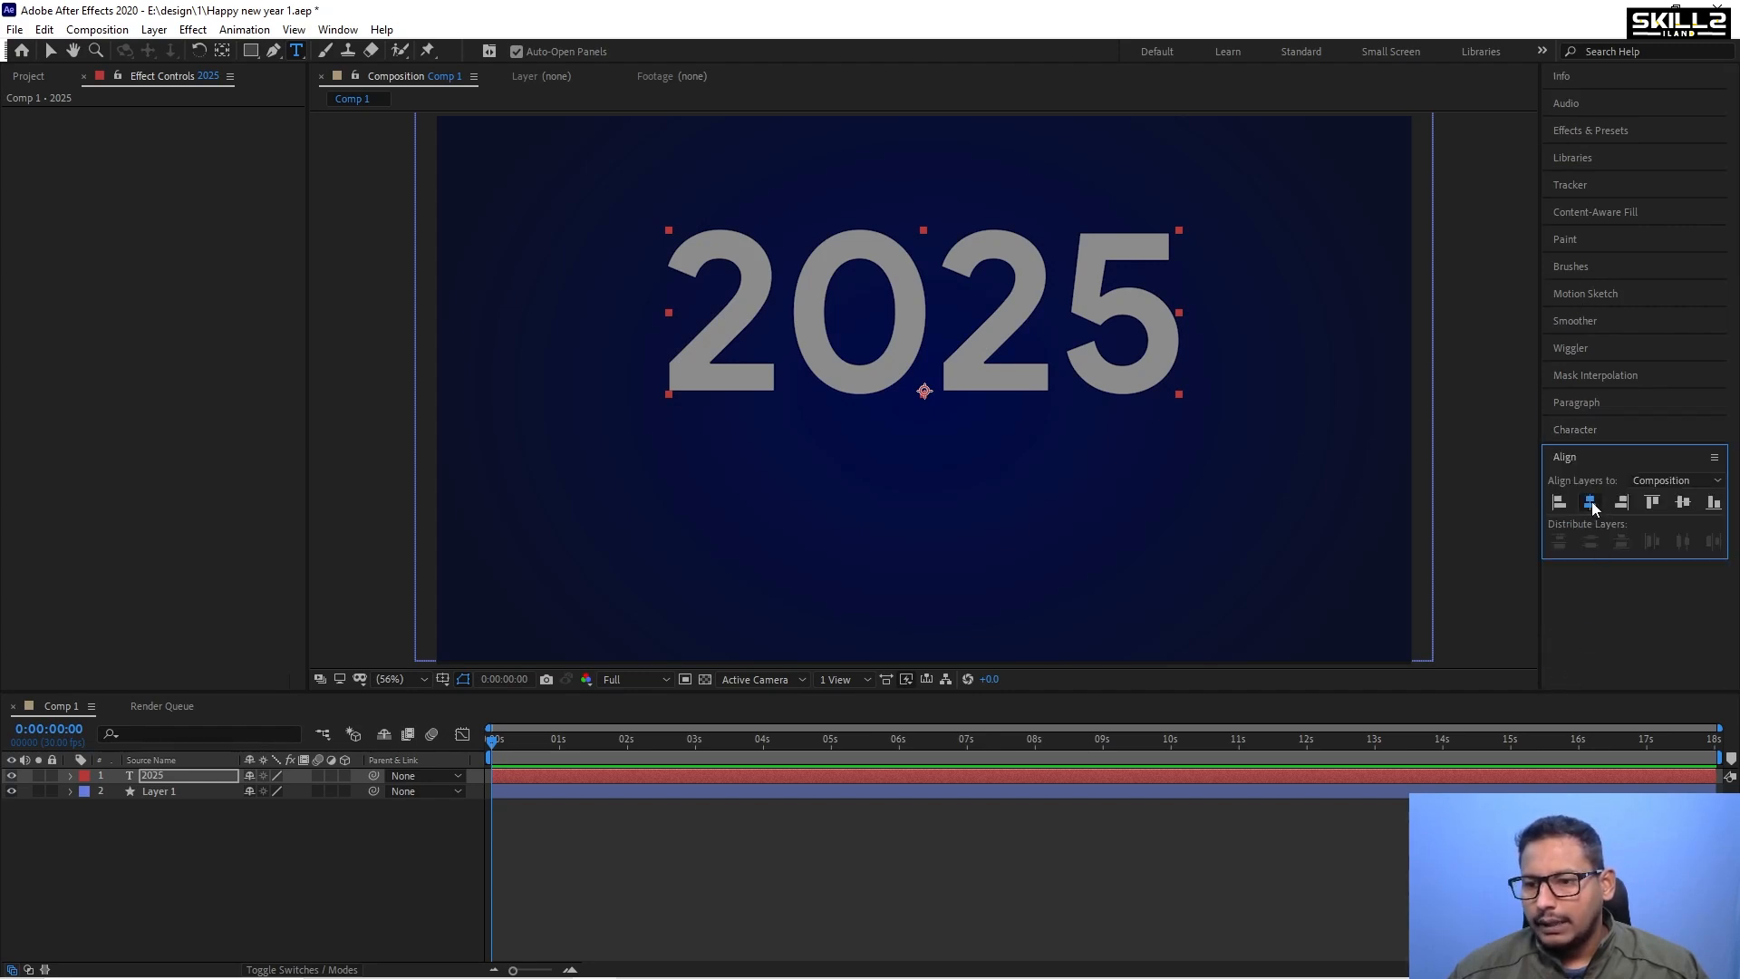
pyautogui.click(1590, 502)
pyautogui.click(1682, 504)
pyautogui.click(150, 890)
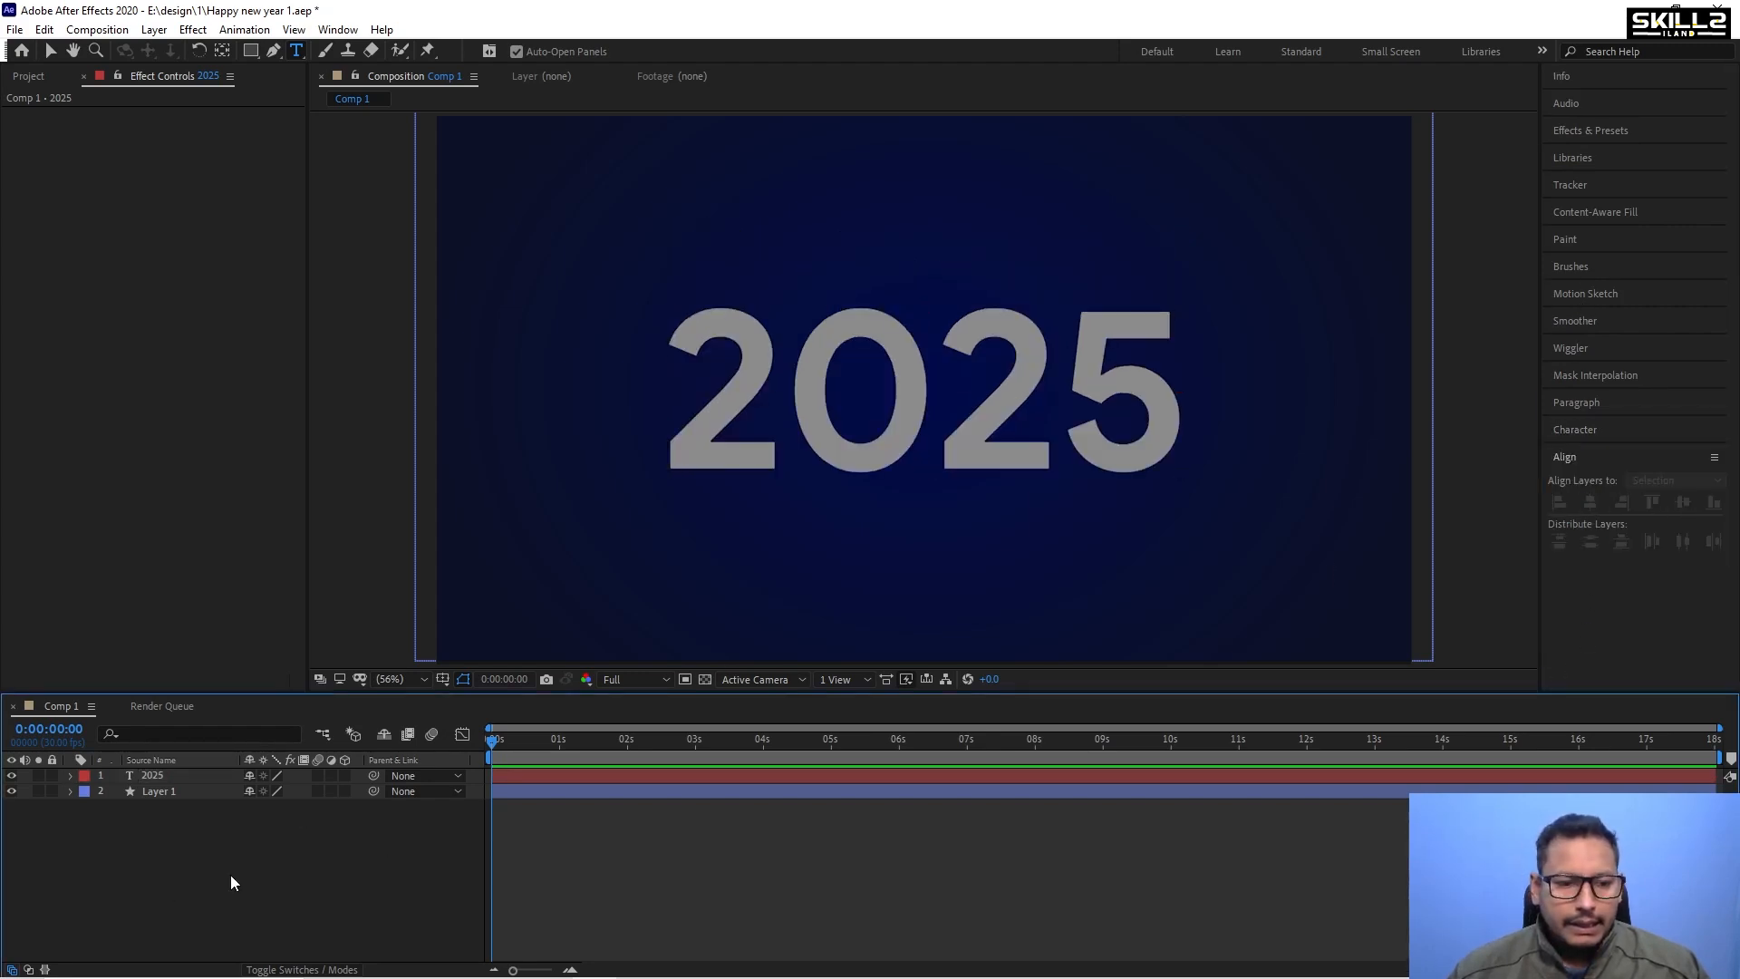
# Duplicate the 2025 text layer and set the copy's font size to 100 px.
pyautogui.click(159, 772)
pyautogui.hotkey('ctrl', 'd')
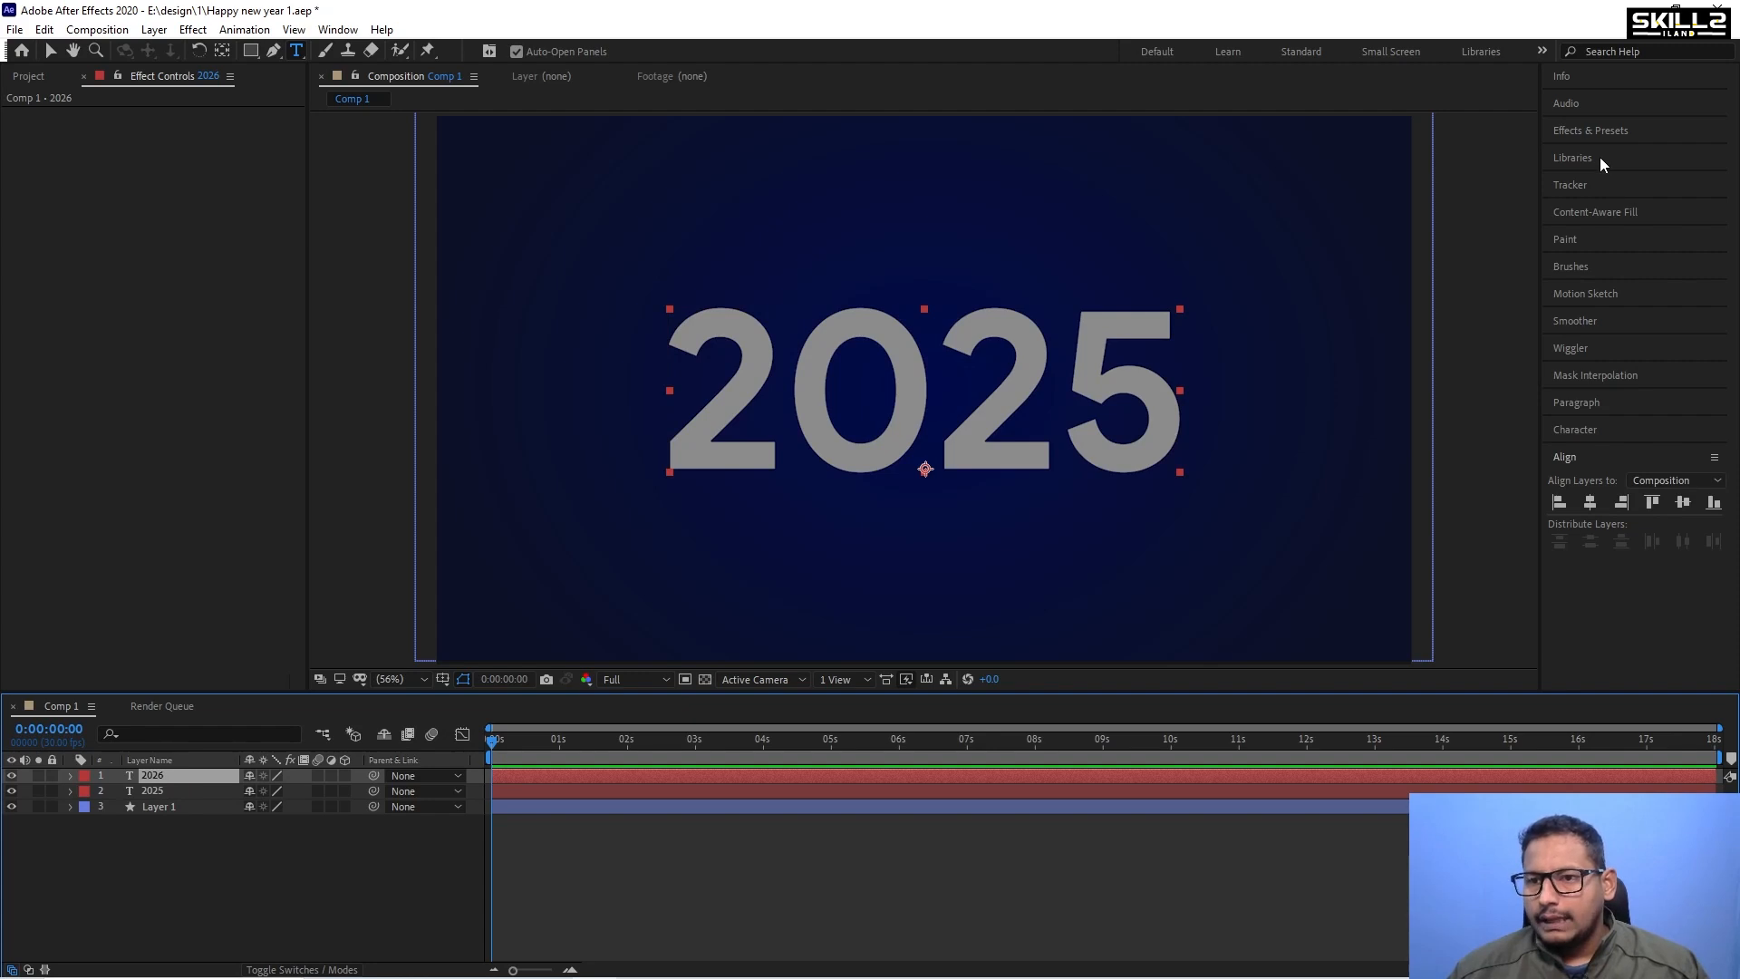
pyautogui.click(1565, 430)
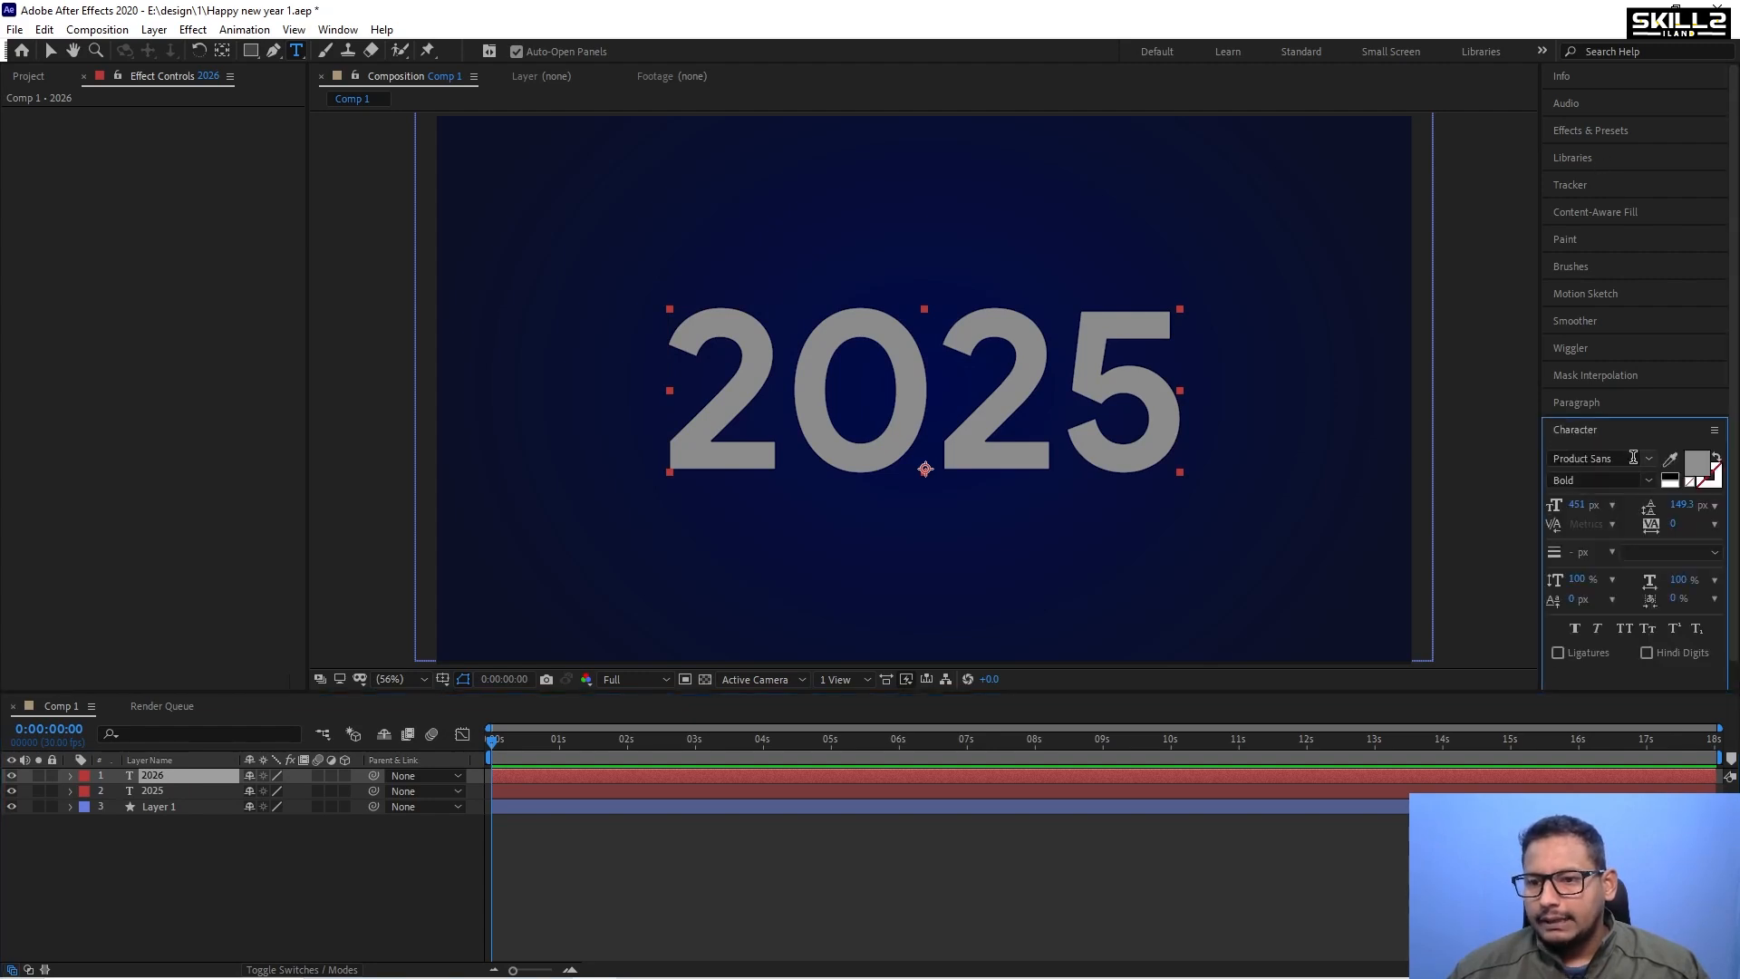
pyautogui.click(1579, 505)
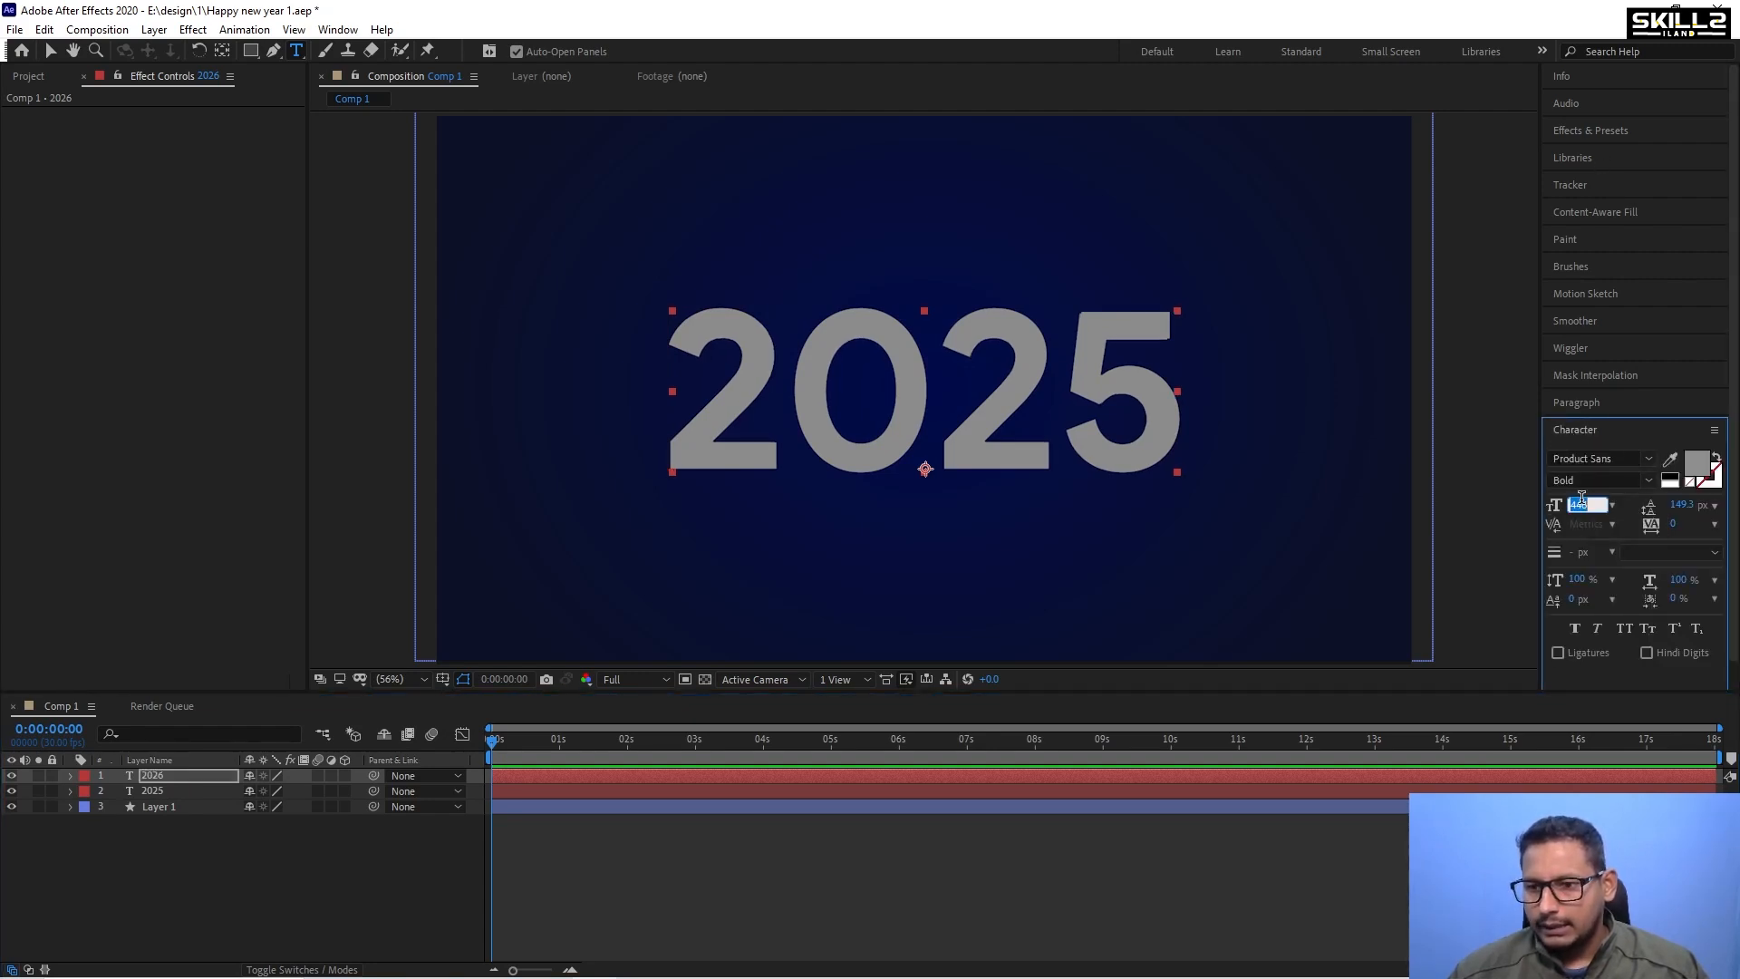
pyautogui.write('100')
pyautogui.press('Return')
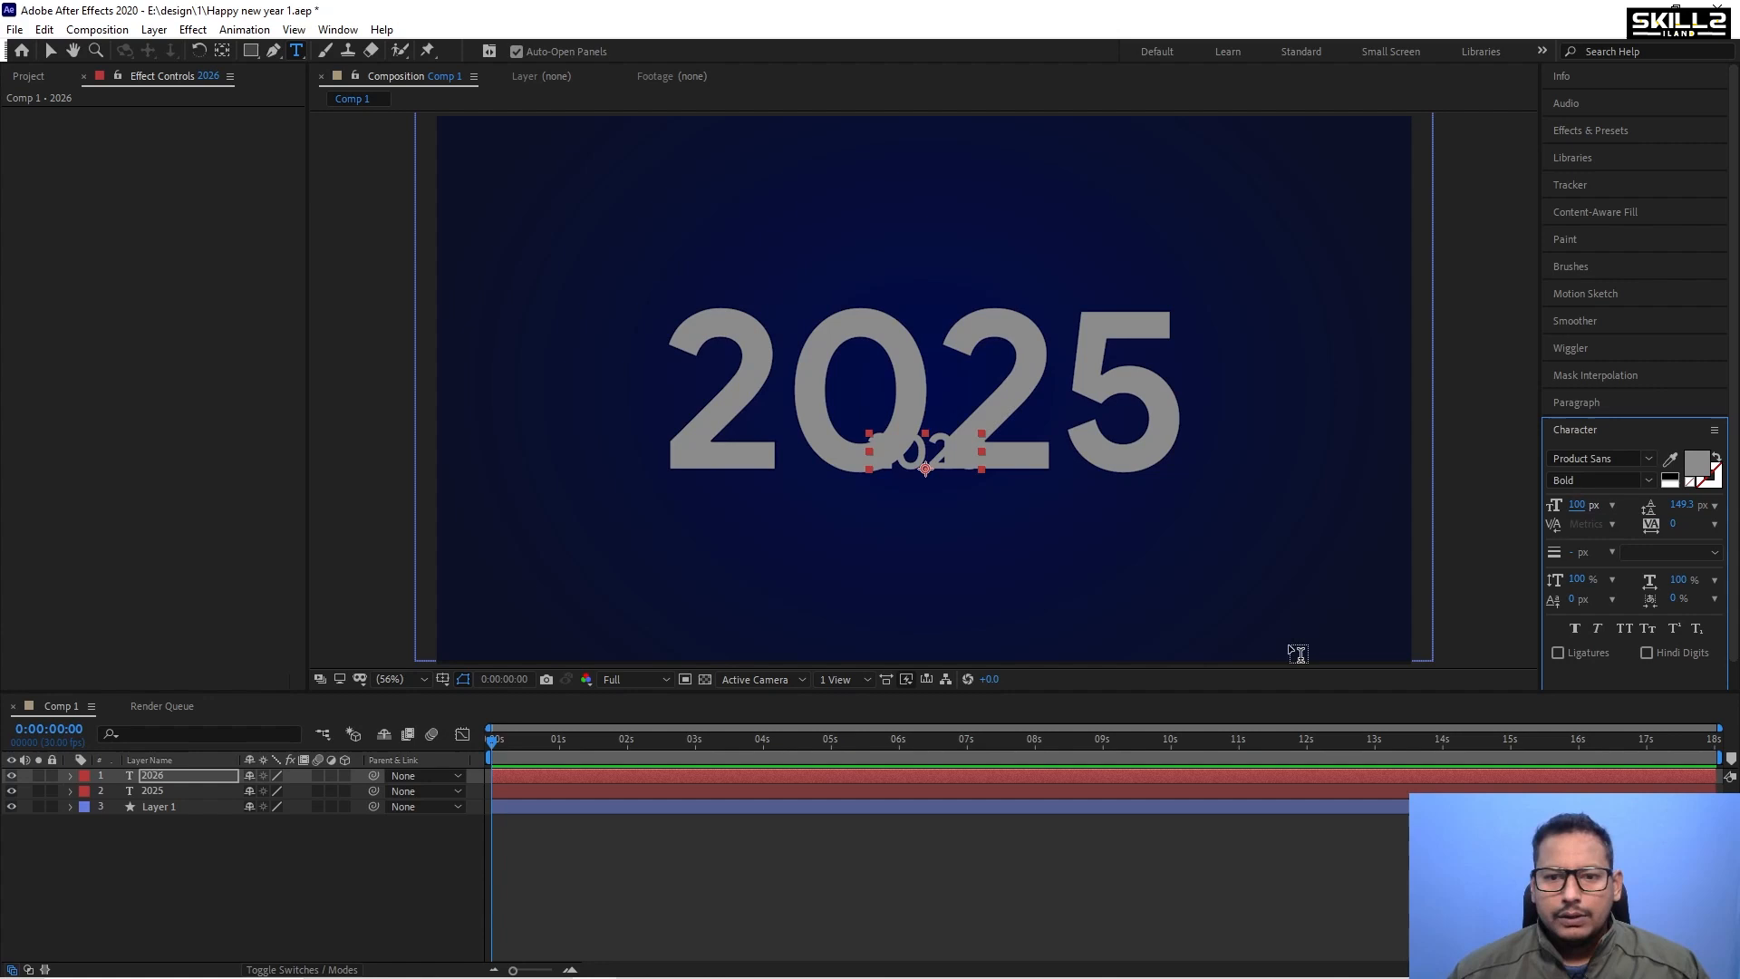
# Move the small text copy straight up to just above the large 2025, and turn on the Title/Action Safe guides.
pyautogui.click(237, 848)
pyautogui.click(163, 776)
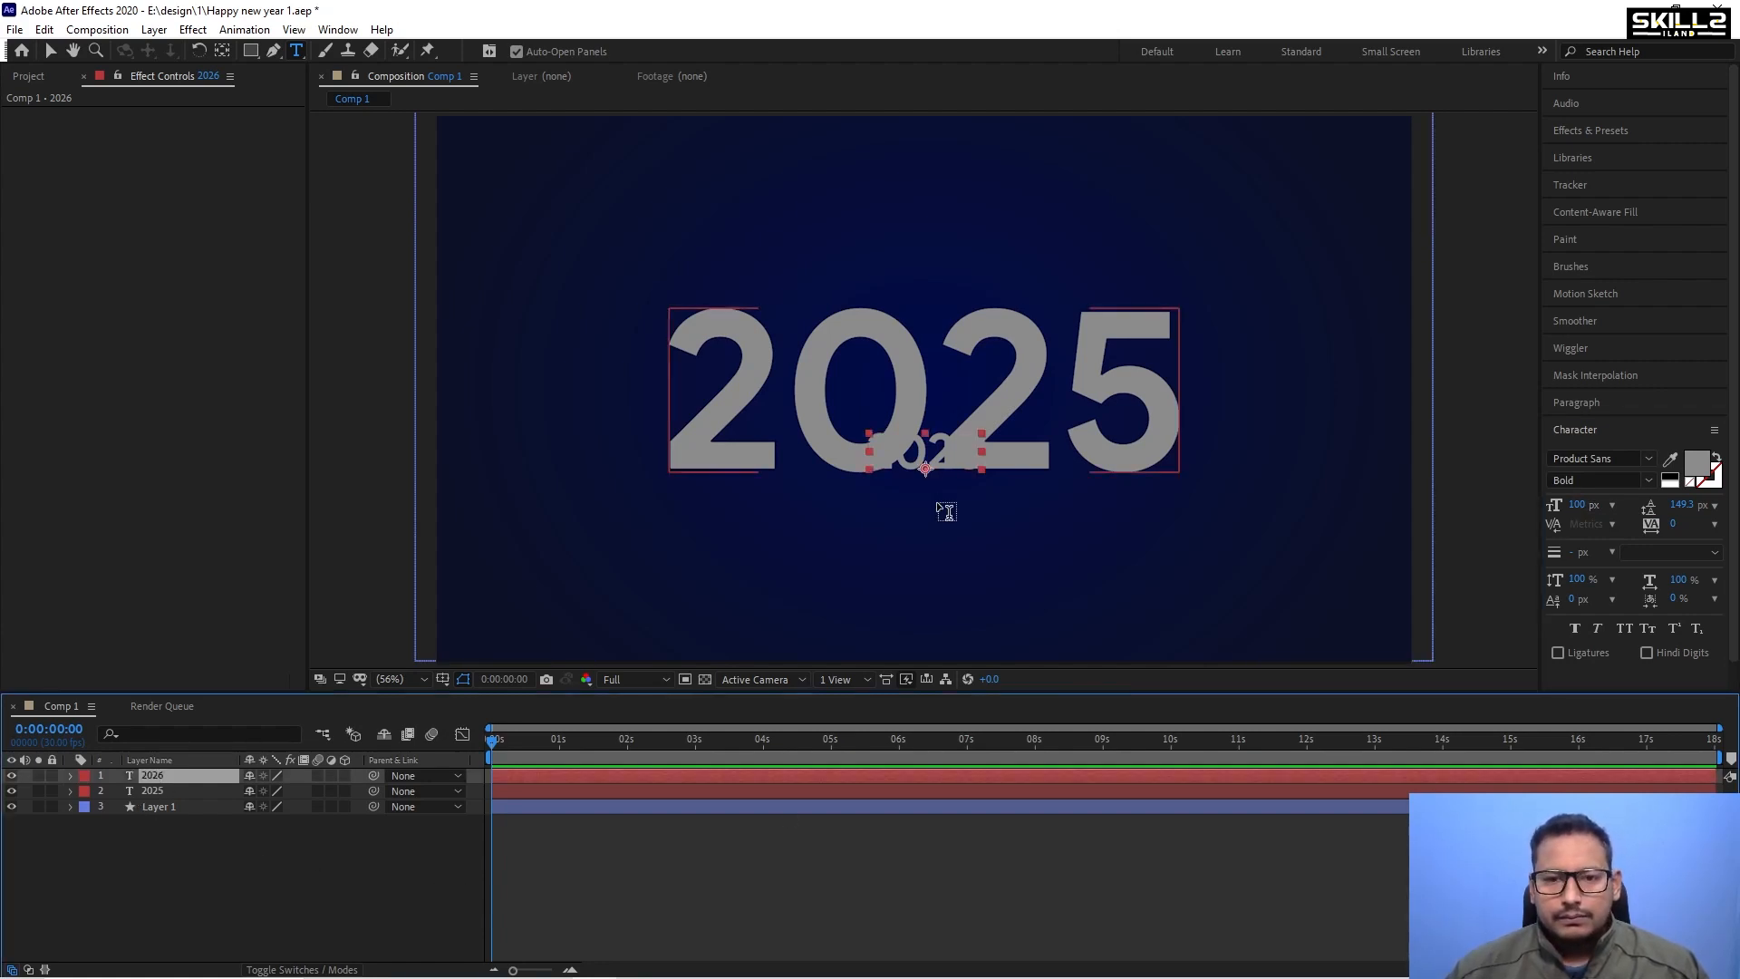
pyautogui.hotkey('shift', 'Up')
pyautogui.hotkey('shift', 'Up')
pyautogui.hotkey('shift', 'Up')
pyautogui.hotkey('shift', 'Up')
pyautogui.hotkey('shift', 'Up')
pyautogui.hotkey('shift', 'Up')
pyautogui.hotkey('shift', 'Up')
pyautogui.hotkey('shift', 'Up')
pyautogui.hotkey('shift', 'Up')
pyautogui.hotkey('shift', 'Up')
pyautogui.hotkey('shift', 'Up')
pyautogui.hotkey('shift', 'Up')
pyautogui.hotkey('shift', 'Up')
pyautogui.hotkey('shift', 'Up')
pyautogui.hotkey('shift', 'Up')
pyautogui.hotkey('shift', 'Up')
pyautogui.hotkey('shift', 'Up')
pyautogui.hotkey('shift', 'Up')
pyautogui.hotkey('shift', 'Up')
pyautogui.hotkey('shift', 'Up')
pyautogui.hotkey('shift', 'Up')
pyautogui.hotkey('shift', 'Up')
pyautogui.hotkey('shift', 'Up')
pyautogui.hotkey('shift', 'Up')
pyautogui.hotkey('shift', 'Up')
pyautogui.hotkey('shift', 'Up')
pyautogui.hotkey('shift', 'Up')
pyautogui.hotkey('shift', 'Up')
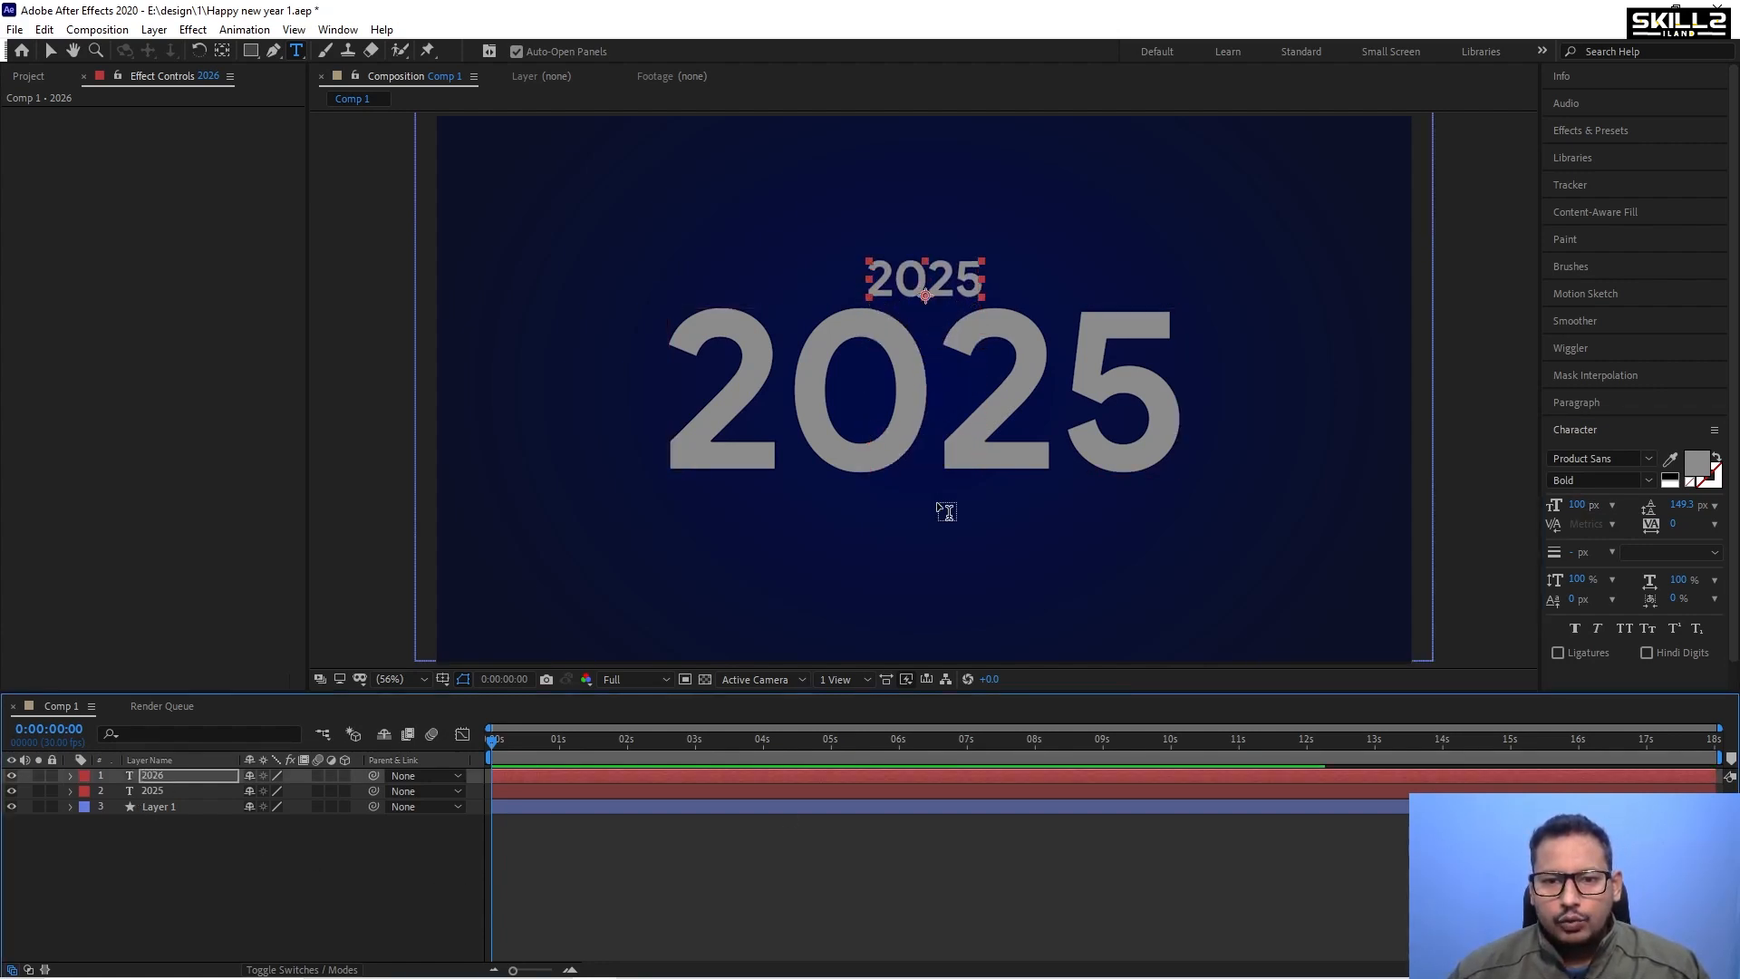
pyautogui.click(450, 679)
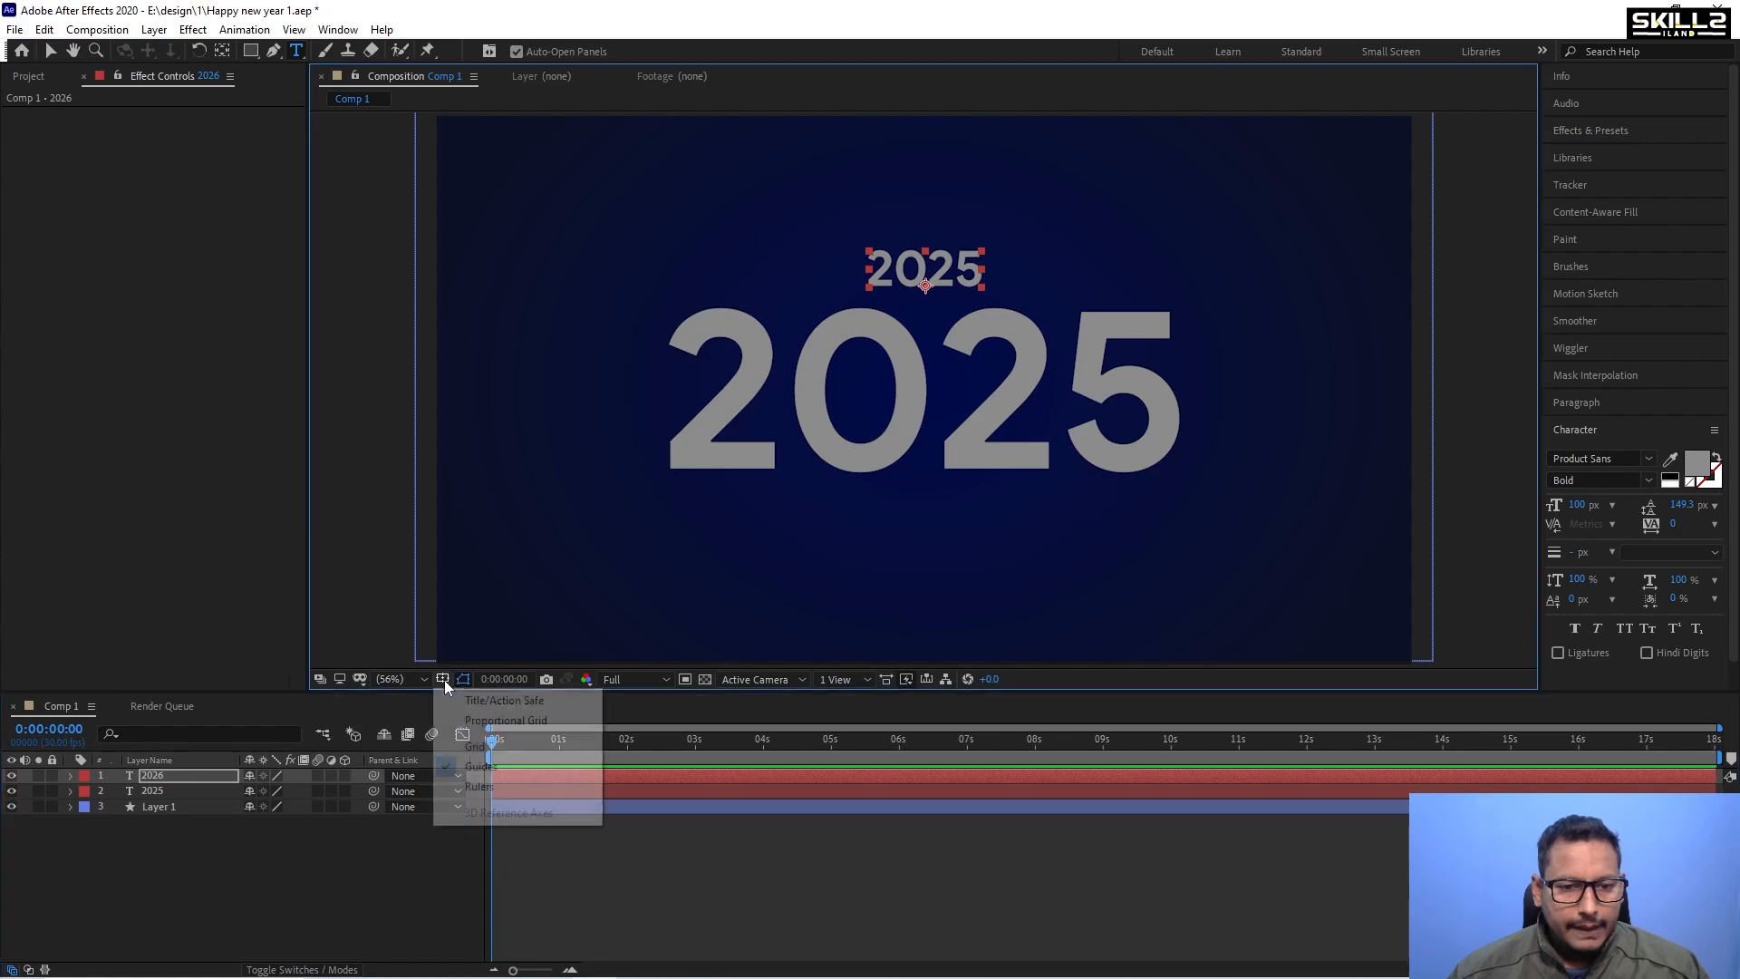
pyautogui.click(523, 703)
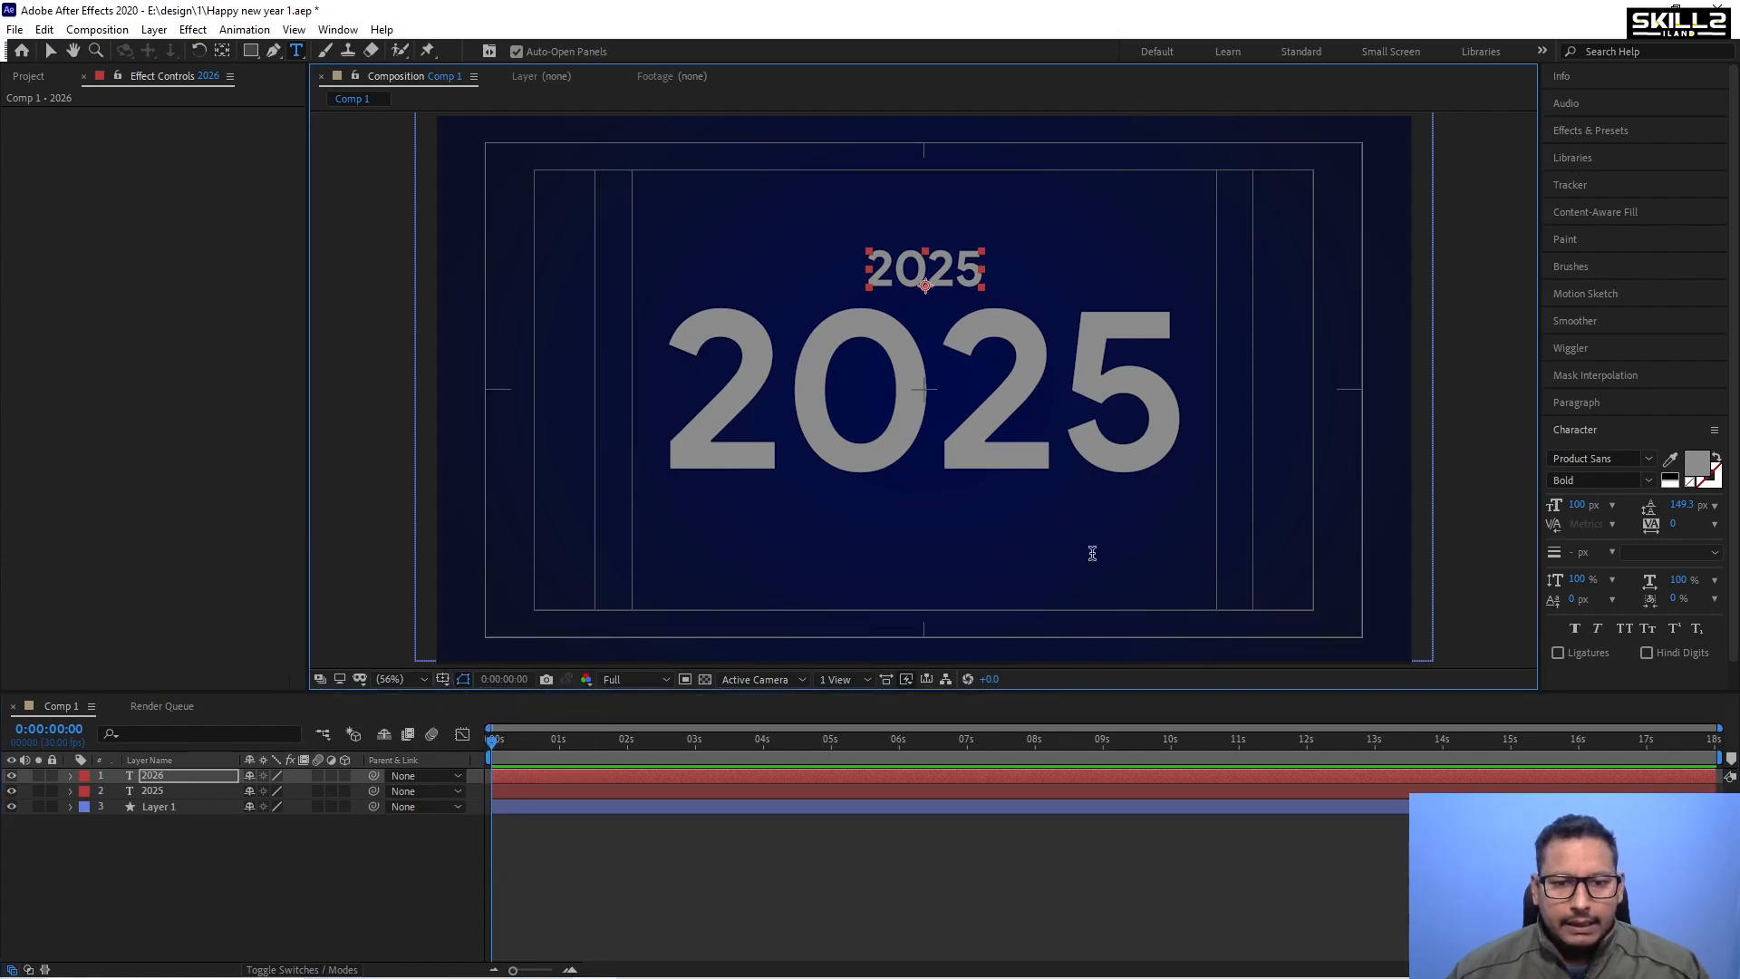
# Replace the small copy's text with "HAPPY NEW YEAR".
pyautogui.doubleClick(151, 776)
pyautogui.write('H')
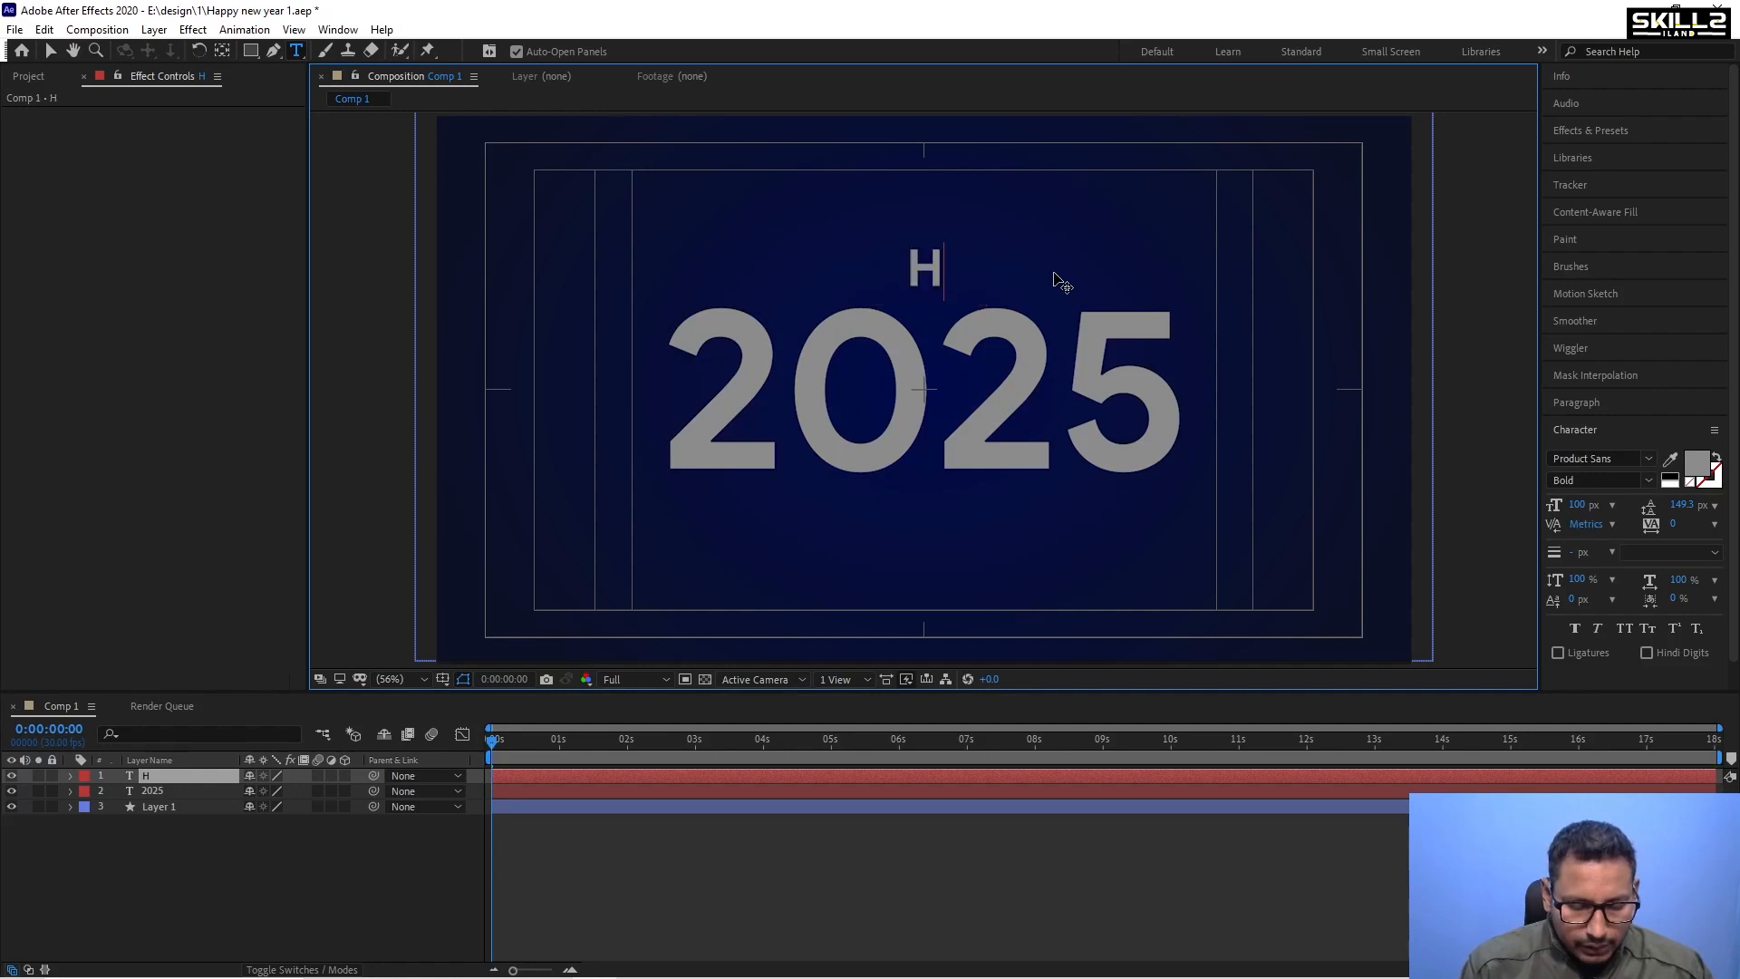
pyautogui.write('APPY N')
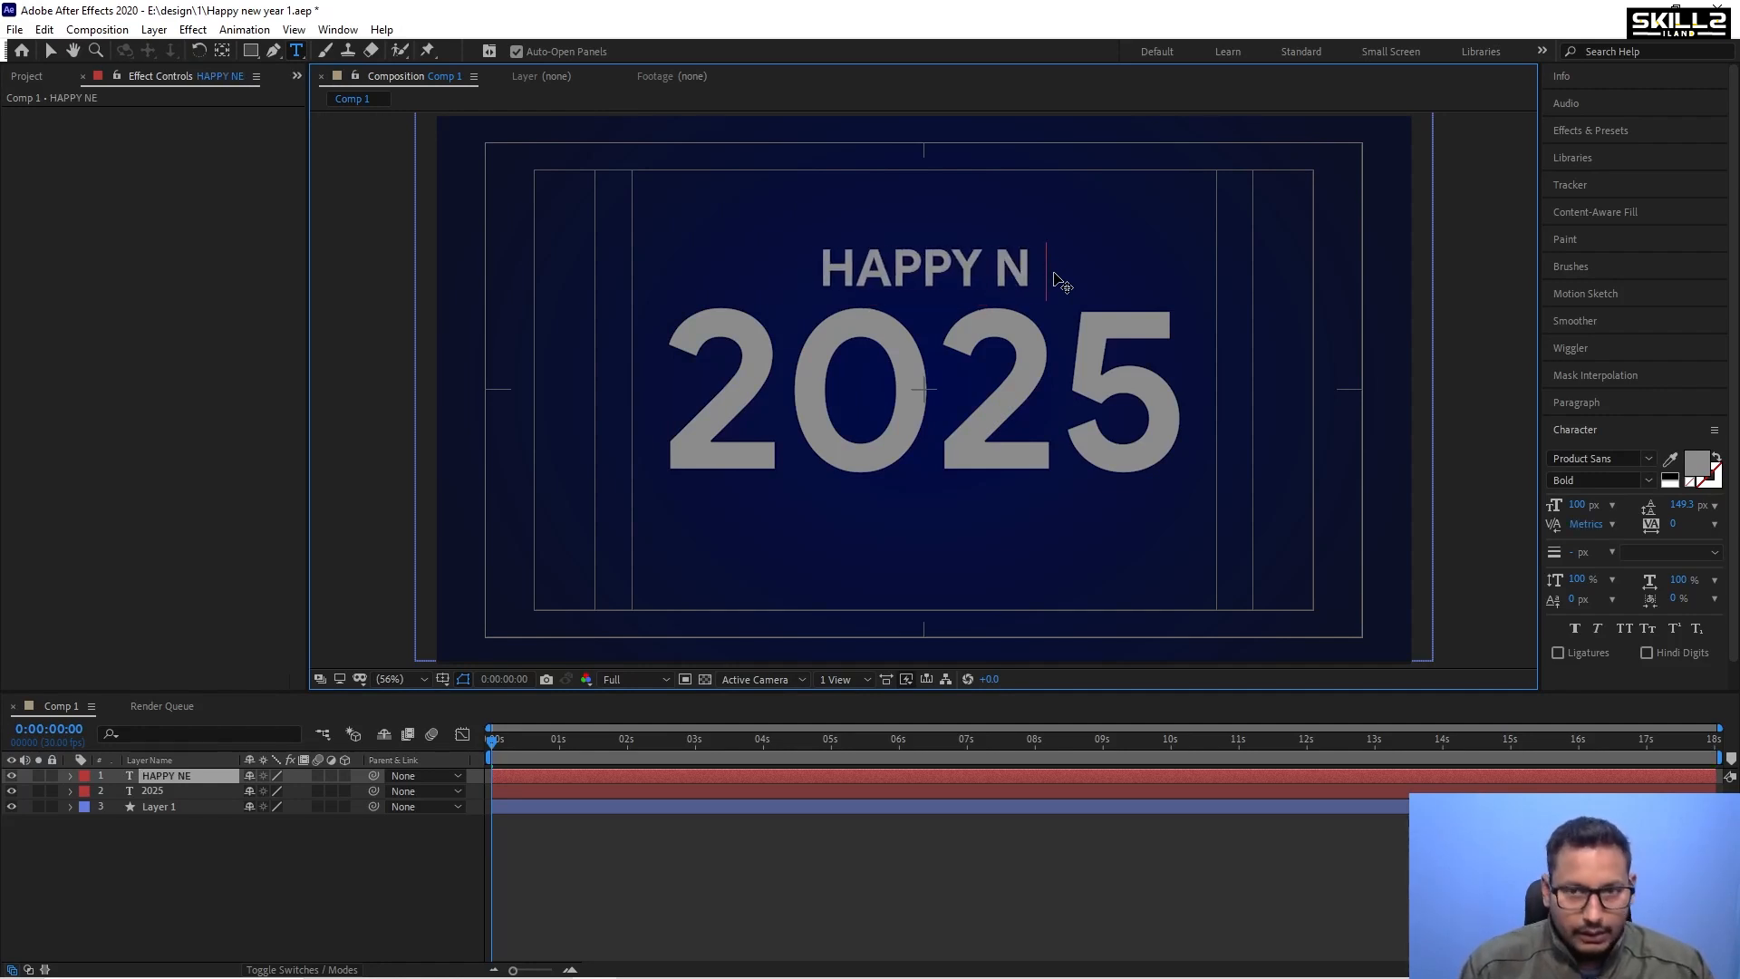
pyautogui.write('EW YEAR')
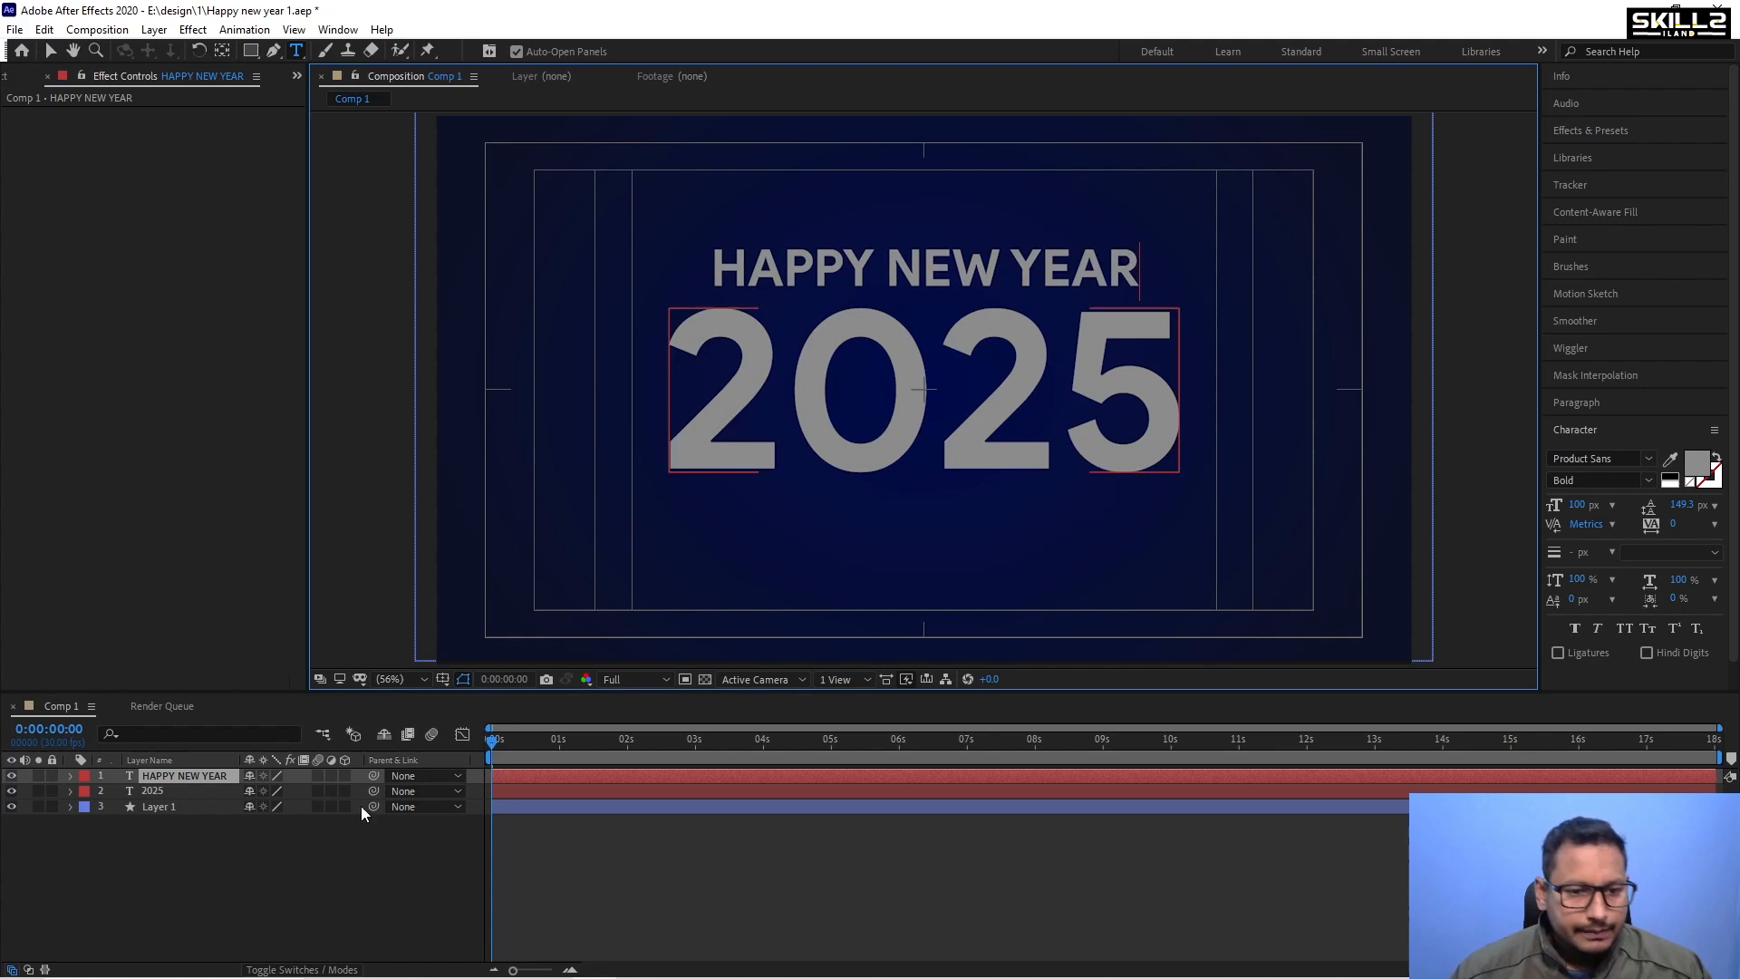
# Set the HAPPY NEW YEAR text to the Regular style with a font size of 69 px.
pyautogui.click(178, 772)
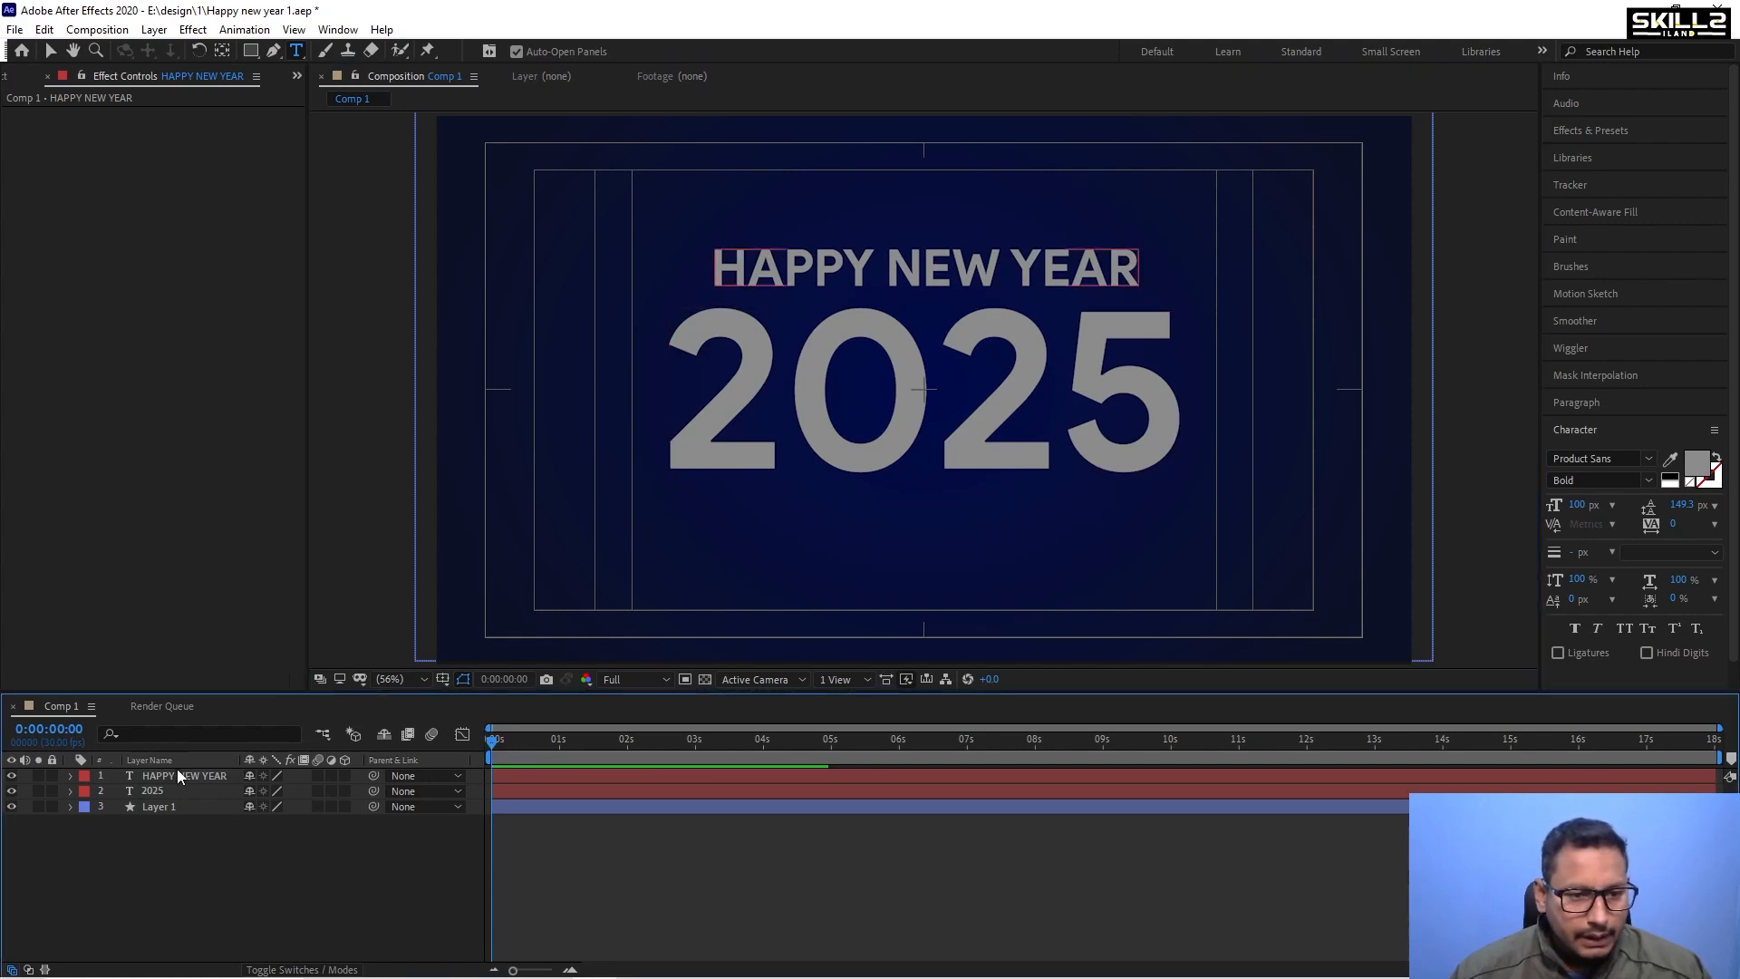
pyautogui.click(1647, 480)
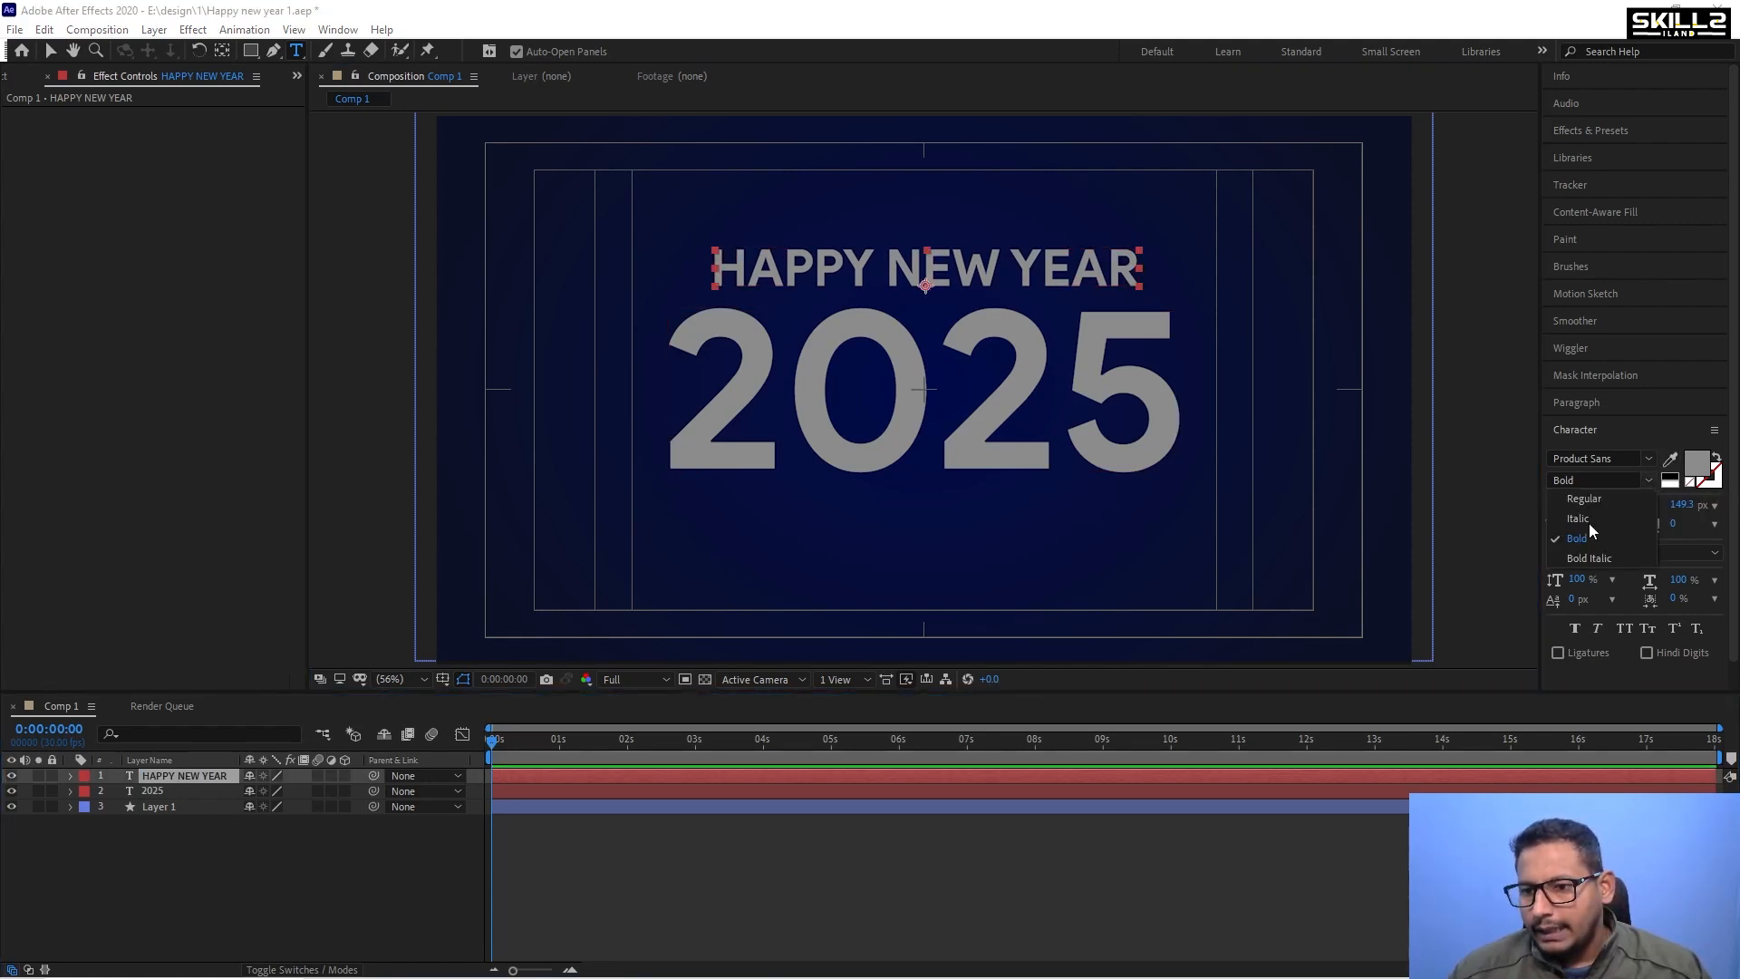
pyautogui.click(1594, 498)
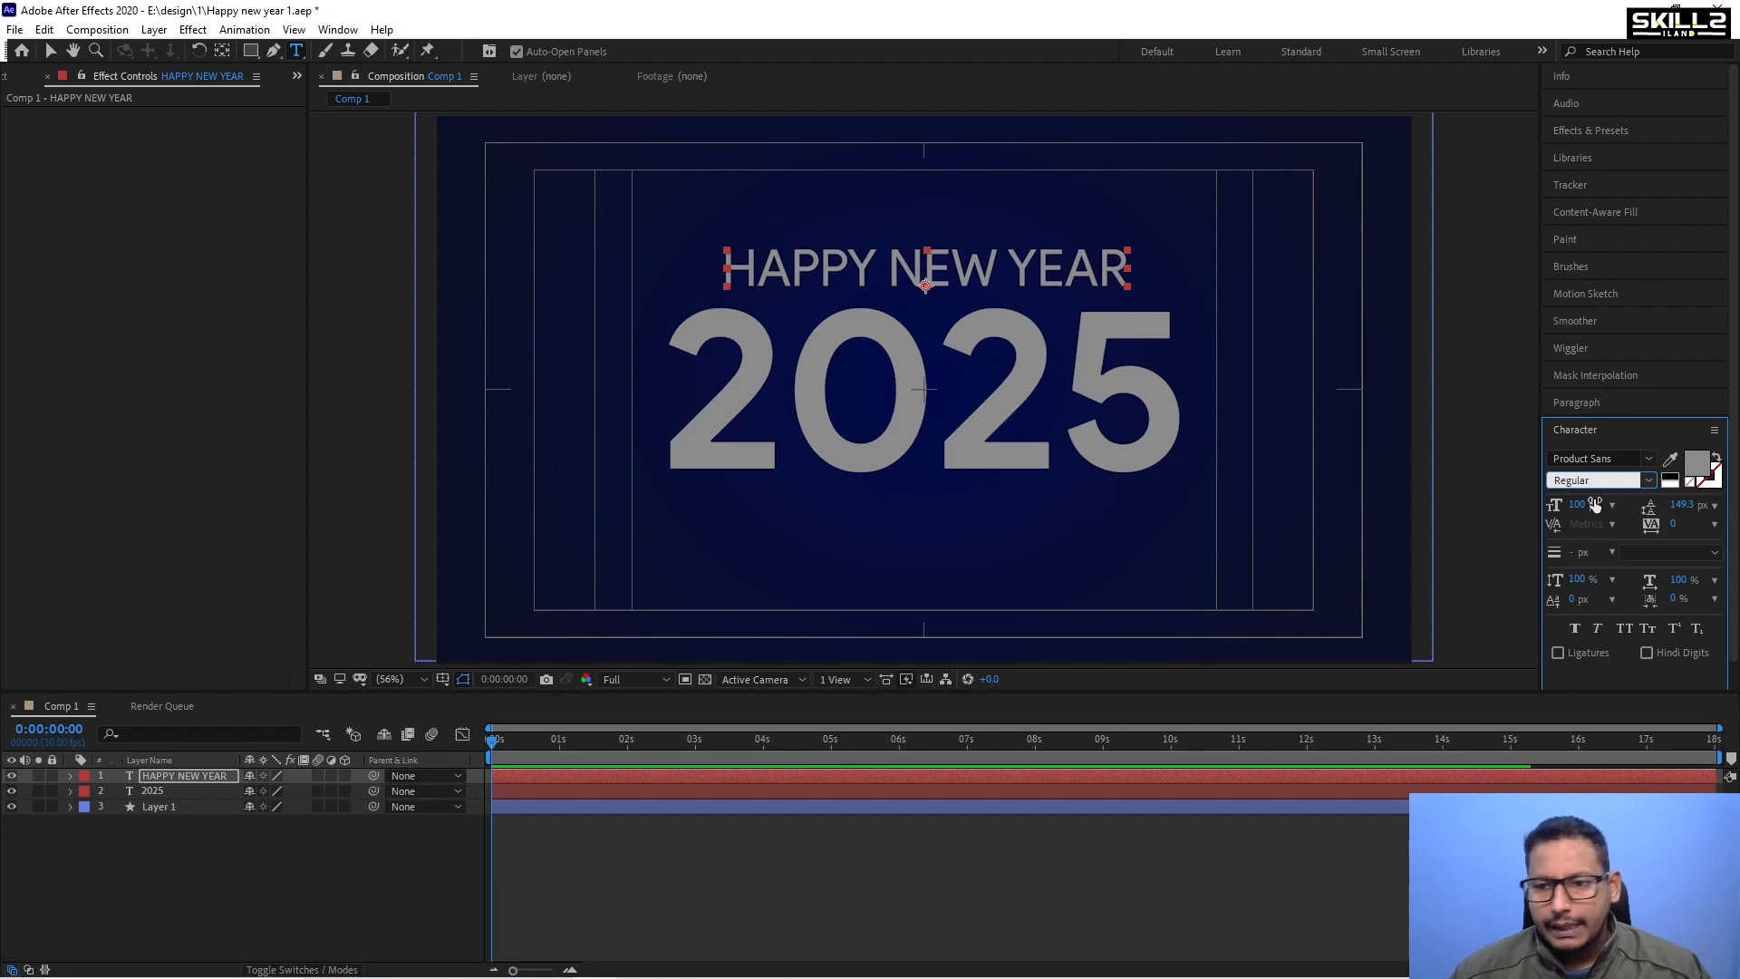
pyautogui.moveTo(1568, 505); pyautogui.dragTo(1551, 507)
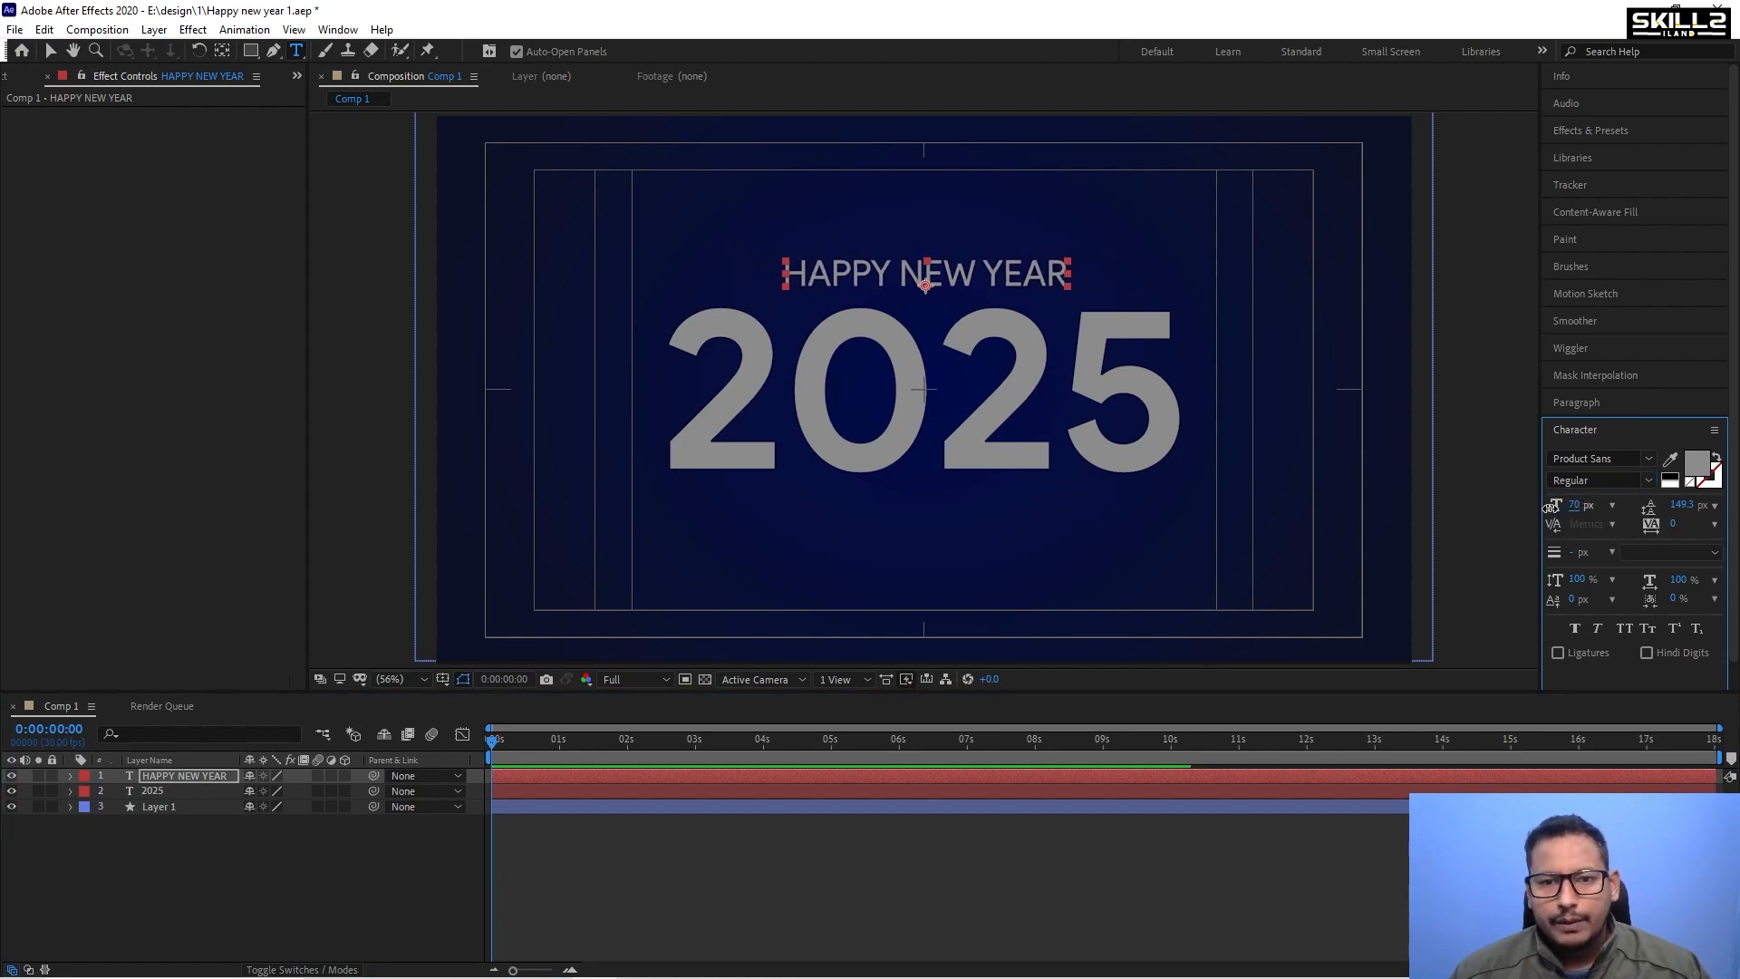
pyautogui.click(156, 888)
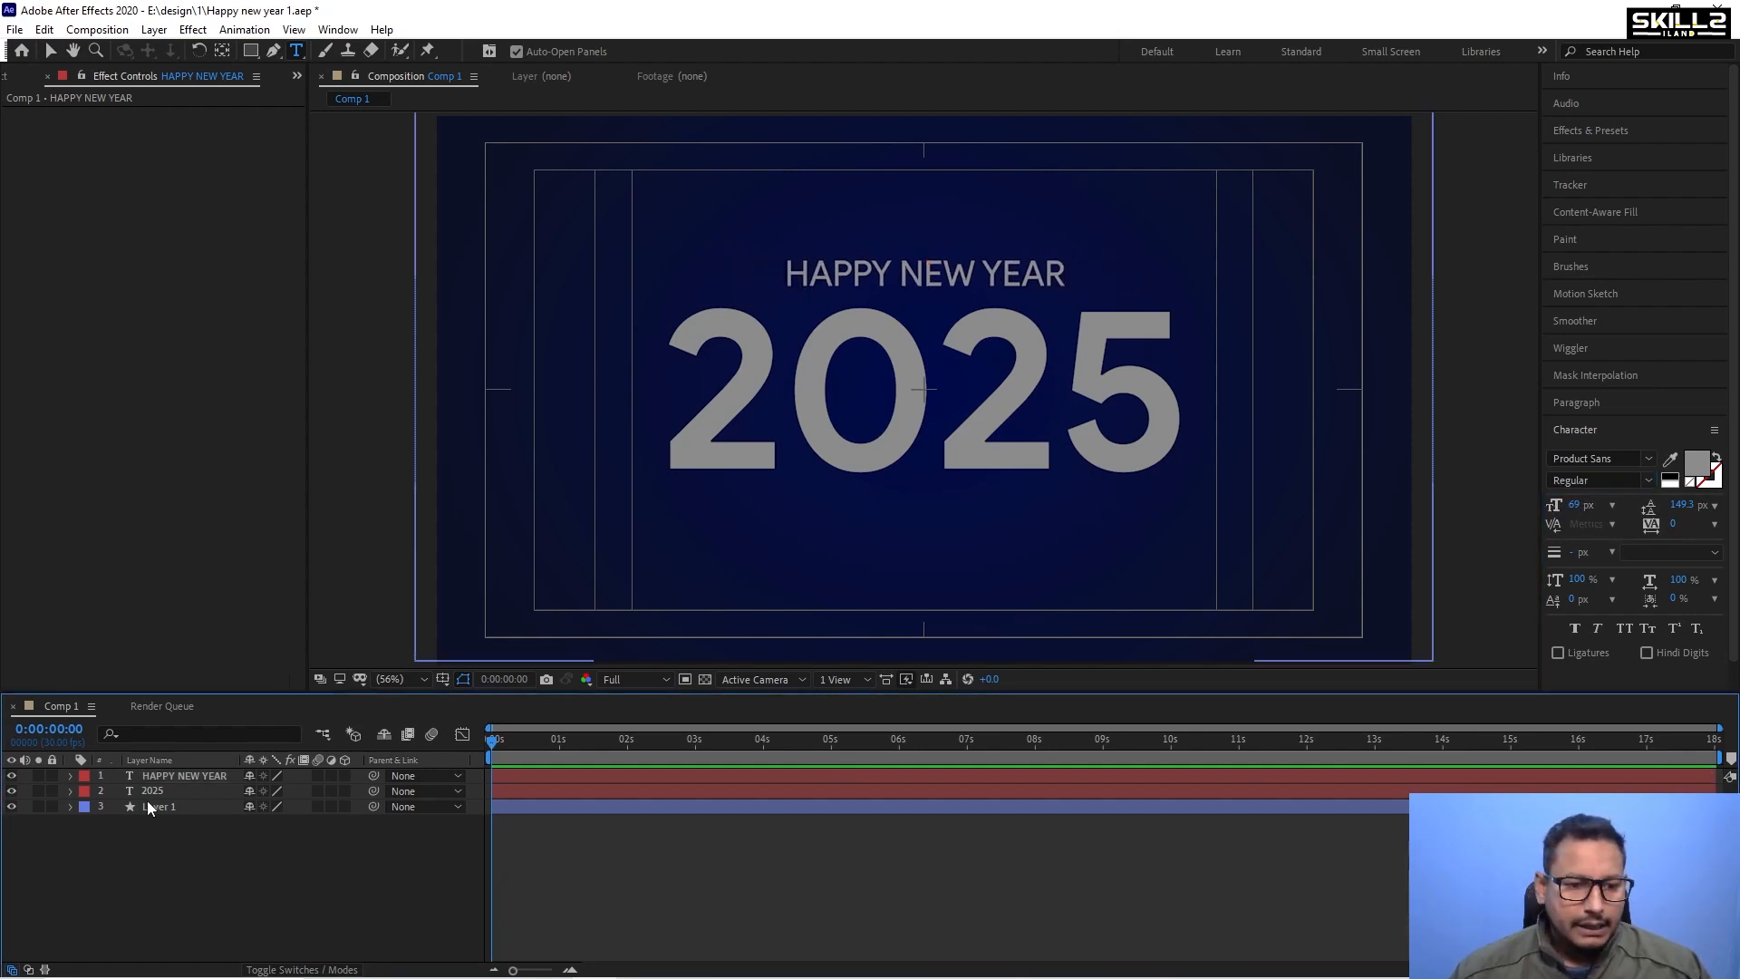
# Move the HAPPY NEW YEAR and 2025 layers down together by about 45 px to balance them around the frame's center.
pyautogui.click(177, 777)
pyautogui.keyDown('shift'); pyautogui.click(172, 790); pyautogui.keyUp('shift')
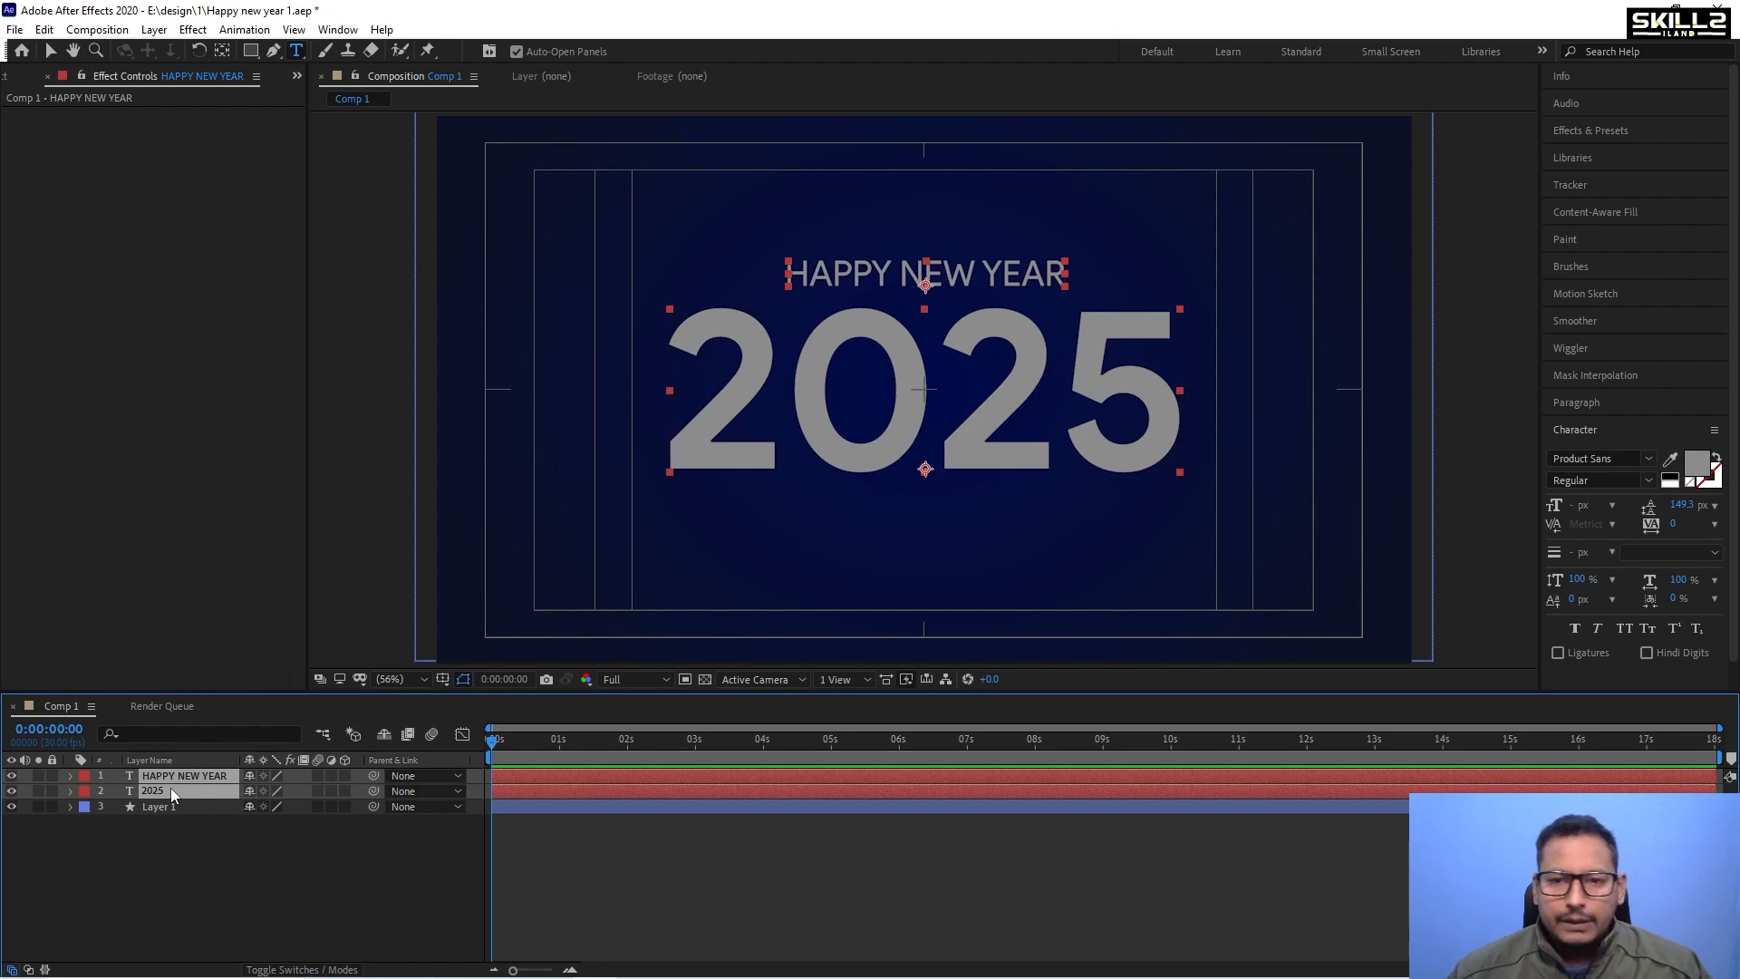
pyautogui.hotkey('shift', 'Down')
pyautogui.hotkey('shift', 'Down')
pyautogui.hotkey('shift', 'Down')
pyautogui.hotkey('shift', 'Down')
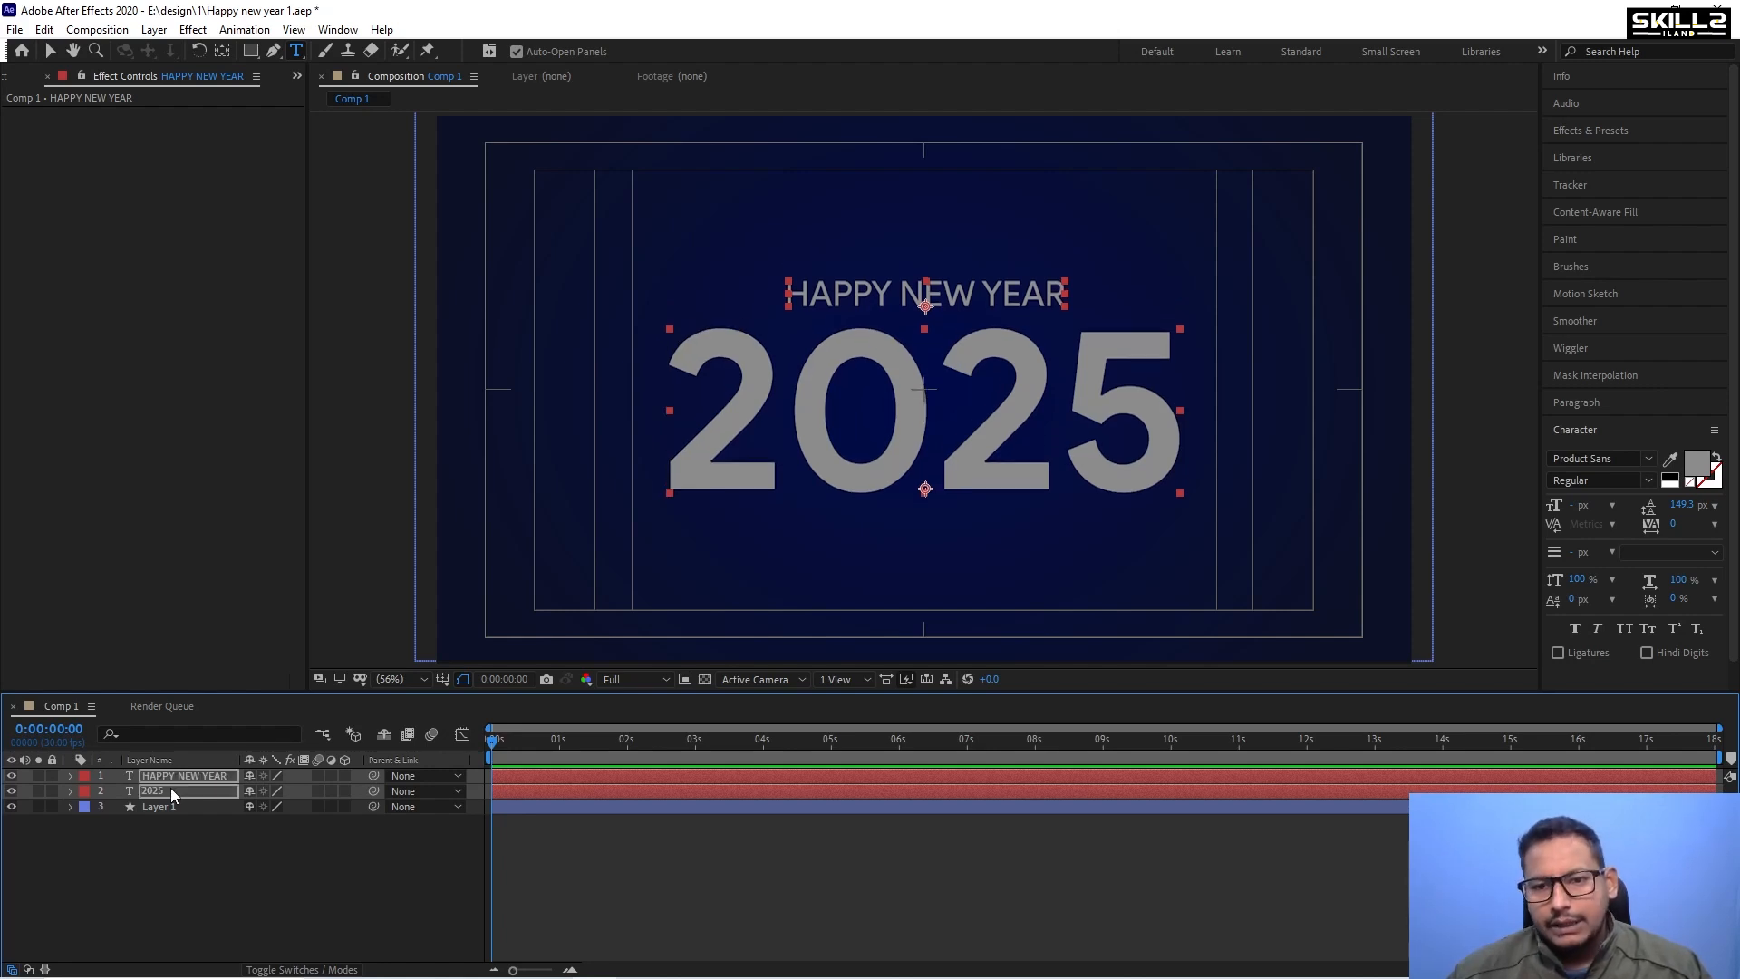
pyautogui.press('Down')
pyautogui.press('Down')
pyautogui.press('Down')
pyautogui.press('Down')
pyautogui.press('Down')
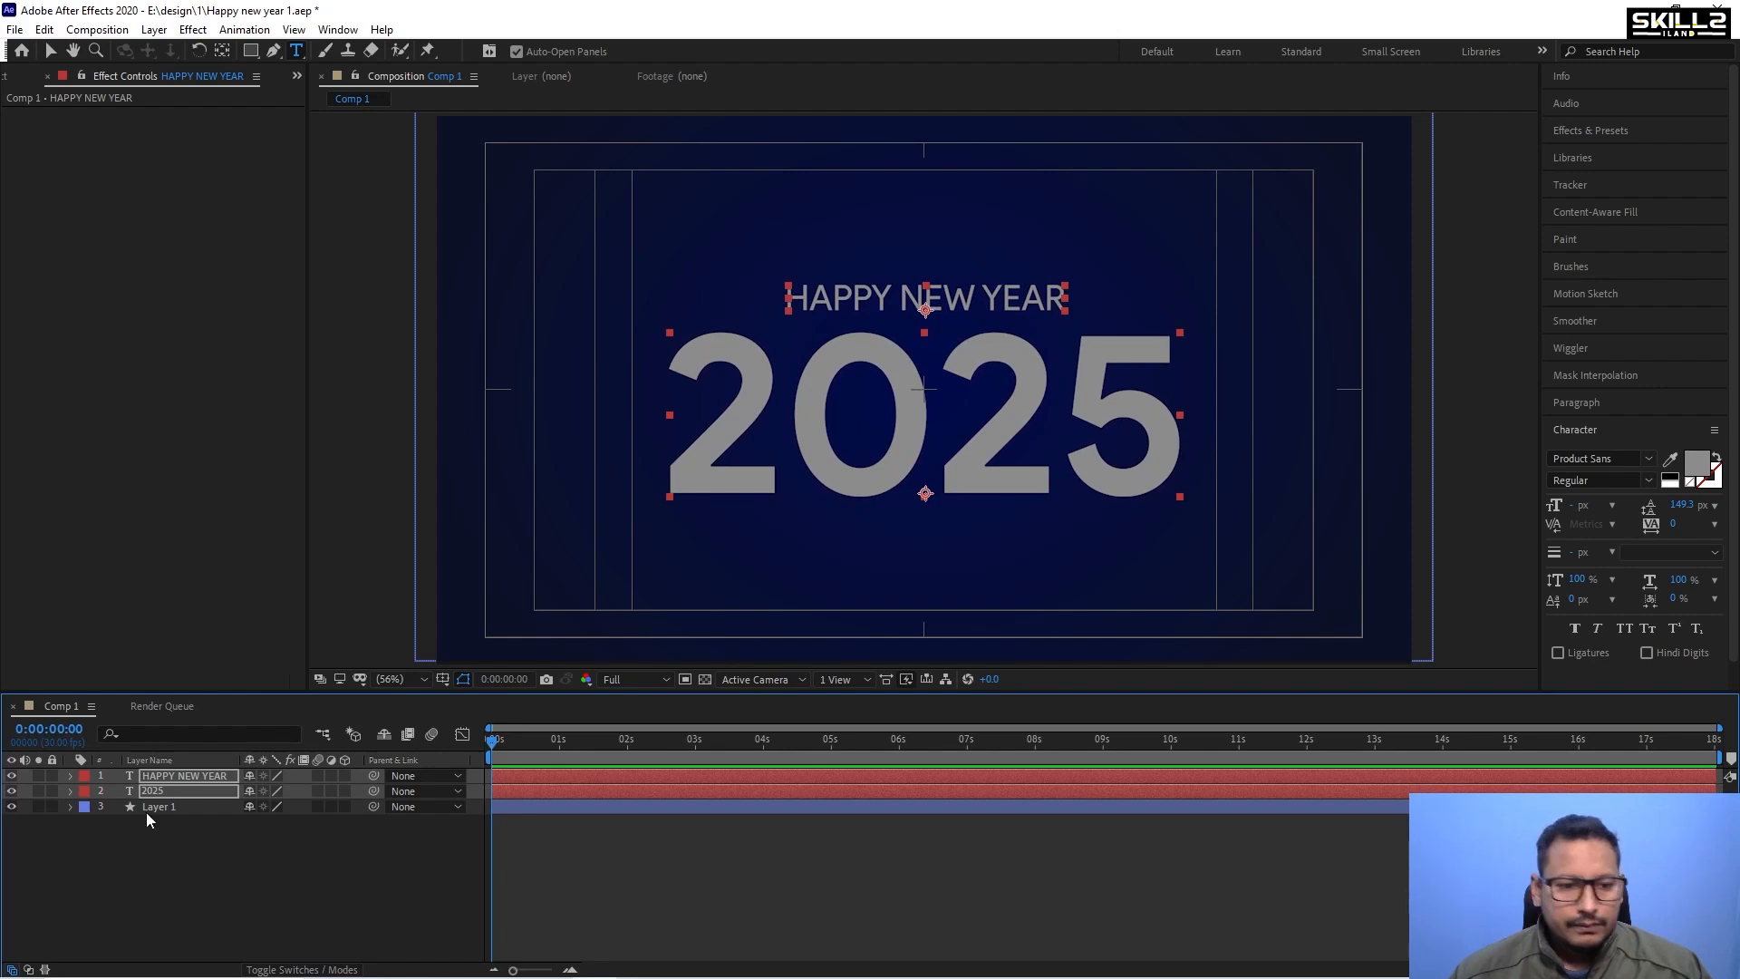
pyautogui.click(174, 878)
pyautogui.click(182, 790)
pyautogui.press('Return')
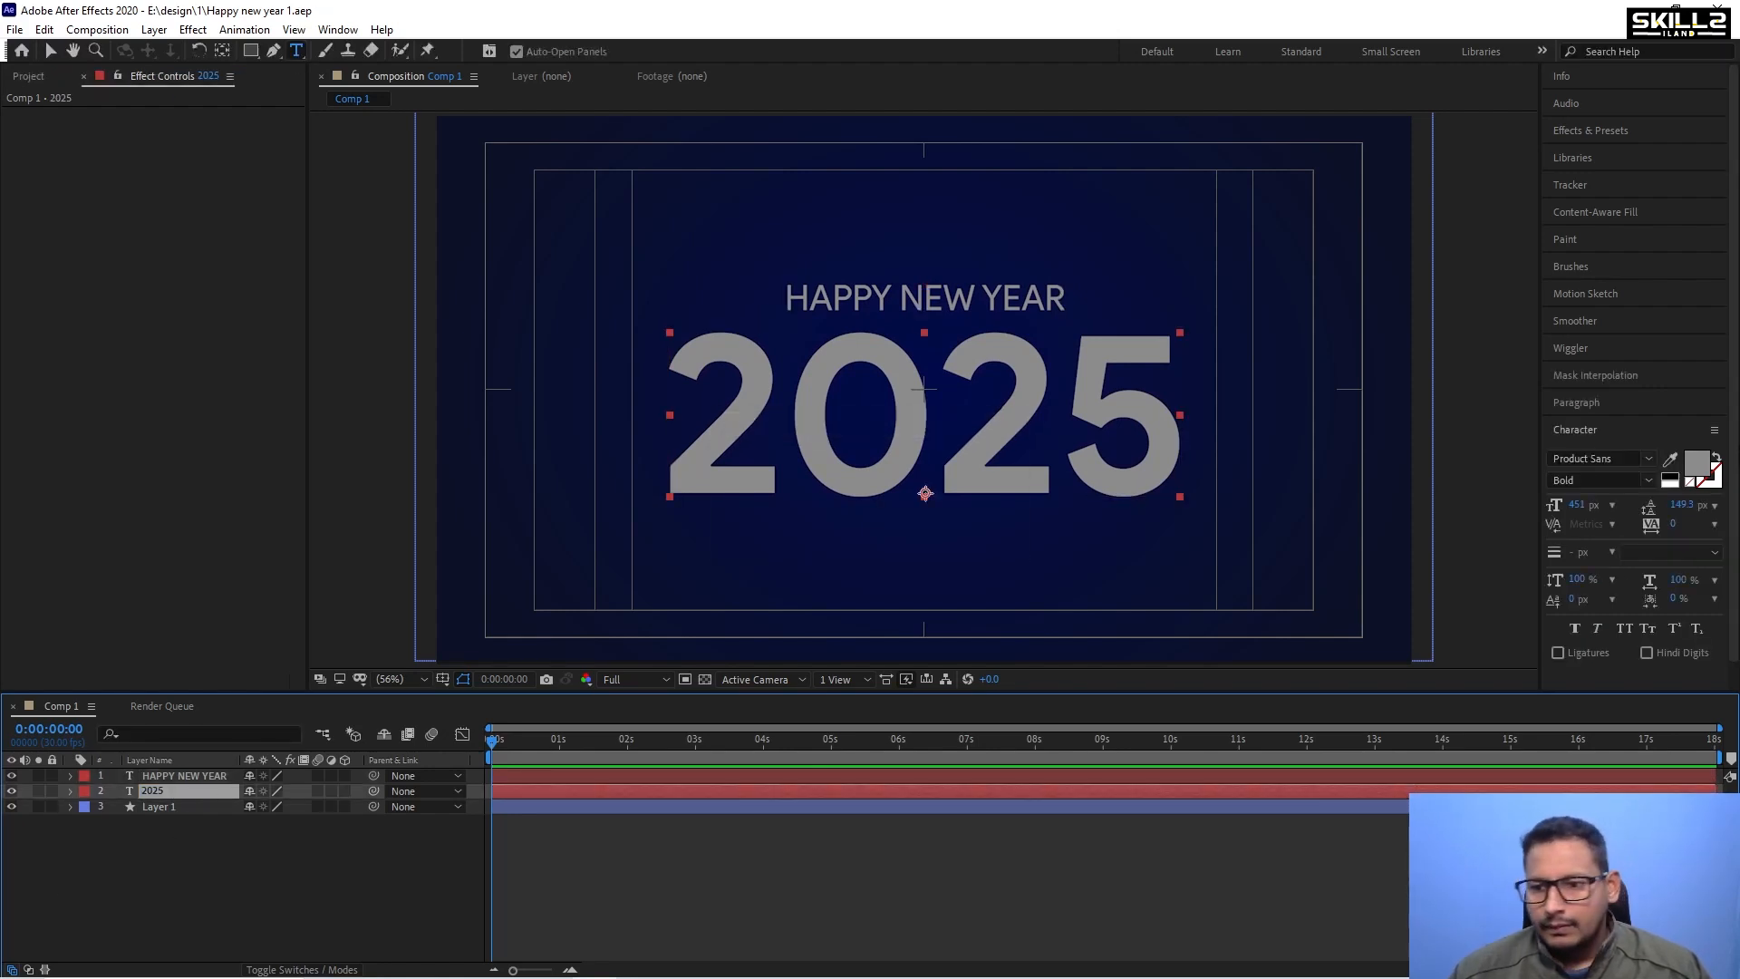
pyautogui.click(1645, 482)
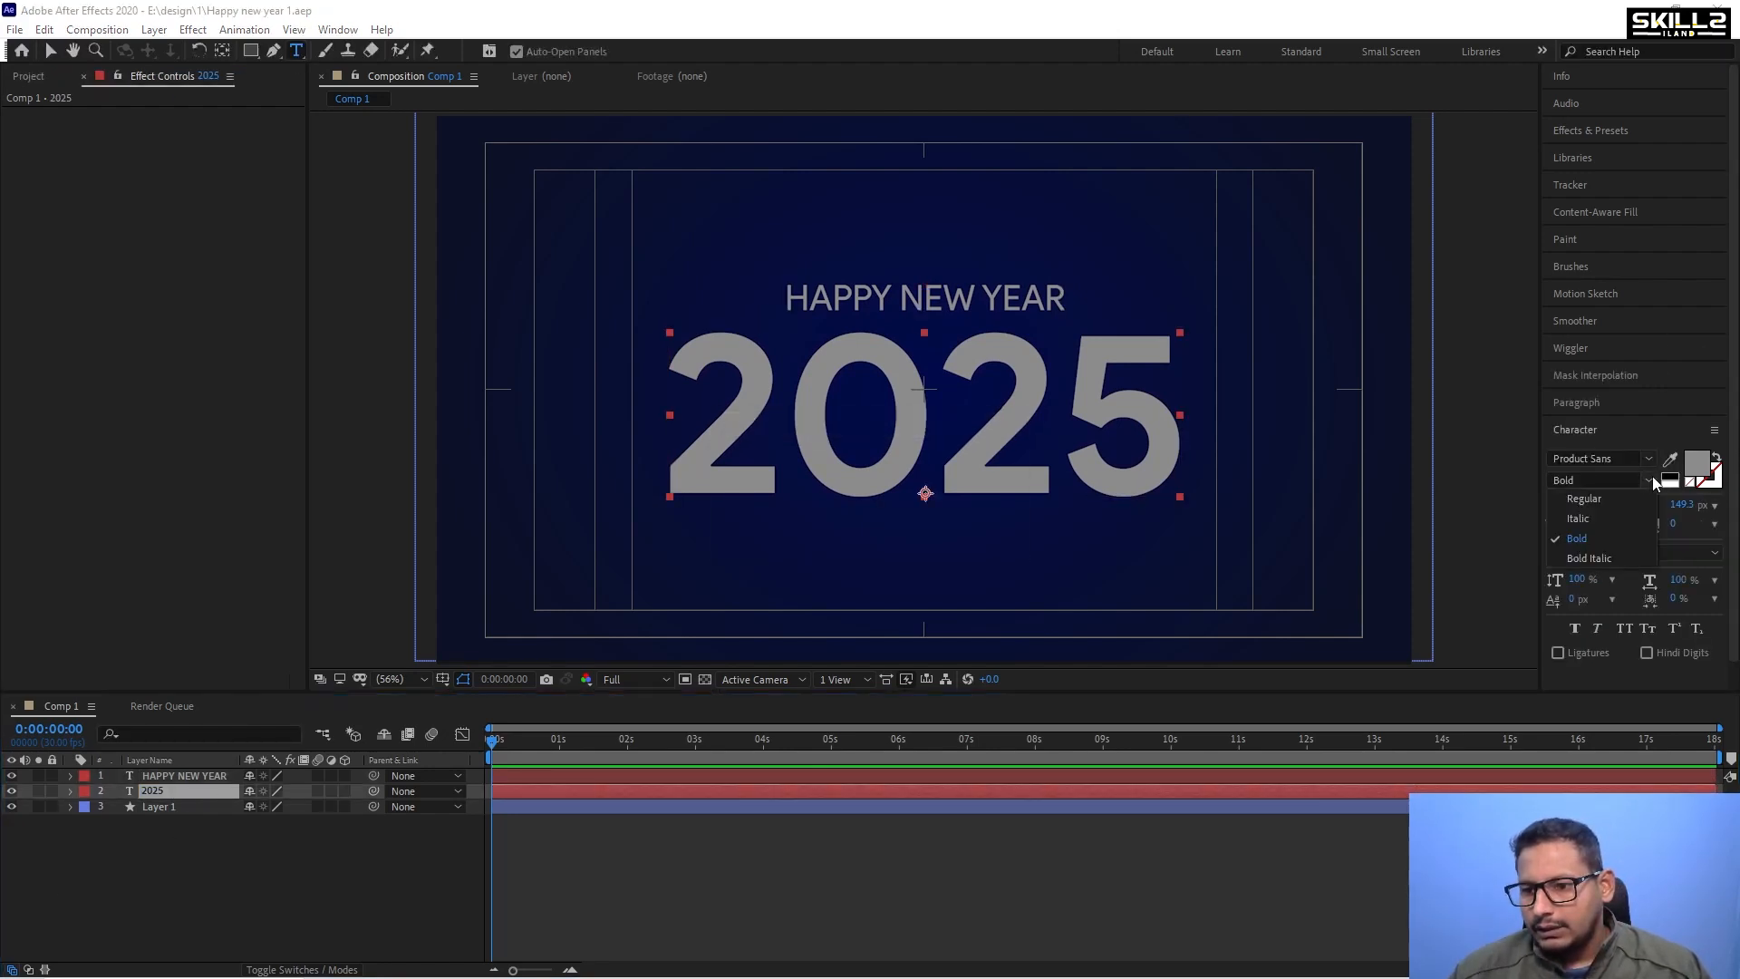
pyautogui.click(1581, 535)
# Change the font of the 2025 text to Poppins Black.
pyautogui.click(163, 790)
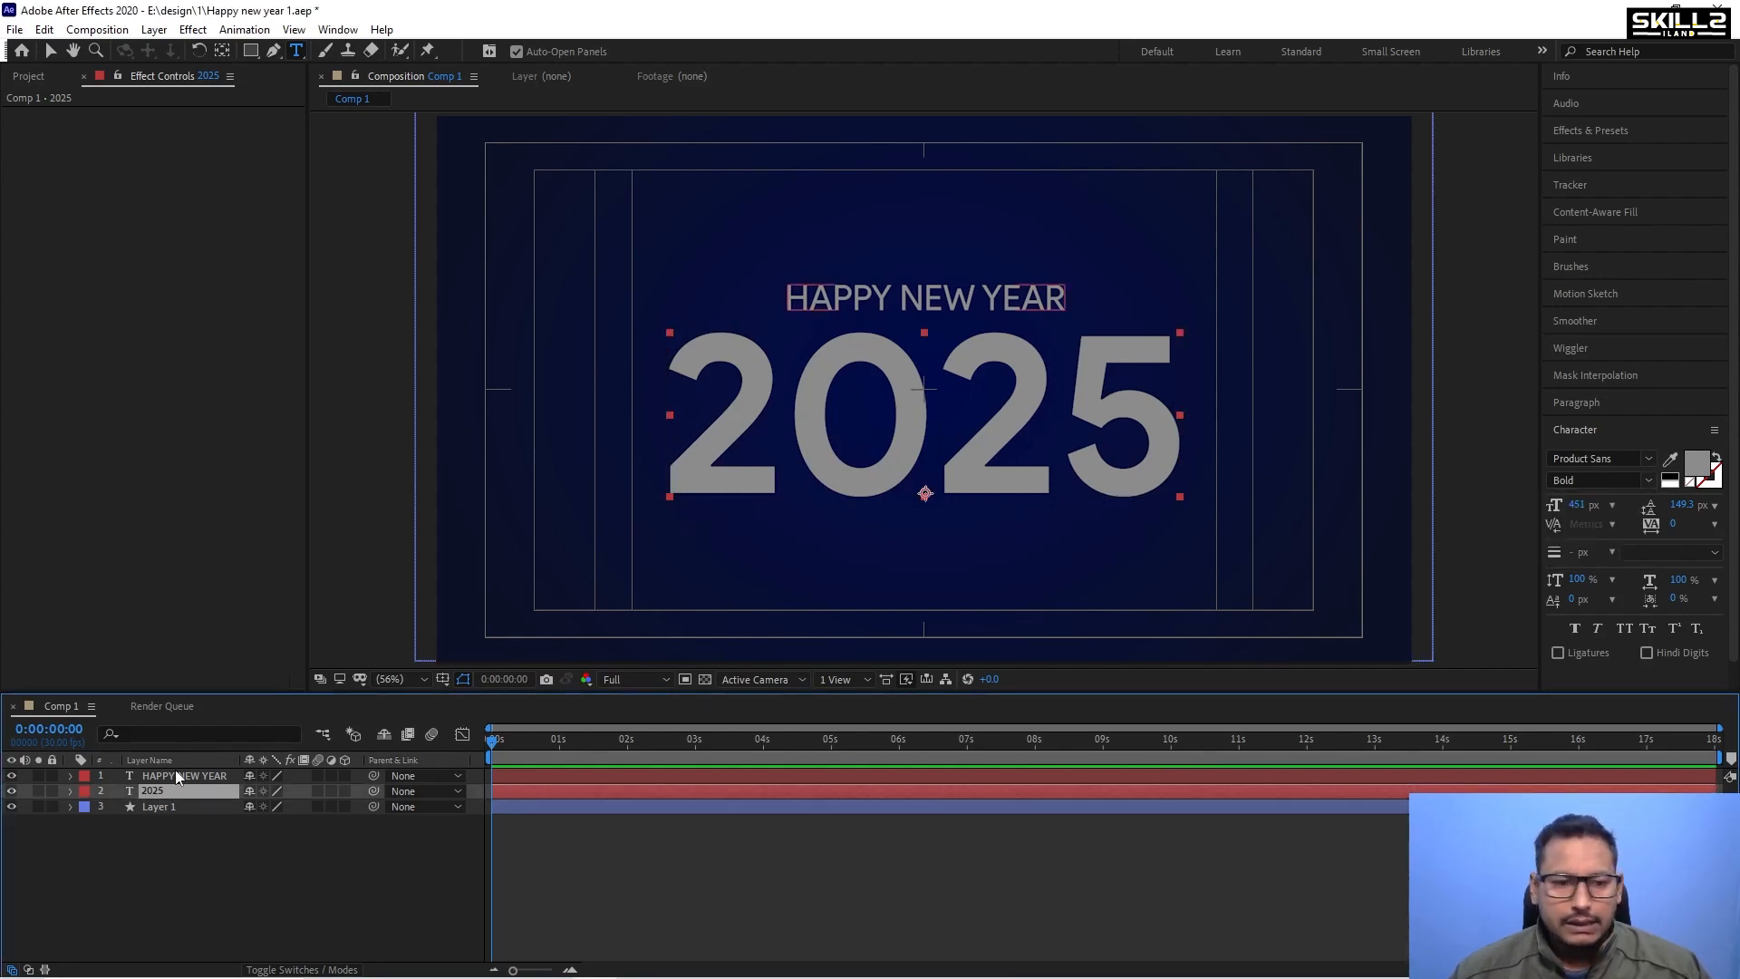
pyautogui.click(1616, 459)
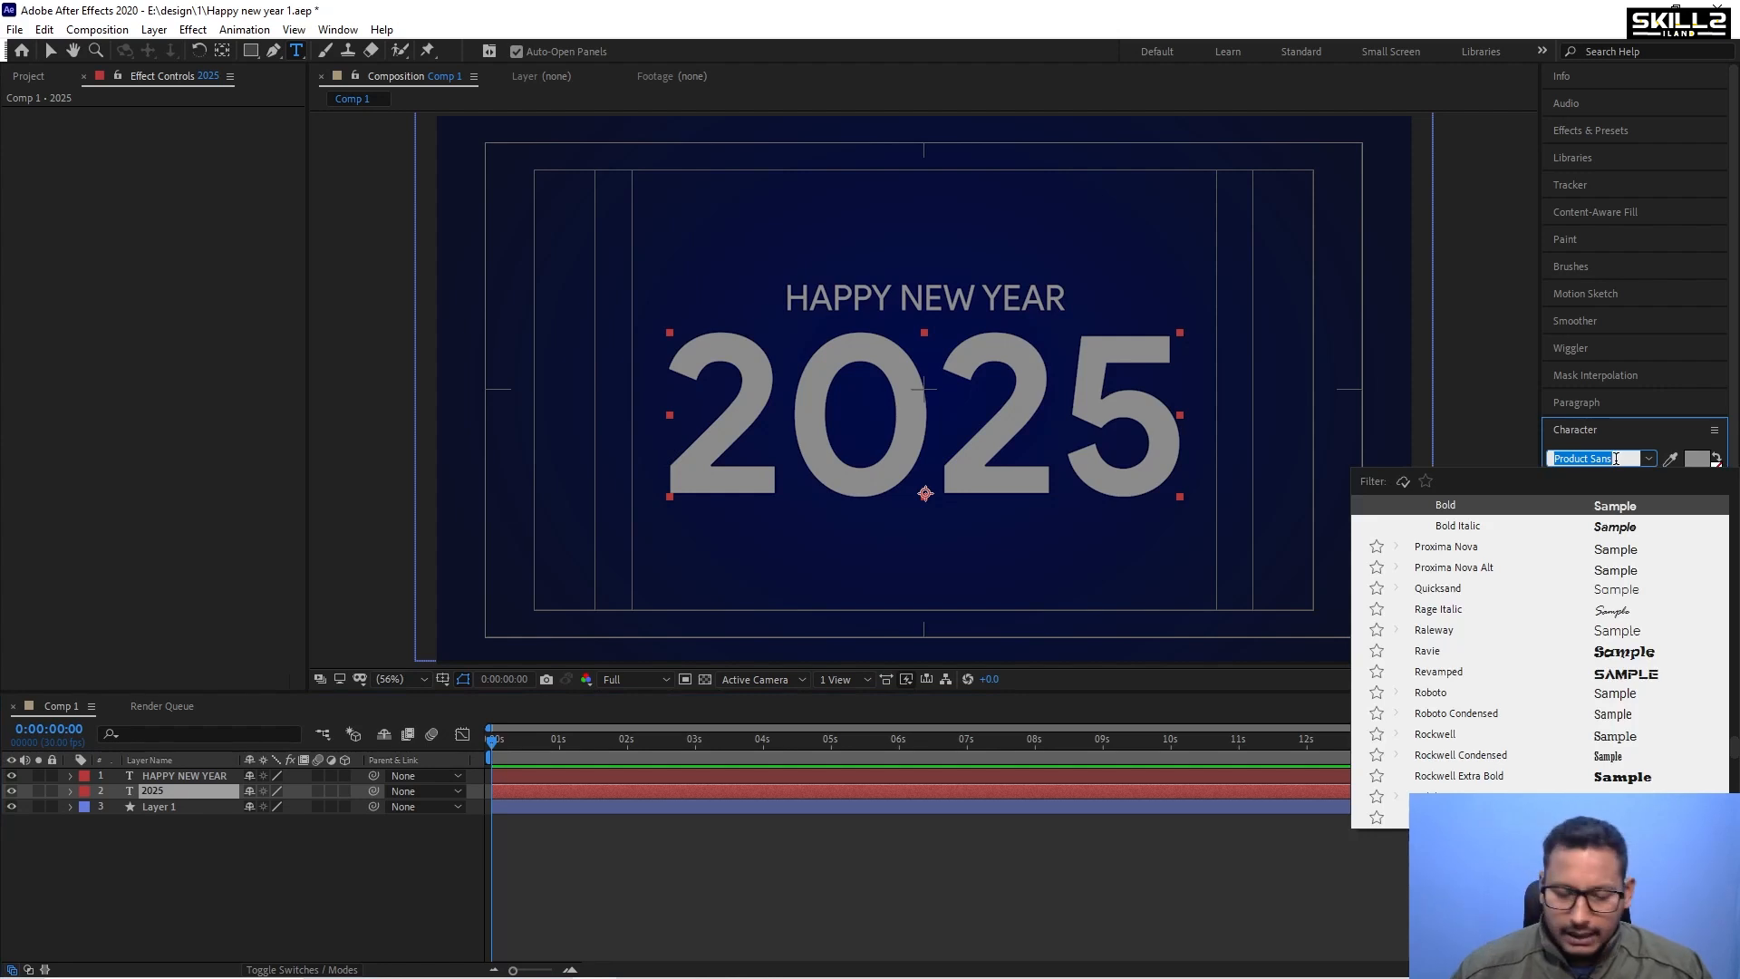
pyautogui.write('popp')
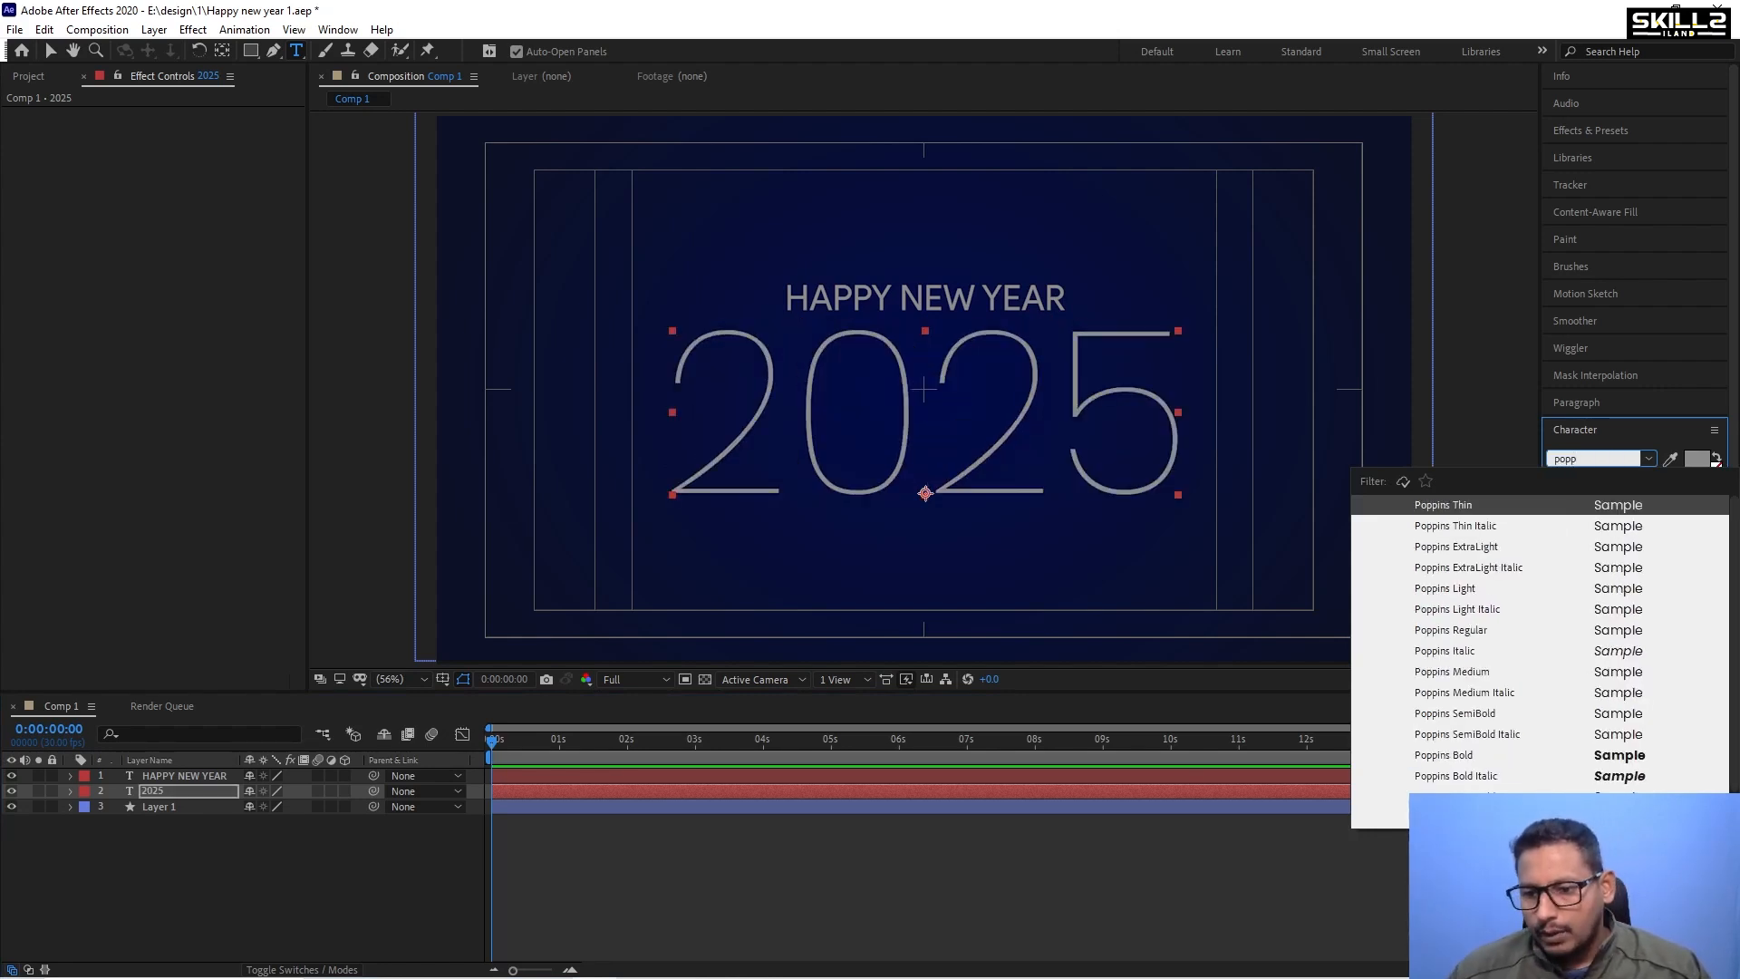
pyautogui.scroll(-2, 1541, 640)
pyautogui.click(1456, 797)
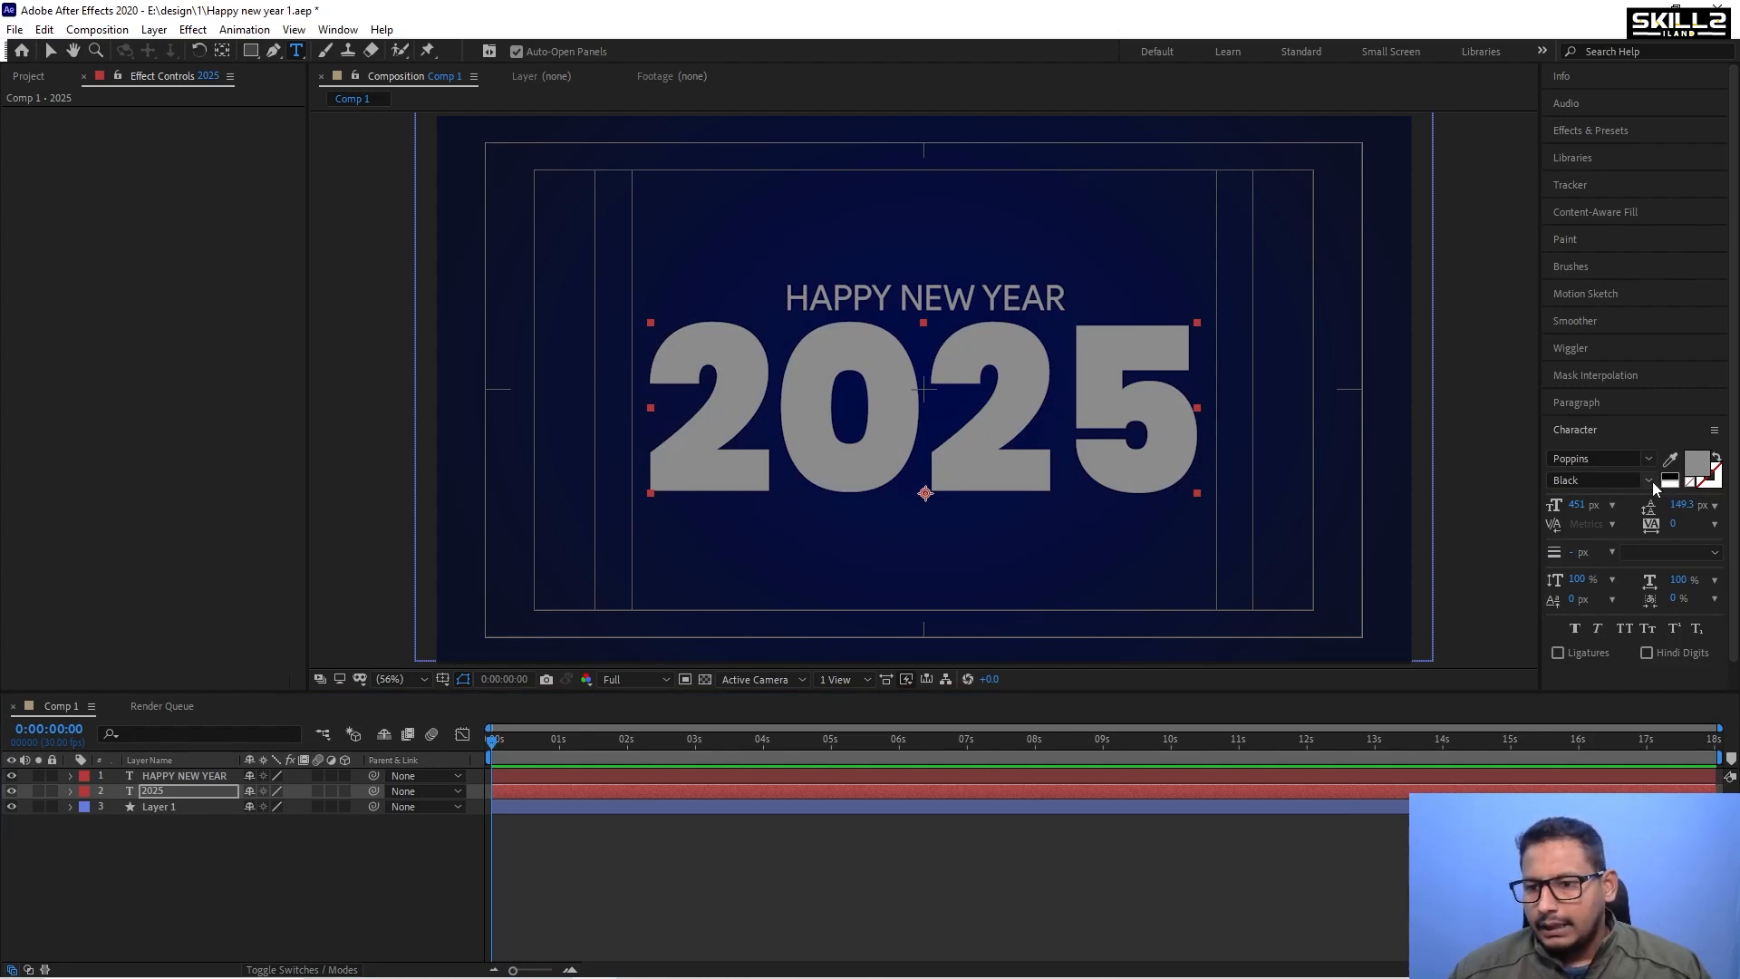
# Change the font of the HAPPY NEW YEAR text to Poppins Medium.
pyautogui.click(181, 776)
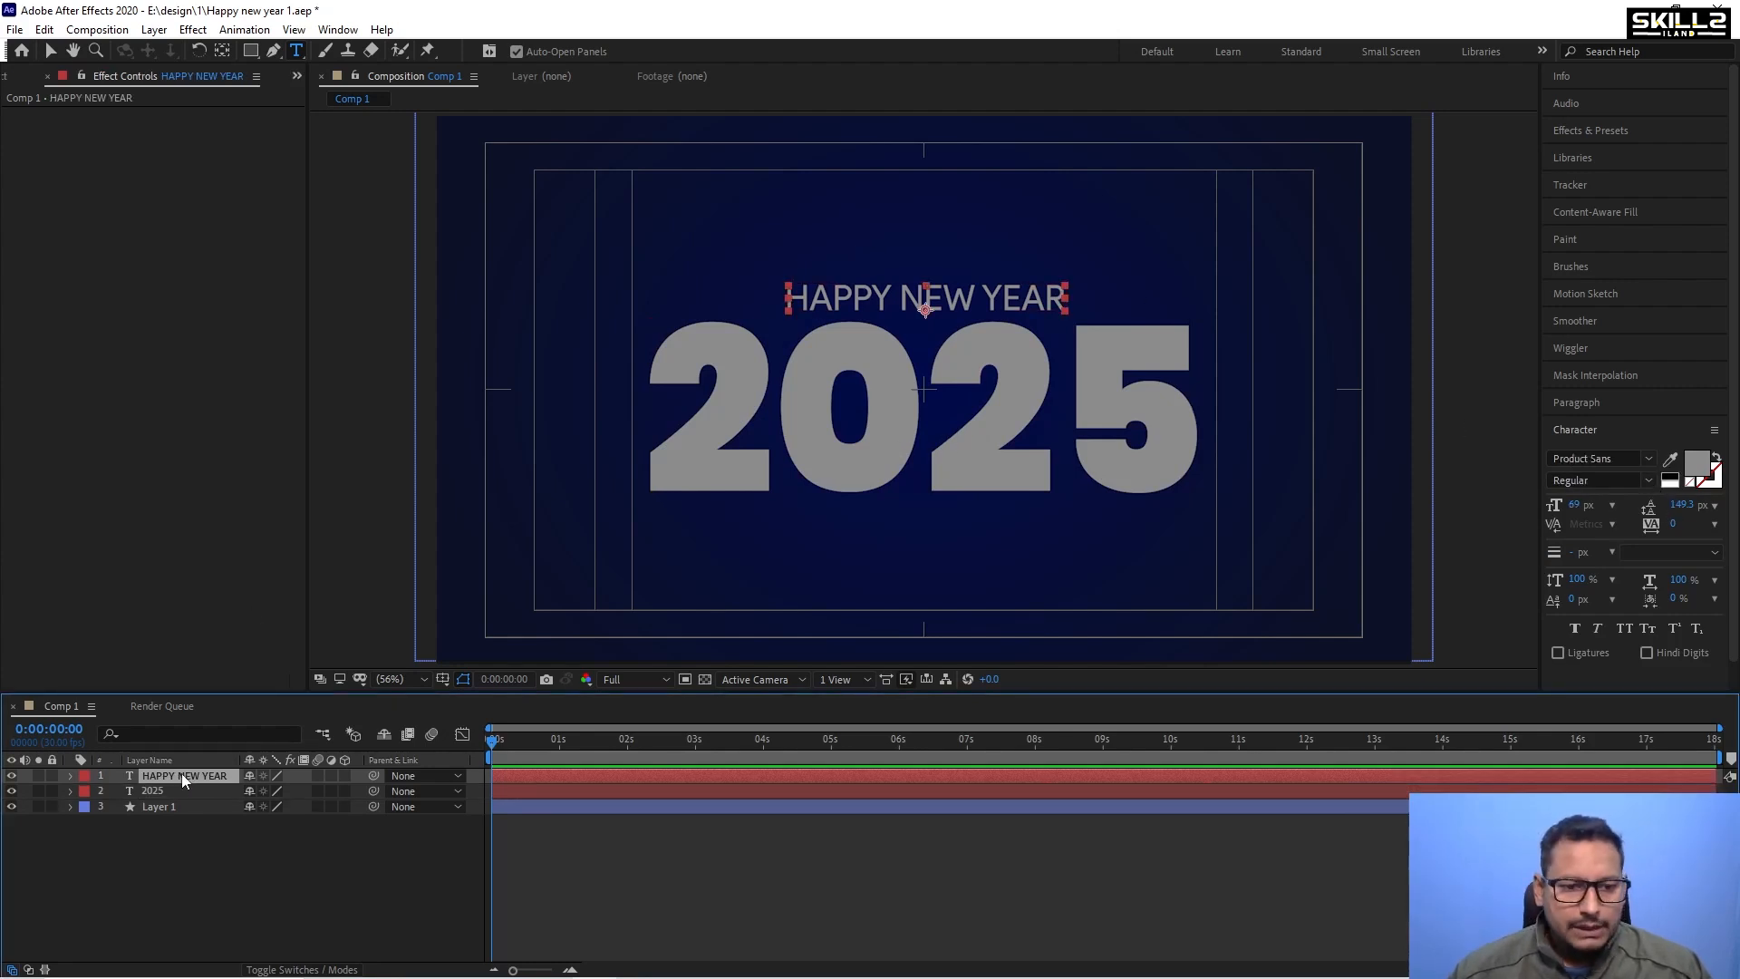
pyautogui.click(1631, 458)
pyautogui.write('popp')
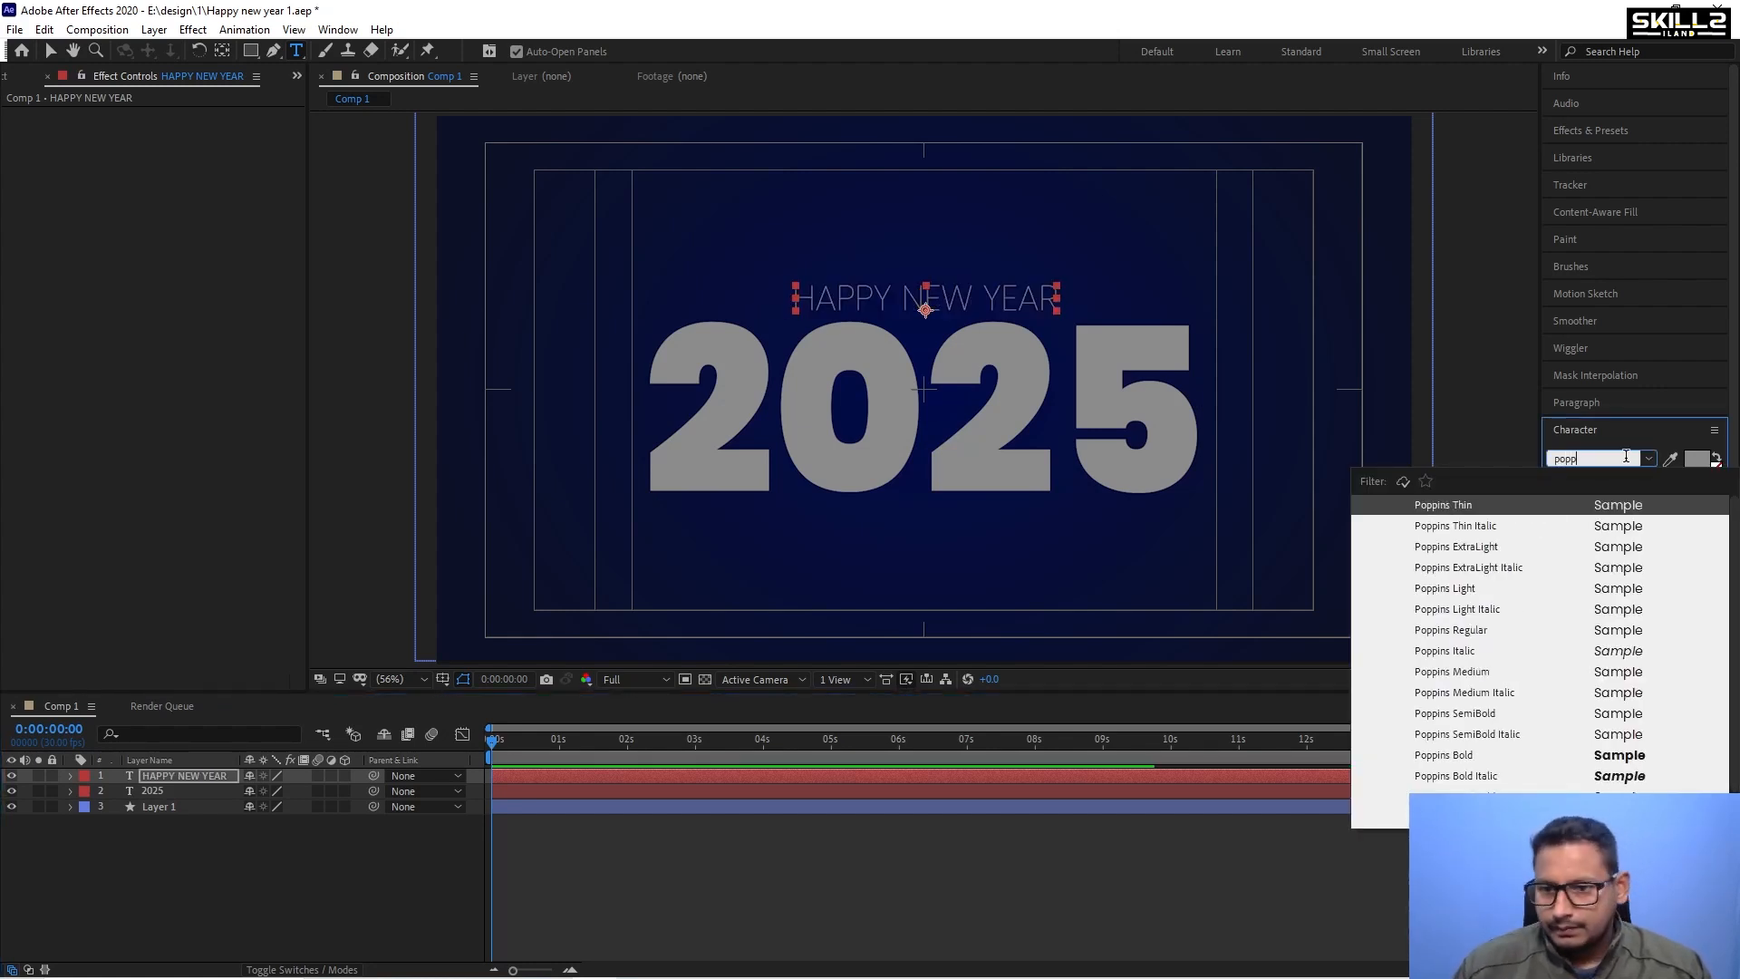
pyautogui.click(1475, 673)
pyautogui.click(112, 878)
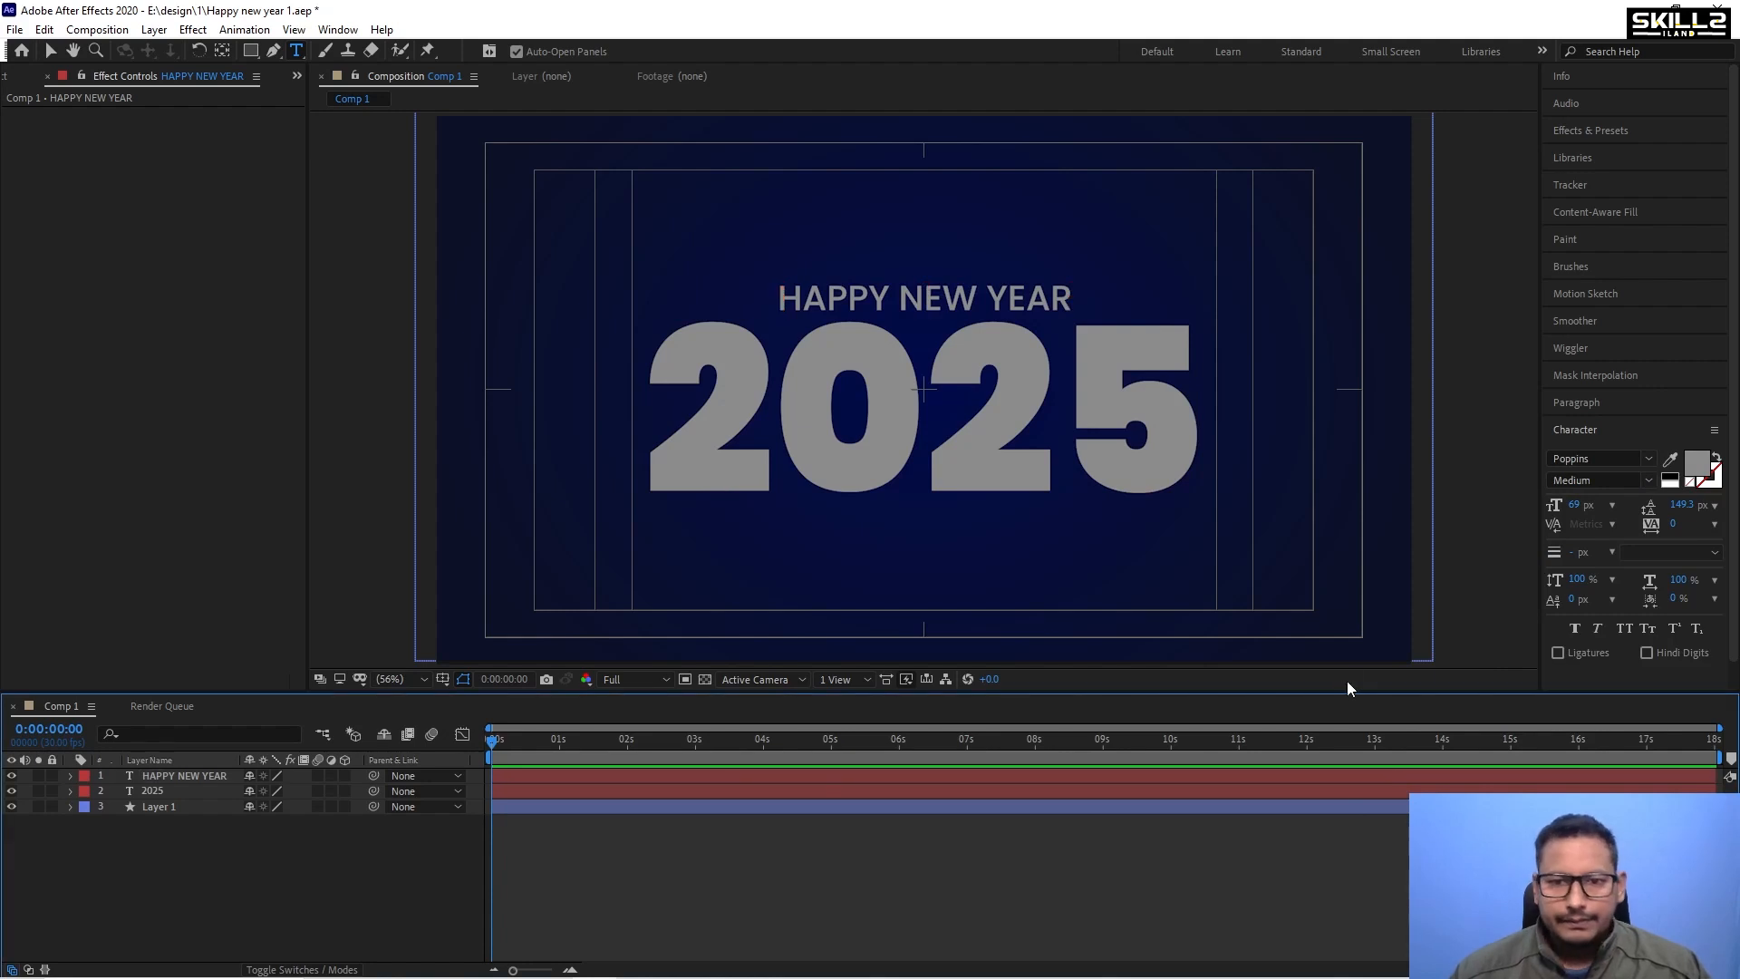
# Set the fill color of the HAPPY NEW YEAR text to the copied light yellow FFDB7A.
pyautogui.press('v')
pyautogui.click(732, 464)
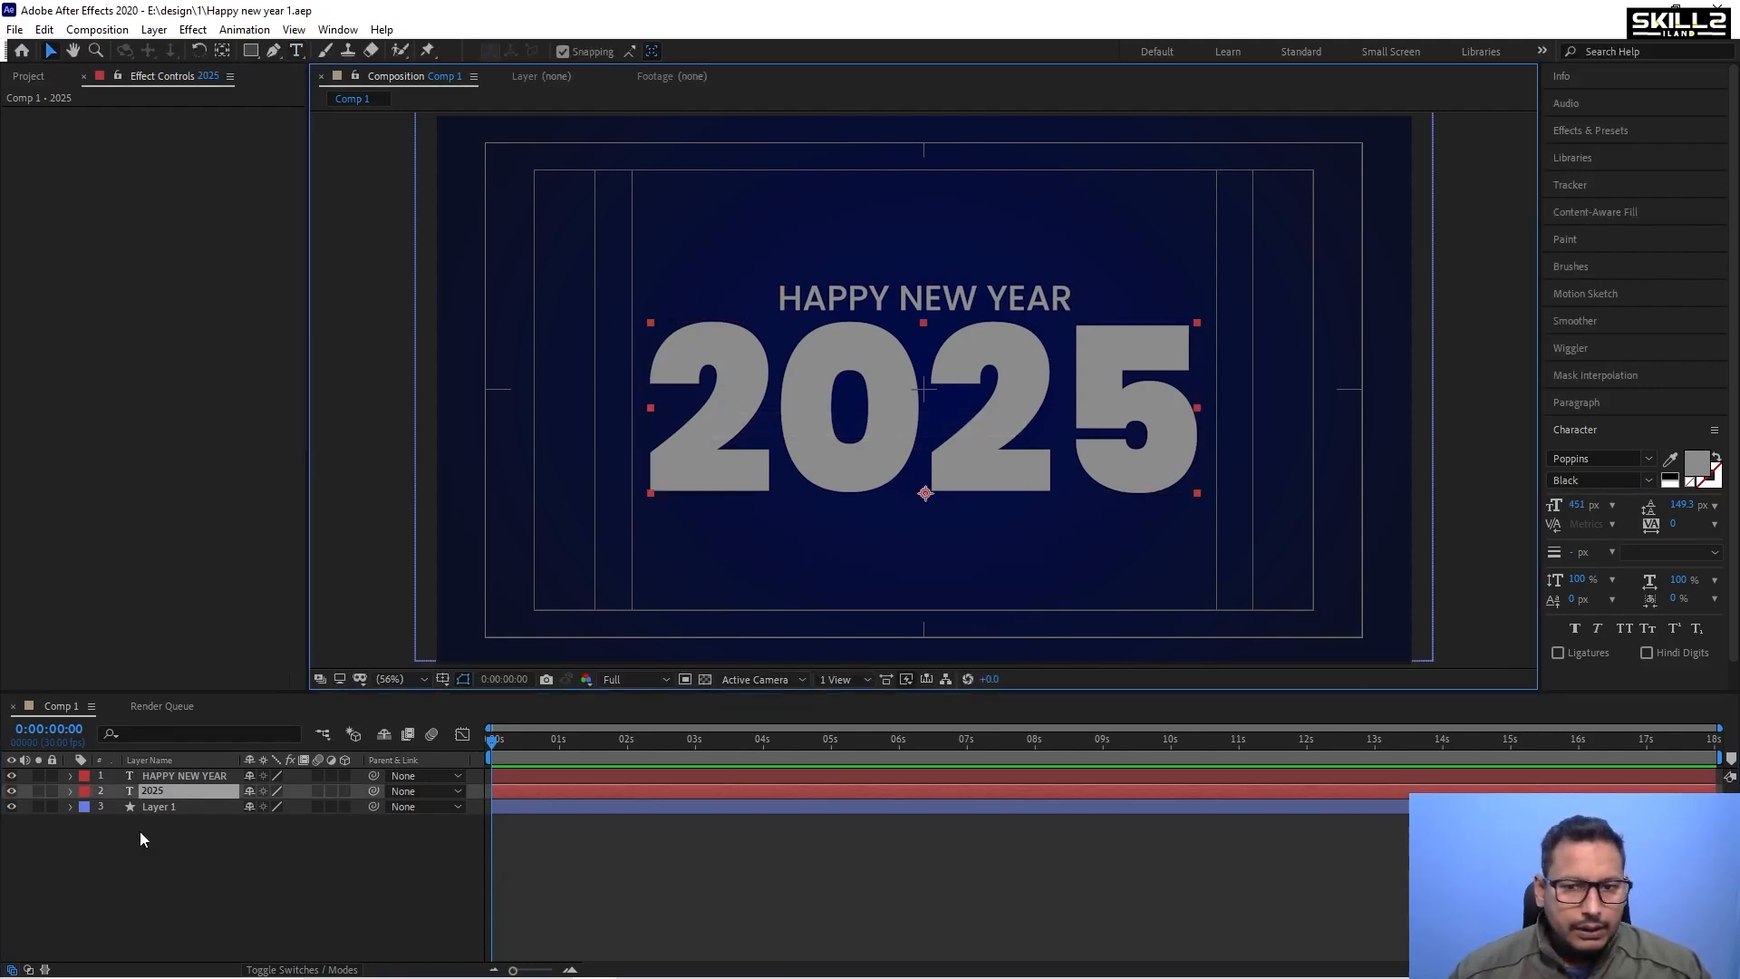
pyautogui.click(870, 292)
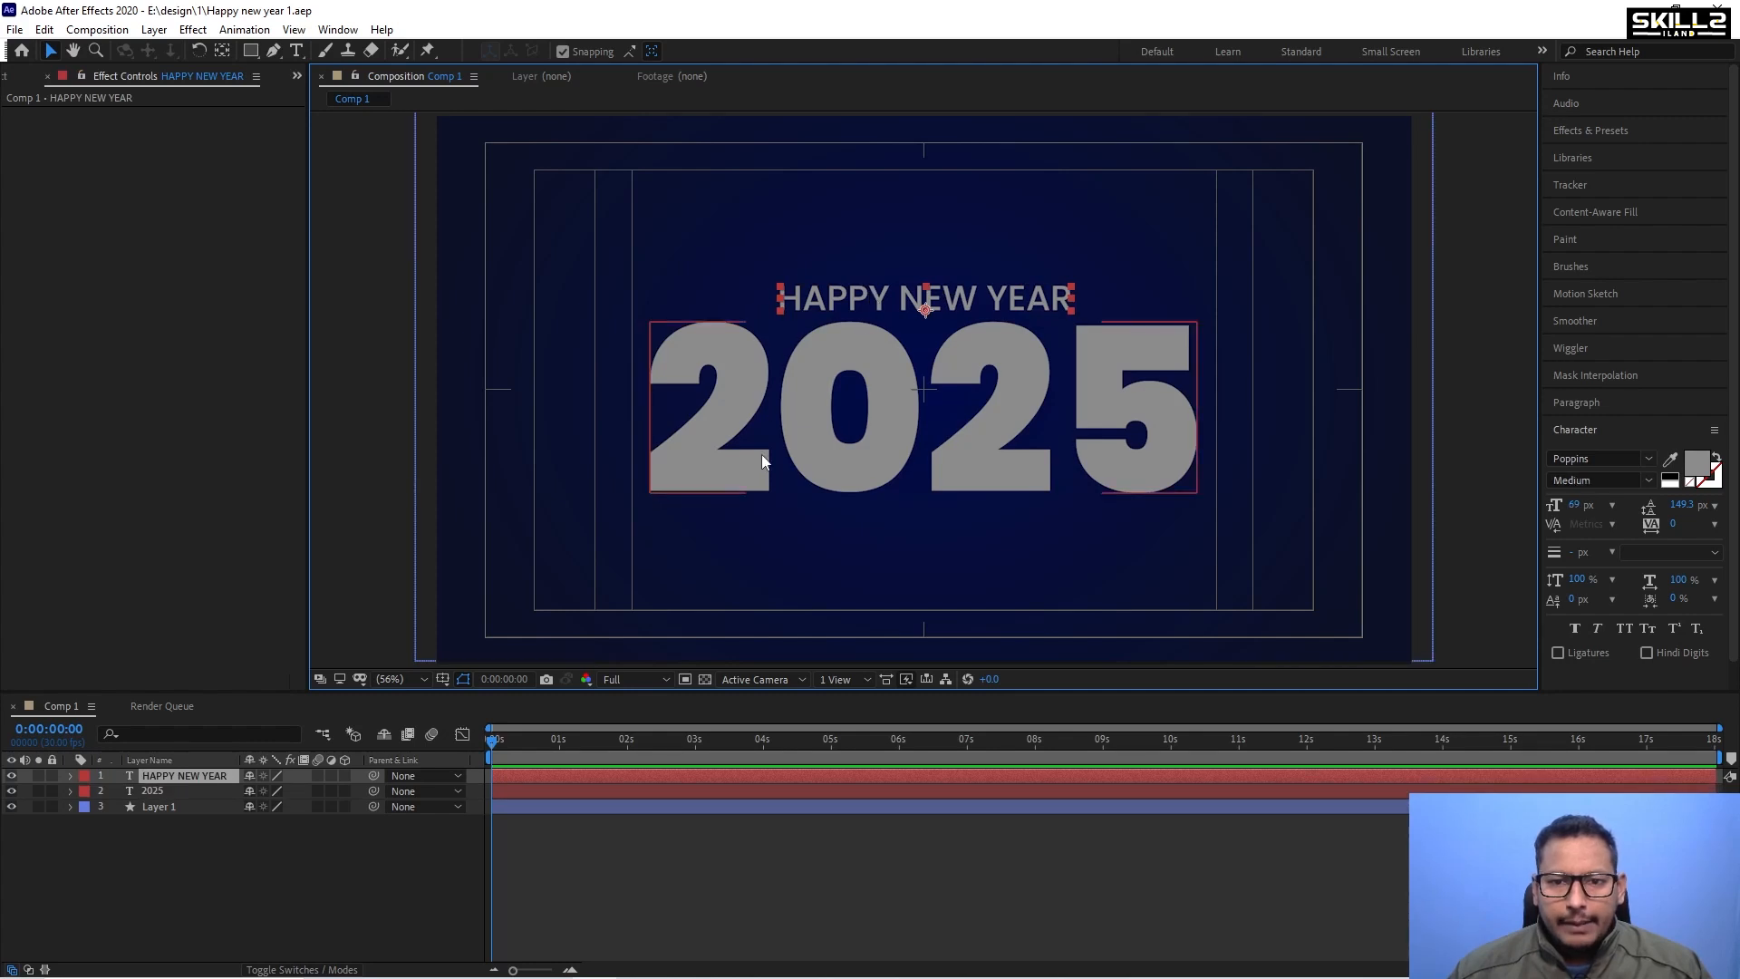
pyautogui.click(1700, 464)
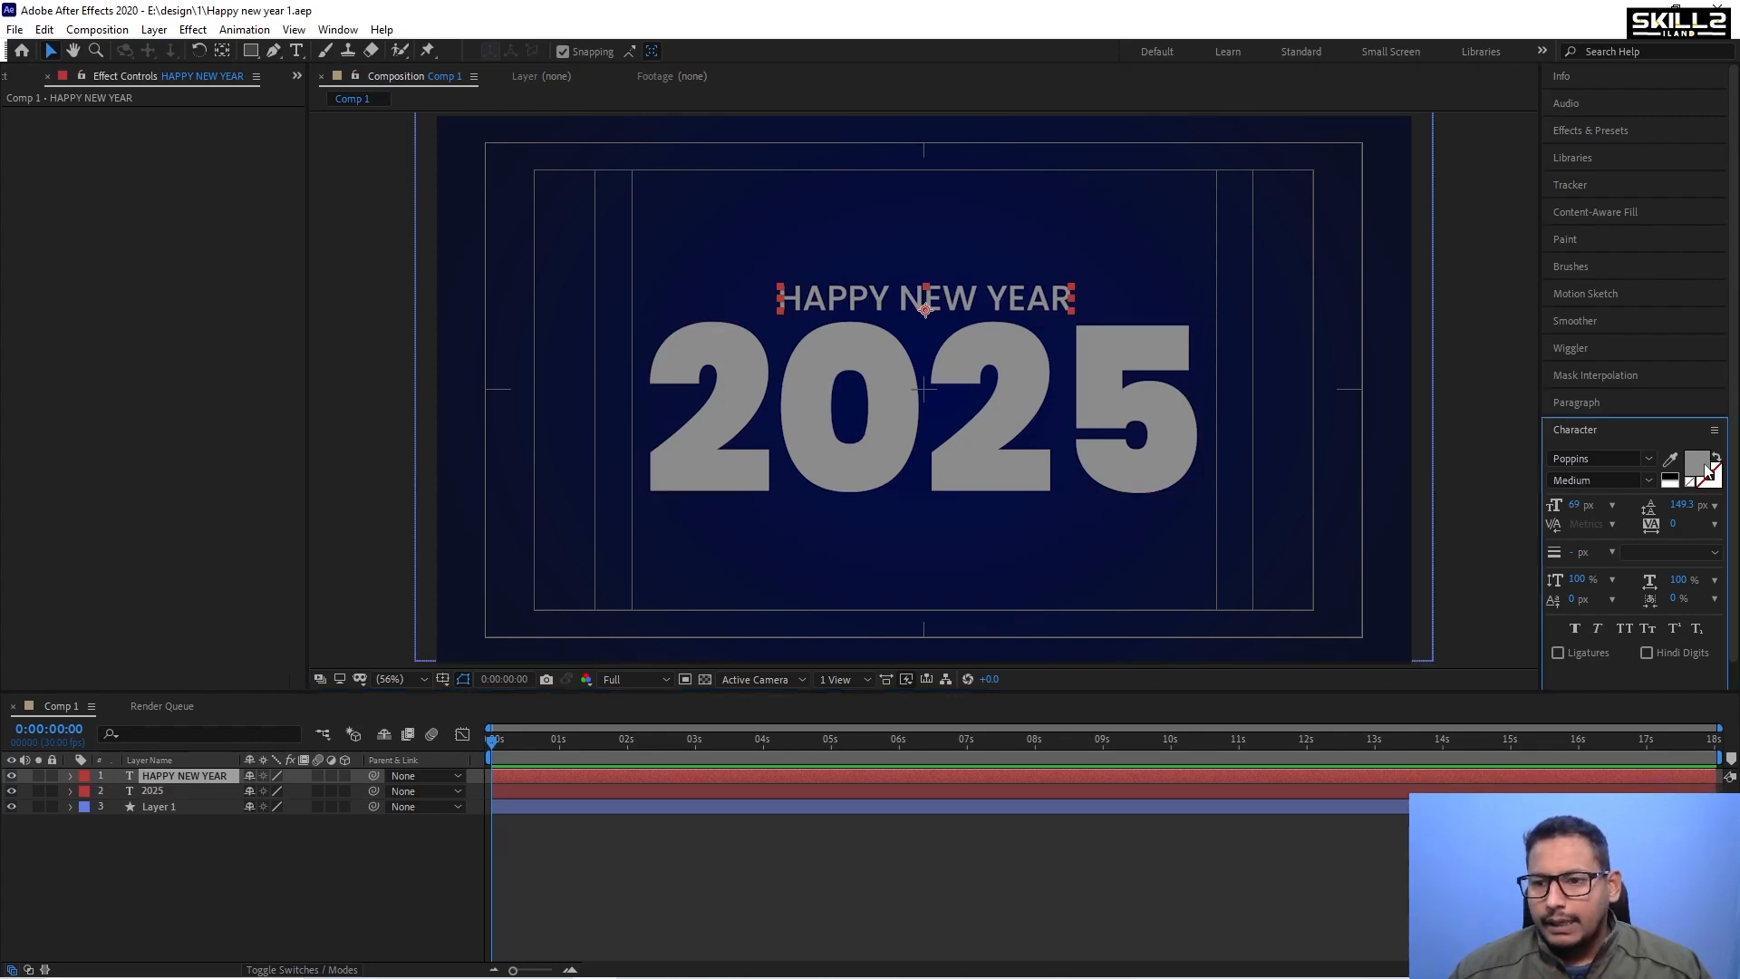
pyautogui.hotkey('ctrl', 'v')
pyautogui.press('Return')
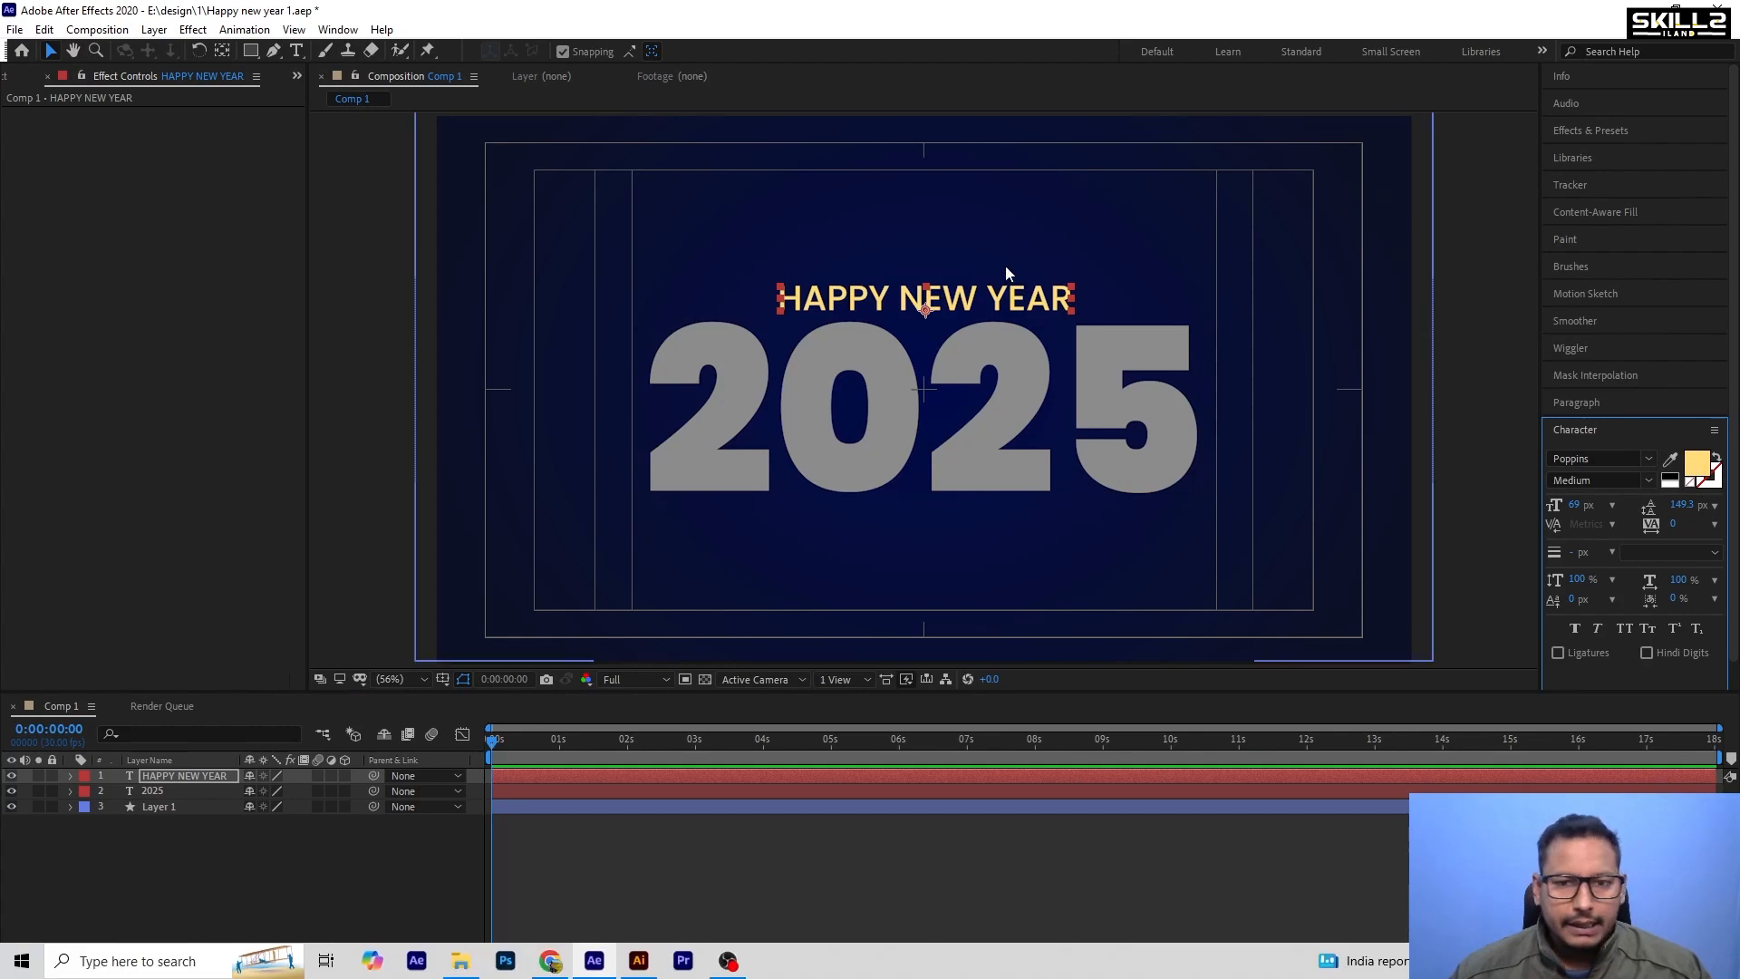
# Change the HAPPY NEW YEAR text's fill color to a deeper gold, EBB82D.
pyautogui.scroll(2, 1004, 276)
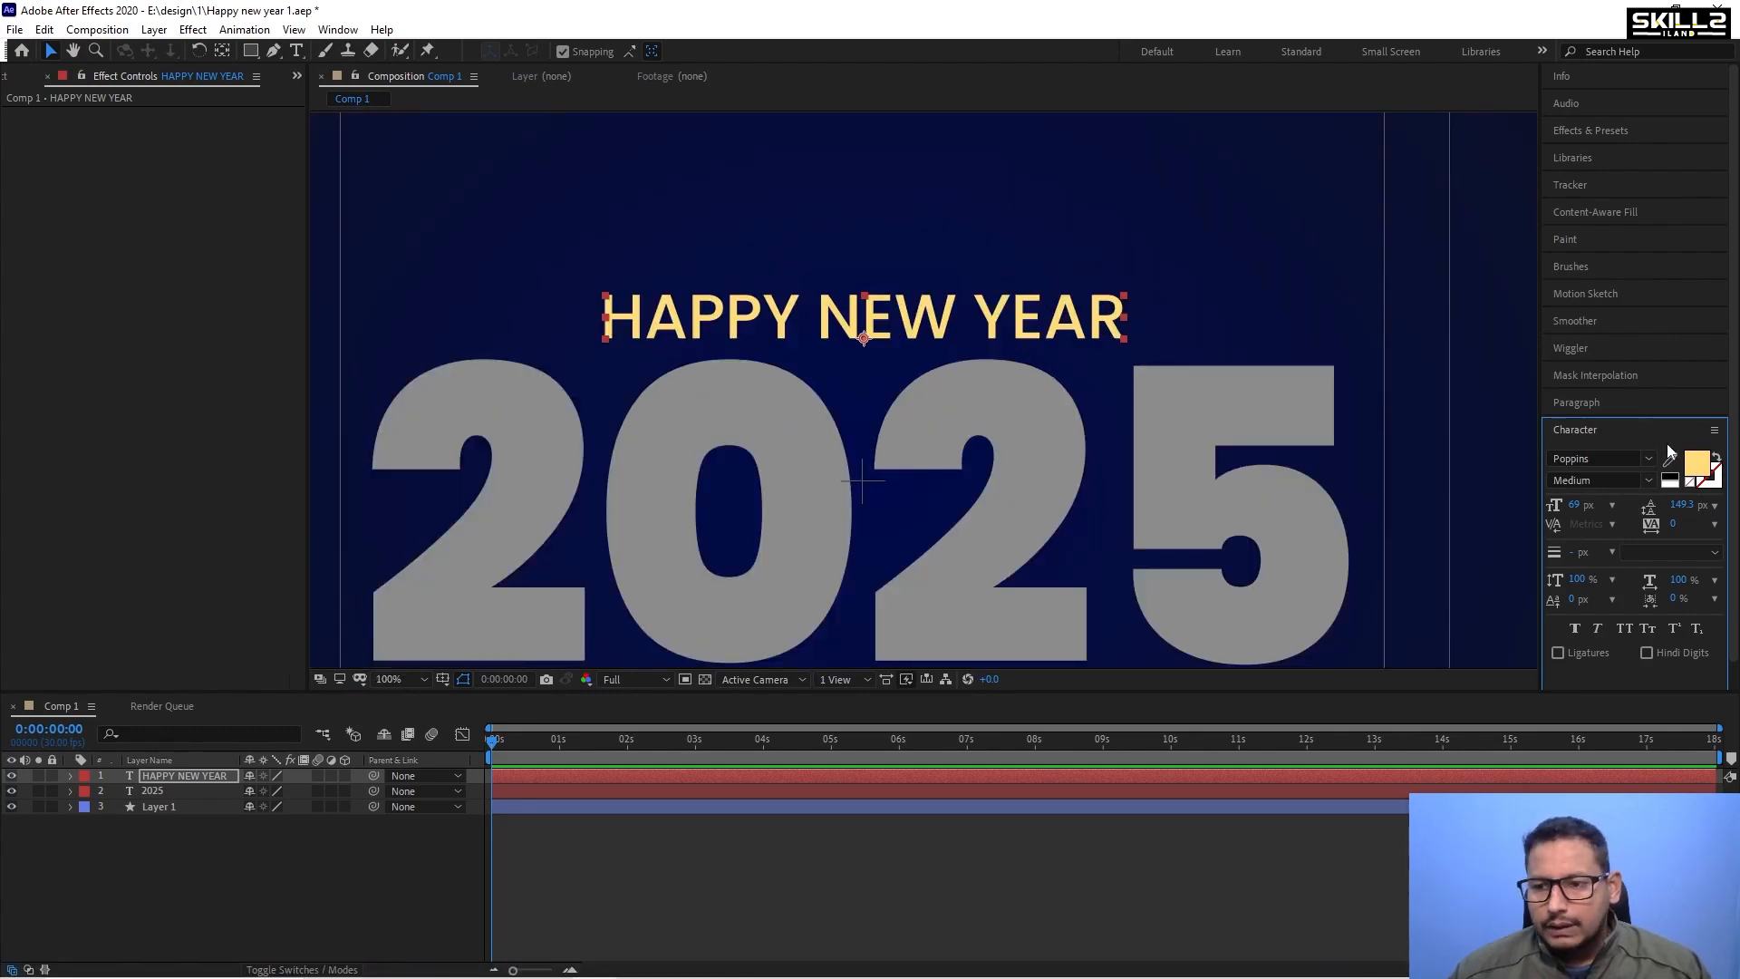
pyautogui.click(1696, 463)
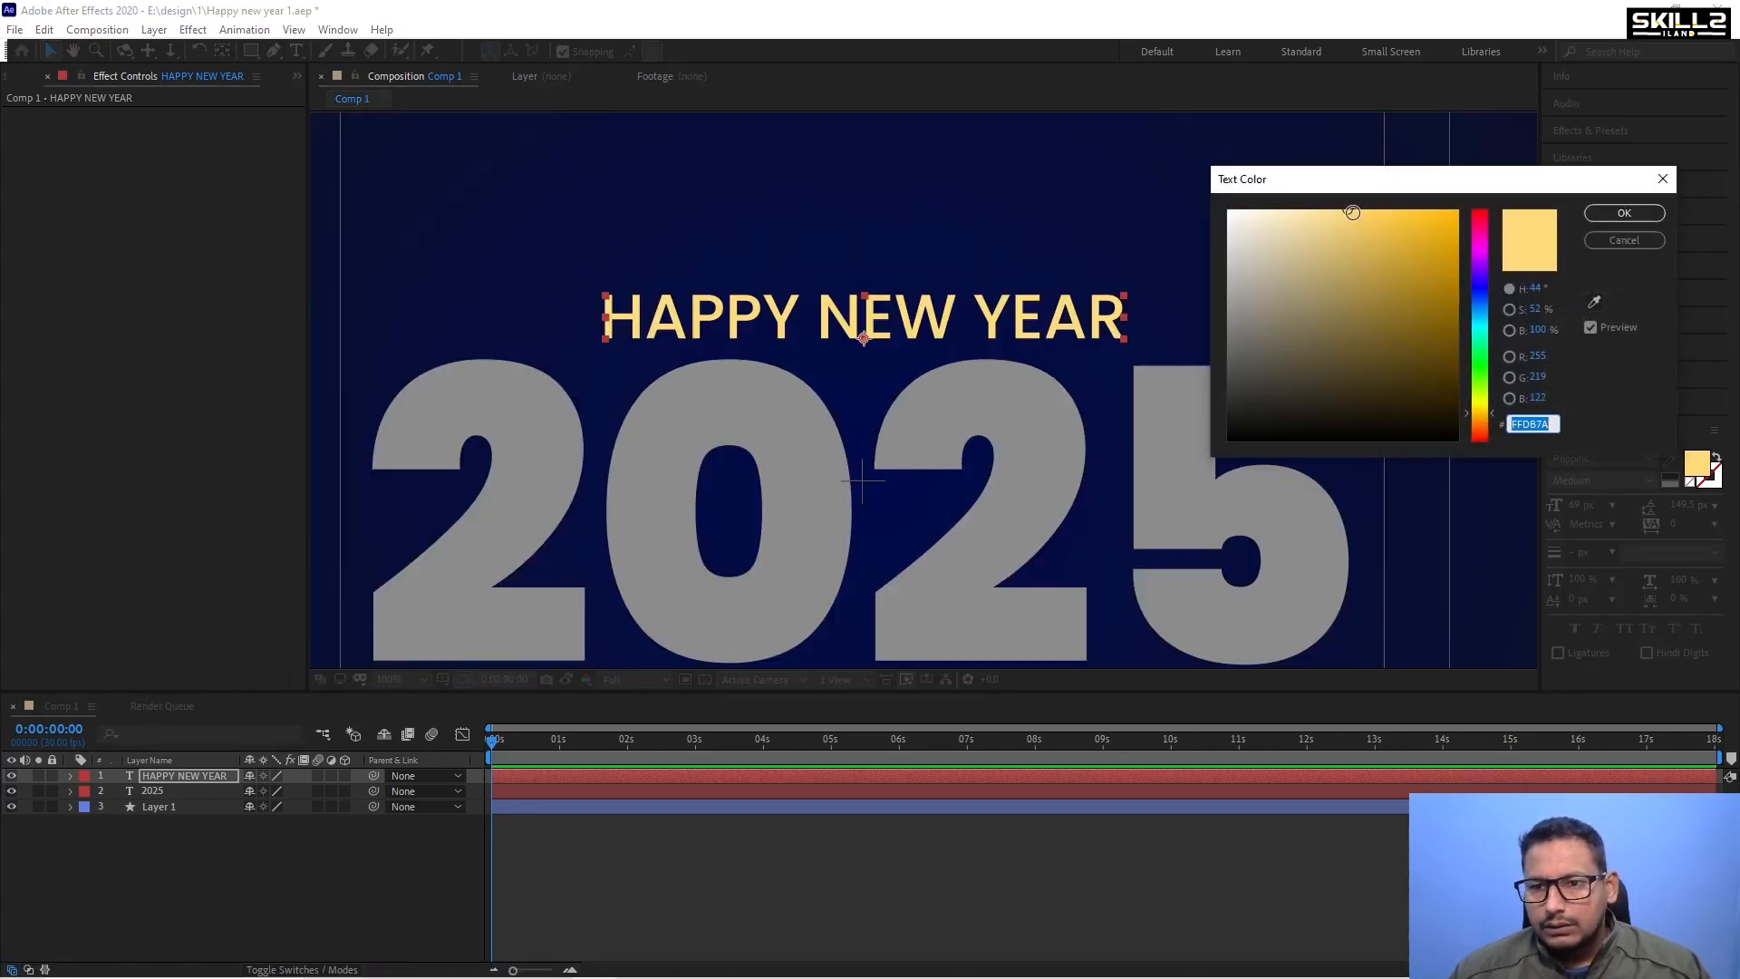
pyautogui.moveTo(1352, 212); pyautogui.dragTo(1414, 227)
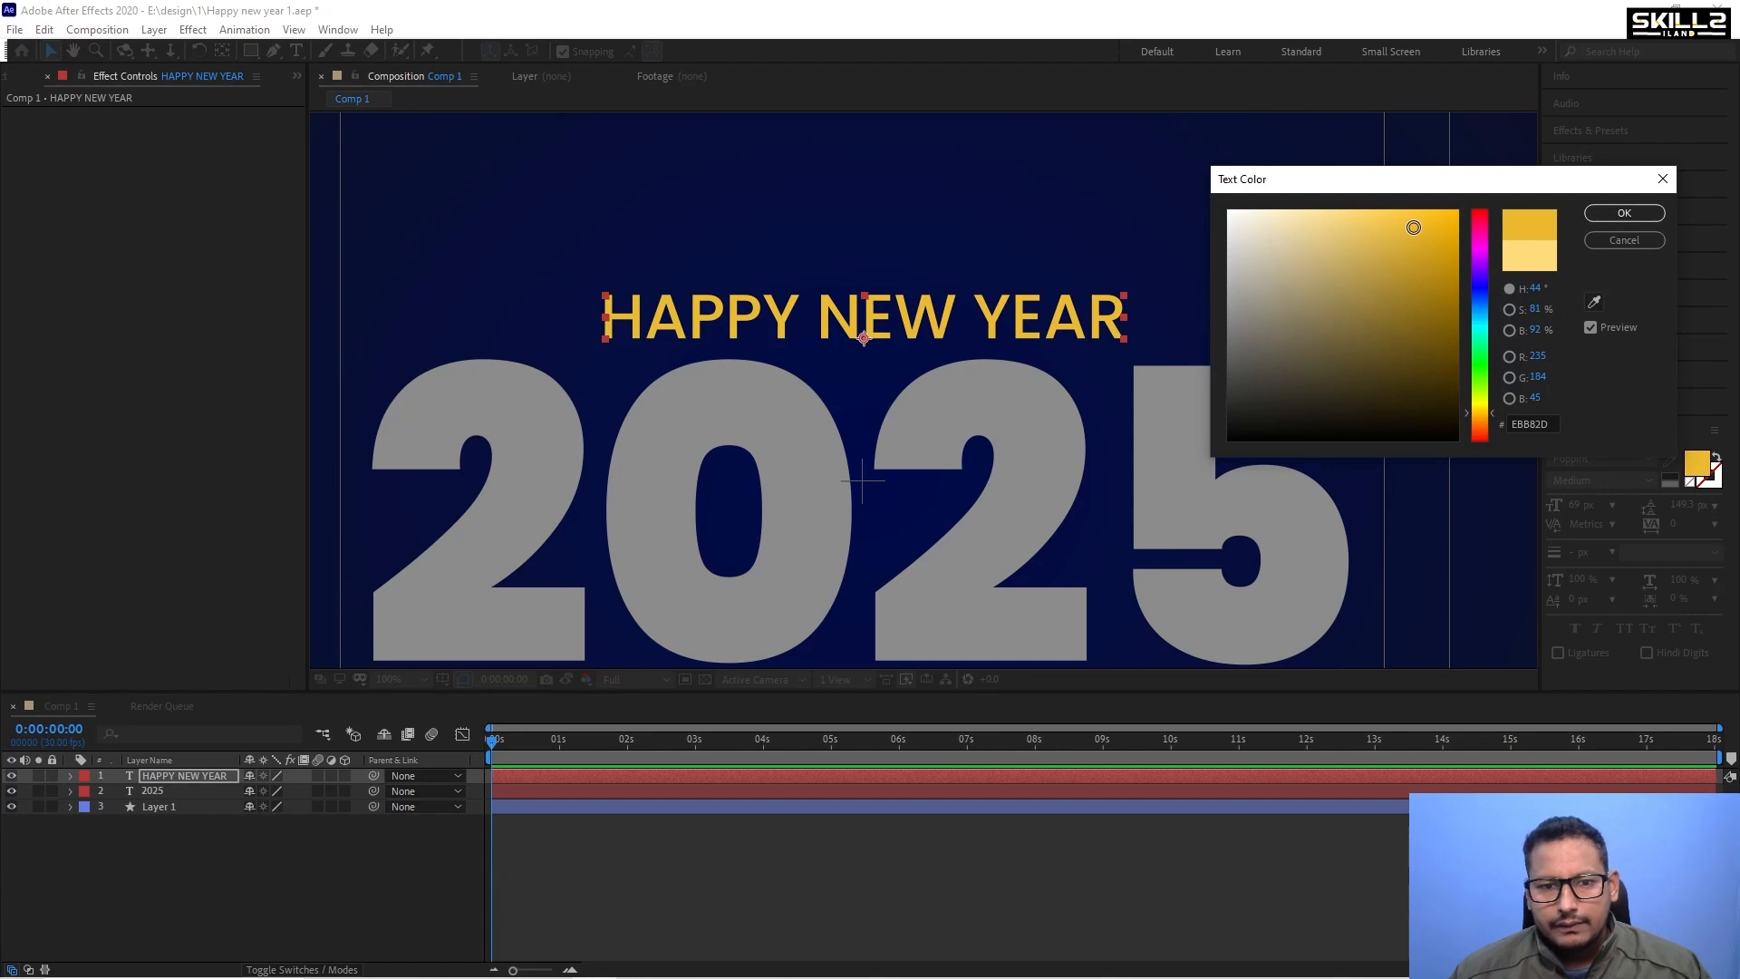
pyautogui.click(1624, 213)
pyautogui.click(263, 835)
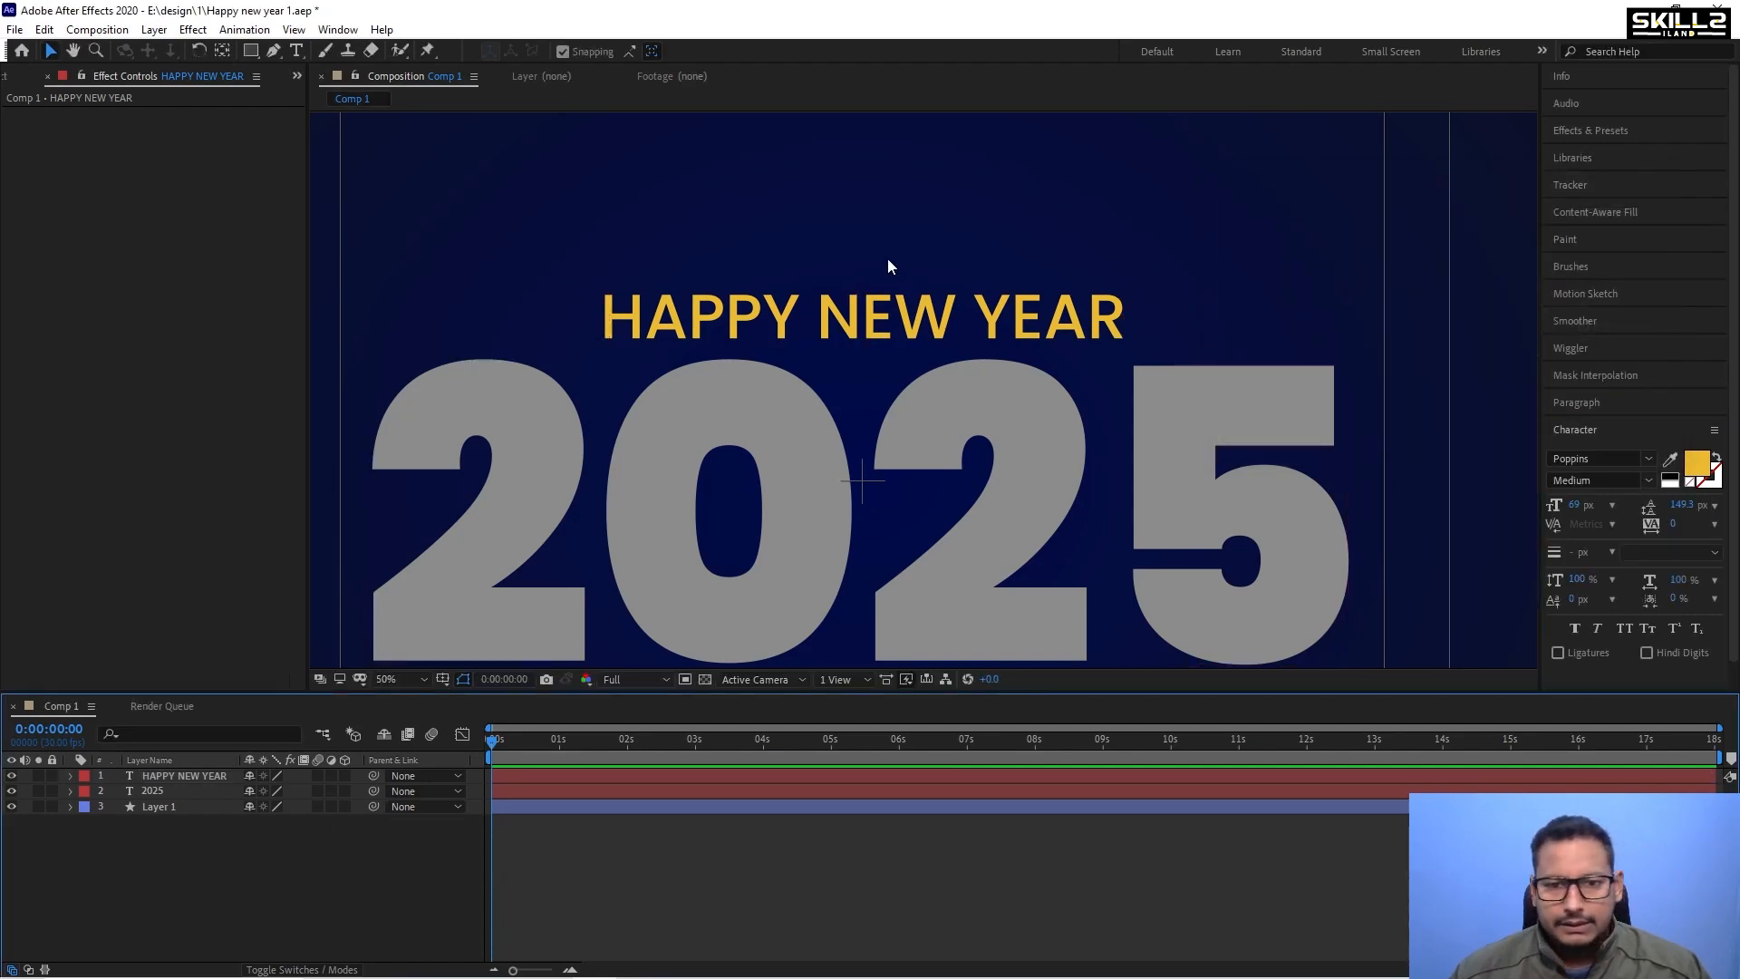
# Apply the Gradient Ramp effect to the HAPPY NEW YEAR layer.
pyautogui.click(861, 319)
pyautogui.scroll(4, 858, 313)
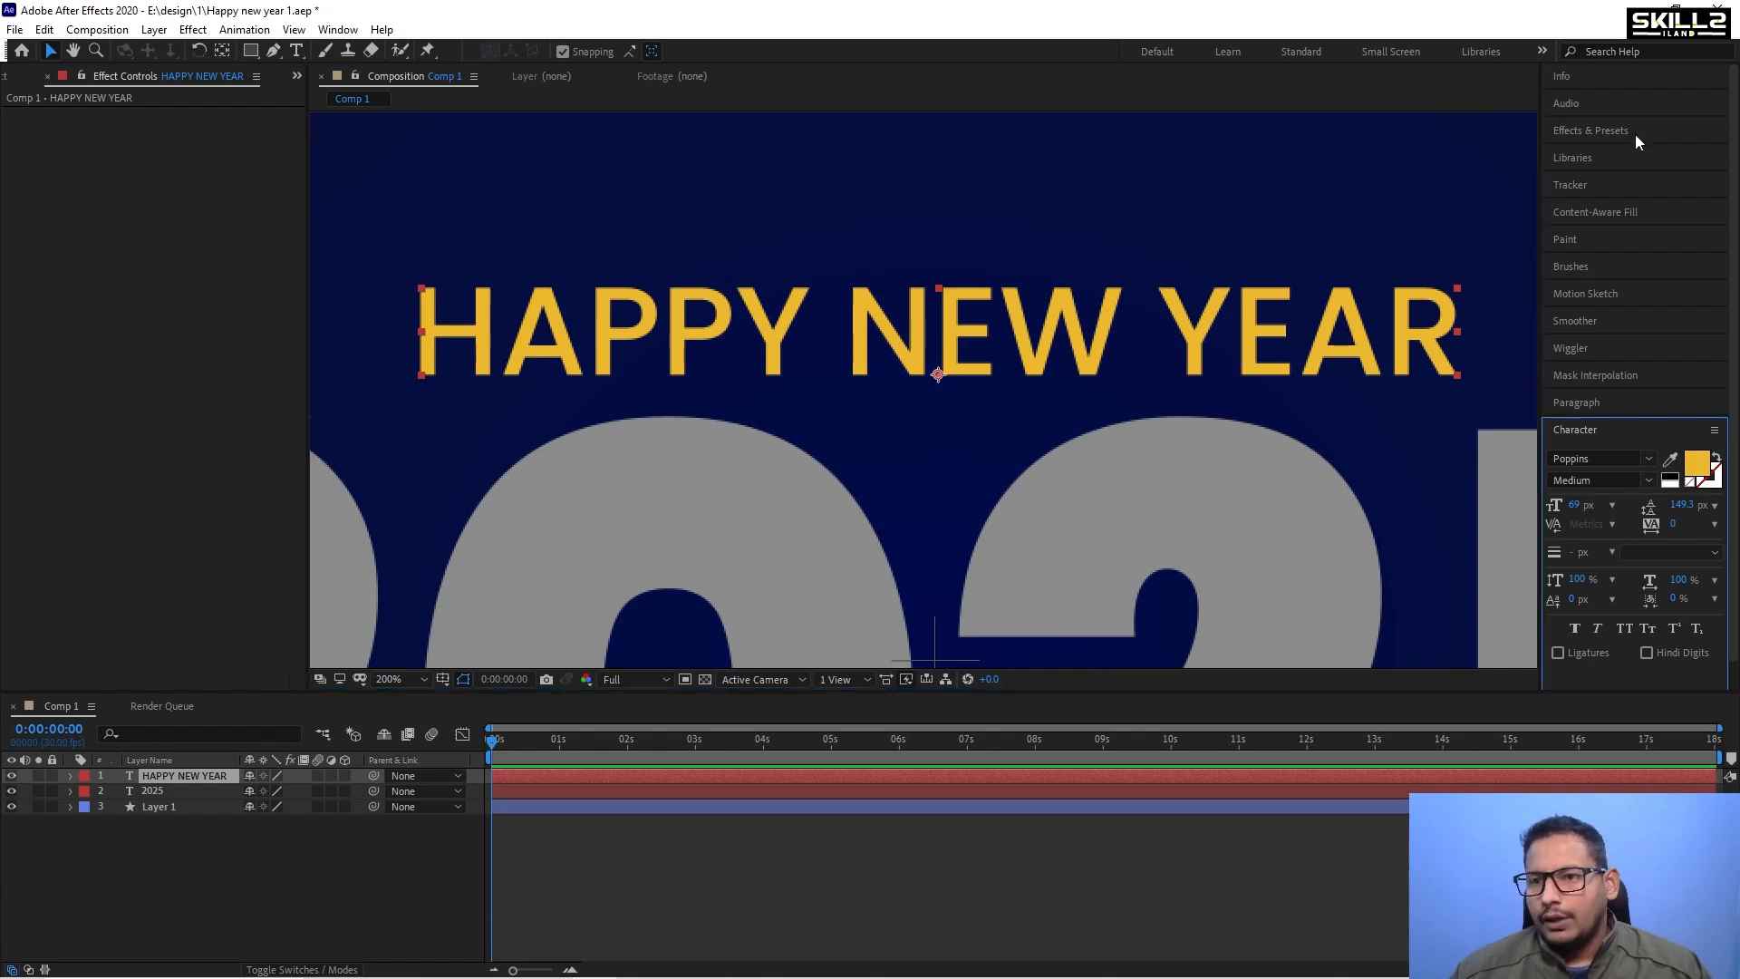
pyautogui.click(1611, 132)
pyautogui.click(1608, 152)
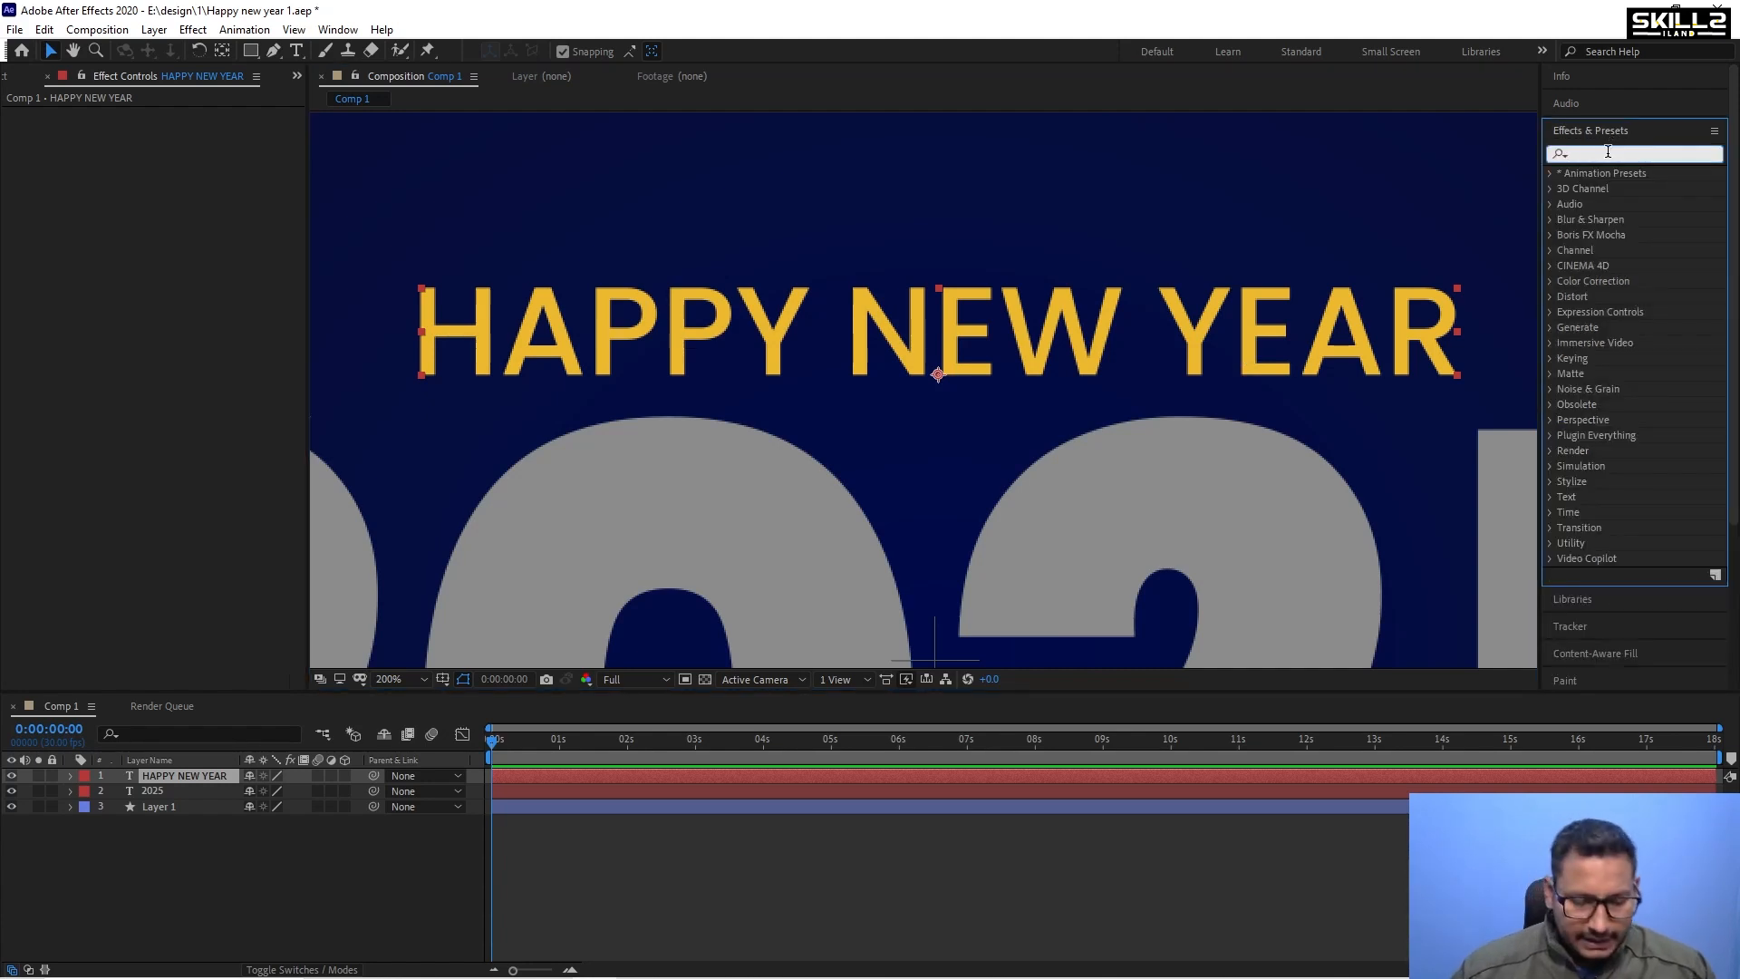
pyautogui.write('ramp')
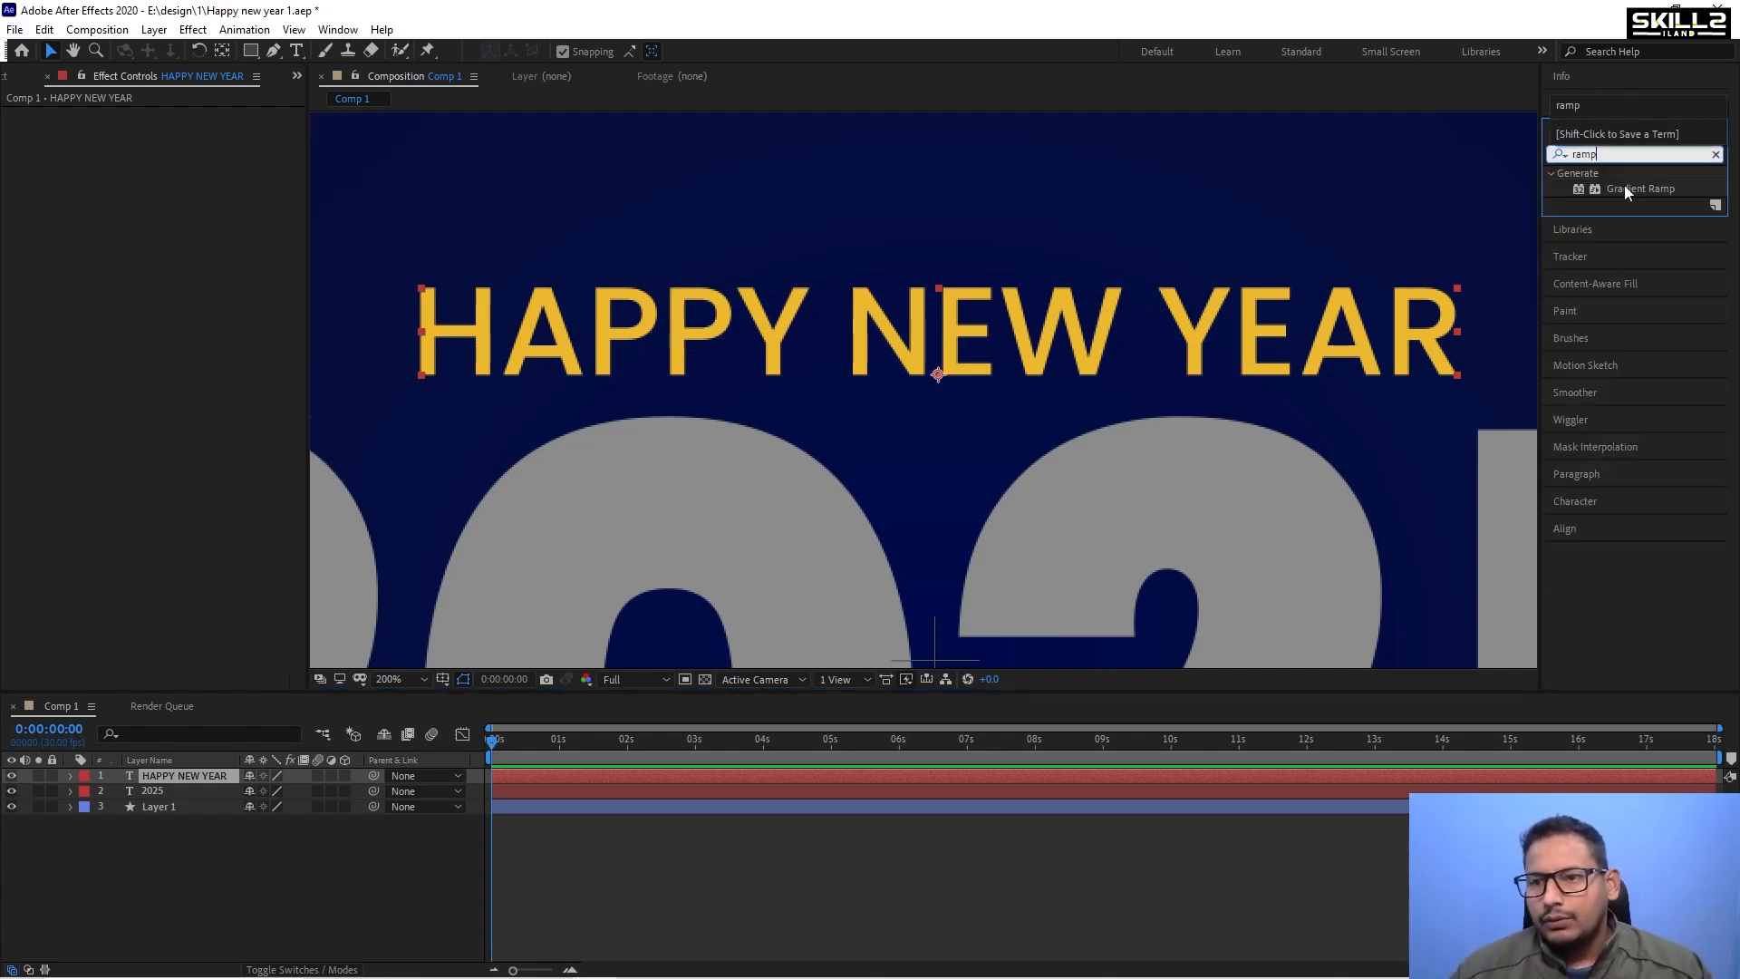
pyautogui.doubleClick(1623, 188)
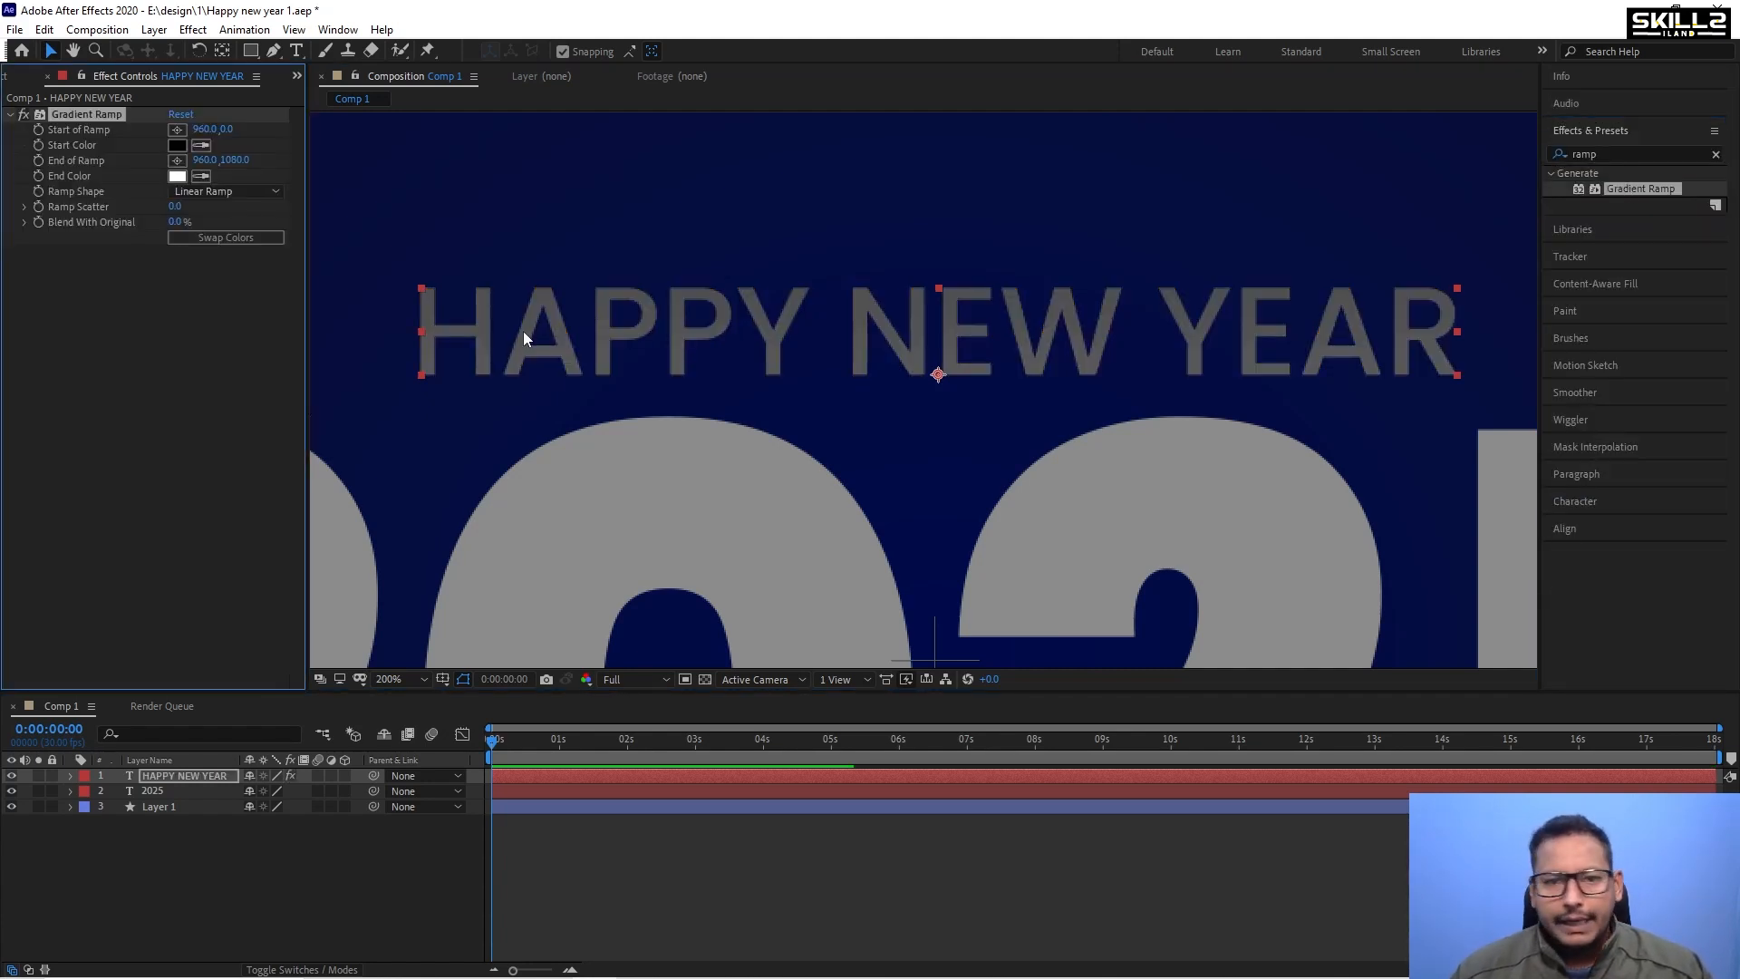
# Set both the start and end colors of the Gradient Ramp to the copied light yellow FFDB7A.
pyautogui.click(182, 147)
pyautogui.hotkey('ctrl', 'v')
pyautogui.press('Return')
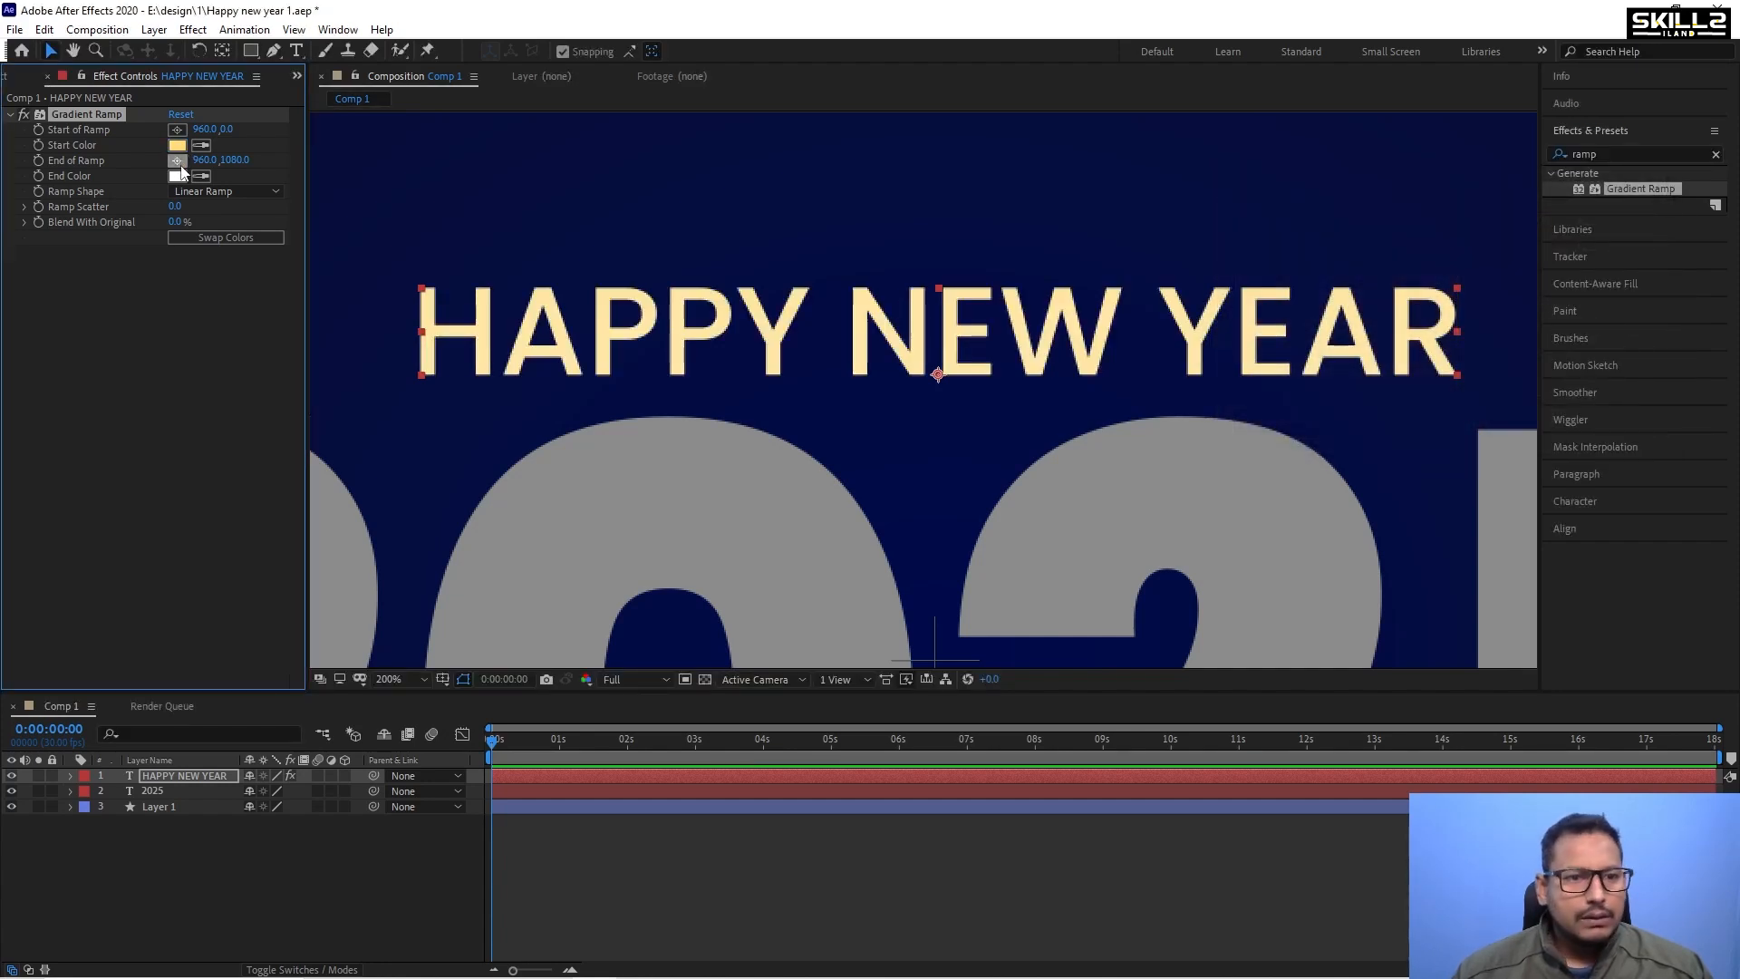
pyautogui.click(176, 175)
pyautogui.hotkey('ctrl', 'v')
pyautogui.press('Return')
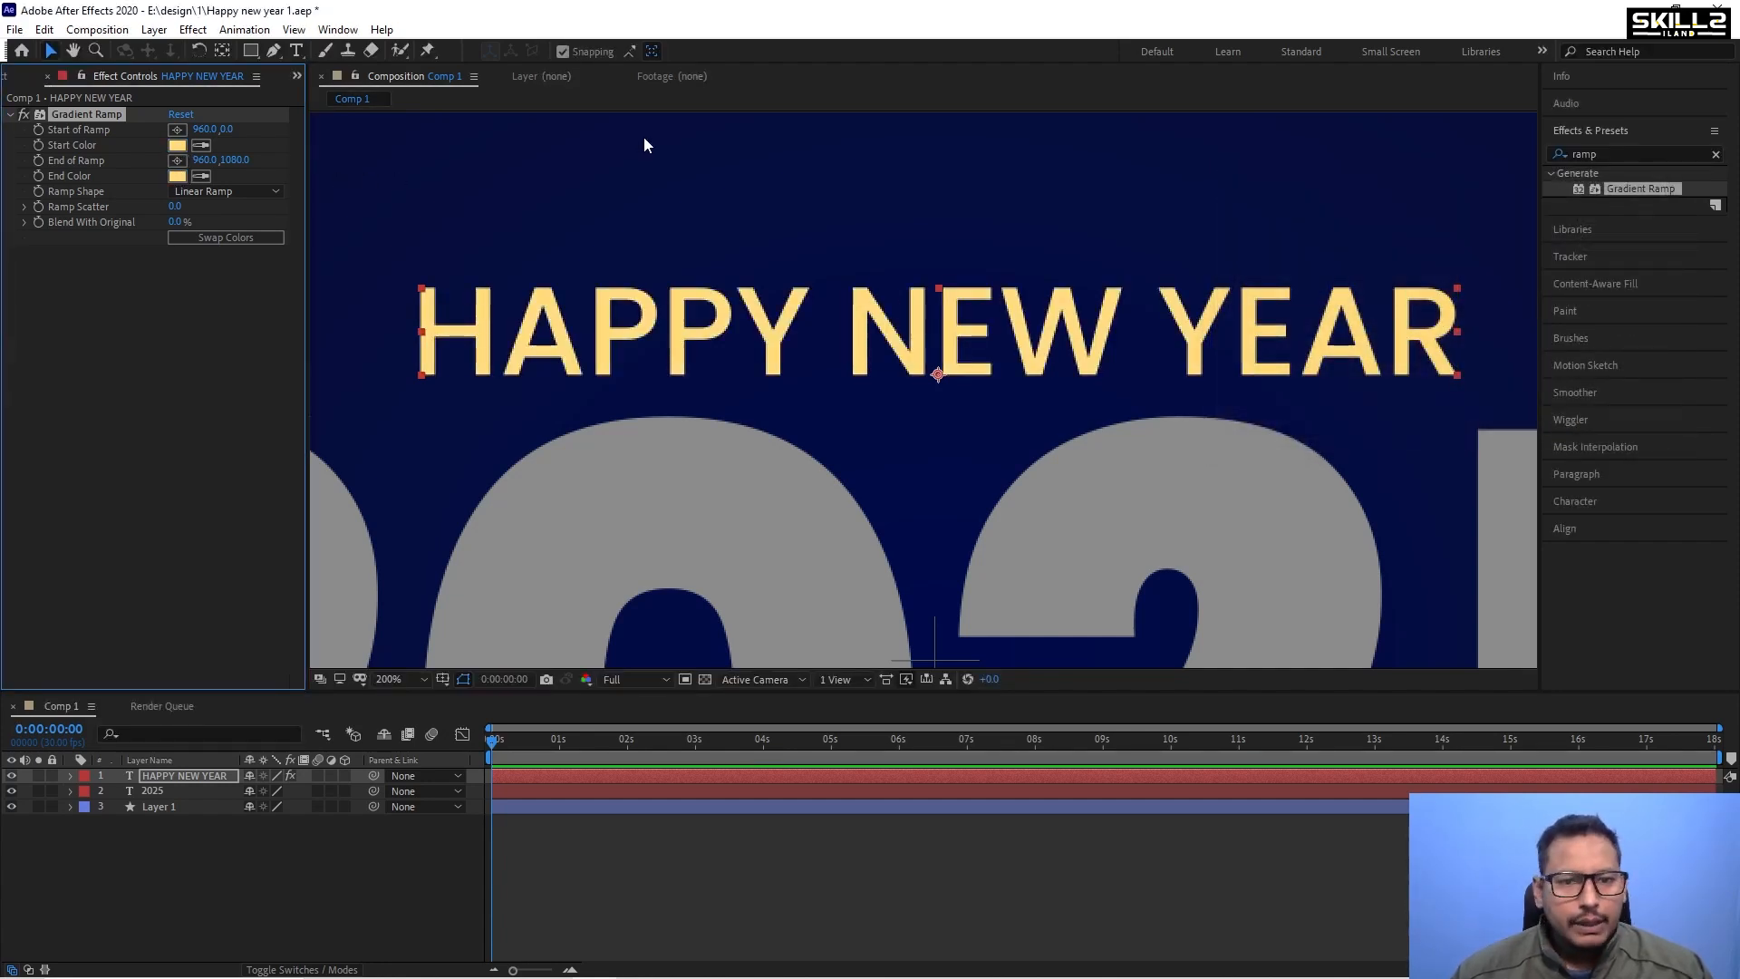
# Place the ramp's start point at about 768, 338 and its end point at about 1166, 380 on the HAPPY NEW YEAR text.
pyautogui.scroll(-4, 812, 314)
pyautogui.moveTo(847, 168); pyautogui.dragTo(759, 321)
pyautogui.moveTo(846, 656); pyautogui.dragTo(936, 344)
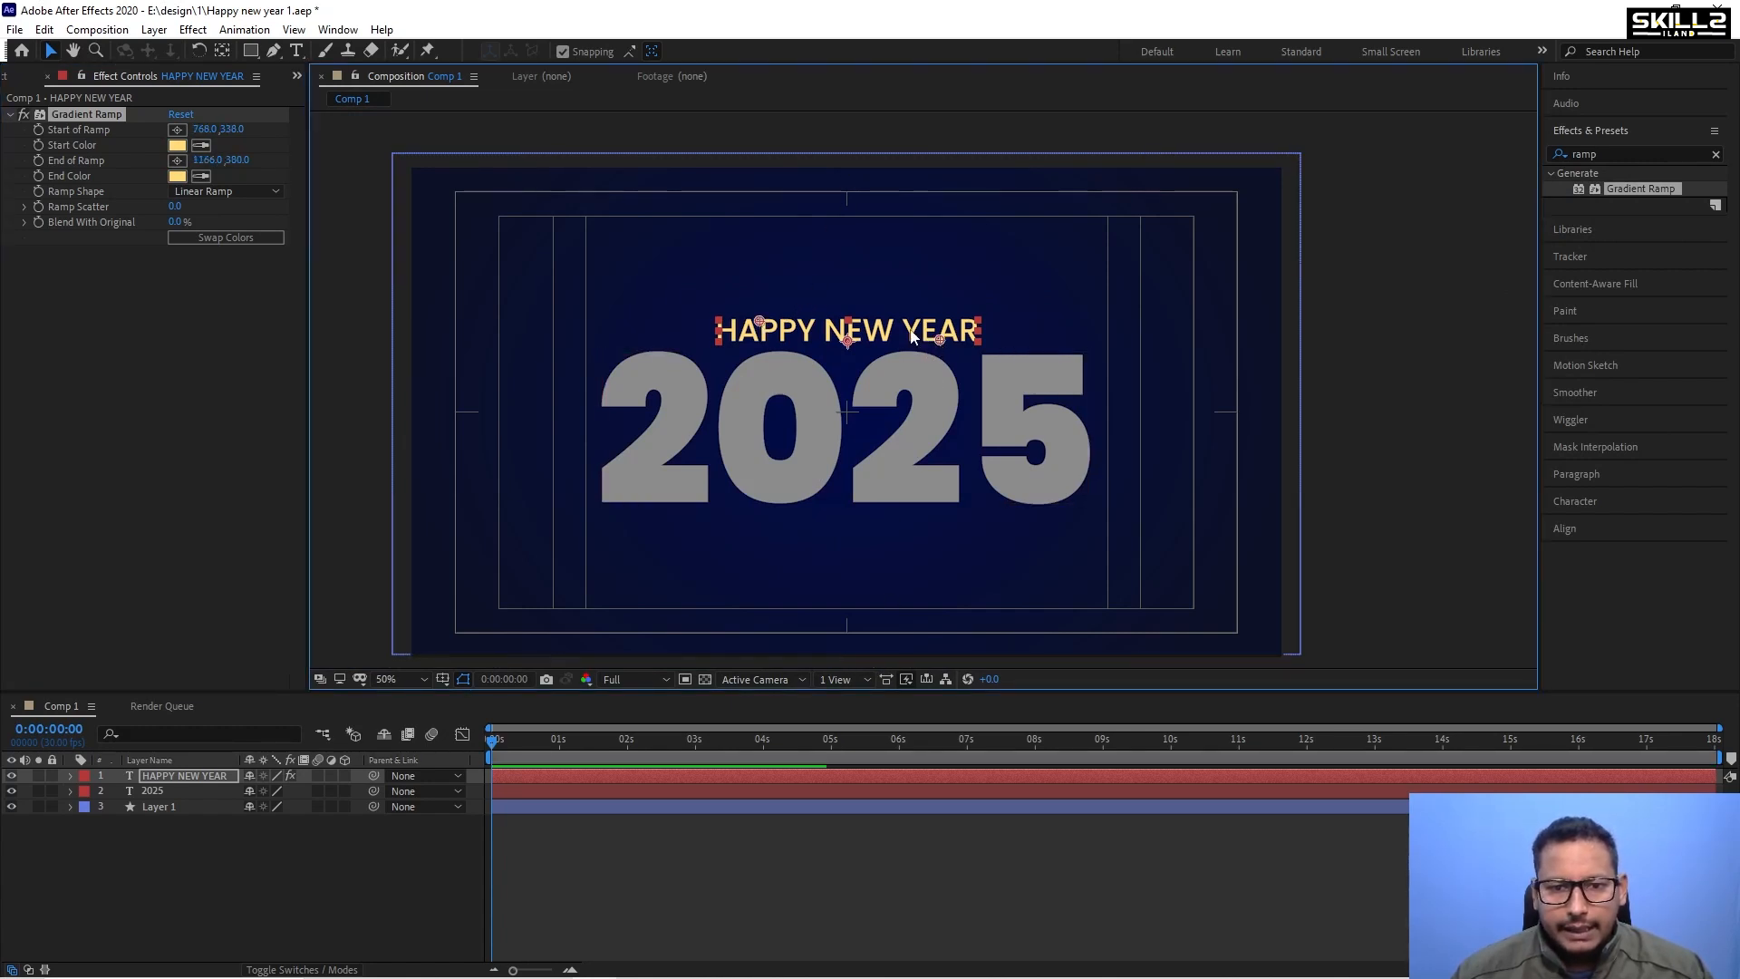
pyautogui.scroll(4, 936, 343)
pyautogui.scroll(-2, 853, 329)
pyautogui.scroll(2, 1050, 335)
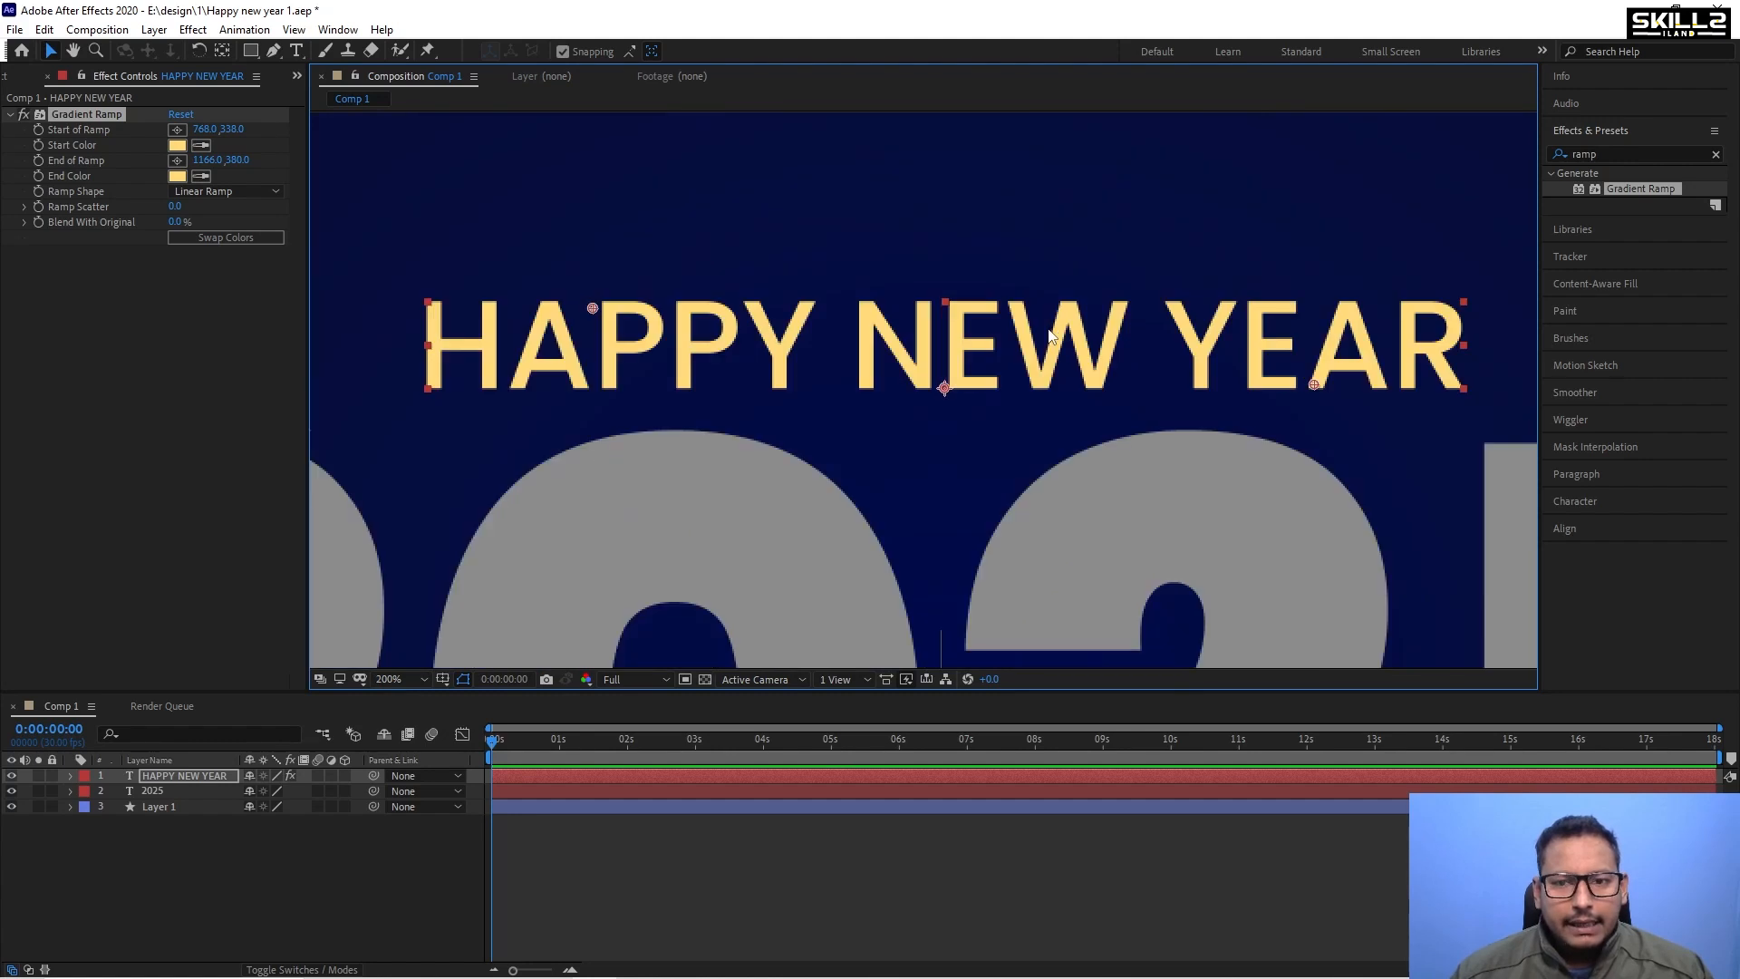
# Set the Gradient Ramp's start color to a darker gold, E8B52B.
pyautogui.click(177, 146)
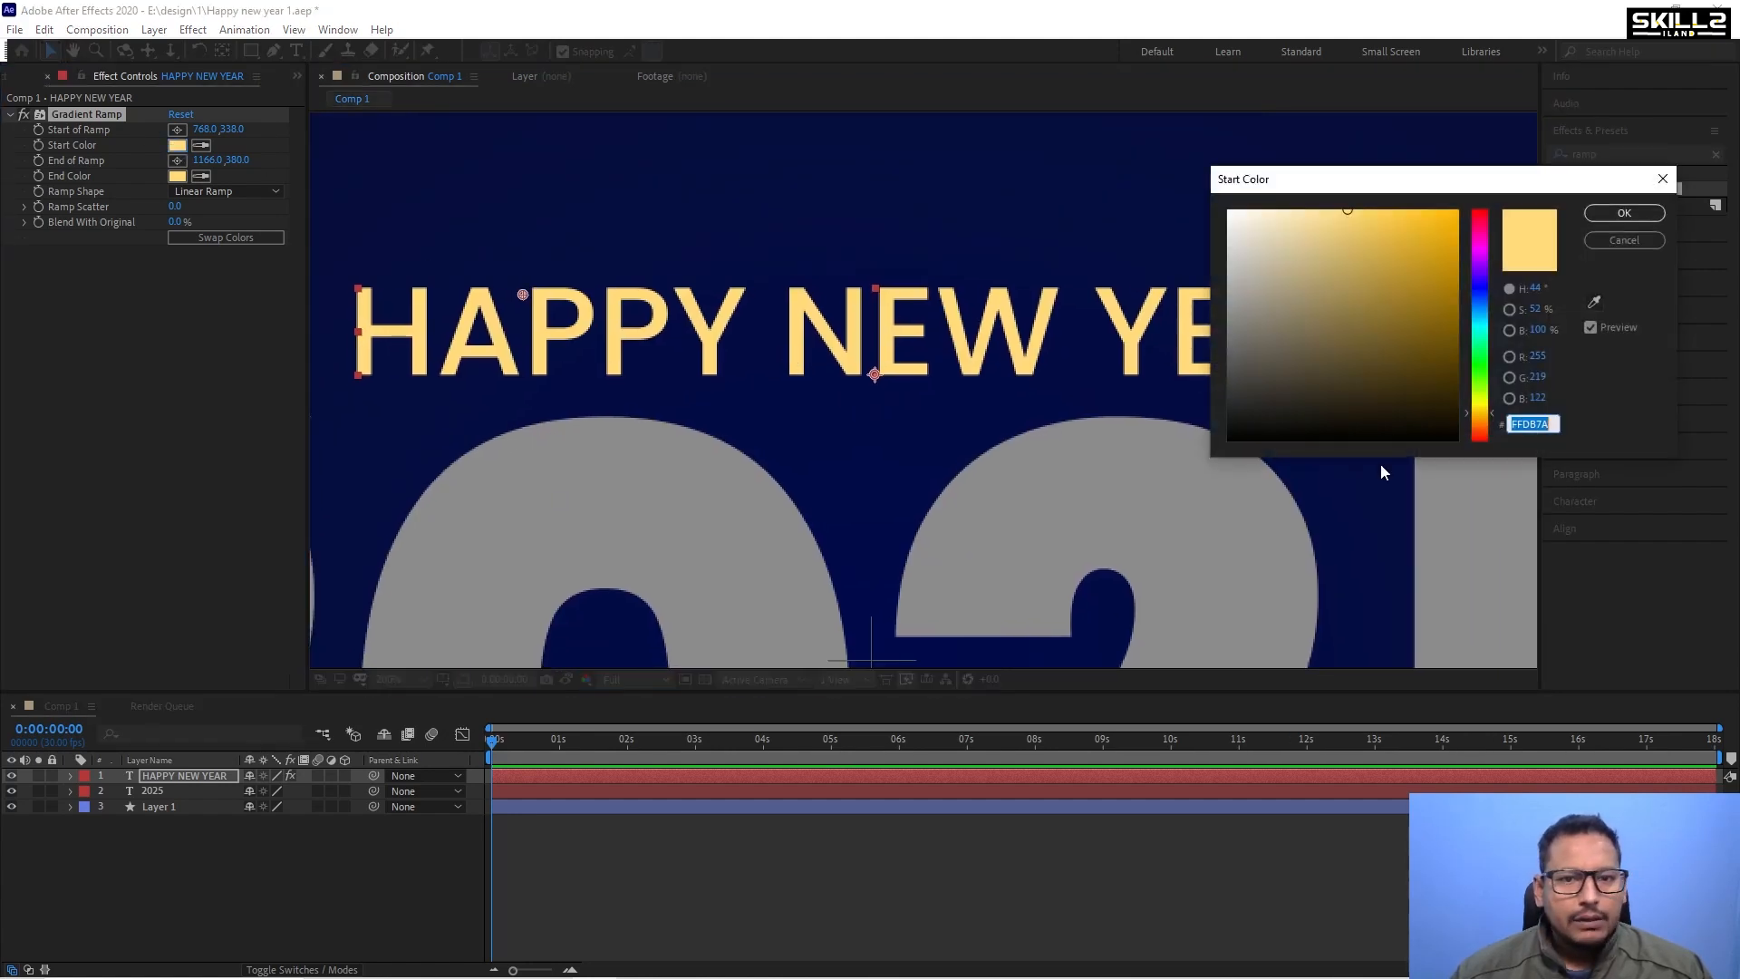
pyautogui.moveTo(1372, 224)
pyautogui.mouseDown()
pyautogui.moveTo(1431, 242)
pyautogui.moveTo(1415, 231)
pyautogui.mouseUp()
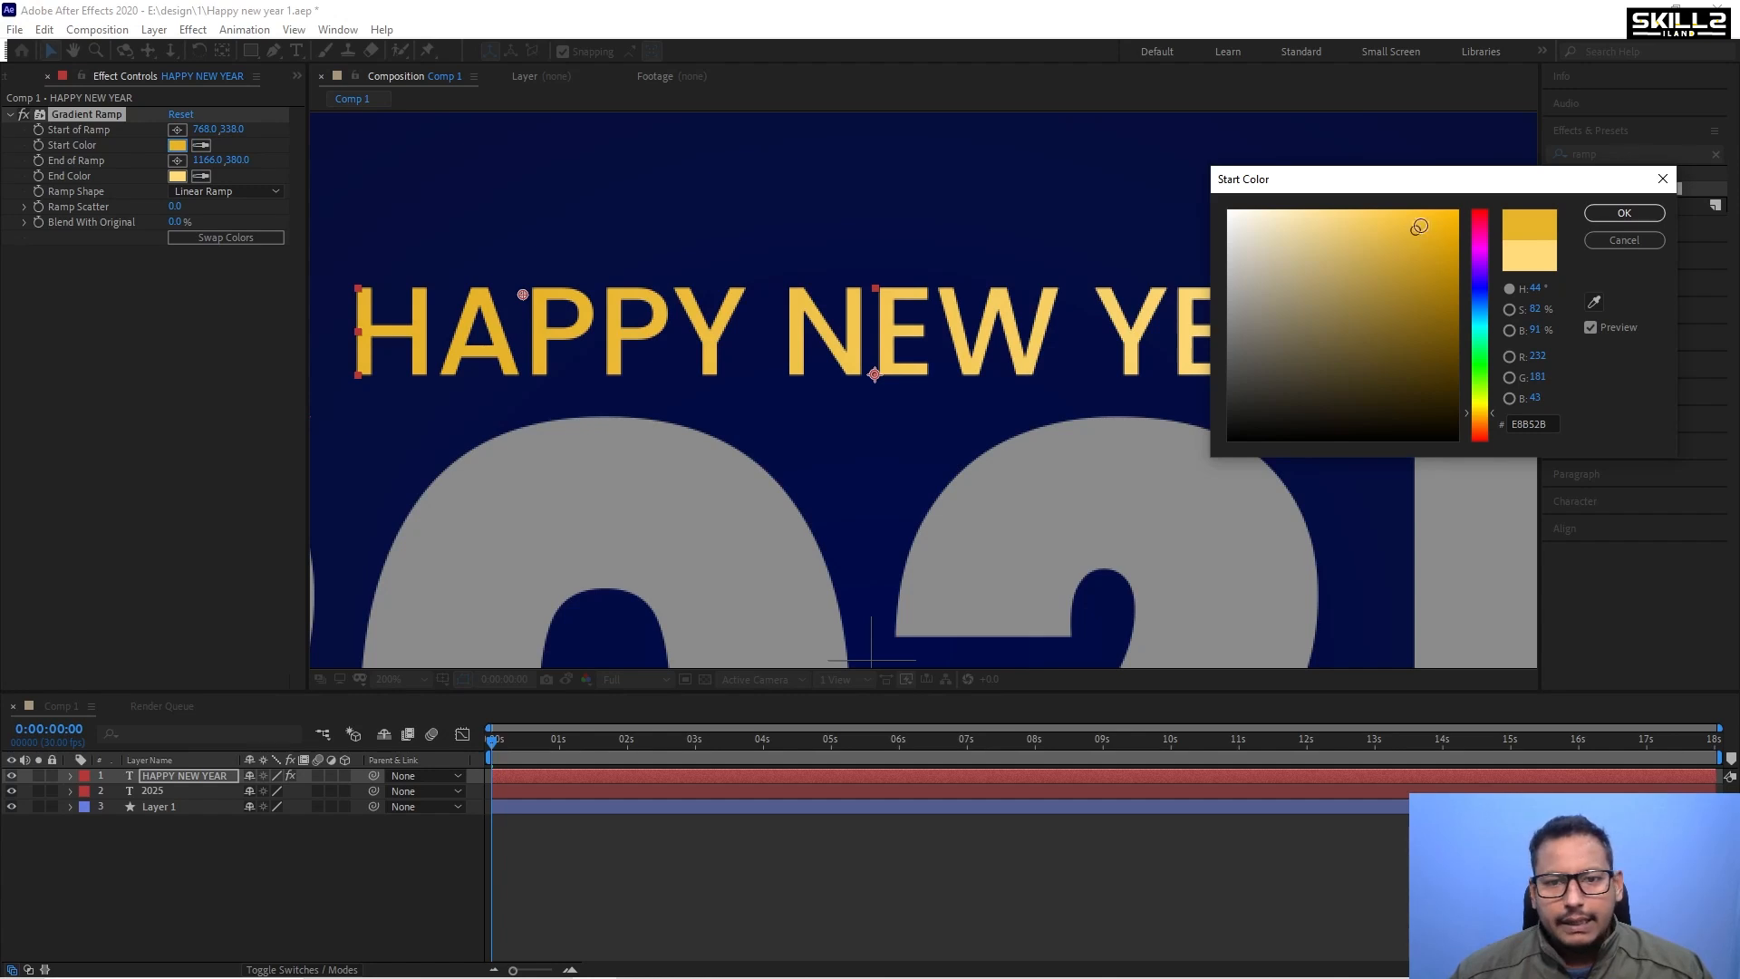
pyautogui.click(1623, 214)
# Stretch the ramp across the whole HAPPY NEW YEAR text, with its start at about 685.5, 335 and end at about 1248, 382.5.
pyautogui.moveTo(1244, 370); pyautogui.dragTo(1394, 380)
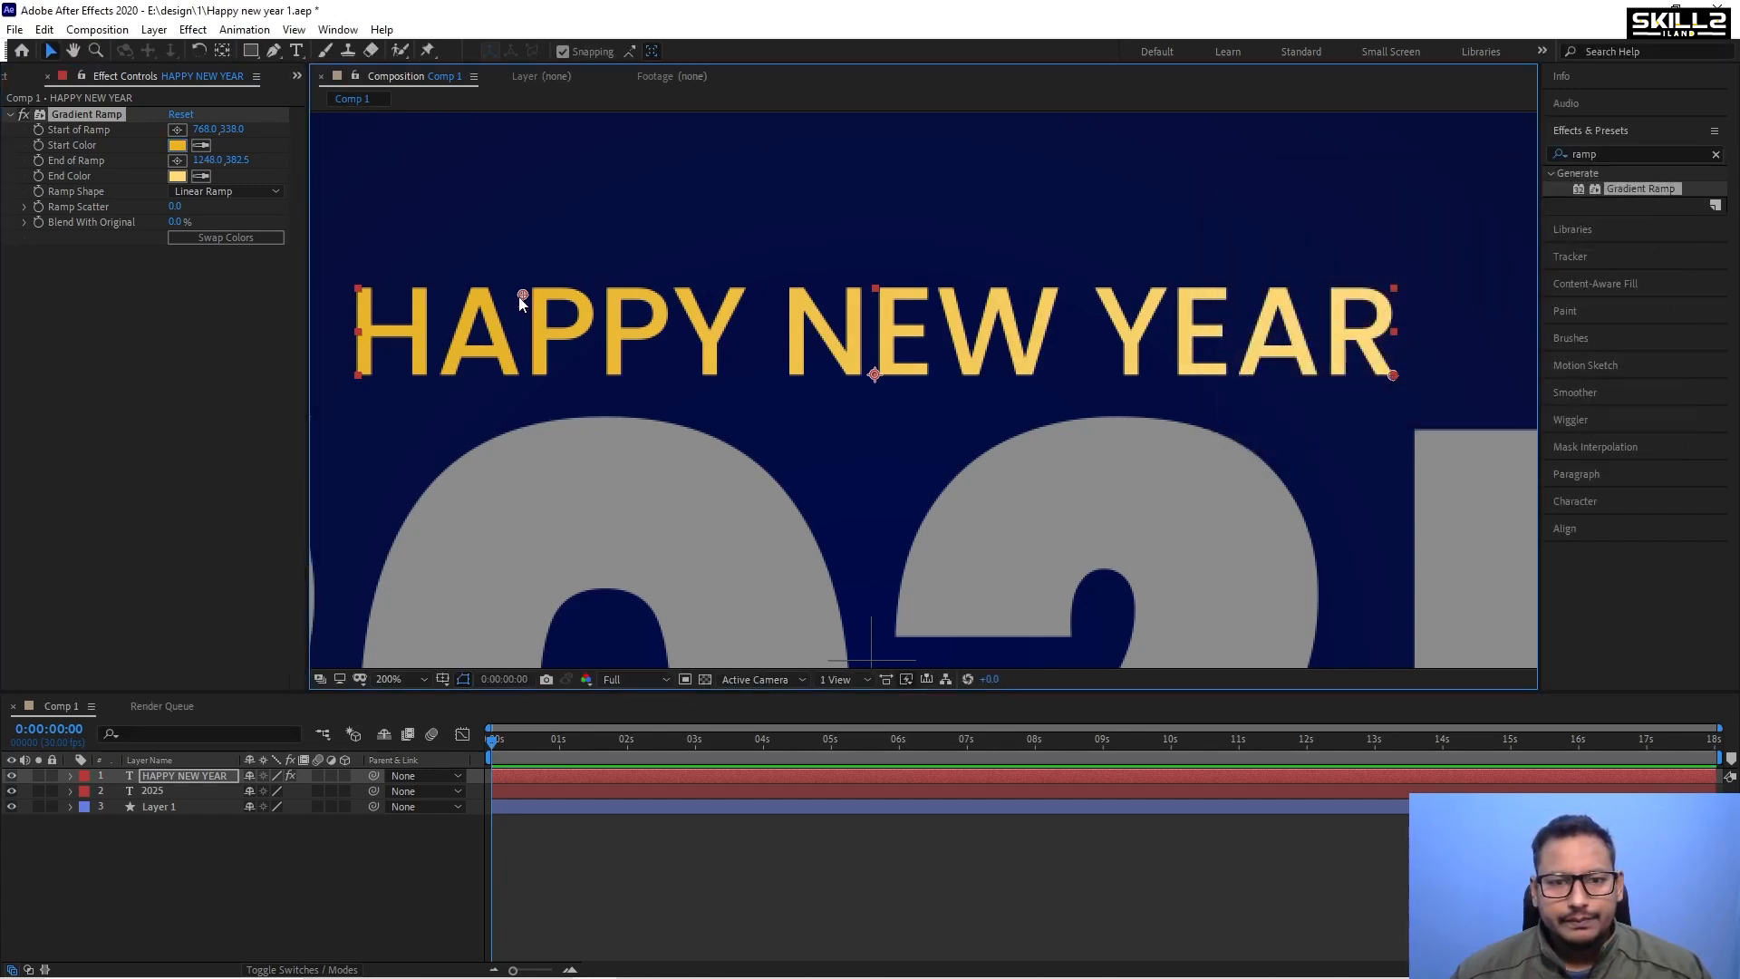
pyautogui.moveTo(524, 297); pyautogui.dragTo(377, 290)
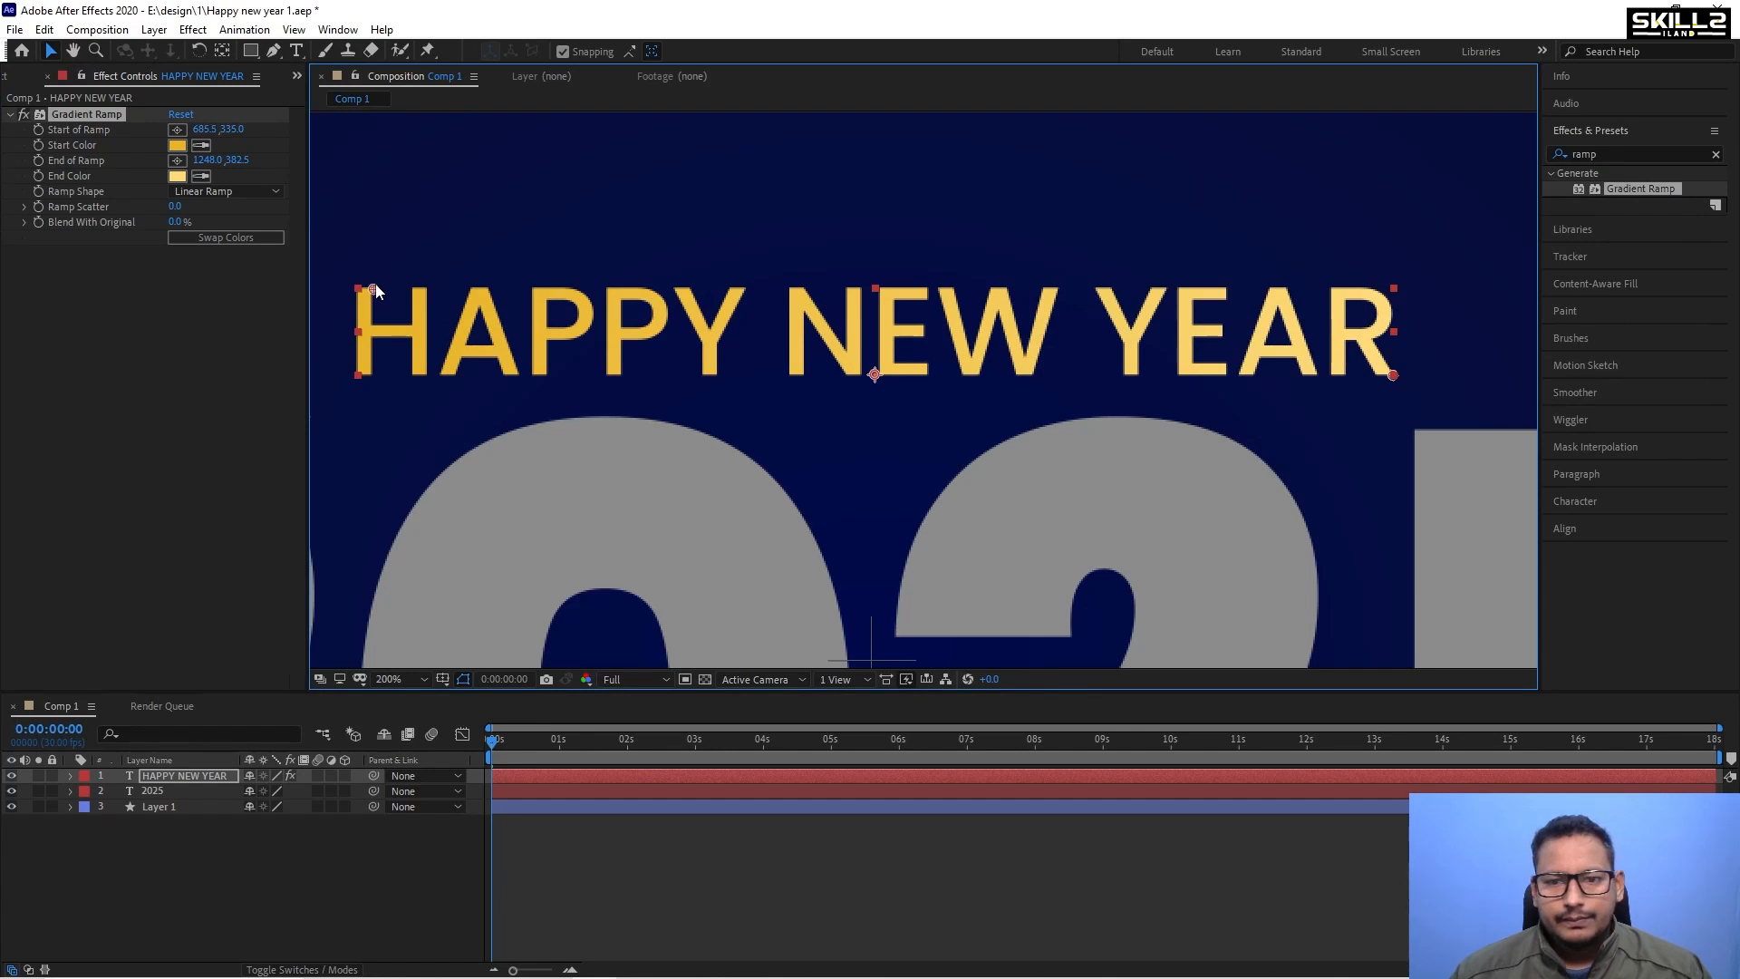
pyautogui.scroll(-1, 693, 232)
pyautogui.click(236, 851)
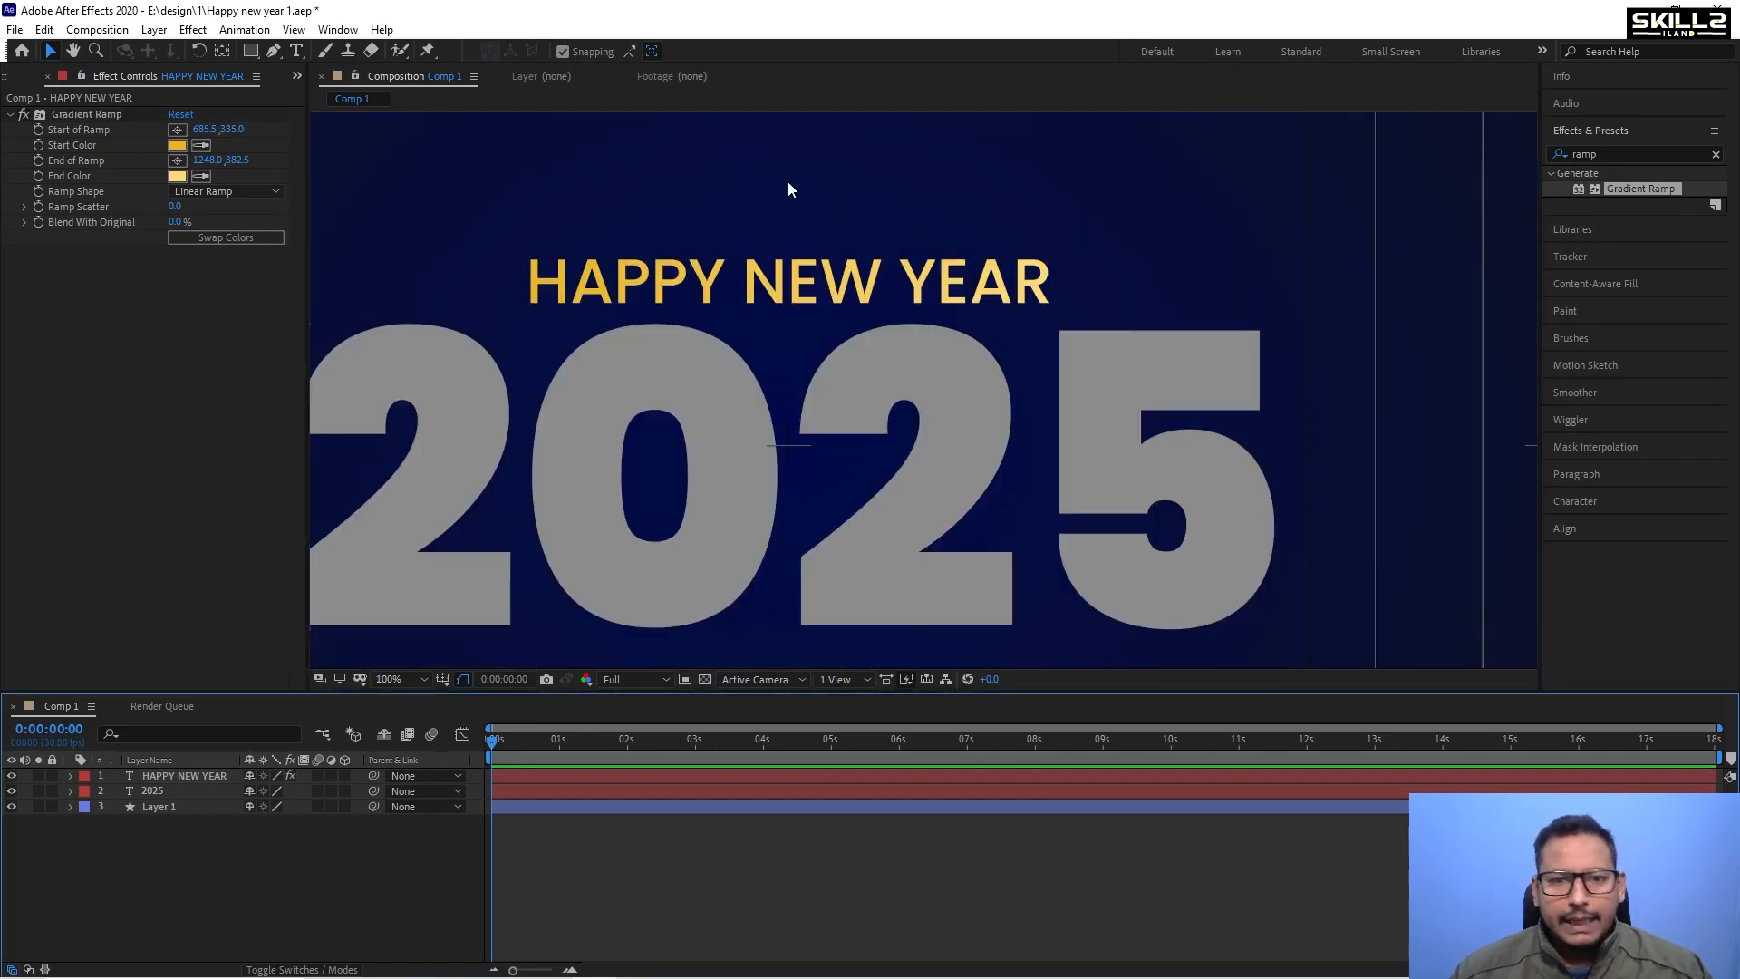
# Save the project and lock the HAPPY NEW YEAR and 2025 layers.
pyautogui.scroll(-1, 787, 184)
pyautogui.scroll(1, 770, 230)
pyautogui.hotkey('ctrl', 's')
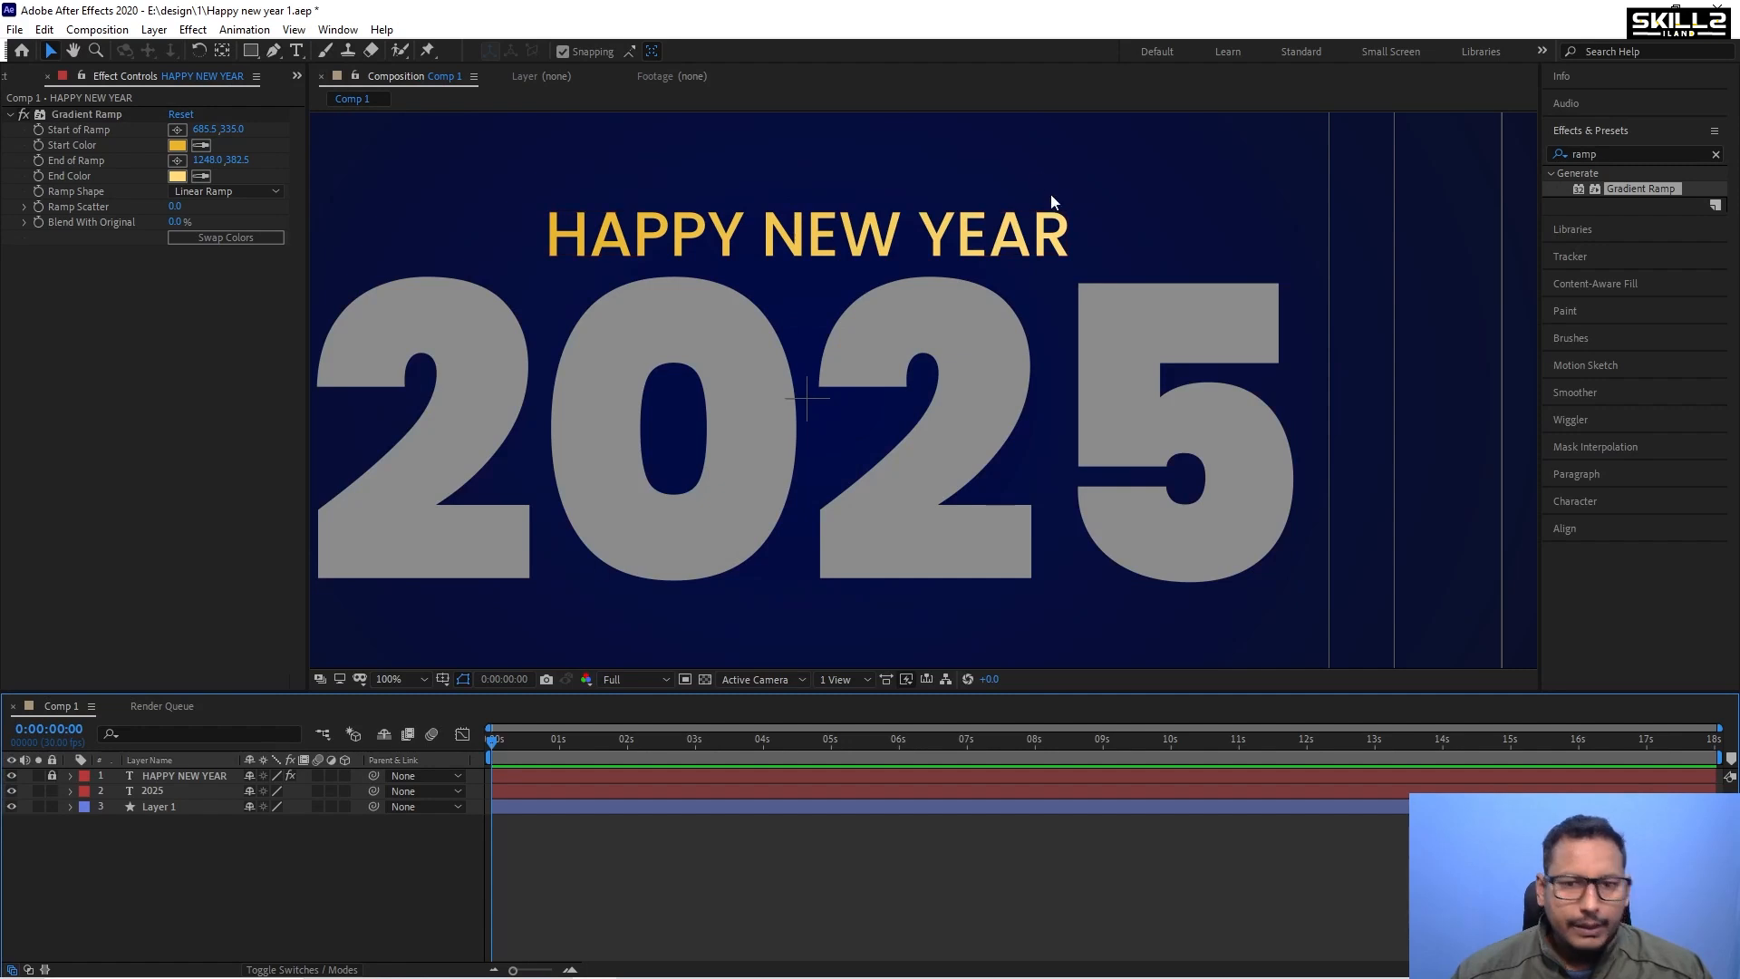
pyautogui.scroll(-1, 817, 420)
pyautogui.scroll(1, 766, 433)
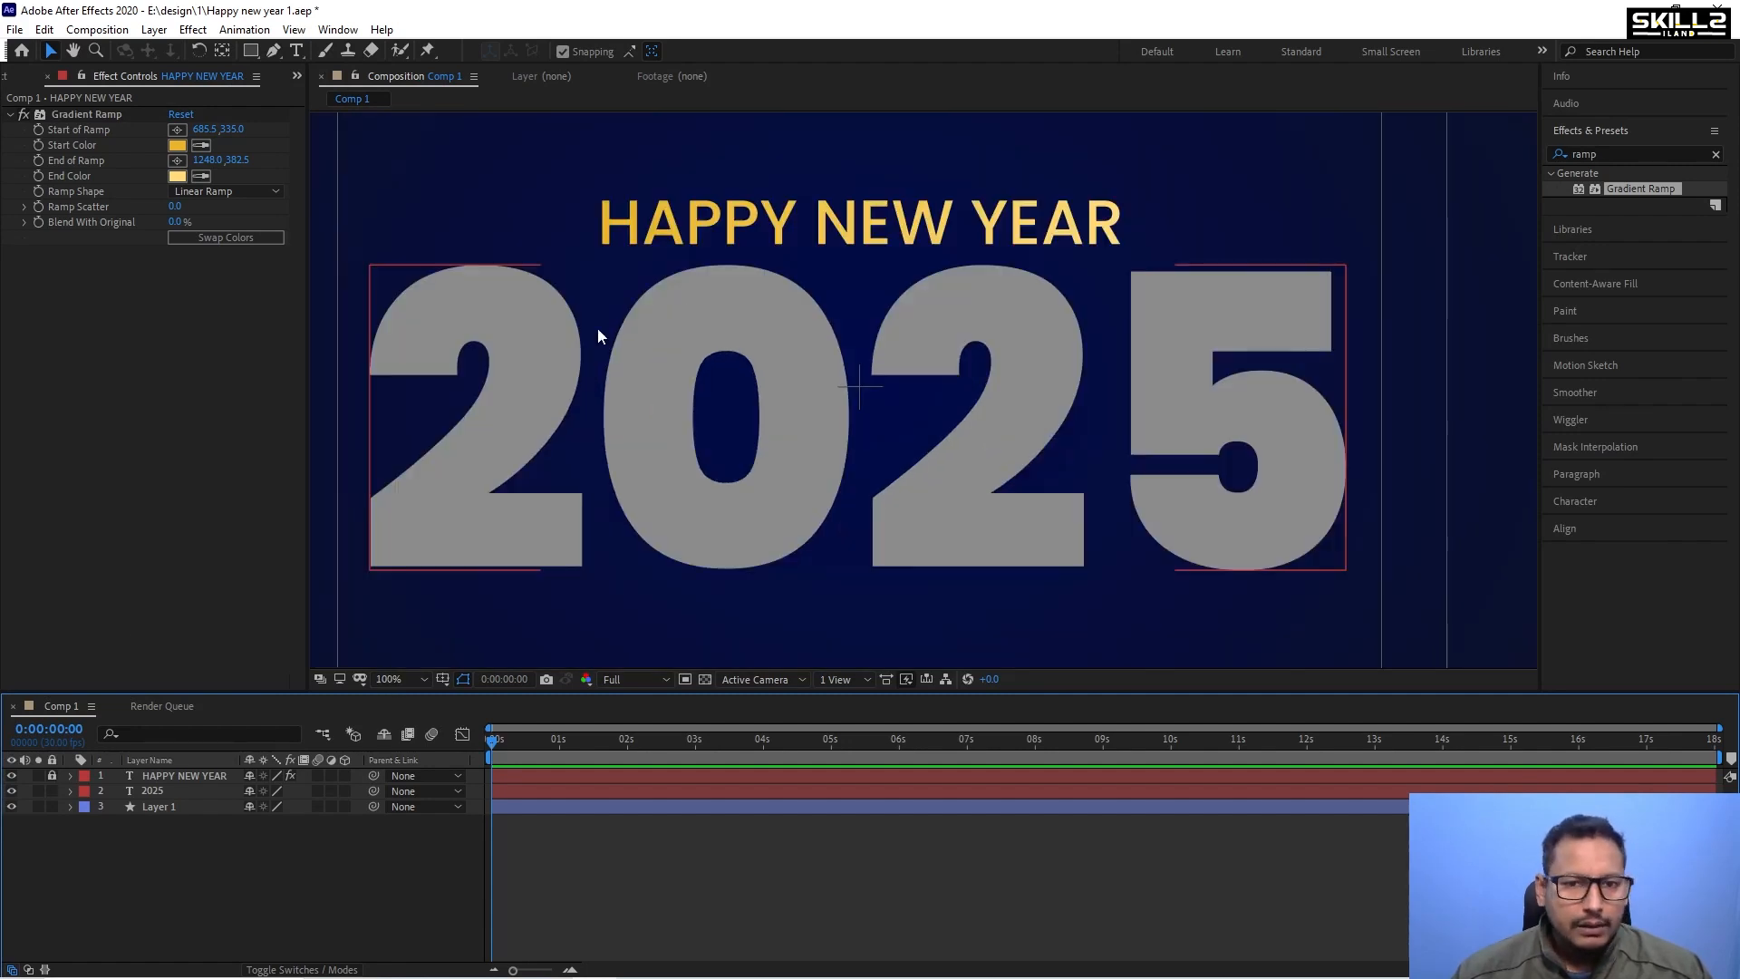
pyautogui.click(52, 791)
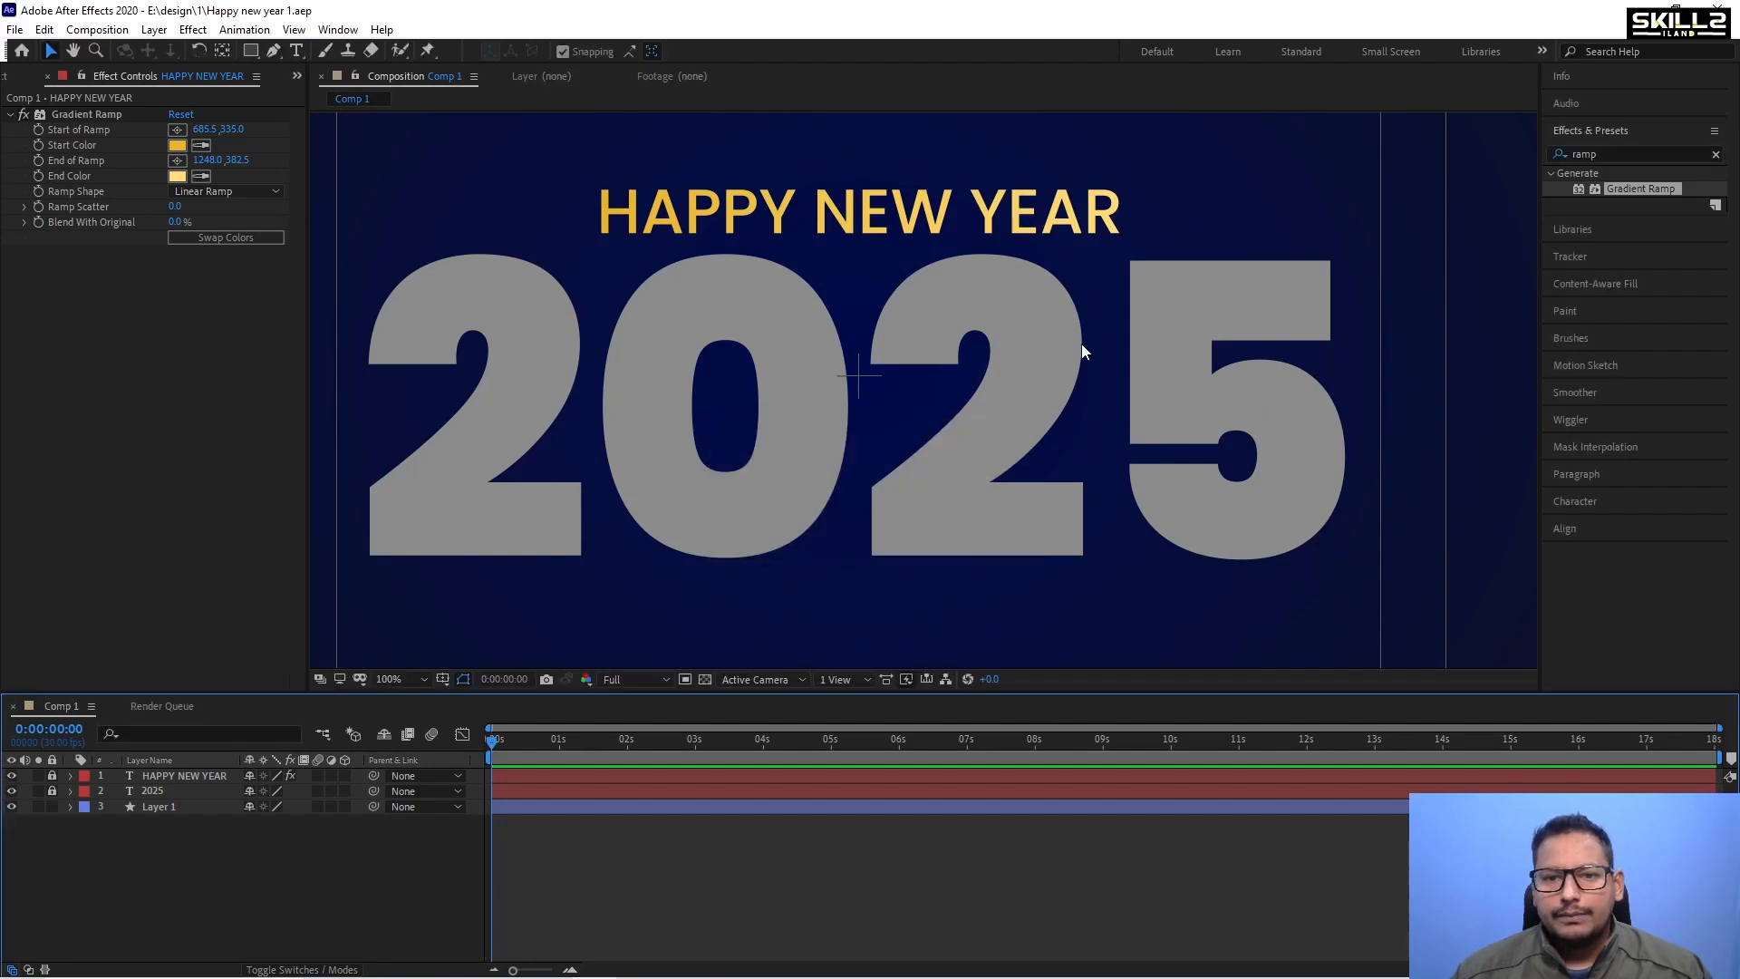
# Draw a straight vertical Pen line inside the upper part of the 0 from its top edge, with a 7 px yellow stroke.
pyautogui.scroll(-1, 712, 366)
pyautogui.scroll(1, 713, 366)
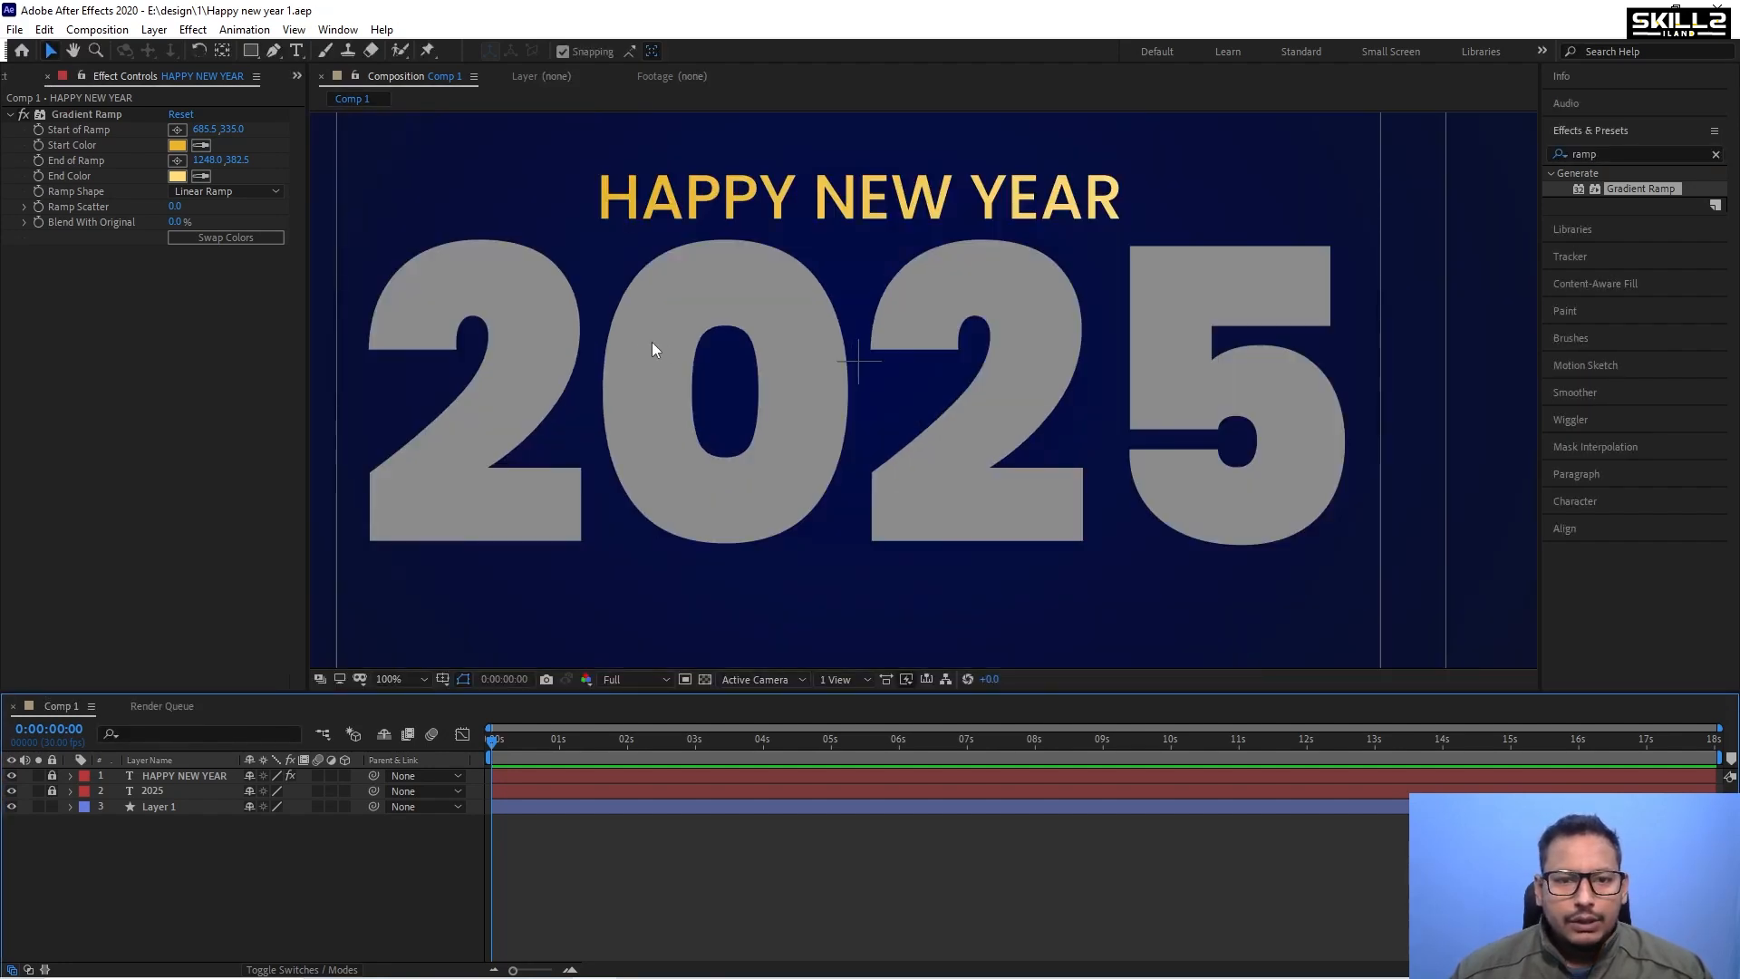
pyautogui.scroll(1, 638, 356)
pyautogui.scroll(-1, 703, 346)
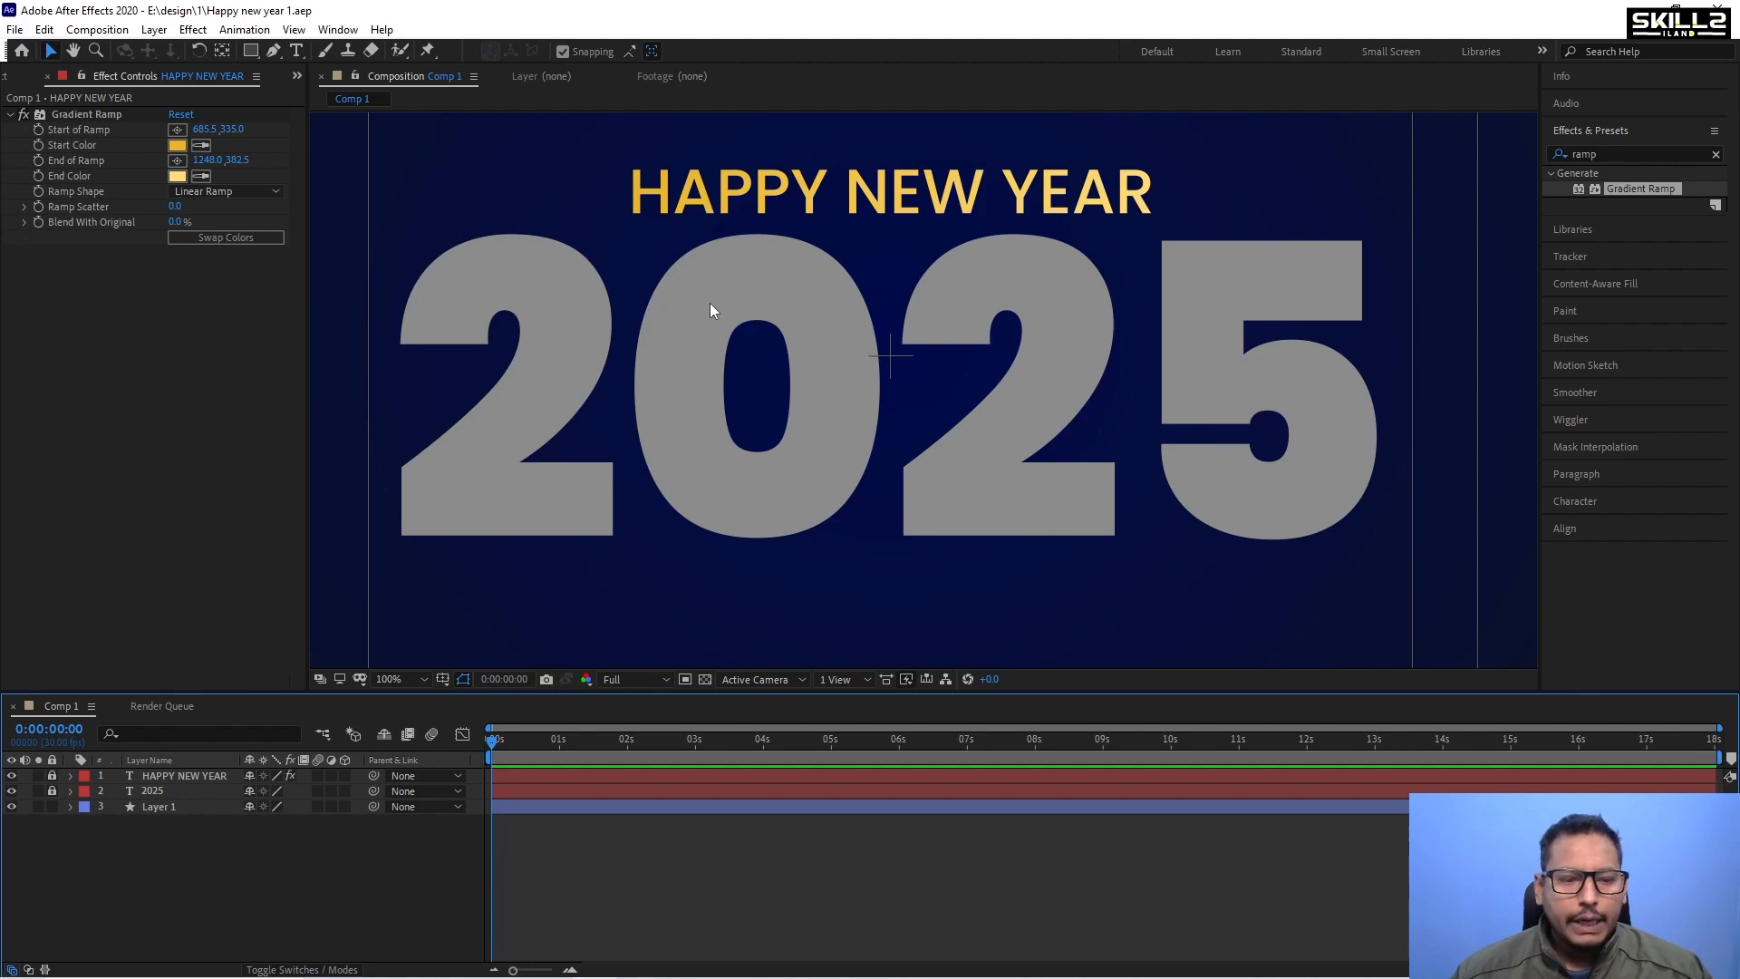
pyautogui.scroll(1, 737, 265)
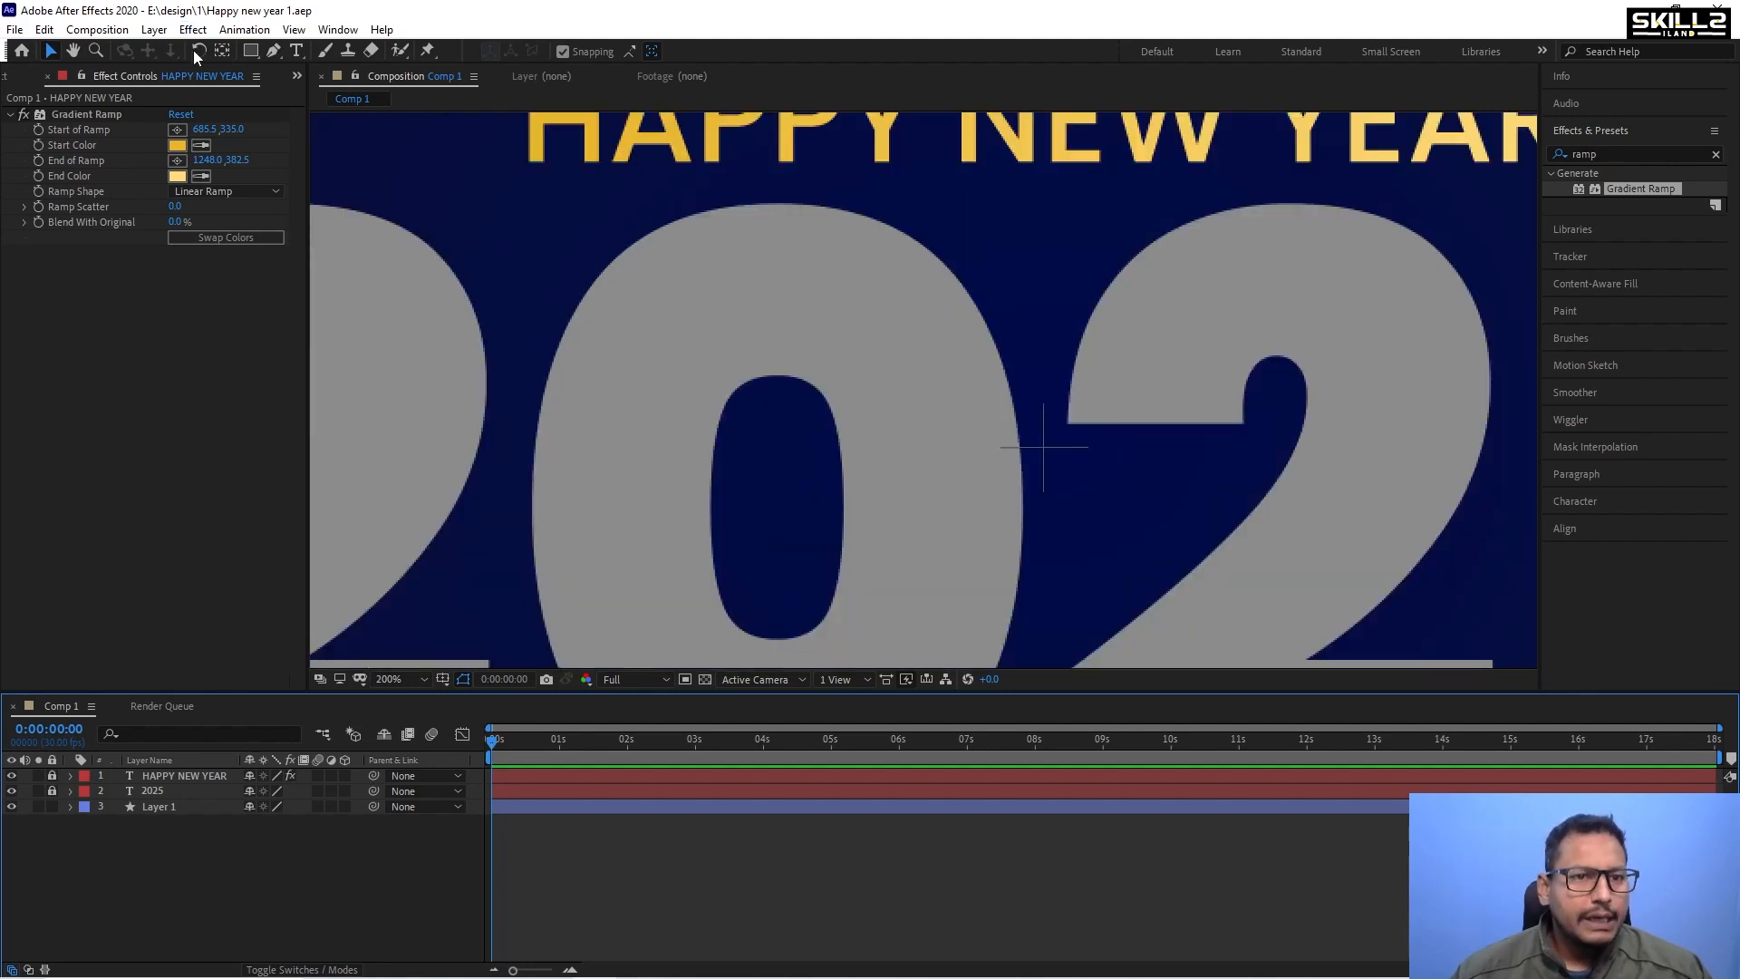
pyautogui.click(274, 51)
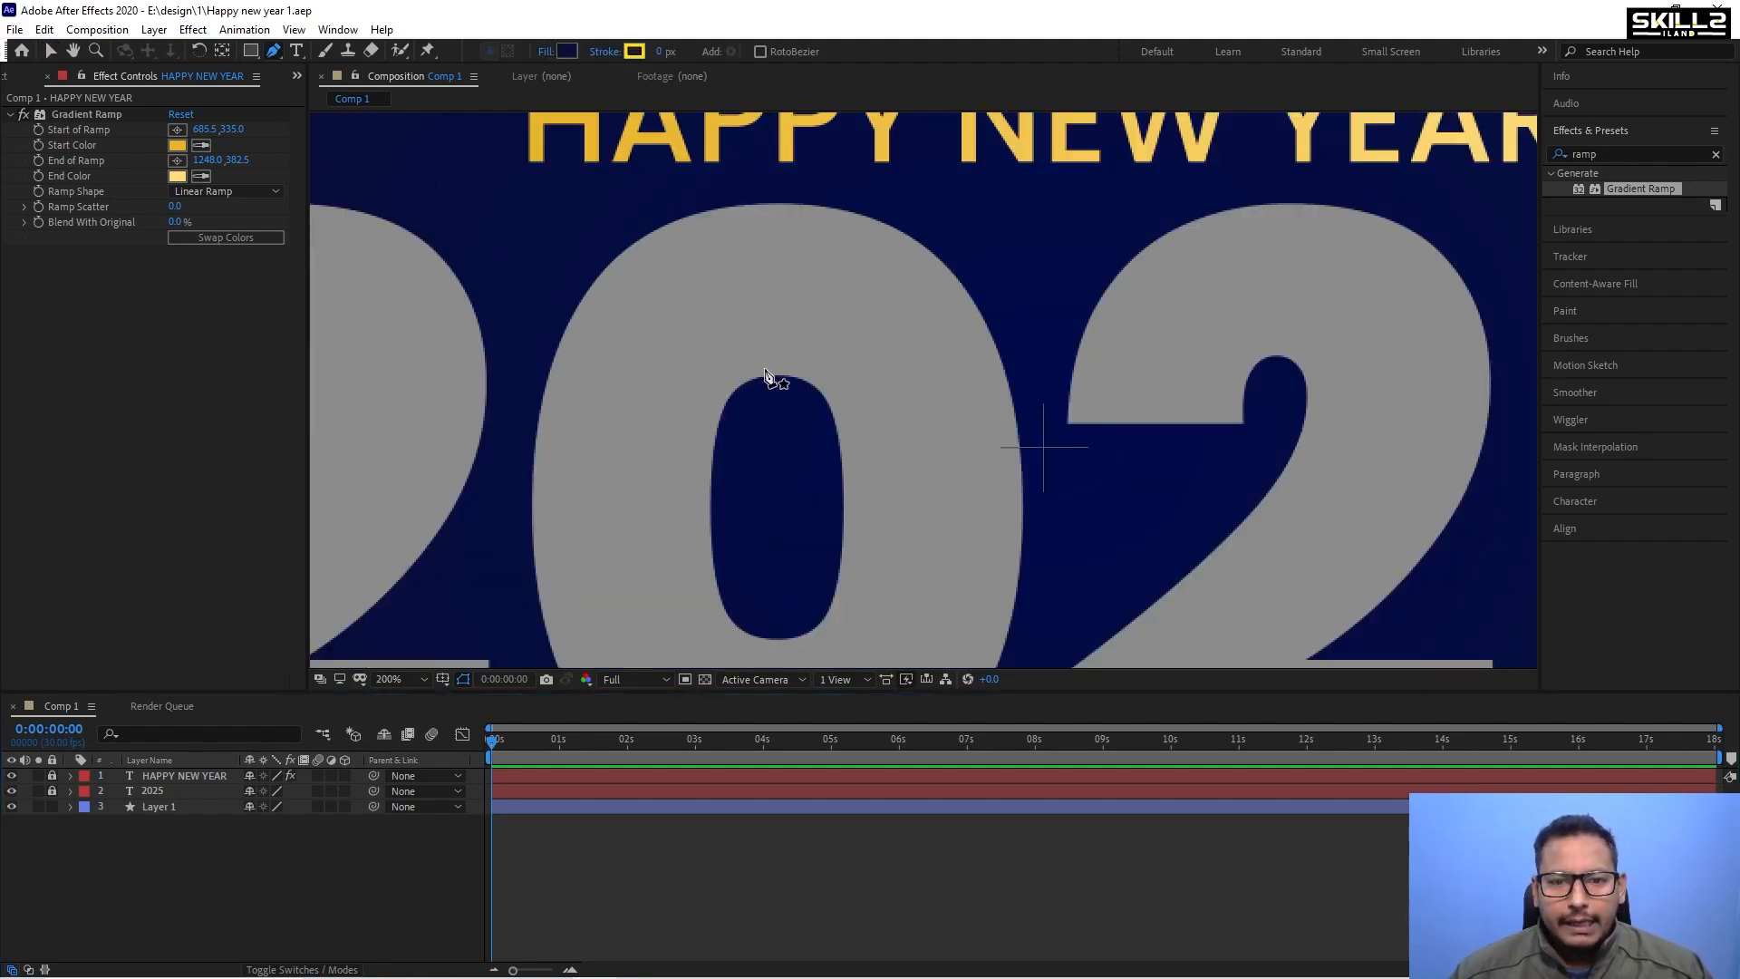
pyautogui.click(775, 336)
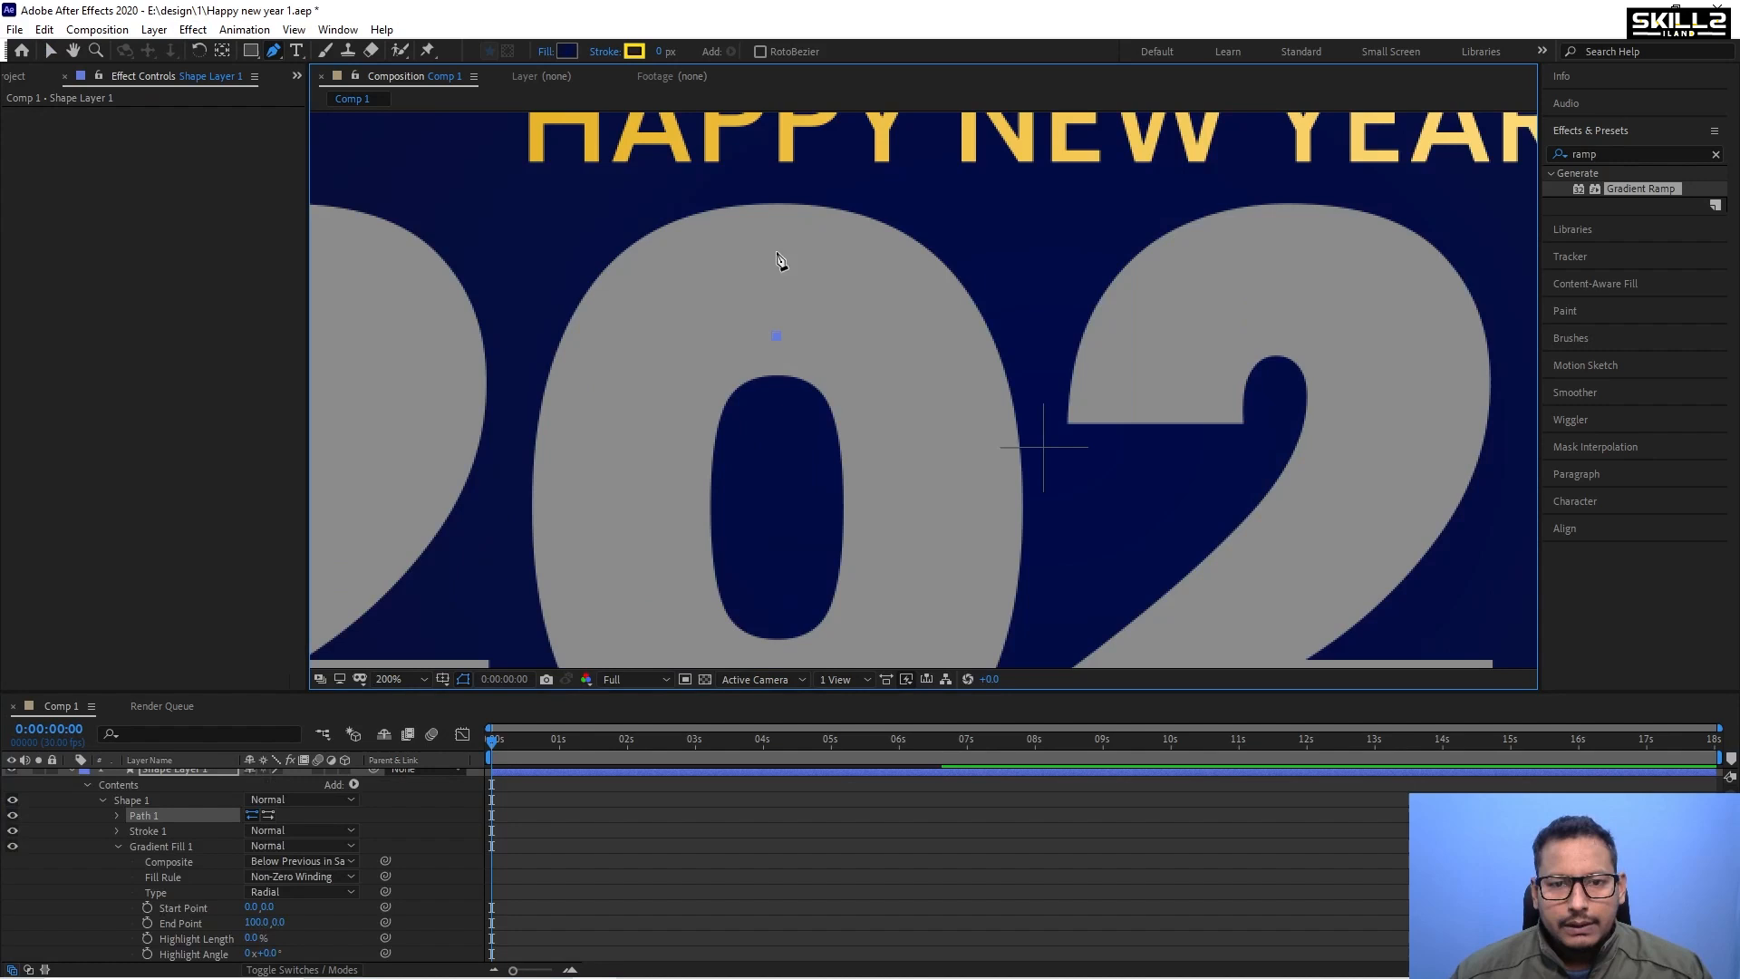
pyautogui.click(778, 204)
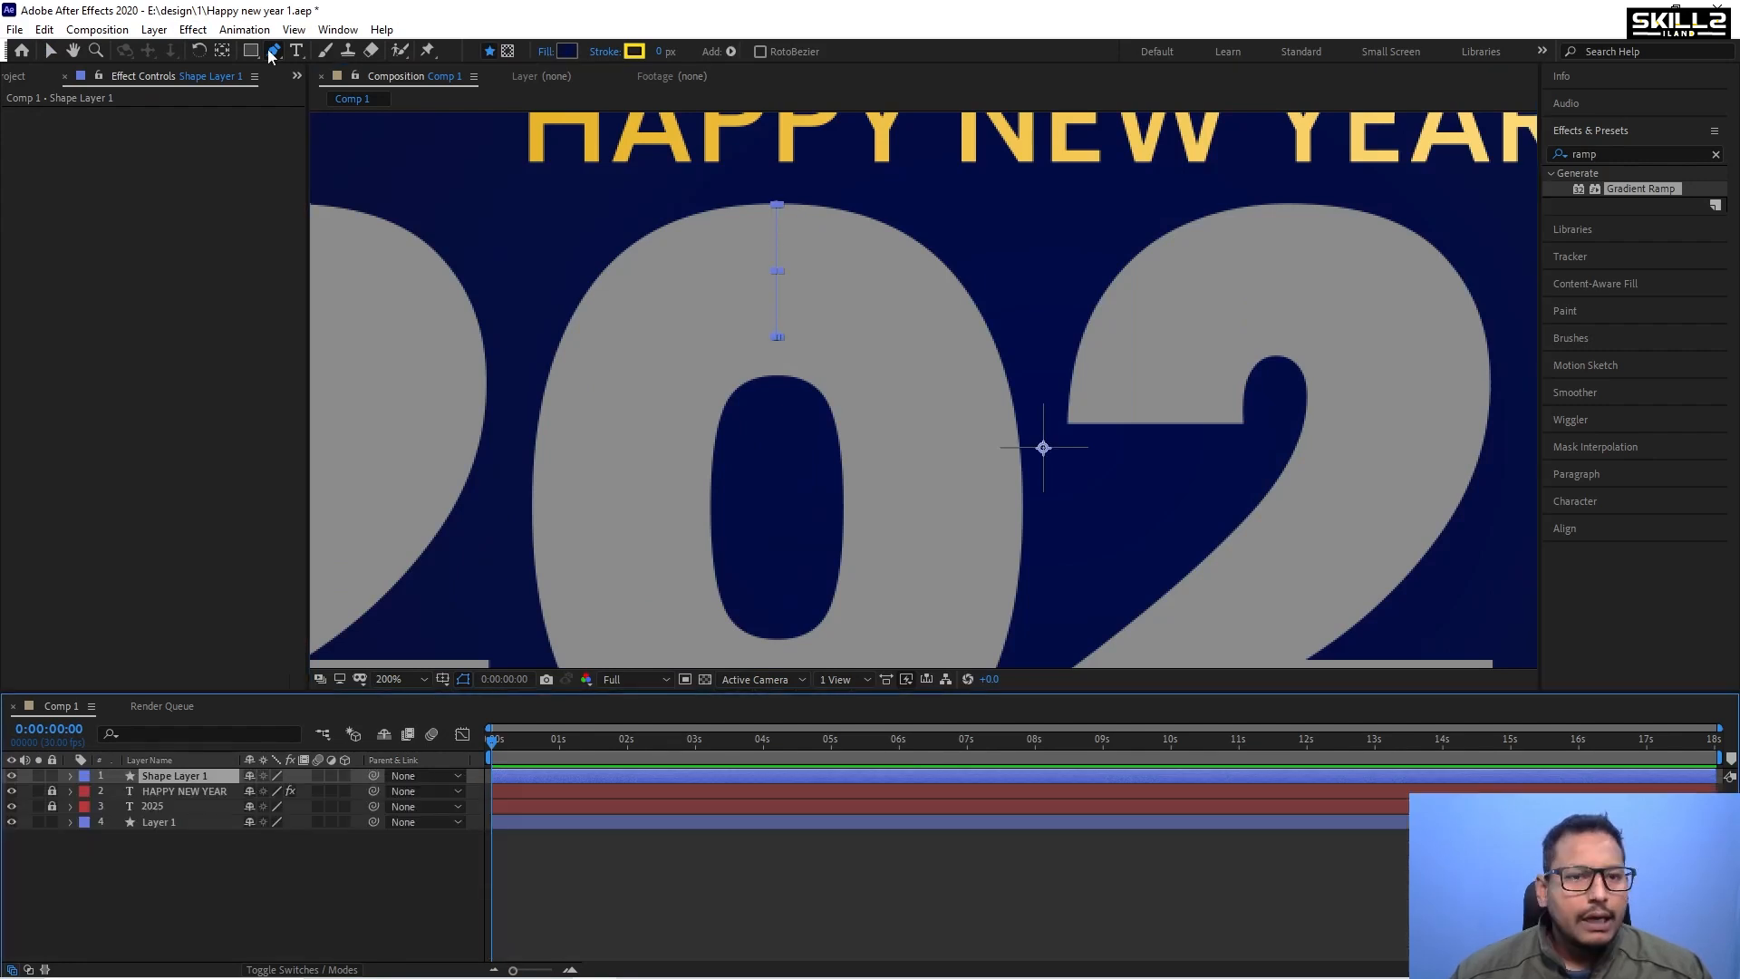
pyautogui.moveTo(659, 51); pyautogui.dragTo(667, 52)
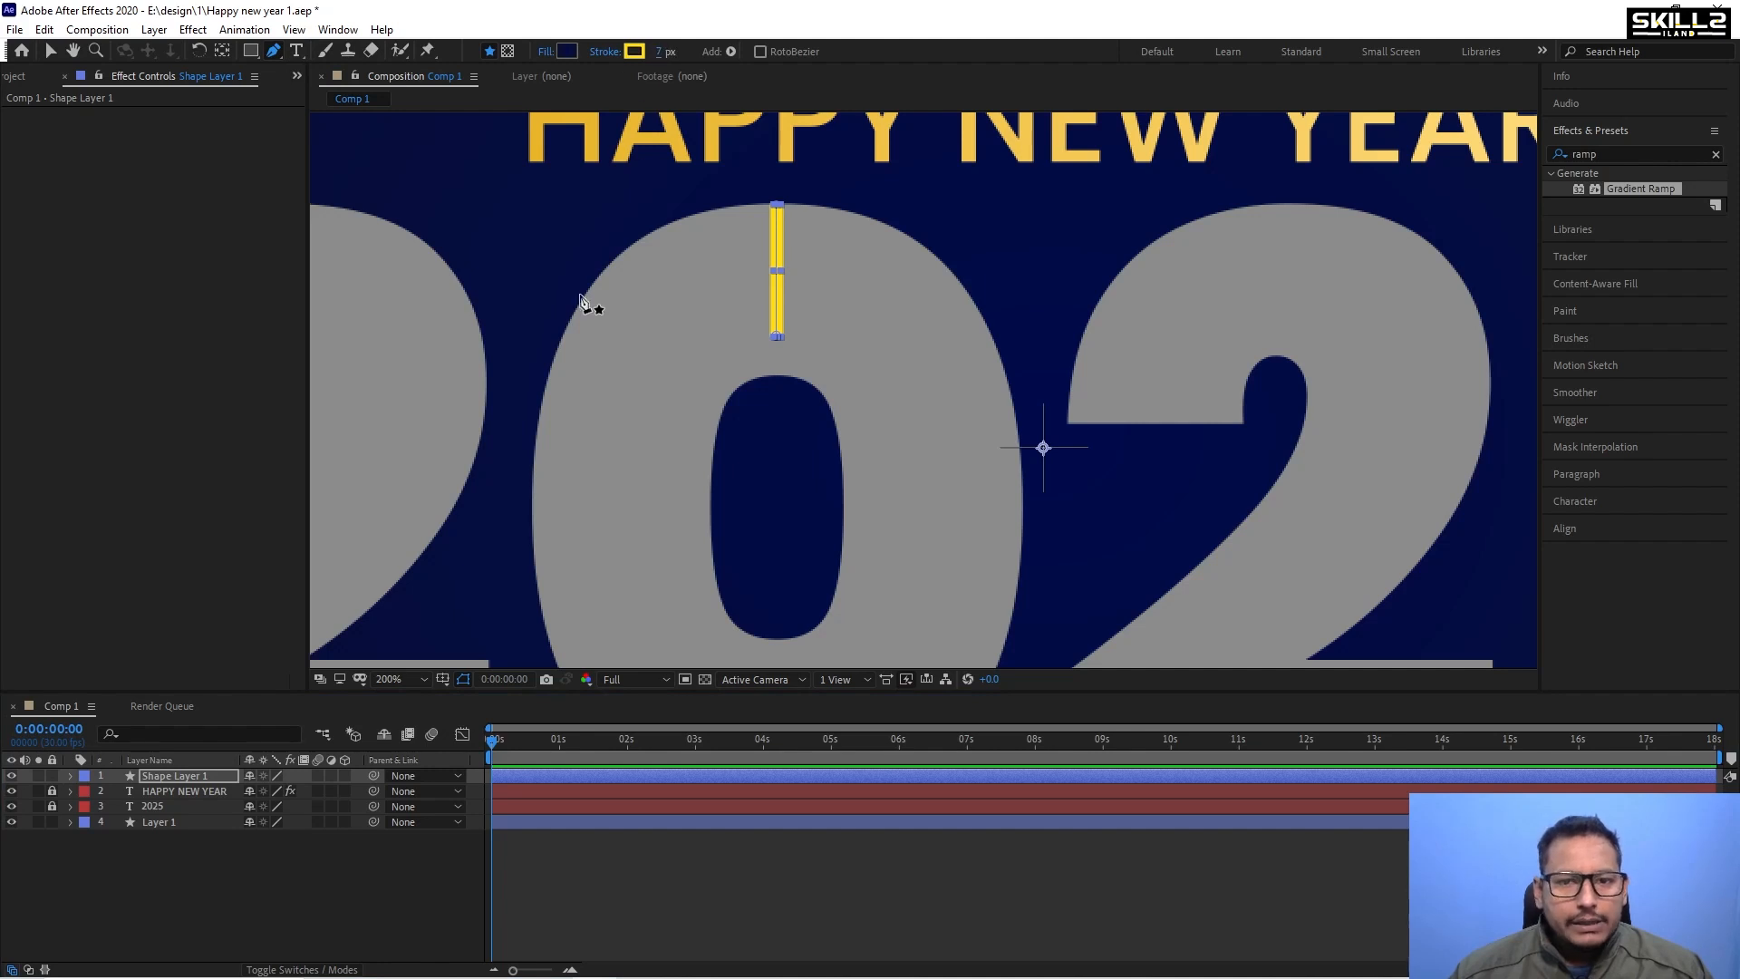
# Give the stroke of the line on the 0 a Round Cap line cap.
pyautogui.click(69, 776)
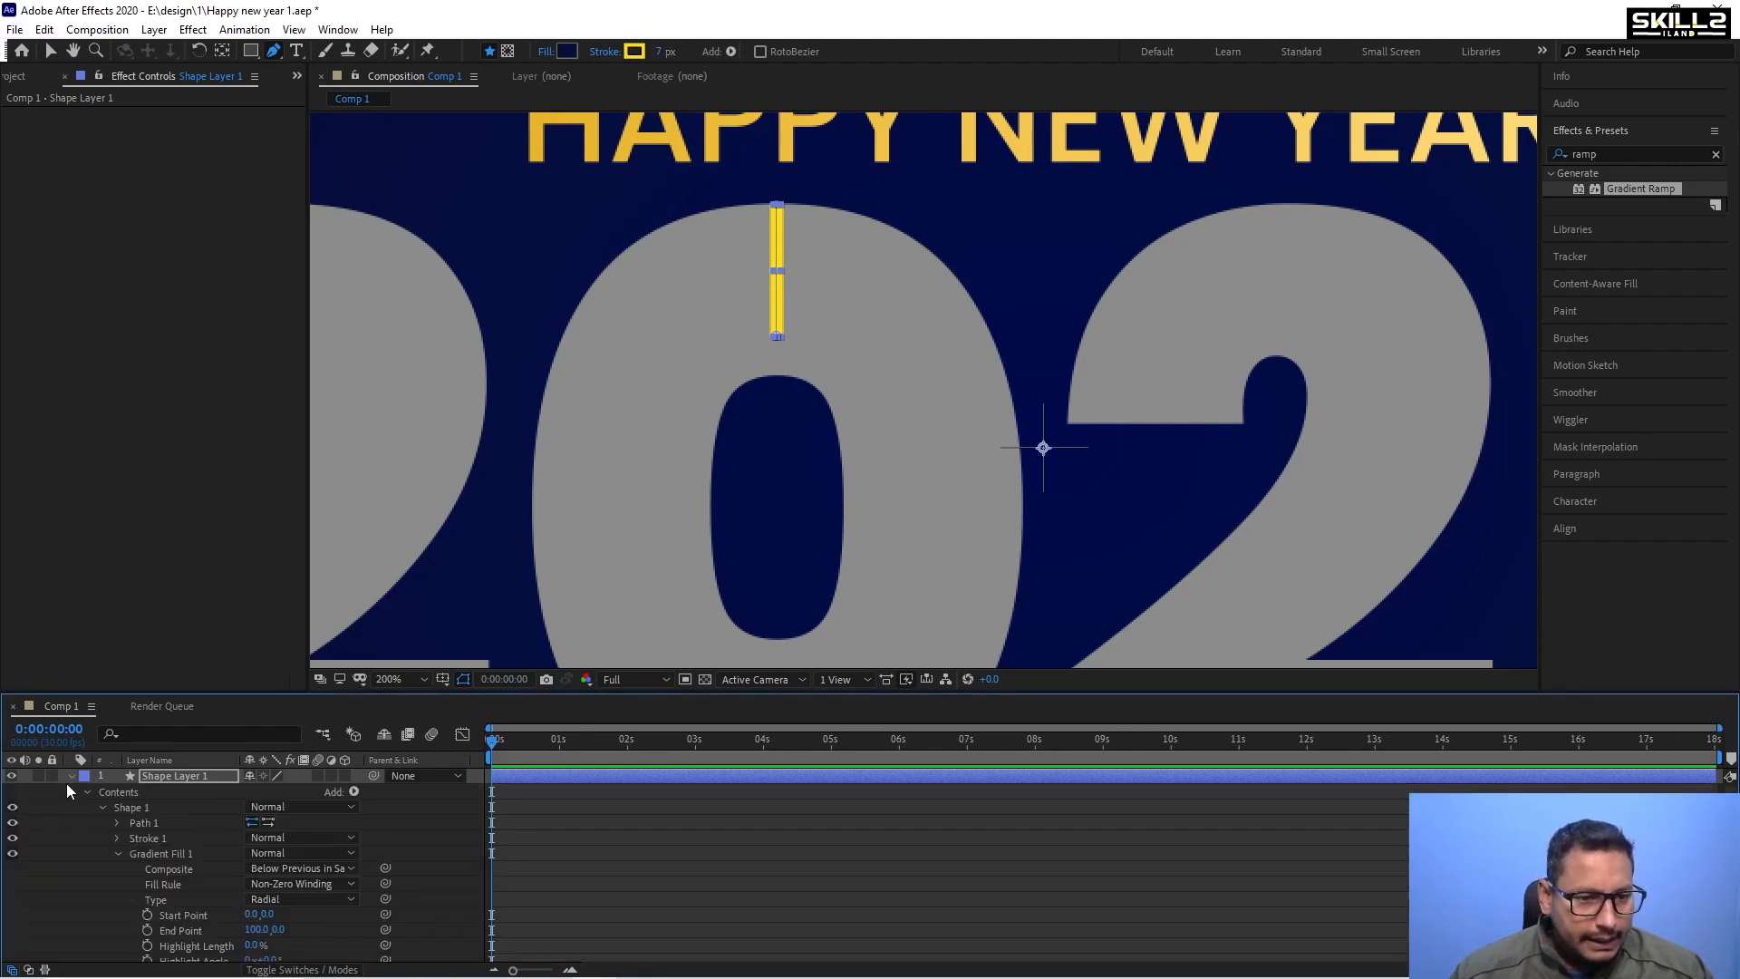
pyautogui.click(115, 838)
pyautogui.scroll(-3, 274, 856)
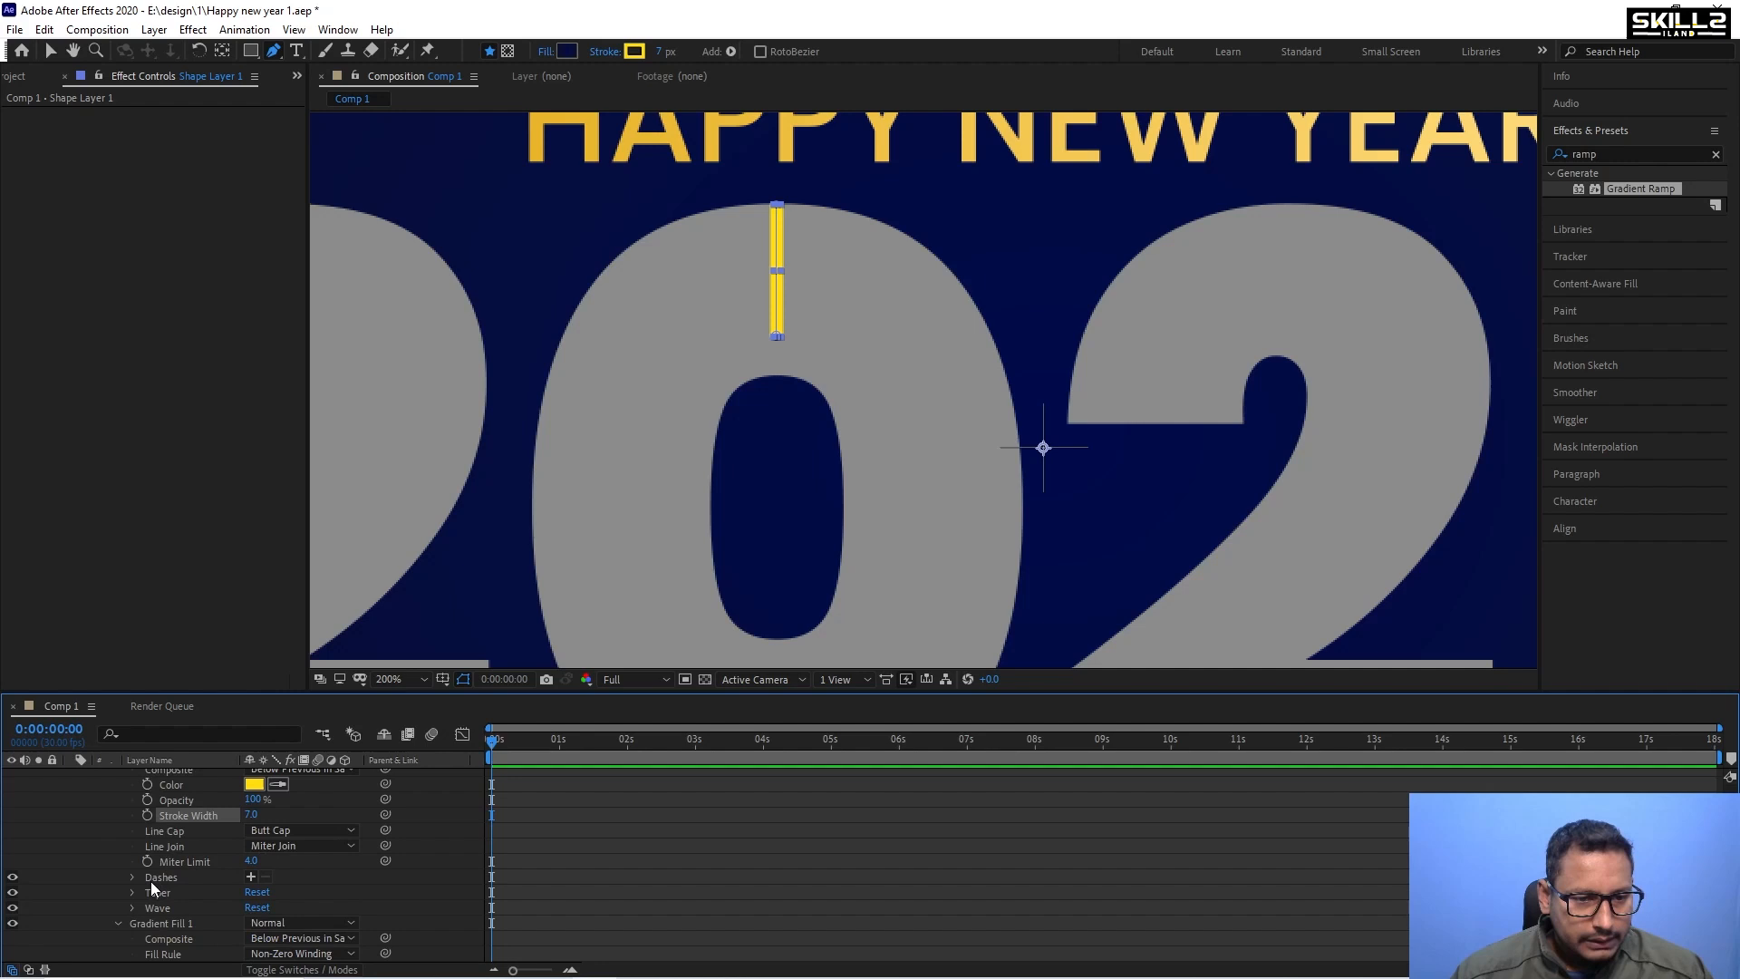
pyautogui.click(299, 831)
pyautogui.click(295, 869)
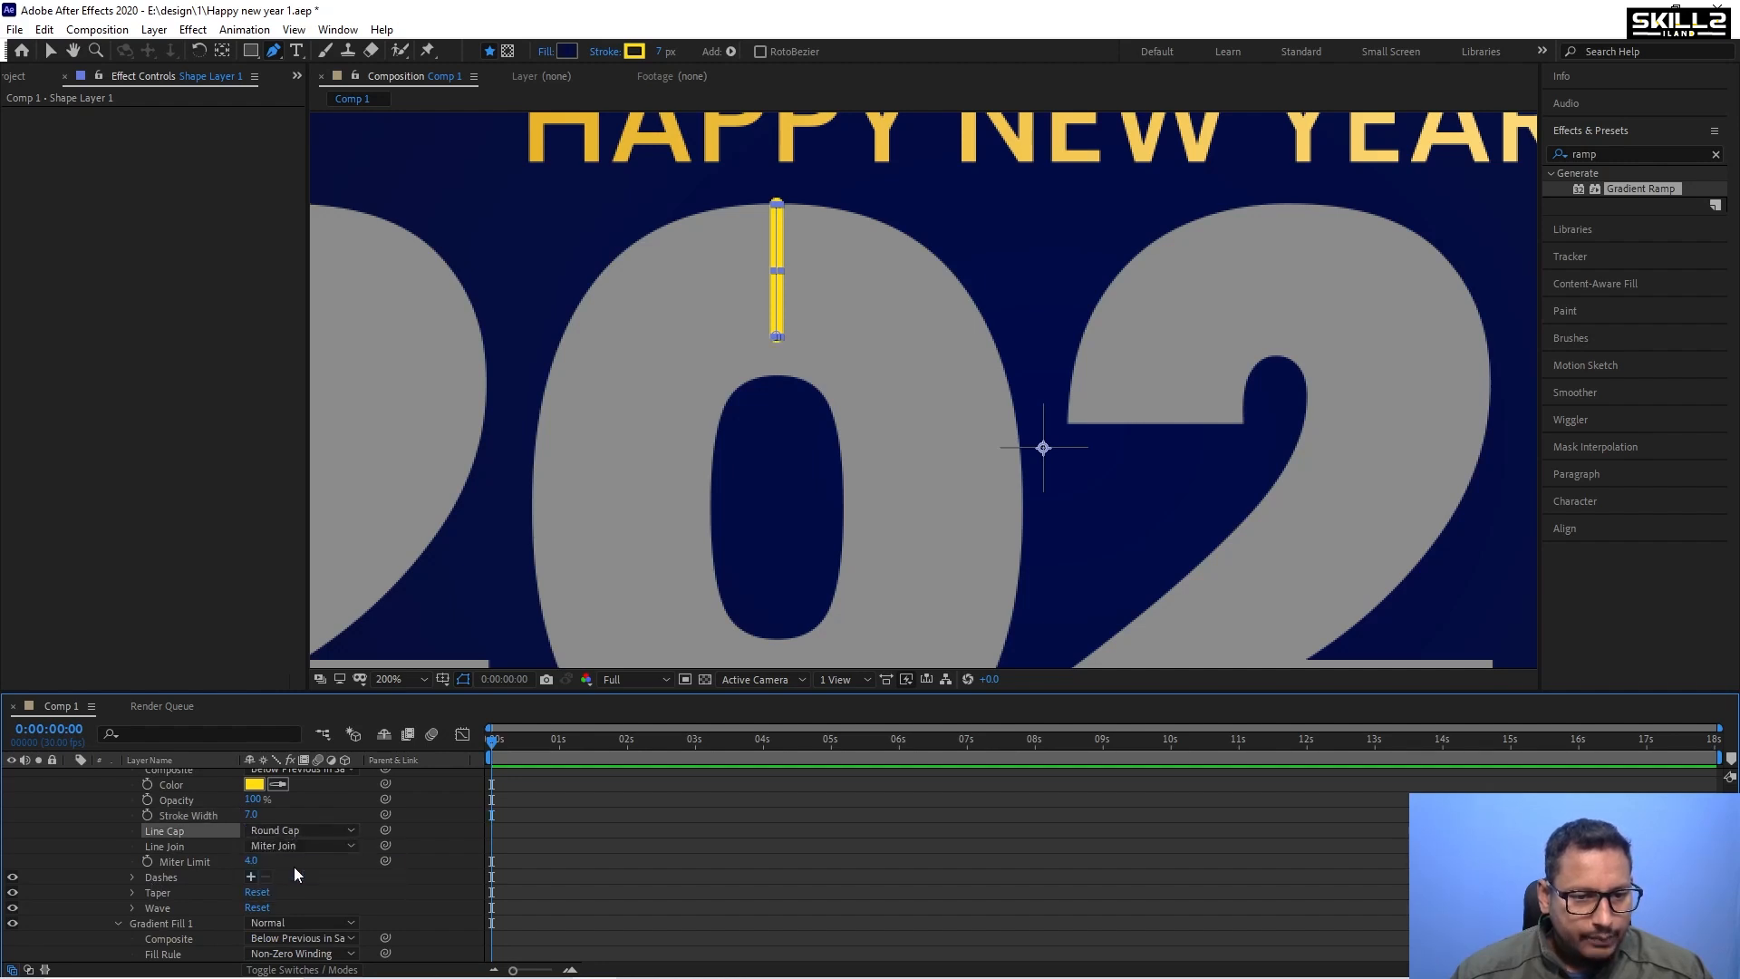
# Taper the line's stroke toward its lower end with a Start Length of 100%.
pyautogui.scroll(-1, 294, 873)
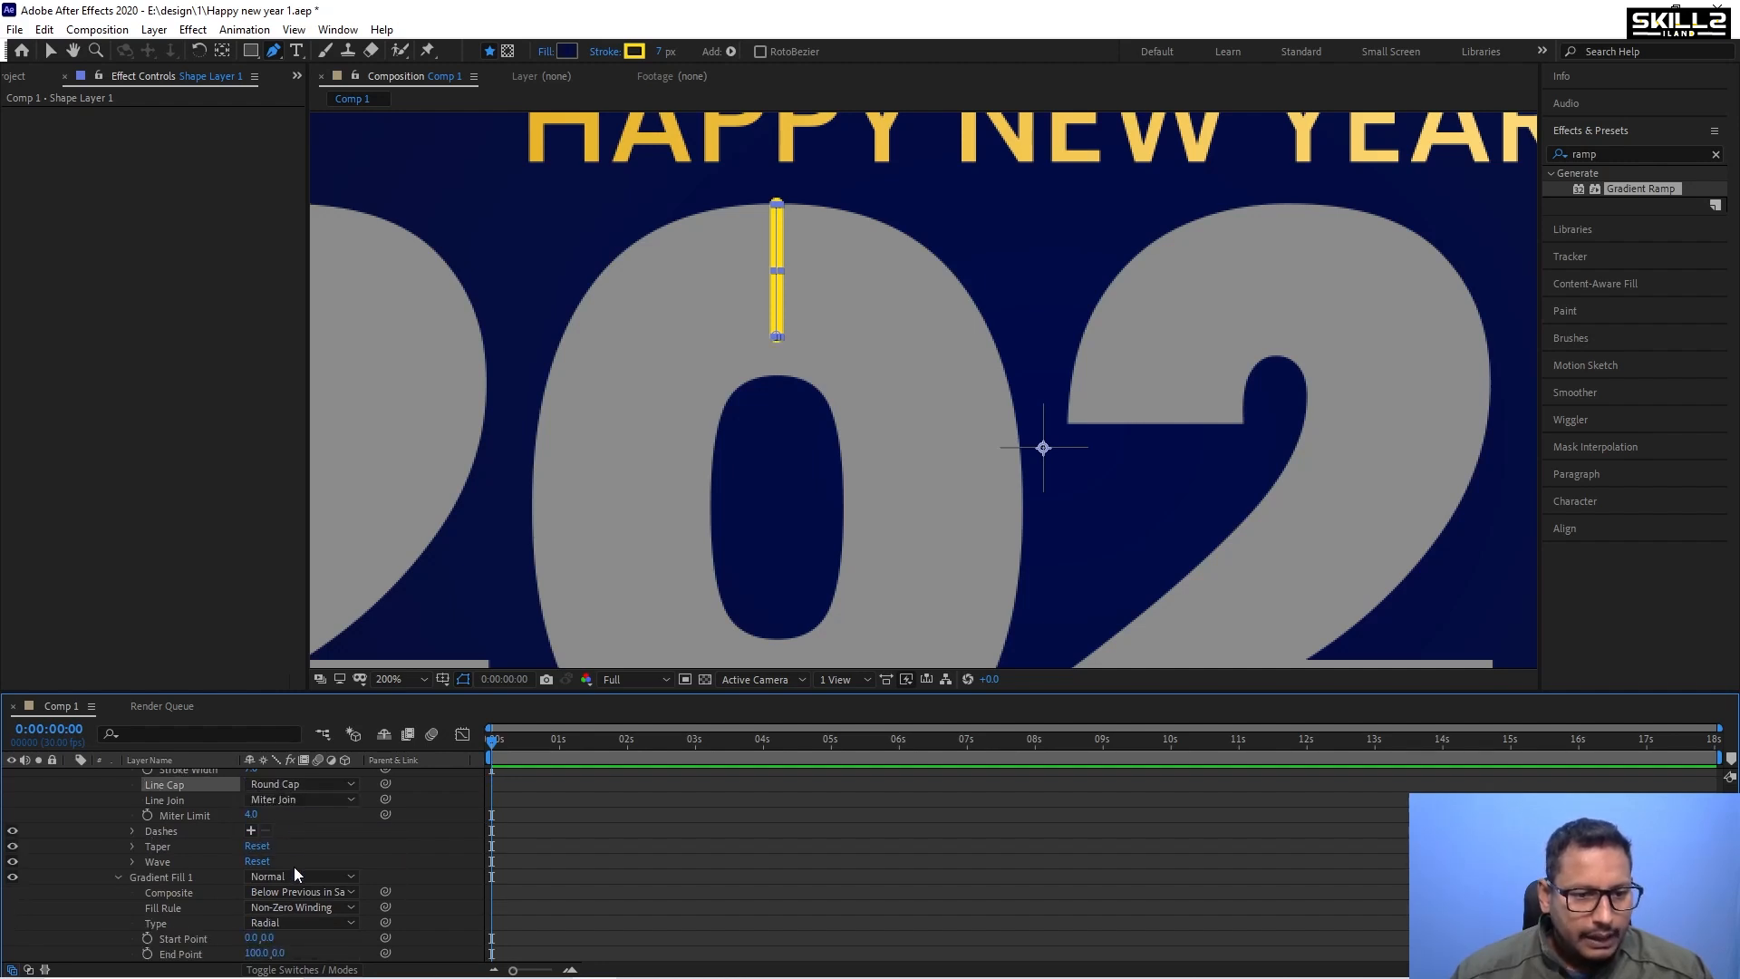
pyautogui.click(135, 846)
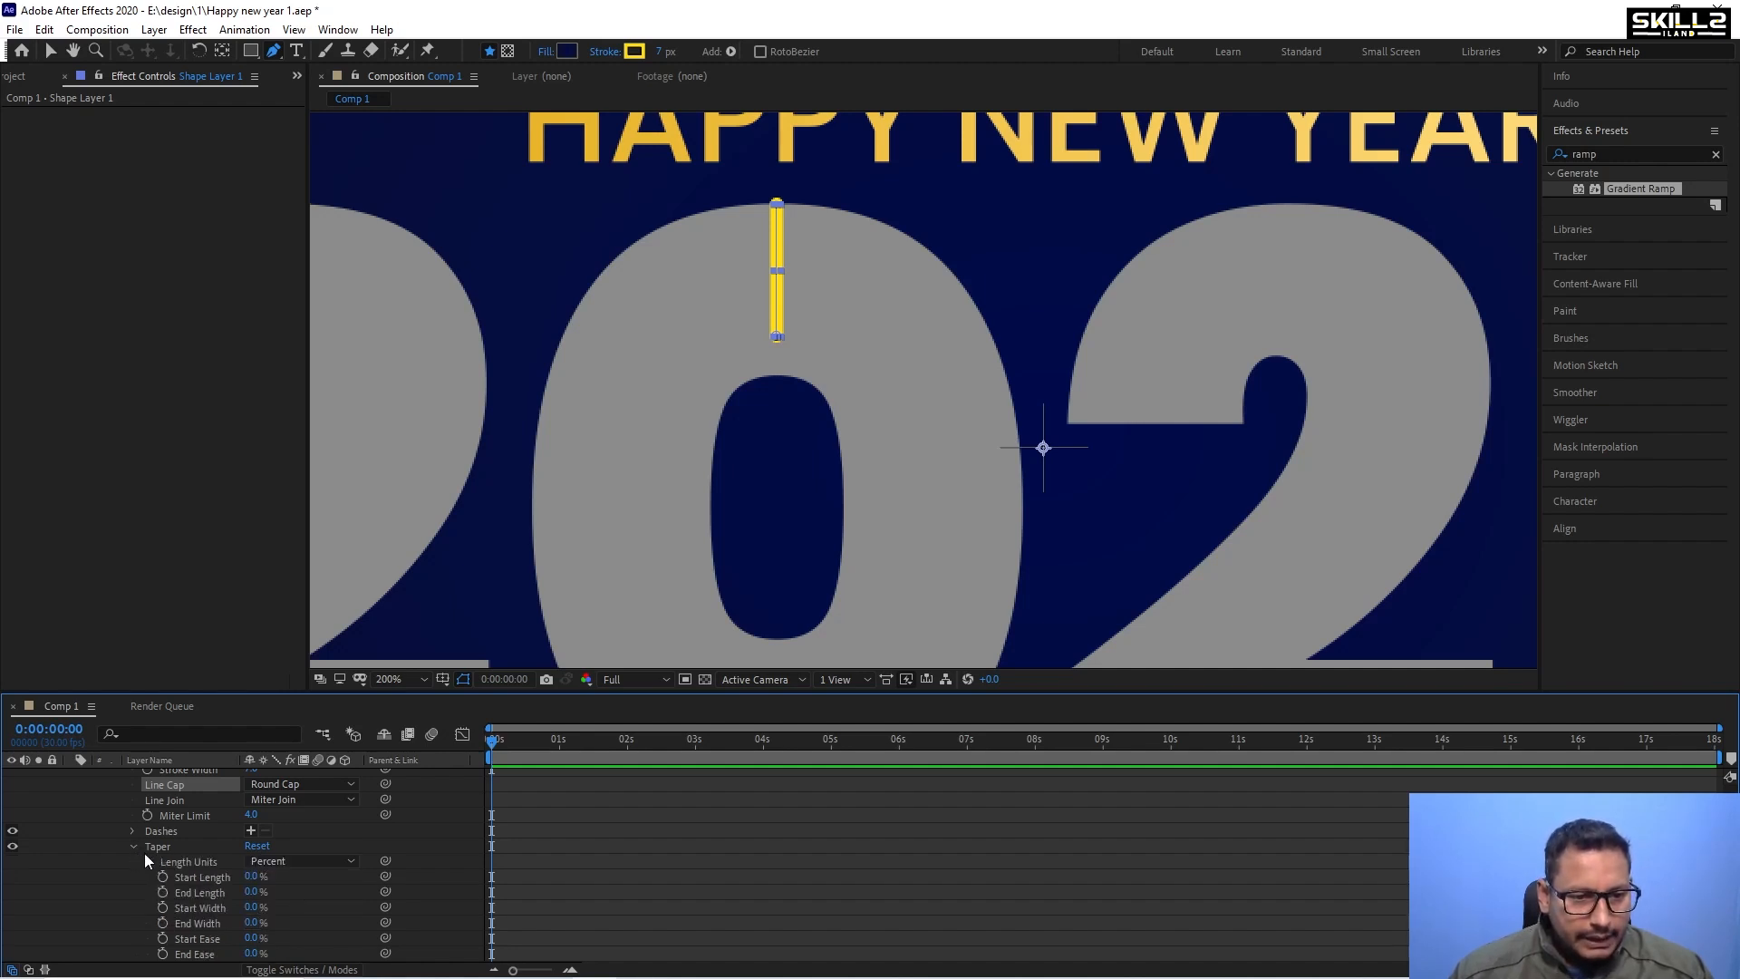
pyautogui.scroll(-1, 313, 872)
pyautogui.moveTo(250, 830); pyautogui.dragTo(384, 827)
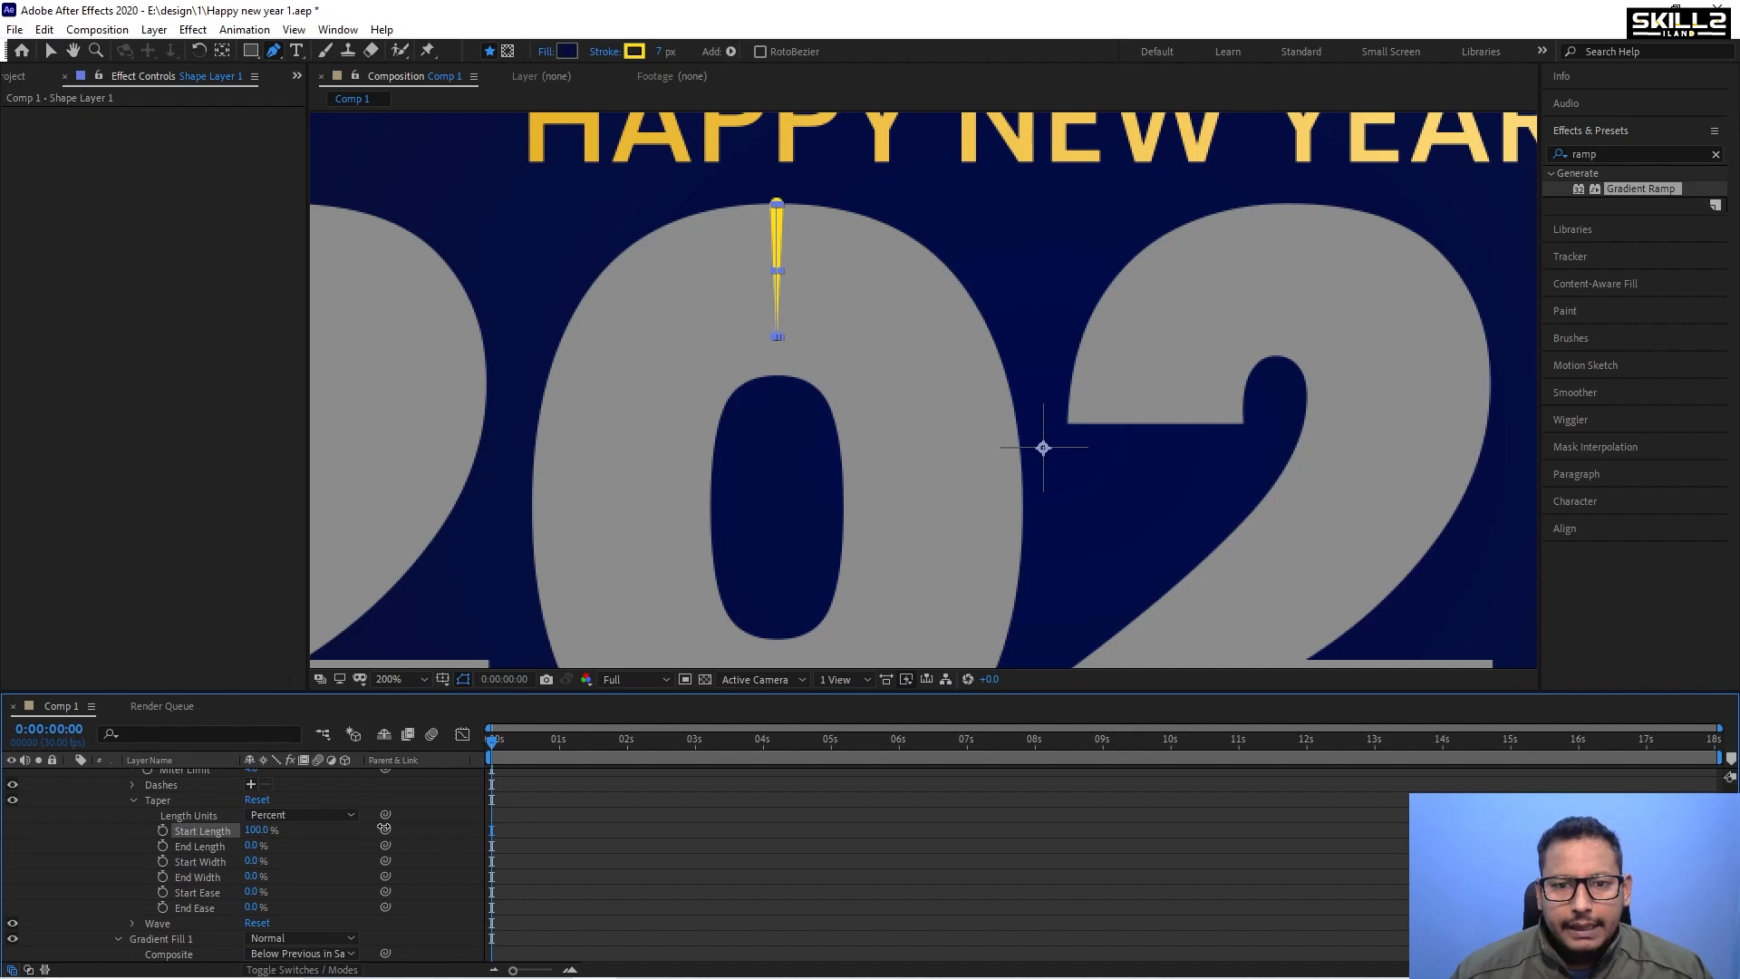
# Change the line's stroke to a linear gradient and place its start point at the line's top and end point at its lower tip.
pyautogui.scroll(4, 70, 853)
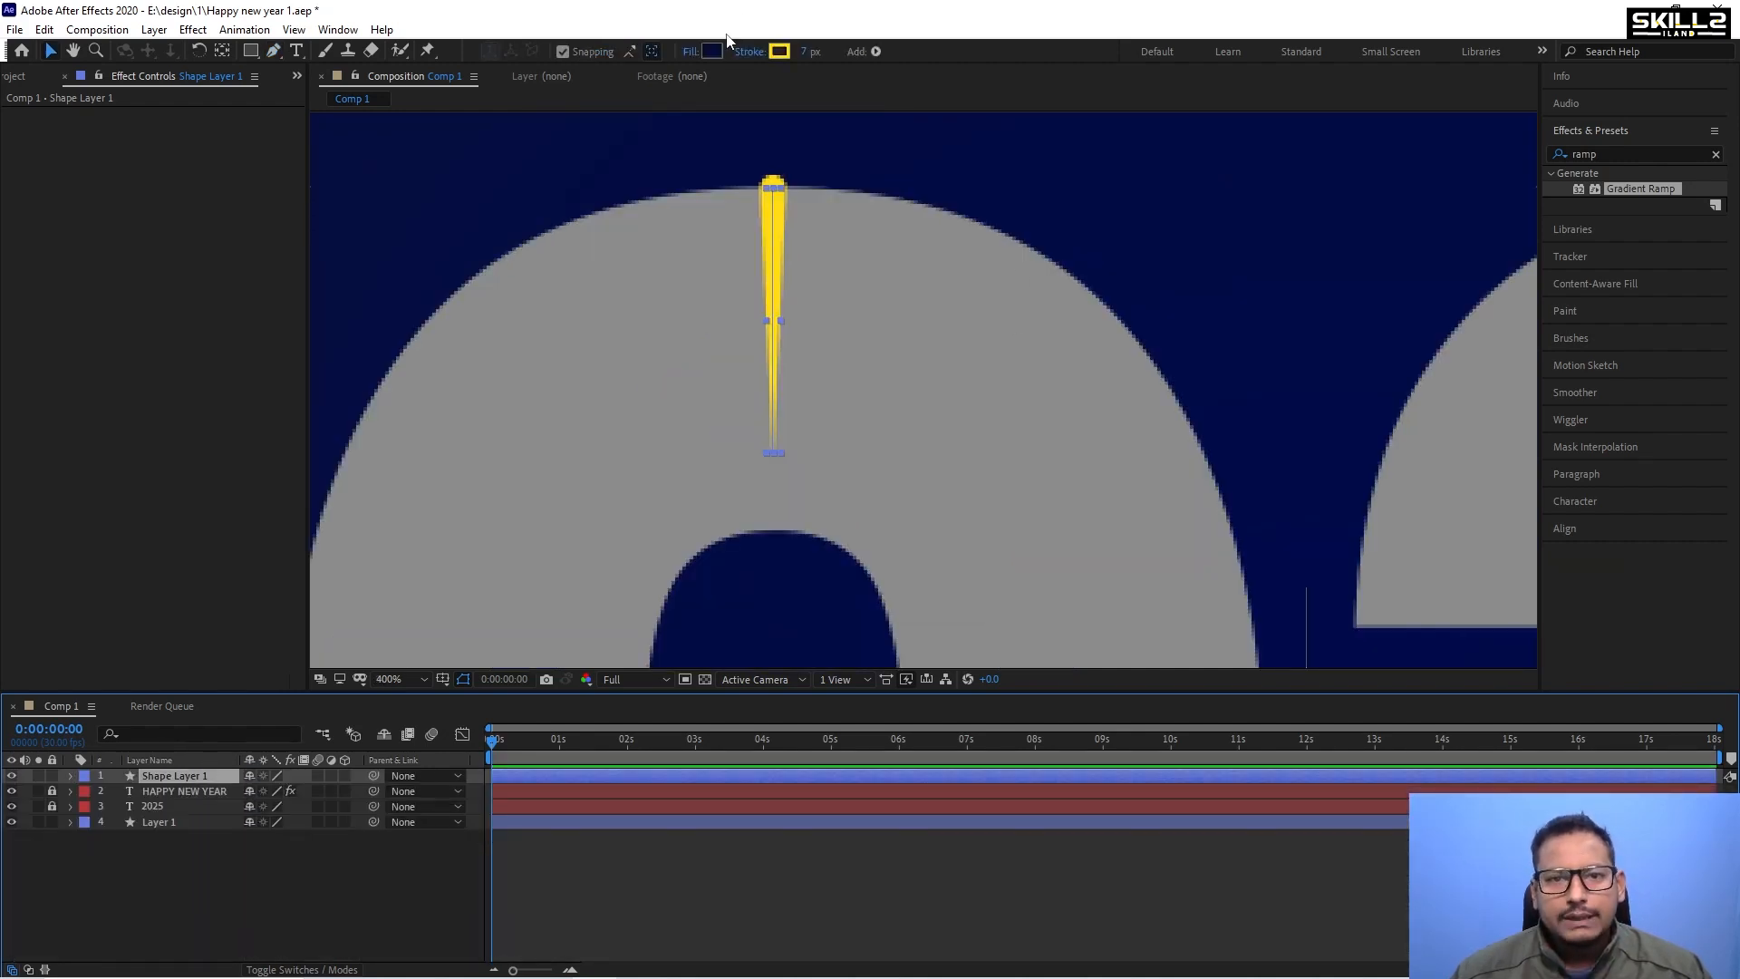
pyautogui.click(748, 51)
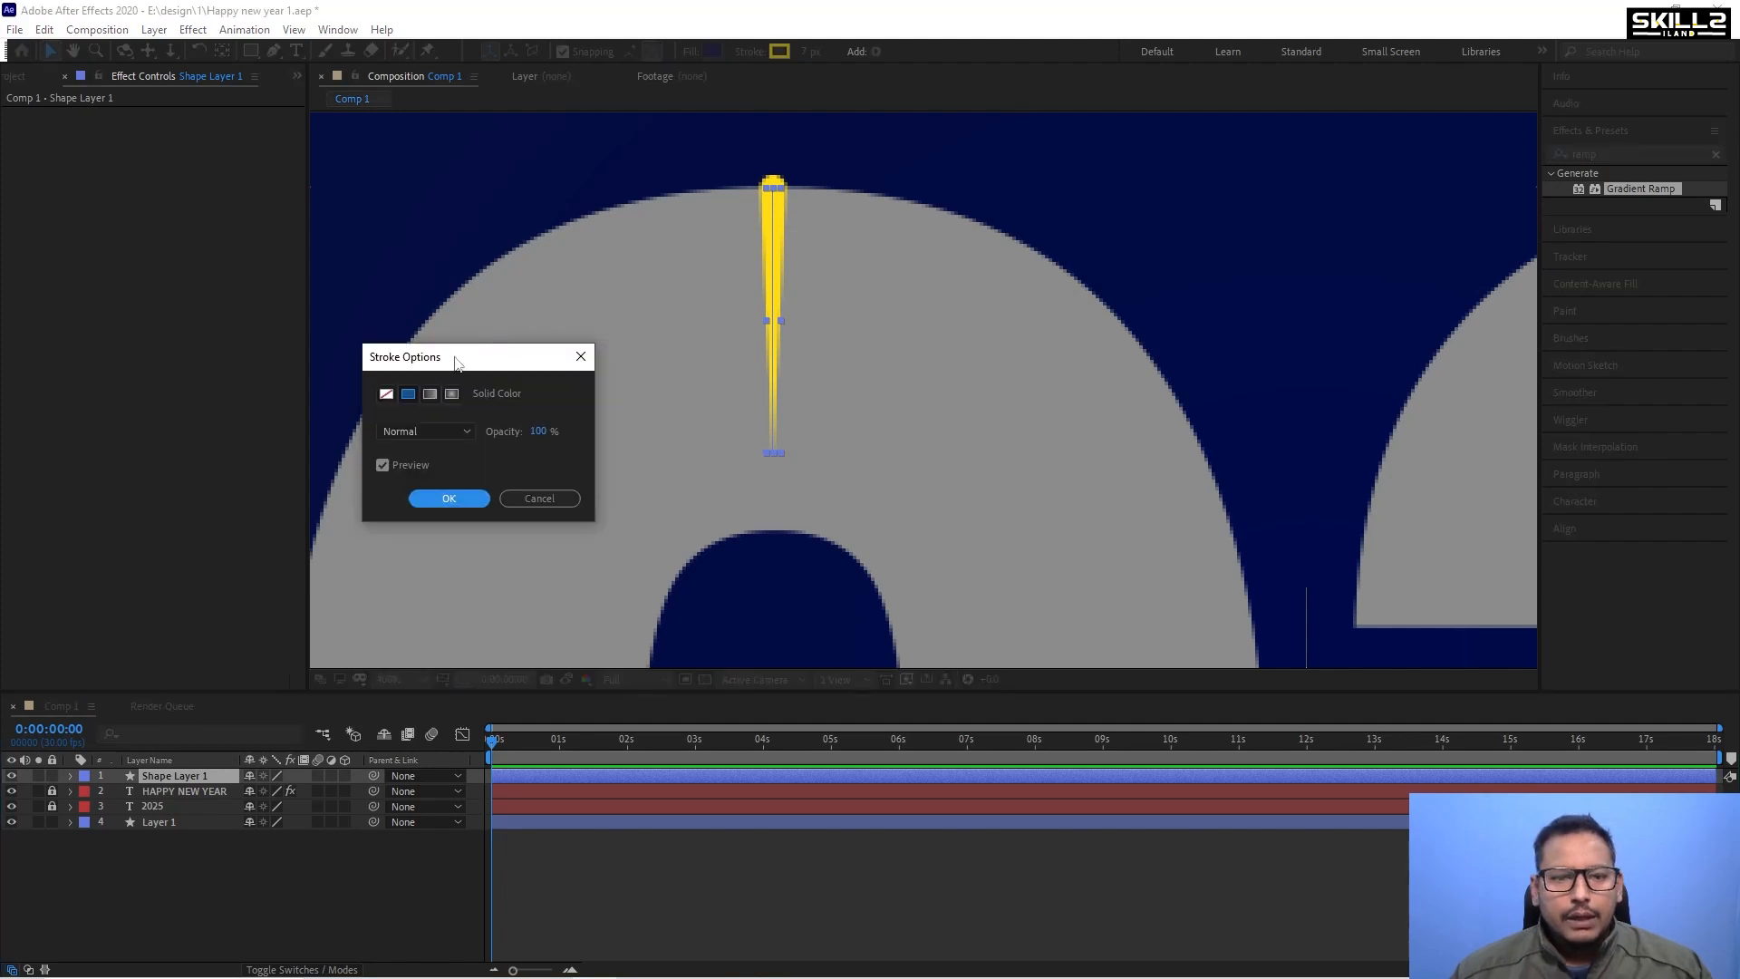
pyautogui.click(429, 395)
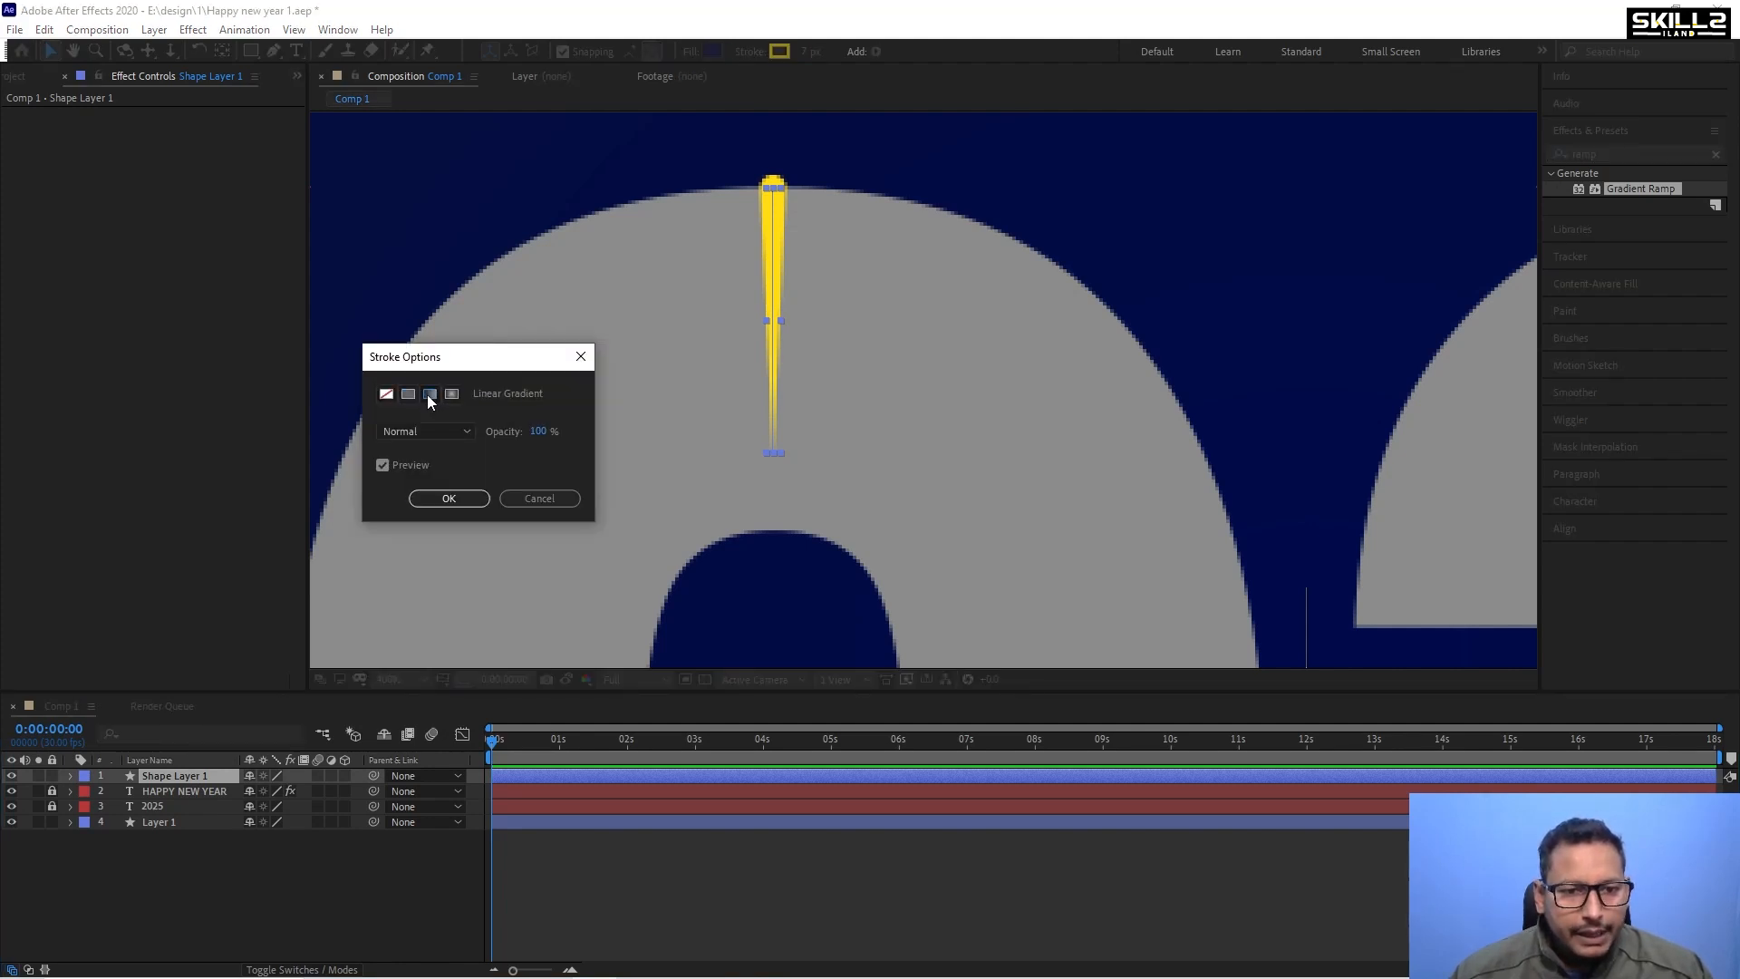
pyautogui.click(451, 500)
pyautogui.scroll(-5, 708, 281)
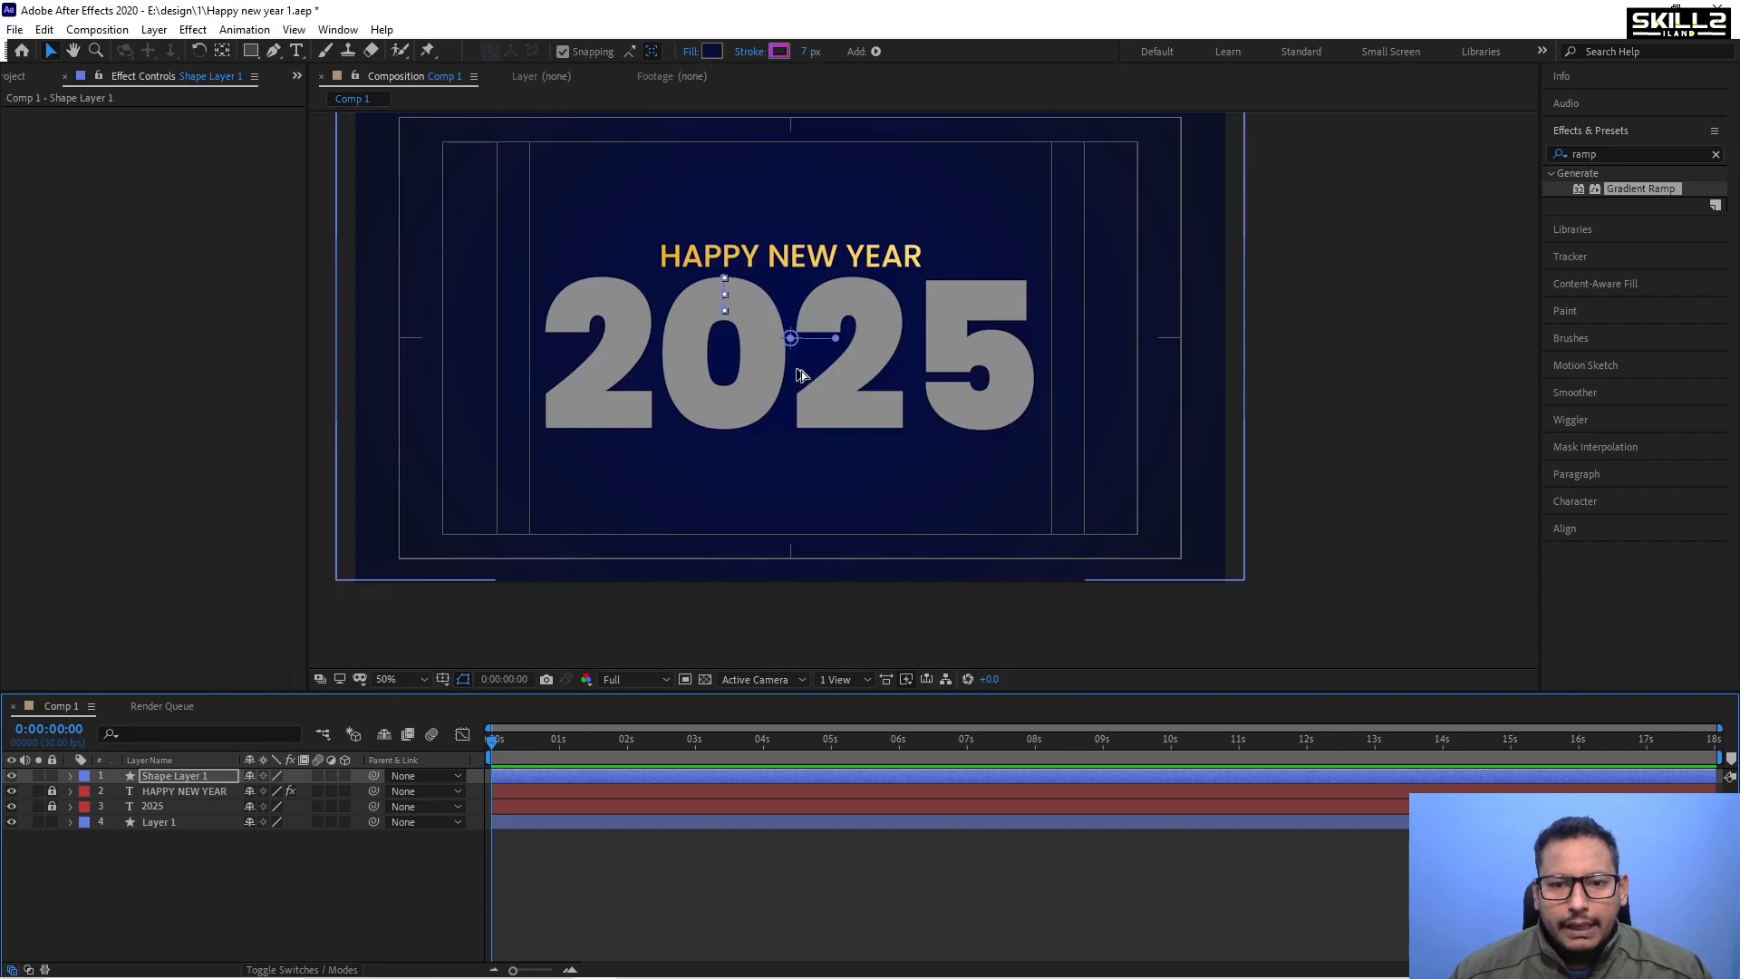
pyautogui.scroll(5, 798, 369)
pyautogui.moveTo(1048, 438)
pyautogui.mouseDown()
pyautogui.moveTo(827, 164)
pyautogui.moveTo(778, 191)
pyautogui.mouseUp()
pyautogui.moveTo(1225, 437)
pyautogui.mouseDown()
pyautogui.moveTo(795, 361)
pyautogui.moveTo(775, 331)
pyautogui.mouseUp()
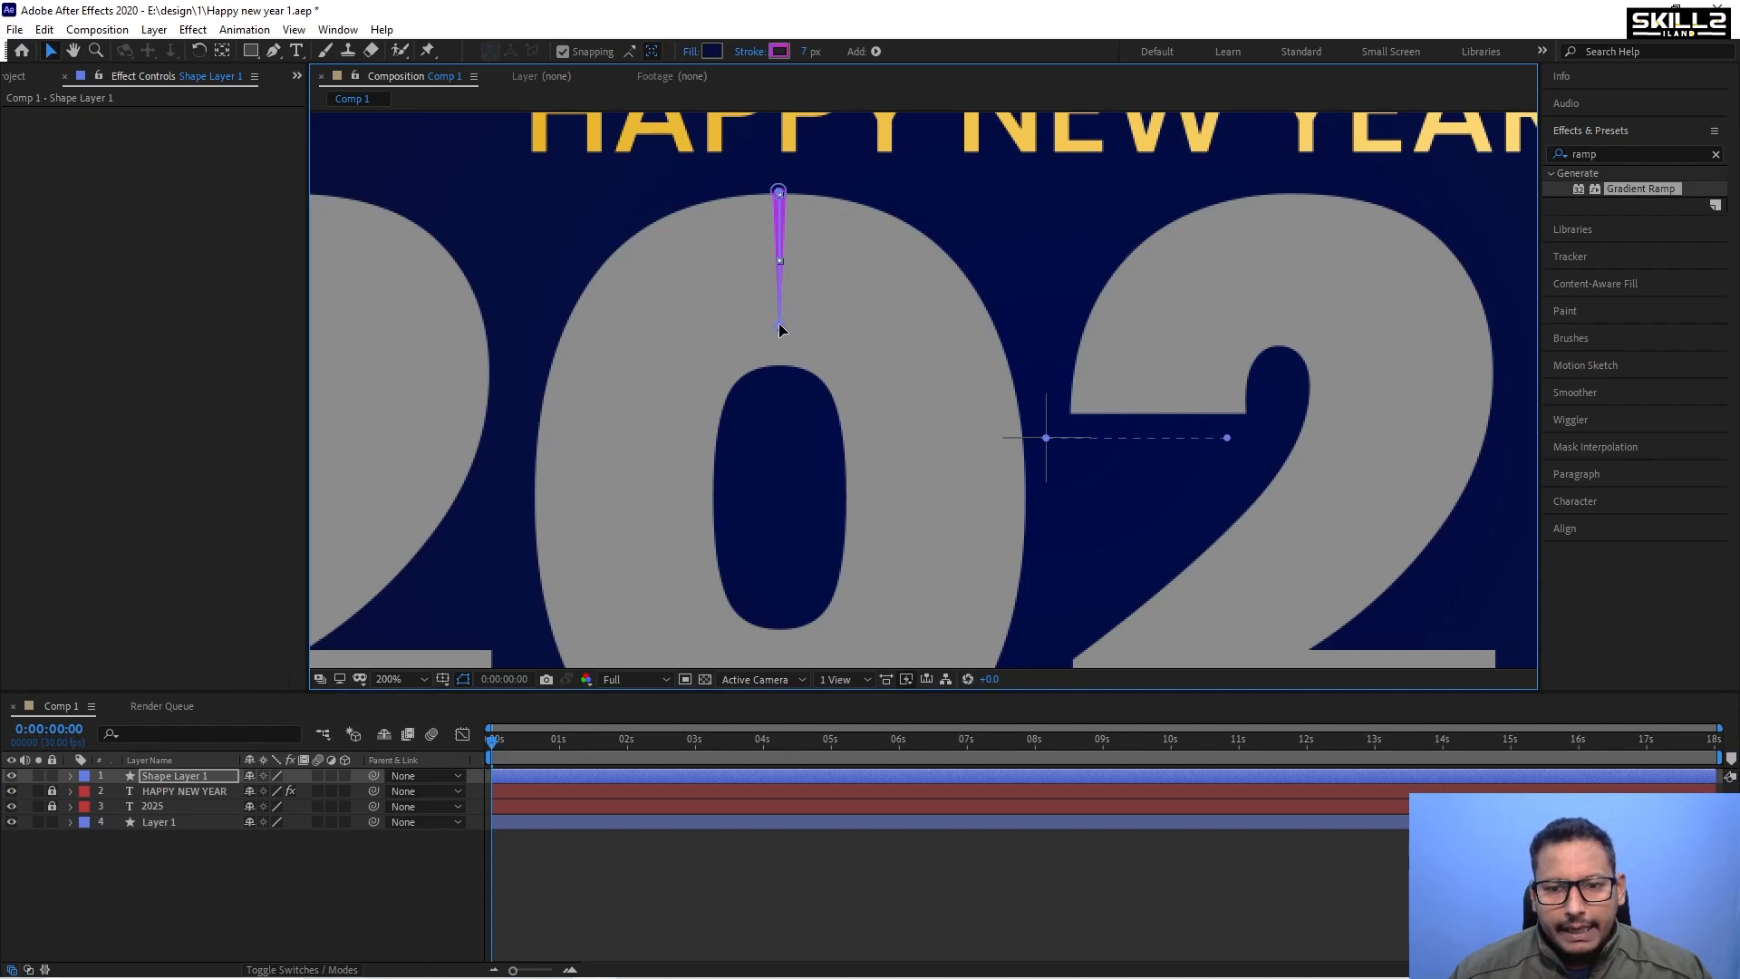
# Set the stroke gradient's starting color stop to light gold, FFDB7A.
pyautogui.scroll(1, 777, 198)
pyautogui.scroll(1, 772, 208)
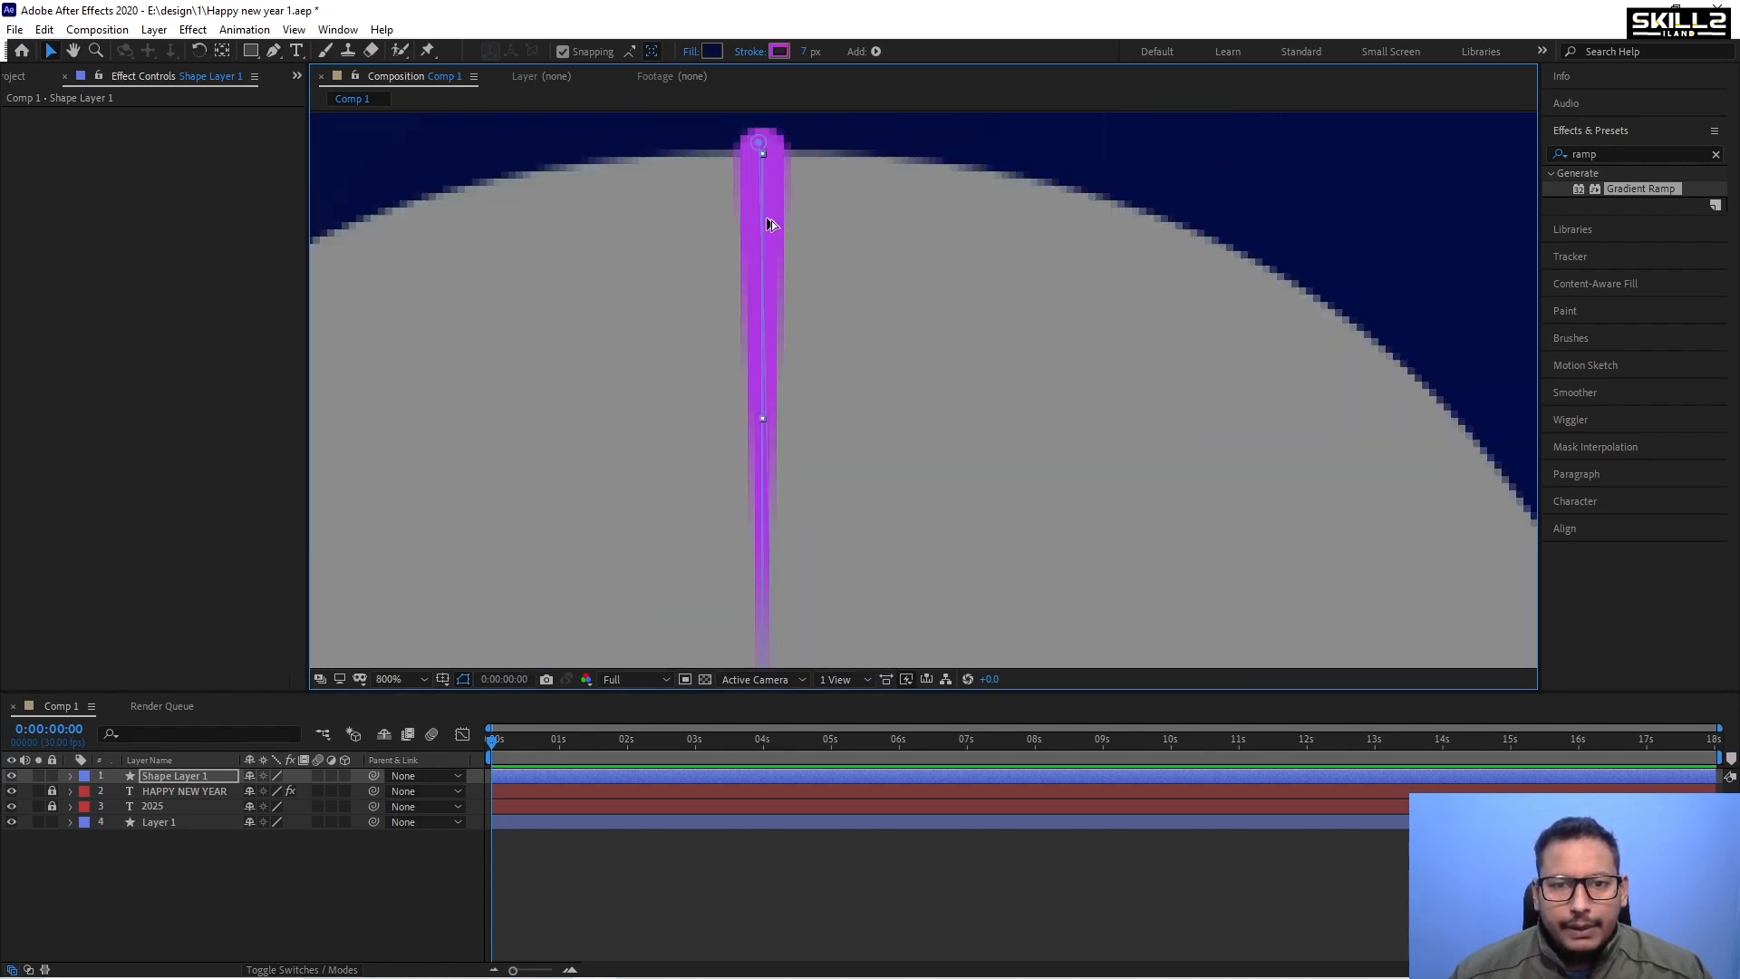
pyautogui.click(779, 51)
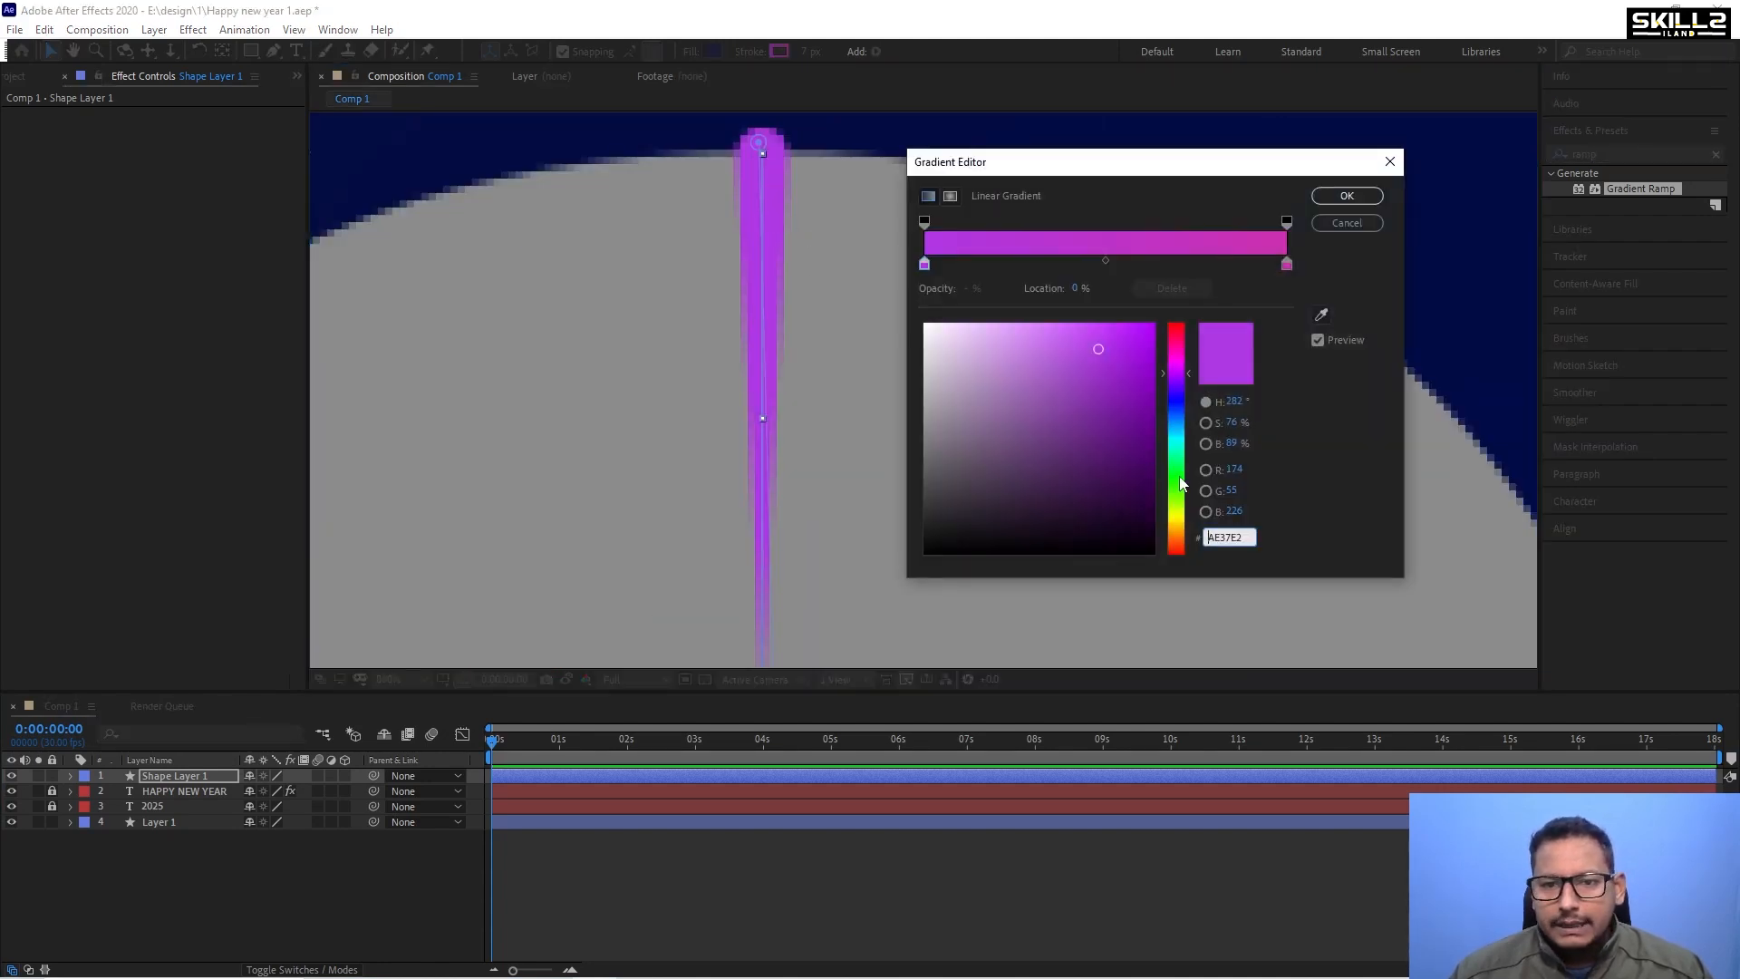
pyautogui.click(925, 268)
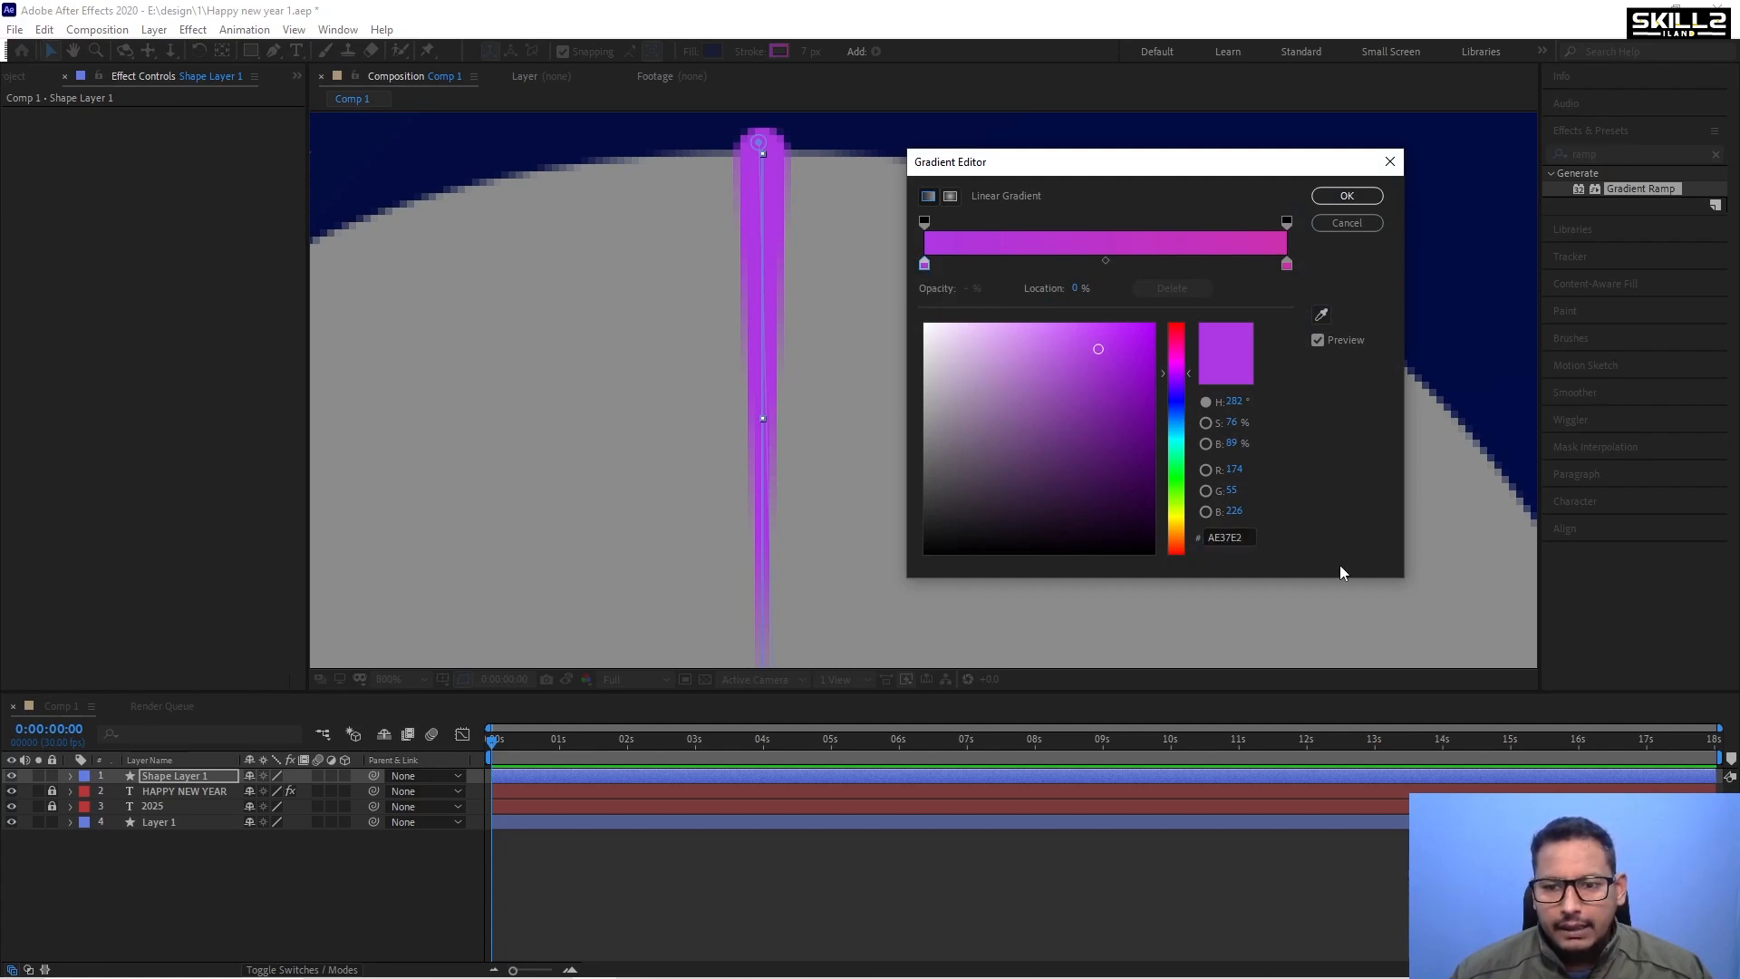
pyautogui.click(1254, 545)
pyautogui.hotkey('ctrl', 'v')
pyautogui.press('Return')
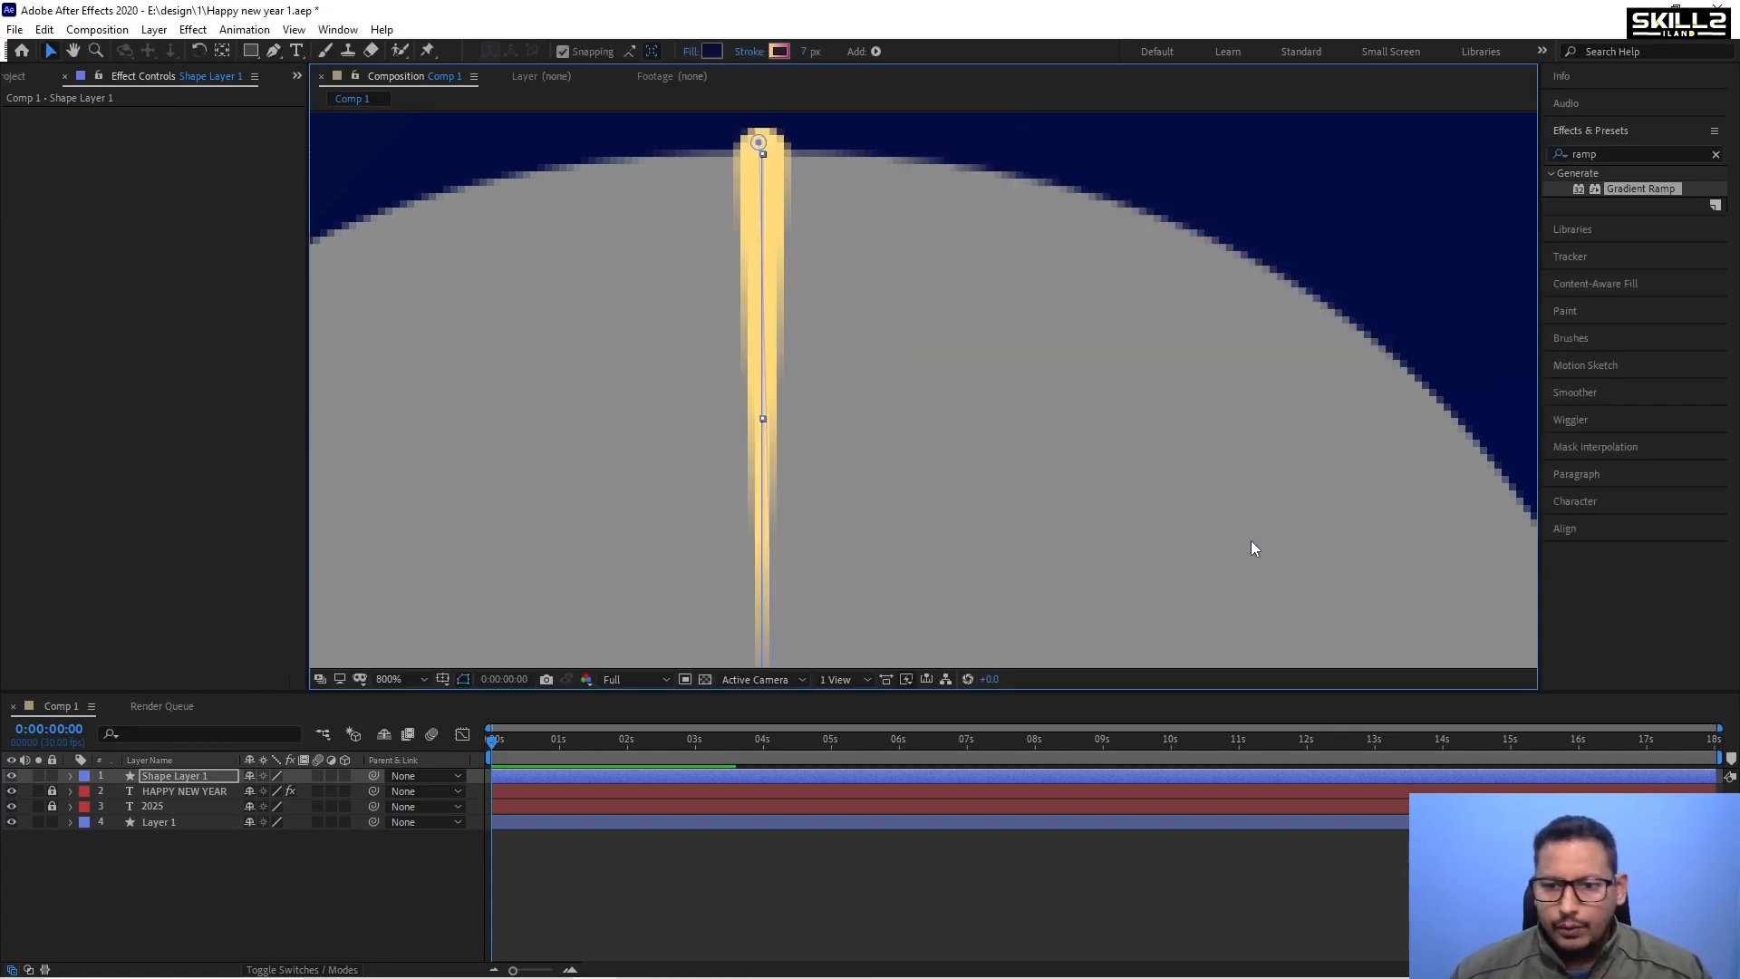
# Set the stroke gradient's ending color stop to dark orange gold, D38836.
pyautogui.click(781, 51)
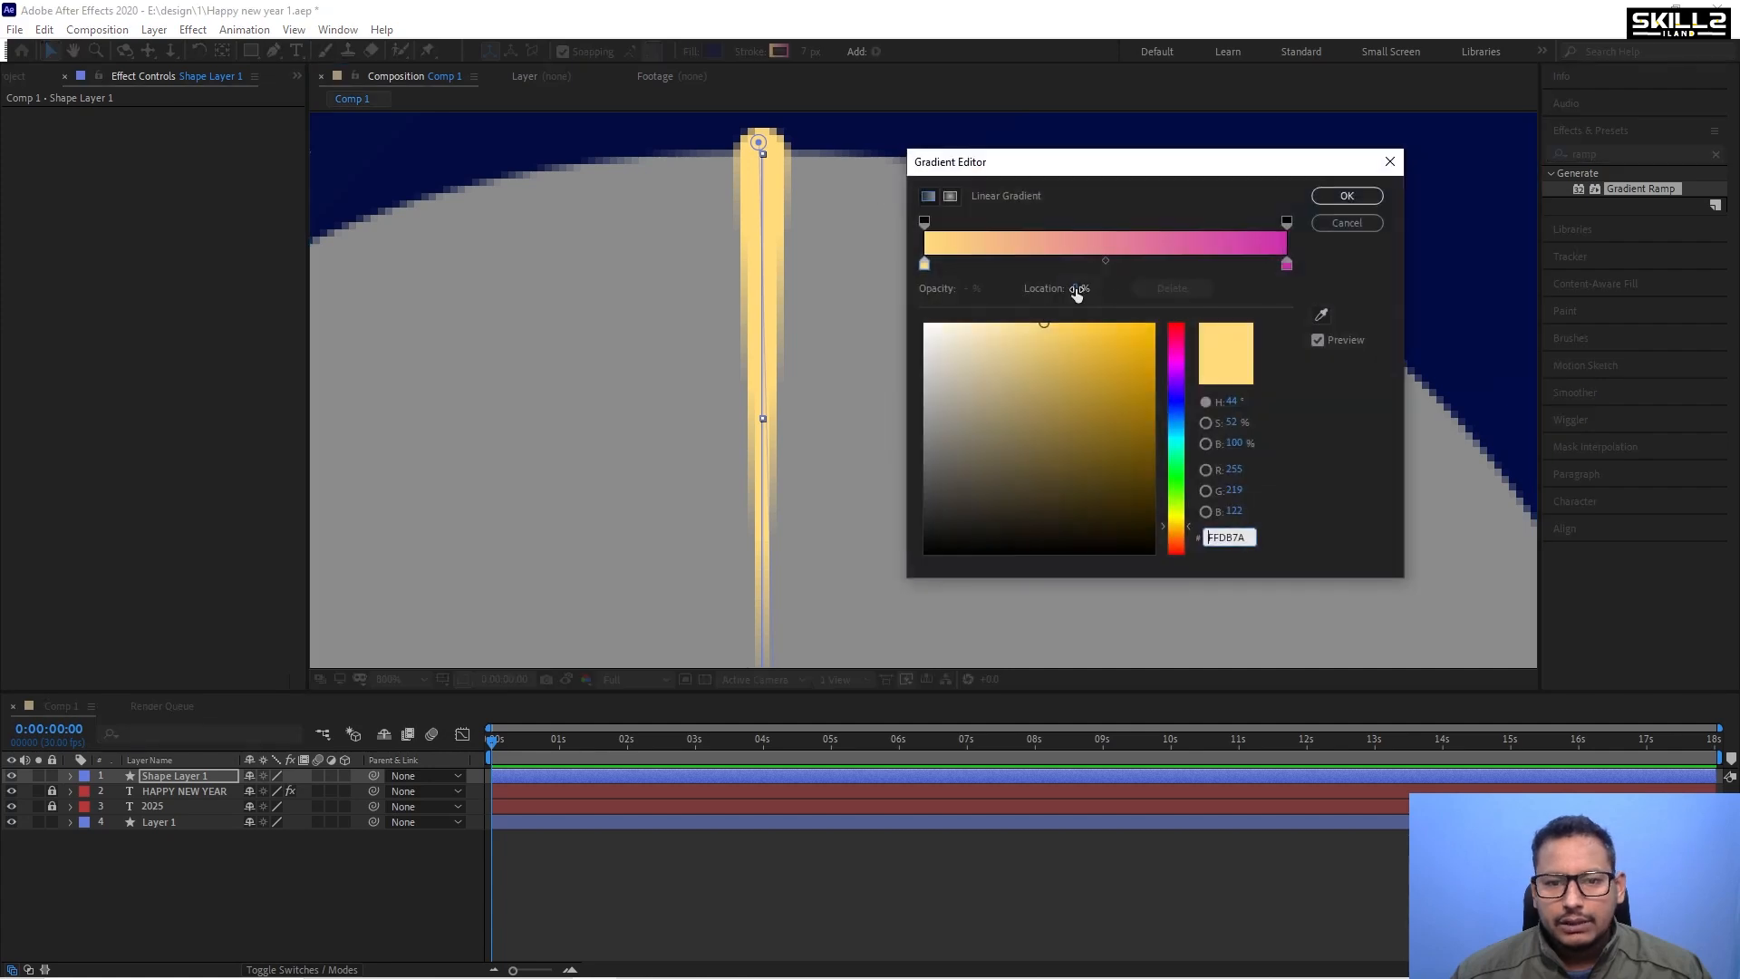
pyautogui.click(1286, 264)
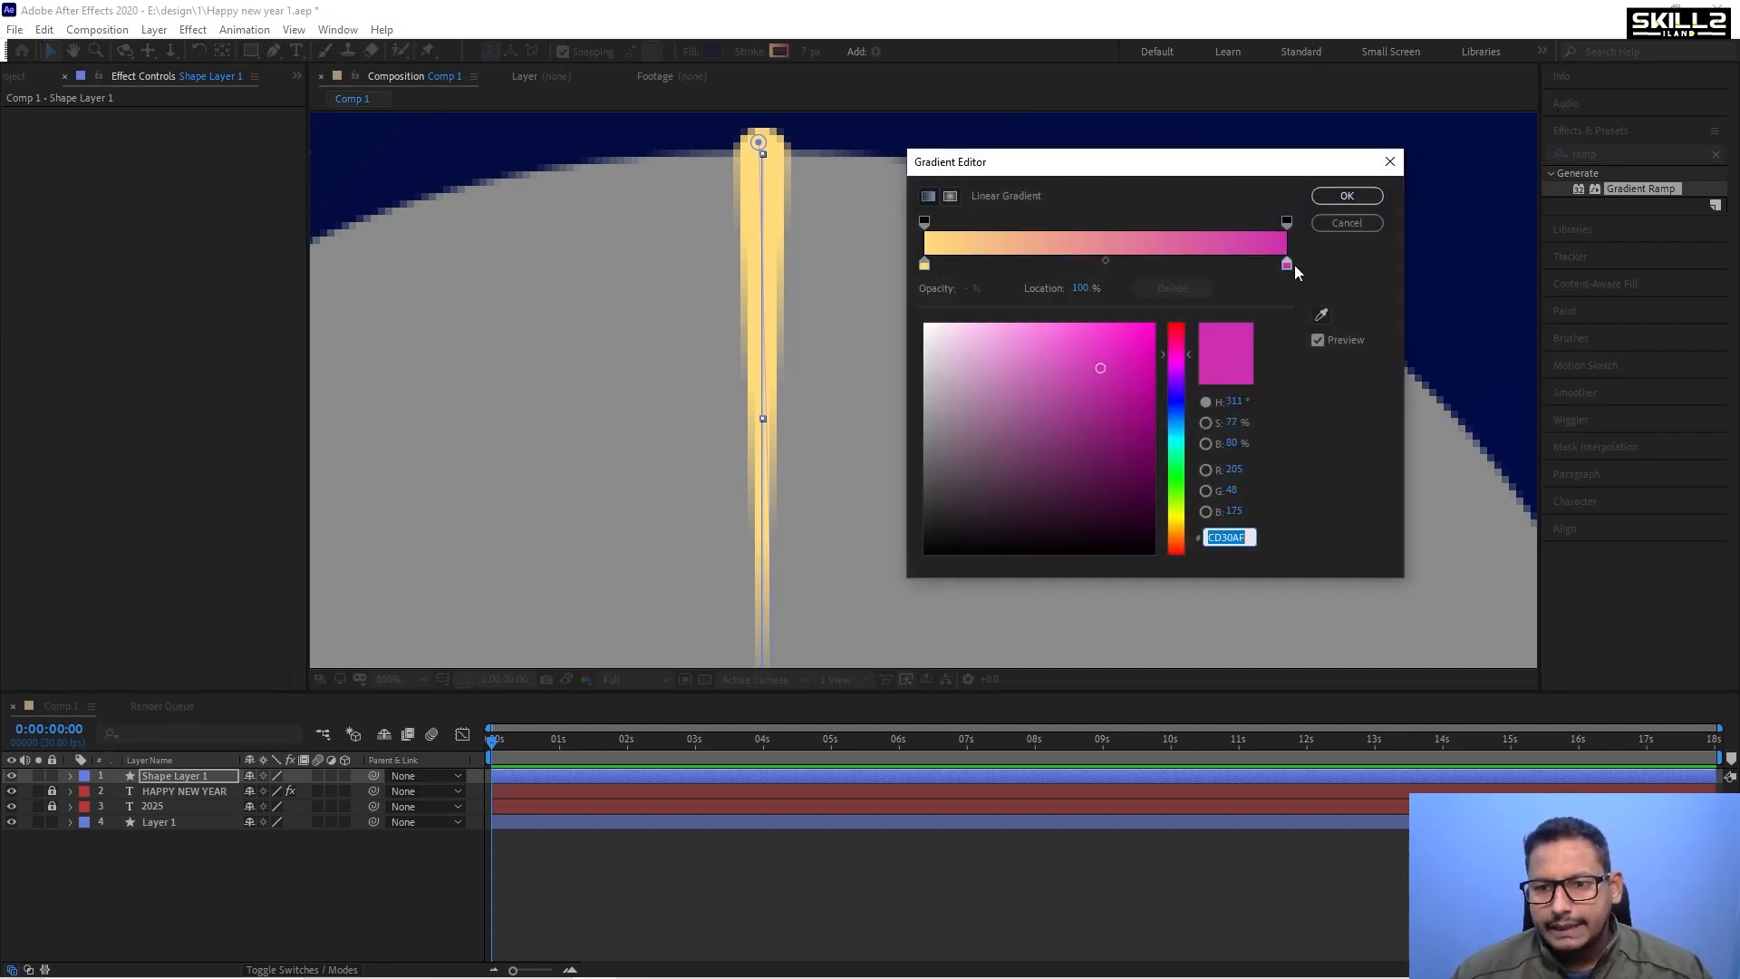
pyautogui.write('D38836')
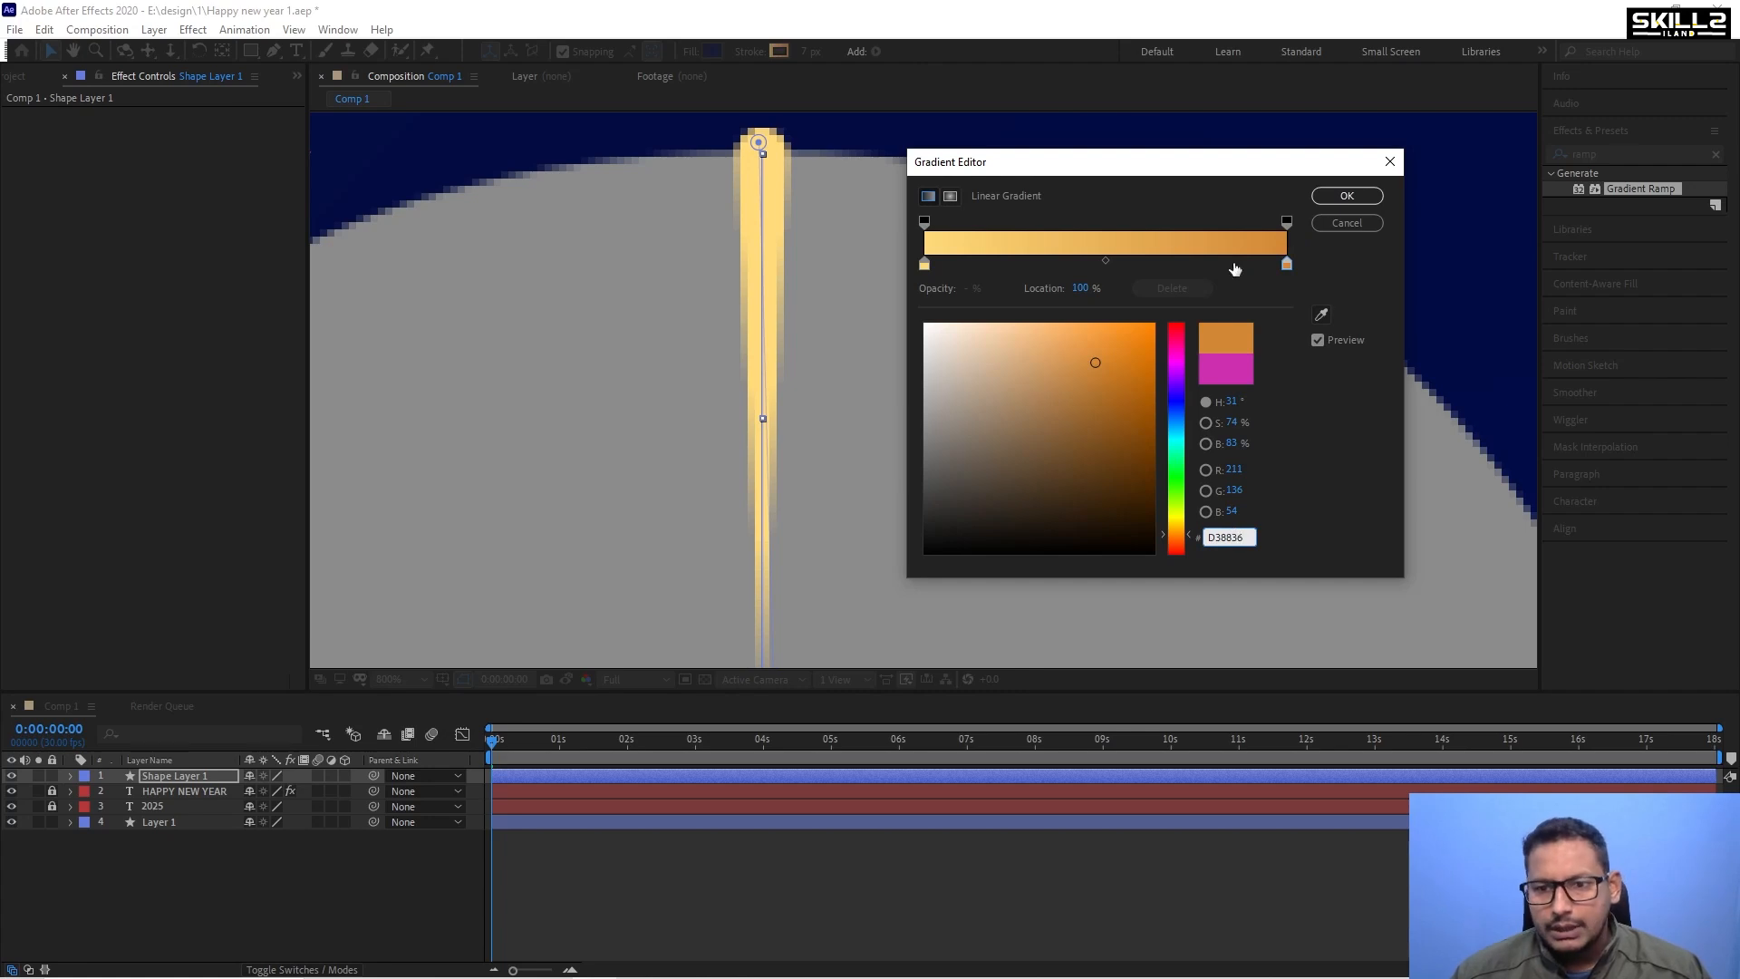
pyautogui.click(1363, 196)
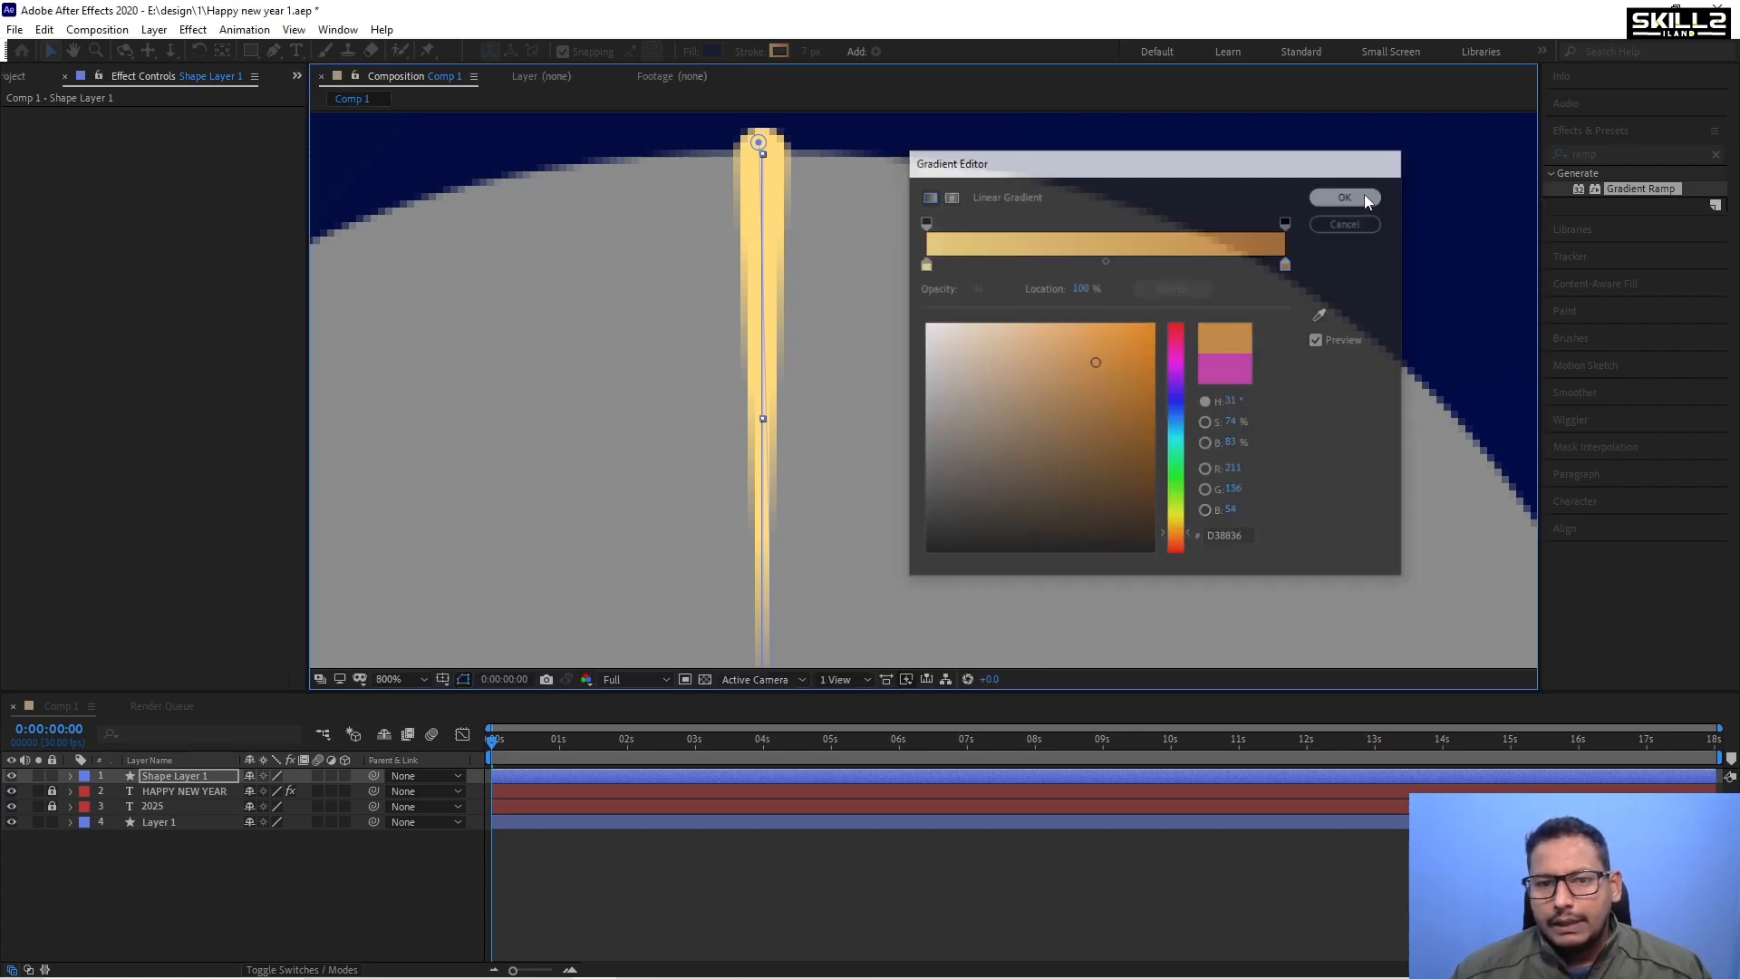
pyautogui.scroll(-2, 796, 194)
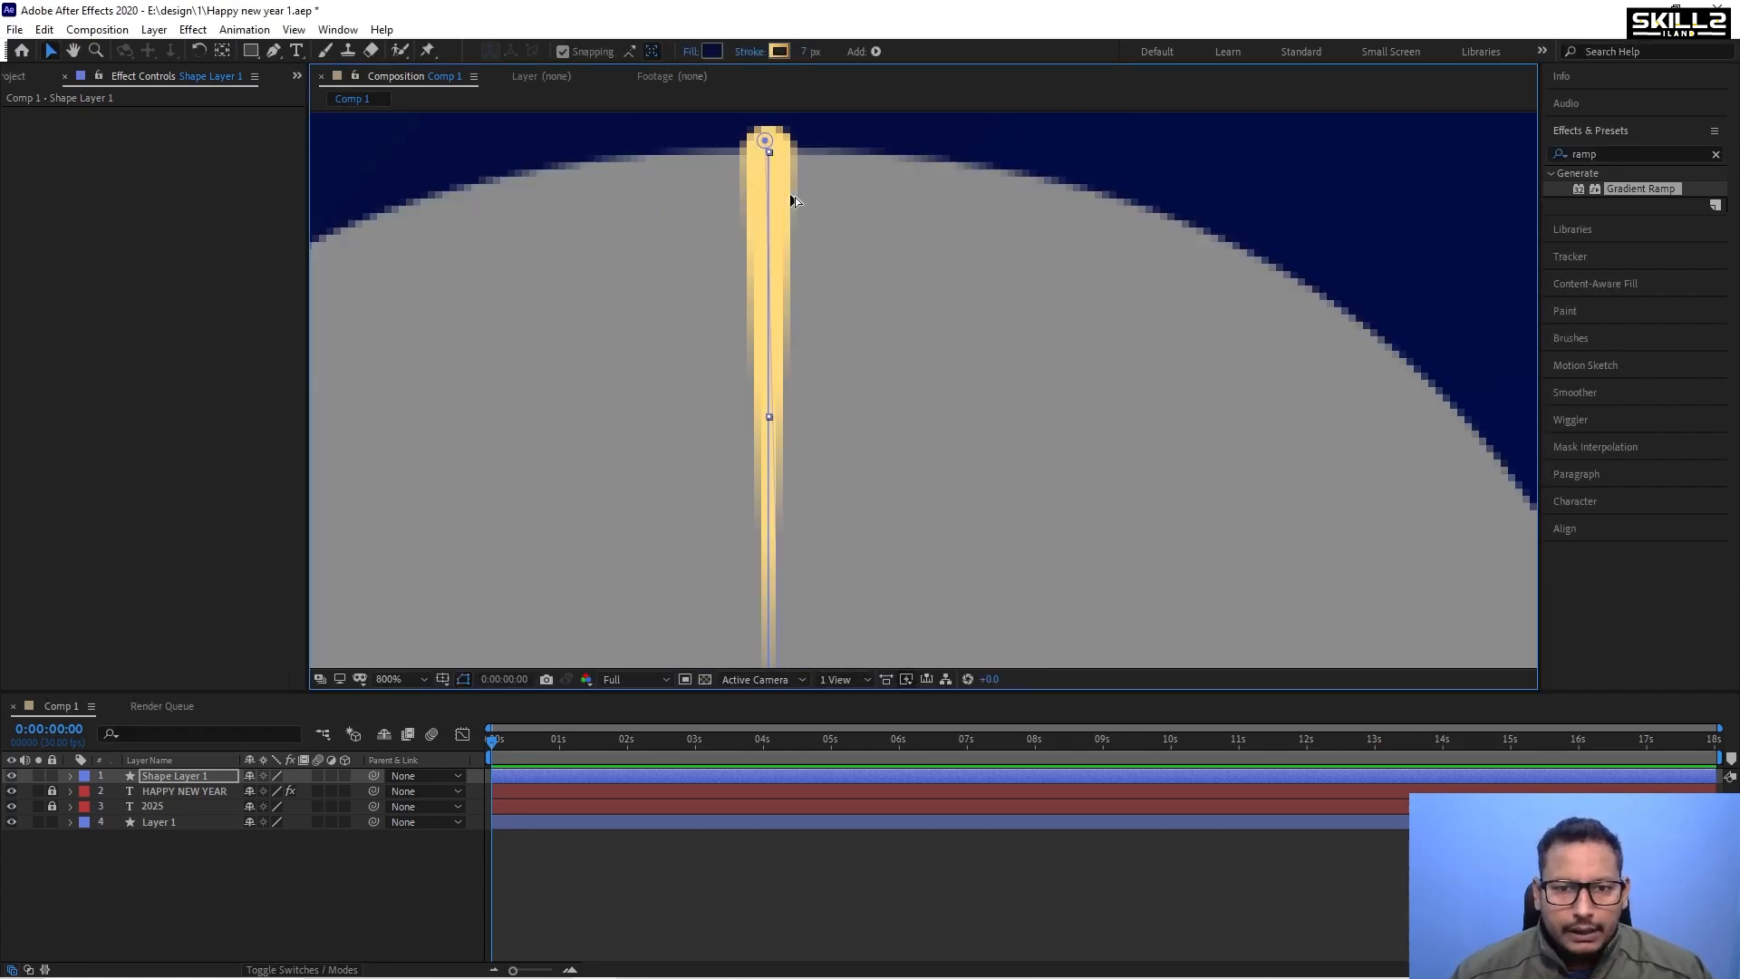
pyautogui.moveTo(662, 294); pyautogui.dragTo(698, 225)
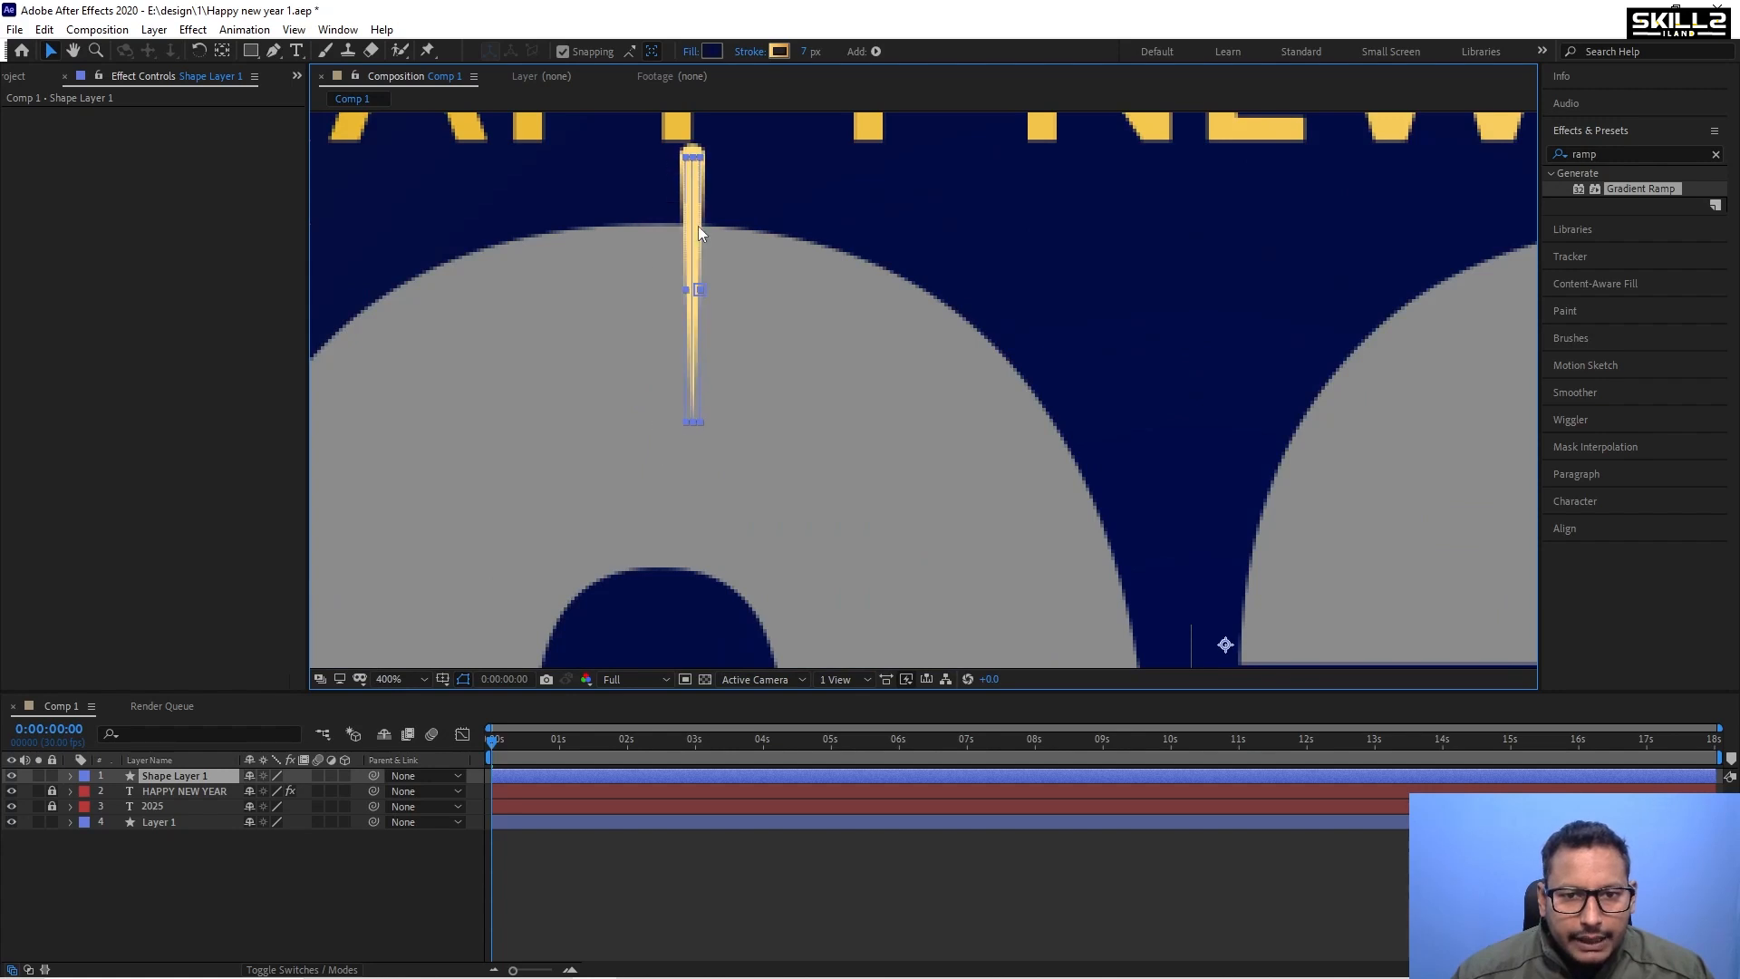
pyautogui.hotkey('ctrl', 'z')
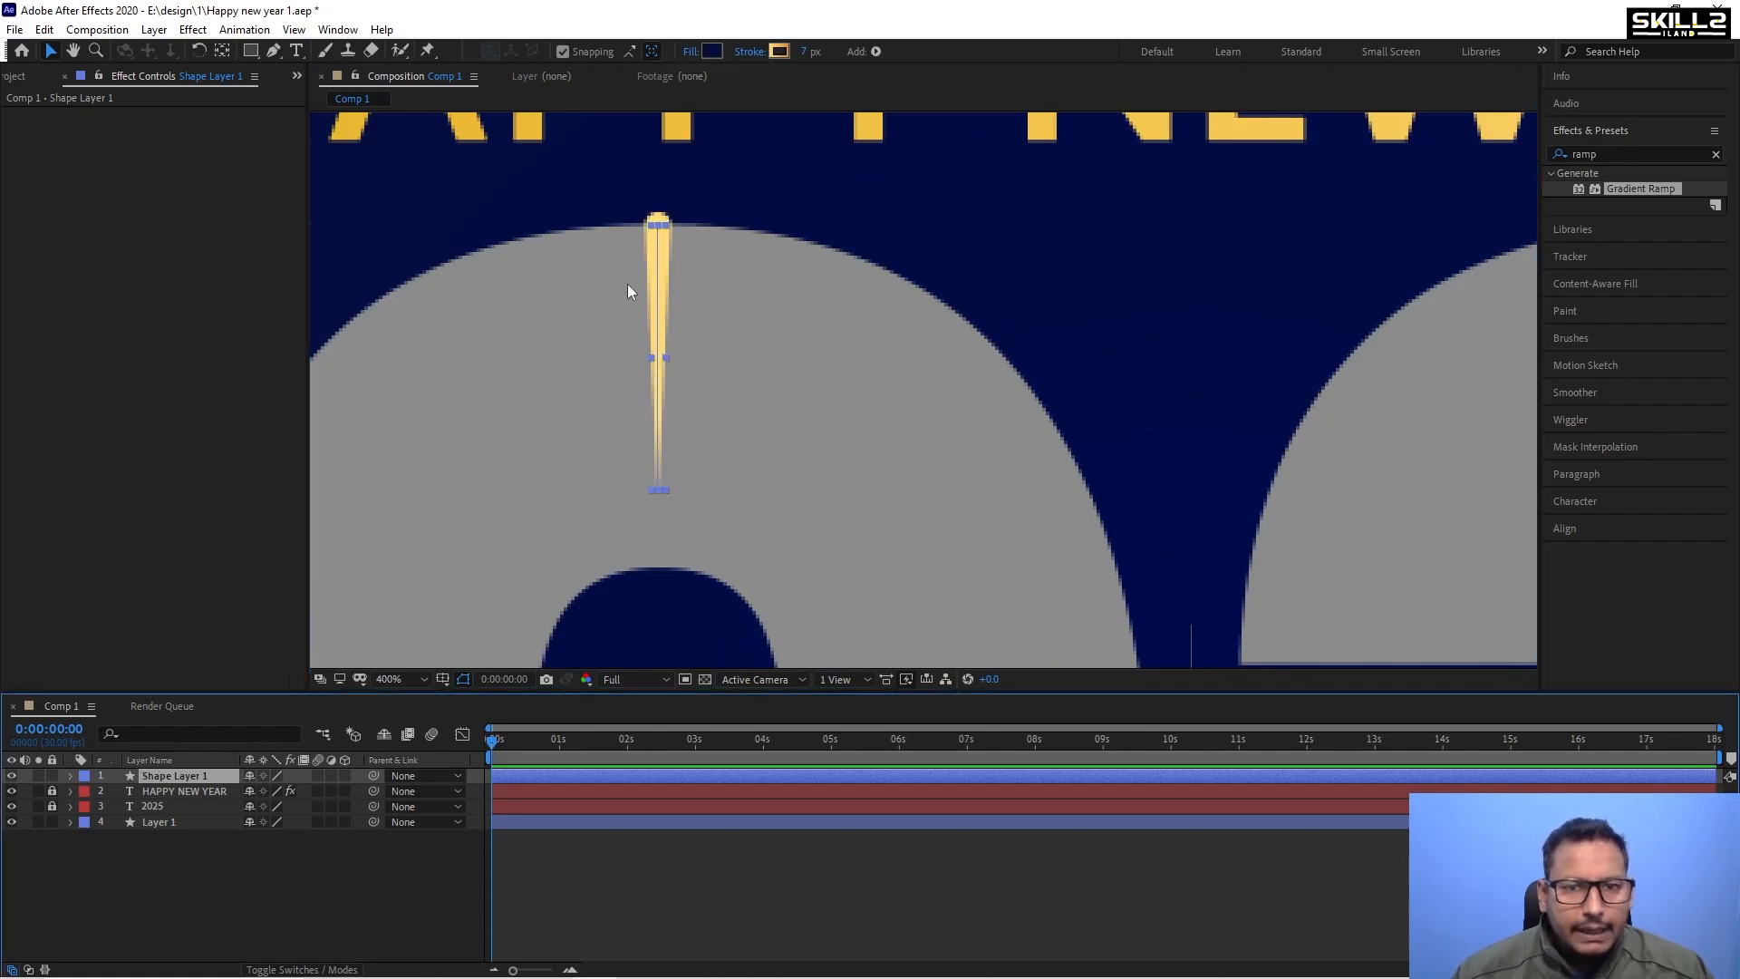
# Reposition the gradient handles of the line's shape, bringing the distant ones onto the line's top and lower tip.
pyautogui.click(778, 51)
pyautogui.click(1346, 196)
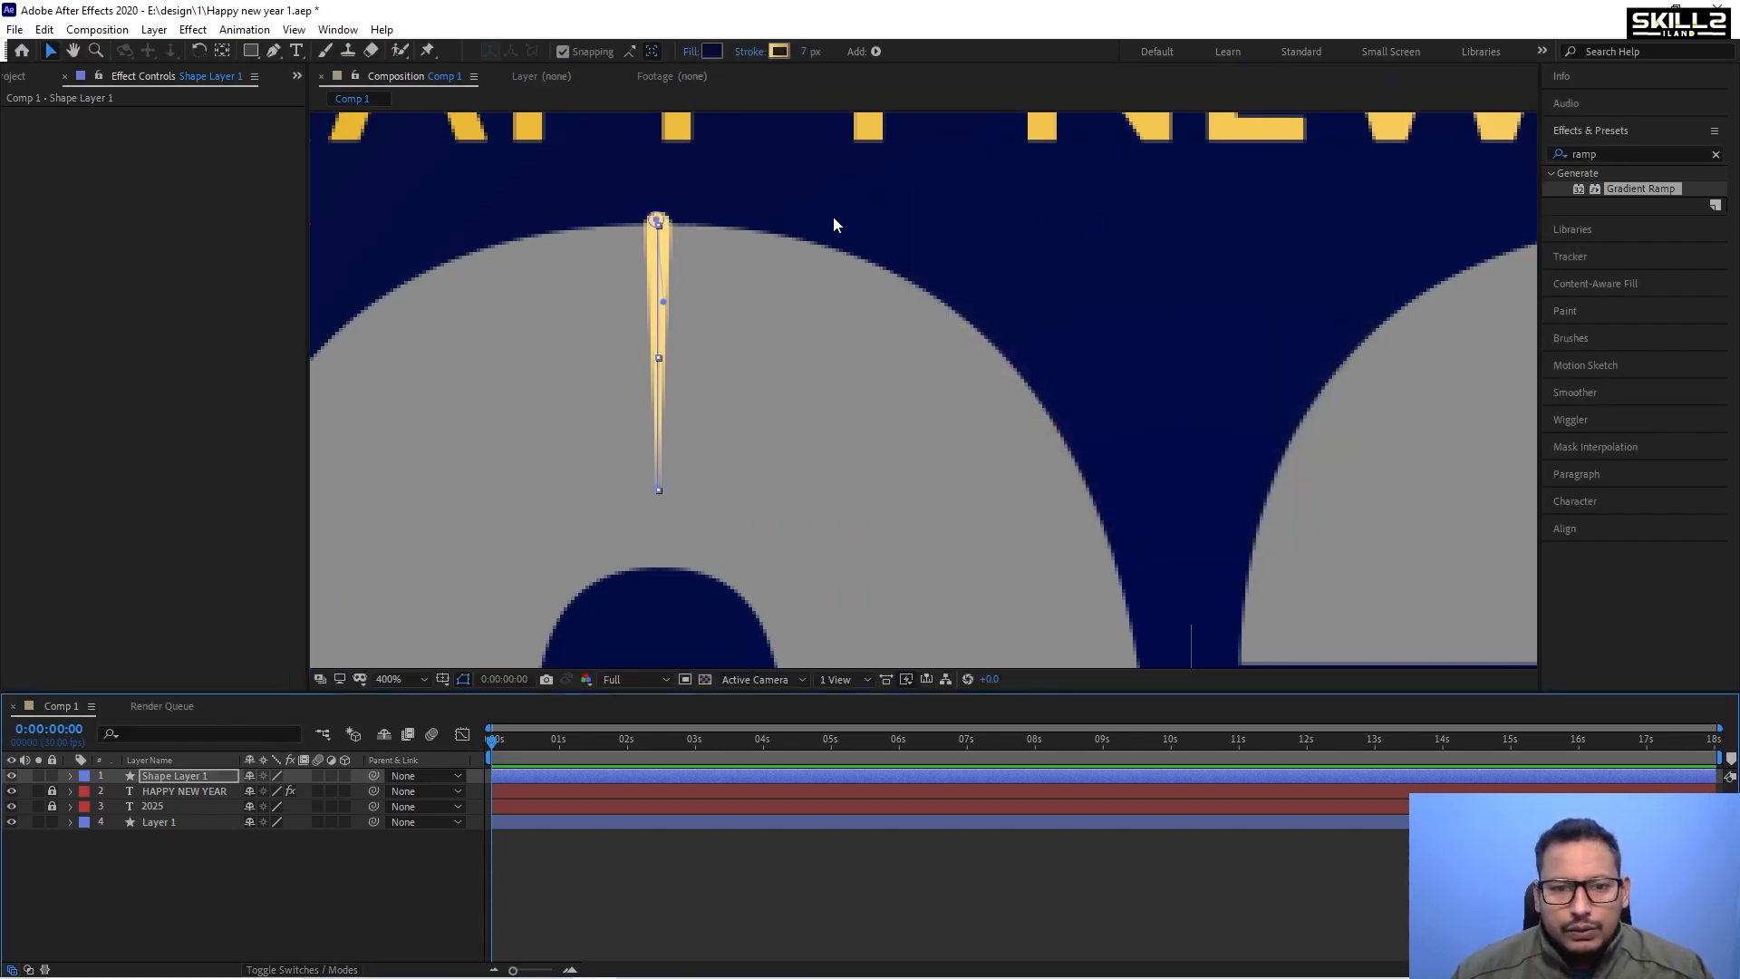
pyautogui.moveTo(663, 302)
pyautogui.mouseDown()
pyautogui.moveTo(702, 284)
pyautogui.moveTo(658, 501)
pyautogui.mouseUp()
pyautogui.scroll(-2, 680, 288)
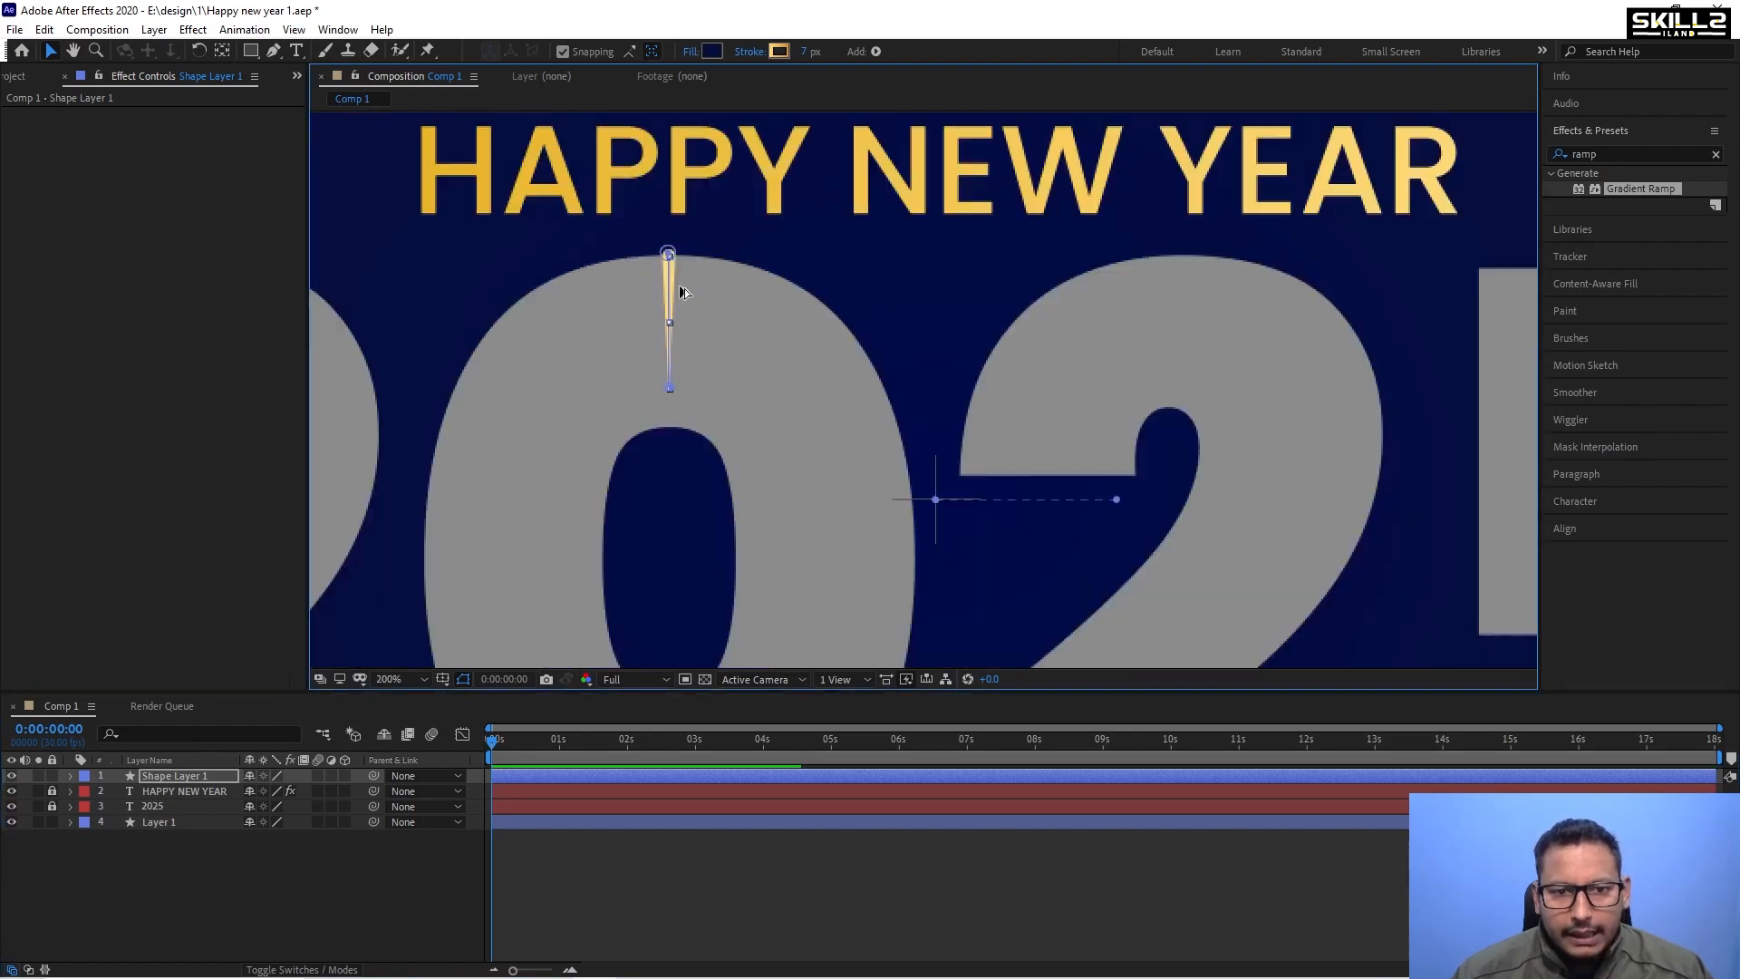
pyautogui.moveTo(740, 410)
pyautogui.mouseDown()
pyautogui.moveTo(644, 431)
pyautogui.moveTo(670, 388)
pyautogui.mouseUp()
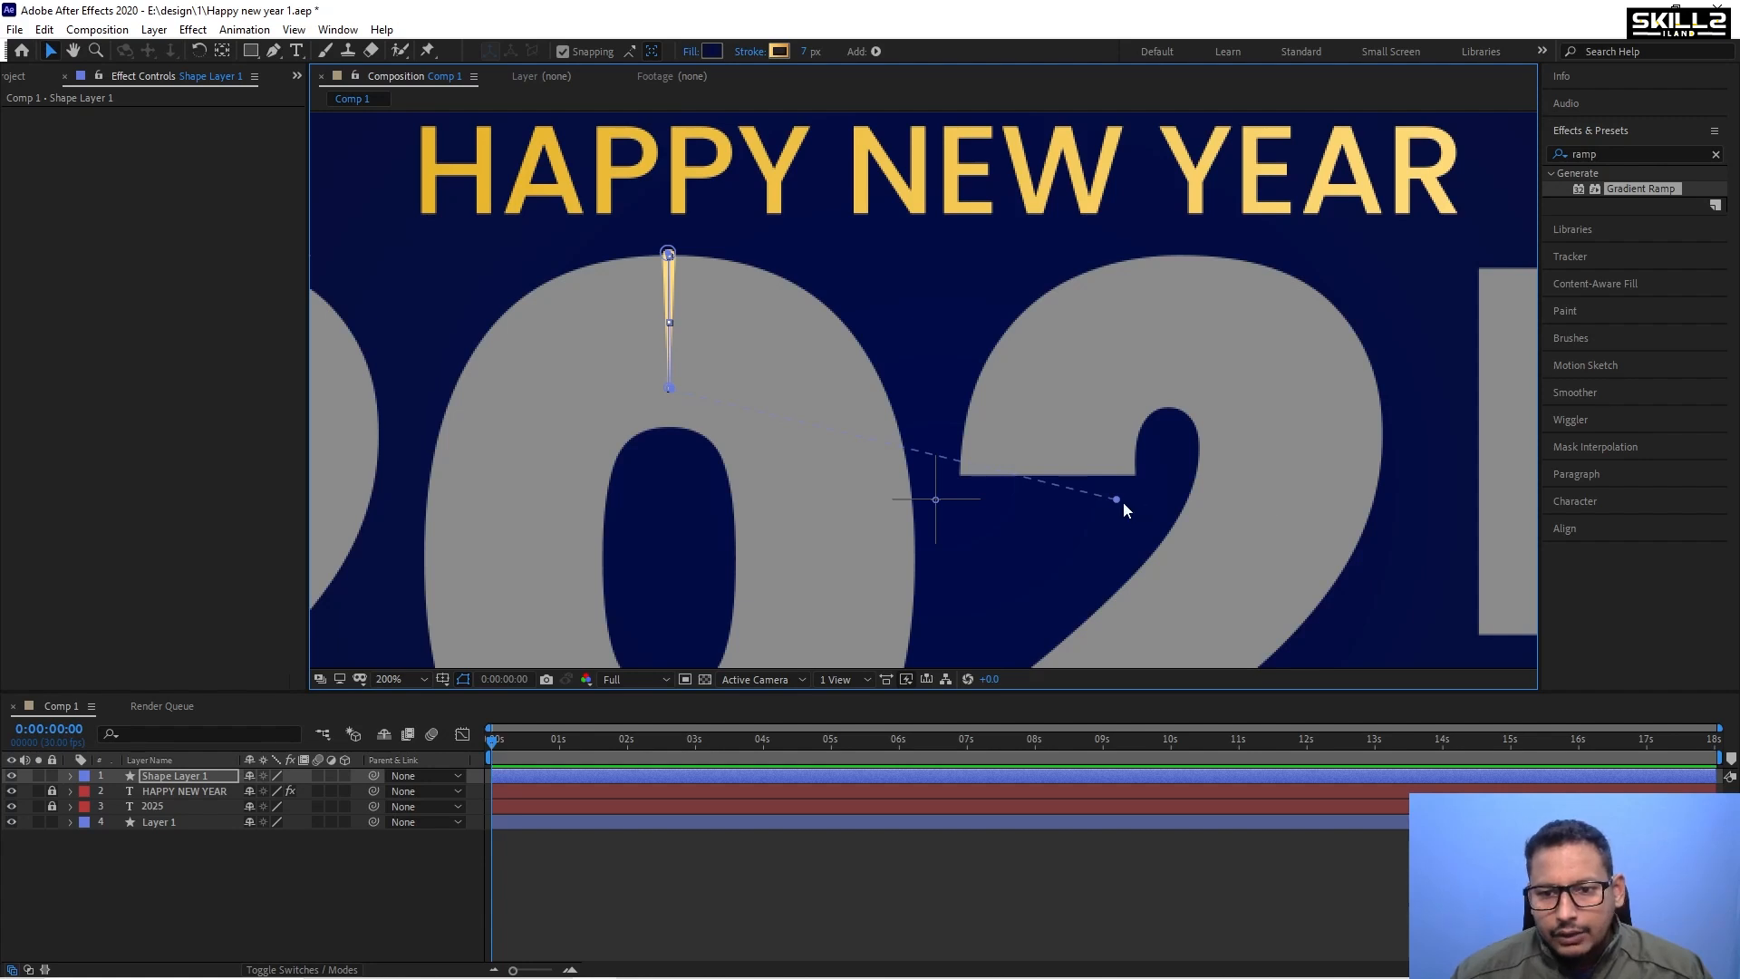
pyautogui.moveTo(1117, 500)
pyautogui.mouseDown()
pyautogui.moveTo(859, 312)
pyautogui.moveTo(686, 260)
pyautogui.mouseUp()
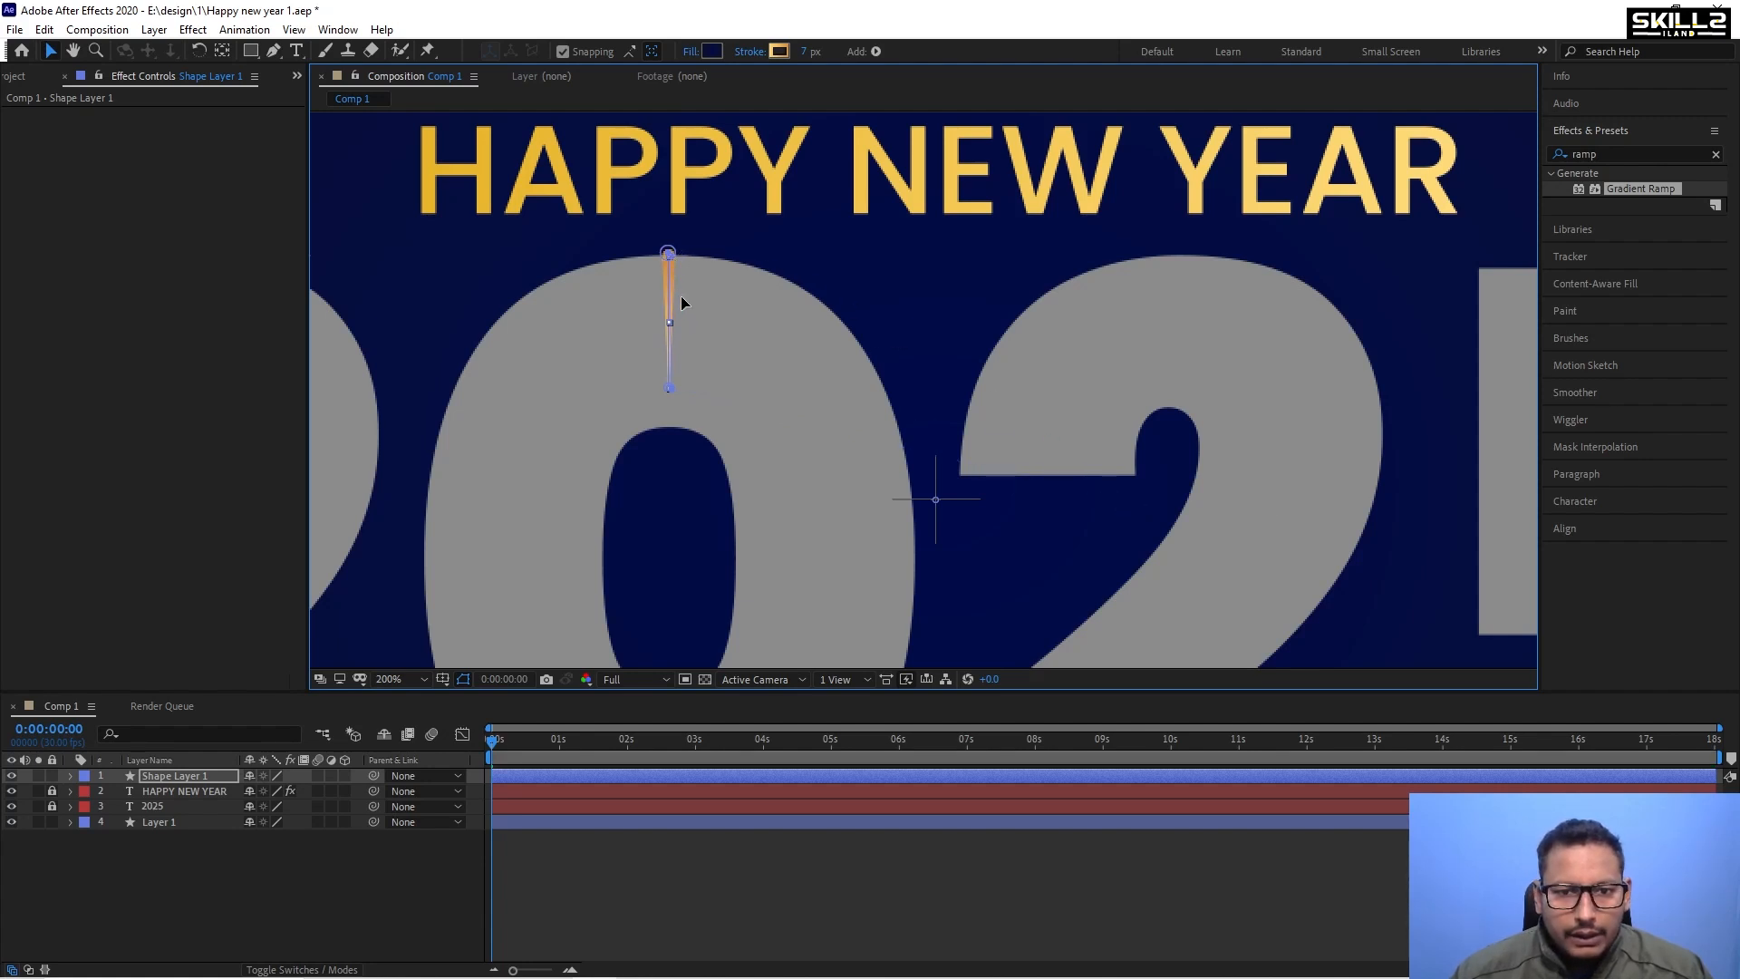
# Move the overlapping gradient handle from the line's lower tip up beside its top end.
pyautogui.scroll(3, 664, 377)
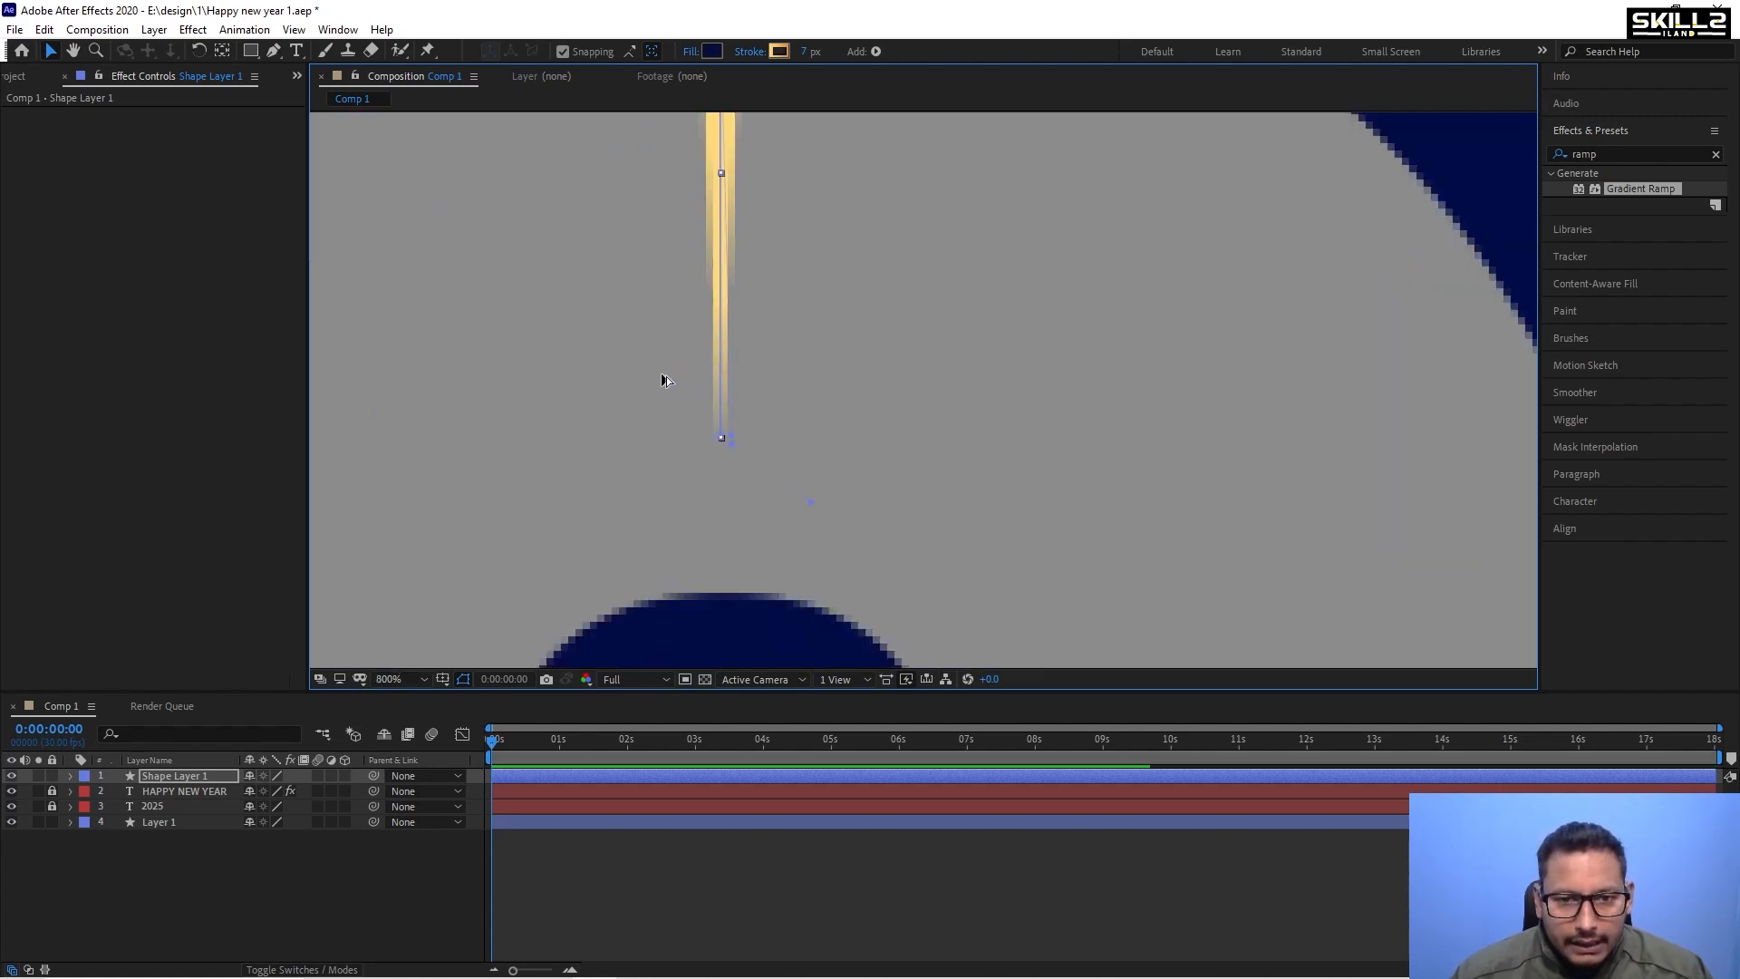
pyautogui.moveTo(733, 444); pyautogui.dragTo(747, 131)
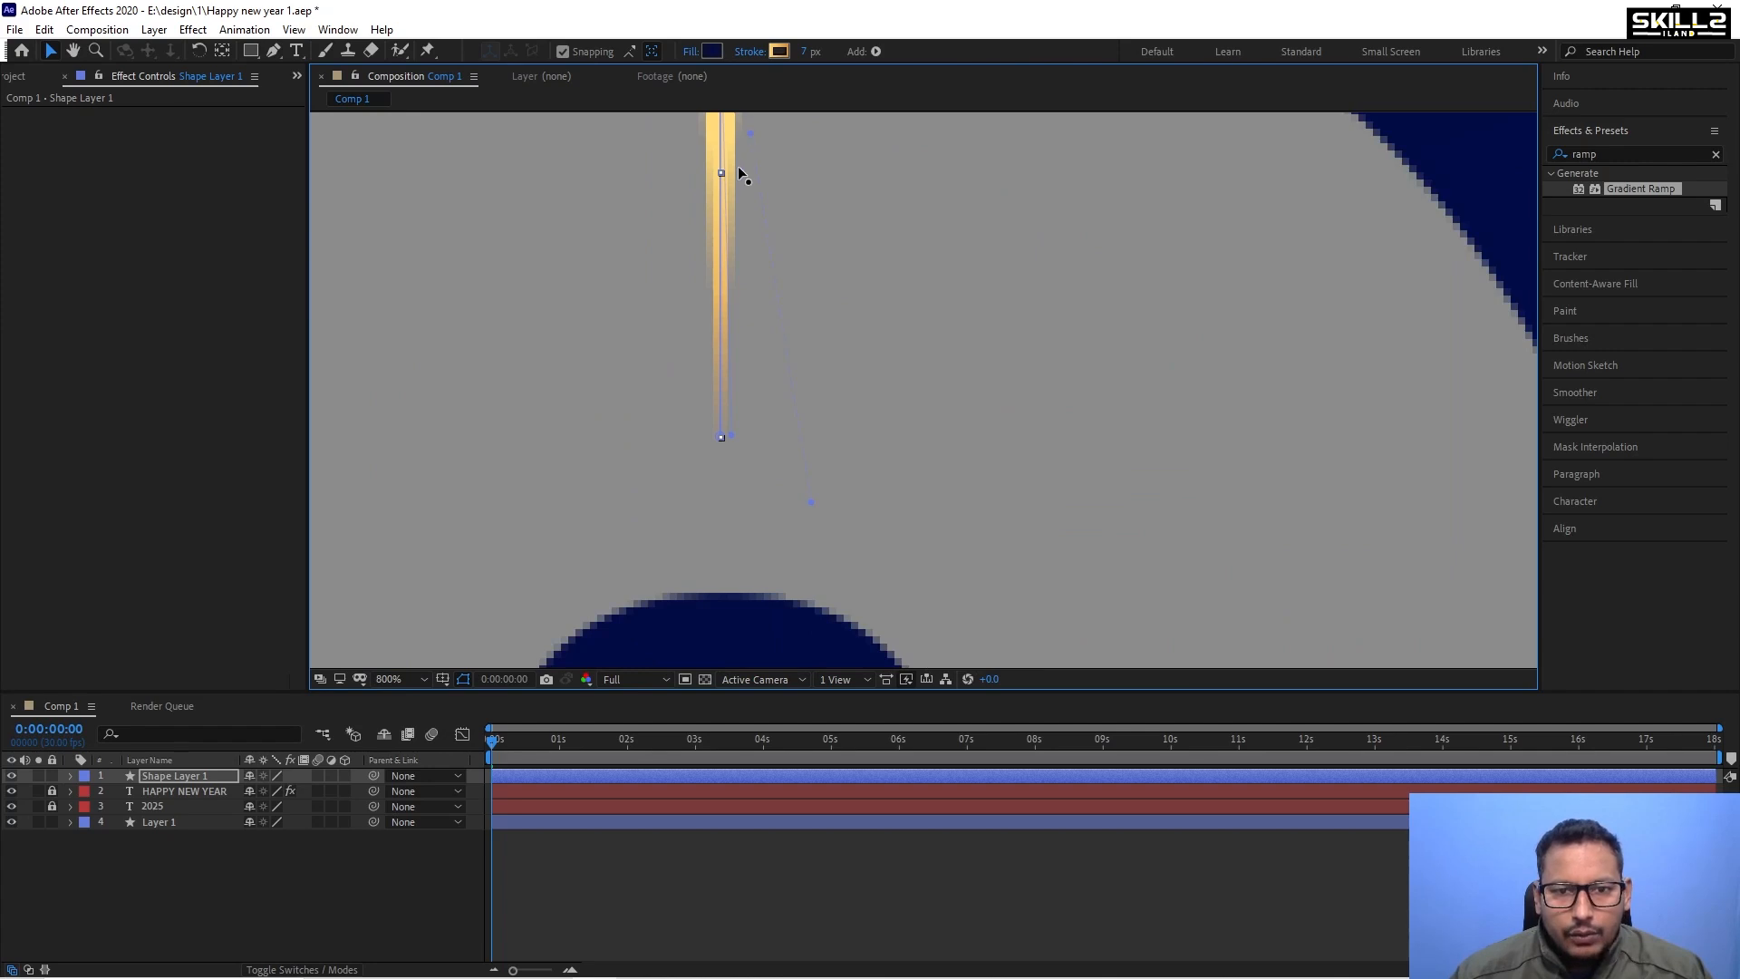
pyautogui.scroll(-1, 737, 171)
pyautogui.scroll(-2, 703, 356)
pyautogui.scroll(2, 712, 228)
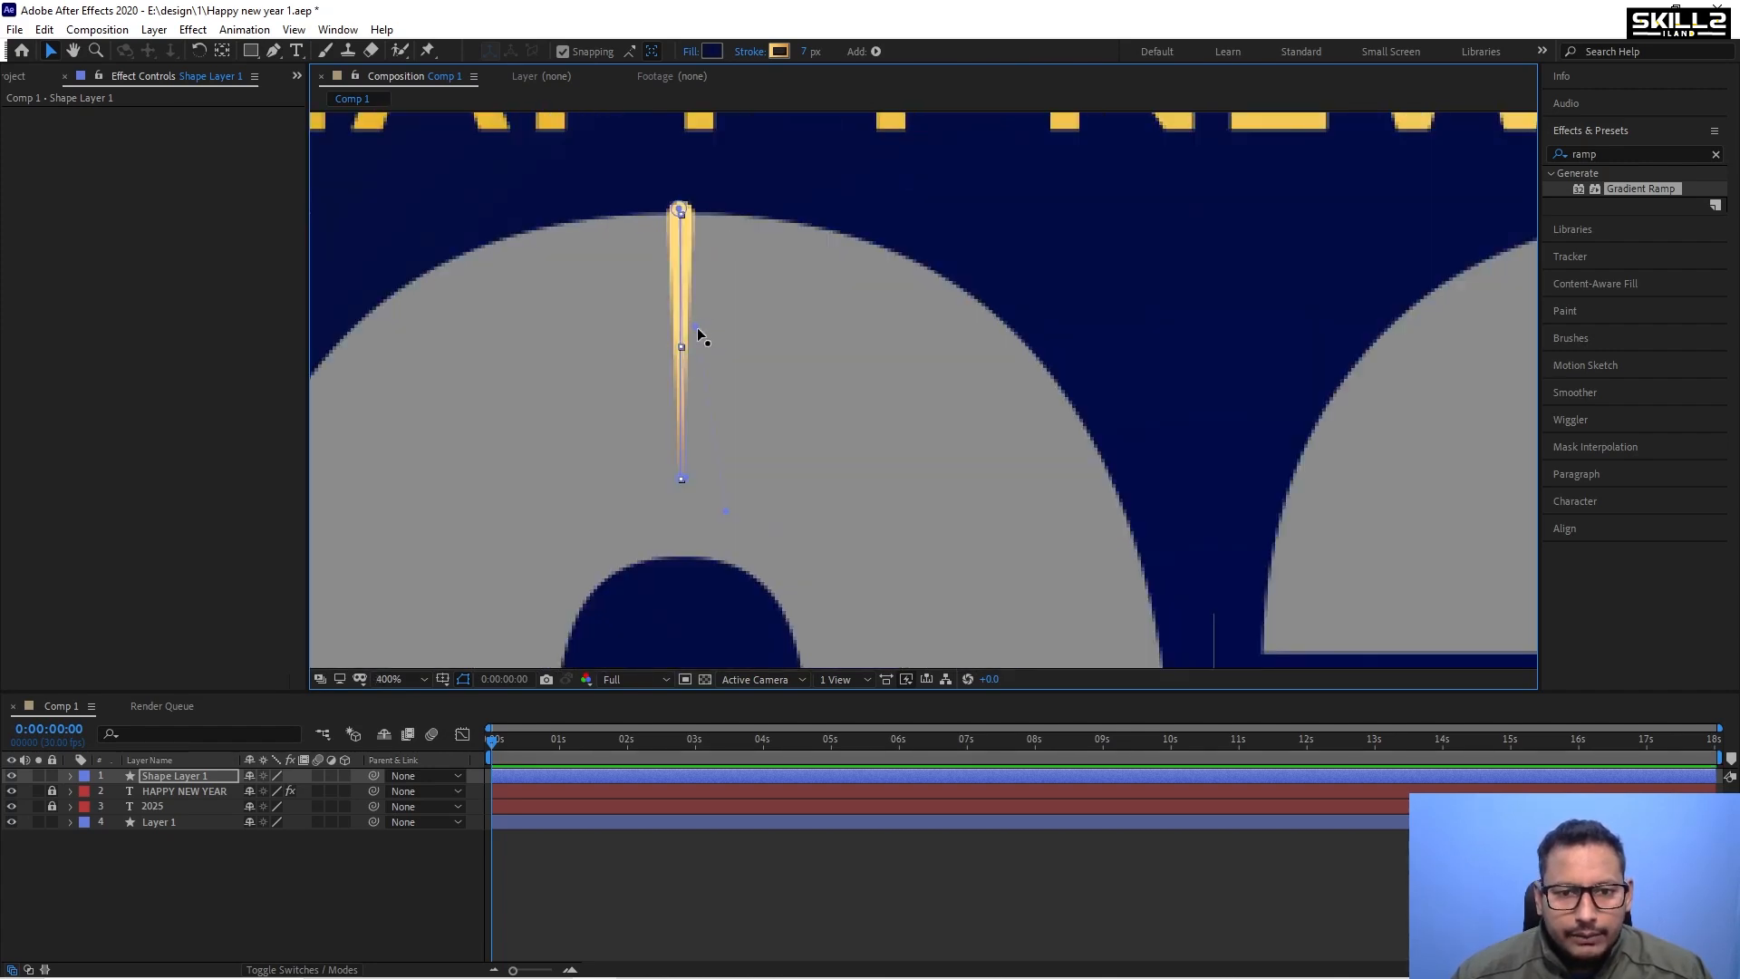
pyautogui.moveTo(698, 328); pyautogui.dragTo(705, 208)
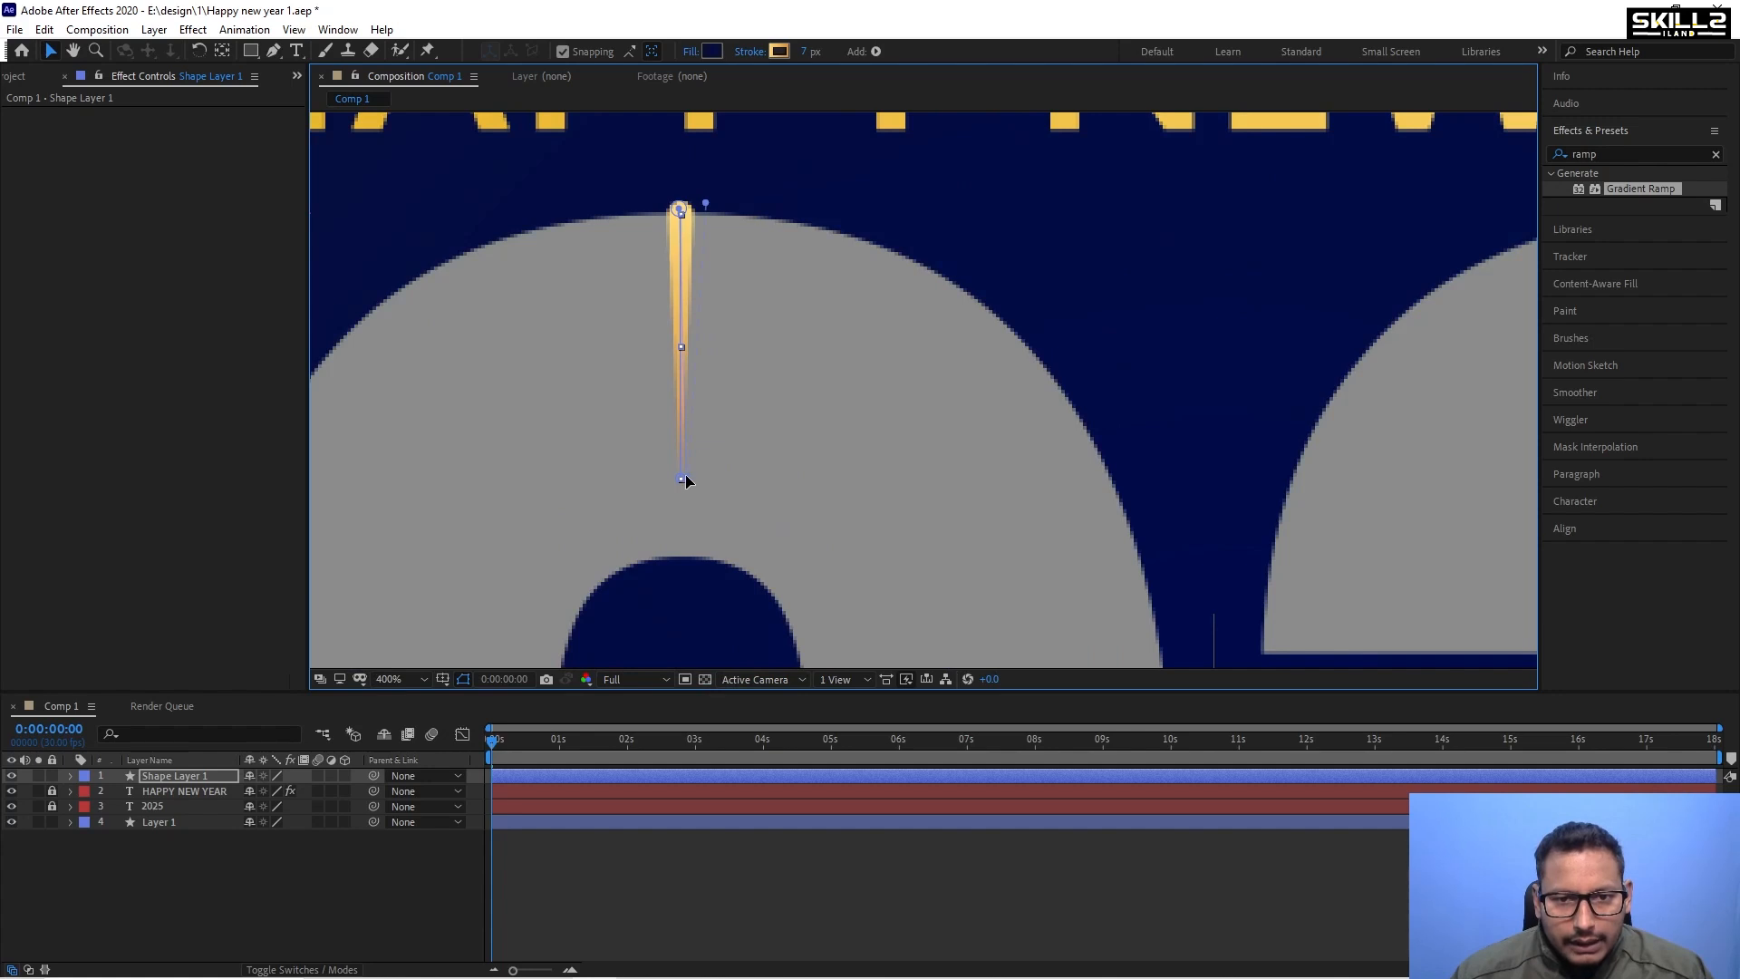
# Save the project and deselect the line's layer.
pyautogui.hotkey('ctrl', 's')
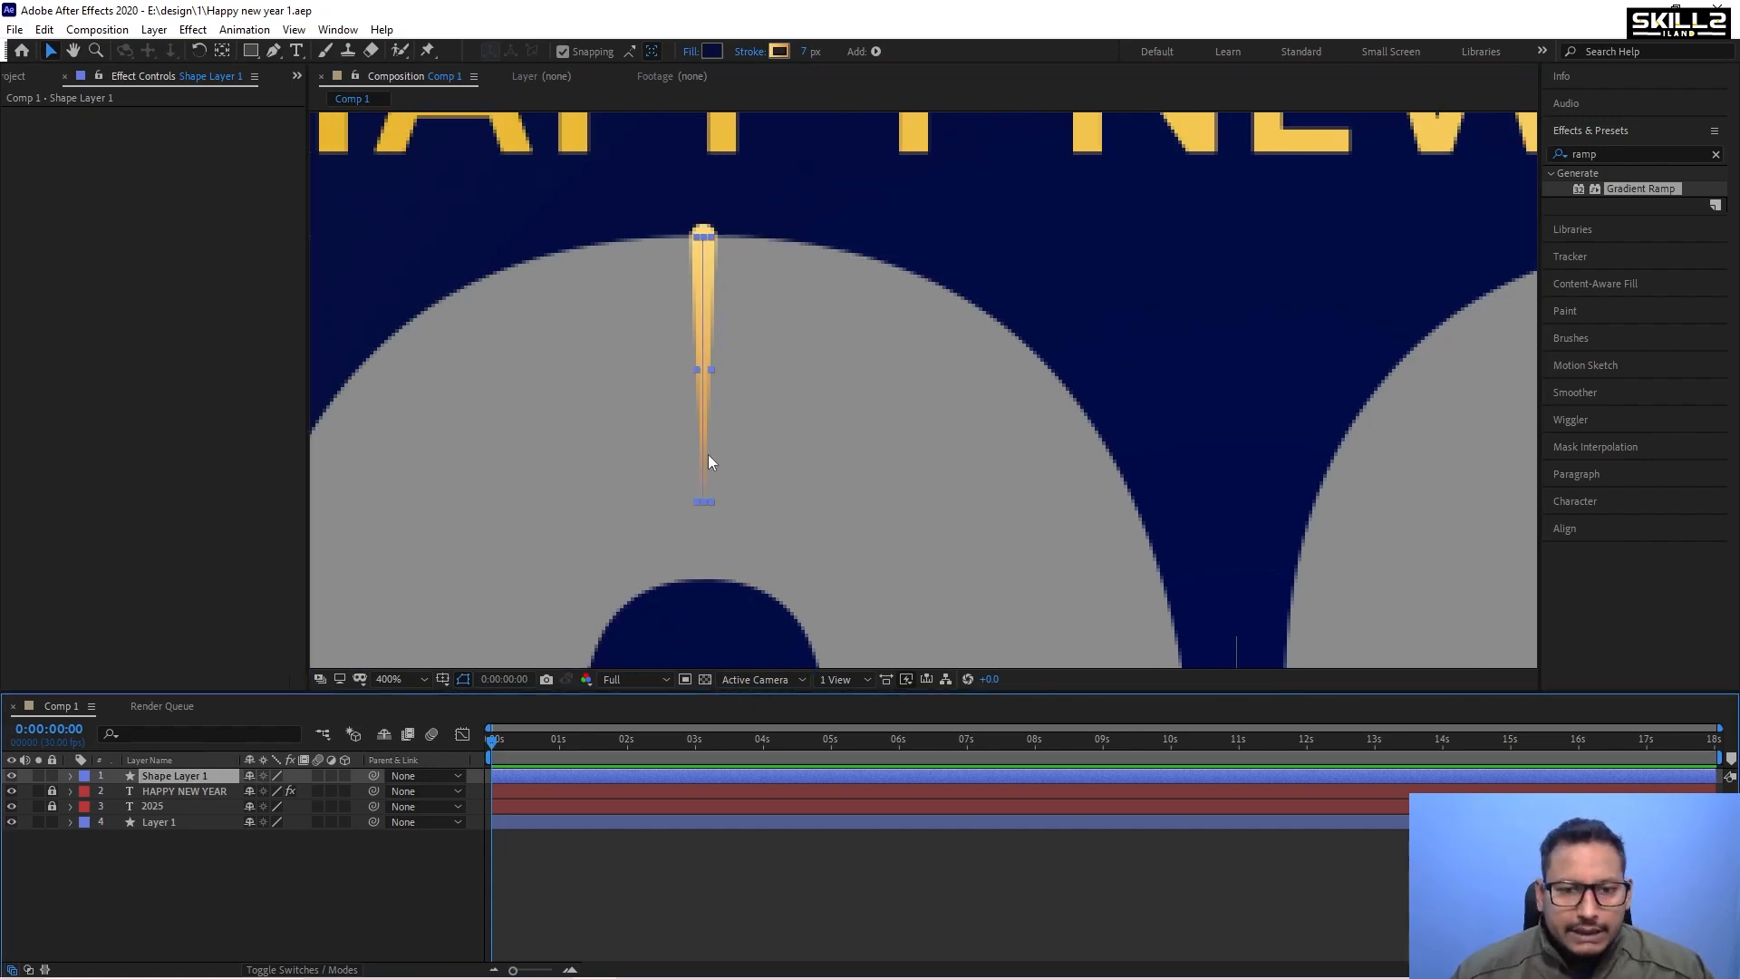
pyautogui.click(270, 843)
pyautogui.scroll(-2, 701, 227)
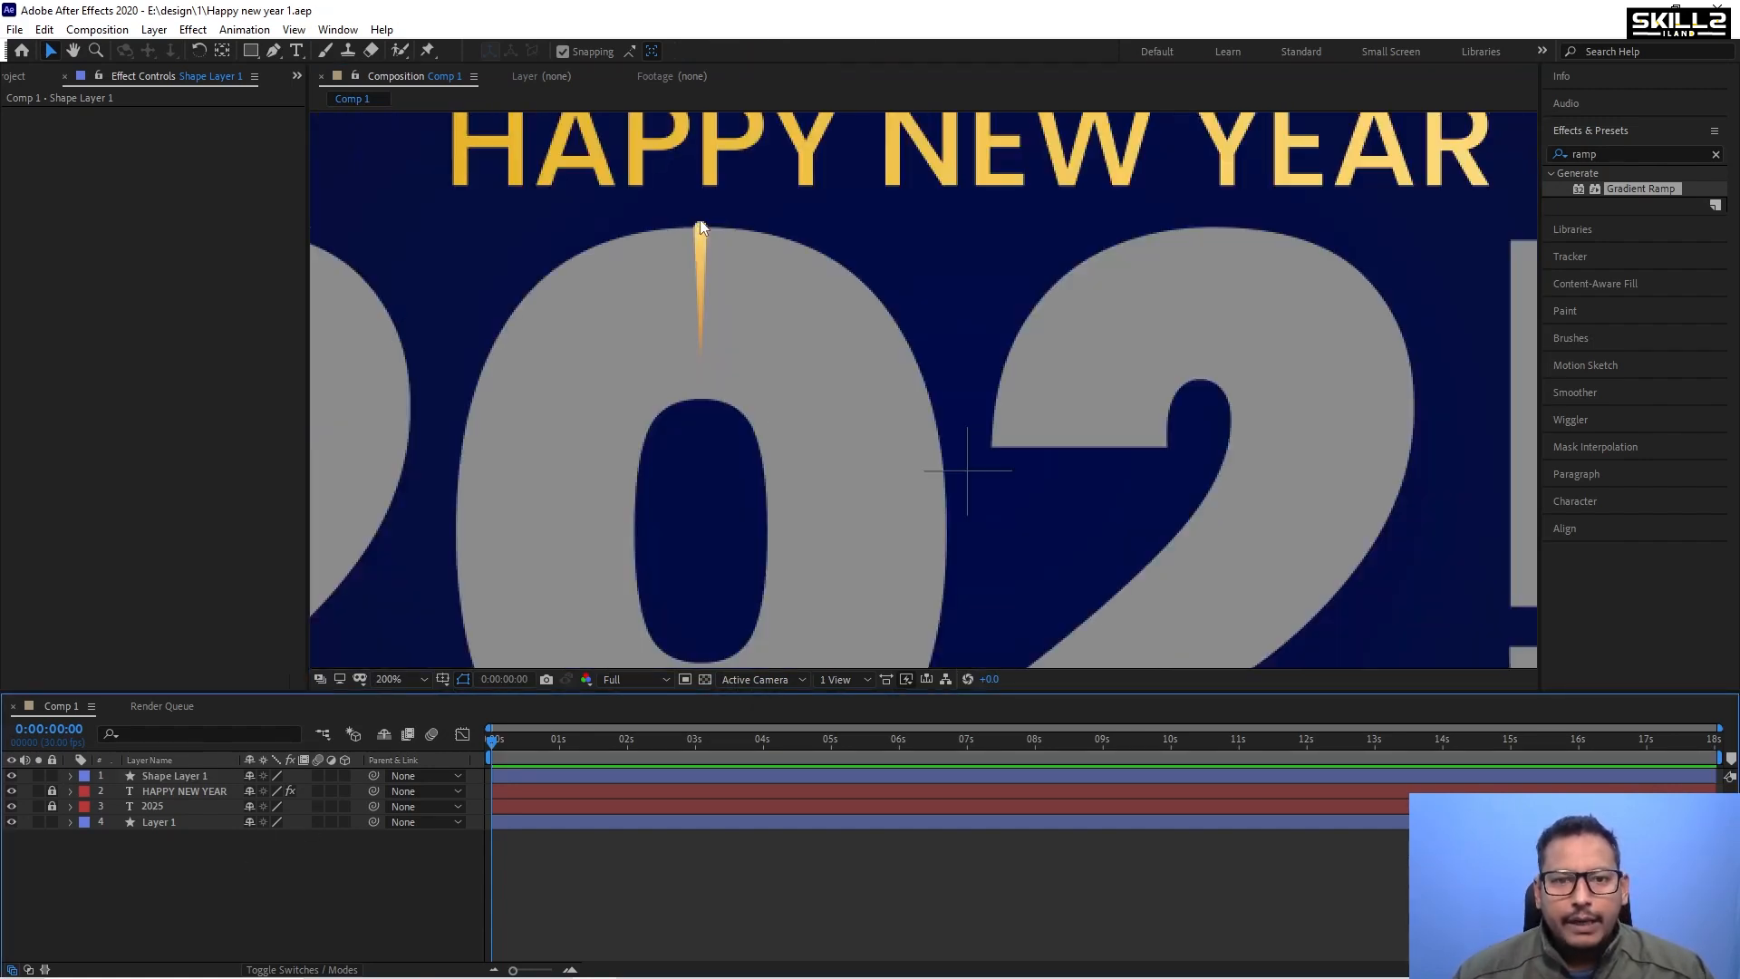
# Move the anchor point of the line's layer to the center of the 0 using the Pan Behind tool.
pyautogui.click(703, 315)
pyautogui.scroll(2, 704, 315)
pyautogui.scroll(-2, 703, 314)
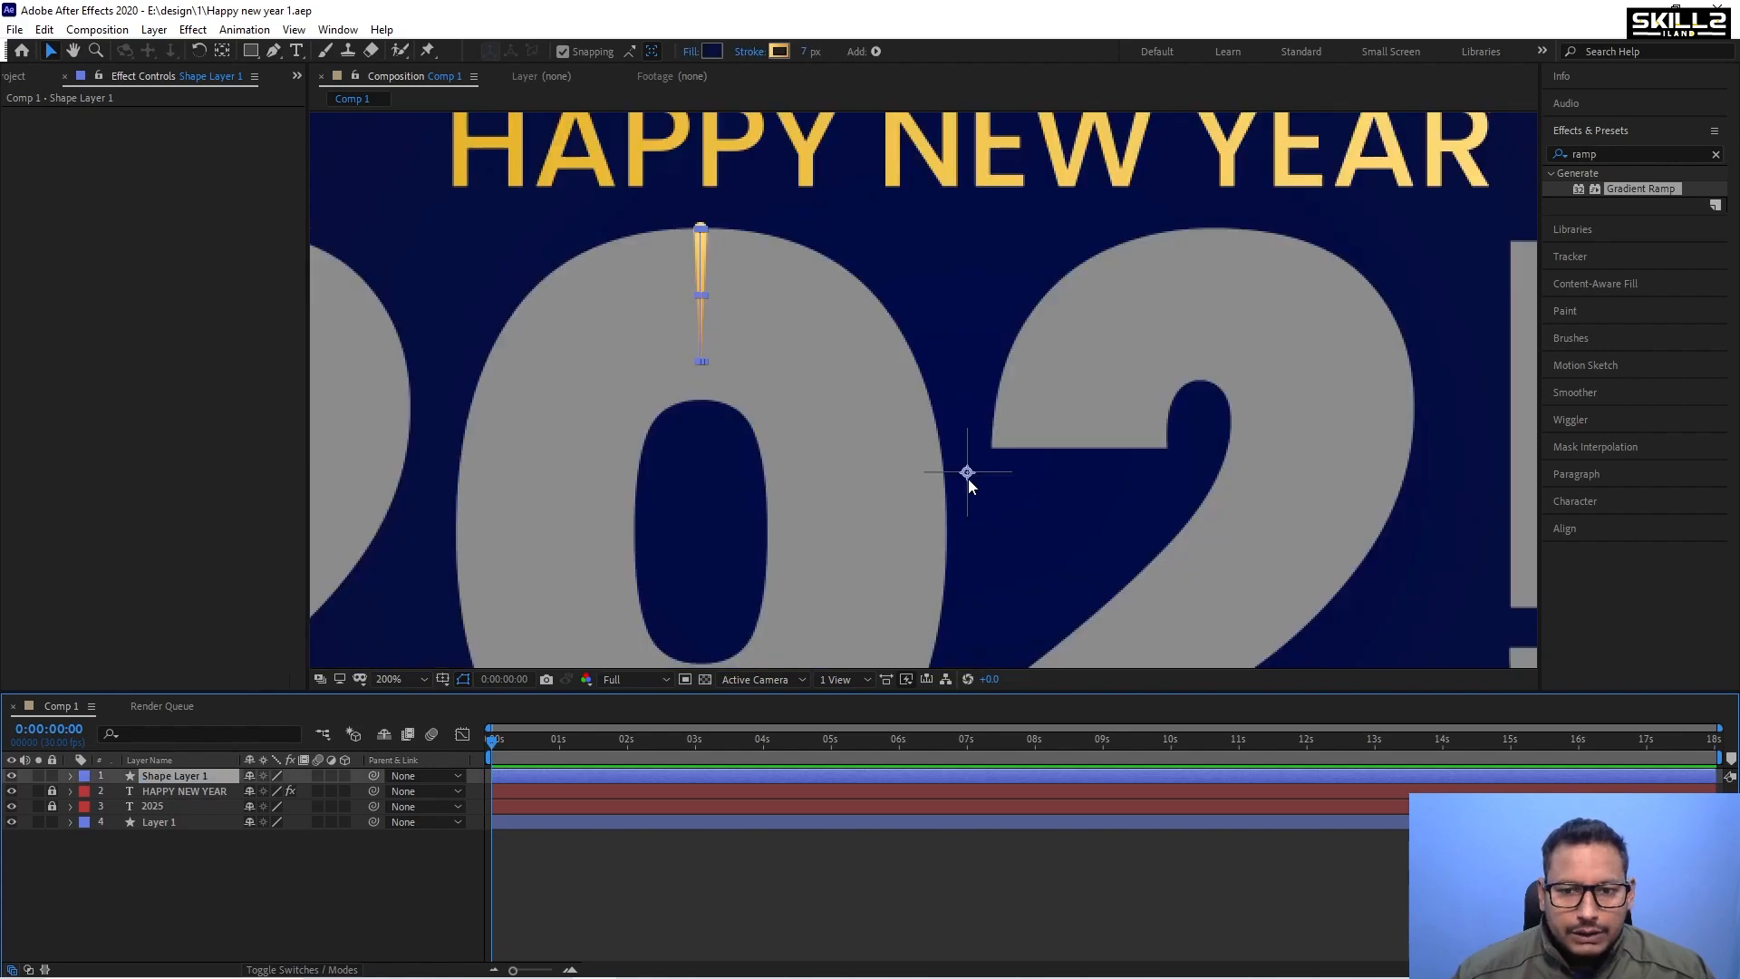
pyautogui.press('y')
pyautogui.moveTo(968, 472)
pyautogui.mouseDown()
pyautogui.moveTo(824, 462)
pyautogui.moveTo(710, 399)
pyautogui.moveTo(711, 501)
pyautogui.mouseUp()
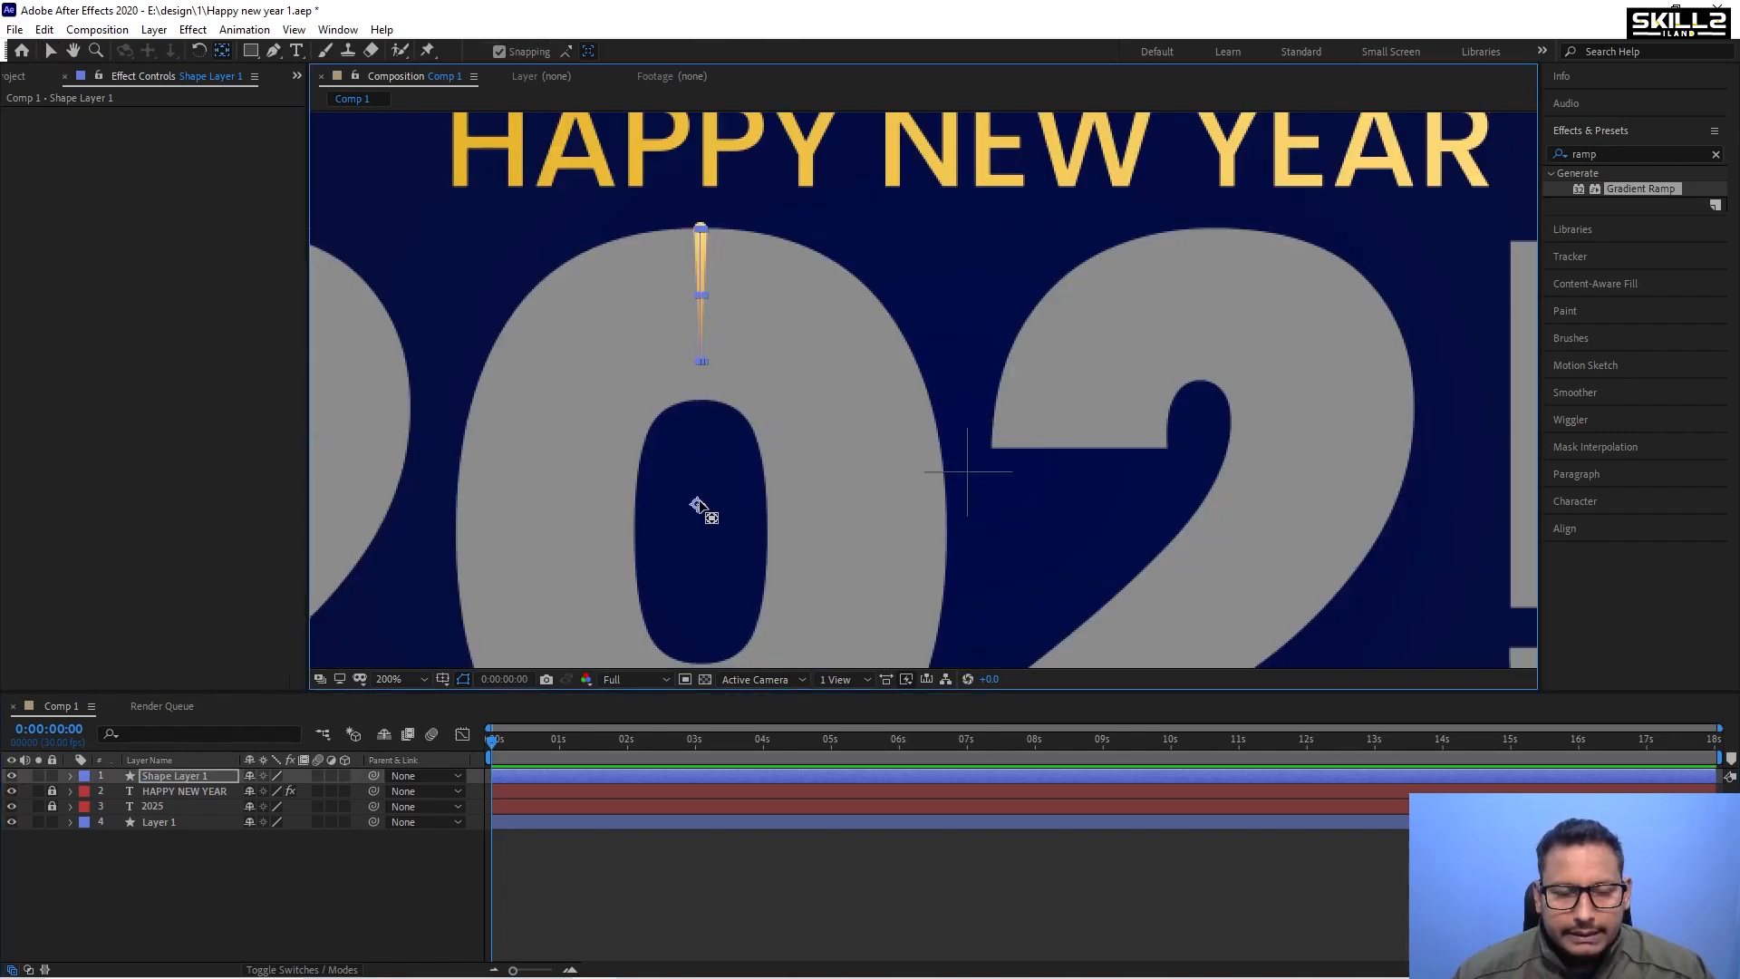
pyautogui.hotkey('ctrl', 'z')
pyautogui.moveTo(966, 472); pyautogui.dragTo(696, 518)
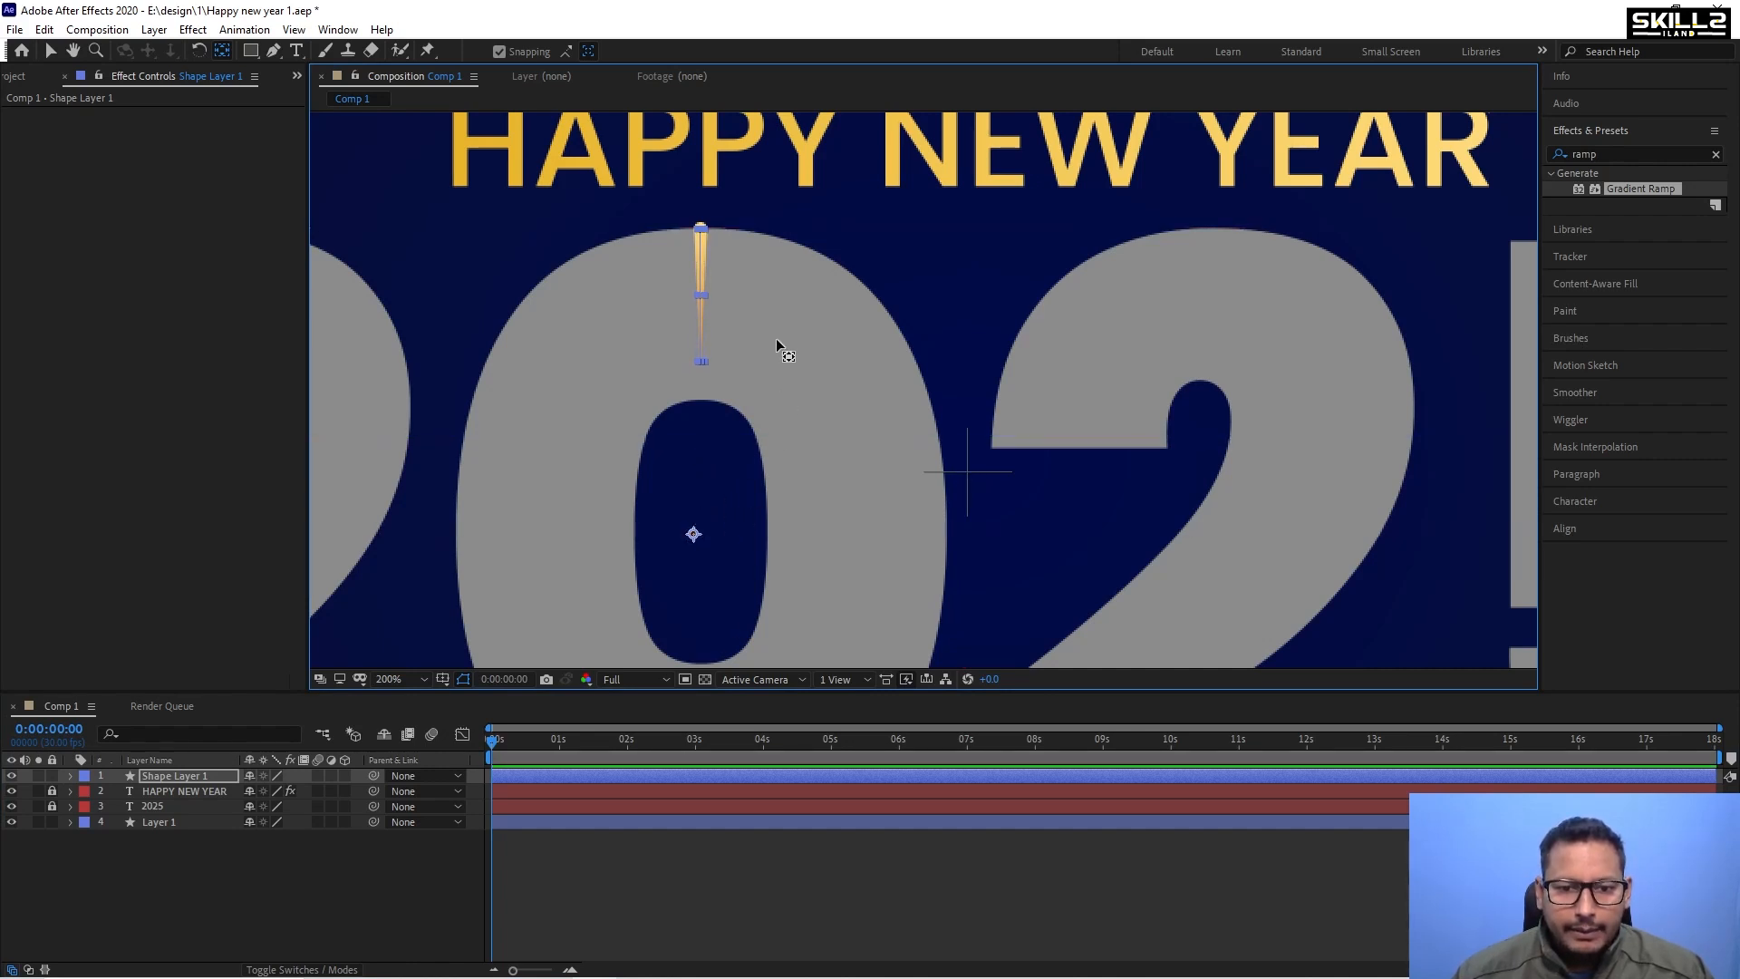
# Fine-tune the anchor point of the line's layer at the center of the 0.
pyautogui.scroll(-3, 780, 306)
pyautogui.scroll(3, 772, 359)
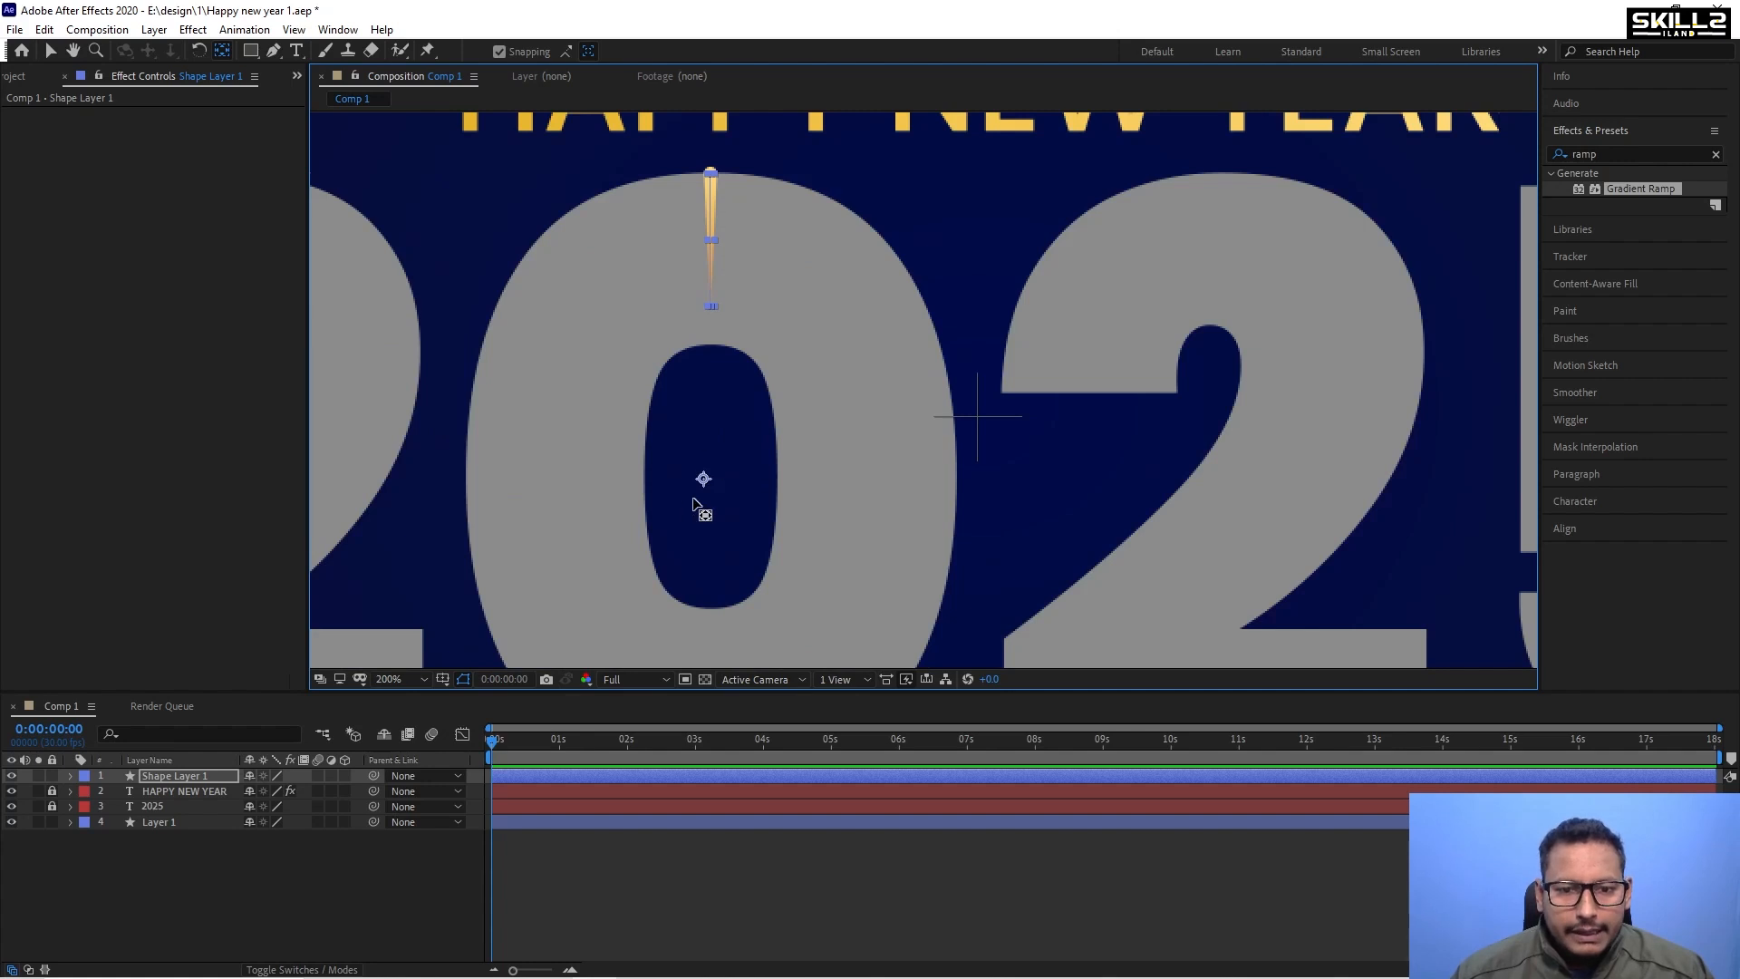
pyautogui.moveTo(704, 480); pyautogui.dragTo(705, 480)
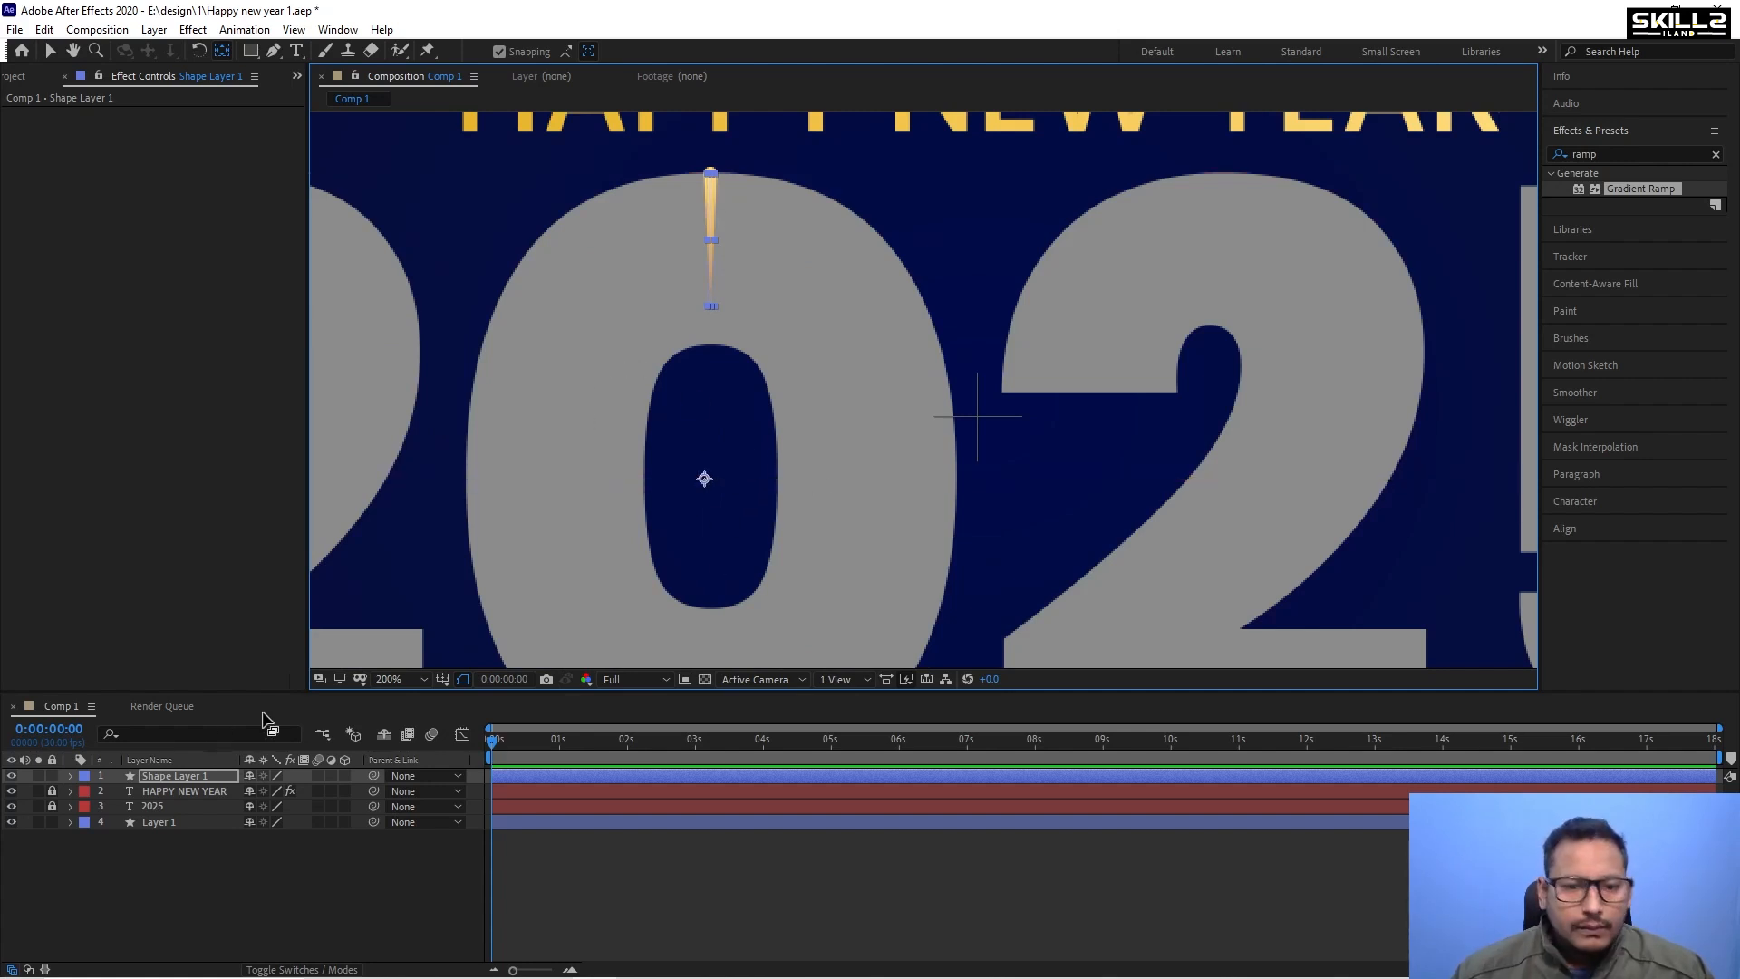
# Add a Repeater to the line's shape layer and set it to 30 copies.
pyautogui.press('s')
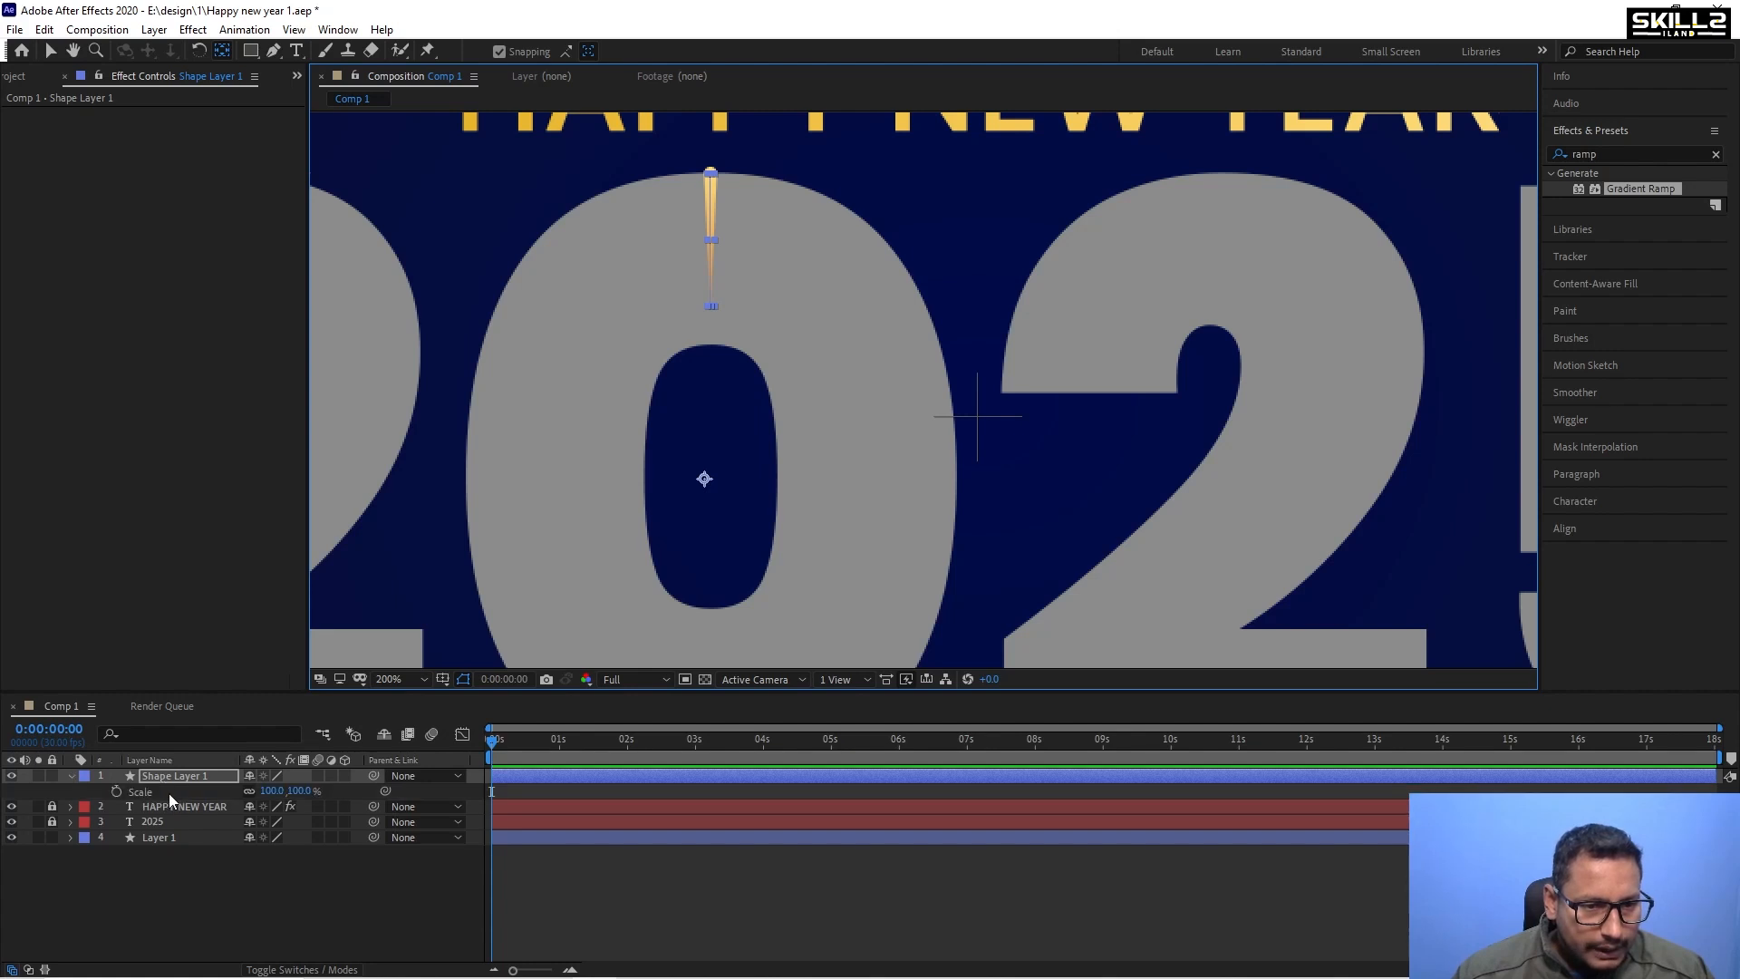
pyautogui.click(74, 778)
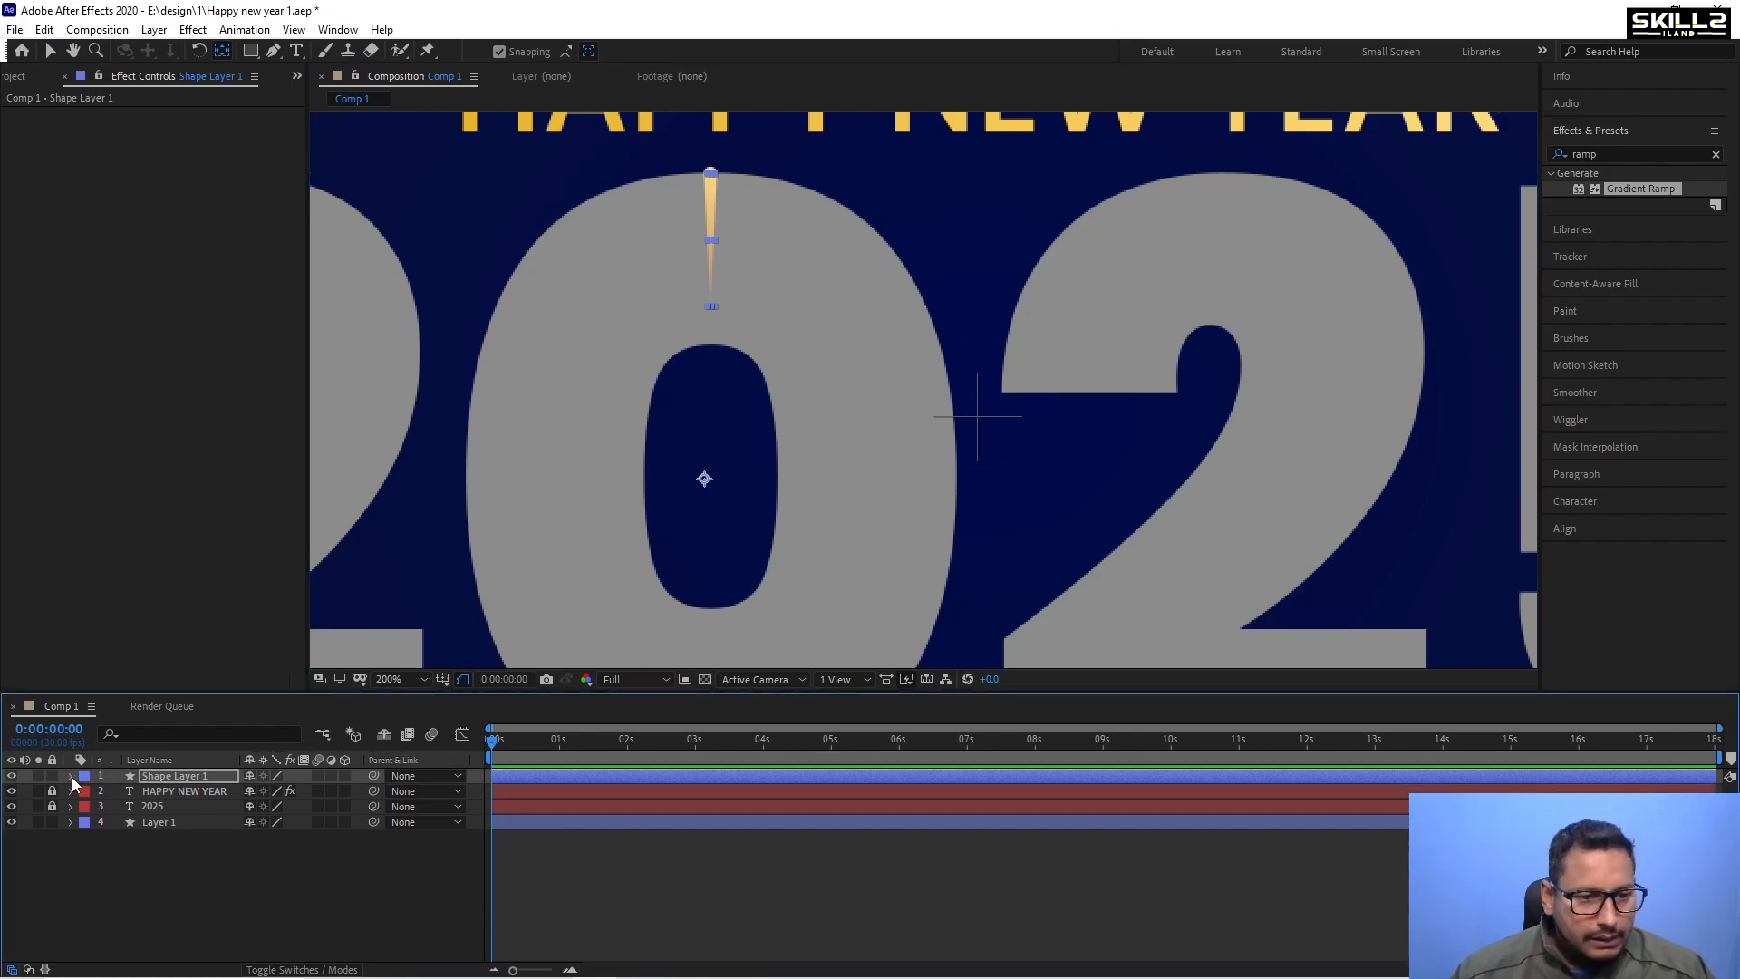
pyautogui.click(72, 775)
pyautogui.click(353, 791)
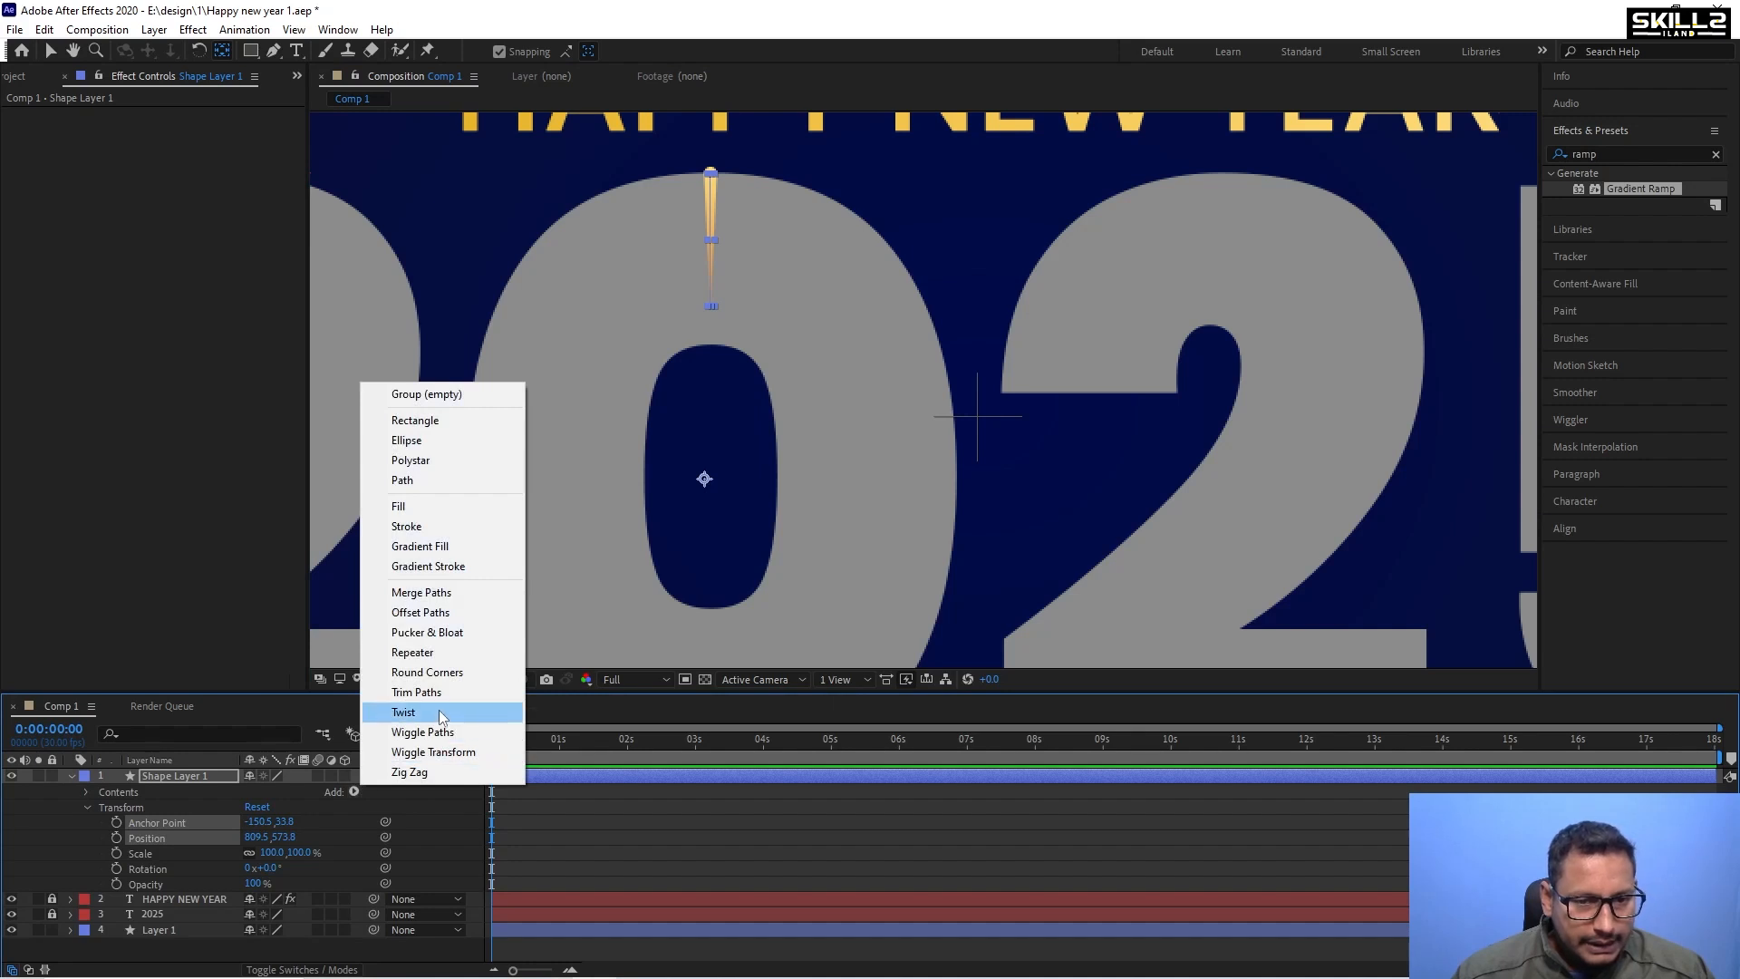
pyautogui.click(451, 653)
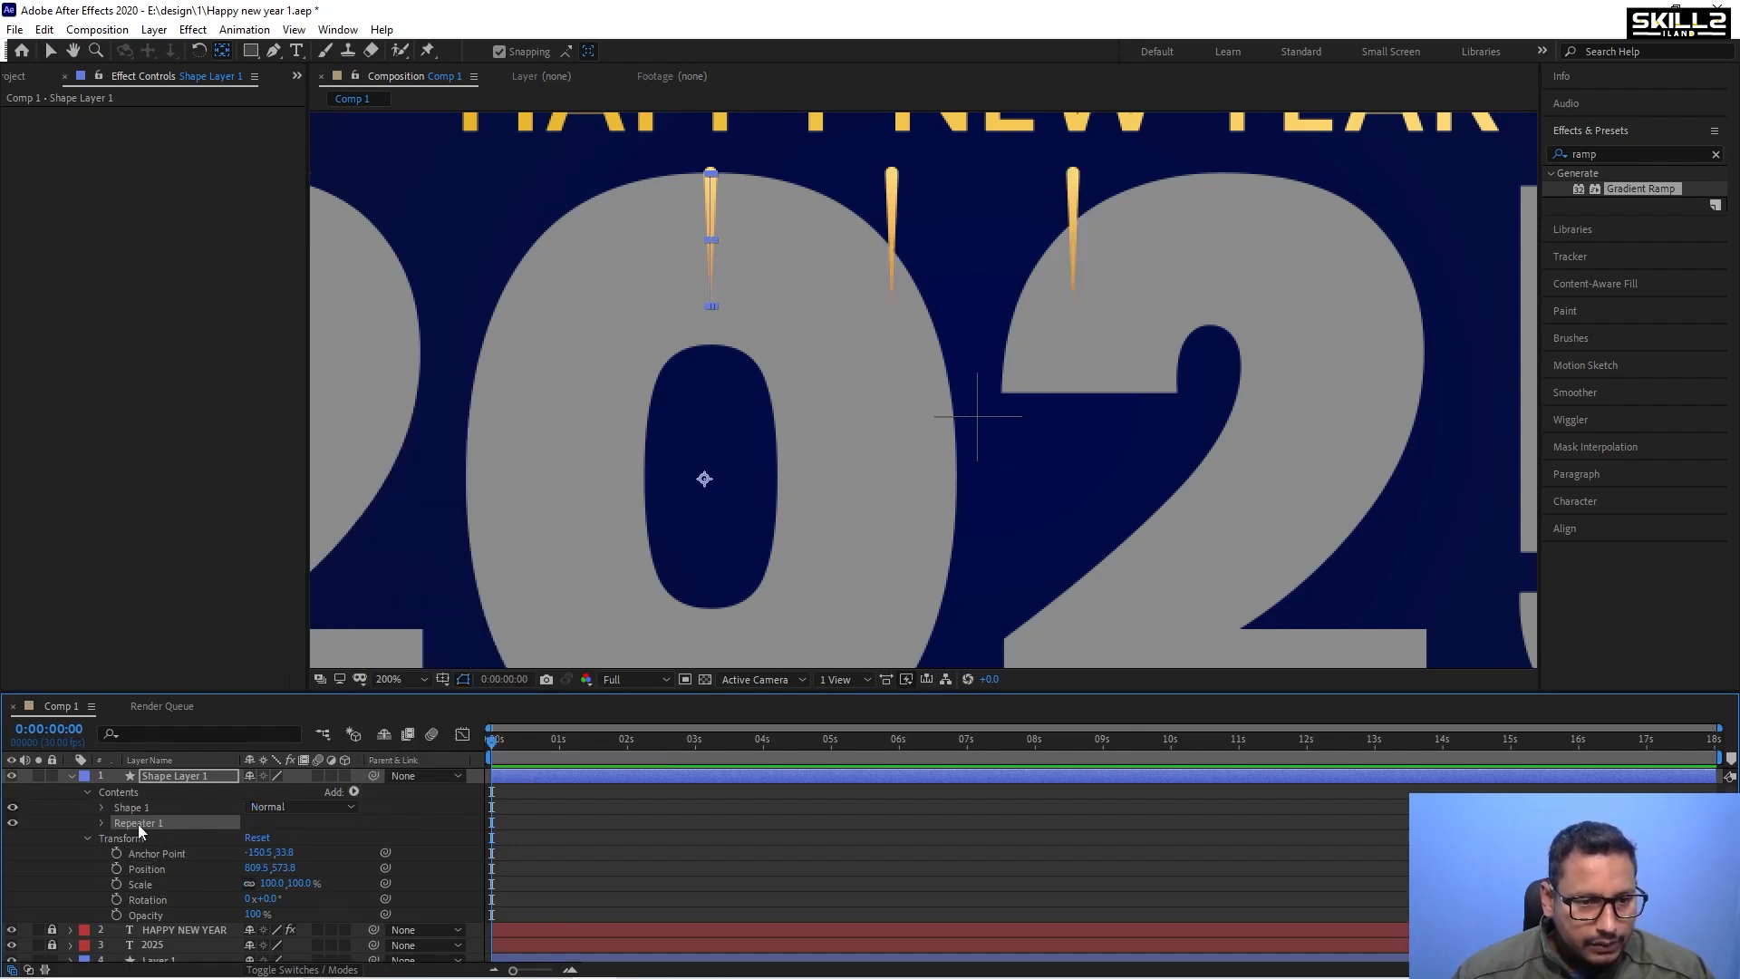
pyautogui.click(101, 822)
pyautogui.click(251, 837)
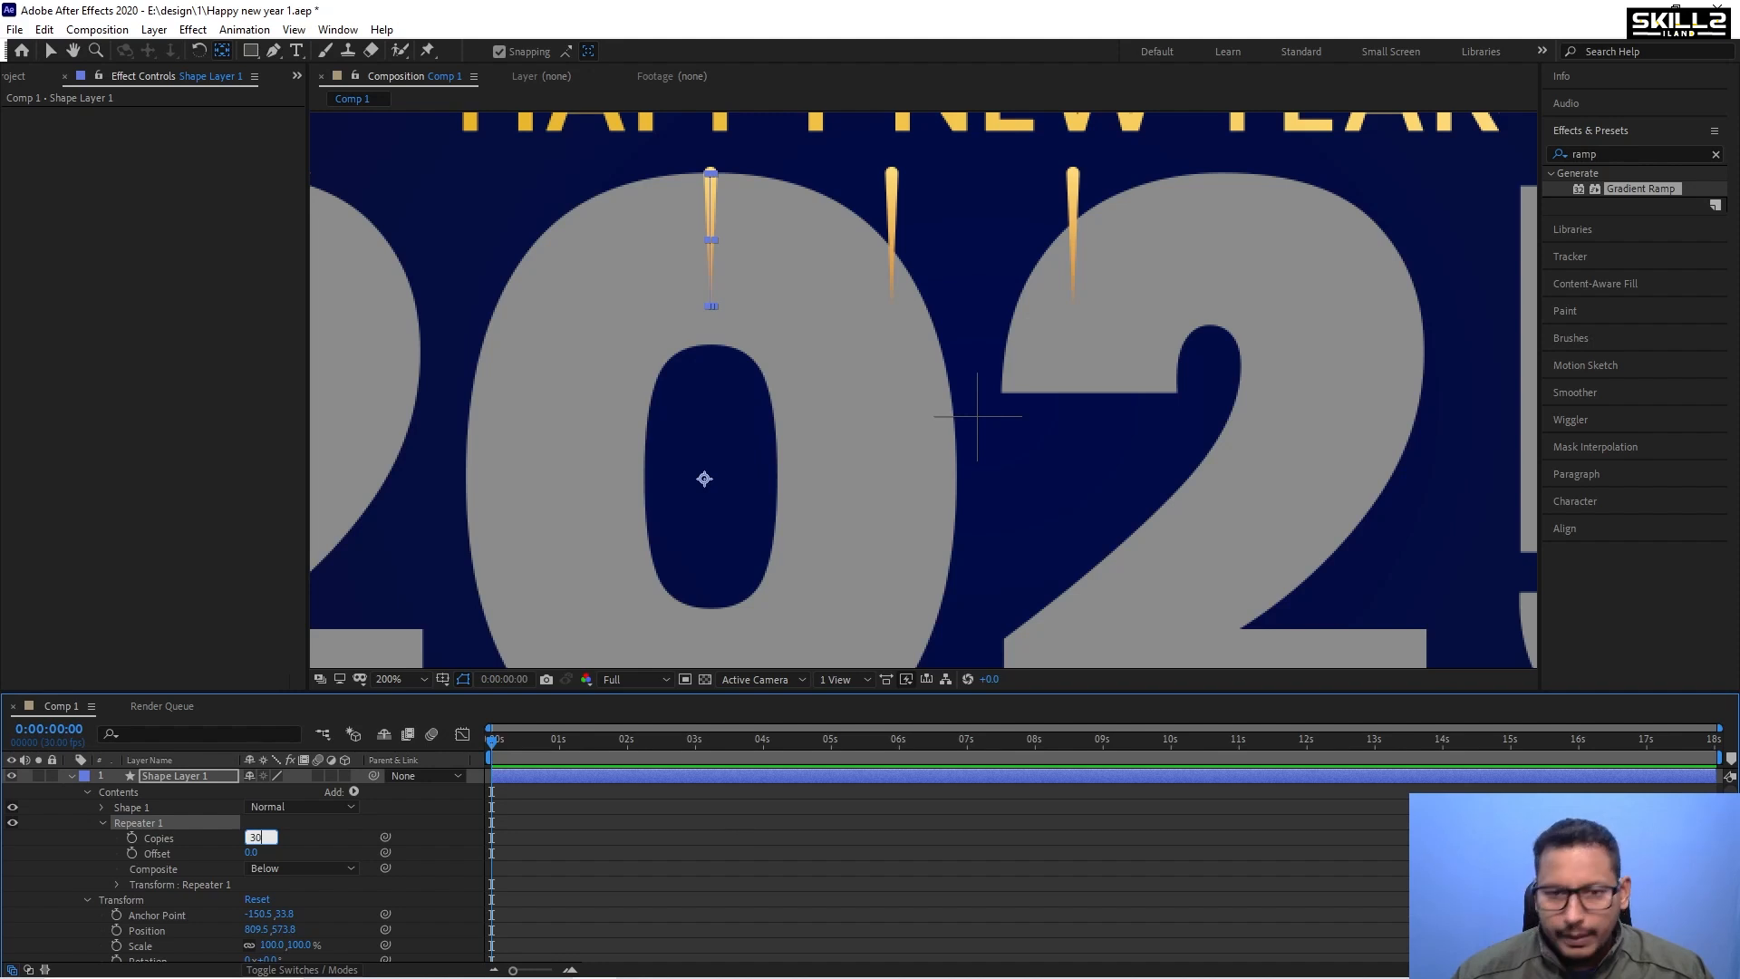
pyautogui.write('30')
pyautogui.press('Return')
# Set the repeater's transform position to 0,0 and its rotation to 7.2°.
pyautogui.scroll(-2, 328, 838)
pyautogui.click(128, 875)
pyautogui.scroll(1, 128, 875)
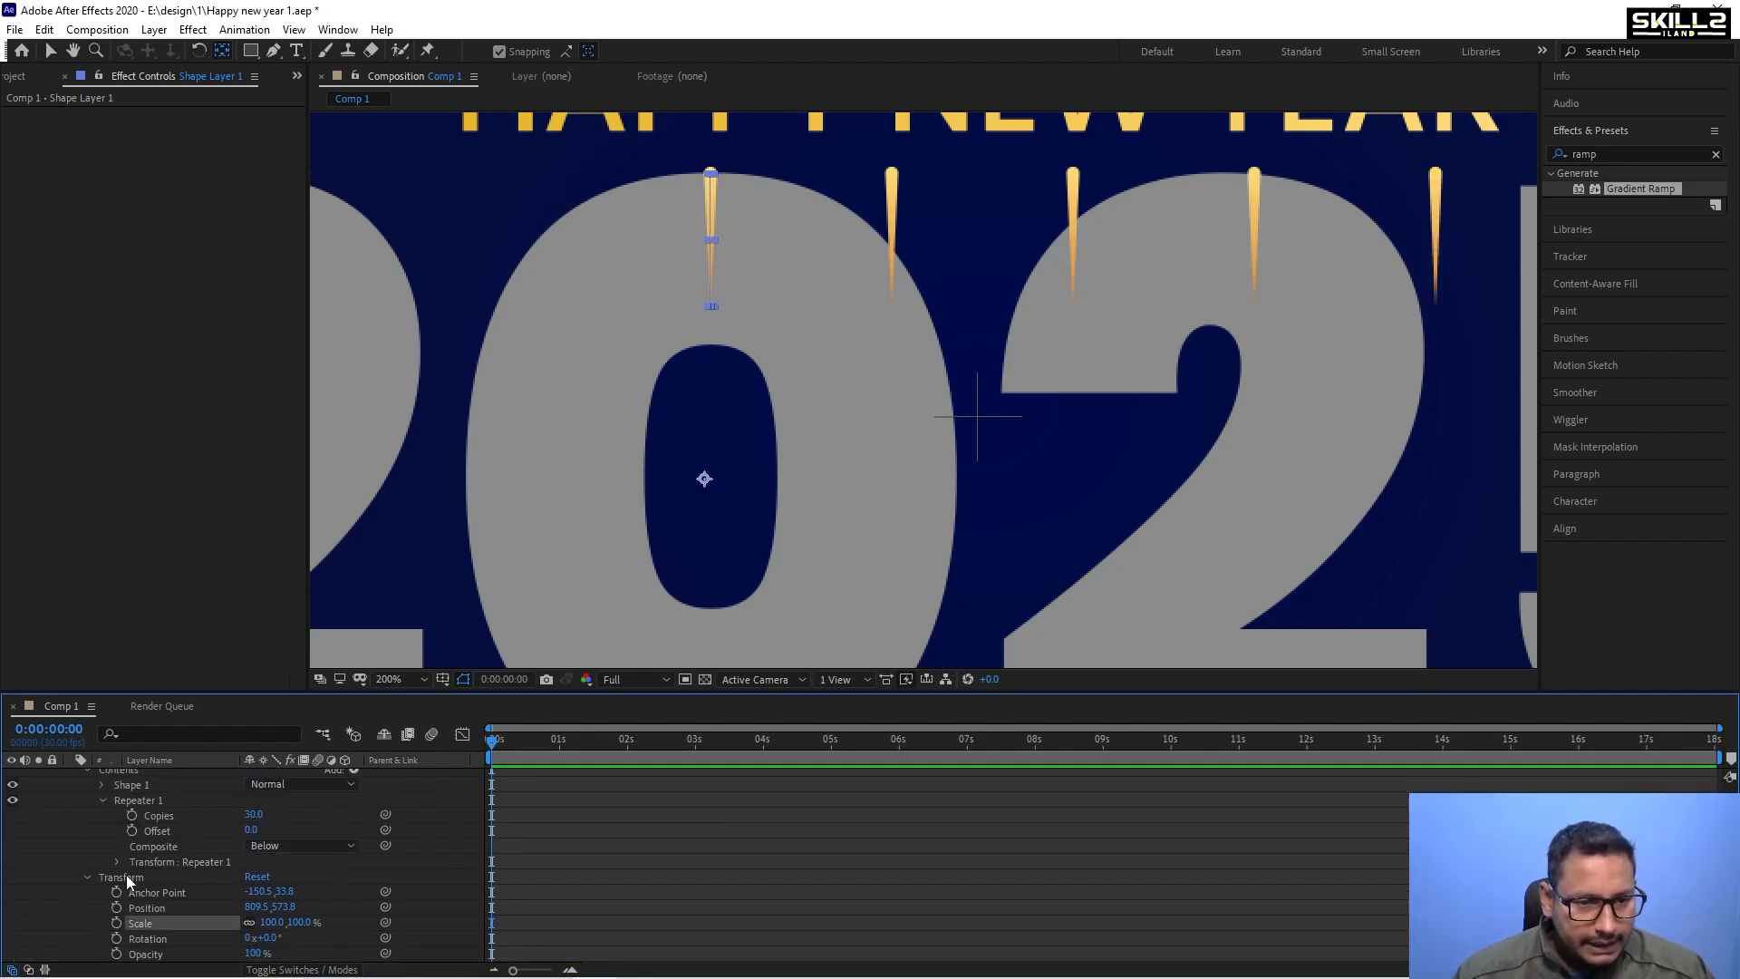
pyautogui.click(116, 862)
pyautogui.scroll(-1, 288, 873)
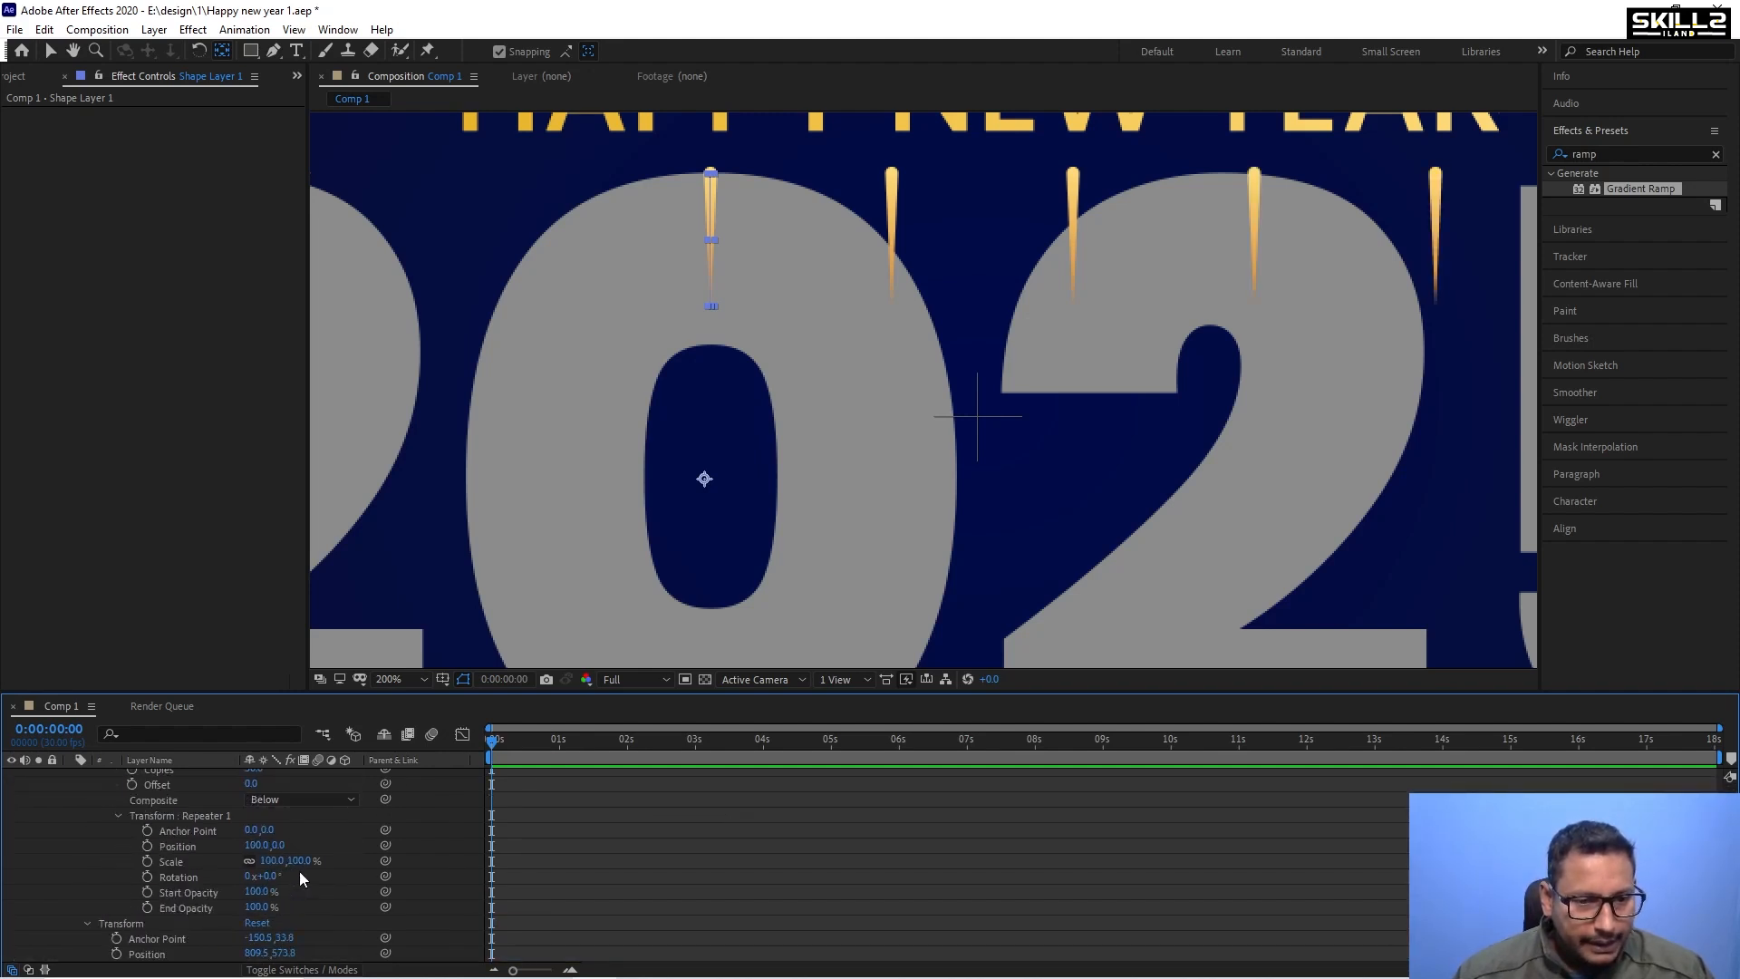
pyautogui.click(256, 845)
pyautogui.write('0')
pyautogui.press('Return')
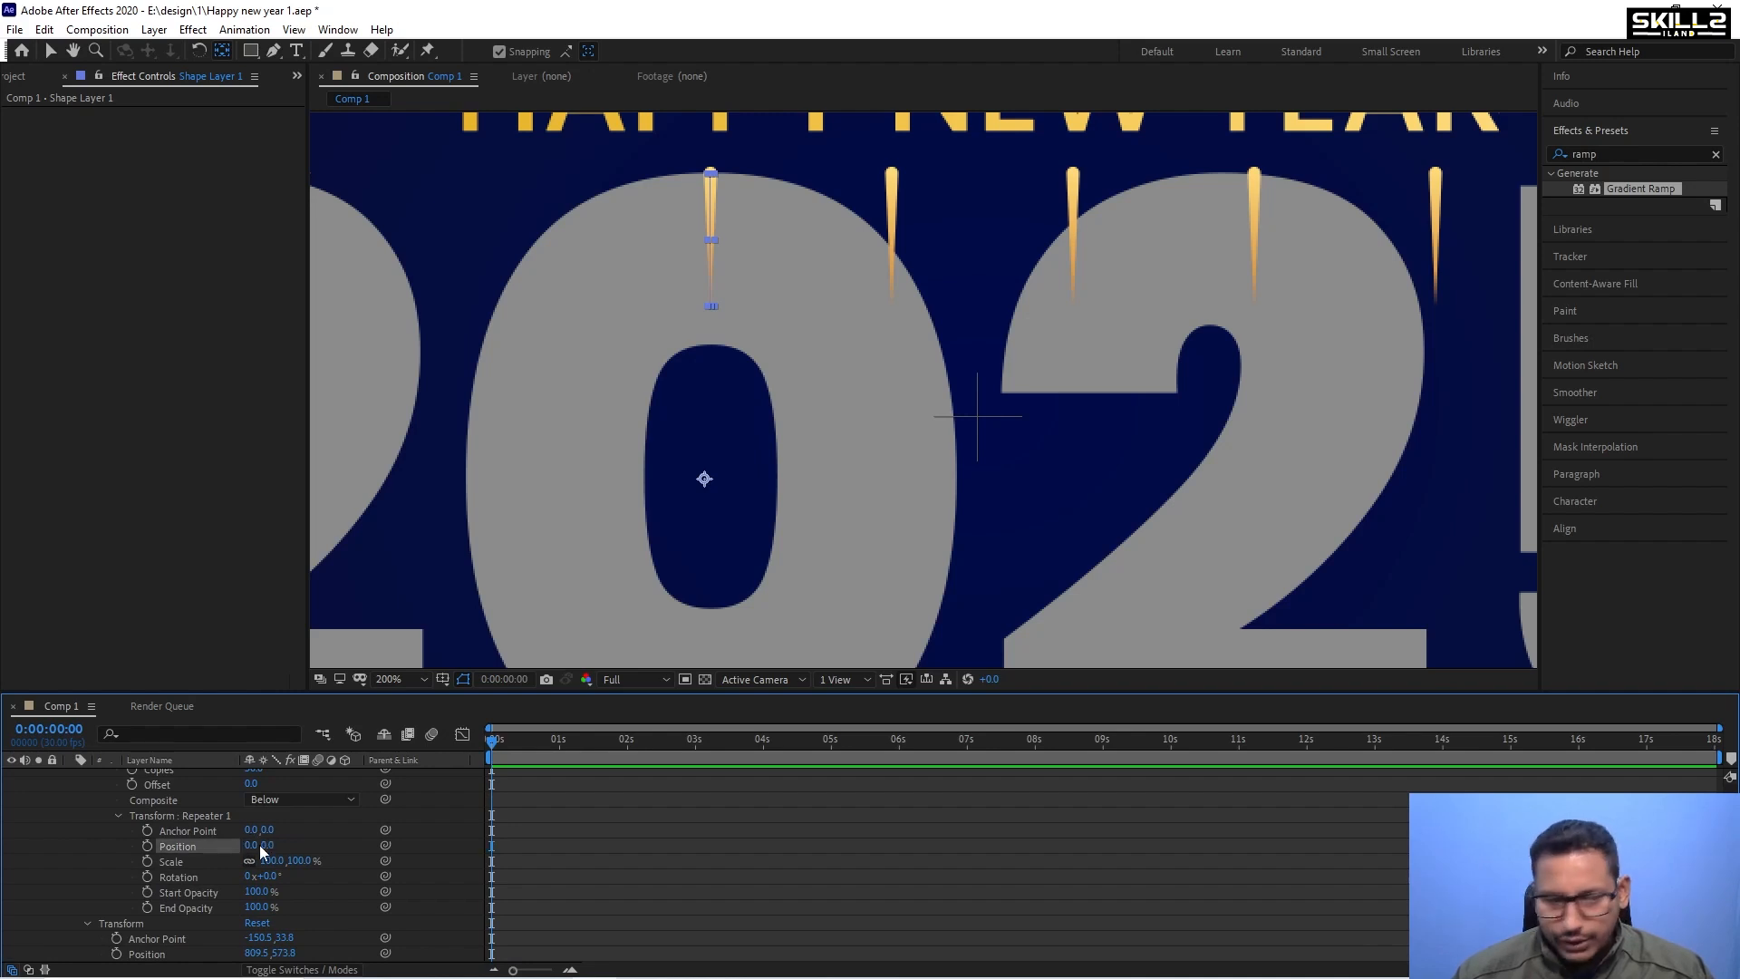
pyautogui.moveTo(270, 877); pyautogui.dragTo(288, 876)
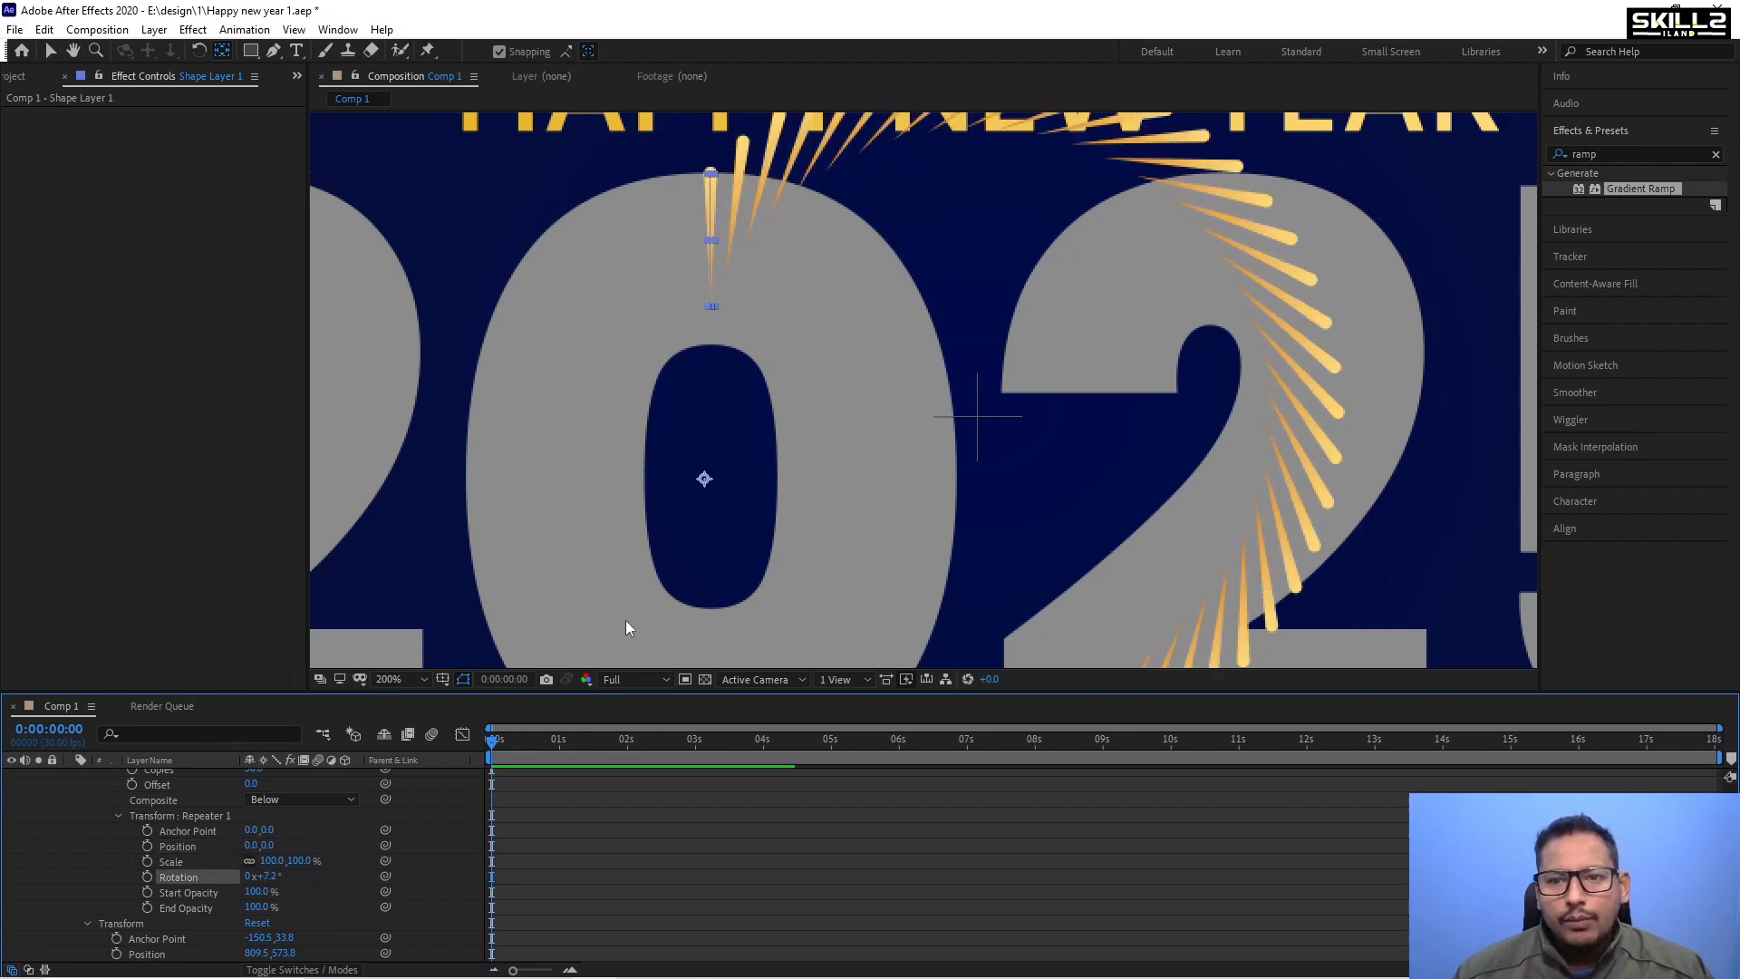
# Shift the path points of the original line right to the composition's vertical center line so the copies fan out around one center.
pyautogui.scroll(-1, 760, 307)
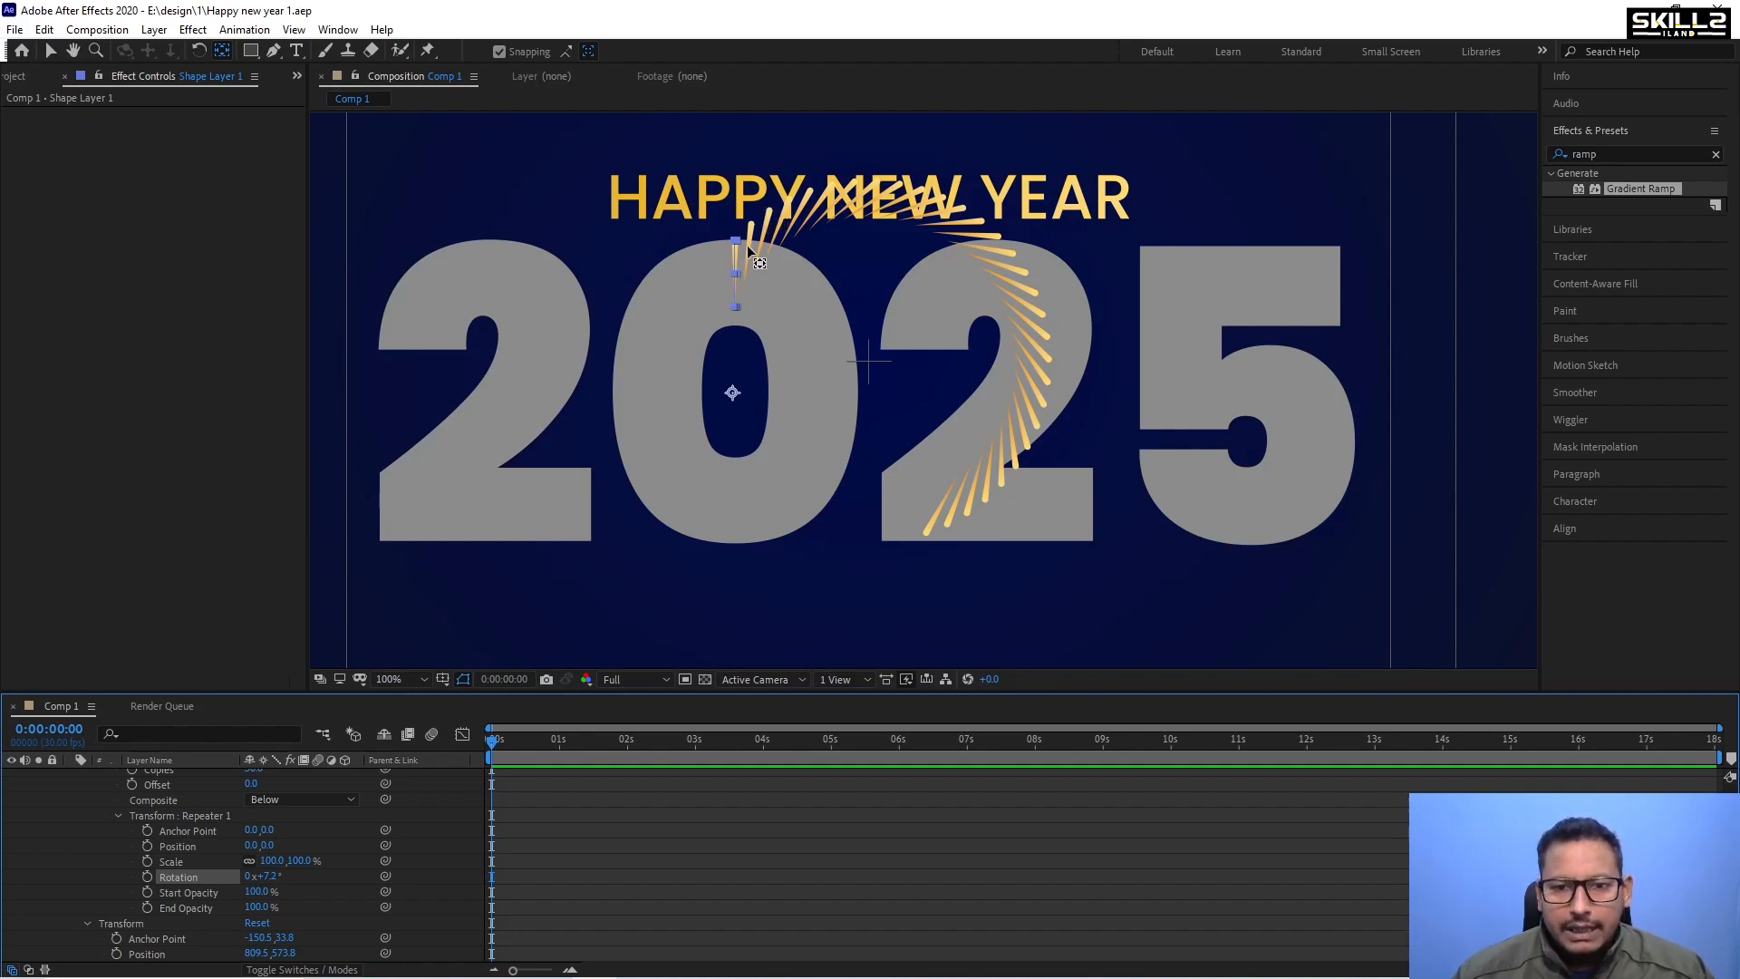
pyautogui.press('v')
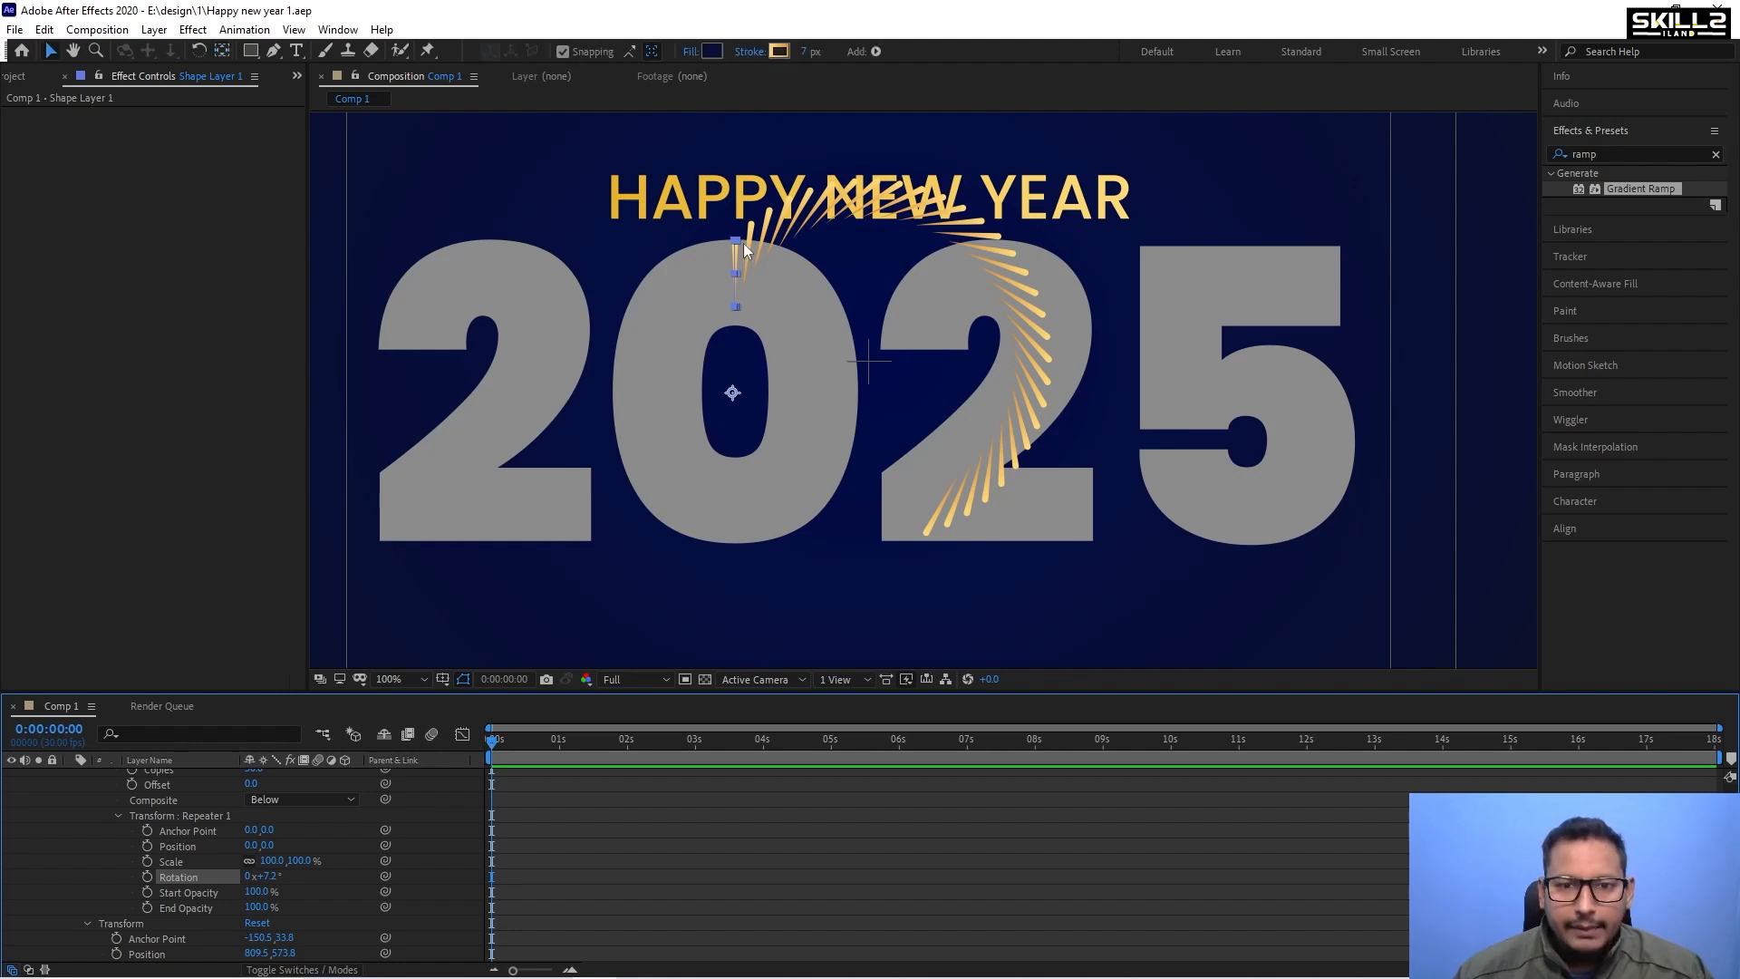
pyautogui.click(273, 51)
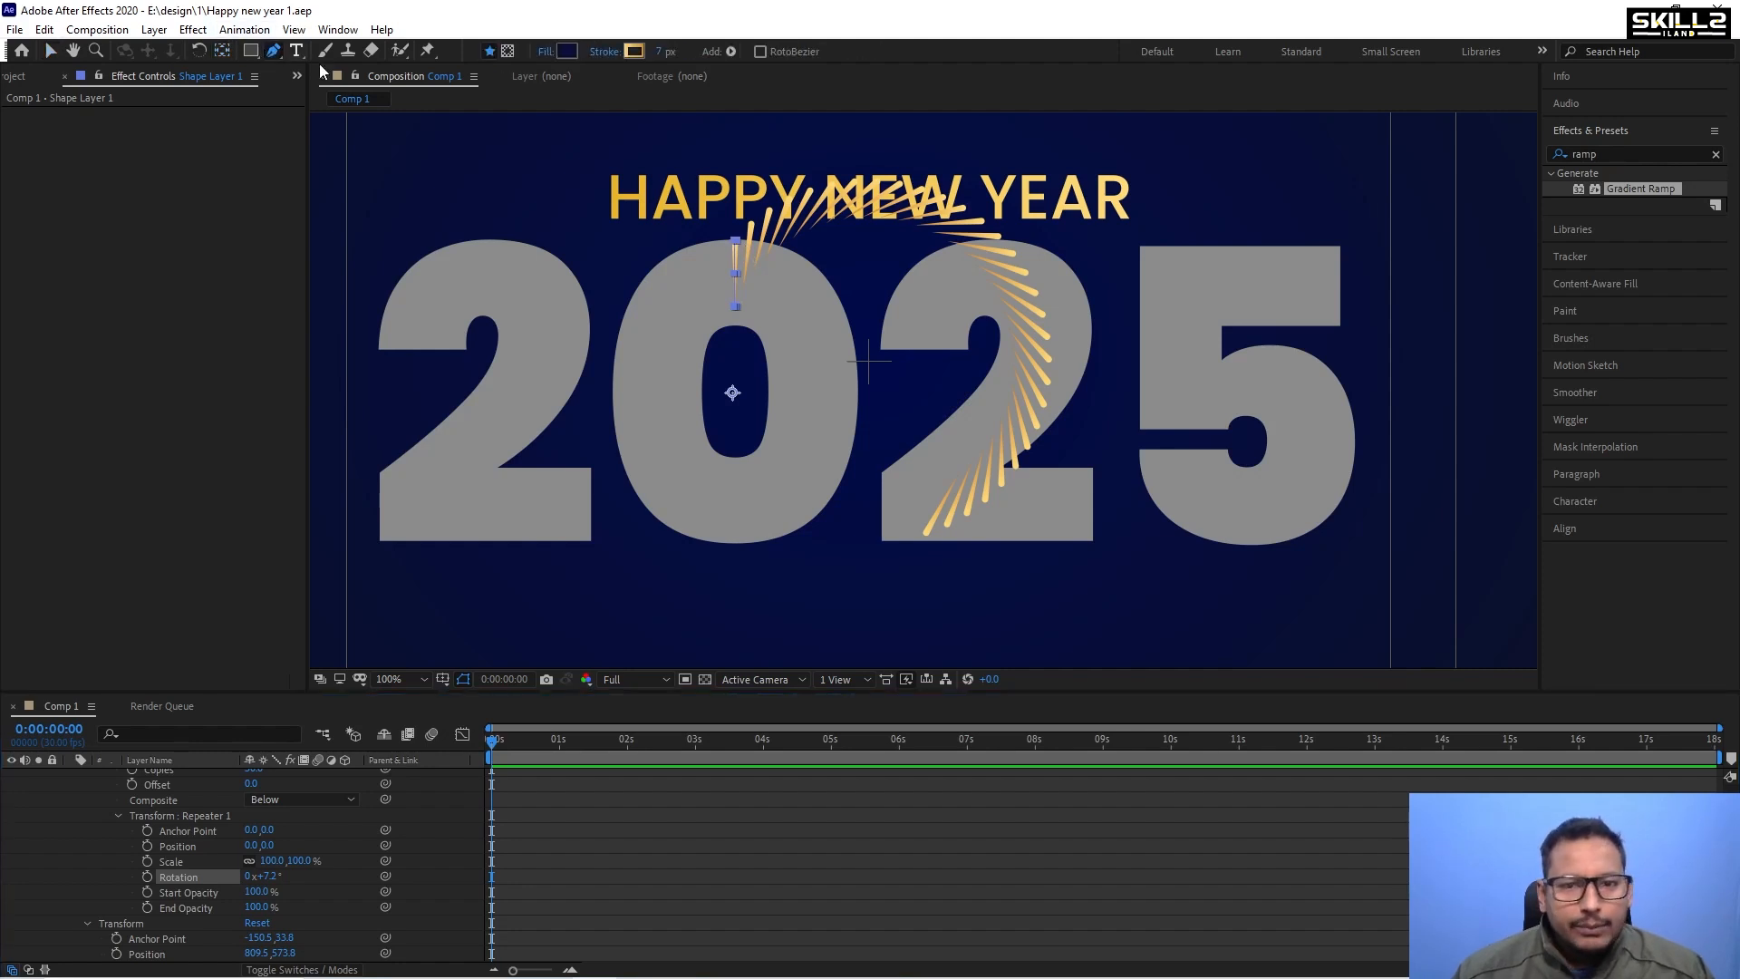
pyautogui.click(736, 308)
pyautogui.press('v')
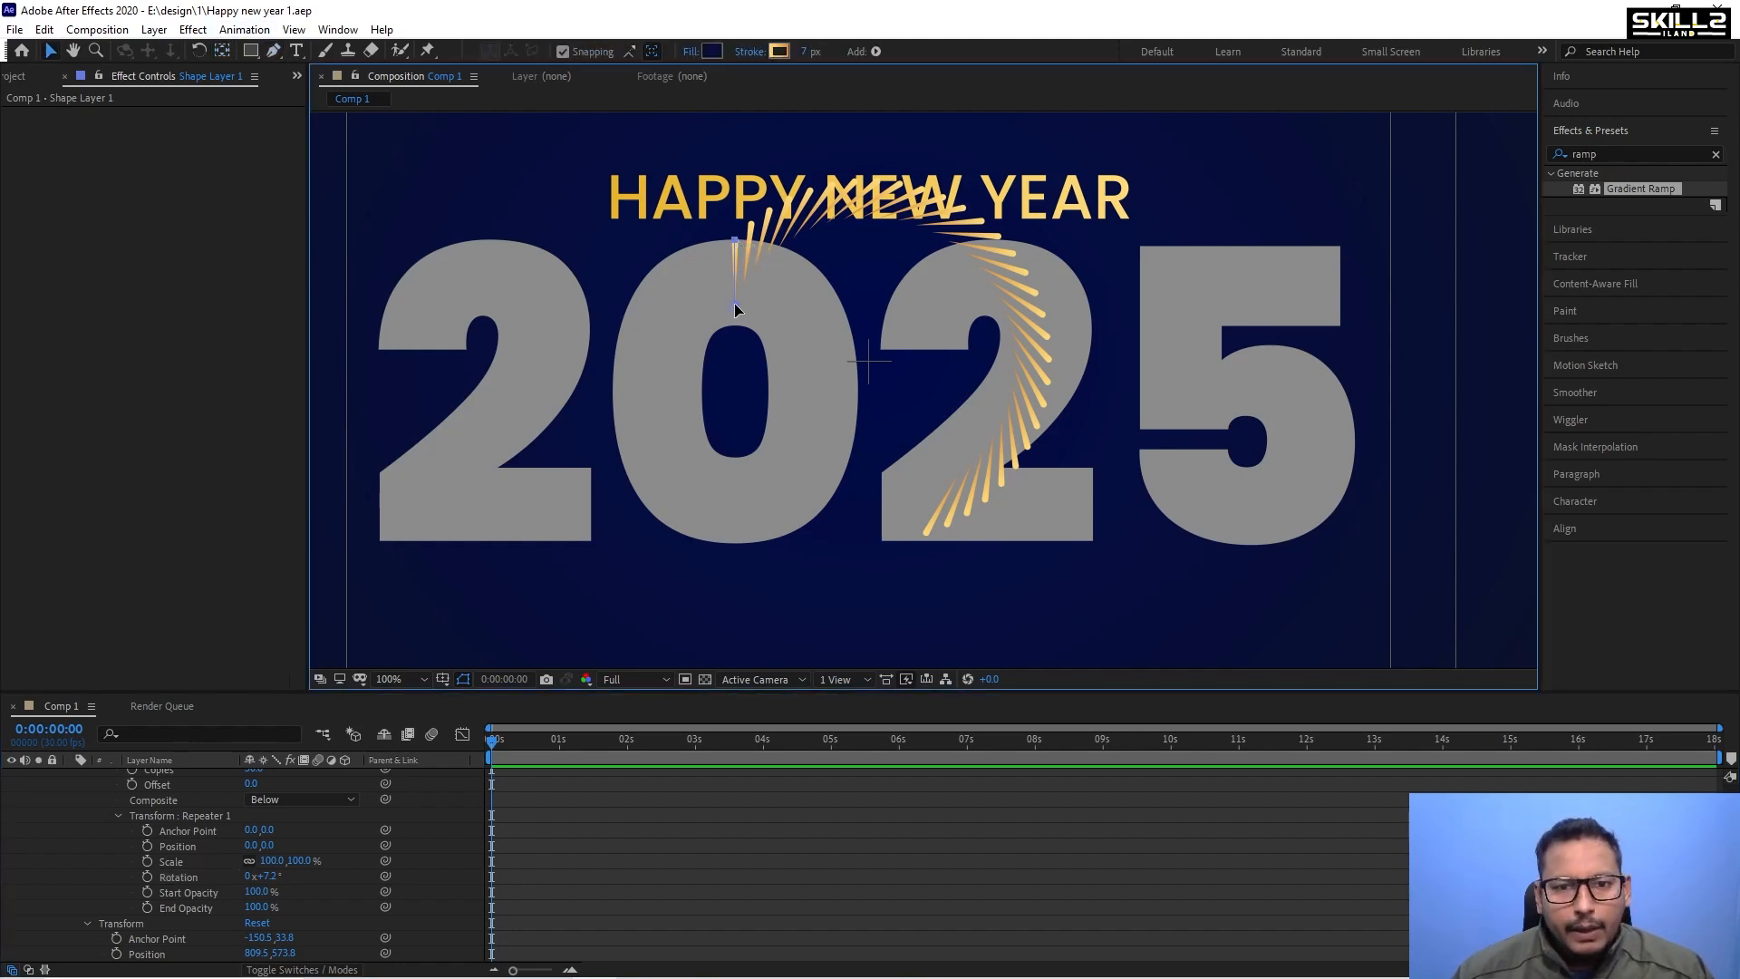
pyautogui.hotkey('shift', 'Right')
pyautogui.hotkey('shift', 'Right')
pyautogui.hotkey('shift', 'Right')
pyautogui.hotkey('shift', 'Right')
pyautogui.hotkey('shift', 'Right')
pyautogui.hotkey('shift', 'Right')
pyautogui.hotkey('shift', 'Right')
pyautogui.hotkey('shift', 'Right')
pyautogui.hotkey('shift', 'Right')
pyautogui.hotkey('shift', 'Right')
pyautogui.hotkey('shift', 'Right')
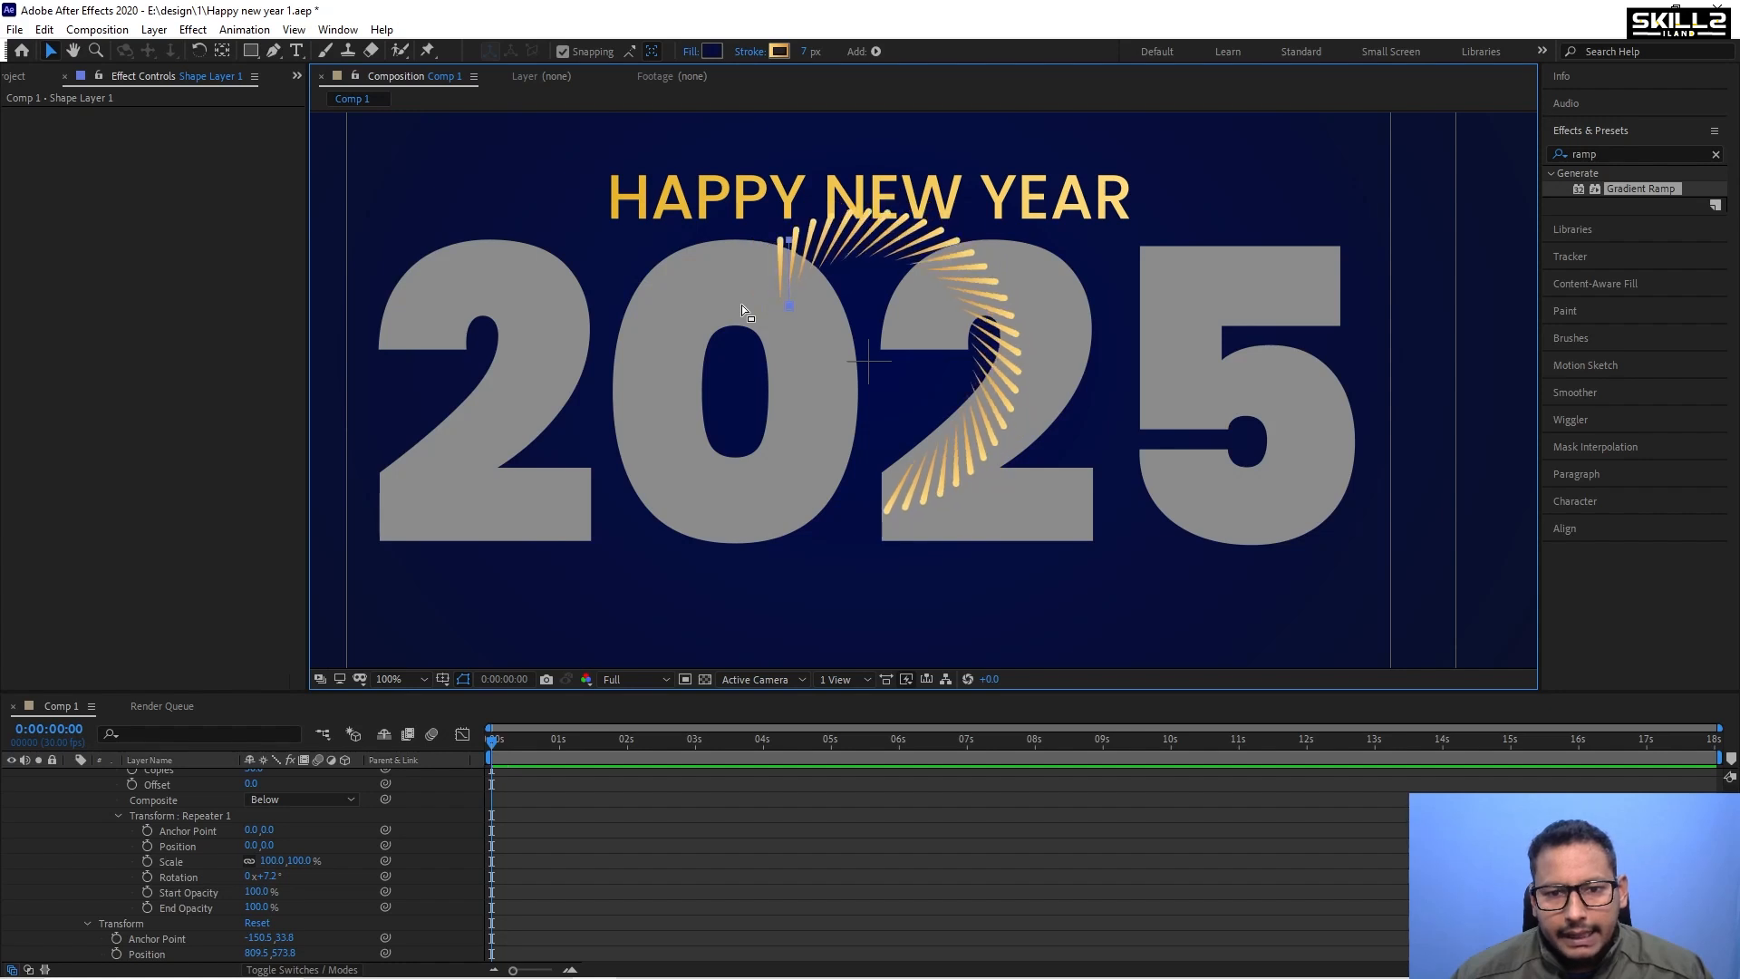
pyautogui.hotkey('shift', 'Right')
pyautogui.hotkey('shift', 'Right')
pyautogui.hotkey('shift', 'Right')
pyautogui.hotkey('shift', 'Right')
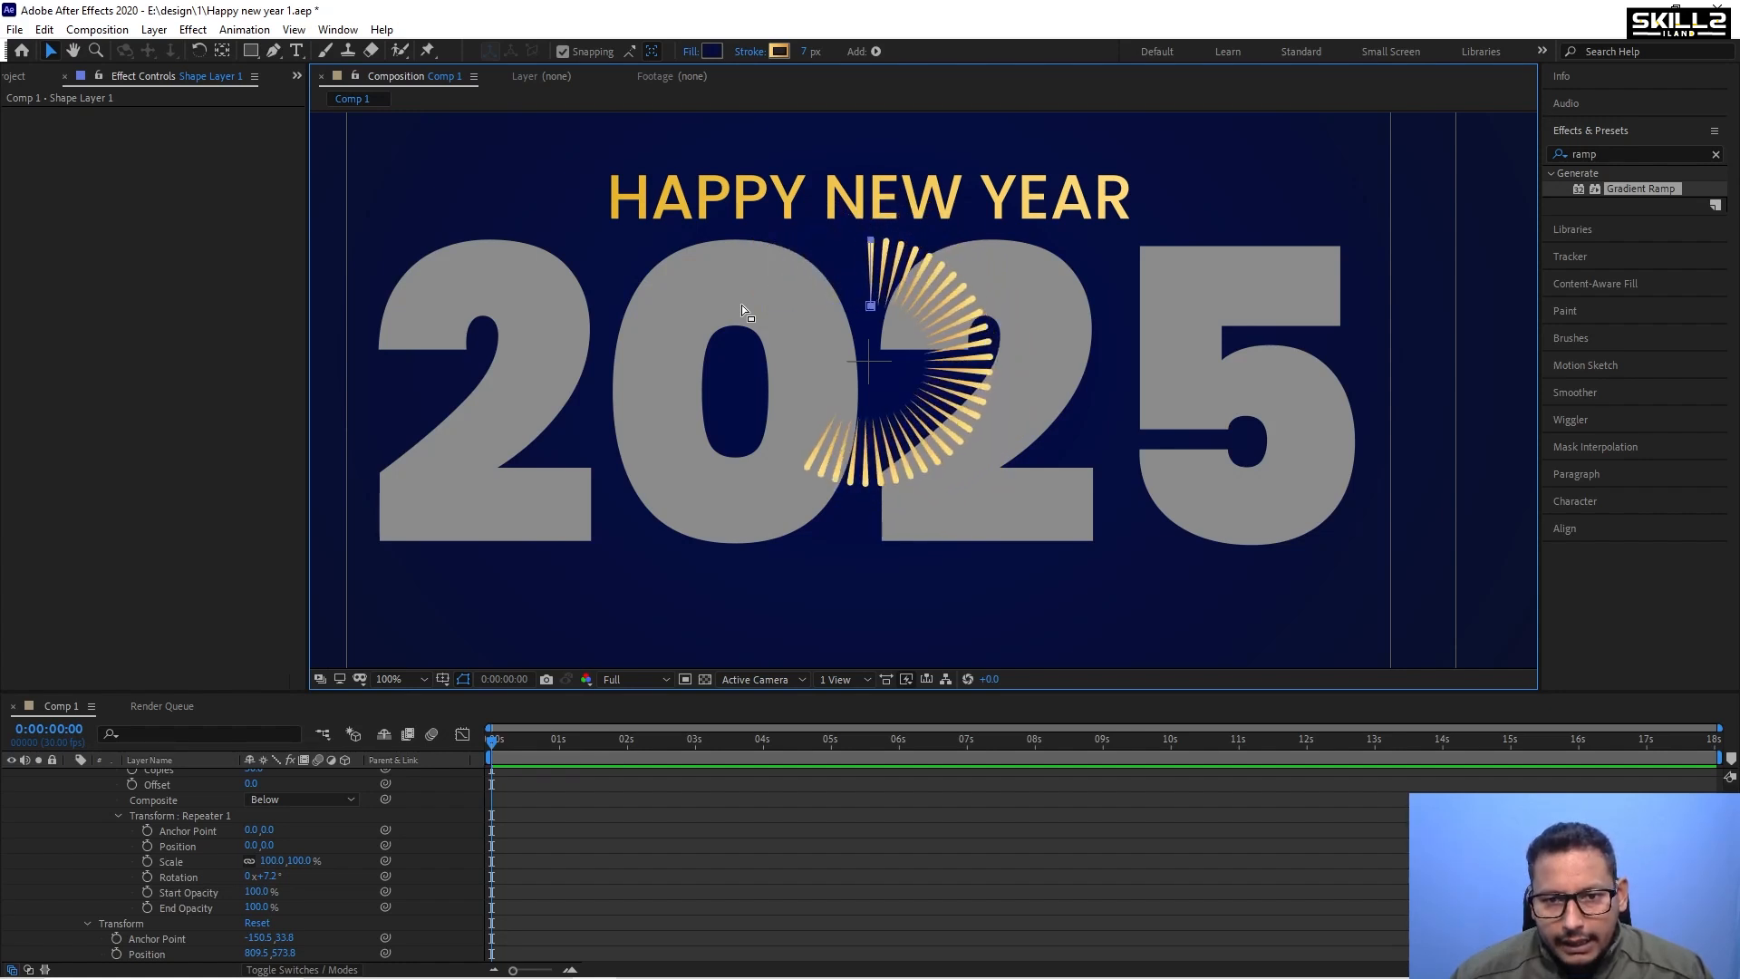
pyautogui.scroll(1, 870, 347)
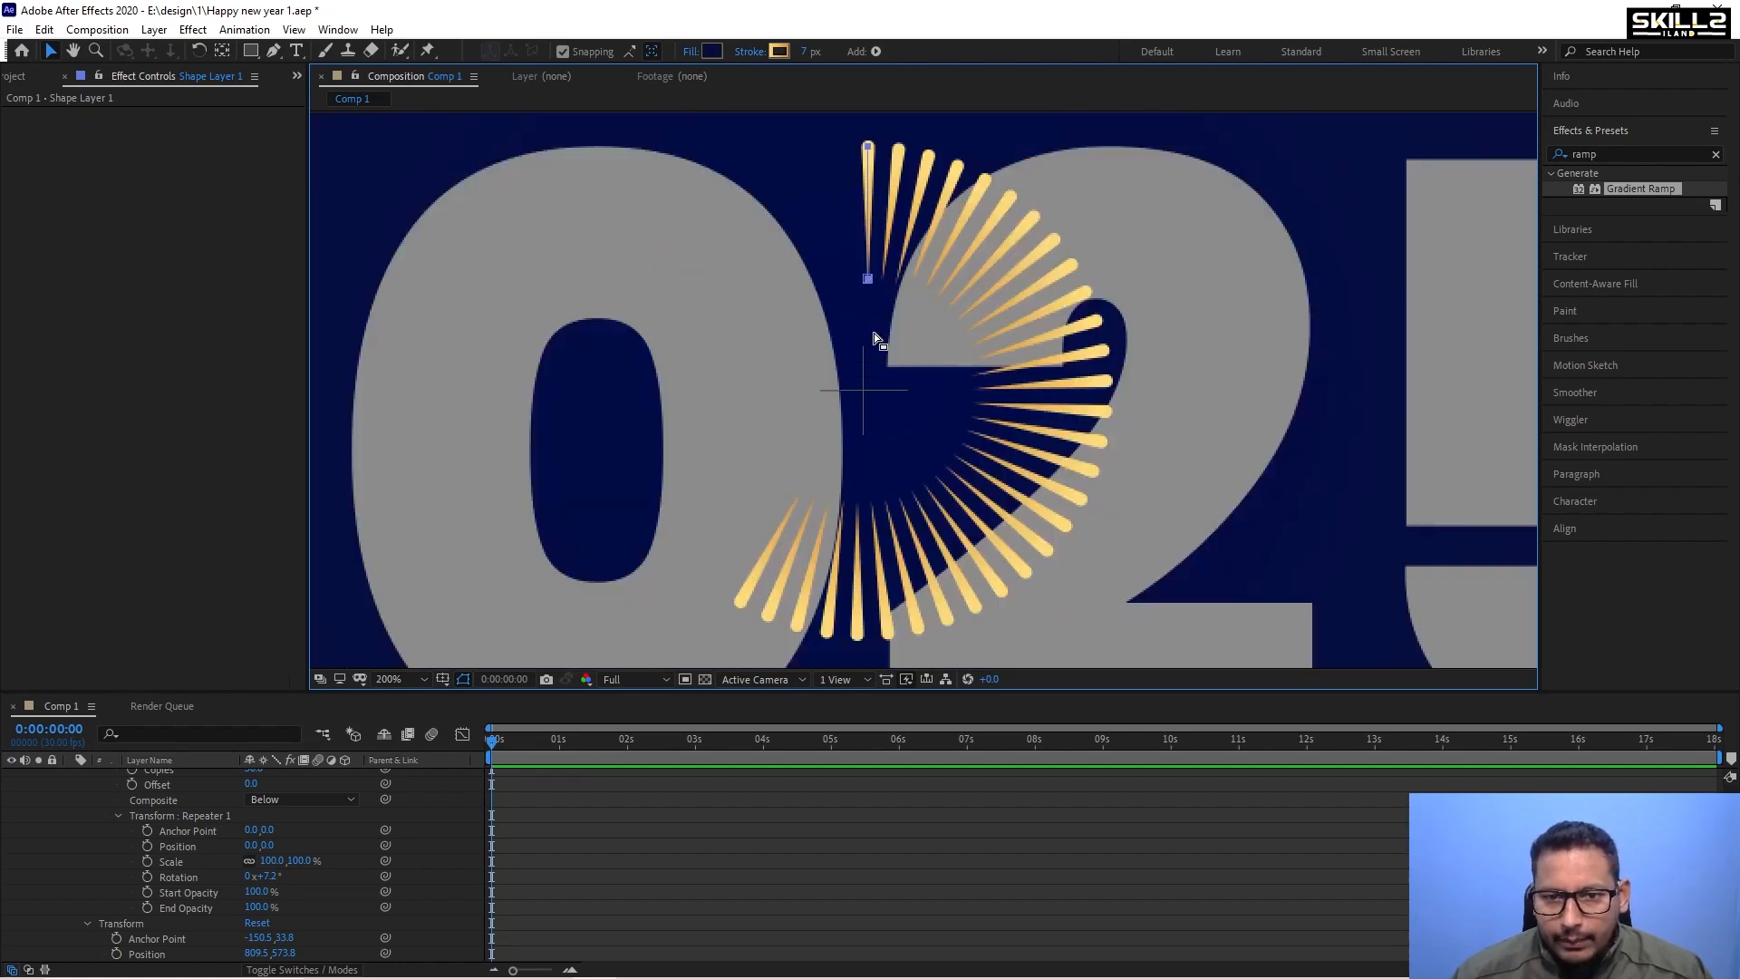
pyautogui.press('Left')
pyautogui.press('Left')
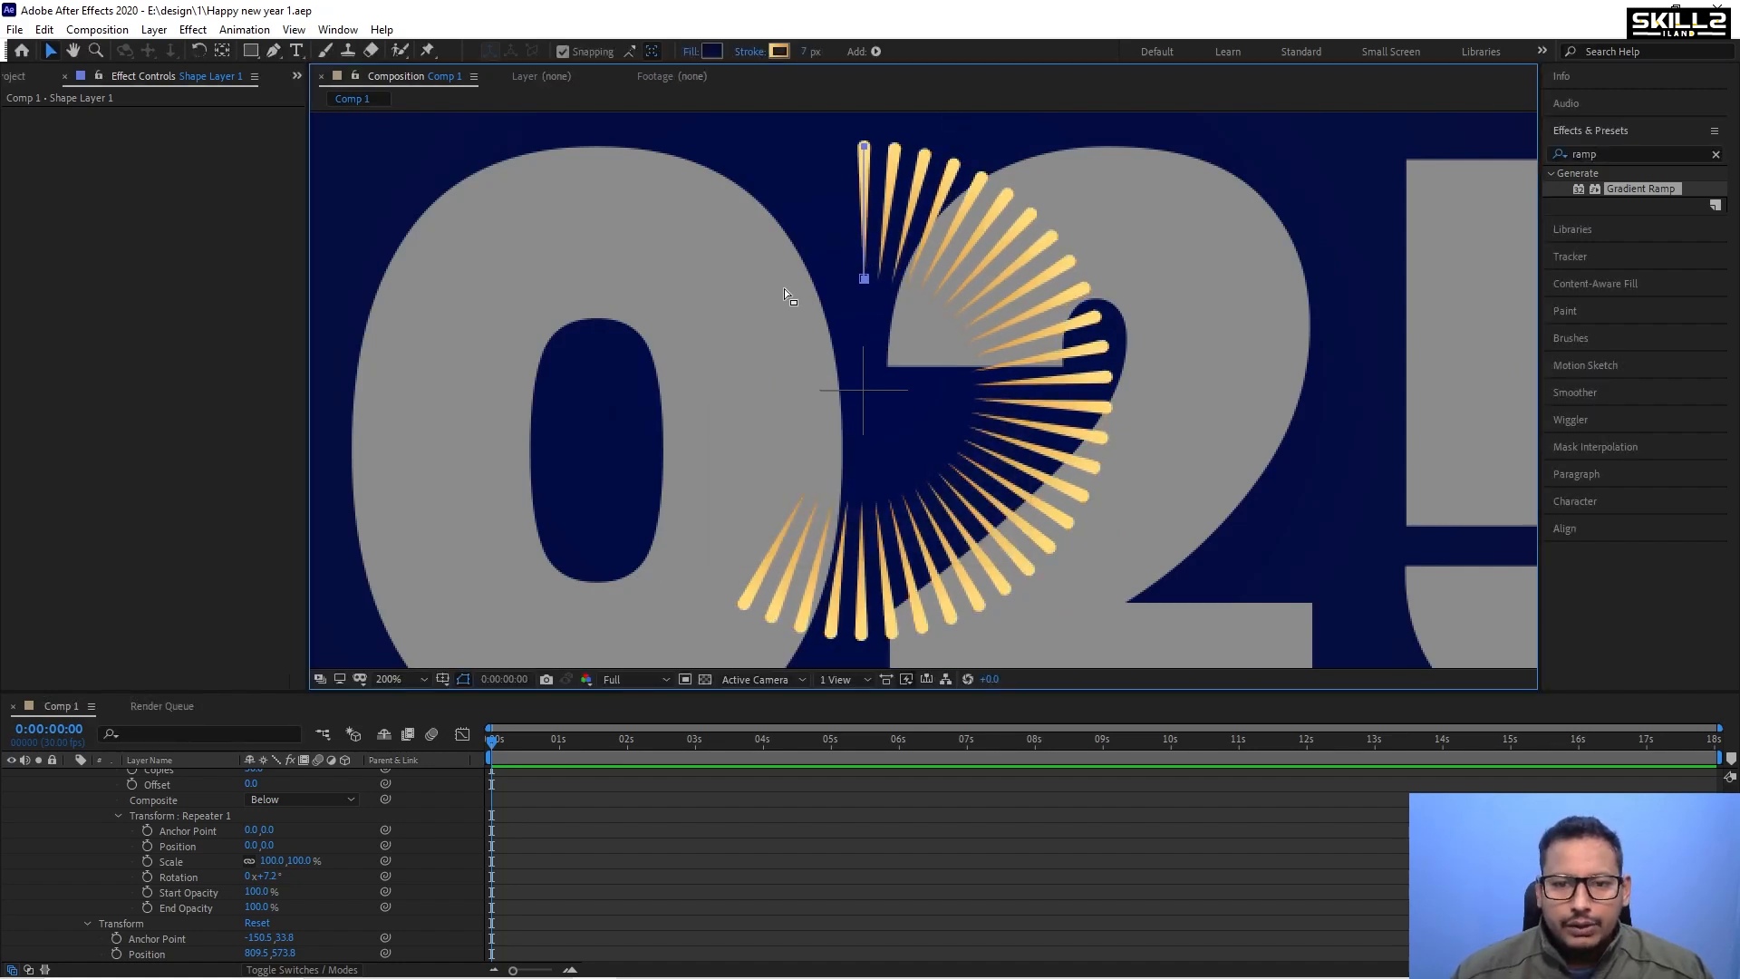
# Increase the repeater's transform rotation until the lines spread evenly around a full circle.
pyautogui.scroll(2, 215, 845)
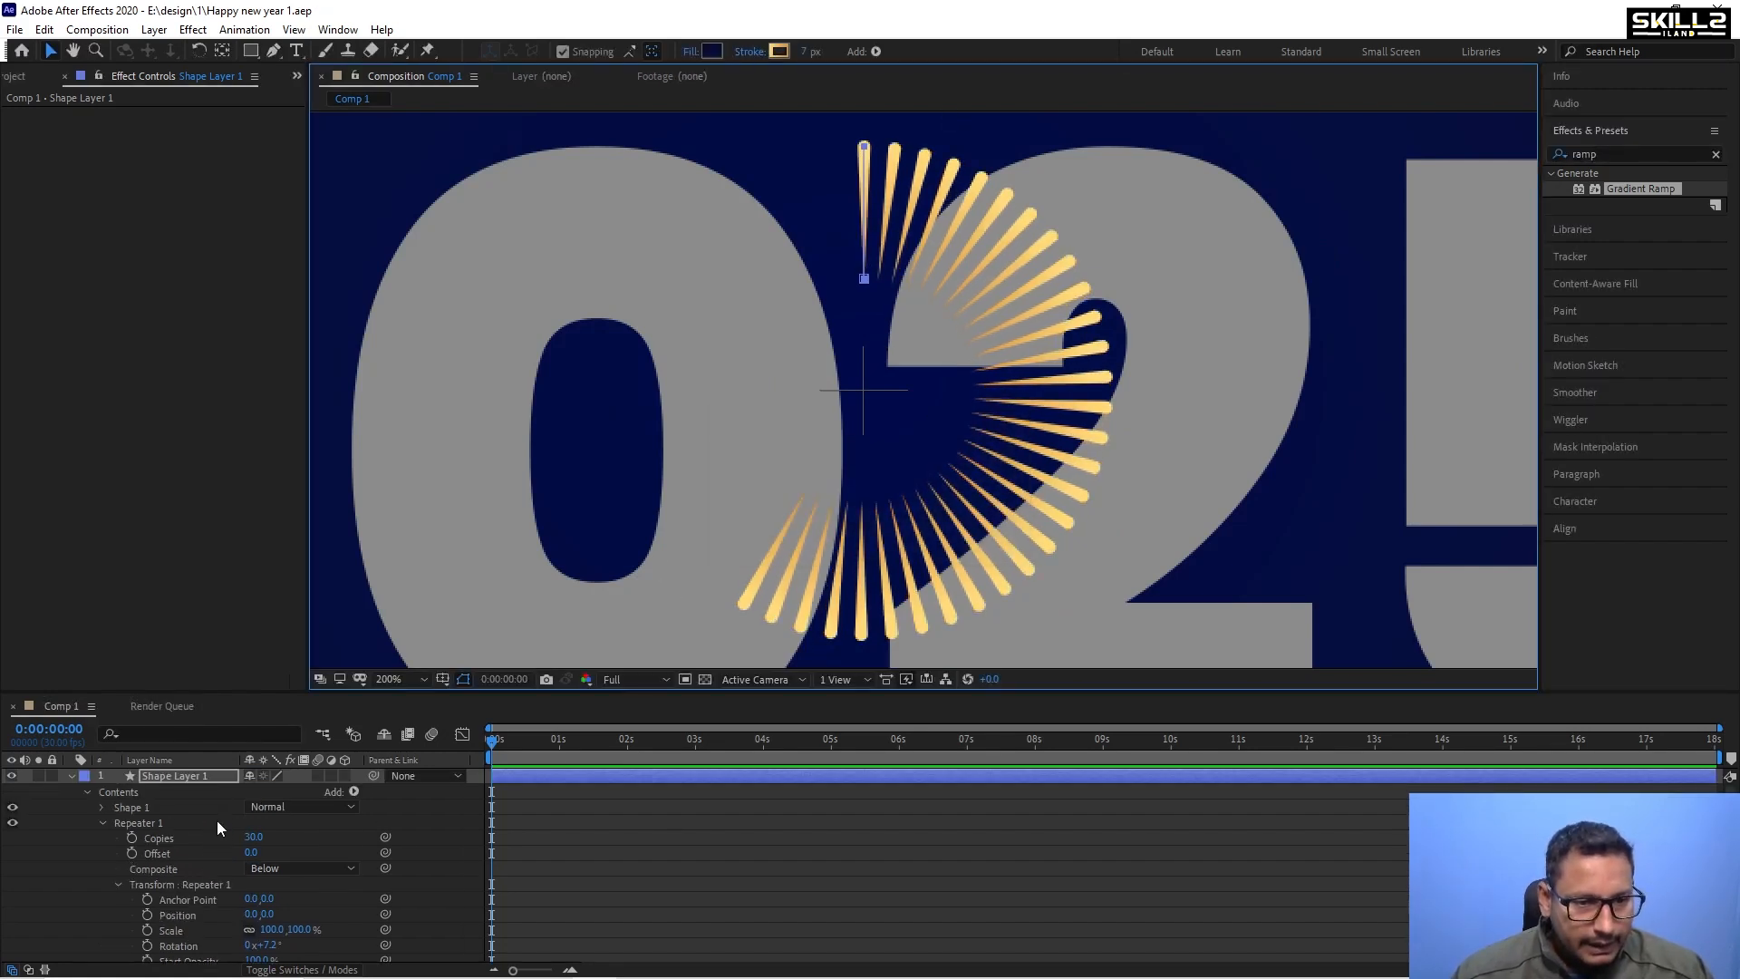
pyautogui.click(216, 822)
pyautogui.scroll(-3, 216, 821)
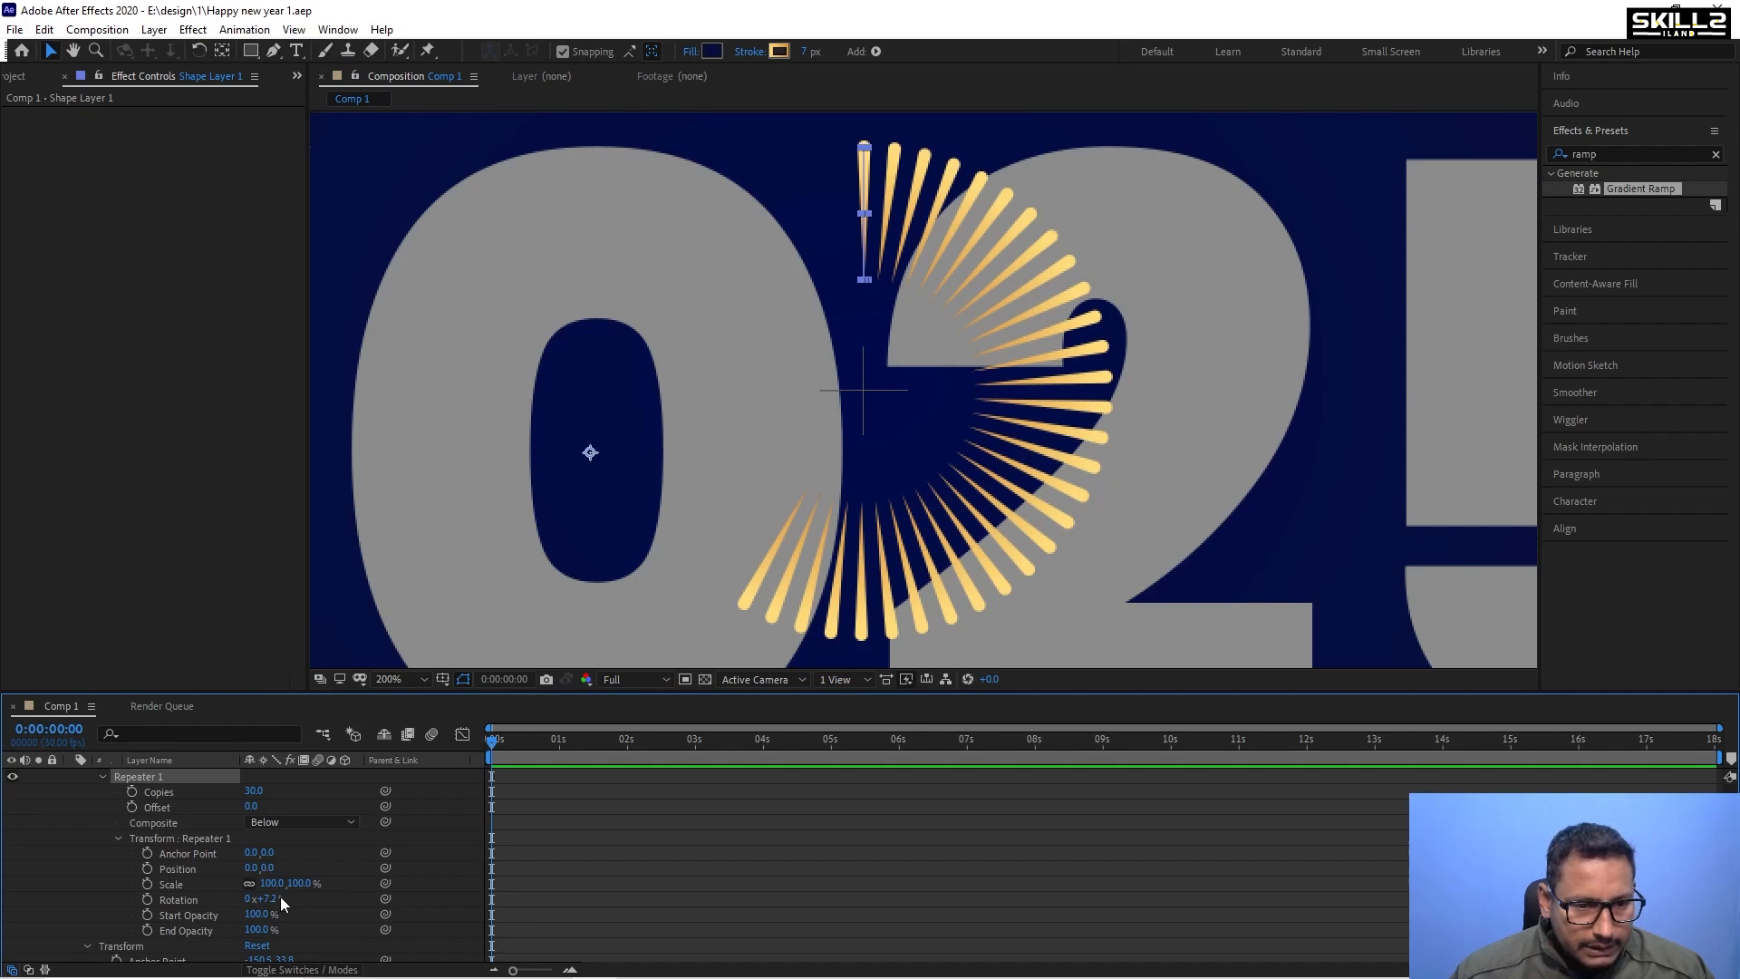
pyautogui.moveTo(280, 897); pyautogui.dragTo(313, 895)
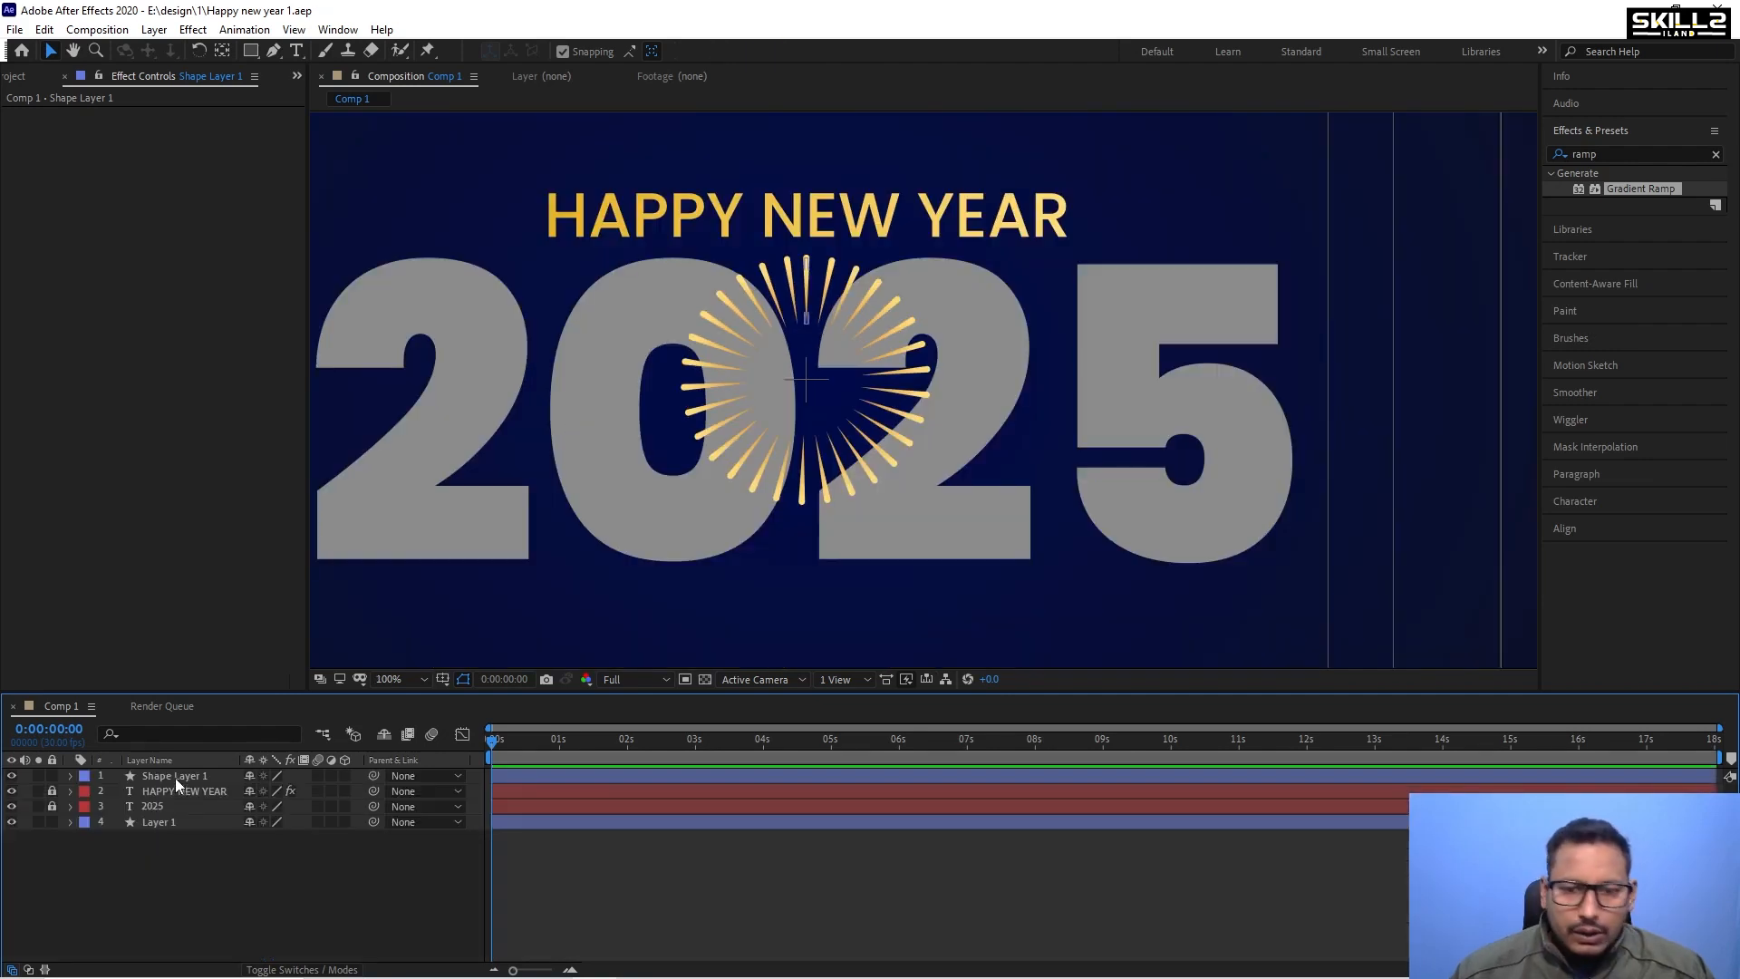
# Move the ray circle's layer left and down so it is centered on the 0.
pyautogui.click(176, 777)
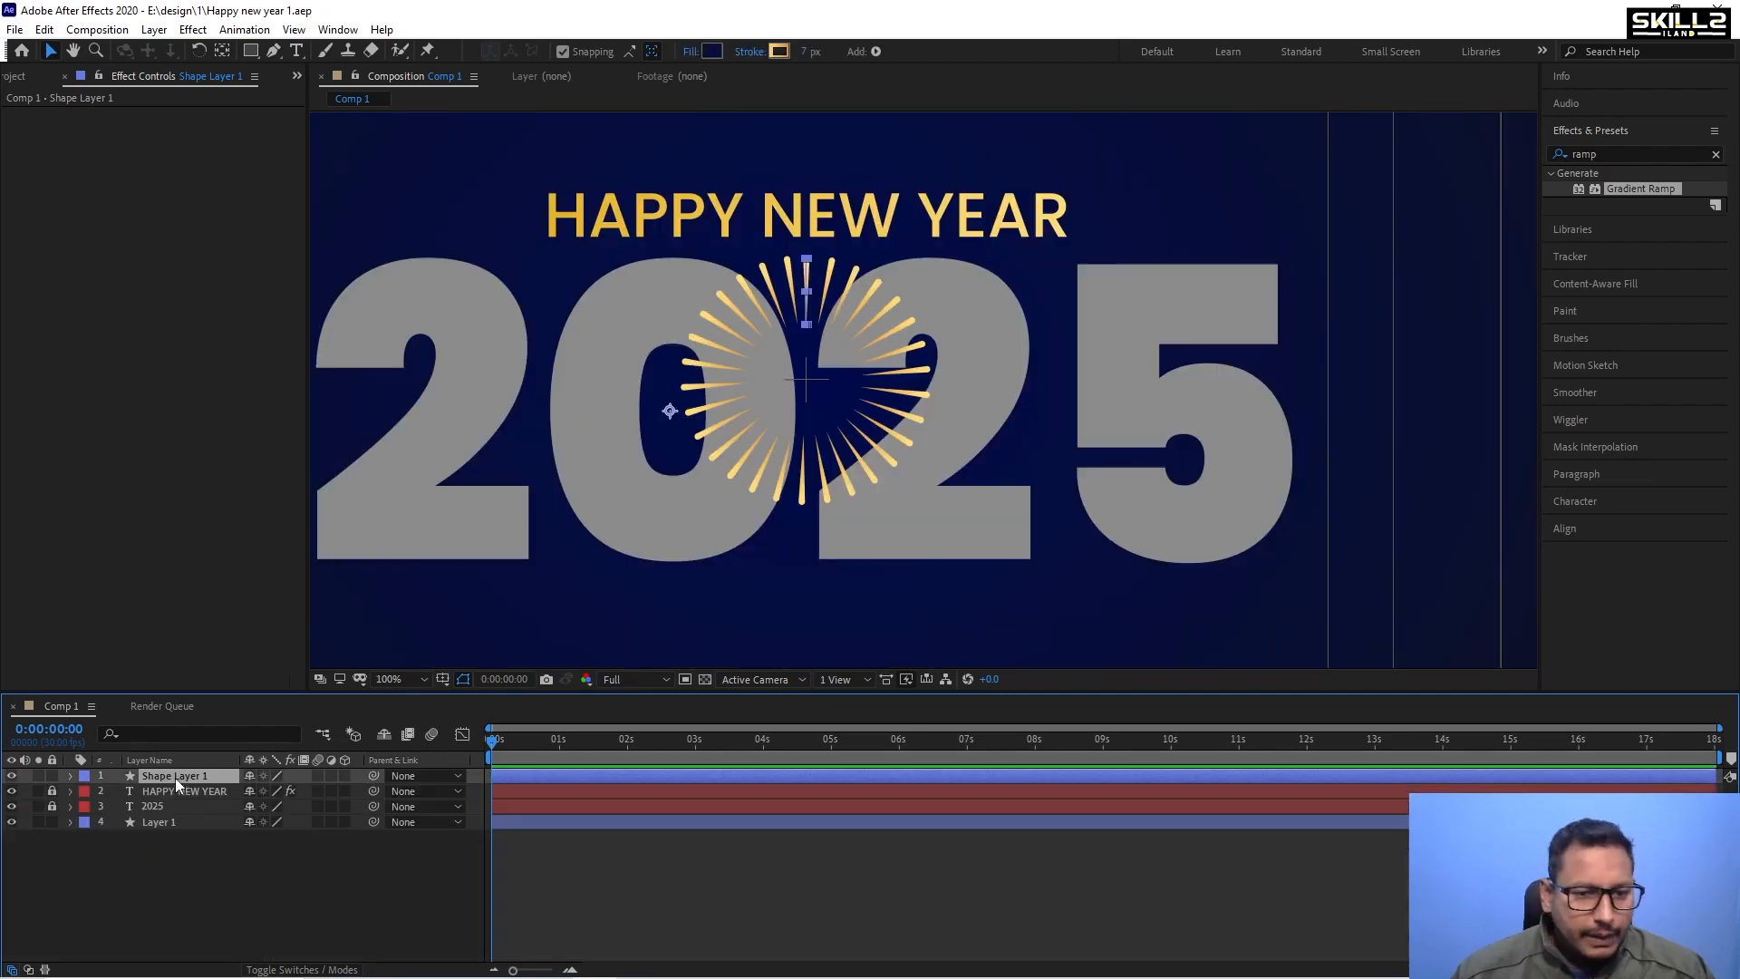
pyautogui.scroll(1, 809, 296)
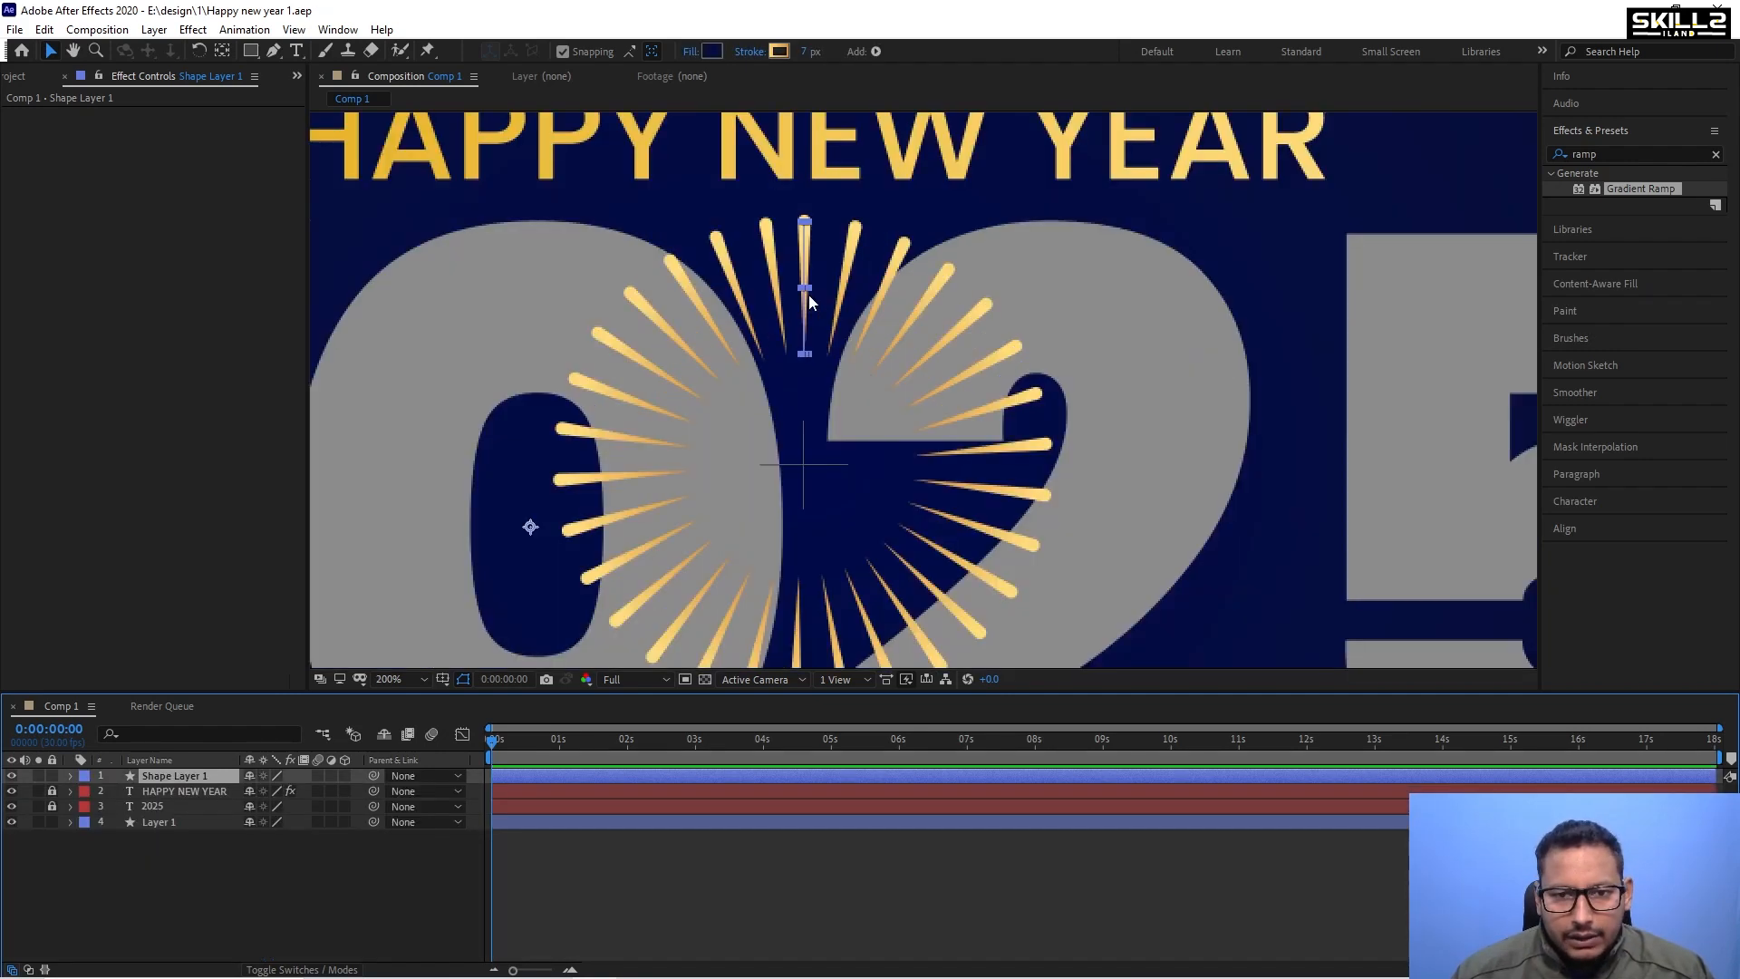
pyautogui.scroll(-1, 798, 237)
pyautogui.scroll(1, 797, 270)
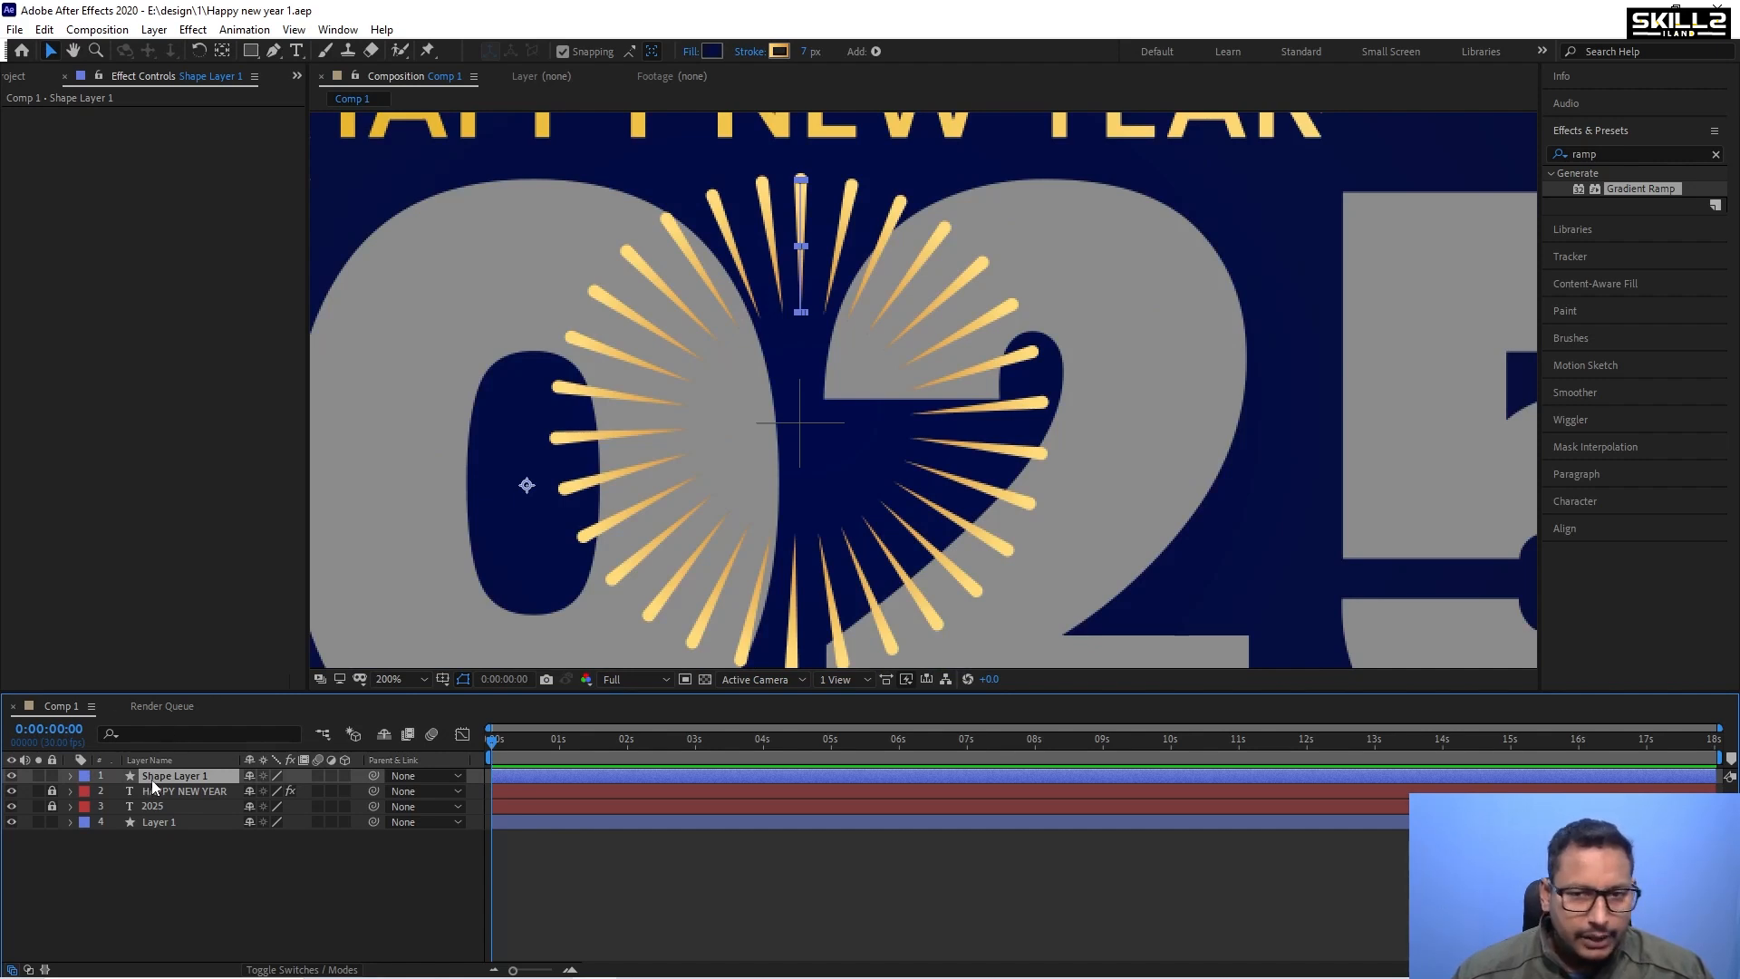
pyautogui.hotkey('shift', 'Left')
pyautogui.hotkey('shift', 'Left')
pyautogui.hotkey('shift', 'Left')
pyautogui.hotkey('shift', 'Left')
pyautogui.hotkey('shift', 'Left')
pyautogui.hotkey('shift', 'Left')
pyautogui.hotkey('shift', 'Left')
pyautogui.hotkey('shift', 'Left')
pyautogui.hotkey('shift', 'Left')
pyautogui.hotkey('shift', 'Left')
pyautogui.hotkey('shift', 'Left')
pyautogui.hotkey('shift', 'Left')
pyautogui.hotkey('shift', 'Left')
pyautogui.hotkey('shift', 'Left')
pyautogui.hotkey('shift', 'Left')
pyautogui.hotkey('shift', 'Left')
pyautogui.hotkey('shift', 'Left')
pyautogui.hotkey('shift', 'Left')
pyautogui.hotkey('shift', 'Left')
pyautogui.hotkey('shift', 'Left')
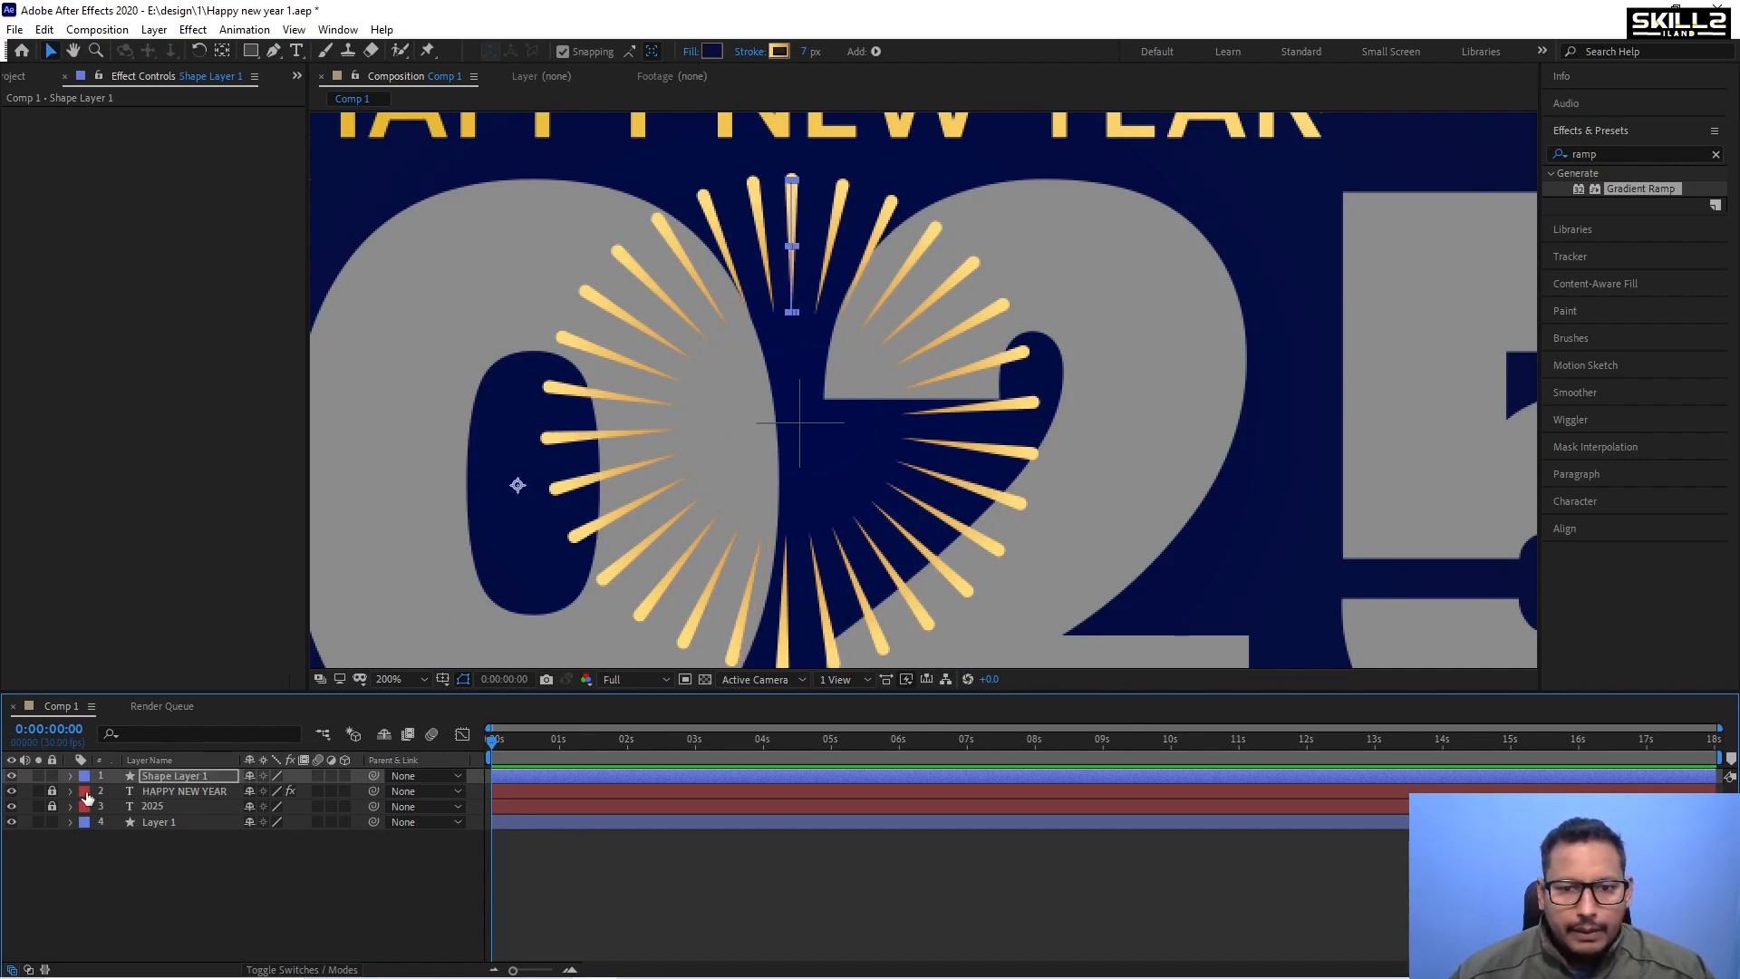
pyautogui.hotkey('shift', 'Left')
pyautogui.hotkey('shift', 'Left')
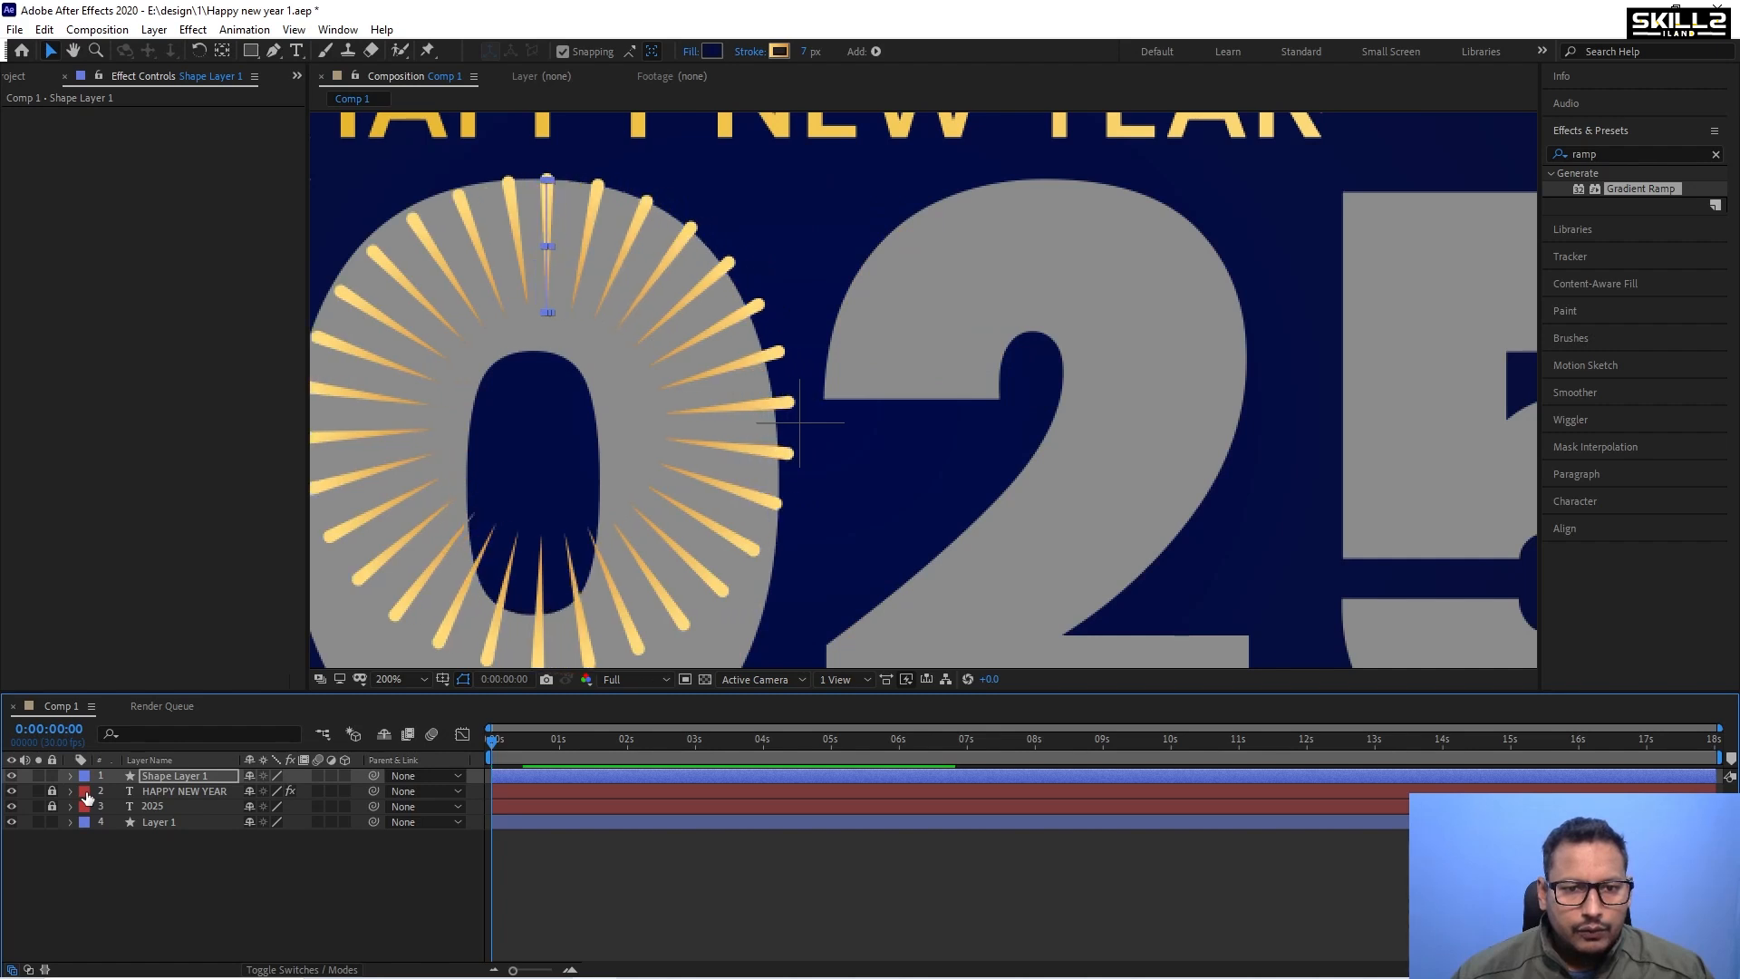
pyautogui.scroll(-1, 360, 454)
pyautogui.scroll(1, 768, 303)
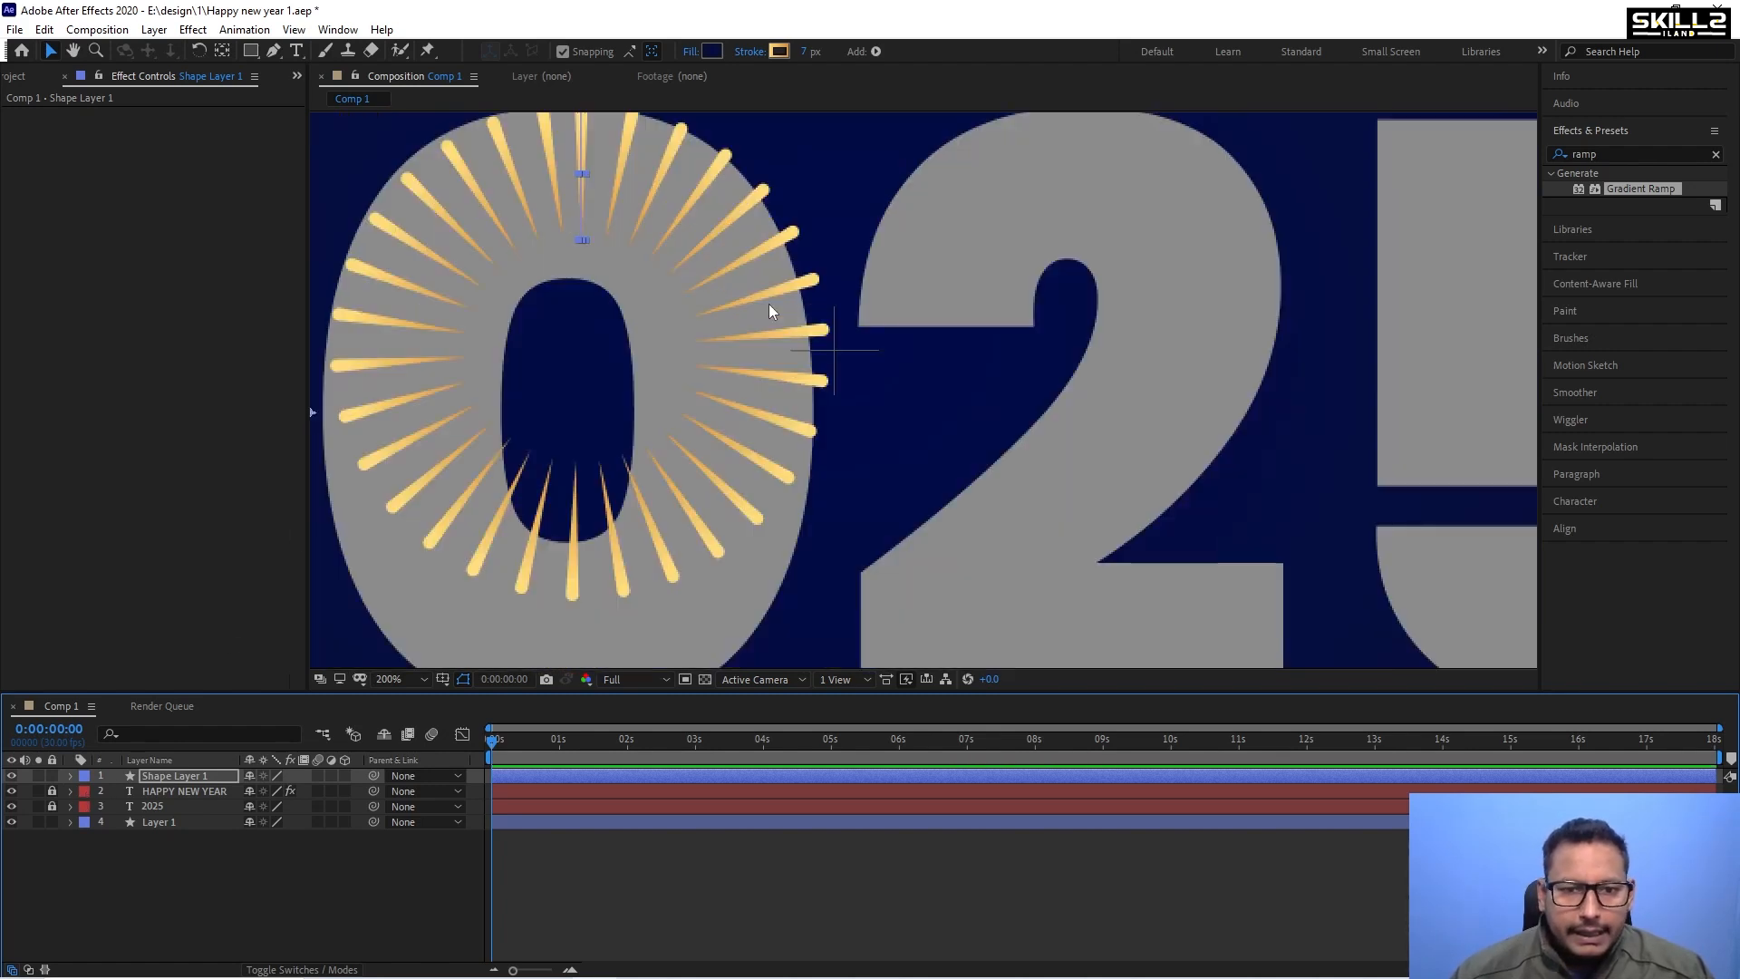
pyautogui.hotkey('shift', 'Down')
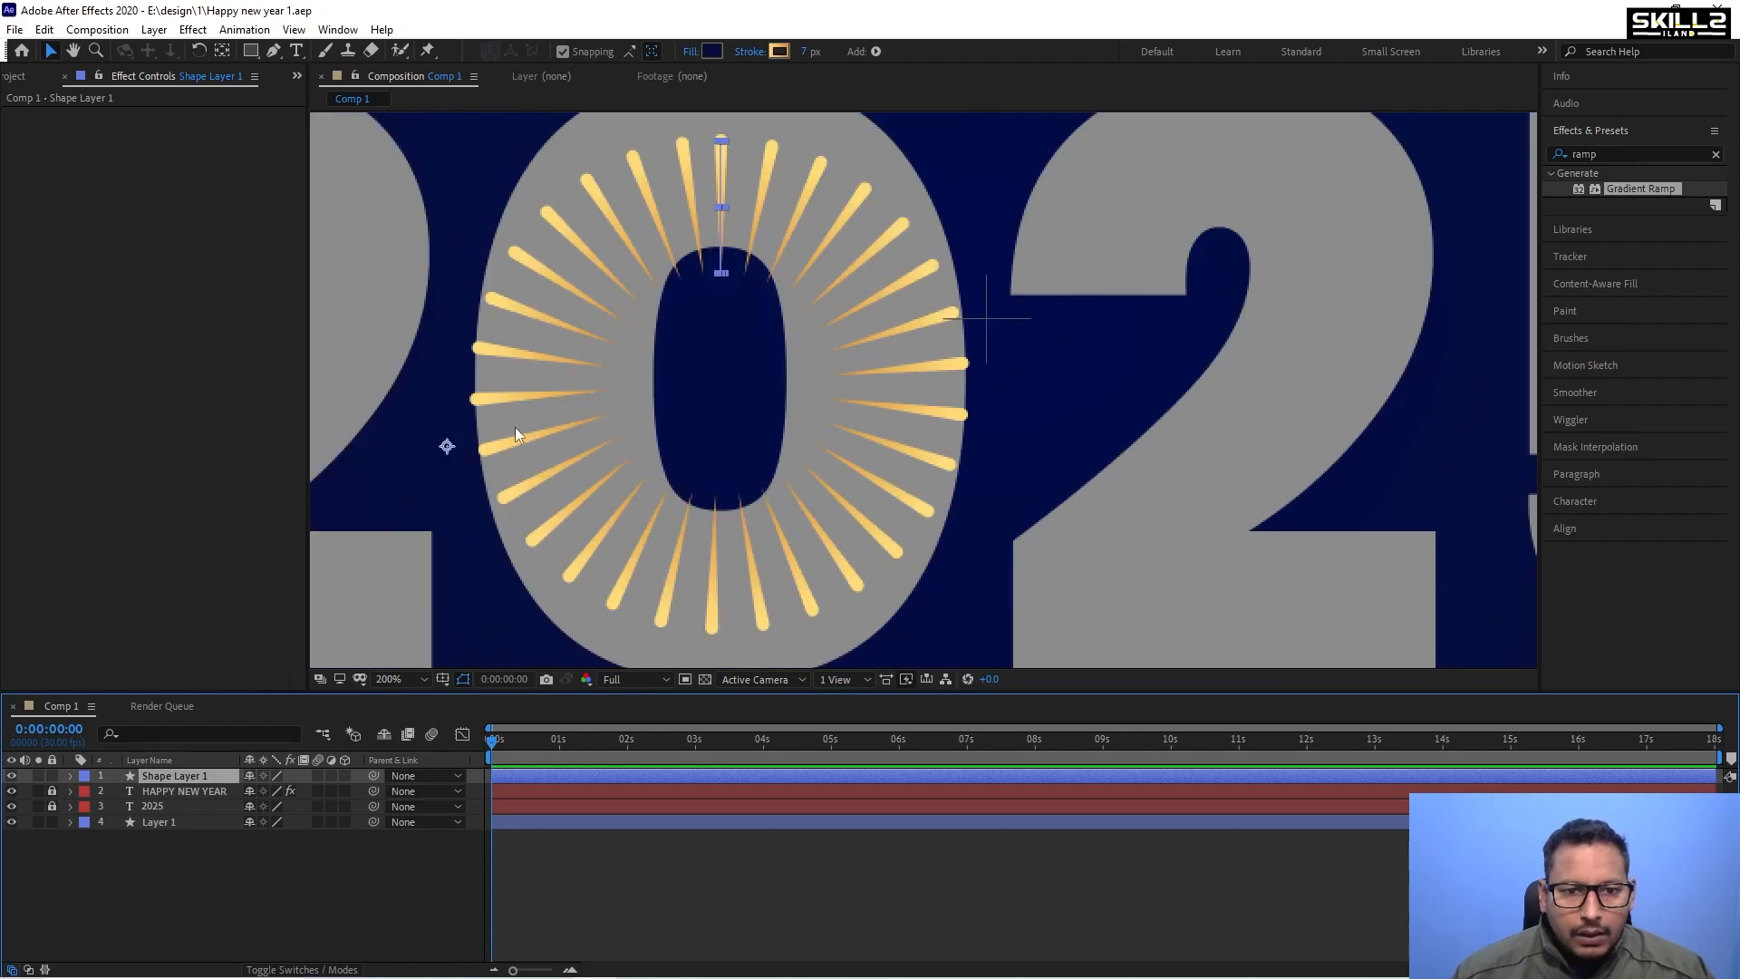
# Move the layer's anchor point to the center of the ray circle and open an expression on its Scale property.
pyautogui.press('y')
pyautogui.moveTo(459, 451); pyautogui.dragTo(718, 396)
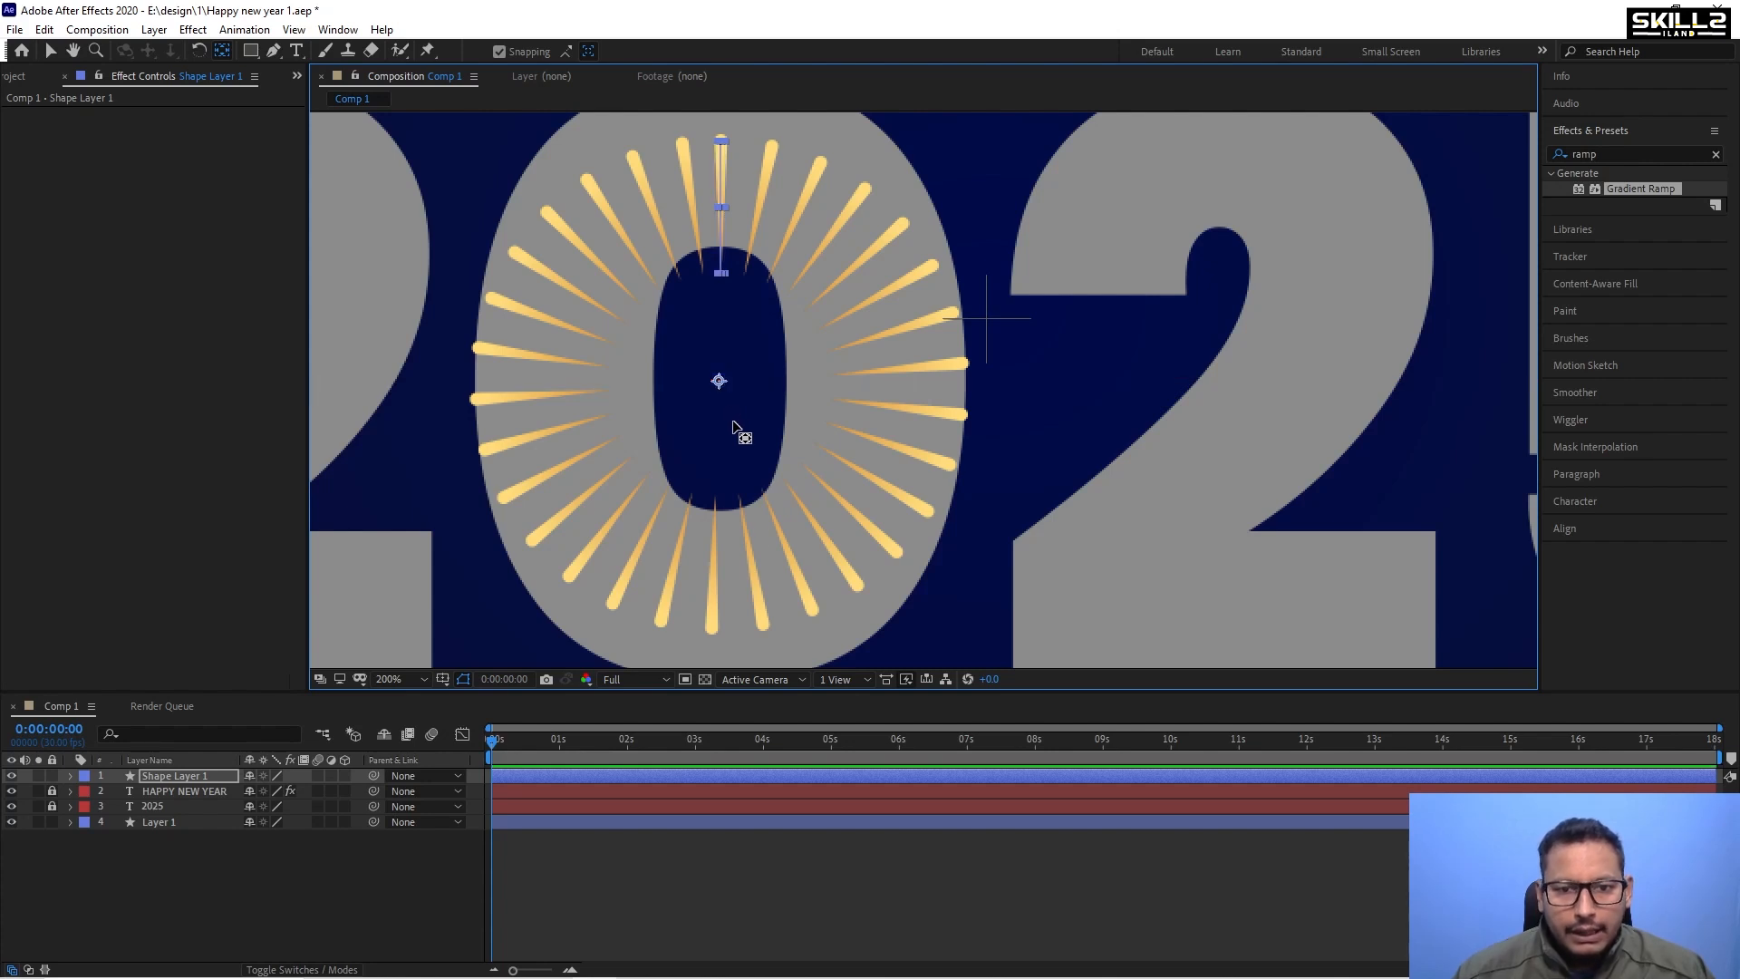
pyautogui.click(162, 774)
pyautogui.press('s')
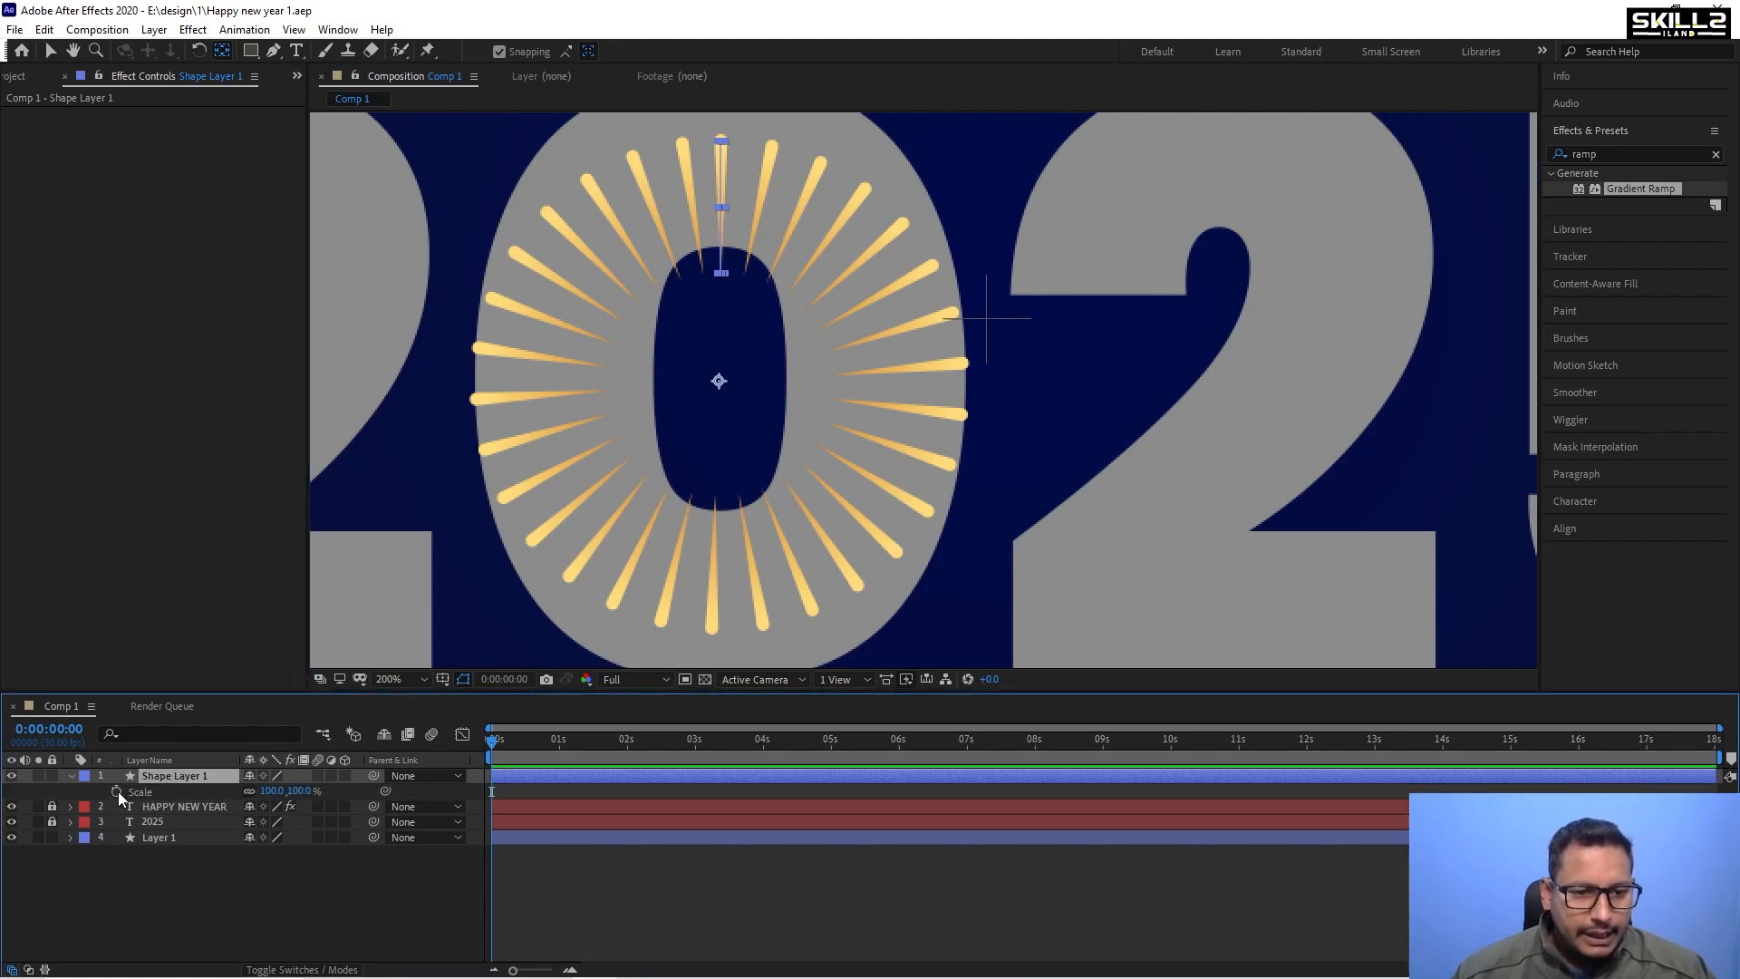
pyautogui.keyDown('alt'); pyautogui.click(117, 791); pyautogui.keyUp('alt')
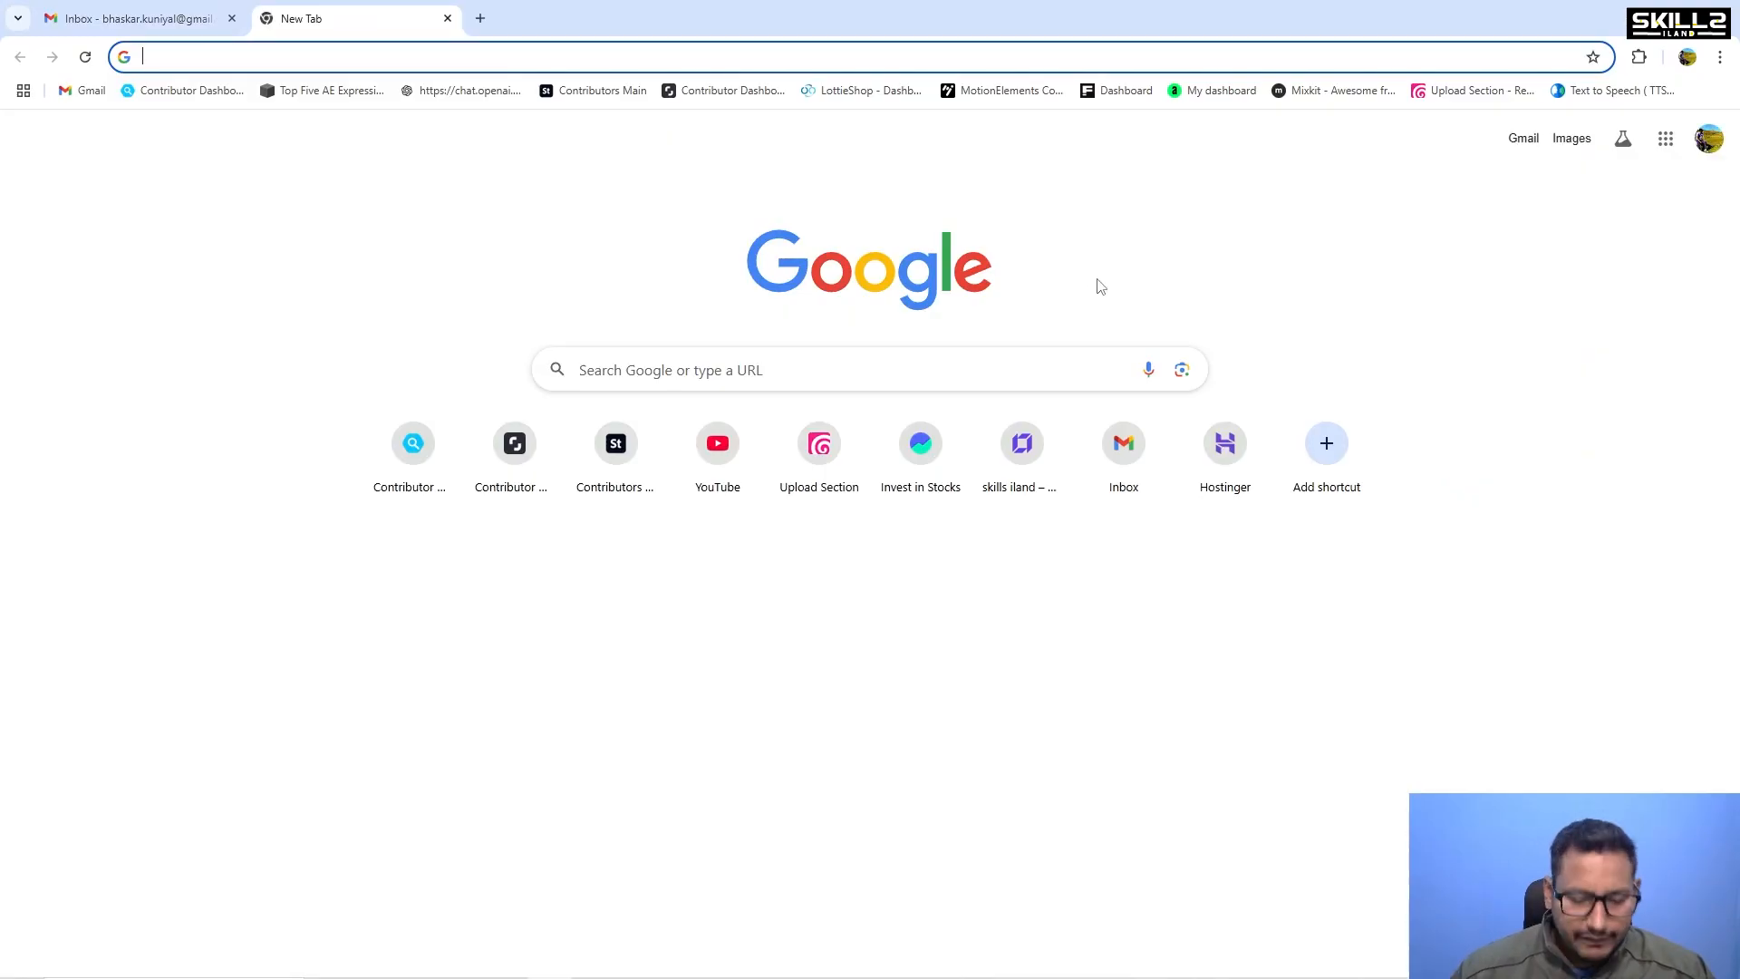
# Switch to Chrome, open skillsiland.com and look through the home page down to the Featured Courses section.
pyautogui.write('skillsiland.com')
pyautogui.press('Return')
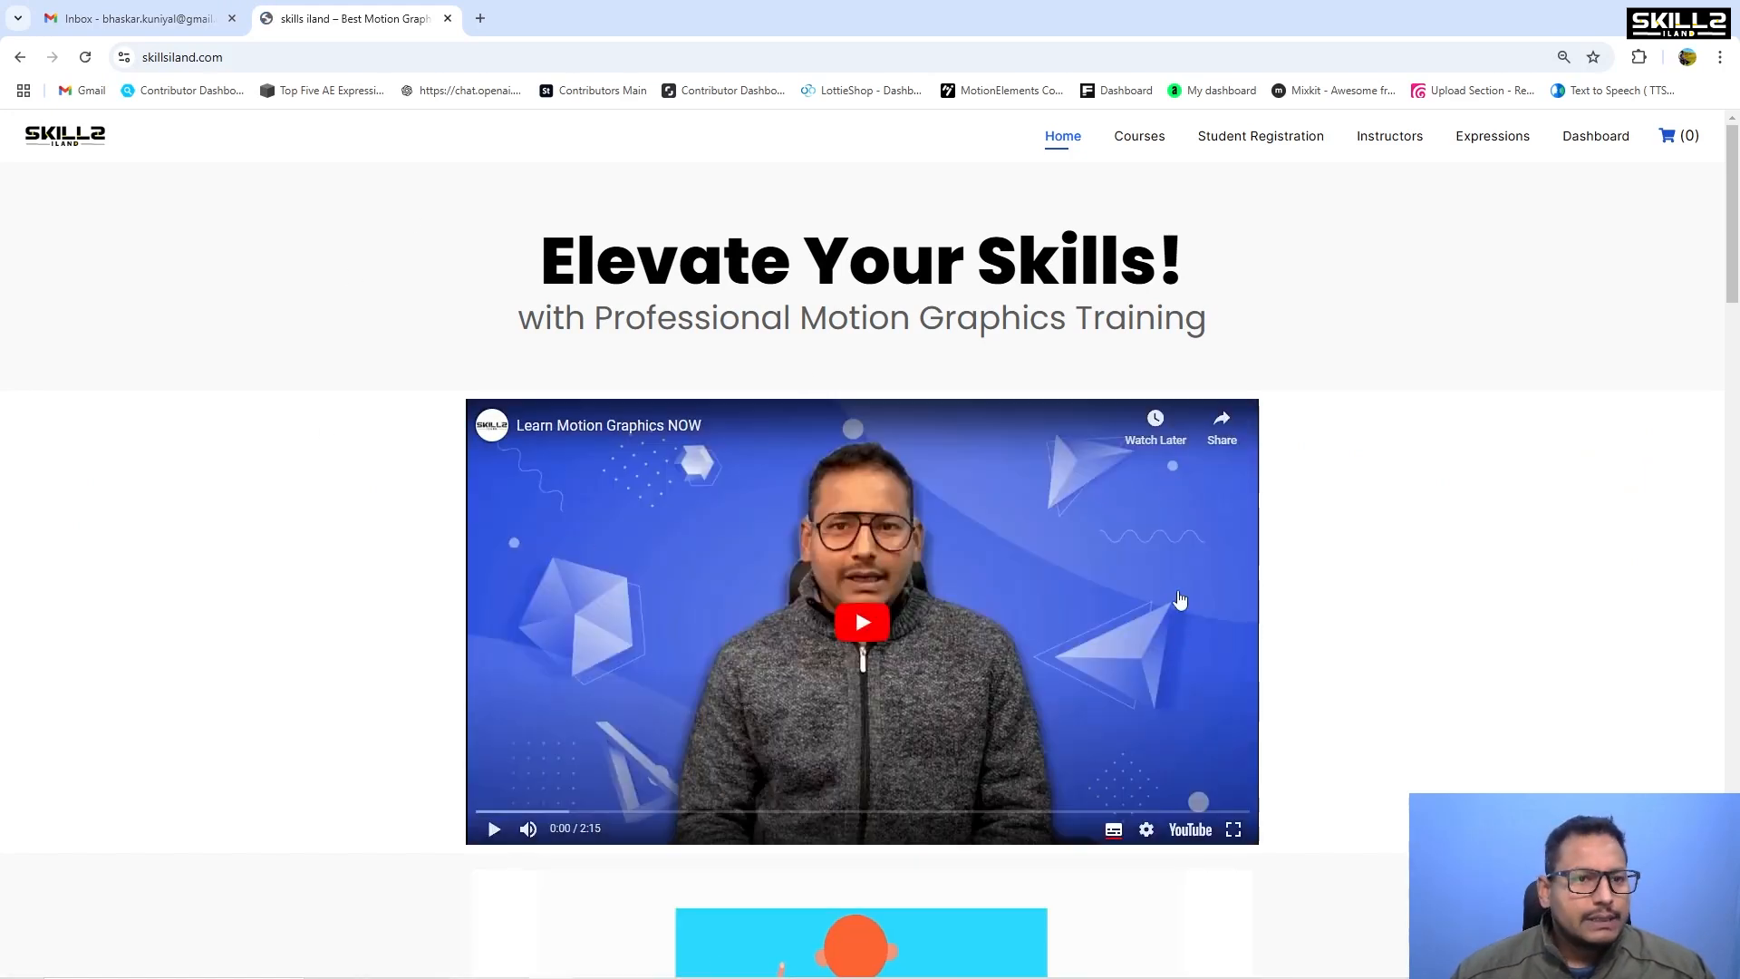
pyautogui.scroll(-15, 1156, 308)
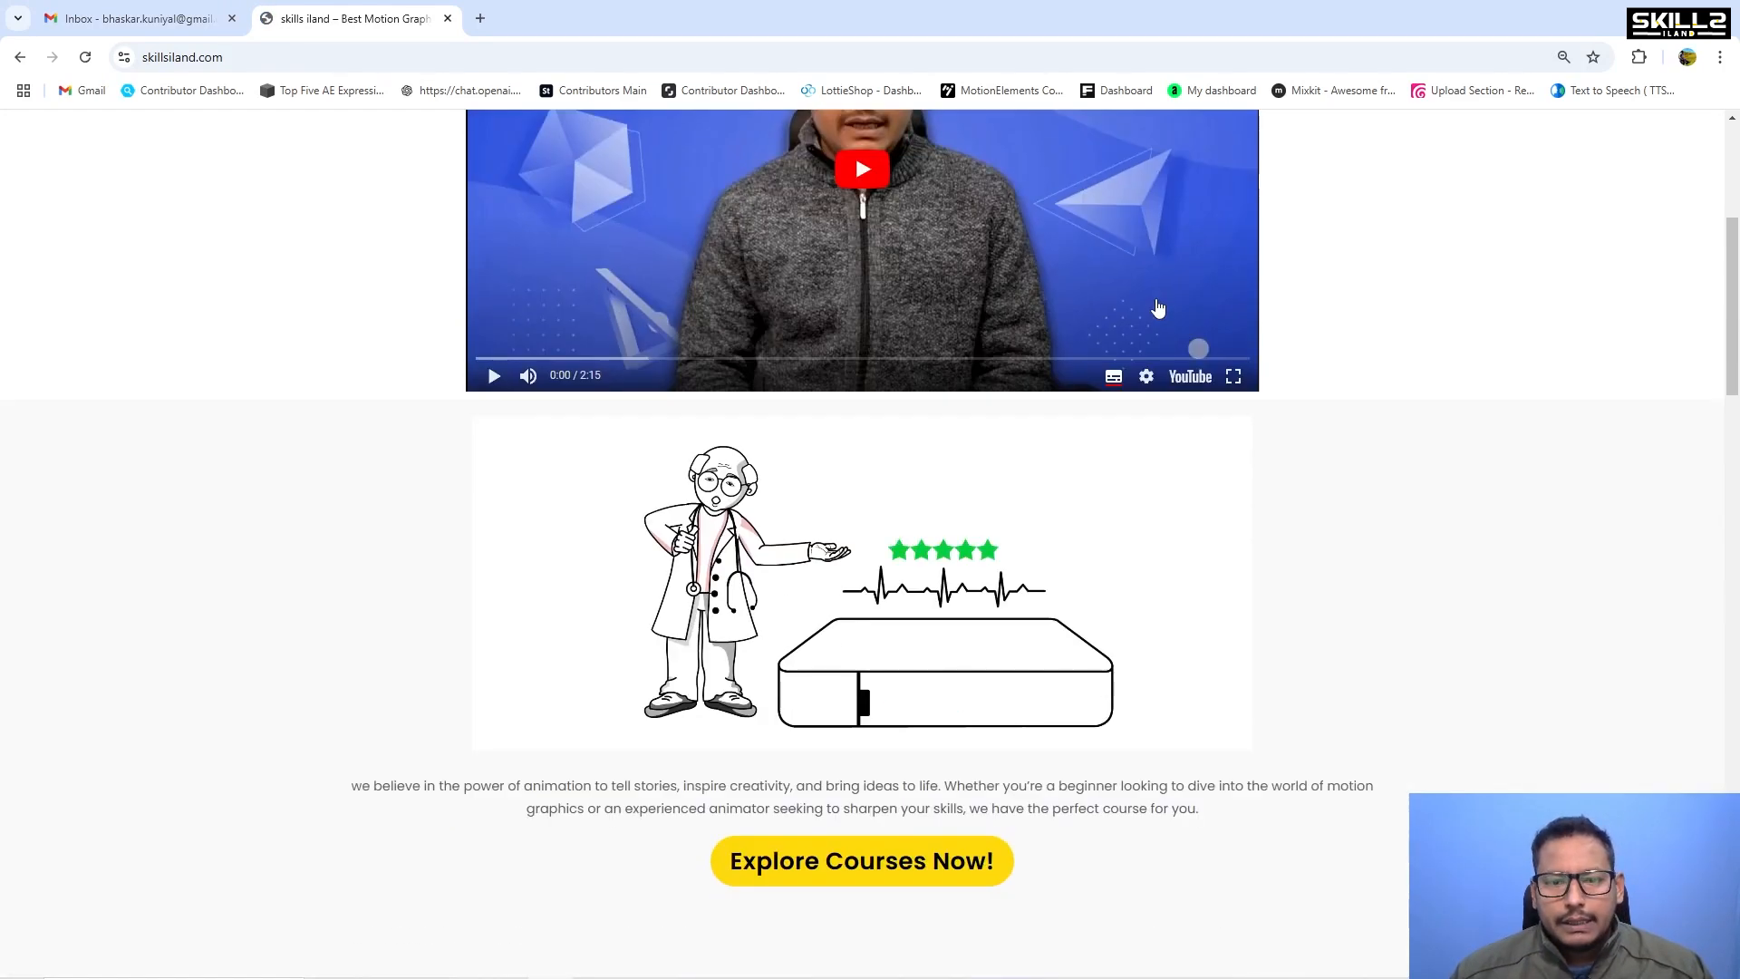
pyautogui.scroll(-5, 1156, 327)
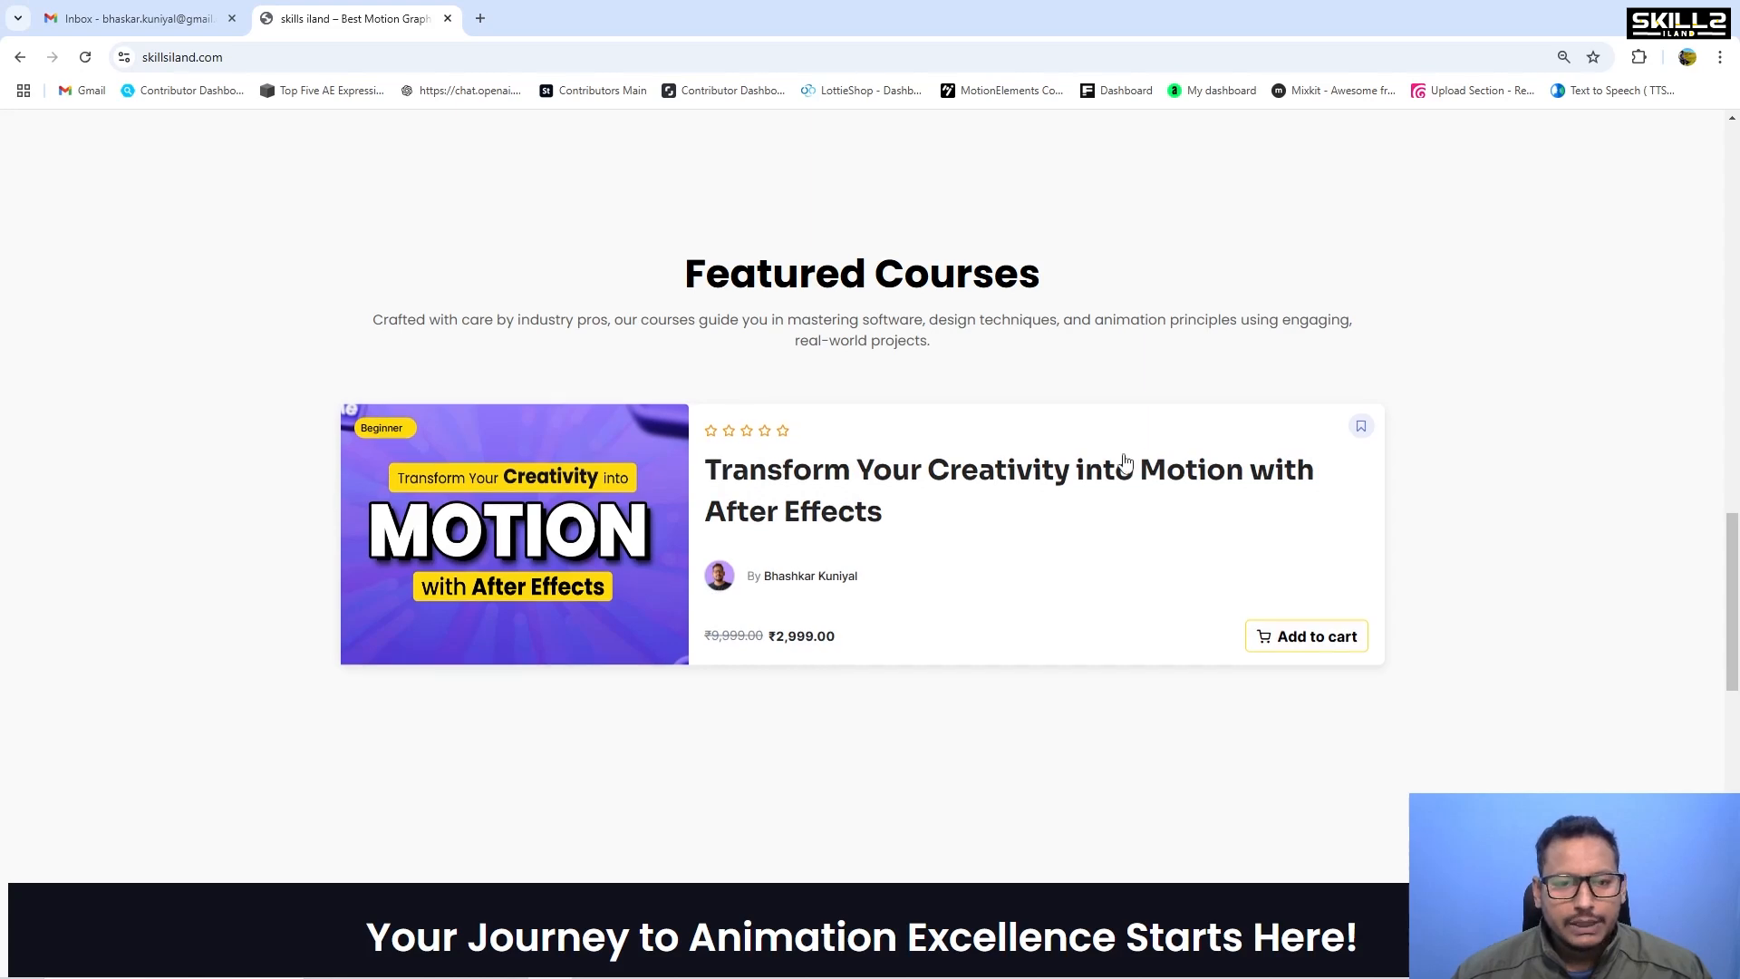
# Open the featured course "Transform Your Creativity into Motion with After Effects" and look through its description, requirements and course content.
pyautogui.click(944, 478)
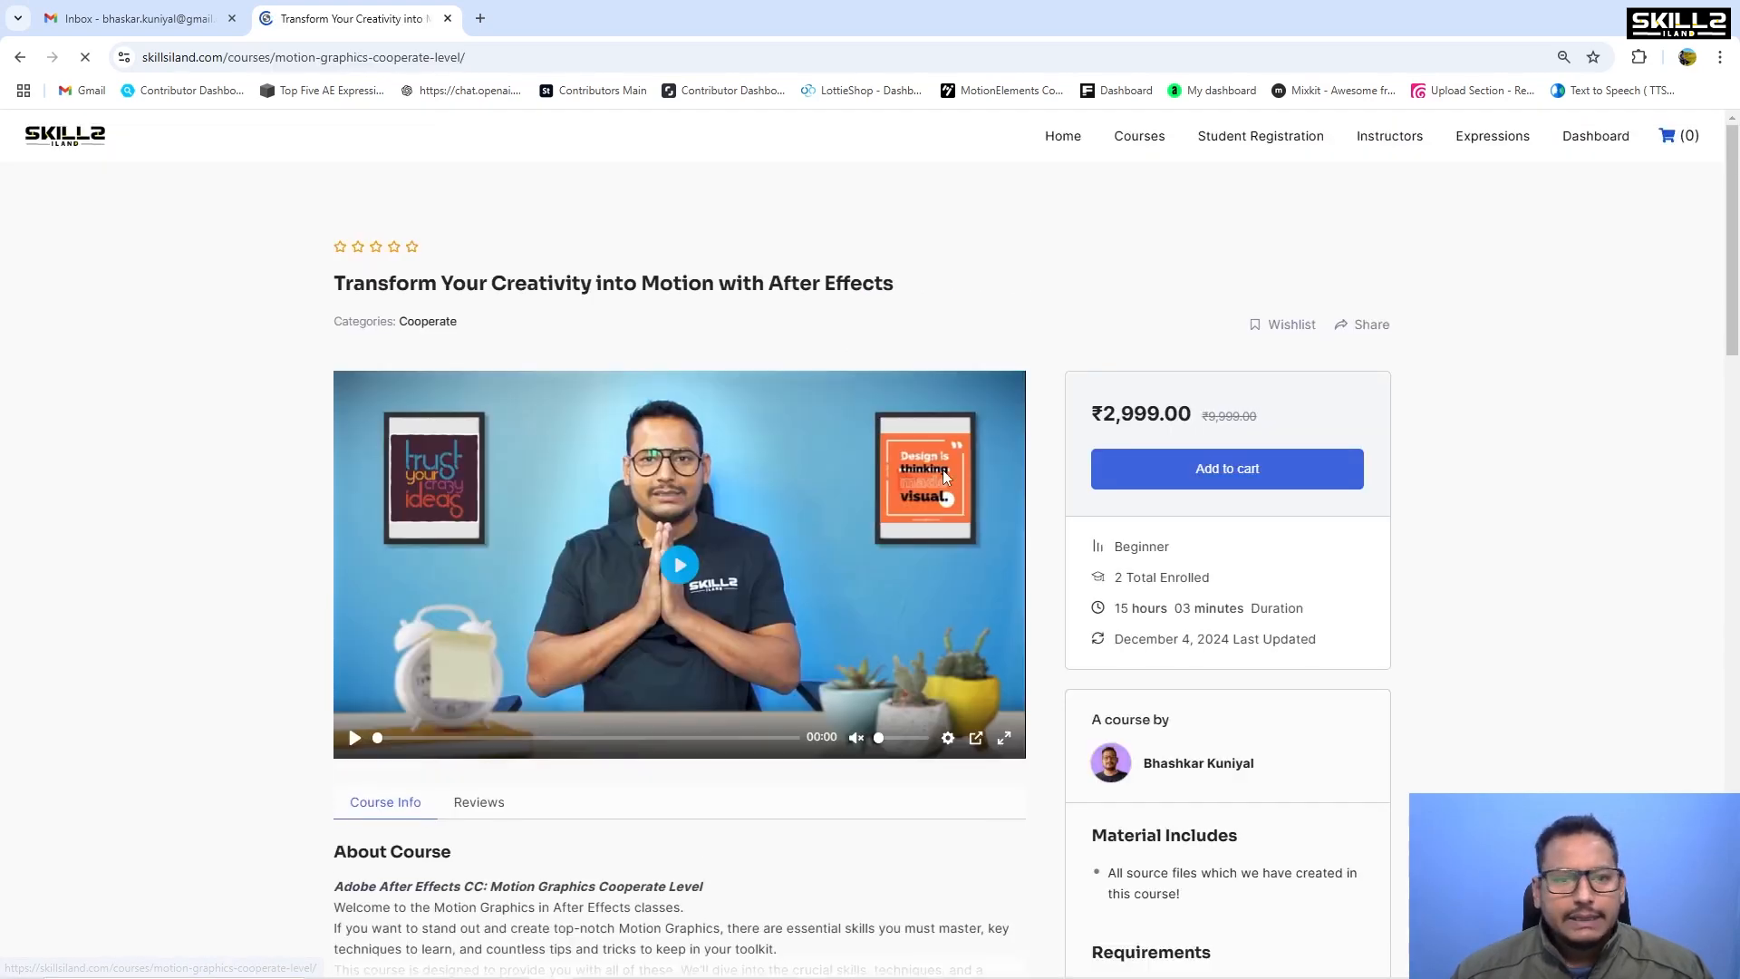
pyautogui.scroll(-4, 944, 478)
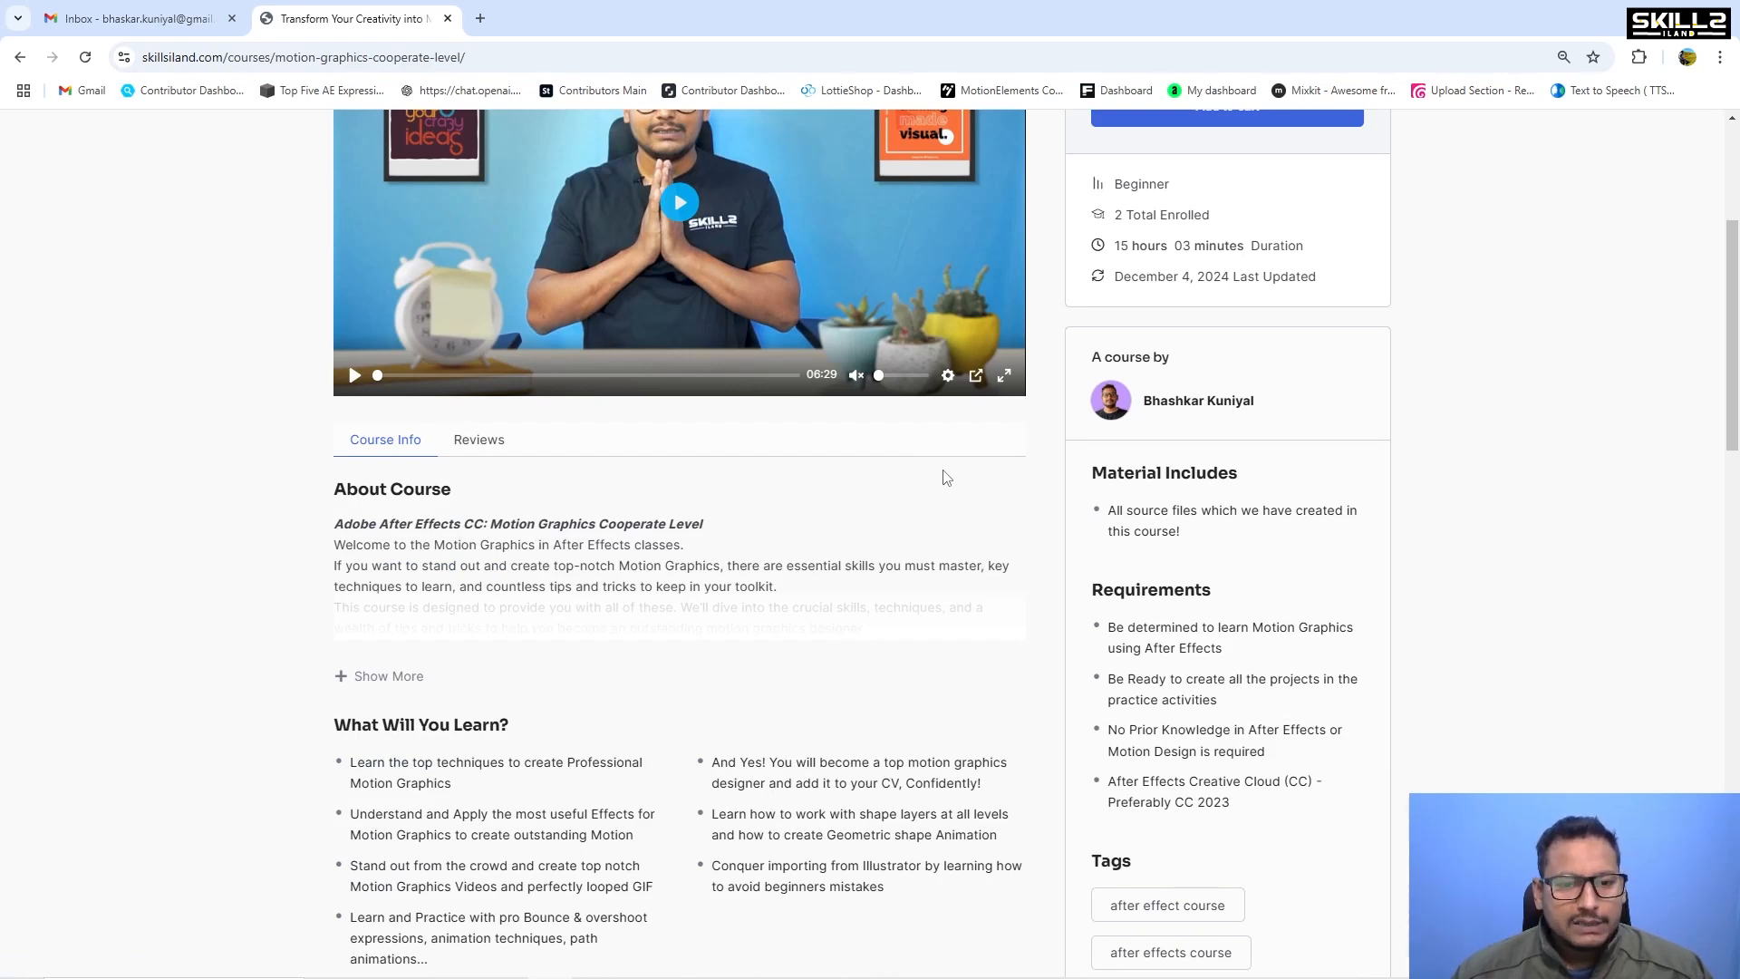
pyautogui.scroll(-9, 946, 478)
pyautogui.scroll(-10, 809, 352)
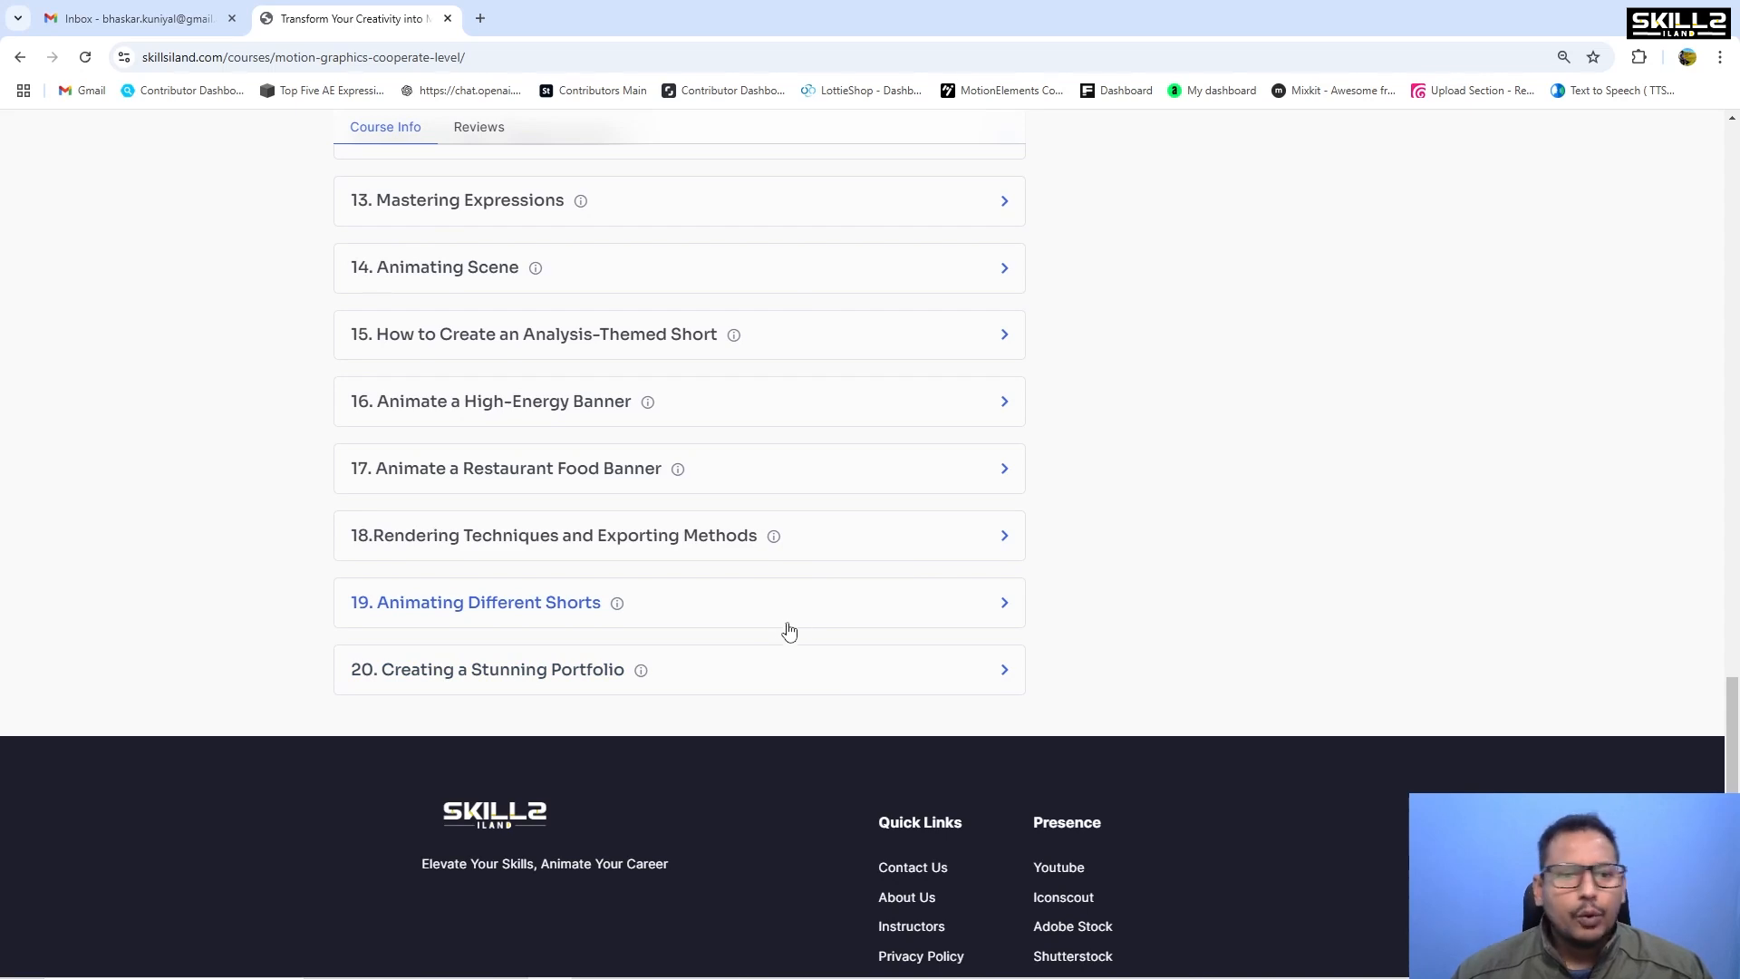
pyautogui.scroll(15, 832, 617)
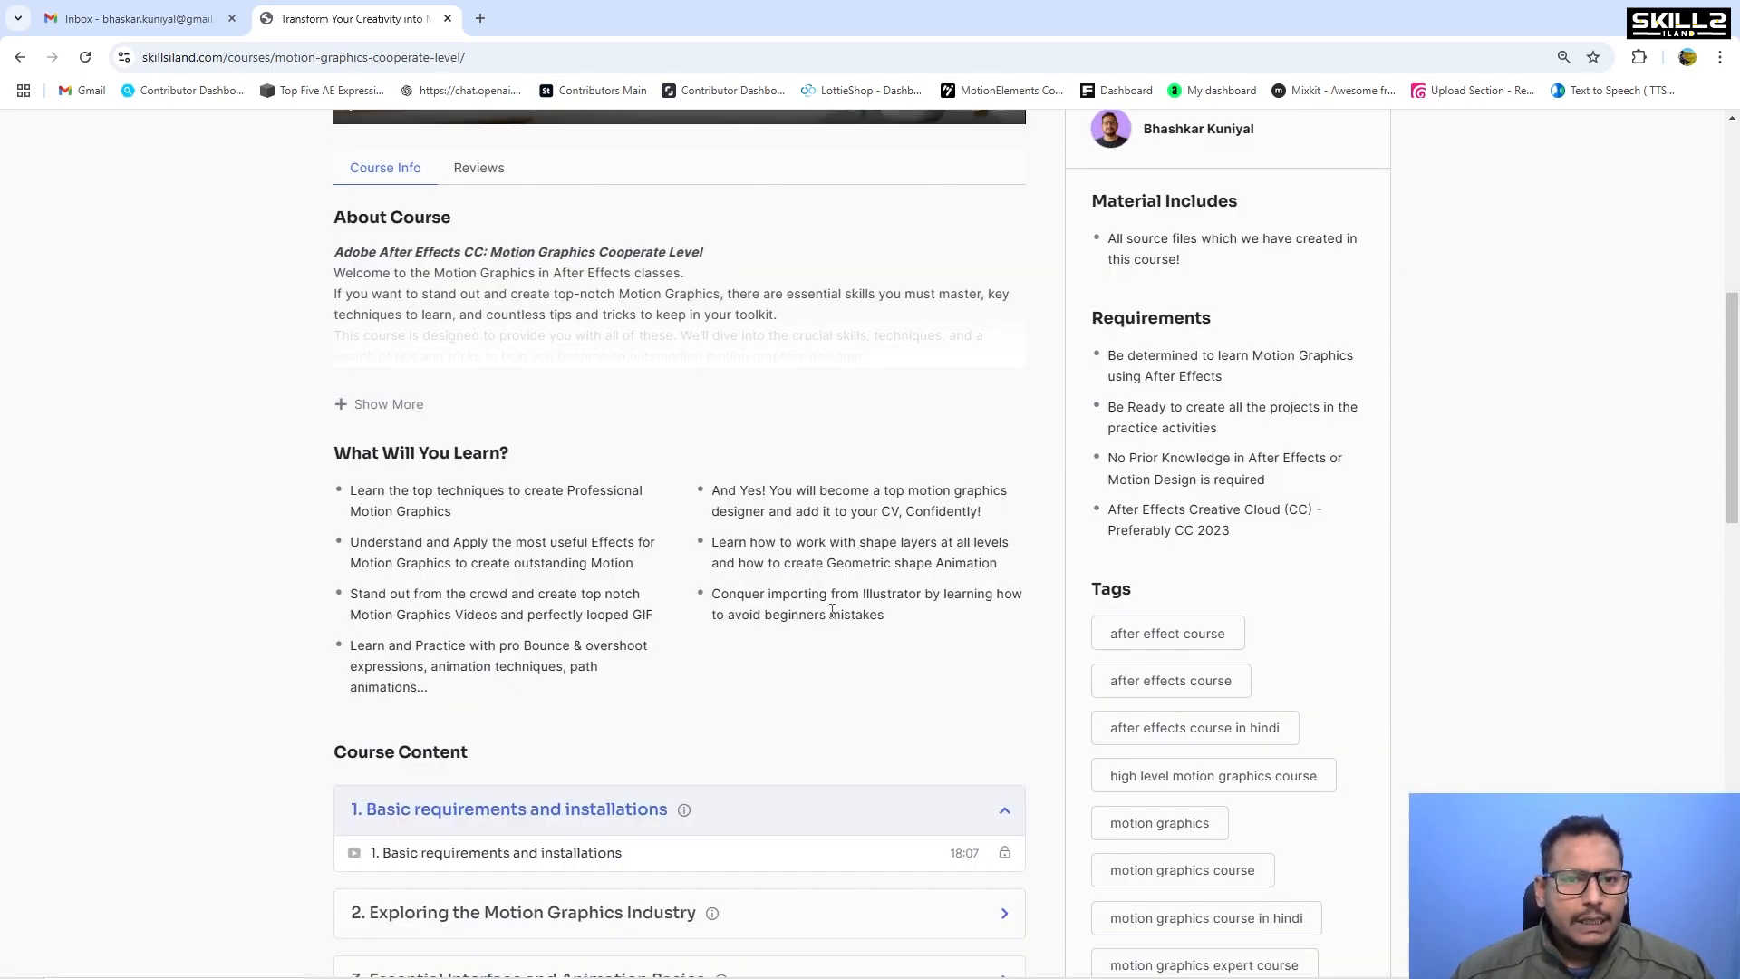
pyautogui.scroll(4, 831, 611)
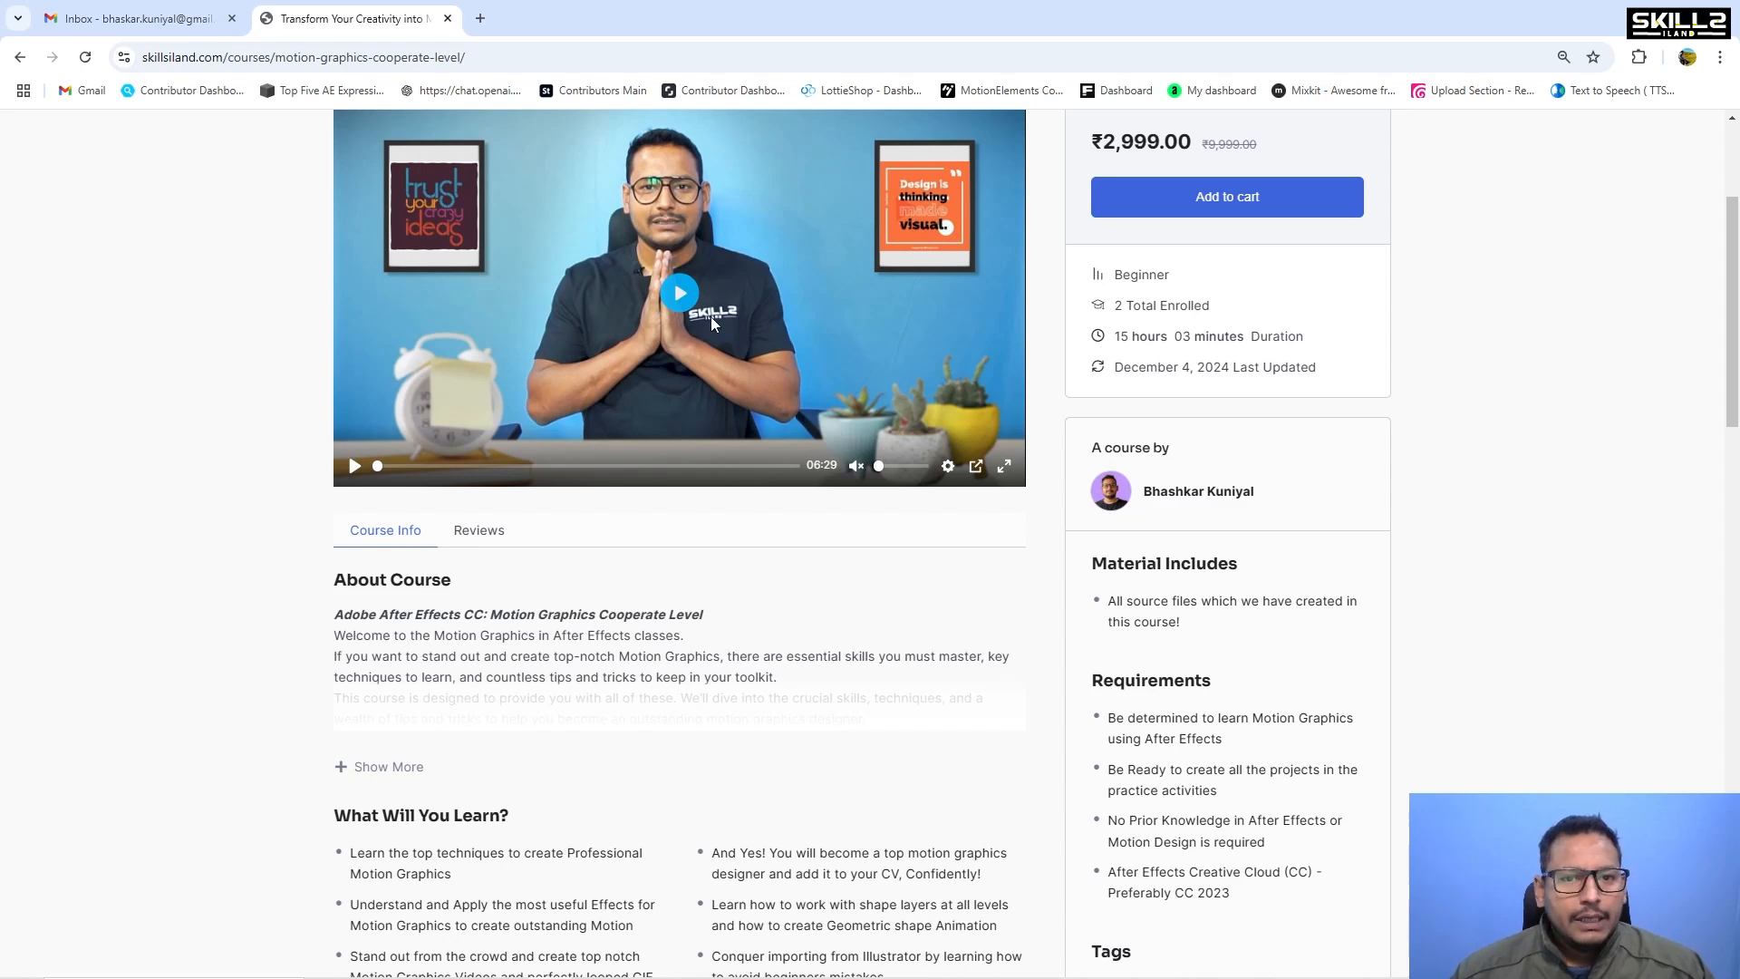
pyautogui.scroll(3, 713, 324)
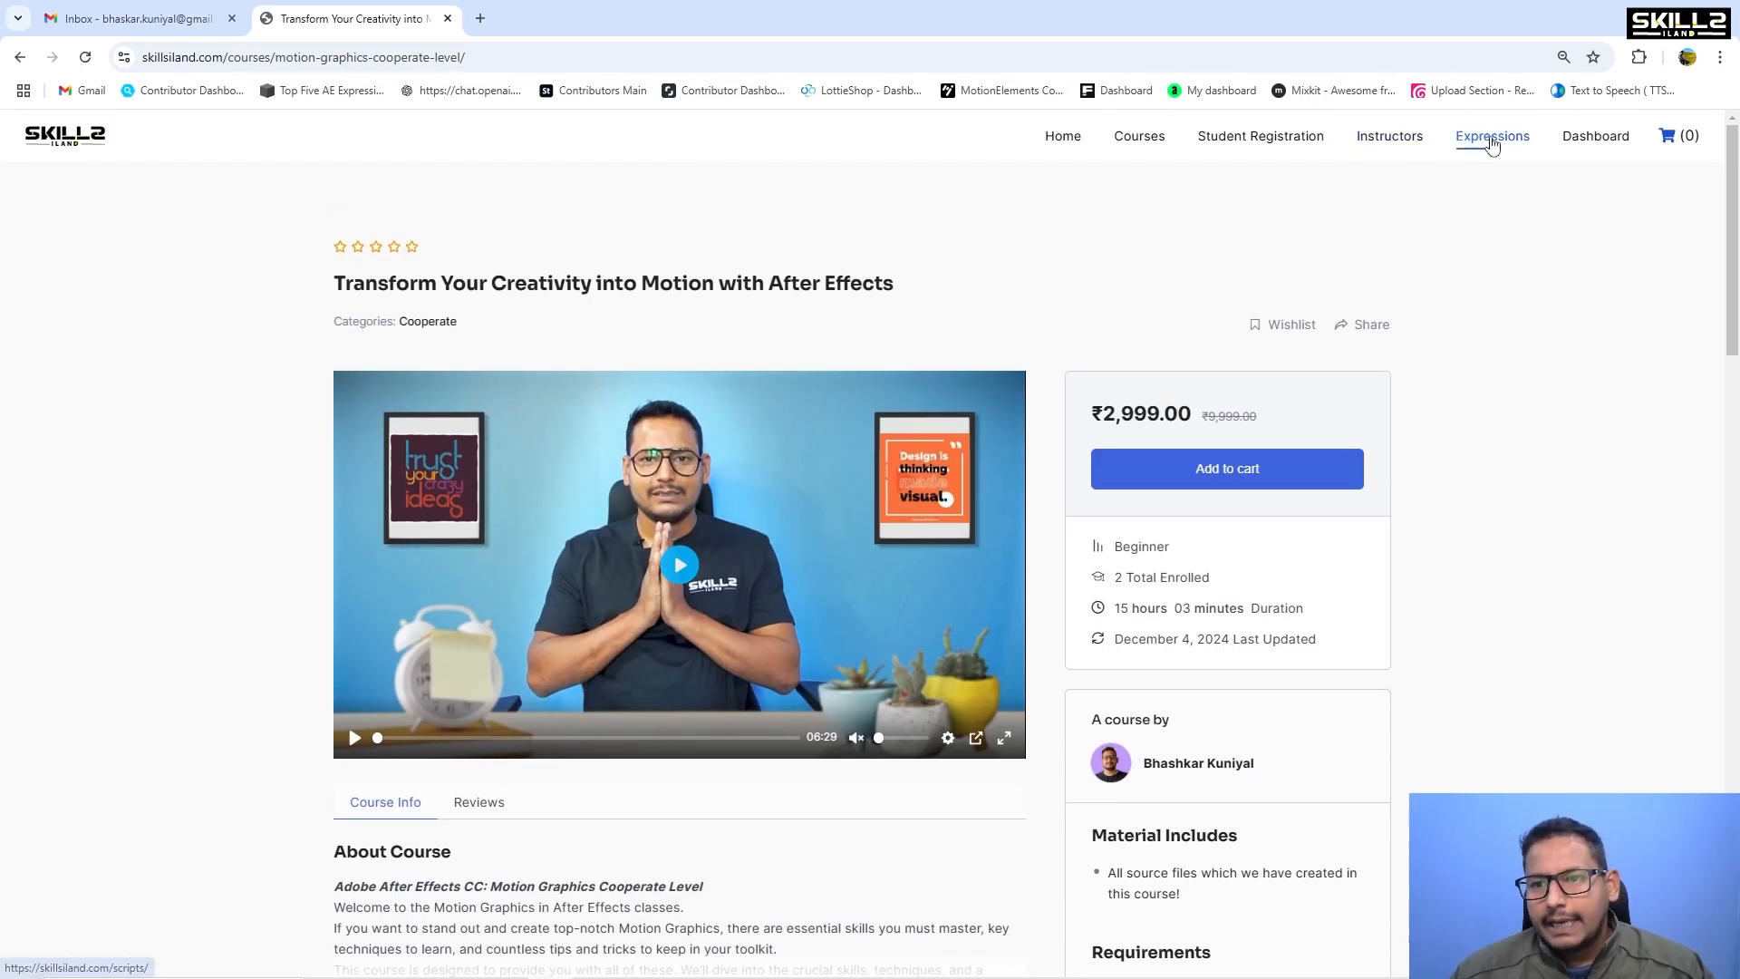
# Open the site's Expressions page, find the Uniform Scale Wiggle entry and copy its two-line expression code.
pyautogui.click(1497, 143)
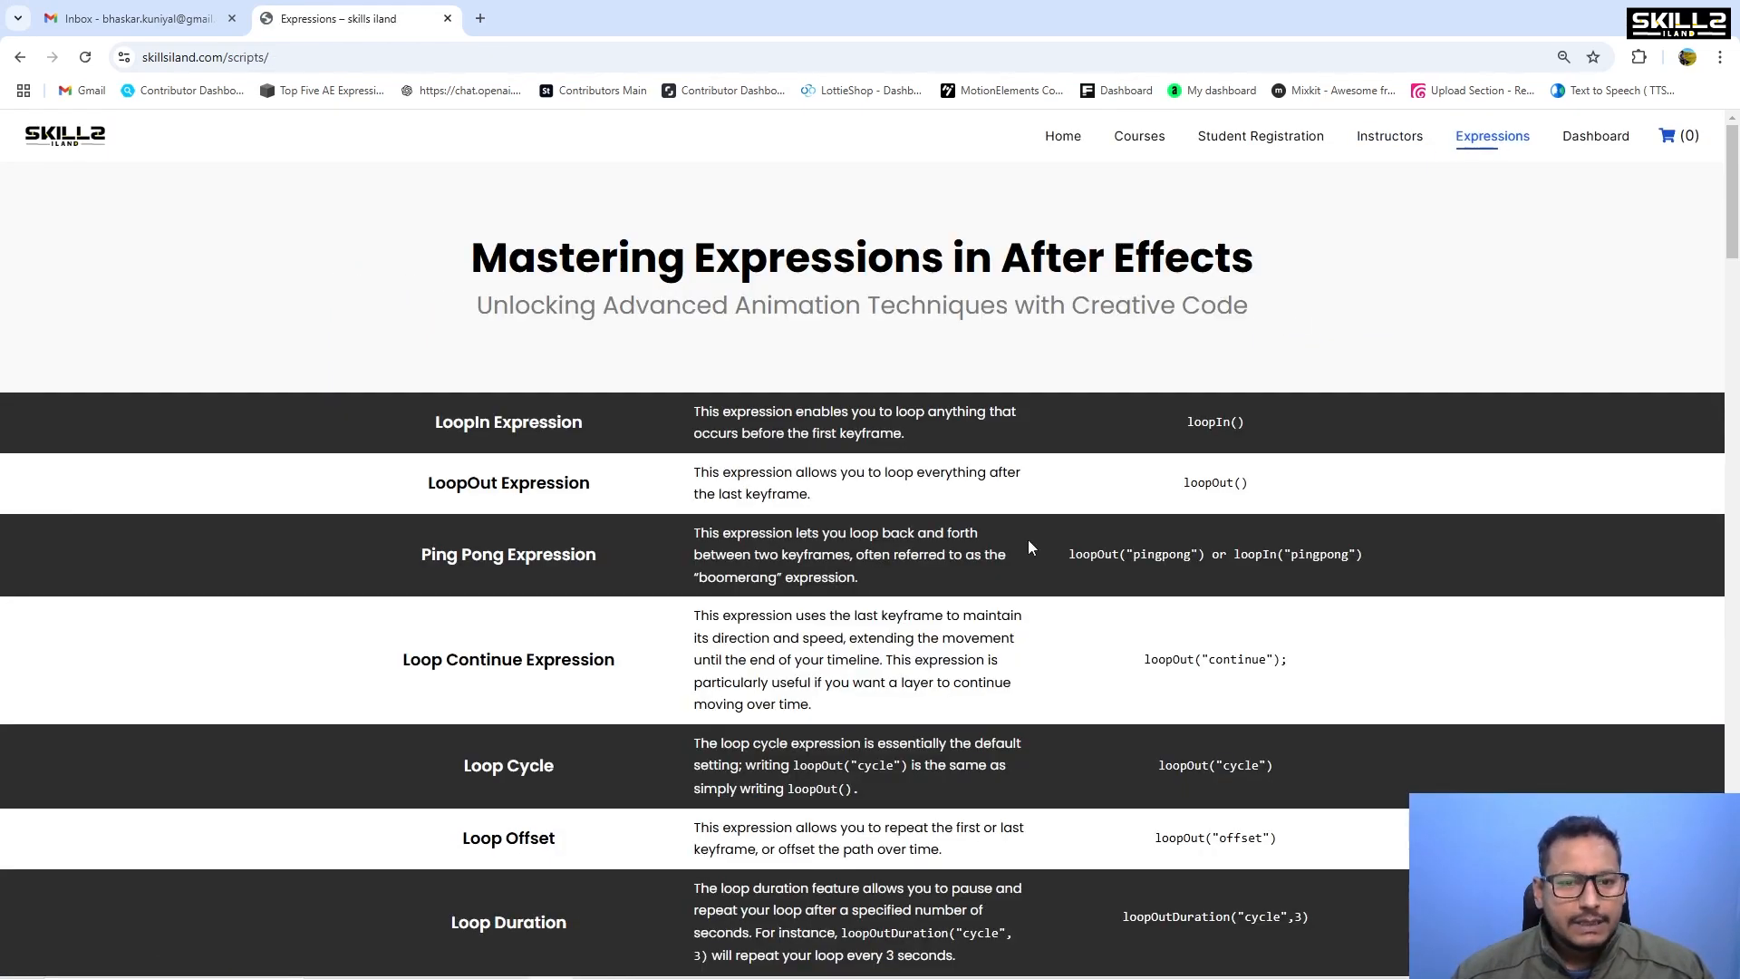
pyautogui.scroll(-5, 1359, 547)
pyautogui.scroll(-3, 1384, 538)
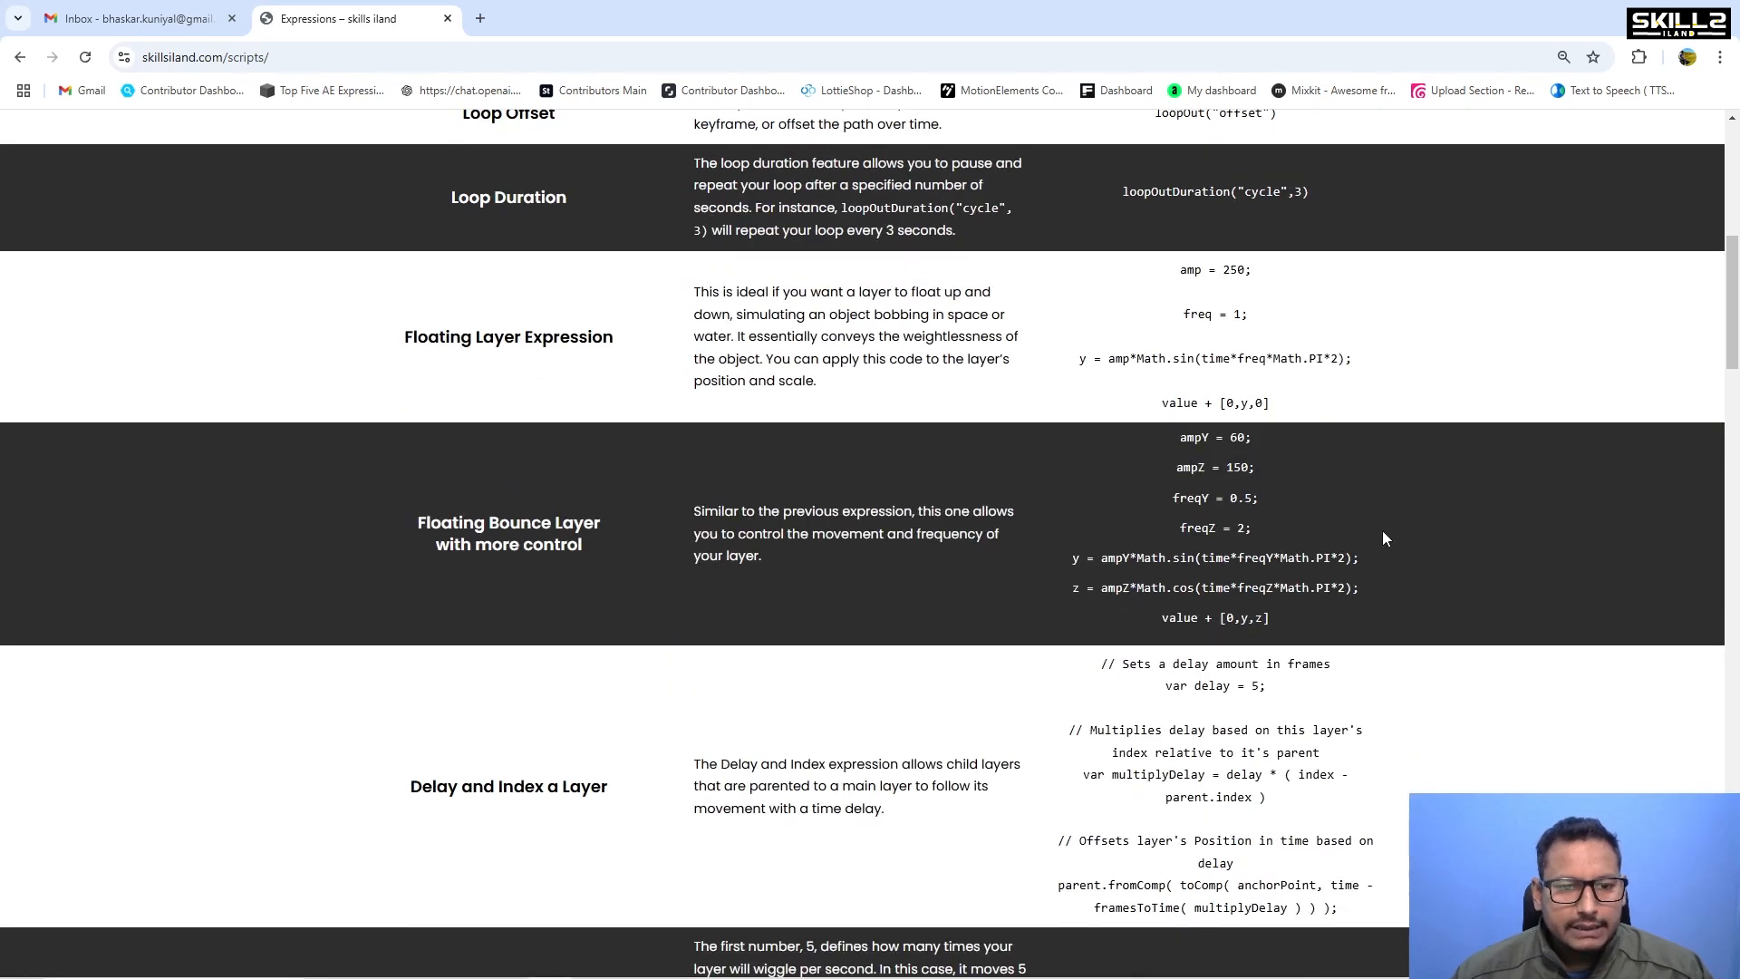
pyautogui.scroll(-8, 1330, 467)
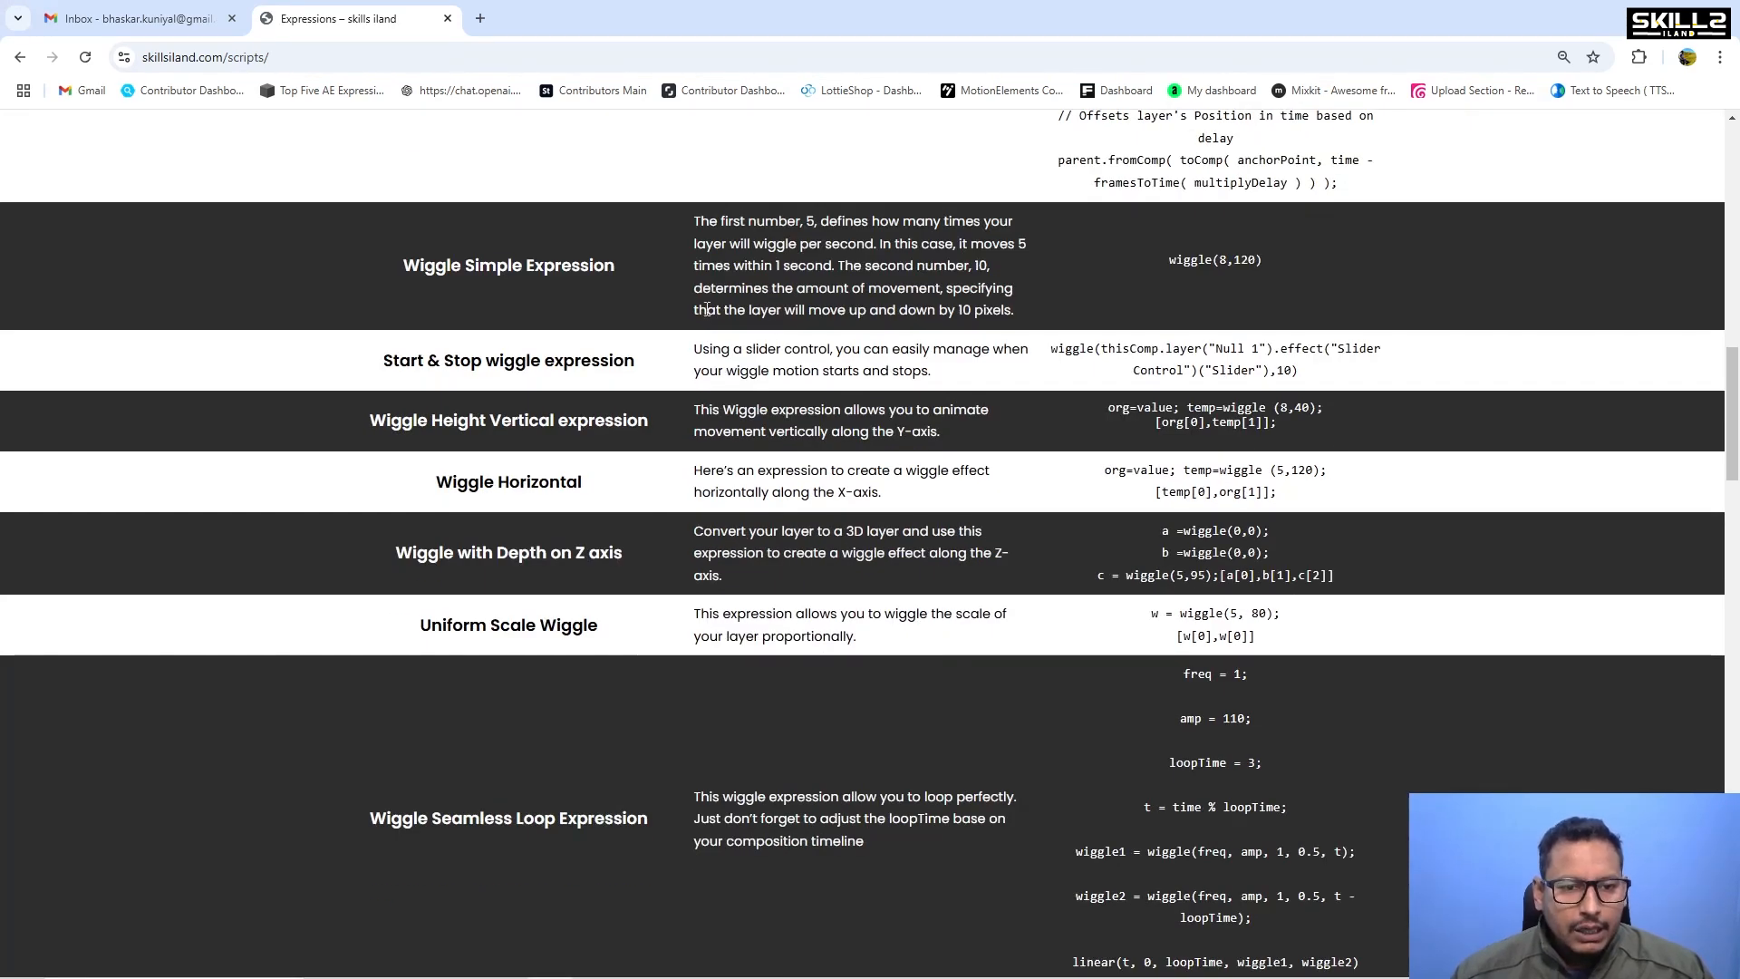
pyautogui.scroll(-2, 619, 333)
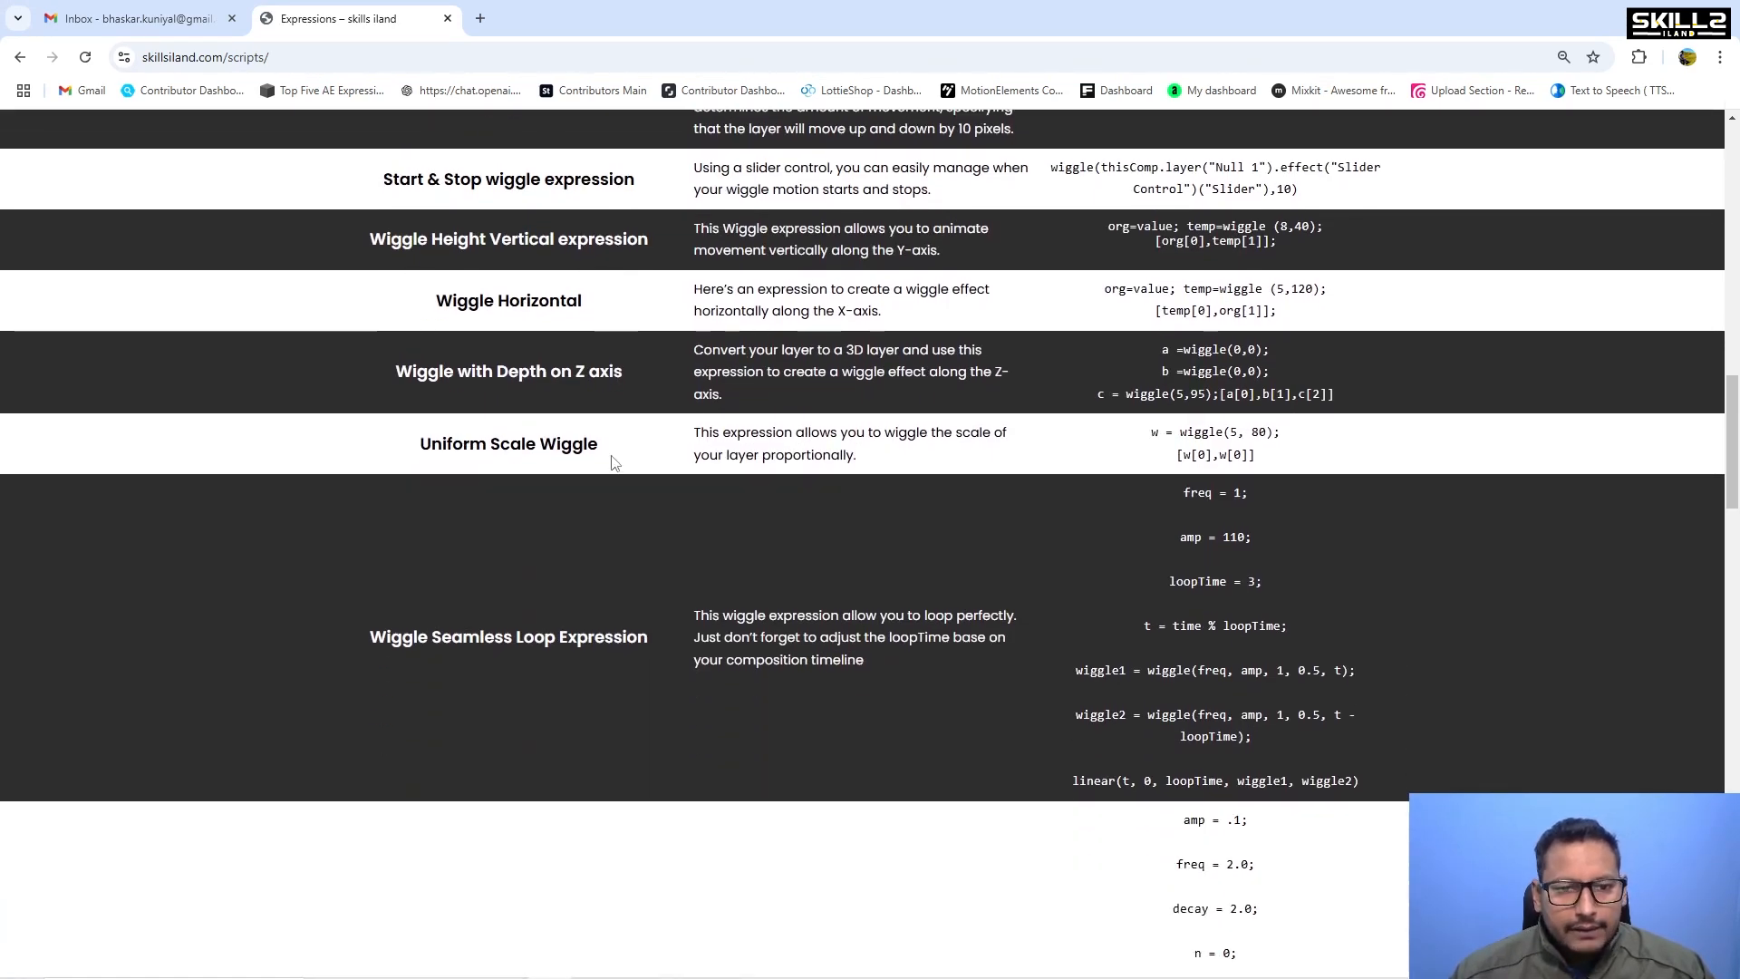
pyautogui.tripleClick(1264, 435)
pyautogui.hotkey('ctrl', 'c')
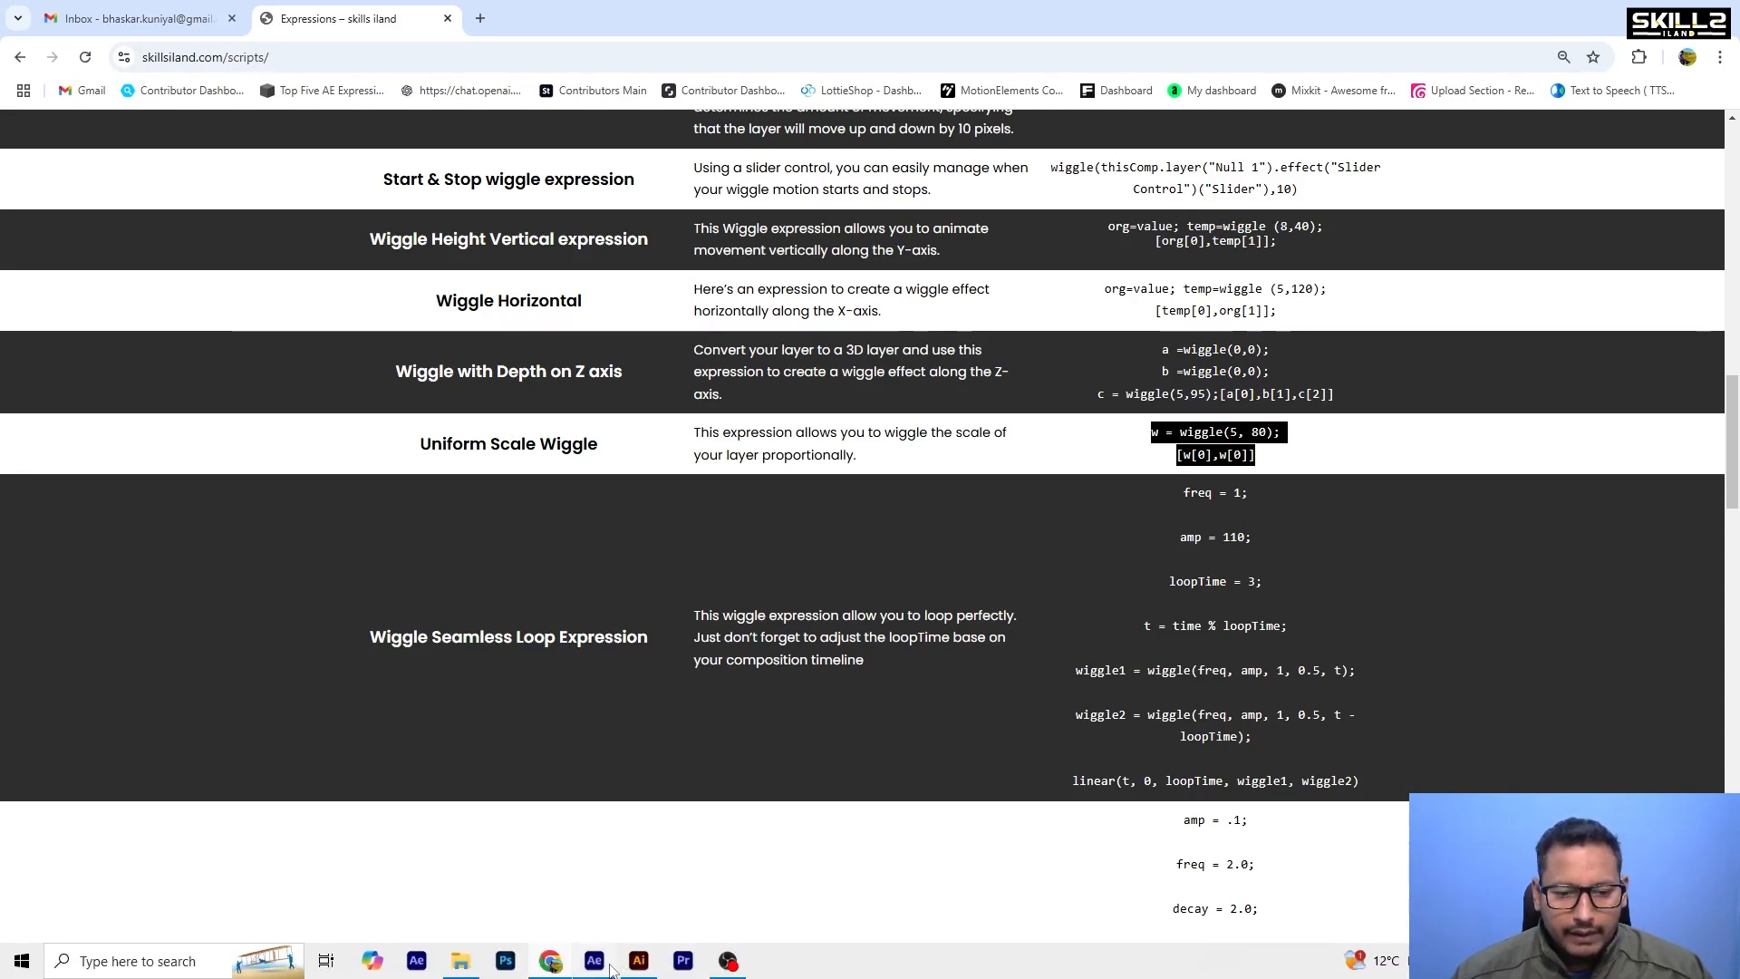
# Switch to After Effects, replace the ray layer's Scale expression with the copied w = wiggle(5, 80); [w[0],w[0]] and preview it.
pyautogui.click(594, 960)
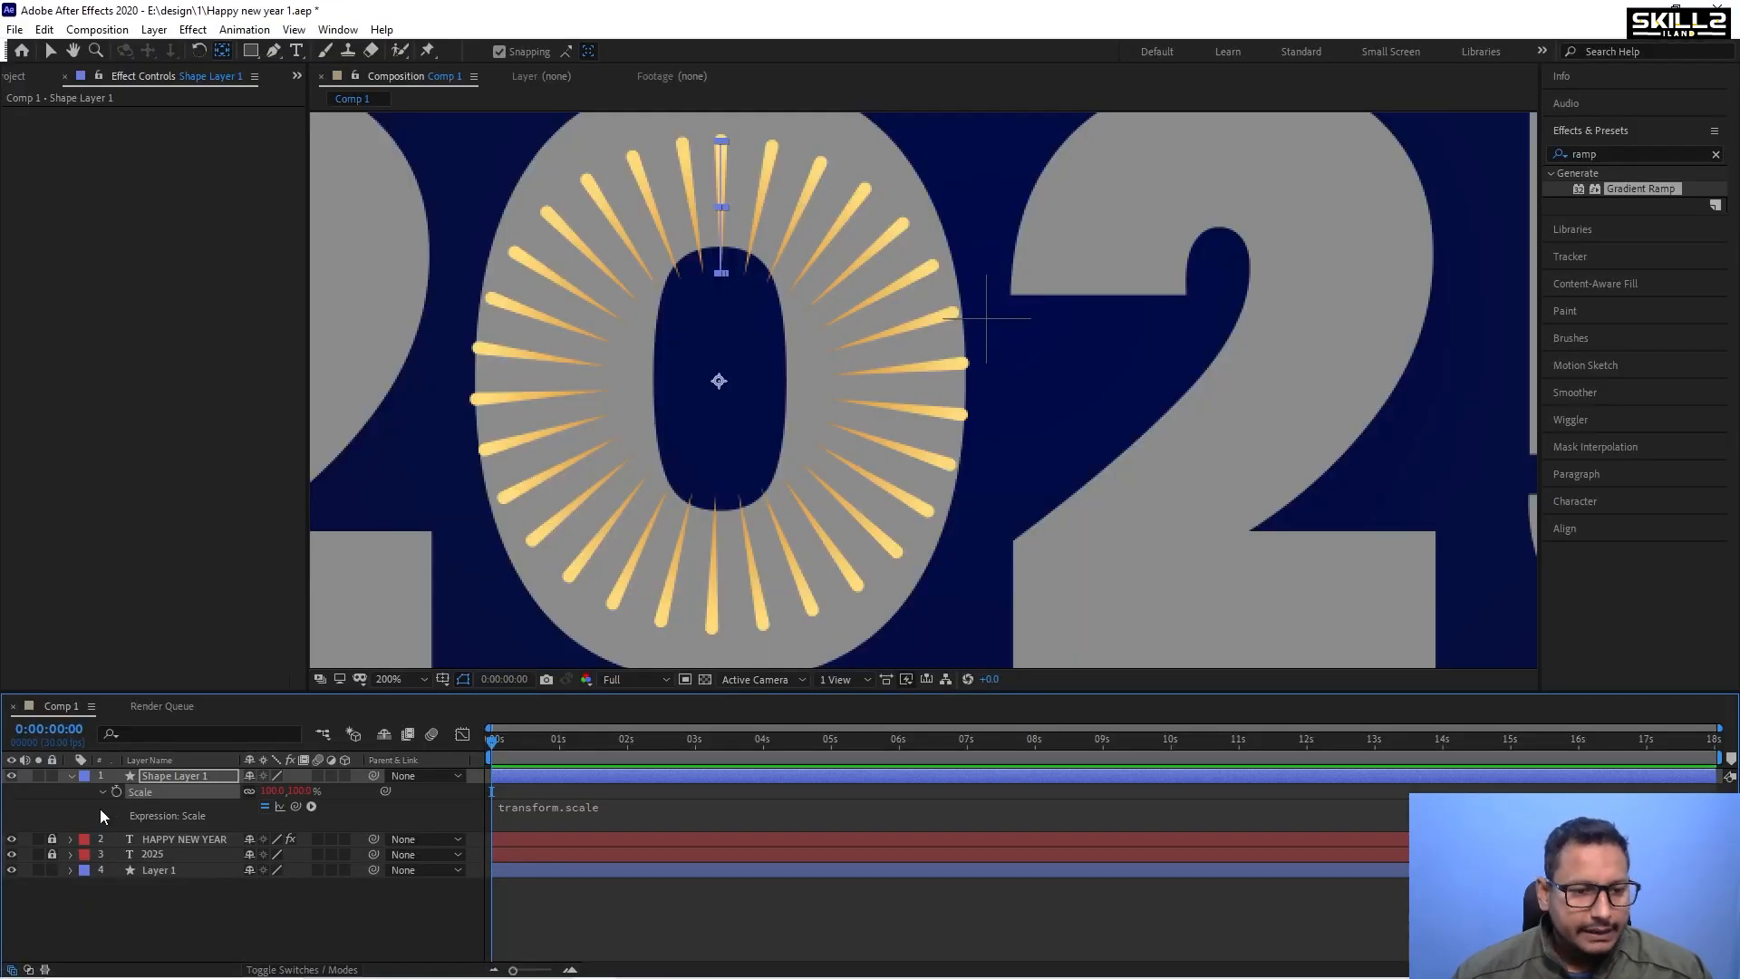
pyautogui.keyDown('alt'); pyautogui.click(121, 789); pyautogui.keyUp('alt')
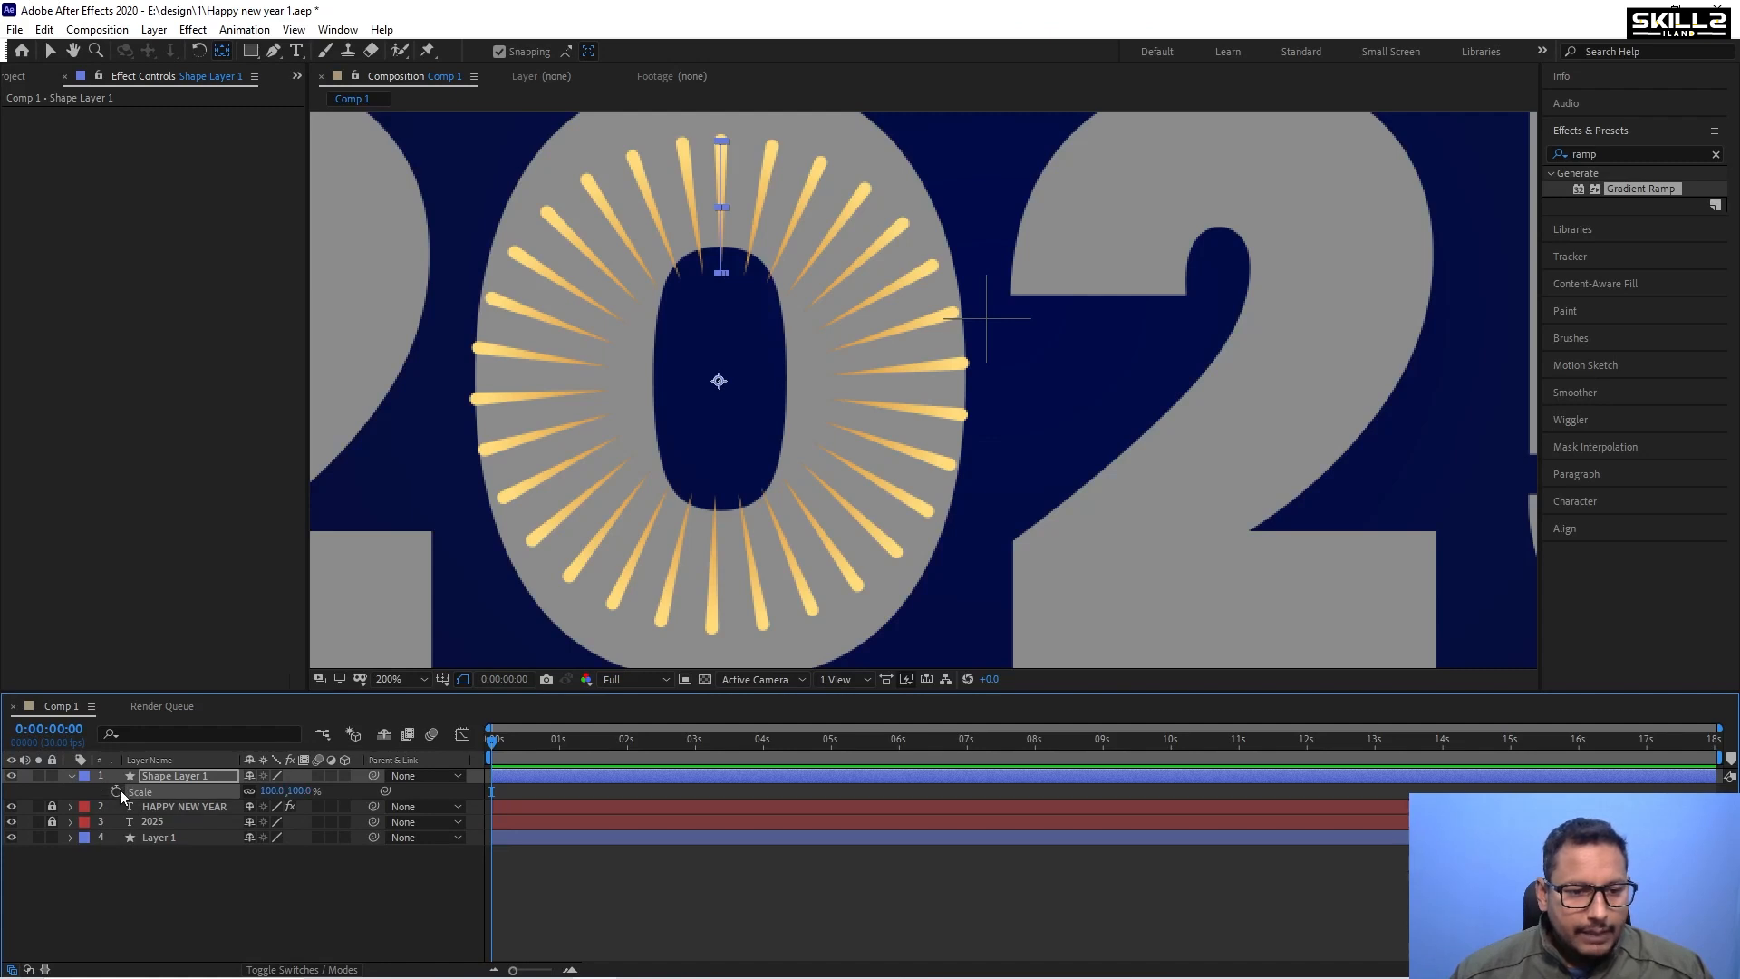
pyautogui.keyDown('alt'); pyautogui.click(120, 790); pyautogui.keyUp('alt')
pyautogui.hotkey('ctrl', 'v')
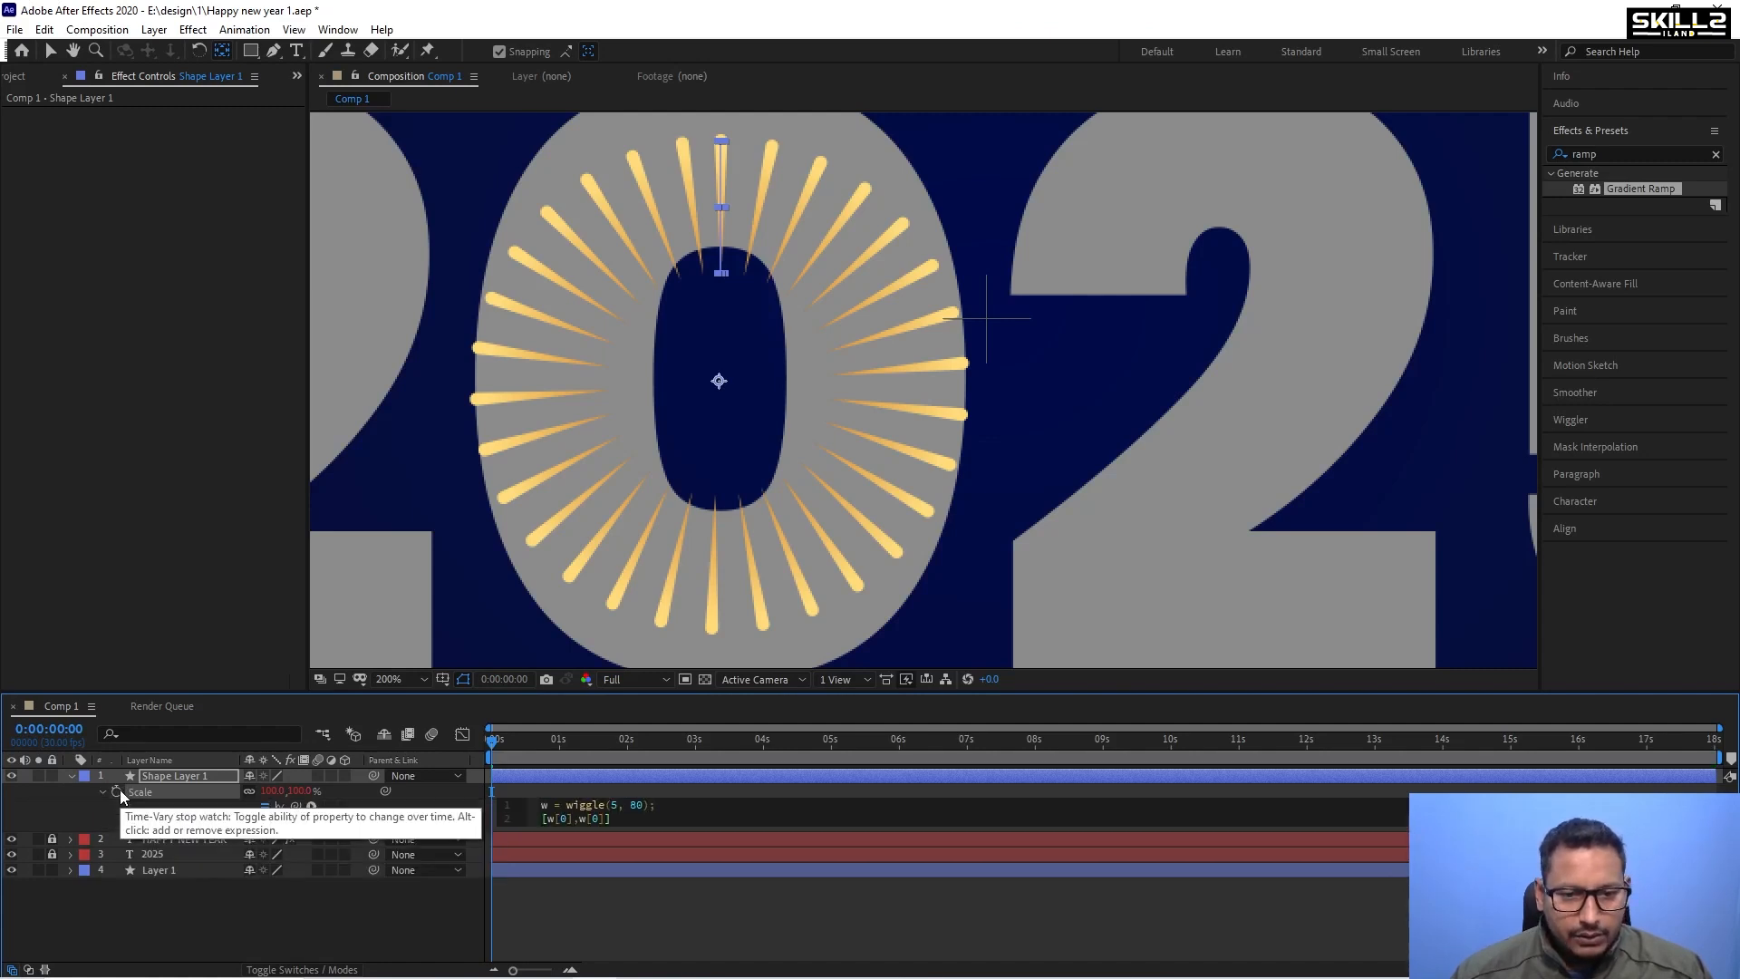
pyautogui.press('KP_Enter')
pyautogui.press('space')
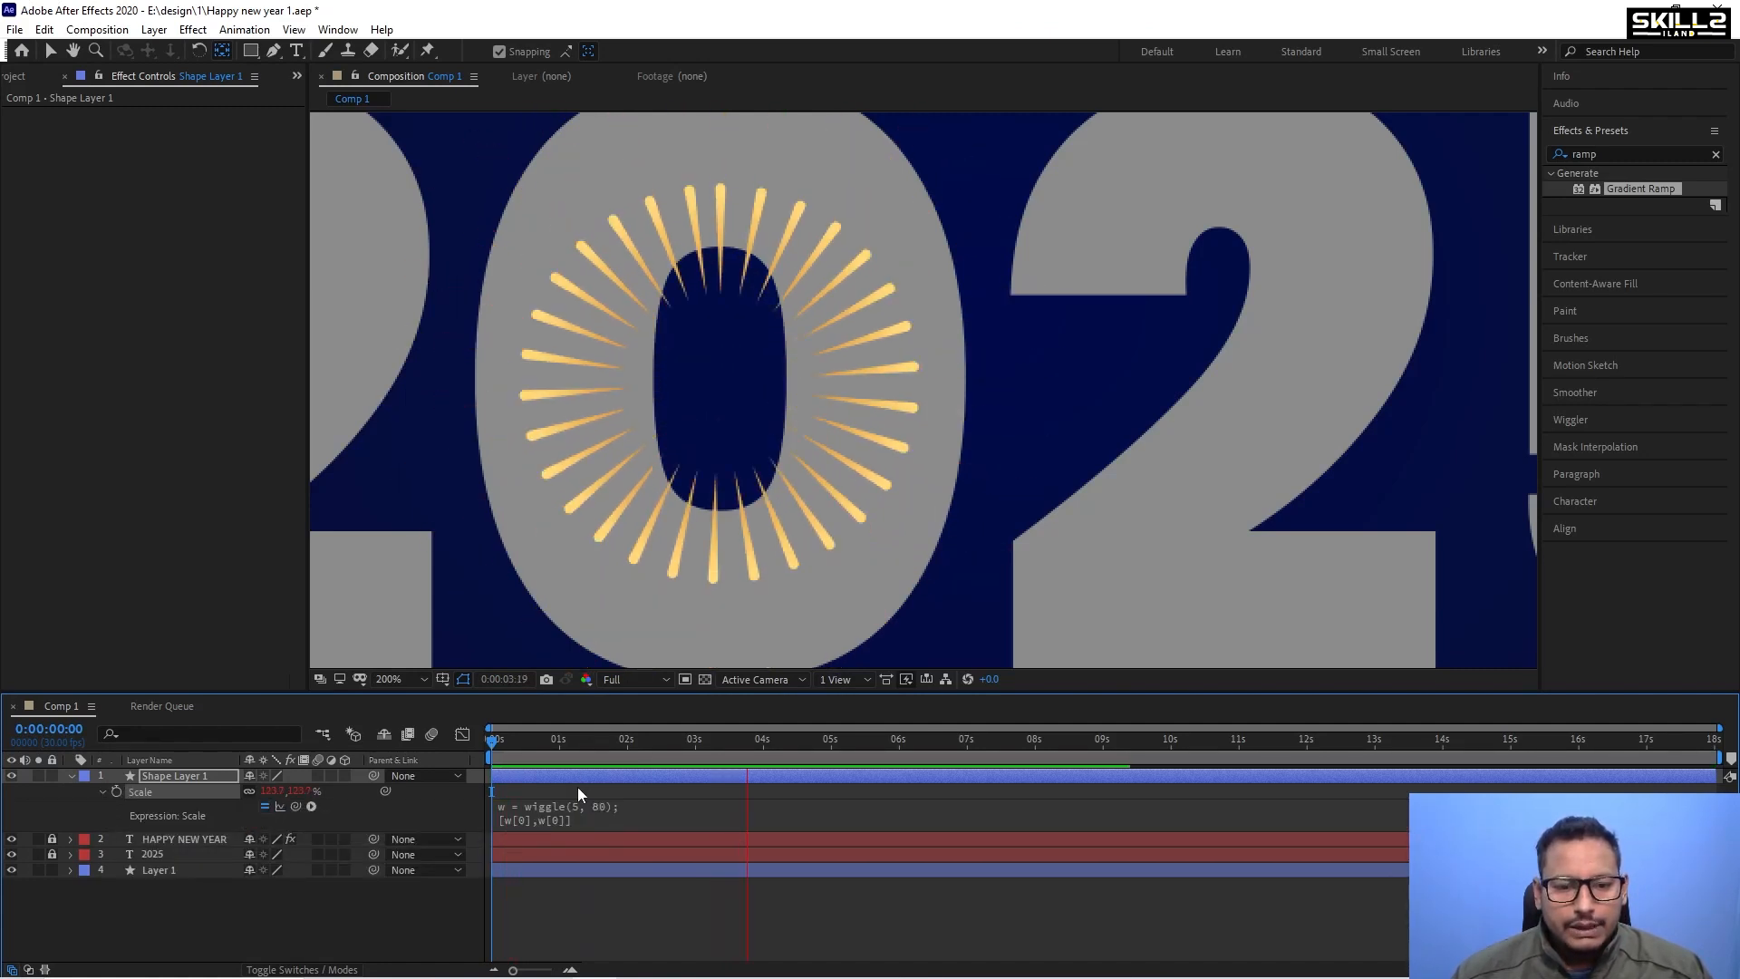
# Try to lower the wiggle amount in the ray layer's Scale expression to 20.
pyautogui.click(641, 805)
pyautogui.hotkey('ctrl', 'c')
pyautogui.press('BackSpace')
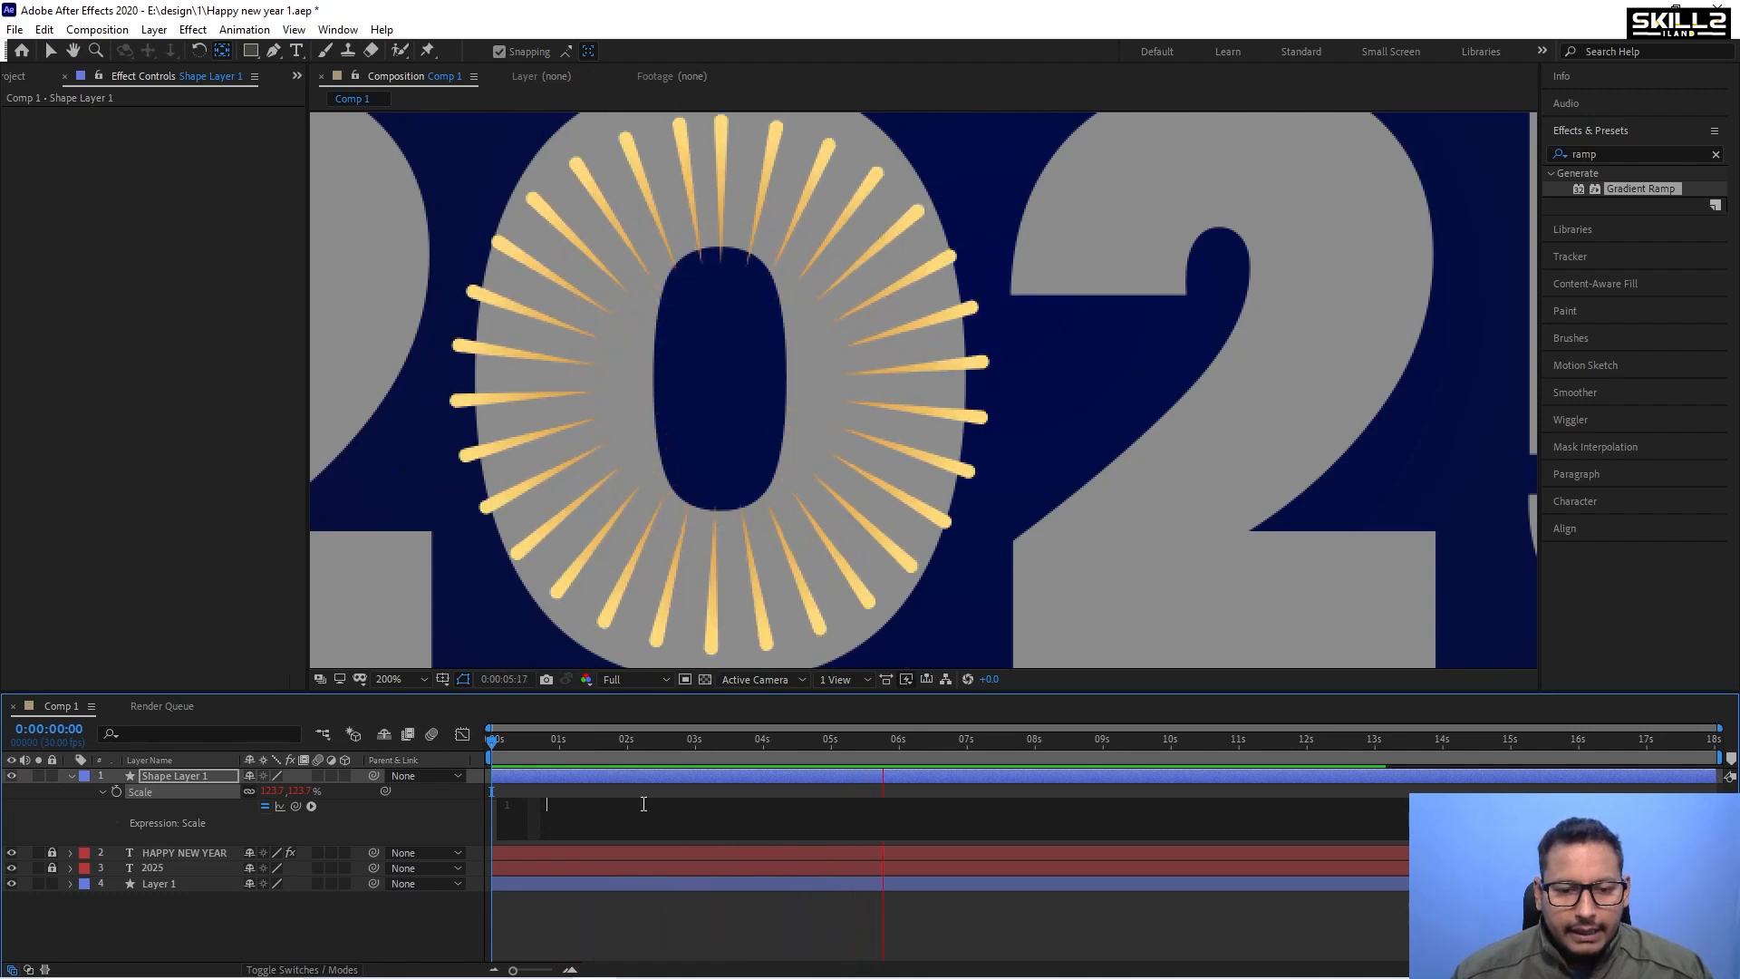
pyautogui.hotkey('ctrl', 'v')
pyautogui.press('Up')
pyautogui.press('Right')
pyautogui.press('Right')
pyautogui.press('Right')
pyautogui.press('Right')
pyautogui.press('Right')
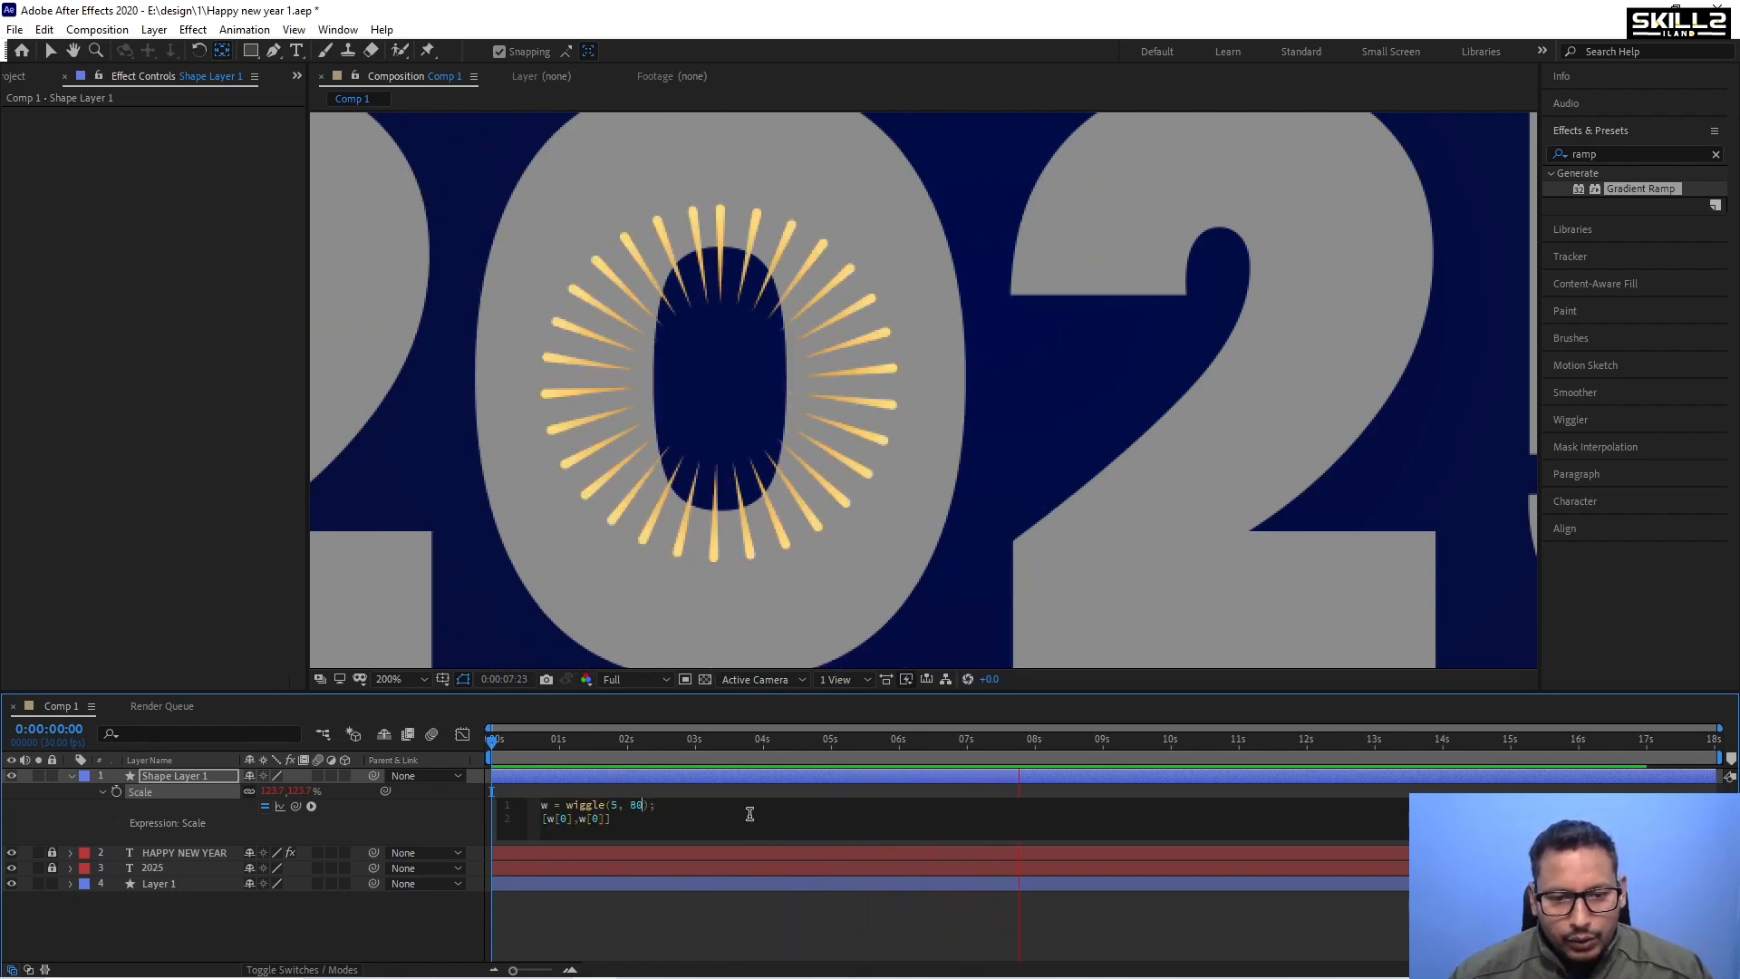
pyautogui.hotkey('shift', 'Left')
pyautogui.hotkey('shift', 'Left')
pyautogui.write('20')
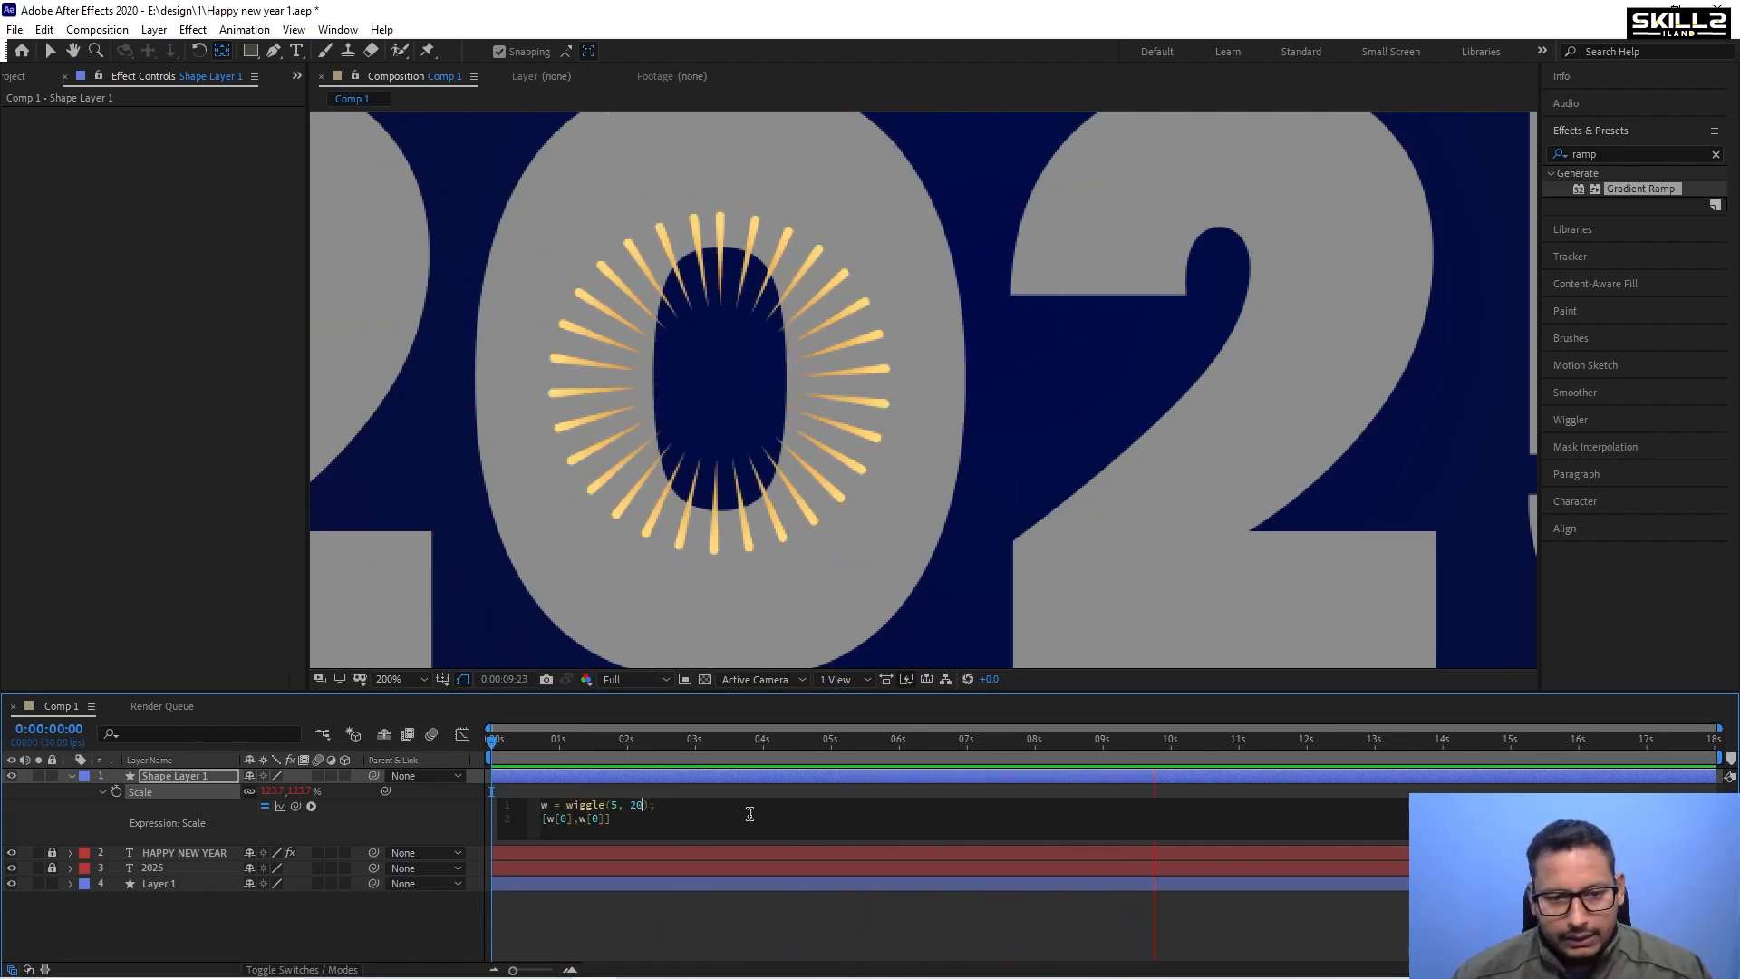
pyautogui.press('KP_Enter')
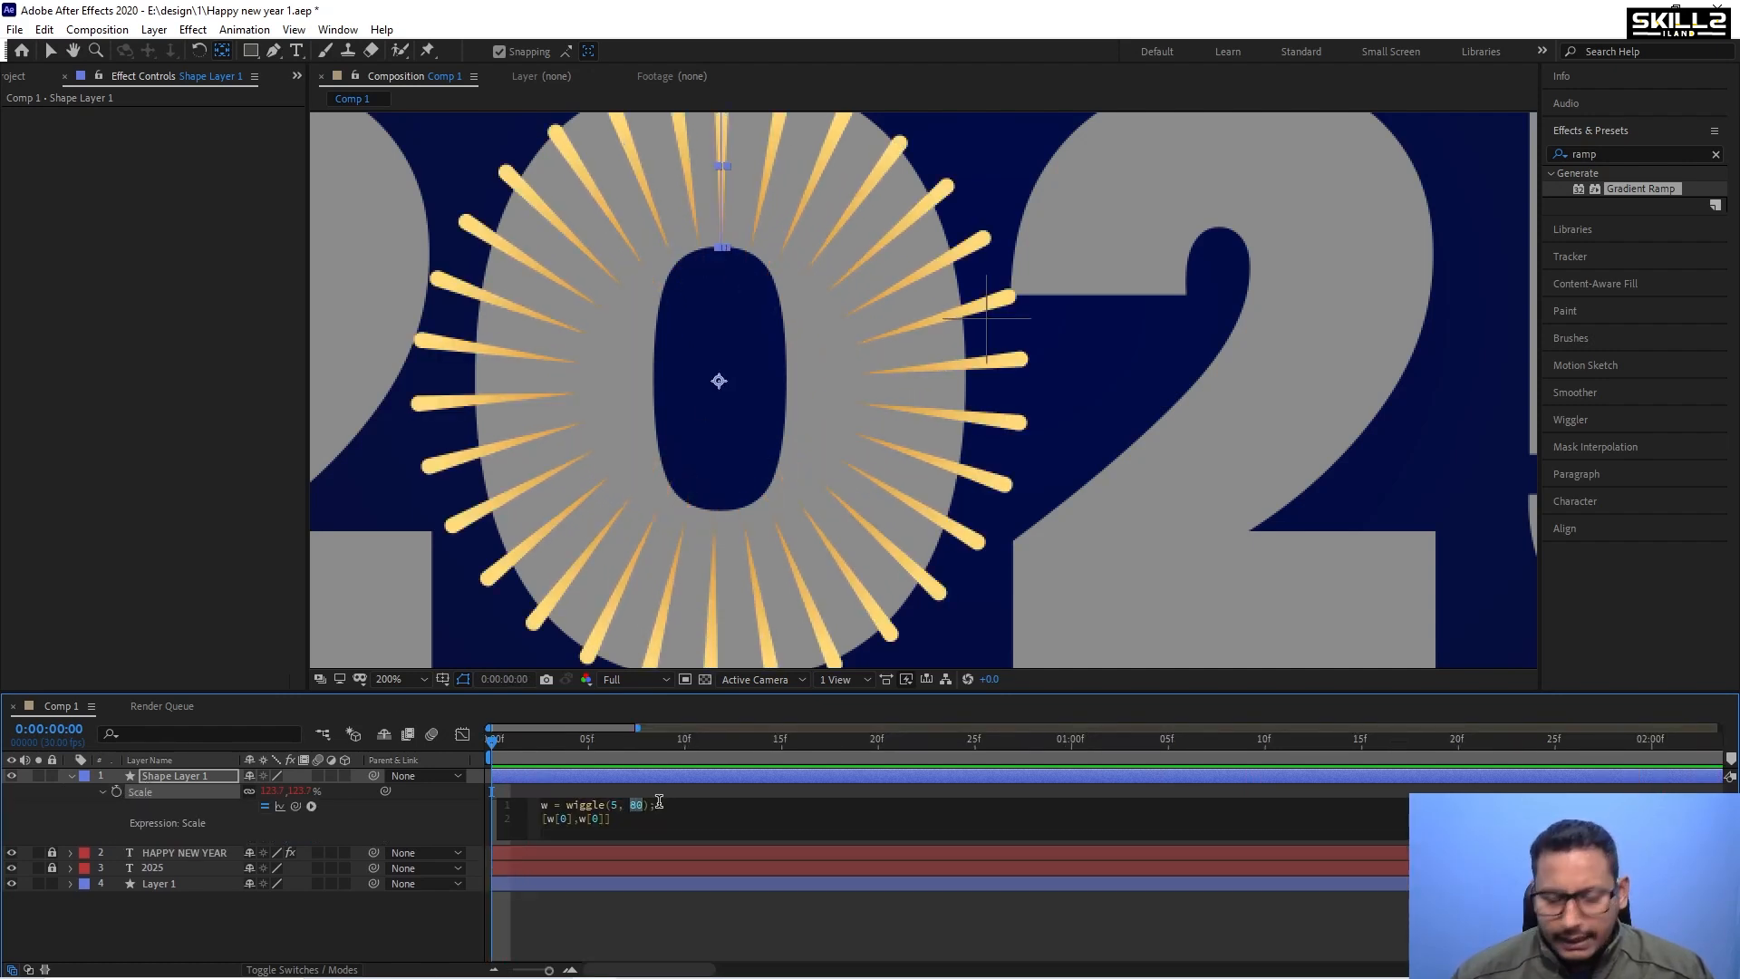
# Set the wiggle amount in the Scale expression to 20 so it reads wiggle(5, 20), and preview the animation.
pyautogui.write('0')
pyautogui.press('KP_Enter')
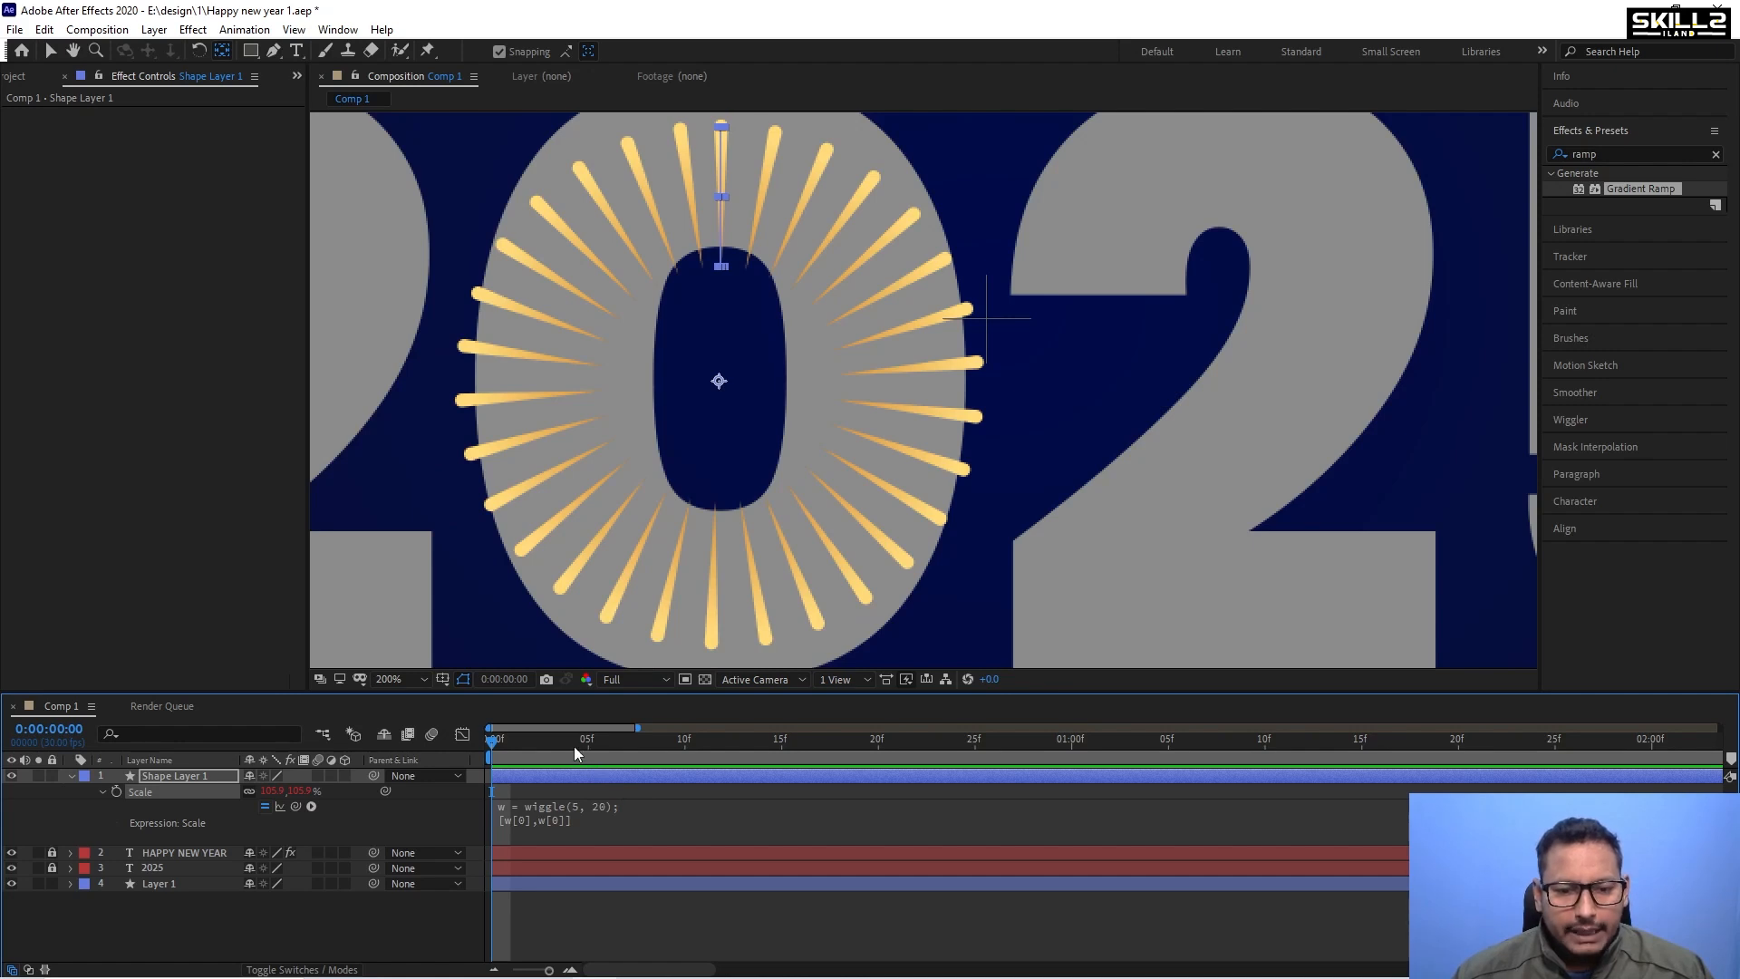
pyautogui.press('space')
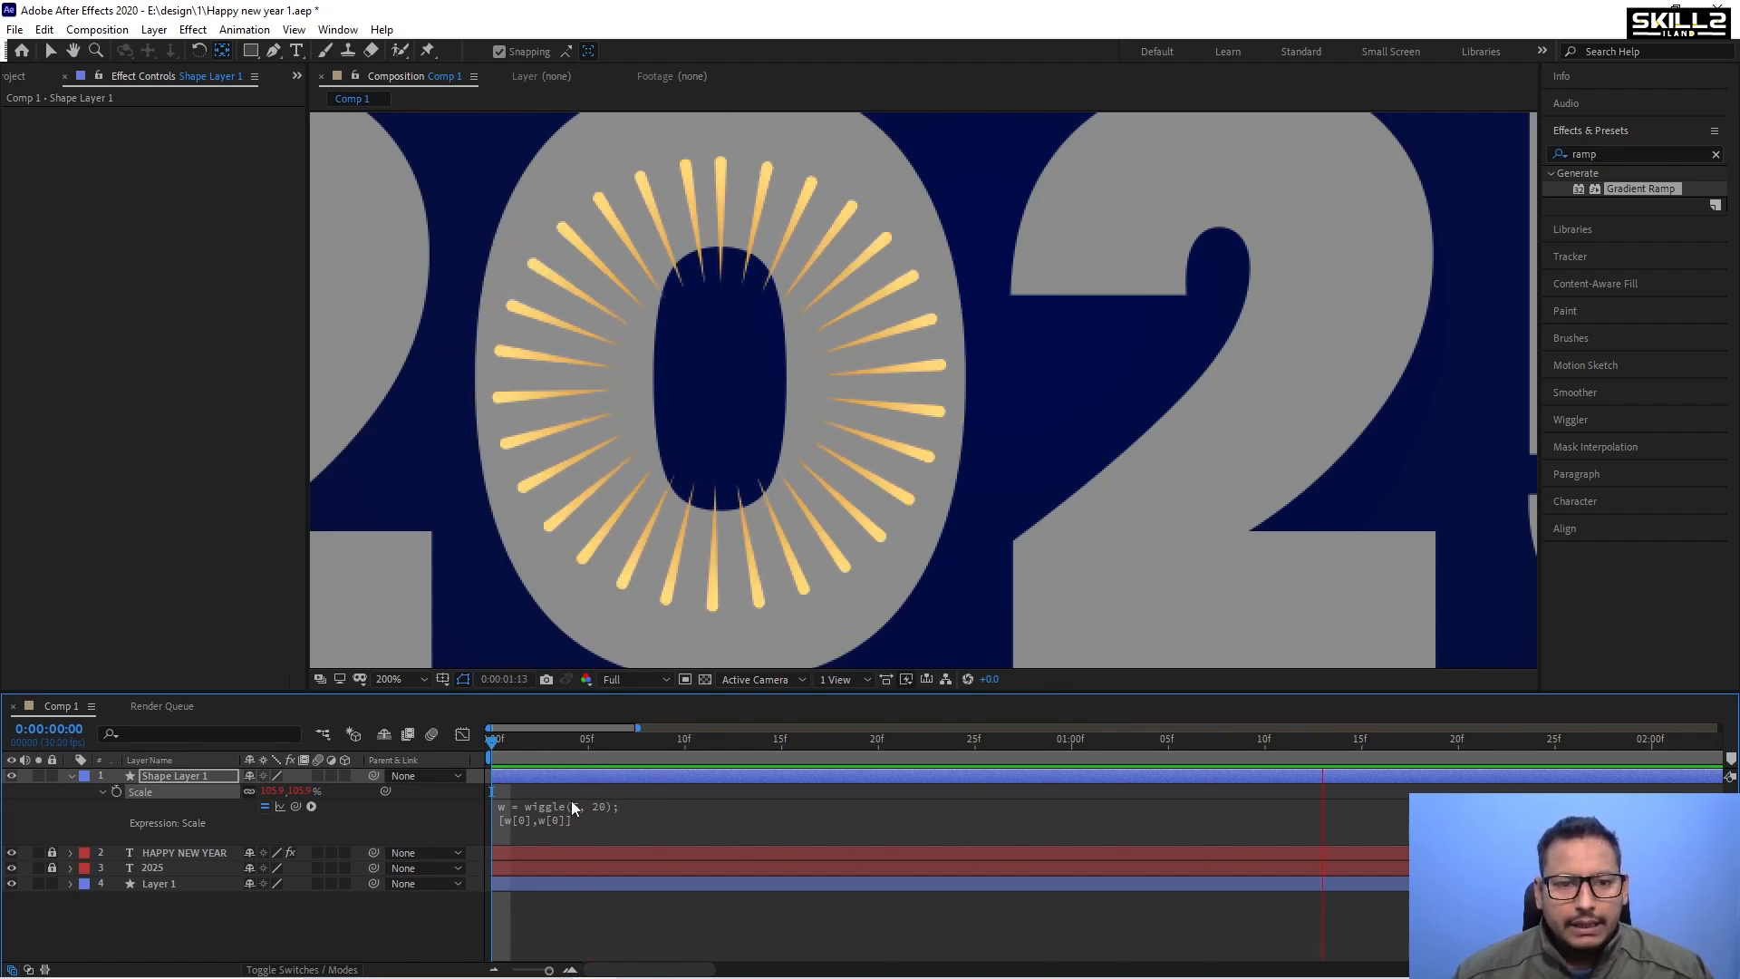
# Reduce the ray circle layer's Scale slightly so the rays fit the 0 better, and preview the animation.
pyautogui.click(171, 775)
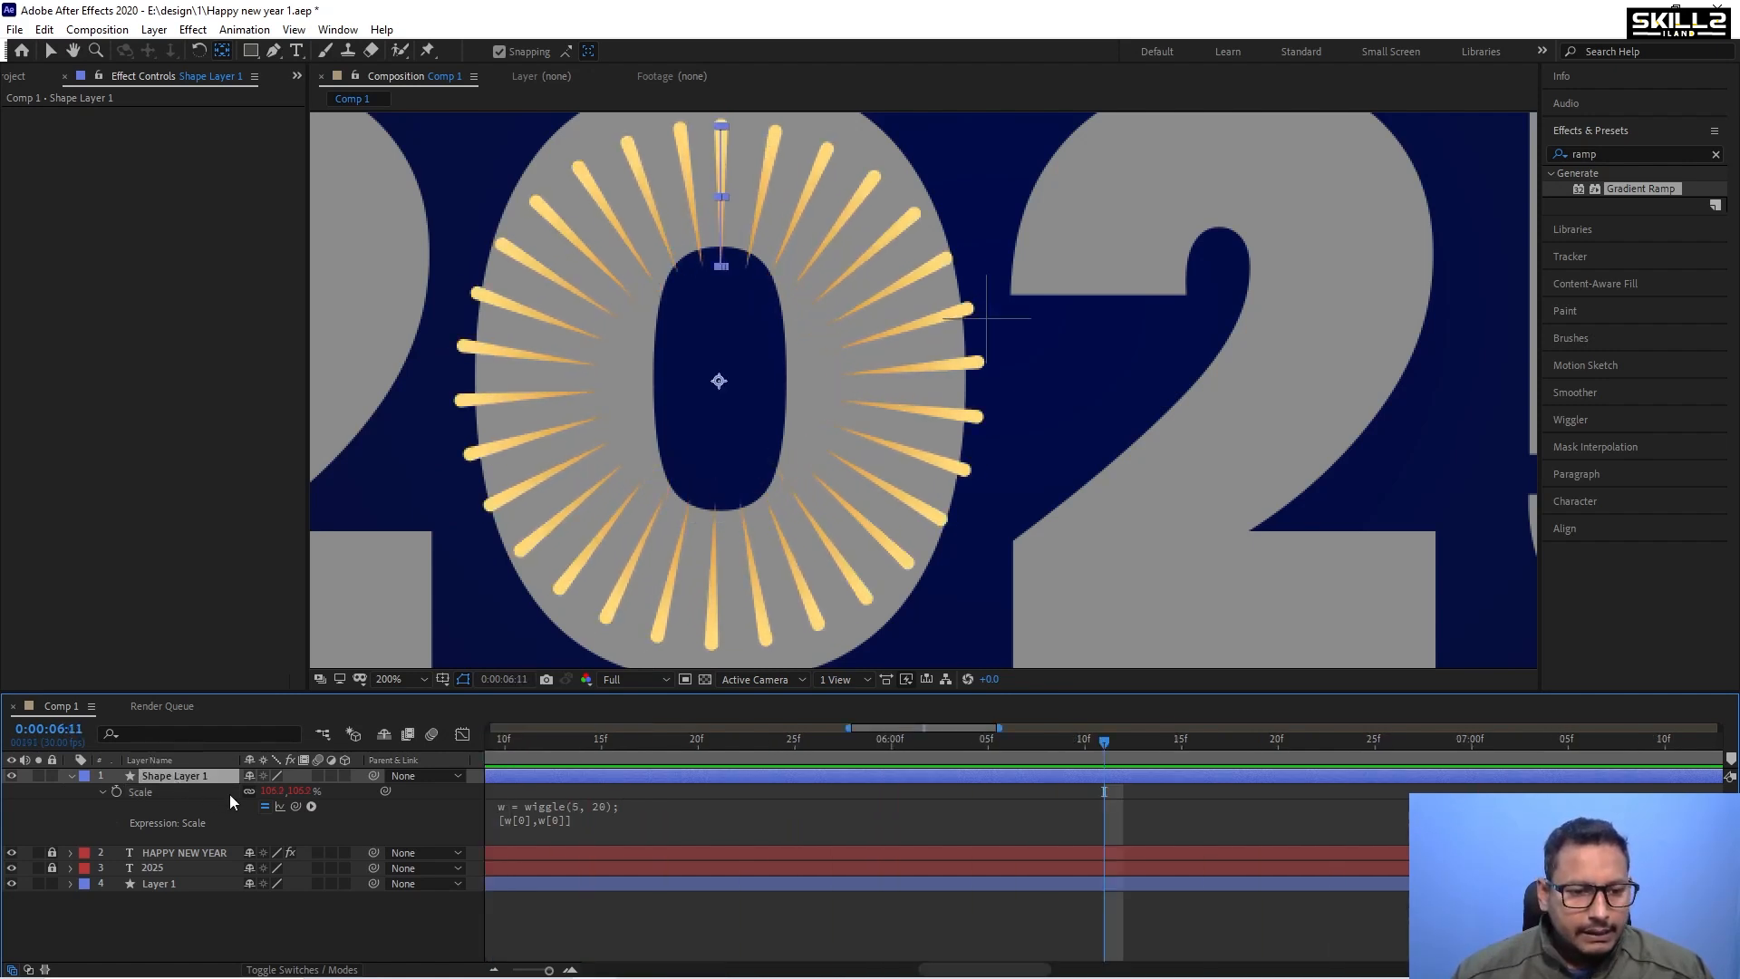
pyautogui.press('s')
pyautogui.press('s')
pyautogui.moveTo(270, 791); pyautogui.dragTo(234, 795)
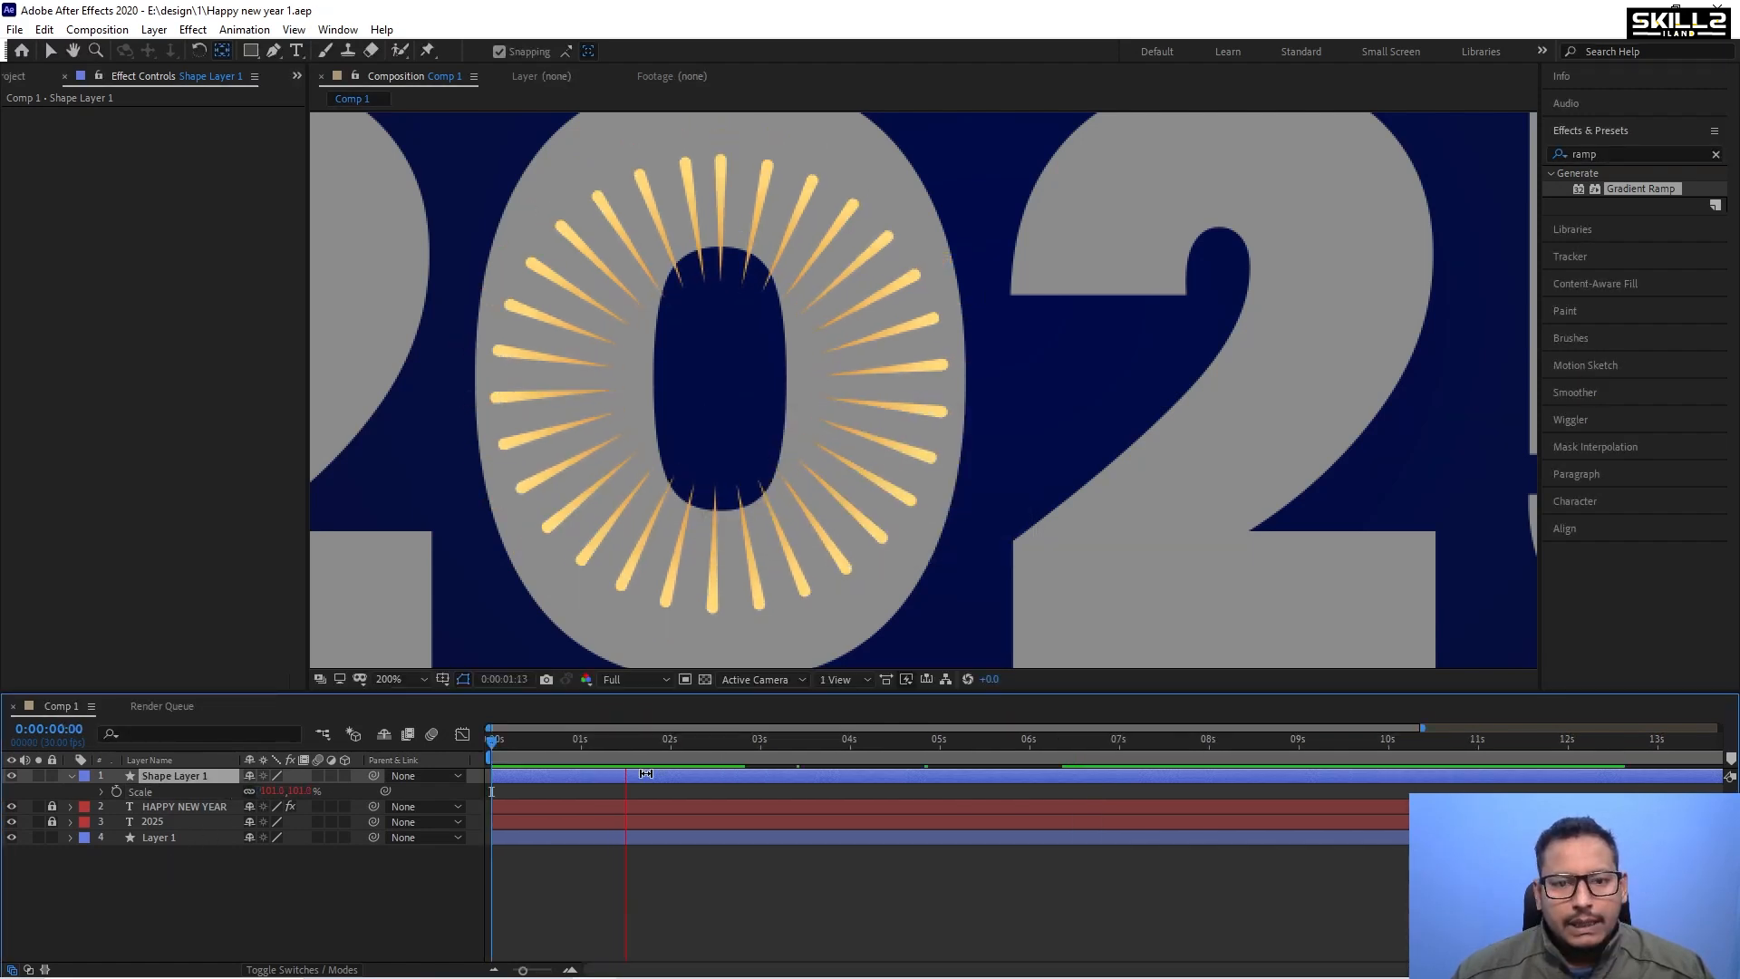
pyautogui.press('space')
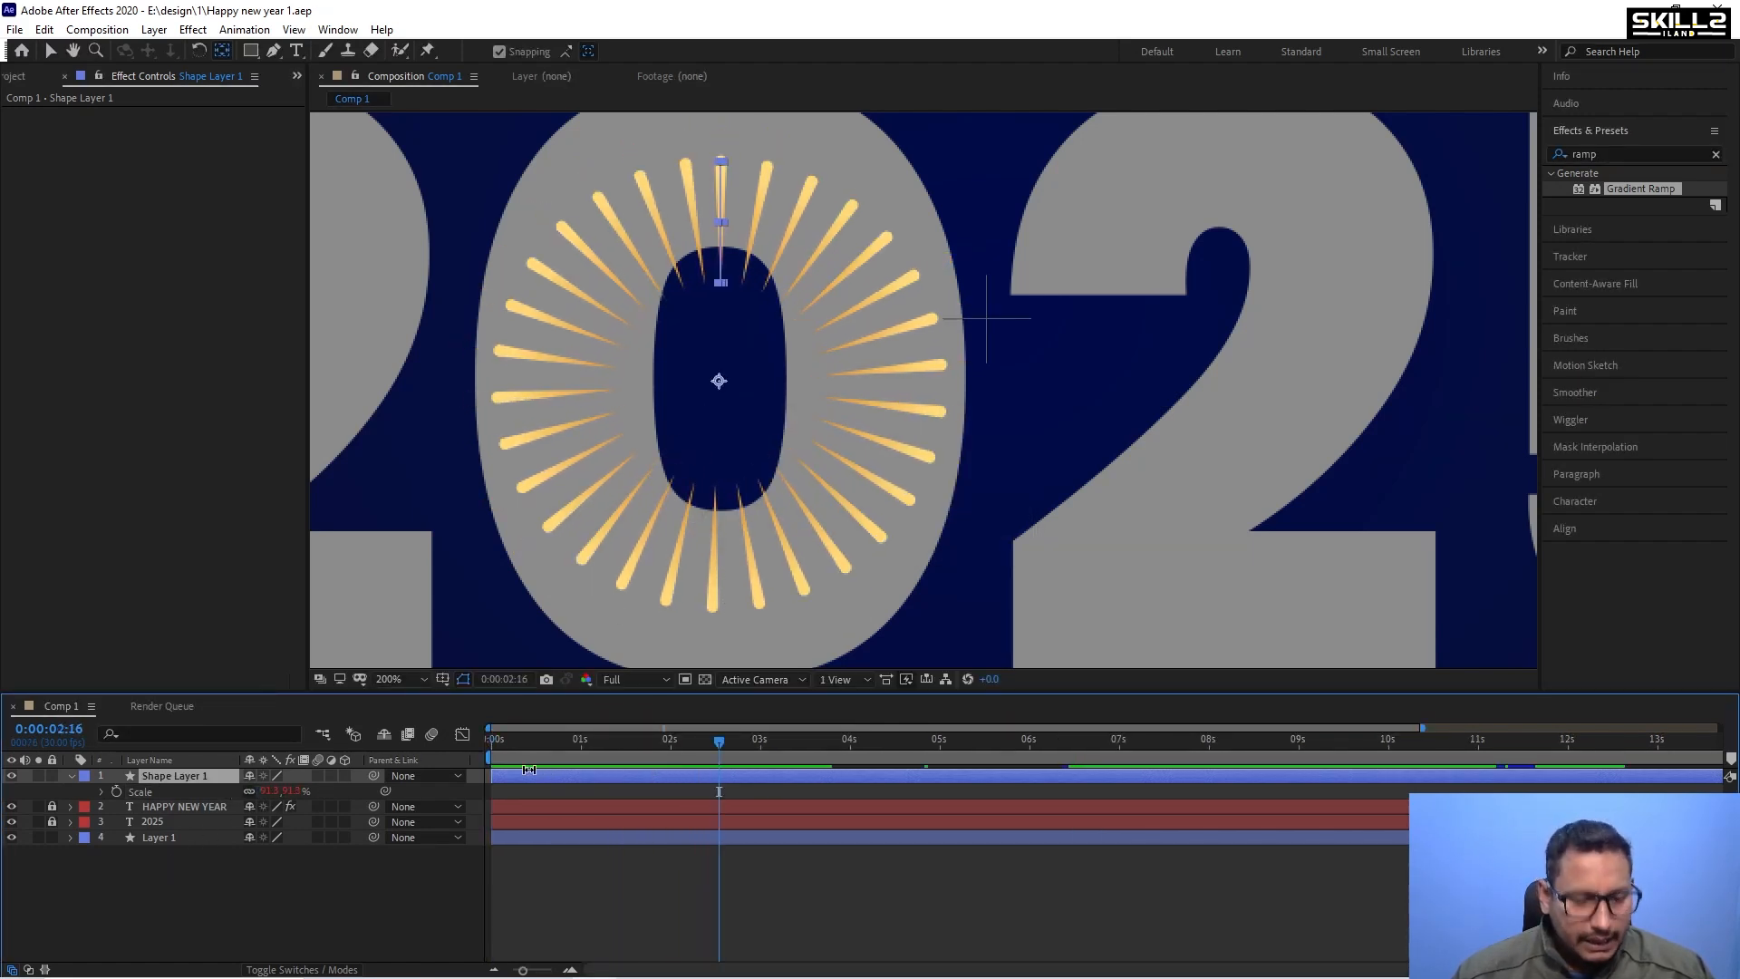
# Duplicate the ray circle layer, rotate the copy to about -6.6° so its rays fall between the originals, and save the project.
pyautogui.hotkey('ctrl', 'd')
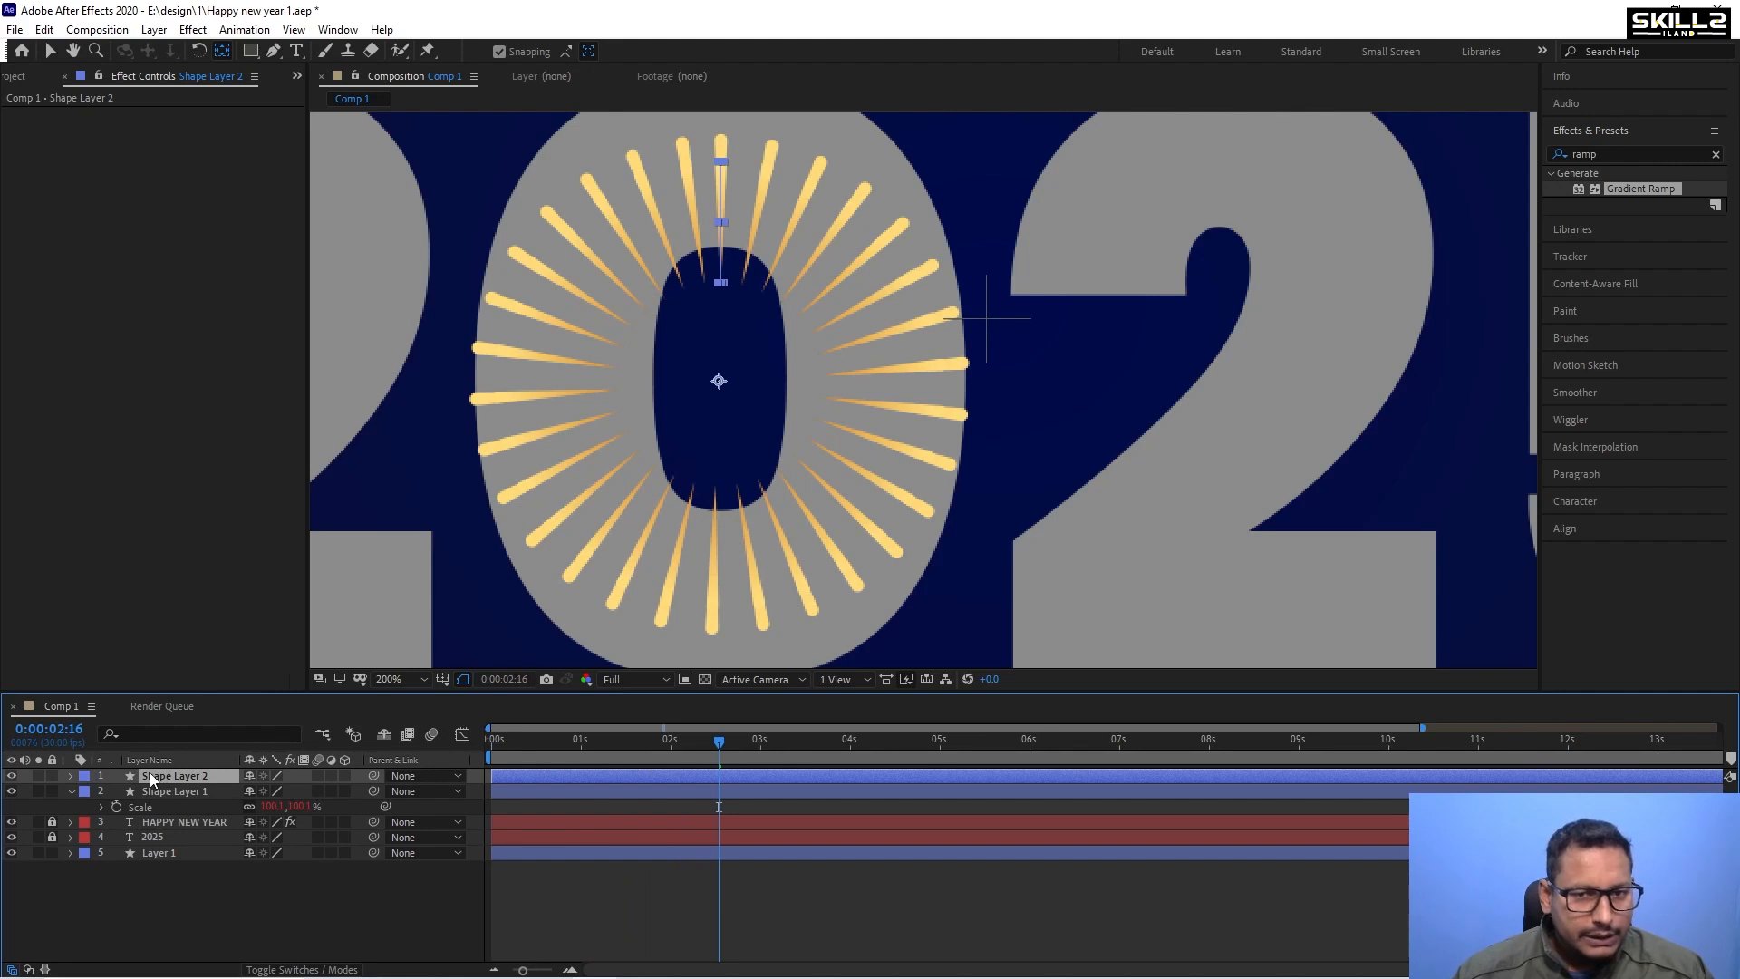
pyautogui.press('r')
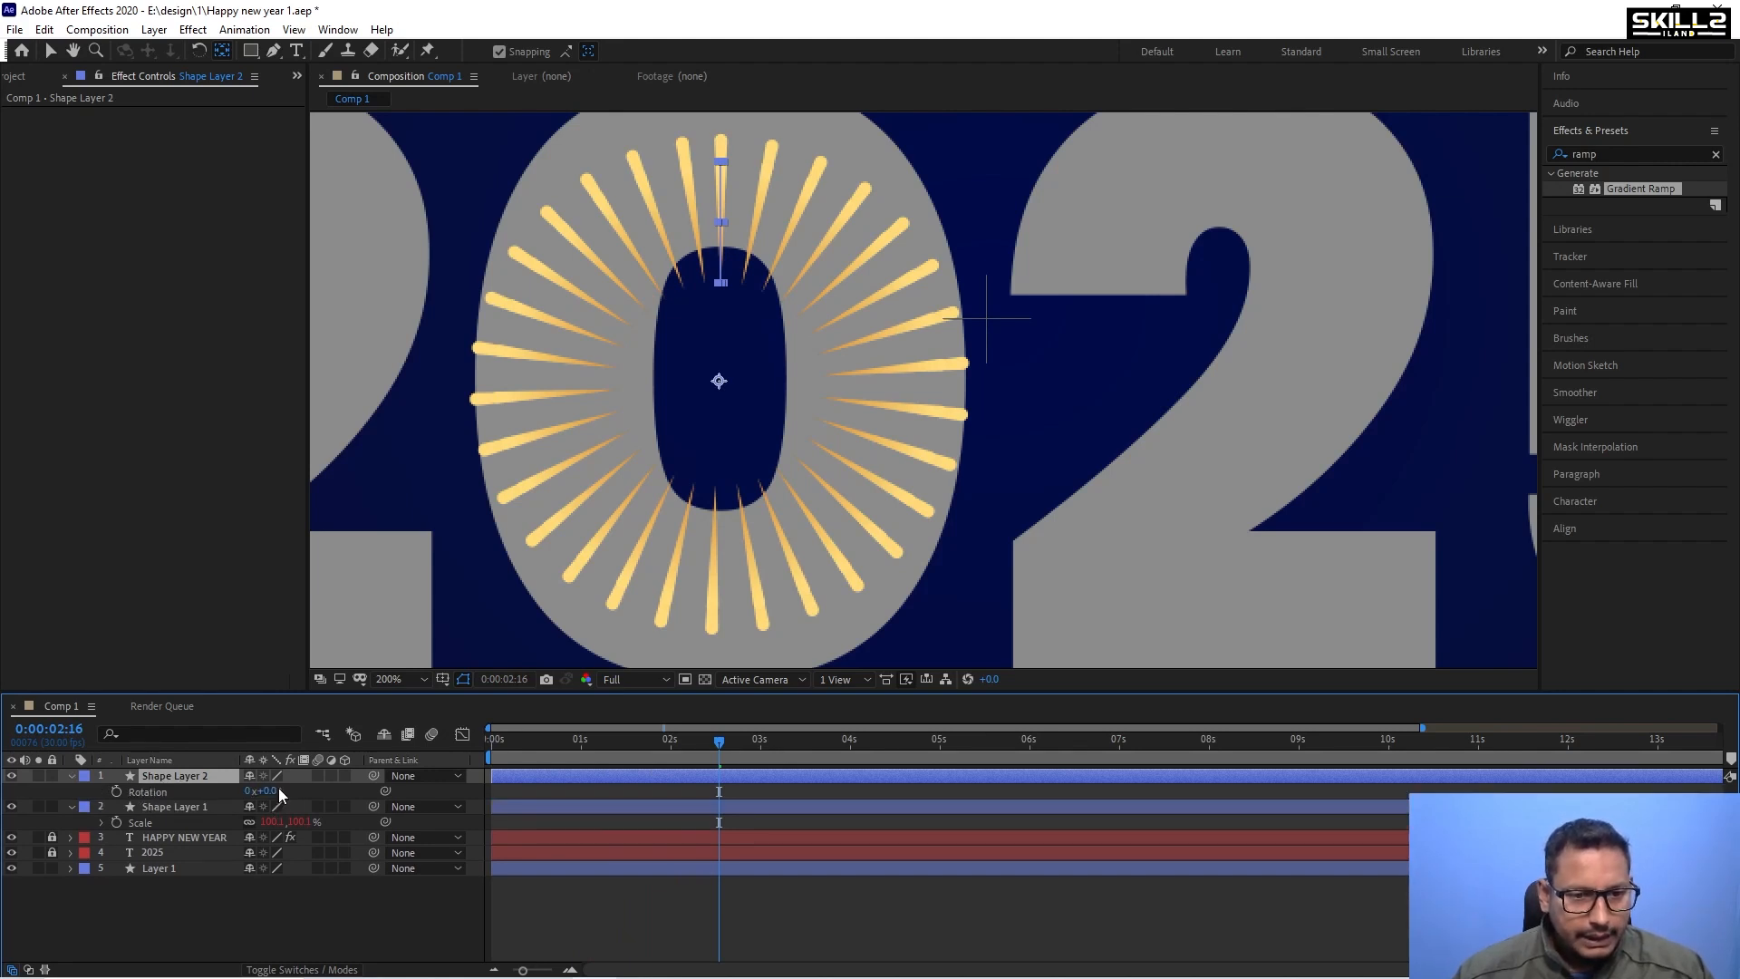
pyautogui.moveTo(273, 791); pyautogui.dragTo(220, 794)
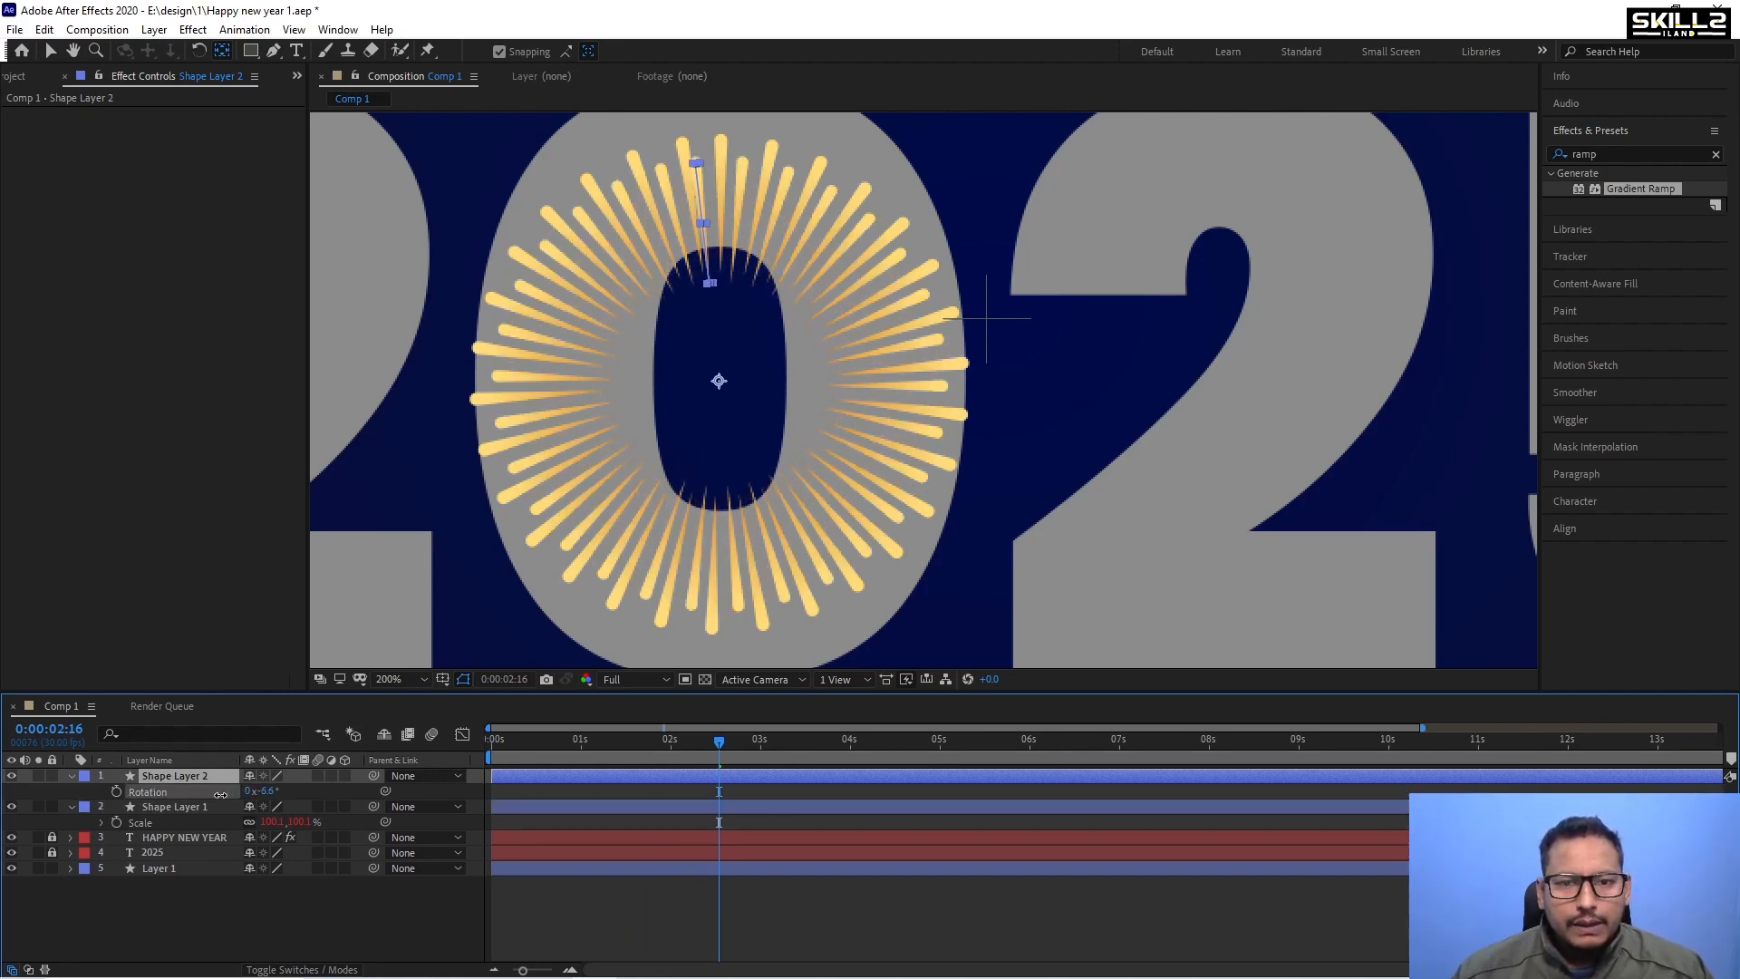
pyautogui.hotkey('ctrl', 's')
# Scale Shape Layer 2 down slightly to make its rays shorter, and preview both ray circles.
pyautogui.press('s')
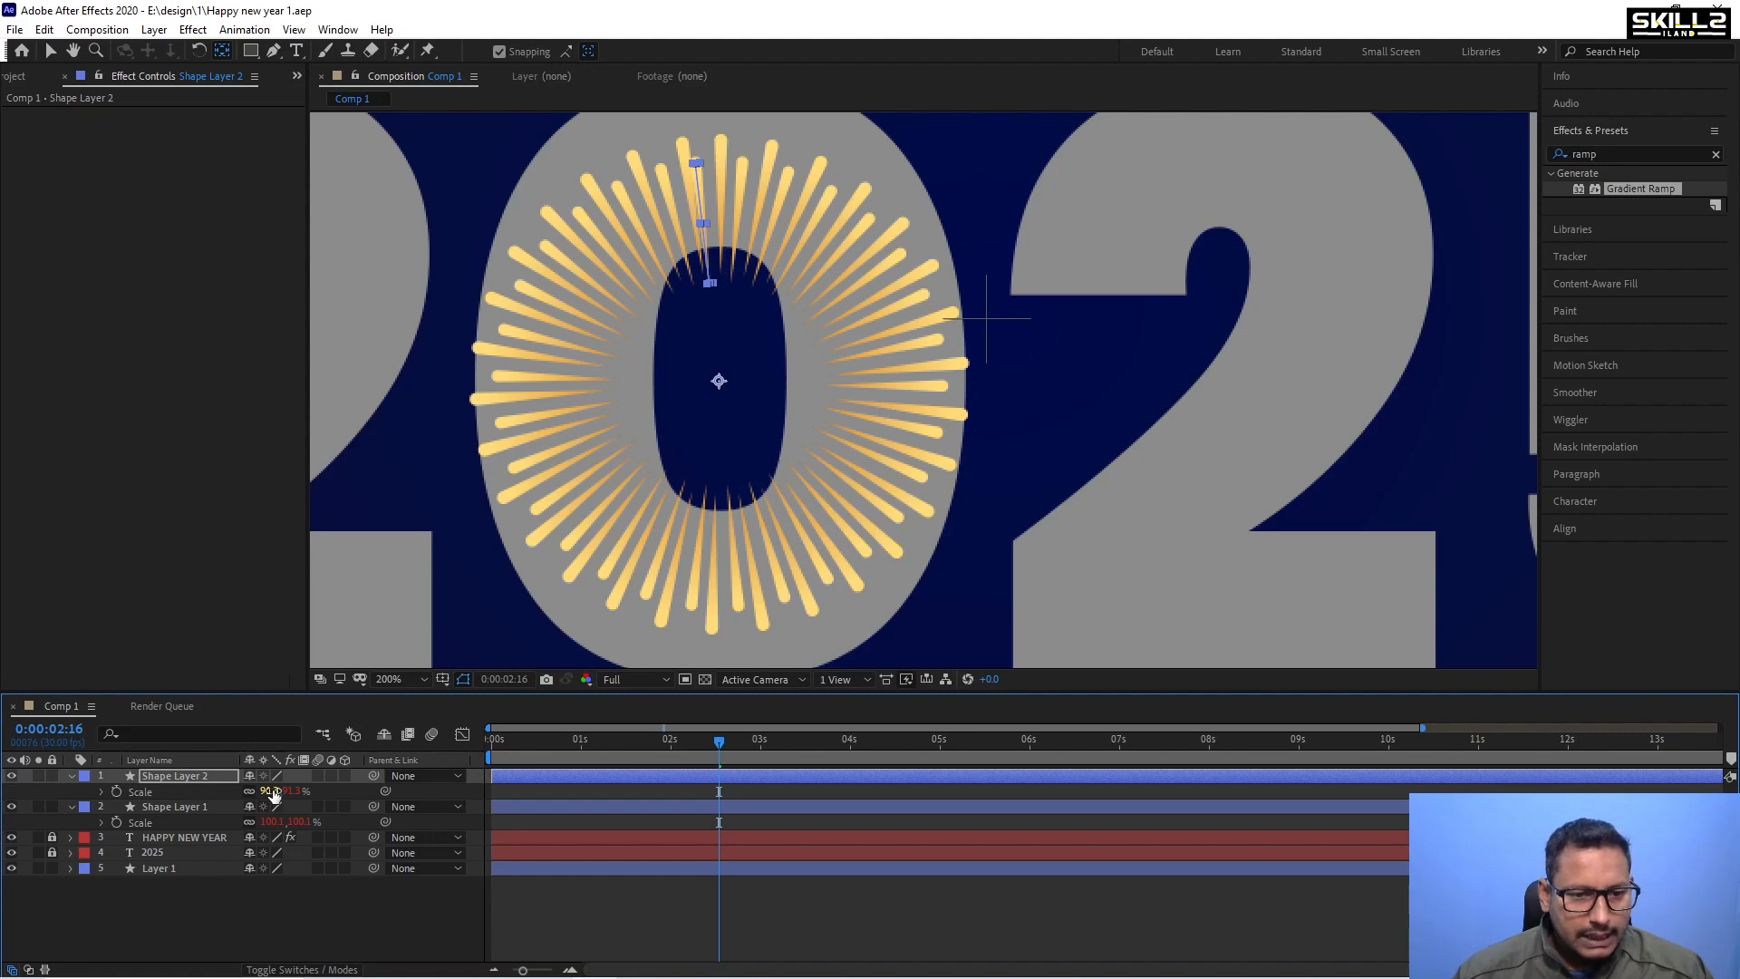
pyautogui.moveTo(273, 793); pyautogui.dragTo(254, 792)
pyautogui.press('space')
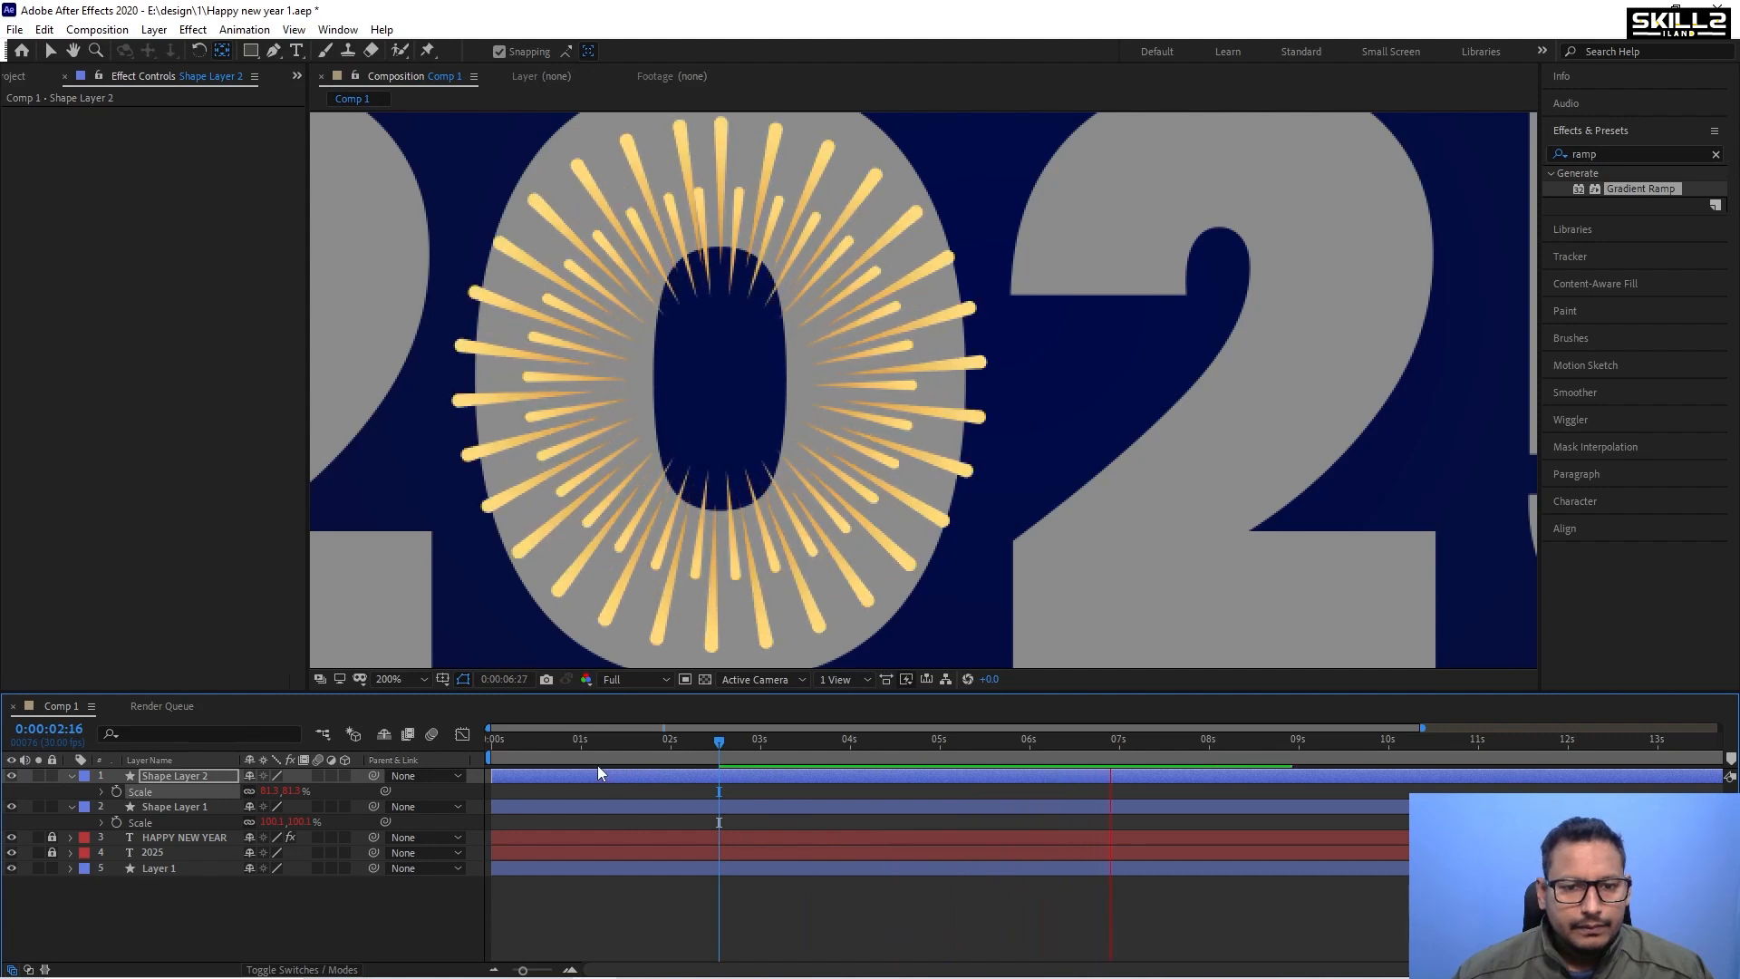
pyautogui.press('space')
# Duplicate Shape Layer 2 and enlarge the copy's Scale to about 112%.
pyautogui.click(181, 784)
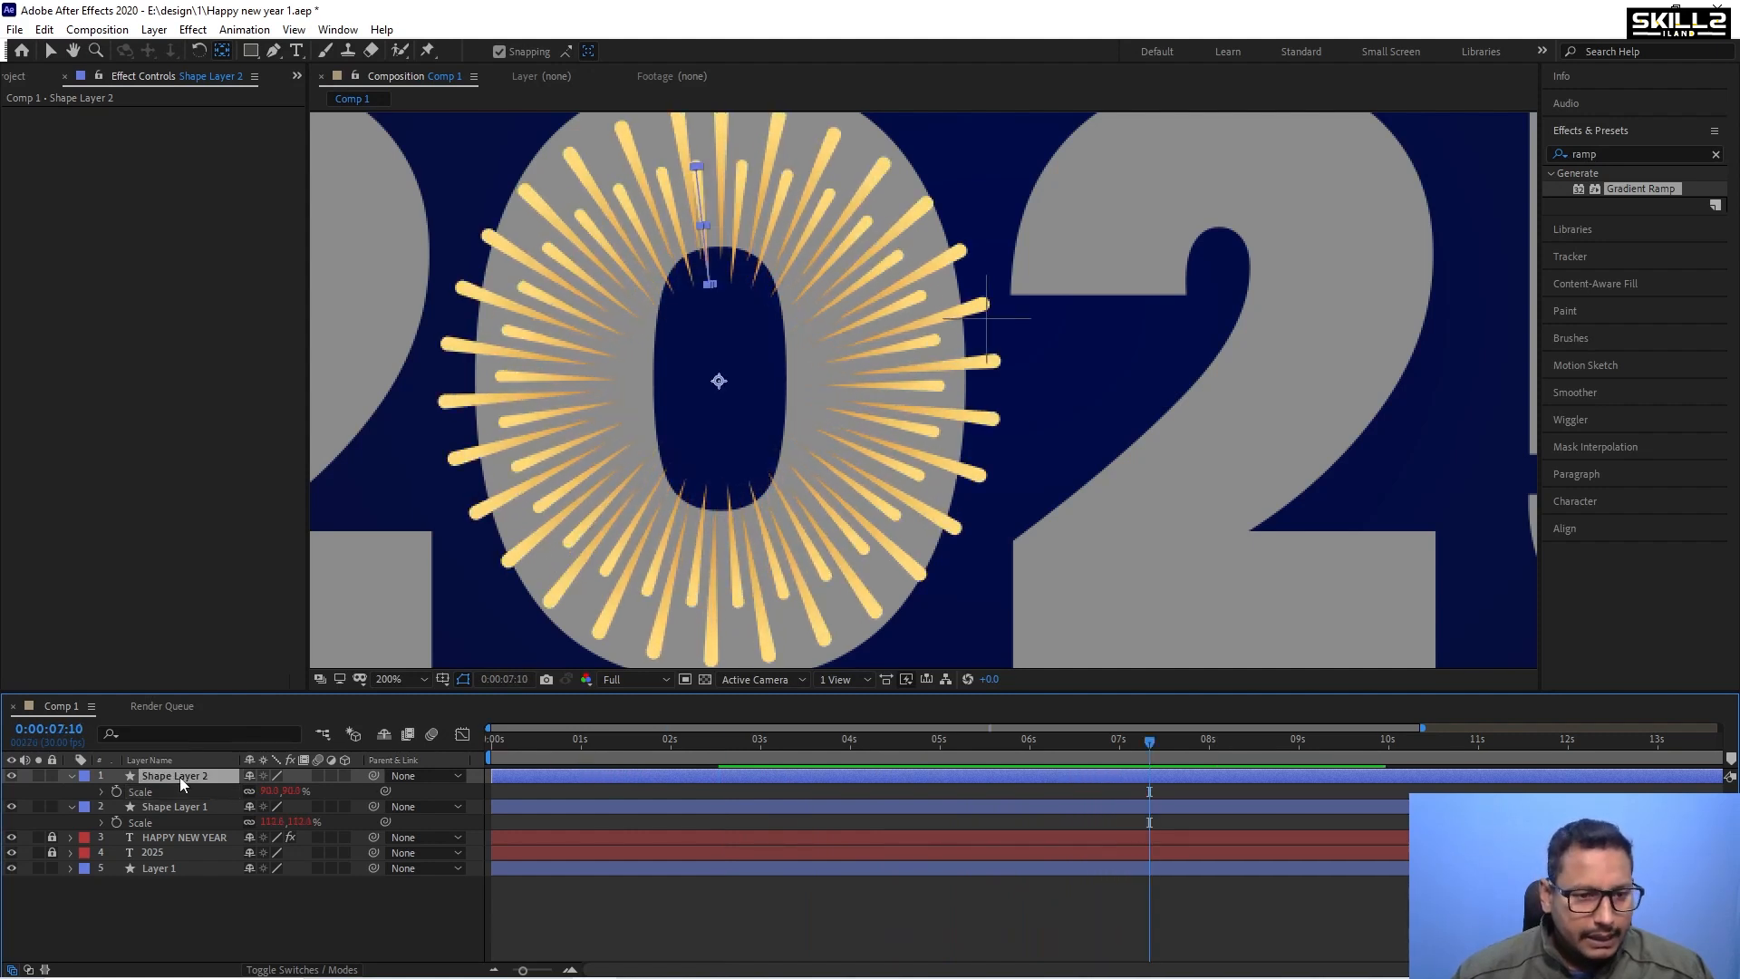
pyautogui.hotkey('ctrl', 'd')
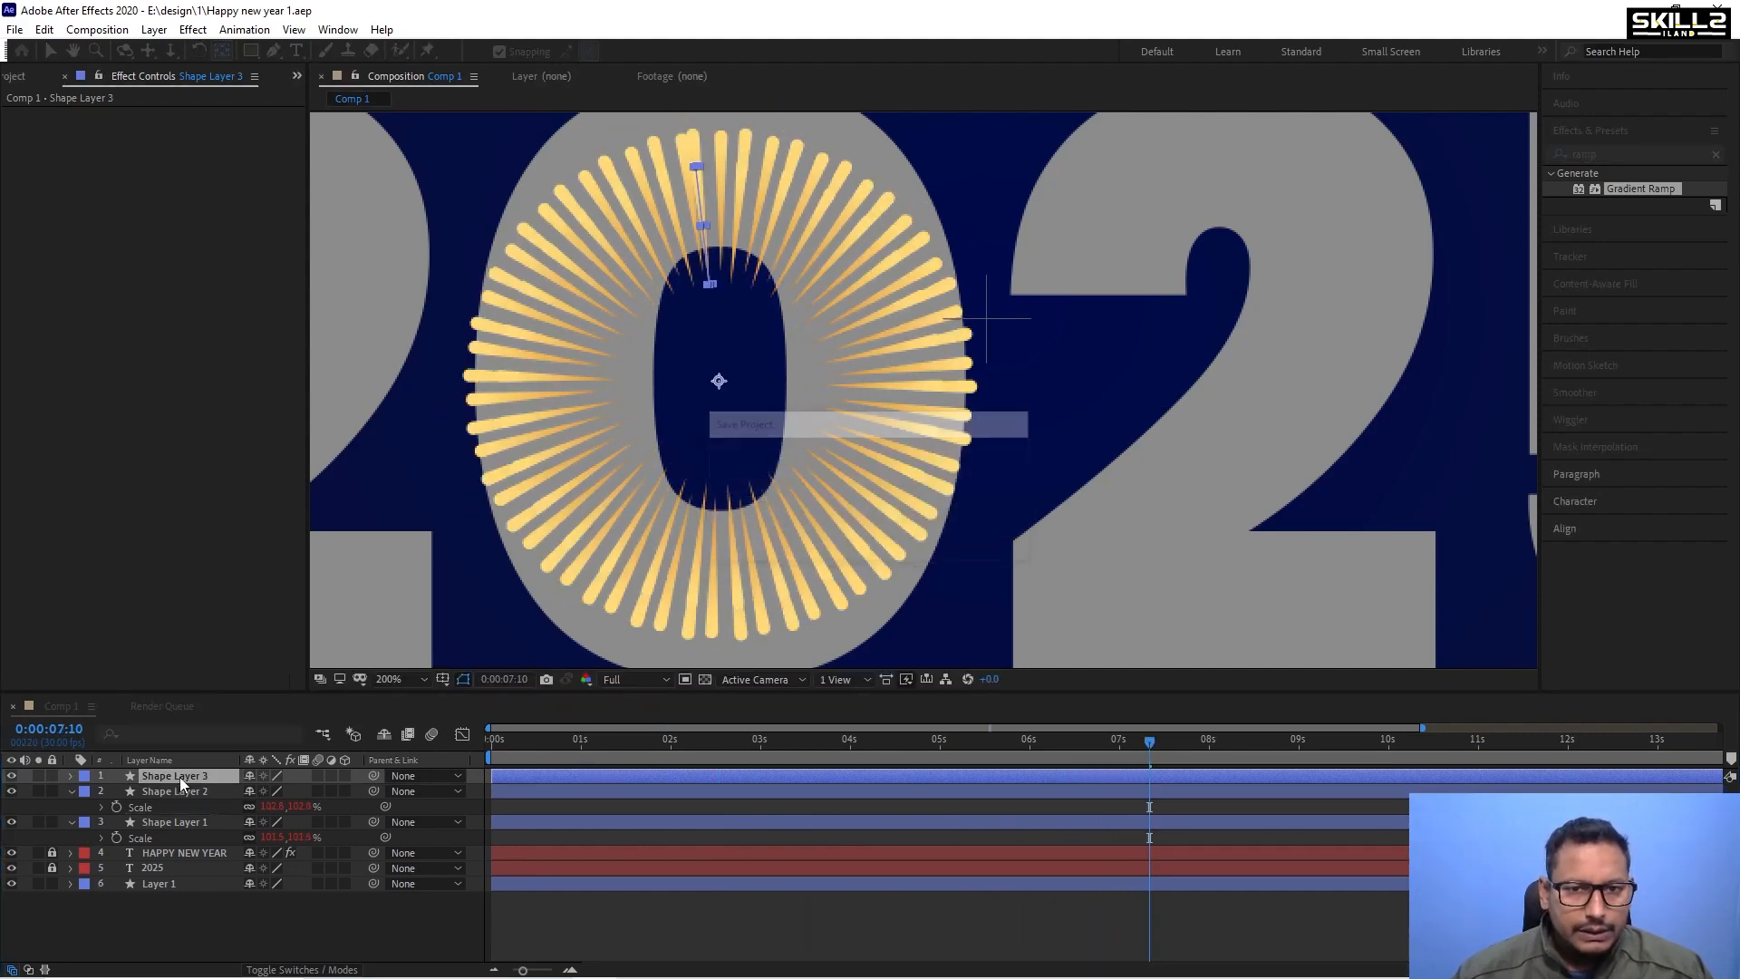
pyautogui.press('s')
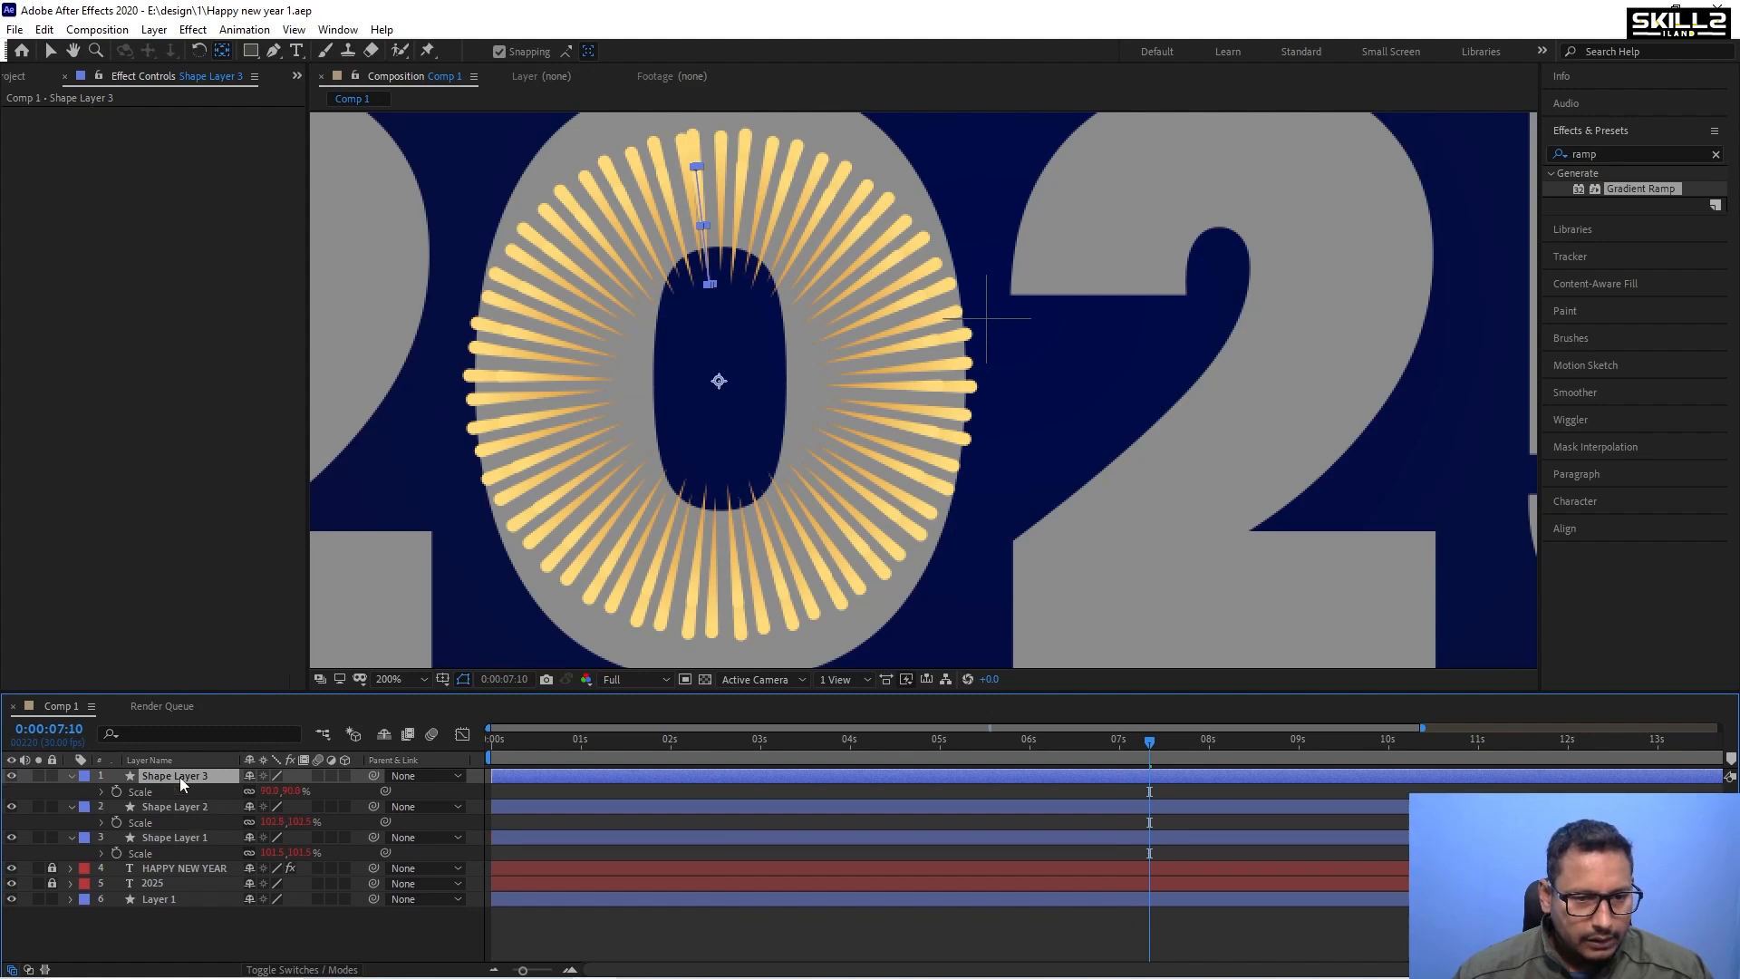
pyautogui.moveTo(290, 791); pyautogui.dragTo(296, 793)
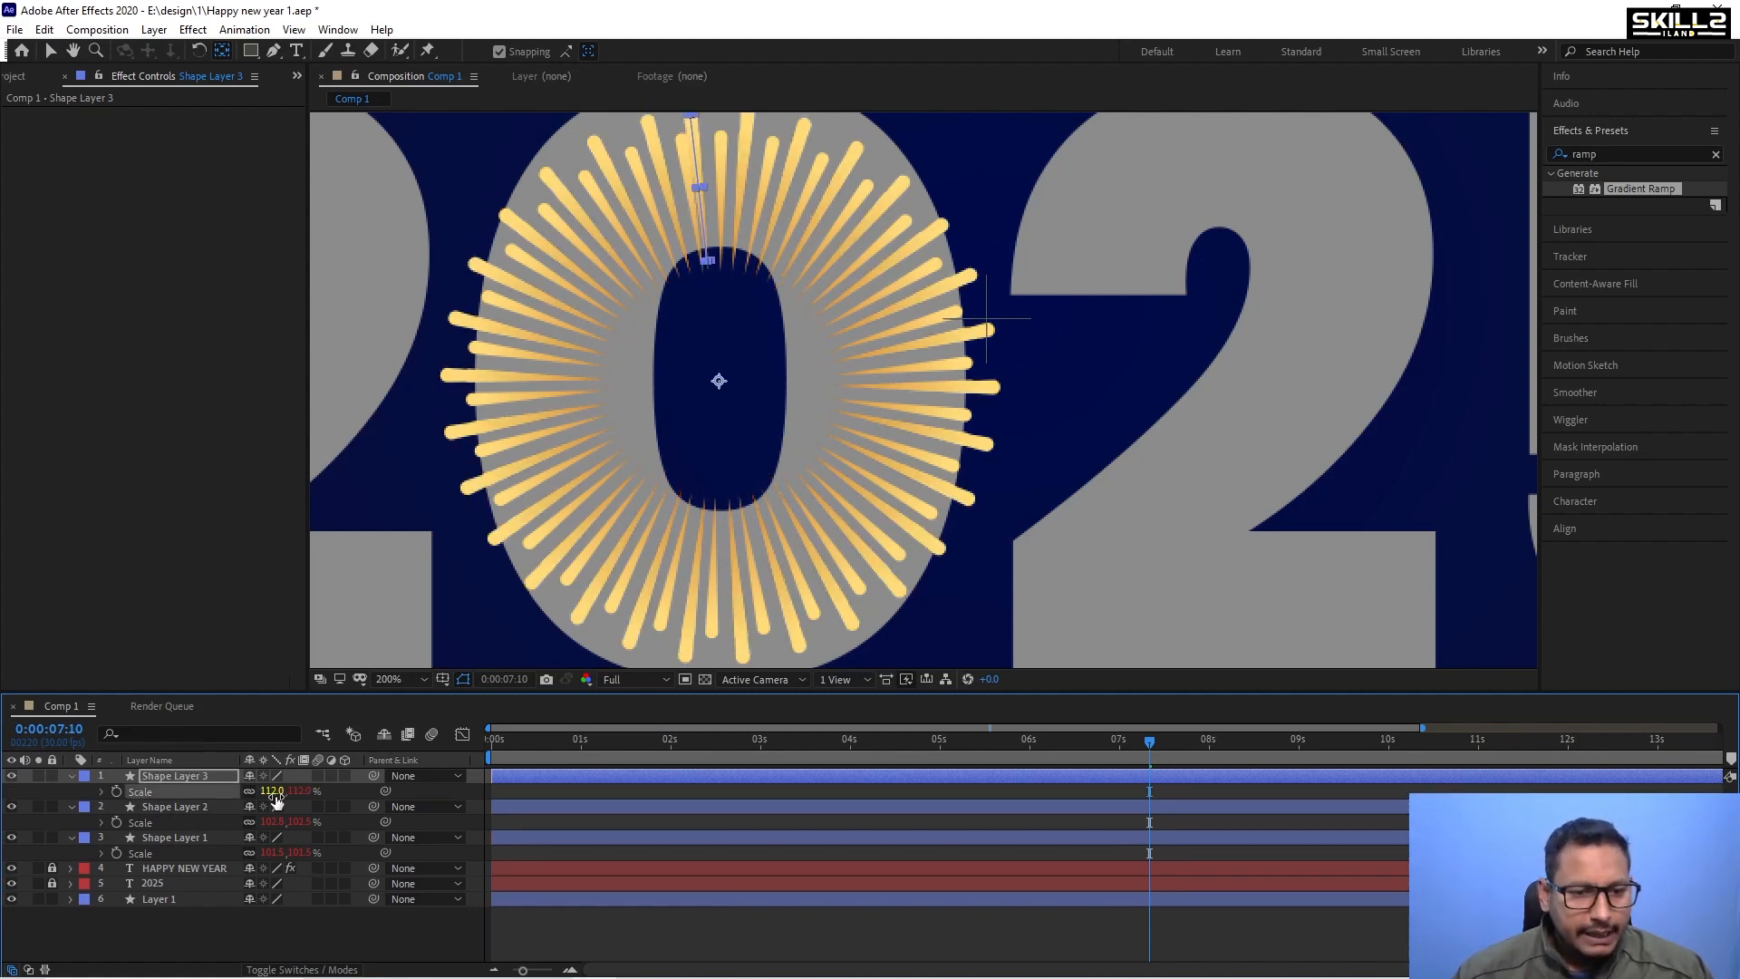
# Rotate Shape Layer 3 to about -3.2°, save the project and preview the three ray circles.
pyautogui.press('r')
pyautogui.moveTo(261, 791); pyautogui.dragTo(304, 794)
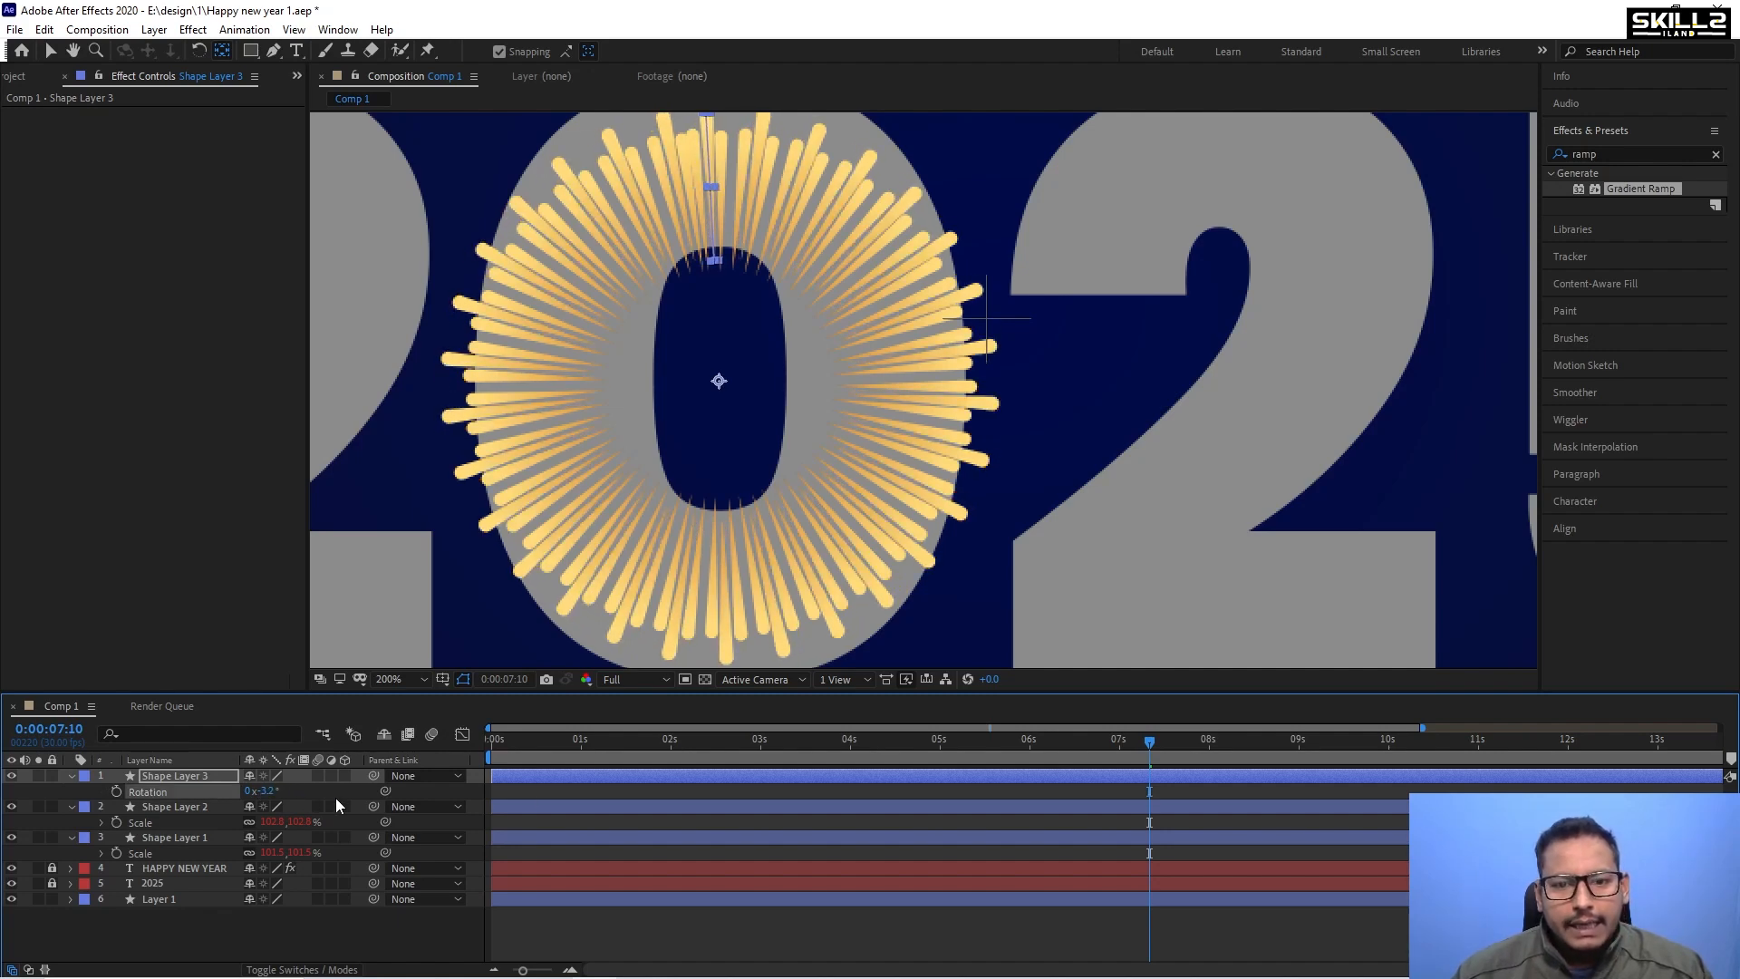
pyautogui.hotkey('ctrl', 's')
pyautogui.press('space')
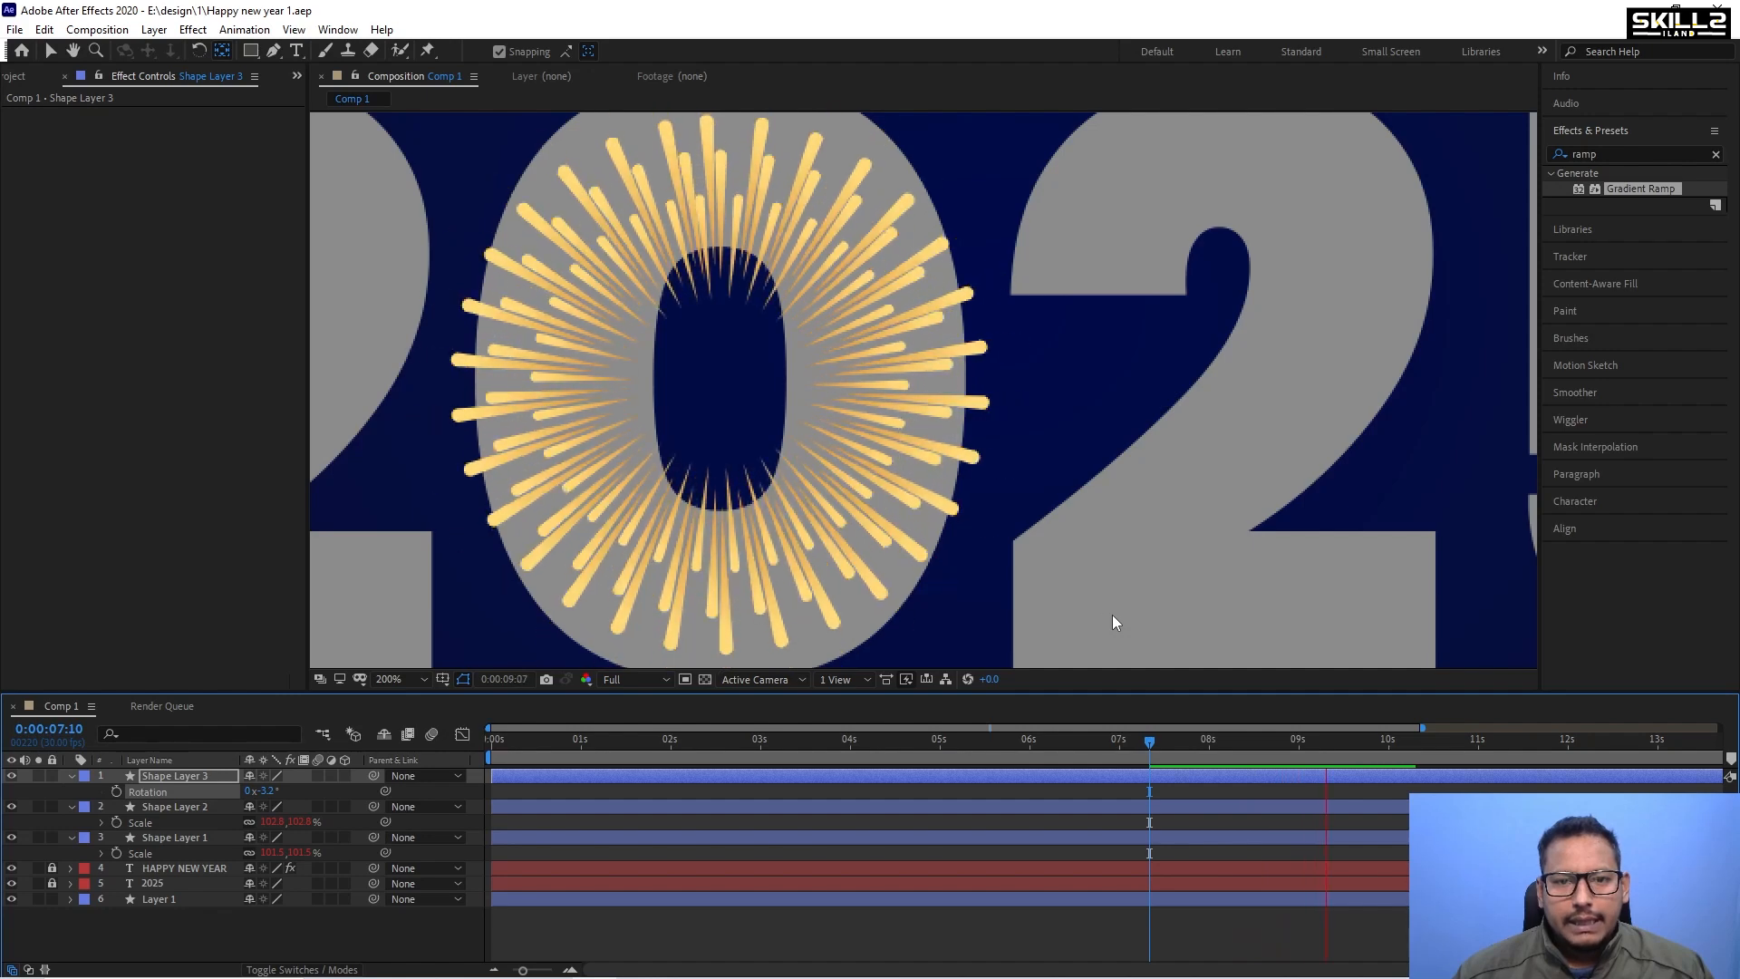
# Duplicate Shape Layer 3, reduce the copy's Scale to about 50% as an inner ray circle, and preview it.
pyautogui.press('space')
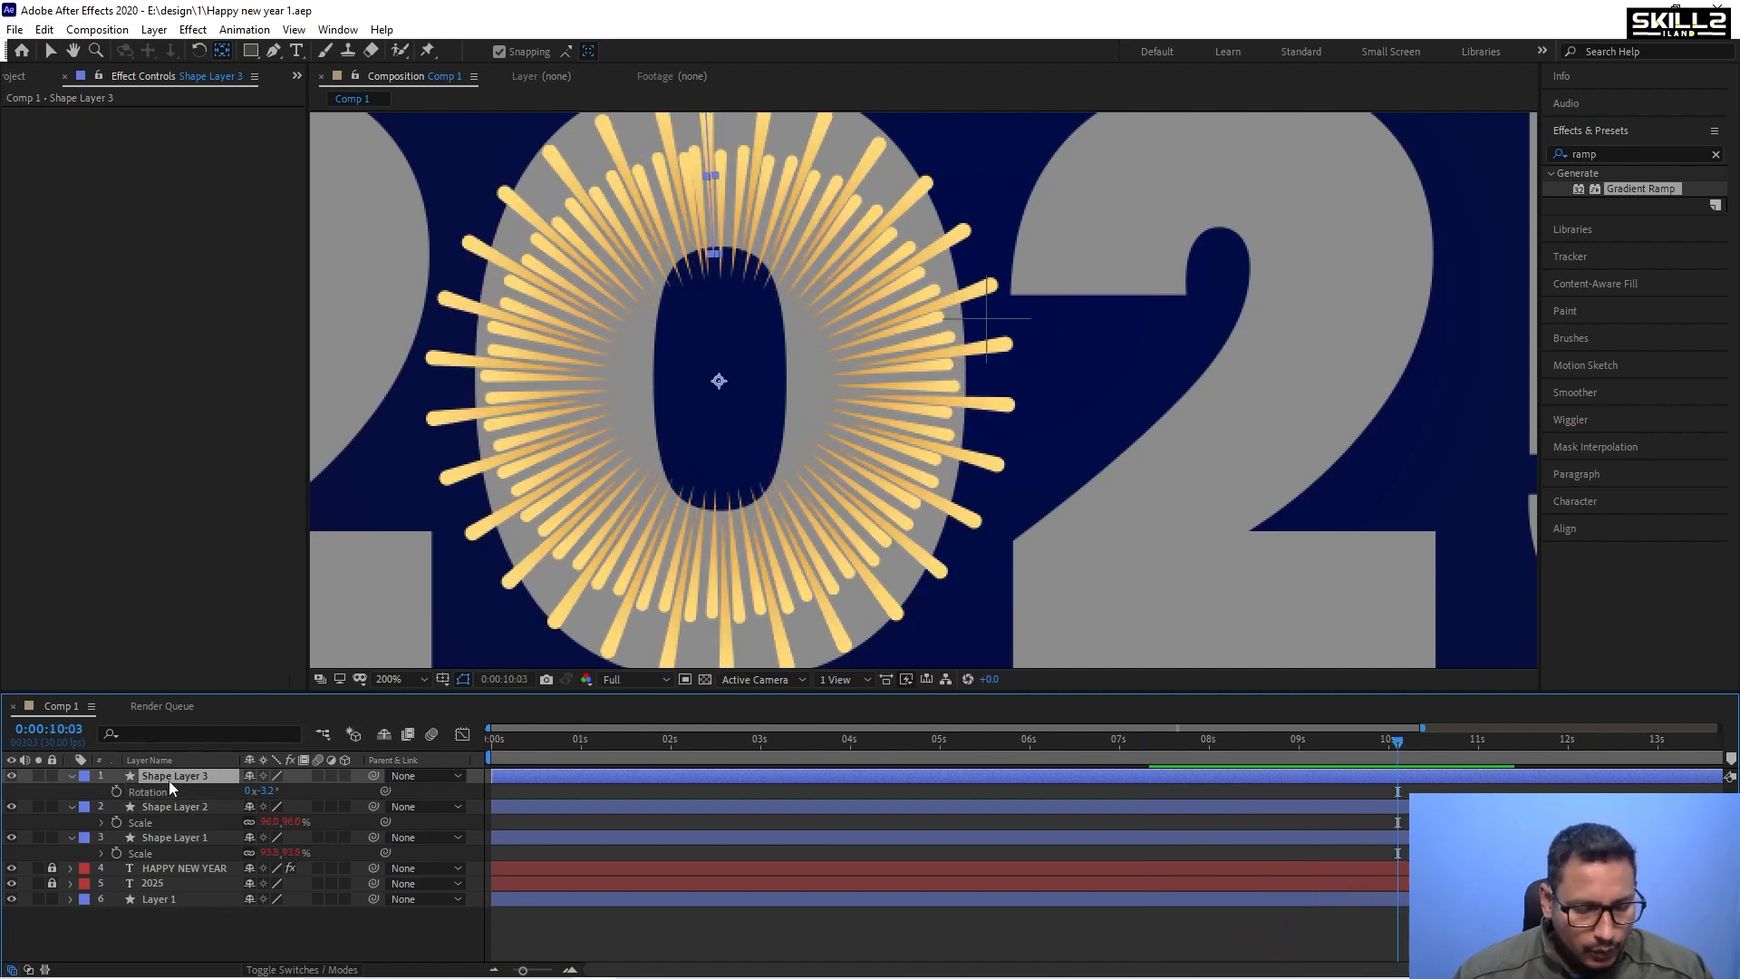
pyautogui.hotkey('ctrl', 'd')
pyautogui.press('s')
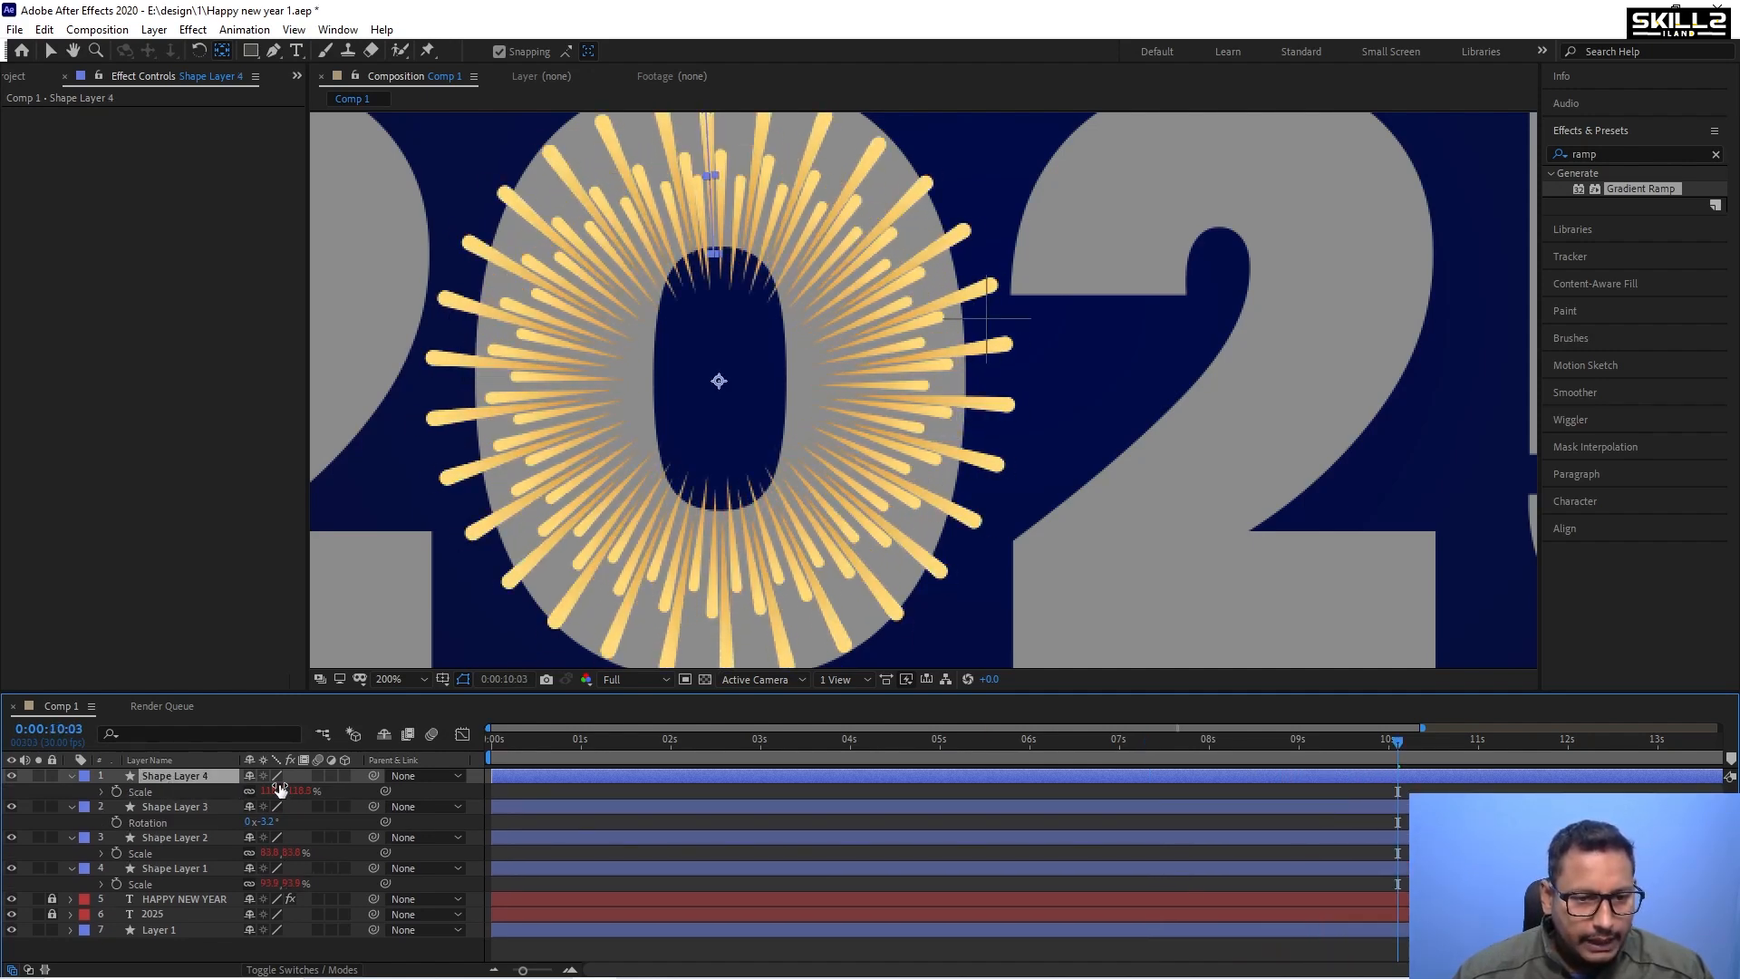
pyautogui.moveTo(280, 788); pyautogui.dragTo(228, 797)
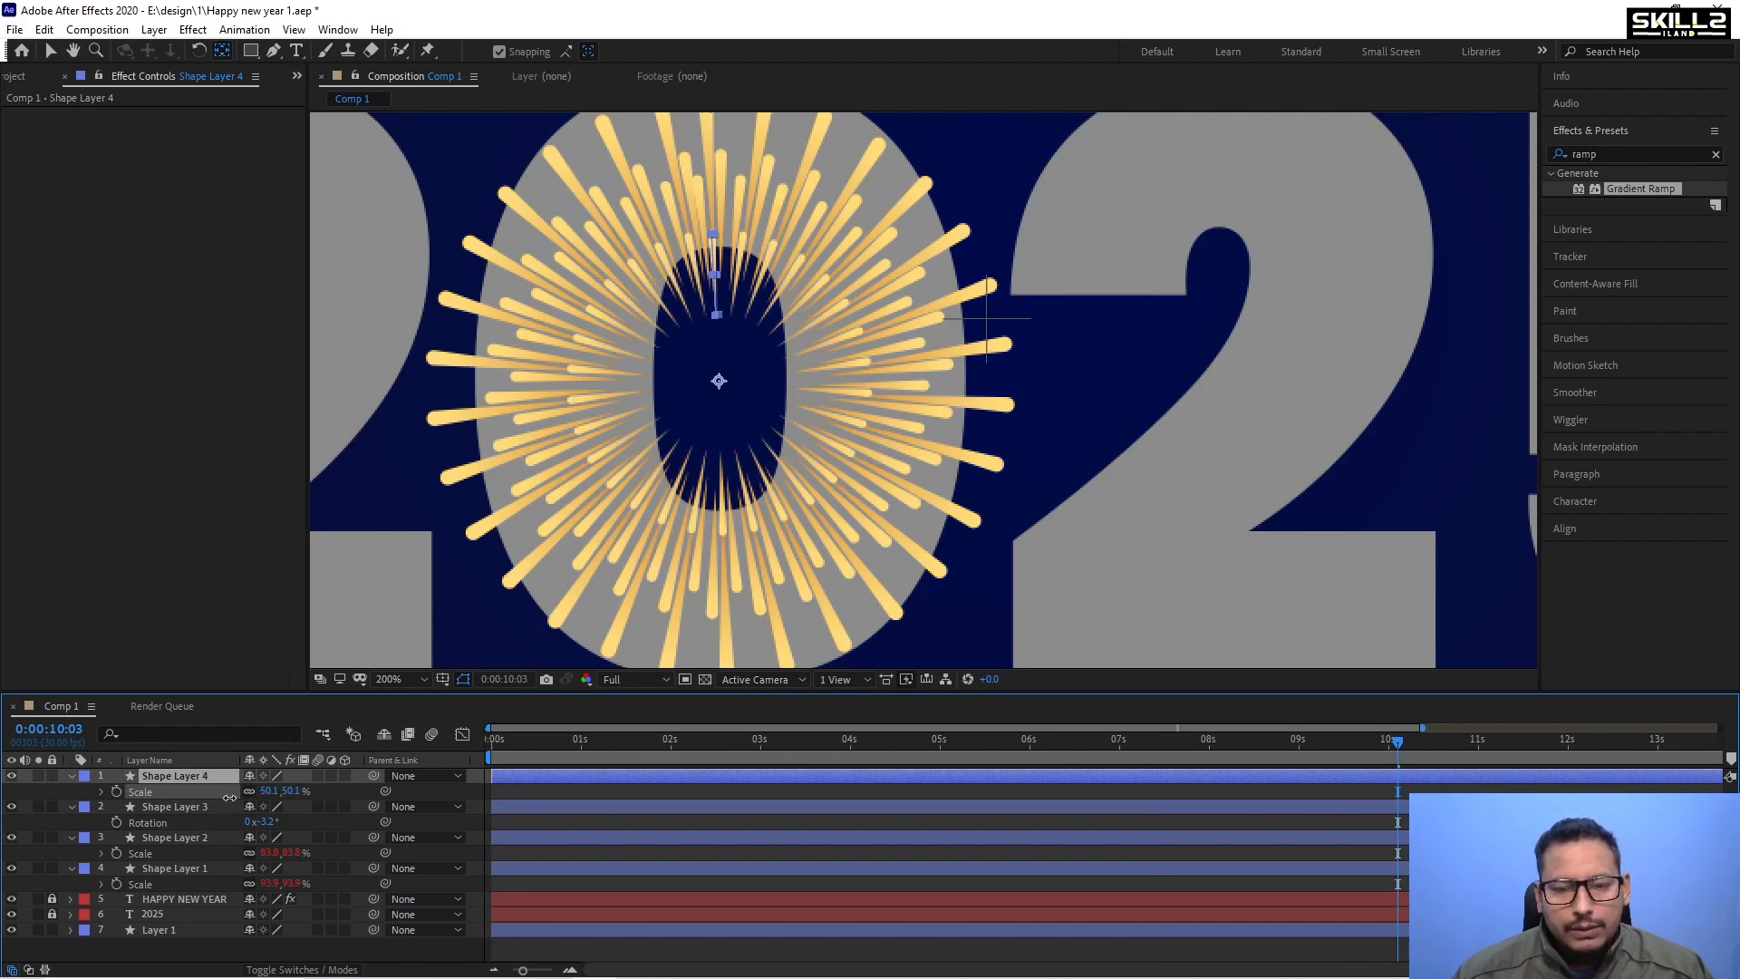
pyautogui.press('space')
# Show Rotation for all four ray layers, add the expression wiggle(2,40) to Shape Layer 4's Rotation, and preview it.
pyautogui.keyDown('shift'); pyautogui.click(178, 869); pyautogui.keyUp('shift')
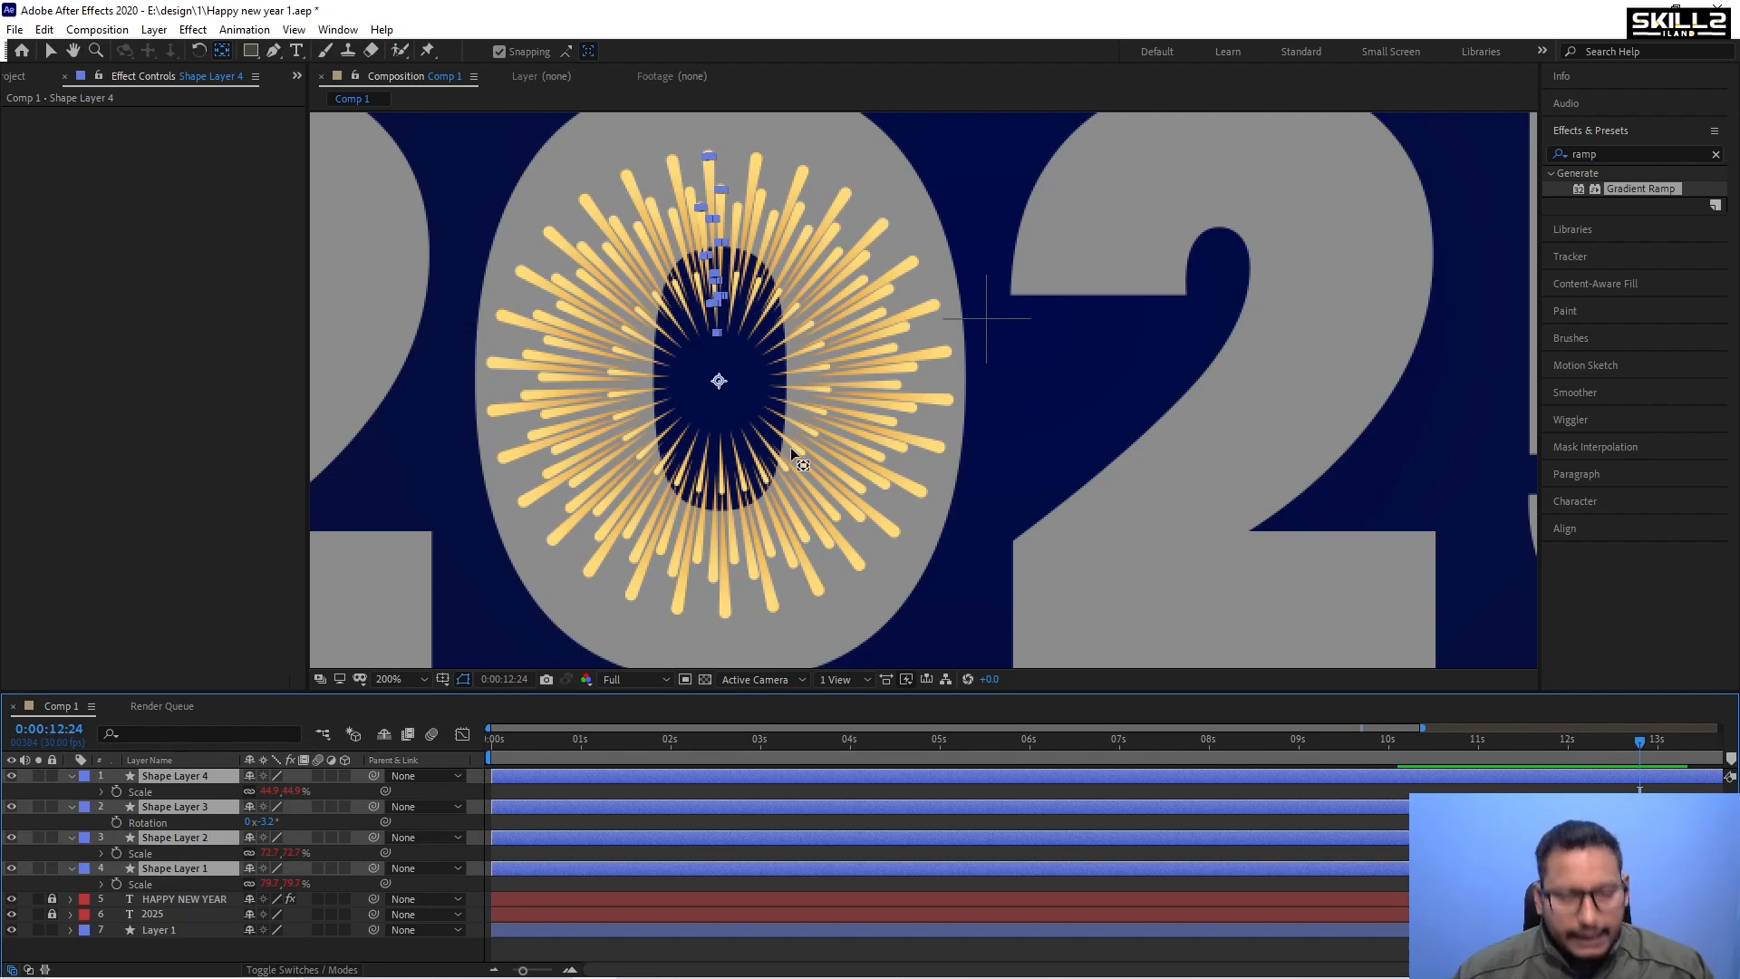
pyautogui.press('r')
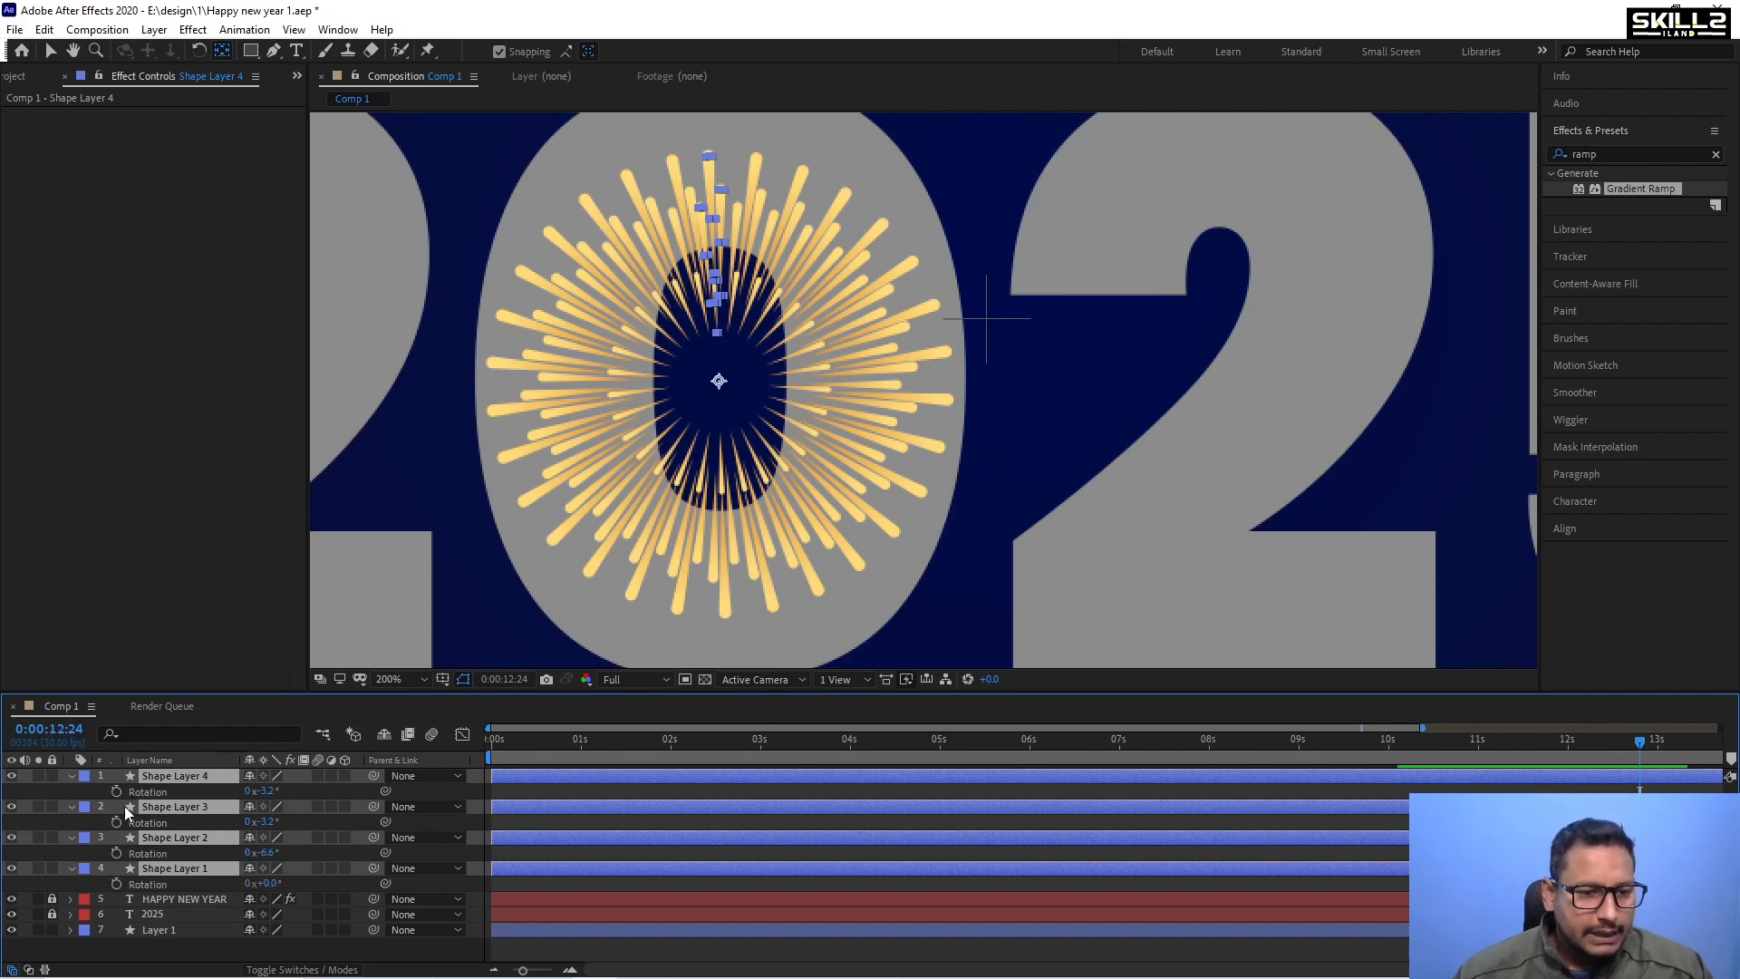
pyautogui.click(89, 793)
pyautogui.keyDown('alt'); pyautogui.click(116, 793); pyautogui.keyUp('alt')
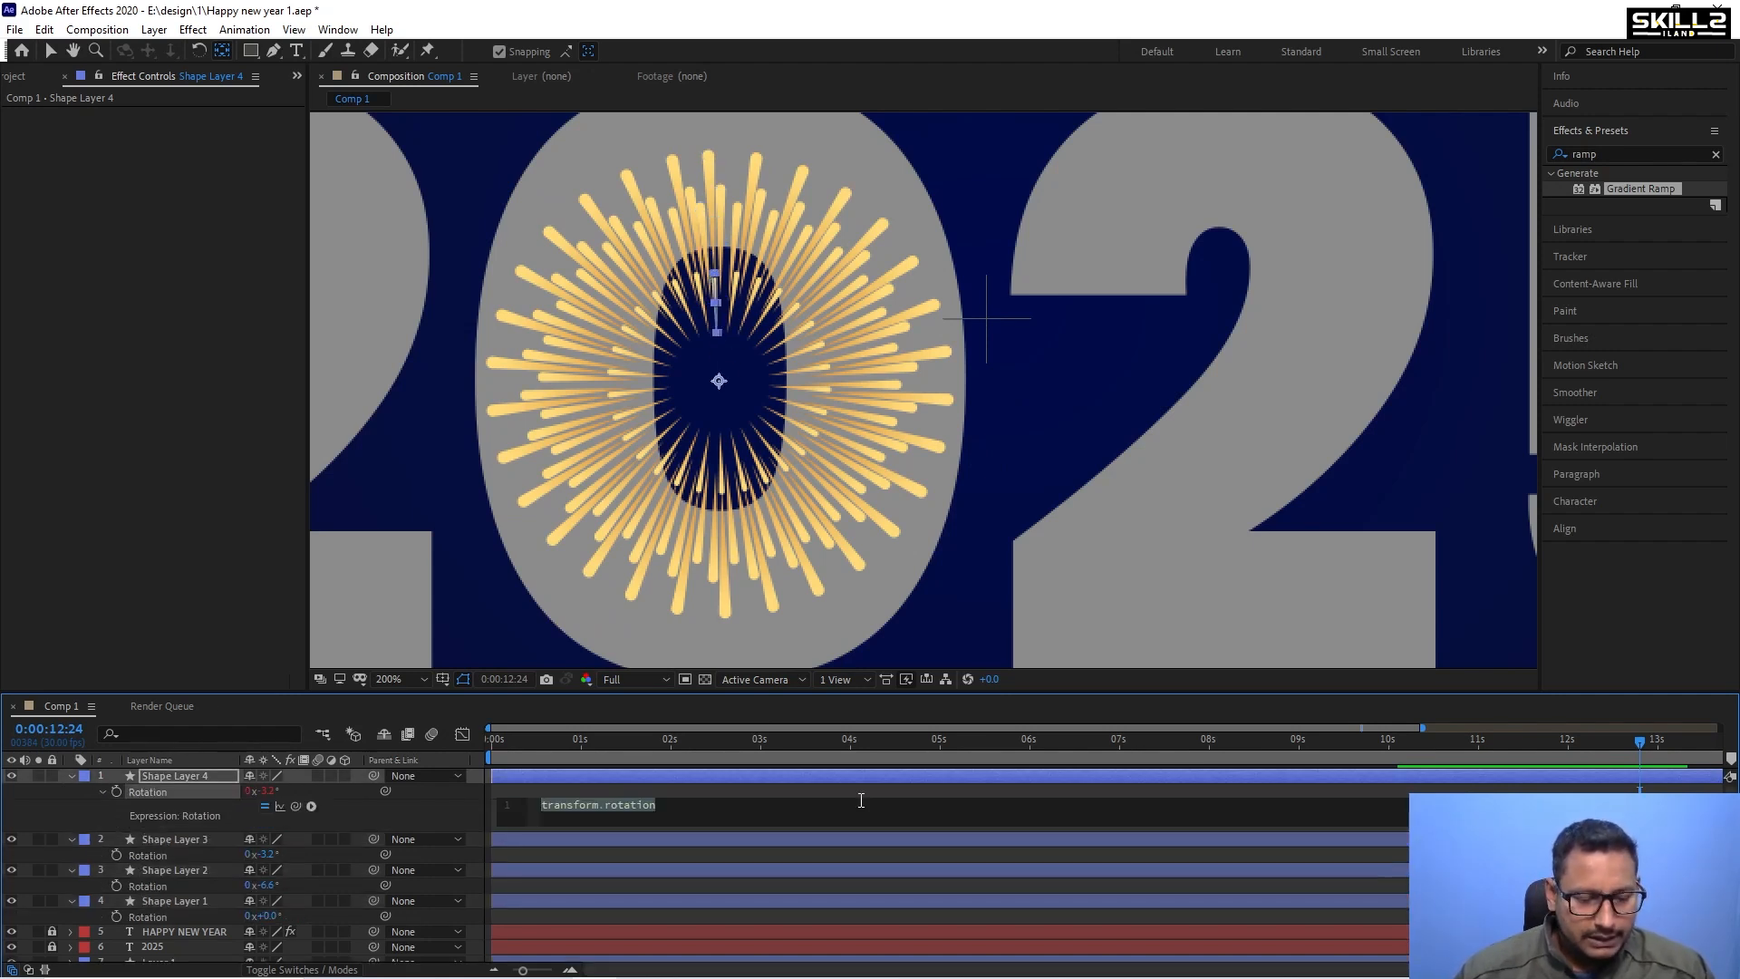
pyautogui.write('wiggle')
pyautogui.press('Return')
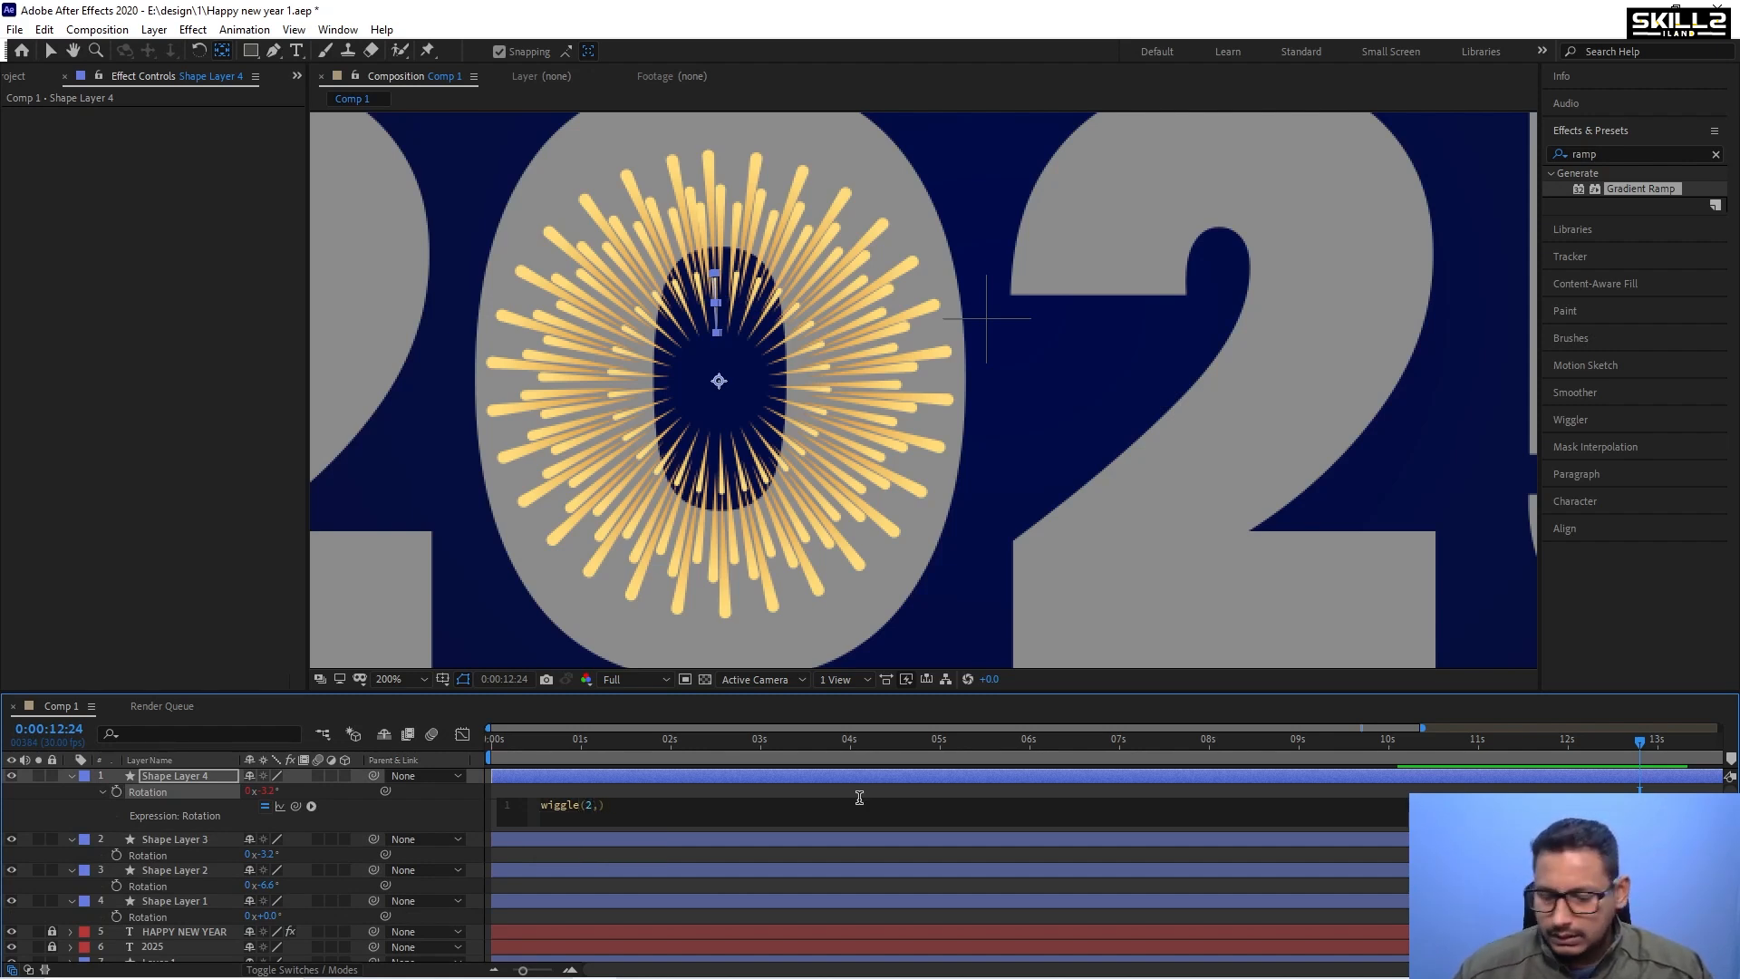
pyautogui.hotkey('ctrl', 'a')
pyautogui.press('KP_Enter')
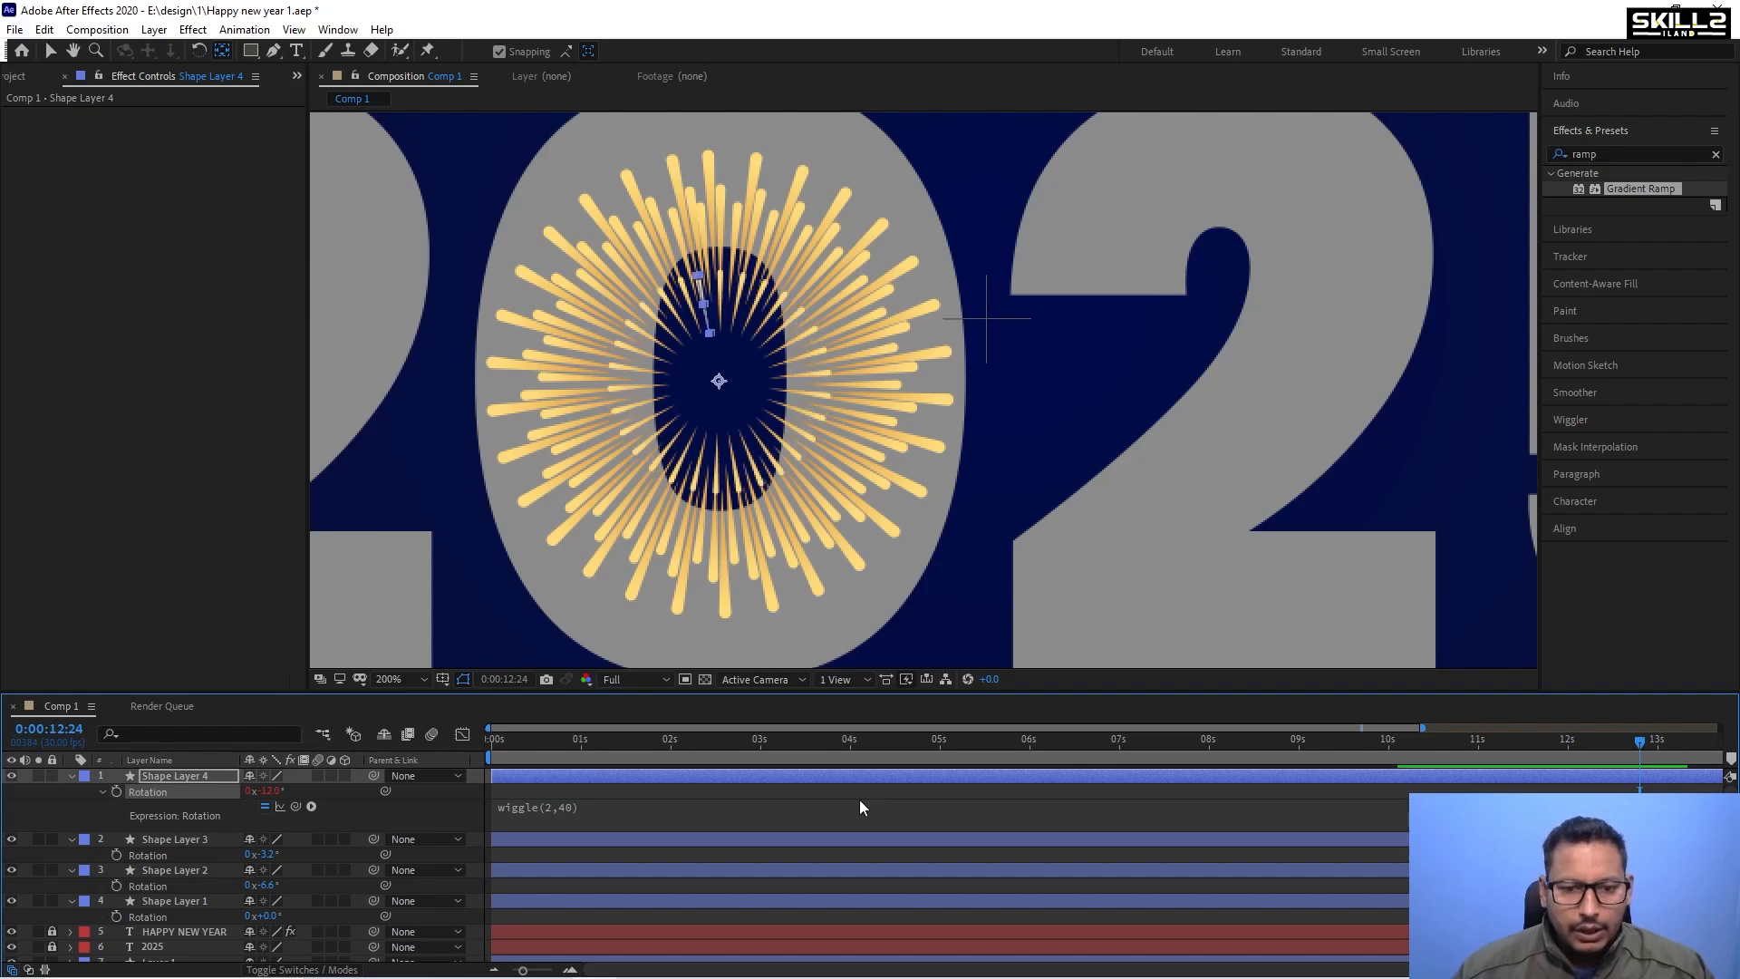
pyautogui.press('space')
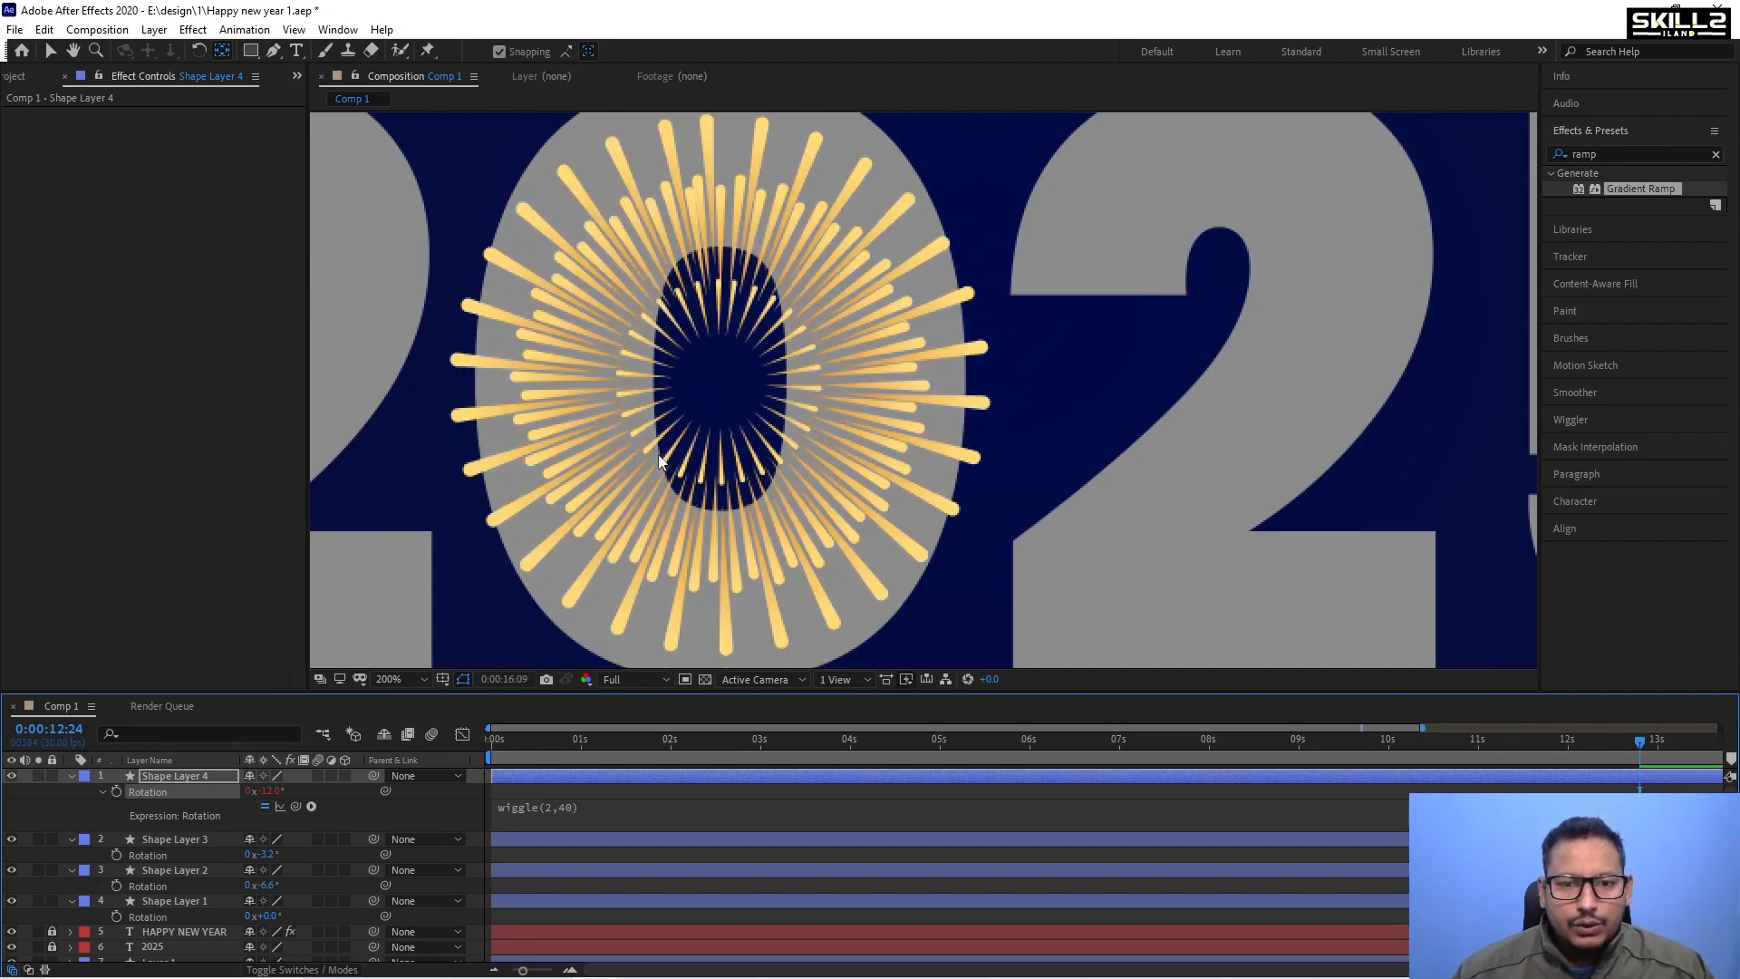
pyautogui.press('space')
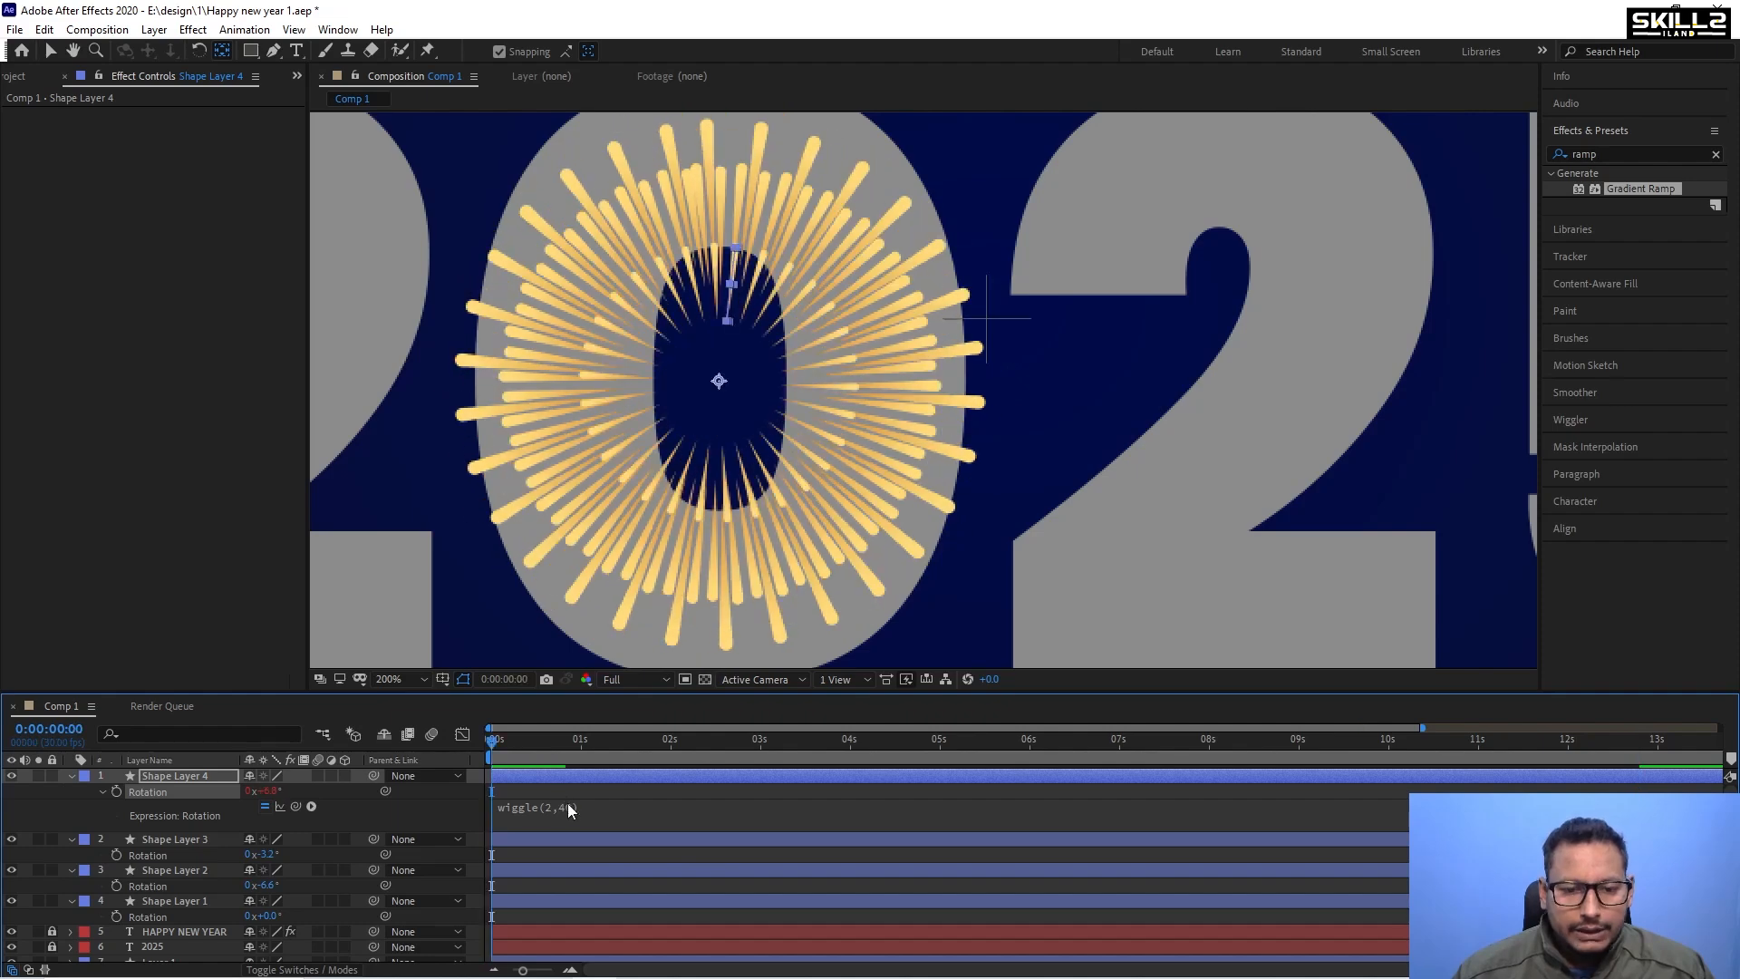
# Reduce the amount in Shape Layer 4's Rotation expression so it reads wiggle(2,20), and preview the motion.
pyautogui.click(569, 809)
pyautogui.click(612, 806)
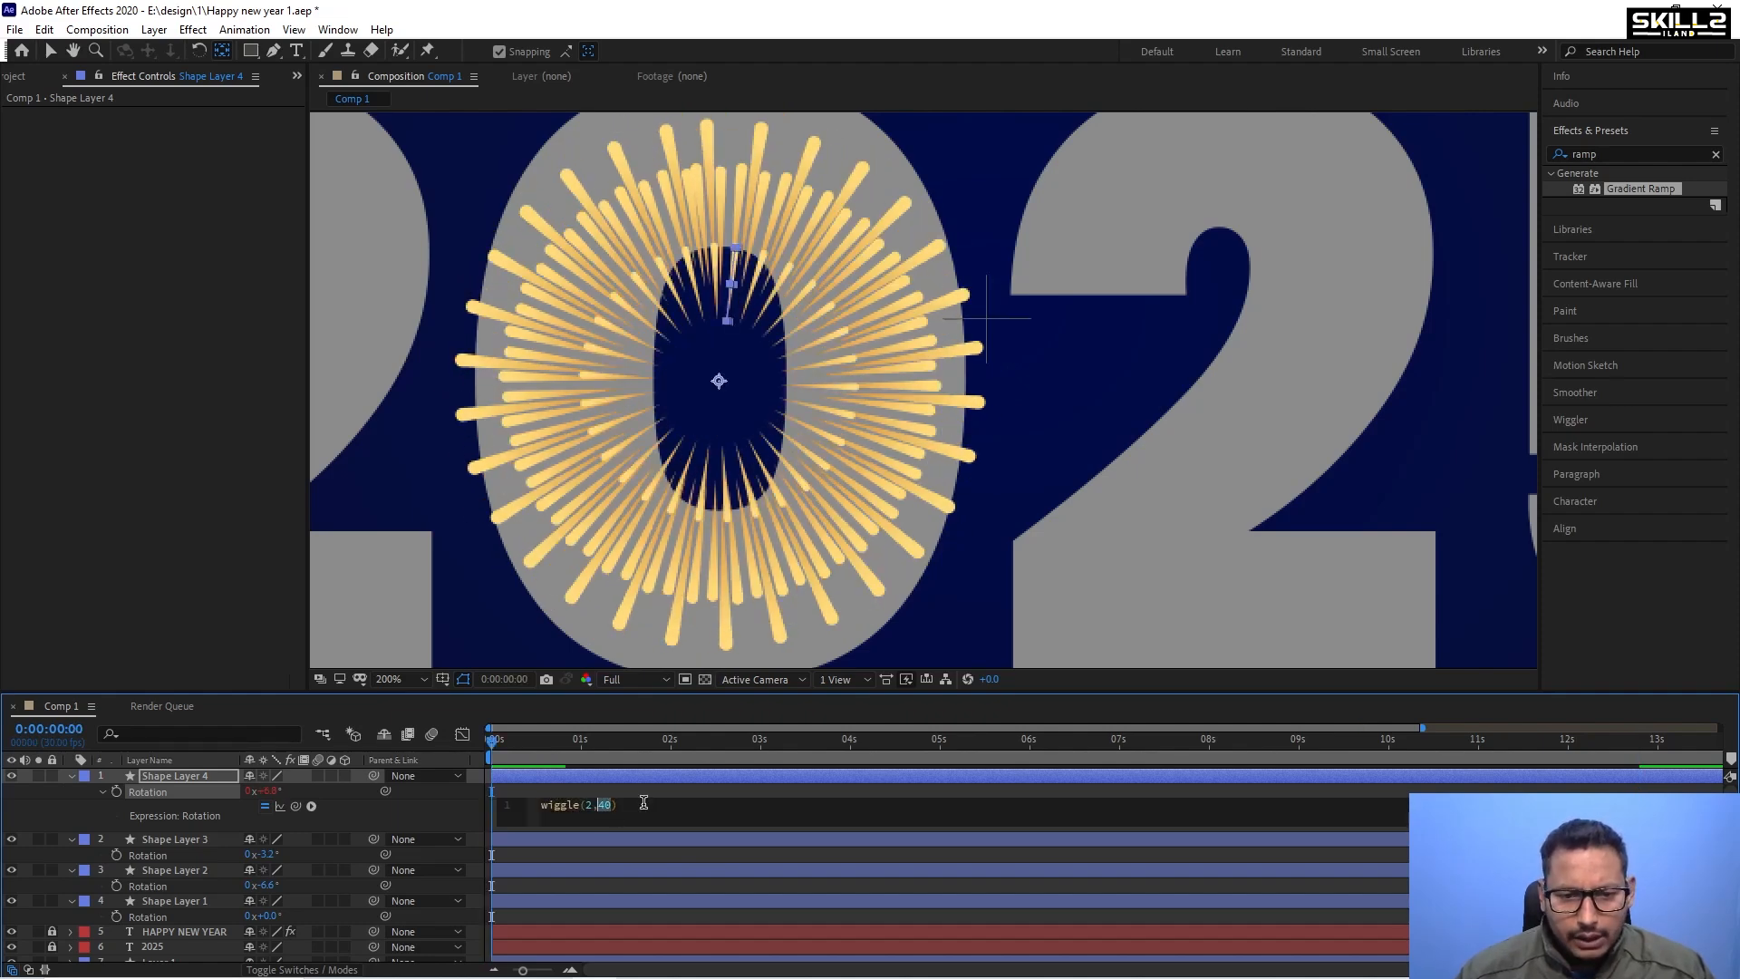
pyautogui.write('20')
pyautogui.press('KP_Enter')
pyautogui.press('space')
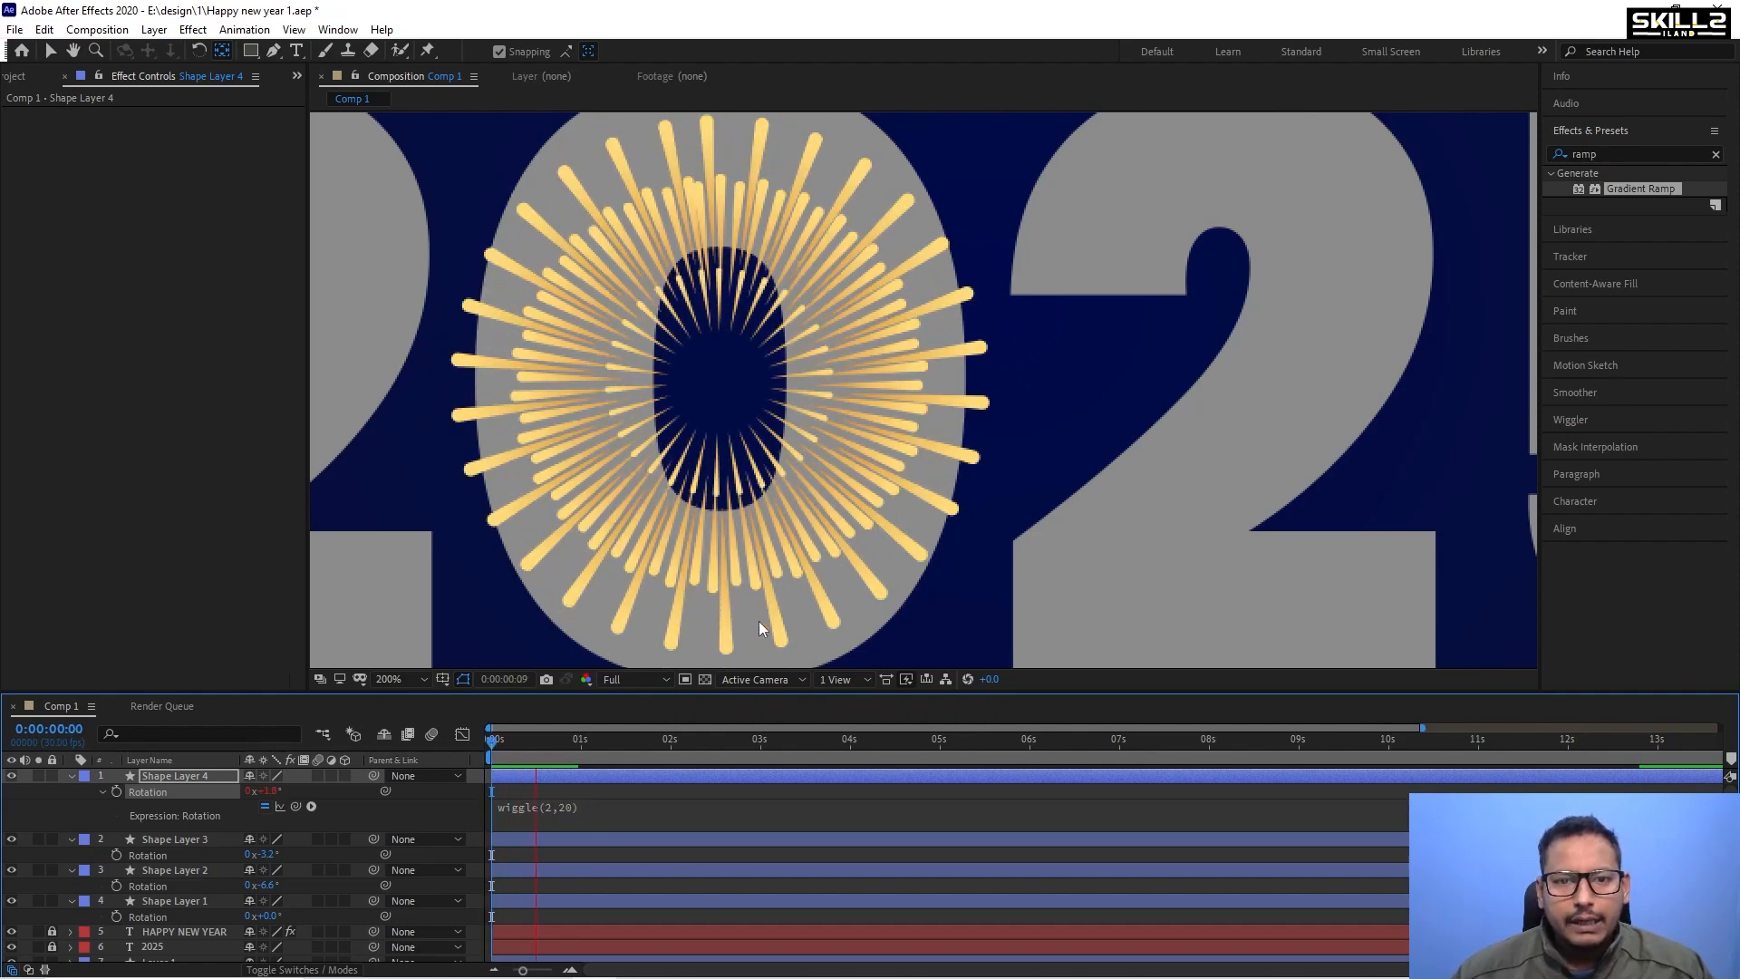
pyautogui.press('space')
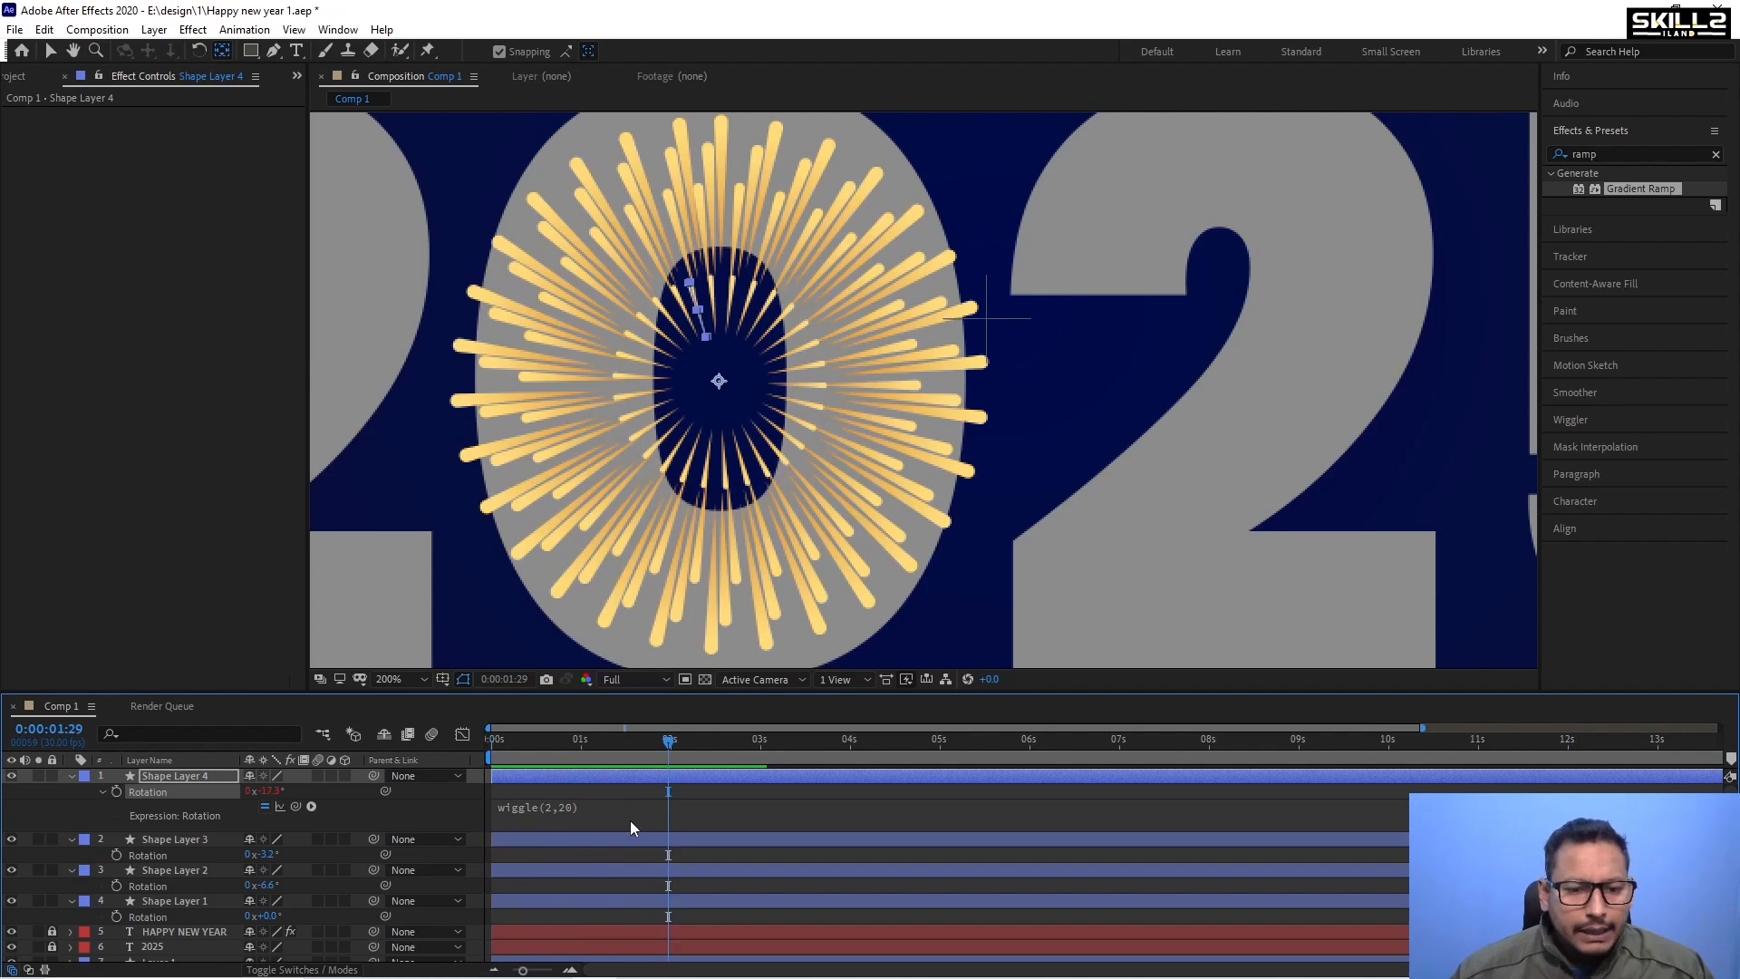
# Copy the wiggle(2,20) expression from Shape Layer 4 and apply it to Shape Layer 3's Rotation.
pyautogui.click(638, 812)
pyautogui.hotkey('ctrl', 'c')
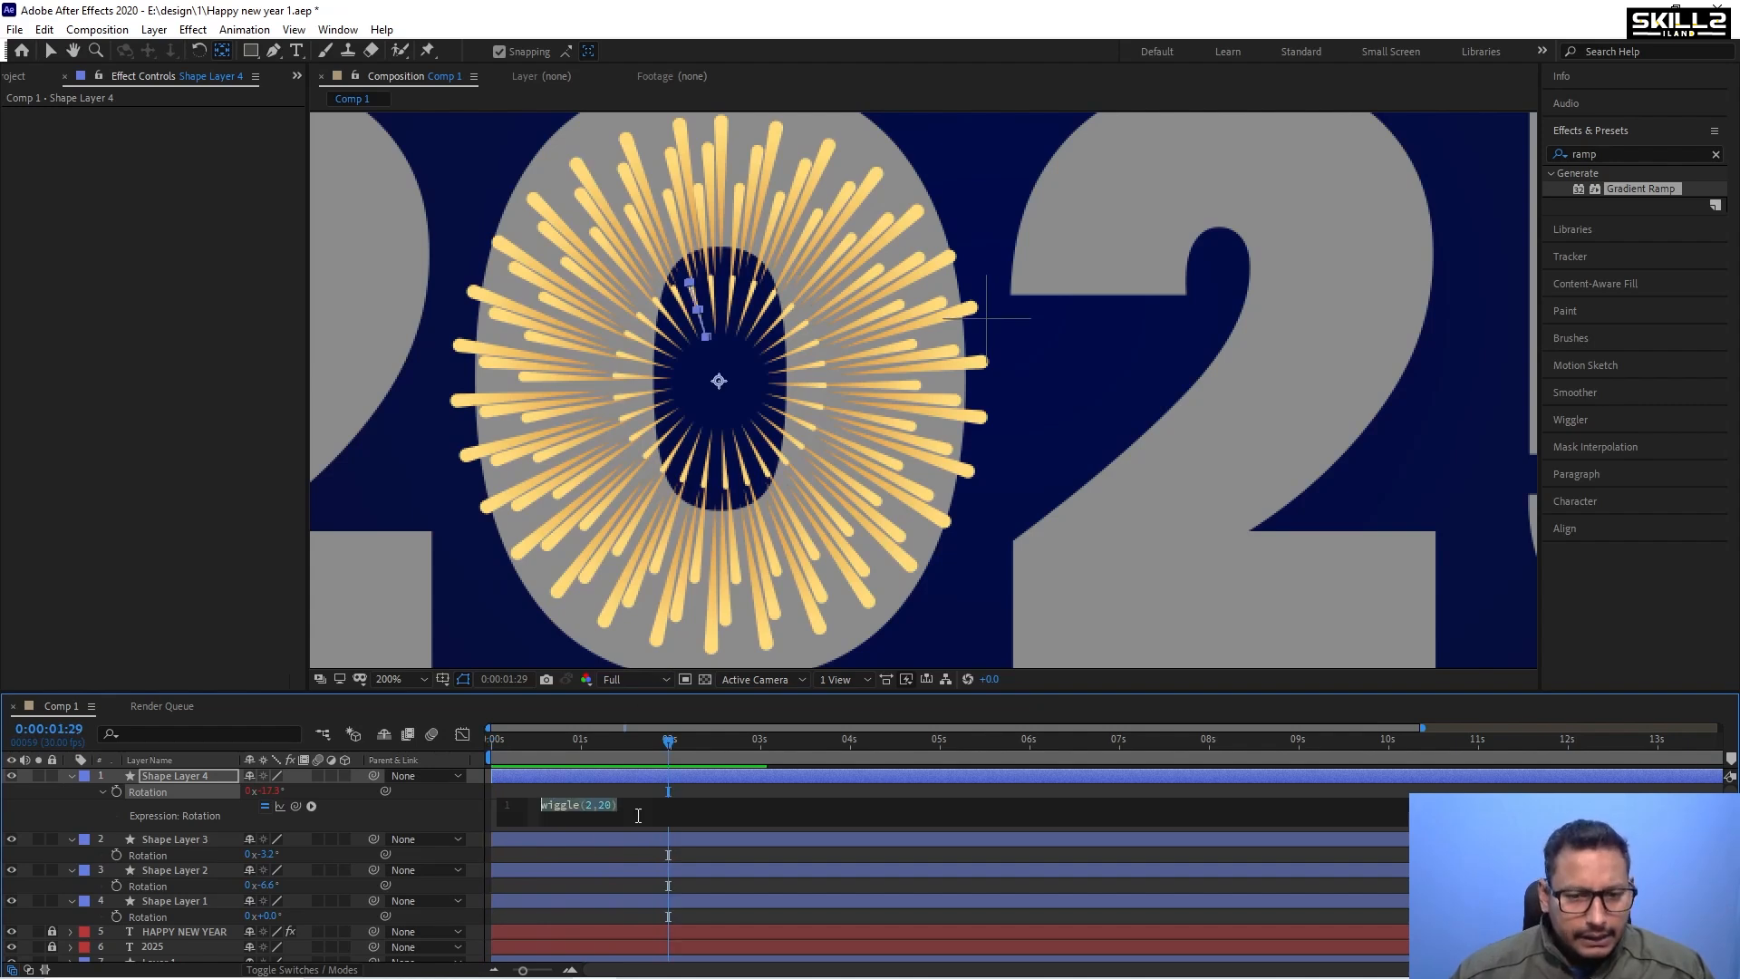
pyautogui.click(163, 844)
pyautogui.keyDown('alt'); pyautogui.click(116, 856); pyautogui.keyUp('alt')
pyautogui.hotkey('ctrl', 'v')
pyautogui.press('KP_Enter')
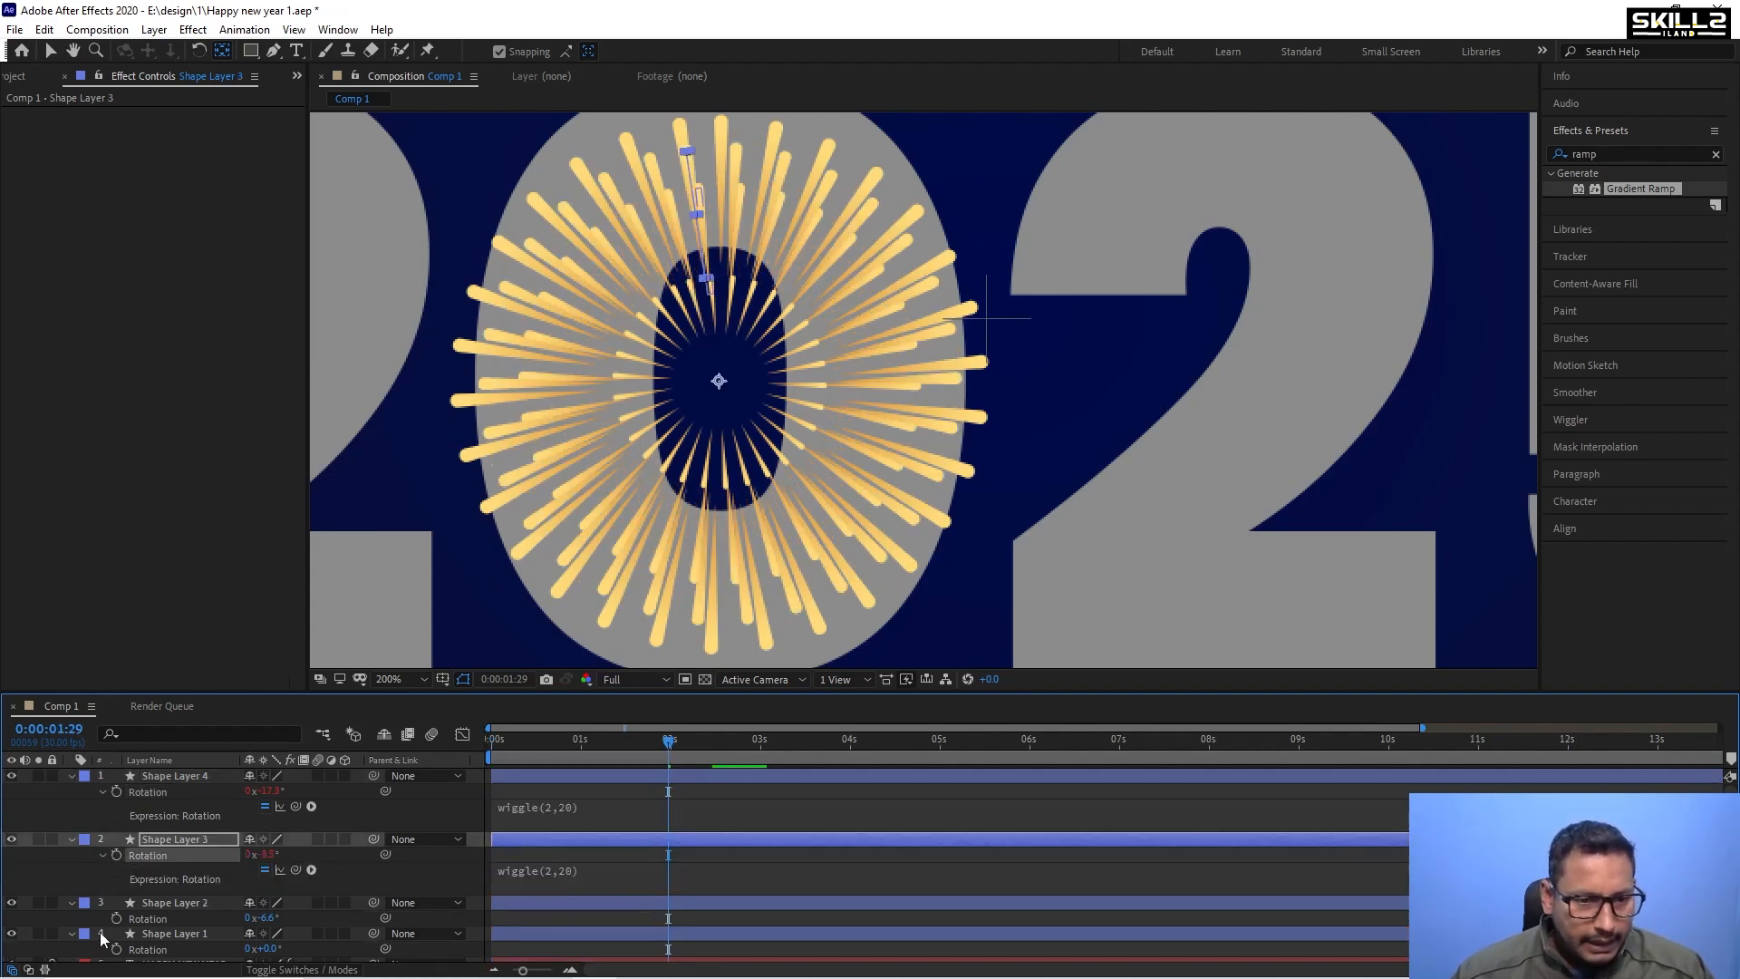
# Apply the copied wiggle(2,20) expression to the Rotation of Shape Layer 2 and Shape Layer 1.
pyautogui.keyDown('alt'); pyautogui.click(116, 918); pyautogui.keyUp('alt')
pyautogui.hotkey('ctrl', 'v')
pyautogui.press('KP_Enter')
pyautogui.scroll(-2, 153, 910)
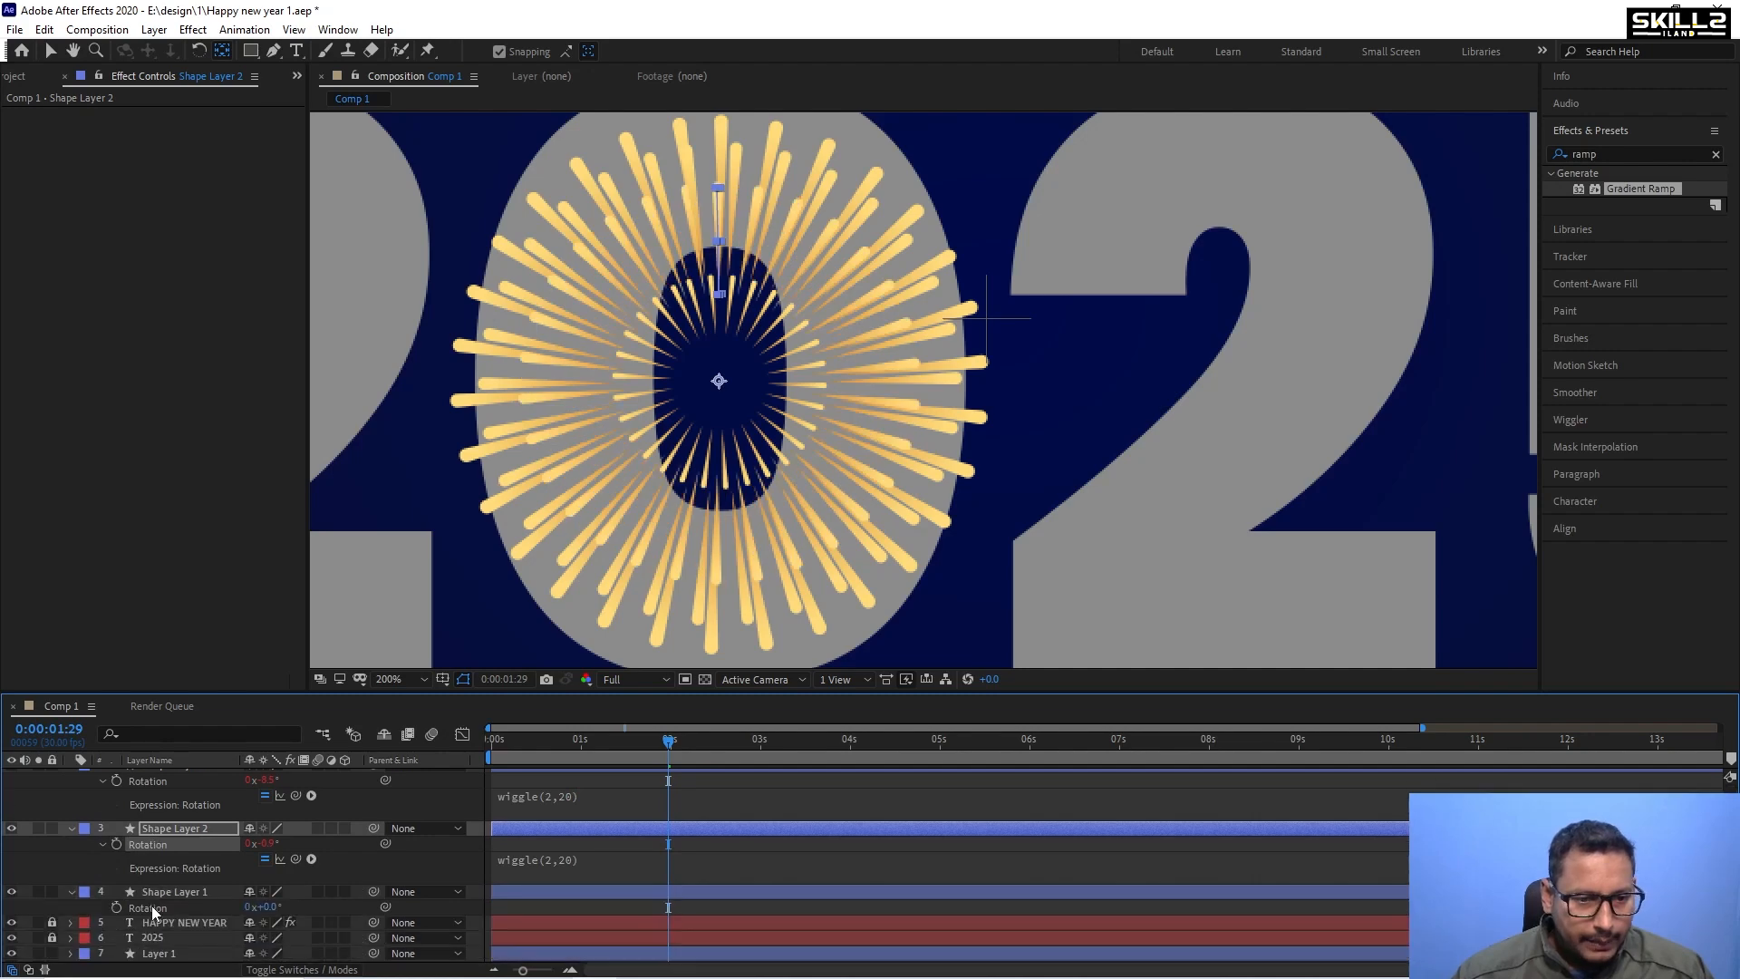
pyautogui.keyDown('alt'); pyautogui.click(116, 907); pyautogui.keyUp('alt')
pyautogui.hotkey('ctrl', 'v')
pyautogui.press('KP_Enter')
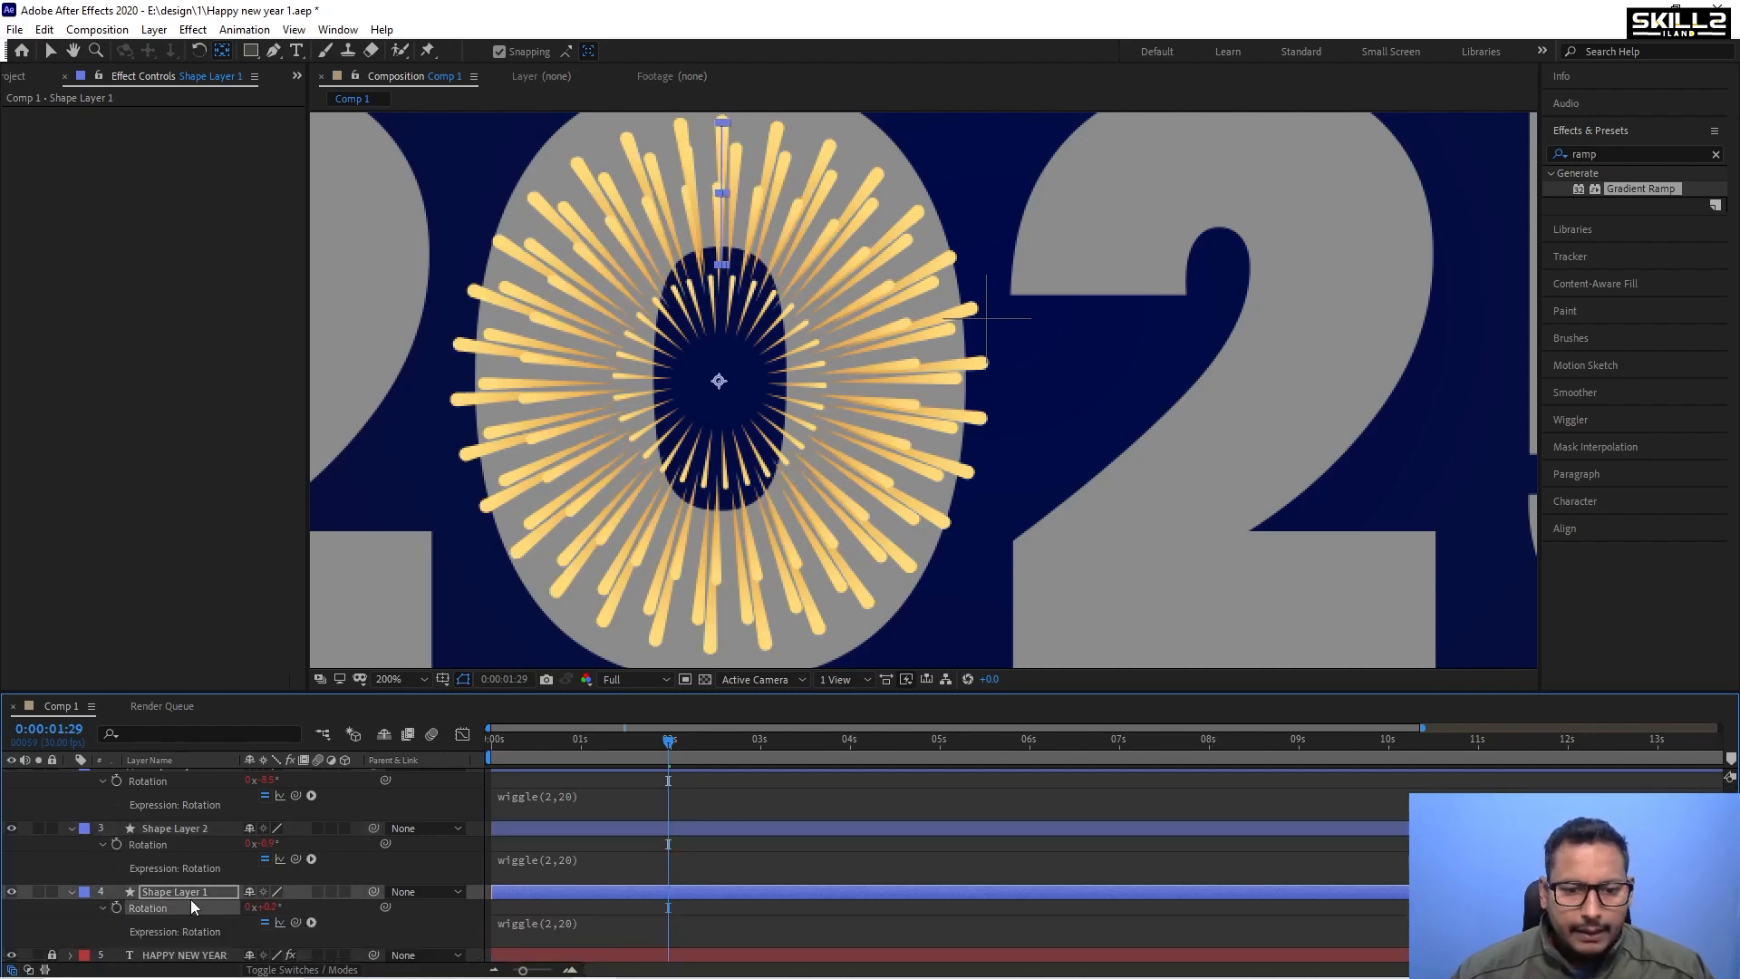
# Preview the wiggling ray burst from the start of the timeline with the whole title in view.
pyautogui.moveTo(549, 743); pyautogui.dragTo(408, 770)
pyautogui.press('space')
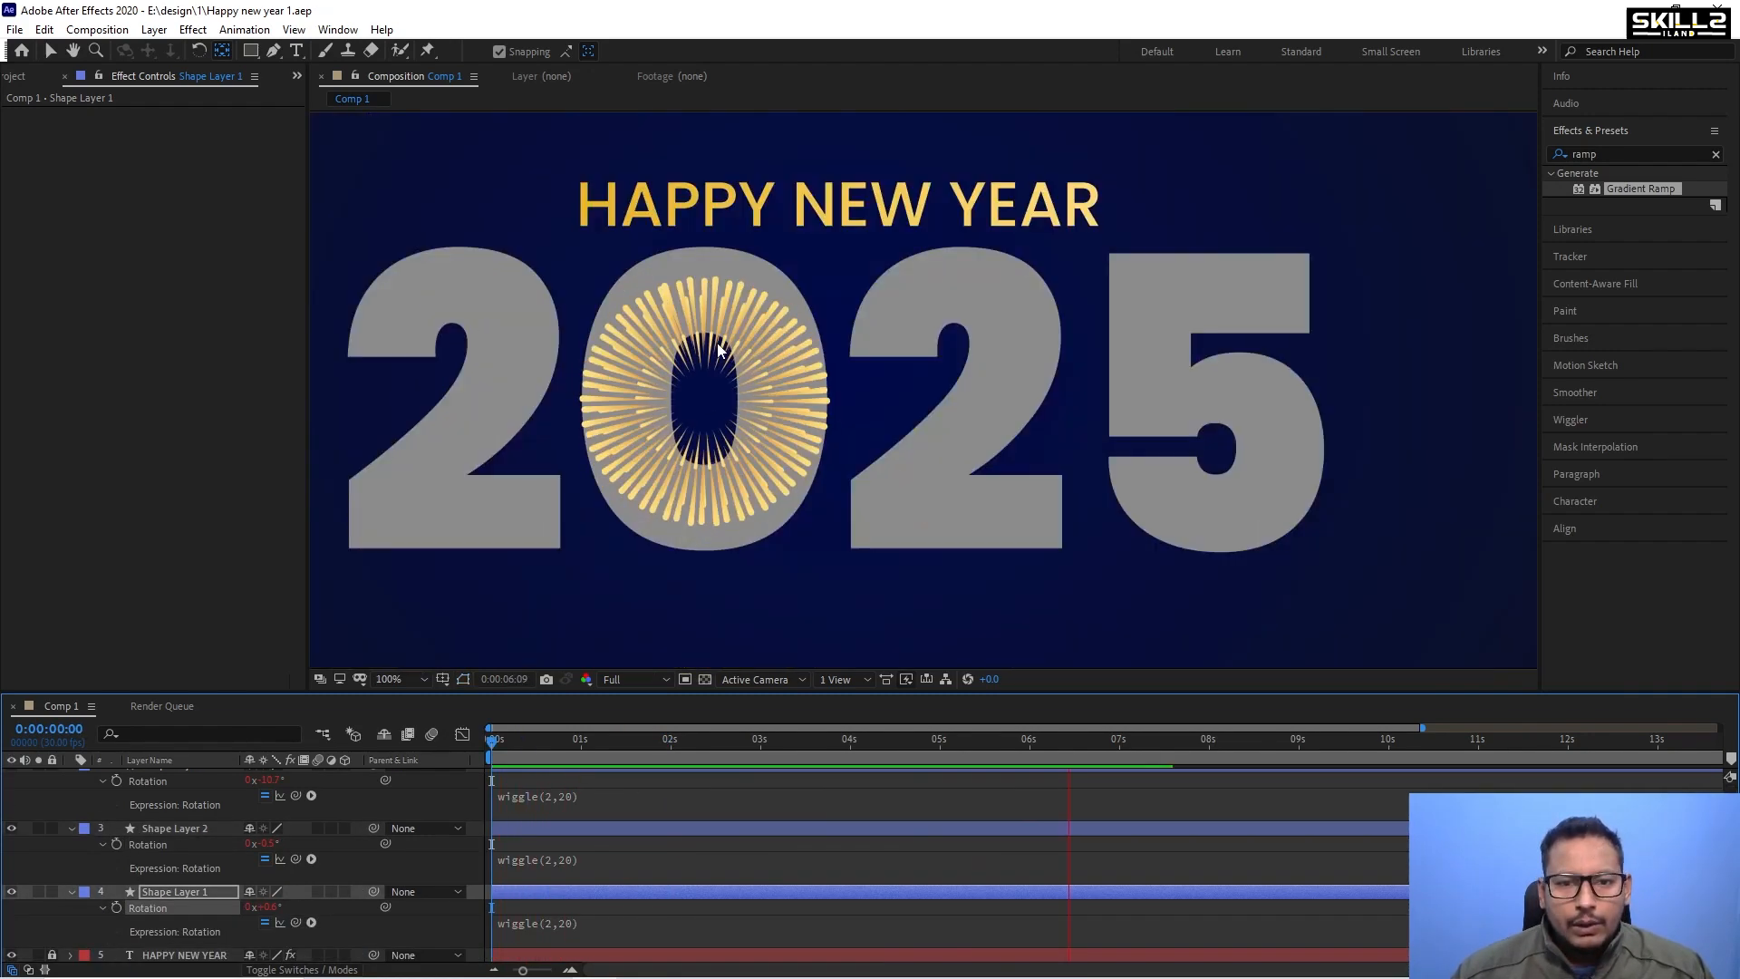
pyautogui.press('space')
# Collapse the layer properties and pre-compose Shape Layers 1 to 4 into a new composition named 0.
pyautogui.scroll(2, 77, 815)
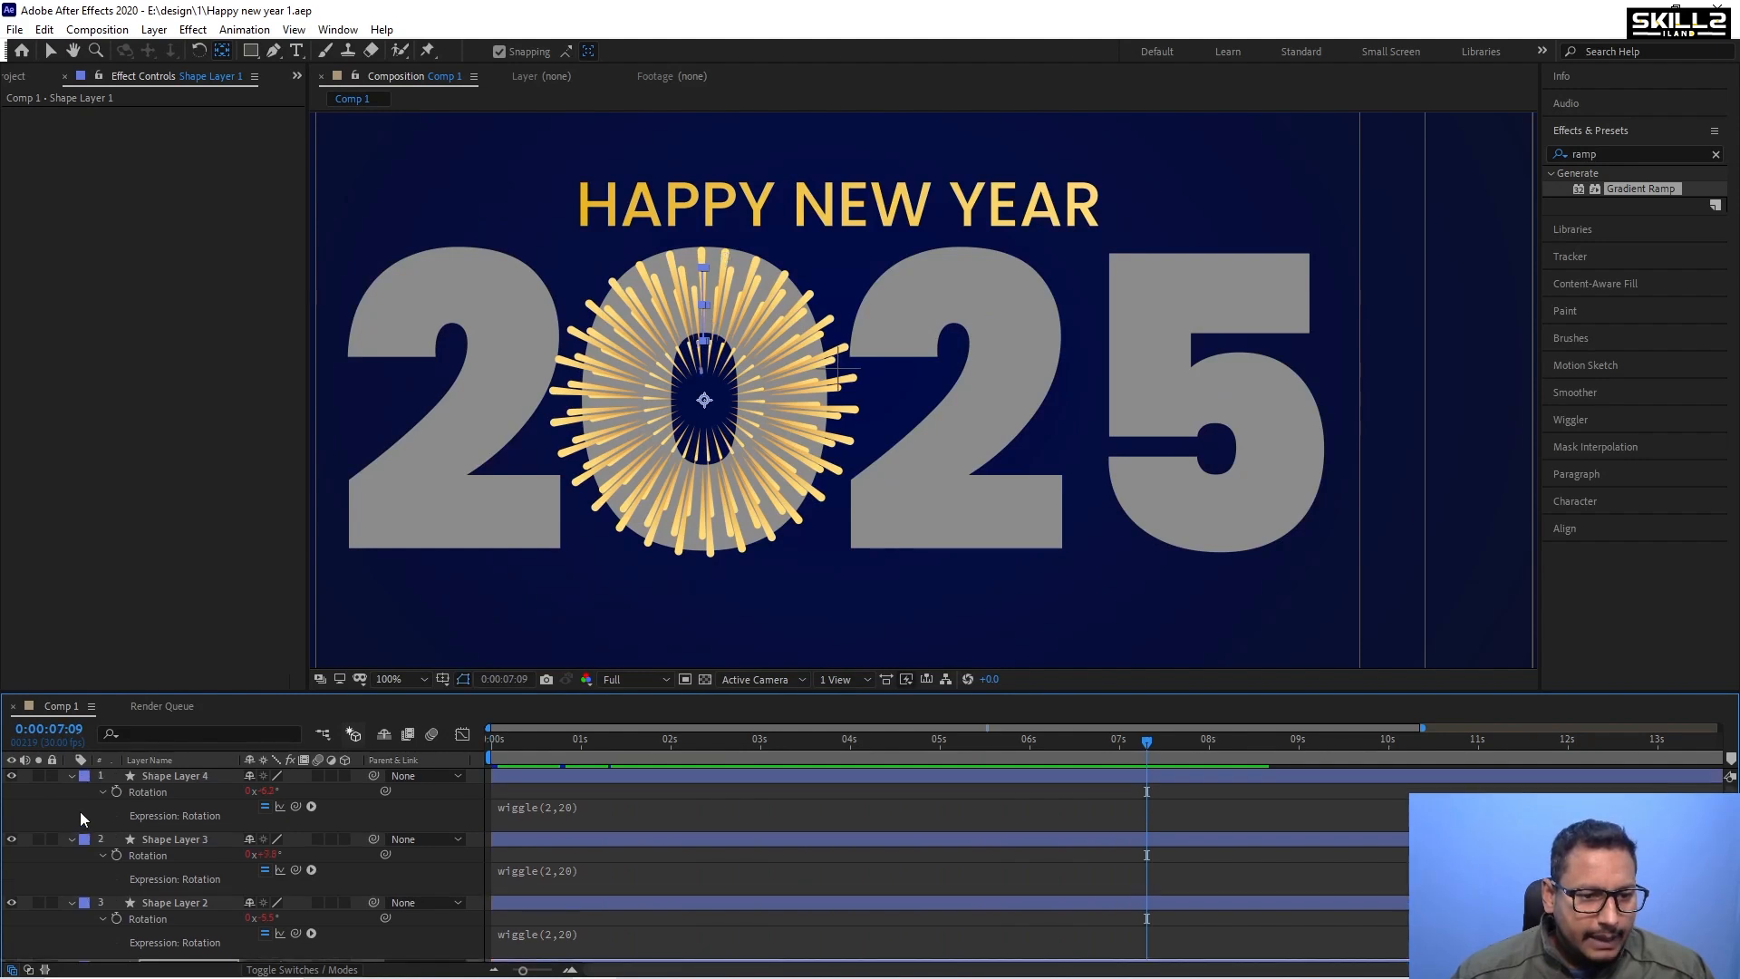
pyautogui.hotkey('ctrl', 'a')
pyautogui.press('u')
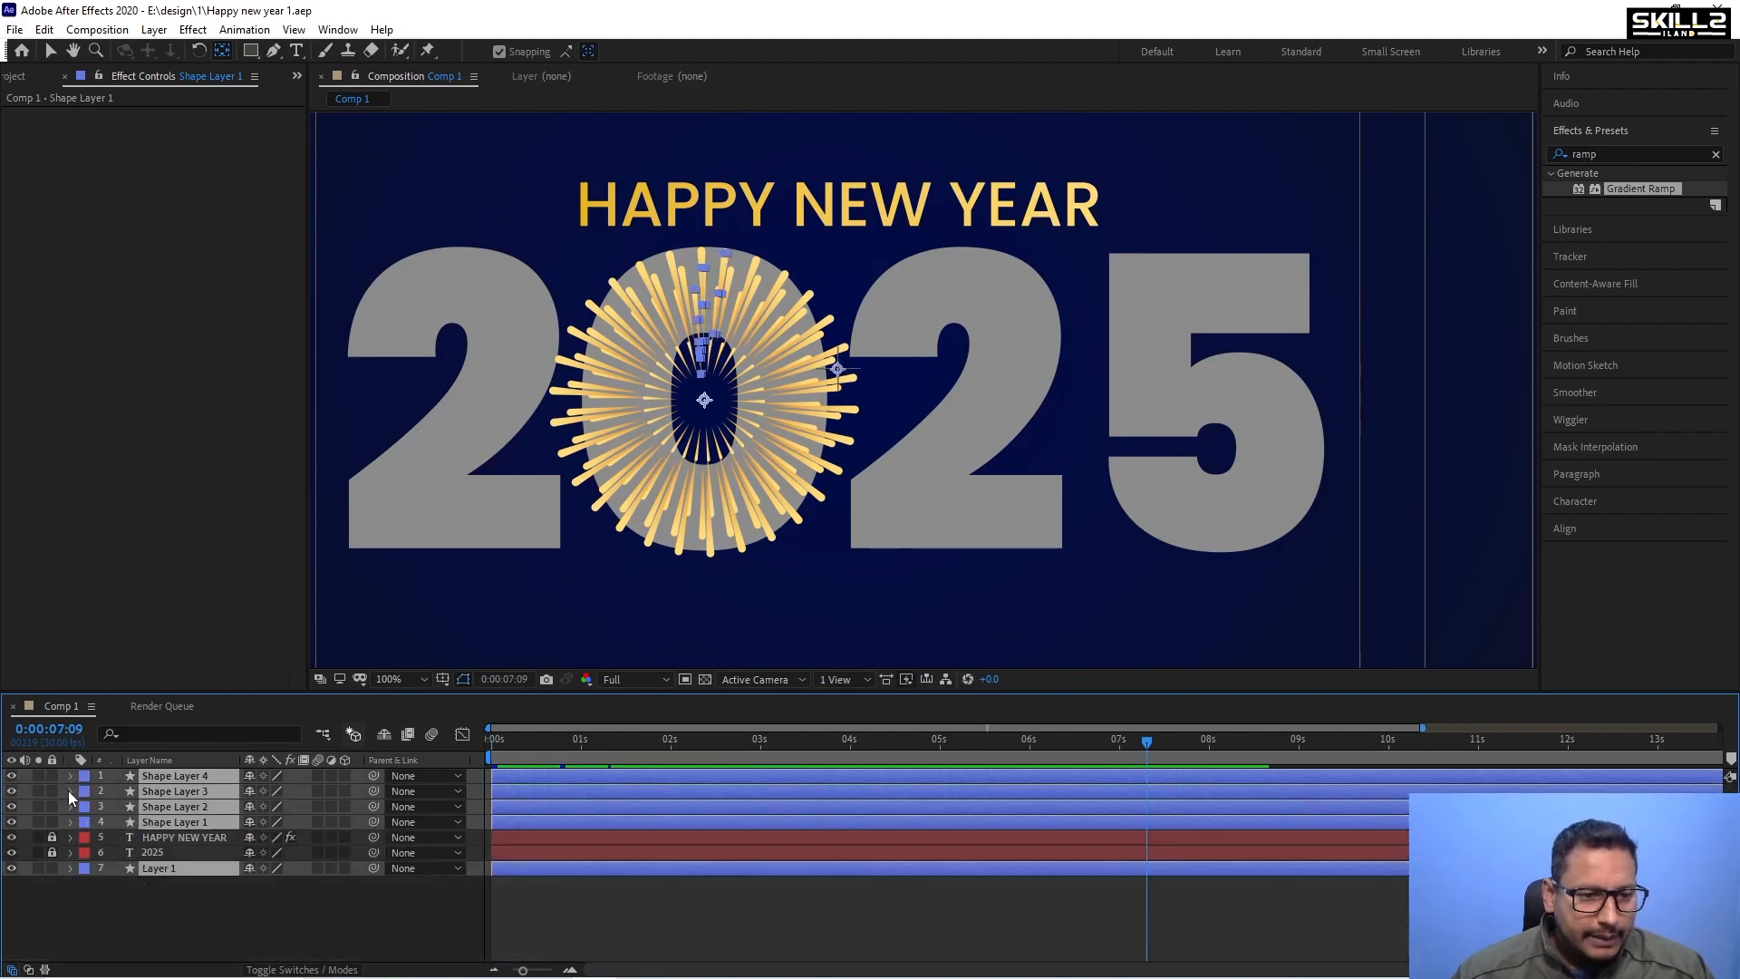
pyautogui.click(136, 930)
pyautogui.click(185, 823)
pyautogui.keyDown('shift'); pyautogui.click(207, 776); pyautogui.keyUp('shift')
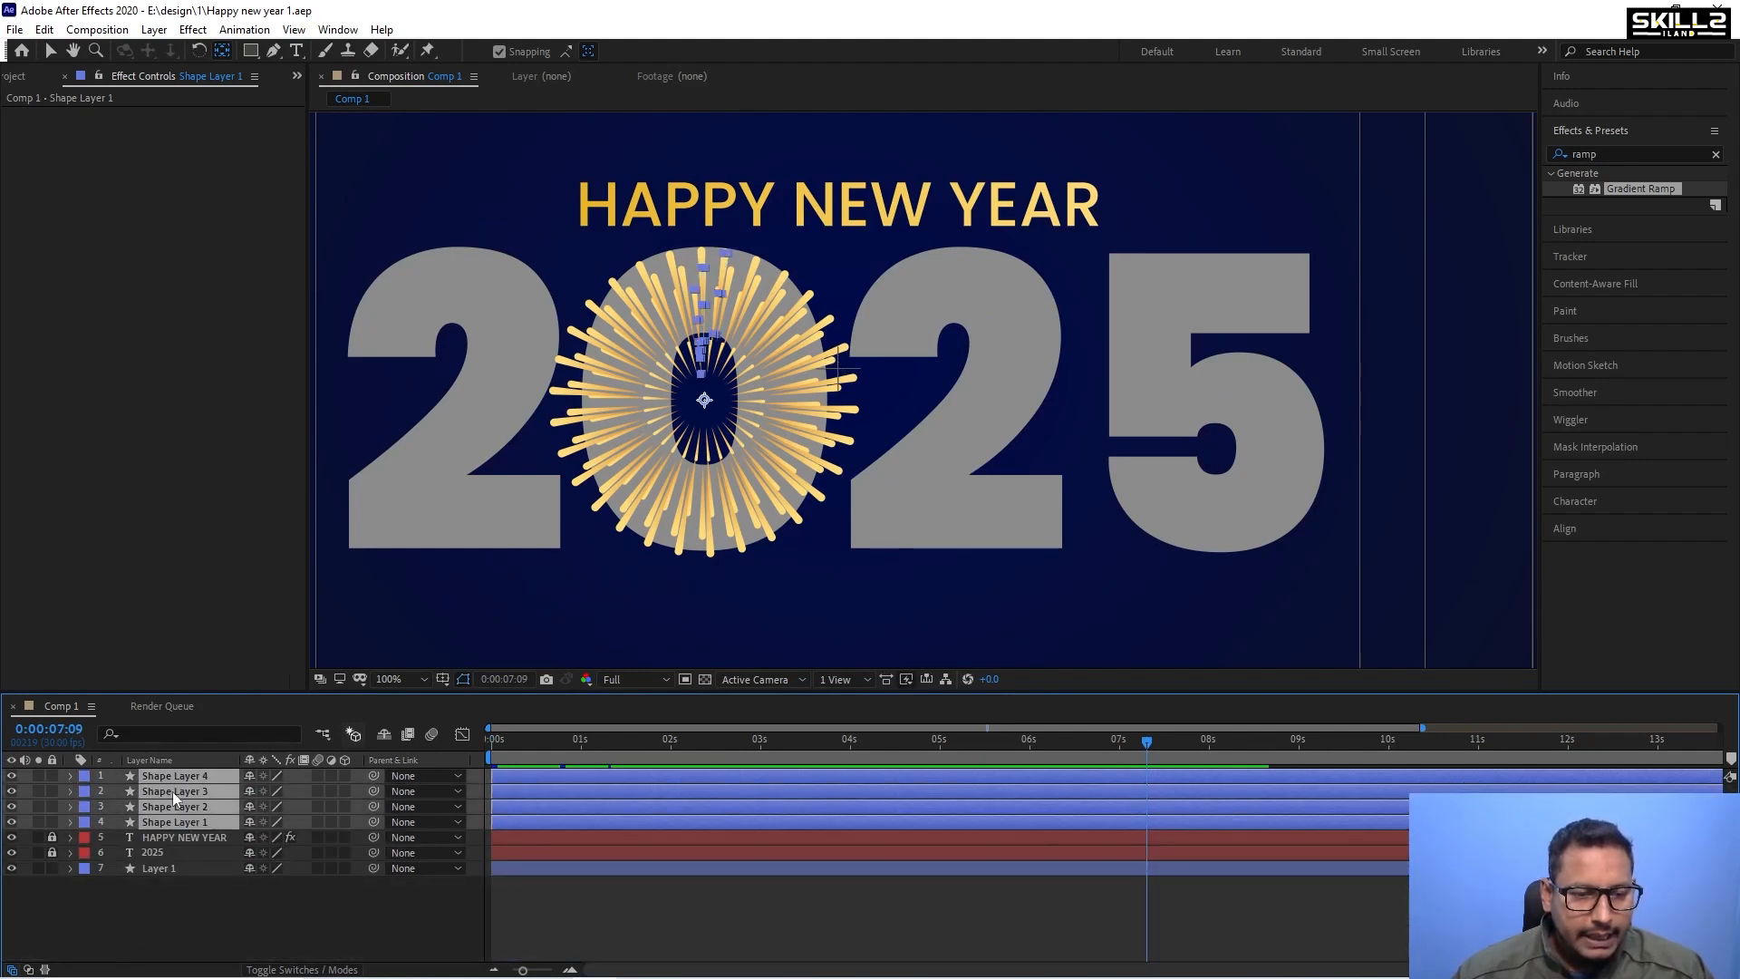
pyautogui.rightClick(175, 797)
pyautogui.click(272, 800)
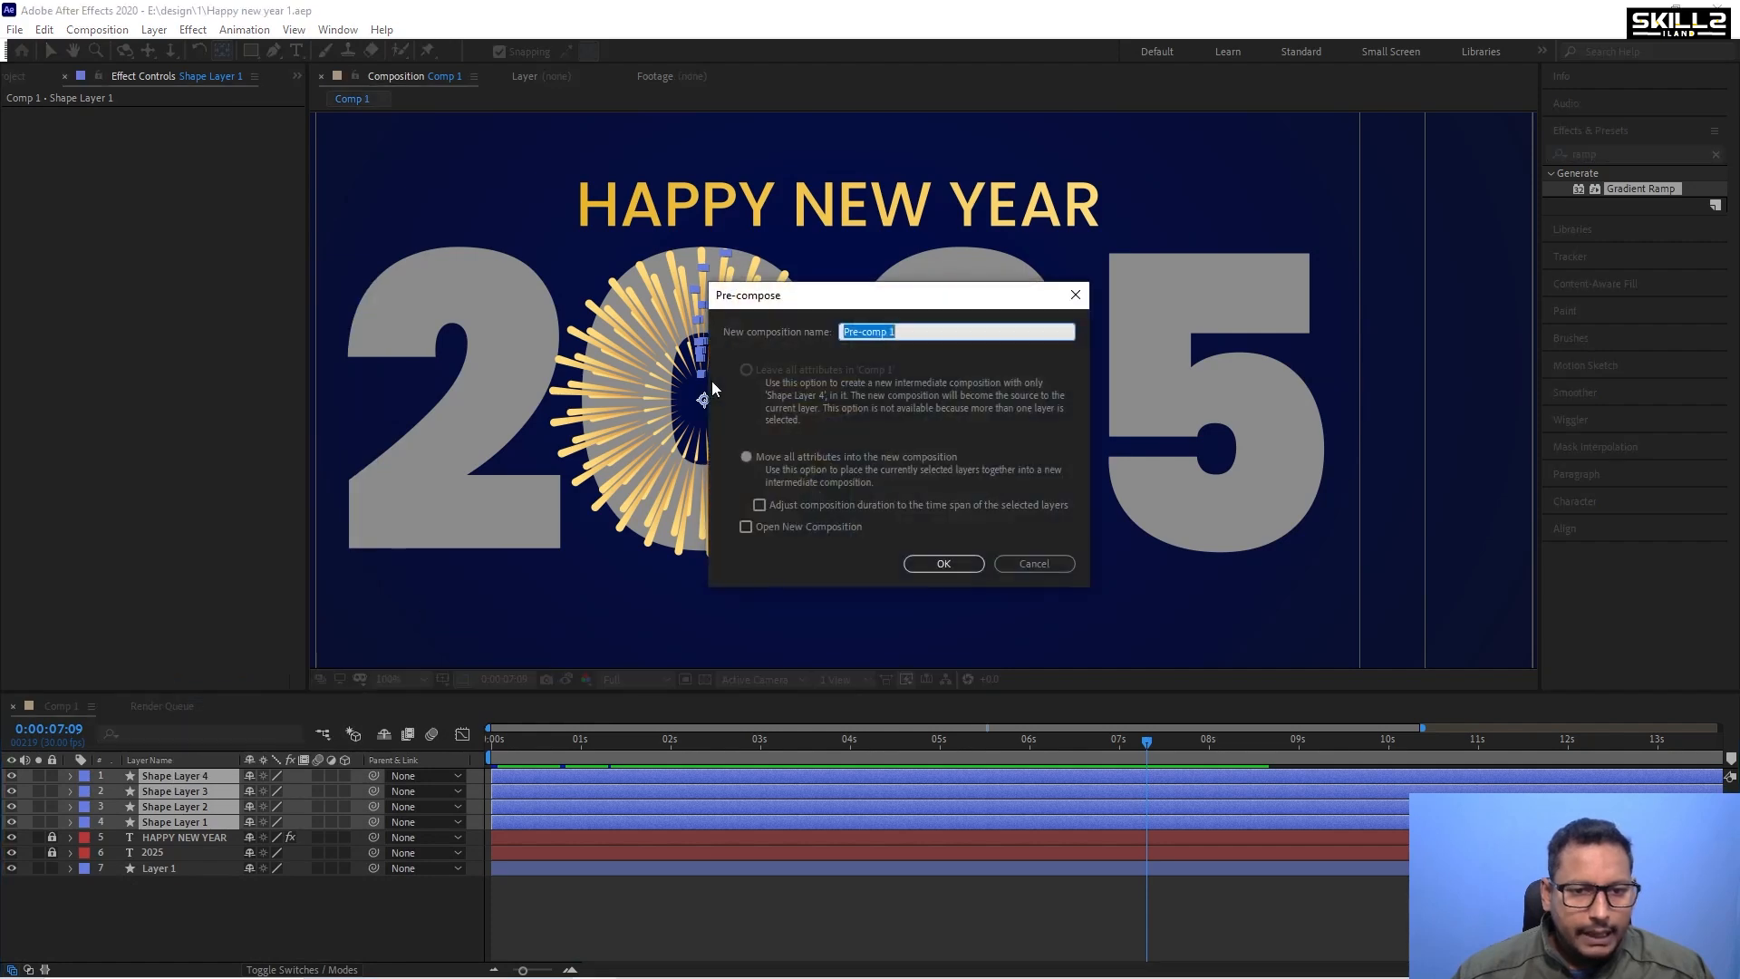
pyautogui.write('0')
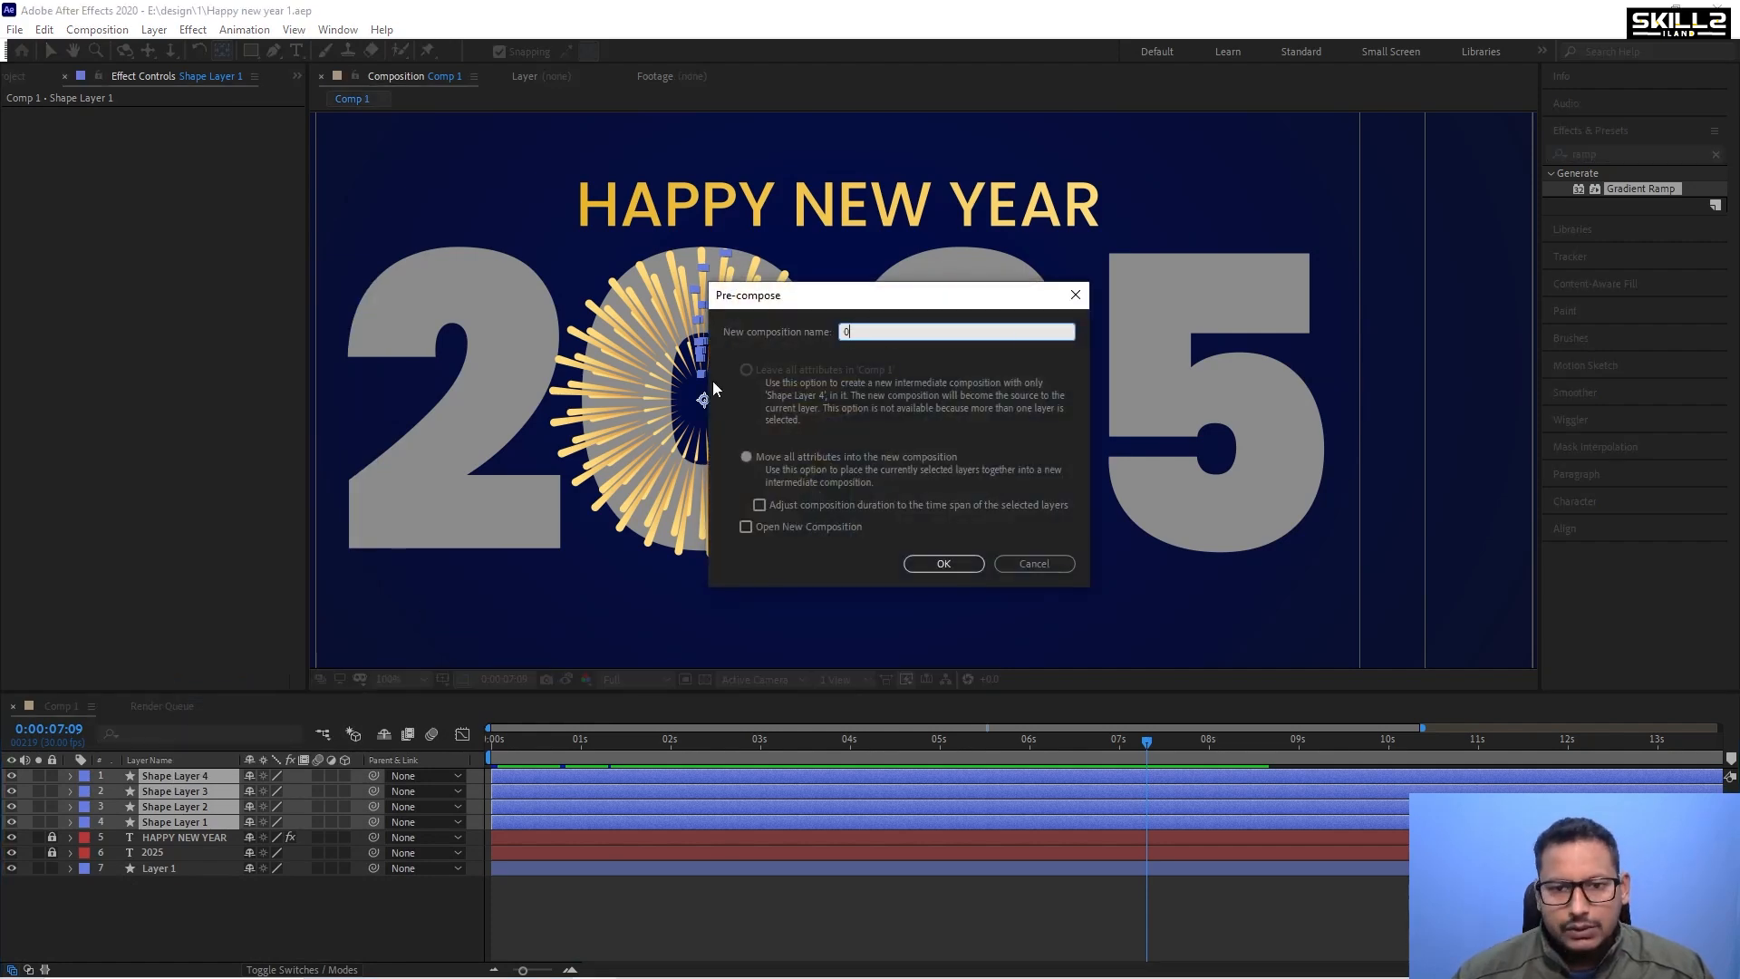
pyautogui.press('Return')
# Stretch the 0 pre-comp vertically by setting its Scale to 100, 114%, and preview it over the digit.
pyautogui.press('s')
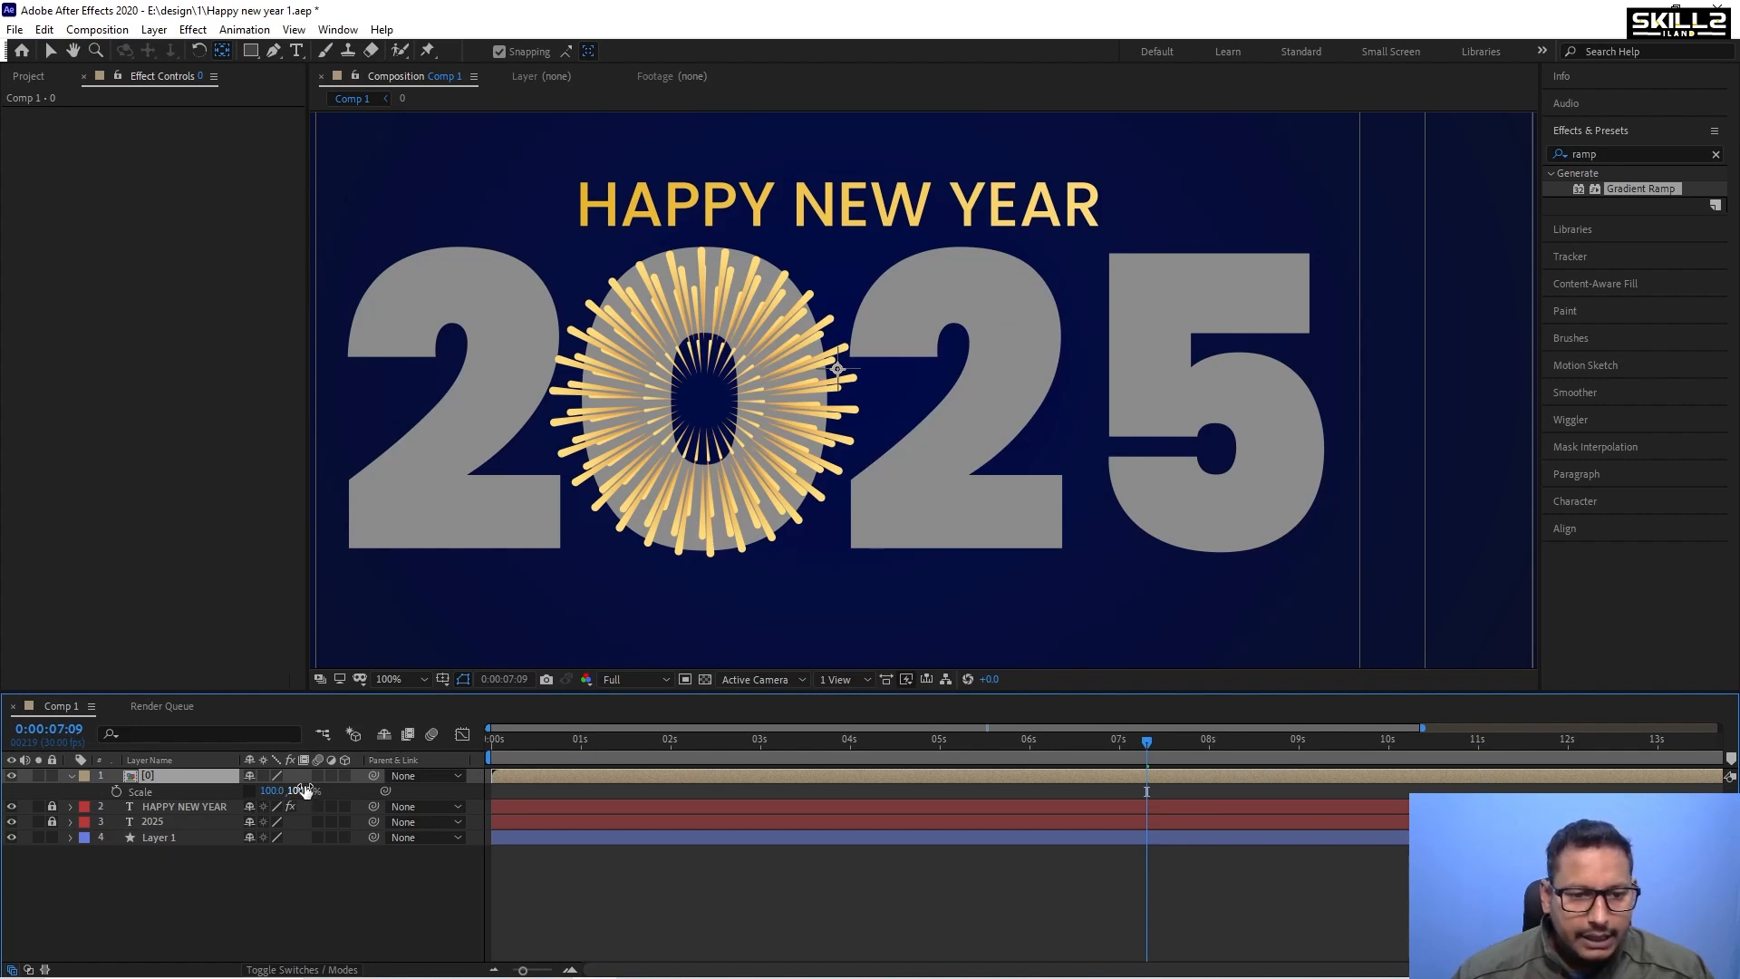
pyautogui.moveTo(304, 790); pyautogui.dragTo(317, 790)
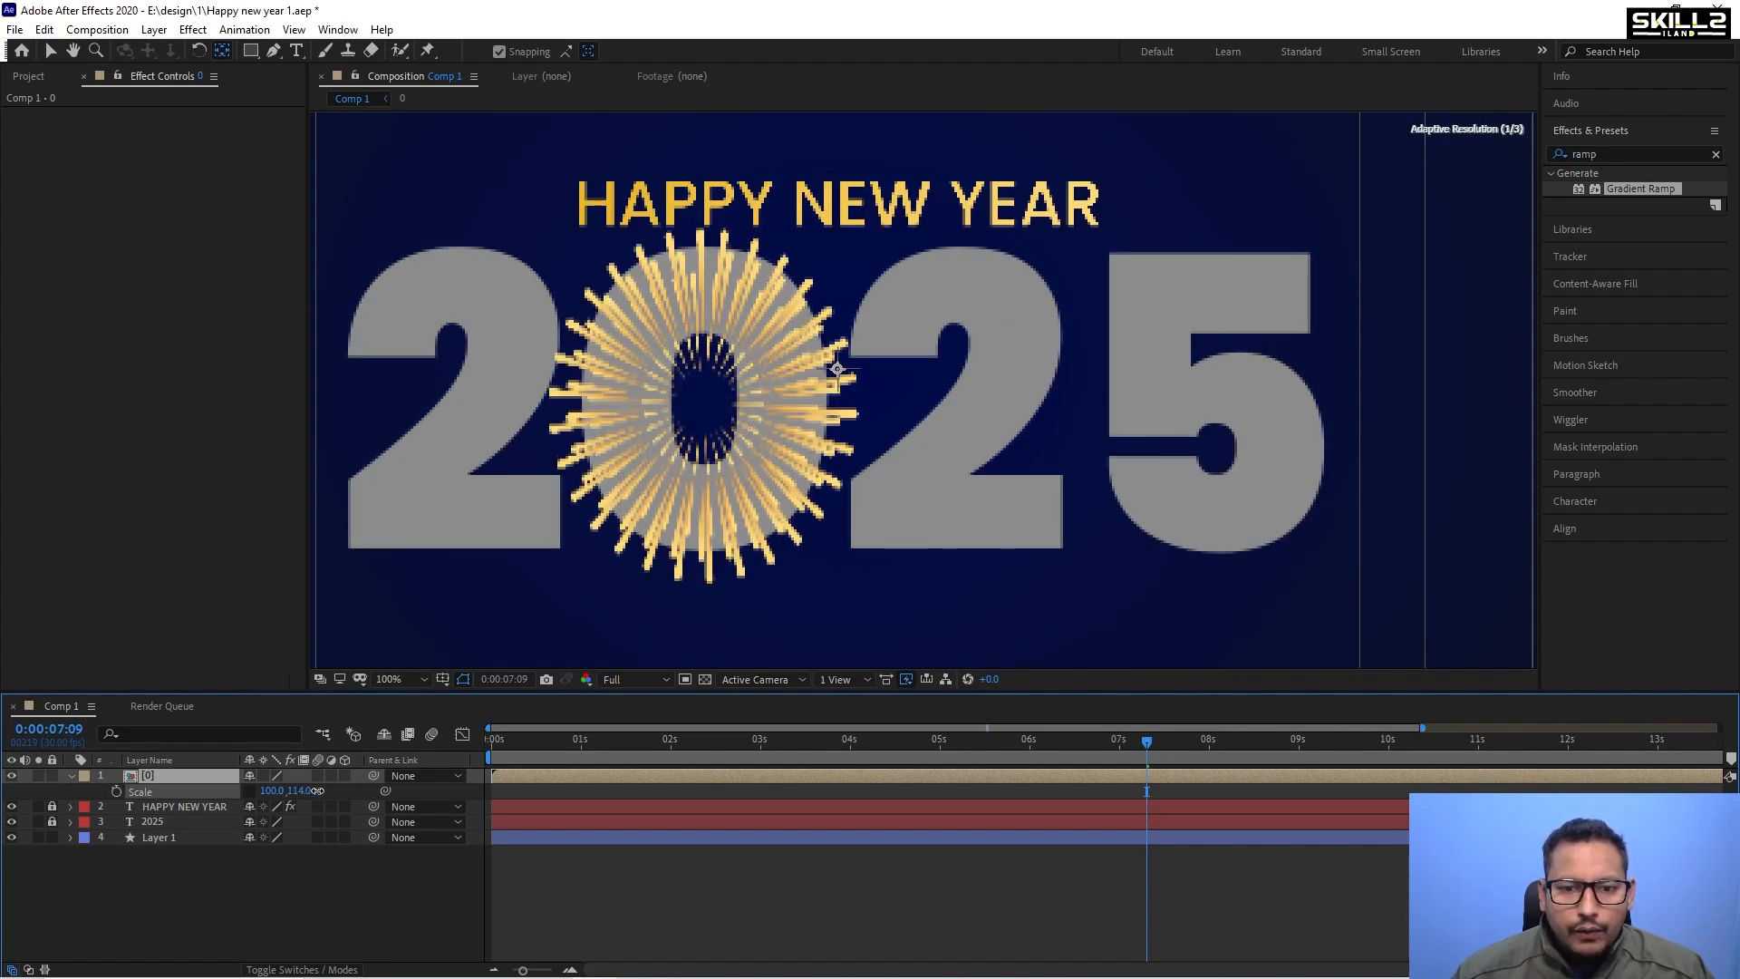
pyautogui.press('space')
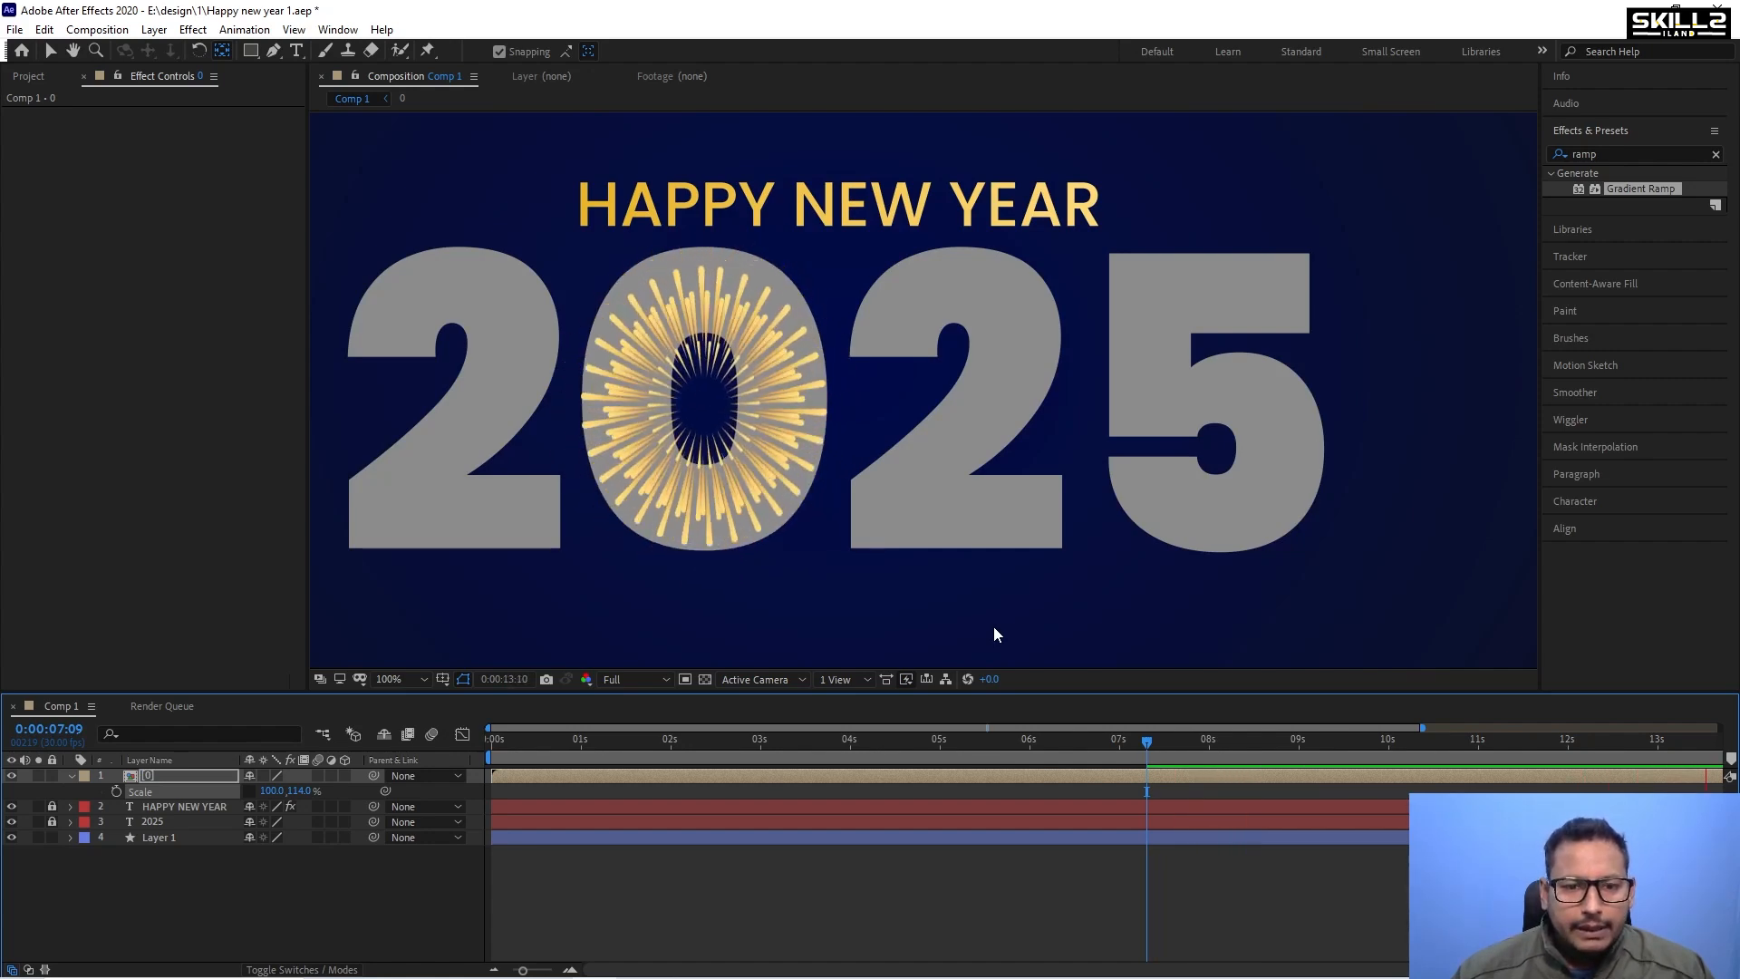
# Open the 0 pre-comp, identify the ray circle of each shape layer, and reduce Shape Layer 3's Scale slightly.
pyautogui.doubleClick(843, 256)
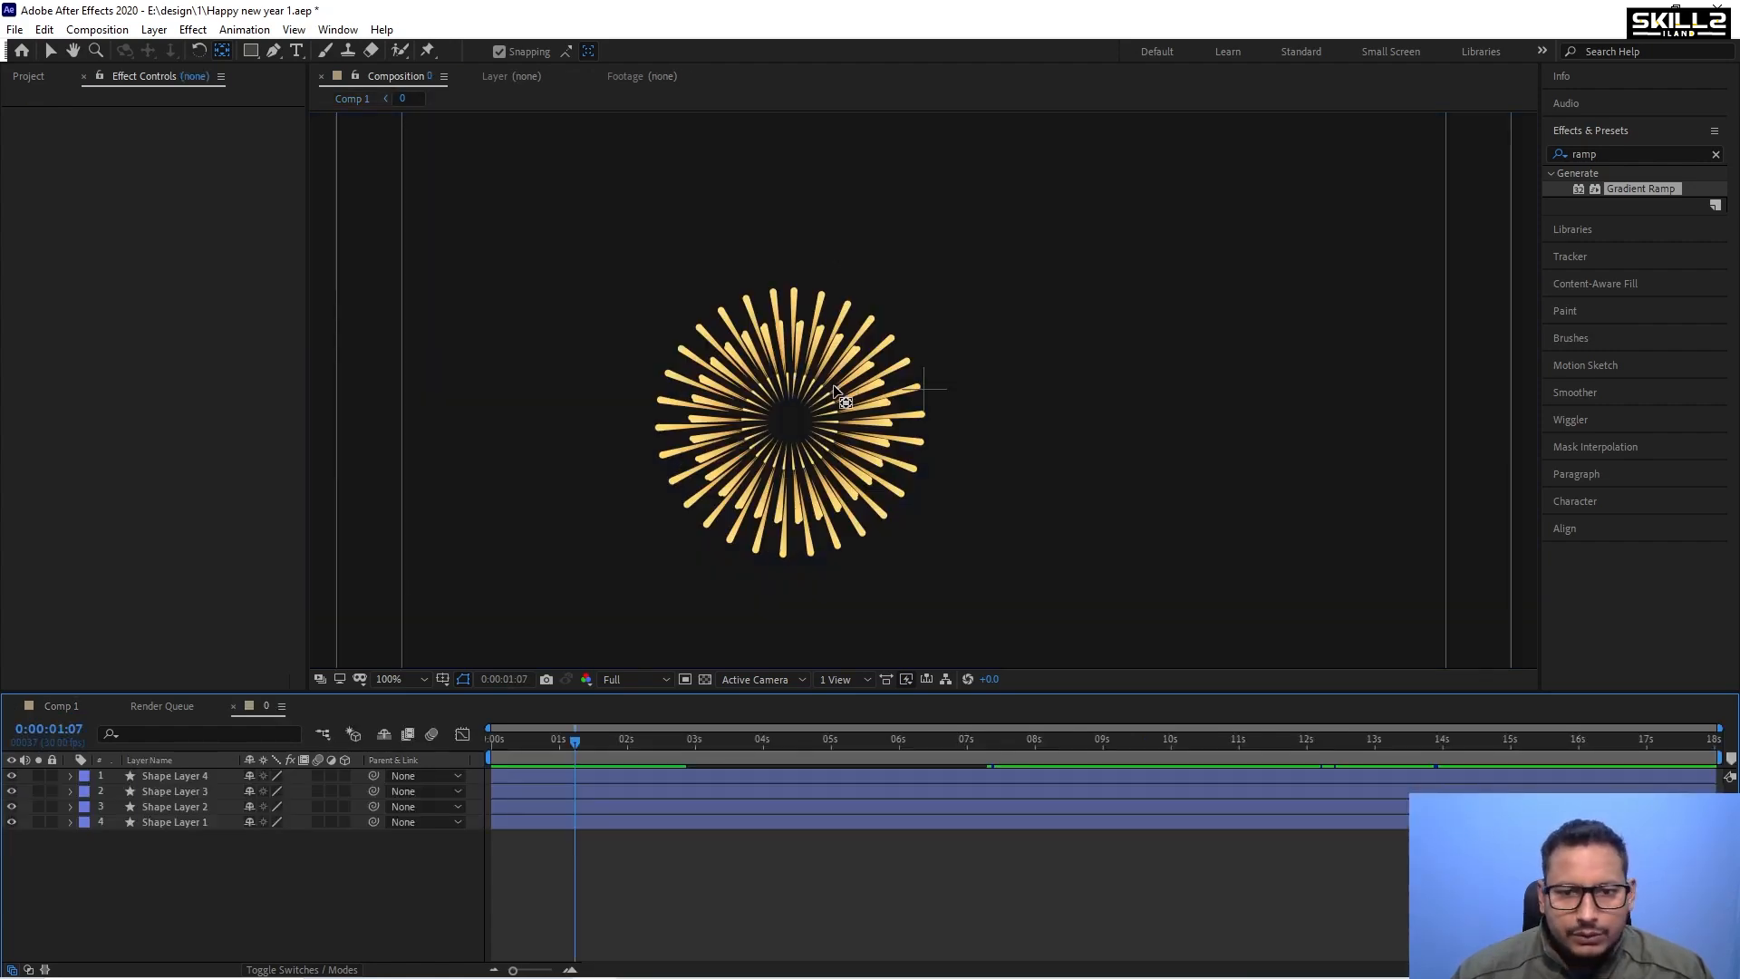
pyautogui.scroll(2, 844, 394)
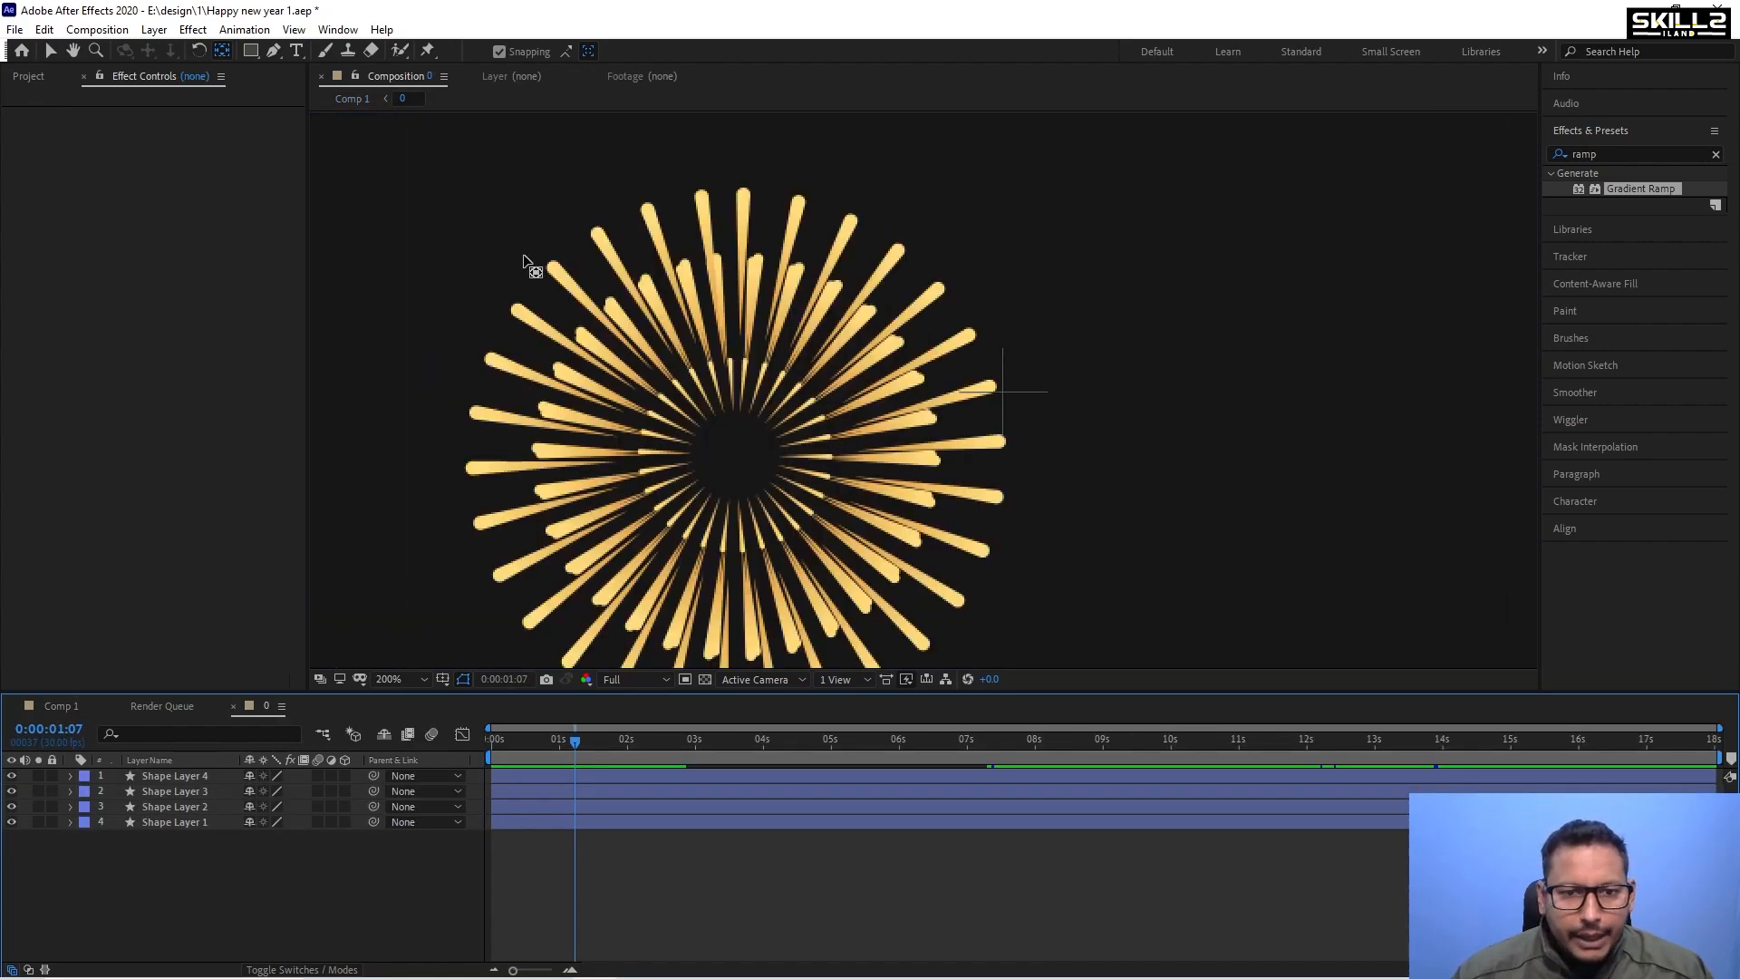
pyautogui.click(173, 776)
pyautogui.click(440, 460)
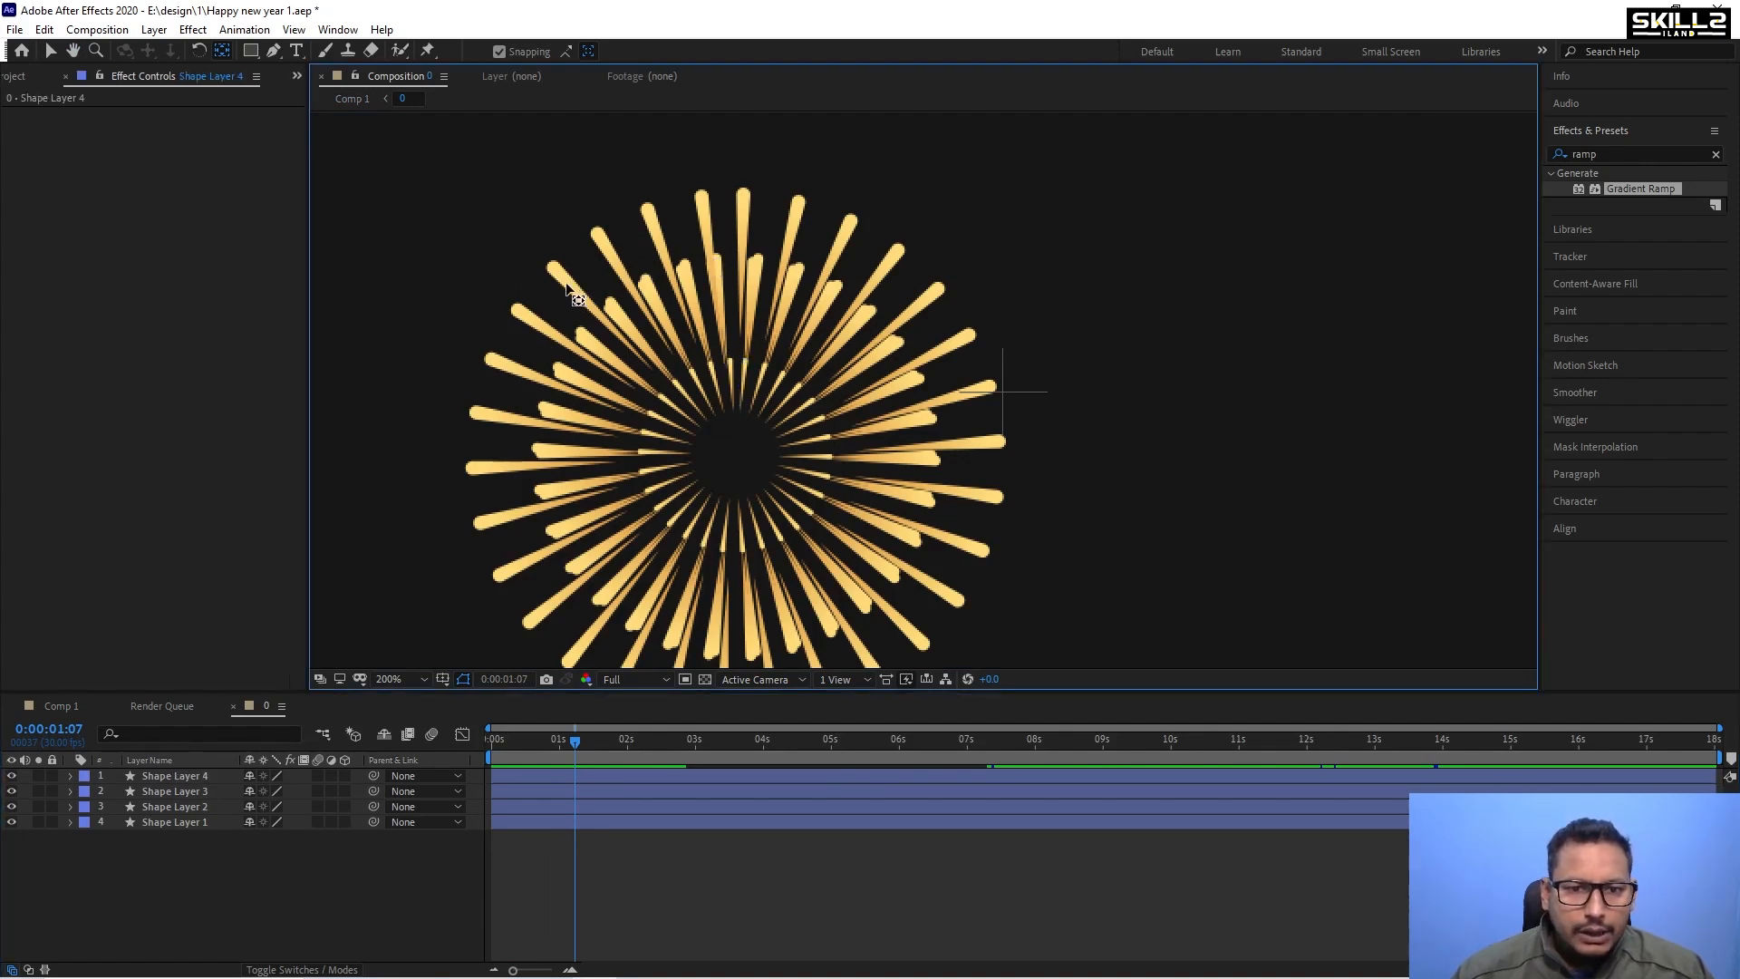
pyautogui.click(180, 825)
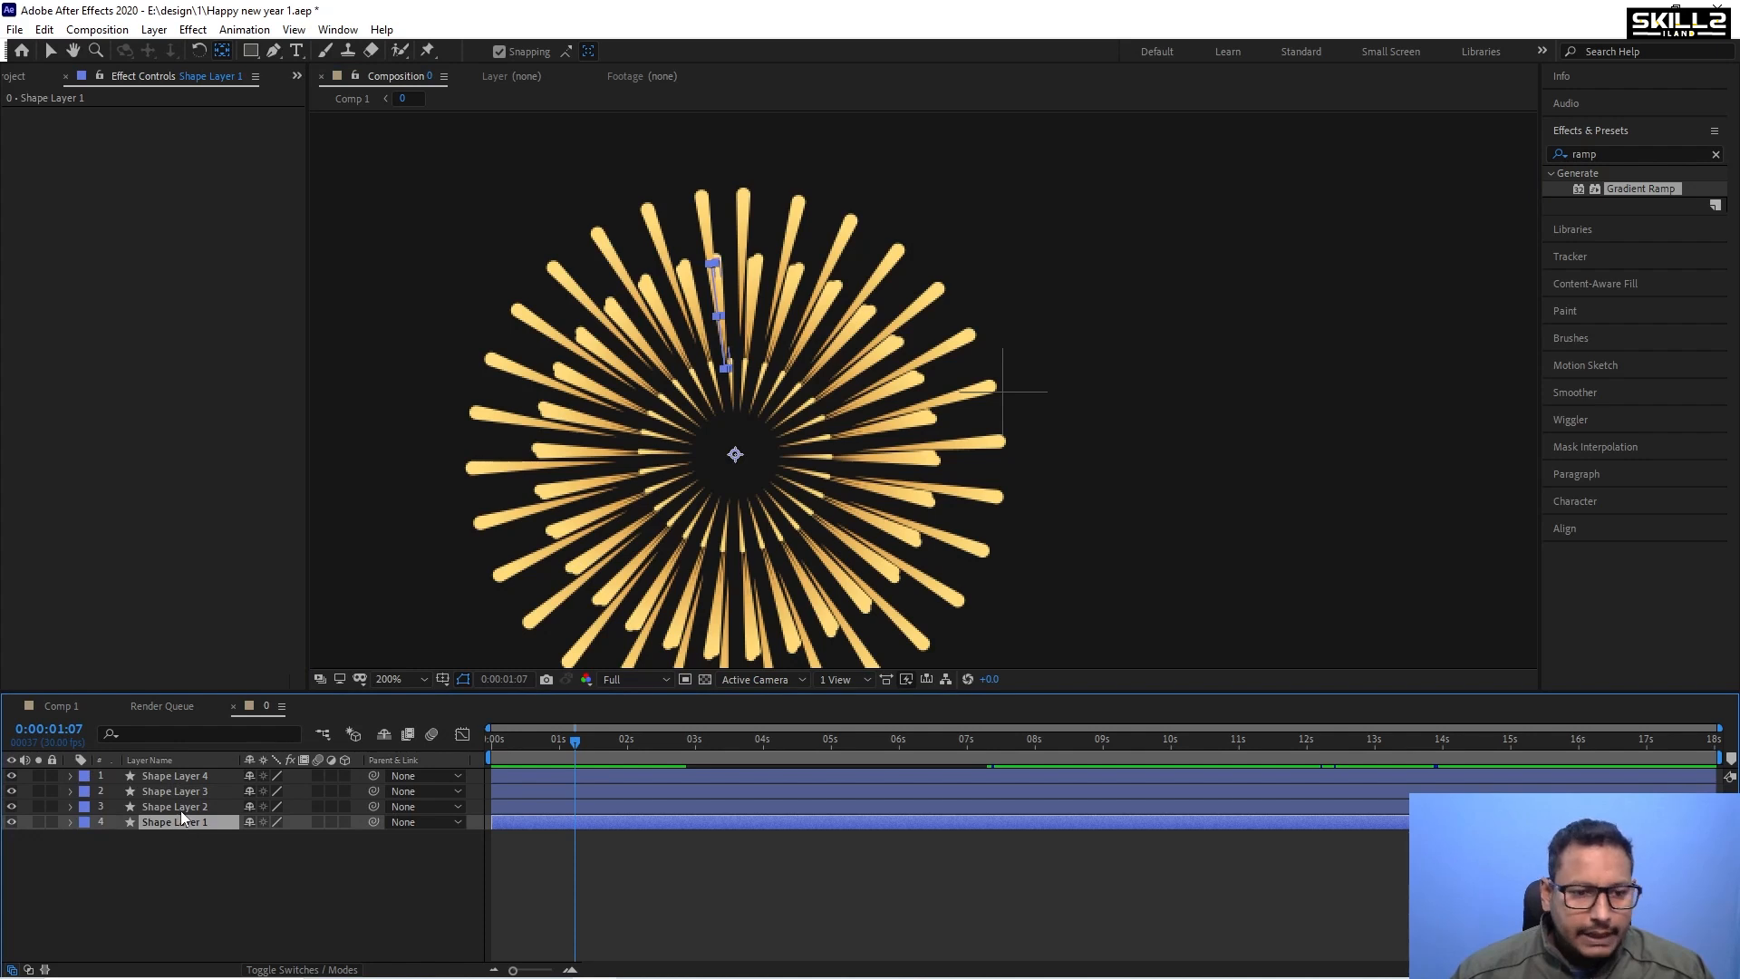
pyautogui.click(181, 810)
pyautogui.click(185, 792)
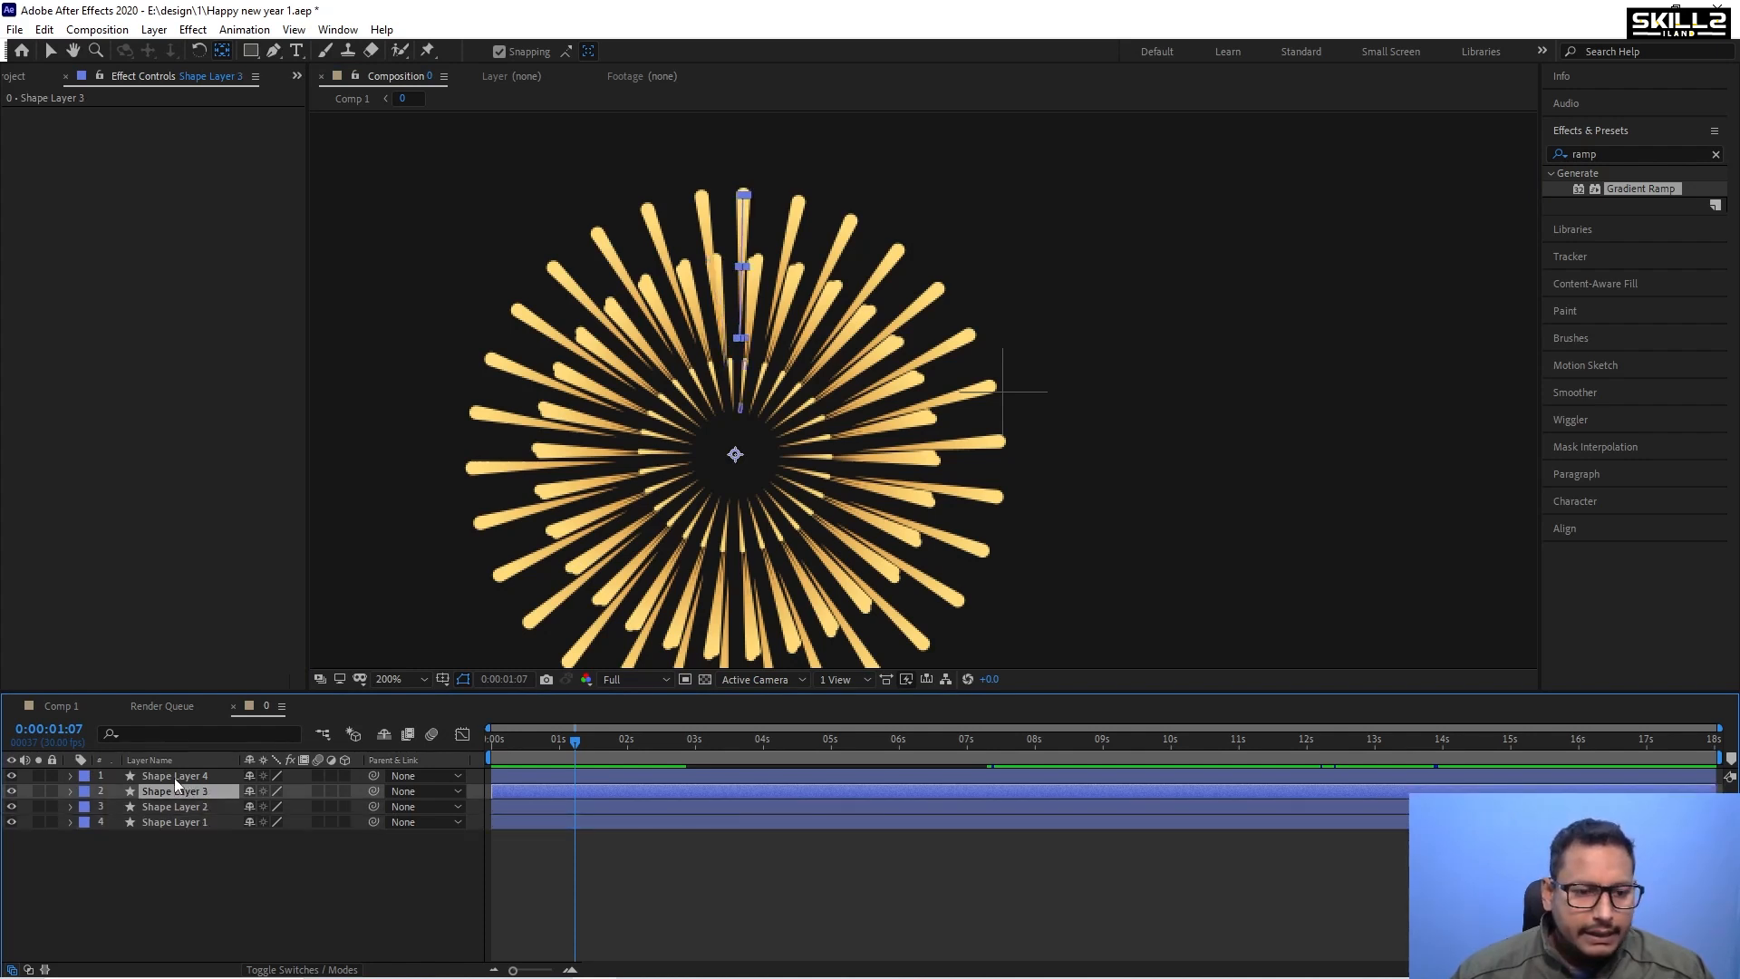
pyautogui.press('s')
pyautogui.moveTo(276, 809); pyautogui.dragTo(264, 808)
# Duplicate Shape Layer 3, rotate the copy so its rays are offset from the original, and preview the fuller burst in Comp 1.
pyautogui.hotkey('ctrl', 'd')
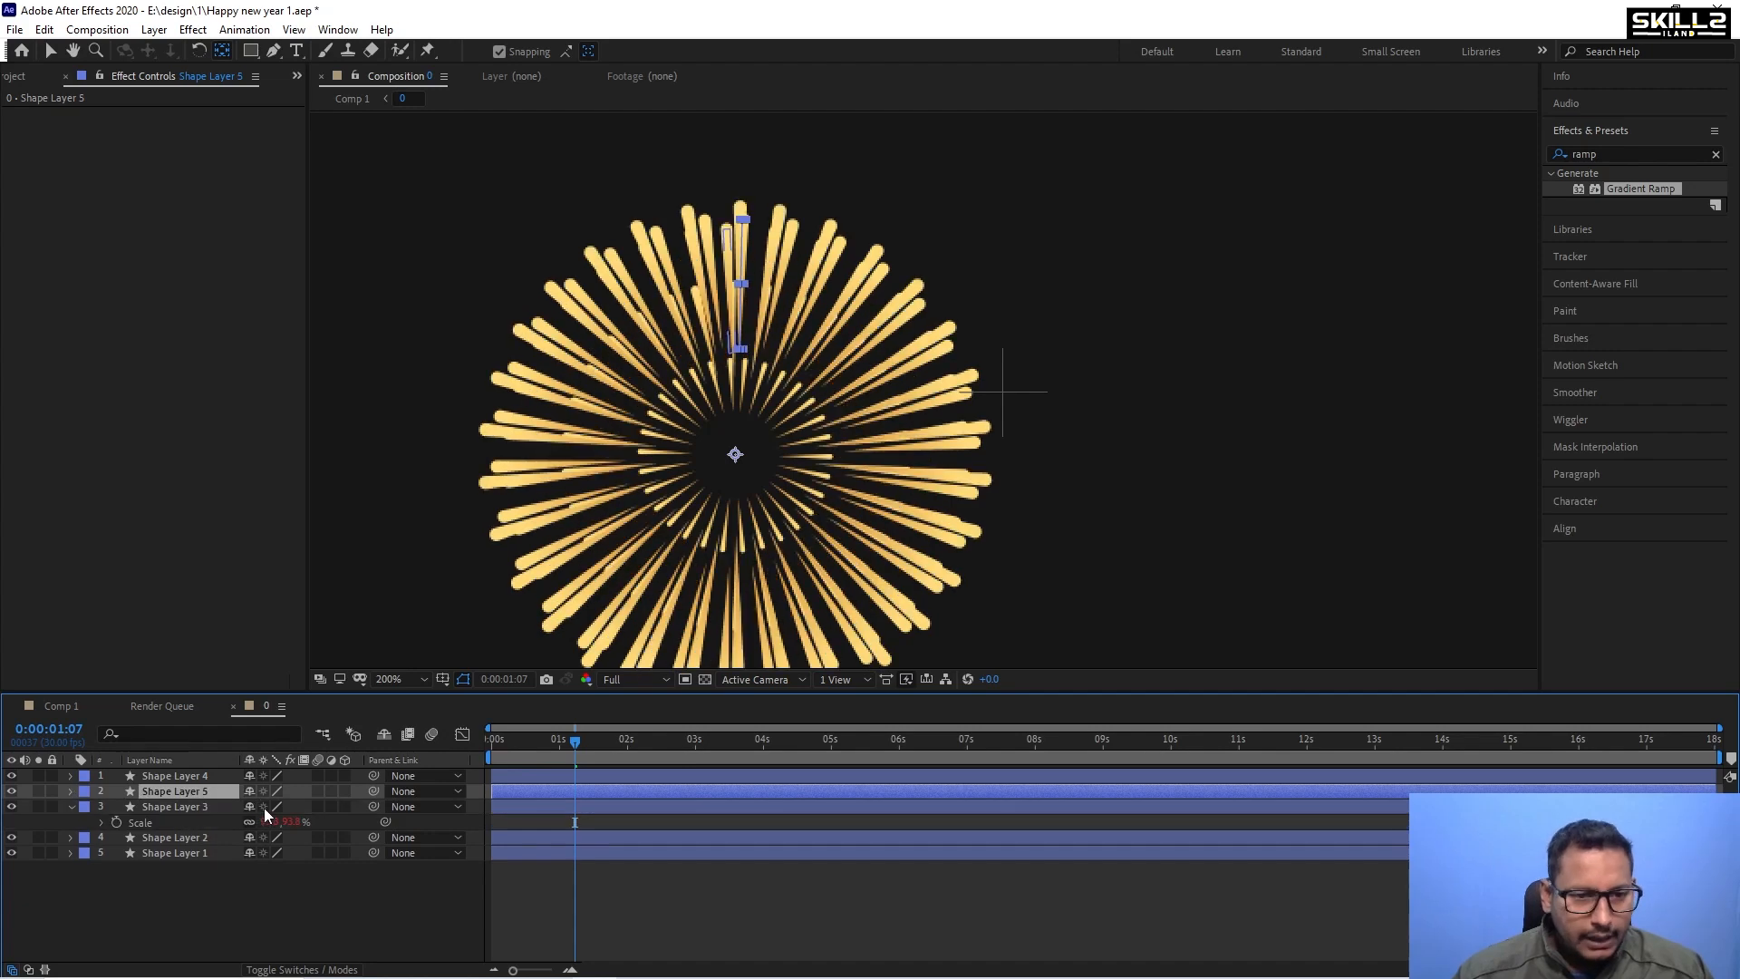
pyautogui.press('r')
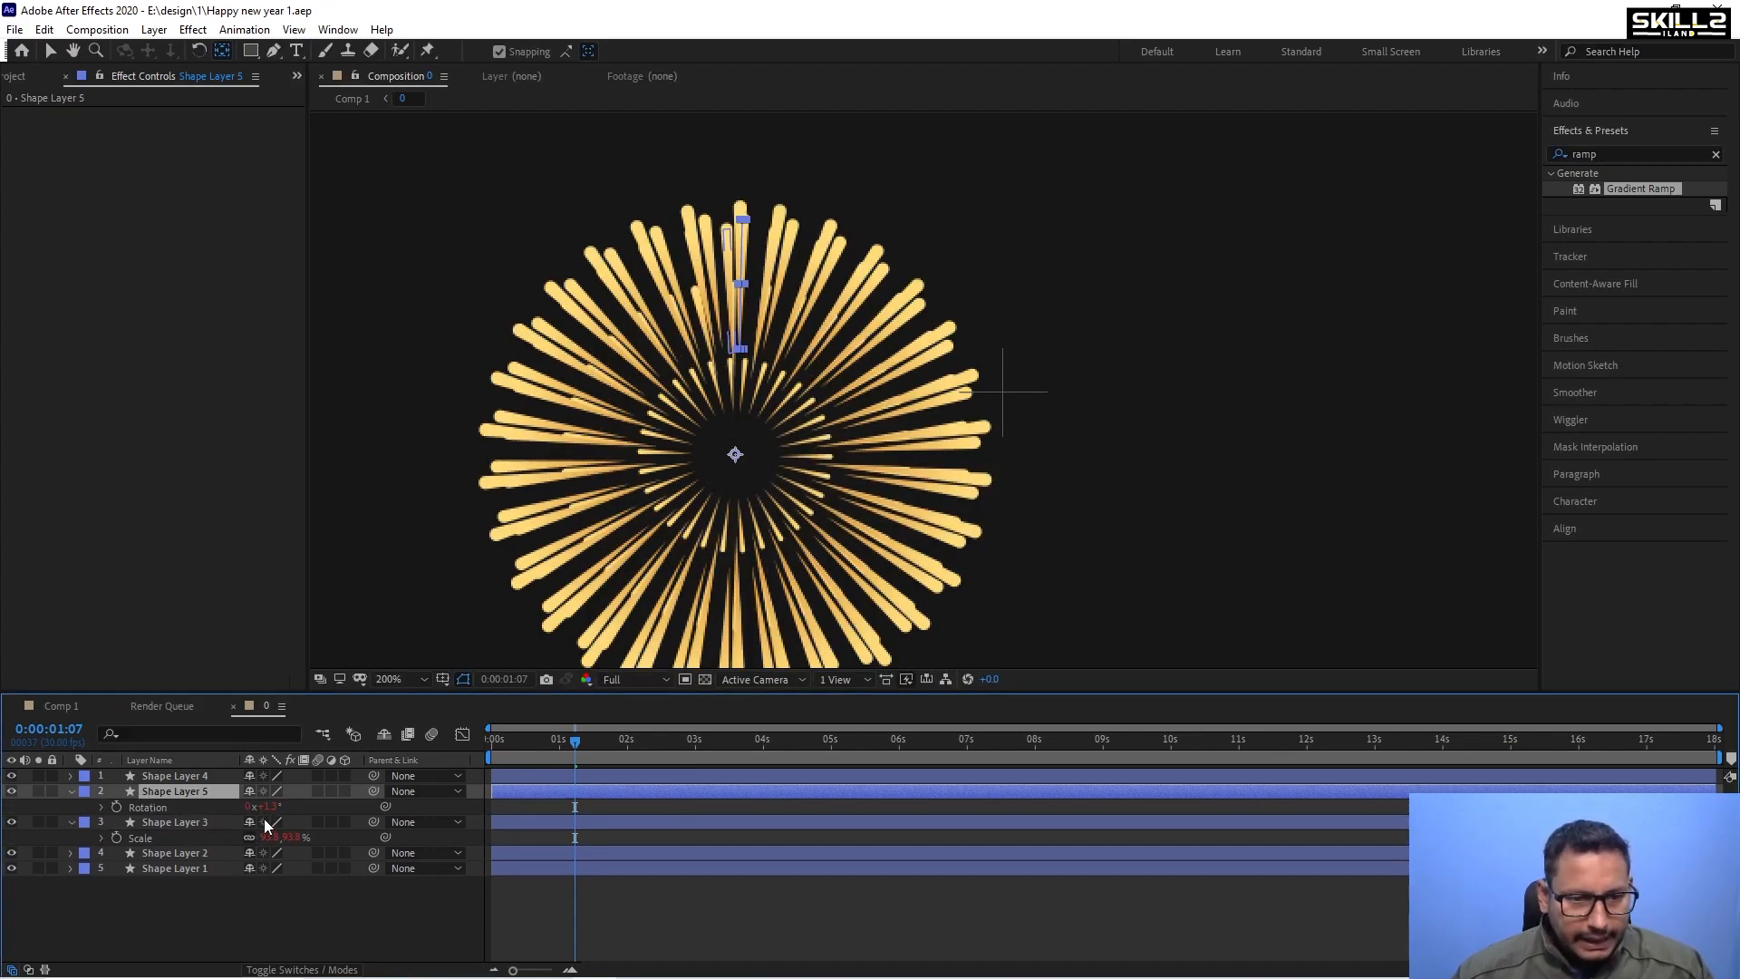
pyautogui.moveTo(265, 806); pyautogui.dragTo(296, 807)
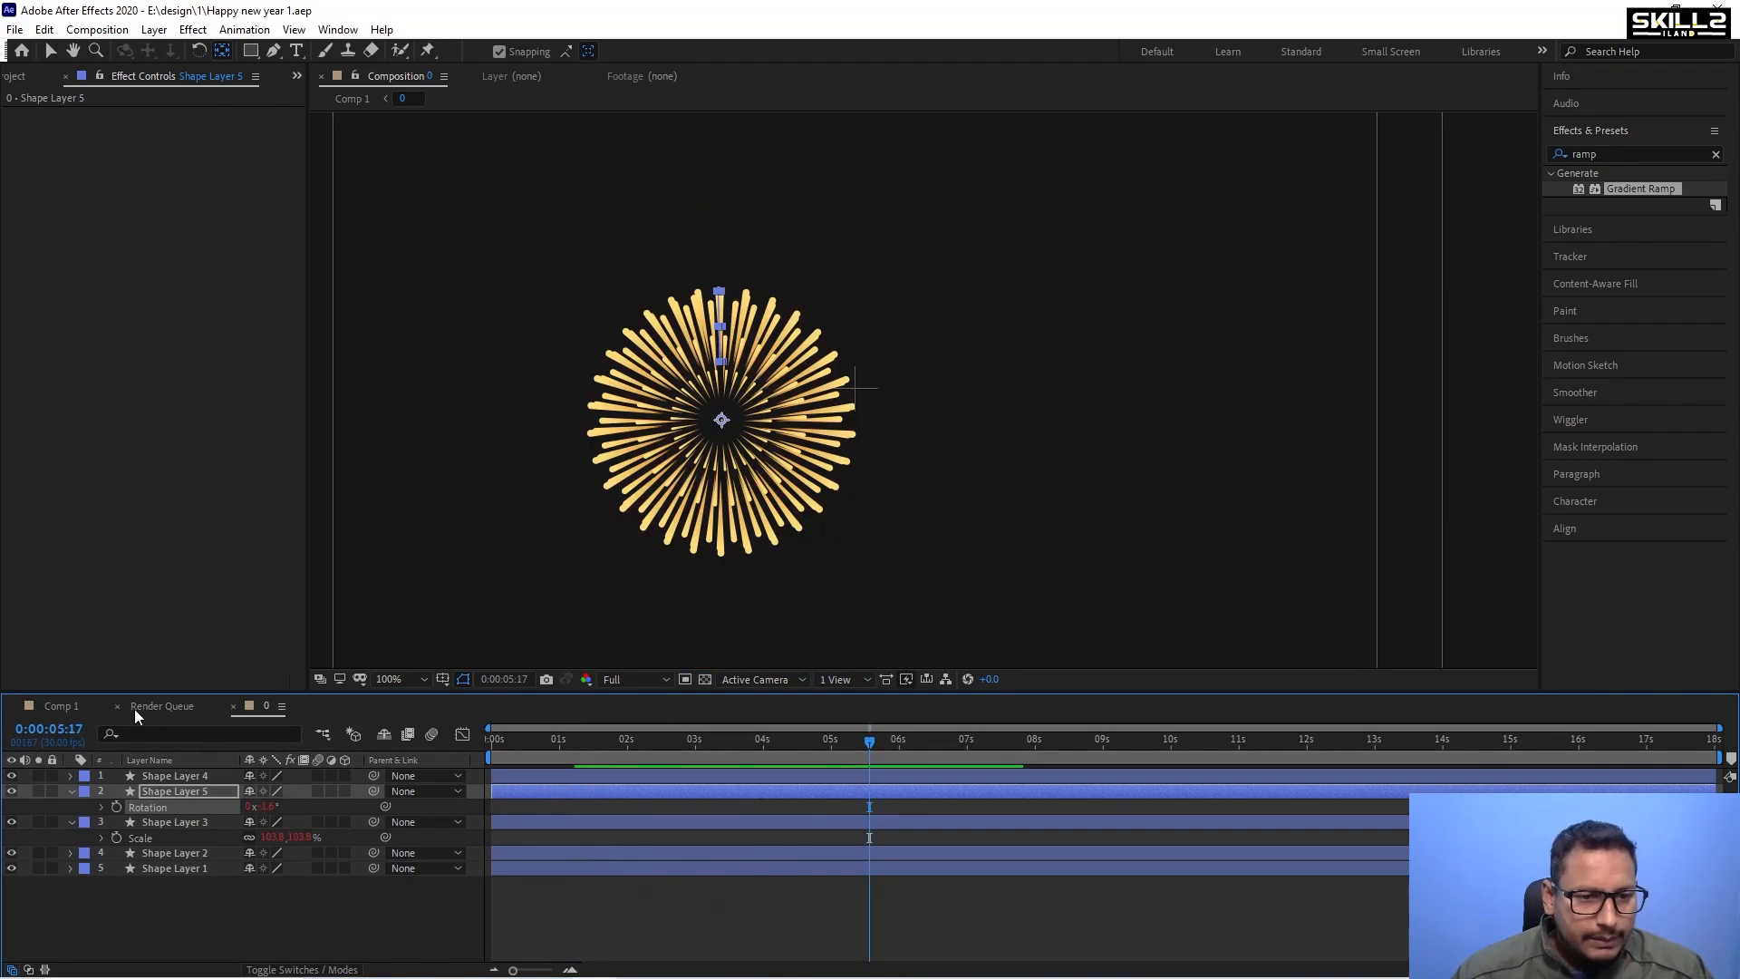
pyautogui.click(60, 707)
pyautogui.press('space')
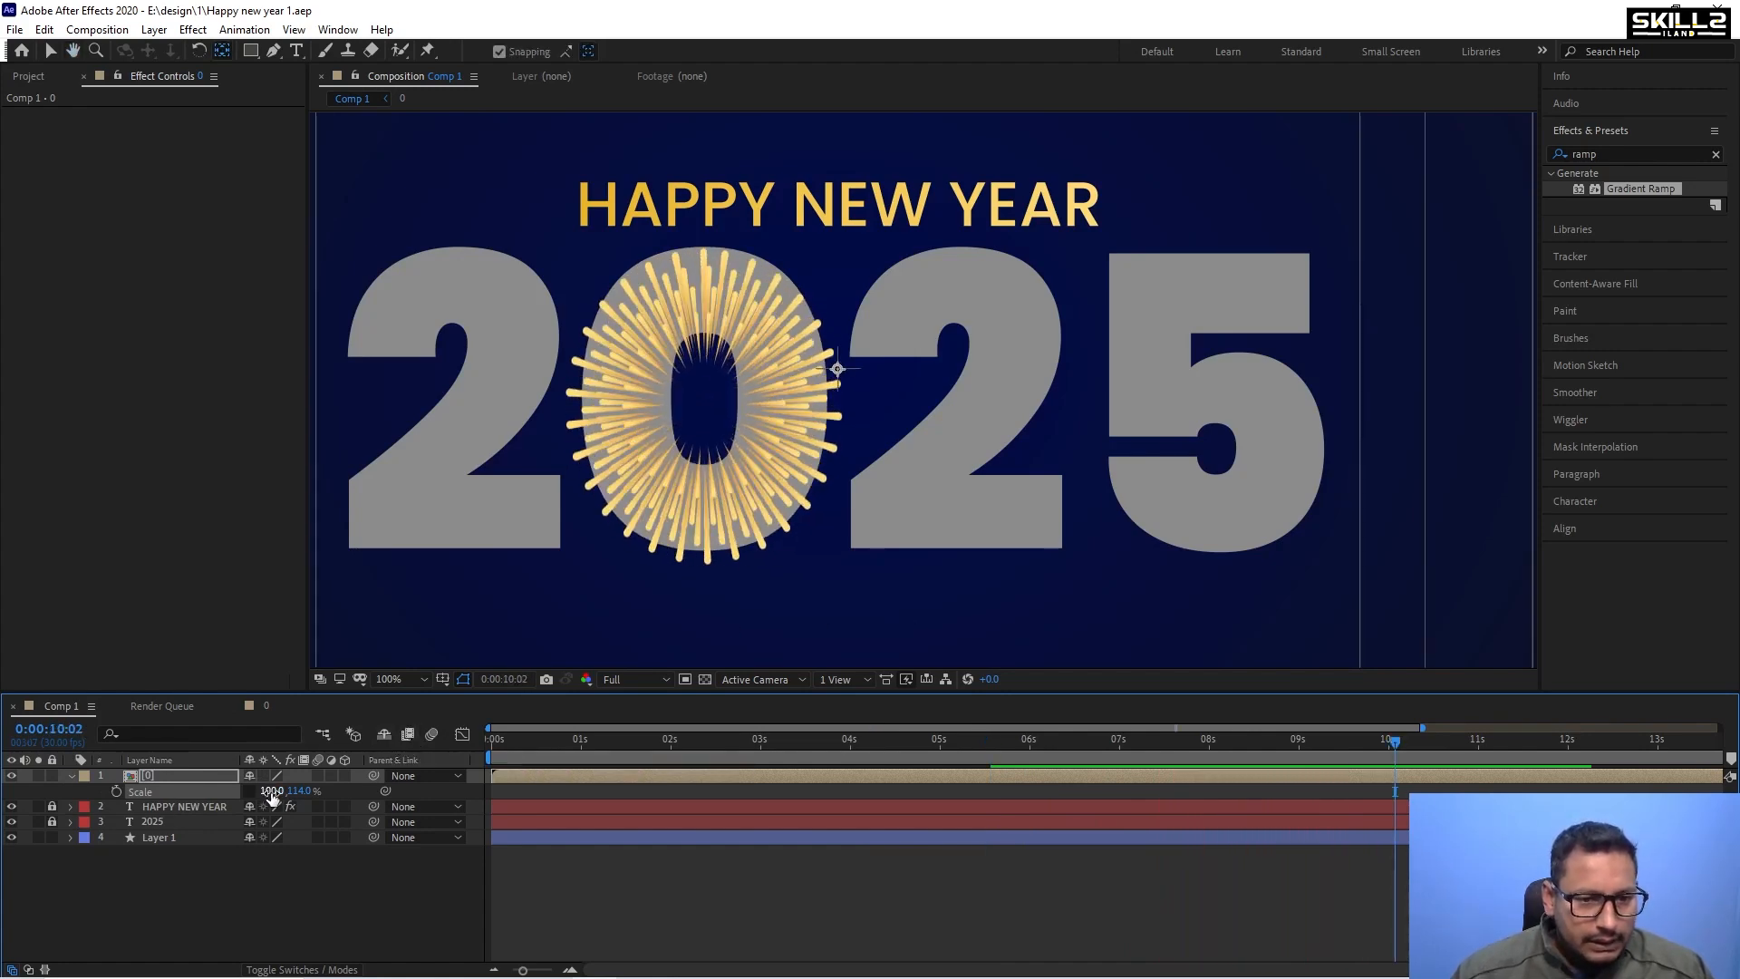
# Stretch the 0 pre-comp vertically by setting its Scale to 100, 122%, and preview it over the digit.
pyautogui.moveTo(295, 791); pyautogui.dragTo(307, 791)
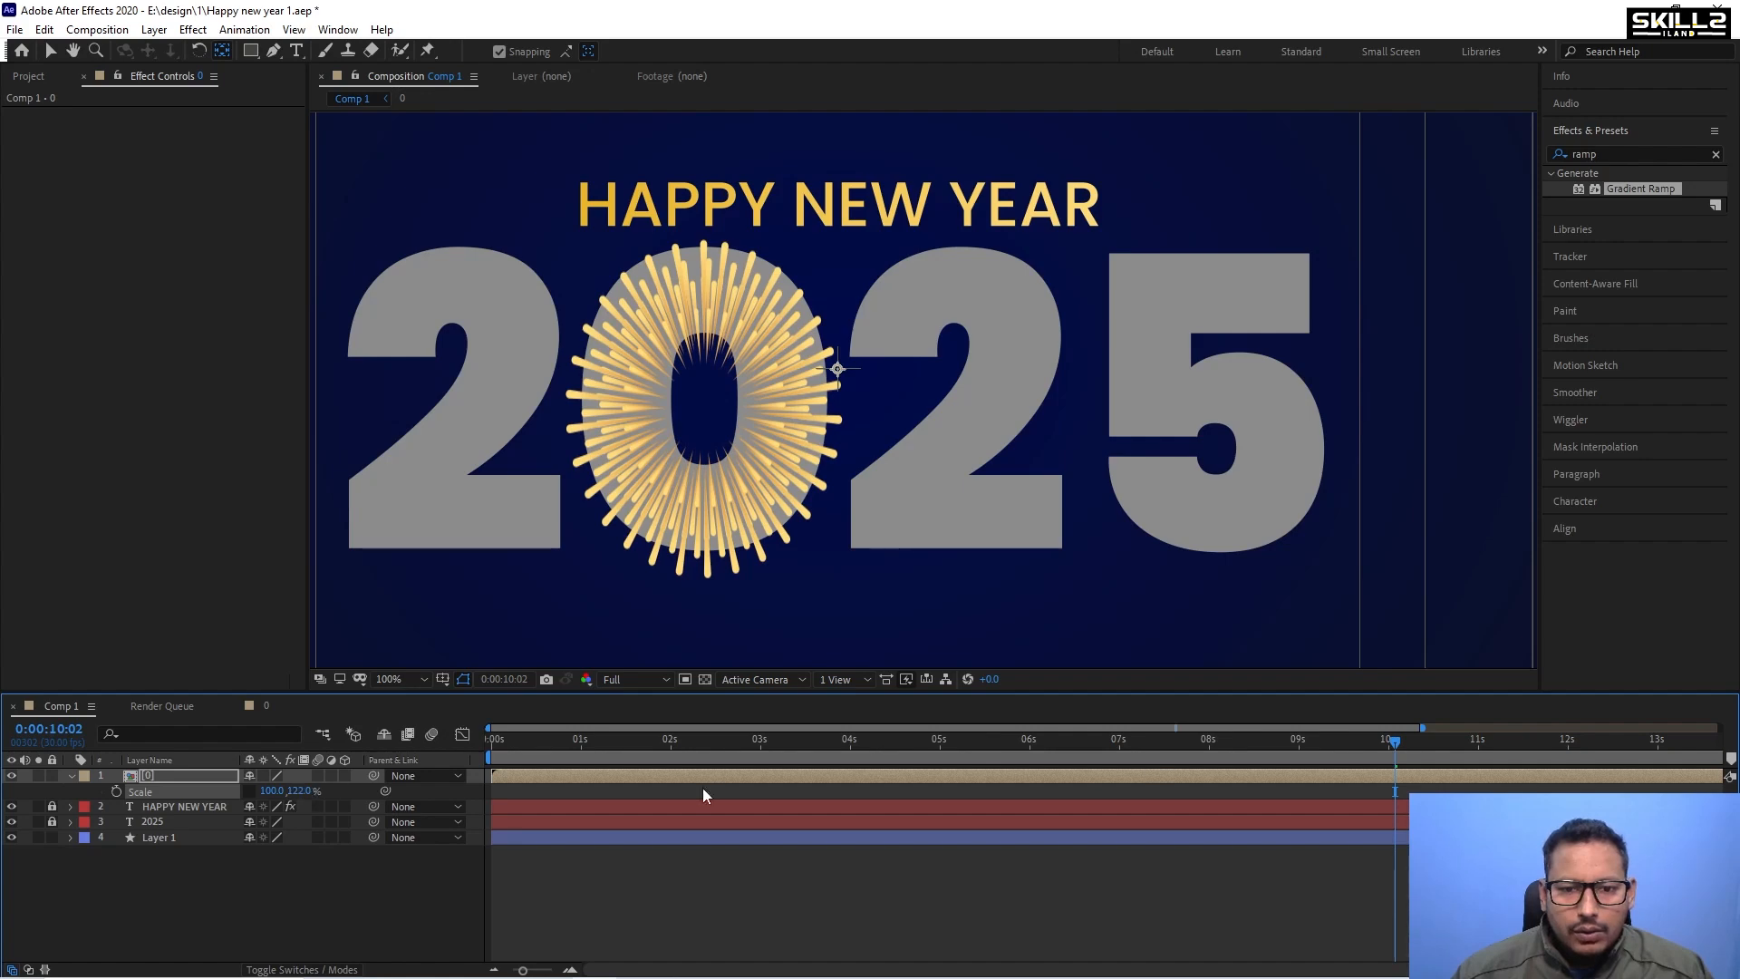
pyautogui.press('space')
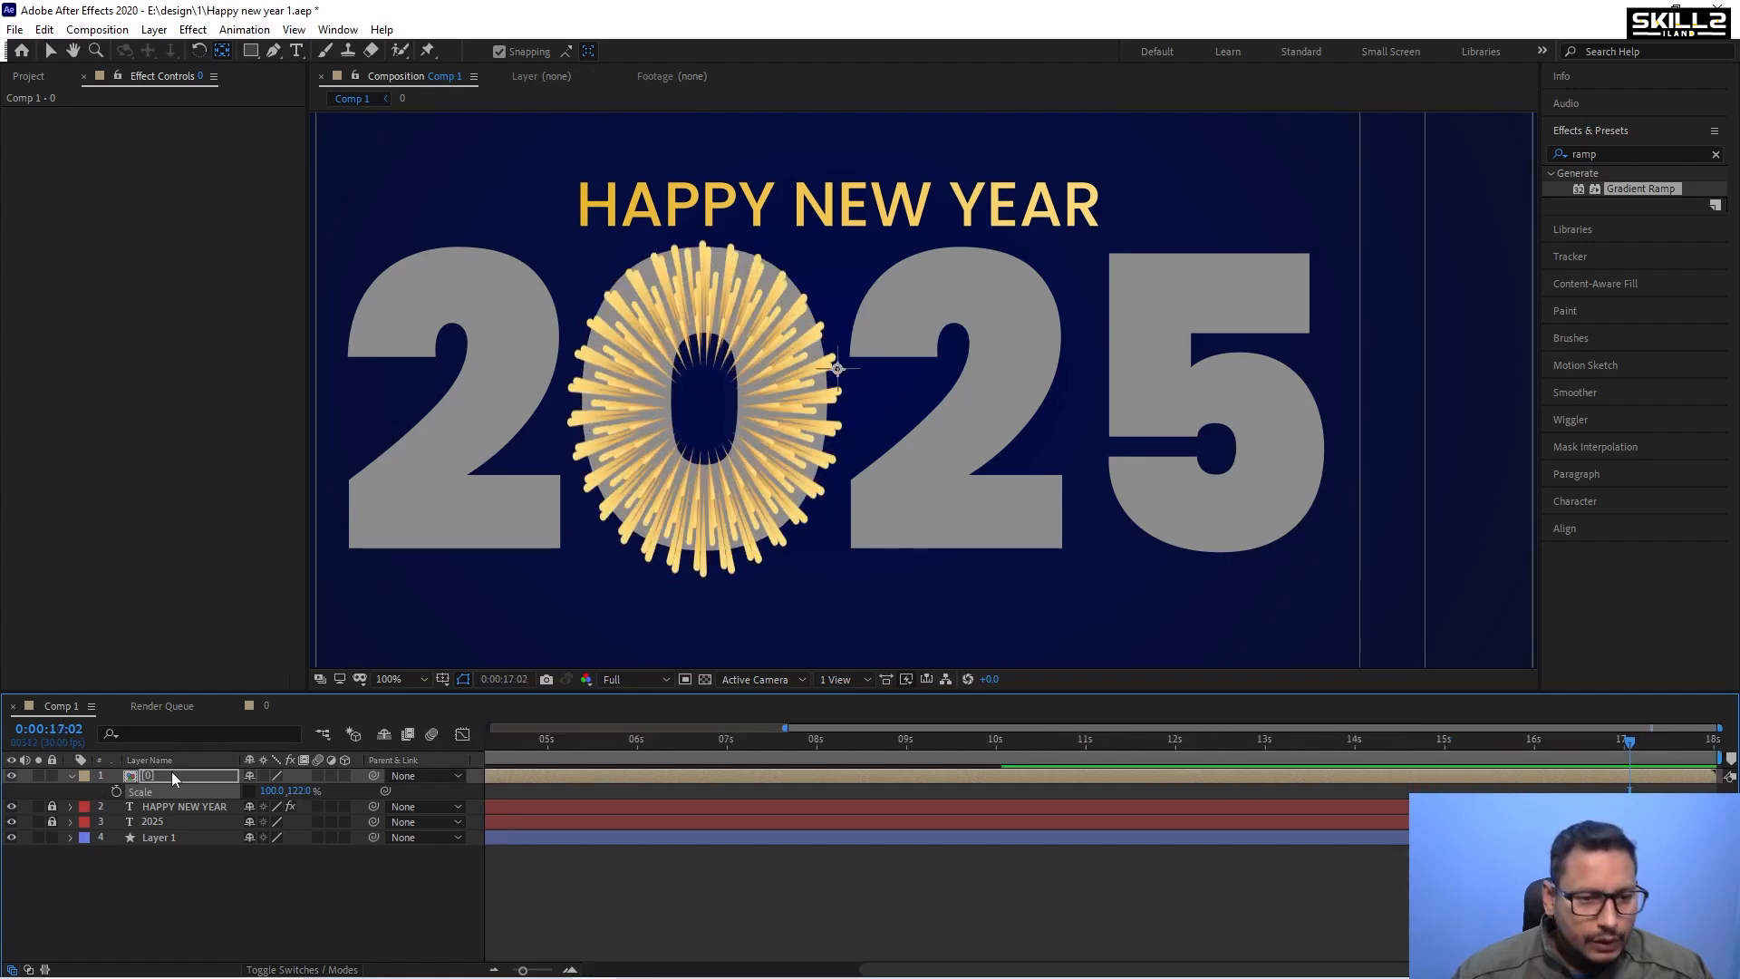
# Open the 0 pre-comp, reveal every layer's Scale at the first frame, slightly enlarge Shape Layer 4, and preview it.
pyautogui.doubleClick(174, 780)
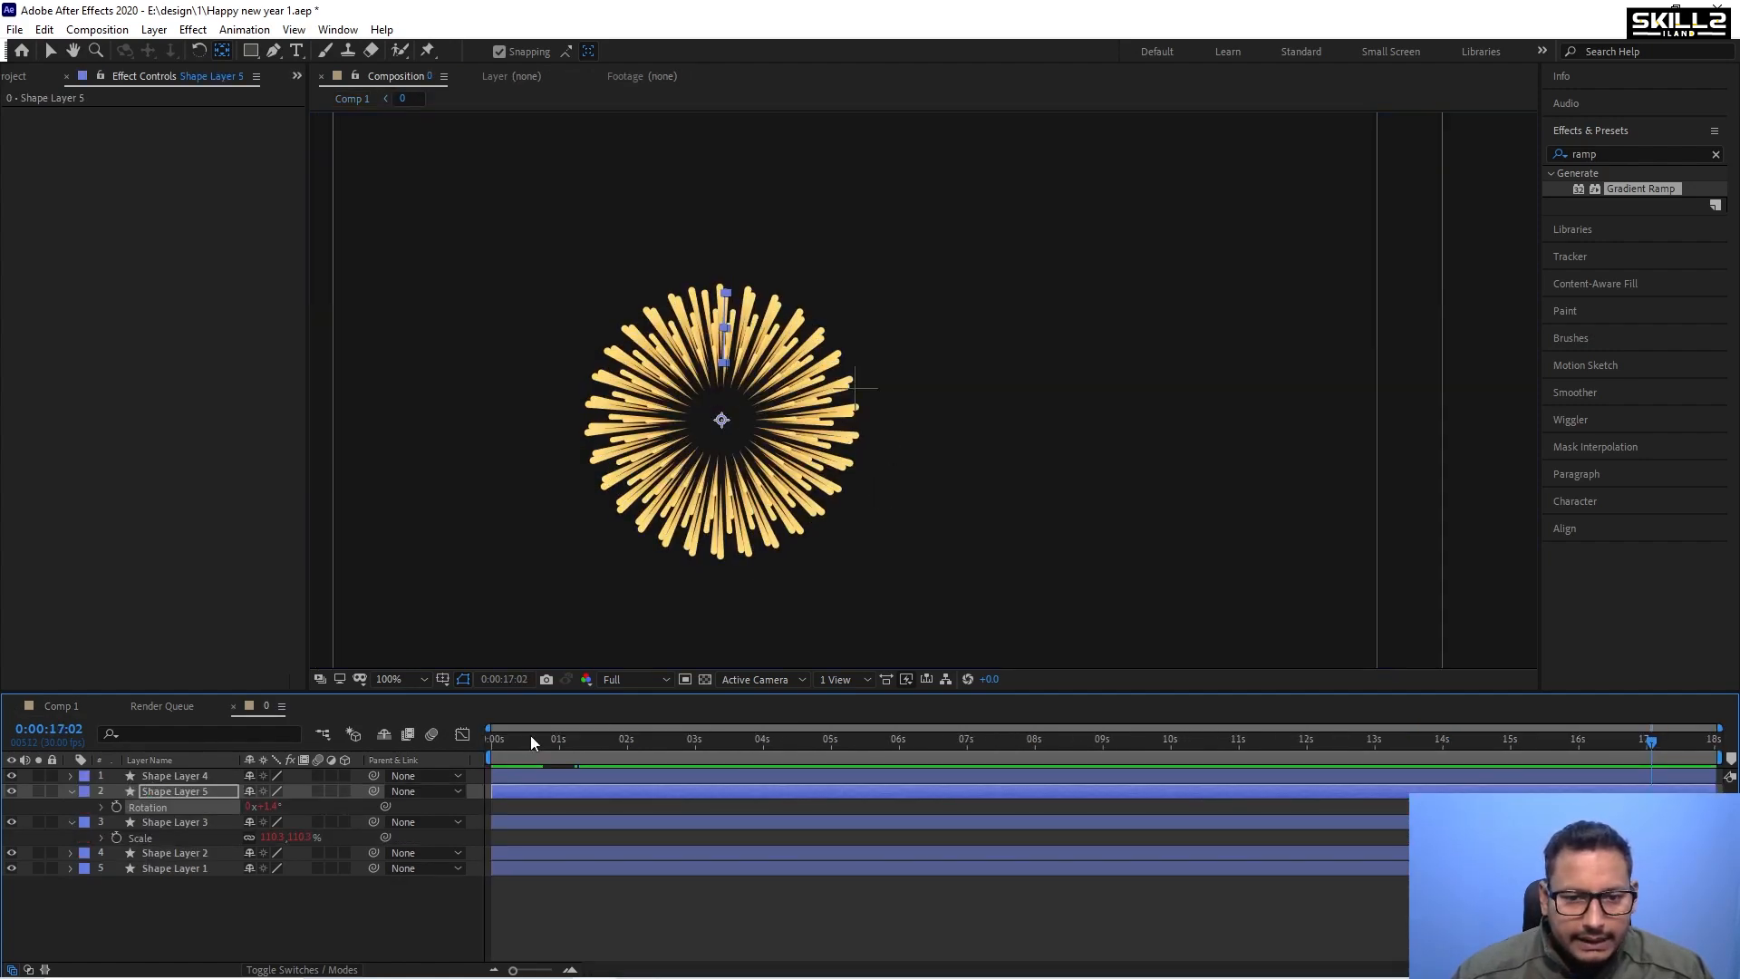
pyautogui.moveTo(530, 736); pyautogui.dragTo(491, 735)
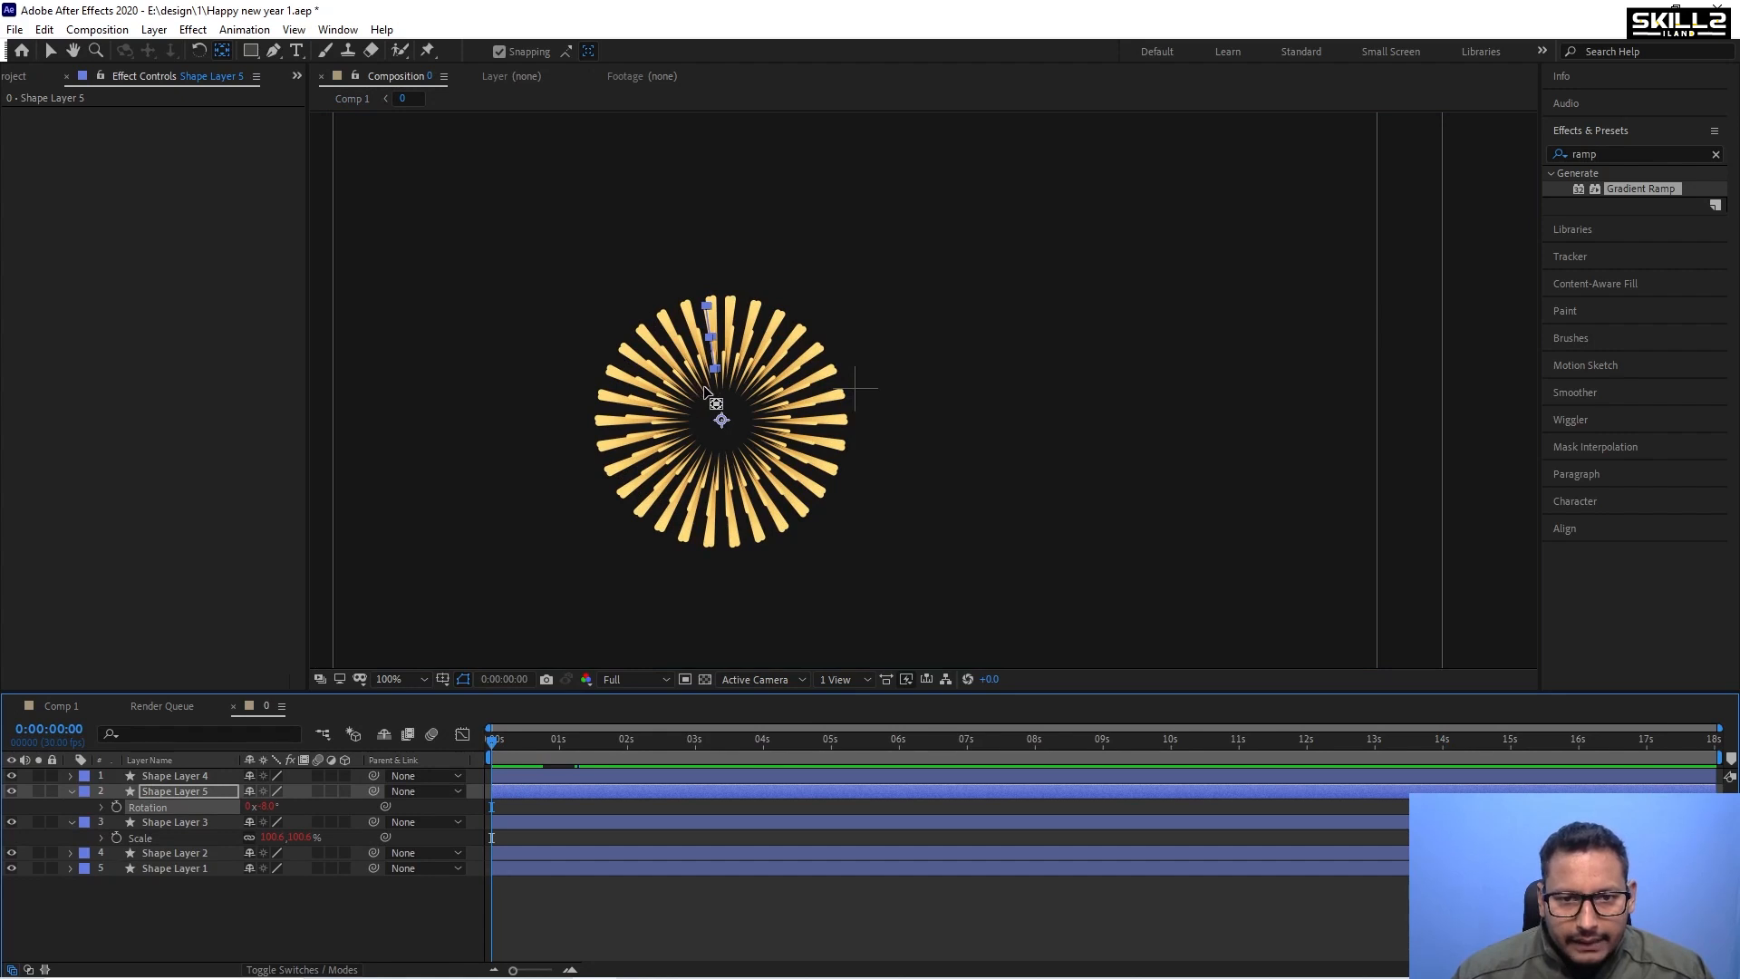
pyautogui.click(916, 399)
pyautogui.scroll(2, 739, 408)
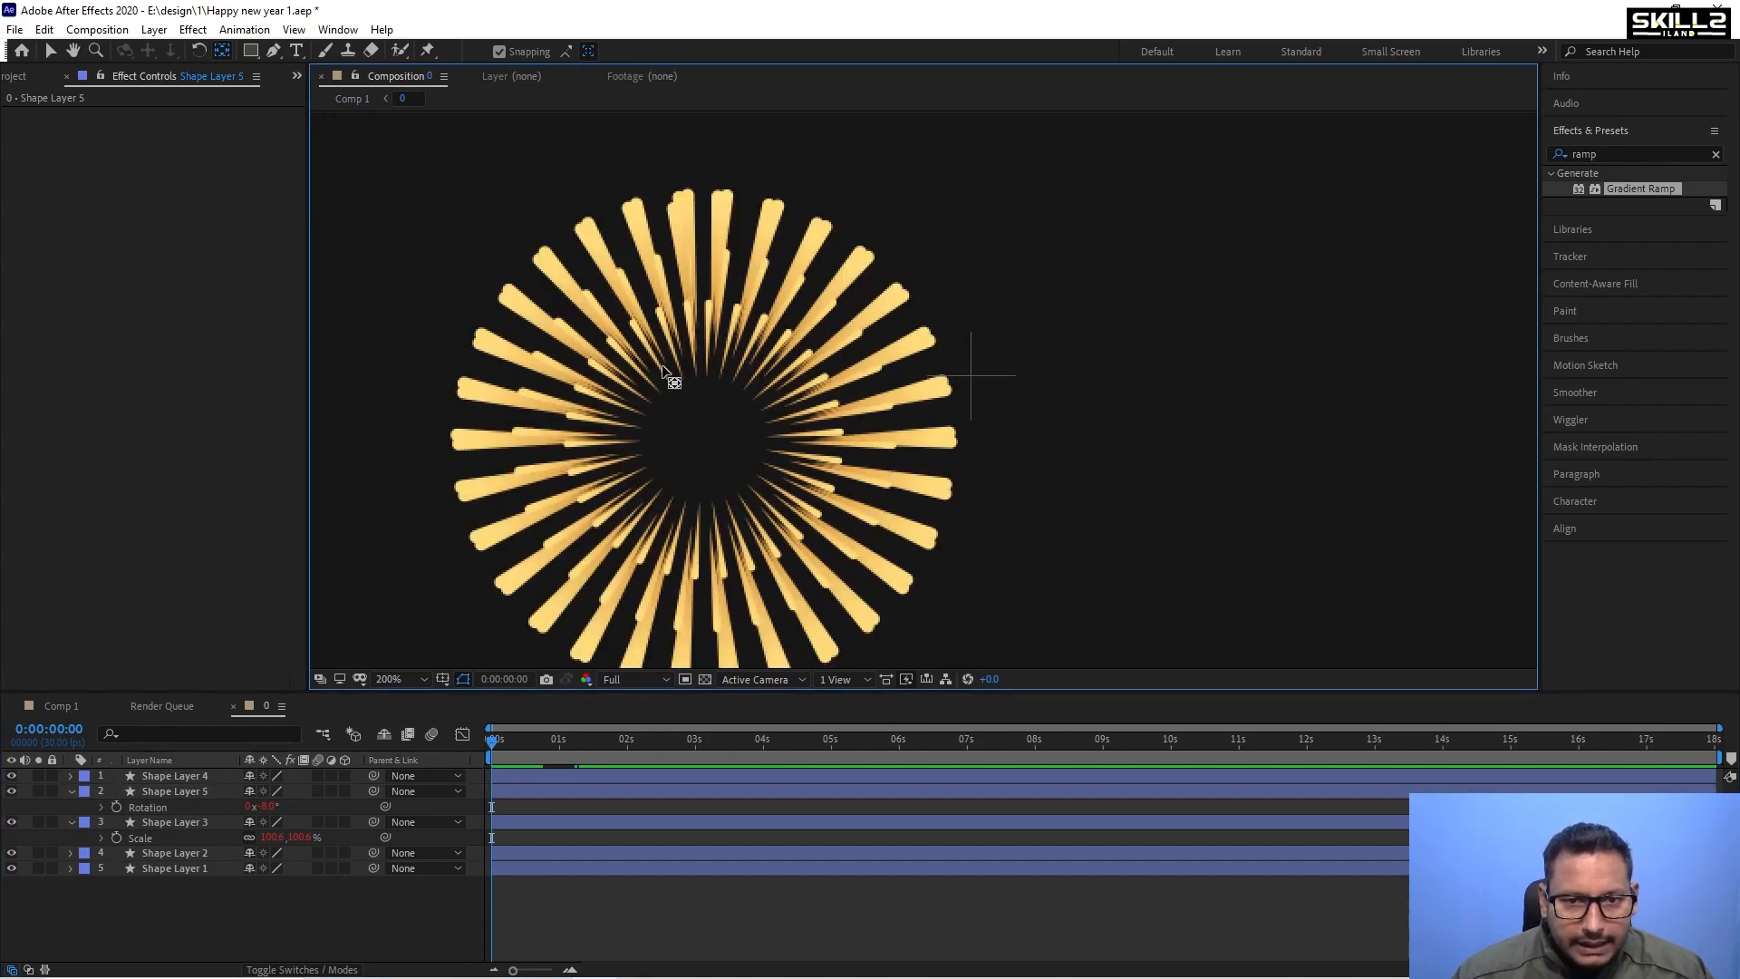
pyautogui.click(197, 775)
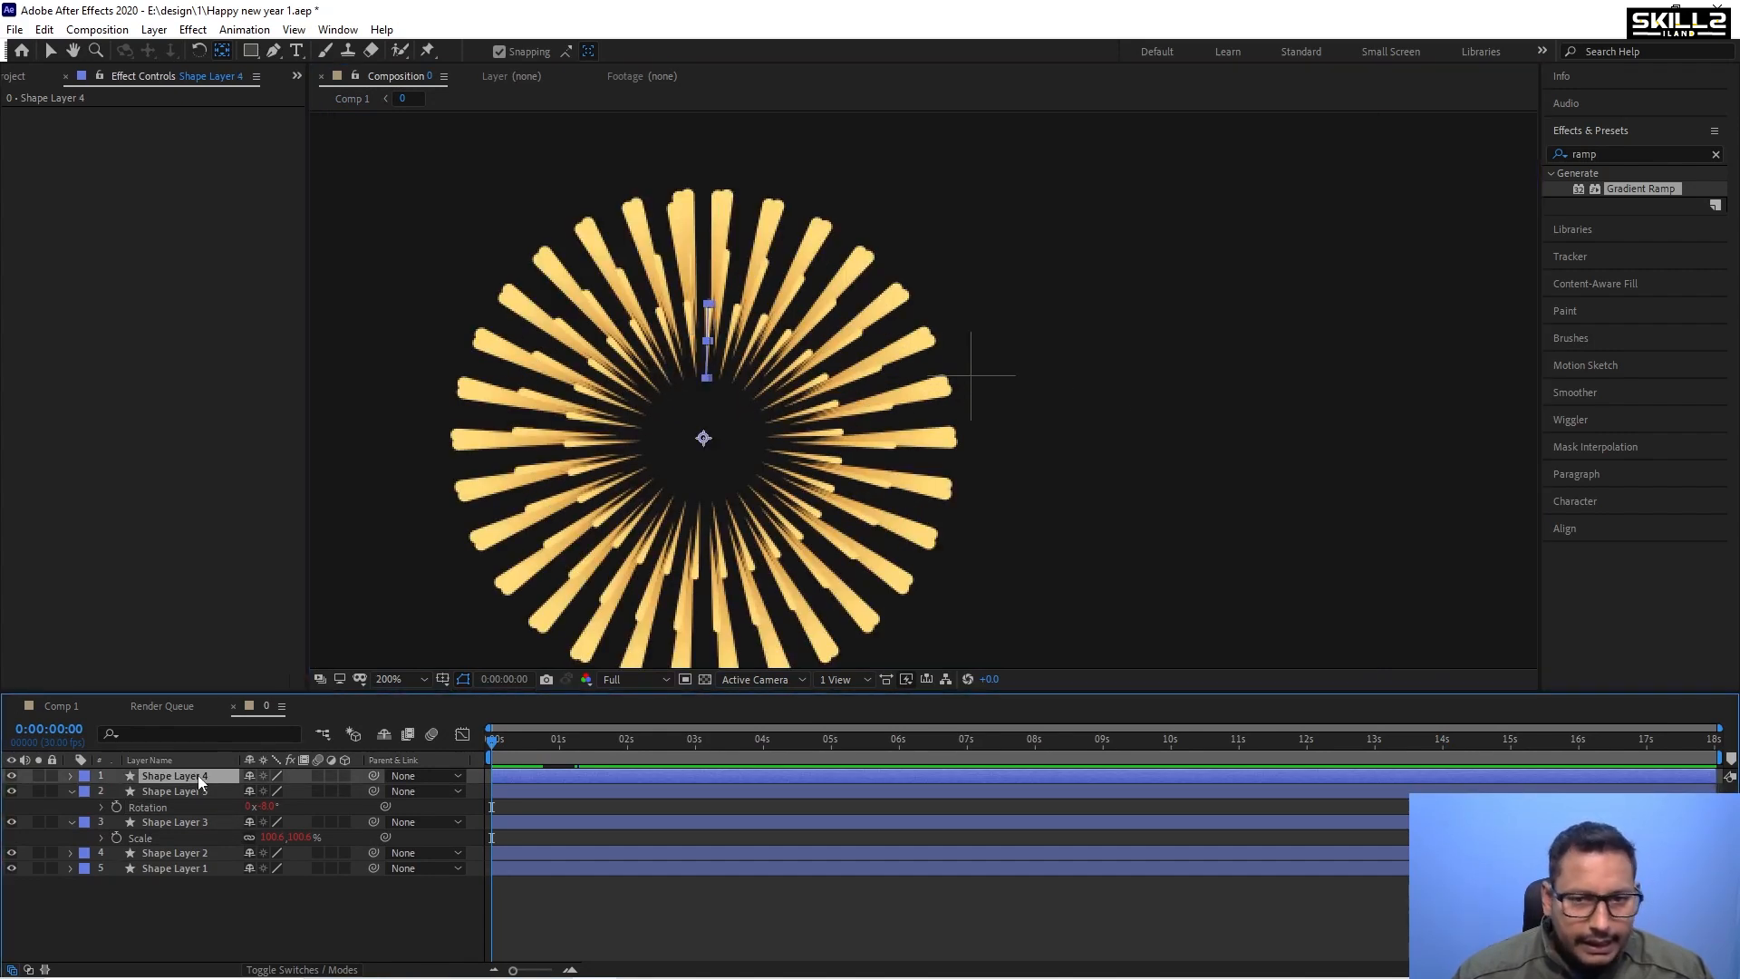
pyautogui.hotkey('ctrl', 'a')
pyautogui.press('s')
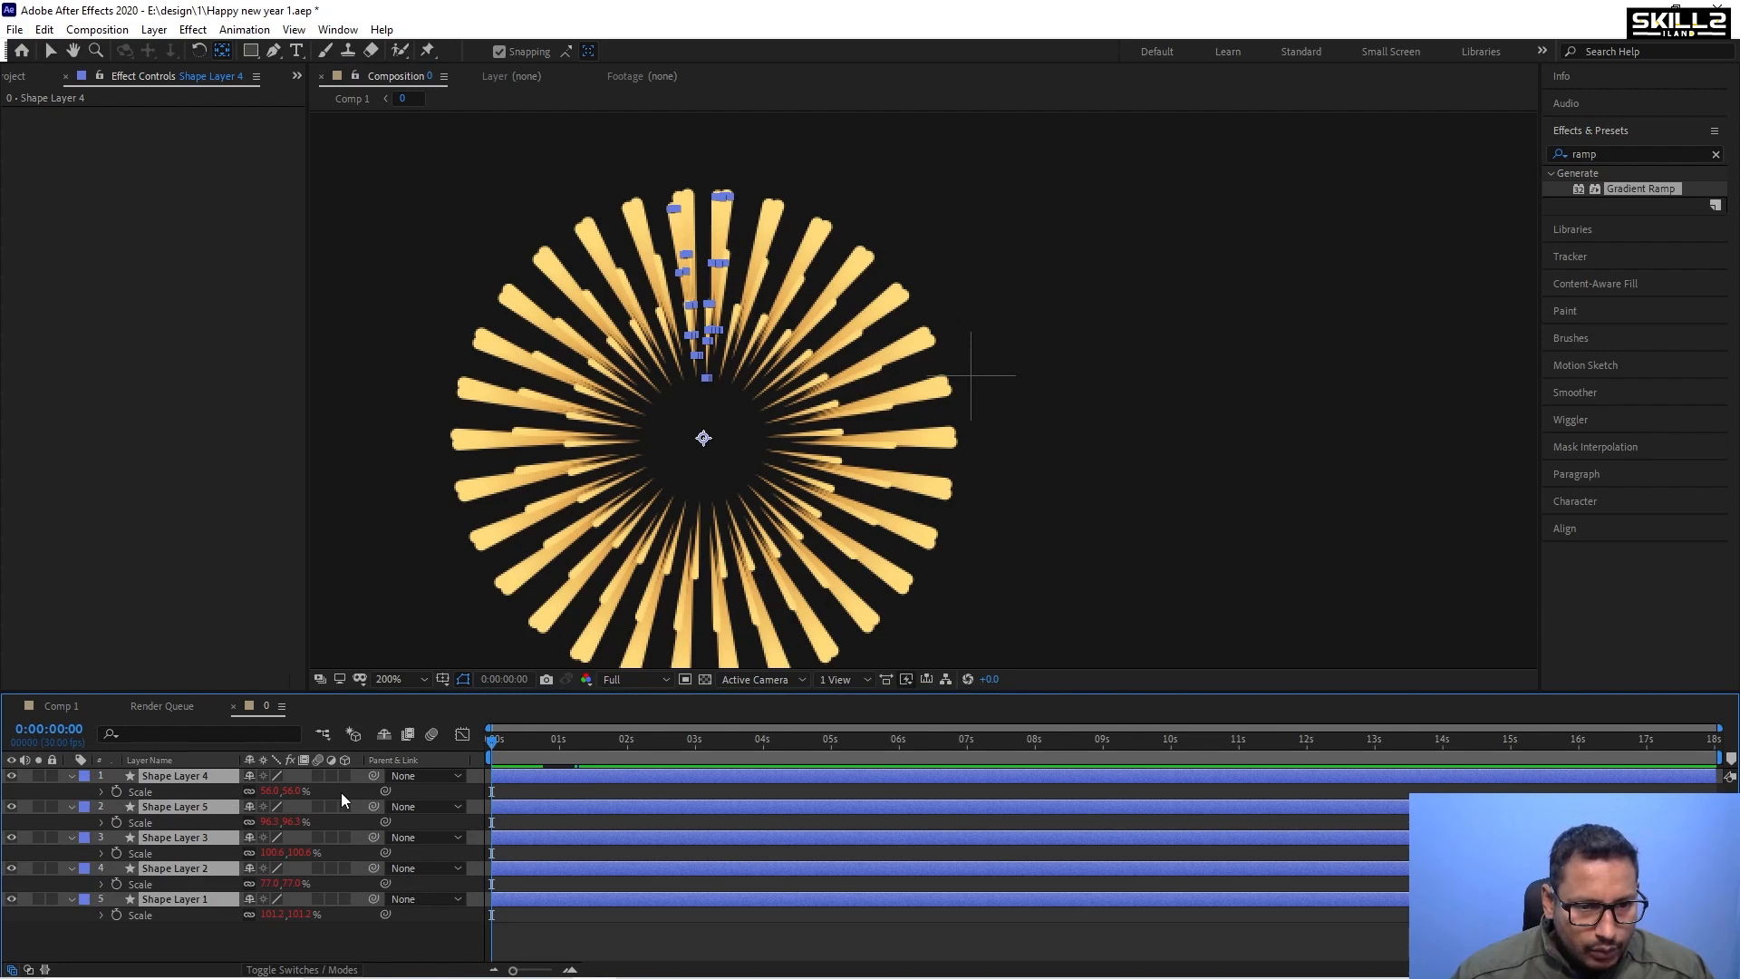
pyautogui.click(316, 791)
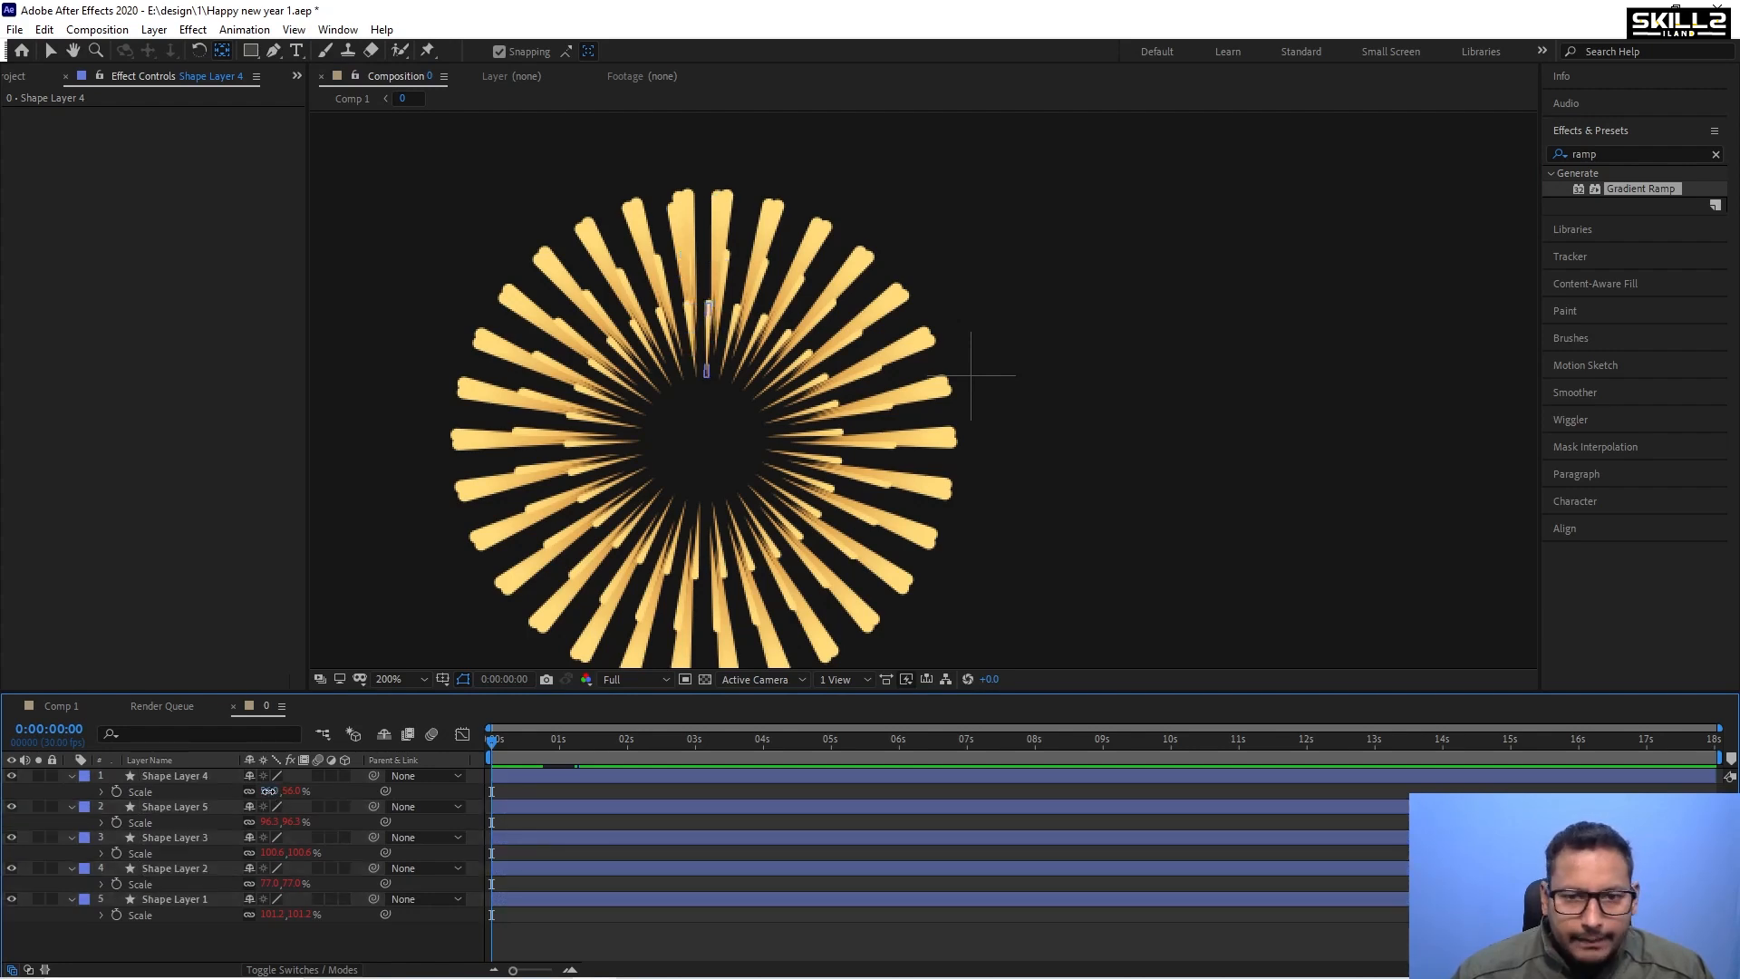
pyautogui.moveTo(268, 791); pyautogui.dragTo(279, 791)
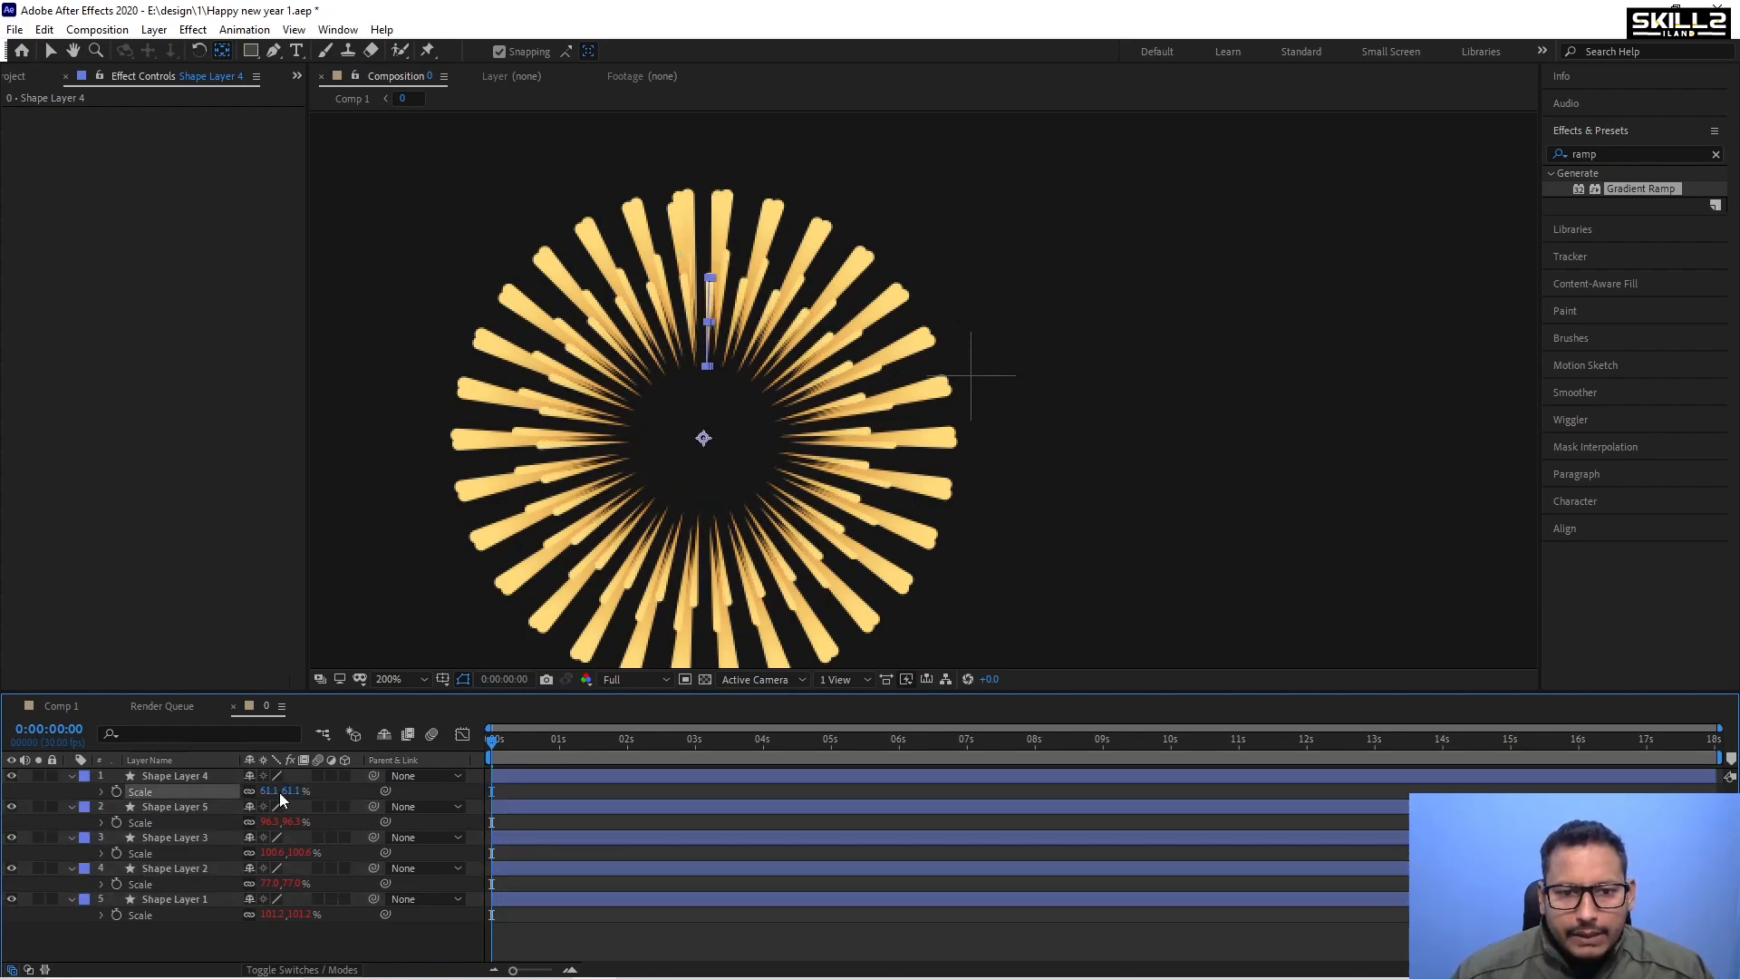
pyautogui.press('space')
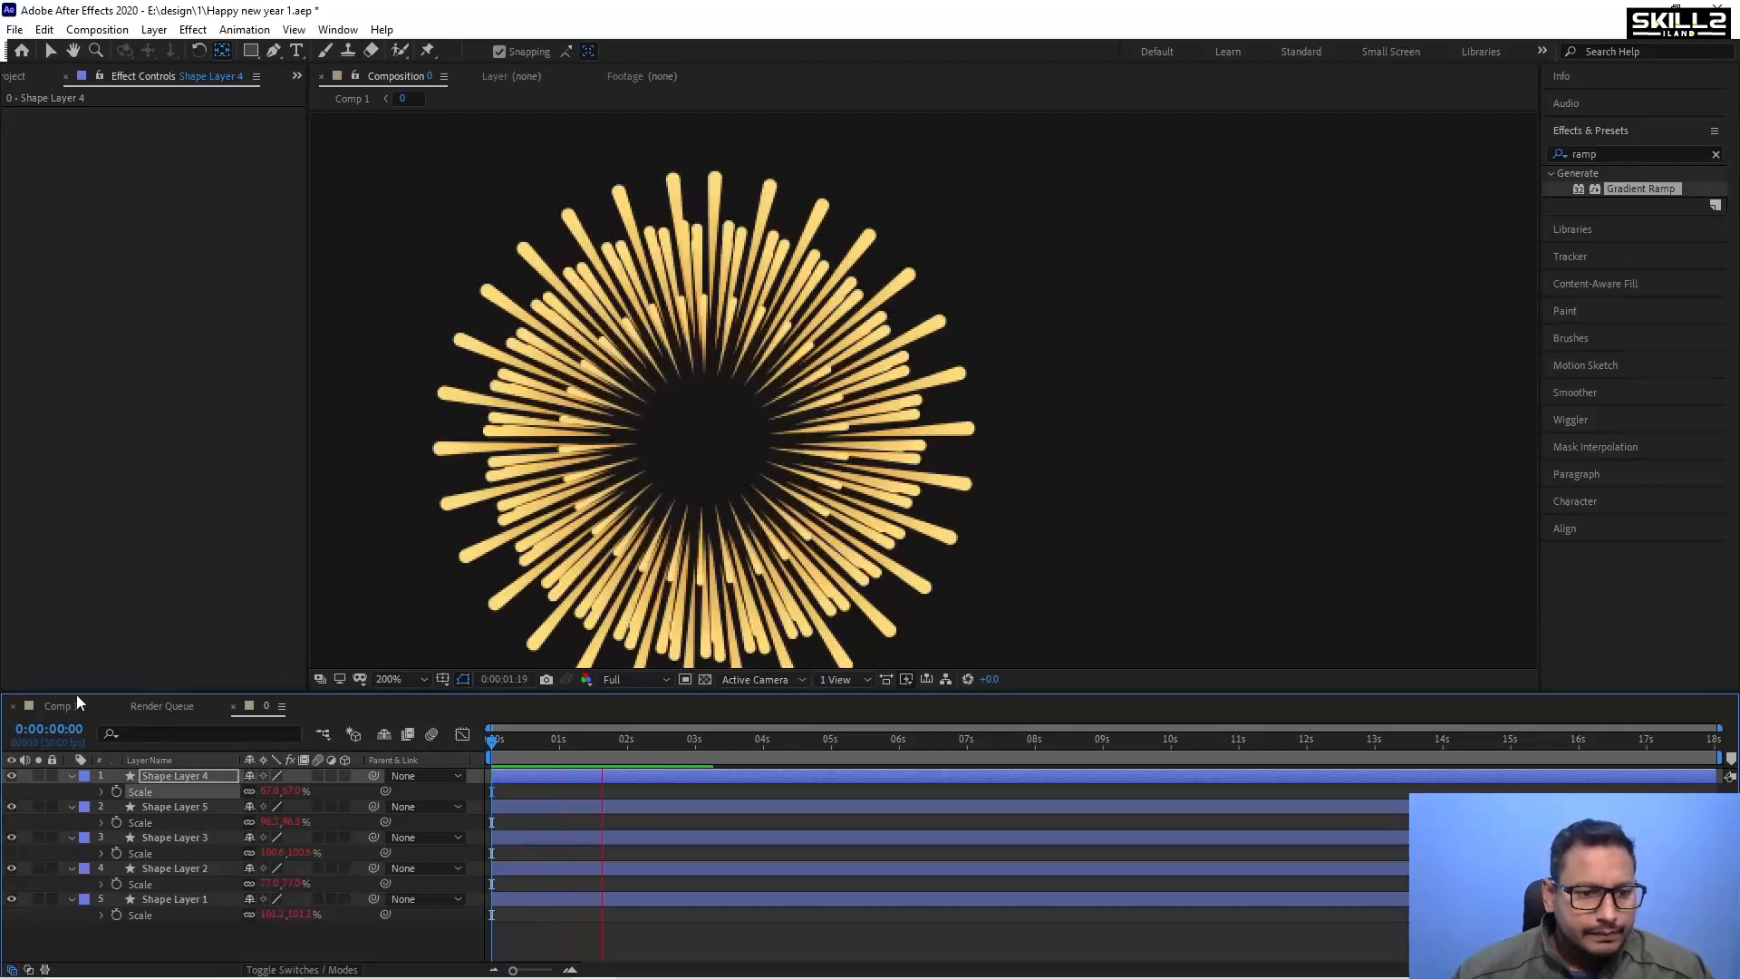
# Preview the updated burst in Comp 1 and collapse the 0 pre-comp's properties.
pyautogui.click(76, 705)
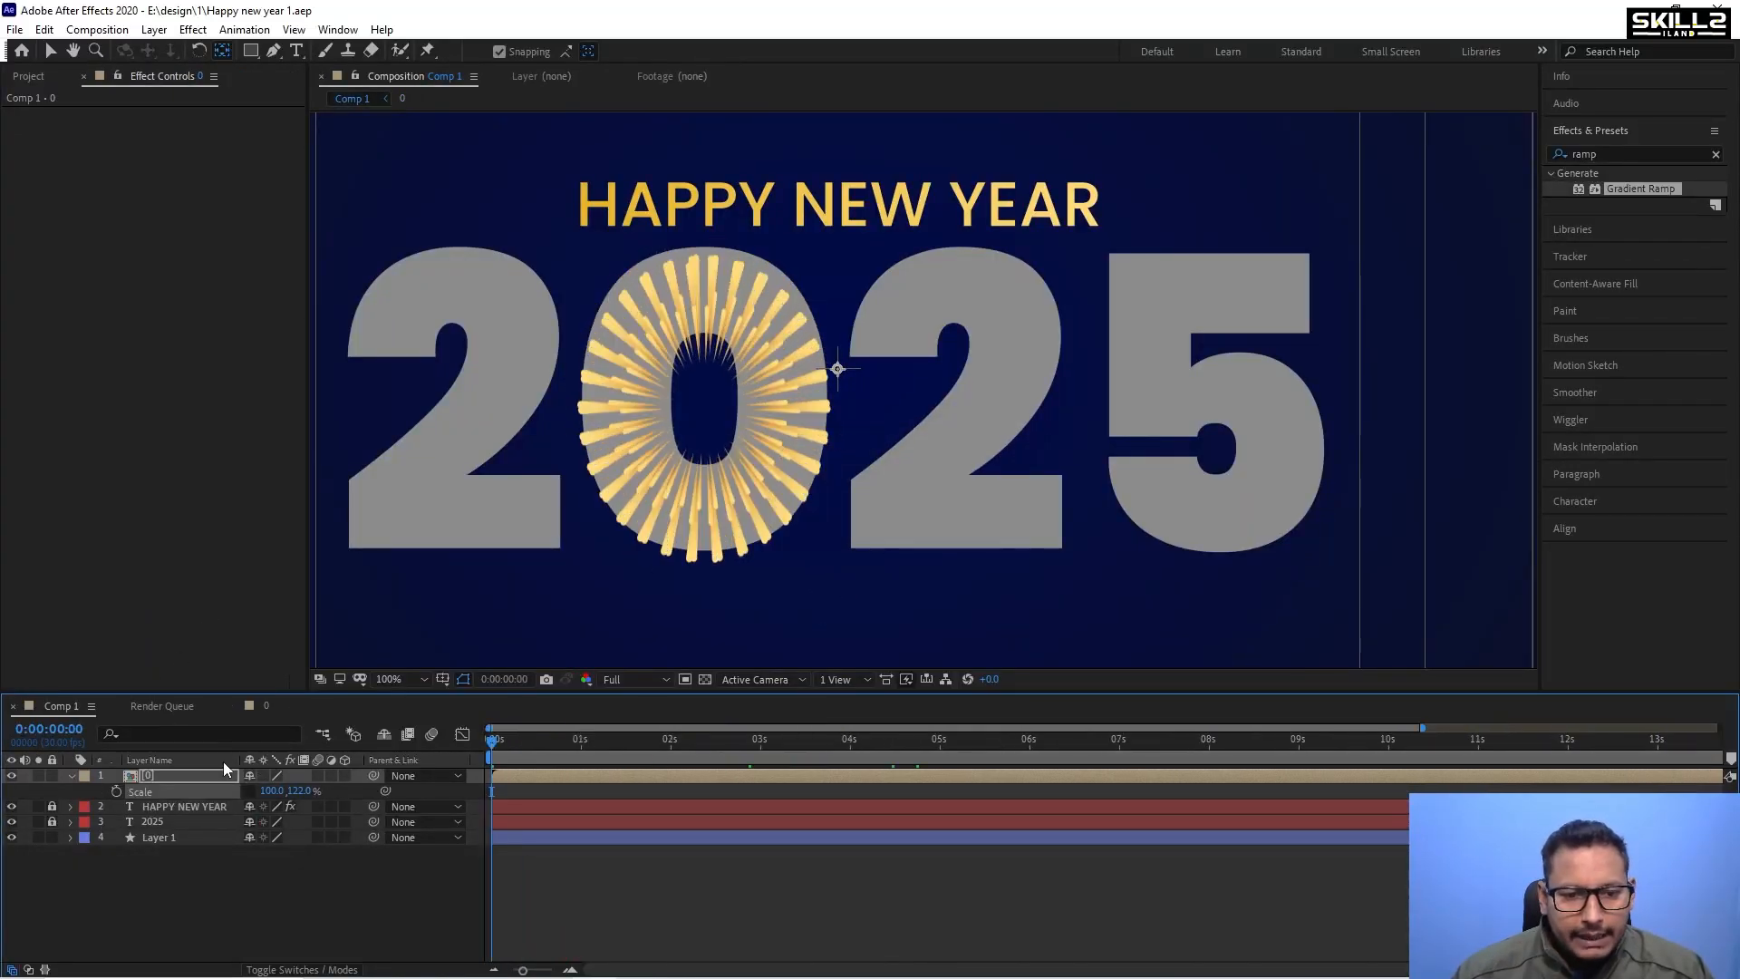
pyautogui.press('space')
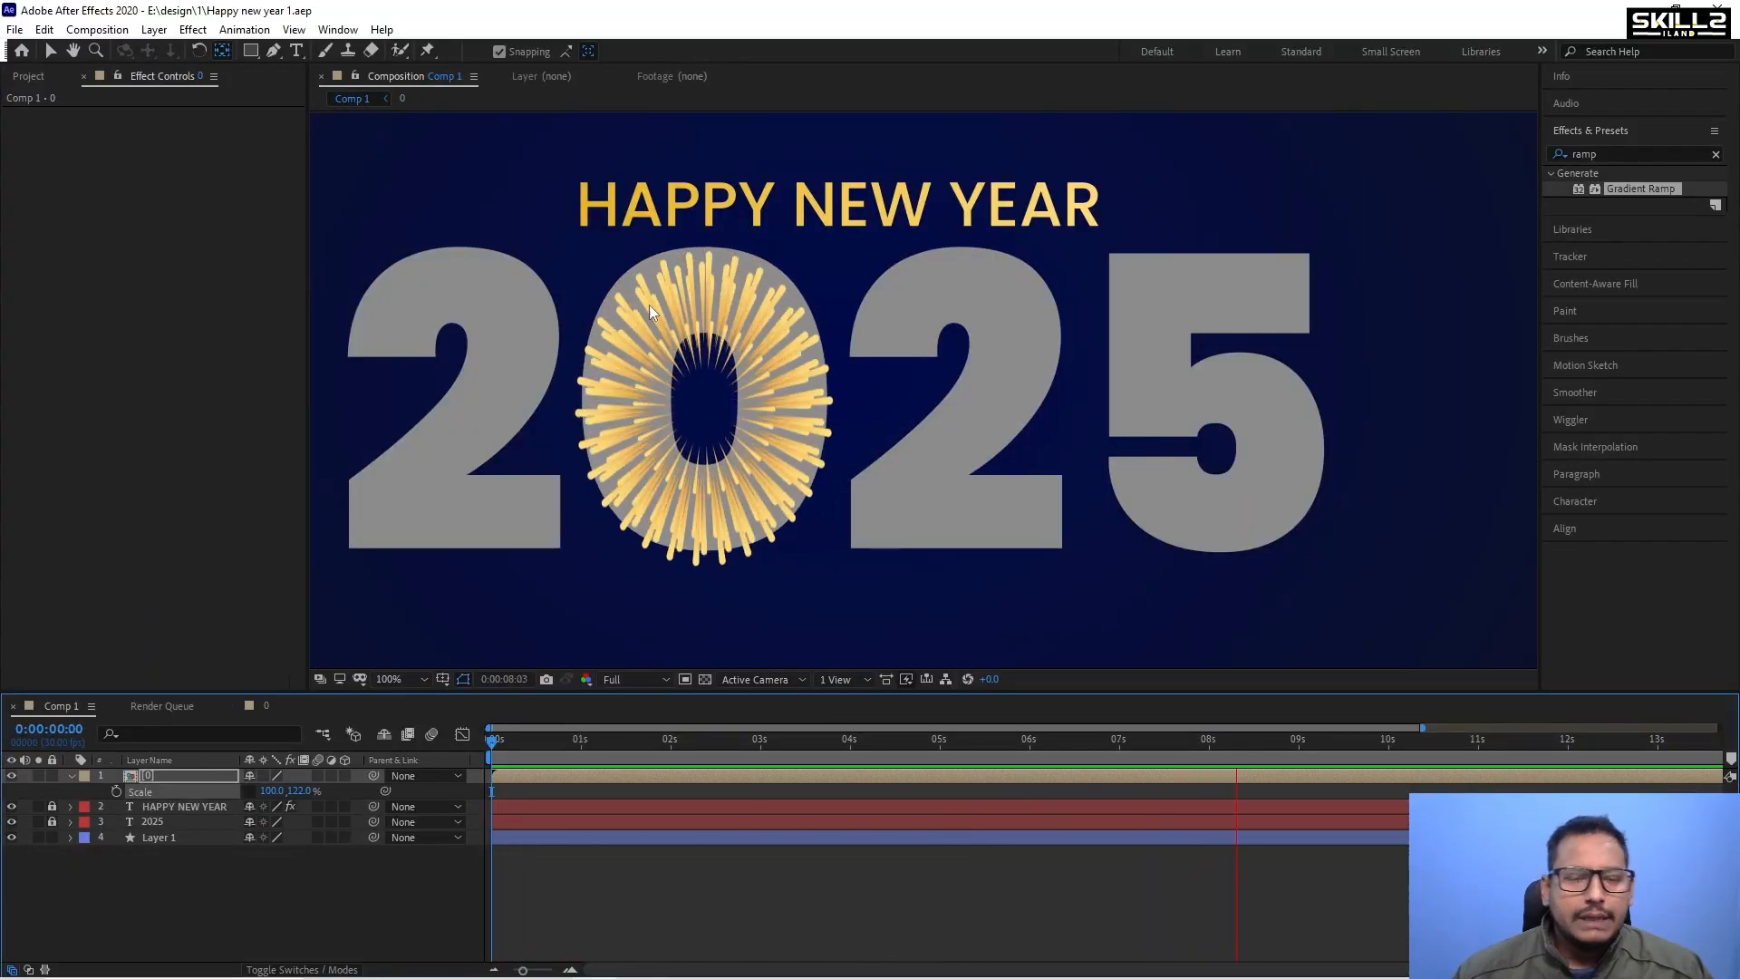
pyautogui.click(72, 774)
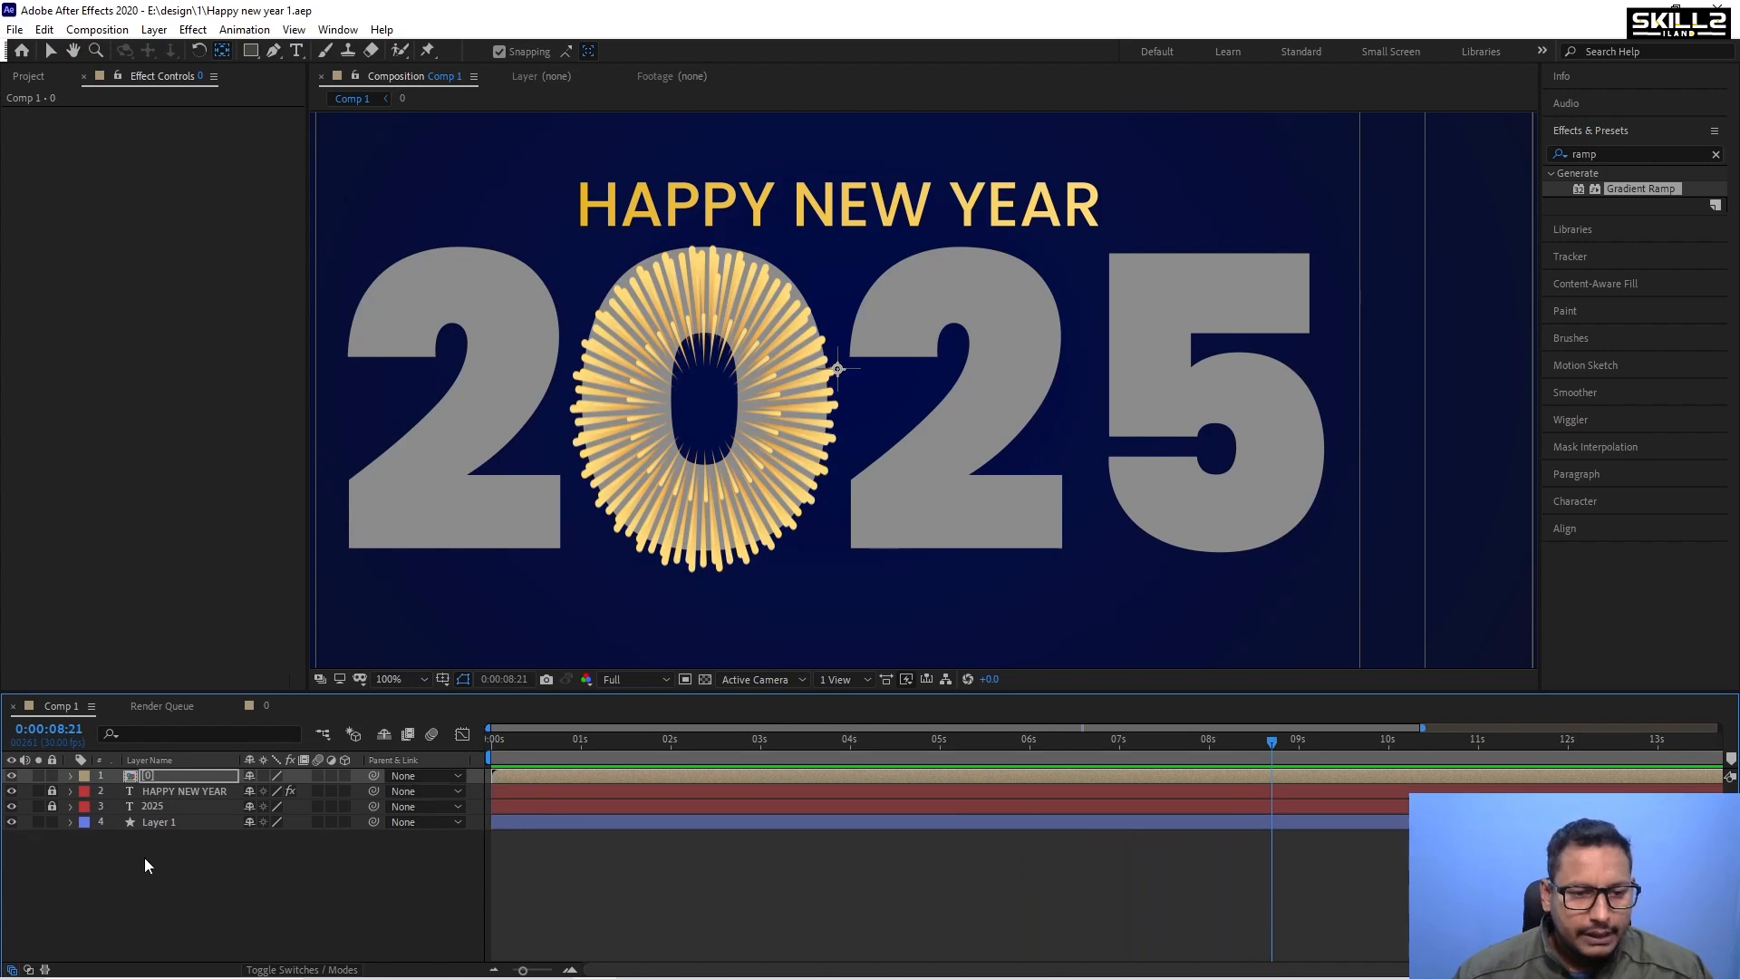
pyautogui.click(144, 857)
pyautogui.click(156, 776)
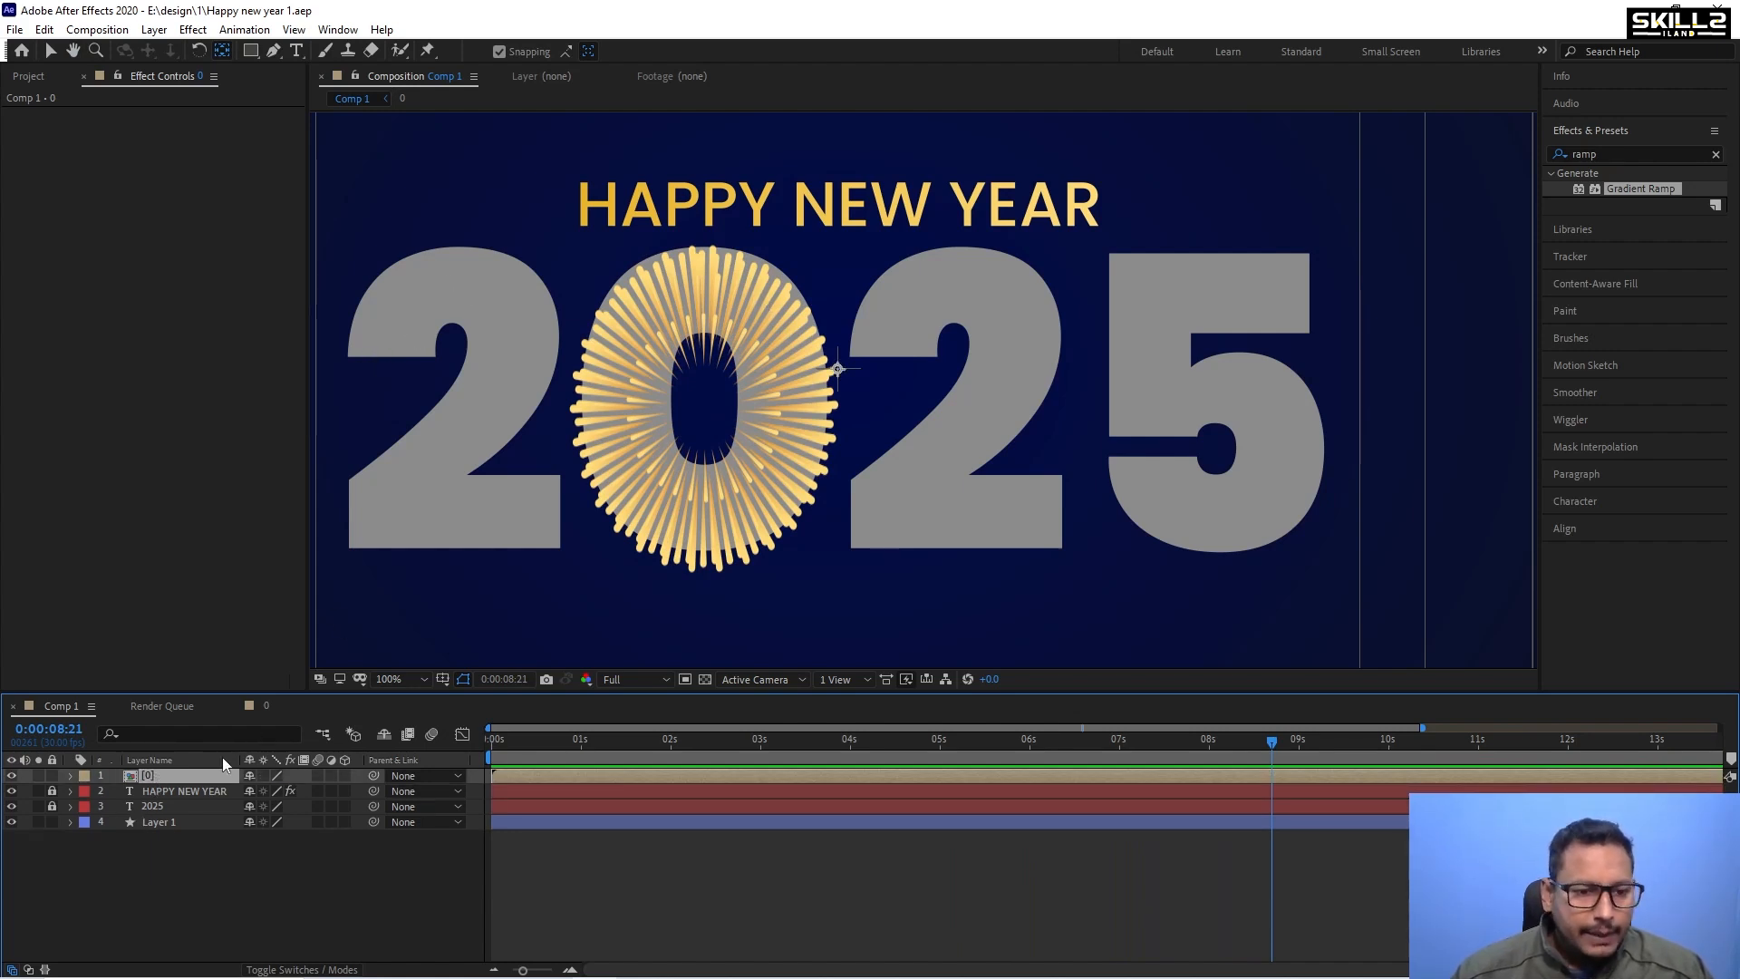
pyautogui.moveTo(165, 777); pyautogui.dragTo(518, 618)
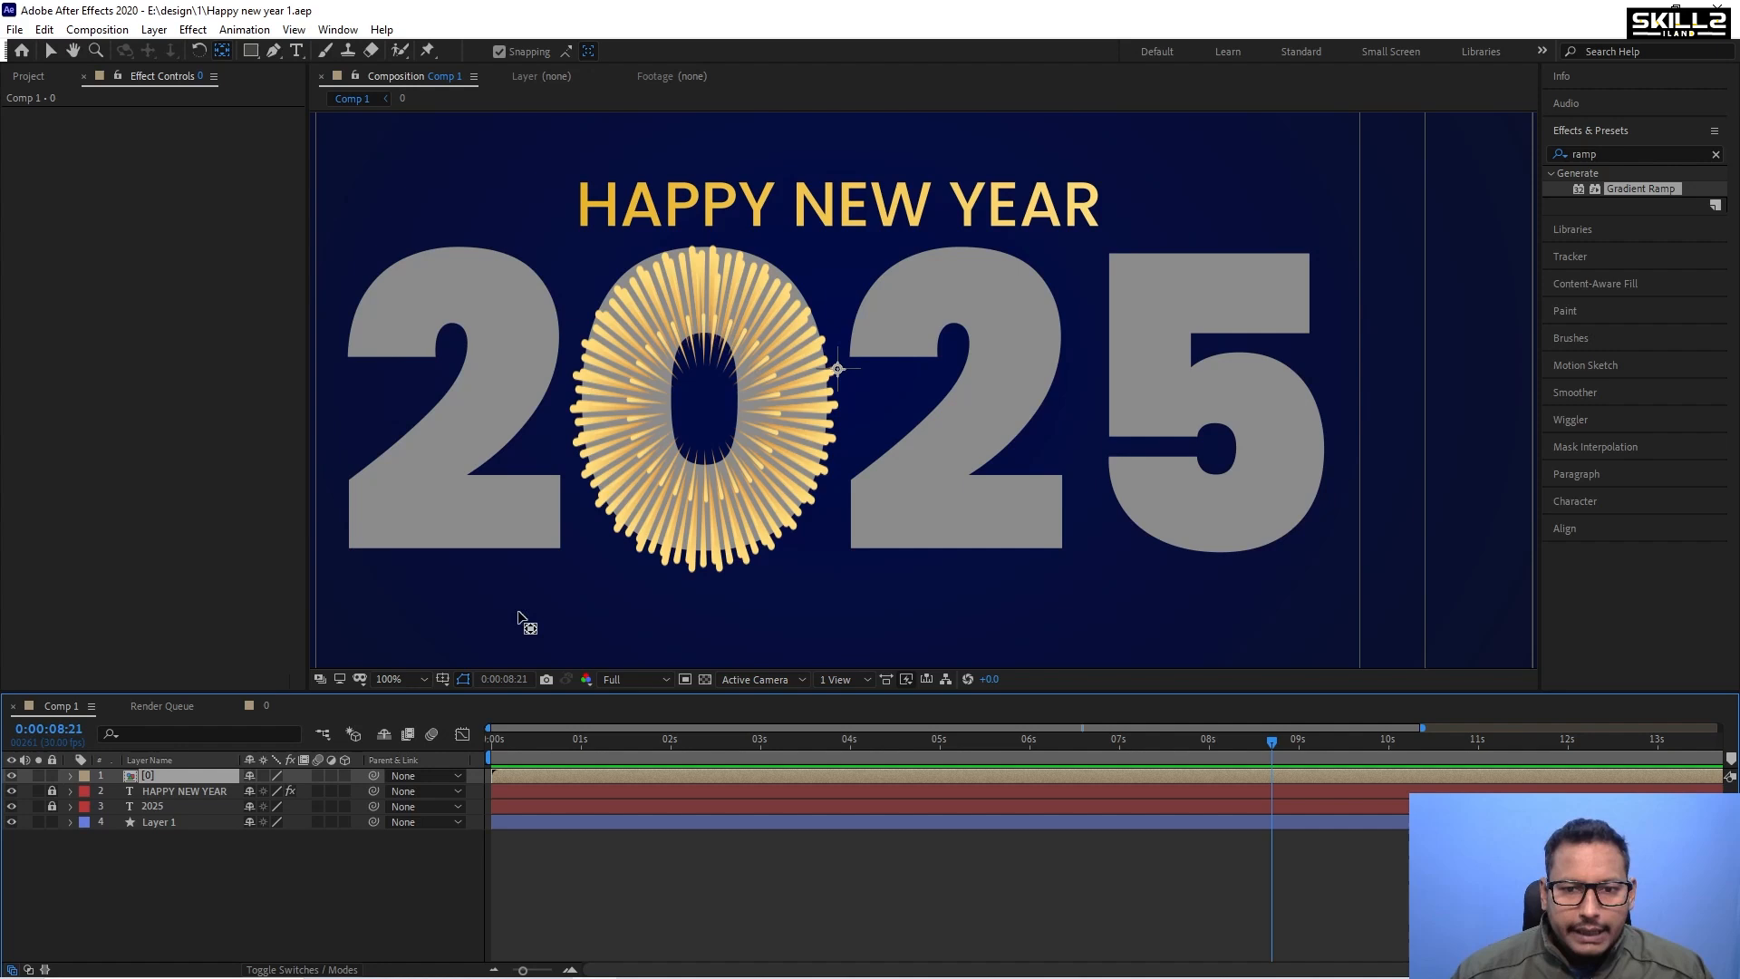
# Collapse the layer properties in the 0 pre-comp, copy Shape Layer 4, and paste it into Comp 1.
pyautogui.doubleClick(172, 775)
pyautogui.hotkey('ctrl', 'a')
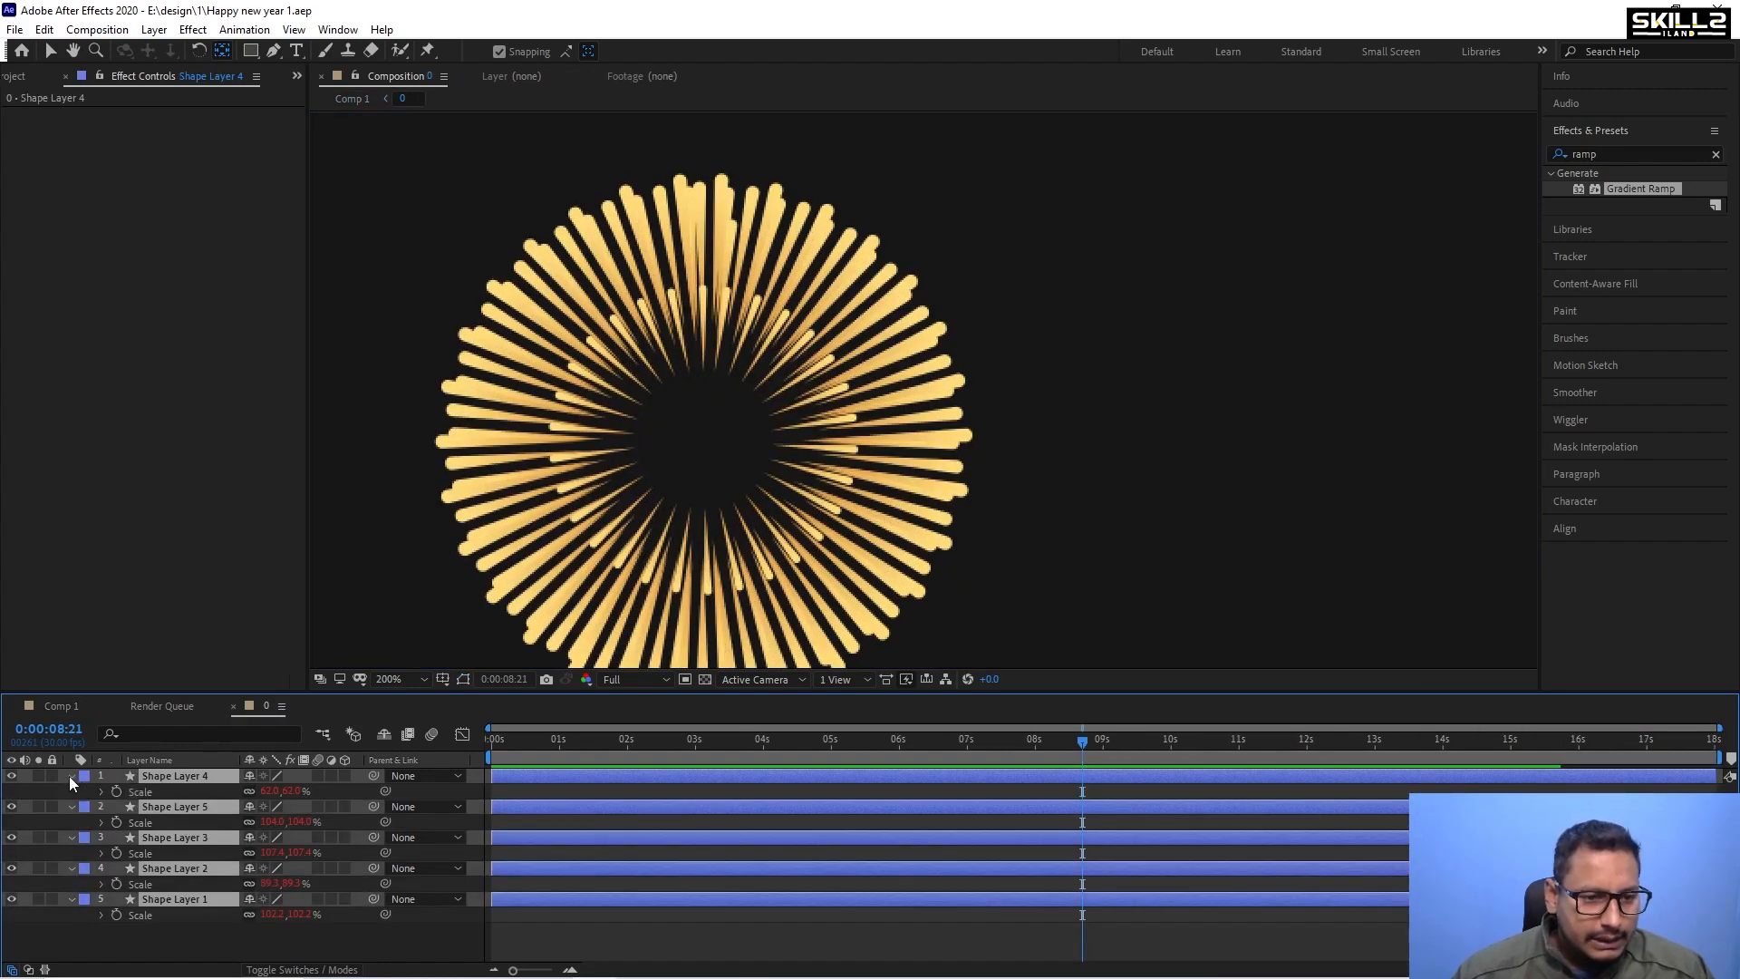
pyautogui.click(72, 775)
pyautogui.click(142, 890)
pyautogui.click(176, 776)
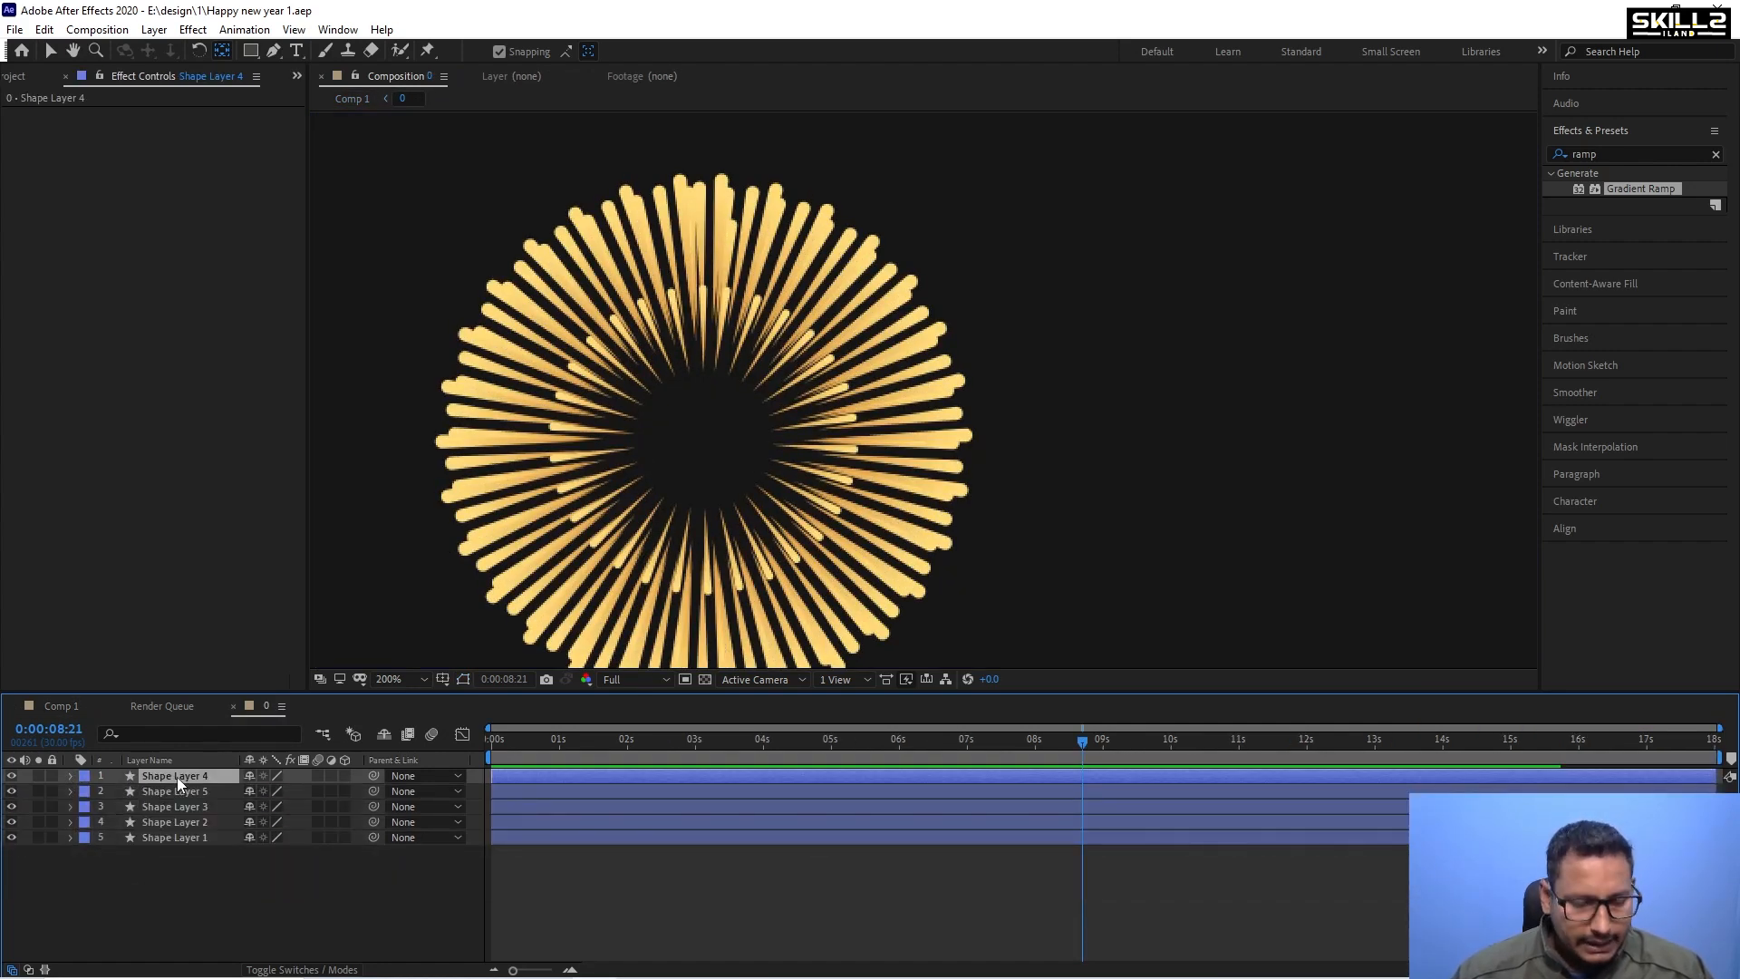
pyautogui.click(64, 708)
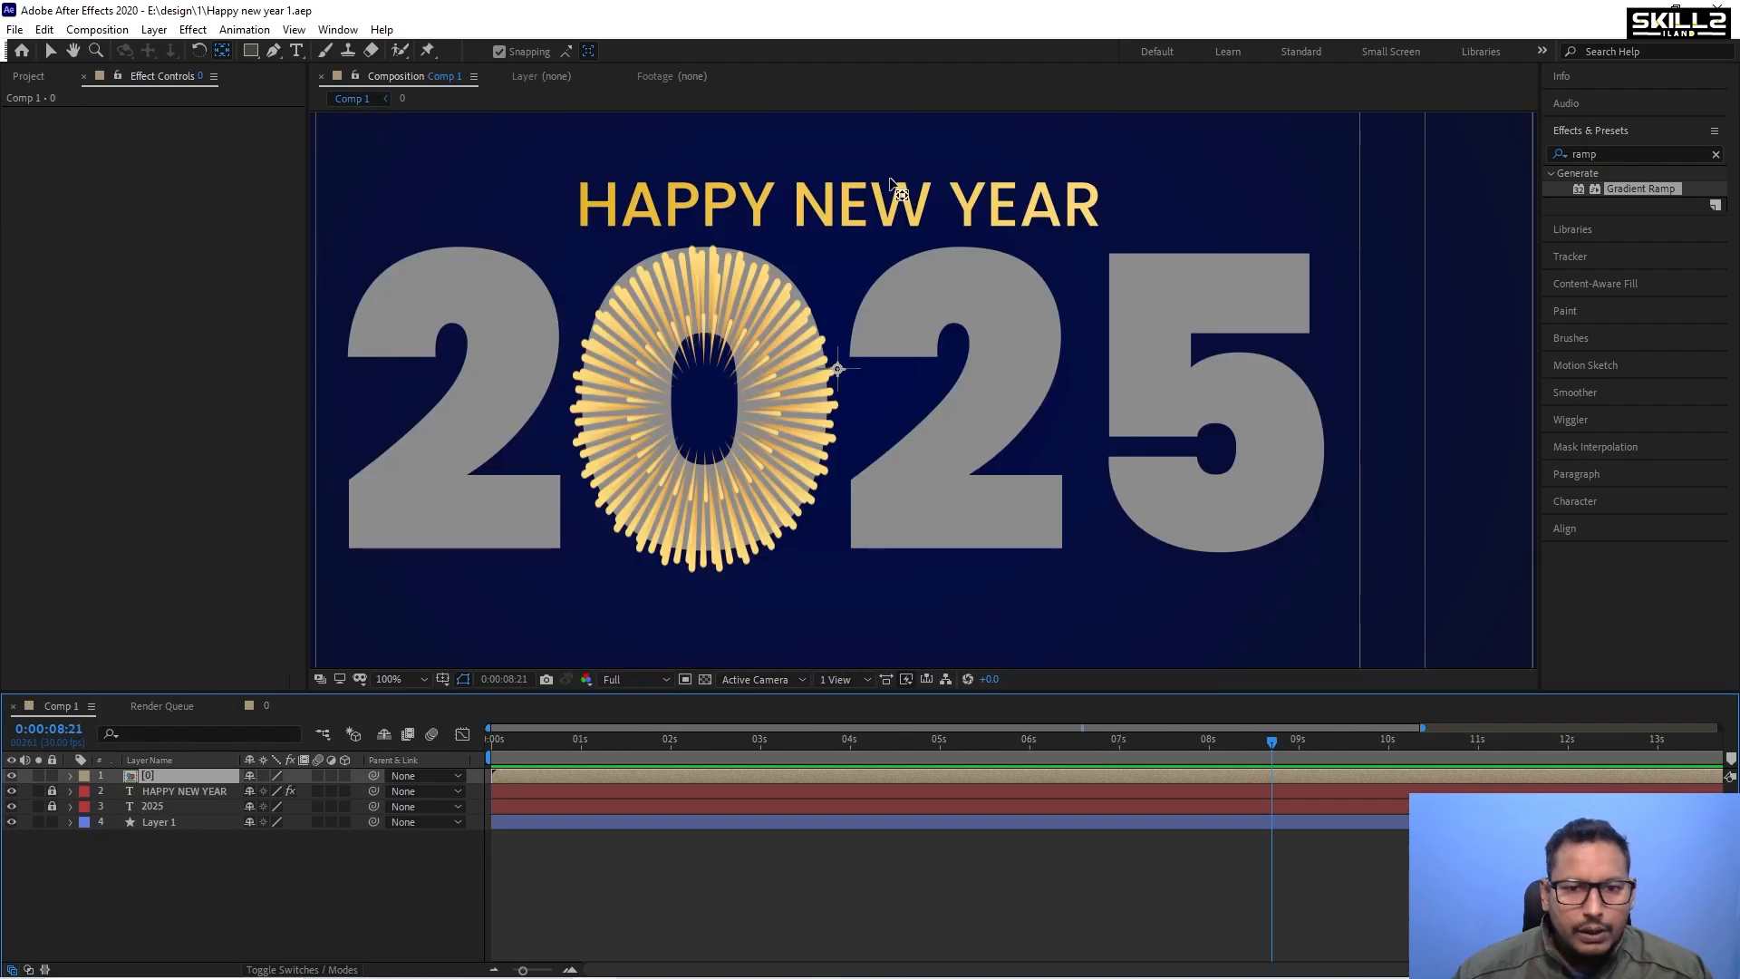
pyautogui.hotkey('ctrl', 'v')
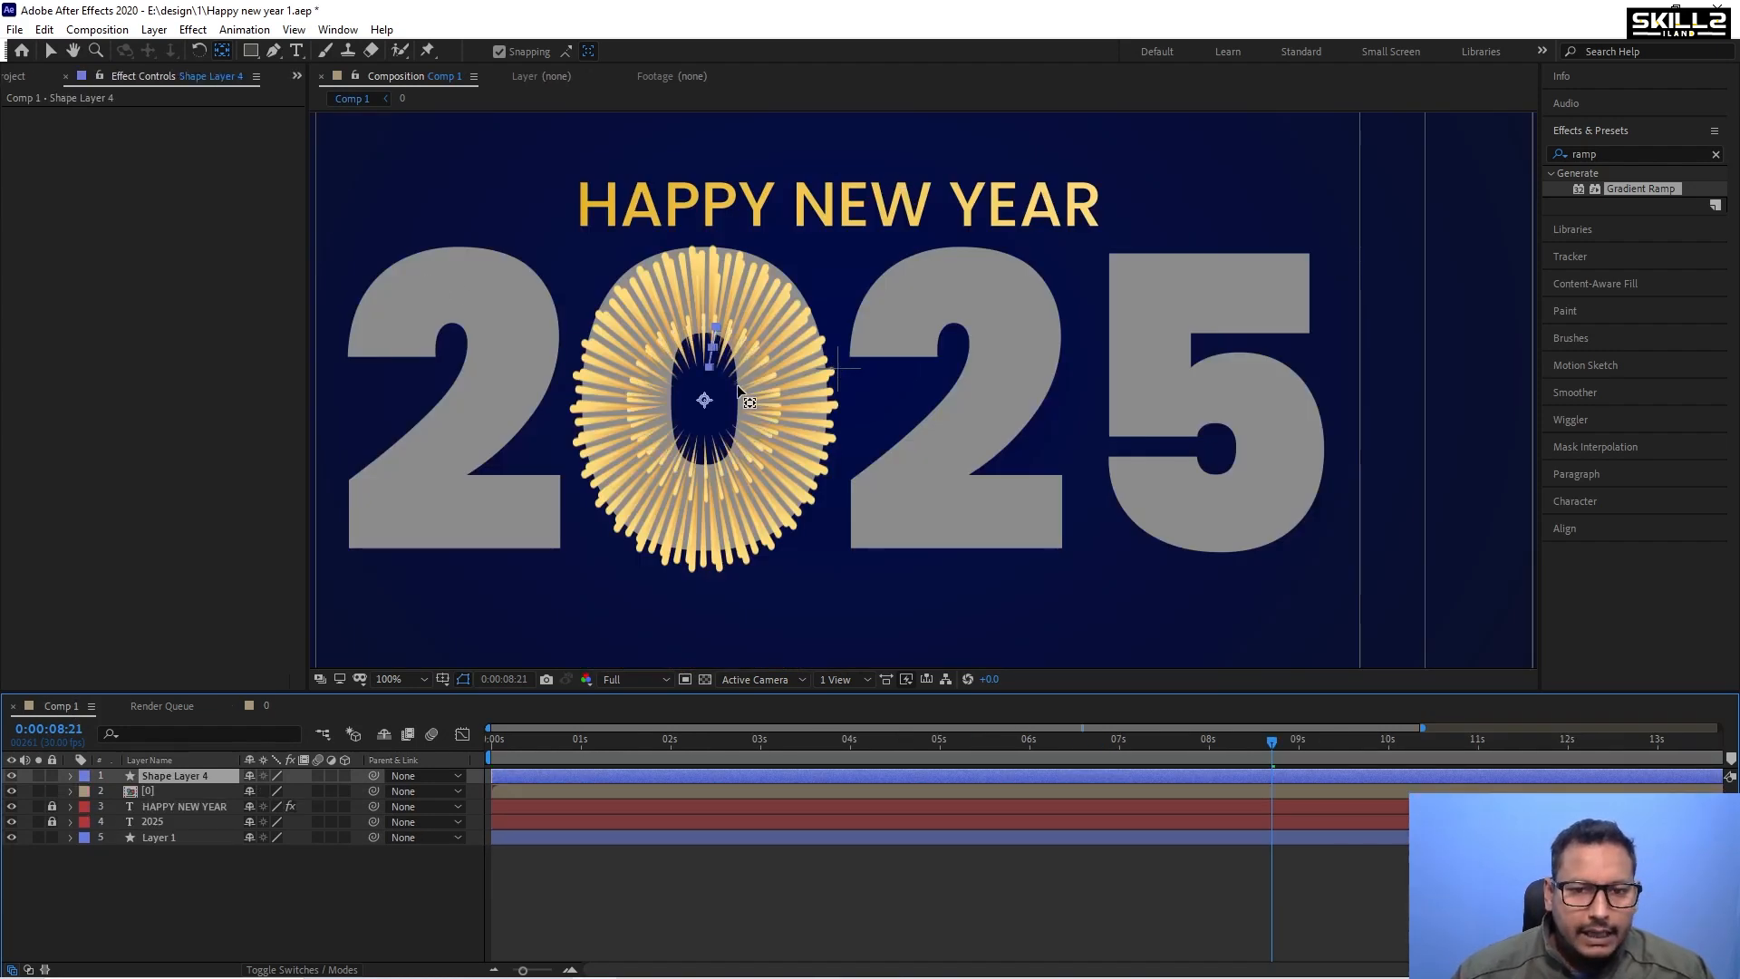
# Move the pasted Shape Layer 4 from the 0 onto the upper-left curve of the first 2.
pyautogui.hotkey('shift', 'Left')
pyautogui.hotkey('shift', 'Left')
pyautogui.hotkey('shift', 'Left')
pyautogui.hotkey('shift', 'Left')
pyautogui.hotkey('shift', 'Left')
pyautogui.hotkey('shift', 'Left')
pyautogui.hotkey('shift', 'Left')
pyautogui.hotkey('shift', 'Left')
pyautogui.hotkey('shift', 'Left')
pyautogui.hotkey('shift', 'Left')
pyautogui.hotkey('shift', 'Left')
pyautogui.hotkey('shift', 'Left')
pyautogui.hotkey('shift', 'Left')
pyautogui.hotkey('shift', 'Left')
pyautogui.hotkey('shift', 'Left')
pyautogui.hotkey('shift', 'Left')
pyautogui.hotkey('shift', 'Left')
pyautogui.hotkey('shift', 'Left')
pyautogui.hotkey('shift', 'Left')
pyautogui.hotkey('shift', 'Left')
pyautogui.hotkey('shift', 'Left')
pyautogui.hotkey('shift', 'Left')
pyautogui.hotkey('shift', 'Left')
pyautogui.hotkey('shift', 'Left')
pyautogui.hotkey('shift', 'Left')
pyautogui.hotkey('shift', 'Left')
pyautogui.hotkey('shift', 'Left')
pyautogui.hotkey('shift', 'Left')
pyautogui.hotkey('shift', 'Left')
pyautogui.hotkey('shift', 'Left')
pyautogui.hotkey('shift', 'Left')
pyautogui.hotkey('shift', 'Left')
pyautogui.hotkey('shift', 'Left')
pyautogui.hotkey('shift', 'Left')
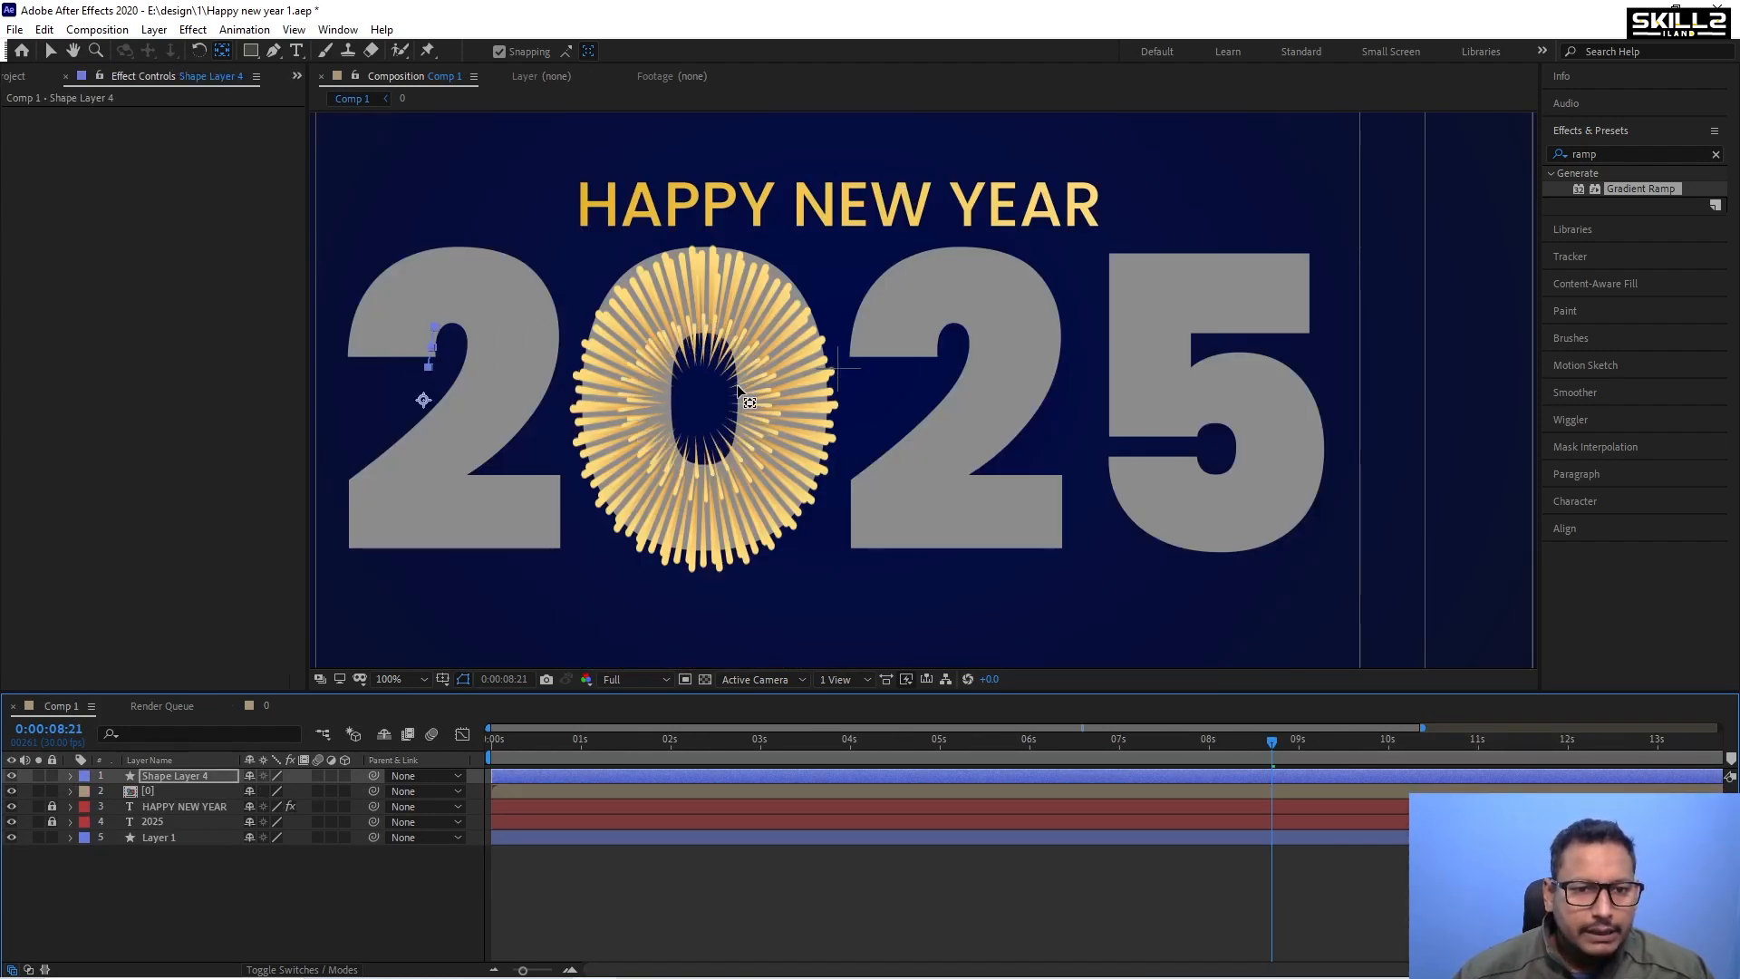
pyautogui.hotkey('shift', 'Up')
pyautogui.hotkey('shift', 'Up')
pyautogui.hotkey('shift', 'Up')
pyautogui.hotkey('shift', 'Up')
pyautogui.hotkey('shift', 'Up')
pyautogui.hotkey('shift', 'Up')
pyautogui.hotkey('shift', 'Up')
pyautogui.hotkey('shift', 'Up')
pyautogui.hotkey('shift', 'Up')
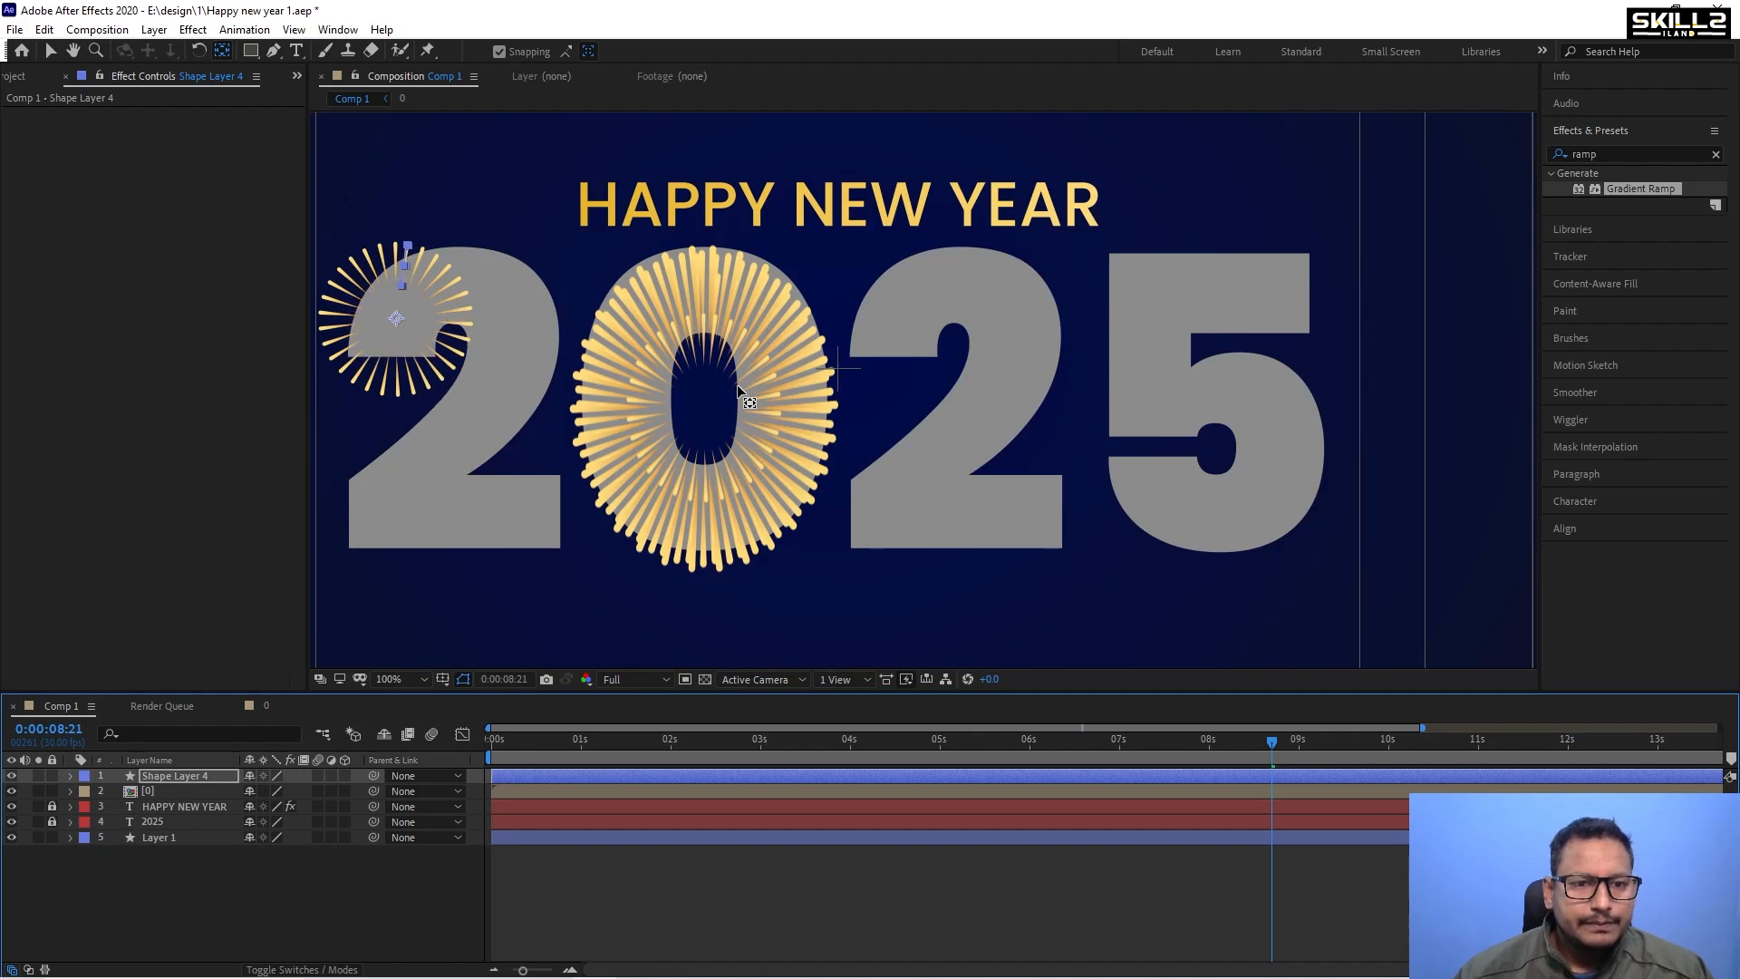
pyautogui.hotkey('shift', 'Right')
pyautogui.hotkey('shift', 'Up')
# Shrink Shape Layer 4 to a small ray circle by reducing its Scale to about 12%.
pyautogui.press('s')
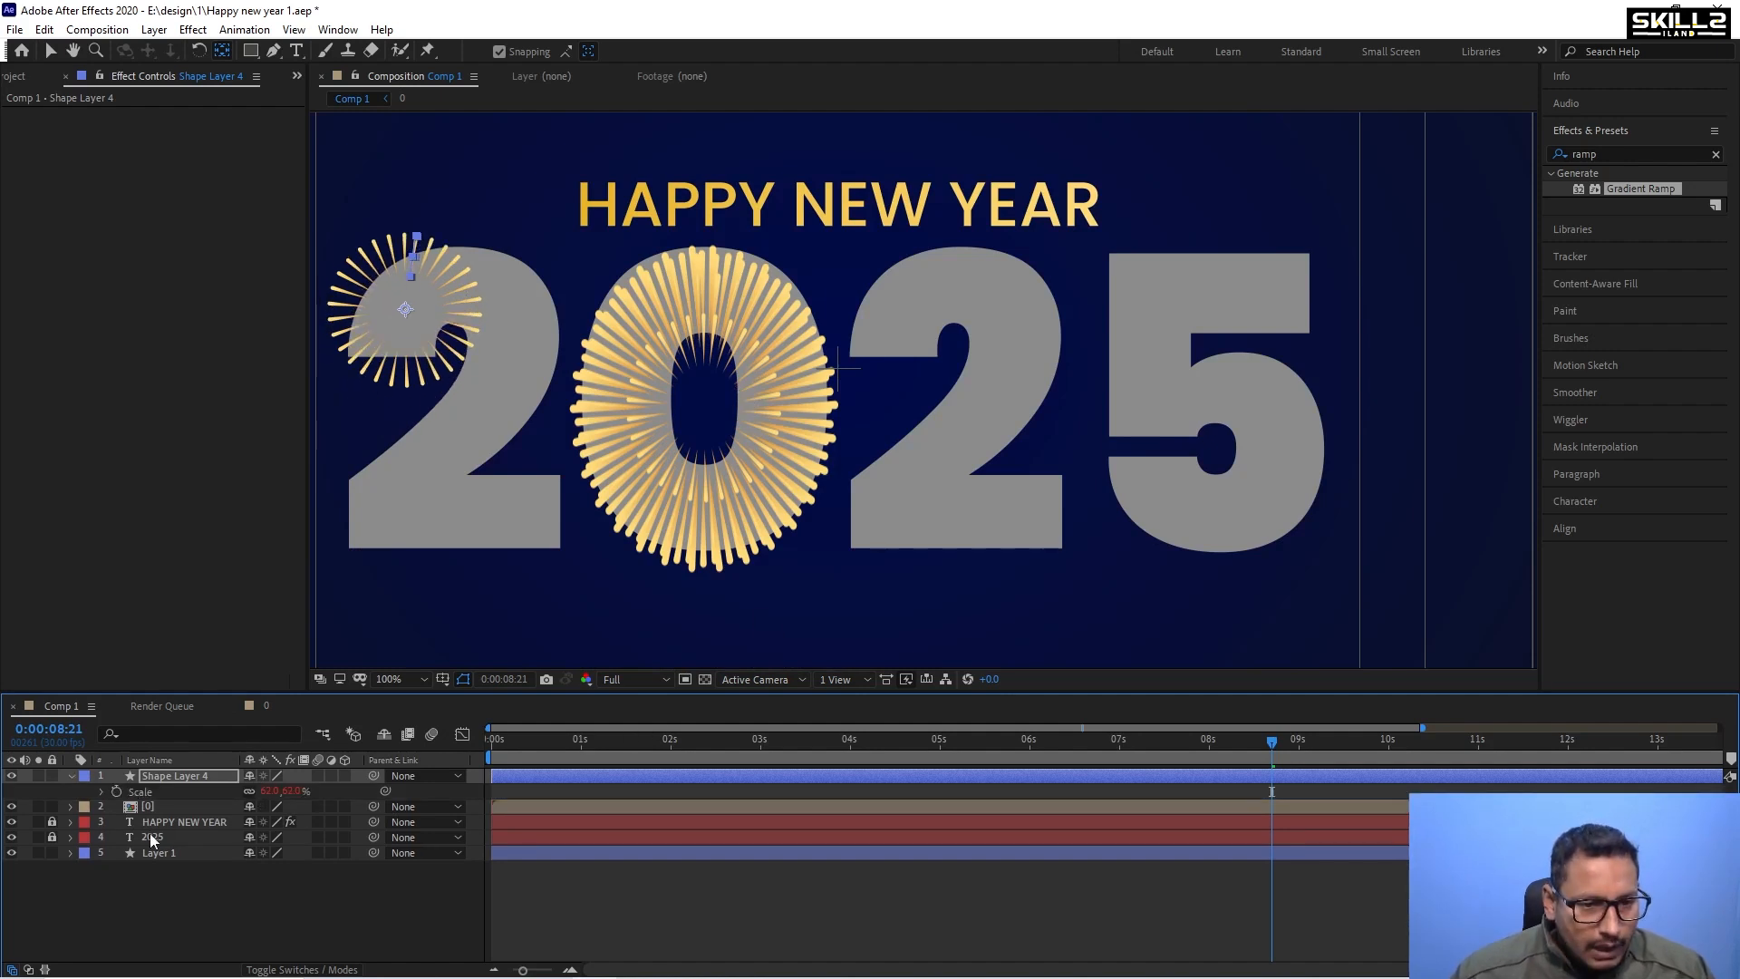
pyautogui.moveTo(273, 794); pyautogui.dragTo(229, 791)
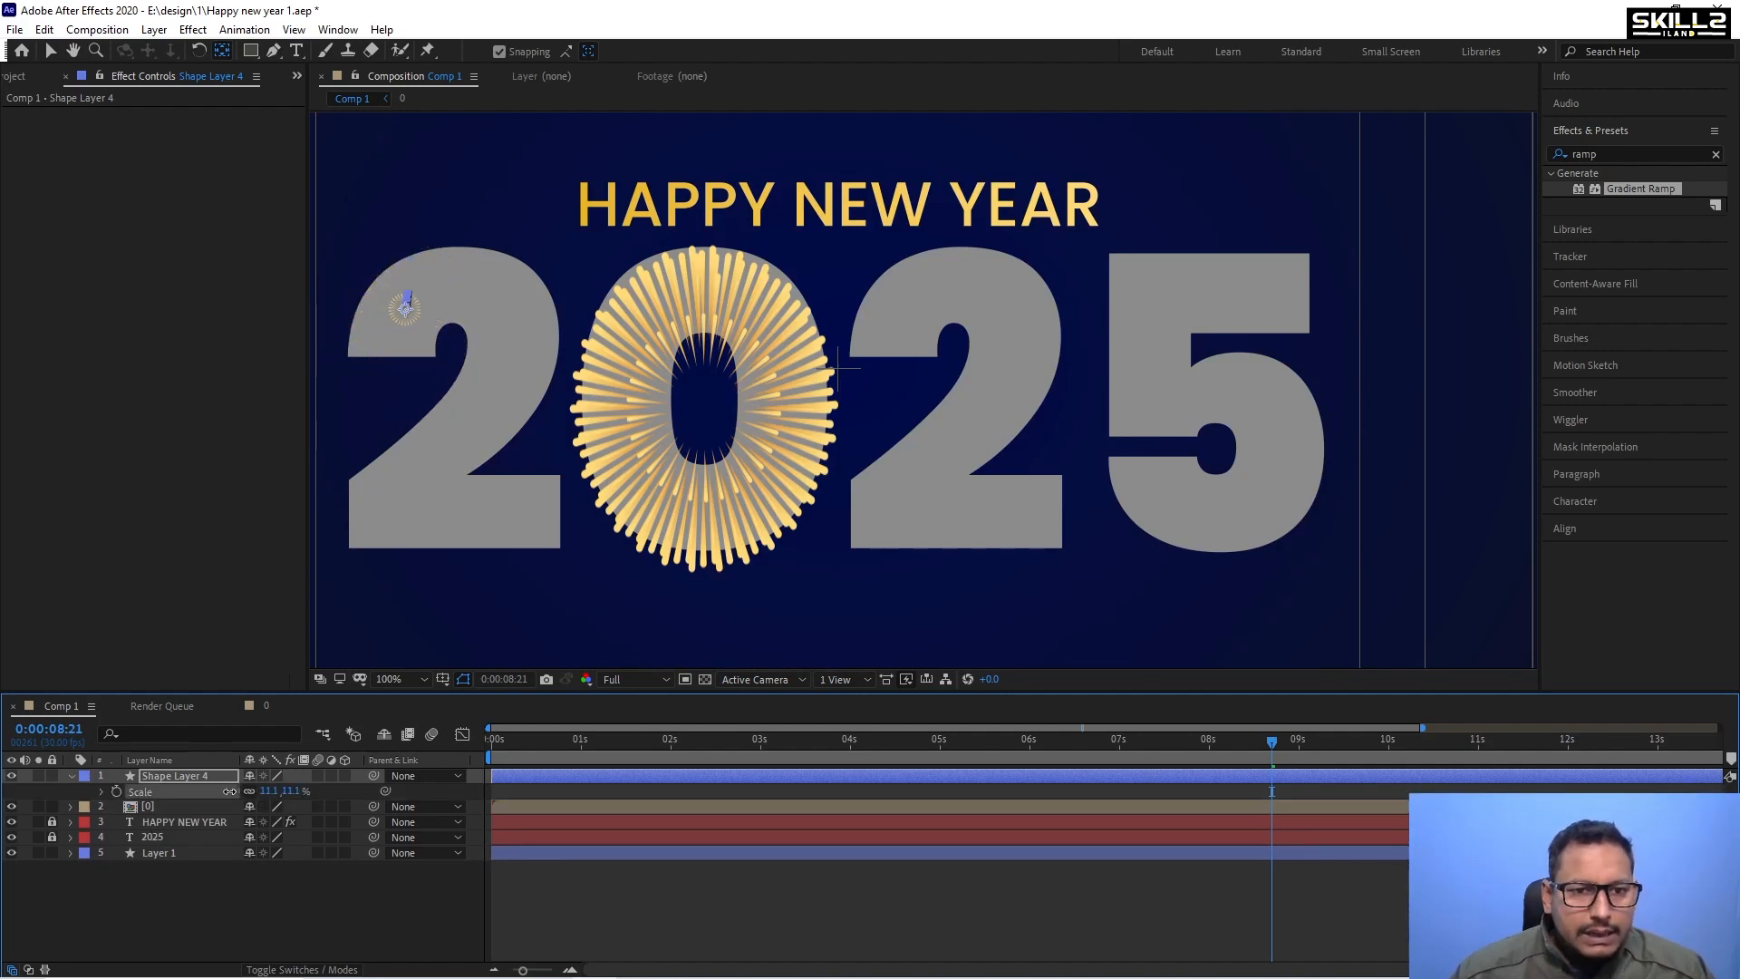
pyautogui.scroll(2, 356, 309)
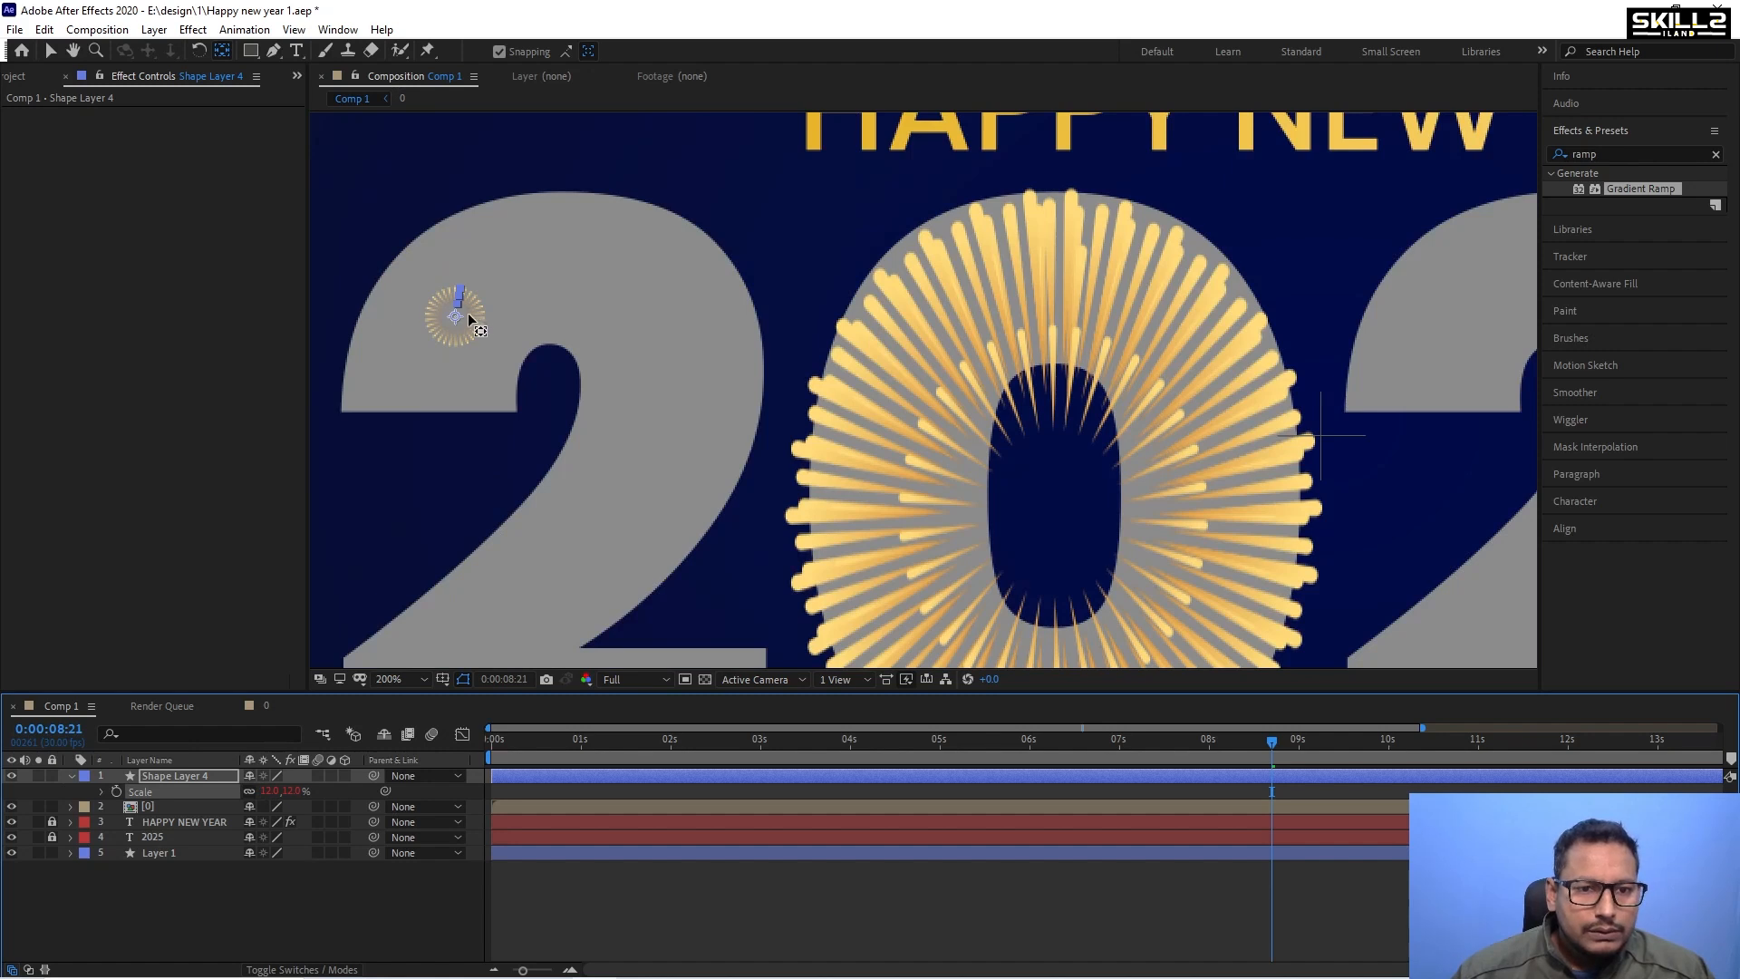
# Nudge the small ray circle down to the left edge of the first 2, just inside its outline.
pyautogui.click(150, 777)
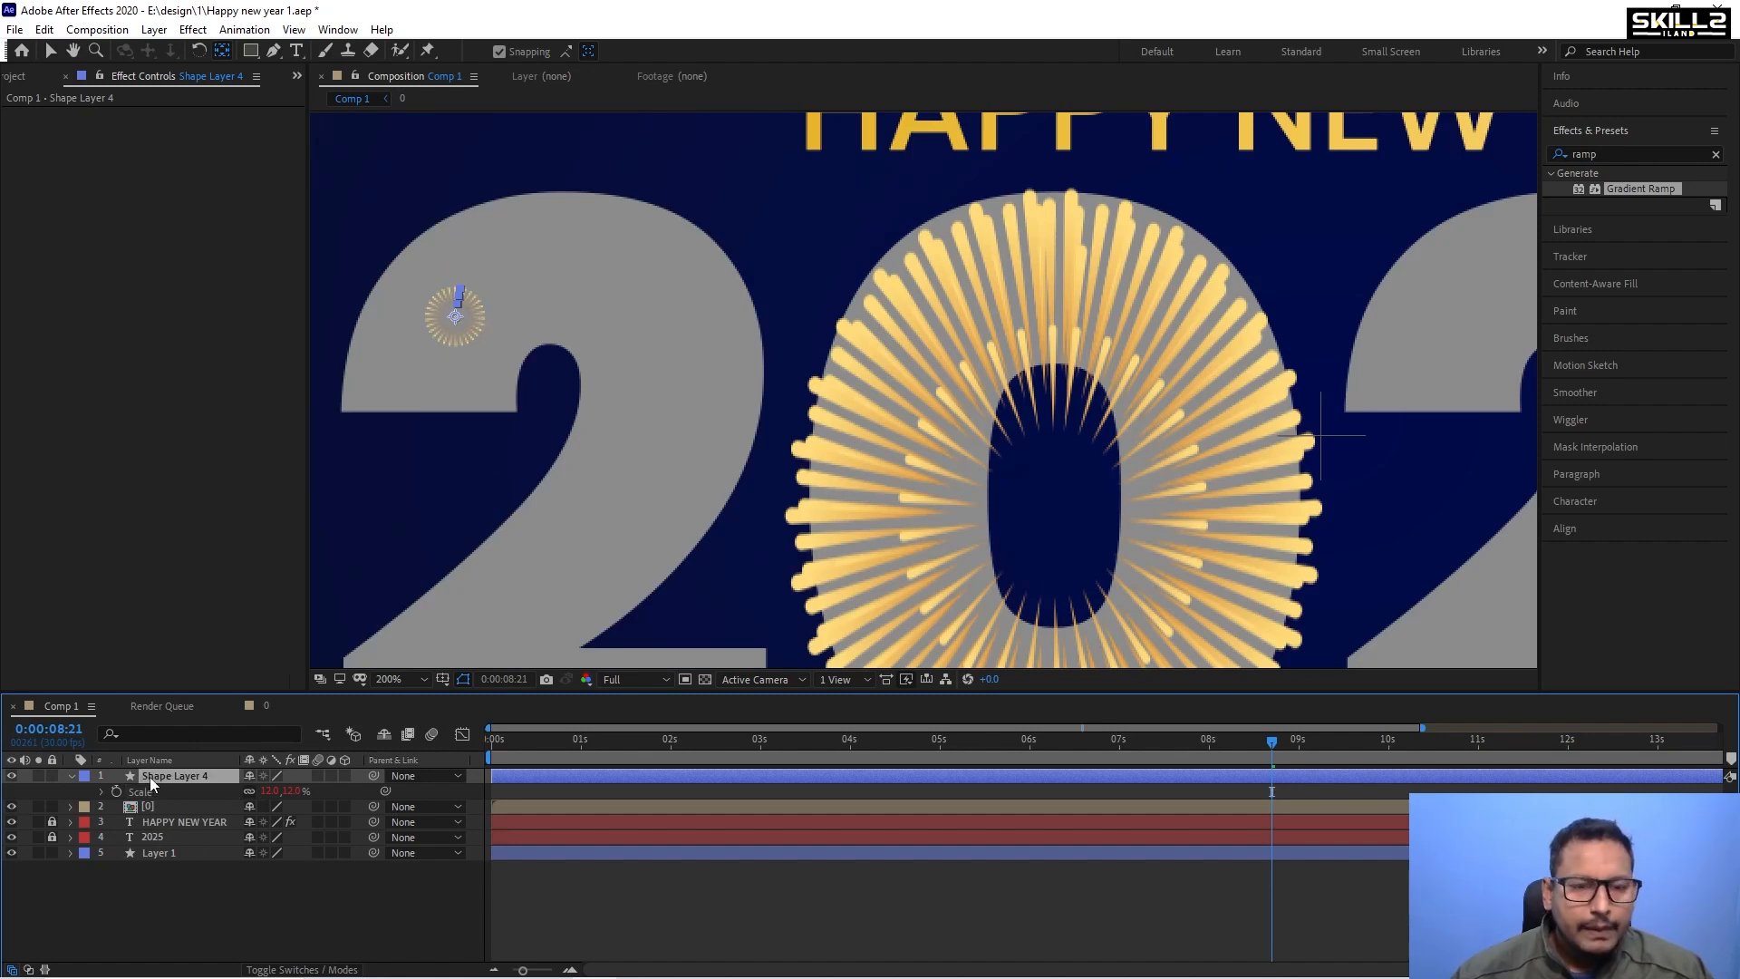
pyautogui.hotkey('shift', 'Down')
pyautogui.hotkey('shift', 'Down')
pyautogui.hotkey('shift', 'Down')
pyautogui.hotkey('shift', 'Down')
pyautogui.hotkey('shift', 'Left')
pyautogui.hotkey('shift', 'Left')
pyautogui.hotkey('shift', 'Left')
pyautogui.hotkey('shift', 'Left')
pyautogui.hotkey('shift', 'Left')
pyautogui.press('Down')
pyautogui.press('Down')
pyautogui.press('Down')
pyautogui.press('Down')
pyautogui.press('Down')
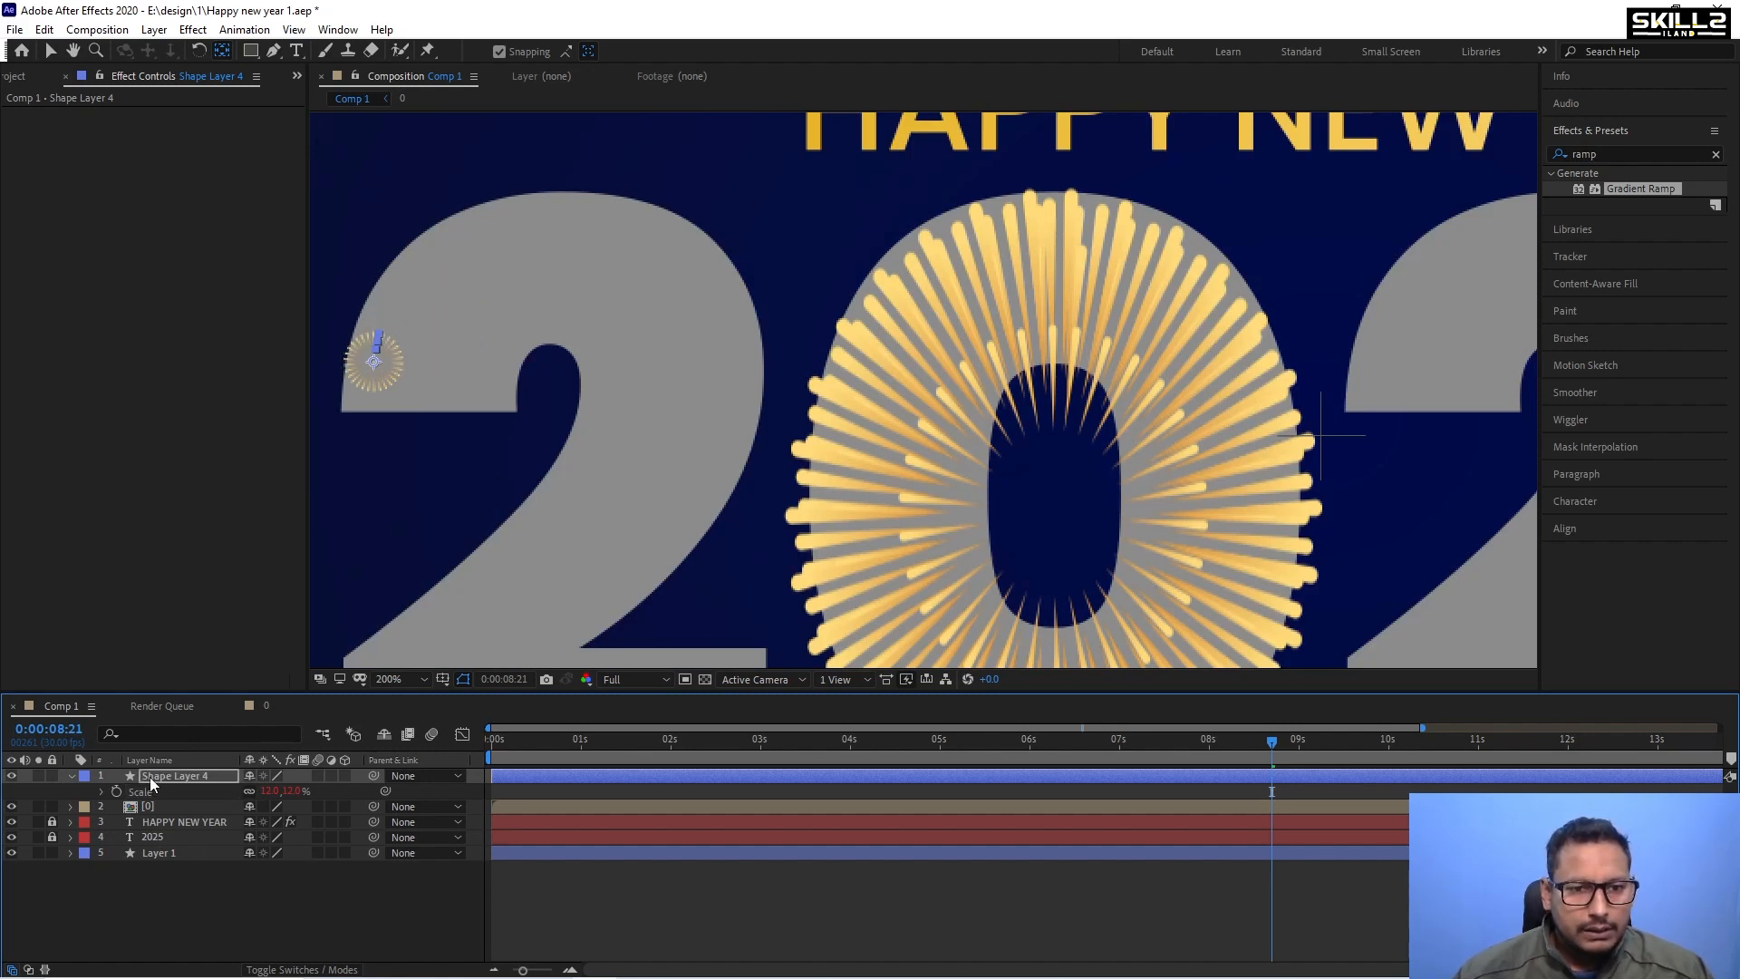
pyautogui.hotkey('shift', 'Right')
pyautogui.hotkey('shift', 'Down')
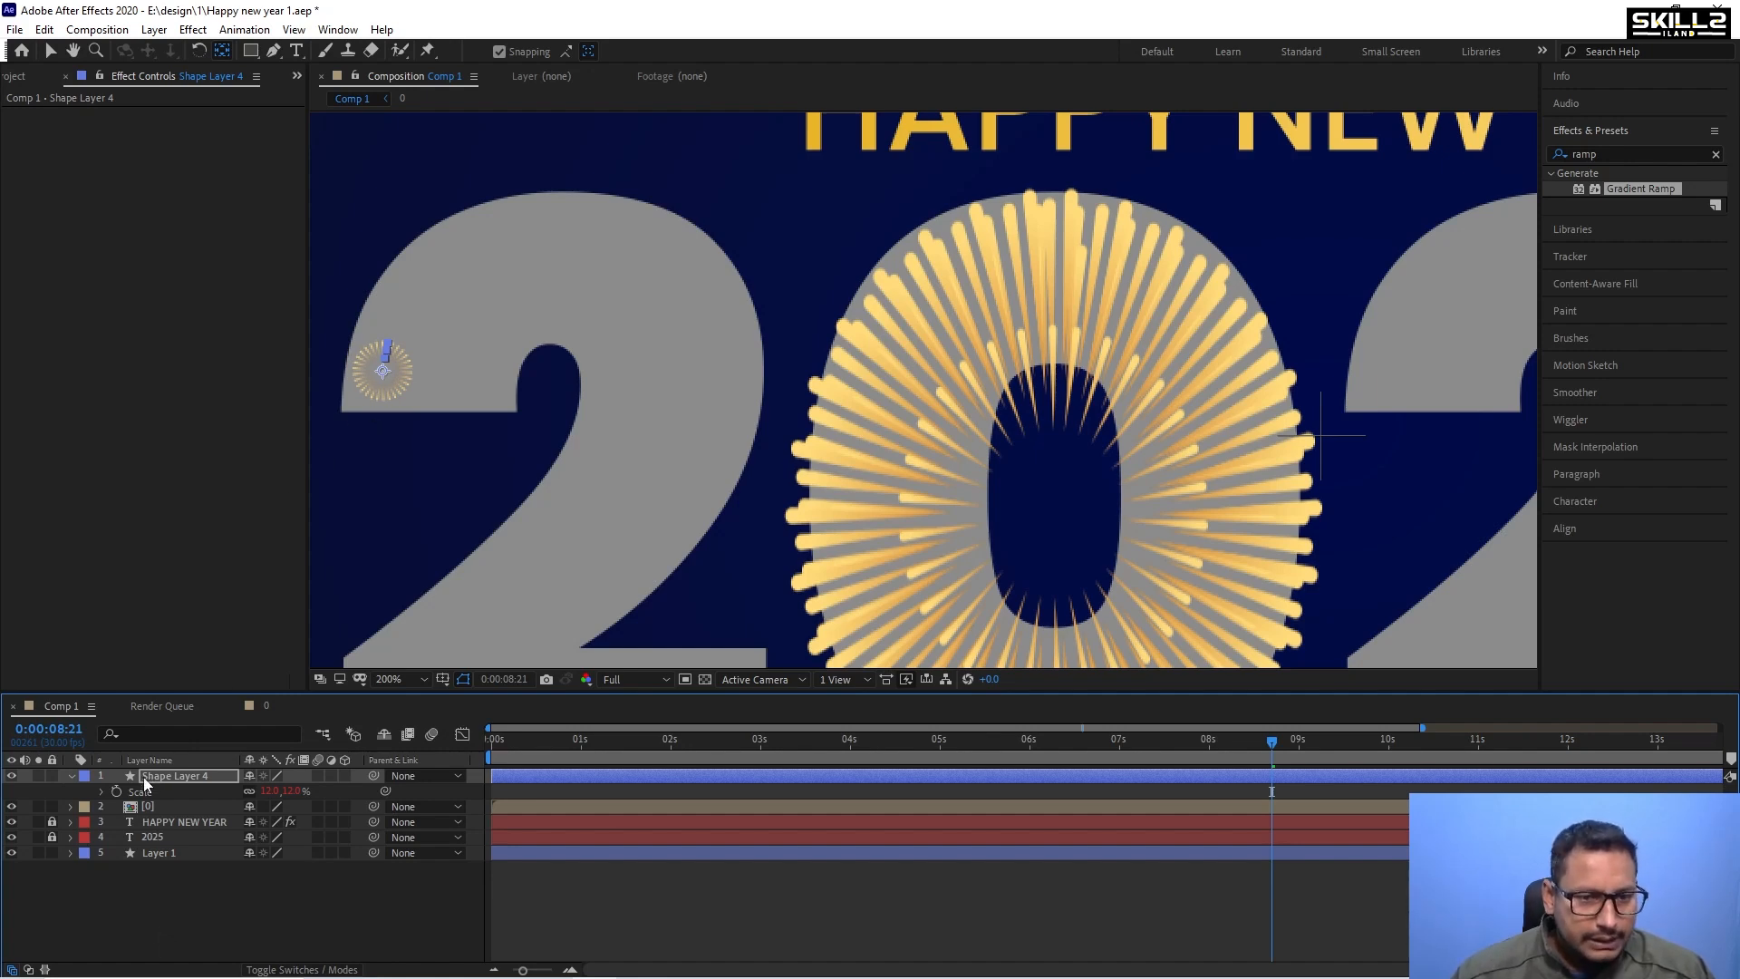
# Edit the amplitude in Shape Layer 4's Scale wiggle expression and preview the animation.
pyautogui.press('space')
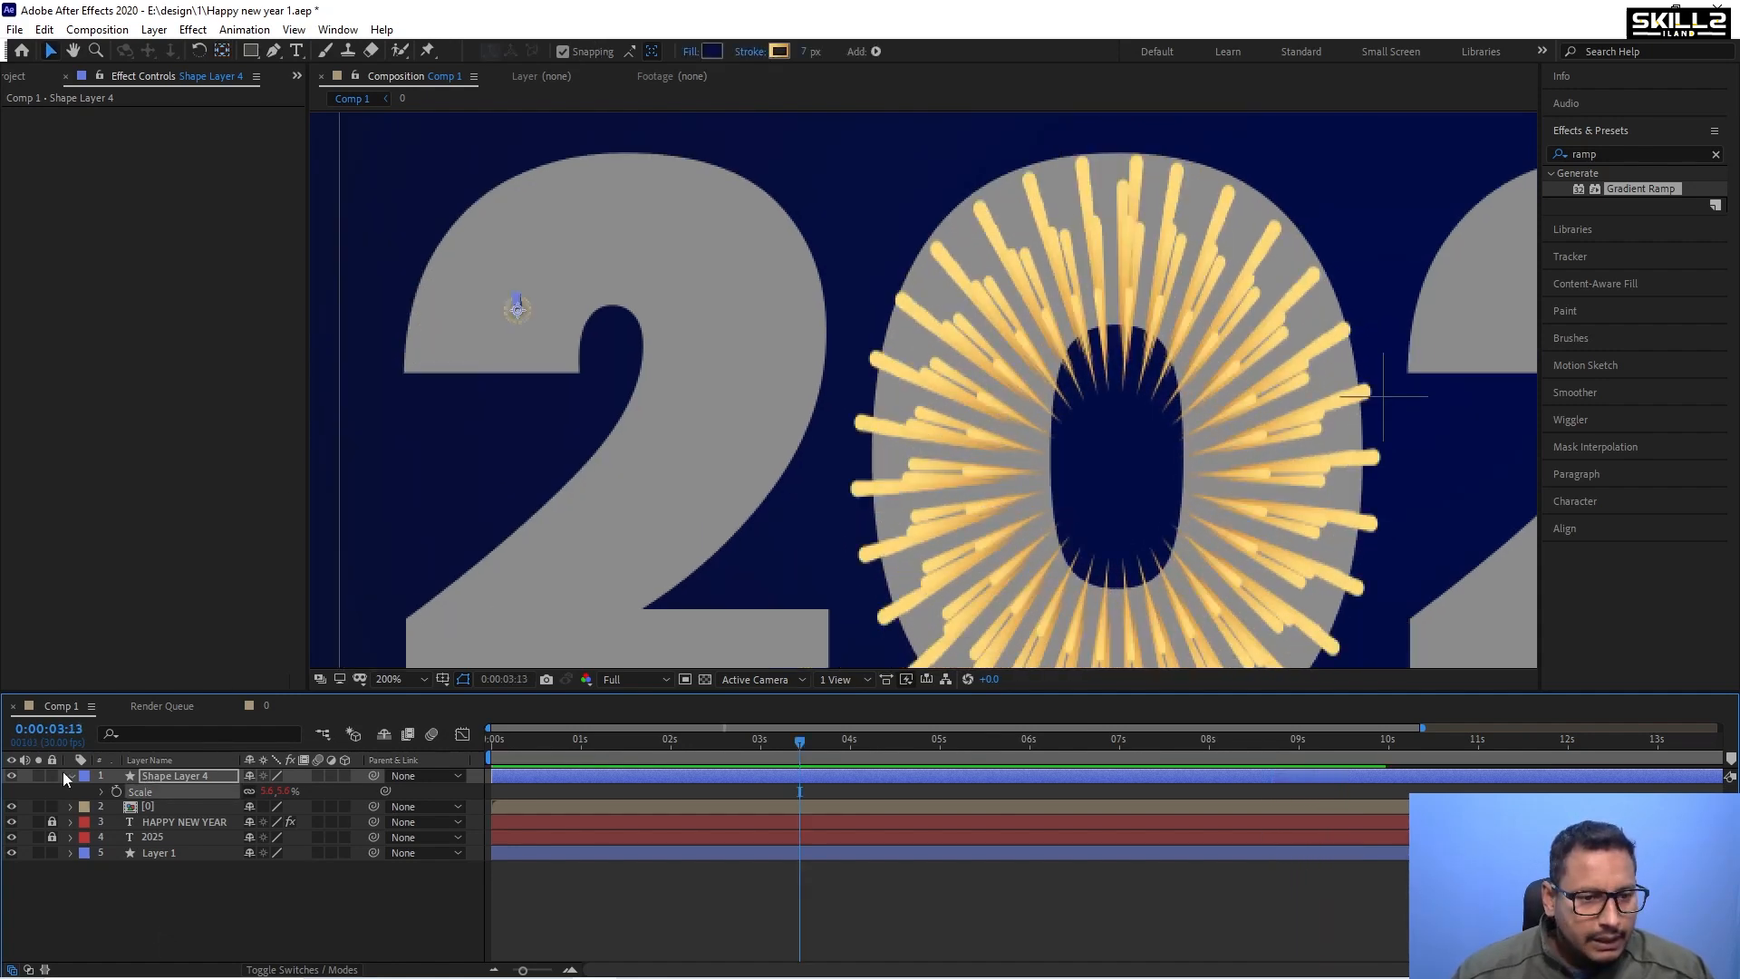
pyautogui.click(71, 776)
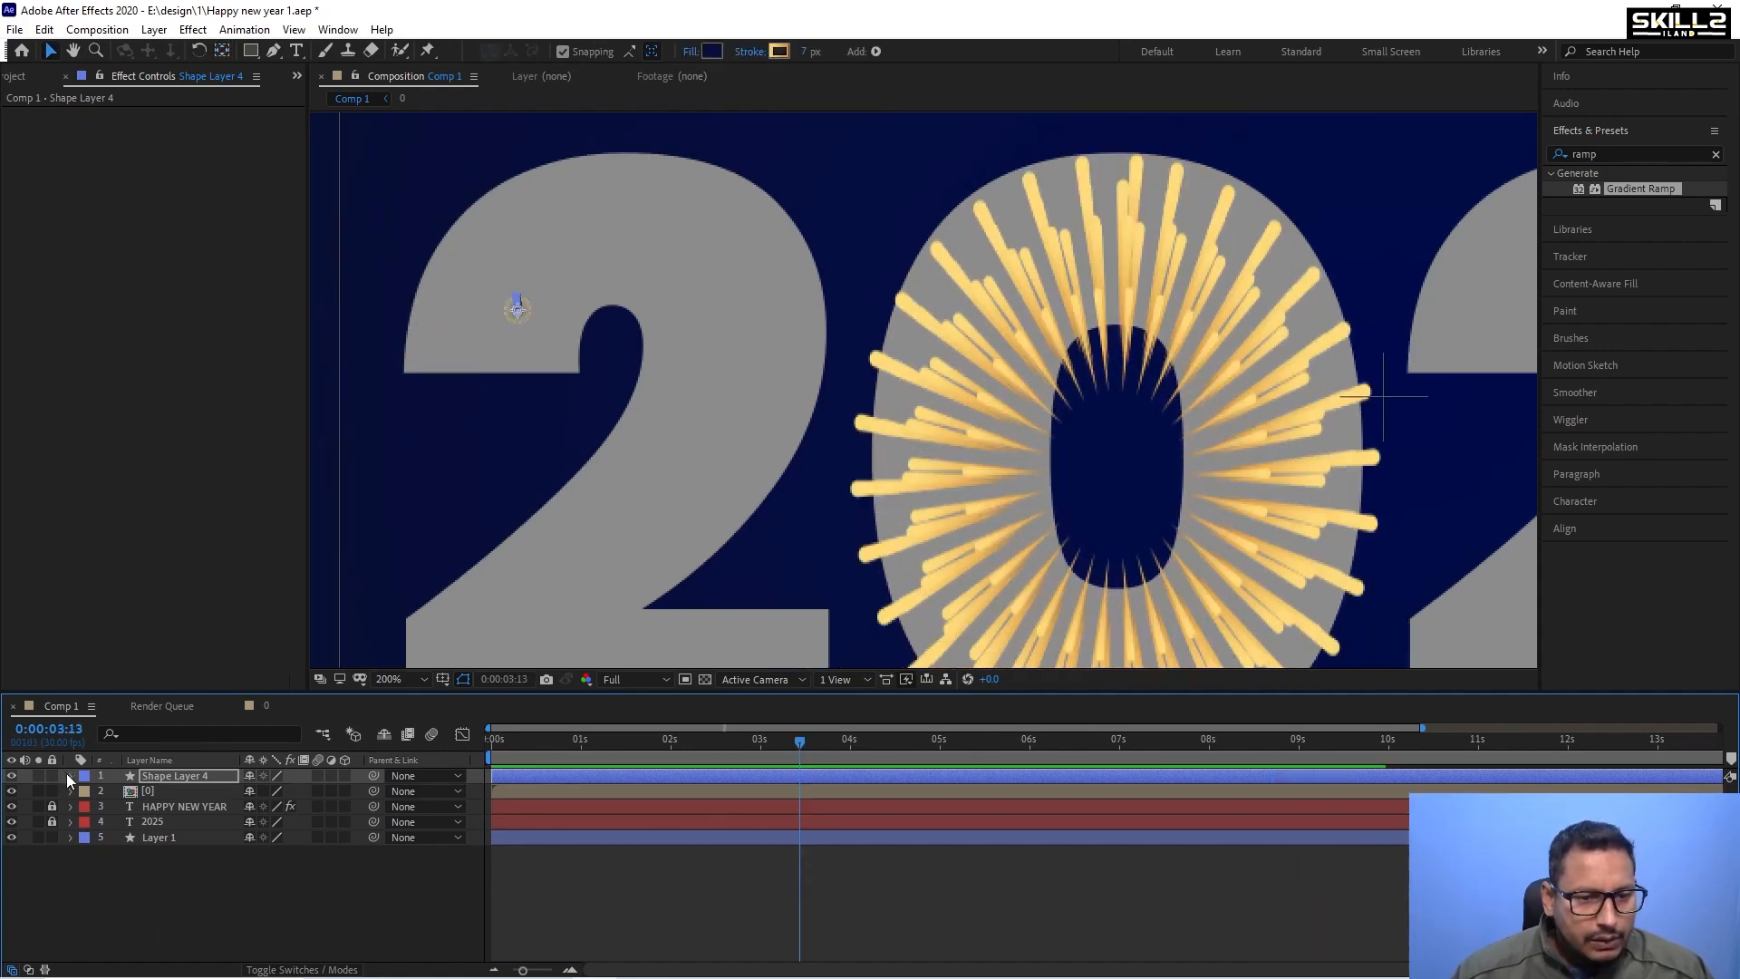
pyautogui.click(71, 776)
pyautogui.click(172, 776)
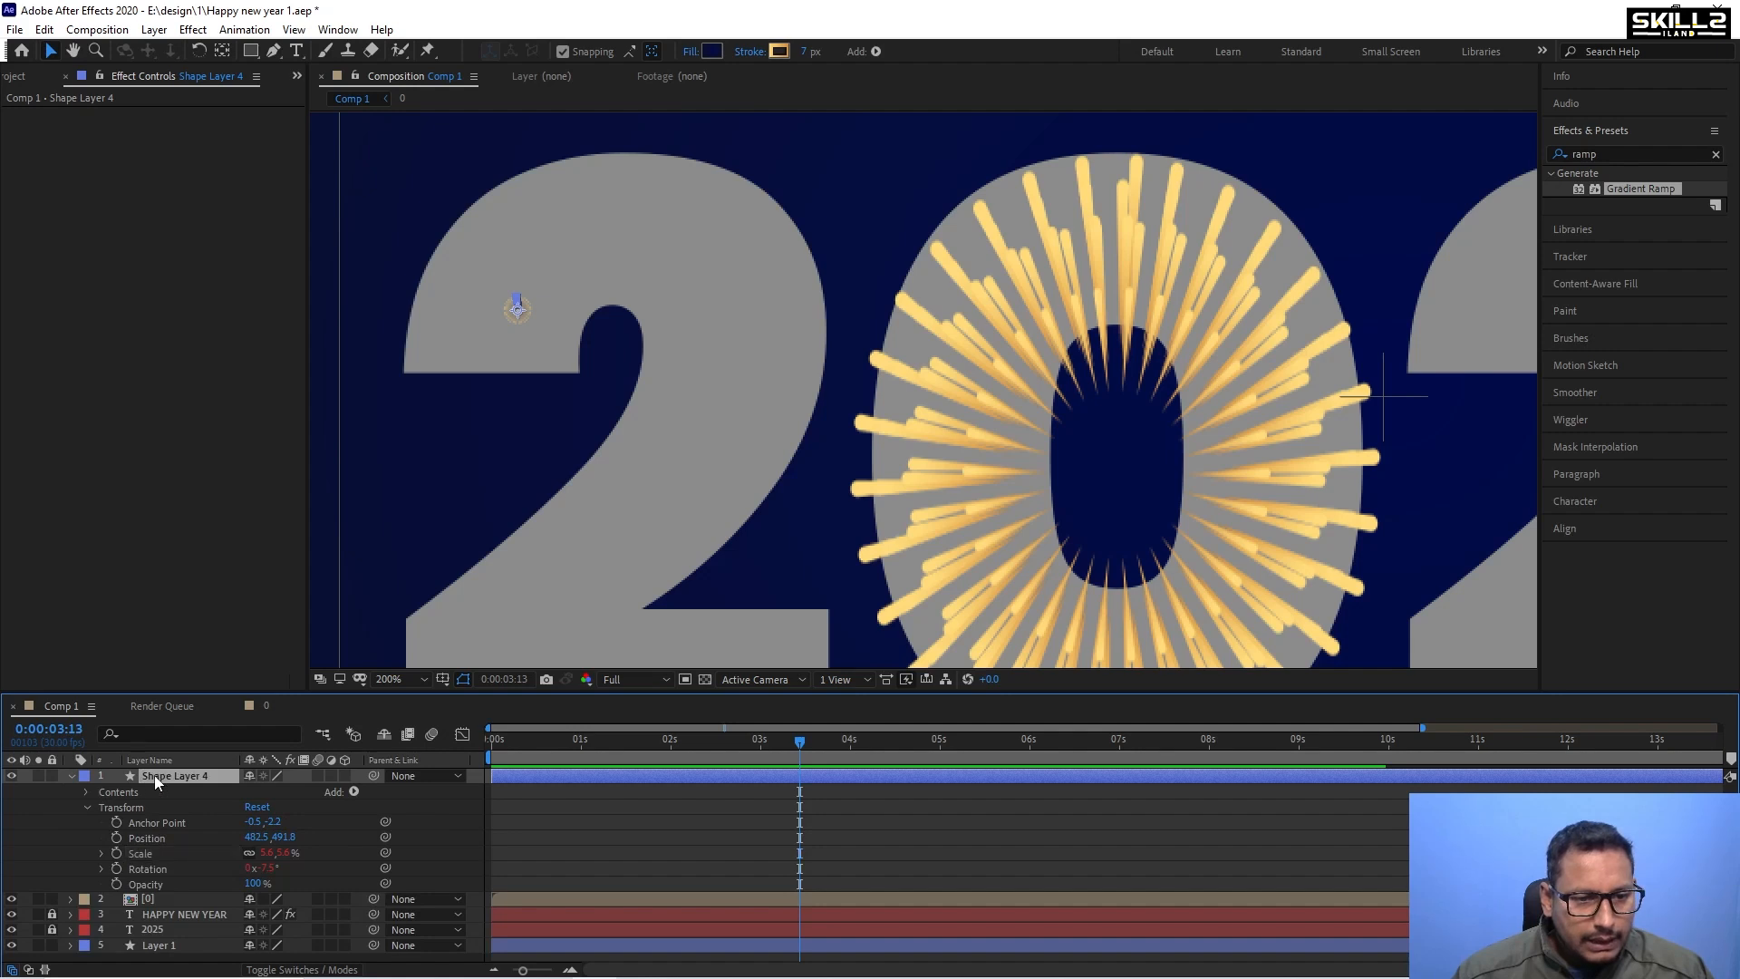
pyautogui.press('e')
pyautogui.press('e')
pyautogui.click(604, 809)
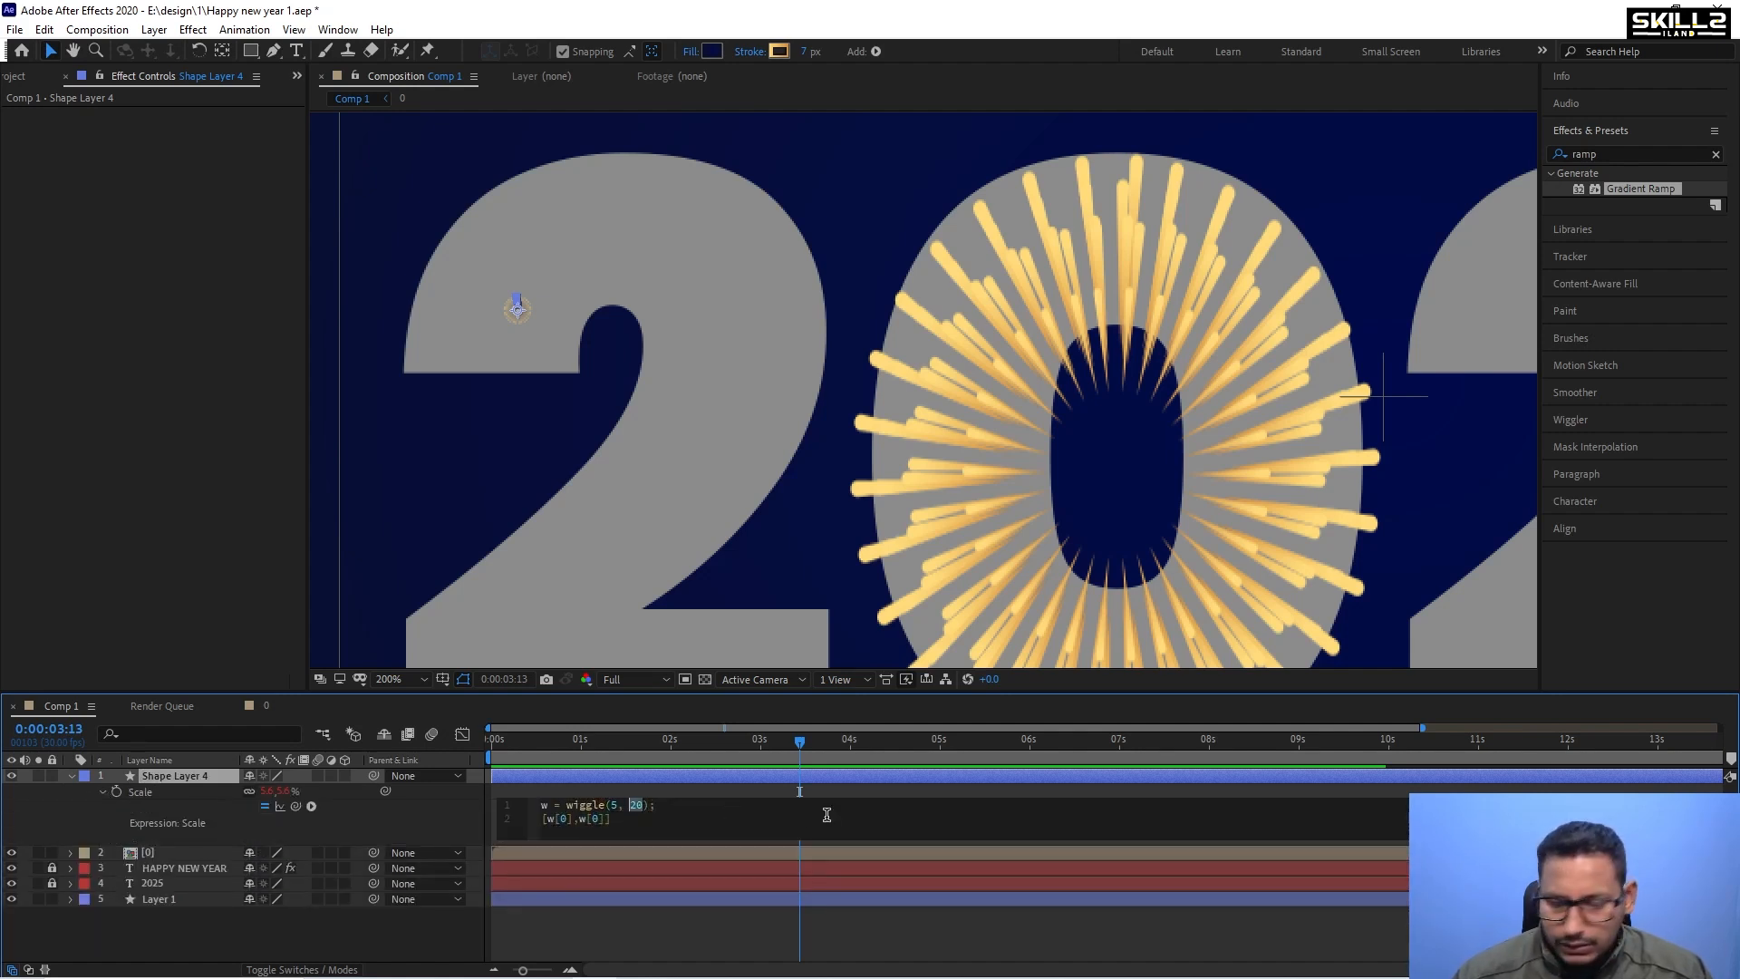
pyautogui.press('KP_Enter')
pyautogui.press('space')
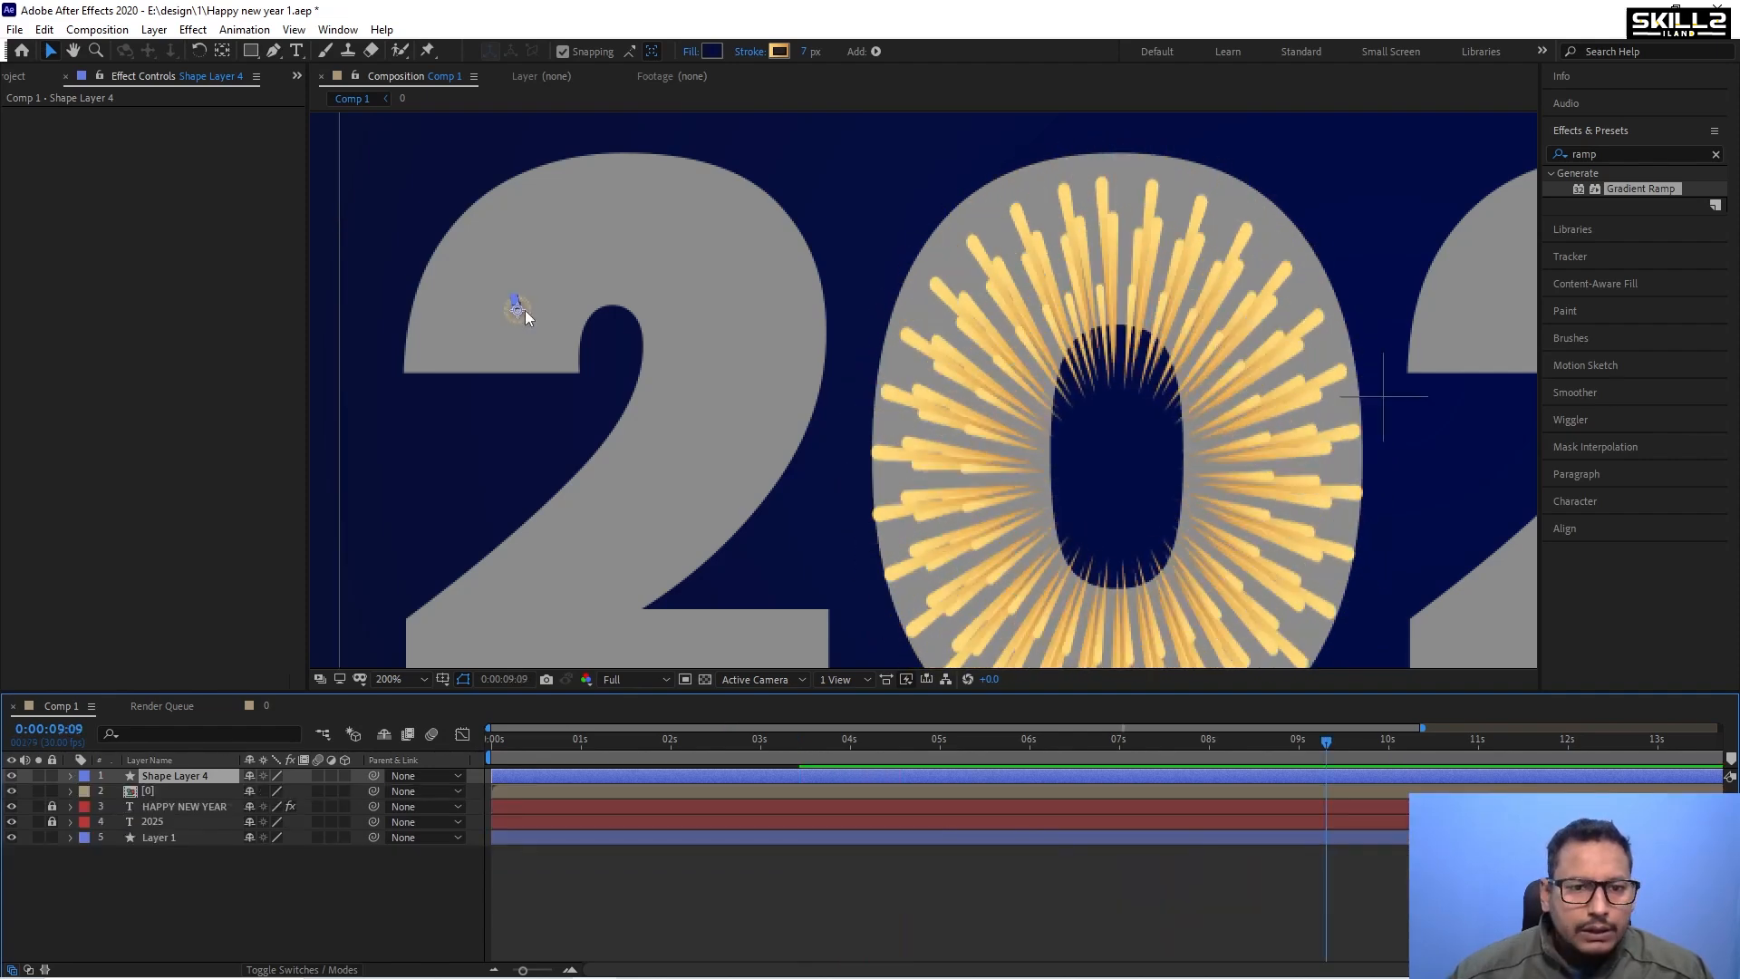
# Move the small ray circle to the lower-left corner of the first 2's upper curve and duplicate its layer.
pyautogui.hotkey('shift', 'Left')
pyautogui.hotkey('shift', 'Left')
pyautogui.hotkey('shift', 'Left')
pyautogui.hotkey('shift', 'Left')
pyautogui.hotkey('shift', 'Left')
pyautogui.hotkey('shift', 'Left')
pyautogui.hotkey('shift', 'Left')
pyautogui.hotkey('shift', 'Left')
pyautogui.hotkey('shift', 'Left')
pyautogui.hotkey('shift', 'Left')
pyautogui.hotkey('shift', 'Down')
pyautogui.hotkey('shift', 'Down')
pyautogui.hotkey('shift', 'Down')
pyautogui.hotkey('shift', 'Down')
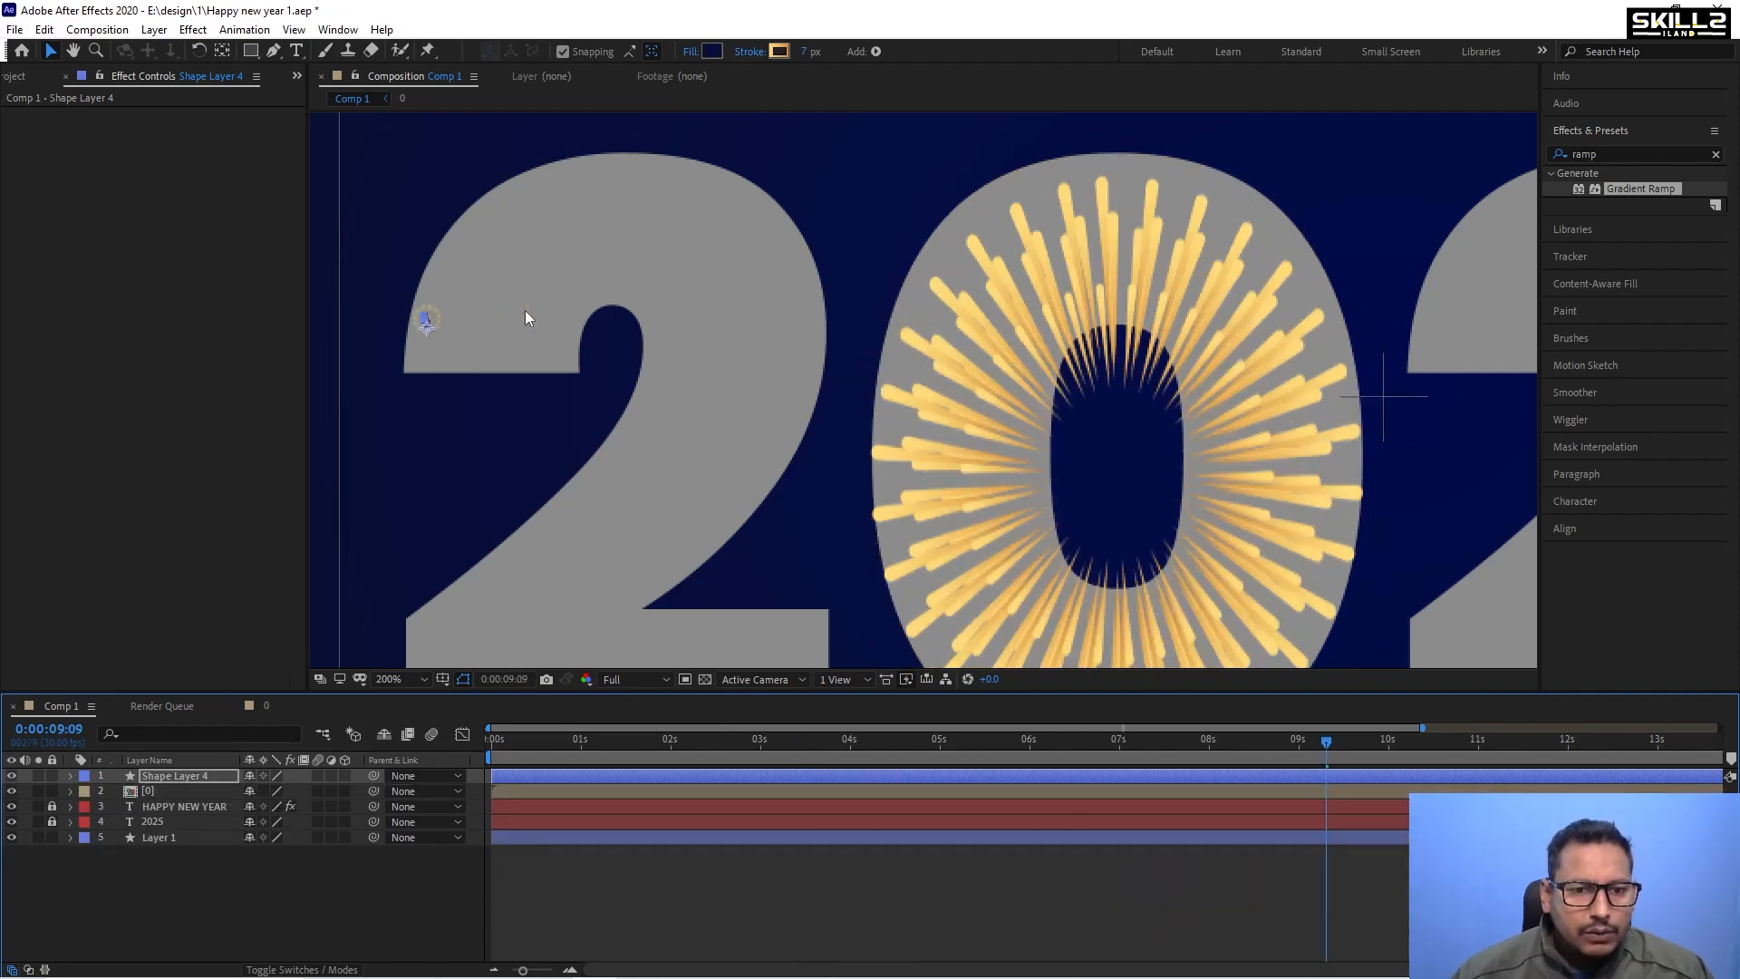
pyautogui.press('Down')
pyautogui.press('Down')
pyautogui.press('Down')
pyautogui.press('Down')
pyautogui.press('Down')
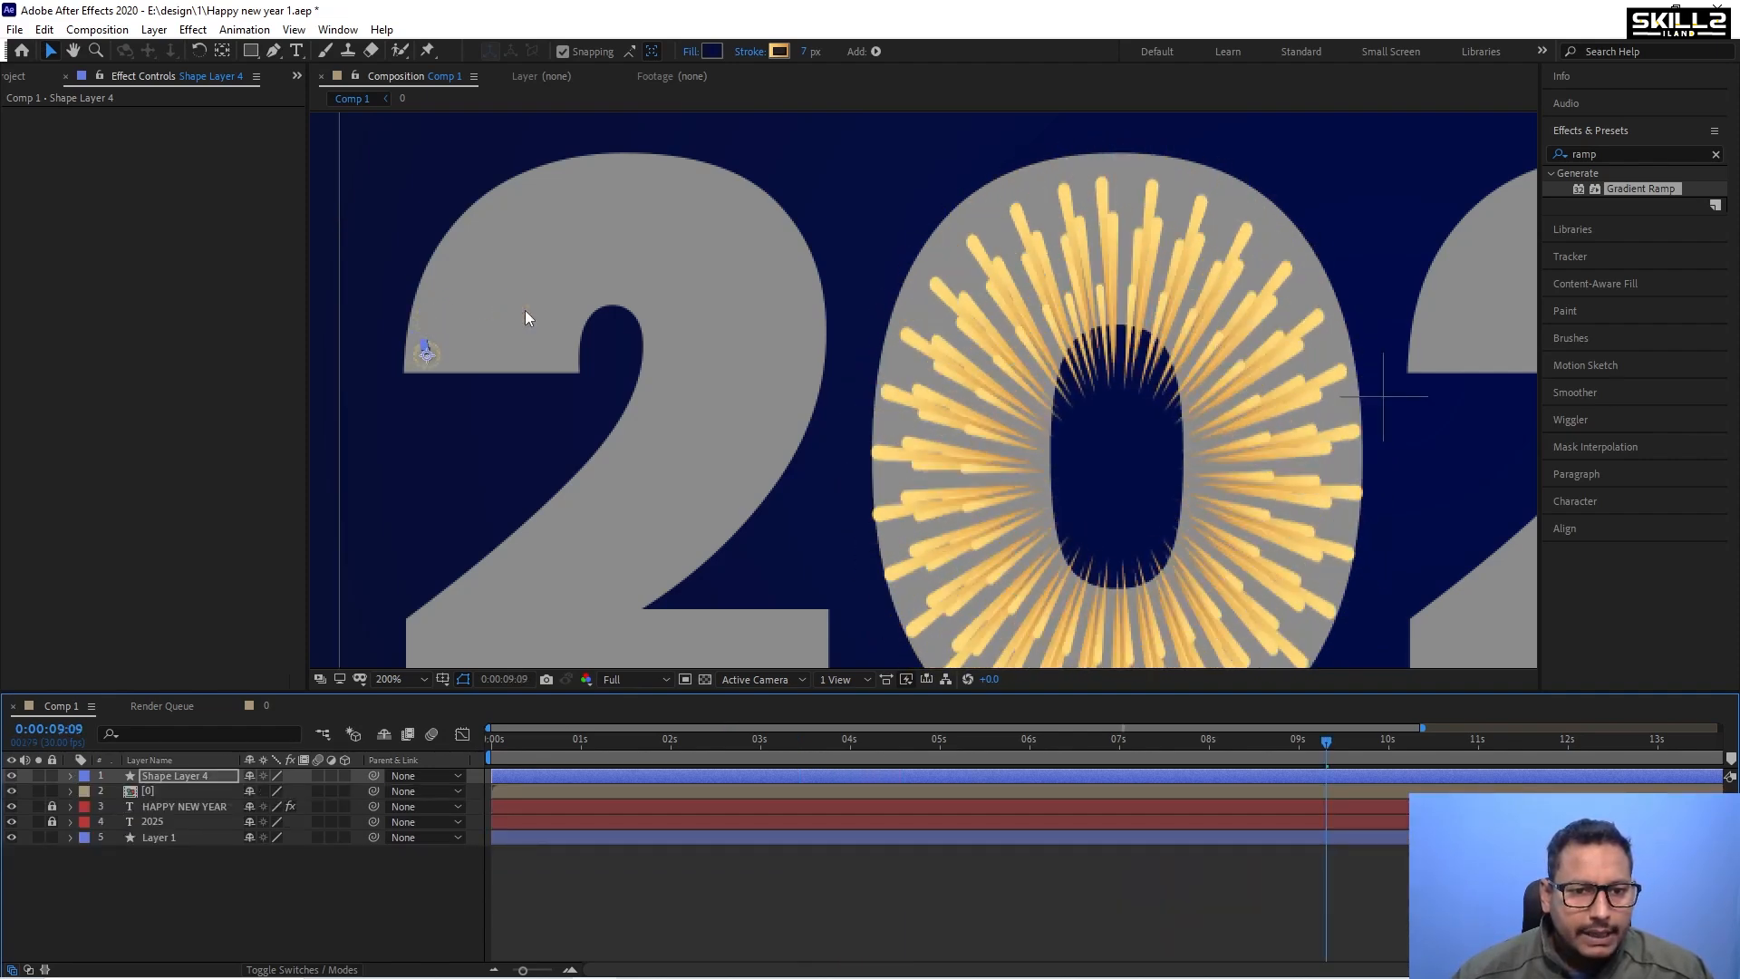
pyautogui.hotkey('ctrl', 'd')
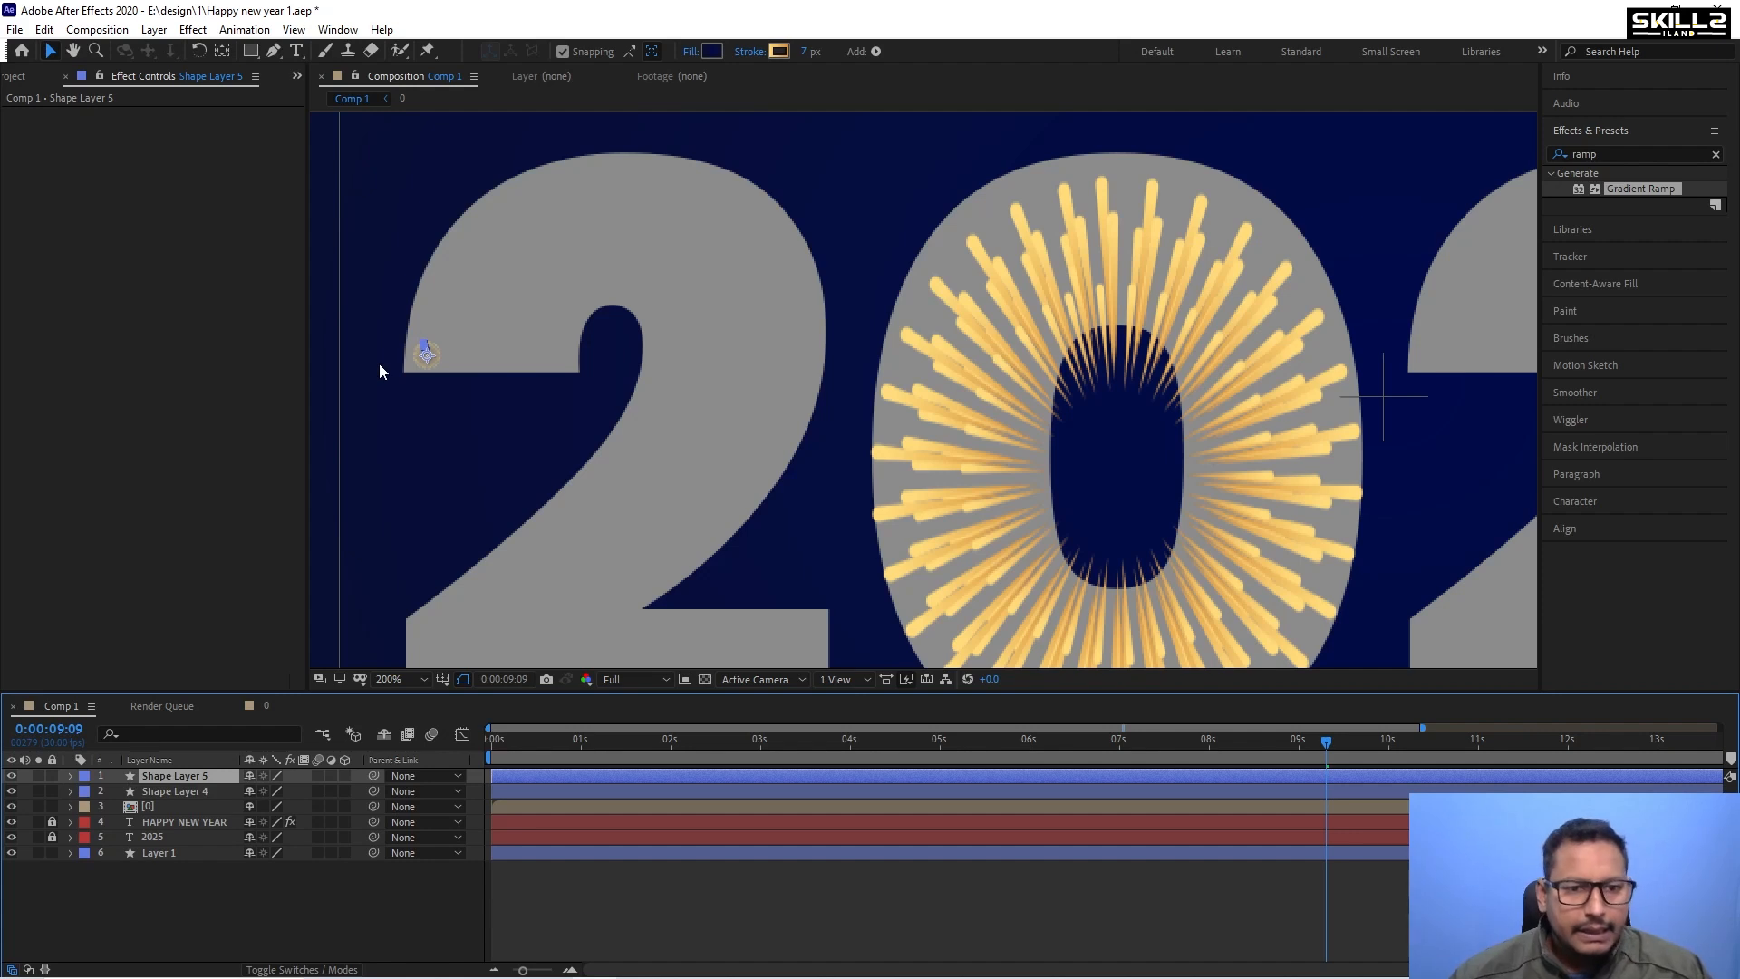
# Spread seven duplicates of the small ray circle around the first 2's upper curve and down its diagonal to the lower-left corner.
pyautogui.hotkey('shift', 'Up')
pyautogui.hotkey('shift', 'Right')
pyautogui.hotkey('shift', 'Right')
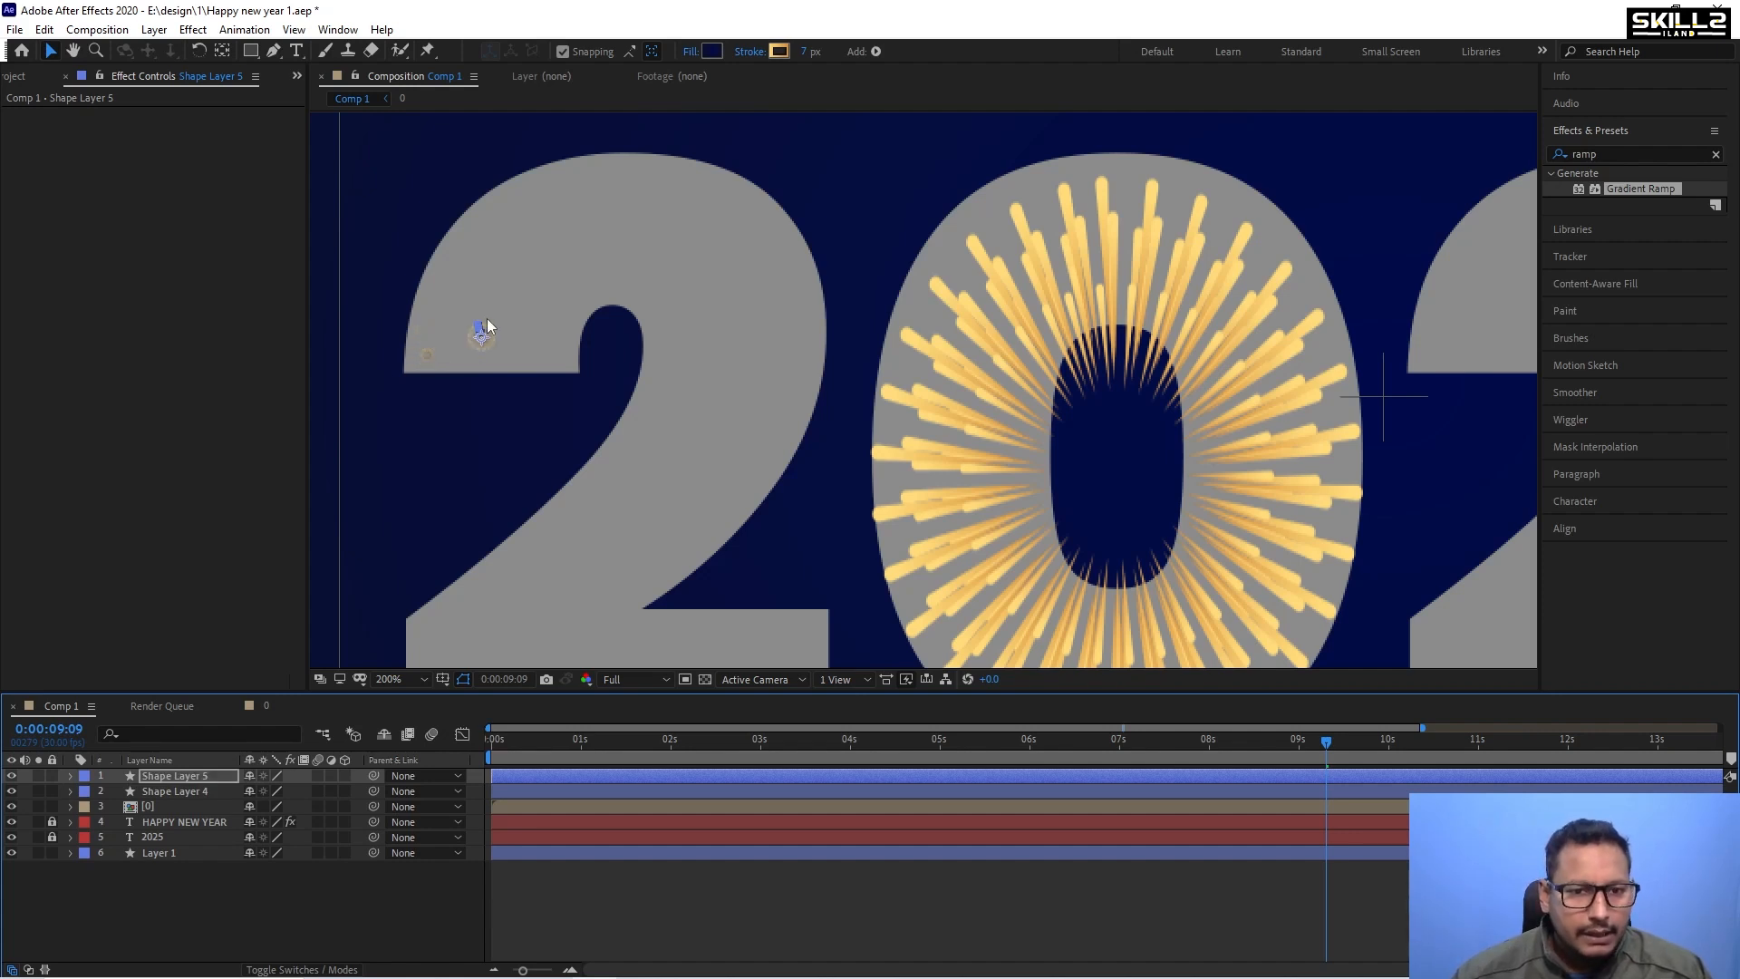
pyautogui.moveTo(488, 343); pyautogui.dragTo(467, 605)
pyautogui.hotkey('ctrl', 'd')
pyautogui.hotkey('ctrl', 'd')
pyautogui.hotkey('ctrl', 'd')
pyautogui.hotkey('ctrl', 'd')
pyautogui.hotkey('ctrl', 'd')
pyautogui.hotkey('ctrl', 'd')
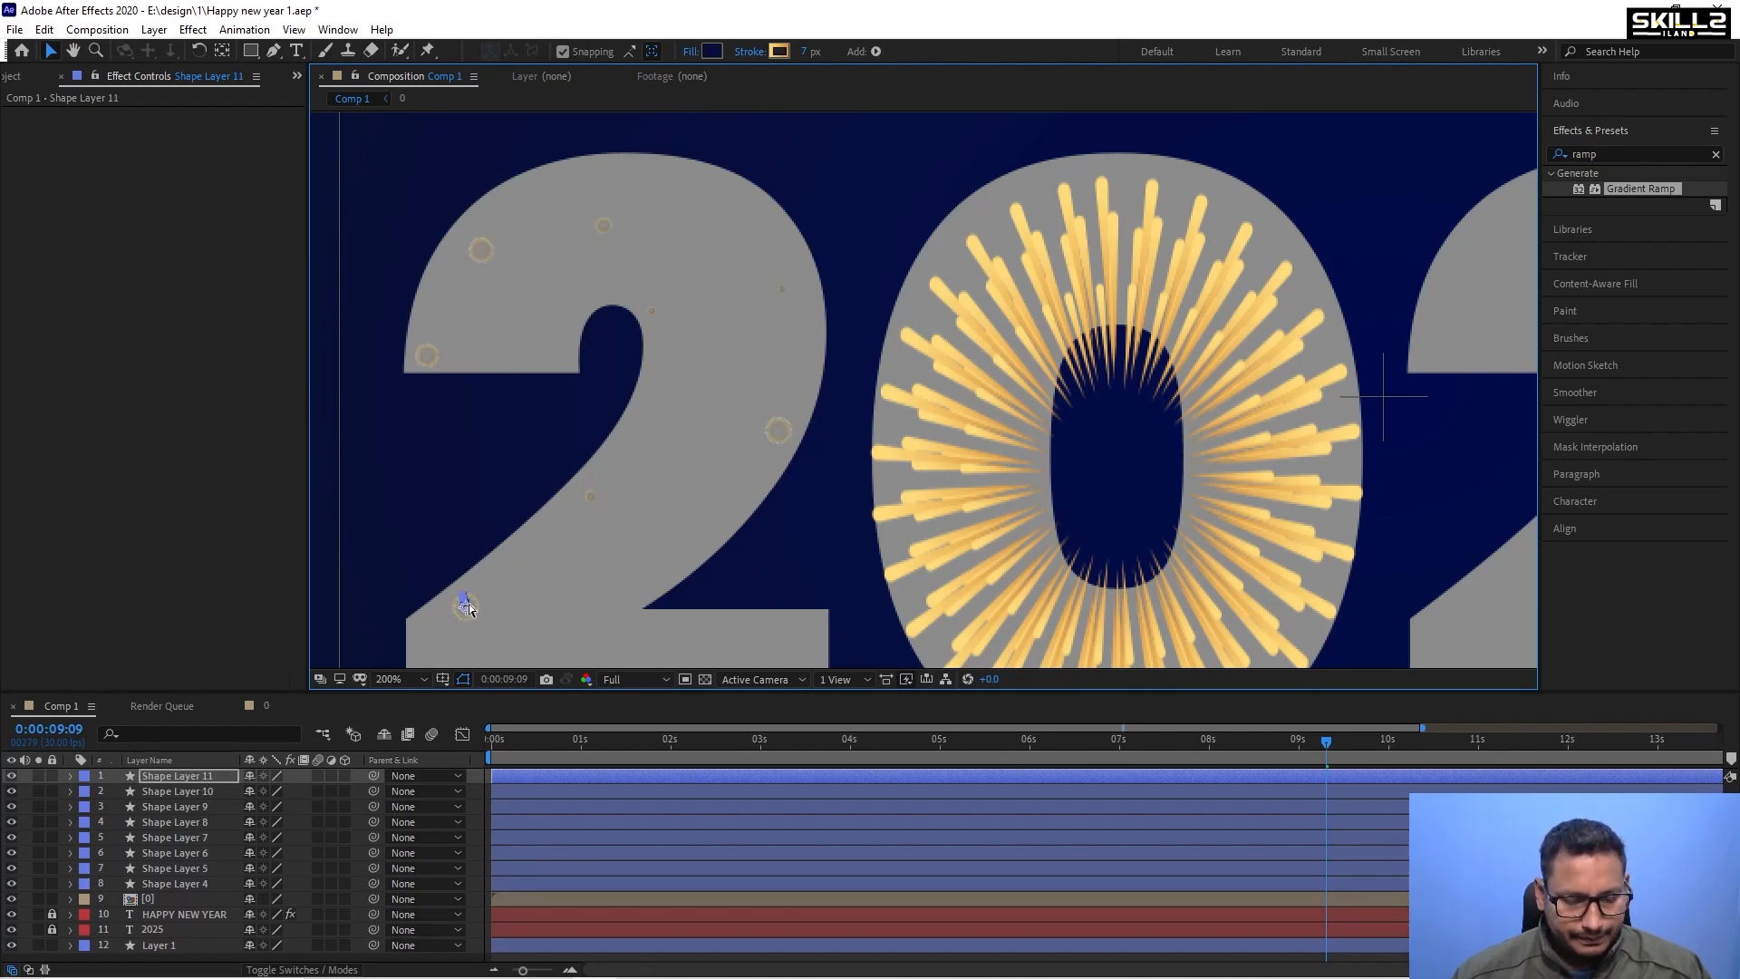
# Place five more duplicates of the small ray circle across the base of the first 2.
pyautogui.hotkey('ctrl', 'd')
pyautogui.press('Return')
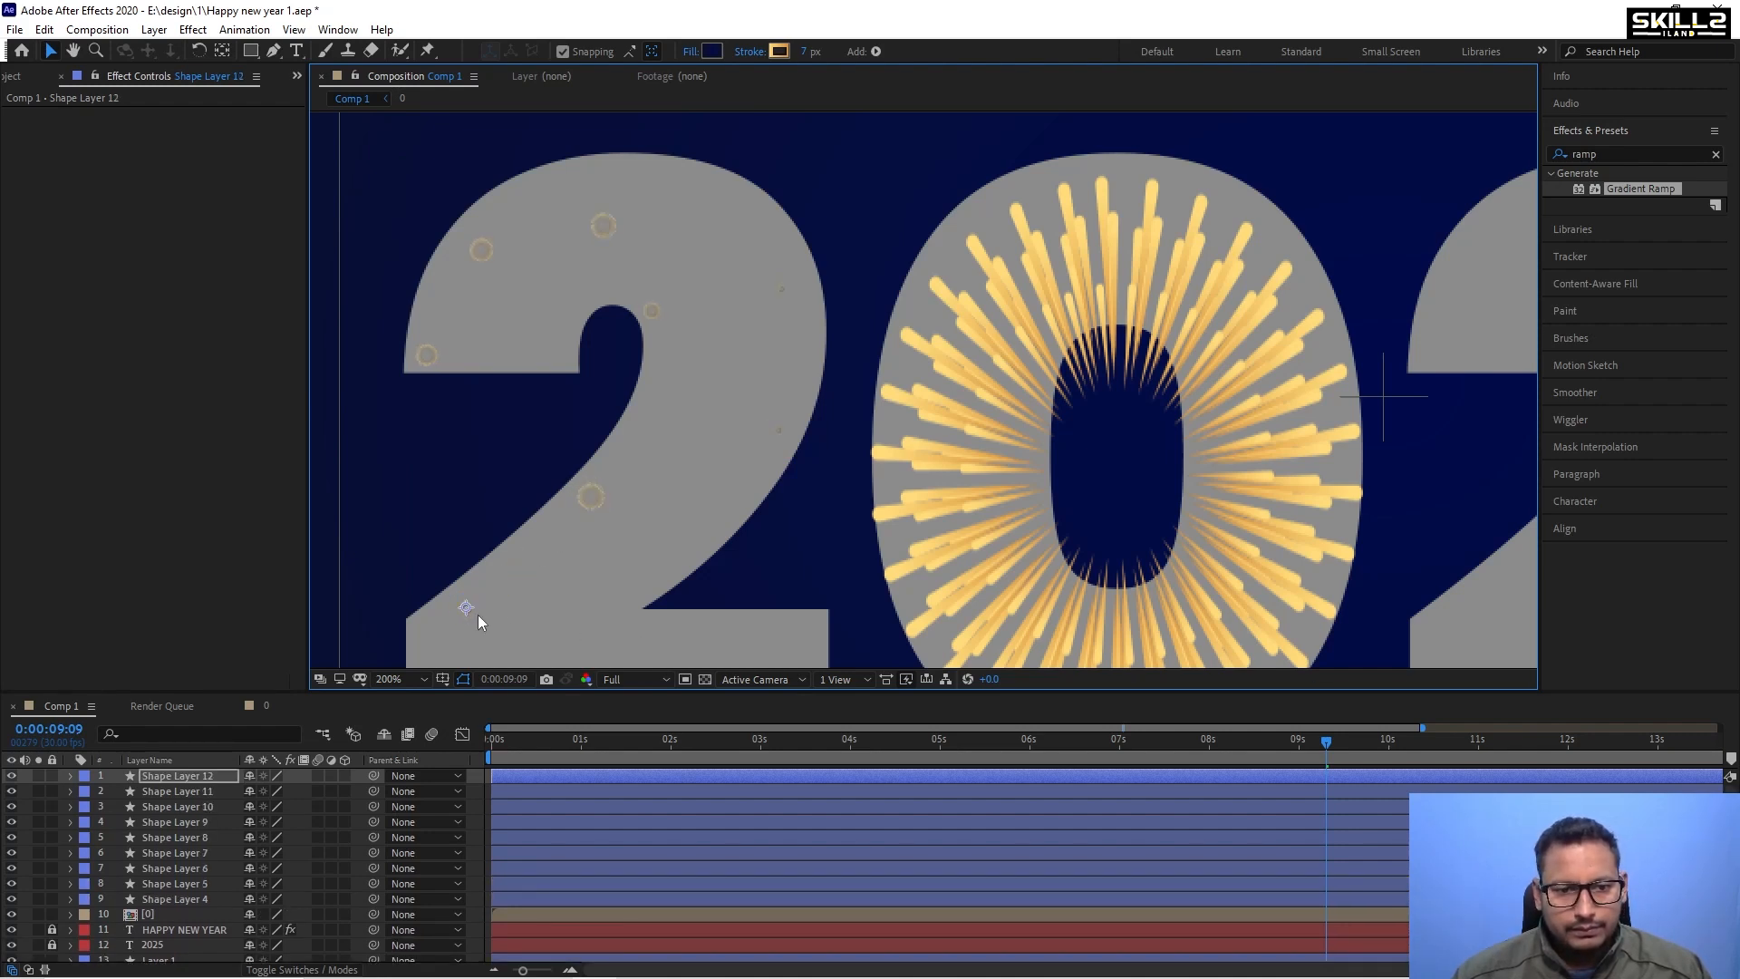
pyautogui.hotkey('ctrl', 'z')
pyautogui.moveTo(464, 614); pyautogui.dragTo(724, 645)
pyautogui.hotkey('ctrl', 'd')
pyautogui.moveTo(742, 579); pyautogui.dragTo(742, 490)
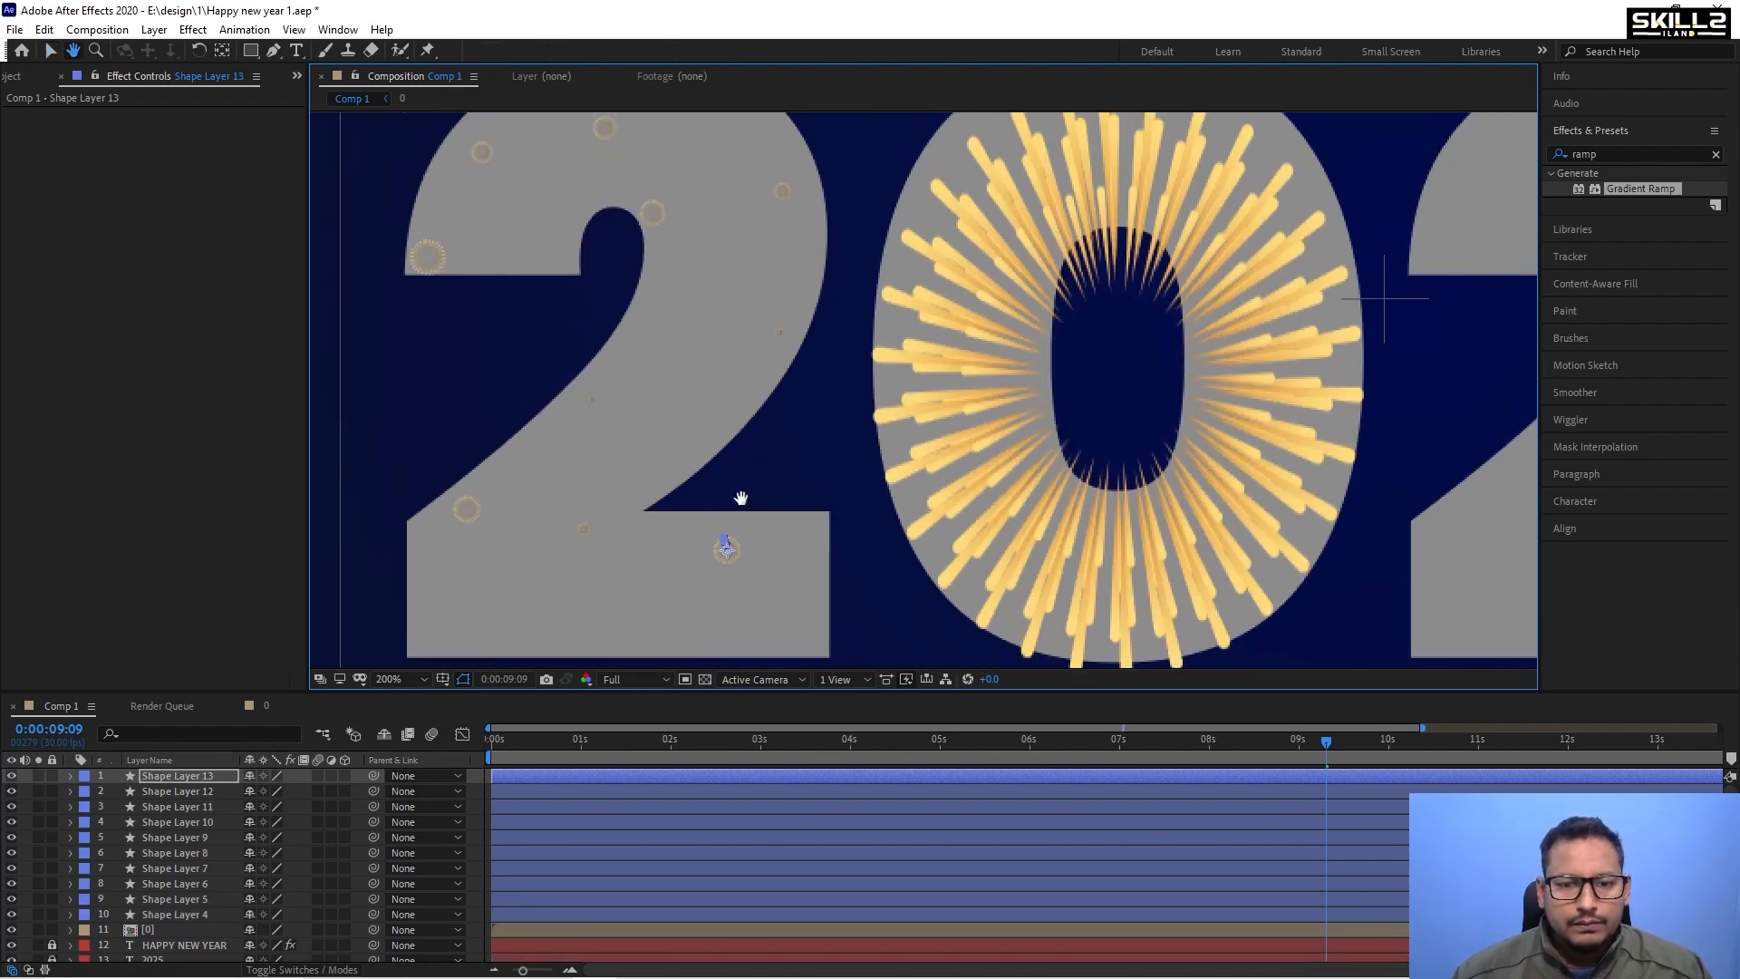
pyautogui.hotkey('ctrl', 'd')
pyautogui.moveTo(726, 557); pyautogui.dragTo(666, 633)
pyautogui.hotkey('ctrl', 'd')
pyautogui.hotkey('ctrl', 'd')
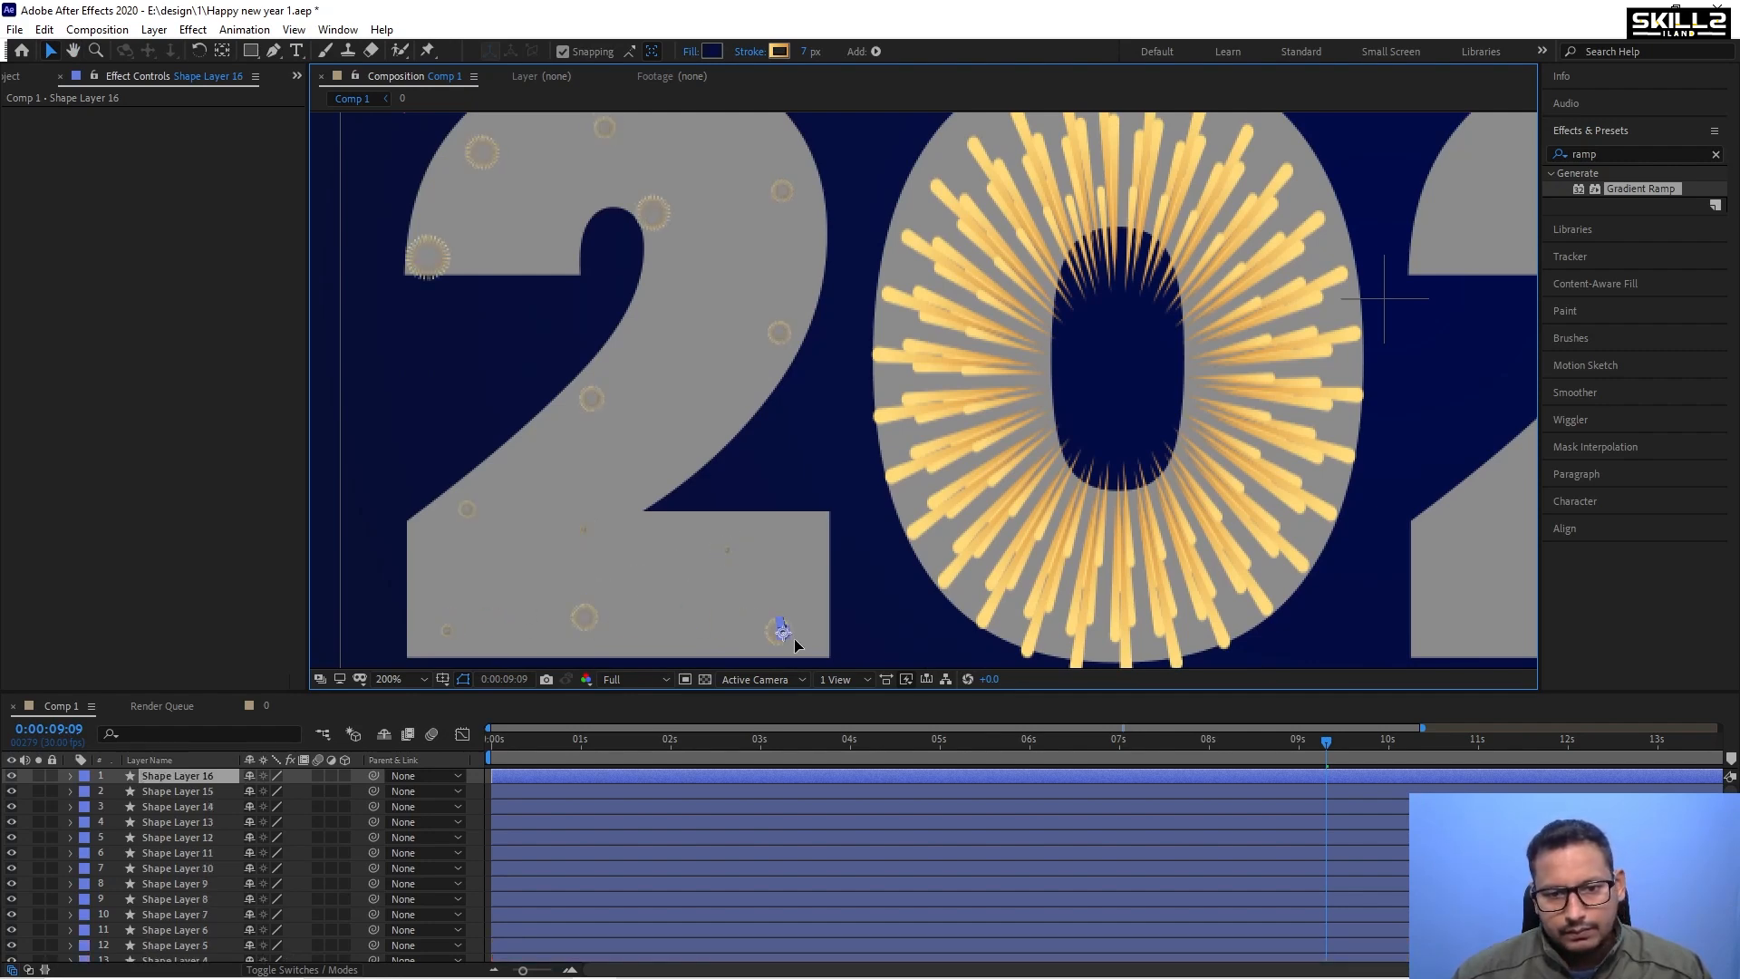
# Preview the wiggling ray circles and hide the [0] precomposition layer.
pyautogui.press('space')
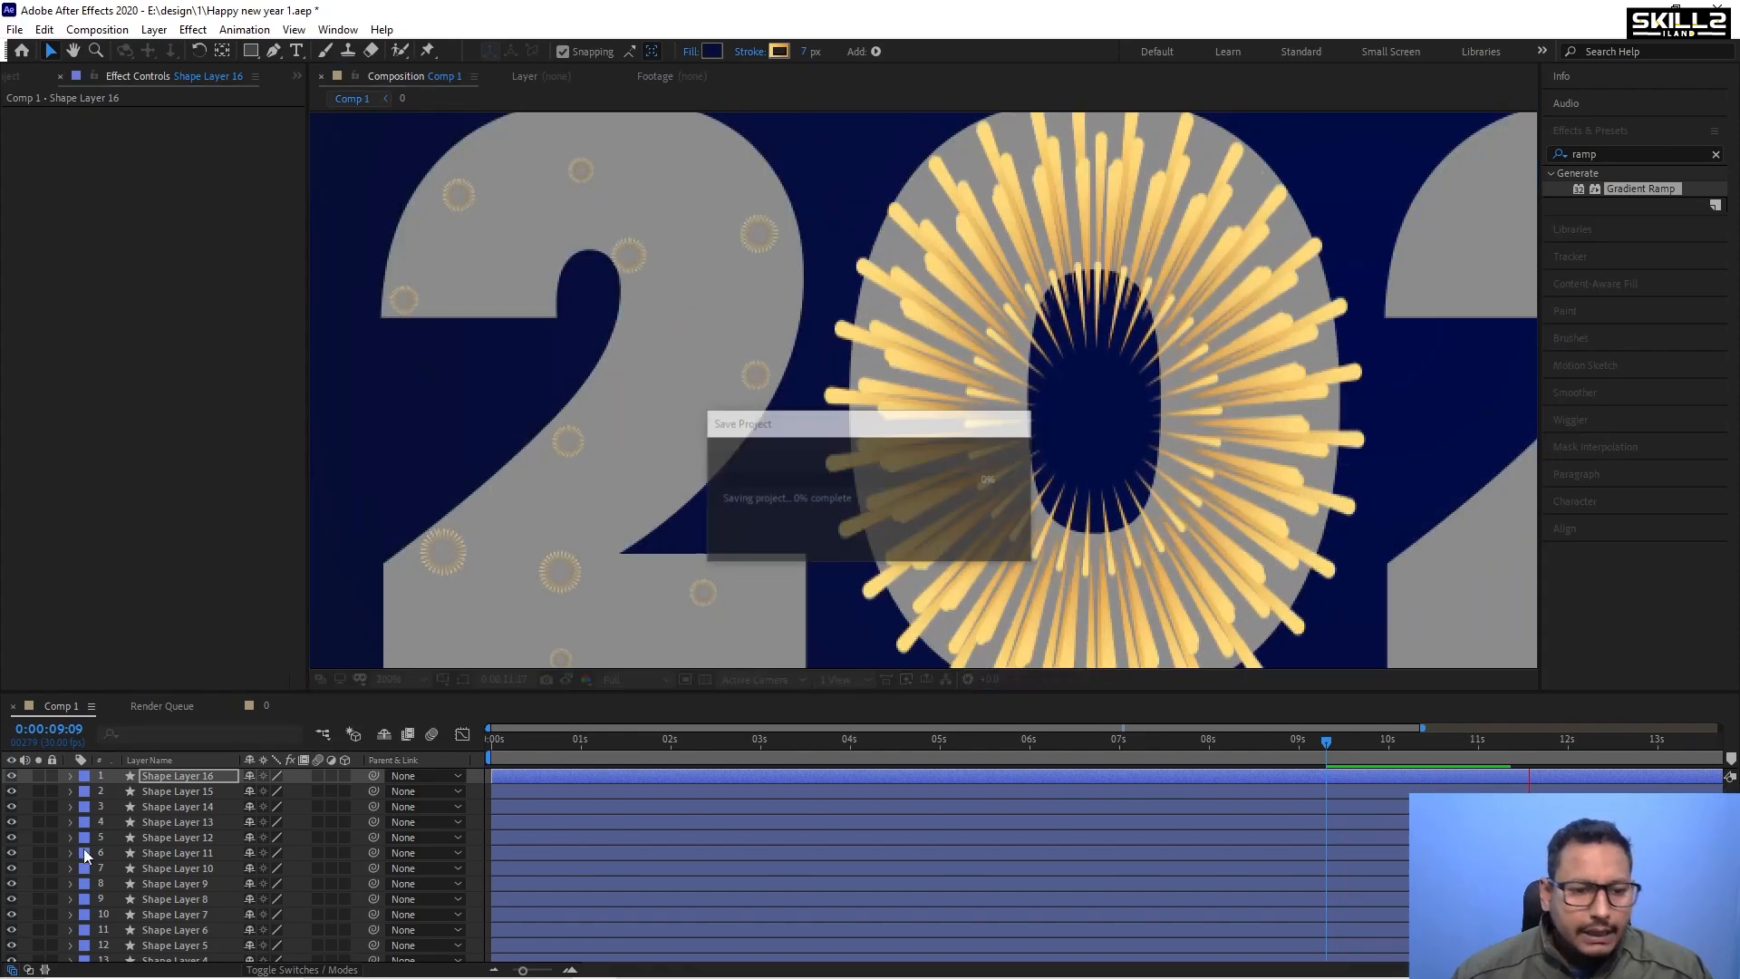
pyautogui.scroll(-2, 204, 893)
pyautogui.click(152, 910)
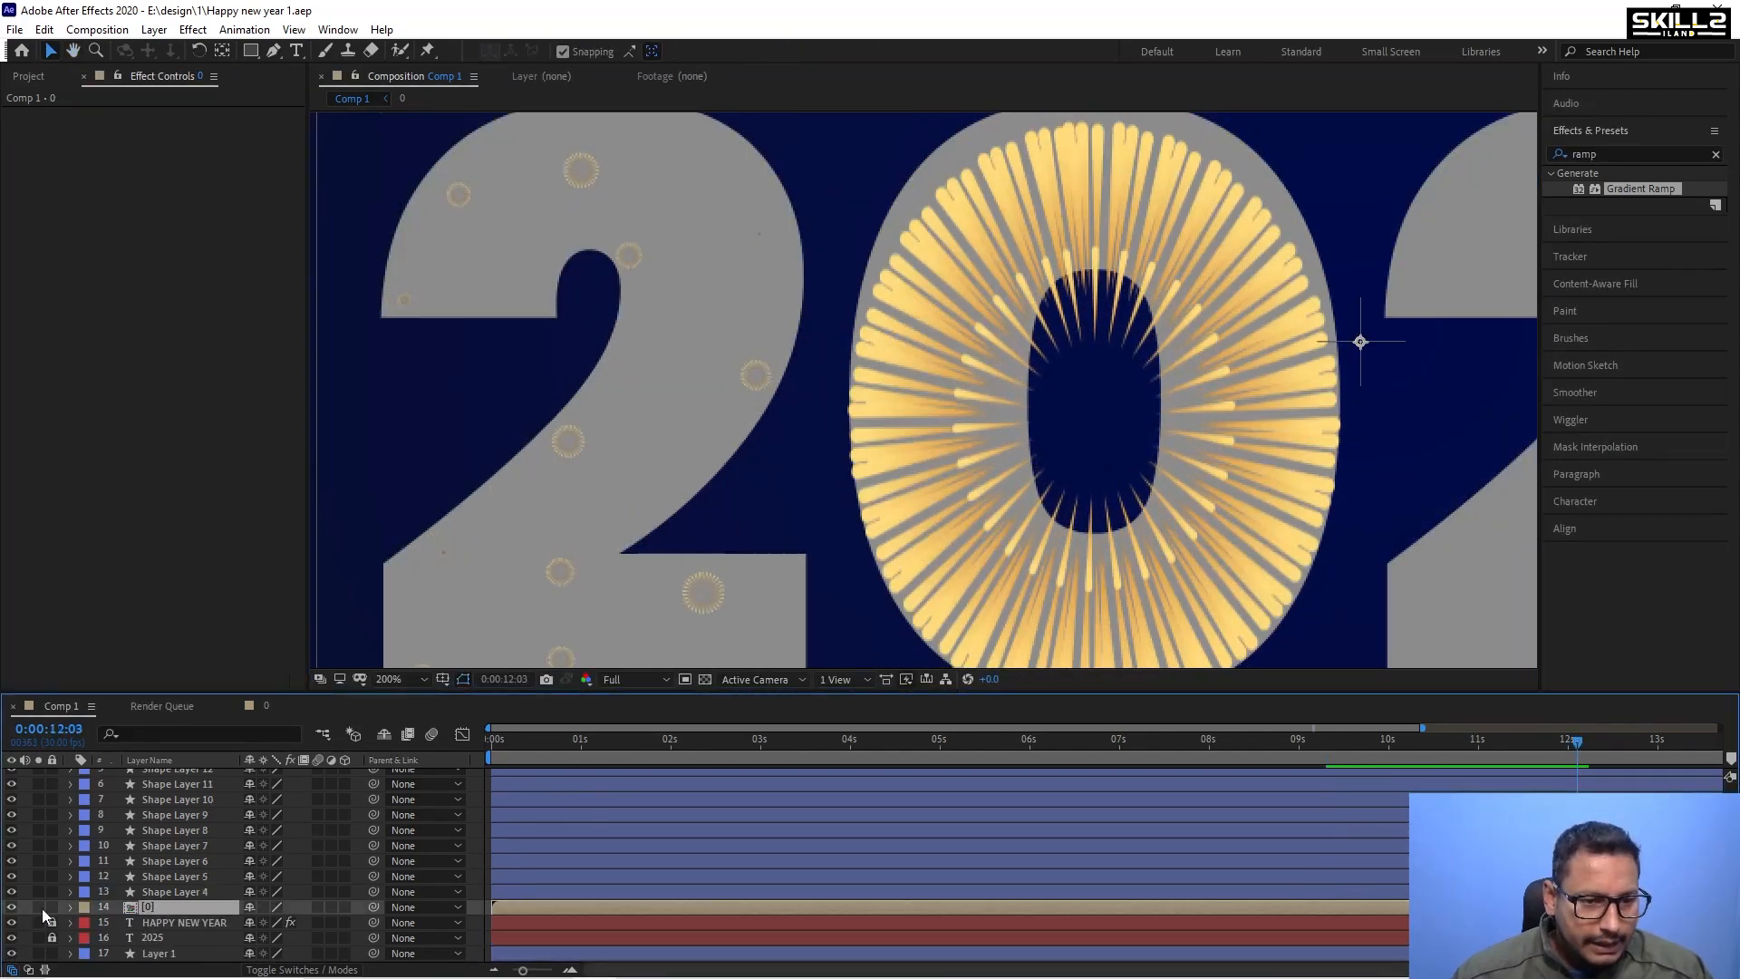
pyautogui.click(10, 907)
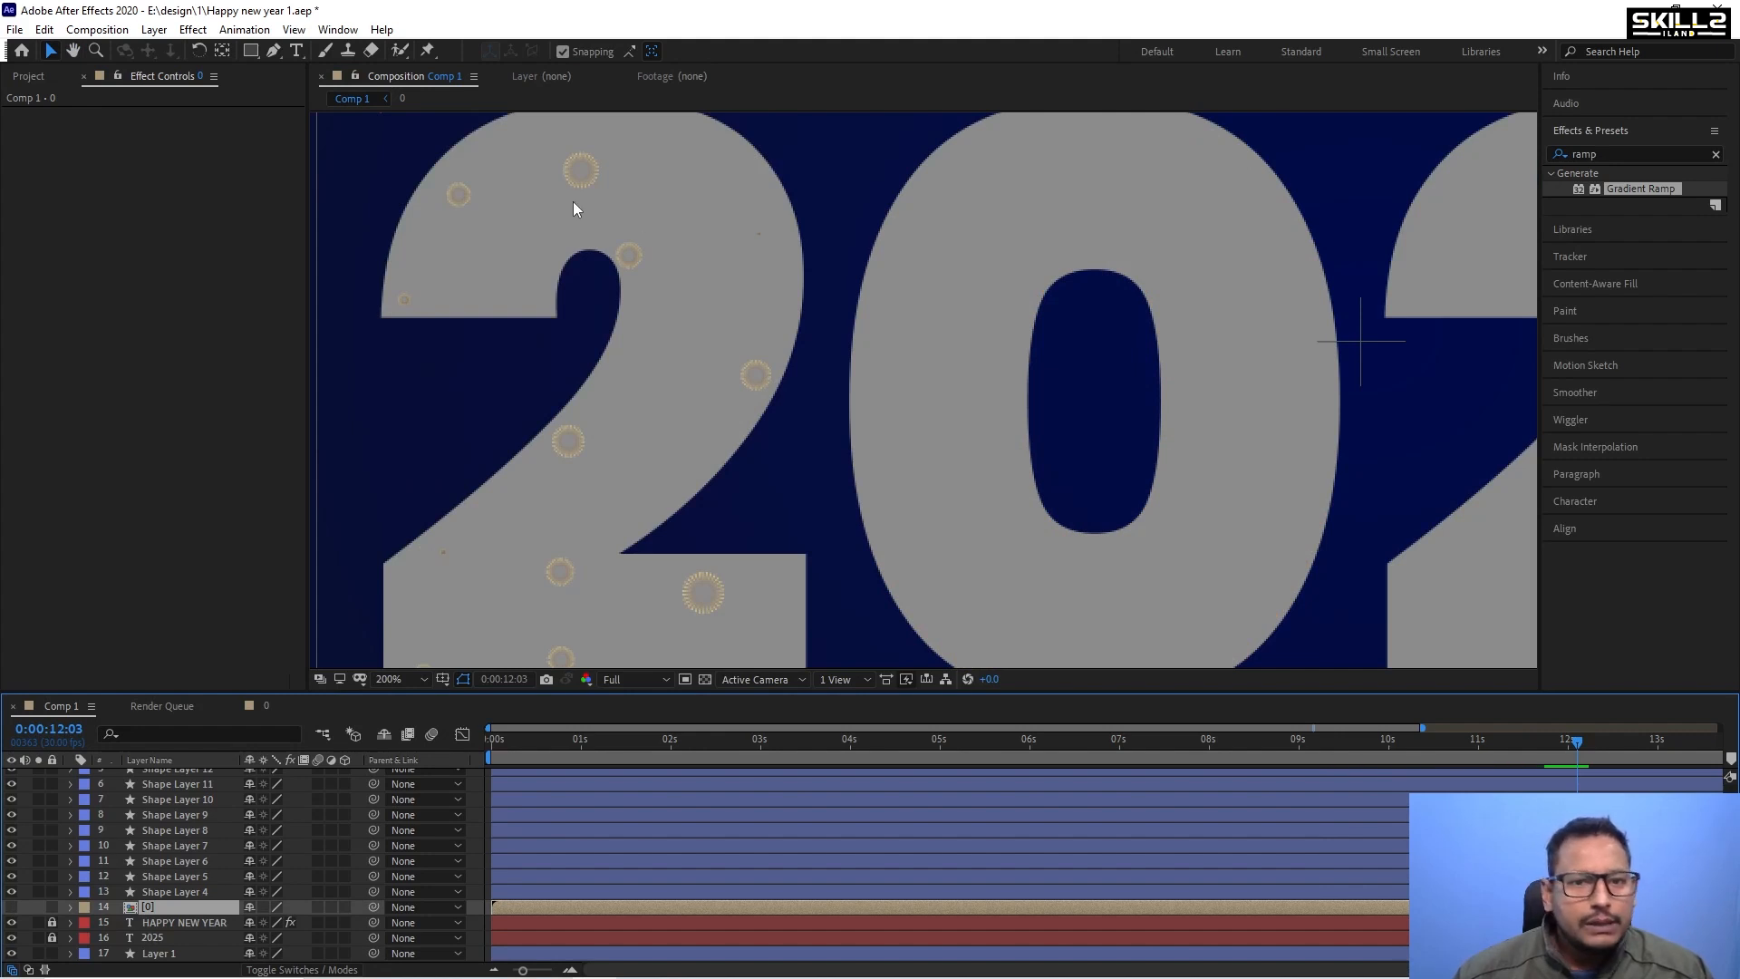
# Duplicate Shape Layer 16 and enlarge the copy's Scale to about 18% for a bigger ray burst.
pyautogui.scroll(3, 190, 838)
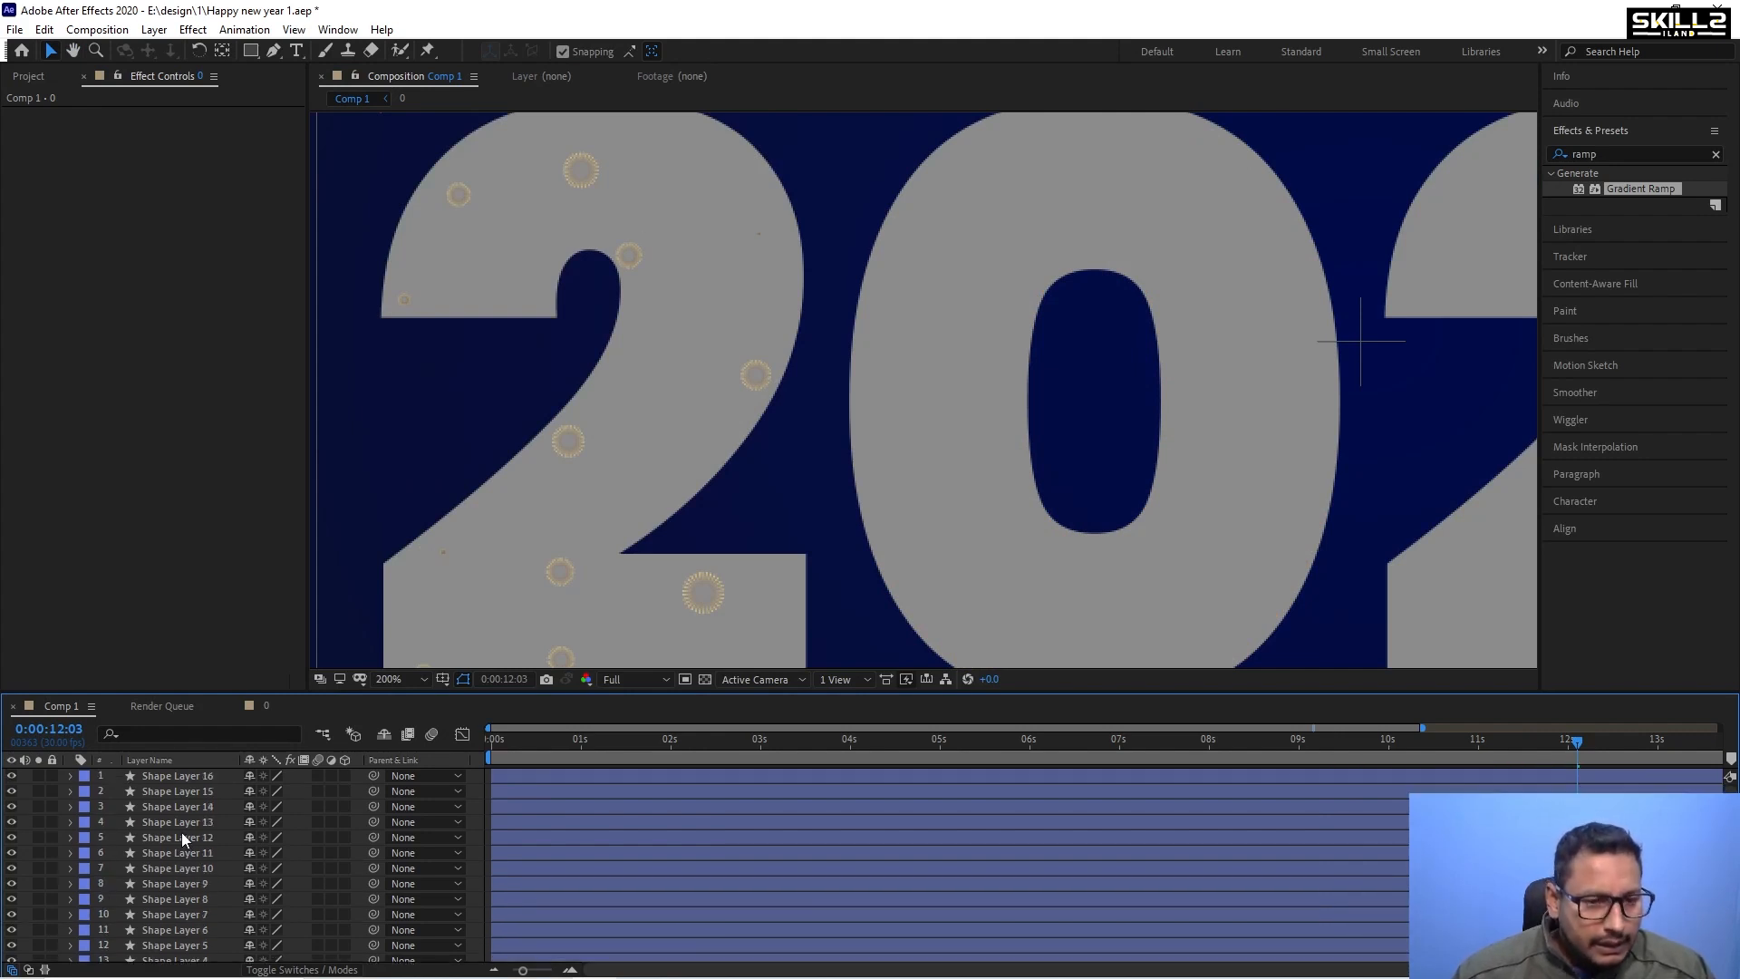
pyautogui.click(187, 775)
pyautogui.hotkey('ctrl', 'd')
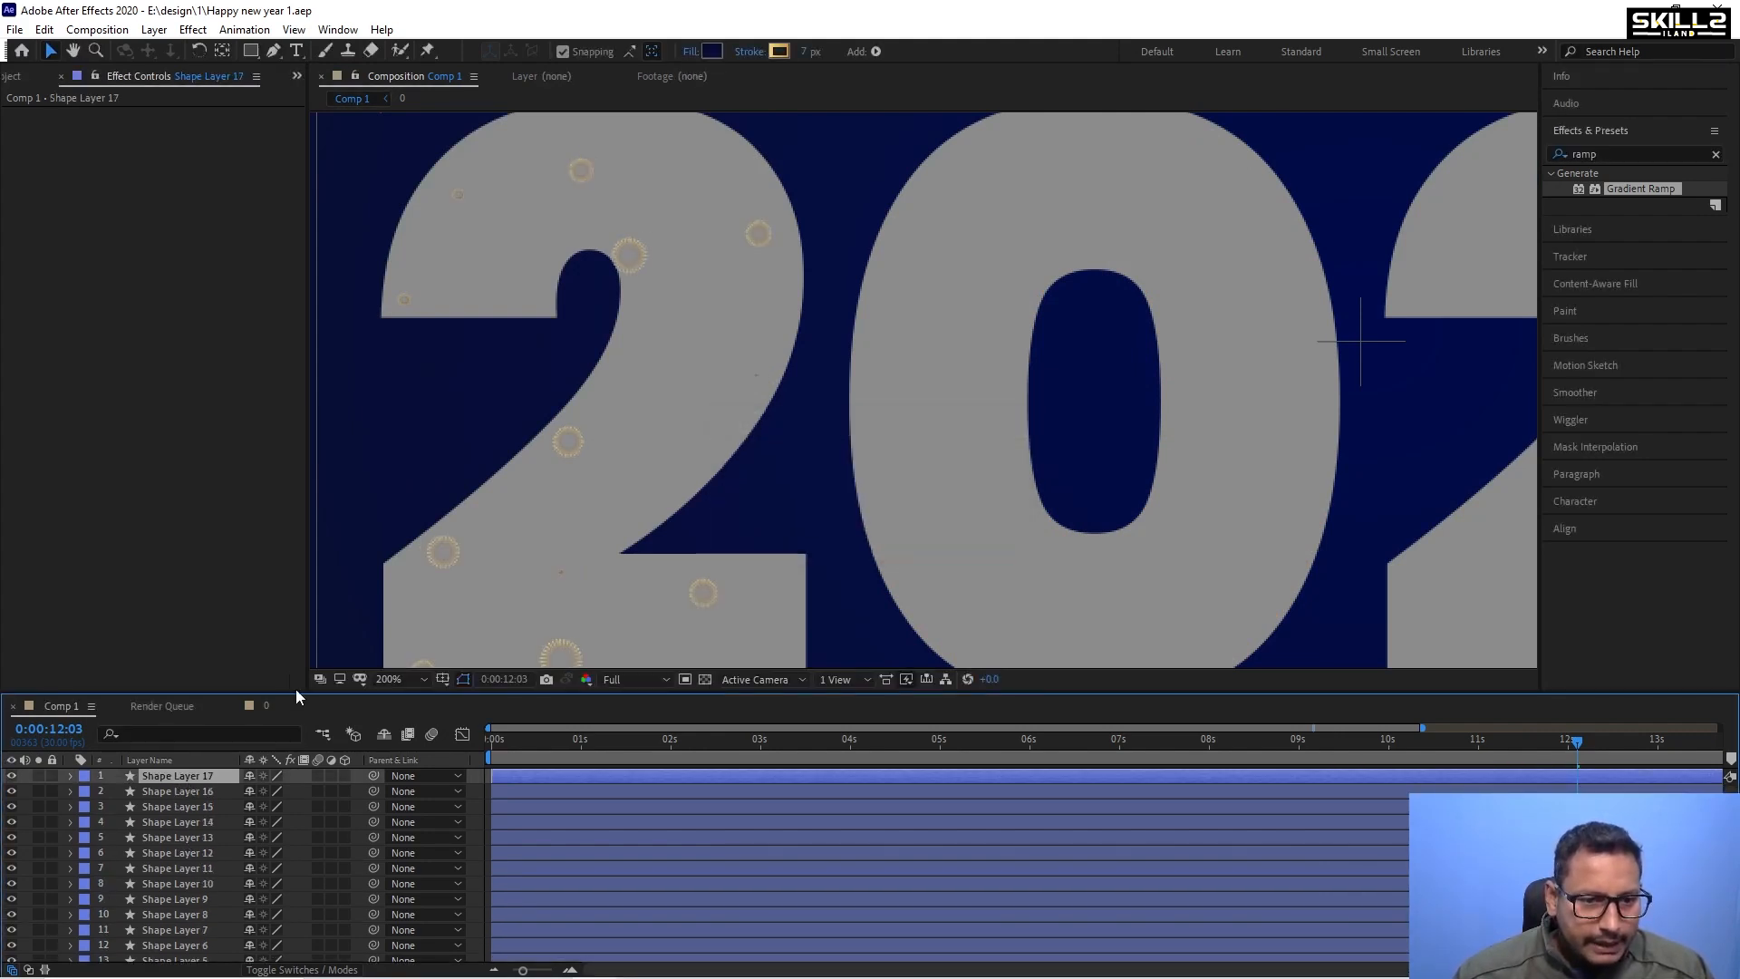
pyautogui.scroll(-3, 629, 431)
pyautogui.press('s')
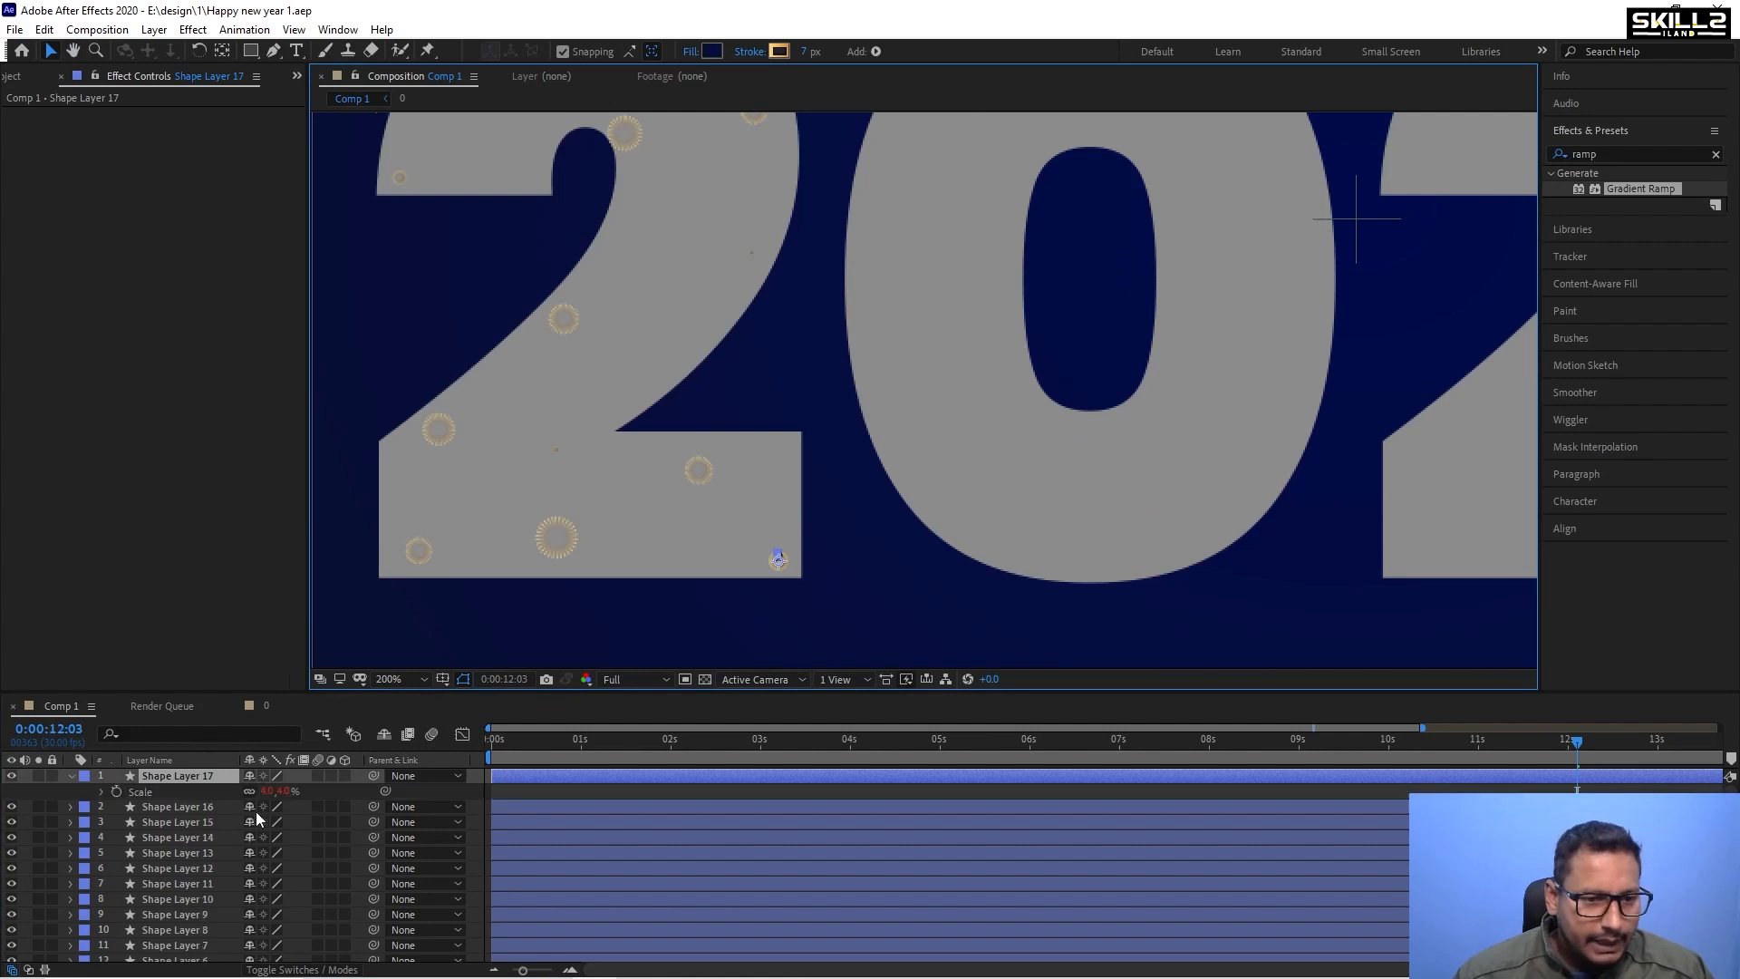
pyautogui.moveTo(268, 792); pyautogui.dragTo(281, 792)
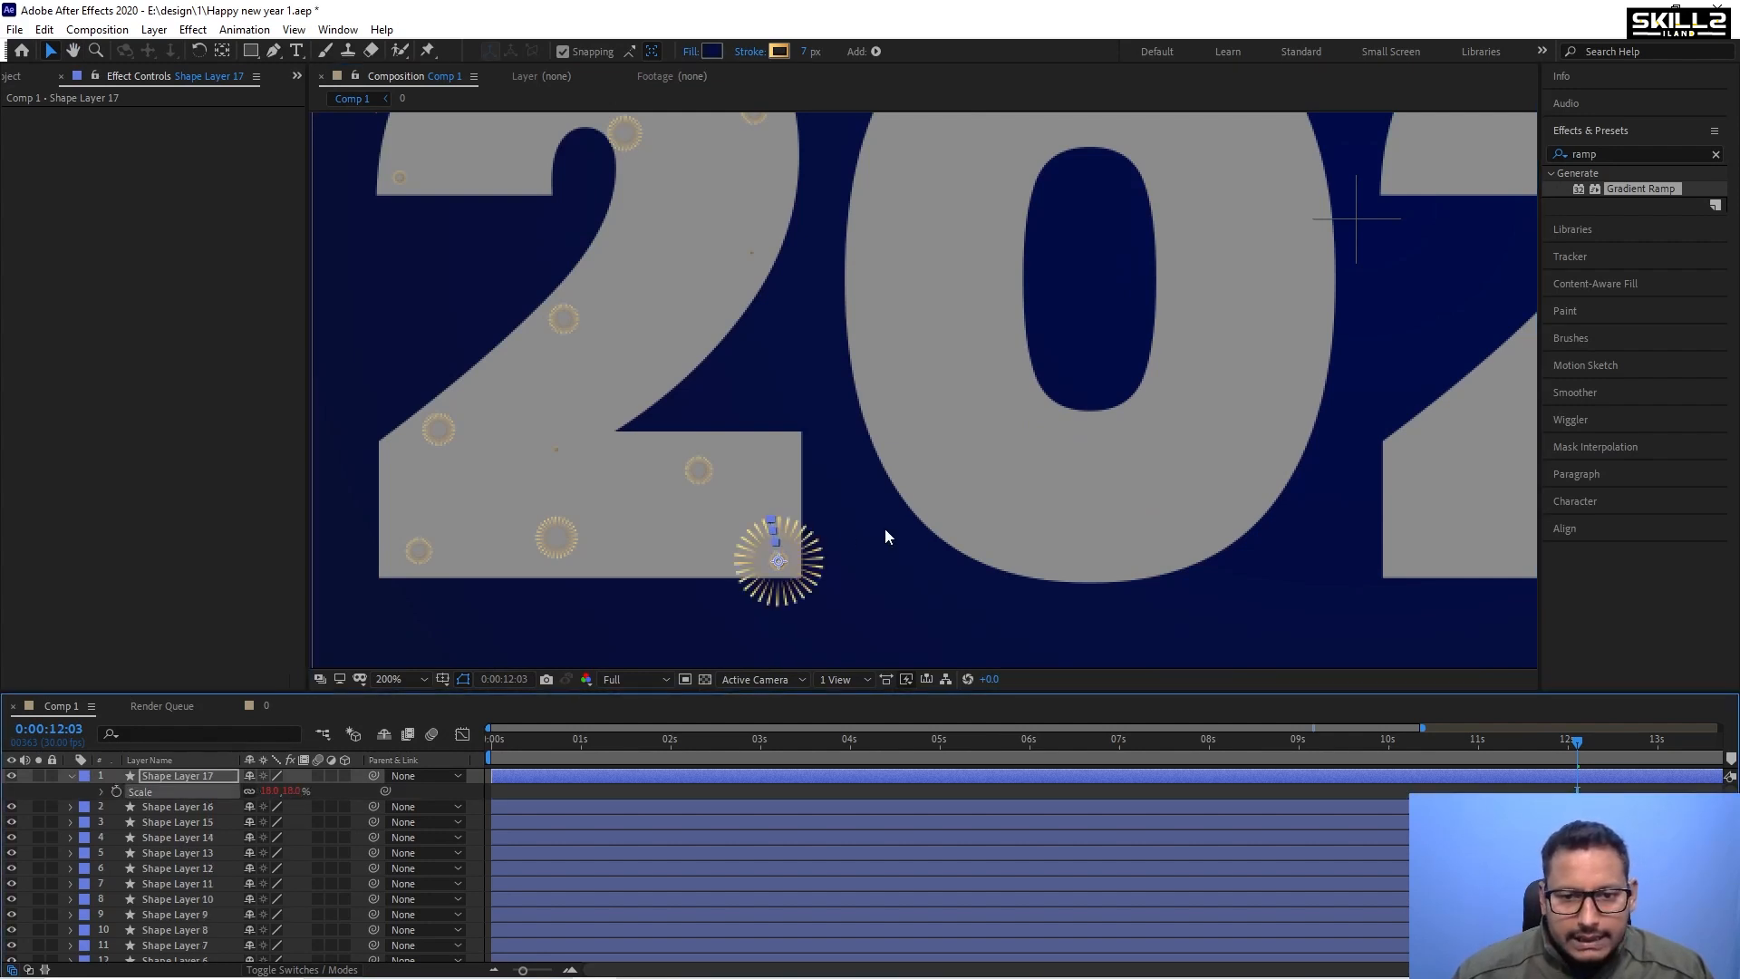
# Nudge the enlarged ray burst up and left so it sits inside the right end of the first 2's base.
pyautogui.click(746, 467)
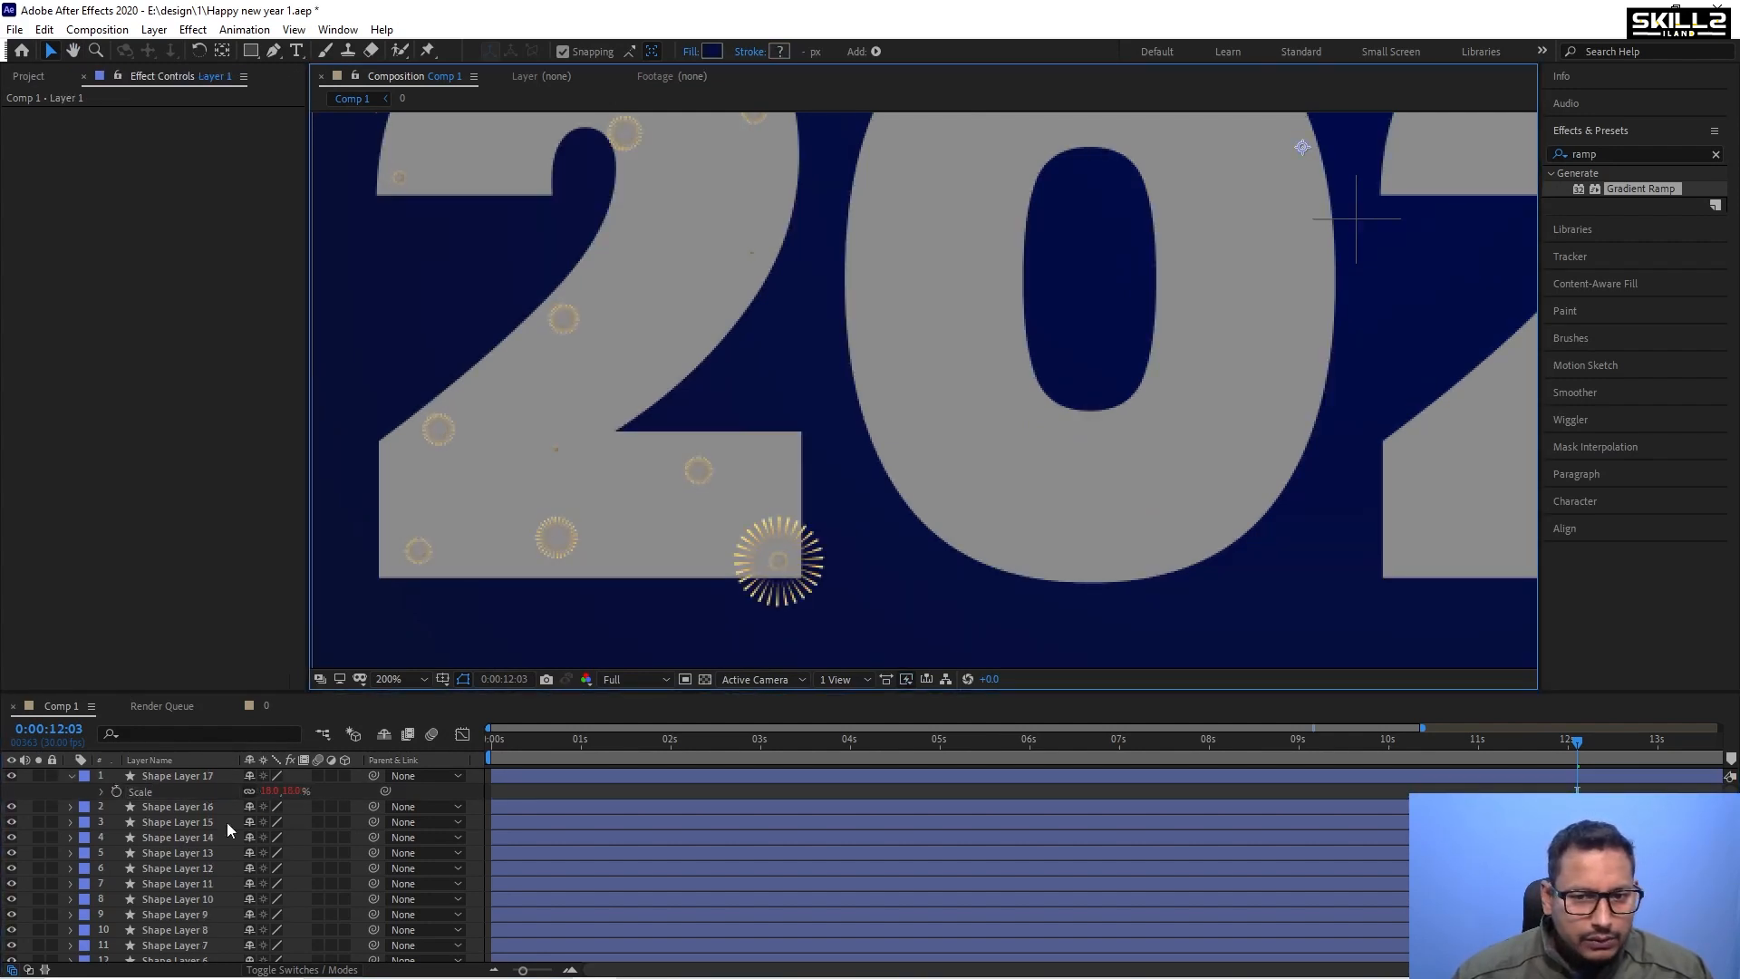
pyautogui.click(188, 778)
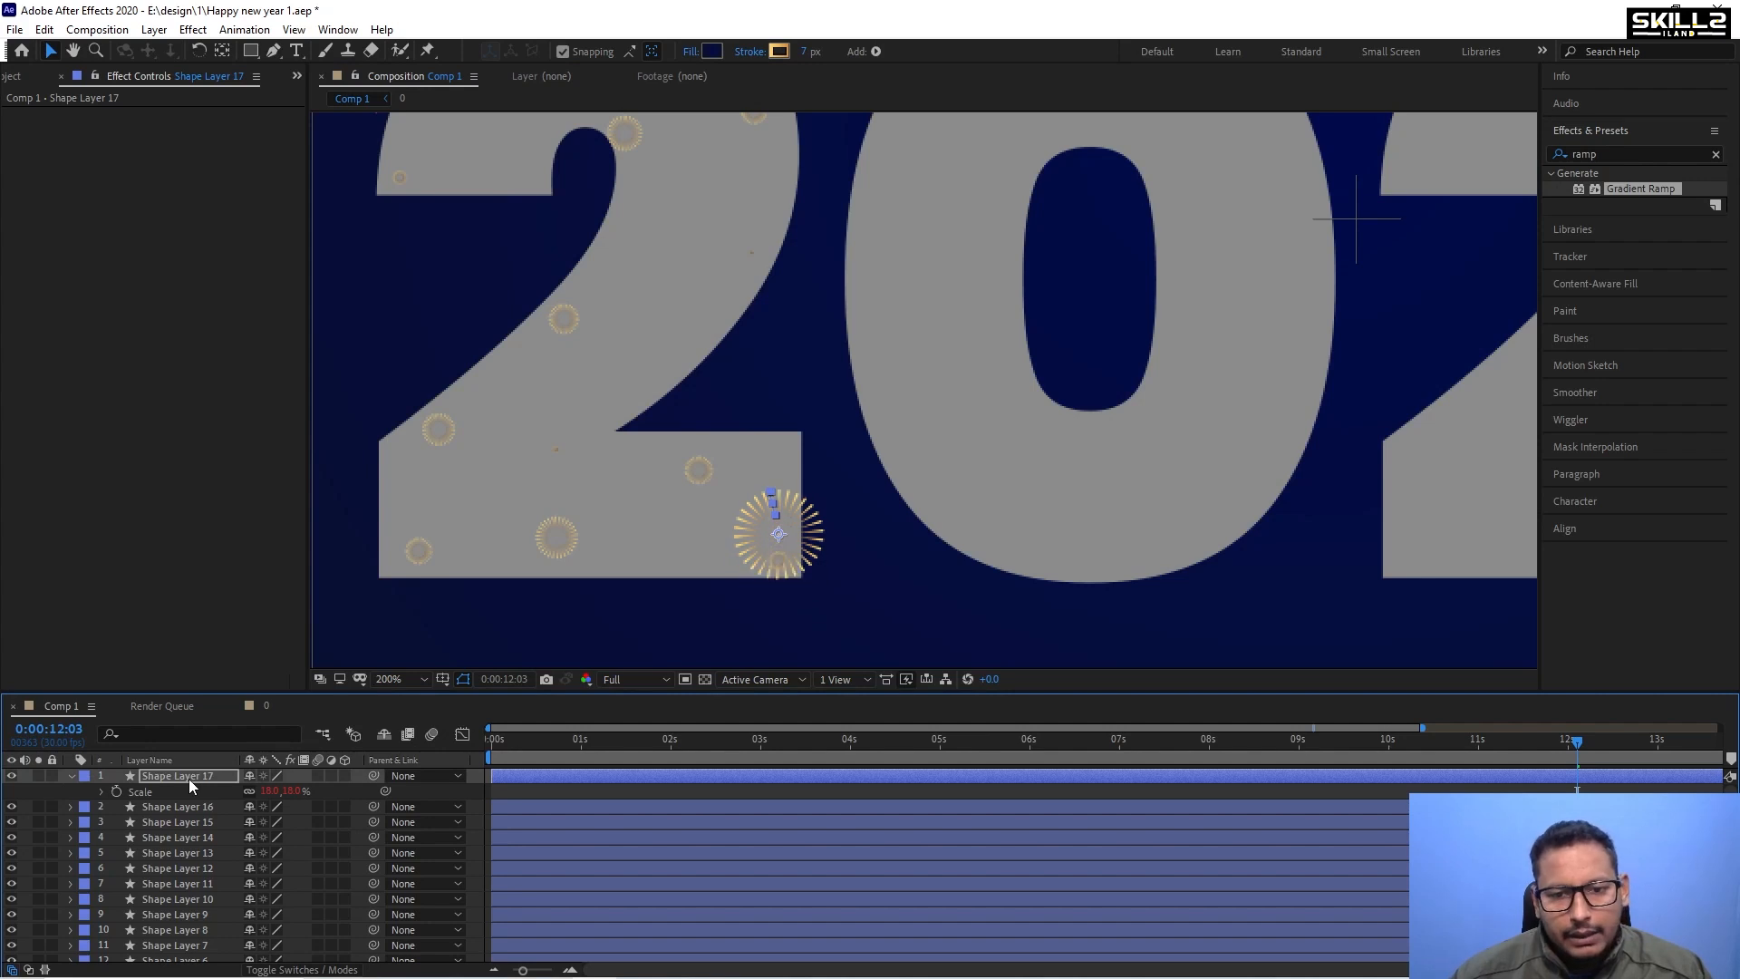
pyautogui.hotkey('shift', 'Up')
pyautogui.hotkey('shift', 'Left')
pyautogui.hotkey('shift', 'Left')
pyautogui.hotkey('shift', 'Left')
pyautogui.hotkey('shift', 'Left')
pyautogui.hotkey('shift', 'Left')
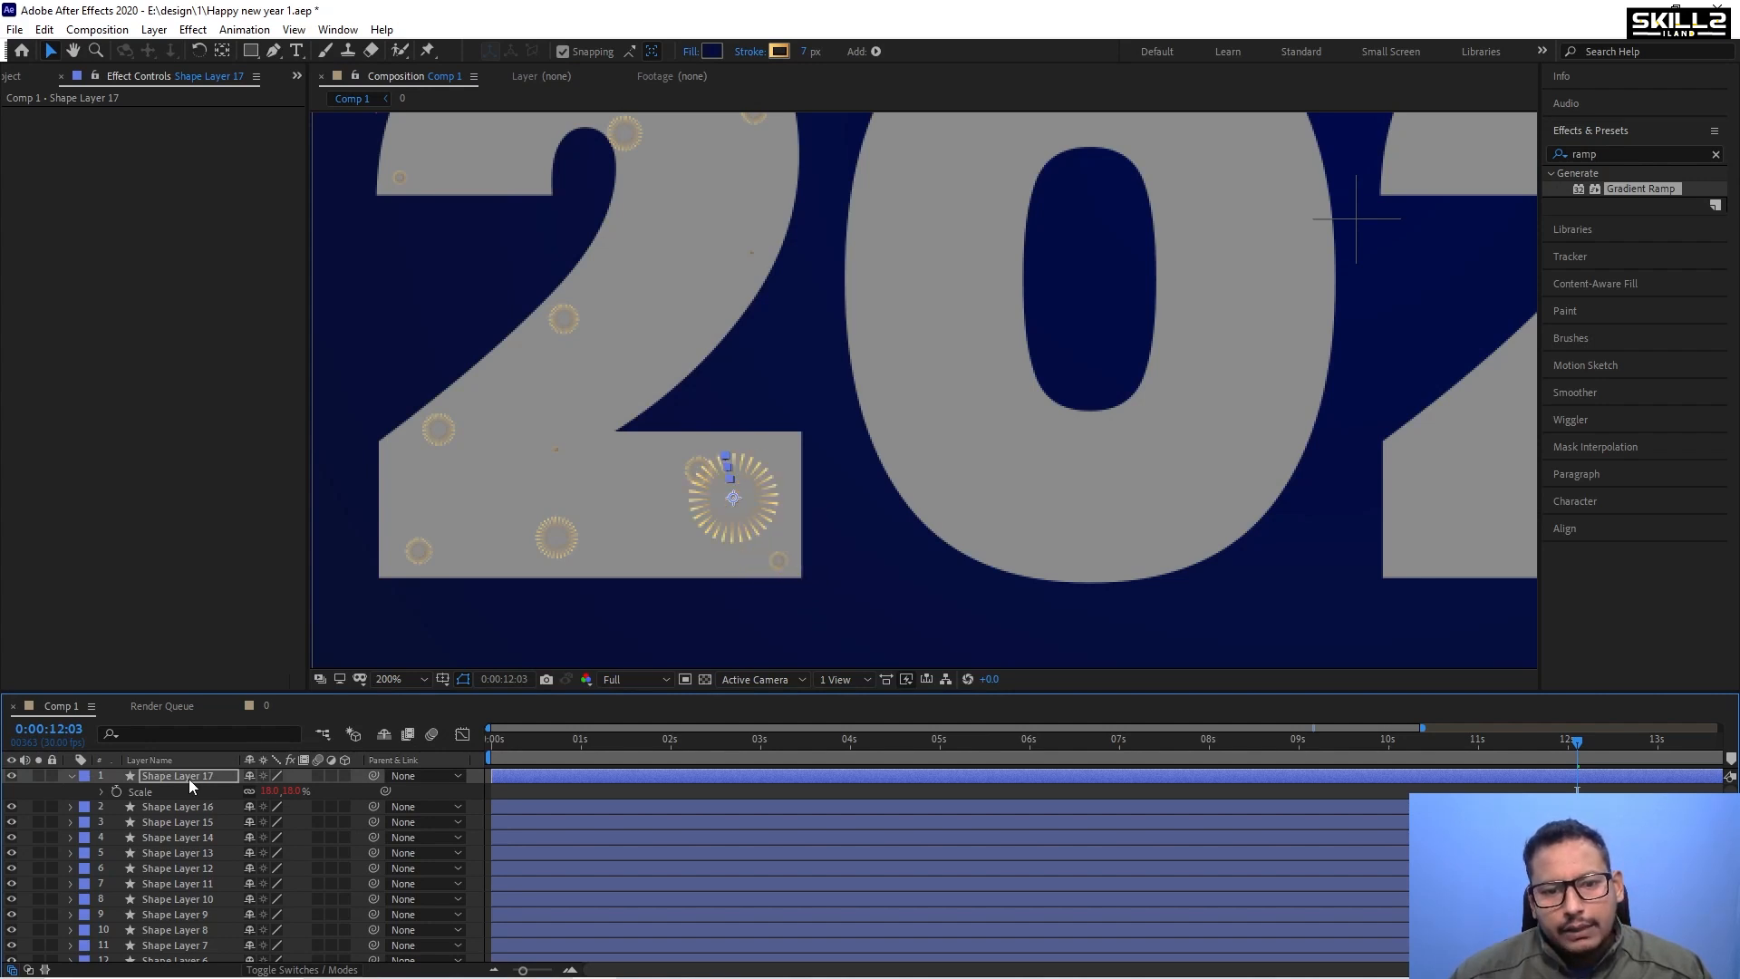
pyautogui.hotkey('shift', 'Down')
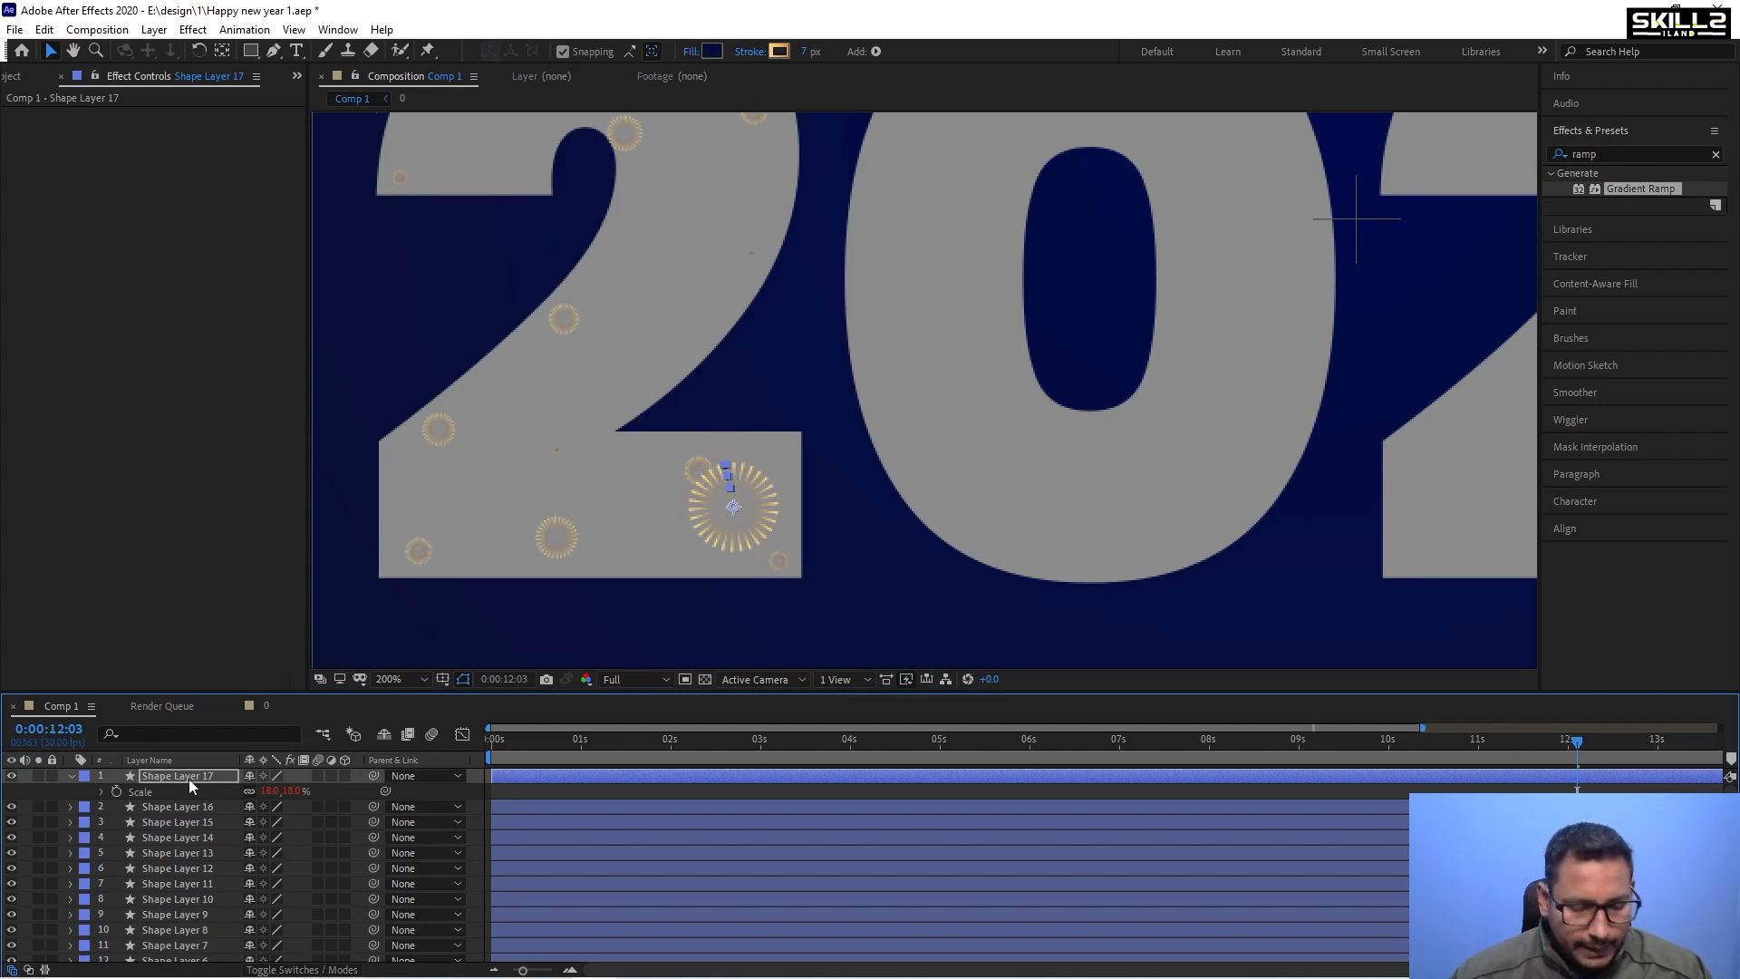
# Spread four duplicates of the larger ray burst over the first 2's upper curve, diagonal and lower-left base.
pyautogui.hotkey('ctrl', 'd')
pyautogui.moveTo(733, 514); pyautogui.dragTo(450, 275)
pyautogui.hotkey('ctrl', 'd')
pyautogui.hotkey('ctrl', 'd')
pyautogui.hotkey('ctrl', 'd')
# Preview the whole title animation from the start to check the ray bursts on the first 2.
pyautogui.scroll(-2, 609, 239)
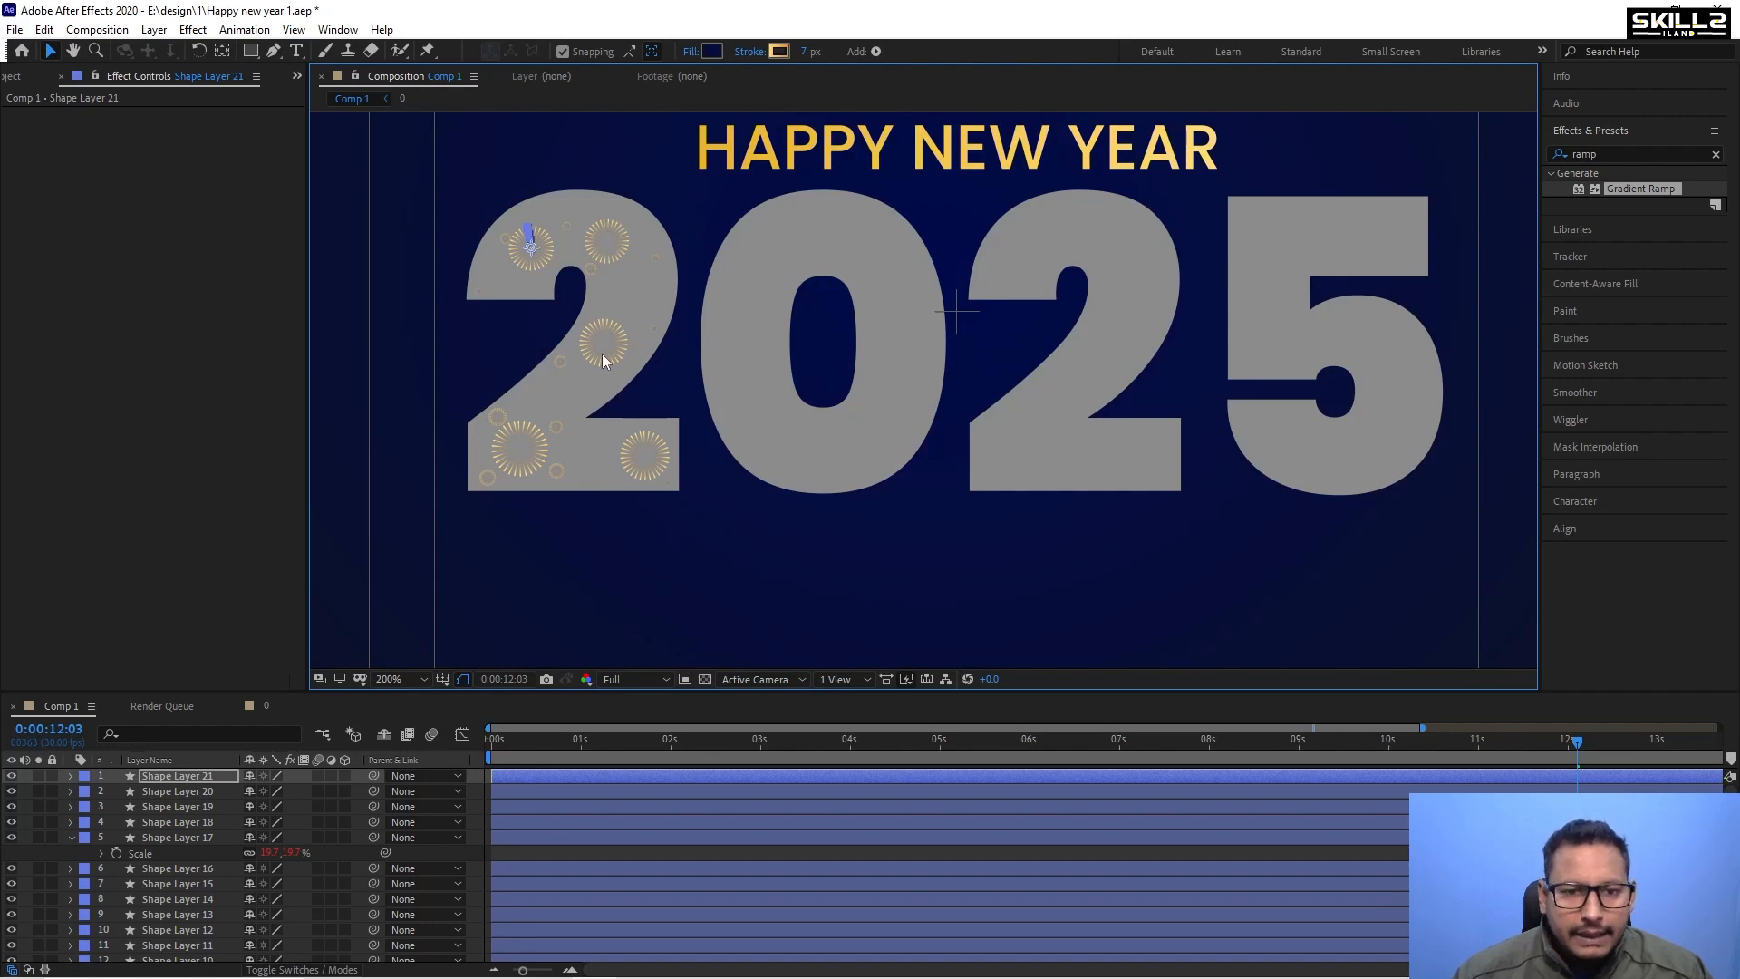
pyautogui.scroll(1, 601, 354)
pyautogui.scroll(-1, 659, 476)
pyautogui.click(525, 741)
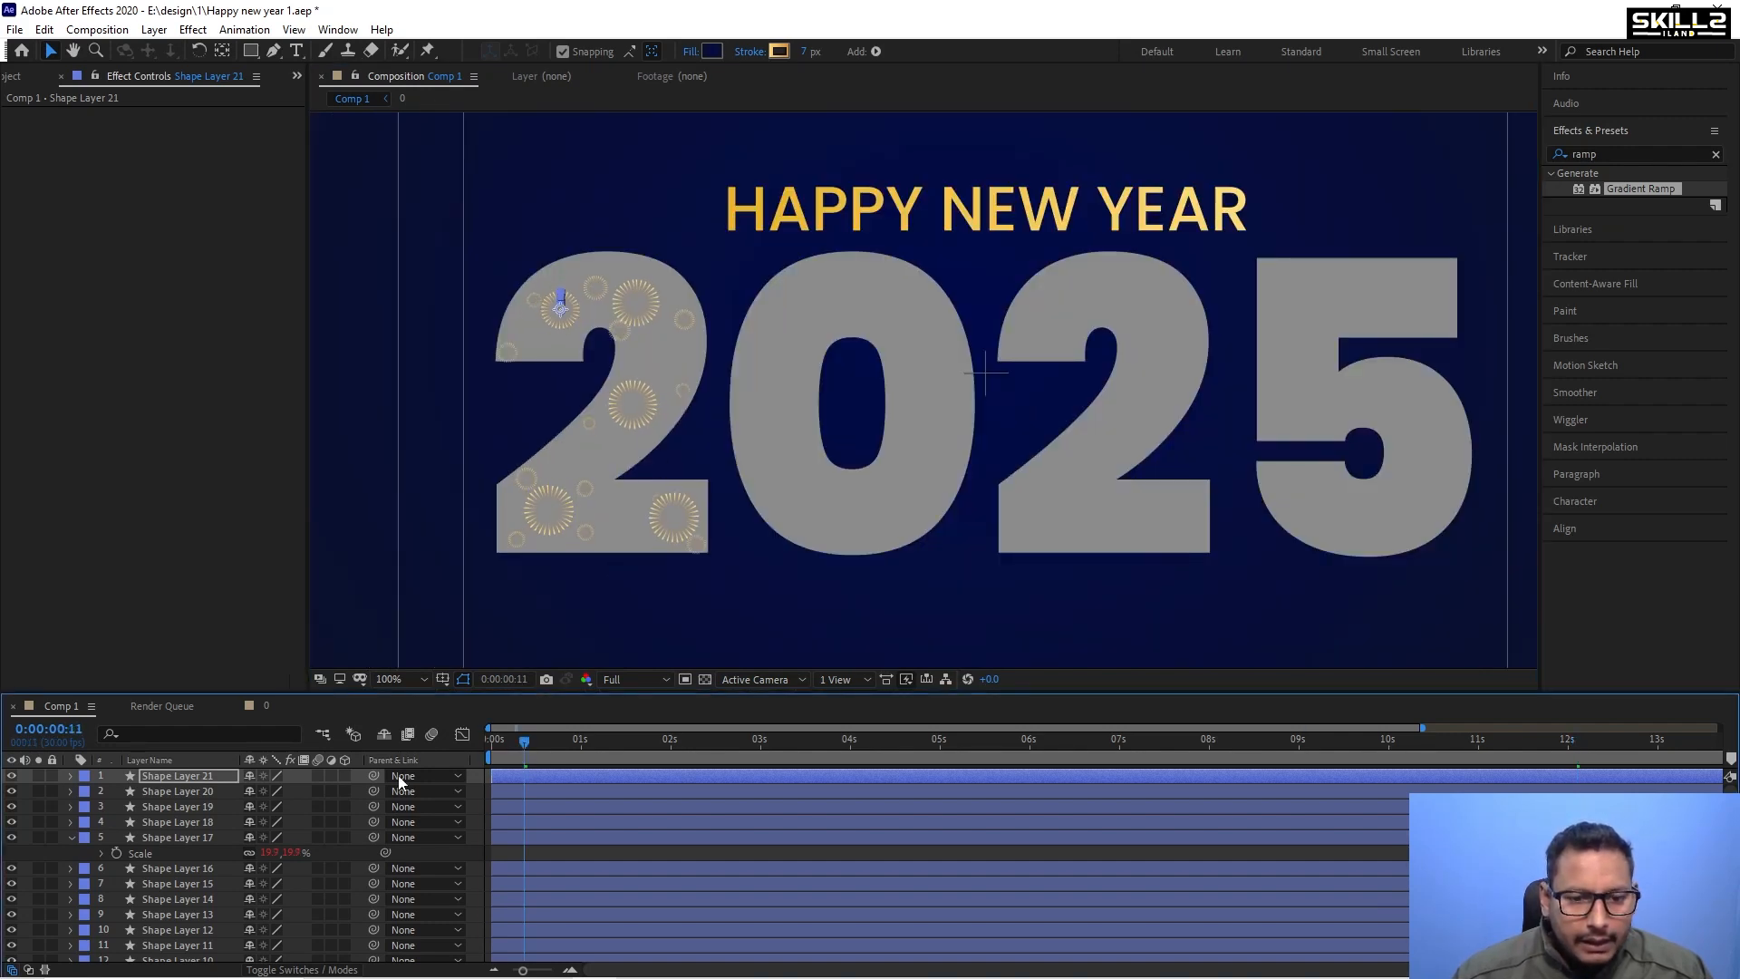
pyautogui.press('space')
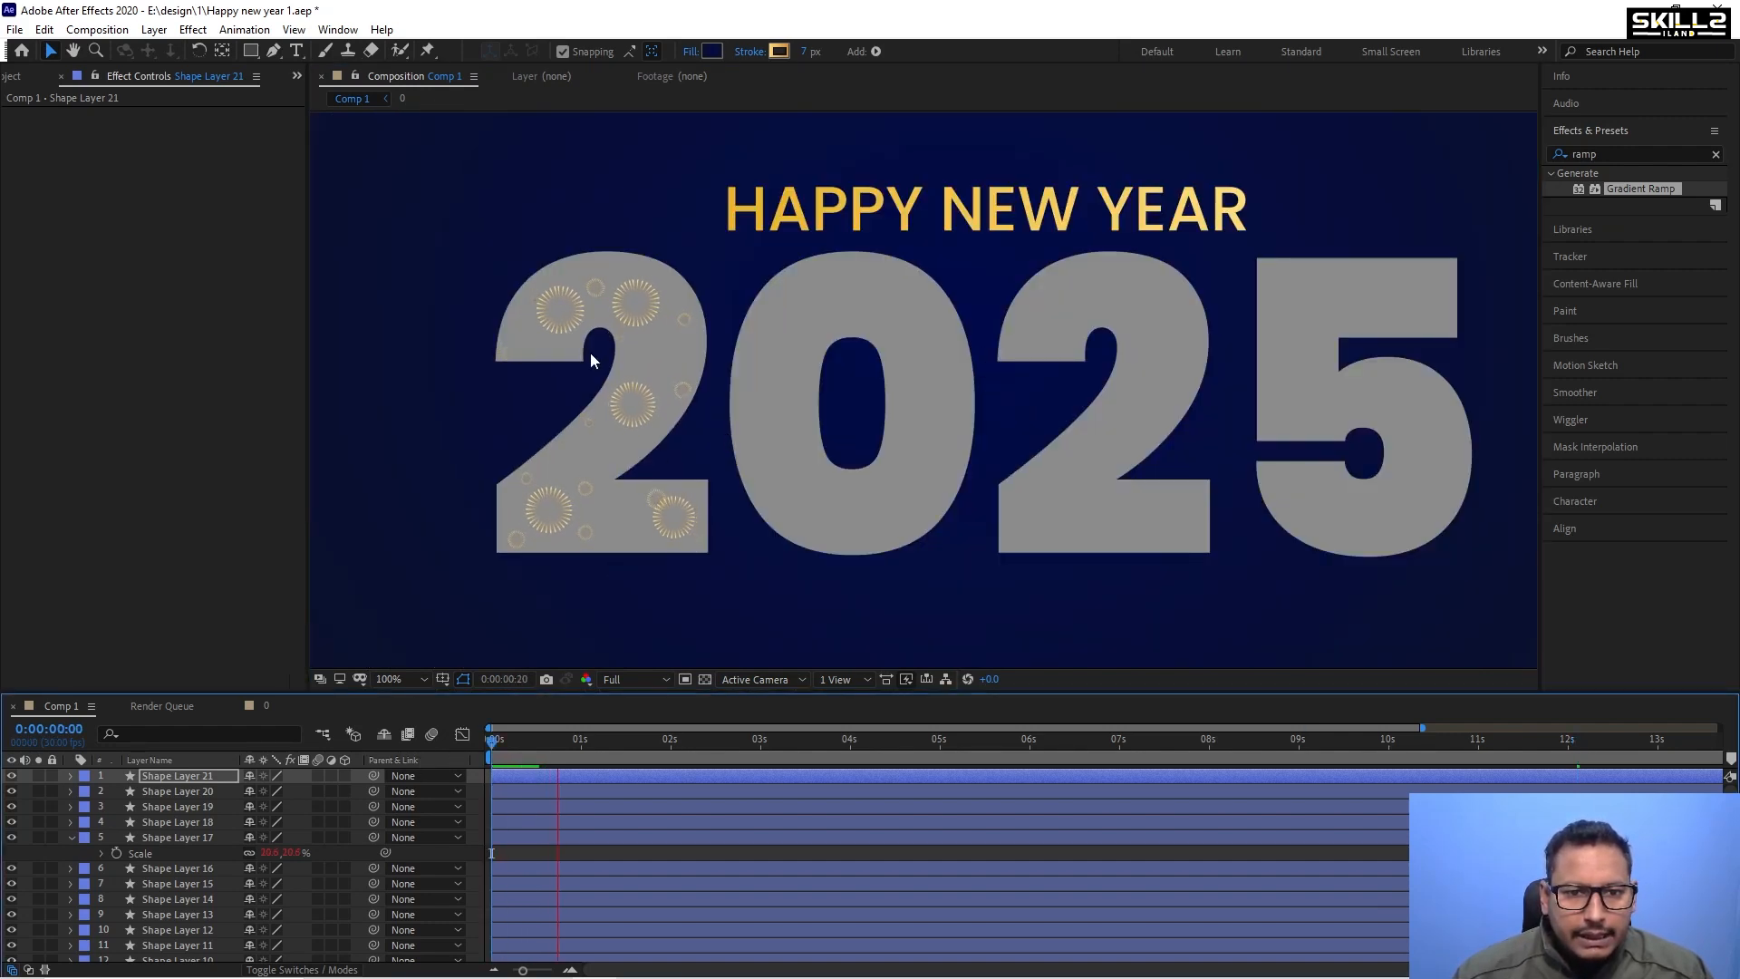
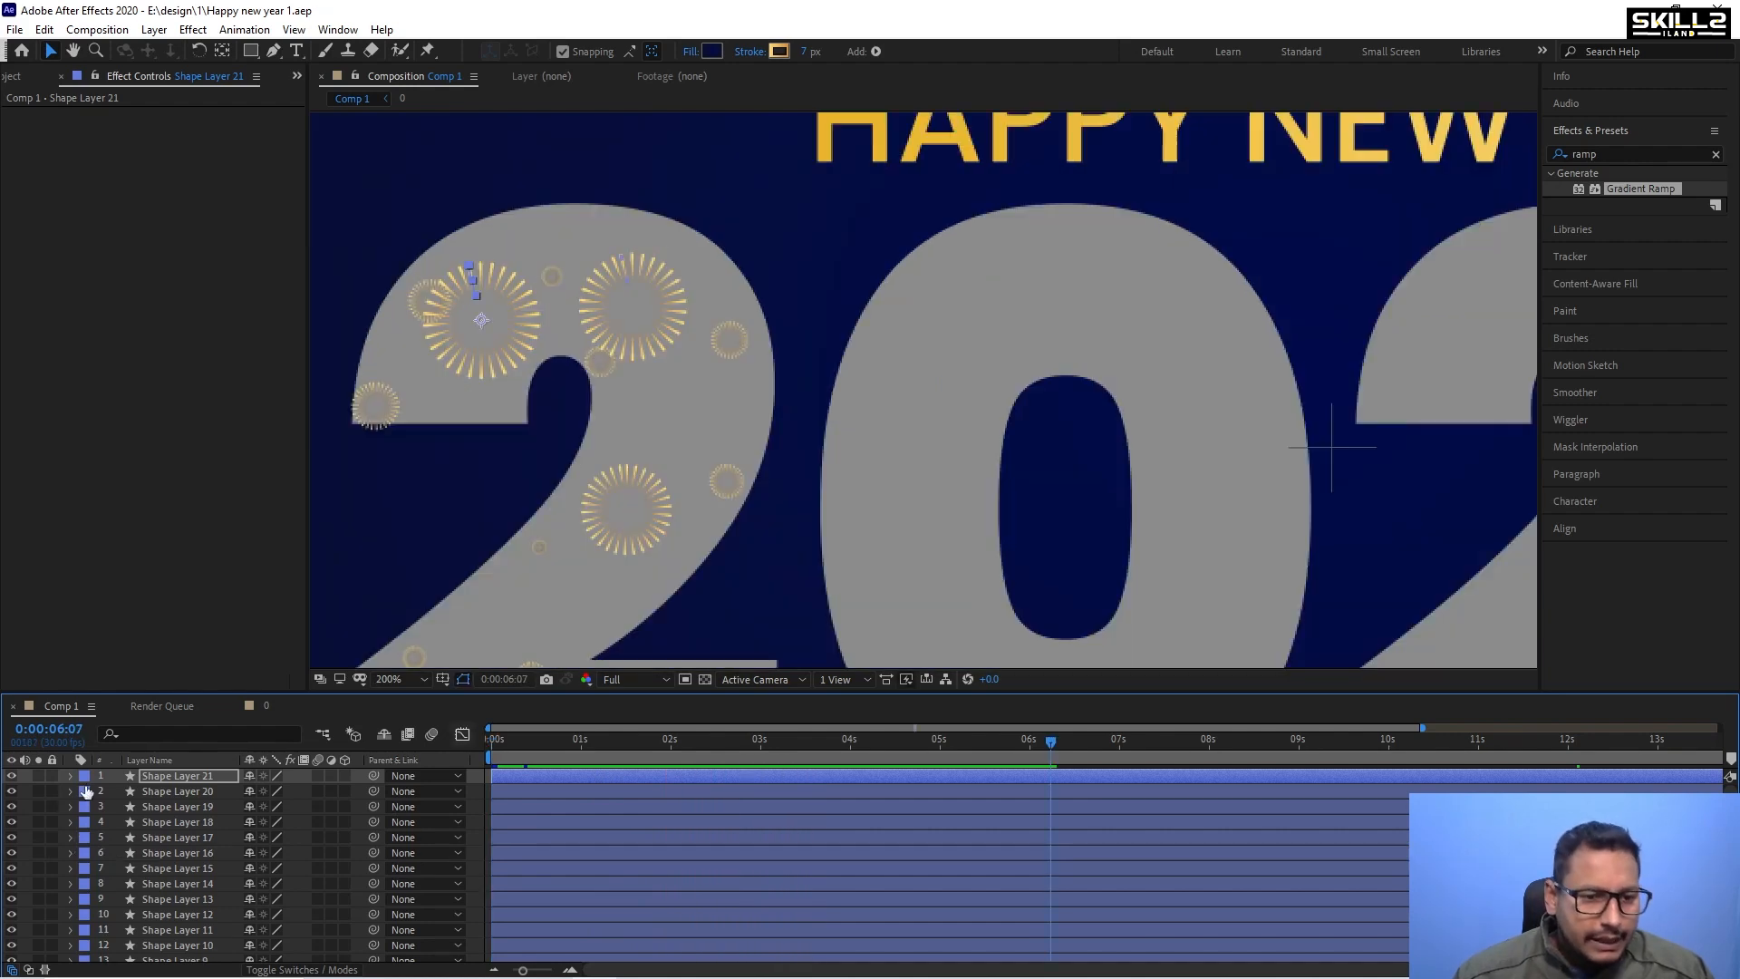
pyautogui.rightClick(27, 800)
pyautogui.click(13, 807)
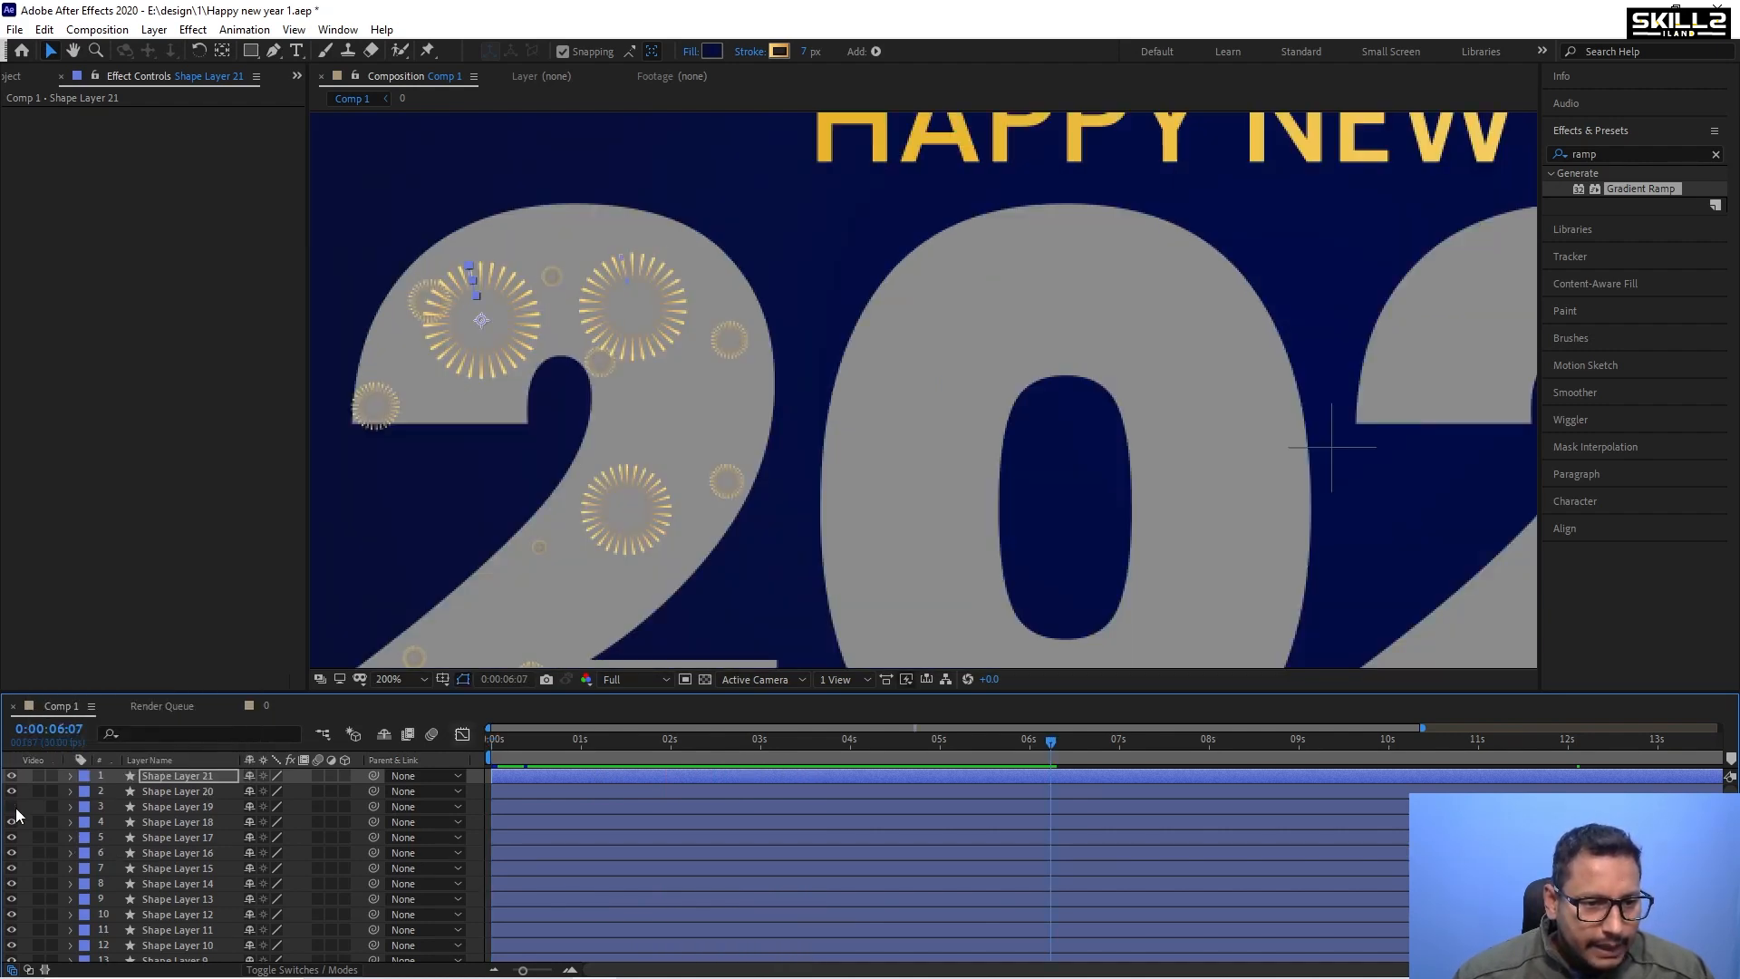
pyautogui.click(12, 806)
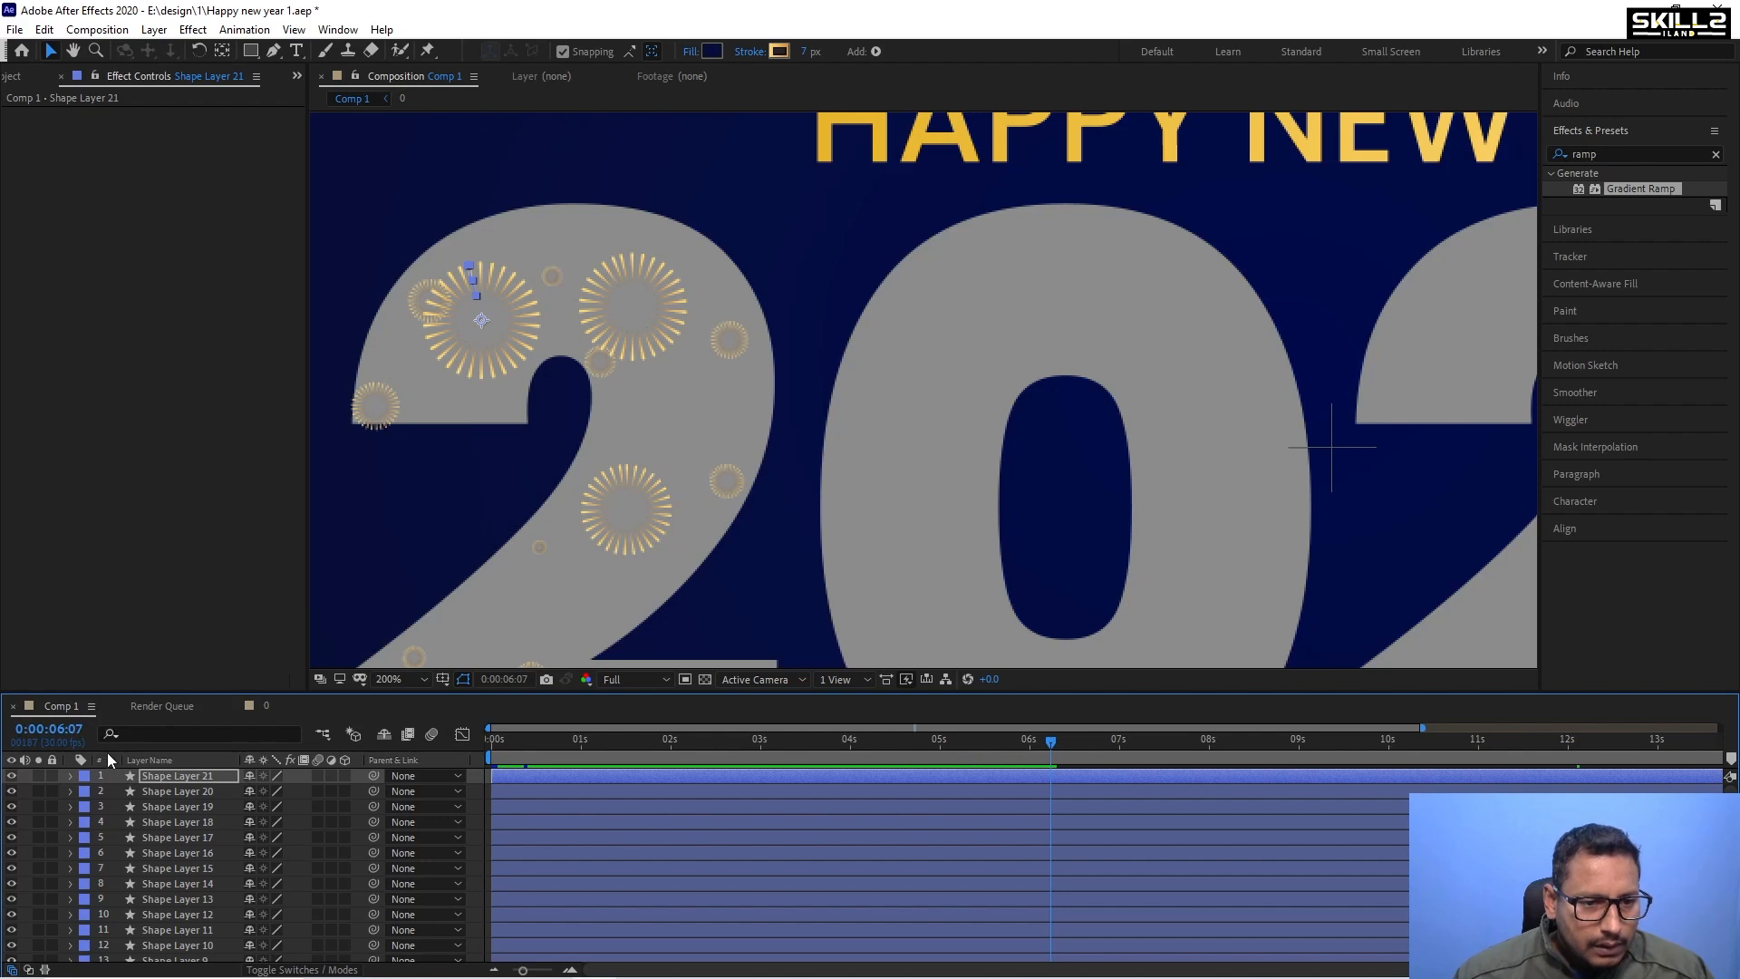
# Create a new composition, Comp 2, with a width and height of 800 px.
pyautogui.click(15, 80)
pyautogui.hotkey('ctrl', 'n')
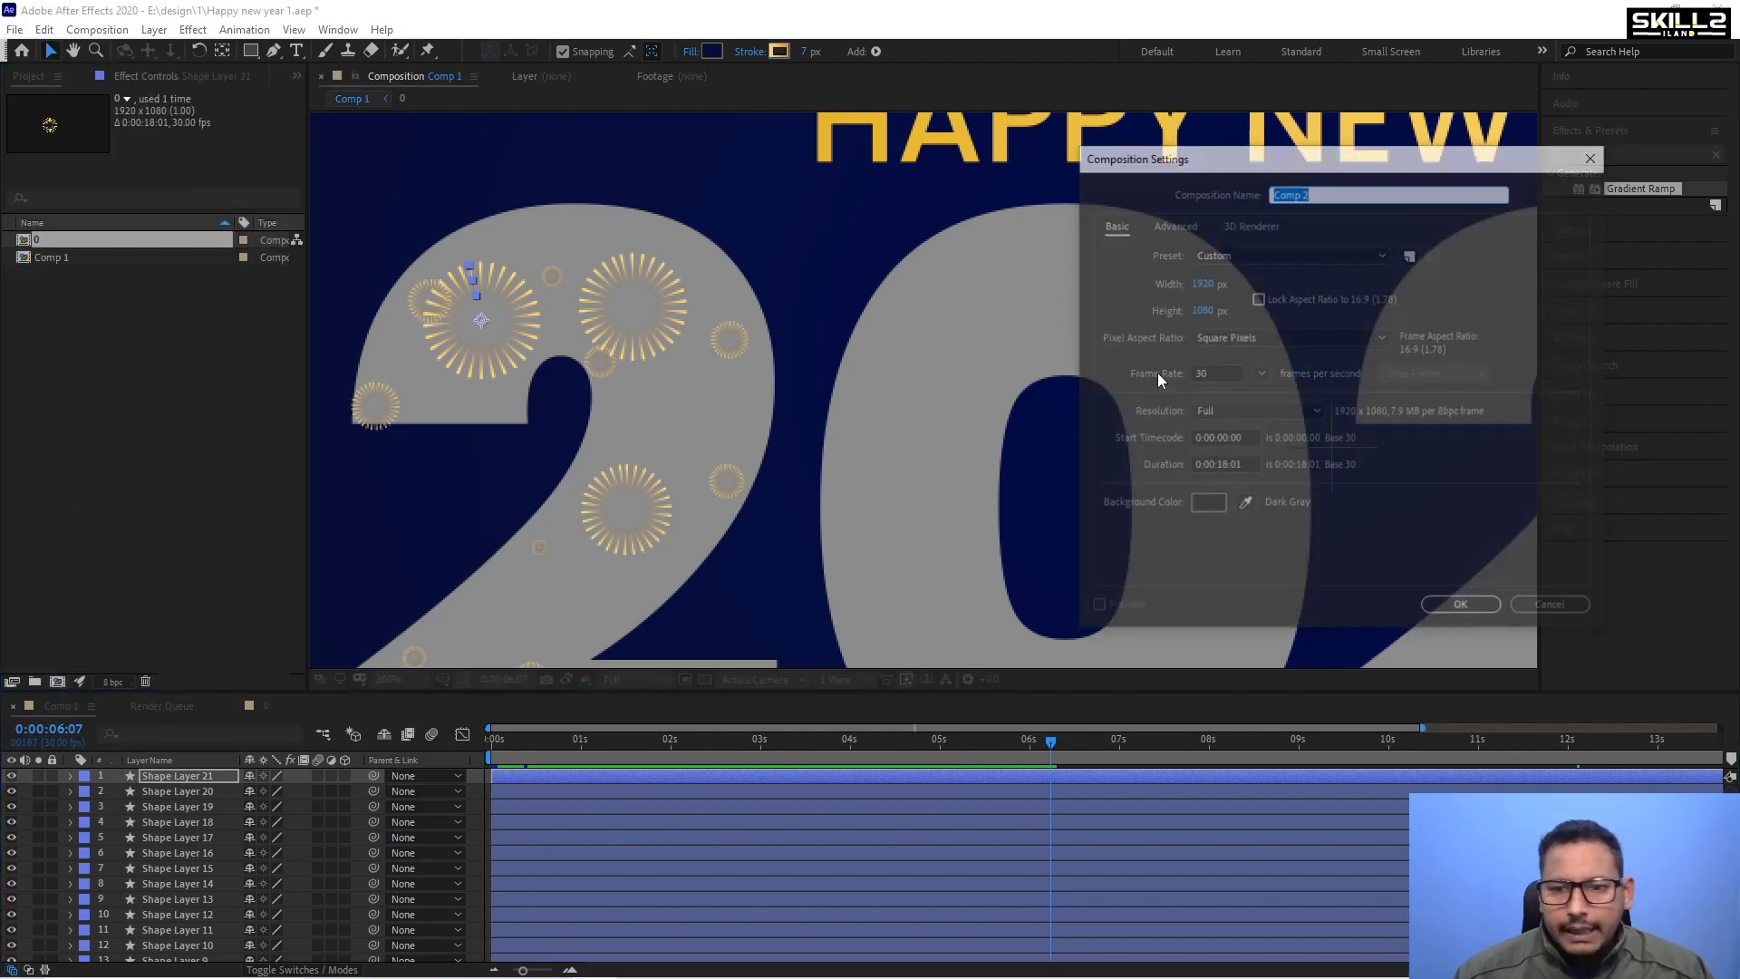
pyautogui.click(1200, 282)
pyautogui.write('800')
pyautogui.press('Tab')
pyautogui.write('8')
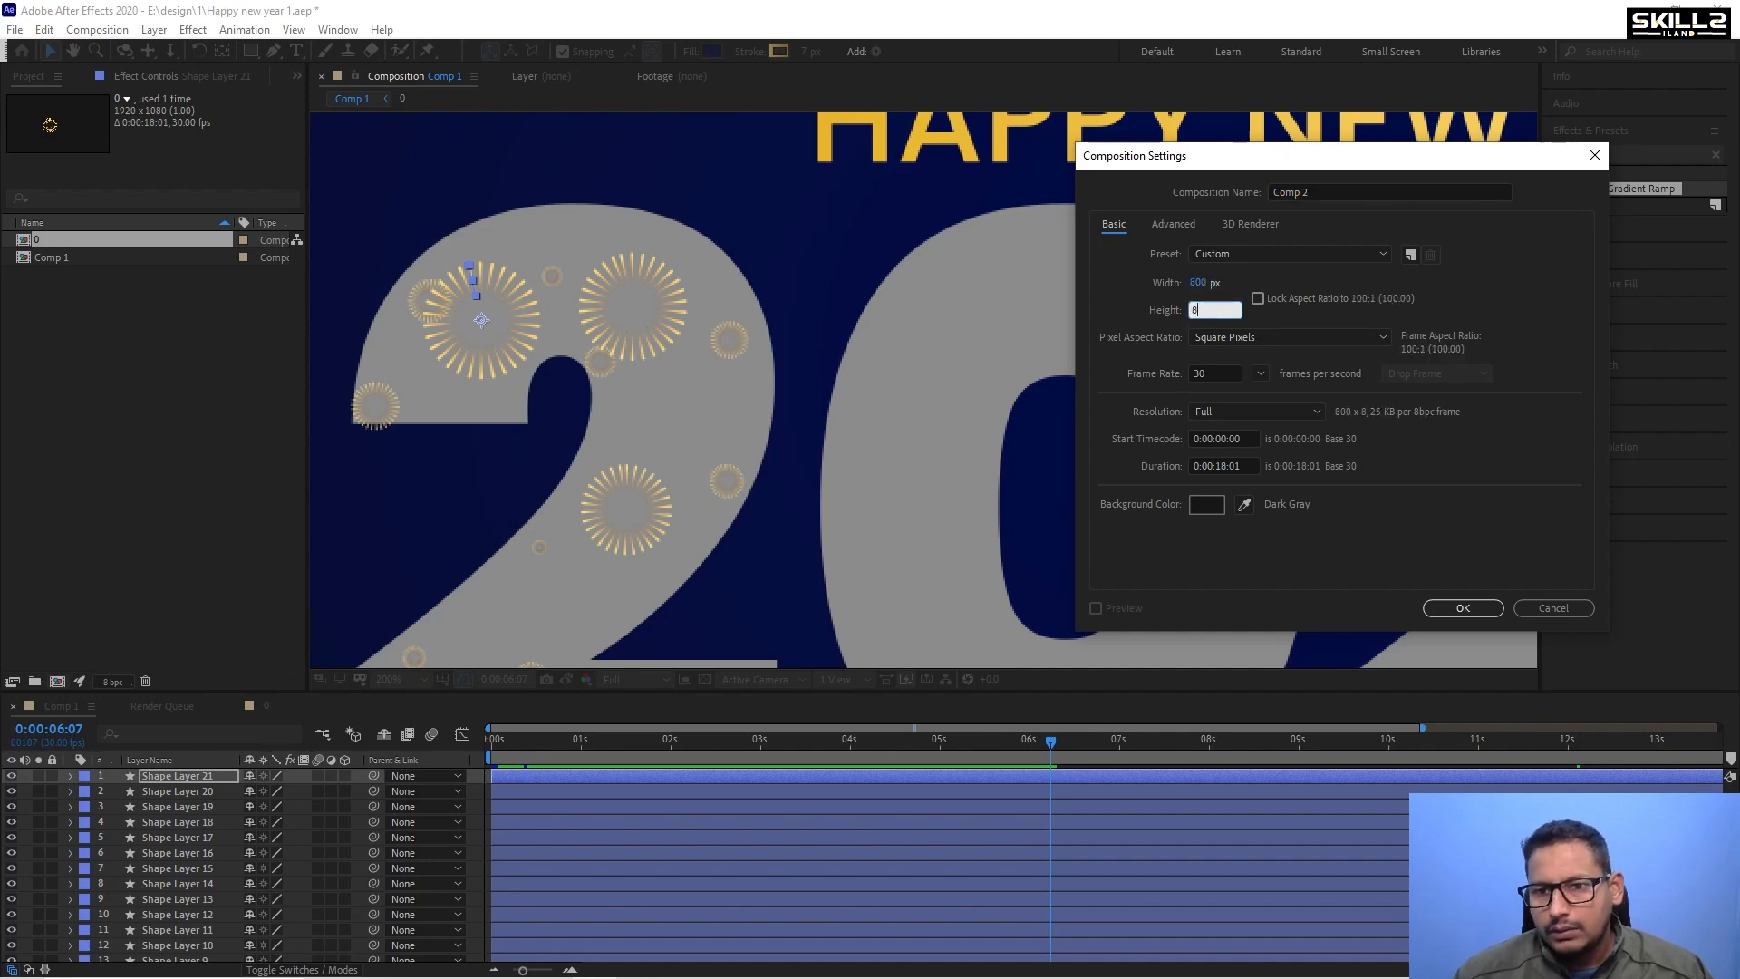
pyautogui.write('00')
pyautogui.press('Return')
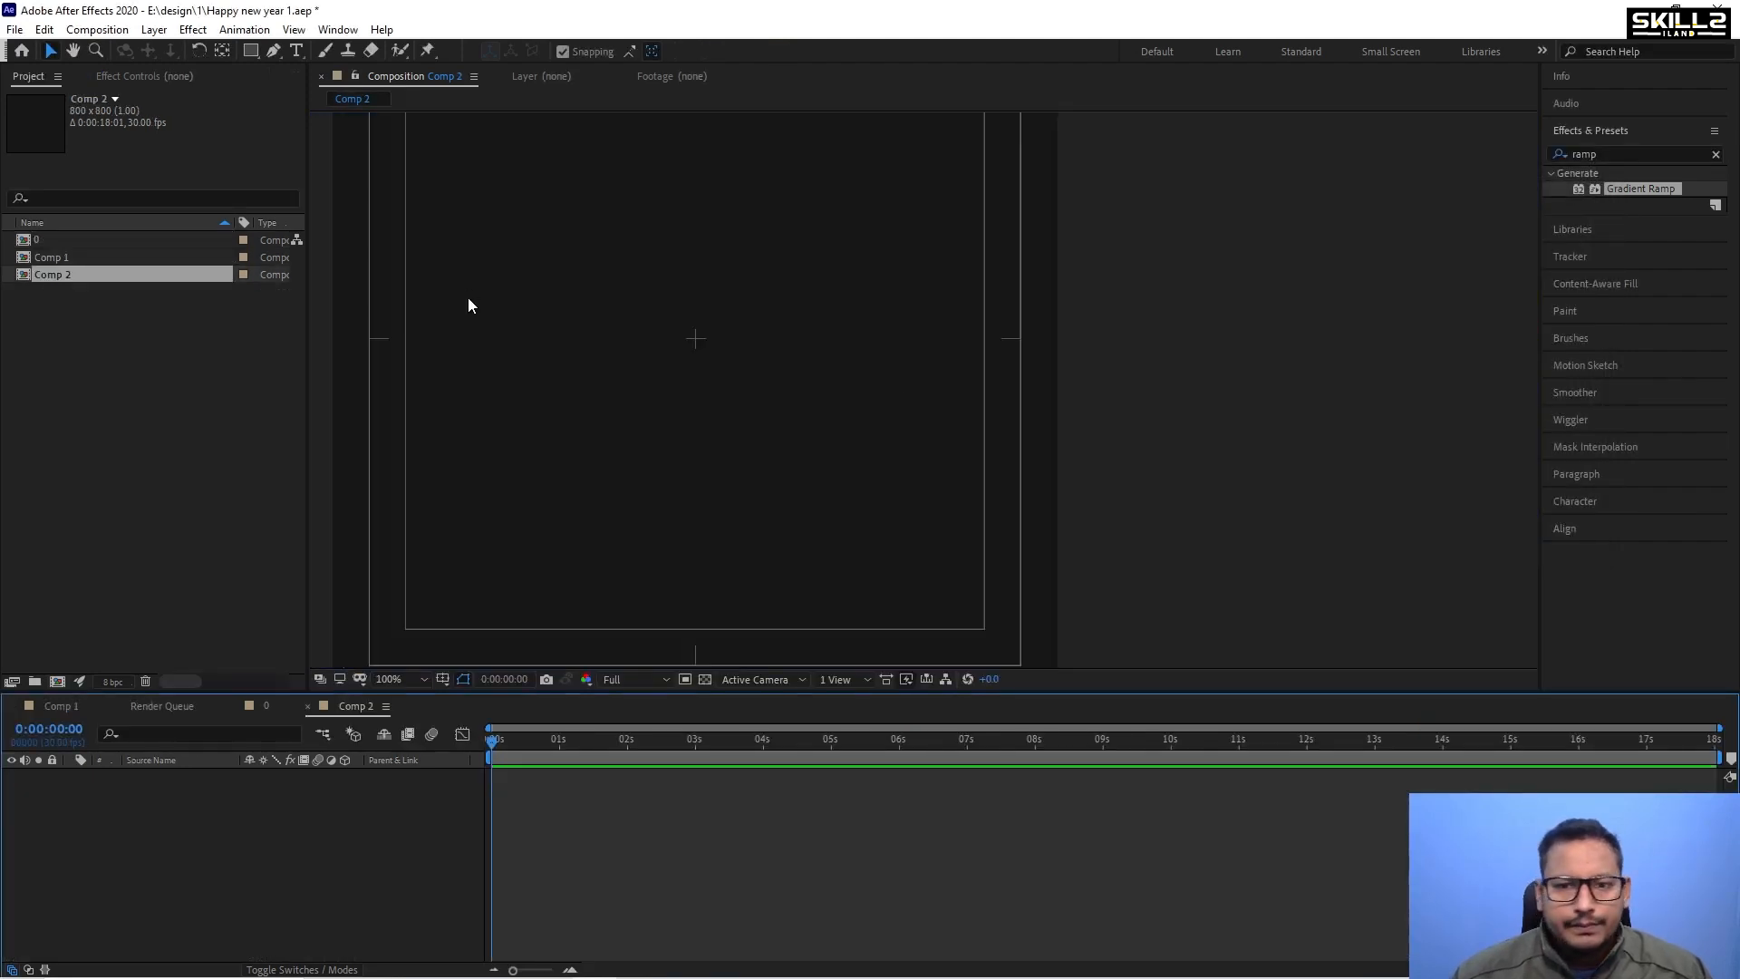
# Add an empty shape layer to Comp 2.
pyautogui.scroll(-2, 467, 299)
pyautogui.scroll(2, 628, 322)
pyautogui.moveTo(725, 412); pyautogui.dragTo(775, 242)
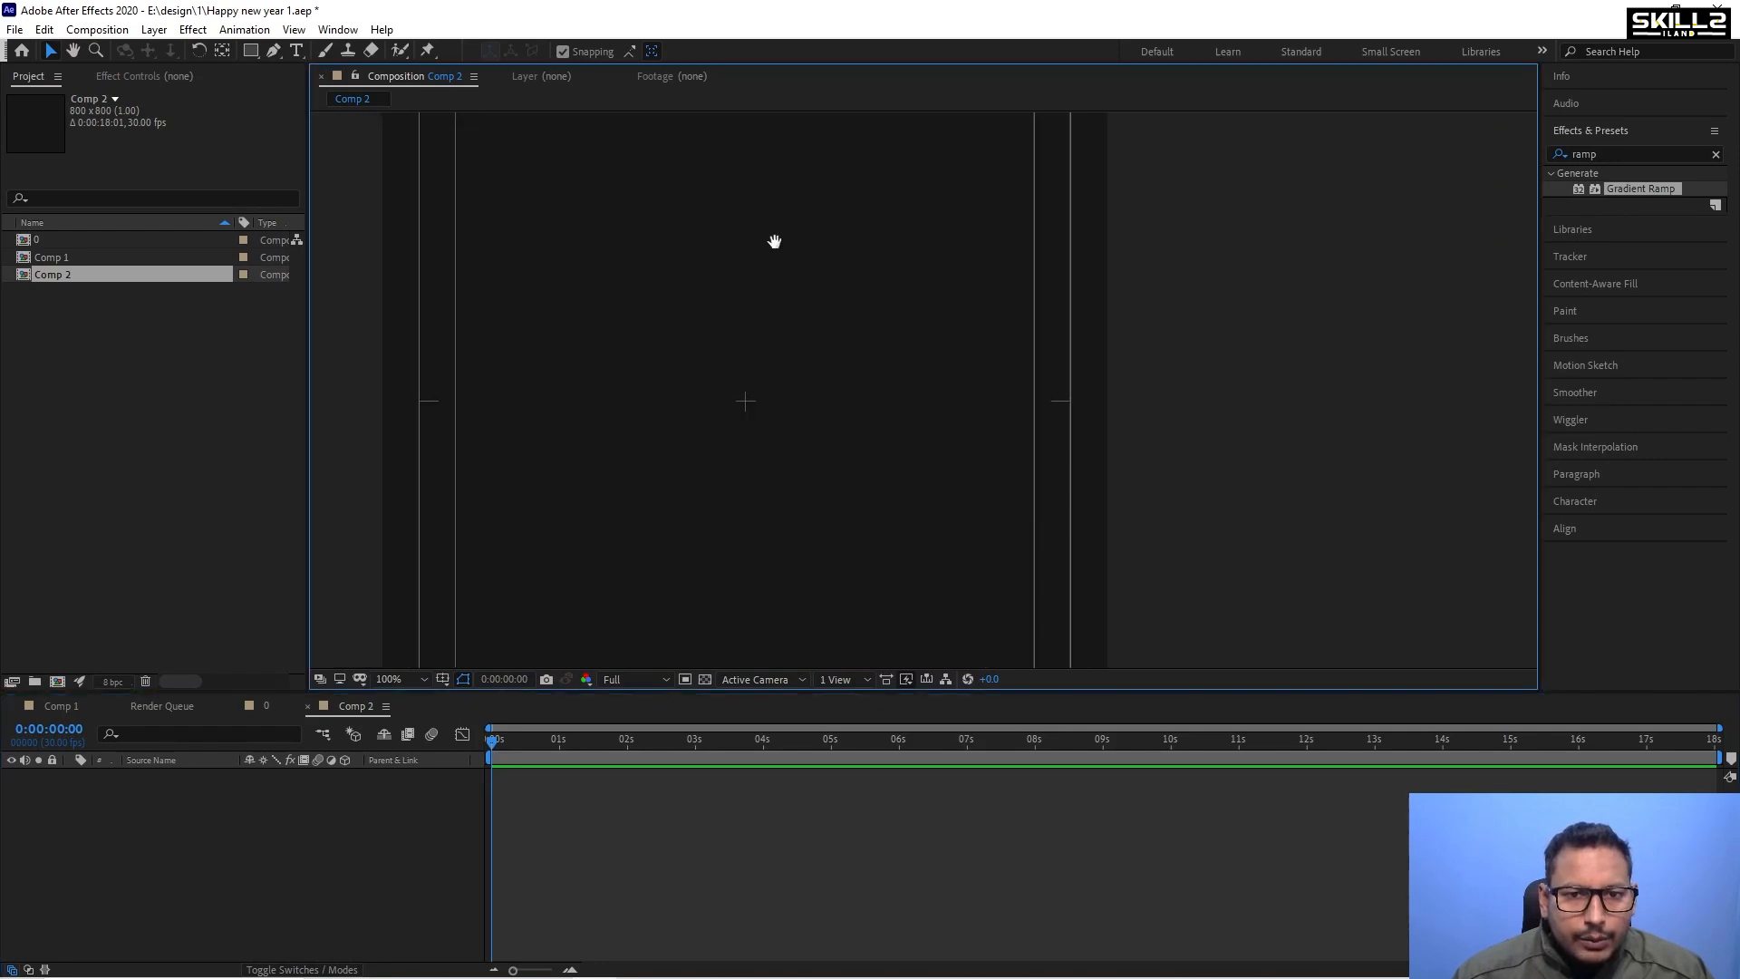
pyautogui.scroll(-2, 682, 314)
pyautogui.rightClick(150, 824)
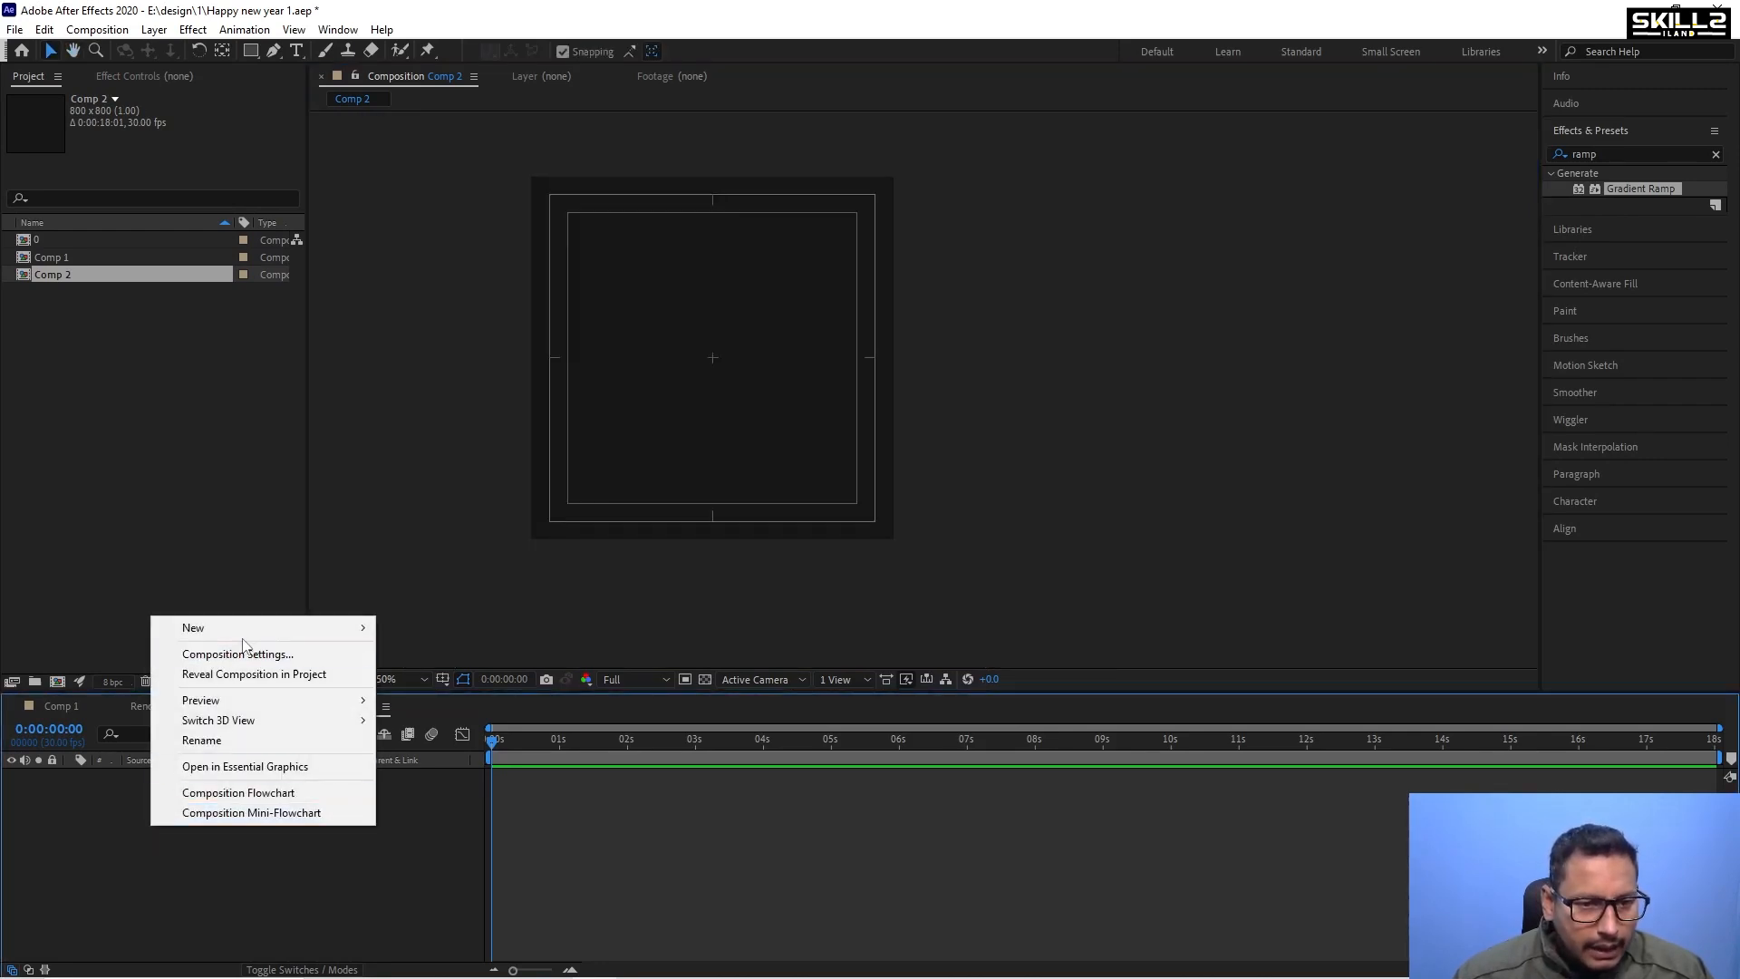
pyautogui.moveTo(245, 628)
pyautogui.click(425, 749)
# Draw a vertical Pen line from just above the centre to the top title-safe margin, with an 18 px stroke width.
pyautogui.press('q')
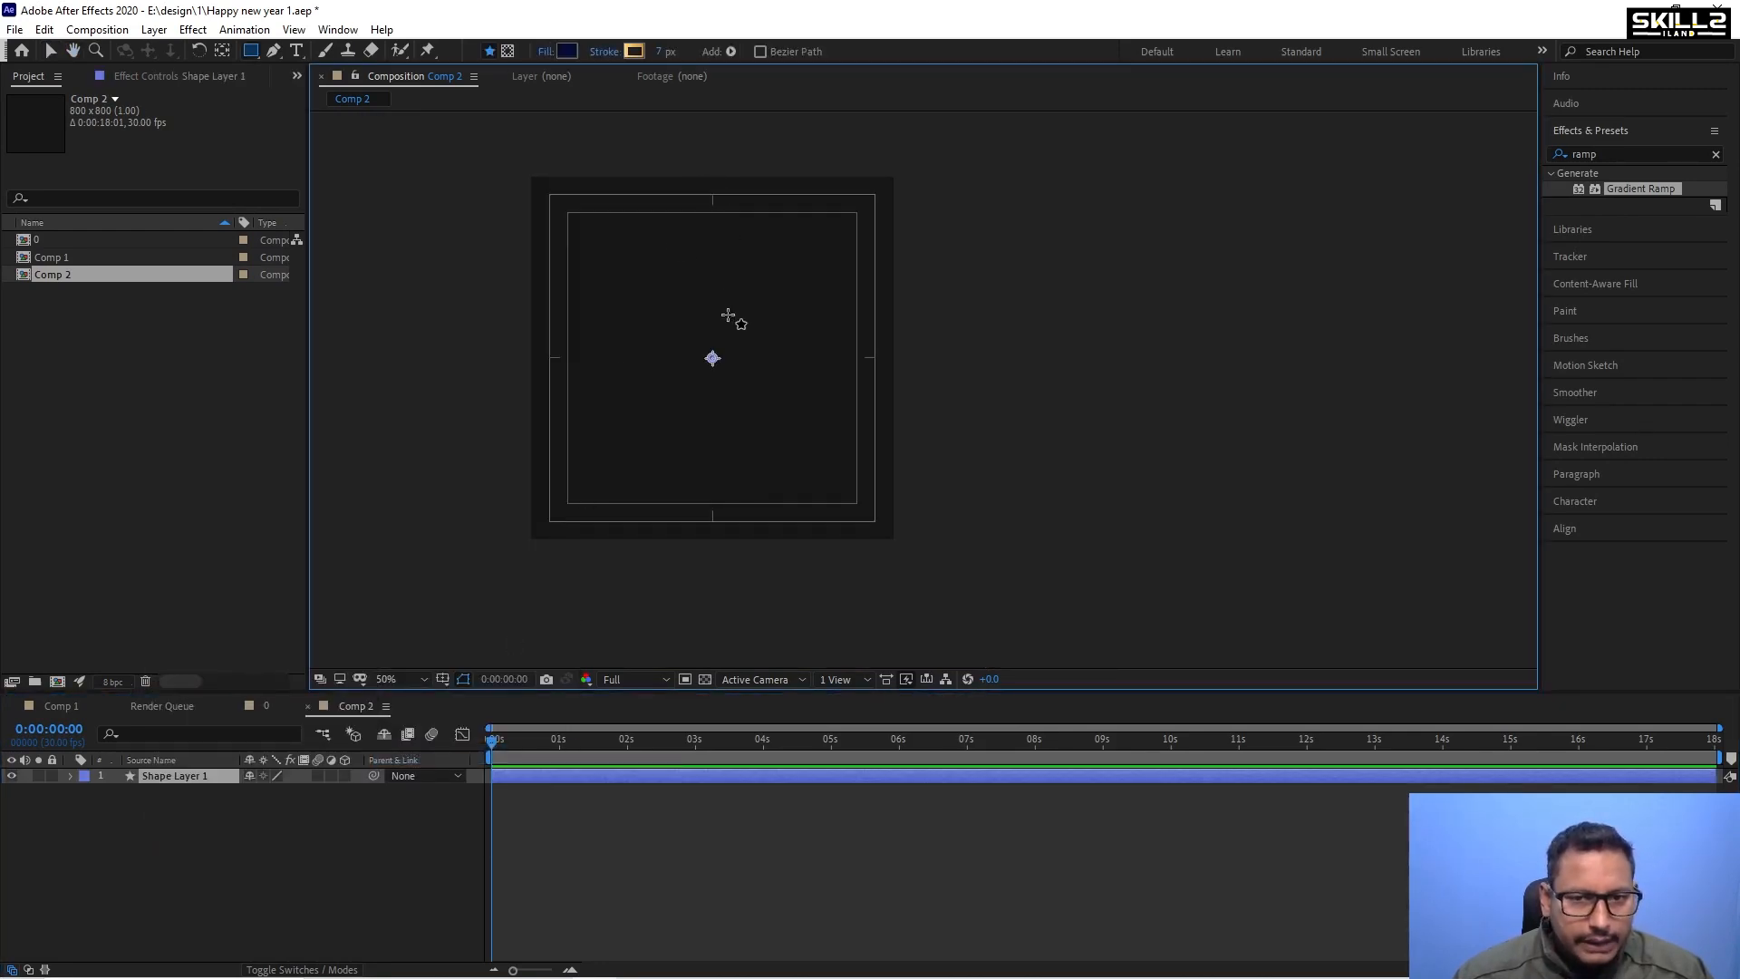
pyautogui.press('g')
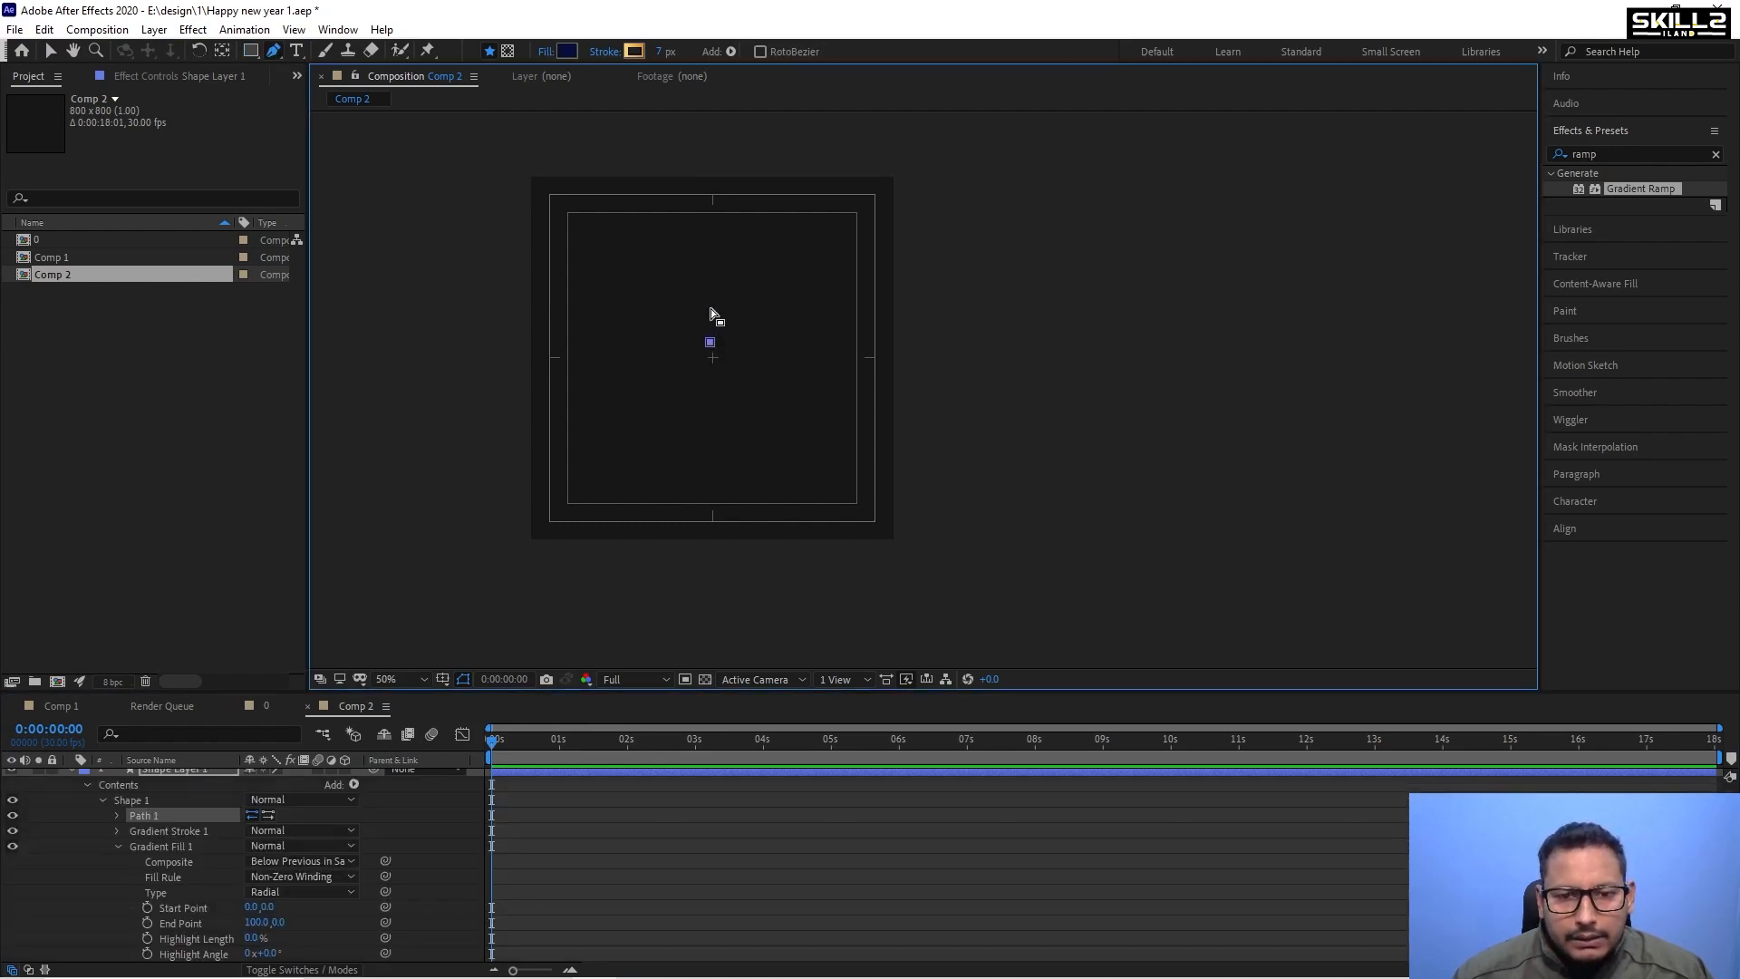
pyautogui.hotkey('ctrl', 'z')
pyautogui.click(711, 344)
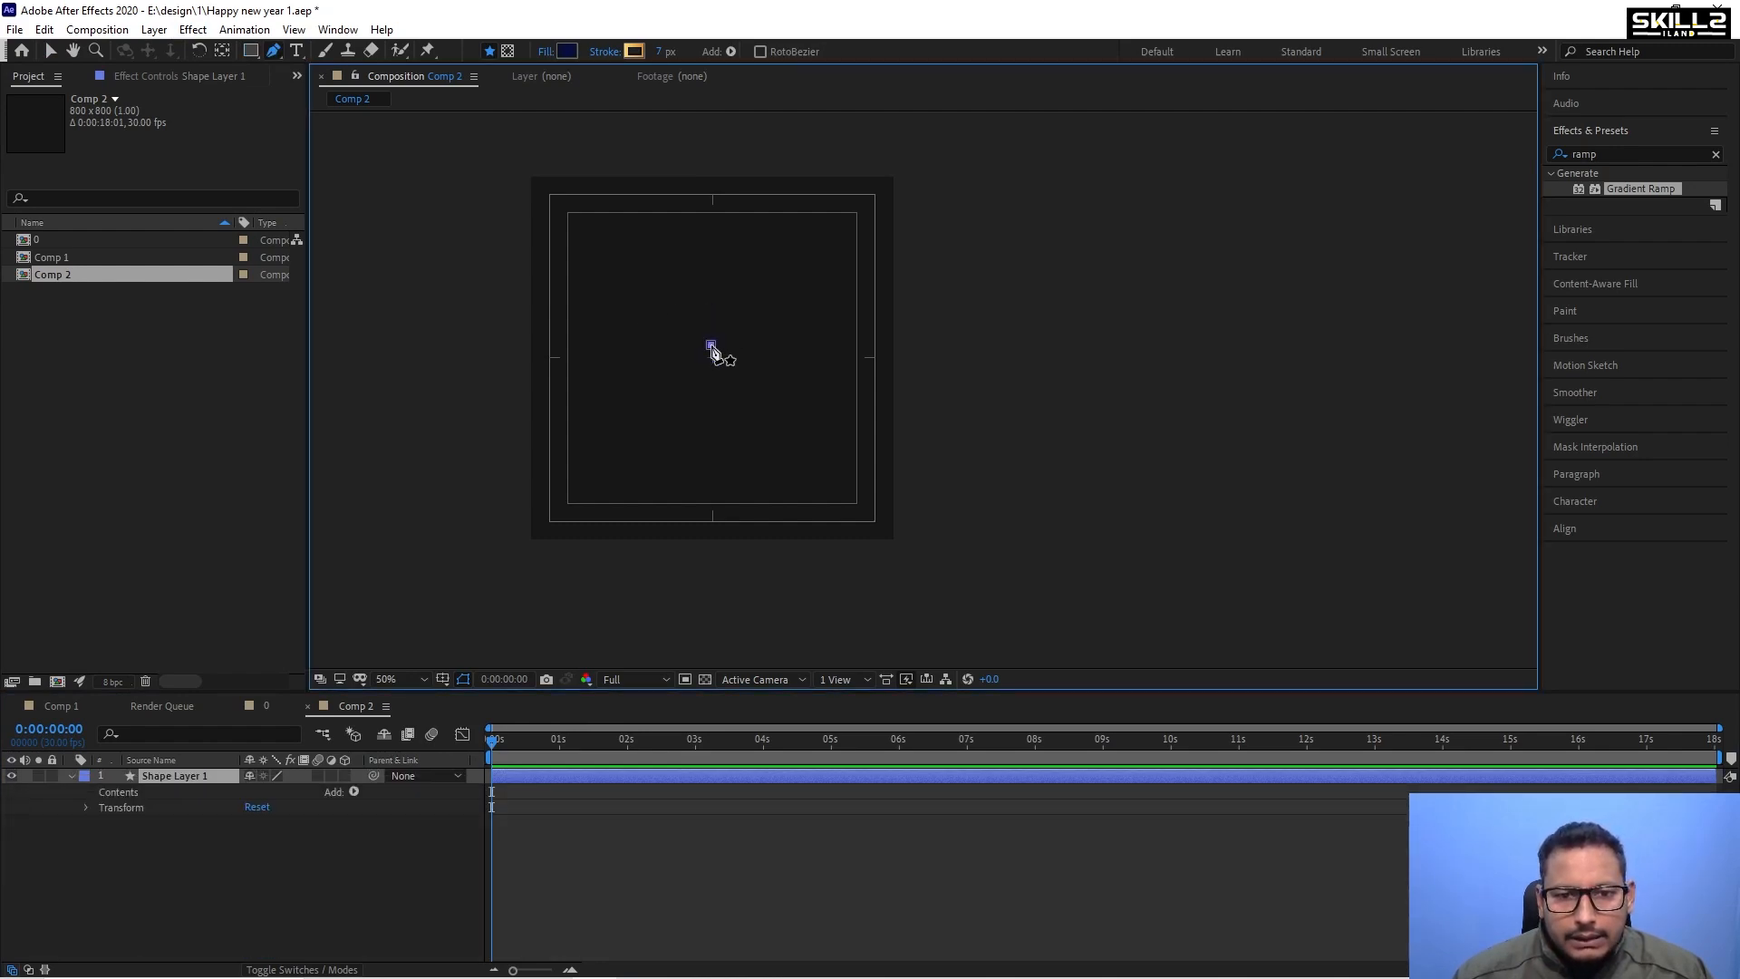
pyautogui.click(710, 210)
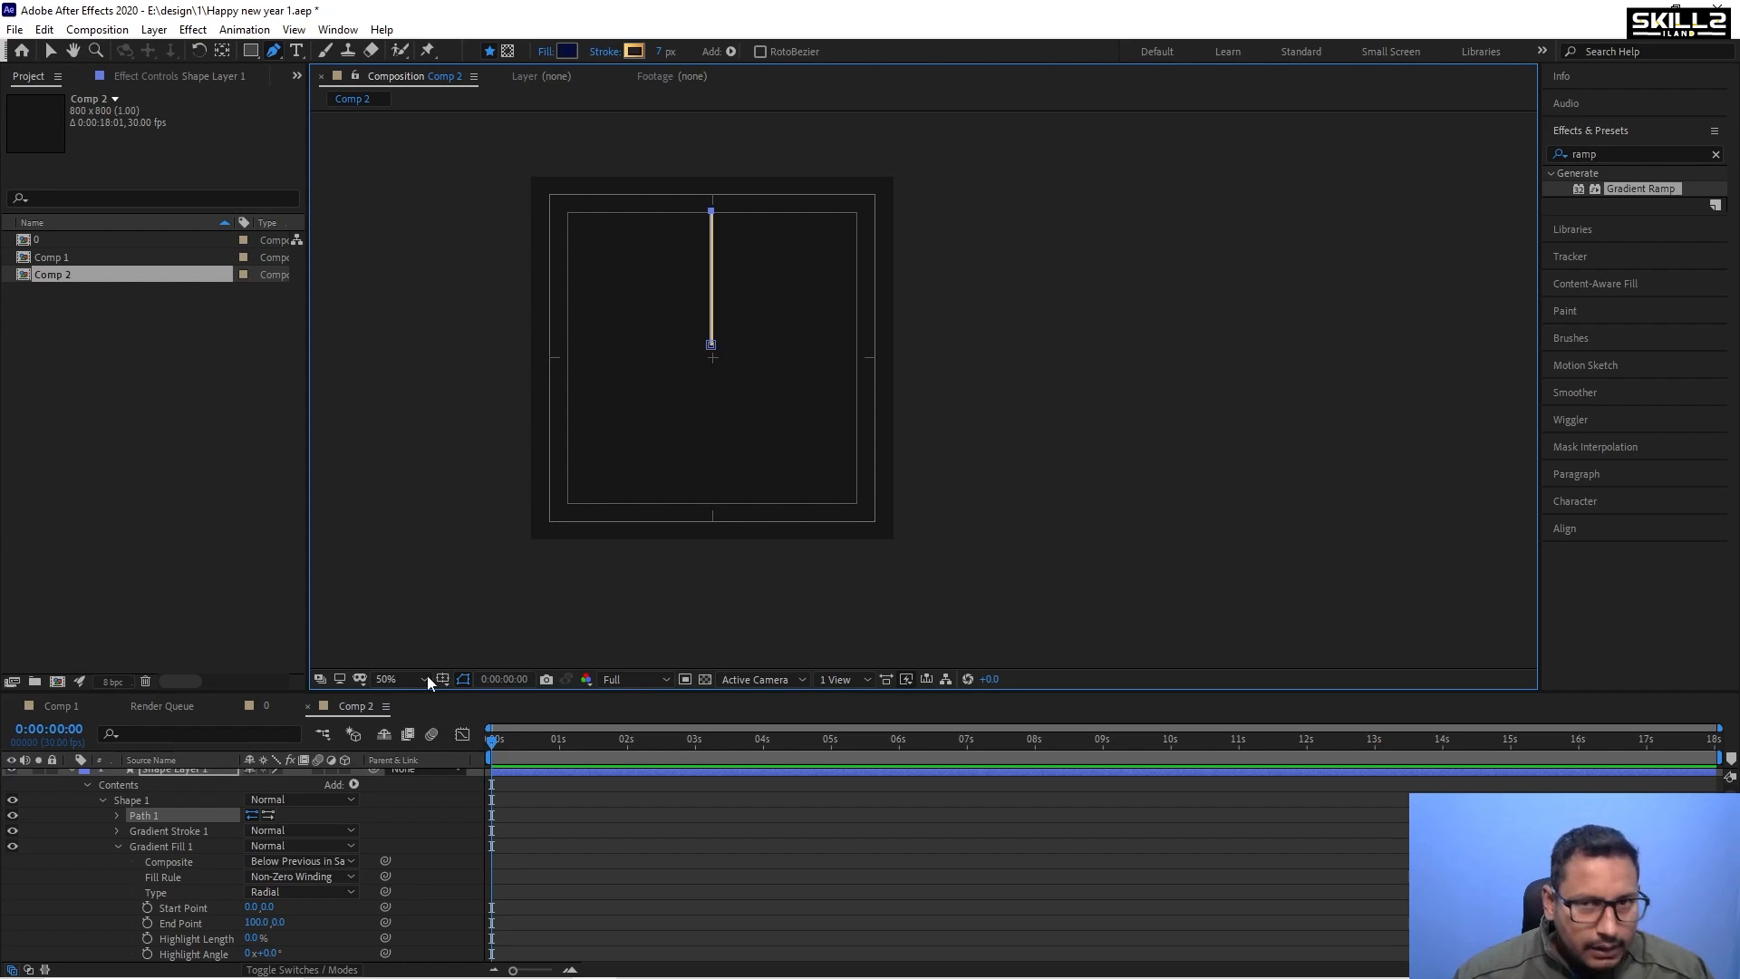
pyautogui.moveTo(663, 51); pyautogui.dragTo(672, 51)
# Set the Taper Start Length of the line's Gradient Stroke 1 to 100%.
pyautogui.scroll(-2, 149, 875)
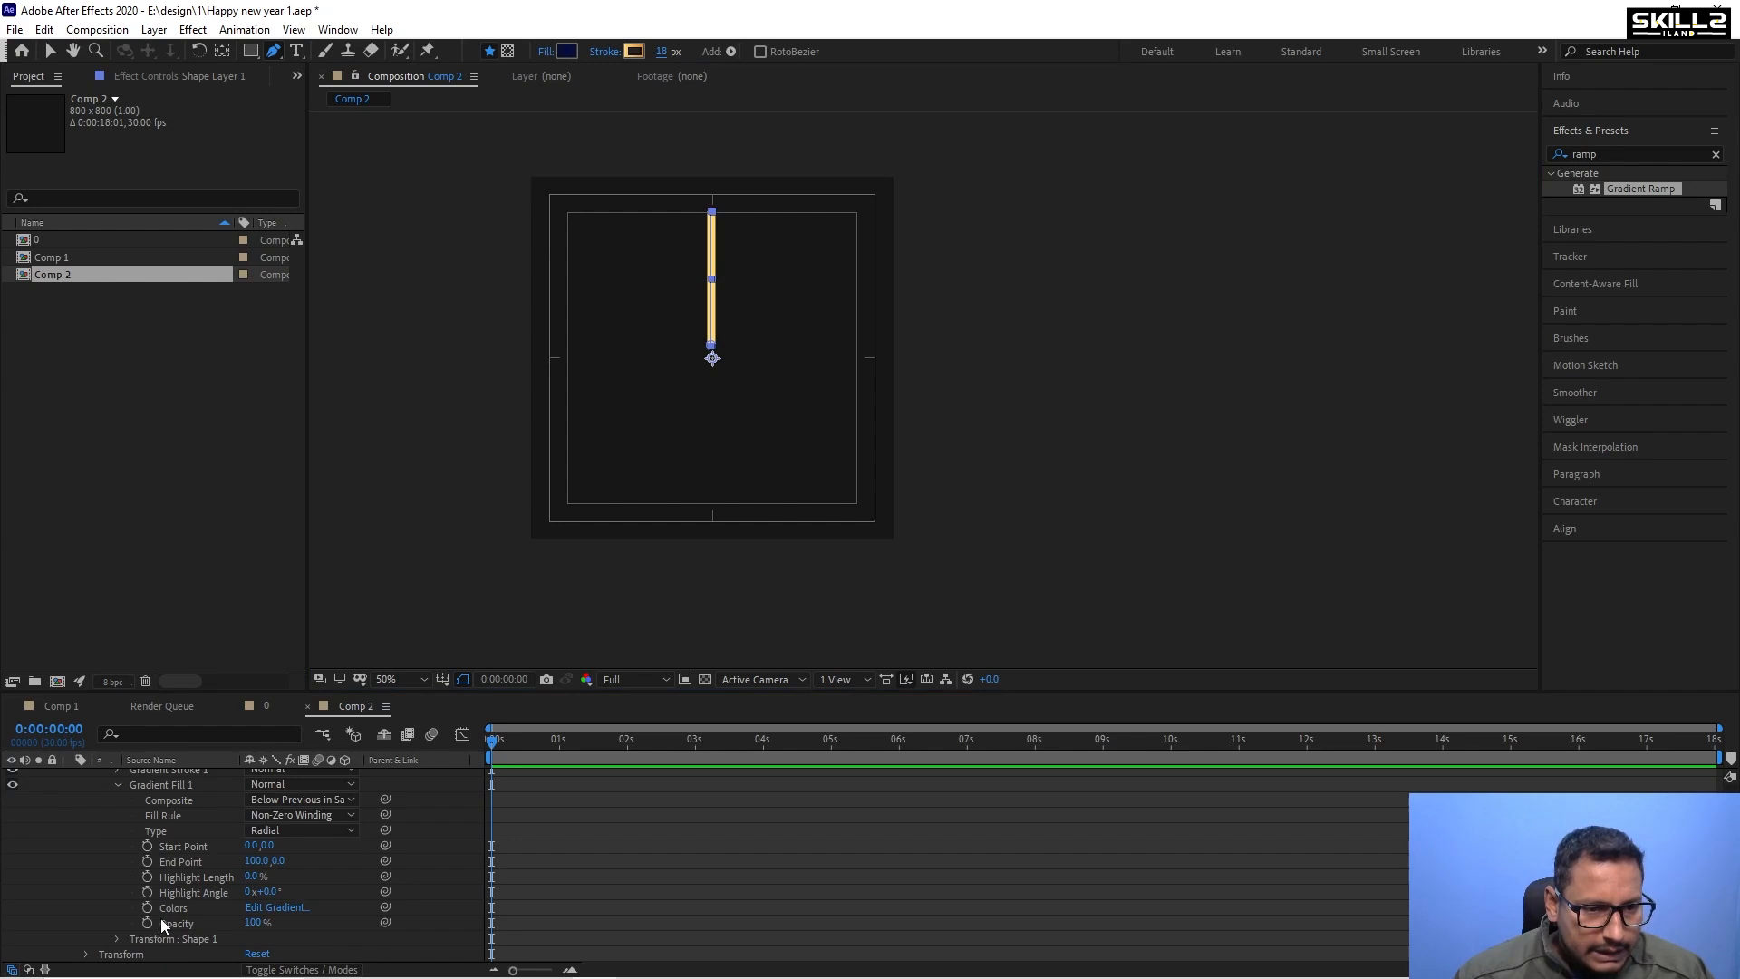
pyautogui.scroll(2, 160, 915)
pyautogui.click(118, 830)
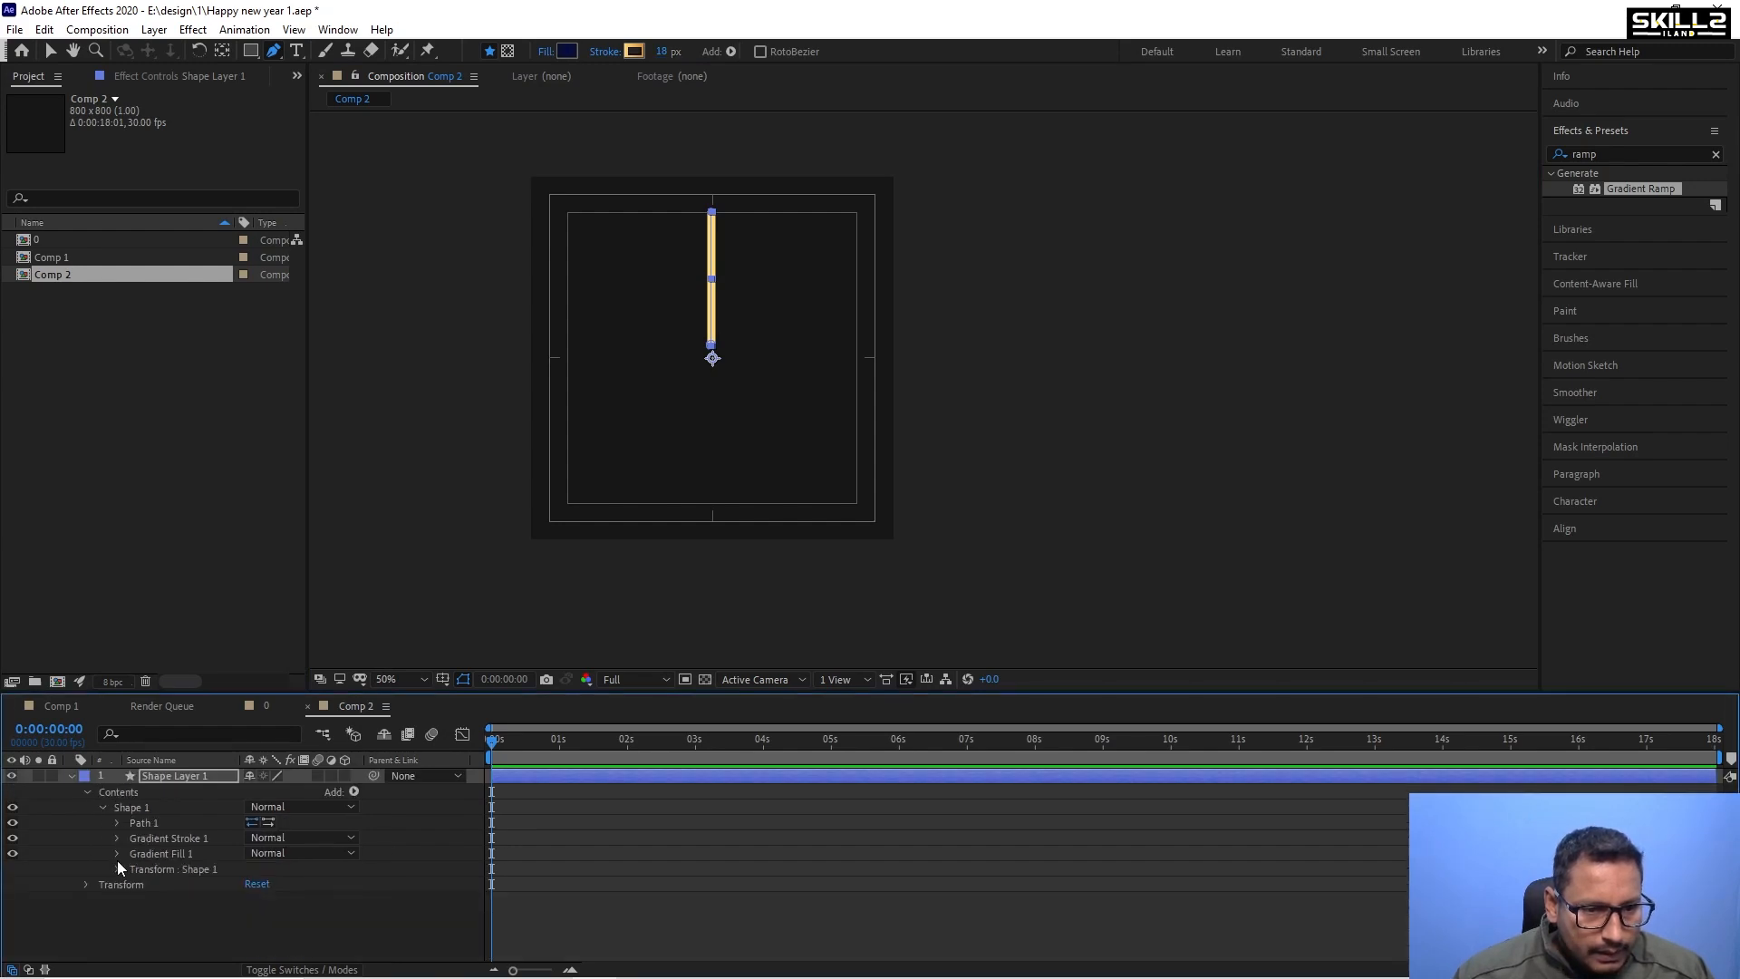
pyautogui.click(116, 870)
pyautogui.click(133, 915)
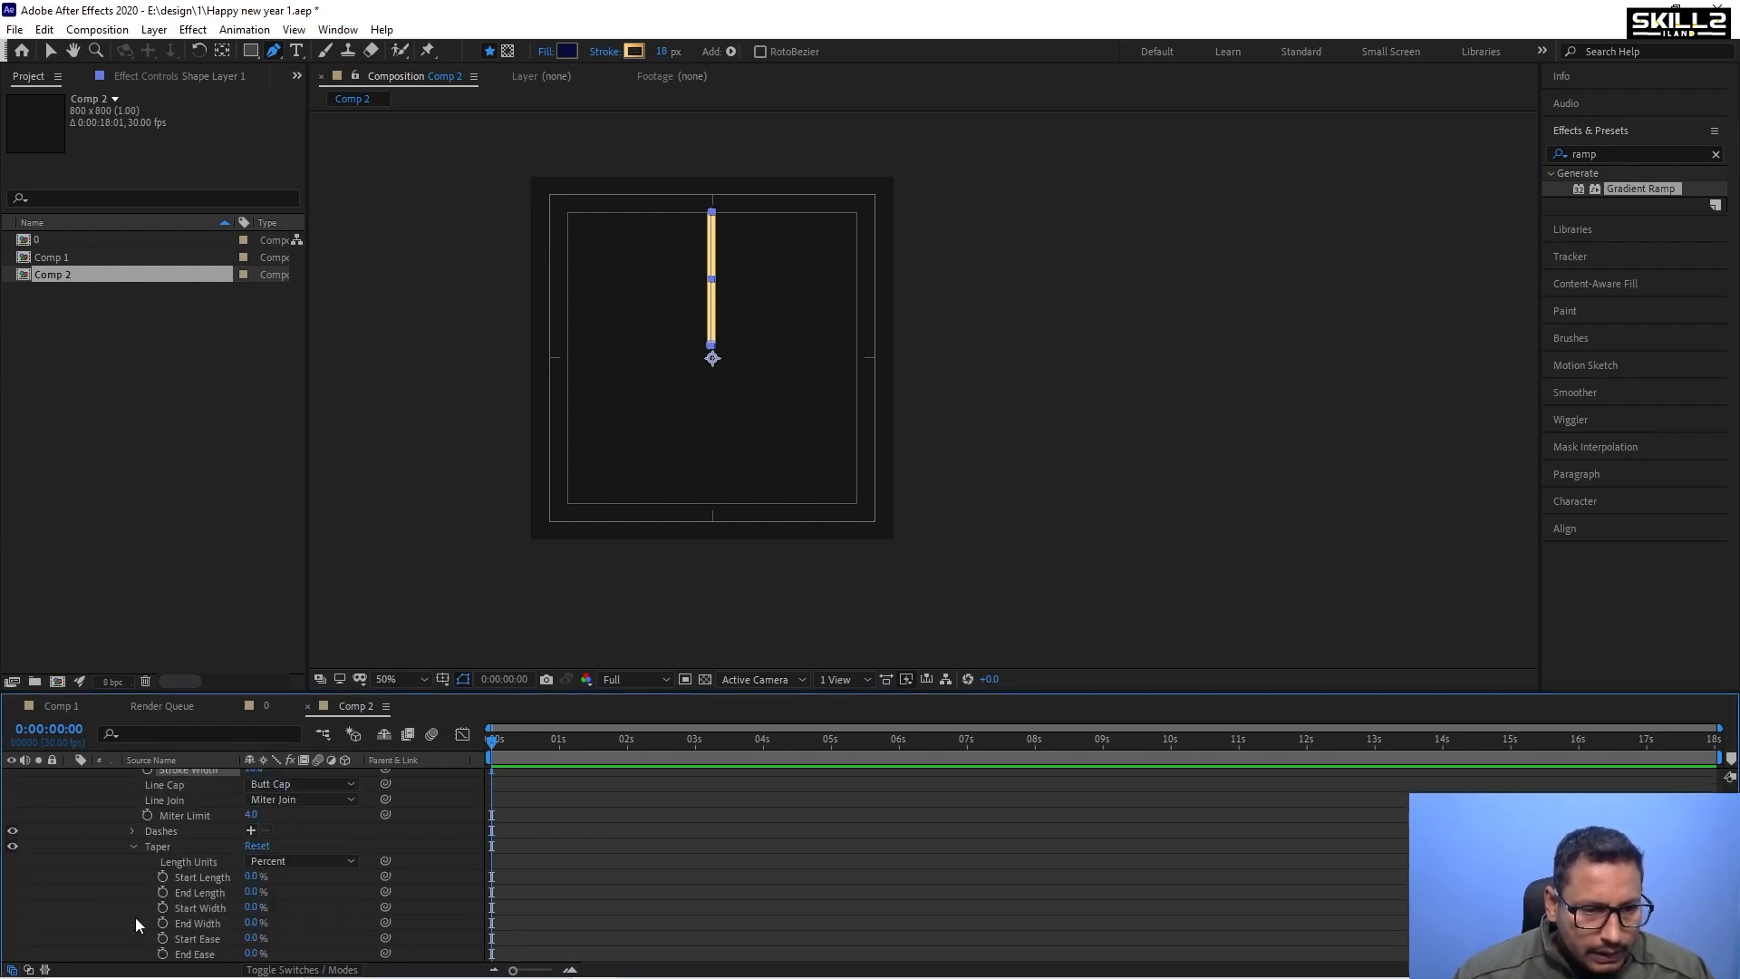
pyautogui.moveTo(253, 877); pyautogui.dragTo(1100, 870)
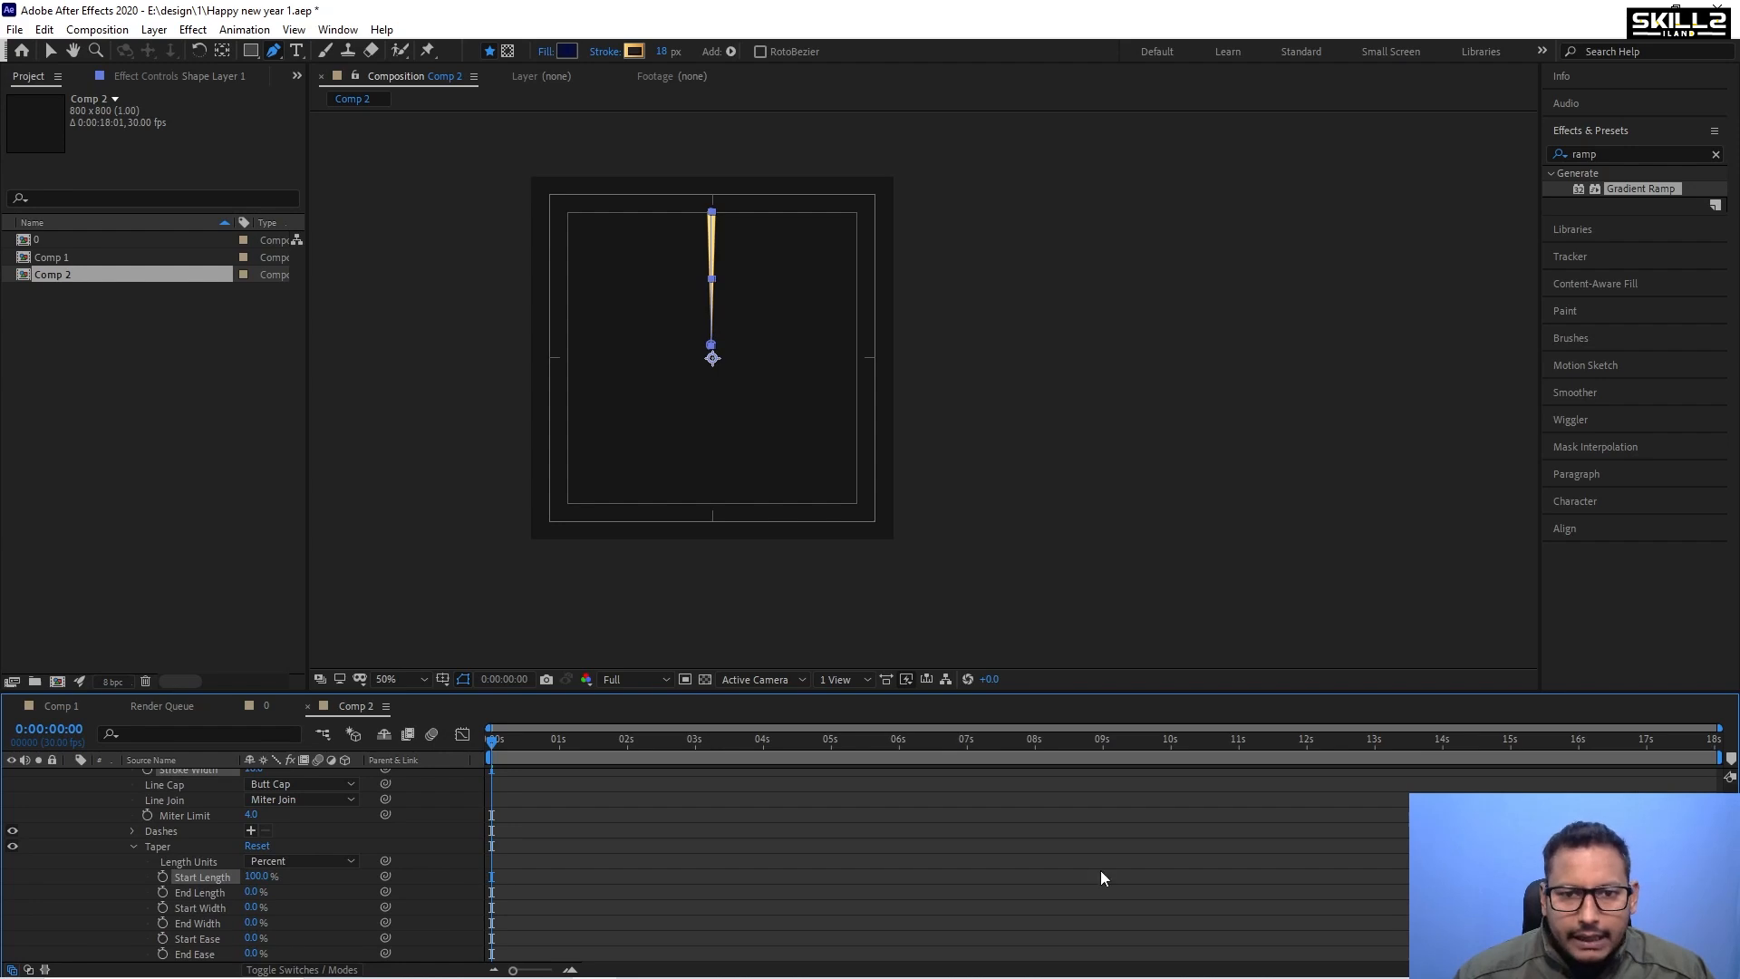
# Set the Line Cap of the tapered line's Gradient Stroke 1 to Round Cap.
pyautogui.scroll(5, 68, 807)
pyautogui.click(71, 775)
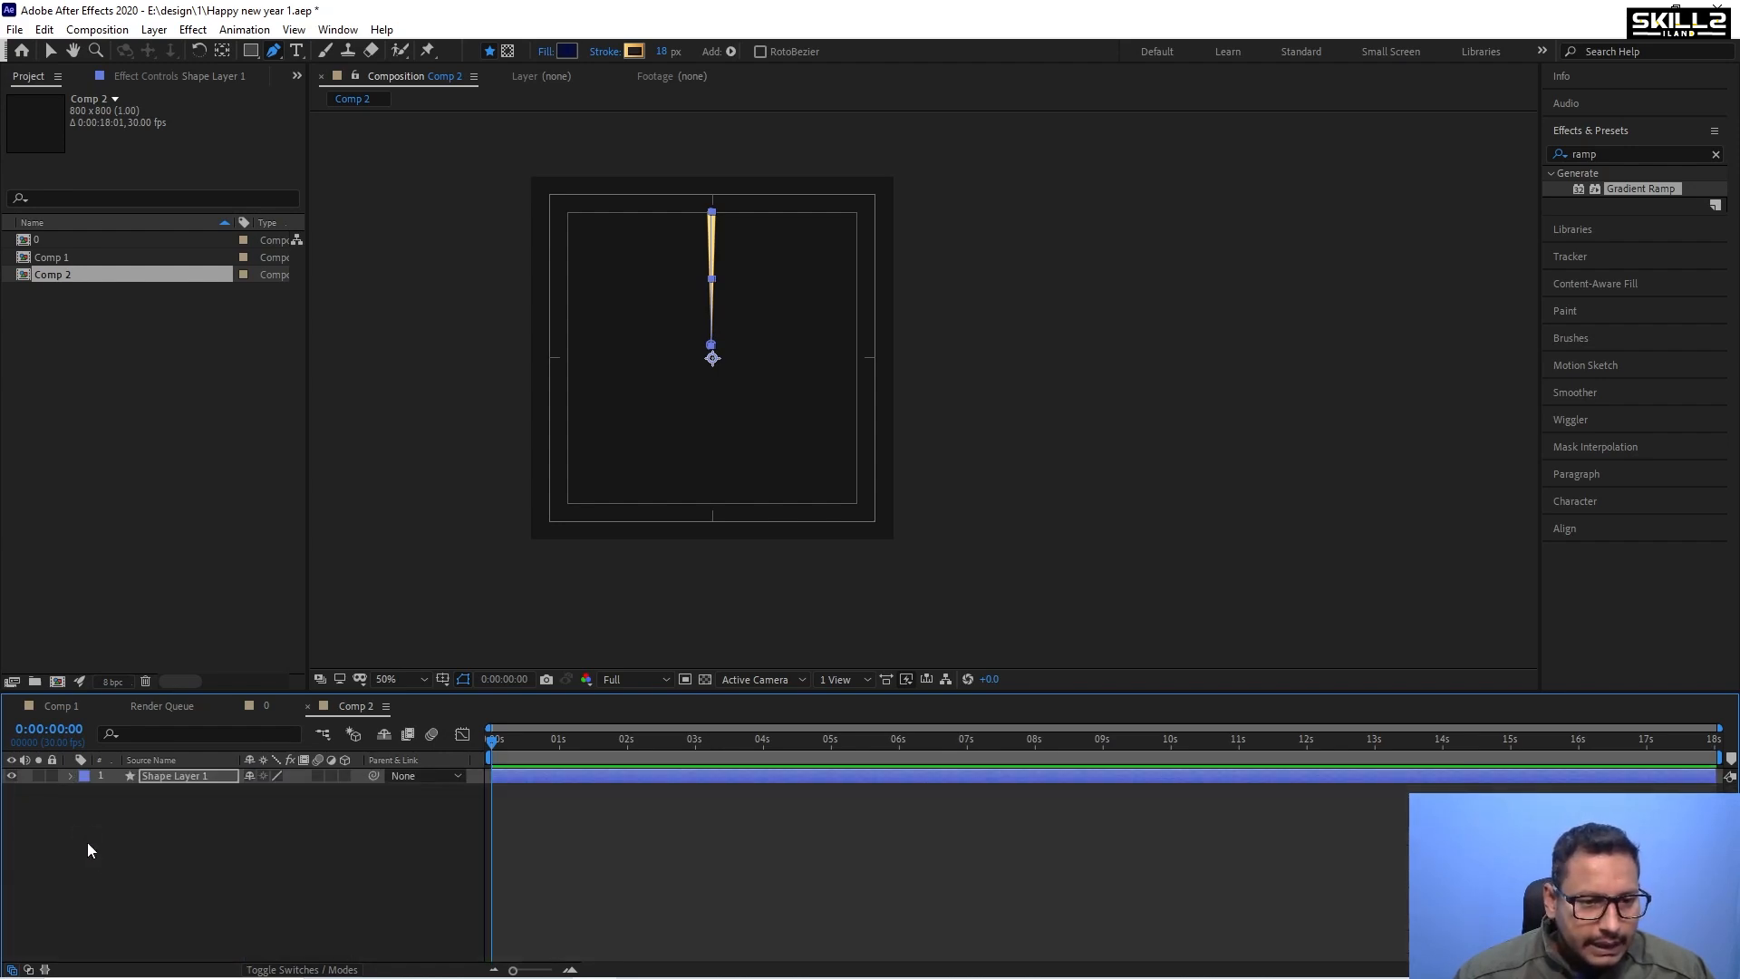
pyautogui.click(87, 841)
pyautogui.scroll(2, 725, 217)
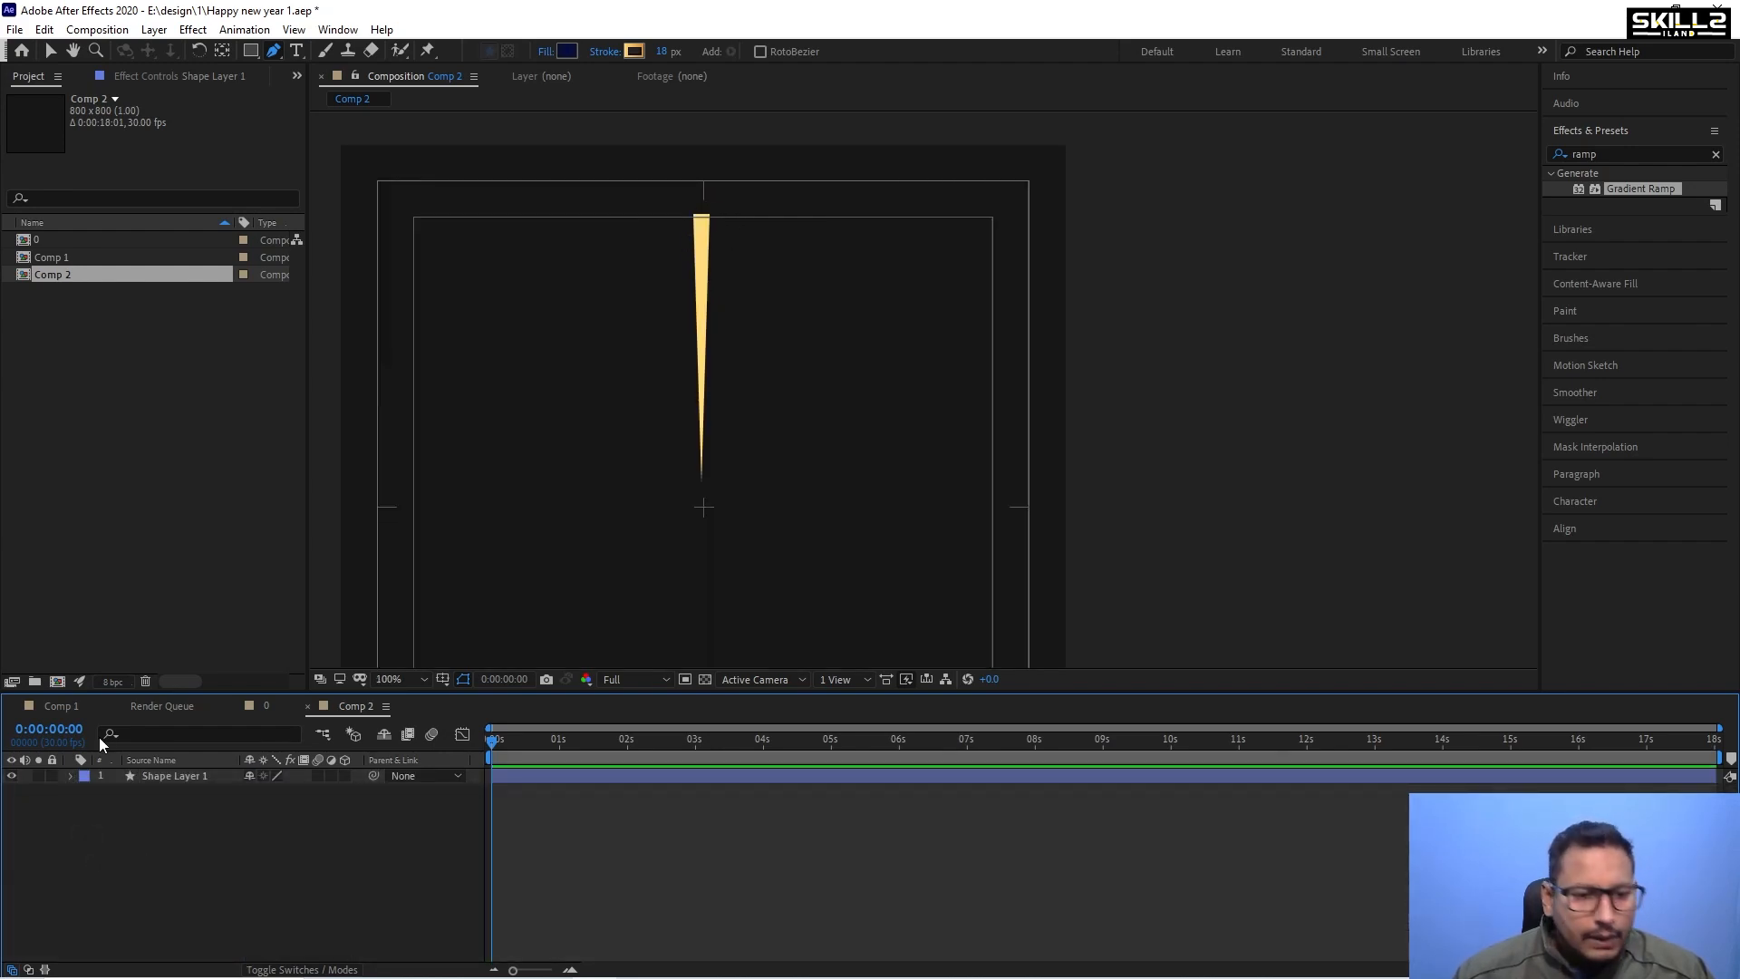
pyautogui.click(94, 776)
pyautogui.click(71, 775)
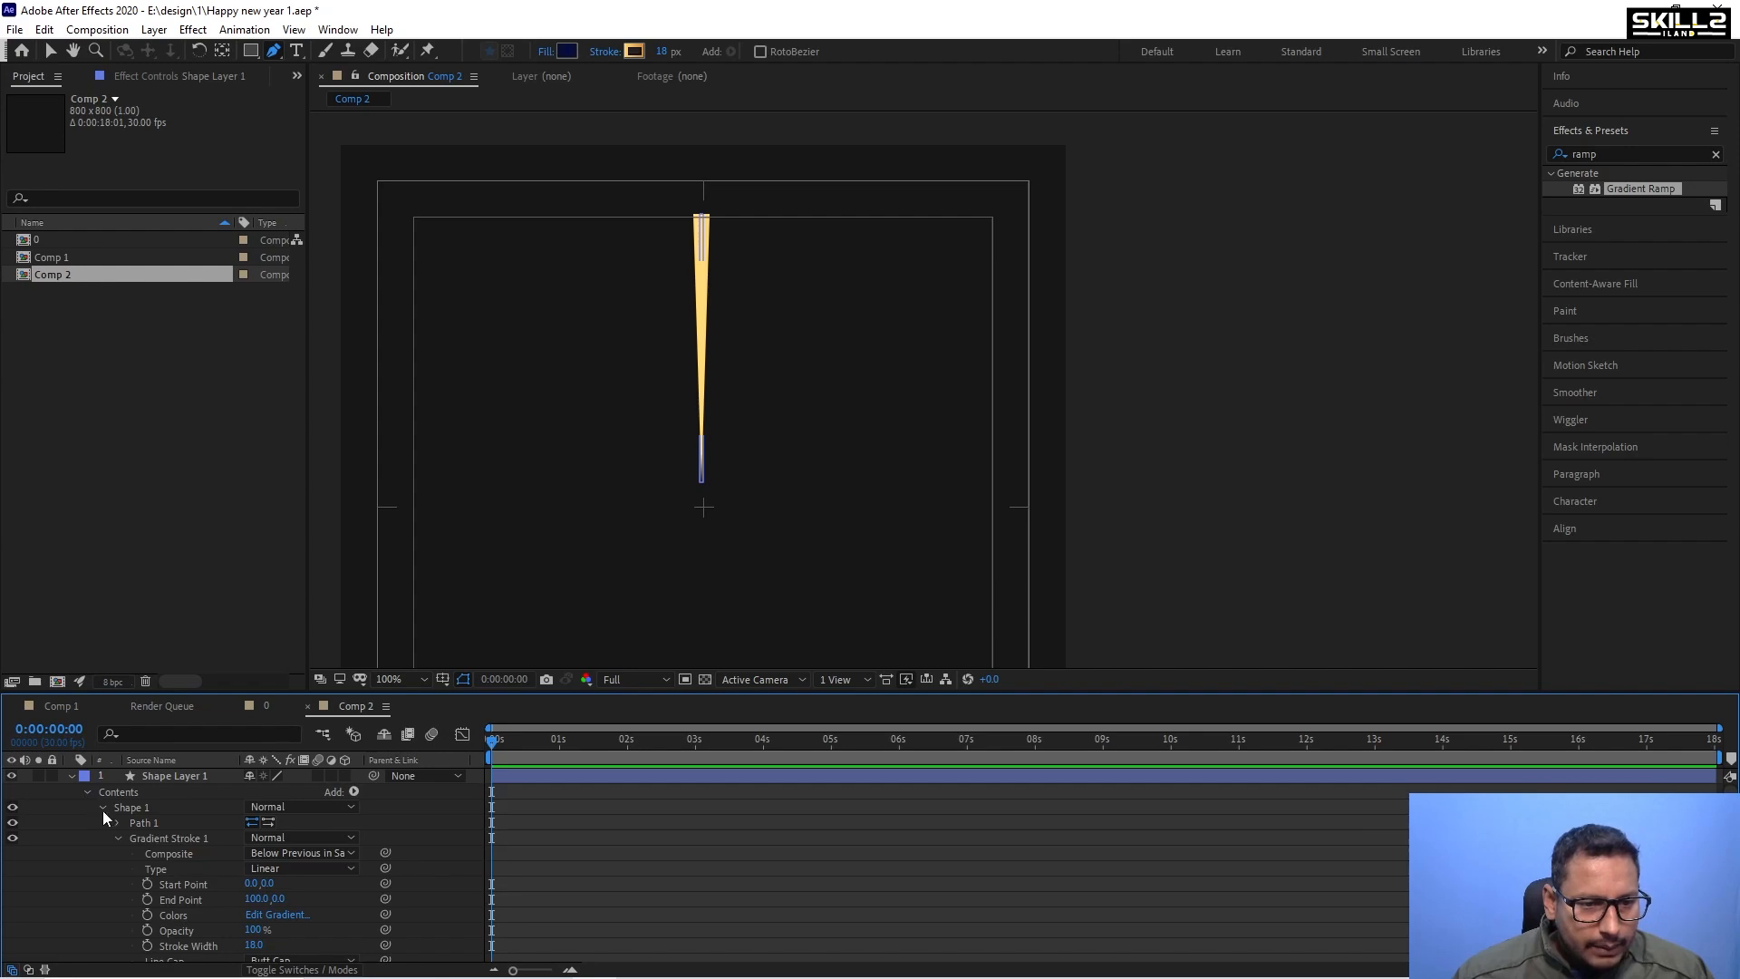
pyautogui.scroll(-3, 272, 834)
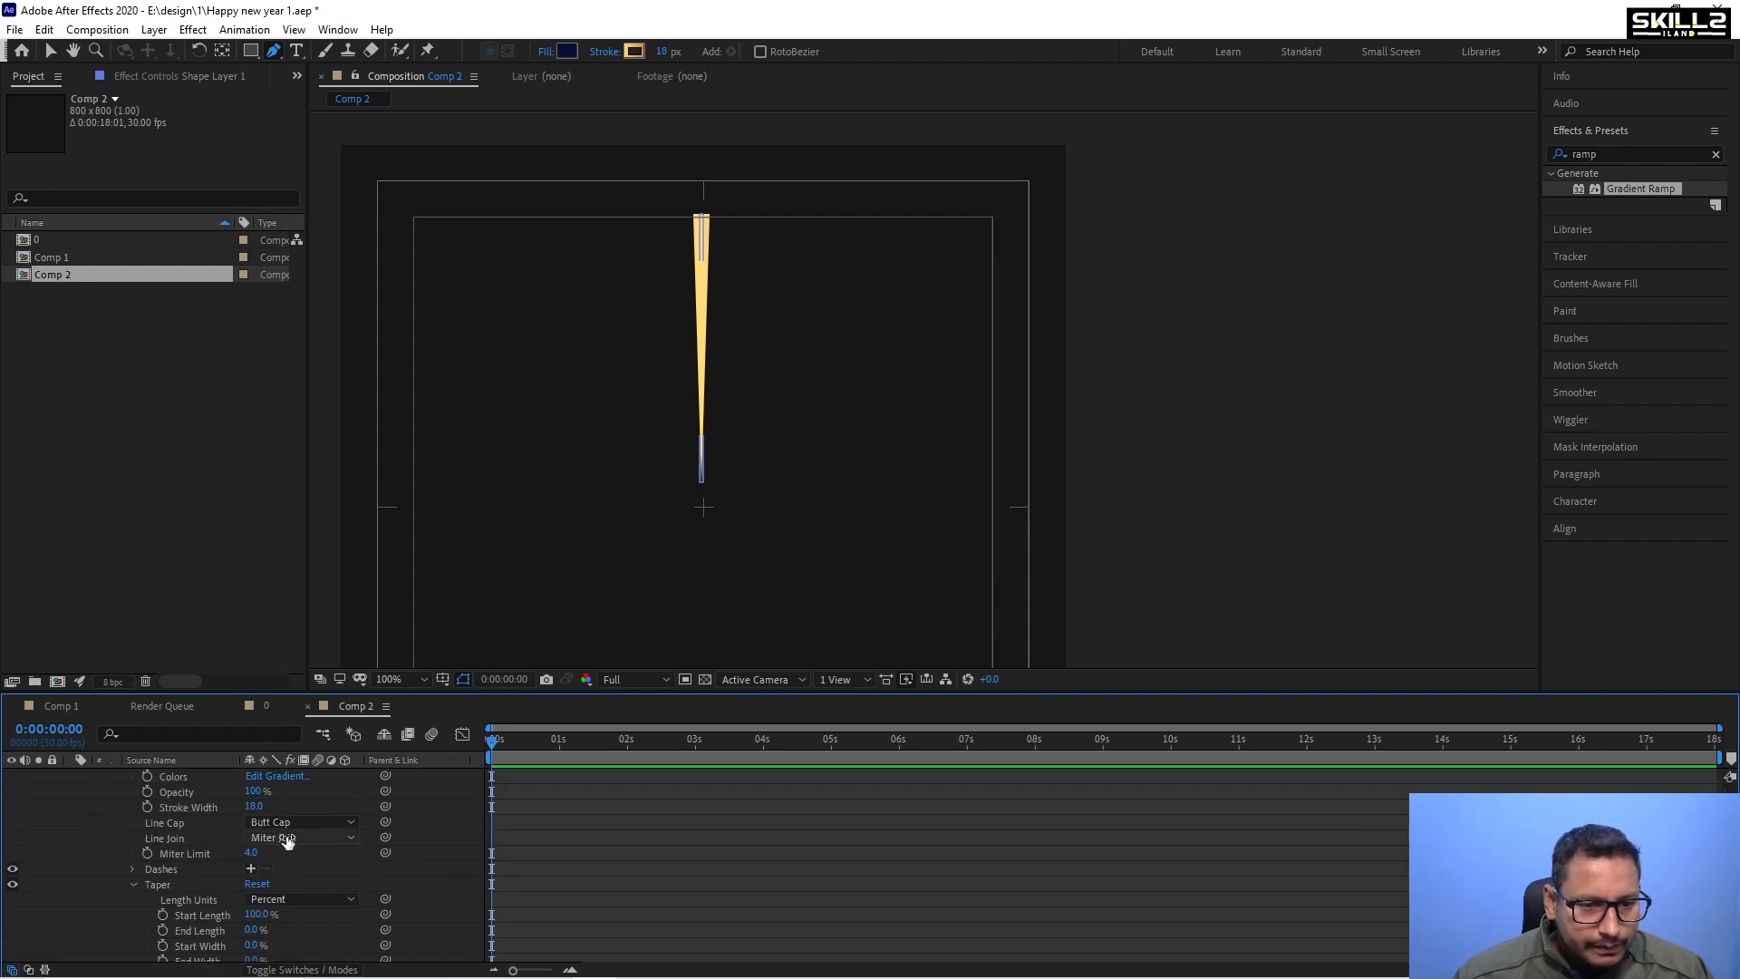
pyautogui.click(299, 821)
pyautogui.click(280, 859)
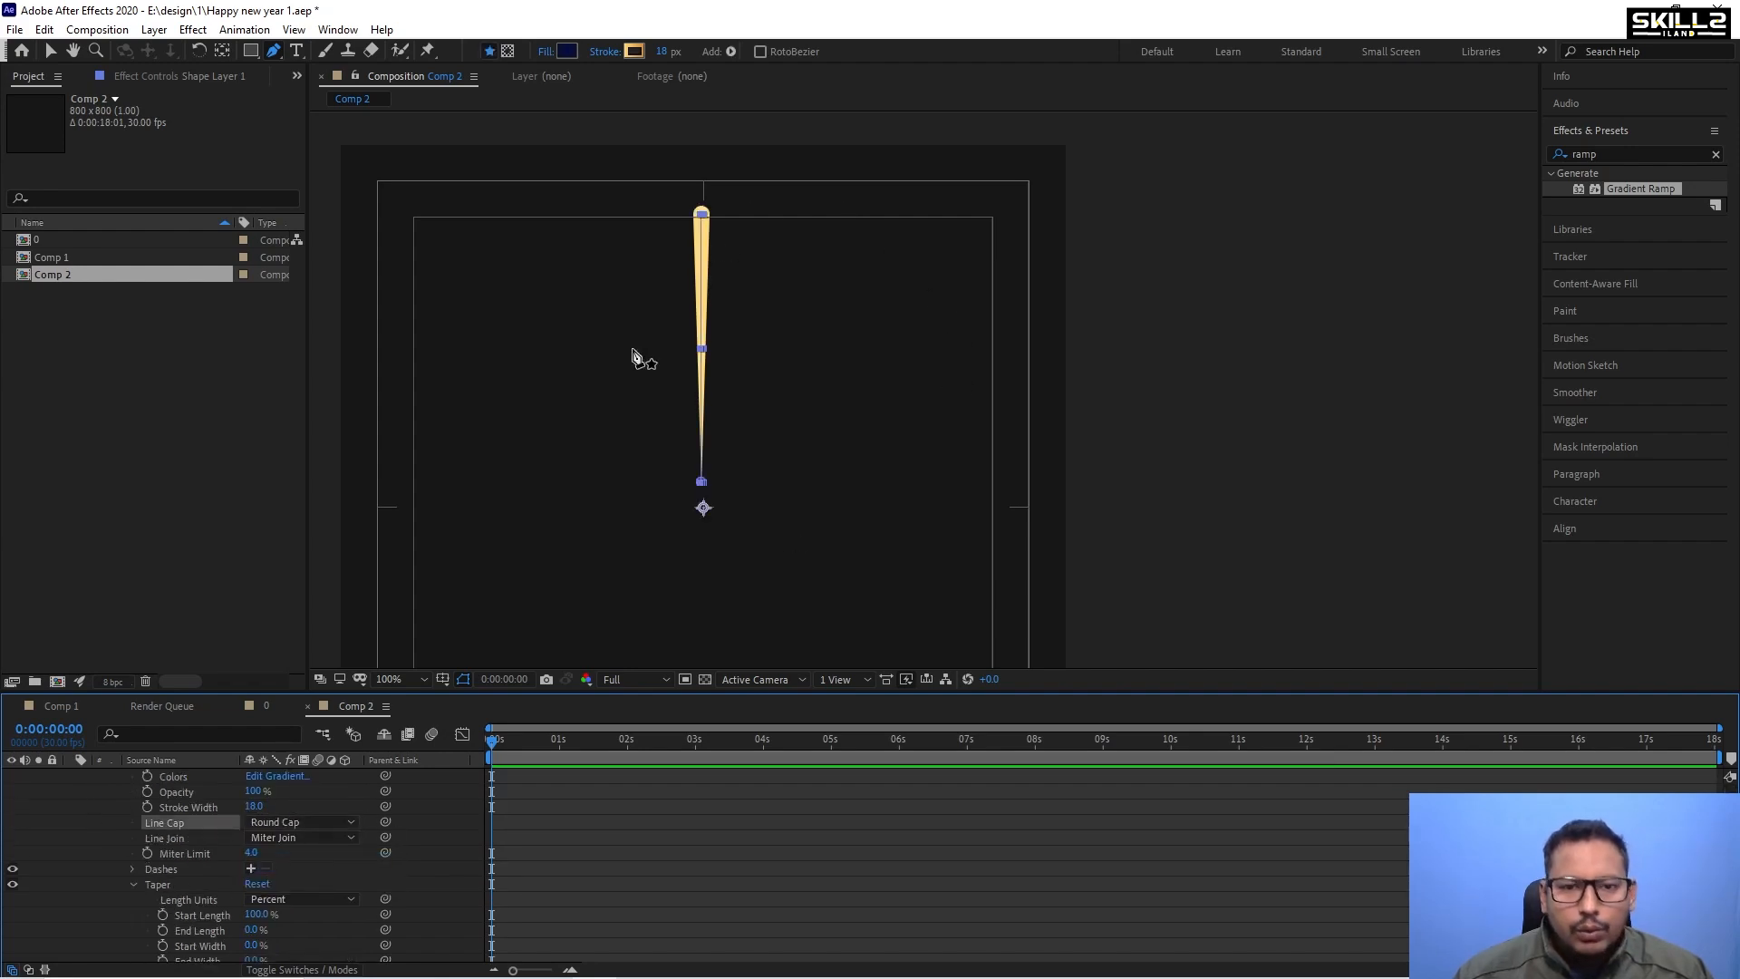
pyautogui.scroll(3, 69, 802)
pyautogui.click(72, 778)
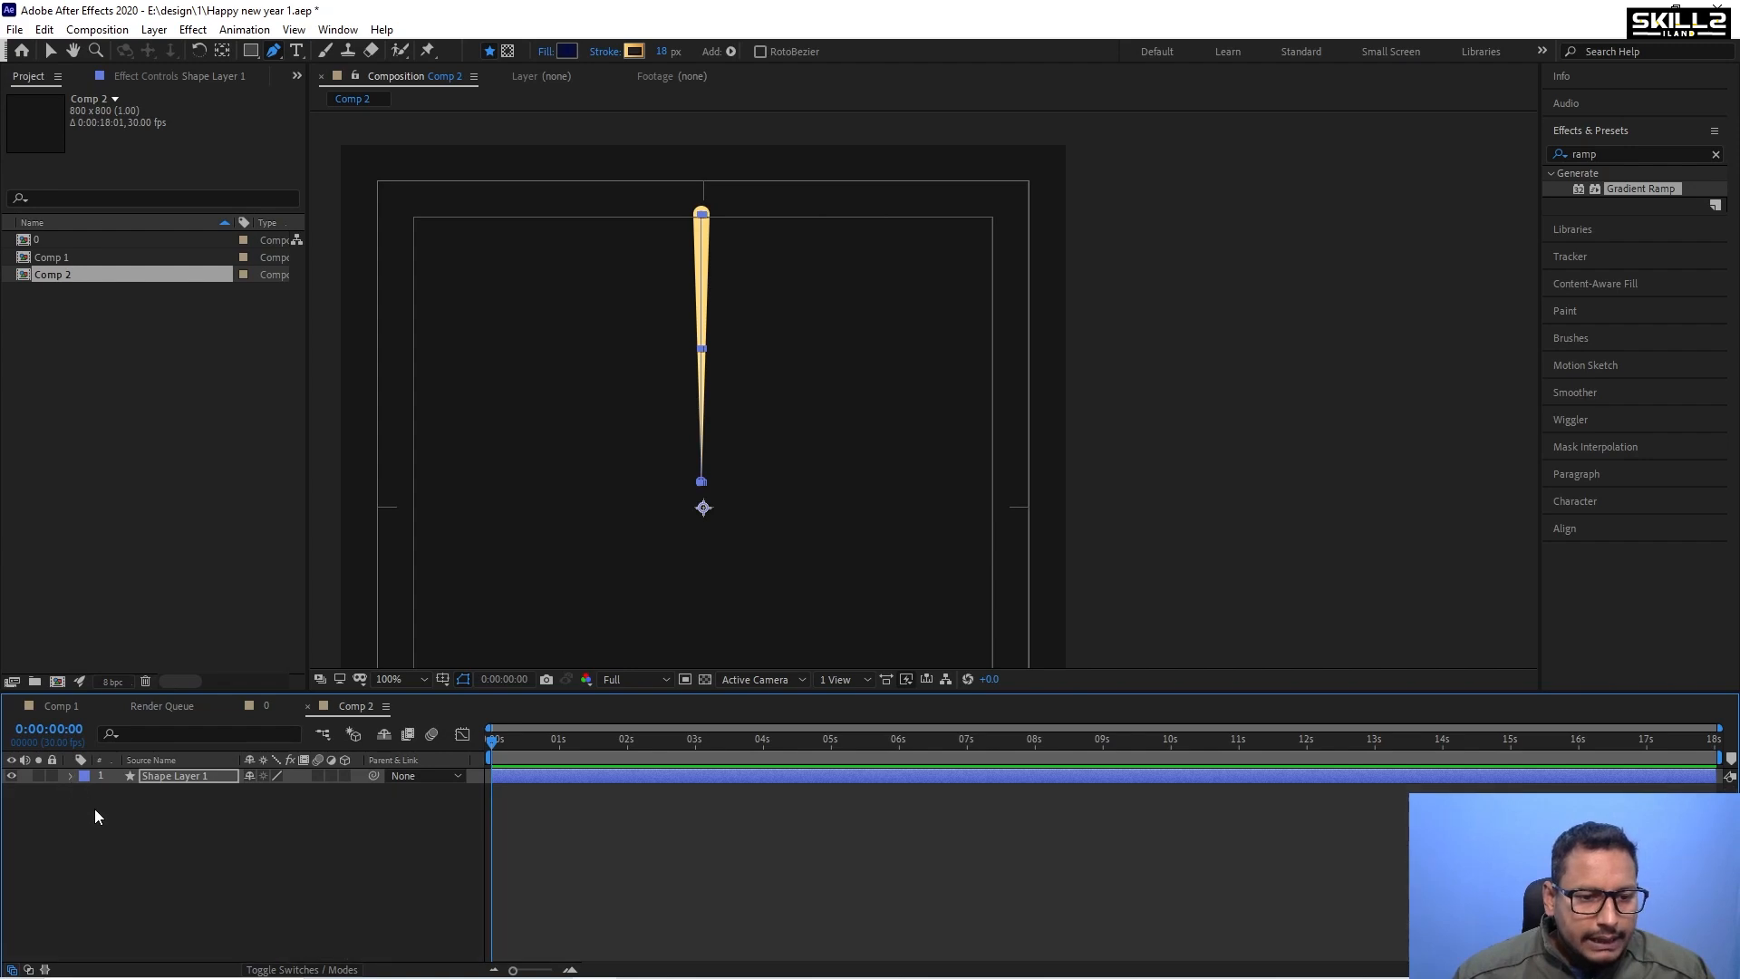
pyautogui.click(94, 808)
# Review the tapered line's stroke colours in the Gradient Editor.
pyautogui.click(634, 51)
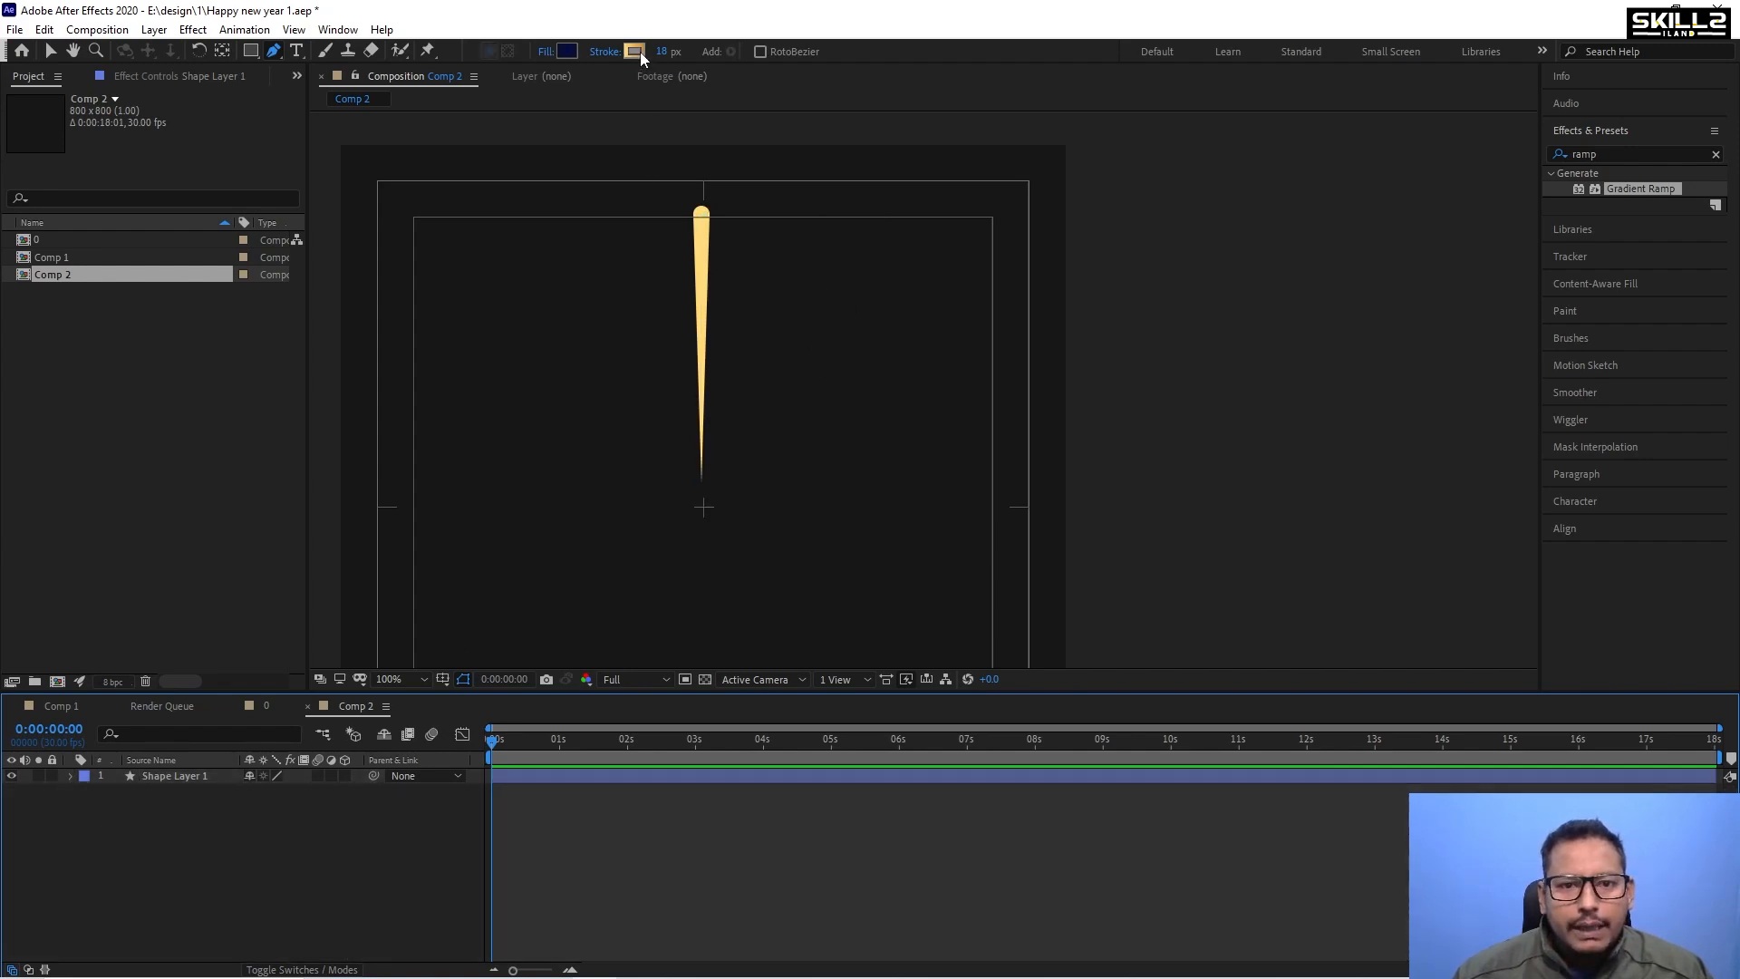
pyautogui.press('Return')
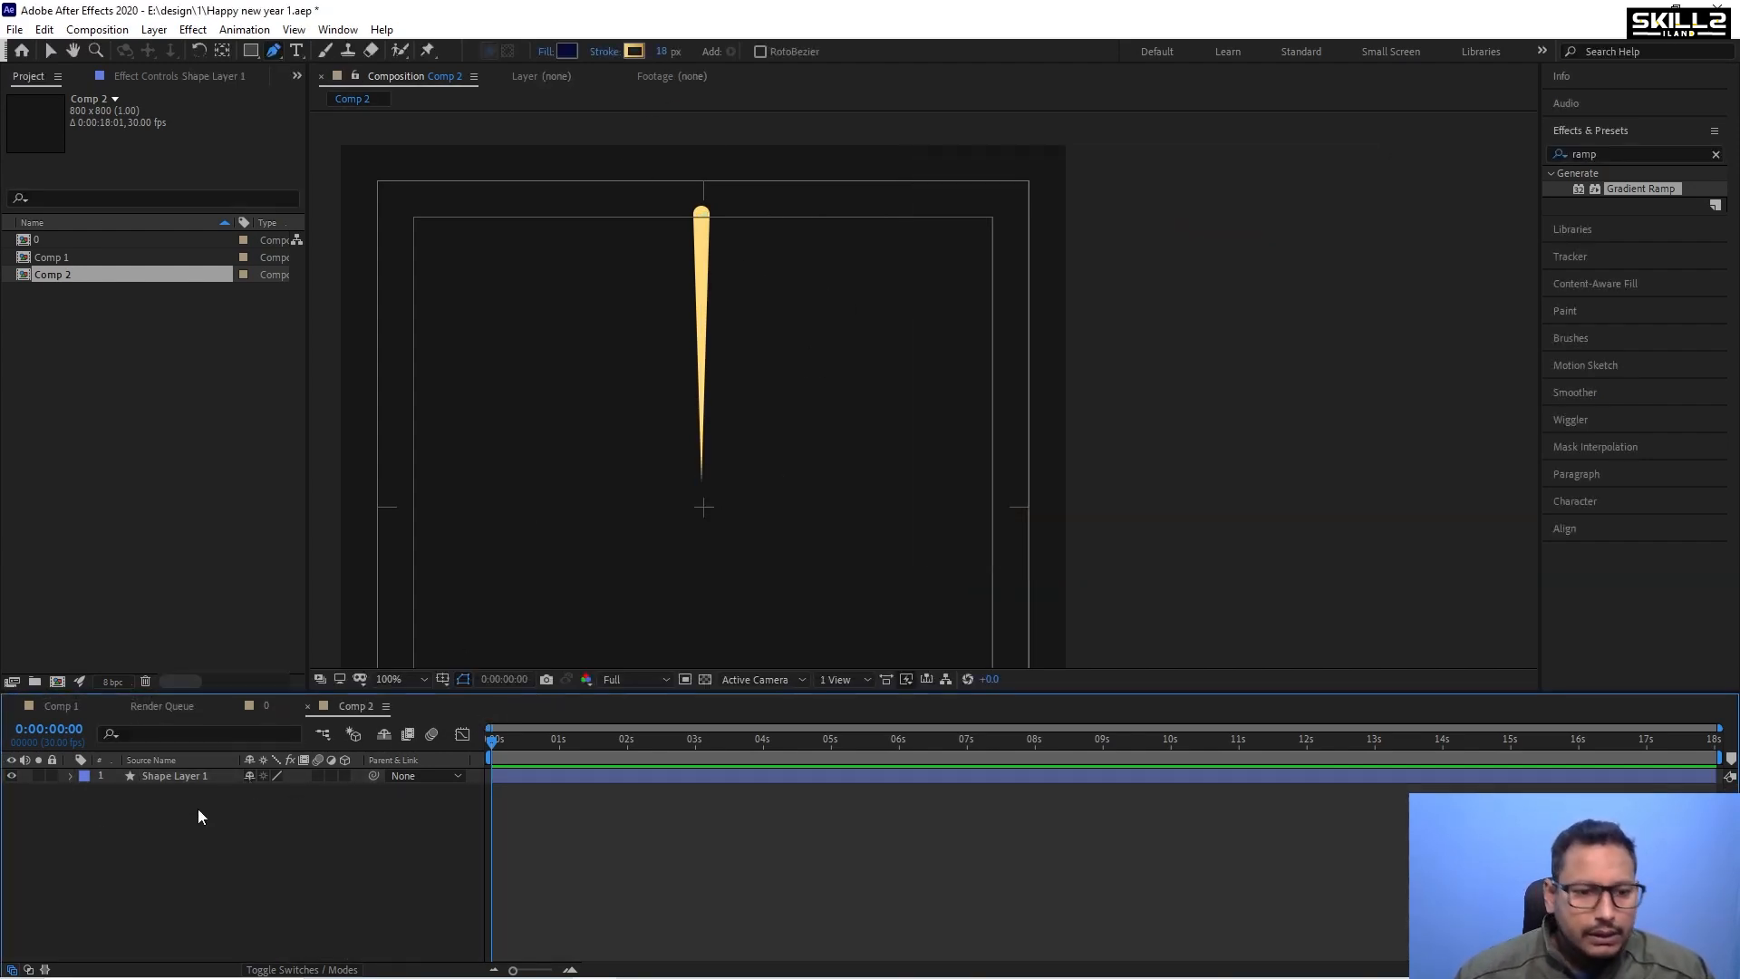
pyautogui.click(183, 776)
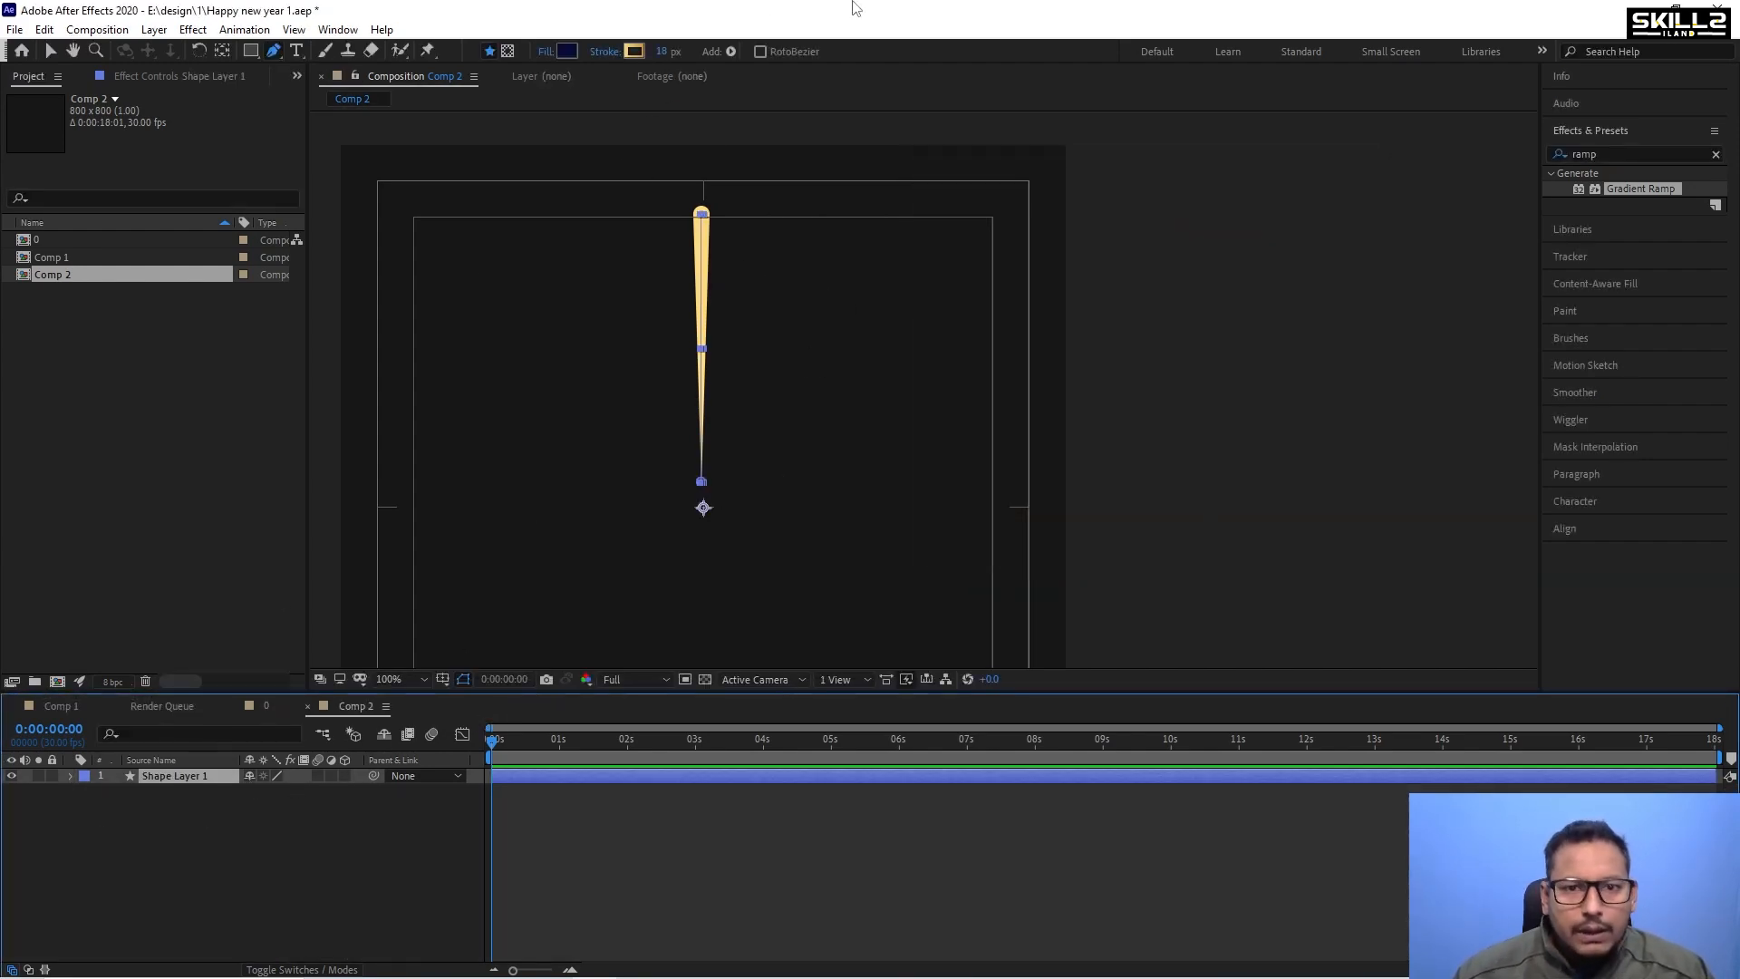
pyautogui.click(635, 51)
pyautogui.press('Return')
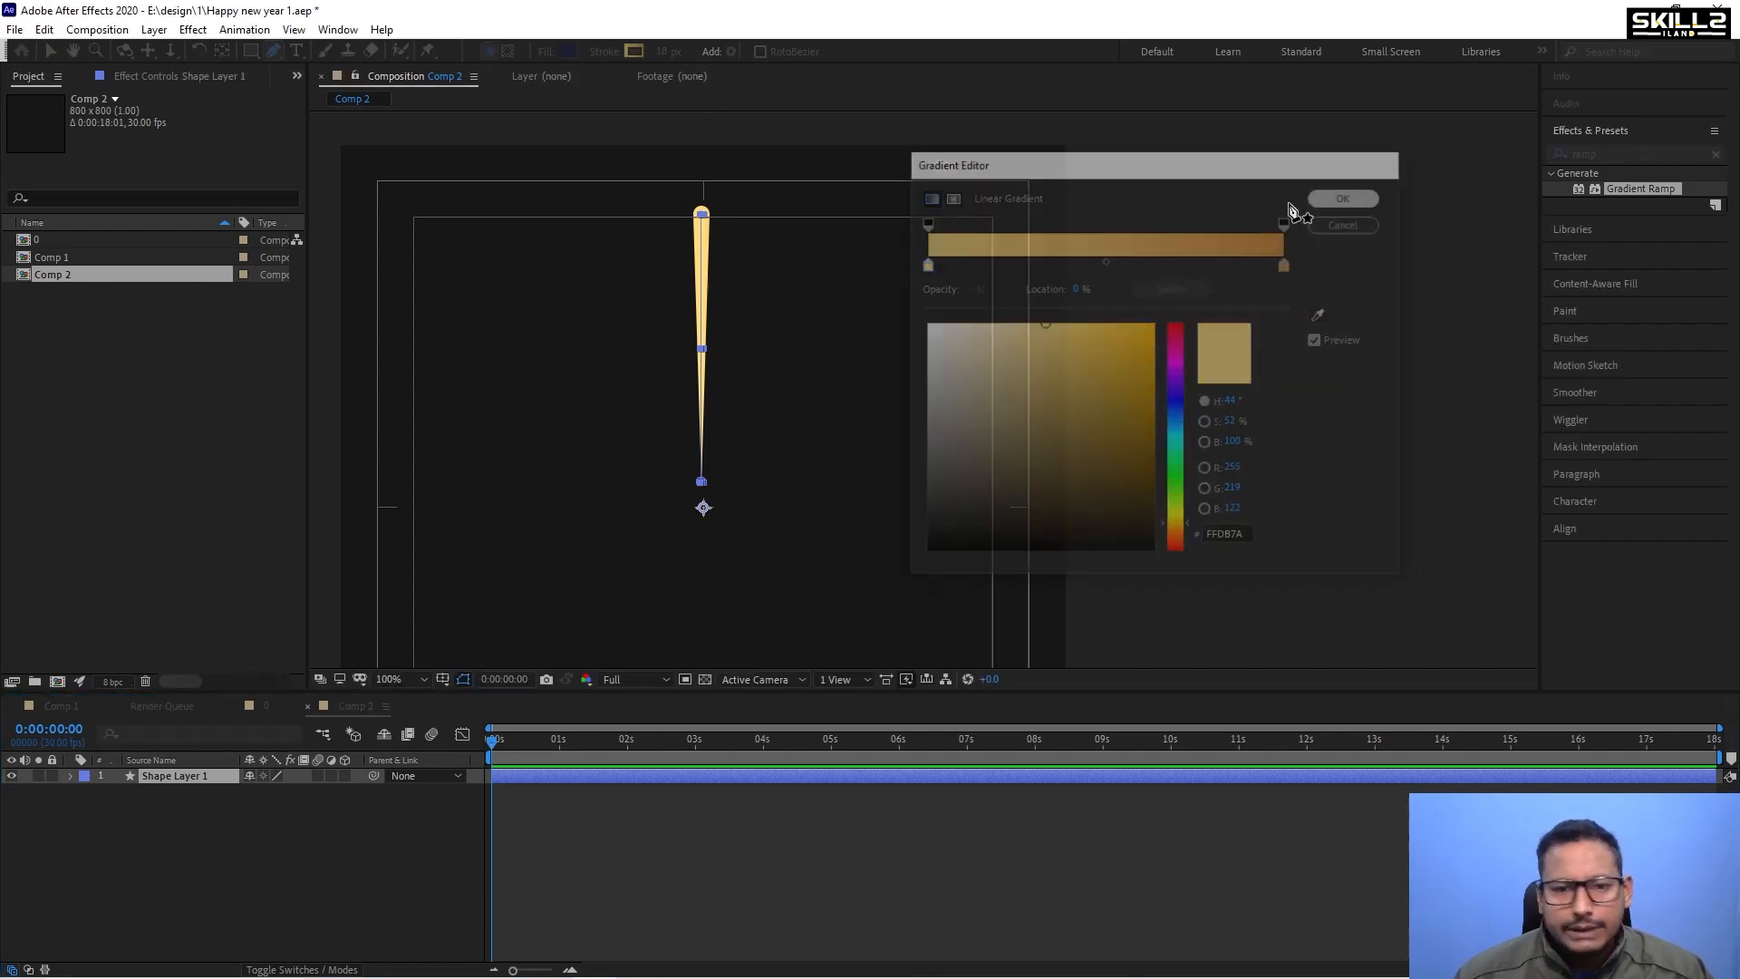
# Place the stroke gradient's start point at about (-5, -28) near the line's lower tip and its end point at about (-3, -320) at the upper end.
pyautogui.scroll(-2, 813, 310)
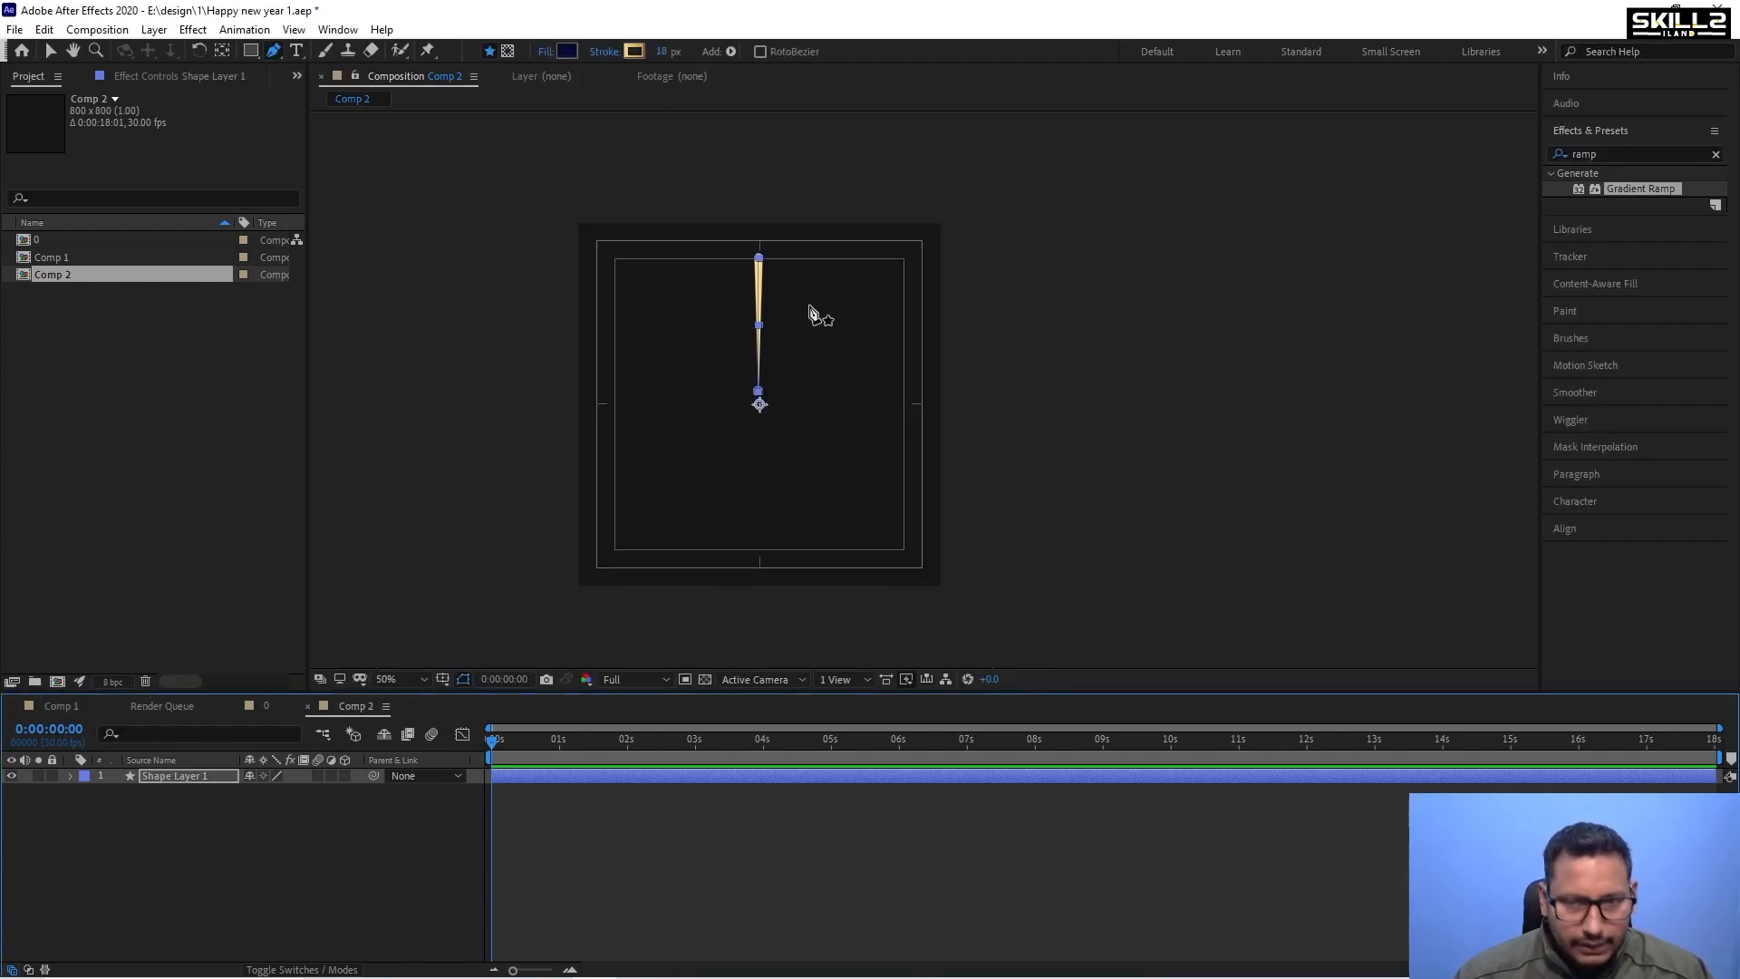
pyautogui.press('v')
pyautogui.scroll(2, 801, 358)
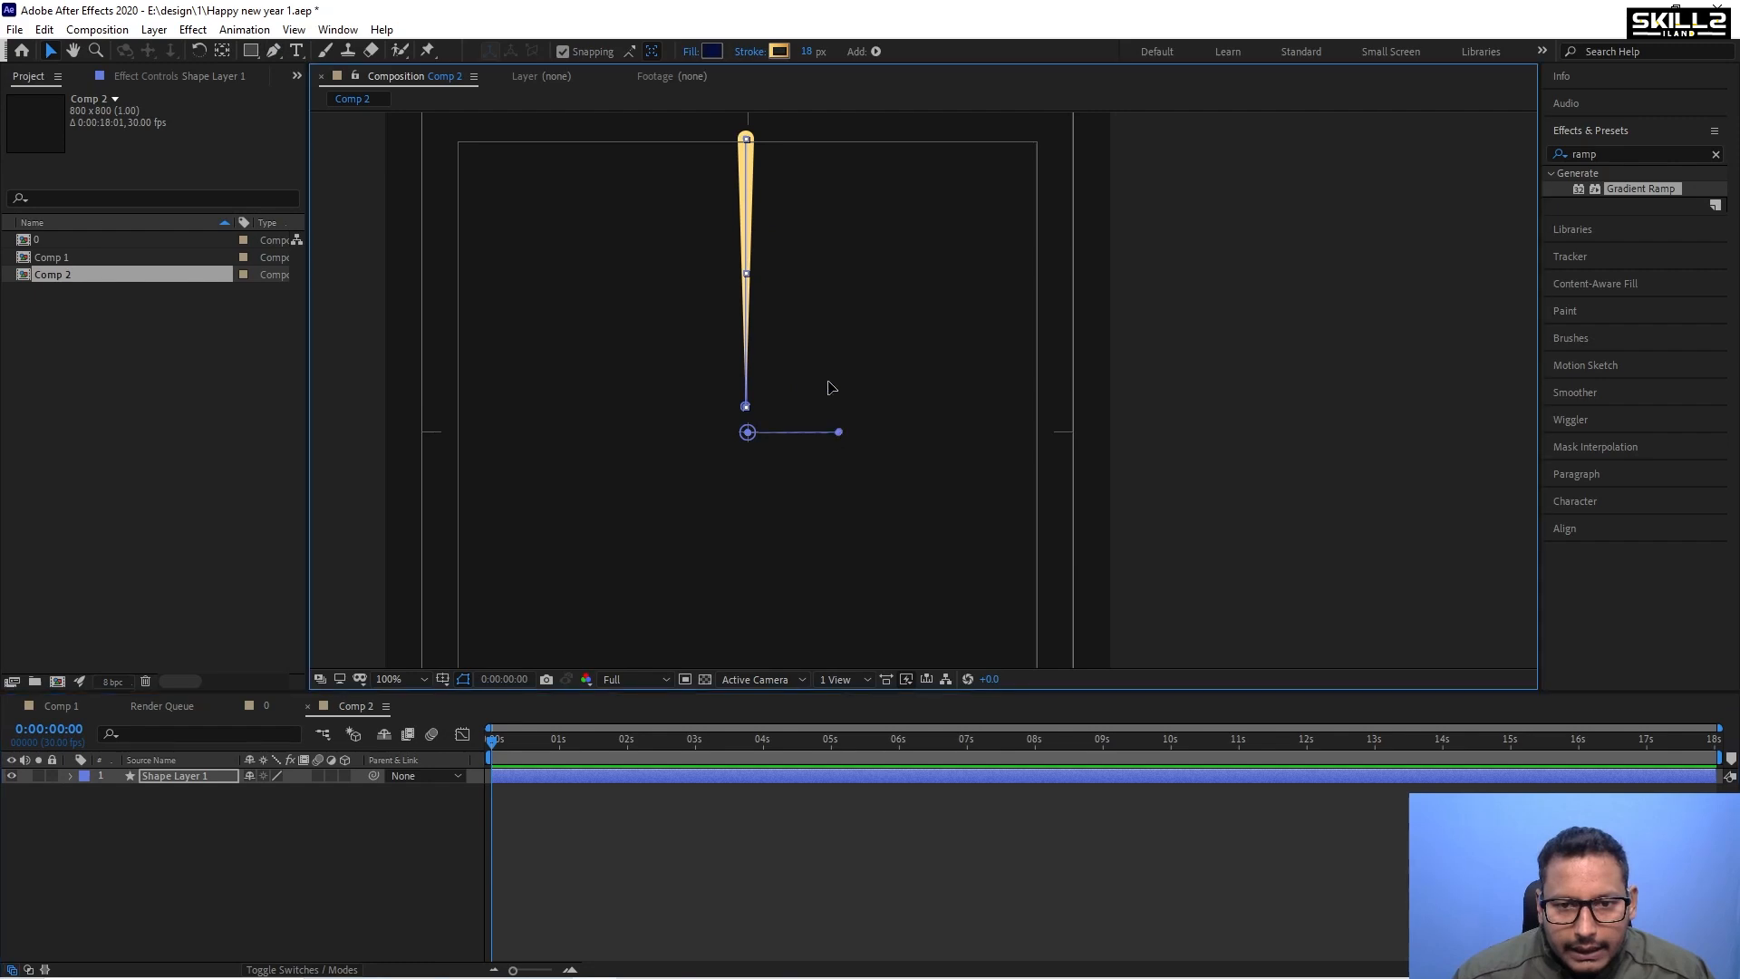
pyautogui.moveTo(838, 432)
pyautogui.mouseDown()
pyautogui.moveTo(779, 253)
pyautogui.moveTo(815, 346)
pyautogui.moveTo(765, 275)
pyautogui.moveTo(749, 424)
pyautogui.moveTo(719, 258)
pyautogui.moveTo(778, 141)
pyautogui.mouseUp()
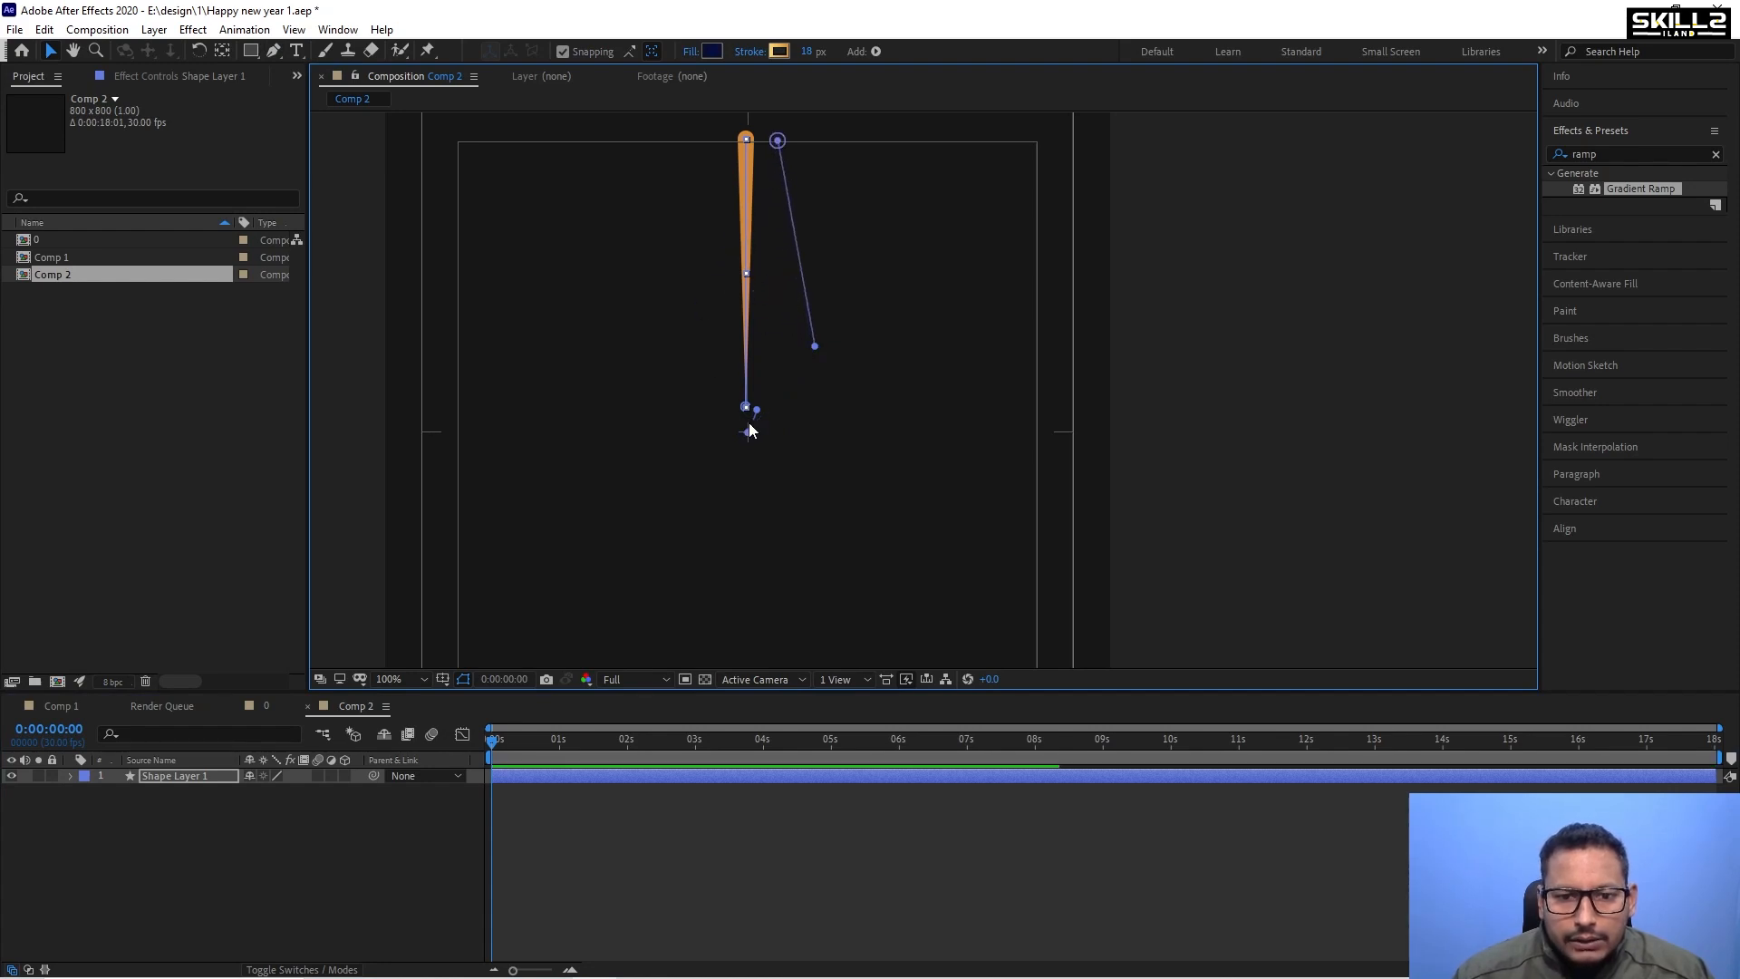
pyautogui.moveTo(749, 427)
pyautogui.mouseDown()
pyautogui.moveTo(710, 233)
pyautogui.moveTo(758, 135)
pyautogui.mouseUp()
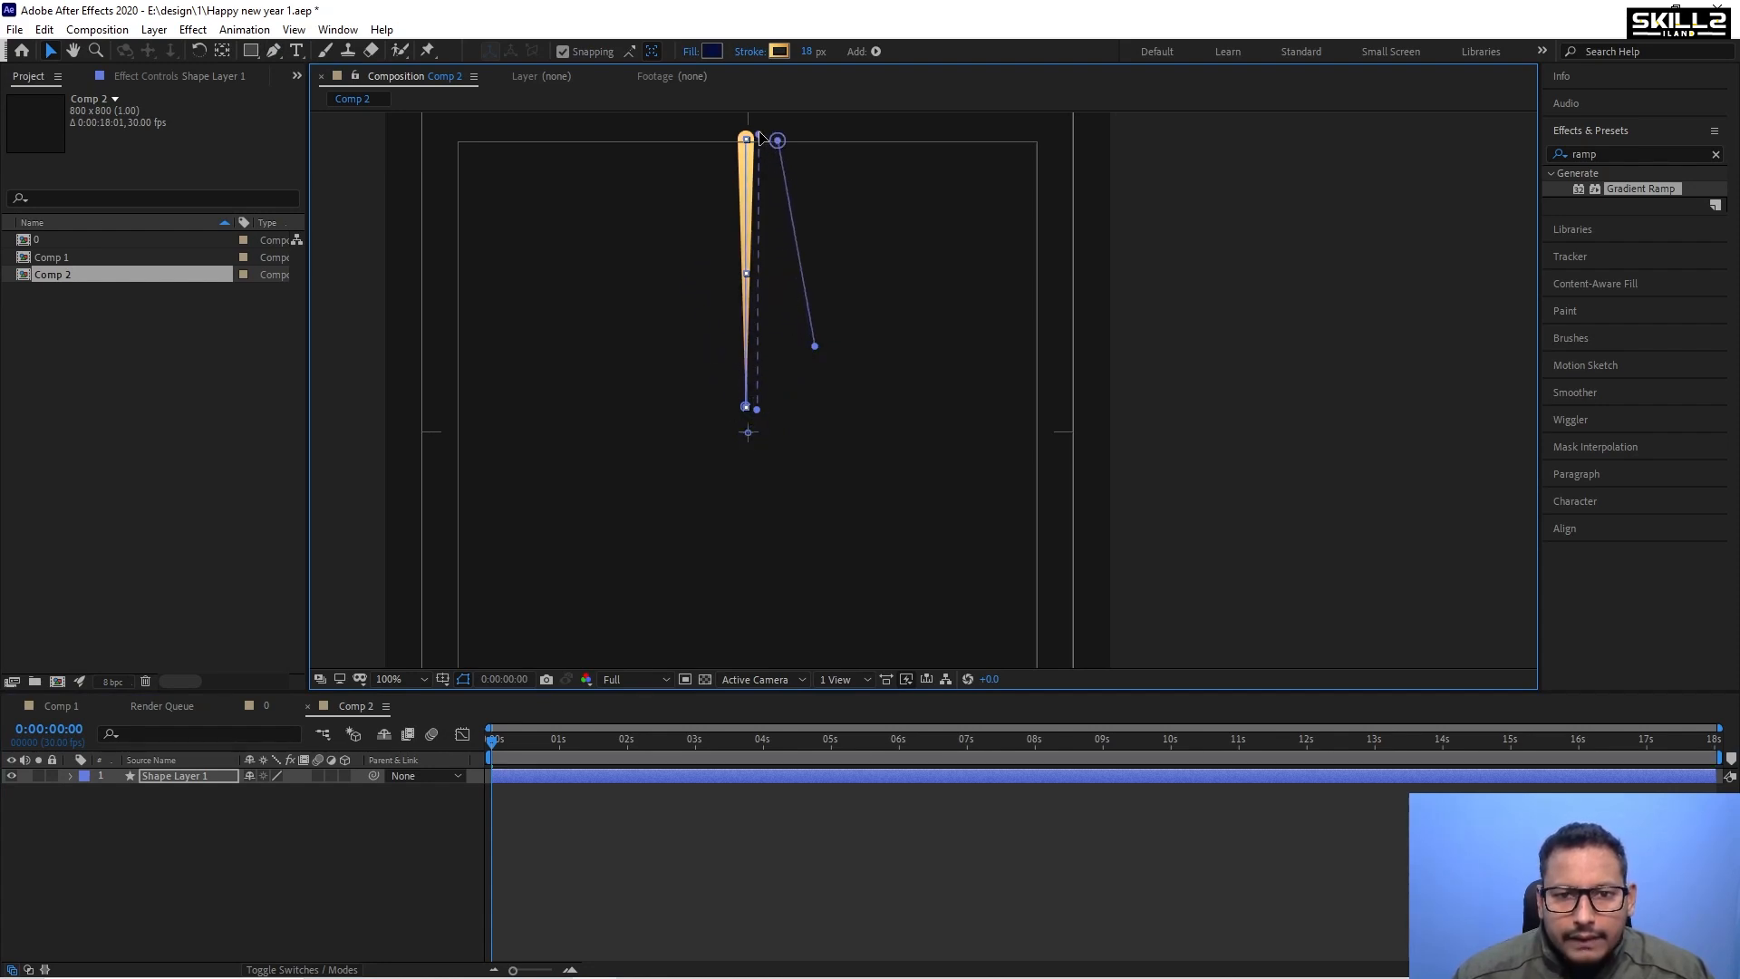
pyautogui.moveTo(743, 341)
pyautogui.mouseDown()
pyautogui.moveTo(745, 140)
pyautogui.moveTo(750, 415)
pyautogui.mouseUp()
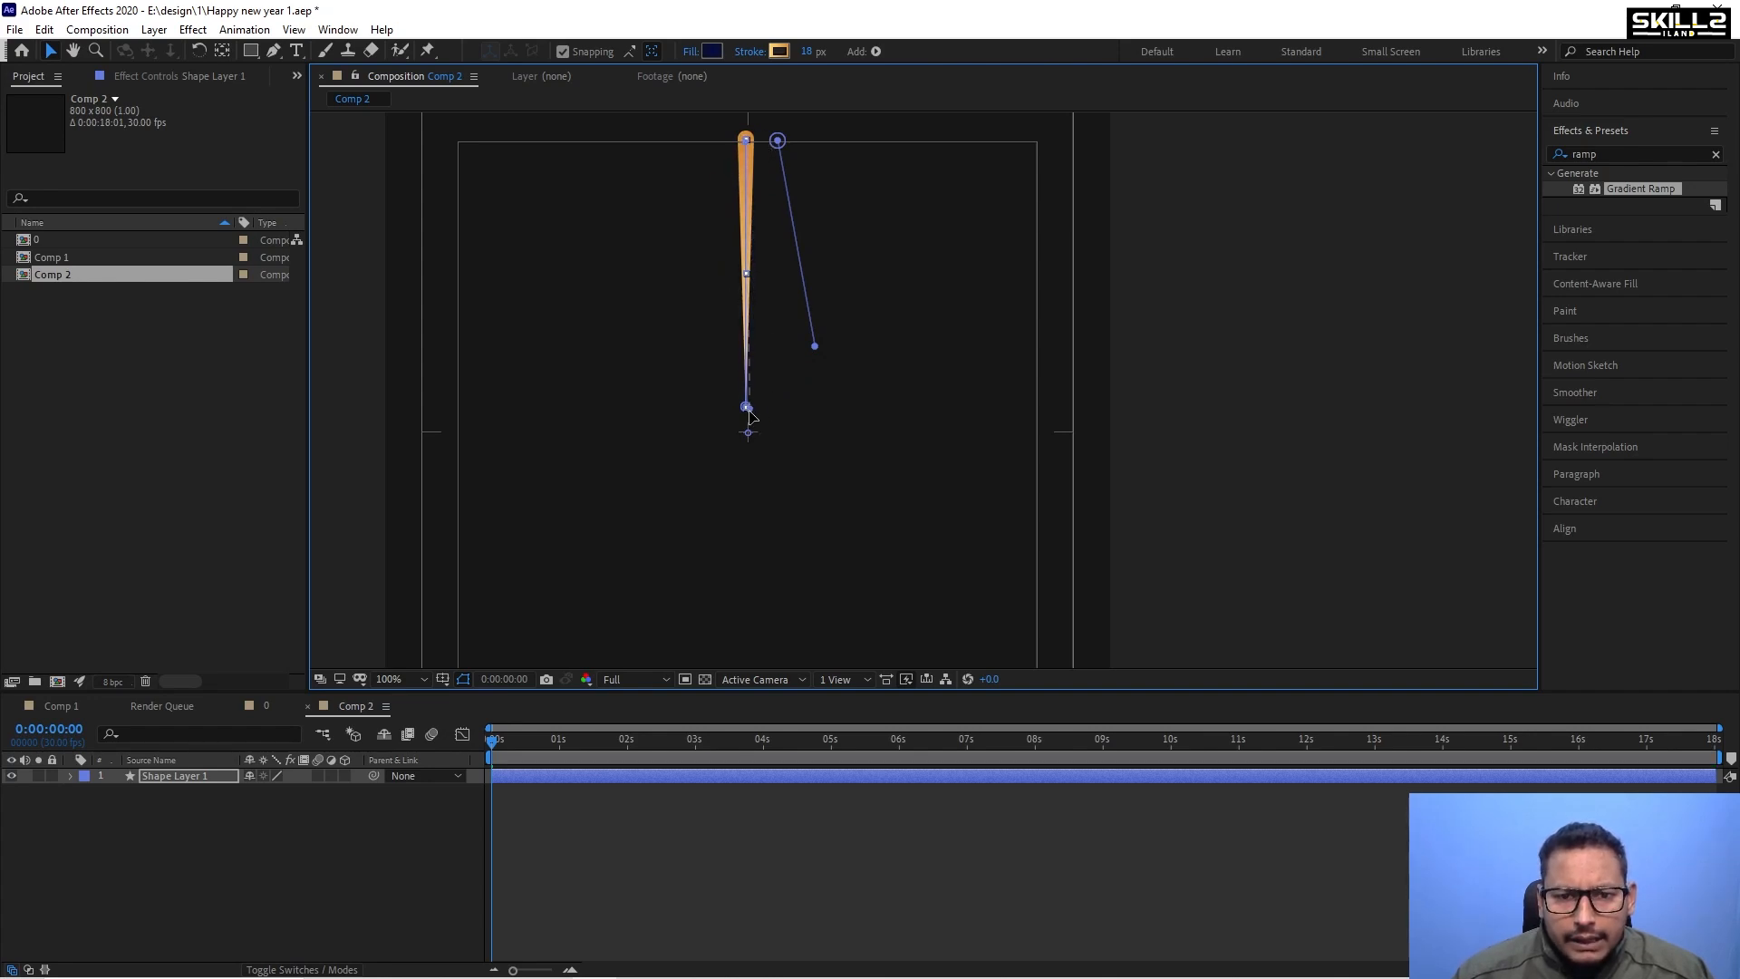
pyautogui.click(814, 356)
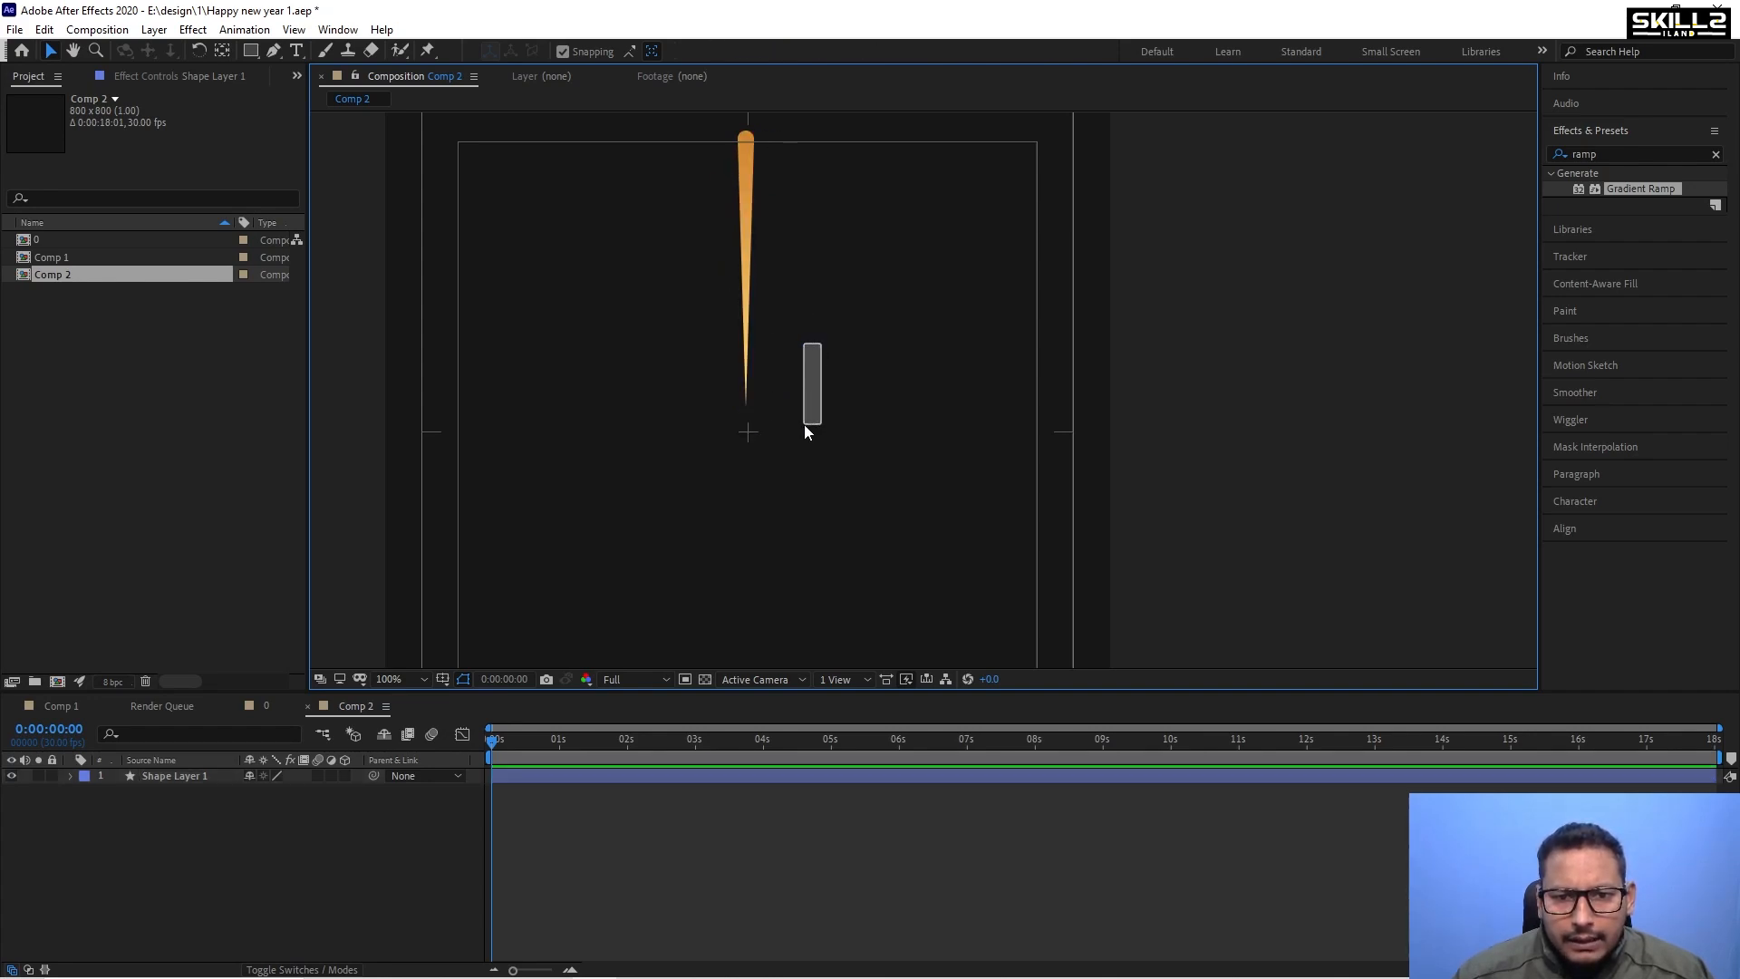
# Set the tapered line's stroke width to 32 px.
pyautogui.click(182, 777)
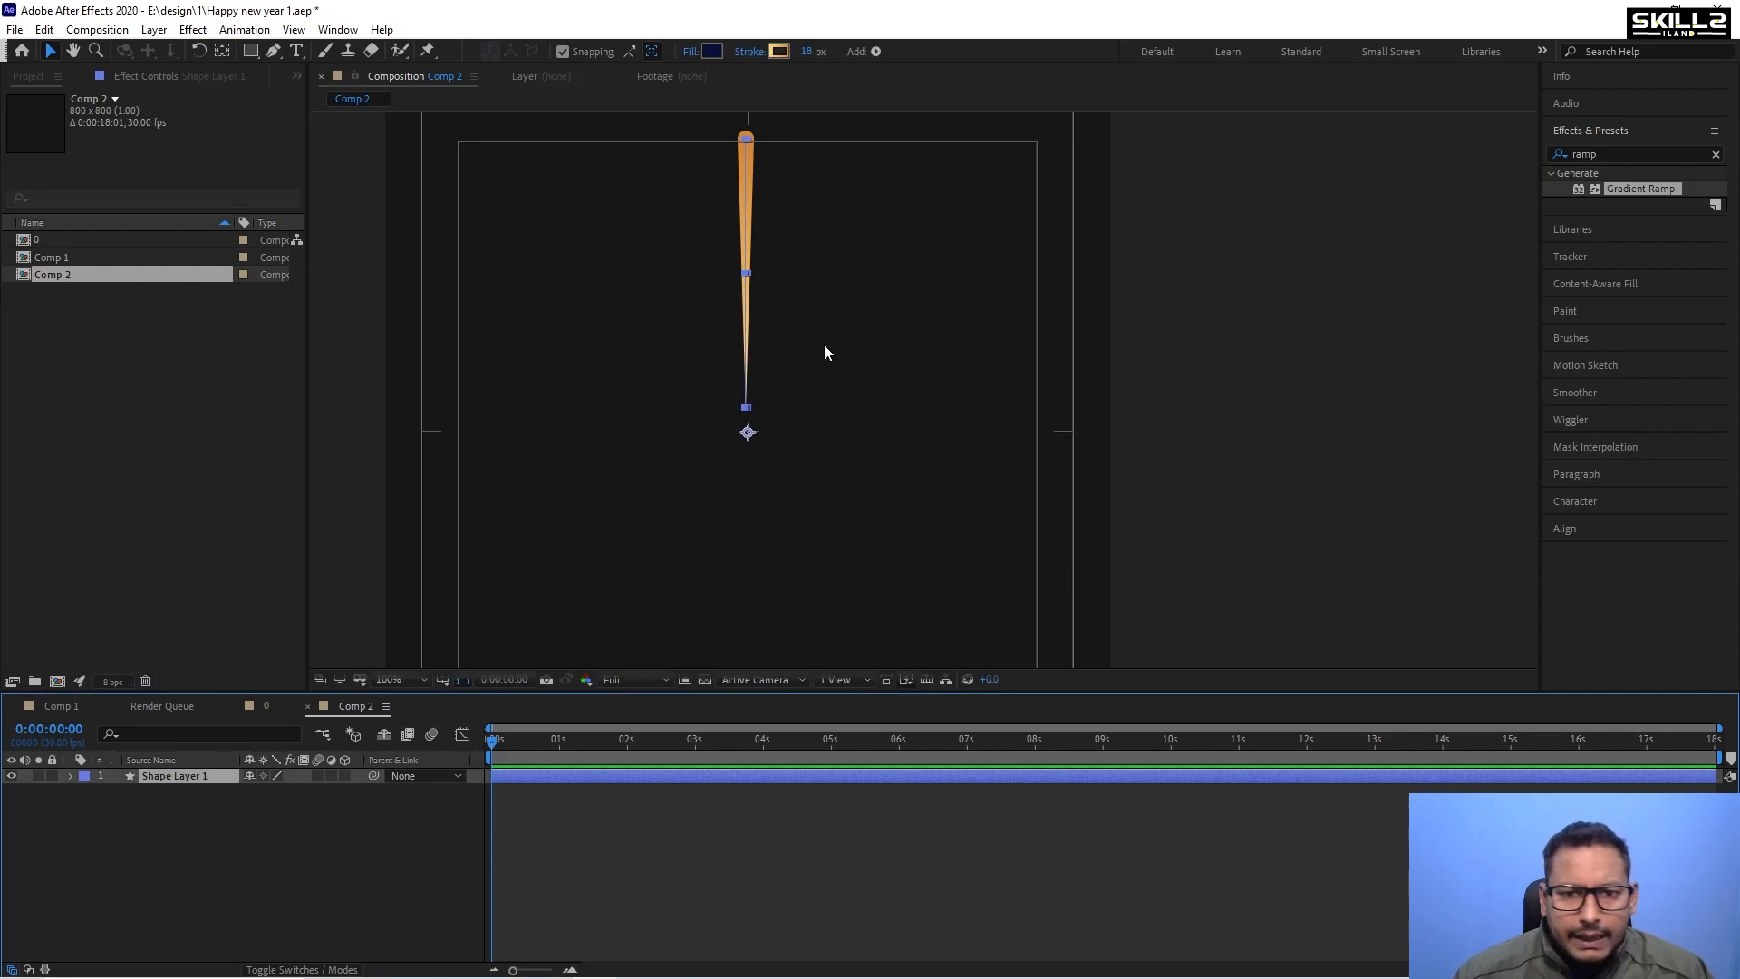
pyautogui.scroll(-2, 743, 259)
pyautogui.scroll(2, 751, 261)
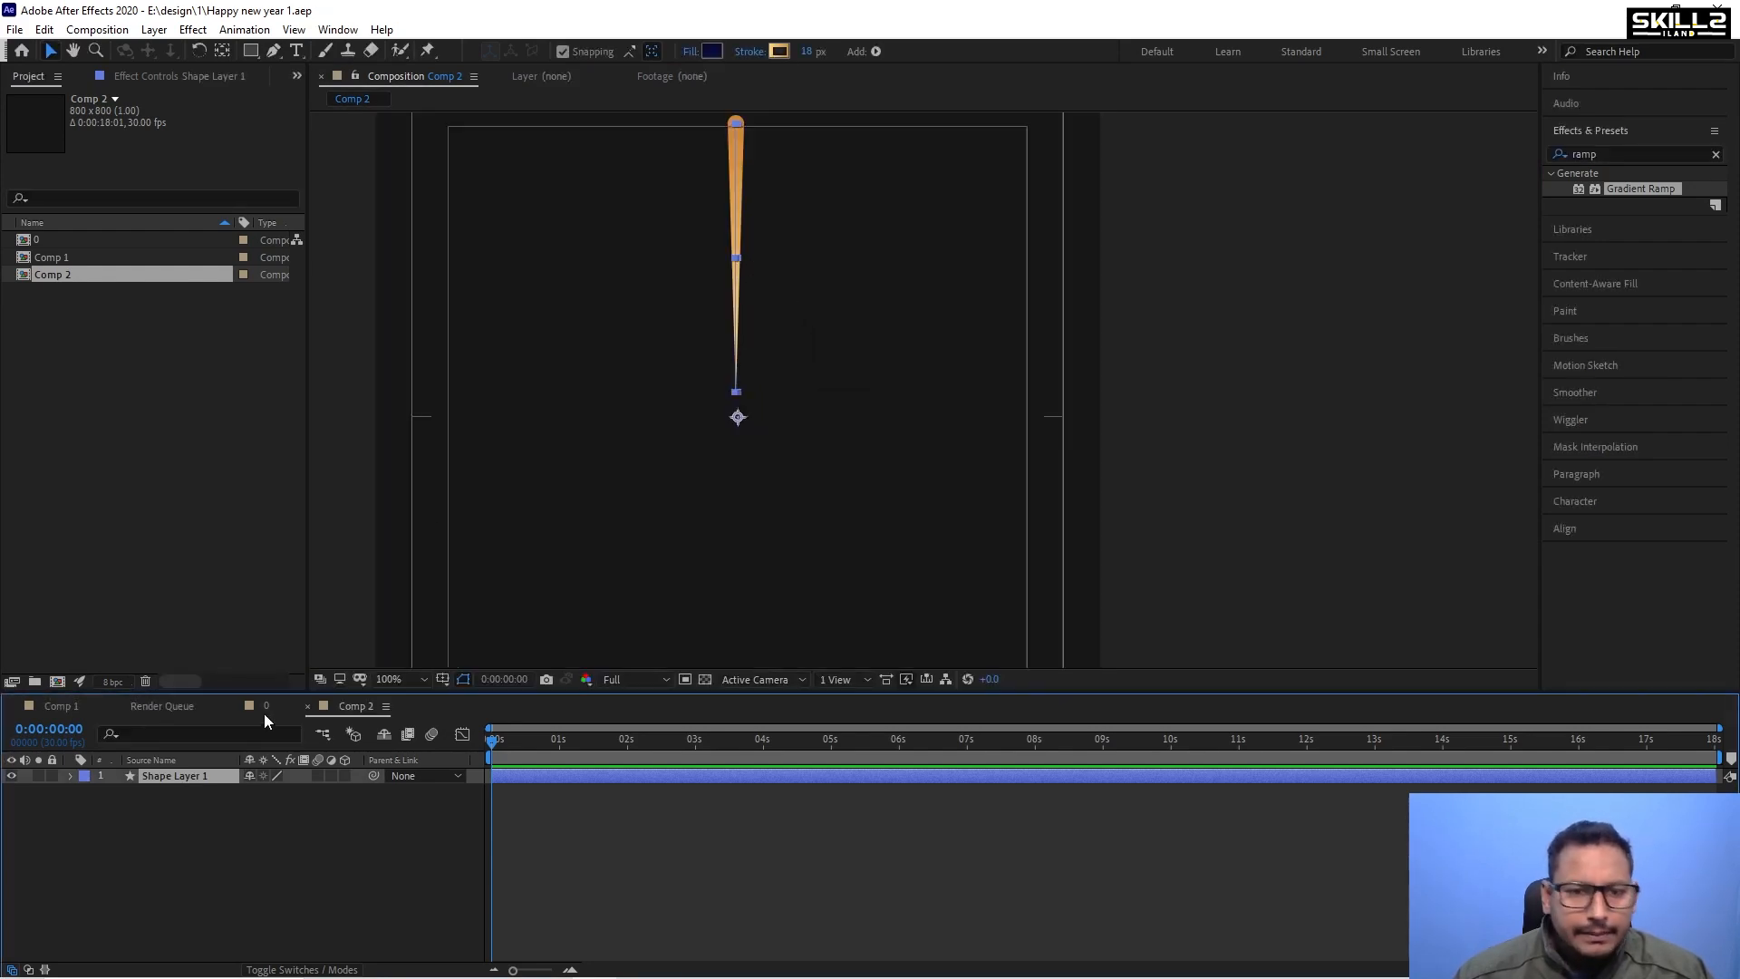
pyautogui.moveTo(807, 51); pyautogui.dragTo(820, 51)
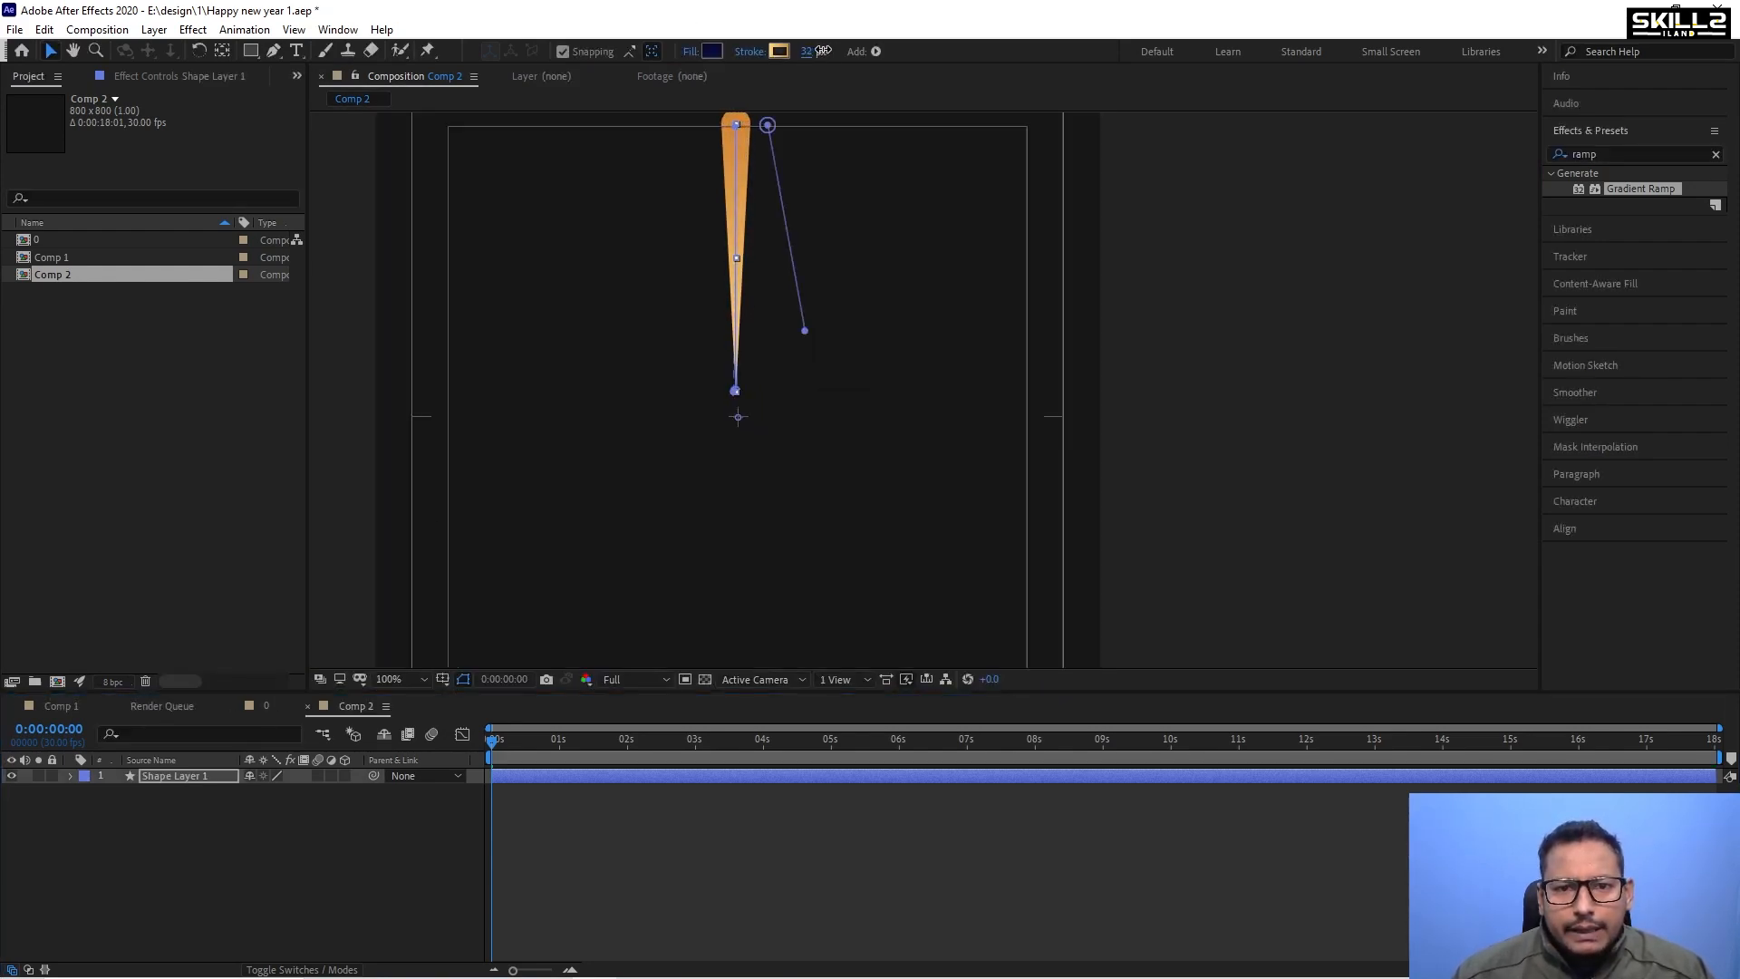
pyautogui.scroll(-2, 694, 362)
pyautogui.click(309, 844)
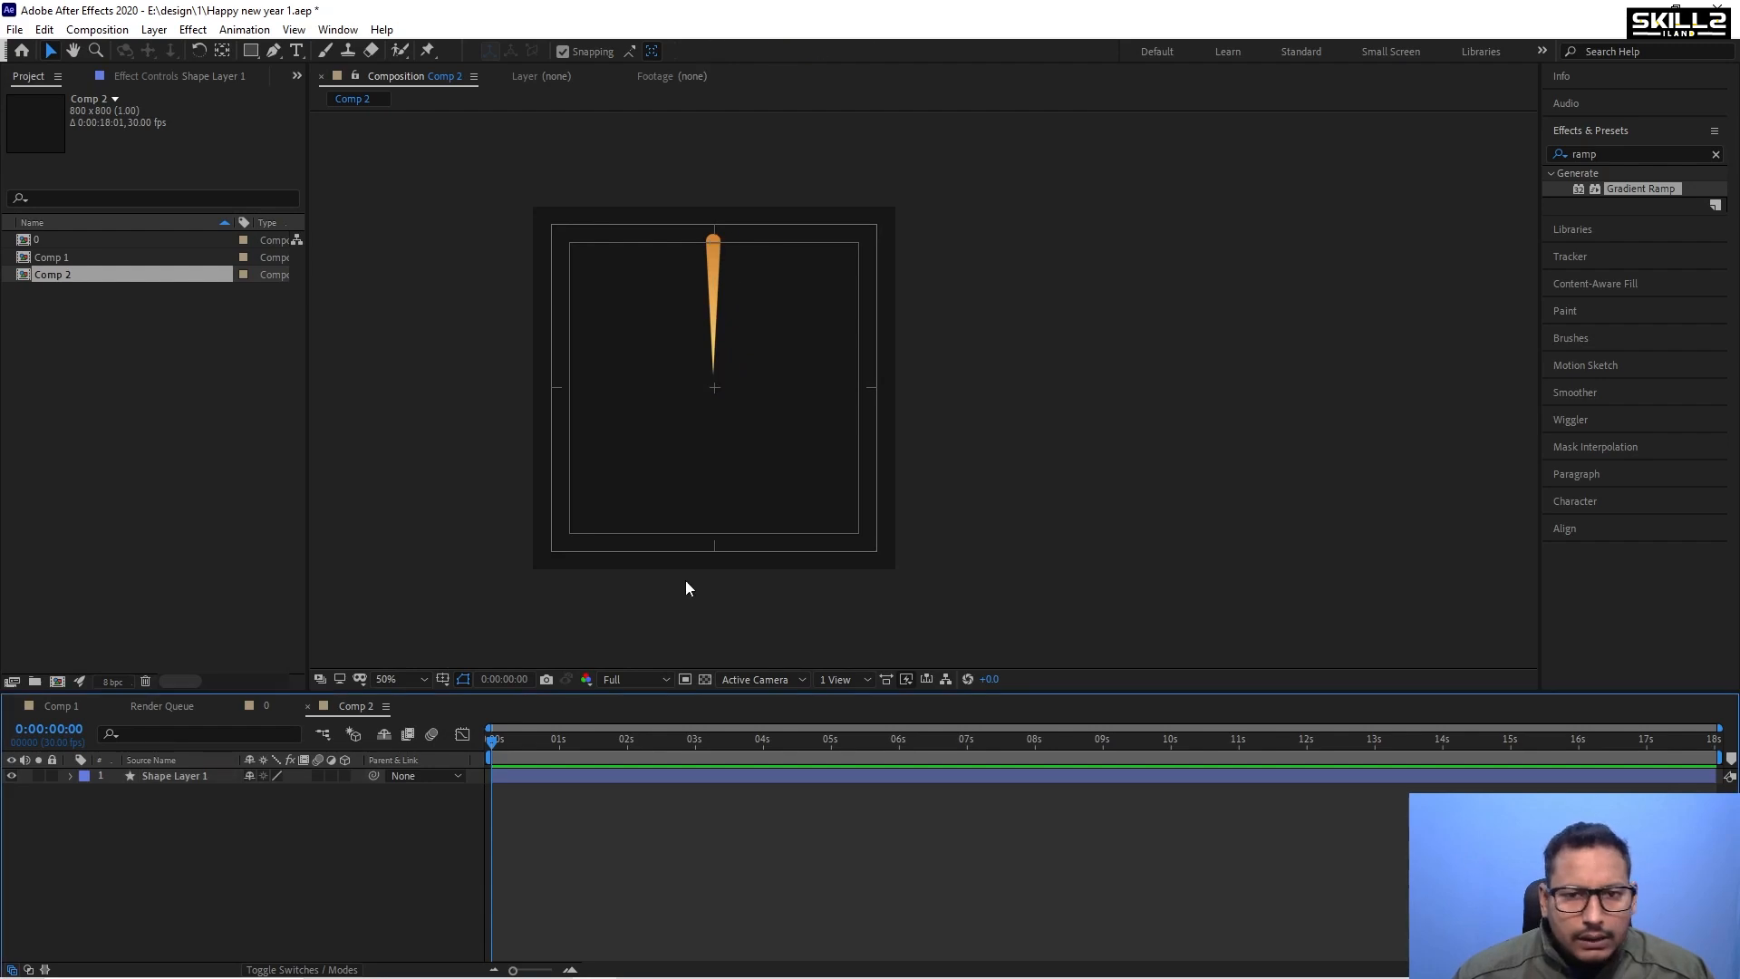
pyautogui.scroll(2, 713, 263)
pyautogui.scroll(-2, 704, 270)
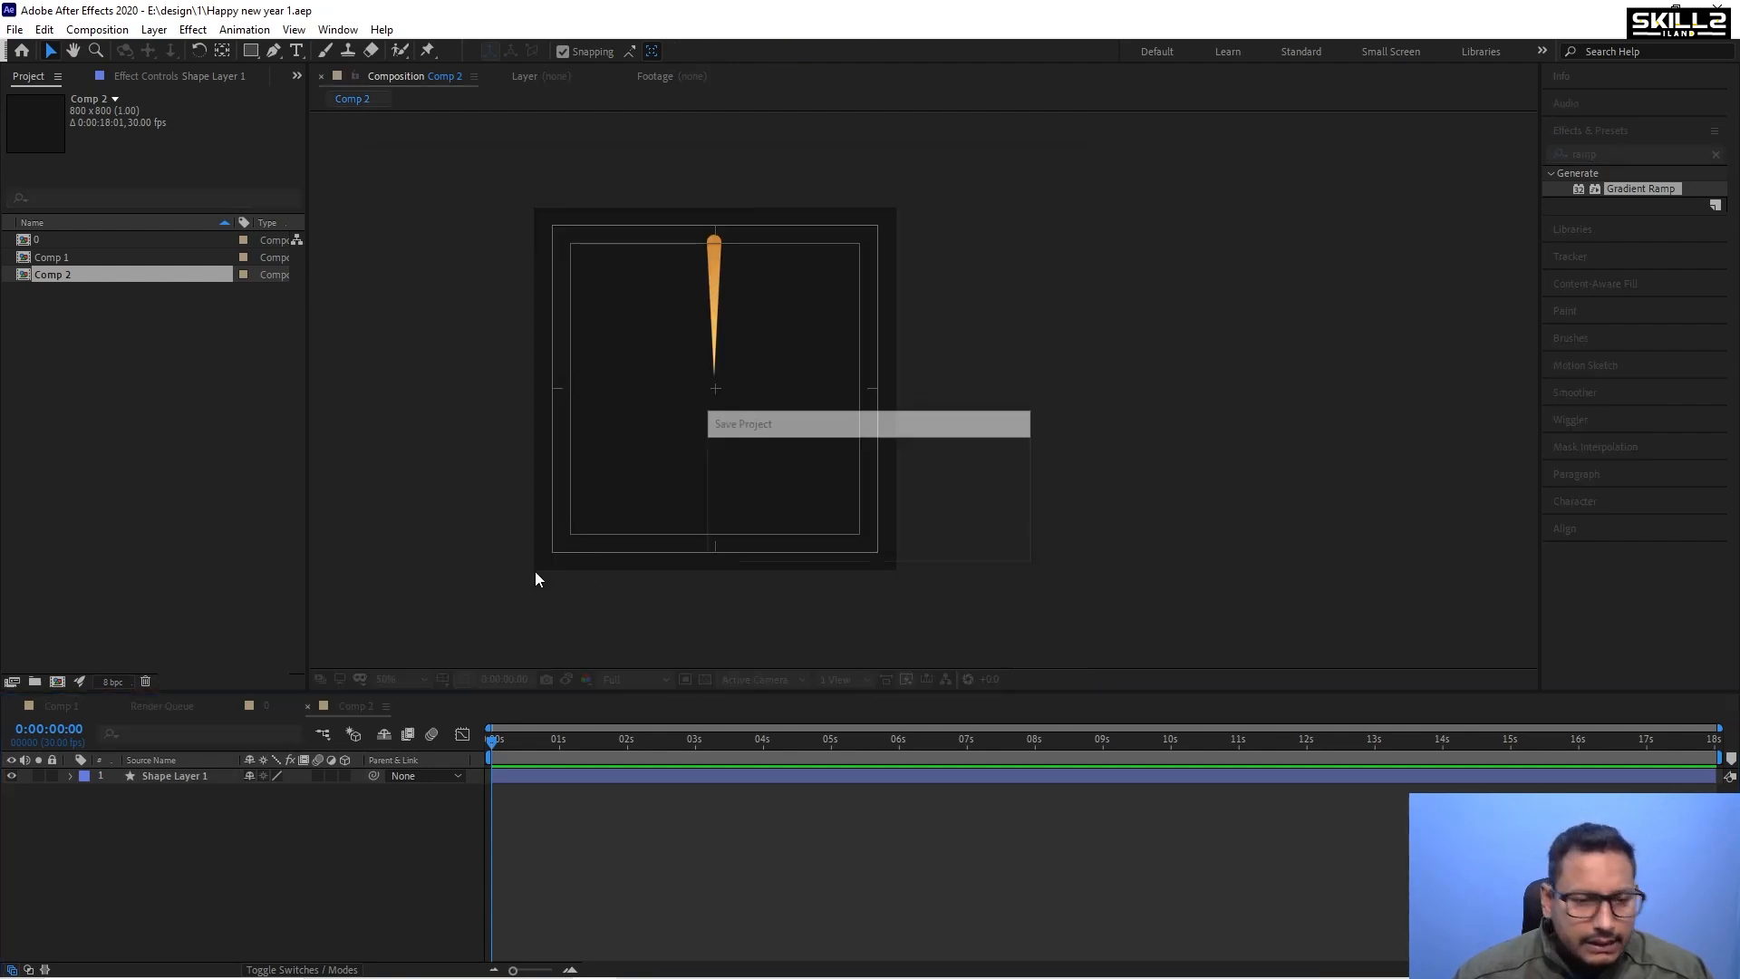
# Add a Repeater to Shape Layer 1 and set its Copies to 10.
pyautogui.click(174, 776)
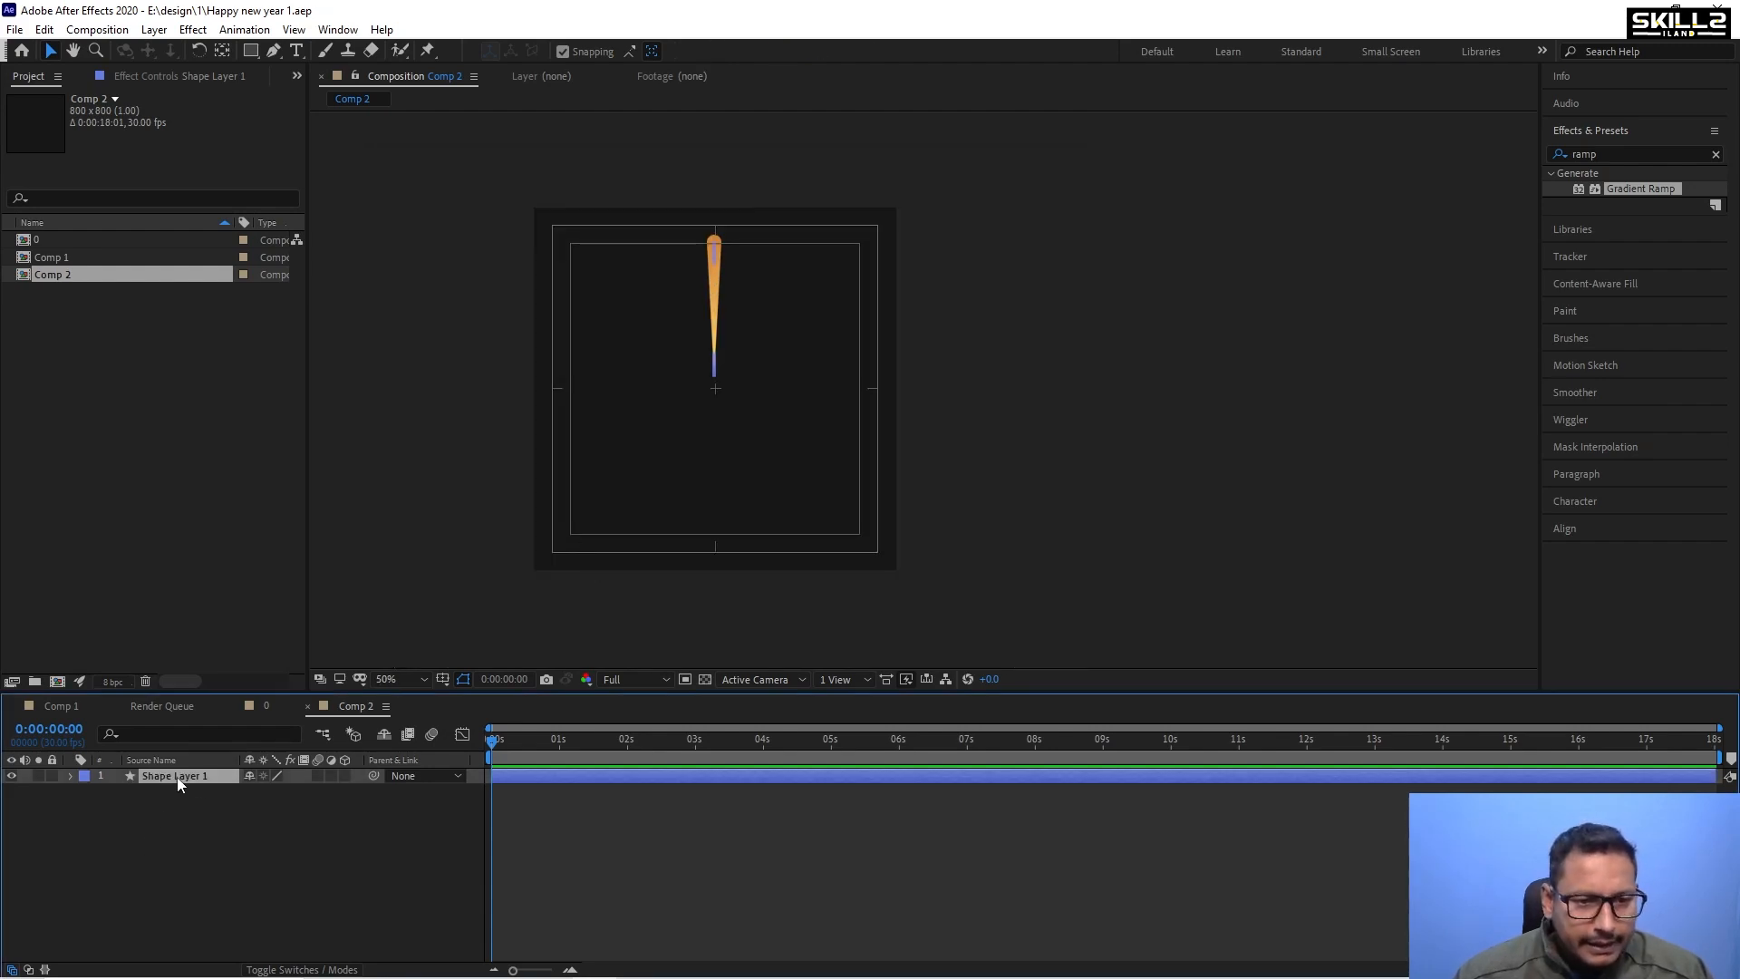
pyautogui.click(70, 776)
pyautogui.click(352, 792)
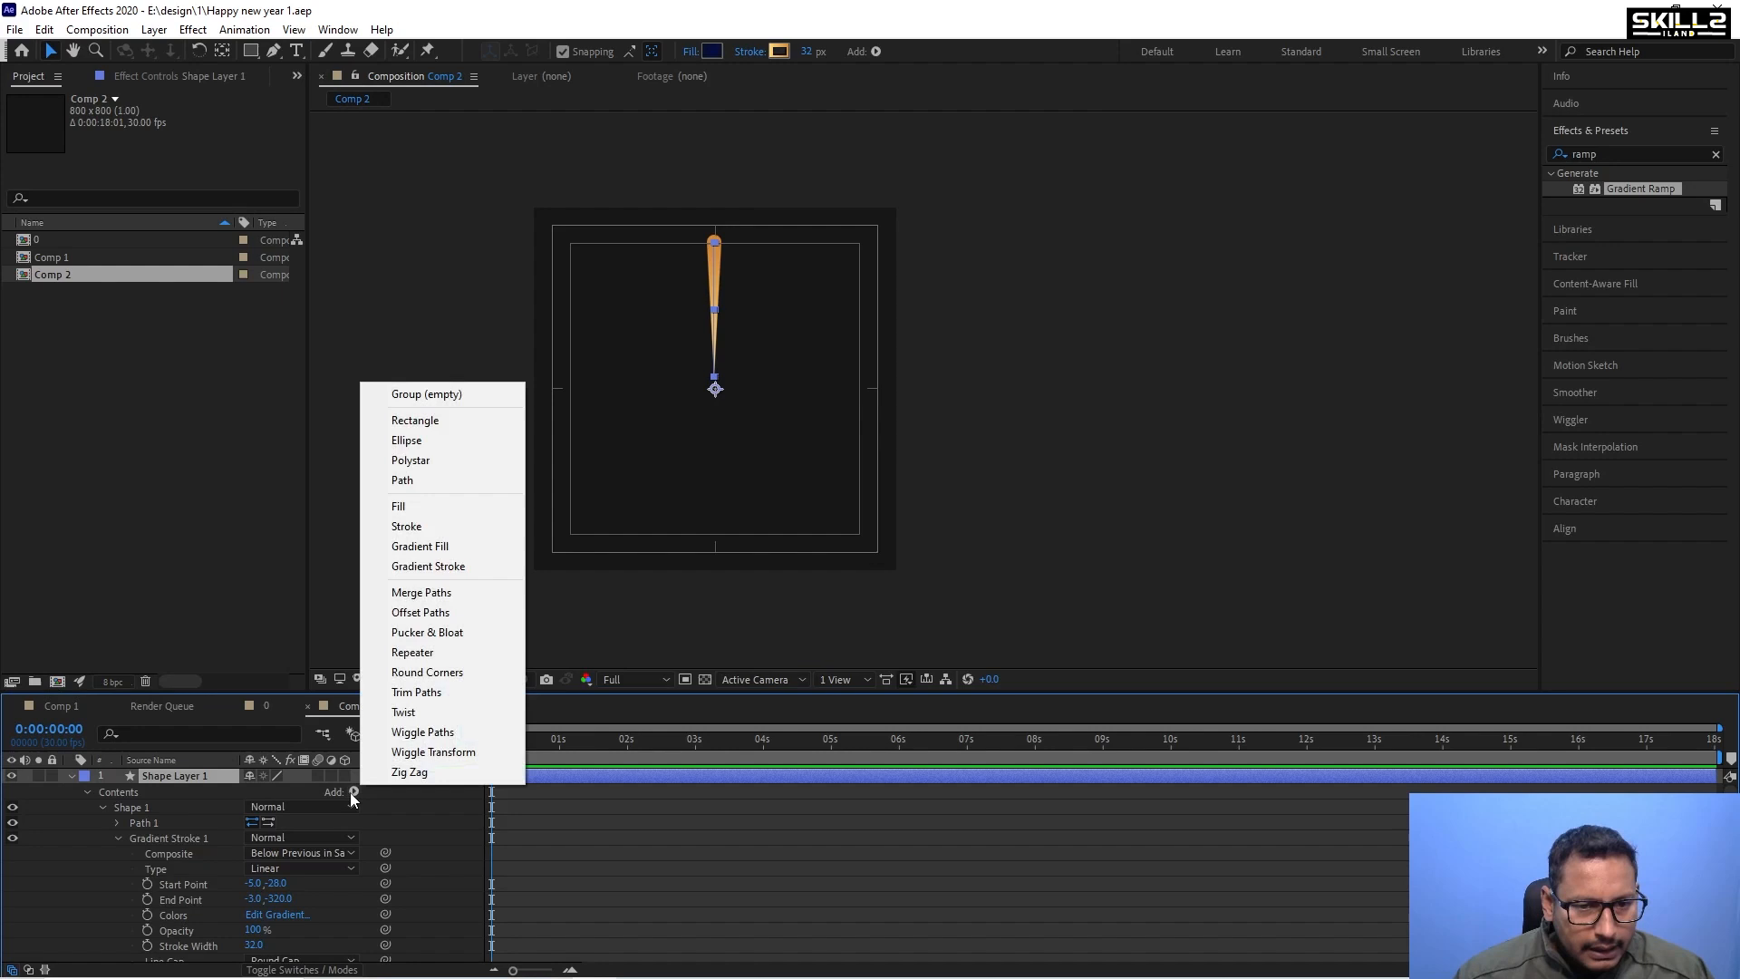
pyautogui.click(446, 652)
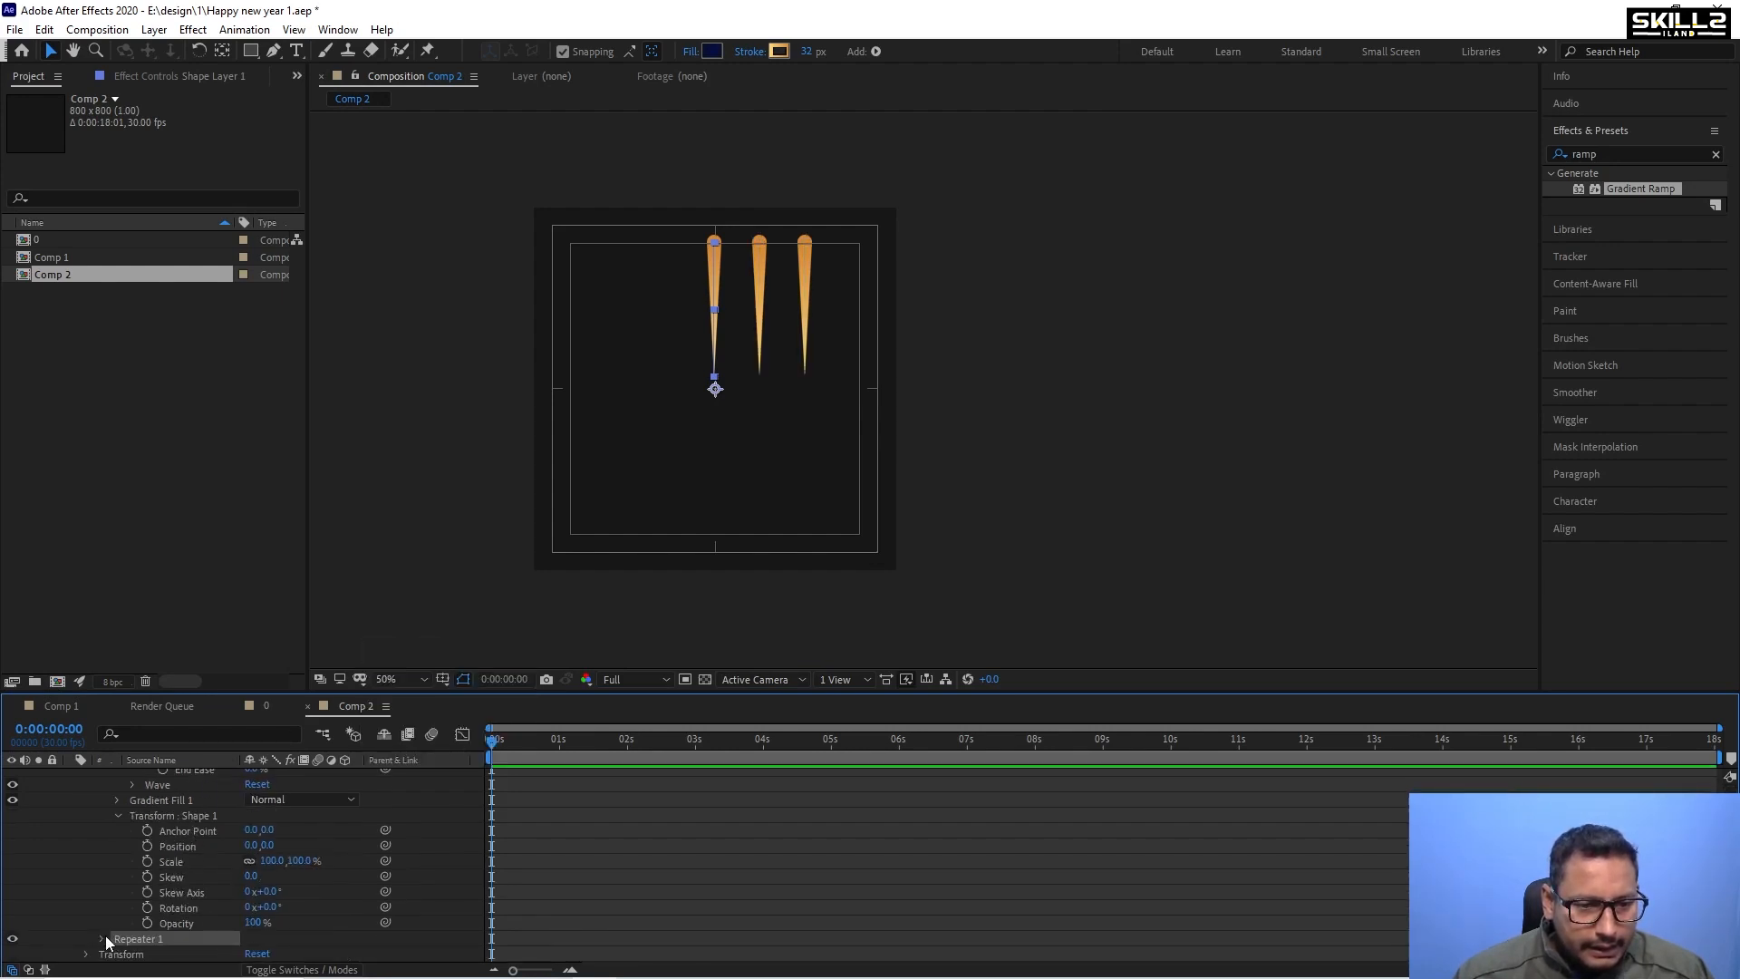
pyautogui.click(100, 939)
pyautogui.scroll(-3, 227, 897)
pyautogui.click(254, 893)
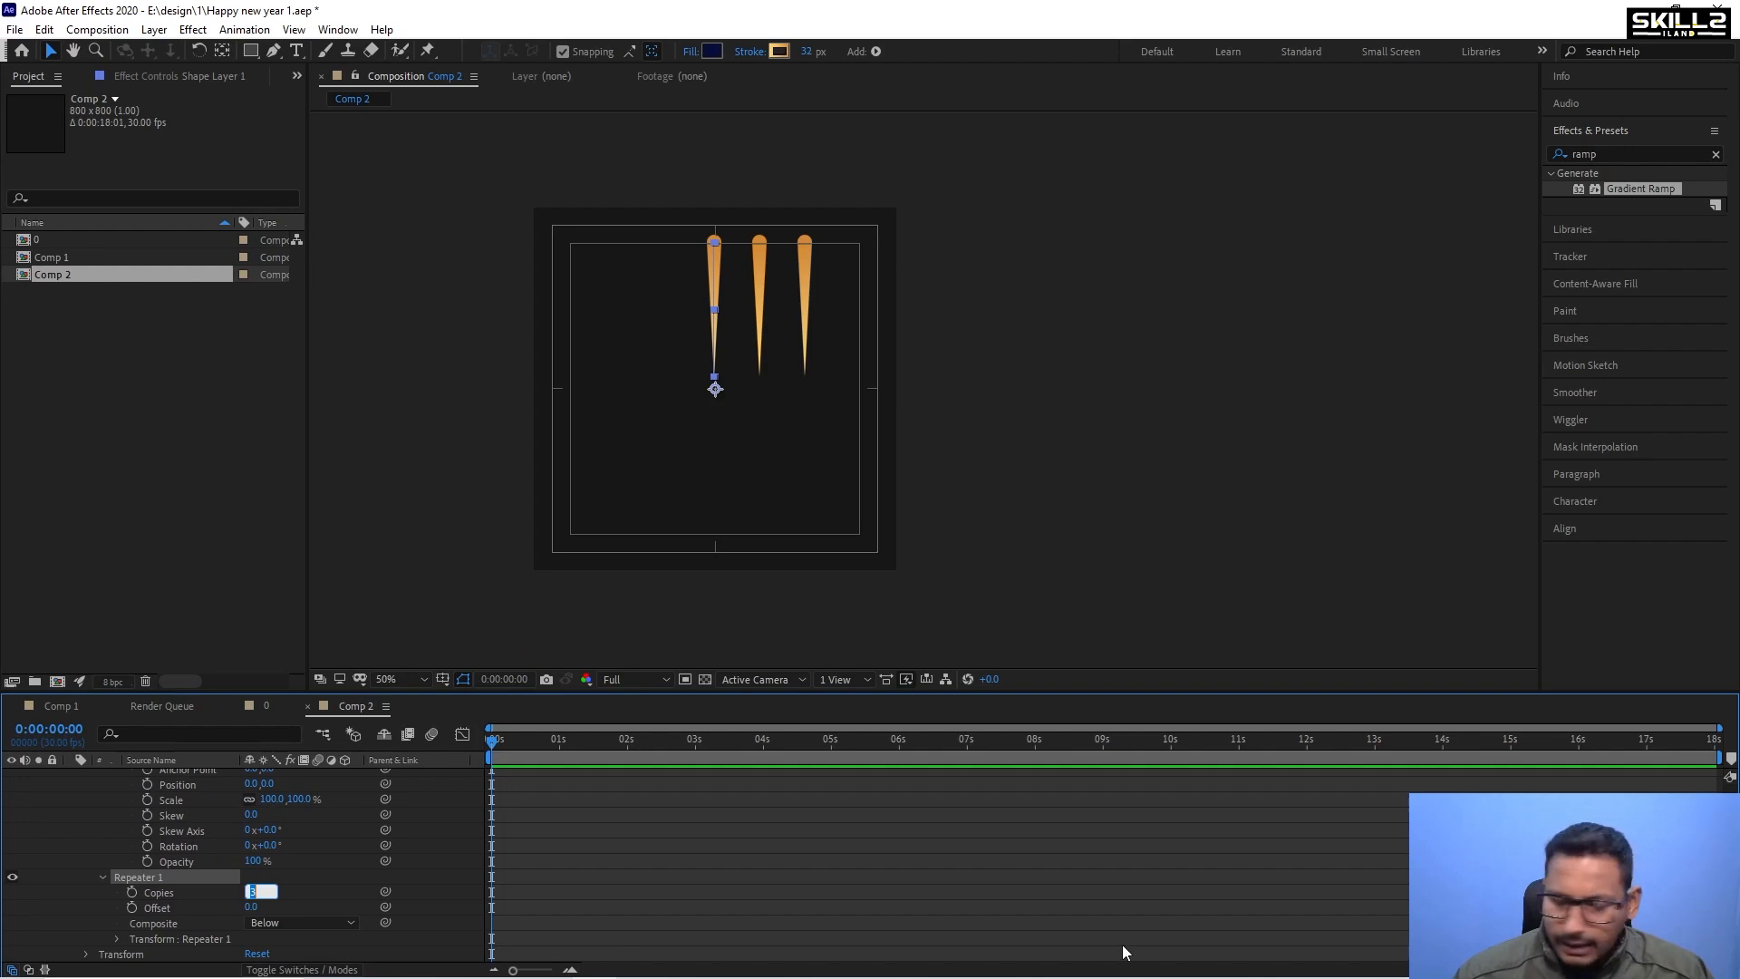
pyautogui.press('Return')
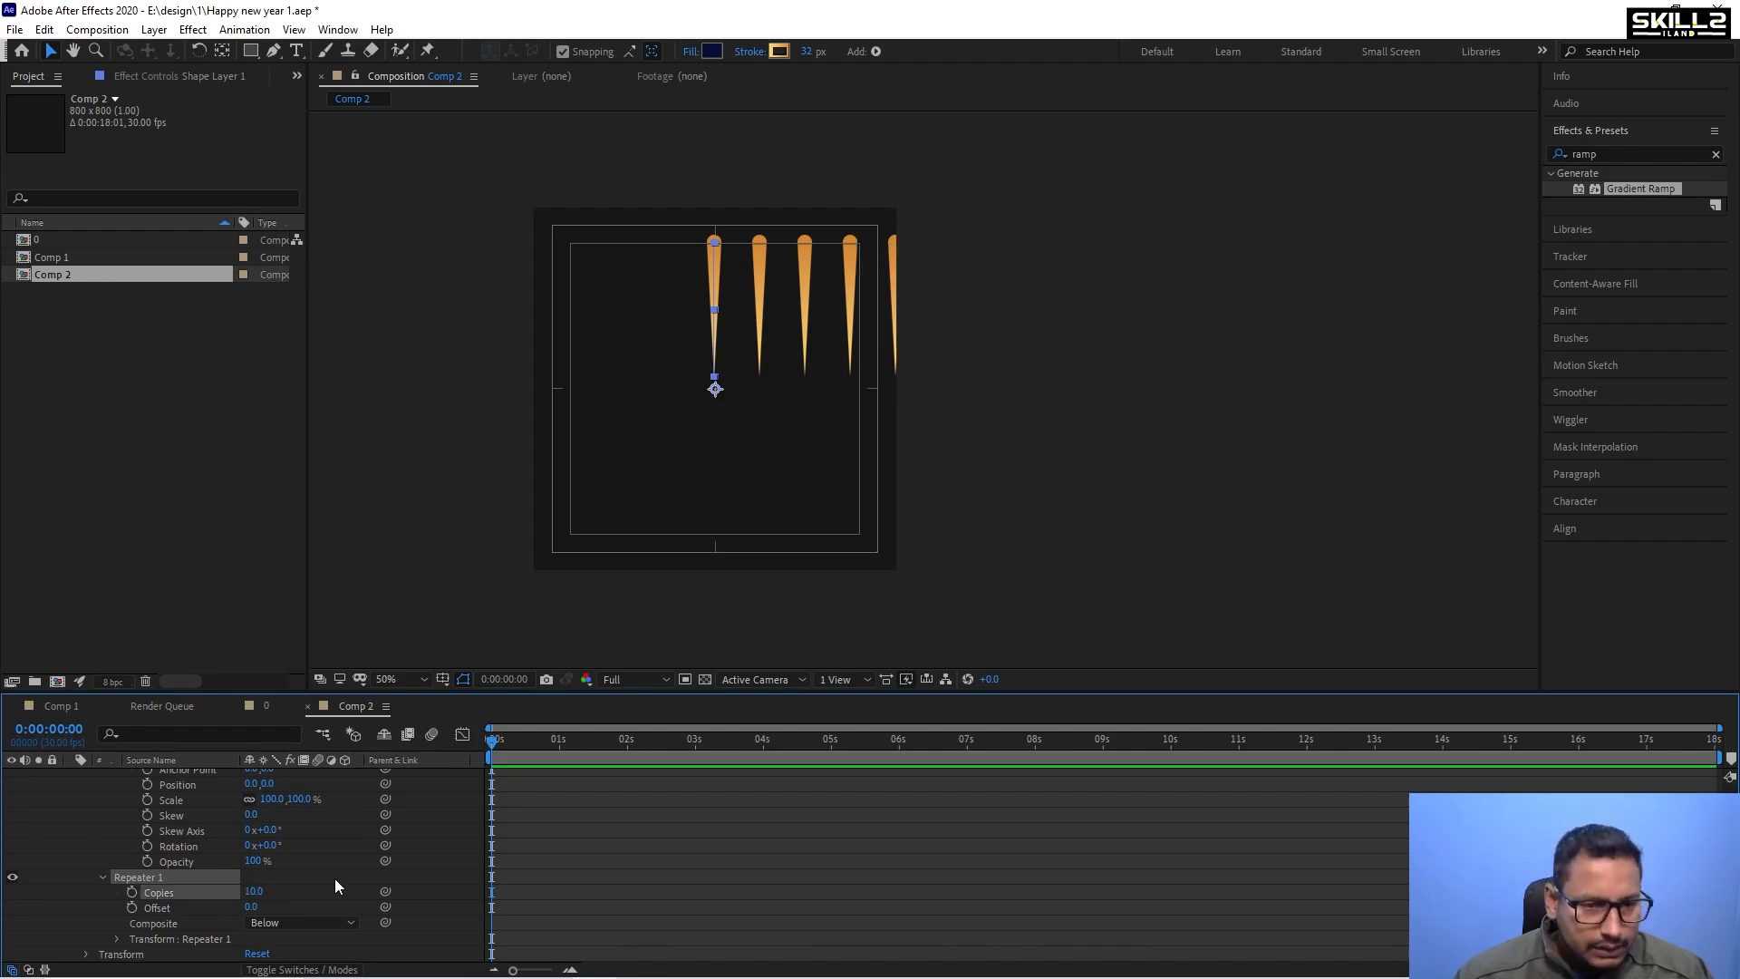
# Set the Repeater's transform Position to 0, 0 and its Rotation to 35.1° to form a radial burst, and save the project.
pyautogui.click(117, 939)
pyautogui.scroll(-3, 291, 899)
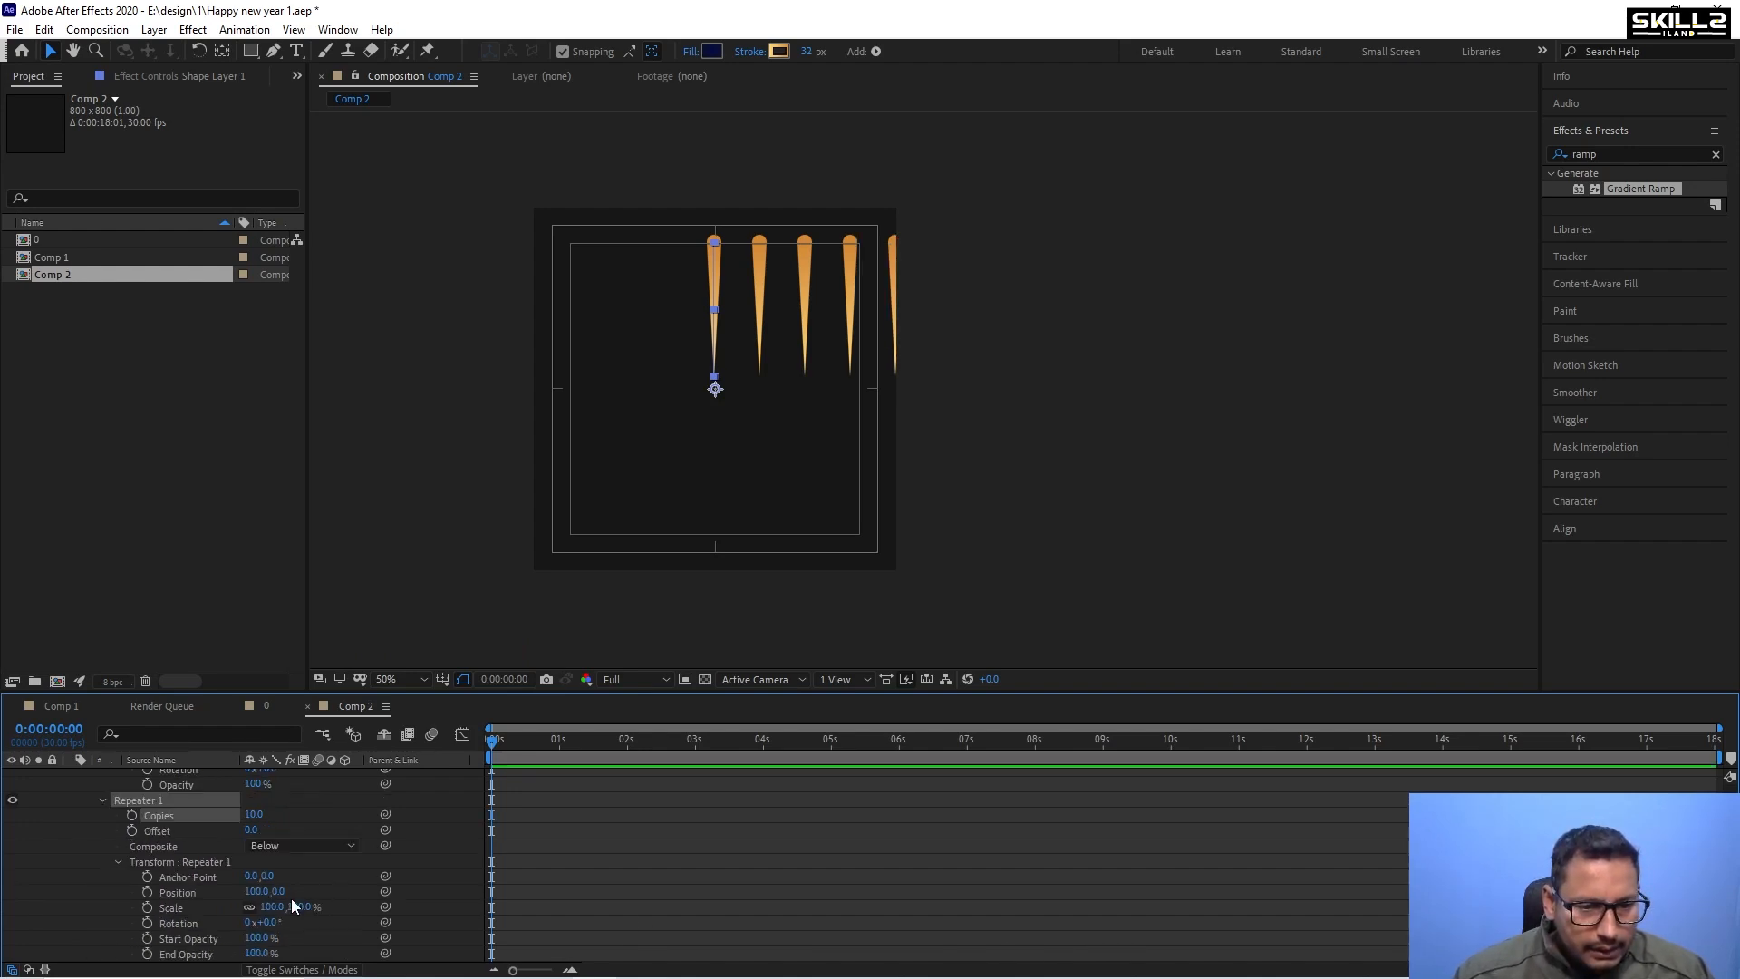
pyautogui.click(255, 876)
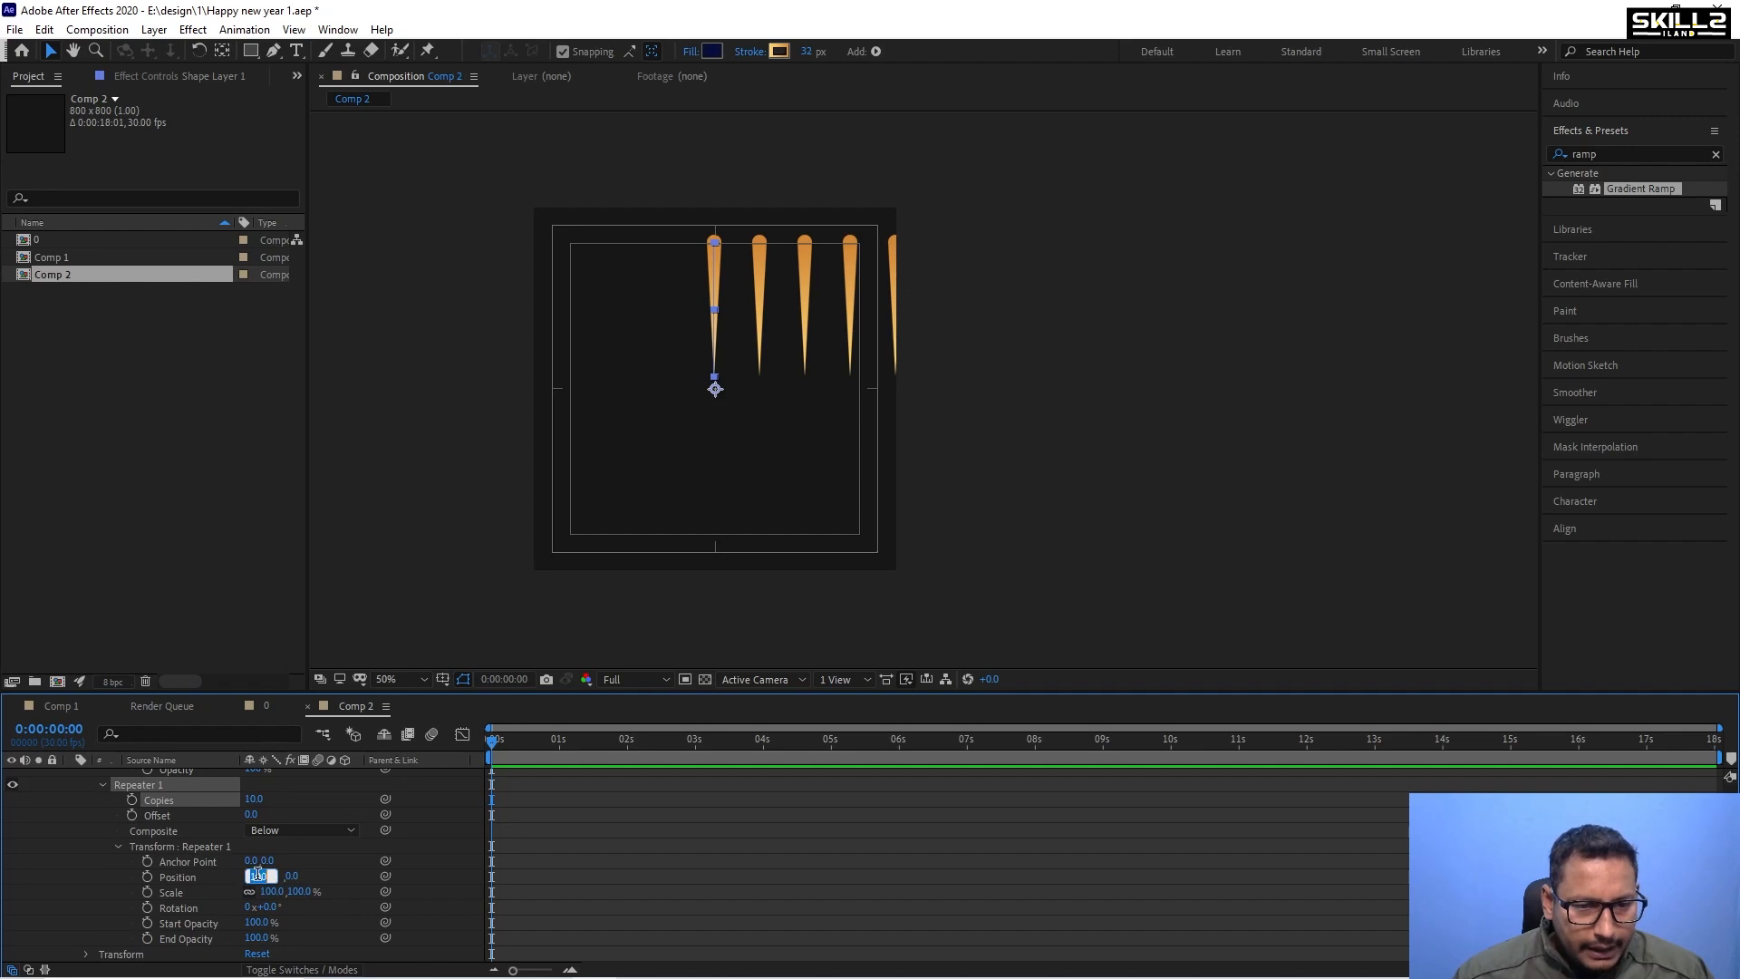
pyautogui.write('0')
pyautogui.press('Return')
pyautogui.moveTo(270, 906); pyautogui.dragTo(298, 899)
pyautogui.hotkey('ctrl', 's')
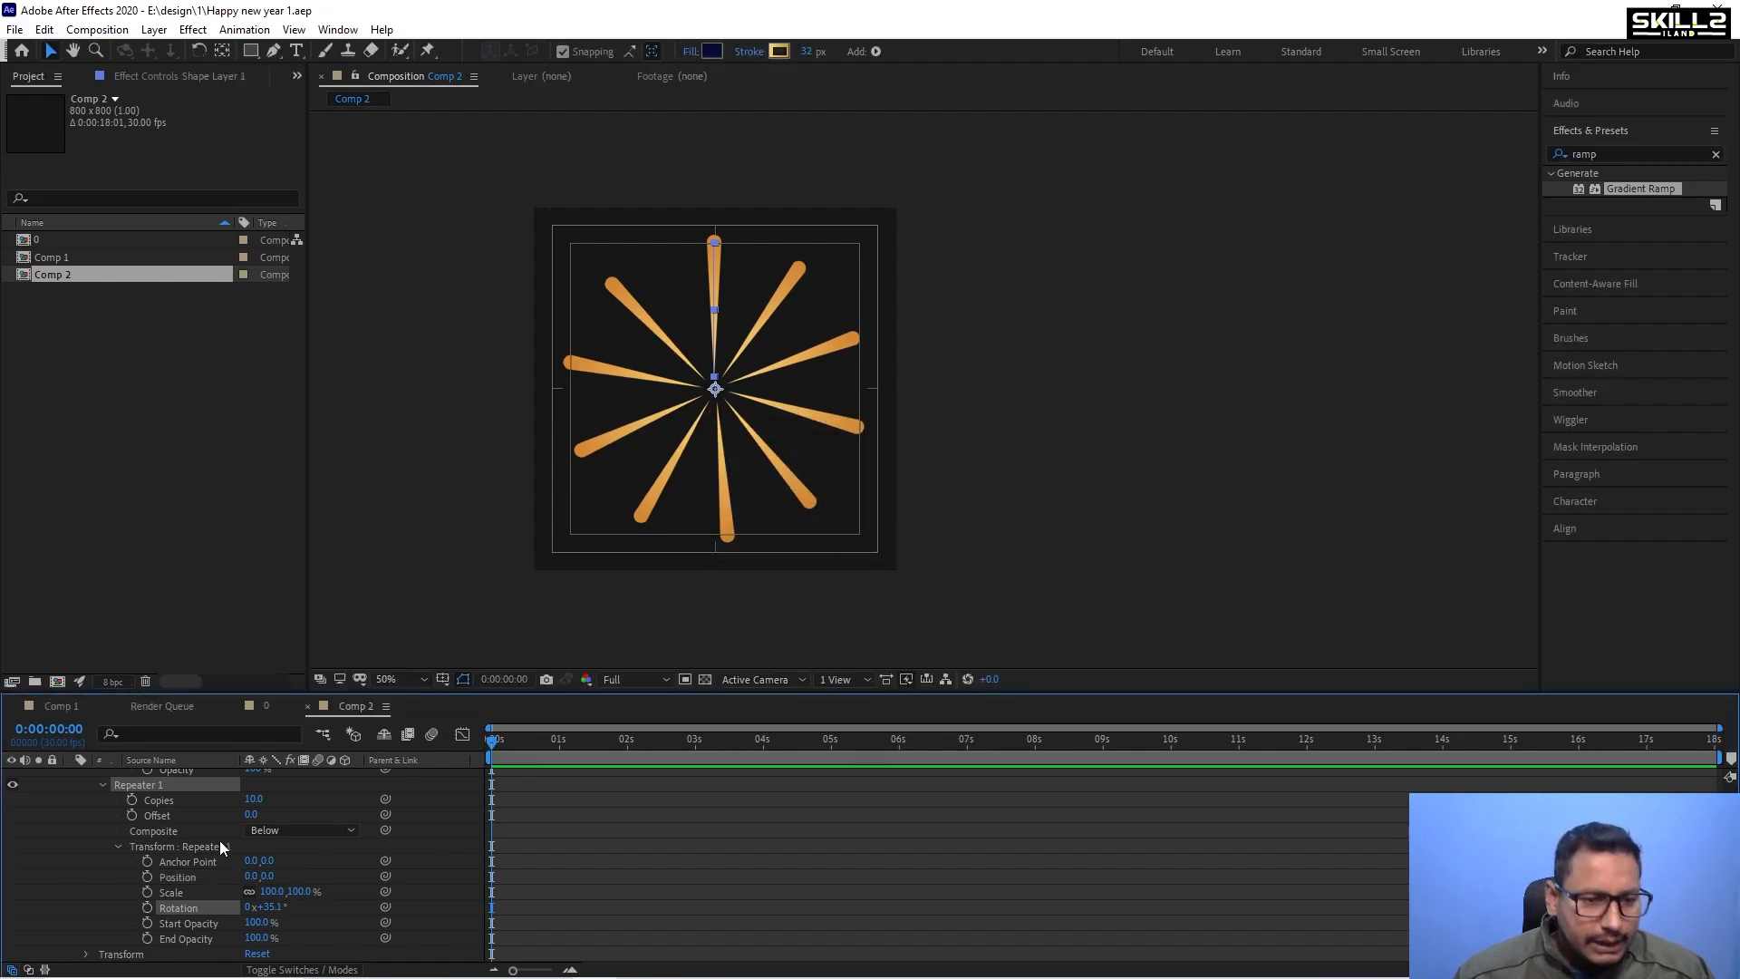
# Duplicate Shape Layer 1, scale the copy down, and rotate it to -18° so its rays sit between the longer ones.
pyautogui.scroll(5, 136, 798)
pyautogui.scroll(3, 127, 806)
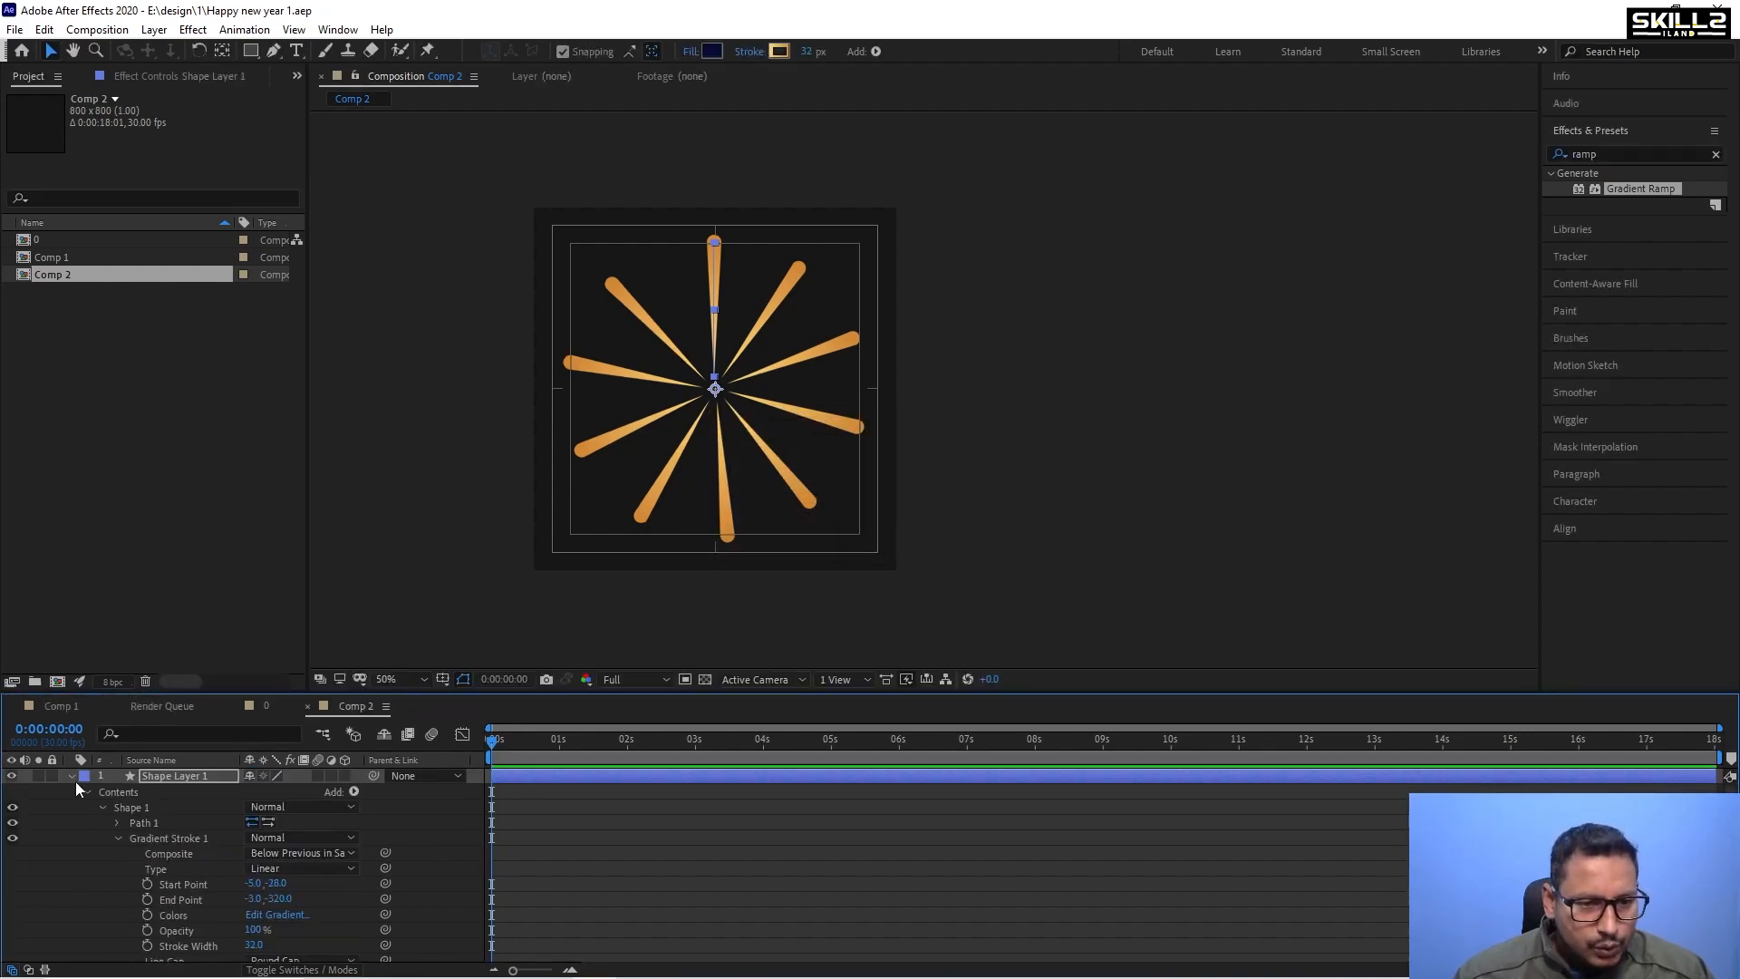
pyautogui.click(72, 775)
pyautogui.click(76, 823)
pyautogui.click(181, 774)
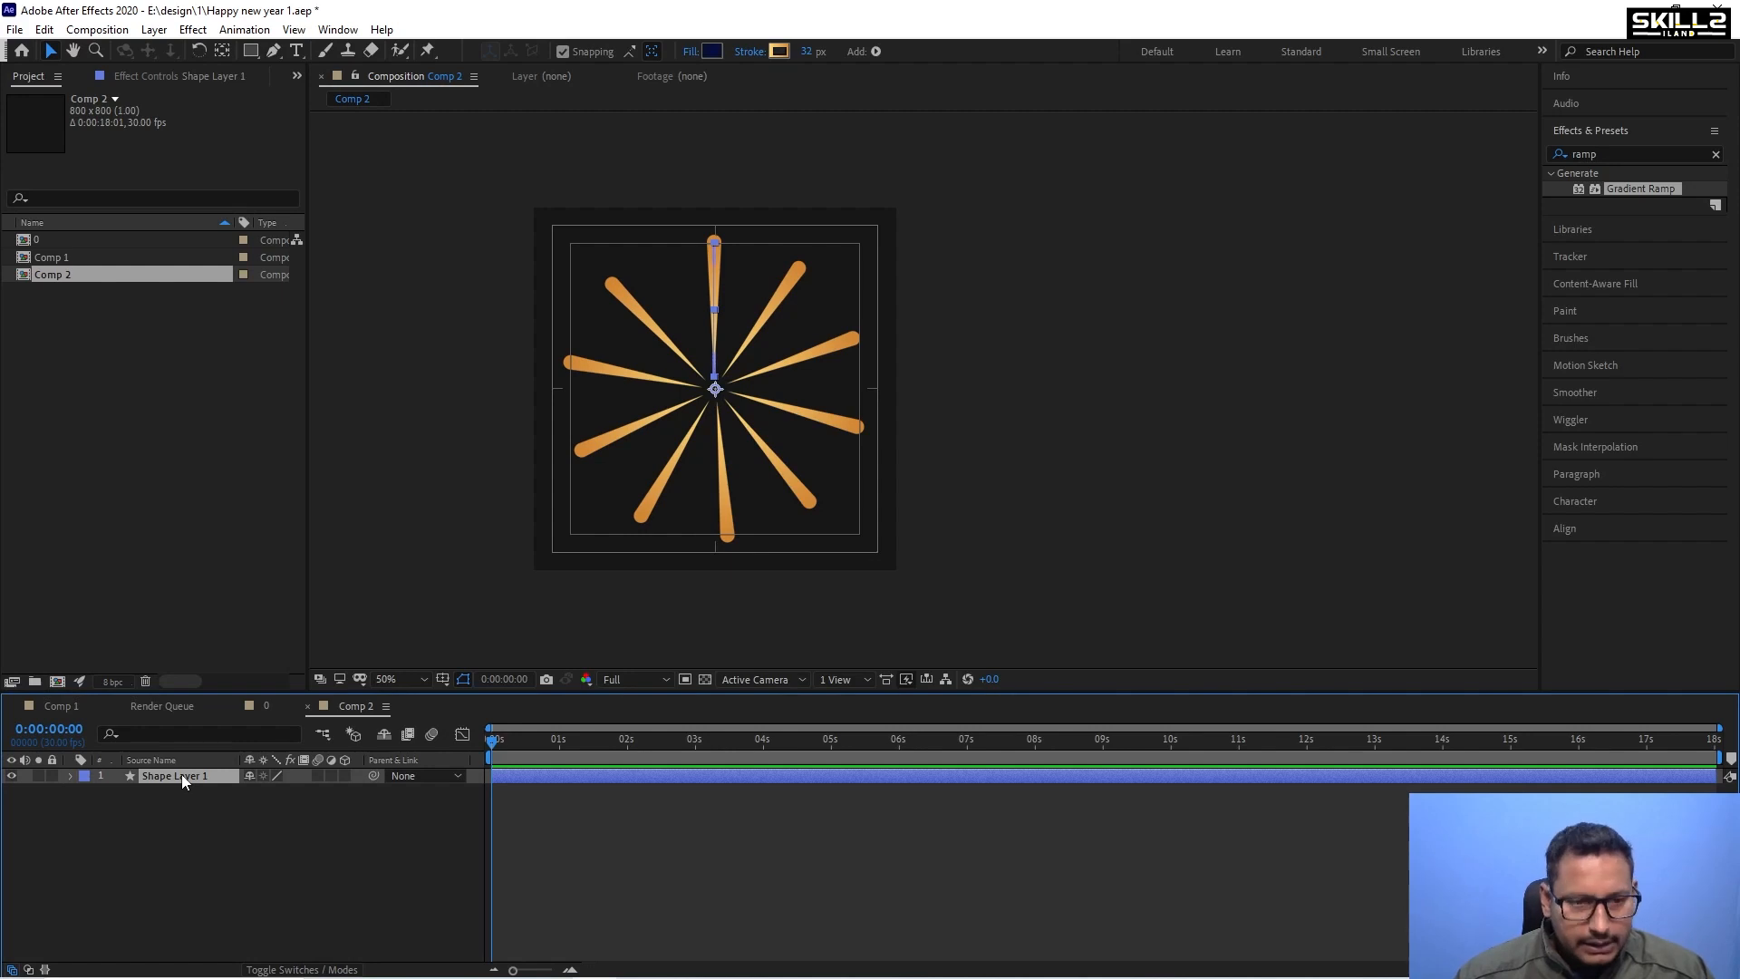
pyautogui.hotkey('ctrl', 'd')
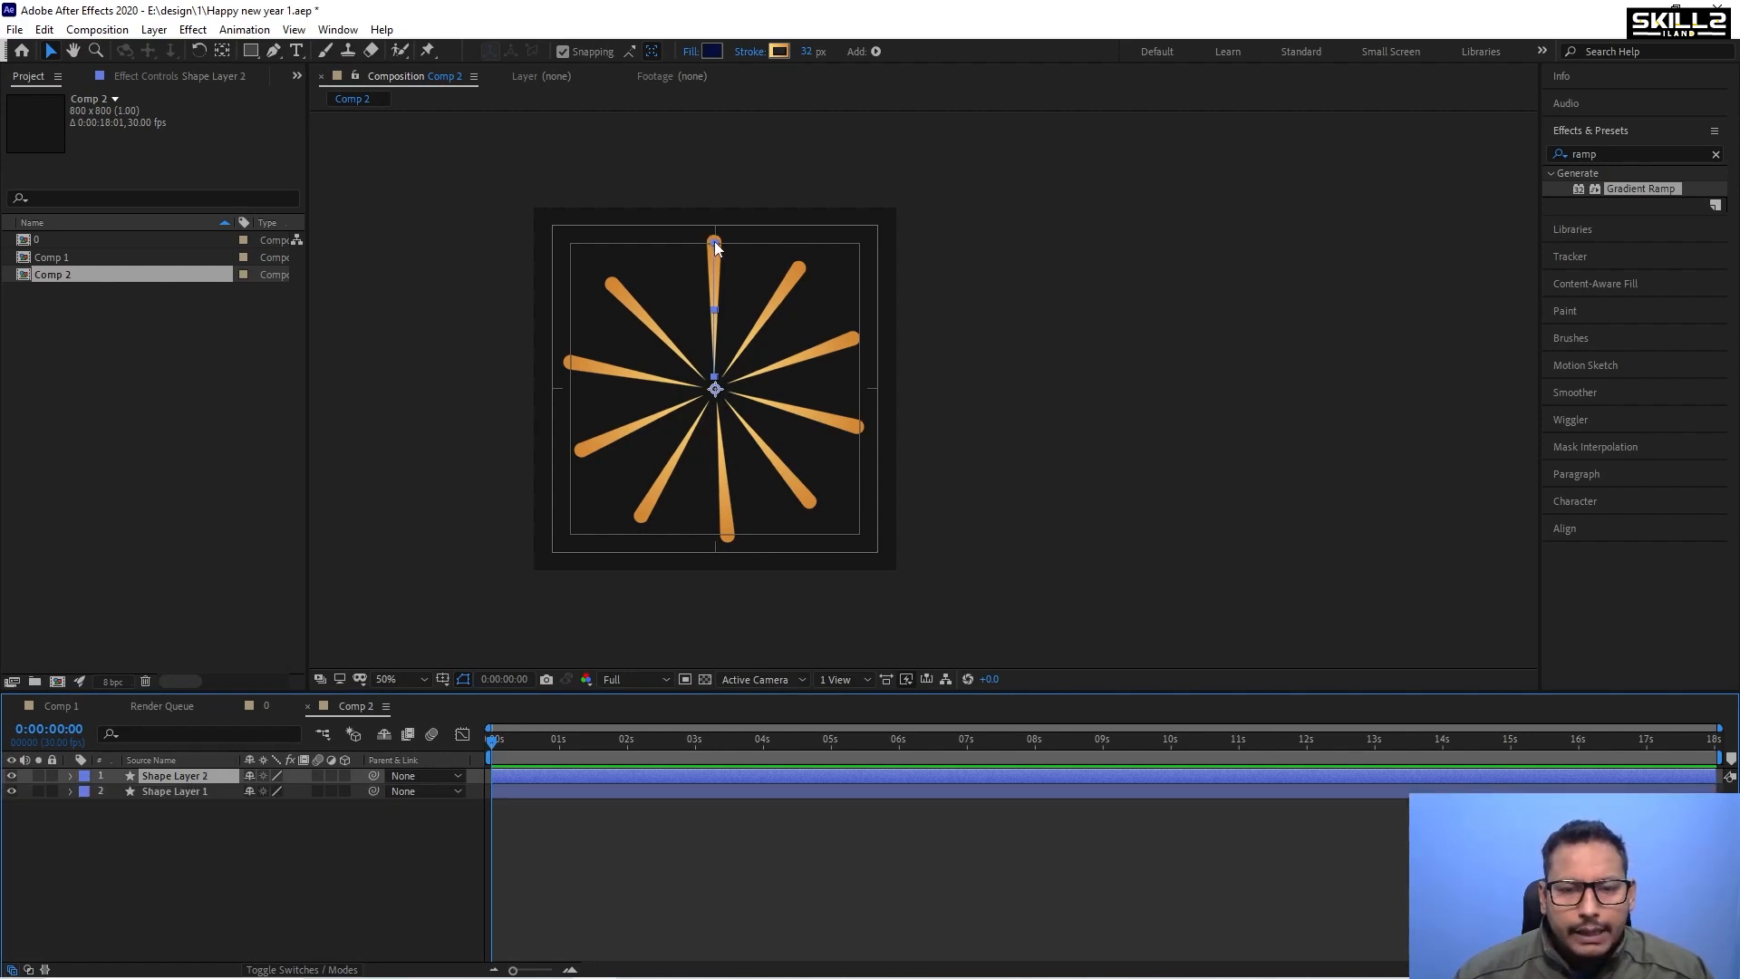
pyautogui.press('s')
pyautogui.moveTo(271, 791); pyautogui.dragTo(255, 791)
pyautogui.press('r')
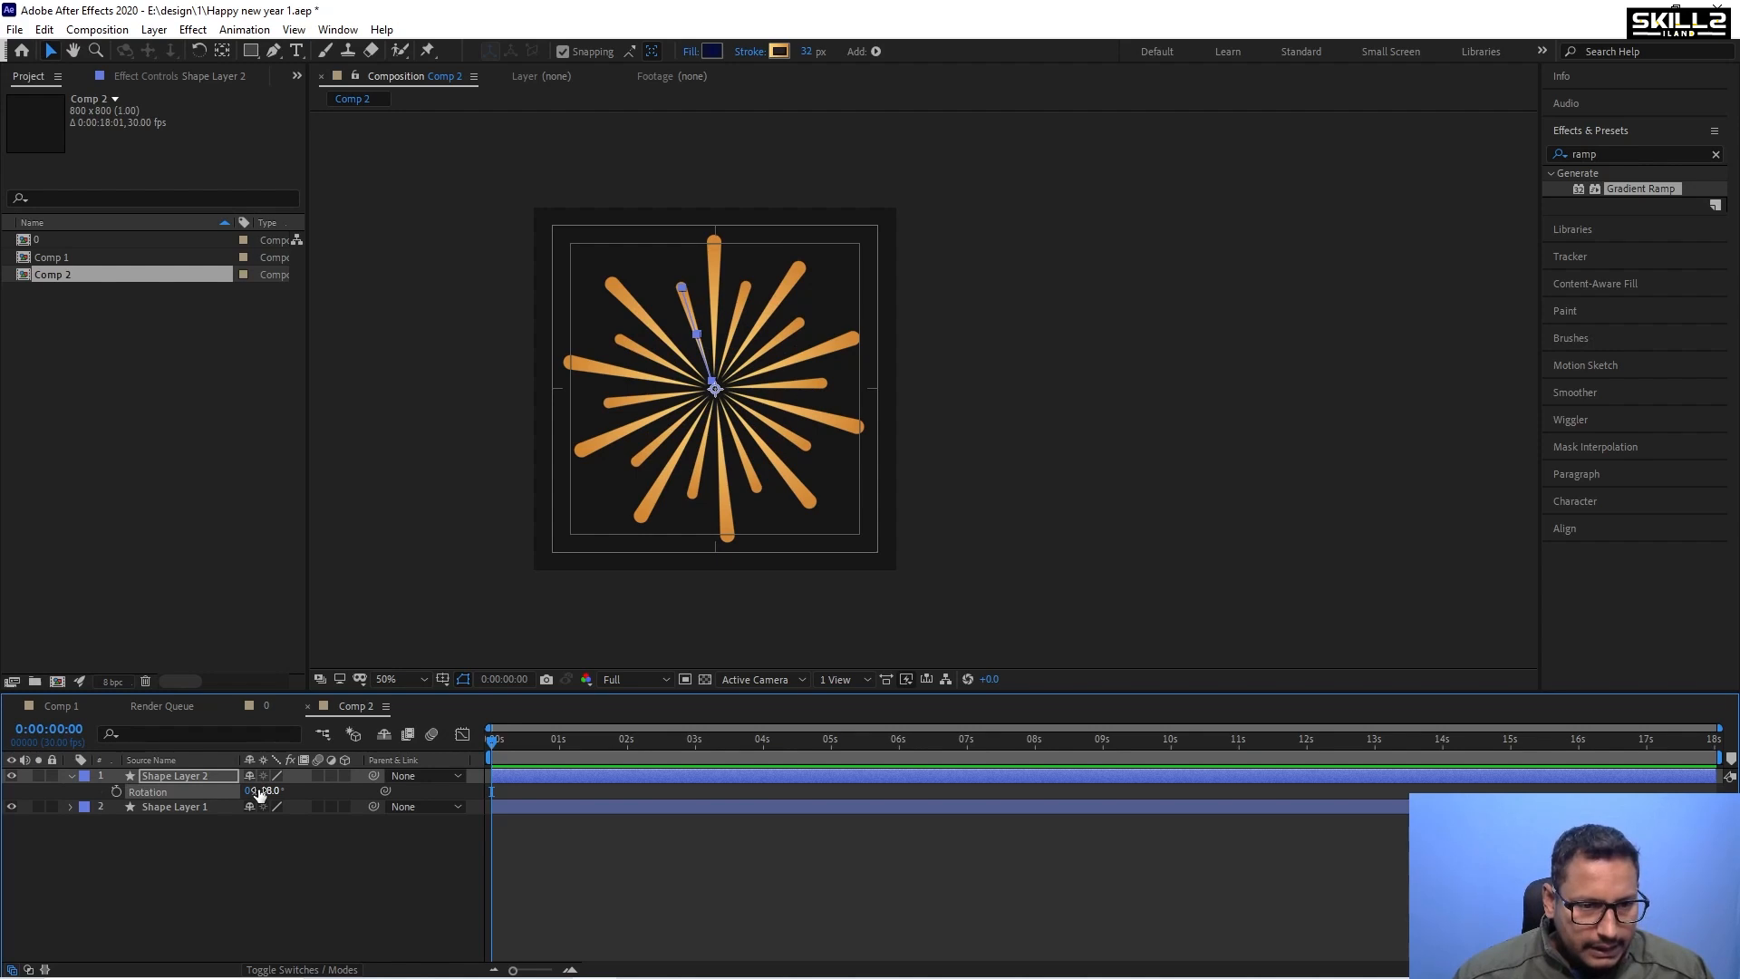
# Duplicate Shape Layer 2, scale the copy to 56%, rotate it to -26°, and save the project.
pyautogui.hotkey('ctrl', 'd')
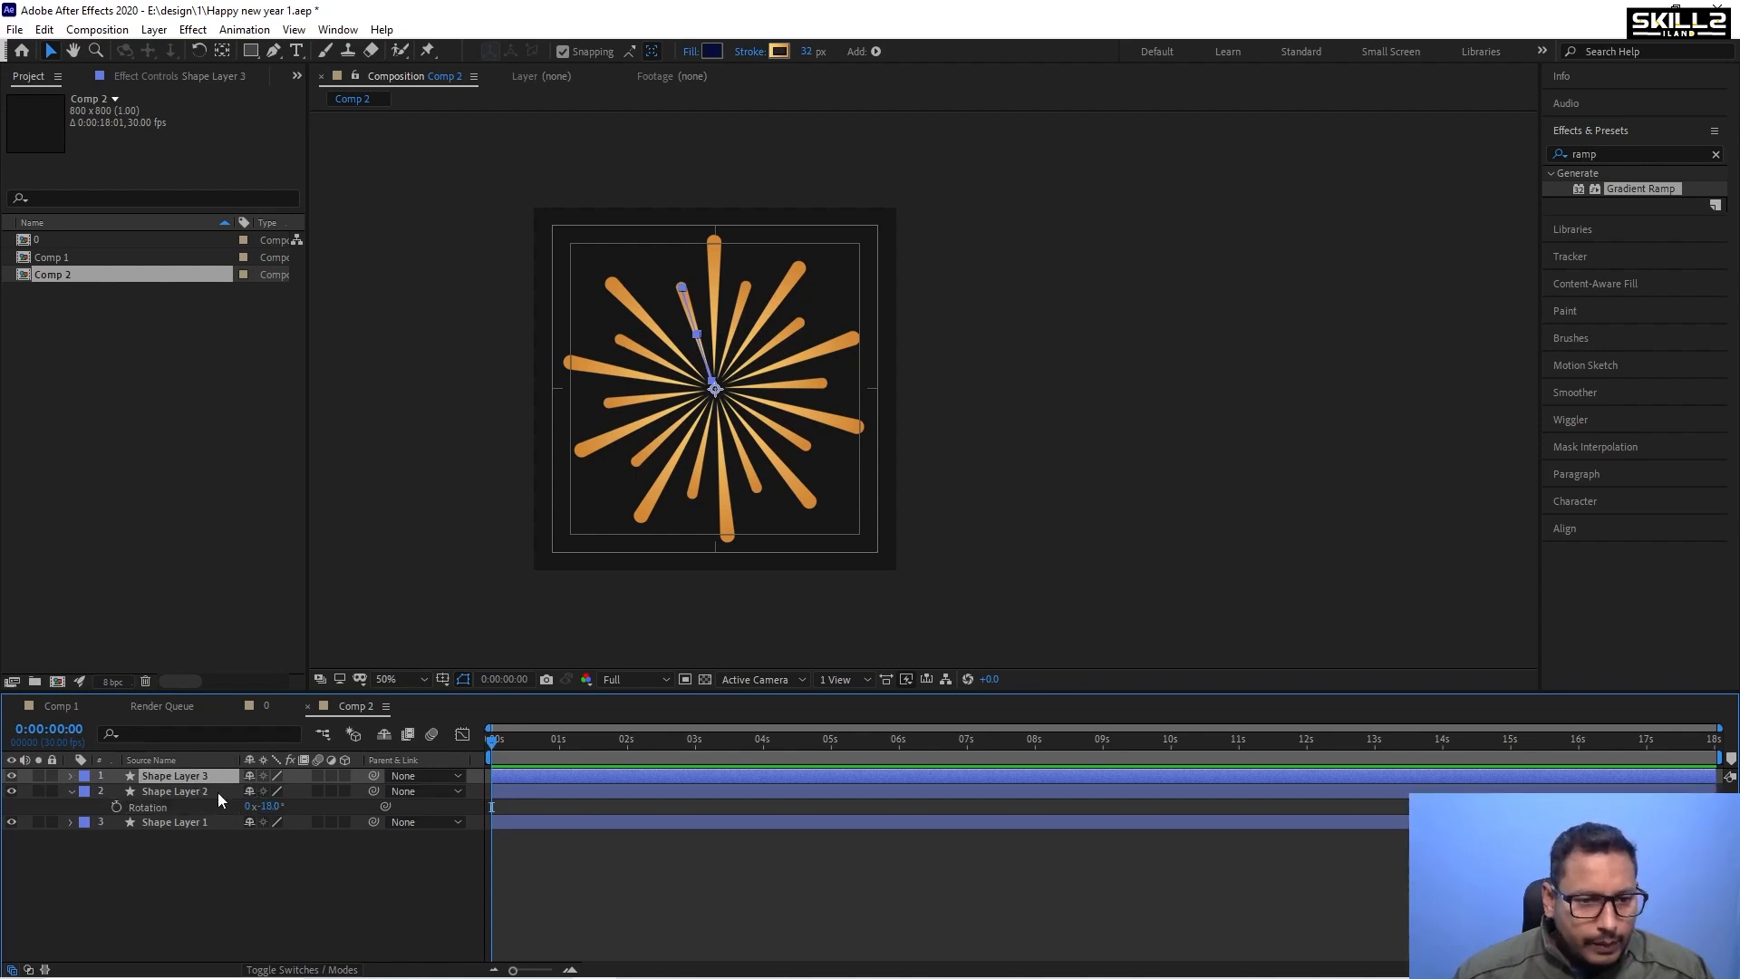
pyautogui.press('s')
pyautogui.moveTo(292, 790); pyautogui.dragTo(258, 791)
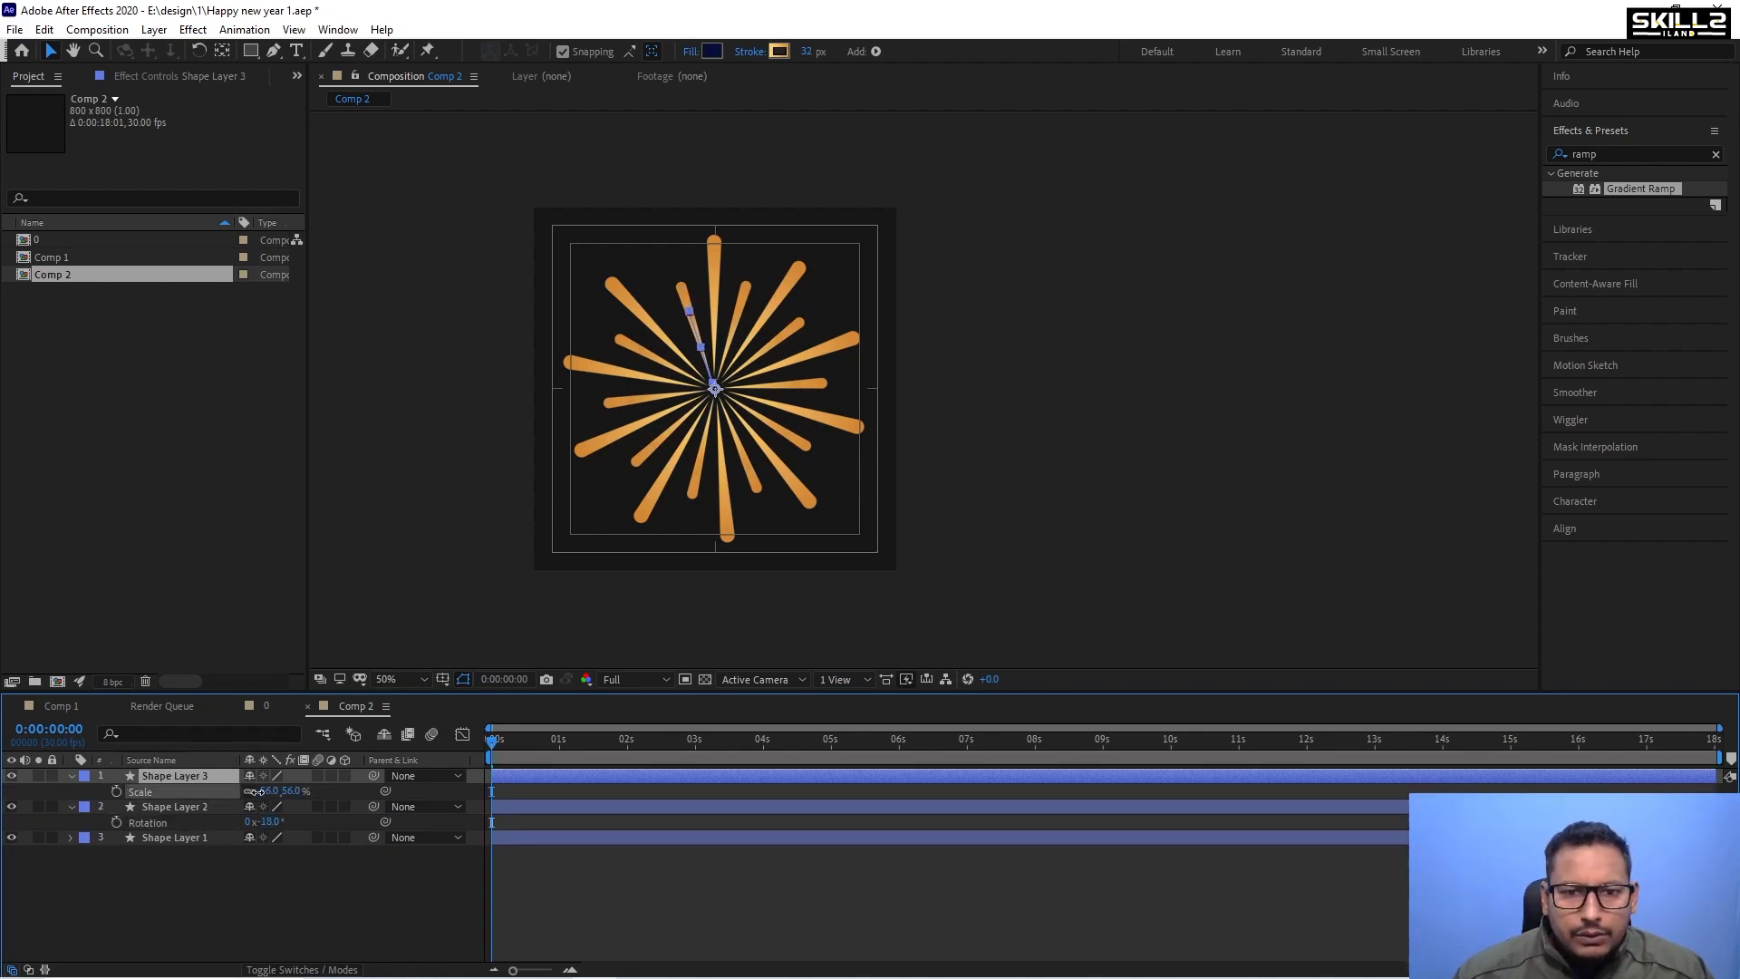
pyautogui.press('r')
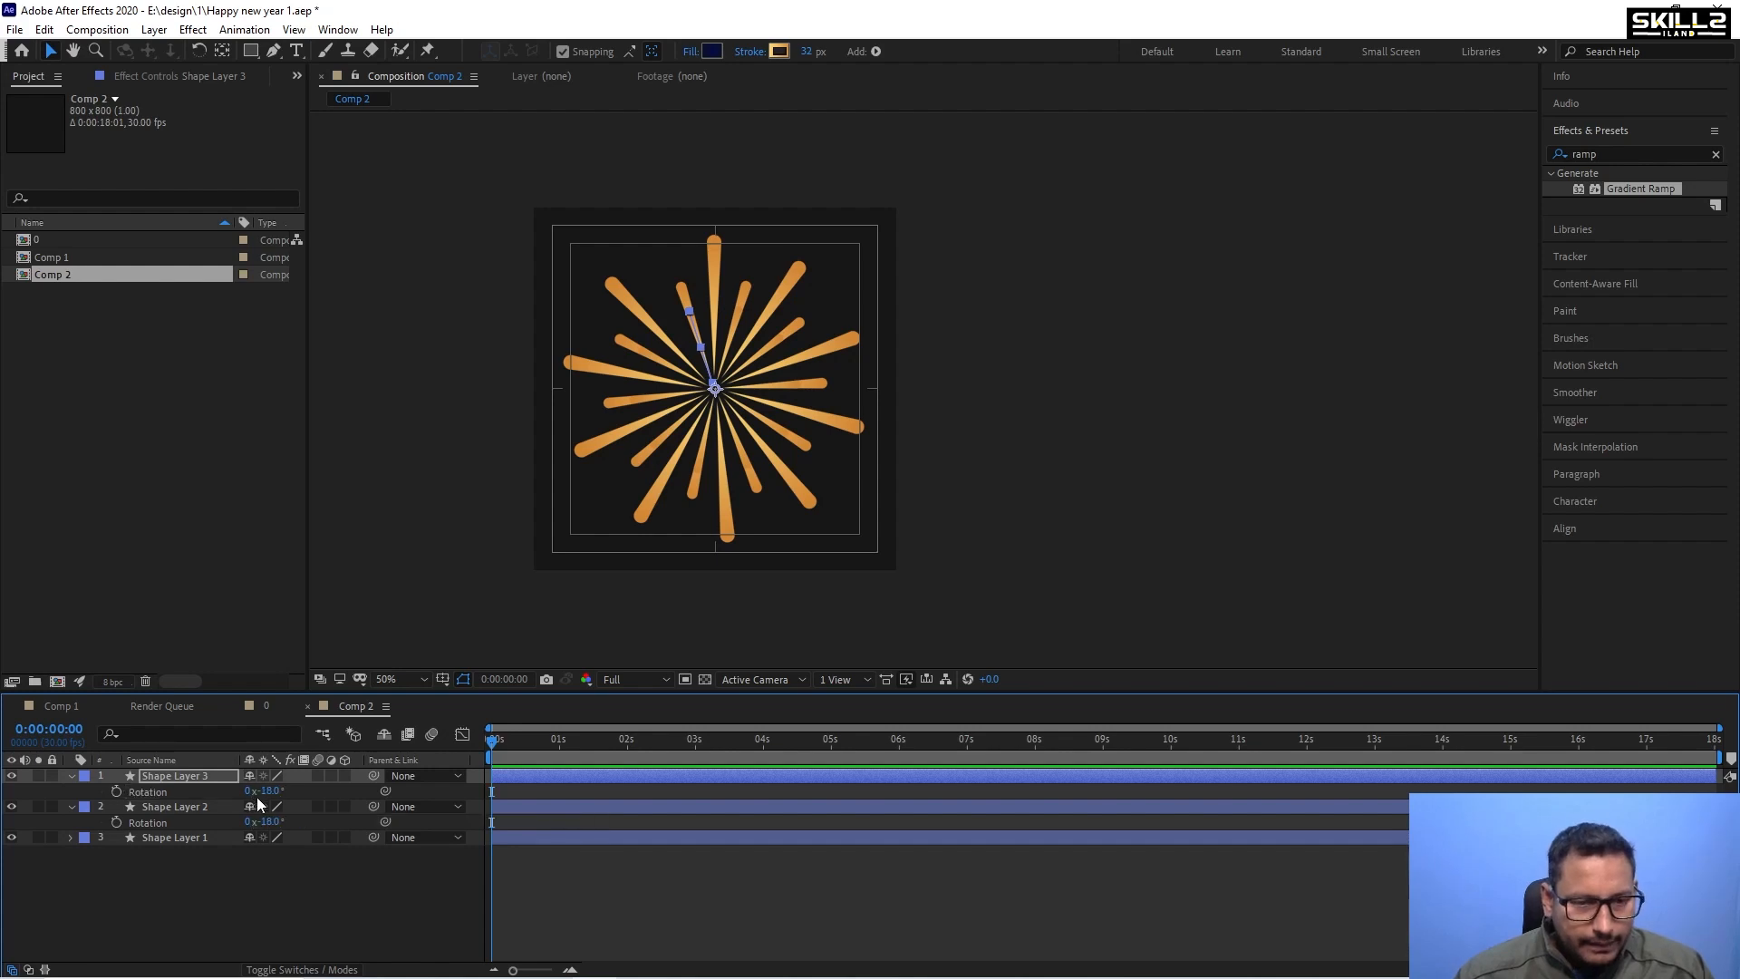
pyautogui.moveTo(272, 792); pyautogui.dragTo(269, 791)
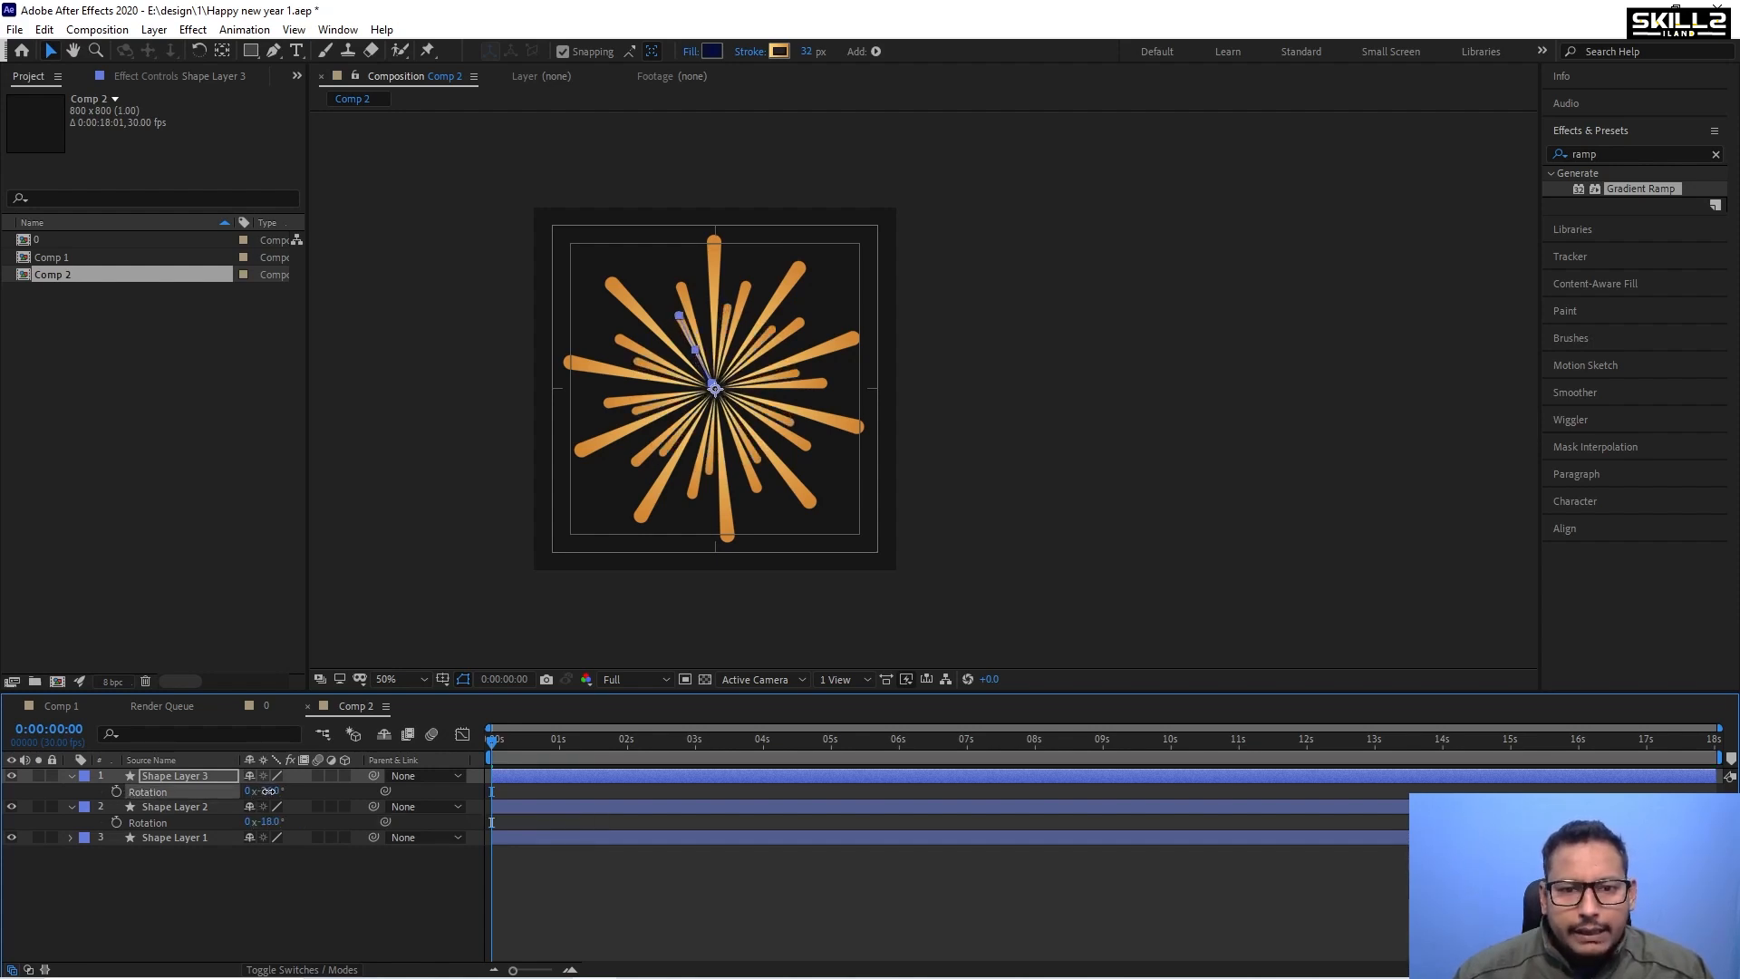
pyautogui.hotkey('ctrl', 's')
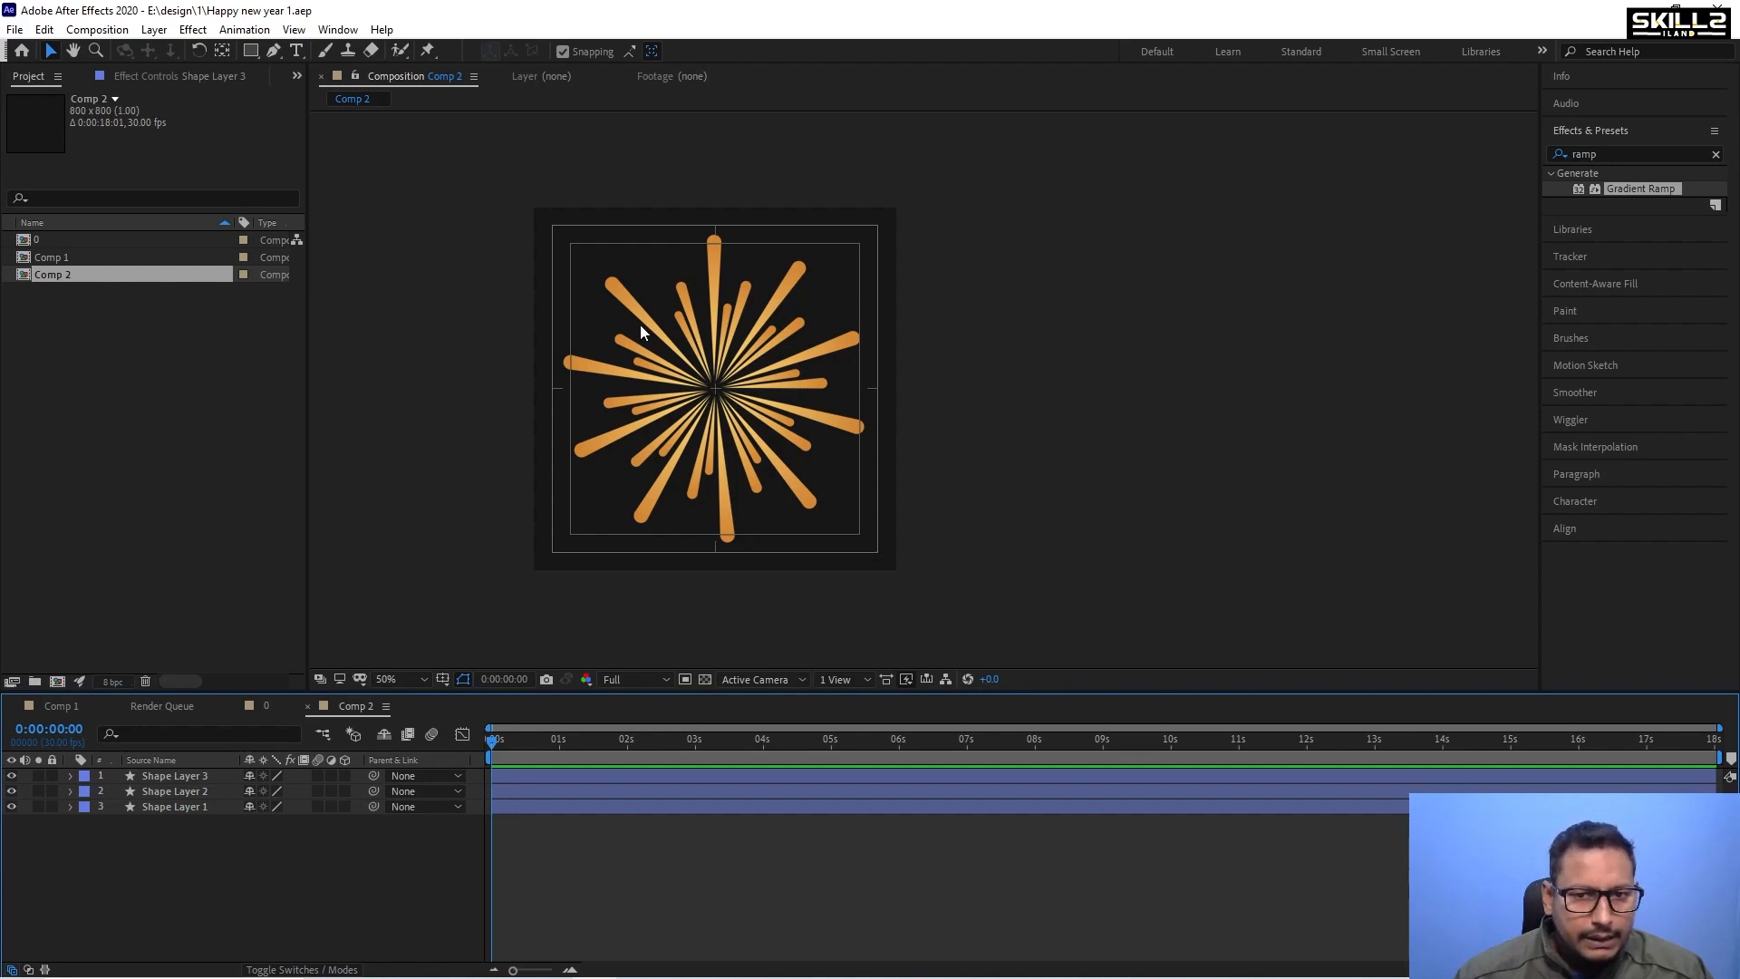
# Duplicate Shape Layer 1 and rotate the copy to 14° so its long rays fall between the originals.
pyautogui.click(159, 807)
pyautogui.hotkey('ctrl', 'd')
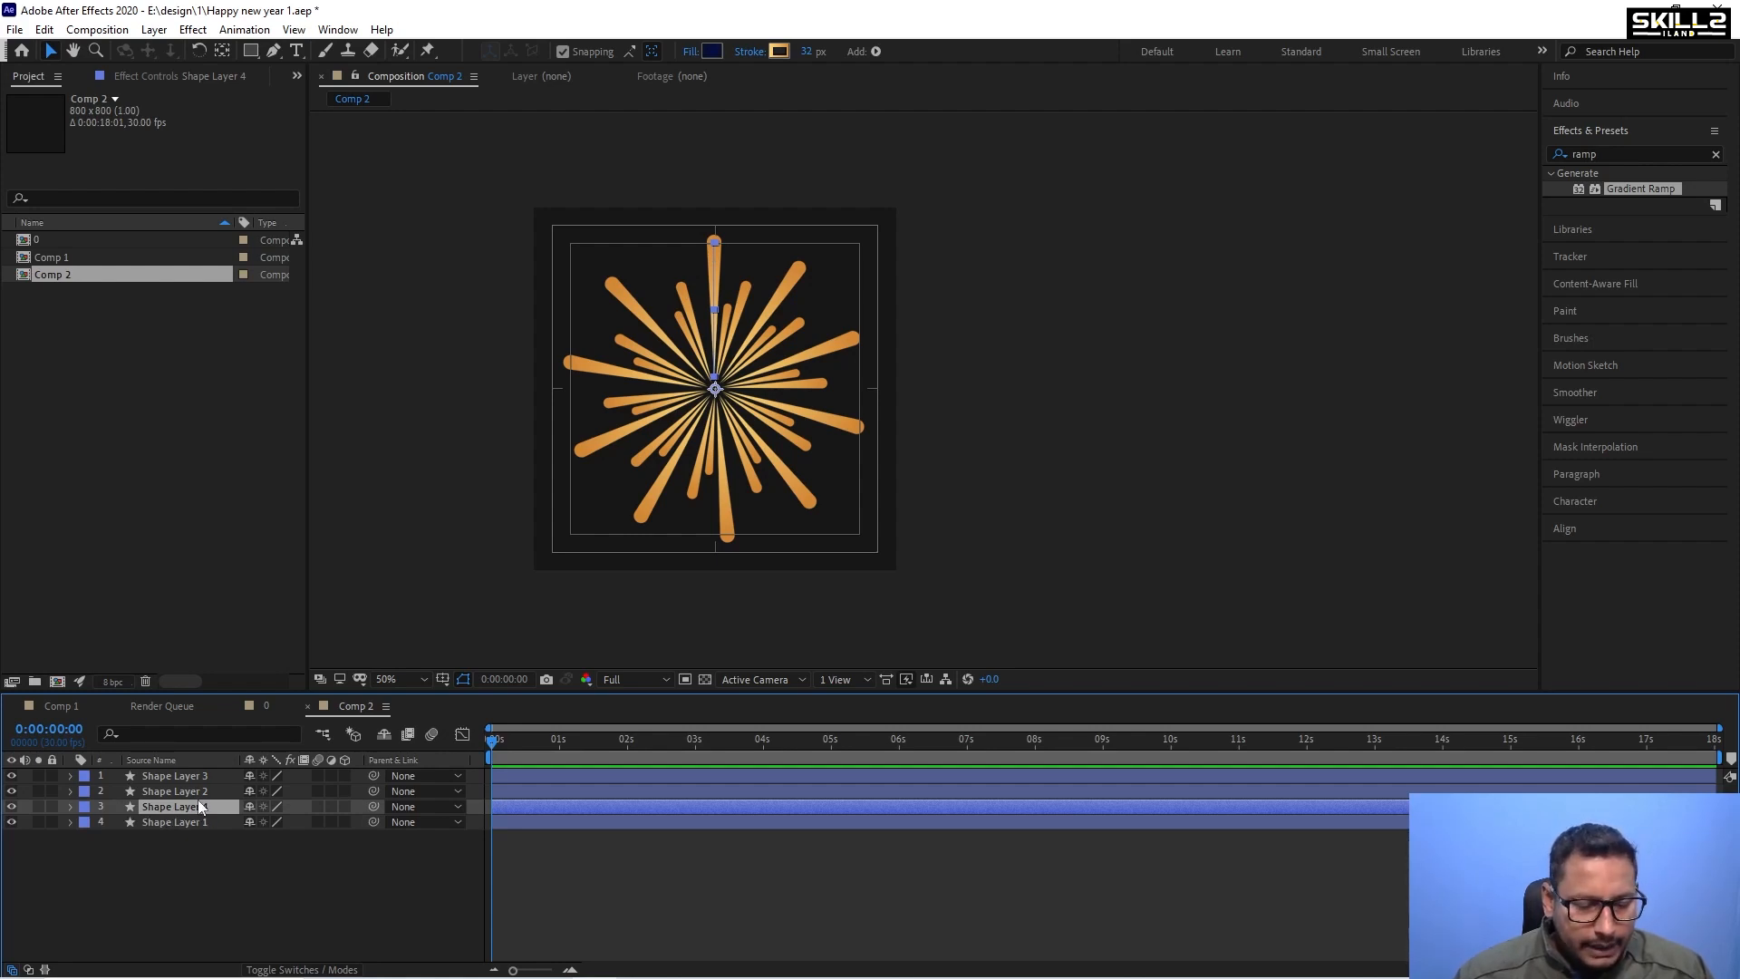
pyautogui.press('r')
pyautogui.moveTo(269, 822); pyautogui.dragTo(280, 821)
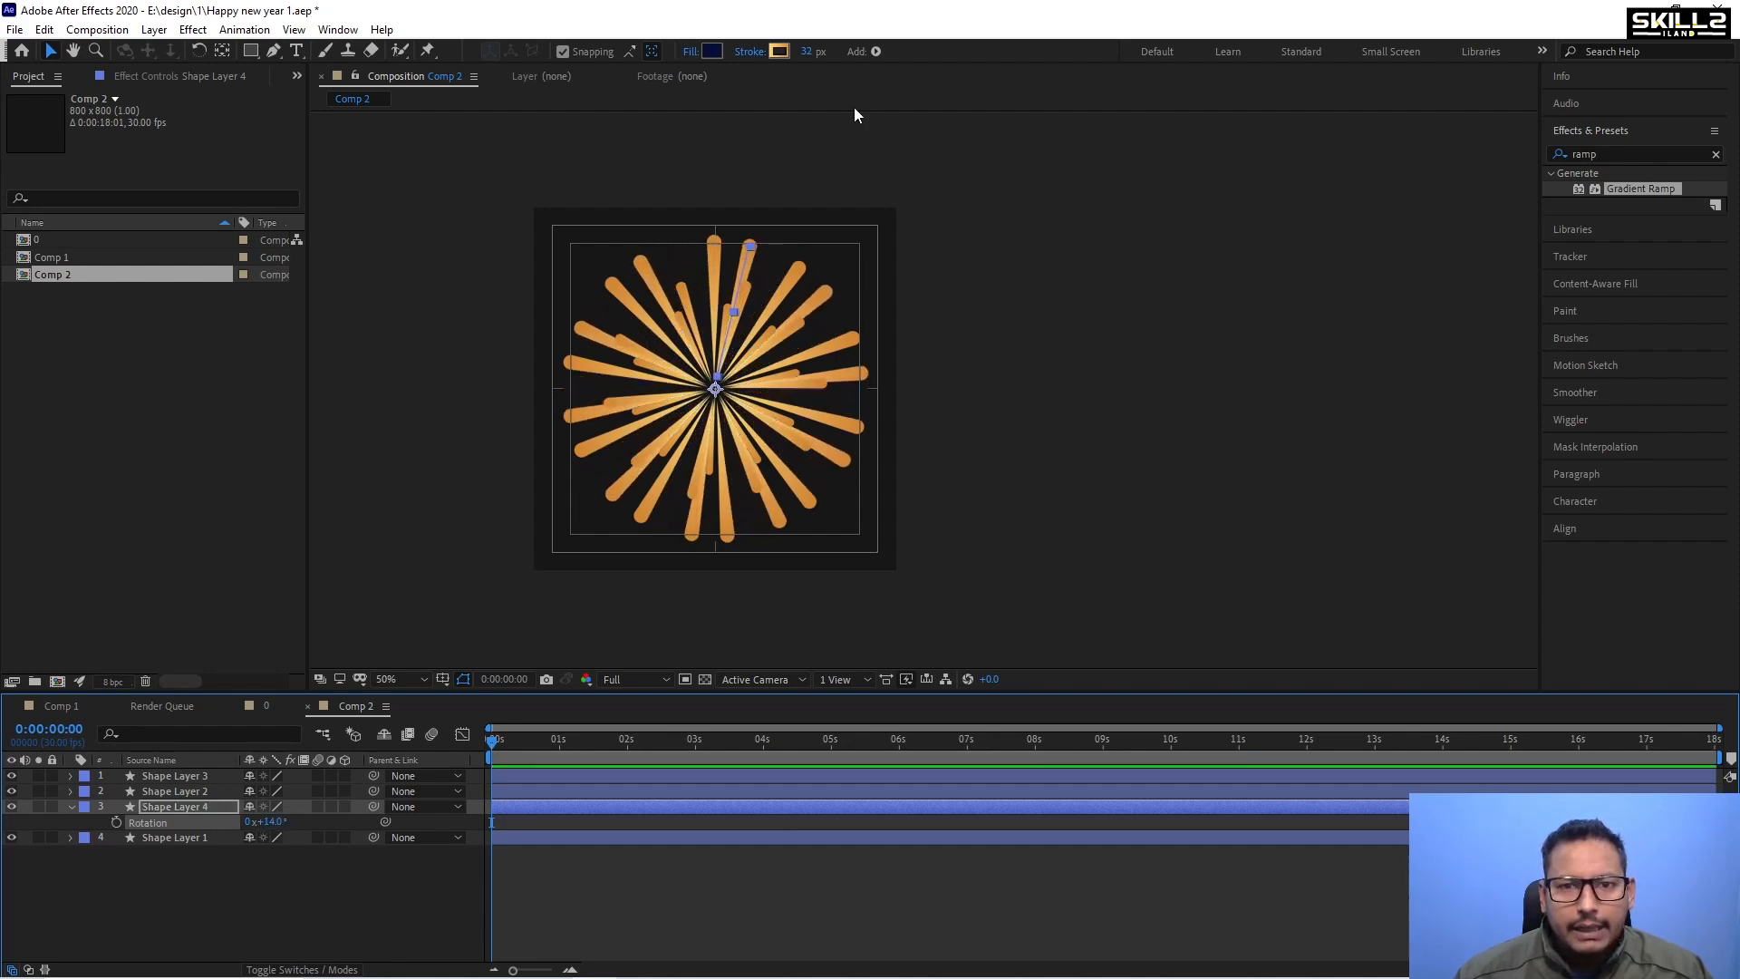
# Thin the stroke of Shape Layer 4 to 12 px, collapse its properties, and preview the burst.
pyautogui.moveTo(802, 51); pyautogui.dragTo(793, 51)
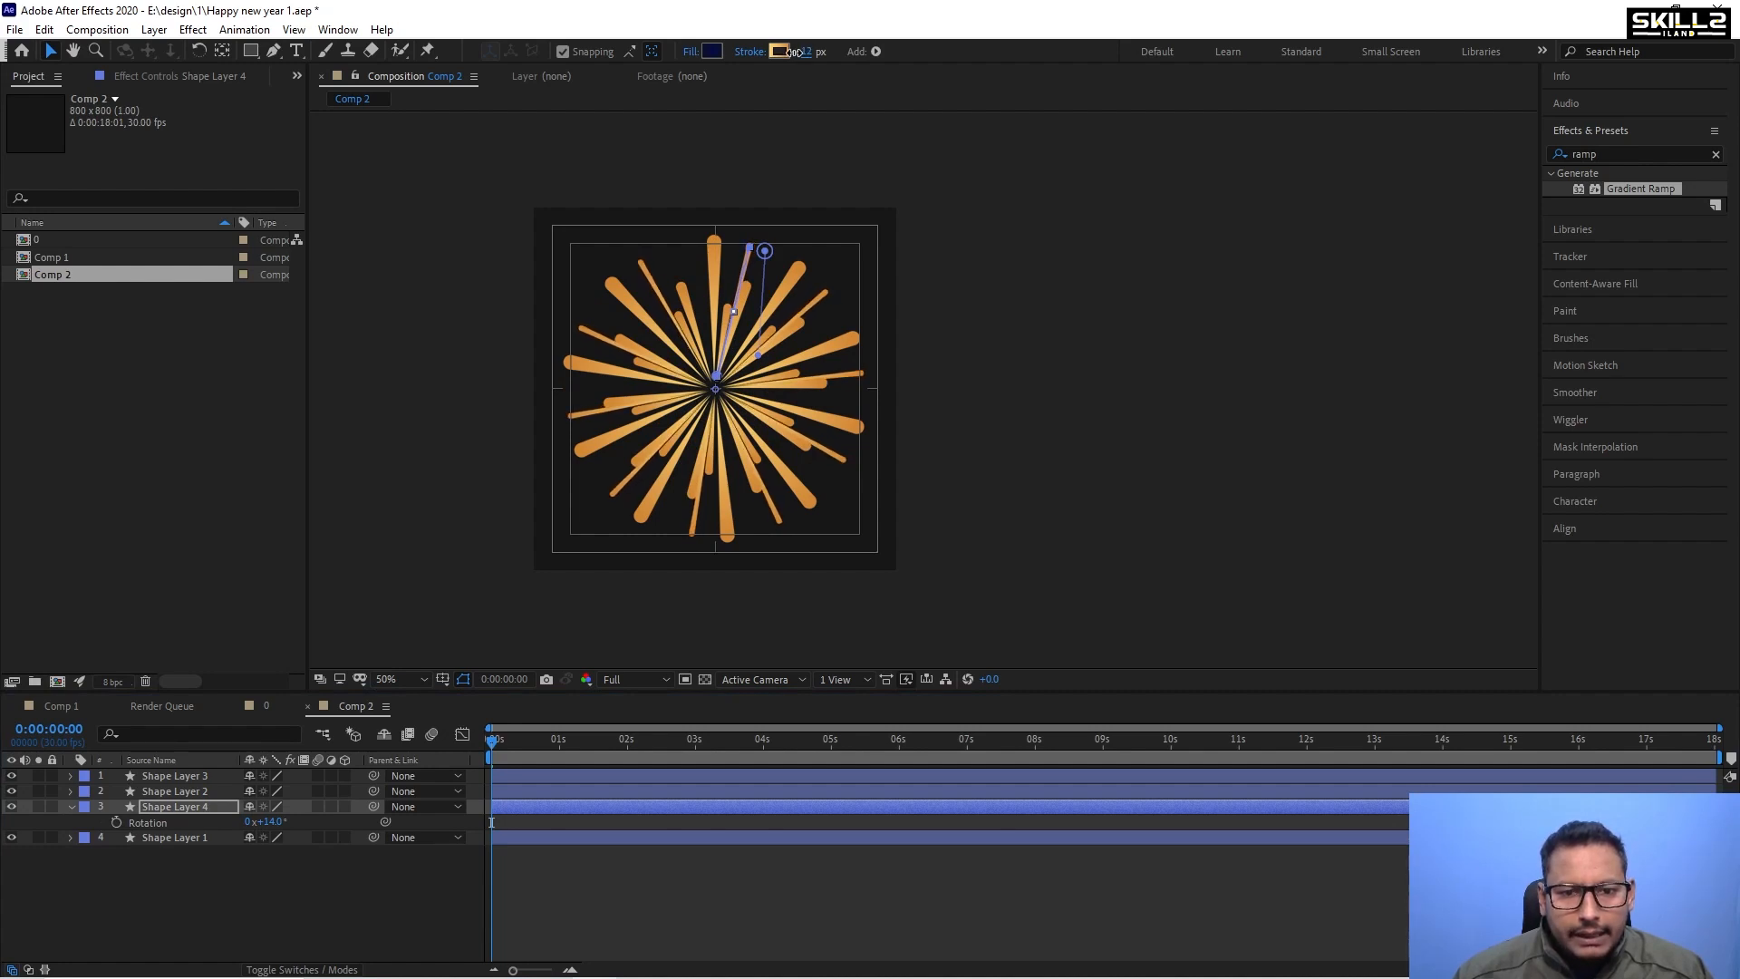
pyautogui.click(258, 874)
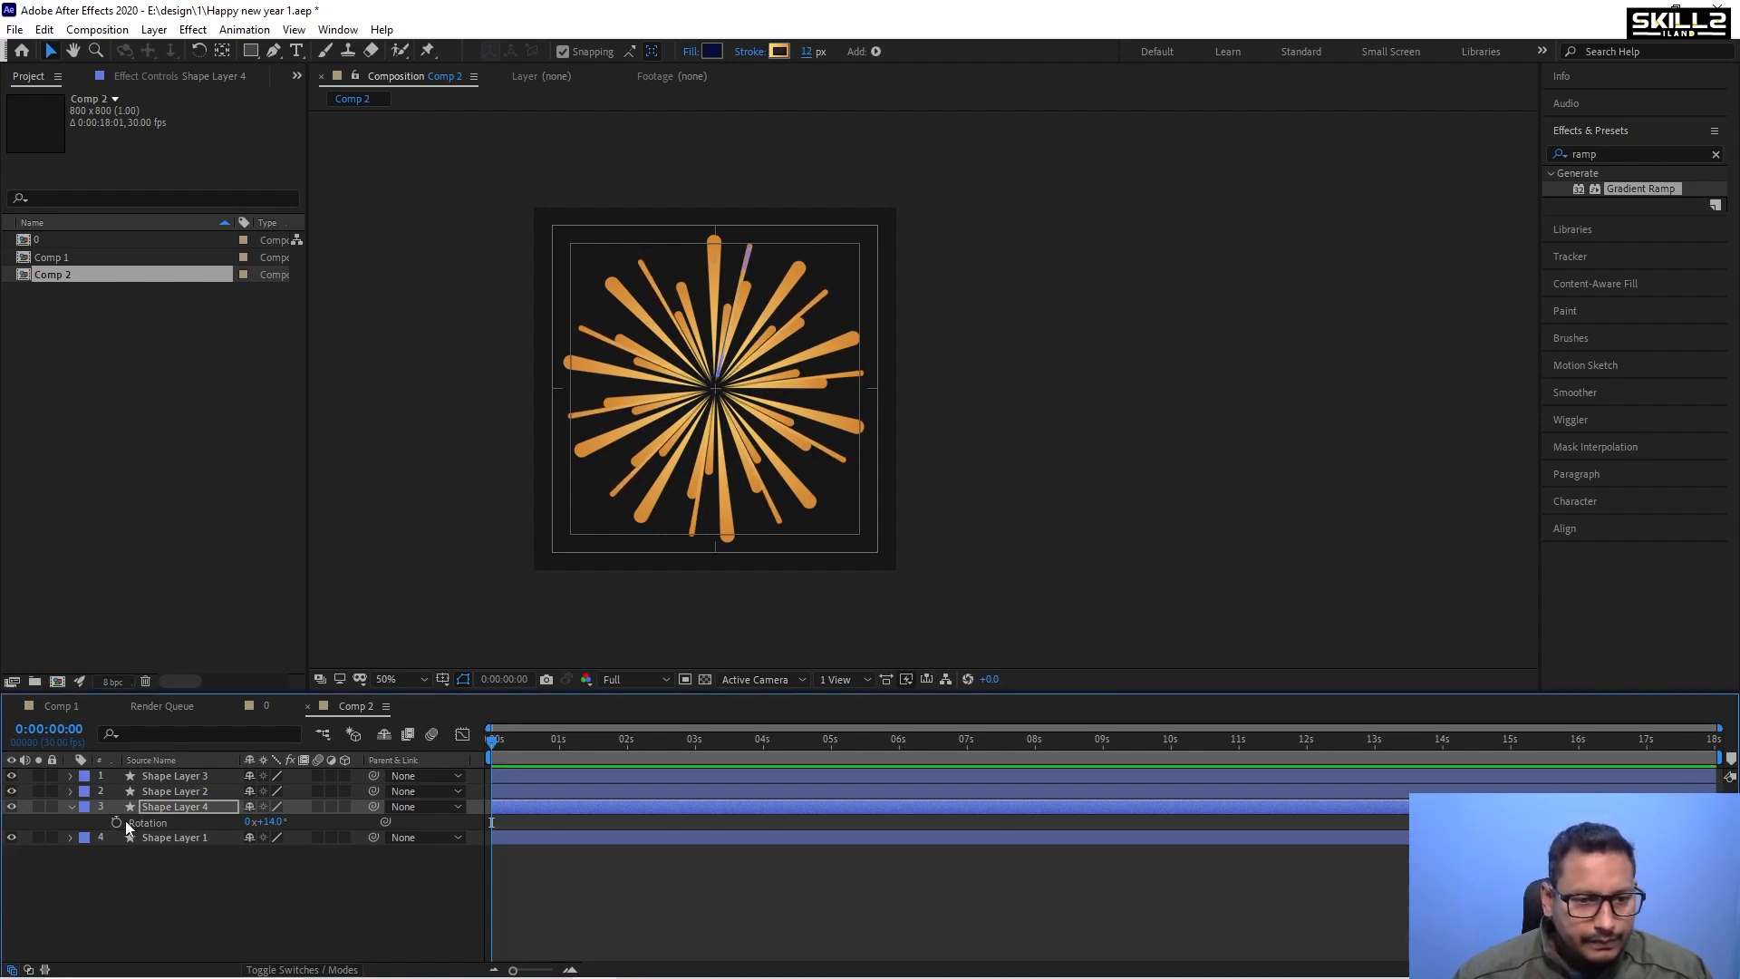
pyautogui.click(72, 806)
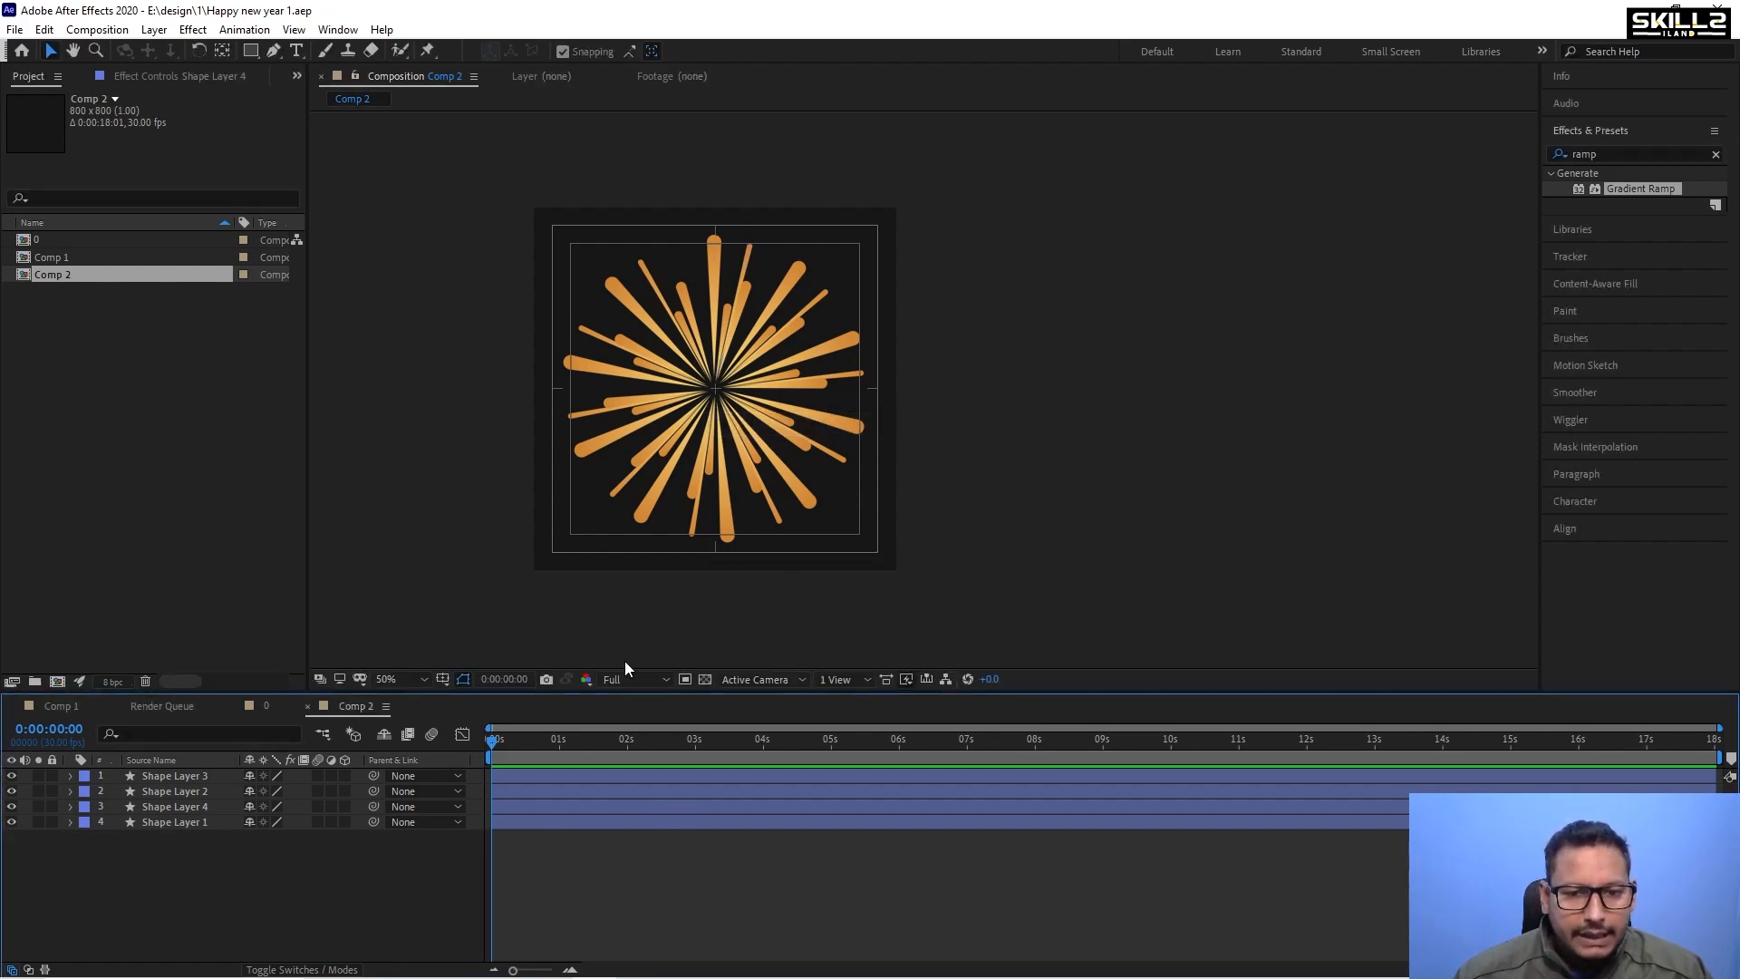
pyautogui.press('space')
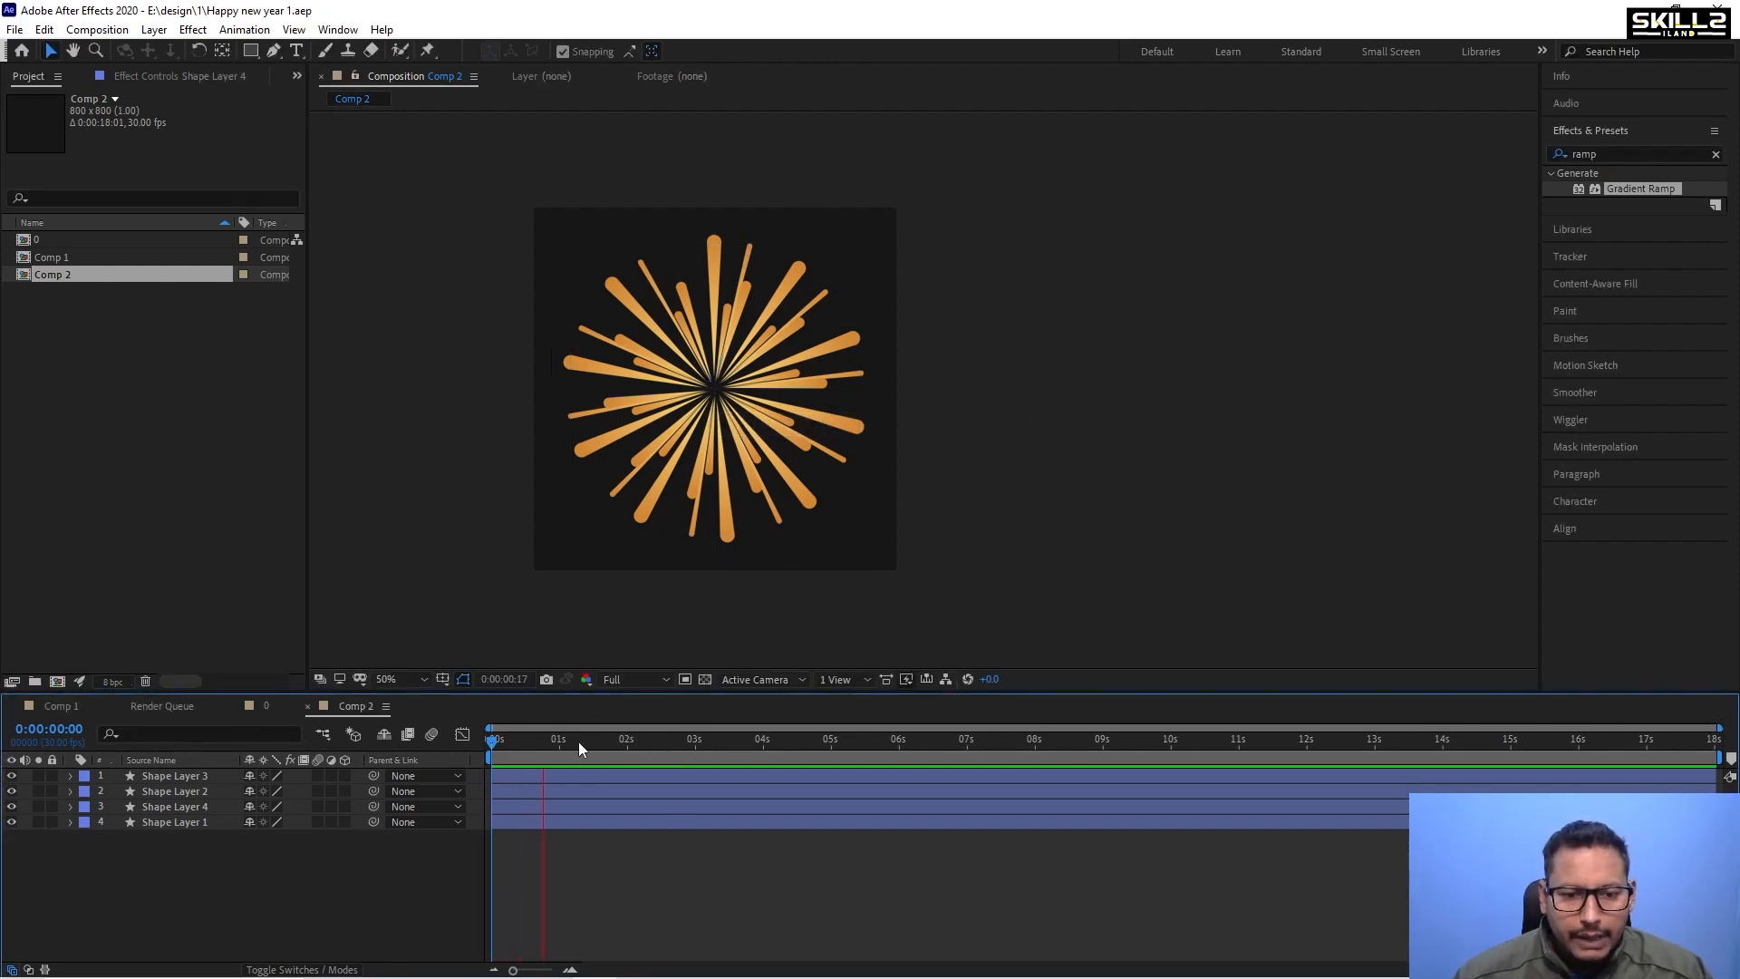
pyautogui.press('space')
# Add Scale keyframes at 0 and 1 second to all four shape layers.
pyautogui.click(154, 824)
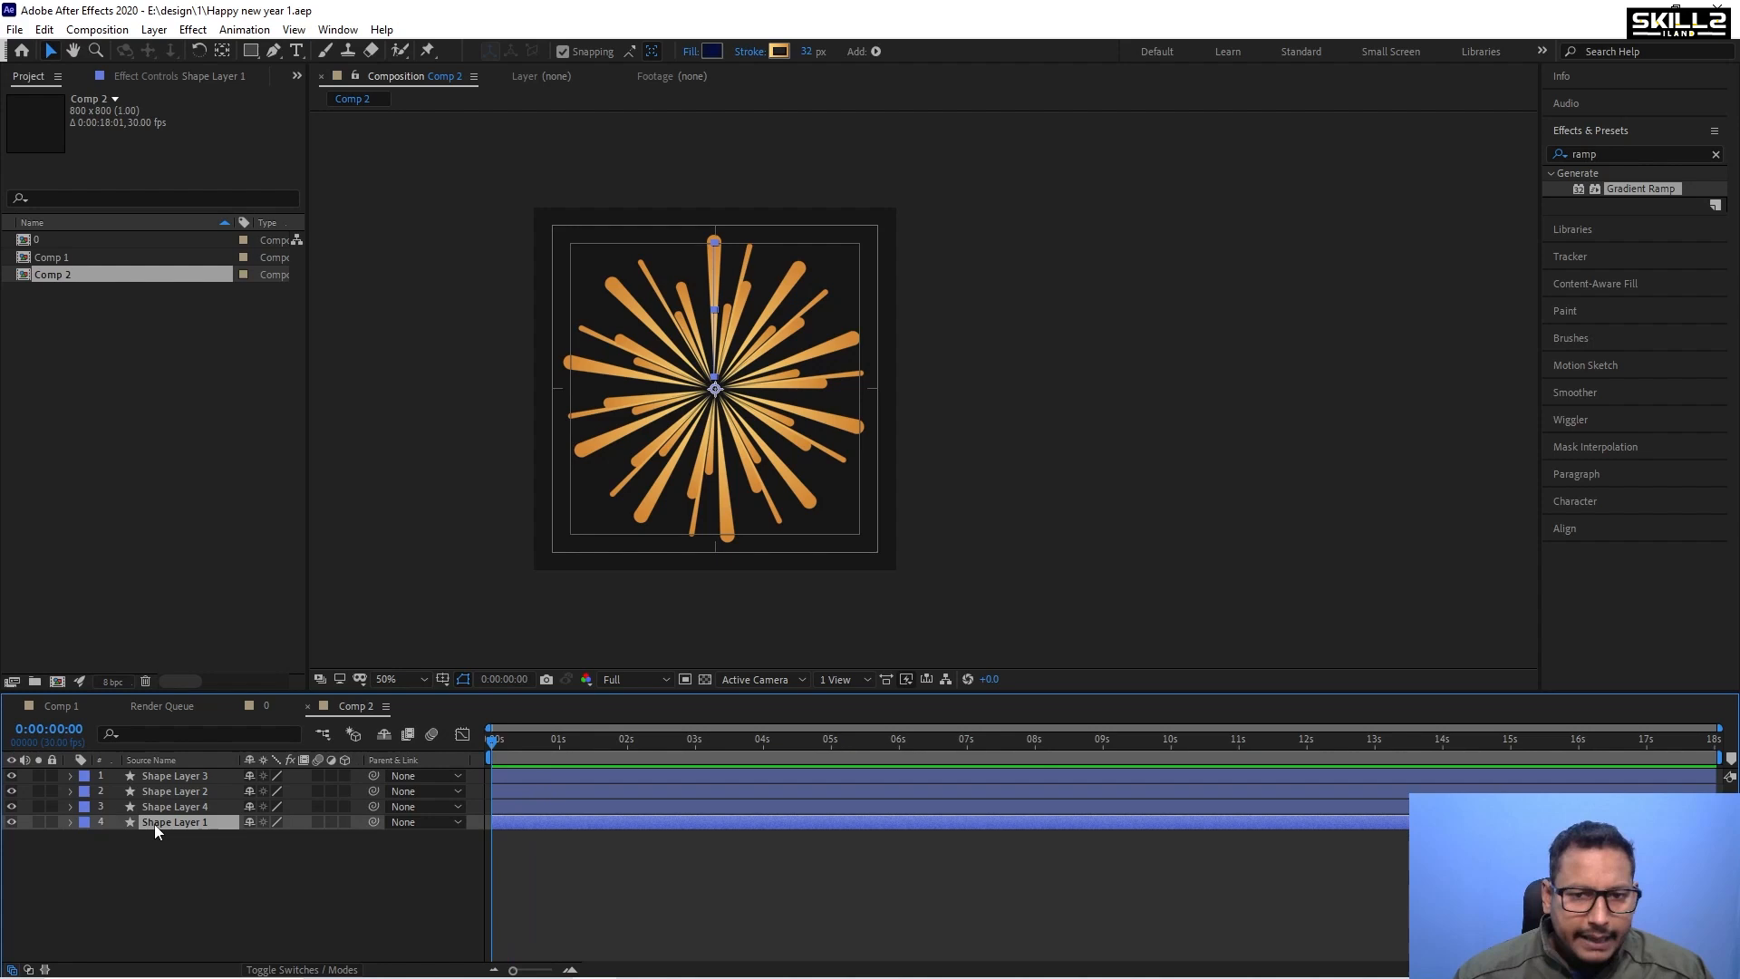
pyautogui.keyDown('shift'); pyautogui.click(177, 775); pyautogui.keyUp('shift')
pyautogui.press('s')
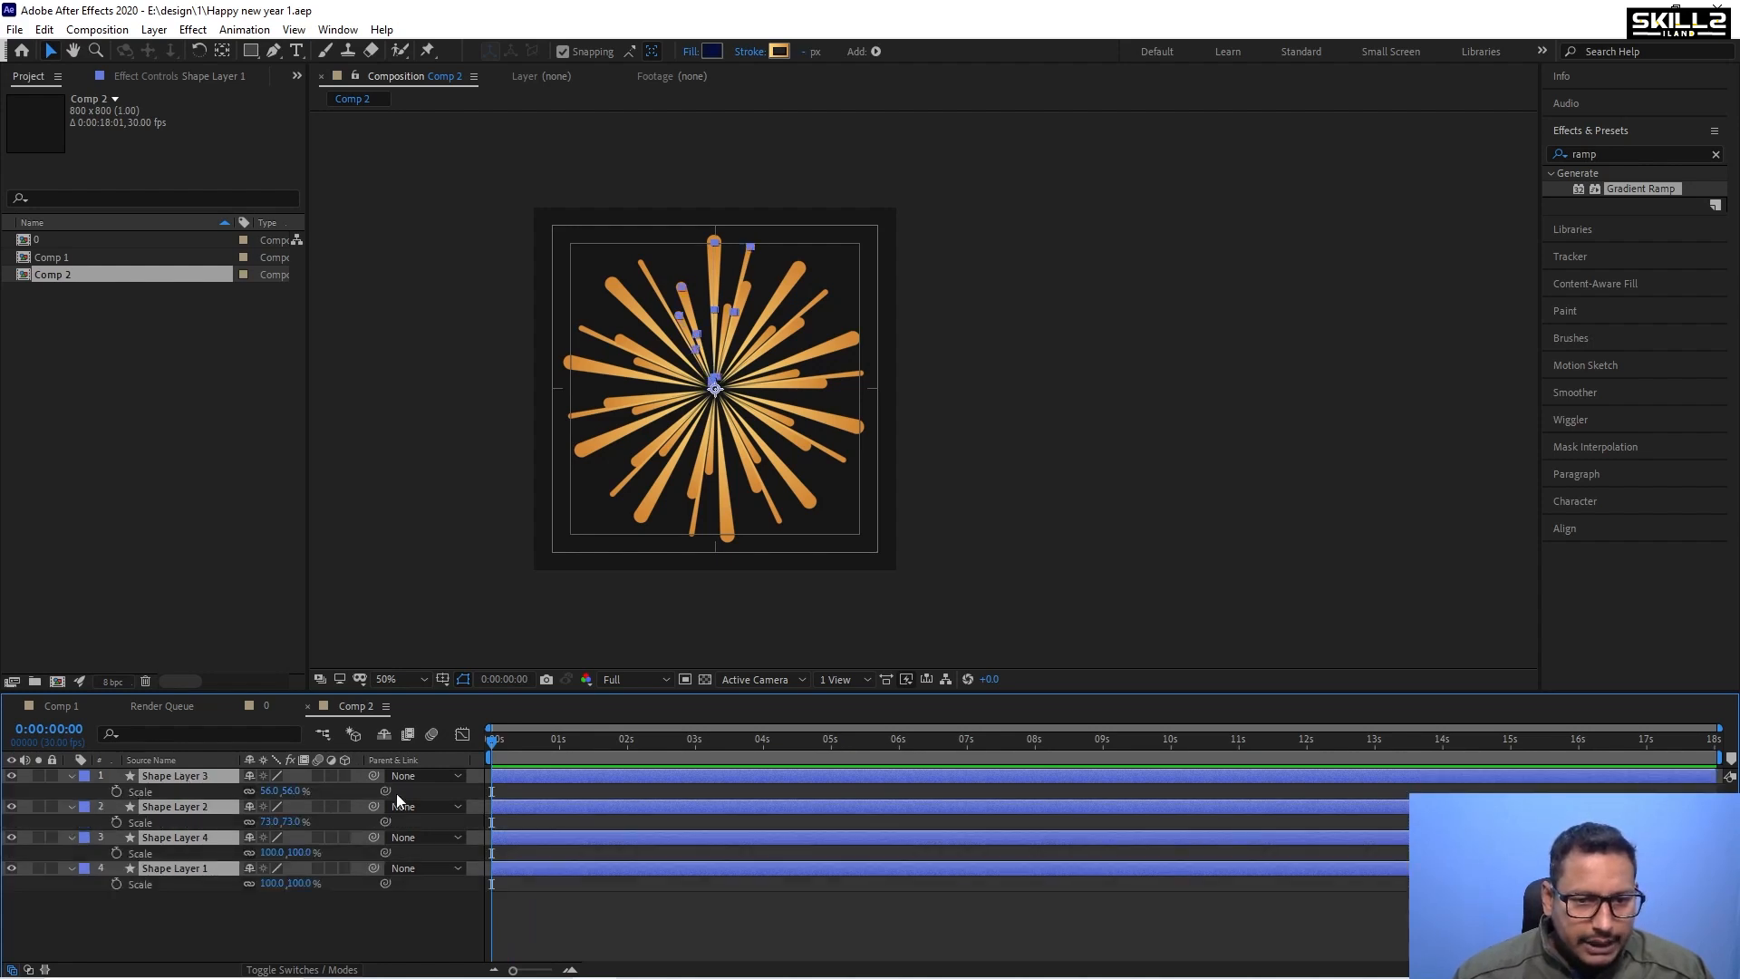
pyautogui.click(116, 792)
pyautogui.click(559, 743)
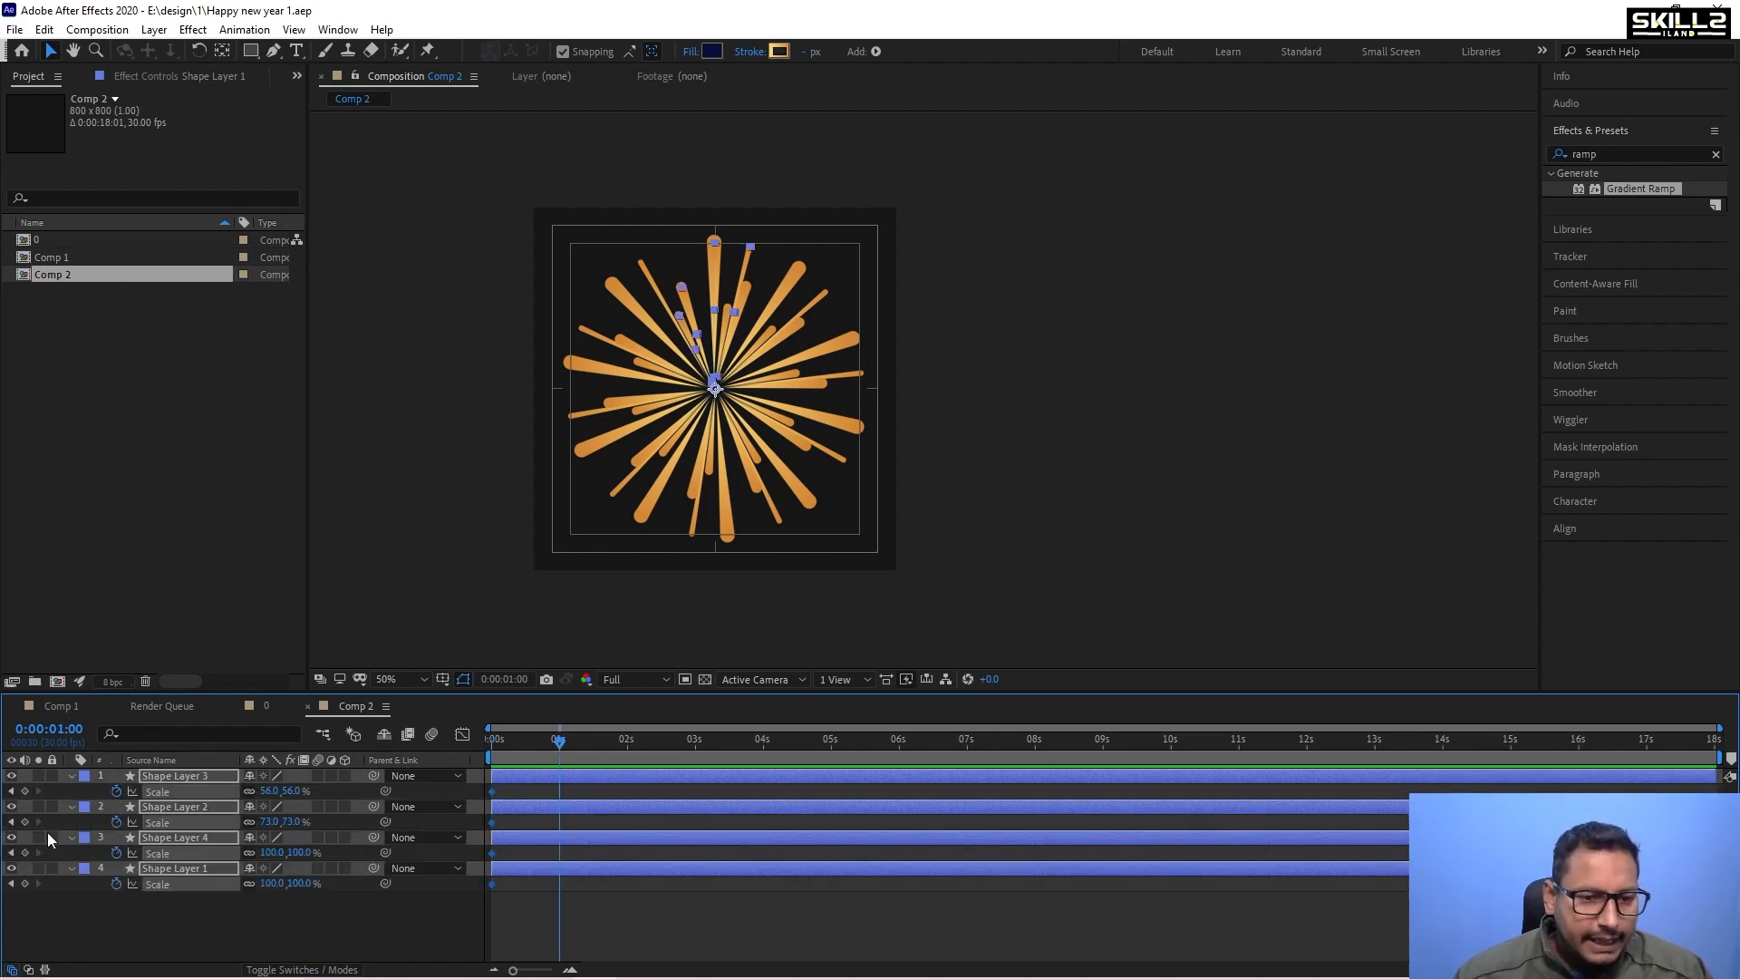
pyautogui.click(24, 791)
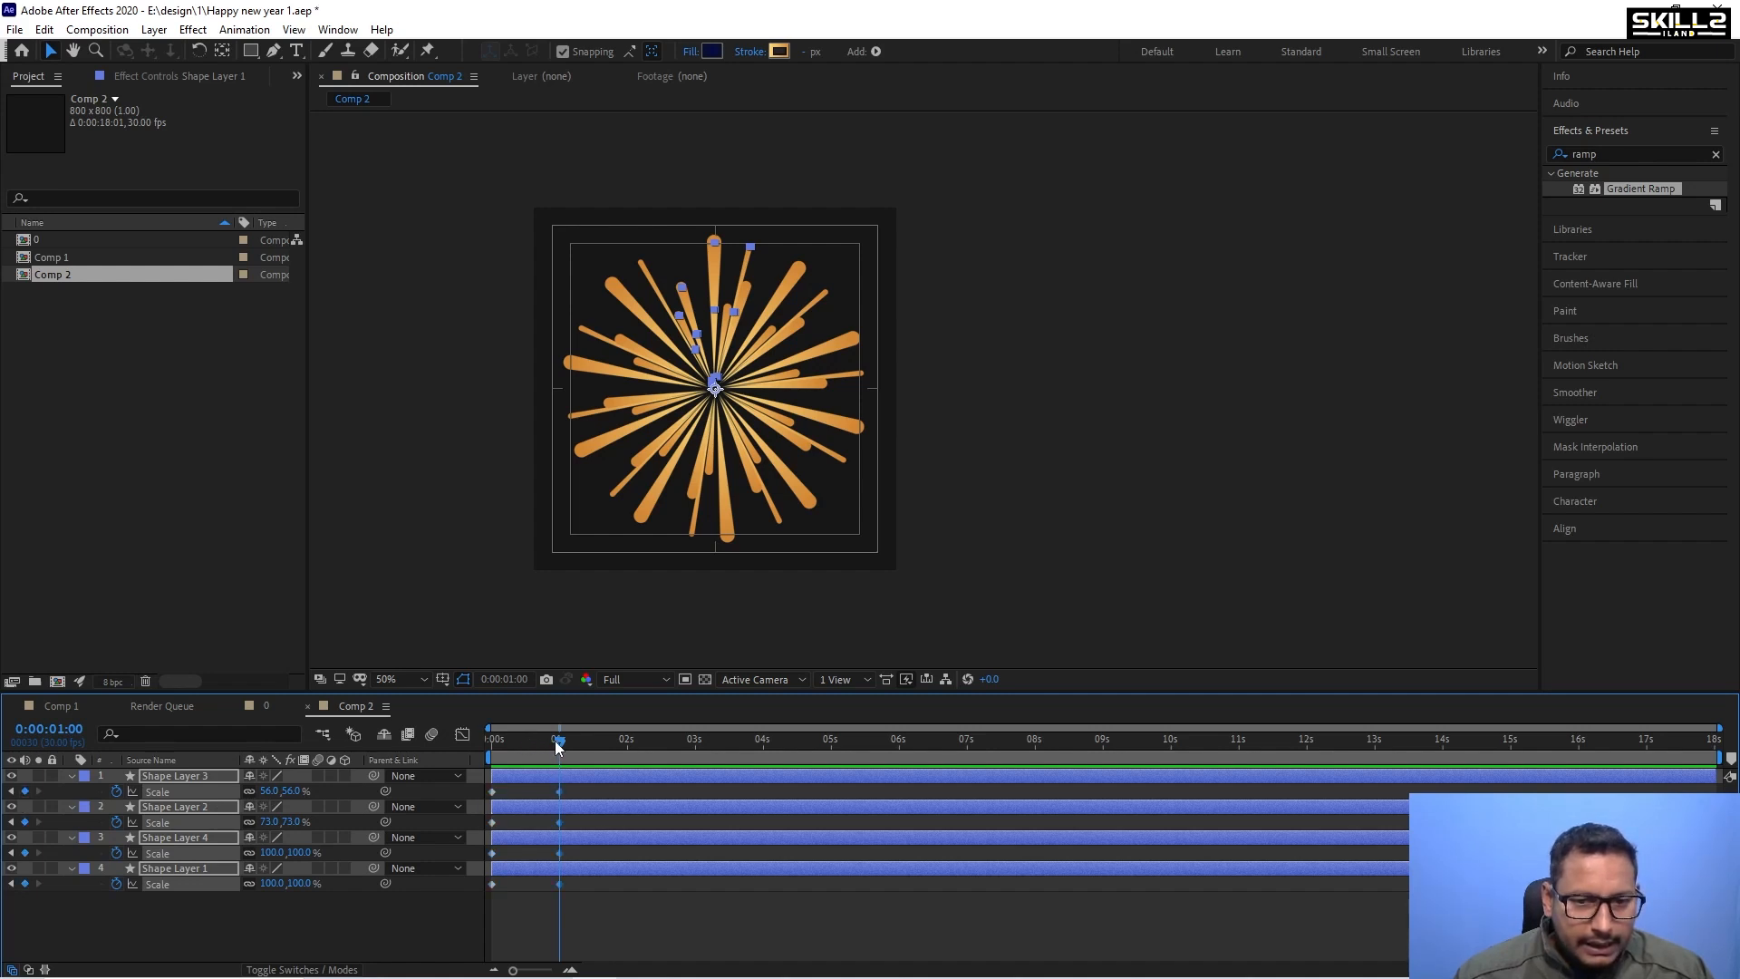
# Set the Scale of all four layers to 0% at the first frame, apply Easy Ease to the keyframes, and preview the growth.
pyautogui.press('Home')
pyautogui.click(268, 791)
pyautogui.write('0')
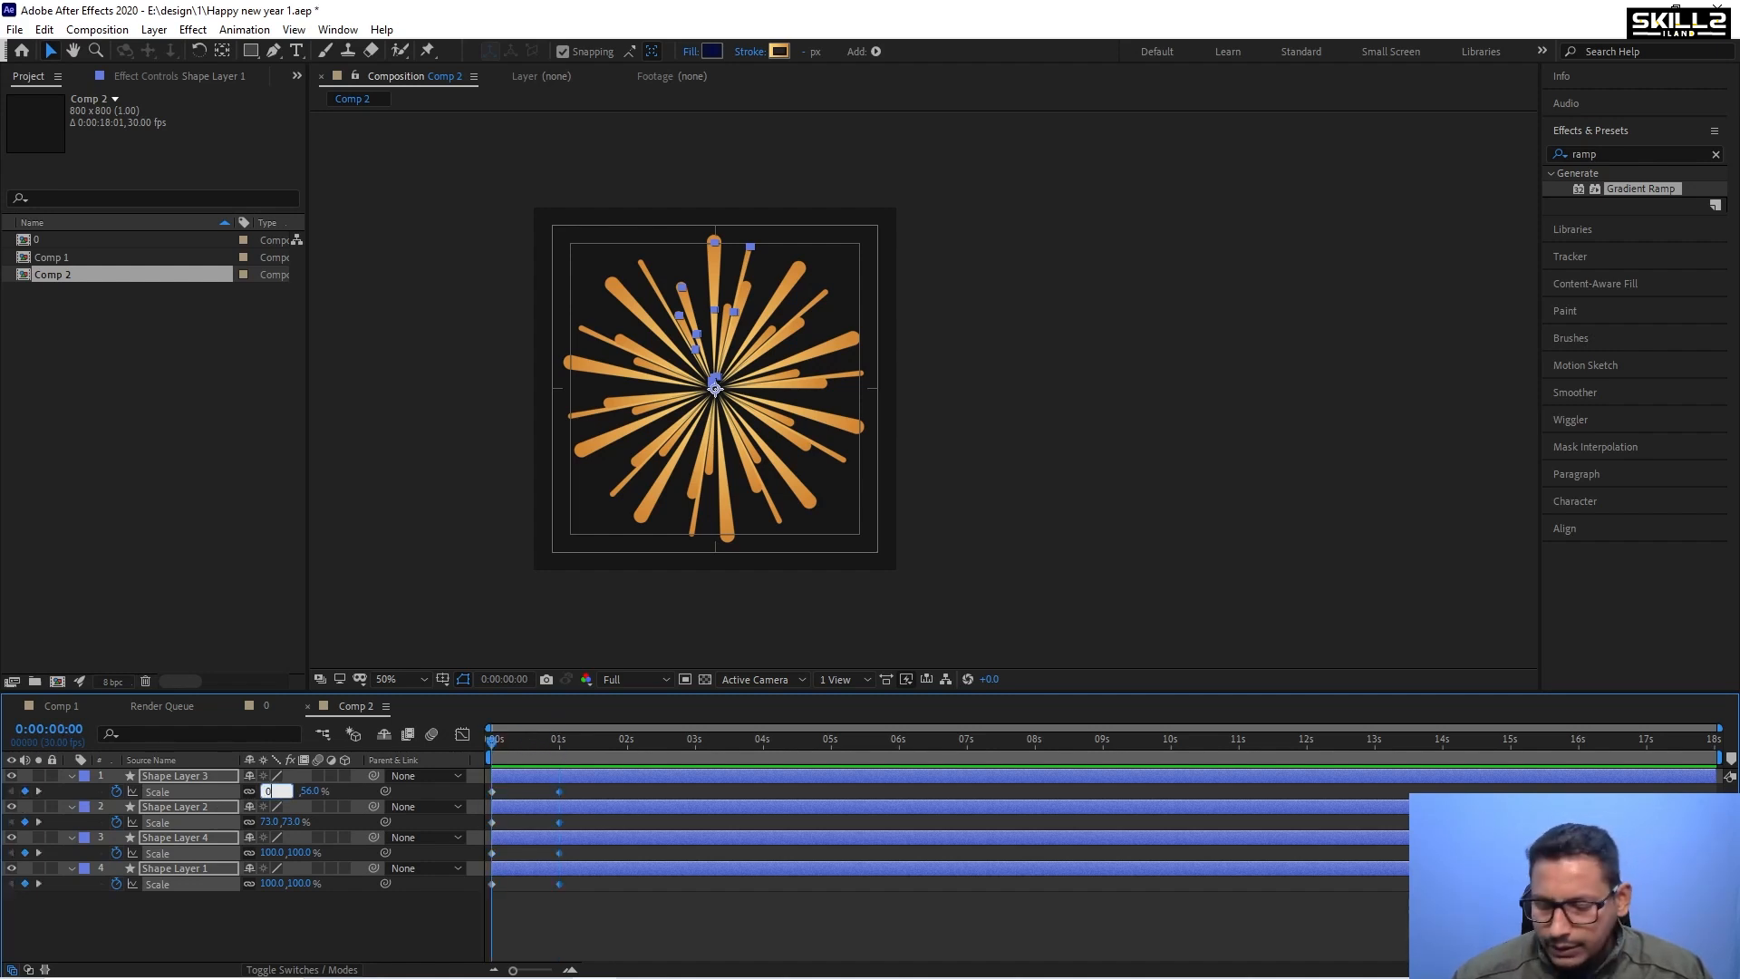
pyautogui.press('Return')
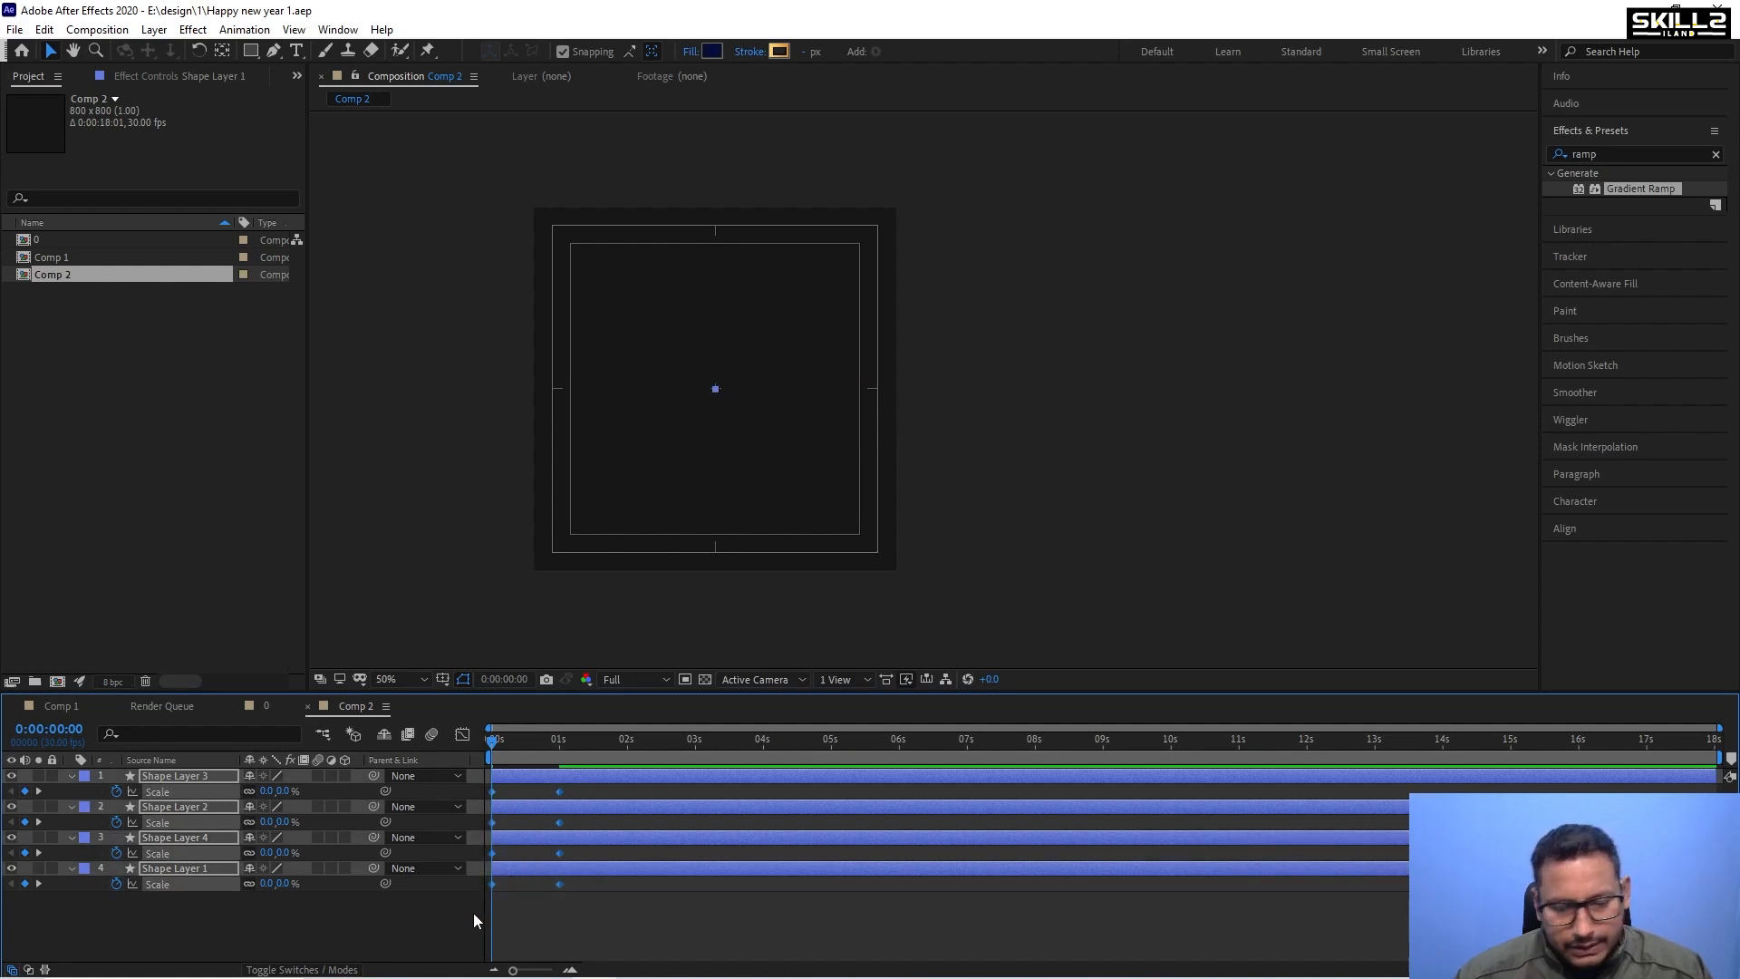
pyautogui.press('F9')
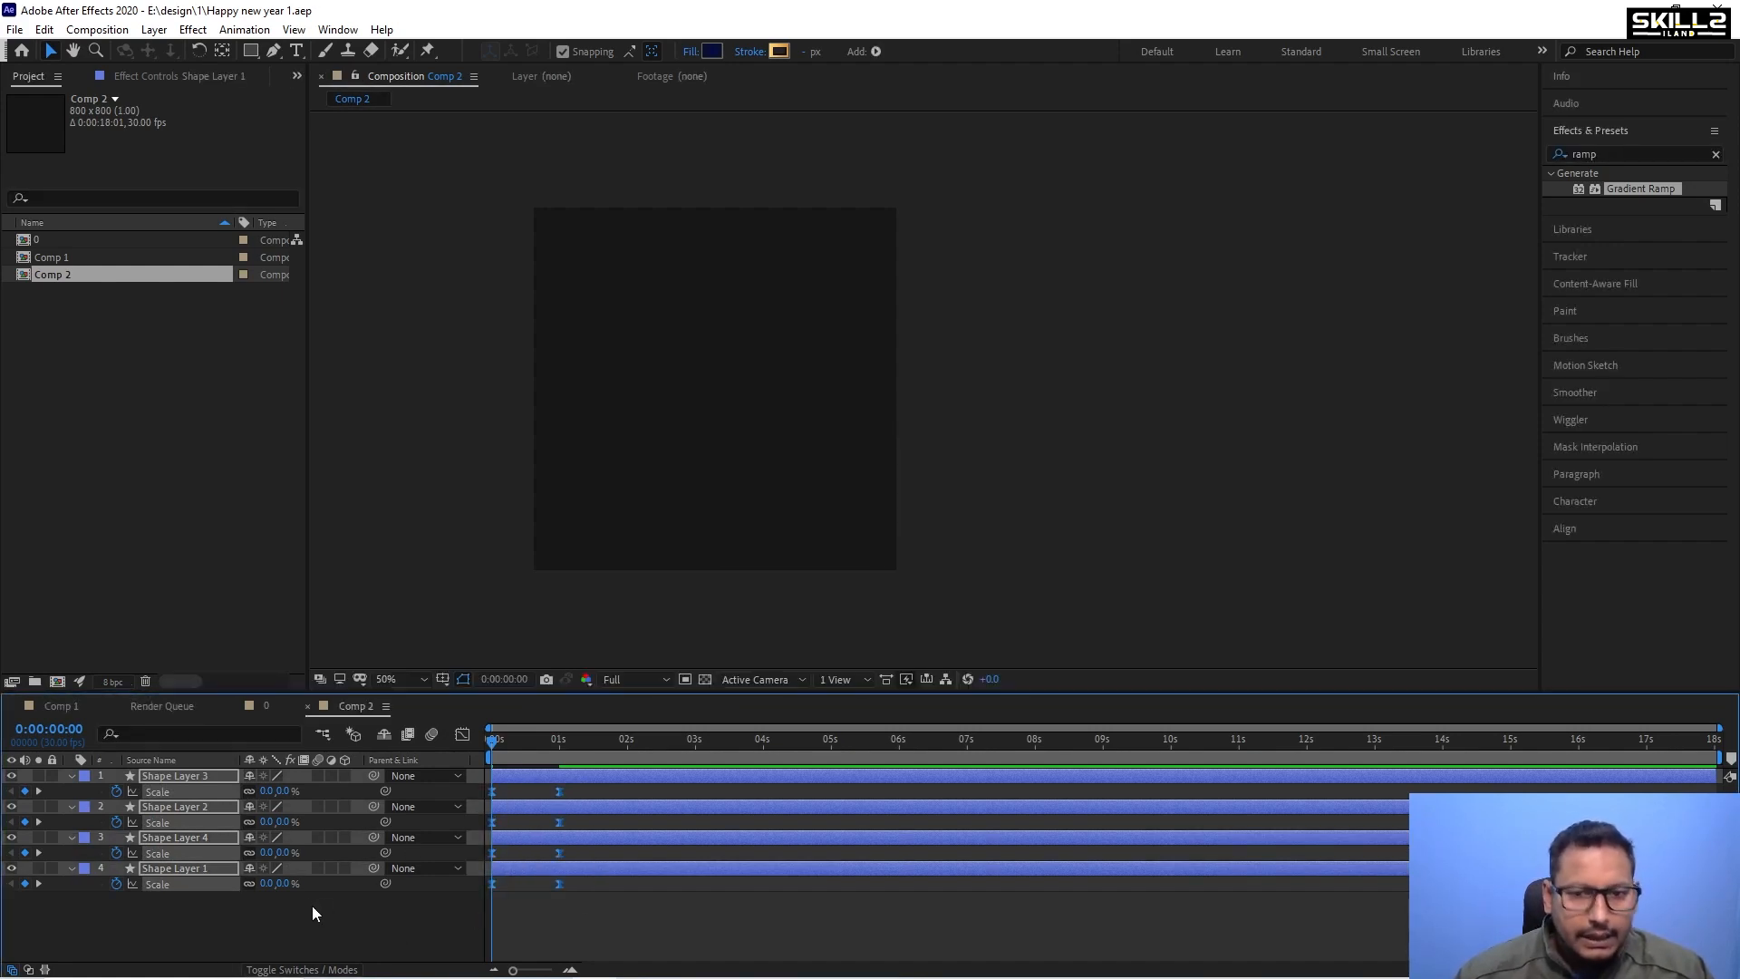
pyautogui.press('space')
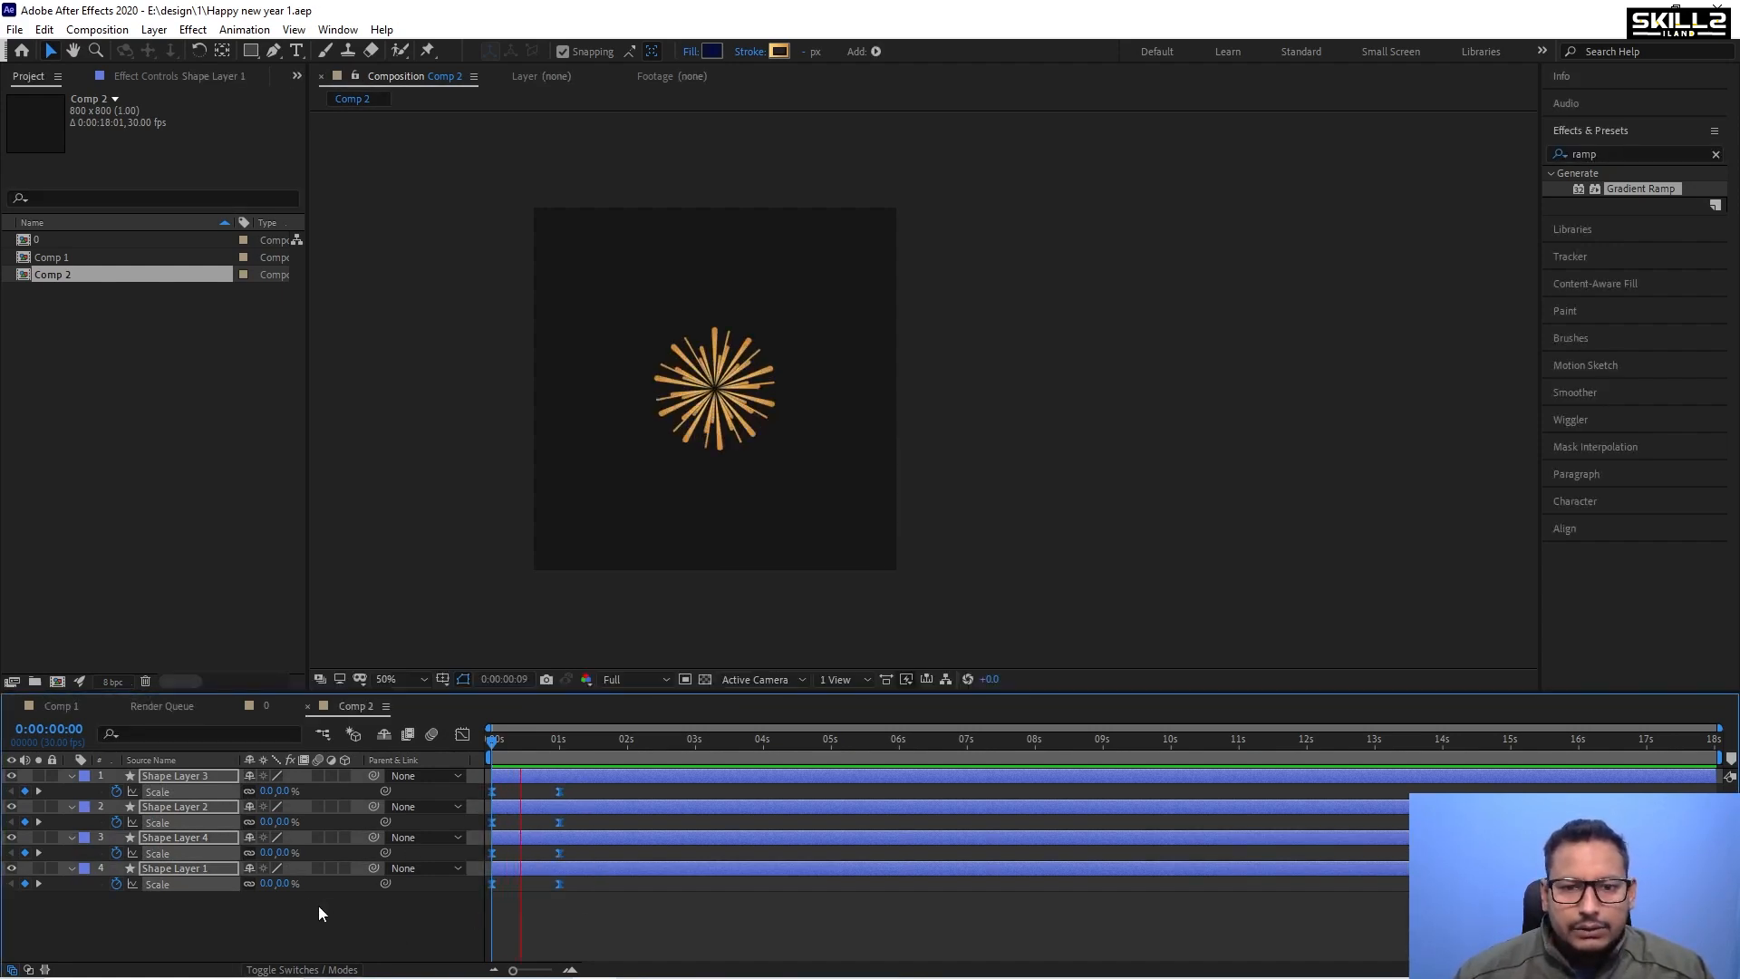
pyautogui.click(160, 921)
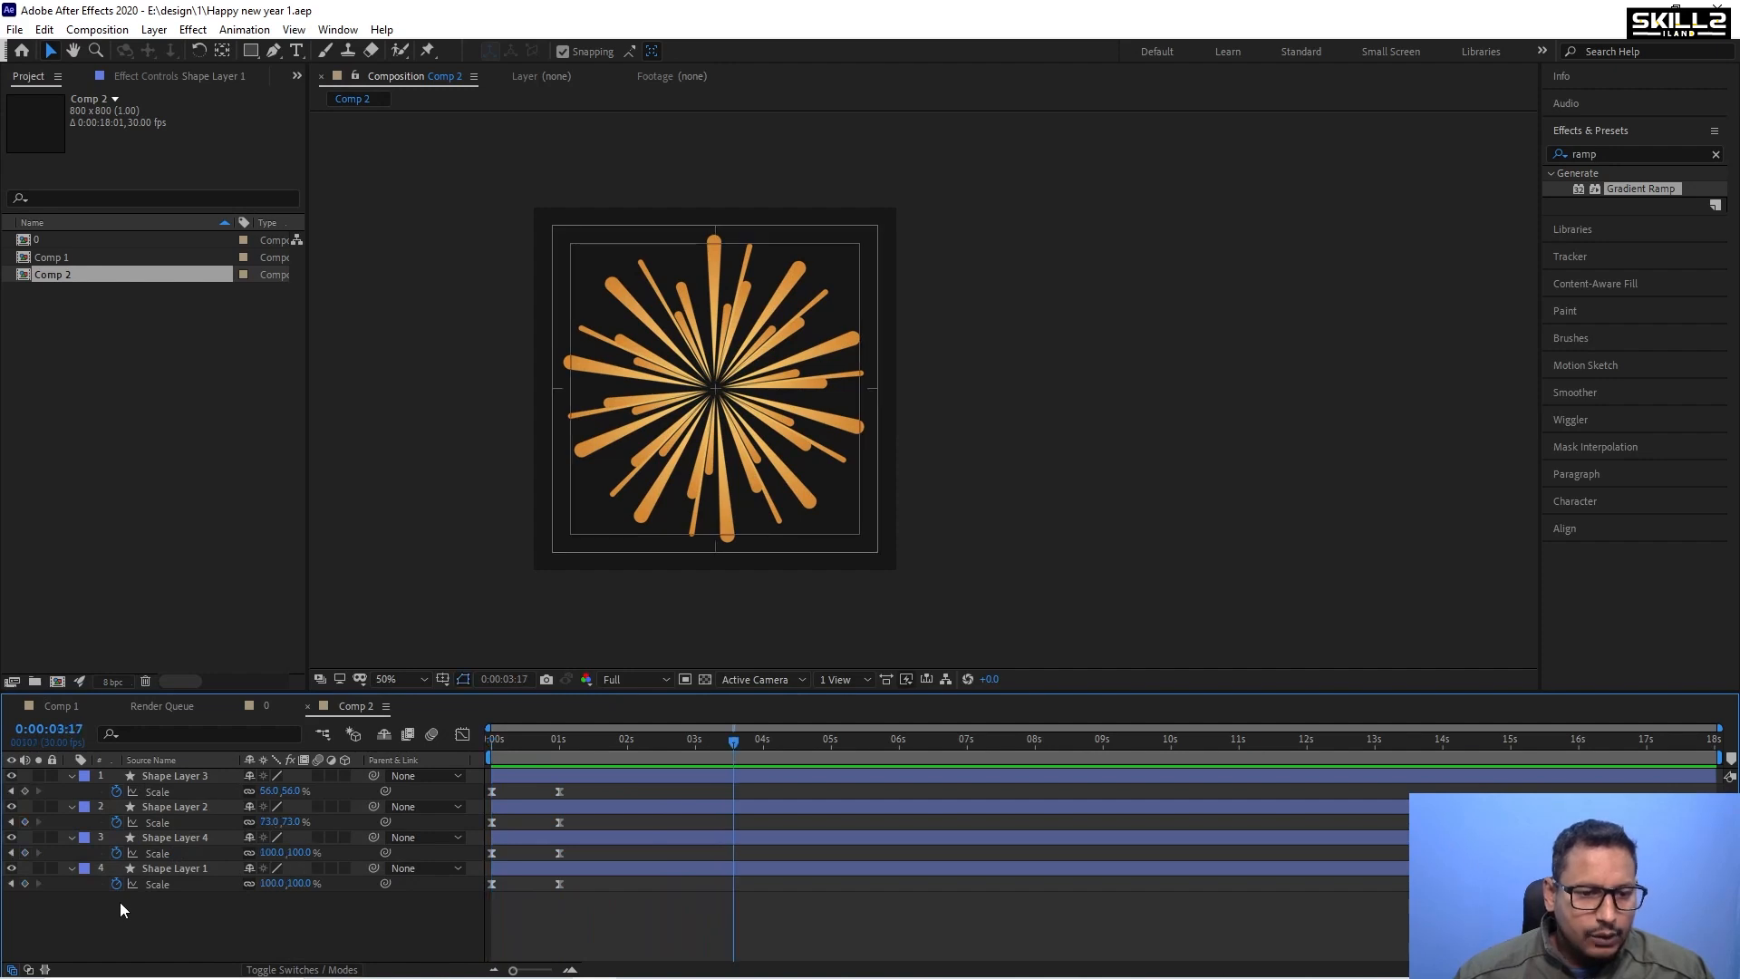
# Add a loopOut() expression to the Scale of Shape Layer 1.
pyautogui.keyDown('alt'); pyautogui.click(116, 883); pyautogui.keyUp('alt')
pyautogui.write('loopOut')
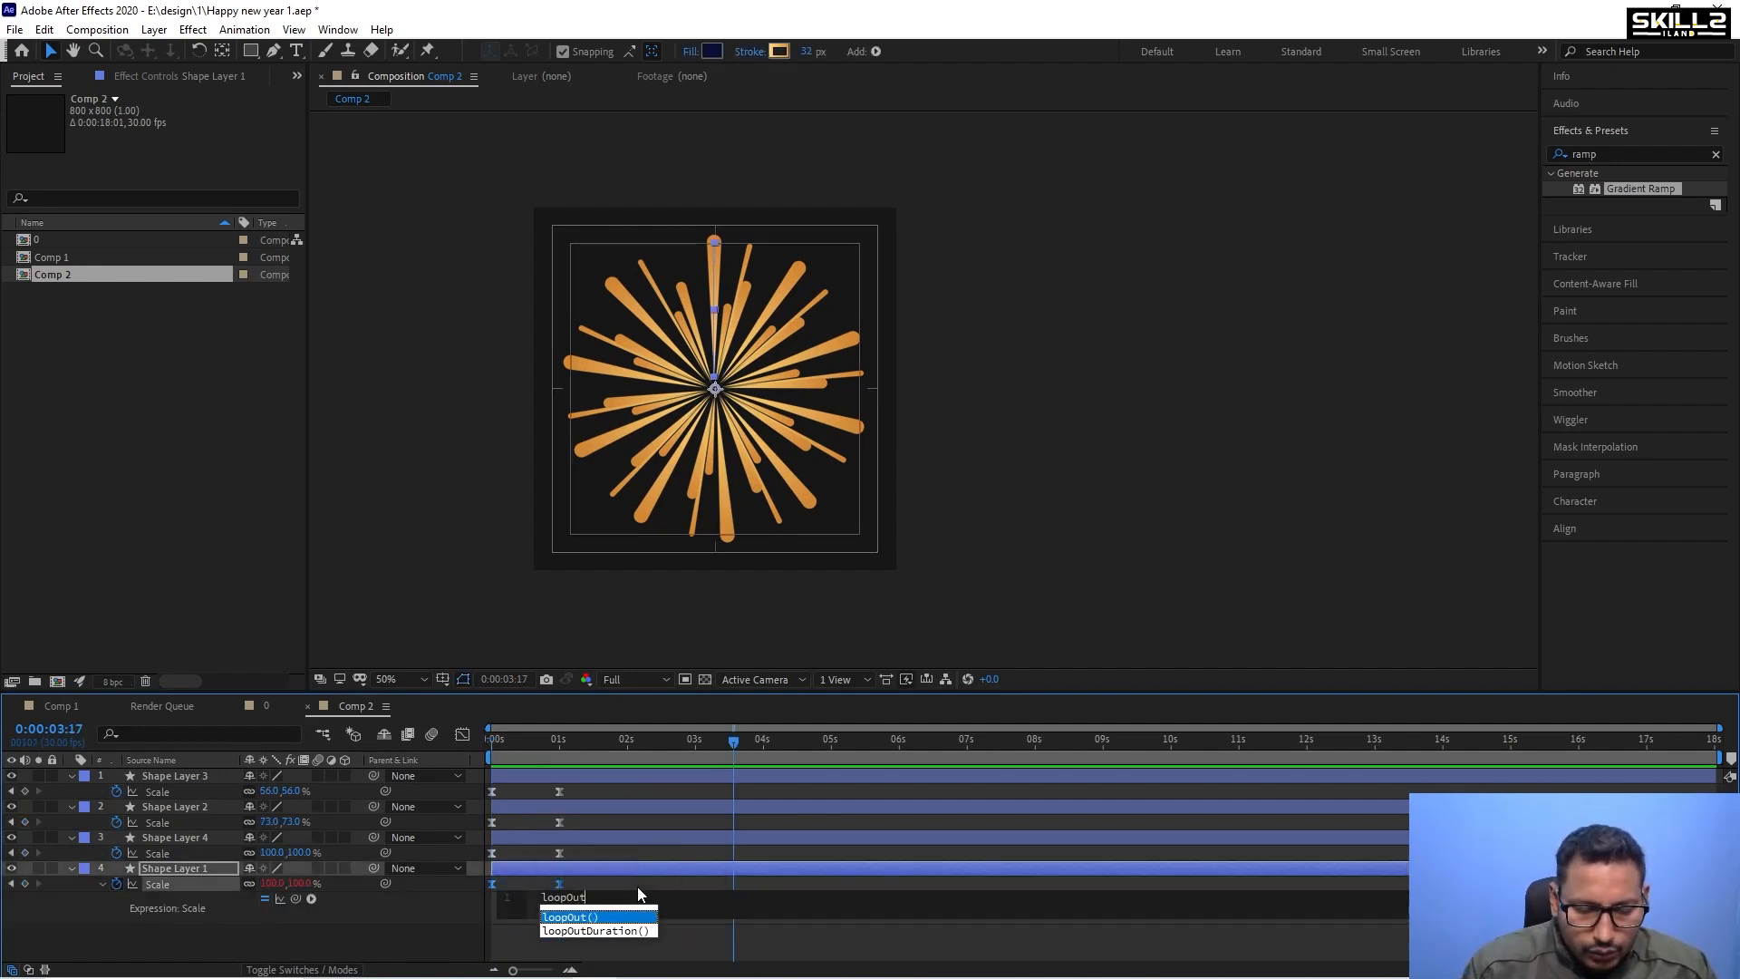
pyautogui.press('Return')
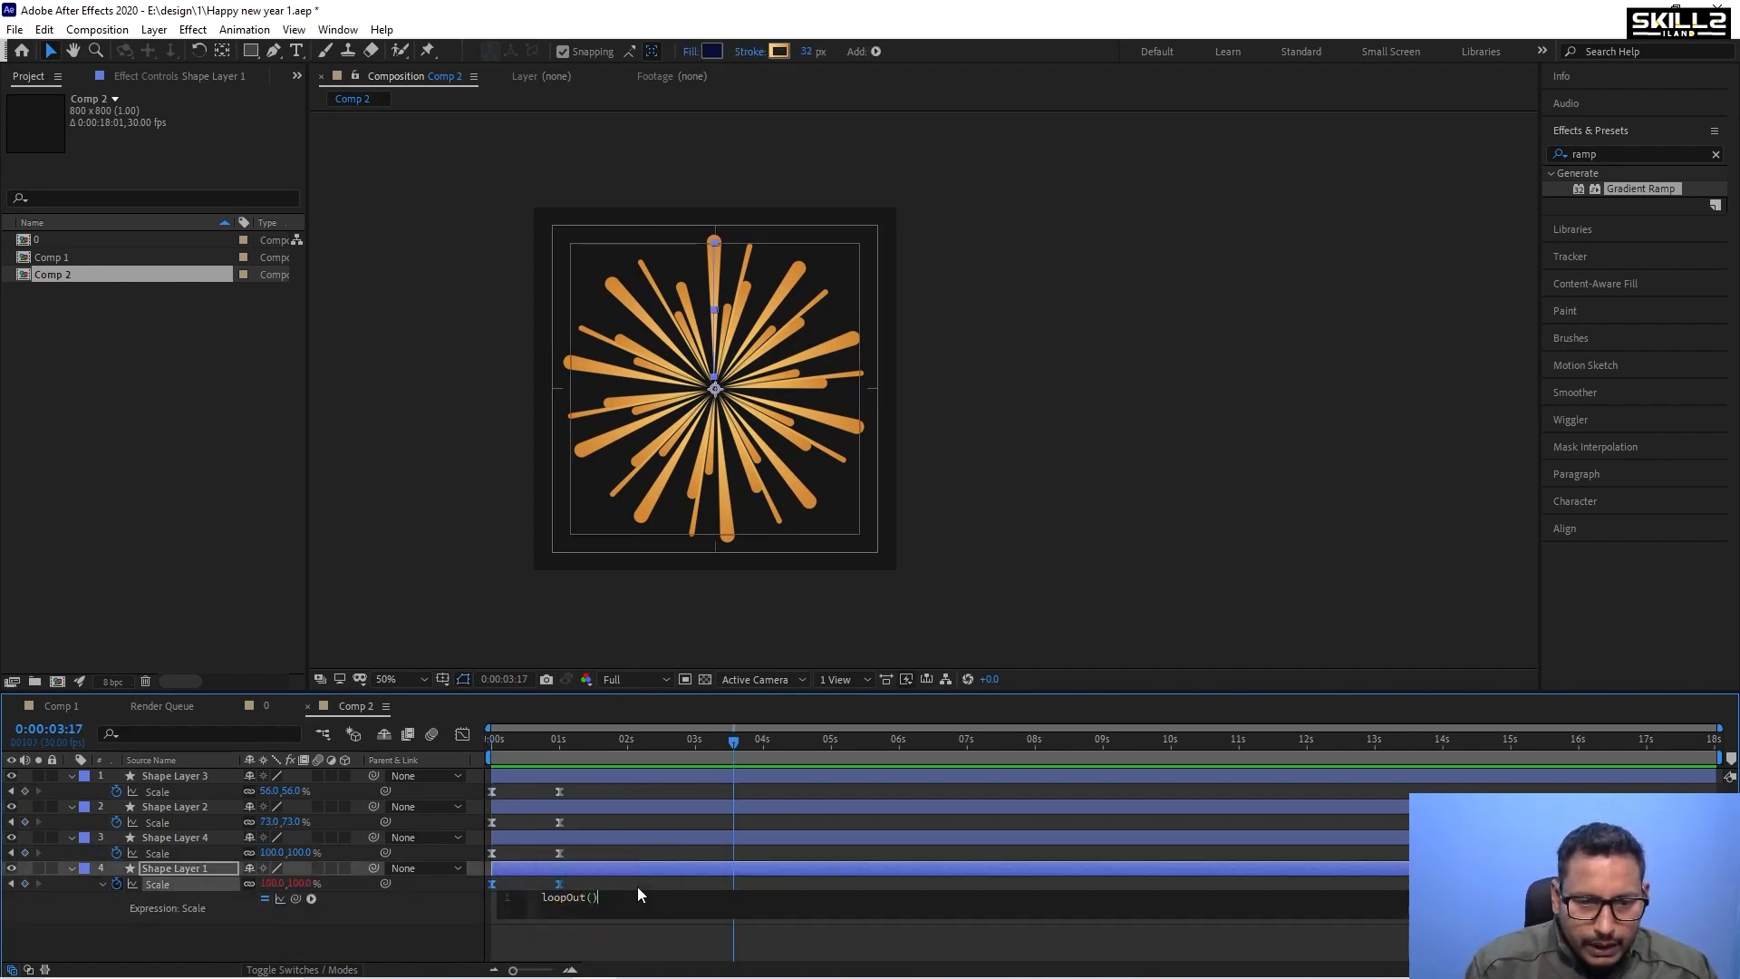
pyautogui.click(177, 952)
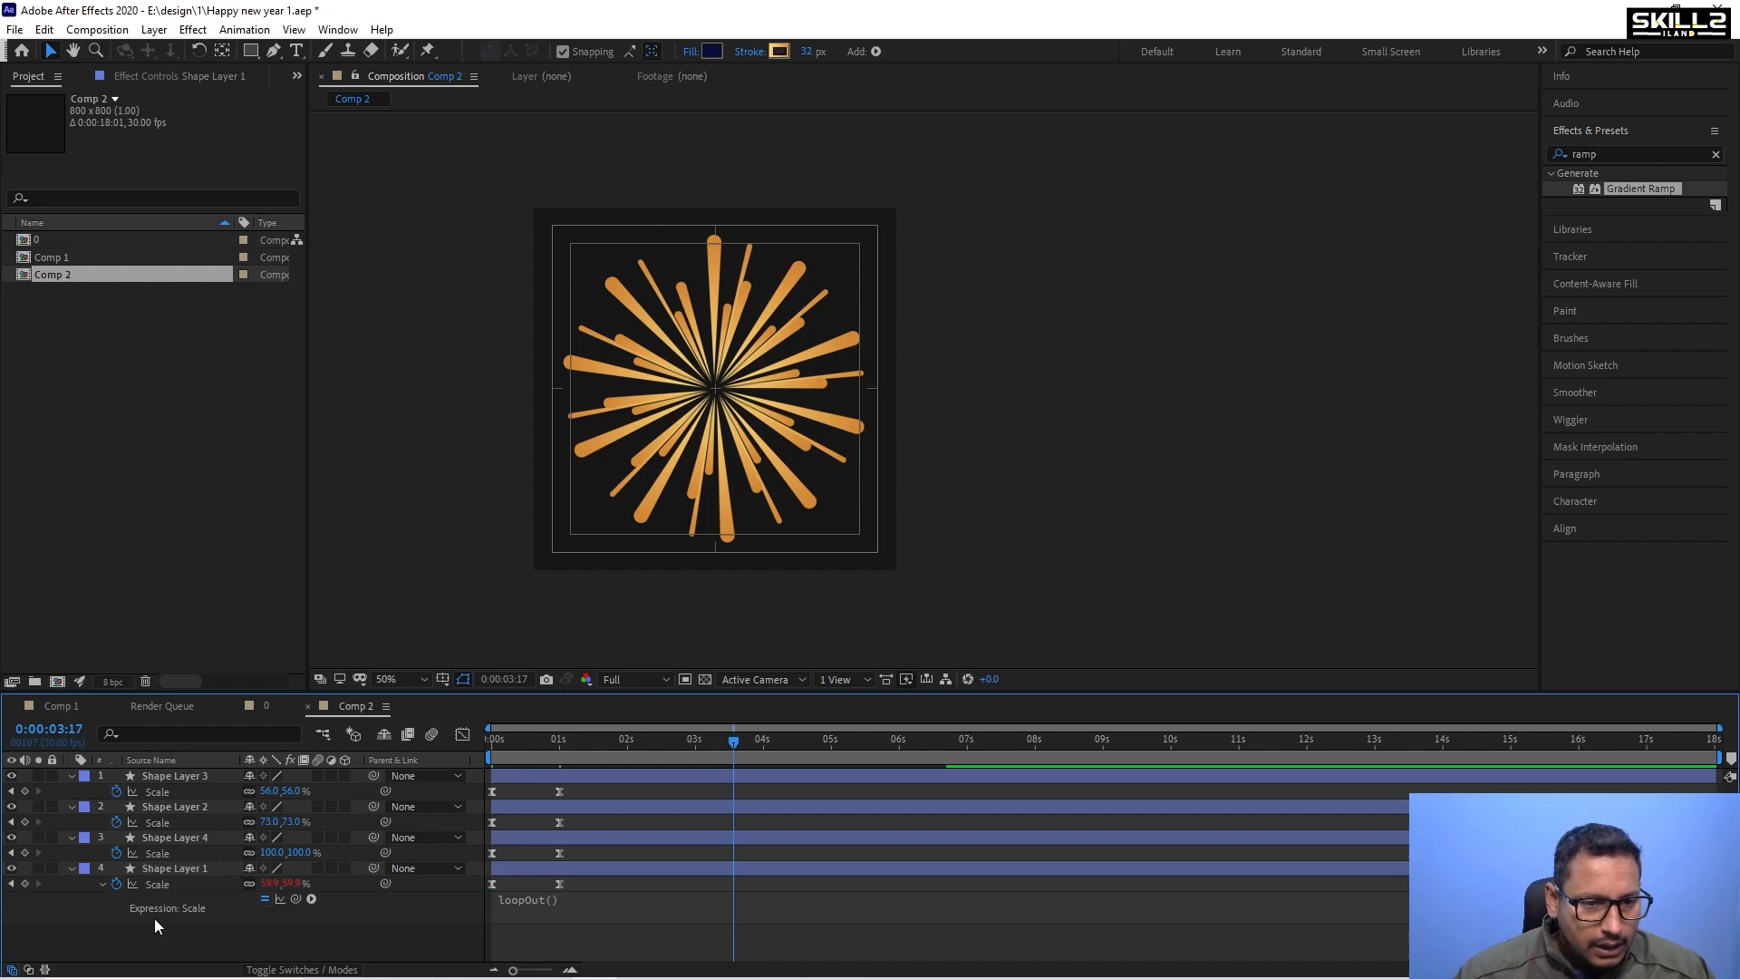
# Add loopOut() expressions to the Scale of Shape Layers 4, 2 and 3.
pyautogui.keyDown('alt'); pyautogui.click(116, 853); pyautogui.keyUp('alt')
pyautogui.write('loopOut()')
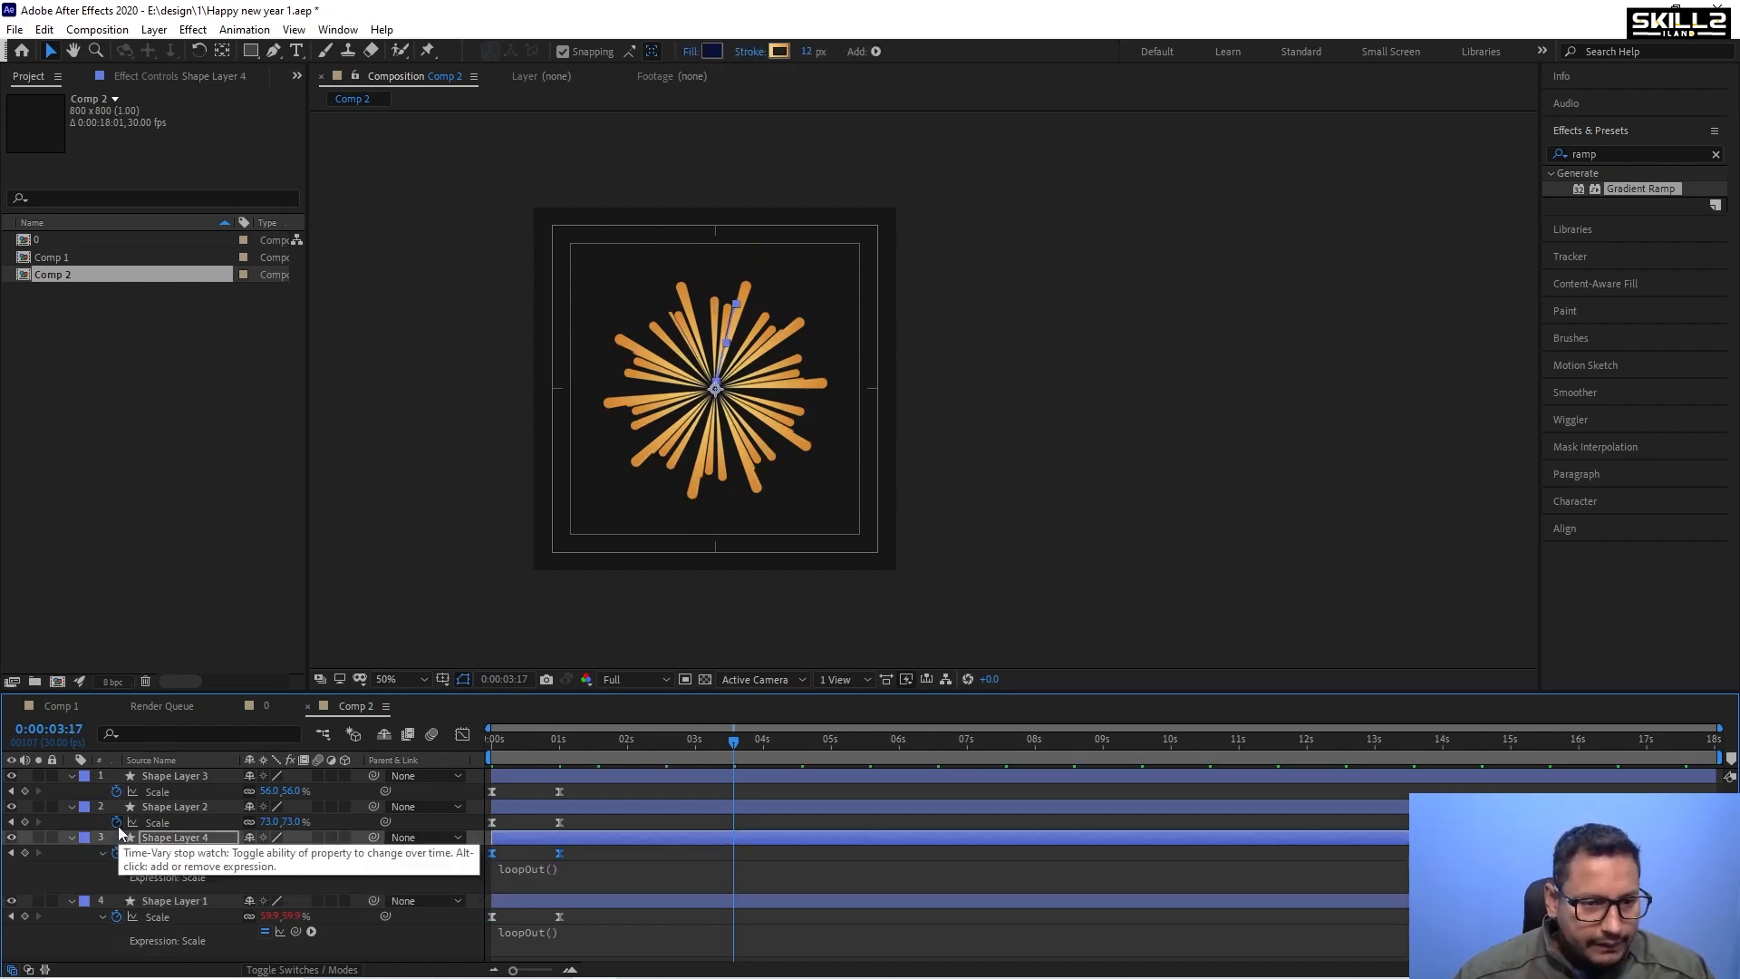
pyautogui.keyDown('alt'); pyautogui.click(116, 822); pyautogui.keyUp('alt')
pyautogui.write('loopOut()')
pyautogui.keyDown('alt'); pyautogui.click(115, 791); pyautogui.keyUp('alt')
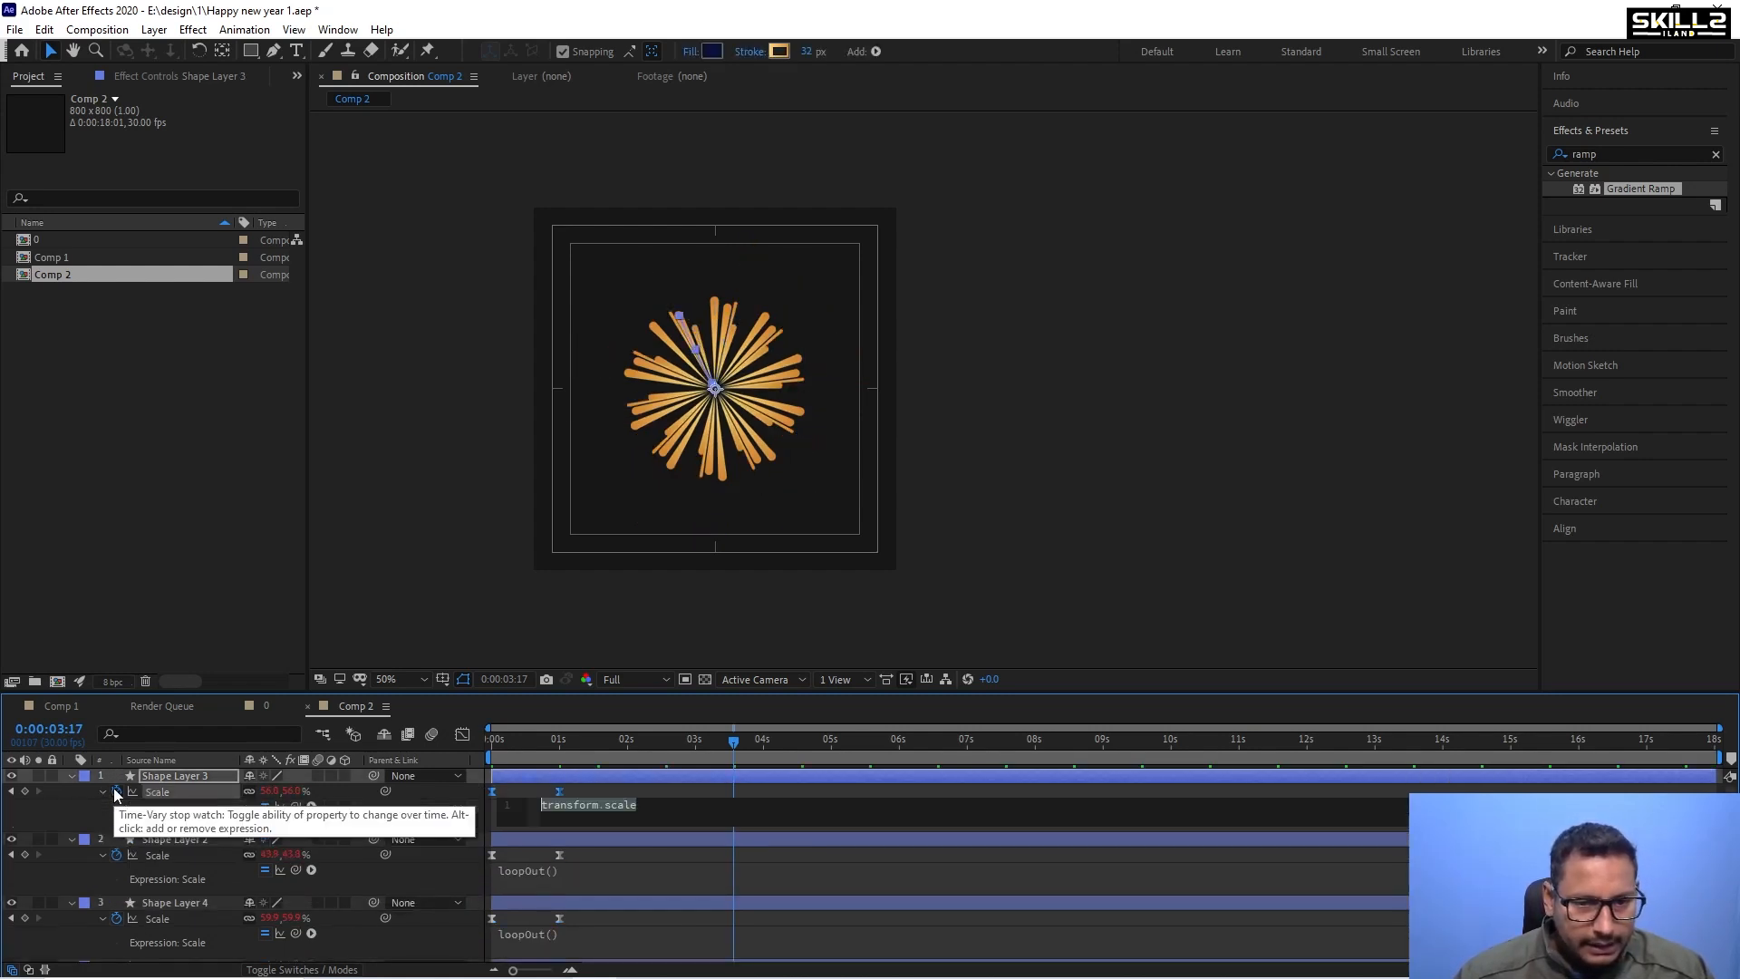
pyautogui.write('loopOut()')
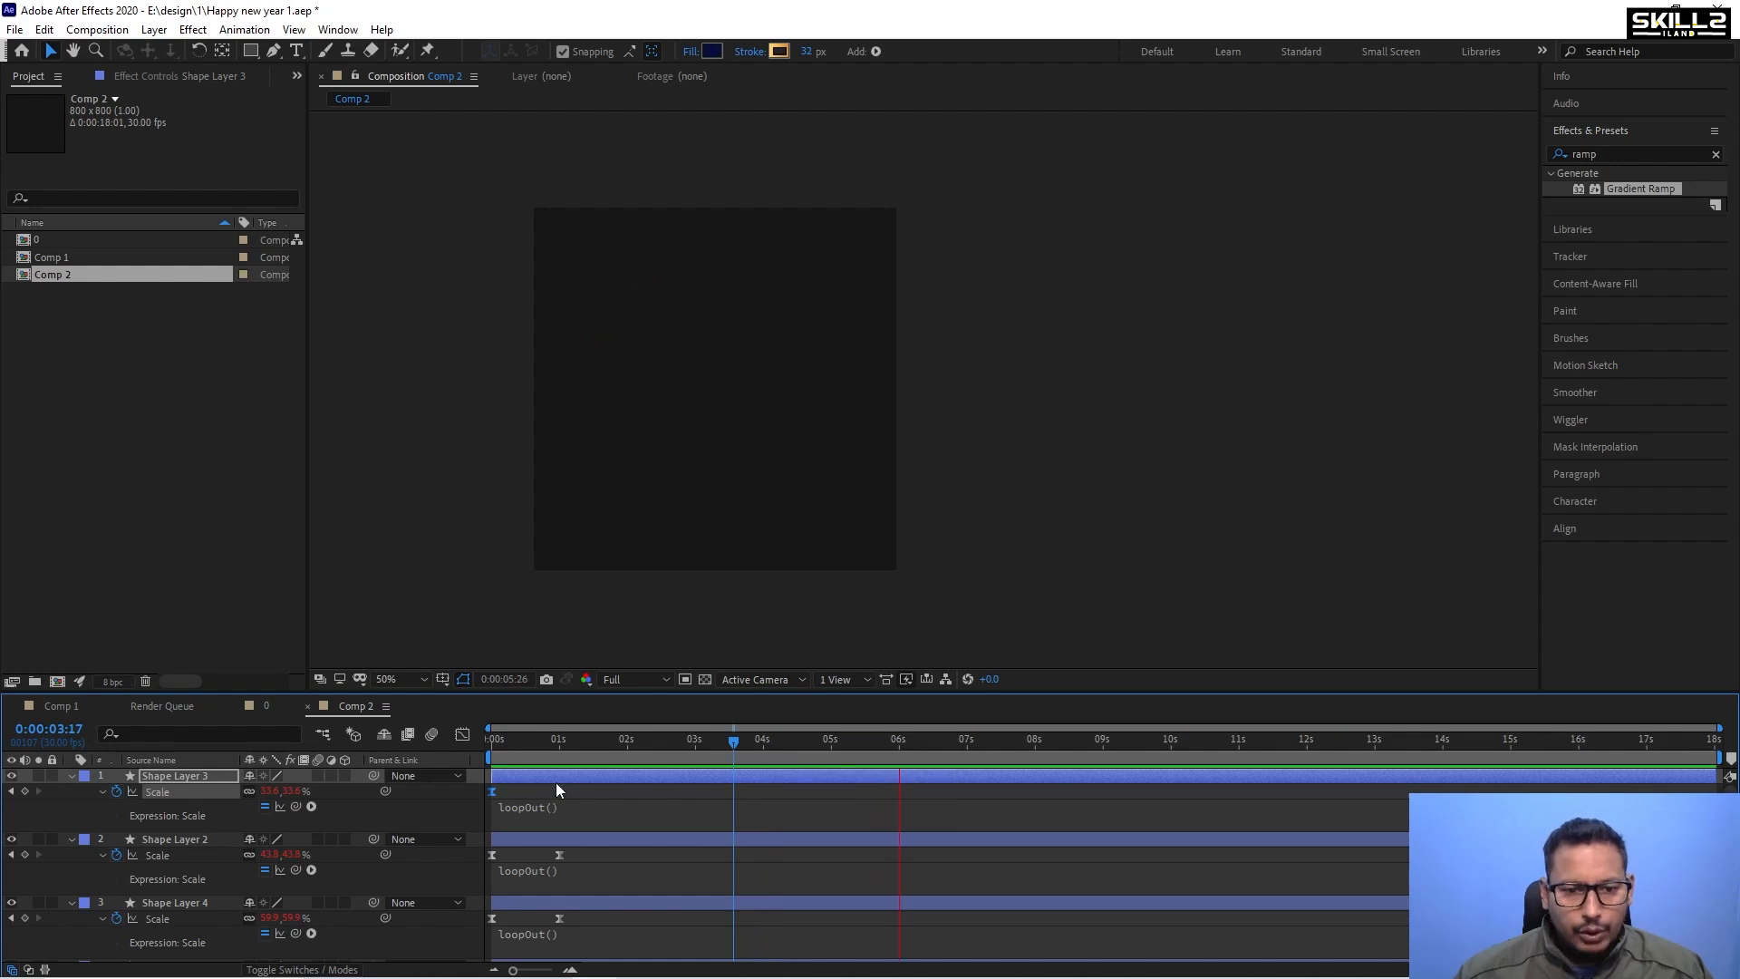
# Shorten and stagger the four layers' Scale keyframes within about the first 1.2 seconds, then preview the burst from the start.
pyautogui.click(72, 777)
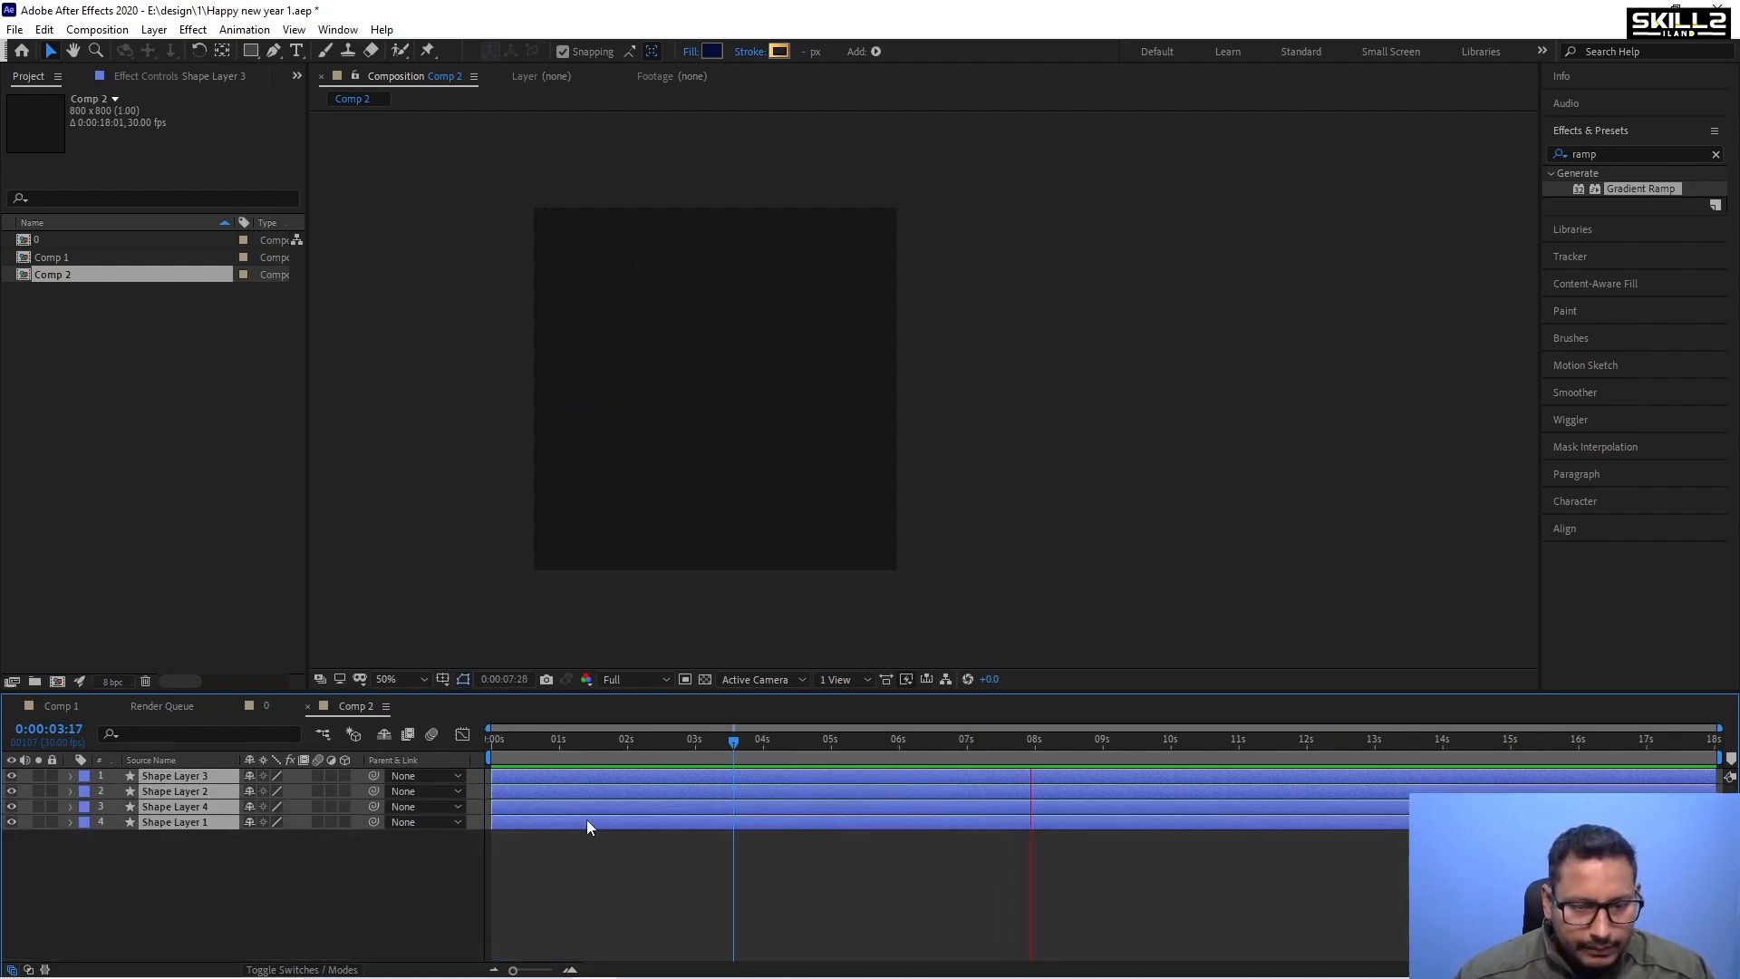
pyautogui.press('s')
pyautogui.moveTo(586, 851); pyautogui.dragTo(503, 856)
pyautogui.moveTo(604, 815); pyautogui.dragTo(515, 821)
pyautogui.moveTo(580, 787); pyautogui.dragTo(504, 794)
pyautogui.moveTo(600, 787); pyautogui.dragTo(546, 885)
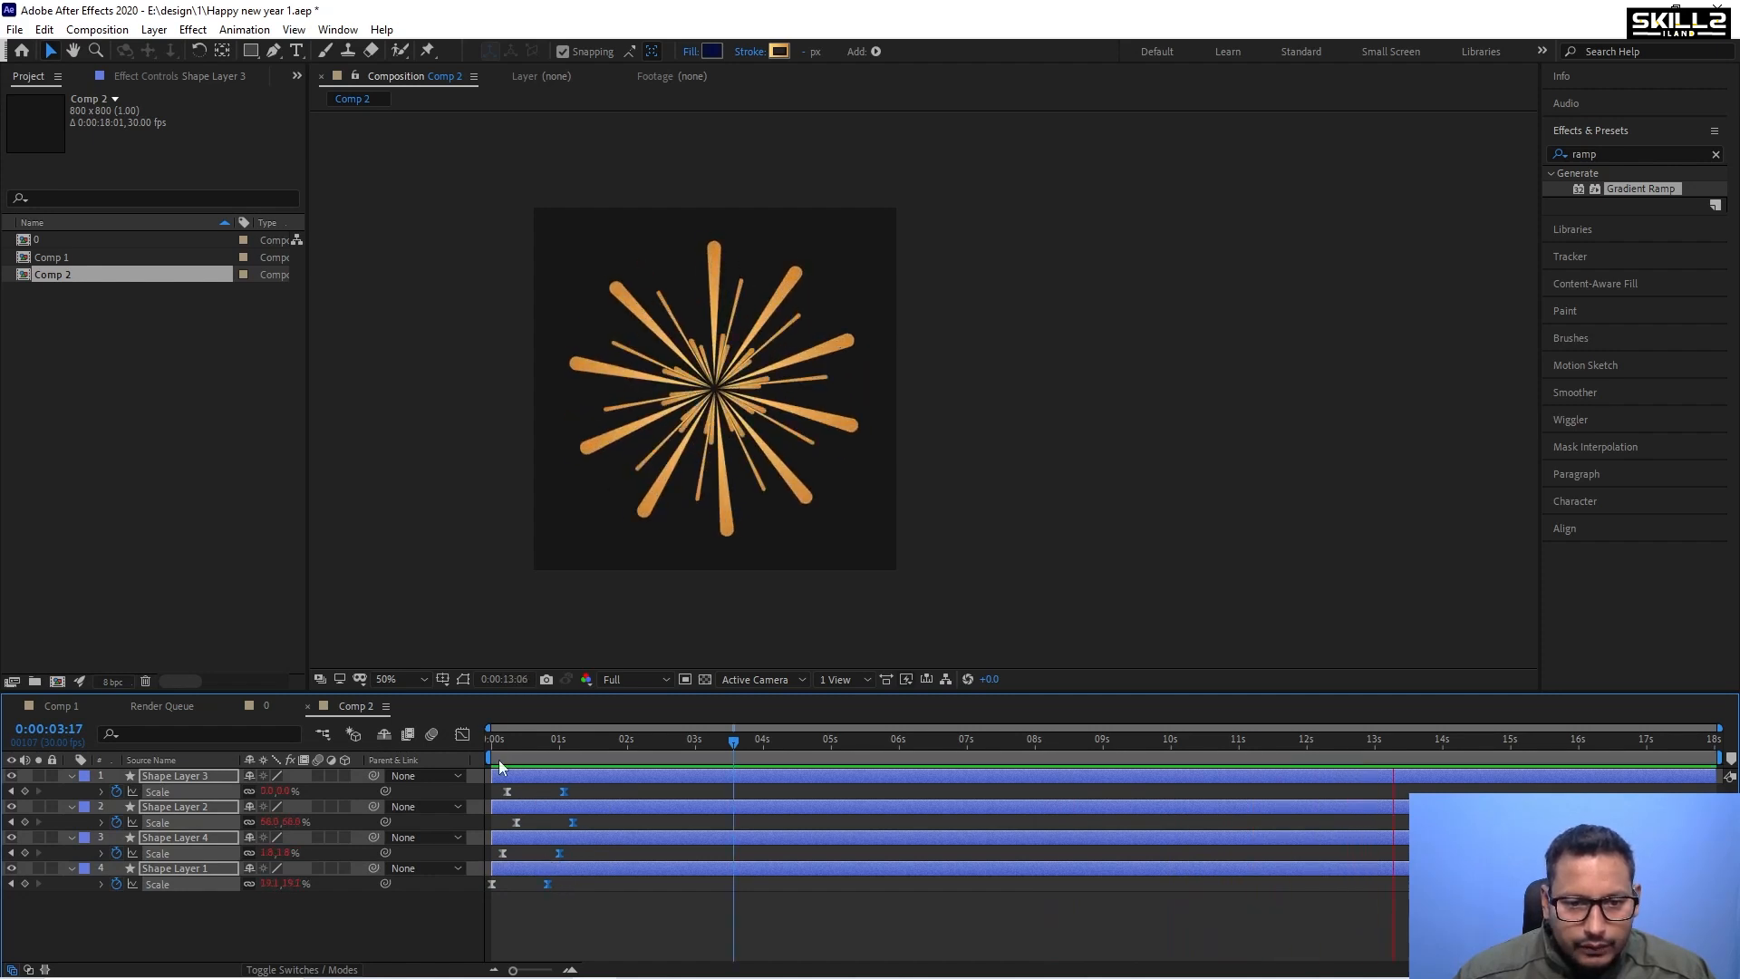
pyautogui.press('Home')
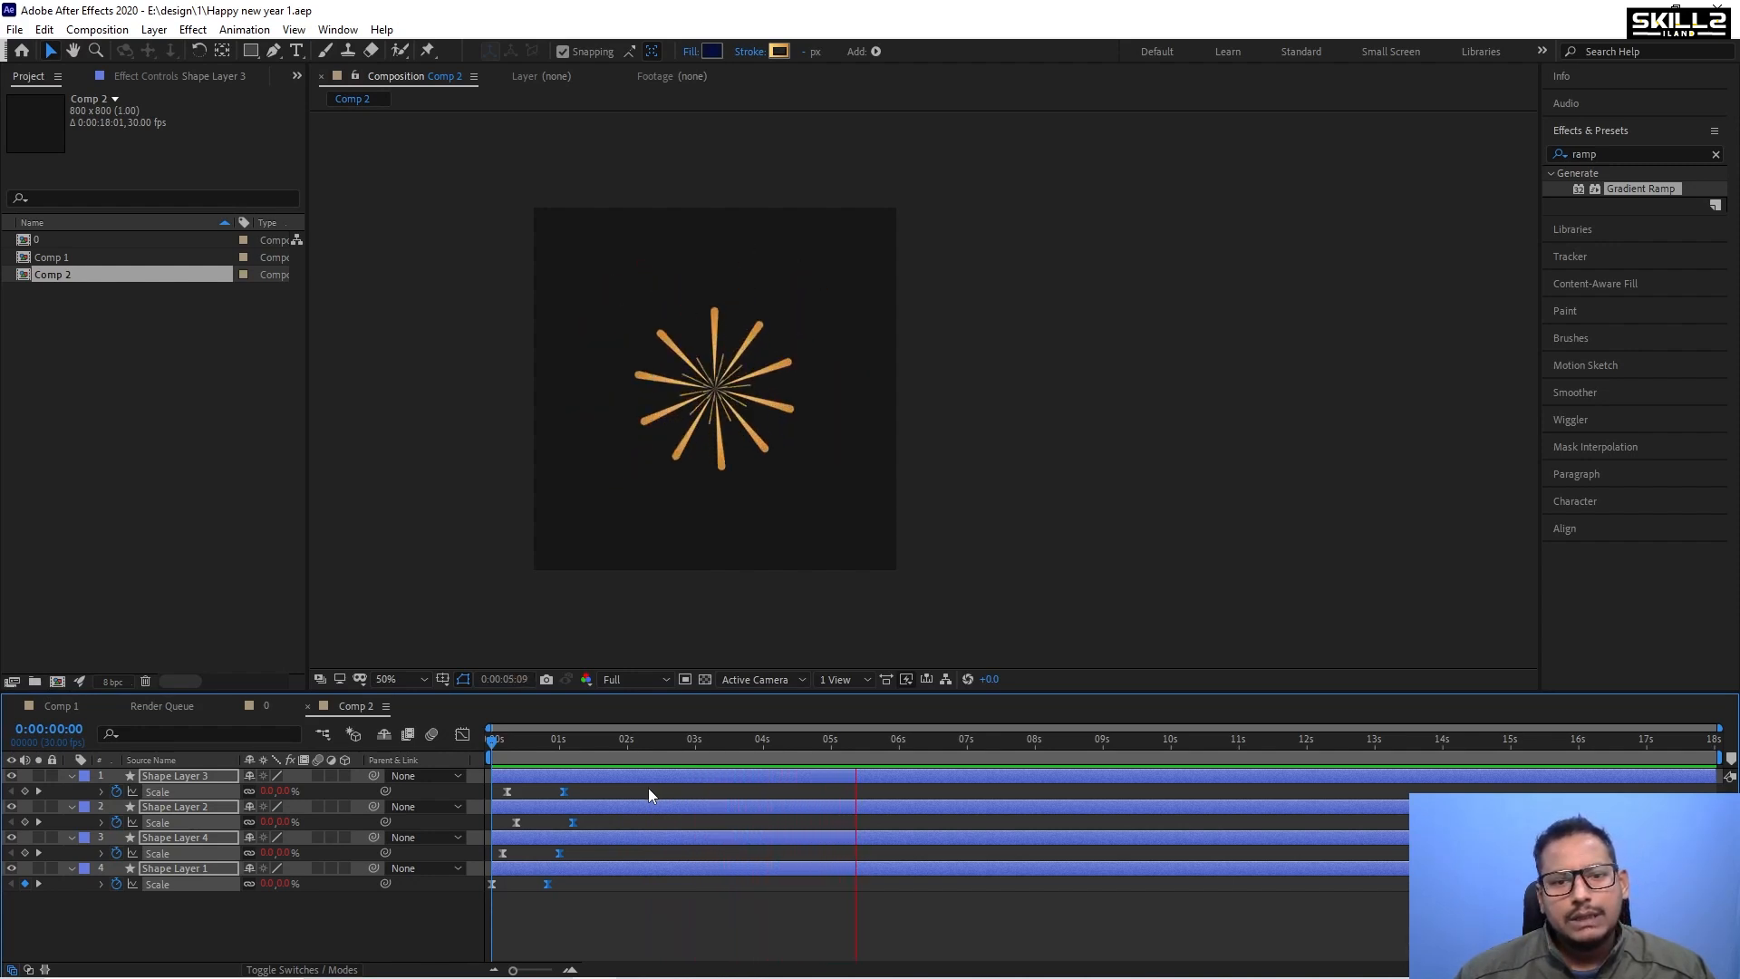
pyautogui.press('space')
# Add a wiggle(2,10) expression to the Rotation of Shape Layer 1 and copy the expression text.
pyautogui.press('r')
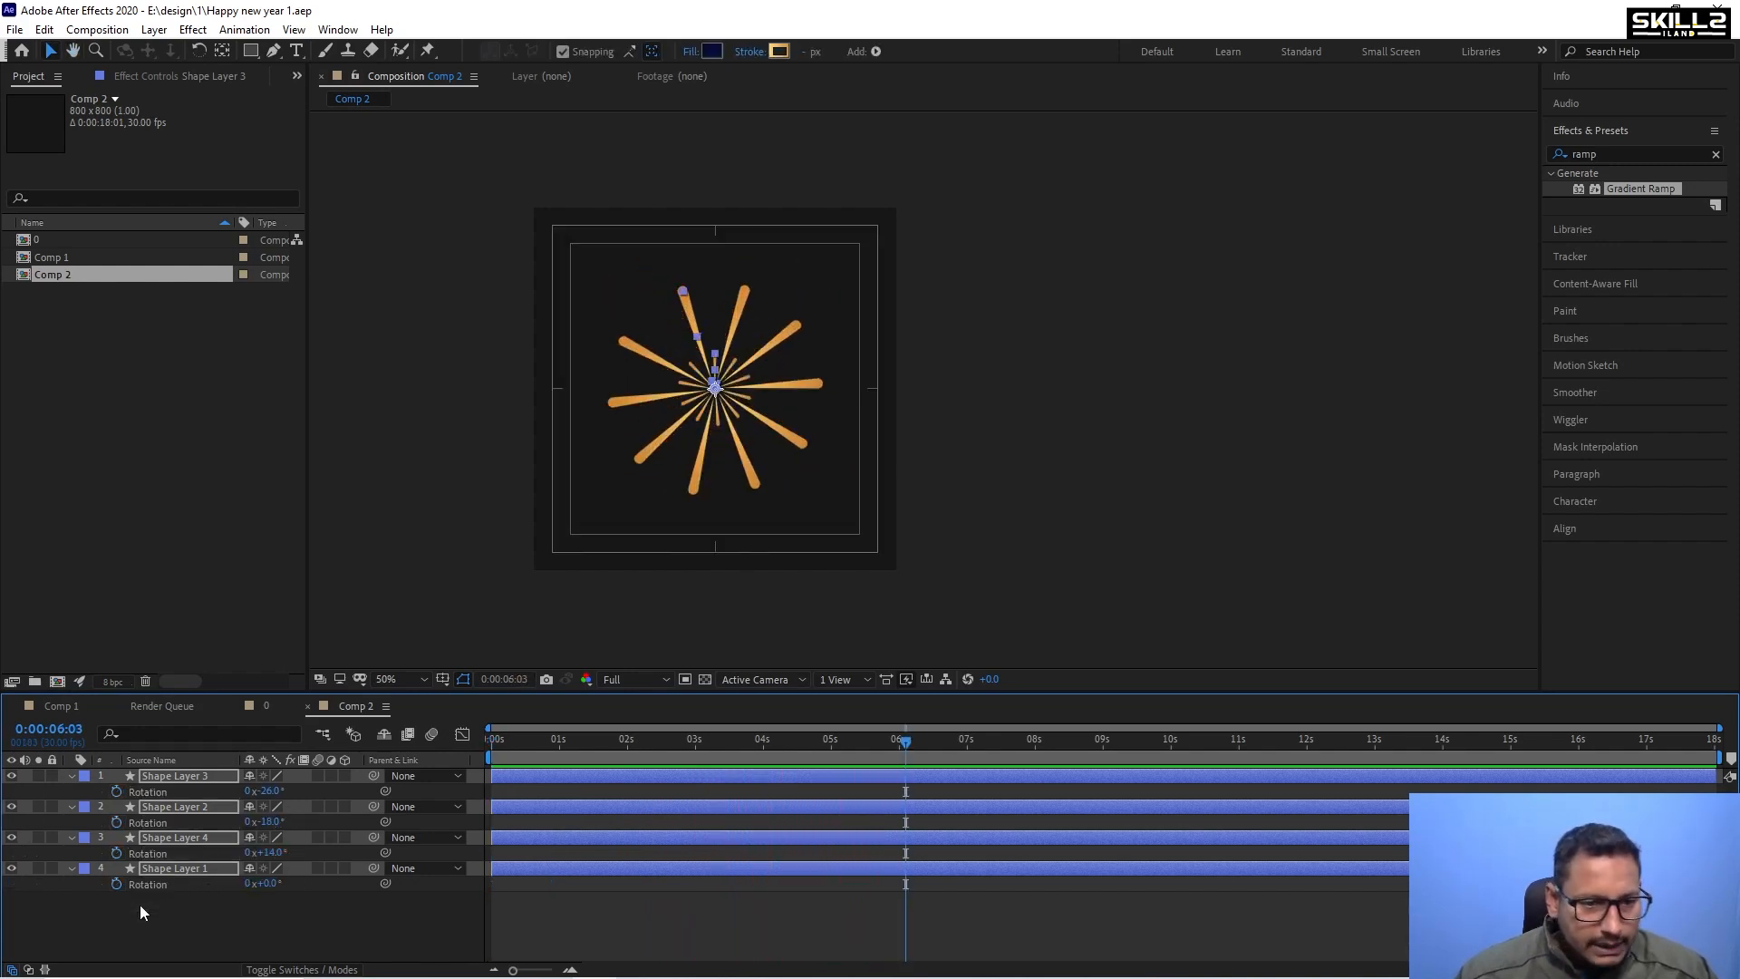
pyautogui.keyDown('alt'); pyautogui.click(116, 884); pyautogui.keyUp('alt')
pyautogui.write('wi')
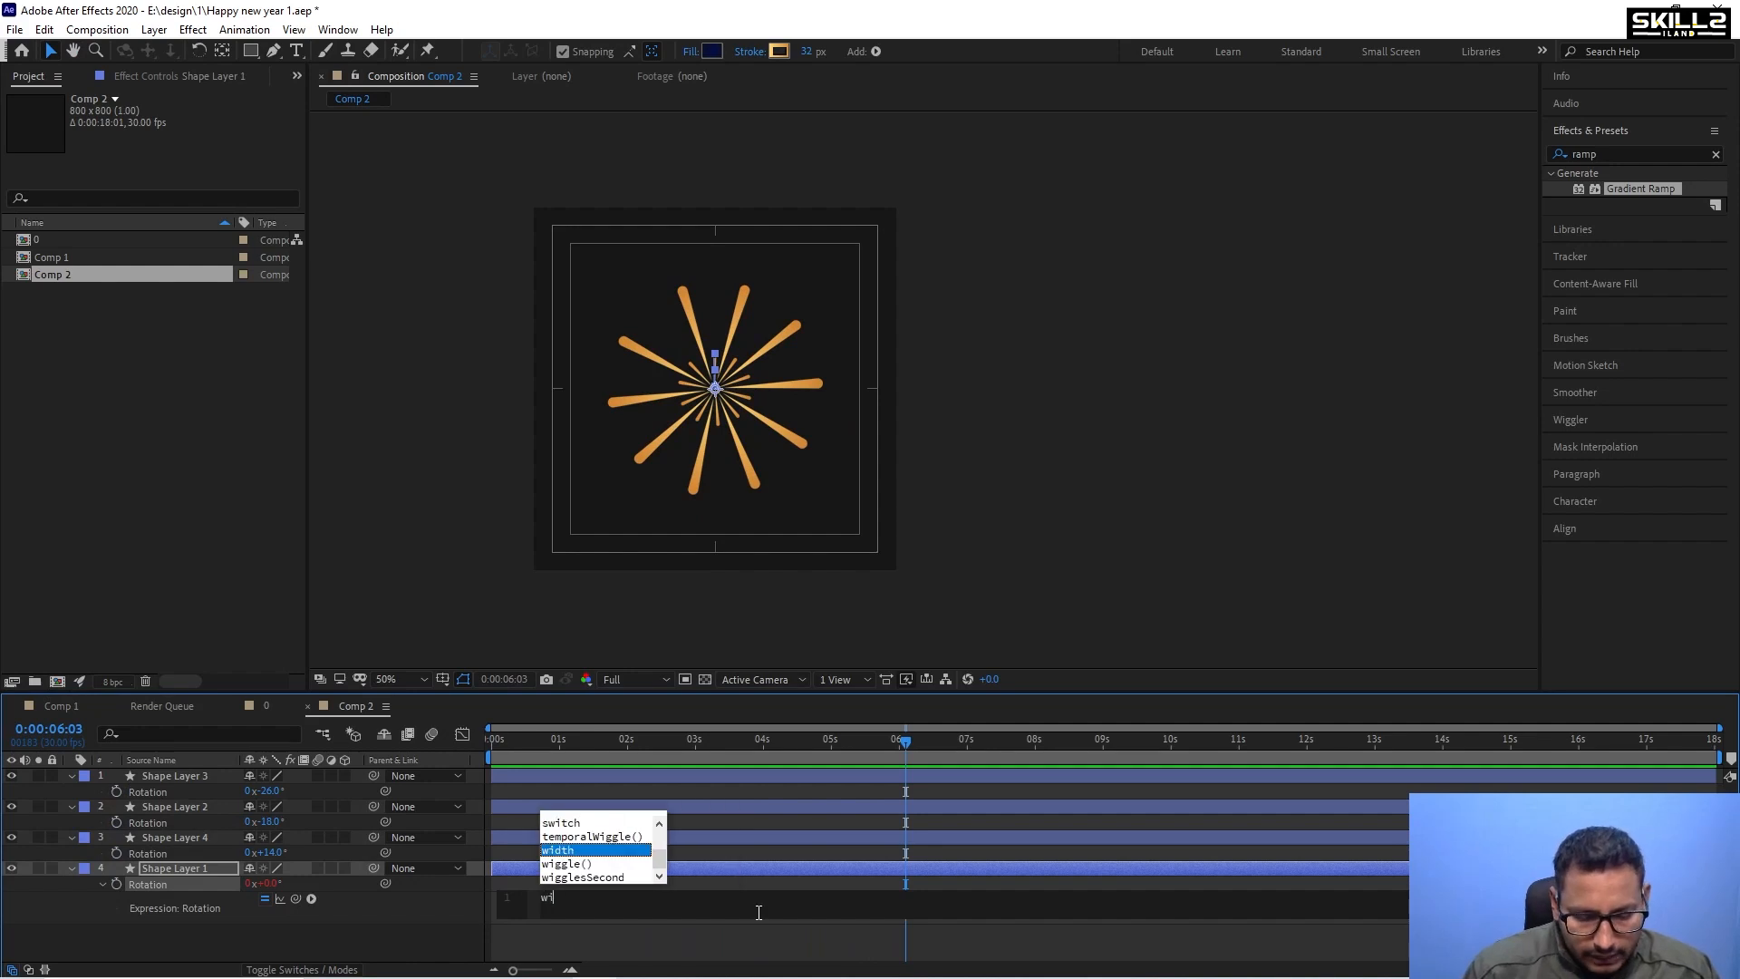
pyautogui.write('ggle(2,10')
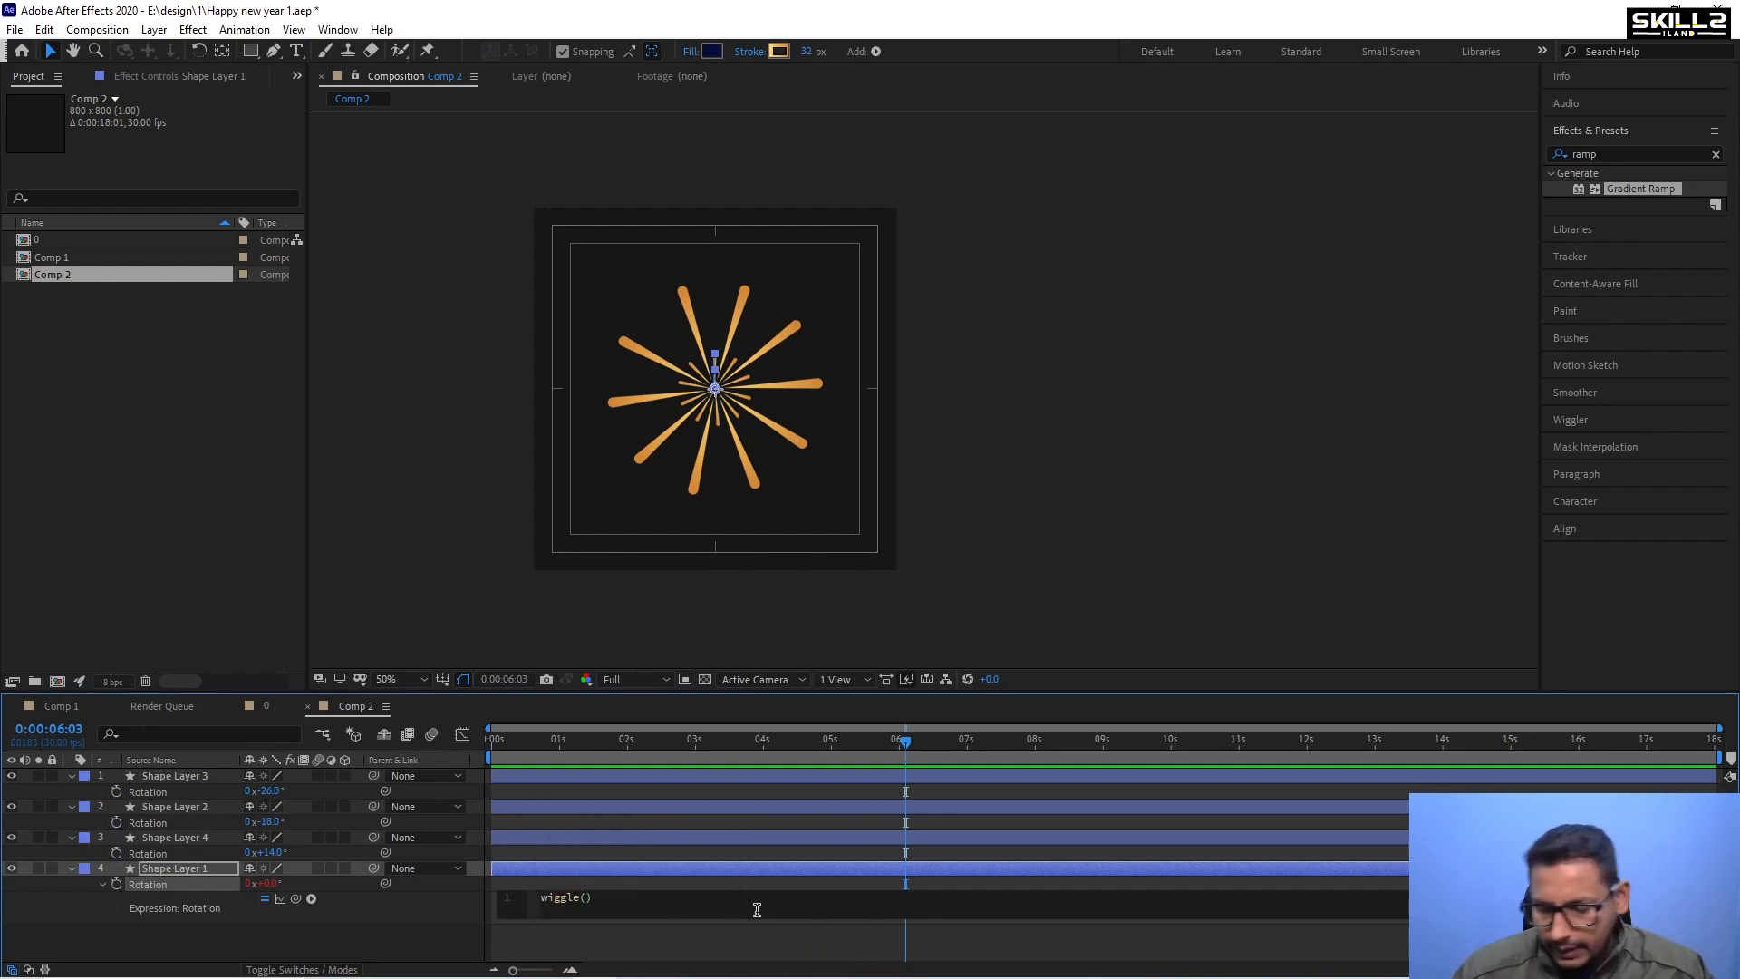
pyautogui.hotkey('ctrl', 'a')
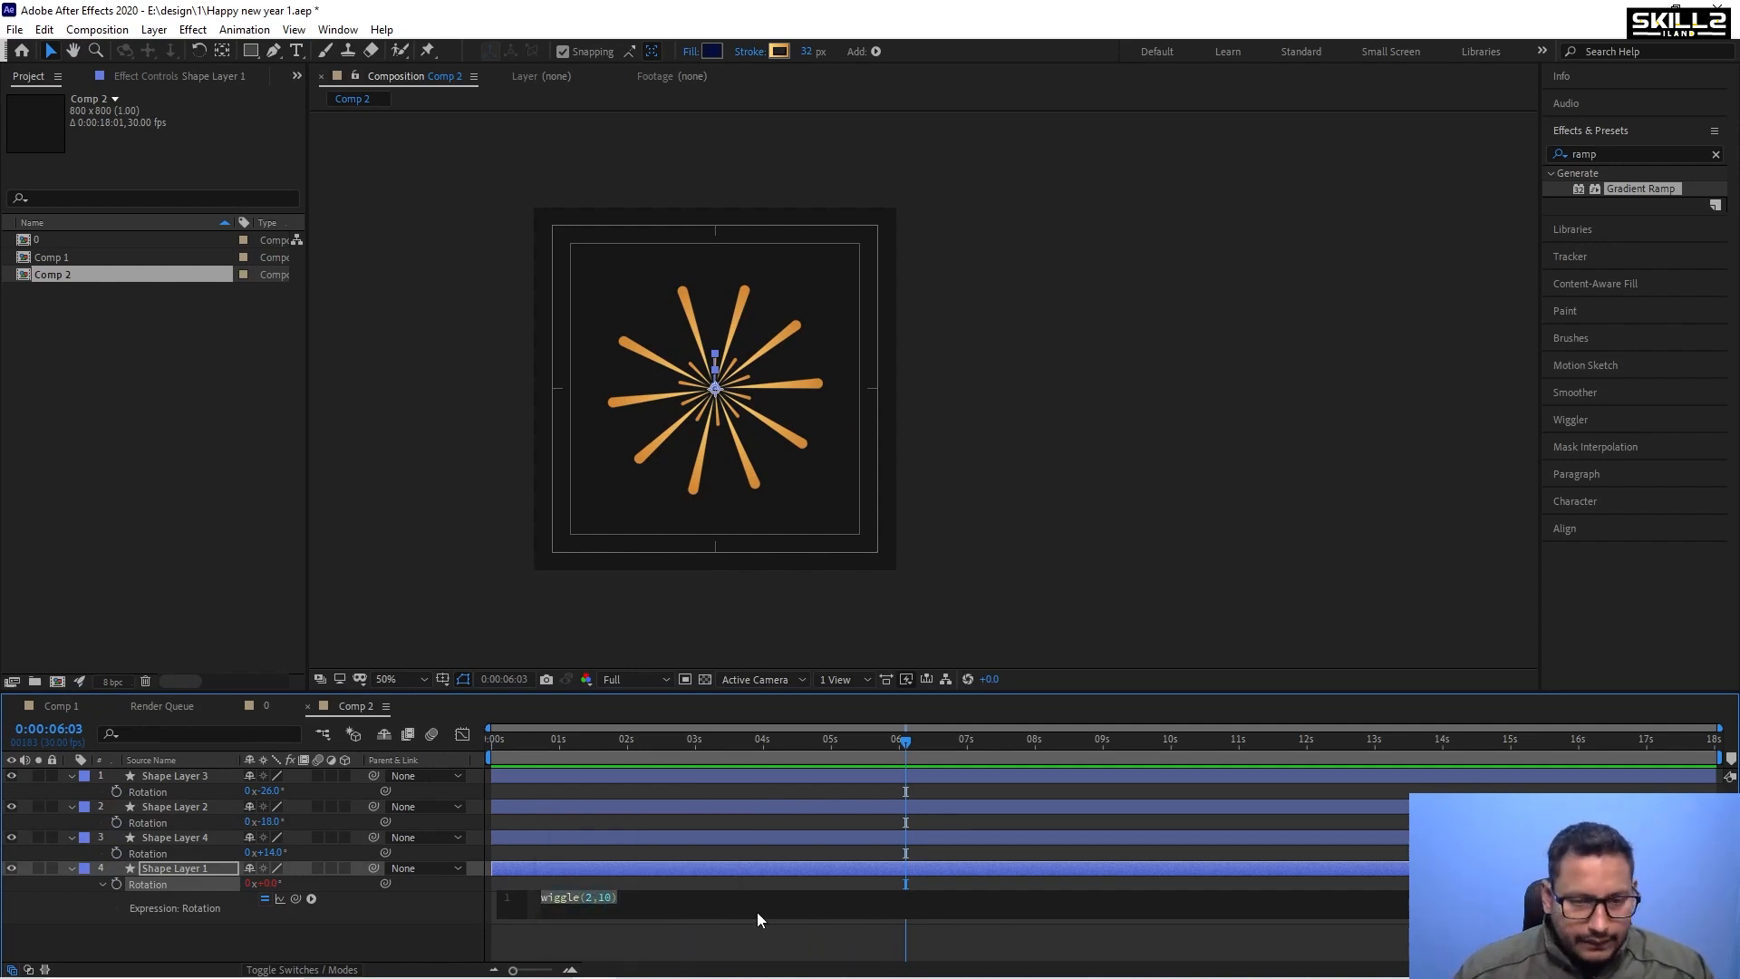
pyautogui.hotkey('ctrl', 'c')
# Paste the wiggle(2,10) expression into the Rotation of Shape Layers 4, 2 and 3, and preview the animation.
pyautogui.click(117, 852)
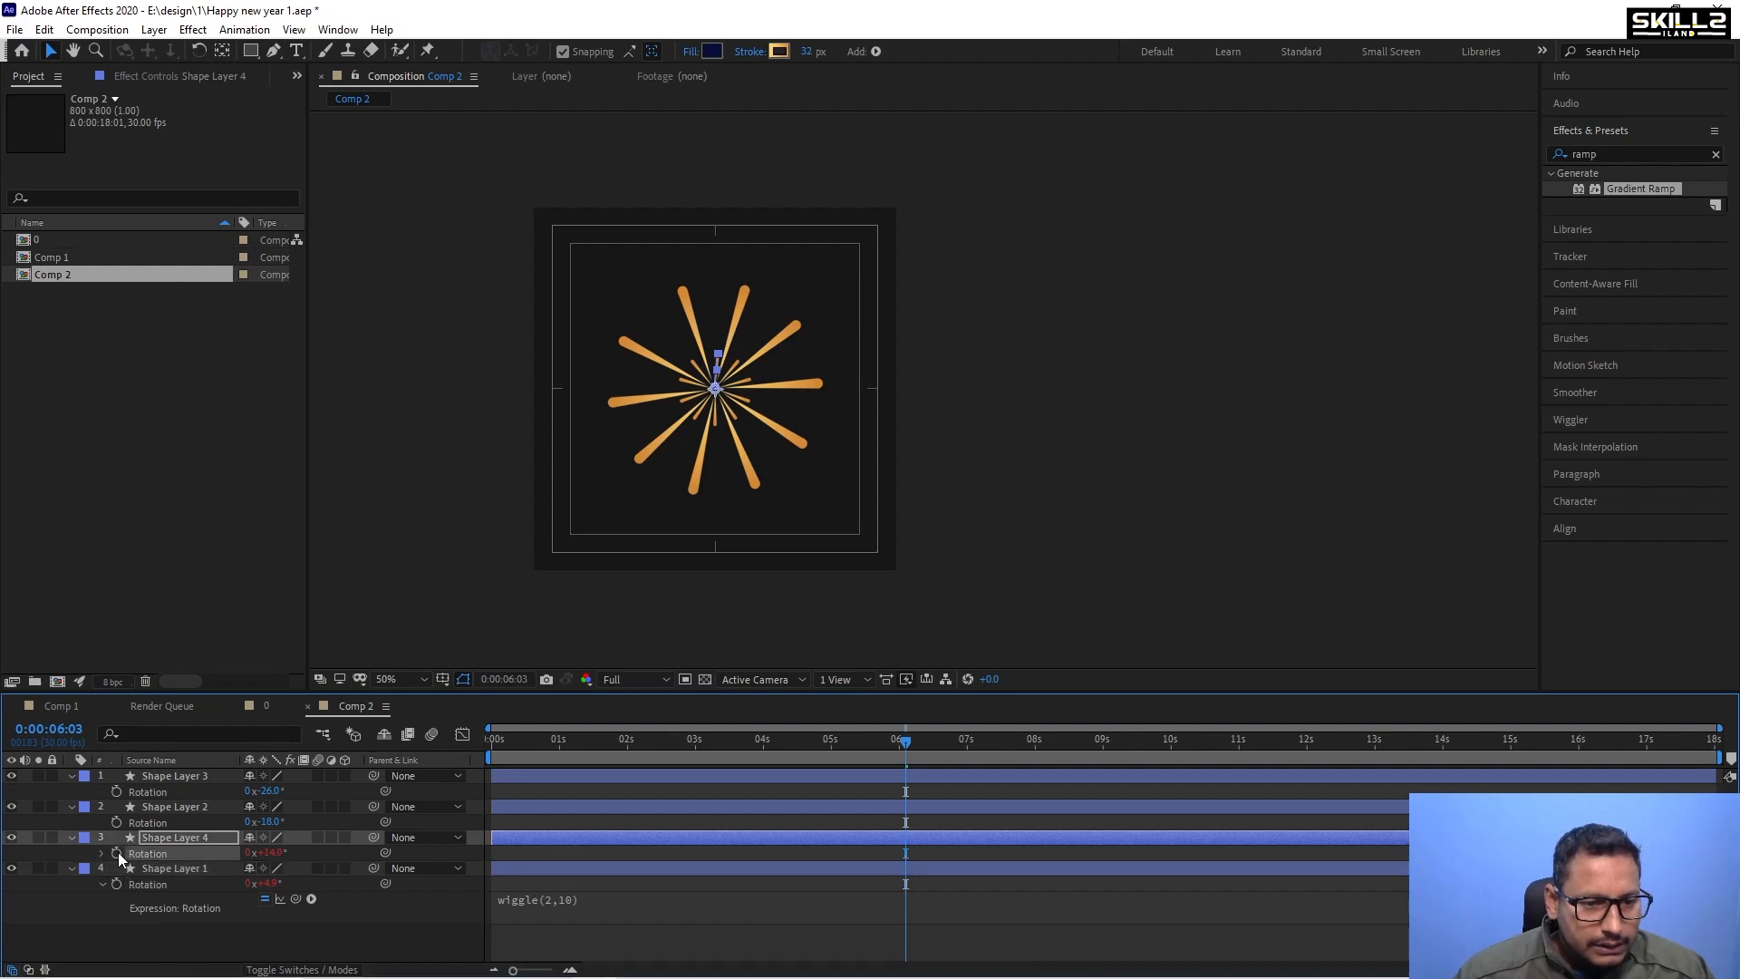
pyautogui.hotkey('ctrl', 'v')
pyautogui.keyDown('alt'); pyautogui.click(118, 821); pyautogui.keyUp('alt')
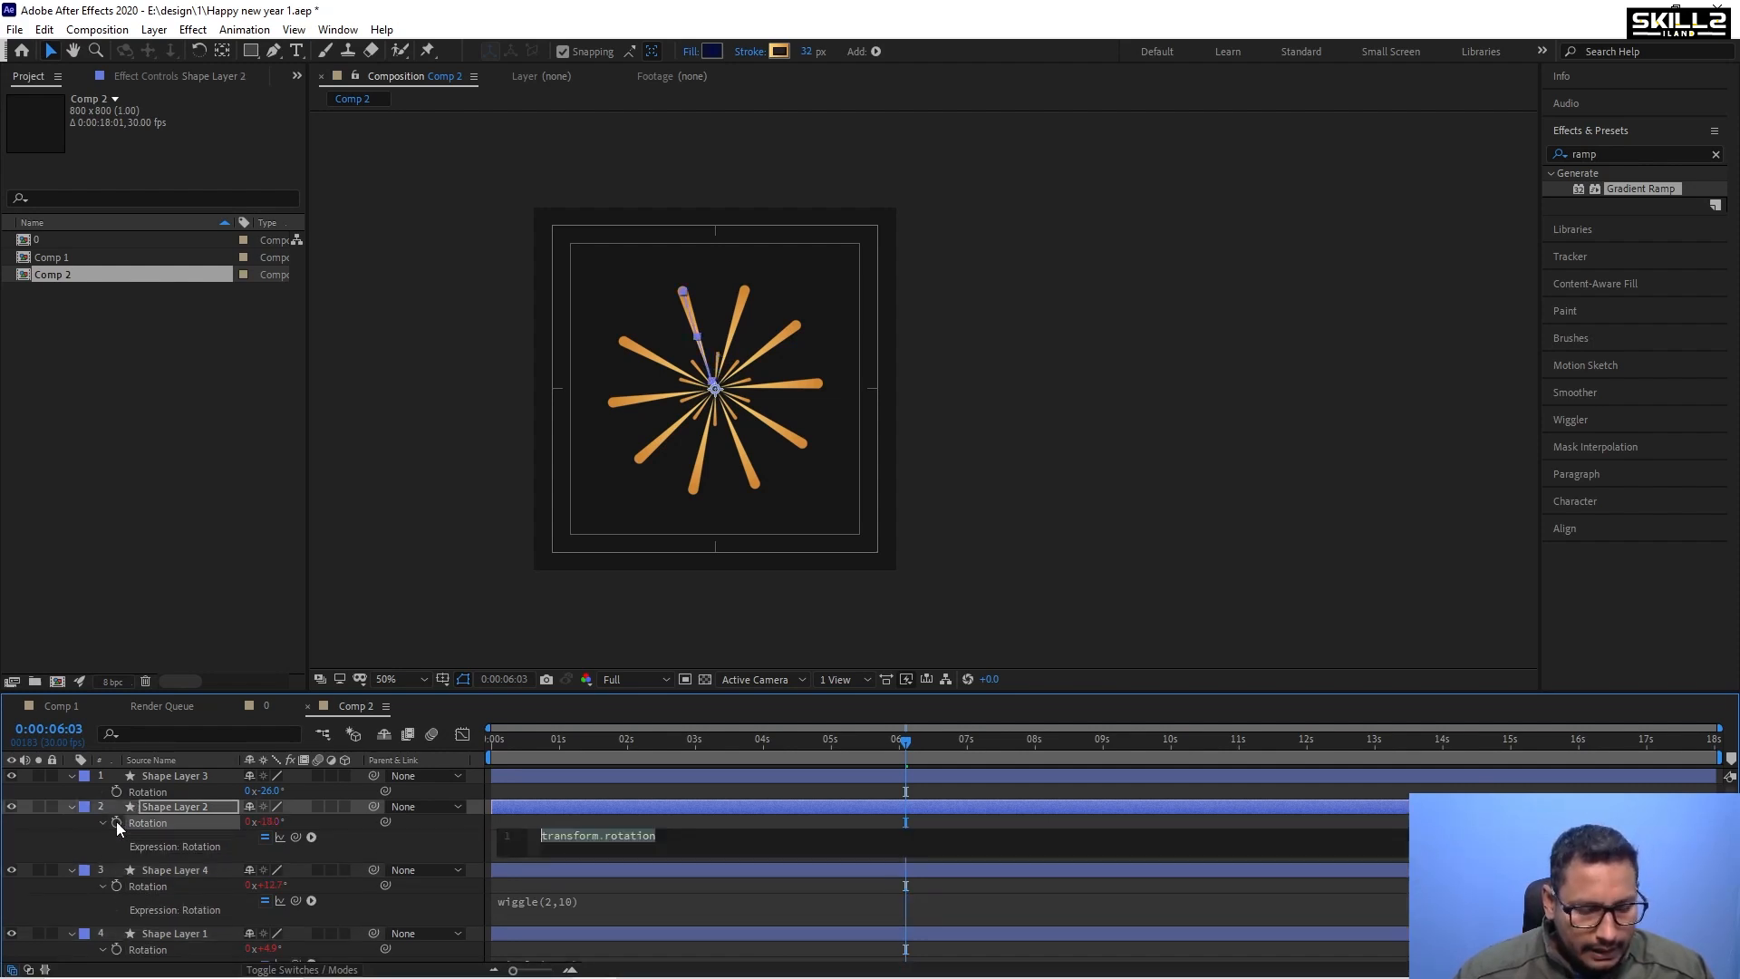
pyautogui.hotkey('ctrl', 'v')
pyautogui.keyDown('alt'); pyautogui.click(117, 792); pyautogui.keyUp('alt')
pyautogui.hotkey('ctrl', 'v')
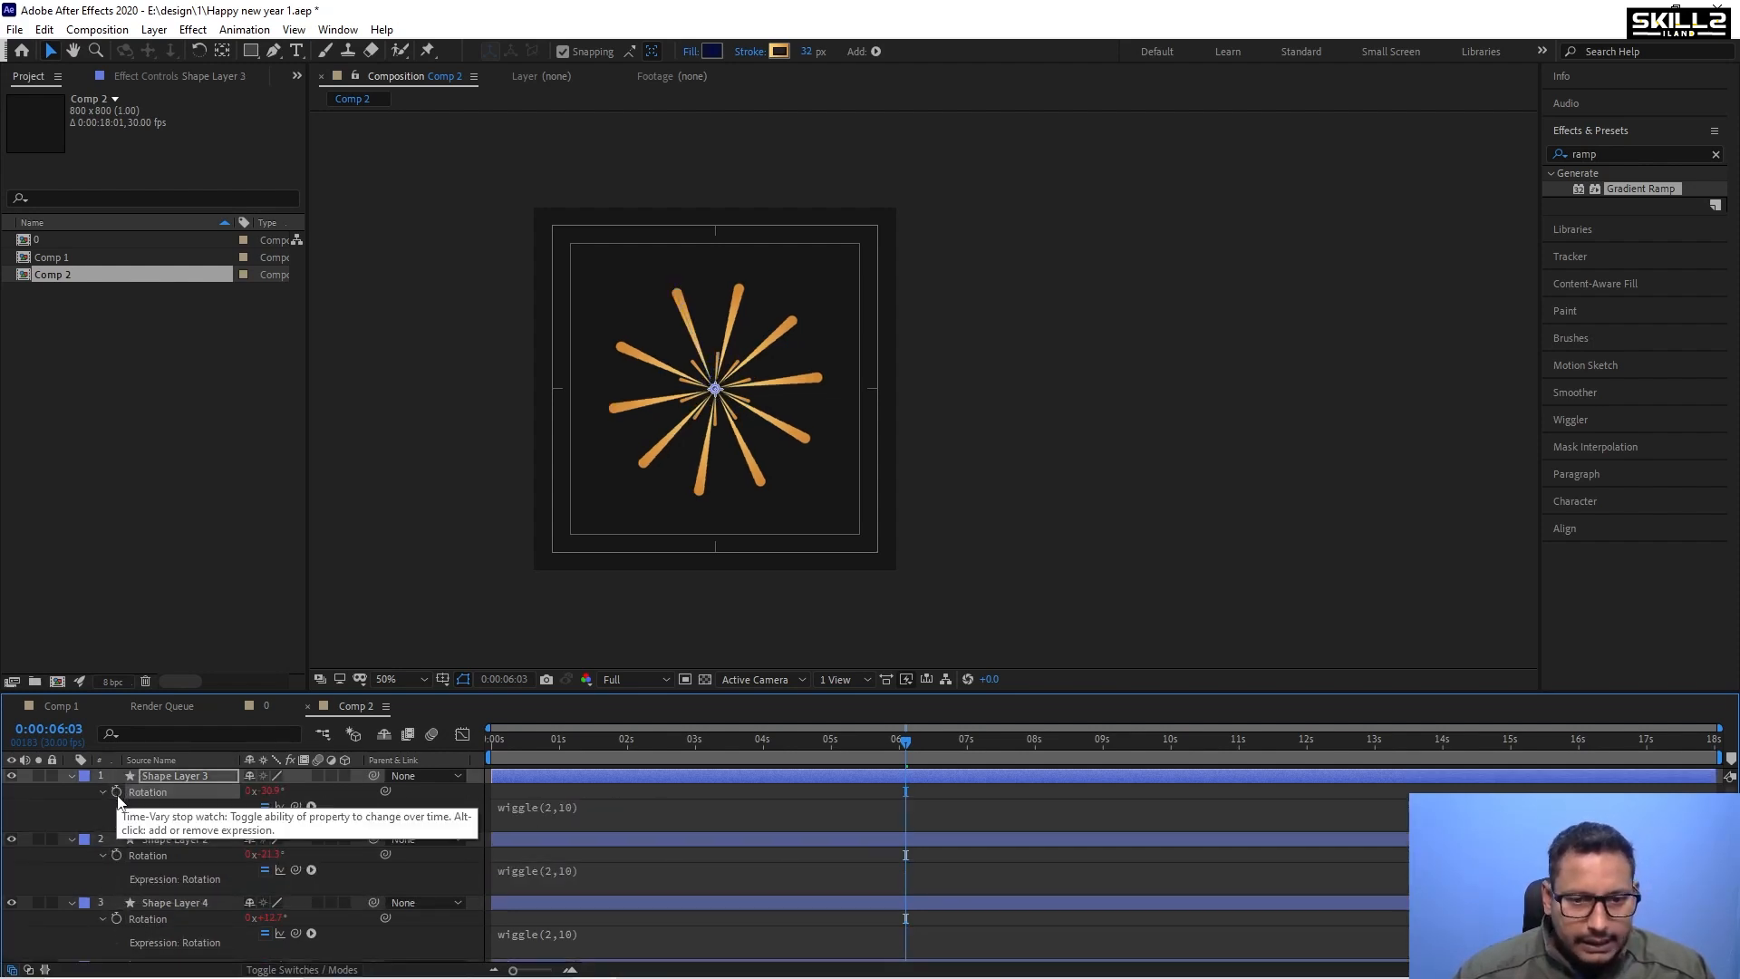
pyautogui.press('space')
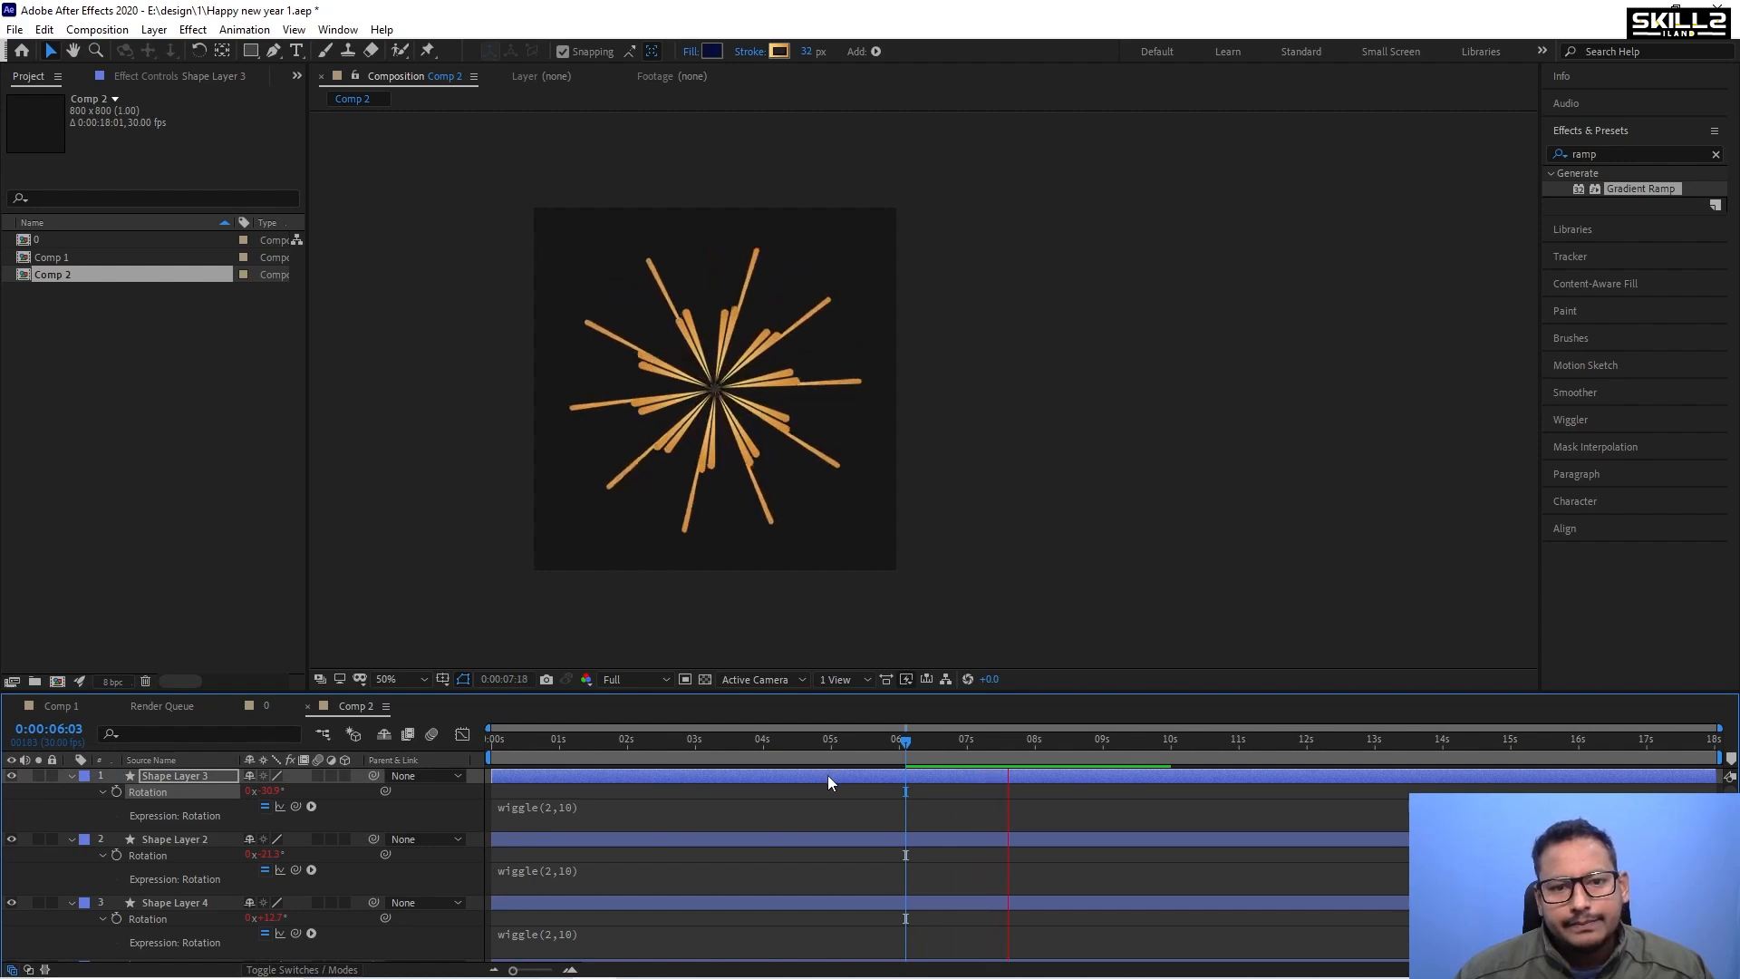
# Duplicate Shape Layer 3, offset the copy about half a second later in time, and preview the burst.
pyautogui.click(71, 776)
pyautogui.hotkey('ctrl', 'd')
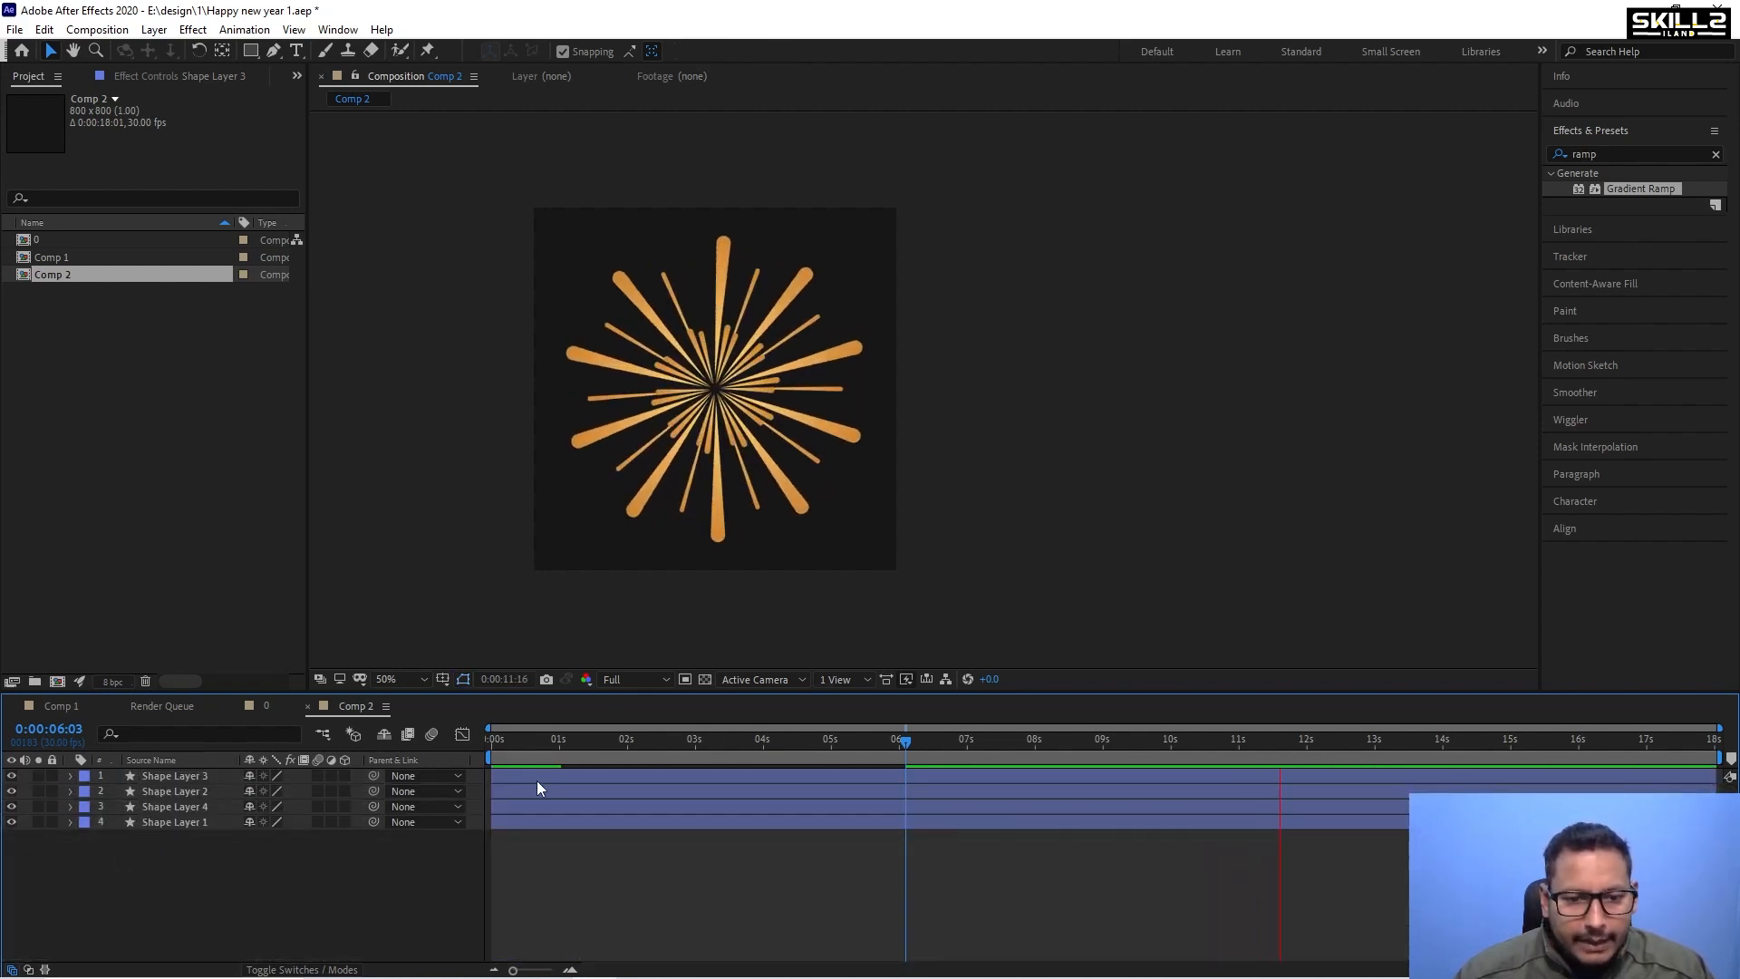
pyautogui.moveTo(522, 772); pyautogui.dragTo(554, 772)
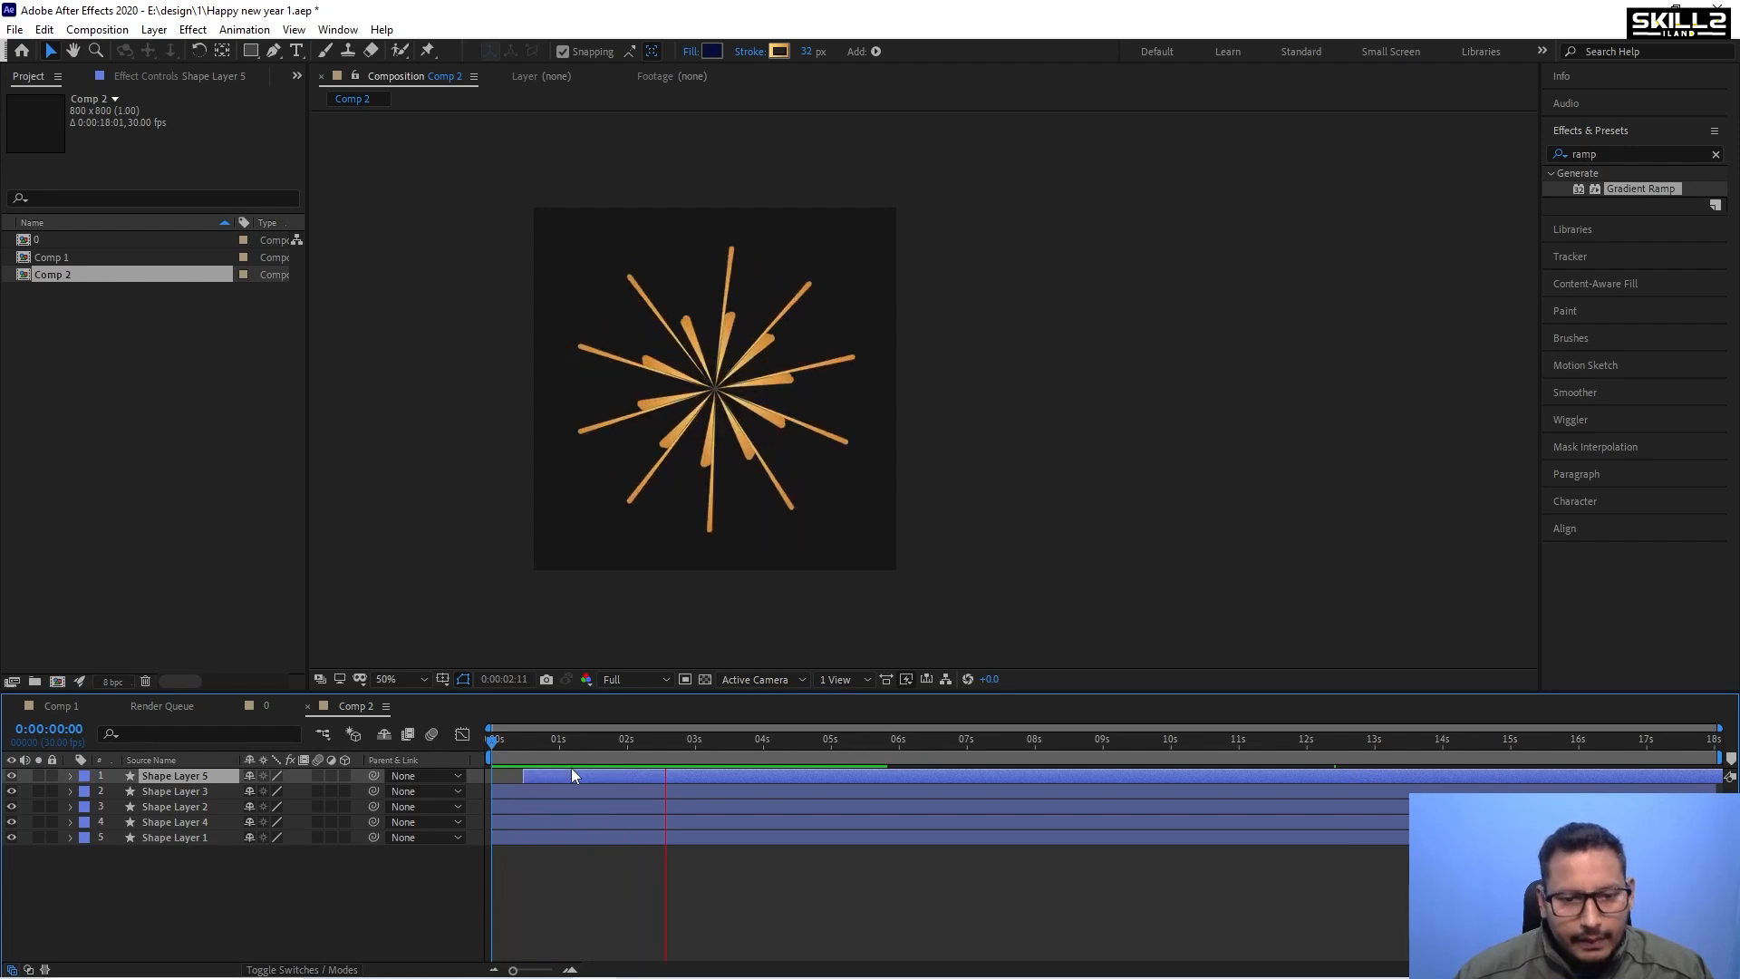
pyautogui.press('r')
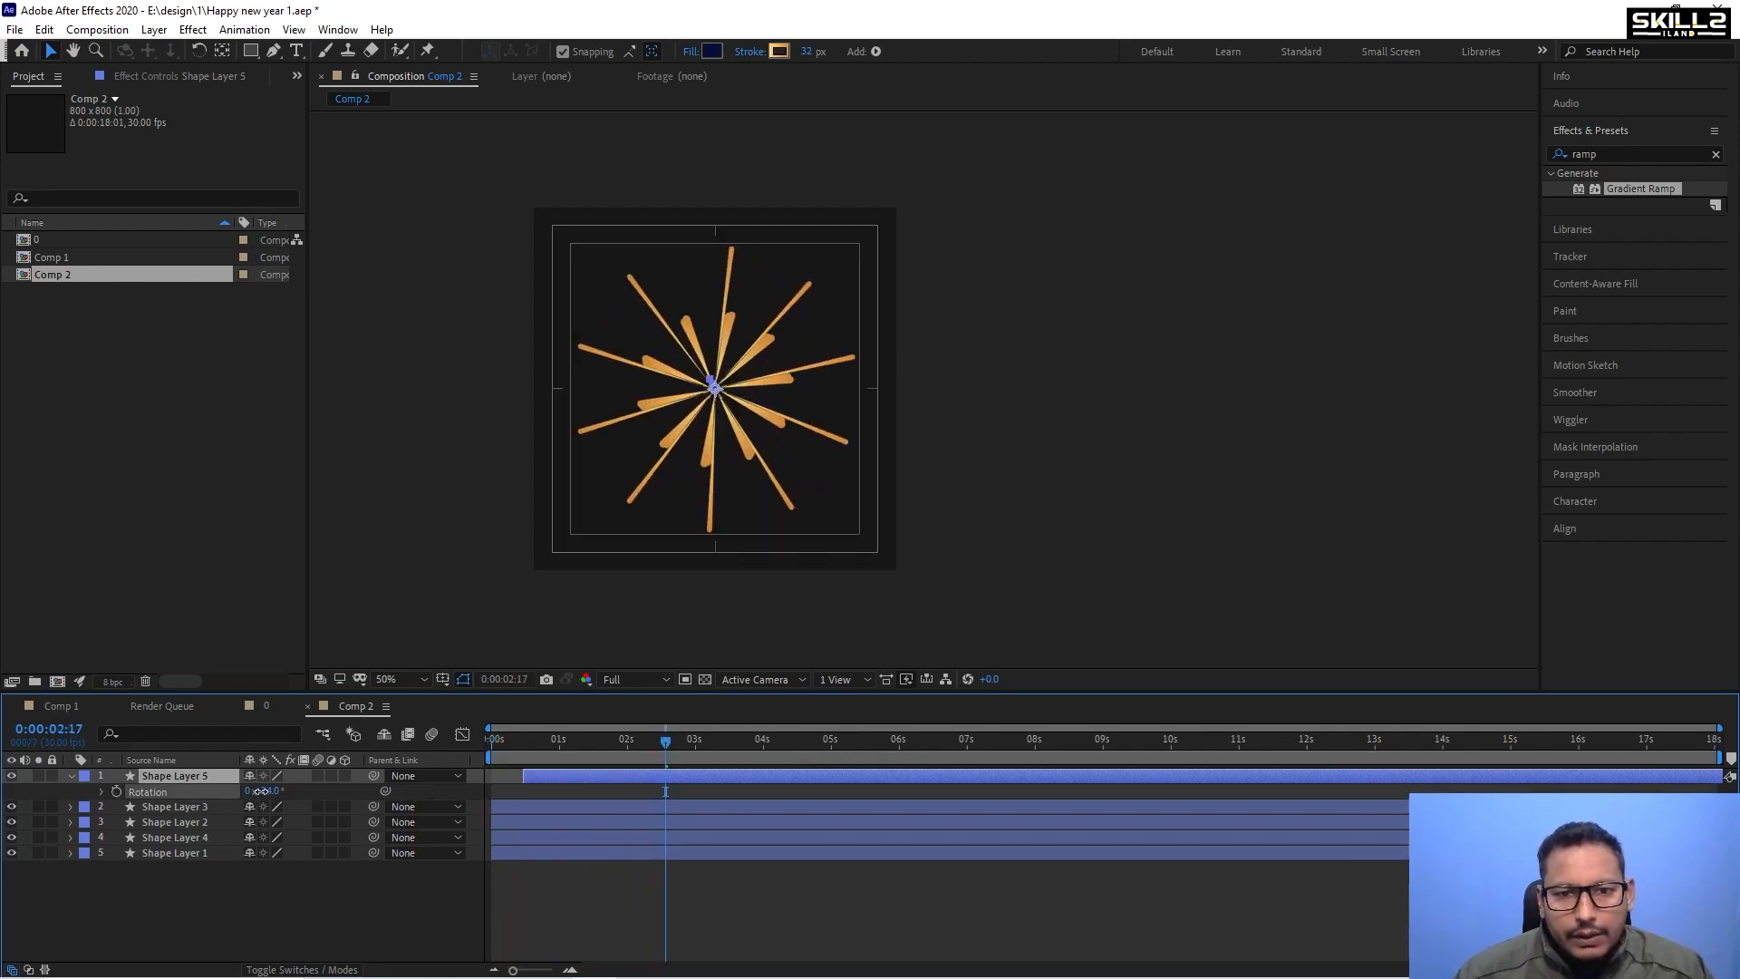
pyautogui.press('r')
pyautogui.press('space')
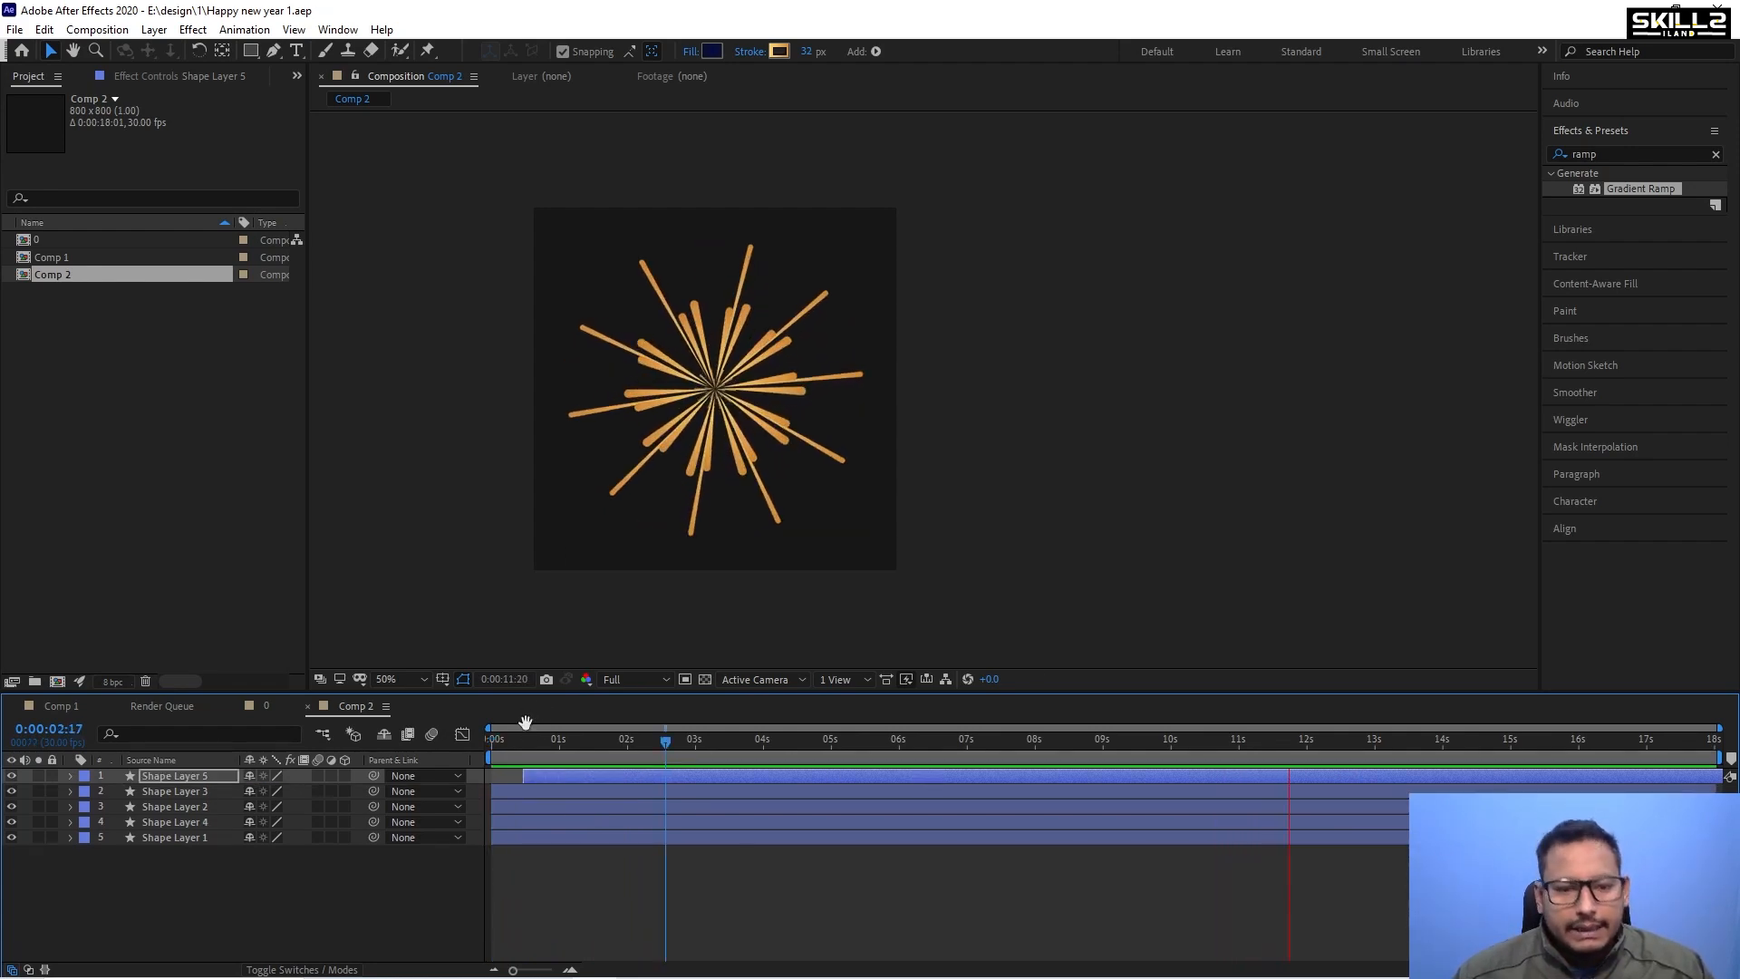
# Shift all five layers about one second earlier, extend their ends to the end of Comp 2, and preview.
pyautogui.moveTo(497, 739); pyautogui.dragTo(583, 784)
pyautogui.keyDown('shift'); pyautogui.click(604, 837); pyautogui.keyUp('shift')
pyautogui.press('Home')
pyautogui.press('space')
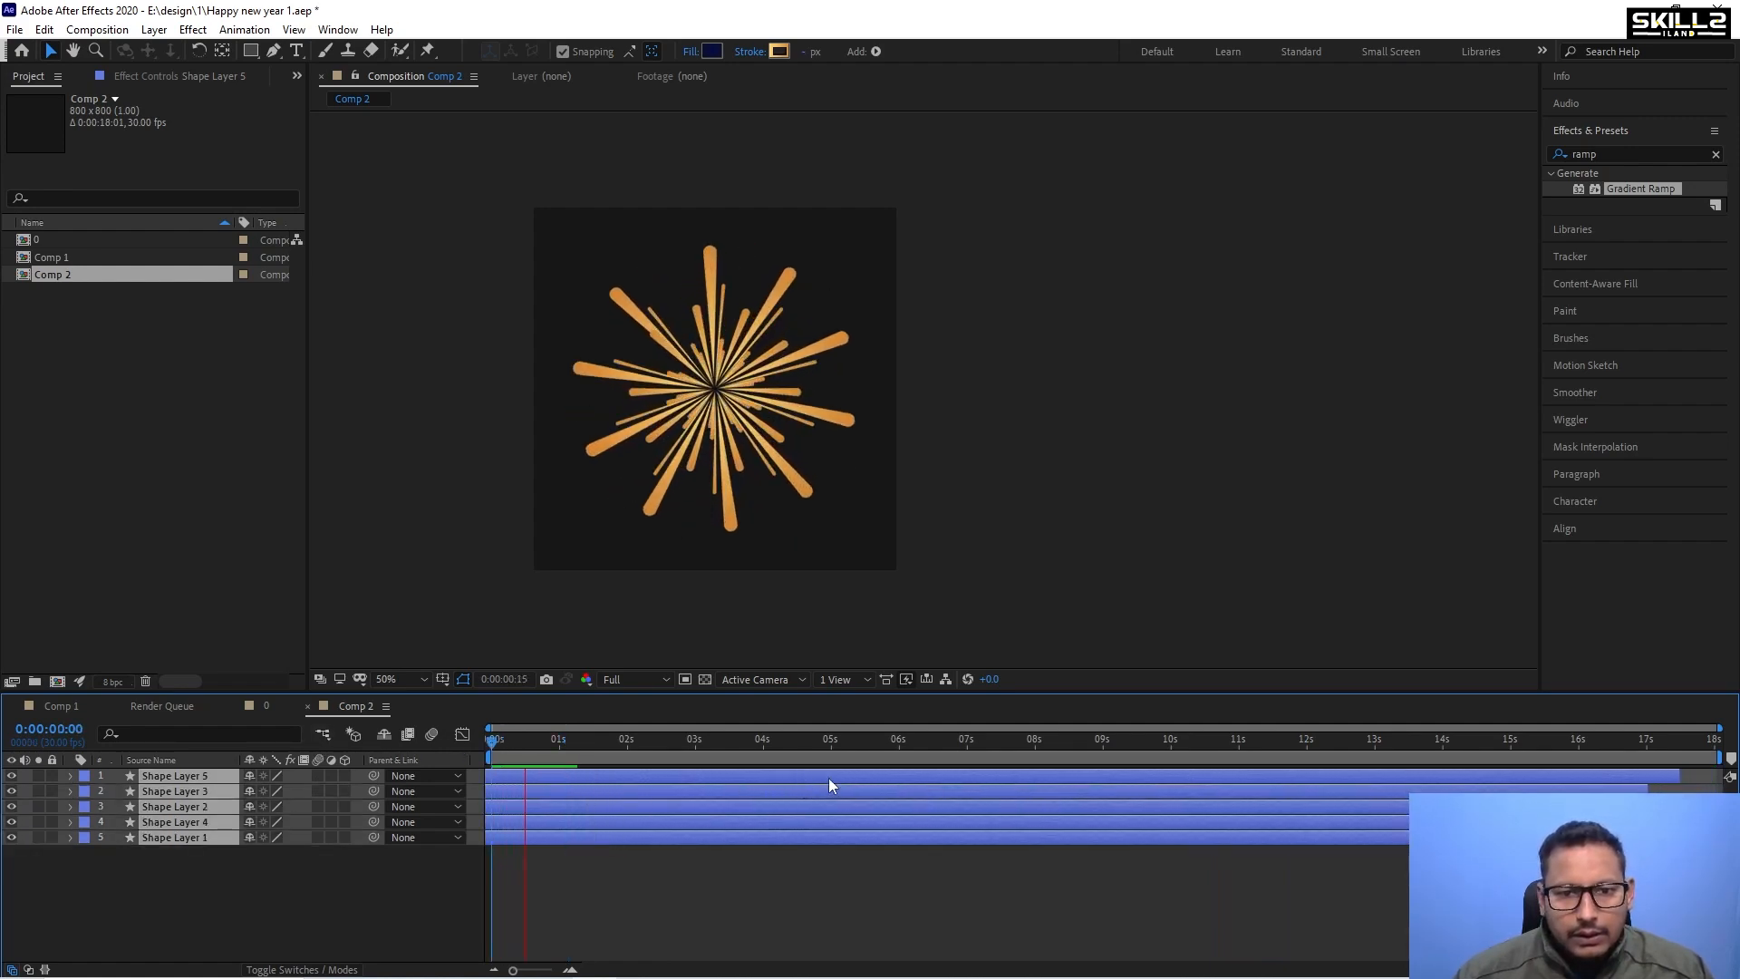
pyautogui.moveTo(1679, 776); pyautogui.dragTo(1721, 775)
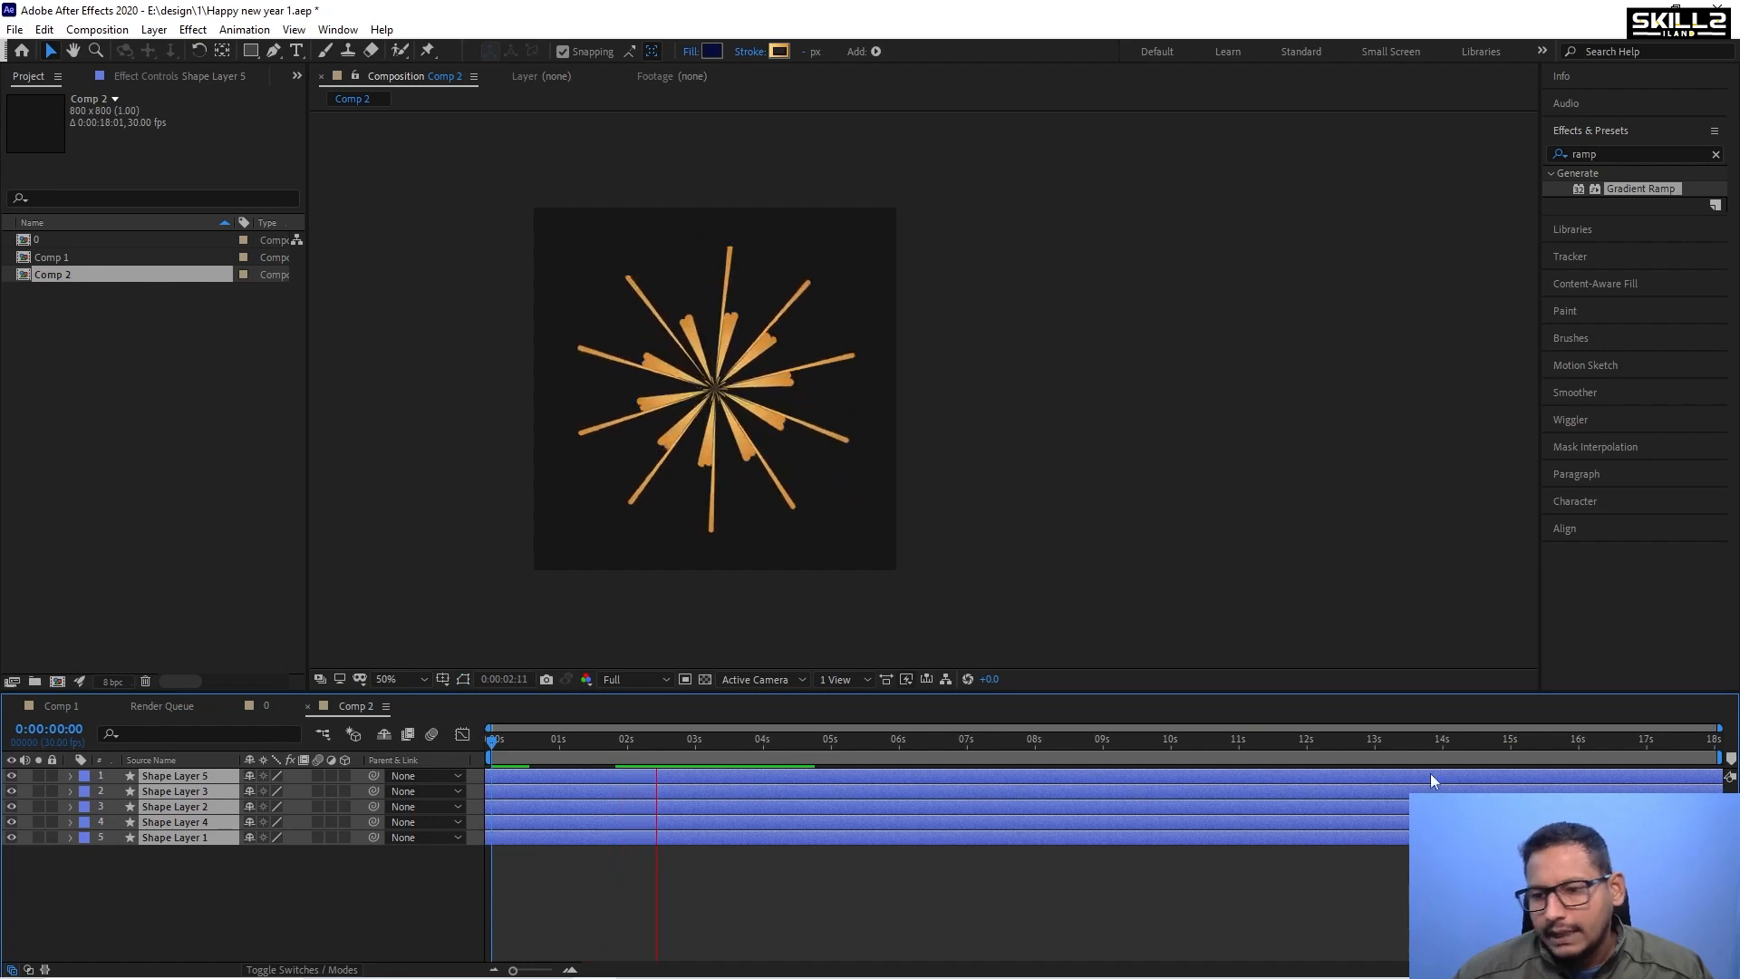
pyautogui.press('space')
pyautogui.press('space')
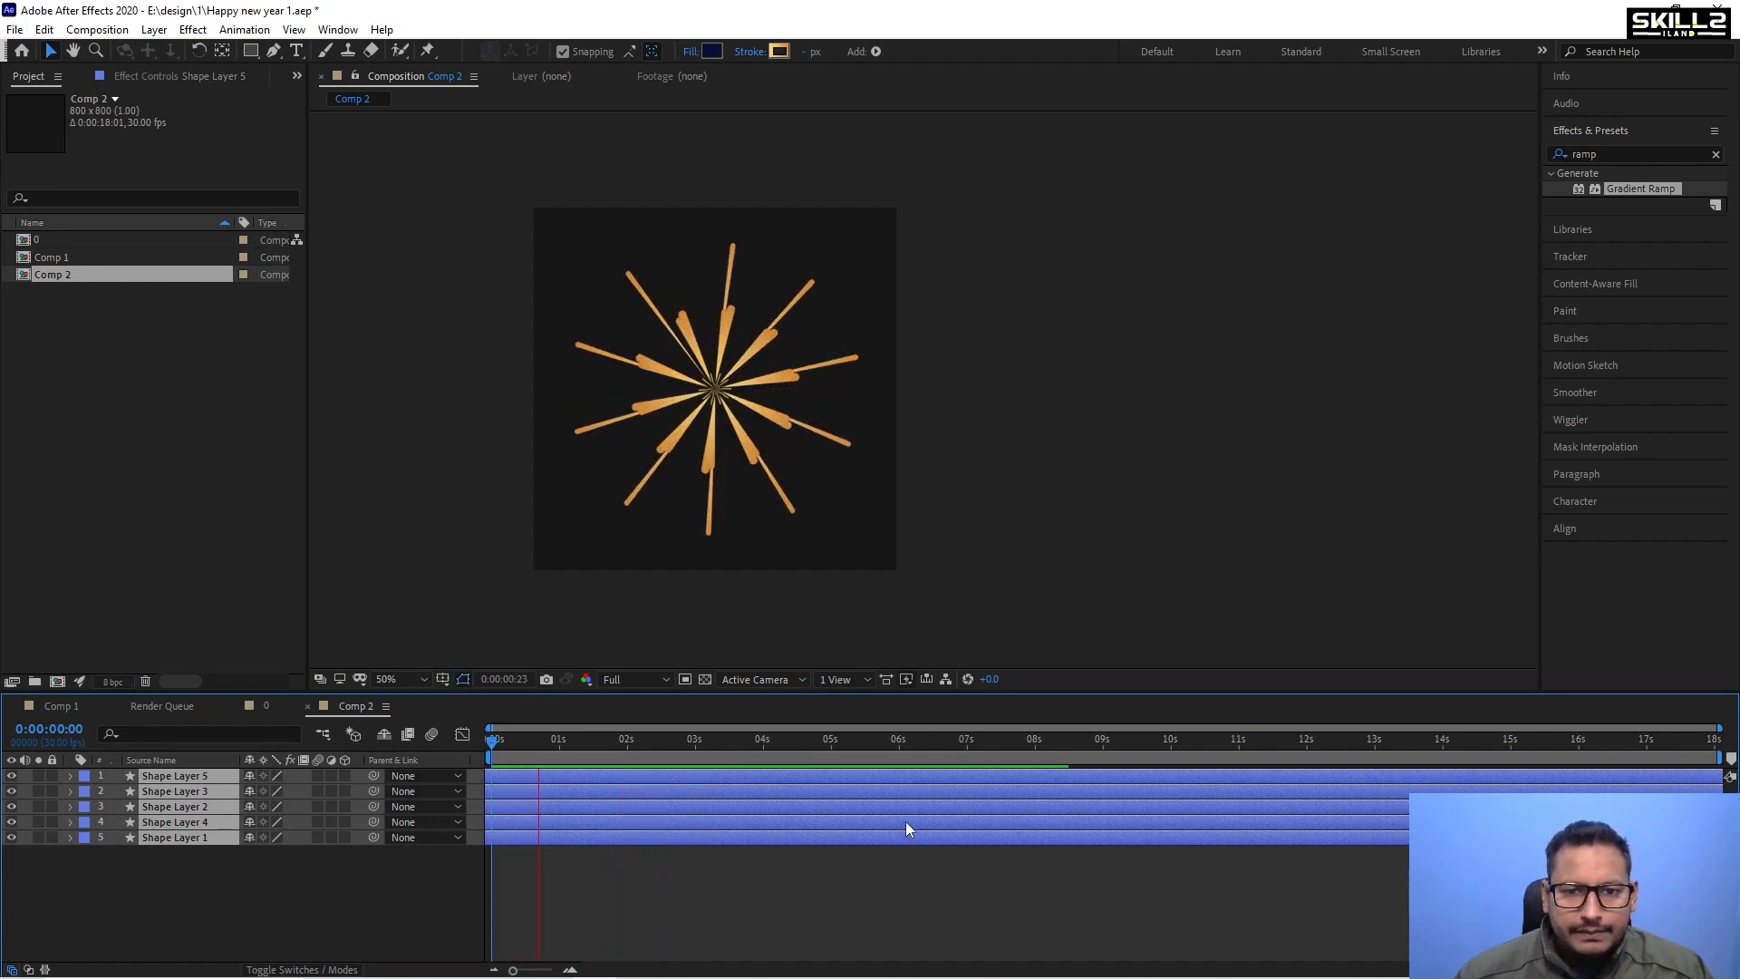
# Add Comp 2 as the uppermost layer in Comp 1 and scale it down to 18%.
pyautogui.click(43, 711)
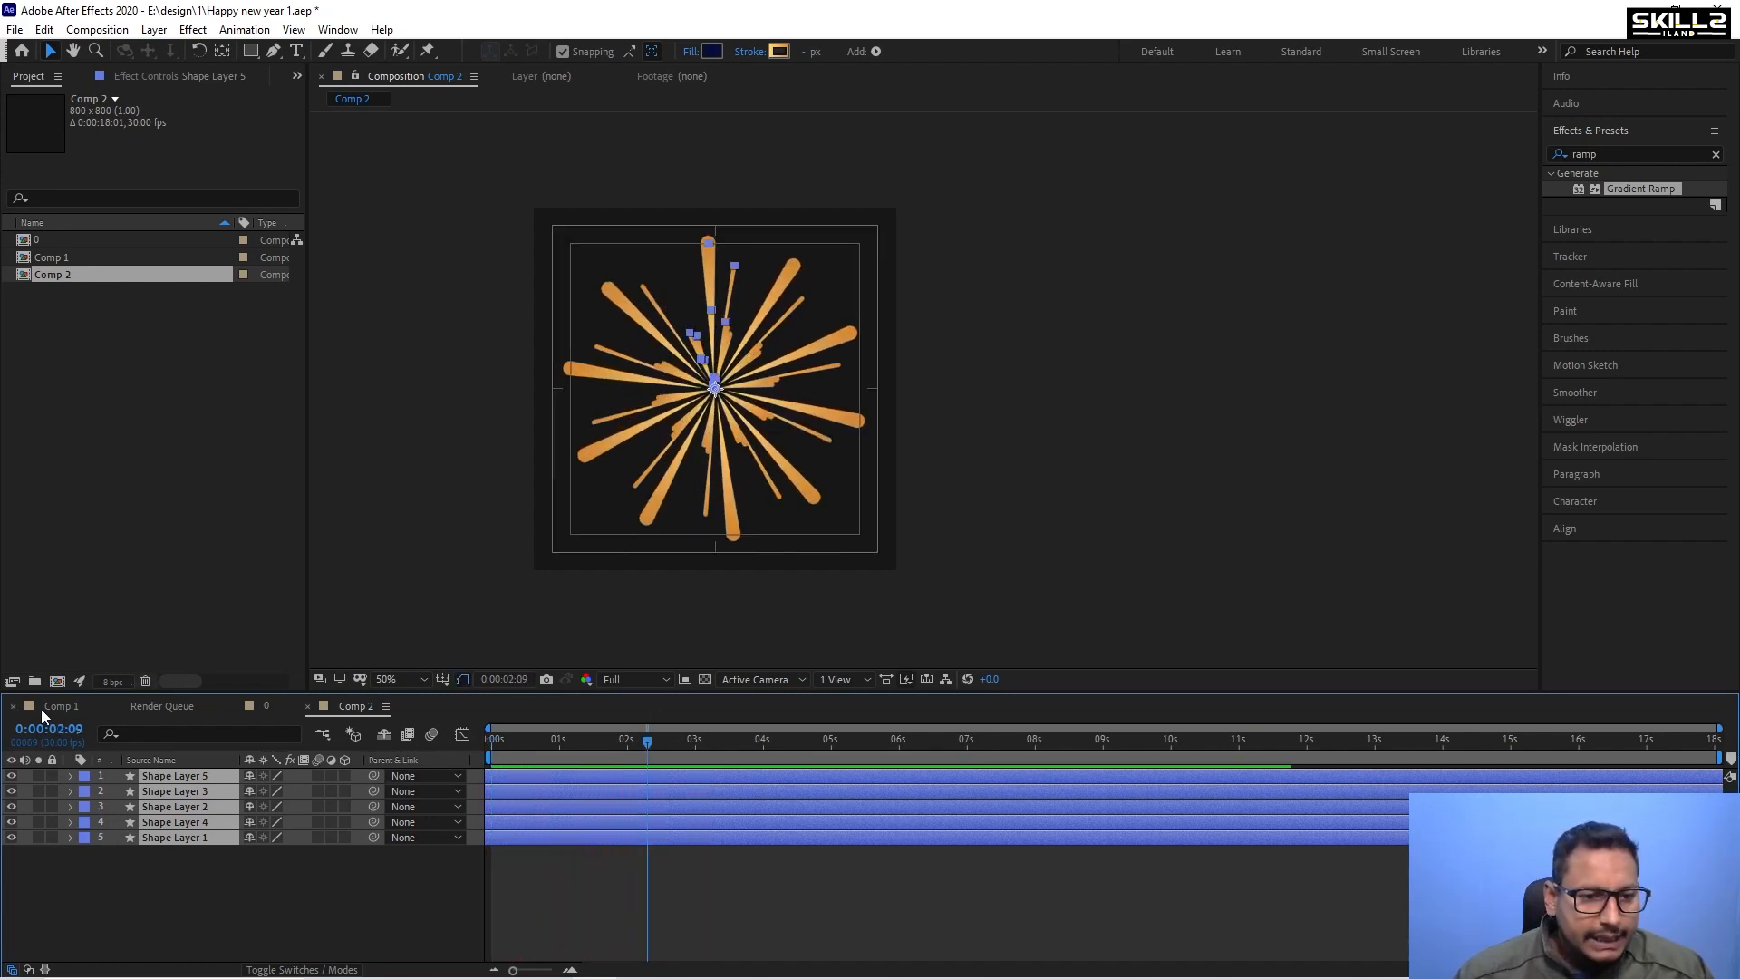
pyautogui.scroll(-2, 598, 197)
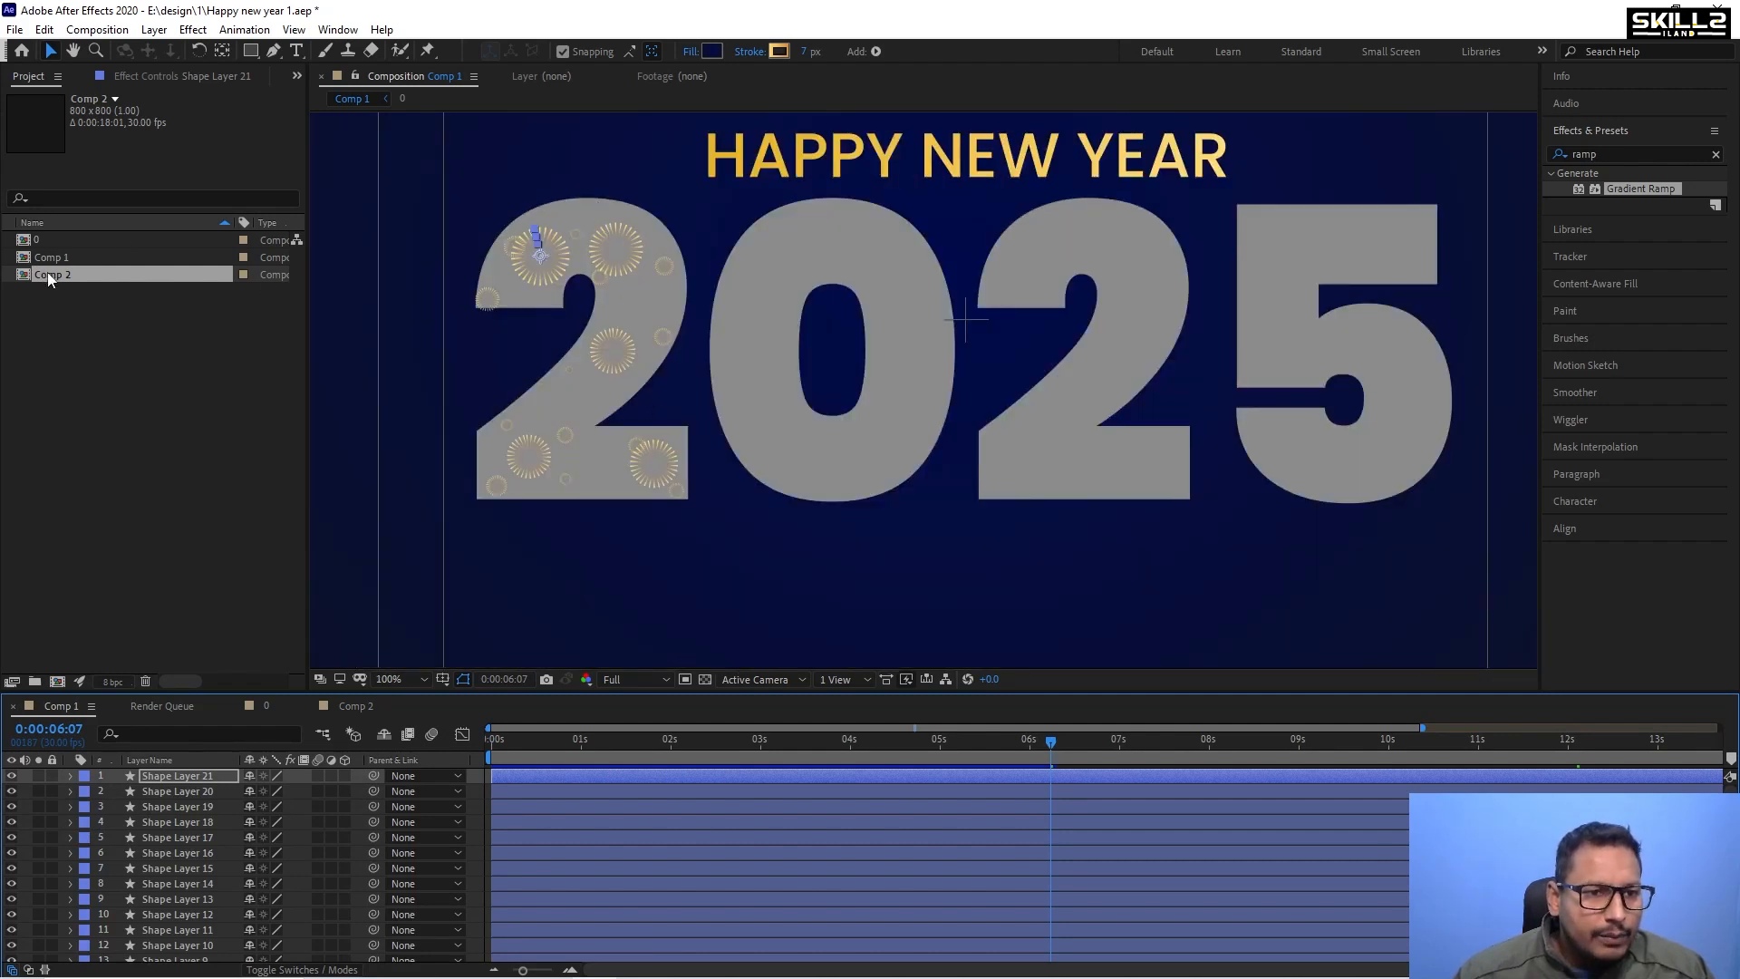
pyautogui.moveTo(47, 272); pyautogui.dragTo(149, 770)
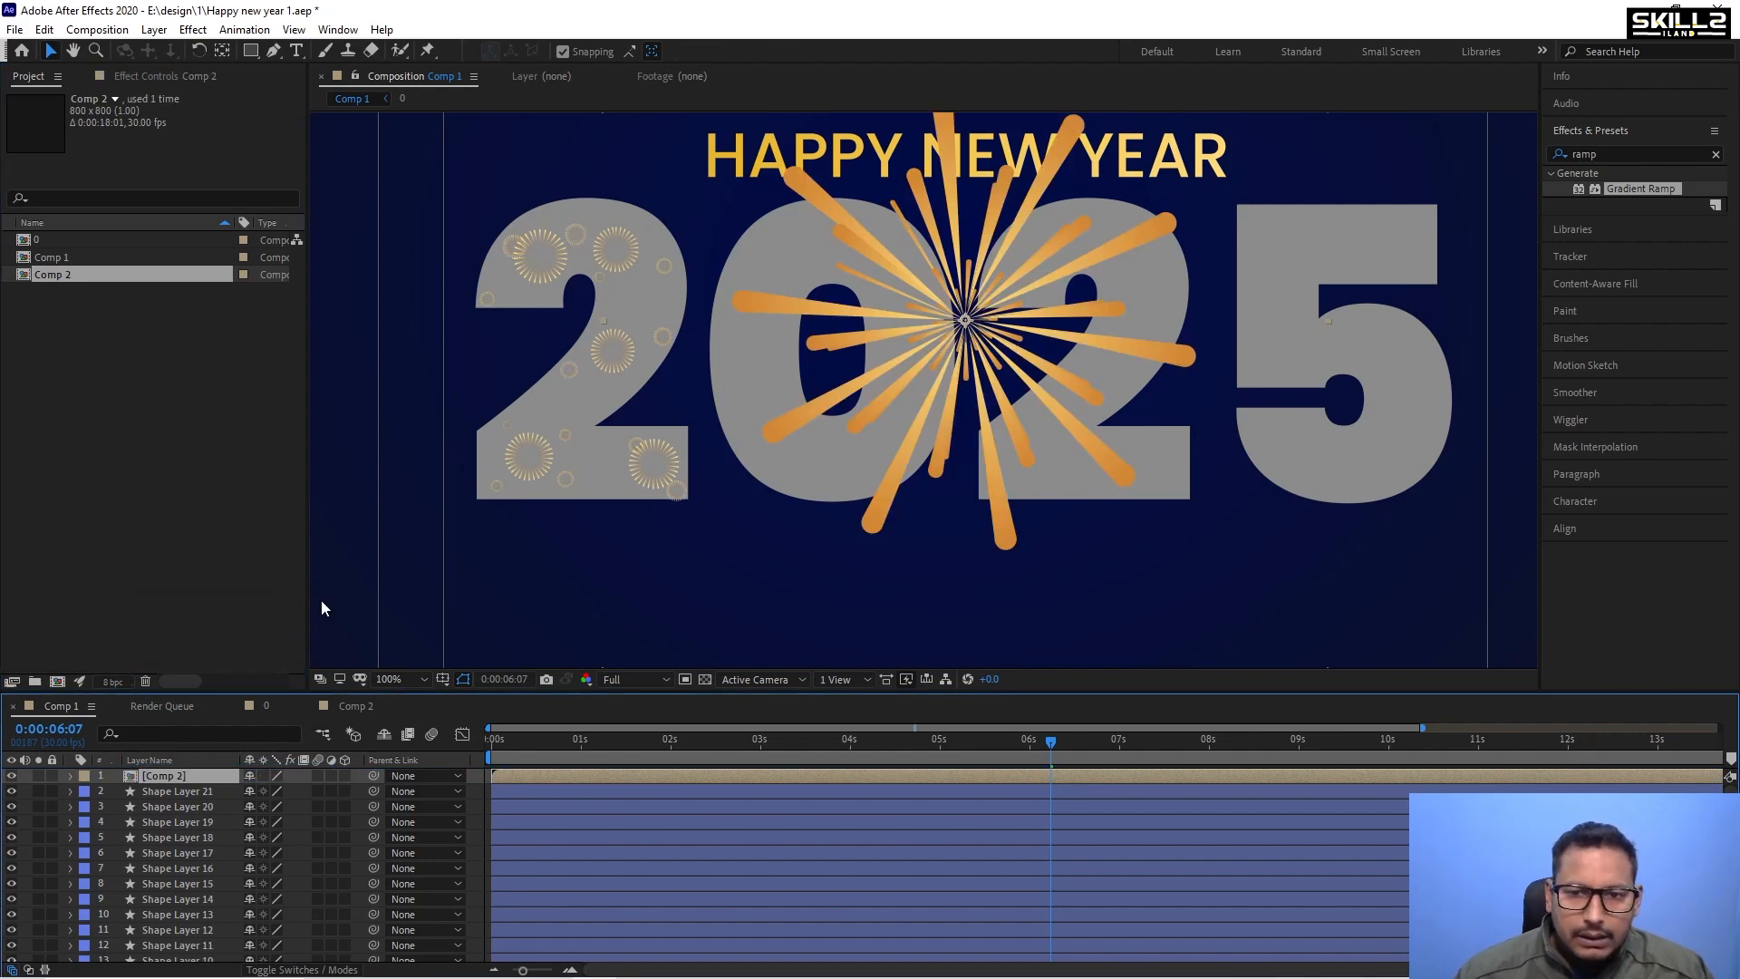
pyautogui.press('s')
pyautogui.moveTo(272, 791); pyautogui.dragTo(192, 800)
# Place the firework burst between the two rings at the base of the first 2 and set its scale to 13%.
pyautogui.click(486, 449)
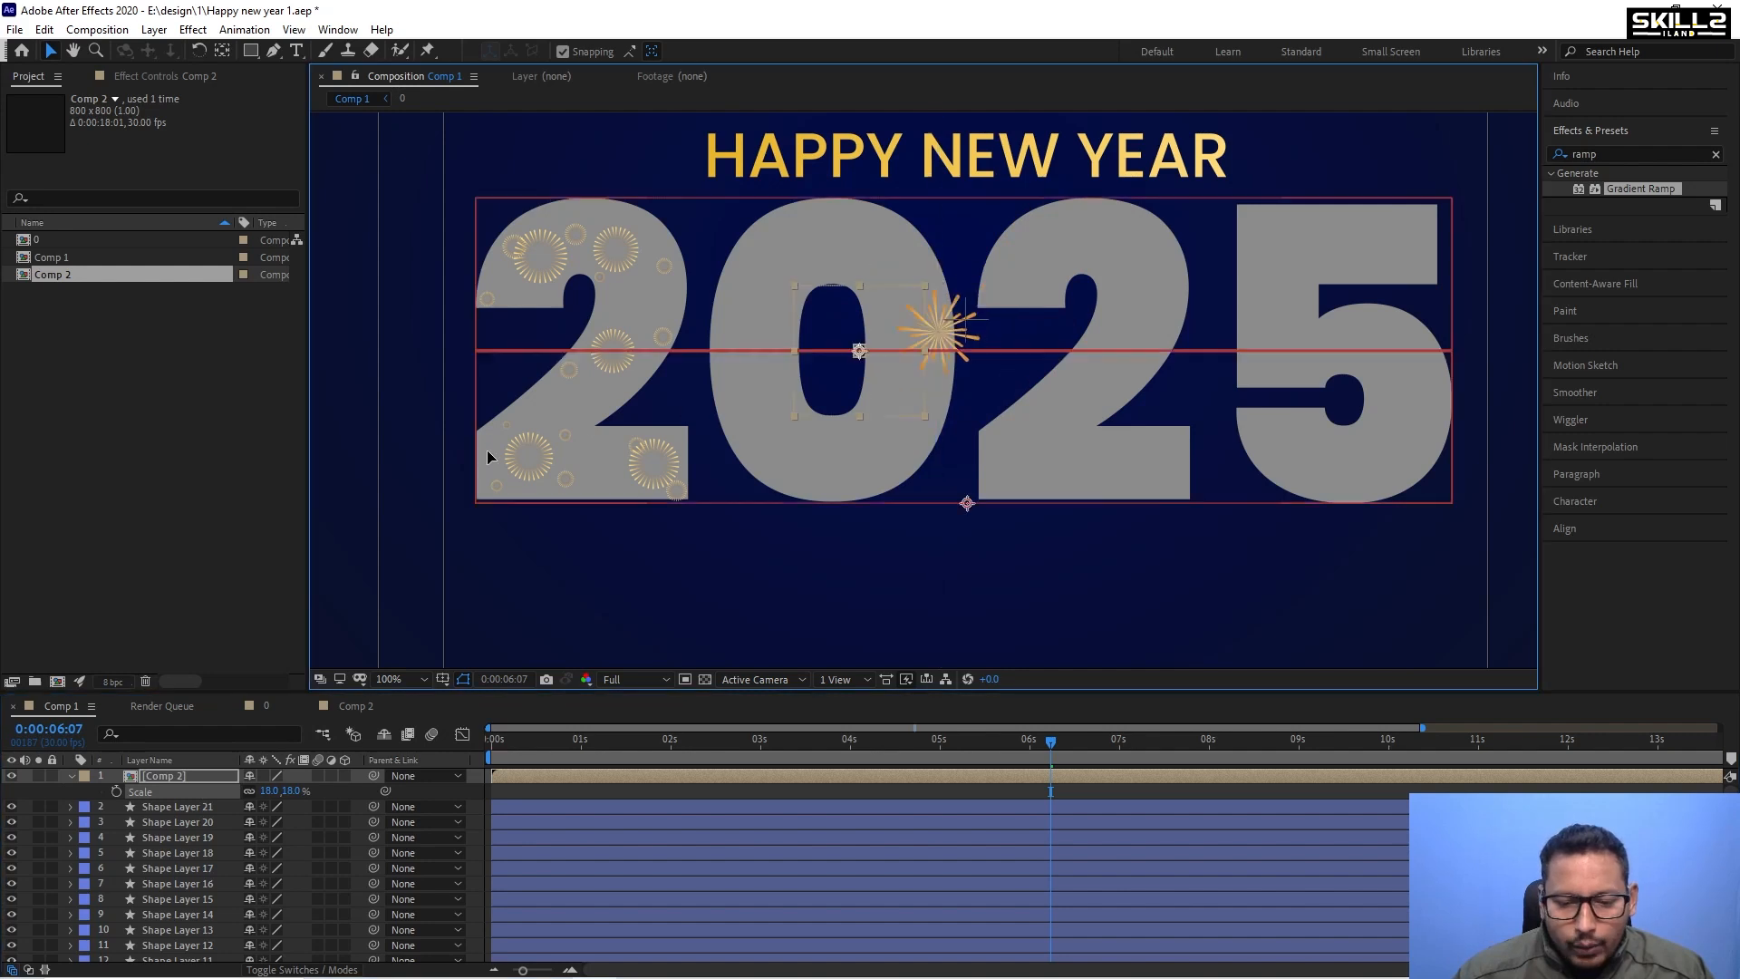
pyautogui.moveTo(897, 354); pyautogui.dragTo(602, 478)
pyautogui.scroll(1, 602, 412)
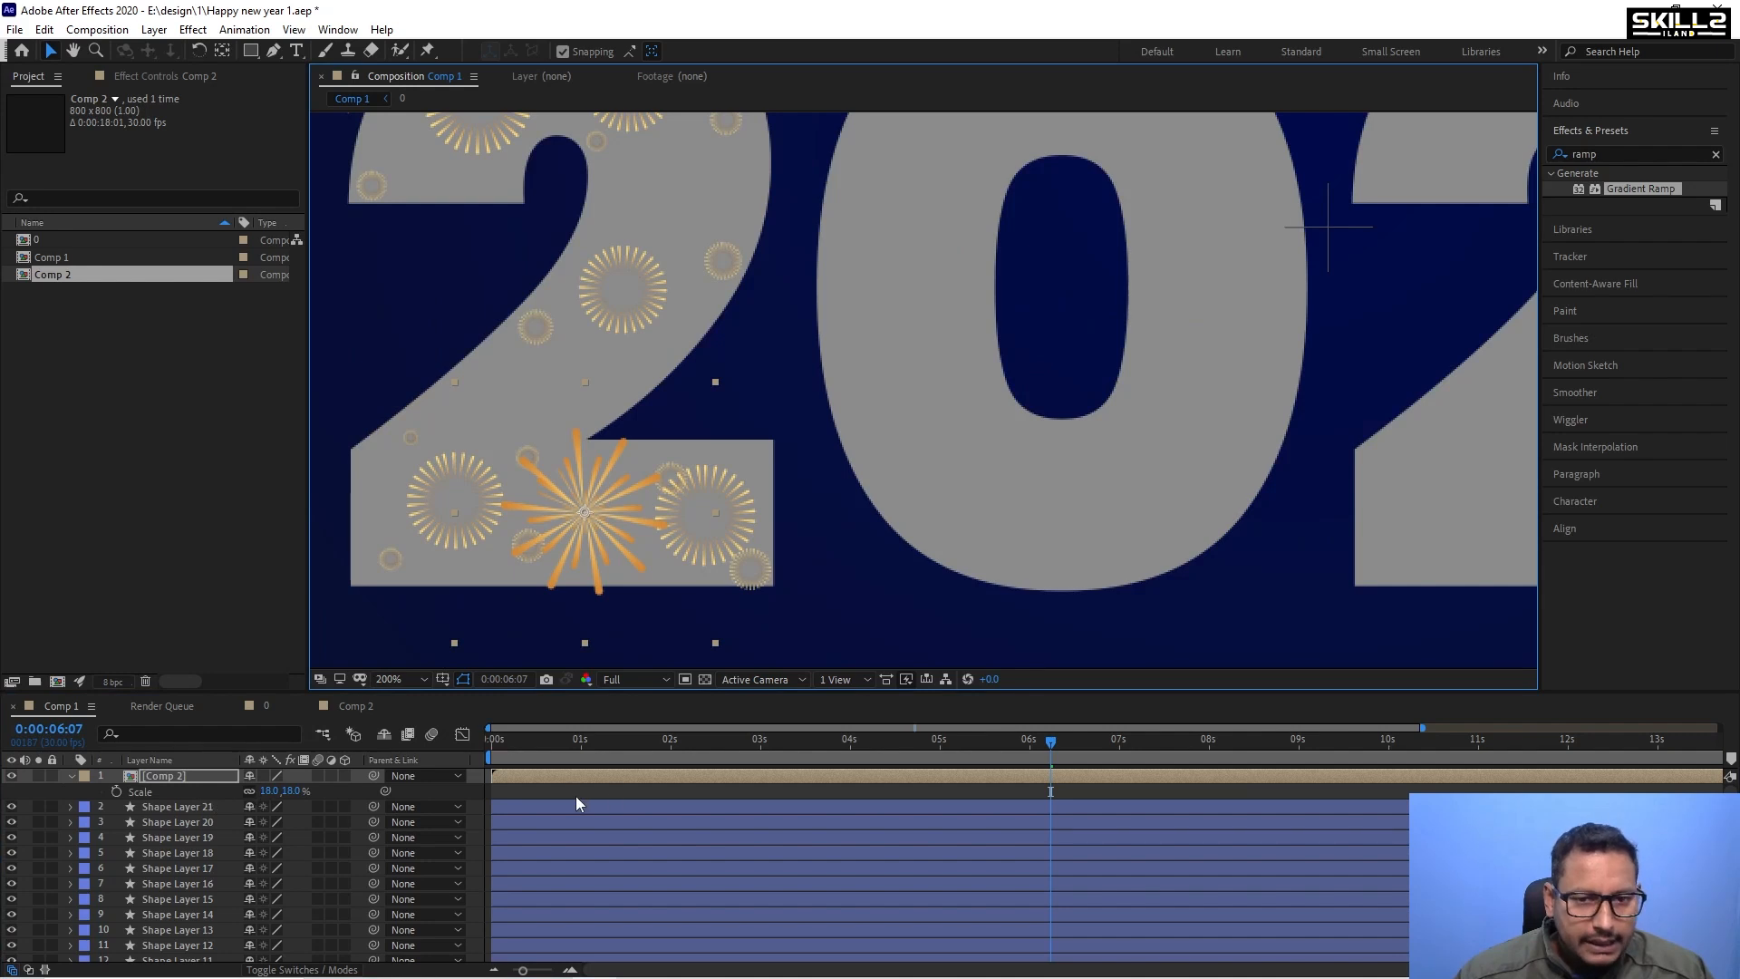
pyautogui.press('space')
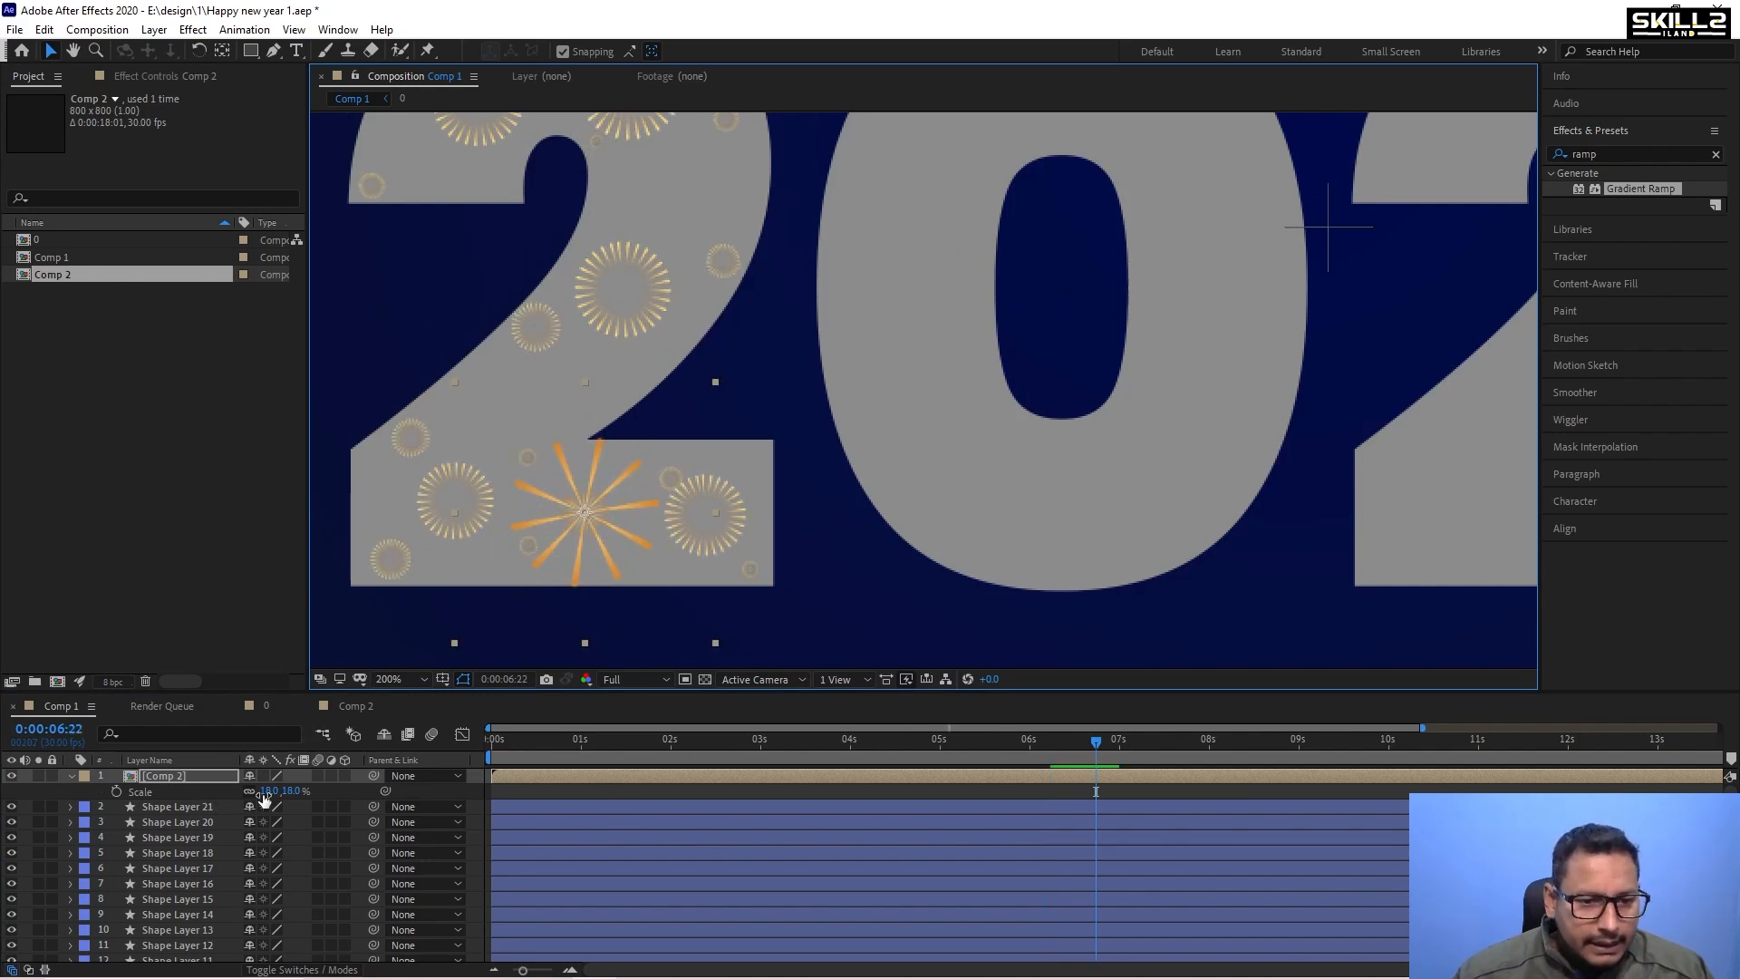
pyautogui.moveTo(263, 797); pyautogui.dragTo(268, 795)
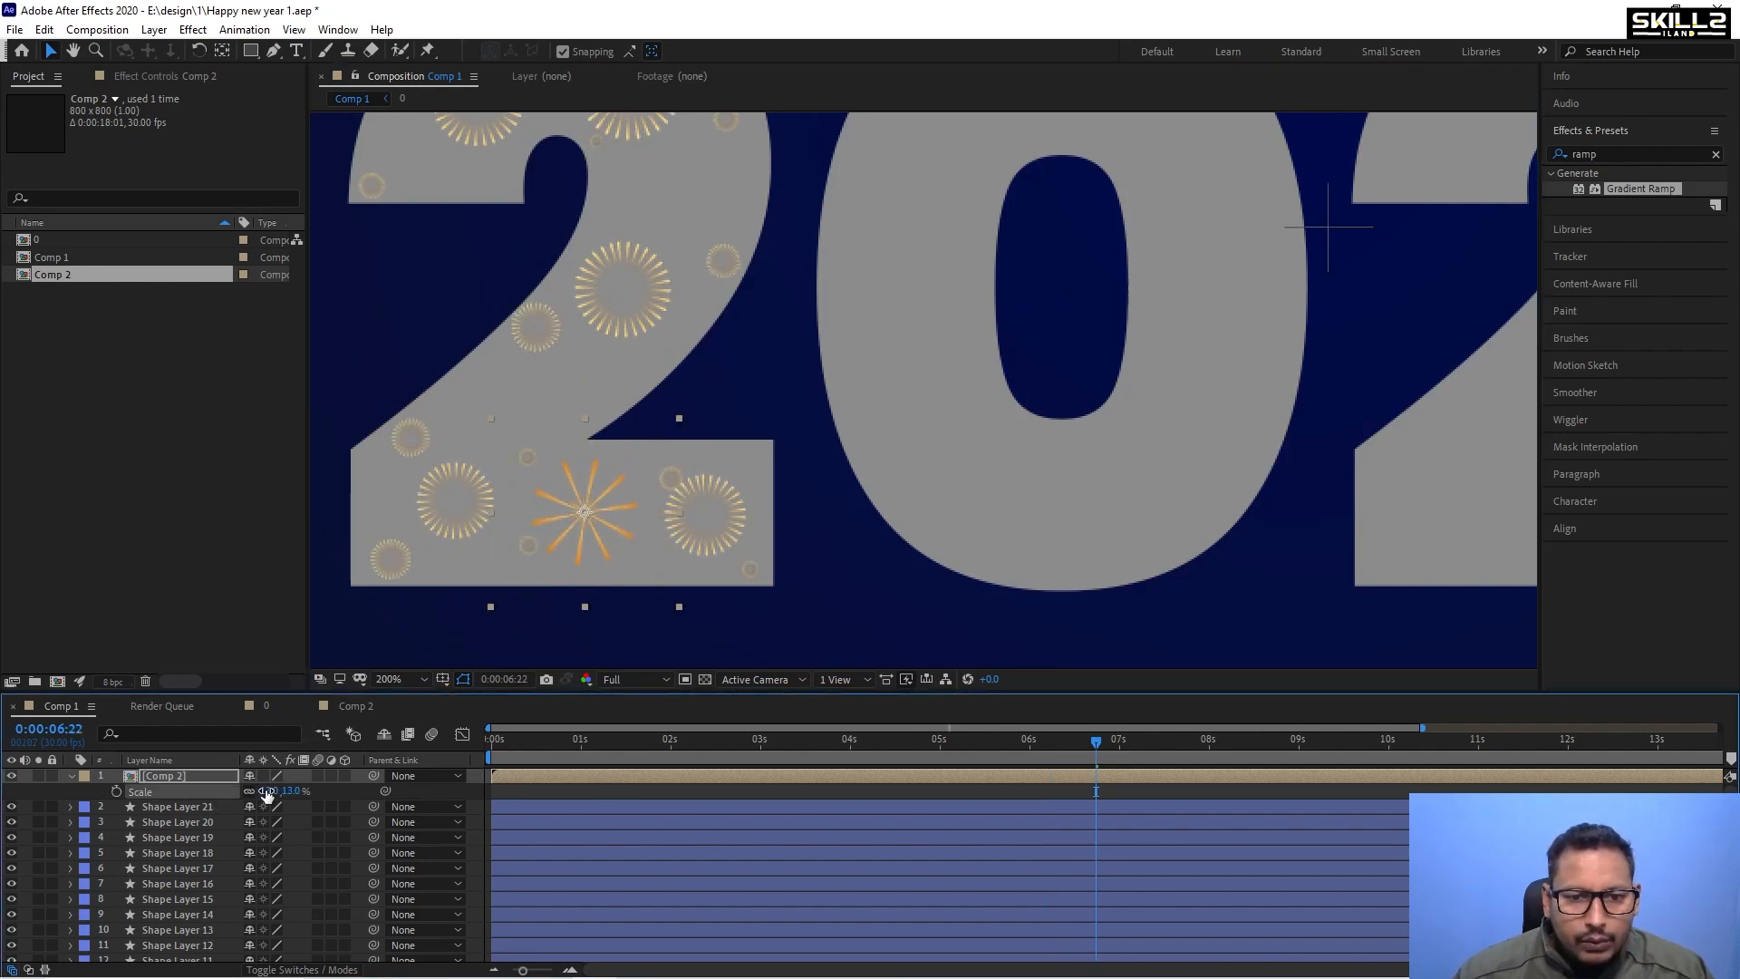
# Duplicate the firework burst layer and move the copy up and slightly left onto the diagonal of the first 2.
pyautogui.hotkey('ctrl', 'd')
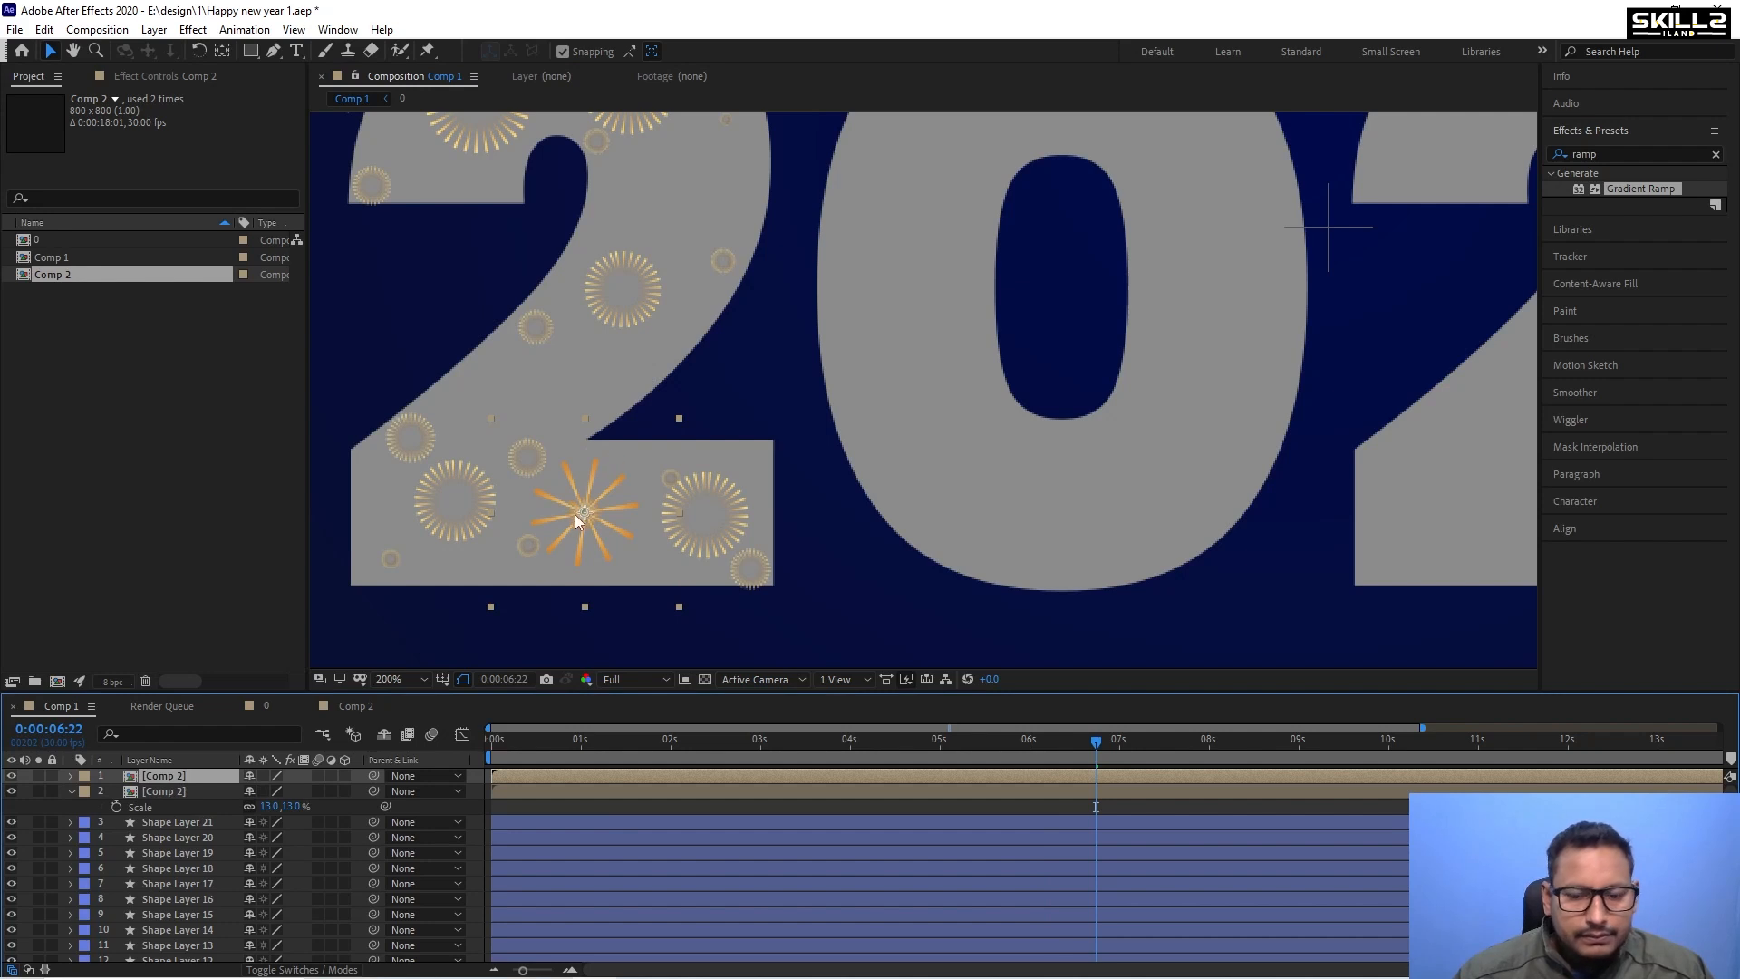
pyautogui.hotkey('shift', 'Up')
pyautogui.hotkey('shift', 'Up')
pyautogui.hotkey('shift', 'Up')
pyautogui.hotkey('shift', 'Up')
pyautogui.hotkey('shift', 'Up')
pyautogui.hotkey('shift', 'Up')
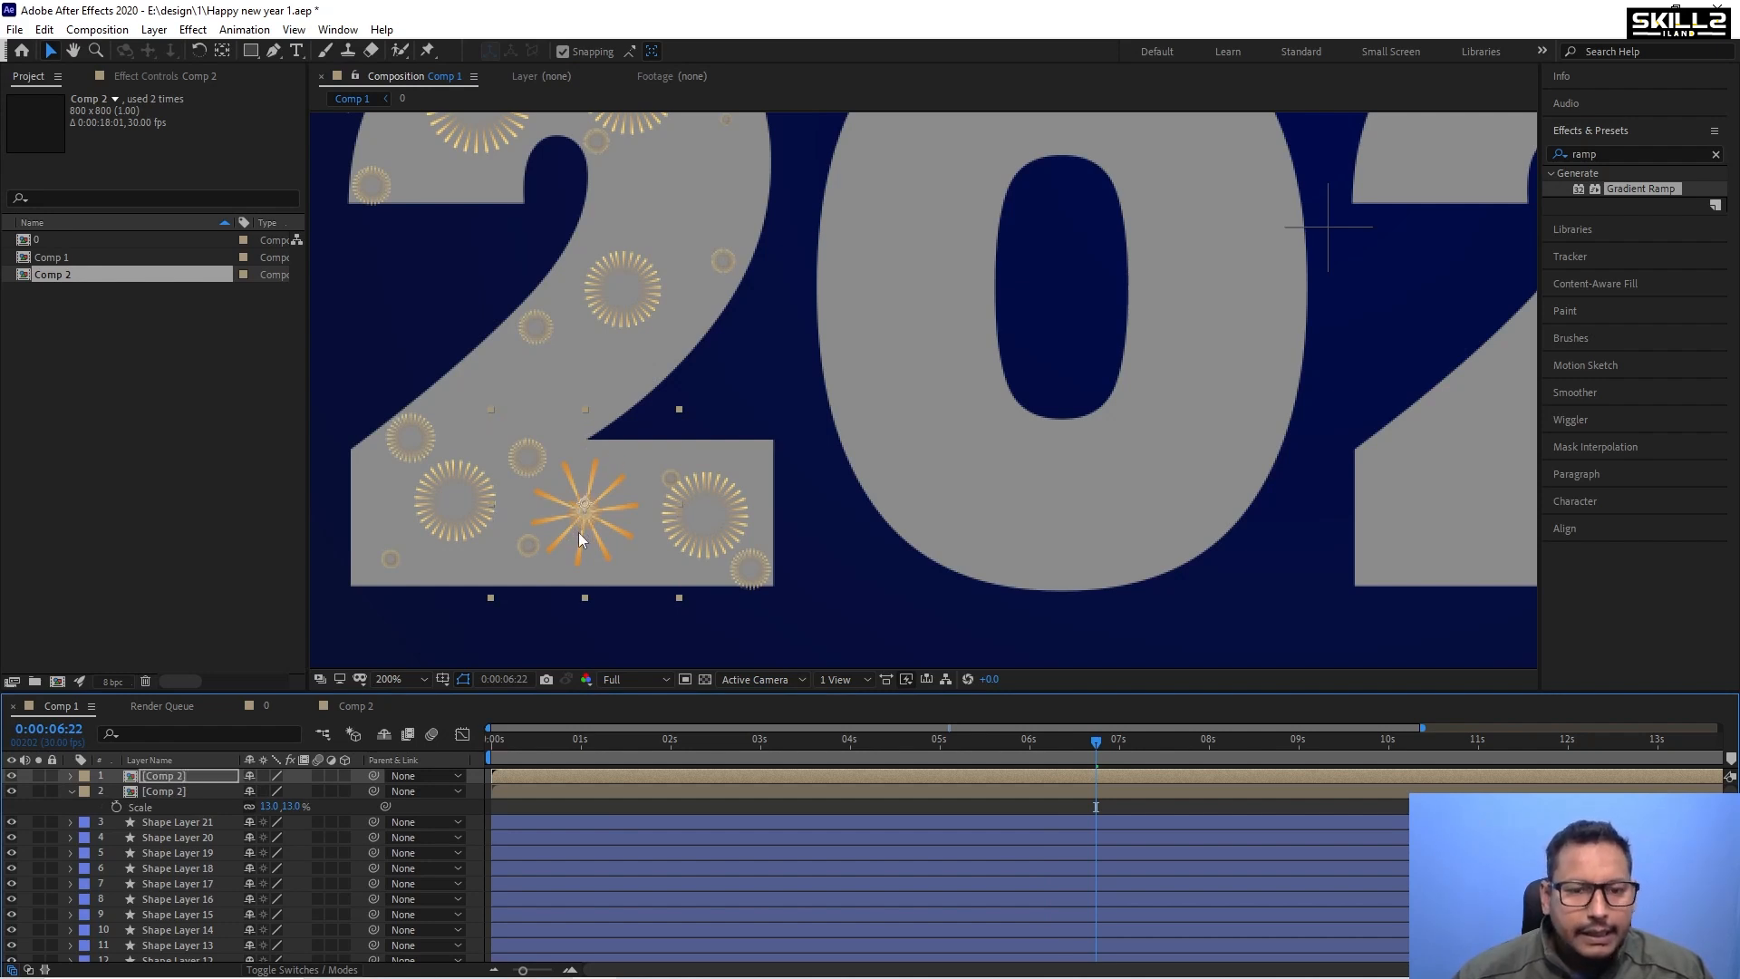
pyautogui.hotkey('shift', 'Left')
pyautogui.hotkey('shift', 'Up')
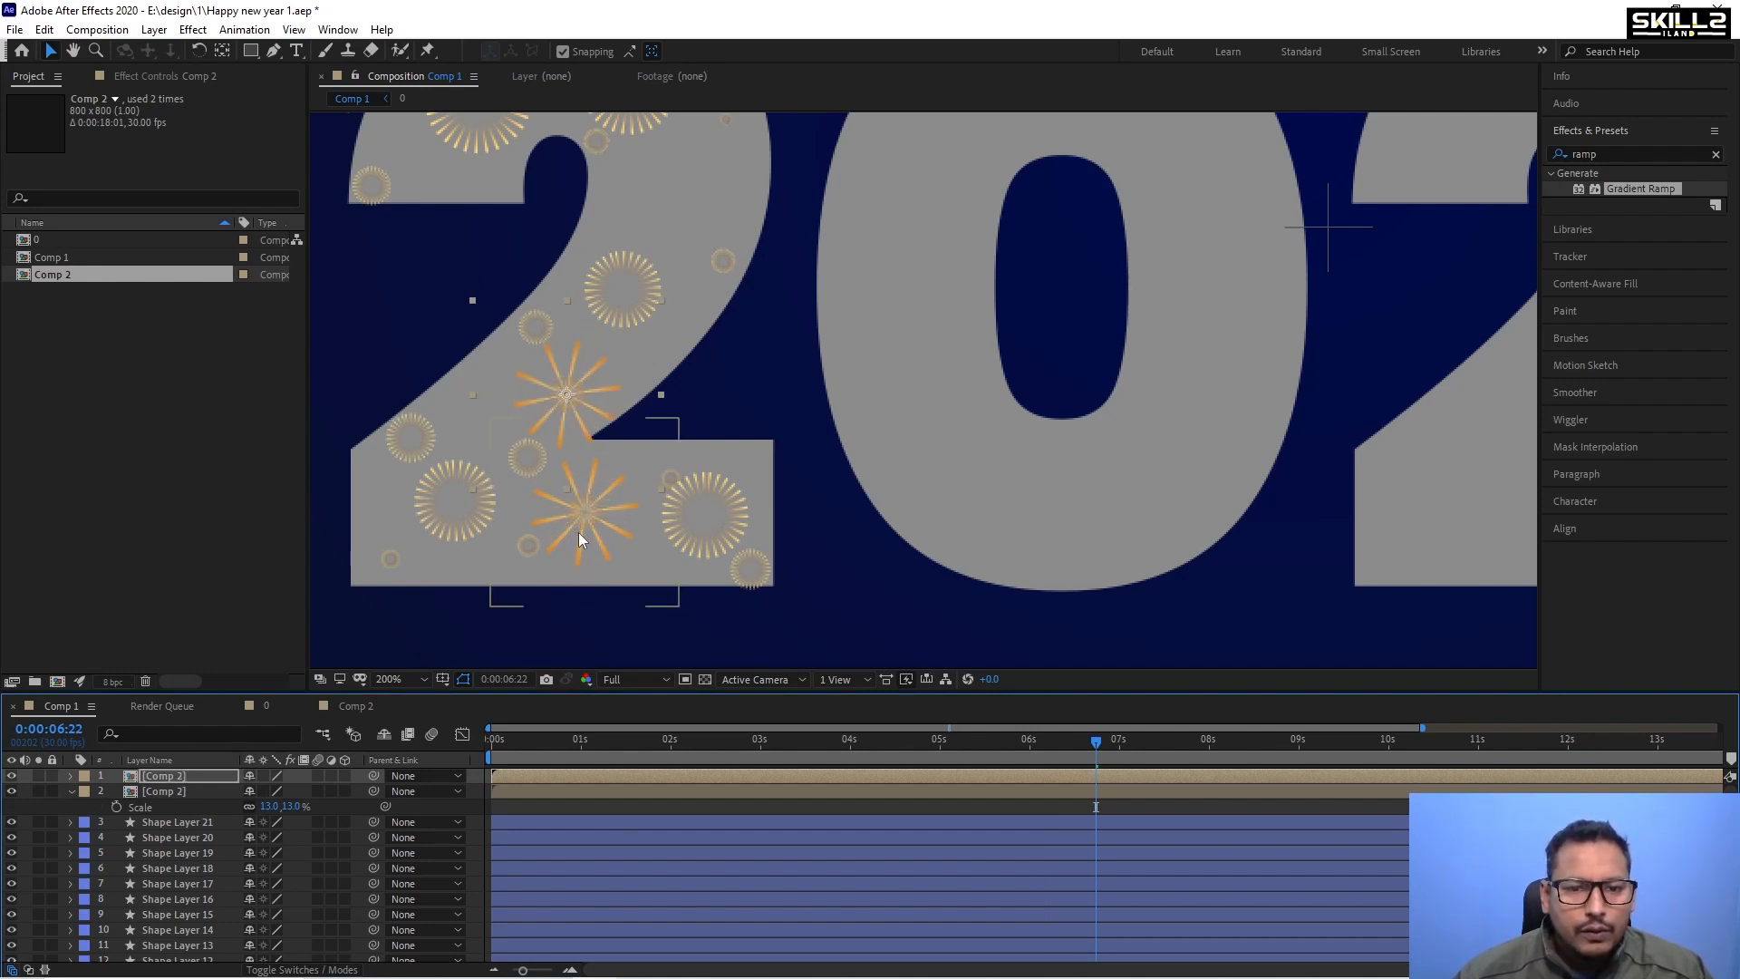
# Duplicate the firework burst layer that sits on the diagonal of the first 2.
pyautogui.scroll(-2, 633, 475)
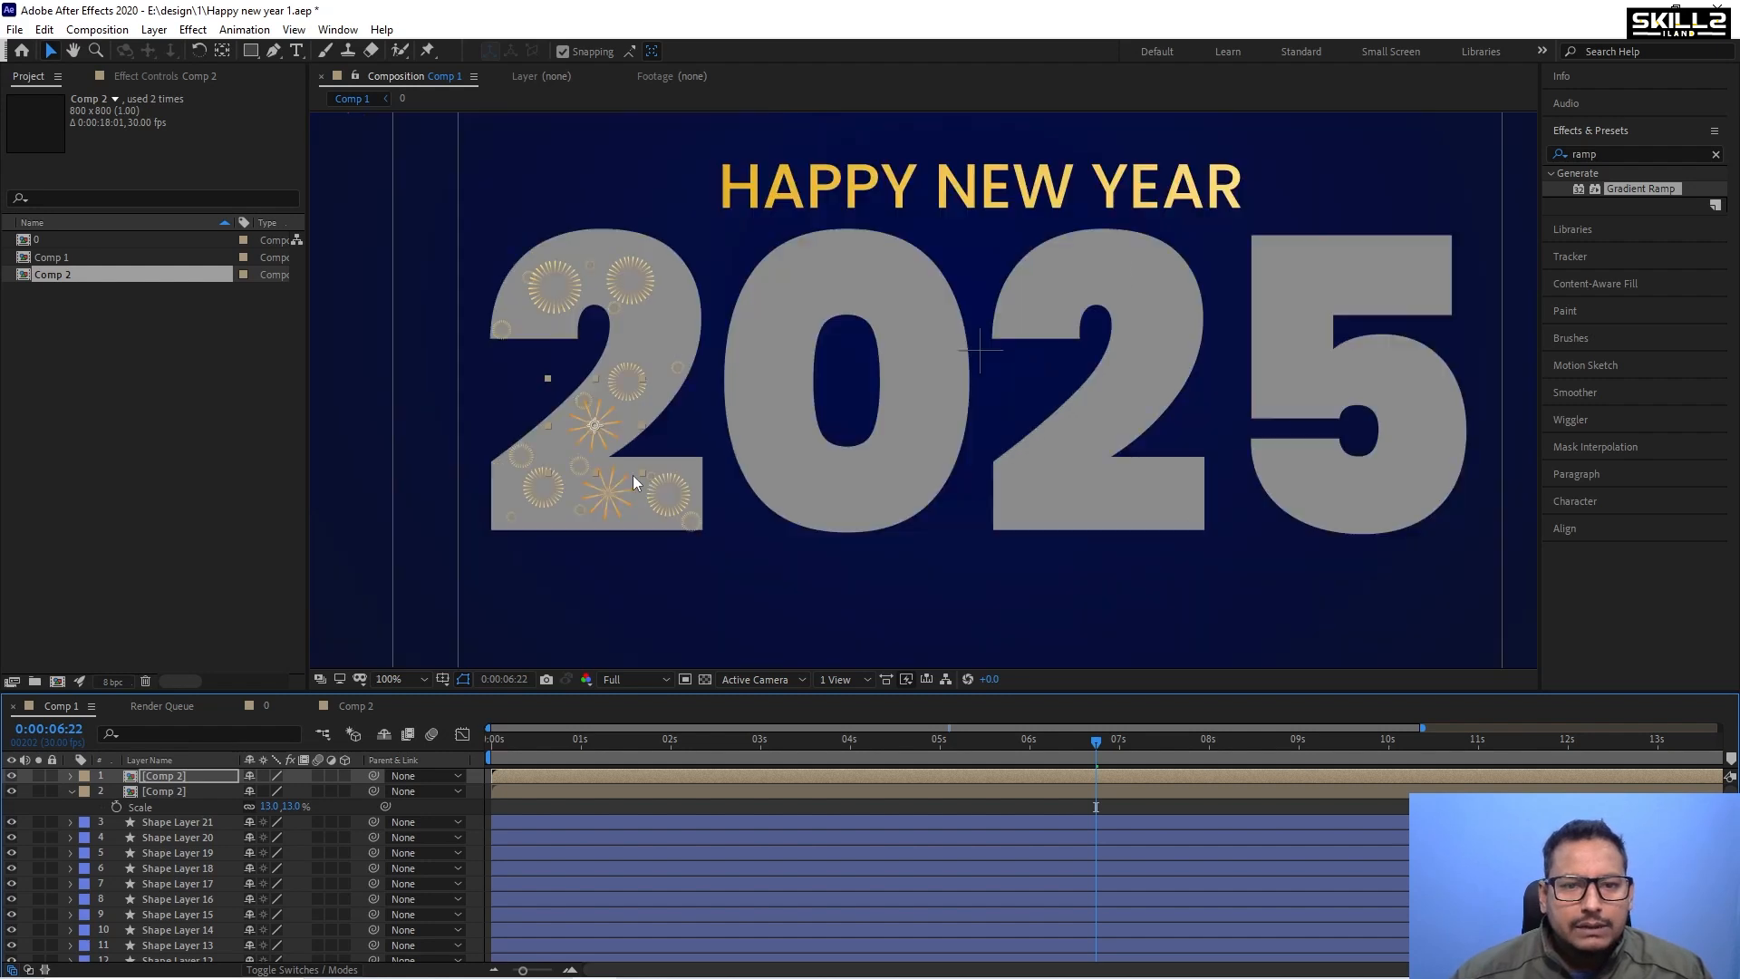
pyautogui.scroll(2, 650, 292)
pyautogui.hotkey('ctrl', 'd')
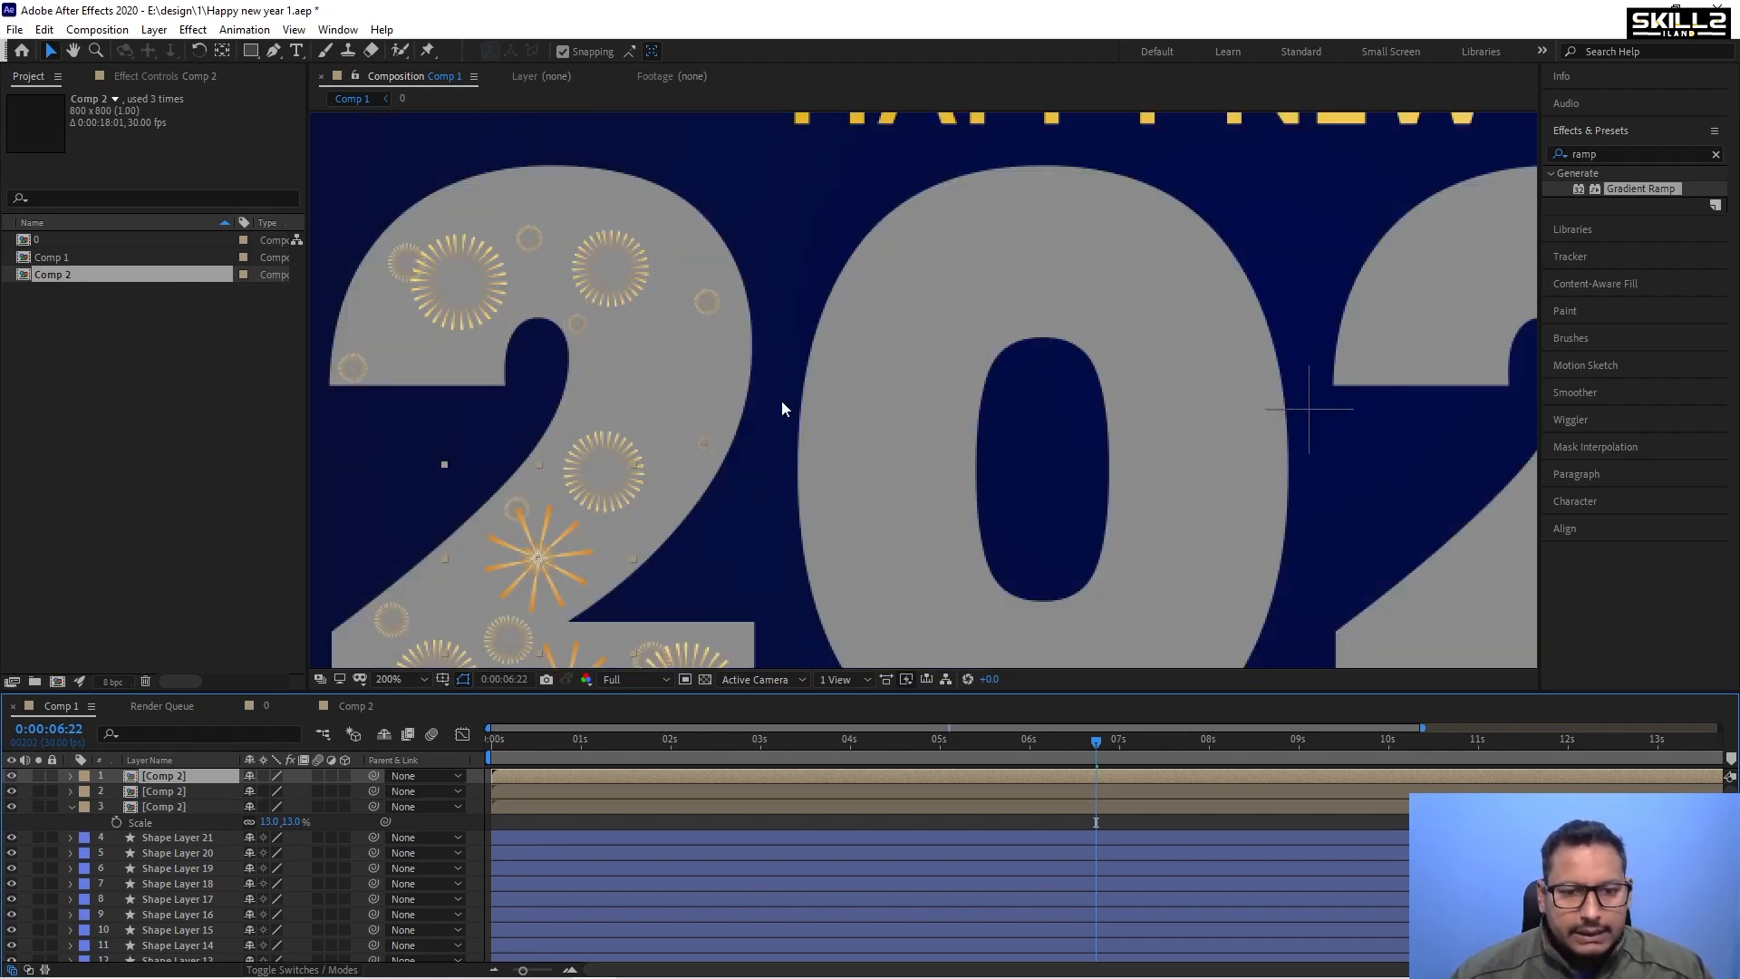
# Move the selected firework copy up and over onto the right-hand curve of the first 2.
pyautogui.hotkey('shift', 'Up')
pyautogui.hotkey('shift', 'Up')
pyautogui.hotkey('shift', 'Up')
pyautogui.hotkey('shift', 'Up')
pyautogui.hotkey('shift', 'Up')
pyautogui.hotkey('shift', 'Up')
pyautogui.hotkey('shift', 'Up')
pyautogui.hotkey('shift', 'Up')
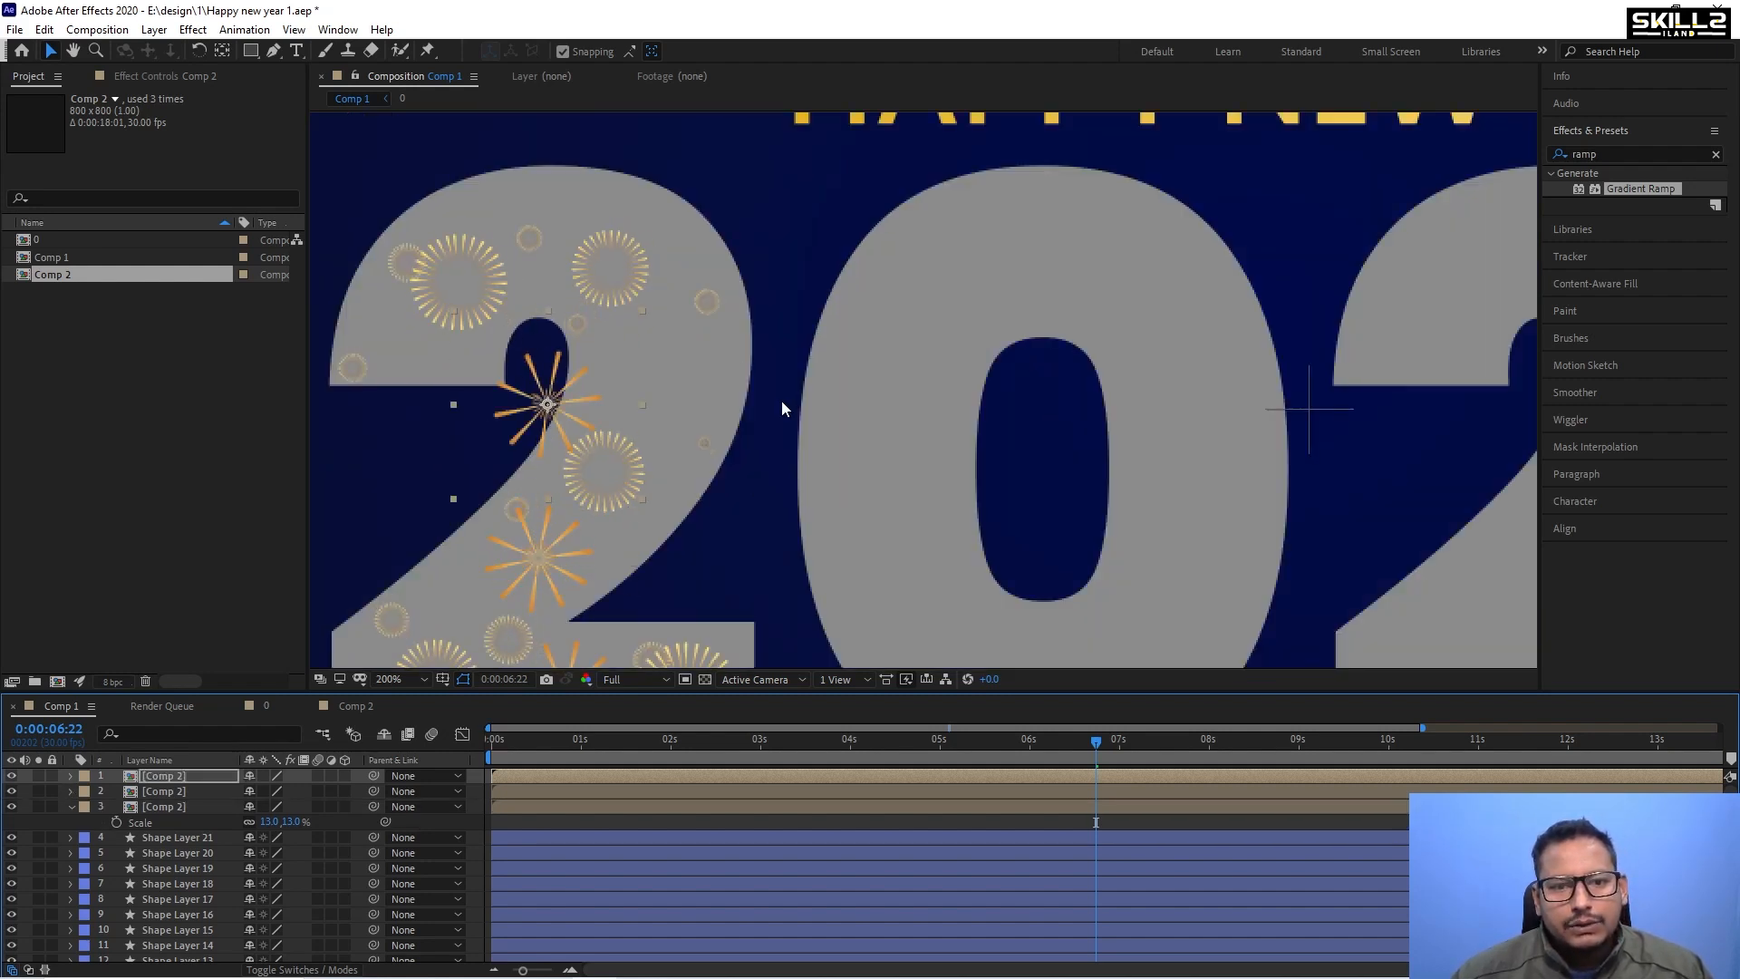
pyautogui.hotkey('shift', 'Right')
pyautogui.hotkey('shift', 'Right')
pyautogui.hotkey('shift', 'Right')
pyautogui.hotkey('shift', 'Right')
pyautogui.hotkey('shift', 'Right')
pyautogui.hotkey('shift', 'Up')
pyautogui.hotkey('shift', 'Up')
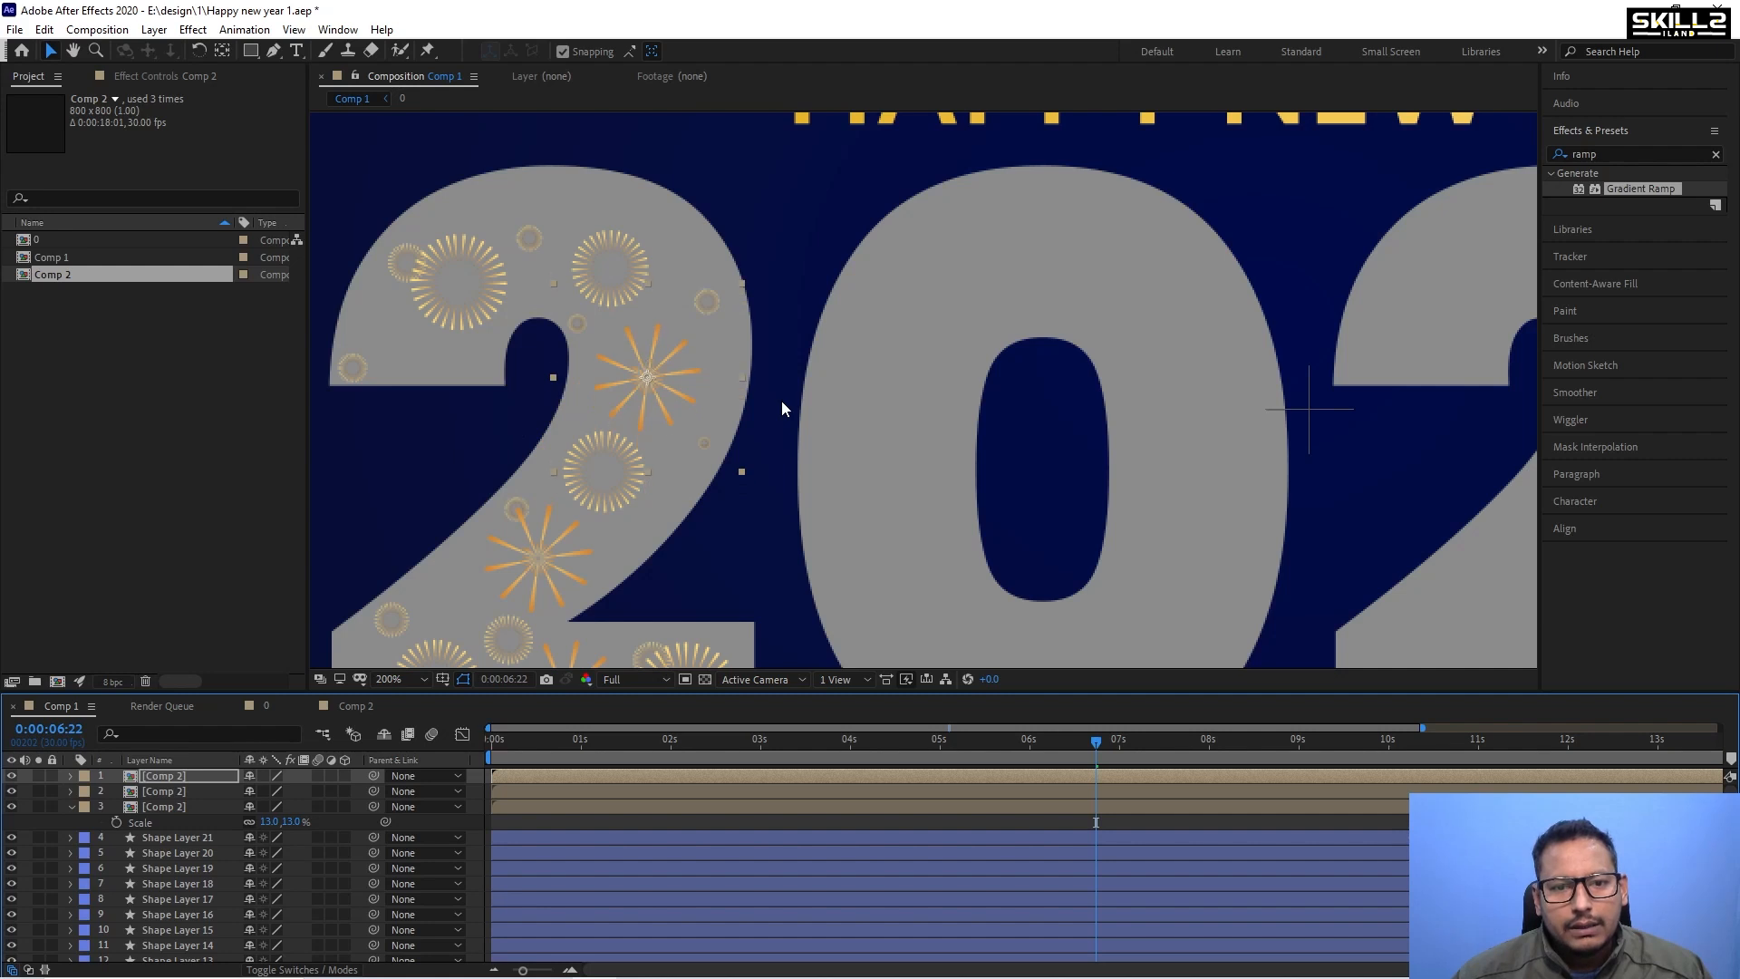
# Duplicate the firework layer twice and move the newest copy onto the top arc of the first 2.
pyautogui.hotkey('ctrl', 'd')
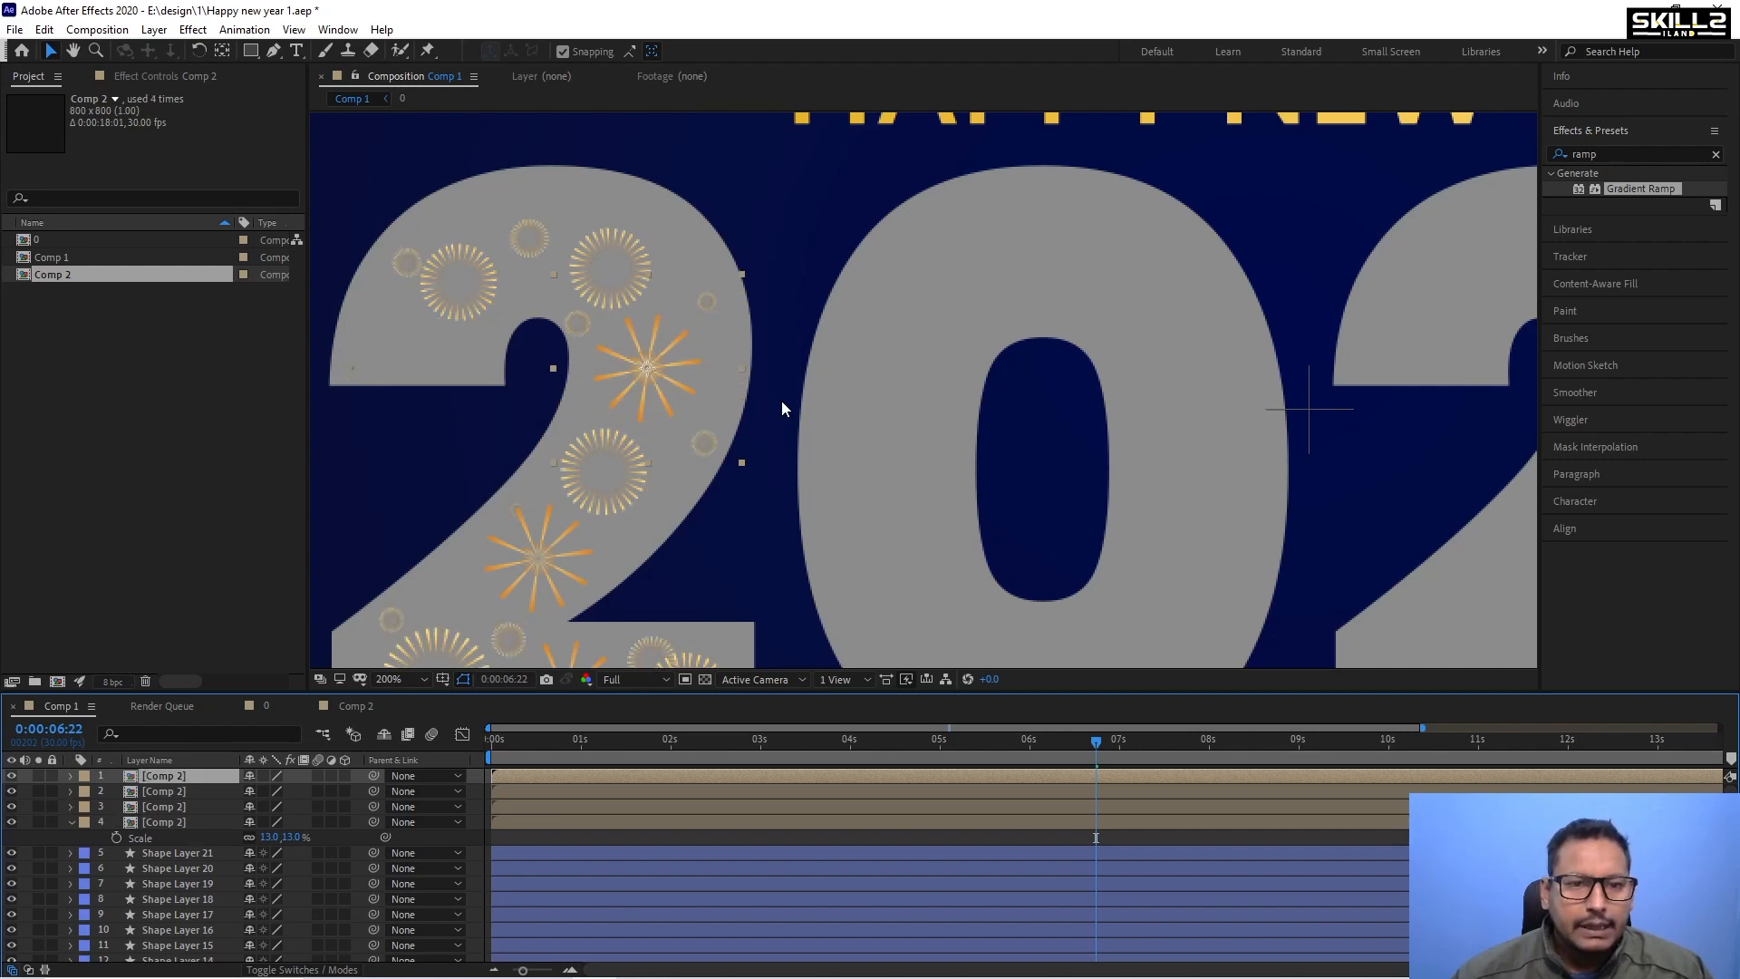
pyautogui.hotkey('ctrl', 'd')
pyautogui.hotkey('shift', 'Up')
pyautogui.hotkey('shift', 'Up')
pyautogui.hotkey('shift', 'Up')
pyautogui.hotkey('shift', 'Up')
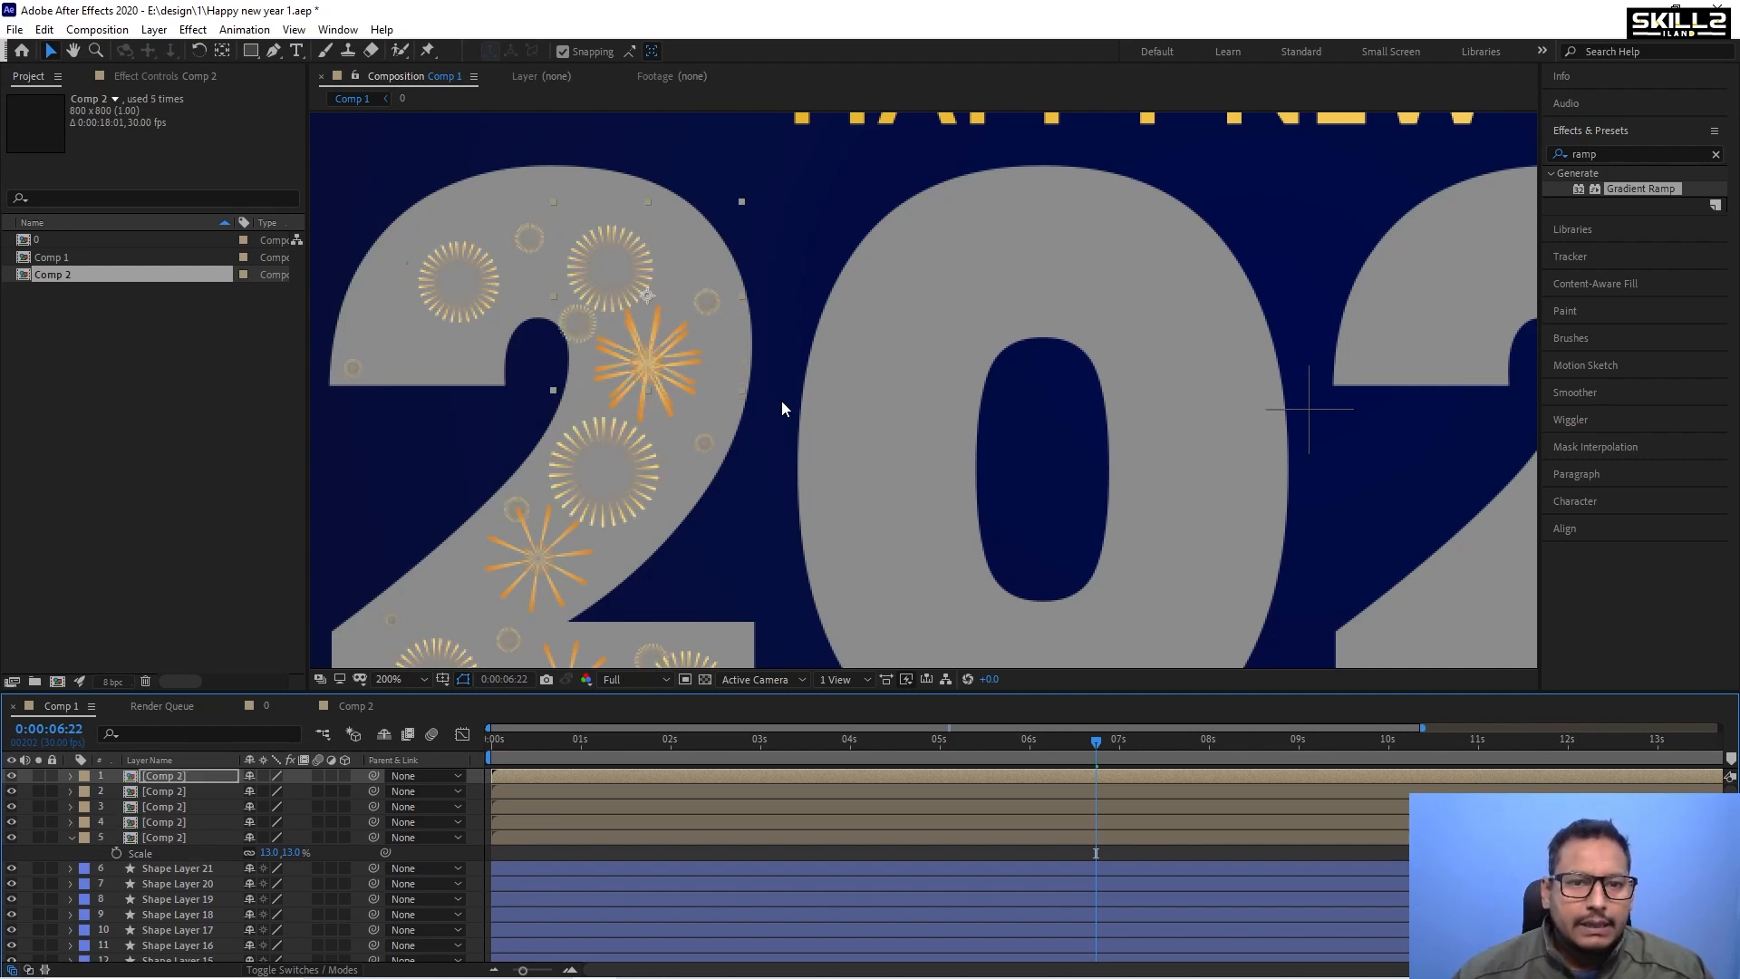
pyautogui.hotkey('shift', 'Up')
pyautogui.hotkey('shift', 'Up')
pyautogui.hotkey('shift', 'Up')
pyautogui.hotkey('shift', 'Left')
pyautogui.hotkey('shift', 'Left')
pyautogui.hotkey('shift', 'Left')
pyautogui.hotkey('shift', 'Left')
pyautogui.hotkey('shift', 'Left')
pyautogui.hotkey('shift', 'Left')
pyautogui.hotkey('shift', 'Left')
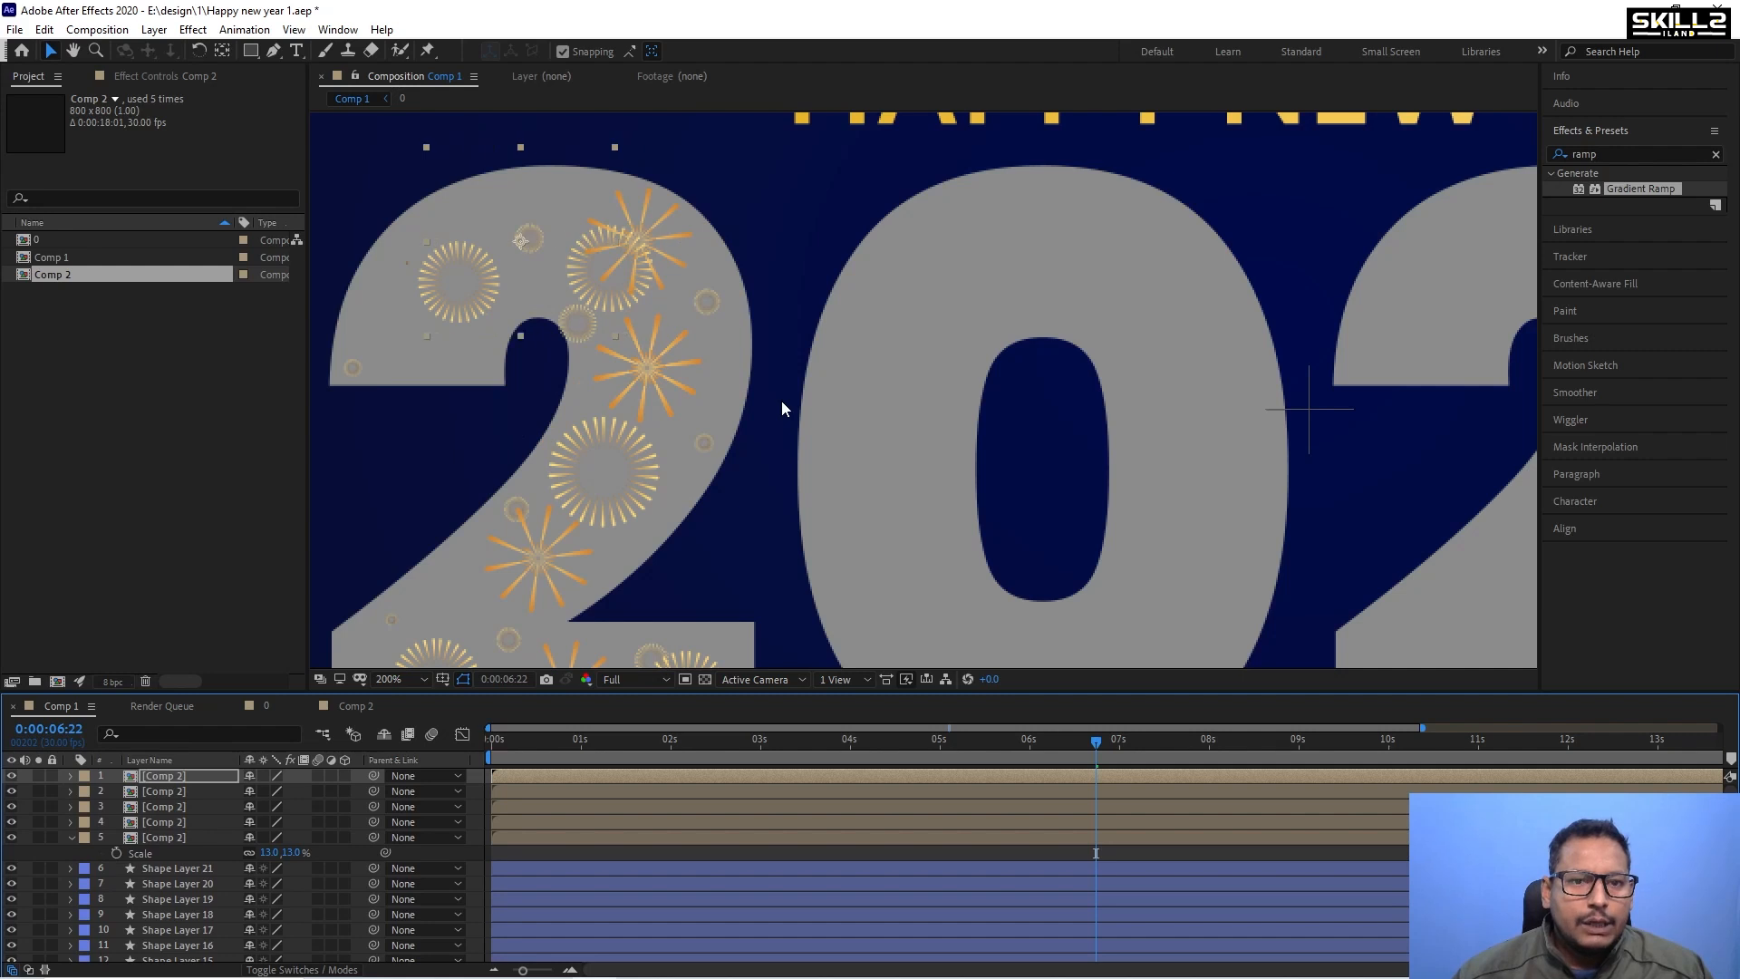
pyautogui.hotkey('shift', 'Up')
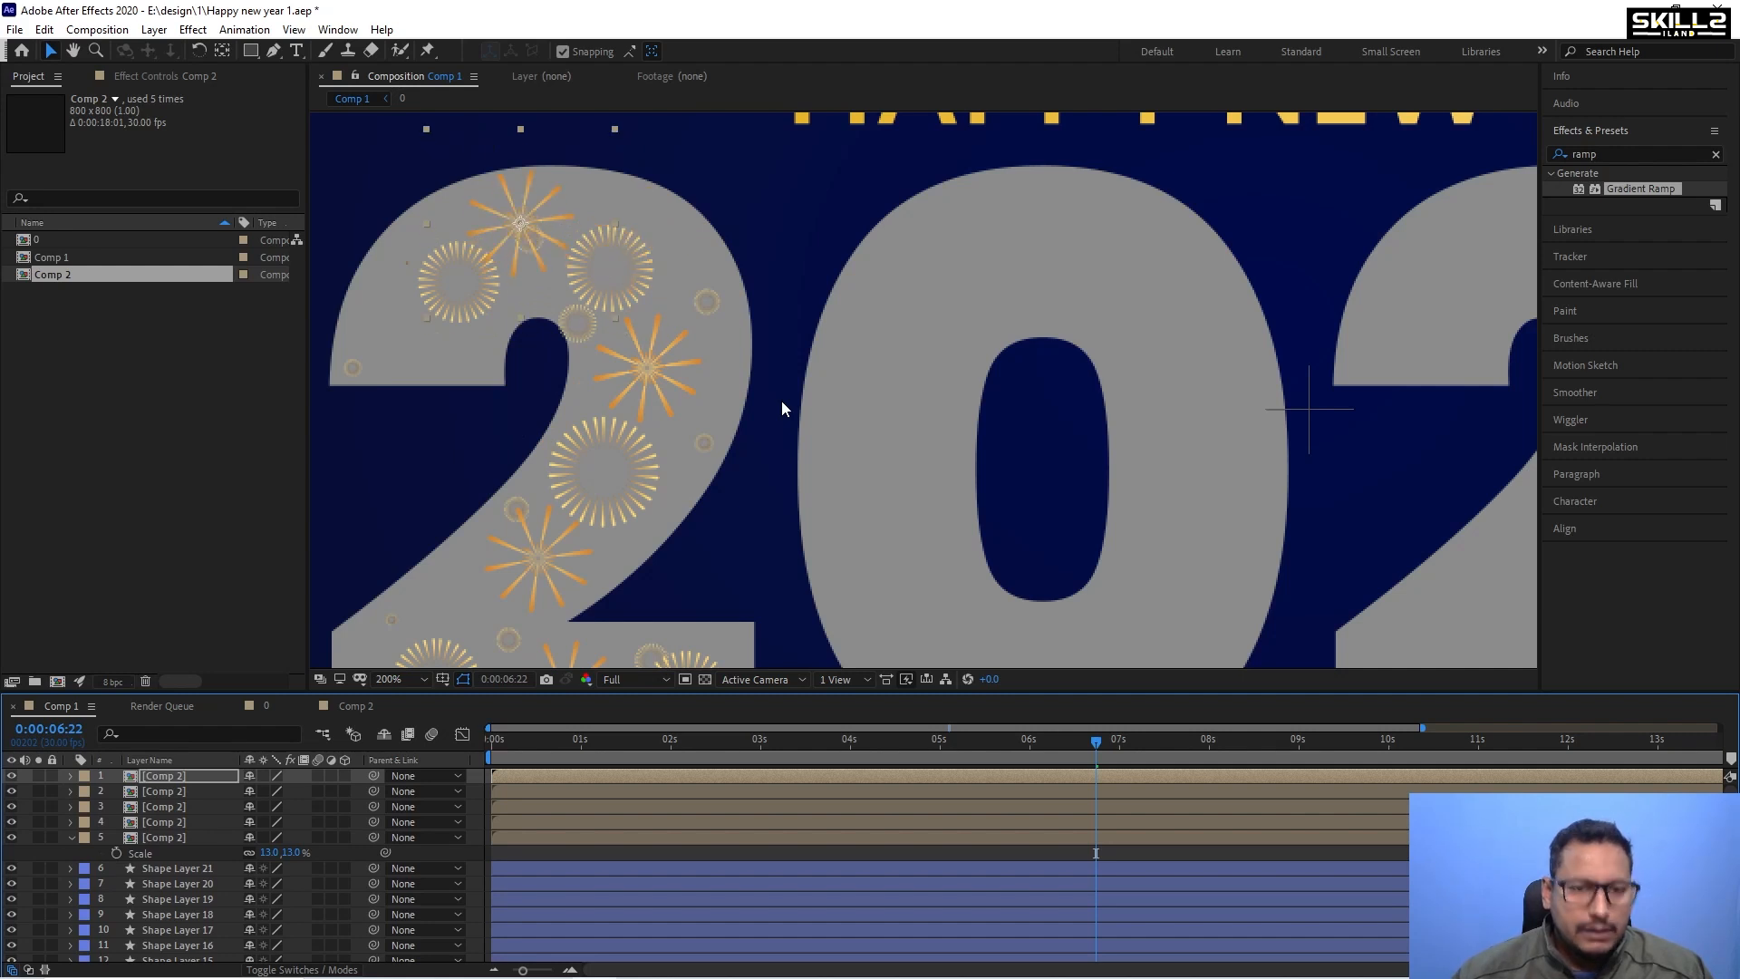
# Duplicate the top-arc firework and move the copy down onto the hook at the upper-left end of the first 2.
pyautogui.hotkey('ctrl', 'd')
pyautogui.hotkey('shift', 'Left')
pyautogui.hotkey('shift', 'Left')
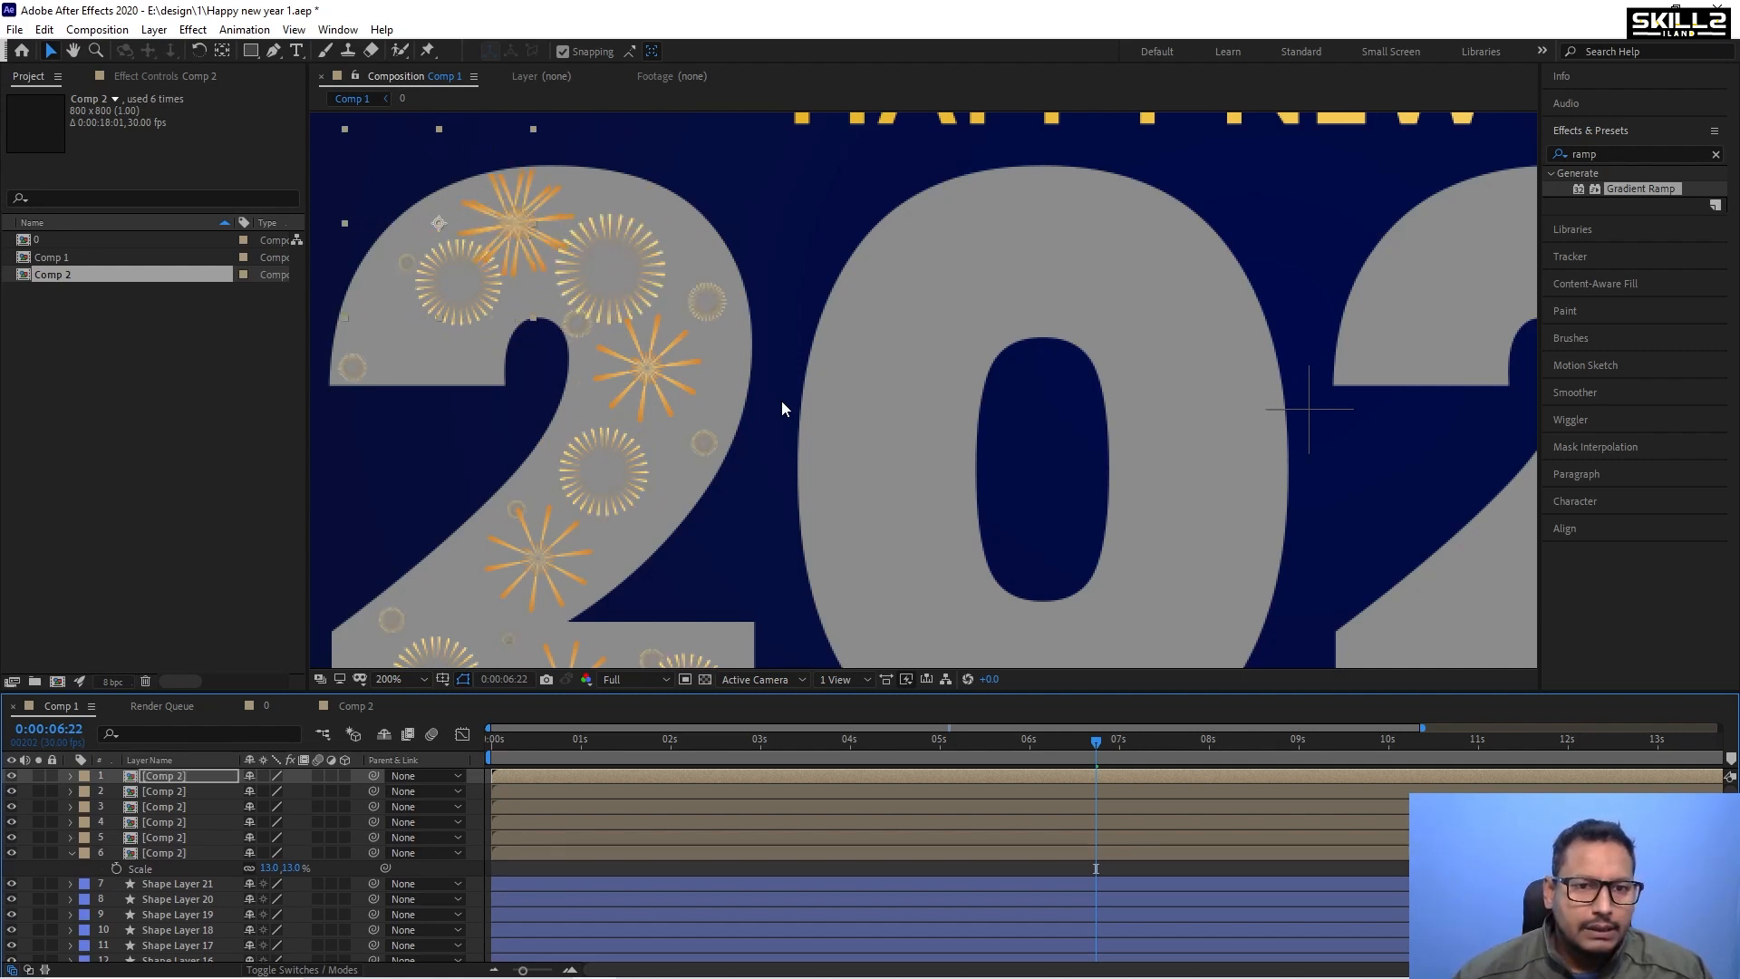
pyautogui.hotkey('shift', 'Left')
pyautogui.hotkey('shift', 'Left')
pyautogui.hotkey('shift', 'Down')
pyautogui.hotkey('shift', 'Down')
pyautogui.hotkey('shift', 'Down')
pyautogui.hotkey('shift', 'Down')
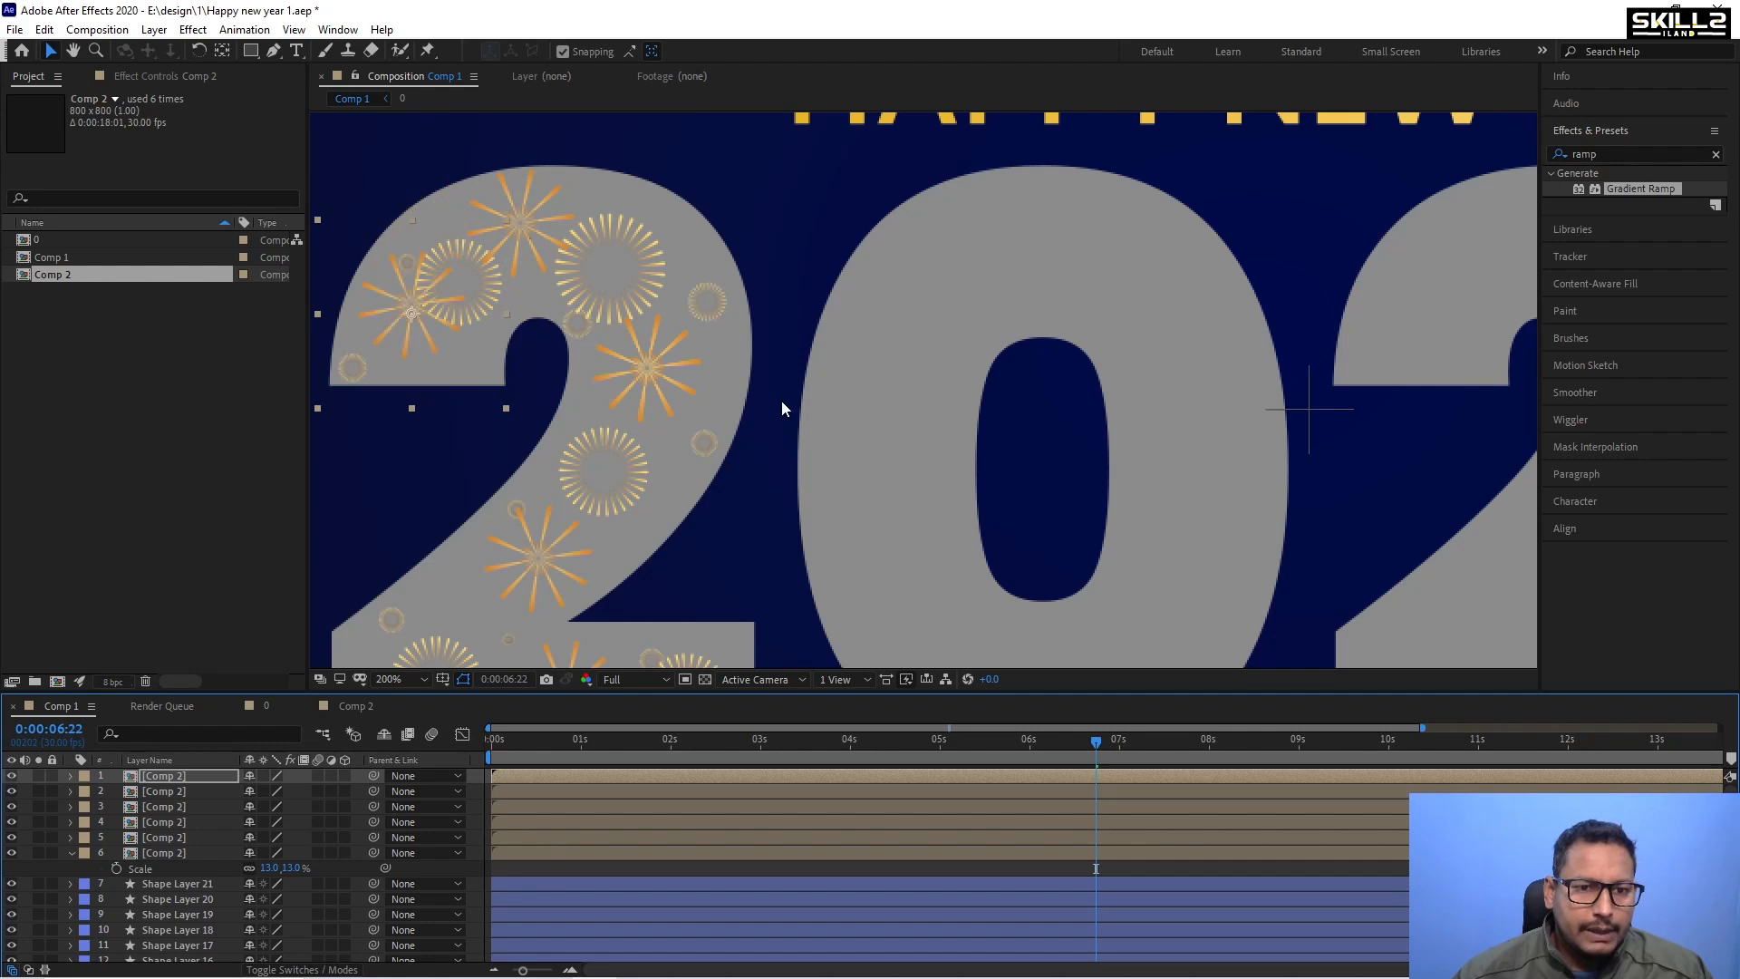
# Scale the hook's firework copy to 10% and preview the animation with the whole 2025 lettering in view.
pyautogui.press('s')
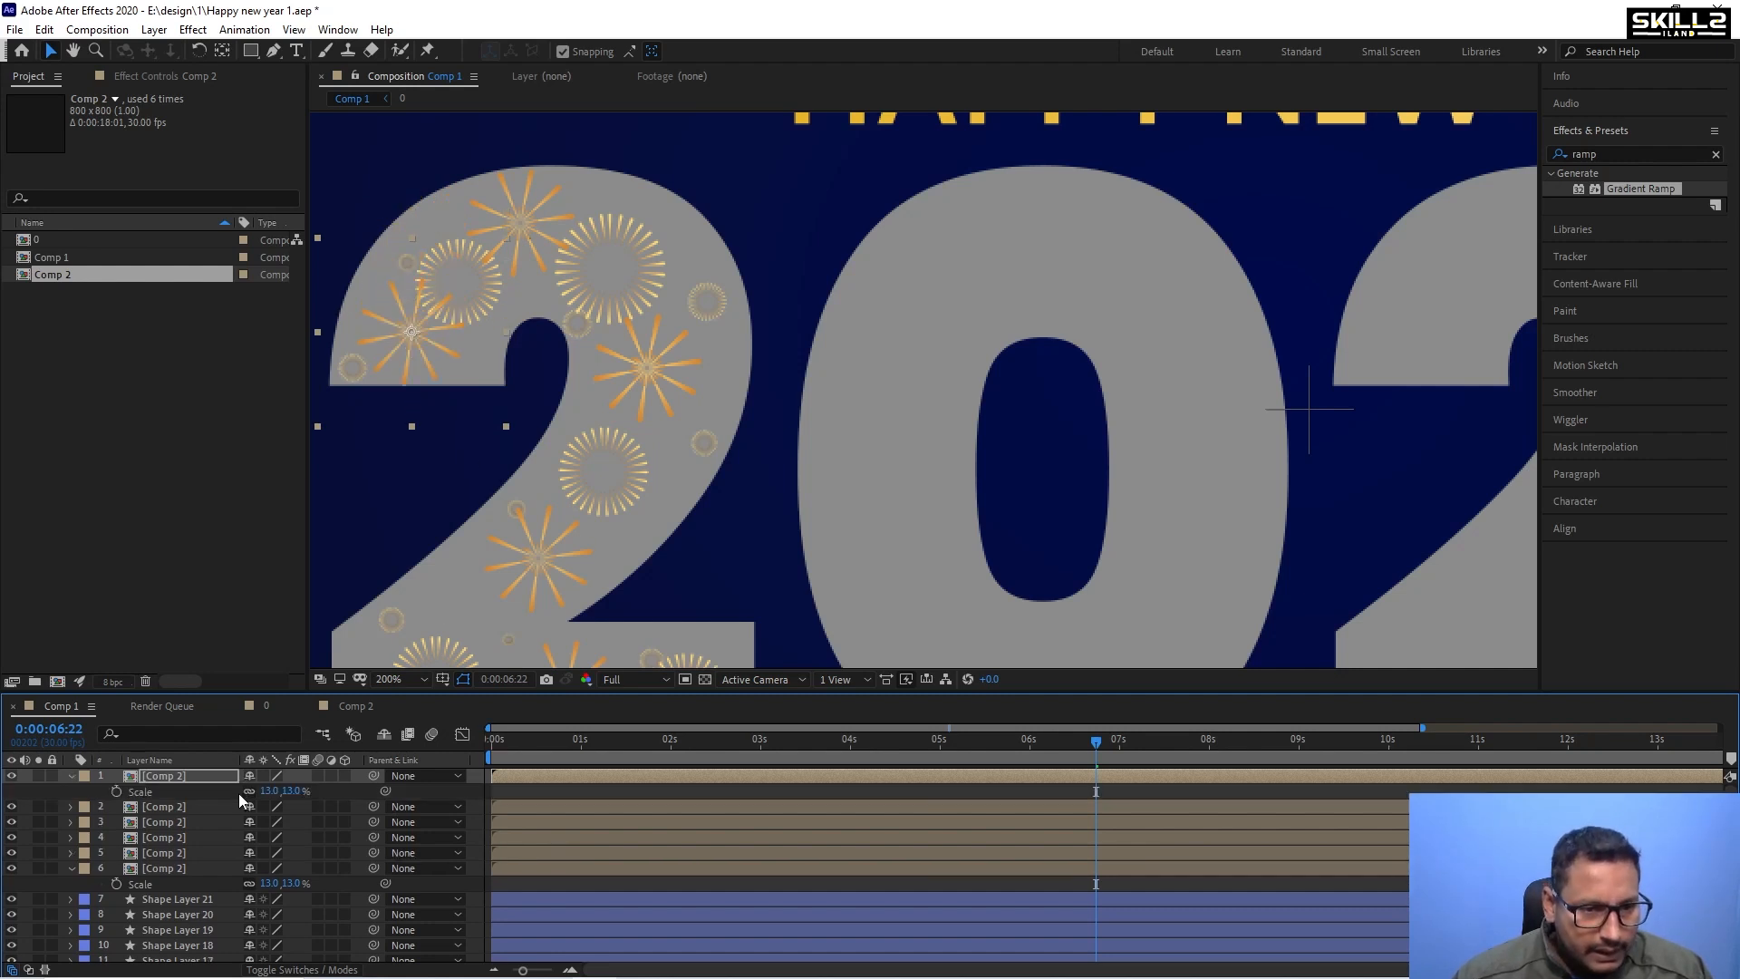
pyautogui.moveTo(277, 791); pyautogui.dragTo(271, 794)
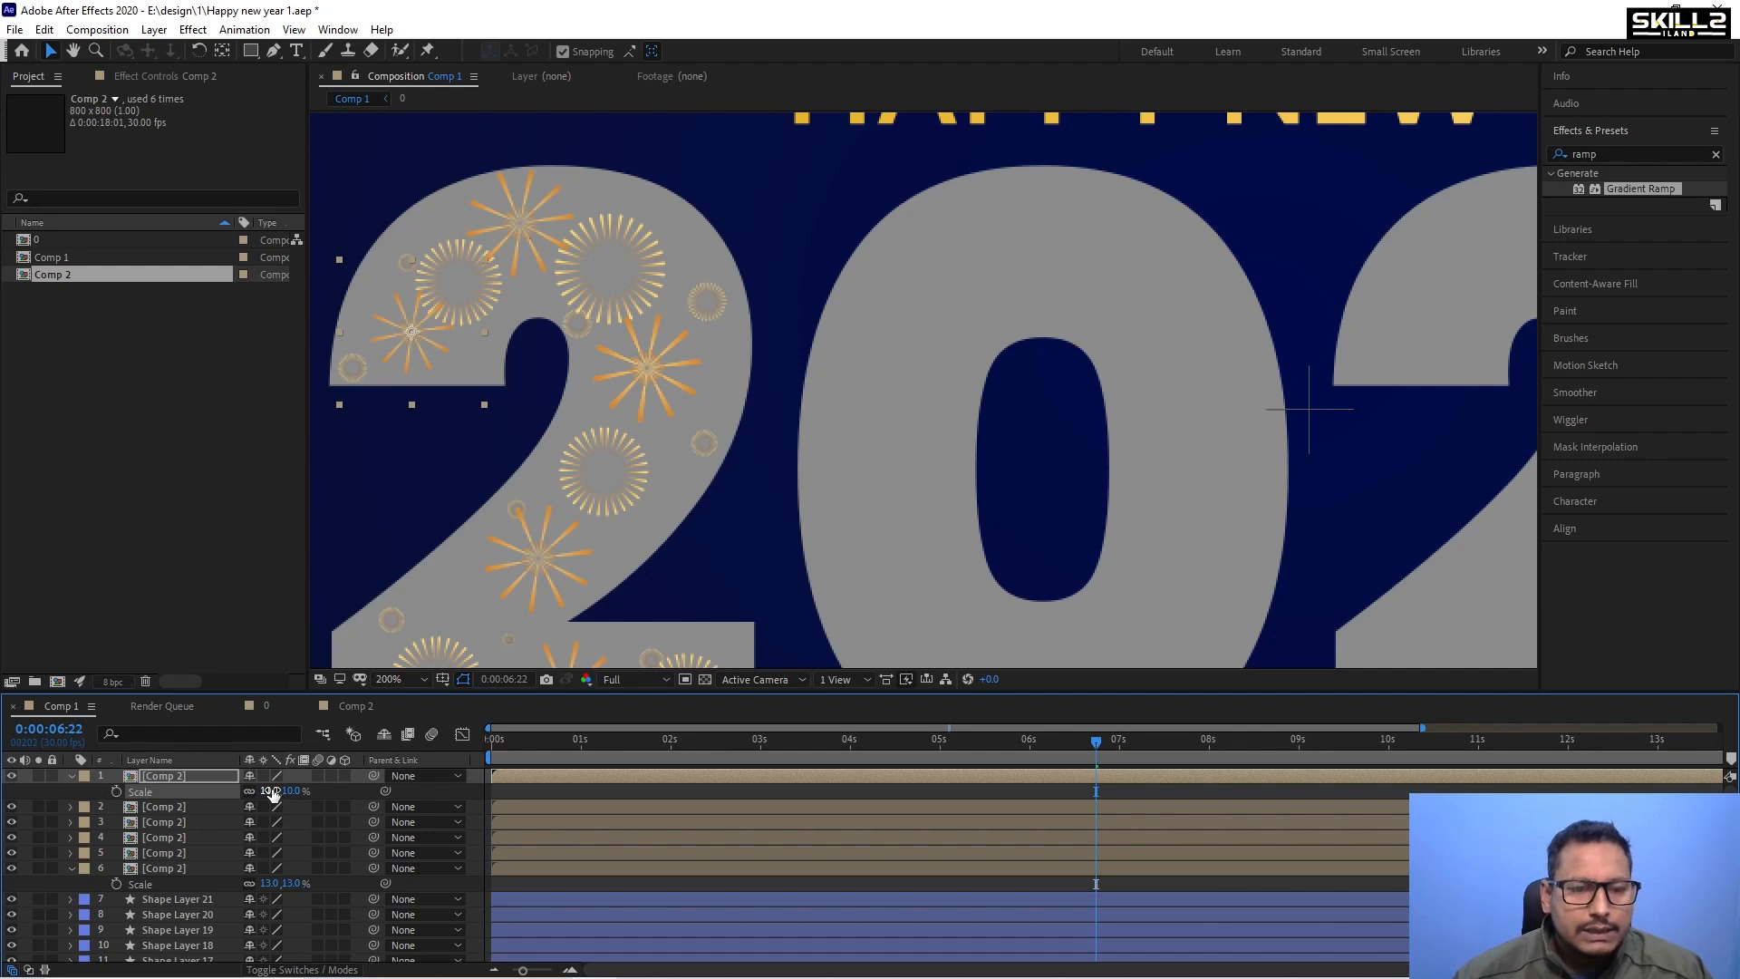
pyautogui.press('space')
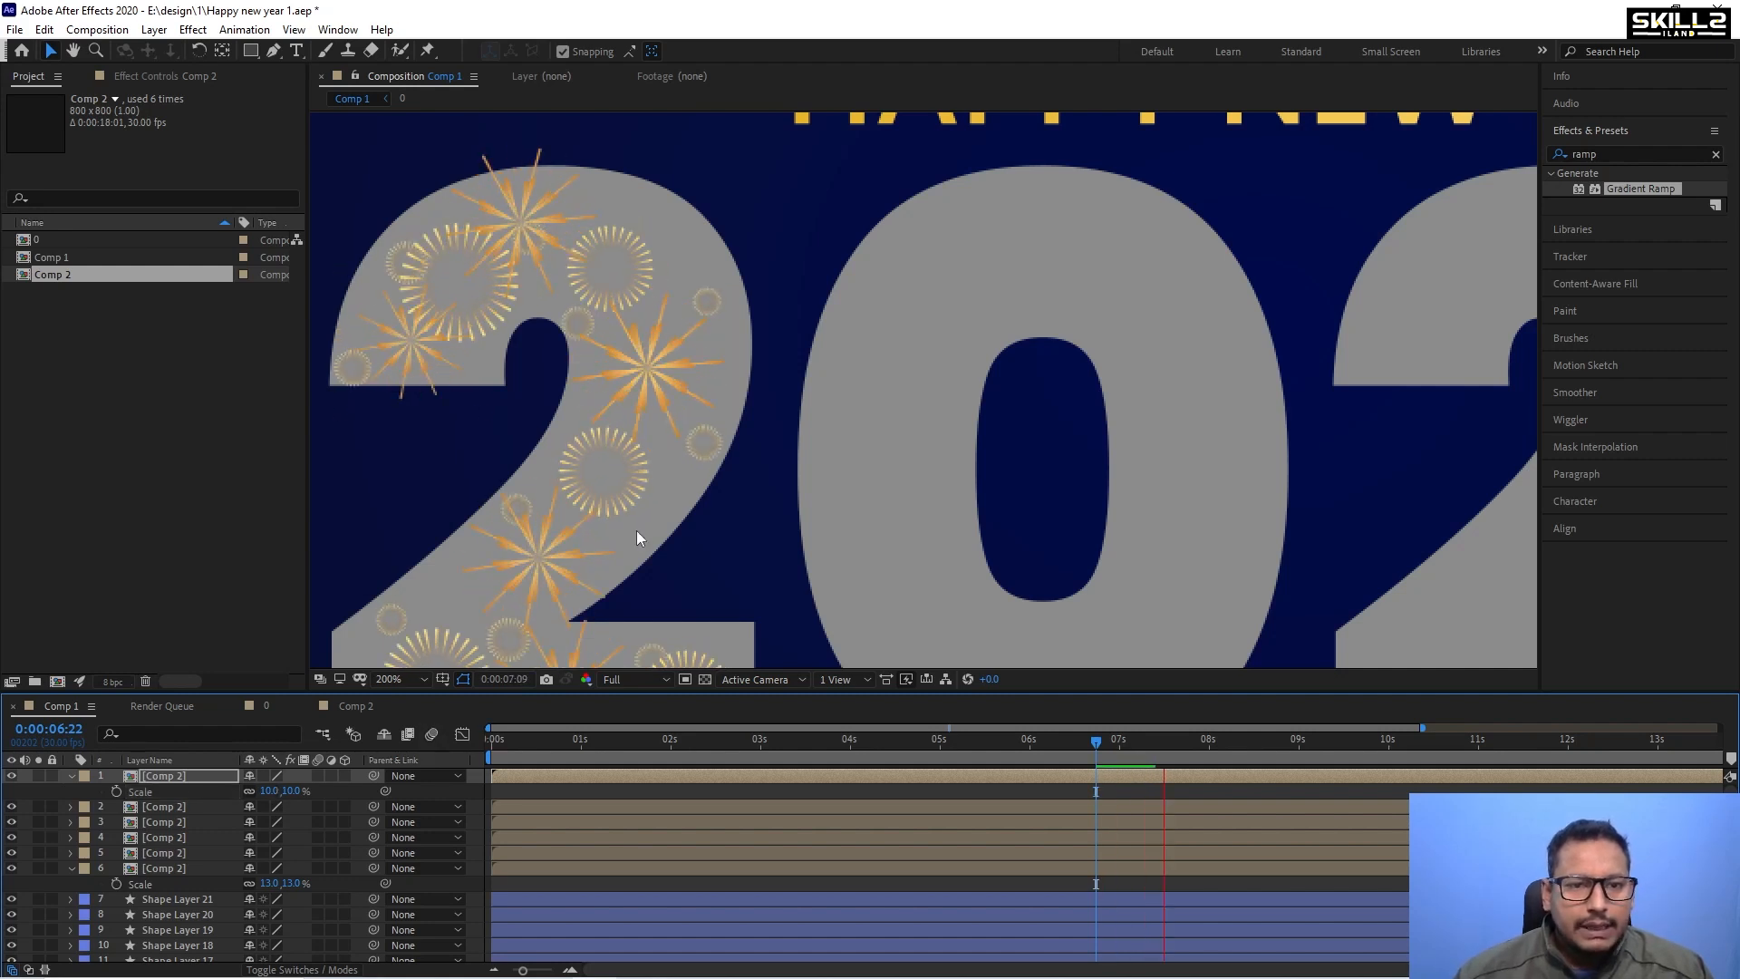
pyautogui.scroll(-2, 507, 283)
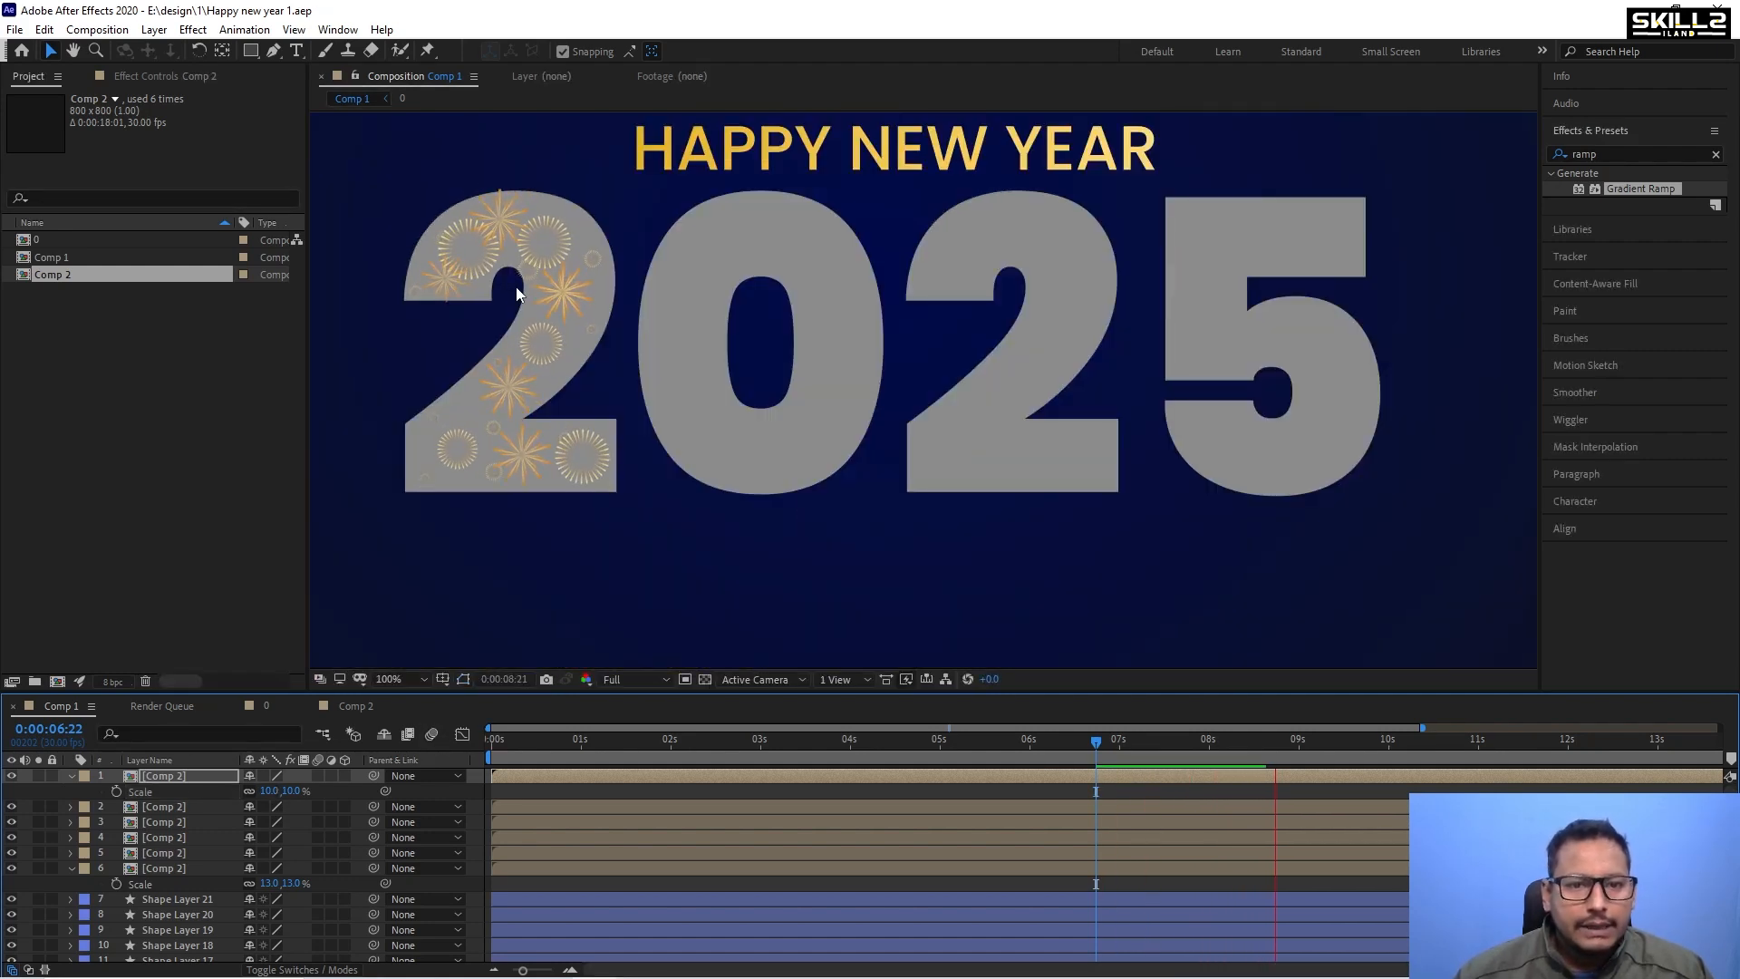
pyautogui.press('space')
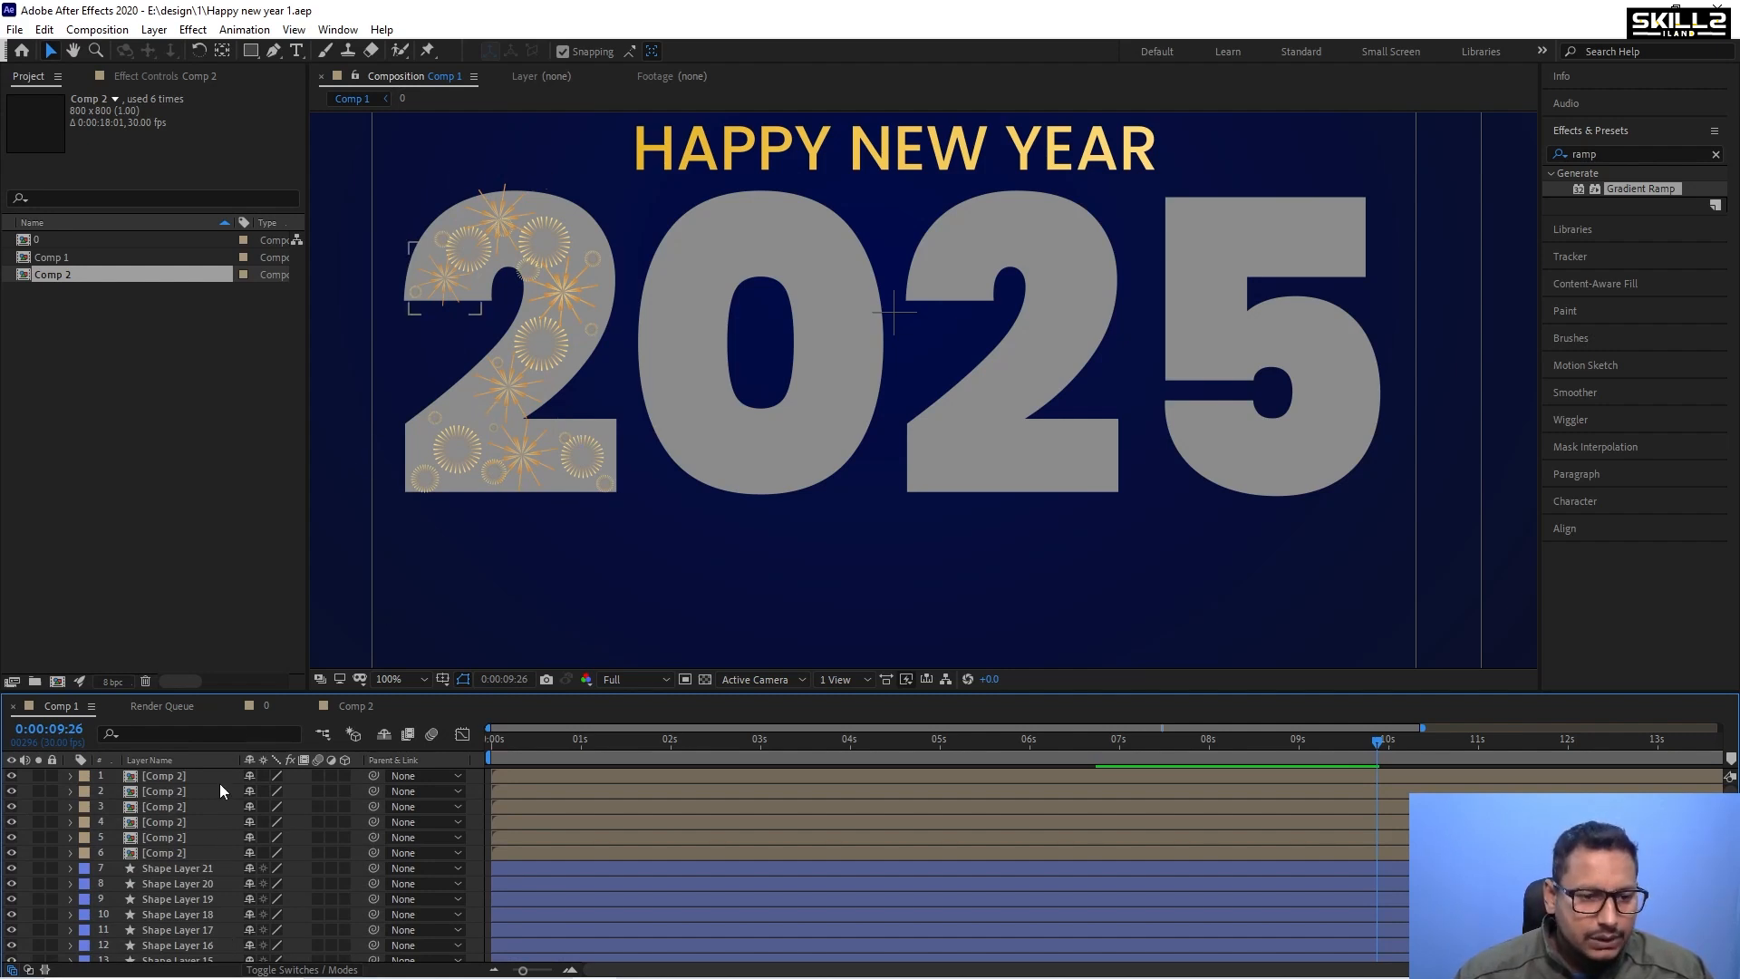
# Create a new shape layer and draw a small star with a 0 px stroke, outer radius about 20.6, on the first 2's diagonal.
pyautogui.rightClick(29, 798)
pyautogui.moveTo(91, 614)
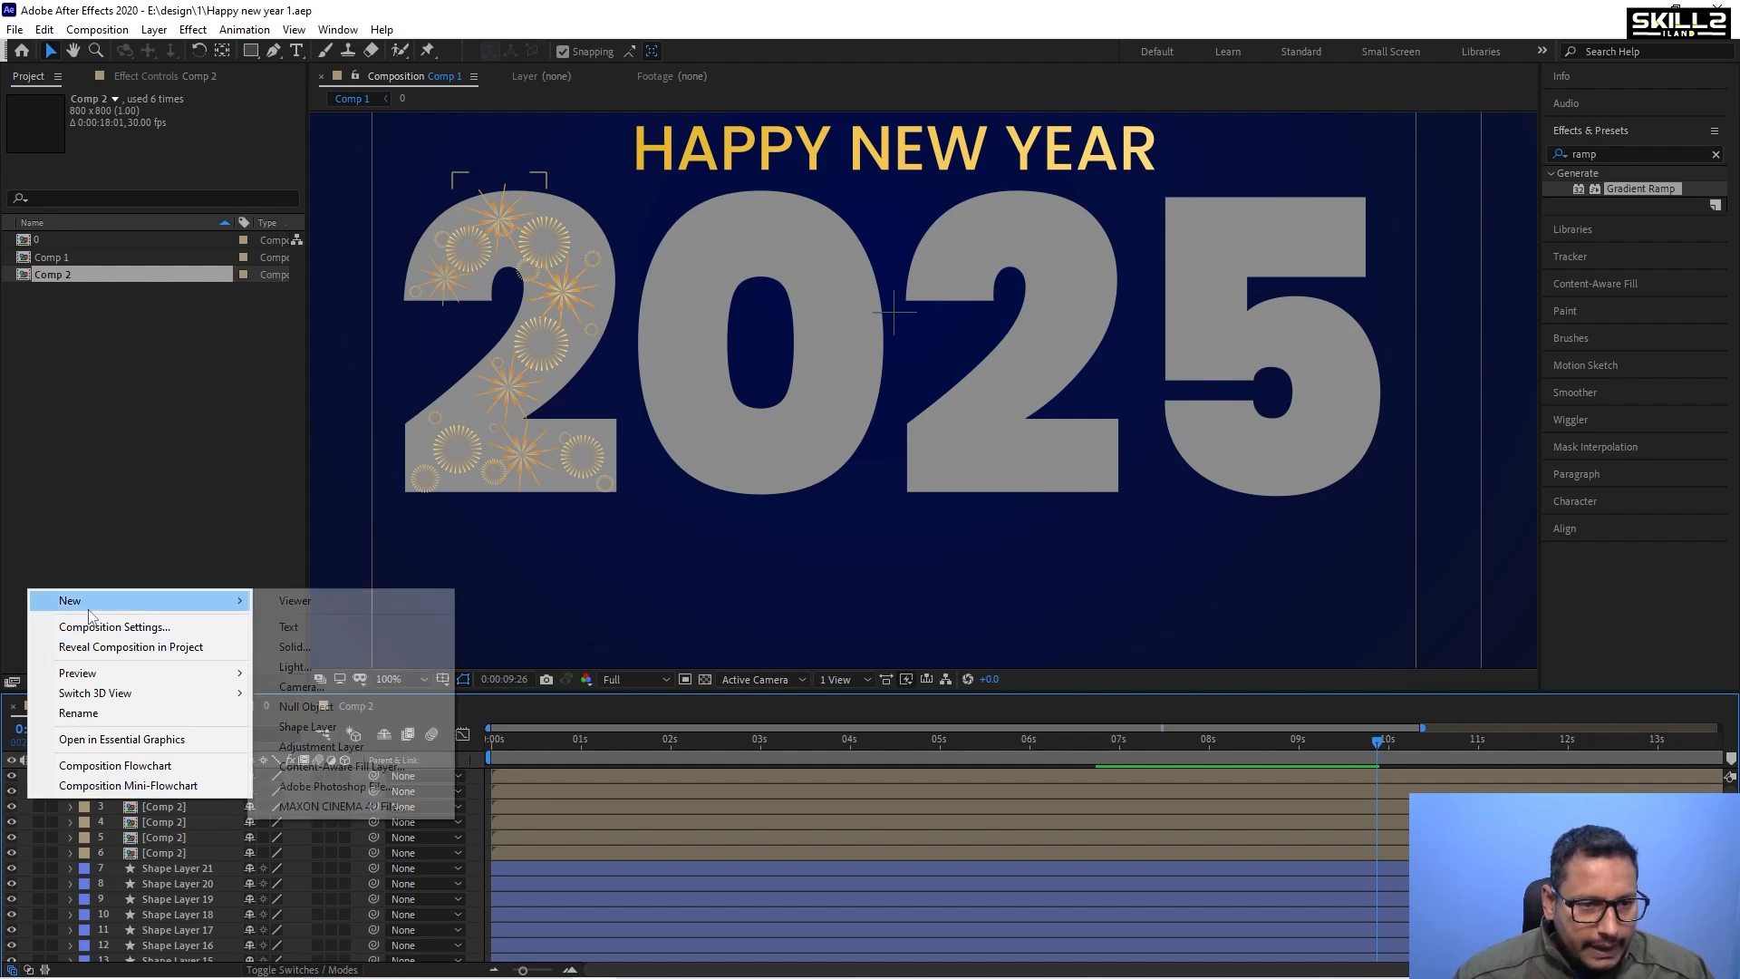
pyautogui.click(317, 729)
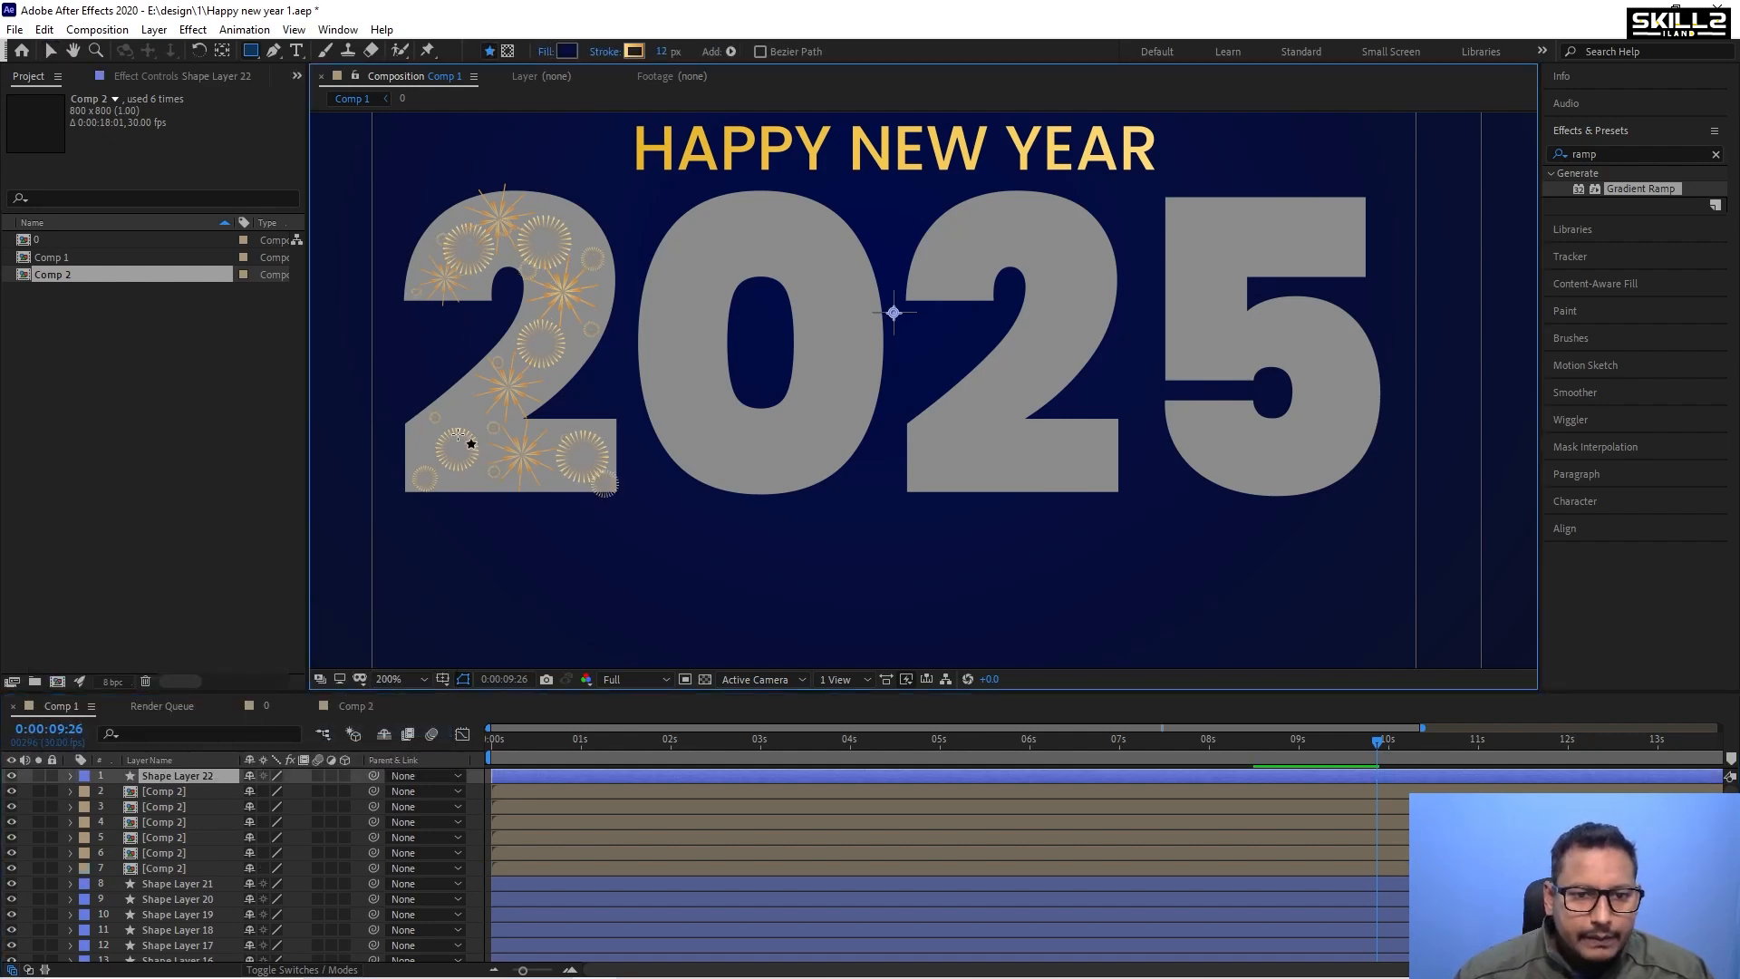
pyautogui.scroll(2, 459, 442)
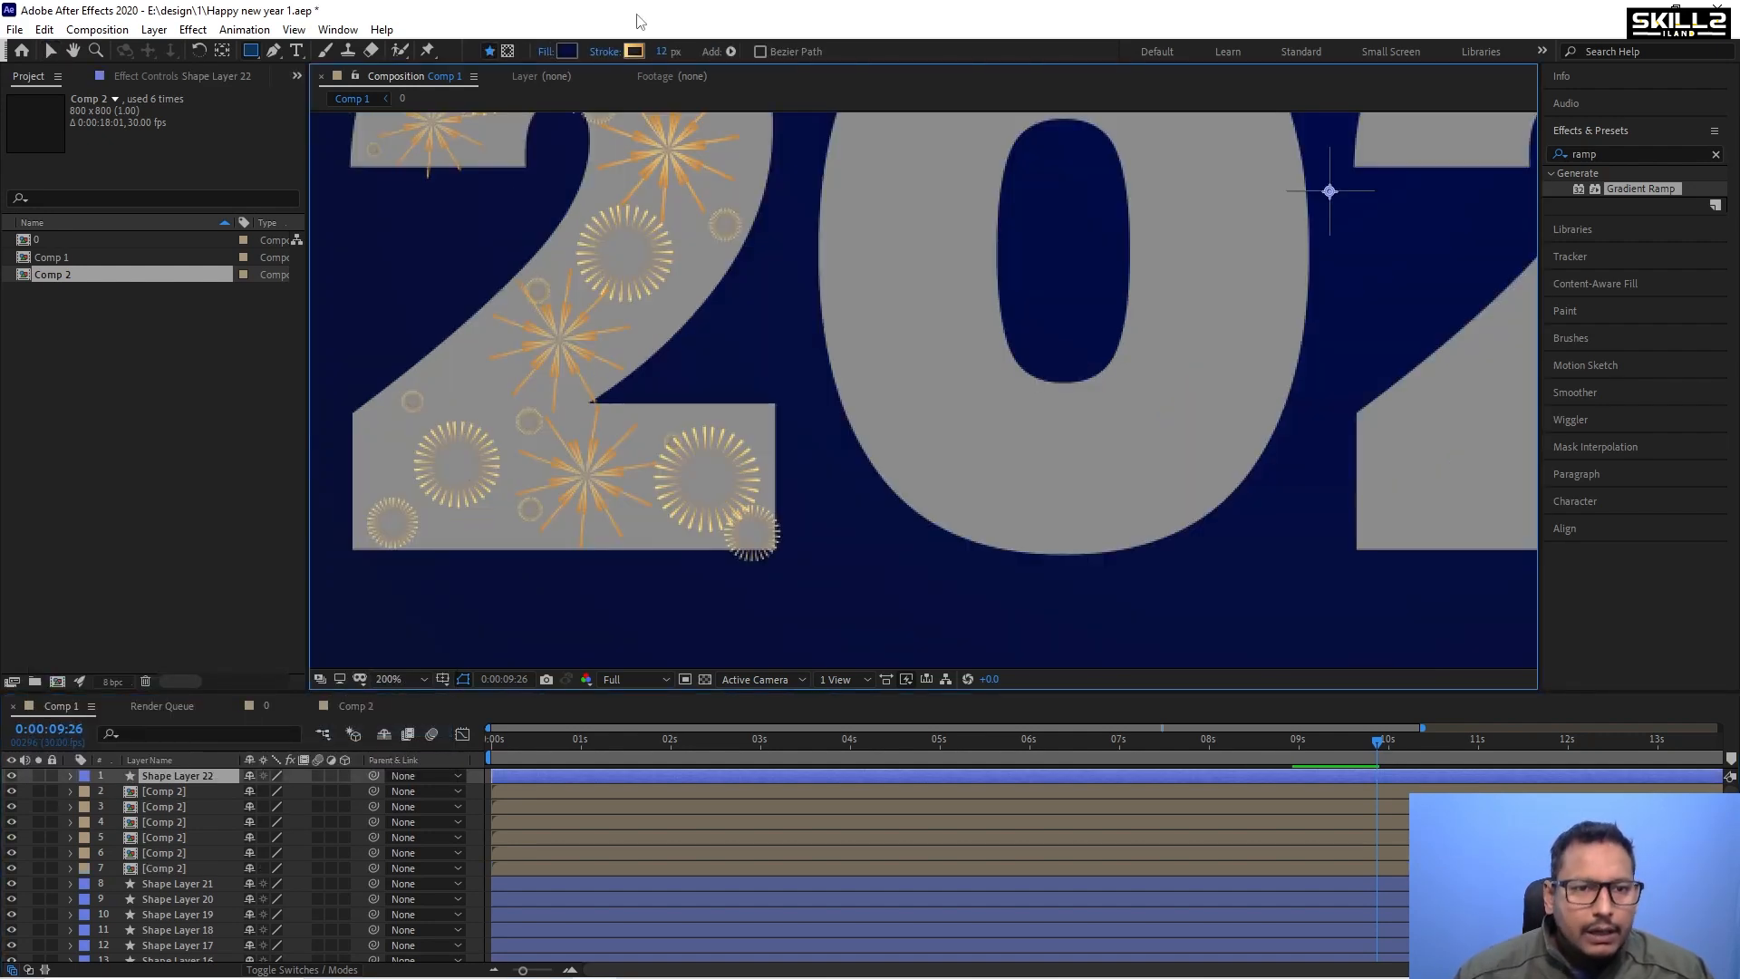
pyautogui.click(252, 52)
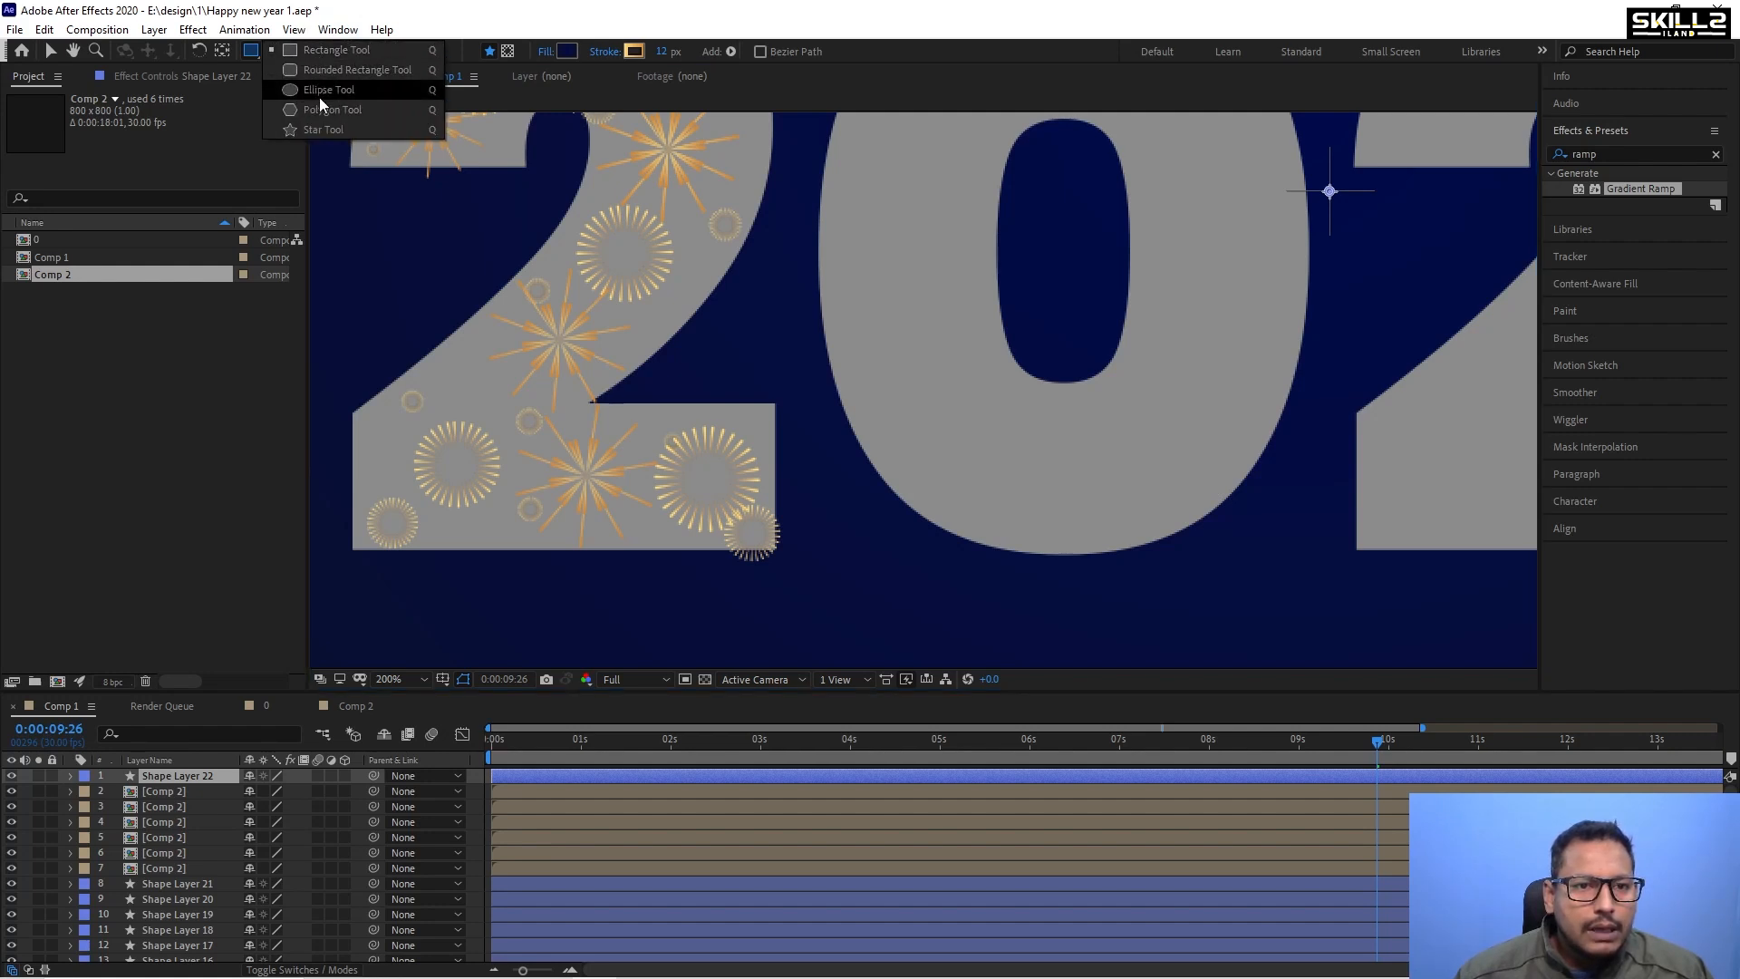
pyautogui.click(319, 130)
pyautogui.moveTo(457, 337); pyautogui.dragTo(473, 378)
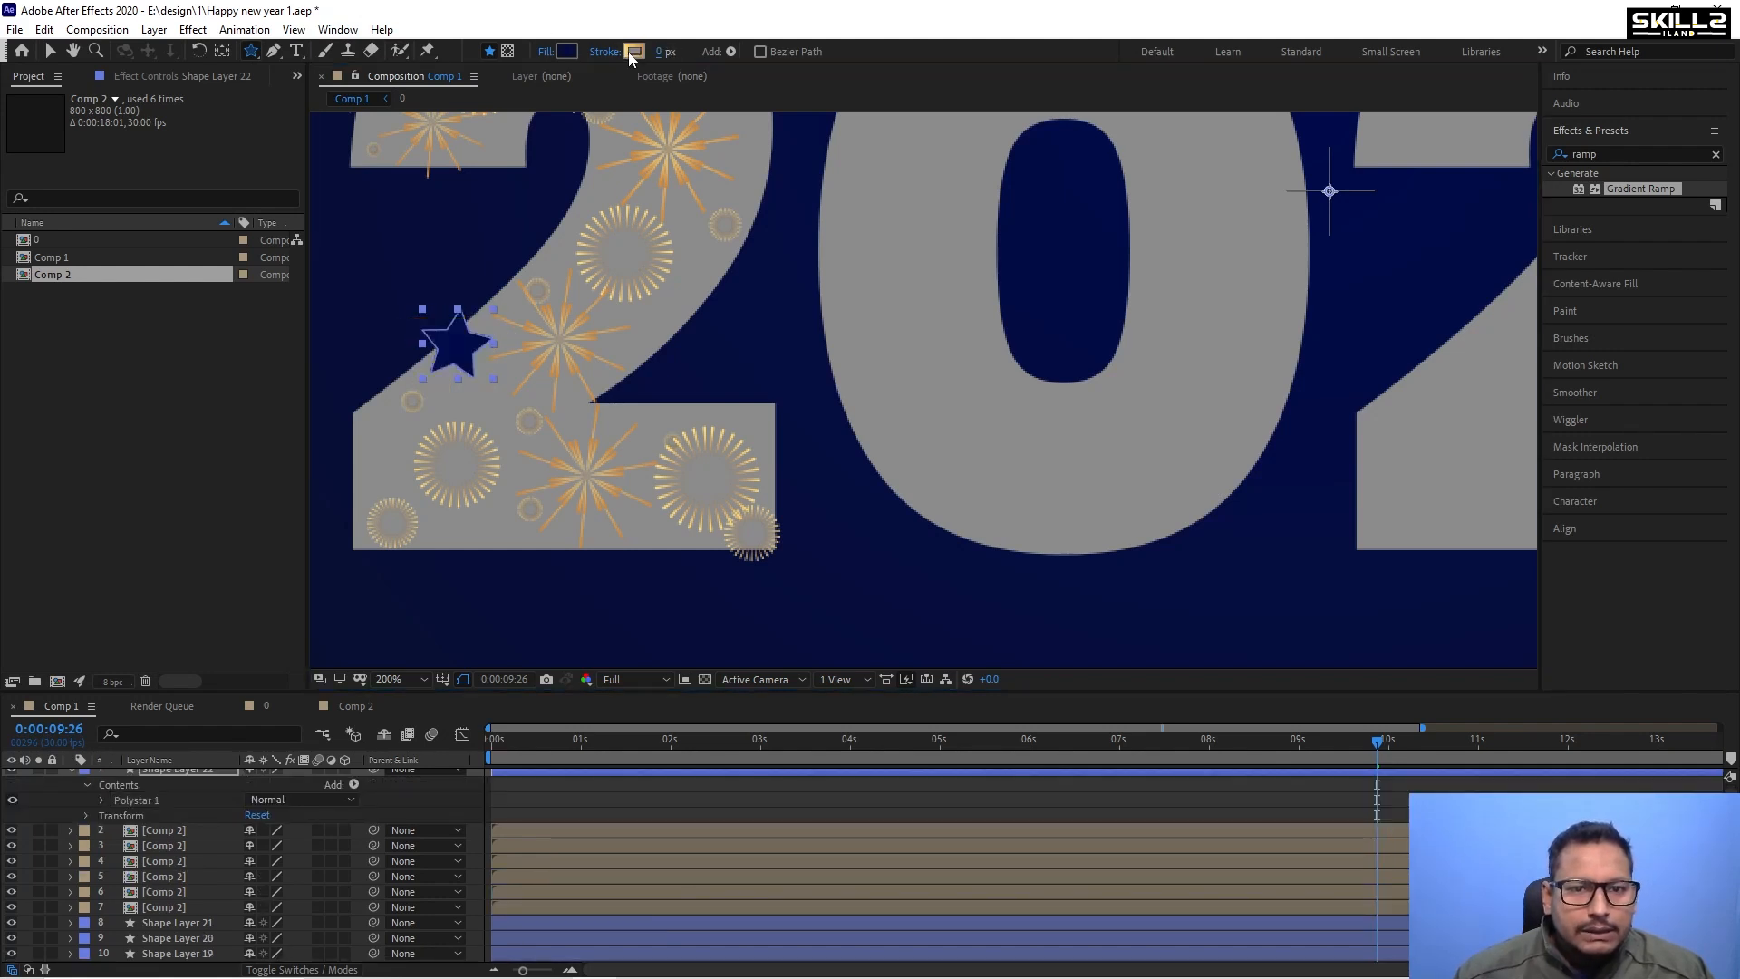
# Try a green gradient fill on the star and inspect both color stops of the stroke's linear gradient.
pyautogui.click(568, 51)
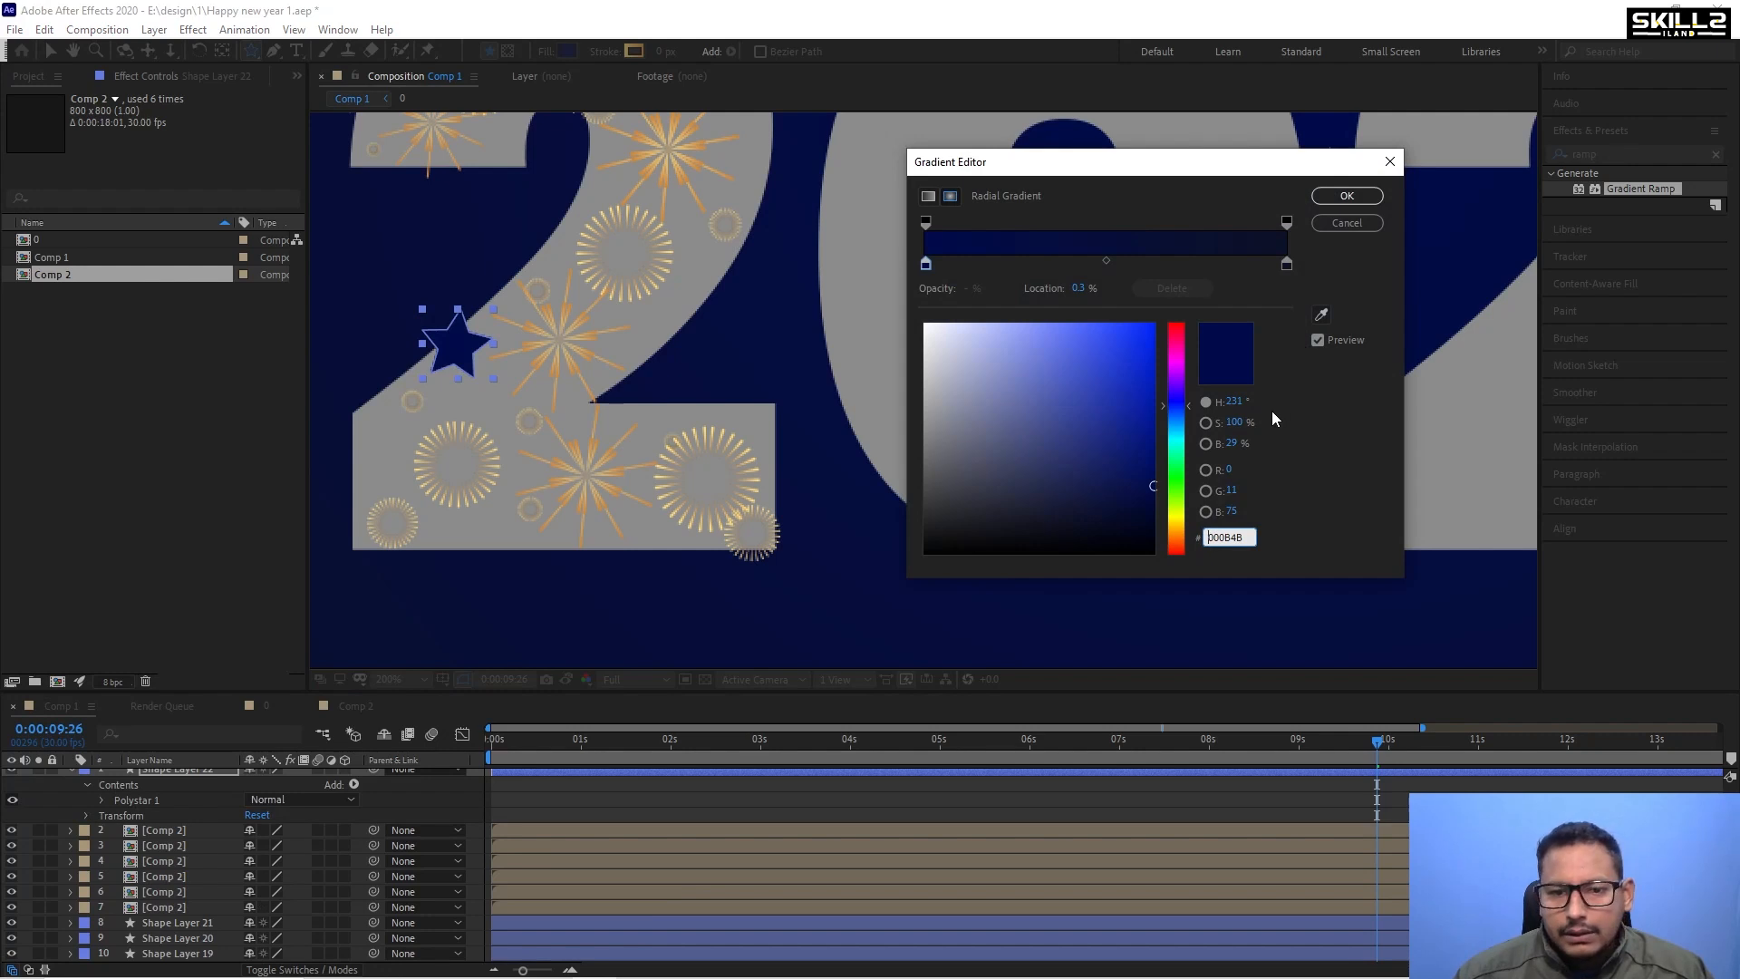
pyautogui.click(1229, 538)
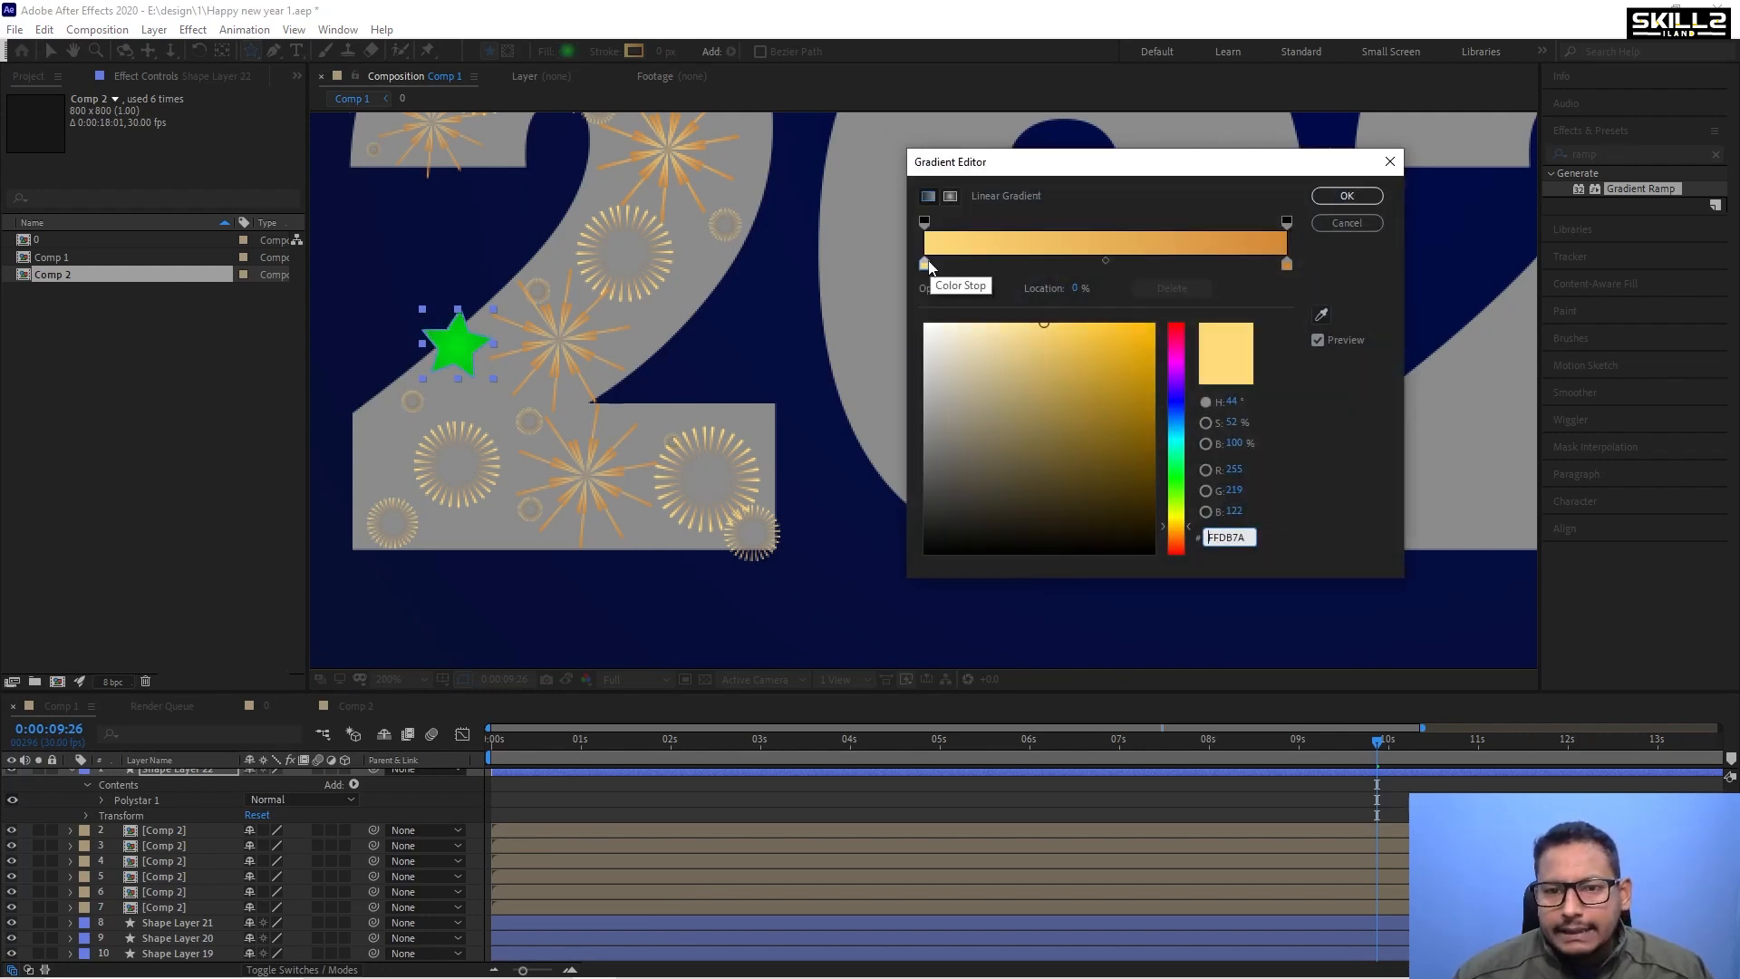
pyautogui.click(924, 263)
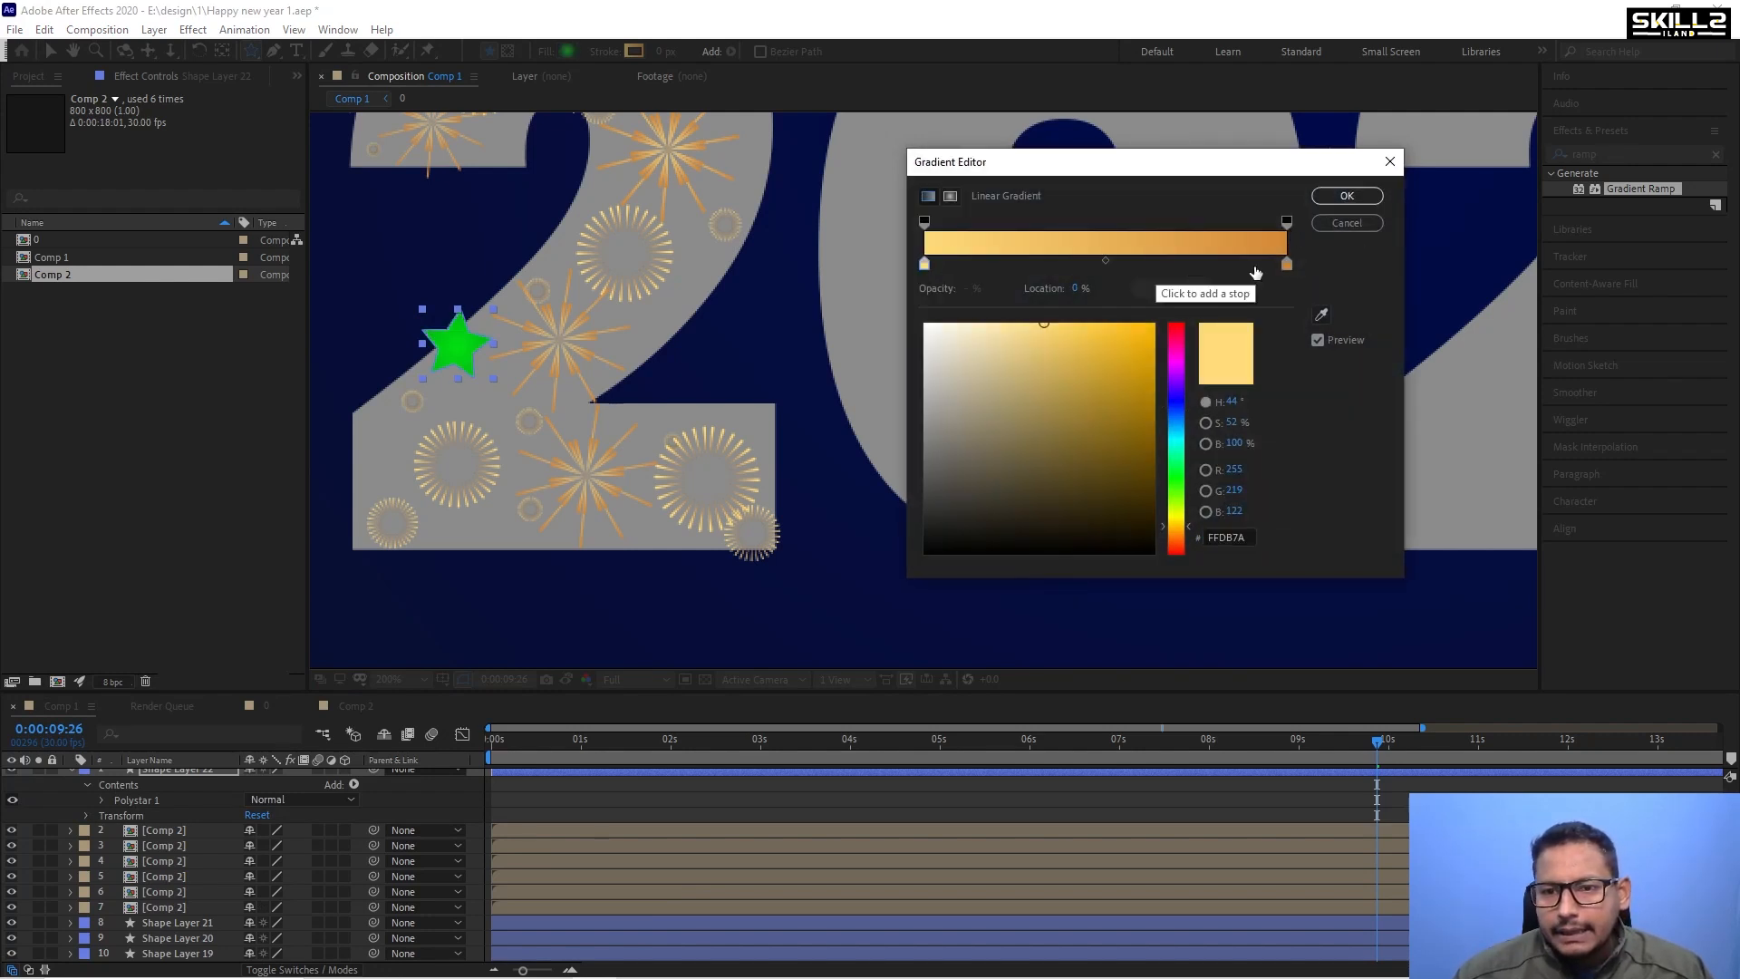
pyautogui.click(1286, 265)
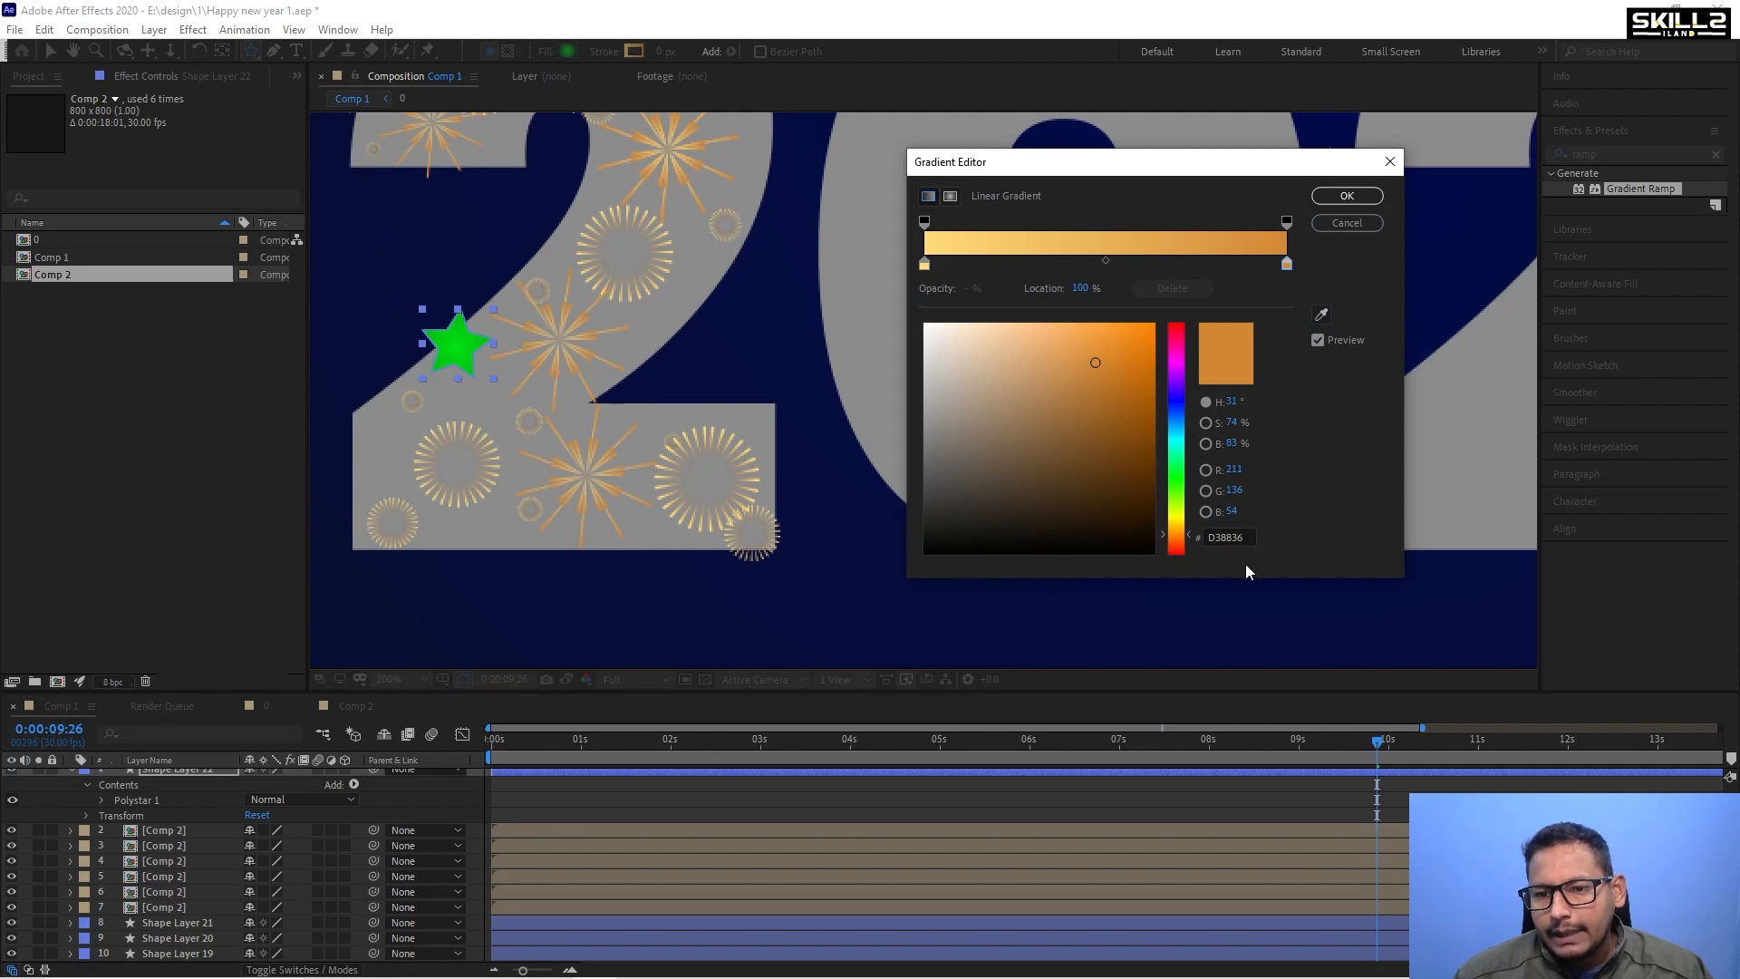
pyautogui.click(1233, 537)
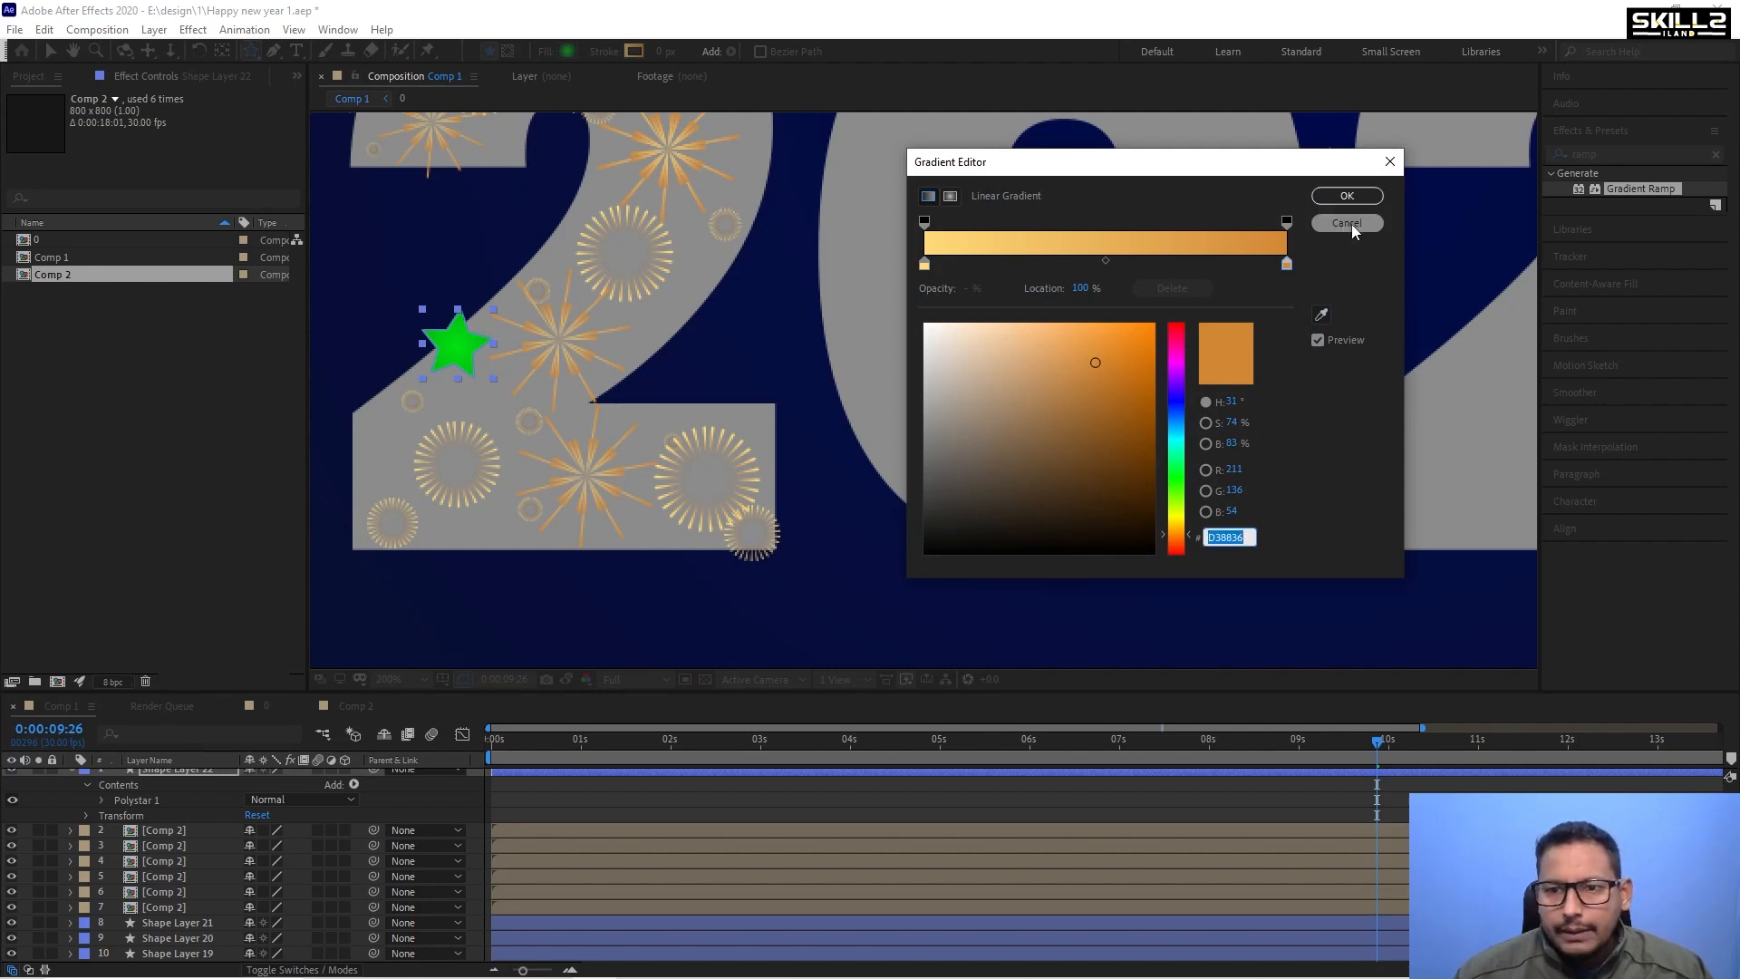
pyautogui.click(1330, 194)
# Change the star's fill to a solid yellow color and save the project.
pyautogui.click(546, 52)
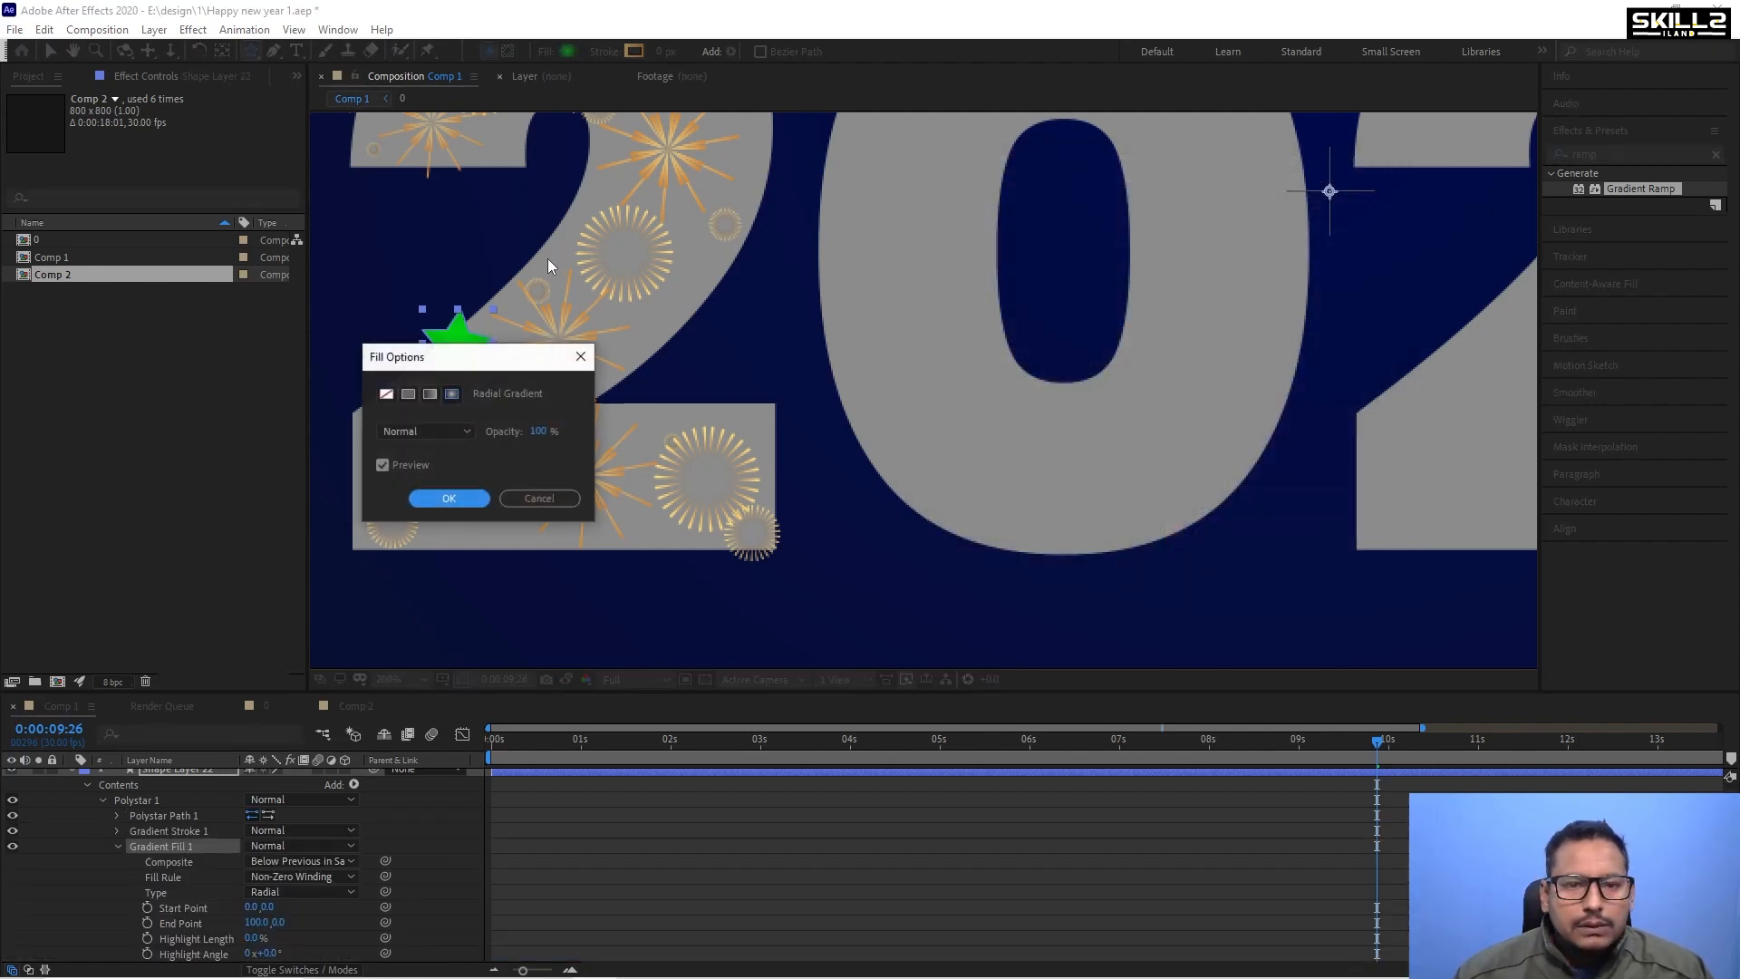
pyautogui.click(407, 393)
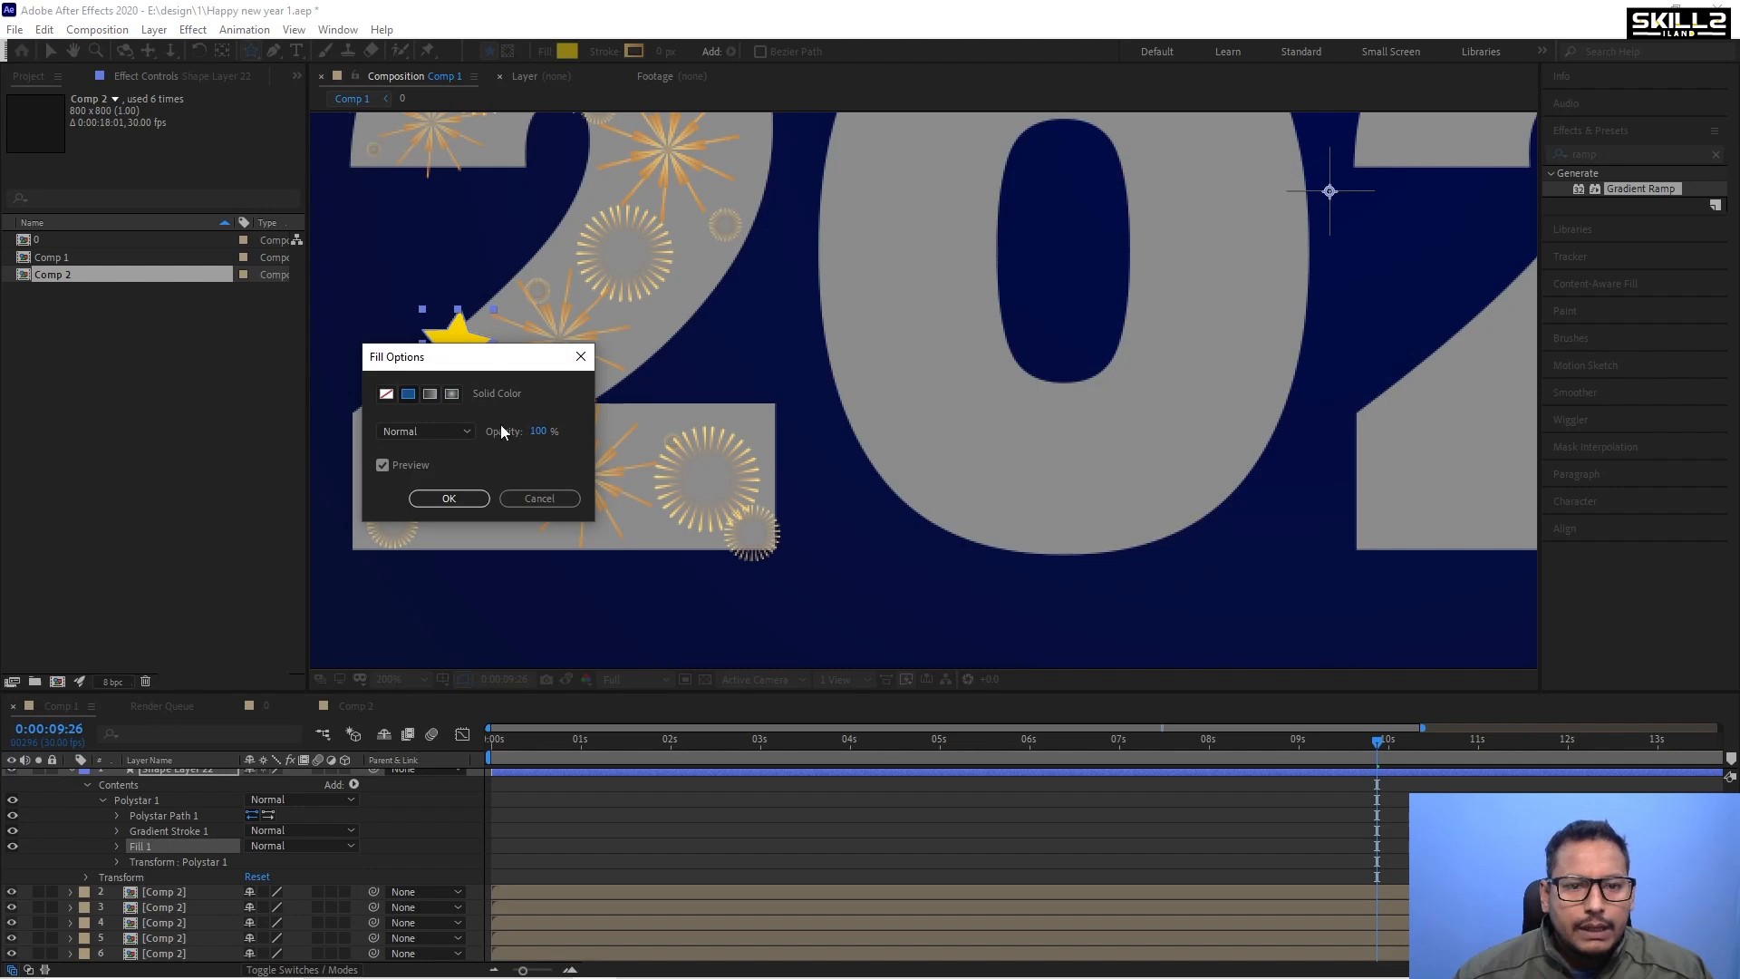
pyautogui.click(448, 498)
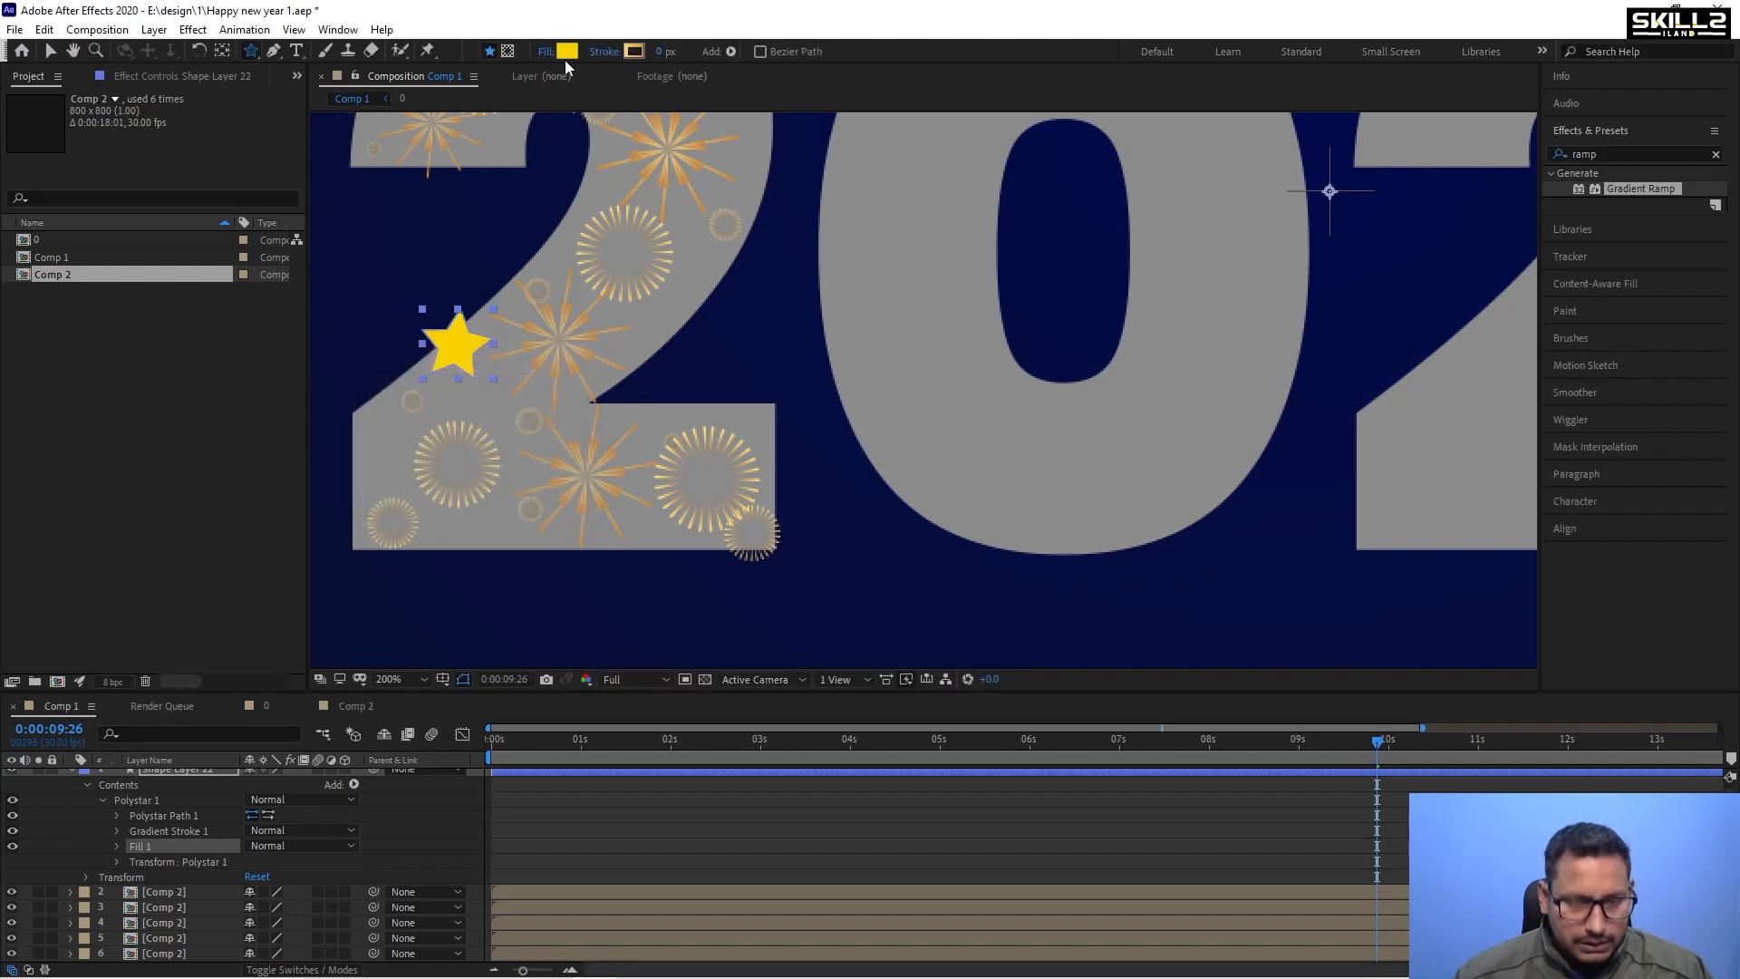
pyautogui.click(566, 62)
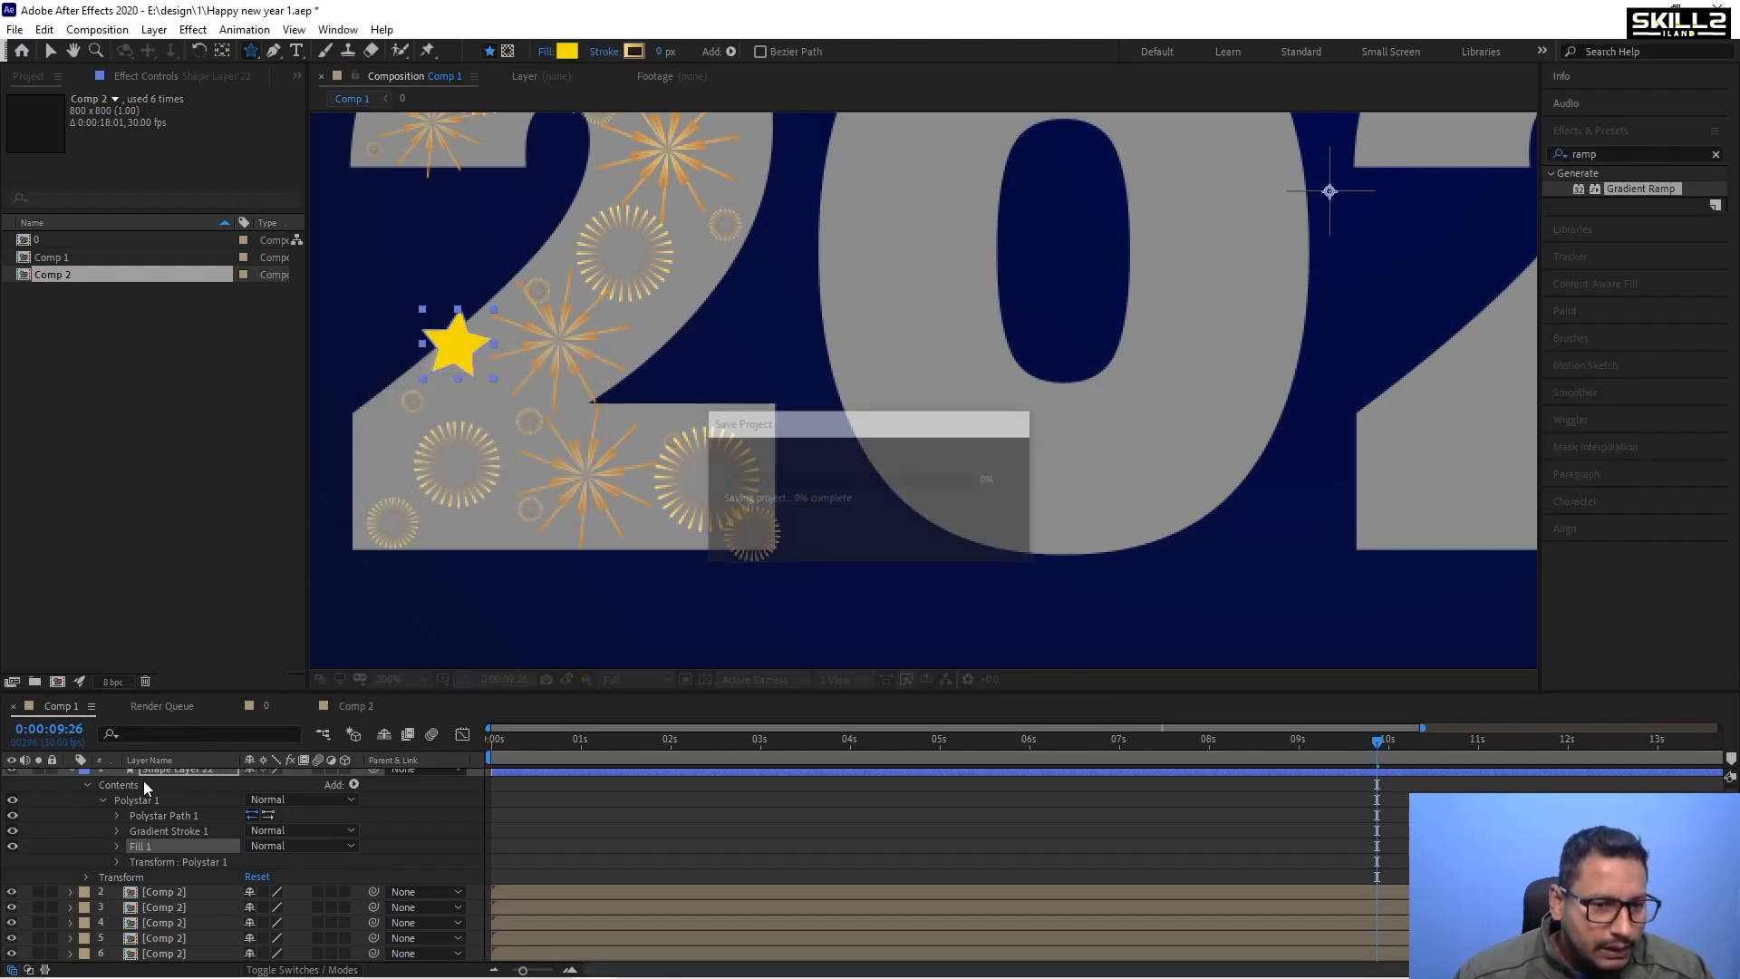
# Set the number of points in the star's polystar path to 4.
pyautogui.scroll(1, 155, 801)
pyautogui.click(117, 823)
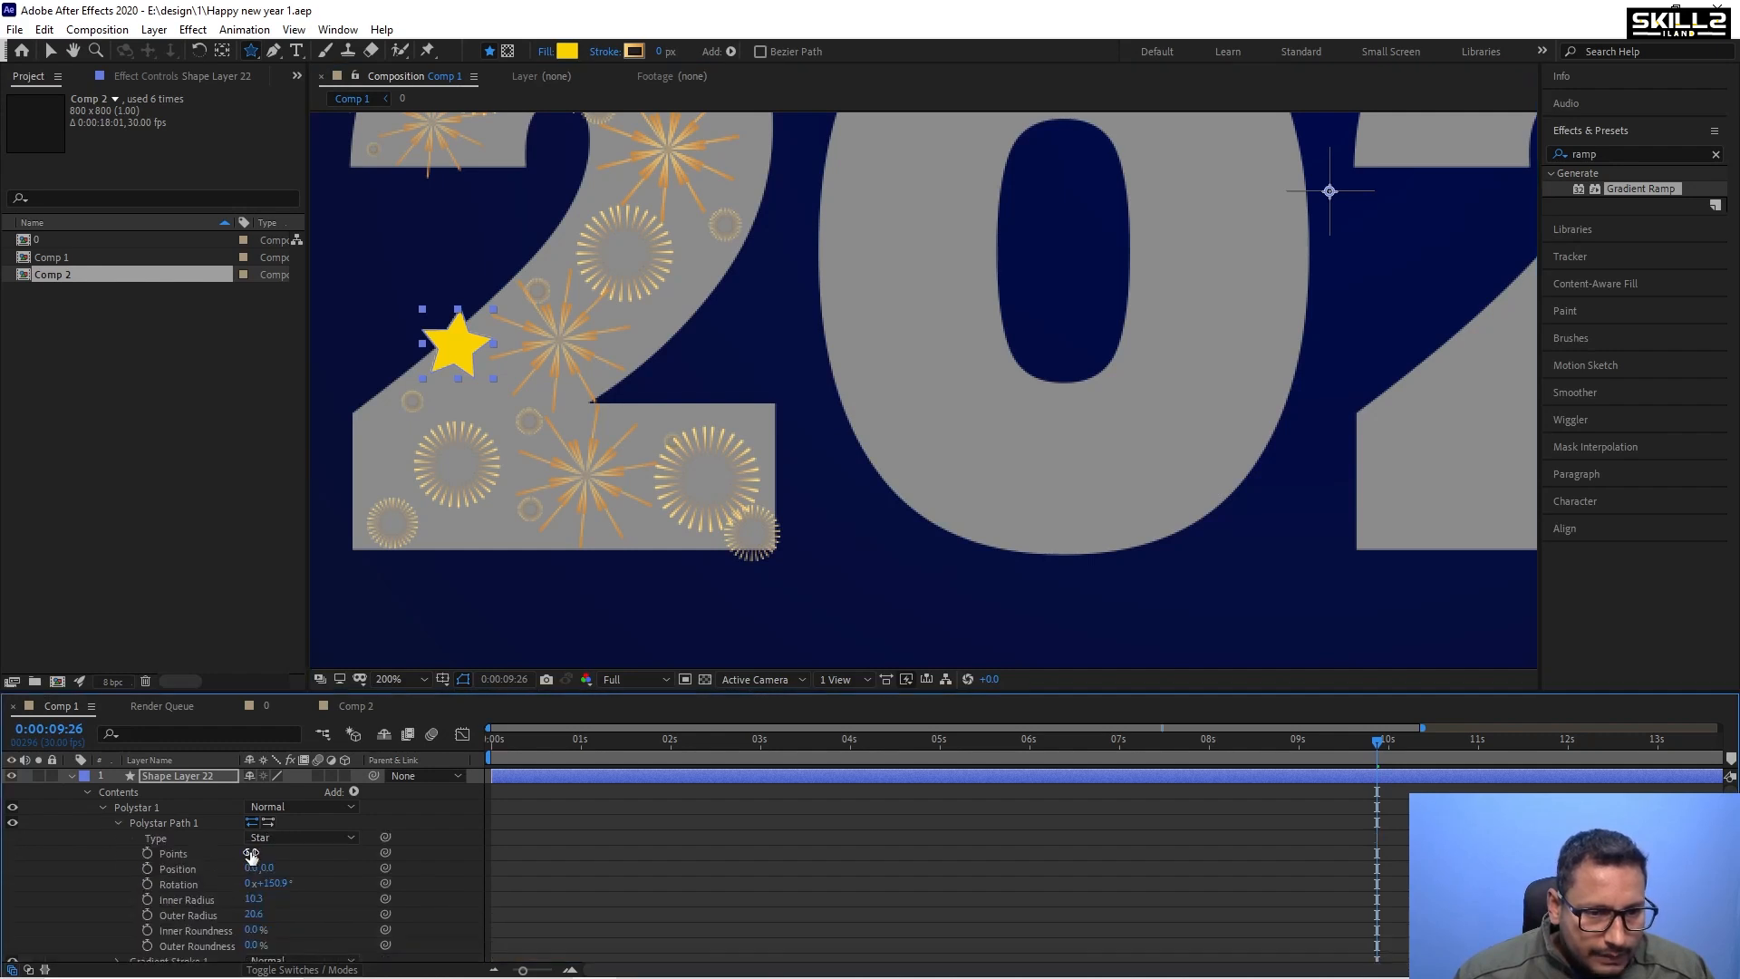
pyautogui.scroll(-3, 341, 876)
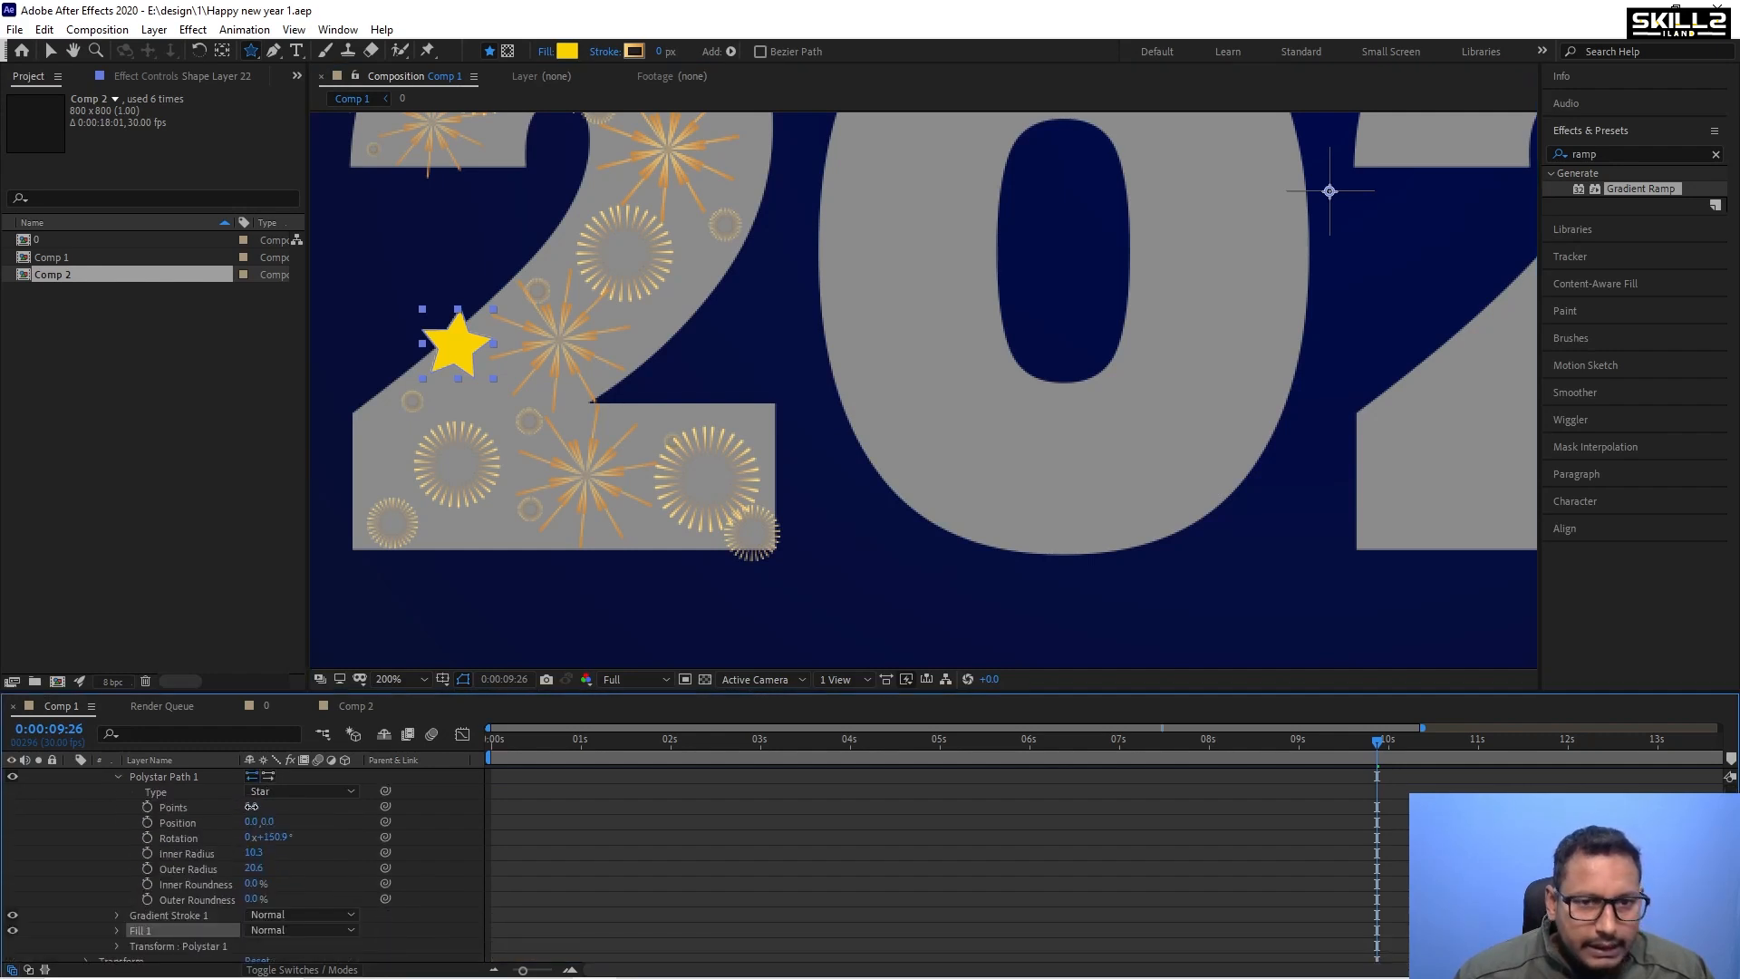
pyautogui.moveTo(253, 806); pyautogui.dragTo(247, 806)
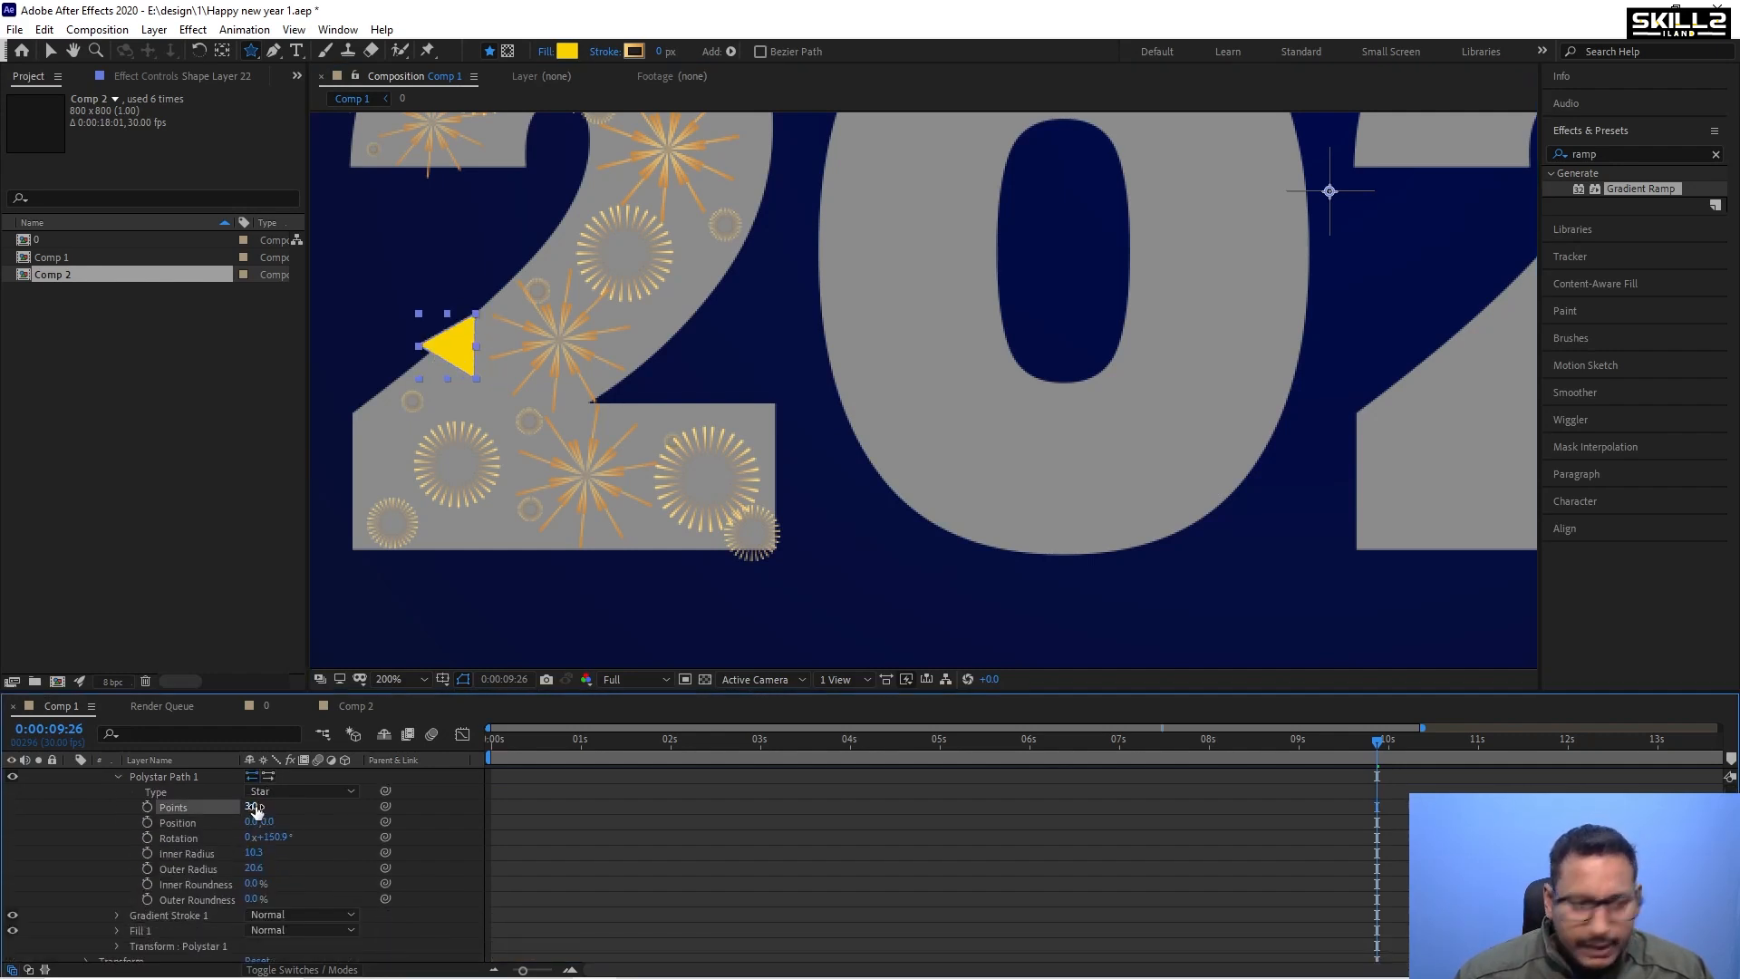
pyautogui.click(253, 806)
pyautogui.press('Return')
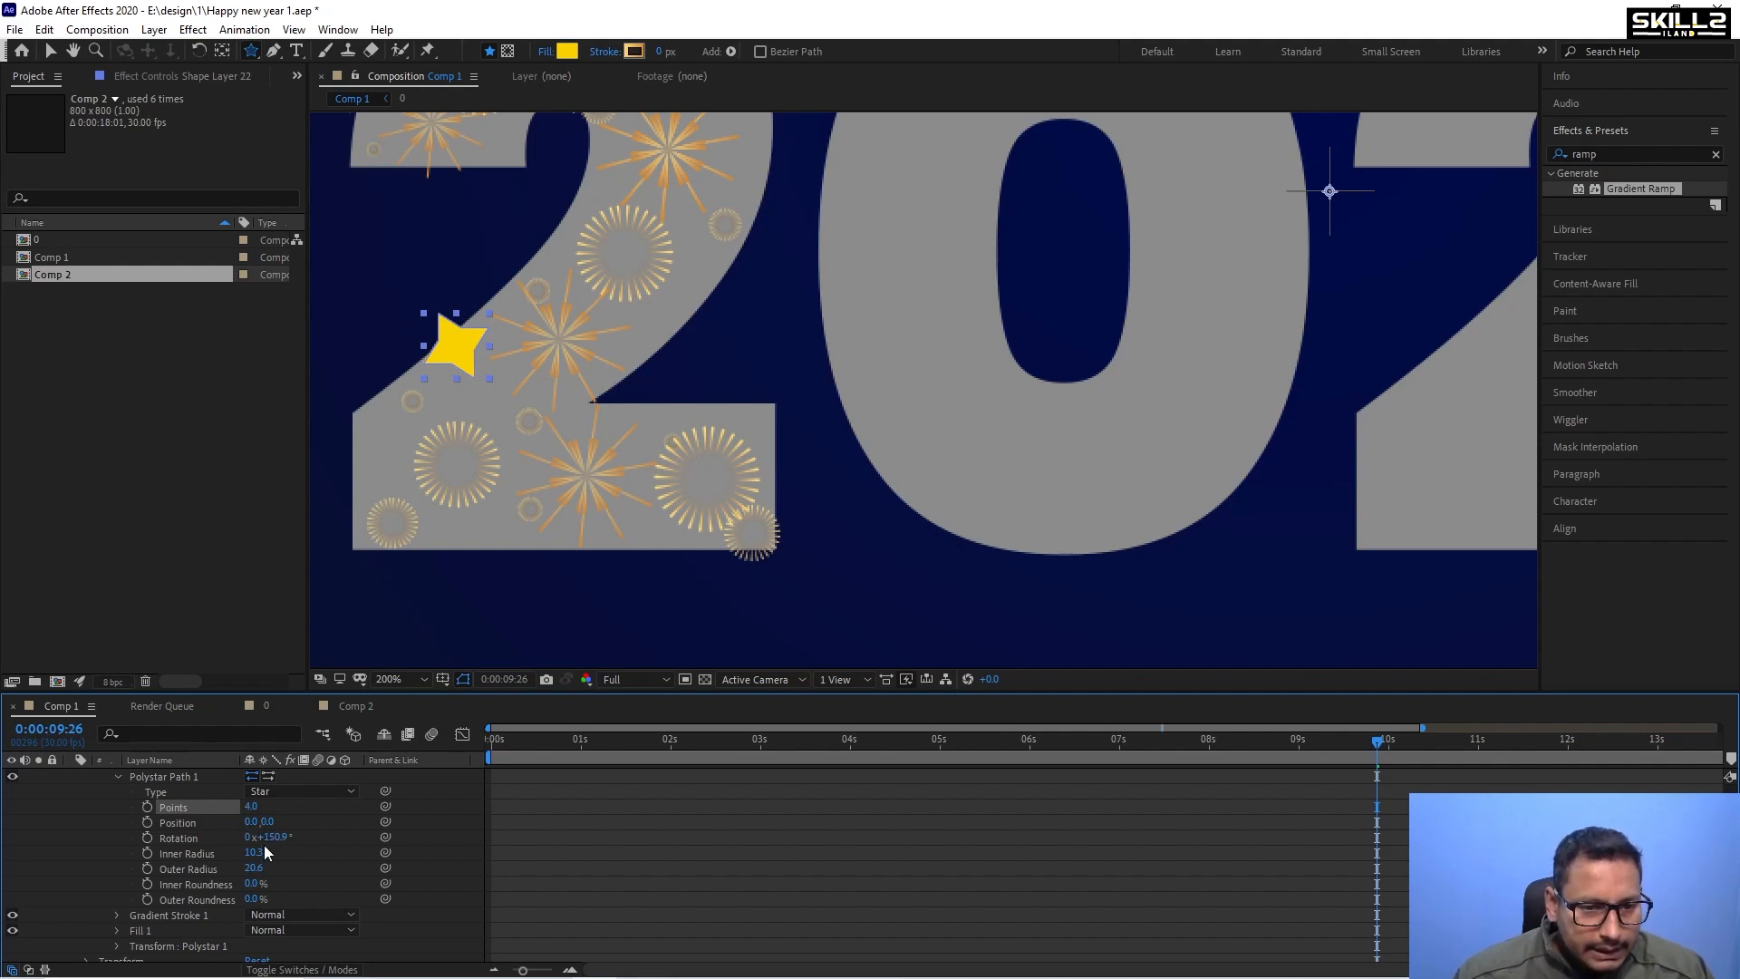
# Shape the star into a sparkle with inner radius 4.3, outer radius 21.6 and inner roundness 256%, and collapse its layer properties.
pyautogui.moveTo(253, 856); pyautogui.dragTo(461, 855)
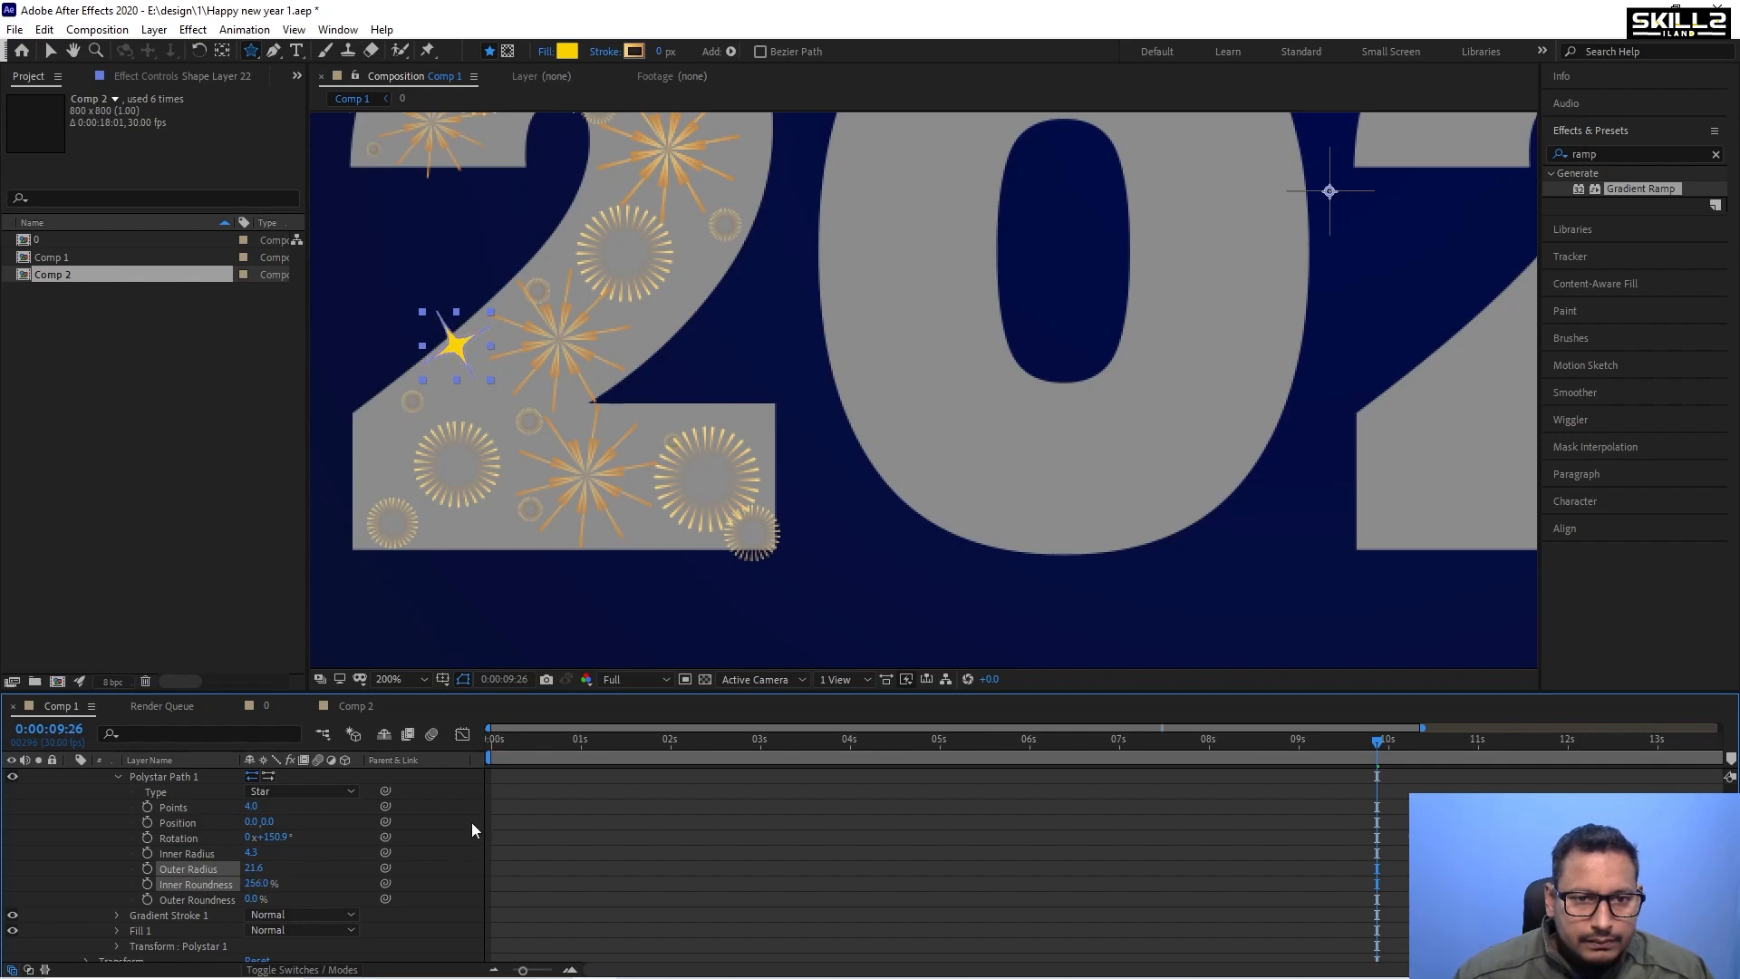
pyautogui.scroll(3, 477, 360)
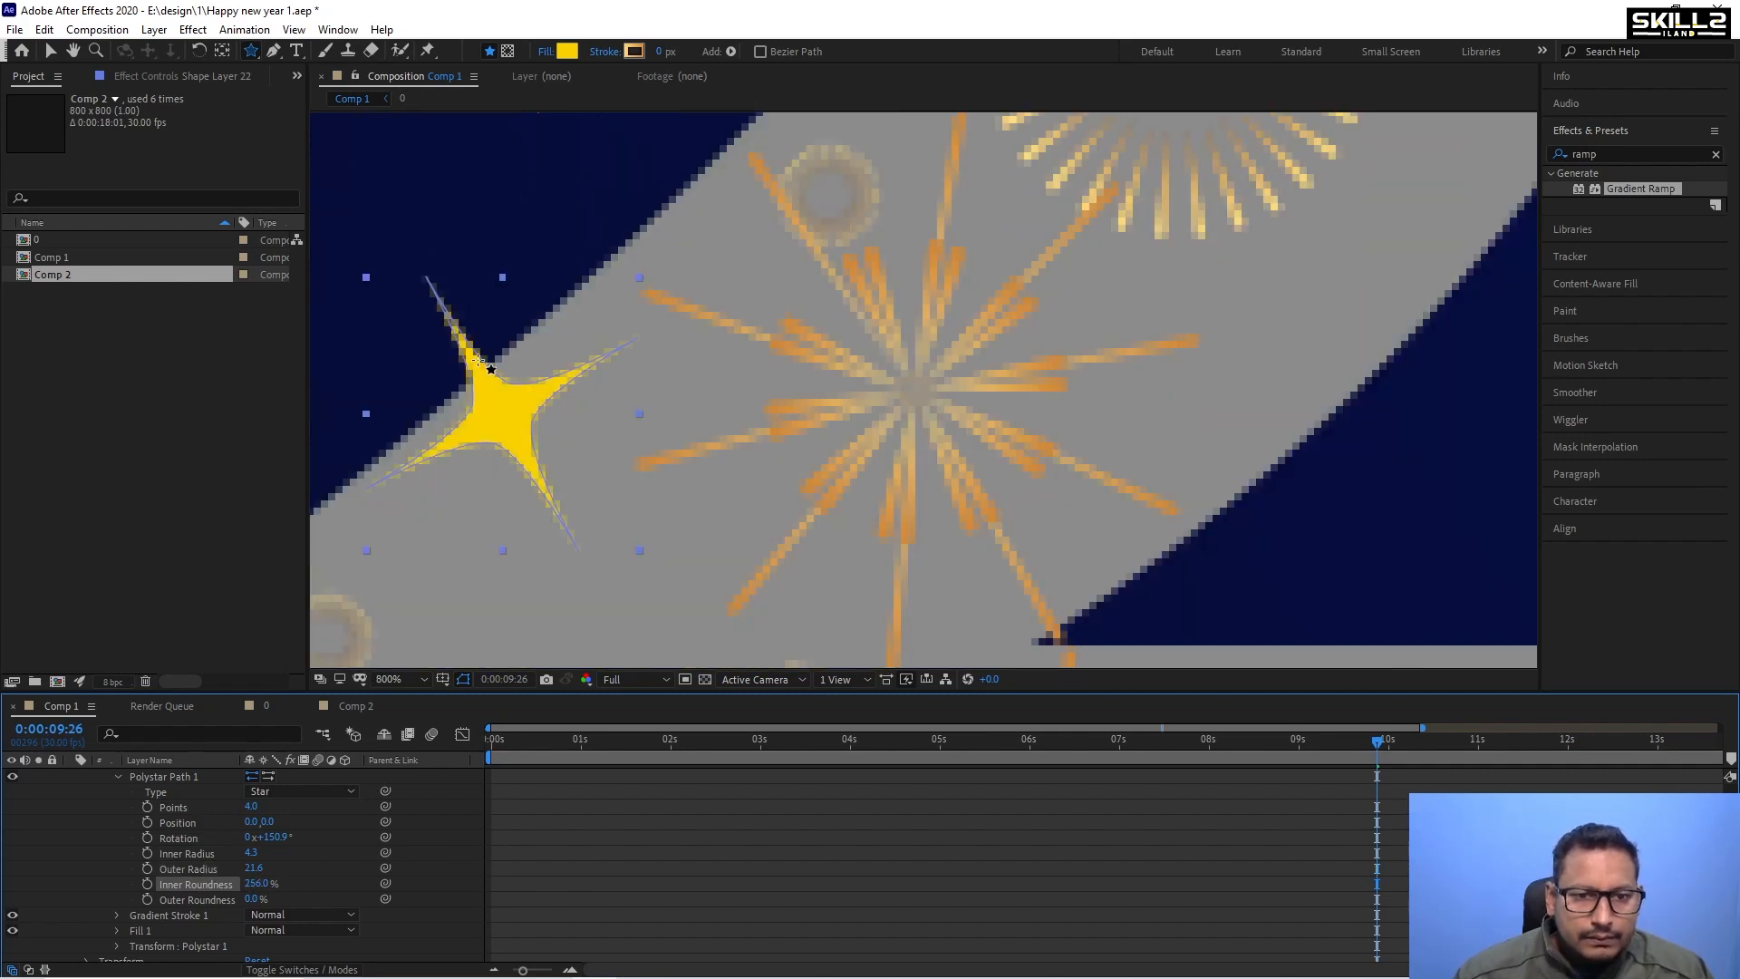
pyautogui.scroll(-3, 466, 357)
pyautogui.scroll(1, 80, 797)
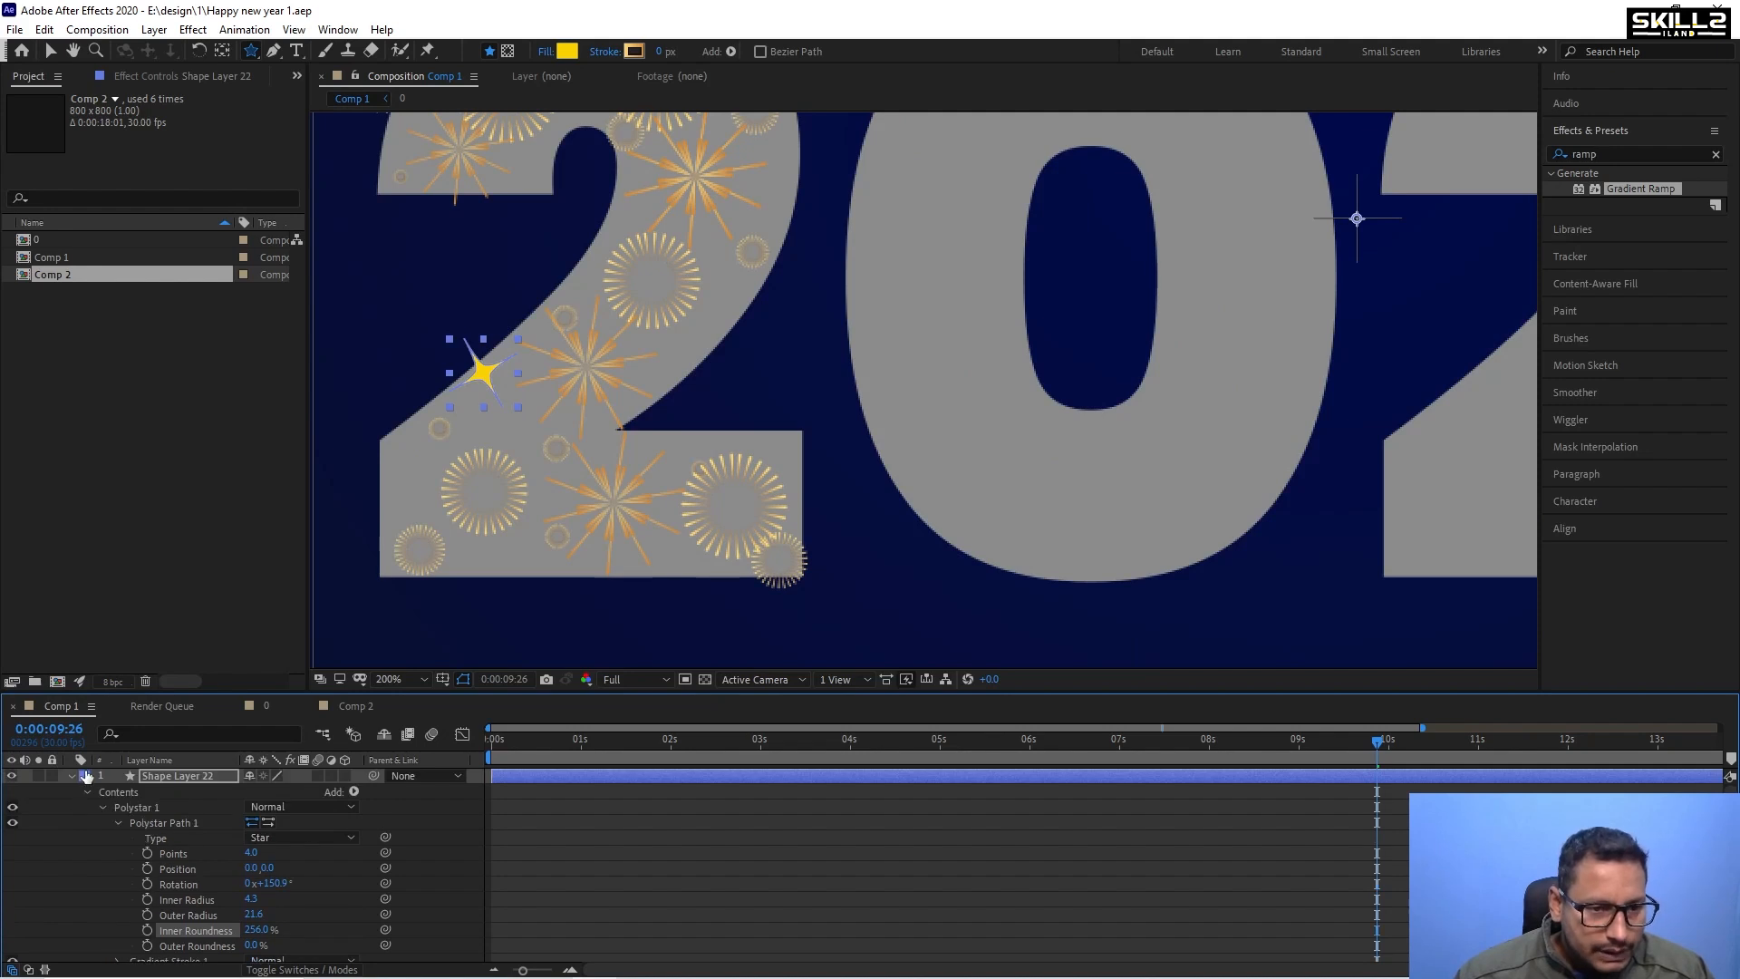
pyautogui.click(72, 778)
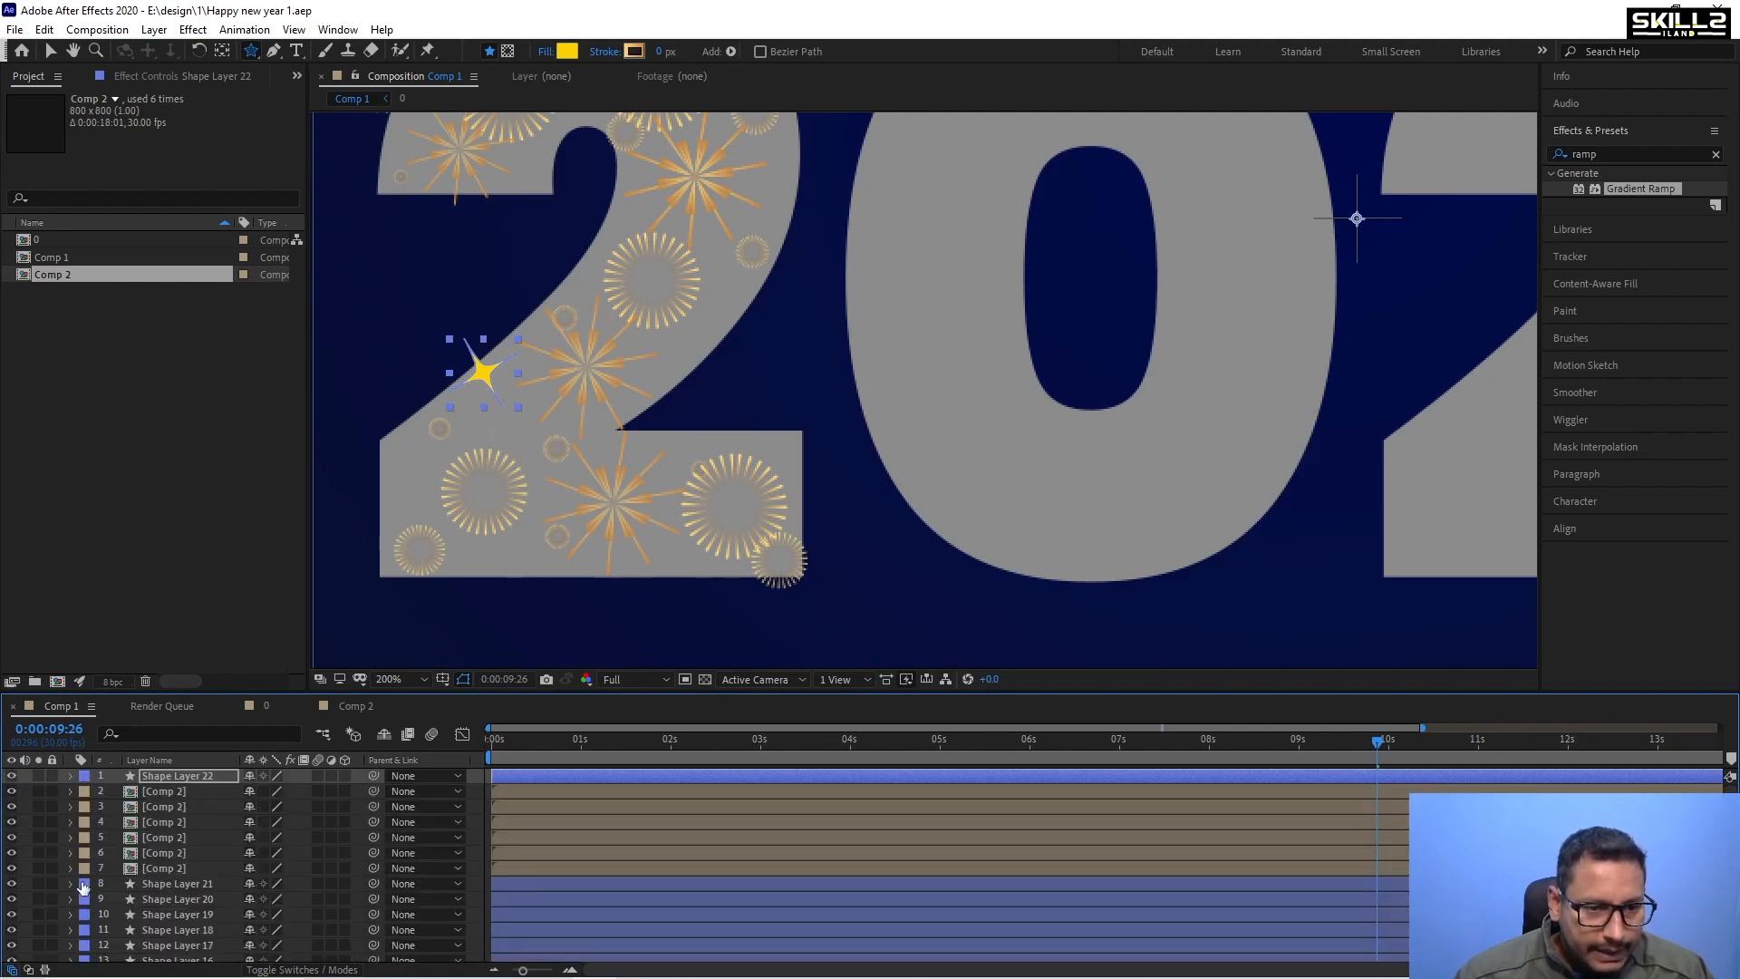
# Nudge the sparkle layer down onto the diagonal of the first 2, center its anchor point on the star, and save the project.
pyautogui.click(205, 774)
pyautogui.hotkey('shift', 'Down')
pyautogui.hotkey('shift', 'Down')
pyautogui.hotkey('shift', 'Down')
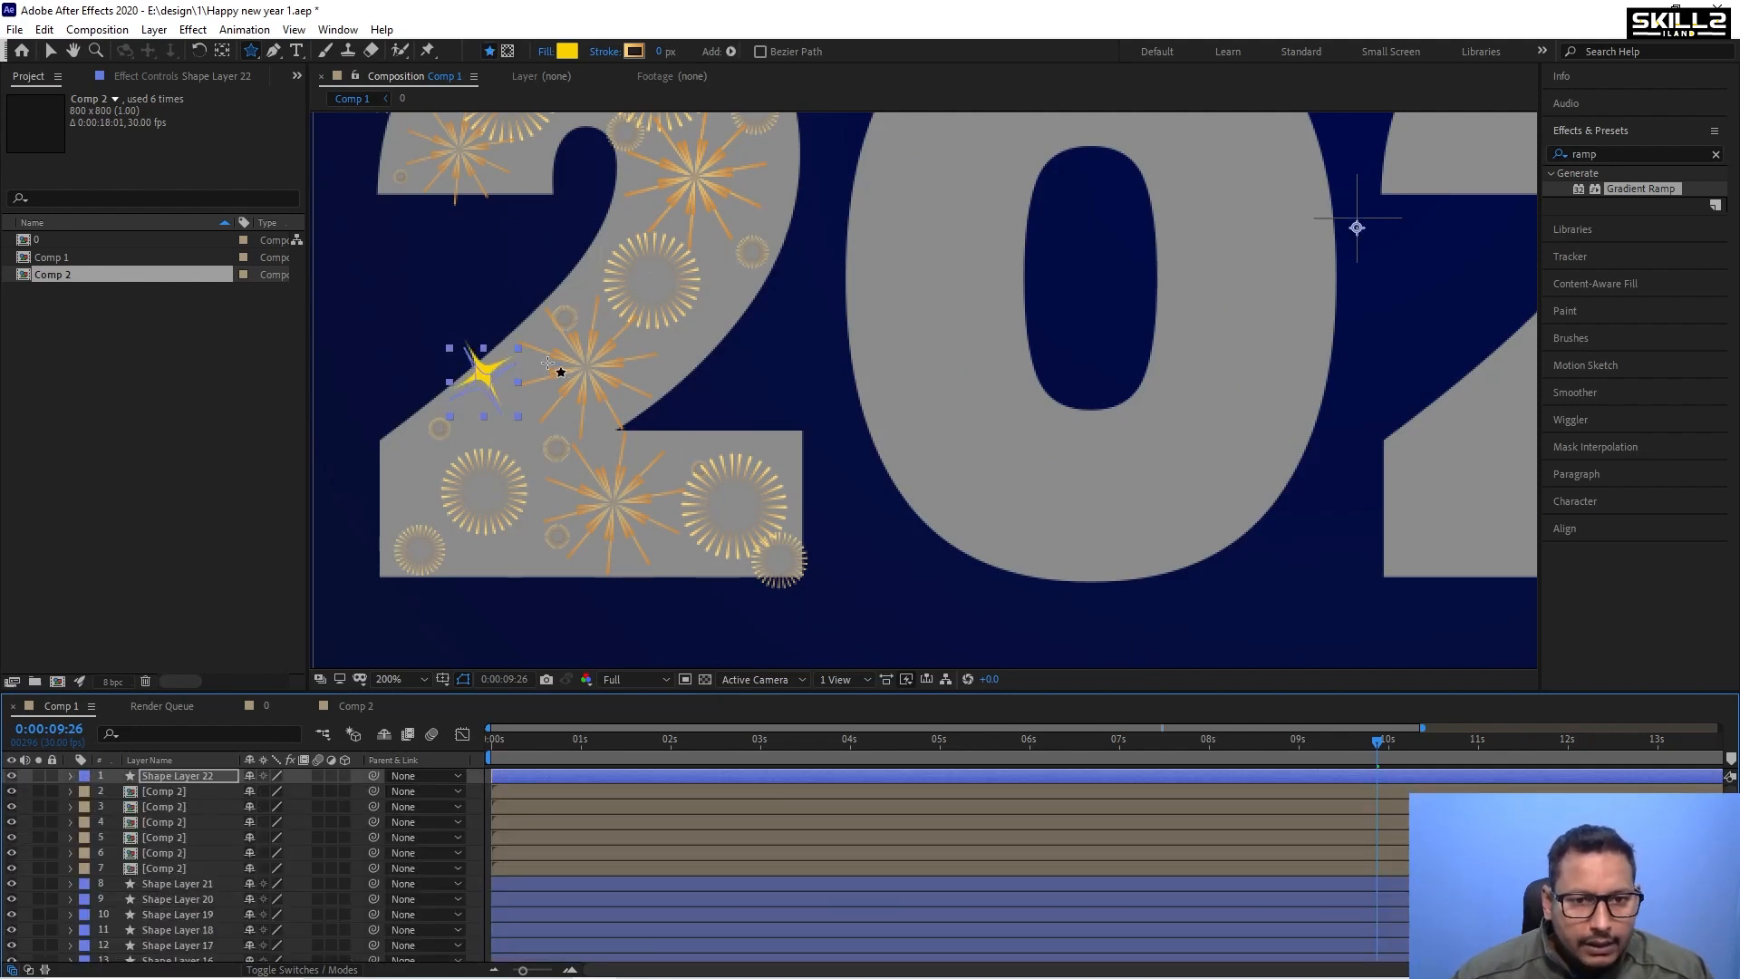
pyautogui.keyDown('ctrl'); pyautogui.doubleClick(224, 53); pyautogui.keyUp('ctrl')
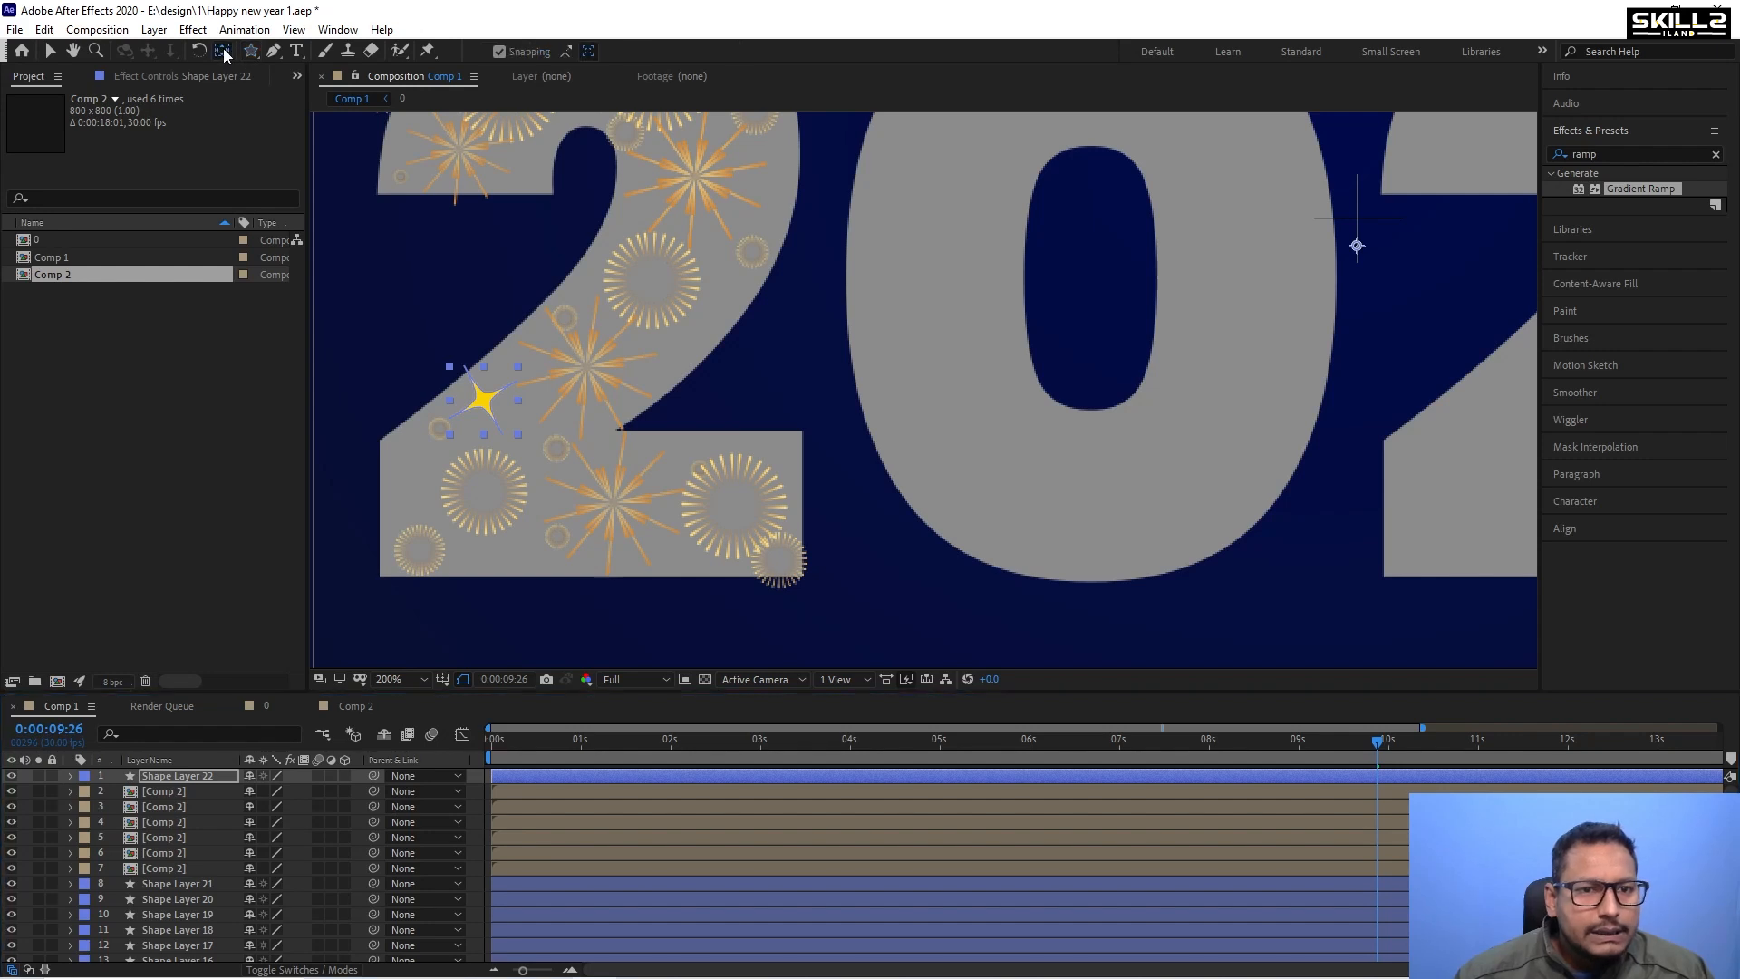
pyautogui.hotkey('ctrl', 's')
pyautogui.scroll(1, 470, 407)
pyautogui.scroll(1, 471, 408)
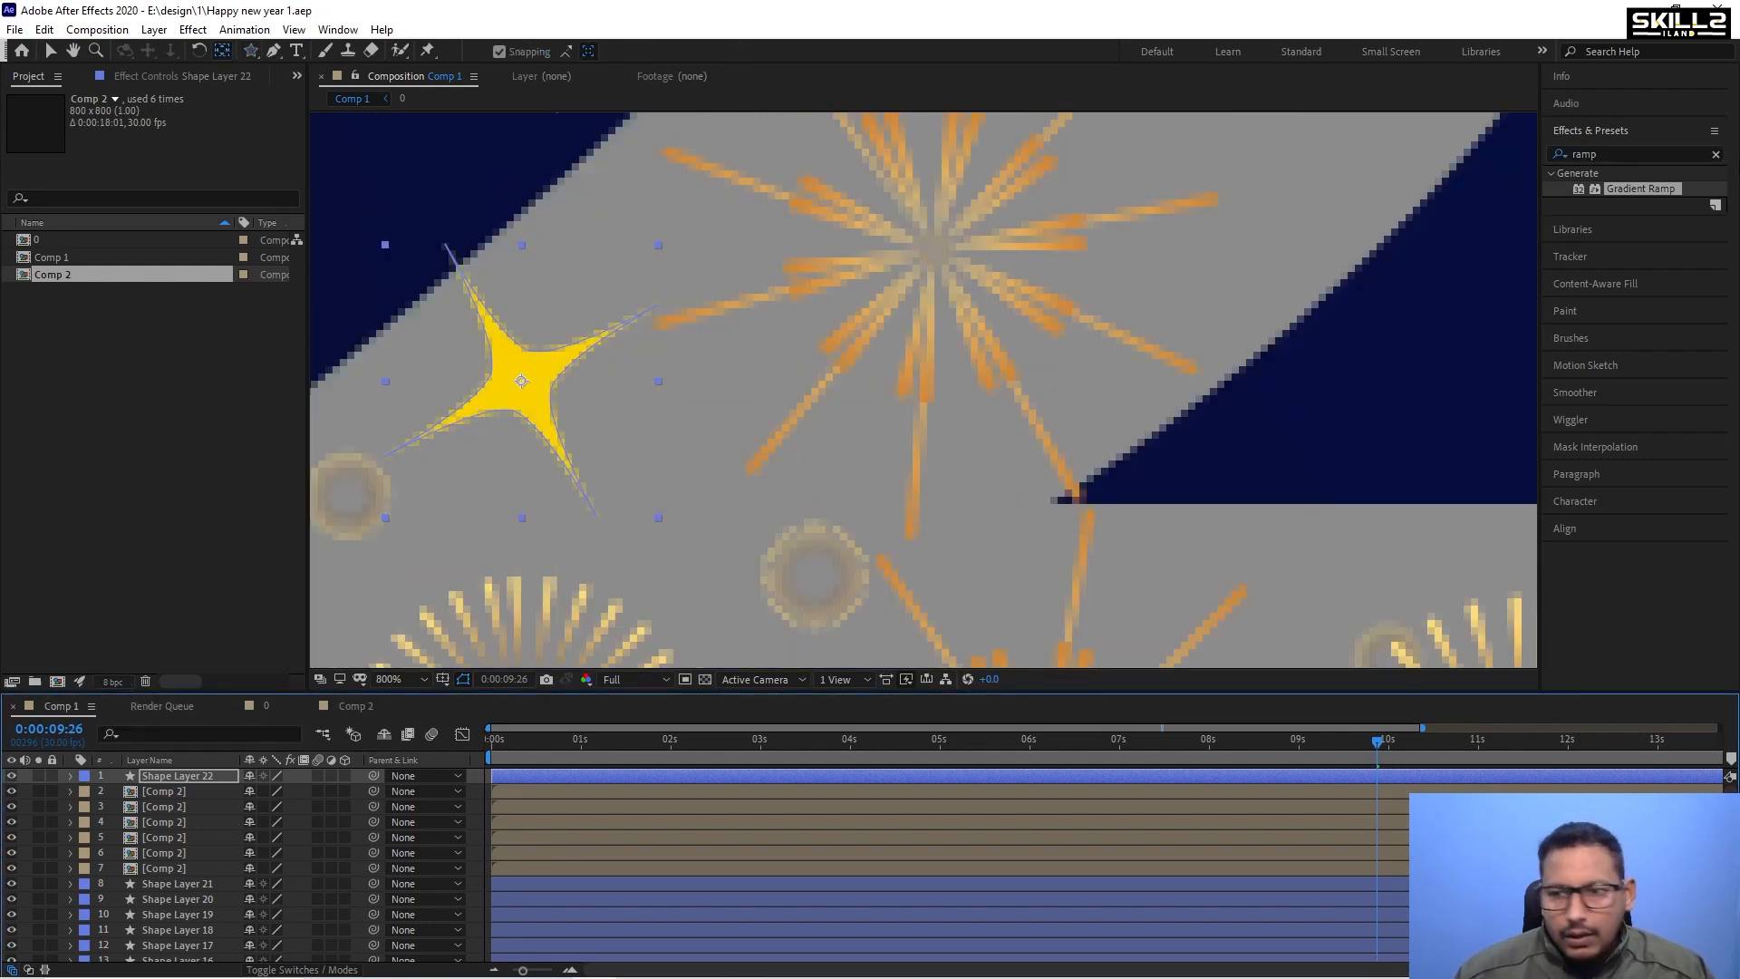
# Apply the Glow effect to the sparkle with threshold 77.6%, radius 8.0 and intensity 0.7.
pyautogui.click(1632, 152)
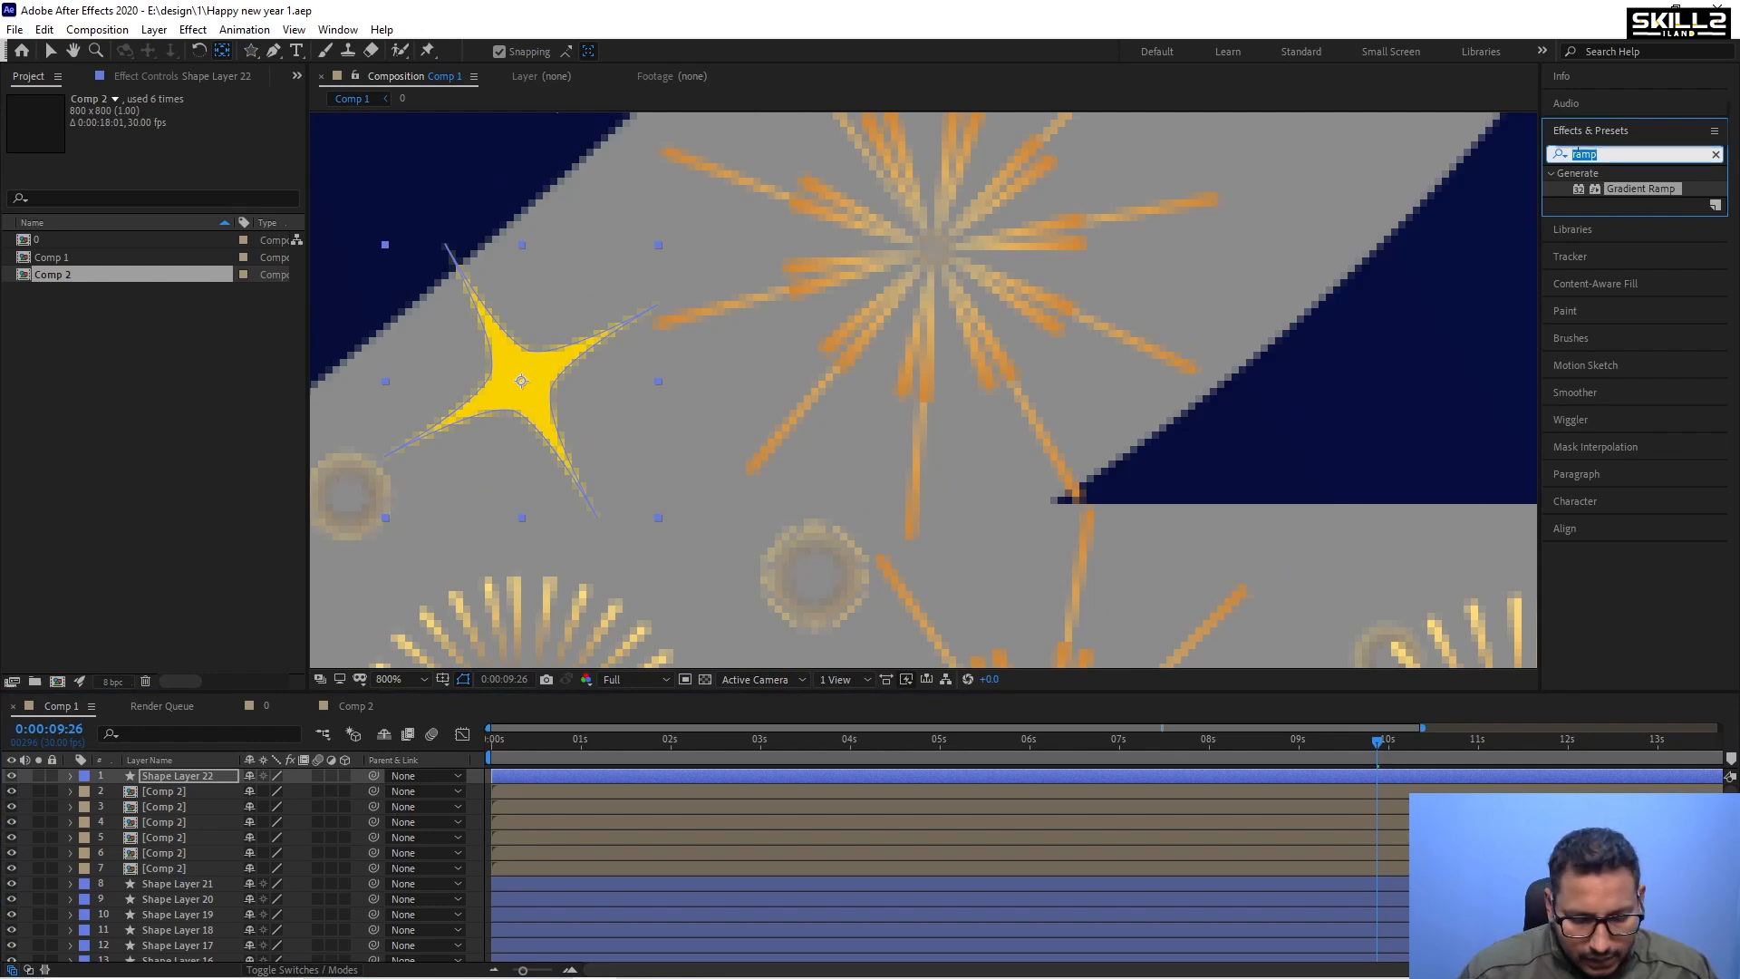
pyautogui.write('glow')
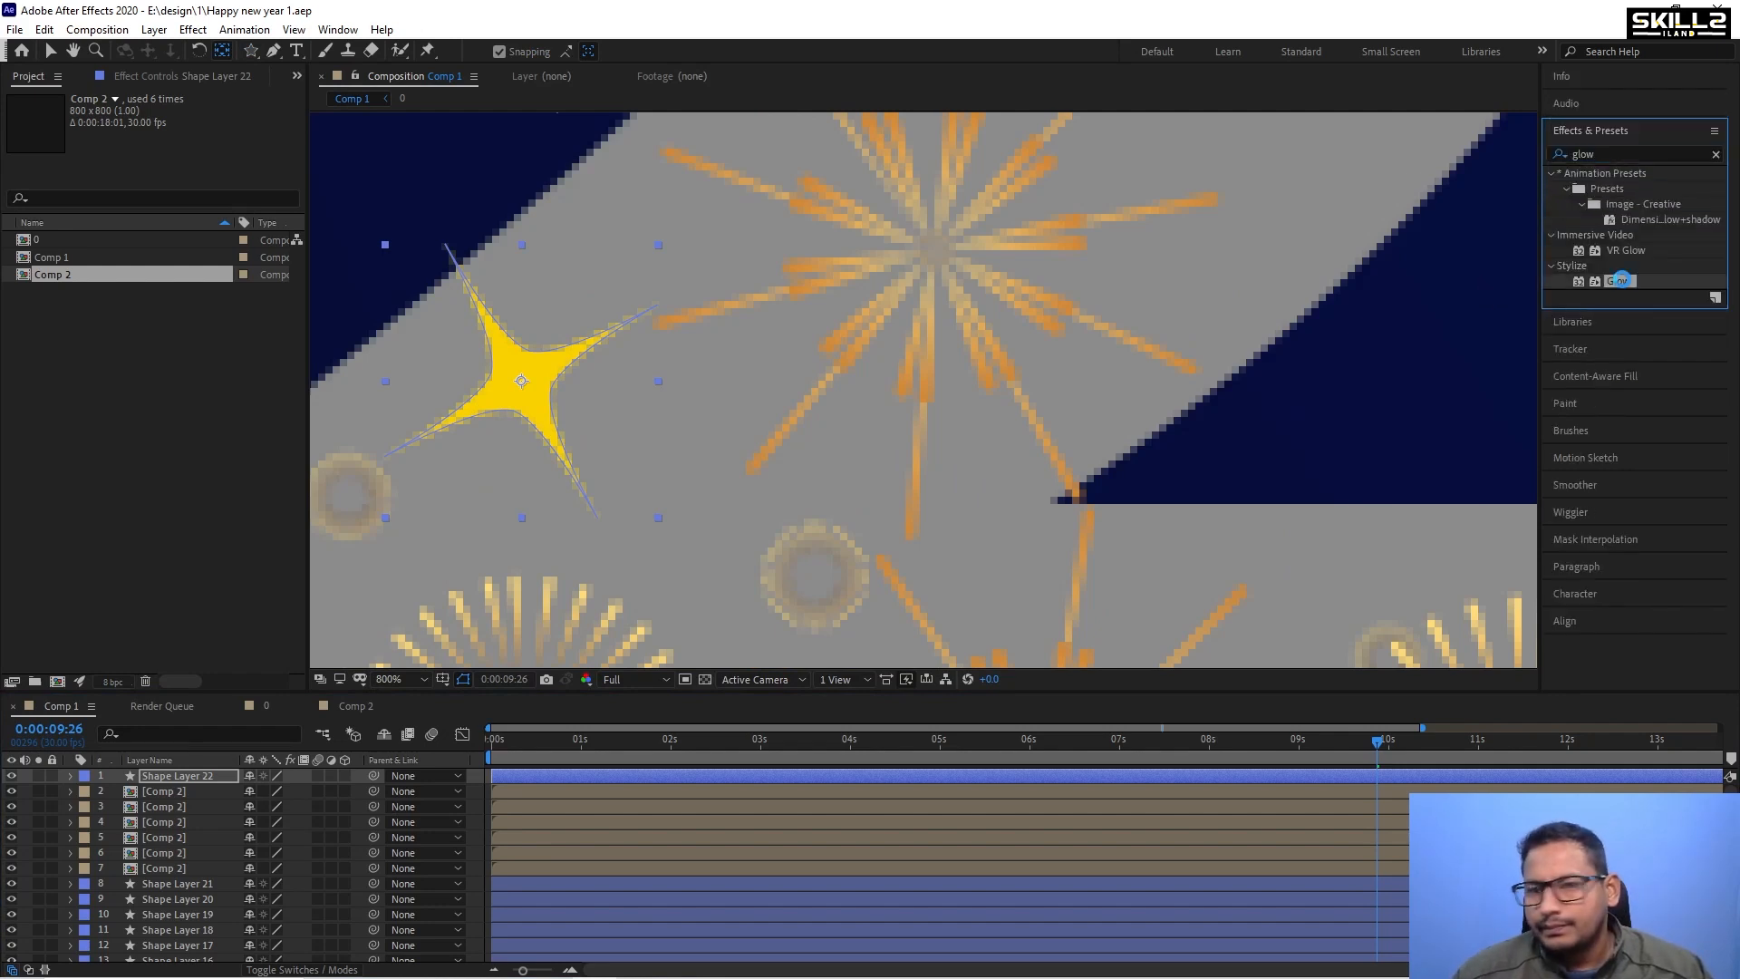
pyautogui.moveTo(1618, 281); pyautogui.dragTo(977, 258)
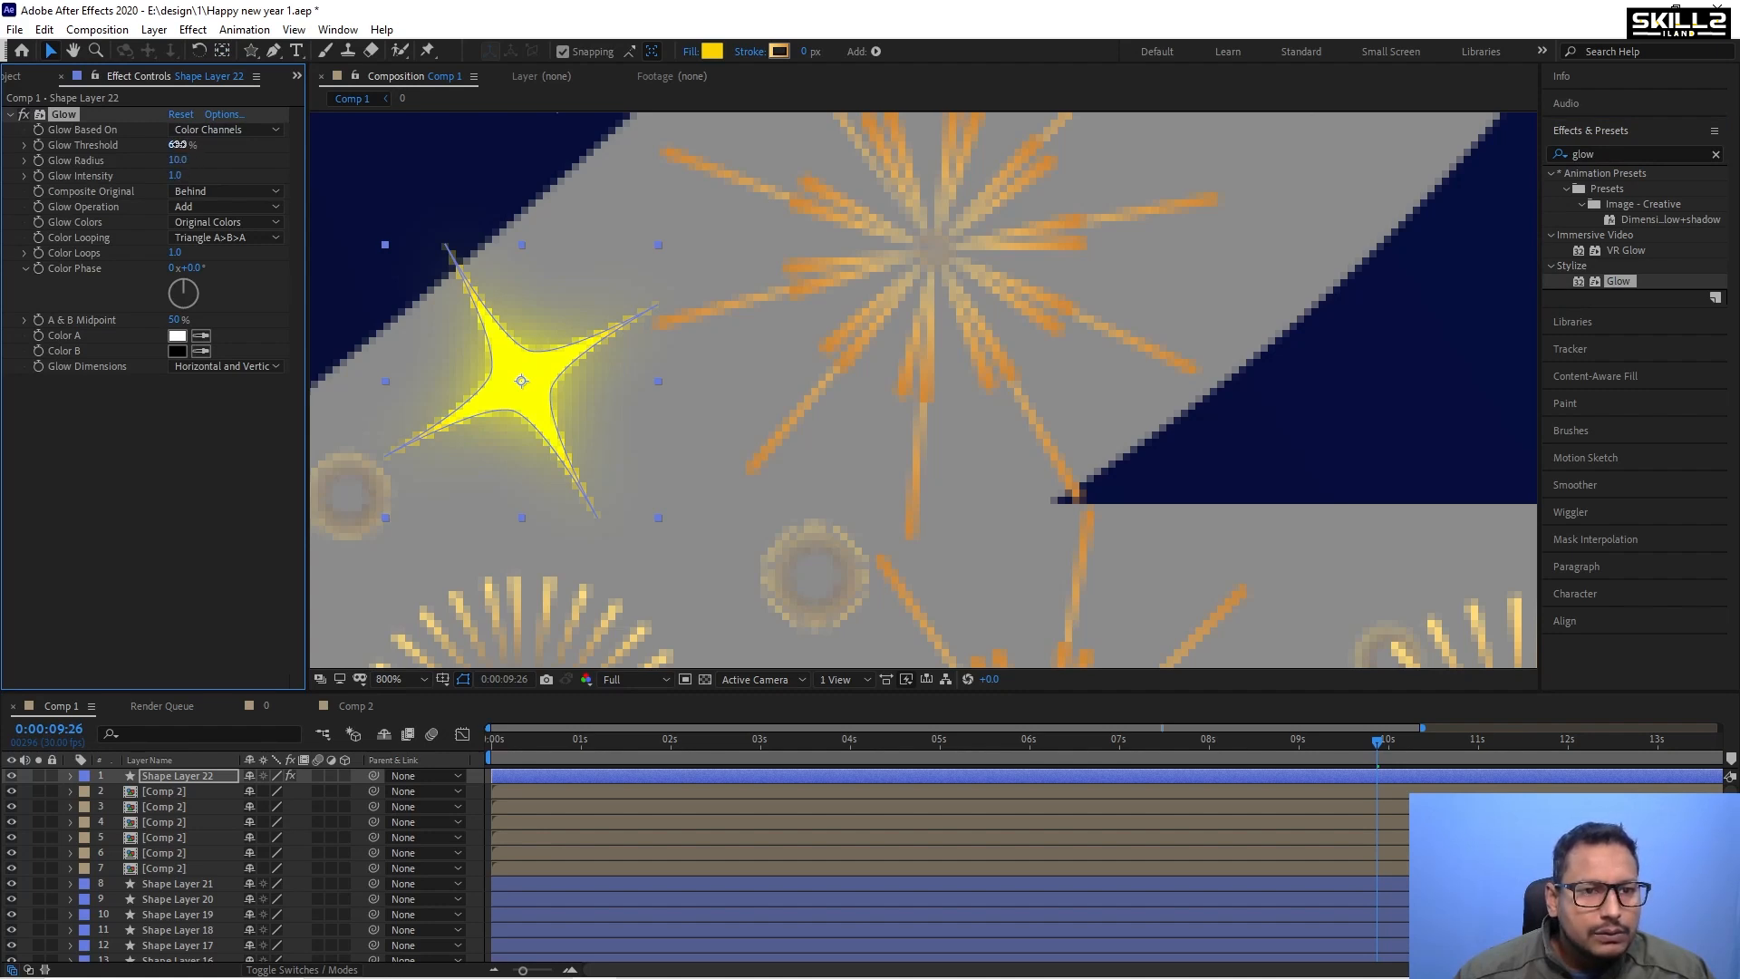
pyautogui.moveTo(163, 145)
pyautogui.mouseDown()
pyautogui.moveTo(146, 153)
pyautogui.moveTo(242, 151)
pyautogui.moveTo(164, 159)
pyautogui.moveTo(181, 160)
pyautogui.mouseUp()
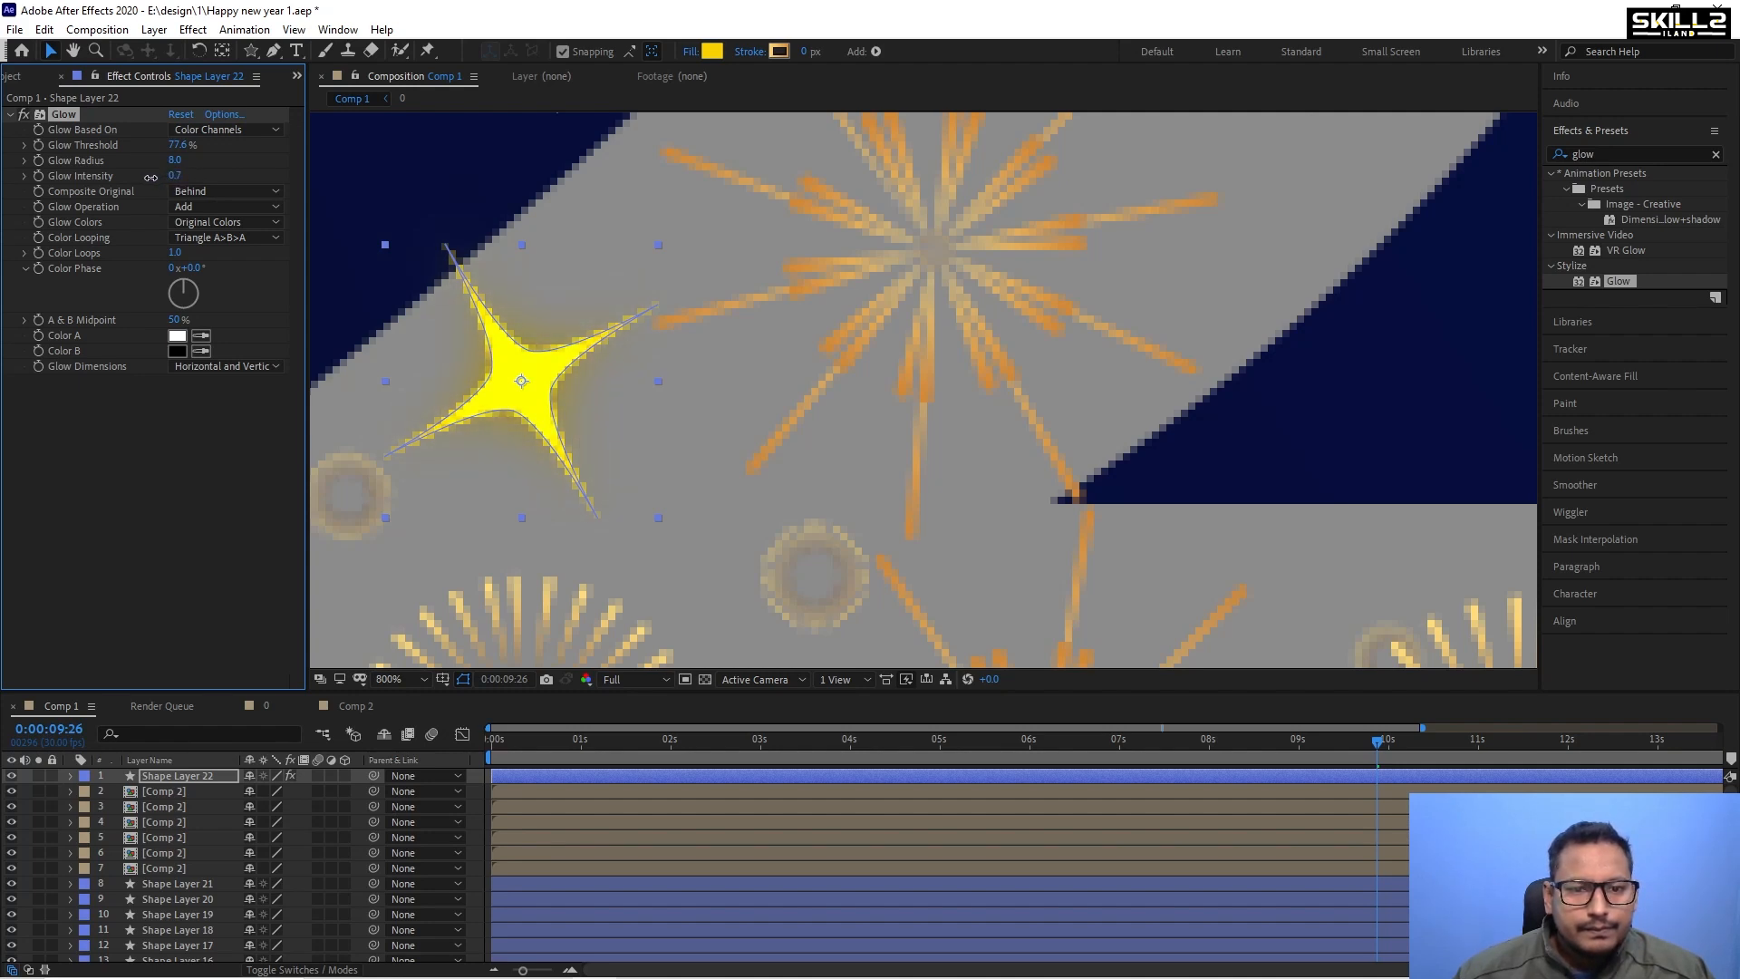
pyautogui.scroll(-1, 565, 277)
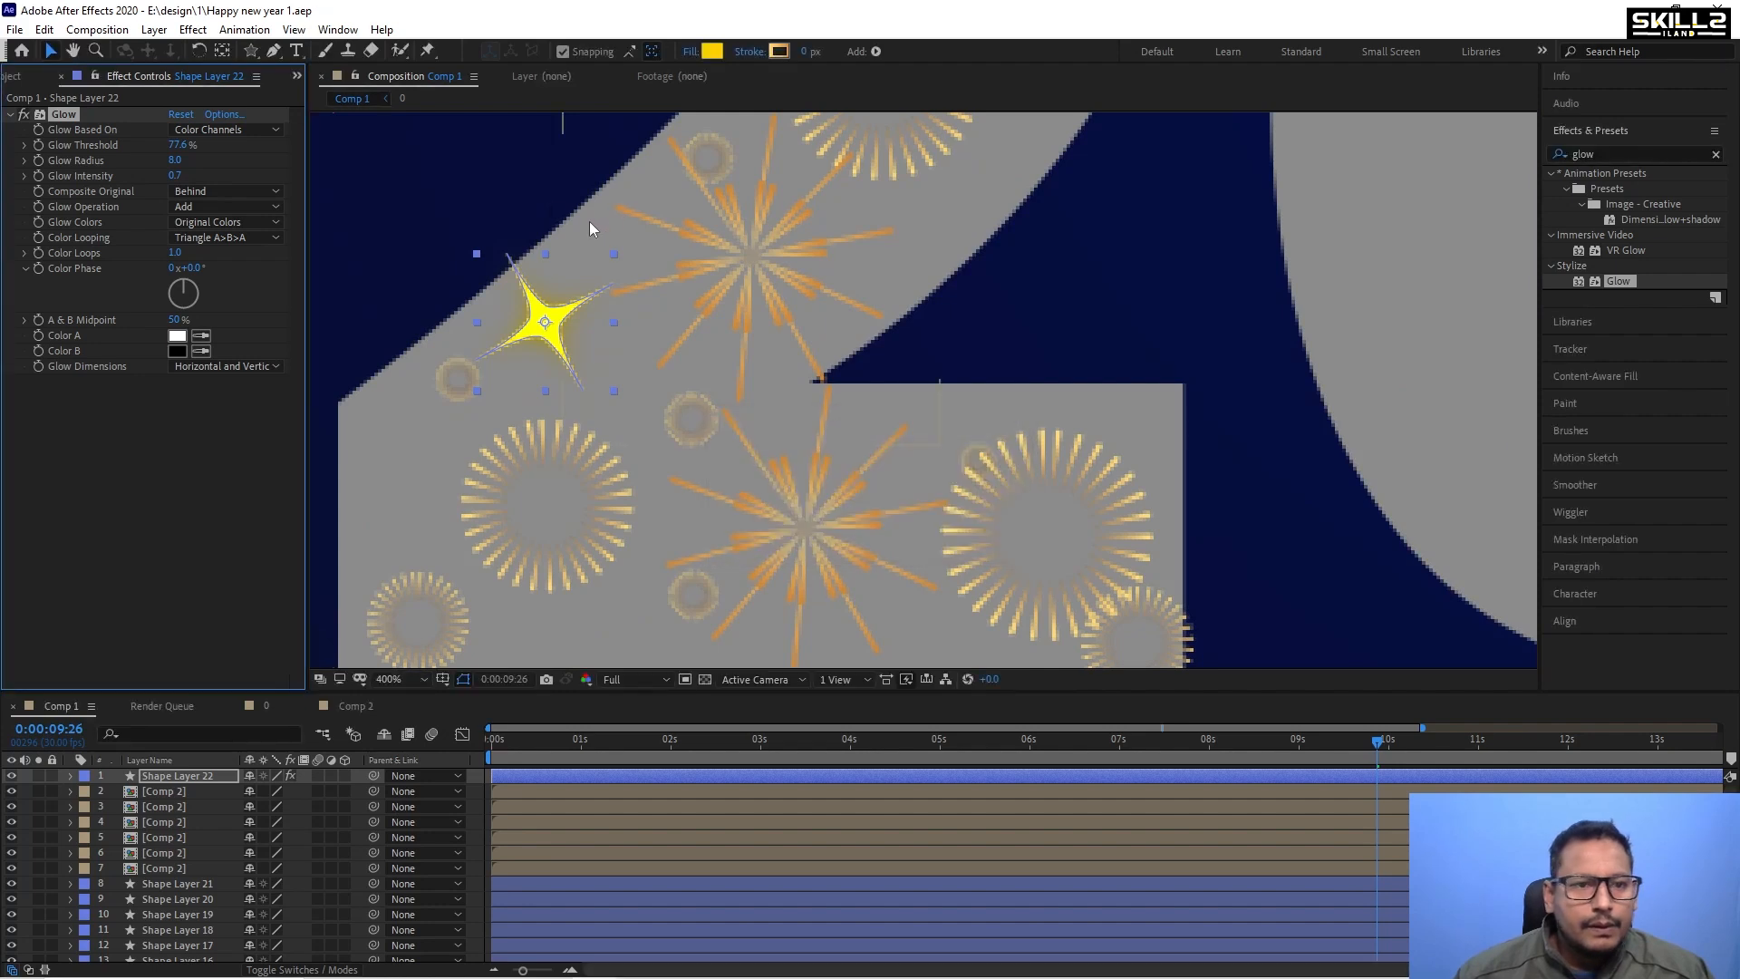
# Set the glow's Color A to dark red 3E0A0A.
pyautogui.click(177, 335)
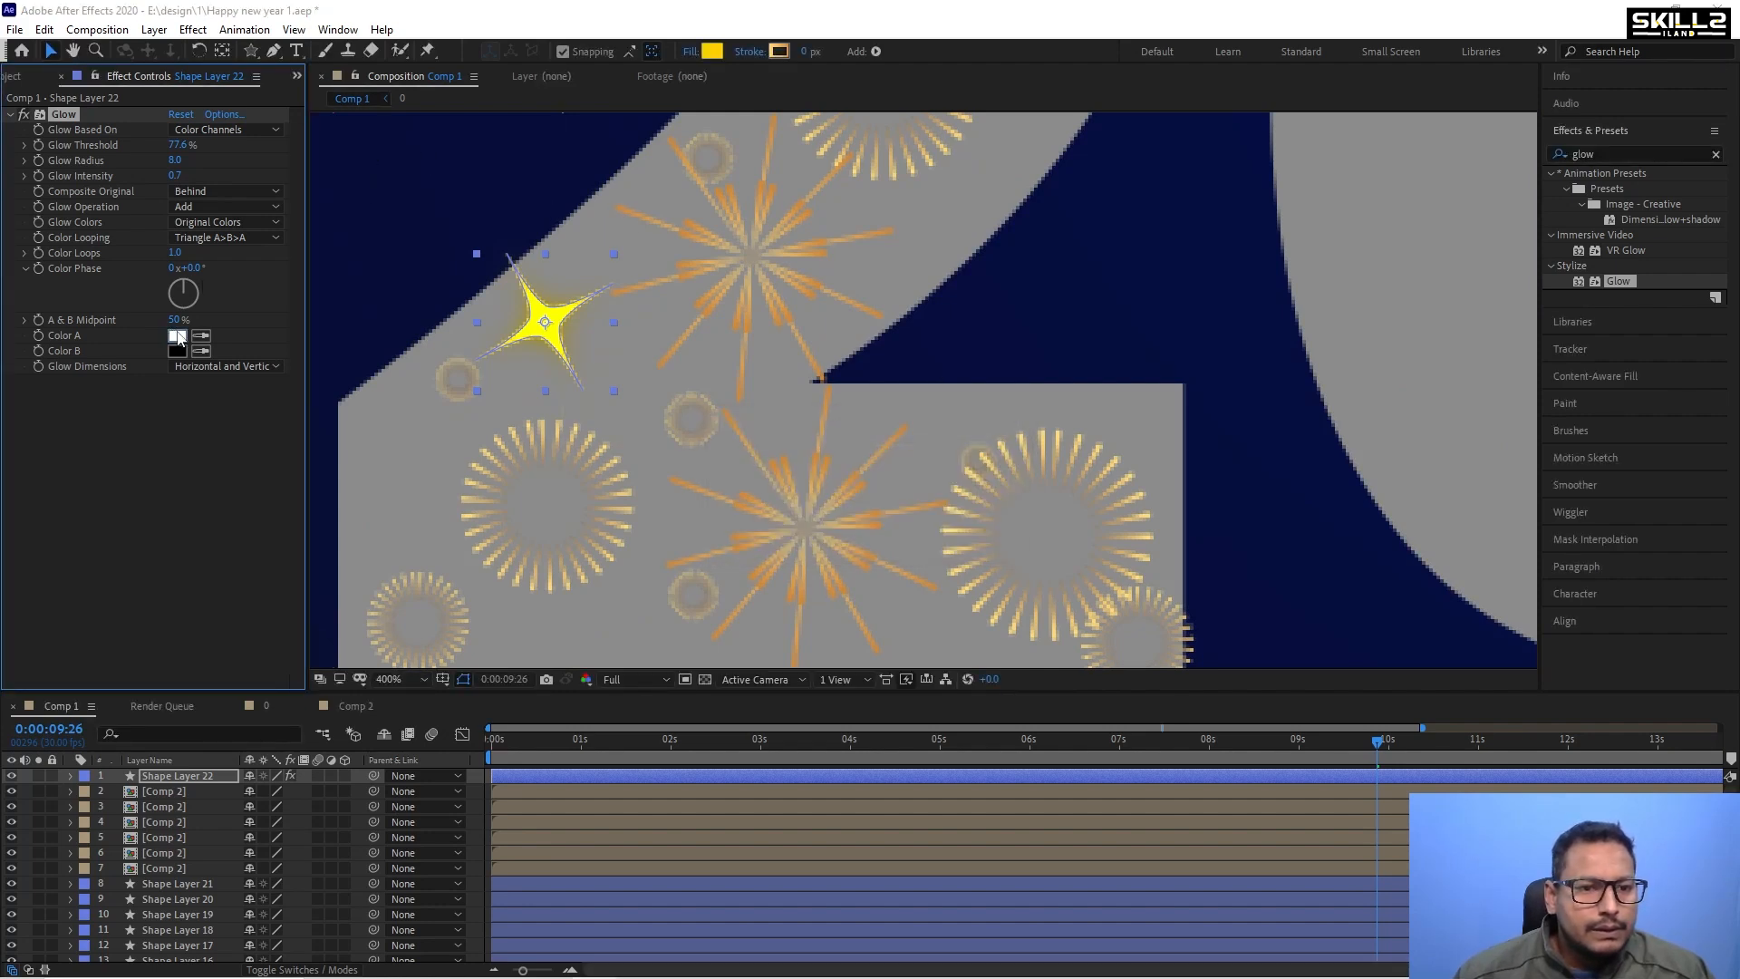
pyautogui.moveTo(1361, 334); pyautogui.dragTo(1418, 384)
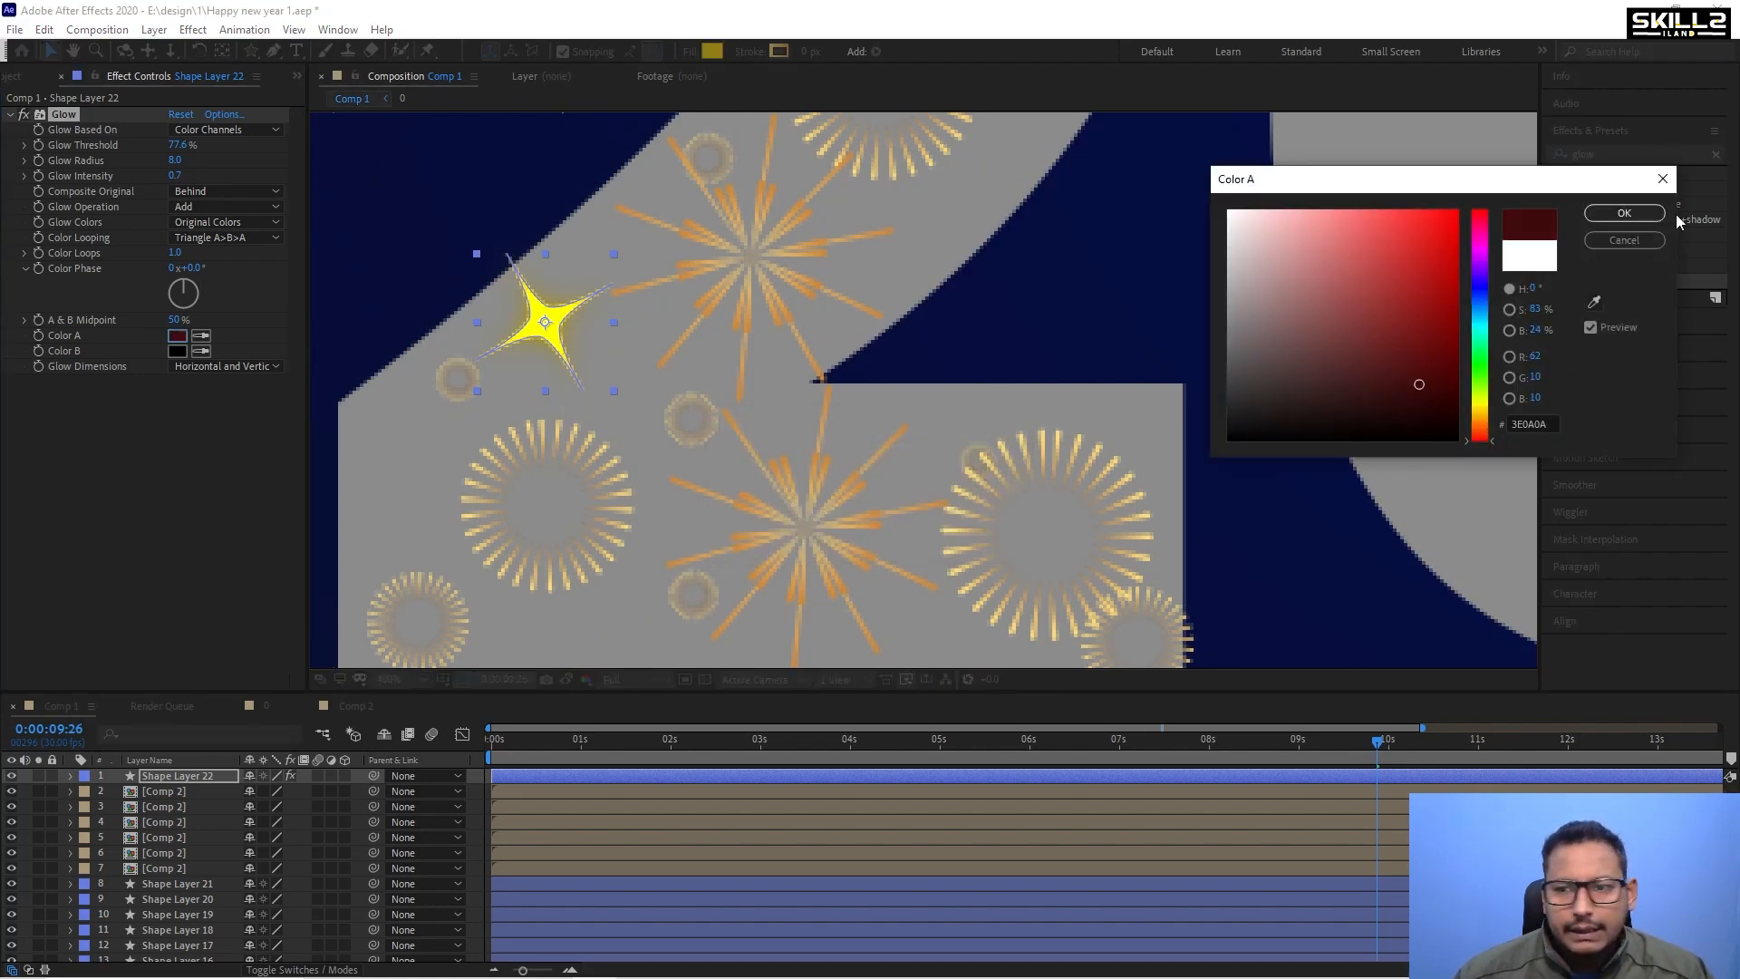
pyautogui.click(1623, 213)
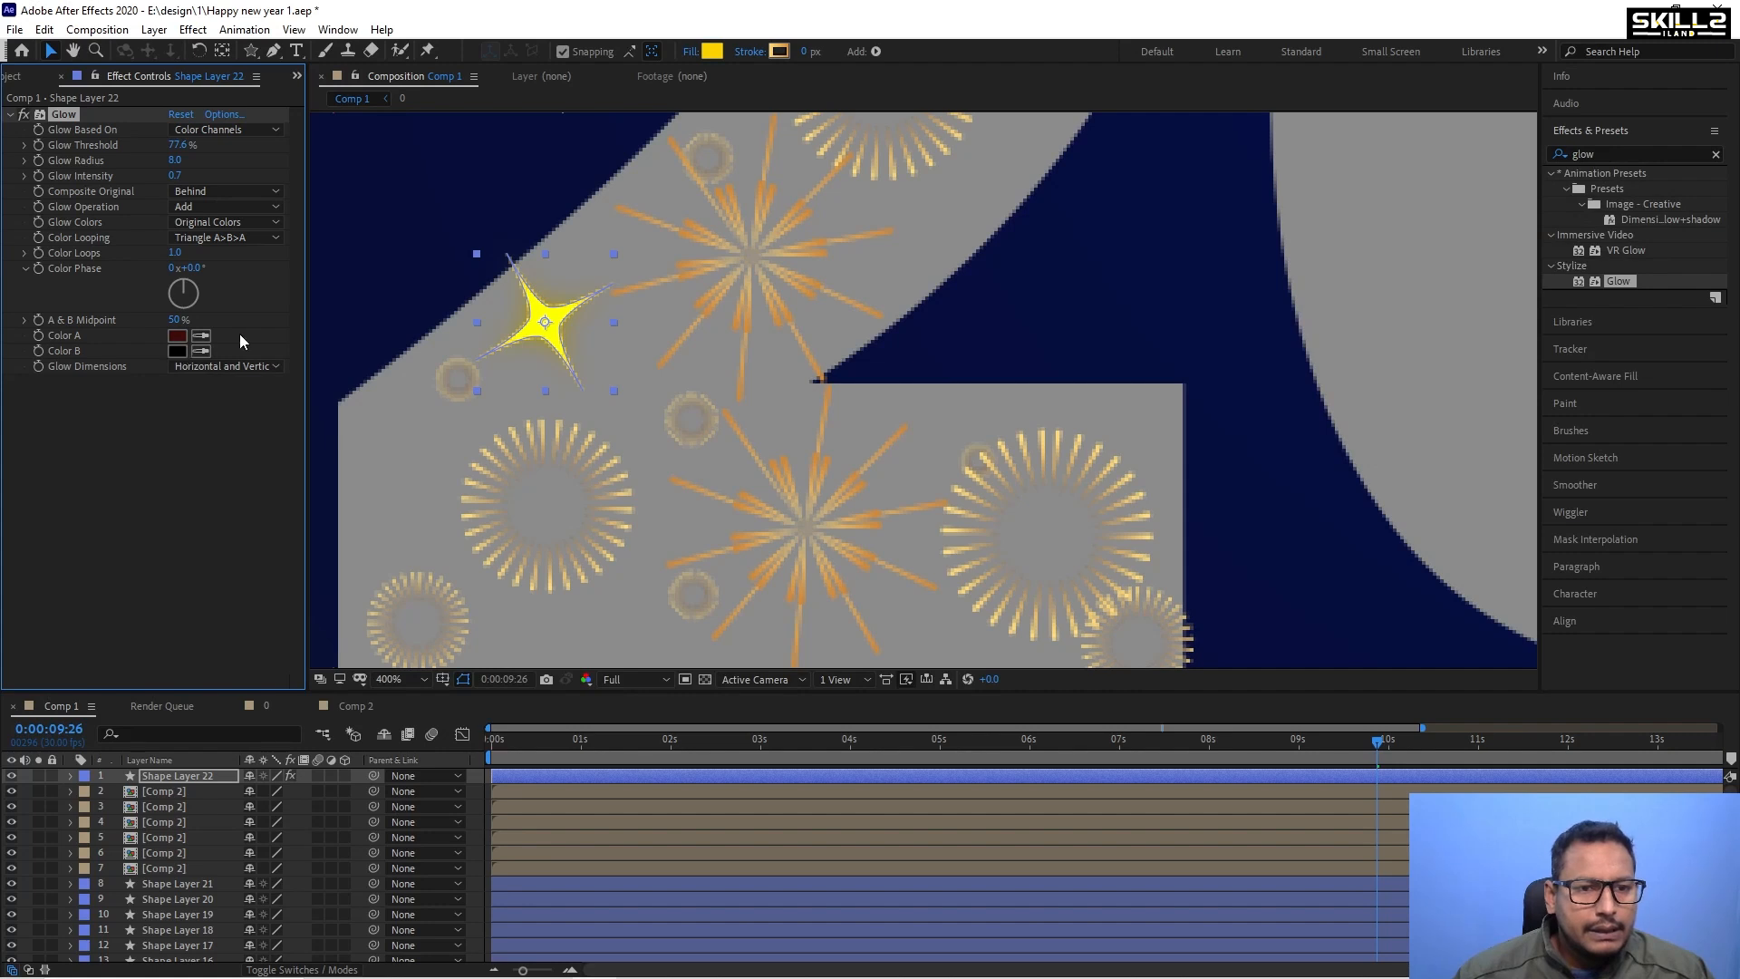
pyautogui.scroll(-2, 433, 290)
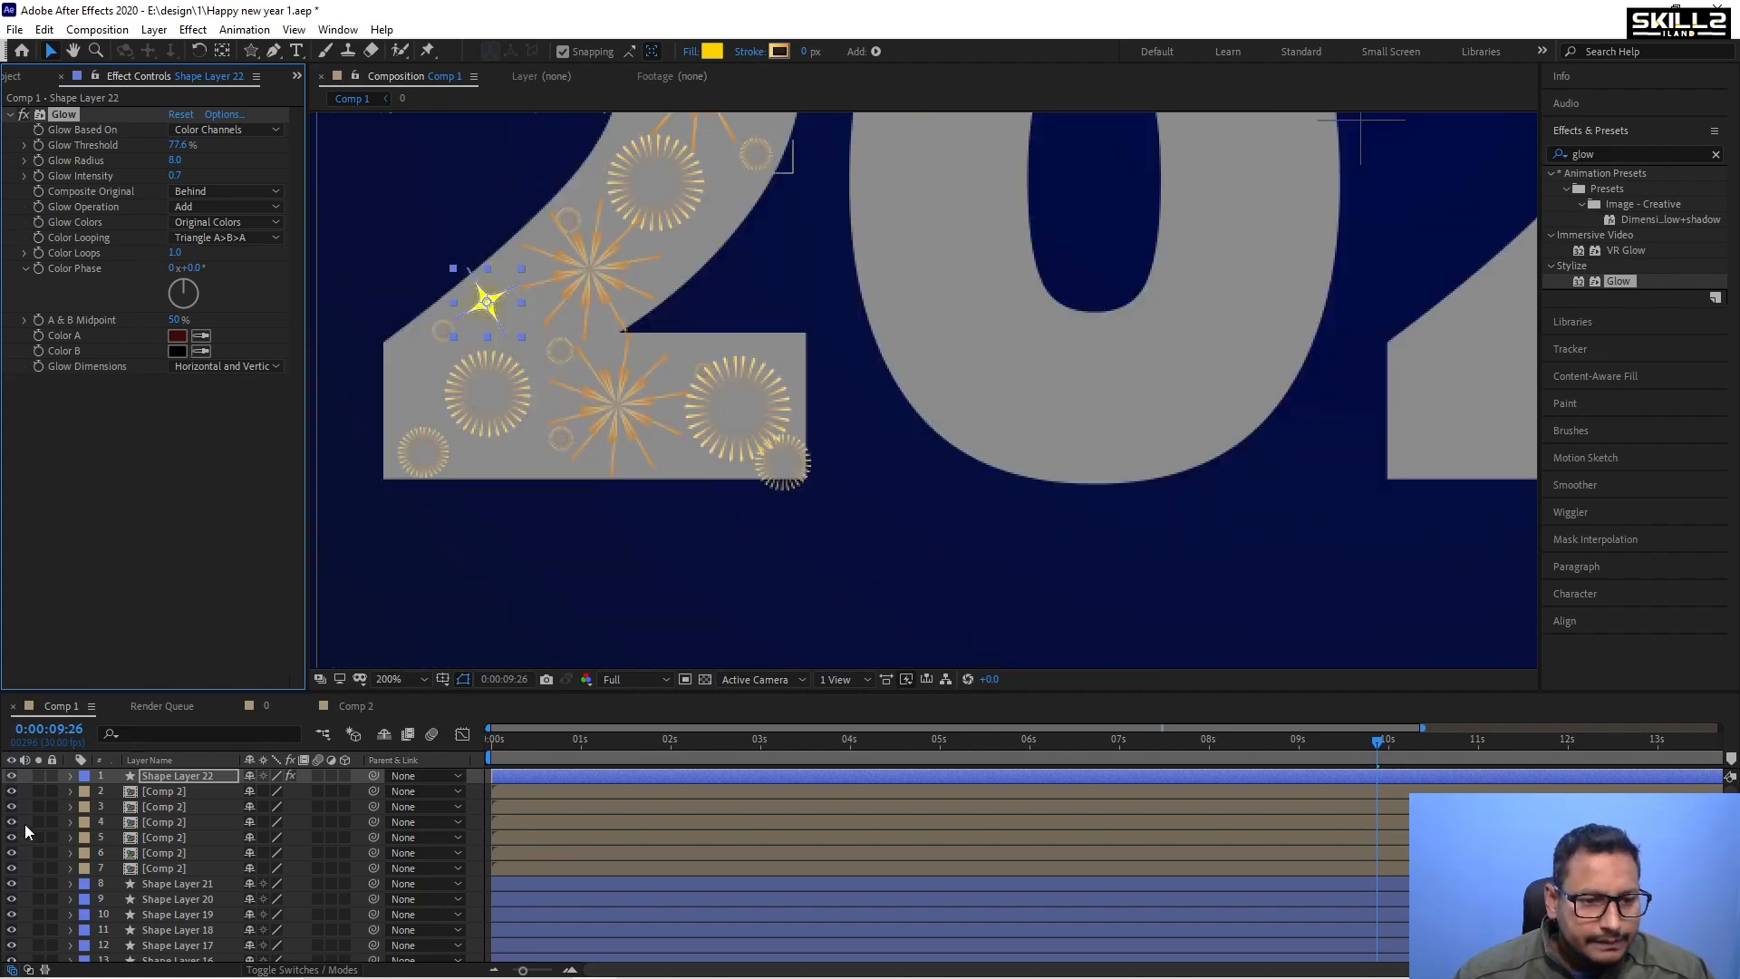
# Scale the sparkle layer down to 65.5%.
pyautogui.click(204, 789)
pyautogui.click(205, 777)
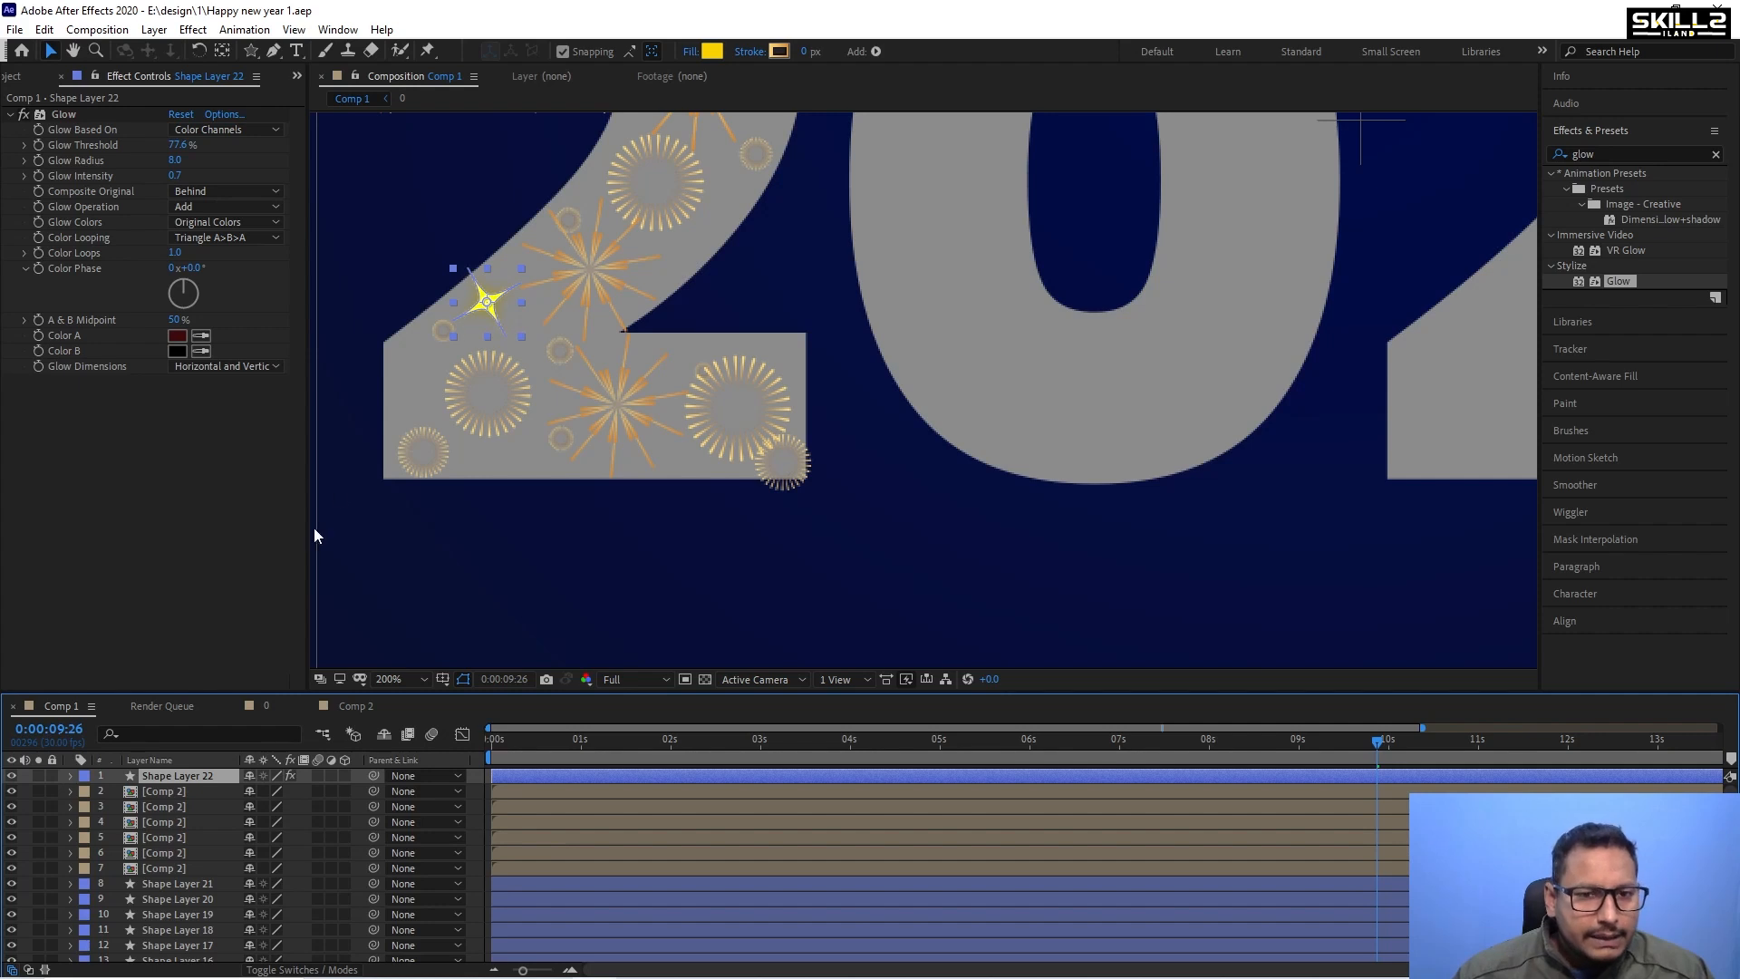
pyautogui.press('s')
pyautogui.moveTo(276, 790); pyautogui.dragTo(60, 824)
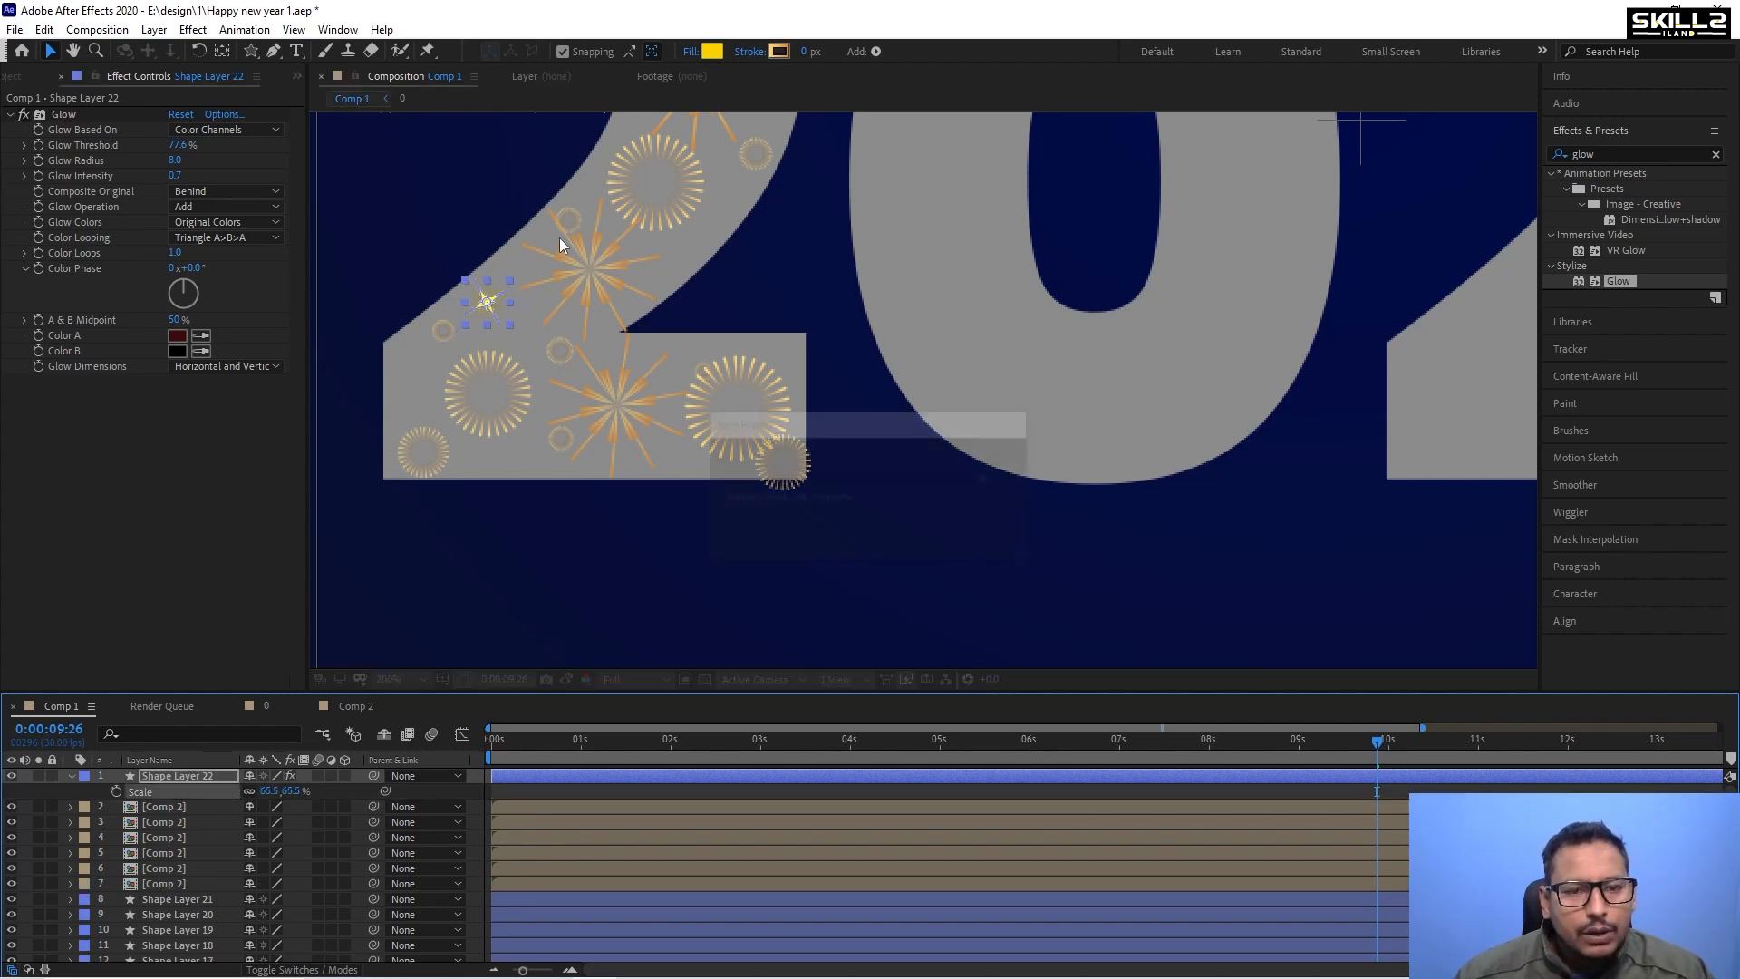
pyautogui.scroll(2, 486, 299)
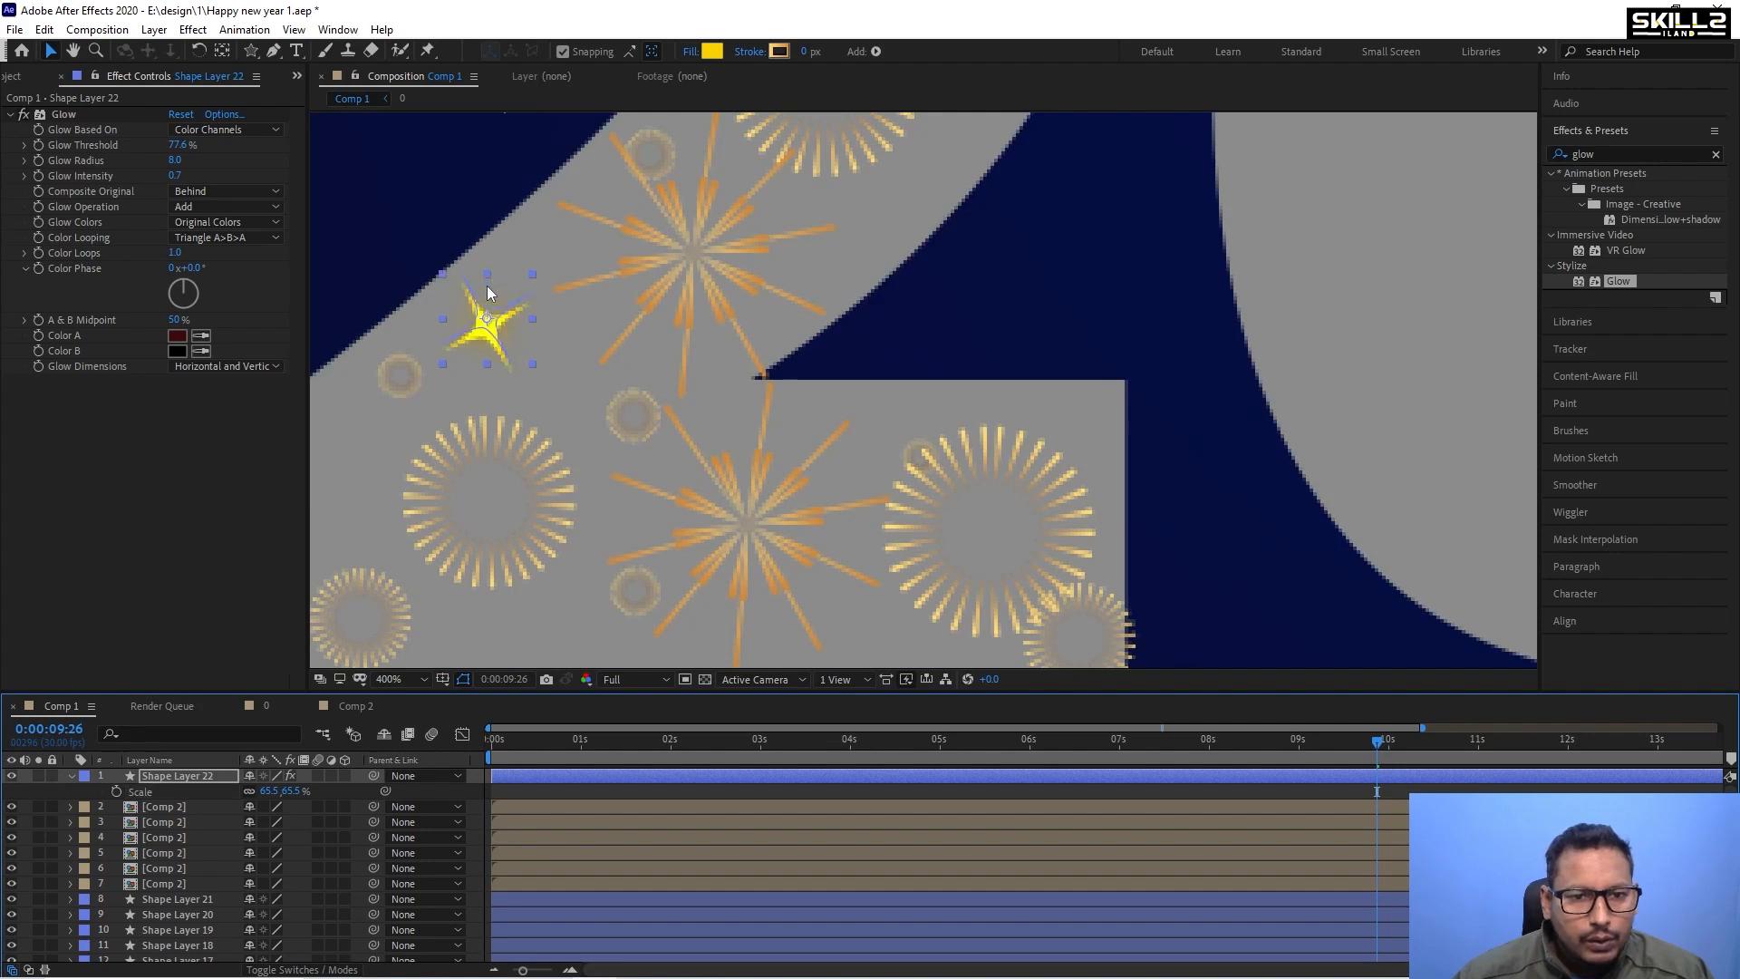
# Keyframe the sparkle's scale at 65.5% at the start of the timeline and 0% at 0:00:00:15.
pyautogui.moveTo(547, 743); pyautogui.dragTo(227, 788)
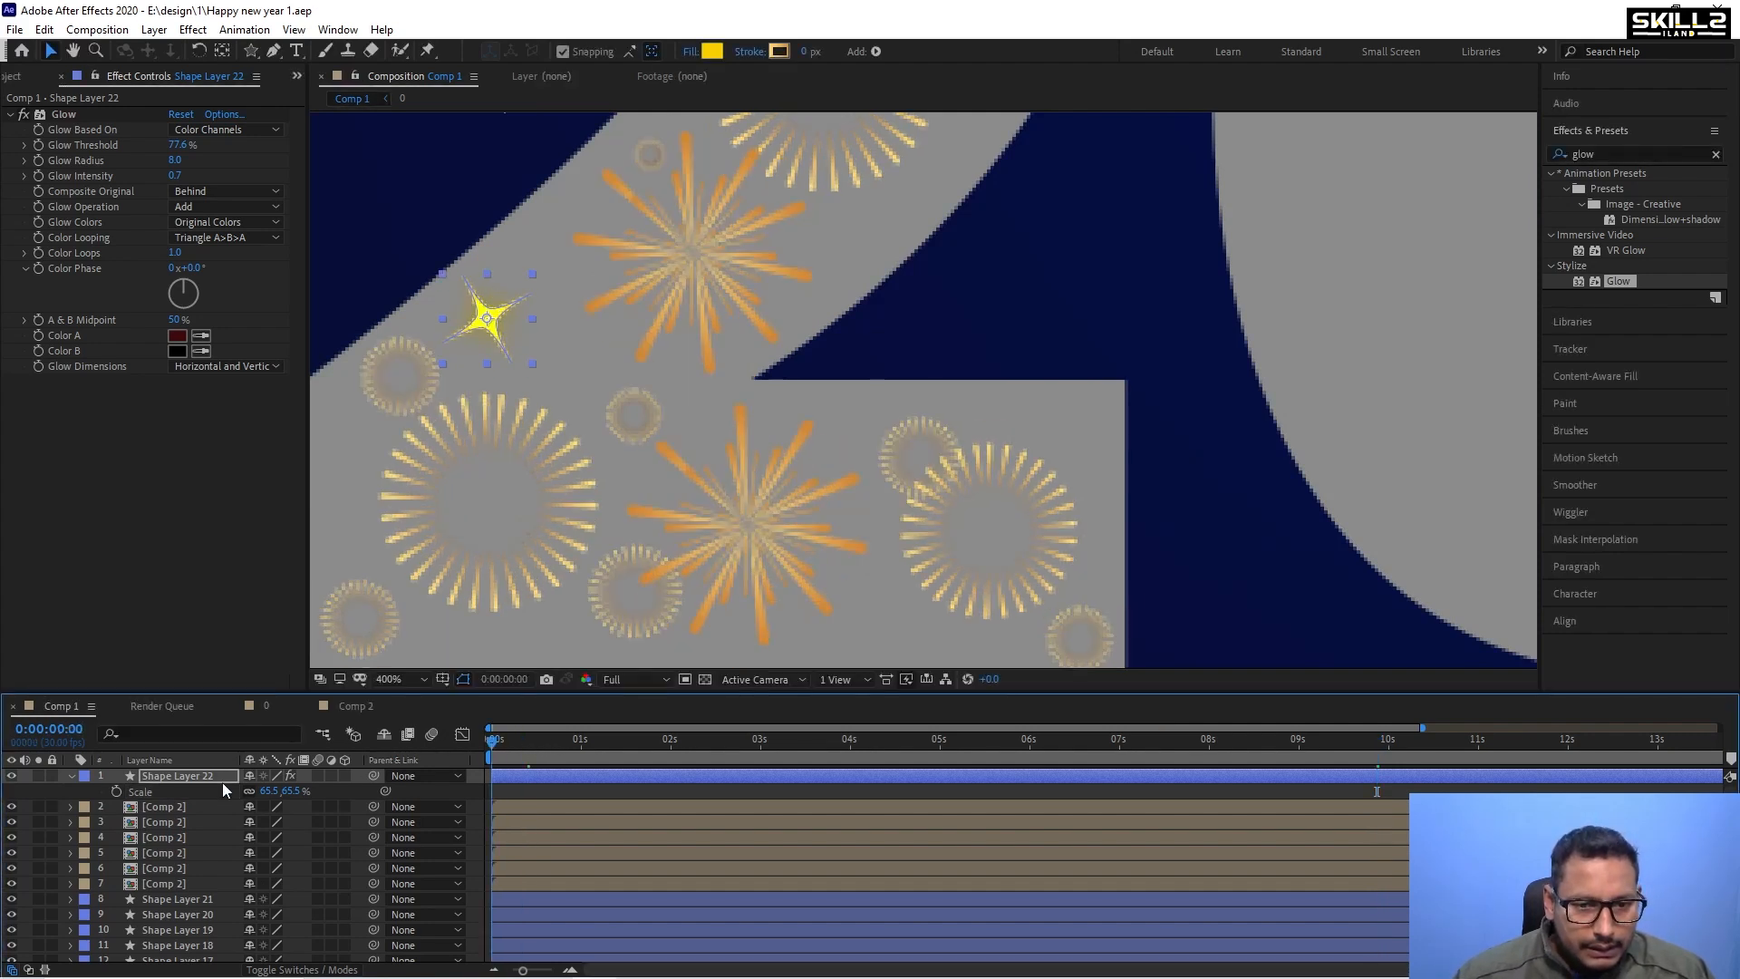
pyautogui.click(116, 792)
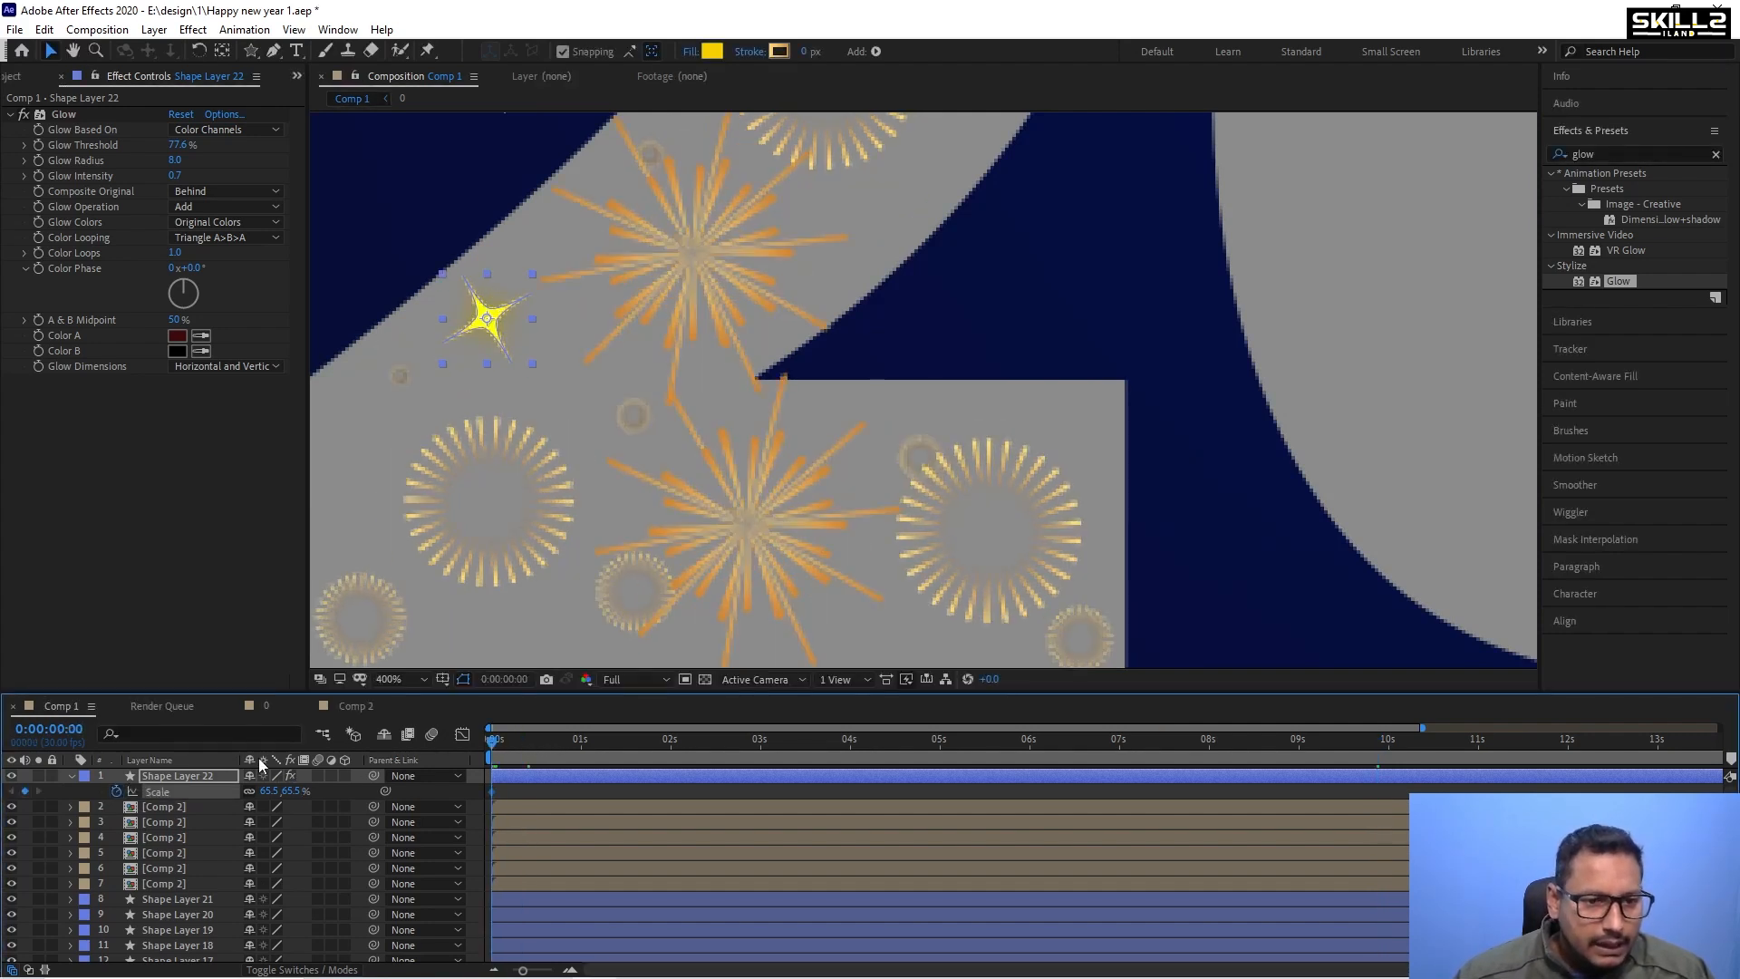
pyautogui.moveTo(506, 748); pyautogui.dragTo(537, 753)
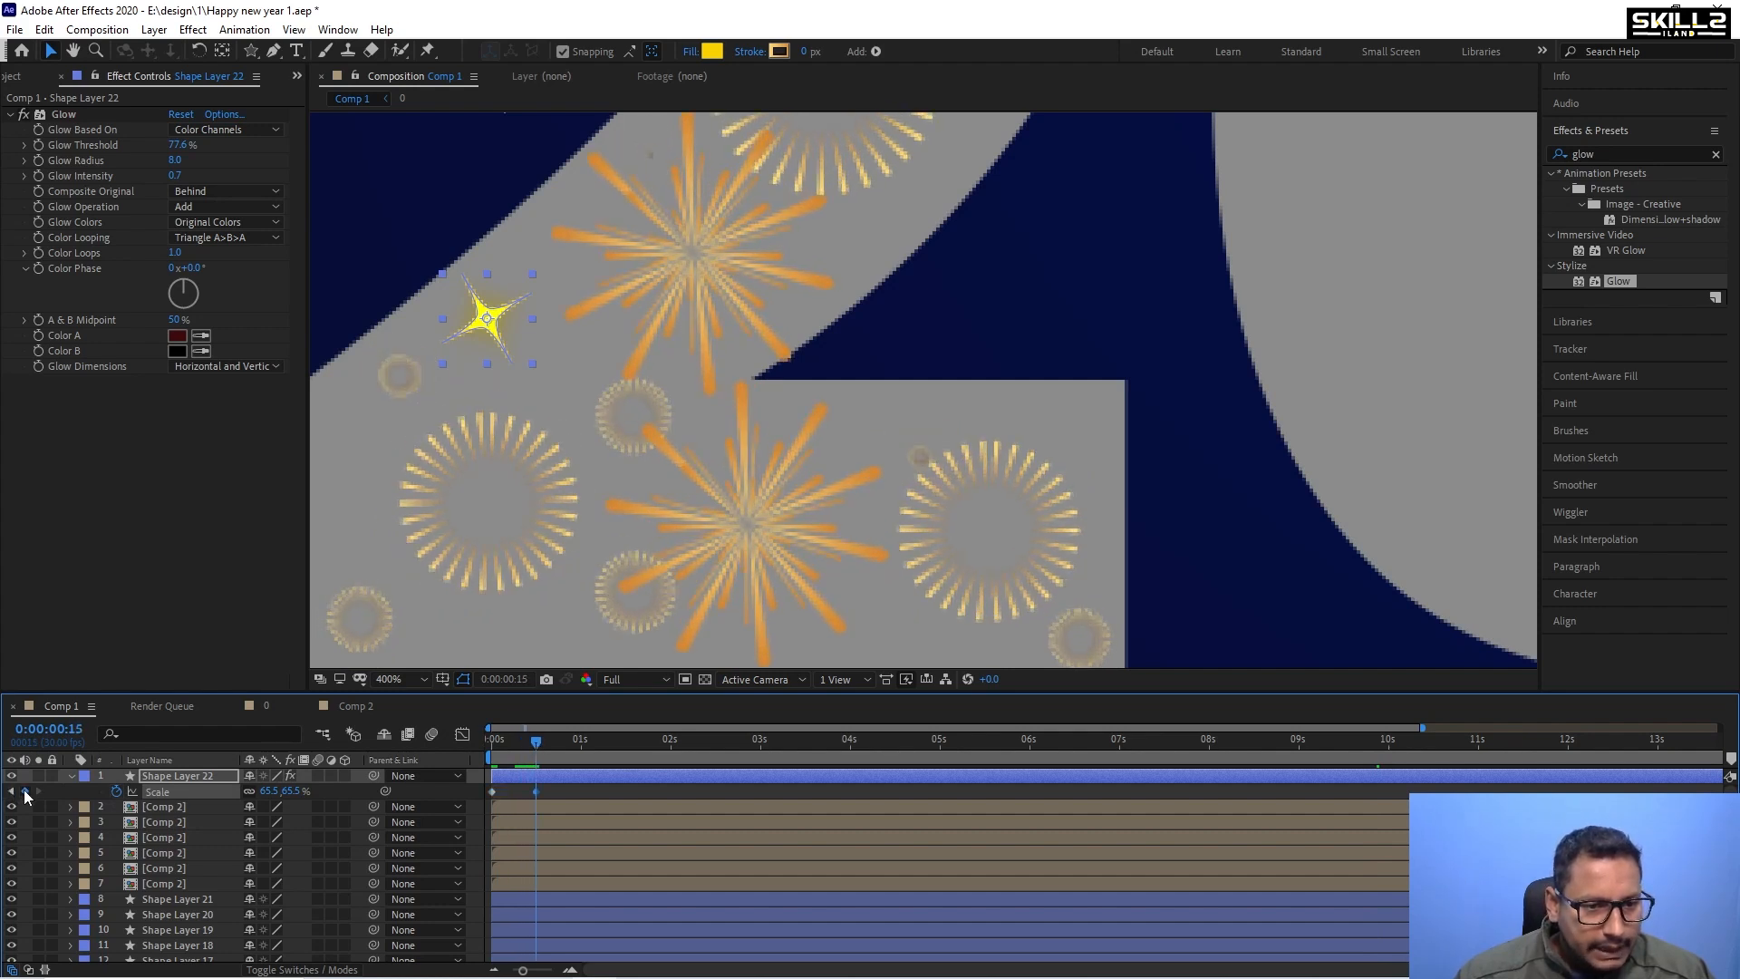
pyautogui.click(269, 791)
pyautogui.write('0')
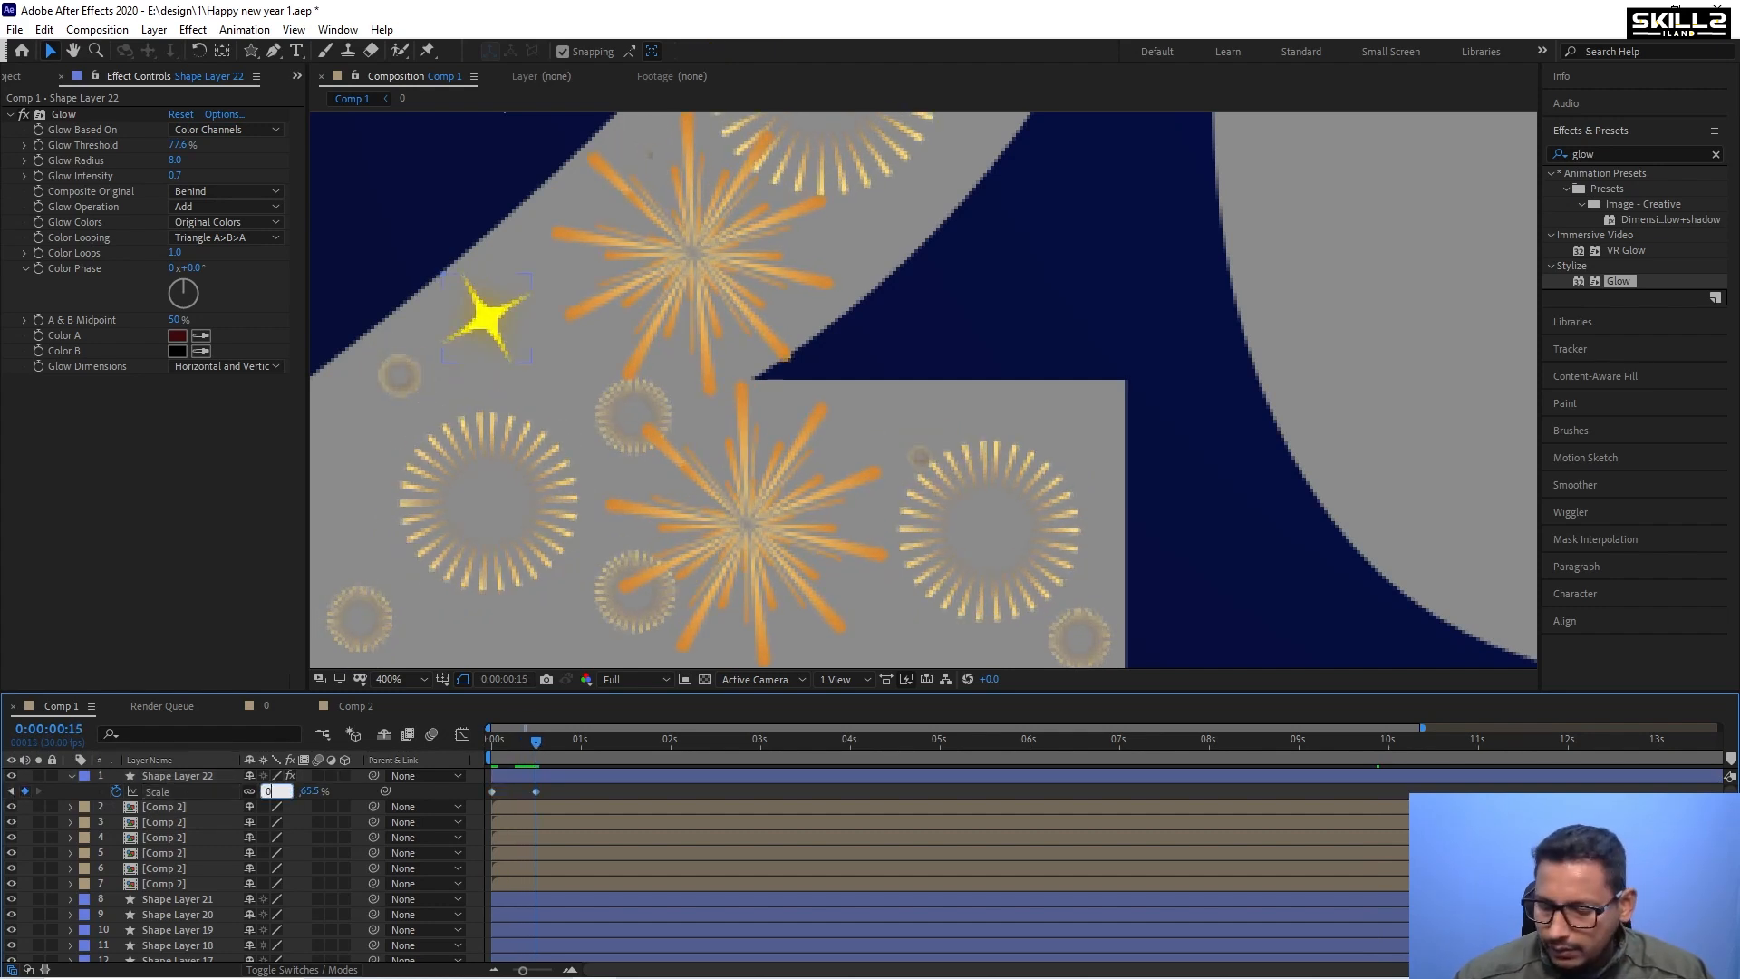
pyautogui.press('Return')
# Paste the 65.5% scale keyframe at 0:00:00:29, apply Easy Ease to all three scale keyframes, save, and preview the twinkle.
pyautogui.click(581, 750)
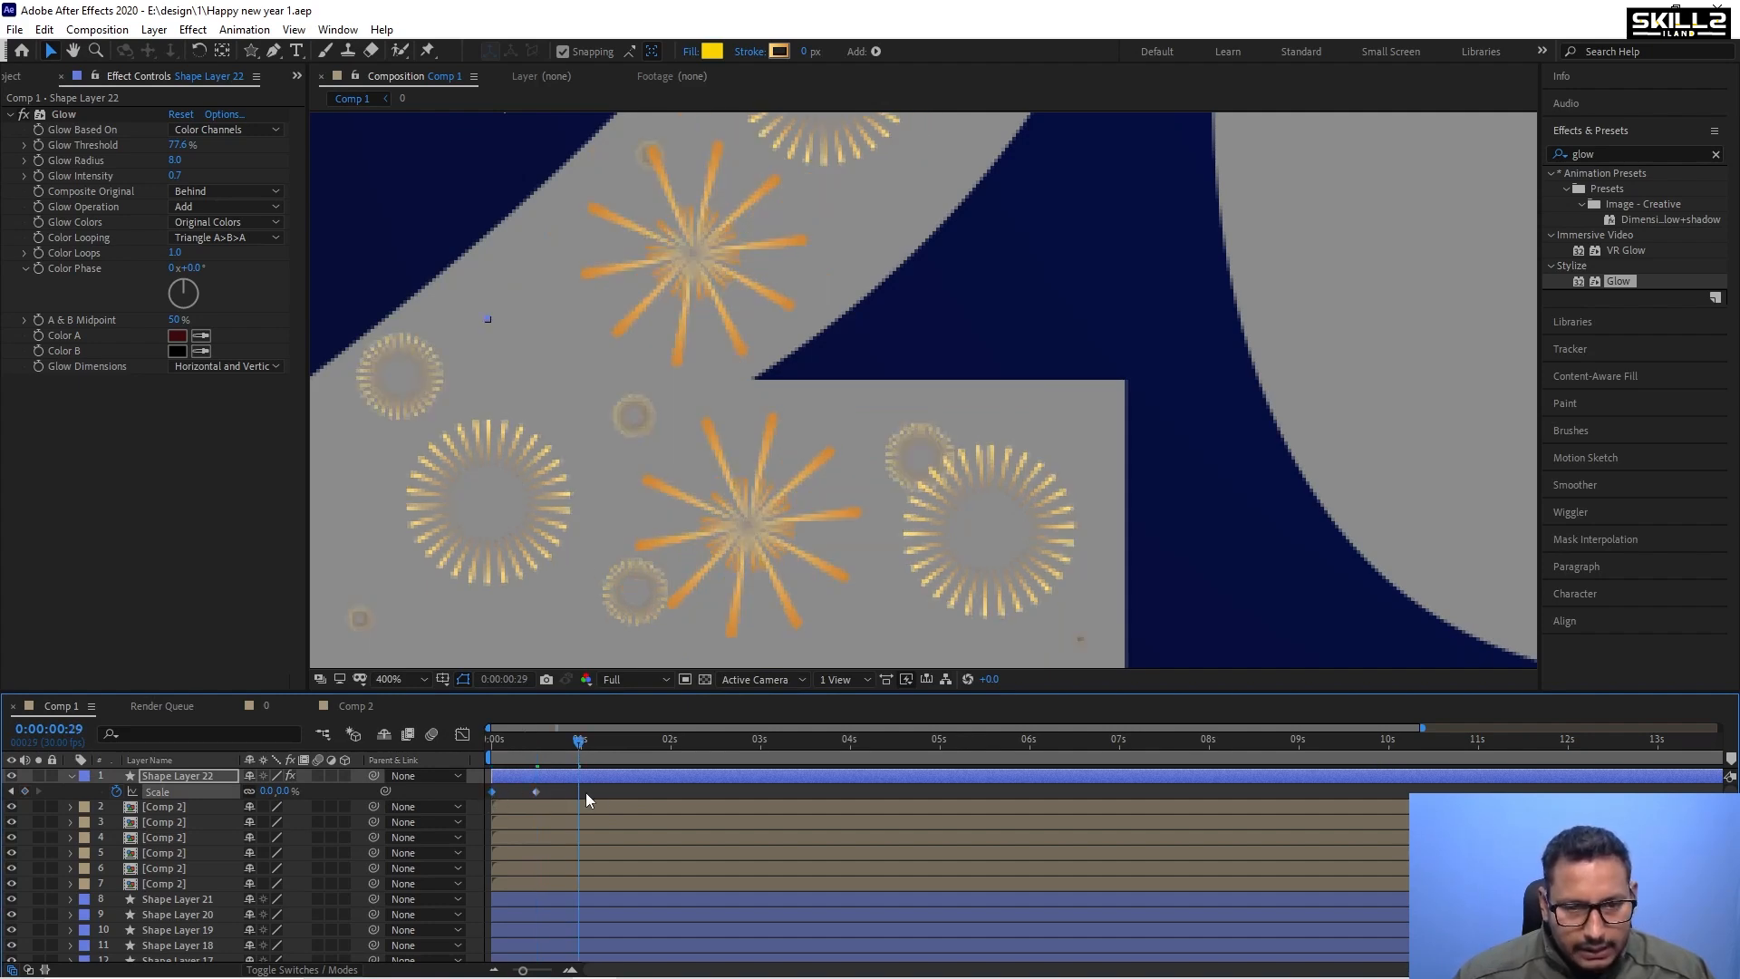
pyautogui.hotkey('ctrl', 'v')
pyautogui.hotkey('ctrl', 's')
pyautogui.moveTo(613, 787); pyautogui.dragTo(456, 800)
pyautogui.press('F9')
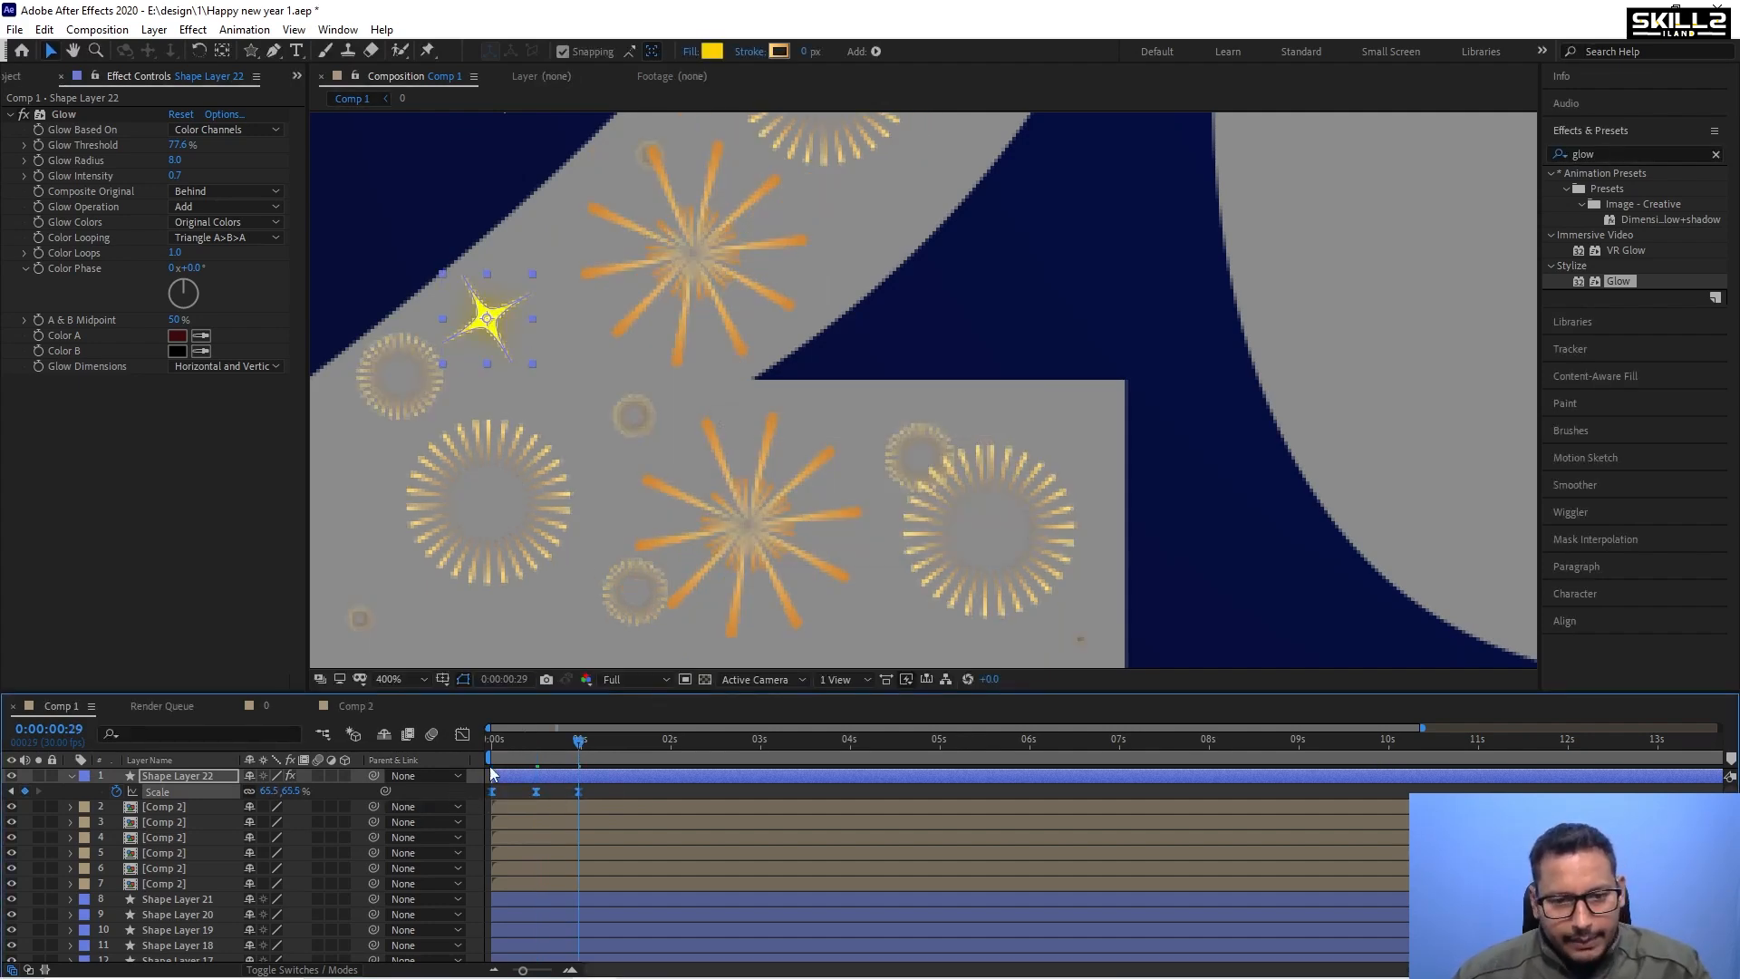
pyautogui.click(491, 745)
pyautogui.press('space')
pyautogui.scroll(3, 486, 791)
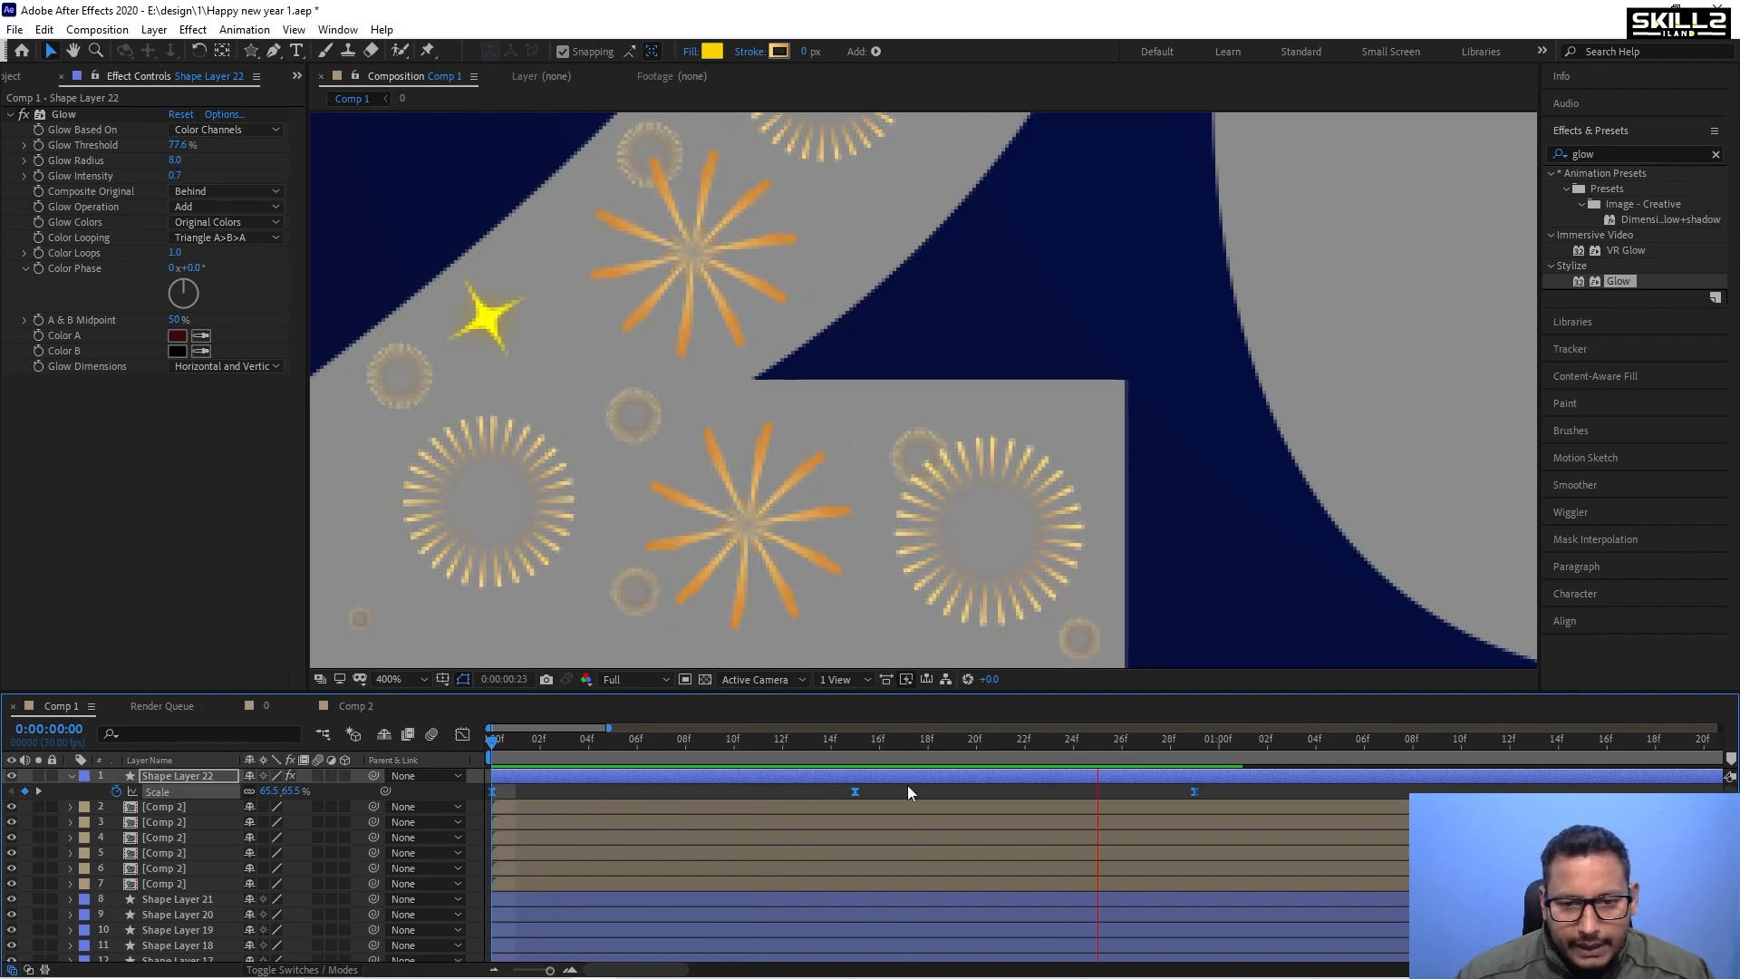
# Add the expression loopOut() to the sparkle's scale and play the loop from the start.
pyautogui.hotkey('alt', 'shift', '=')
pyautogui.scroll(-3, 909, 791)
pyautogui.write('loopOut')
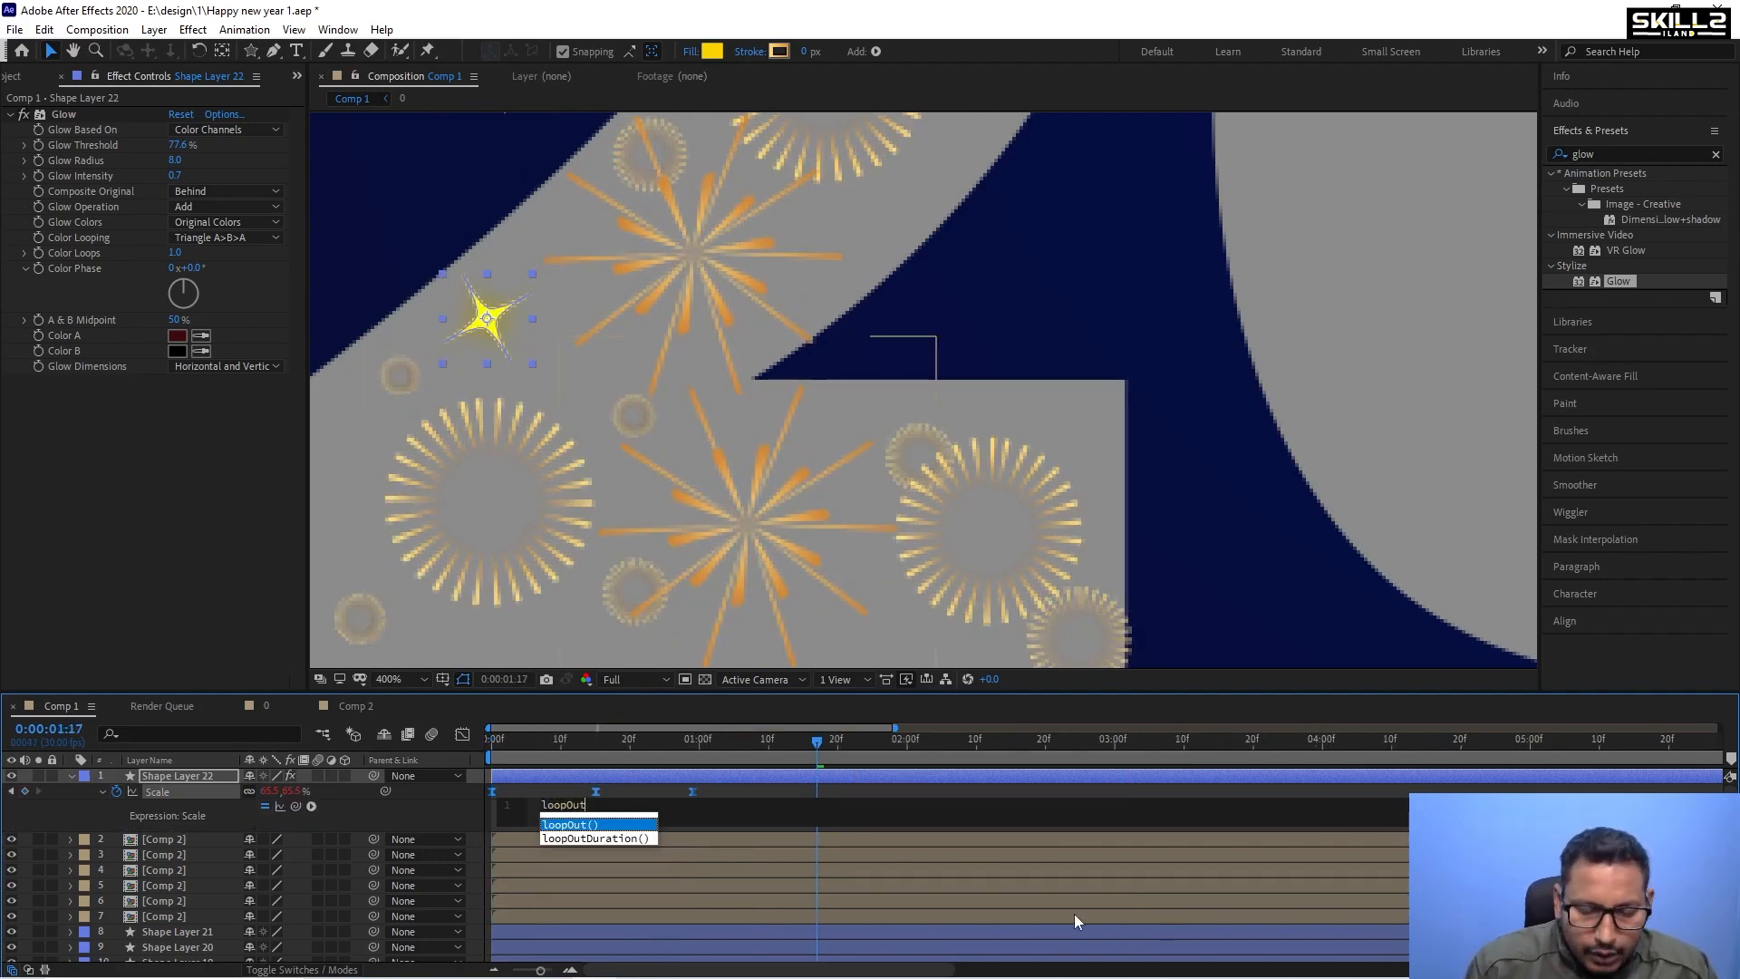
pyautogui.press('Return')
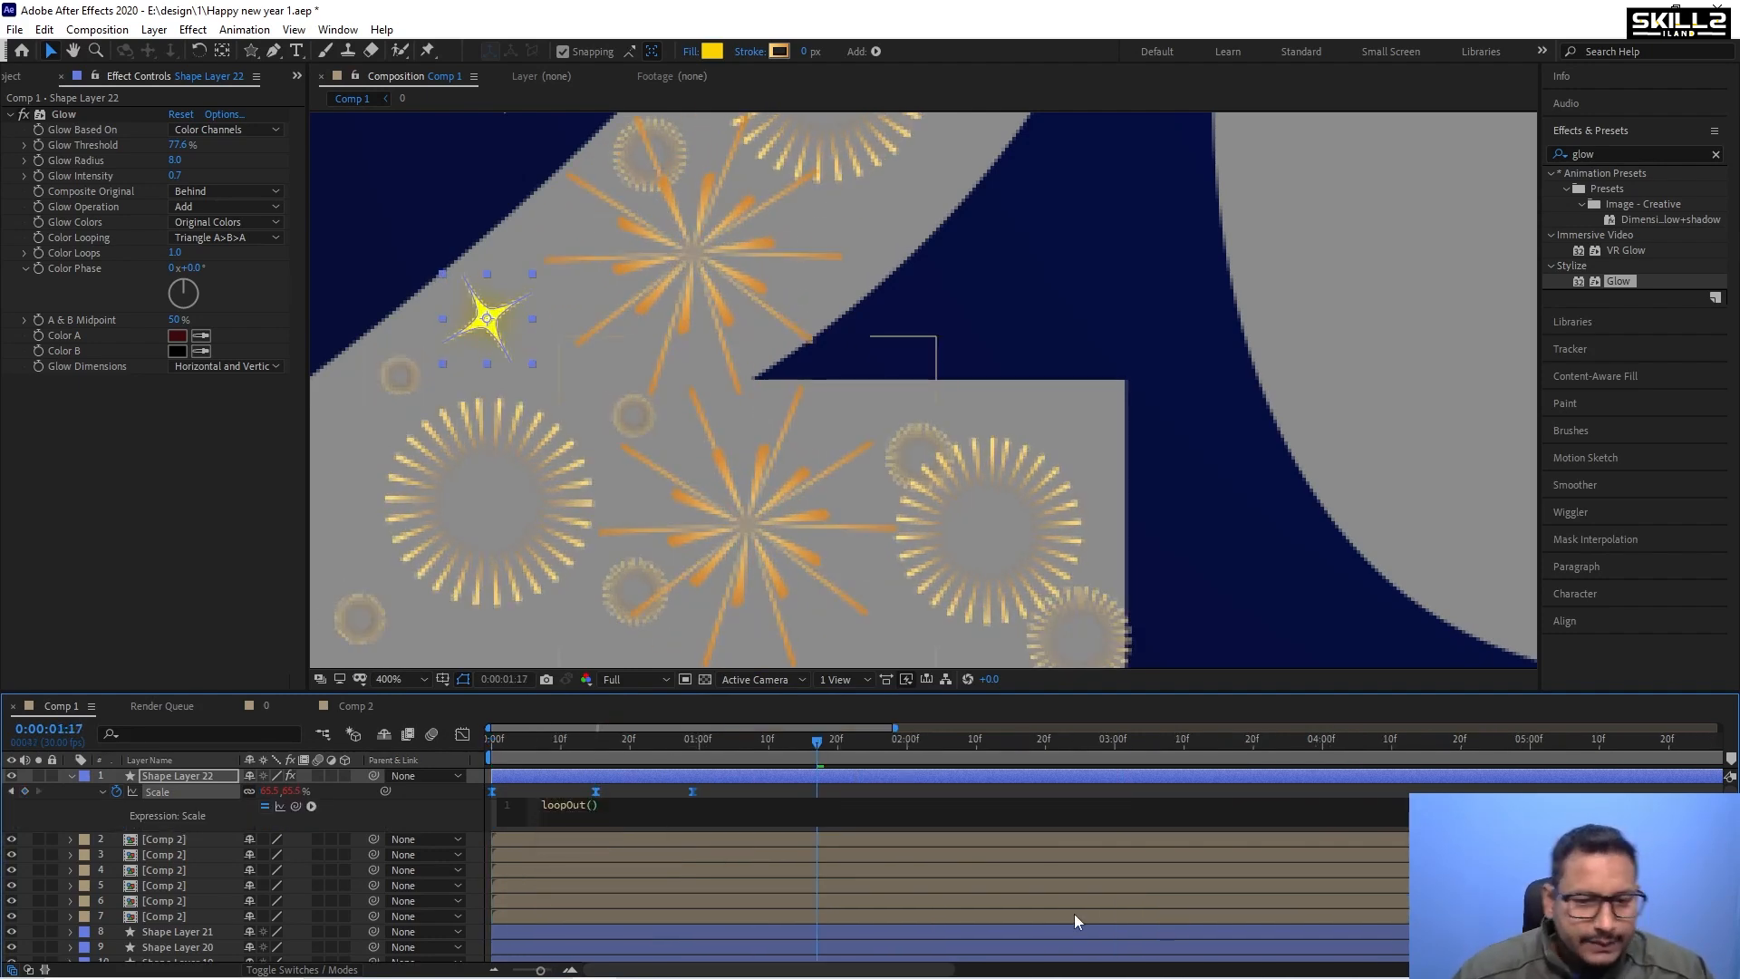
pyautogui.click(356, 750)
pyautogui.press('Home')
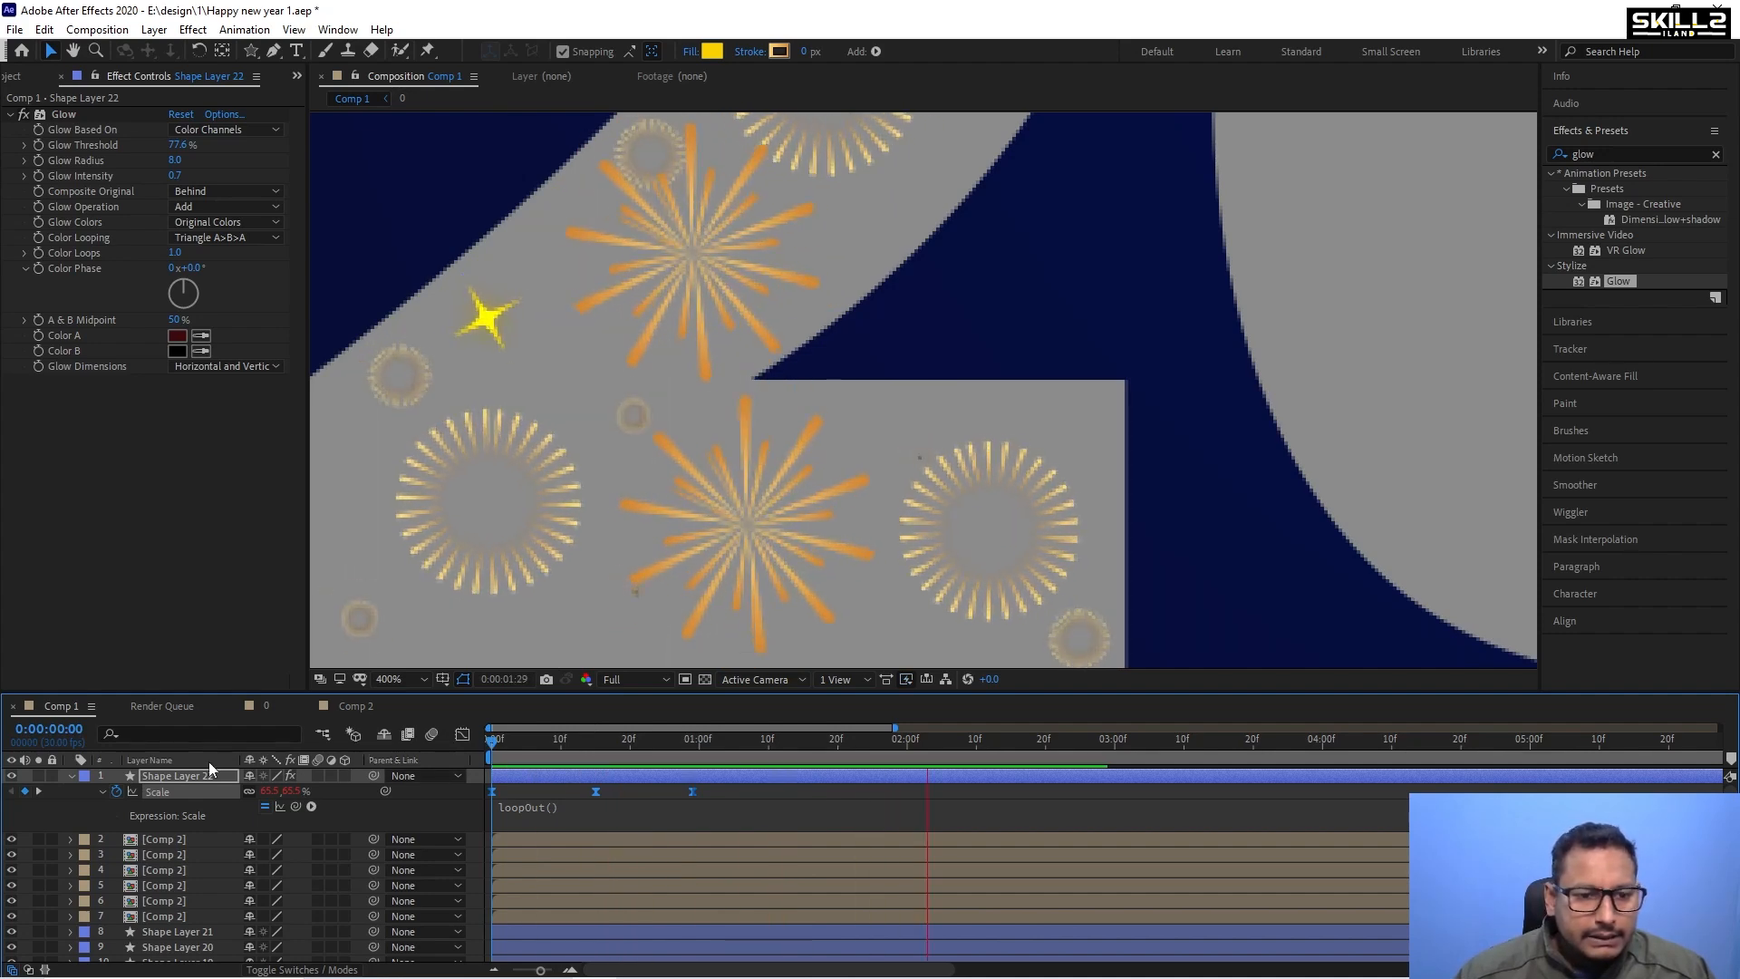
# Add the expression time*50 to the sparkle layer's rotation.
pyautogui.click(165, 777)
pyautogui.press('r')
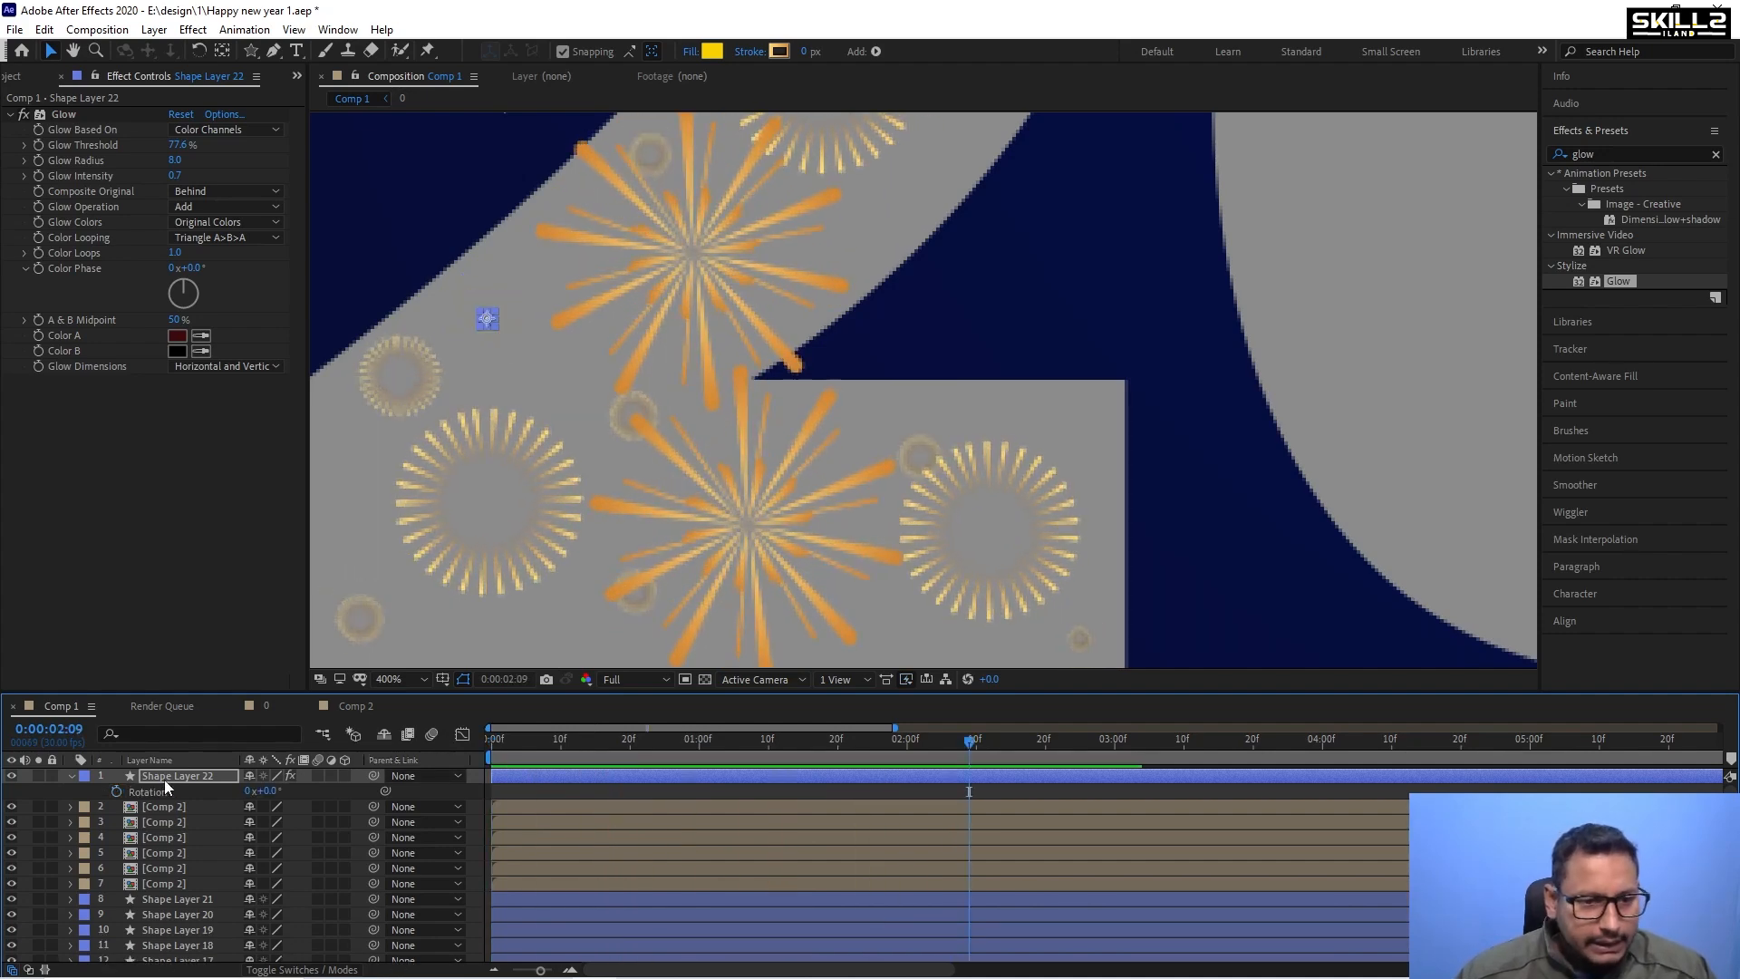
pyautogui.keyDown('alt'); pyautogui.click(114, 791); pyautogui.keyUp('alt')
pyautogui.write('time*')
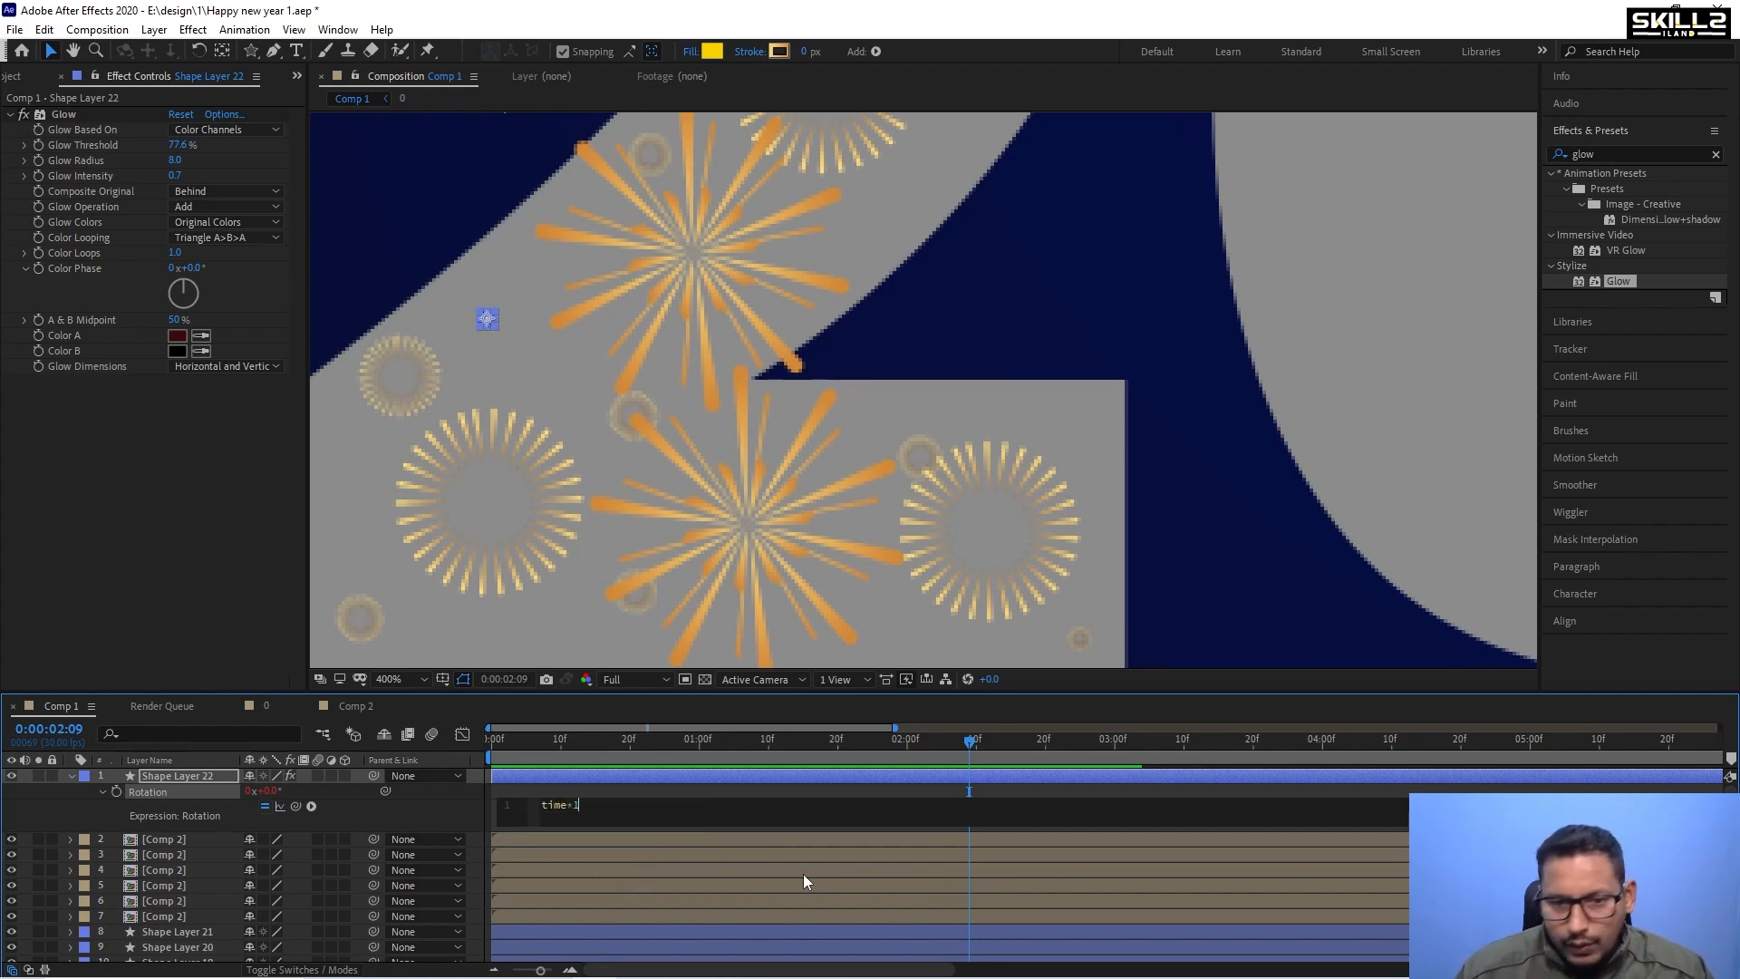
pyautogui.write('1')
pyautogui.press('BackSpace')
pyautogui.write('50')
pyautogui.press('KP_Enter')
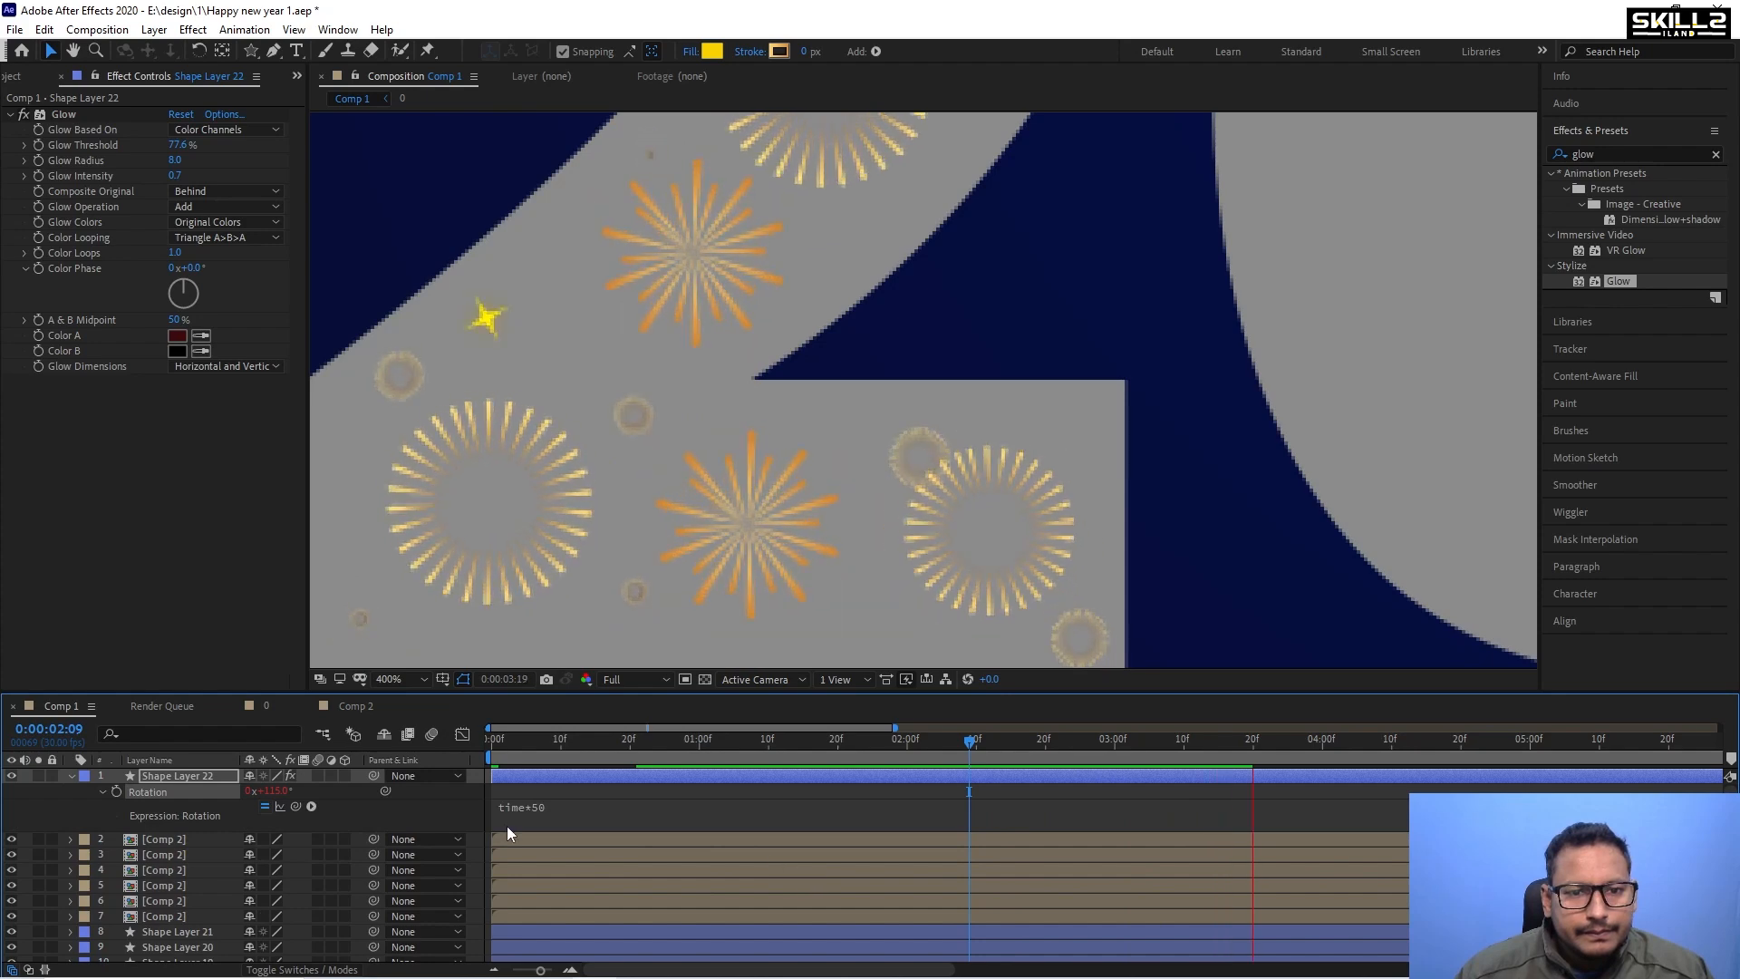
# Change the sparkle's rotation expression to time*100 and preview the spin against the whole 2025 composition.
pyautogui.click(545, 817)
pyautogui.click(703, 809)
pyautogui.press('BackSpace')
pyautogui.press('BackSpace')
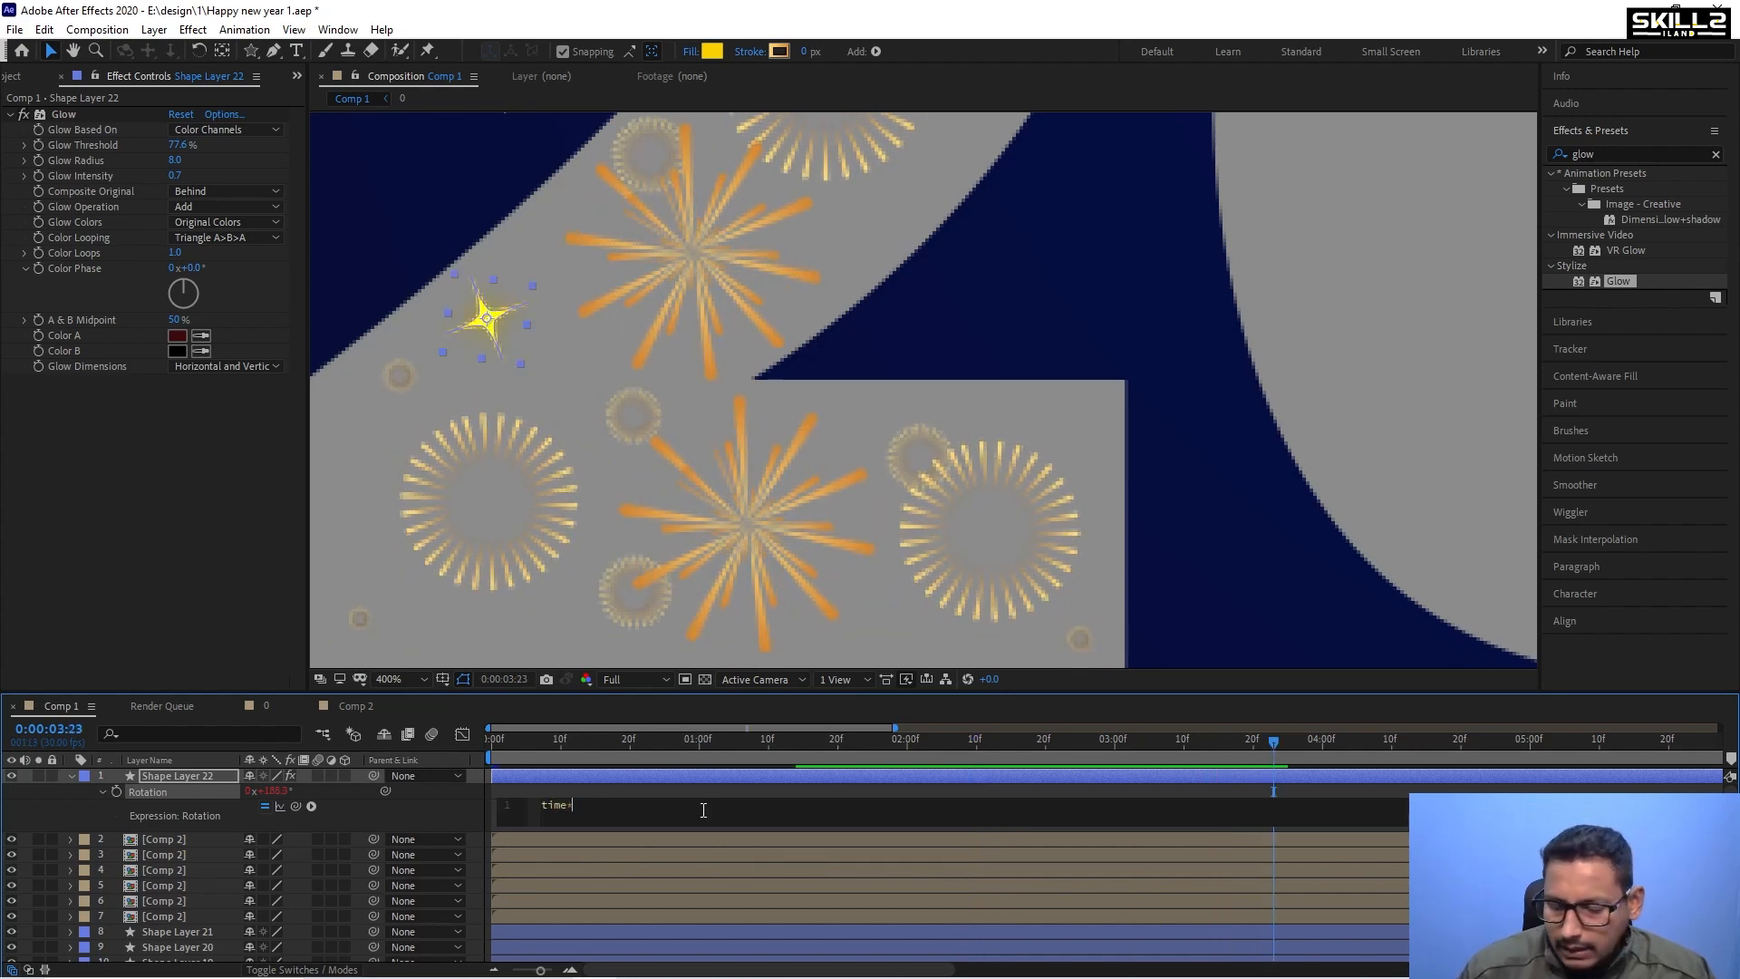
pyautogui.write('100')
pyautogui.press('KP_Enter')
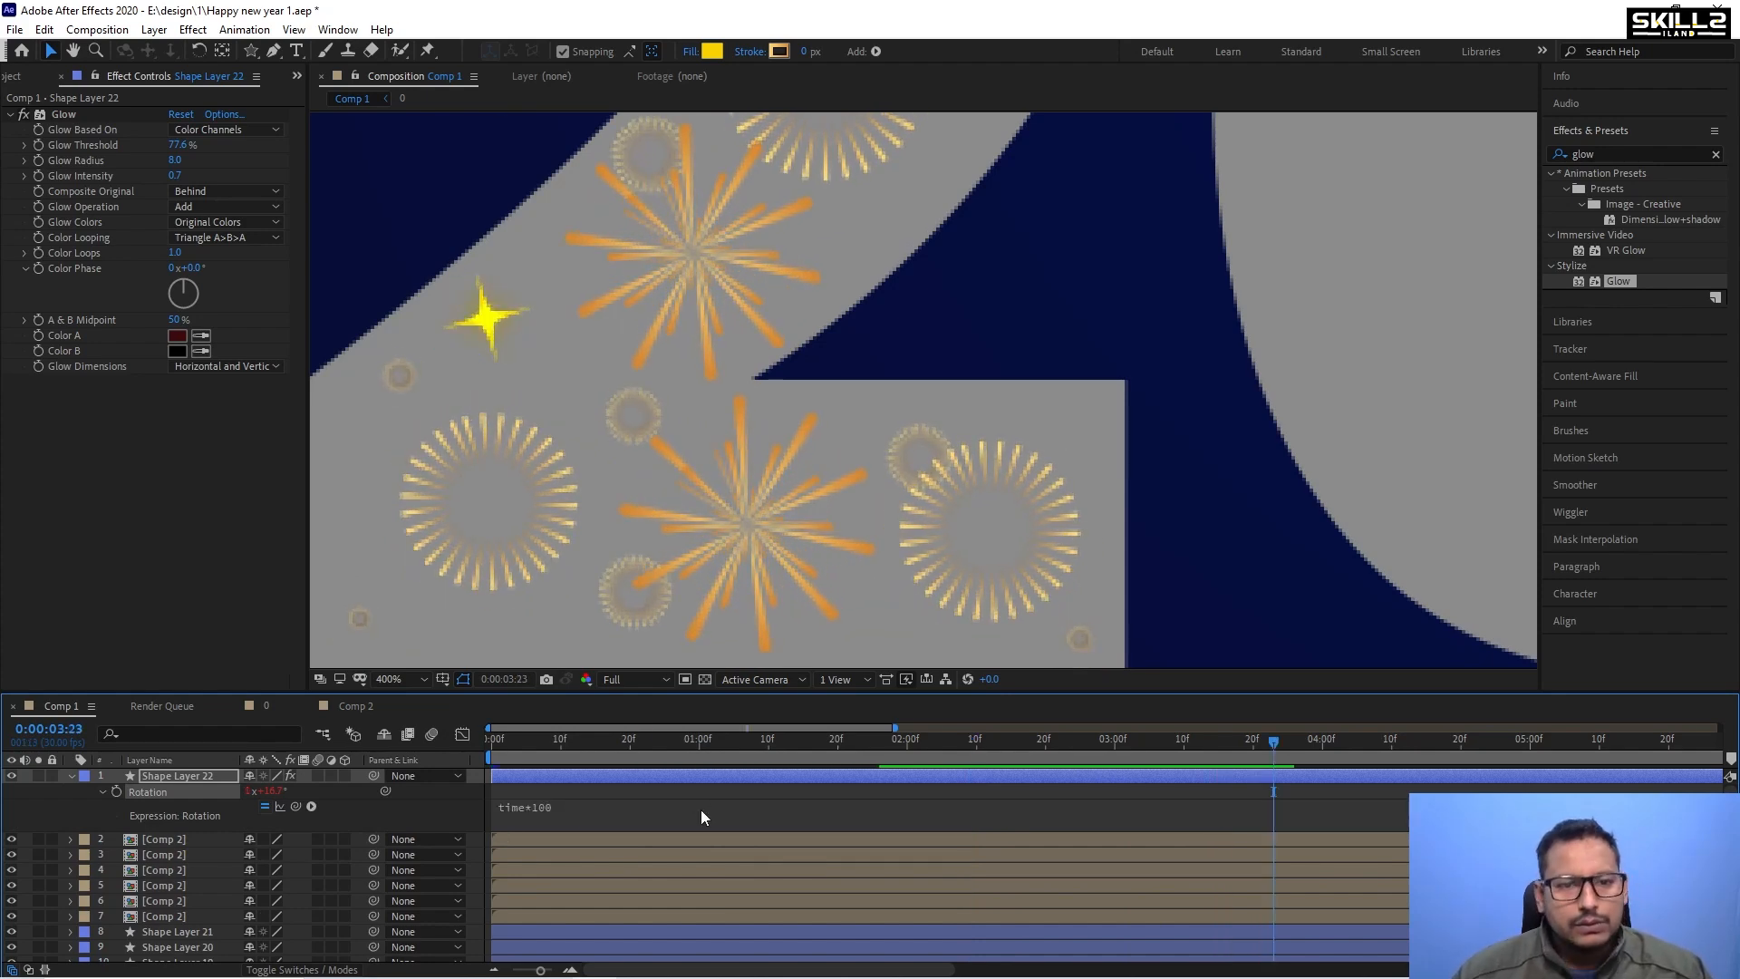
pyautogui.press('space')
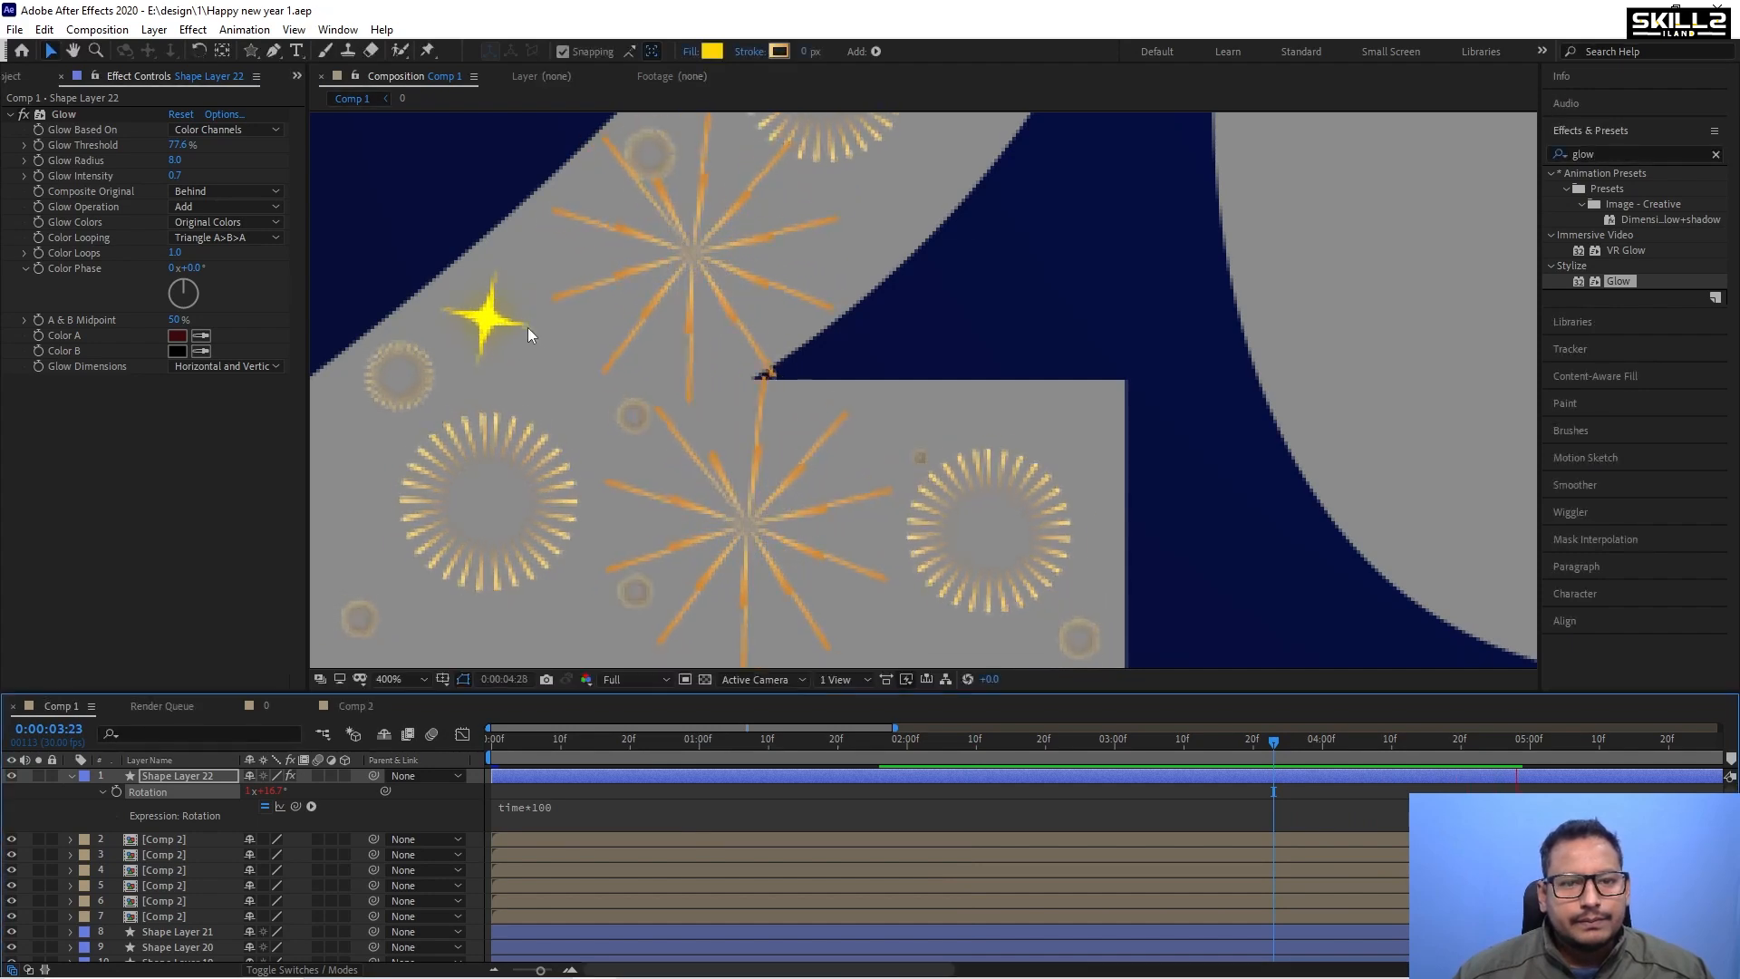
pyautogui.scroll(-2, 526, 328)
pyautogui.scroll(-1, 465, 466)
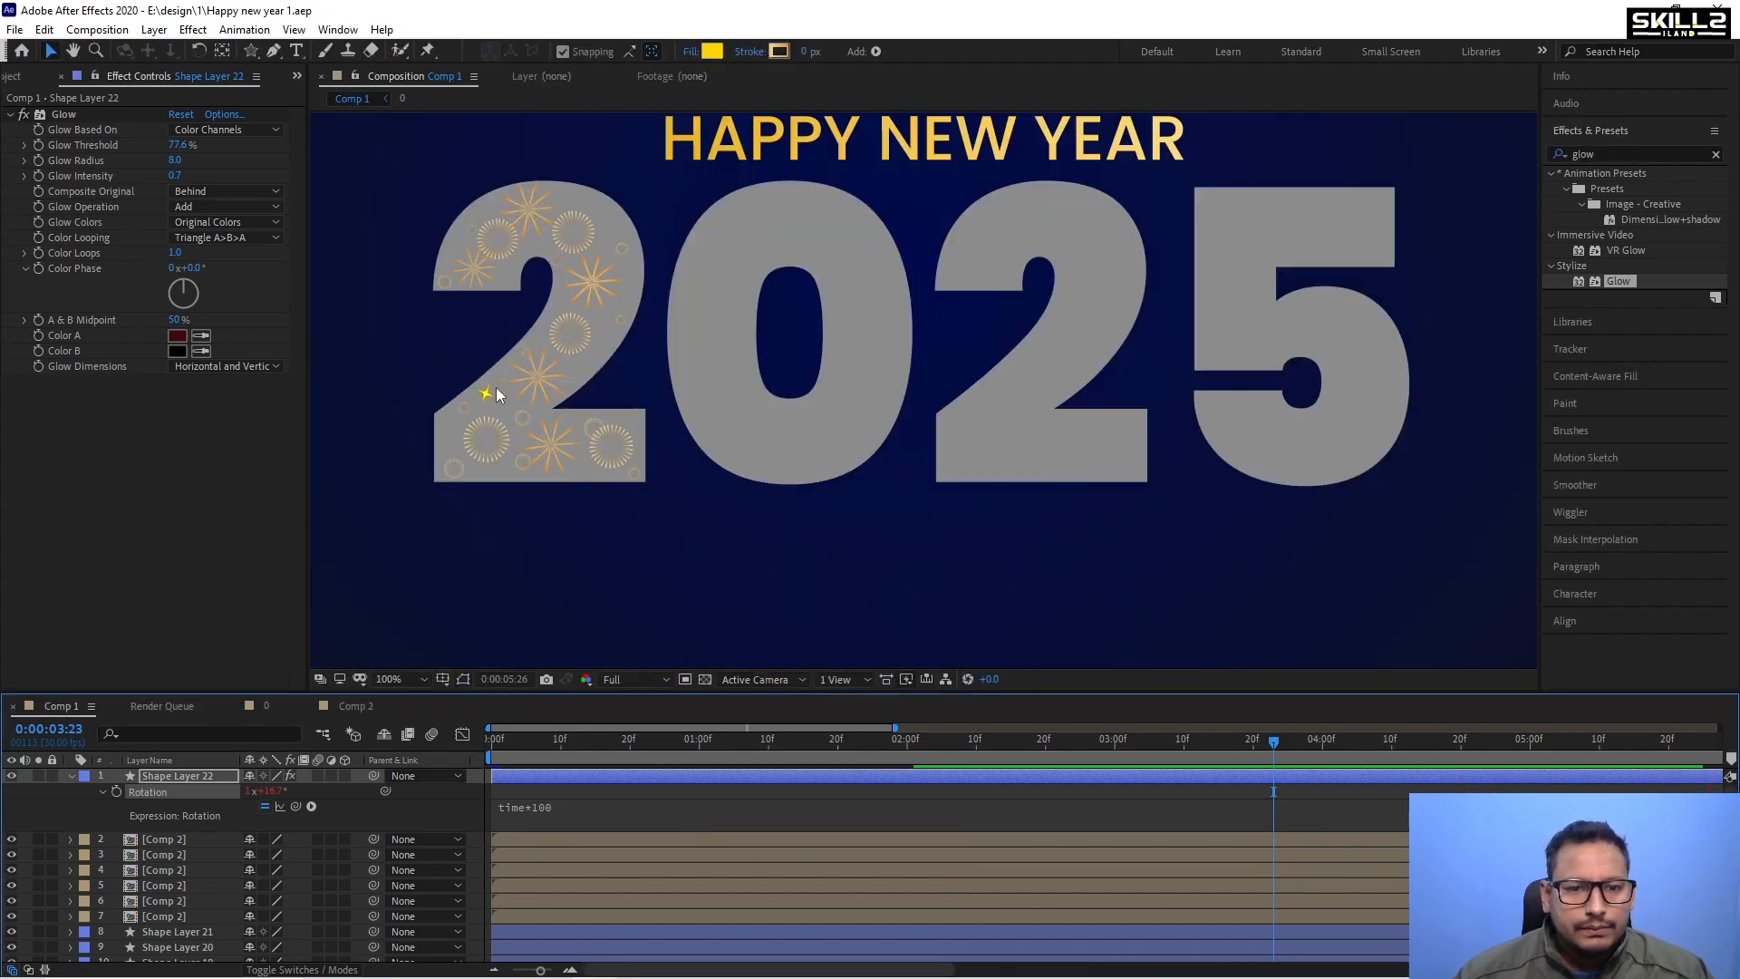
pyautogui.scroll(1, 495, 389)
pyautogui.scroll(-1, 475, 459)
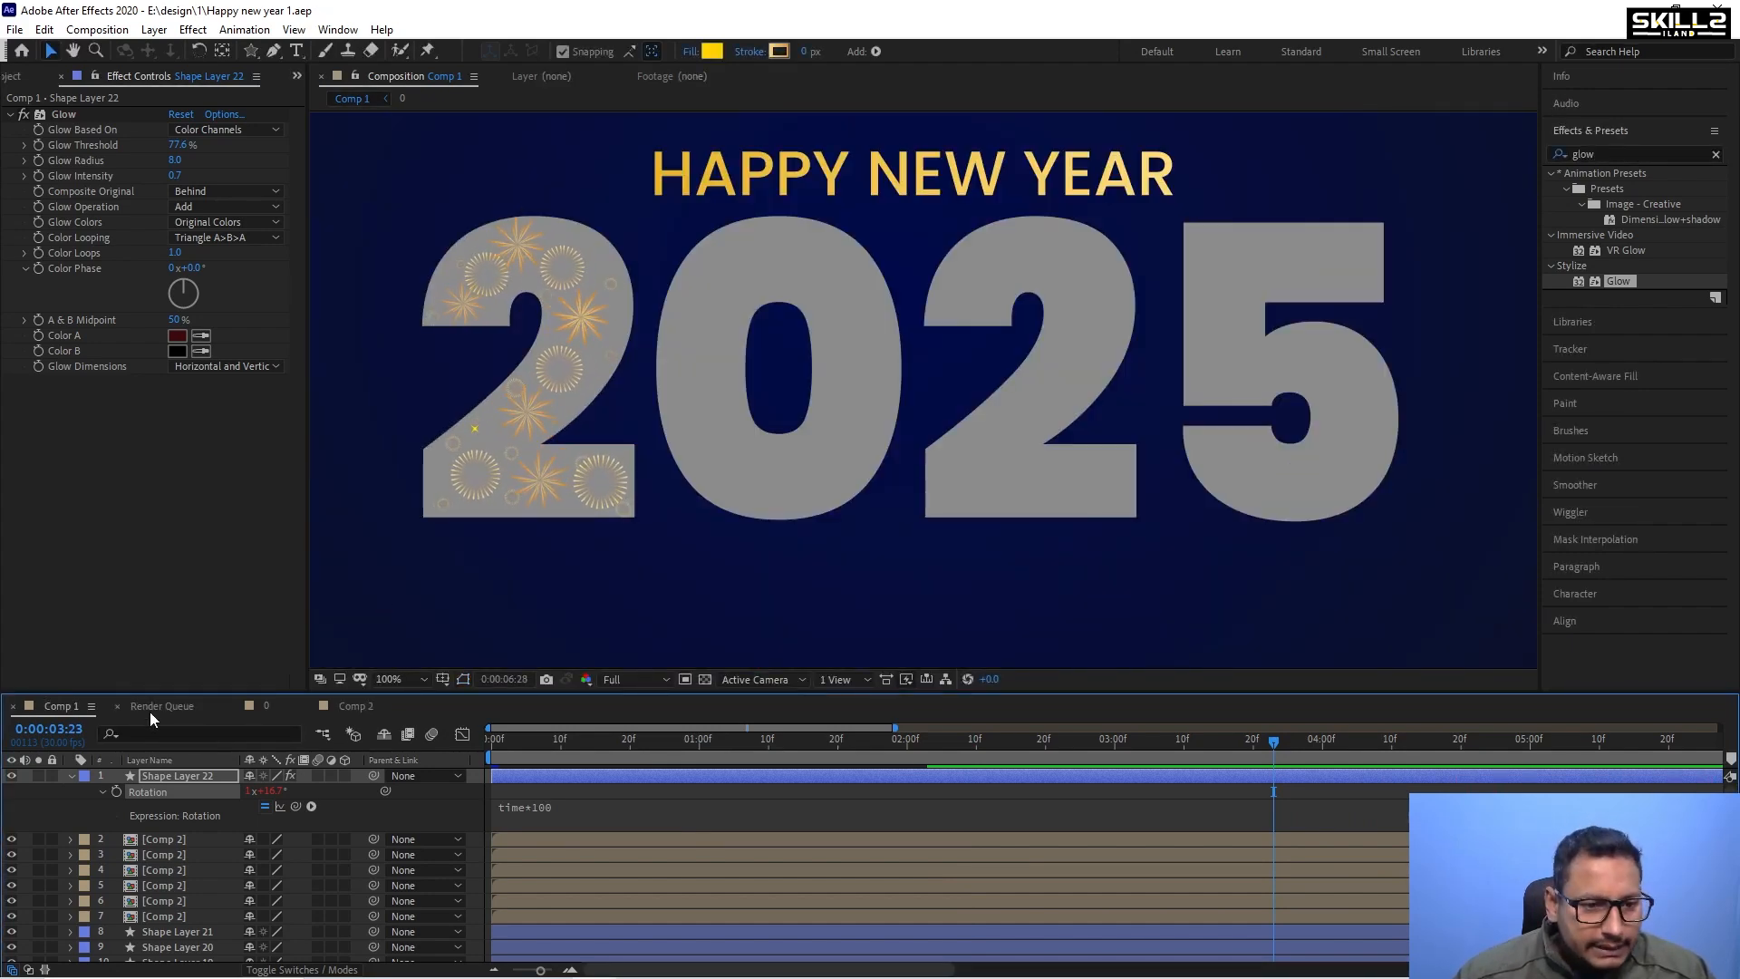
# Collapse the sparkle layer's properties and return the playhead to the first frame at 0:00:00:00.
pyautogui.click(71, 775)
pyautogui.click(241, 781)
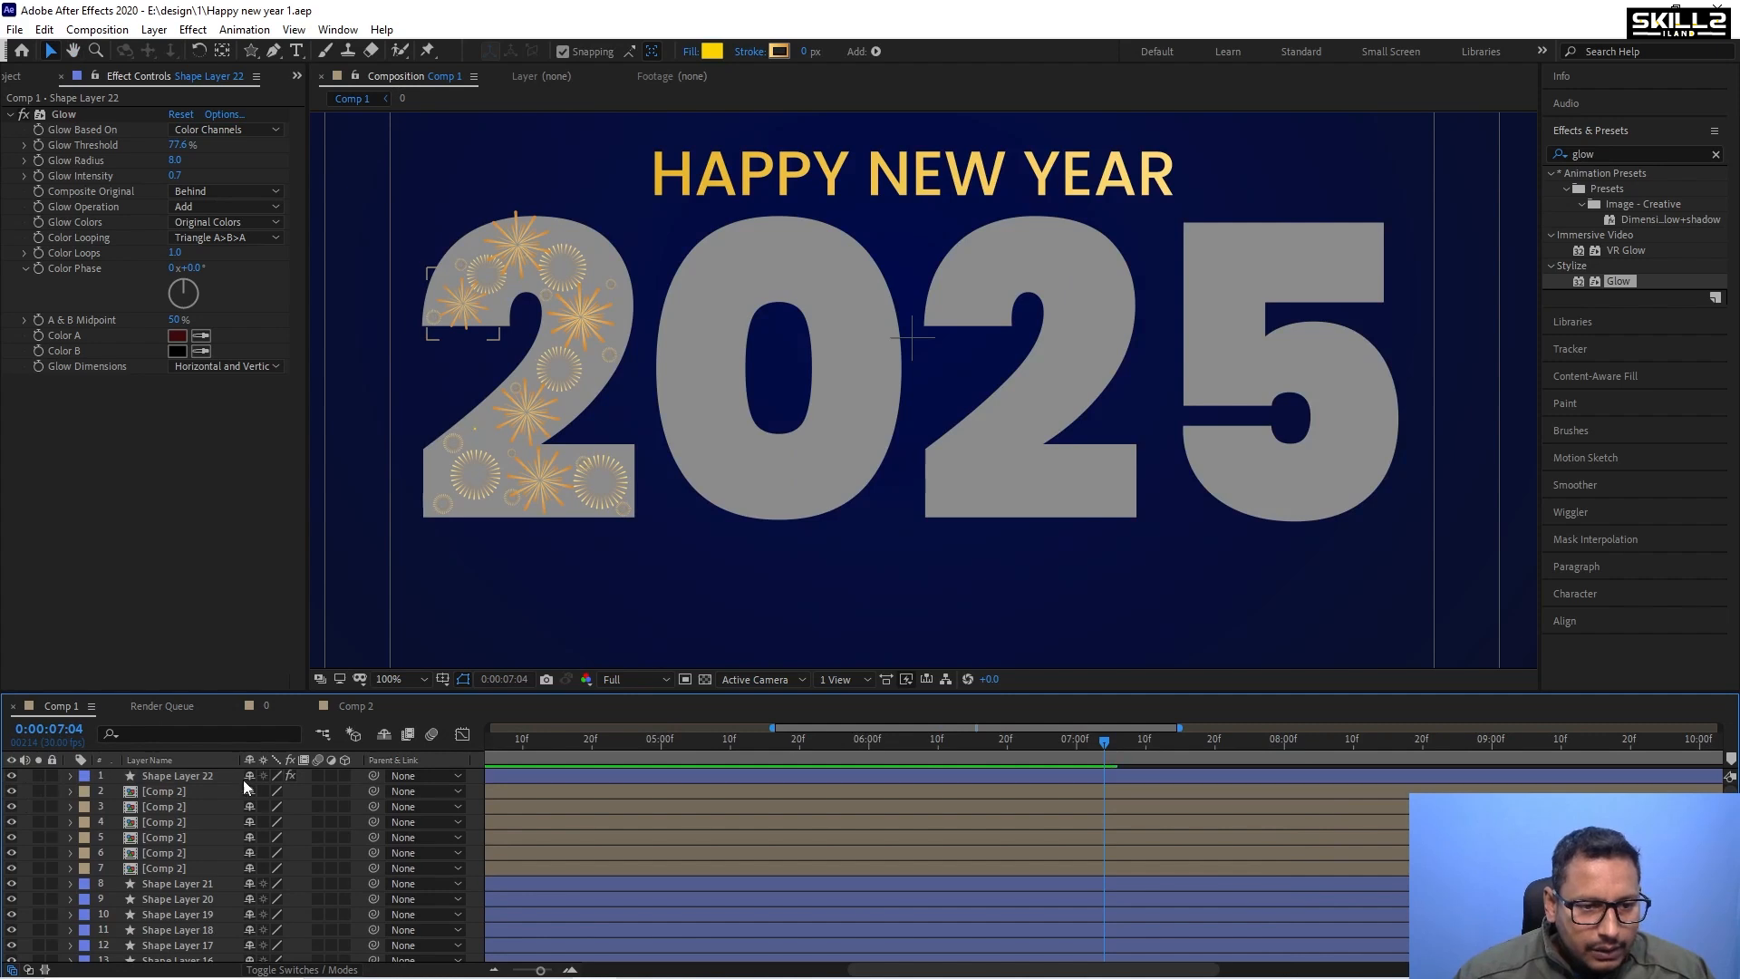
pyautogui.click(197, 778)
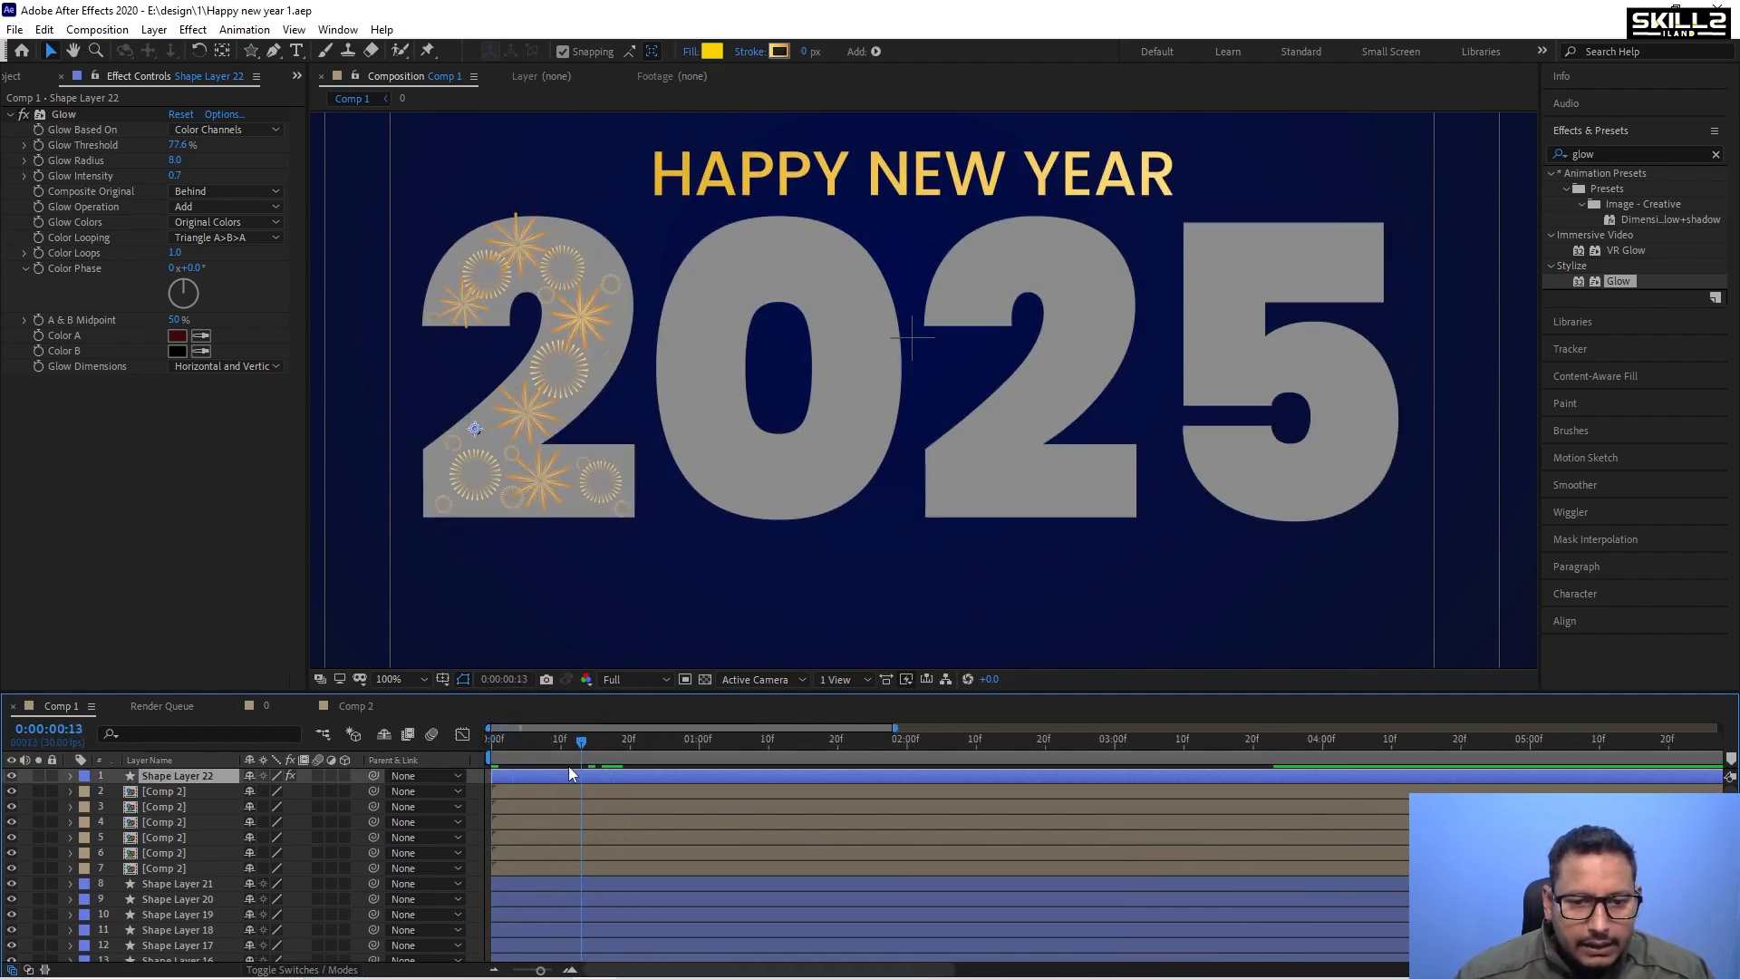
pyautogui.click(29, 812)
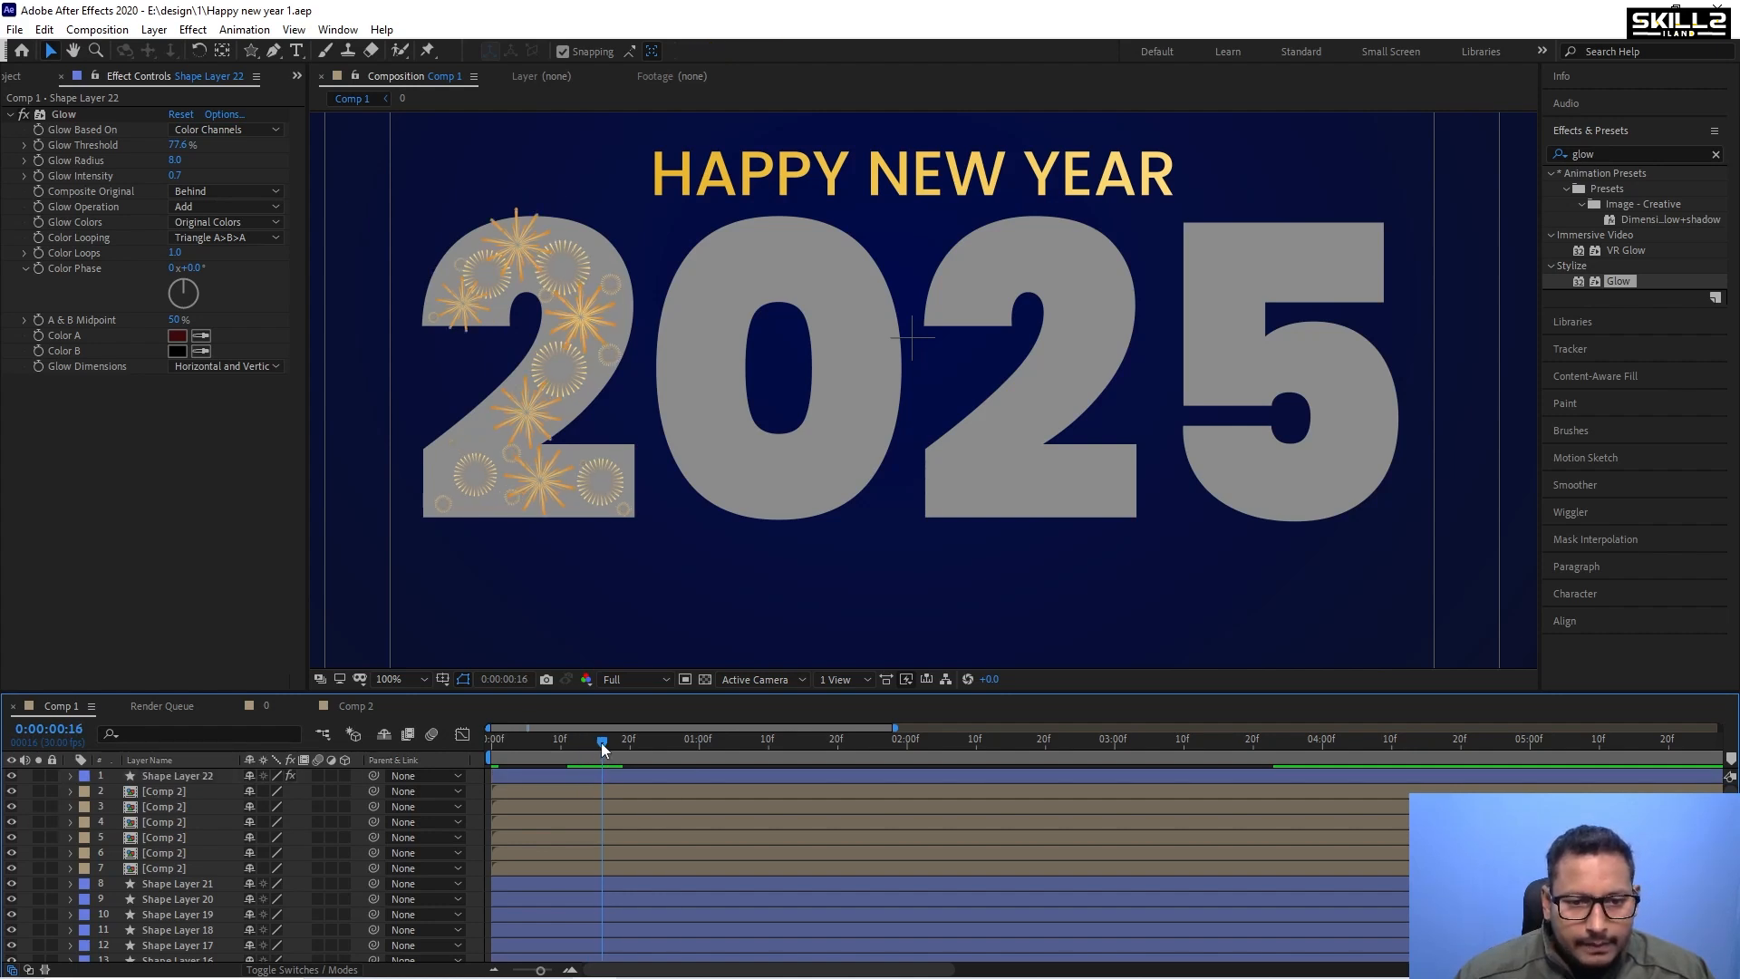
pyautogui.moveTo(587, 750); pyautogui.dragTo(417, 742)
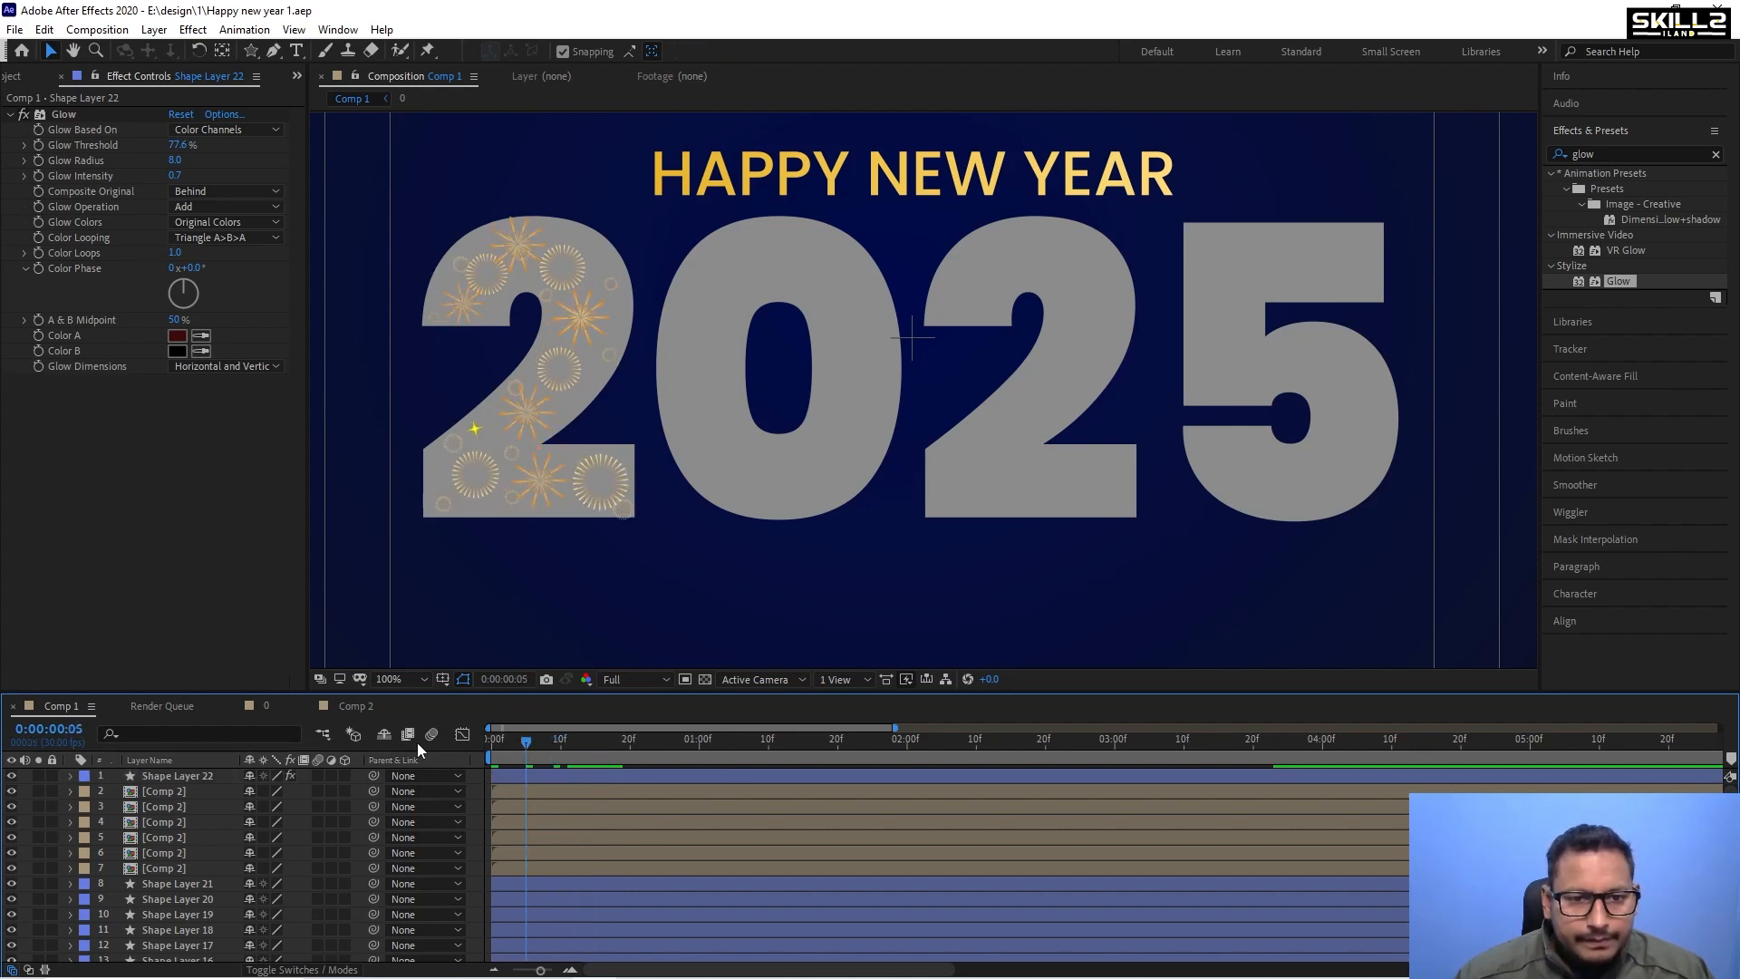
# Duplicate the sparkle layer and move the copy down to the bottom edge of the first 2, beside the ring firework.
pyautogui.click(182, 775)
pyautogui.press('Return')
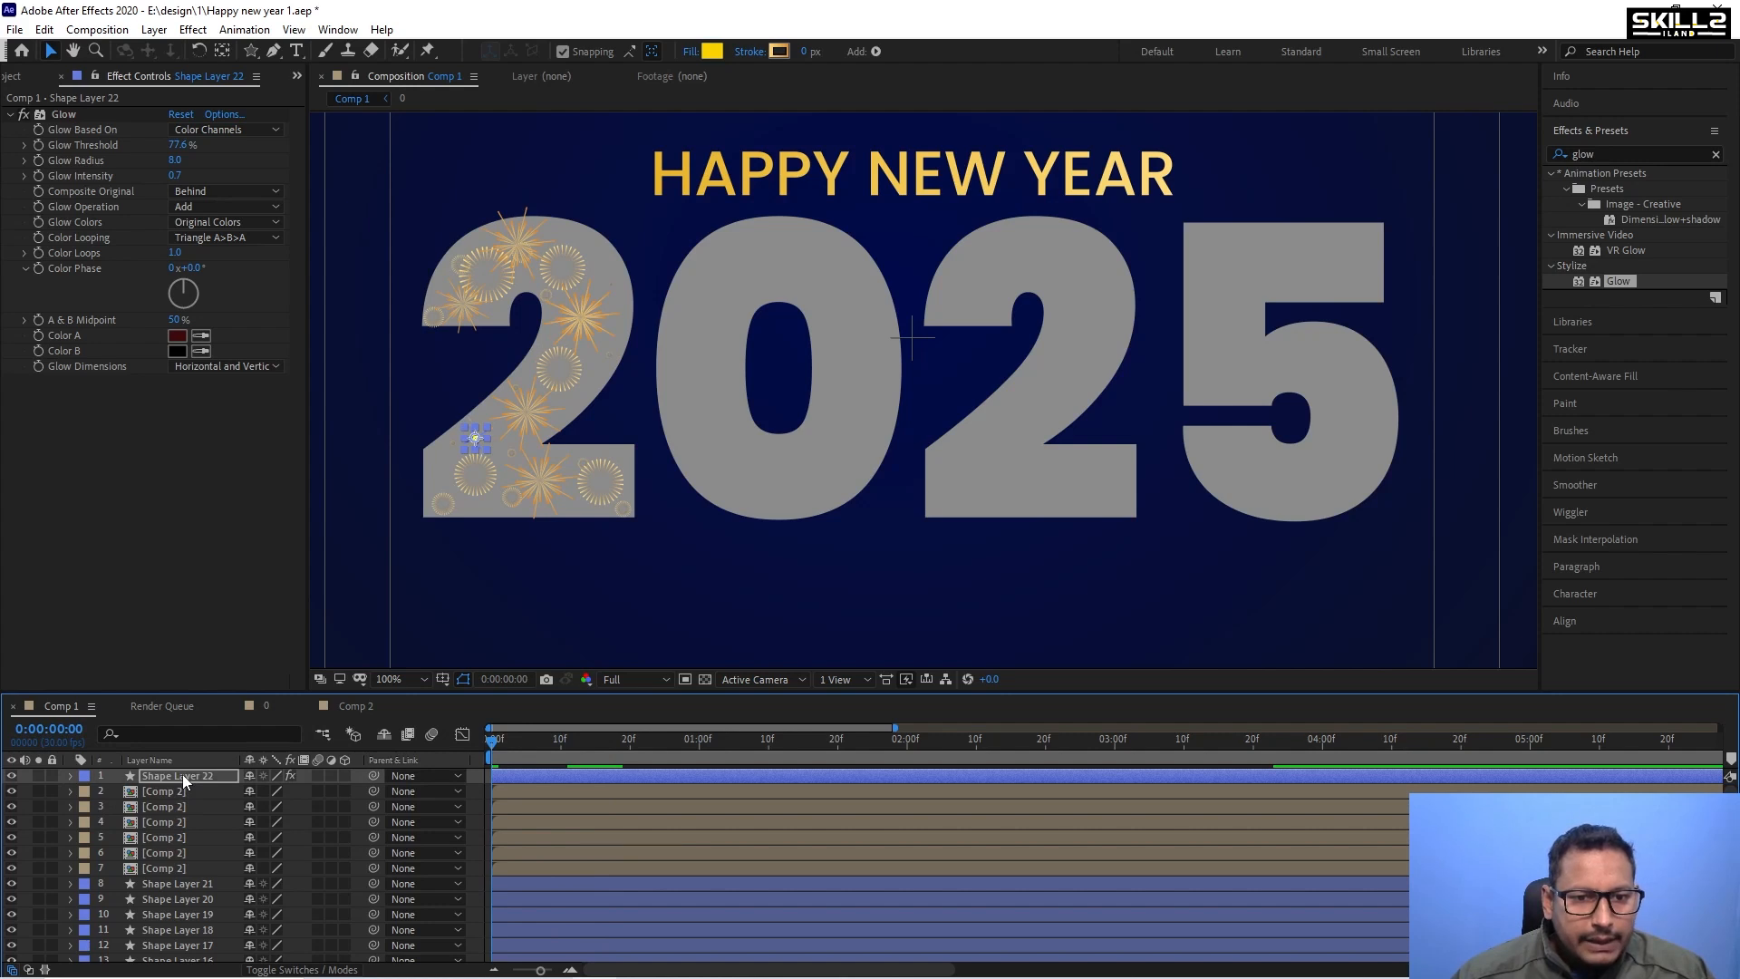
pyautogui.hotkey('ctrl', 'd')
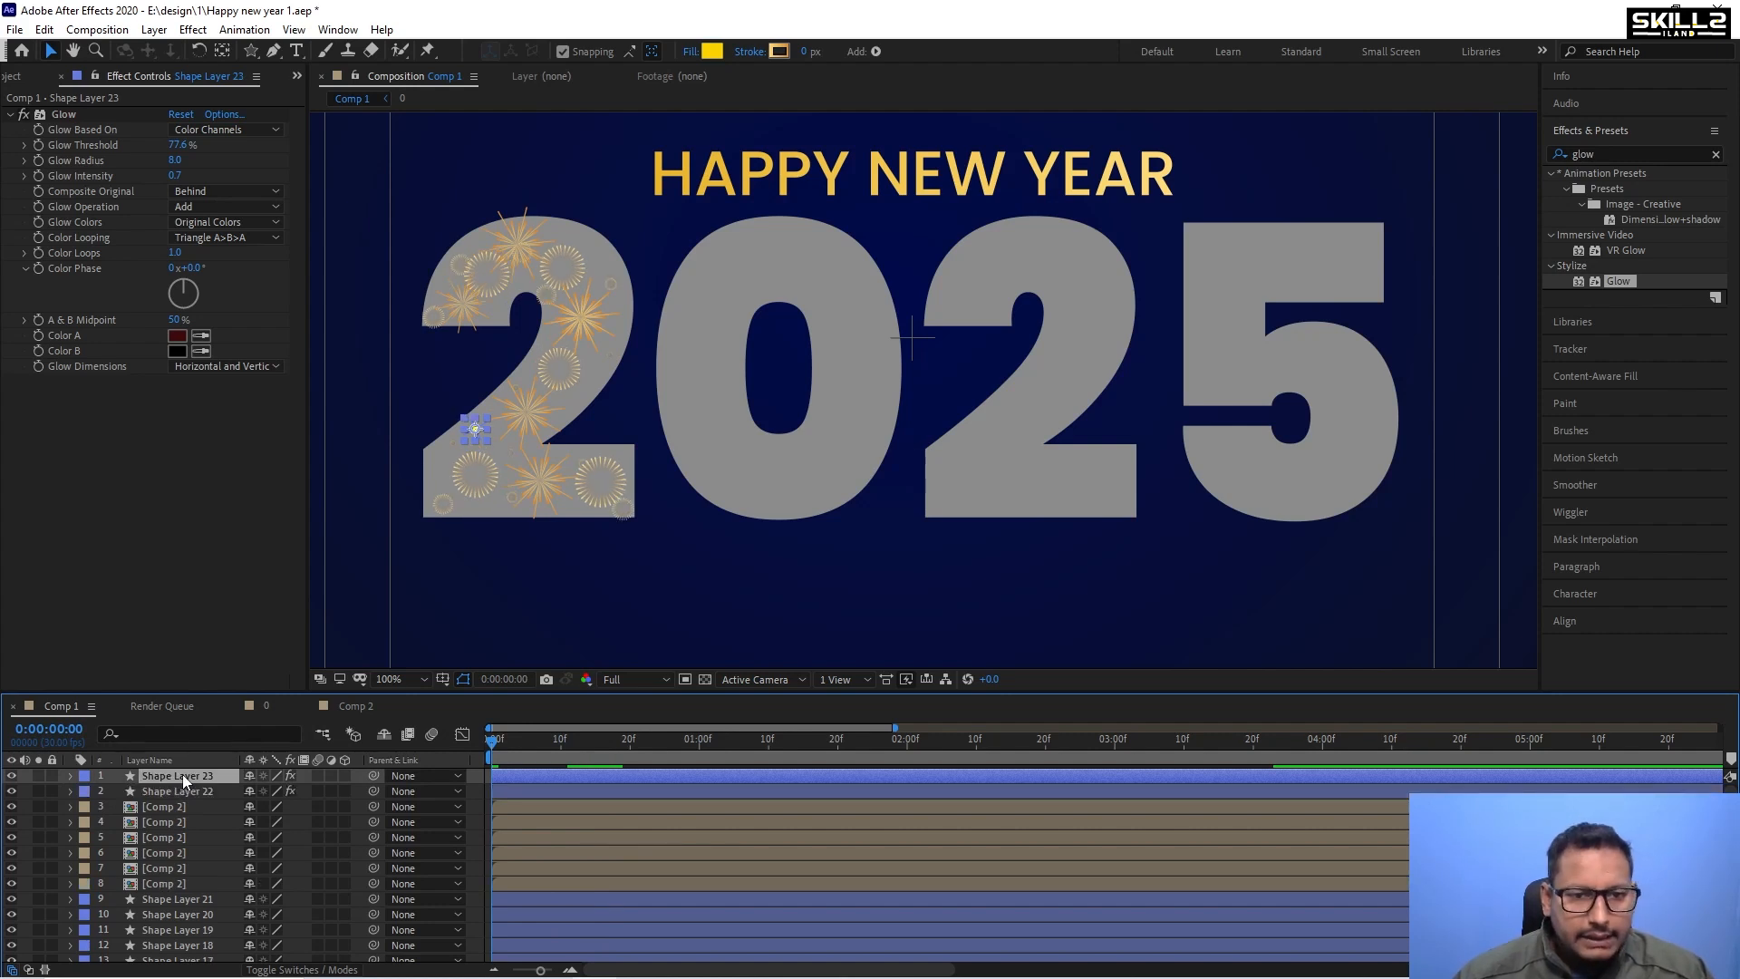
pyautogui.hotkey('shift', 'Down')
pyautogui.hotkey('shift', 'Down')
pyautogui.hotkey('shift', 'Down')
pyautogui.hotkey('shift', 'Down')
pyautogui.hotkey('shift', 'Down')
pyautogui.hotkey('shift', 'Right')
pyautogui.hotkey('shift', 'Right')
pyautogui.hotkey('shift', 'Right')
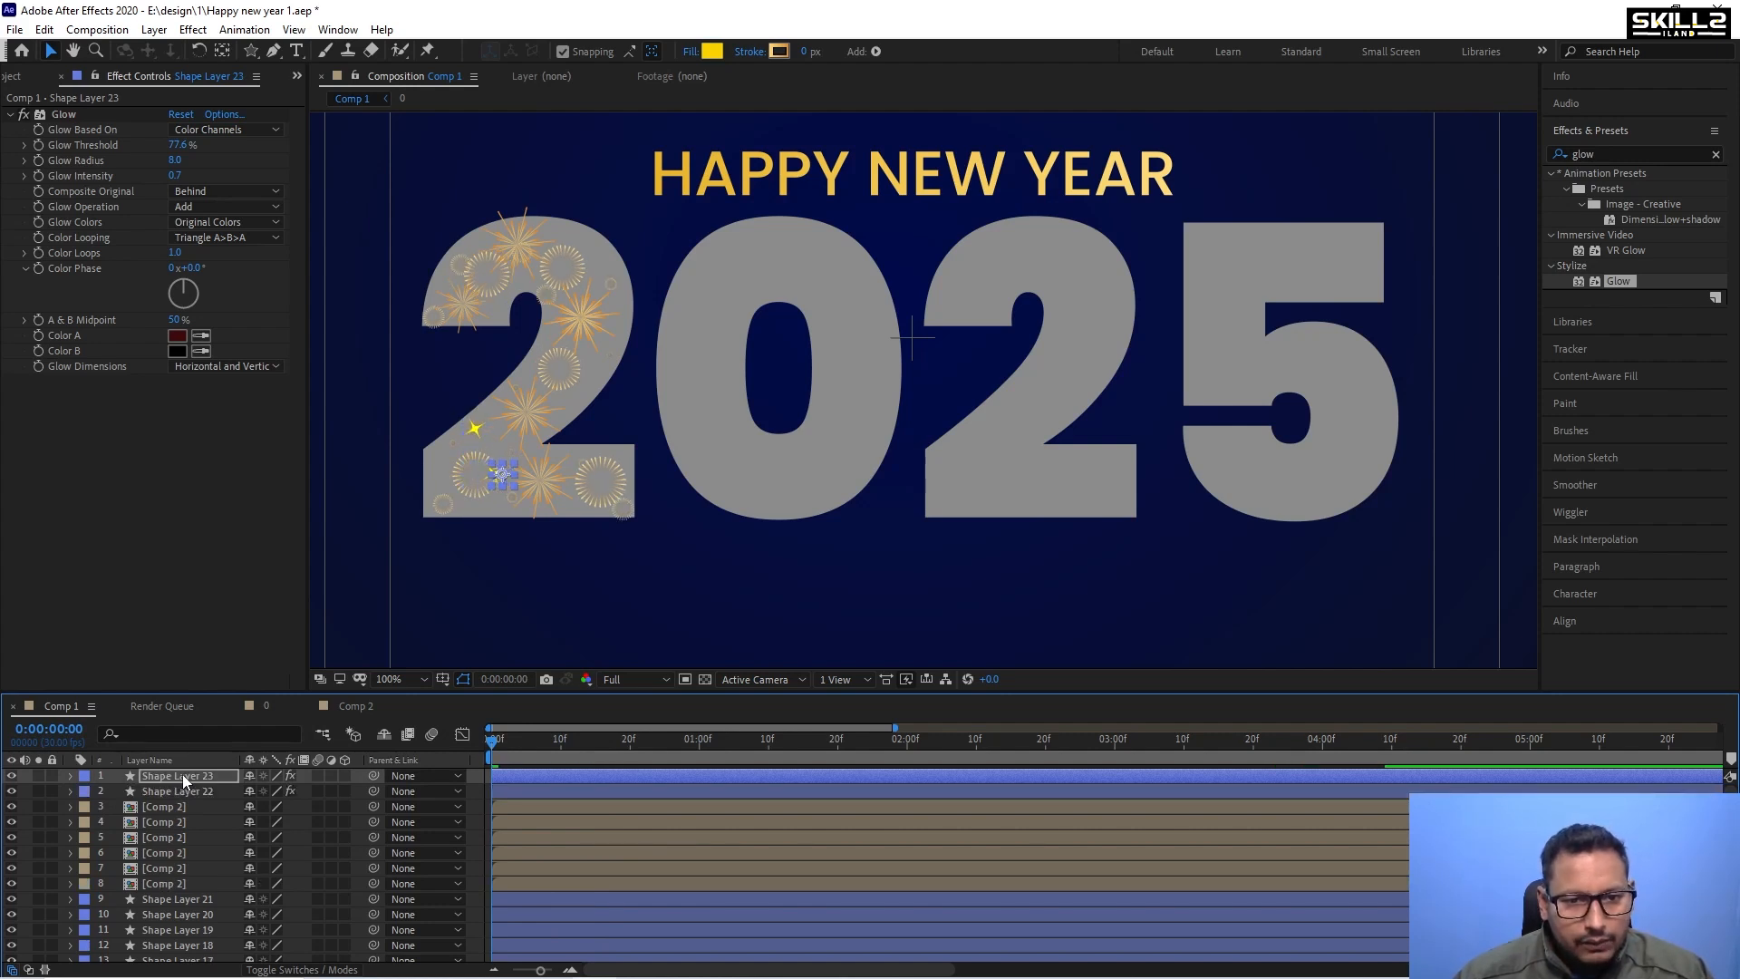
pyautogui.hotkey('shift', 'Down')
pyautogui.hotkey('shift', 'Down')
pyautogui.hotkey('shift', 'Down')
pyautogui.hotkey('shift', 'Left')
pyautogui.hotkey('shift', 'Down')
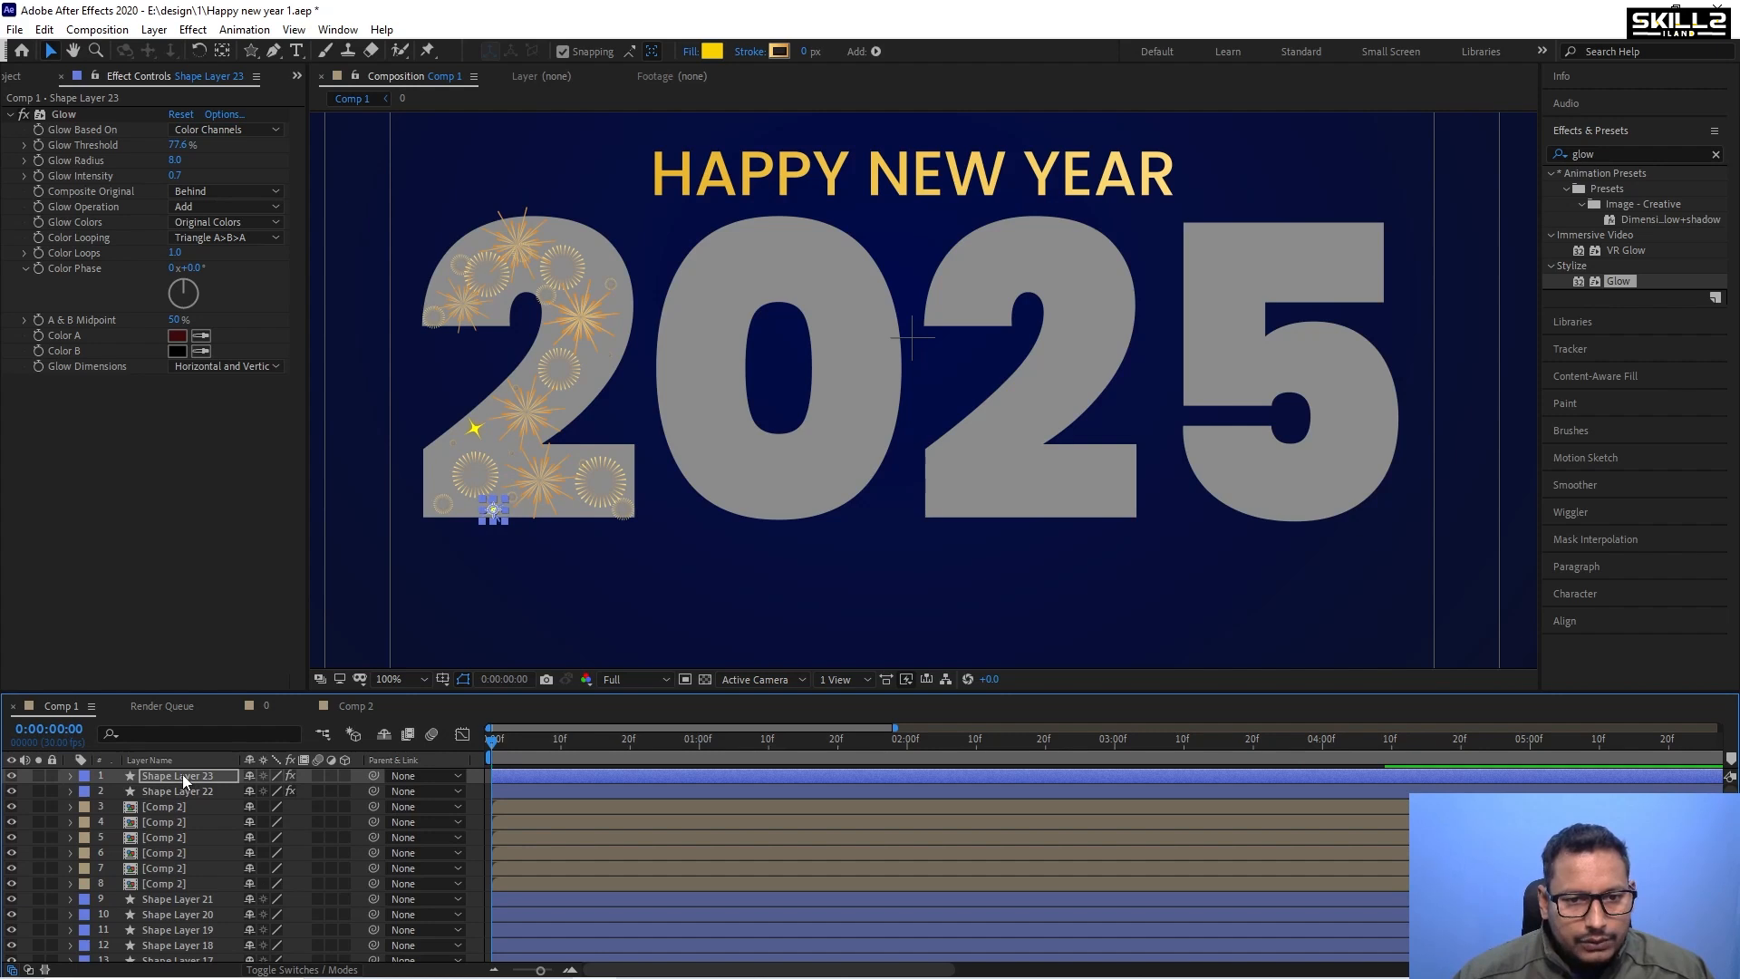
# Duplicate the bottom sparkle and move the new copy across the base of the 2, beside the other ring firework.
pyautogui.hotkey('ctrl', 'd')
pyautogui.hotkey('shift', 'Right')
pyautogui.hotkey('shift', 'Right')
pyautogui.hotkey('shift', 'Right')
pyautogui.hotkey('shift', 'Right')
pyautogui.hotkey('shift', 'Right')
pyautogui.hotkey('shift', 'Right')
pyautogui.hotkey('shift', 'Right')
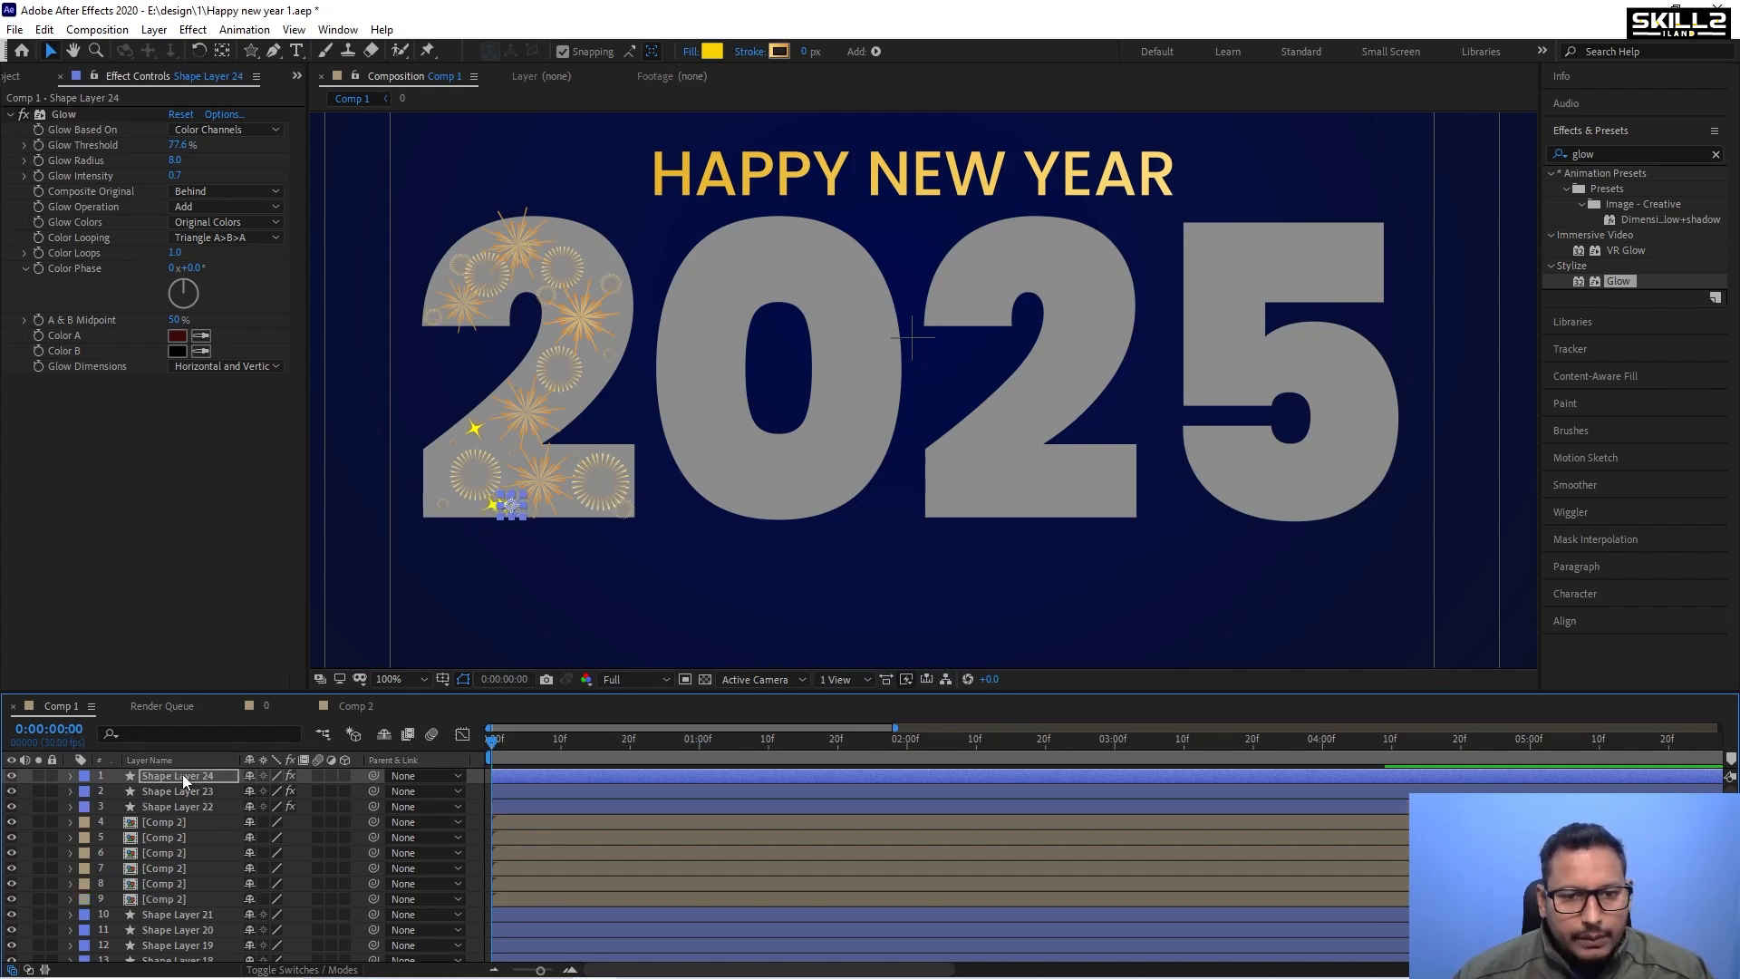
pyautogui.hotkey('shift', 'Right')
pyautogui.hotkey('shift', 'Up')
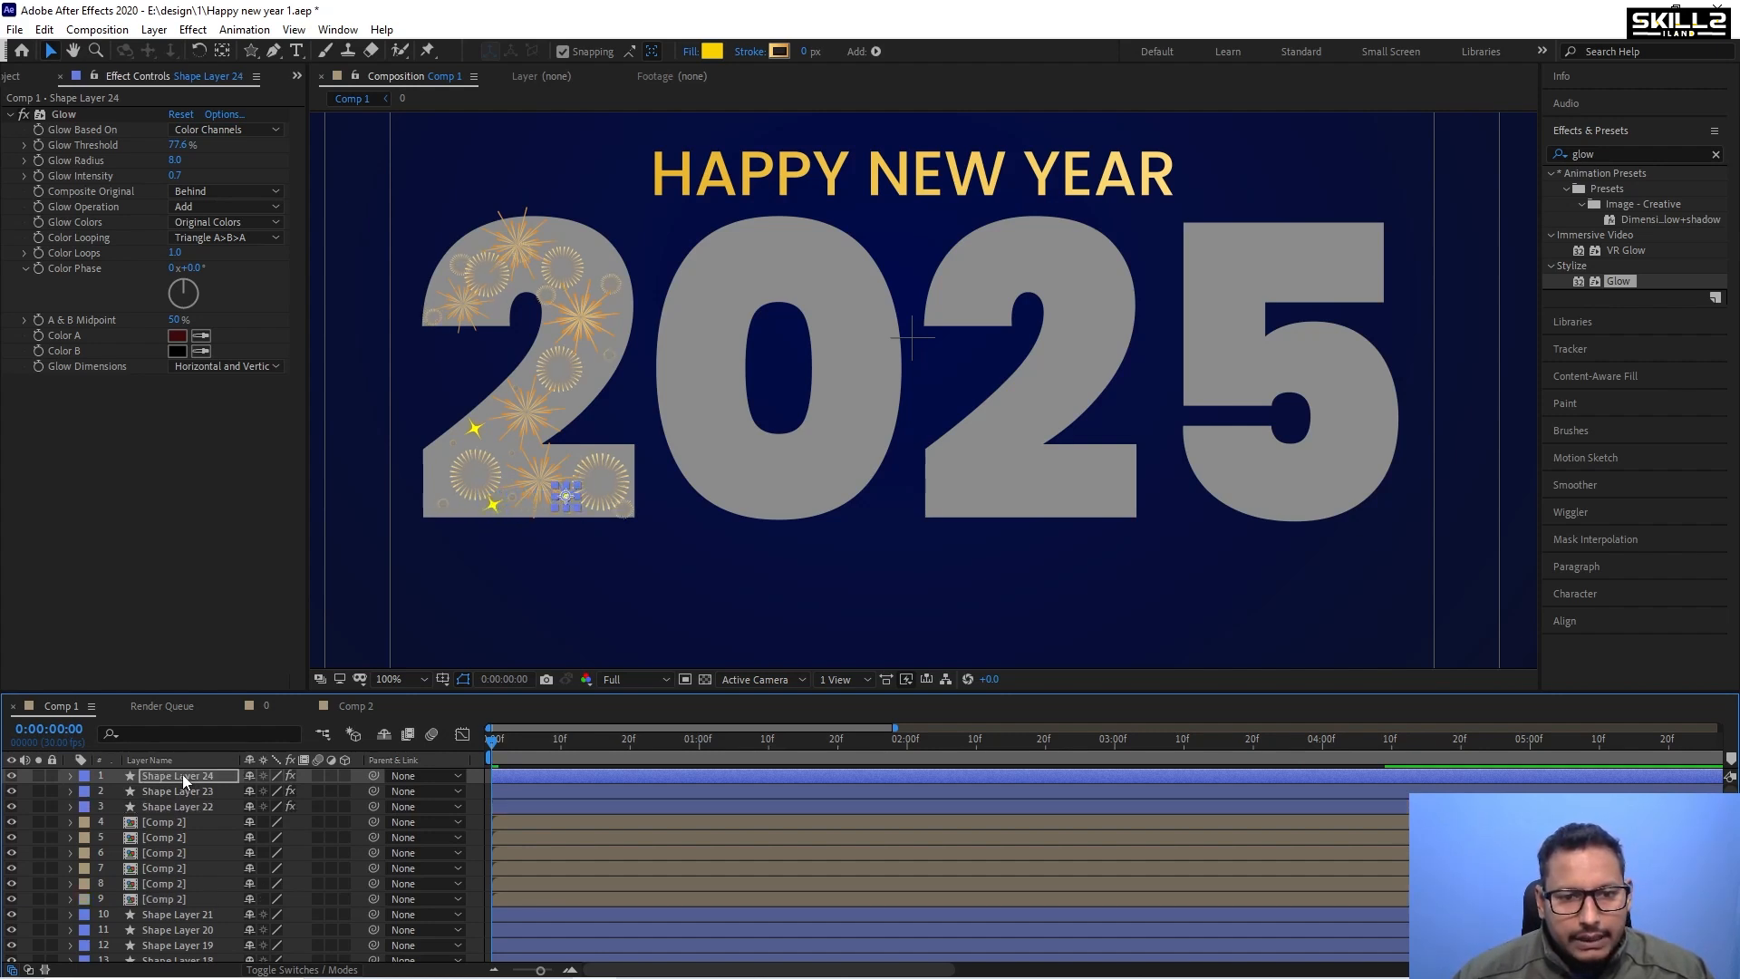
# Duplicate the sparkle upward onto the 2's diagonal stroke and scatter further copies over the rest of the digit.
pyautogui.hotkey('ctrl', 'd')
pyautogui.hotkey('shift', 'Up')
pyautogui.hotkey('shift', 'Up')
pyautogui.hotkey('shift', 'Up')
pyautogui.hotkey('shift', 'Up')
pyautogui.hotkey('shift', 'Up')
pyautogui.hotkey('shift', 'Up')
pyautogui.hotkey('shift', 'Up')
pyautogui.hotkey('shift', 'Up')
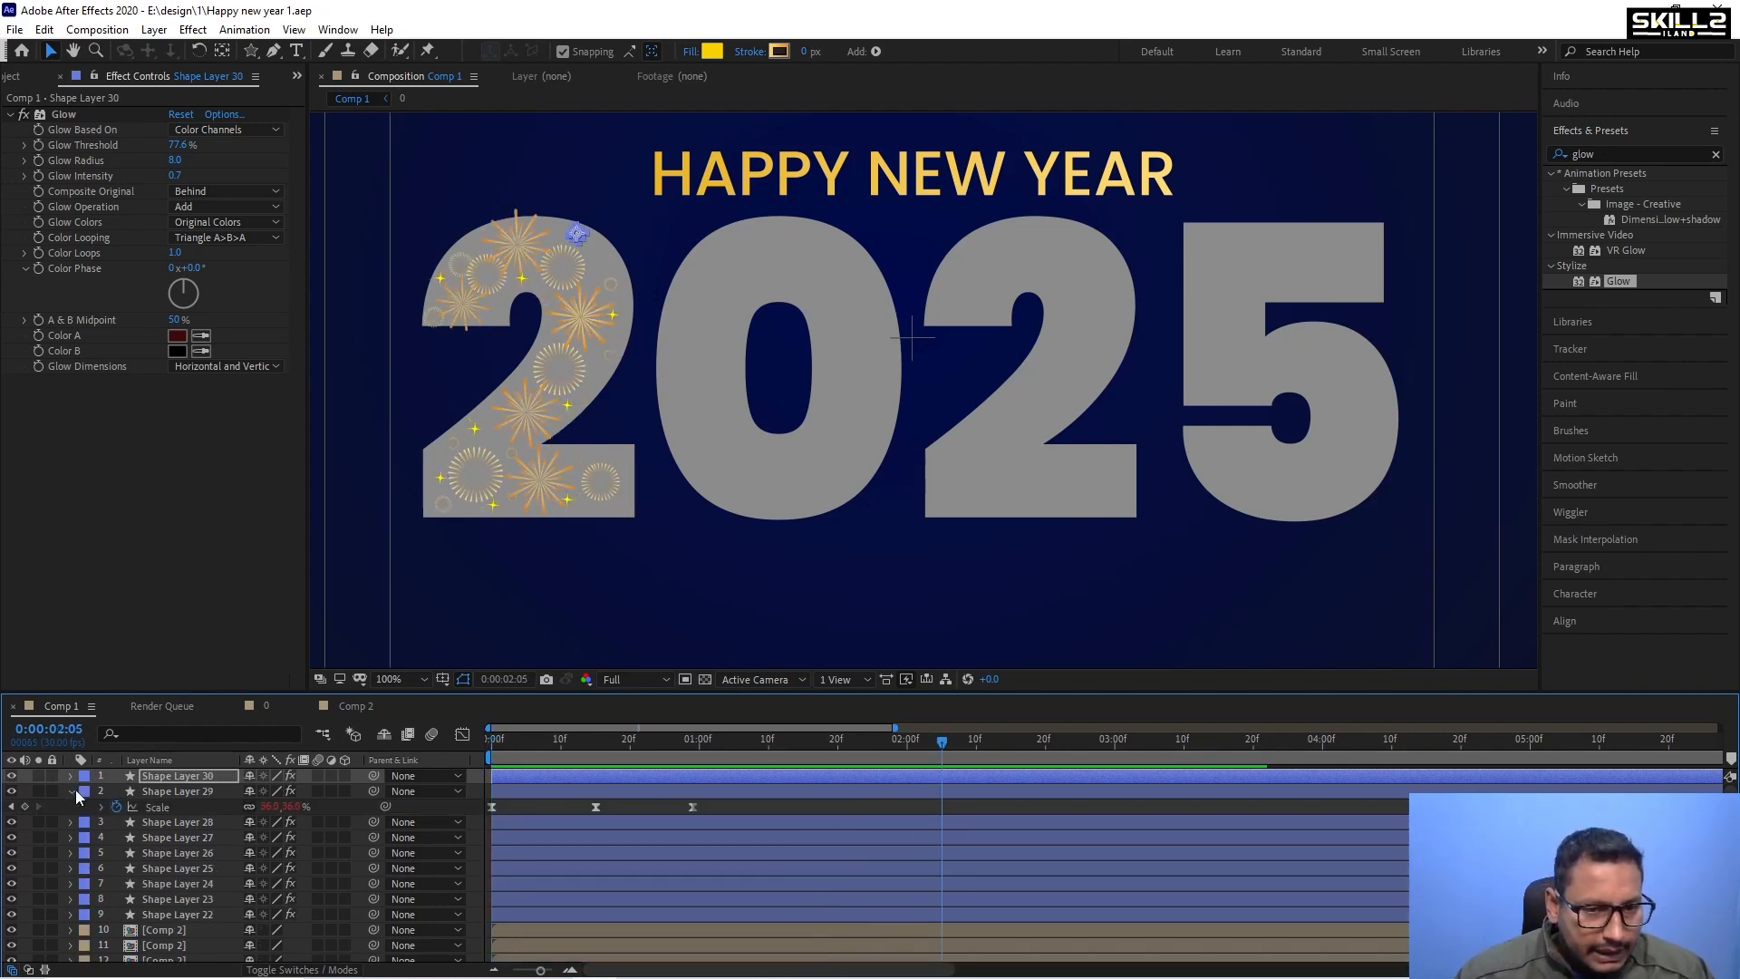
# Reveal the scale keyframes of all sparkle layers and shift those of Shape Layers 23 and 25 about 4 and 5 frames earlier.
pyautogui.hotkey('ctrl', 'a')
pyautogui.press('s')
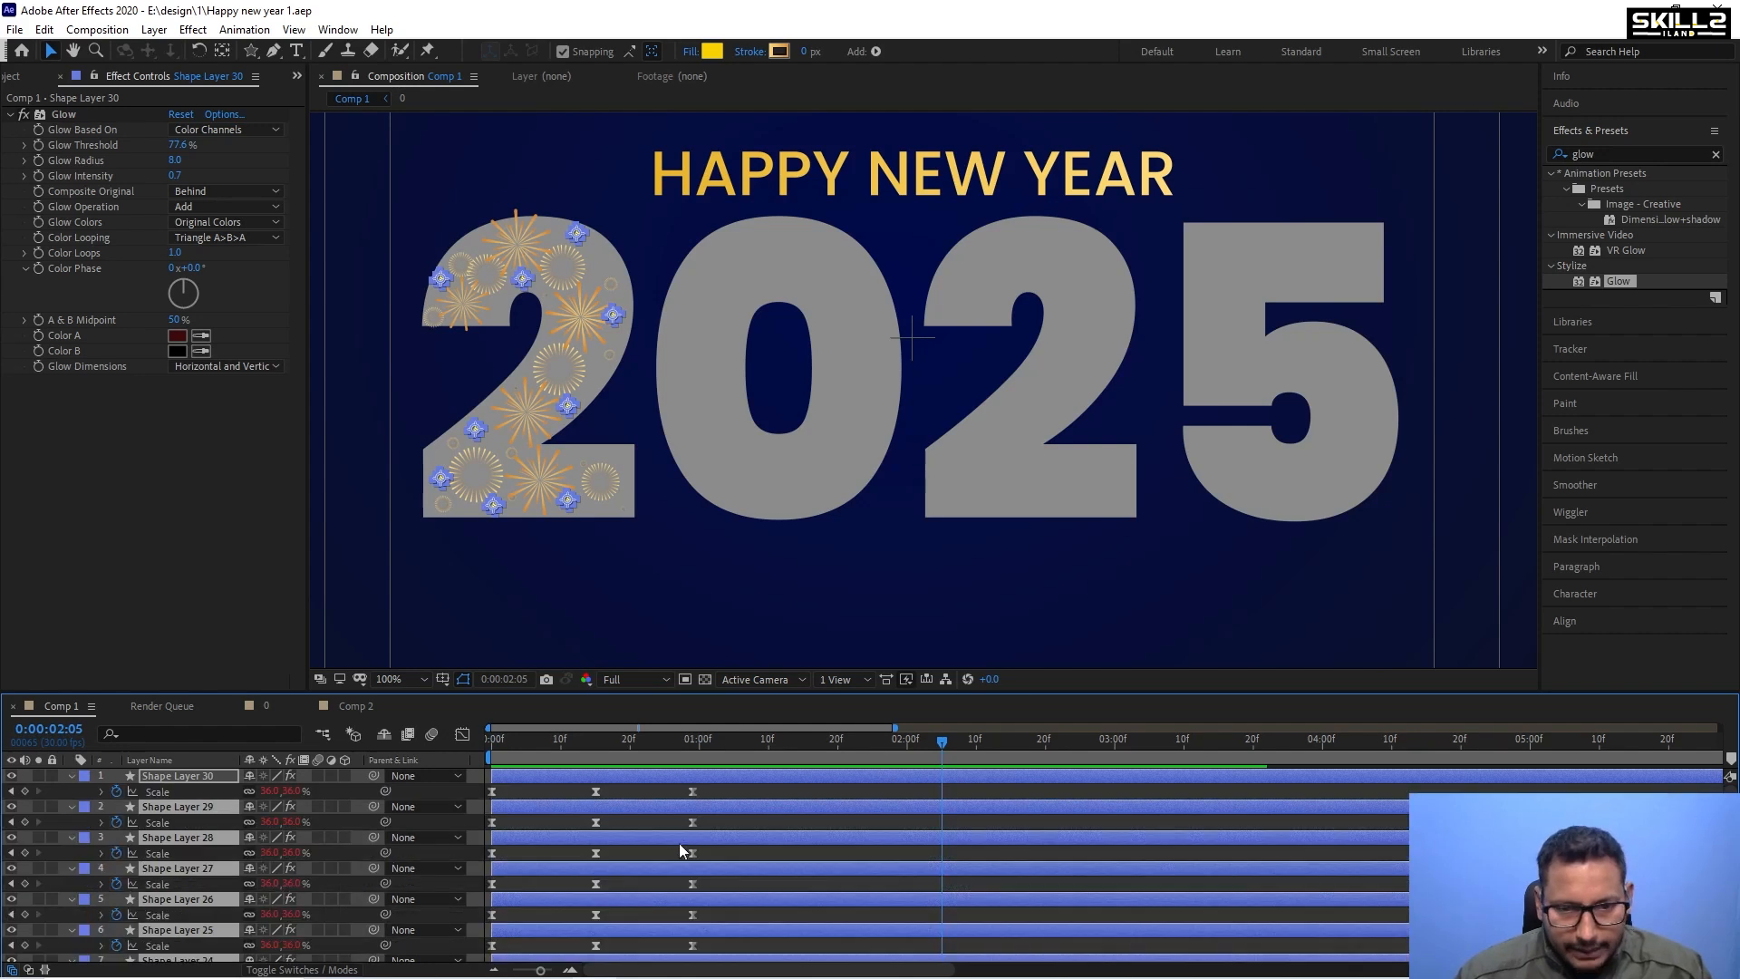
pyautogui.scroll(-3, 682, 847)
pyautogui.scroll(-3, 748, 939)
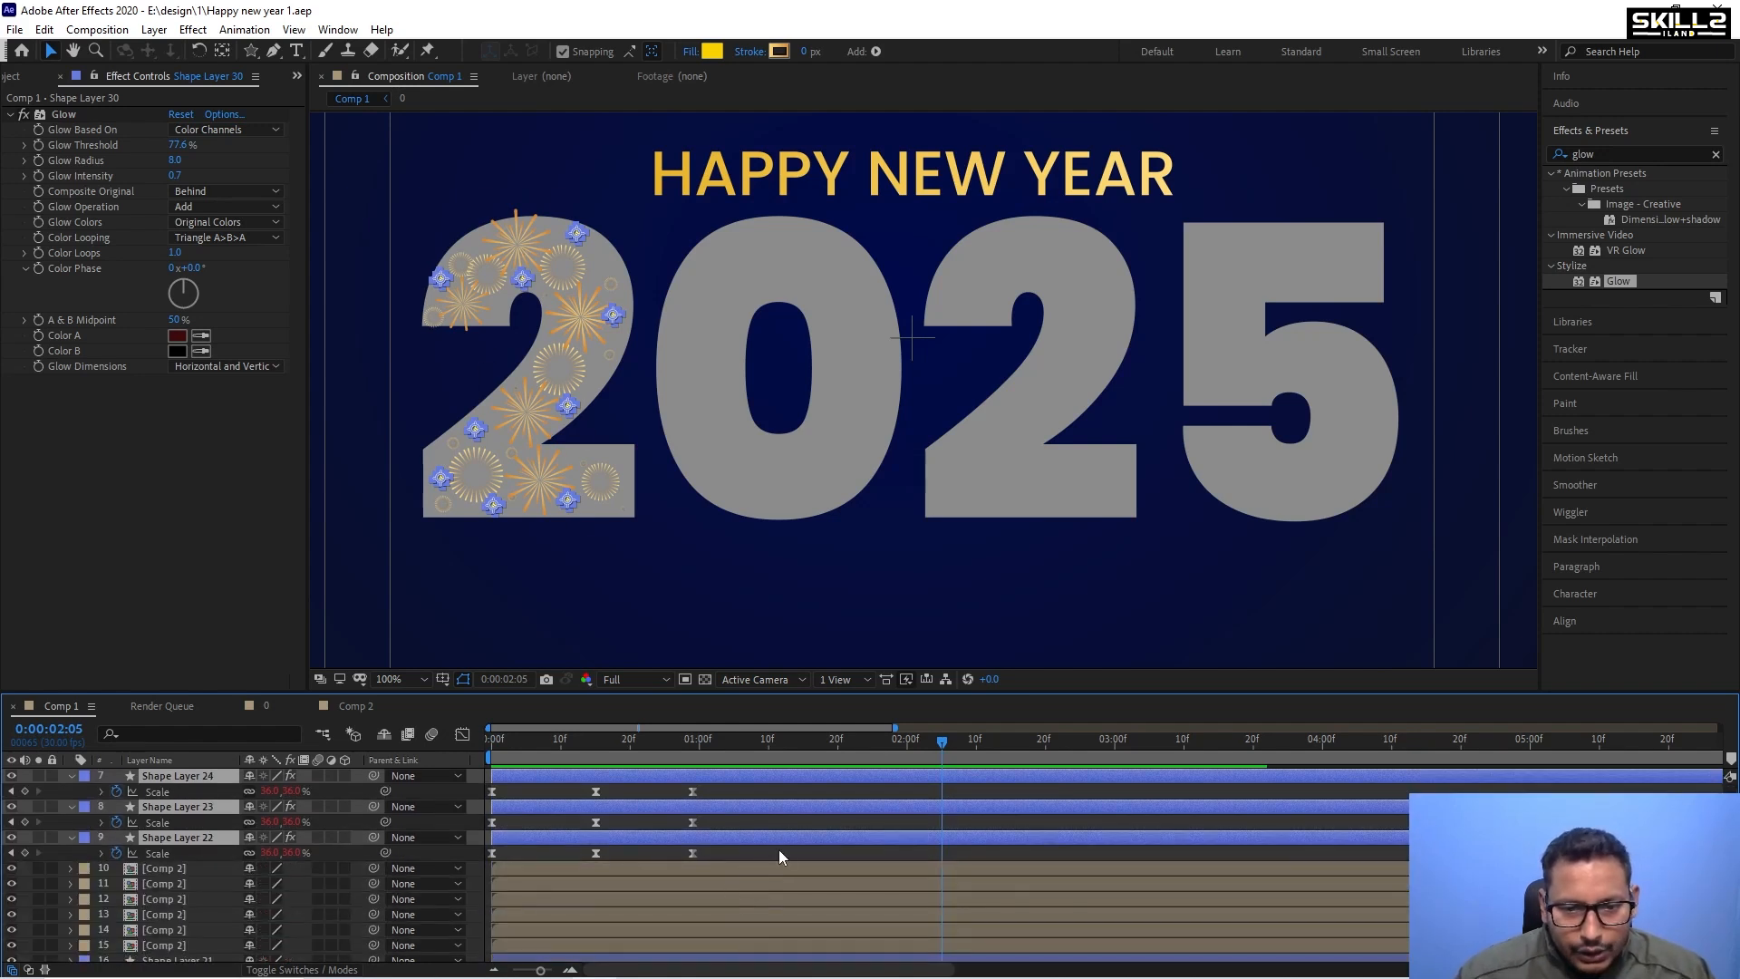
pyautogui.moveTo(779, 850); pyautogui.dragTo(428, 876)
pyautogui.moveTo(691, 851); pyautogui.dragTo(469, 824)
pyautogui.moveTo(690, 823); pyautogui.dragTo(480, 844)
pyautogui.scroll(3, 768, 863)
pyautogui.moveTo(692, 853); pyautogui.dragTo(491, 823)
pyautogui.scroll(3, 716, 812)
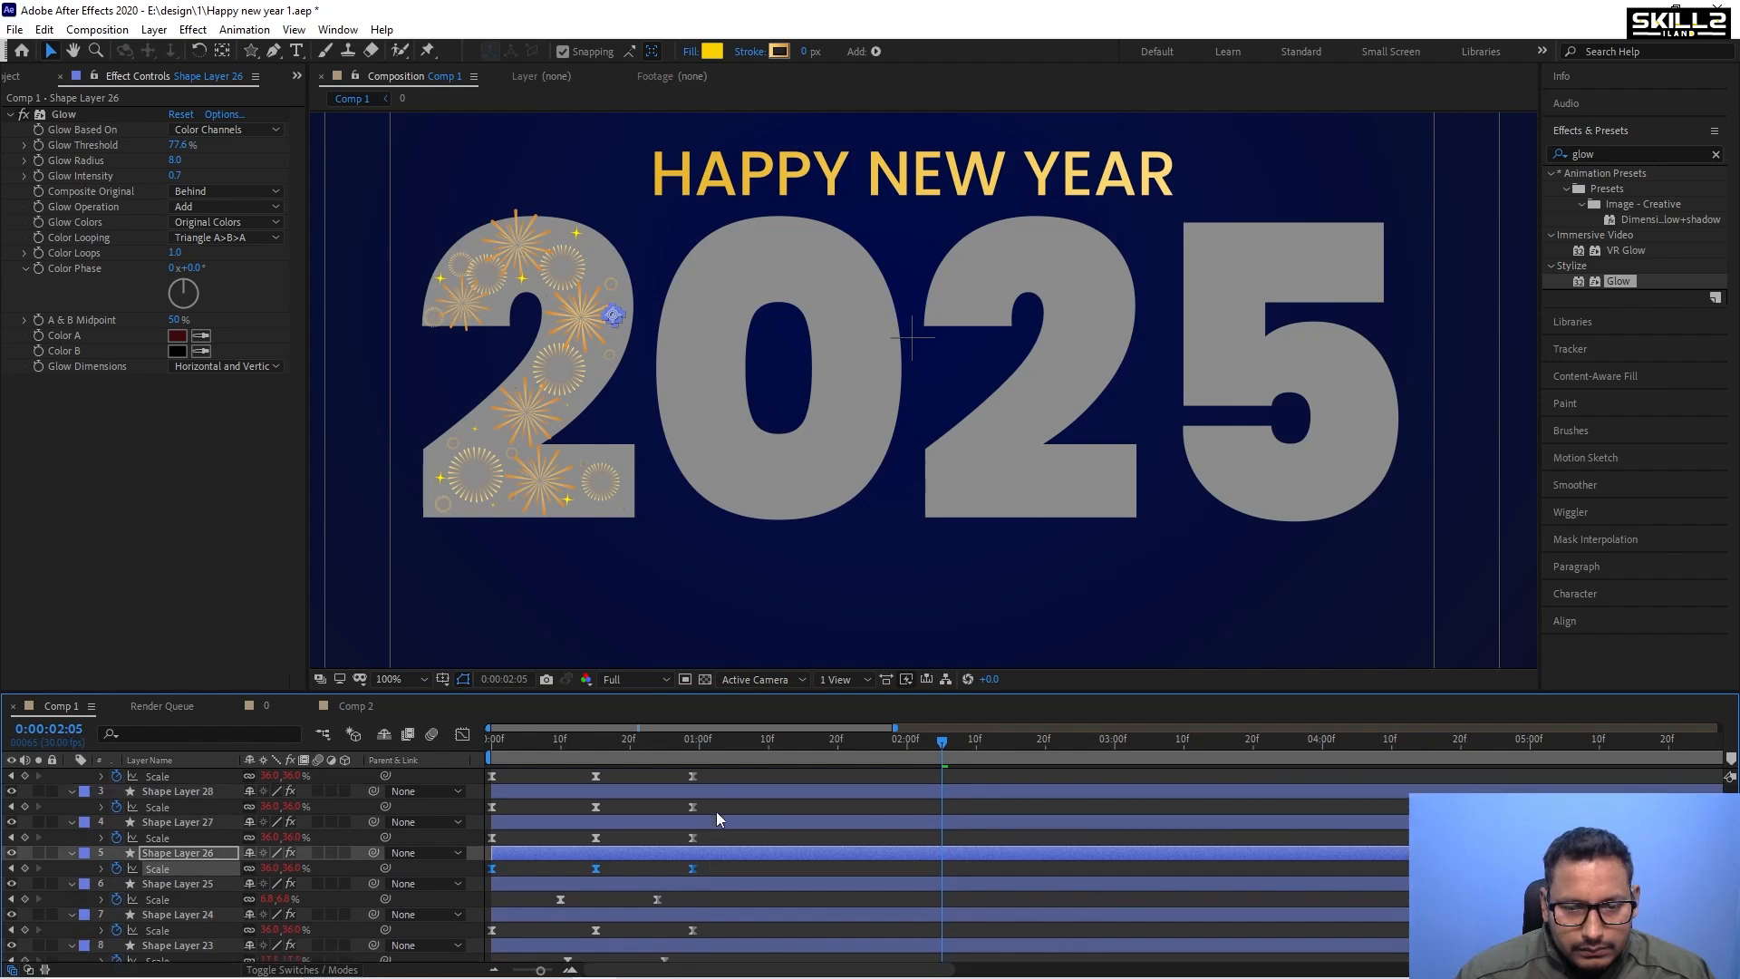
# Shift the scale keyframes of Shape Layer 27 about 1 frame later, Shape Layer 28 about 5 frames earlier and Shape Layer 29 about 3 frames earlier.
pyautogui.scroll(3, 715, 812)
pyautogui.moveTo(710, 875); pyautogui.dragTo(522, 883)
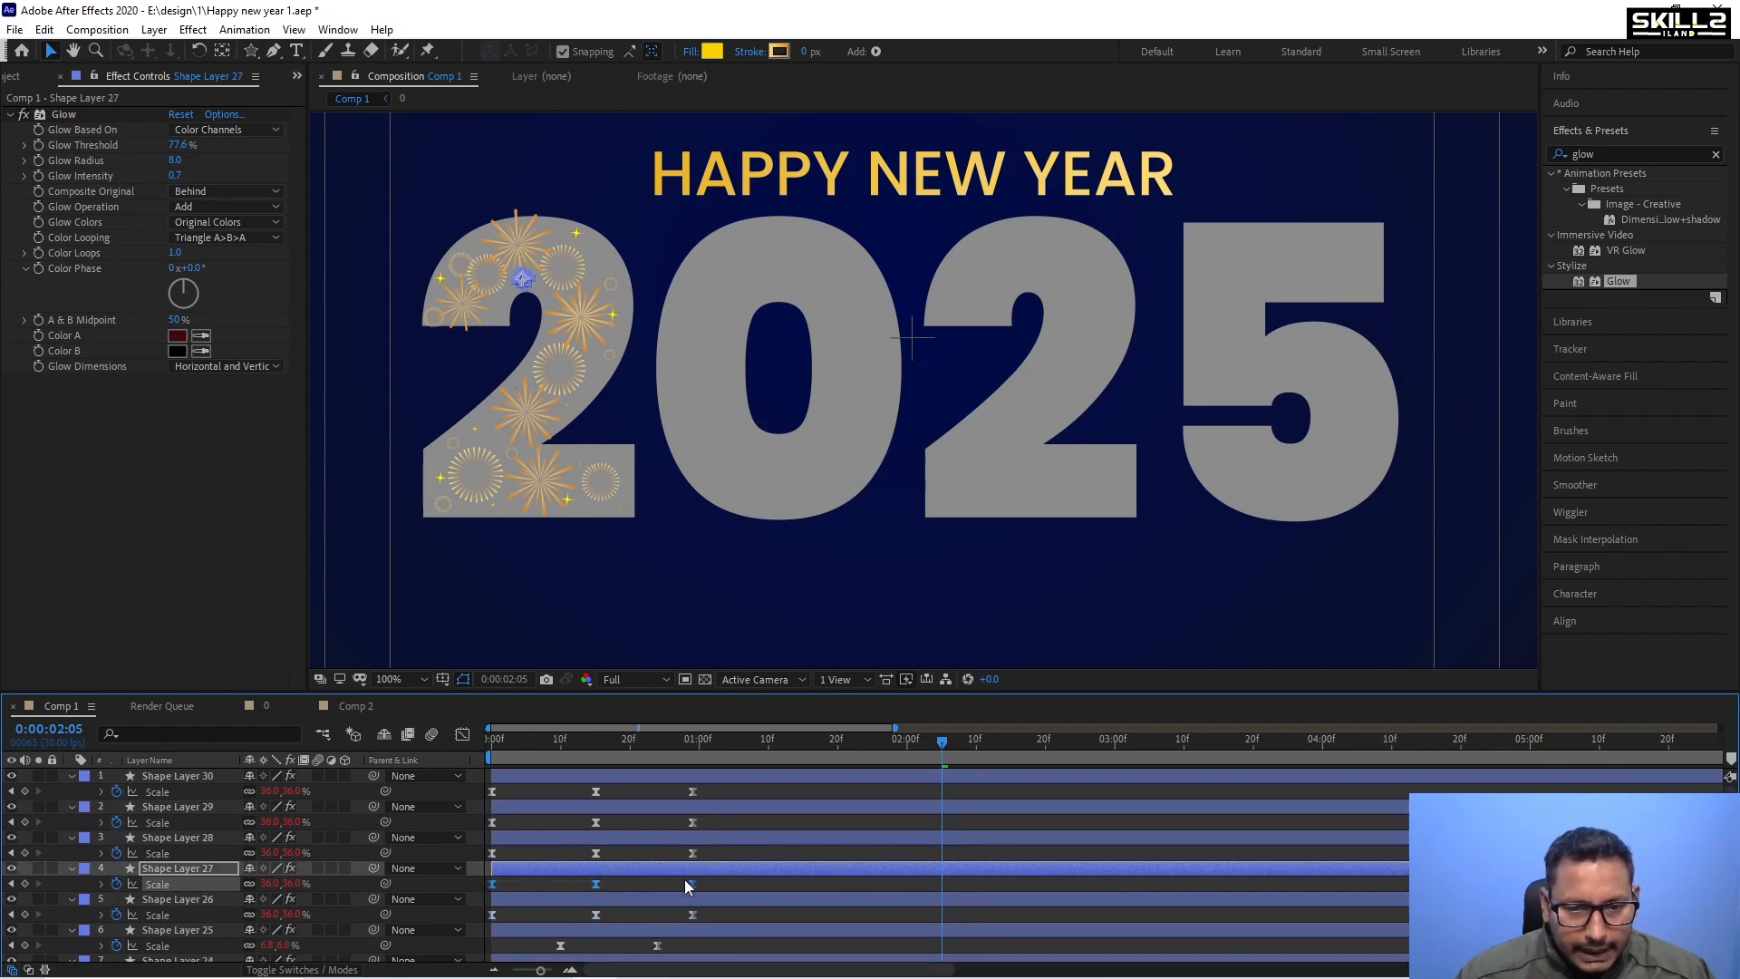
pyautogui.moveTo(692, 885); pyautogui.dragTo(487, 856)
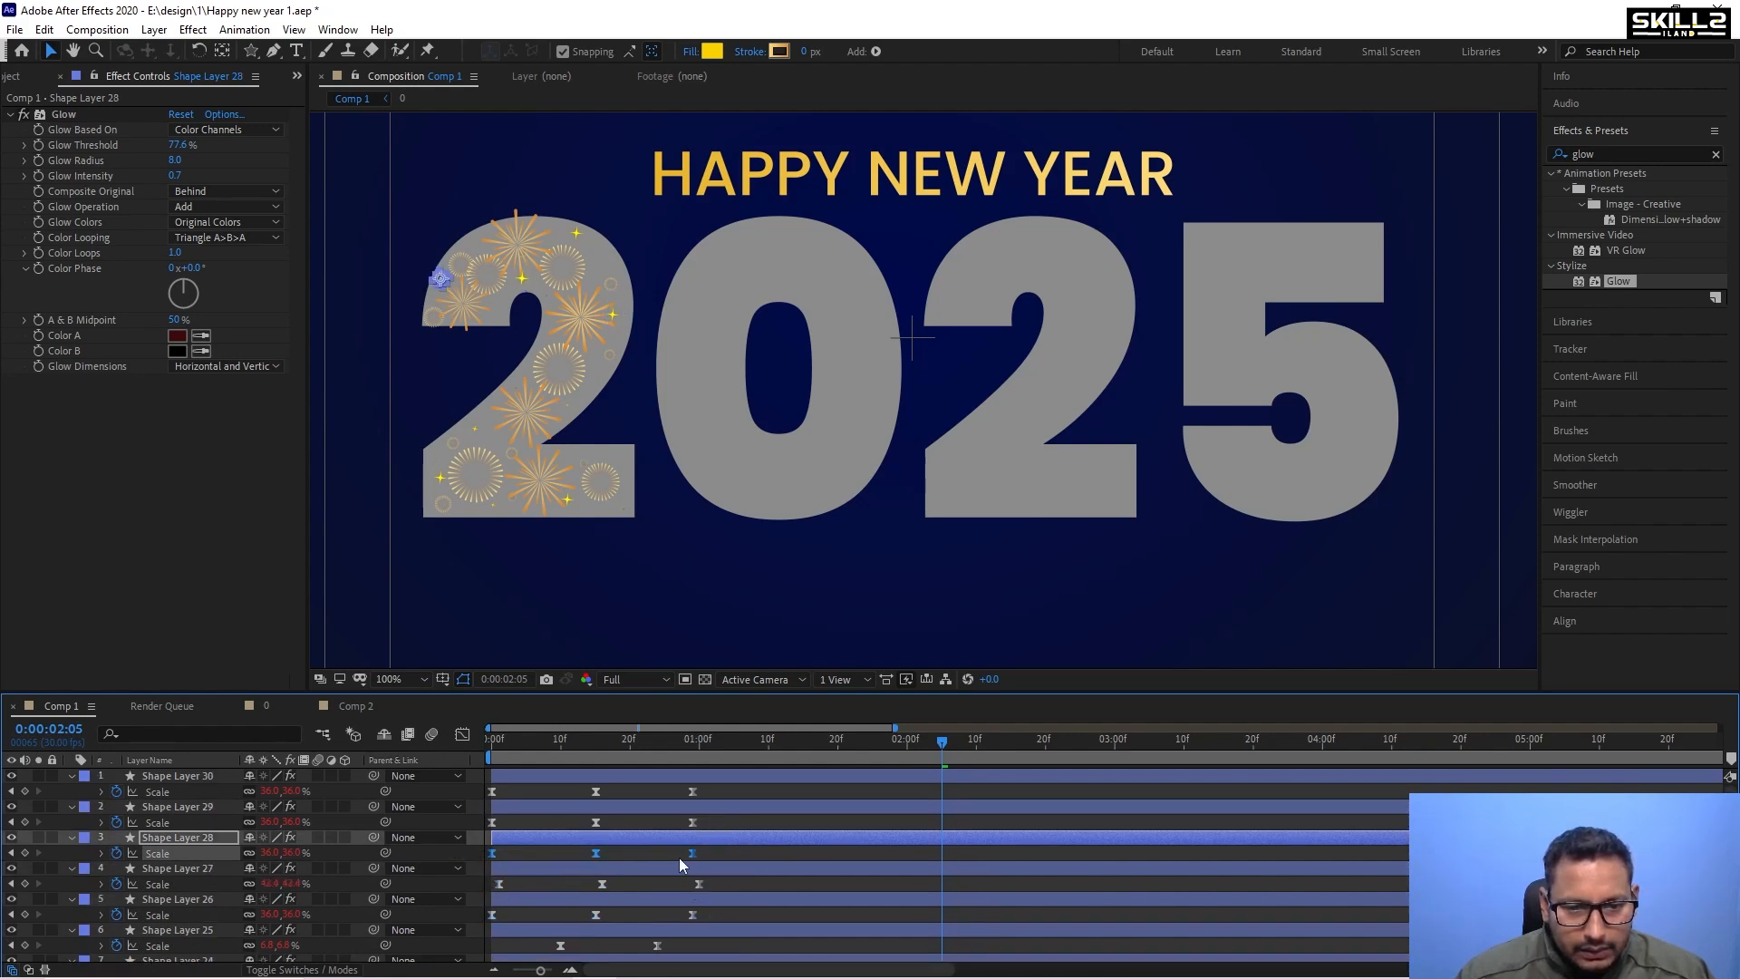
pyautogui.moveTo(694, 851); pyautogui.dragTo(662, 855)
pyautogui.moveTo(741, 815); pyautogui.dragTo(489, 826)
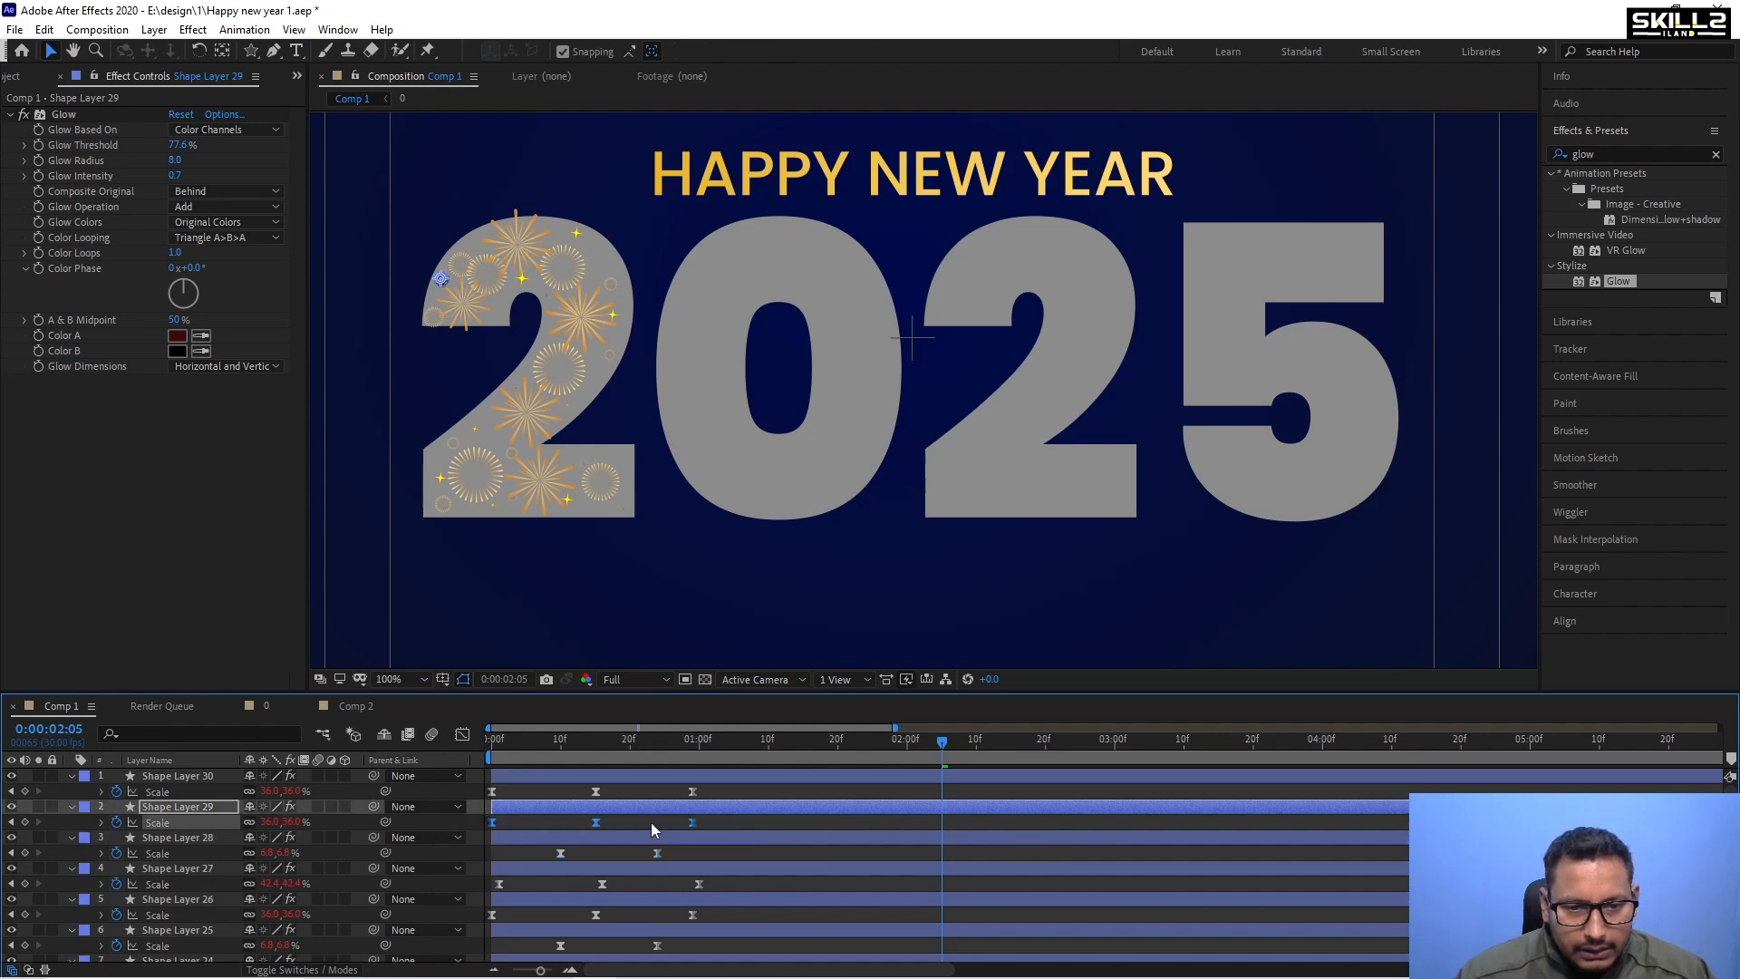
pyautogui.moveTo(699, 823); pyautogui.dragTo(674, 823)
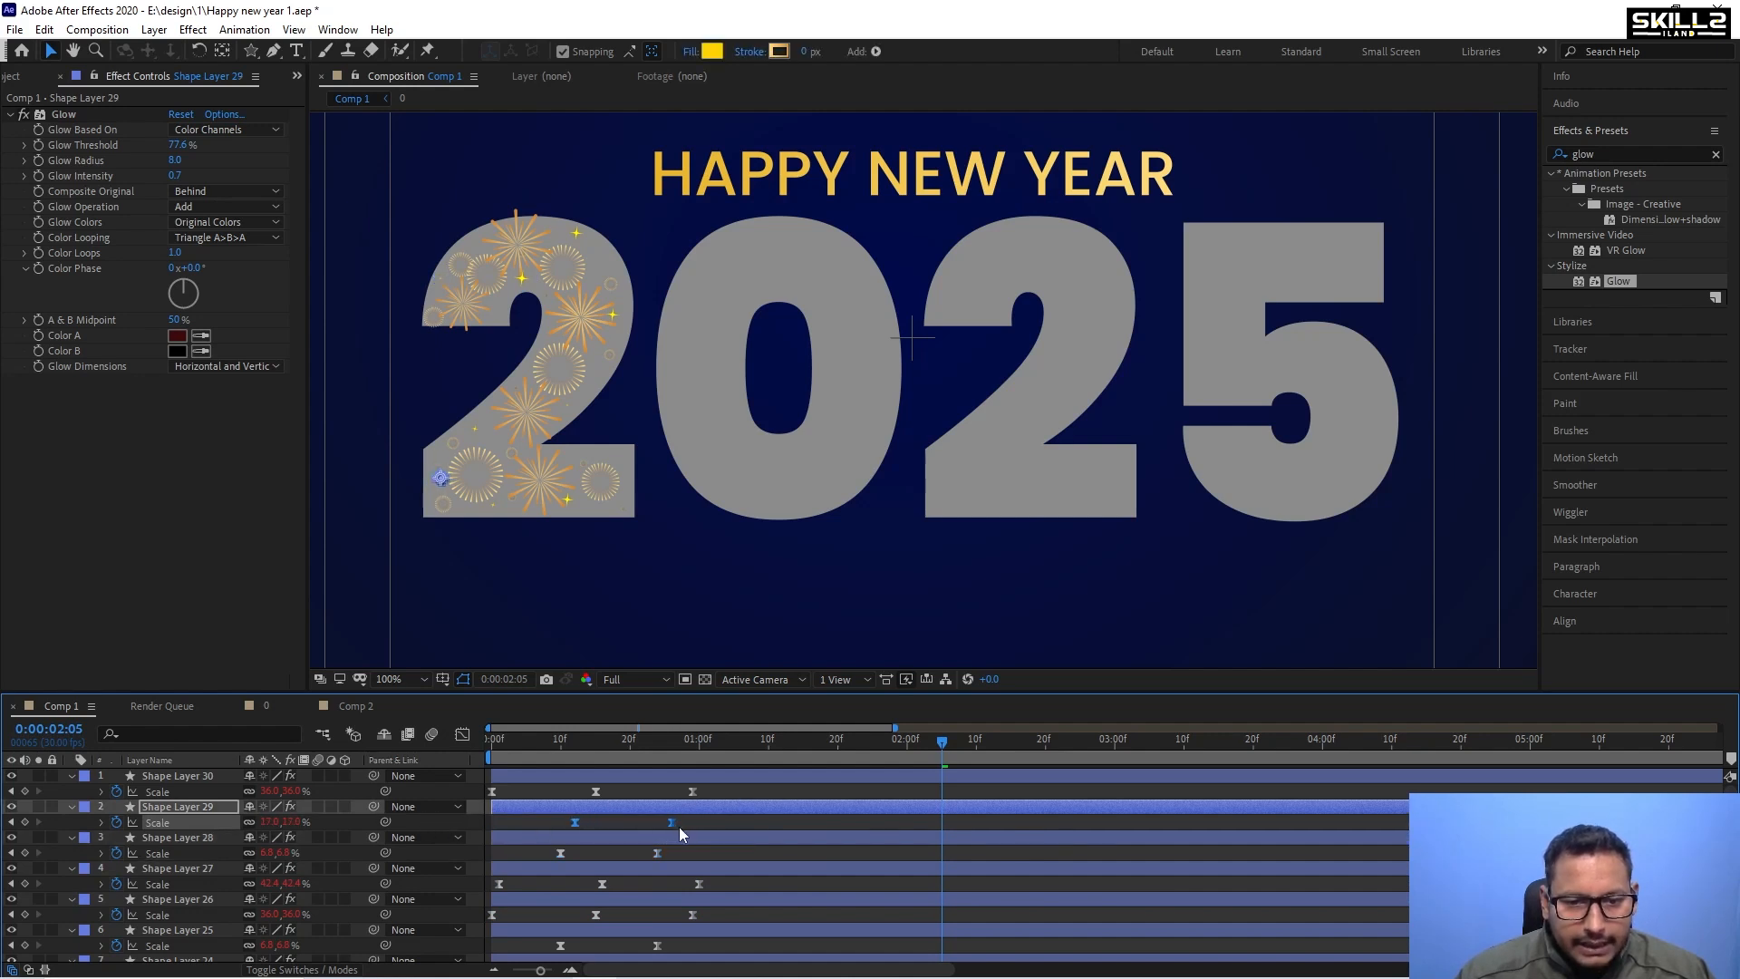
# Preview the staggered sparkles, collapse and deselect all layers, and save the project.
pyautogui.press('space')
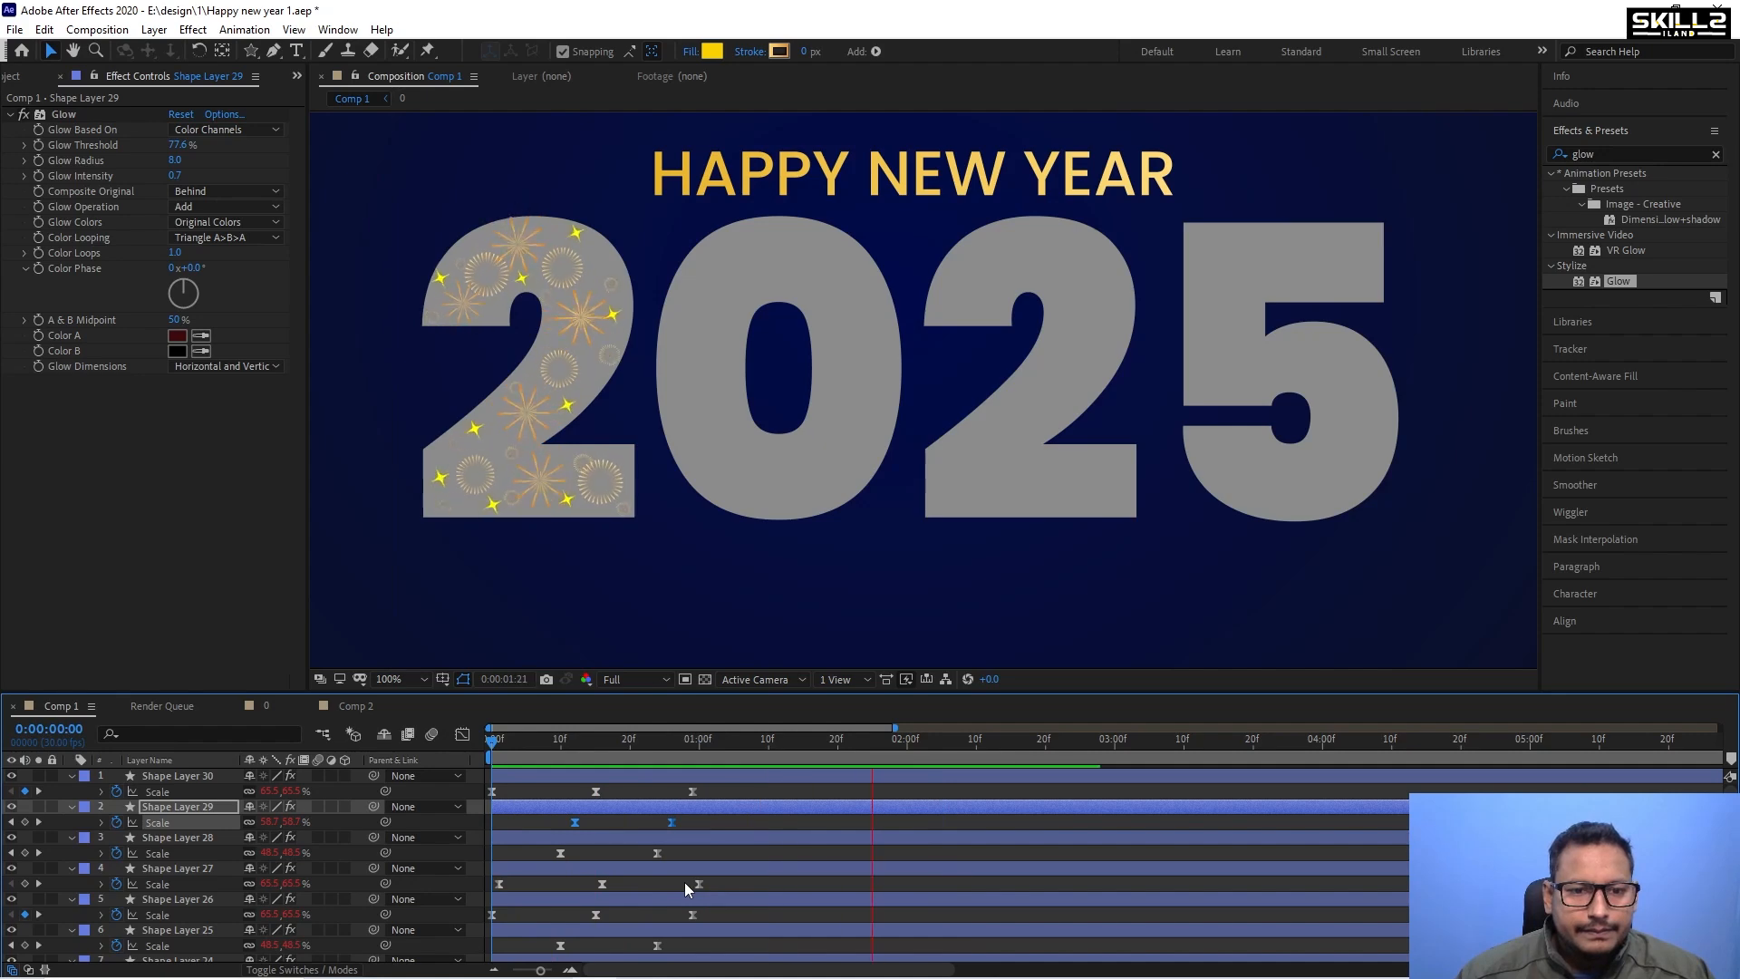
pyautogui.hotkey('ctrl', 'a')
pyautogui.click(71, 775)
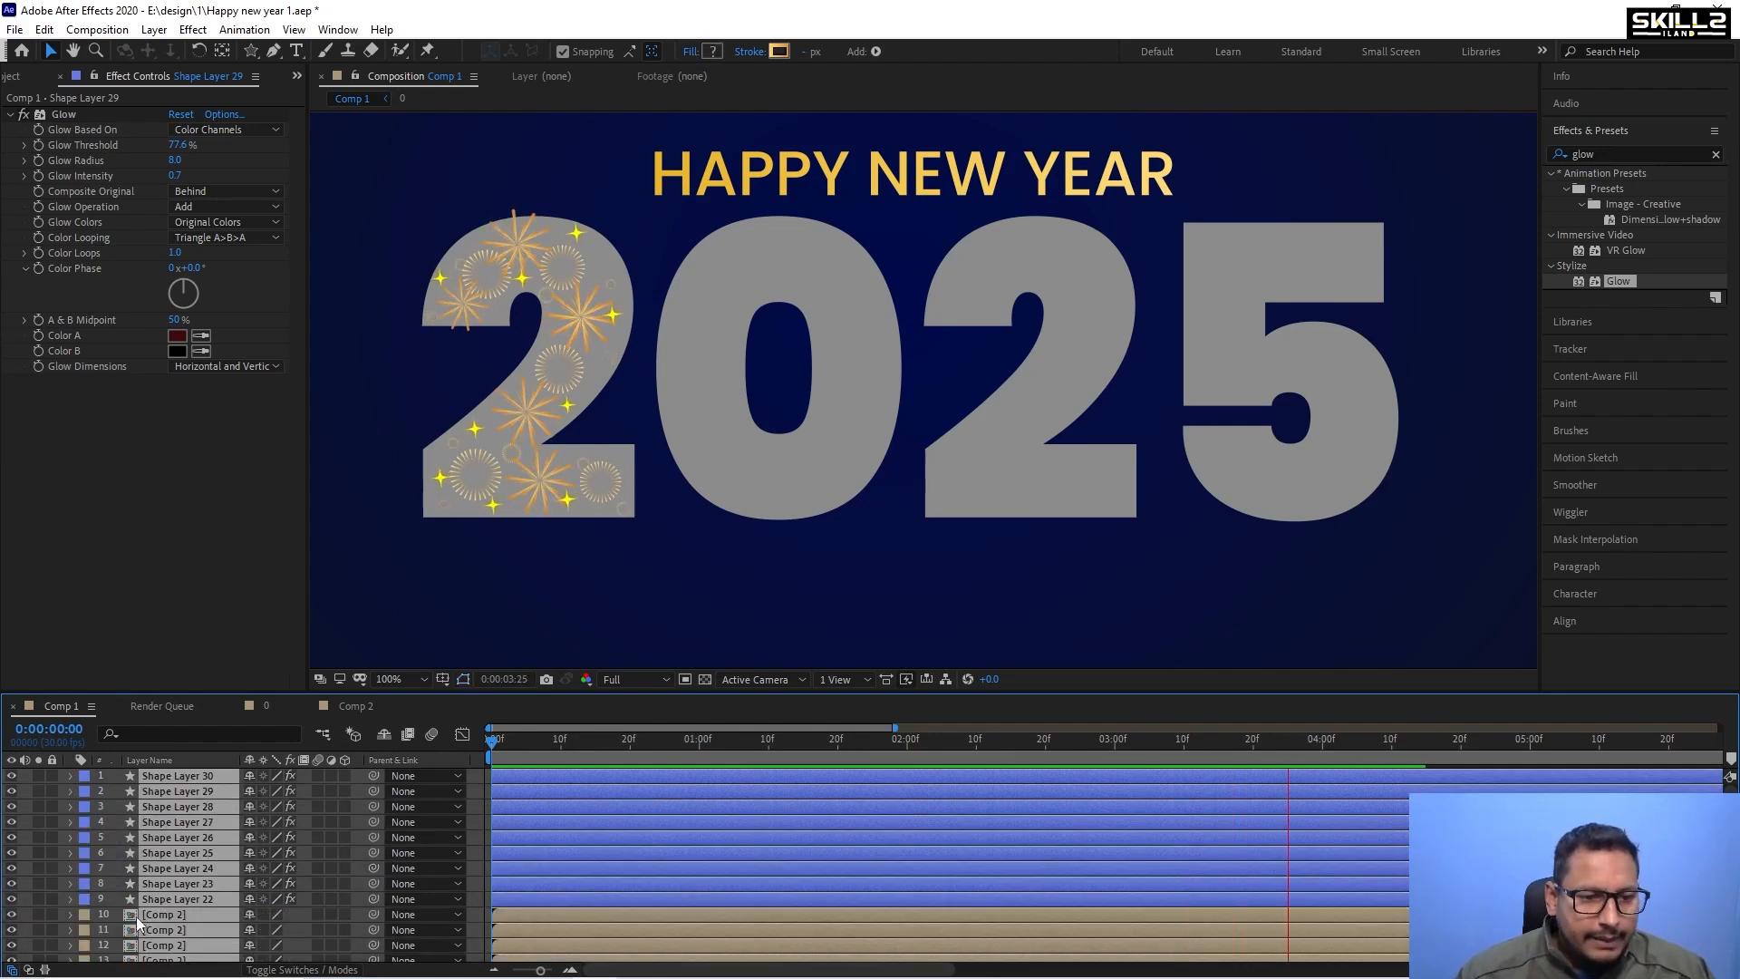
pyautogui.click(30, 851)
pyautogui.hotkey('ctrl', 's')
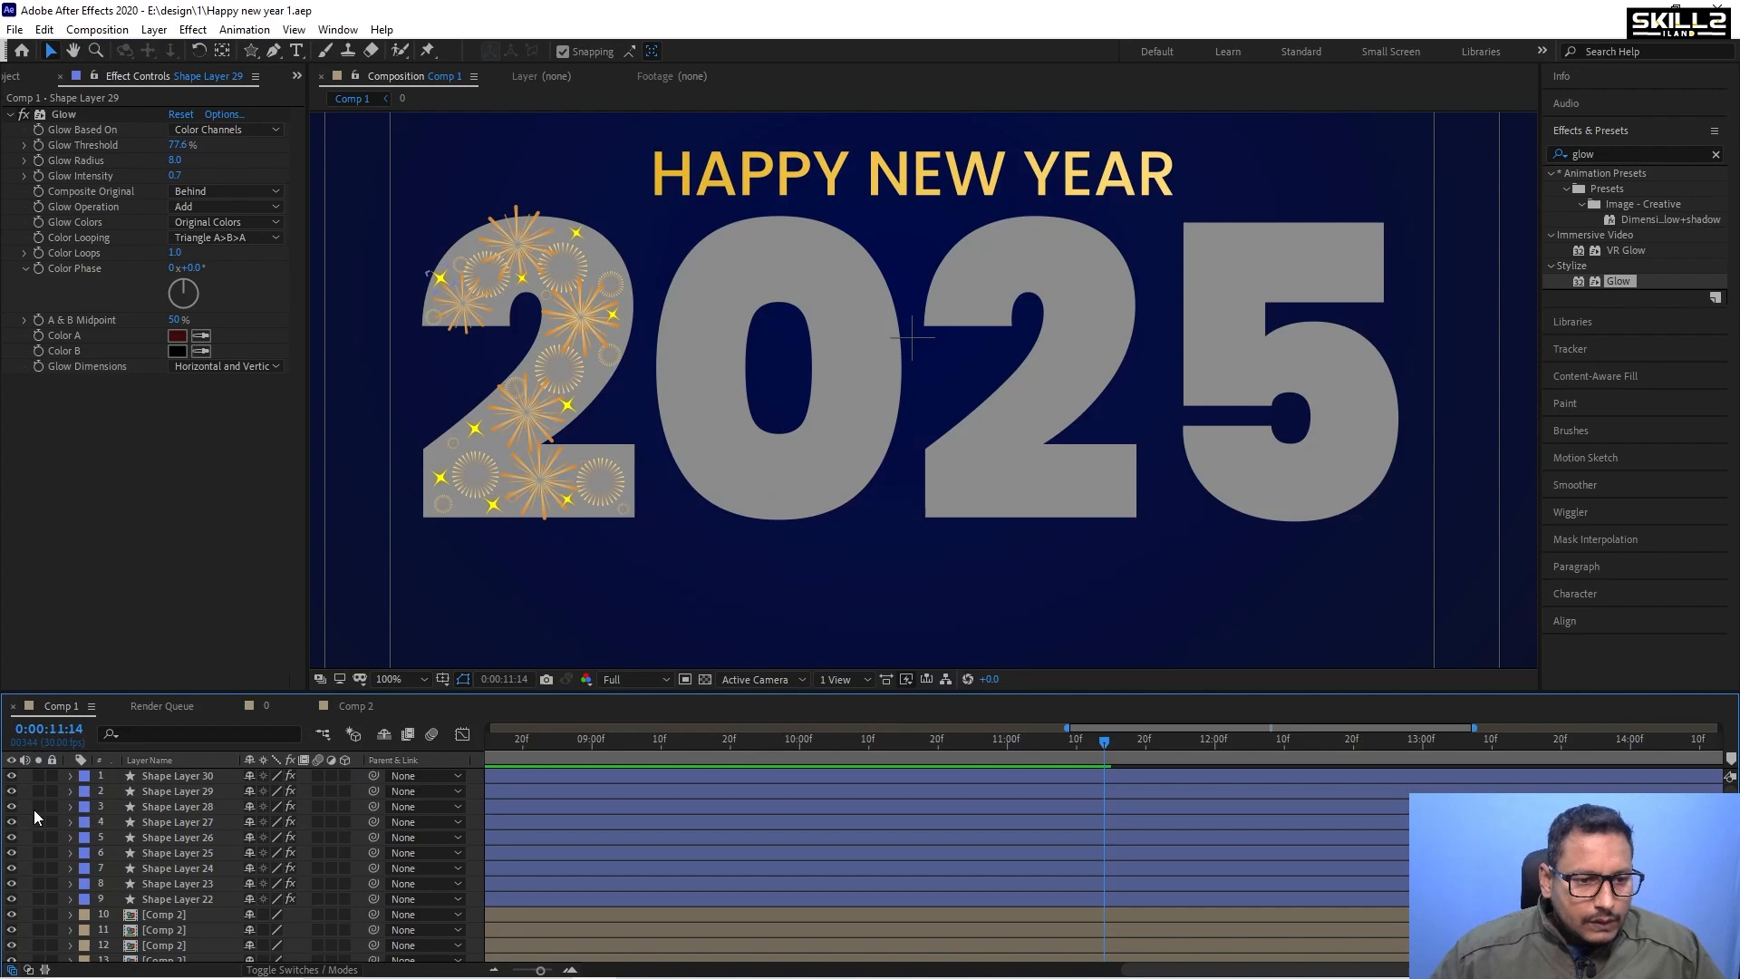
# Add a new empty shape layer and set its label colour to Fuchsia.
pyautogui.rightClick(35, 817)
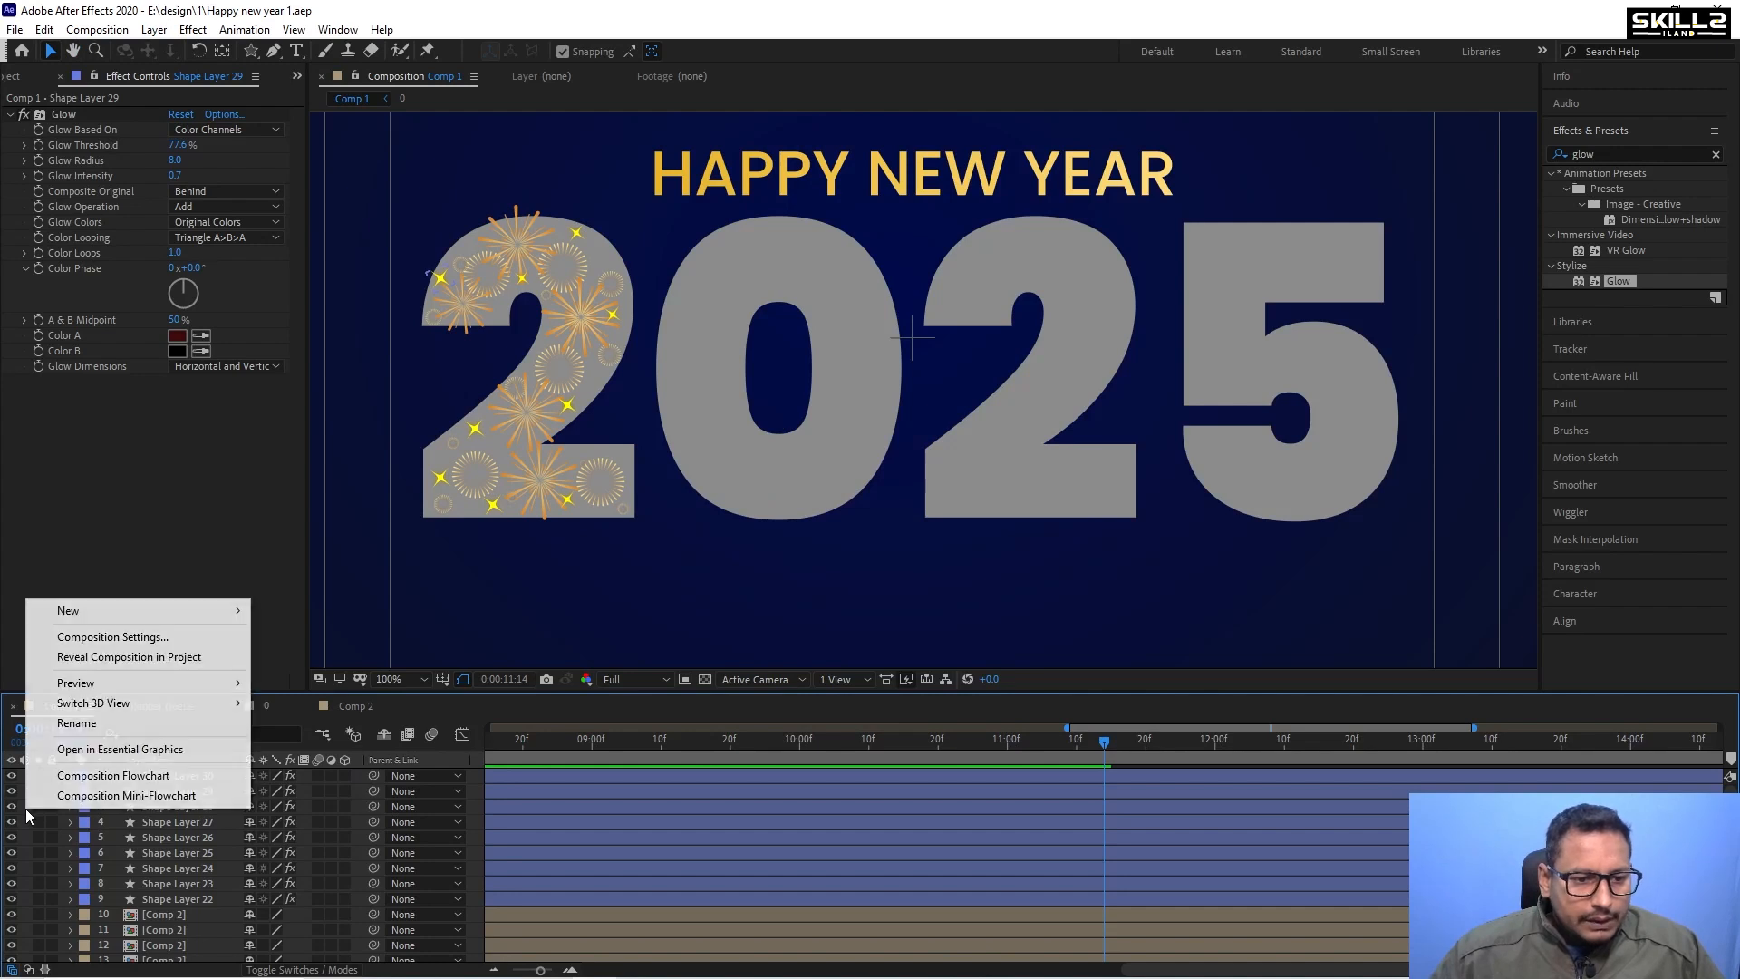
pyautogui.moveTo(119, 613)
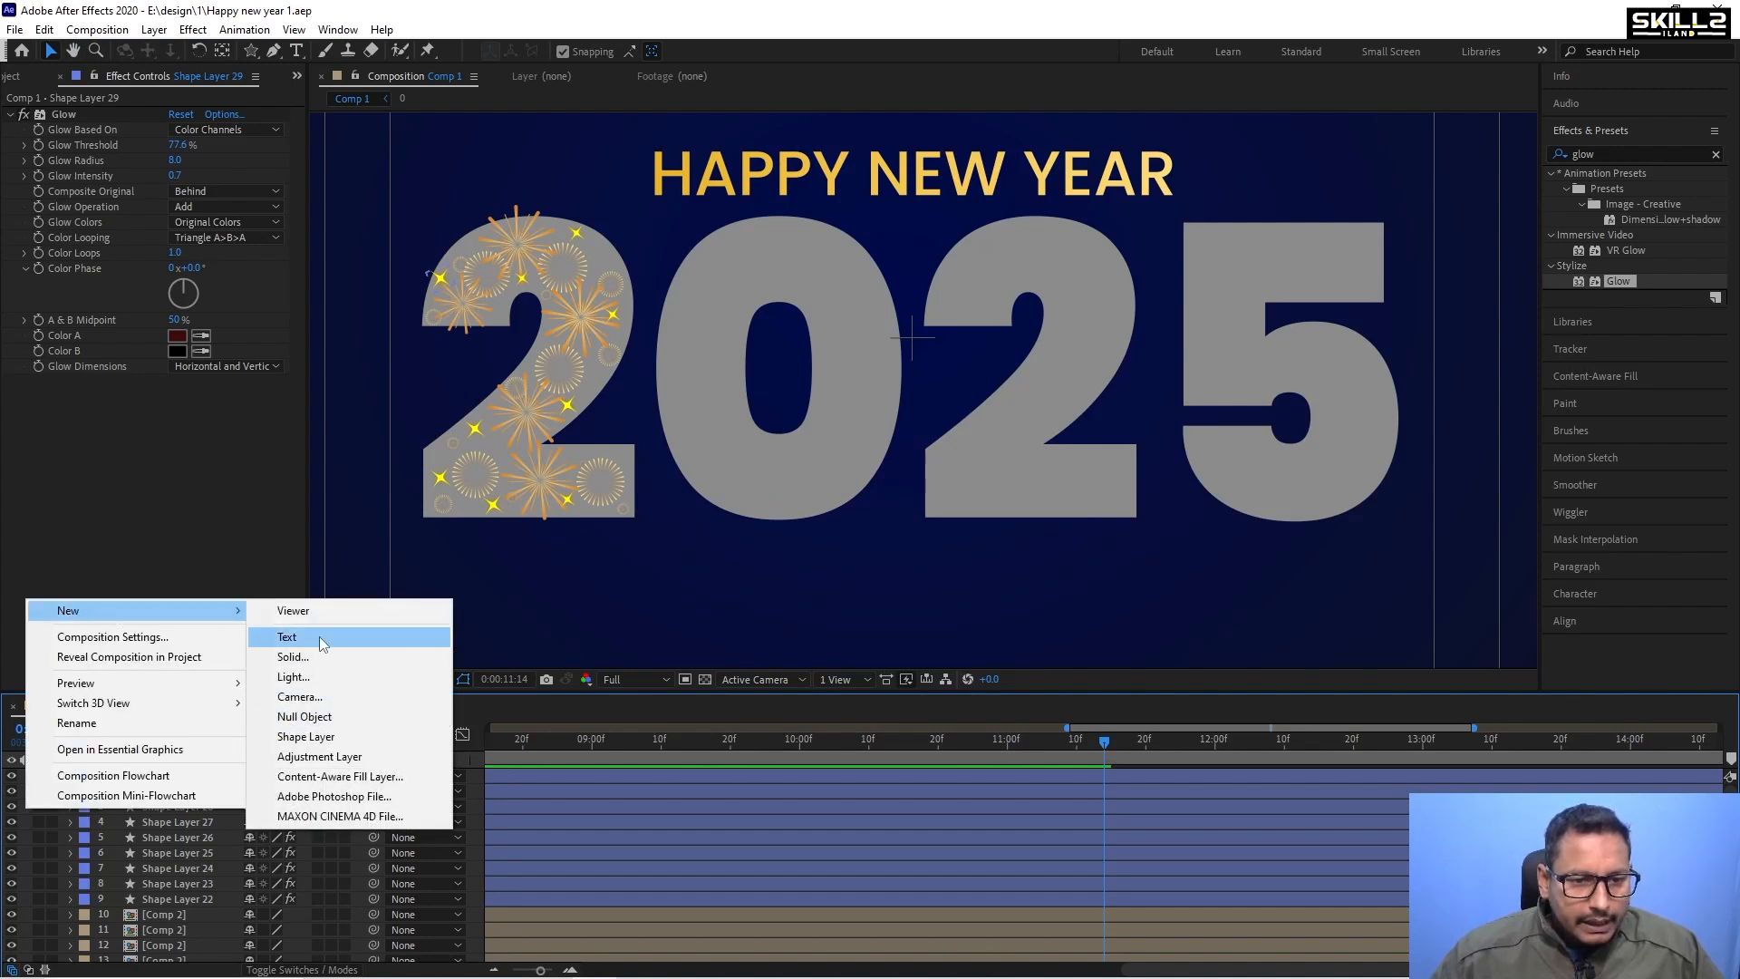
pyautogui.click(306, 736)
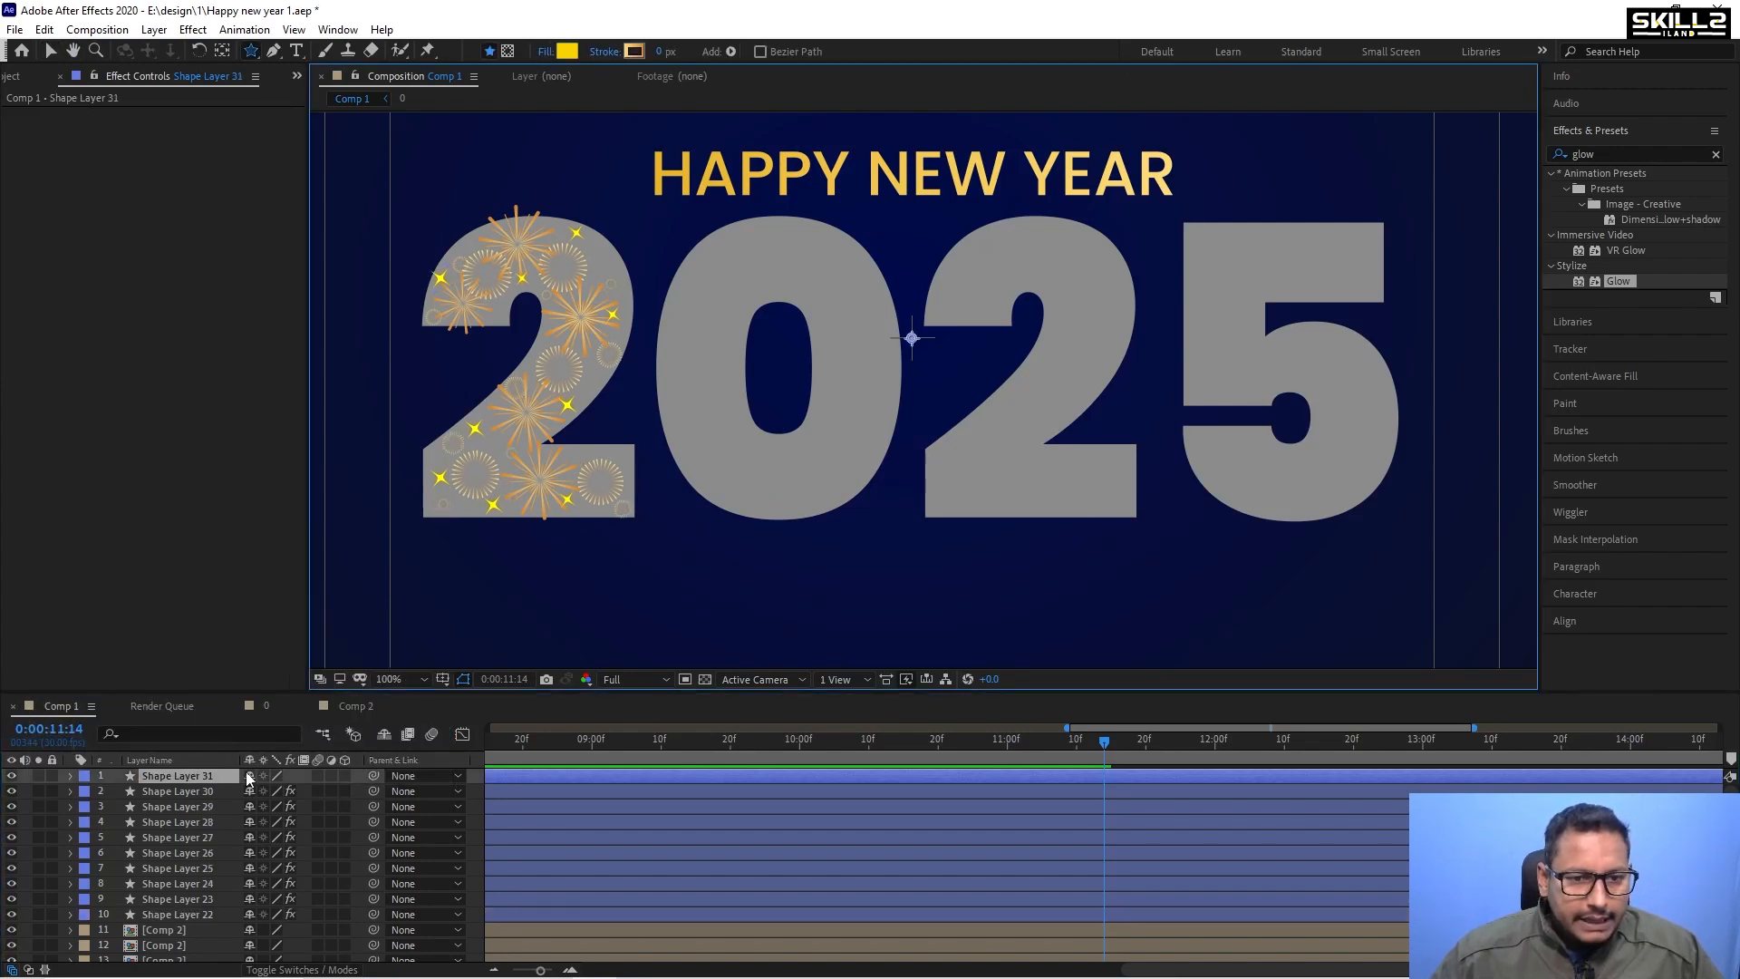
pyautogui.click(83, 776)
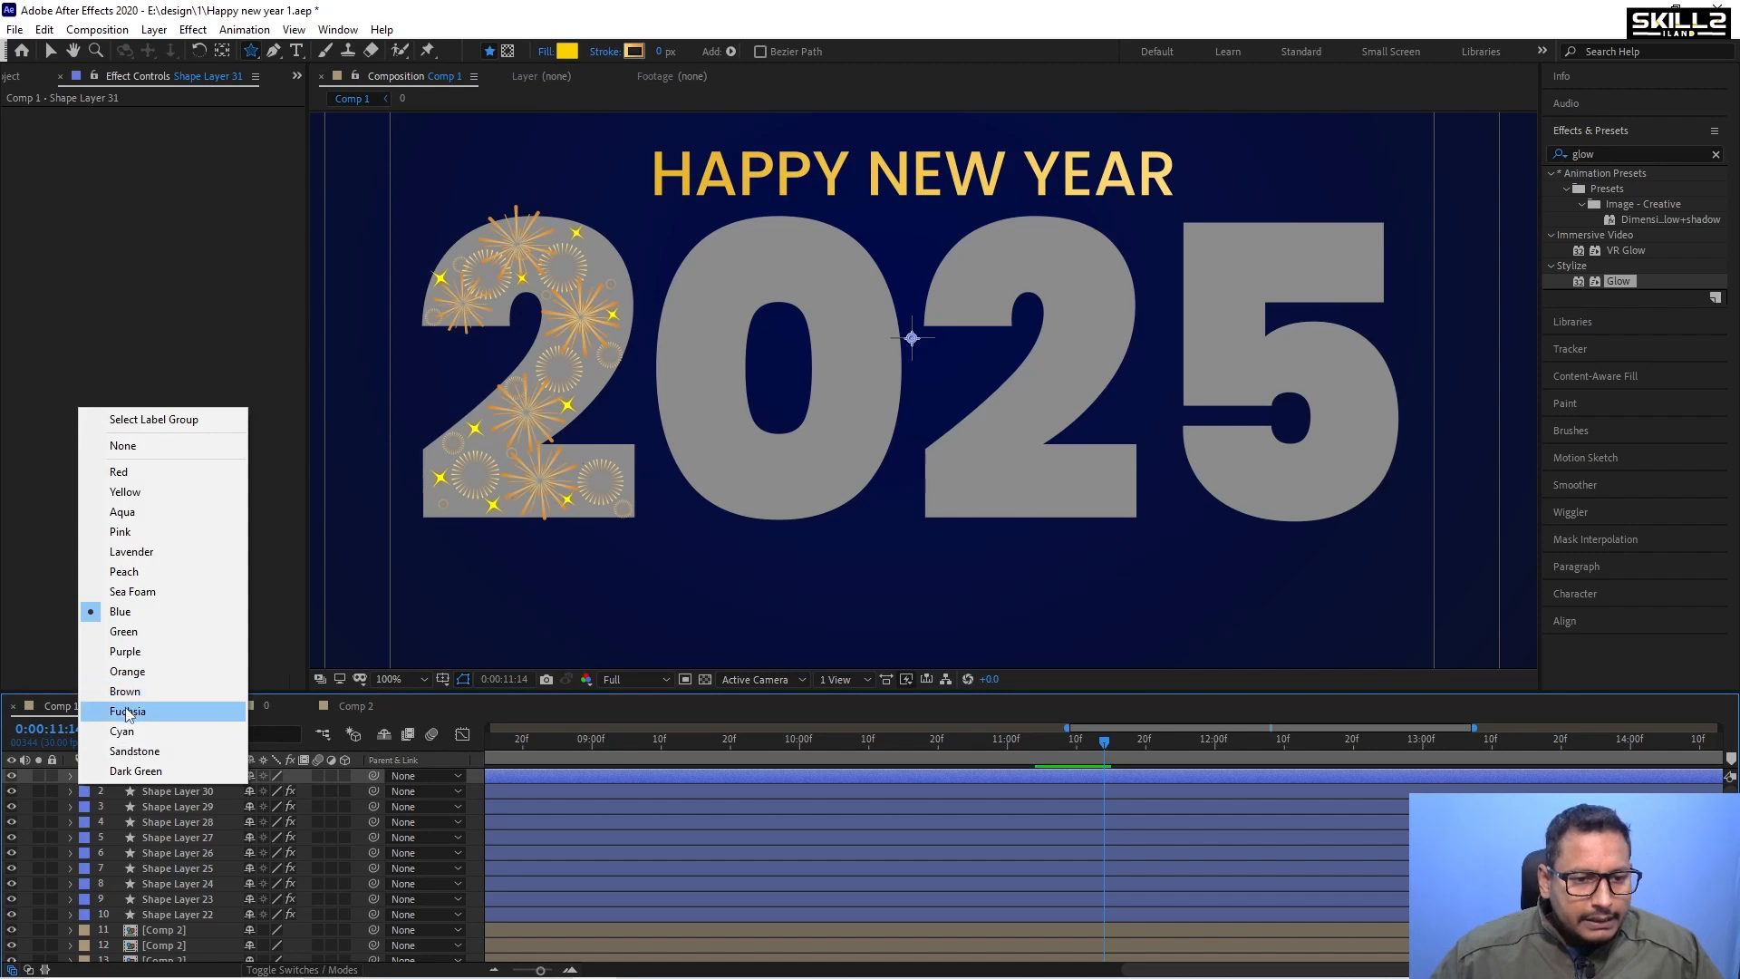
pyautogui.click(158, 711)
# Draw a tiny yellow ellipse just inside the inner curve of the first 2, save the project and collapse its layer.
pyautogui.scroll(1, 497, 264)
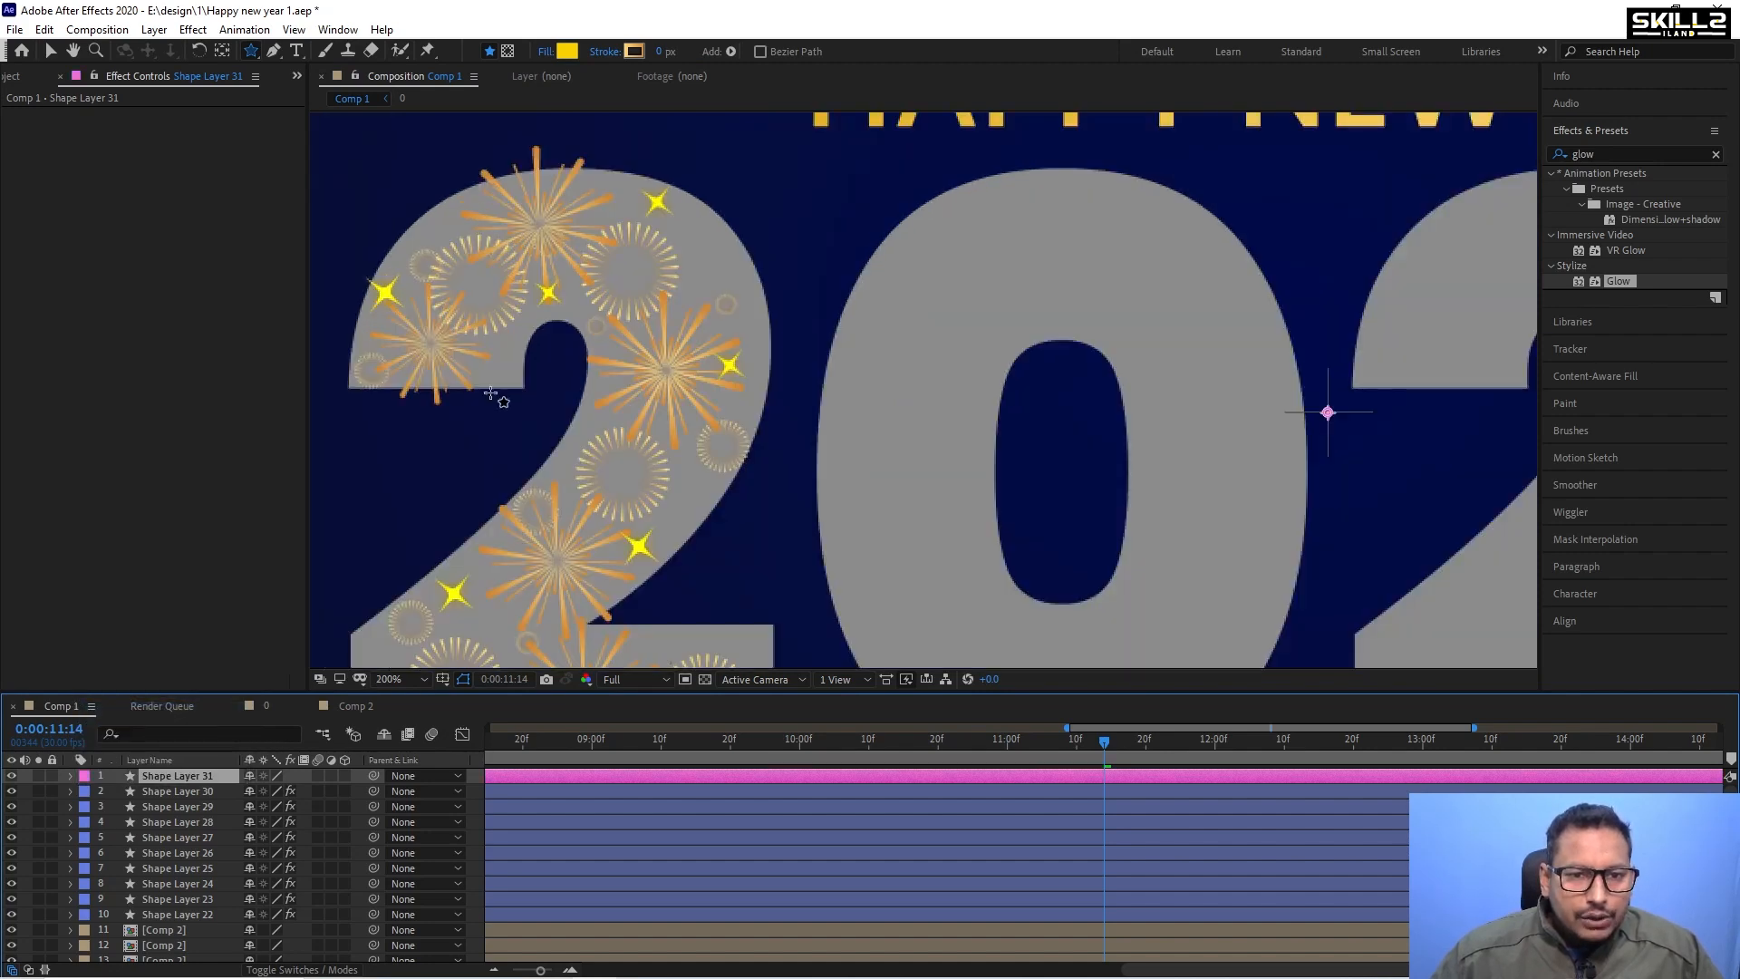
pyautogui.scroll(1, 576, 460)
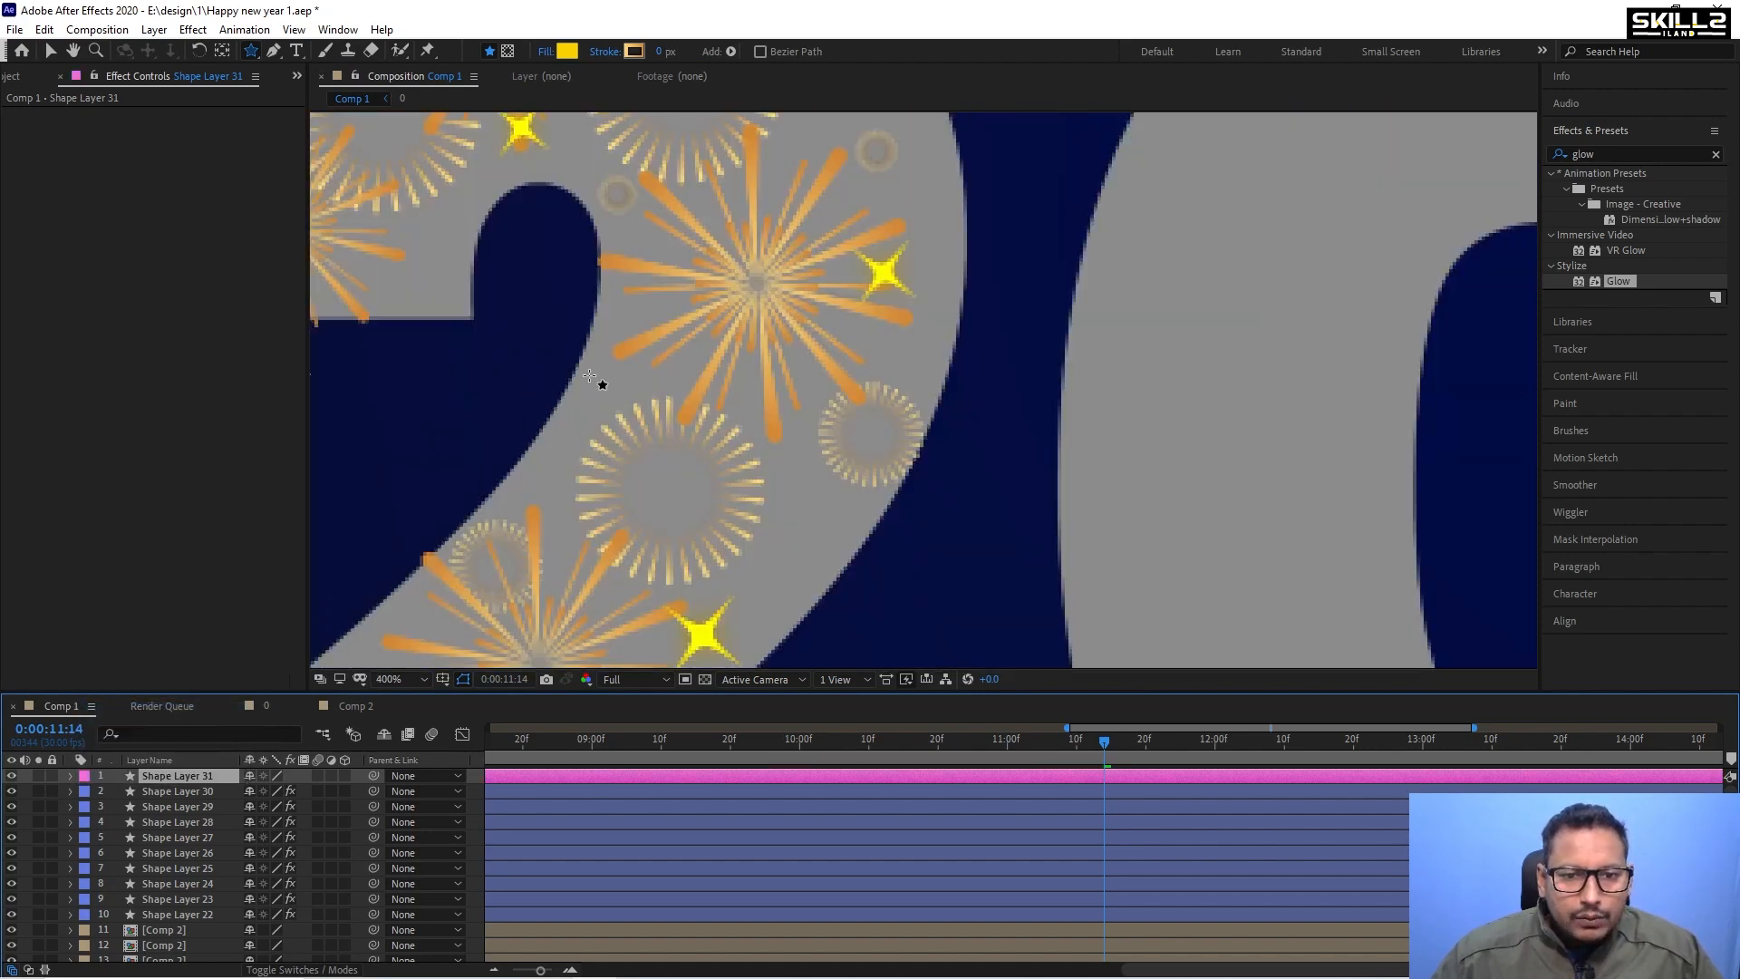
pyautogui.moveTo(251, 52); pyautogui.dragTo(319, 91)
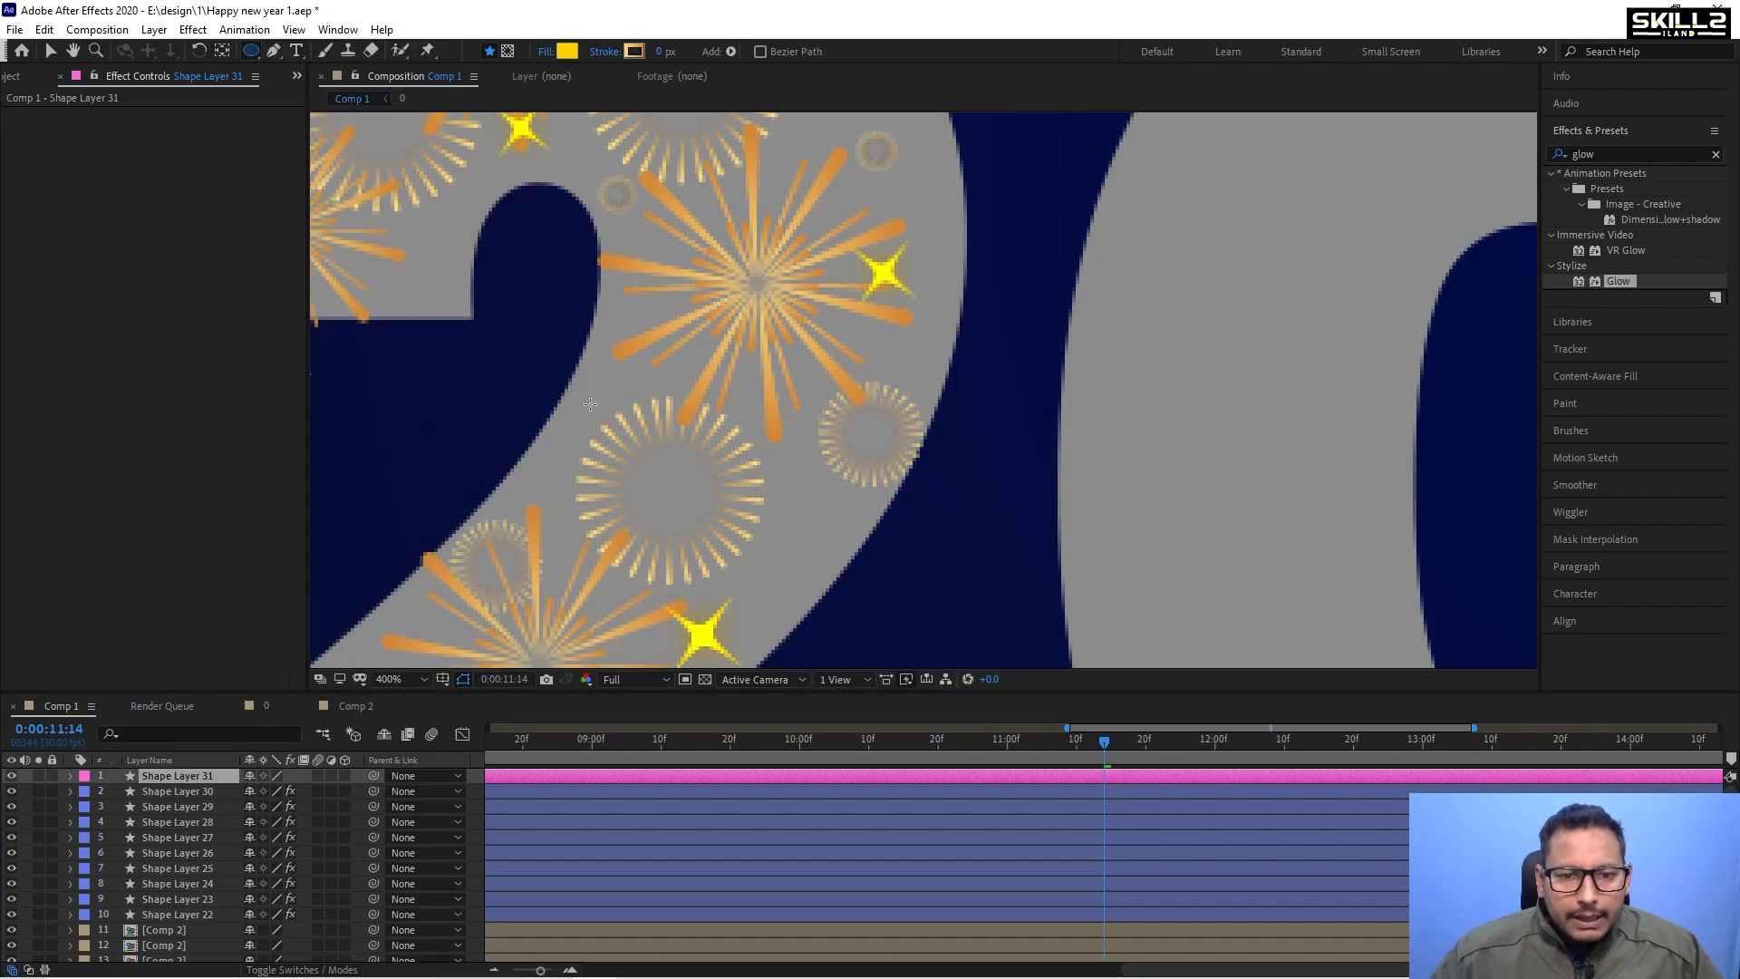
pyautogui.moveTo(590, 404); pyautogui.dragTo(600, 411)
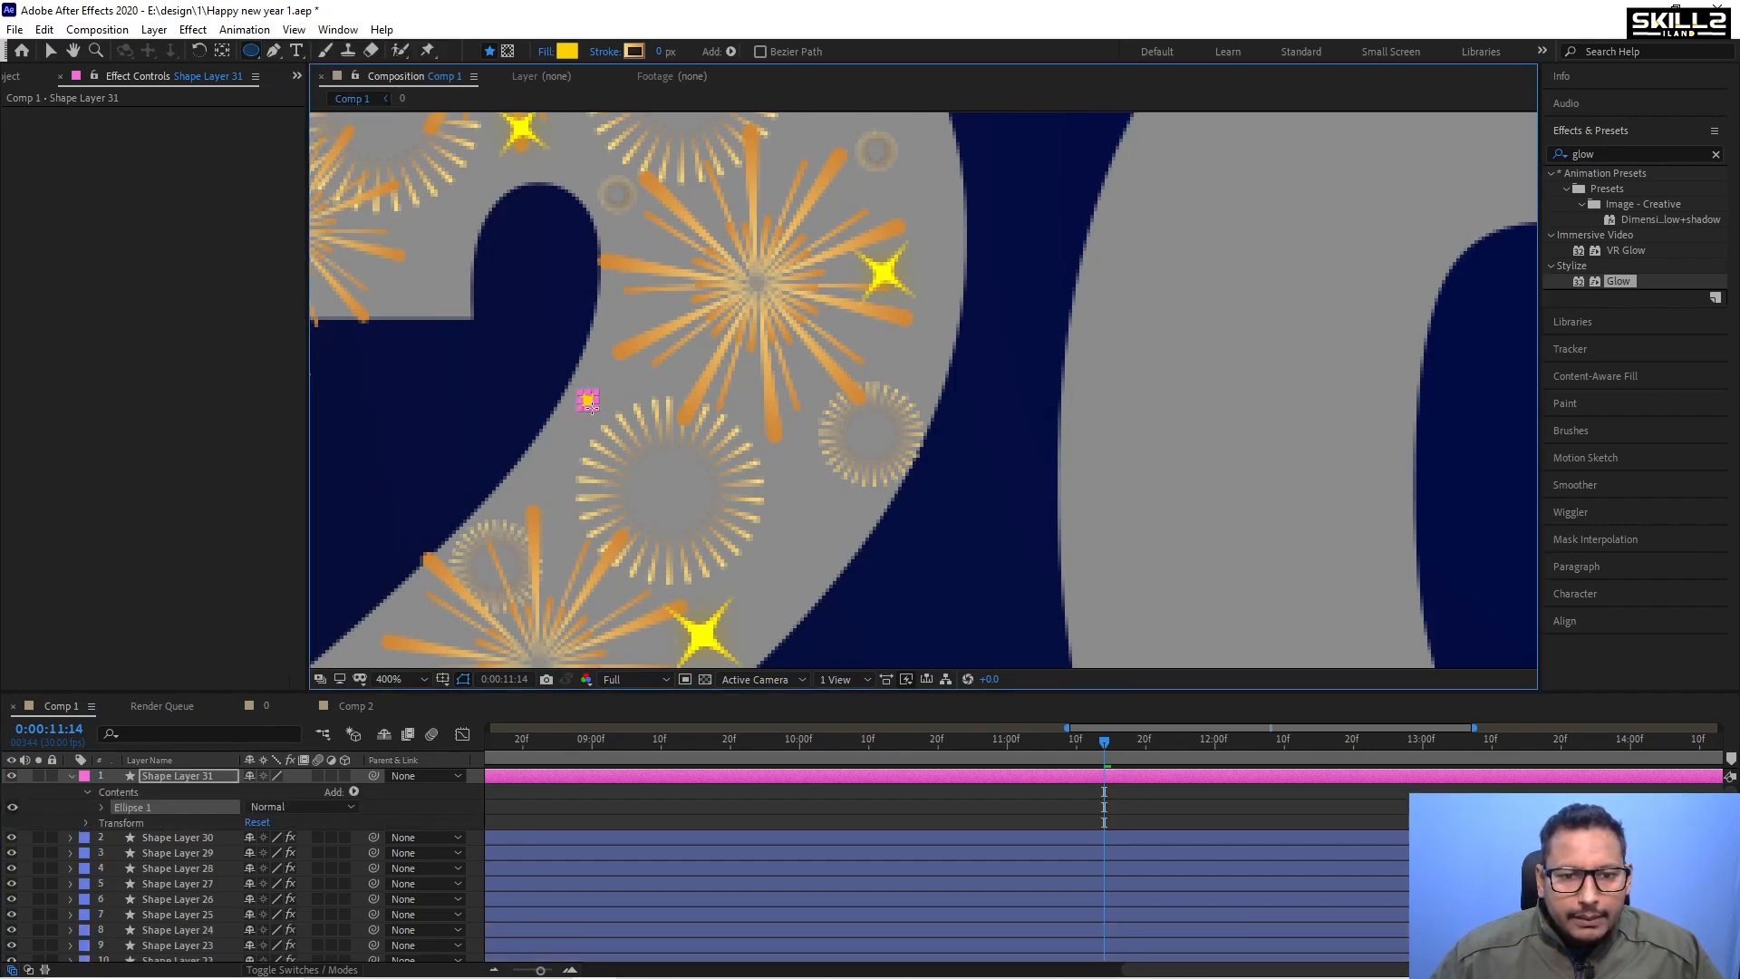
pyautogui.scroll(2, 605, 413)
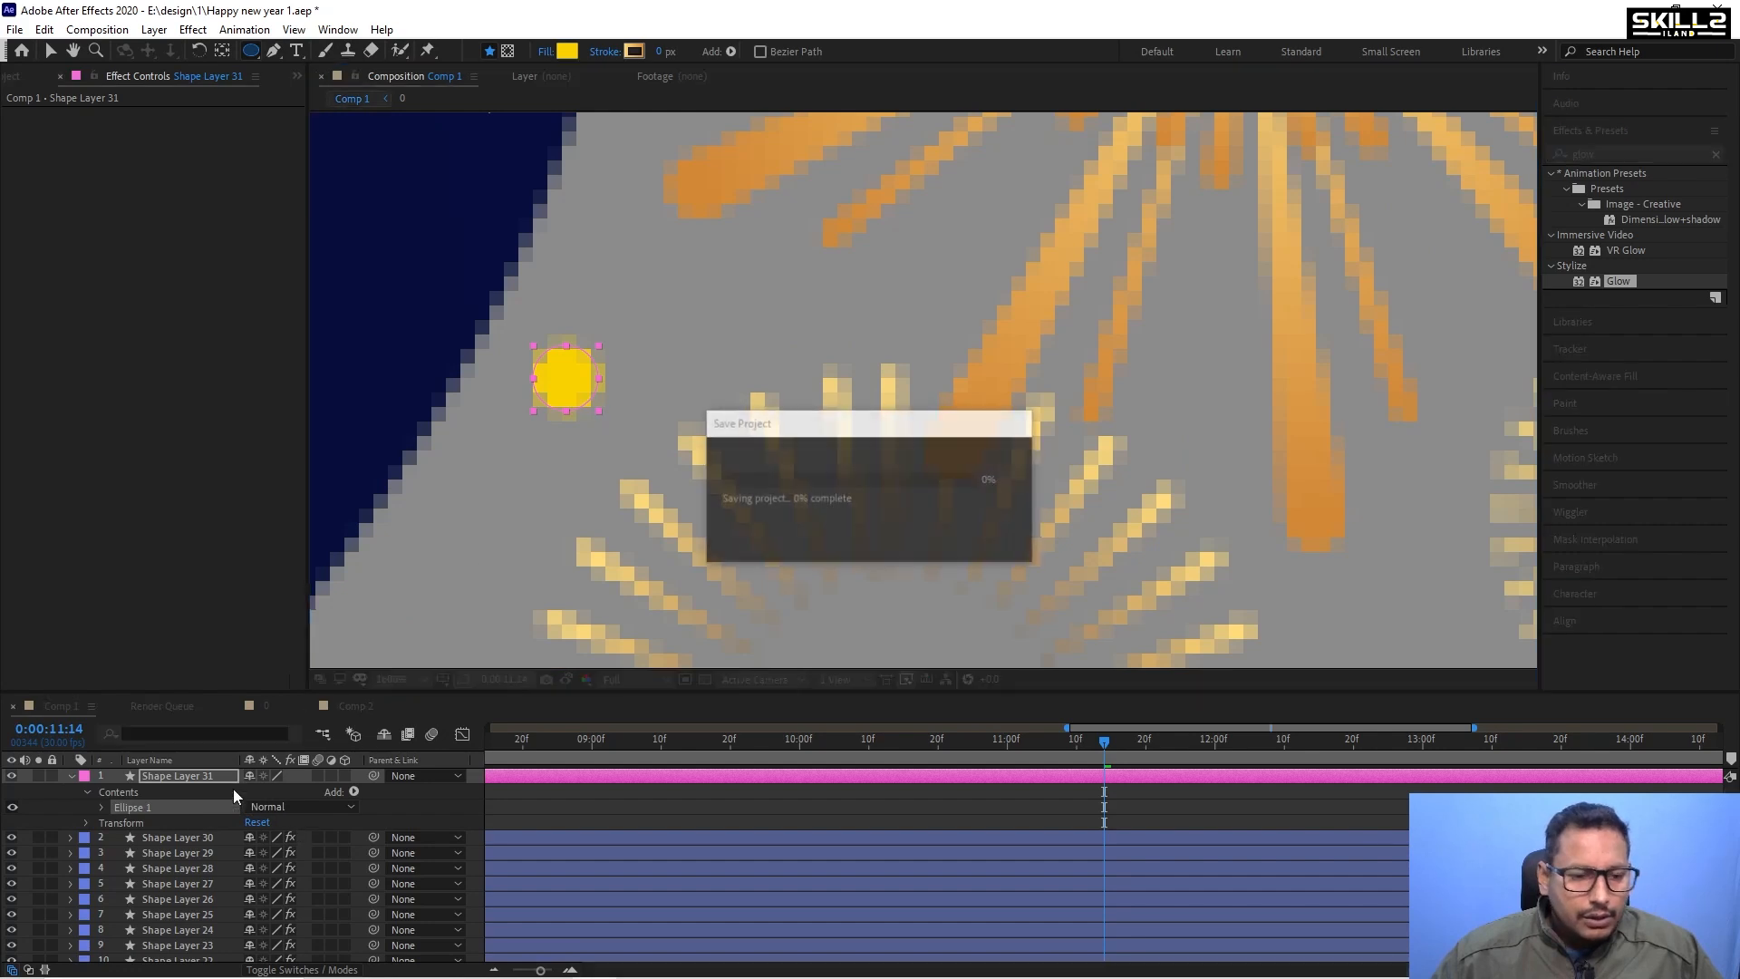
pyautogui.click(73, 776)
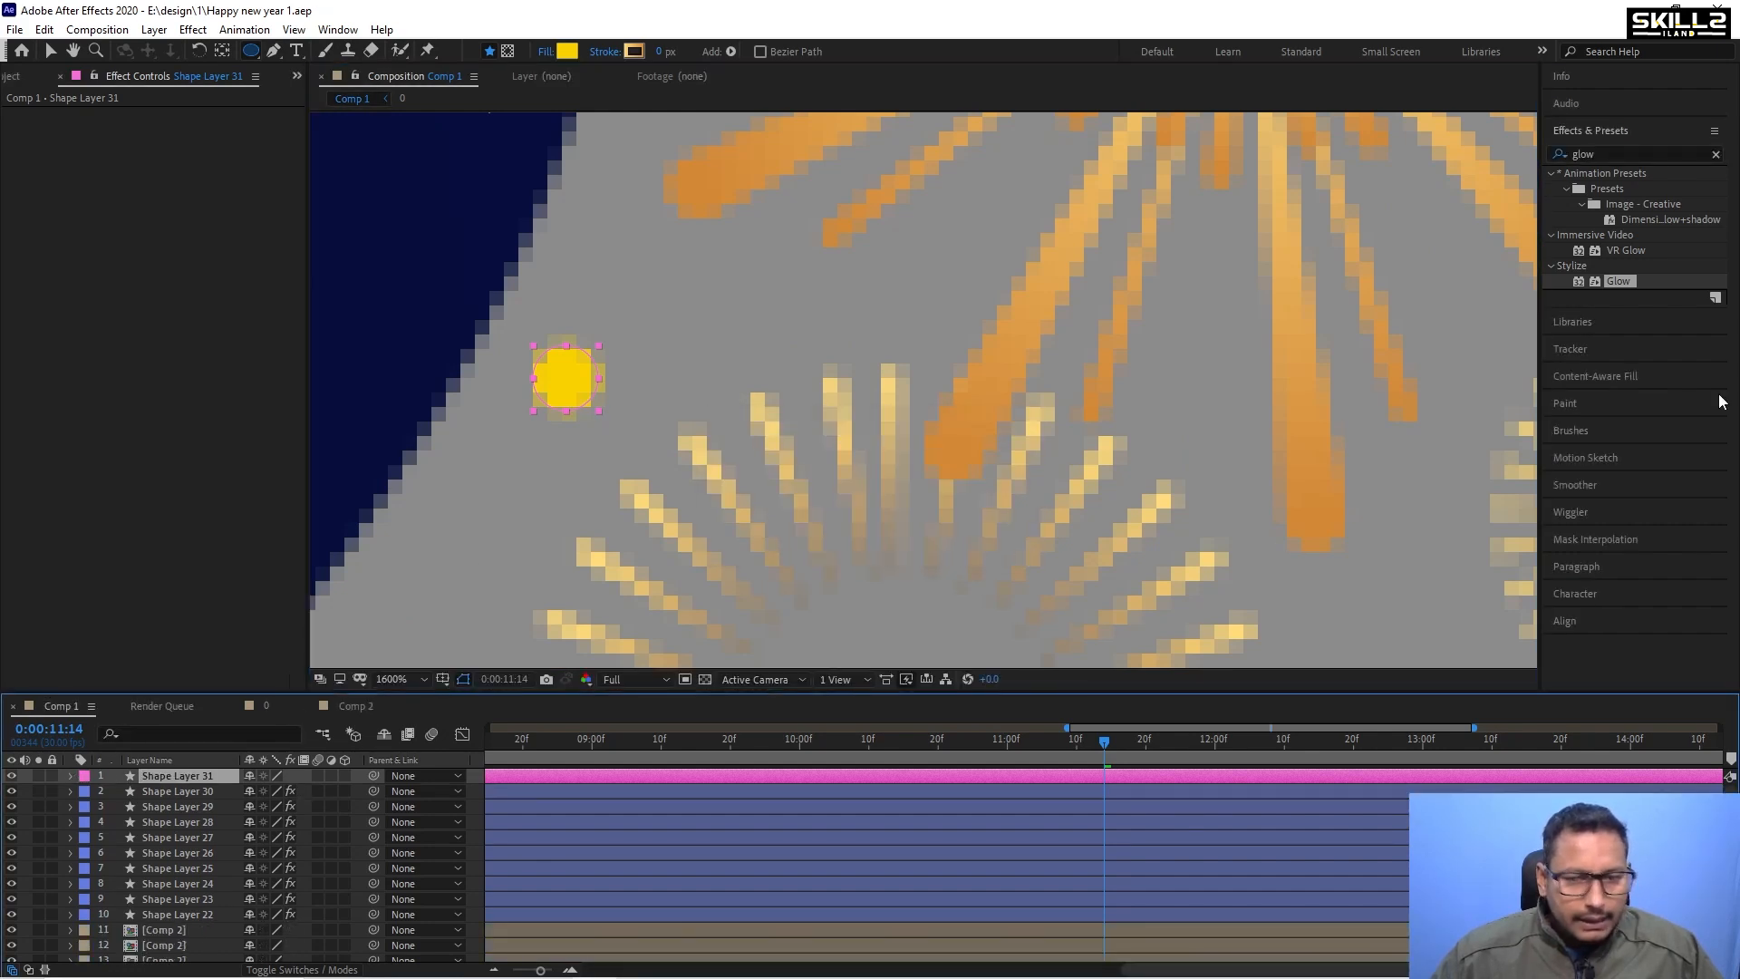
# Search the effects for blur, apply Gaussian Blur (Legacy) to the yellow dot's layer and set its Blurriness to 2.2.
pyautogui.click(1616, 136)
pyautogui.click(1612, 140)
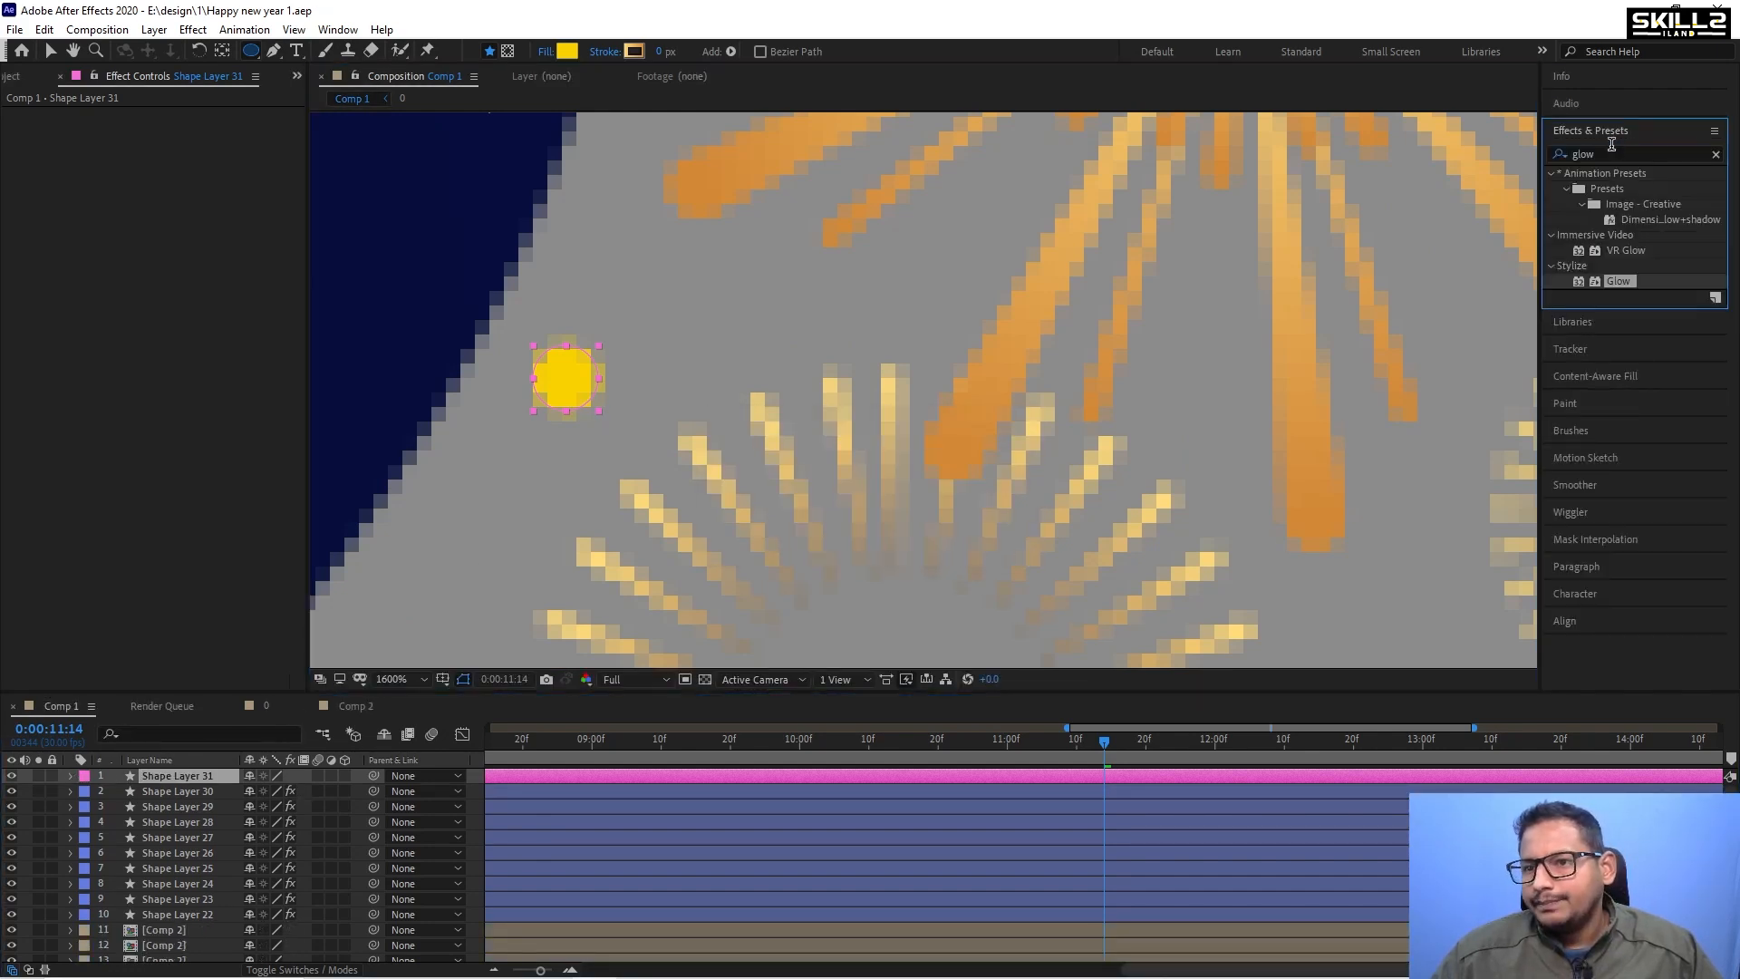
pyautogui.moveTo(1612, 152); pyautogui.dragTo(1506, 149)
pyautogui.write('bl')
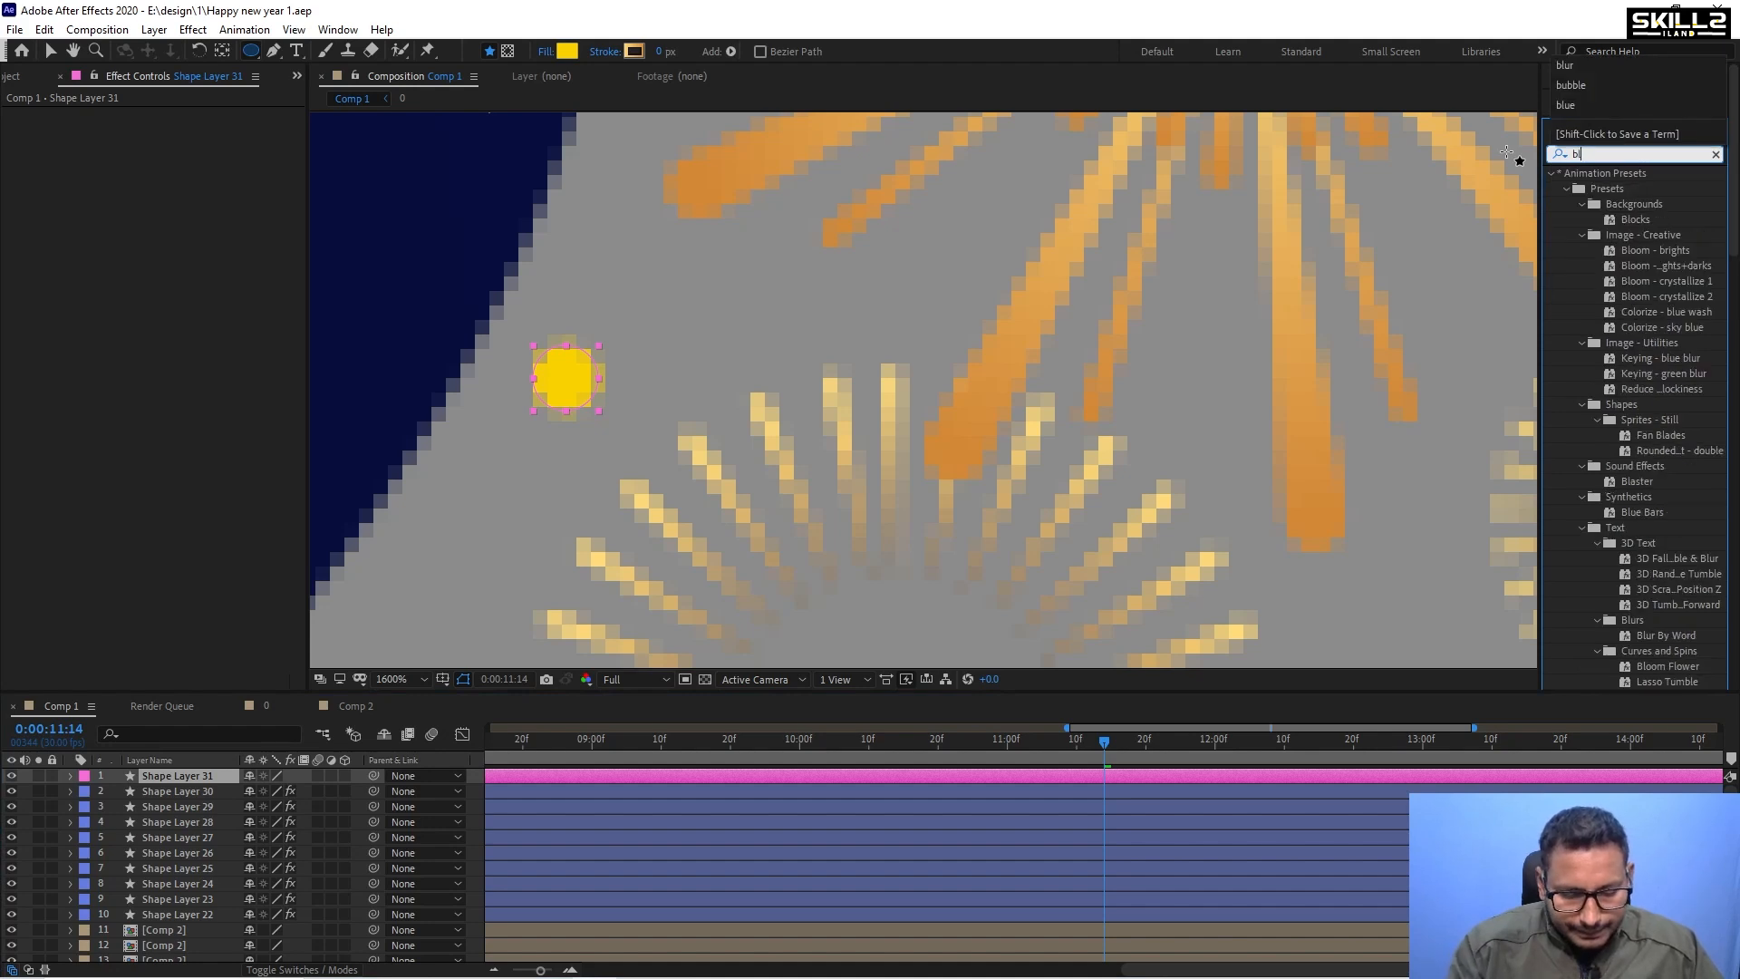
pyautogui.write('ur')
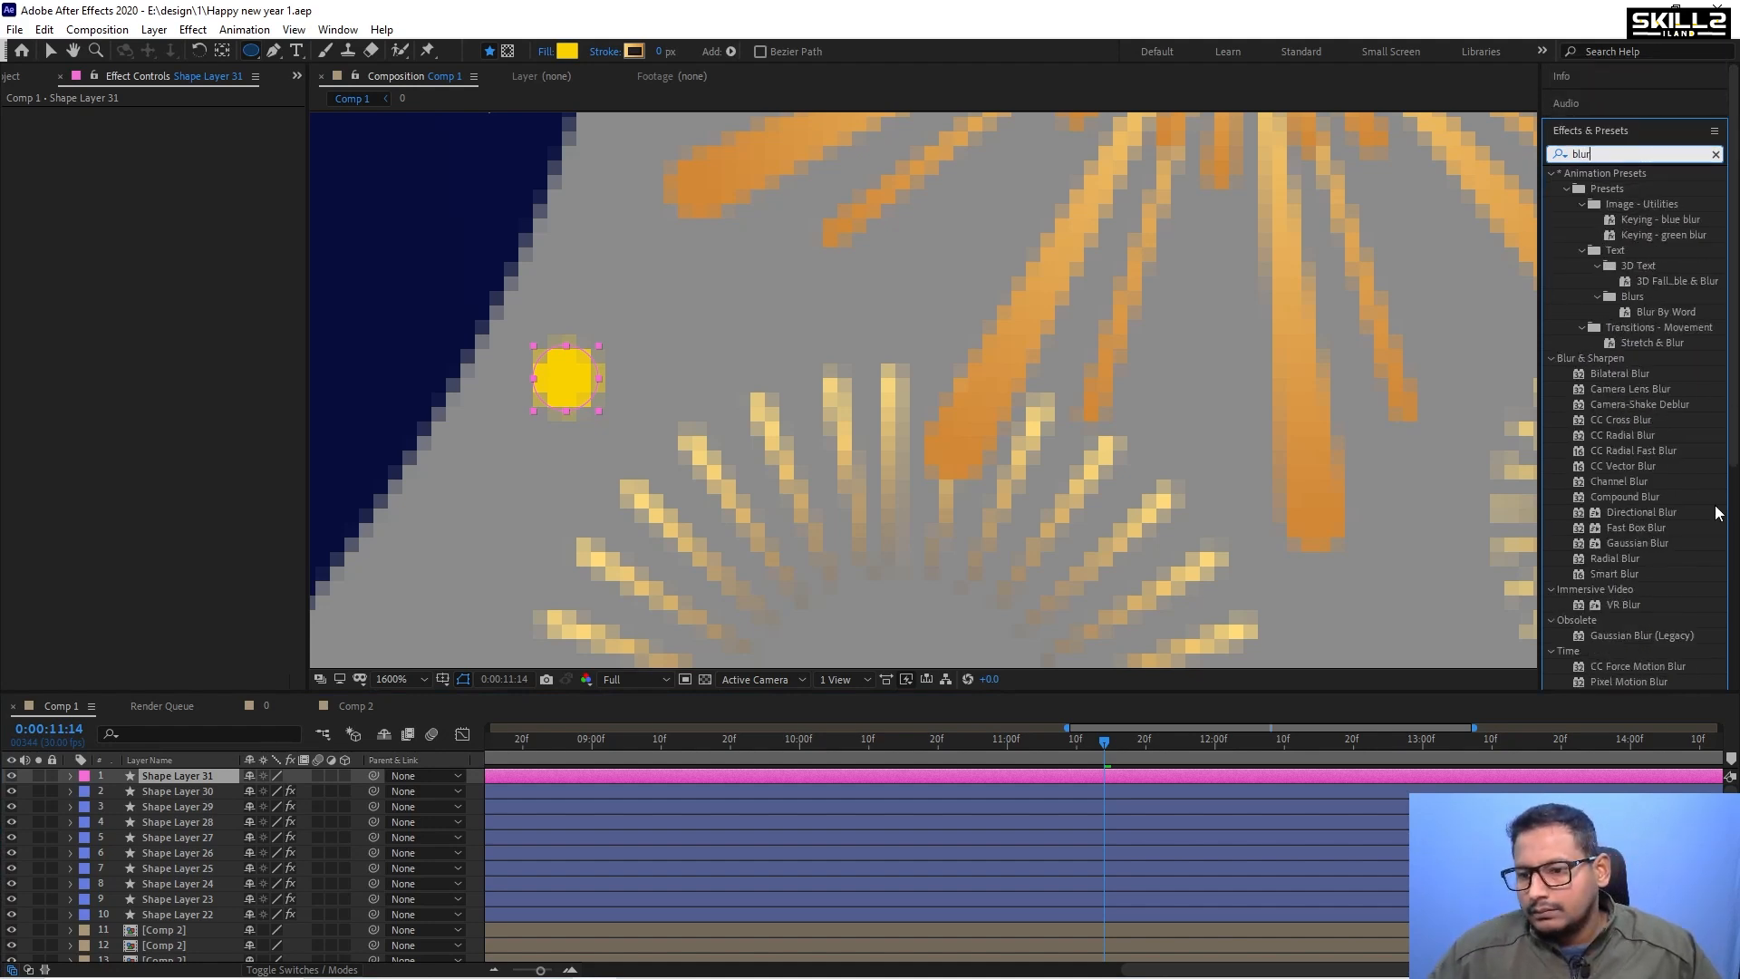
pyautogui.scroll(-3, 1679, 513)
pyautogui.moveTo(1625, 517); pyautogui.dragTo(215, 128)
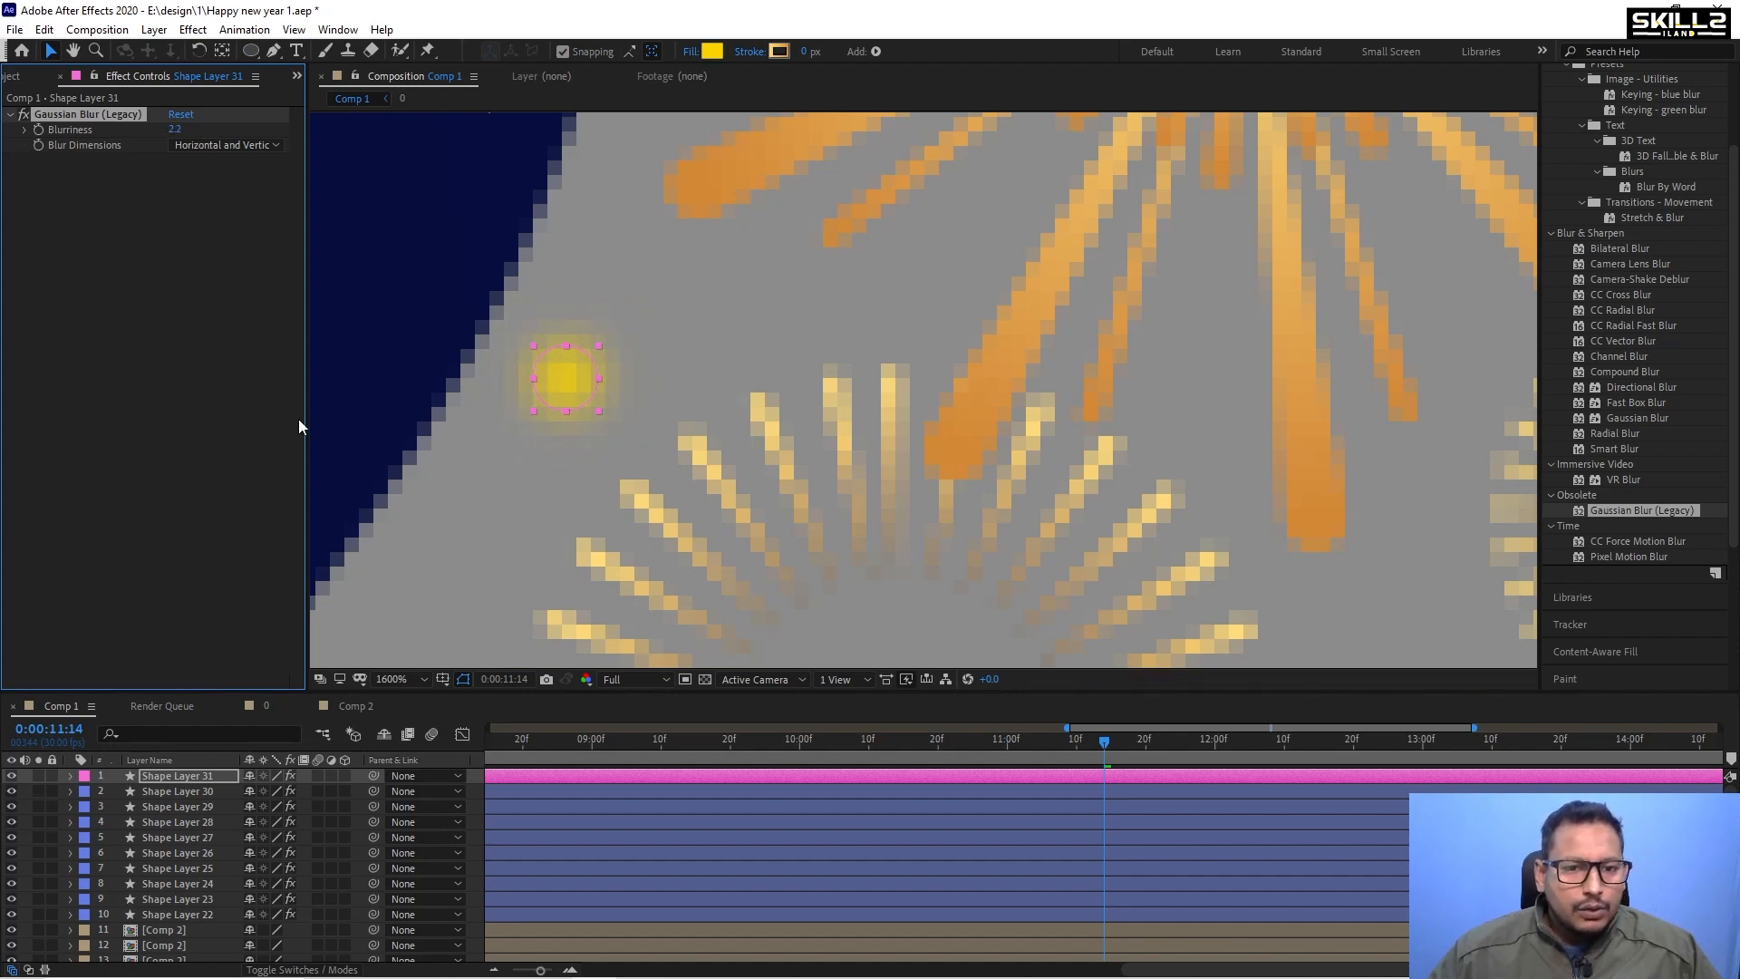
# Save the project and add the expression wiggle(5,80) to the opacity of the blurred yellow dot's layer.
pyautogui.scroll(-3, 563, 372)
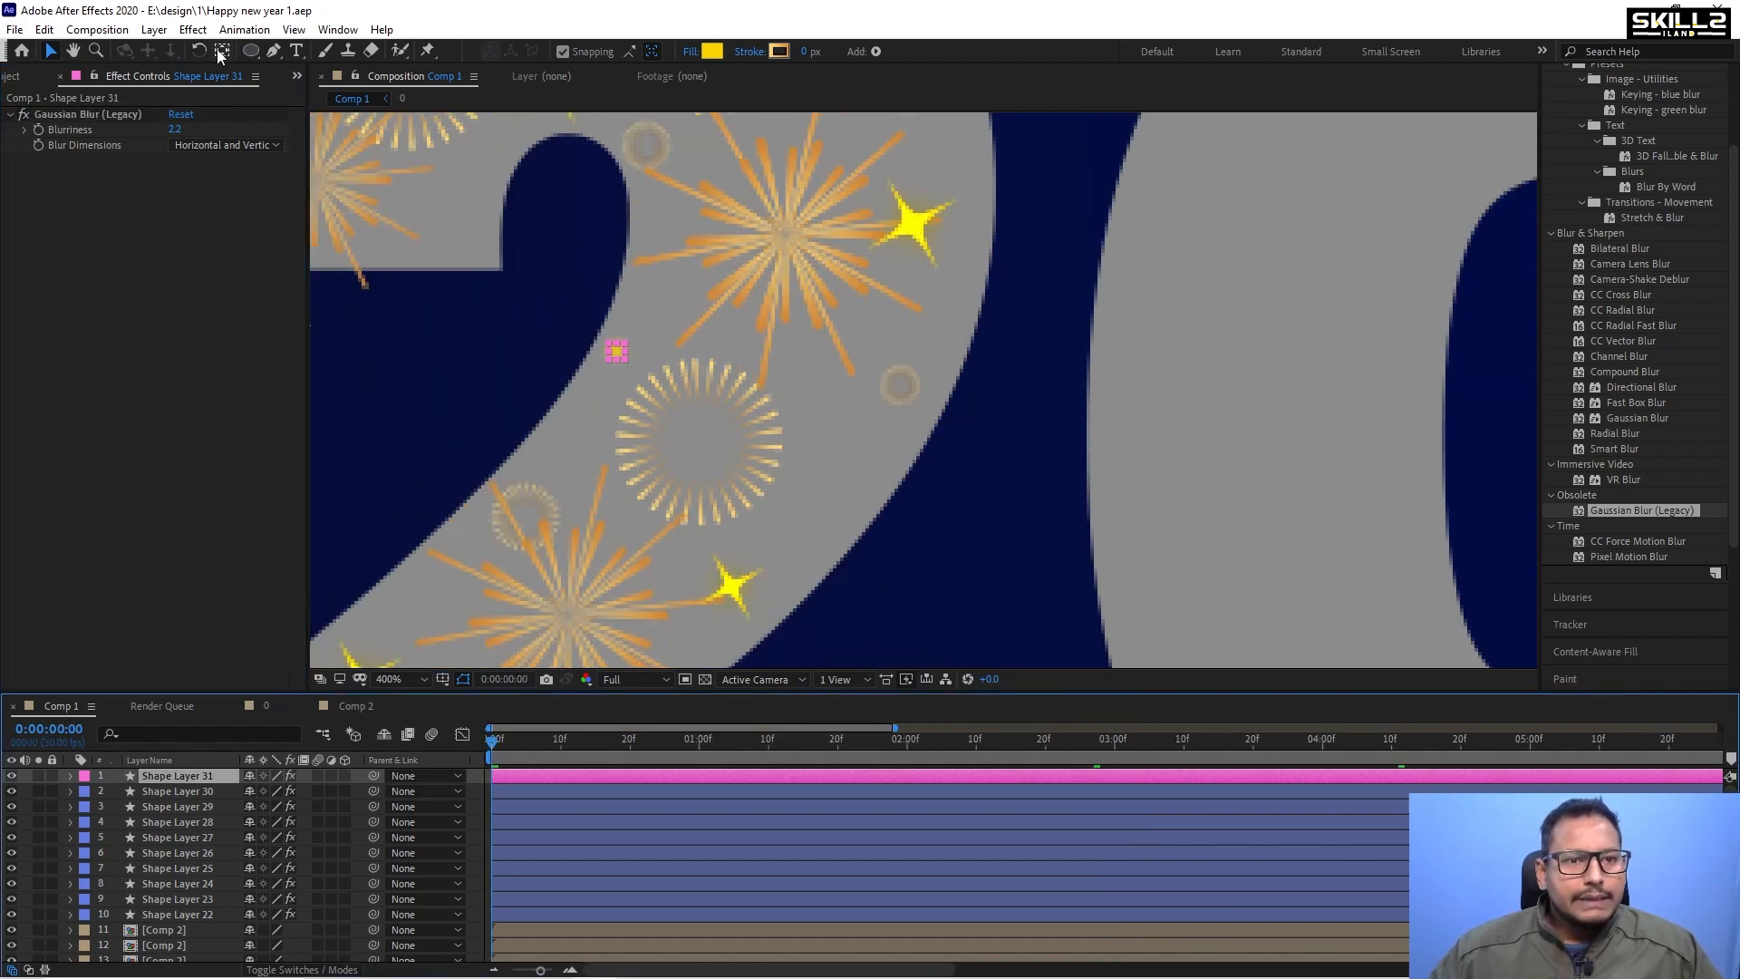
pyautogui.hotkey('ctrl', 's')
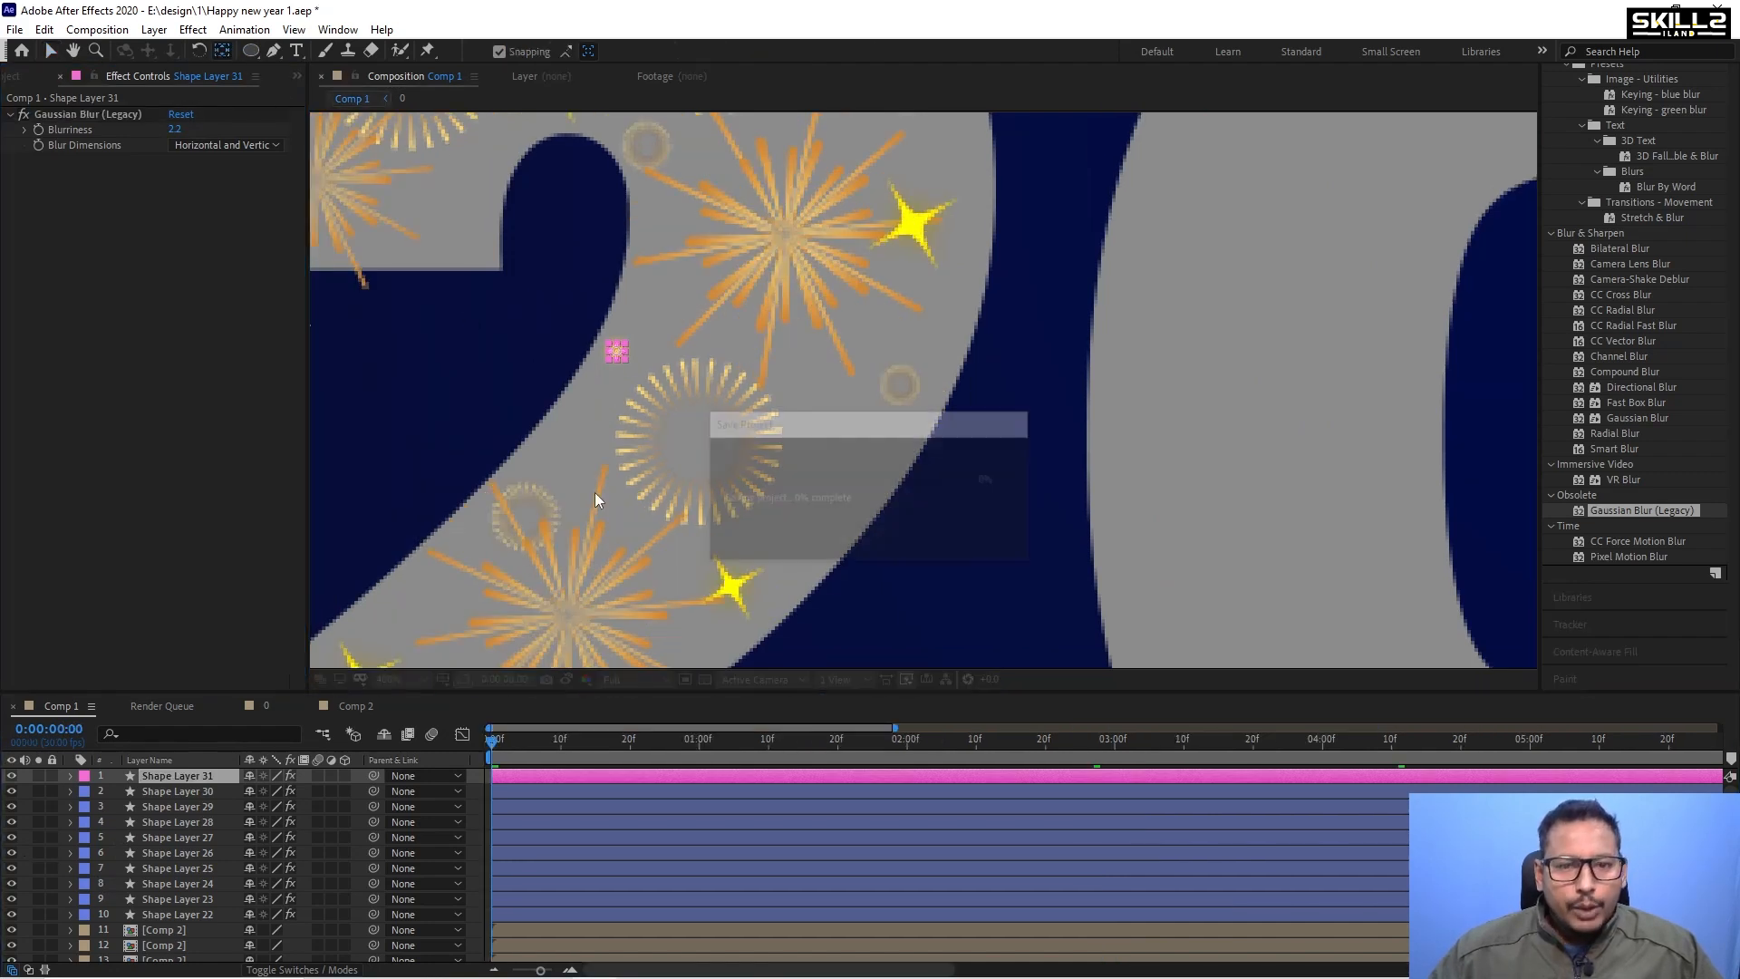
pyautogui.press('t')
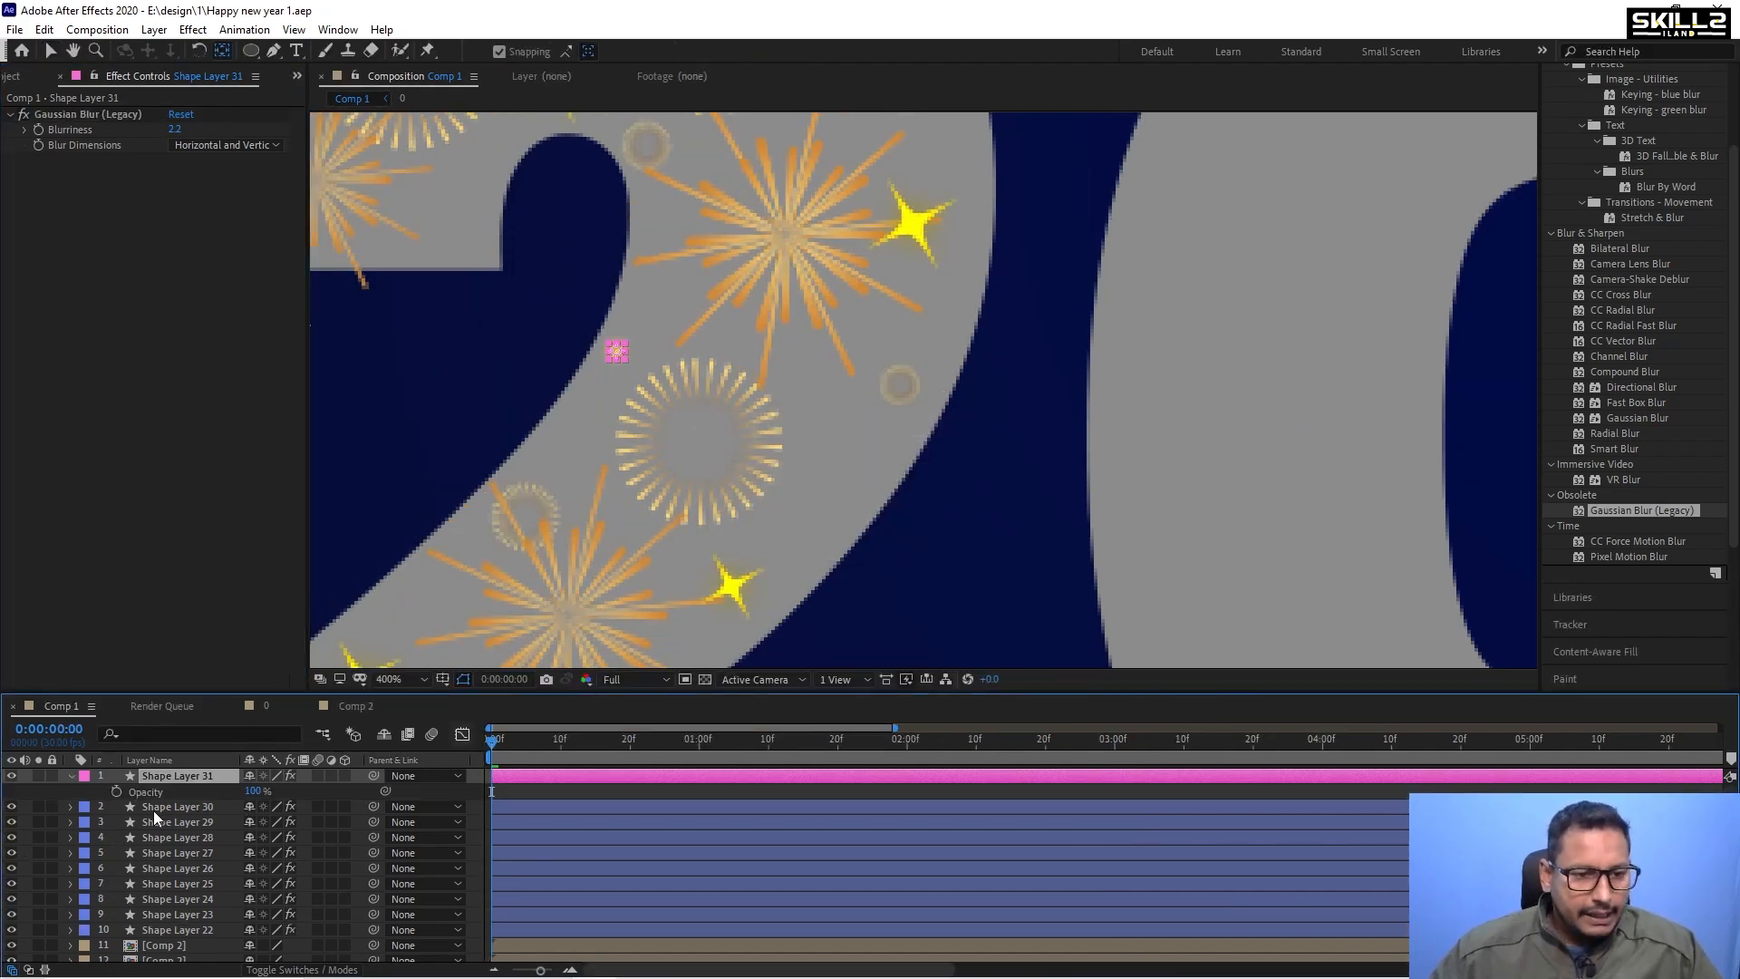
pyautogui.keyDown('alt'); pyautogui.click(116, 791); pyautogui.keyUp('alt')
pyautogui.write('wiggle()')
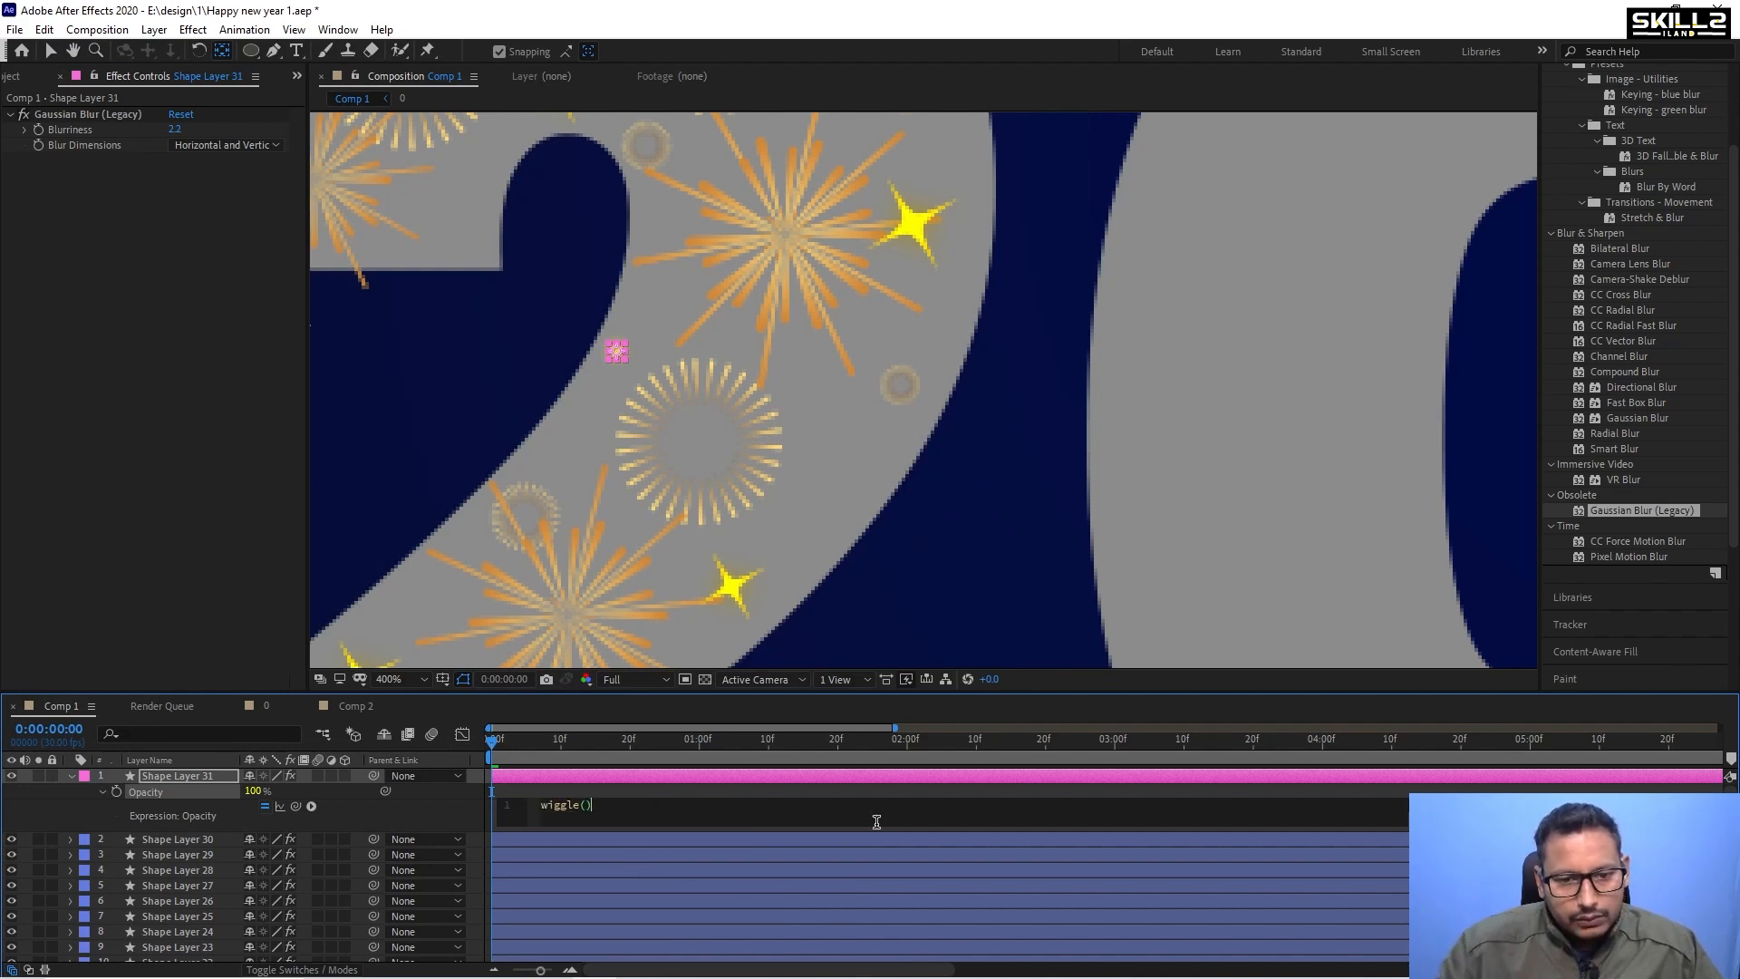
pyautogui.press('Left')
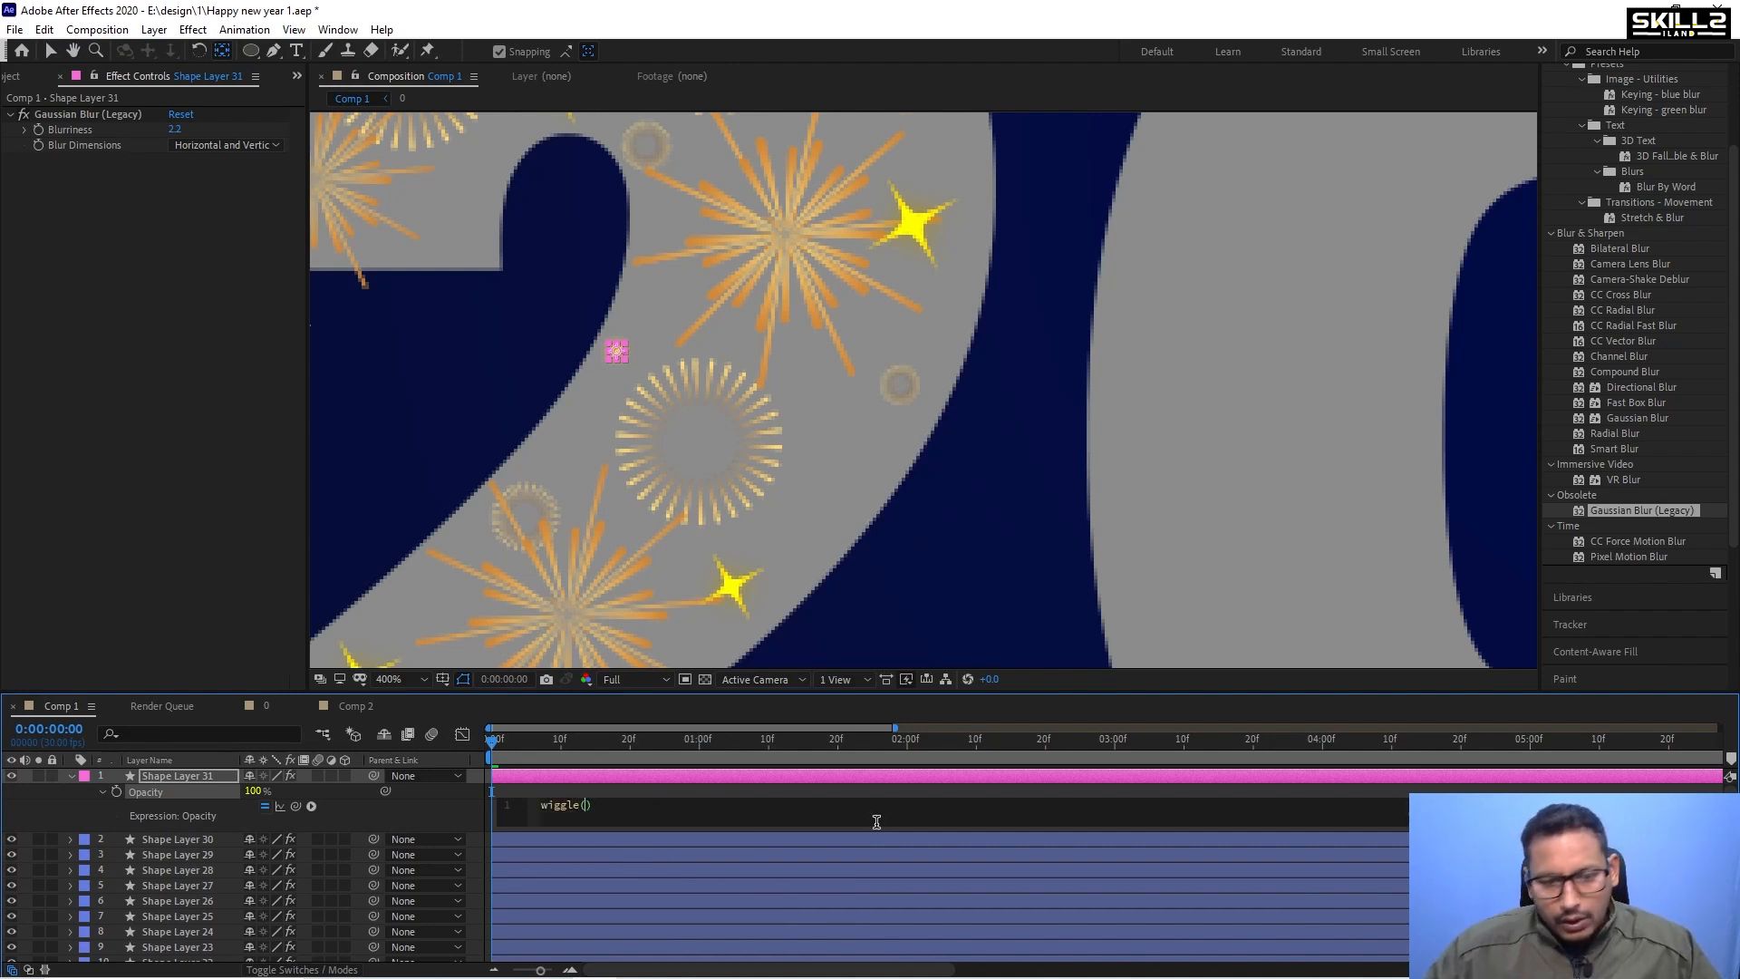
pyautogui.write('2')
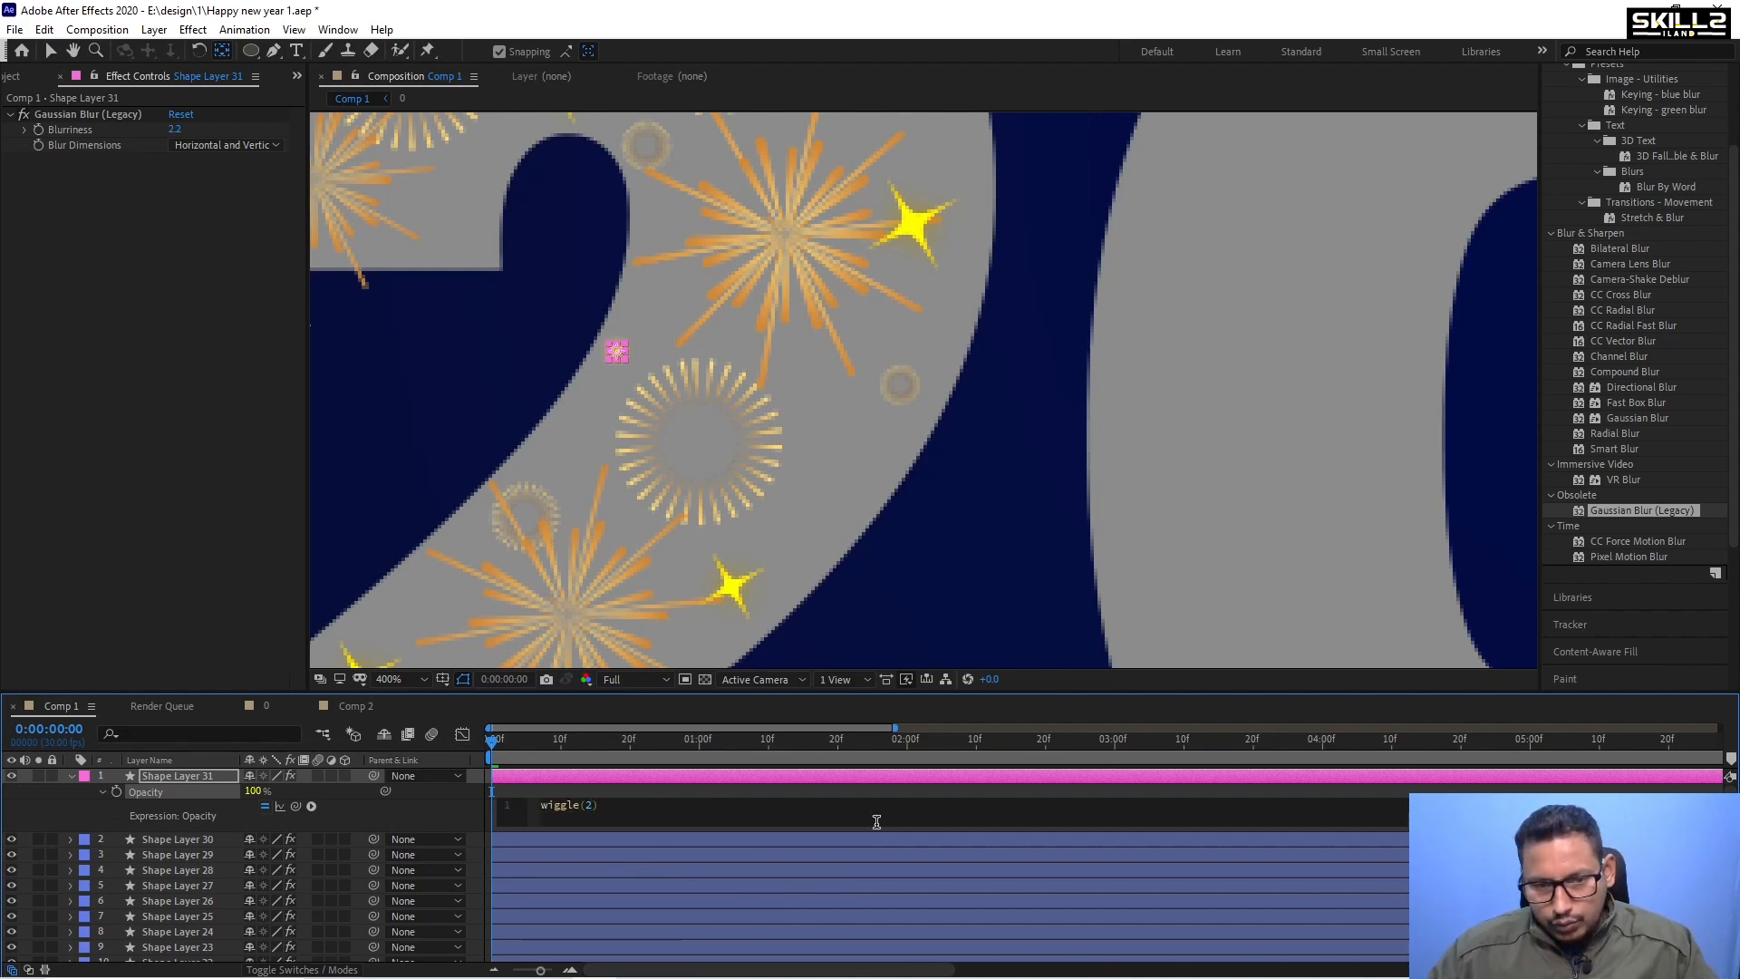
pyautogui.press('BackSpace')
pyautogui.write('5,80')
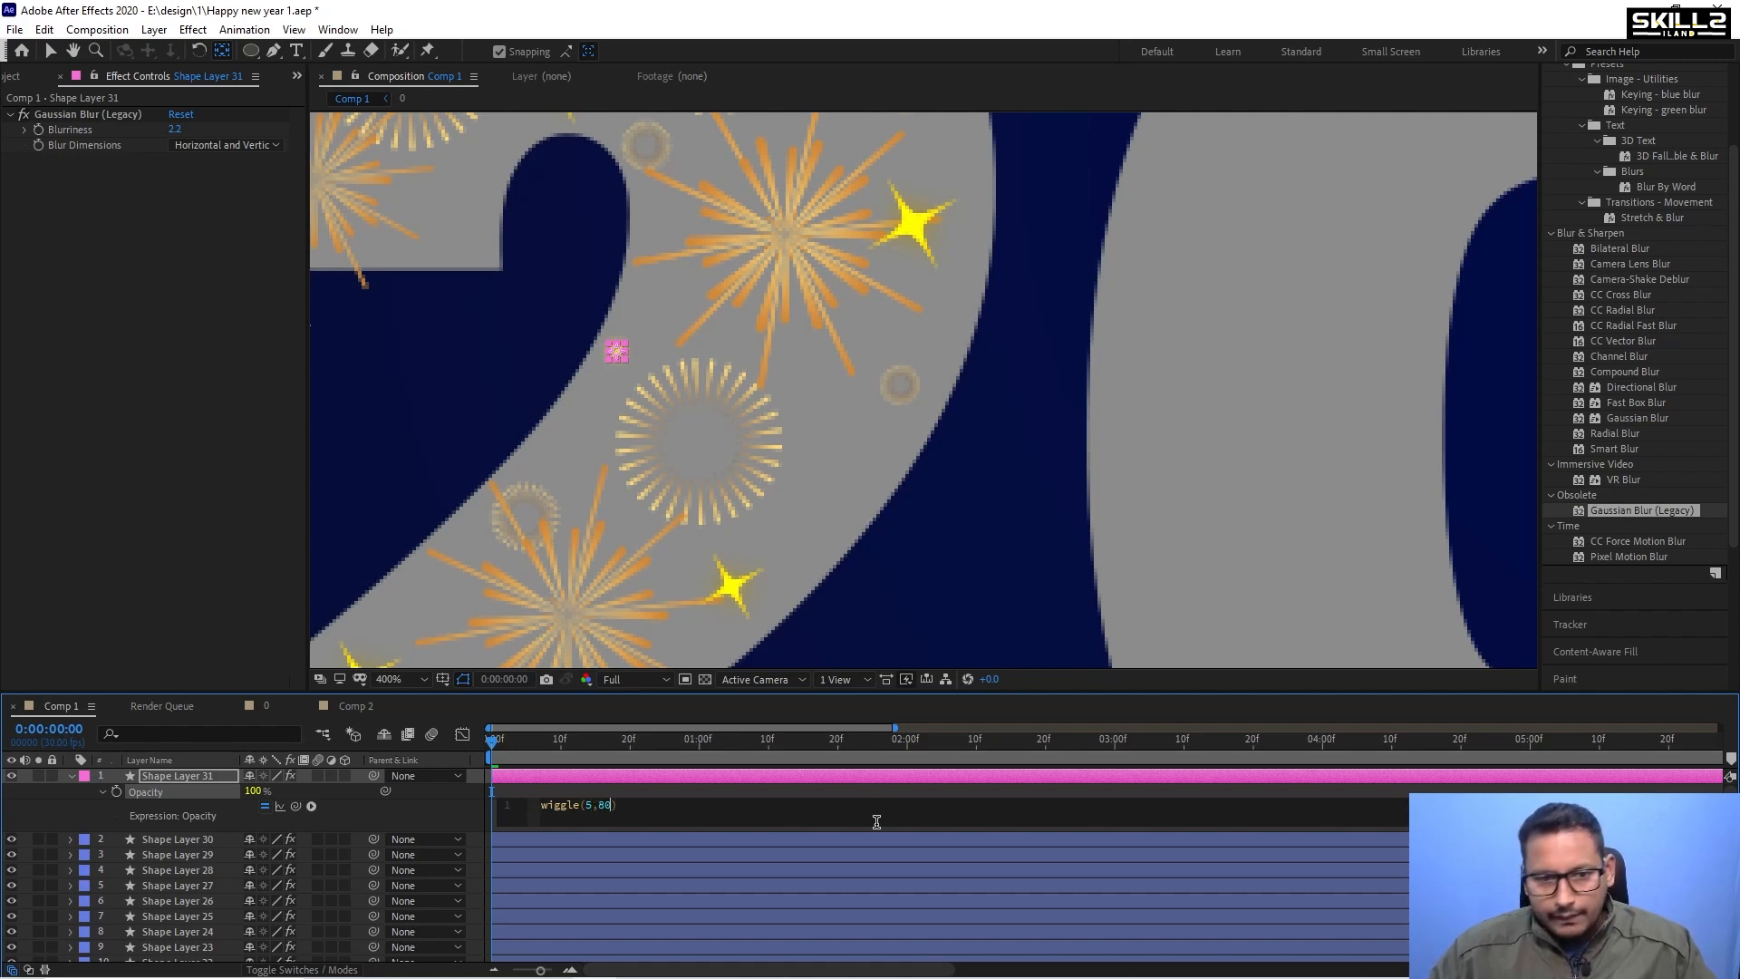
pyautogui.press('KP_Enter')
# Preview the flickering yellow dot together with the rest of the first 2's decorations.
pyautogui.press('space')
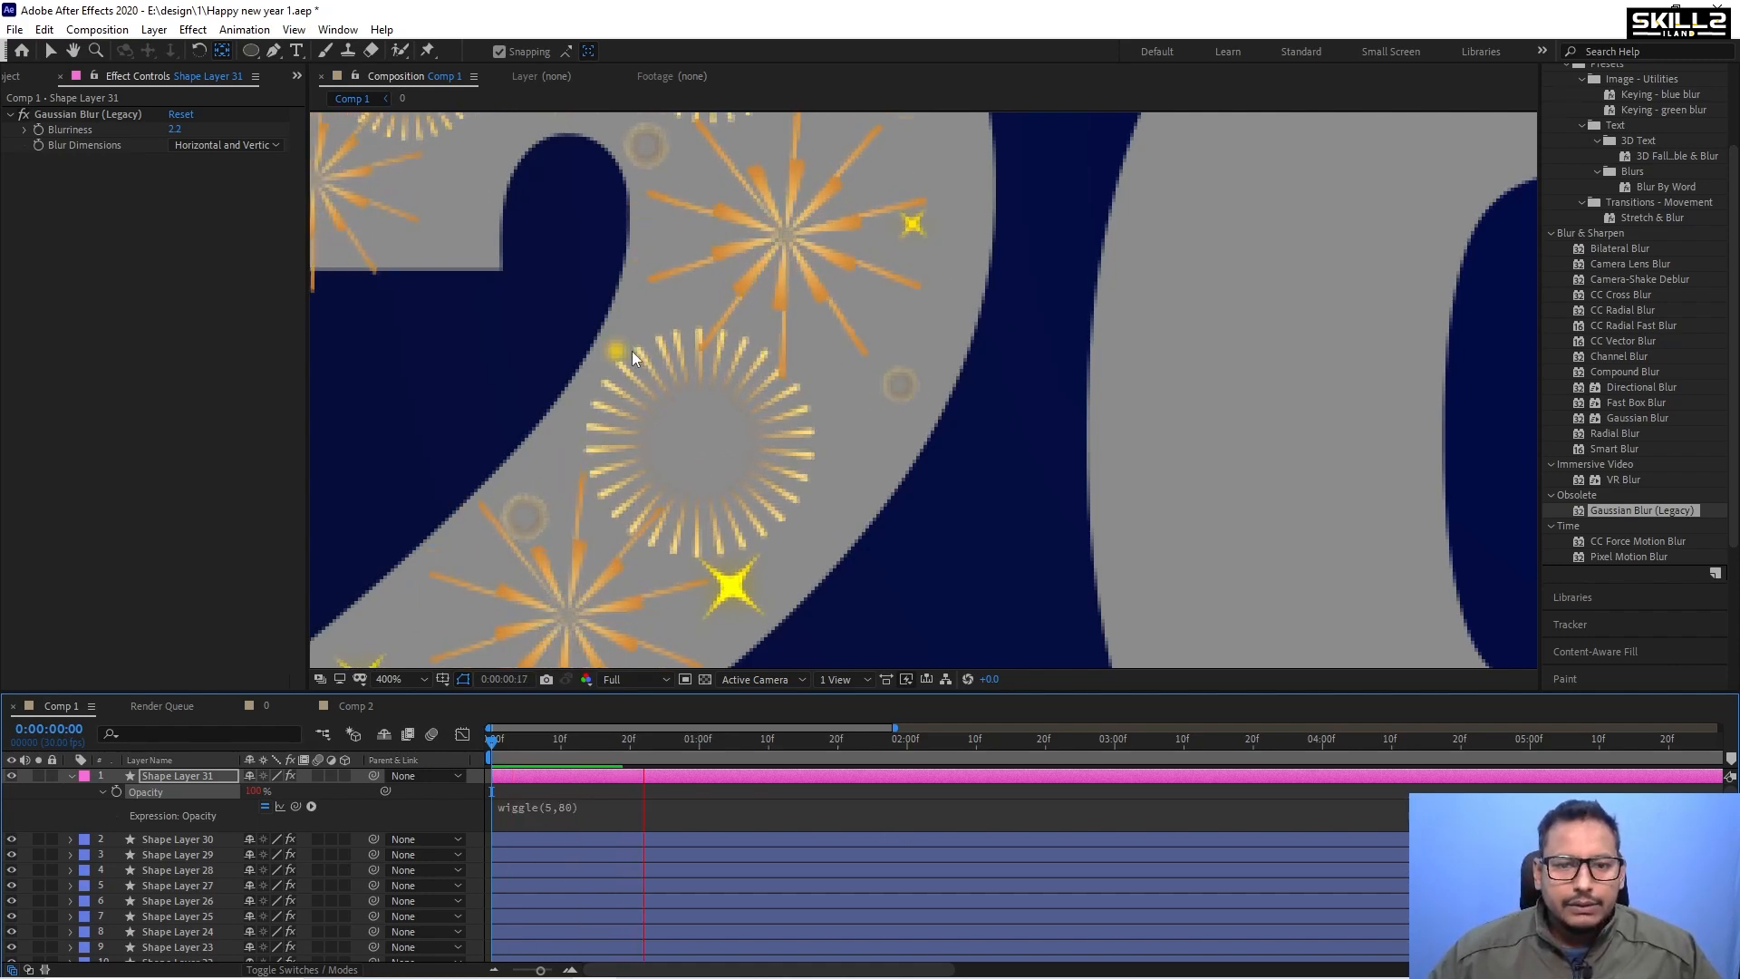
pyautogui.scroll(-2, 632, 350)
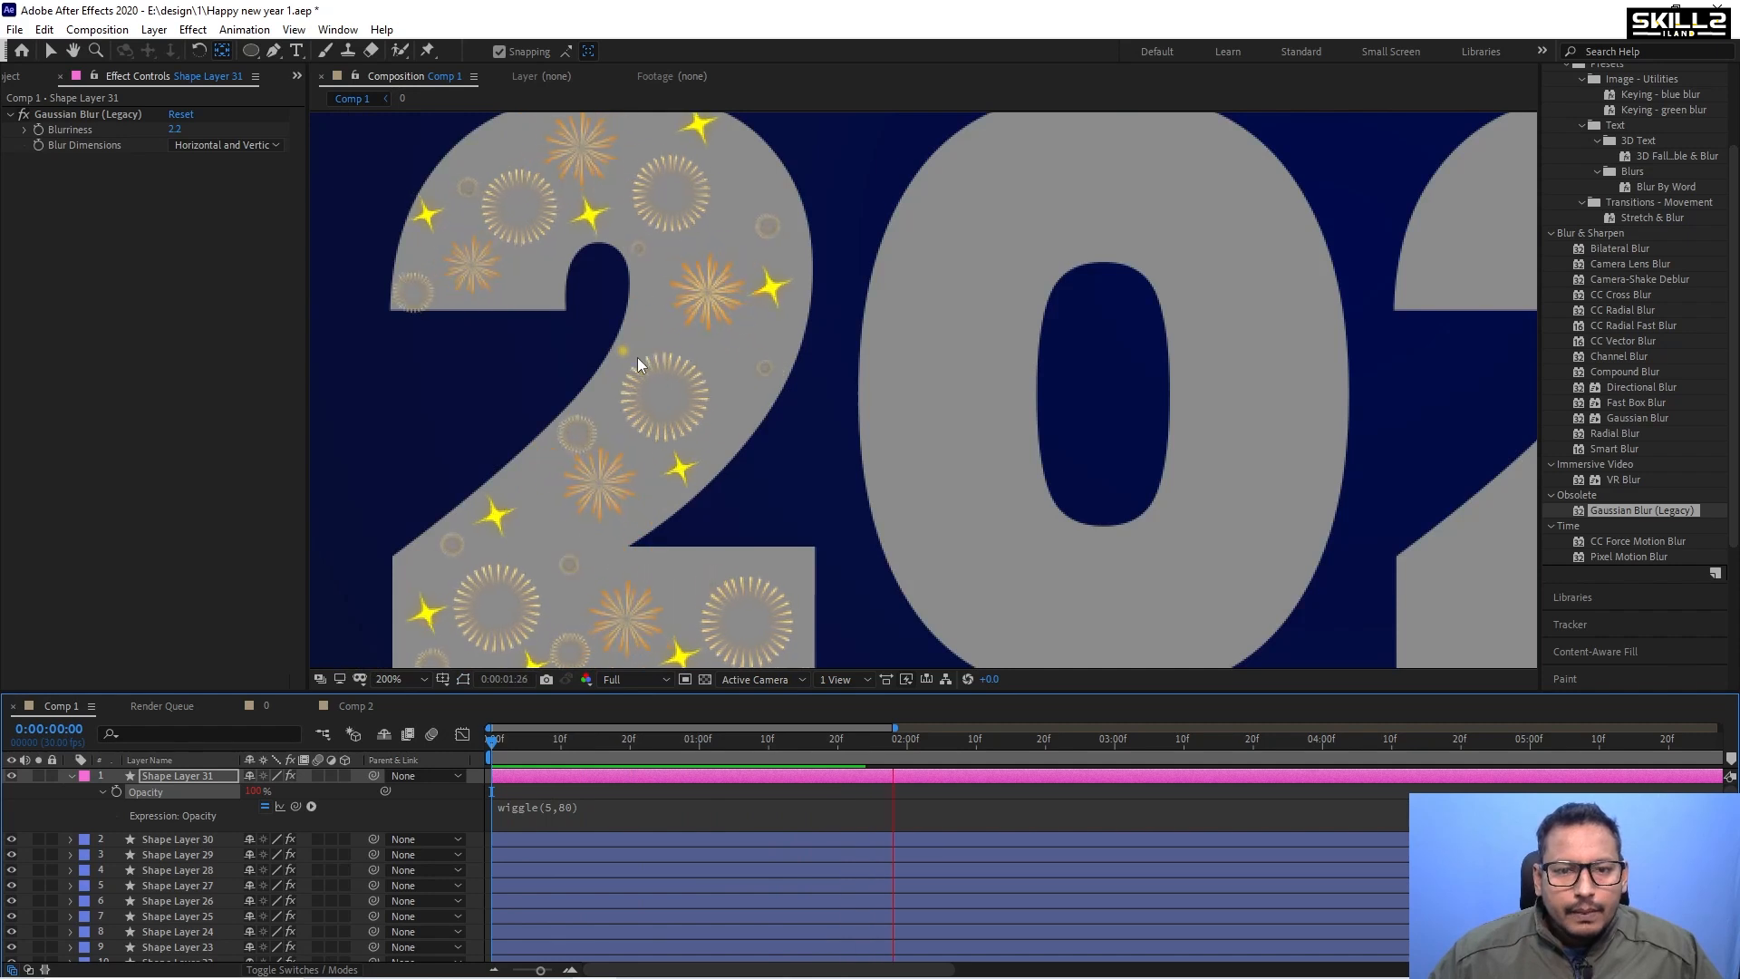
pyautogui.press('space')
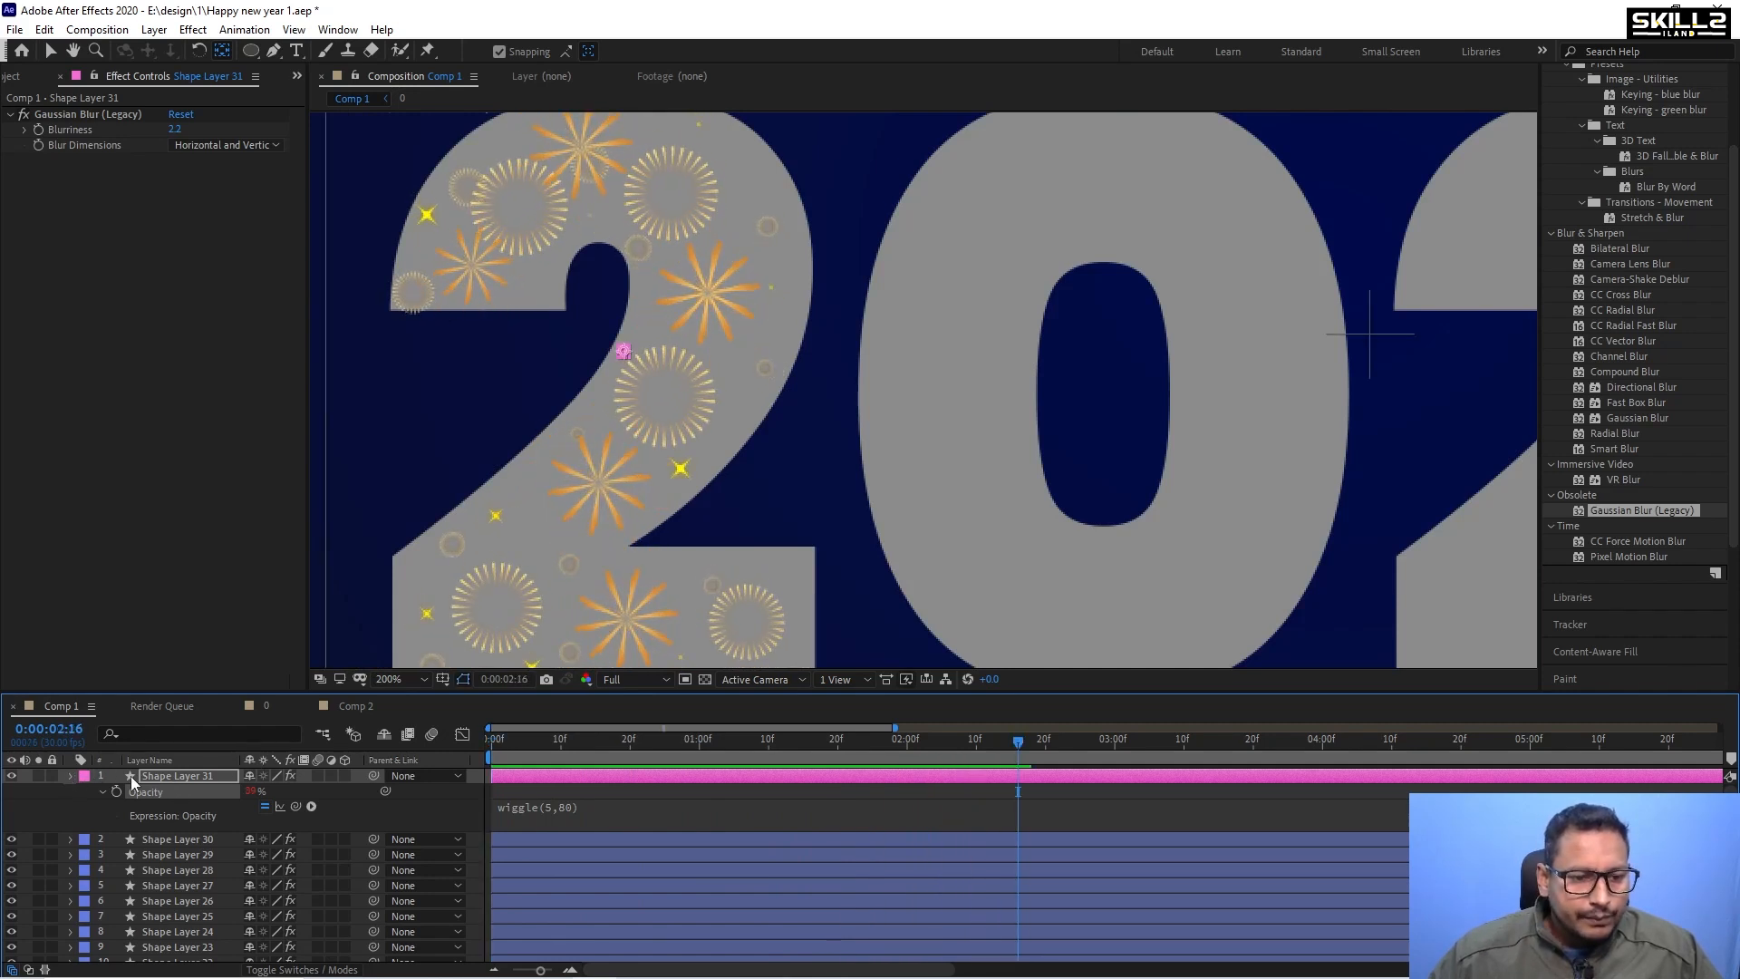
# Duplicate the glowing dot twice, placing one copy slightly up along the first 2's inner curve and the other just above the curve's top.
pyautogui.press('t')
pyautogui.hotkey('ctrl', 'd')
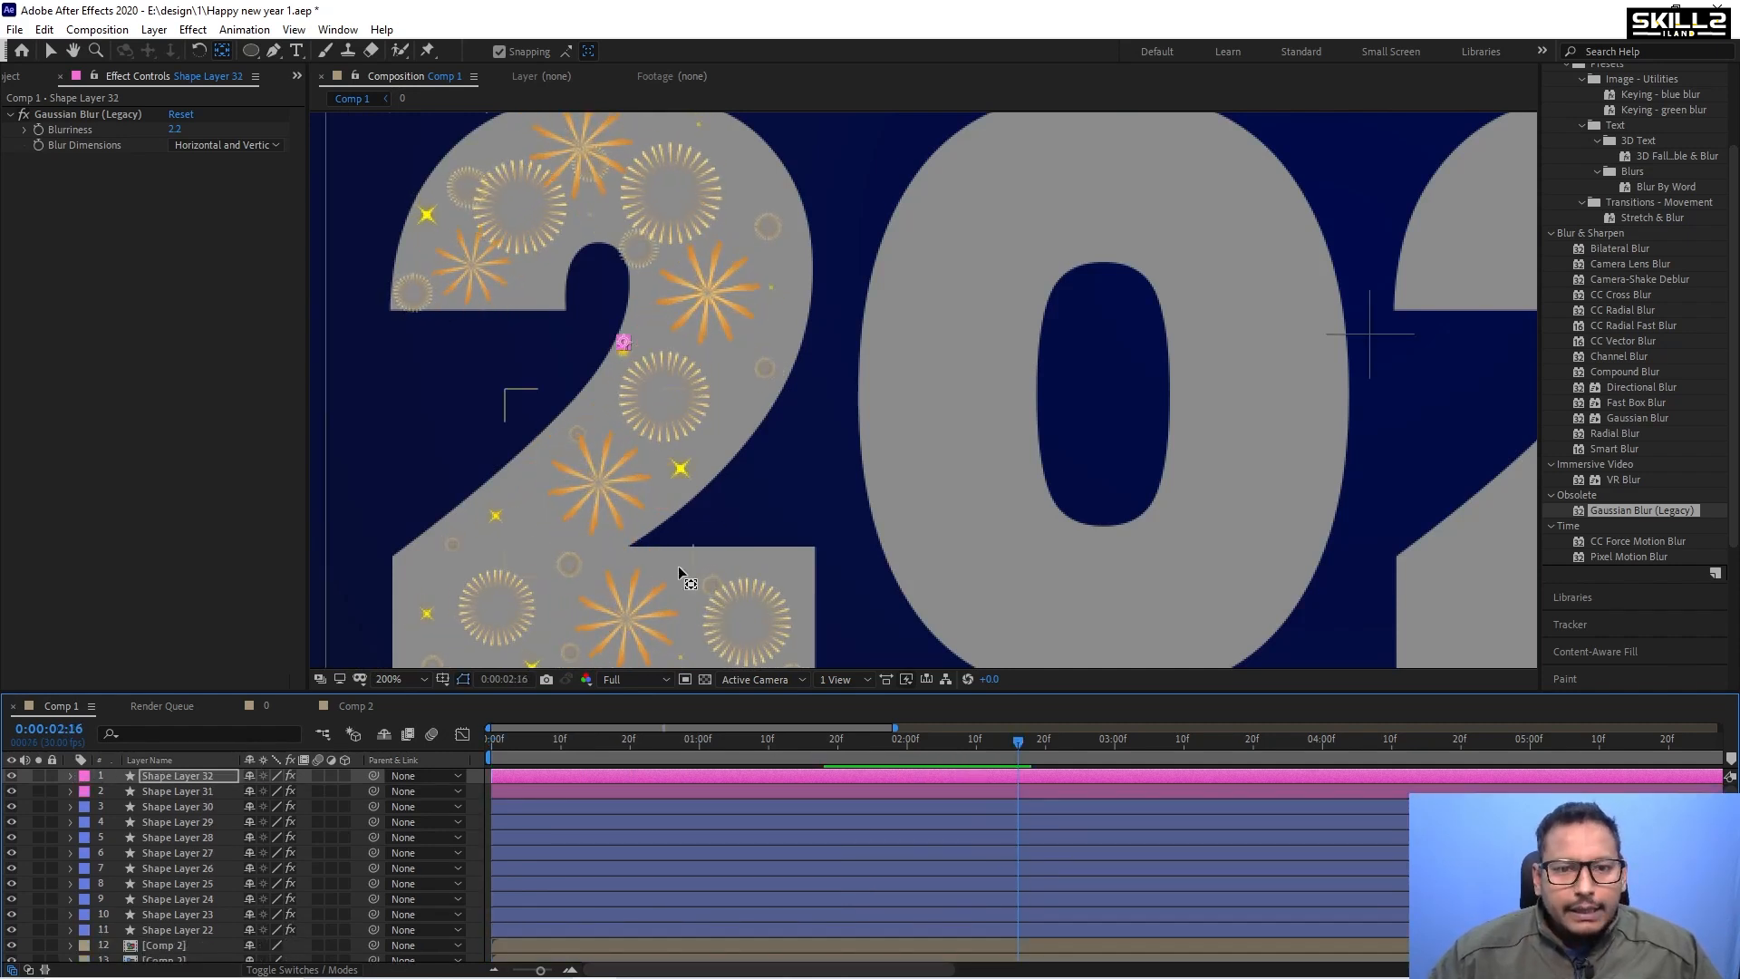
pyautogui.hotkey('ctrl', 'd')
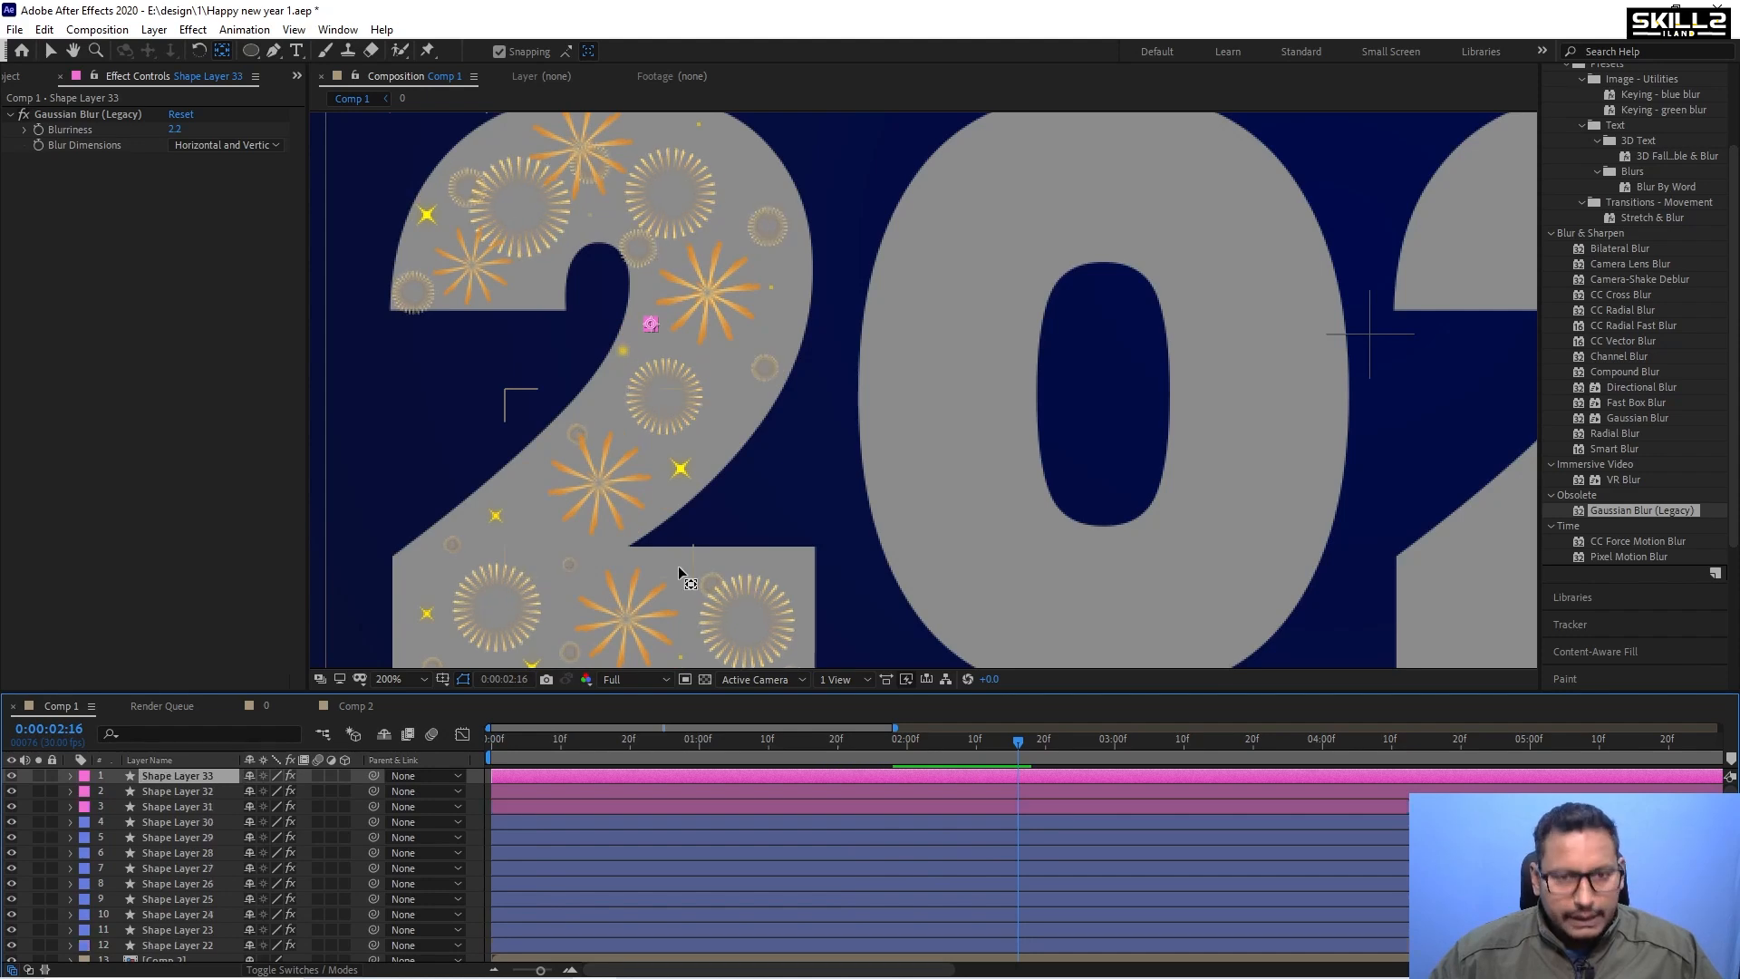
pyautogui.hotkey('shift', 'Up')
pyautogui.hotkey('shift', 'Up')
pyautogui.hotkey('shift', 'Up')
pyautogui.hotkey('shift', 'Up')
pyautogui.hotkey('shift', 'Up')
pyautogui.hotkey('shift', 'Up')
pyautogui.hotkey('shift', 'Up')
pyautogui.hotkey('shift', 'Up')
pyautogui.hotkey('shift', 'Left')
pyautogui.hotkey('shift', 'Left')
pyautogui.hotkey('shift', 'Left')
pyautogui.hotkey('shift', 'Left')
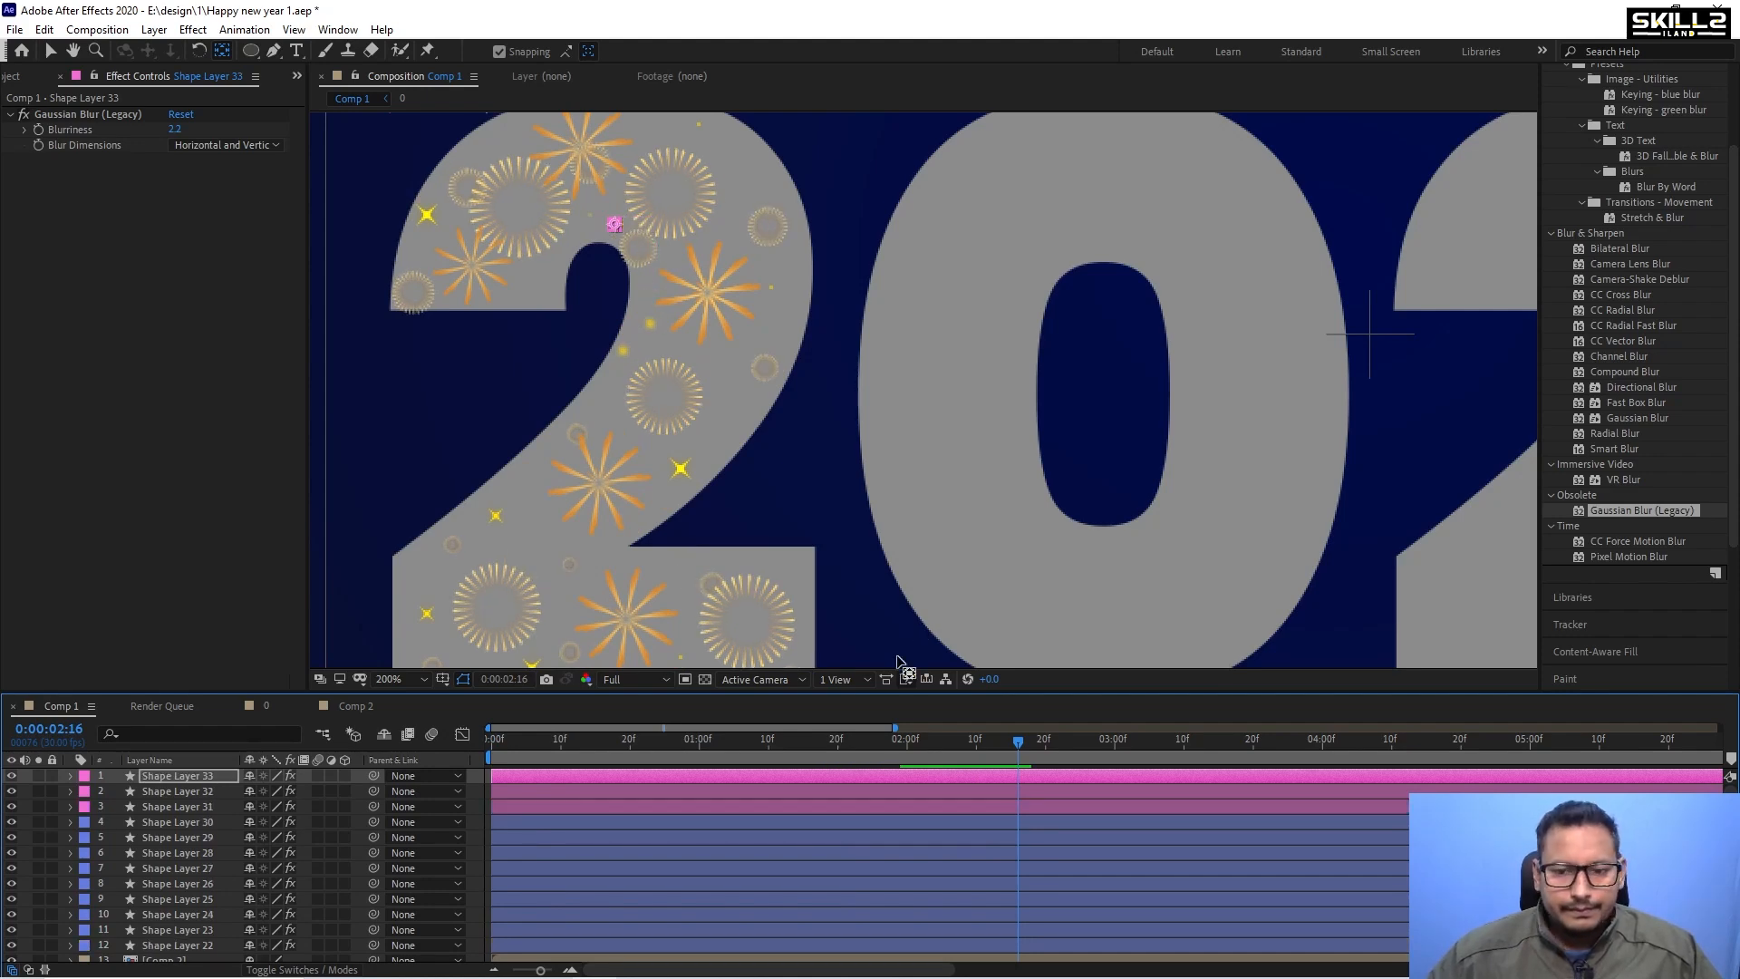
pyautogui.moveTo(977, 743); pyautogui.dragTo(950, 742)
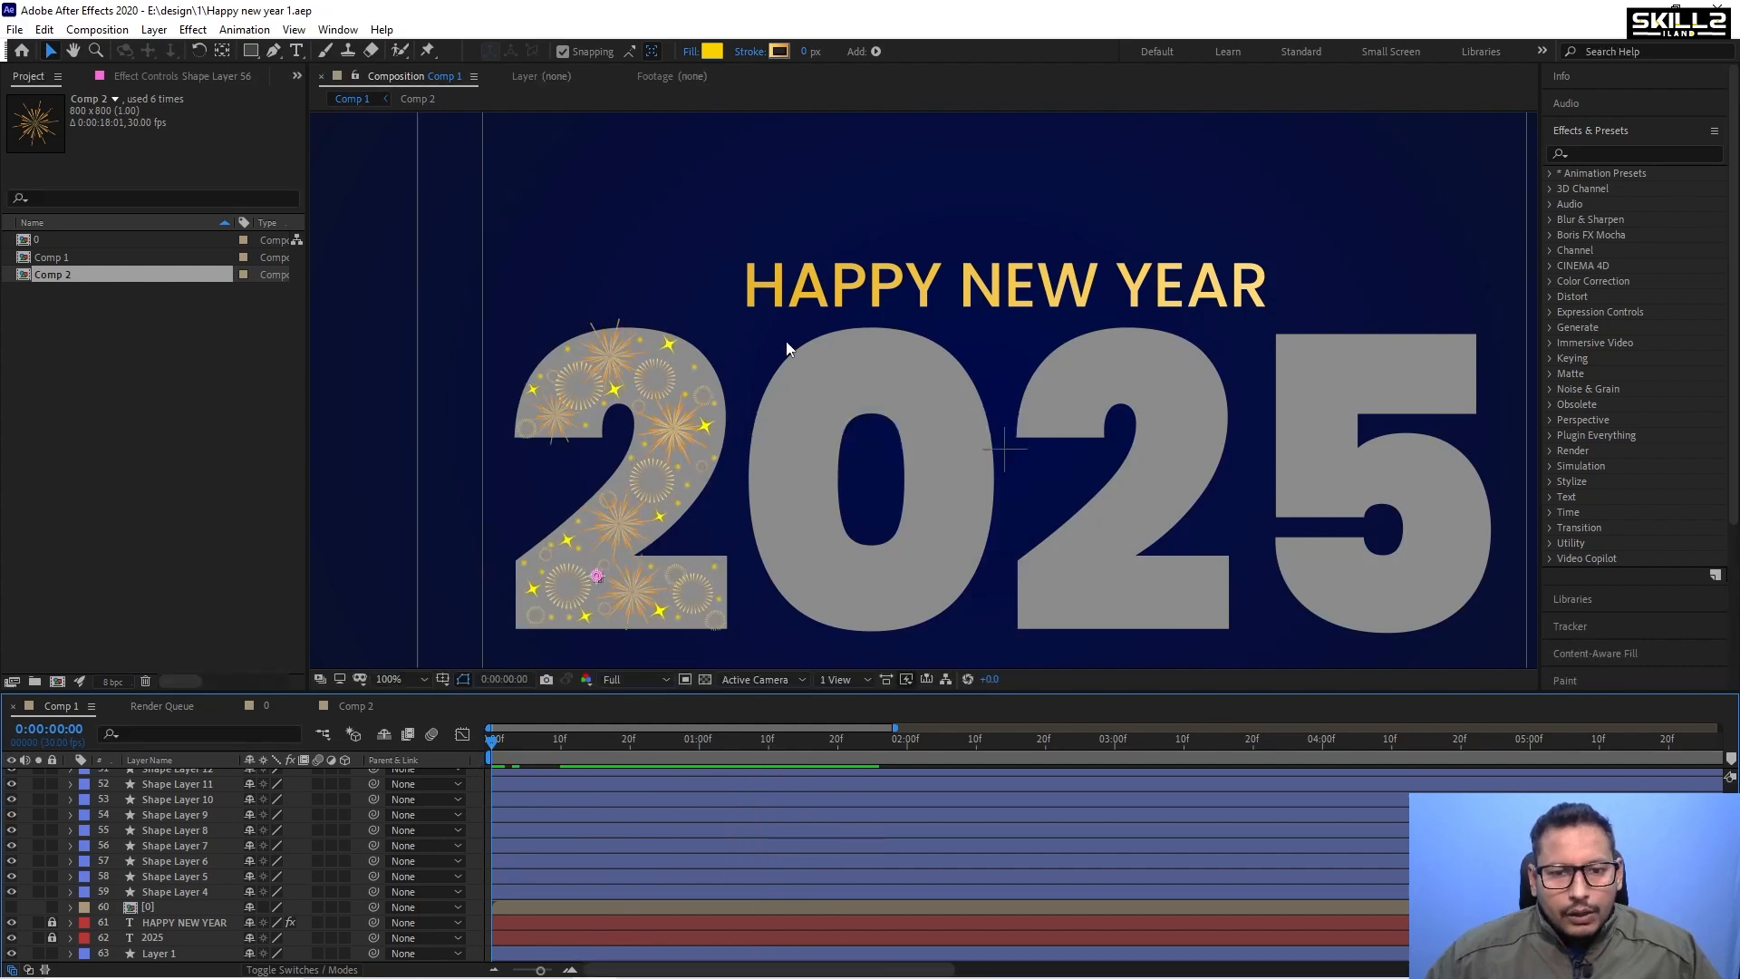
# Duplicate the Comp 2 firework near the first 2's upper tip and set the copy's scale to 3%.
pyautogui.scroll(2, 626, 493)
pyautogui.scroll(-2, 654, 307)
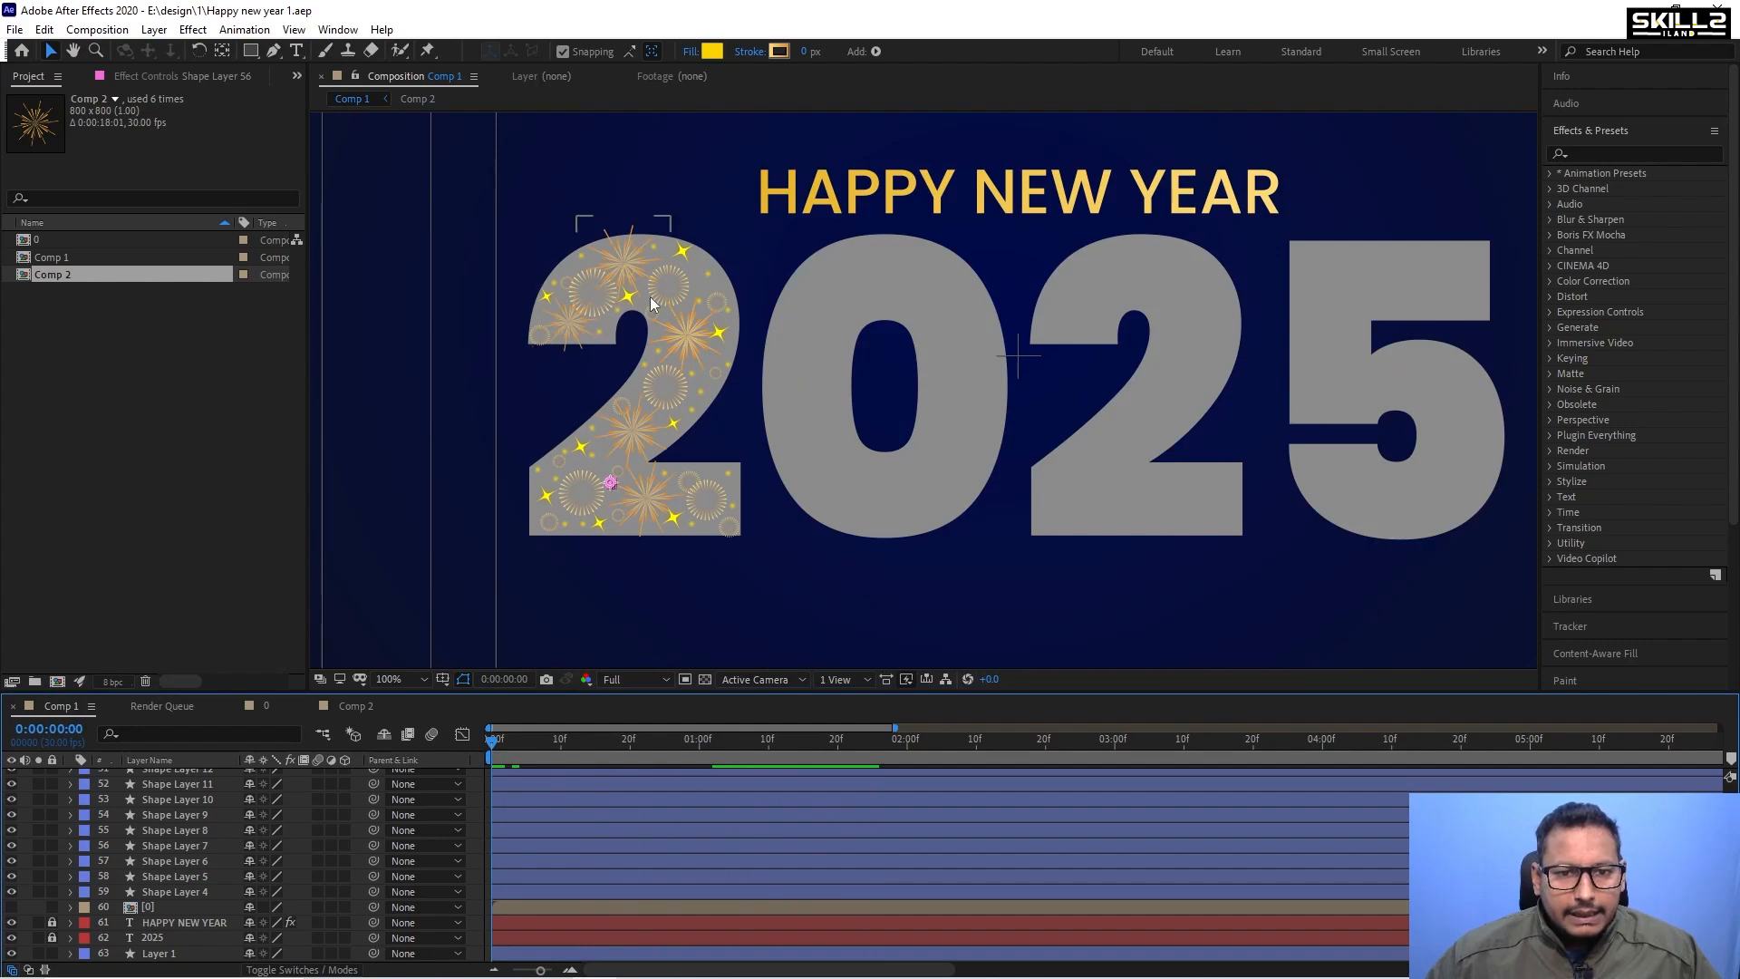
pyautogui.scroll(1, 653, 297)
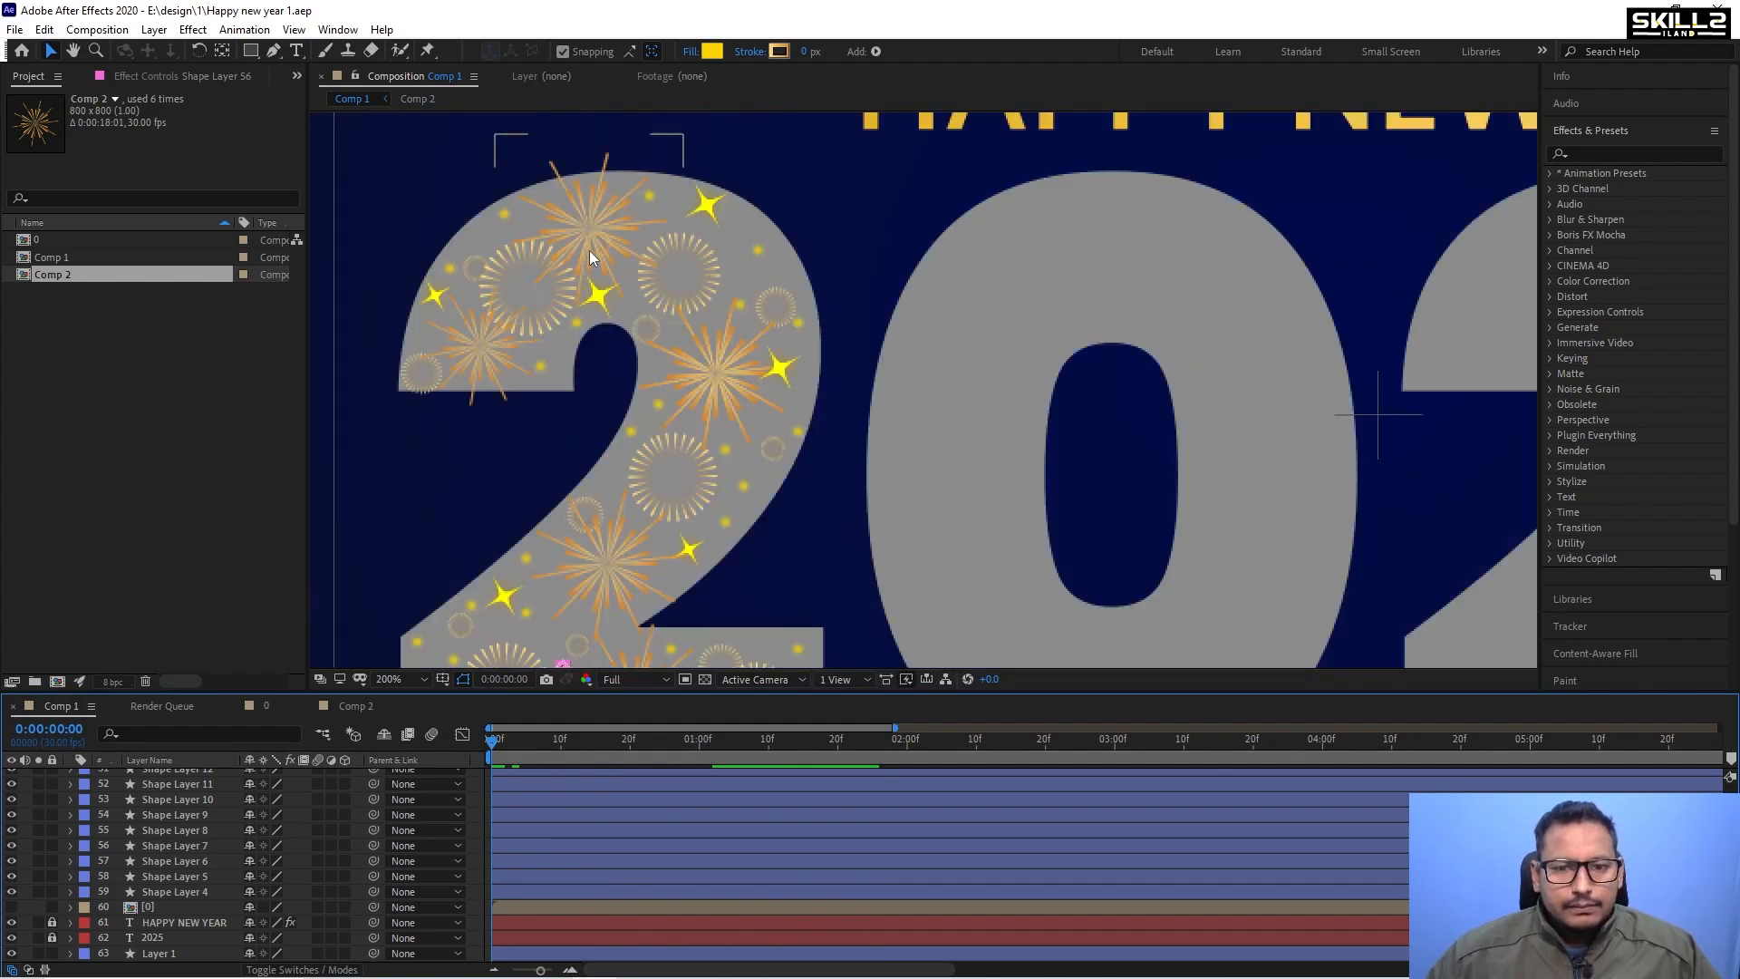
pyautogui.scroll(-3, 589, 250)
pyautogui.scroll(3, 590, 257)
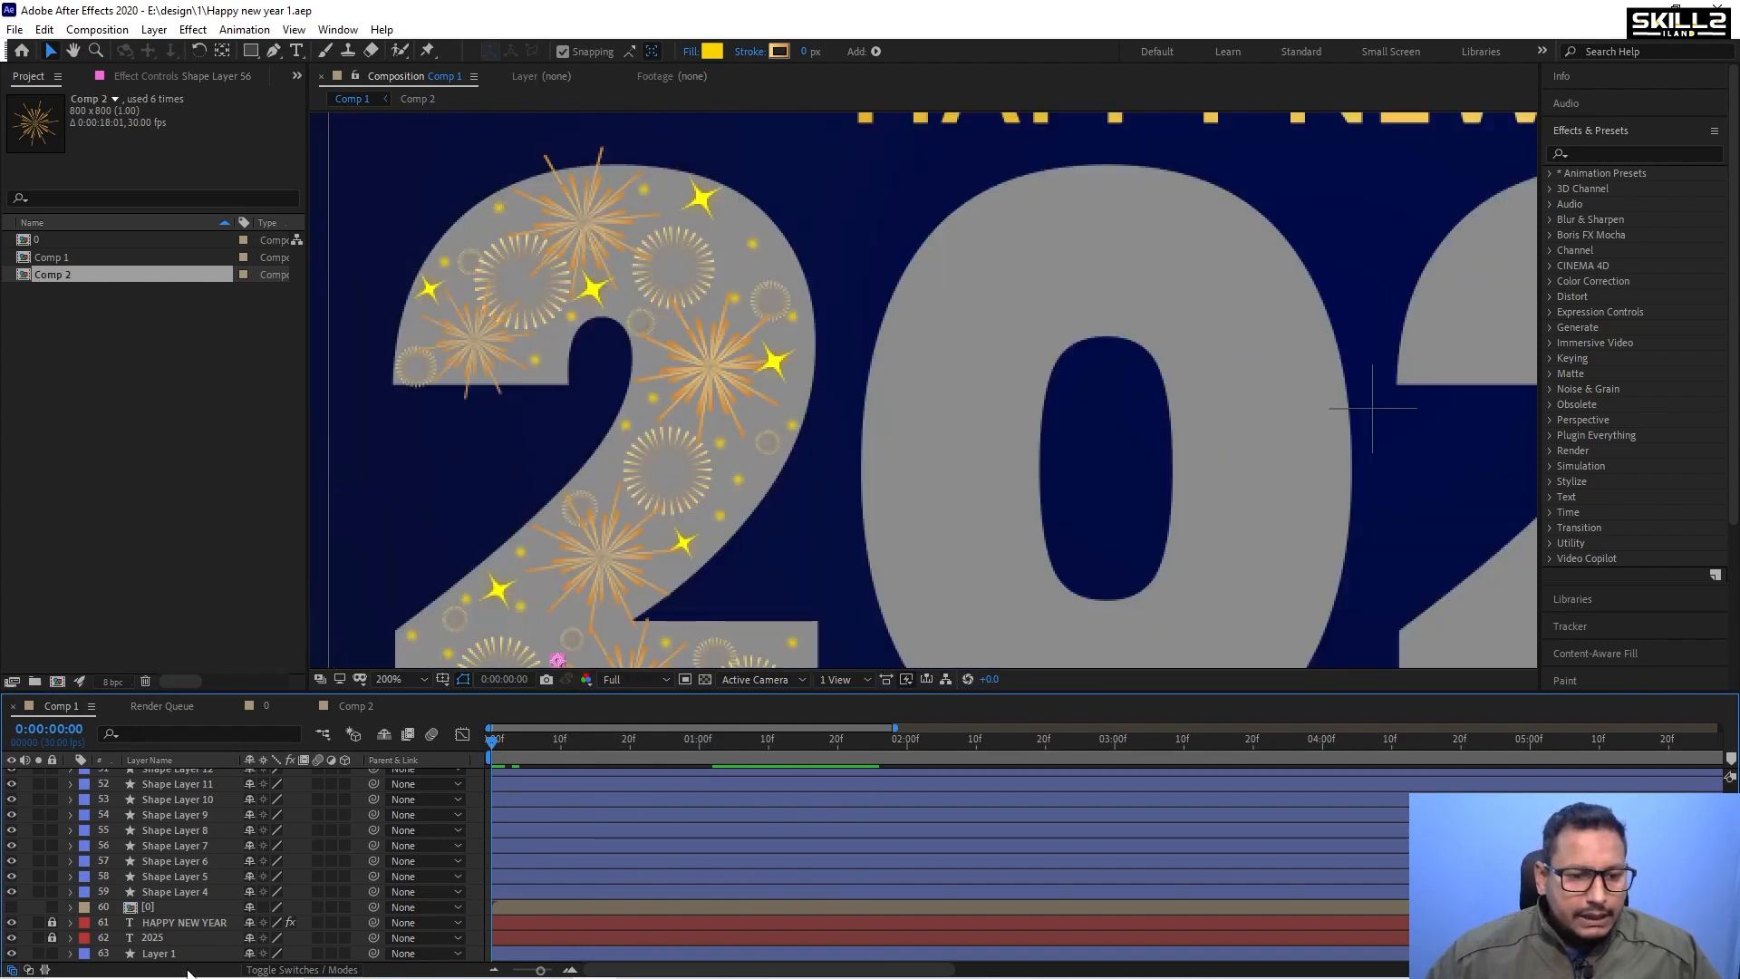
pyautogui.scroll(7, 244, 870)
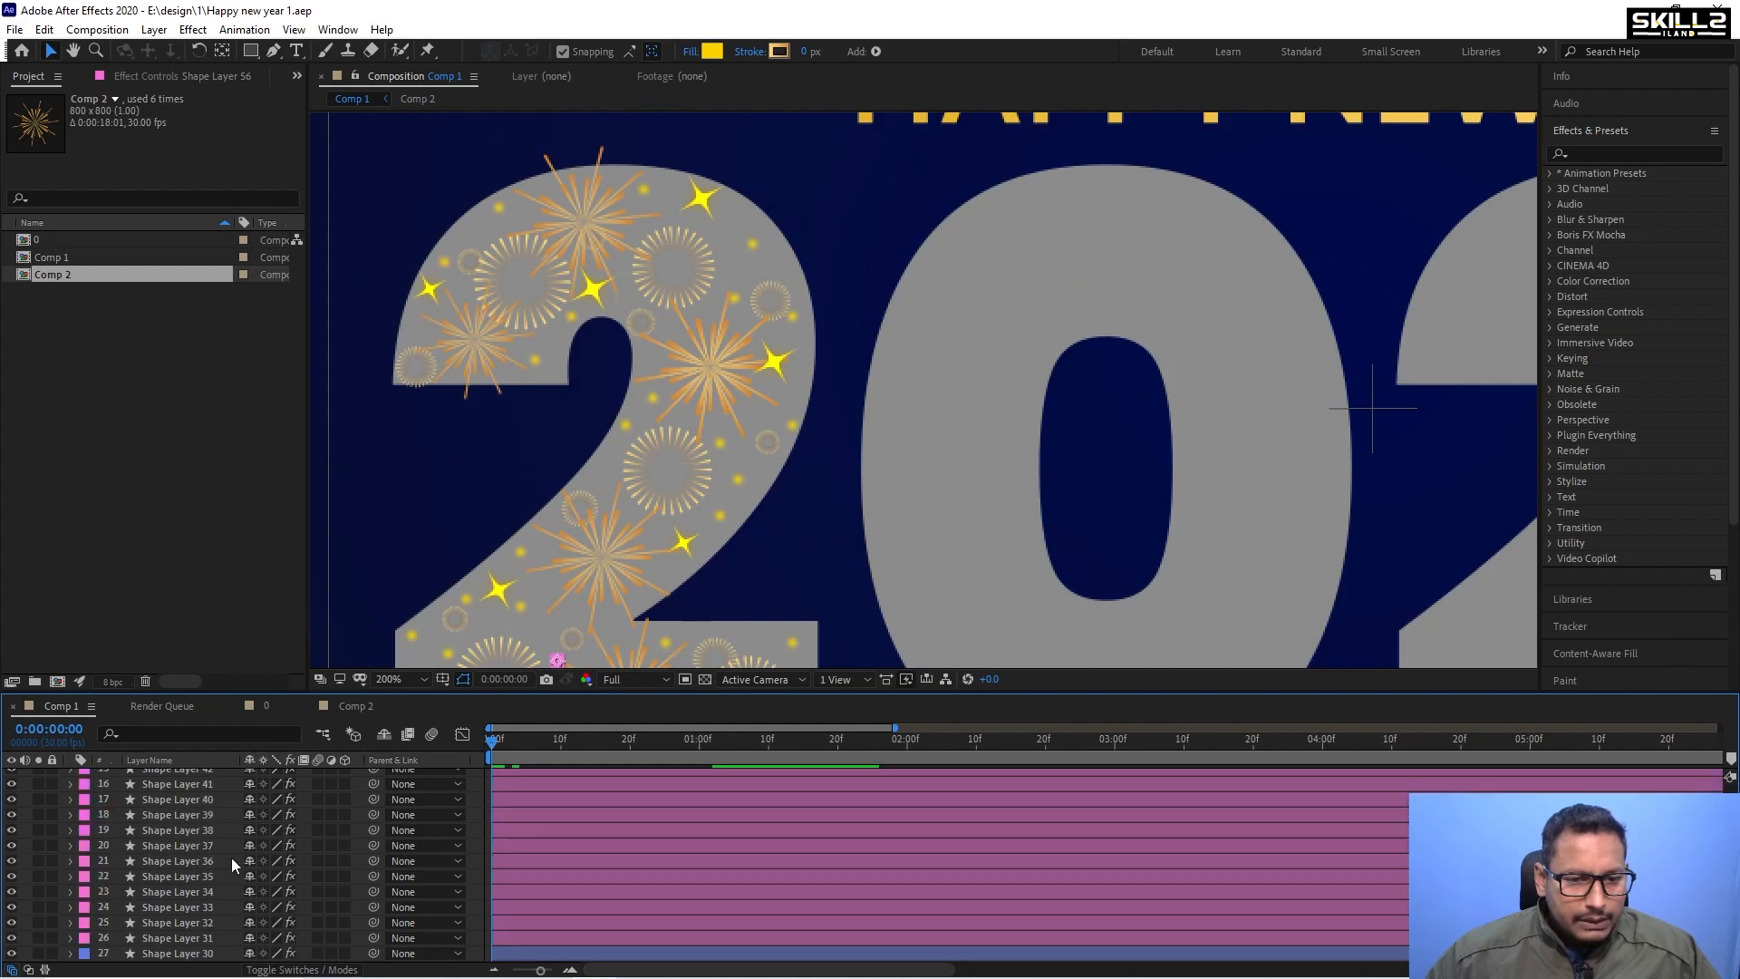
pyautogui.click(536, 867)
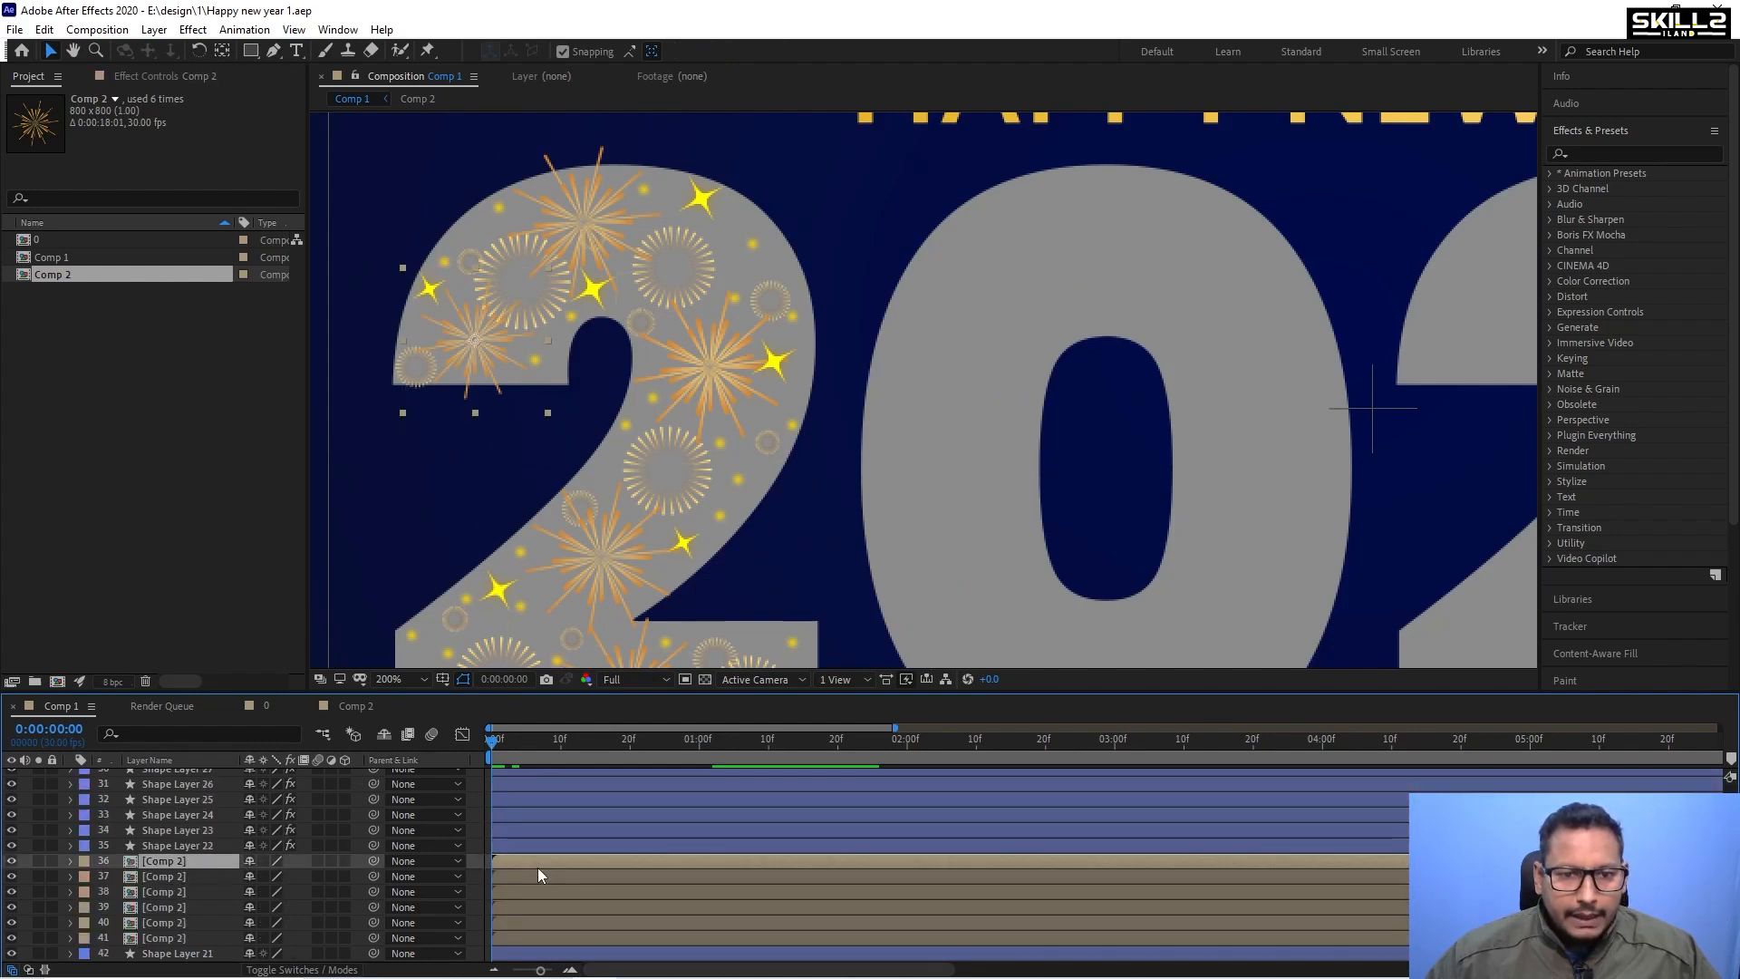
pyautogui.hotkey('ctrl', 'd')
pyautogui.press('s')
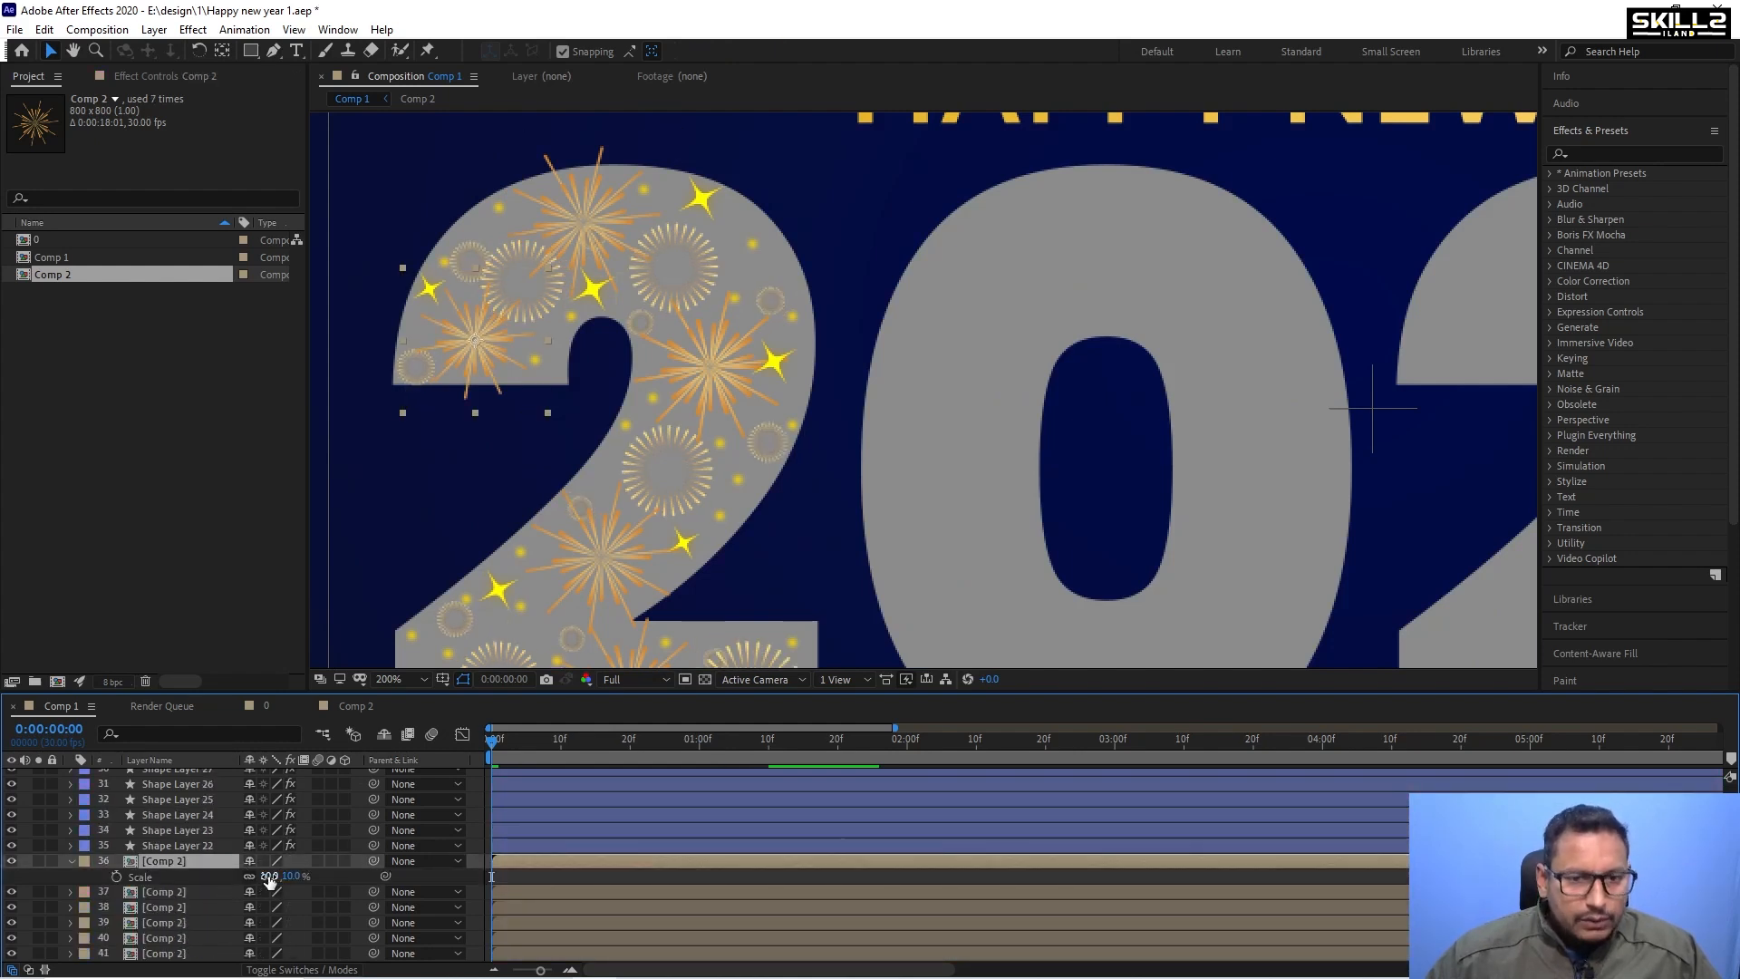
pyautogui.moveTo(272, 877); pyautogui.dragTo(267, 878)
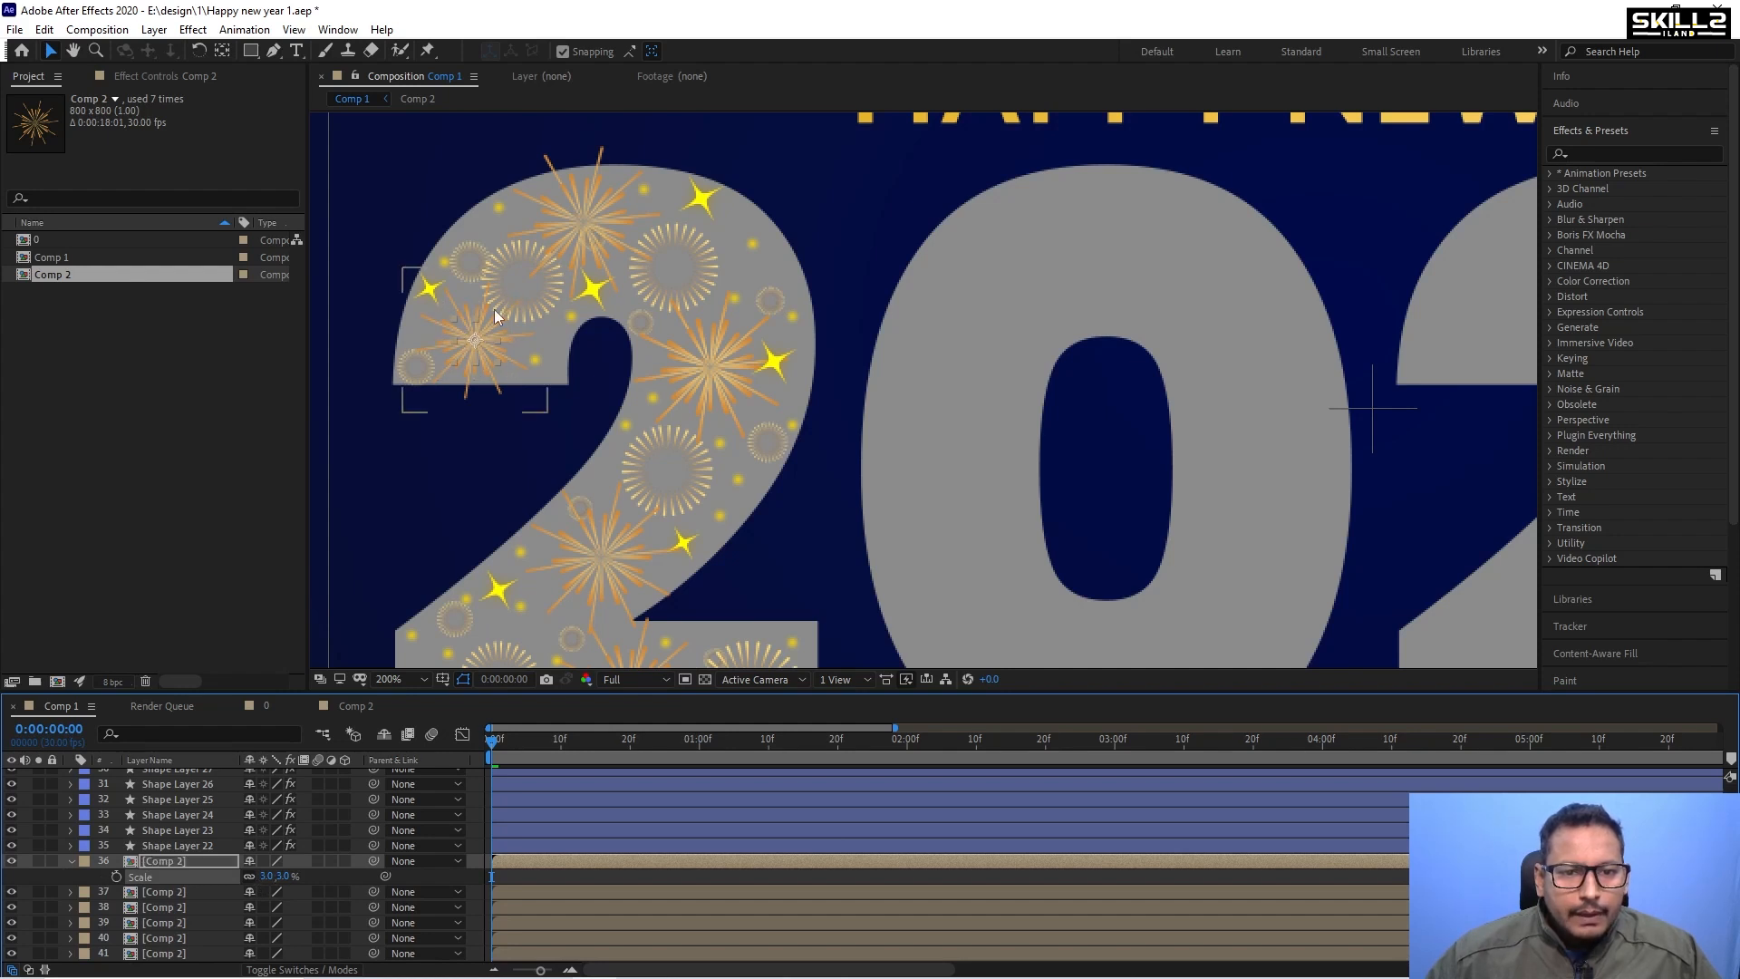
# Position the tiny firework and further duplicates in the gaps beside the upper tip and along the first 2's outer curve.
pyautogui.moveTo(482, 322); pyautogui.dragTo(741, 225)
pyautogui.hotkey('ctrl', 'd')
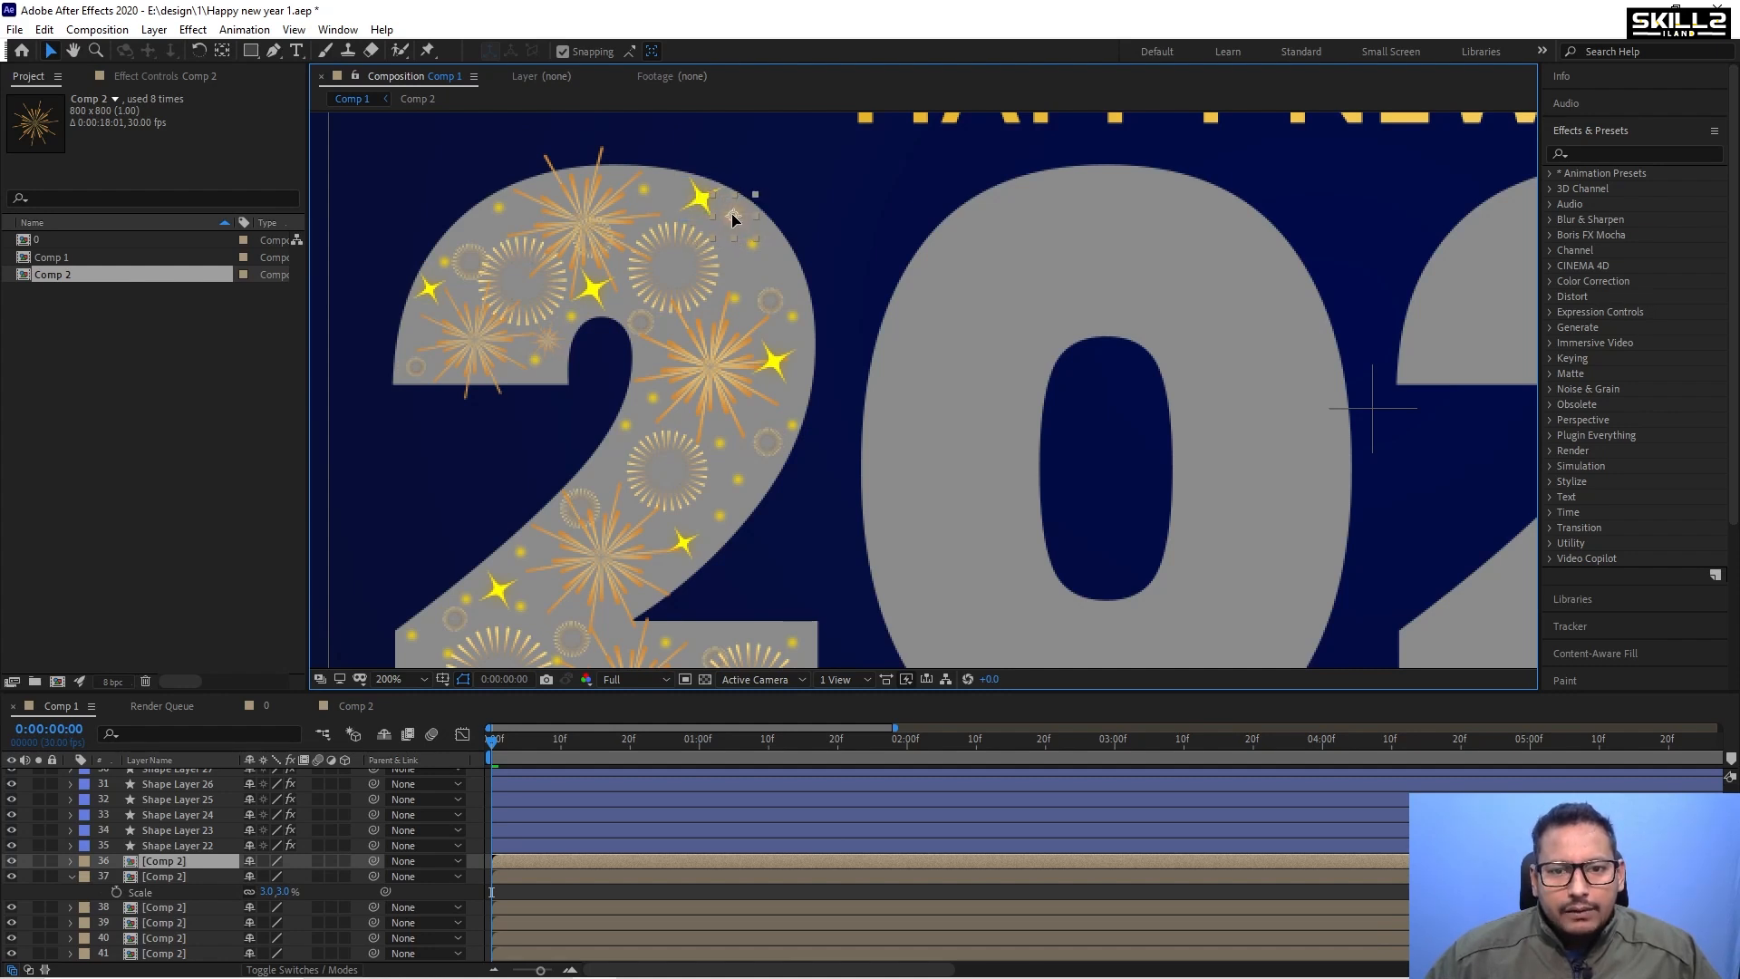
pyautogui.press('Return')
pyautogui.hotkey('ctrl', 'd')
pyautogui.moveTo(733, 215); pyautogui.dragTo(749, 465)
pyautogui.hotkey('ctrl', 'd')
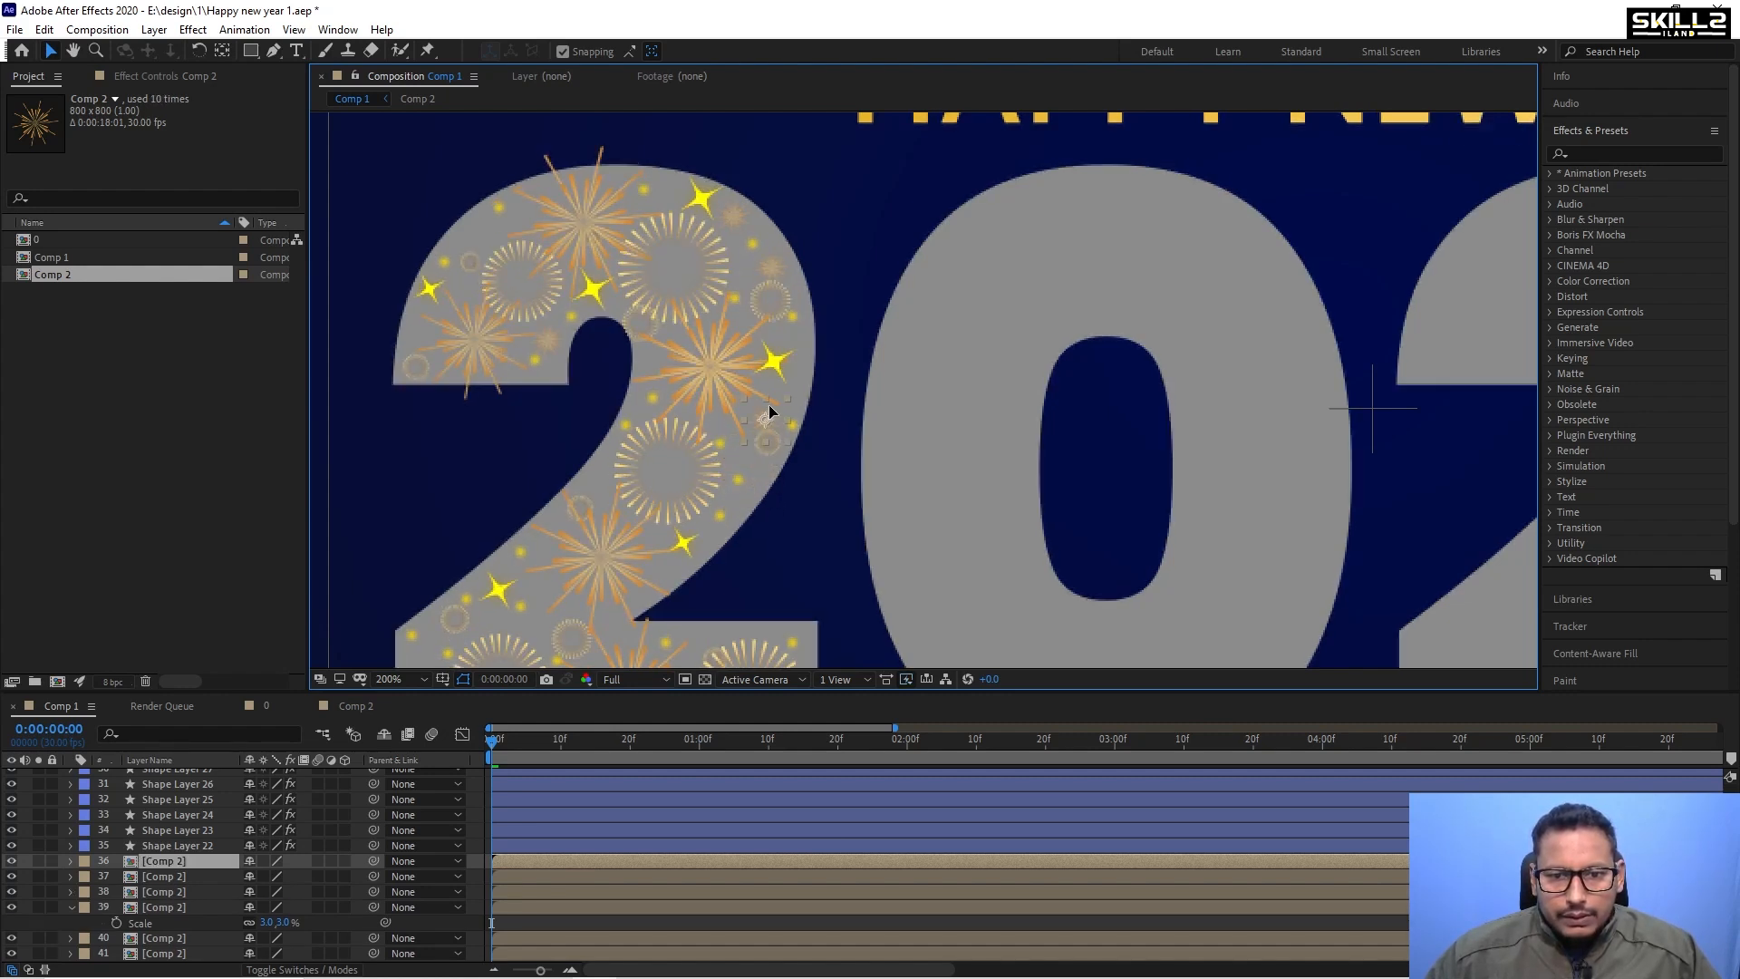
pyautogui.hotkey('ctrl', 'd')
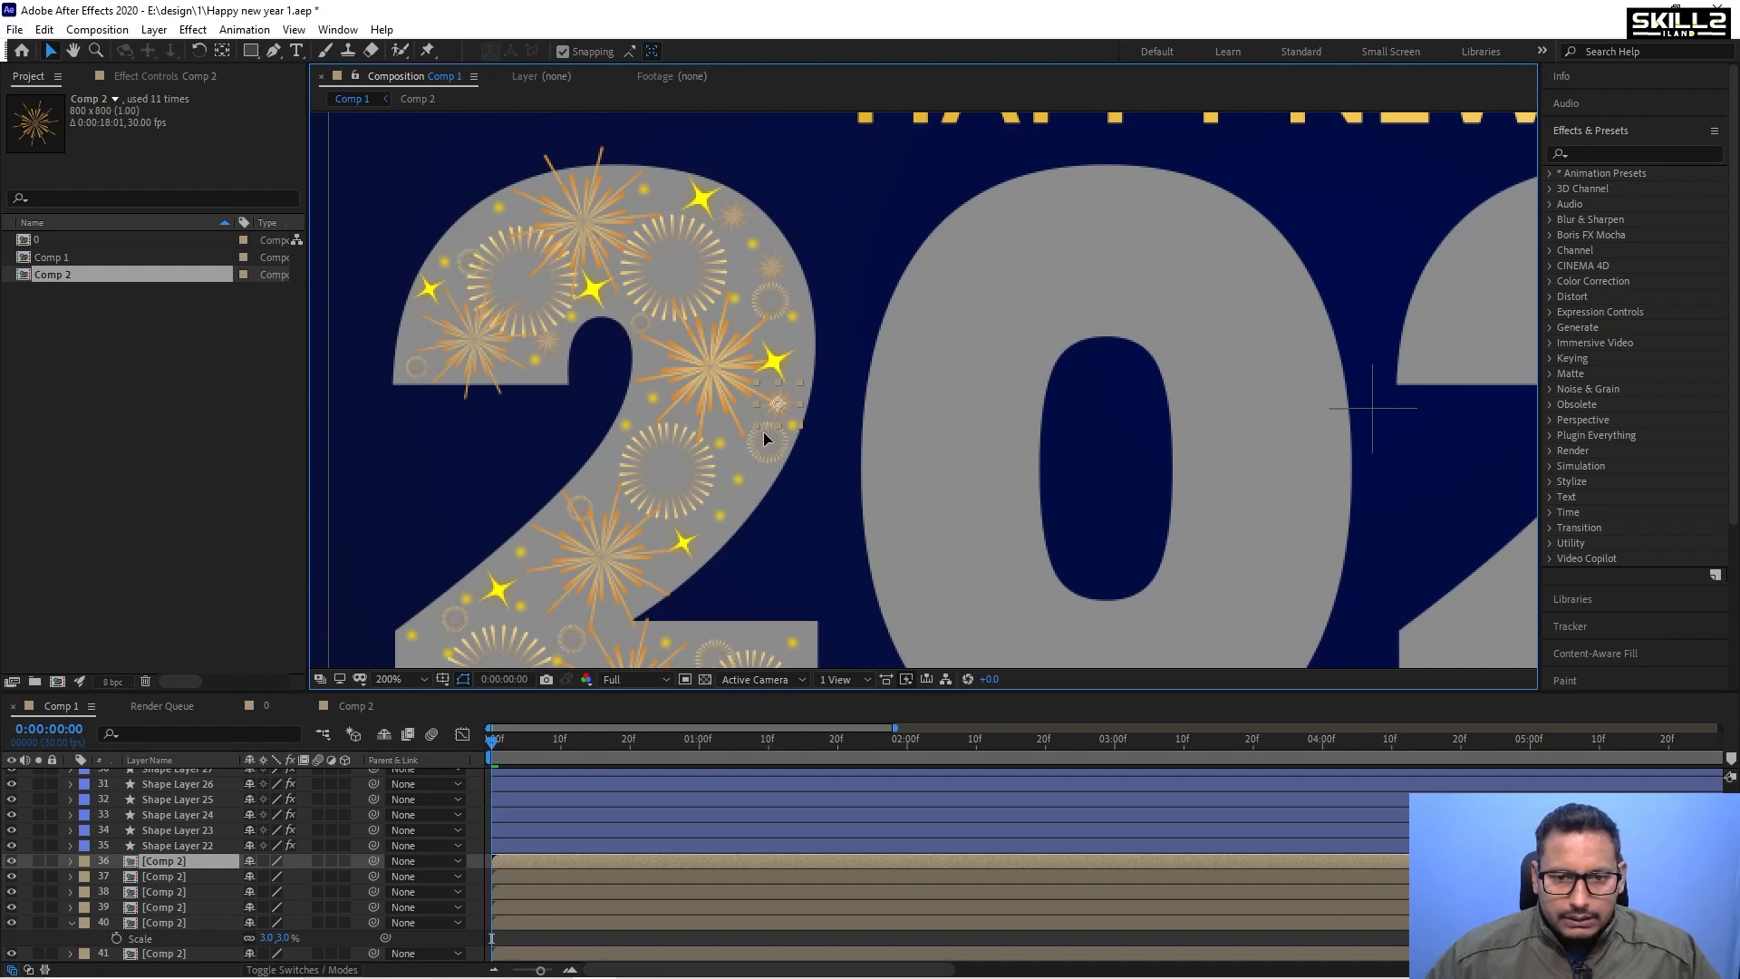
# Place more tiny firework duplicates on the first 2's diagonal, beside its inner curve and near its base.
pyautogui.moveTo(775, 402); pyautogui.dragTo(639, 444)
pyautogui.hotkey('ctrl', 'd')
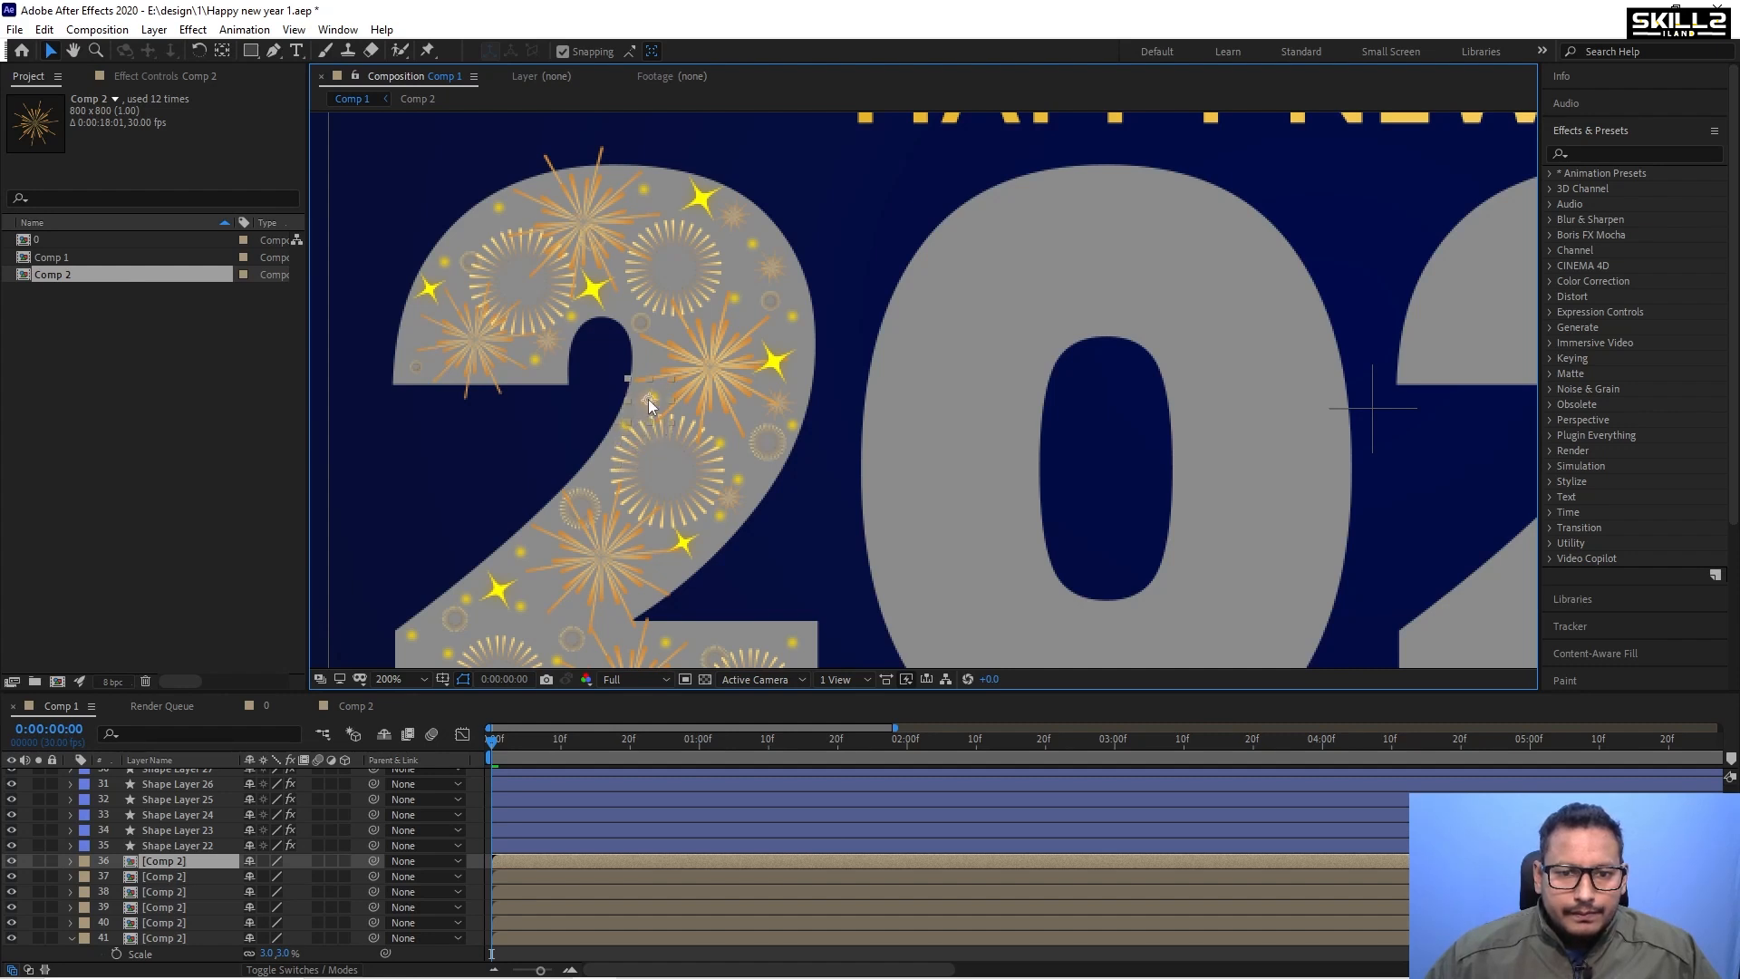
pyautogui.hotkey('ctrl', 'd')
pyautogui.moveTo(648, 398); pyautogui.dragTo(537, 606)
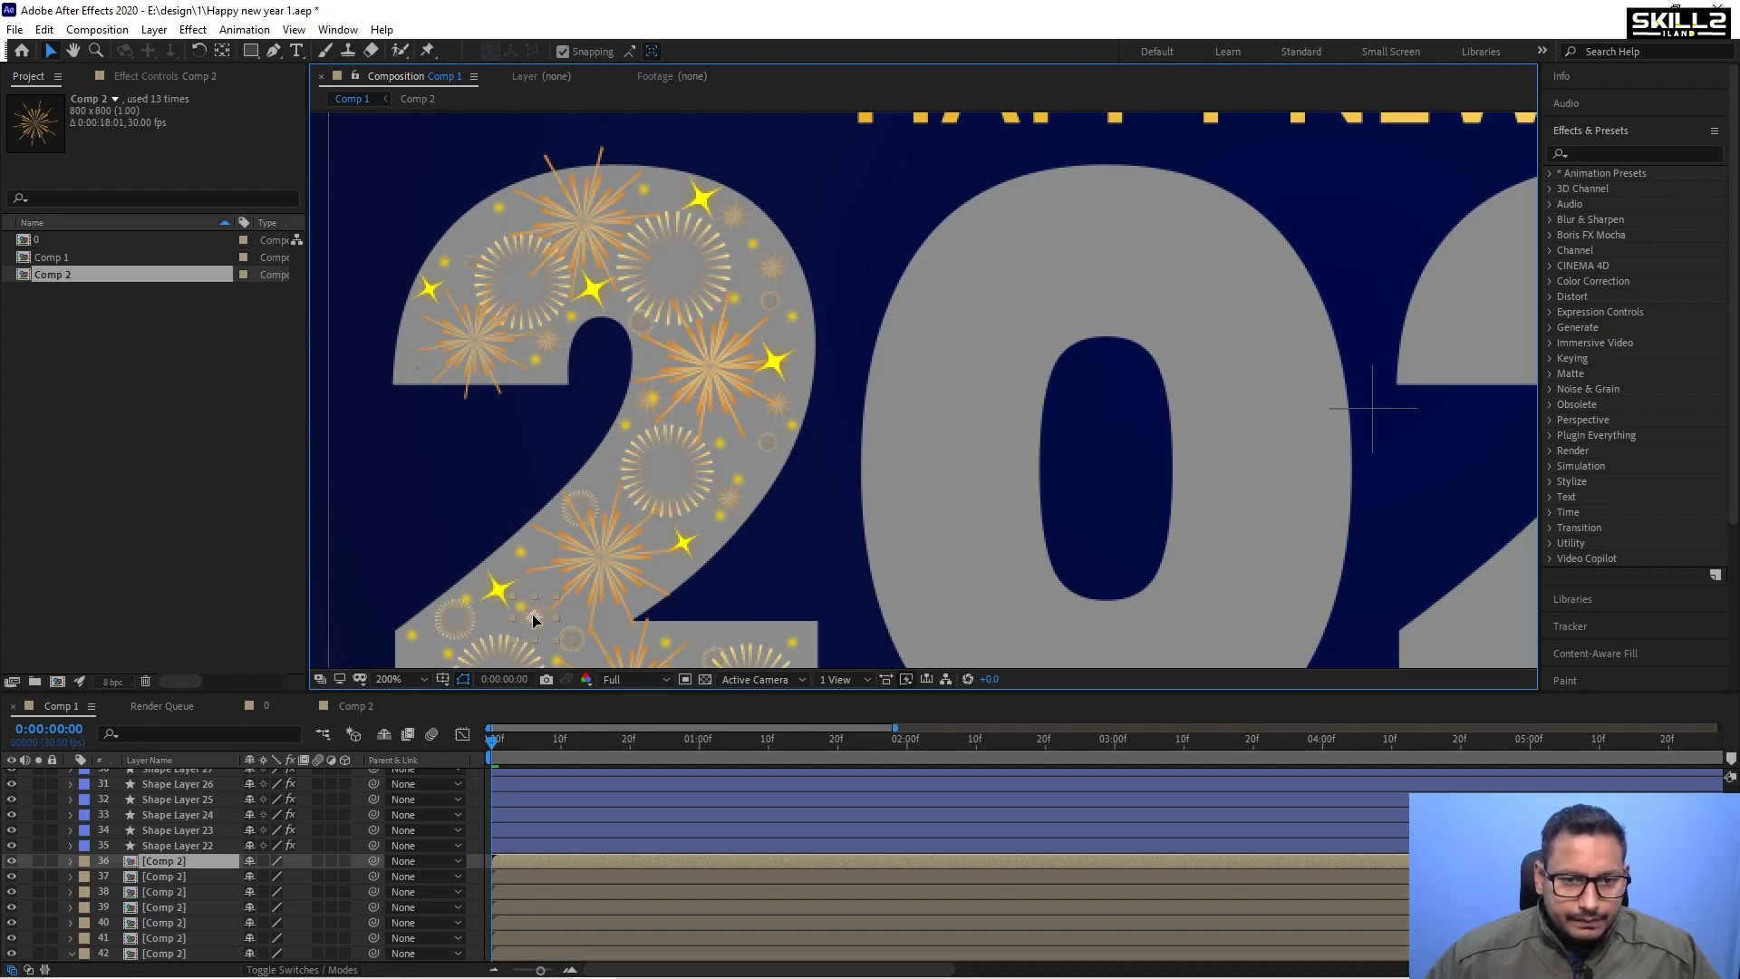
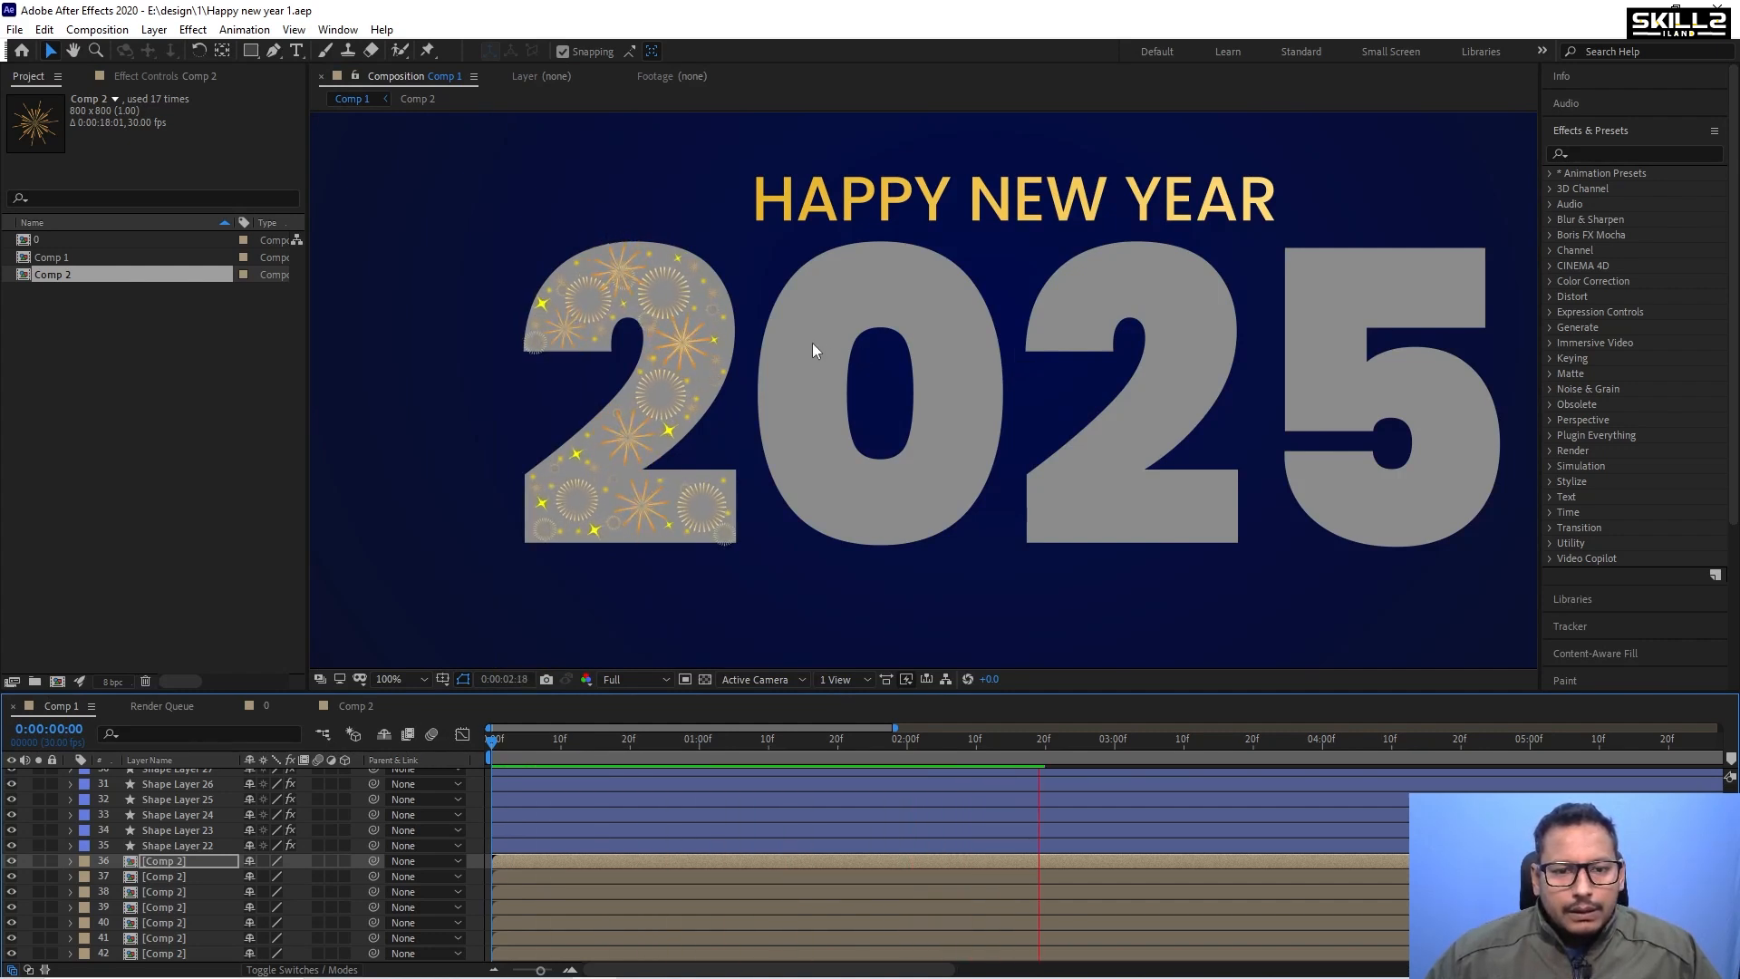
# Examine the tiny fireworks on the first 2 during playback and stop the preview.
pyautogui.scroll(1, 616, 460)
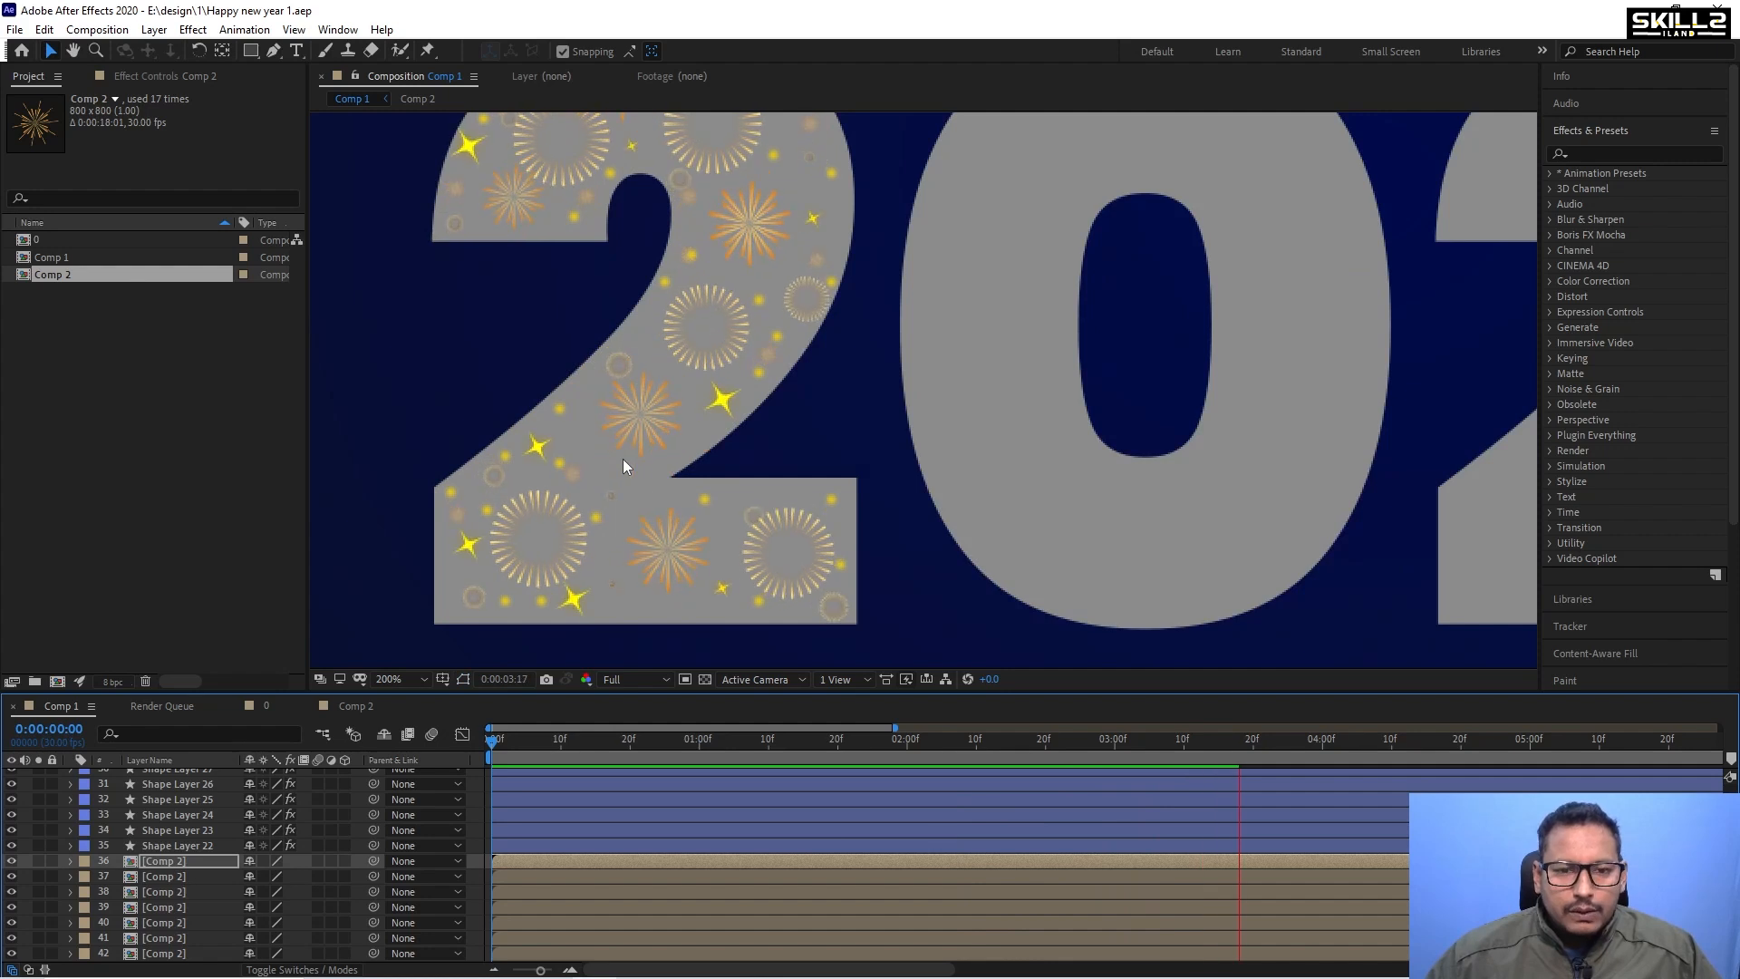
pyautogui.press('space')
pyautogui.scroll(-1, 605, 493)
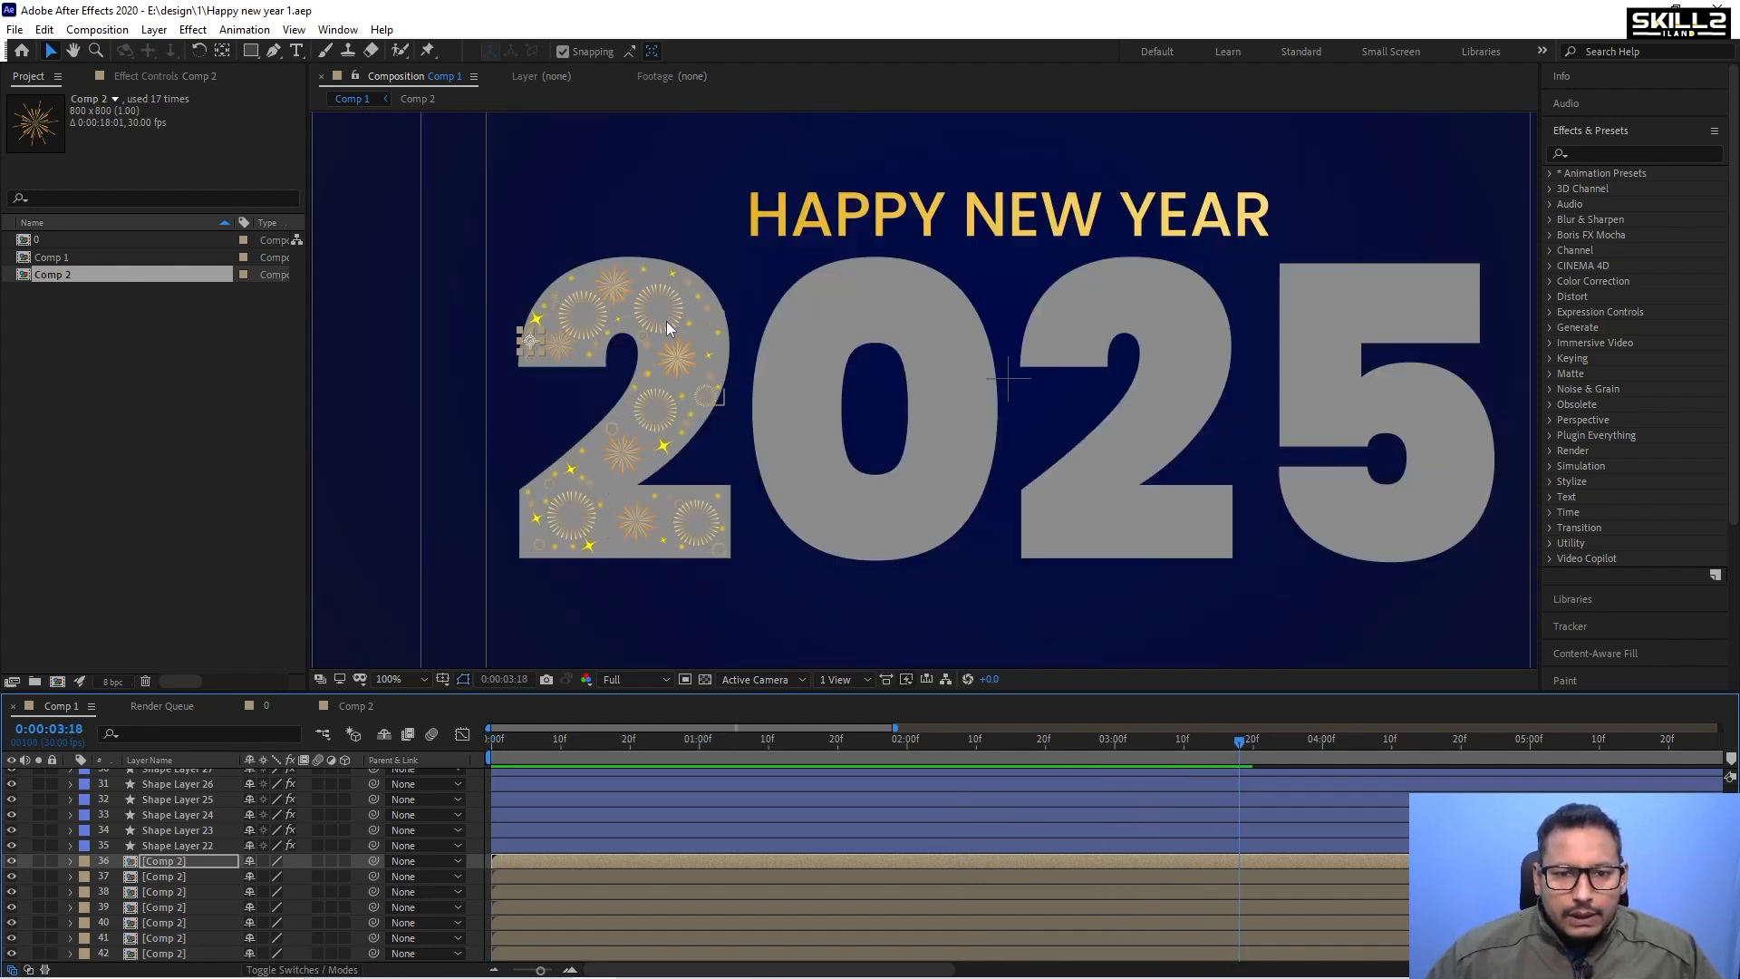
# Duplicate the ray-ring firework on the first 2's upper curve, reduce the copy's scale to about 12.7% and save the project.
pyautogui.scroll(1, 666, 323)
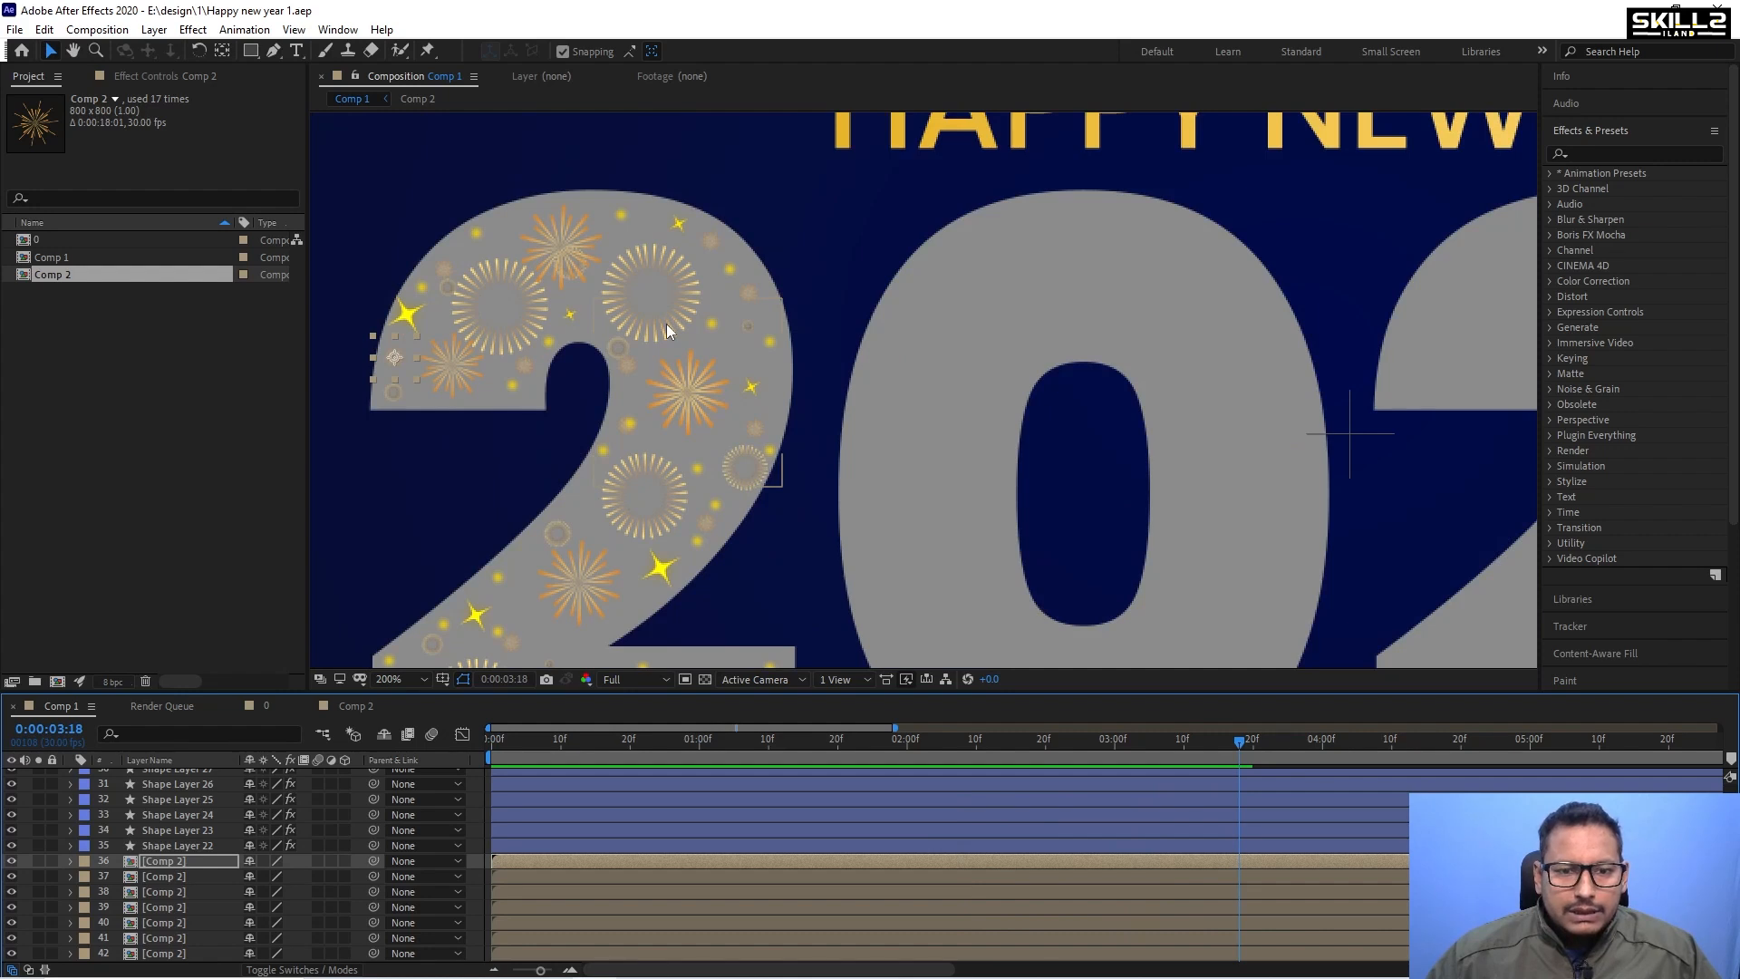
pyautogui.click(661, 465)
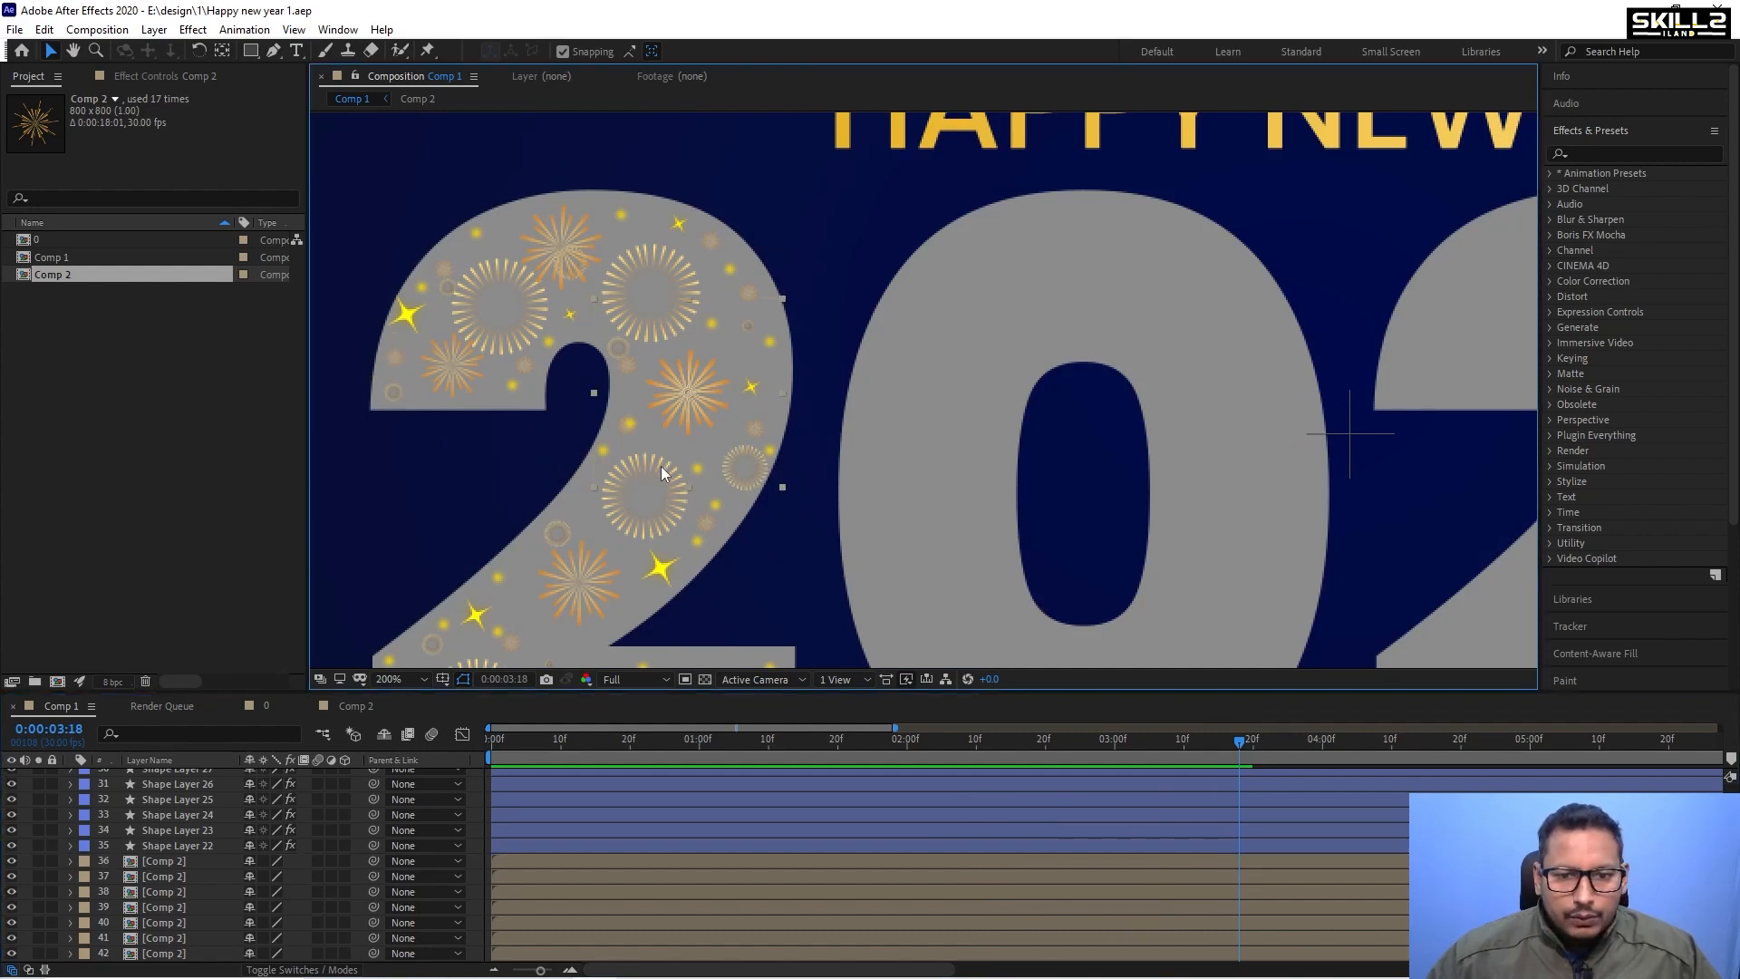
pyautogui.scroll(-7, 312, 870)
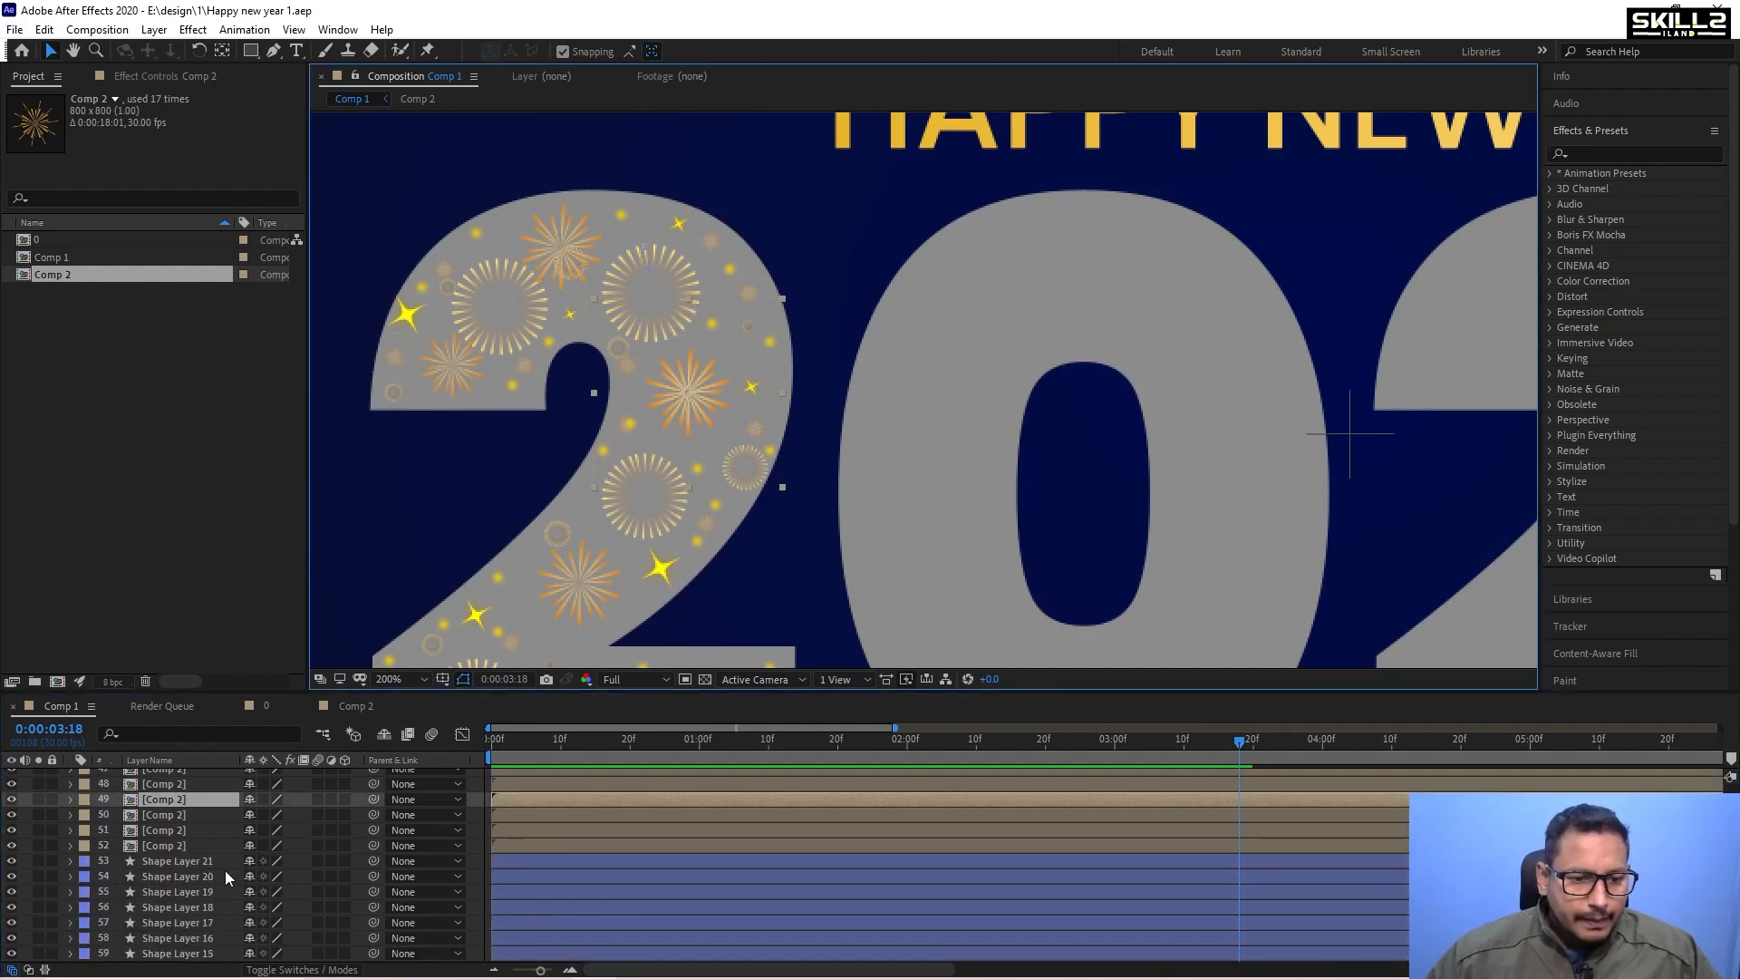
pyautogui.scroll(1, 188, 797)
pyautogui.click(188, 823)
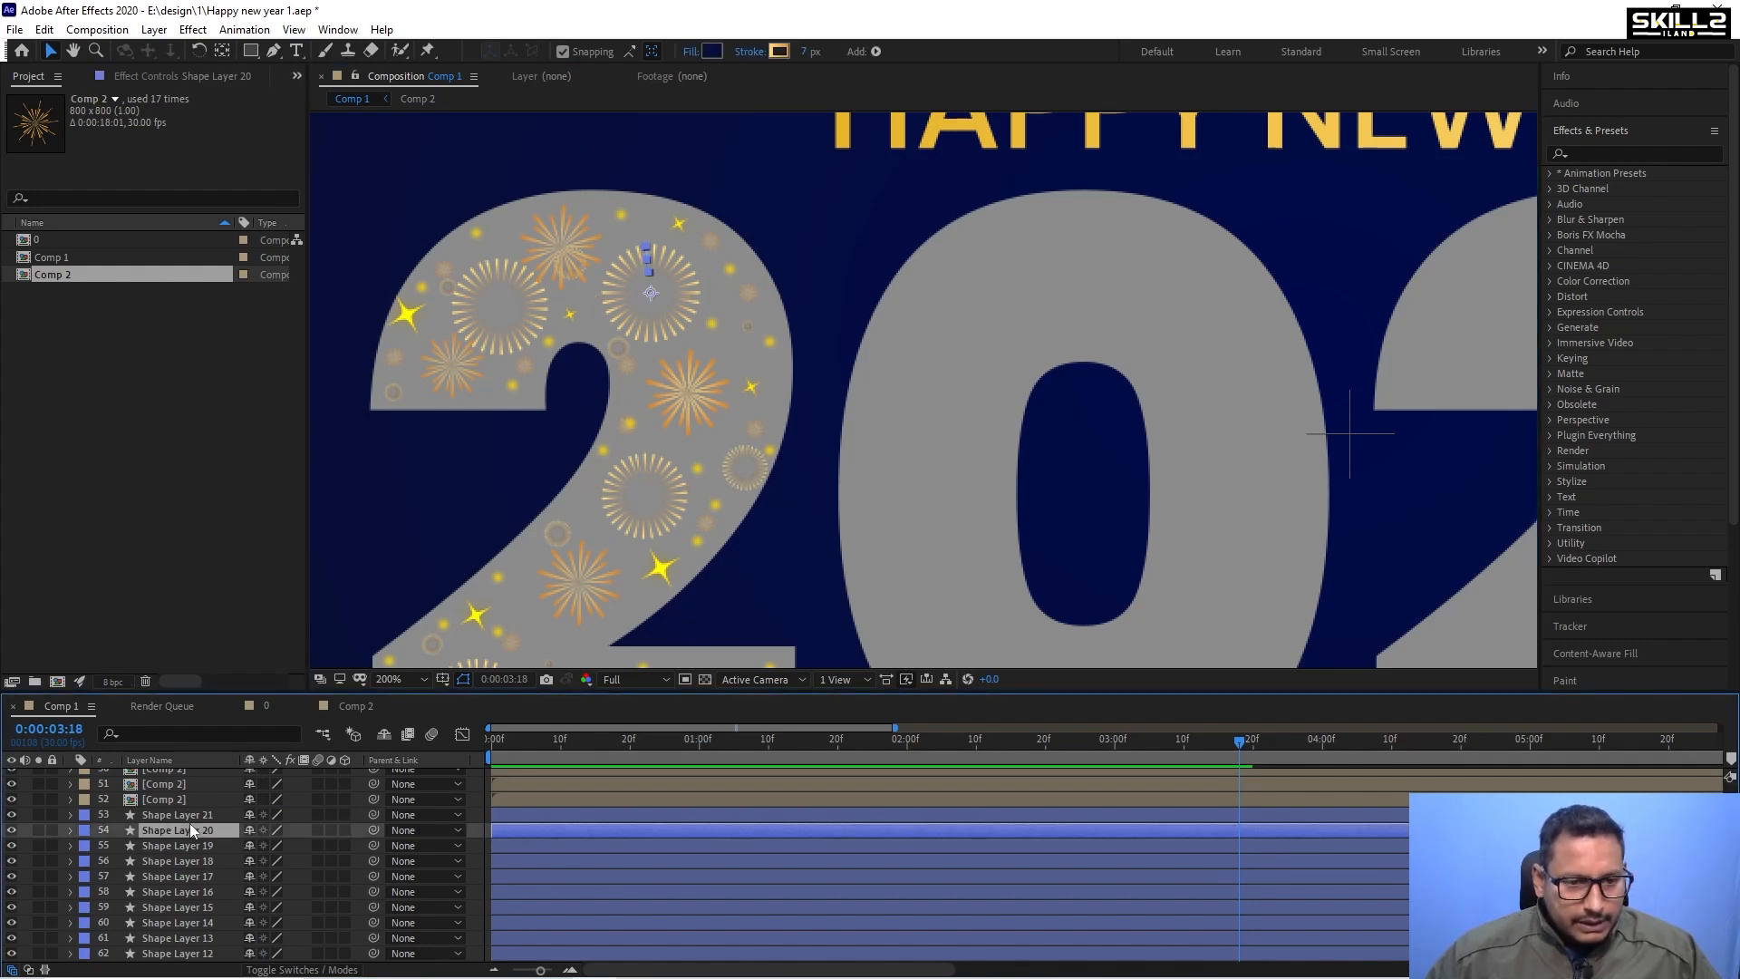
pyautogui.hotkey('ctrl', 'd')
pyautogui.press('s')
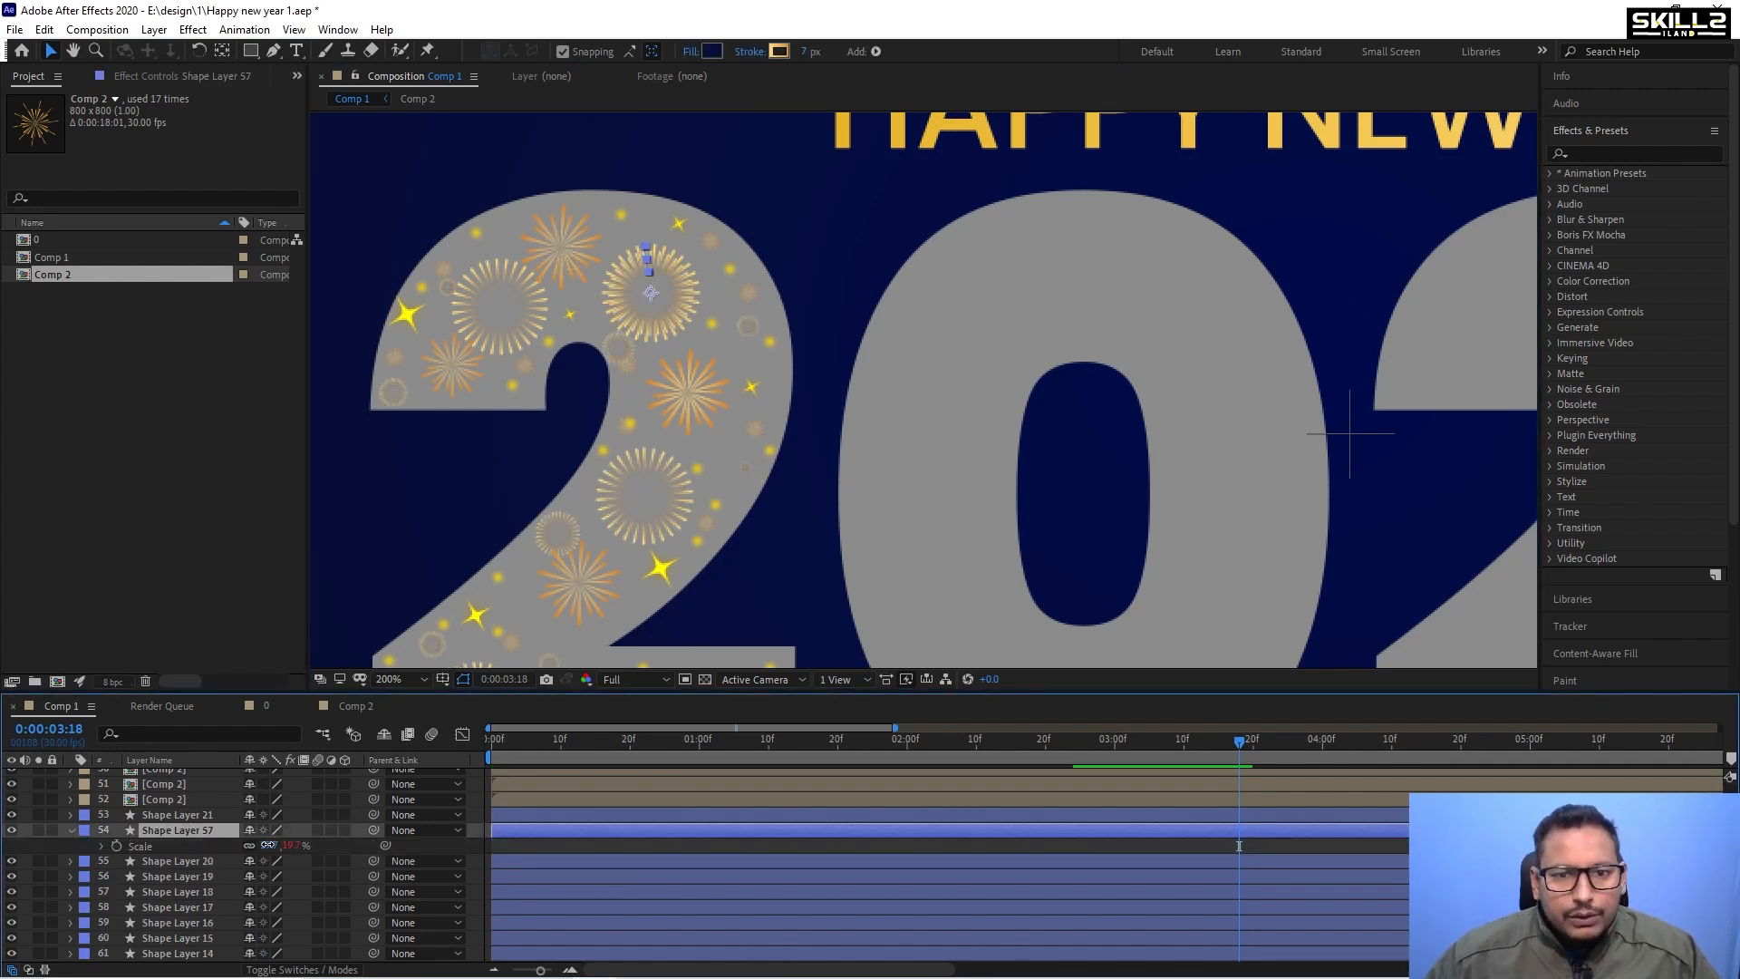
pyautogui.moveTo(268, 845); pyautogui.dragTo(267, 844)
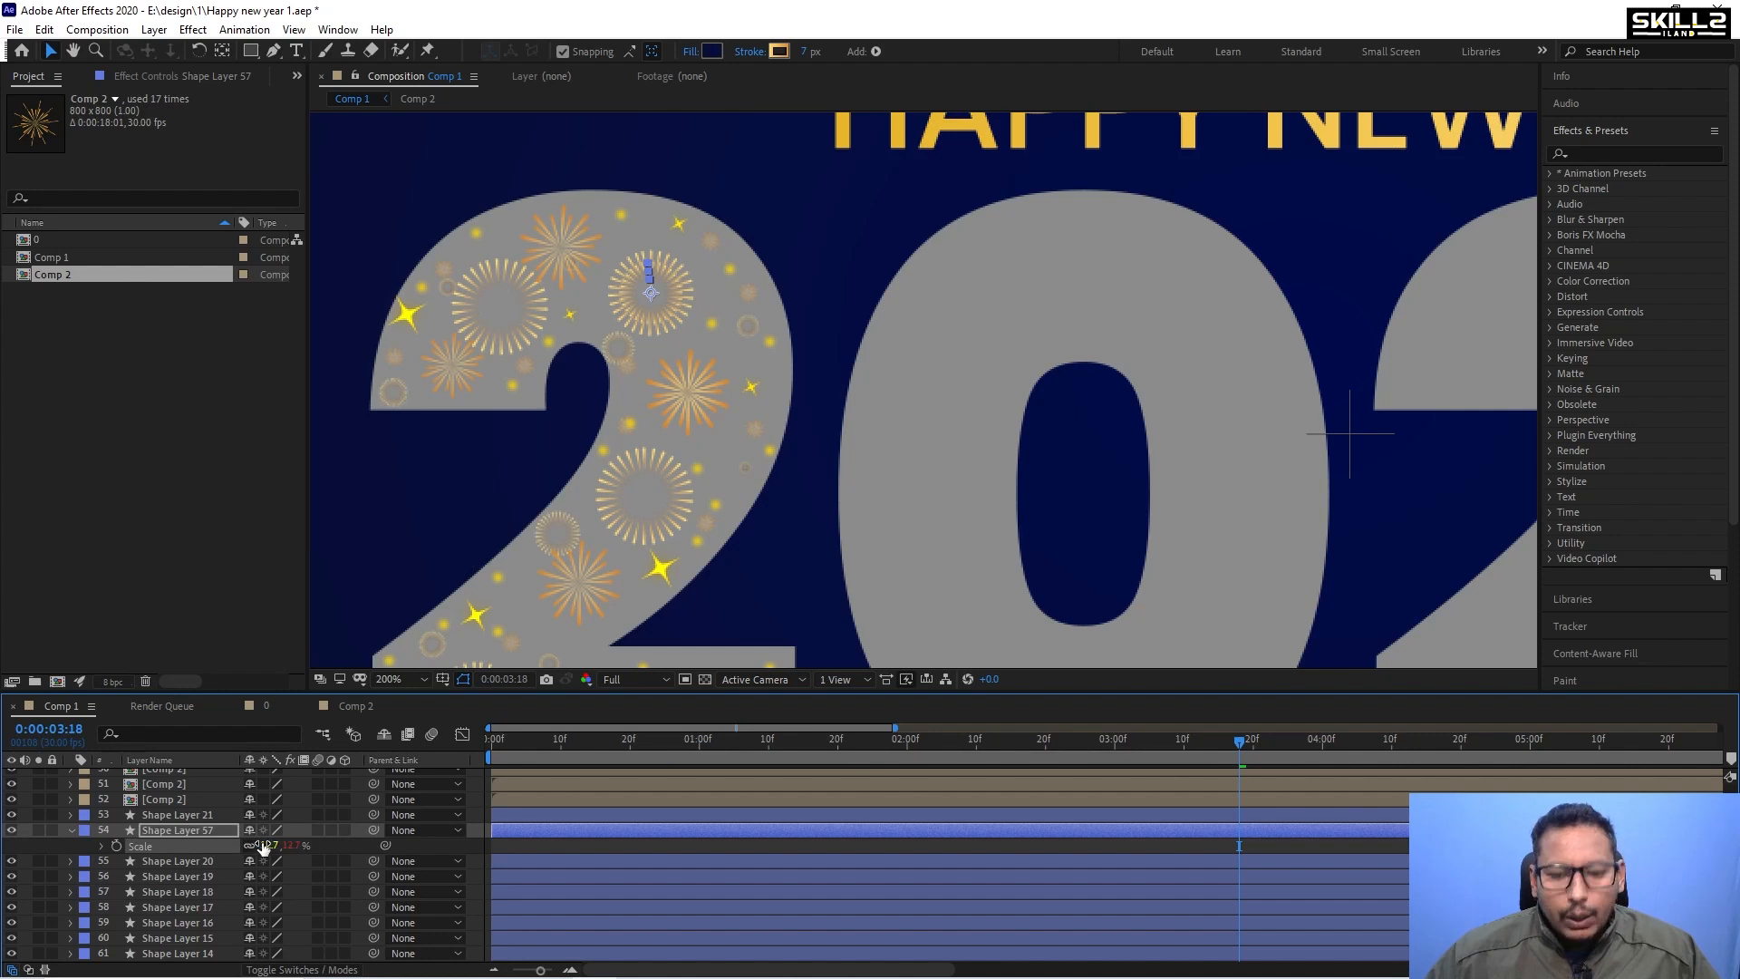
pyautogui.hotkey('ctrl', 's')
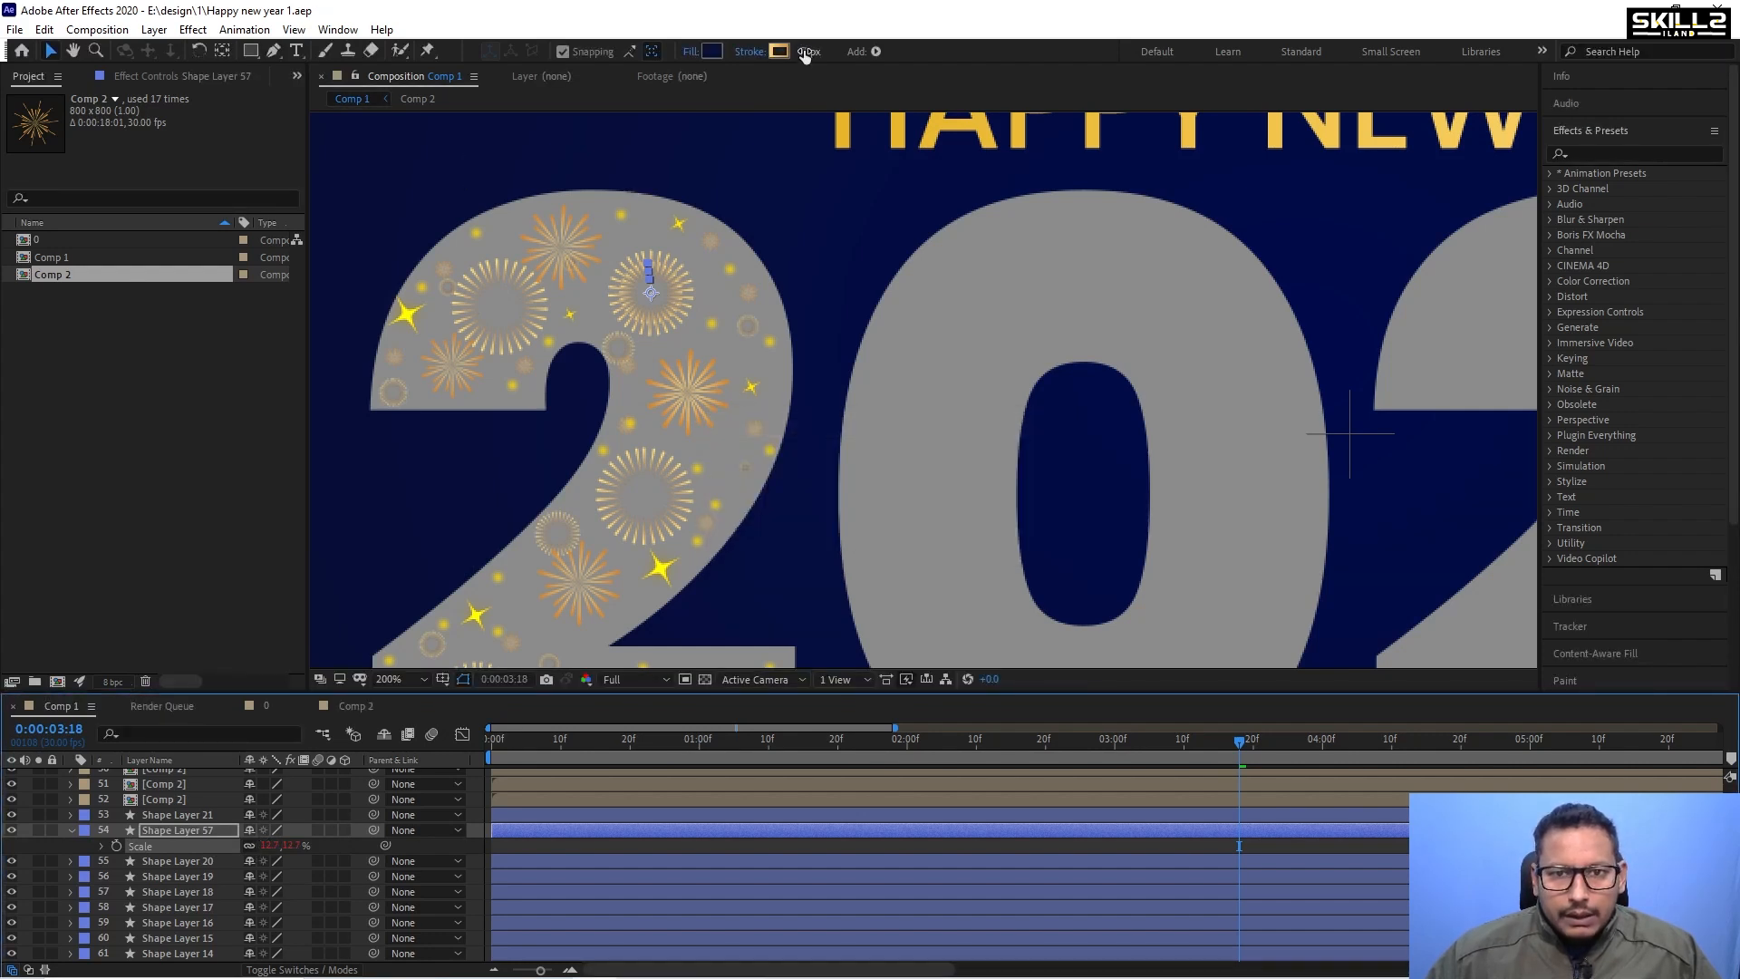
# Set the copied ring's stroke width to 14 px and save the project.
pyautogui.click(804, 53)
pyautogui.write('10')
pyautogui.press('Return')
pyautogui.hotkey('ctrl', 's')
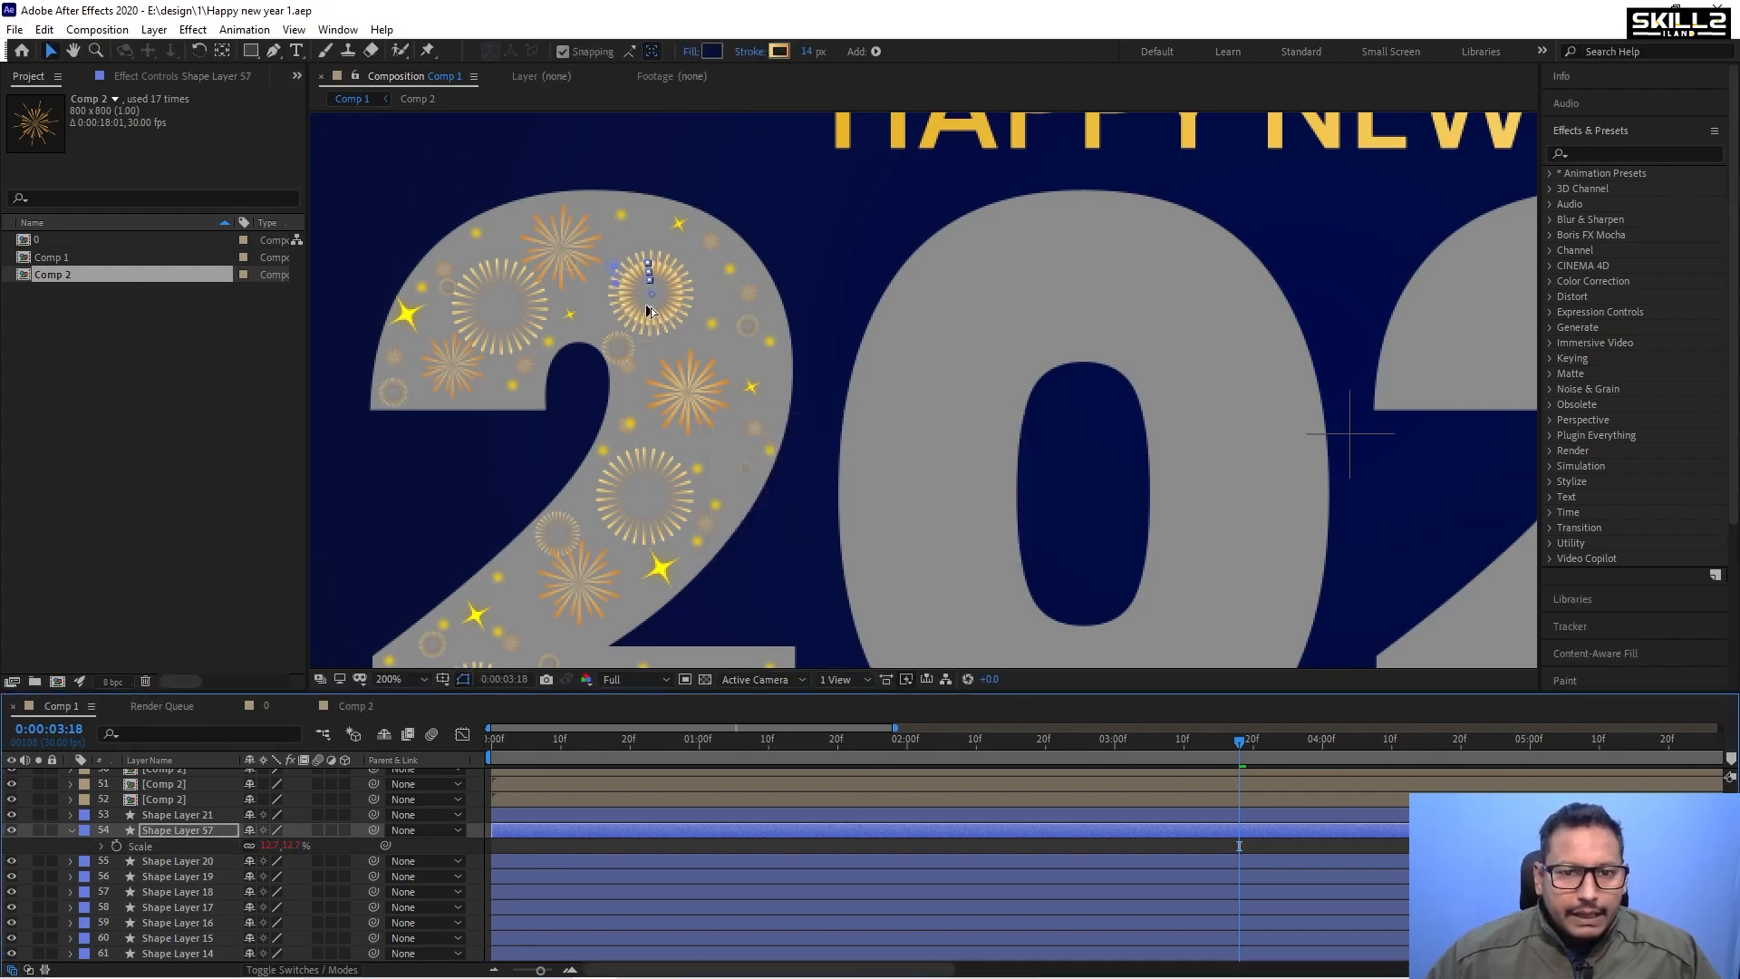
pyautogui.scroll(2, 635, 326)
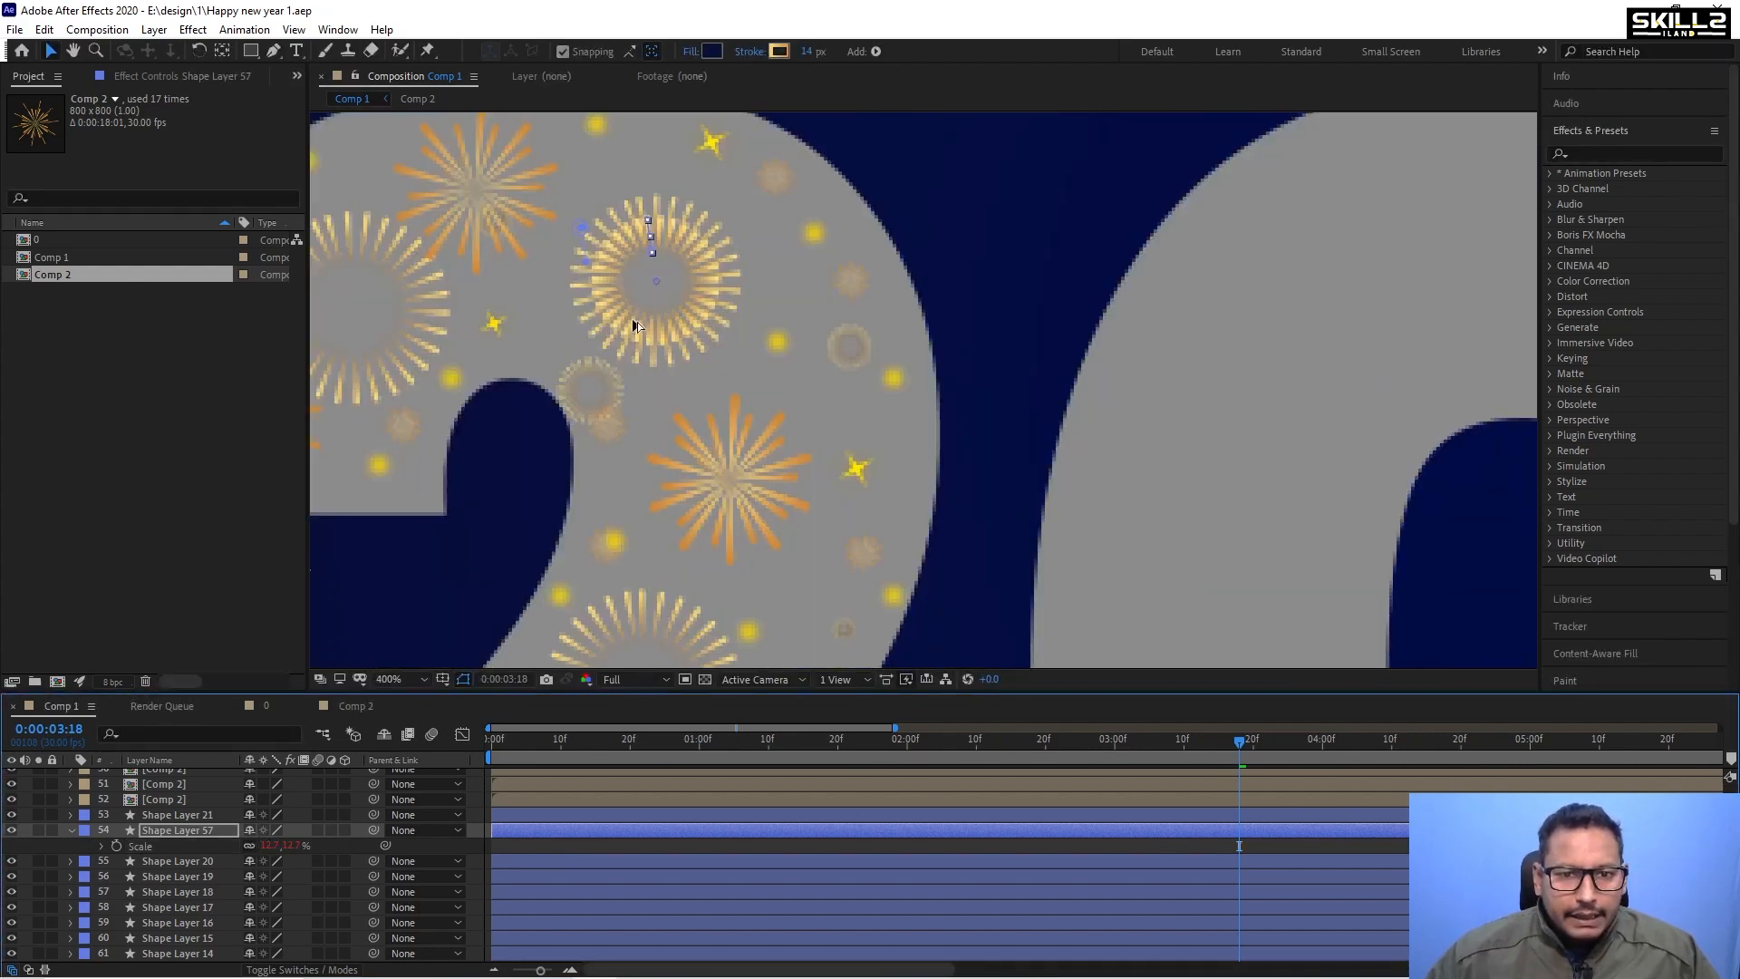
# Expand the copied ring's layer properties and try nudging its ray shape sideways within the original ring.
pyautogui.click(72, 829)
pyautogui.click(73, 829)
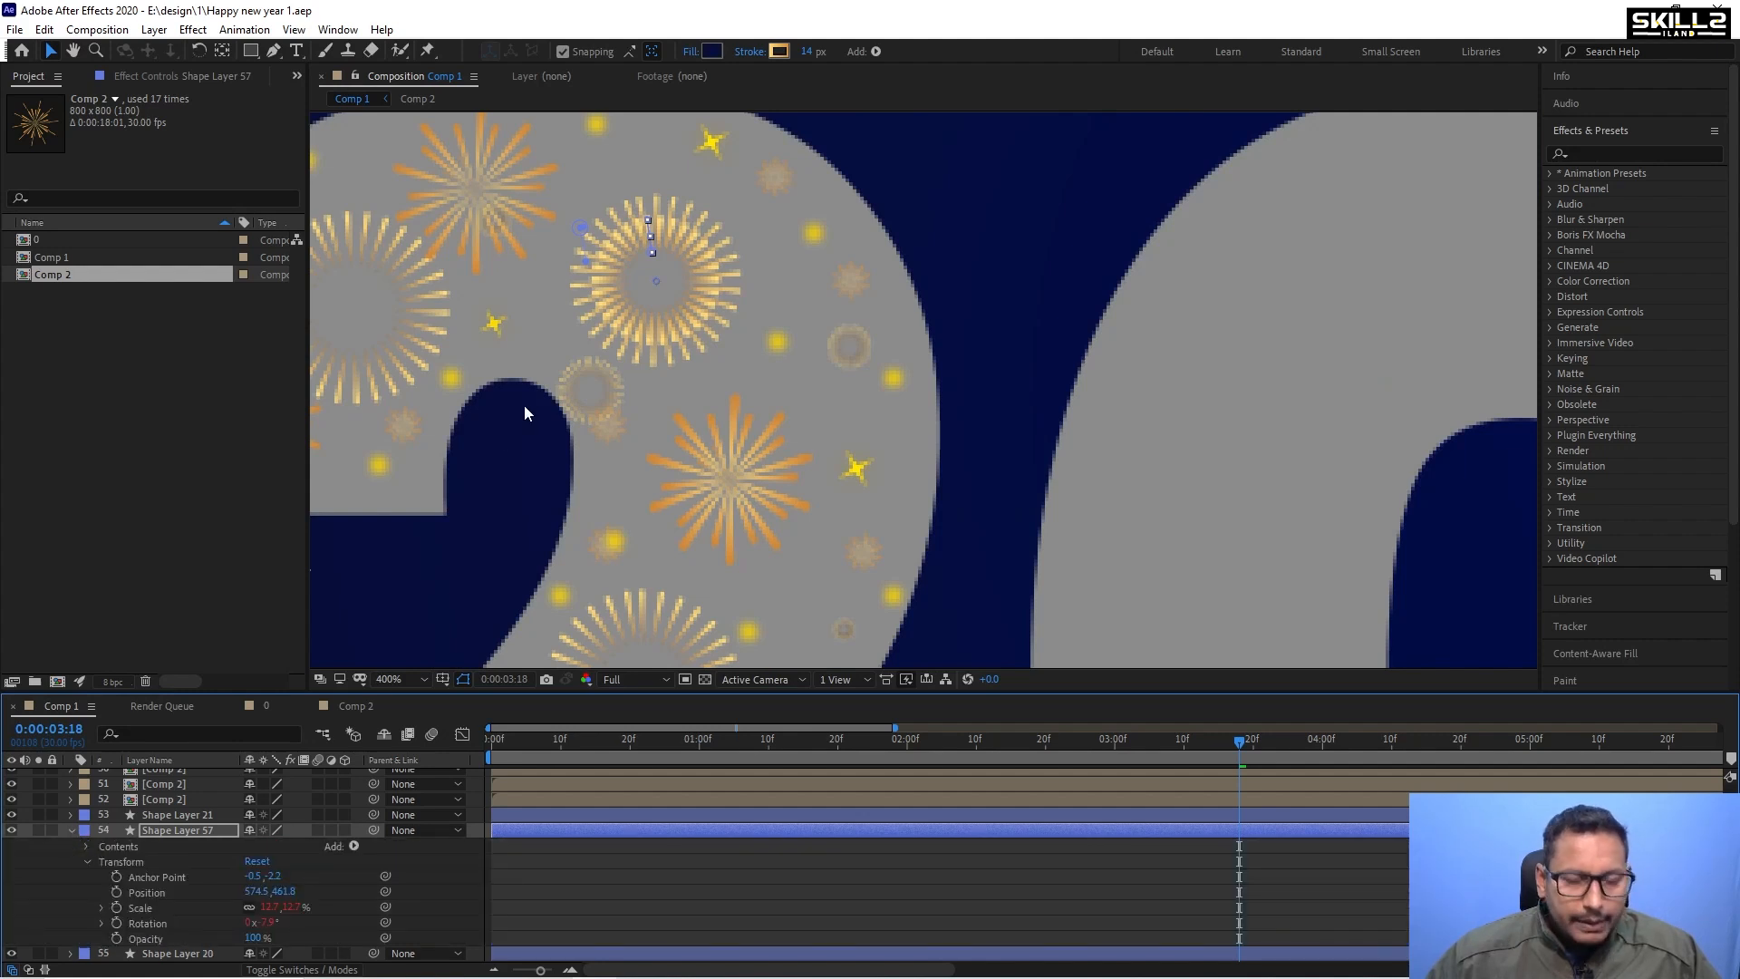
pyautogui.press('Right')
pyautogui.press('Right')
pyautogui.press('Right')
pyautogui.press('Right')
pyautogui.press('Right')
pyautogui.press('Right')
pyautogui.press('Right')
pyautogui.press('Right')
pyautogui.press('Right')
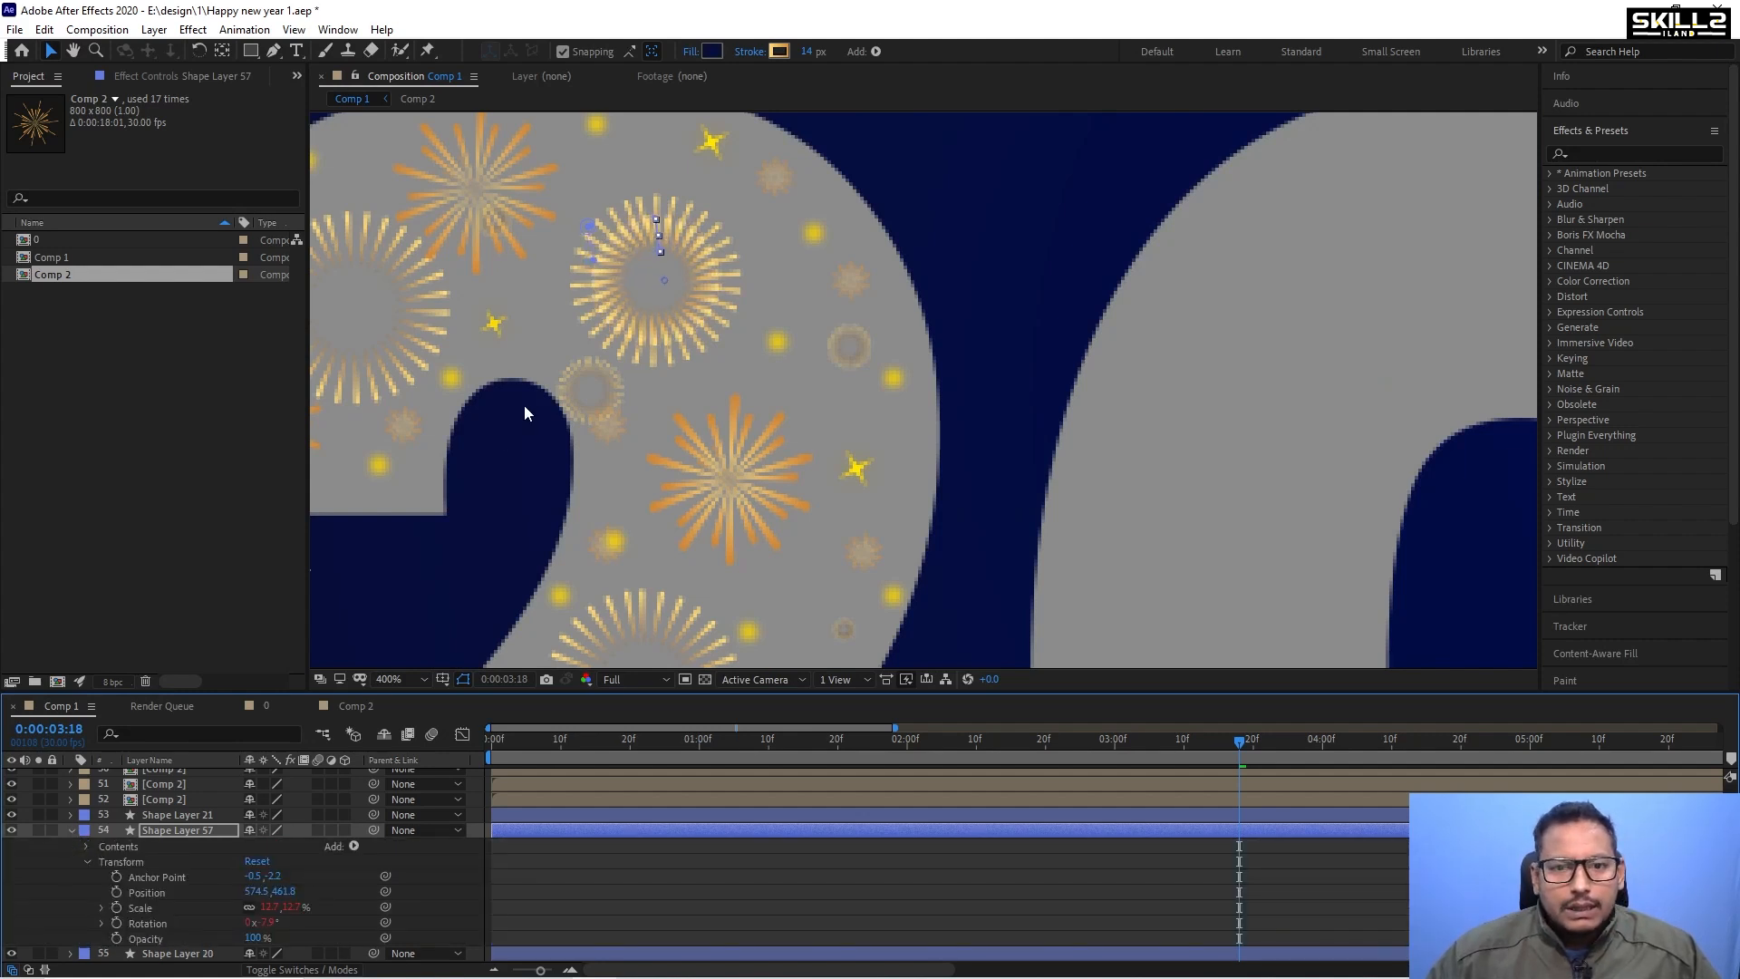
pyautogui.press('Left')
pyautogui.press('Left')
pyautogui.press('Left')
pyautogui.press('Left')
pyautogui.press('Left')
pyautogui.press('Left')
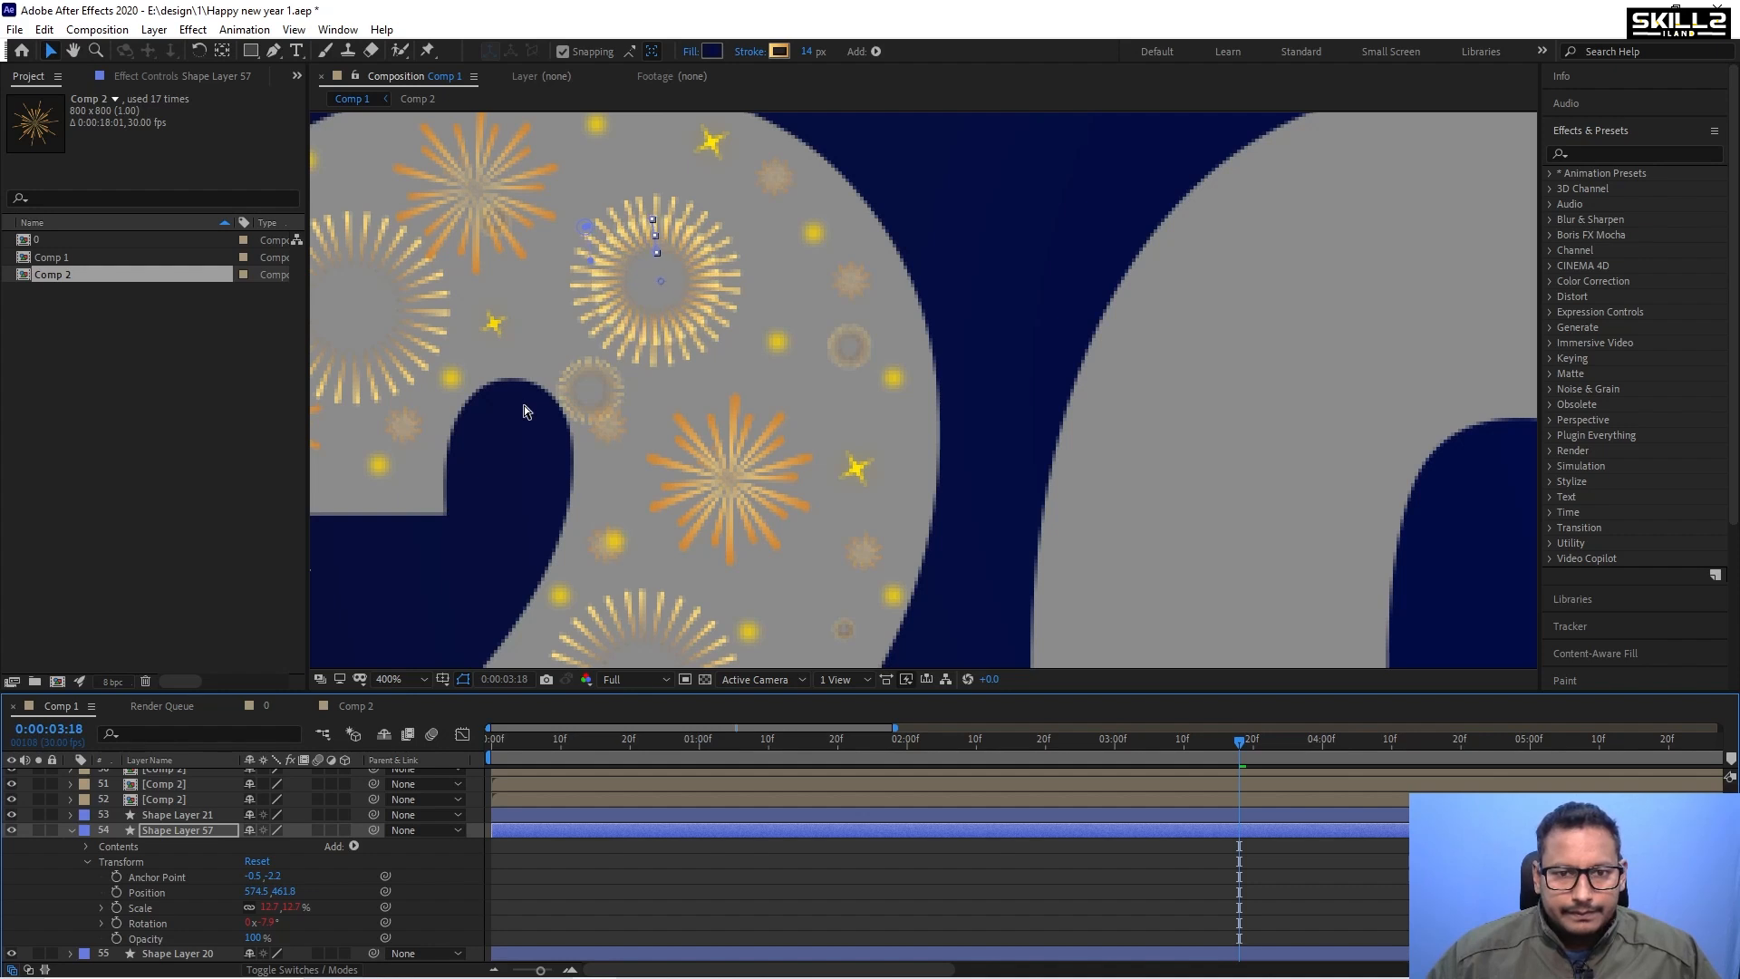
pyautogui.press('Left')
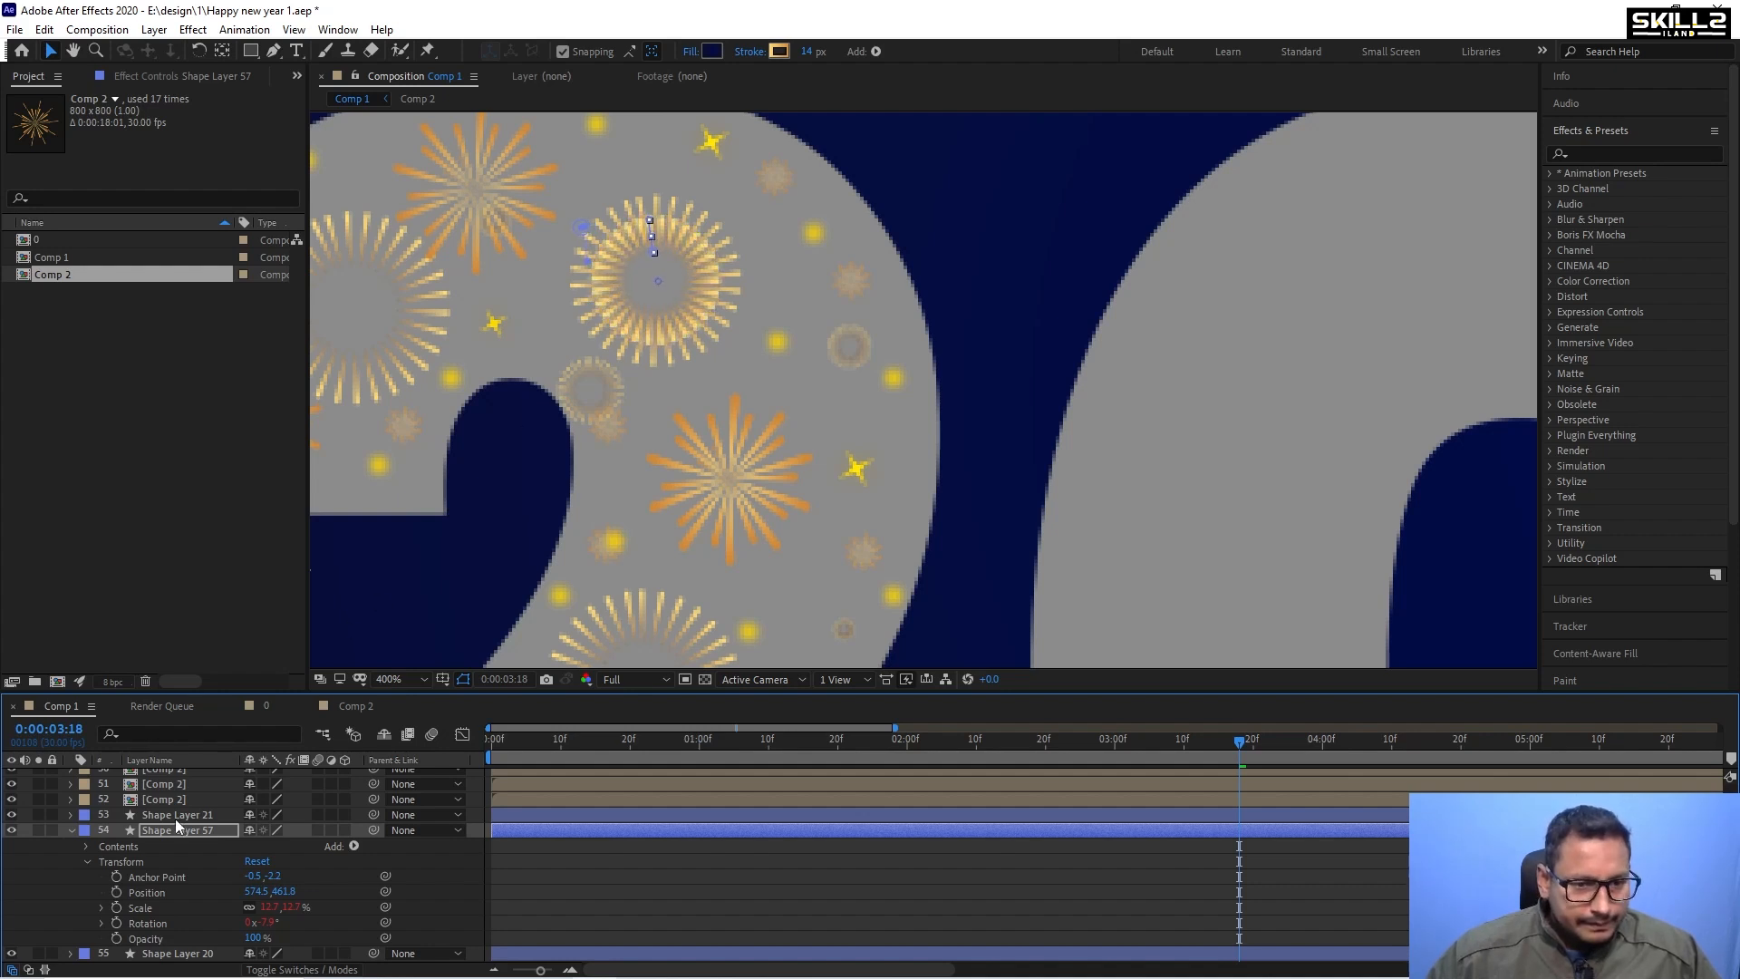
# Move the copied ring into the gap between the first 2 and the 0 and set its repeater to 15 copies.
pyautogui.press('Return')
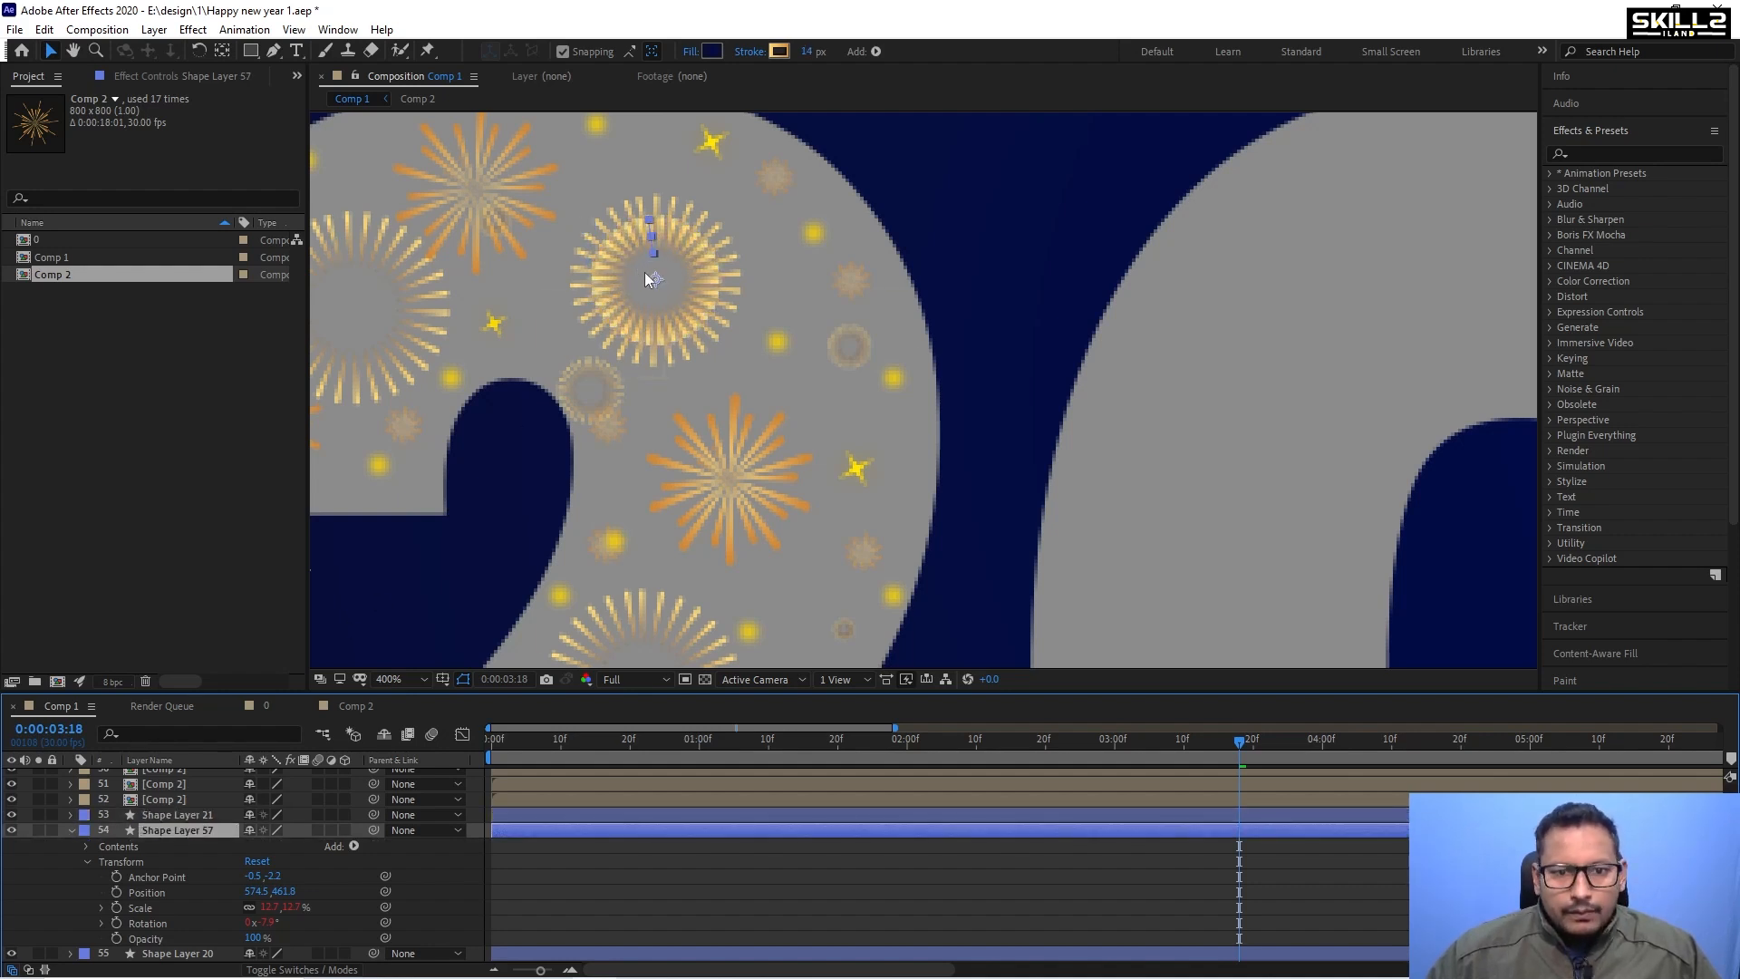
pyautogui.moveTo(645, 272); pyautogui.dragTo(976, 199)
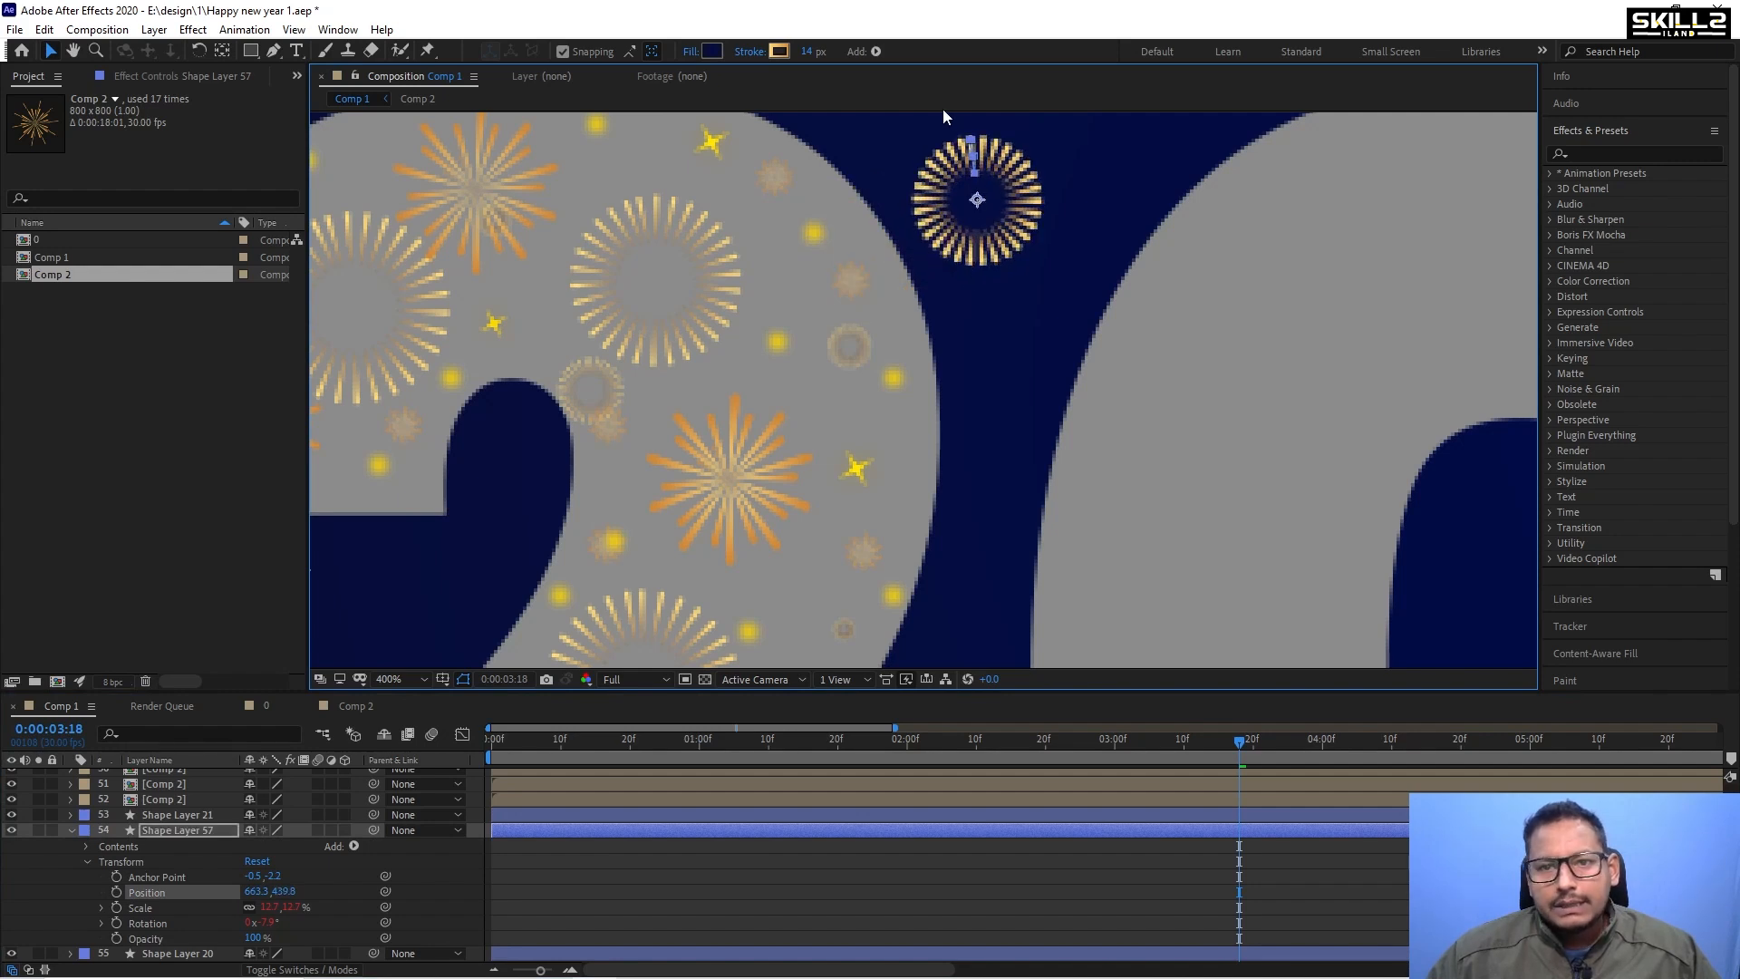
pyautogui.click(86, 846)
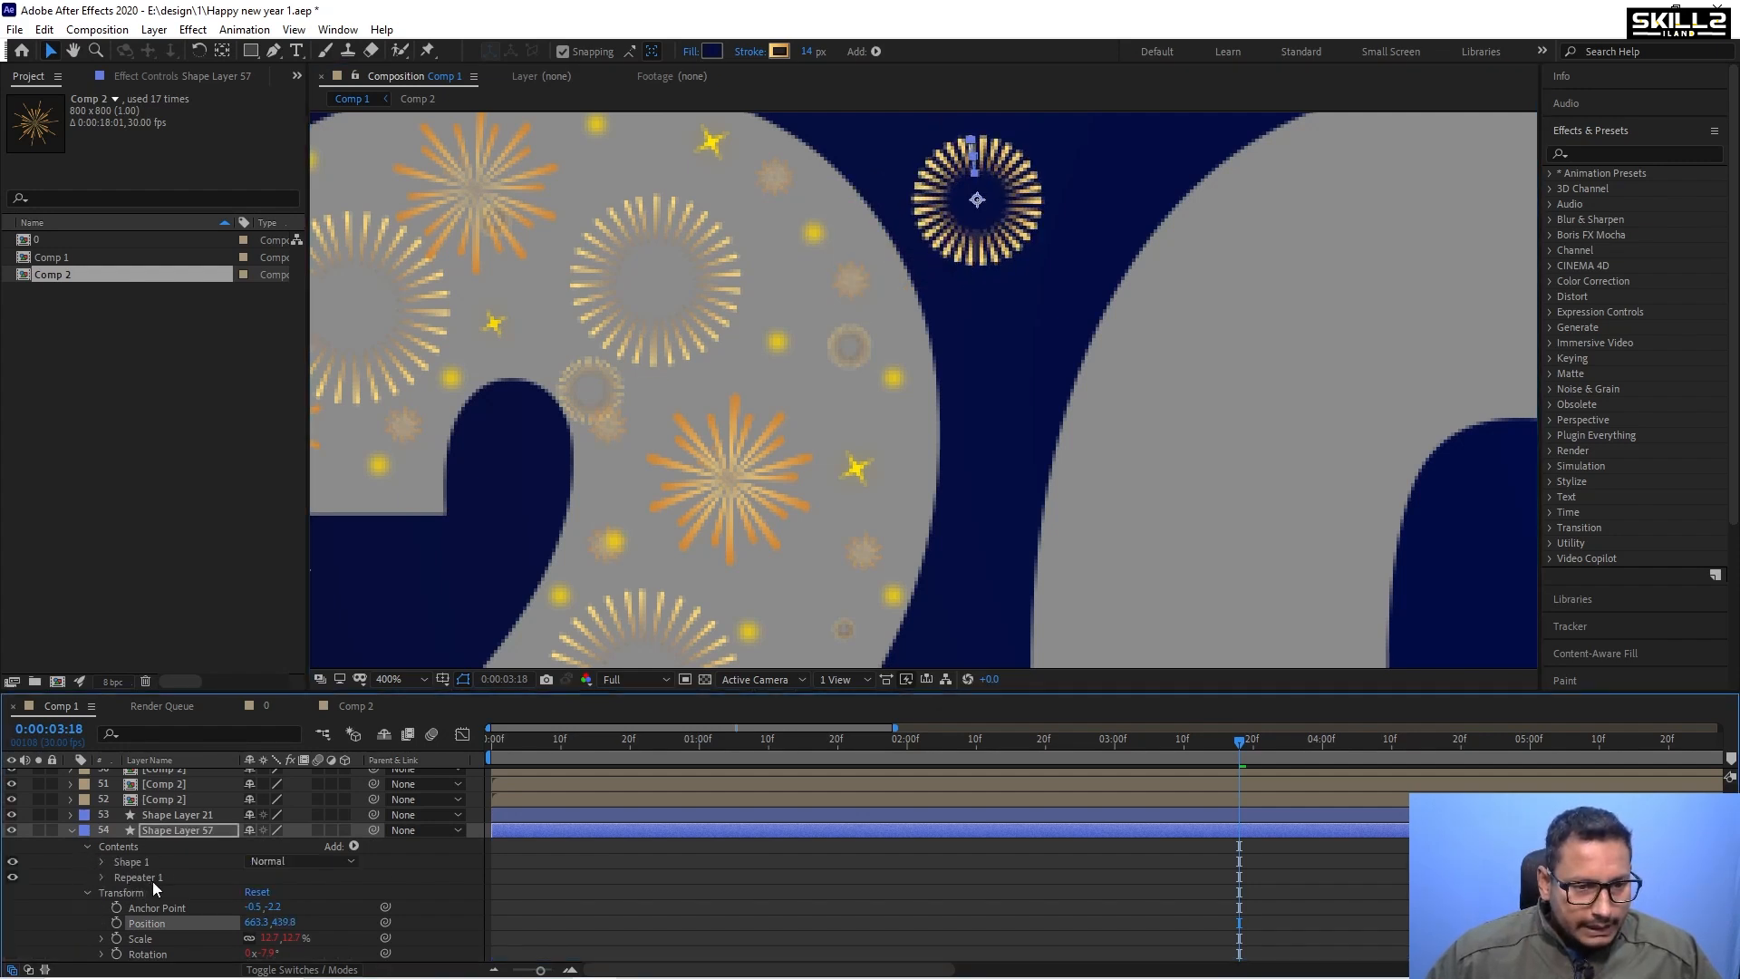
pyautogui.scroll(-1, 152, 881)
pyautogui.click(101, 830)
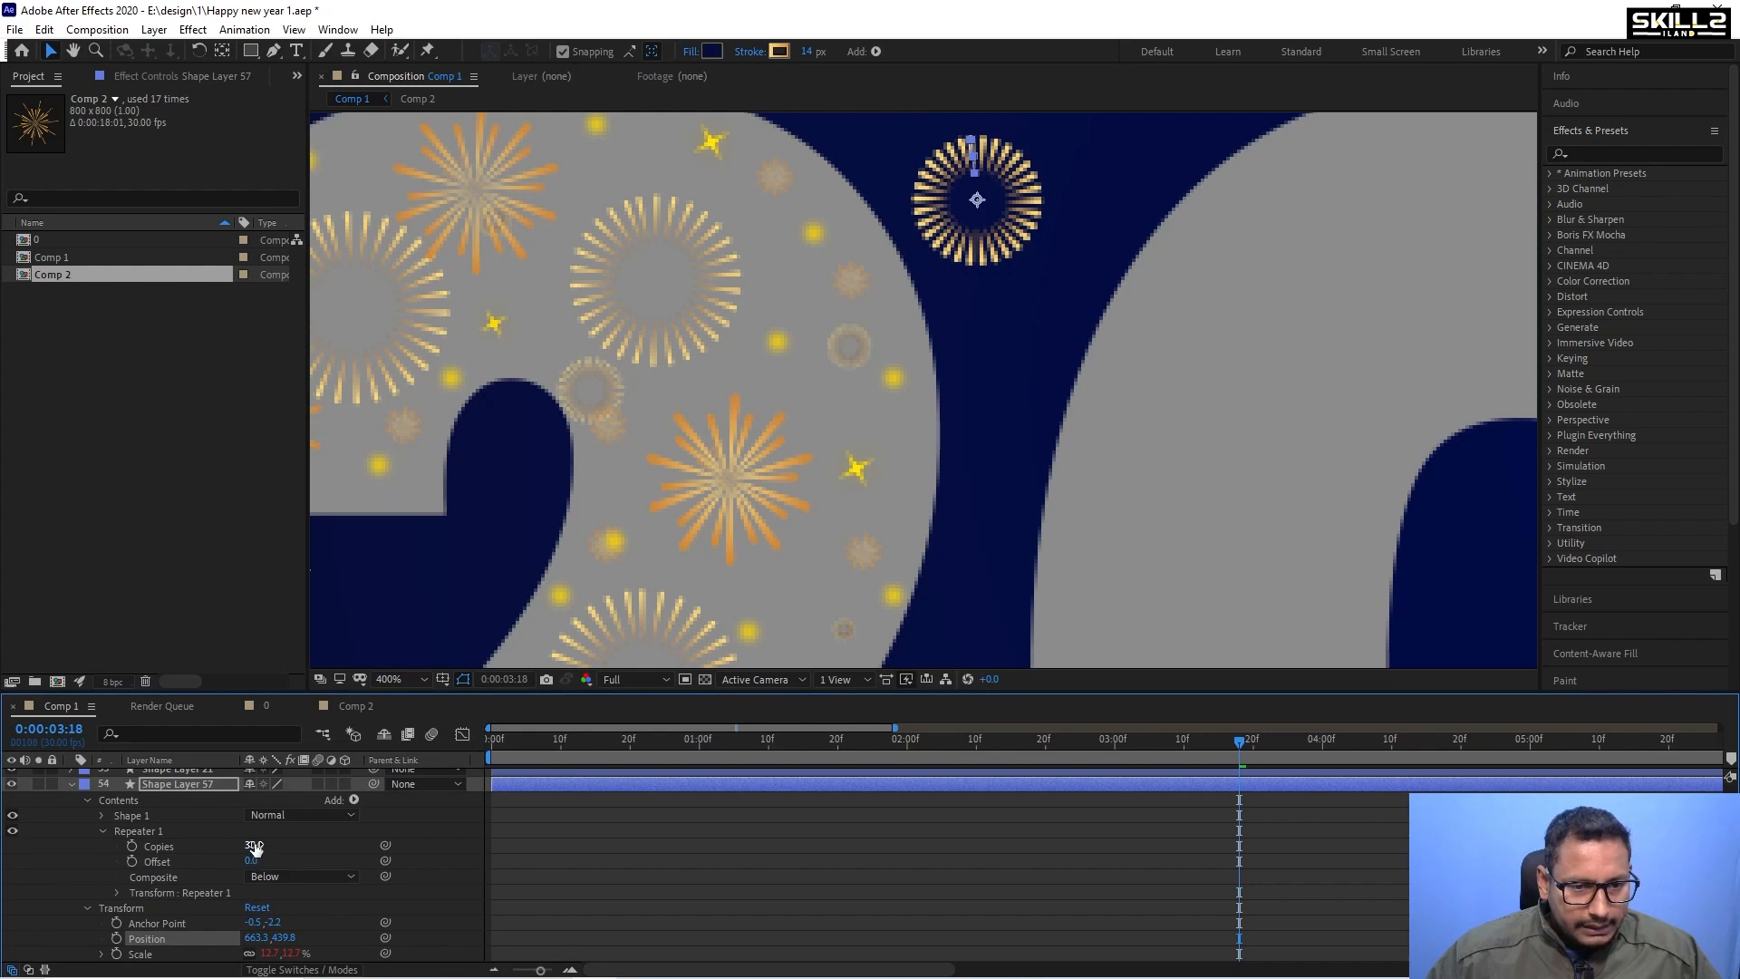
pyautogui.click(253, 845)
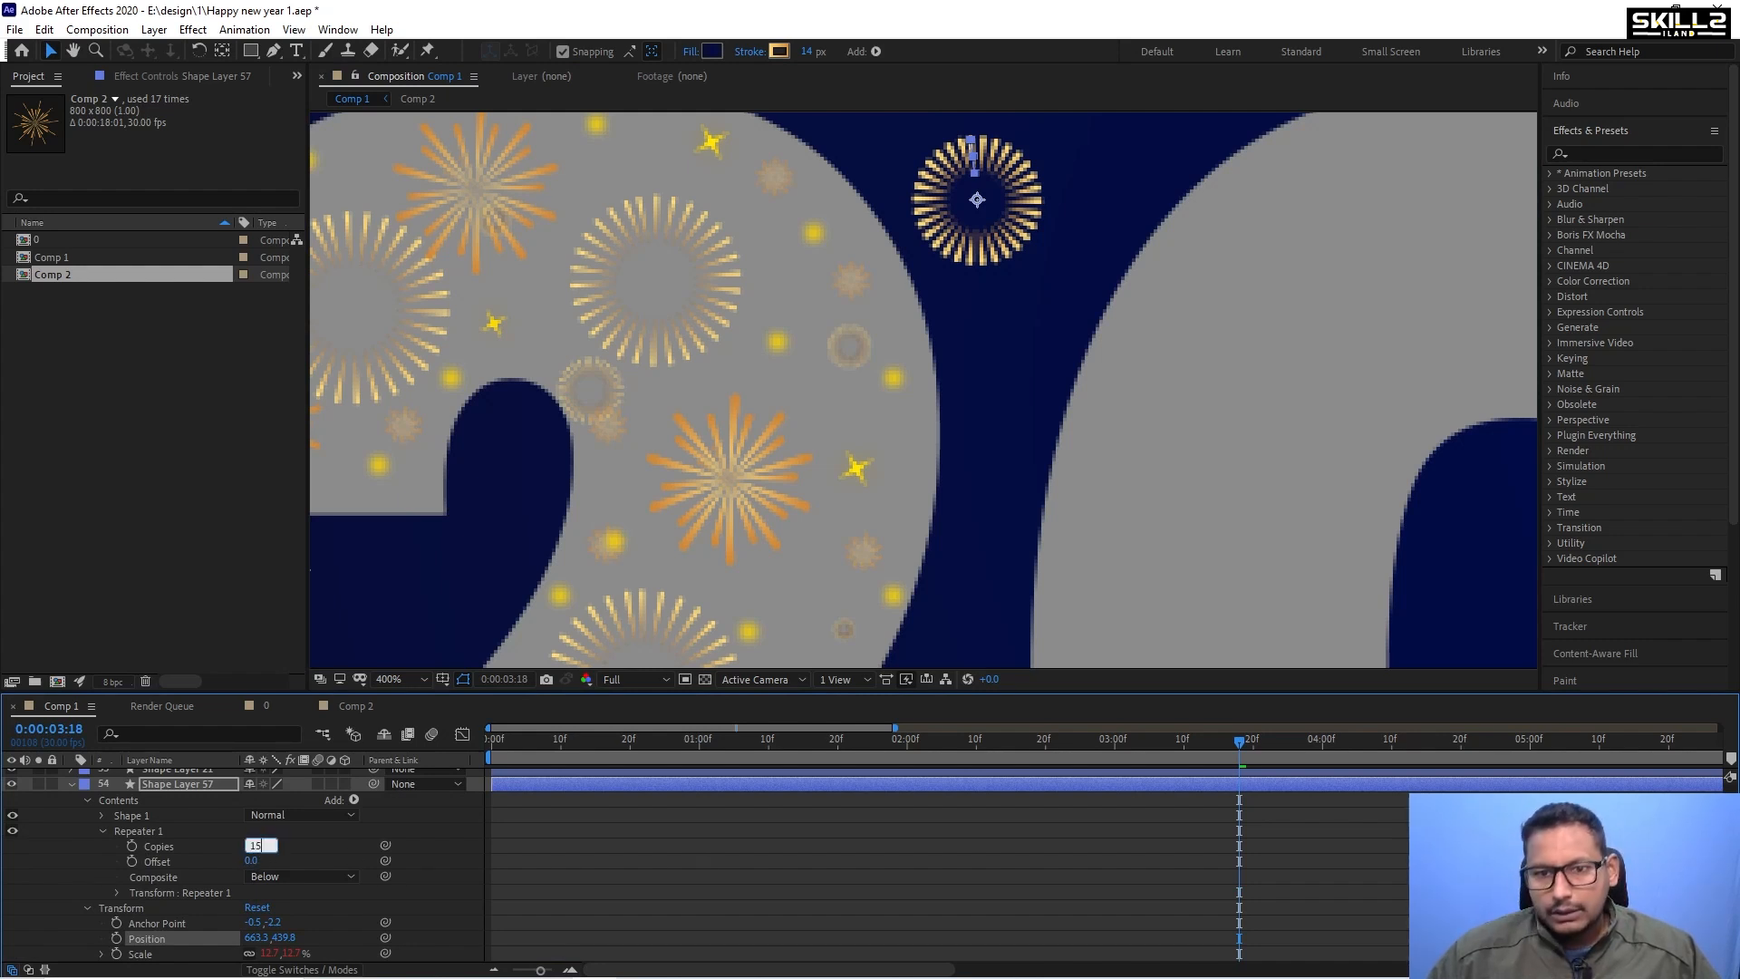
pyautogui.press('Return')
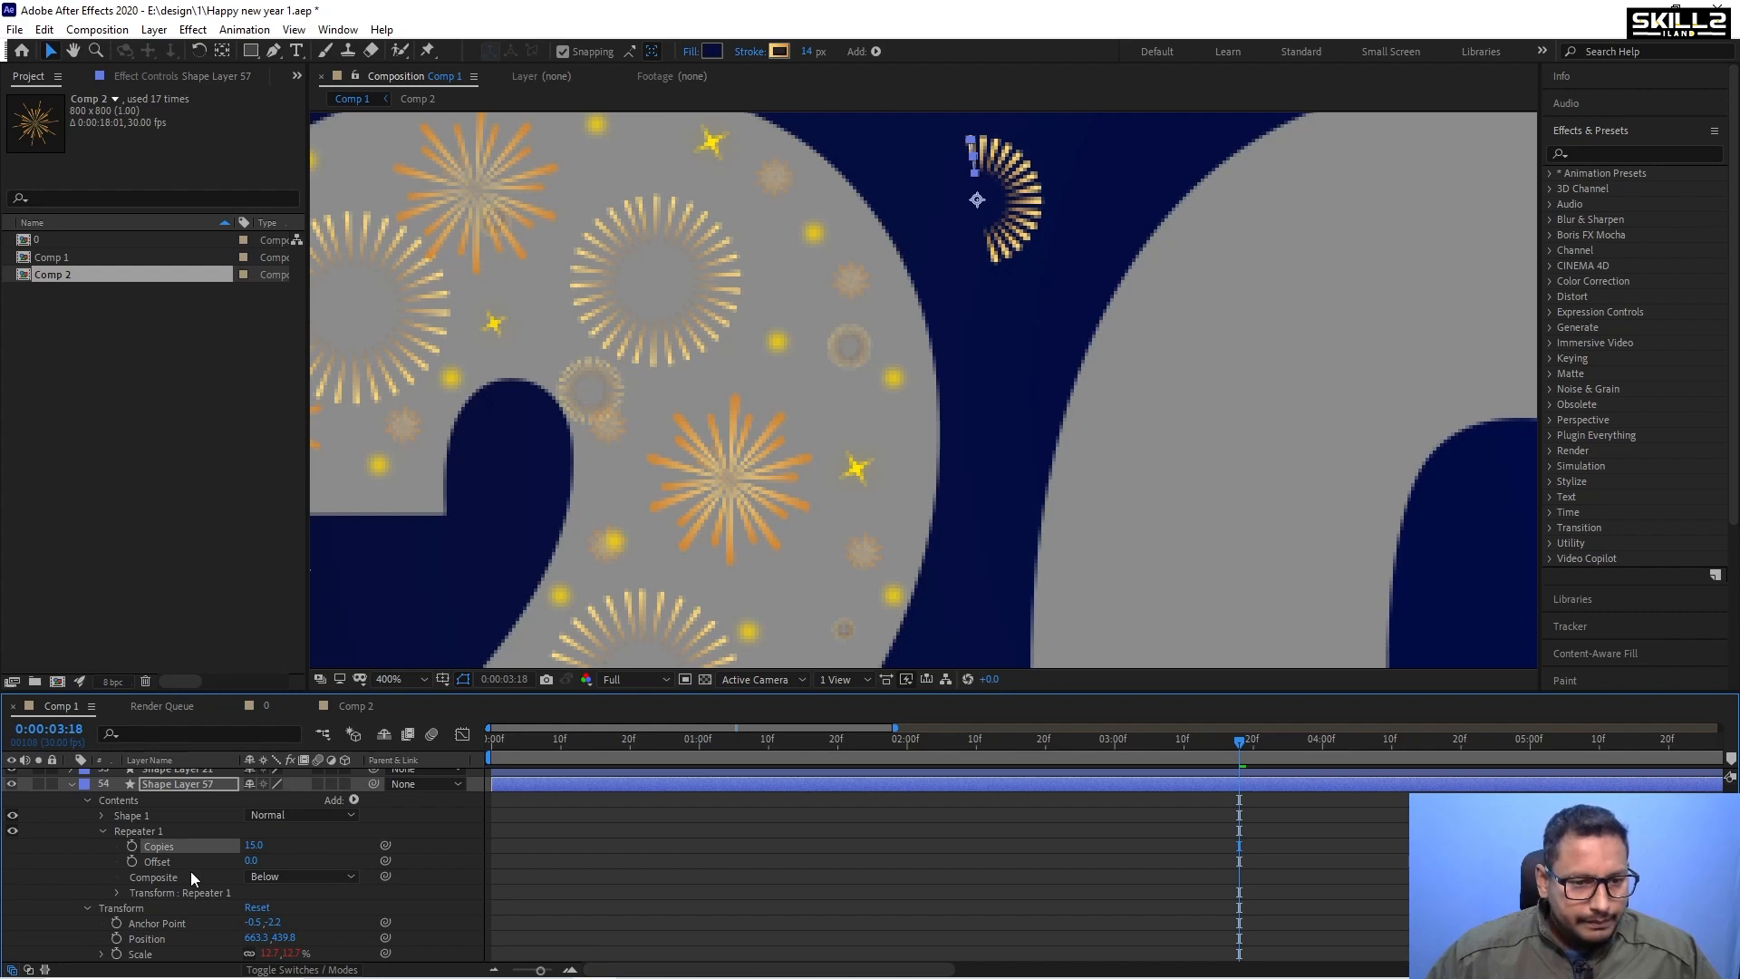
# Increase the repeater's rotation to about 23° to spread the rays around the circle, and save the project.
pyautogui.click(116, 892)
pyautogui.moveTo(260, 875); pyautogui.dragTo(368, 867)
pyautogui.hotkey('ctrl', 's')
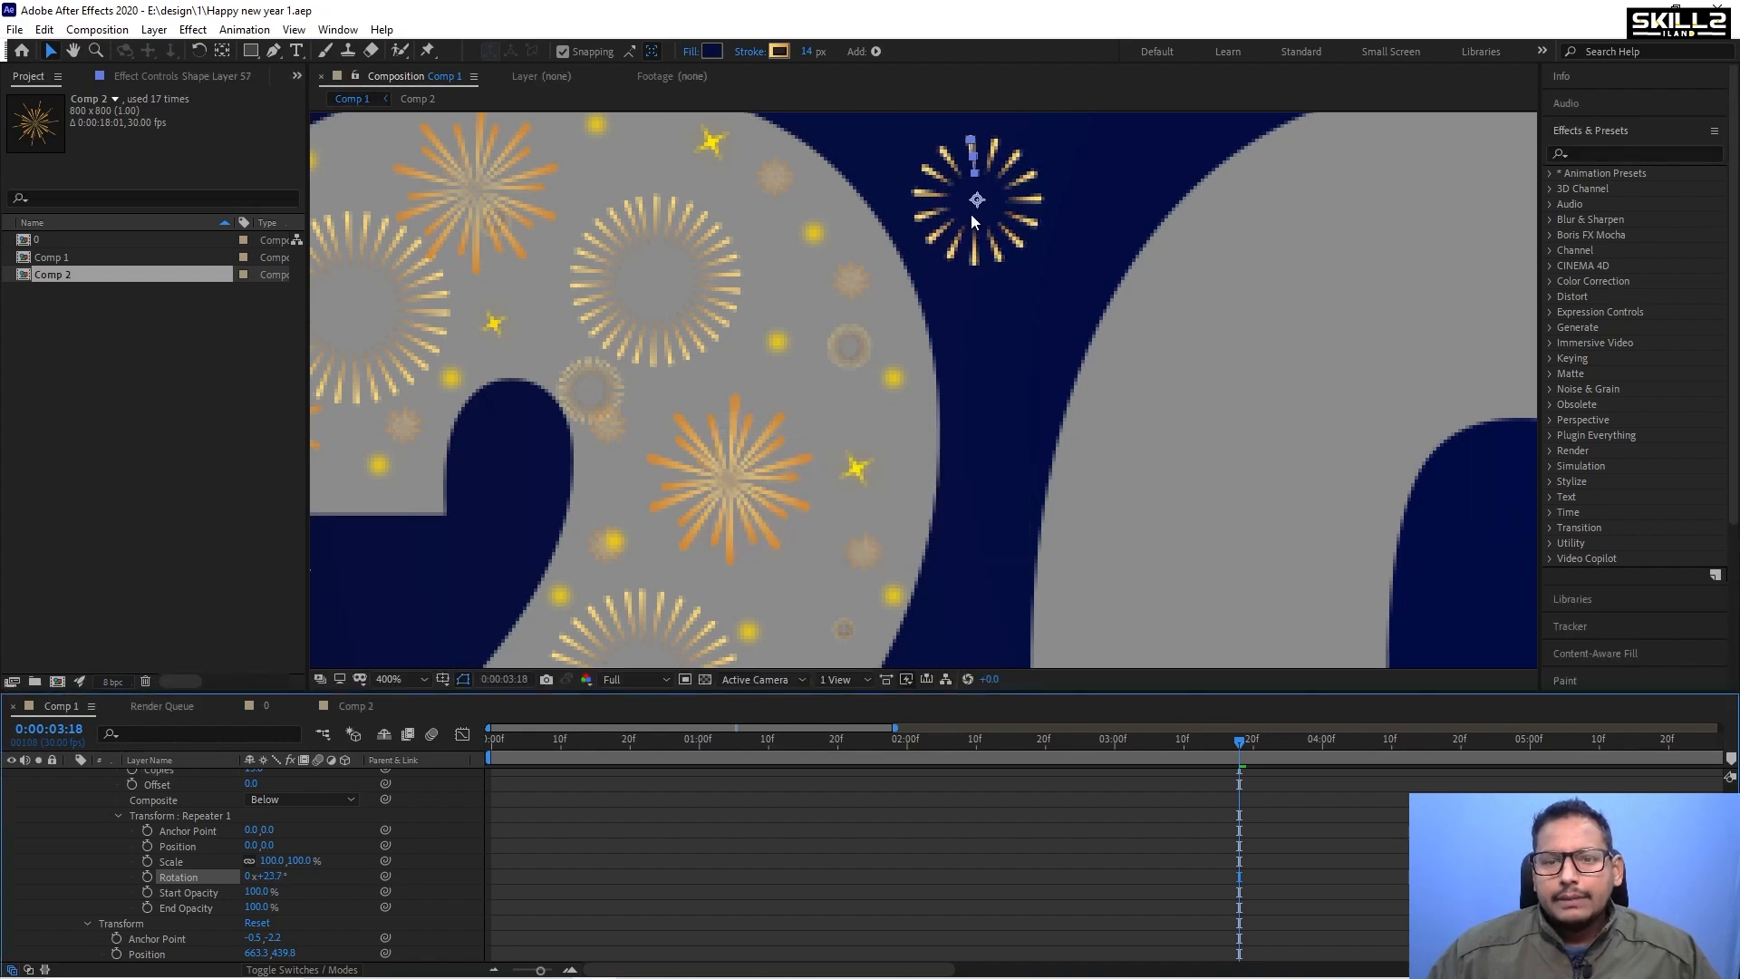
pyautogui.scroll(-1, 978, 210)
pyautogui.scroll(1, 983, 212)
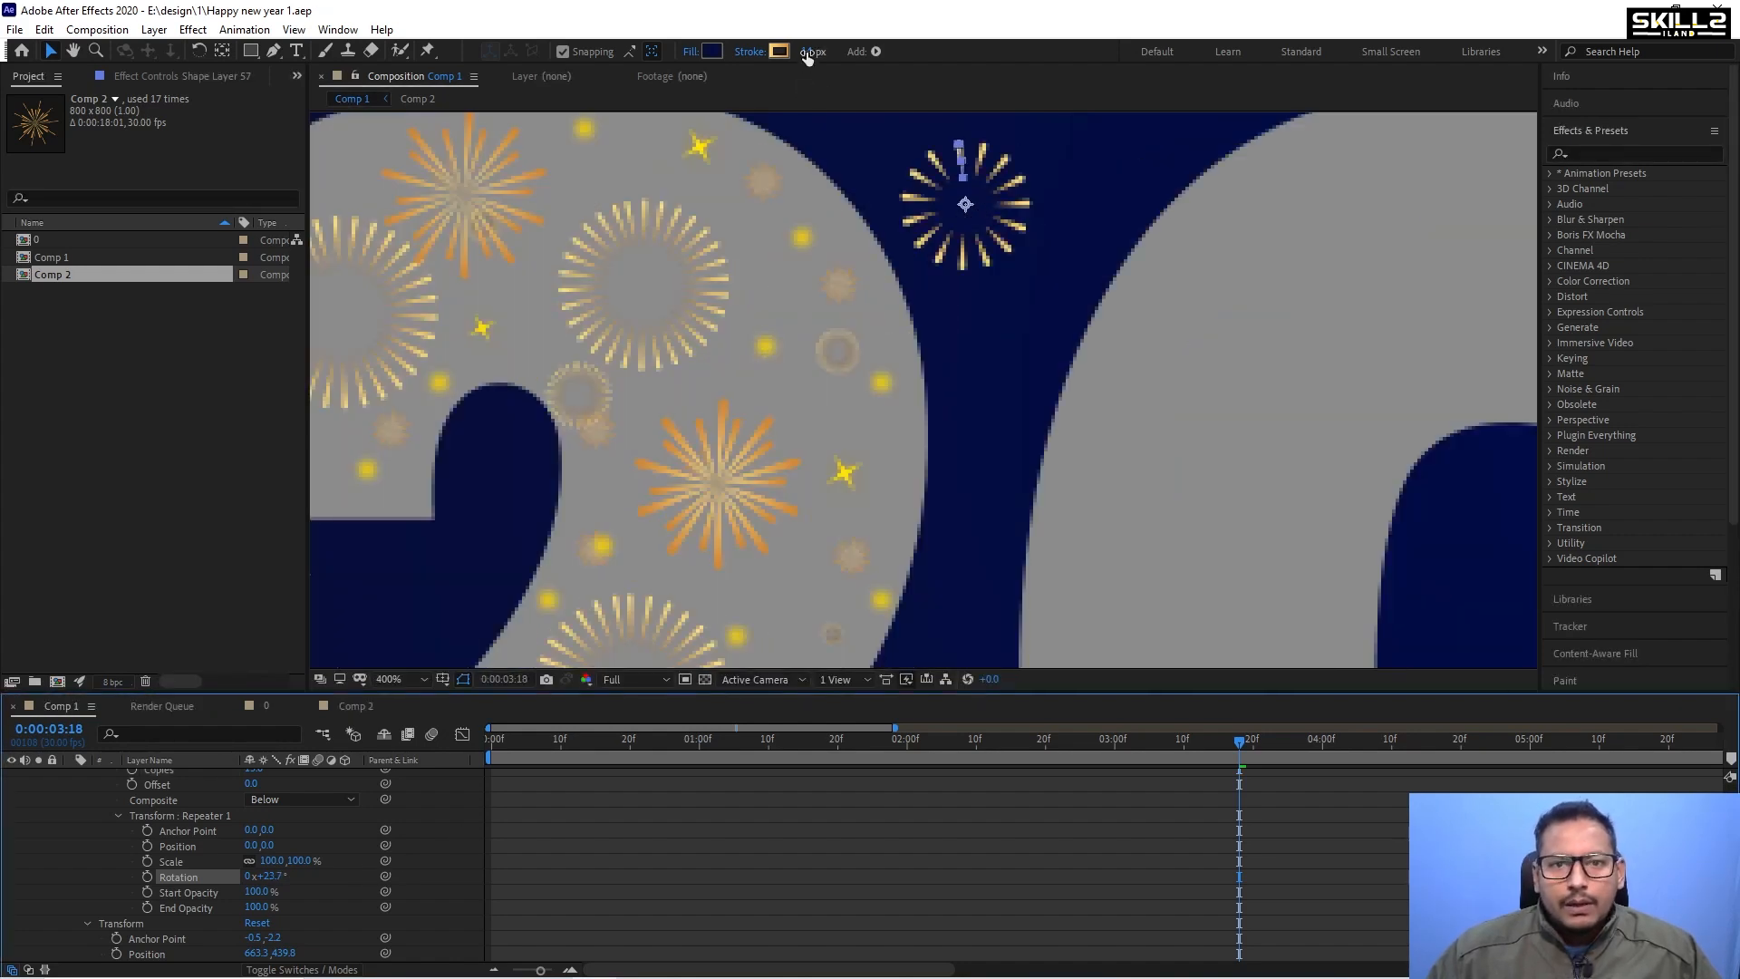
# Set the copied ring's stroke width to 25 px and collapse its layer properties.
pyautogui.moveTo(805, 52)
pyautogui.mouseDown()
pyautogui.moveTo(820, 52)
pyautogui.moveTo(804, 51)
pyautogui.mouseUp()
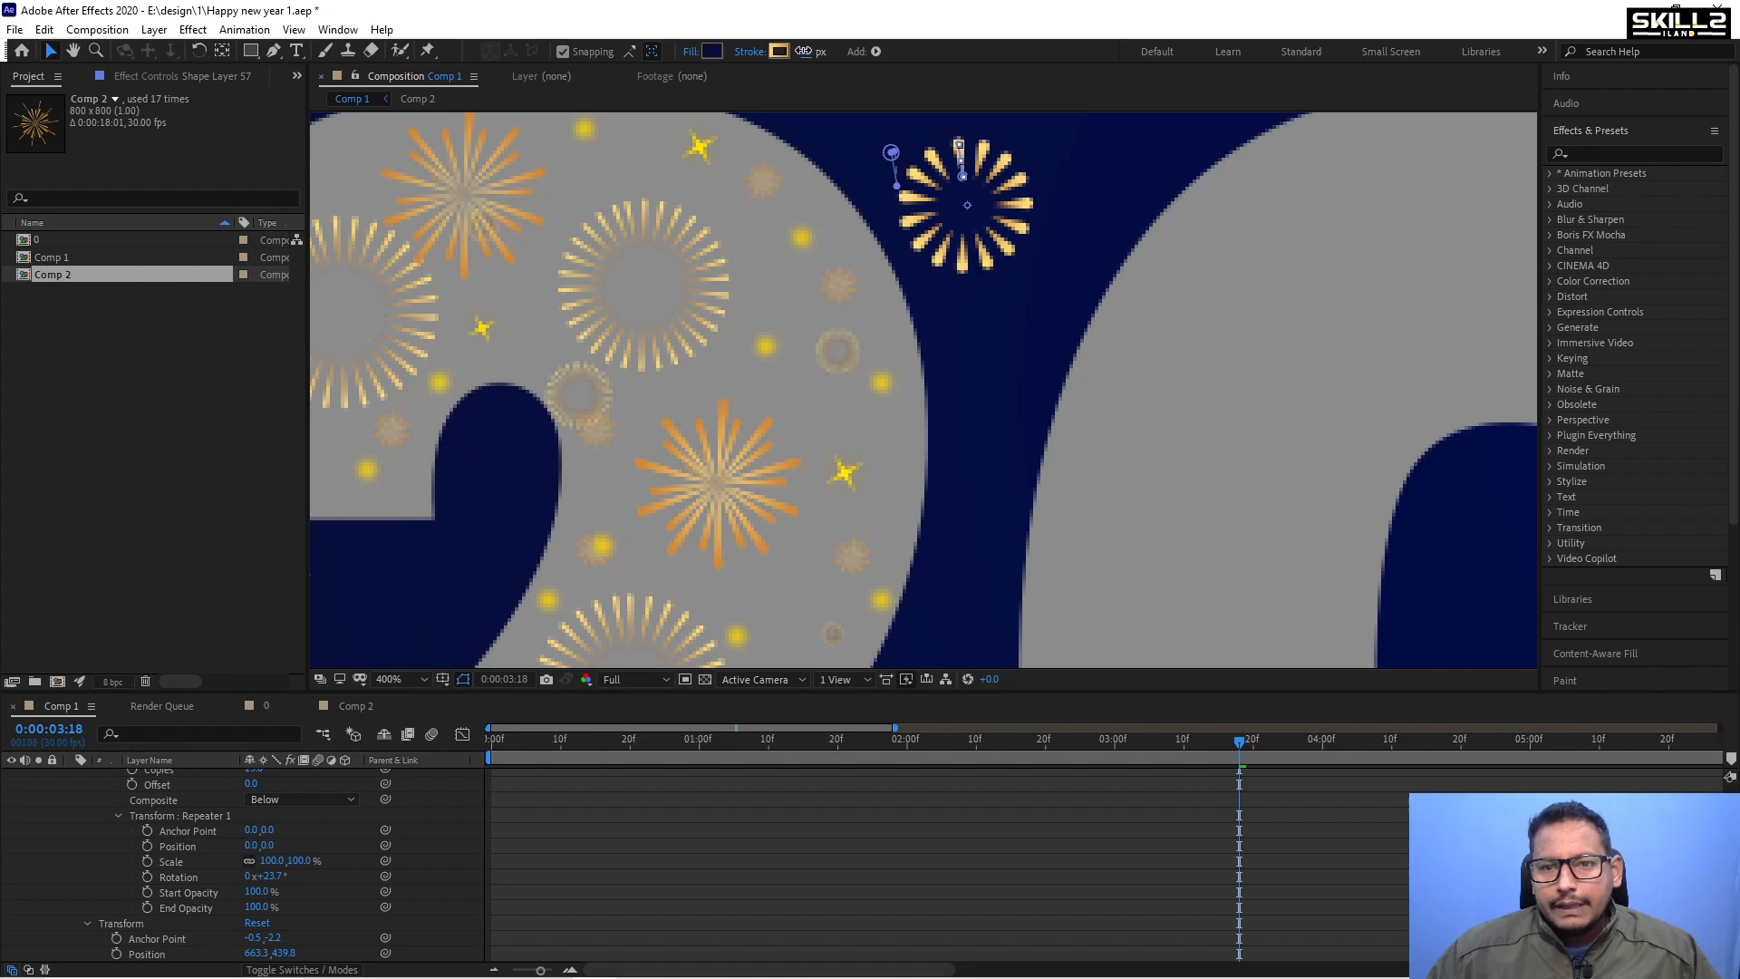
pyautogui.press('u')
pyautogui.click(174, 847)
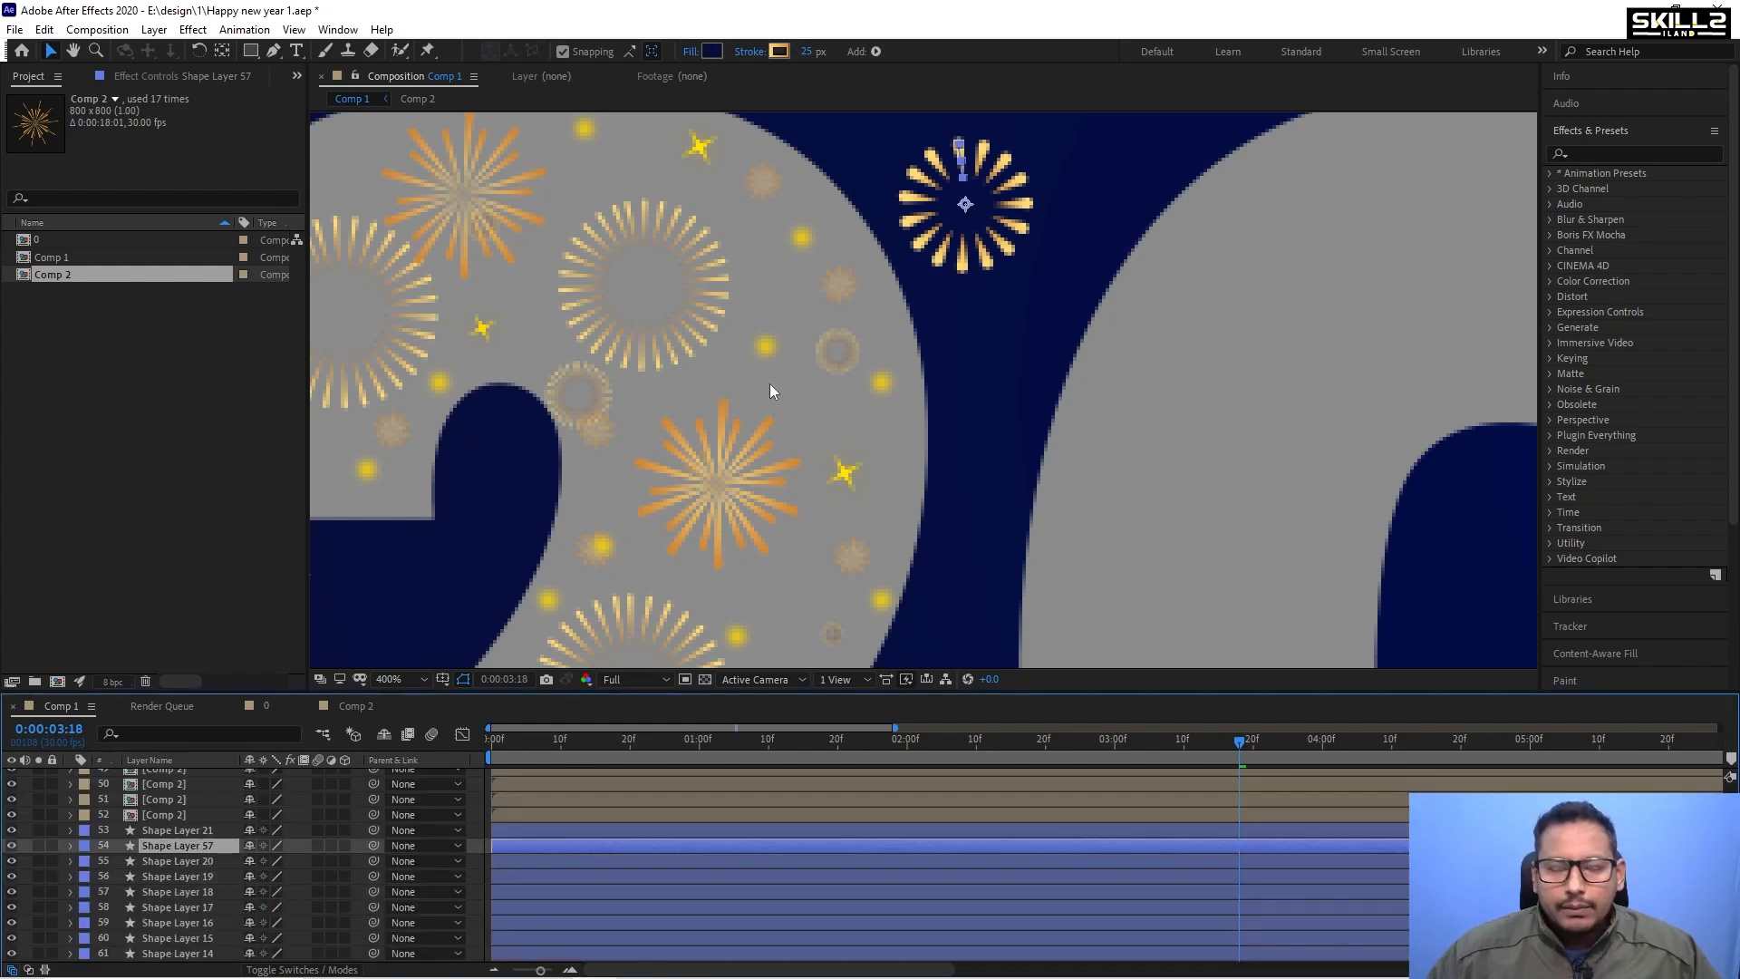
pyautogui.scroll(-1, 985, 199)
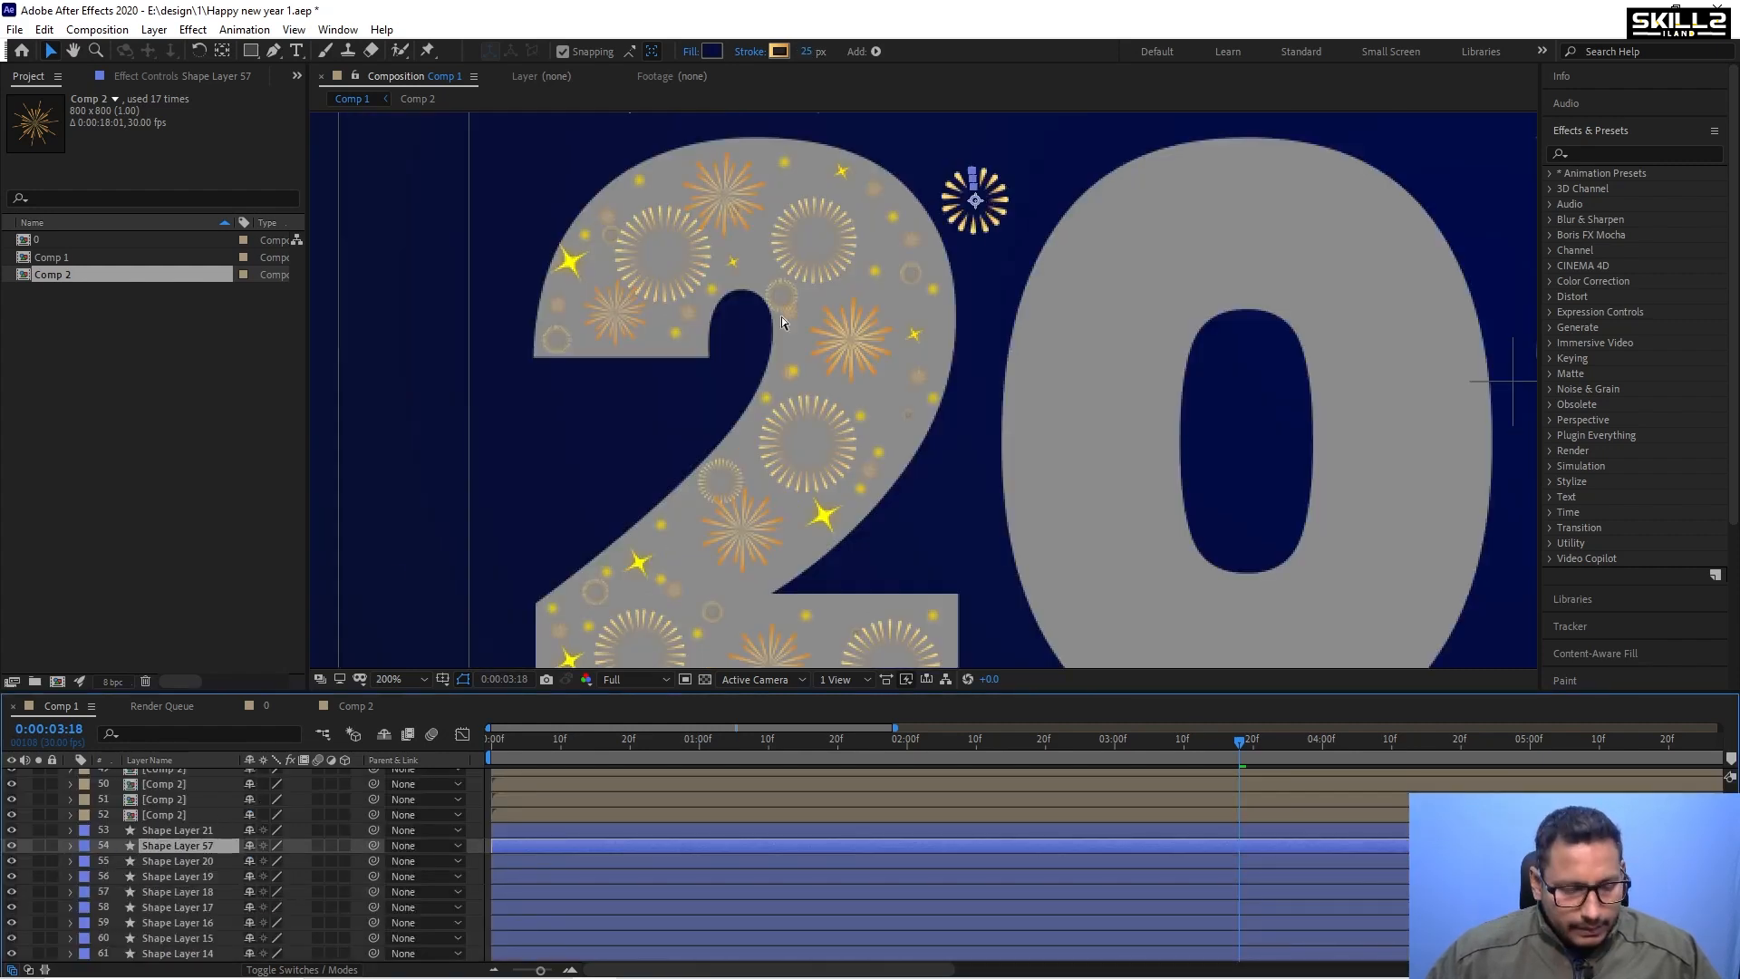
pyautogui.hscroll(2, 254, 810)
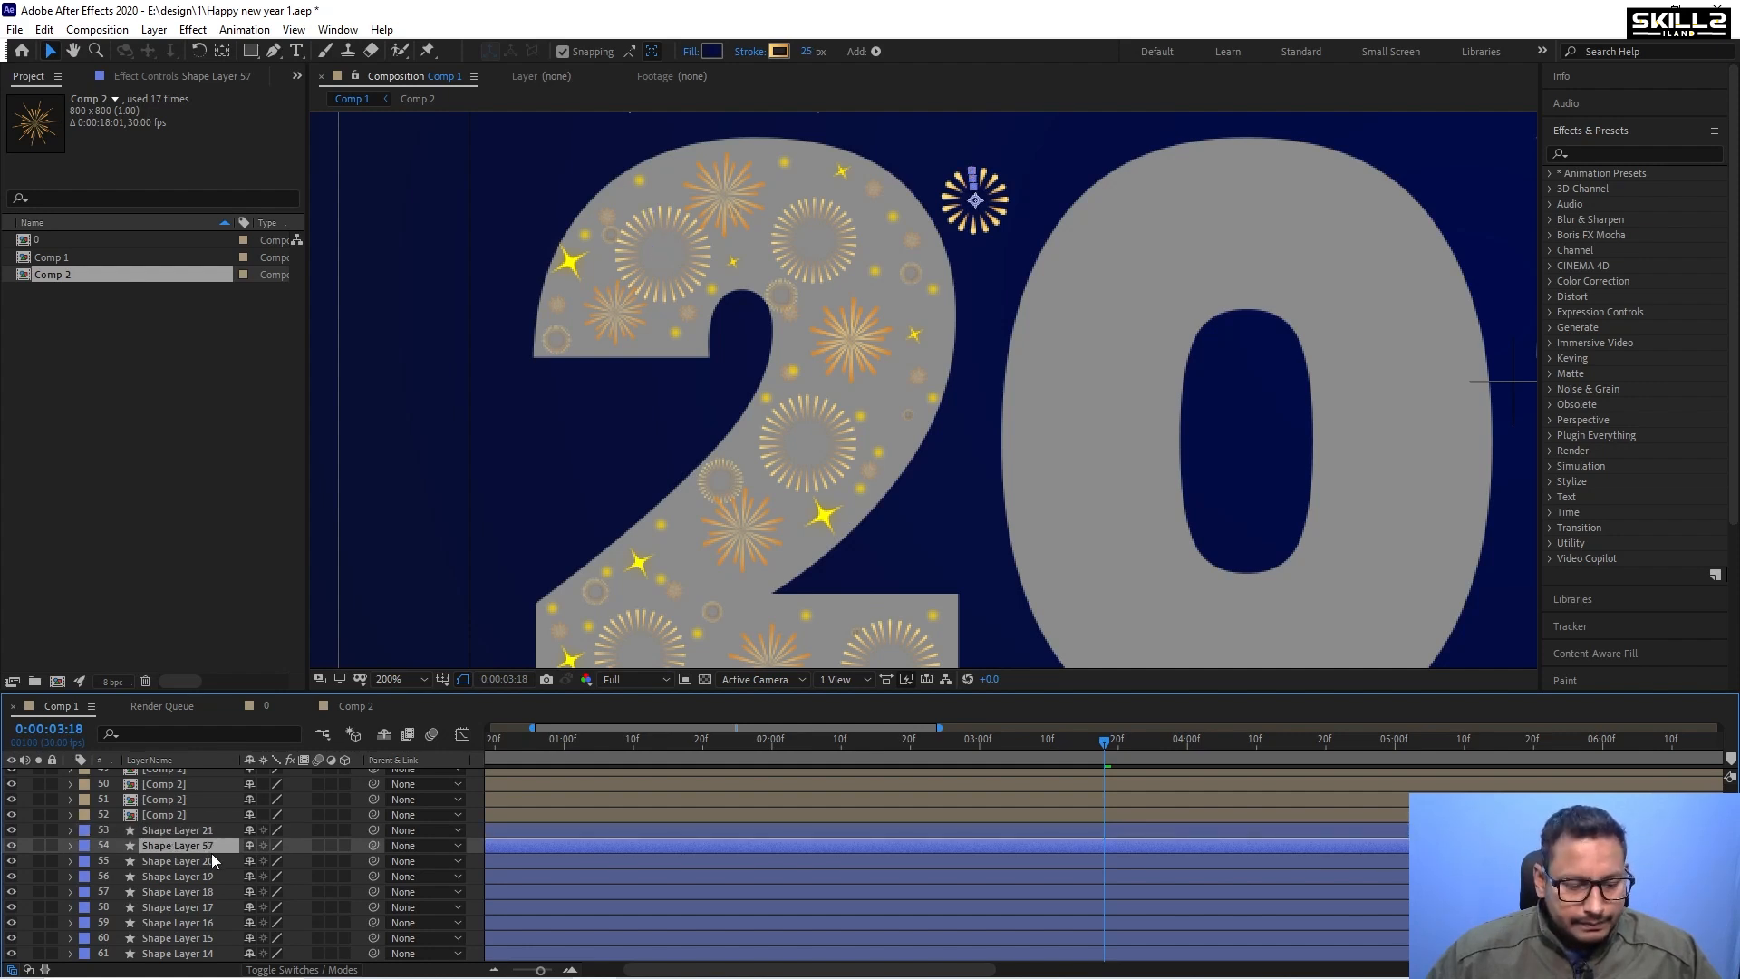
# Save the project and set the copied ring's scale to 10.6%.
pyautogui.press('s')
pyautogui.hotkey('ctrl', 's')
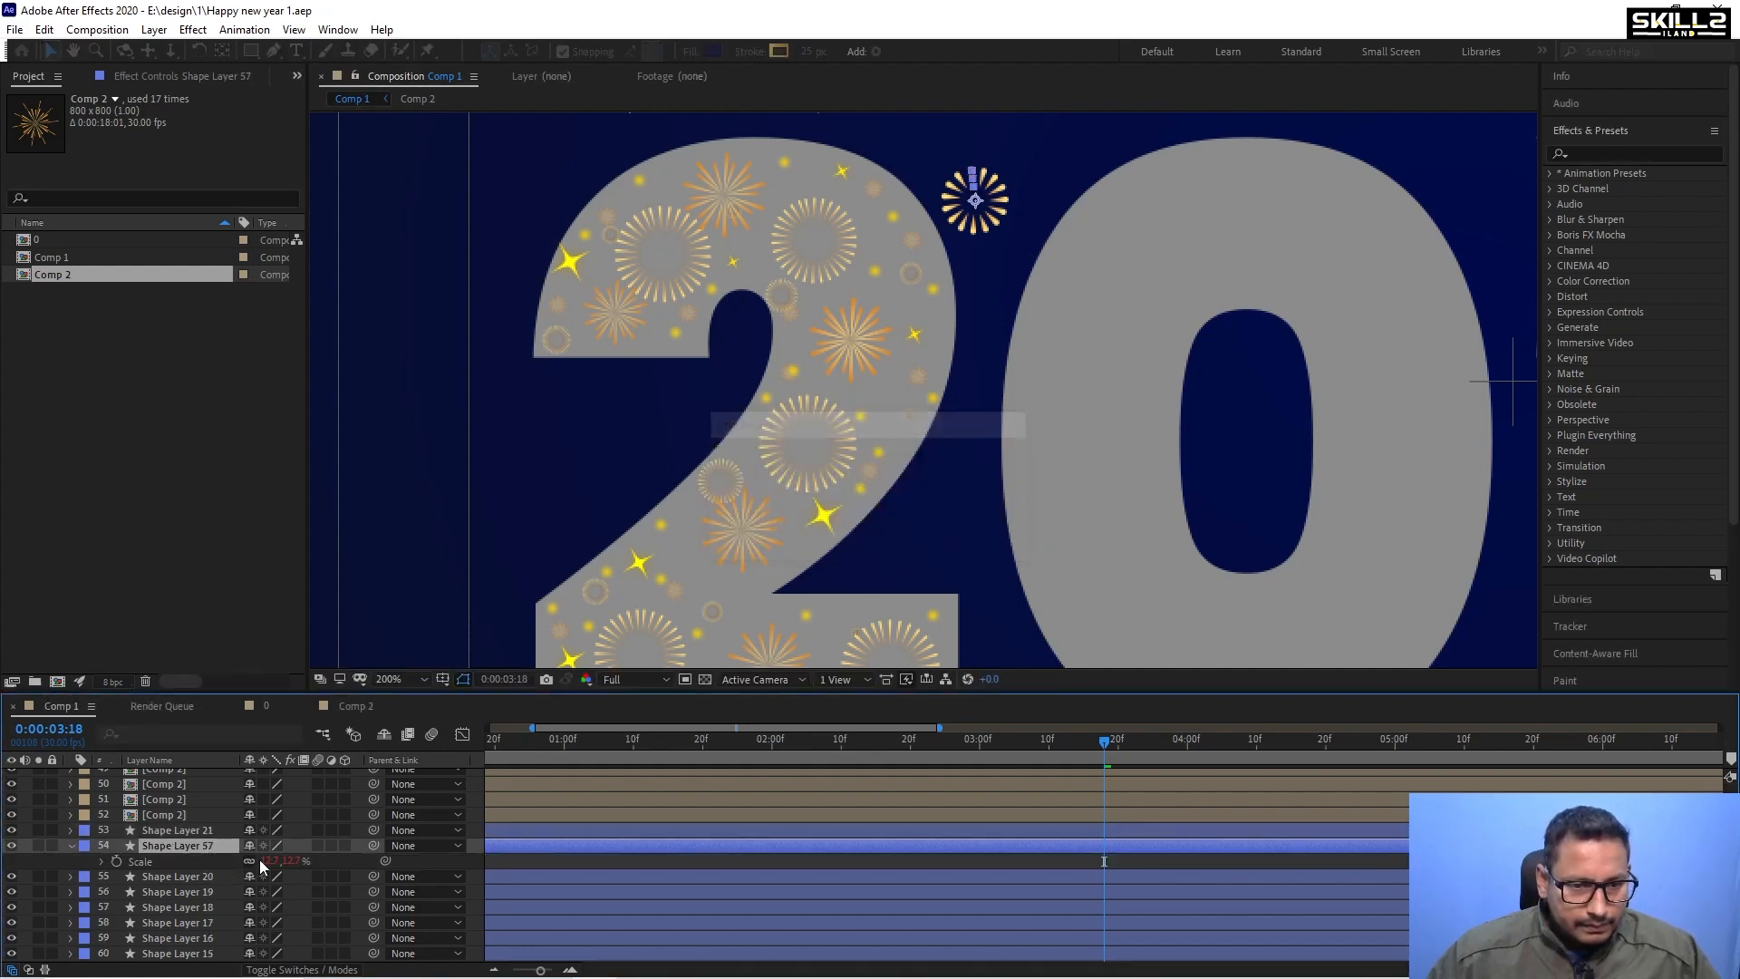
pyautogui.click(268, 861)
pyautogui.write('10.6')
pyautogui.press('Return')
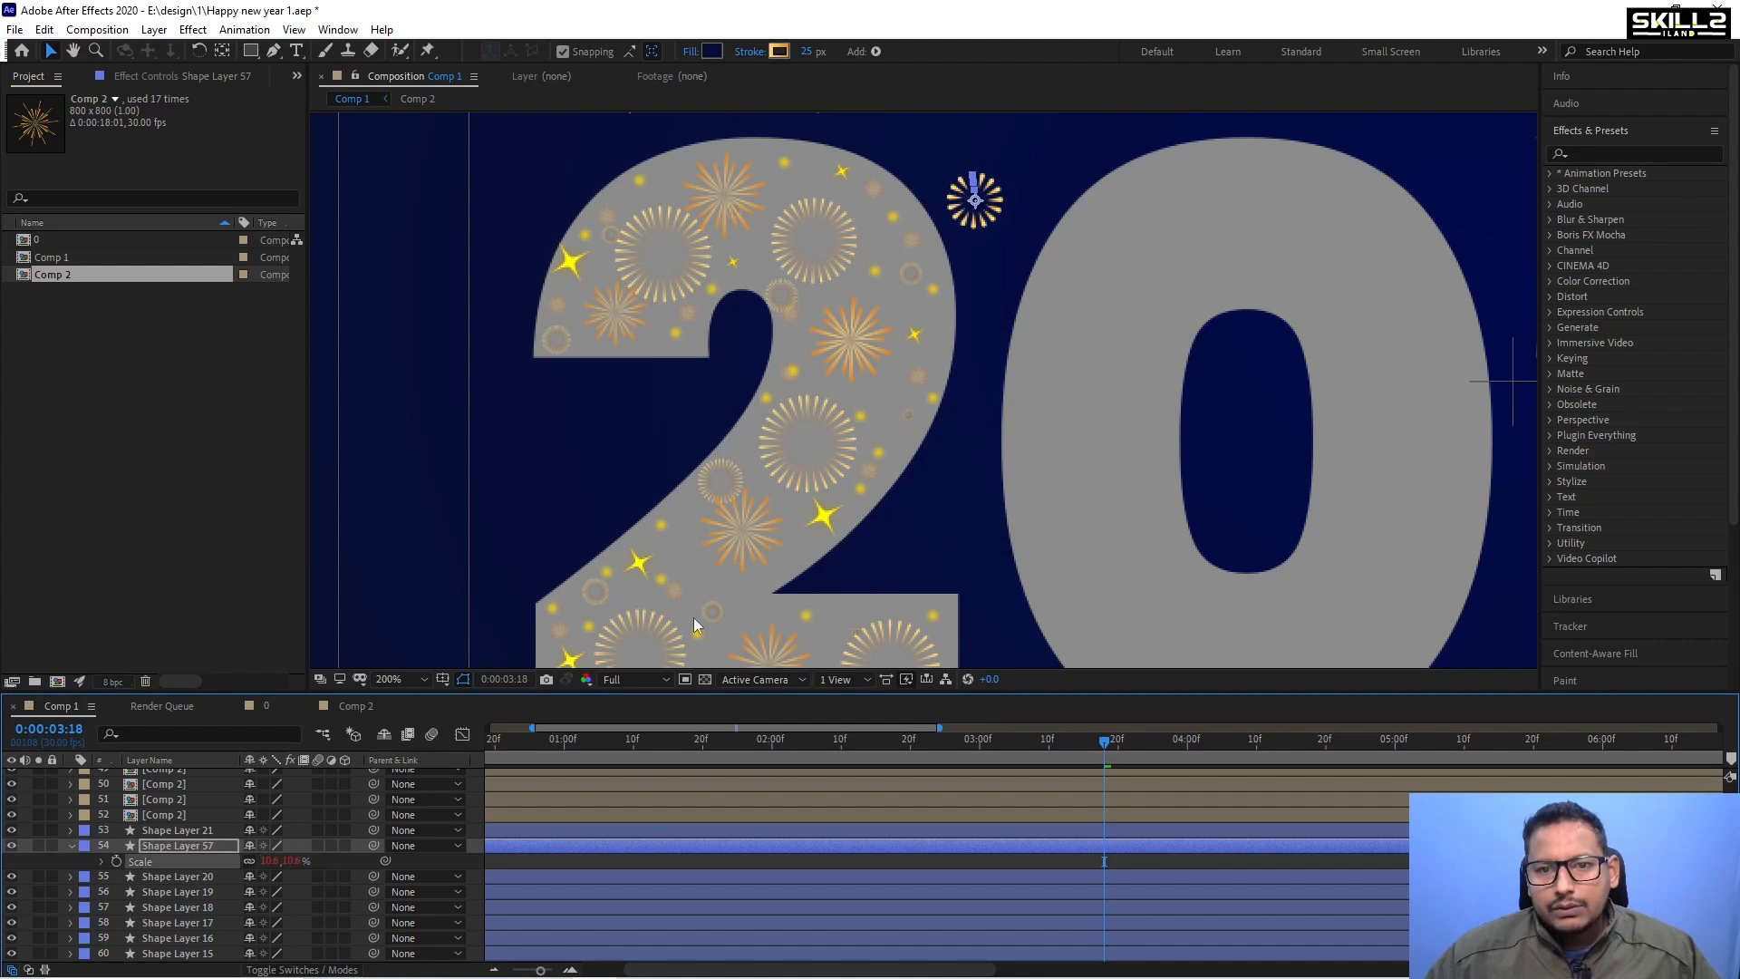
# Place the thick-rayed ring on the first 2's upper curve and duplicate it into other gaps across the digit.
pyautogui.moveTo(980, 210)
pyautogui.mouseDown()
pyautogui.moveTo(807, 210)
pyautogui.moveTo(793, 180)
pyautogui.moveTo(670, 183)
pyautogui.mouseUp()
pyautogui.hotkey('ctrl', 'd')
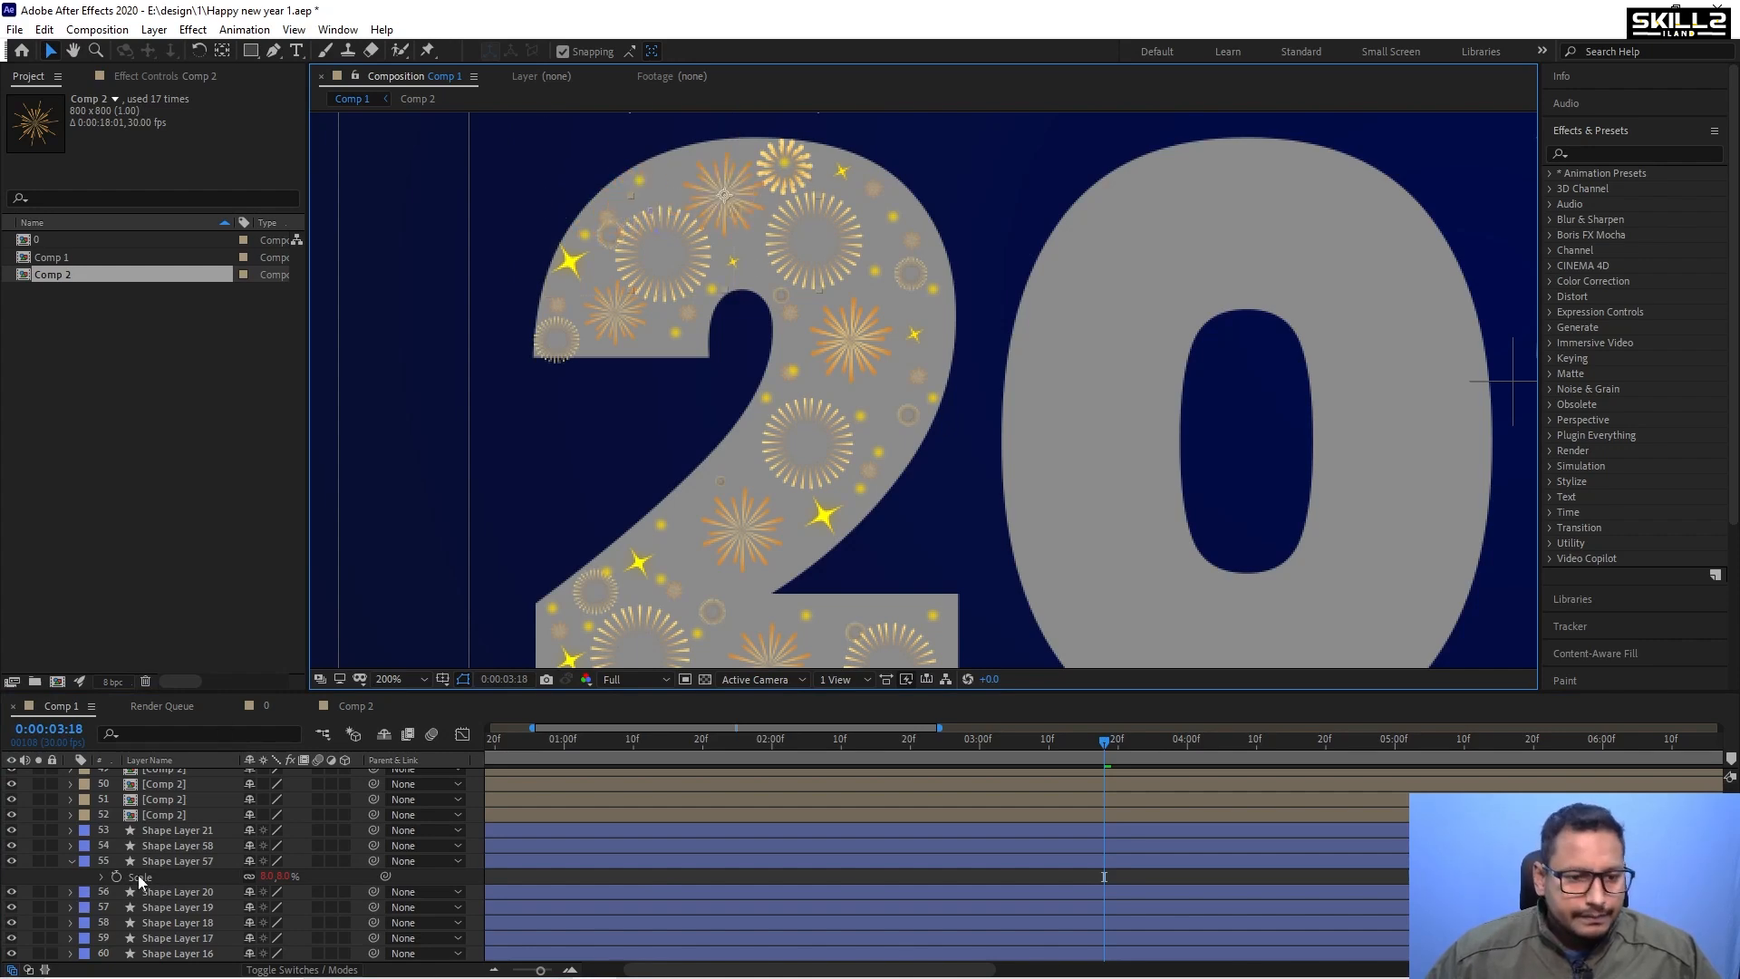
pyautogui.click(179, 832)
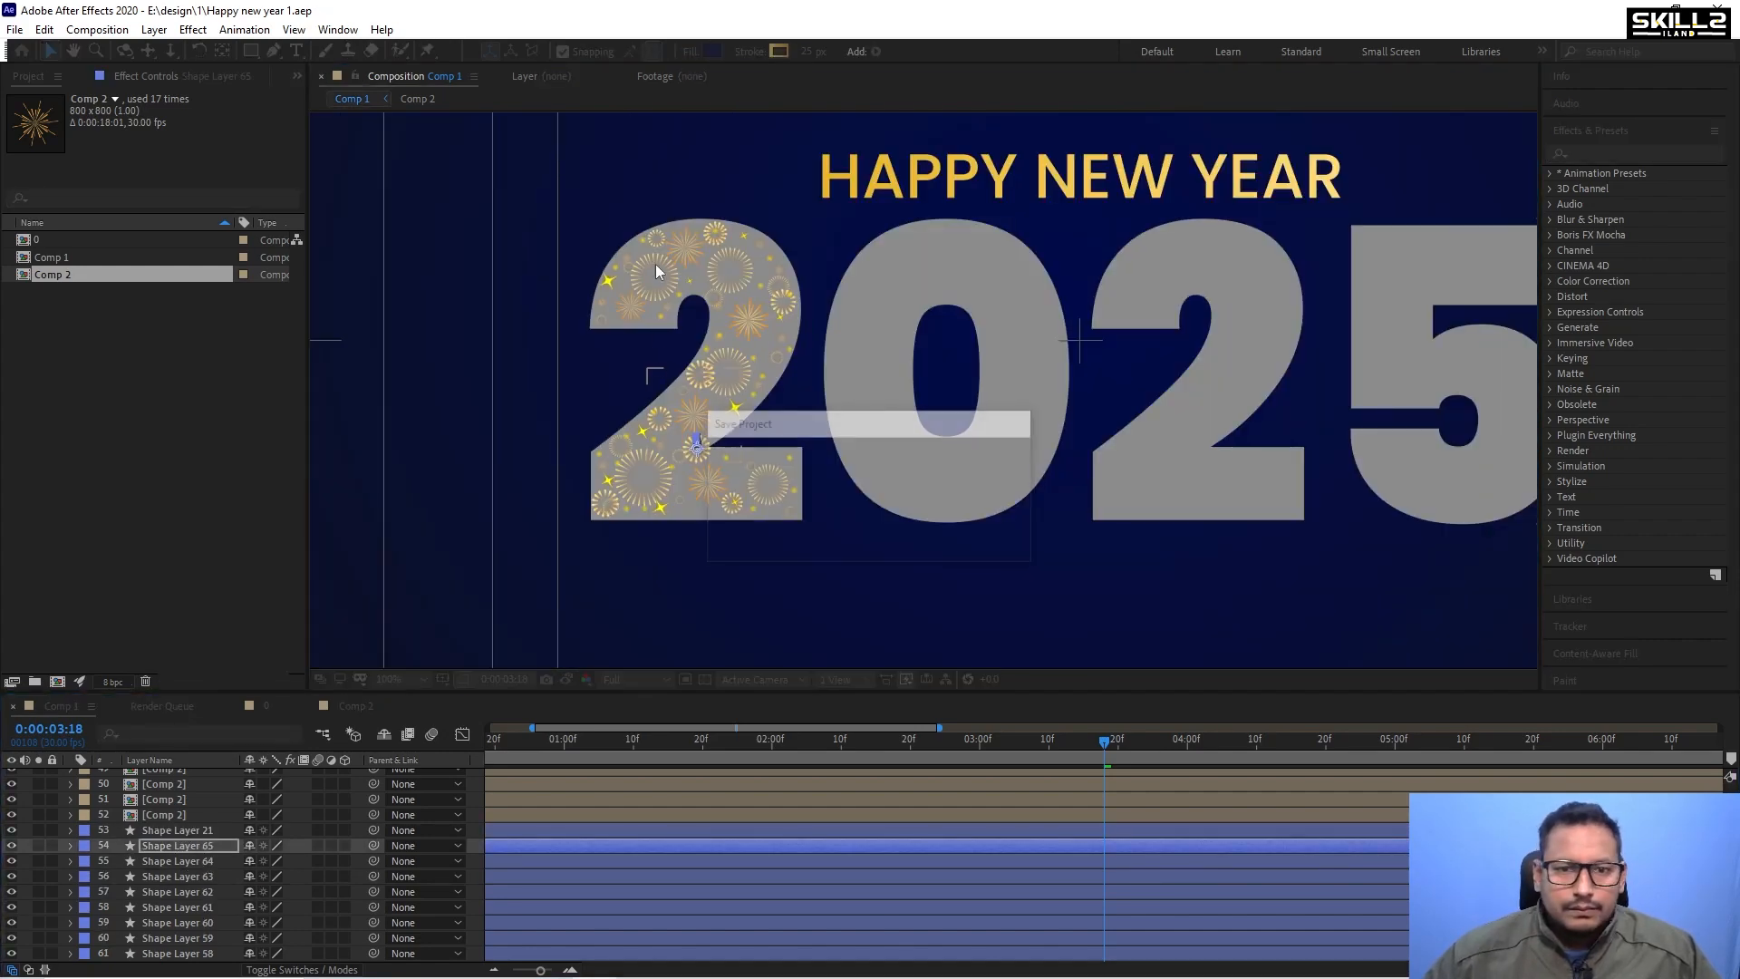
# Duplicate the thick-rayed ring above the first 2's base, move the copy above Shape Layer 21 and reduce its scale to about 5.1%.
pyautogui.scroll(1, 782, 410)
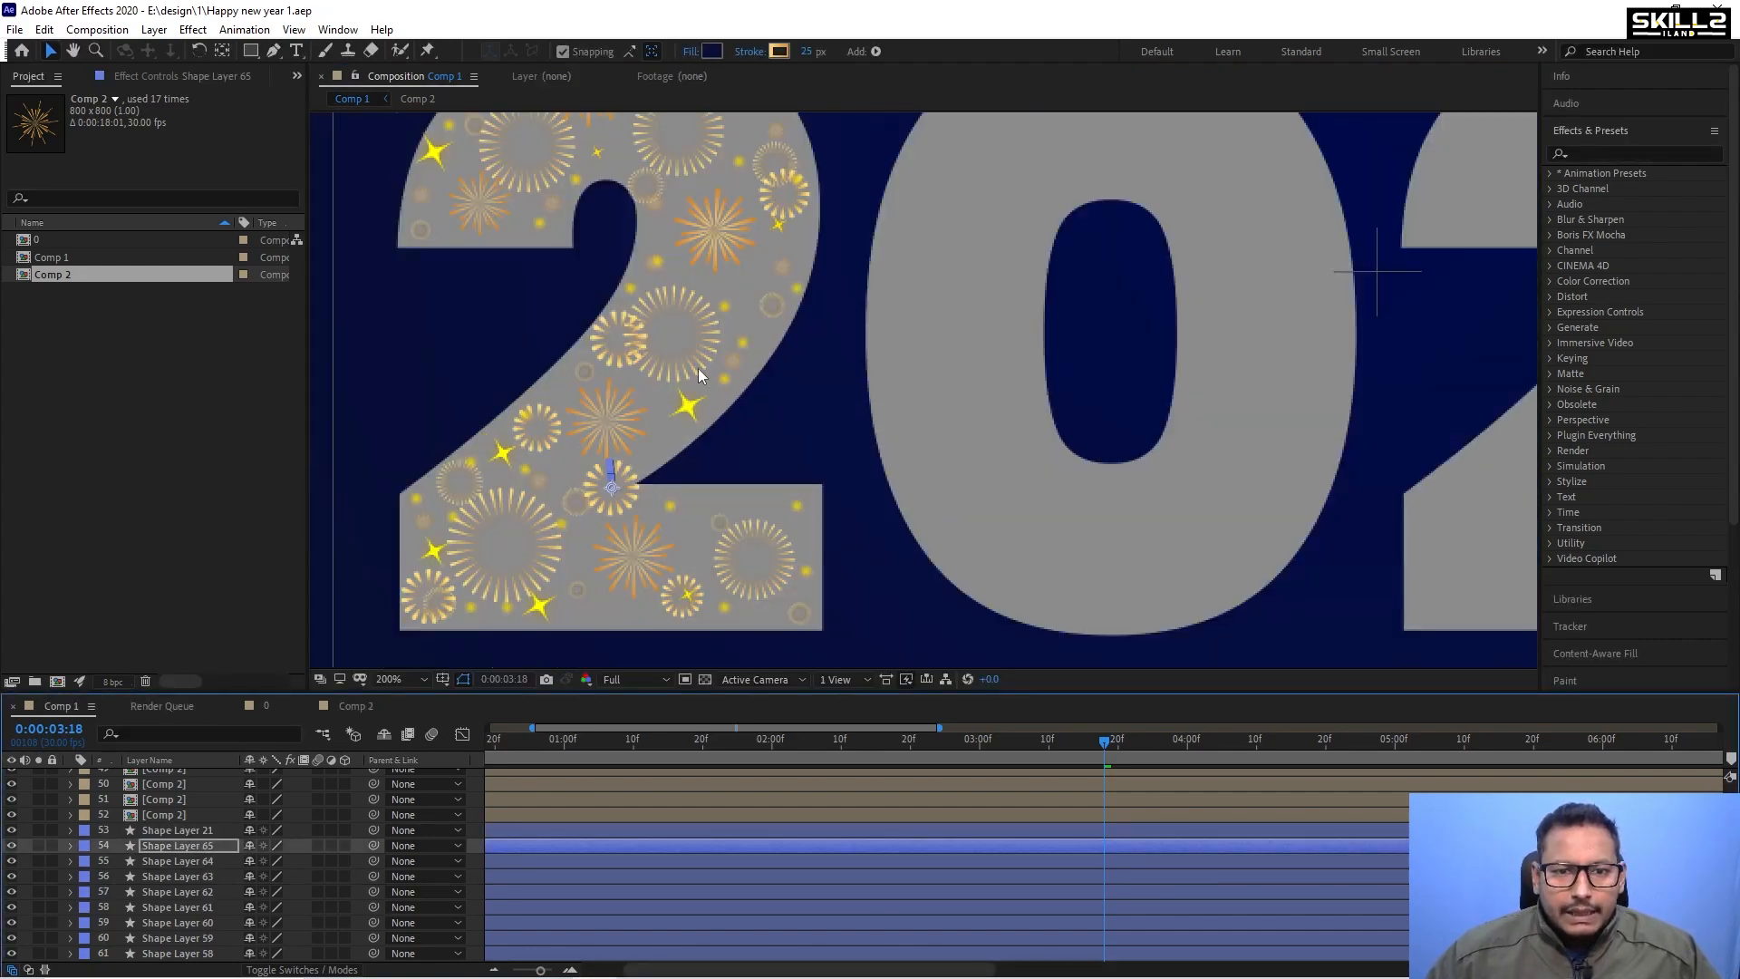
pyautogui.click(204, 830)
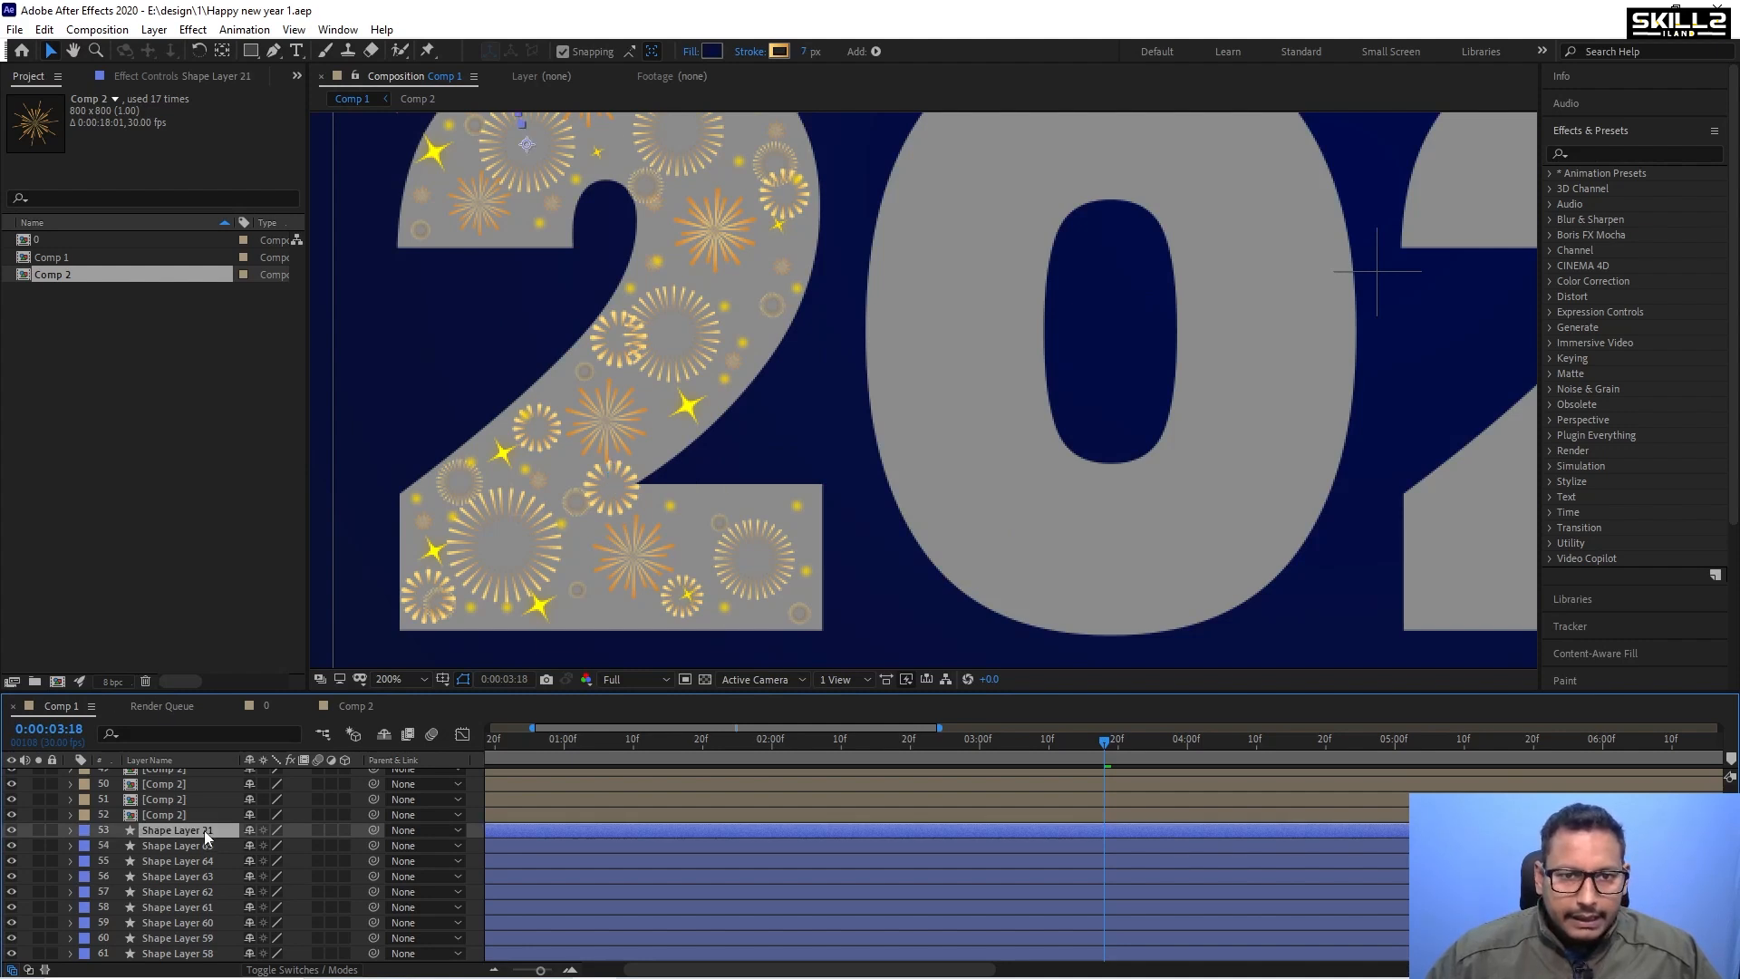
pyautogui.click(199, 846)
pyautogui.hotkey('ctrl', 'd')
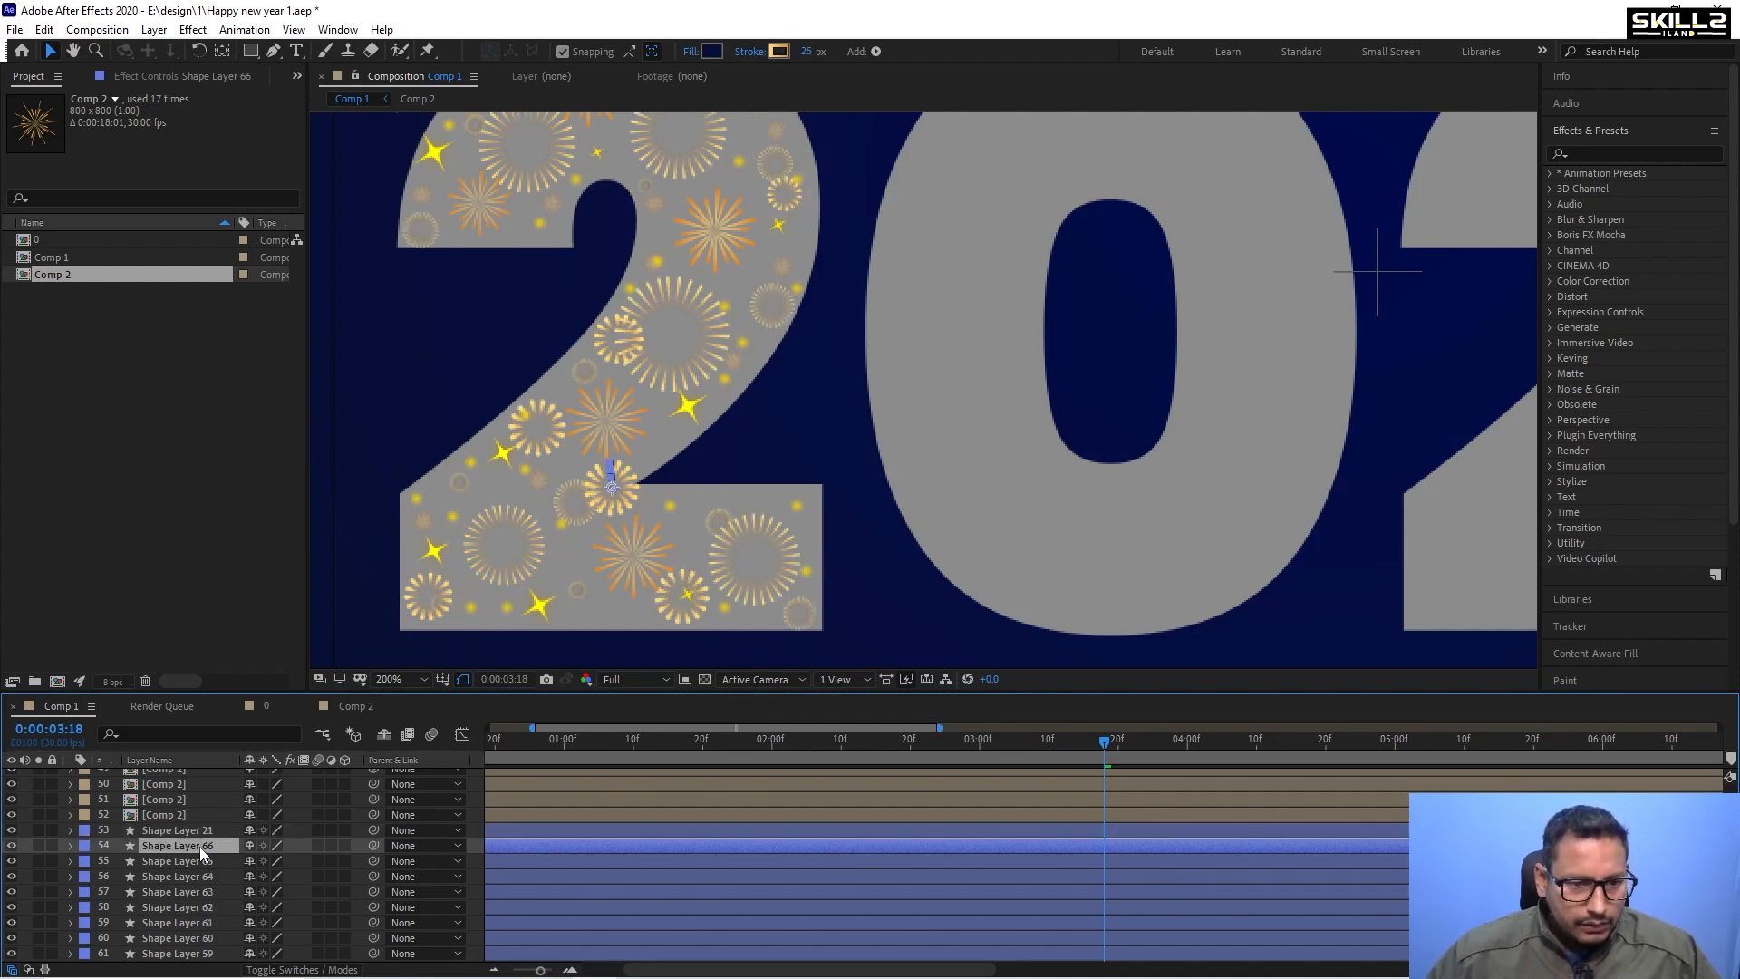
pyautogui.moveTo(194, 846); pyautogui.dragTo(264, 844)
pyautogui.press('s')
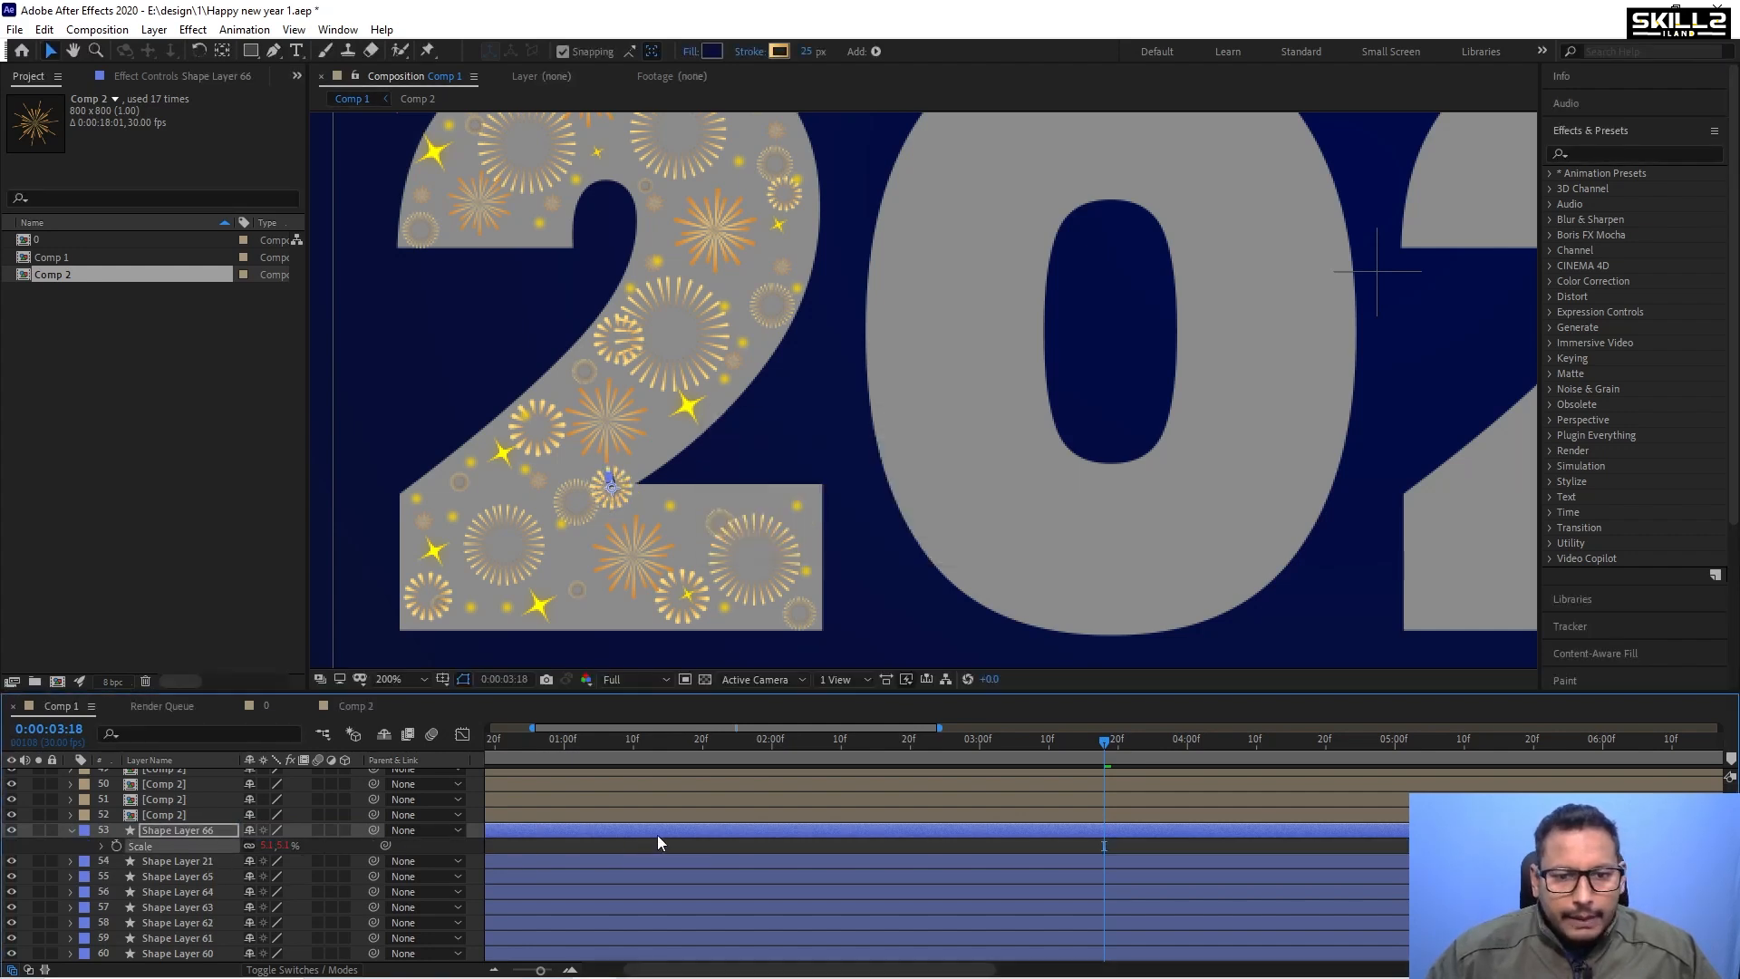
# Nudge the tiny ring up and right to the outer edge of the first 2's diagonal, just above the base.
pyautogui.hotkey('shift', 'Up')
pyautogui.hotkey('shift', 'Up')
pyautogui.hotkey('shift', 'Up')
pyautogui.hotkey('shift', 'Right')
pyautogui.hotkey('shift', 'Right')
pyautogui.hotkey('shift', 'Right')
pyautogui.hotkey('shift', 'Right')
pyautogui.hotkey('shift', 'Right')
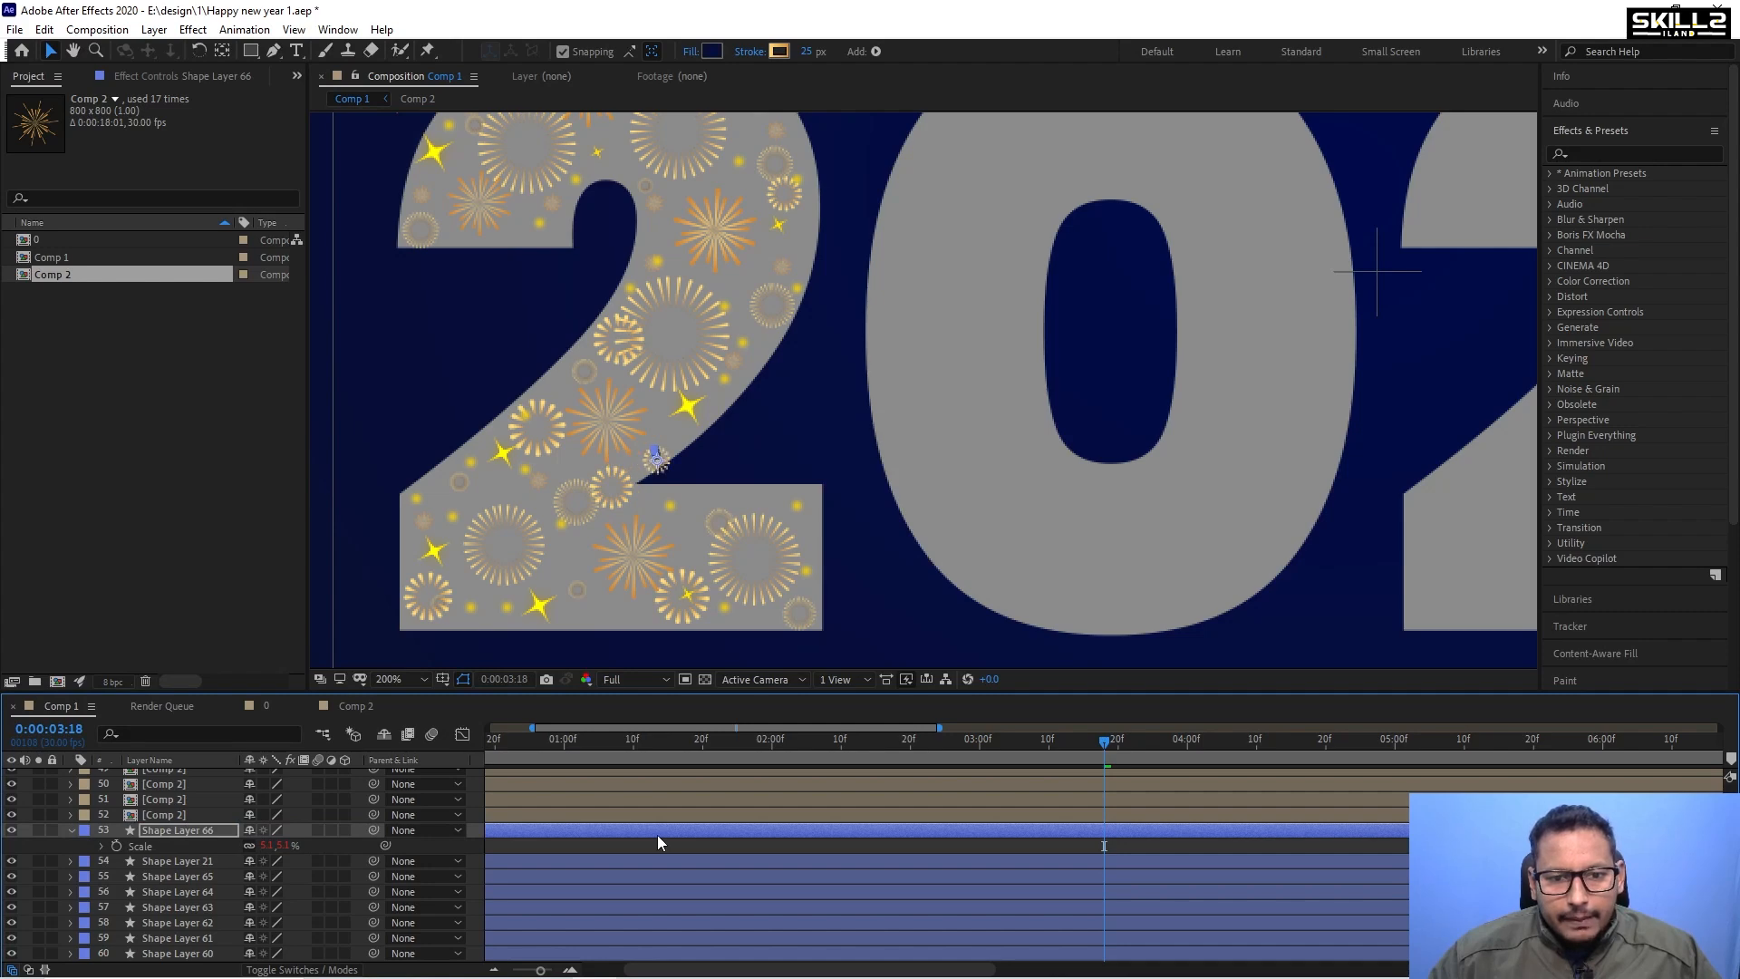
pyautogui.hotkey('shift', 'Up')
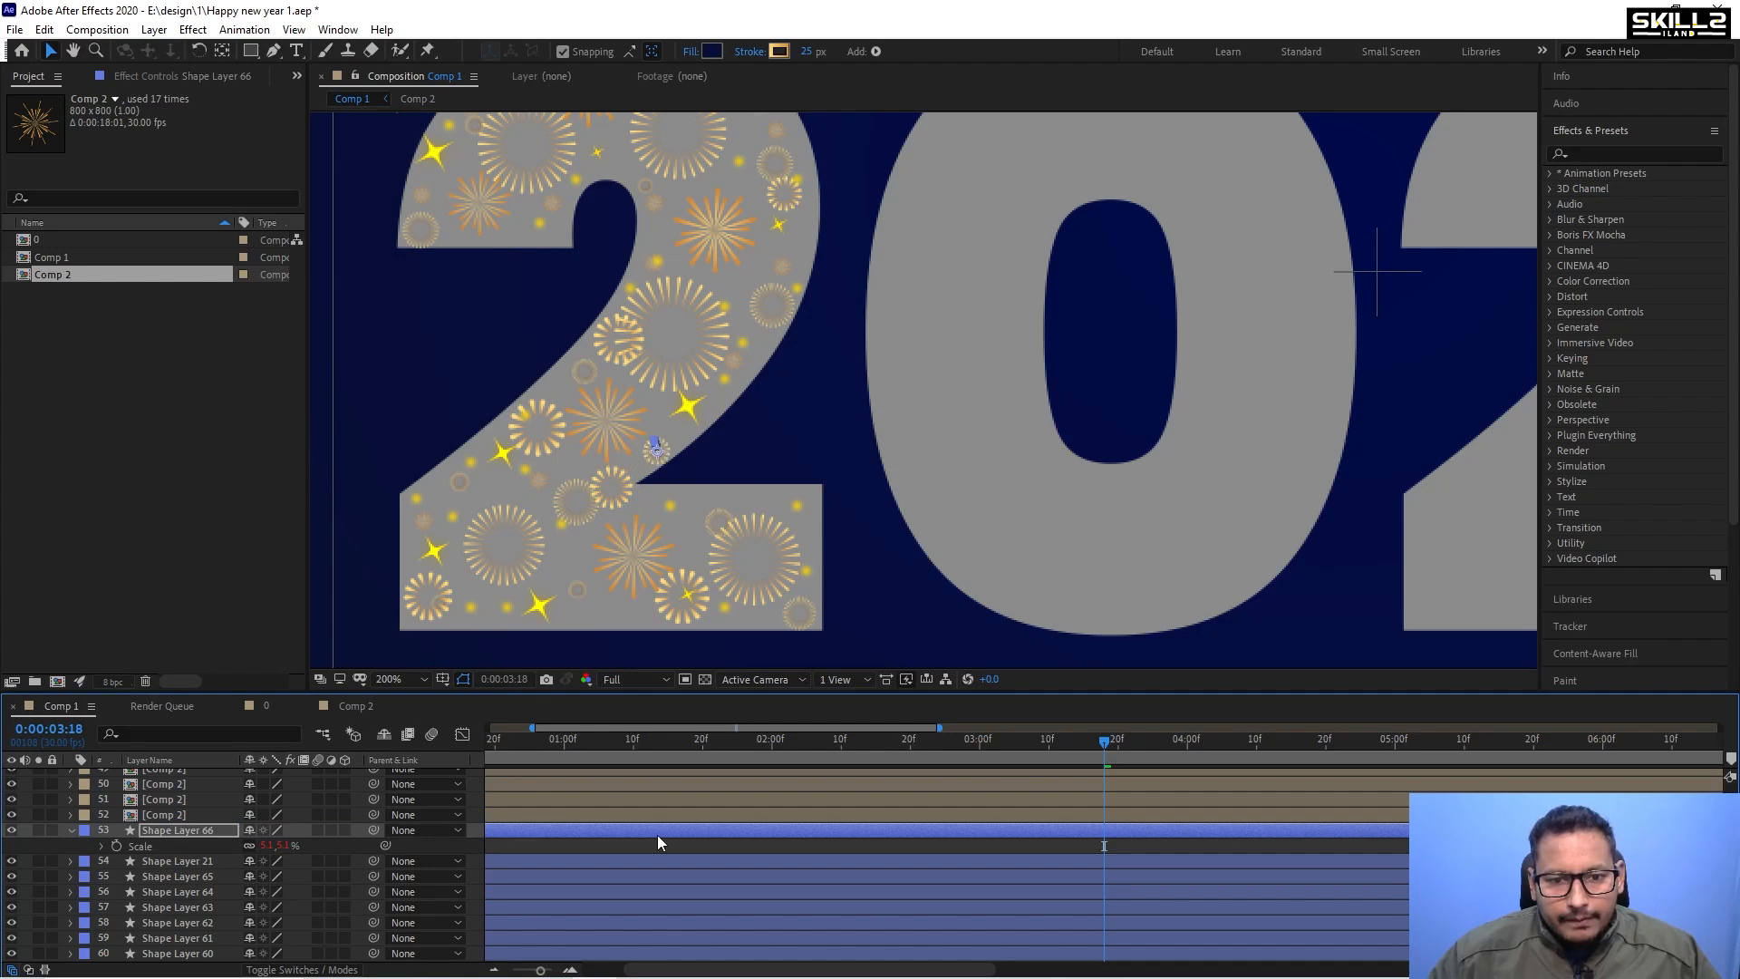
# Set the tiny ring's scale to 6% and preview the animation.
pyautogui.click(268, 844)
pyautogui.write('6.1')
pyautogui.press('Return')
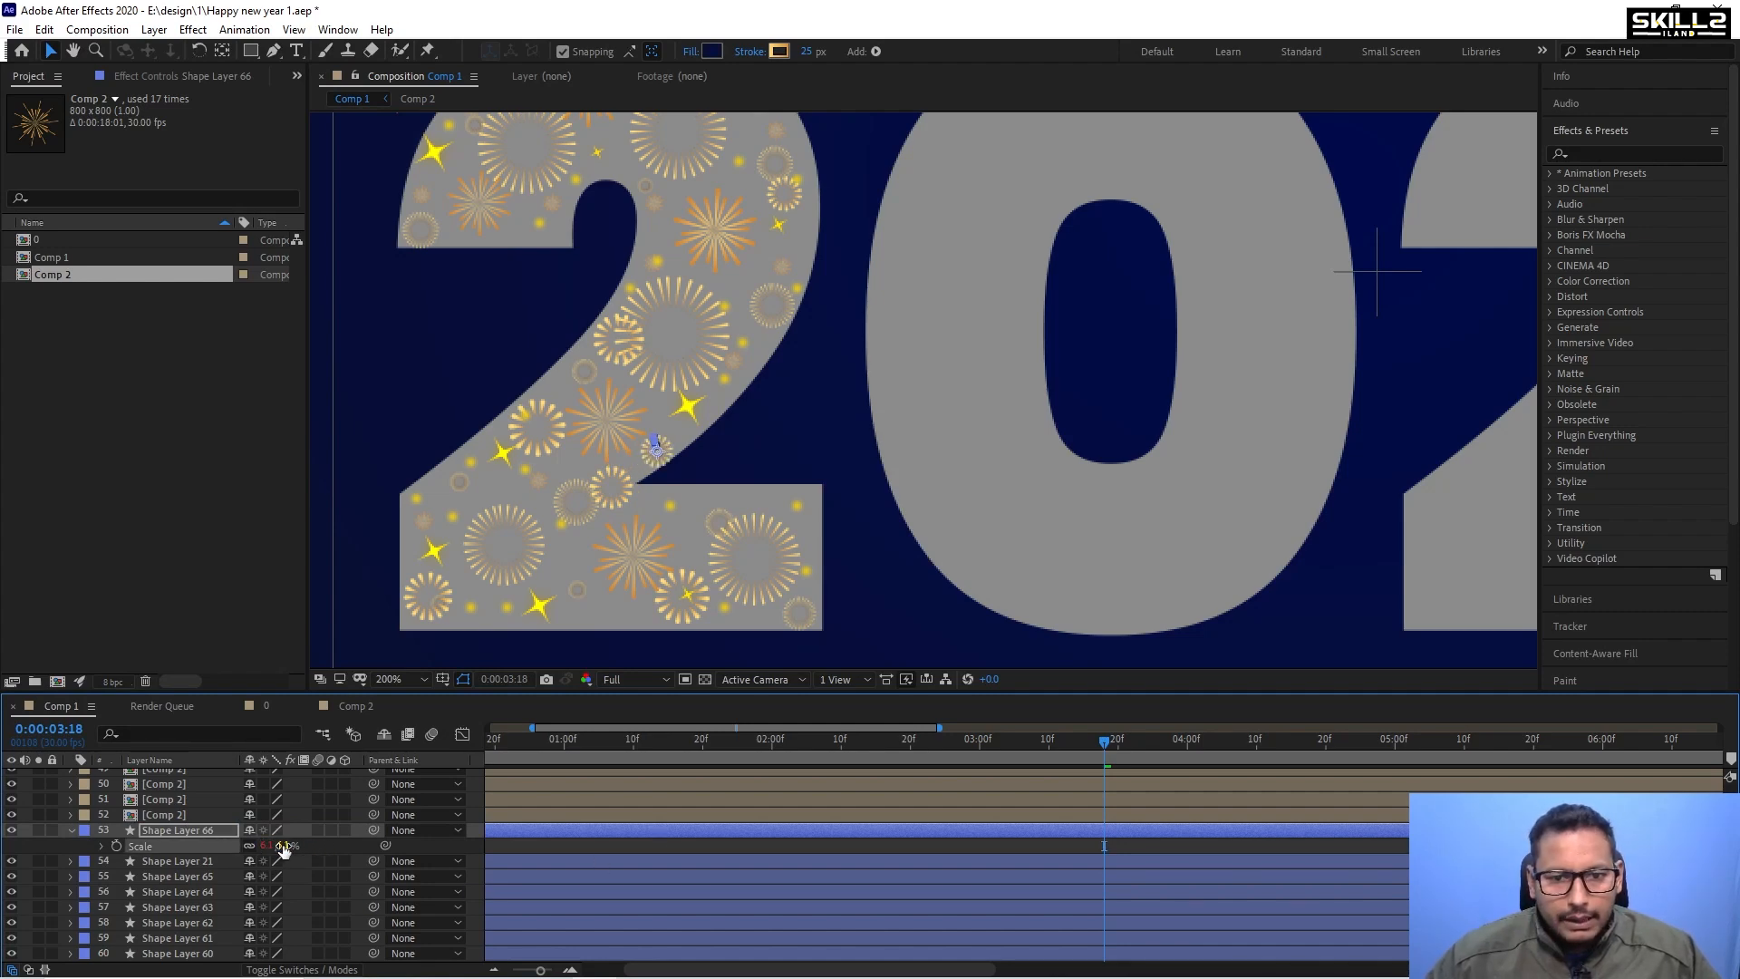
pyautogui.press('space')
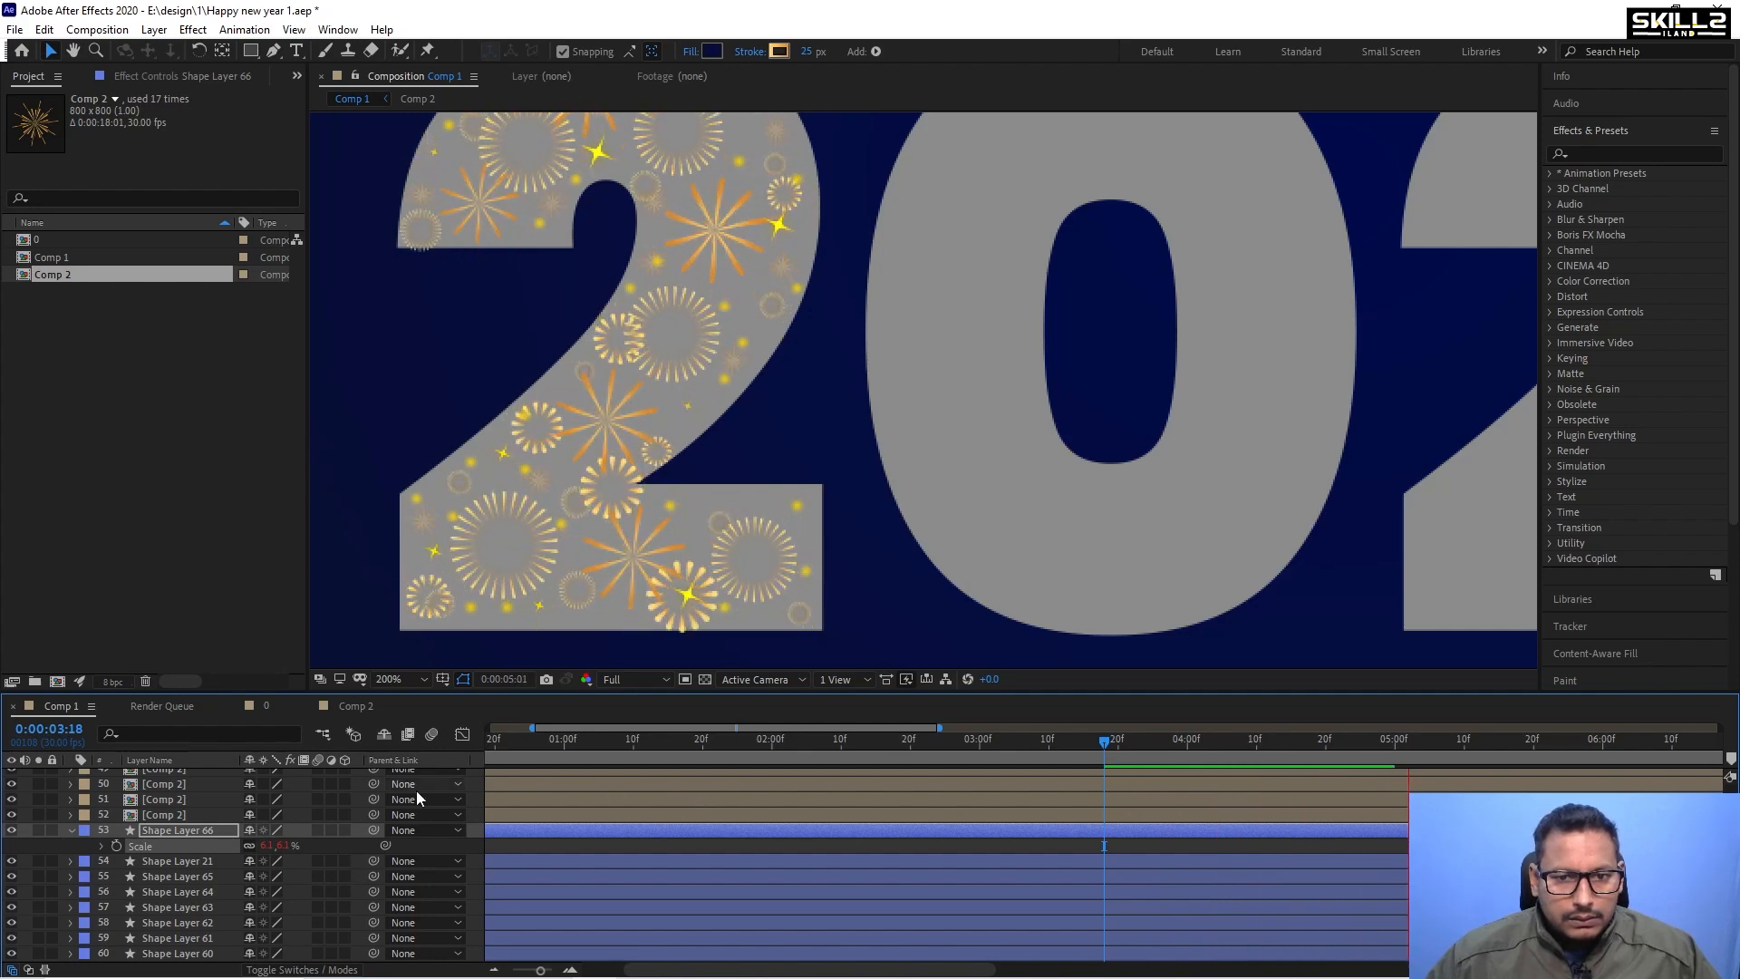
pyautogui.press('space')
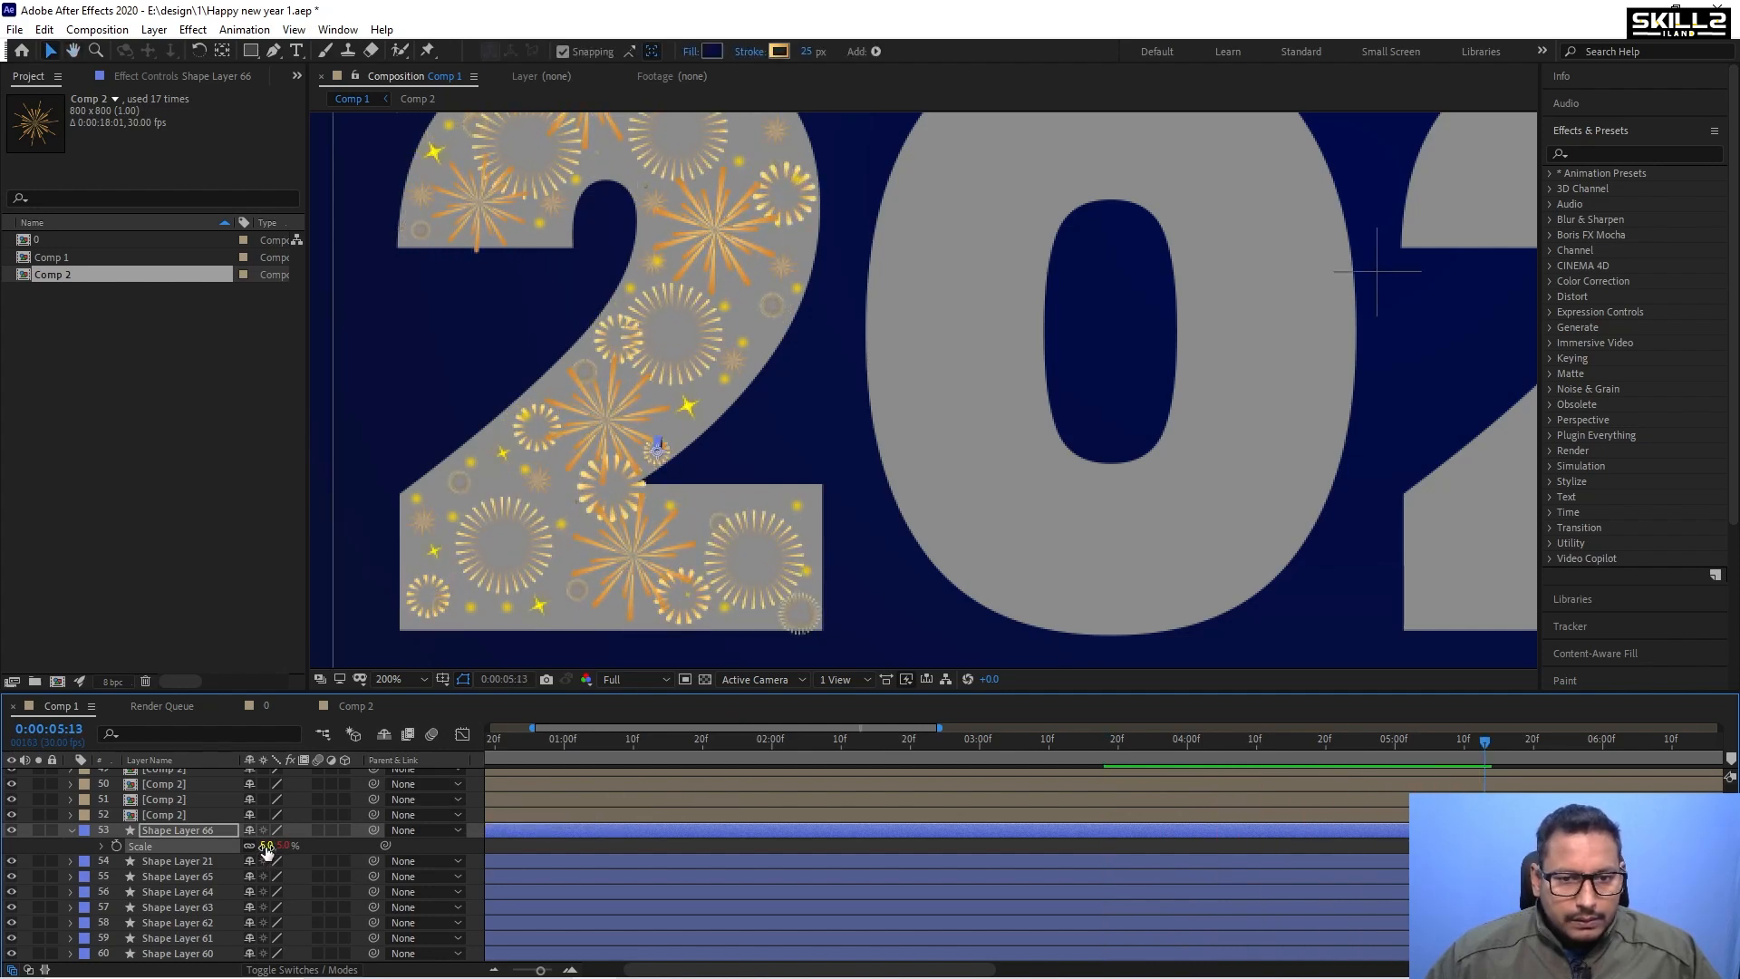
# Set the scale of Shape Layer 66's tiny ring to 3% and play back the result.
pyautogui.click(266, 845)
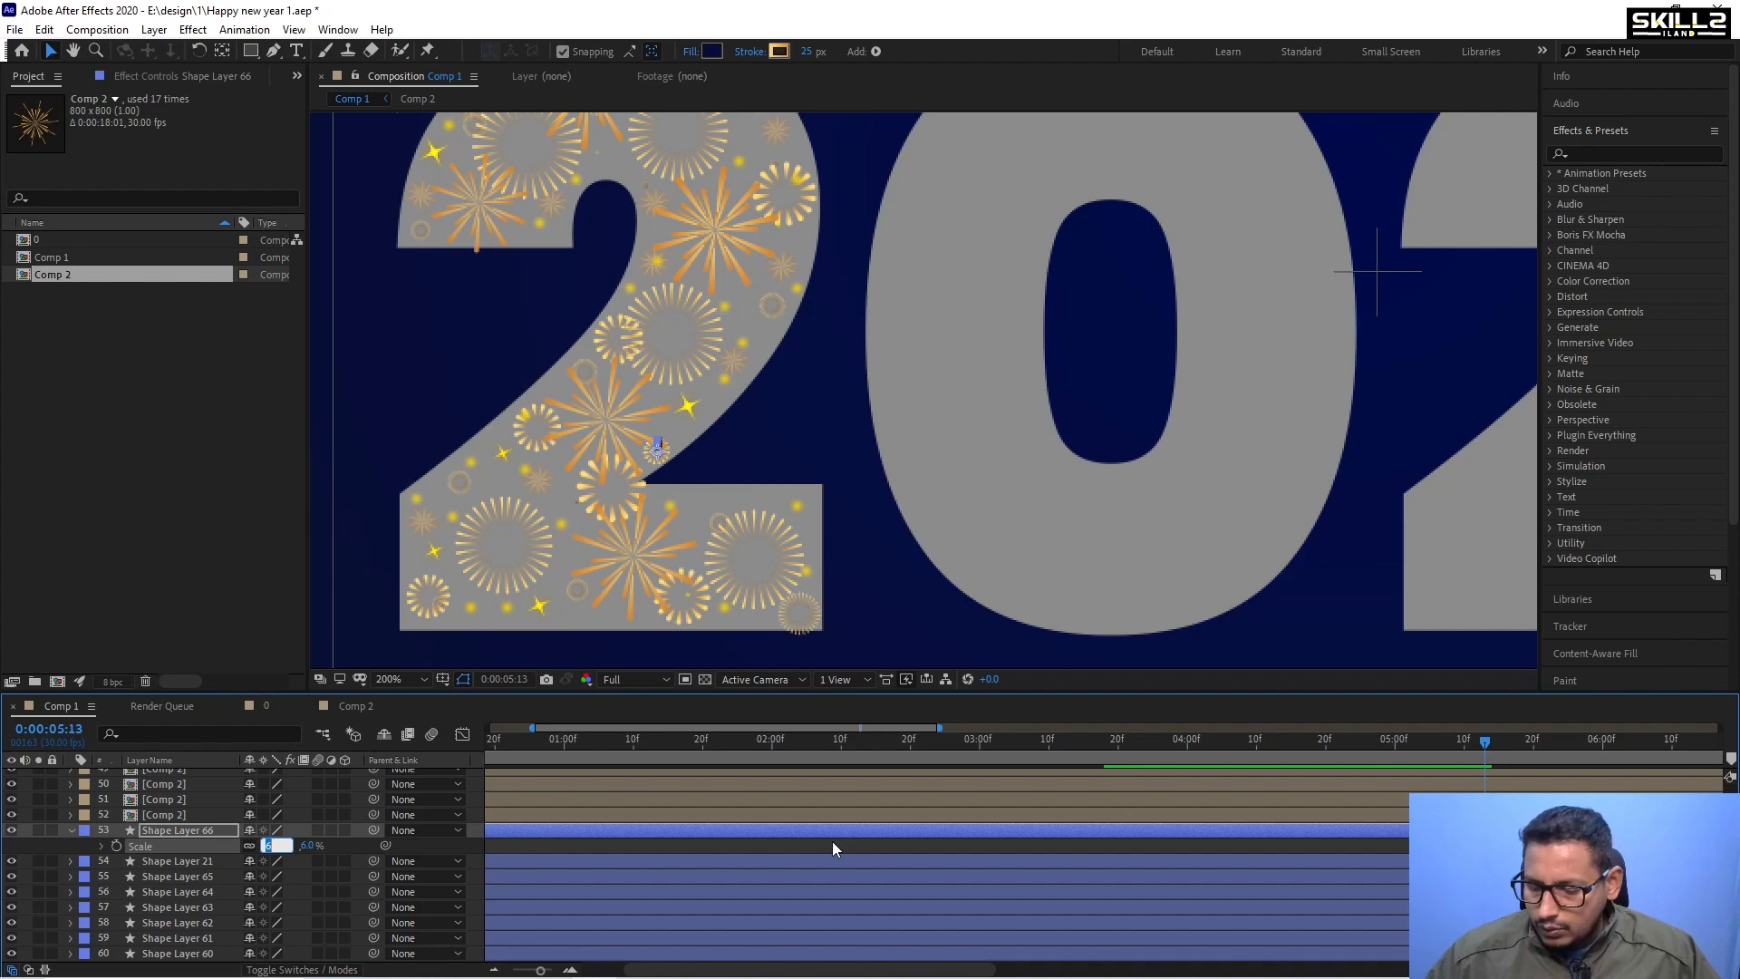
pyautogui.write('3')
pyautogui.press('Return')
pyautogui.press('space')
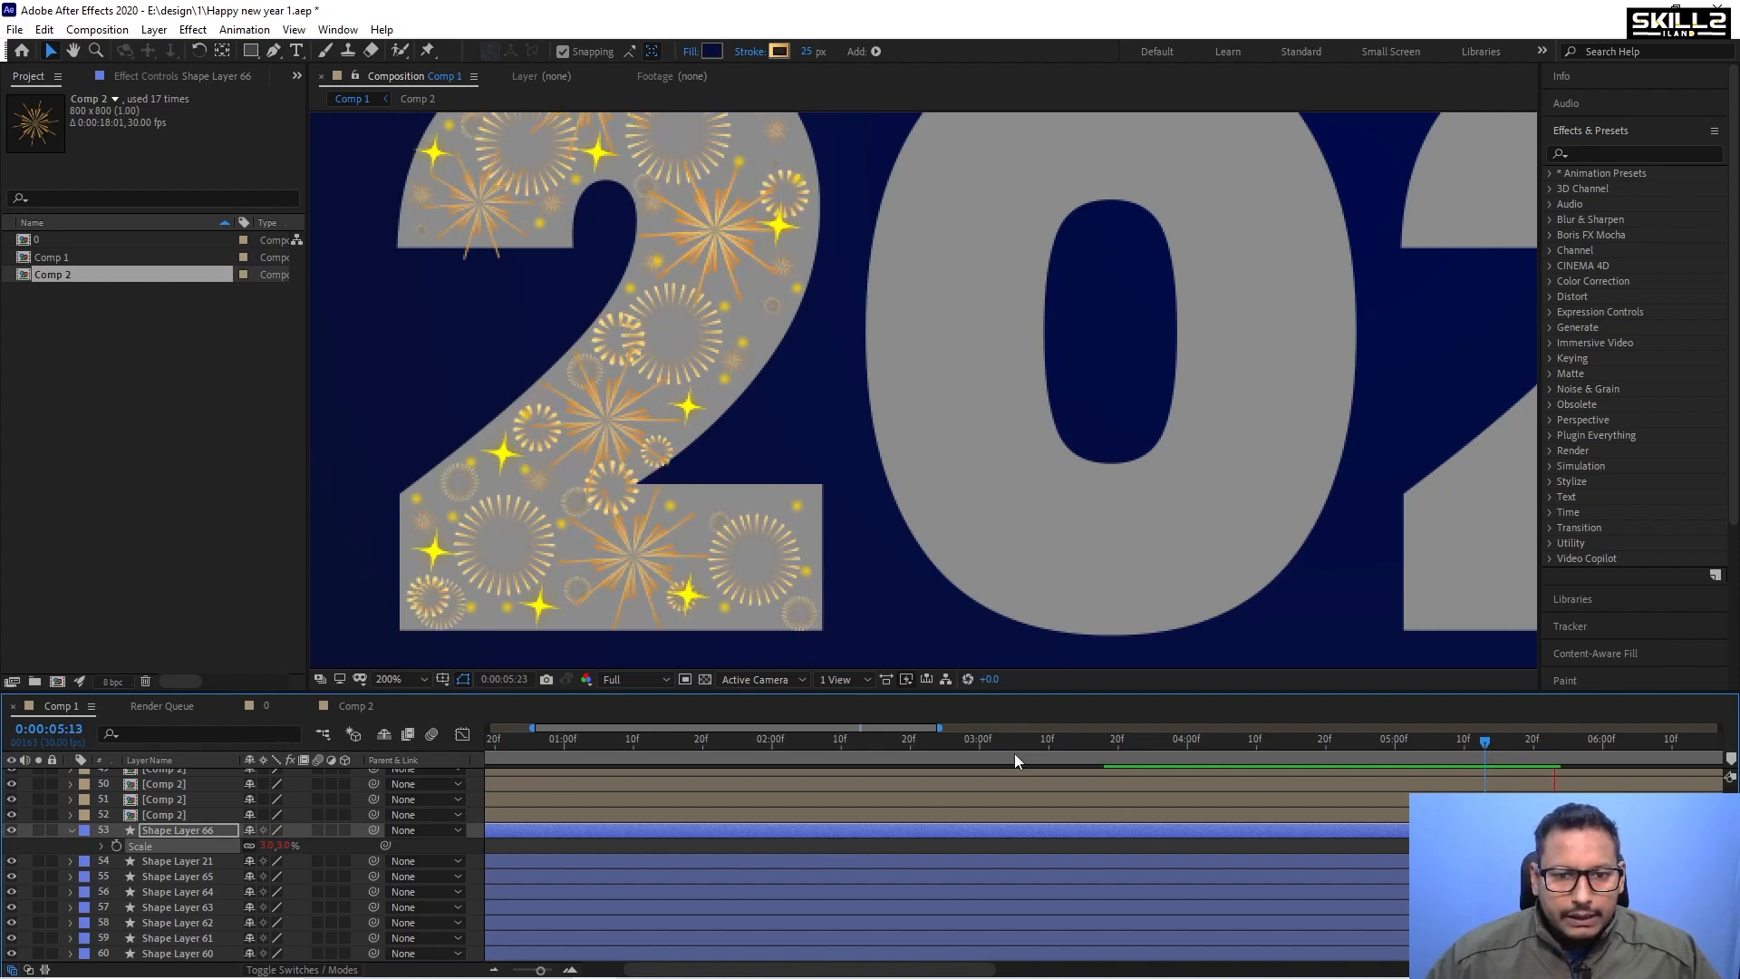
pyautogui.press('space')
# Duplicate the tiny ring into gaps on the first 2's outer curve, the diagonal's lower end and the upper arm.
pyautogui.hotkey('ctrl', 'd')
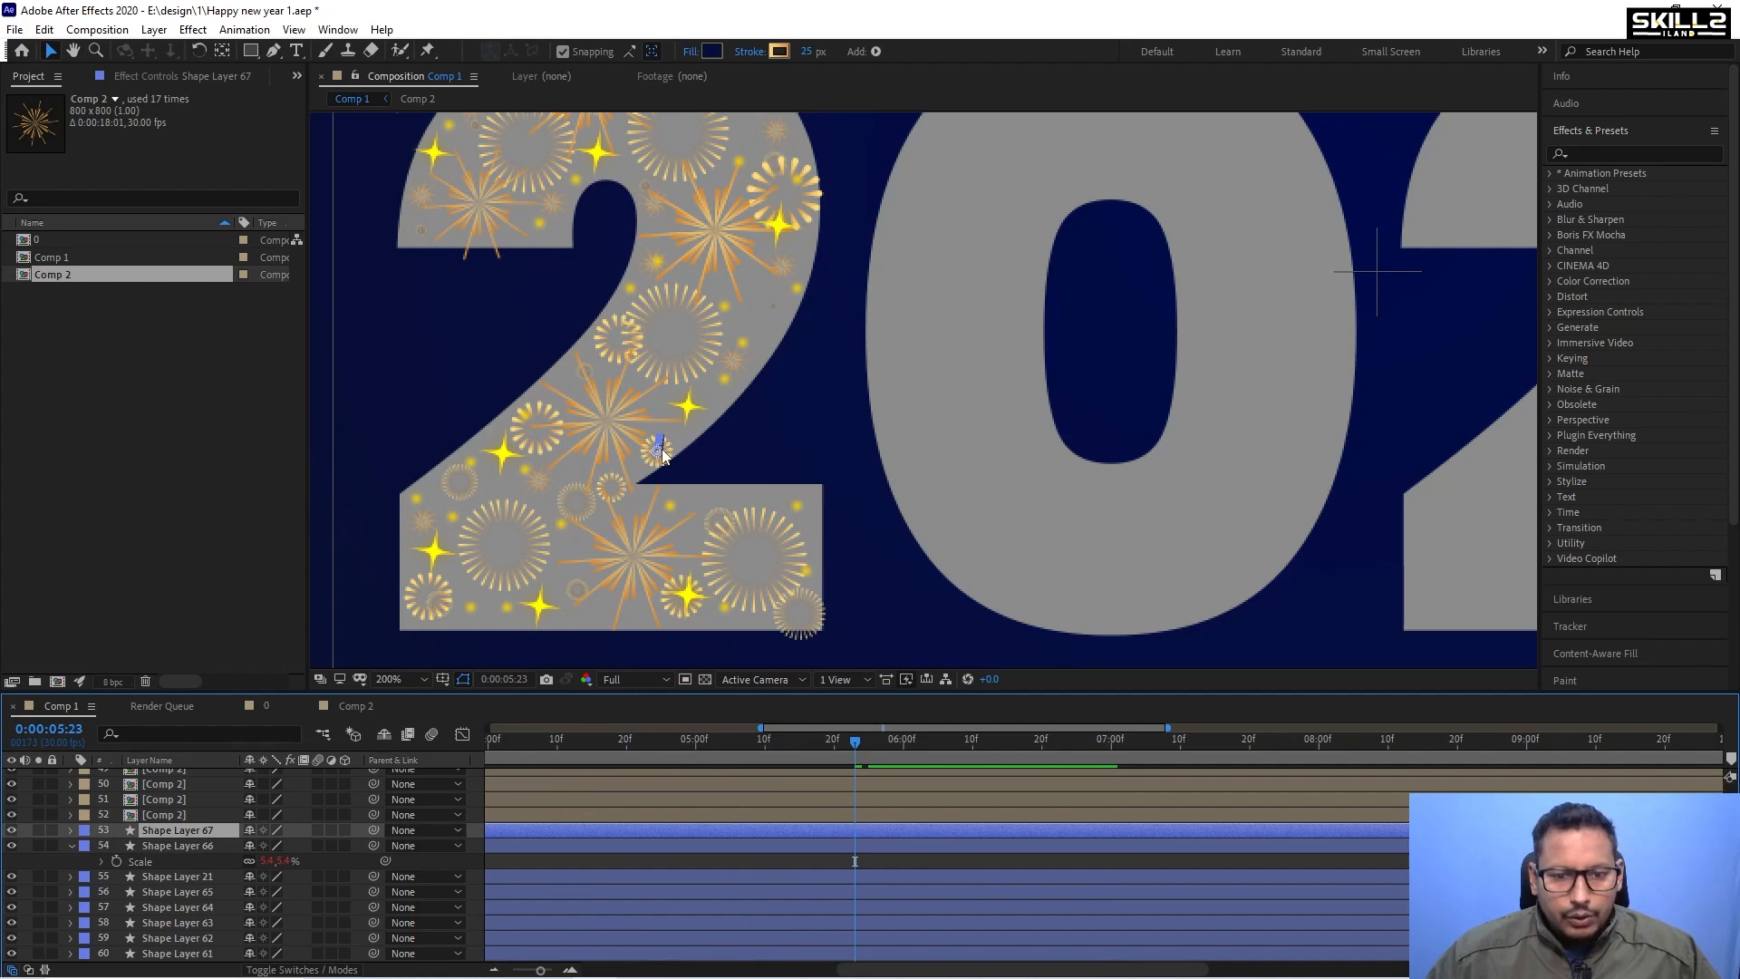
pyautogui.moveTo(661, 456); pyautogui.dragTo(769, 320)
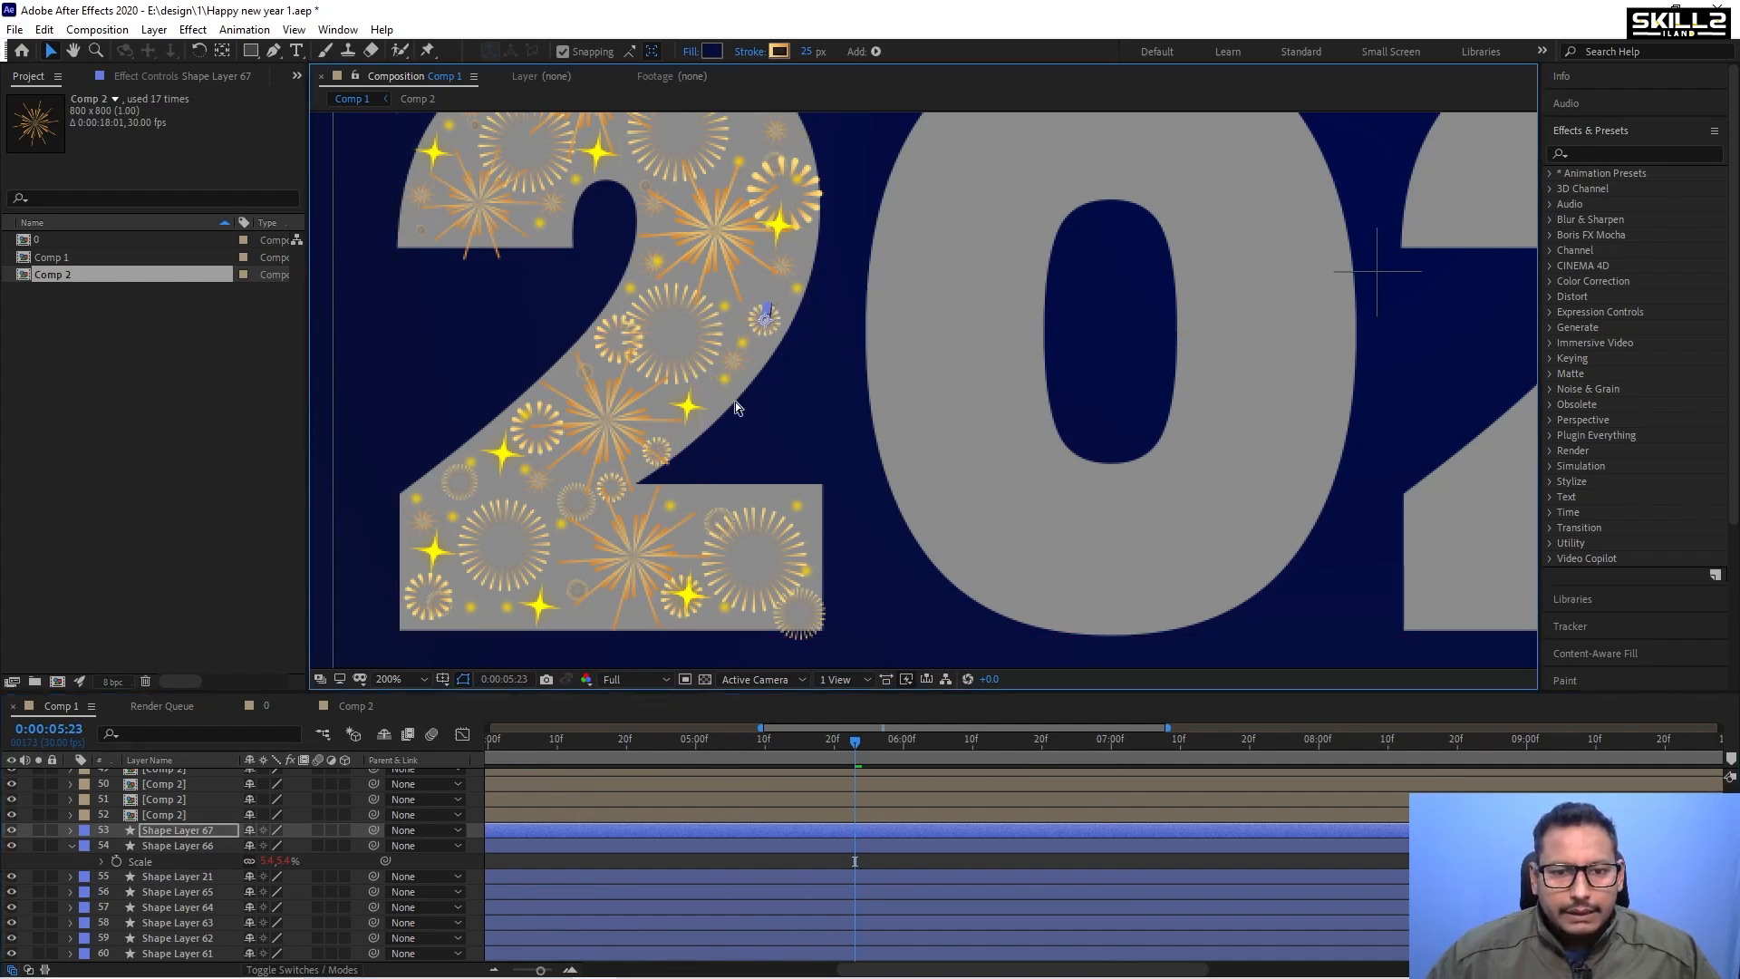
pyautogui.scroll(-1, 719, 461)
pyautogui.scroll(1, 729, 393)
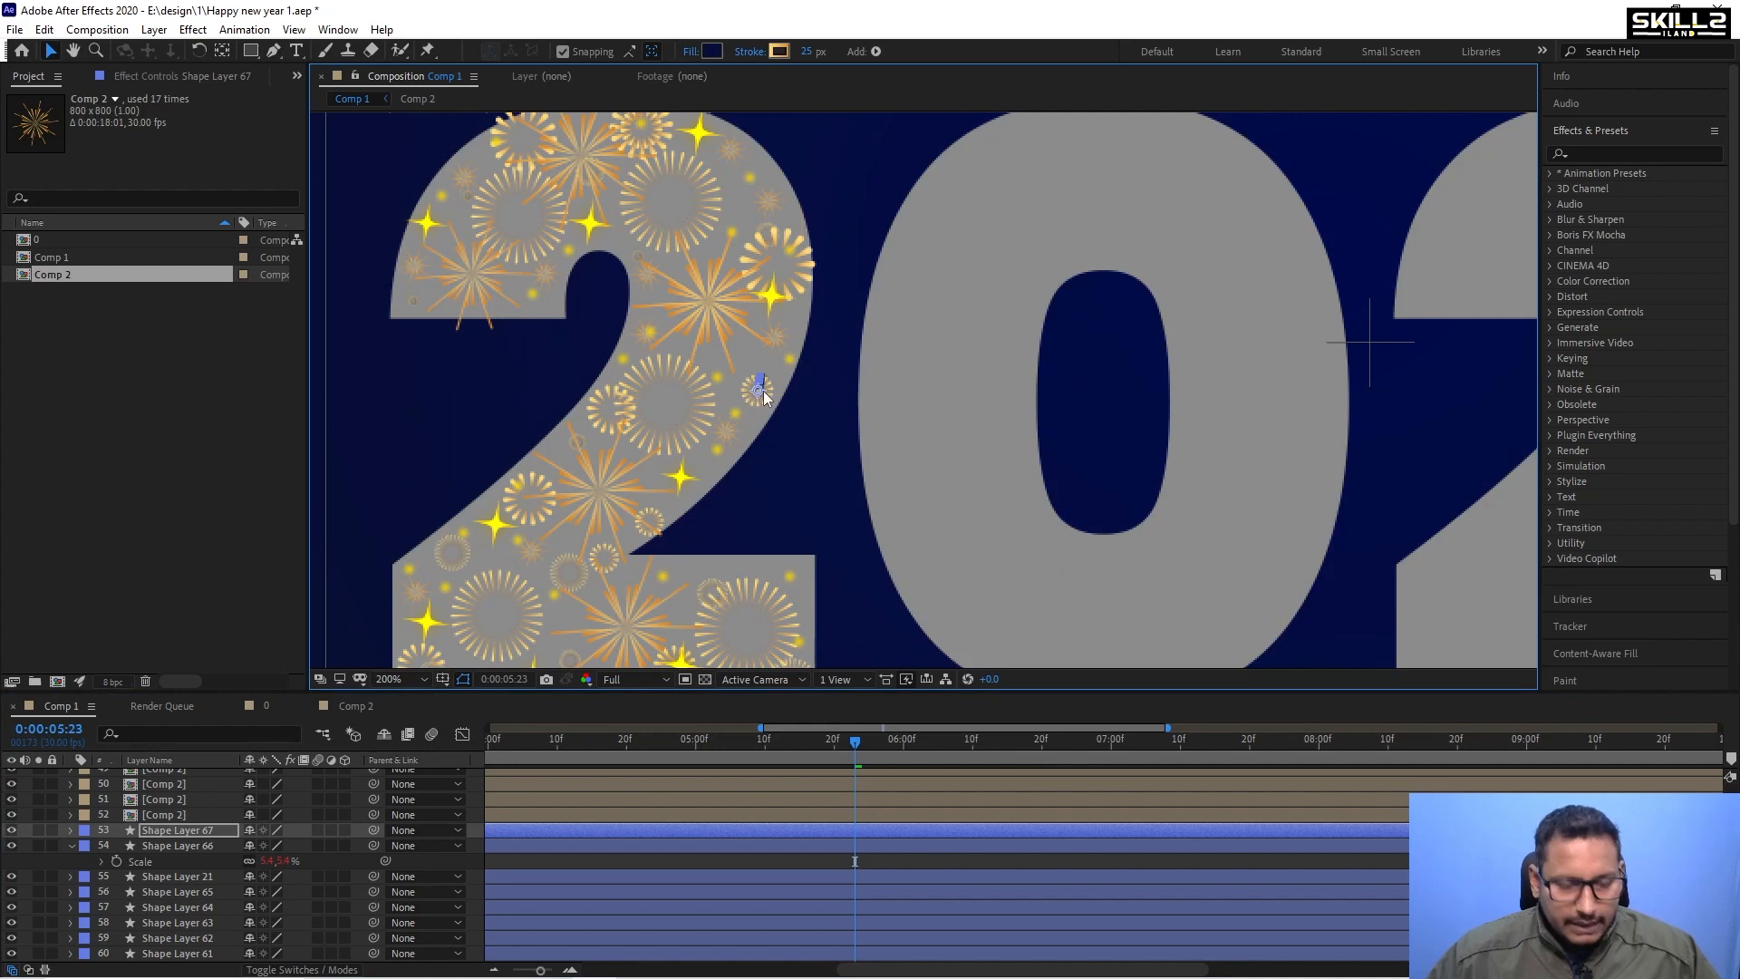
pyautogui.hotkey('ctrl', 'd')
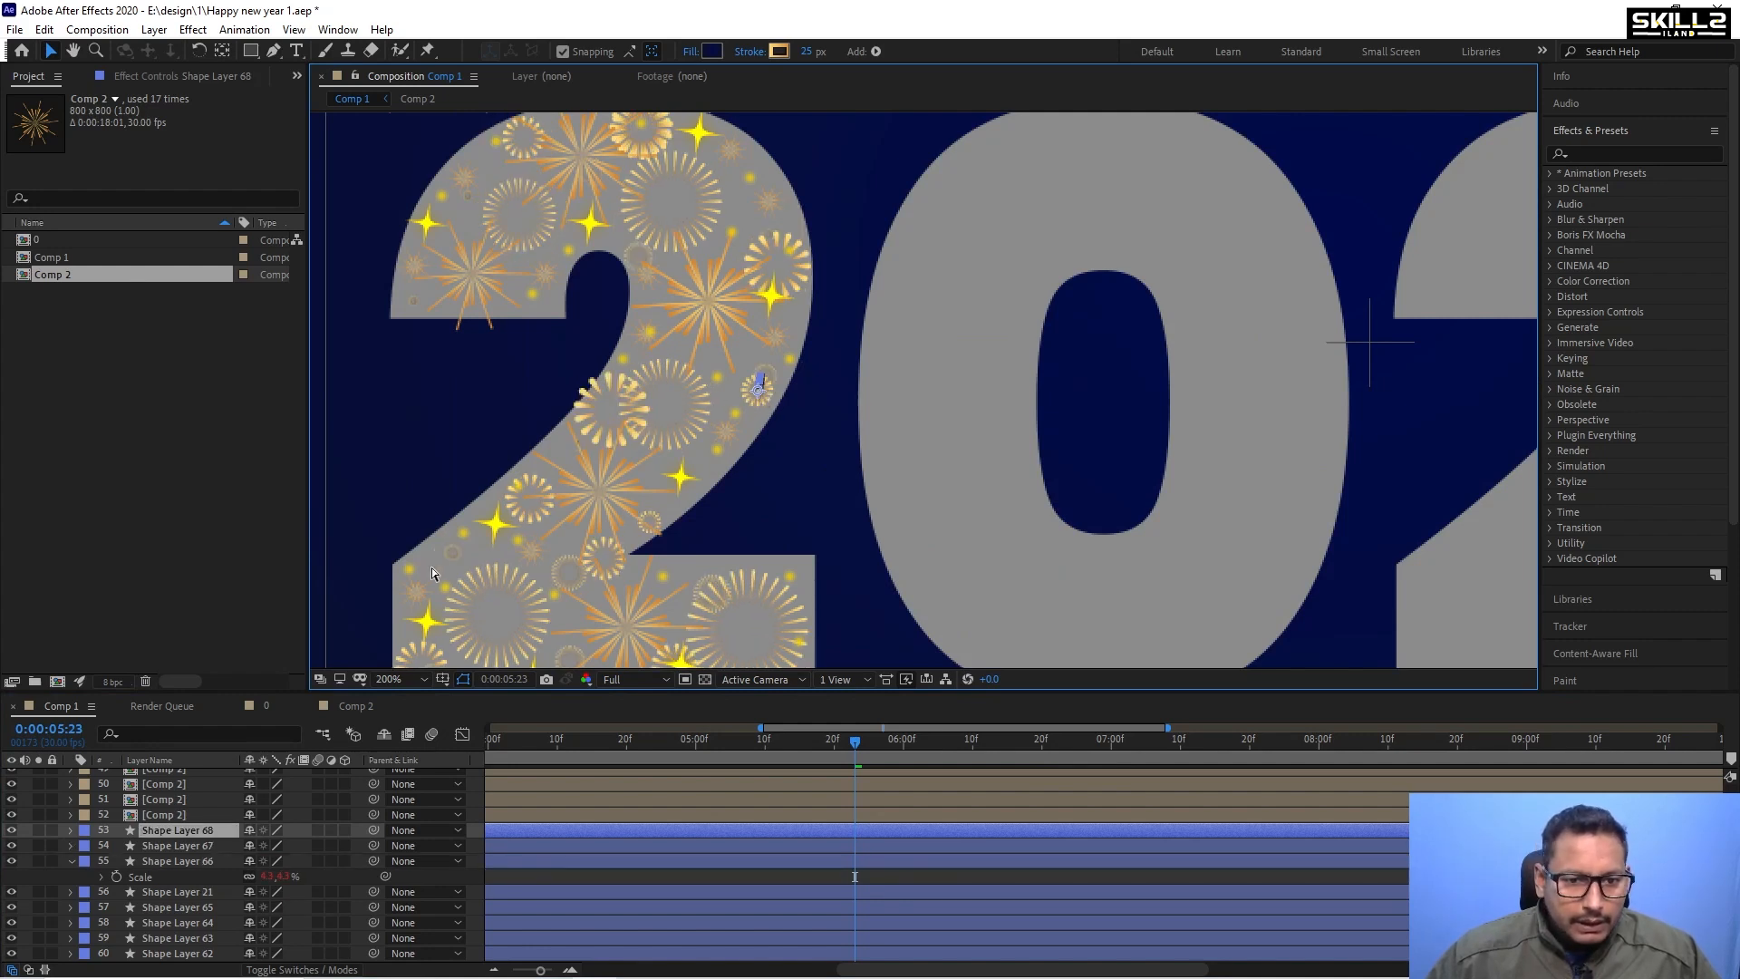
pyautogui.moveTo(757, 387); pyautogui.dragTo(429, 558)
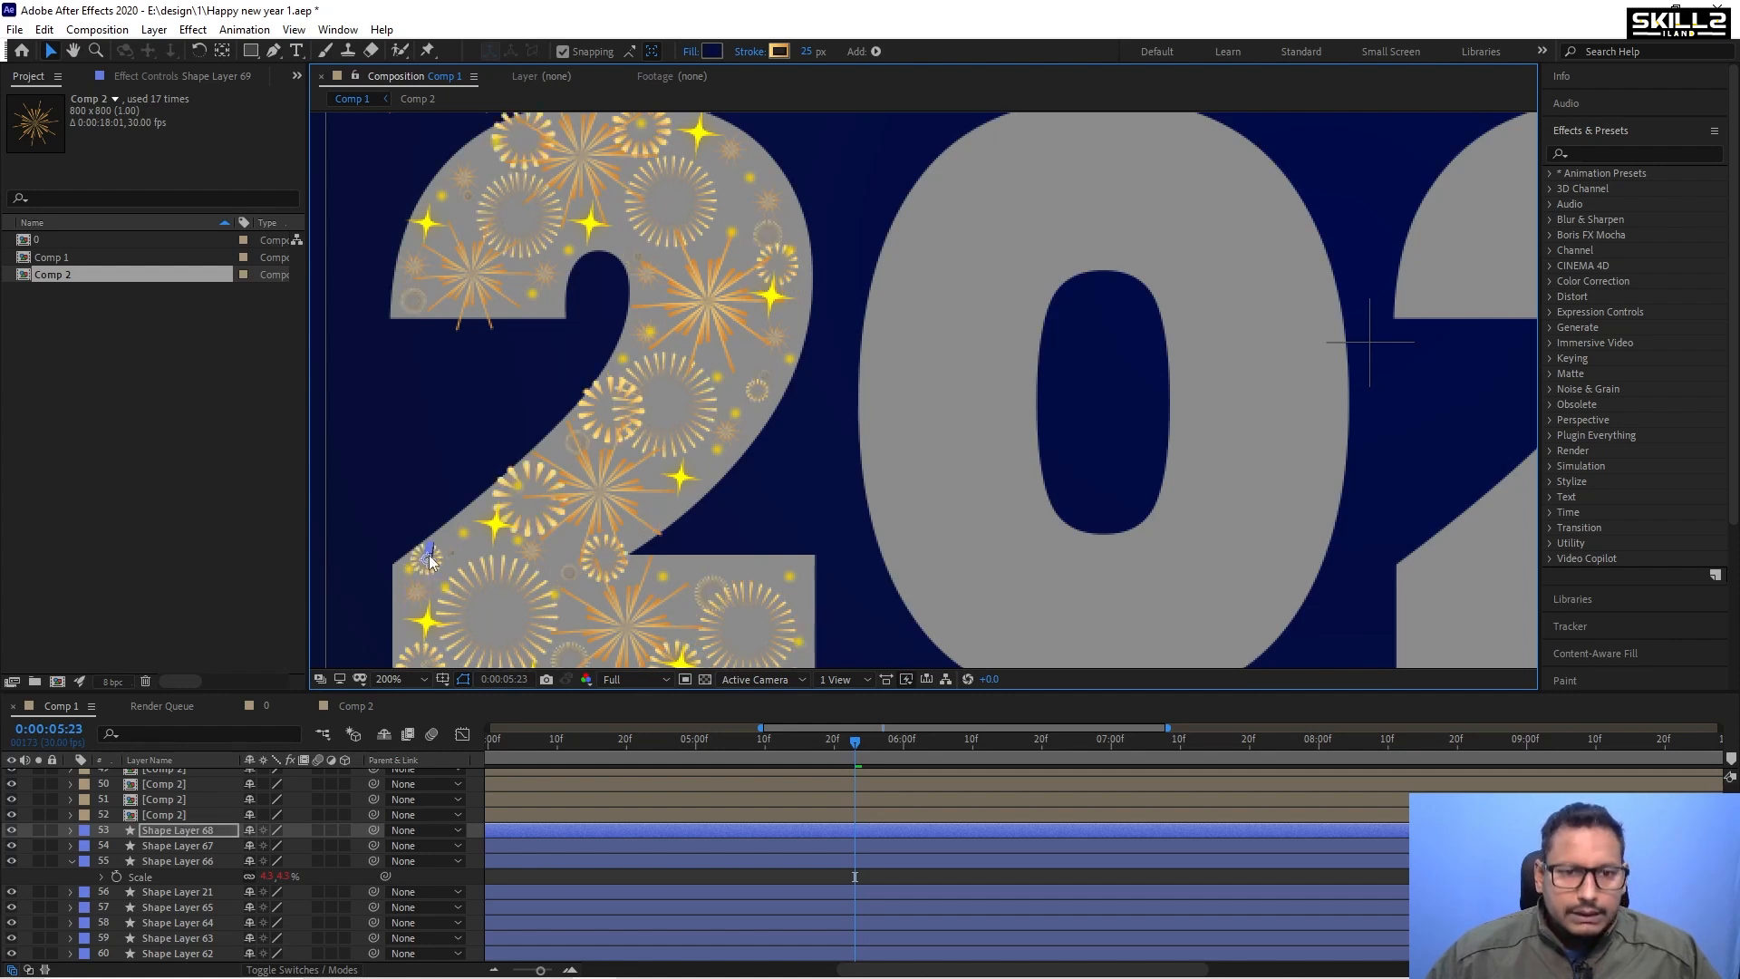
pyautogui.hotkey('ctrl', 'd')
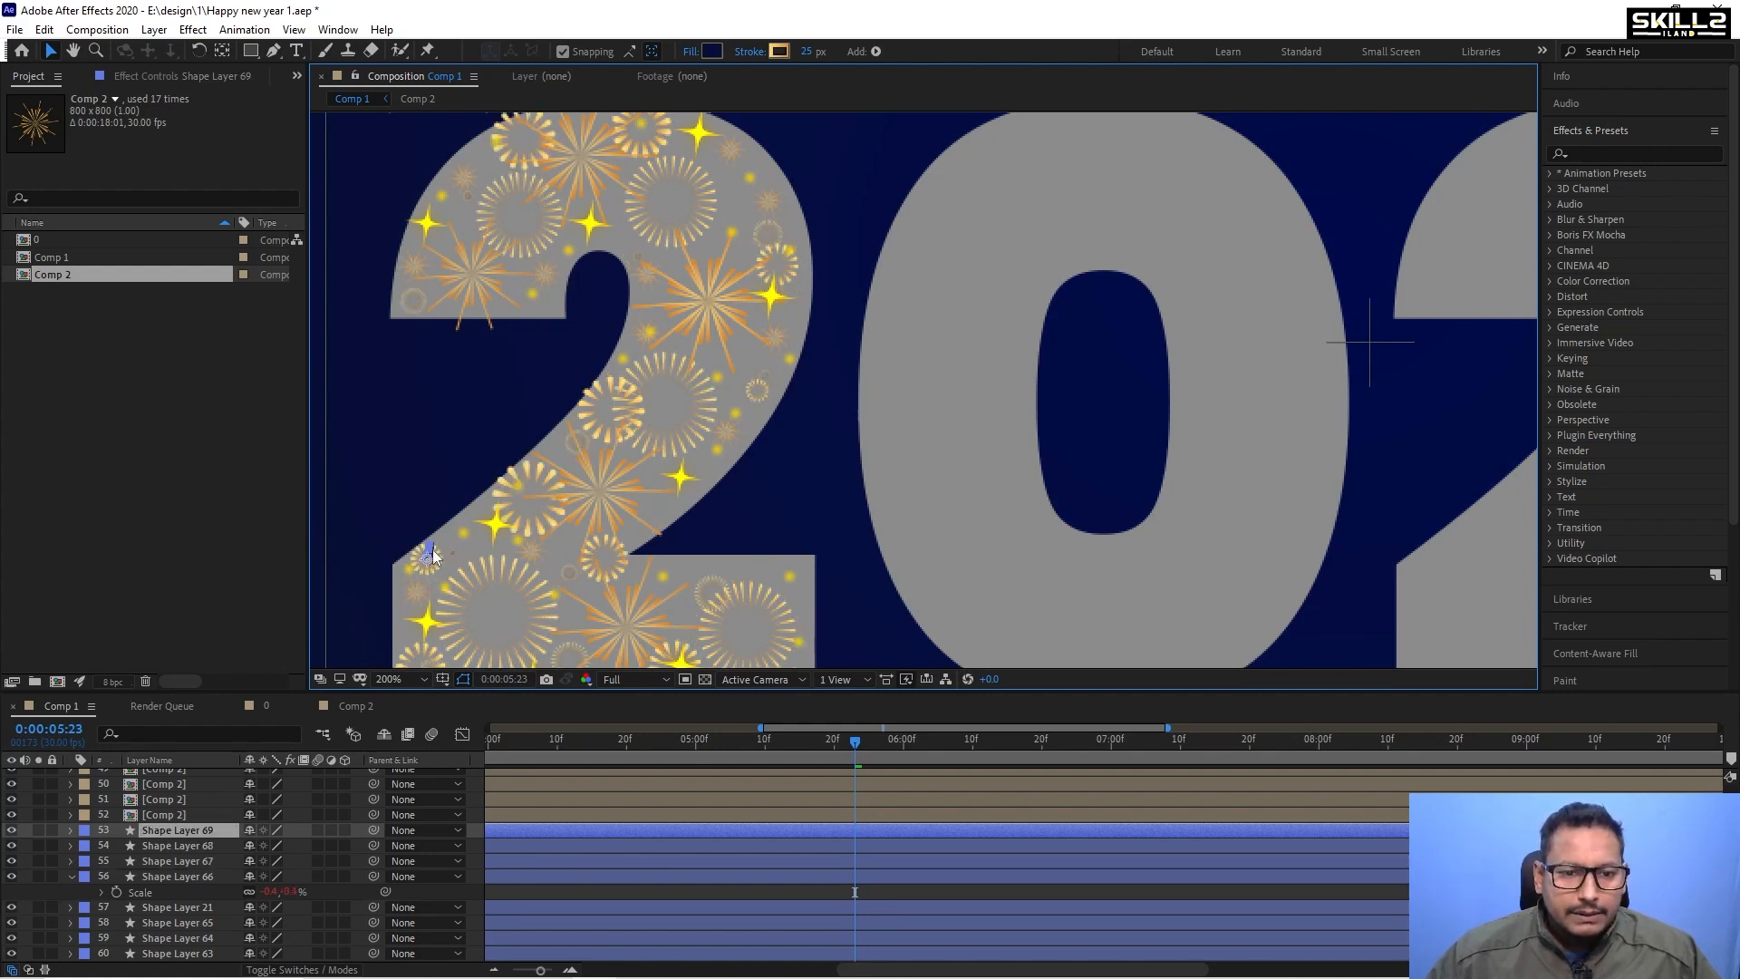
pyautogui.moveTo(435, 555); pyautogui.dragTo(546, 304)
pyautogui.hotkey('ctrl', 'd')
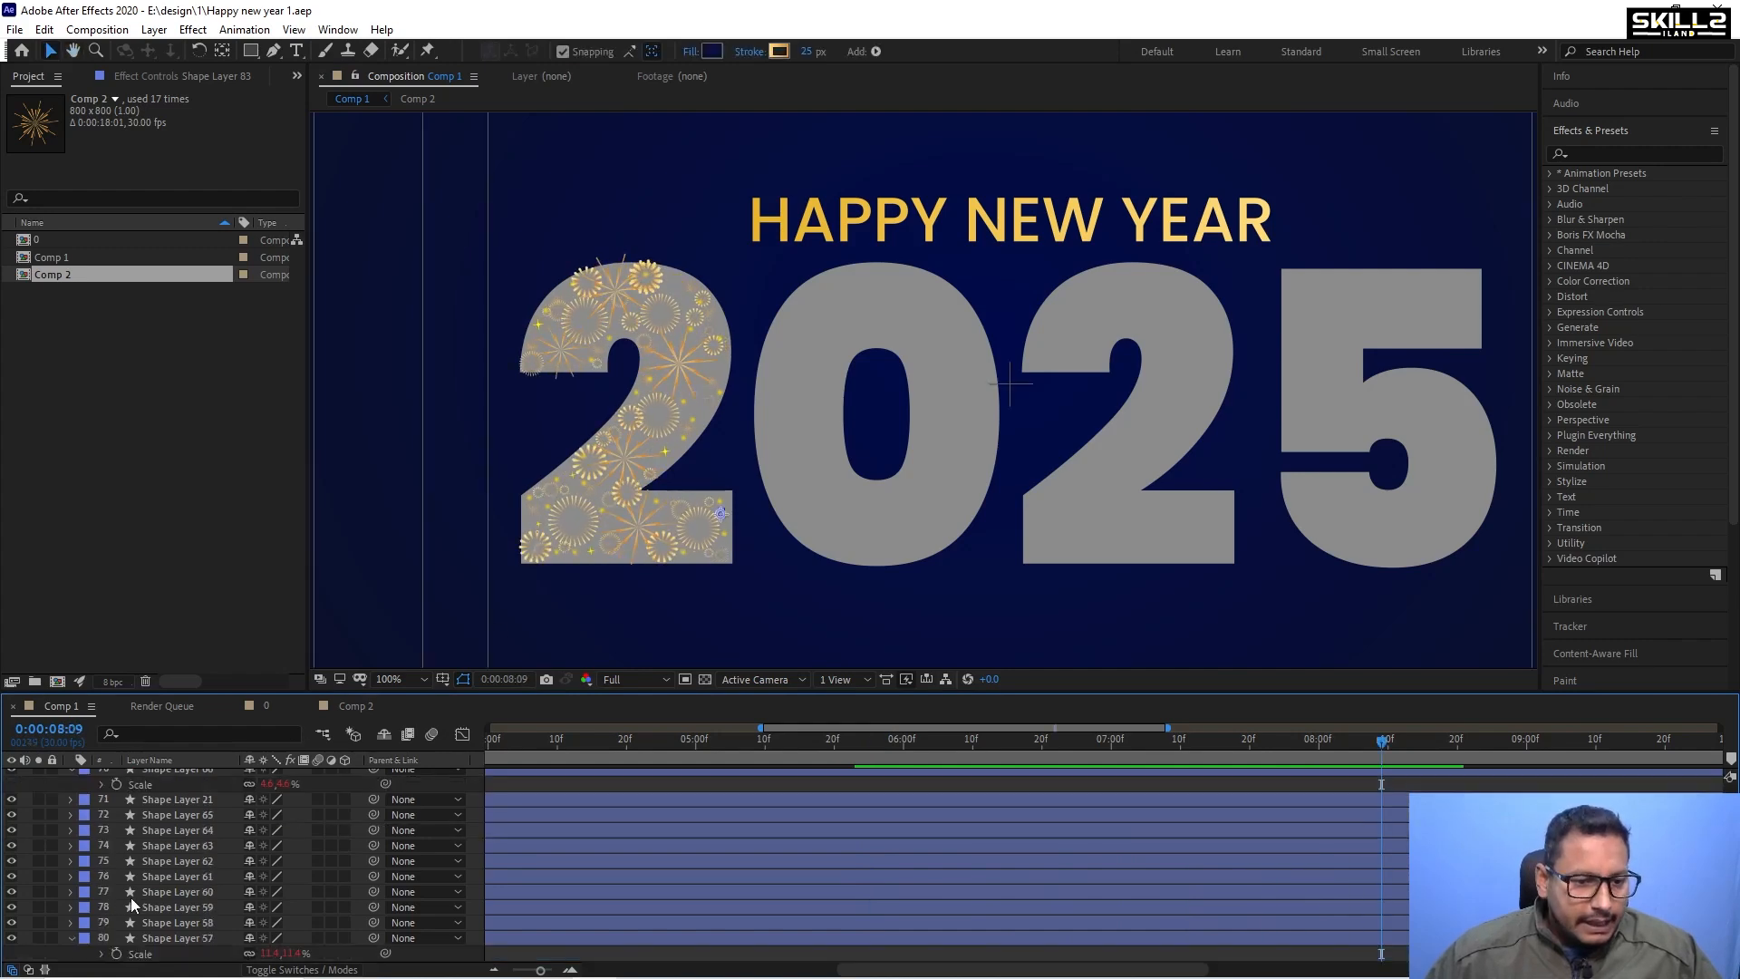
# Temporarily hide the 2025 text layer, preview the fireworks-filled 2 on its own, and show the text again.
pyautogui.scroll(-5, 132, 903)
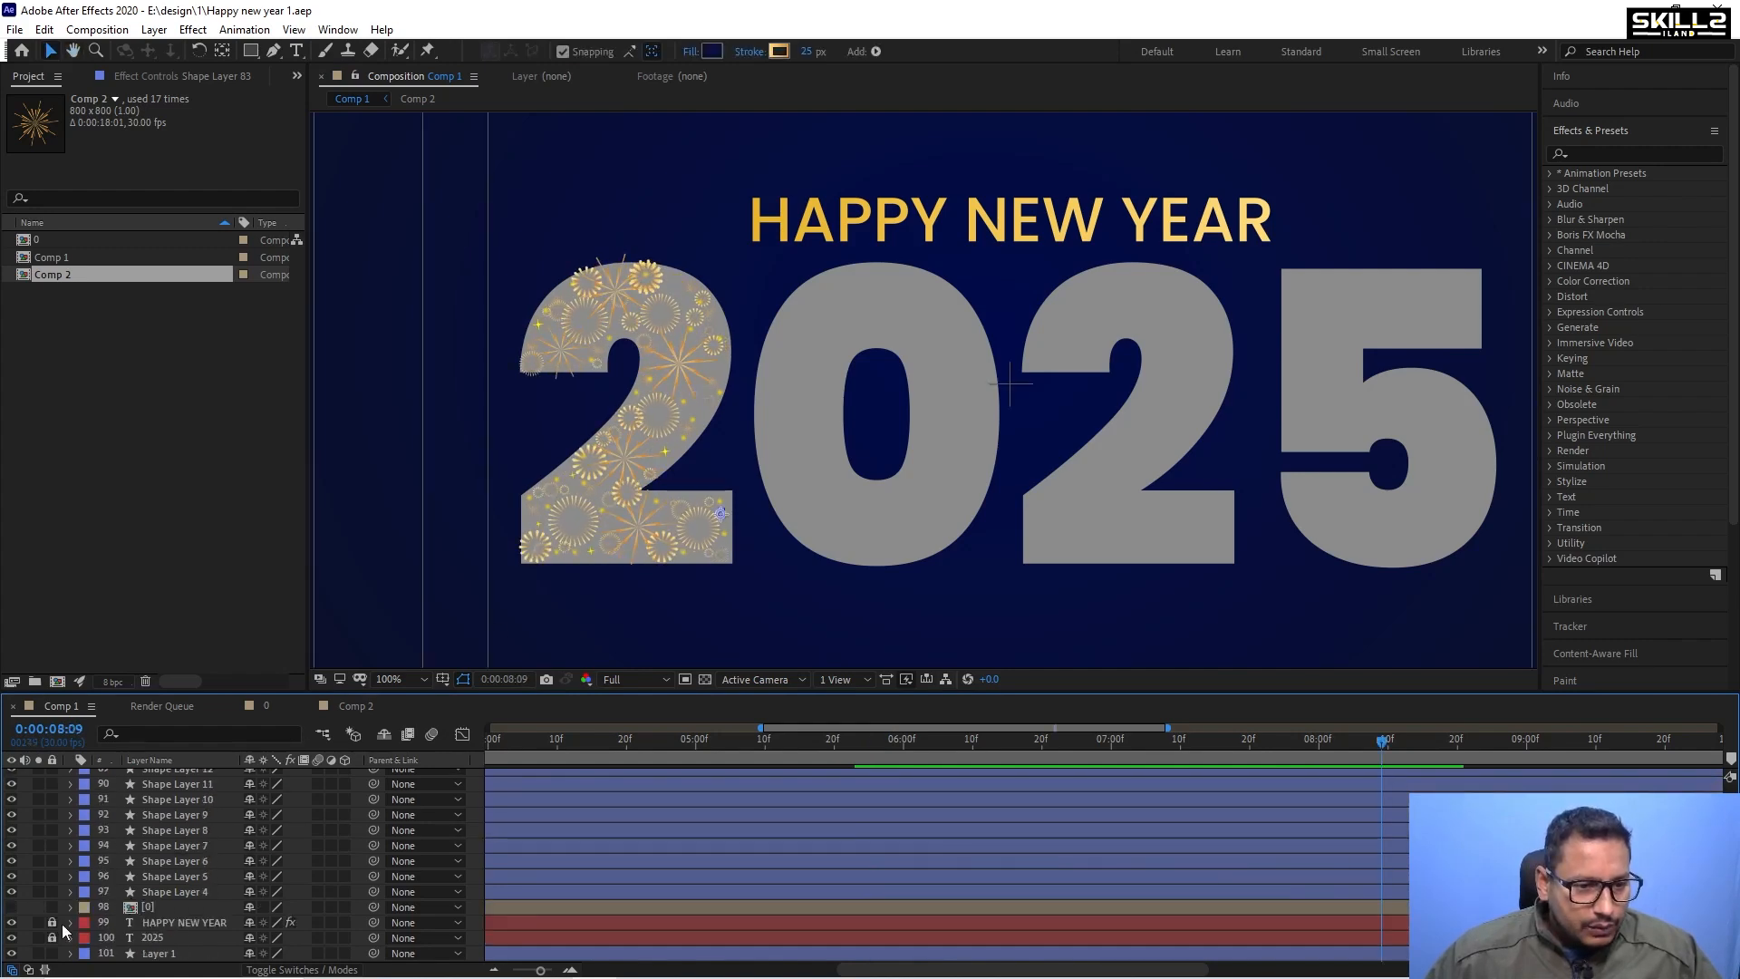
pyautogui.click(11, 938)
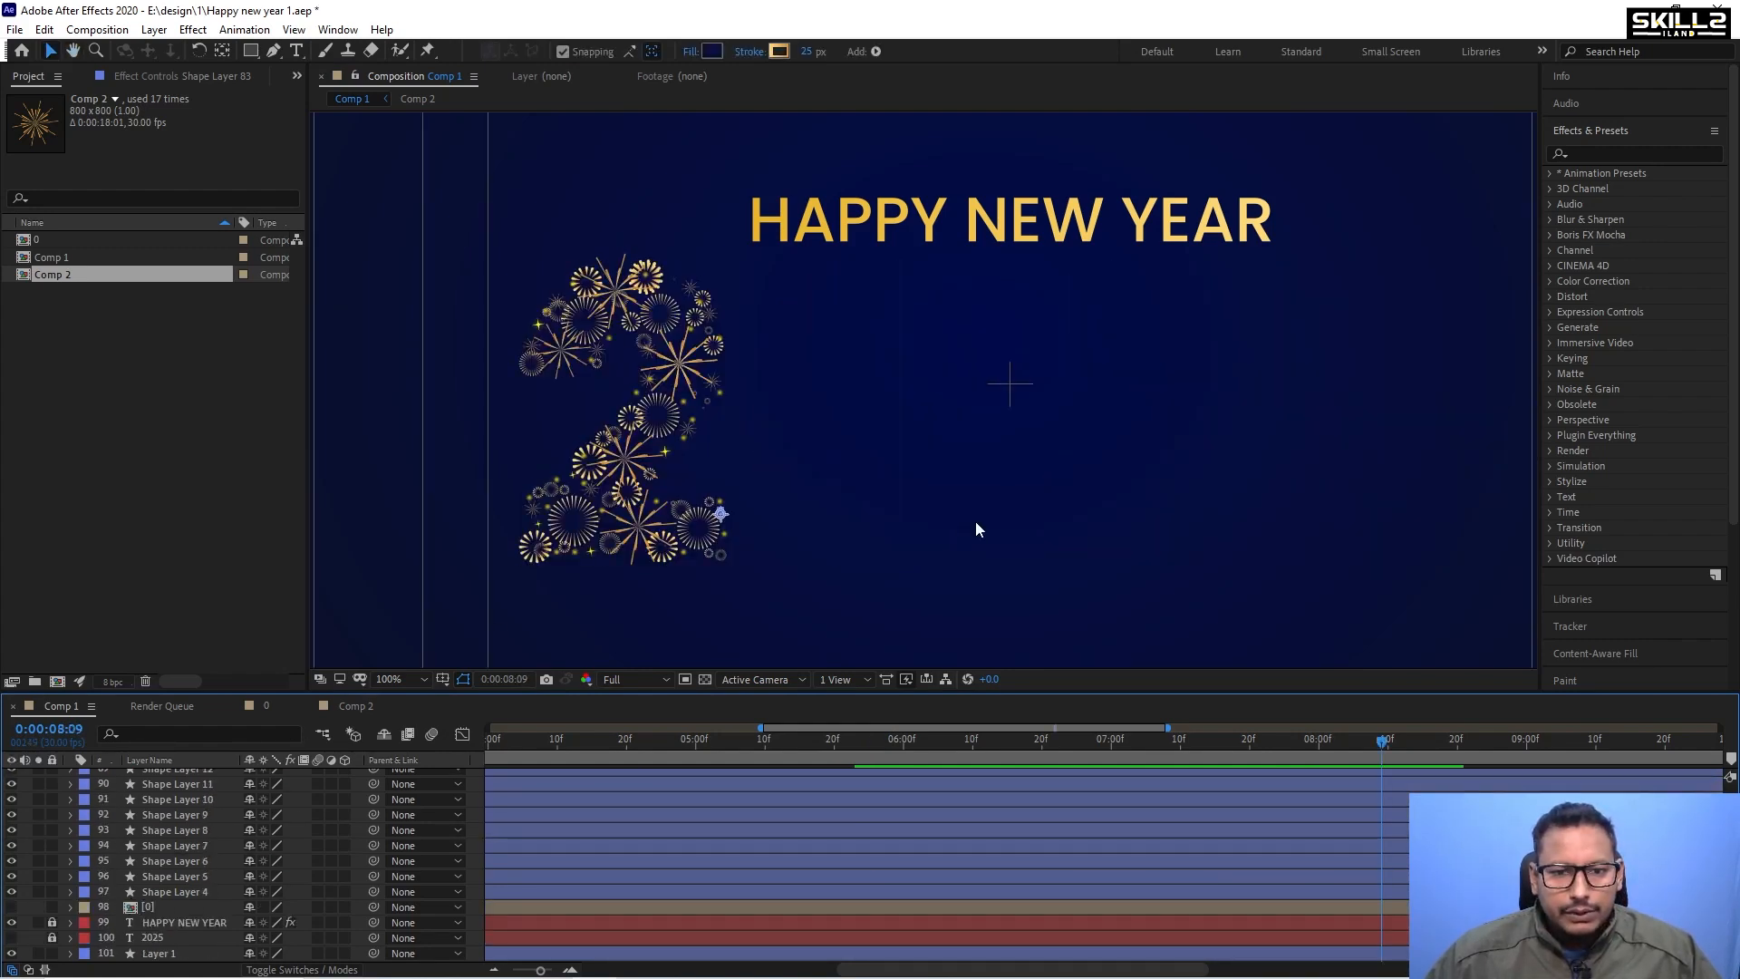
pyautogui.press('space')
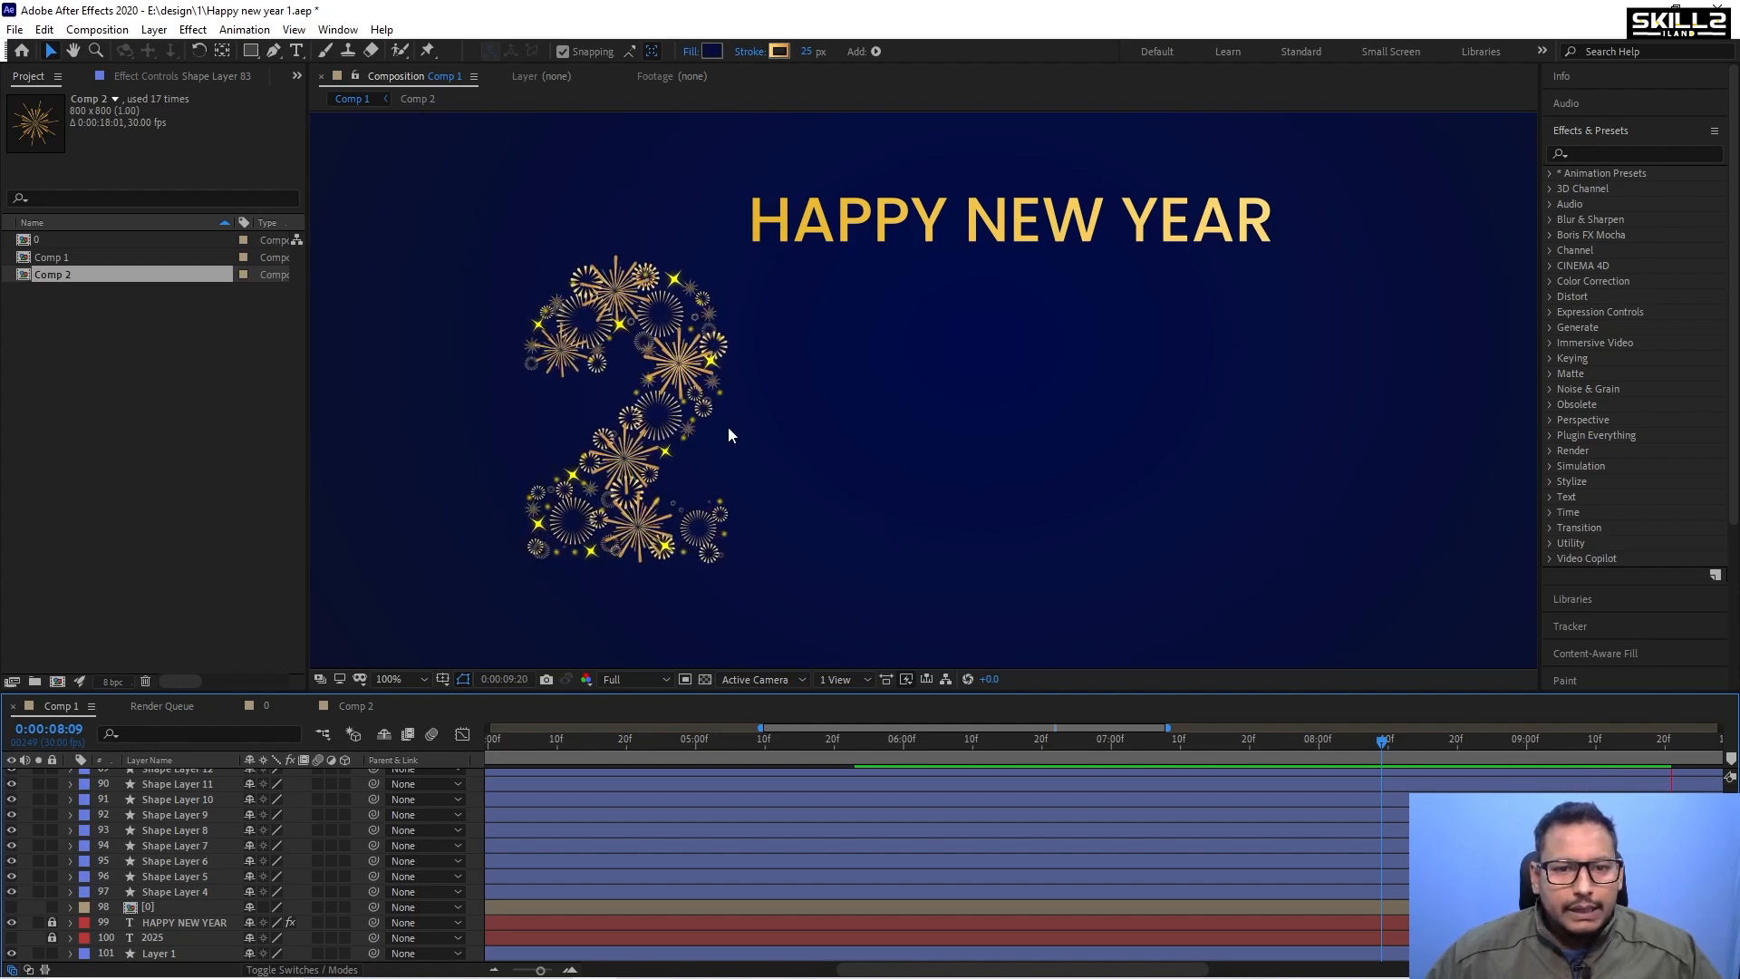
pyautogui.press('space')
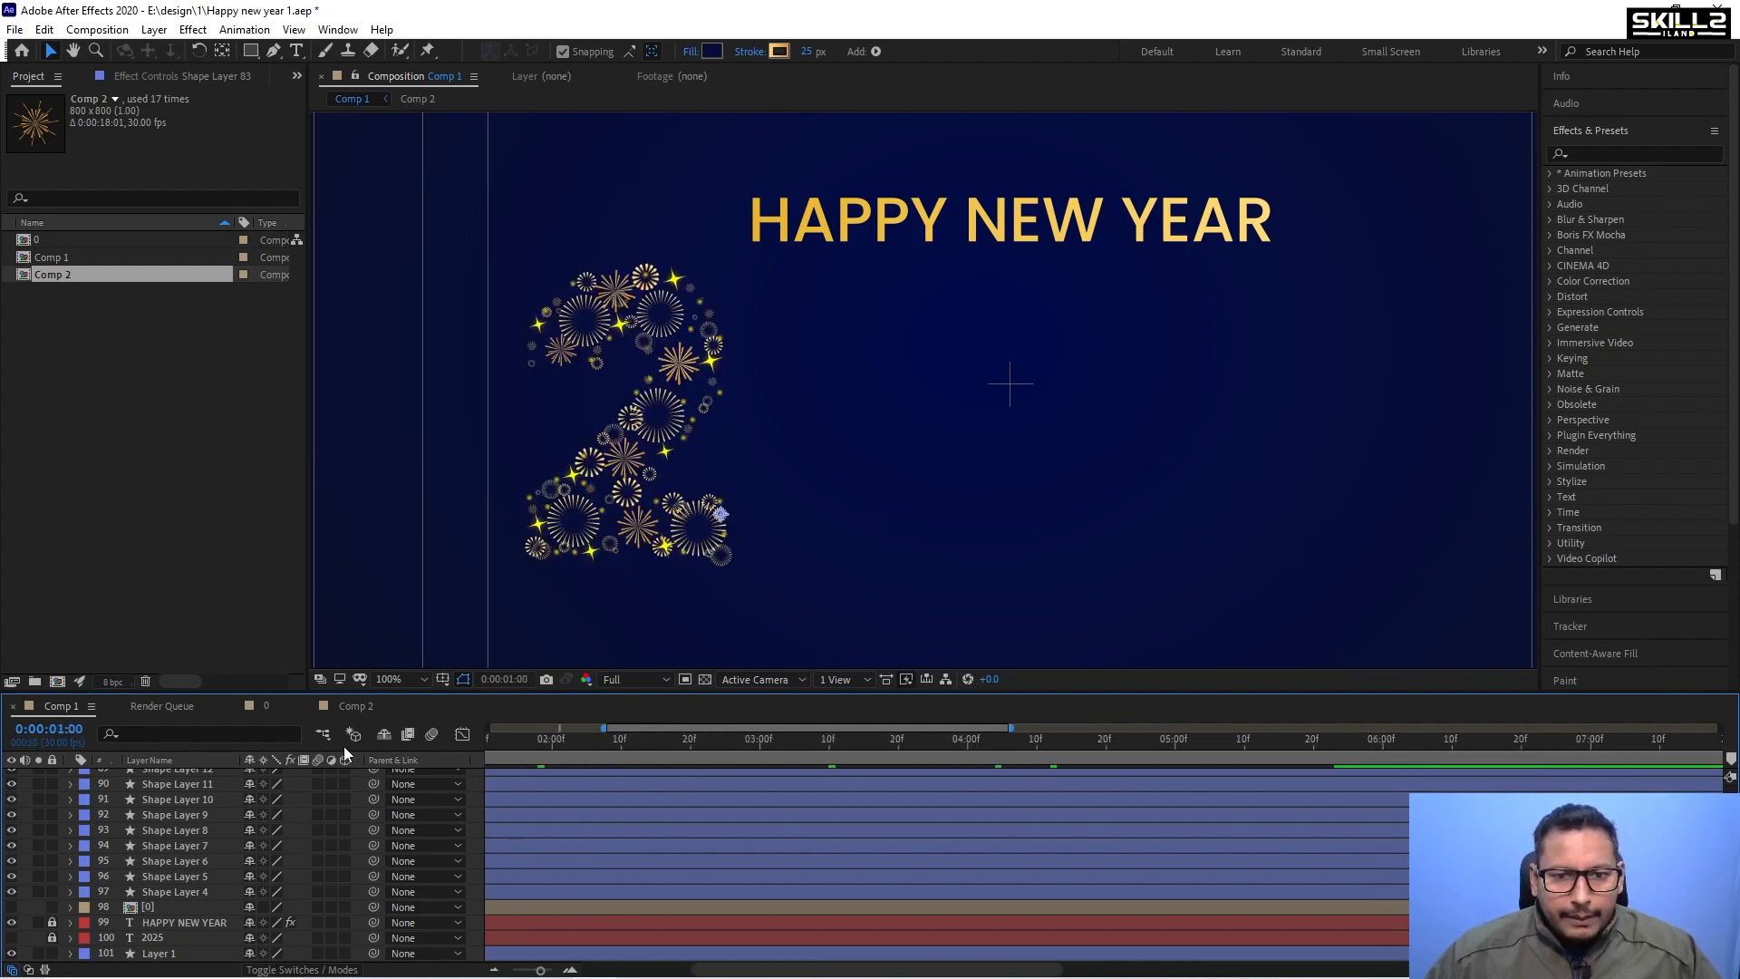
pyautogui.press('space')
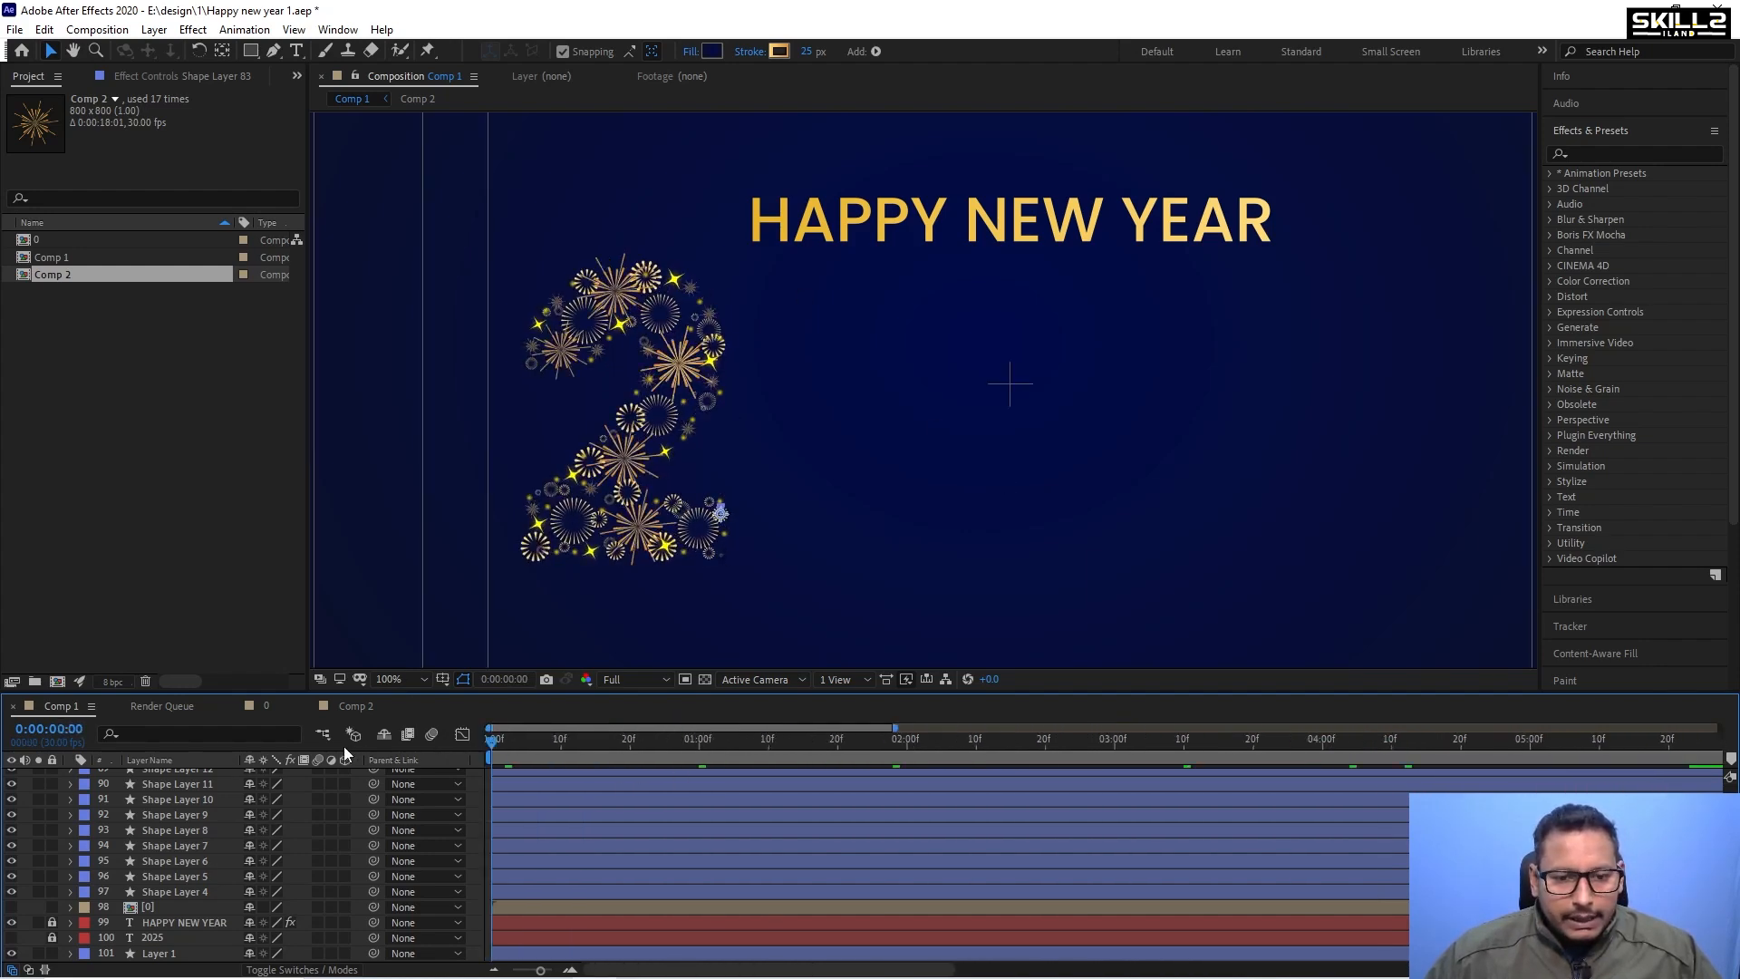
pyautogui.click(11, 938)
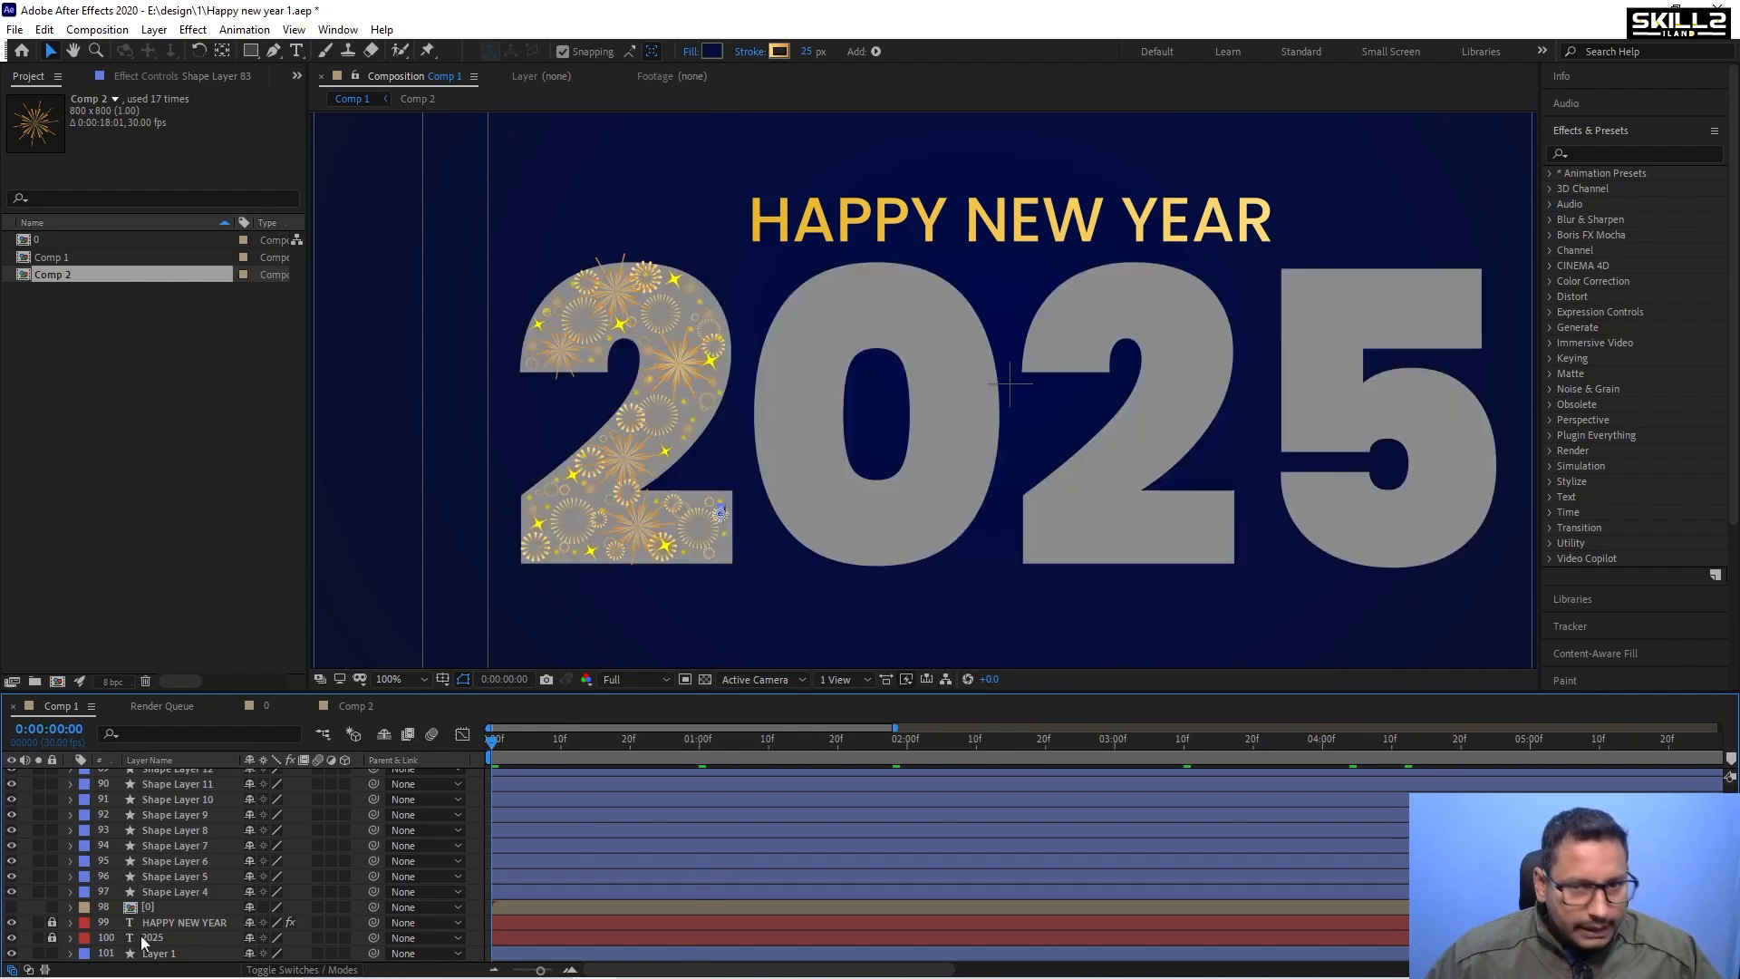
# Pre-compose all decoration layers of the first 2, from Shape Layer 56 through Shape Layer 4, into a composition named 2.
pyautogui.click(530, 906)
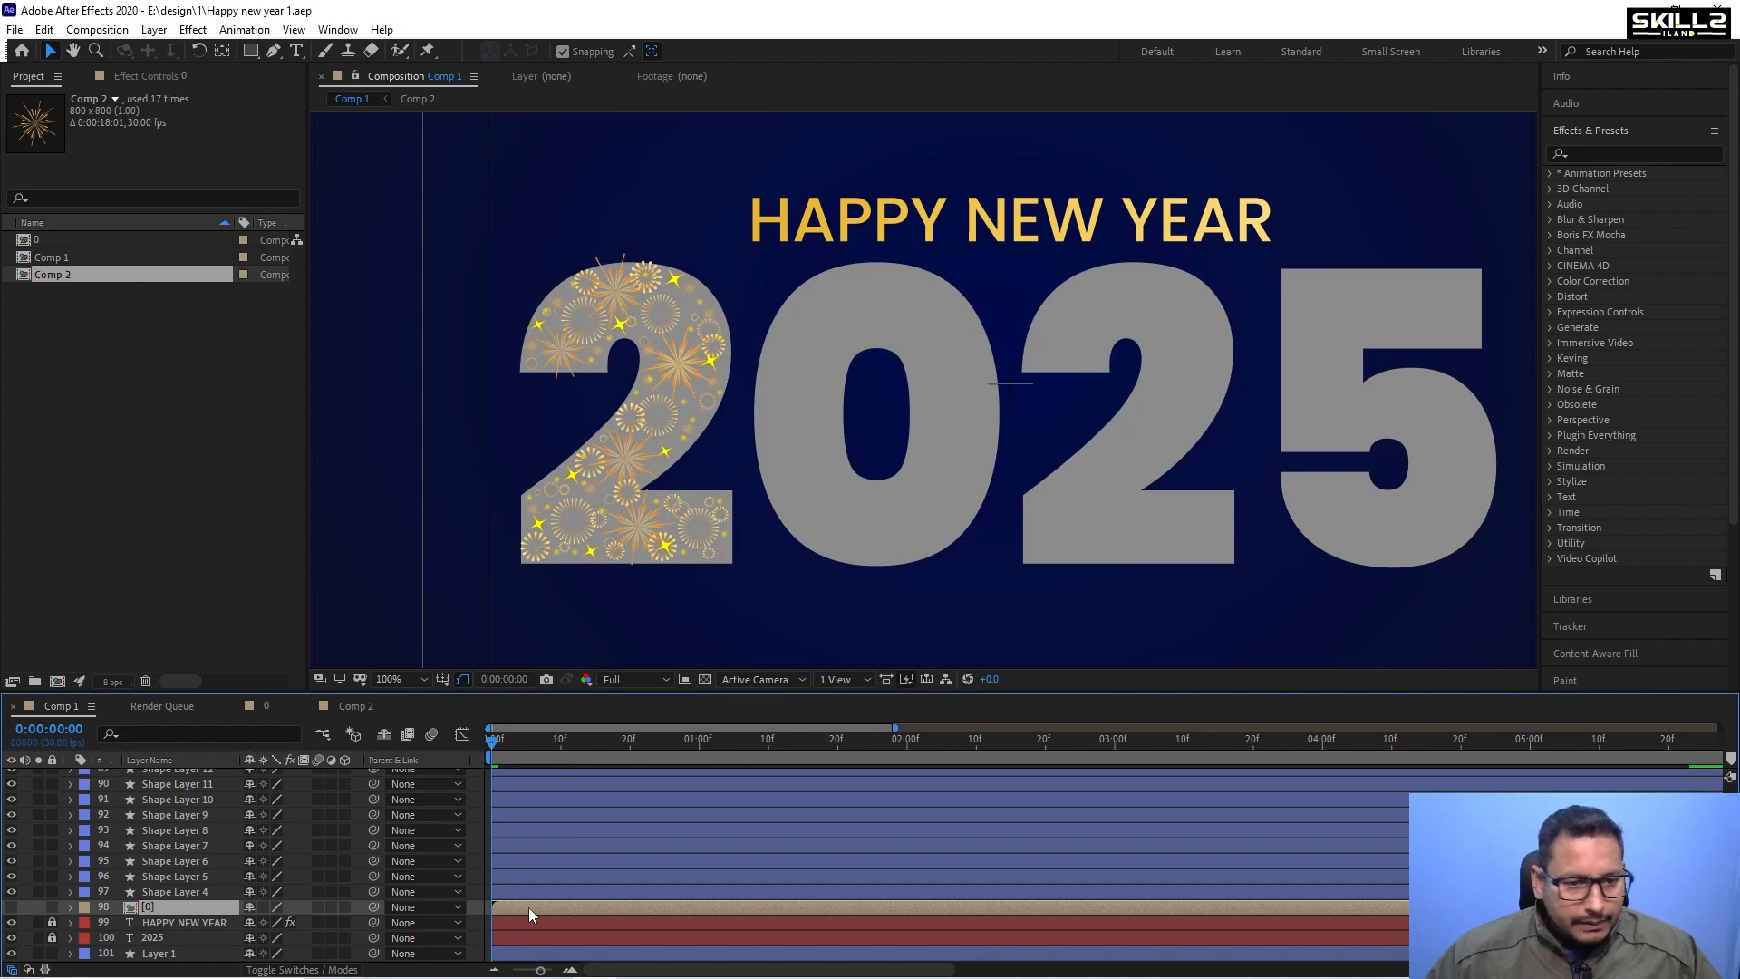
pyautogui.click(183, 894)
pyautogui.press('s')
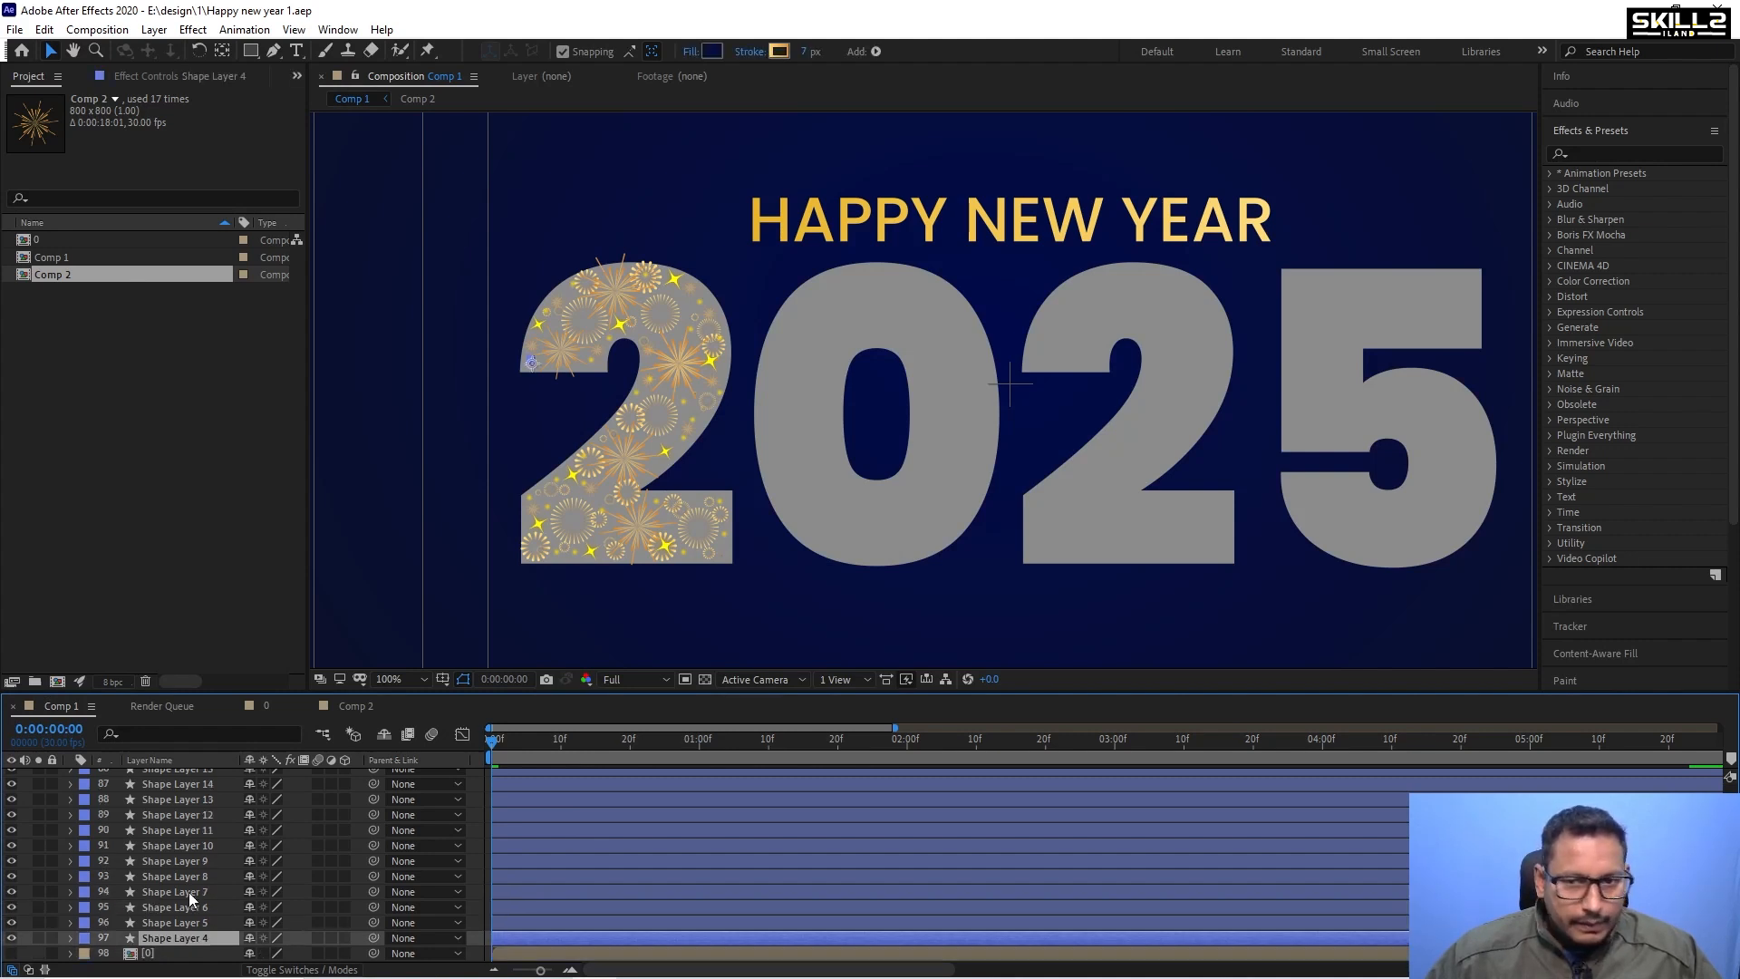
pyautogui.scroll(5, 188, 892)
pyautogui.scroll(6, 189, 892)
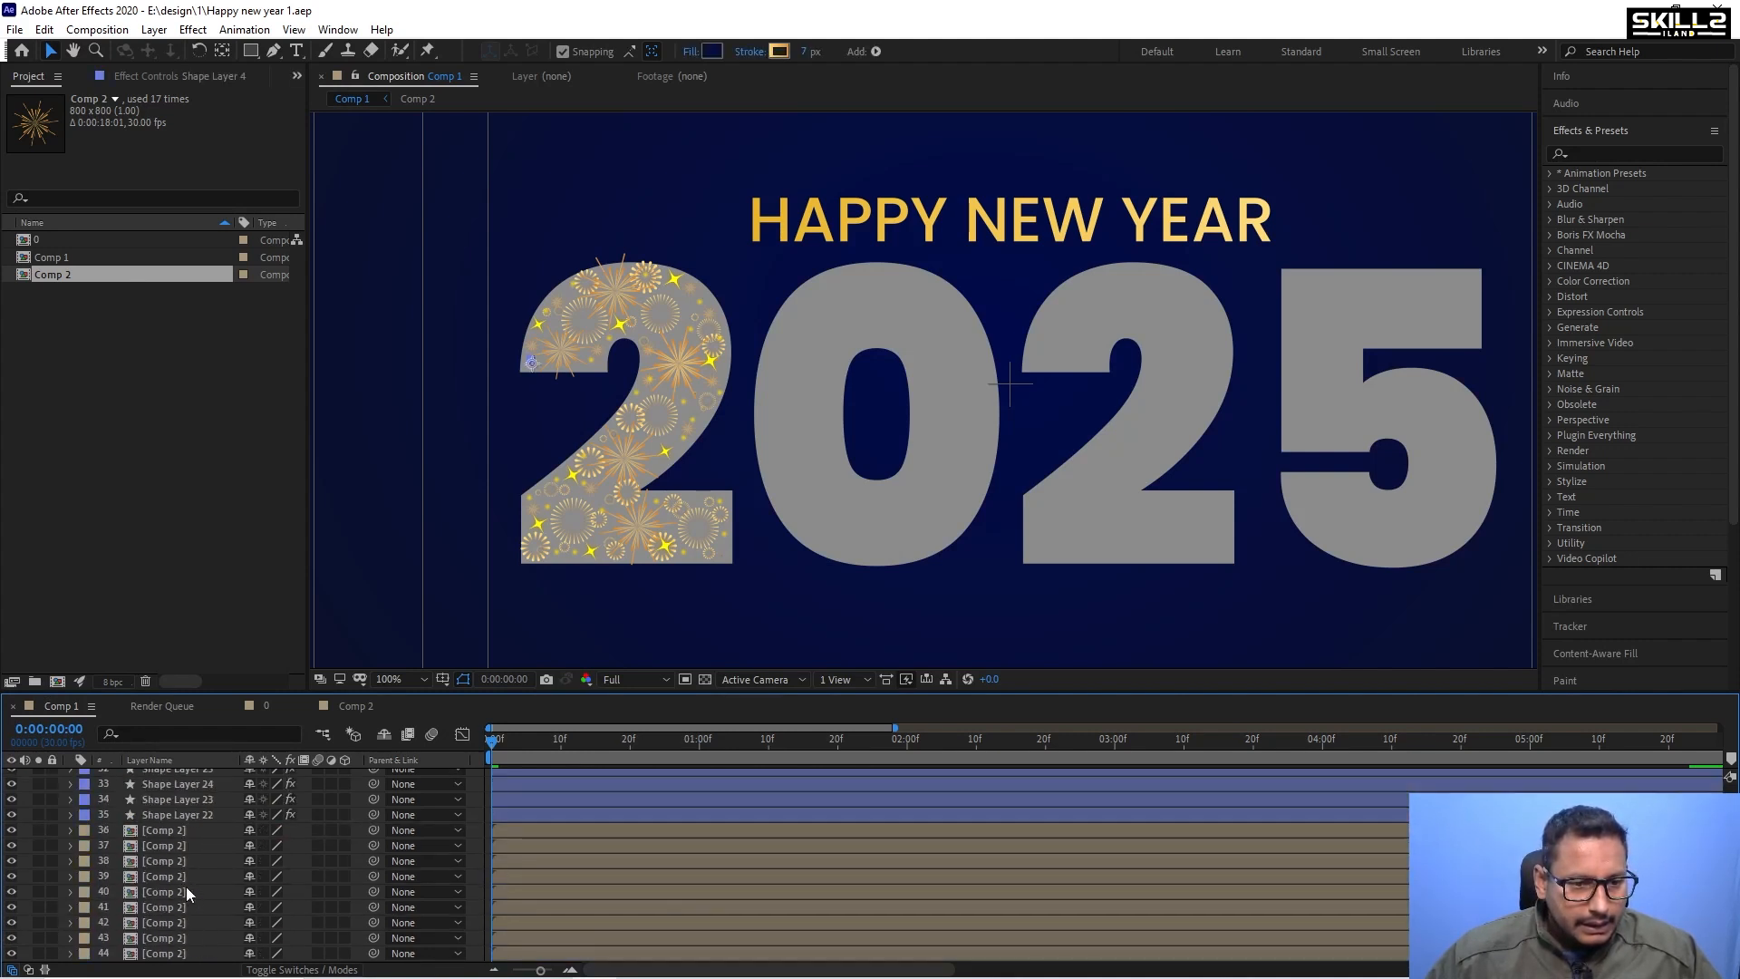
pyautogui.scroll(5, 161, 796)
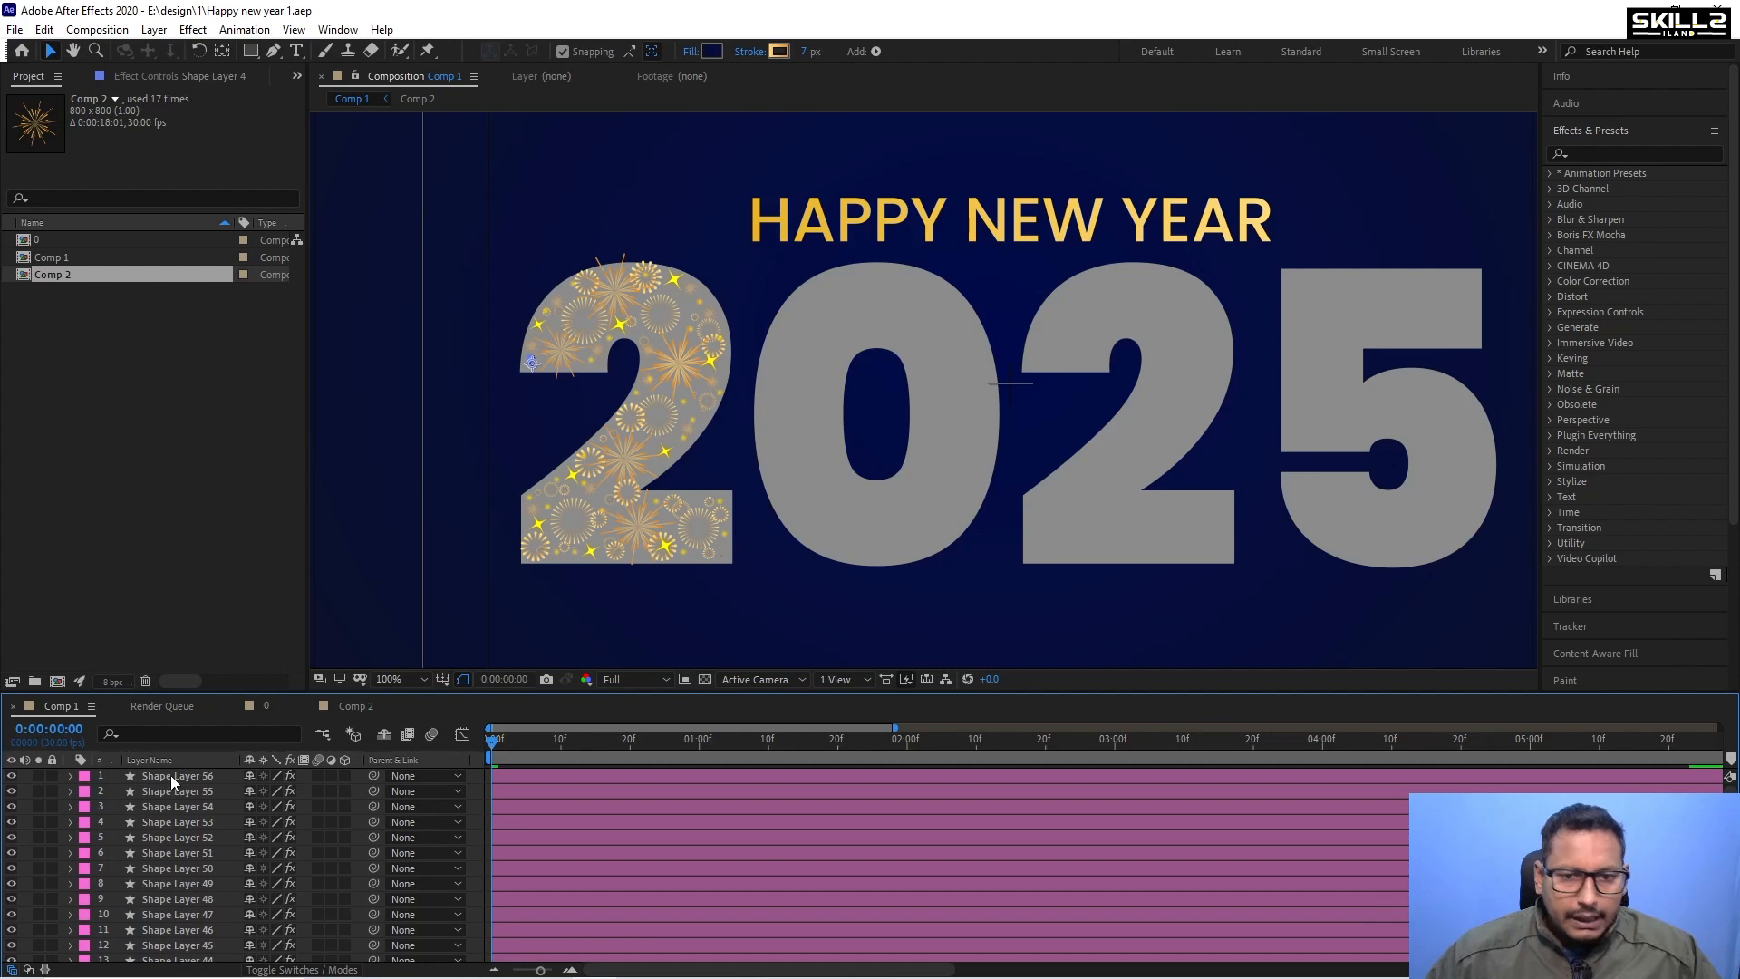
pyautogui.hotkey('ctrl', 'a')
pyautogui.scroll(-10, 206, 915)
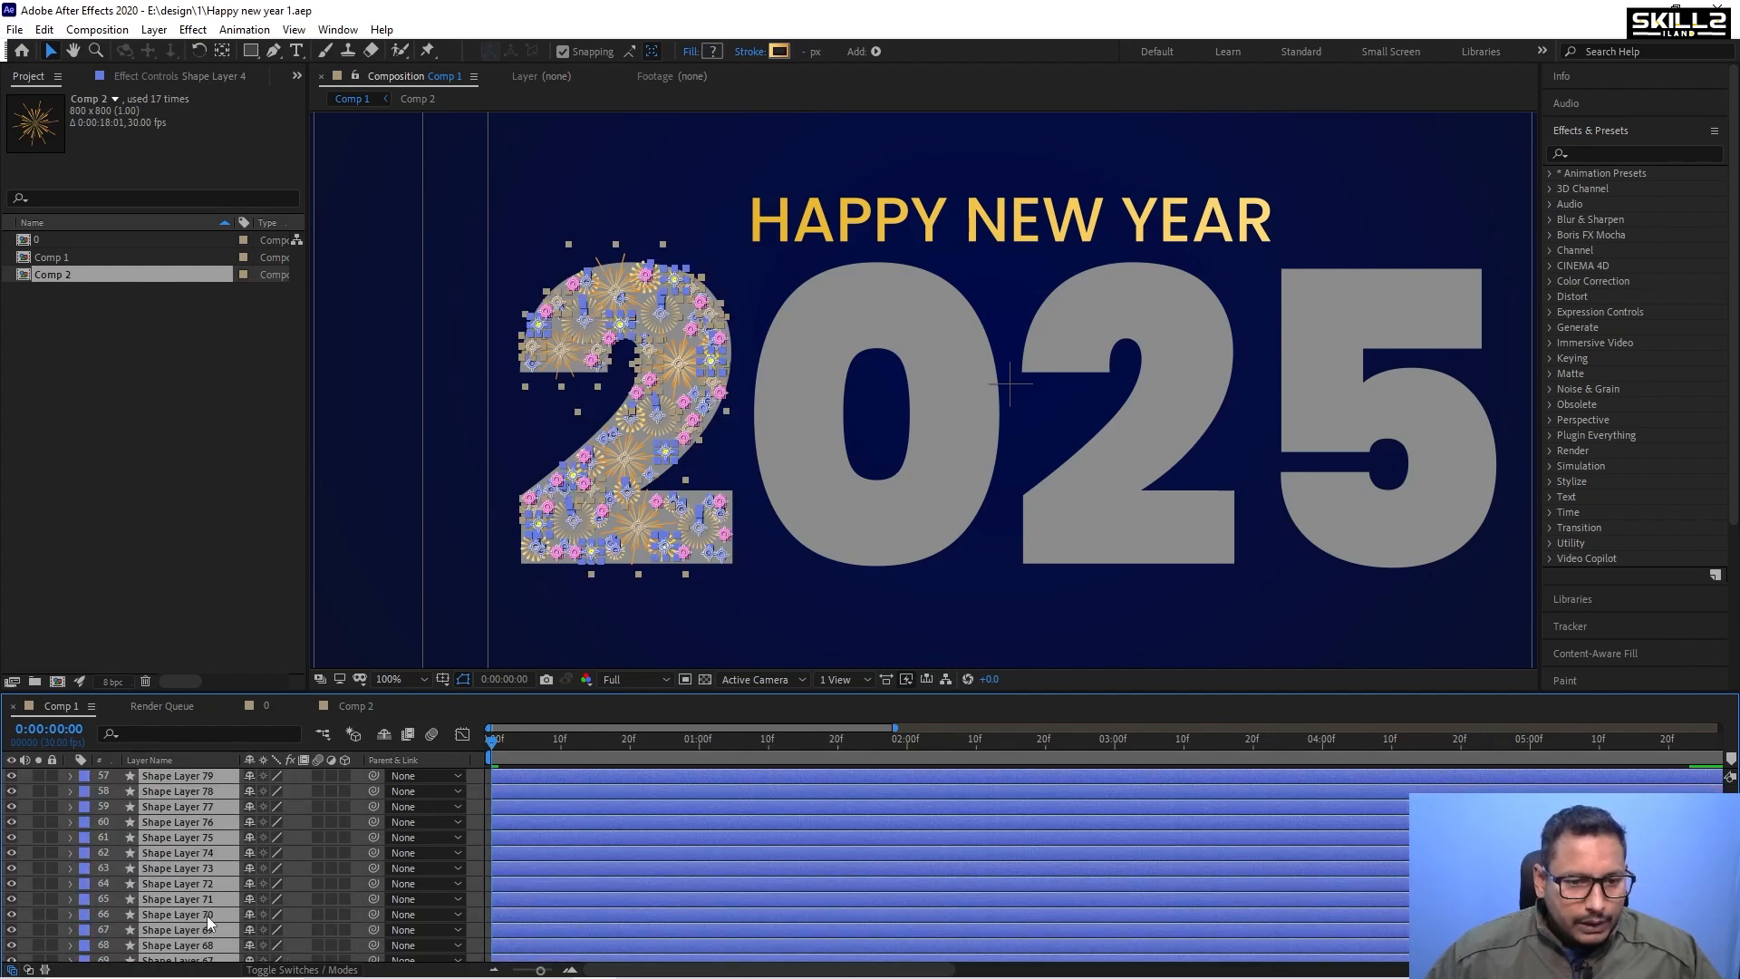
pyautogui.scroll(-6, 206, 916)
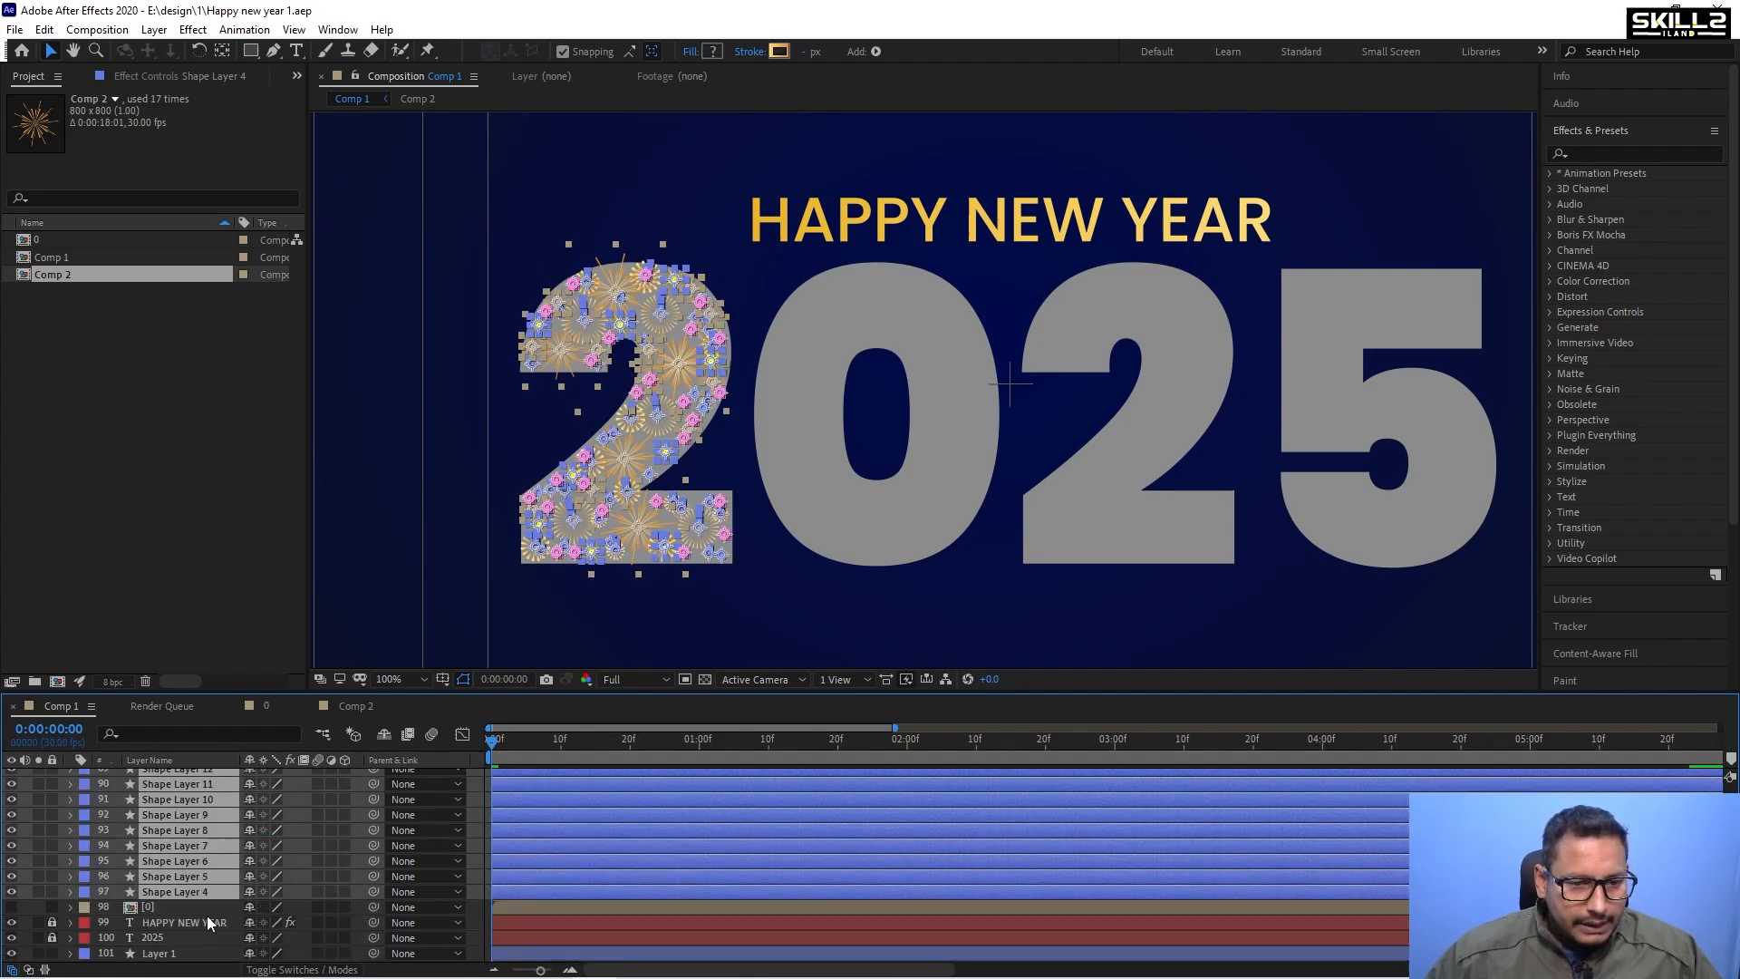
pyautogui.rightClick(187, 864)
pyautogui.click(245, 763)
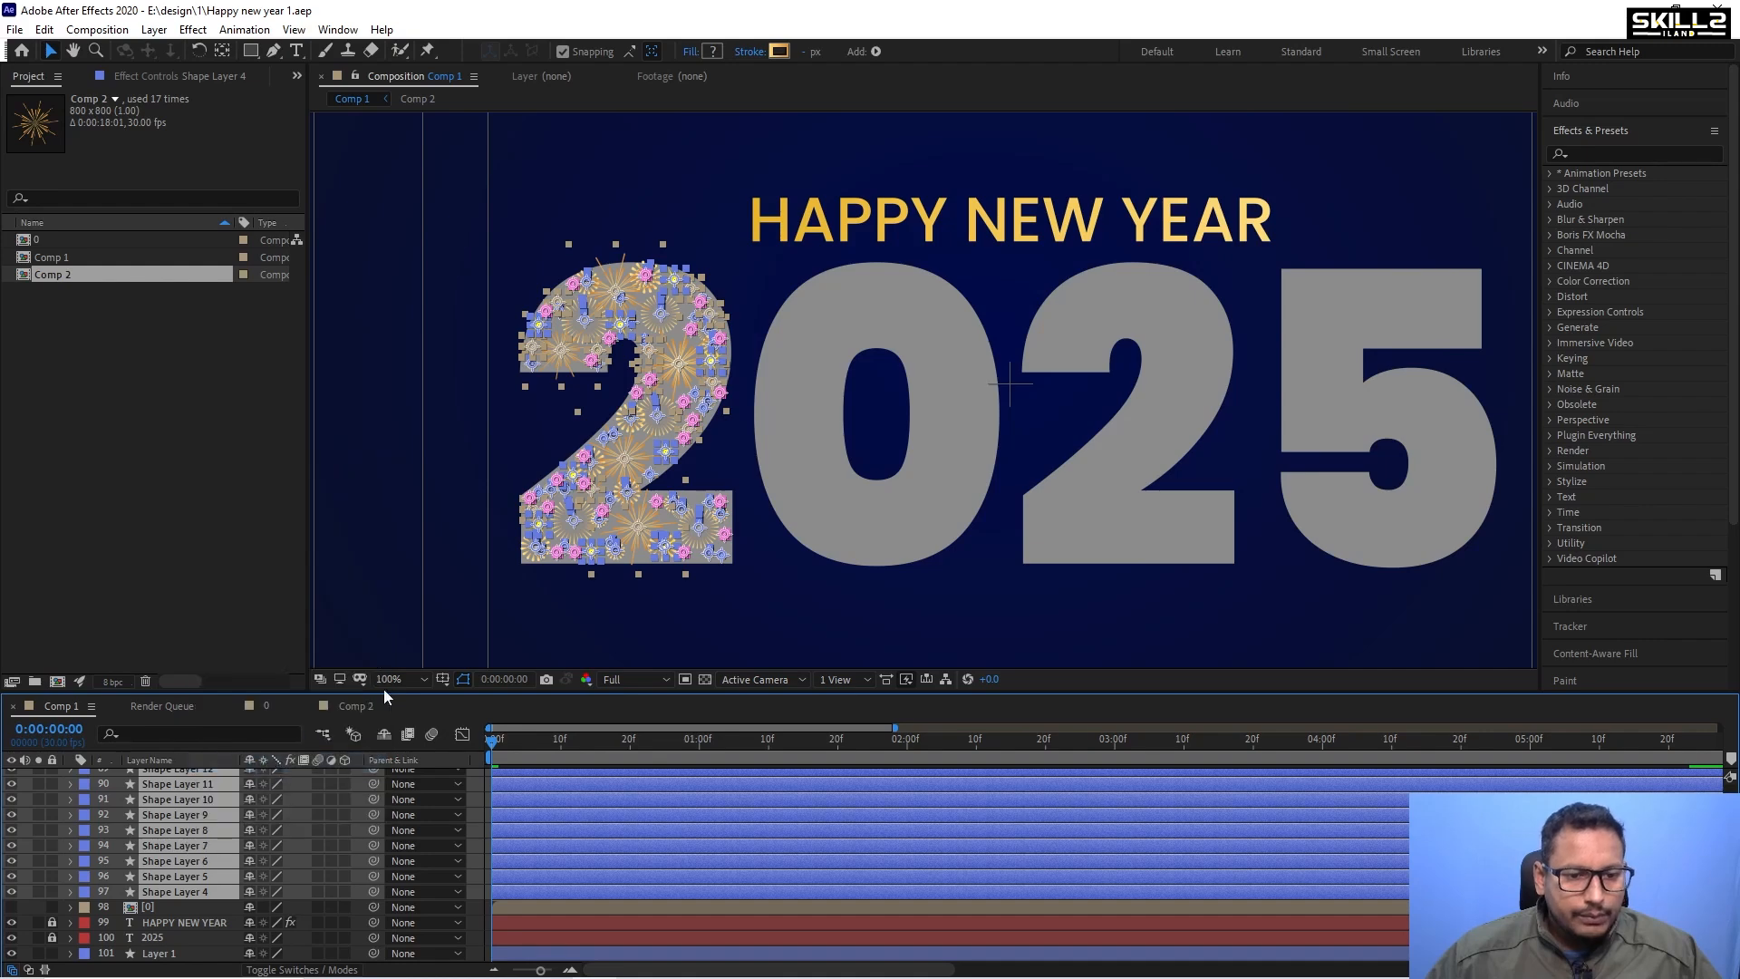
pyautogui.write('2')
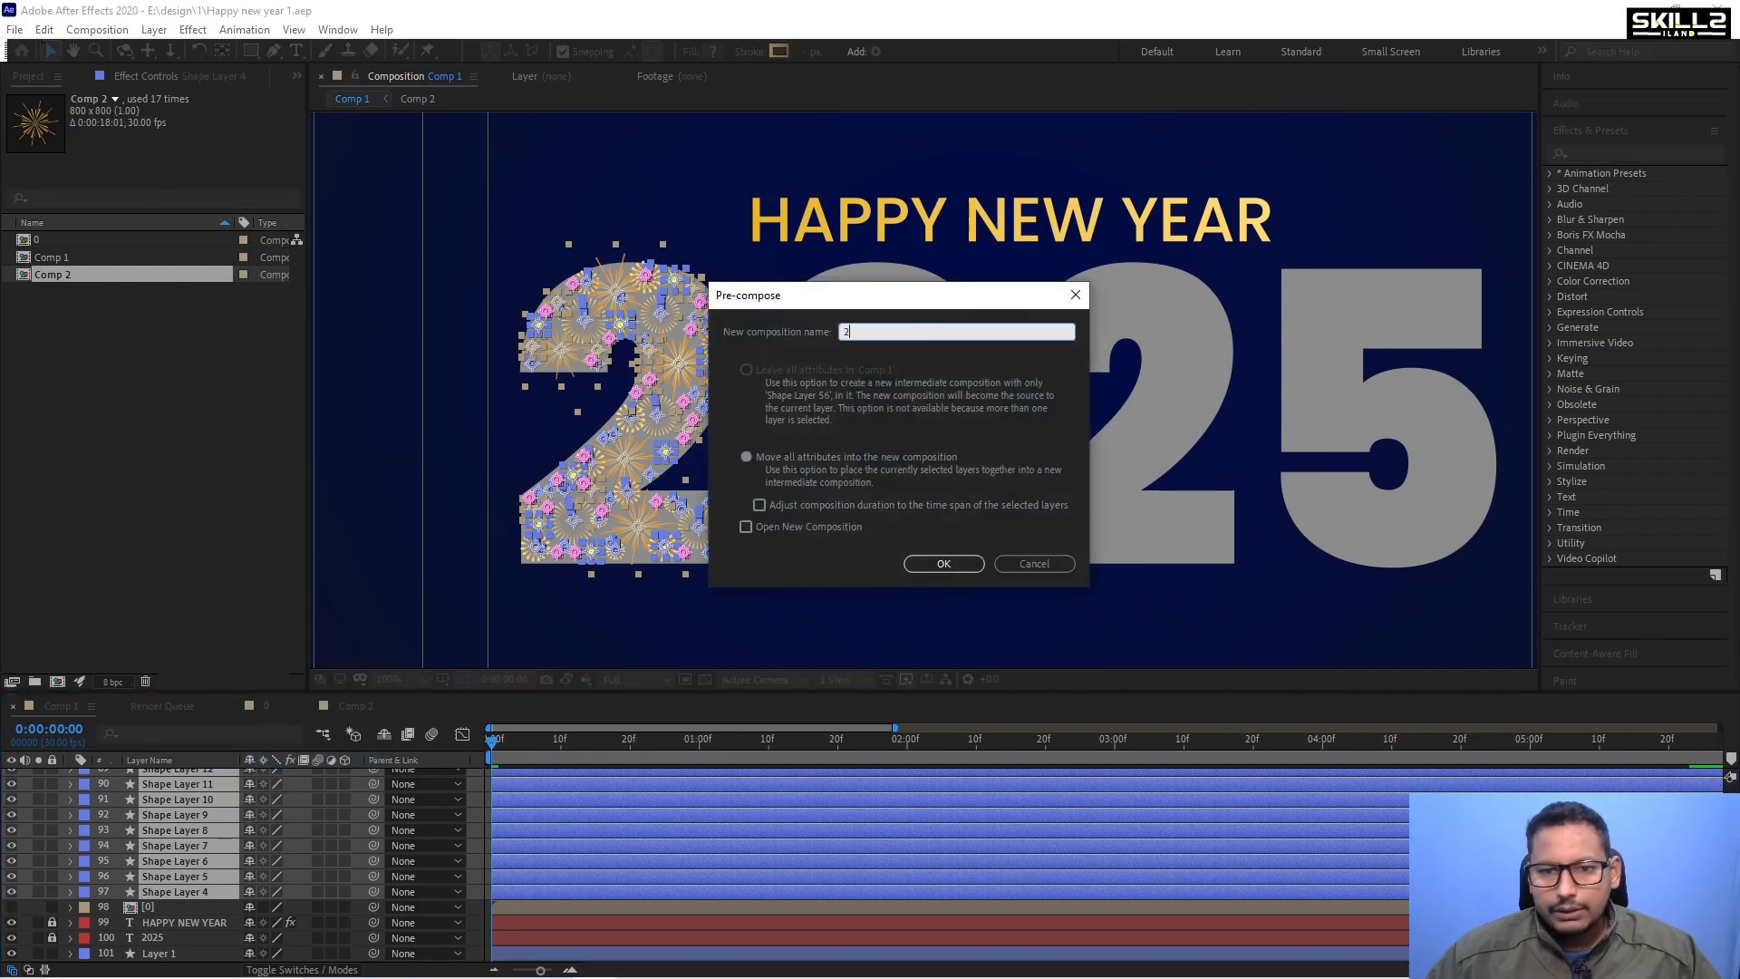
pyautogui.press('Return')
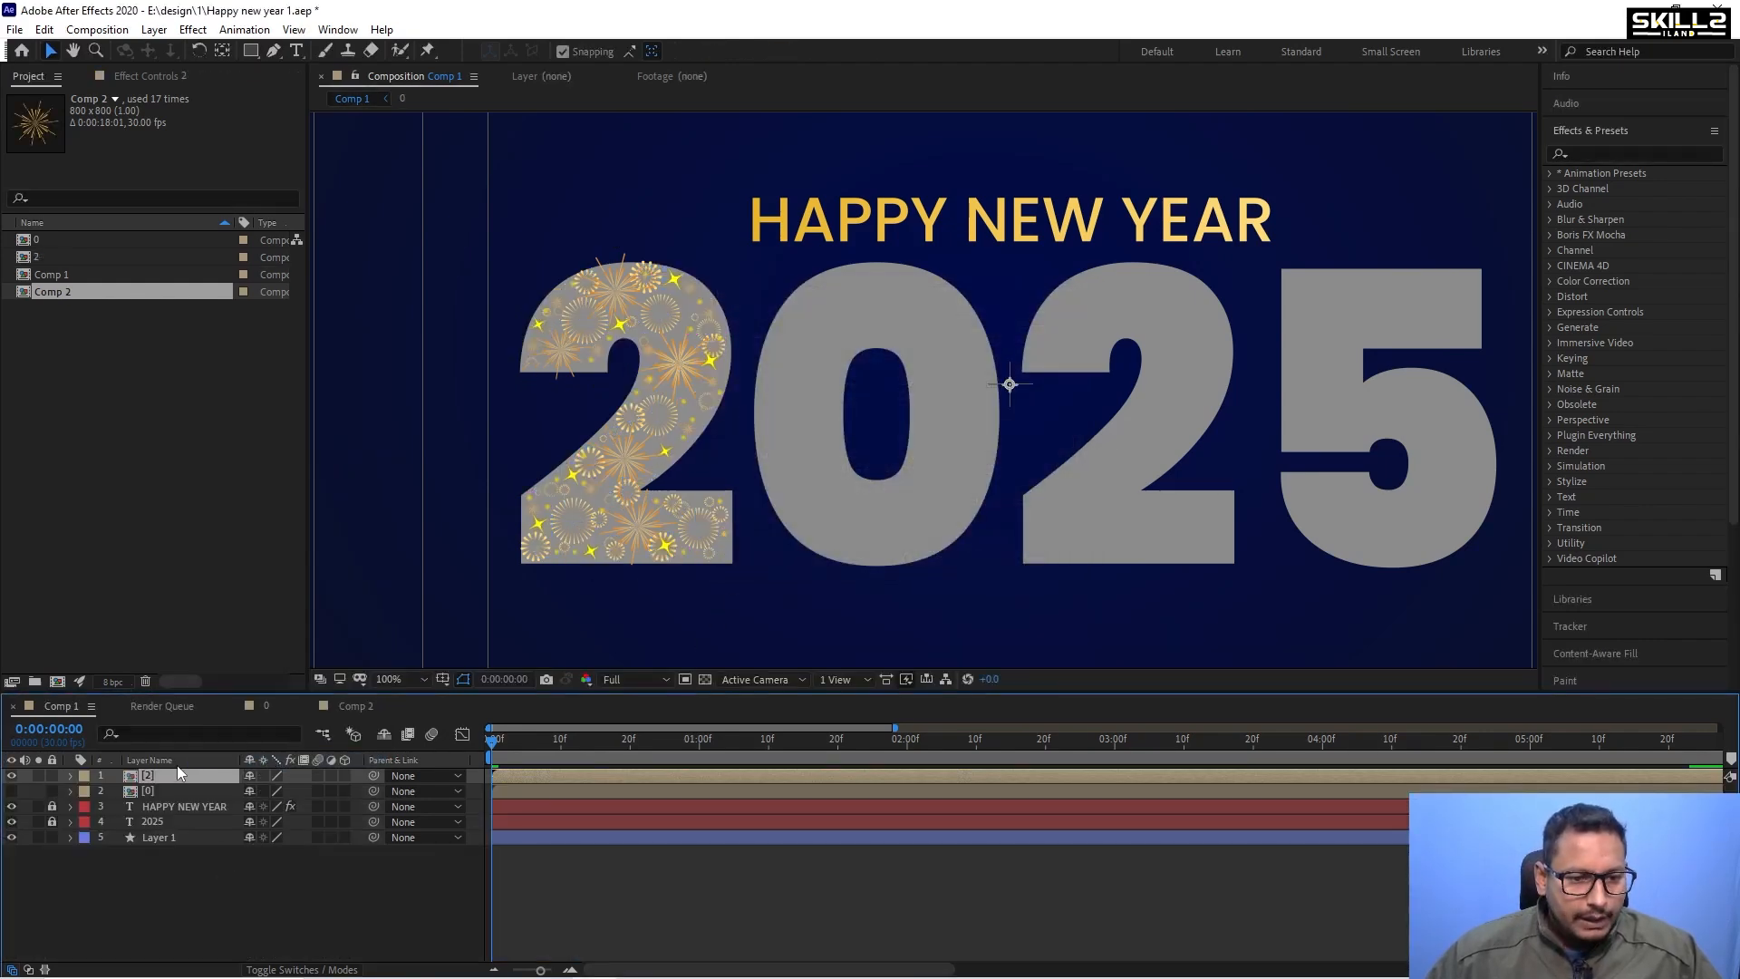
# Duplicate the 2 composition layer and shift the copy horizontally until it fits over the second 2 of 2025.
pyautogui.hotkey('ctrl', 'd')
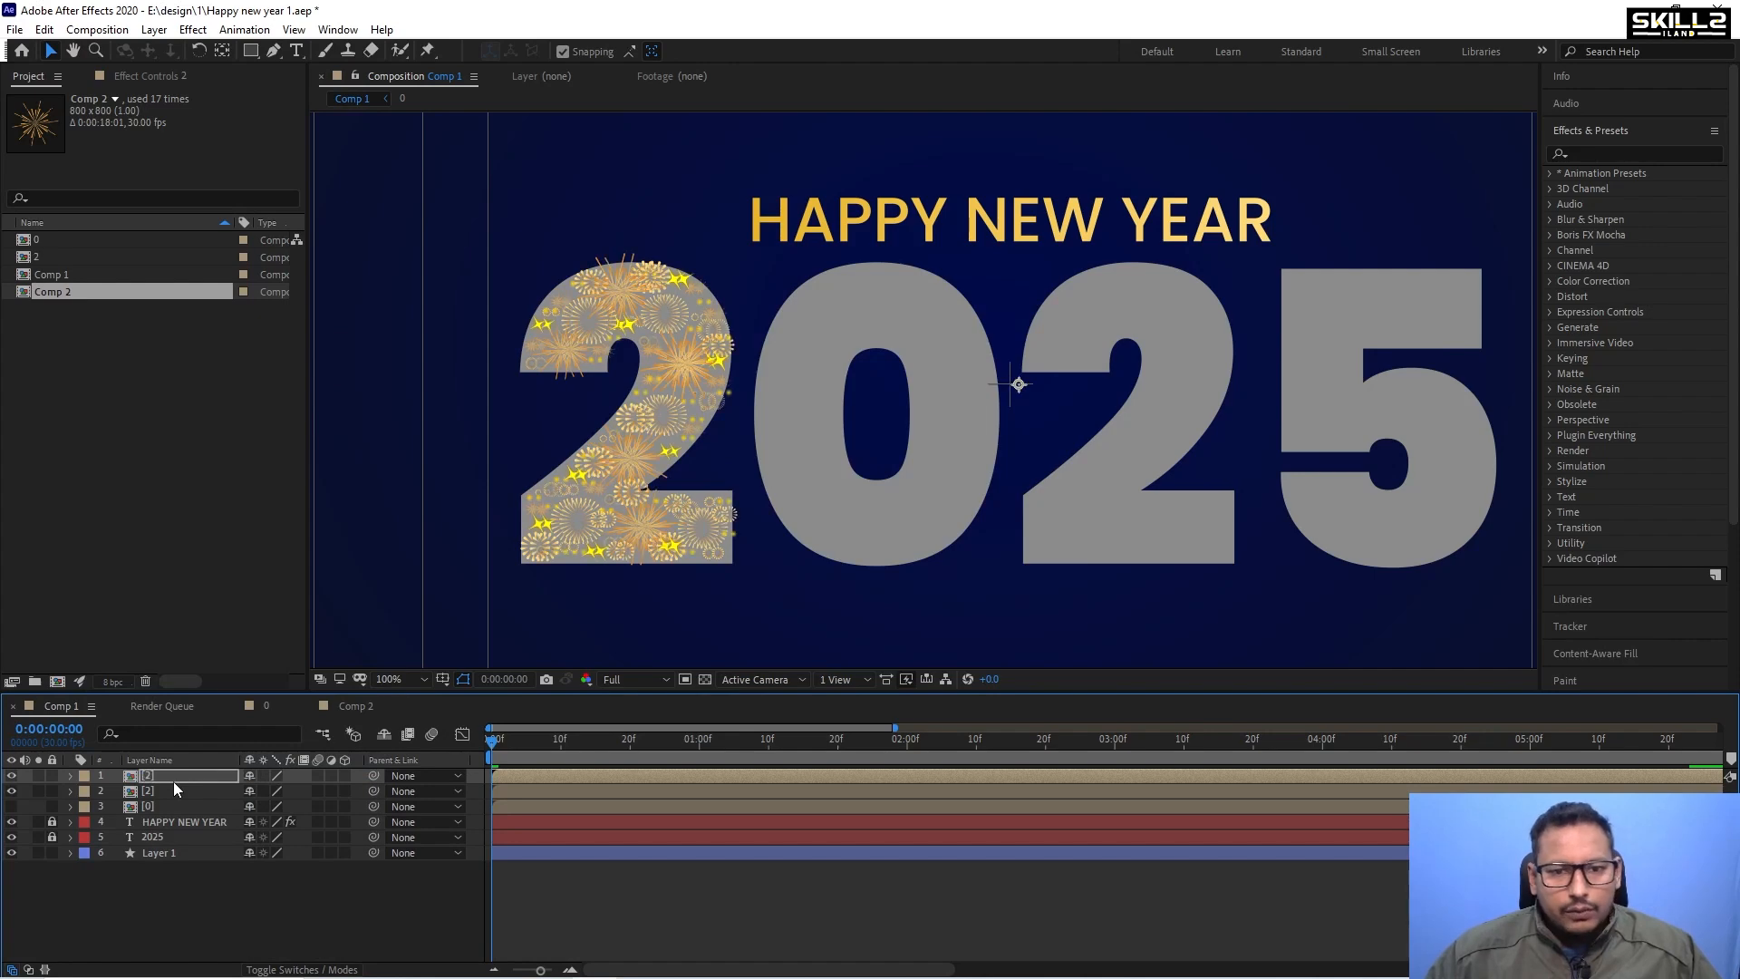
pyautogui.hotkey('shift', 'Right')
pyautogui.hotkey('shift', 'Right')
pyautogui.hotkey('shift', 'Right')
pyautogui.hotkey('shift', 'Right')
pyautogui.hotkey('shift', 'Right')
pyautogui.hotkey('shift', 'Right')
pyautogui.hotkey('shift', 'Right')
pyautogui.hotkey('shift', 'Right')
pyautogui.hotkey('shift', 'Right')
pyautogui.hotkey('shift', 'Right')
pyautogui.hotkey('shift', 'Right')
pyautogui.hotkey('shift', 'Right')
pyautogui.hotkey('shift', 'Right')
pyautogui.hotkey('shift', 'Right')
pyautogui.hotkey('shift', 'Right')
pyautogui.hotkey('shift', 'Right')
pyautogui.hotkey('shift', 'Right')
pyautogui.hotkey('shift', 'Right')
pyautogui.hotkey('shift', 'Right')
pyautogui.hotkey('shift', 'Right')
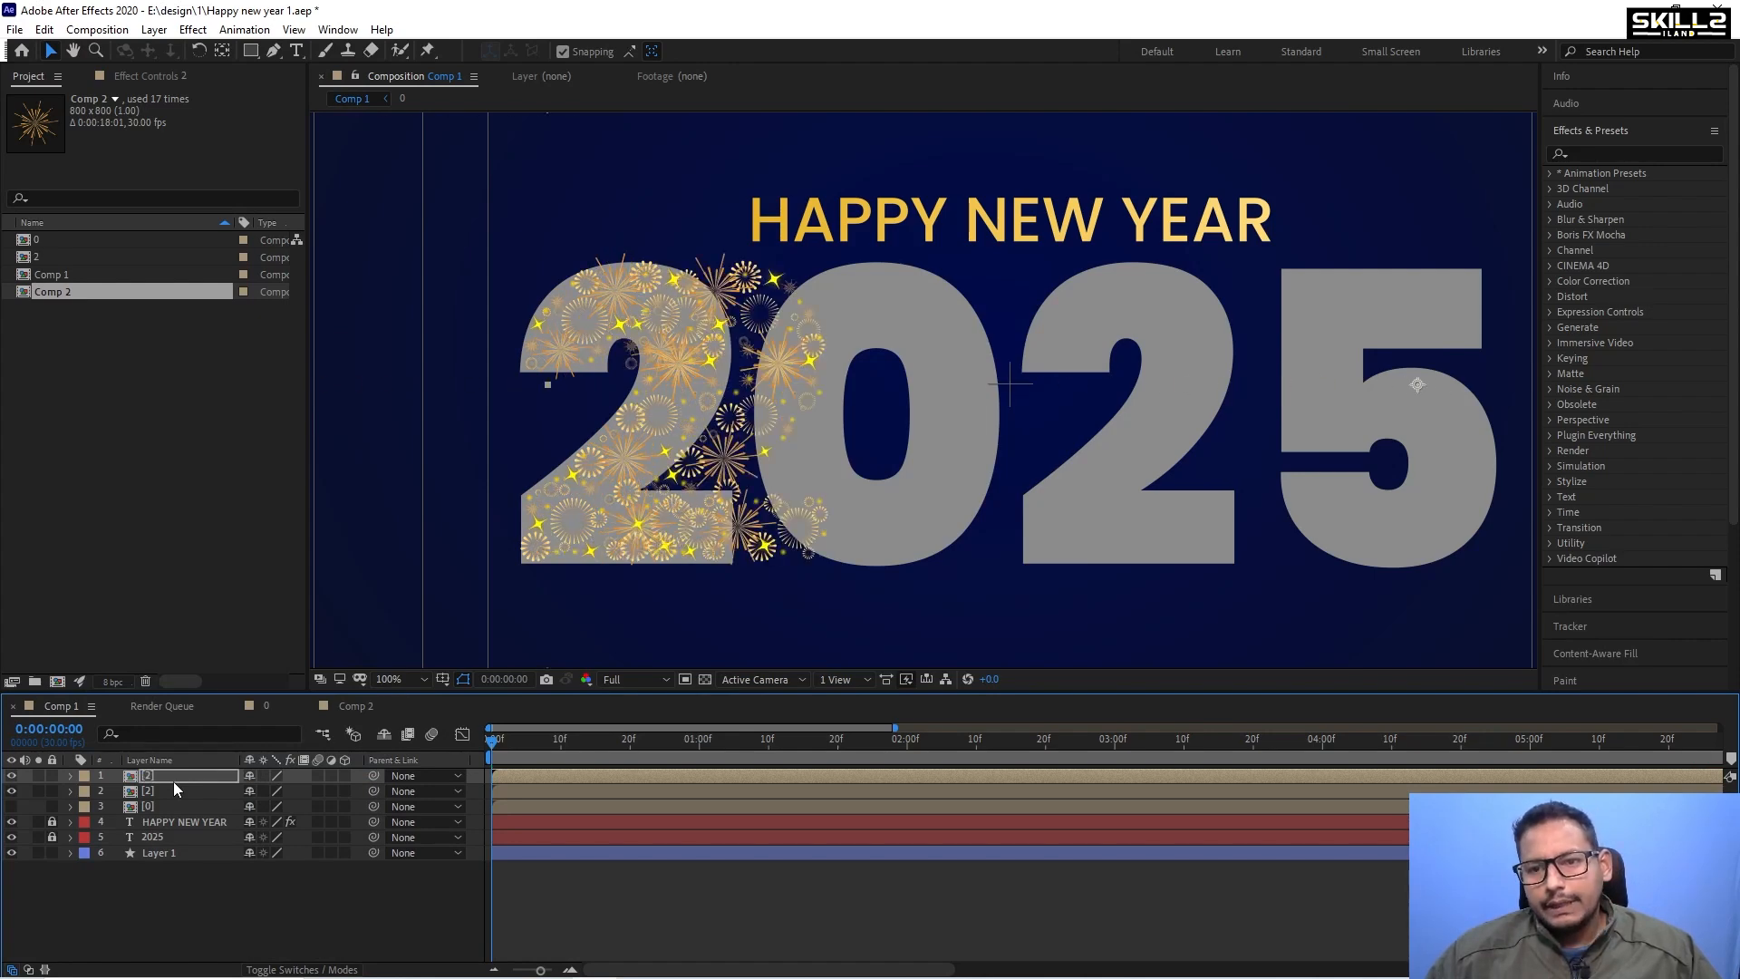
pyautogui.hotkey('shift', 'Right')
pyautogui.hotkey('shift', 'Right')
pyautogui.hotkey('shift', 'Right')
pyautogui.hotkey('shift', 'Right')
pyautogui.hotkey('shift', 'Right')
pyautogui.hotkey('shift', 'Right')
pyautogui.hotkey('shift', 'Right')
pyautogui.hotkey('shift', 'Right')
pyautogui.hotkey('shift', 'Right')
pyautogui.hotkey('shift', 'Right')
pyautogui.hotkey('shift', 'Right')
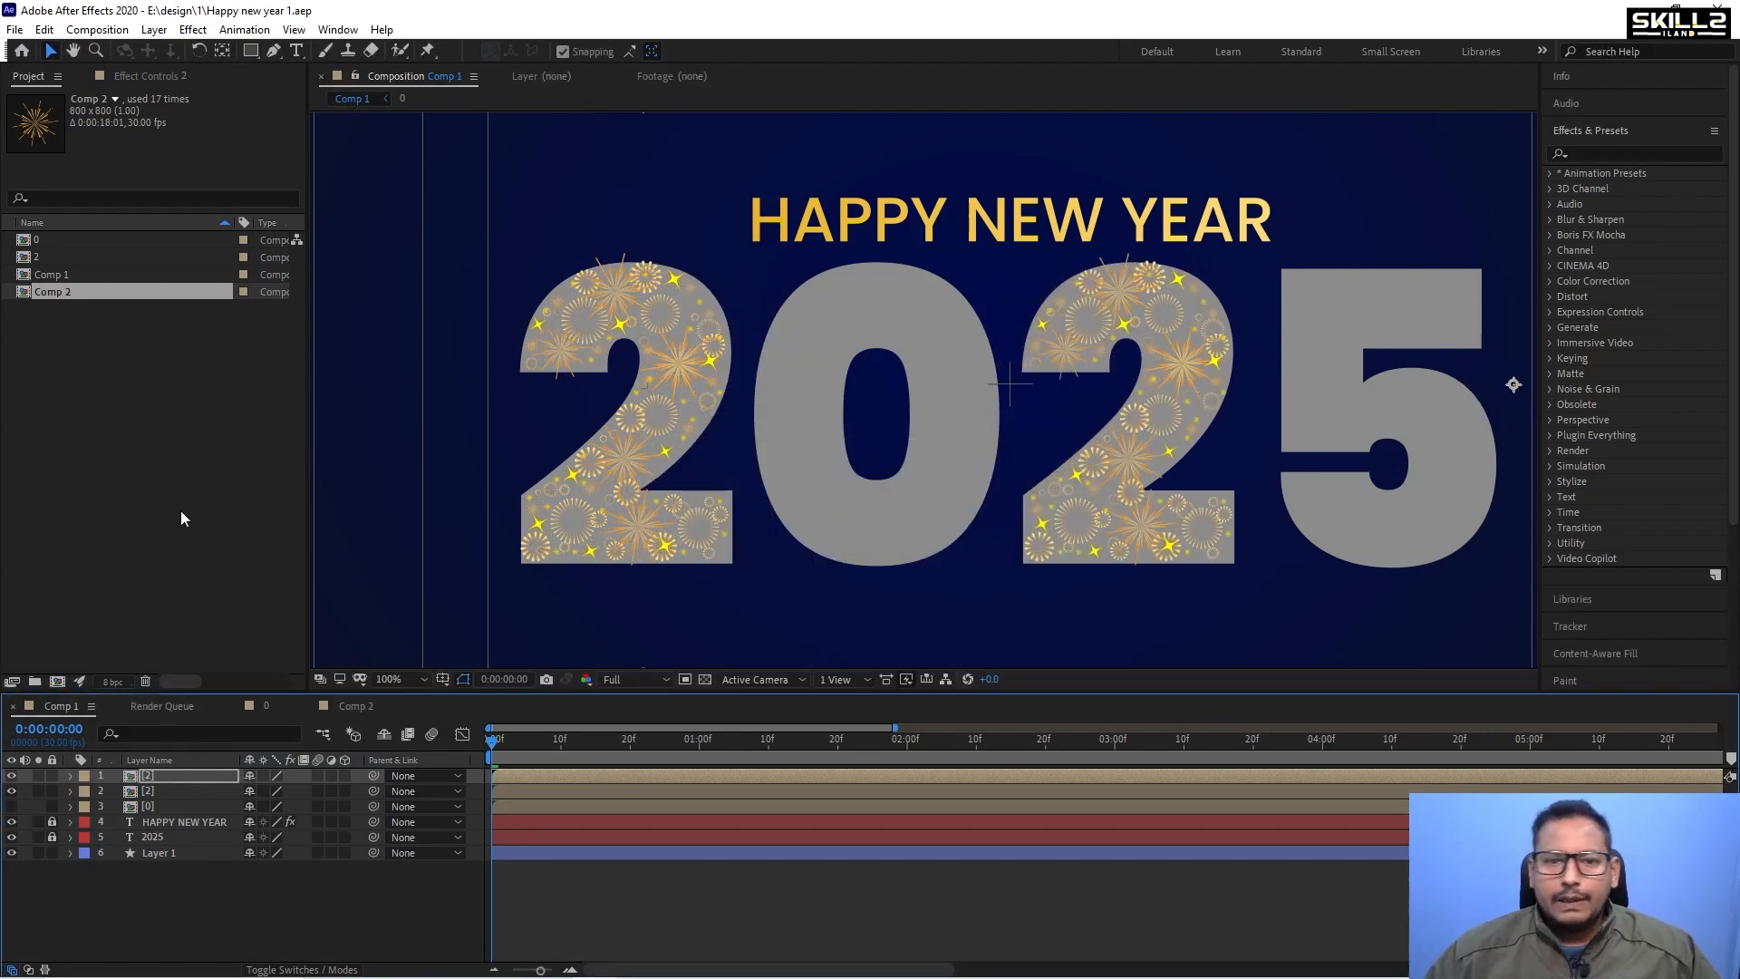
# Duplicate the uppermost 2 composition layer once more, and unlock and select the 2025 text layer.
pyautogui.press('h')
pyautogui.moveTo(470, 470); pyautogui.dragTo(758, 471)
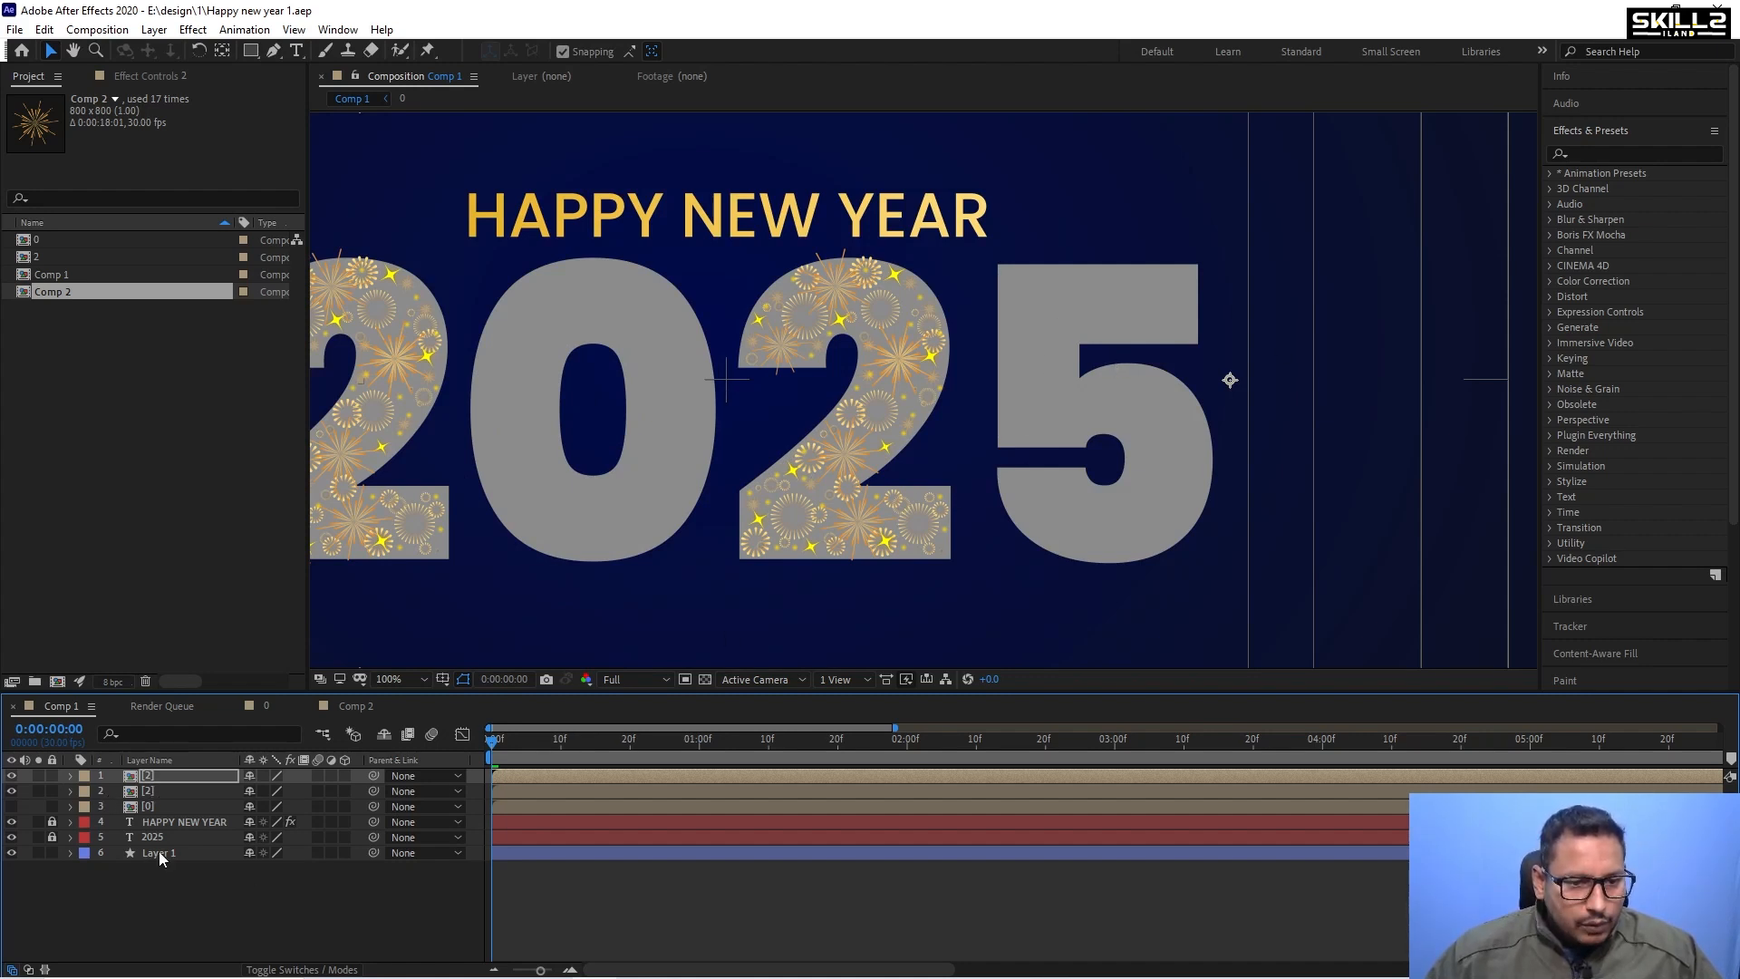
pyautogui.click(166, 777)
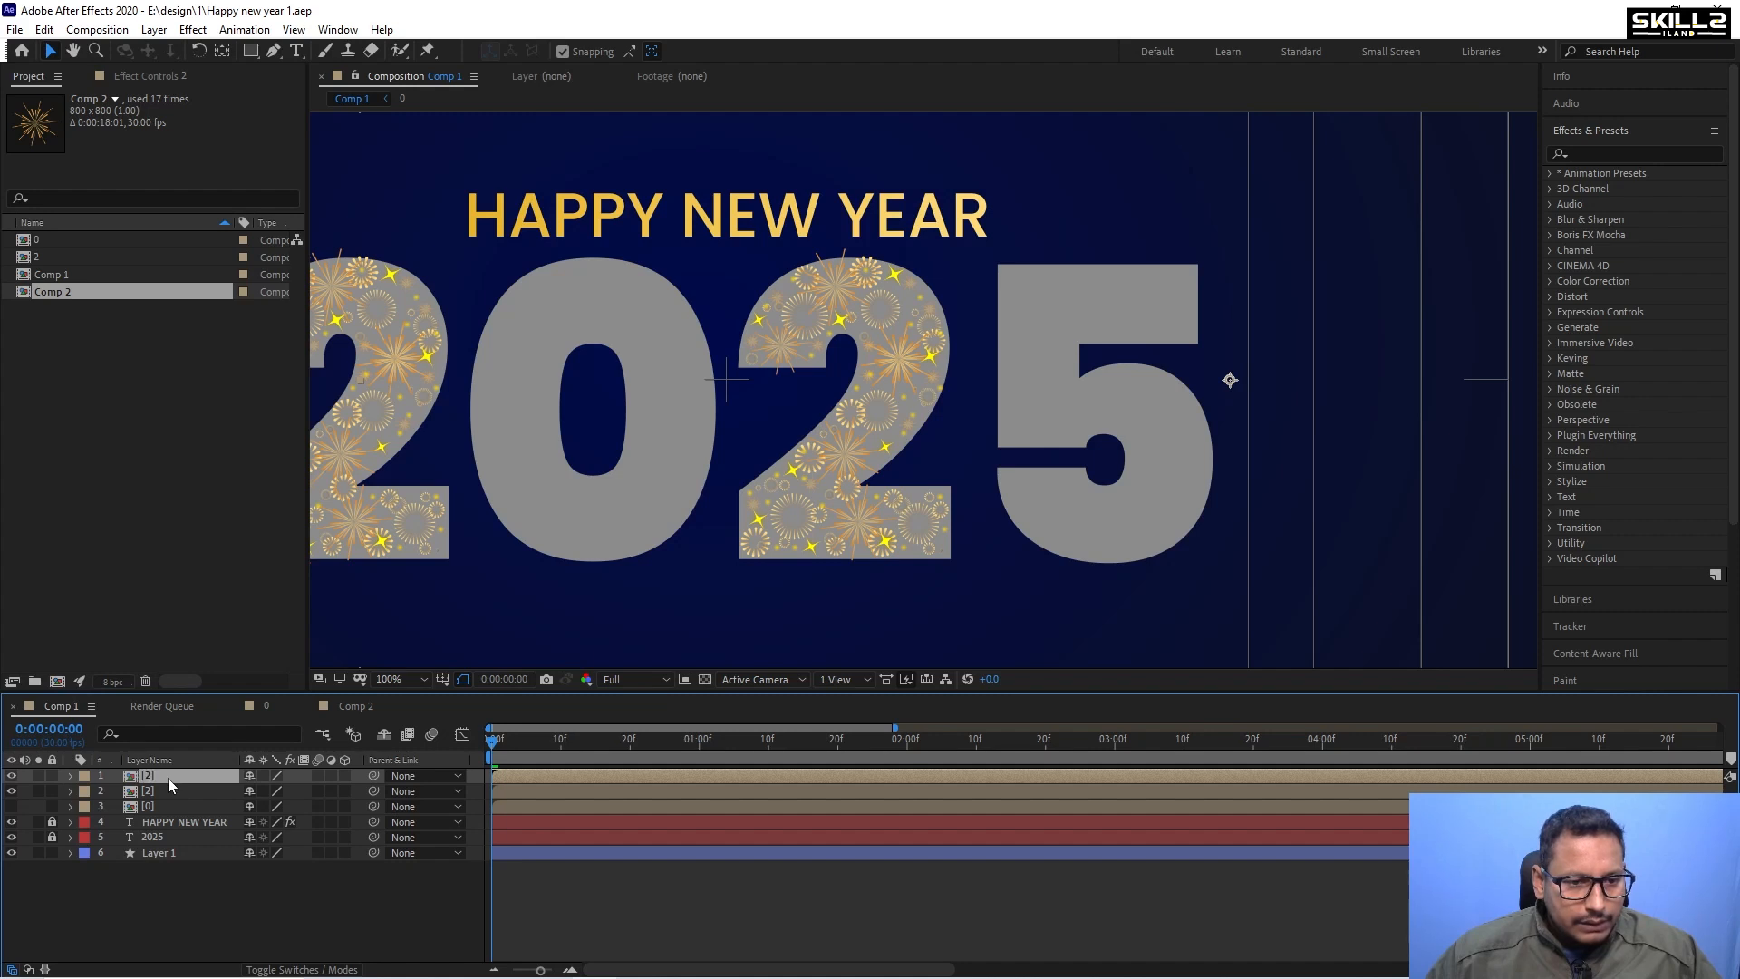
pyautogui.hotkey('ctrl', 'd')
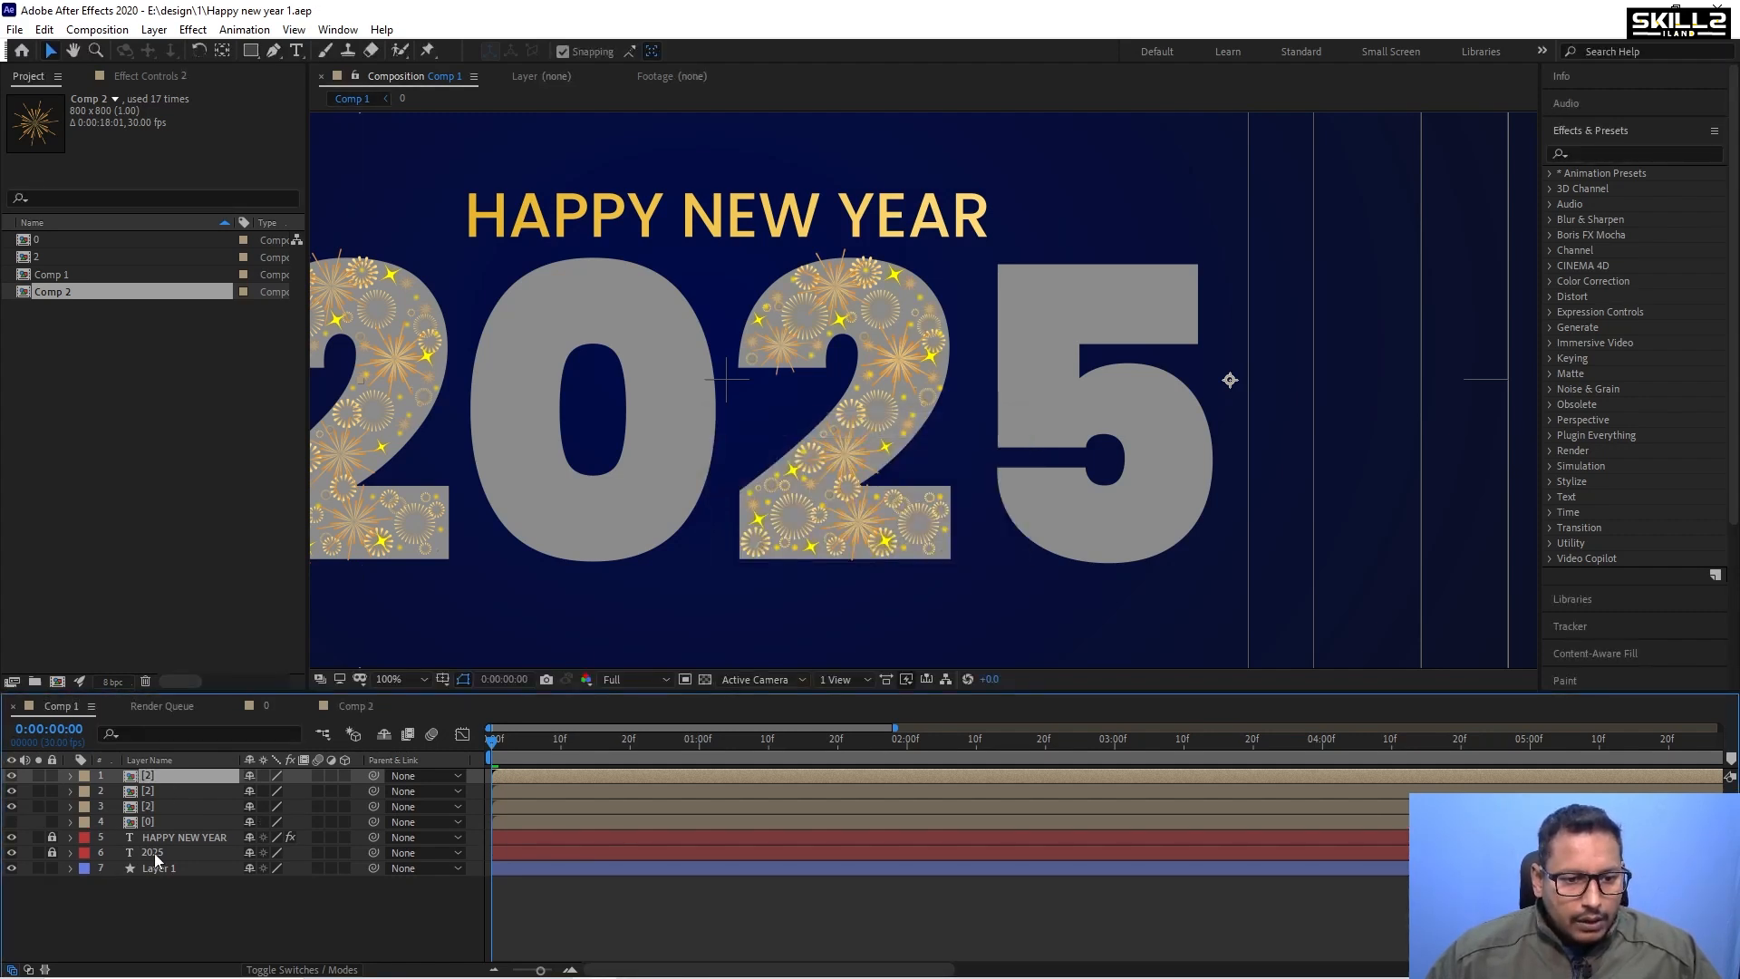
pyautogui.click(52, 852)
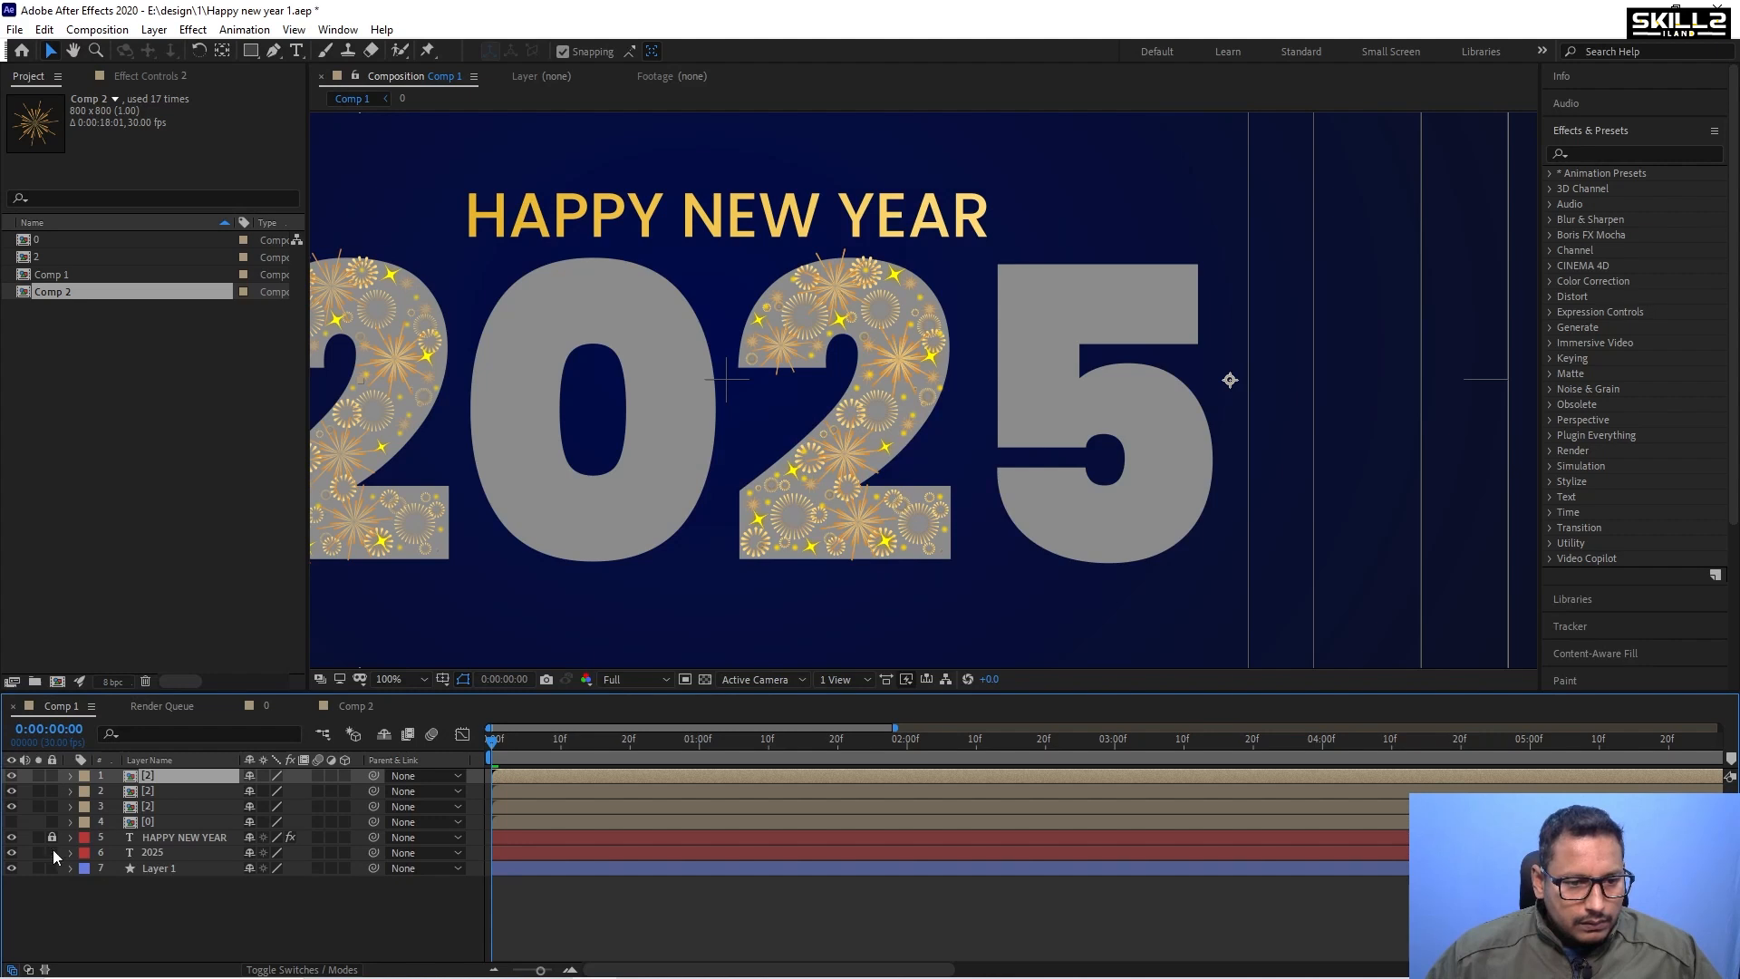
pyautogui.click(176, 856)
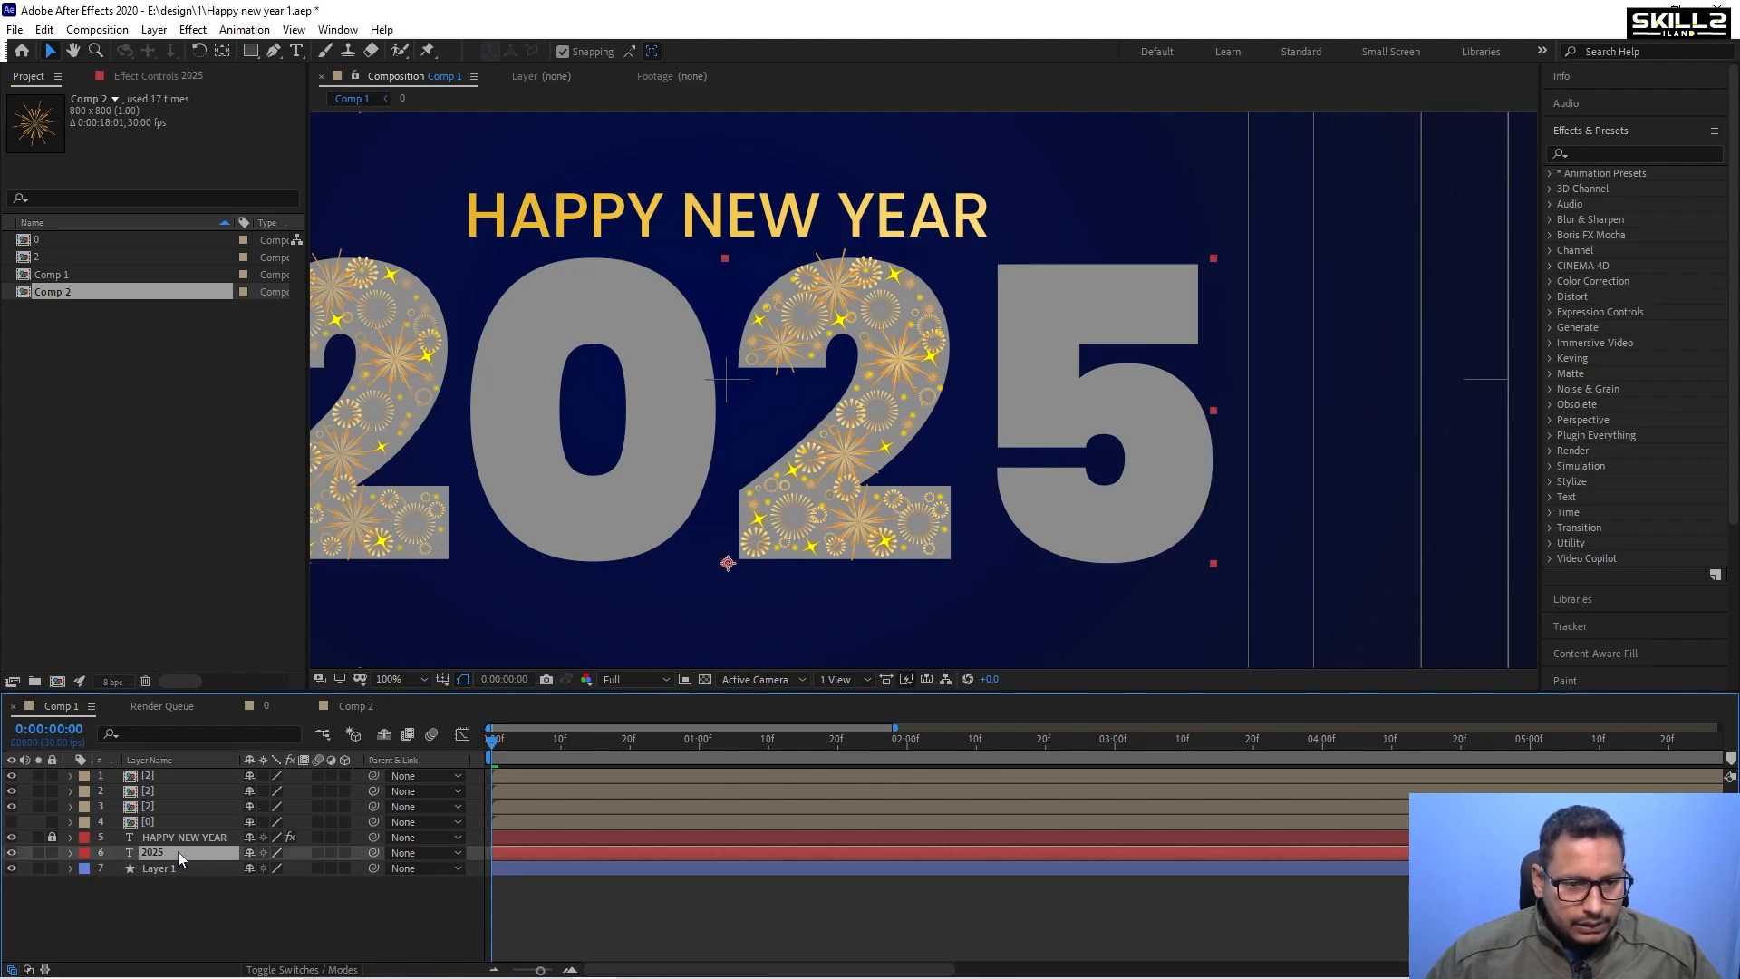
# Duplicate composition 2 in the project, open the copy and rename it 5.
pyautogui.click(55, 262)
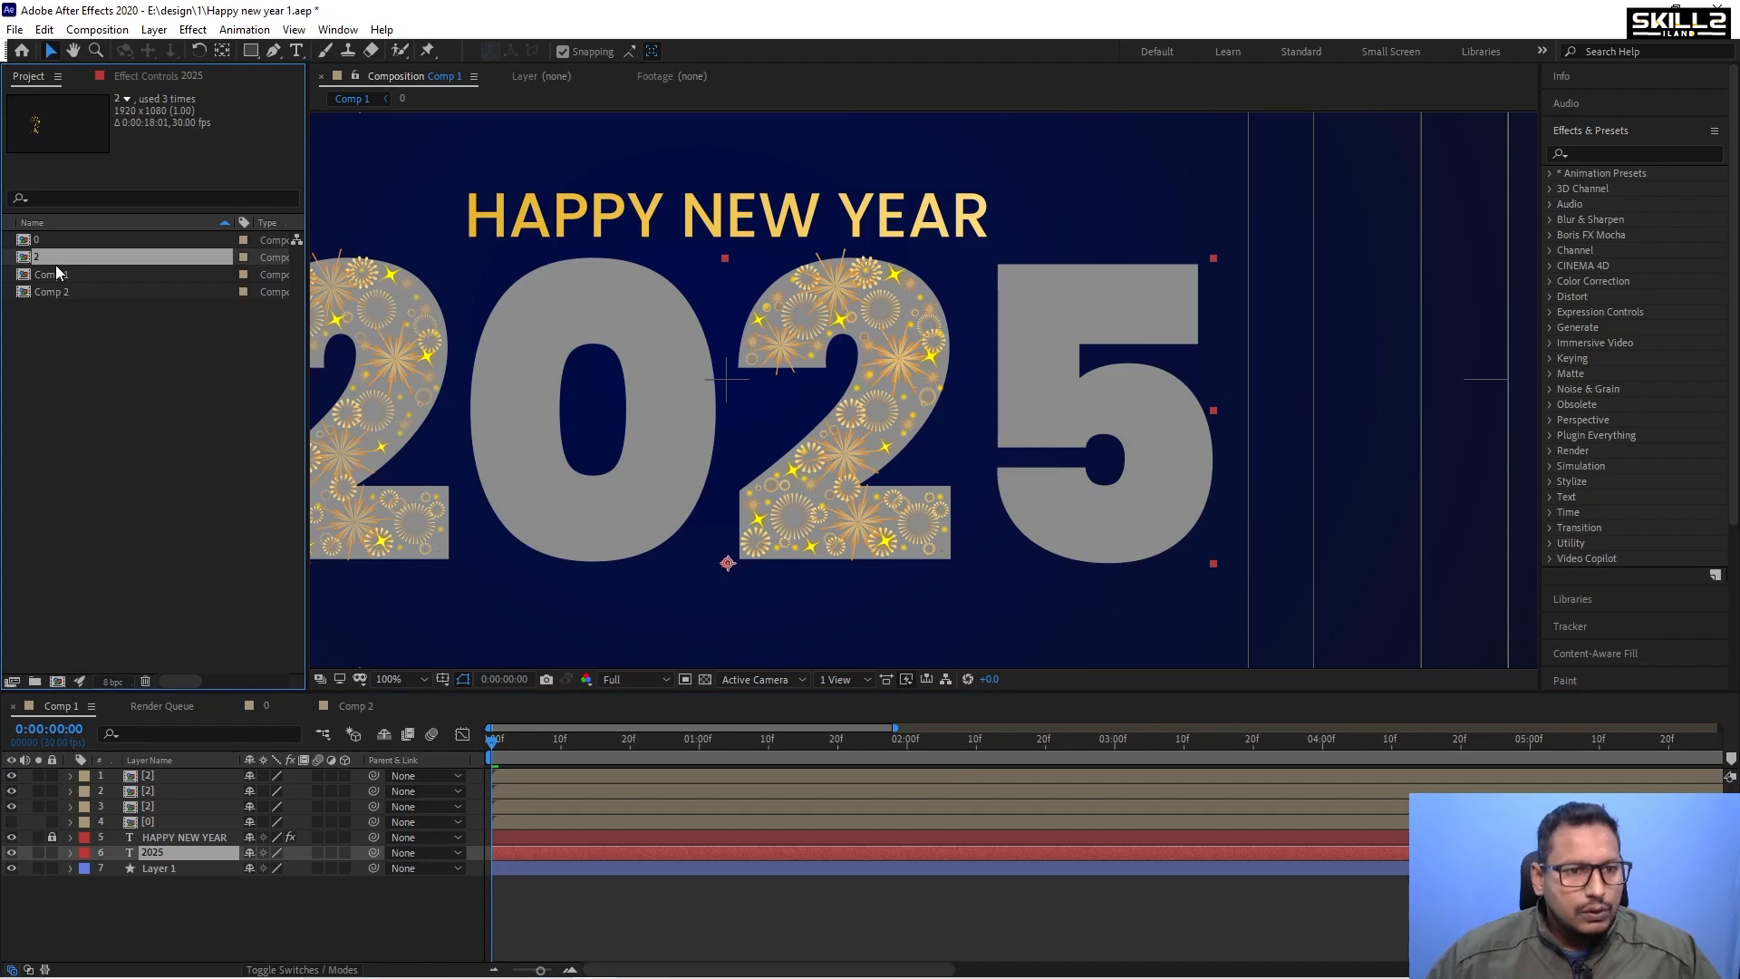
pyautogui.hotkey('ctrl', 'd')
pyautogui.doubleClick(56, 274)
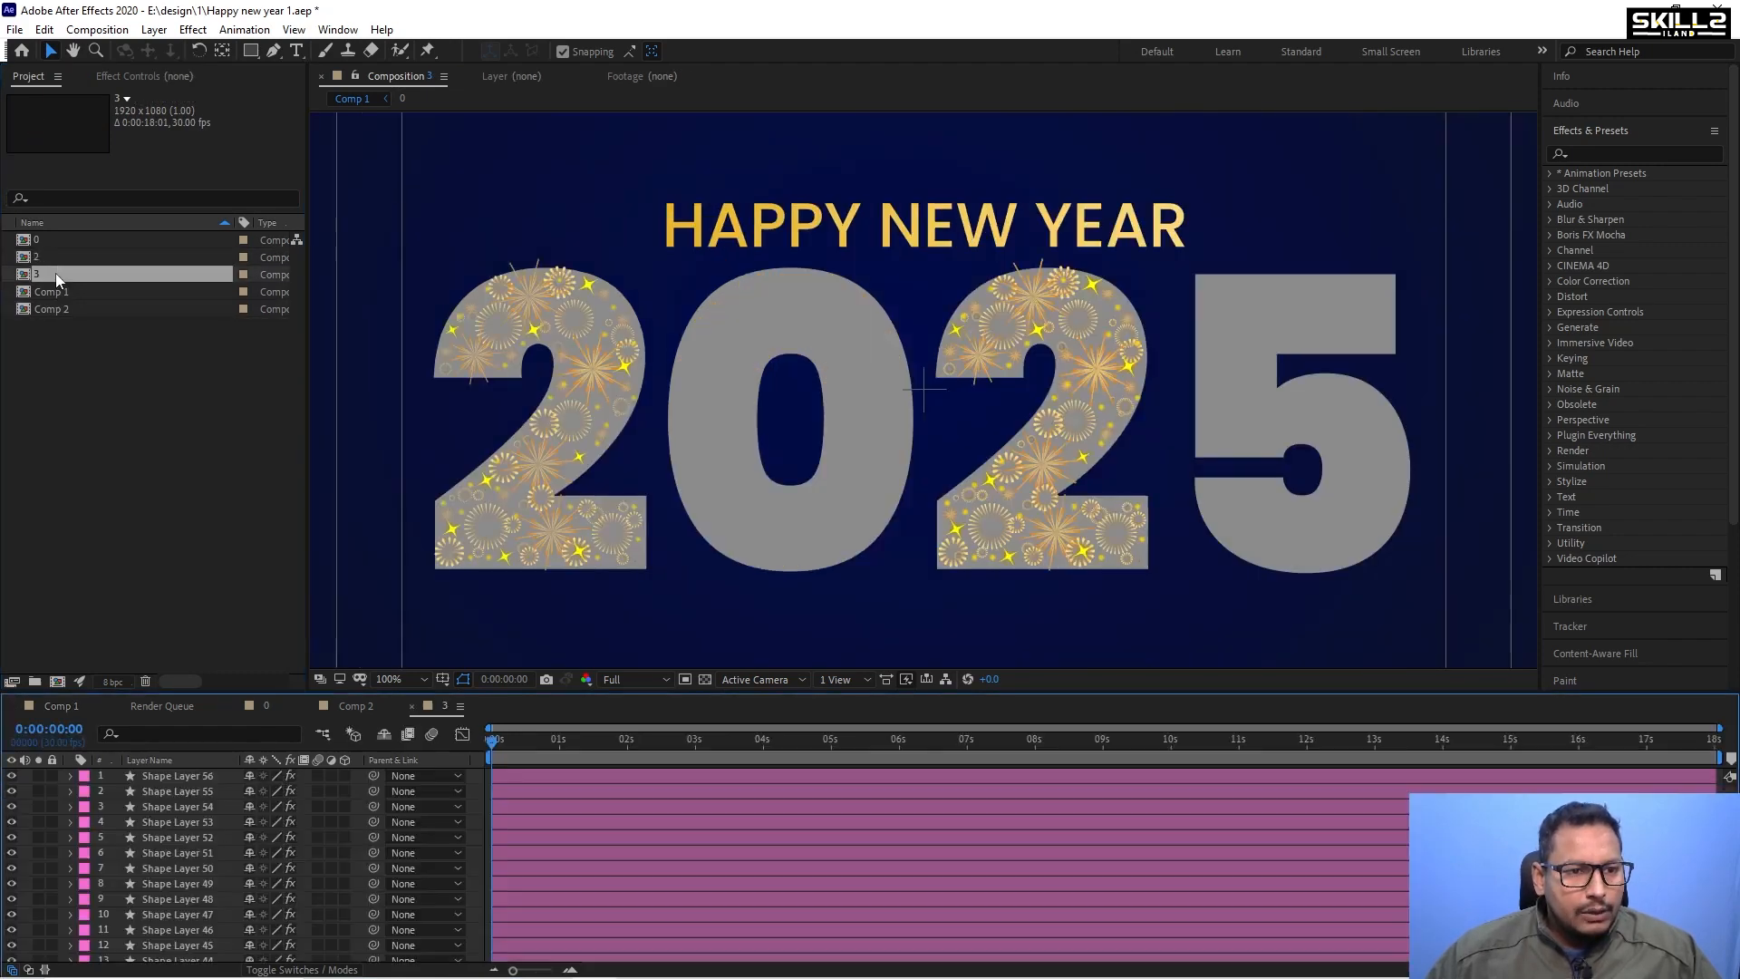
pyautogui.click(46, 270)
pyautogui.press('Return')
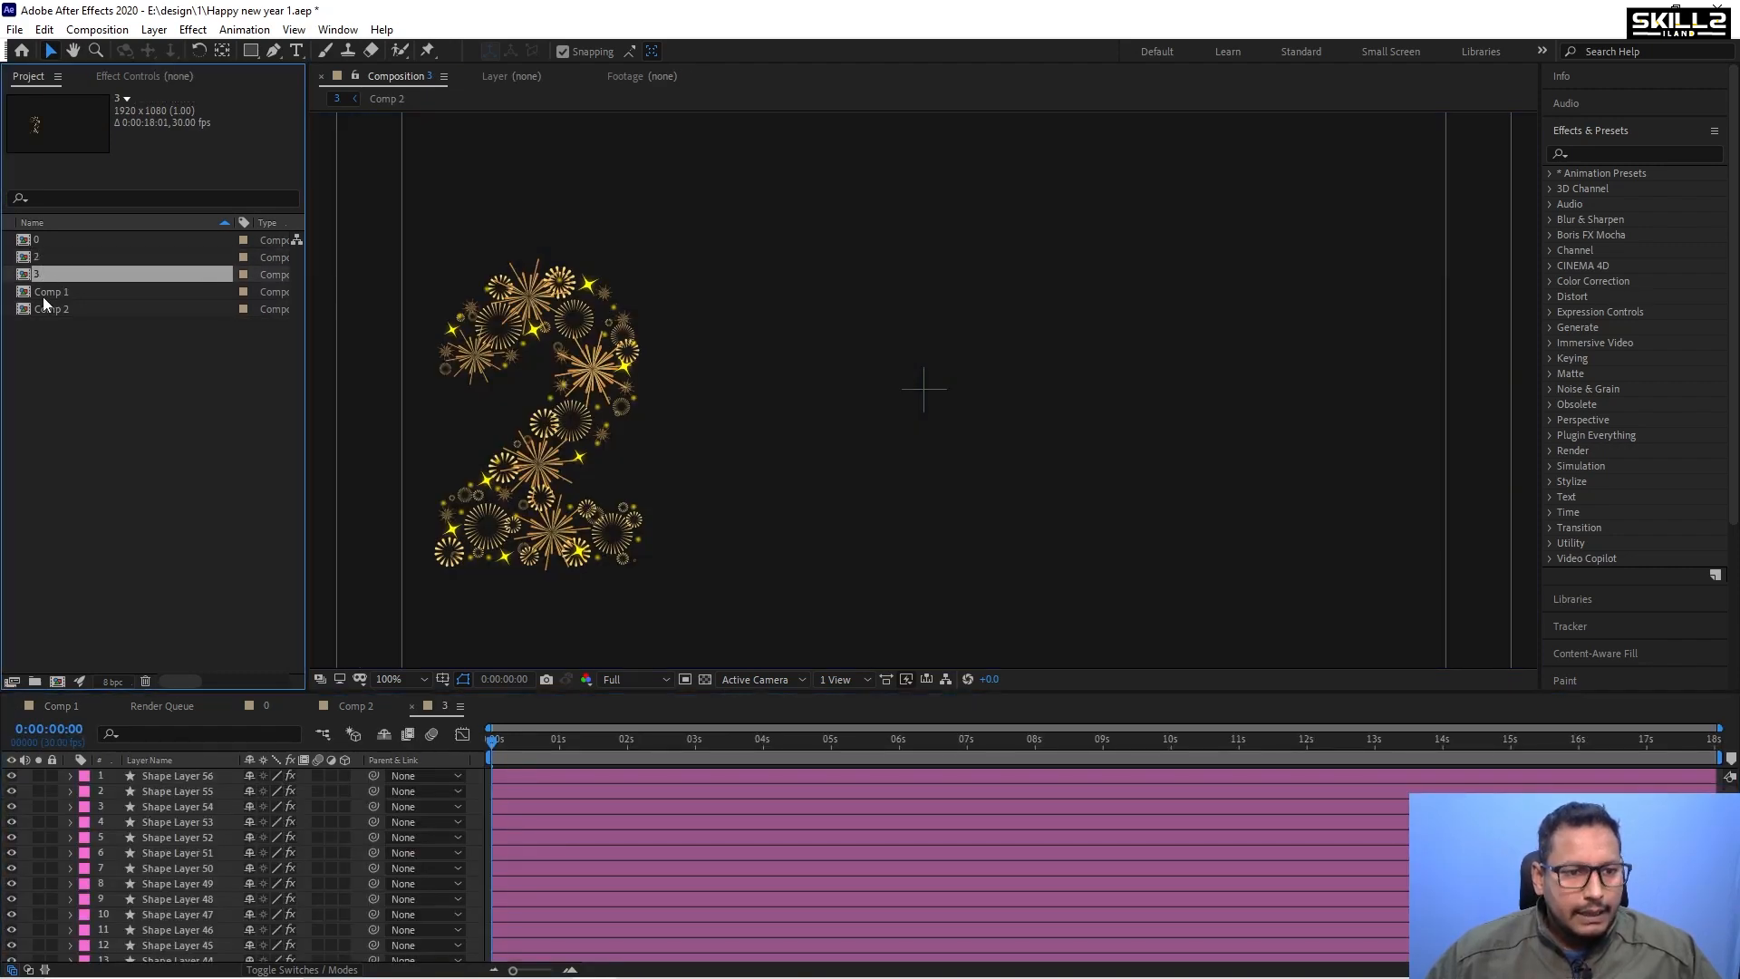
pyautogui.press('Return')
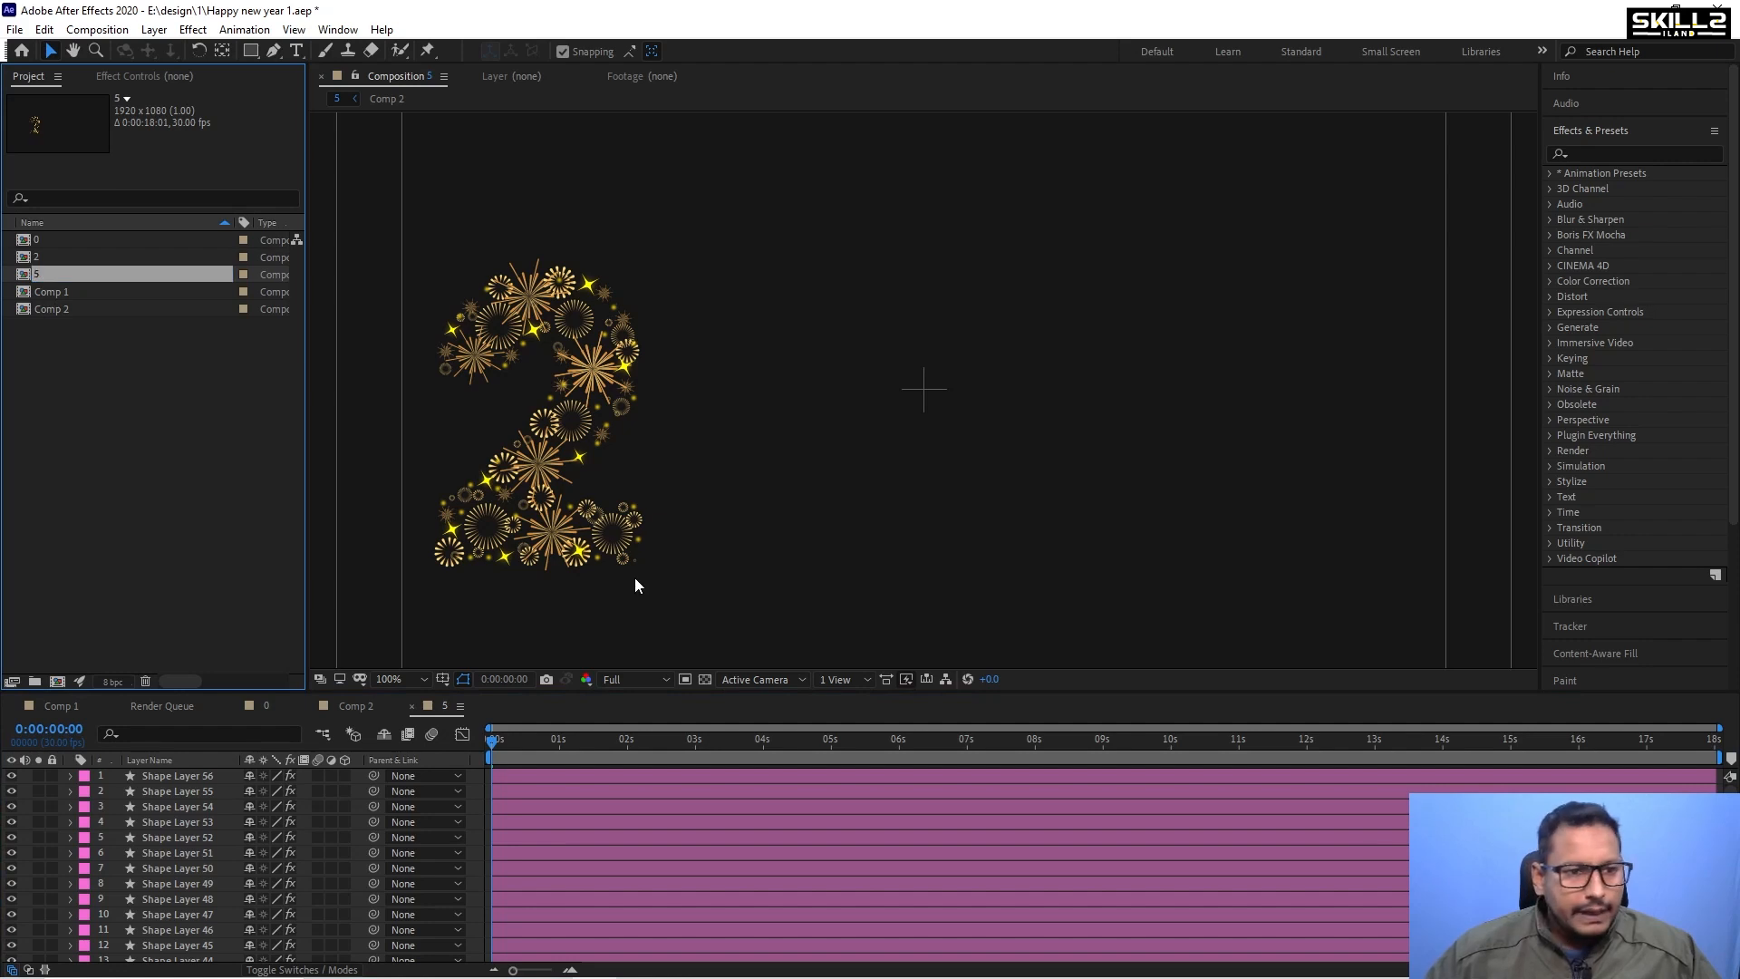
# Paste the 2025 text layer into composition 5, place it beneath all decoration layers, and lock it.
pyautogui.click(380, 836)
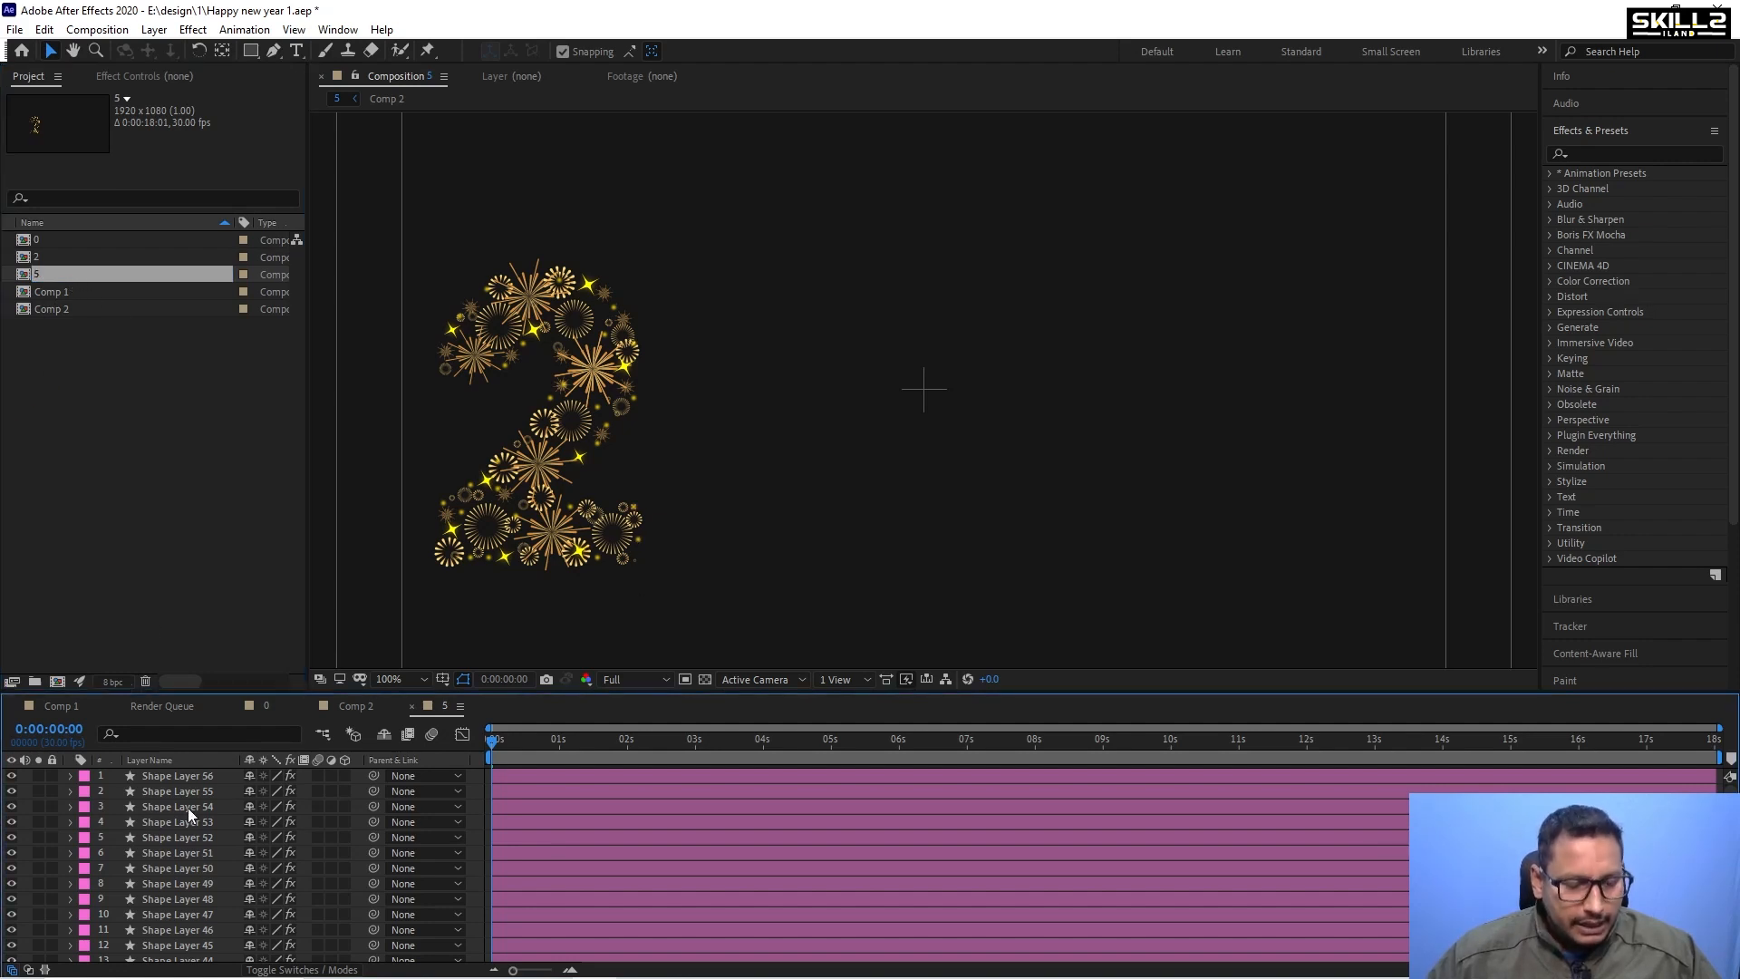
pyautogui.hotkey('ctrl', 'v')
pyautogui.scroll(-2, 629, 415)
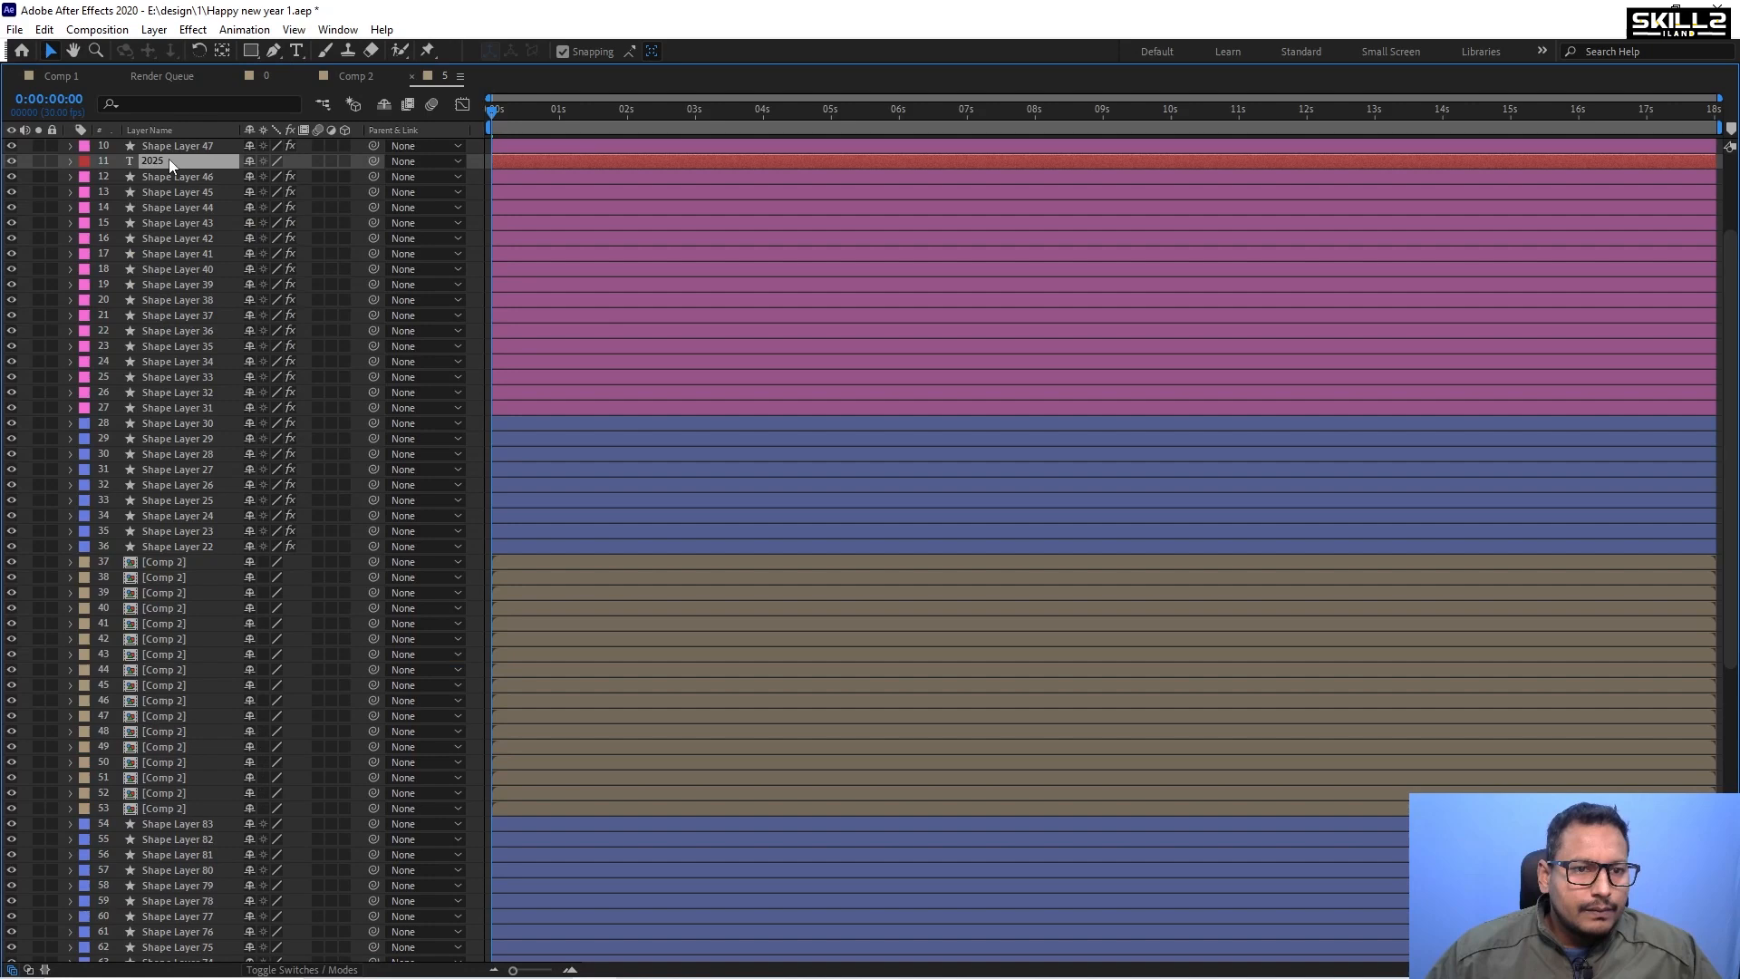
pyautogui.moveTo(170, 164); pyautogui.dragTo(217, 958)
pyautogui.press('`')
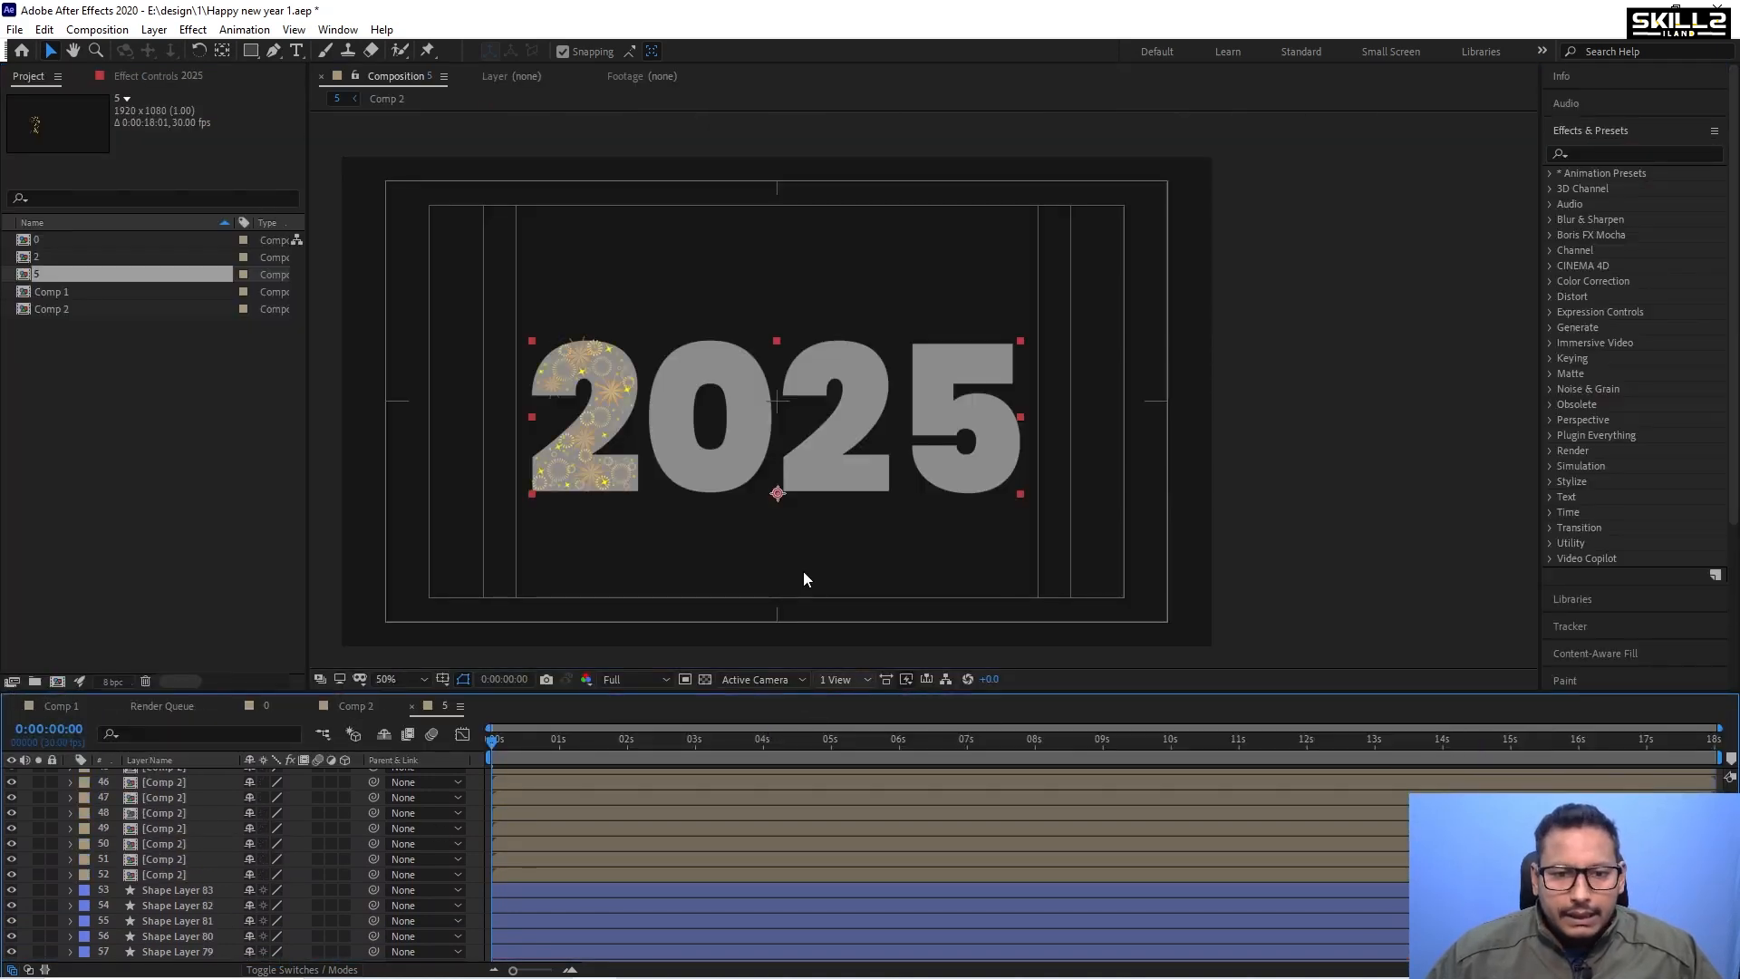
pyautogui.scroll(1, 159, 873)
pyautogui.scroll(-14, 172, 875)
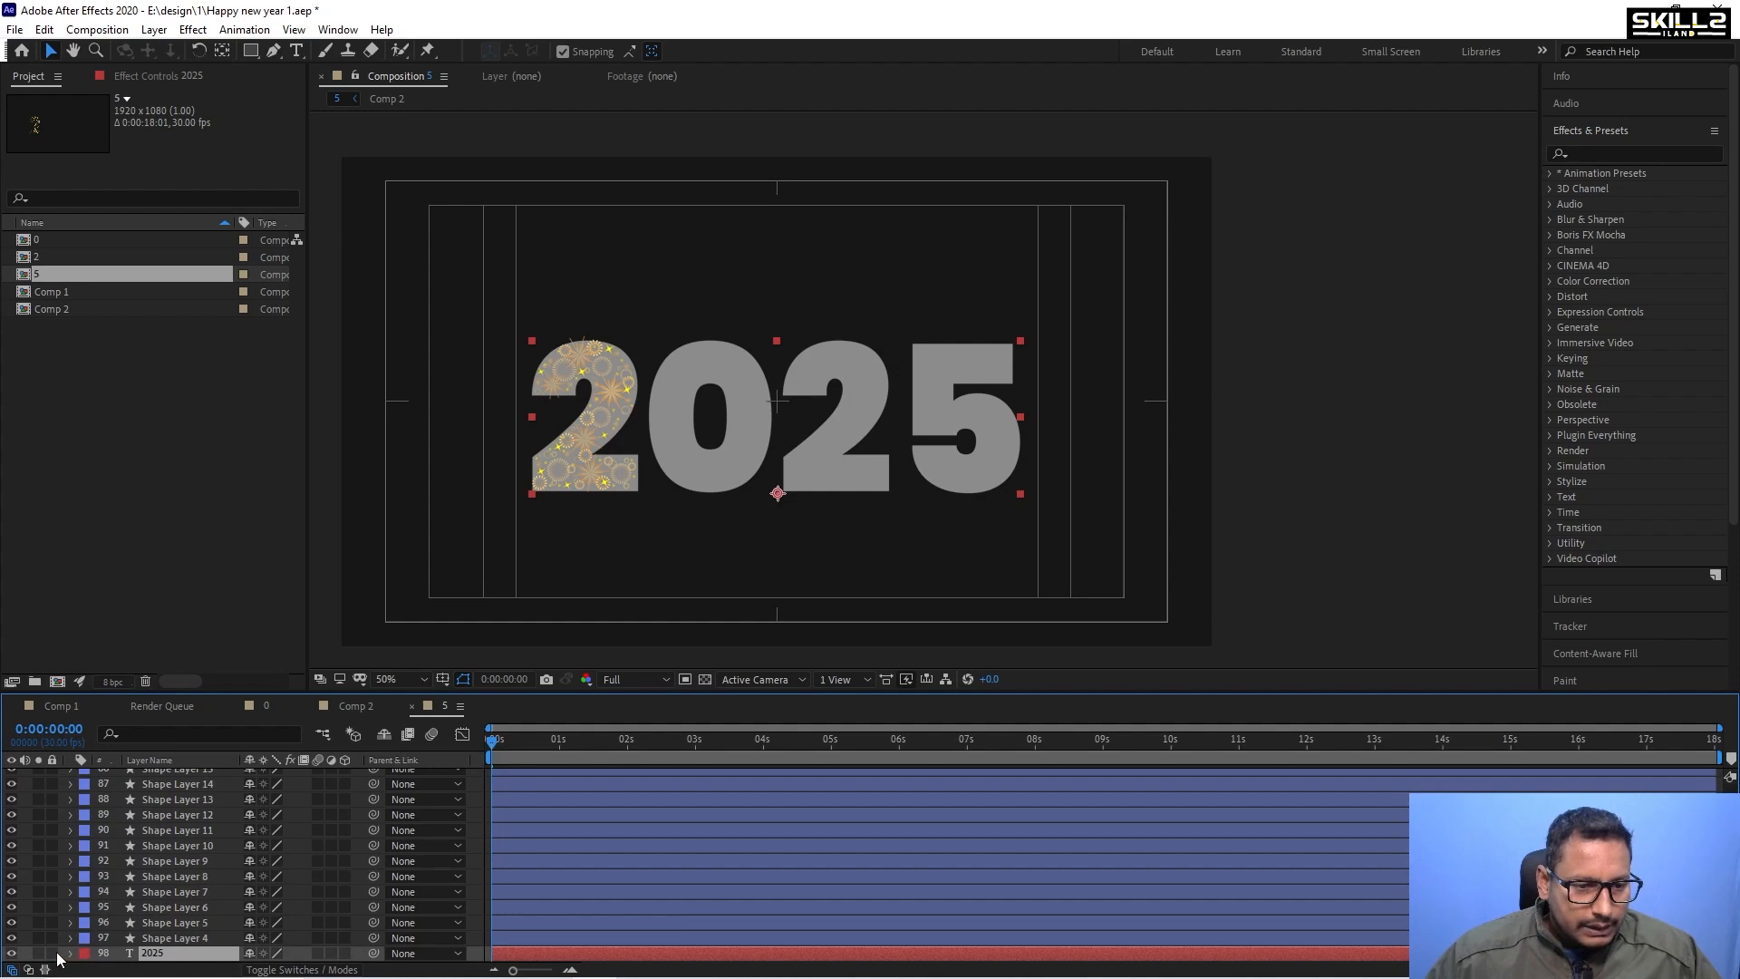
pyautogui.click(52, 953)
# Select all decoration layers in composition 5 and shift them horizontally from the first 2 towards the 5 of 2025.
pyautogui.click(177, 938)
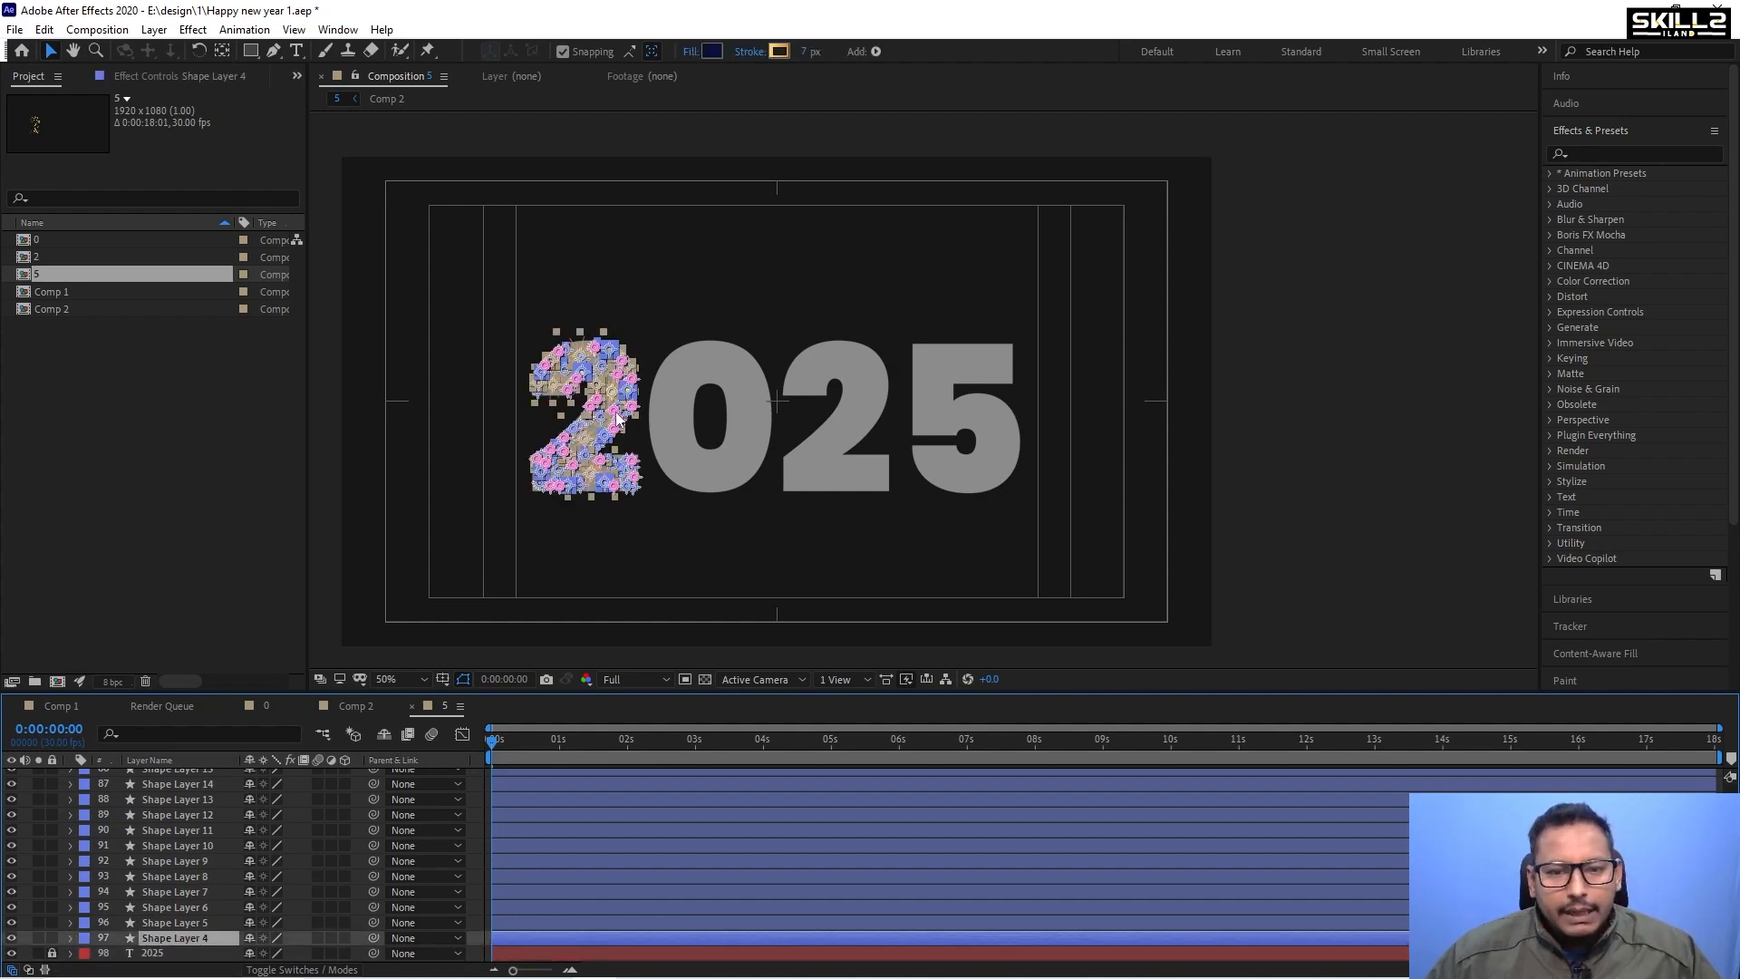
pyautogui.hotkey('ctrl', 'a')
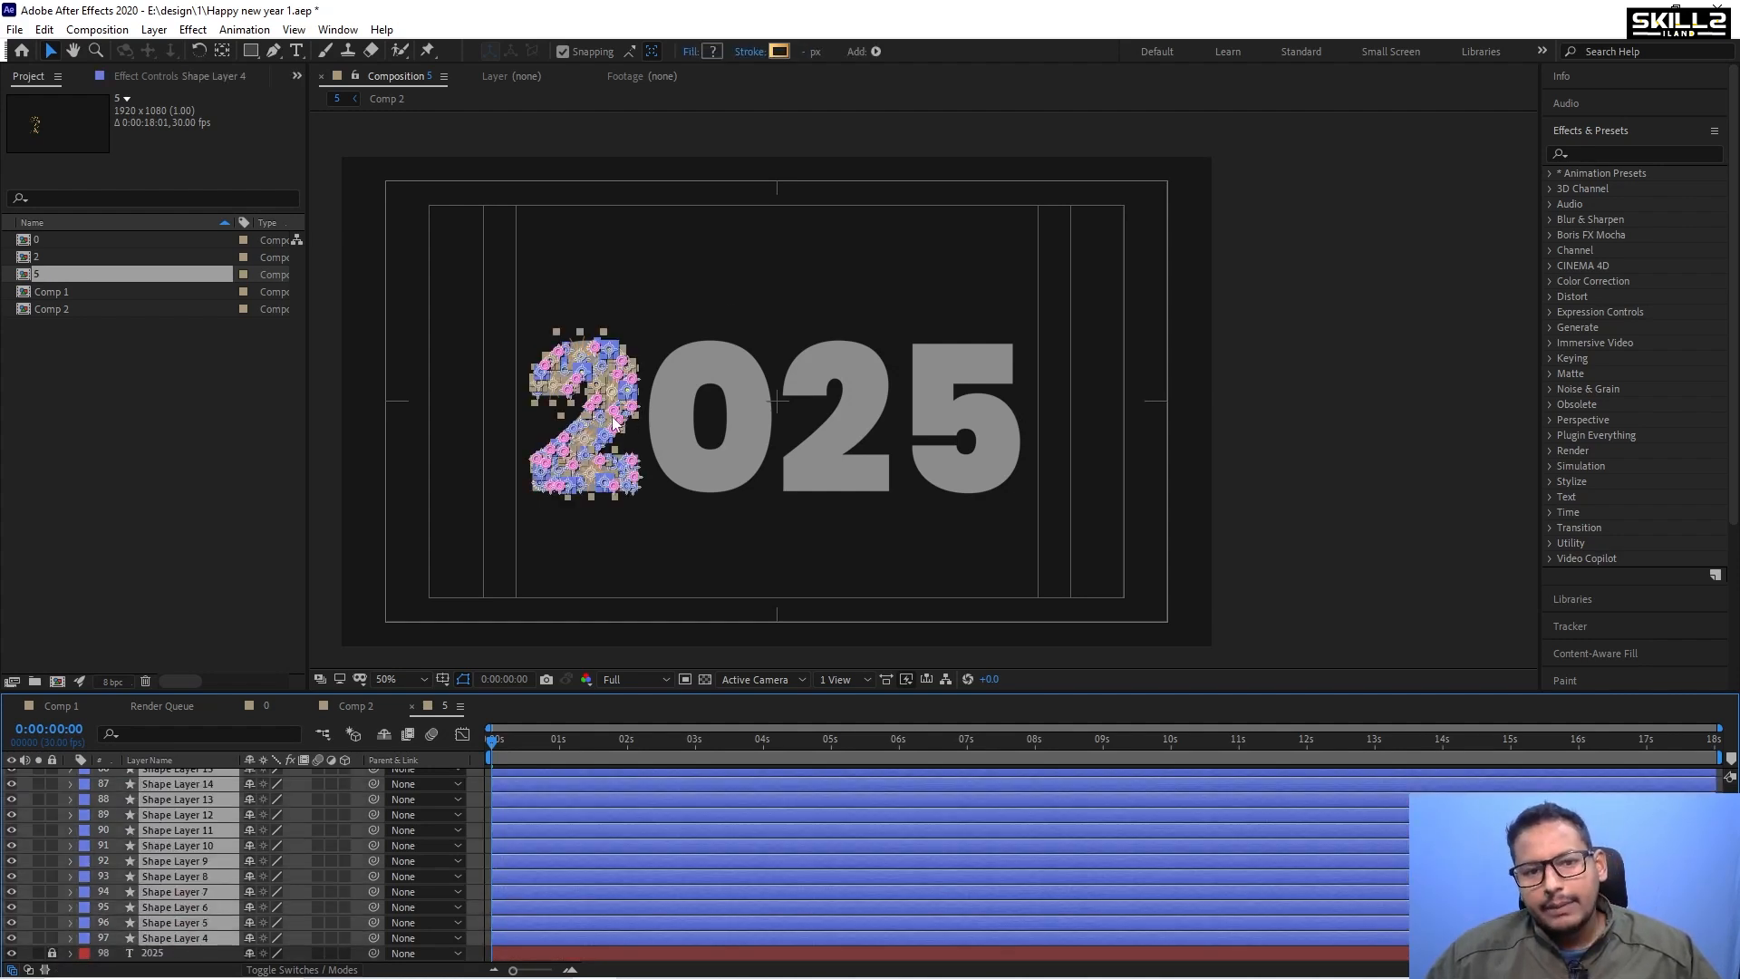
pyautogui.hotkey('shift', 'Right')
pyautogui.hotkey('shift', 'Right')
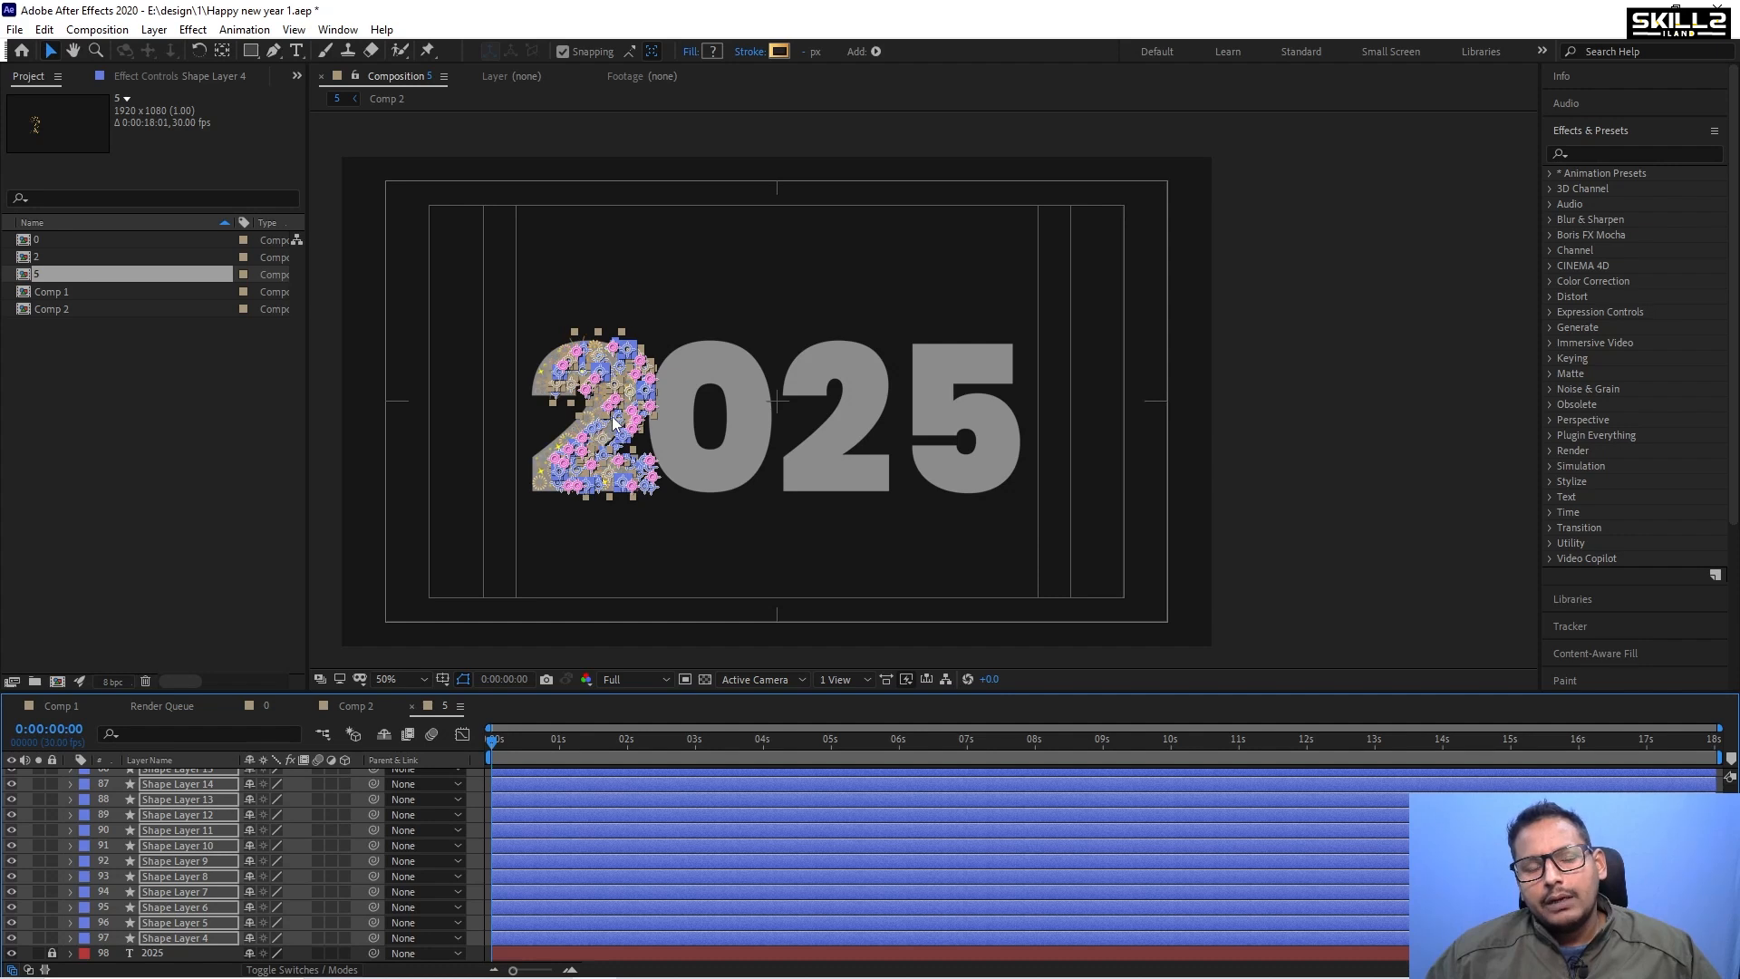
pyautogui.hotkey('shift', 'Right')
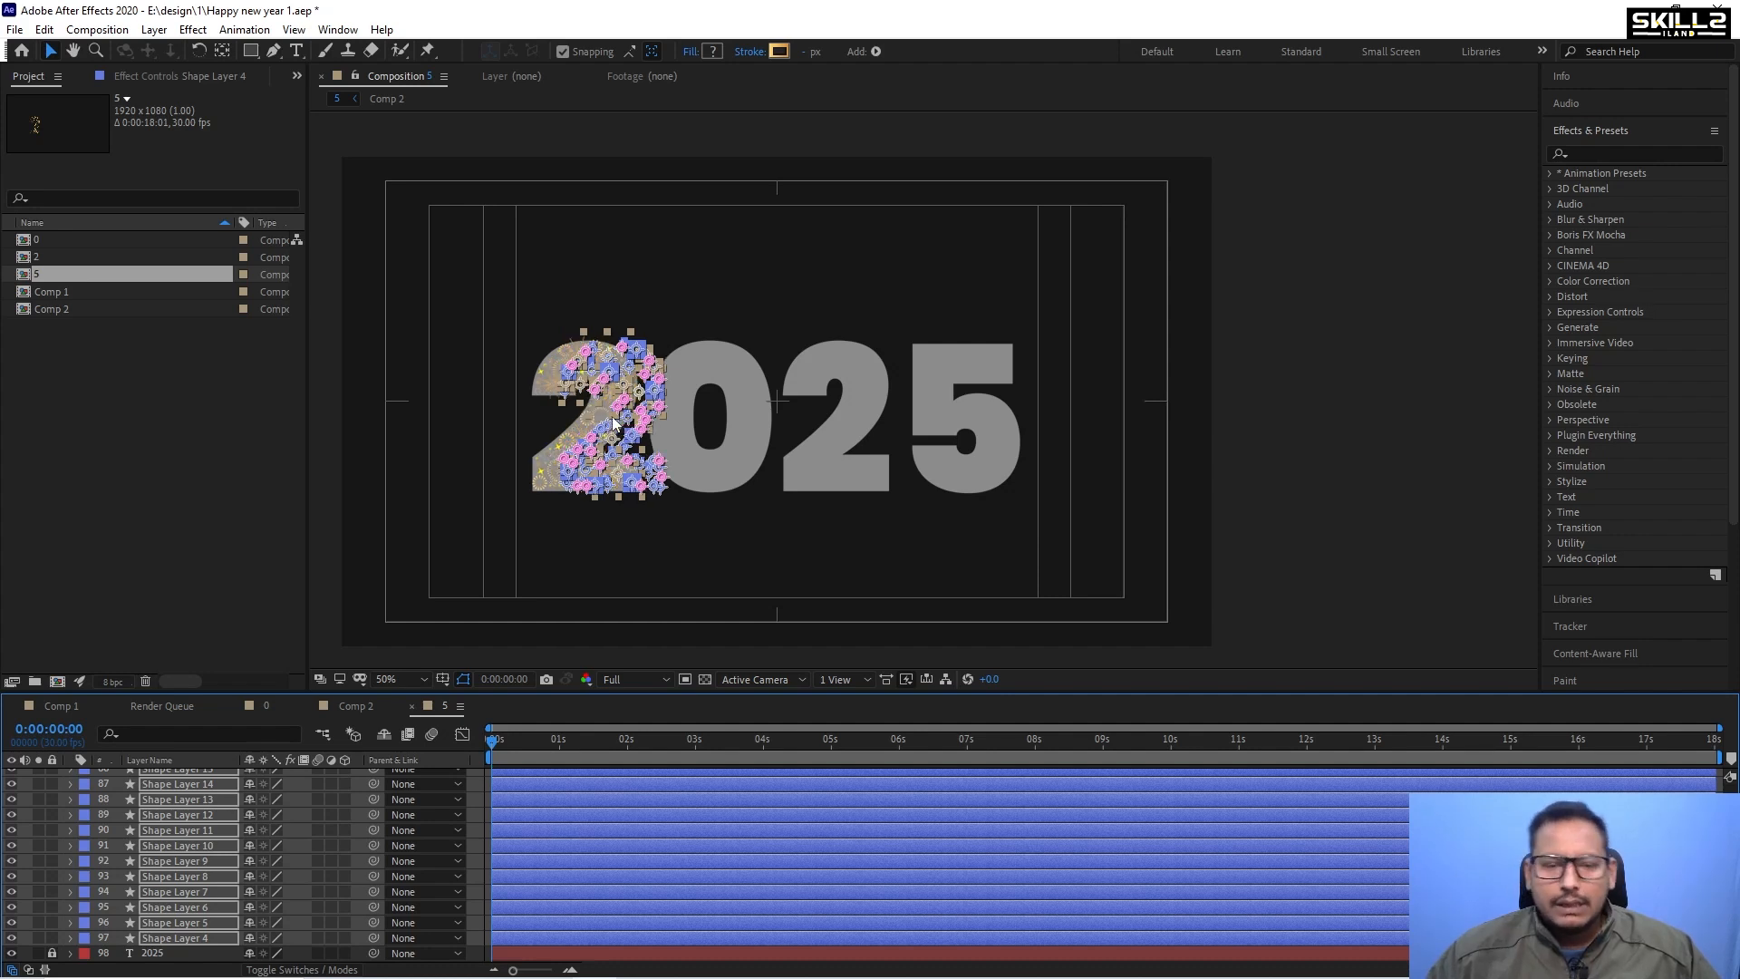
pyautogui.hotkey('shift', 'Right')
pyautogui.hotkey('shift', 'Right')
pyautogui.hotkey('shift', 'Right')
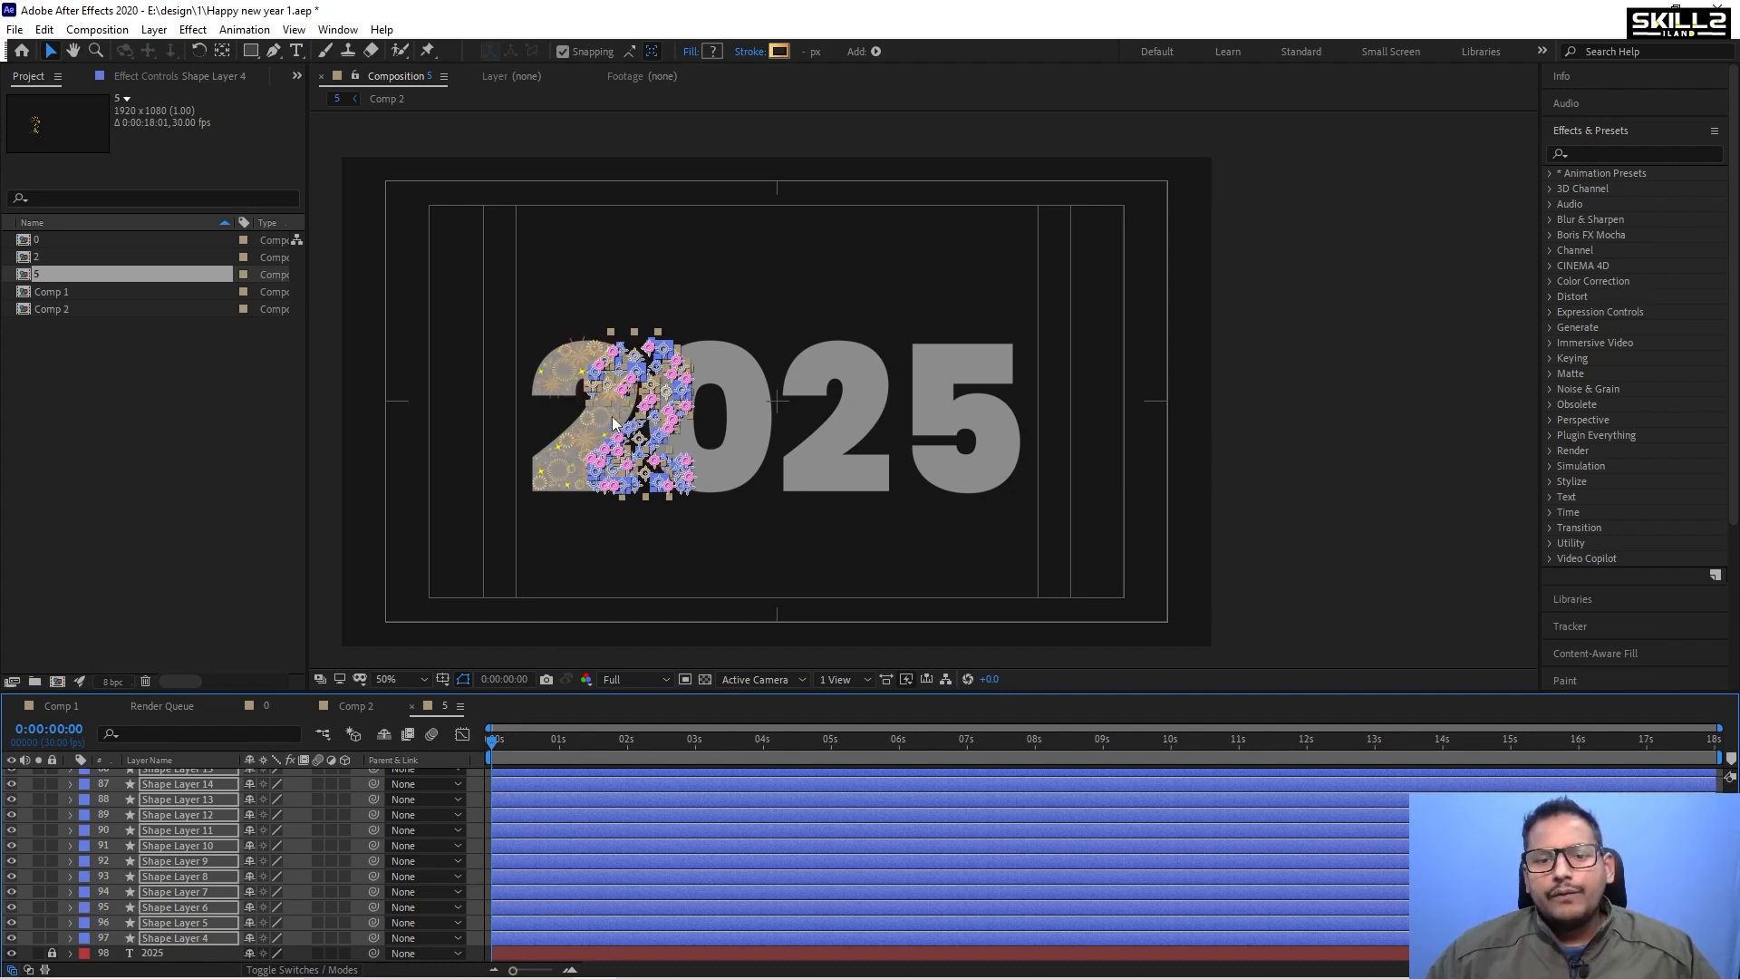
pyautogui.hotkey('shift', 'Right')
pyautogui.hotkey('shift', 'Right')
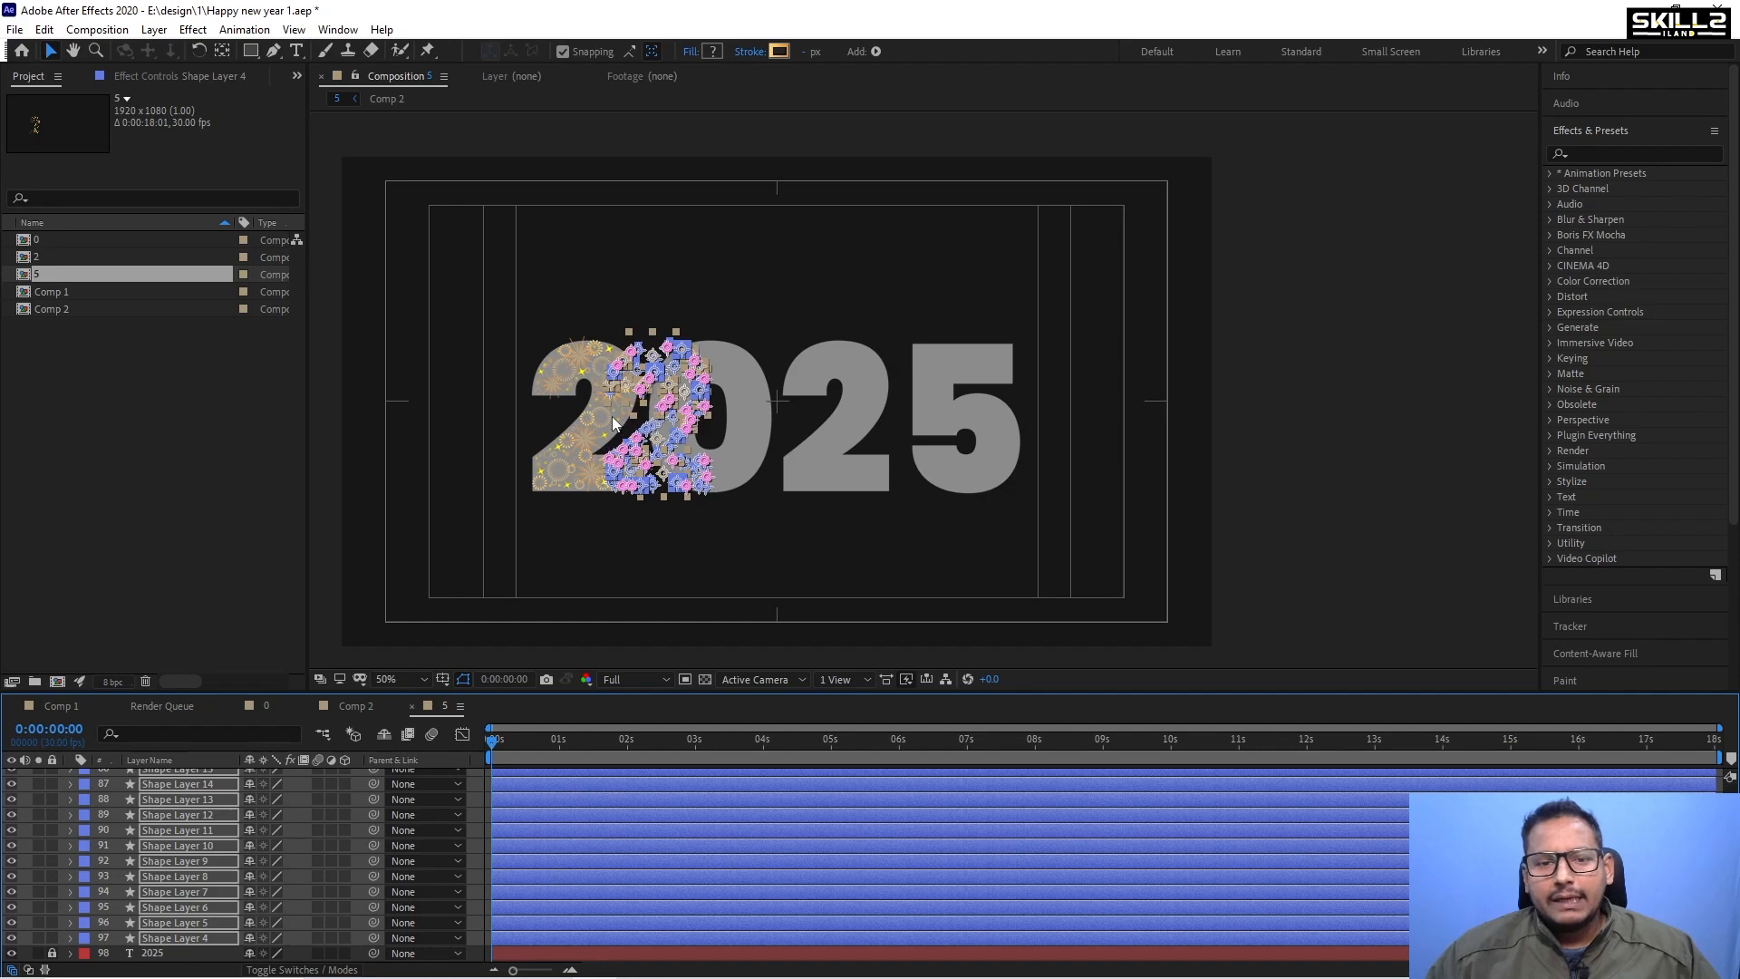
pyautogui.hotkey('shift', 'Right')
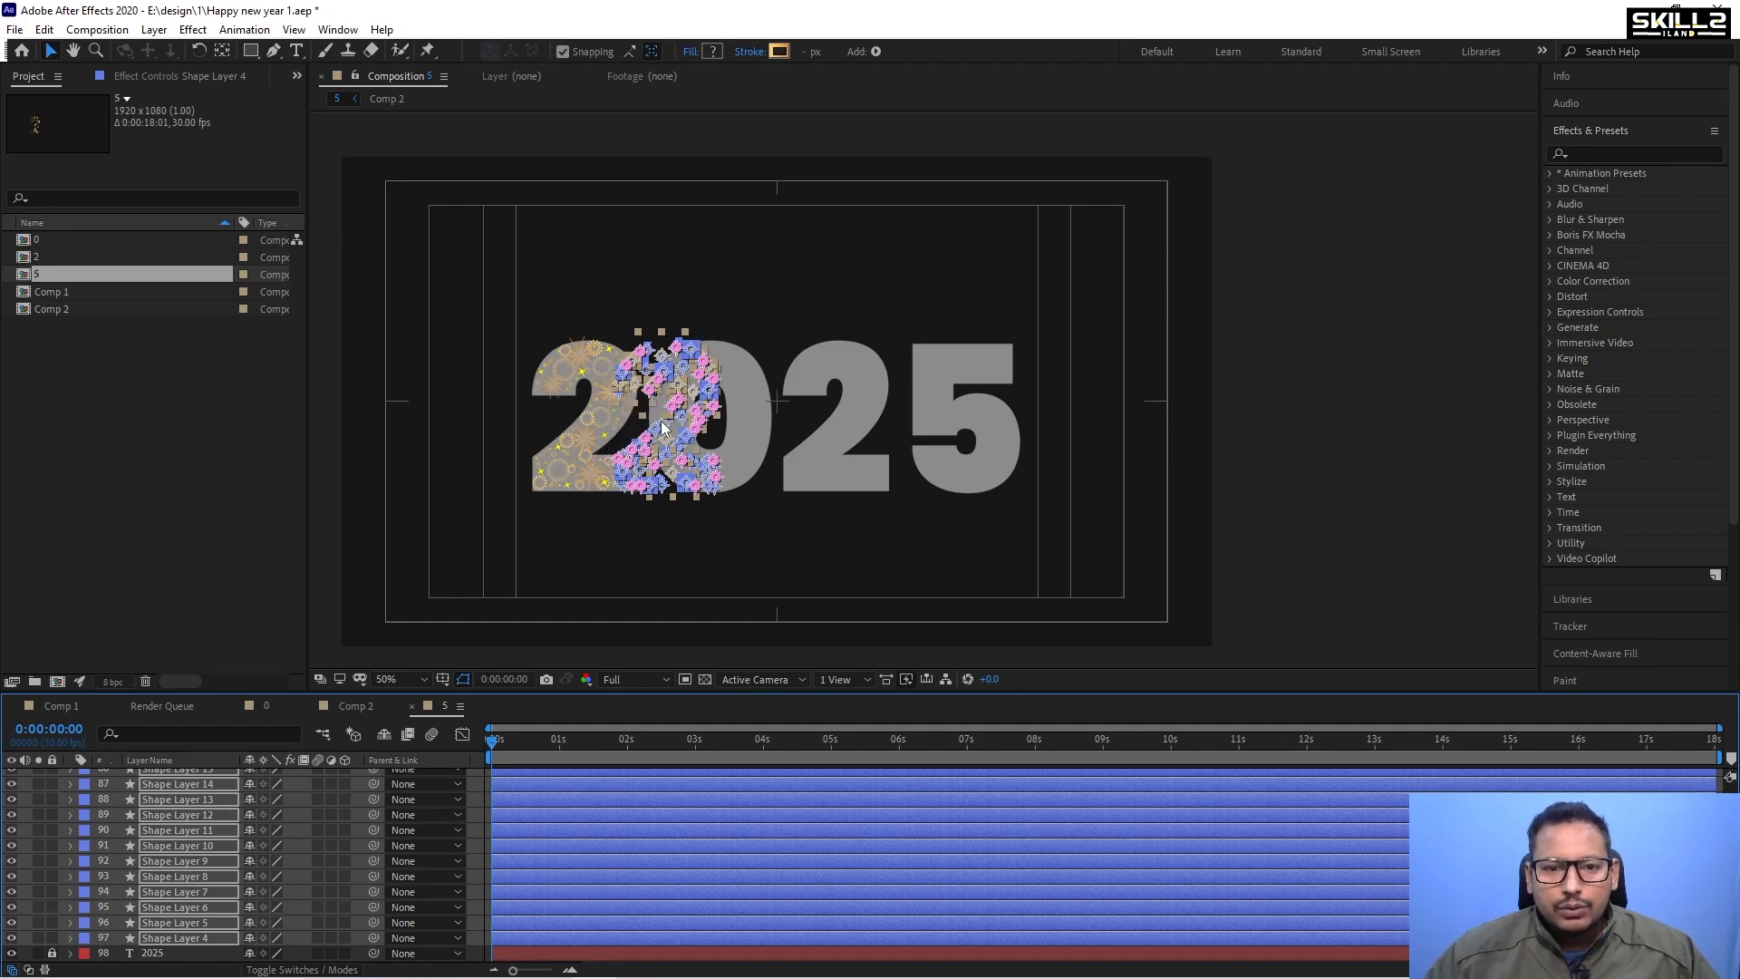
# Rearrange individual firework and ring layers to fill the shape of the 5, moving Shape Layer 4 down to the lower end of its stem.
pyautogui.scroll(-4, 661, 427)
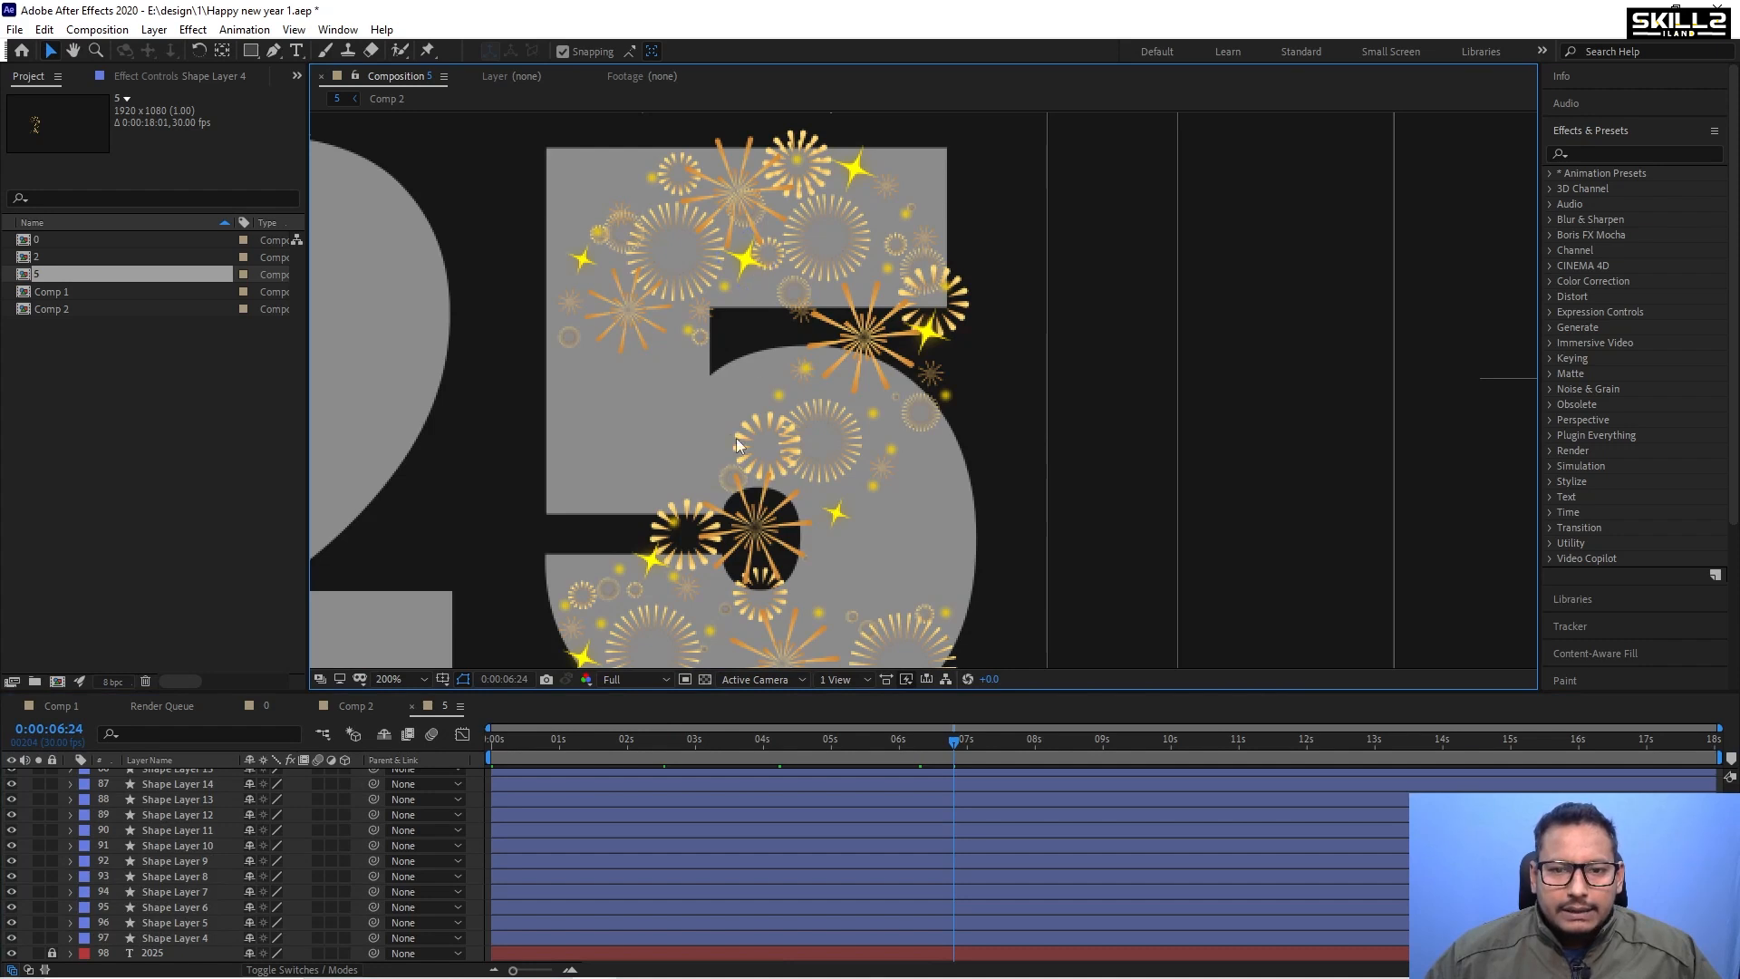
pyautogui.scroll(-1, 763, 431)
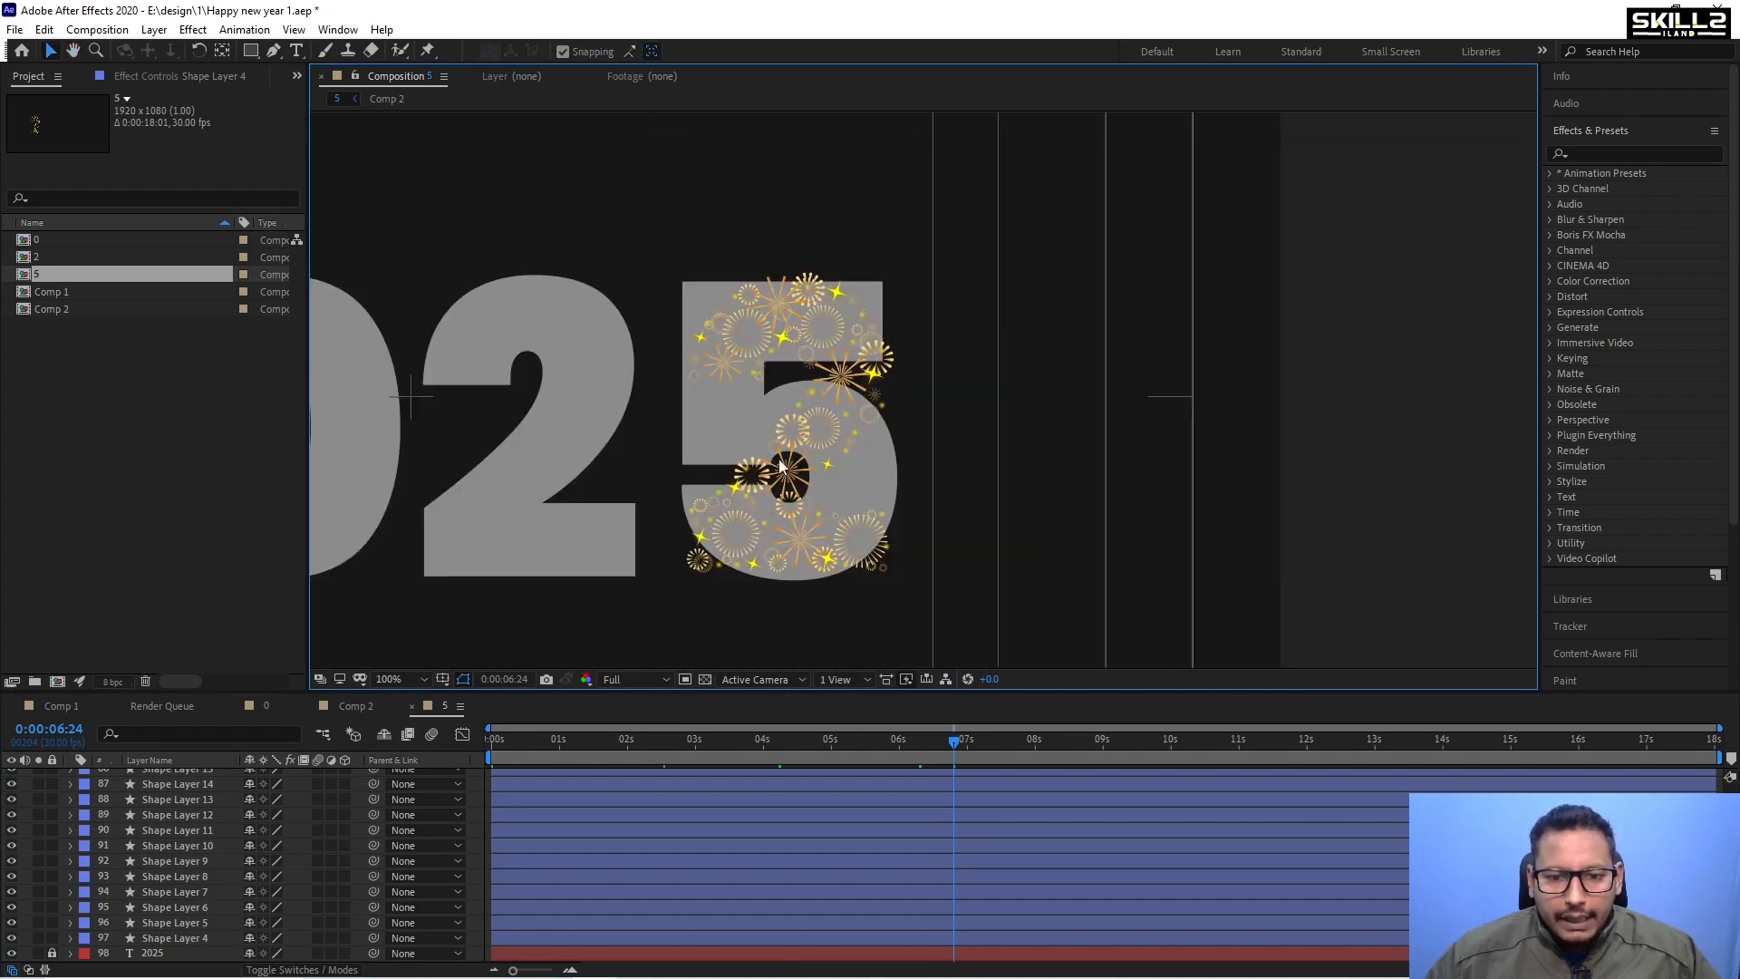
pyautogui.scroll(1, 779, 467)
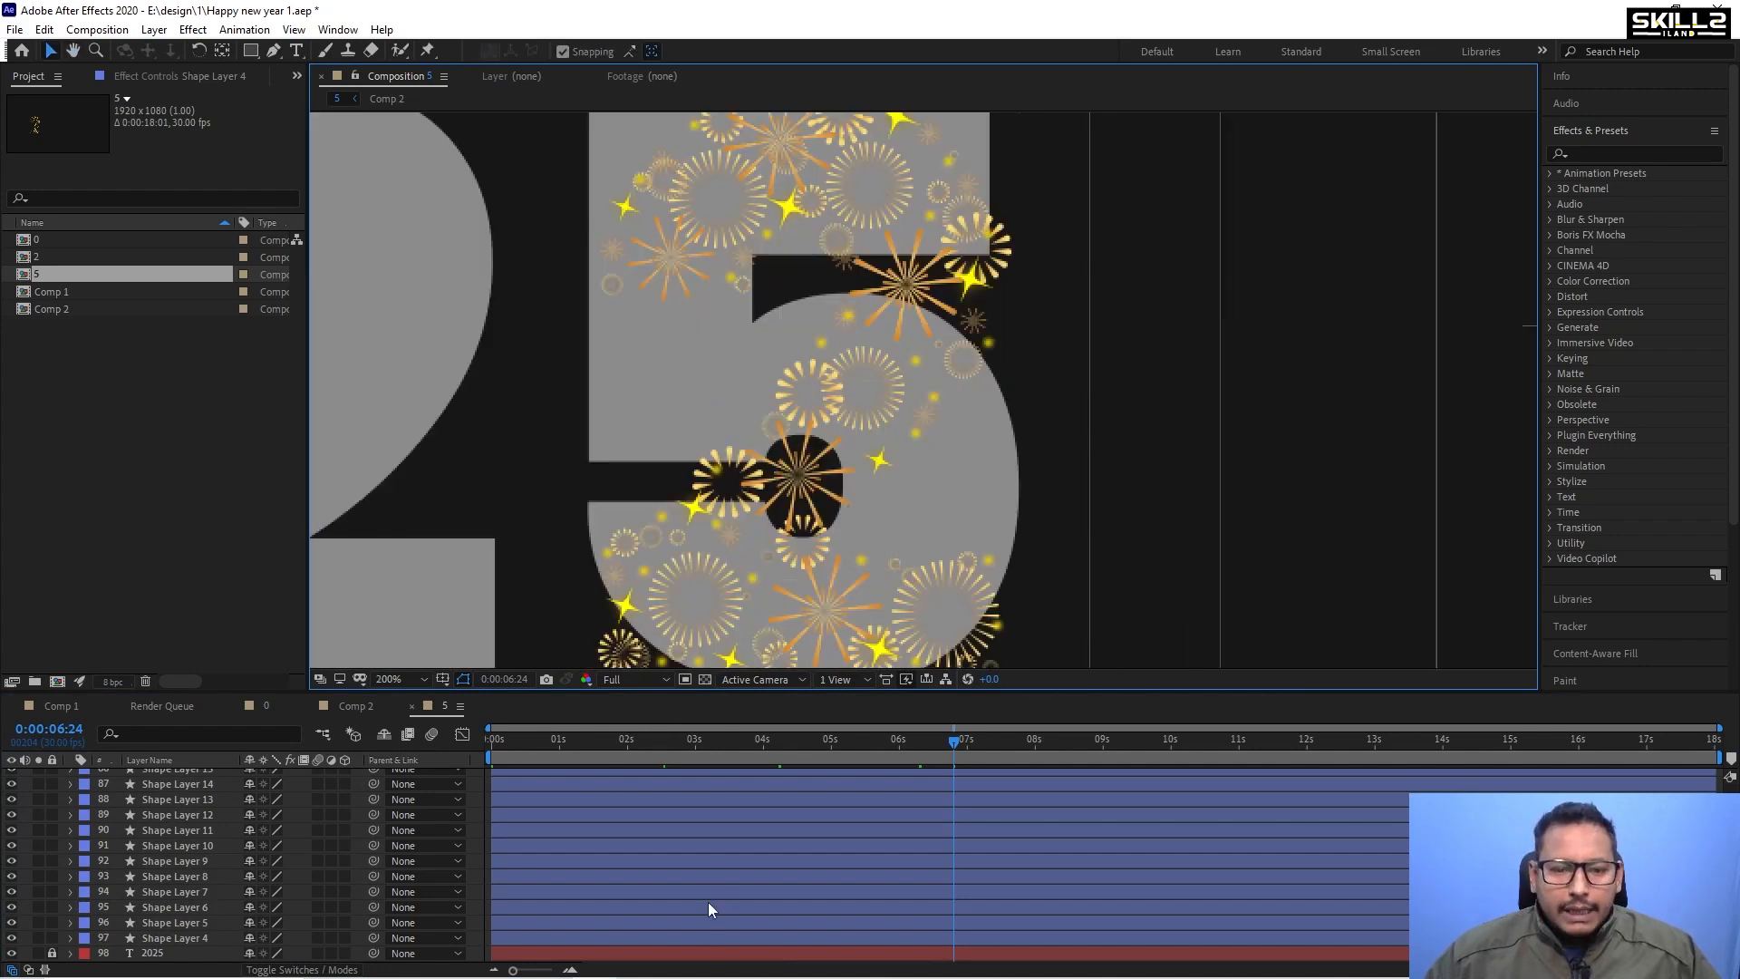
pyautogui.click(585, 939)
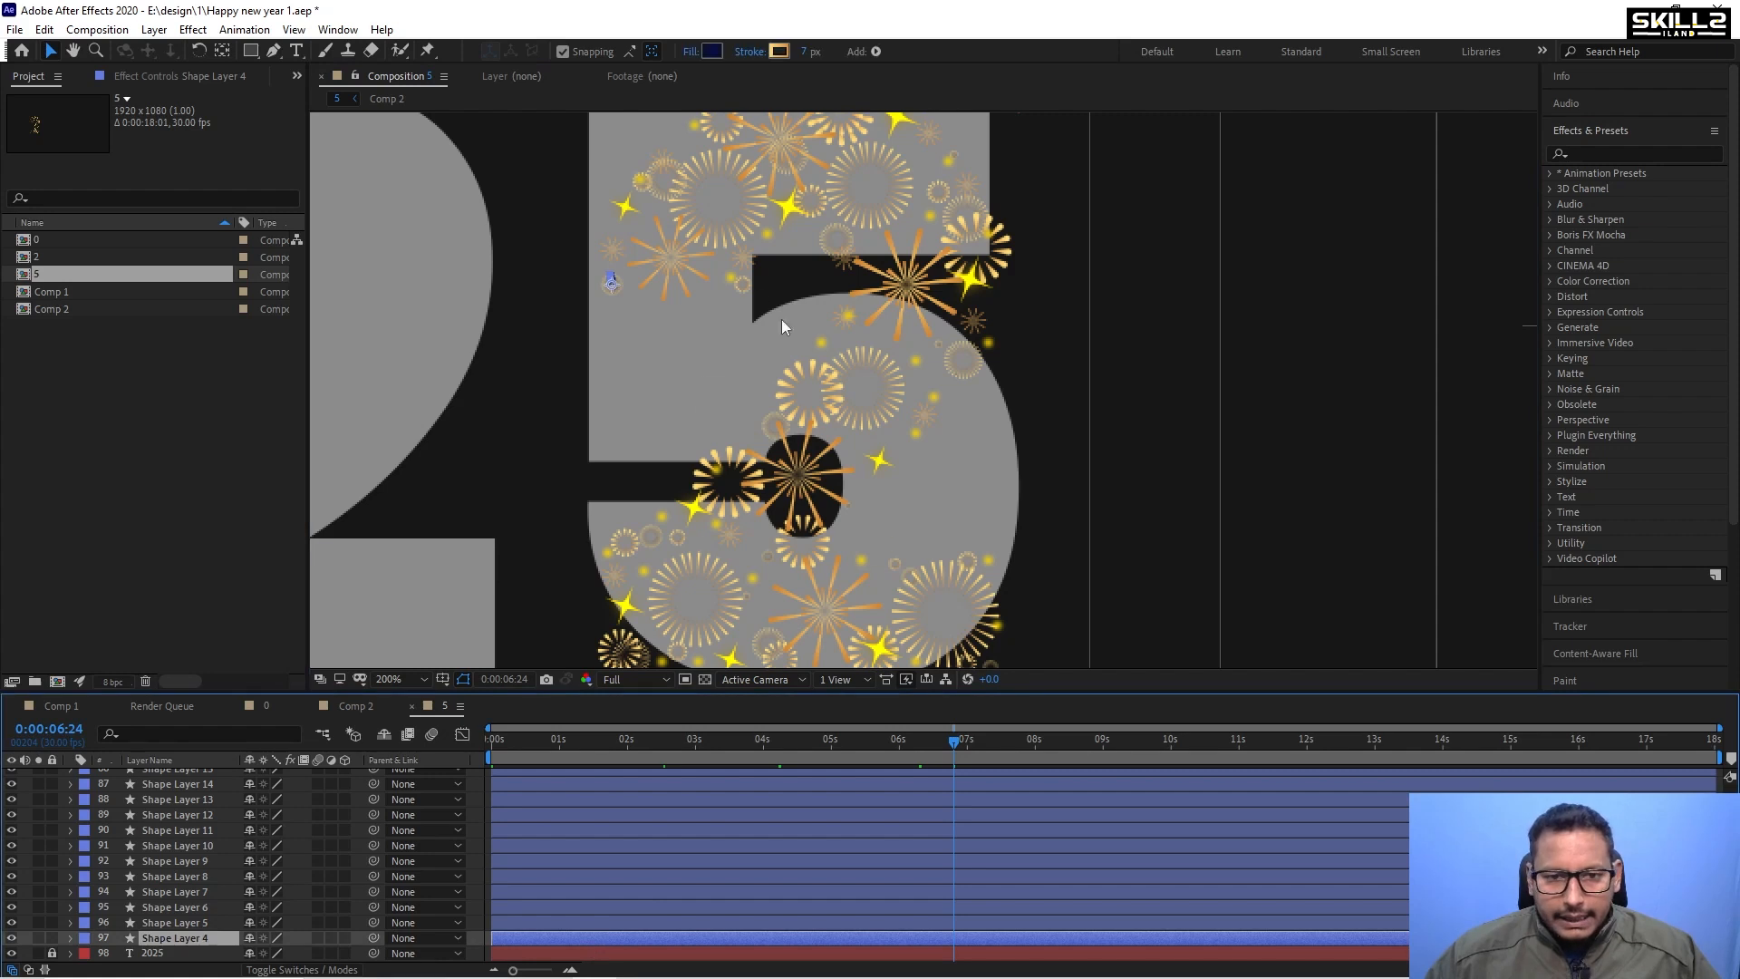
pyautogui.moveTo(609, 286); pyautogui.dragTo(605, 446)
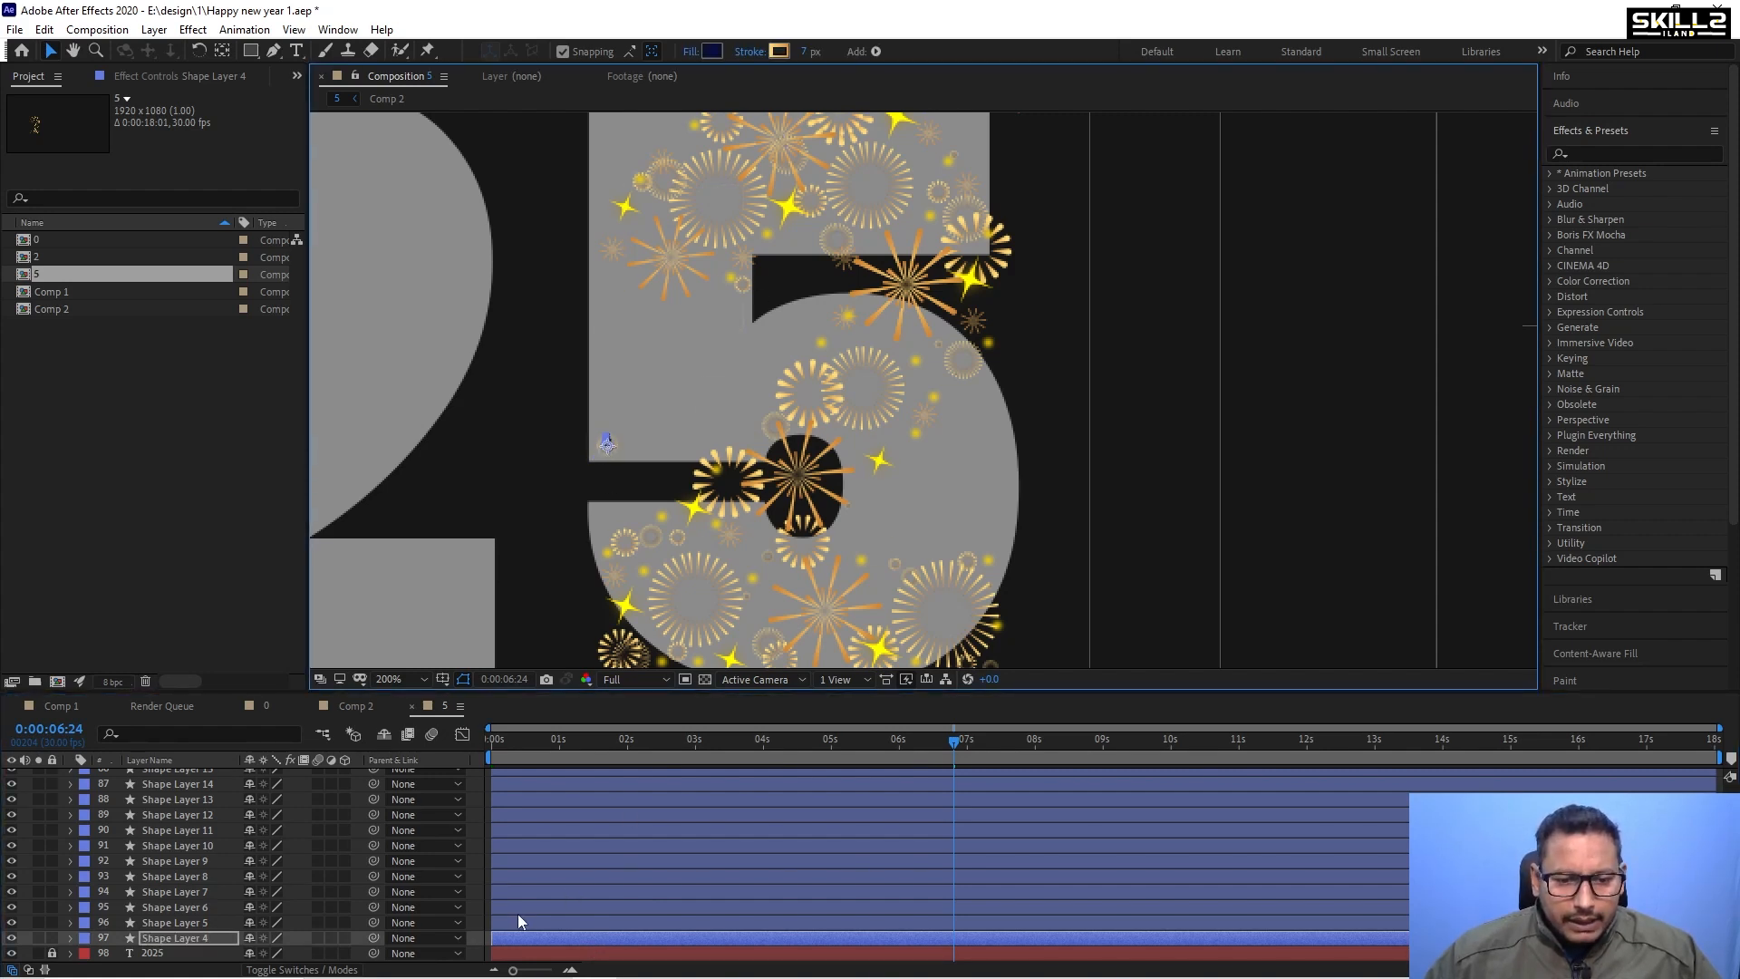
pyautogui.click(519, 921)
pyautogui.click(616, 410)
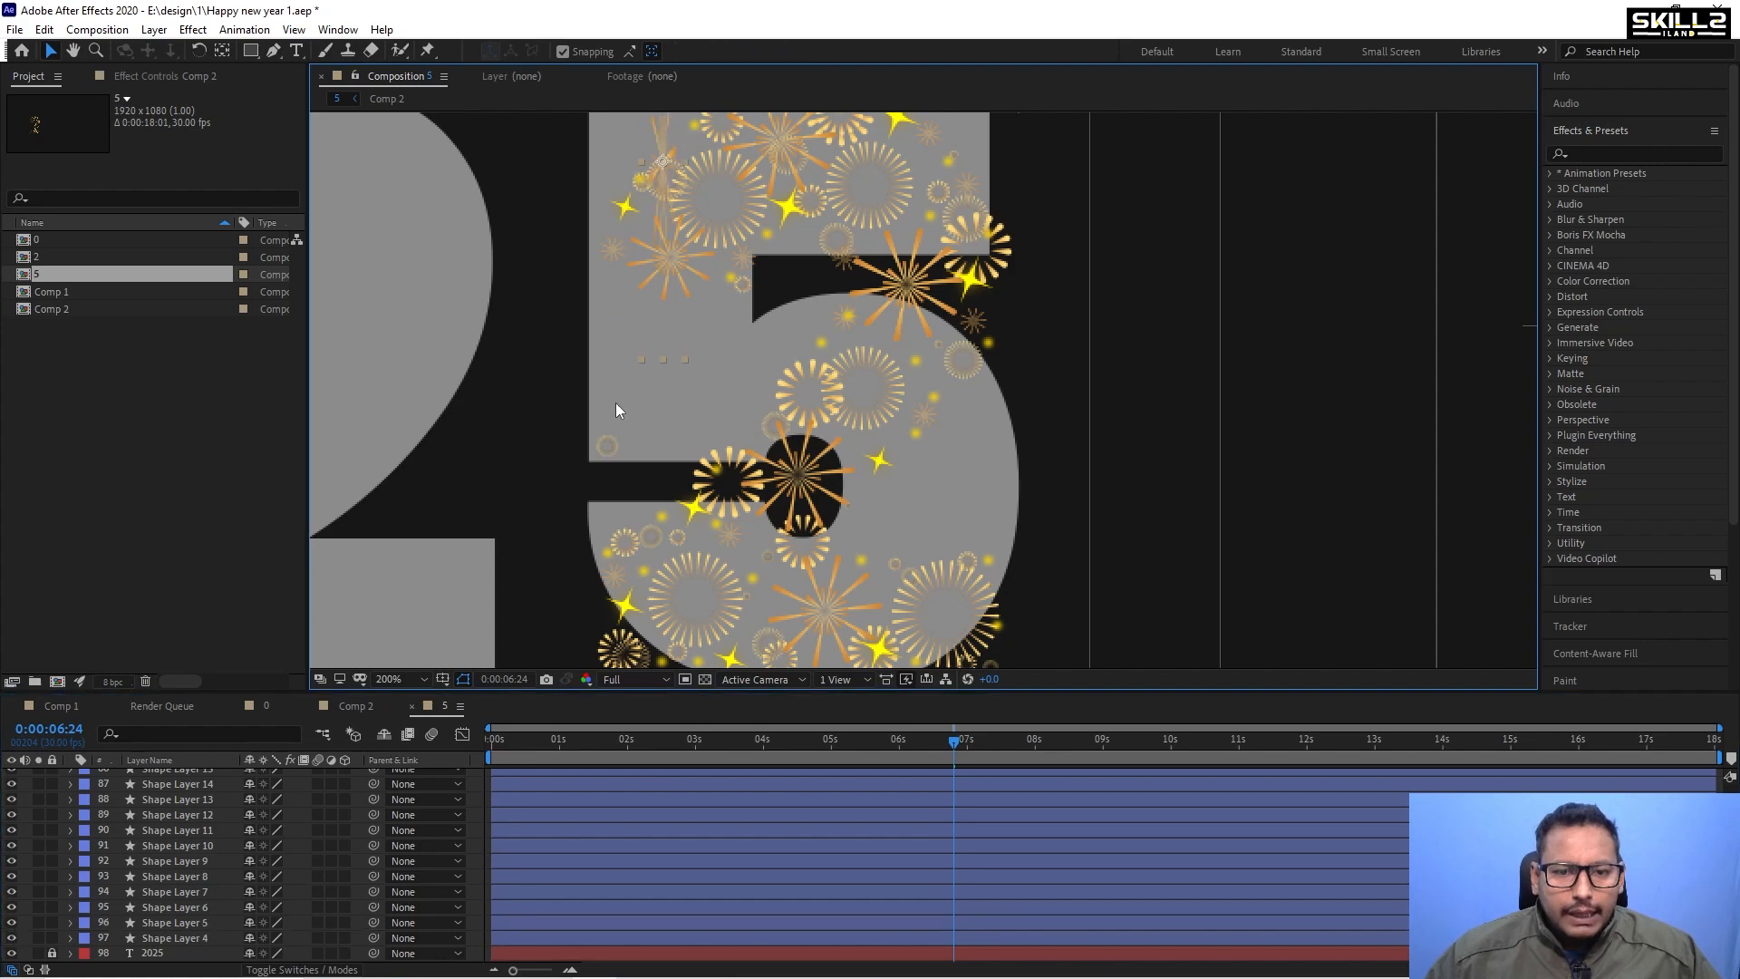
pyautogui.hotkey('ctrl', 'z')
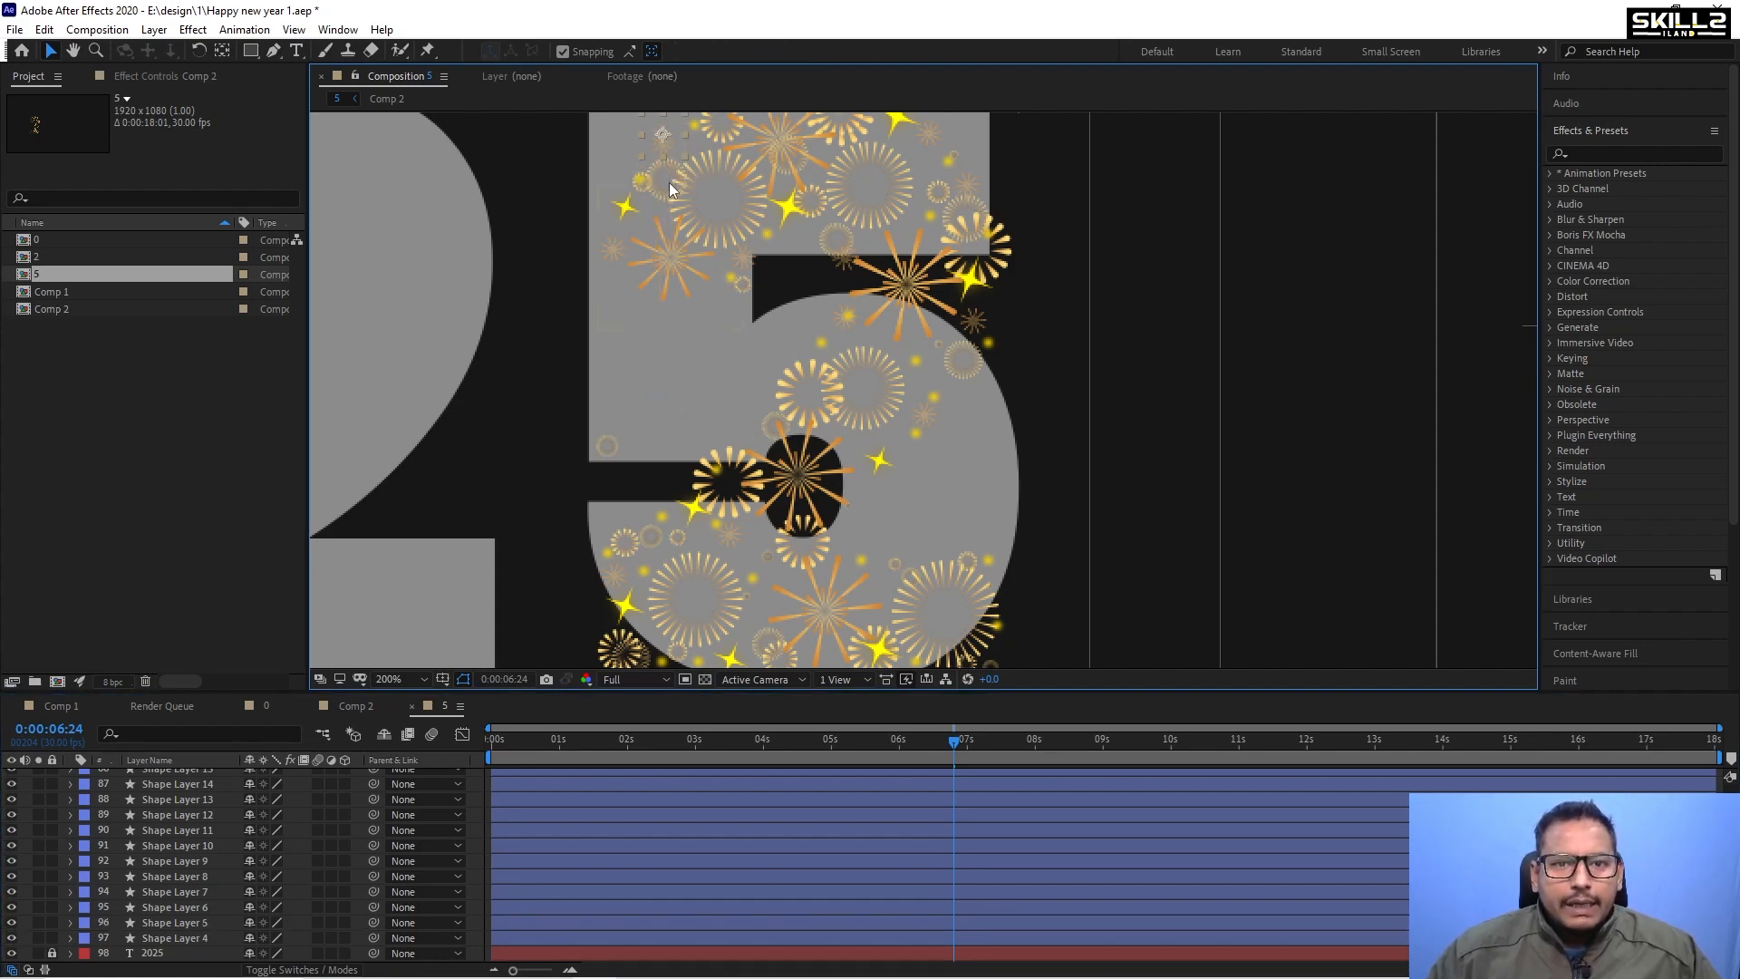
pyautogui.press('space')
pyautogui.moveTo(866, 342); pyautogui.dragTo(862, 369)
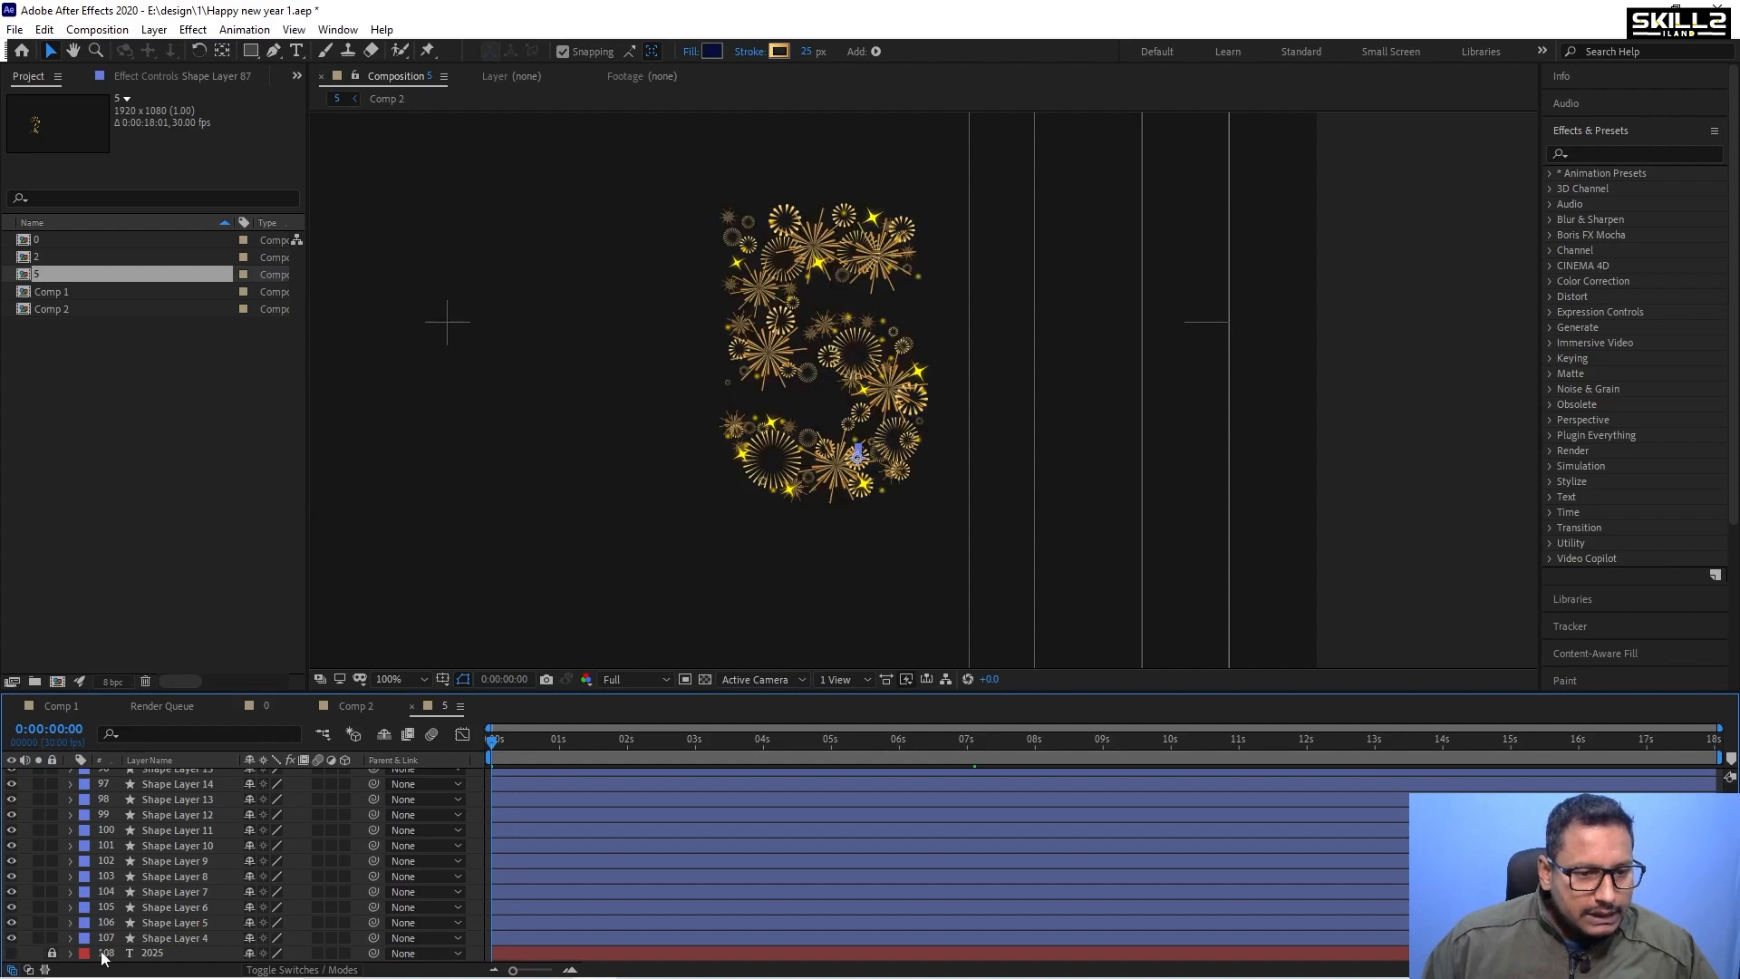
# Keep the 2025 text hidden in composition 5, and add composition 5 to Comp 1 as the uppermost layer.
pyautogui.click(11, 953)
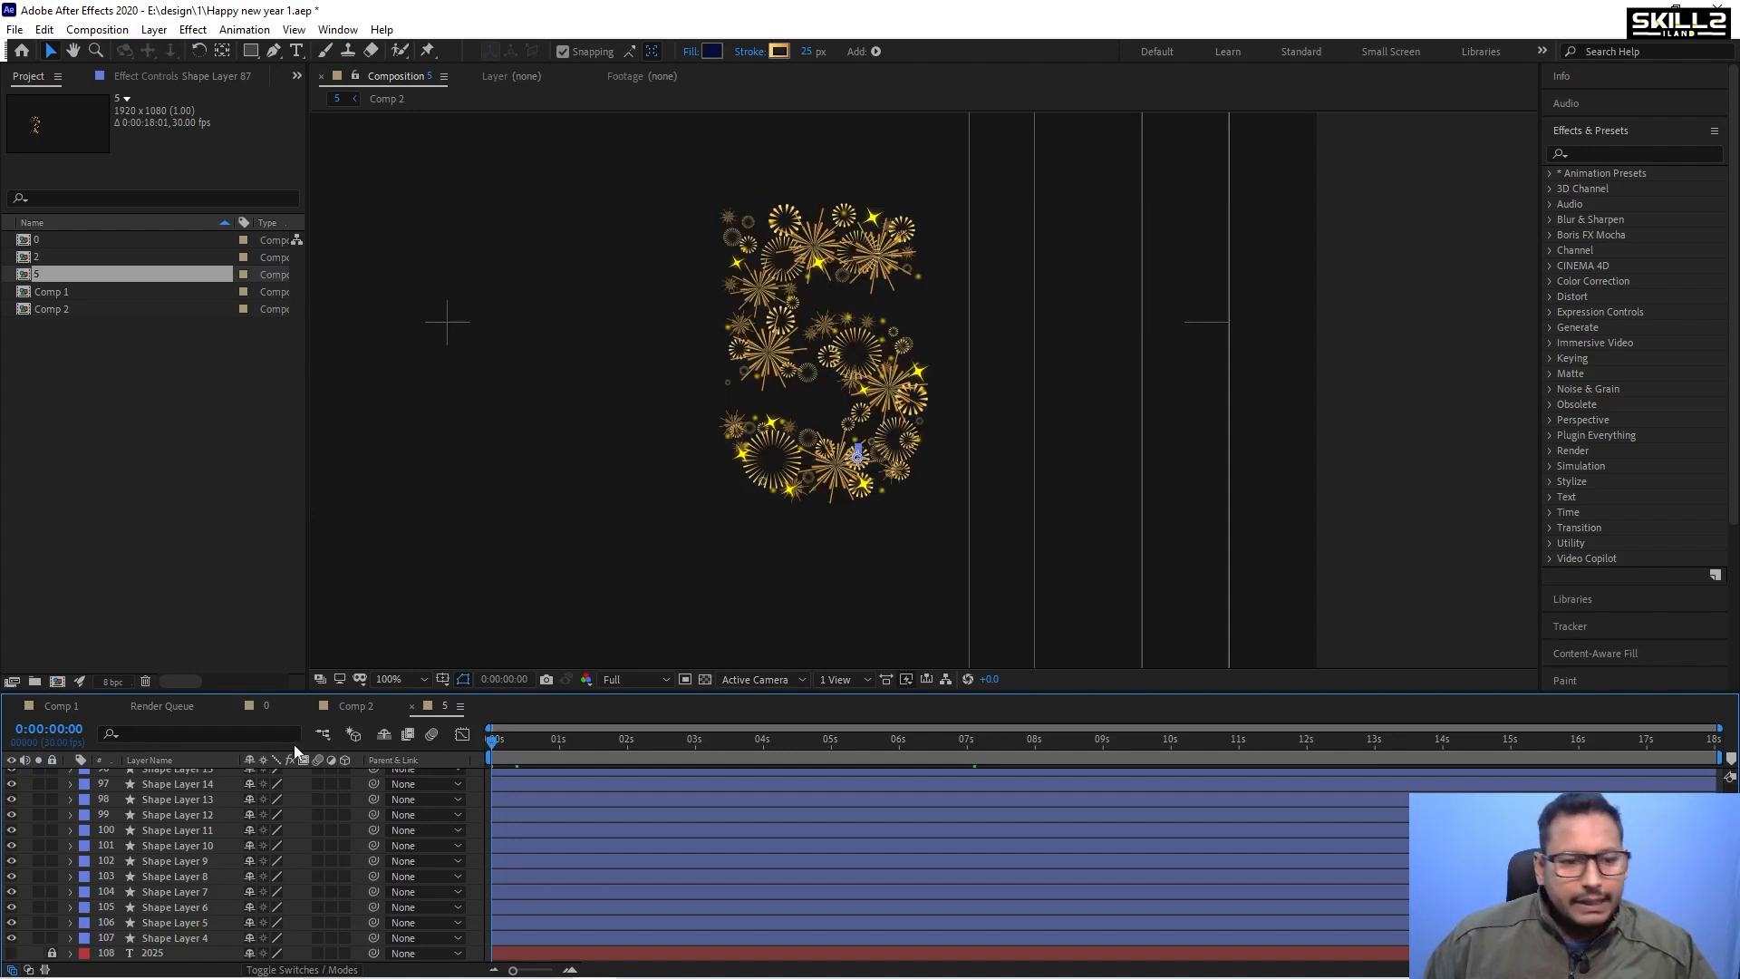
pyautogui.click(61, 706)
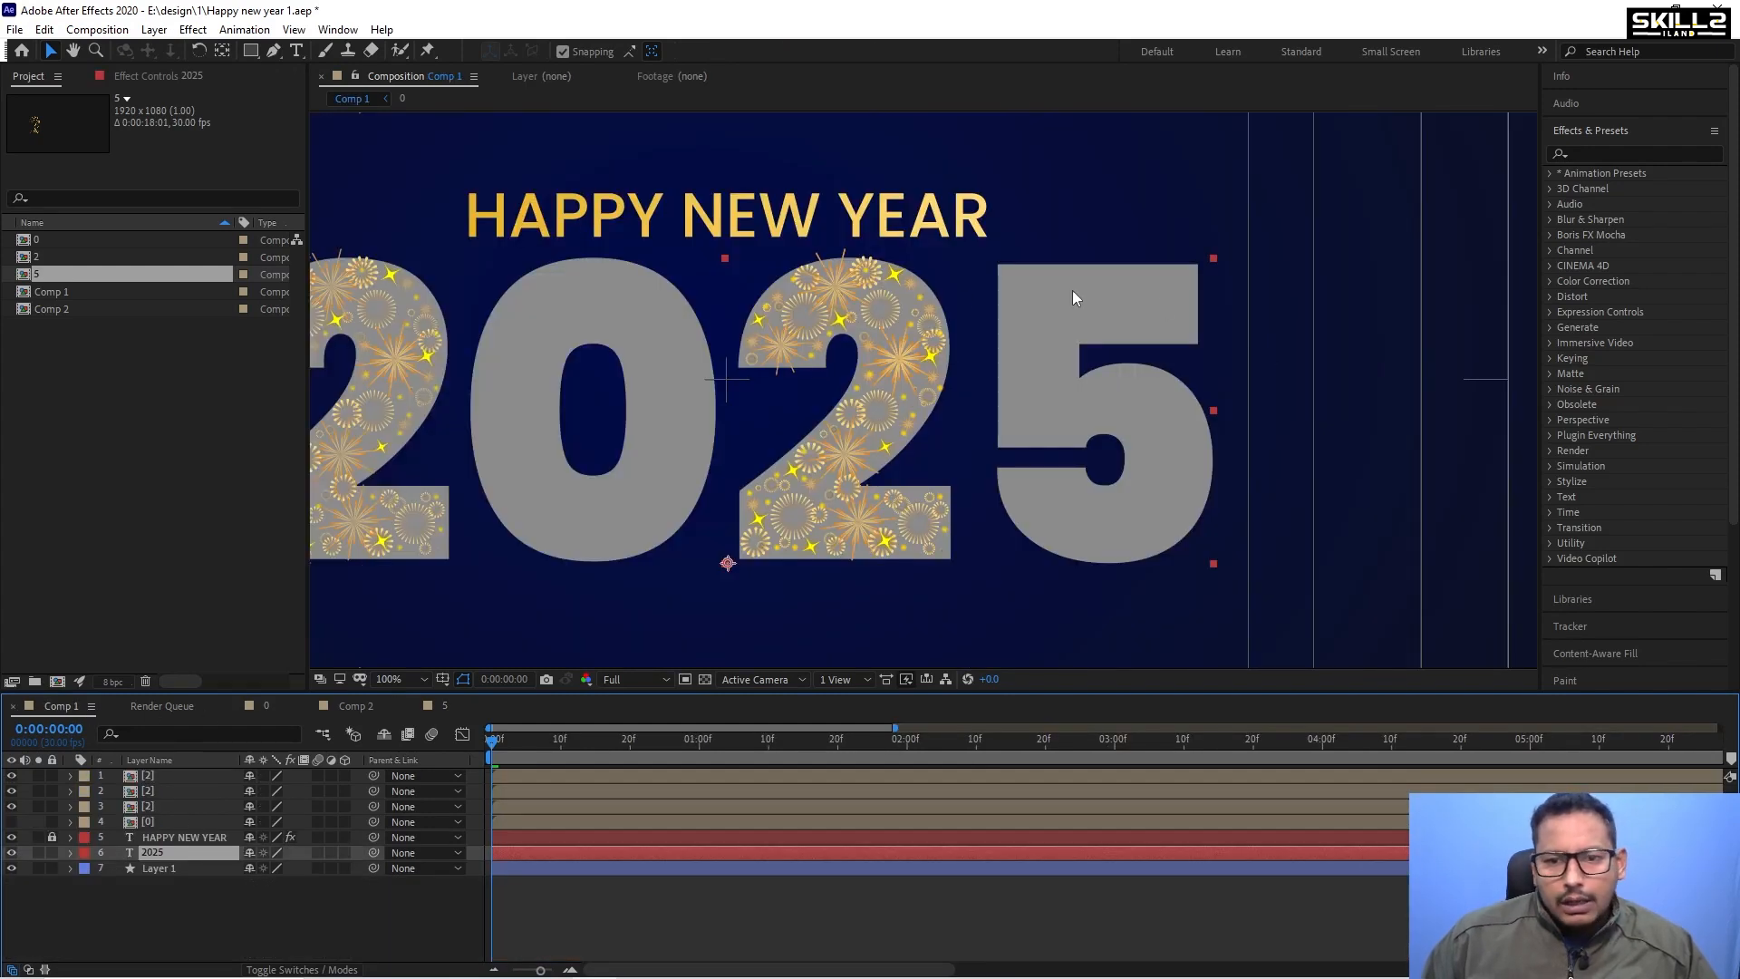
pyautogui.scroll(-2, 1073, 290)
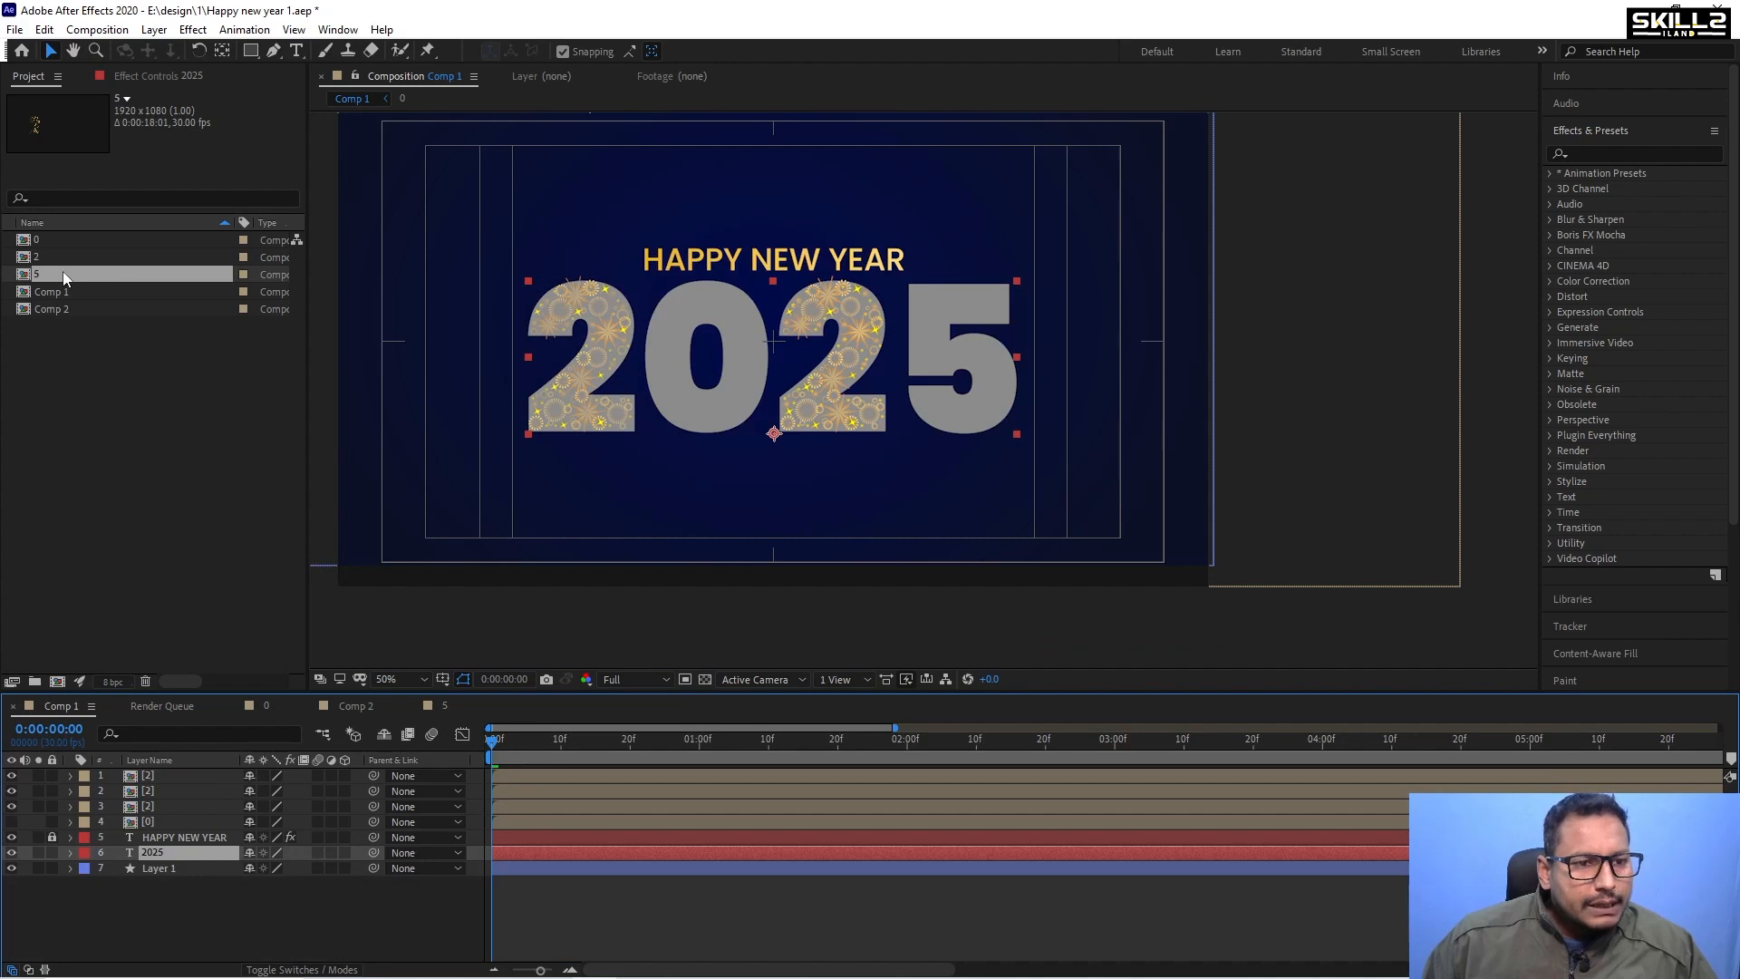
pyautogui.moveTo(63, 278); pyautogui.dragTo(136, 772)
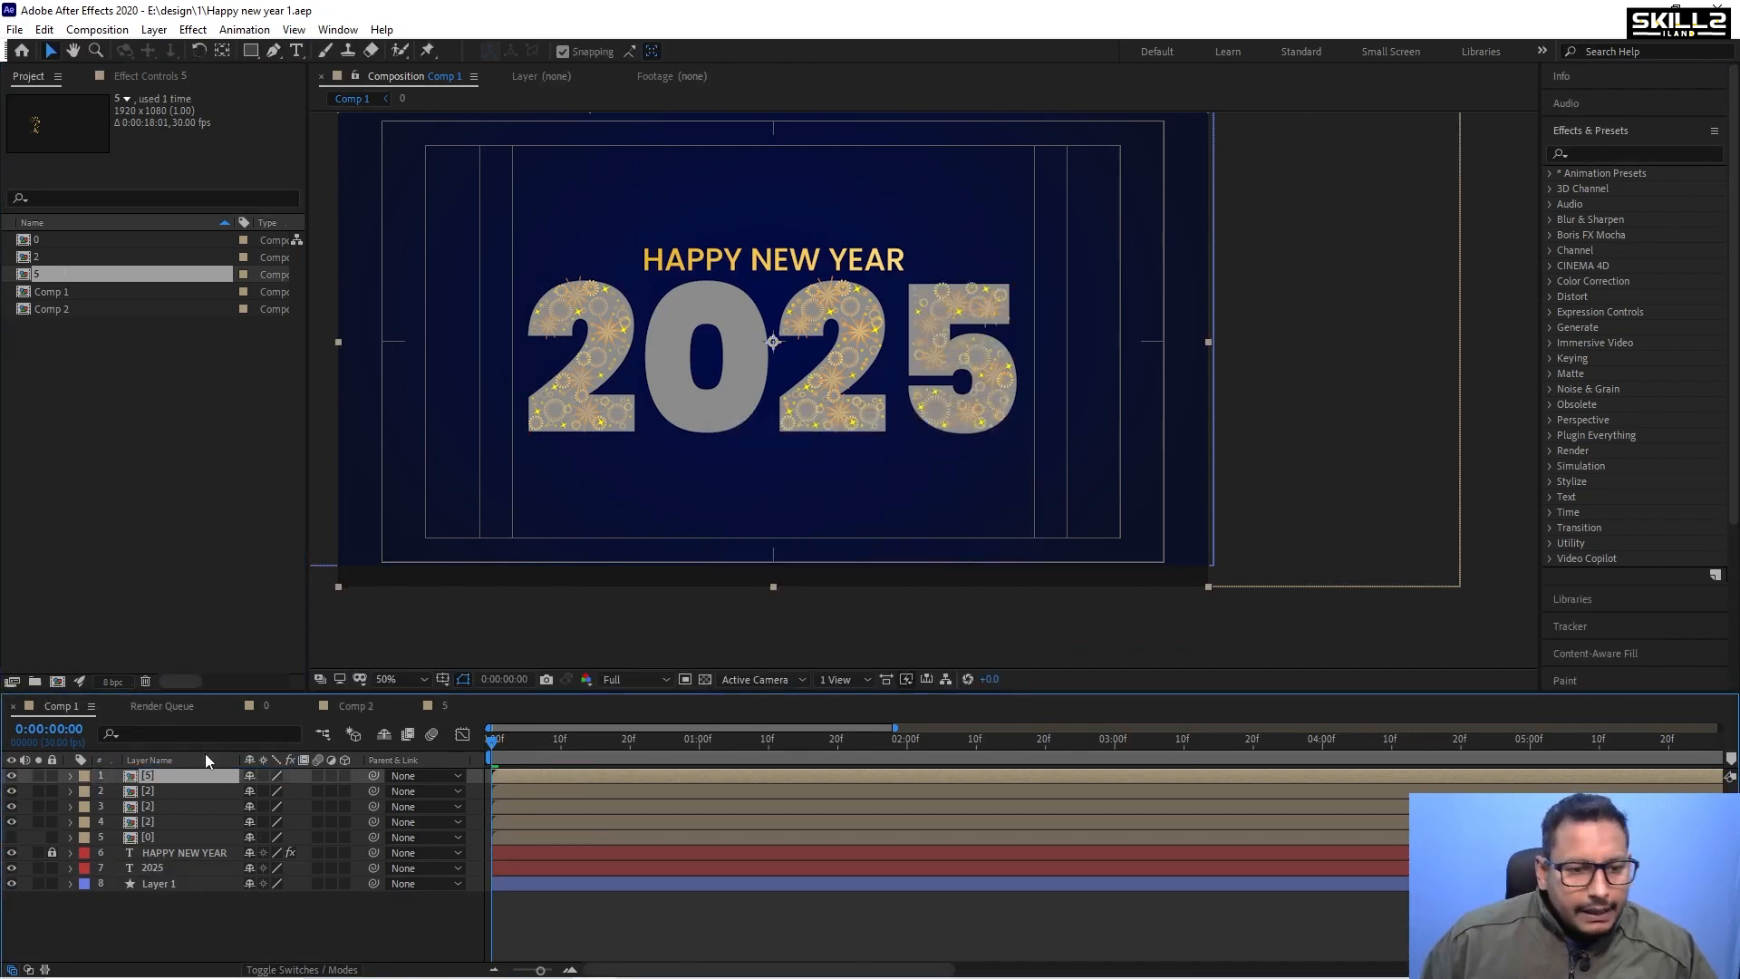
# Show the 0 composition layer in Comp 1 and hide the 2025 text layer, keeping HAPPY NEW YEAR visible.
pyautogui.click(12, 837)
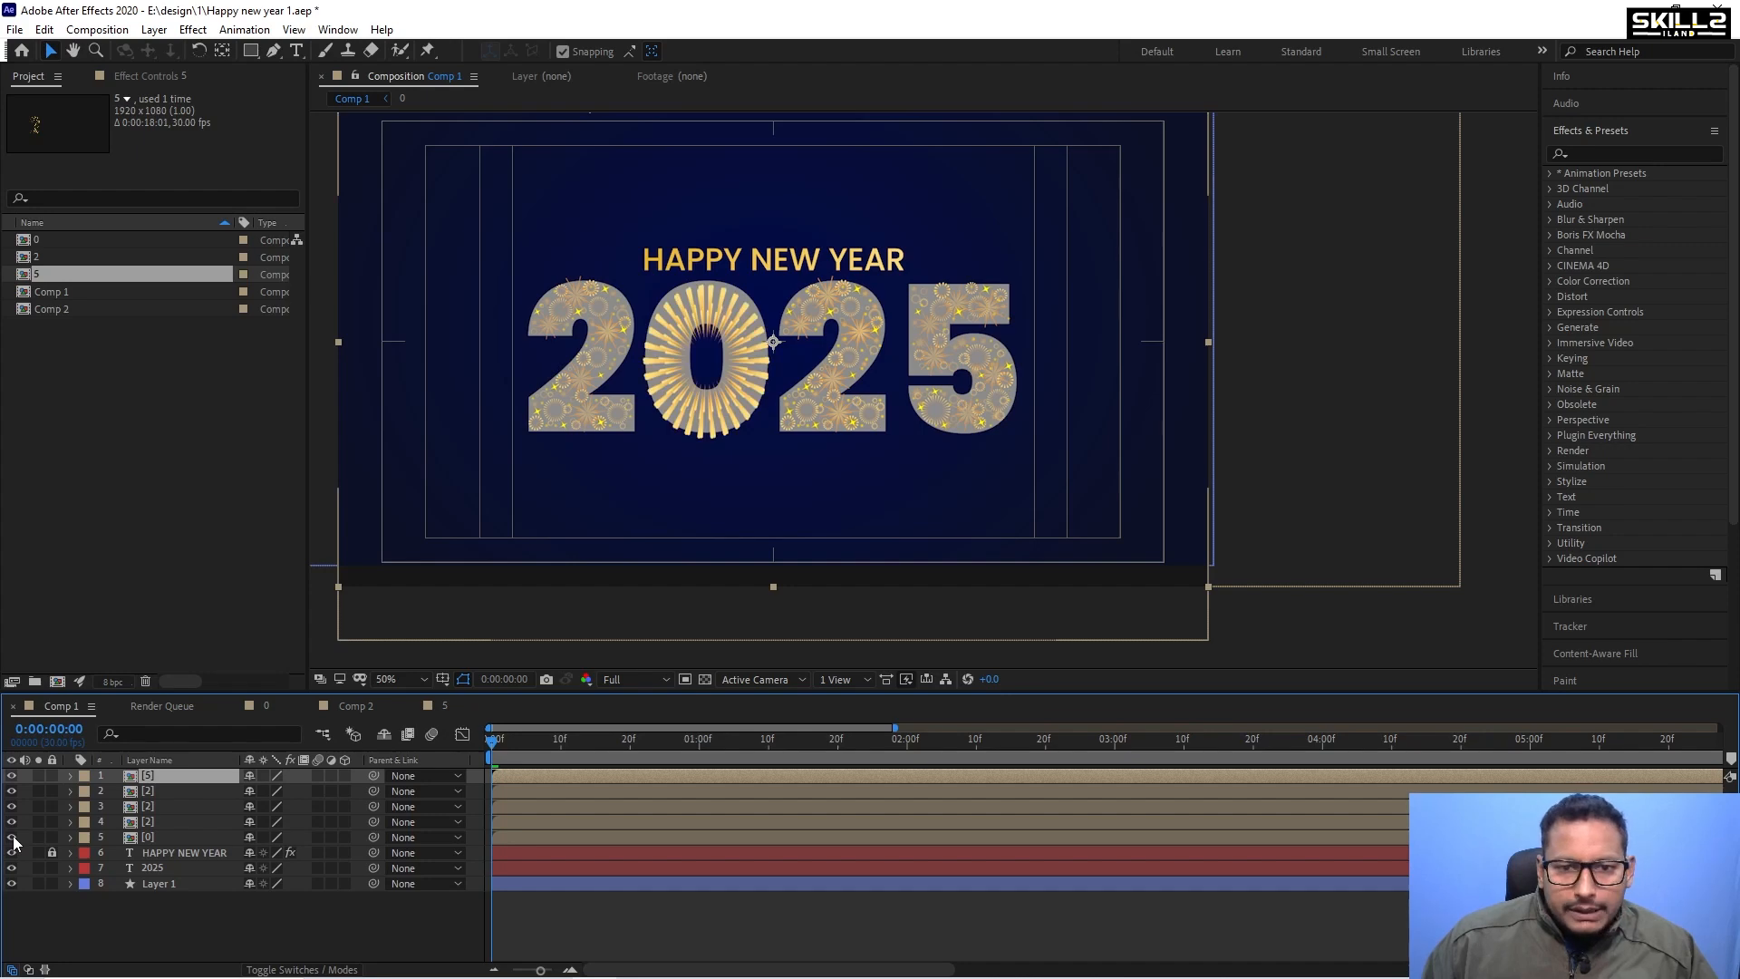
pyautogui.press('space')
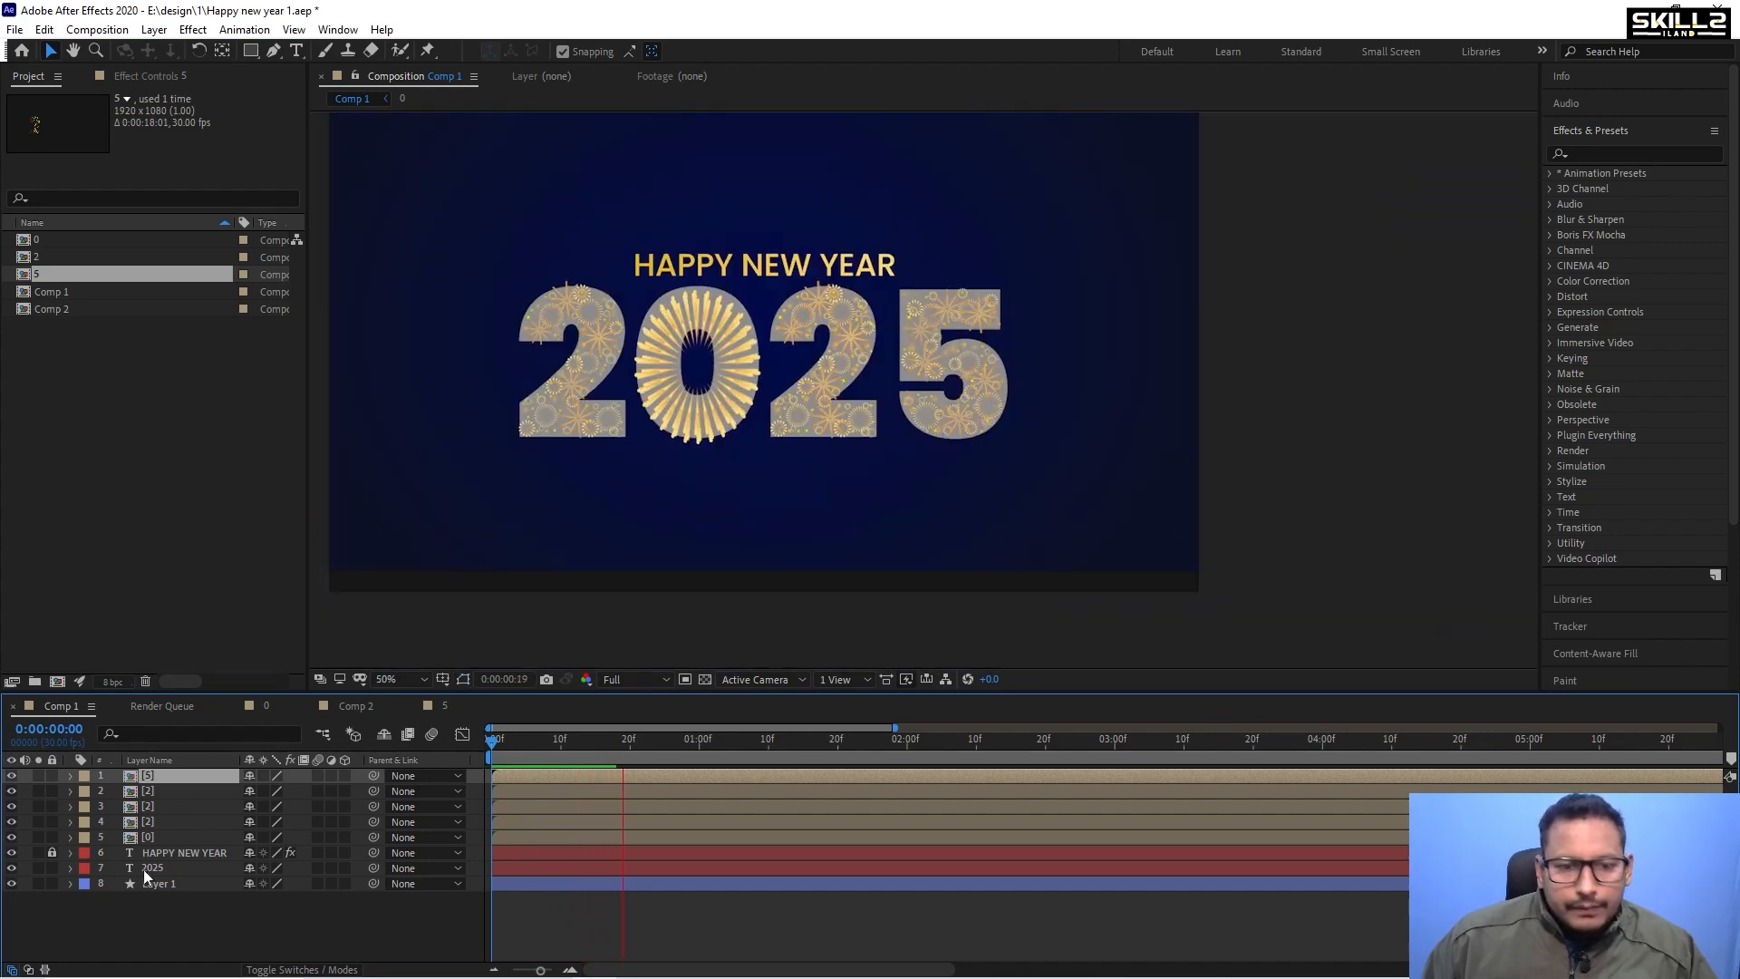
pyautogui.click(11, 853)
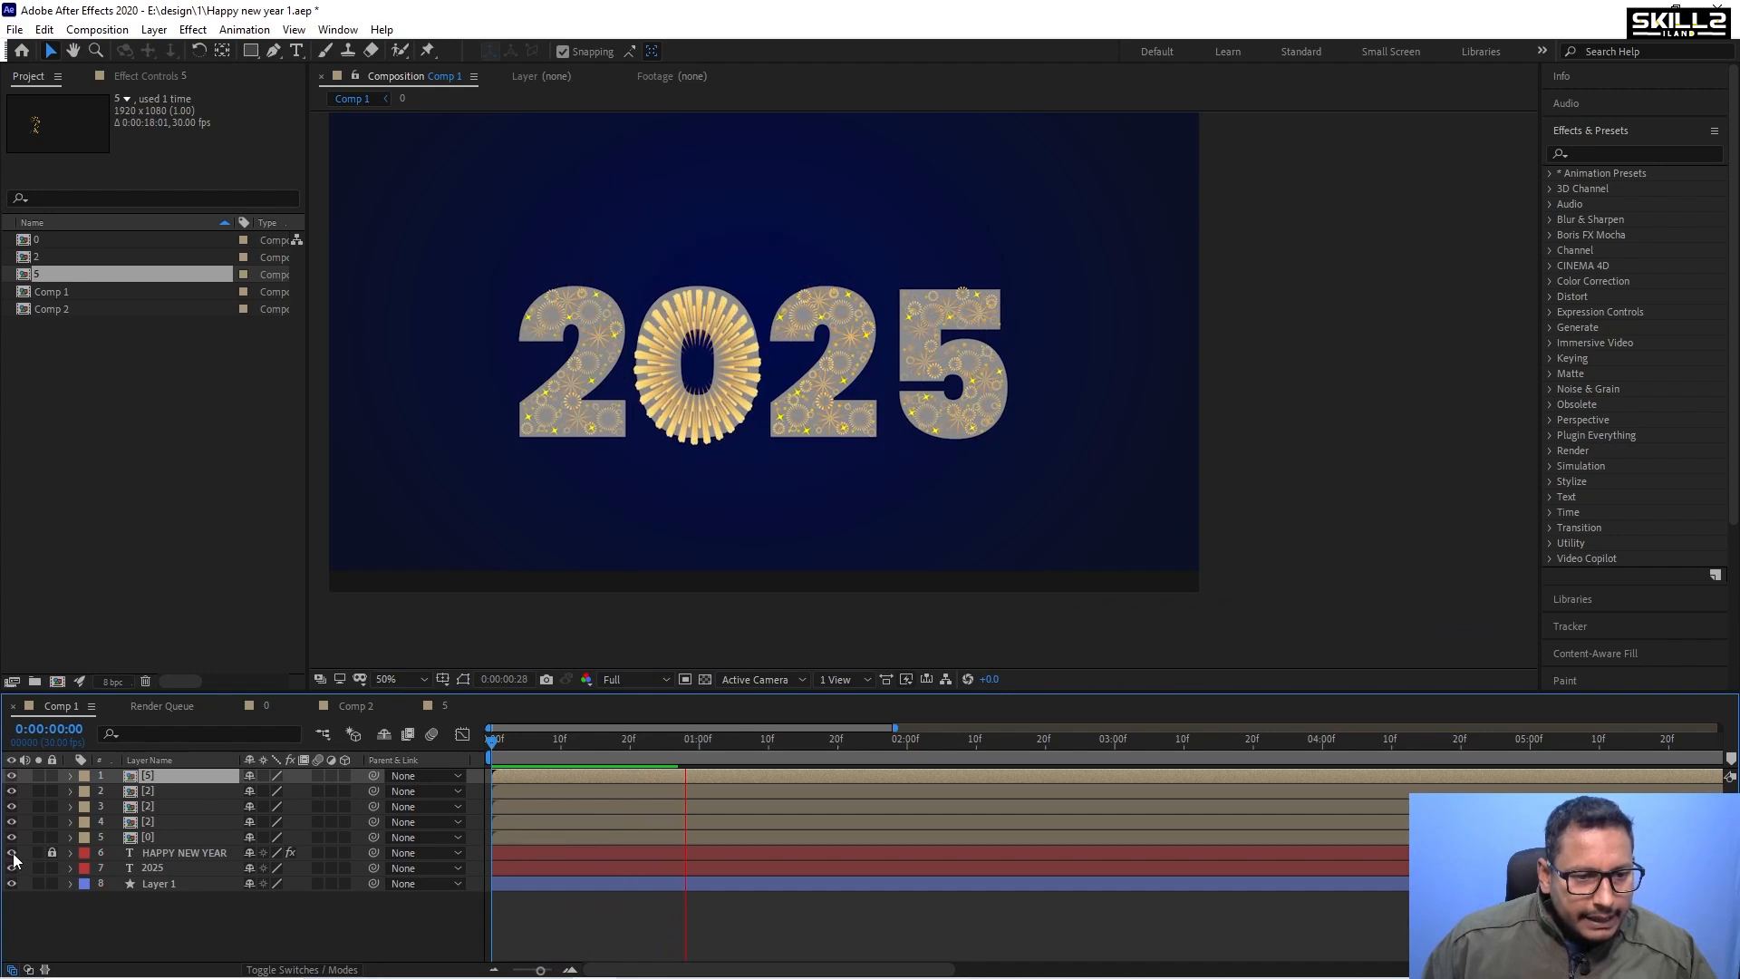
pyautogui.click(12, 853)
pyautogui.click(11, 868)
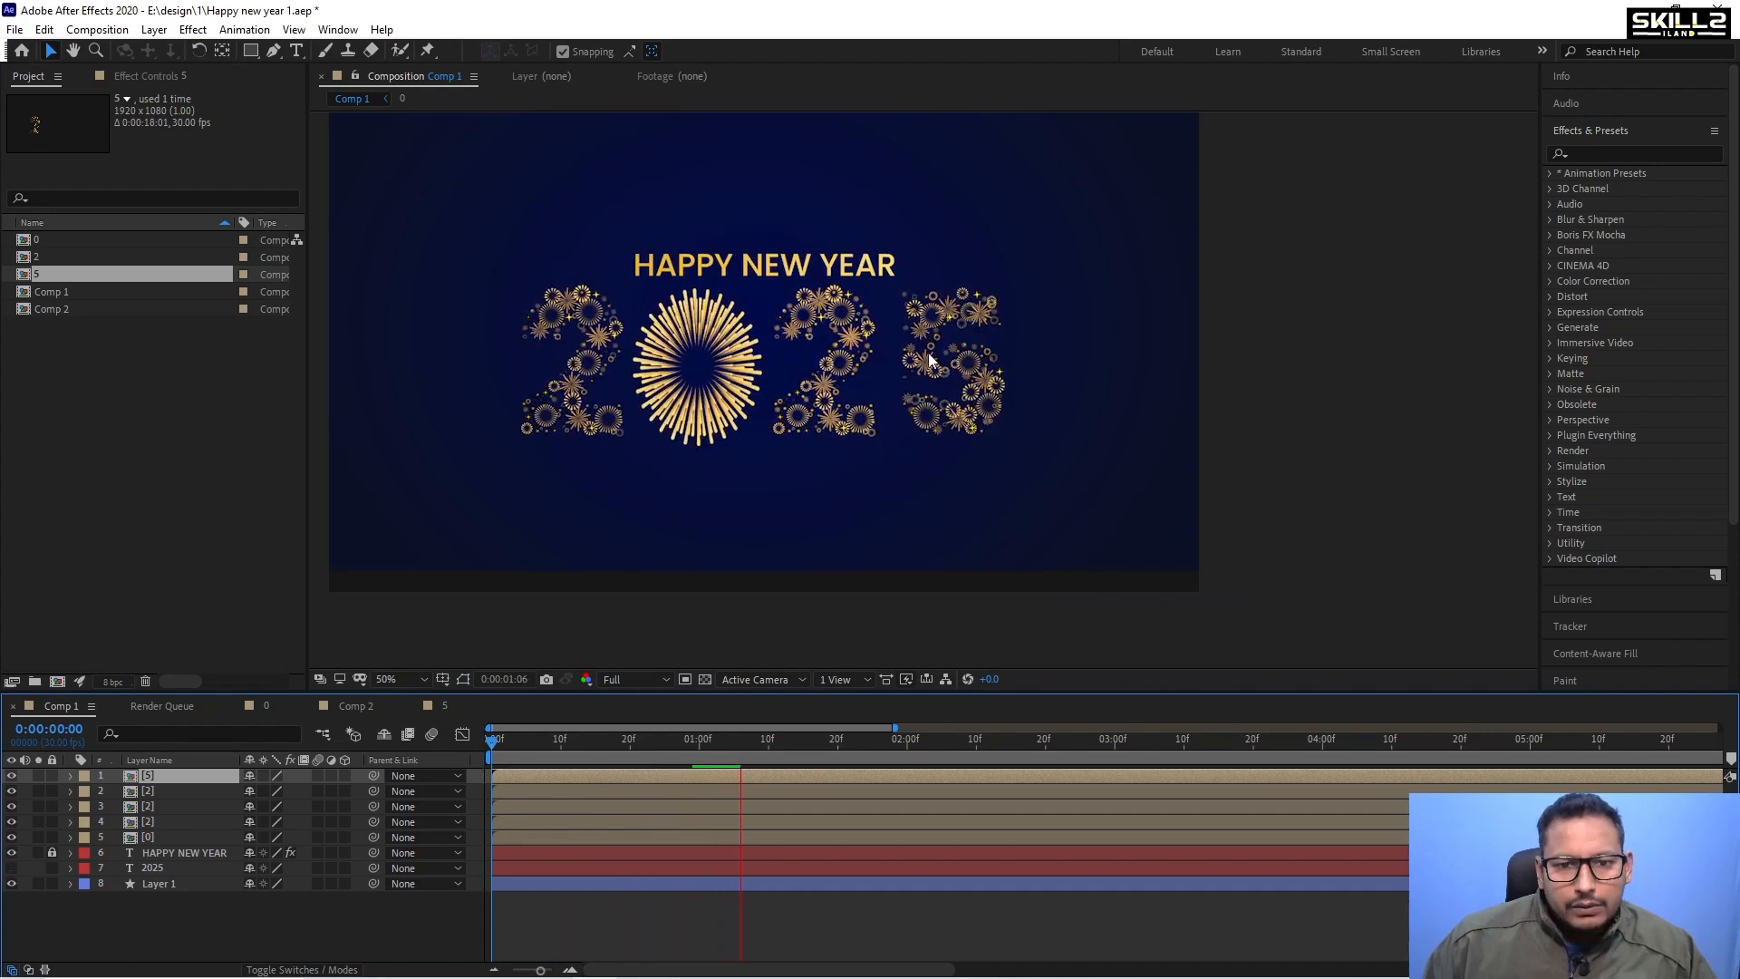
# Preview the four fireworks digits beneath HAPPY NEW YEAR, stop playback, and save the project.
pyautogui.scroll(-2, 715, 383)
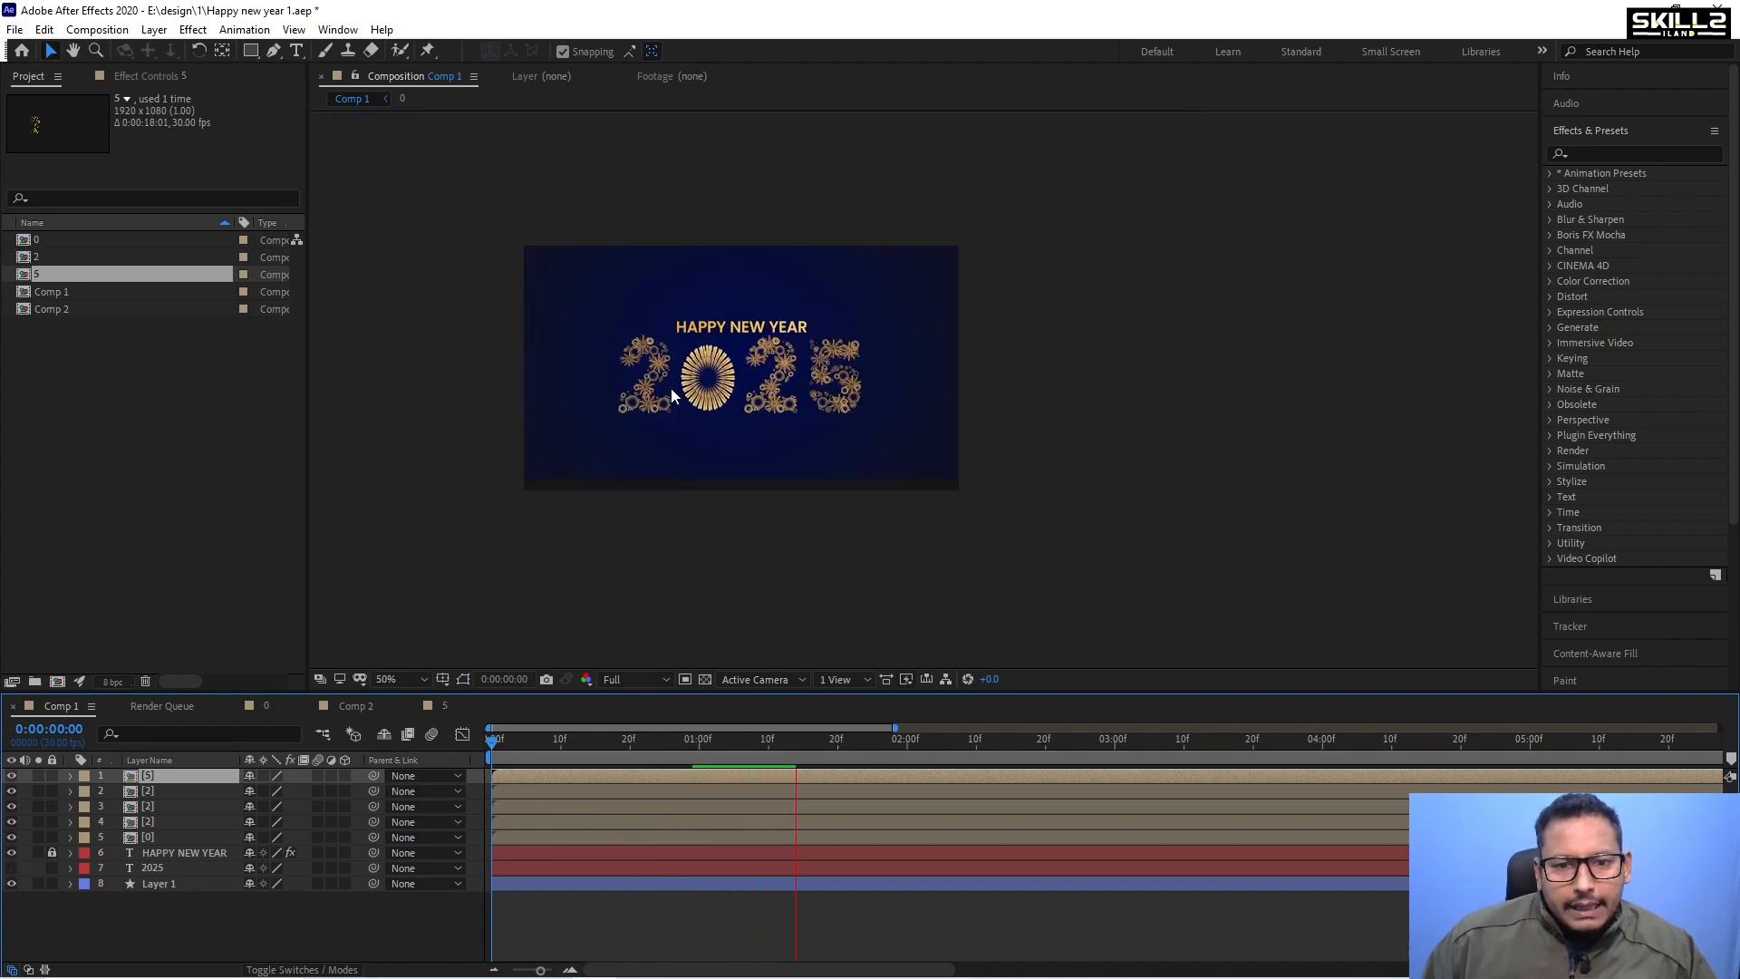
pyautogui.scroll(2, 671, 388)
pyautogui.press('space')
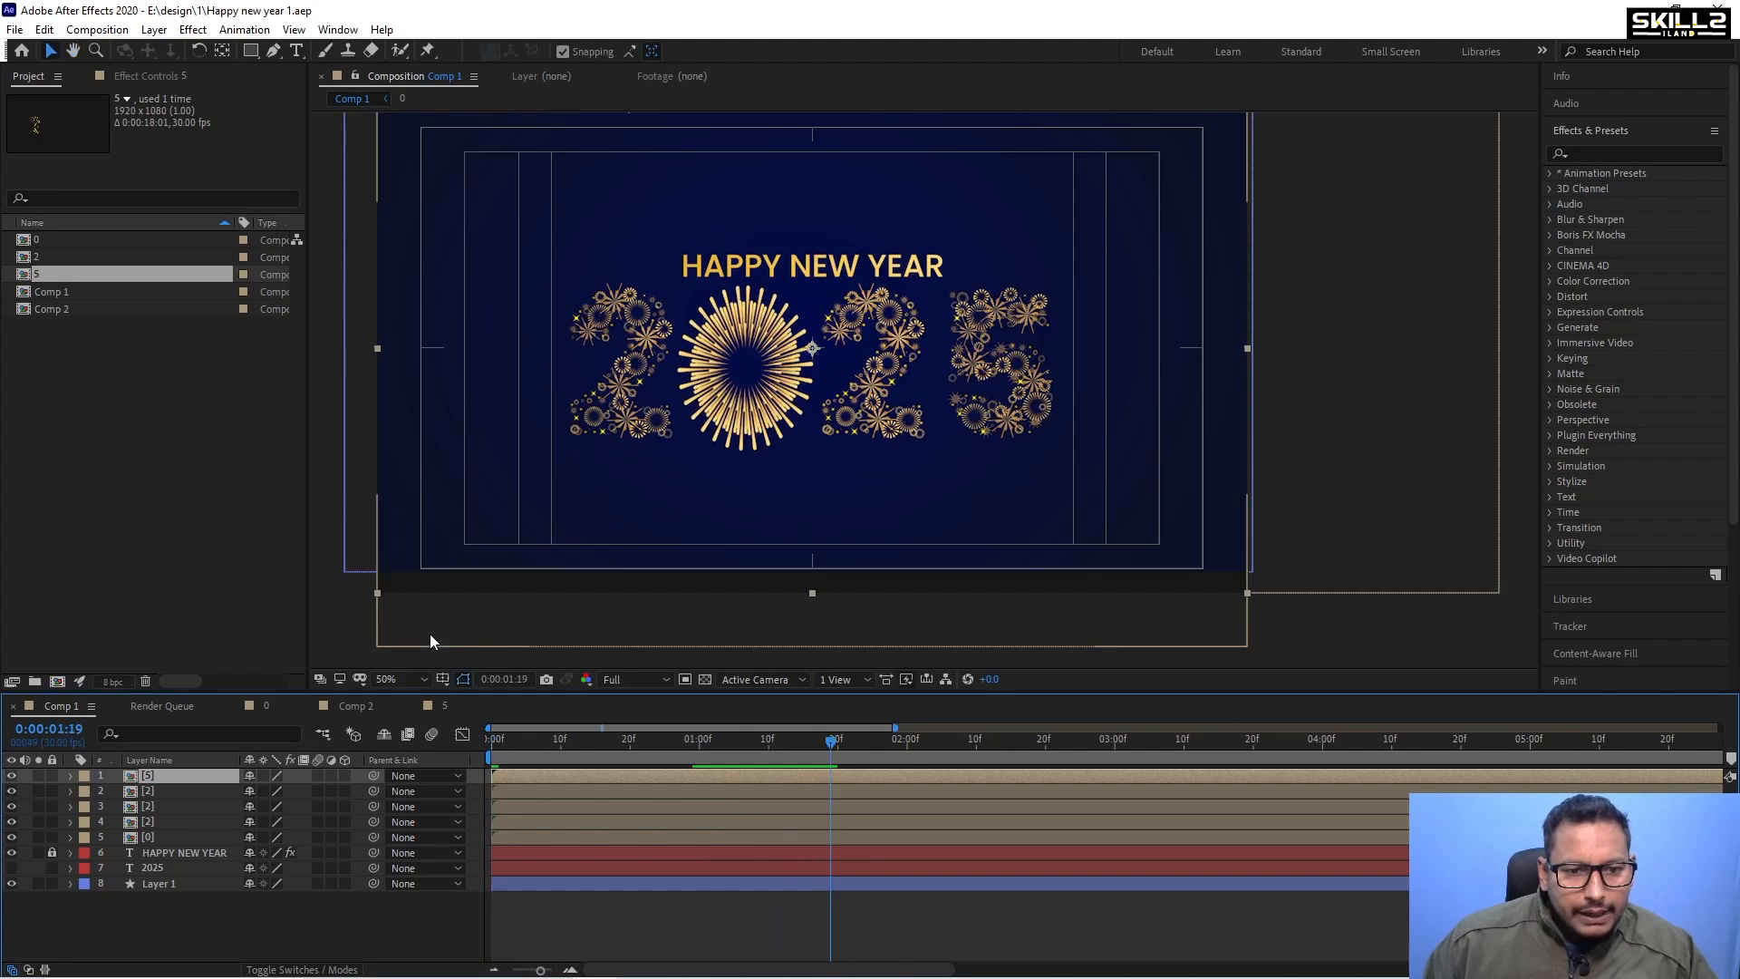
pyautogui.hotkey('ctrl', 's')
# Shift the blue background shape Layer 1 down until it covers the lower edge of the composition.
pyautogui.click(1234, 502)
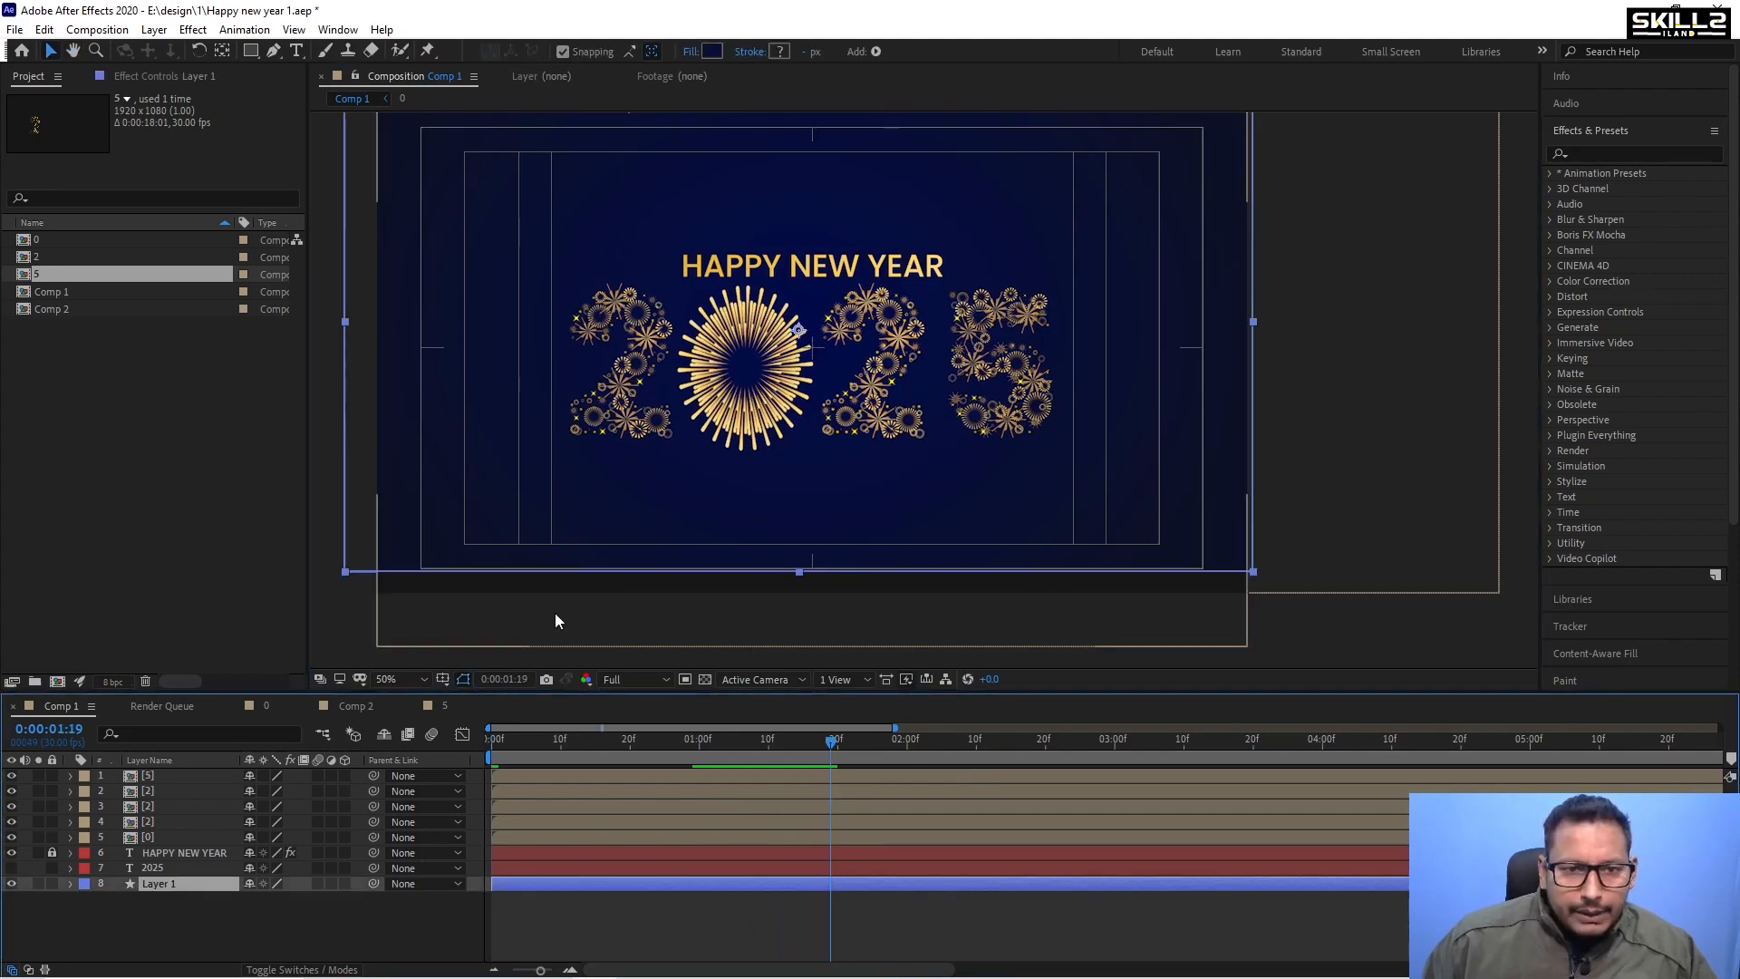
pyautogui.hotkey('shift', 'Down')
pyautogui.hotkey('shift', 'Down')
pyautogui.hotkey('shift', 'Down')
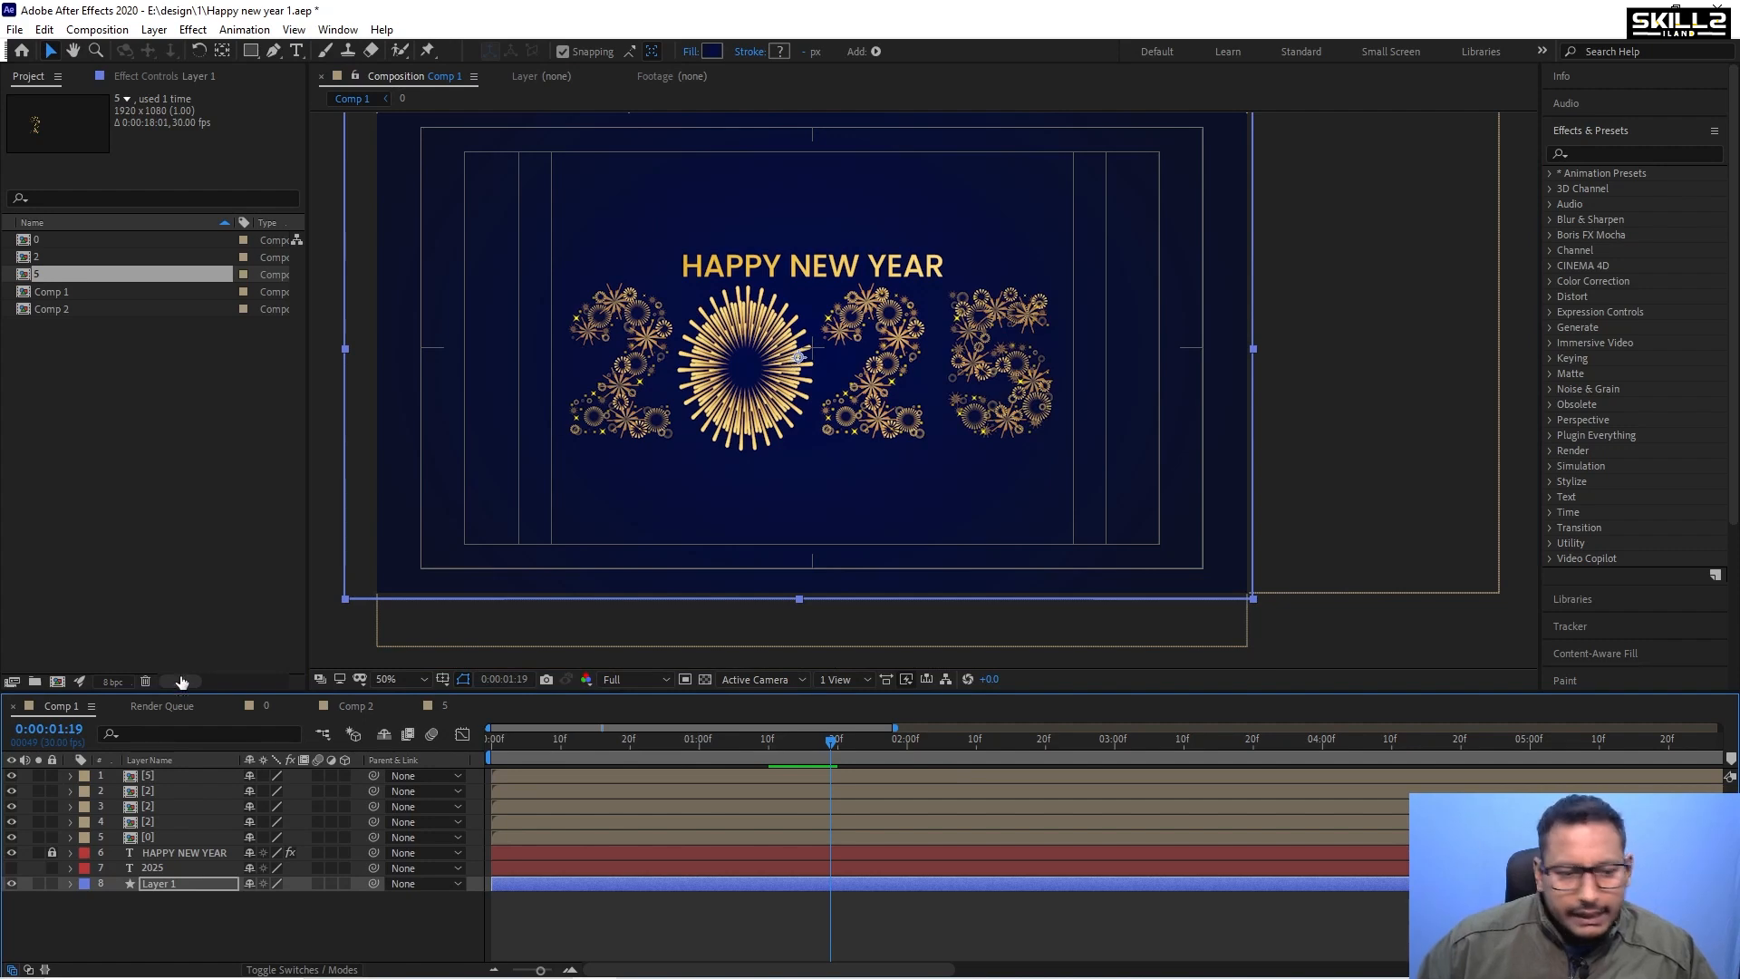
# Lock the blue background shape Layer 1 and unlock the HAPPY NEW YEAR text layer.
pyautogui.click(53, 883)
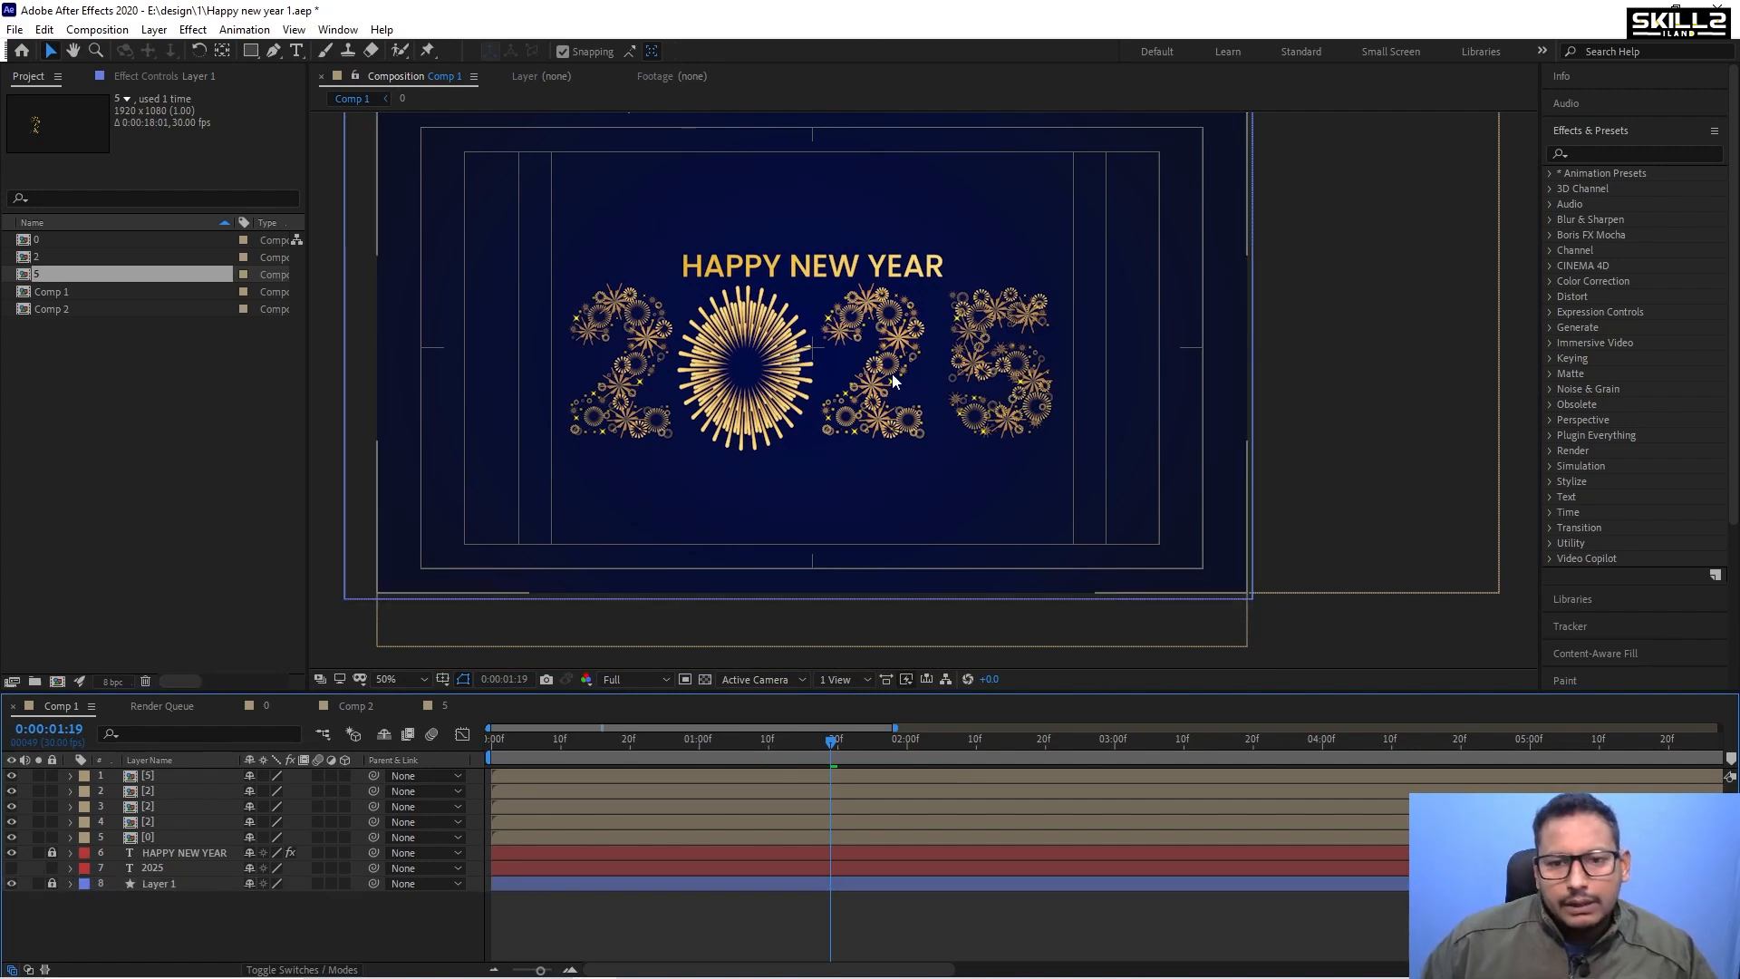
pyautogui.scroll(-1, 761, 335)
pyautogui.scroll(1, 772, 313)
pyautogui.click(799, 297)
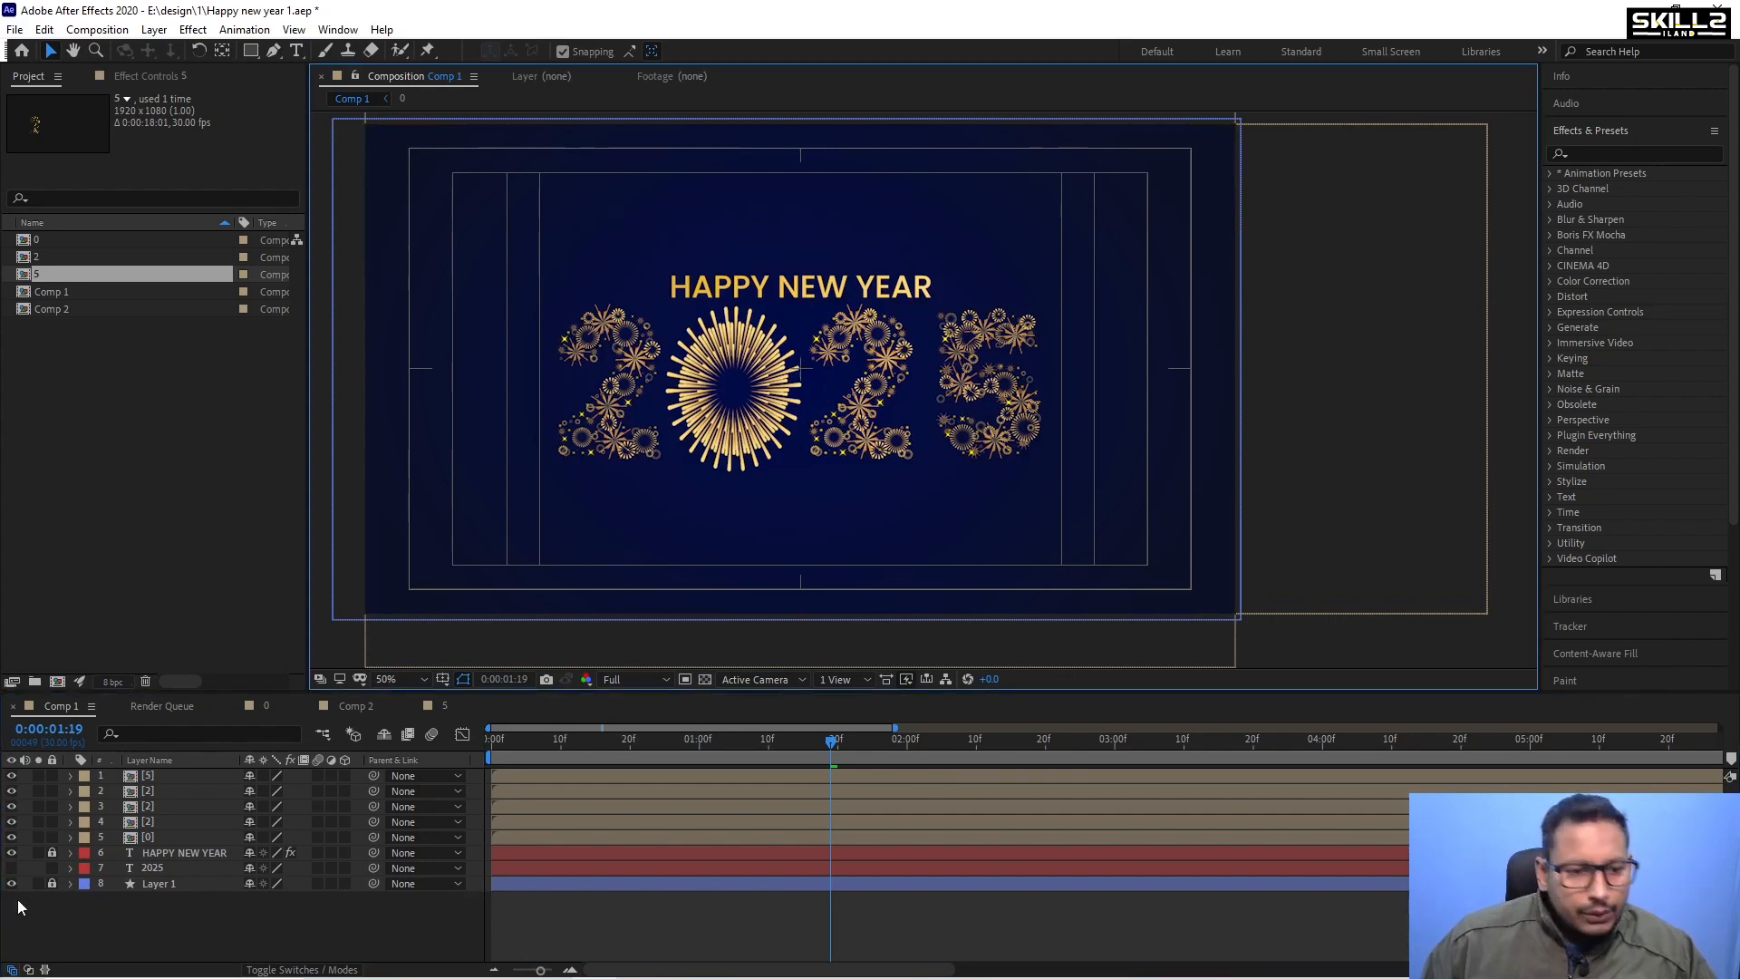
pyautogui.click(157, 864)
pyautogui.click(52, 853)
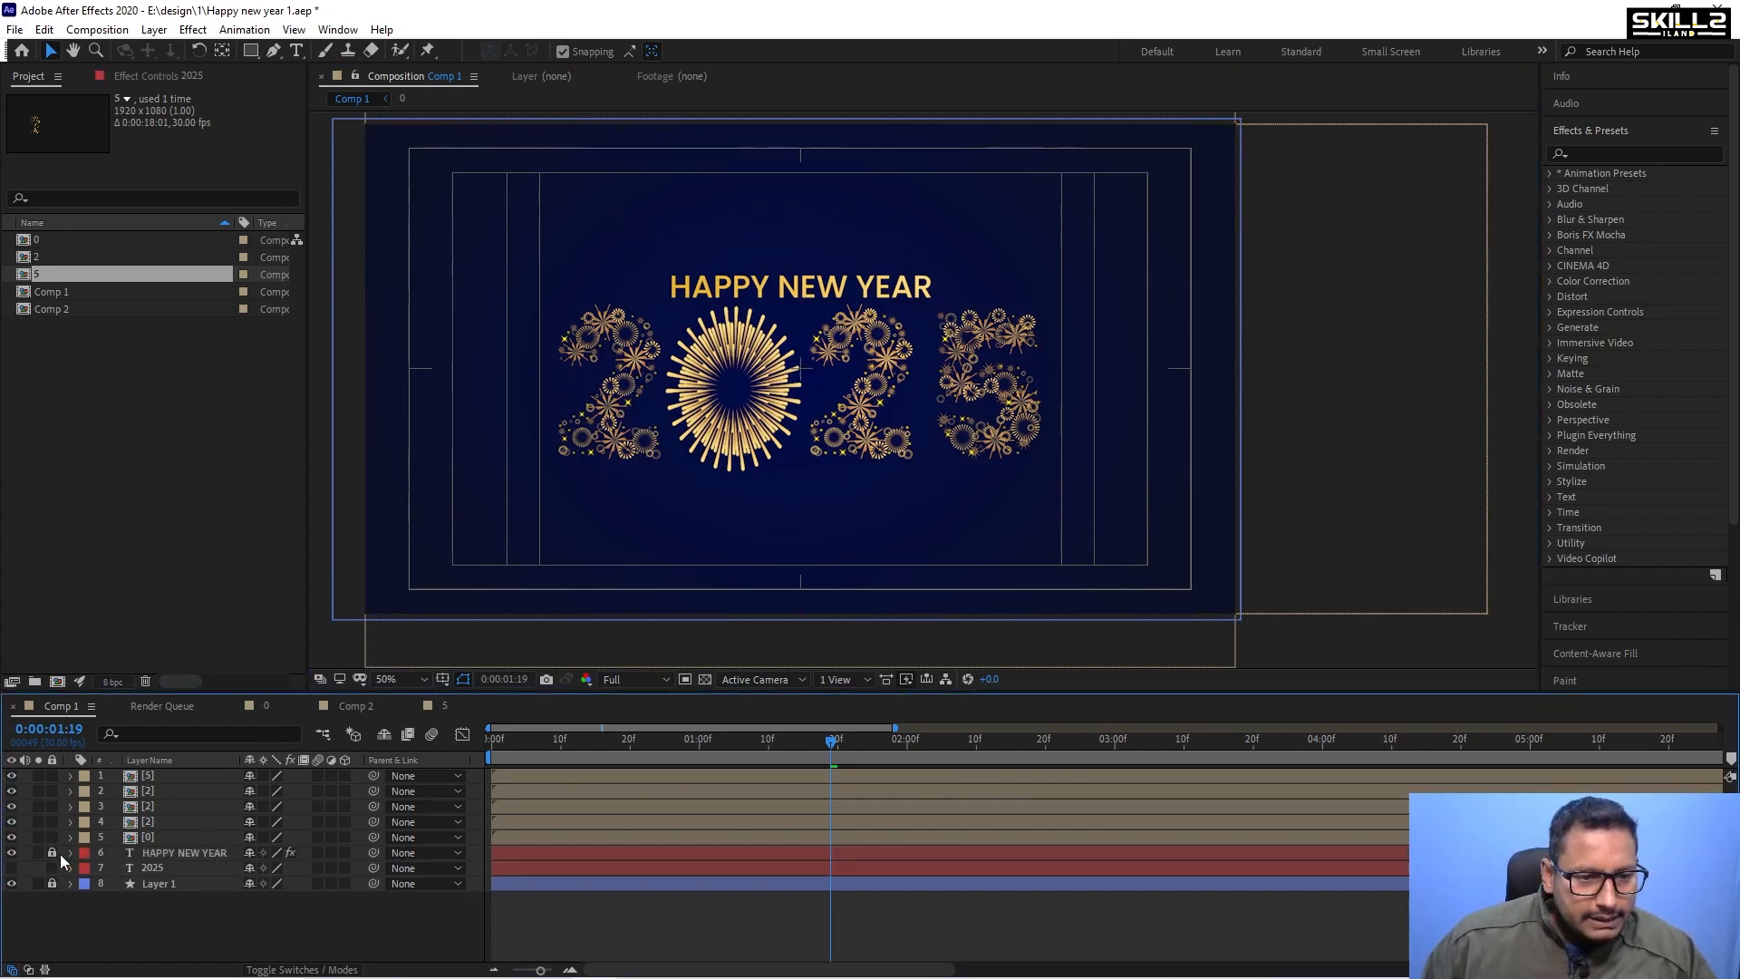
# Try the Autoscroll - horizontal behavior preset on the HAPPY NEW YEAR text and preview it.
pyautogui.click(145, 851)
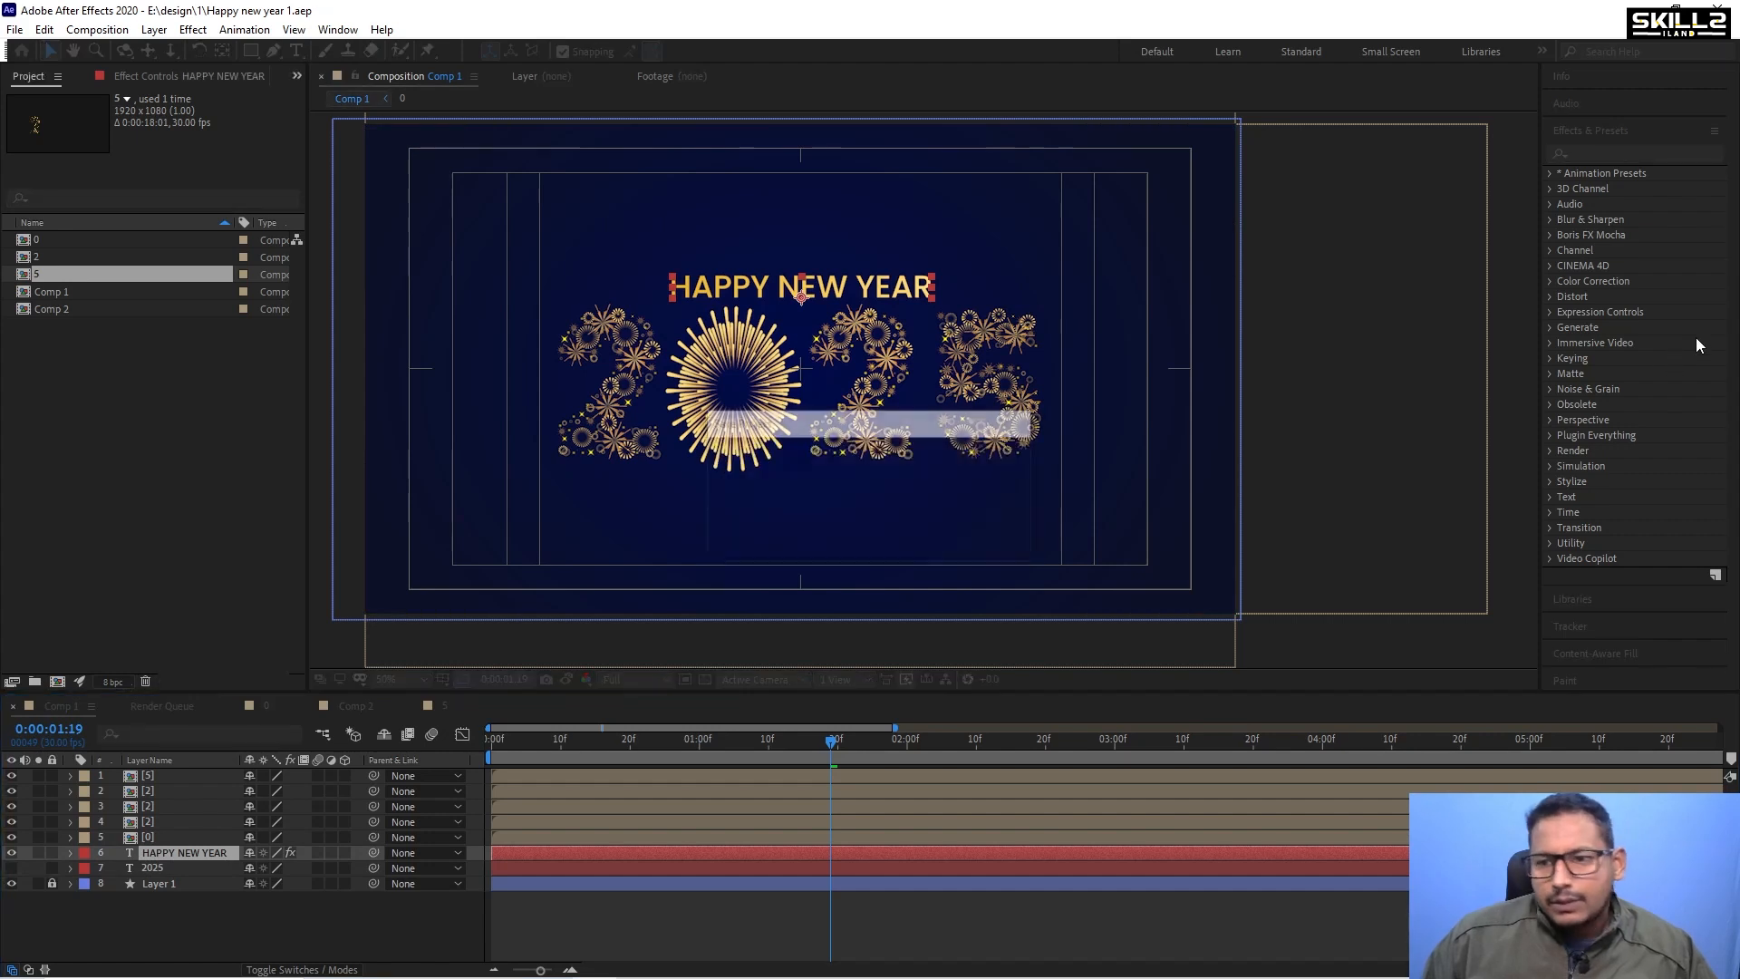
pyautogui.click(1555, 173)
pyautogui.click(1566, 204)
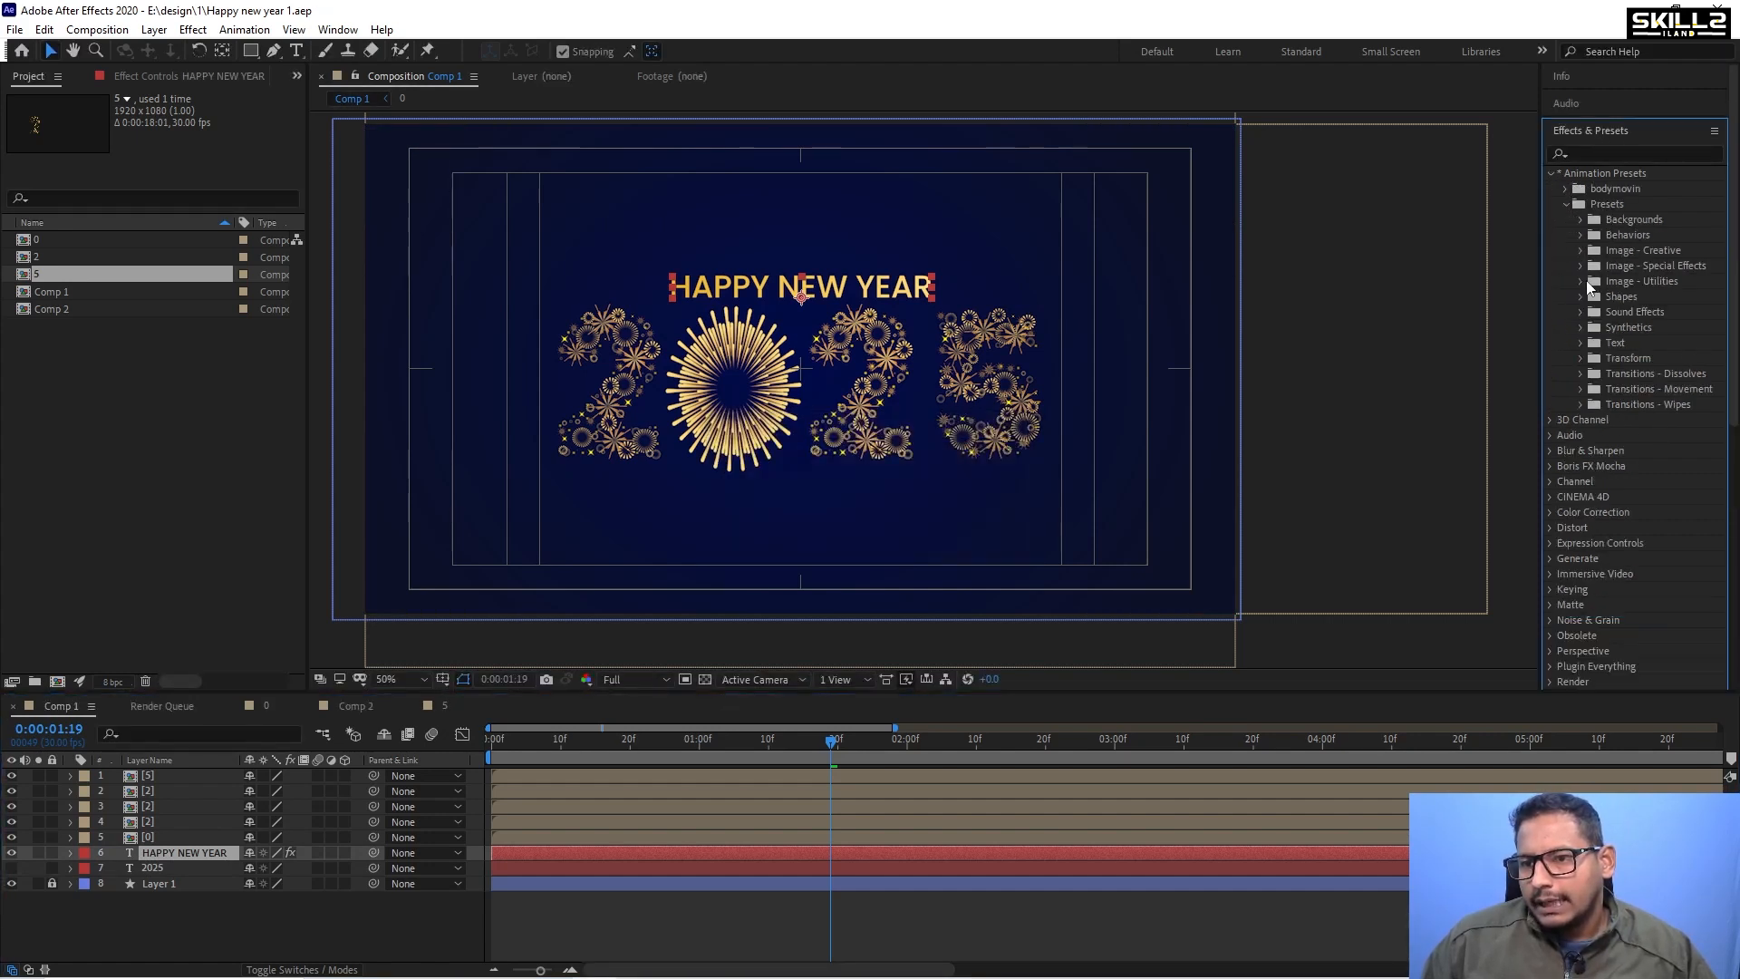
pyautogui.scroll(-2, 1577, 219)
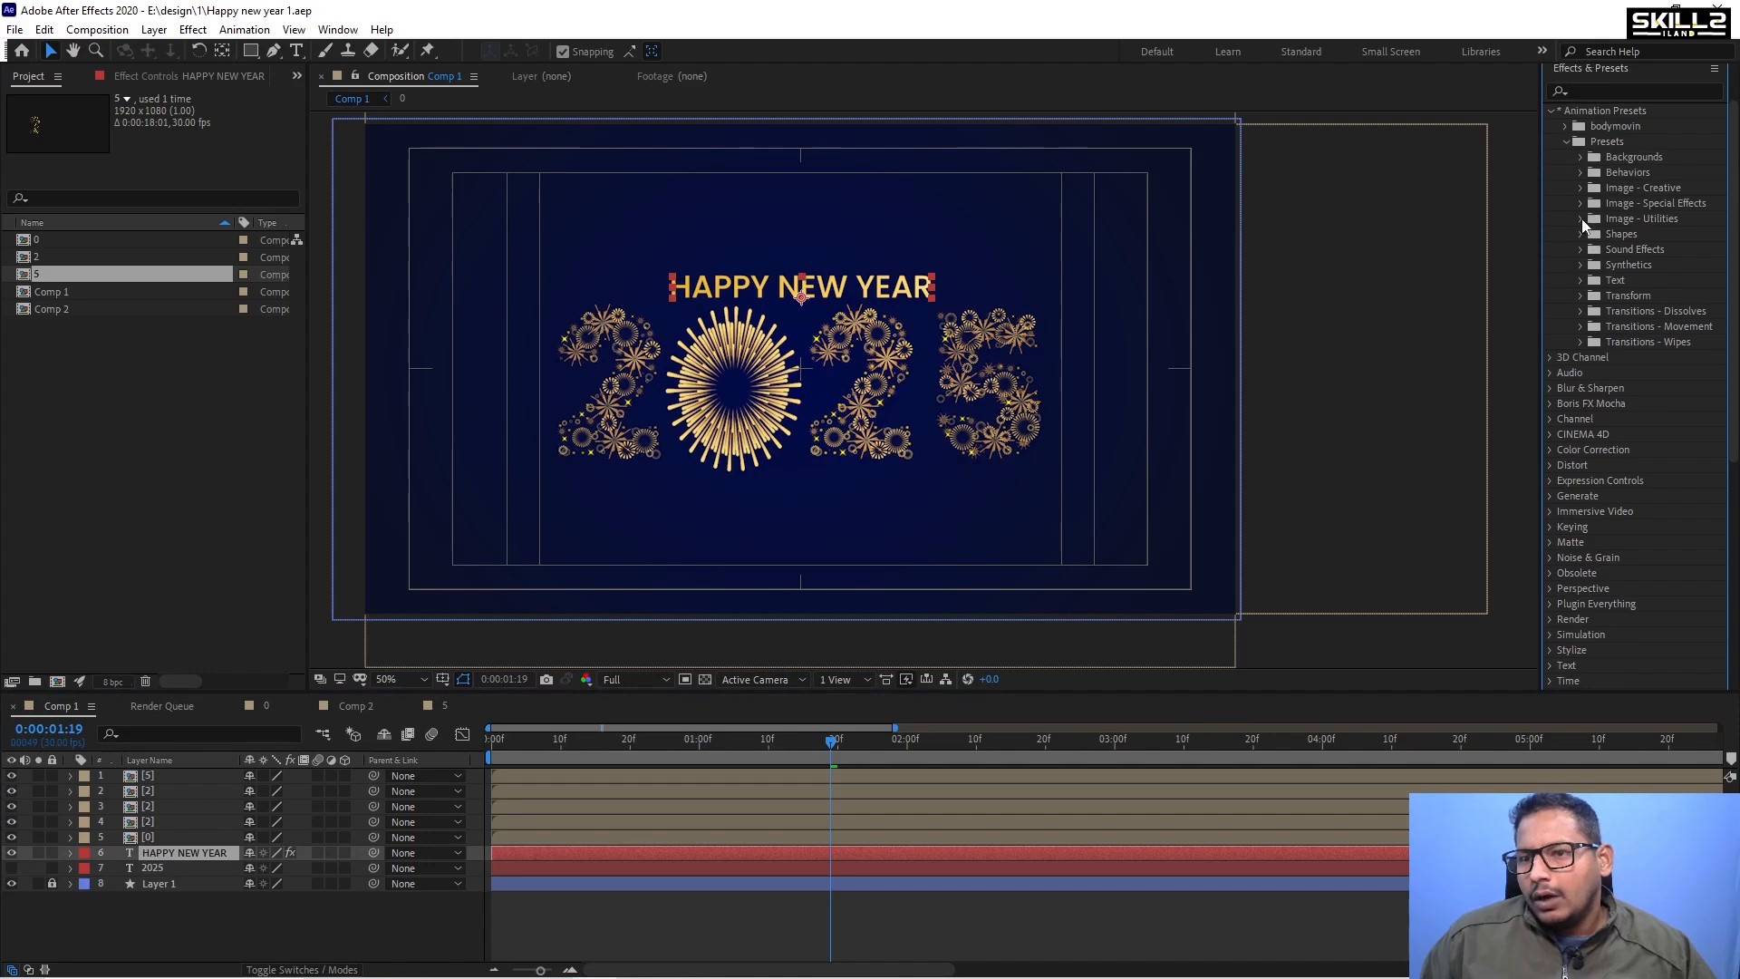
pyautogui.click(1578, 177)
pyautogui.doubleClick(1657, 189)
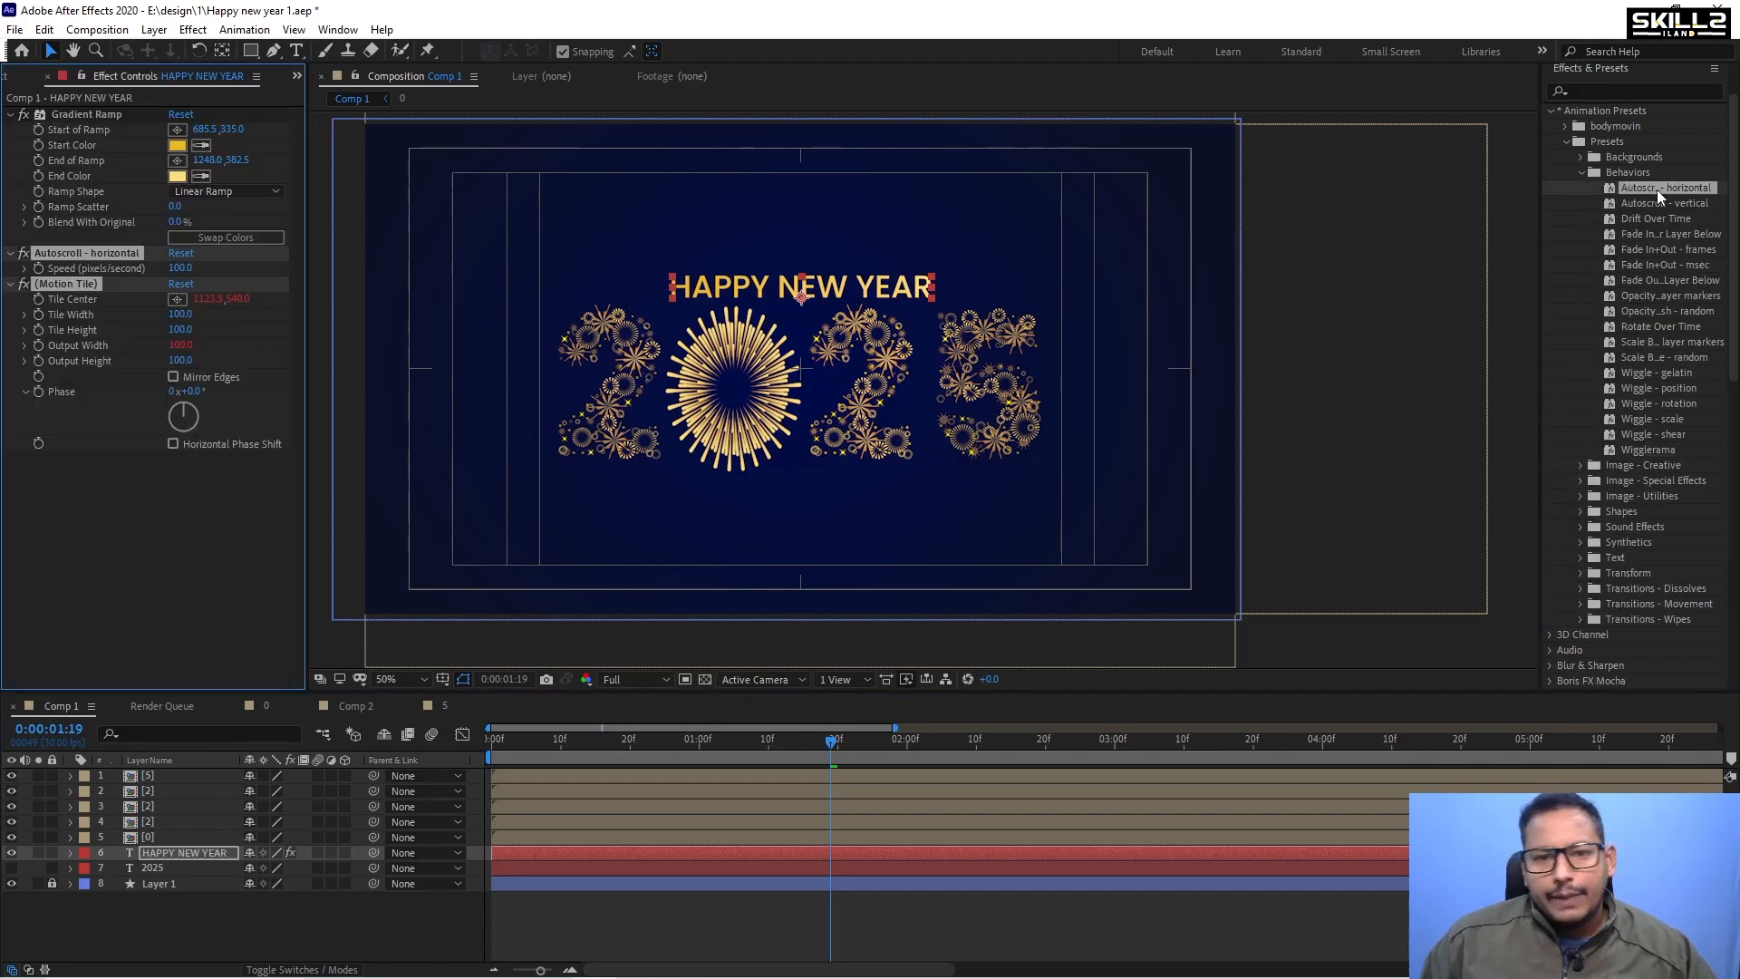
pyautogui.press('space')
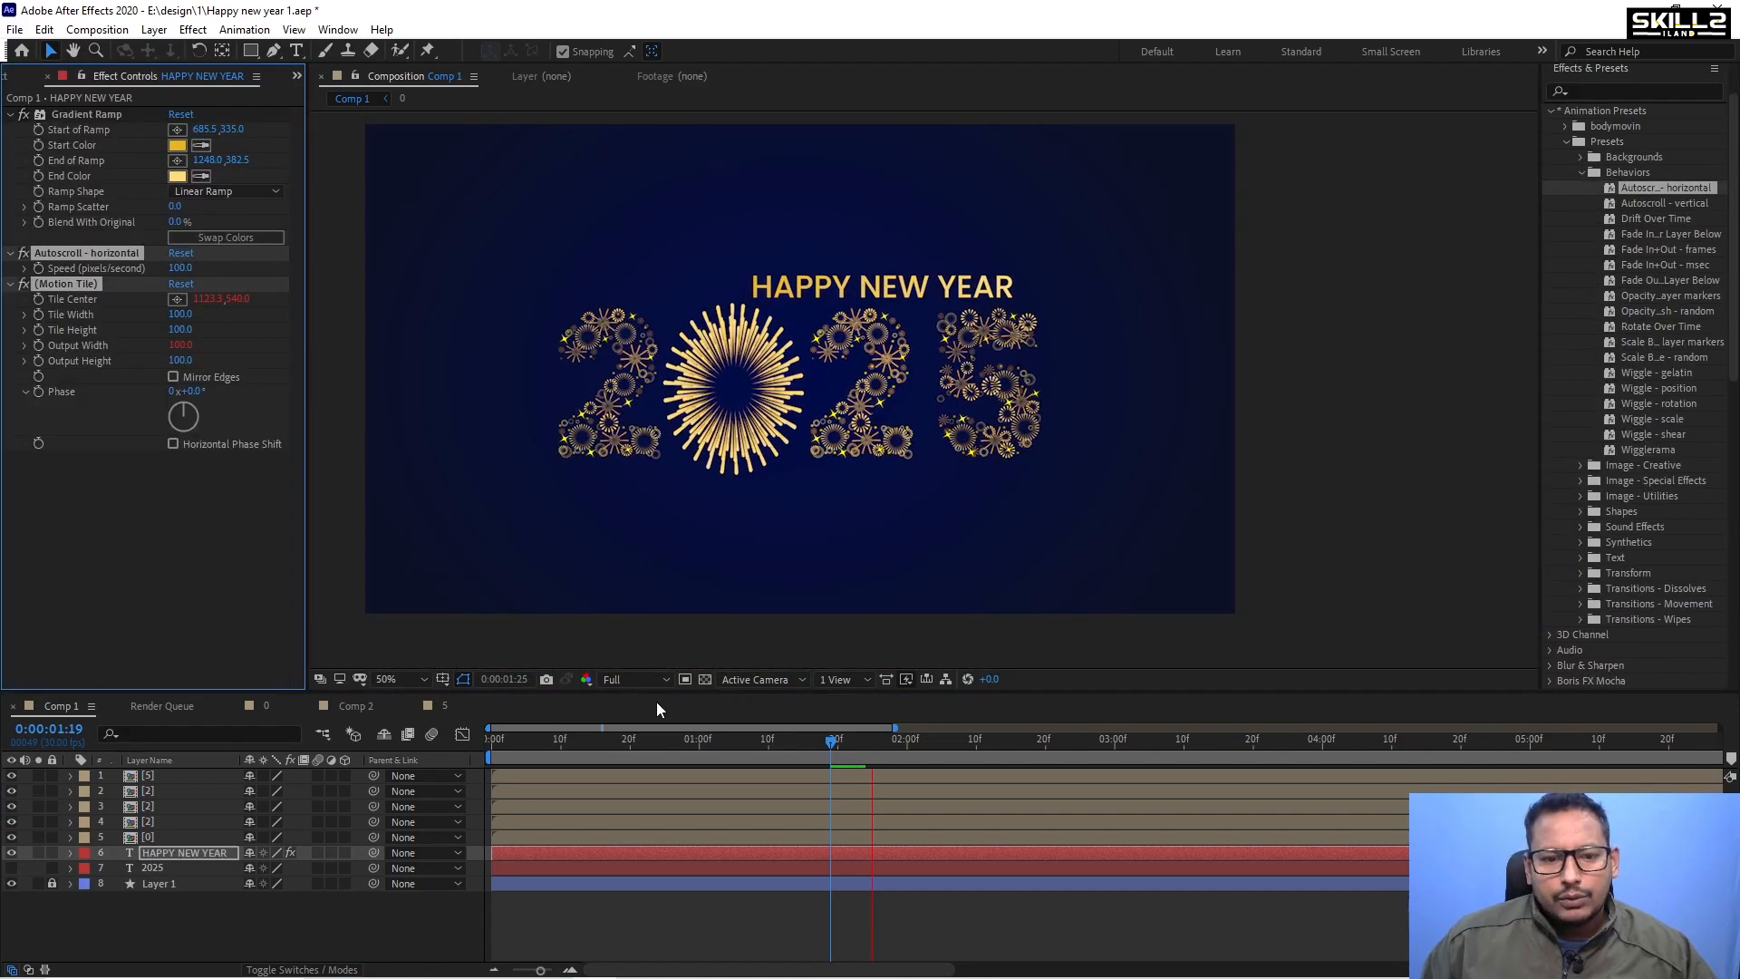
pyautogui.press('space')
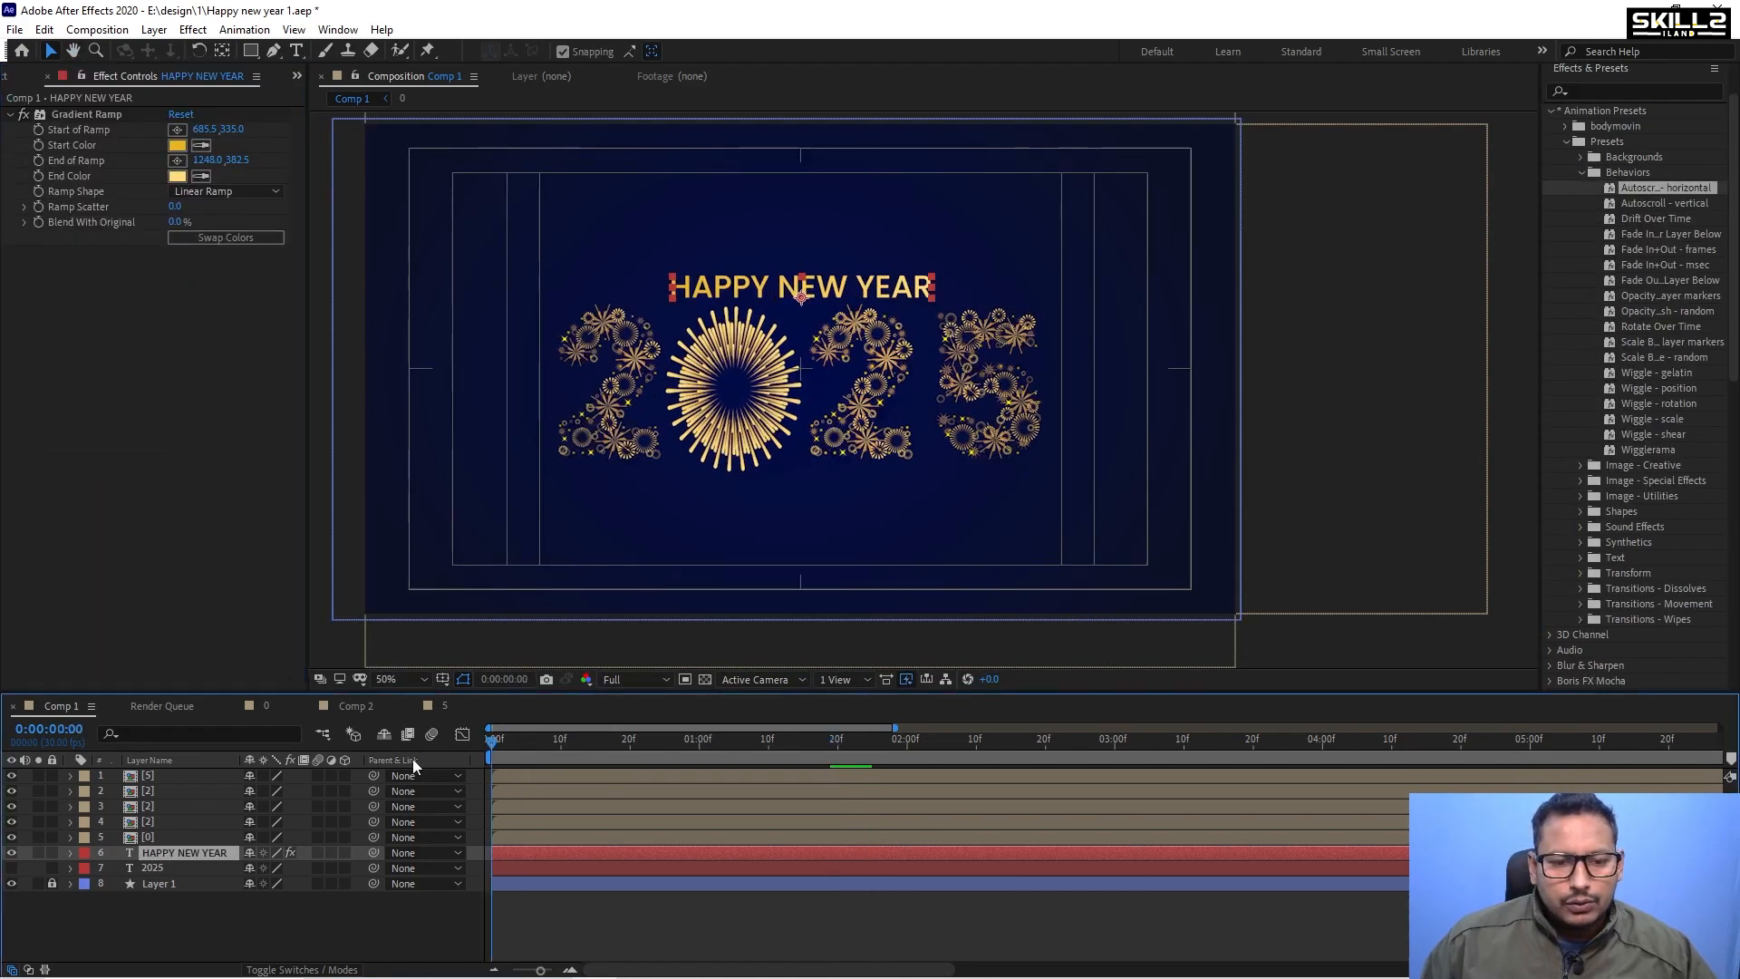
# Apply the Chasing Strokes text preset to HAPPY NEW YEAR at the start of Comp 1 and preview the animation.
pyautogui.press('space')
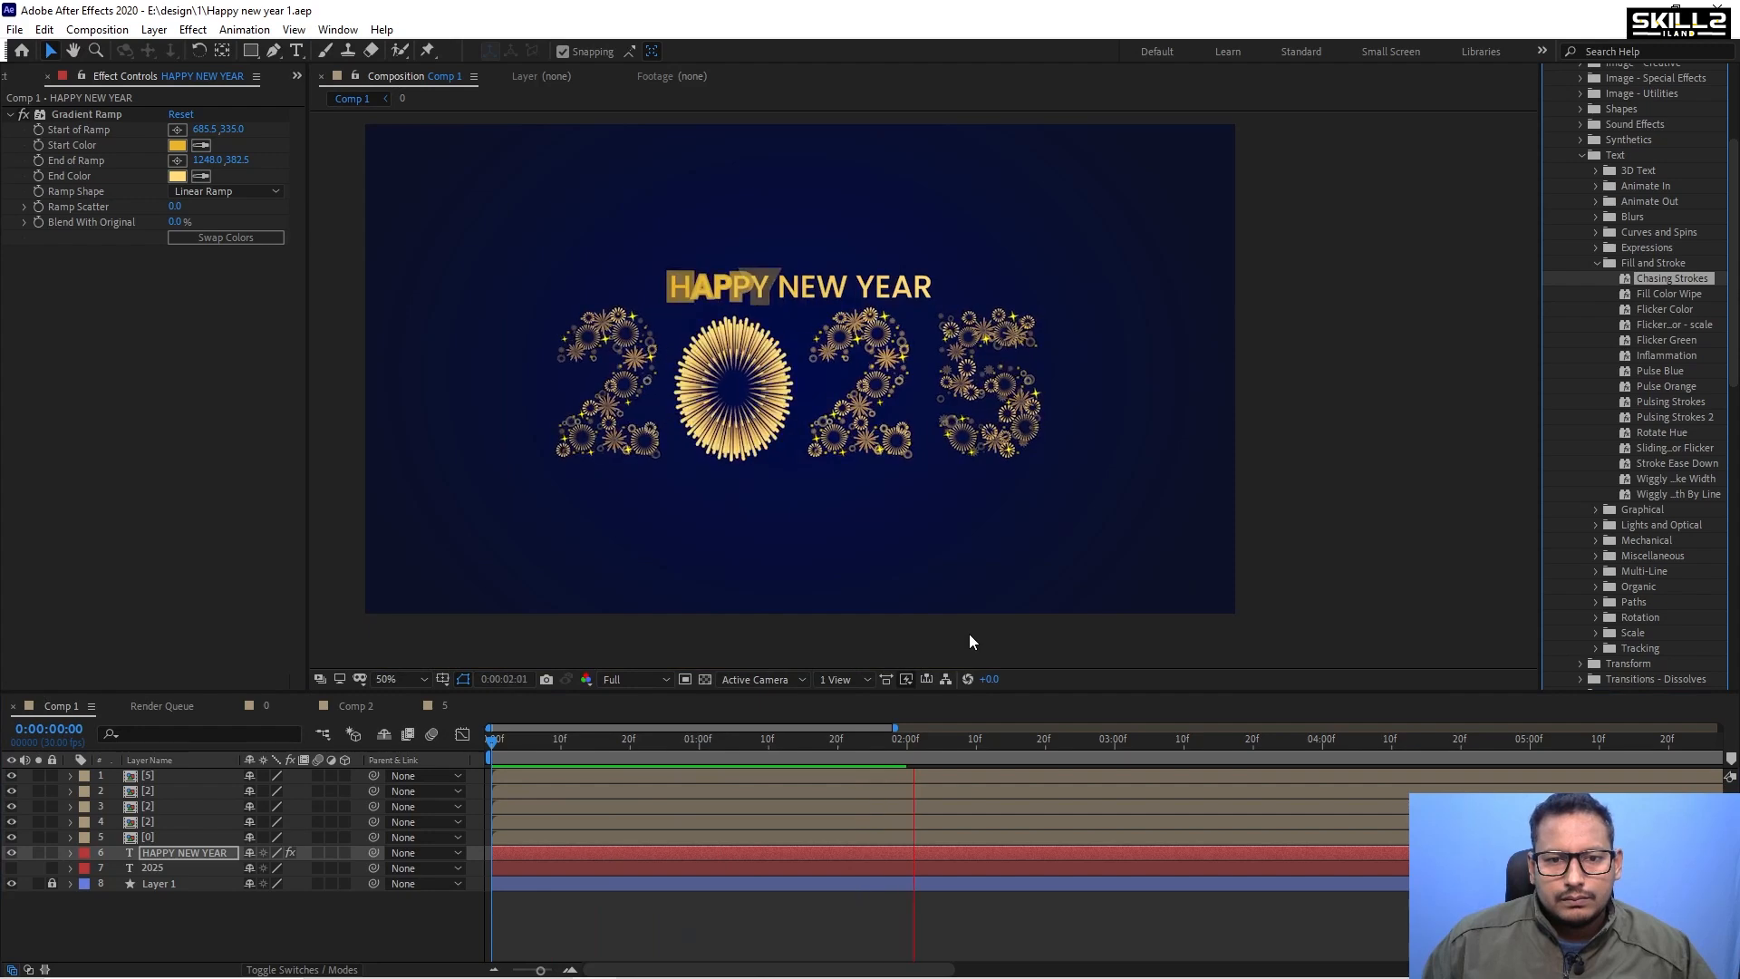
pyautogui.press('space')
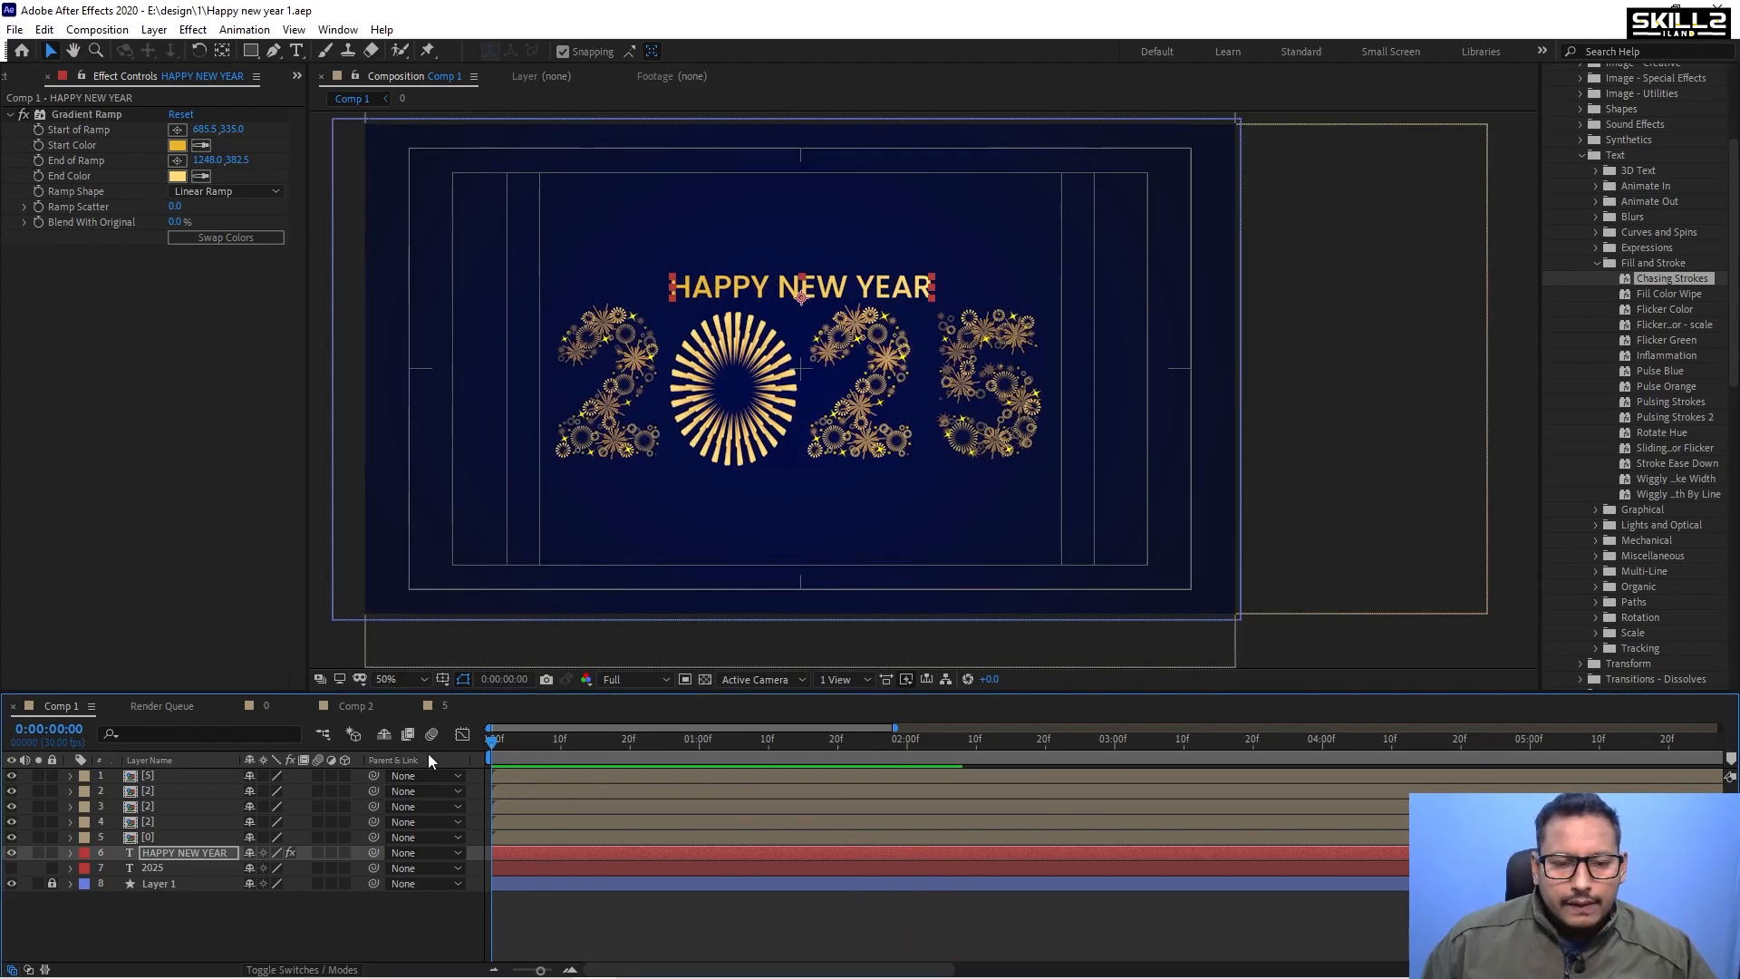
pyautogui.press('space')
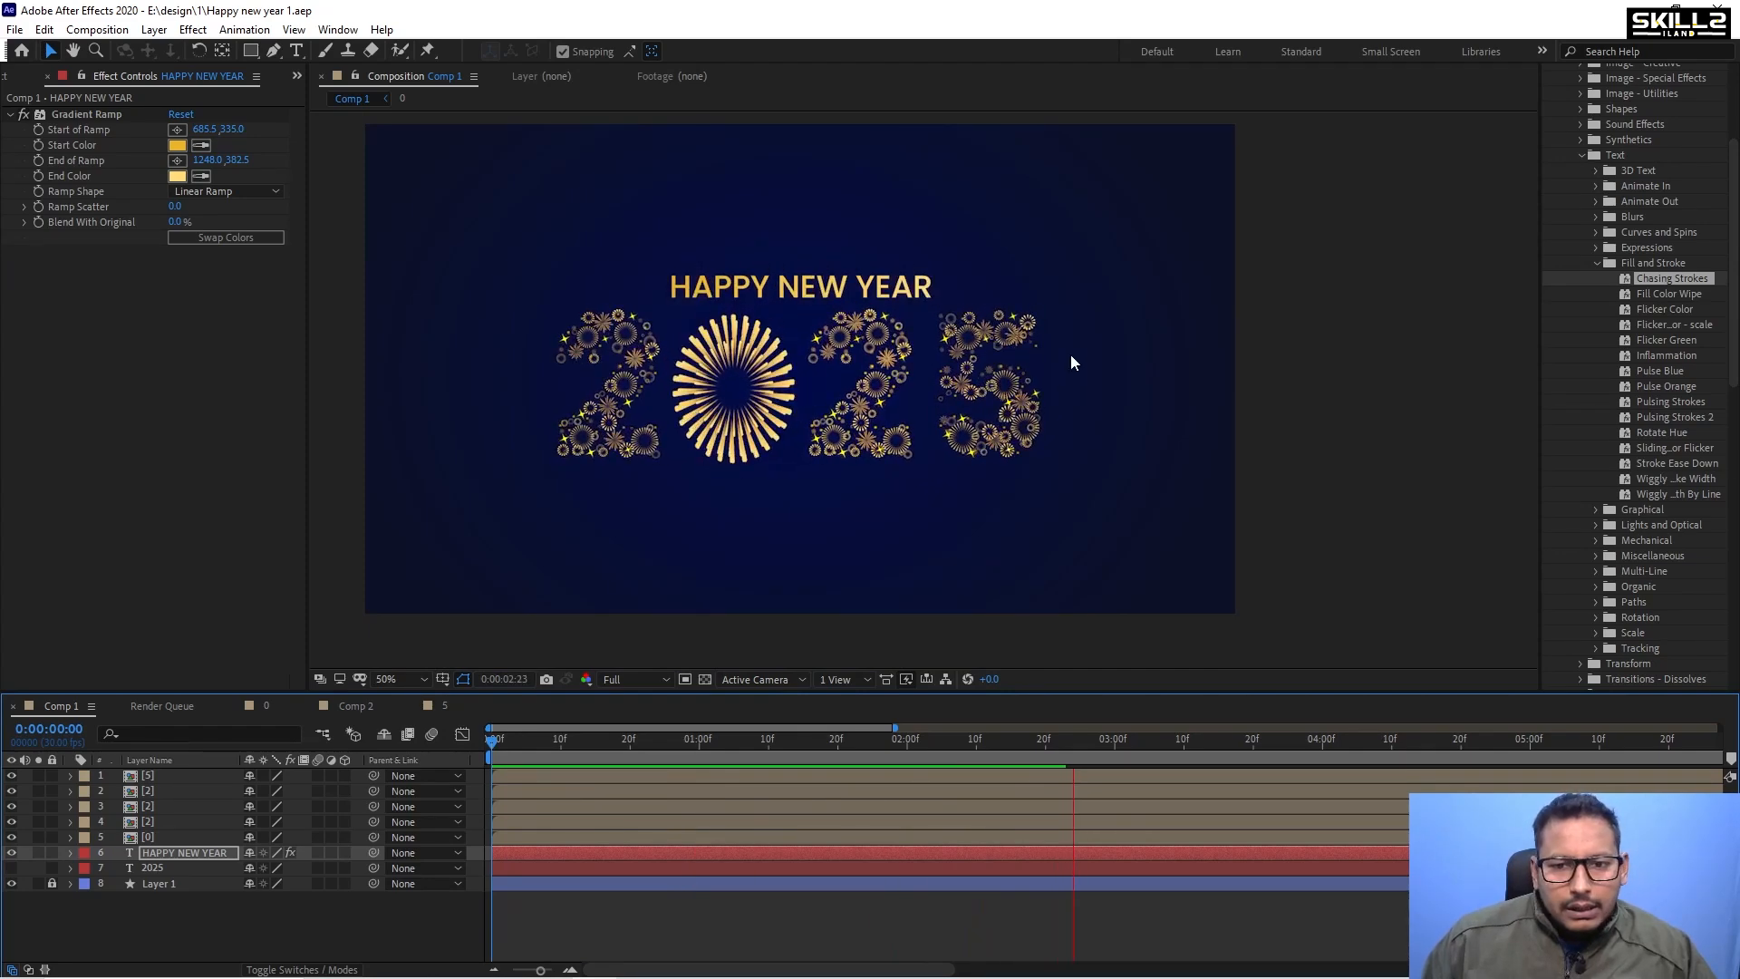
pyautogui.press('space')
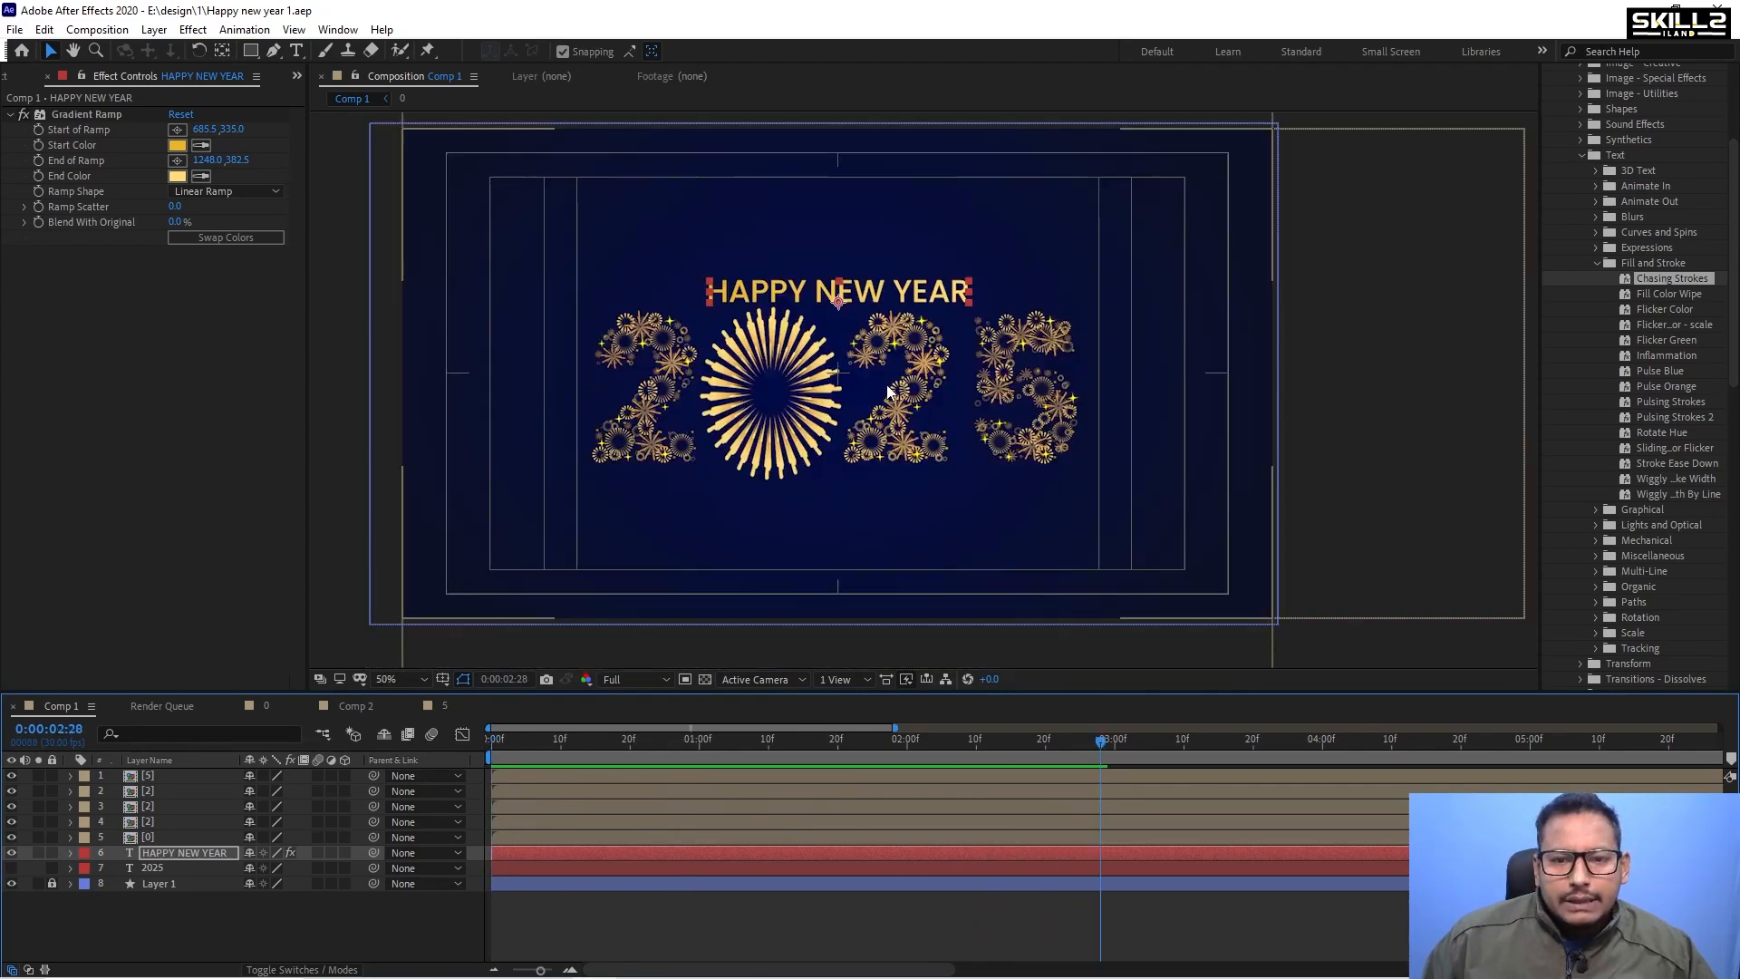
# Add a new shape layer to Comp 1 and draw a small yellow star above and left of the HAPPY NEW YEAR text.
pyautogui.click(135, 906)
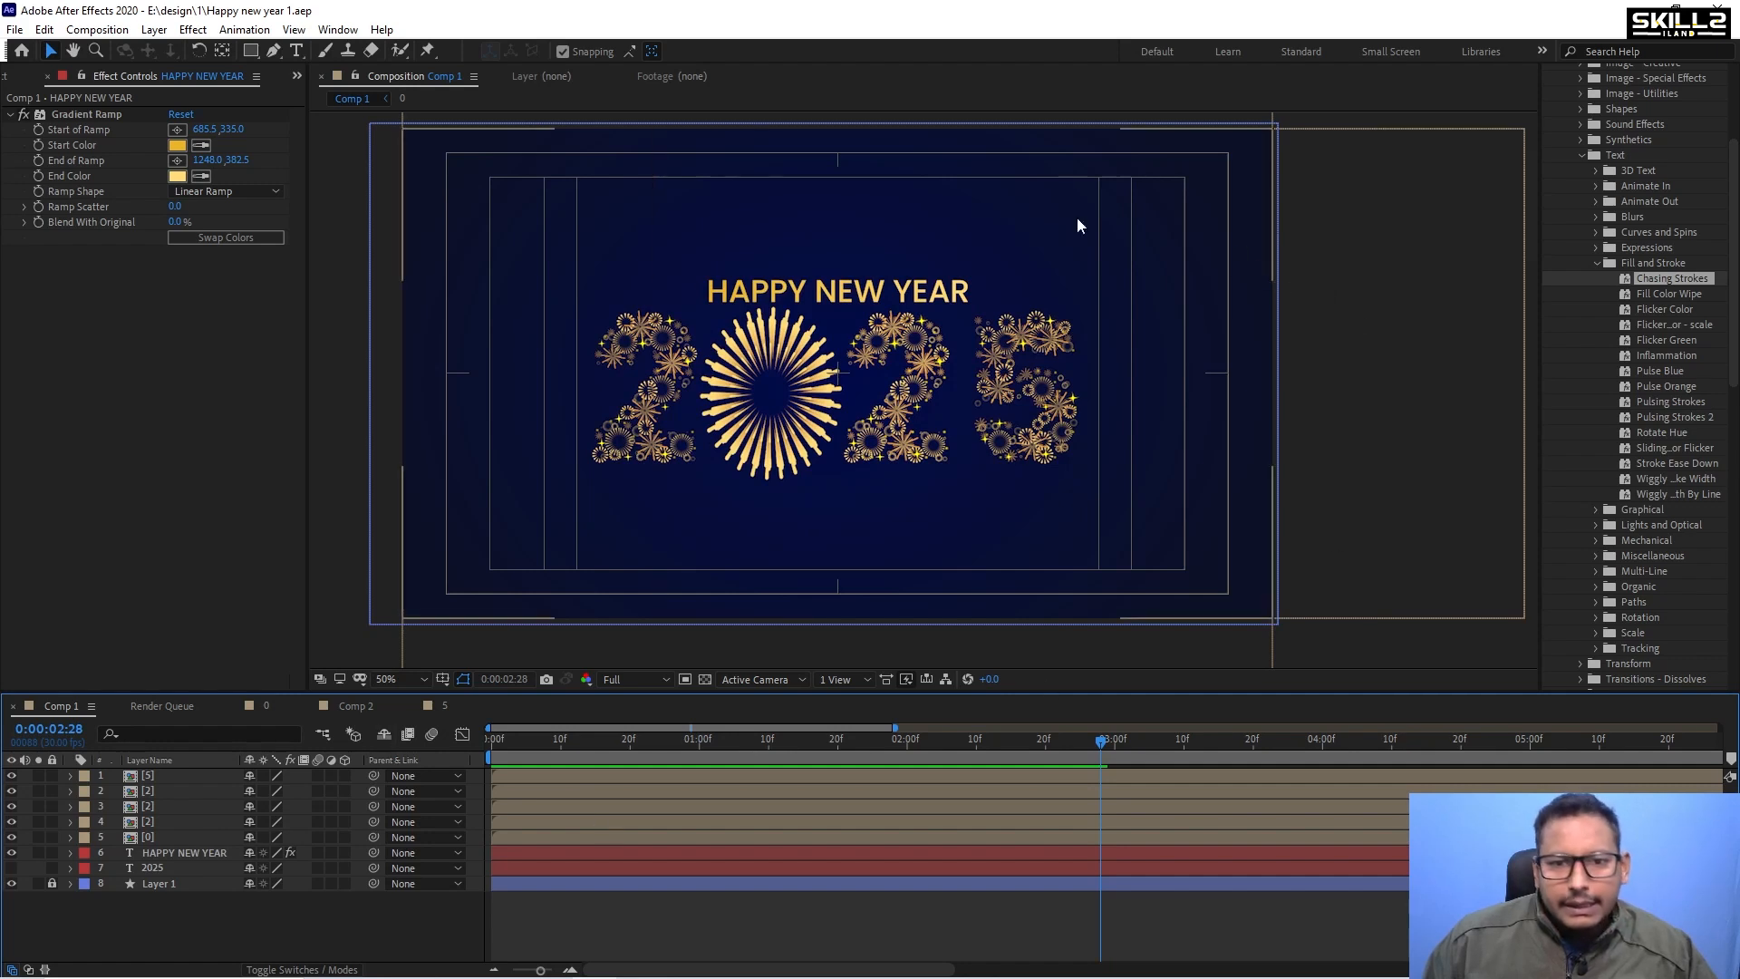
pyautogui.rightClick(149, 910)
pyautogui.moveTo(257, 721)
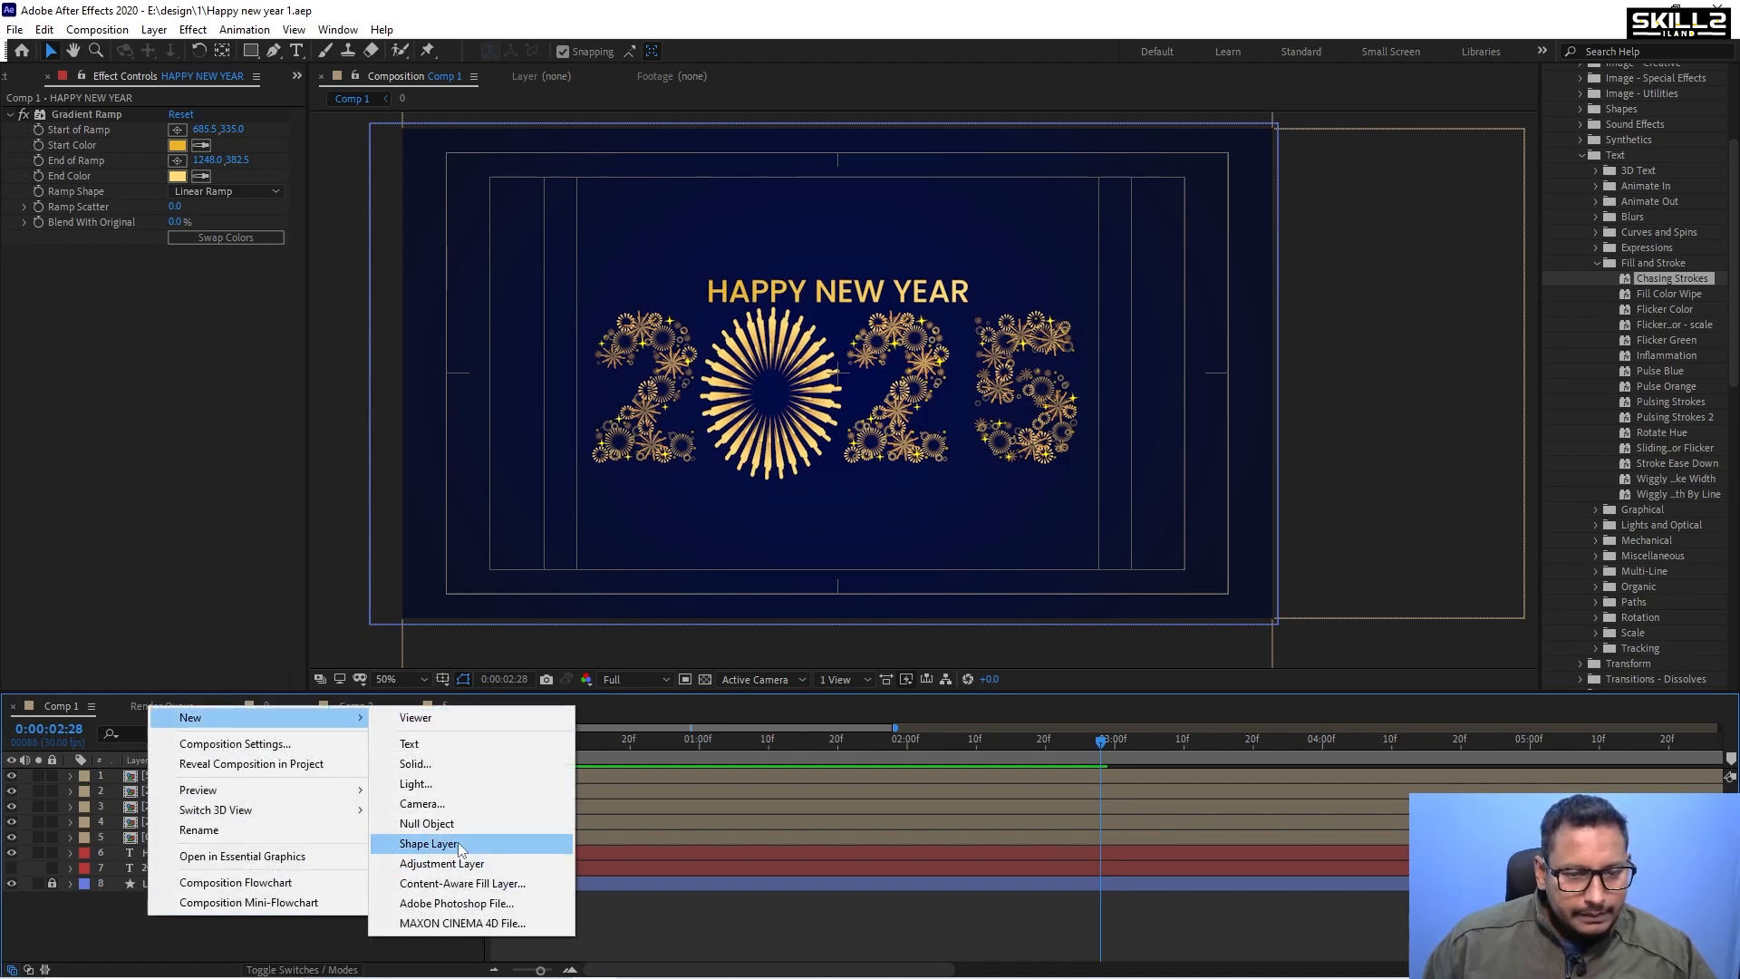
pyautogui.click(429, 844)
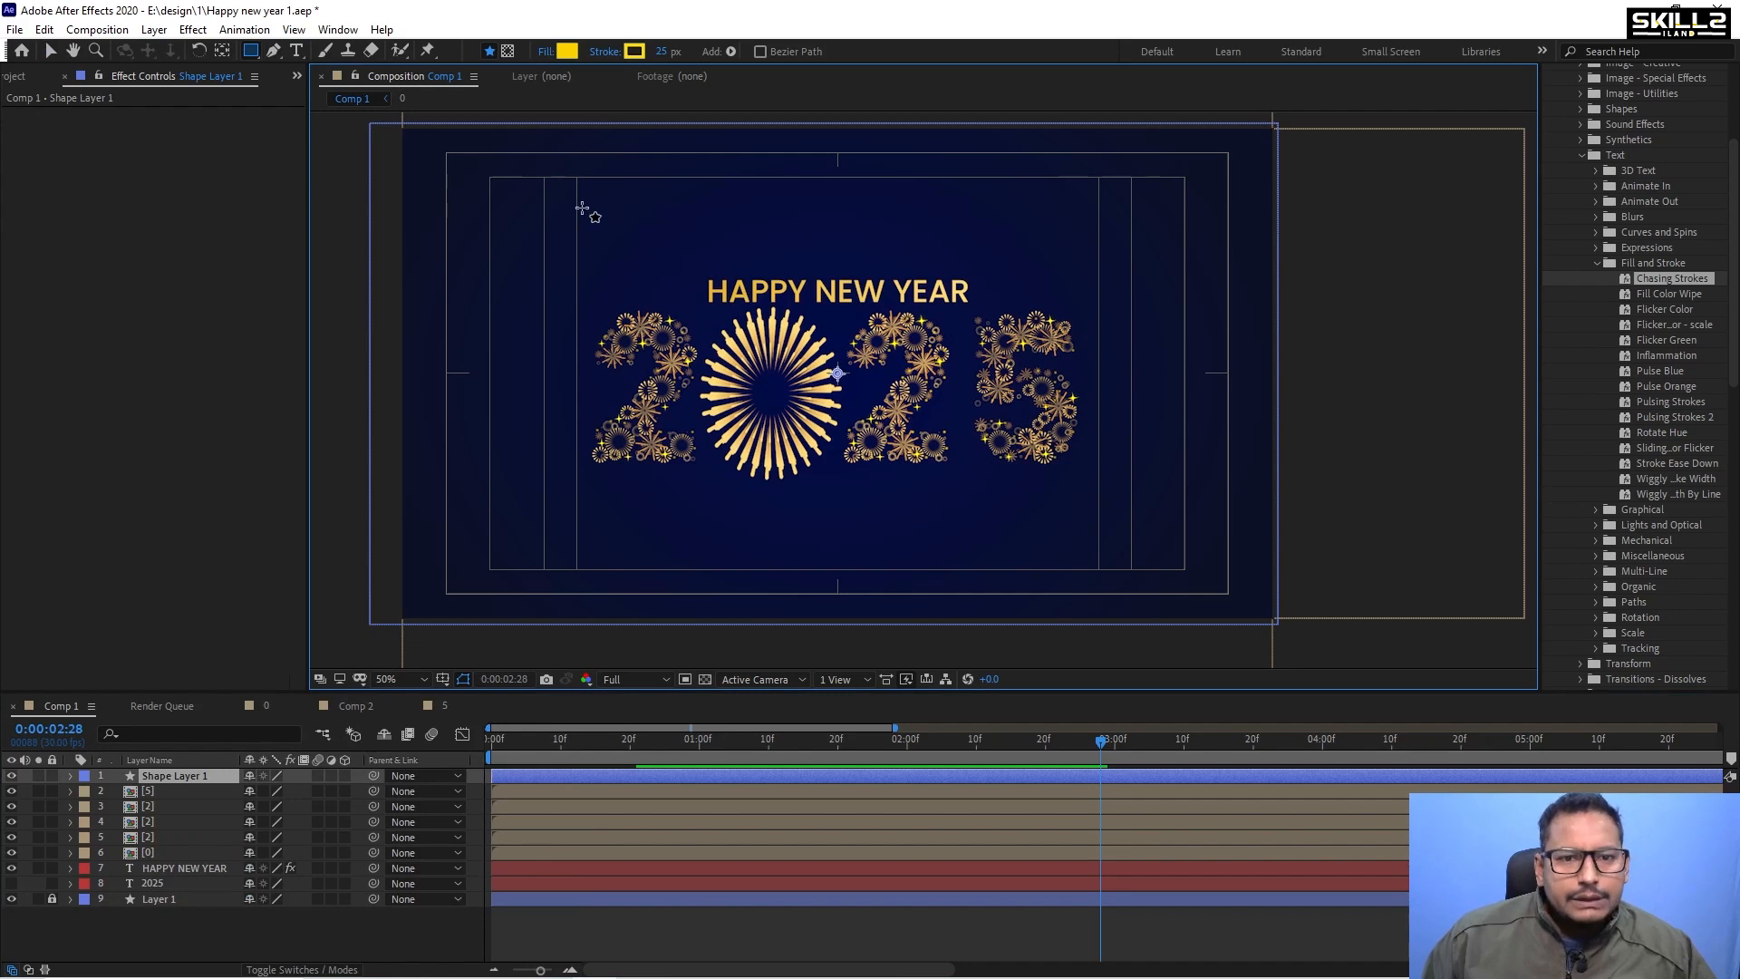
pyautogui.click(253, 52)
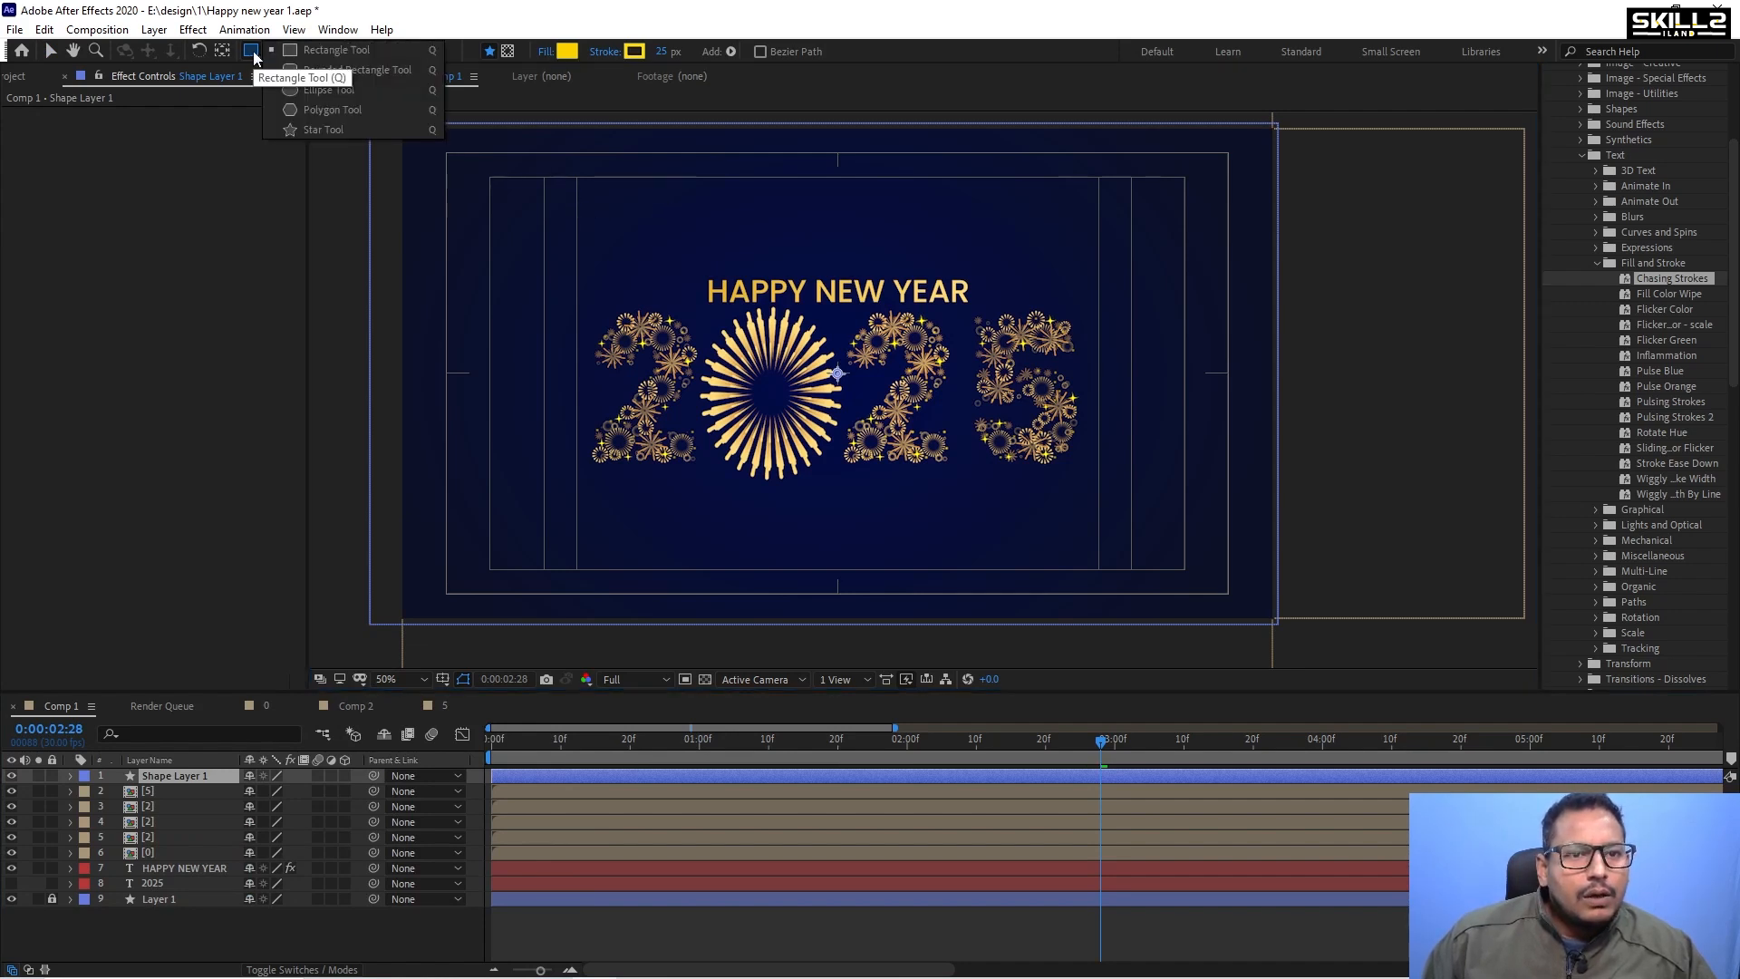
pyautogui.click(258, 54)
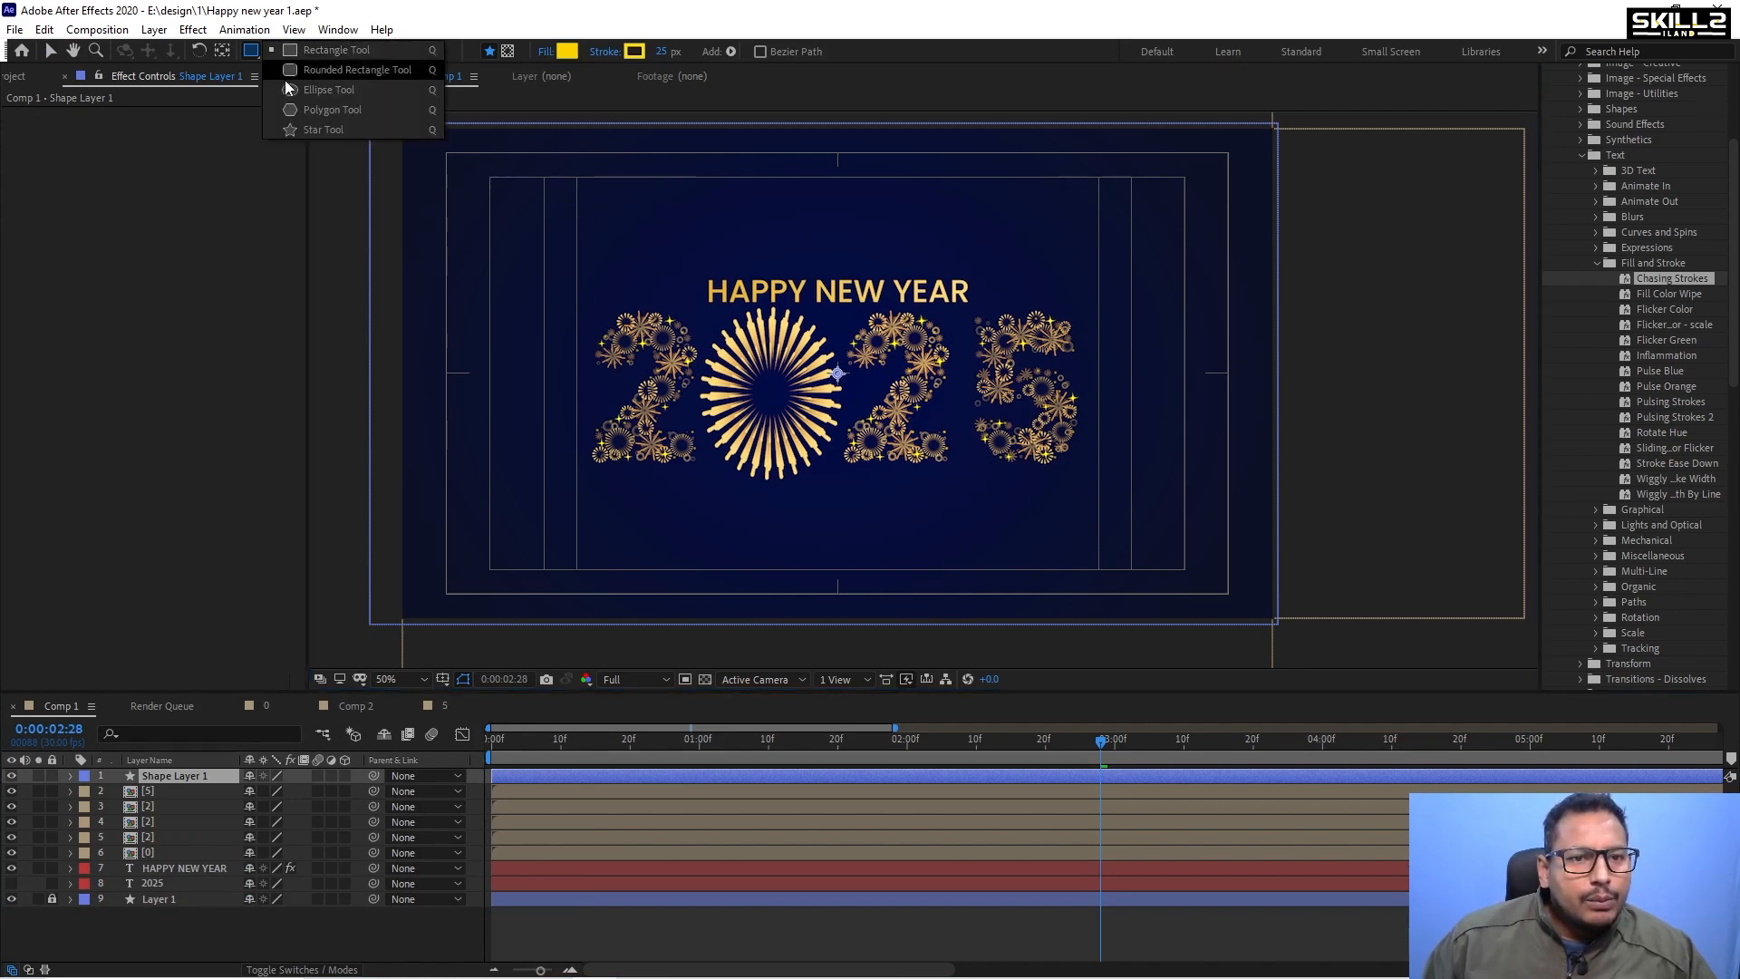
pyautogui.click(308, 132)
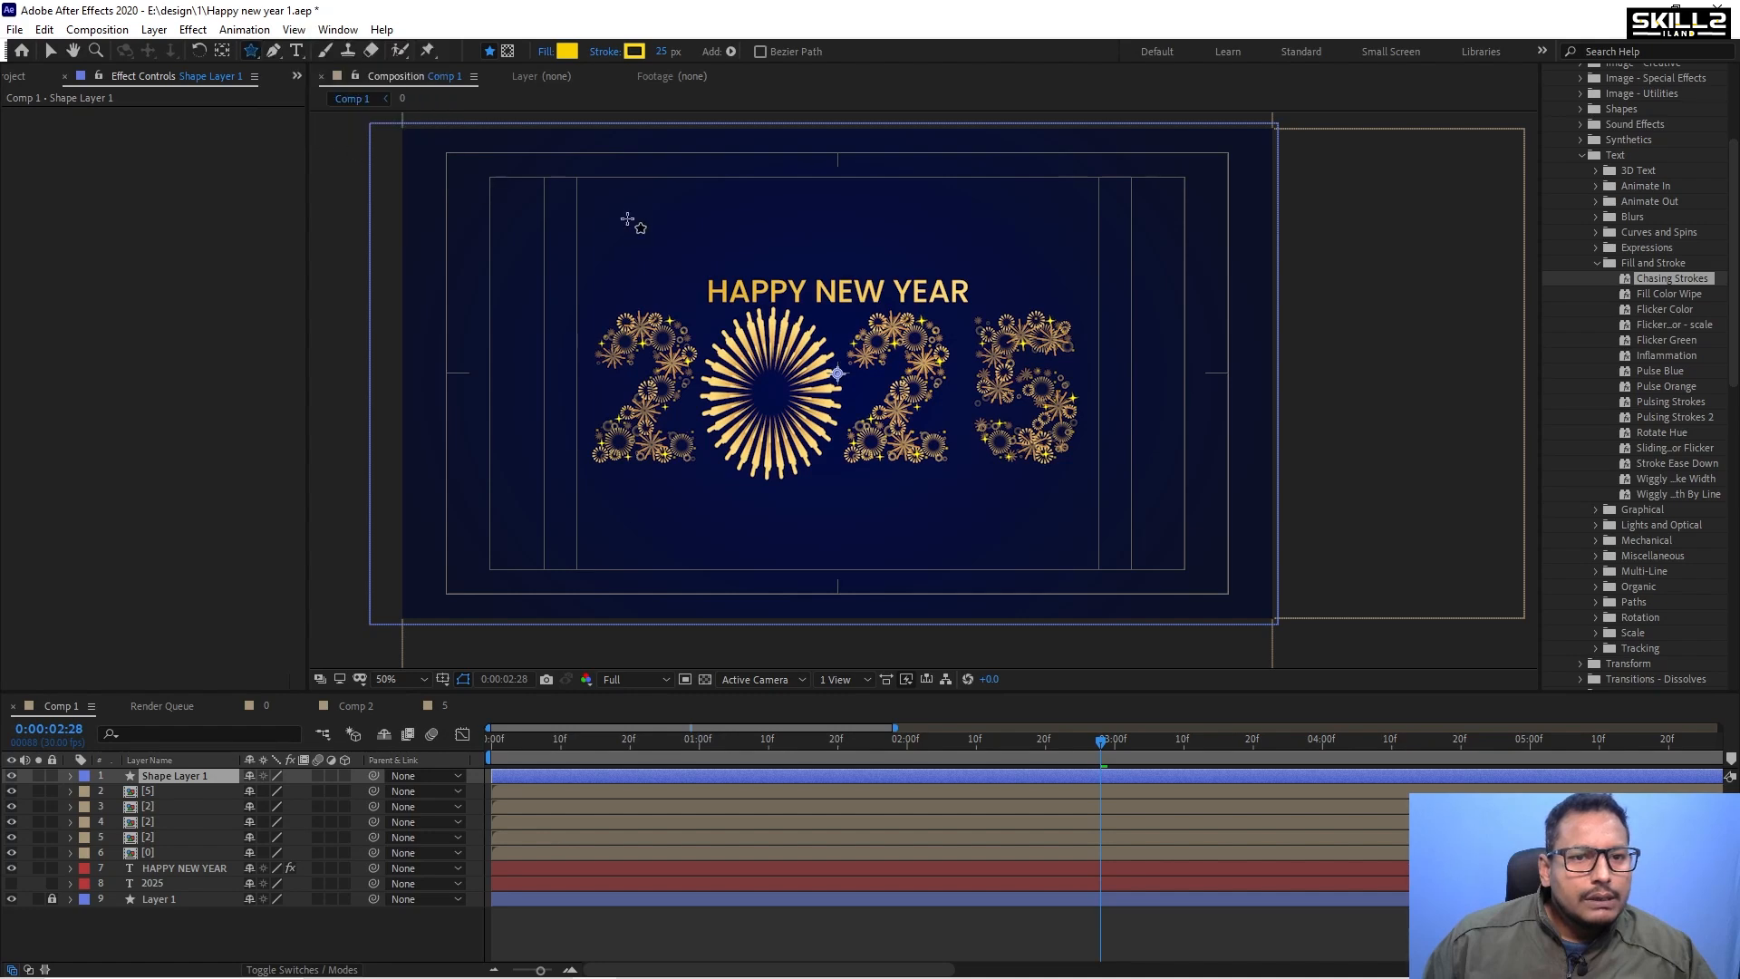
pyautogui.moveTo(608, 200); pyautogui.dragTo(631, 225)
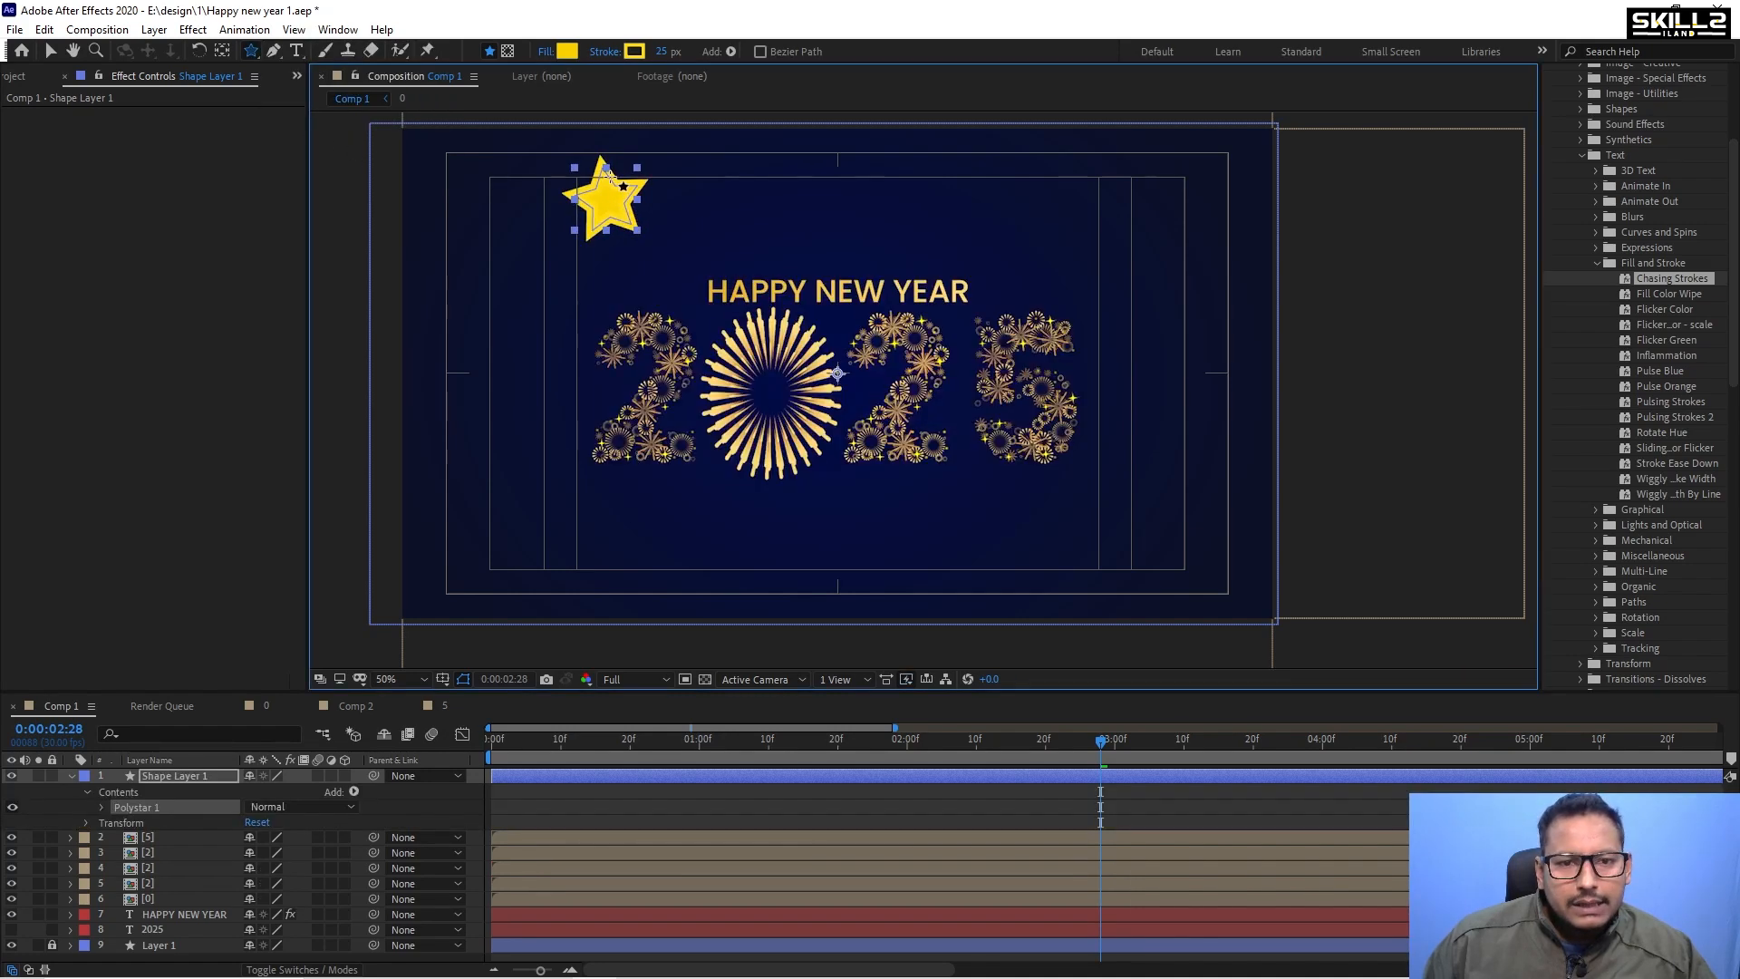
# Set the star's stroke width to 0 px.
pyautogui.scroll(2, 622, 184)
pyautogui.click(667, 53)
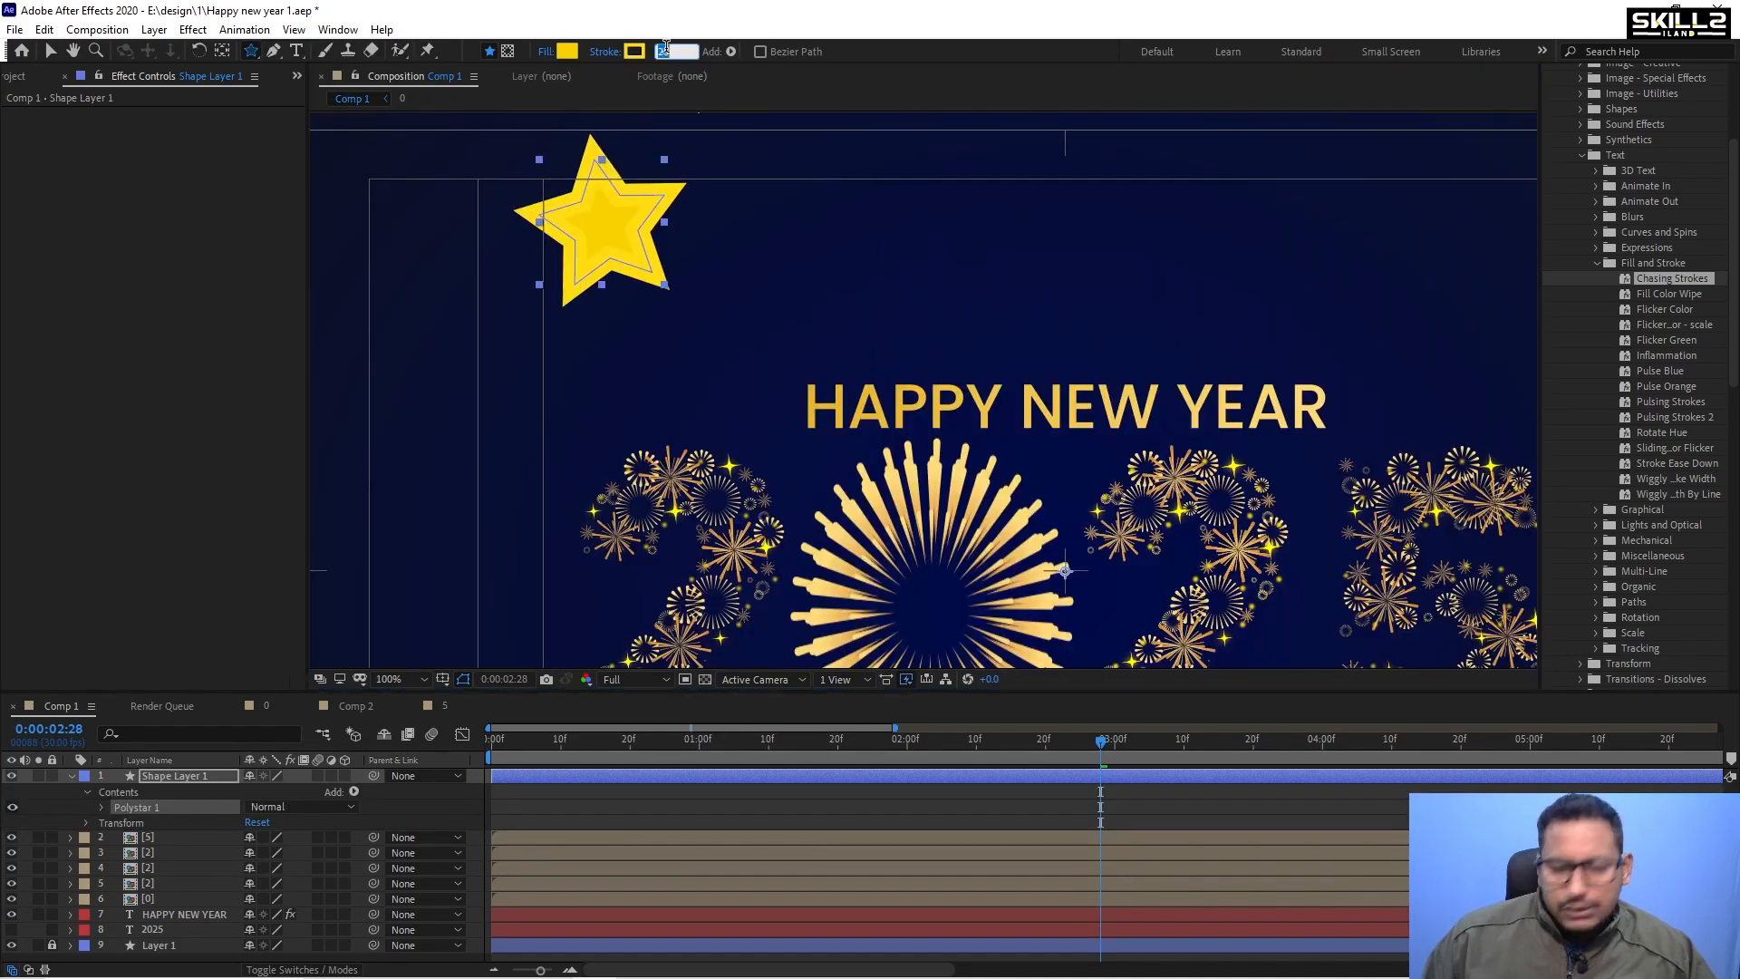
pyautogui.write('0')
pyautogui.press('Return')
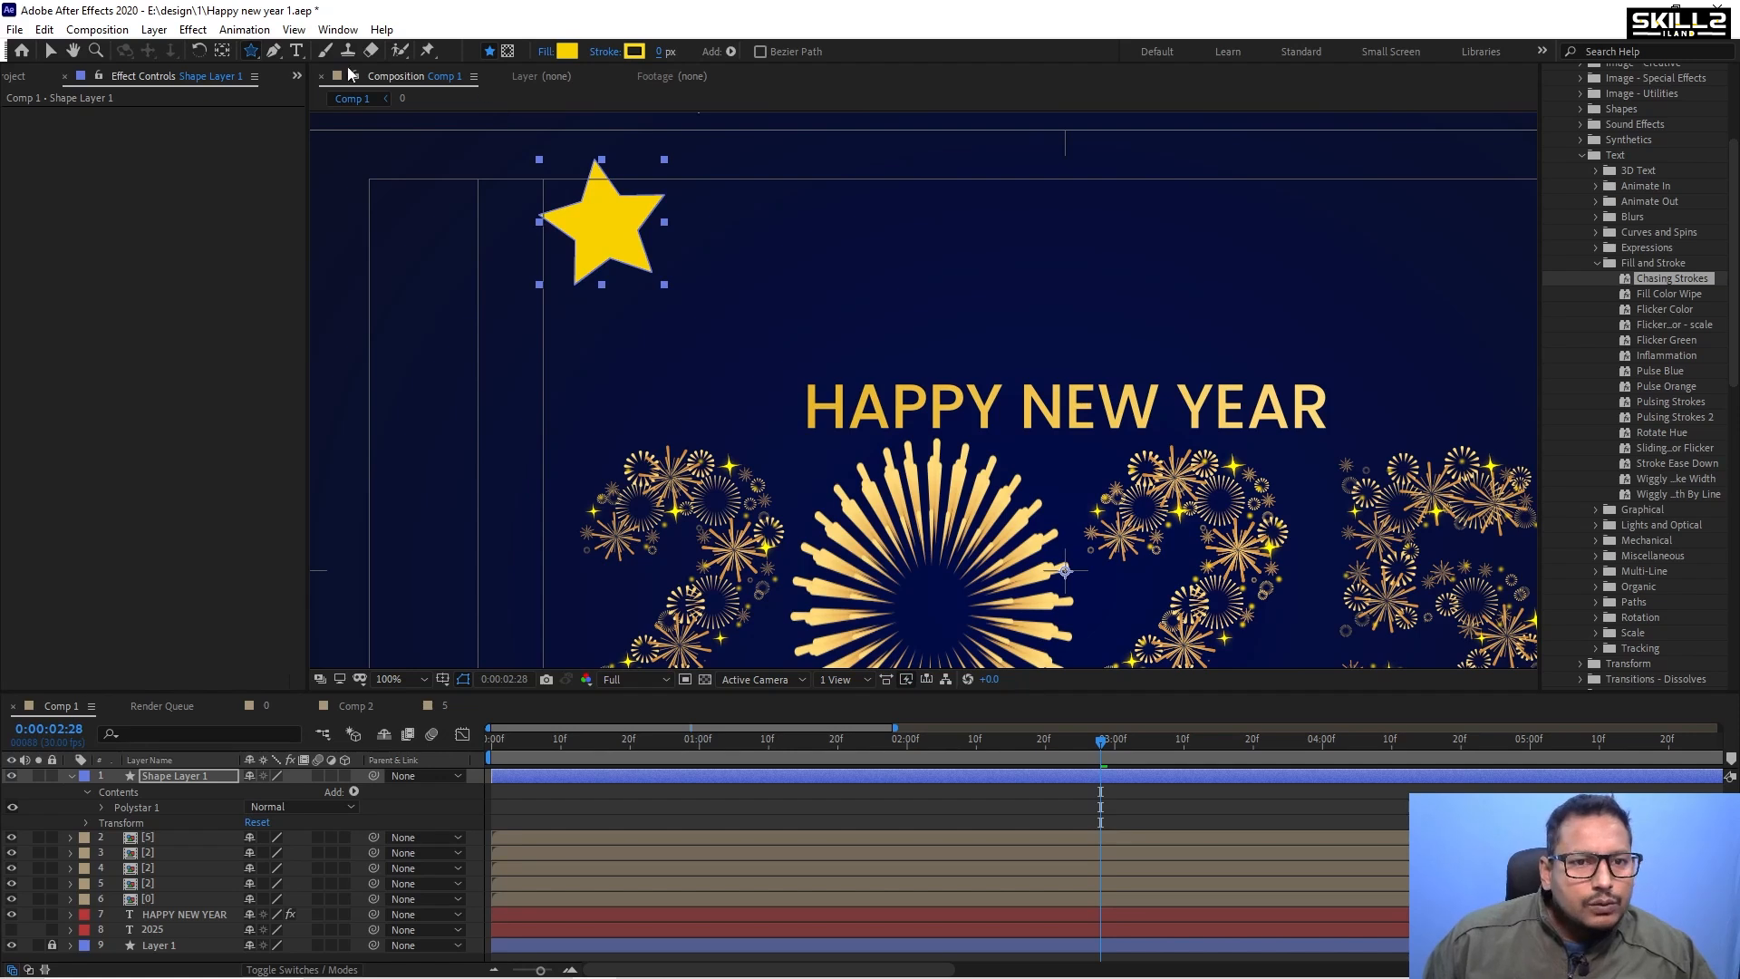
# Reshape the star's polystar path to 4 points with an inner radius of 22.8 and an inner roundness of 244%.
pyautogui.click(100, 807)
pyautogui.click(116, 822)
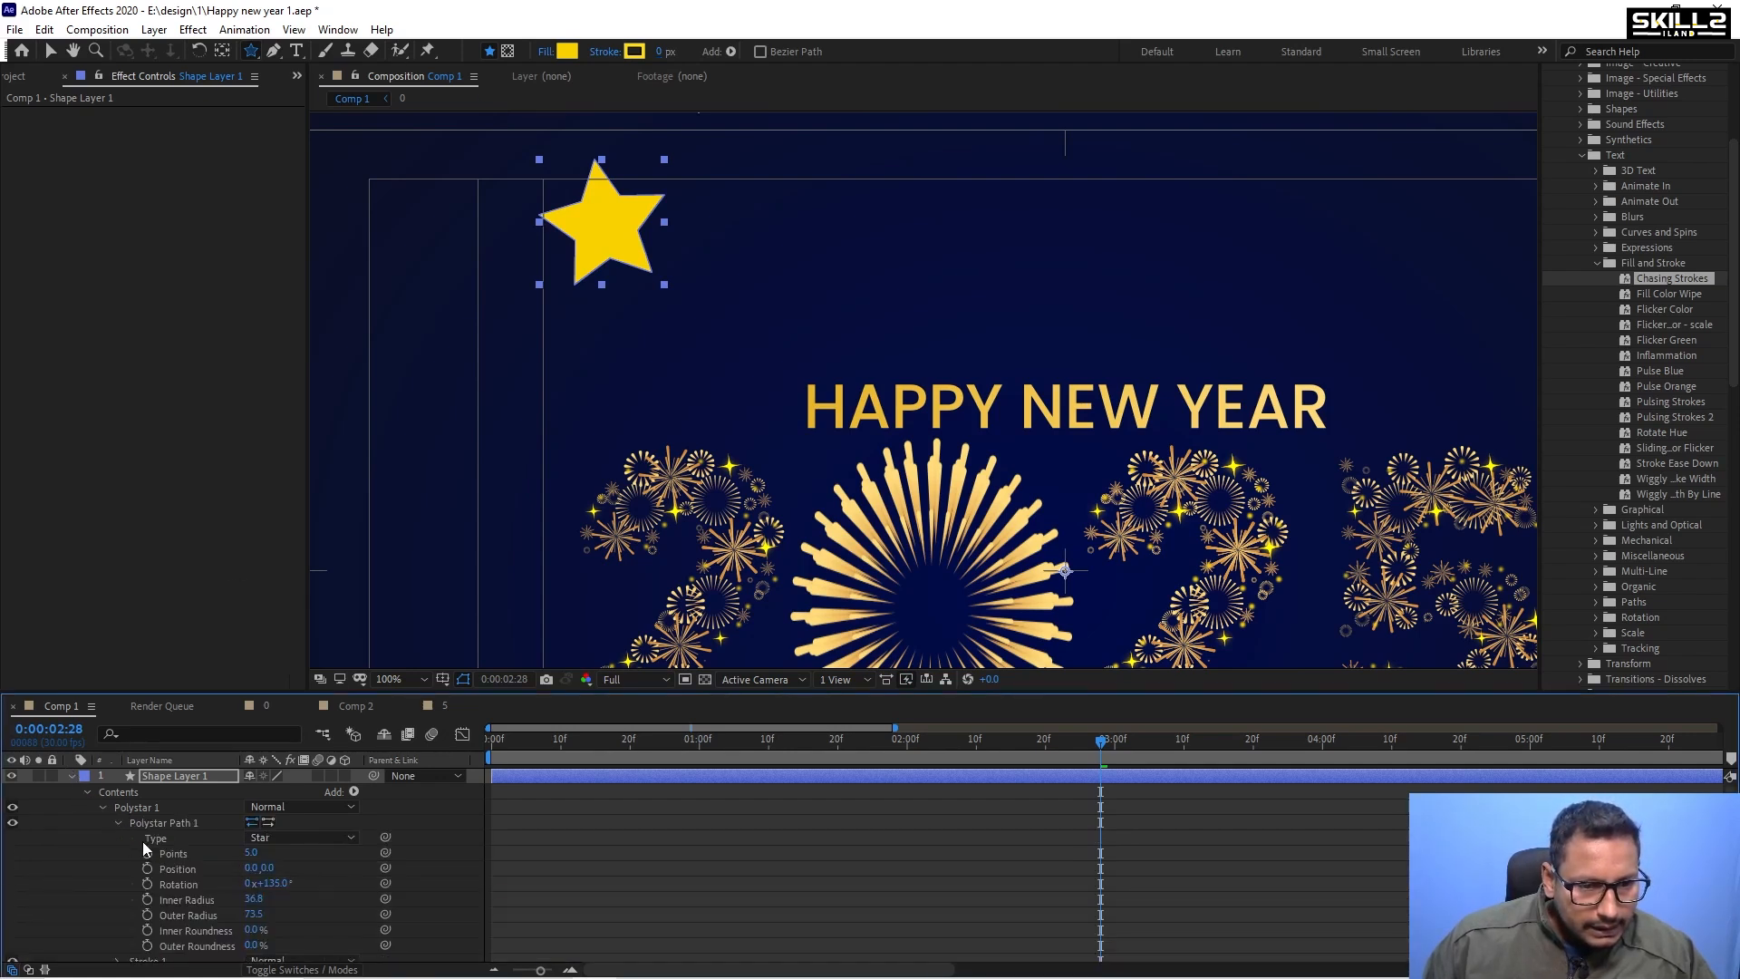
pyautogui.click(257, 852)
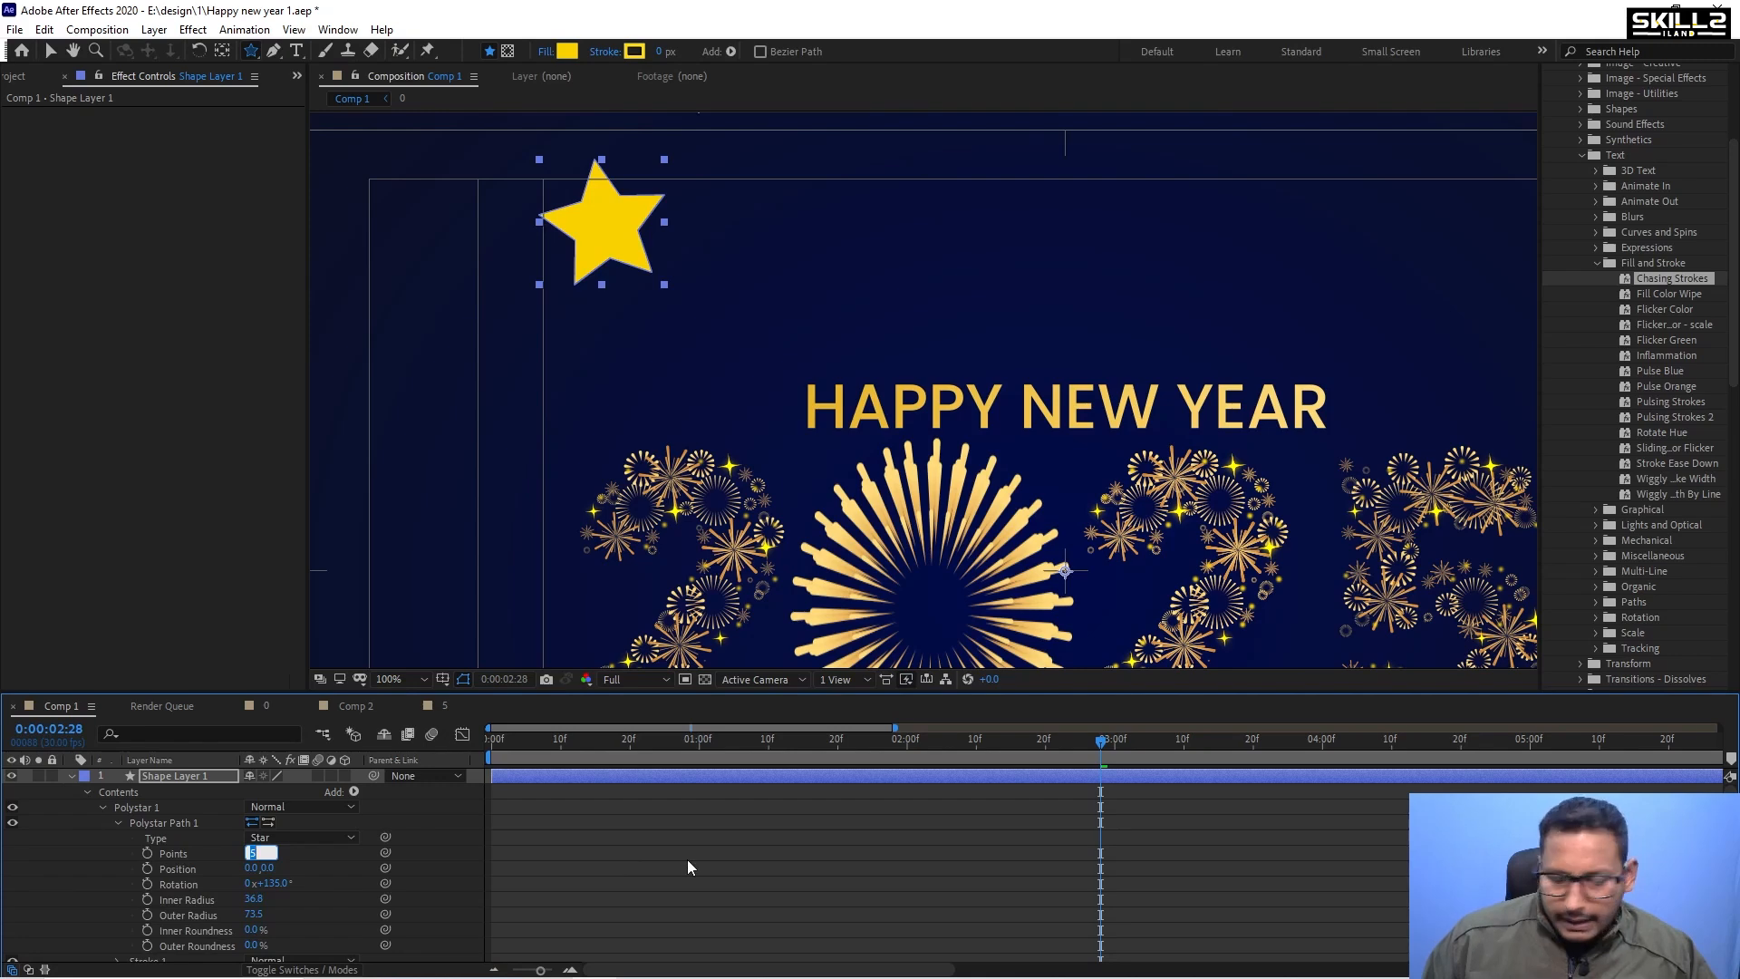
pyautogui.write('4')
pyautogui.press('Return')
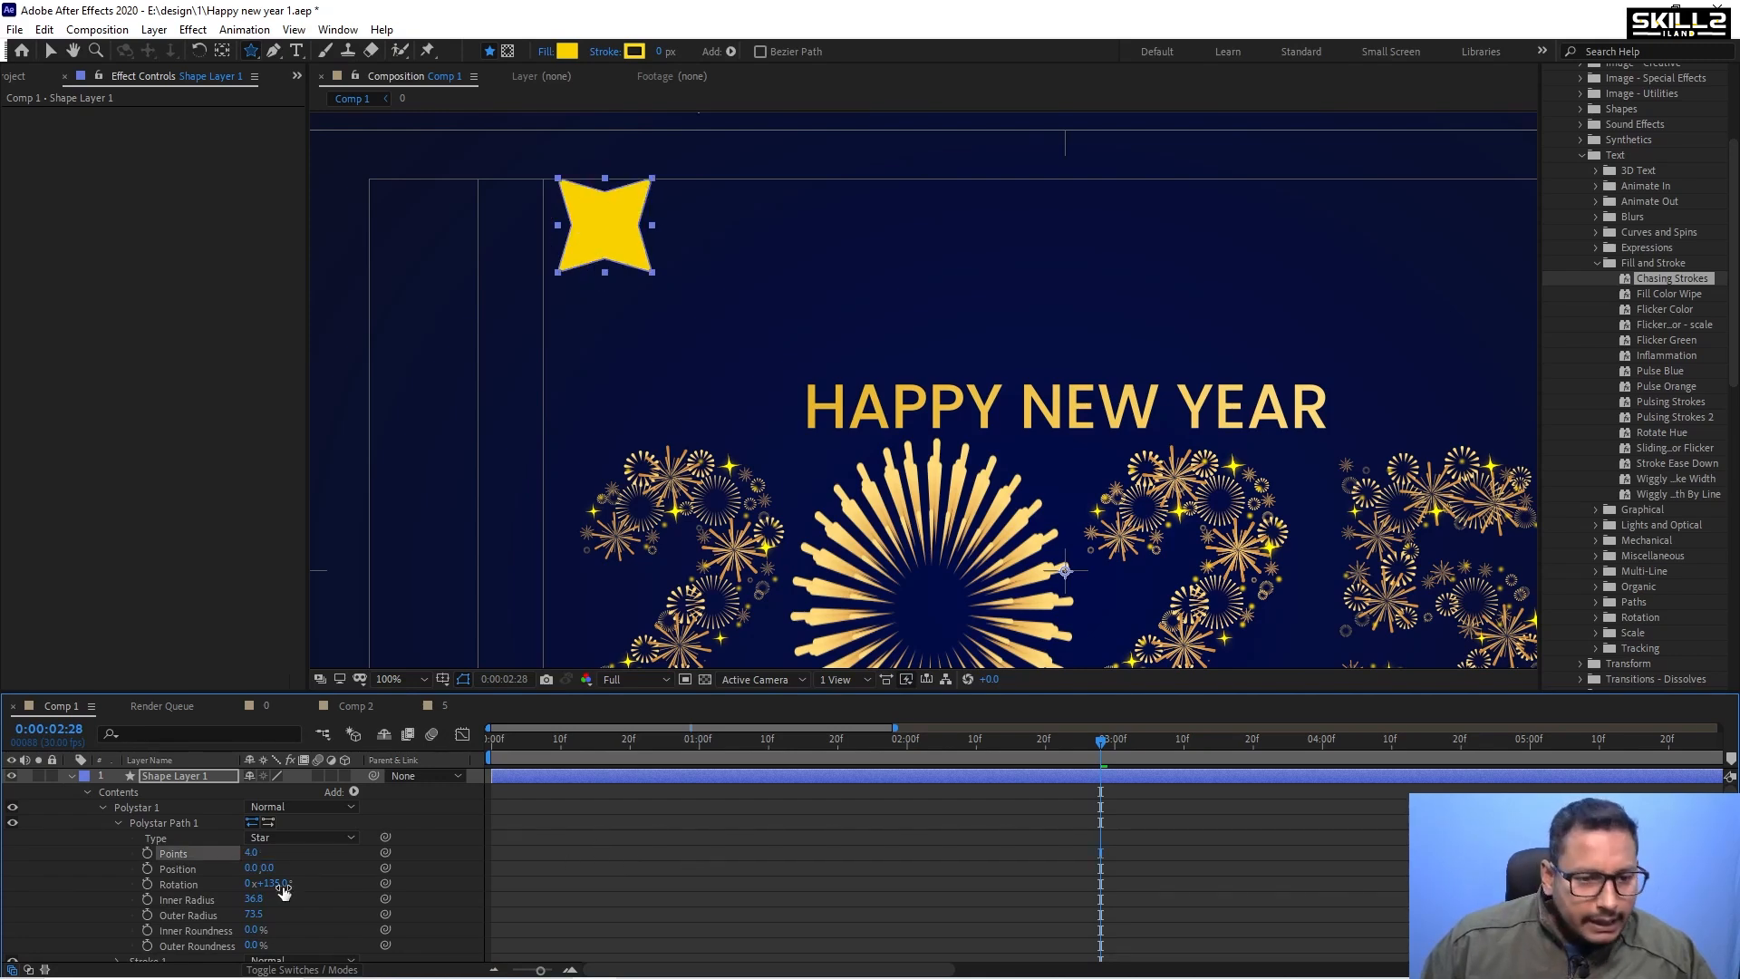
pyautogui.scroll(-1, 284, 890)
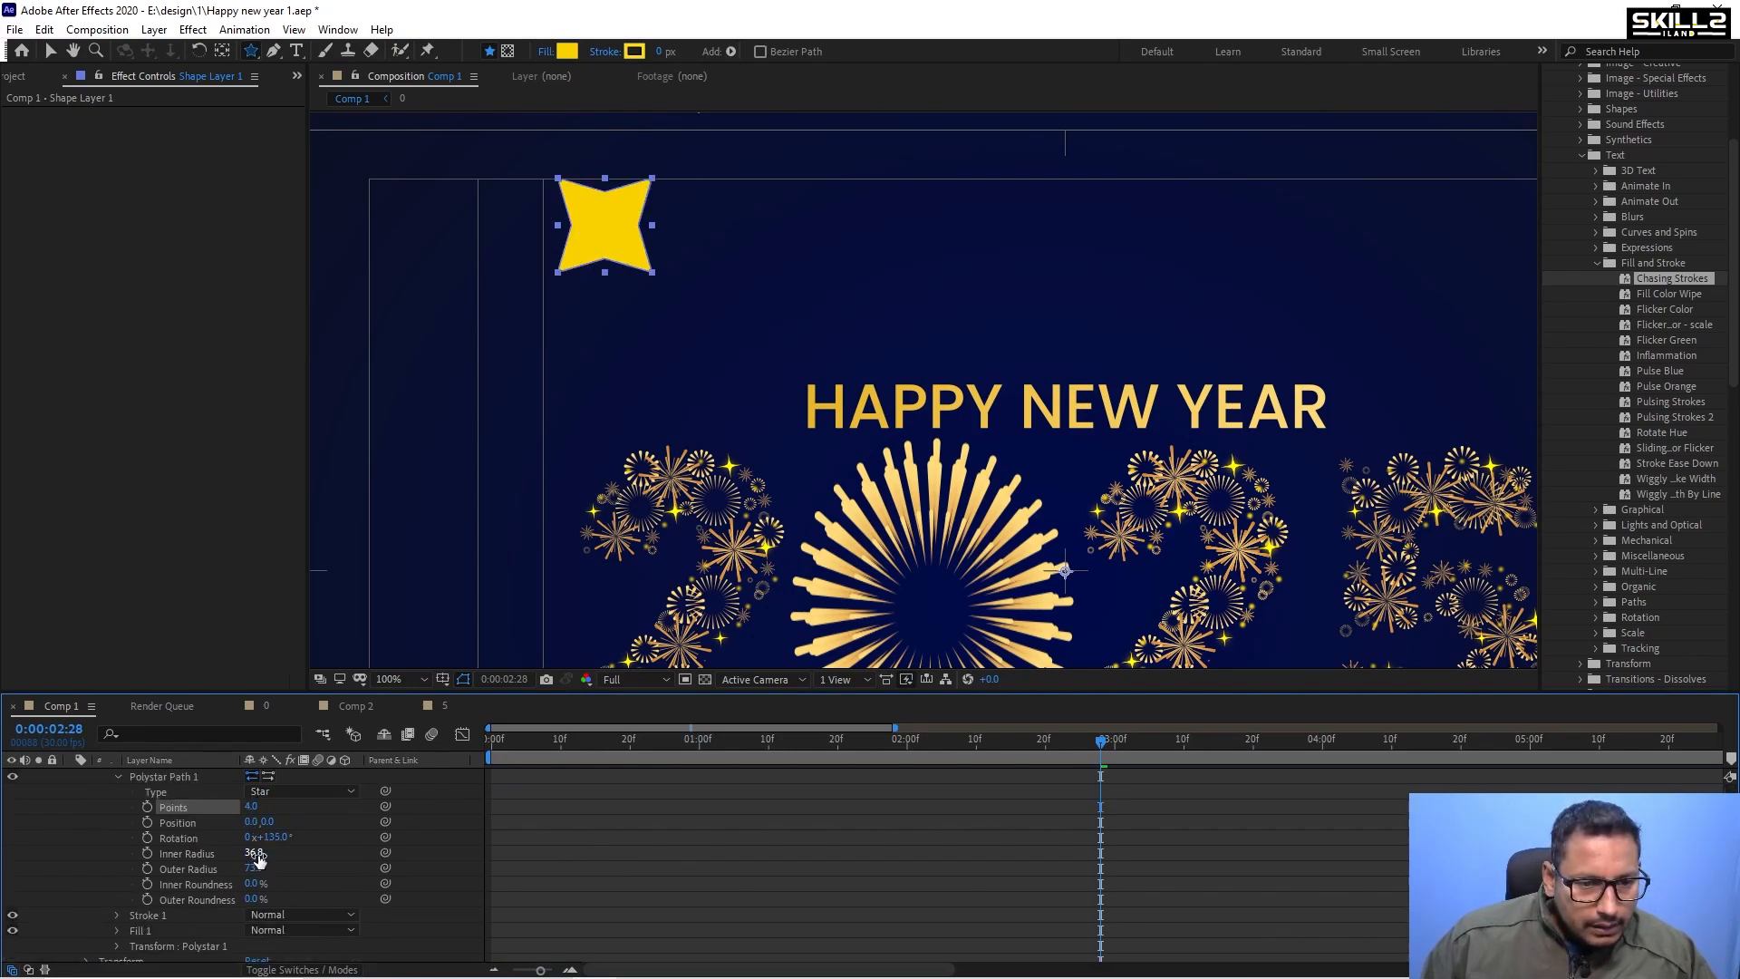
pyautogui.moveTo(258, 857); pyautogui.dragTo(453, 856)
pyautogui.hotkey('ctrl', 'z')
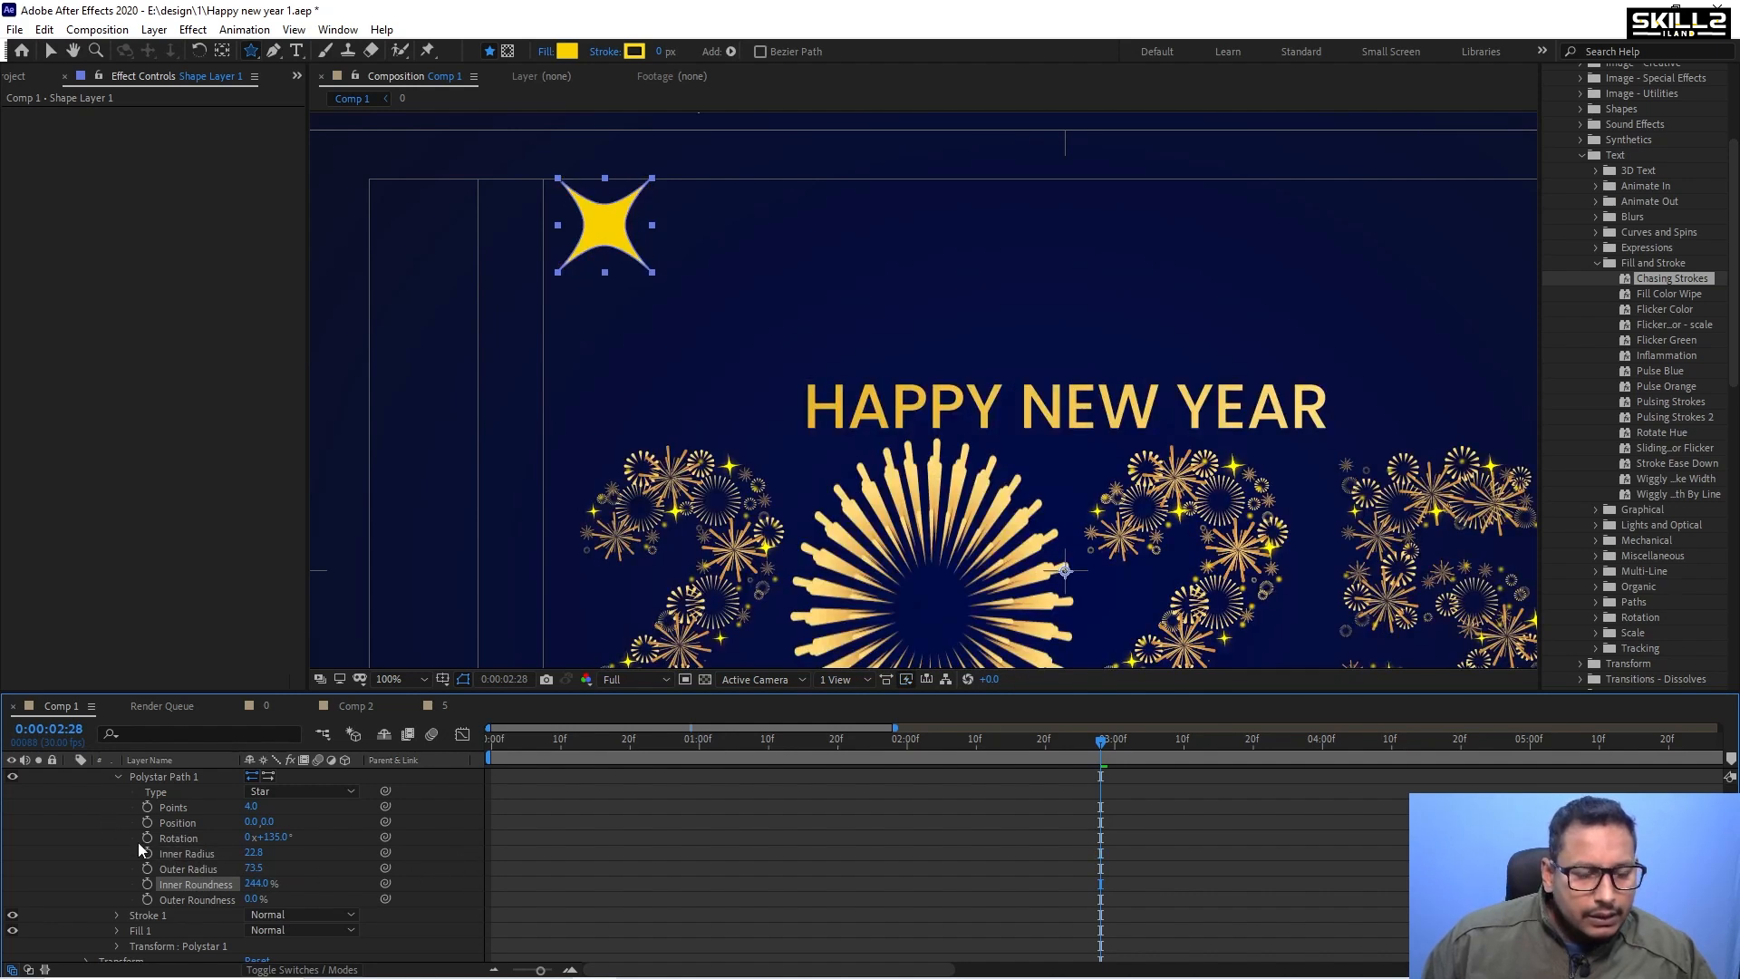
# Try the star with 3 points, then undo the change.
pyautogui.click(255, 807)
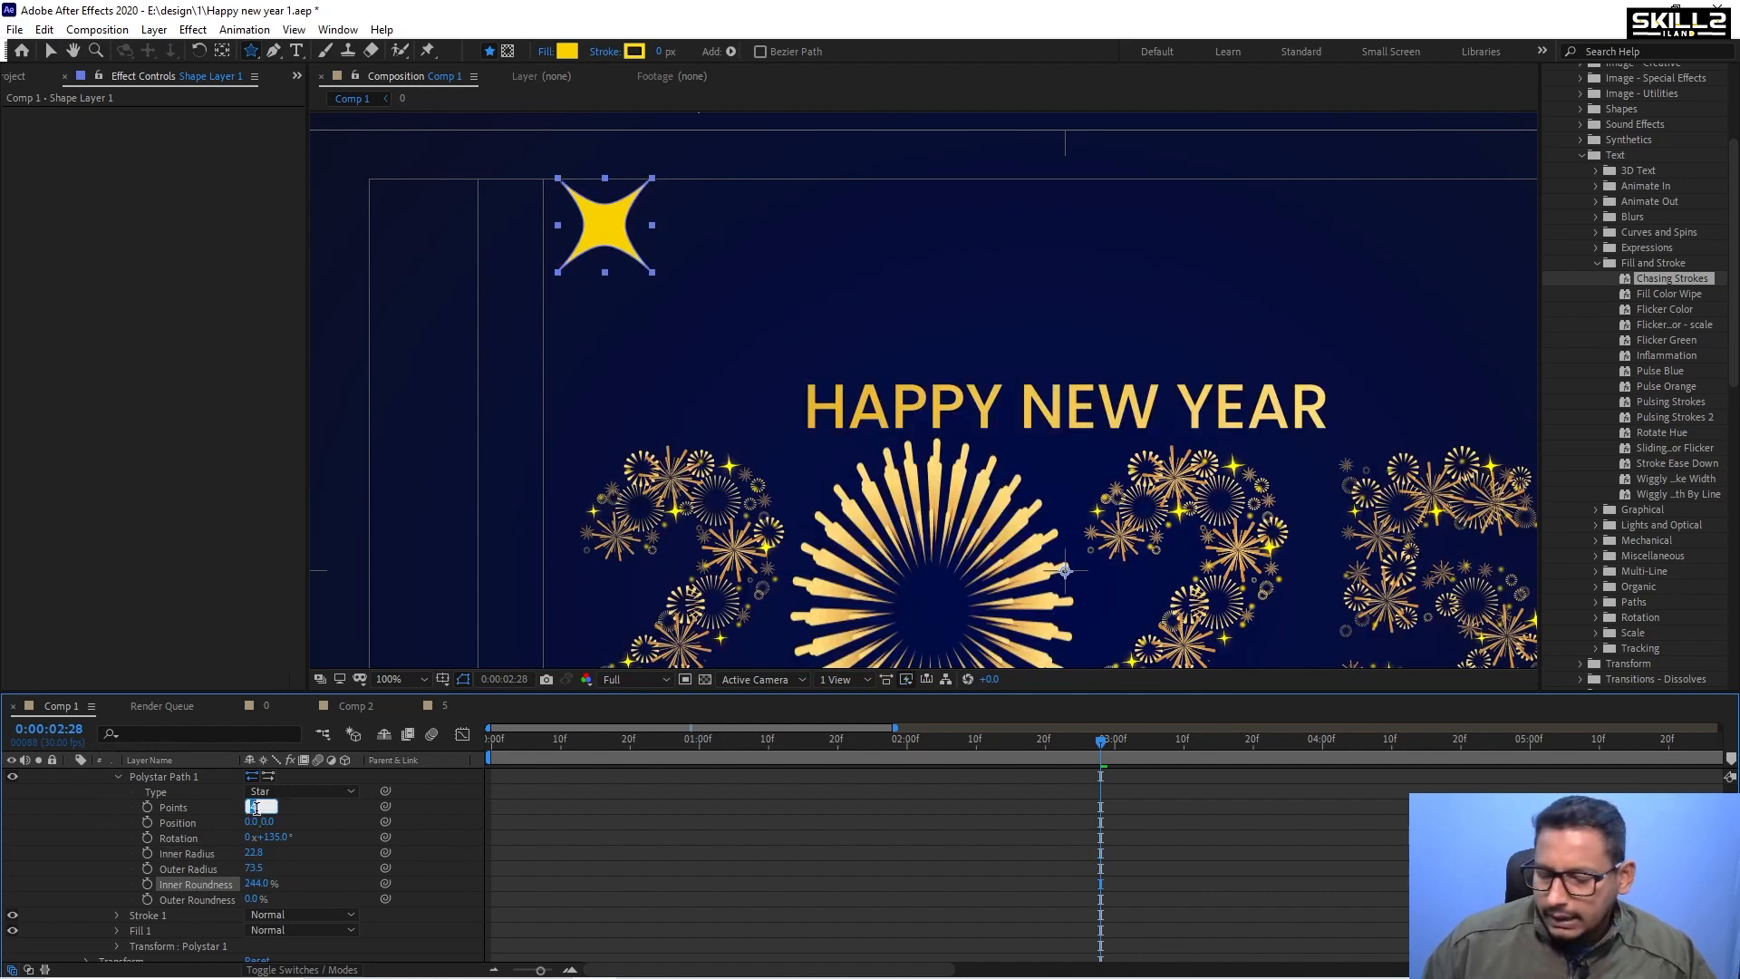
pyautogui.write('3')
pyautogui.press('Return')
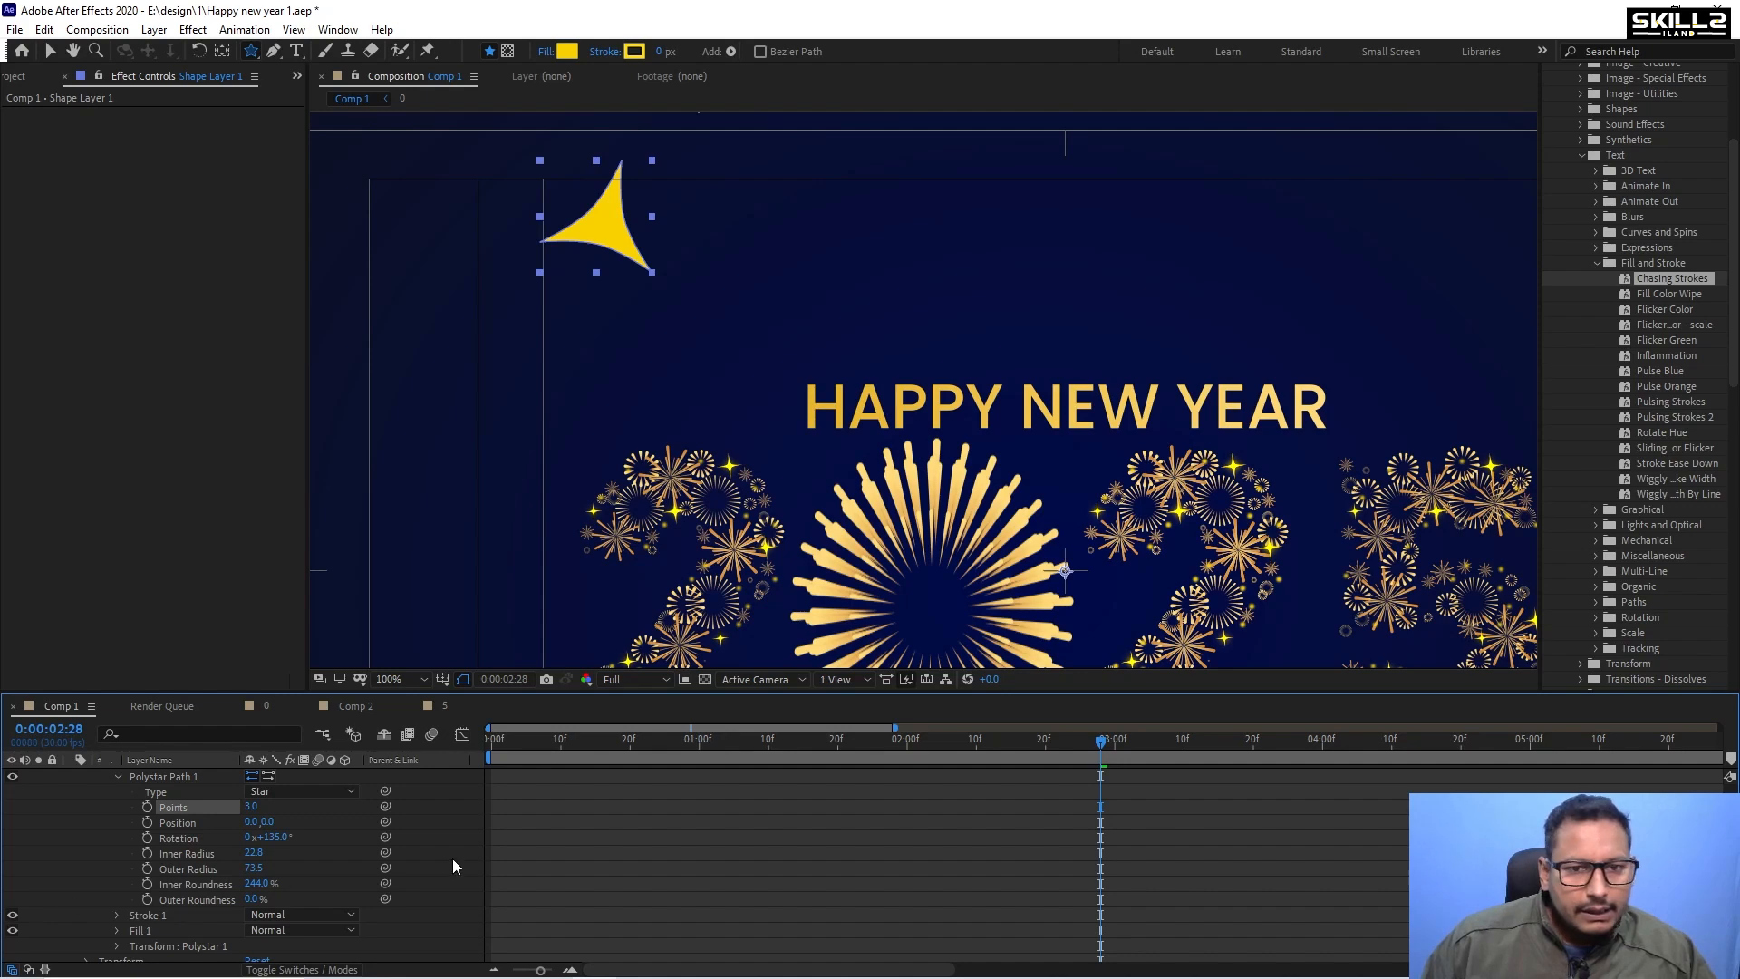
pyautogui.hotkey('ctrl', 'z')
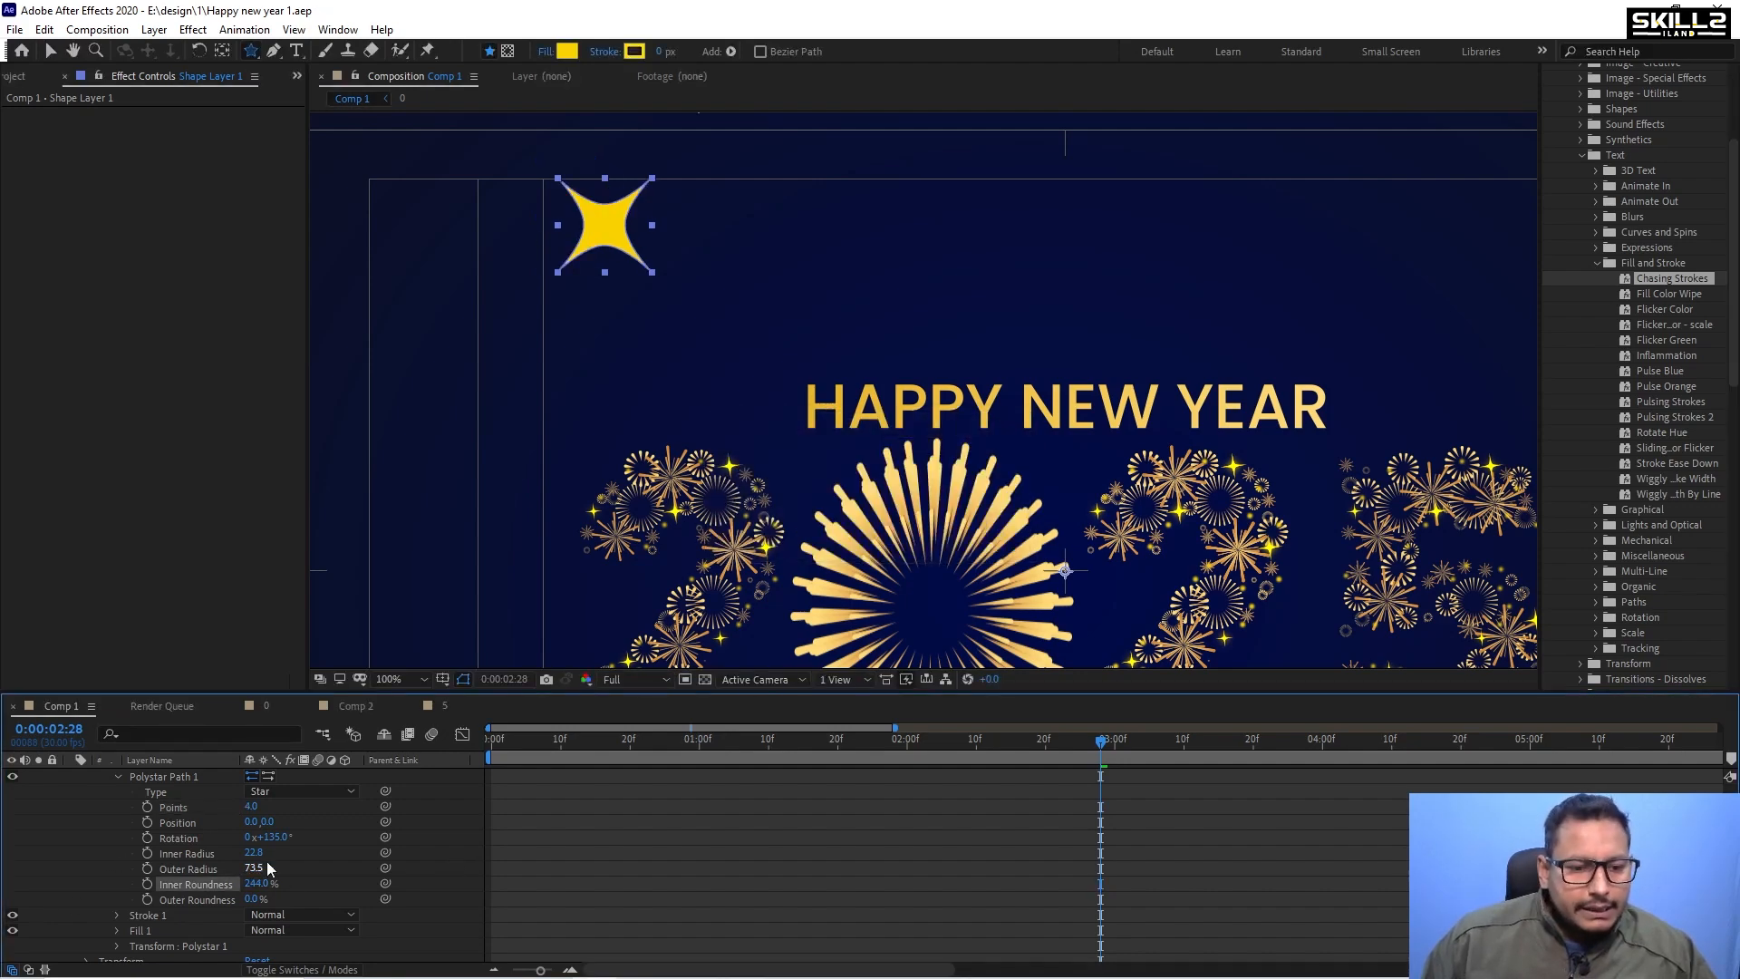
# Set the star to 5 points and collapse the properties of Shape Layer 1.
pyautogui.click(251, 807)
pyautogui.write('5')
pyautogui.press('Return')
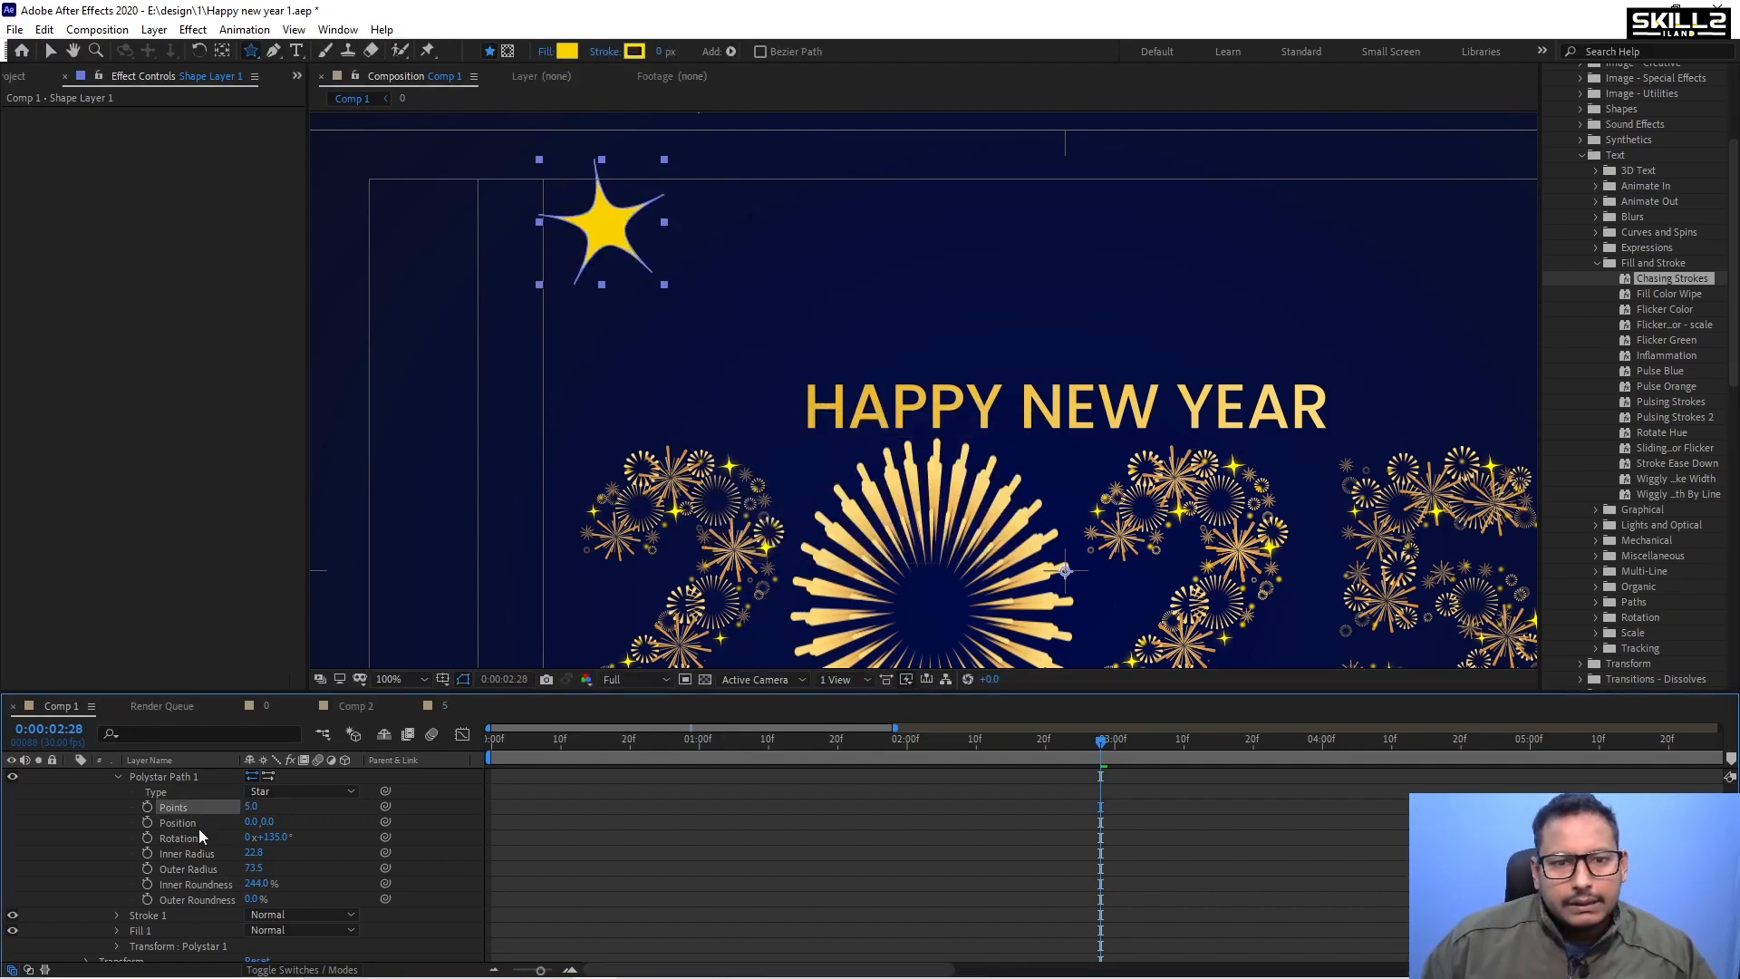
pyautogui.click(89, 822)
pyautogui.scroll(-2, 540, 366)
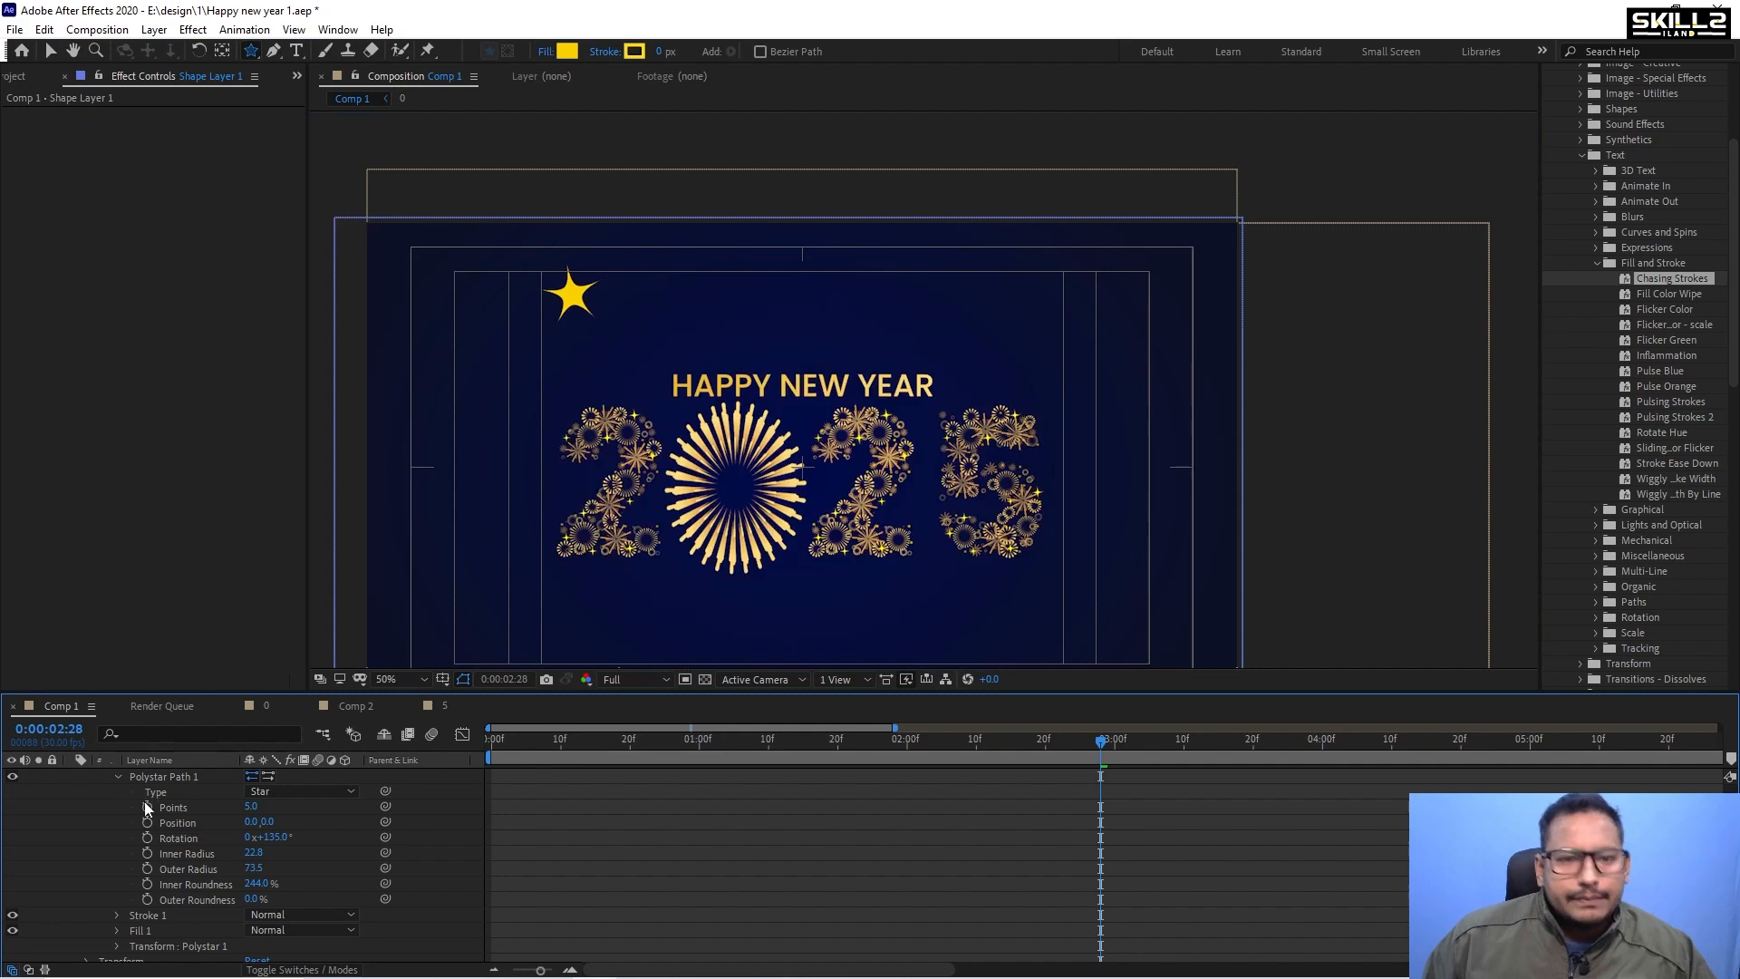
pyautogui.scroll(3, 95, 797)
pyautogui.click(70, 776)
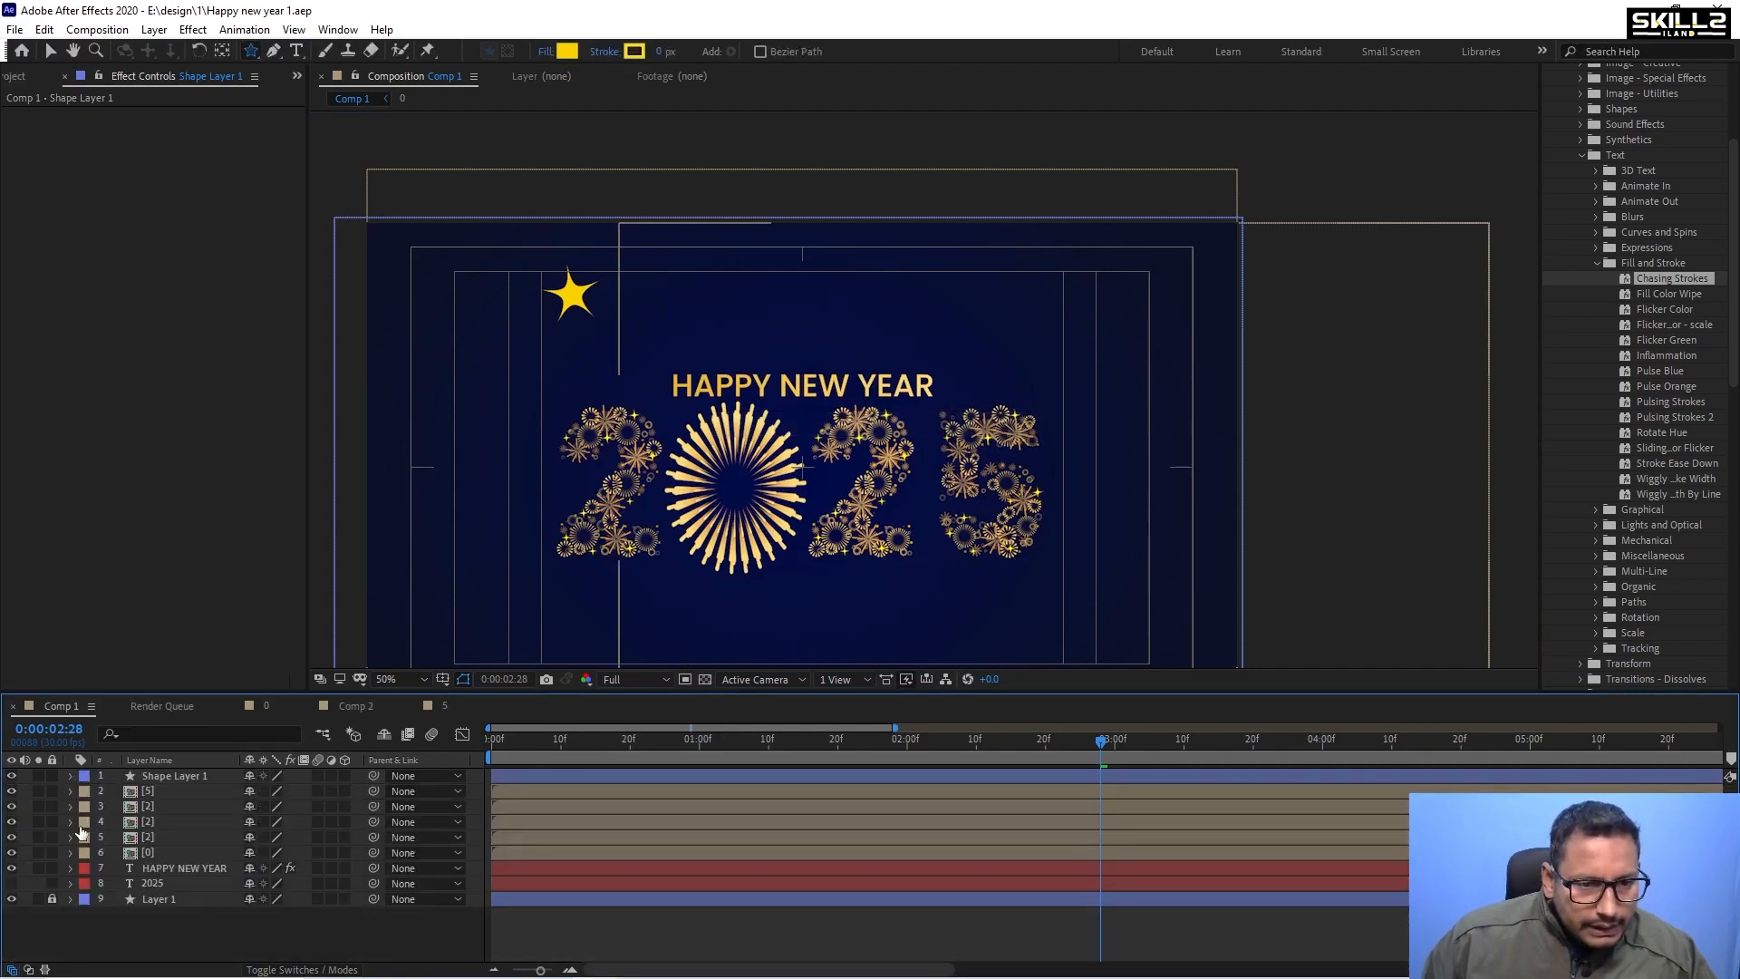
# Move the anchor point of Shape Layer 1 to the centre of the star.
pyautogui.click(172, 776)
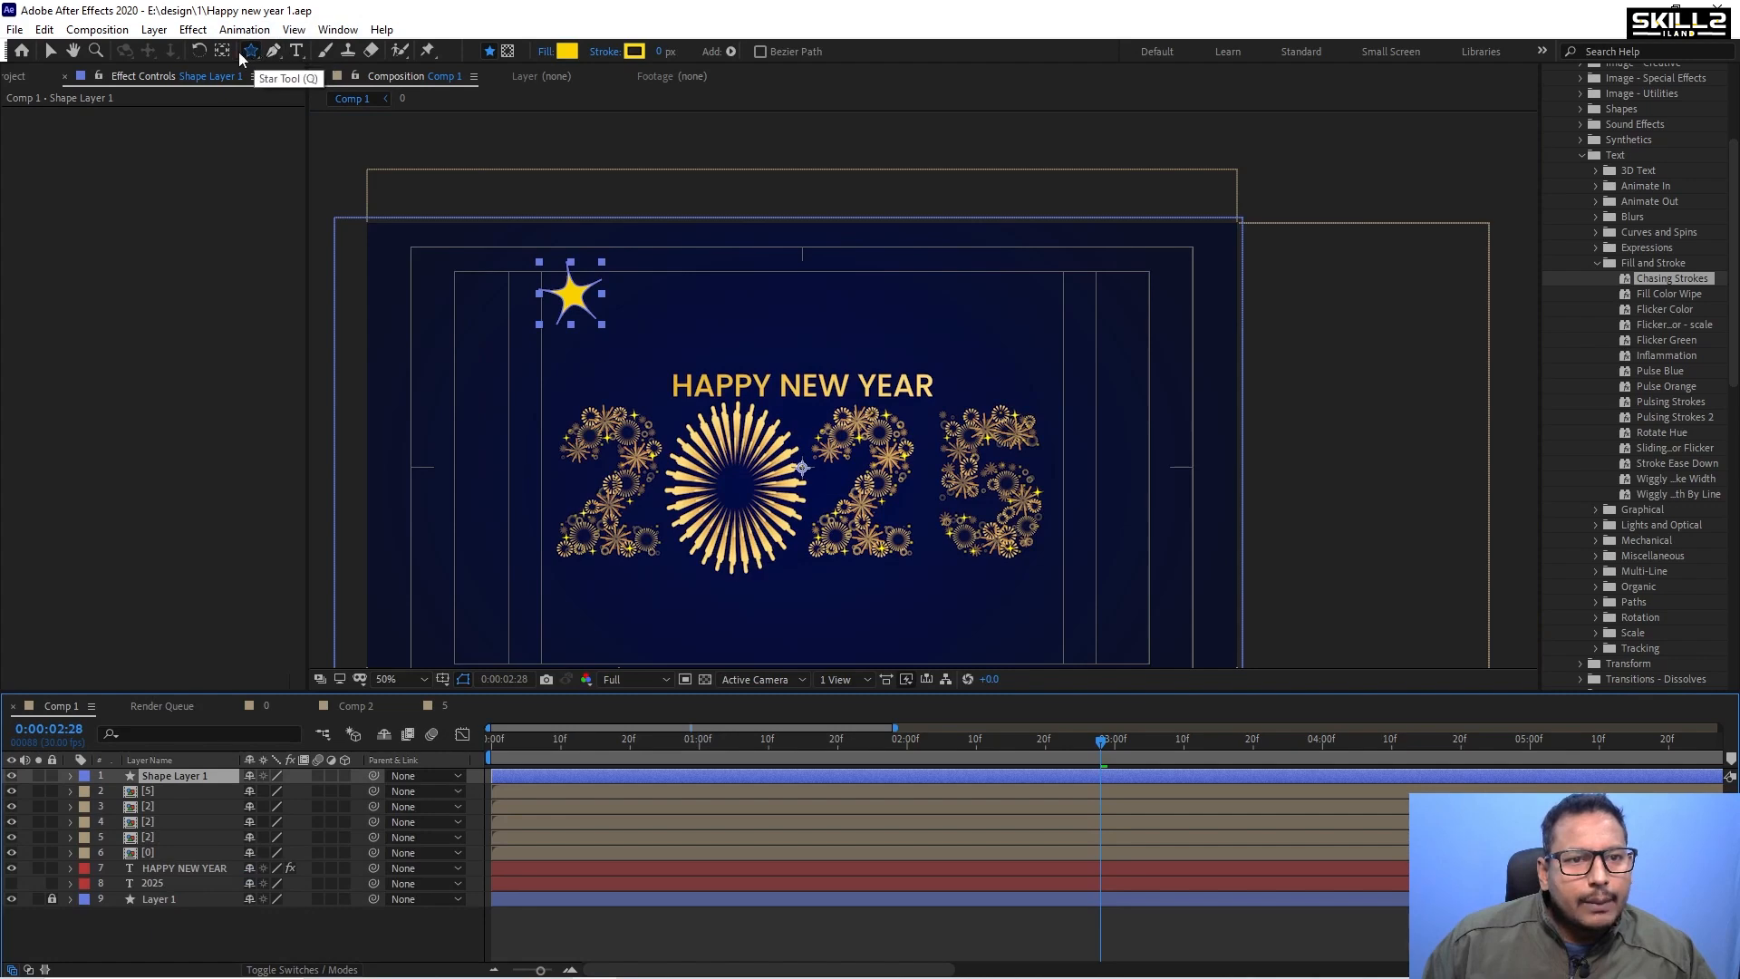
pyautogui.click(222, 51)
pyautogui.scroll(2, 565, 287)
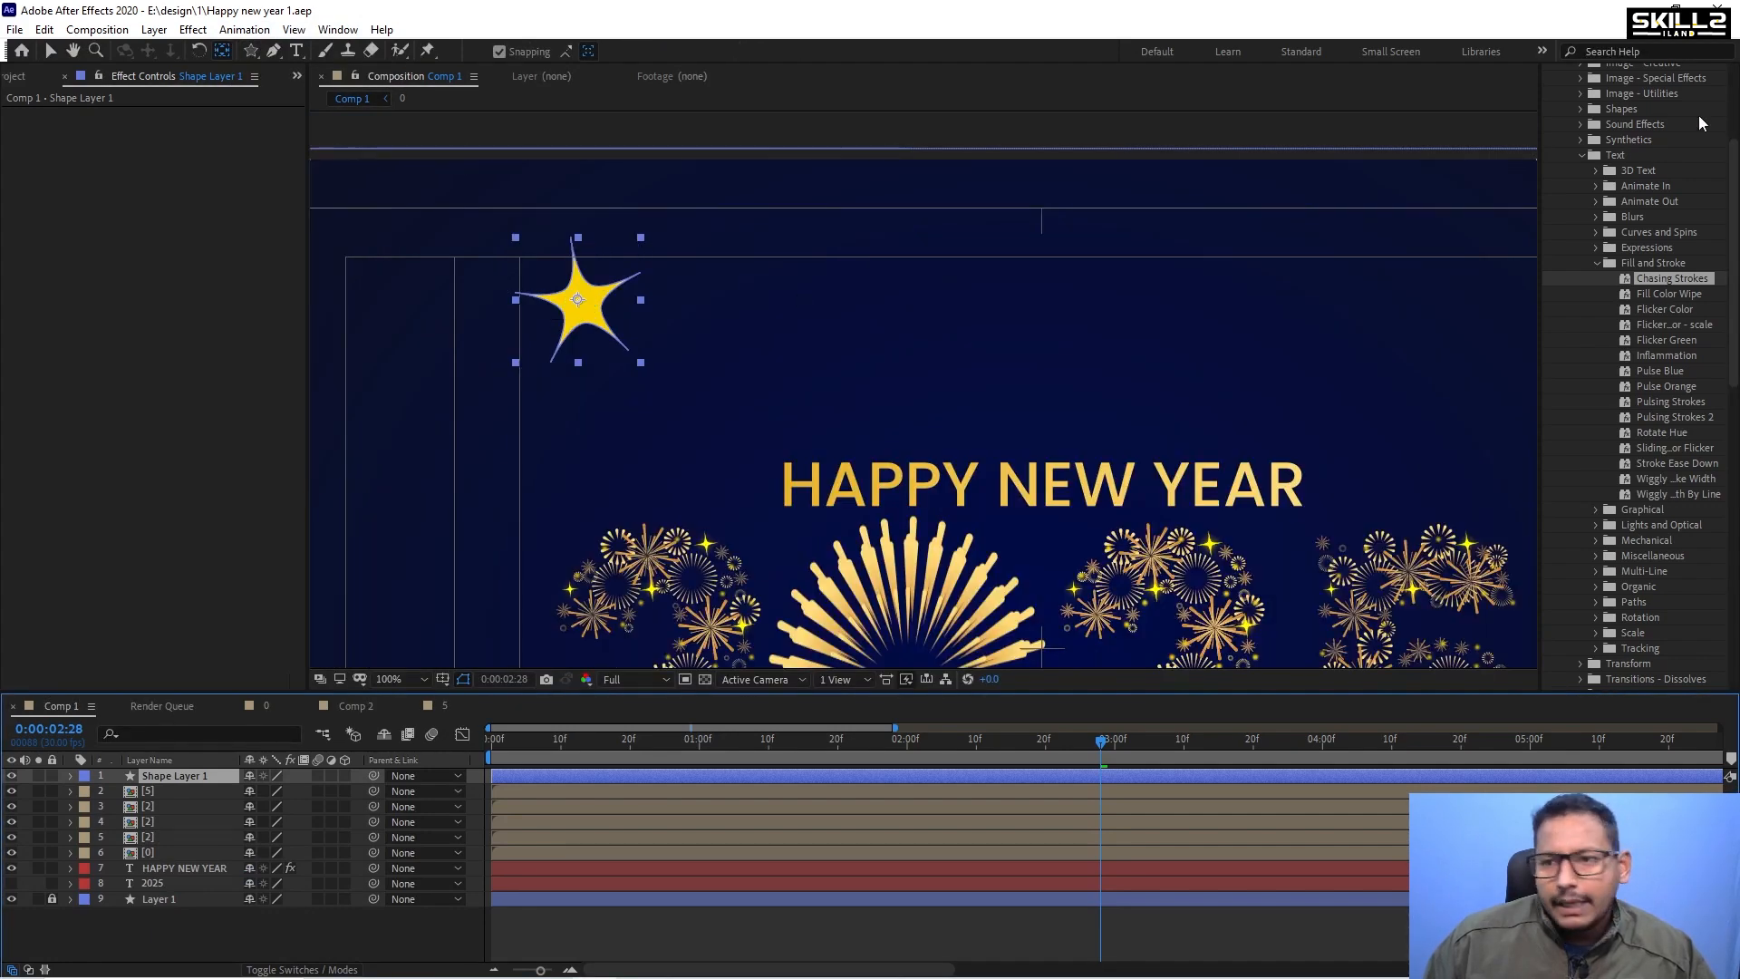
# Find the Glow effect and apply it to the star on Shape Layer 1.
pyautogui.scroll(3, 1631, 317)
pyautogui.click(1615, 152)
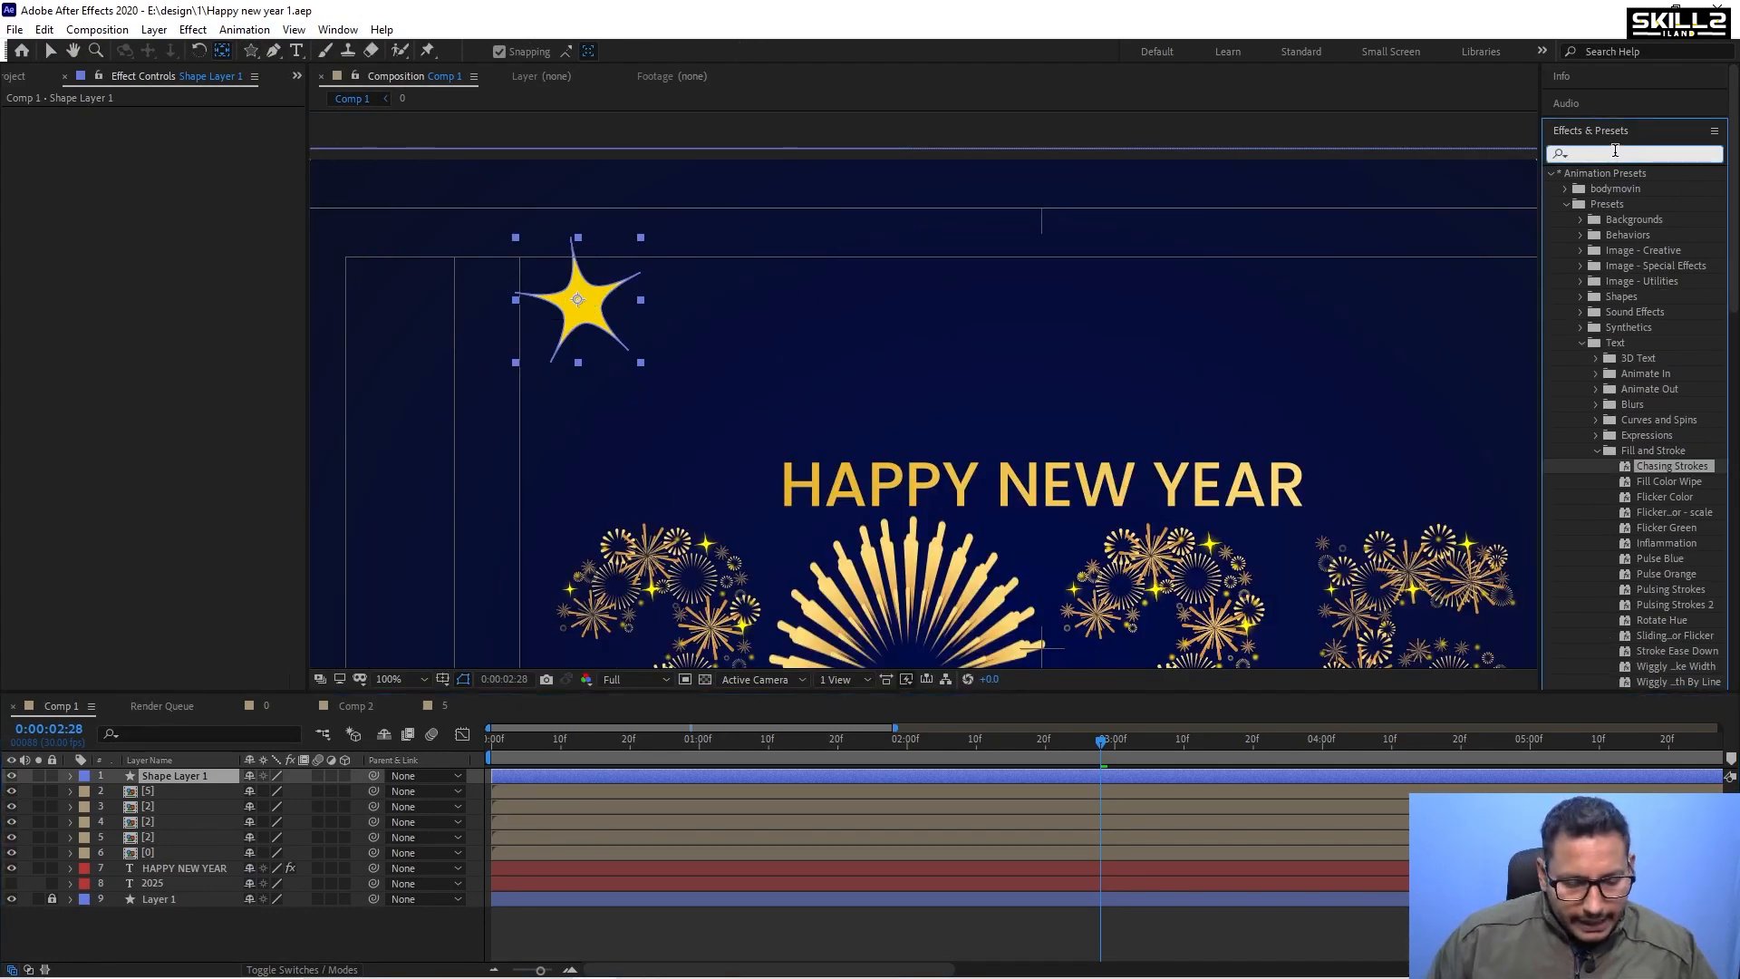
pyautogui.write('glow')
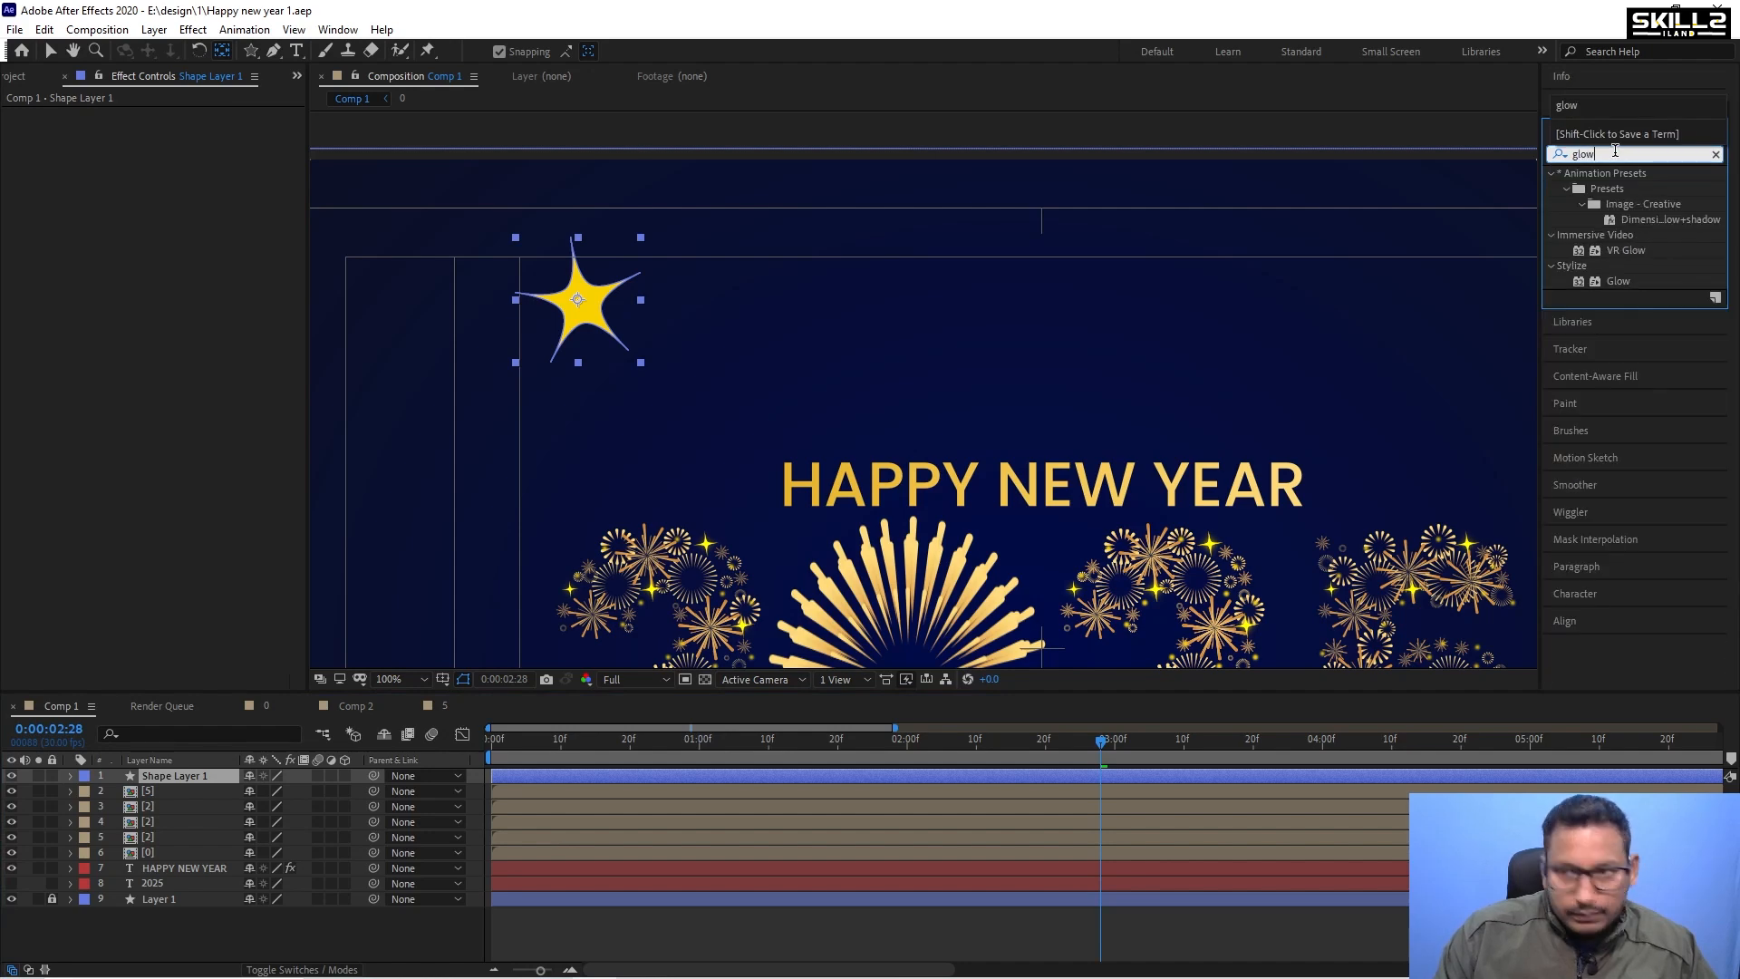
pyautogui.doubleClick(1618, 282)
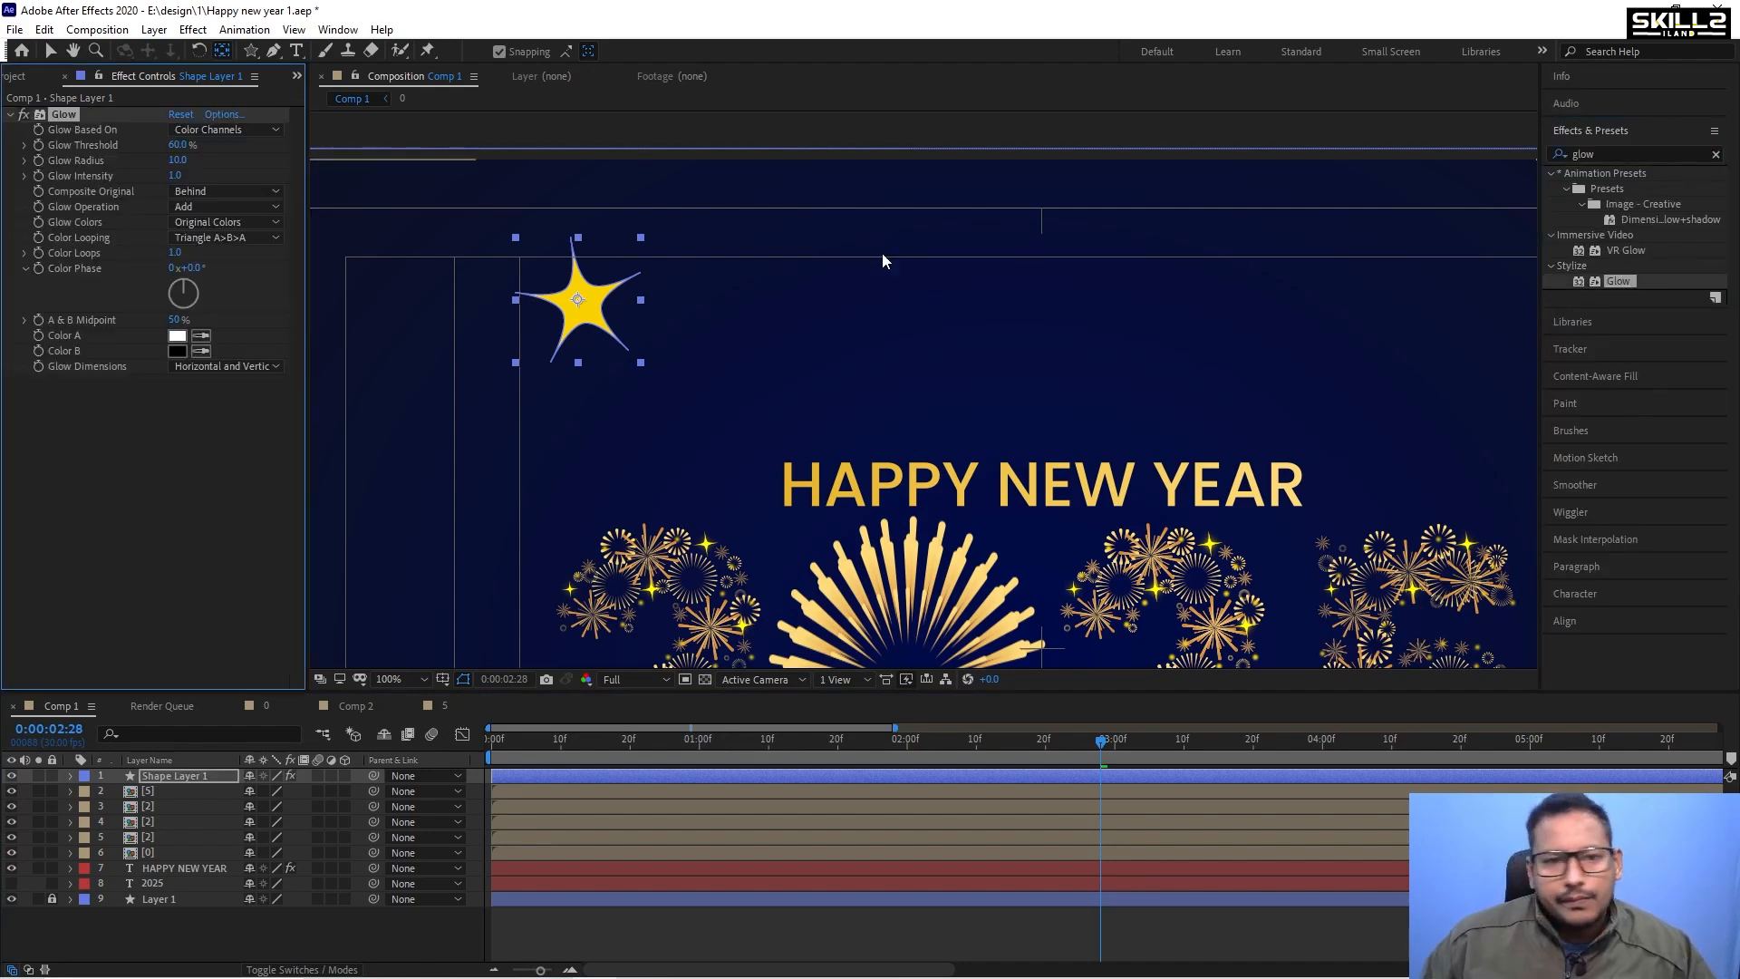
# Change the star's fill colour to the darker yellow B89A00.
pyautogui.click(712, 51)
pyautogui.moveTo(1420, 245); pyautogui.dragTo(1466, 273)
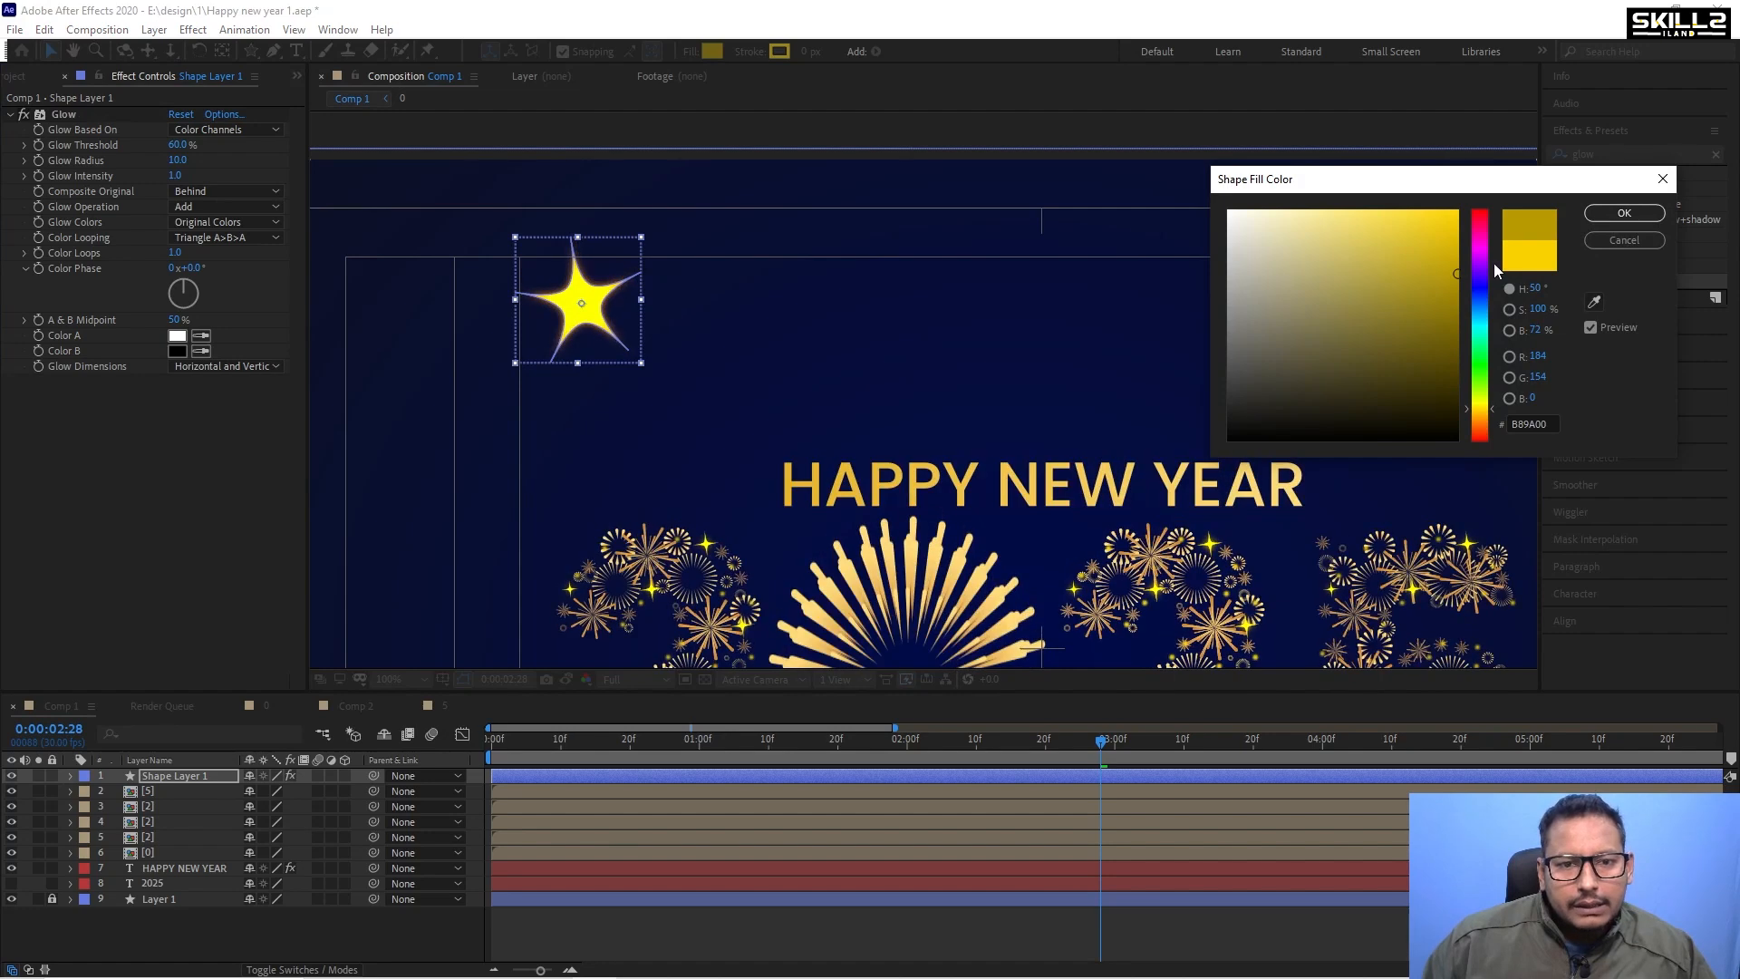
pyautogui.click(1623, 212)
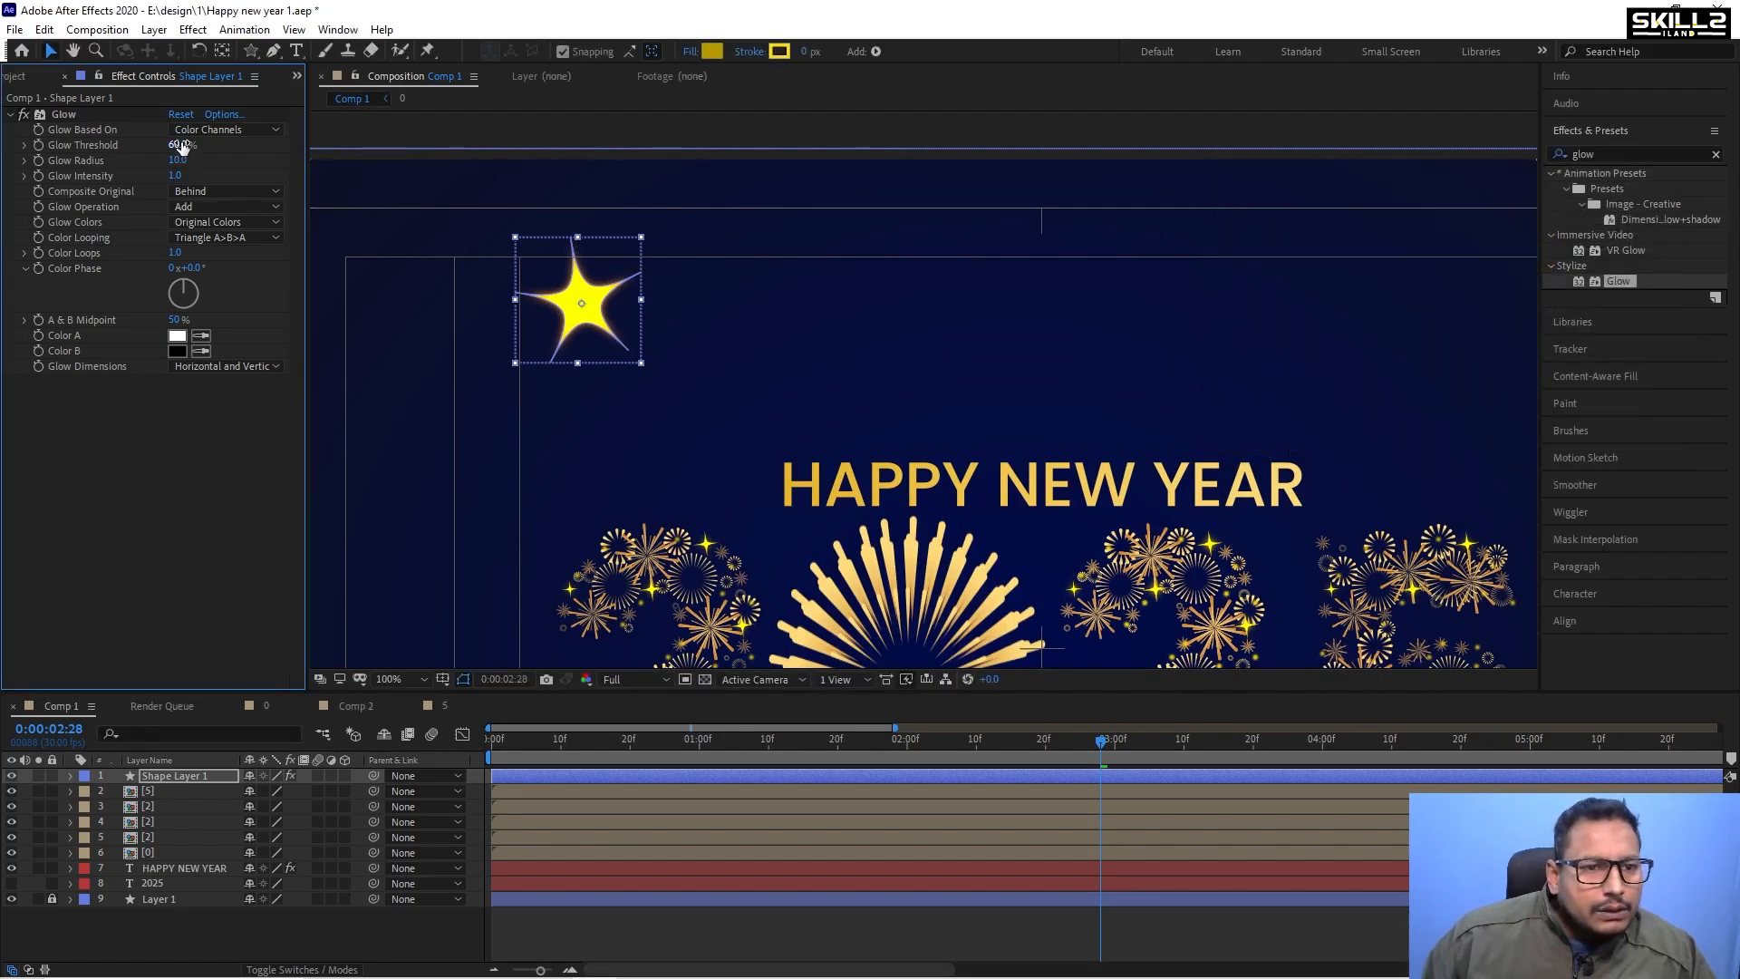
# Set the Glow Radius of the star's glow to 52.
pyautogui.moveTo(172, 145); pyautogui.dragTo(222, 159)
pyautogui.scroll(-3, 572, 317)
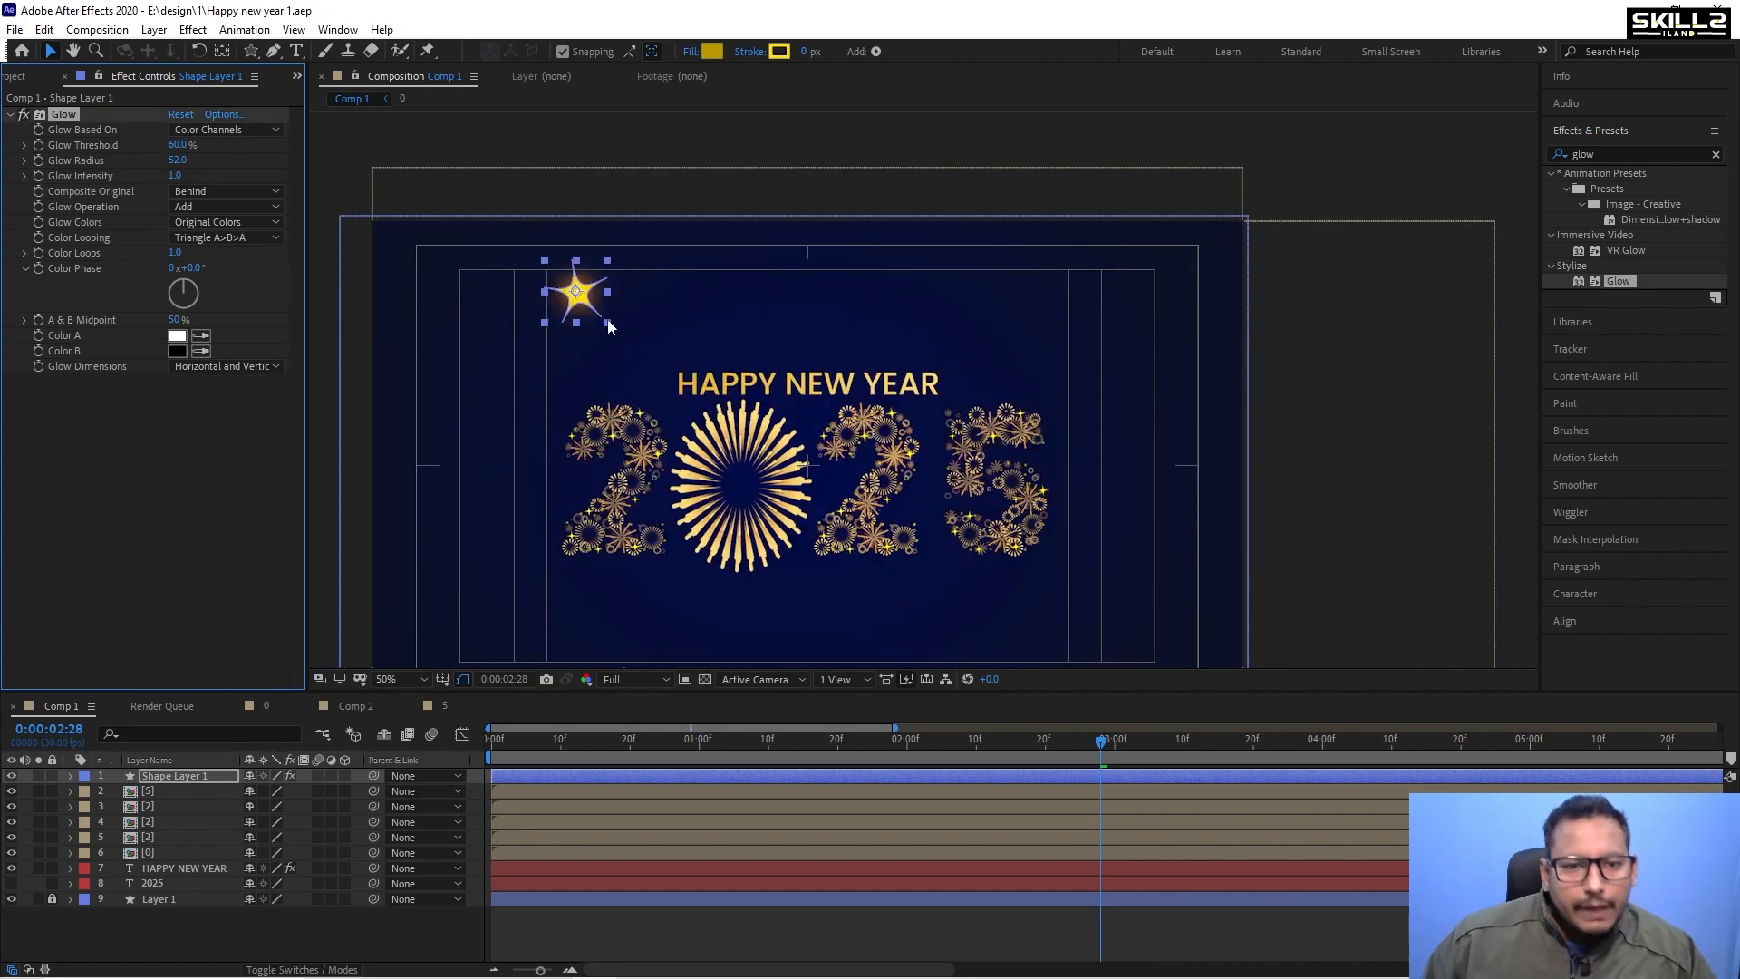
pyautogui.scroll(3, 572, 317)
pyautogui.click(89, 591)
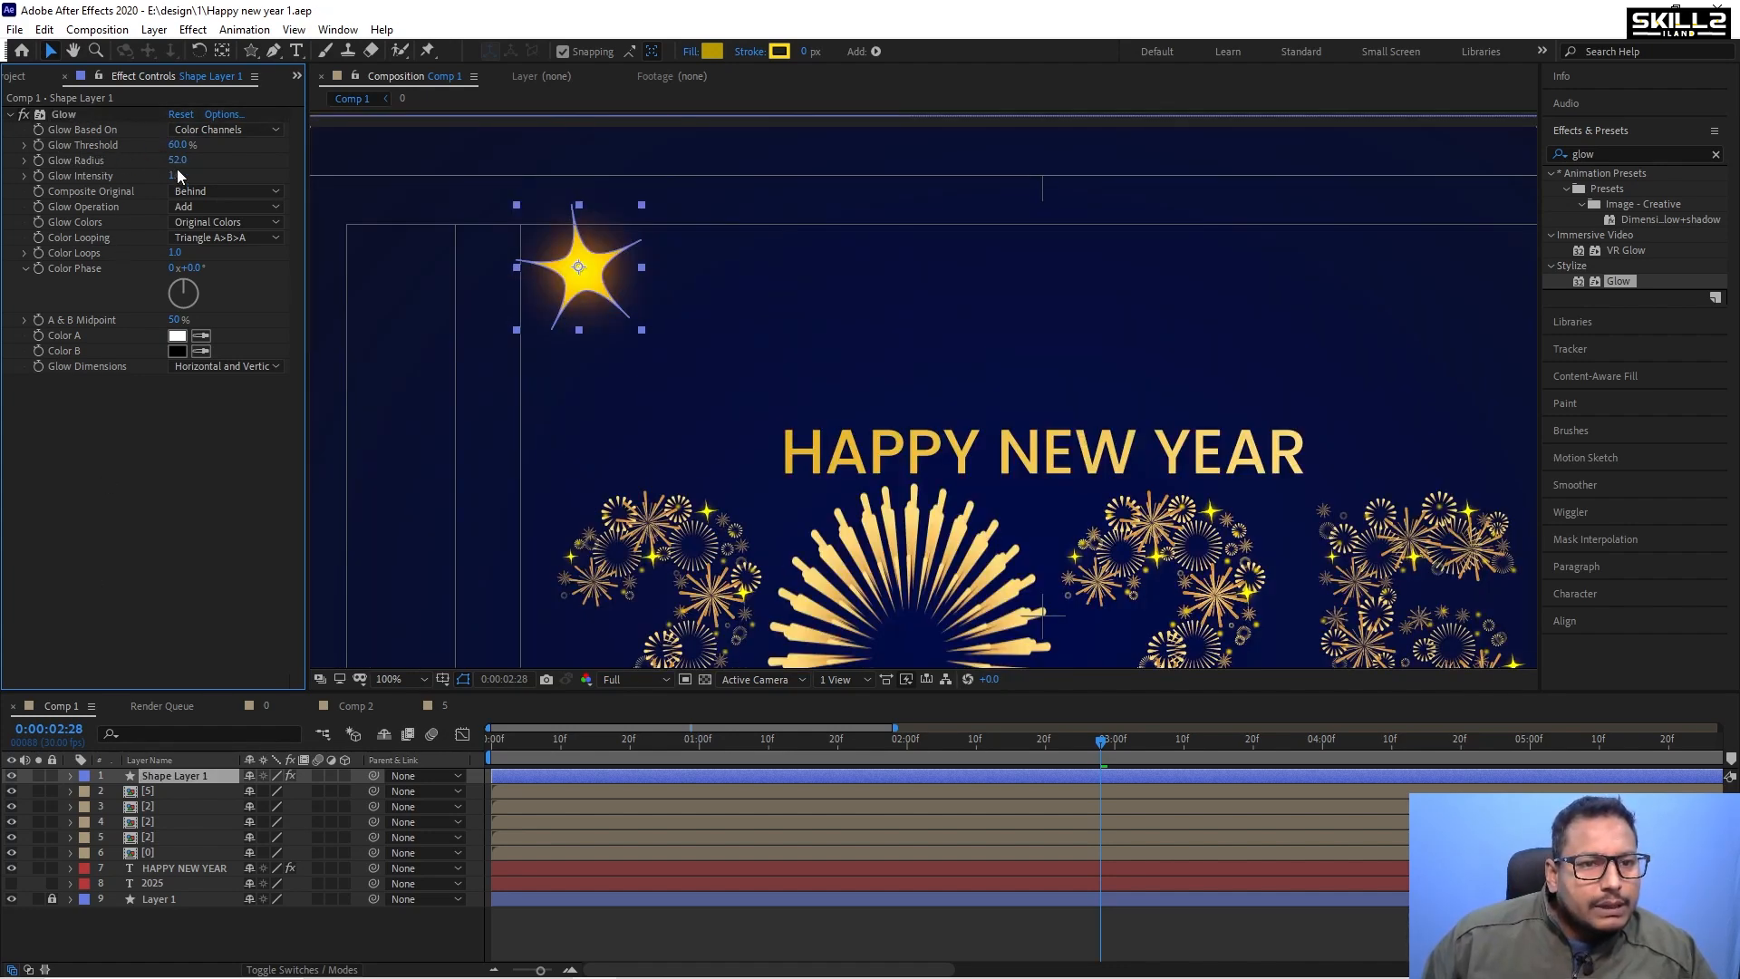
# Try the expression wiggle(2,10) on the star's Glow Intensity, preview it and undo the expression.
pyautogui.keyDown('alt'); pyautogui.click(38, 176); pyautogui.keyUp('alt')
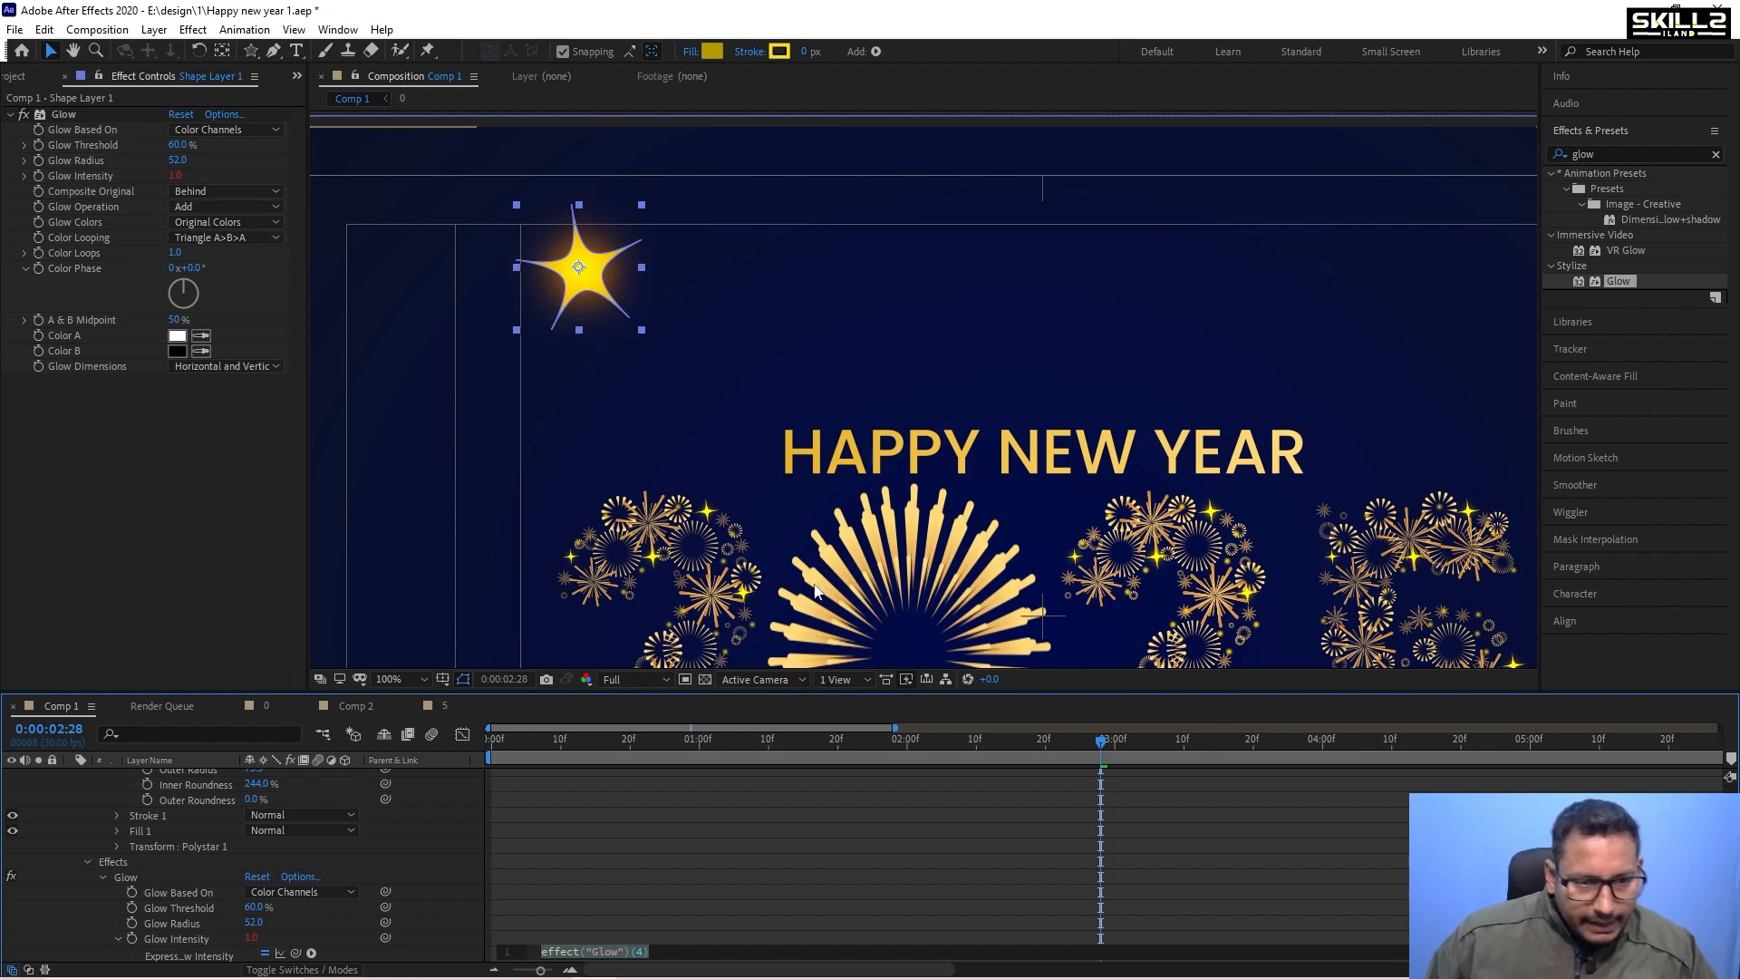
pyautogui.scroll(-1, 761, 679)
pyautogui.scroll(-3, 837, 801)
pyautogui.write('wiggle')
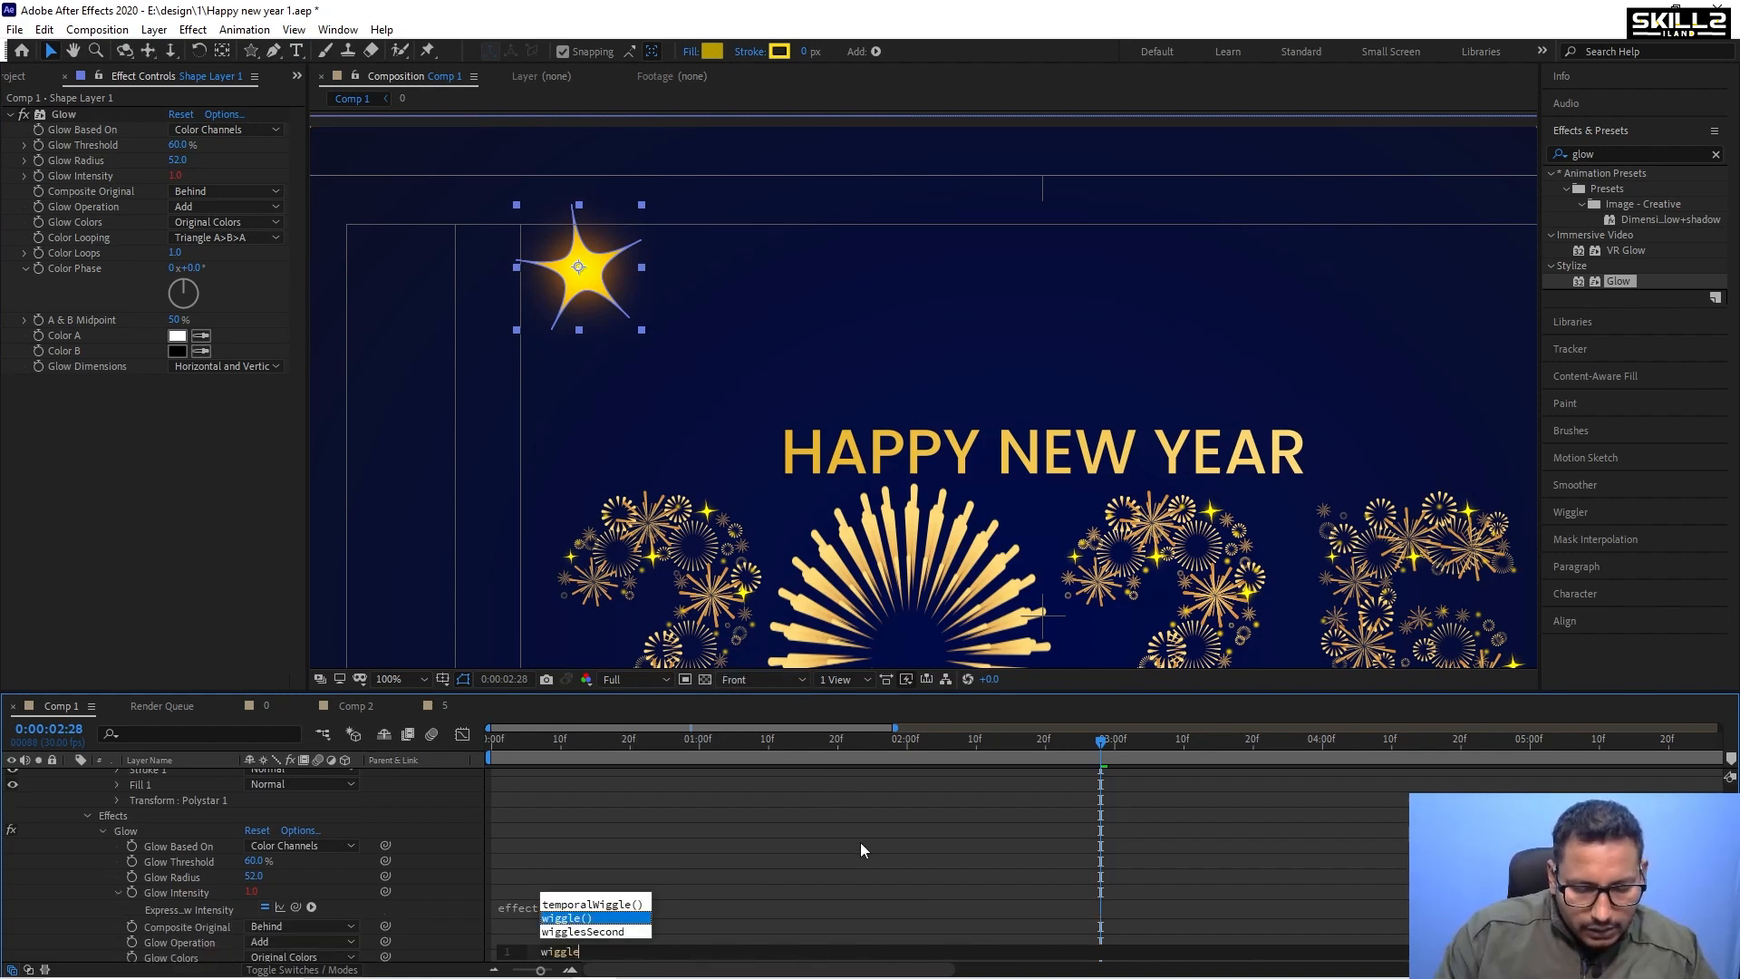
pyautogui.press('Return')
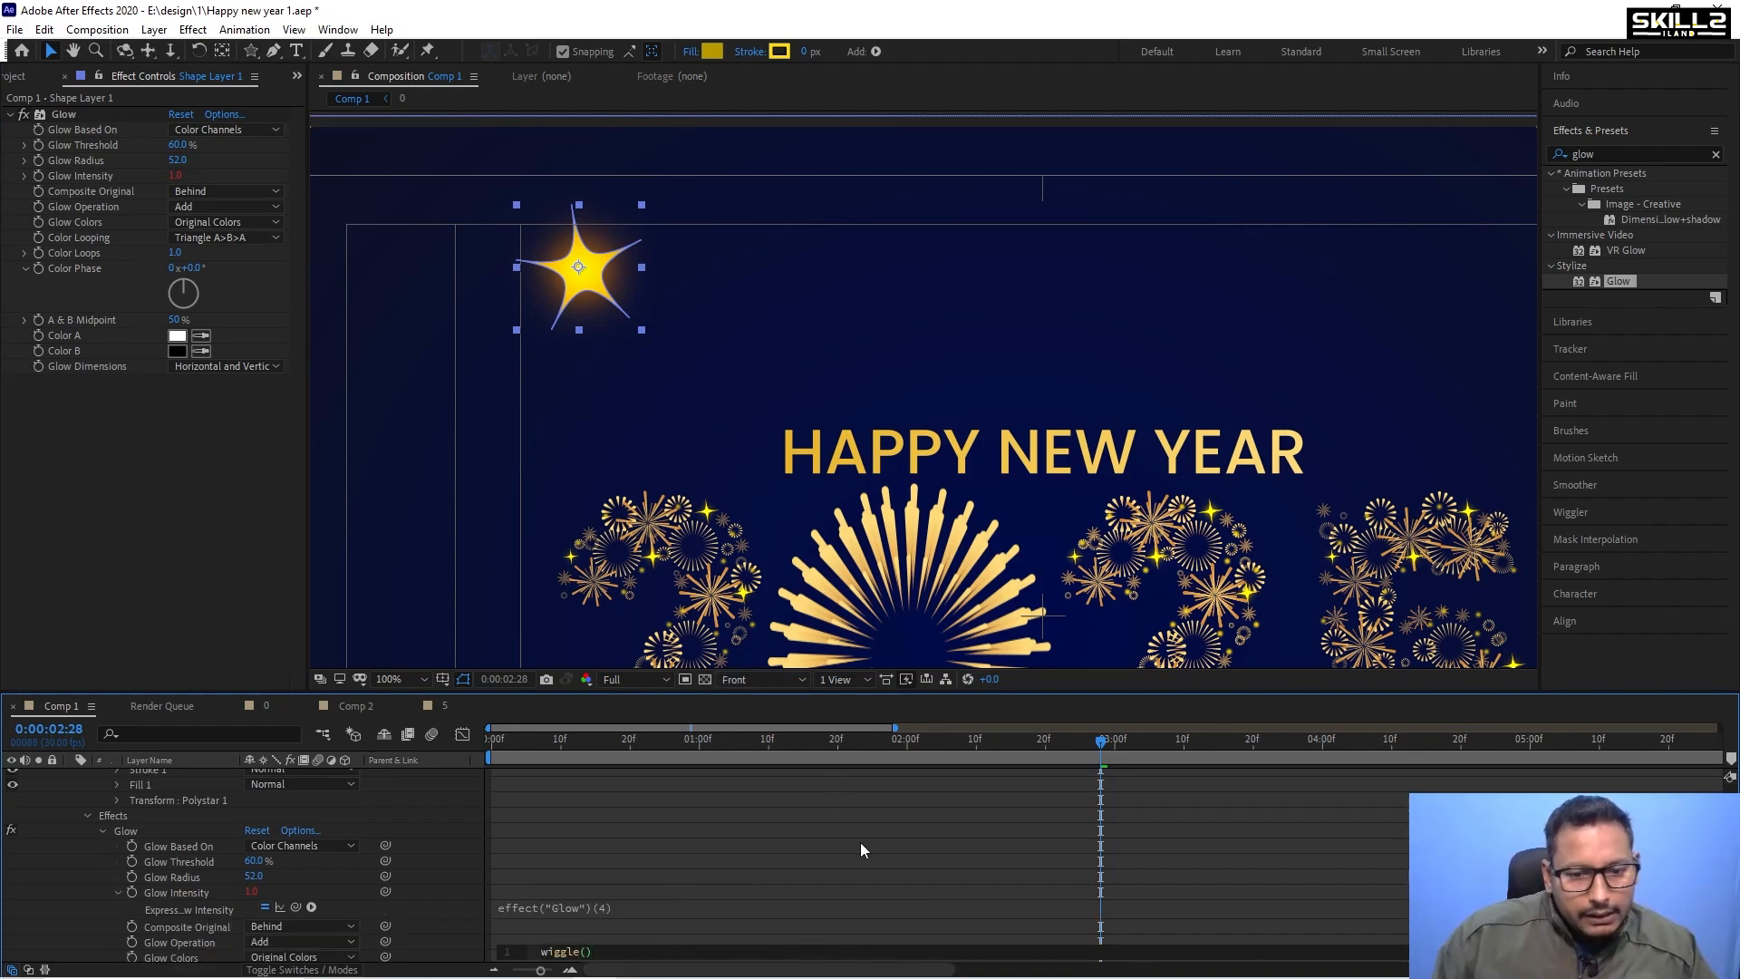
pyautogui.write('2,10')
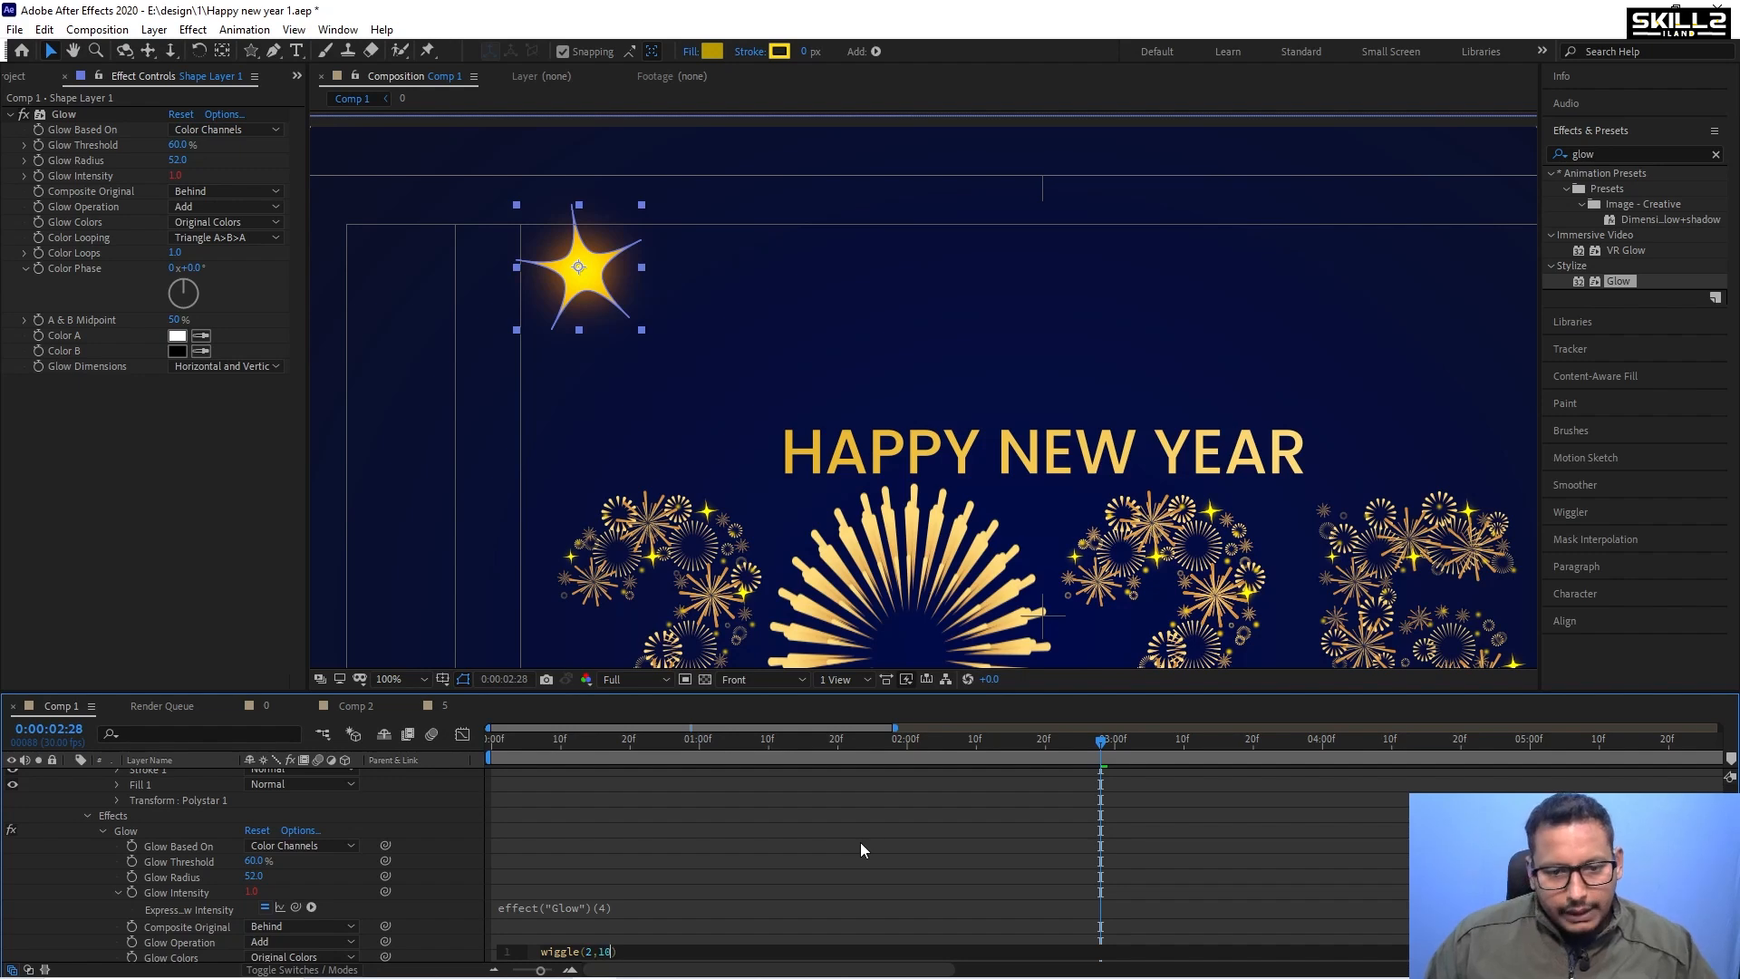
pyautogui.click(861, 841)
pyautogui.press('space')
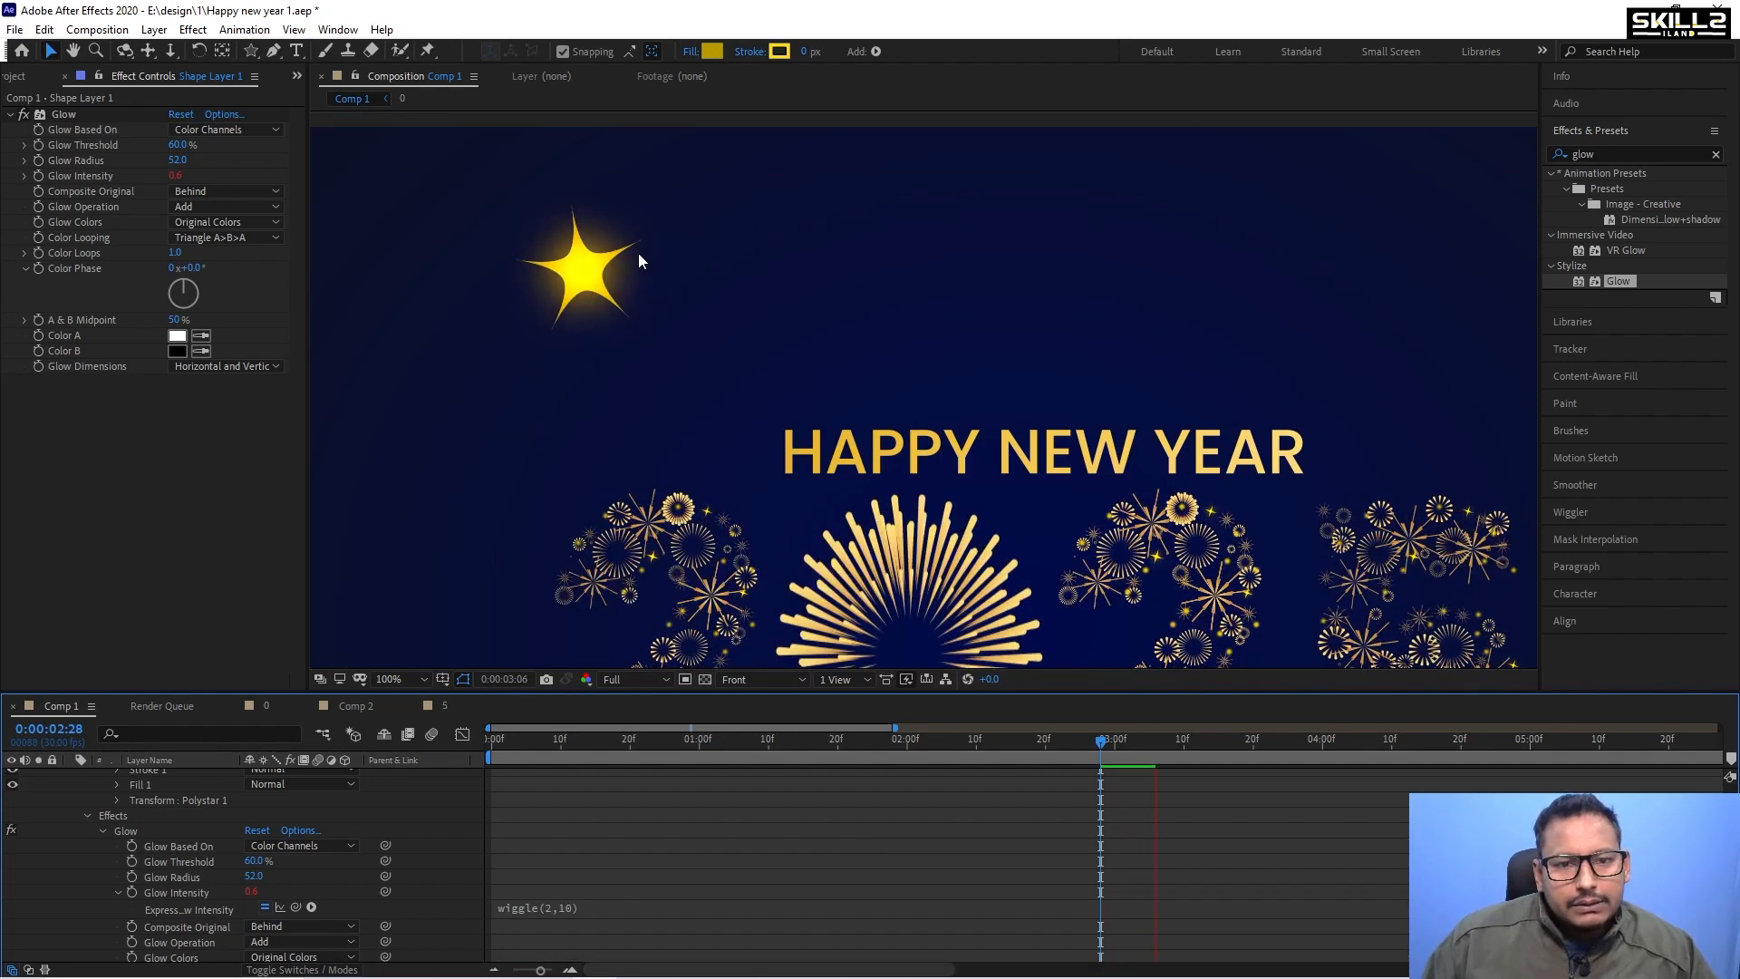
pyautogui.scroll(-2, 585, 268)
pyautogui.moveTo(598, 747); pyautogui.dragTo(477, 743)
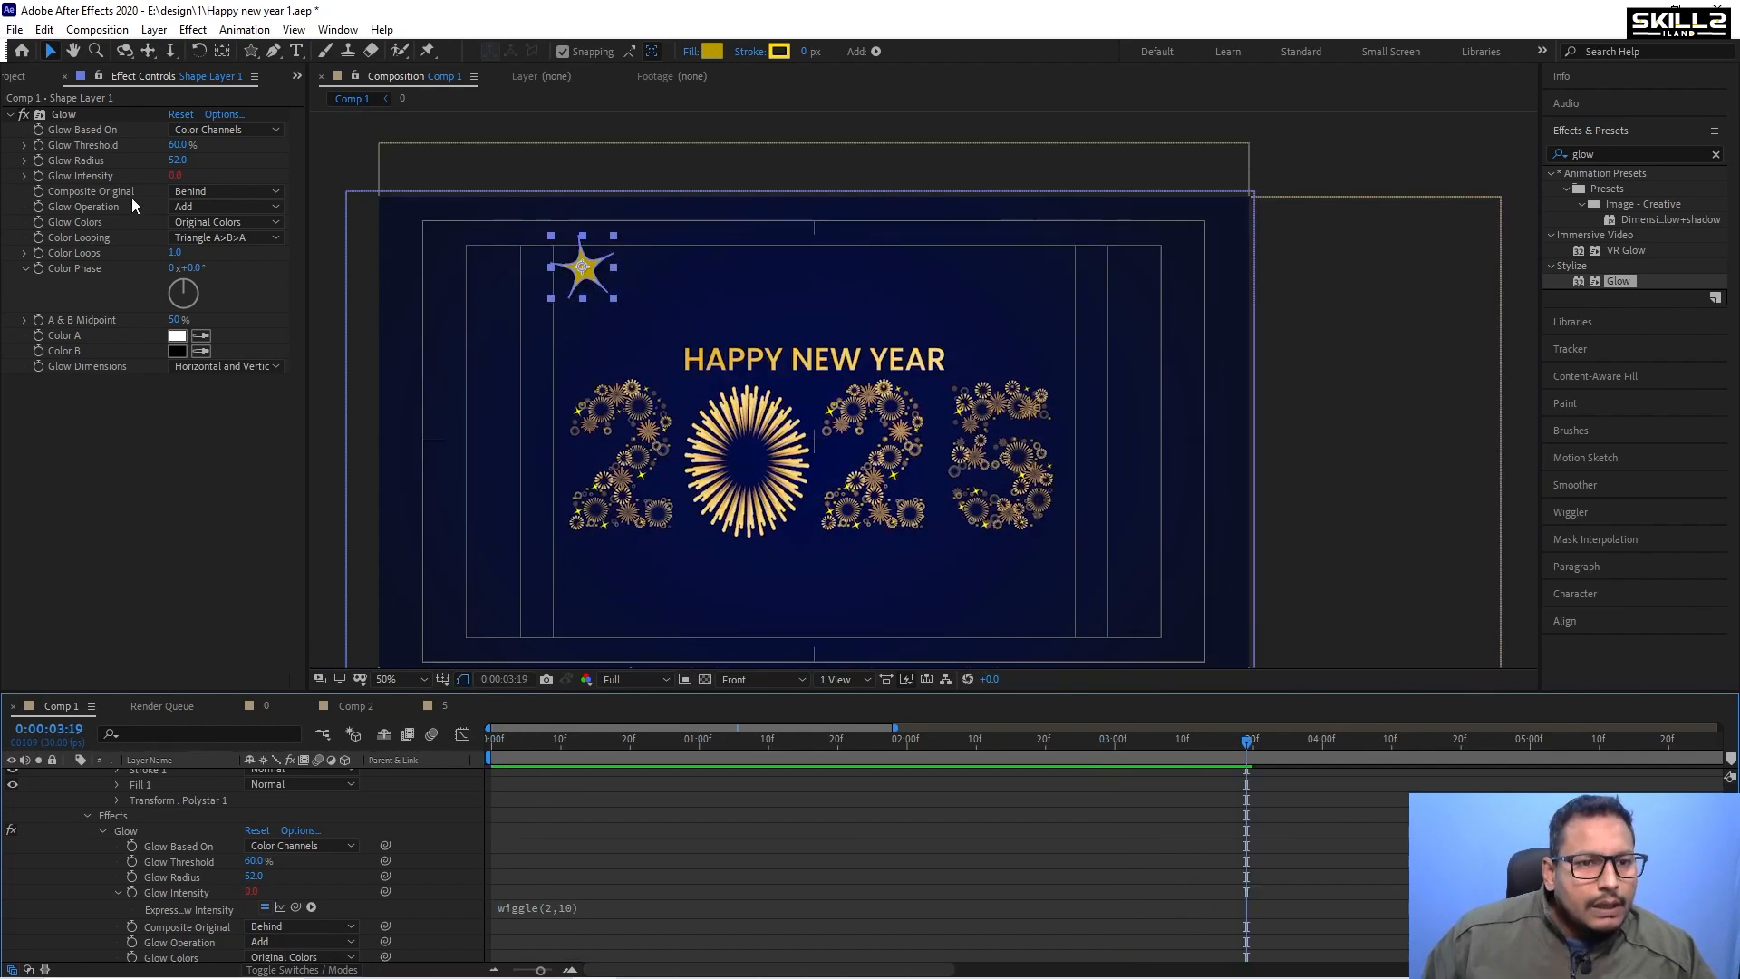
pyautogui.hotkey('ctrl', 'z')
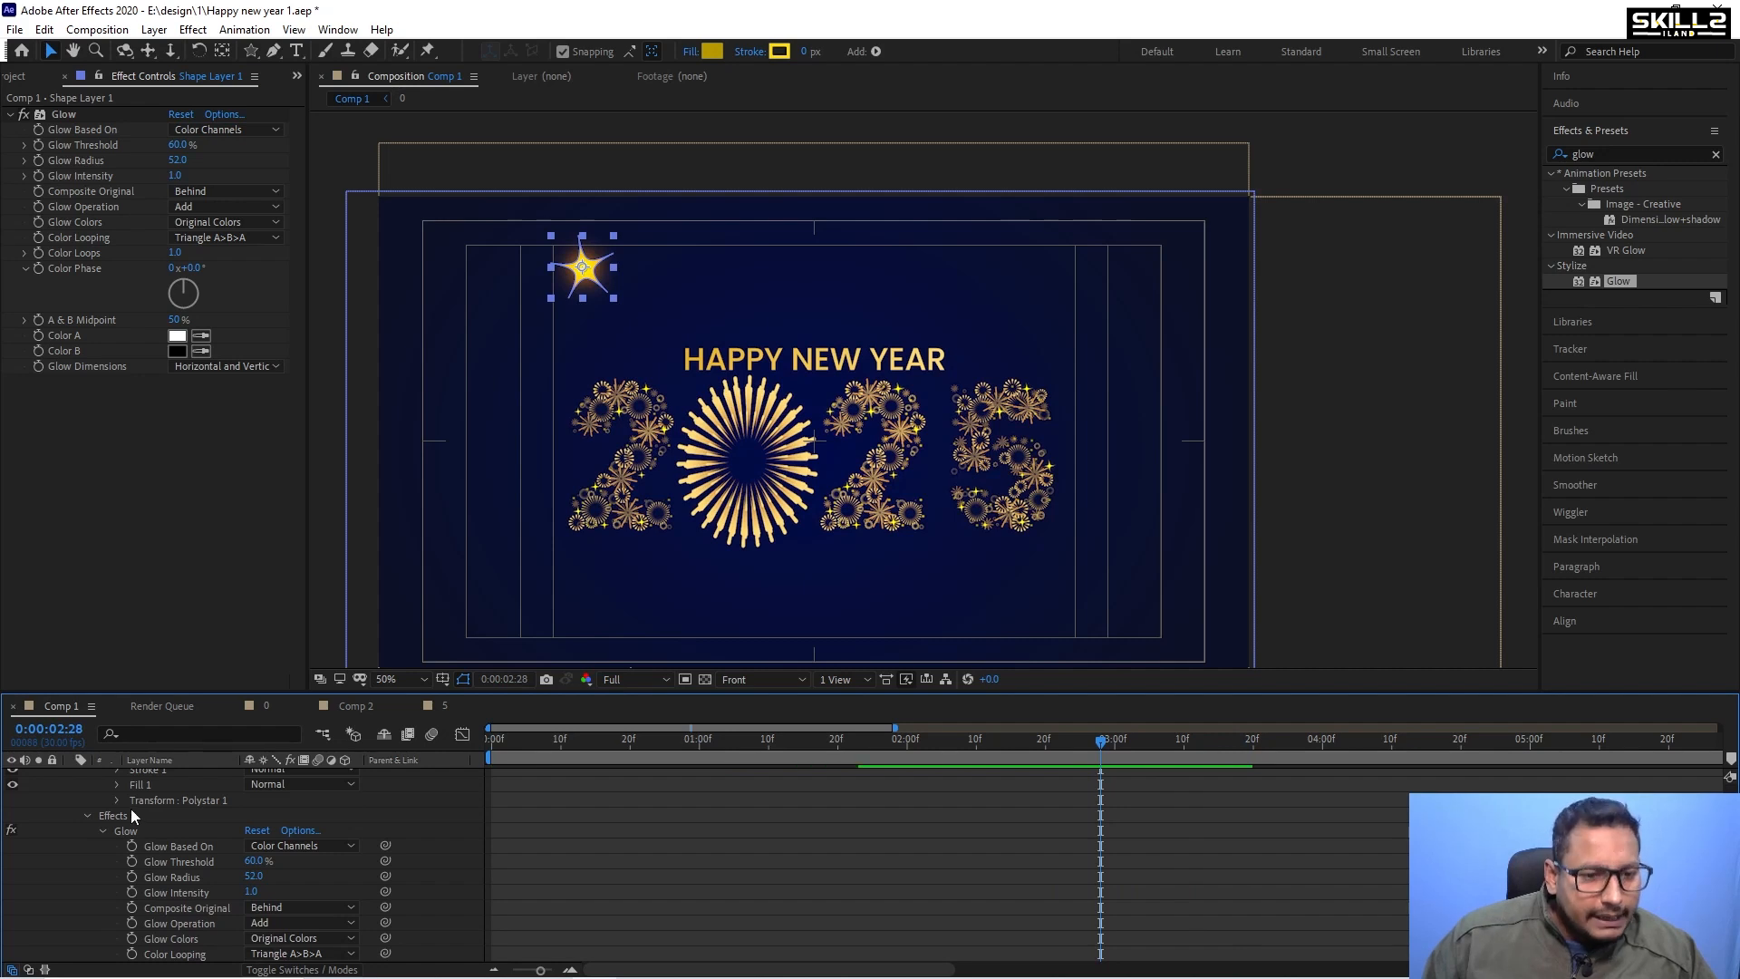
# Add the expression wiggle(5,100) to the Opacity of Shape Layer 1 and preview the flicker from the start of the composition.
pyautogui.scroll(4, 113, 802)
pyautogui.click(72, 777)
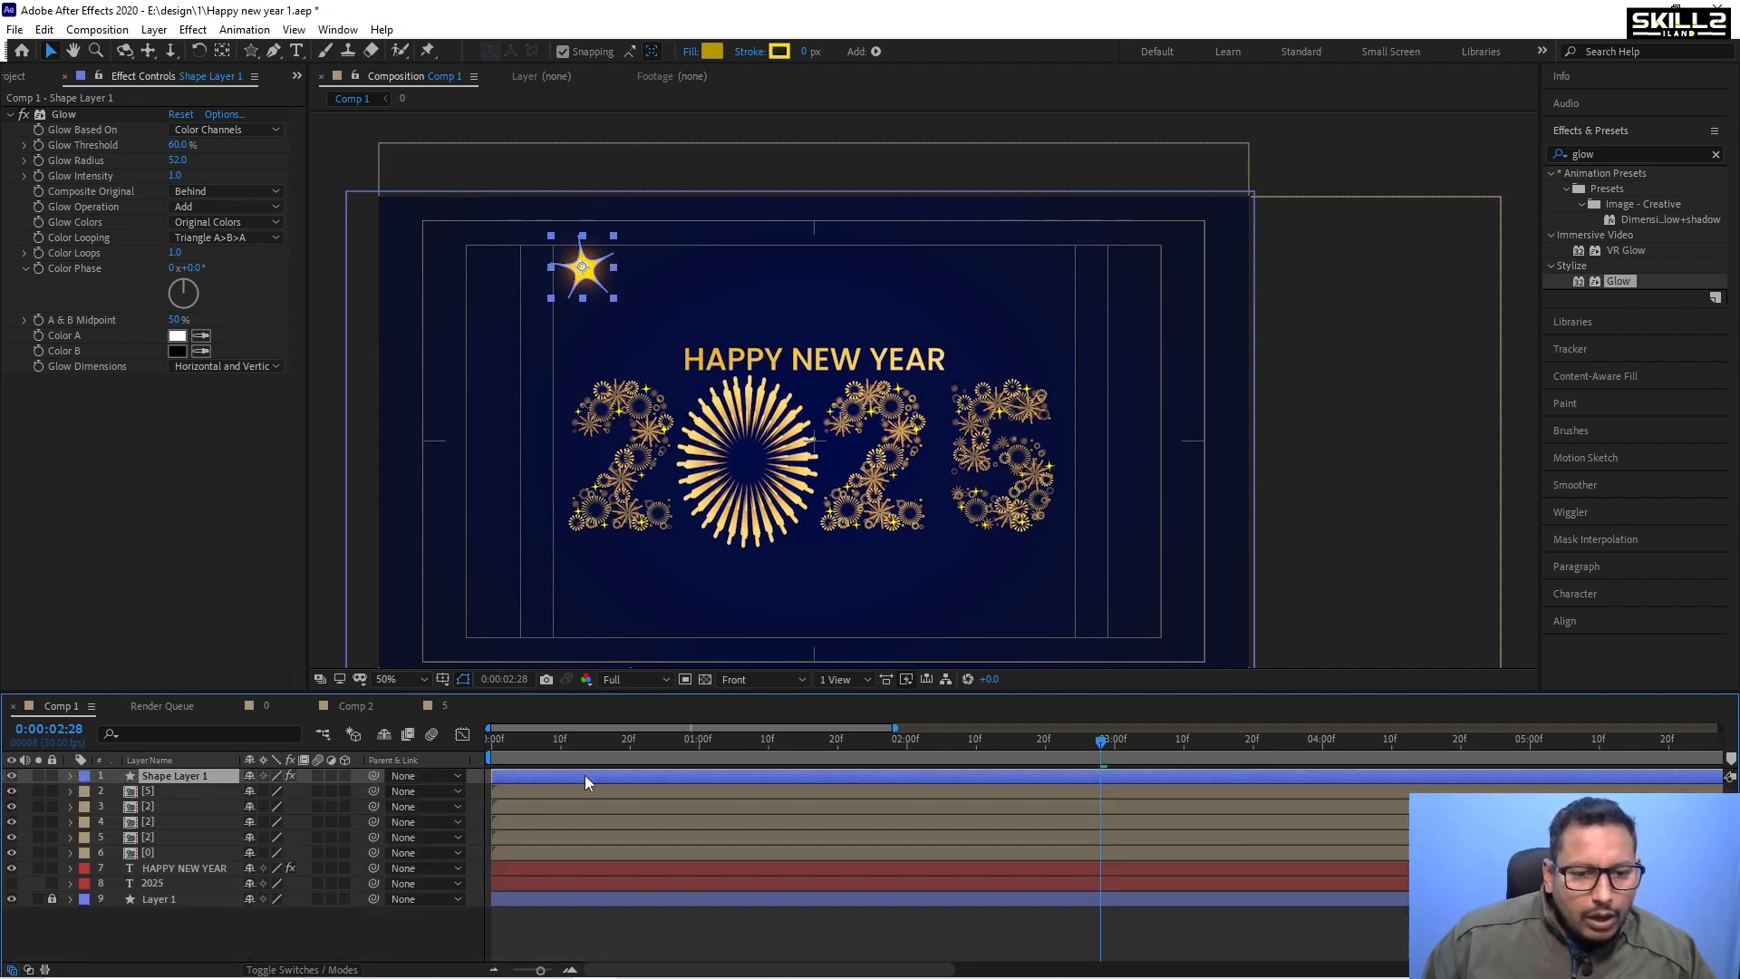
pyautogui.moveTo(563, 742); pyautogui.dragTo(250, 771)
pyautogui.press('t')
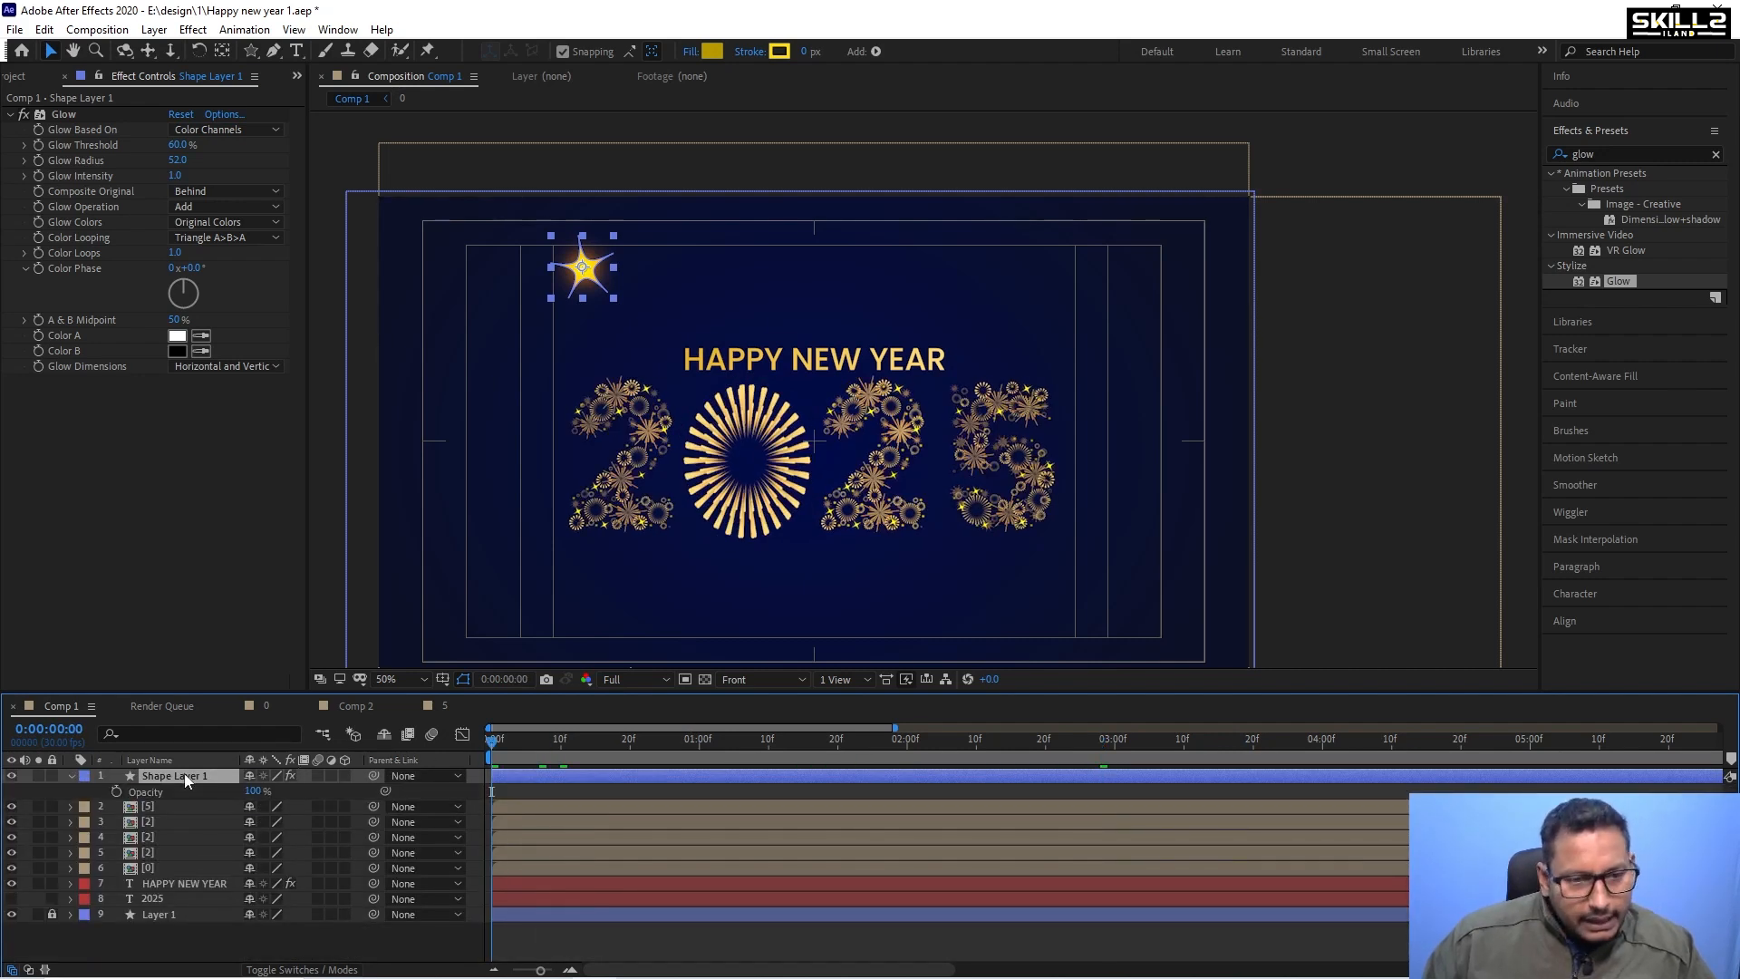
pyautogui.keyDown('alt'); pyautogui.click(116, 791); pyautogui.keyUp('alt')
pyautogui.write('wiggle()')
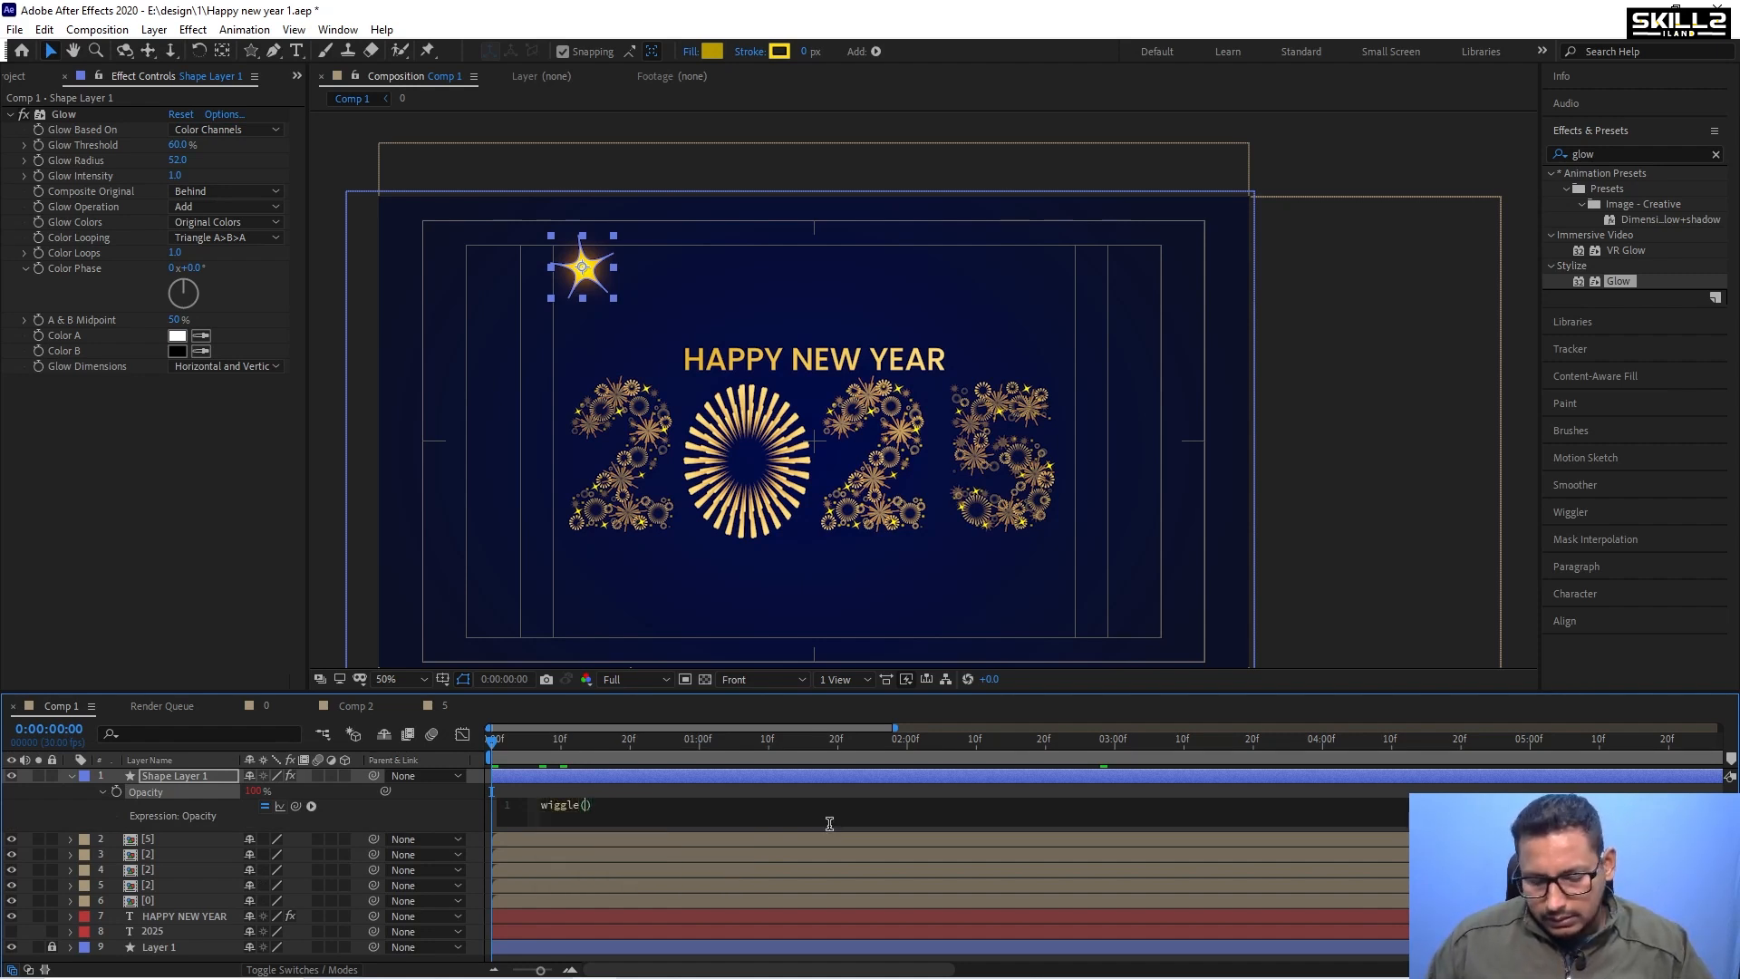
pyautogui.write('5,100')
pyautogui.press('KP_Enter')
pyautogui.press('space')
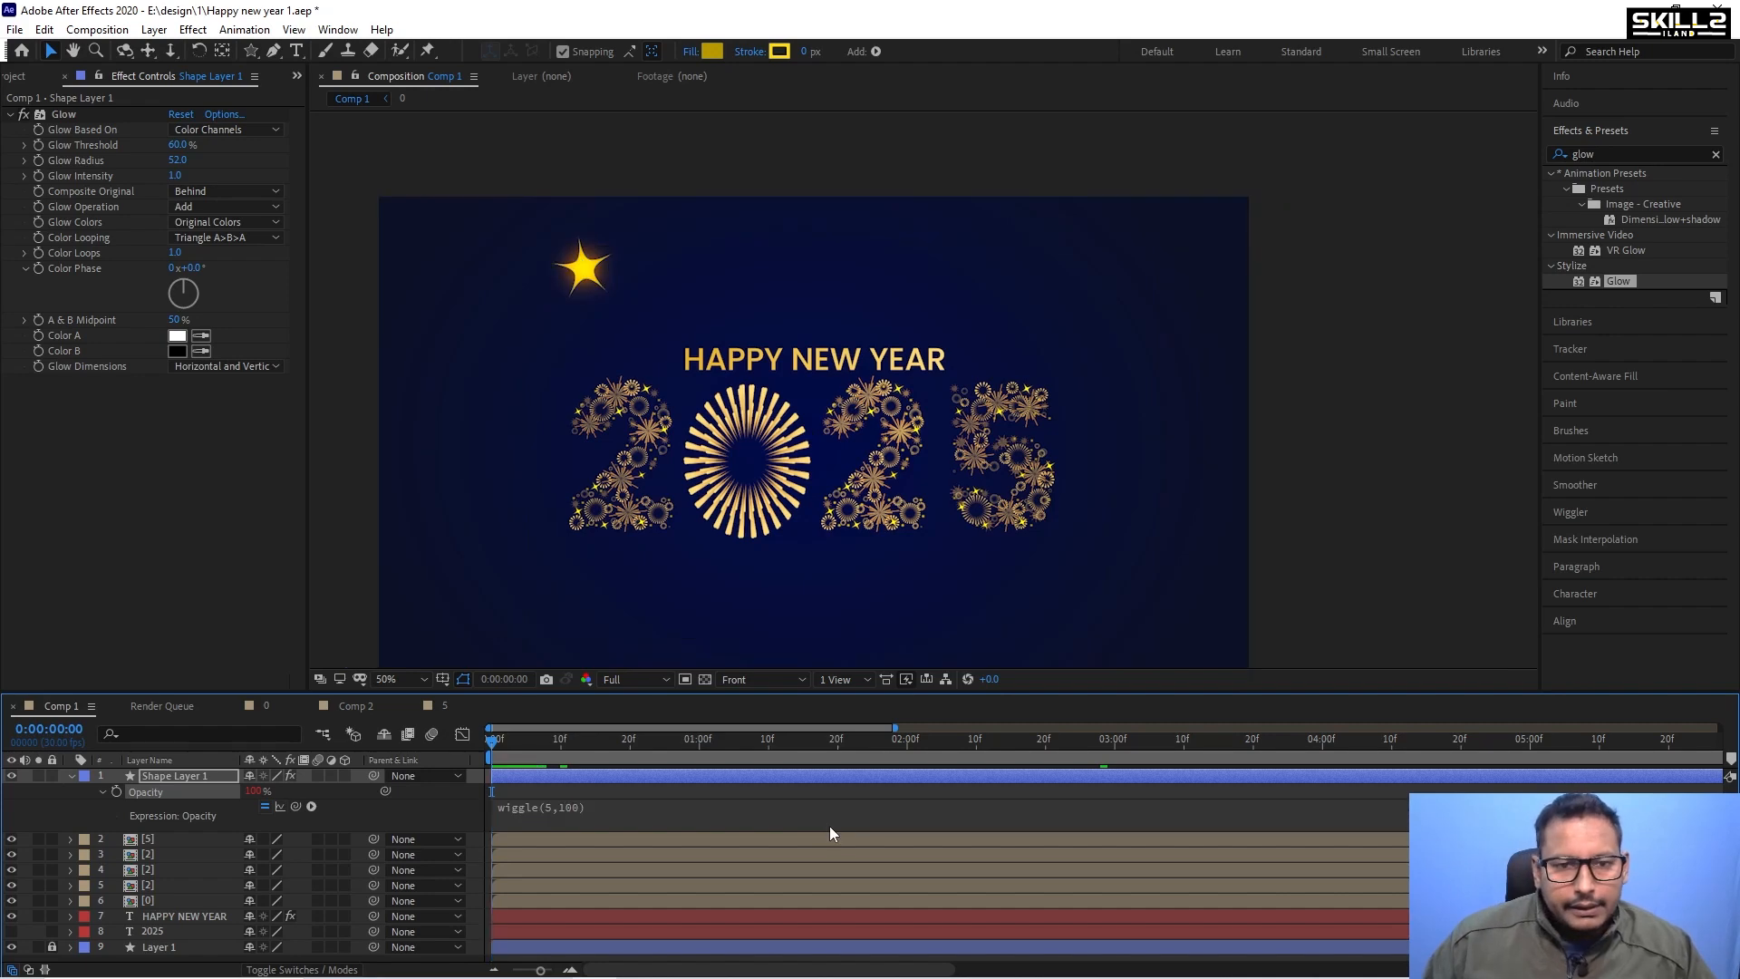
# Scale Shape Layer 1 down to 17%, save the project and preview the small star.
pyautogui.click(156, 775)
pyautogui.press('s')
pyautogui.moveTo(268, 791); pyautogui.dragTo(207, 797)
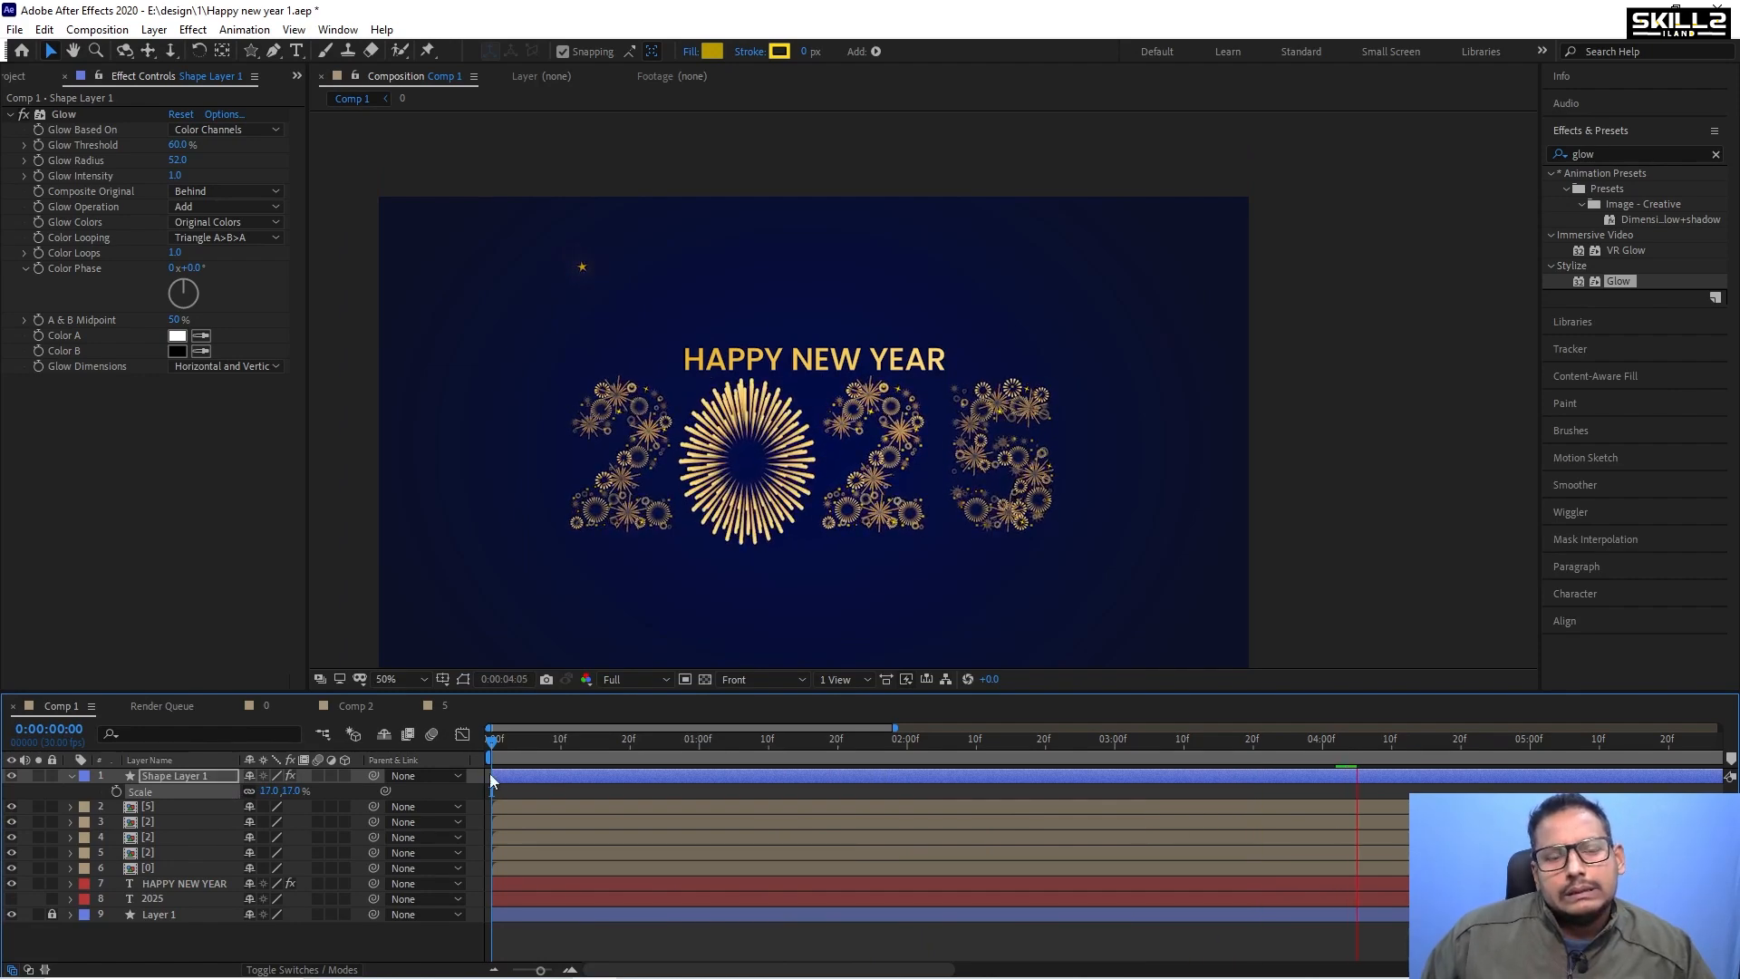
pyautogui.hotkey('ctrl', 's')
pyautogui.press('space')
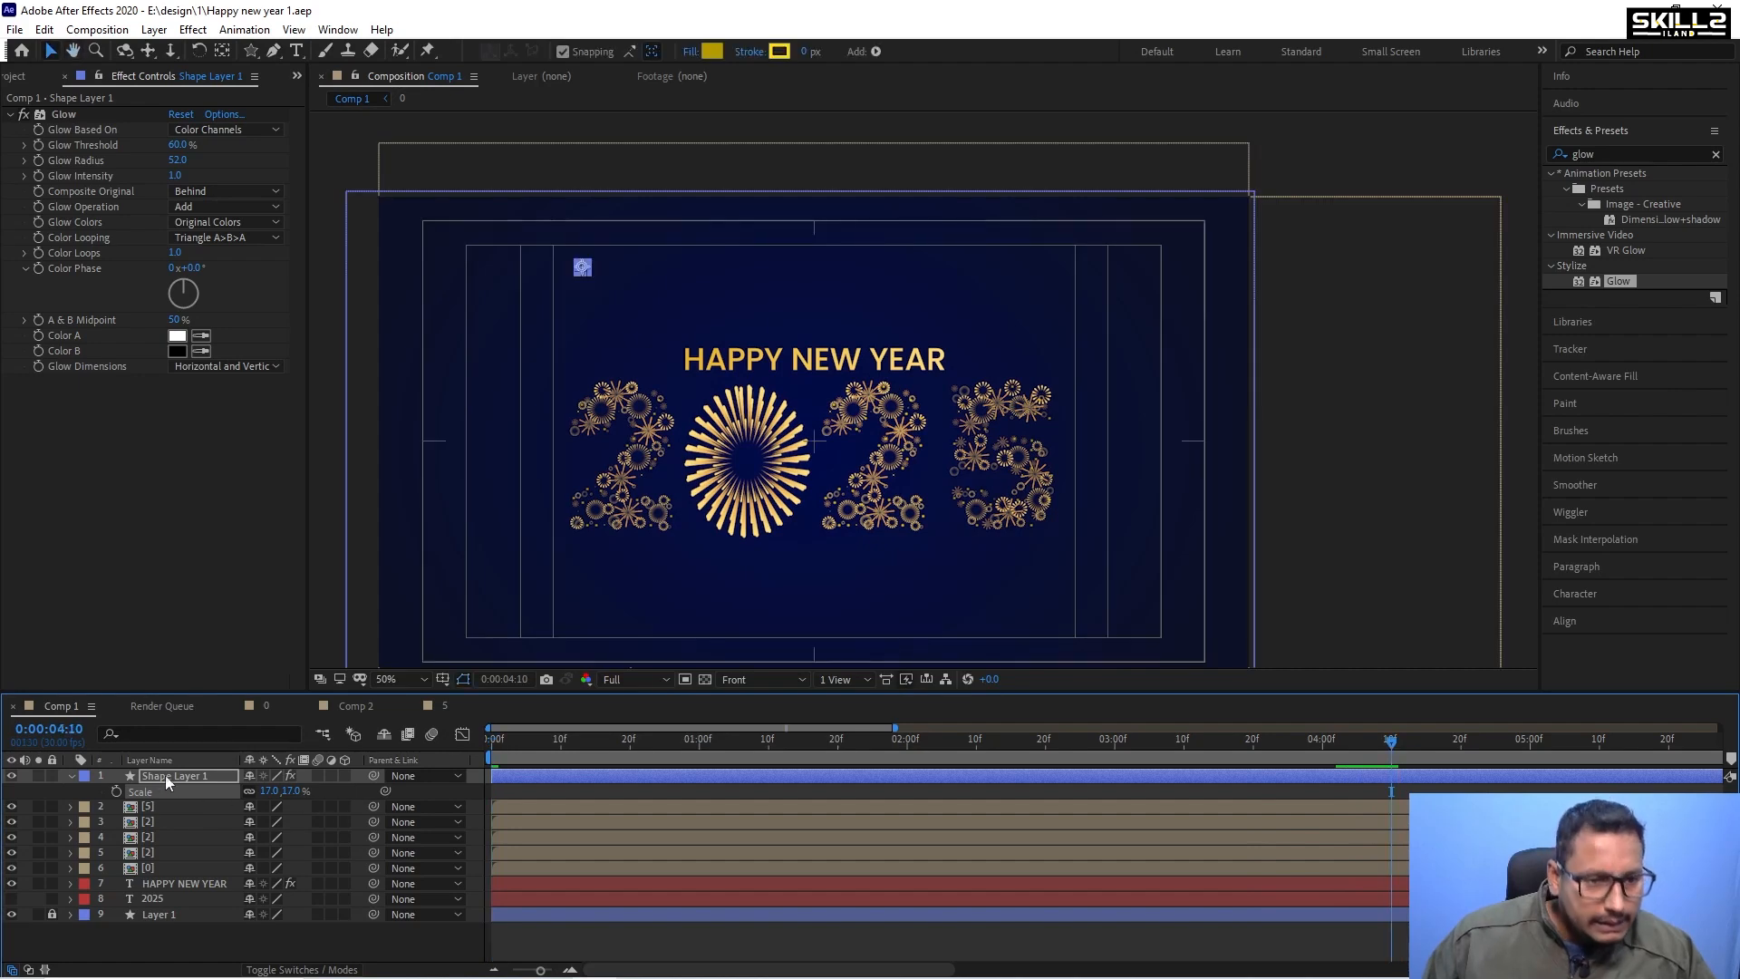
pyautogui.click(72, 776)
pyautogui.press('space')
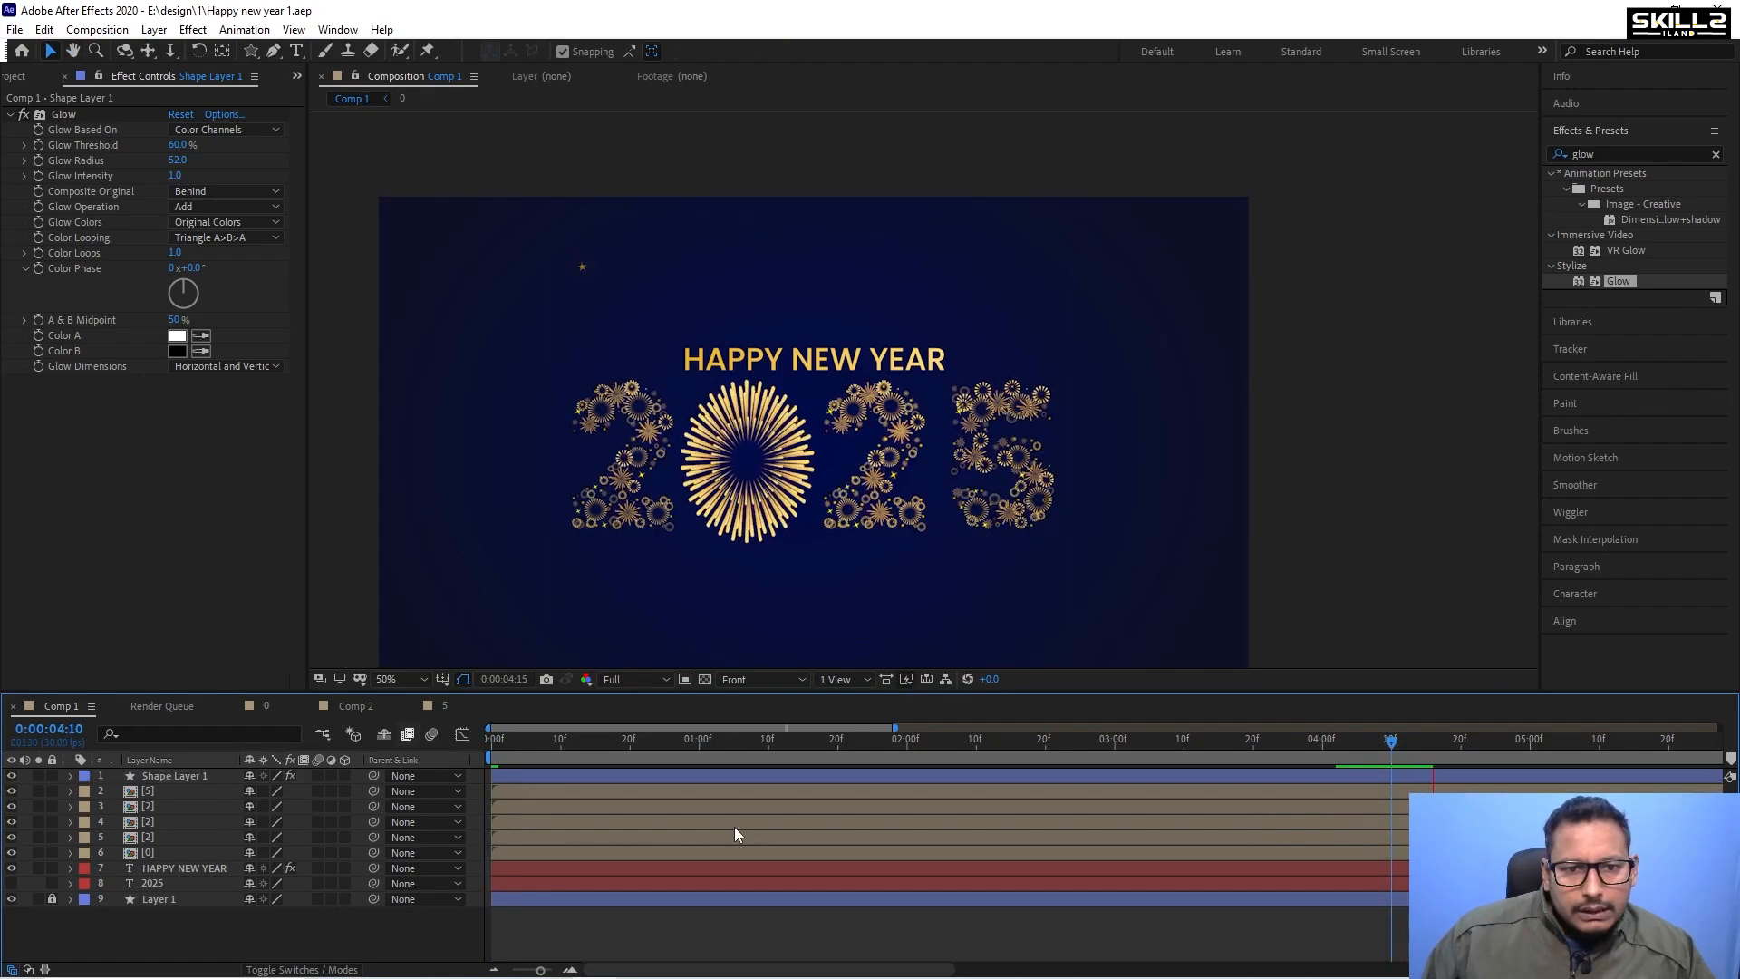
pyautogui.press('space')
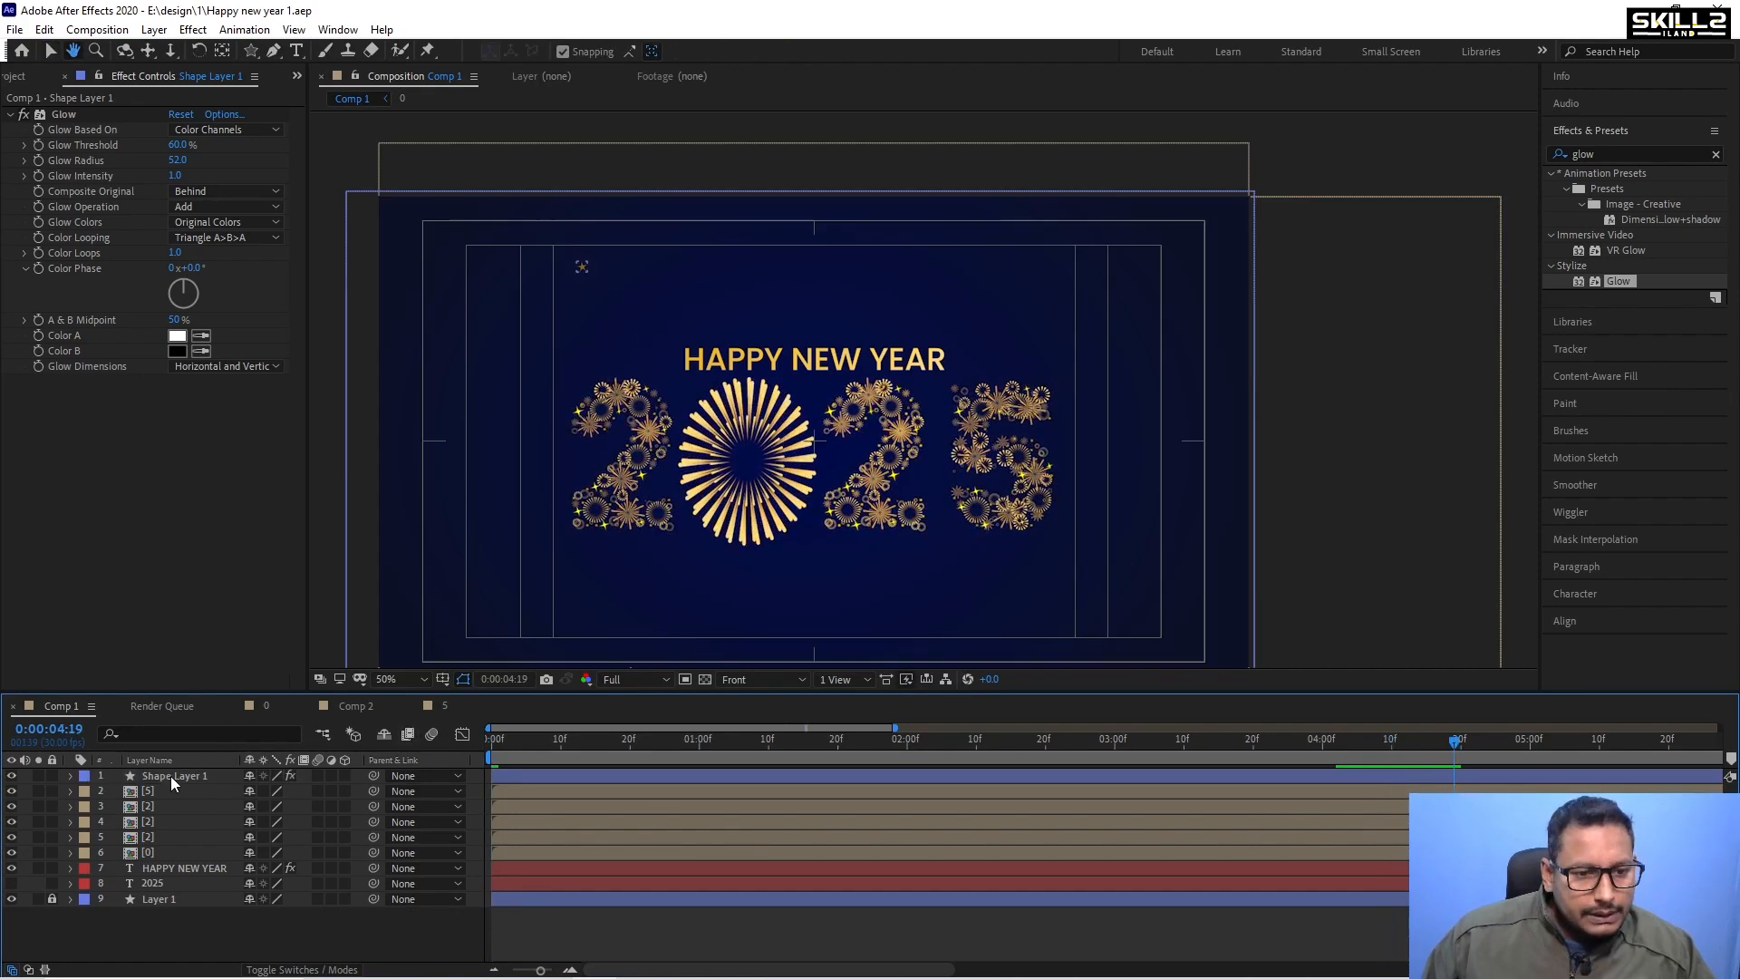
# Add the expression wiggle(2,20) to the Position of Shape Layer 1 and preview the motion from the start.
pyautogui.click(173, 776)
pyautogui.press('p')
pyautogui.keyDown('alt'); pyautogui.click(117, 791); pyautogui.keyUp('alt')
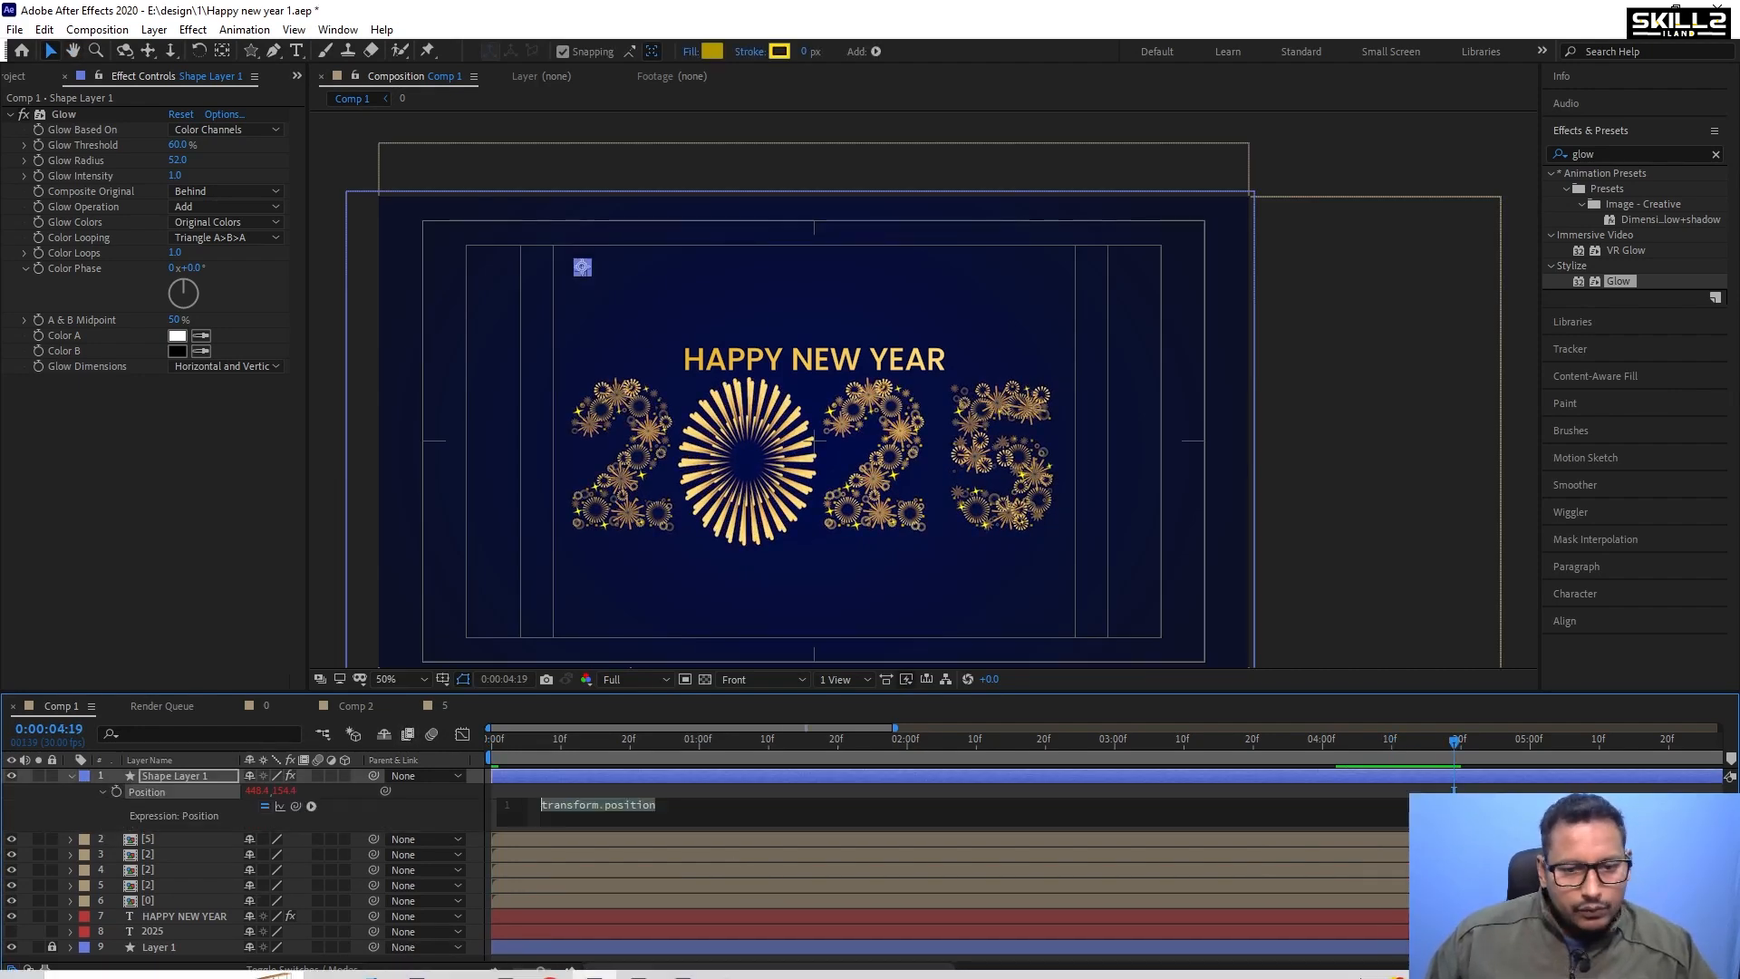
pyautogui.write('wiggle')
pyautogui.press('Return')
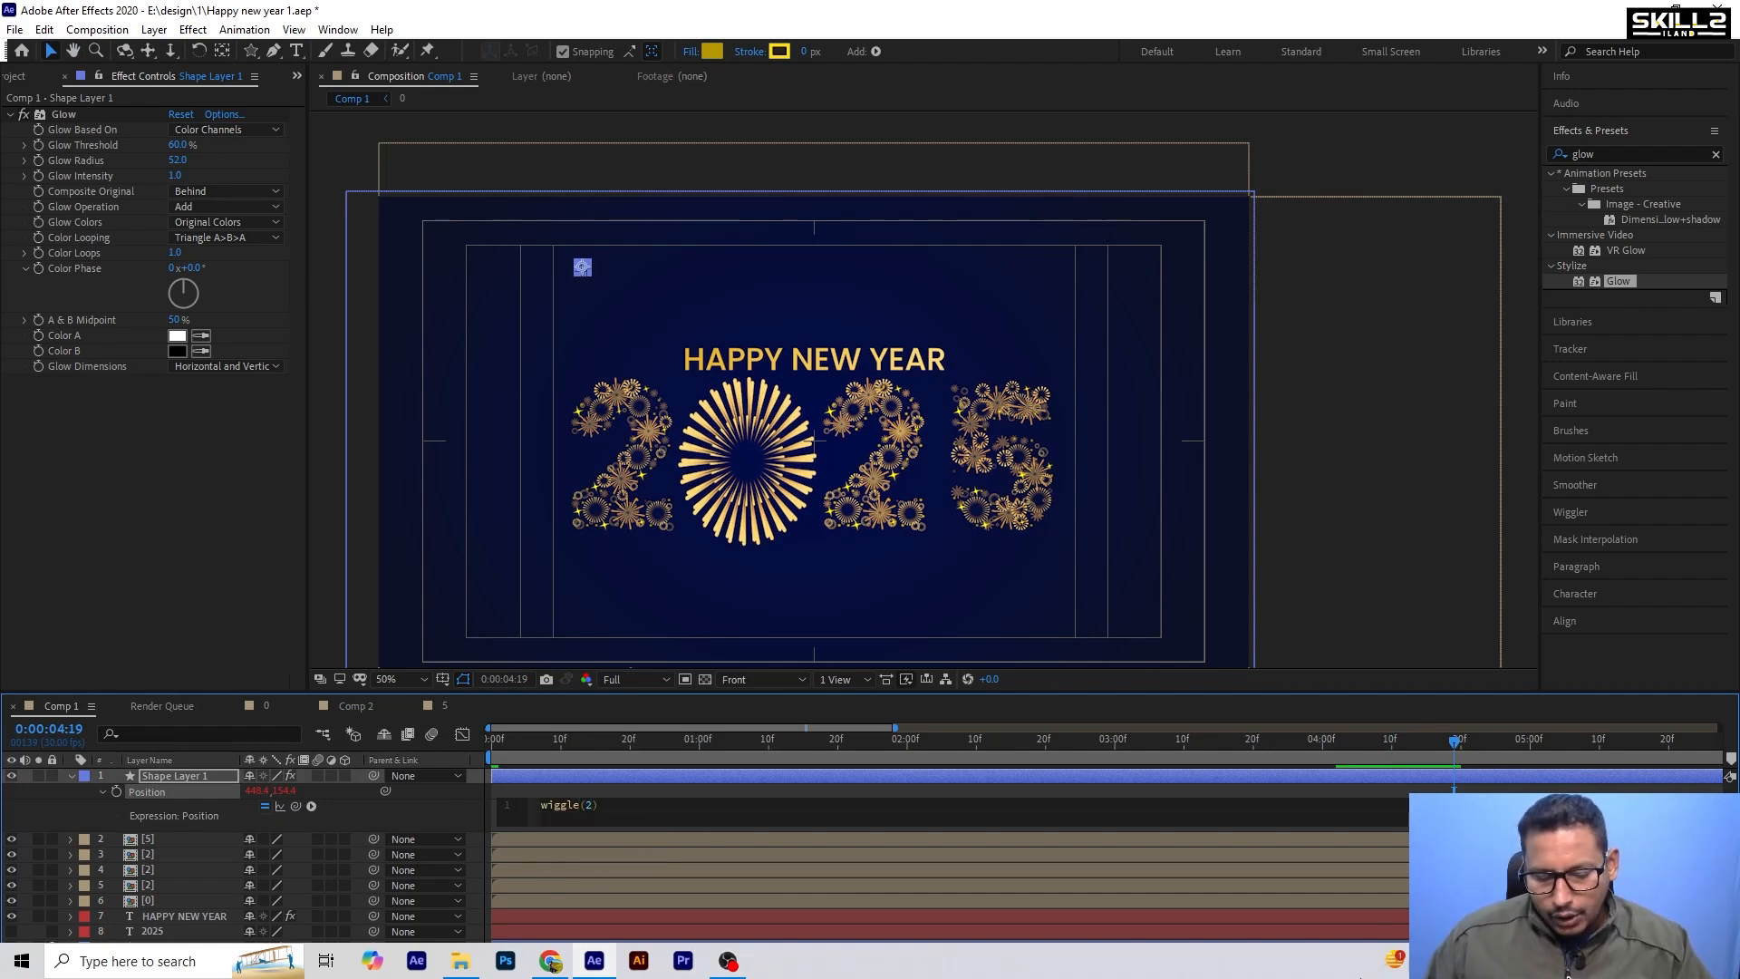
pyautogui.write('220')
pyautogui.press('KP_Enter')
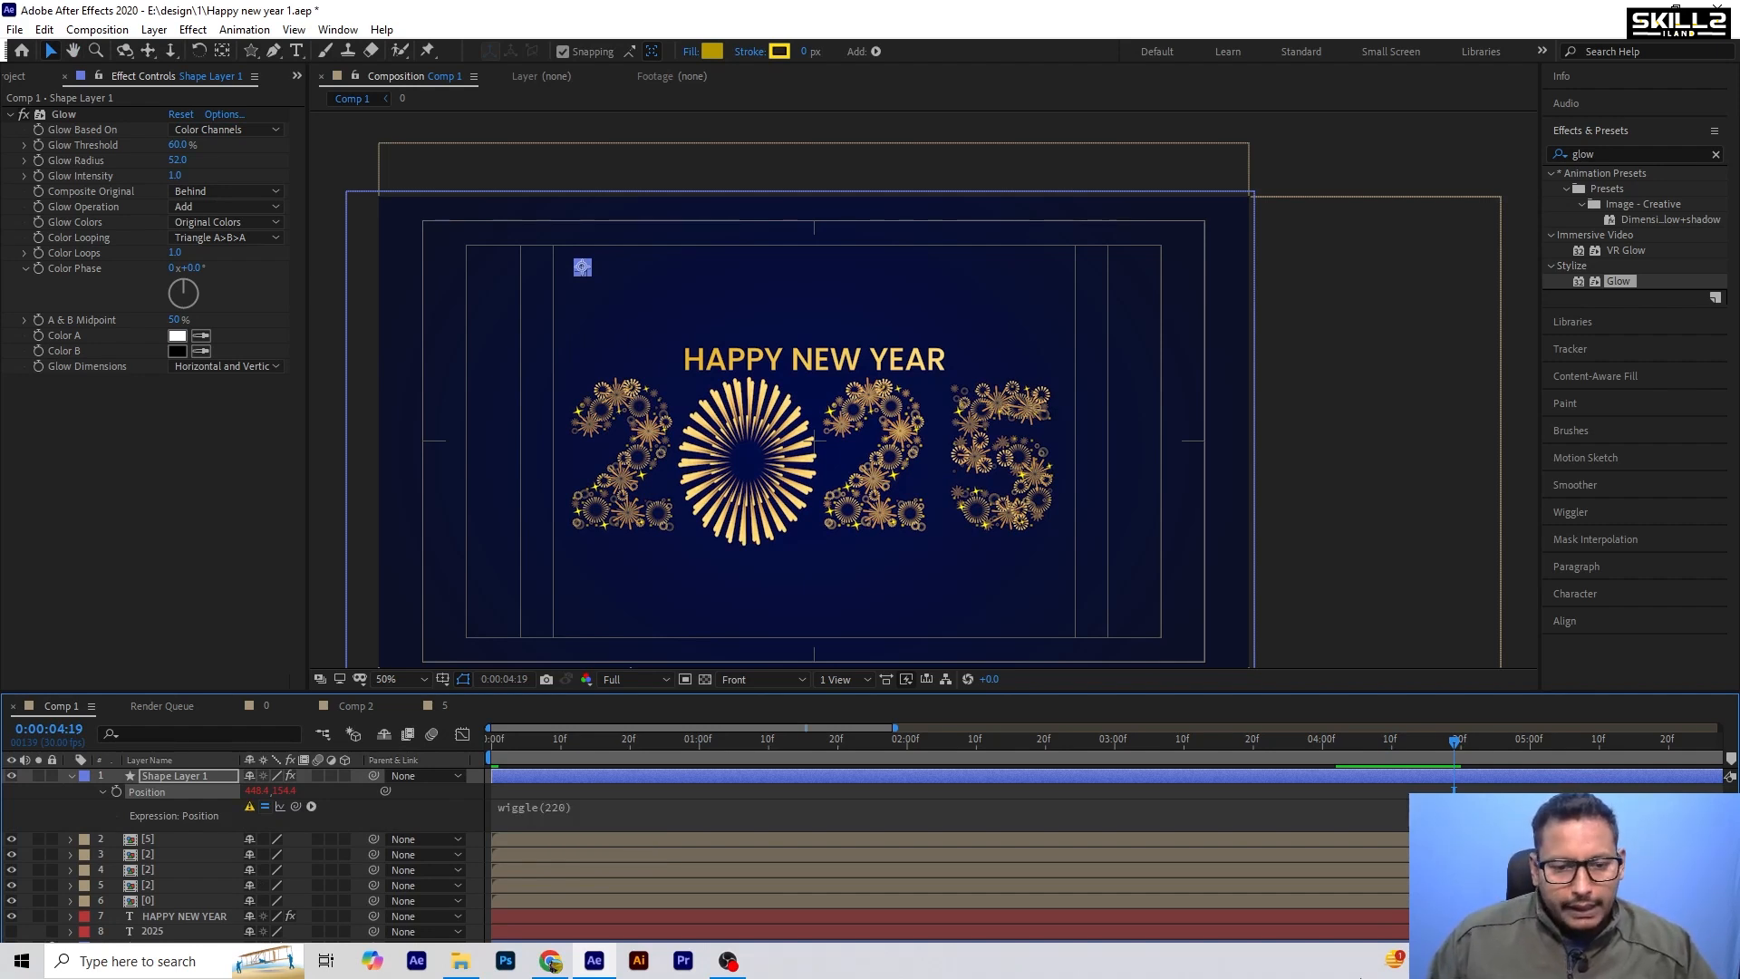
pyautogui.click(580, 806)
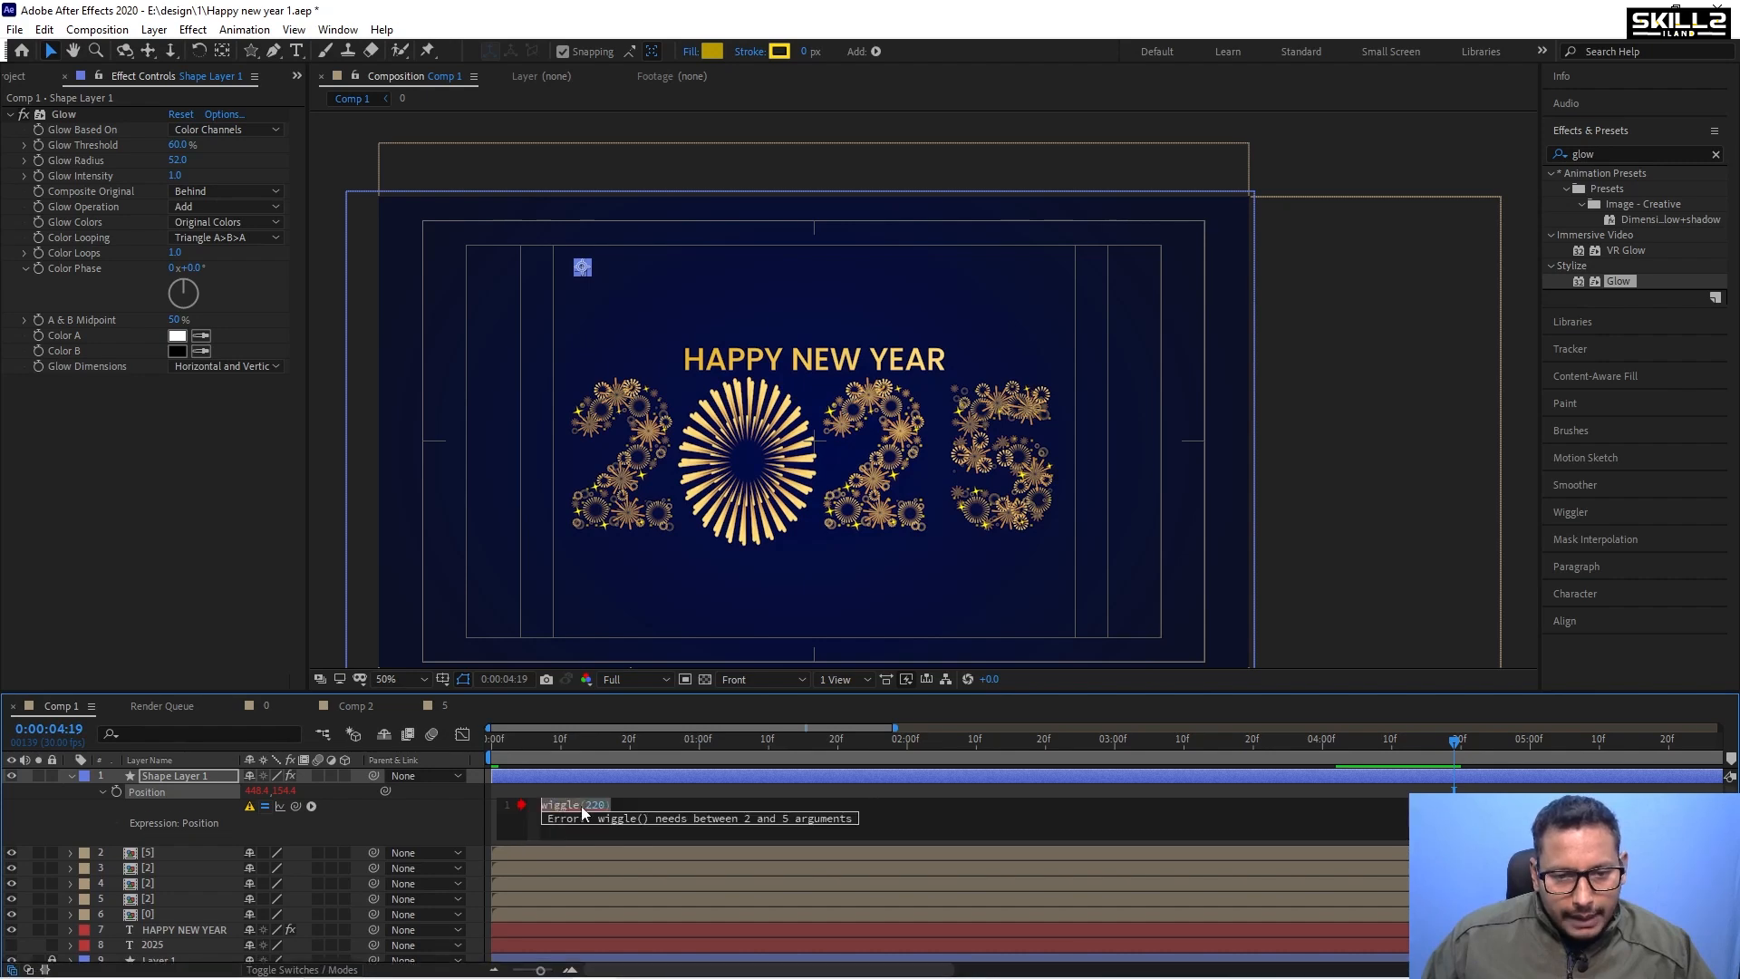
pyautogui.click(827, 805)
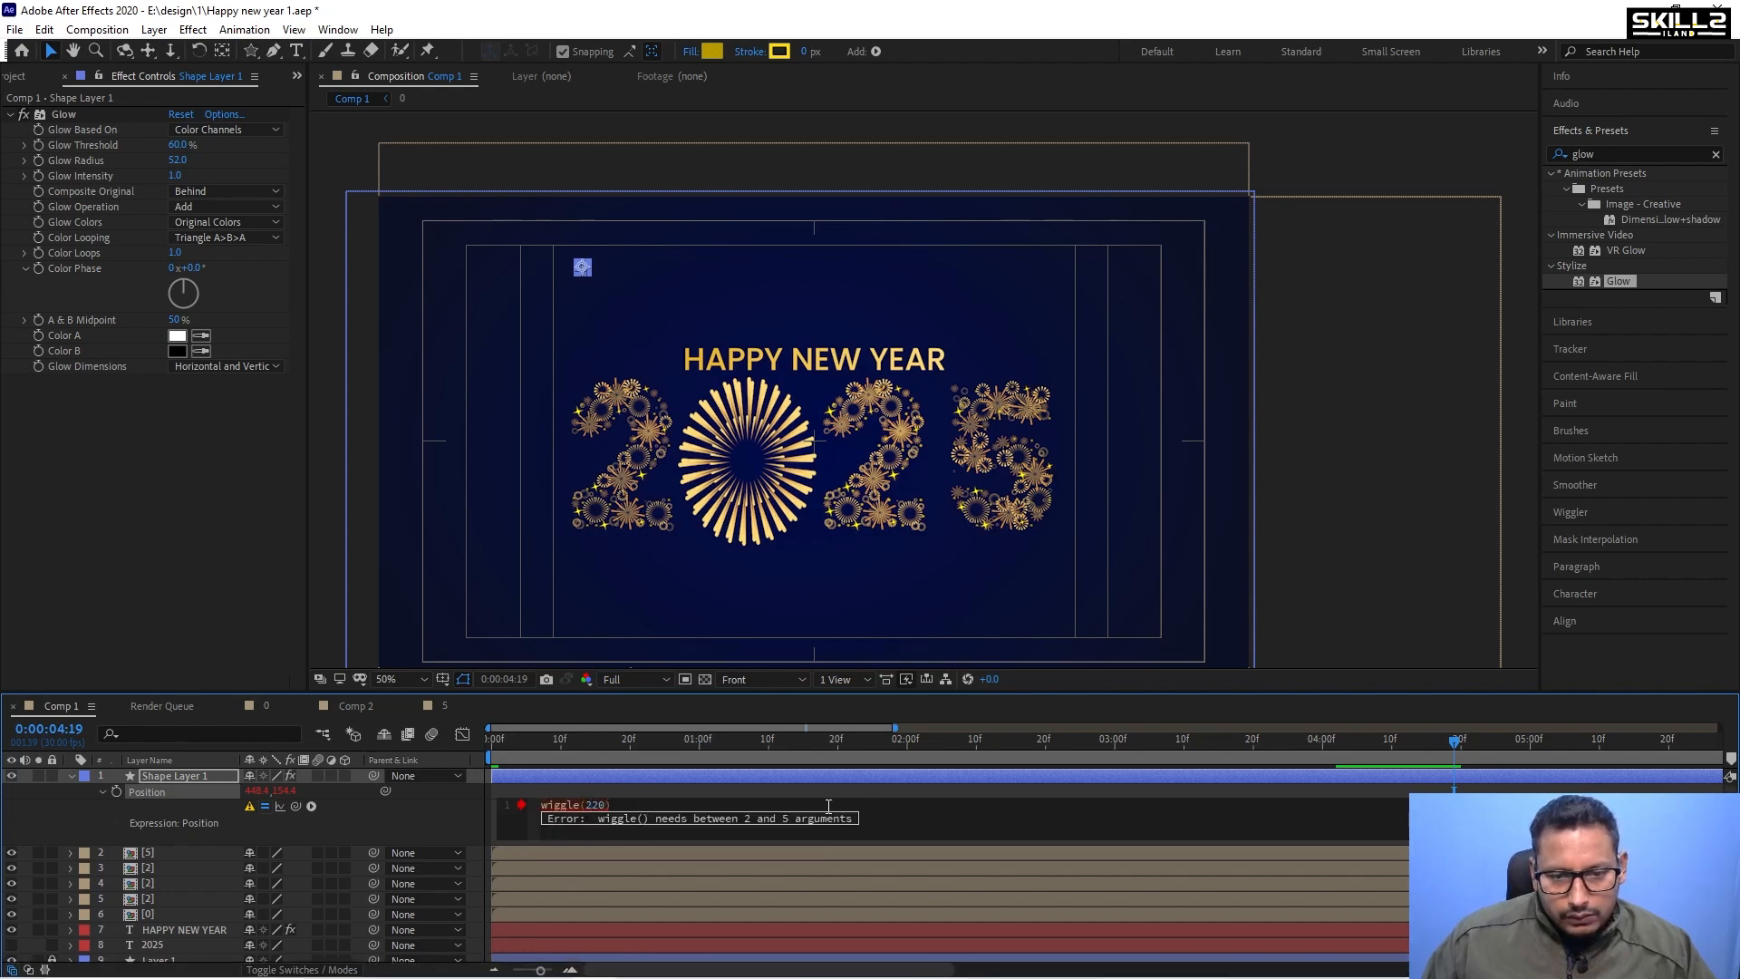
pyautogui.write(',')
pyautogui.press('KP_Enter')
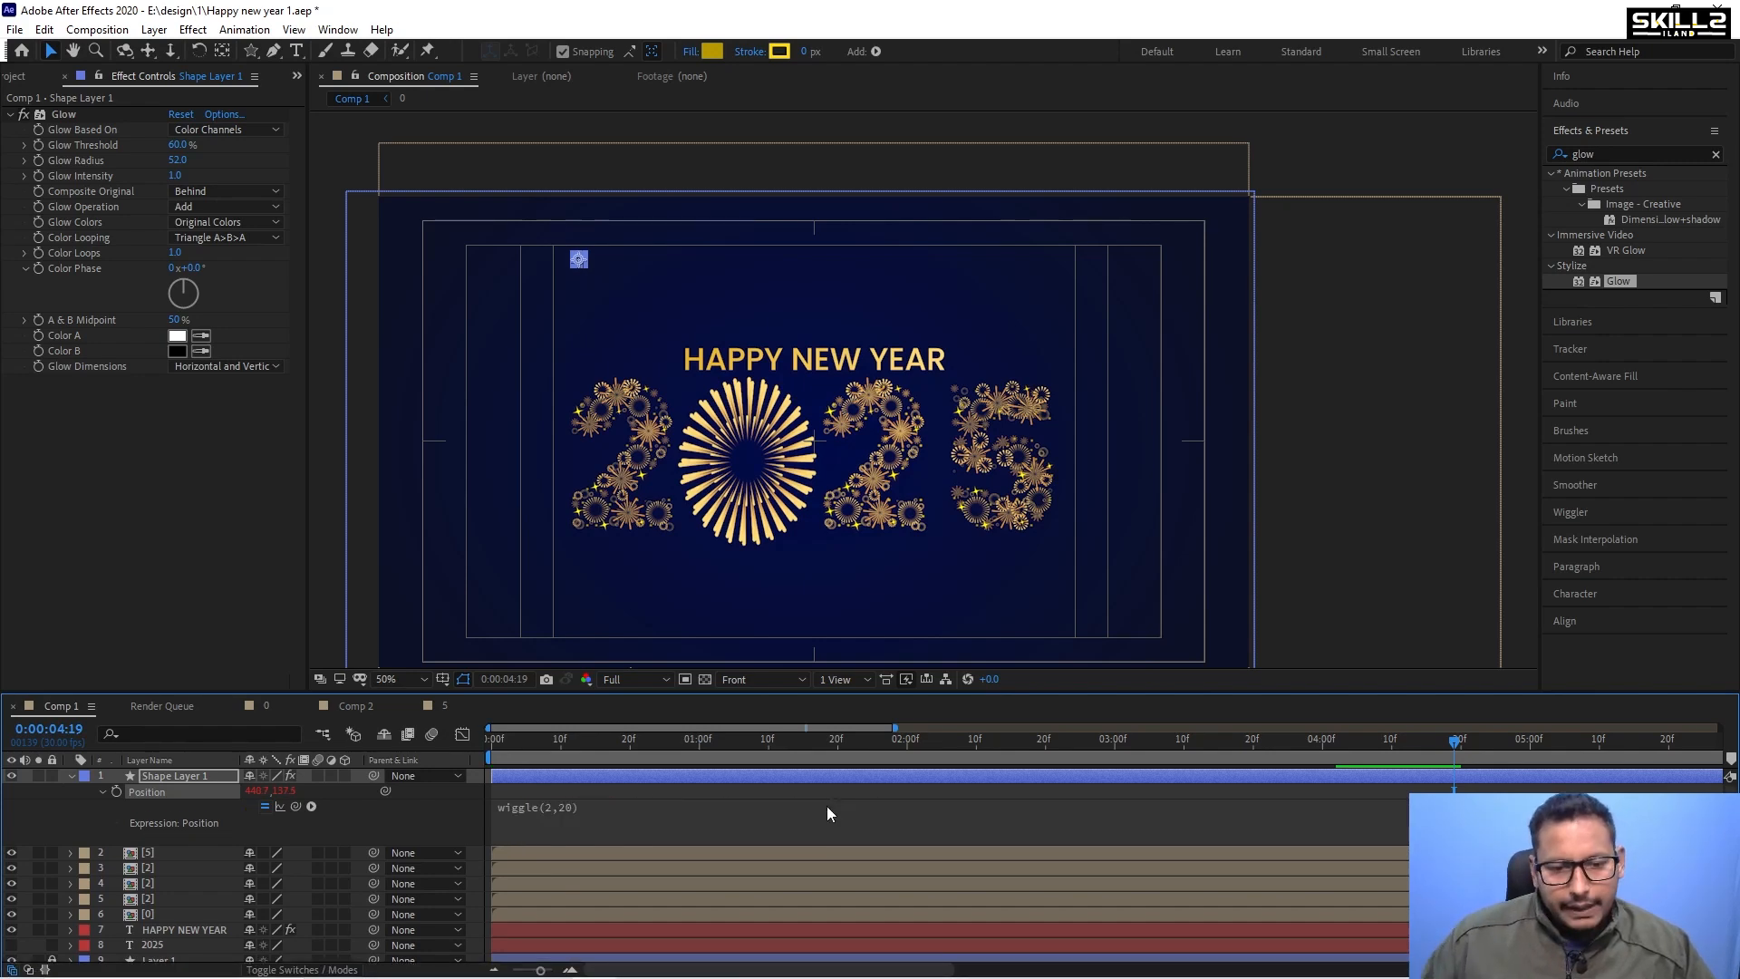
pyautogui.press('Home')
pyautogui.press('space')
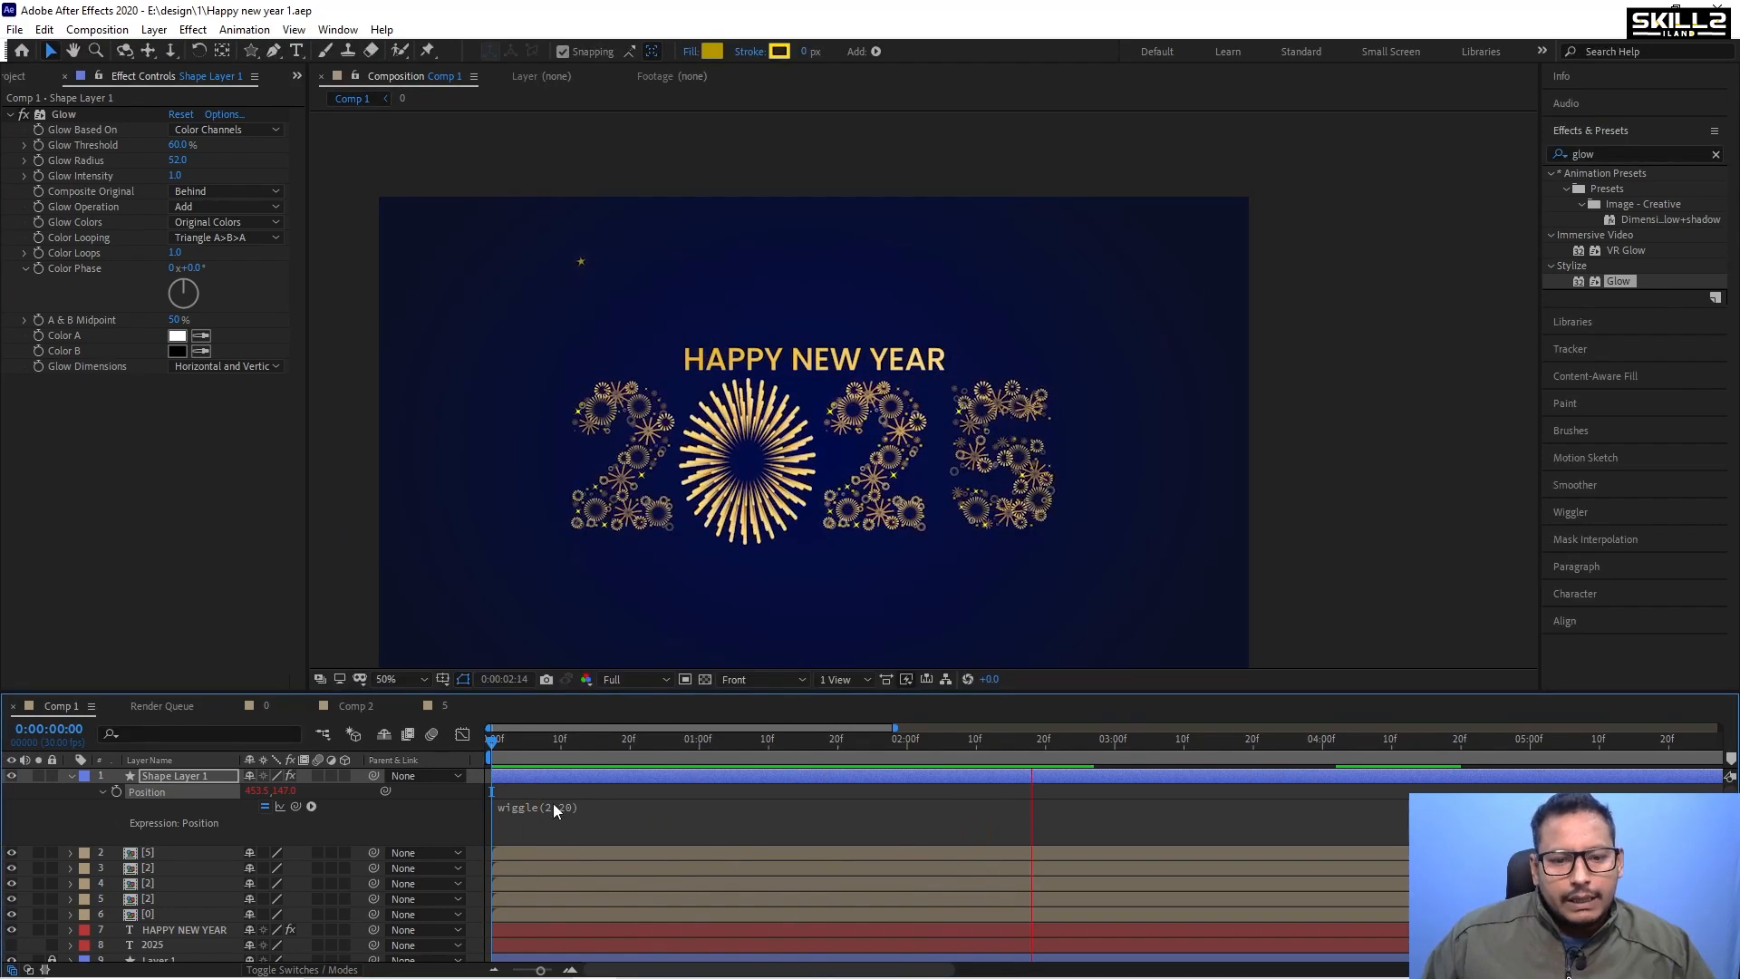
# Edit the frequency value in the star's Position wiggle expression and preview the motion.
pyautogui.click(566, 803)
pyautogui.hotkey('shift', 'Left')
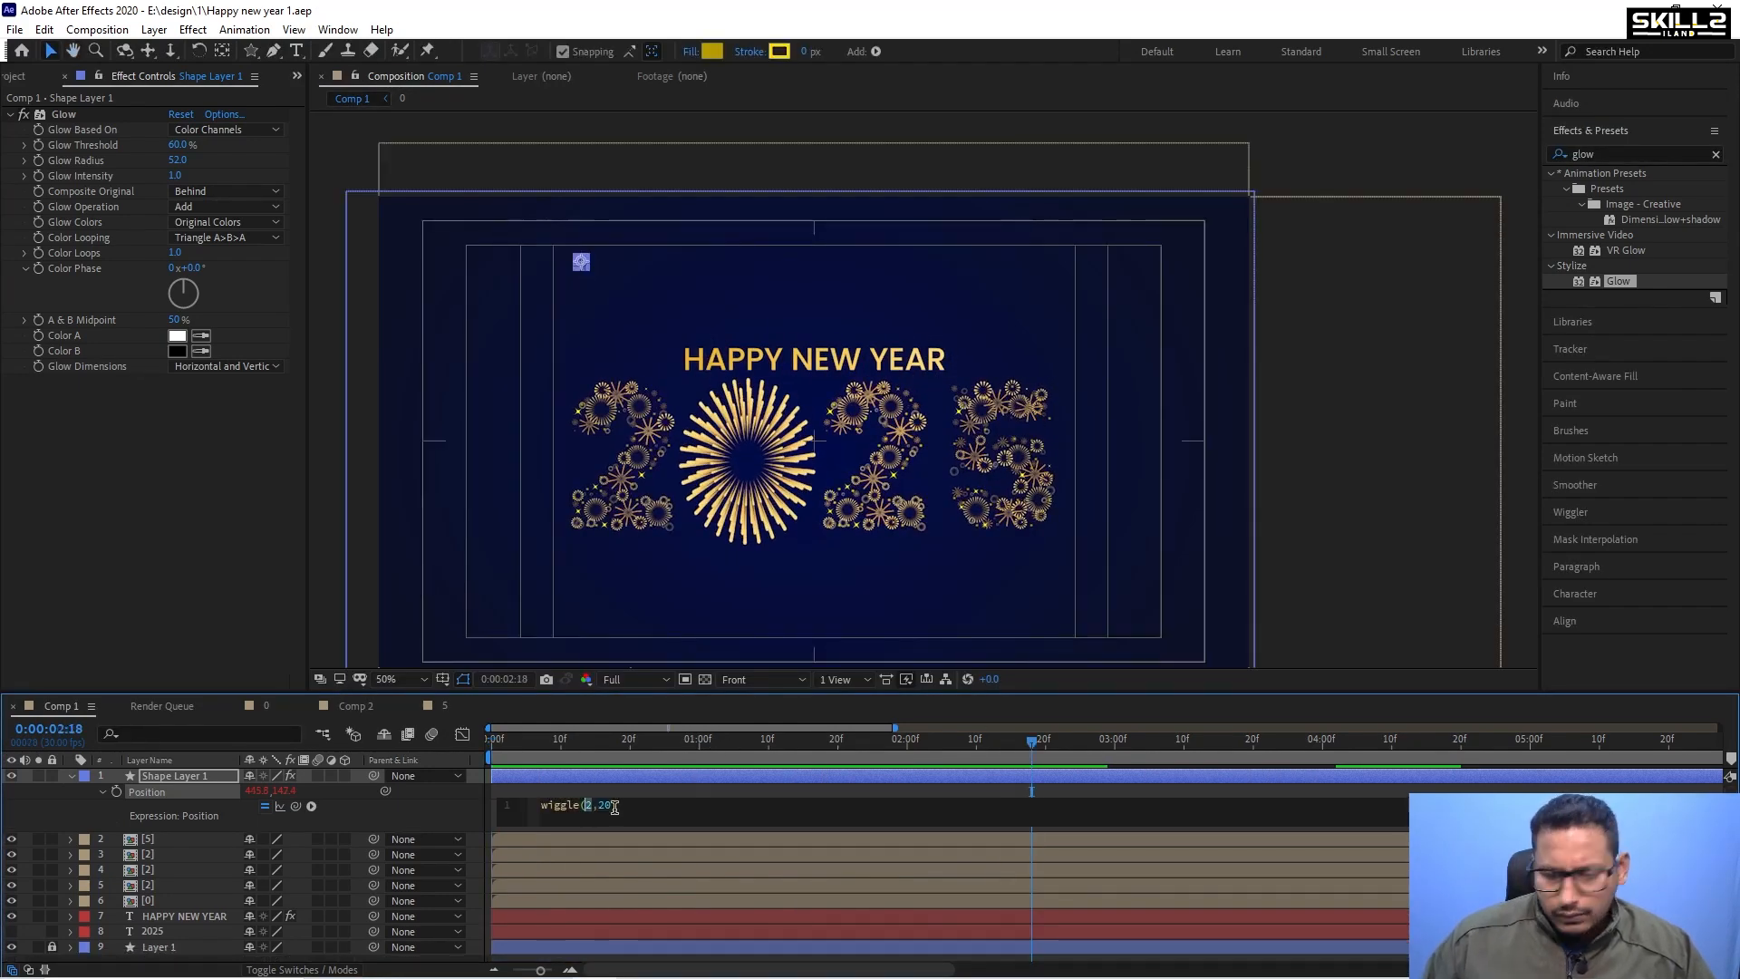
pyautogui.press('KP_Enter')
pyautogui.press('space')
# Duplicate the star into eight copies, spread them around the title and the 2025 digits, and preview the result.
pyautogui.click(190, 777)
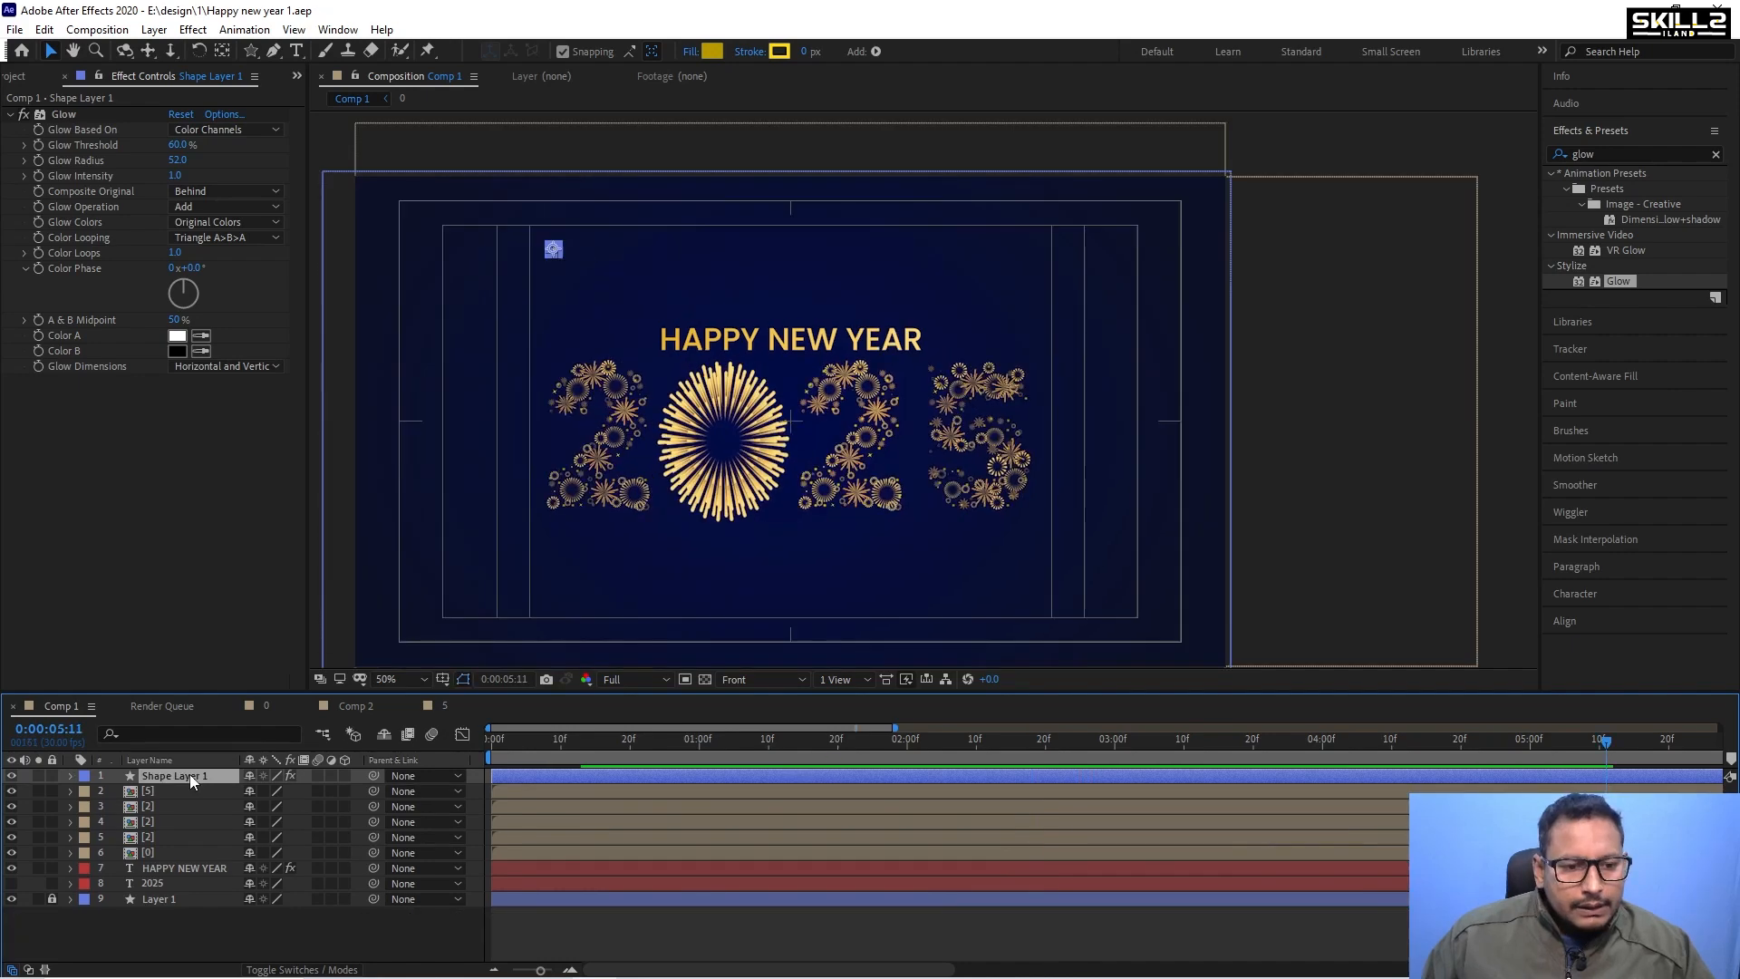
pyautogui.hotkey('ctrl', 'd')
pyautogui.moveTo(563, 252); pyautogui.dragTo(1067, 516)
pyautogui.hotkey('ctrl', 'd')
pyautogui.hotkey('ctrl', 'd')
pyautogui.hotkey('ctrl', 'd')
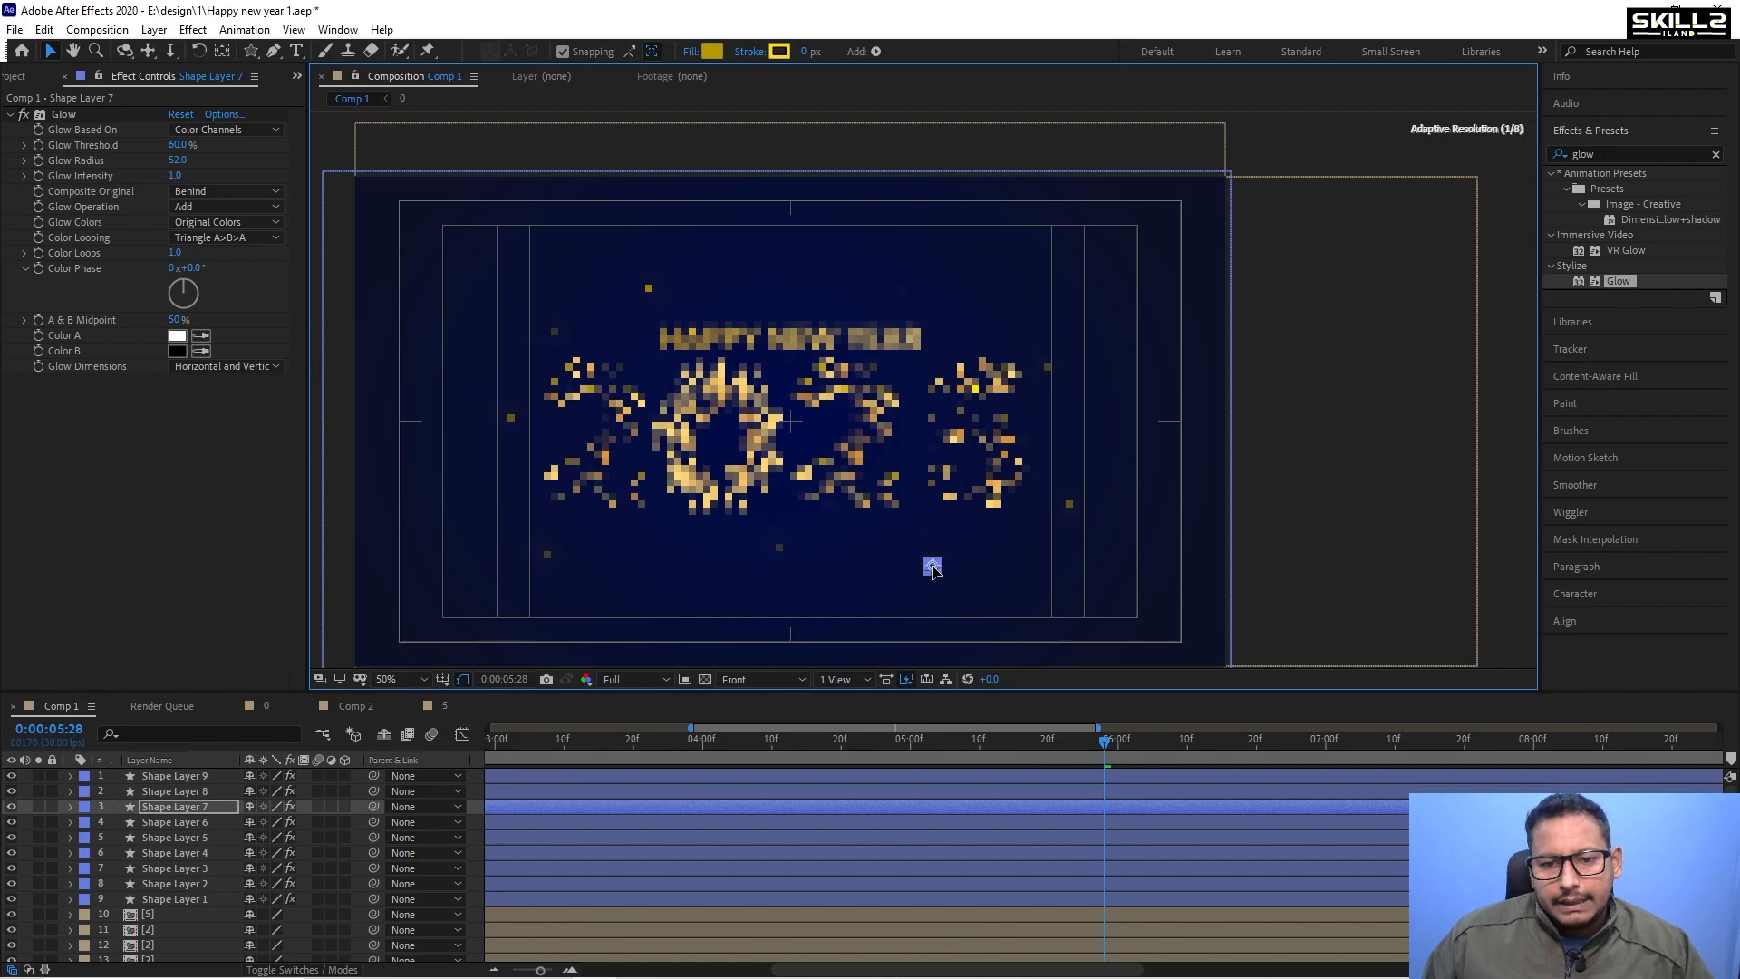
pyautogui.press('space')
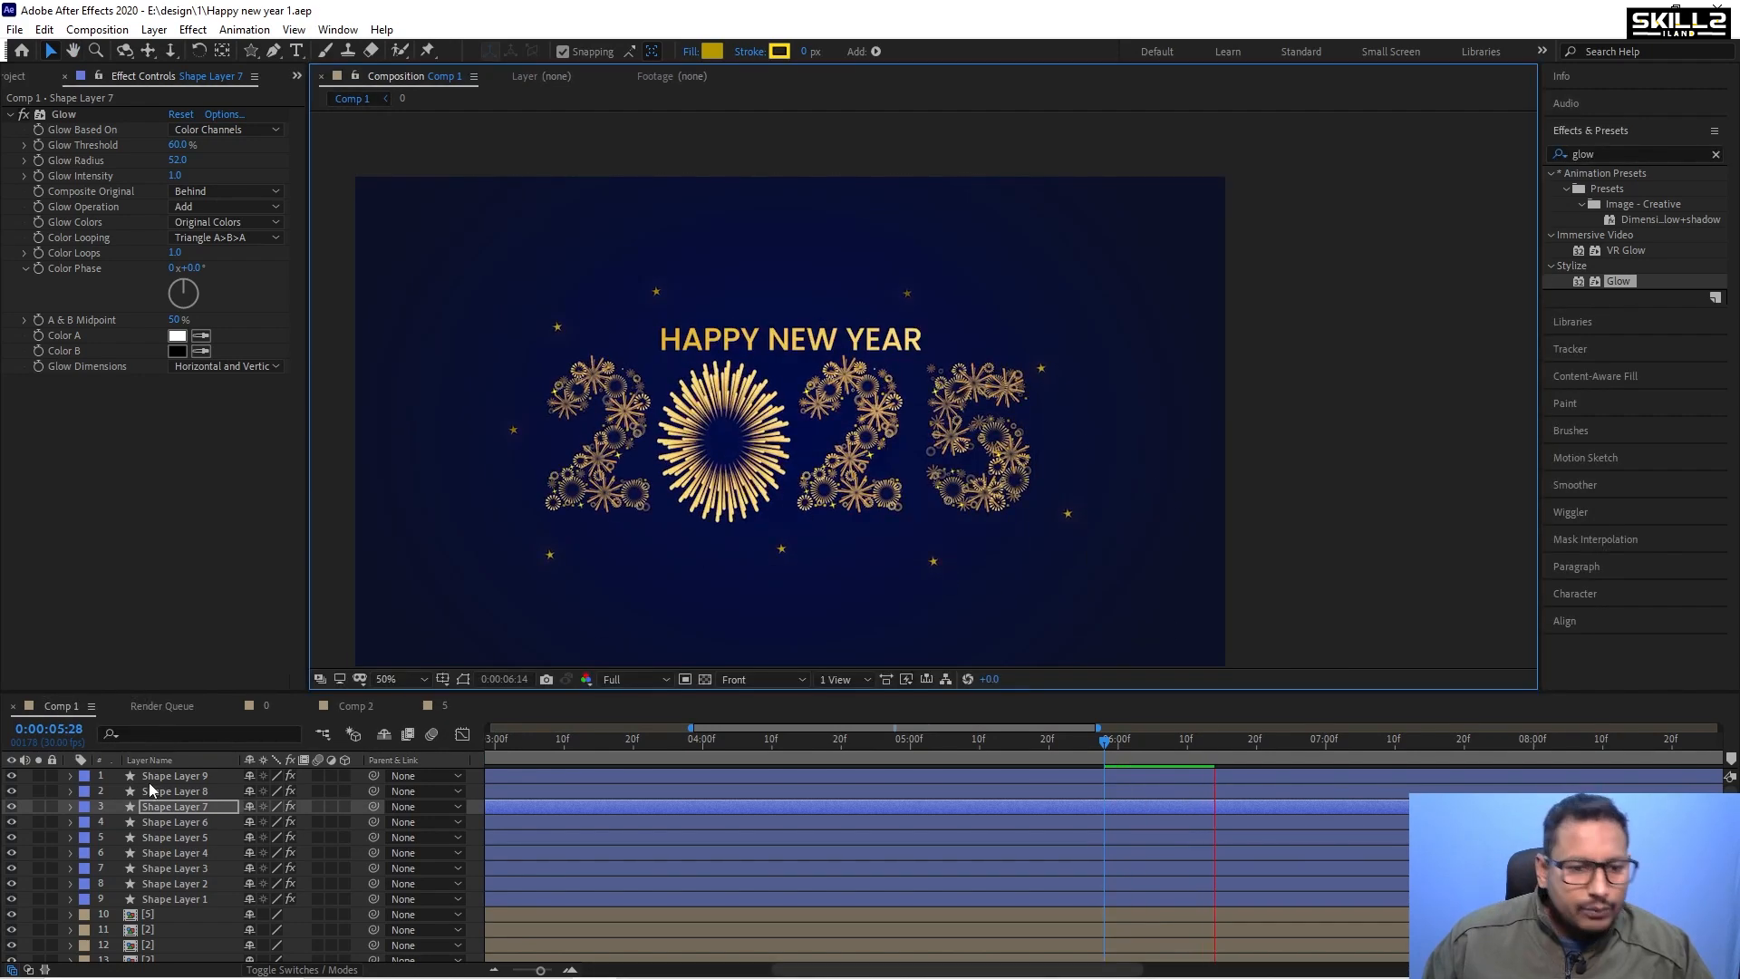
pyautogui.press('space')
# Duplicate the star Shape Layer 9 and remove the Glow effect from the new copy.
pyautogui.click(177, 773)
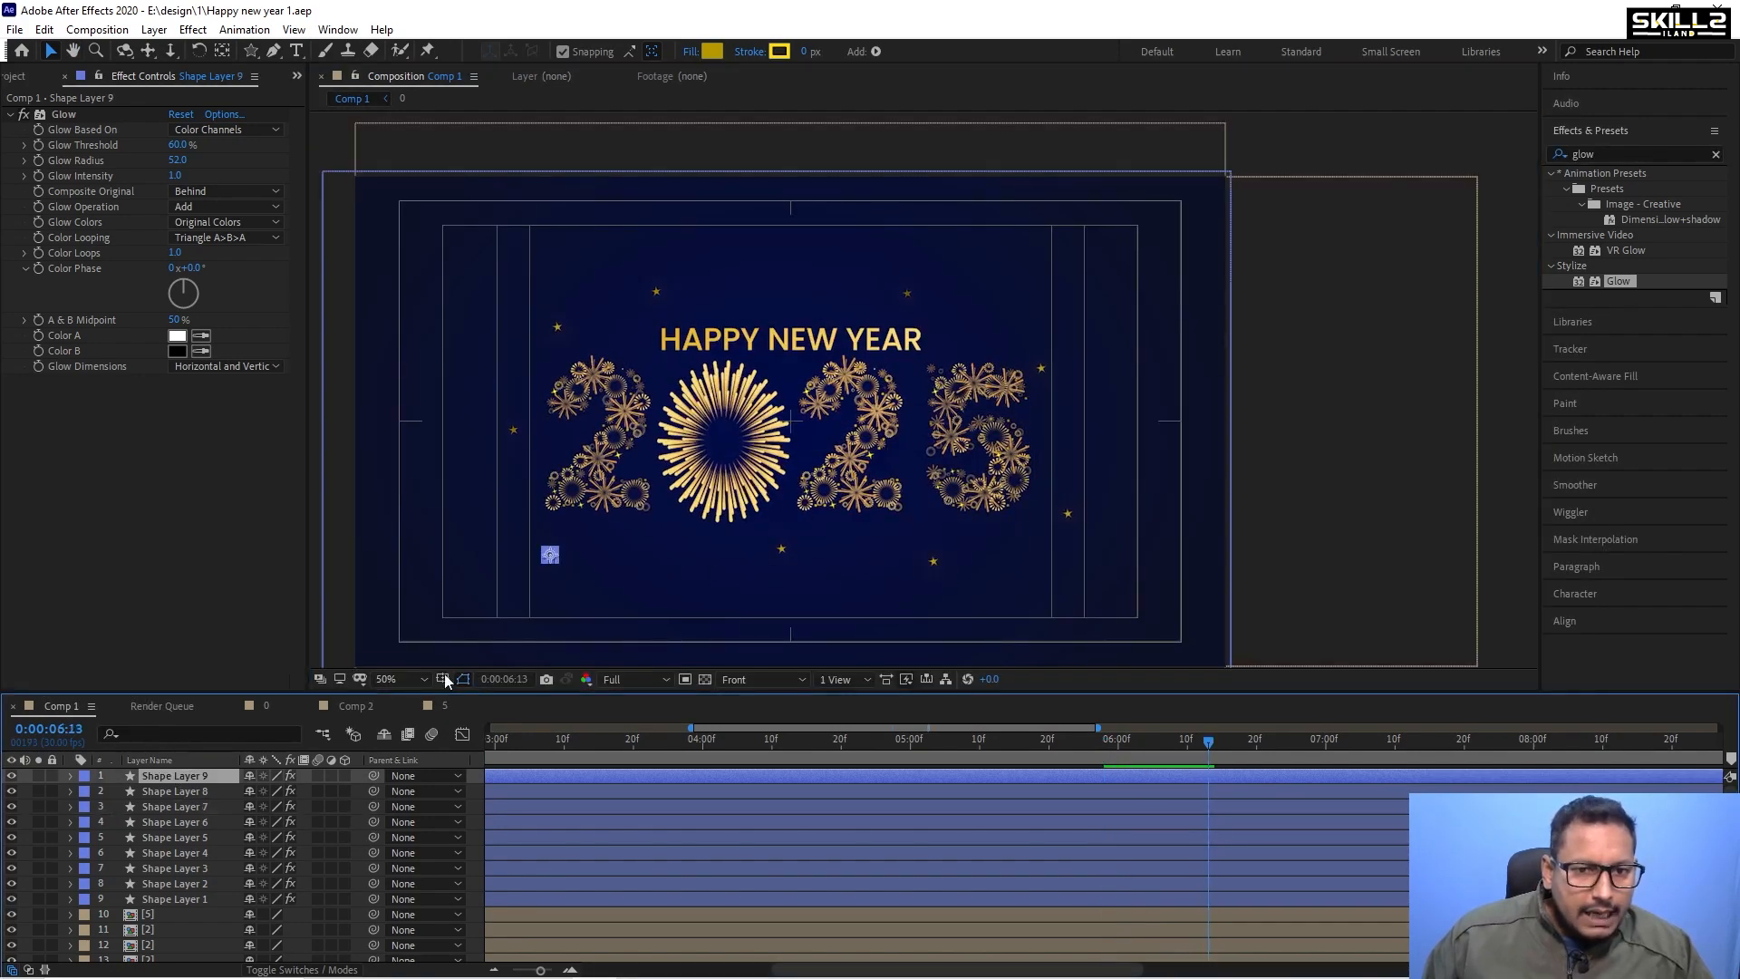
pyautogui.hotkey('ctrl', 'd')
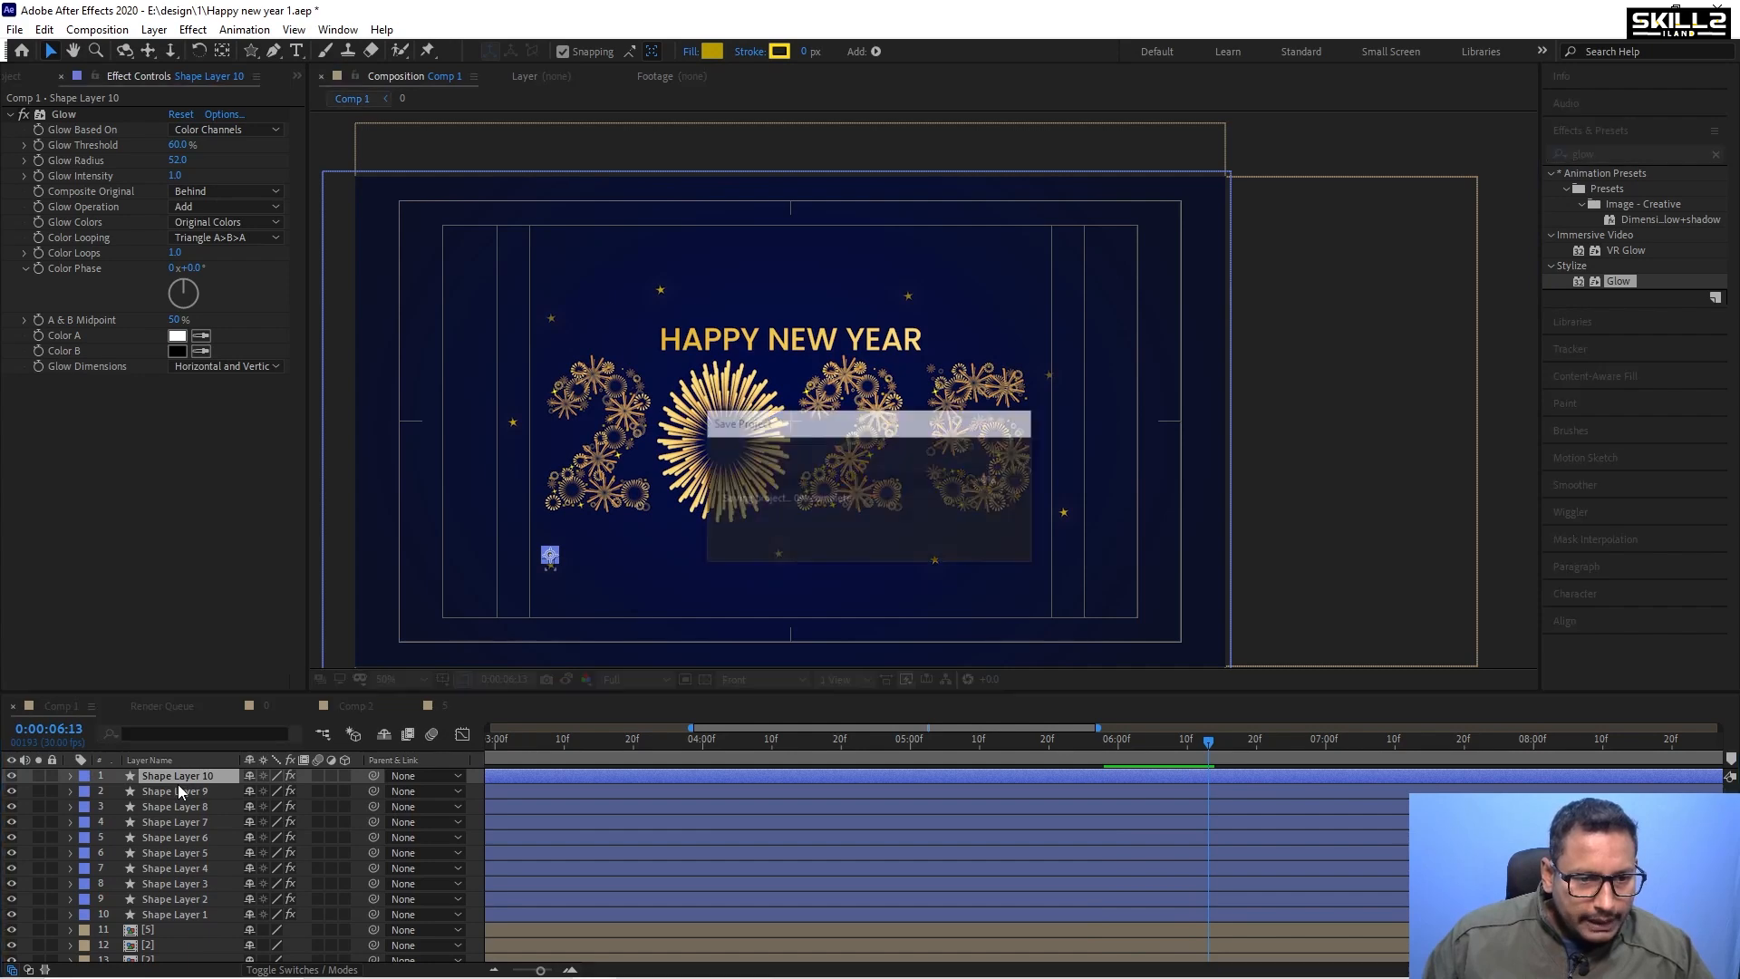
pyautogui.scroll(4, 548, 580)
pyautogui.scroll(2, 563, 479)
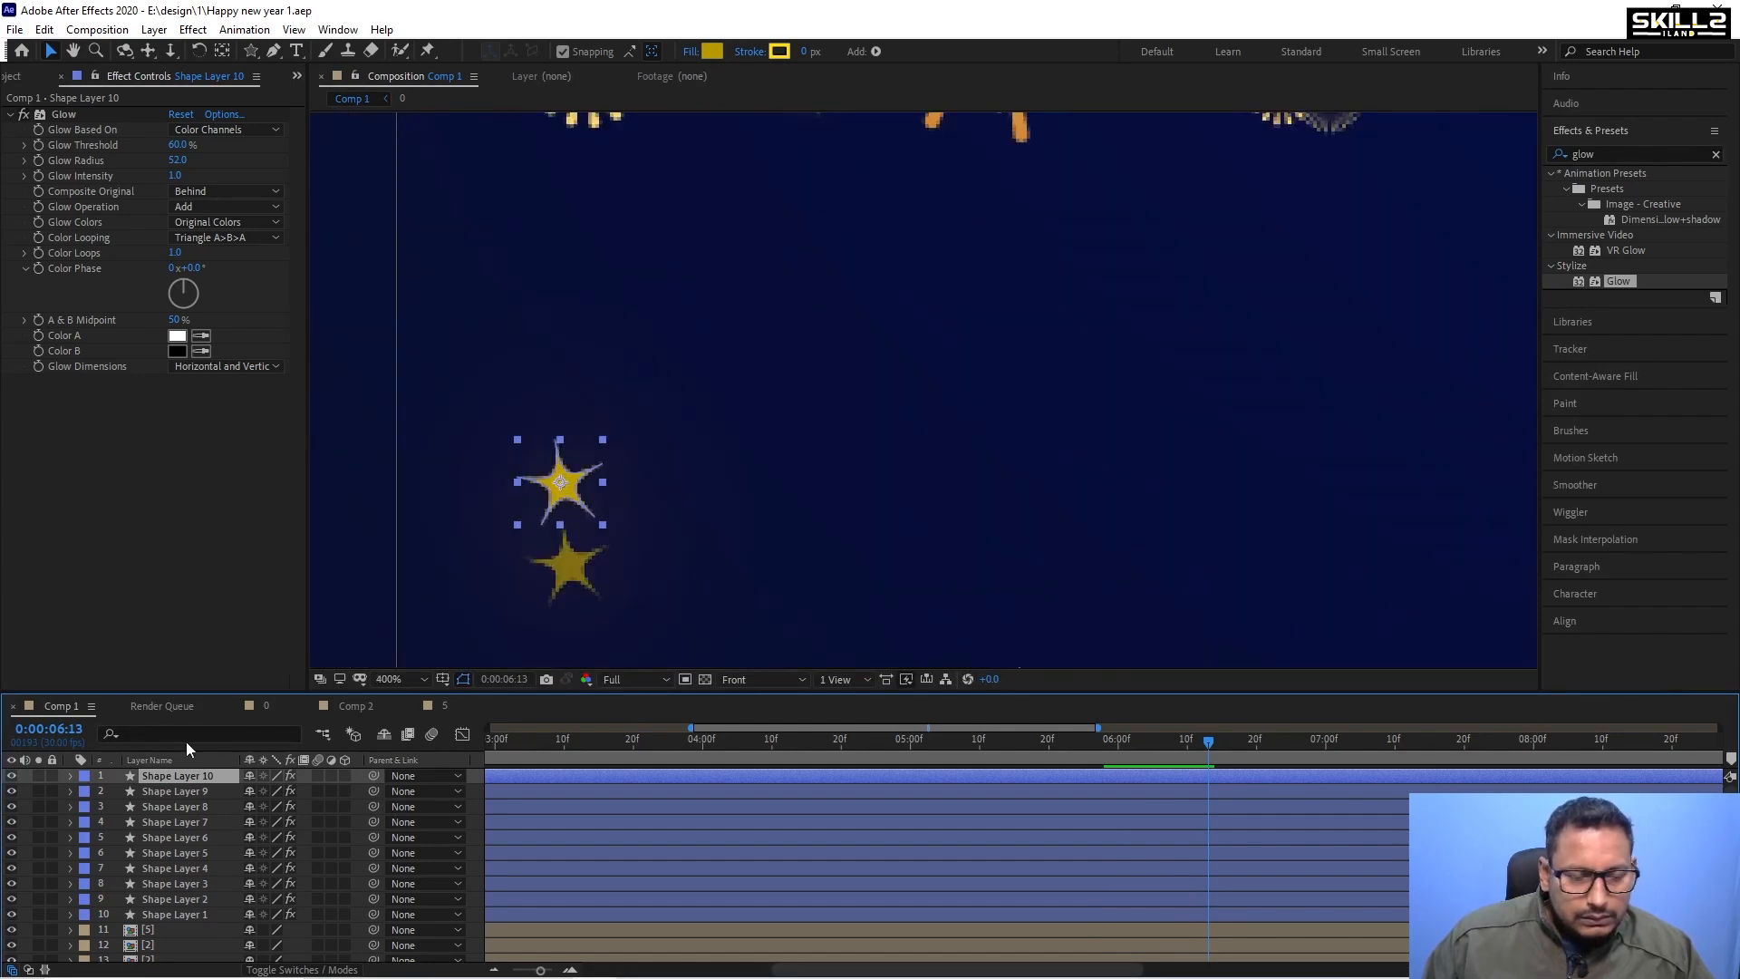
pyautogui.click(76, 118)
pyautogui.press('Delete')
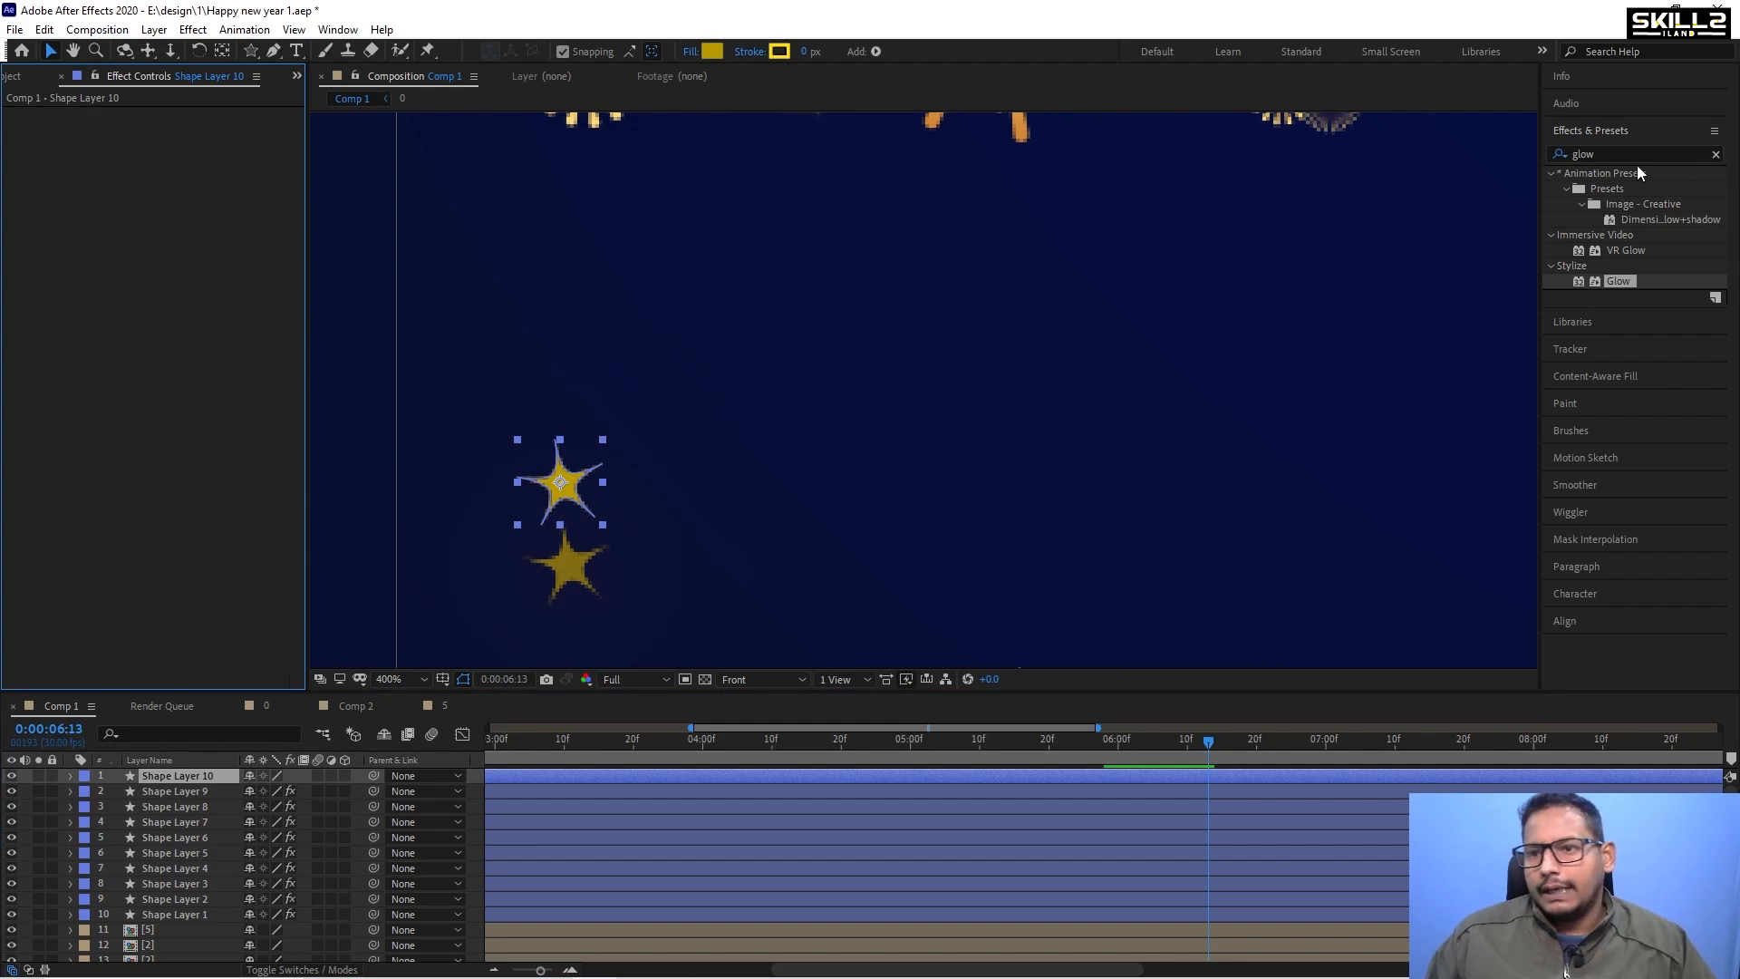
# Search the effects for blur and apply Gaussian Blur (Legacy) to the duplicated star, Shape Layer 10.
pyautogui.hotkey('ctrl', '5')
pyautogui.write('gus')
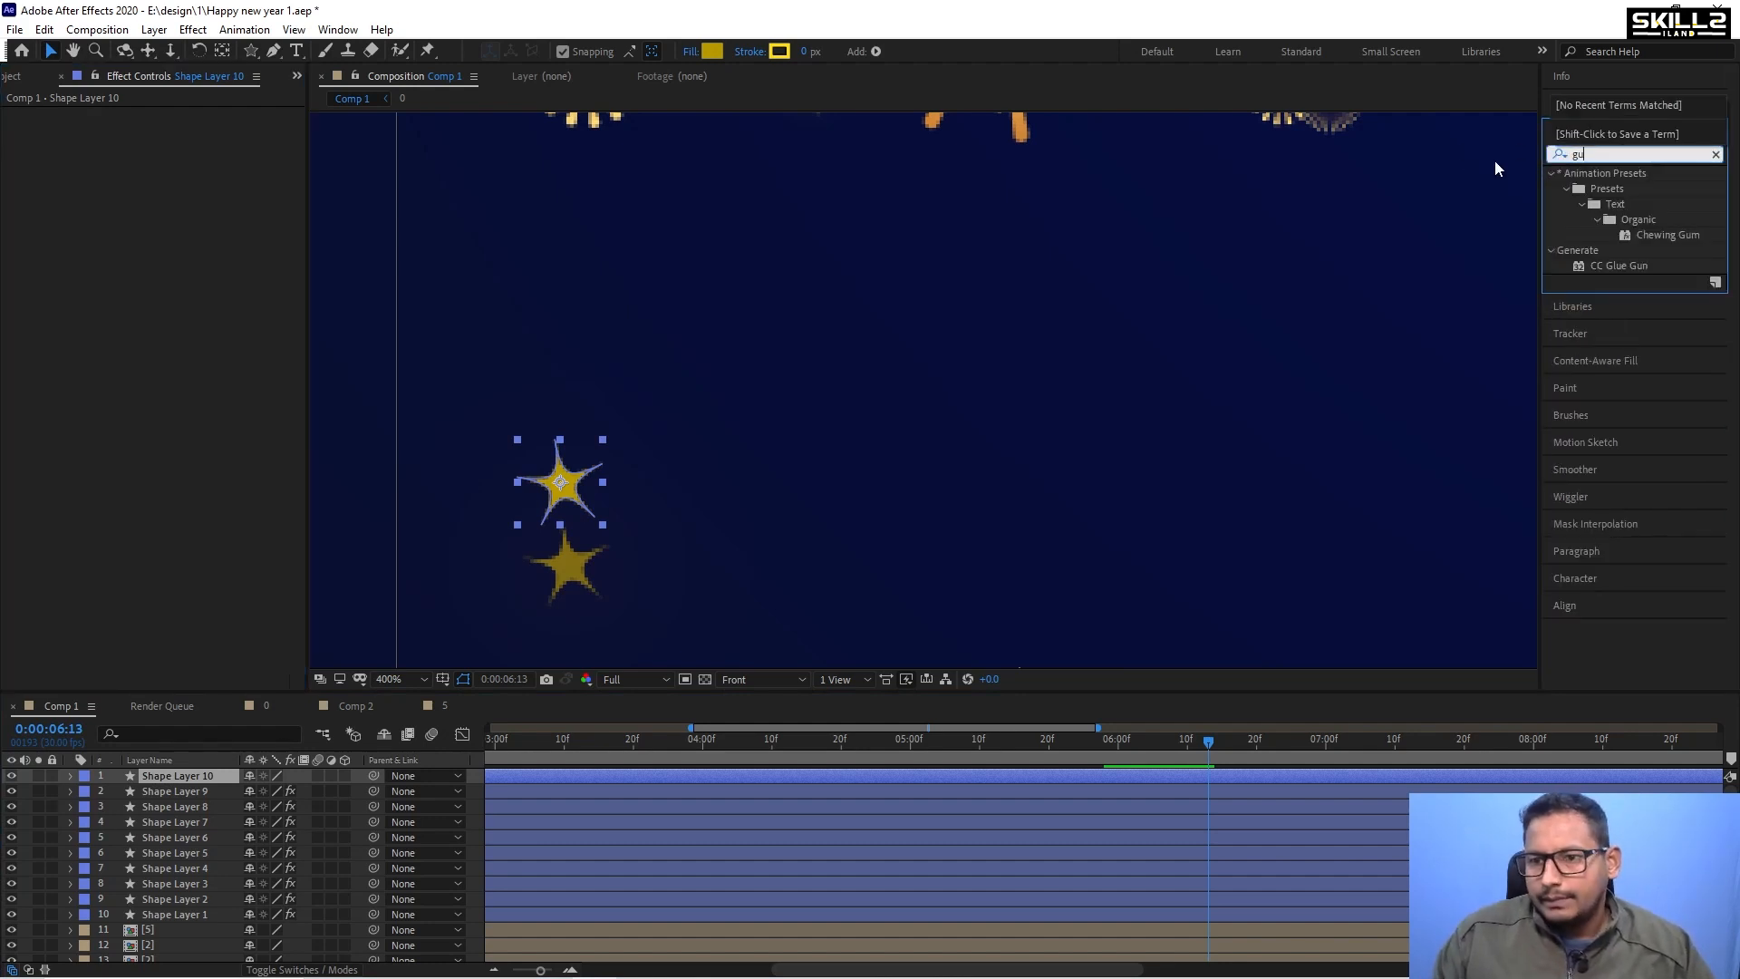
pyautogui.press('BackSpace')
pyautogui.press('BackSpace')
pyautogui.press('BackSpace')
pyautogui.write('blur')
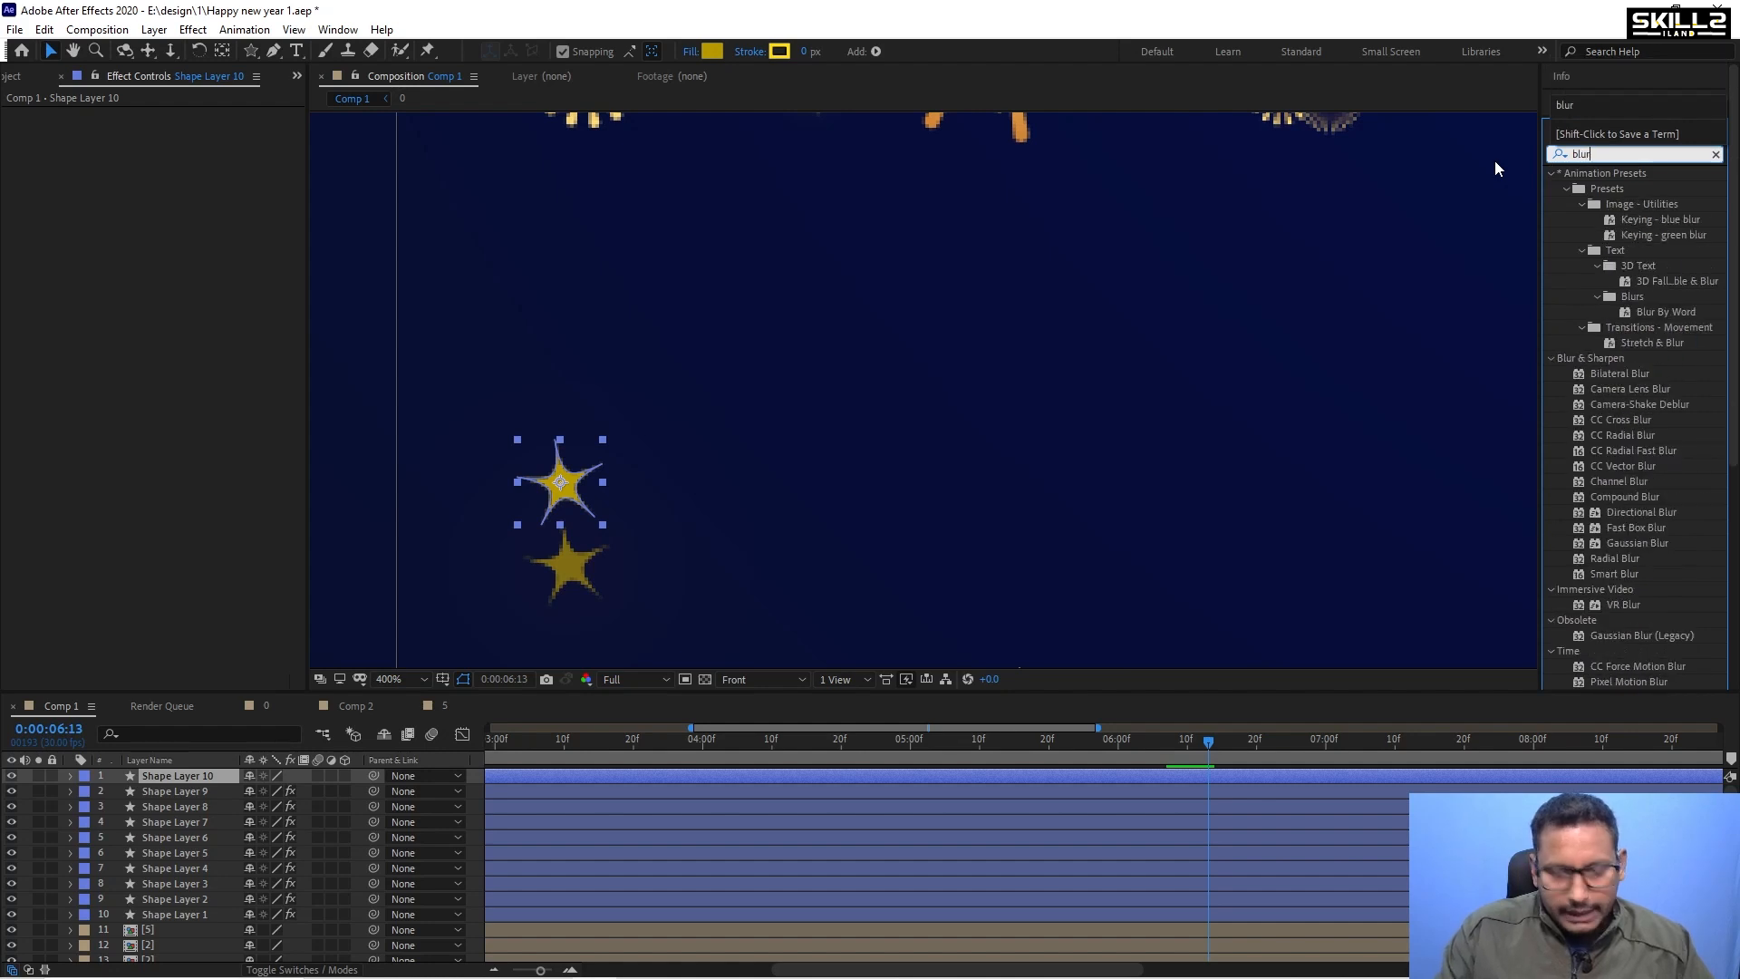
pyautogui.doubleClick(1640, 635)
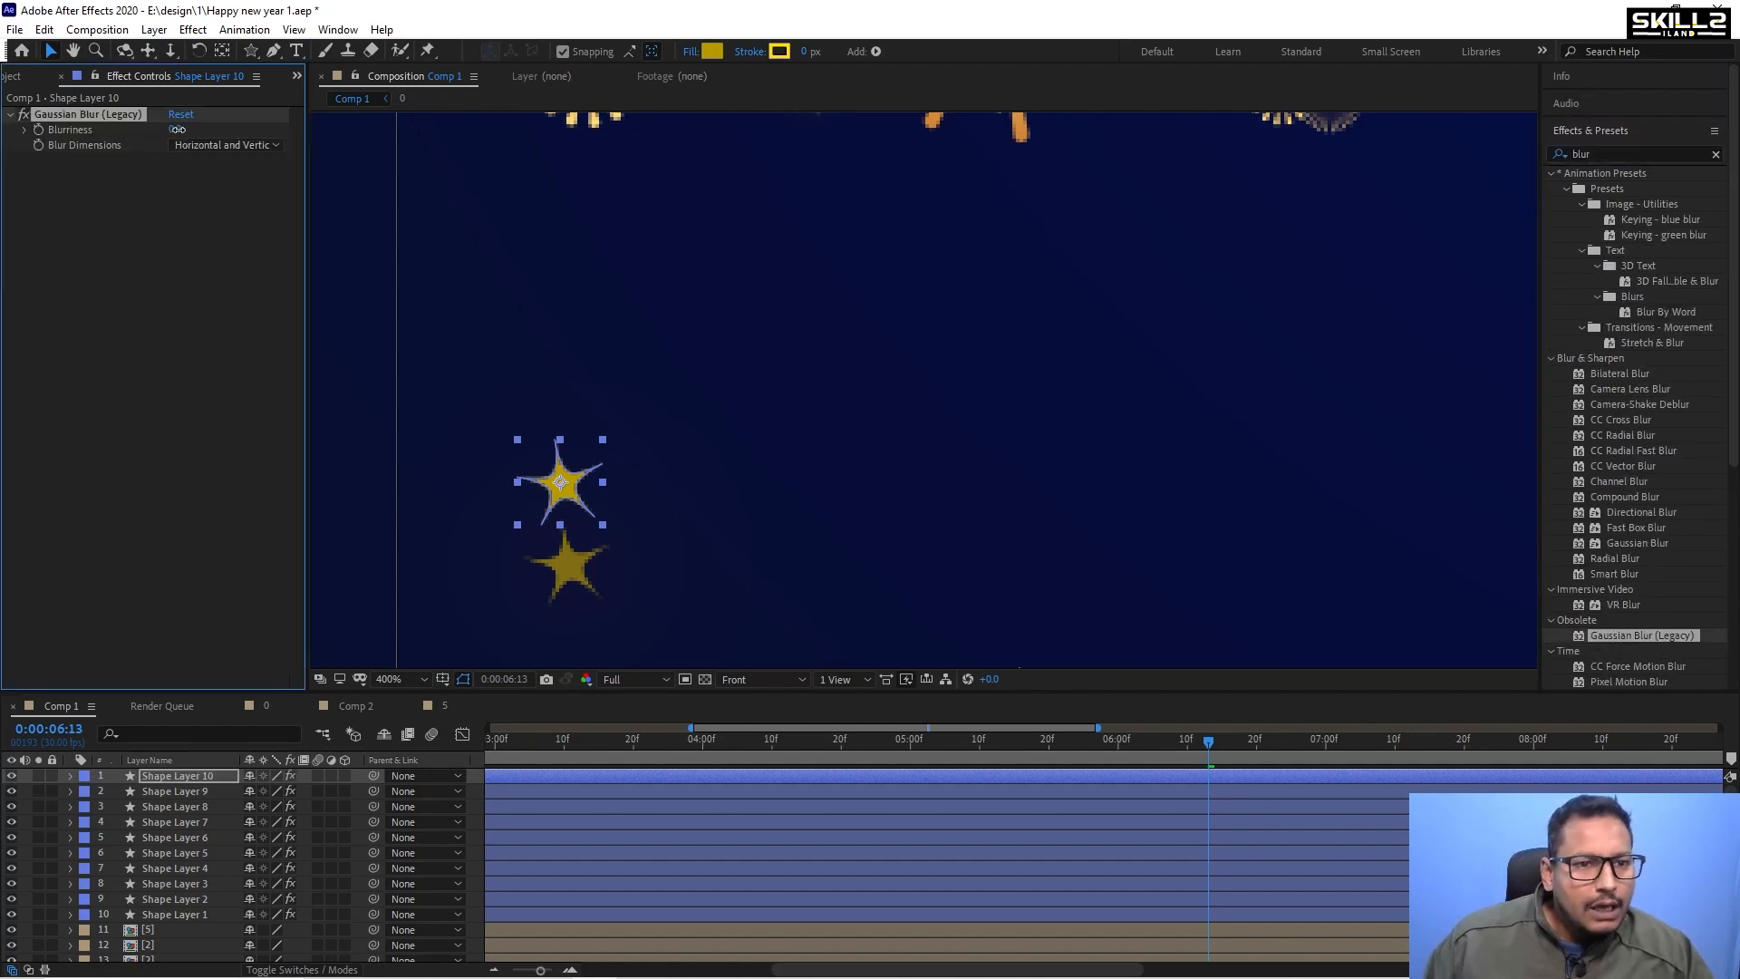
# Set the Blurriness of Shape Layer 10 to 6 and save the project.
pyautogui.moveTo(178, 130); pyautogui.dragTo(220, 145)
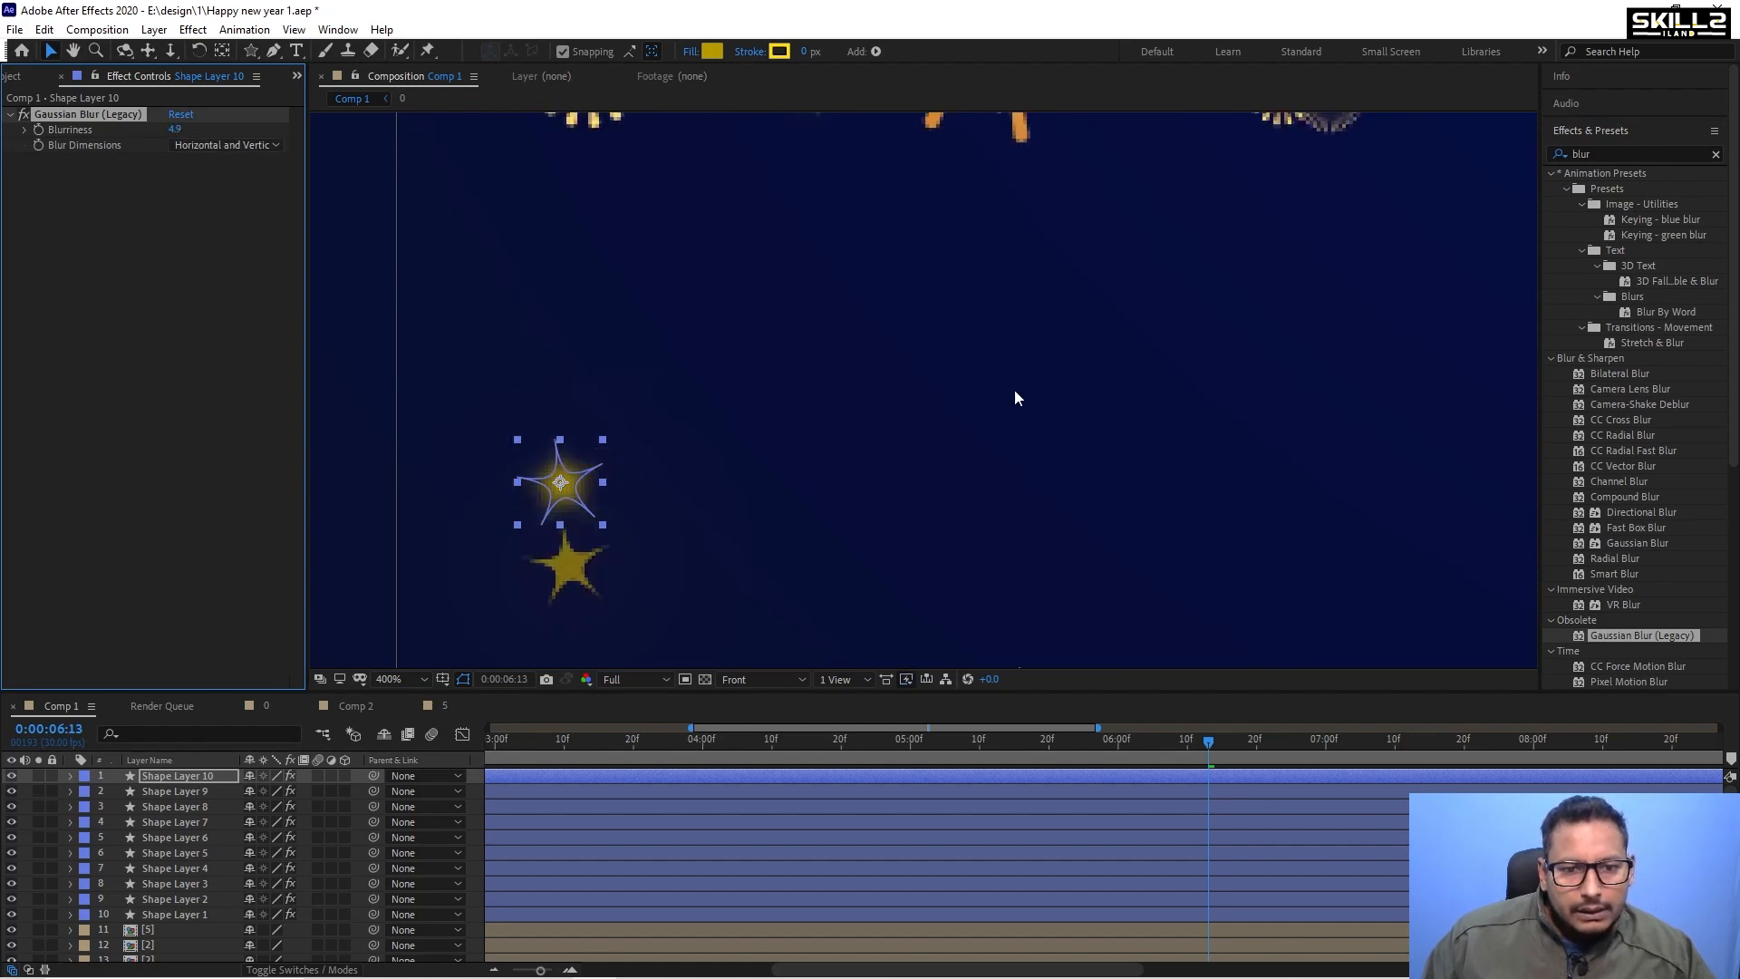
pyautogui.press('space')
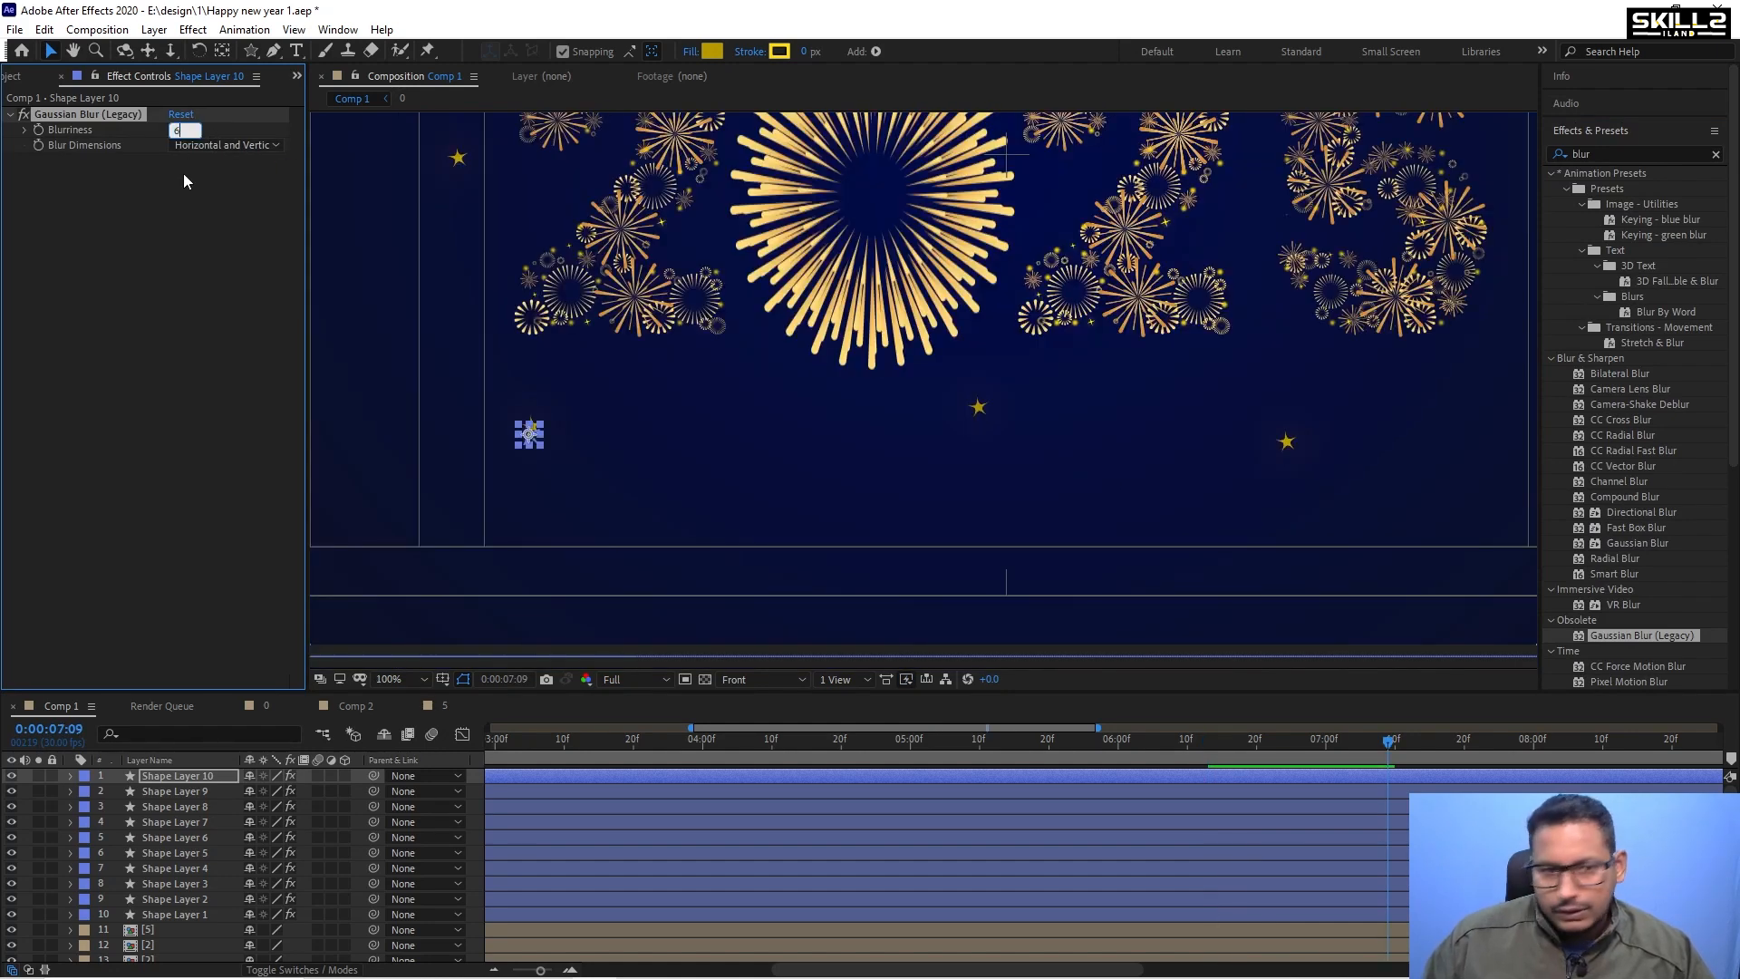
pyautogui.press('Return')
pyautogui.hotkey('ctrl', 's')
# Scale Shape Layer 10 up to 26% and move the blurred star to the right of the original star below the first 2.
pyautogui.press('s')
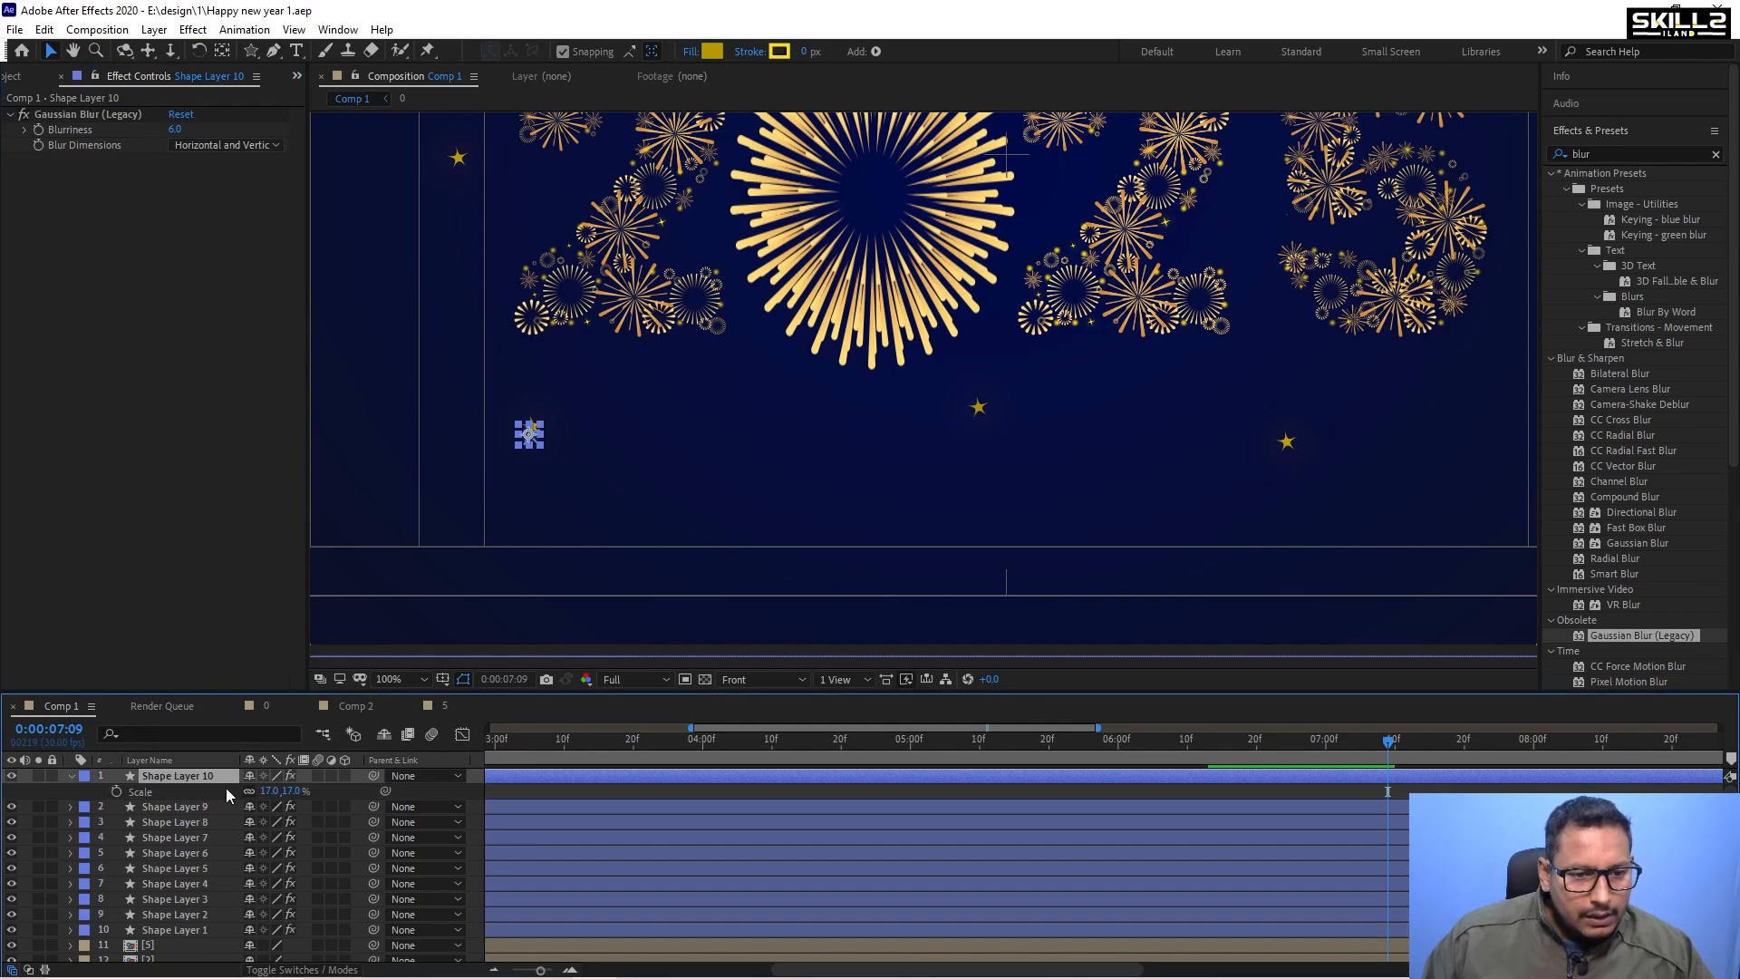
pyautogui.moveTo(265, 789); pyautogui.dragTo(272, 790)
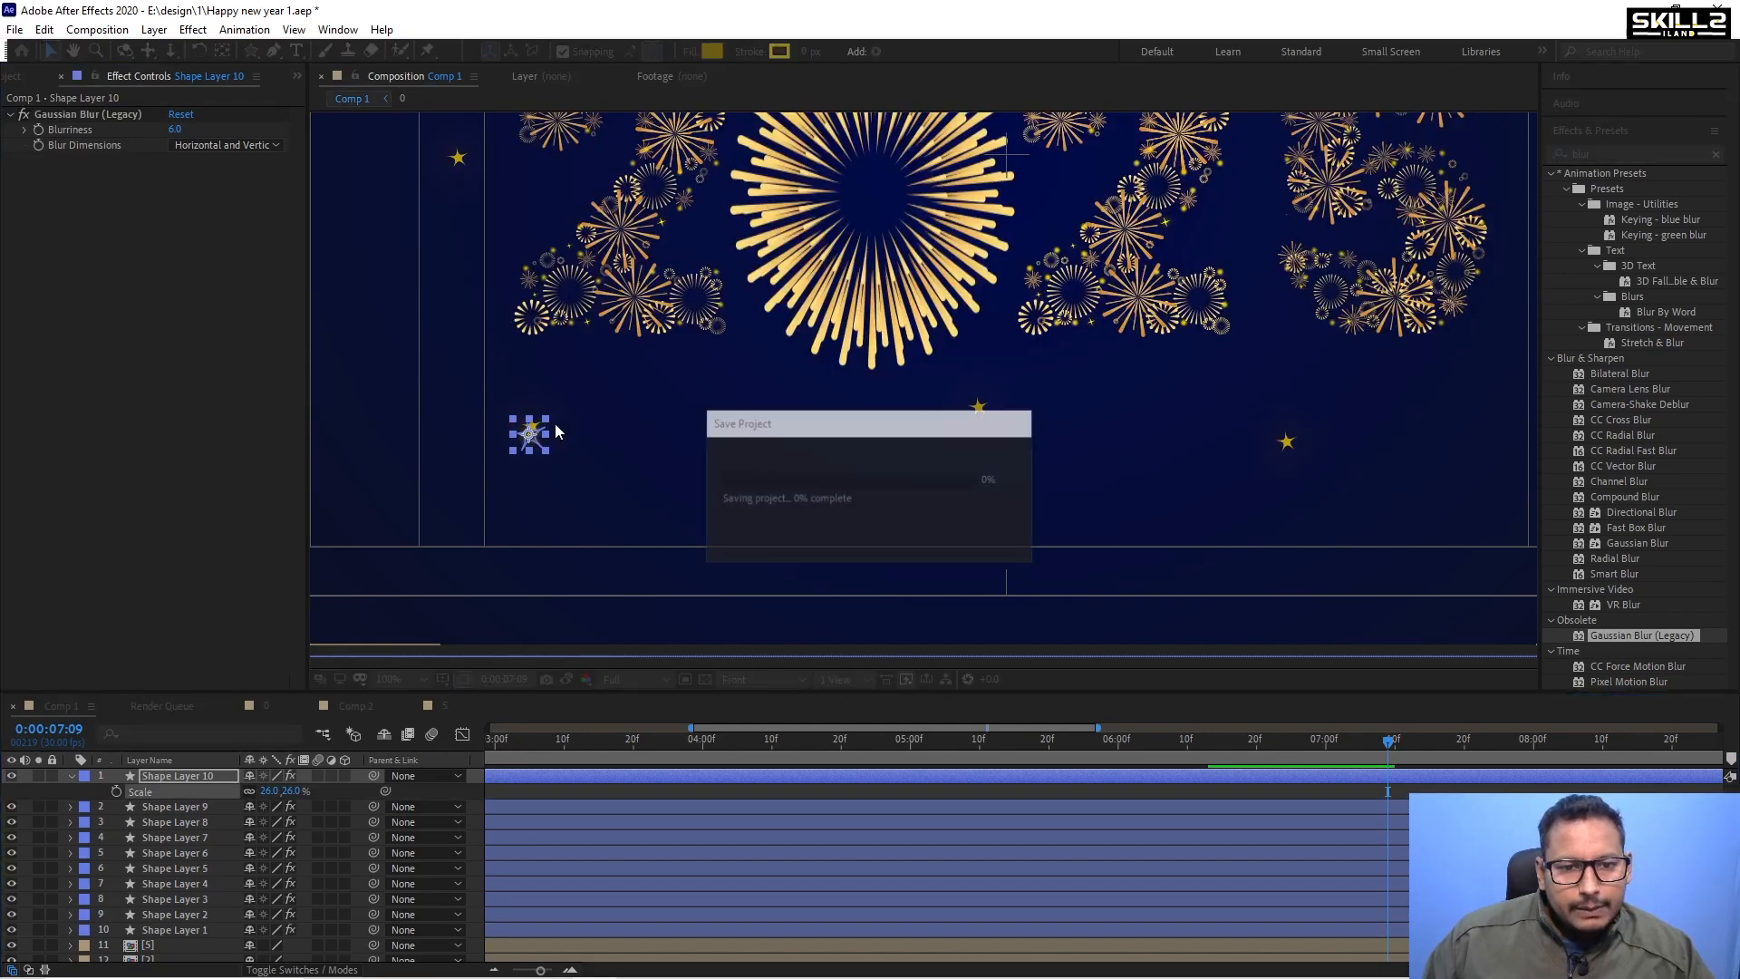
pyautogui.moveTo(530, 436); pyautogui.dragTo(642, 426)
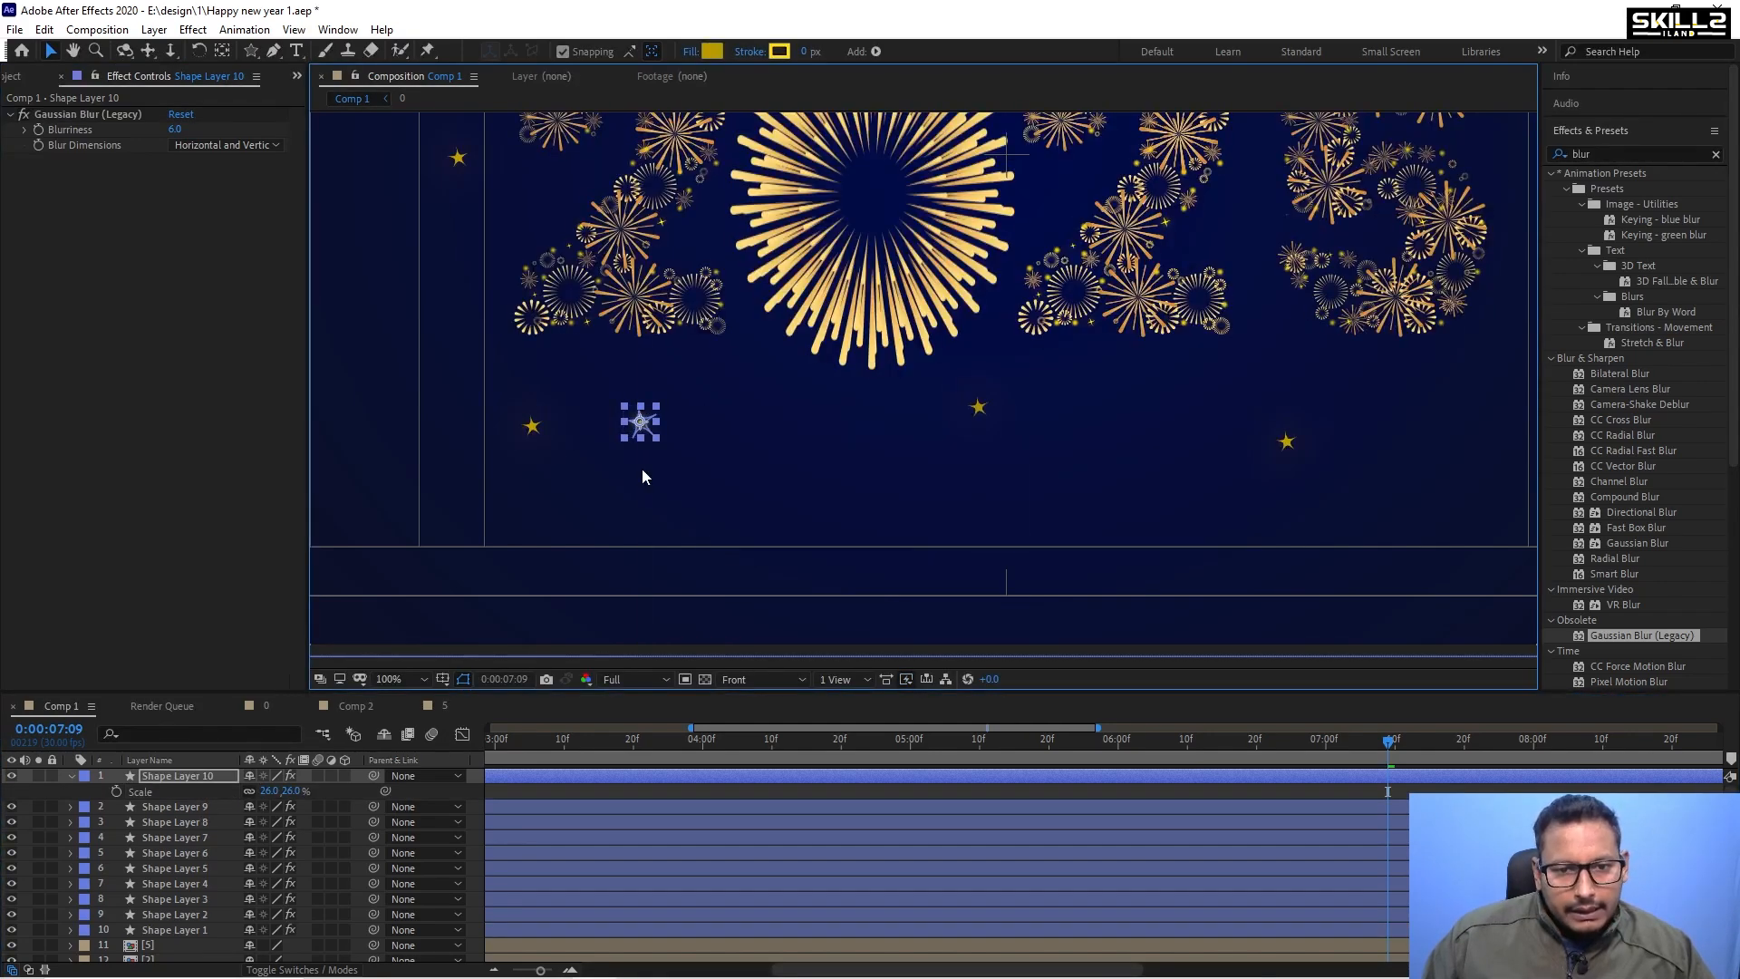
# Duplicate the blurred star into ten more copies and spread them around the title and the 2025 digits.
pyautogui.scroll(-1, 639, 518)
pyautogui.hotkey('ctrl', 'd')
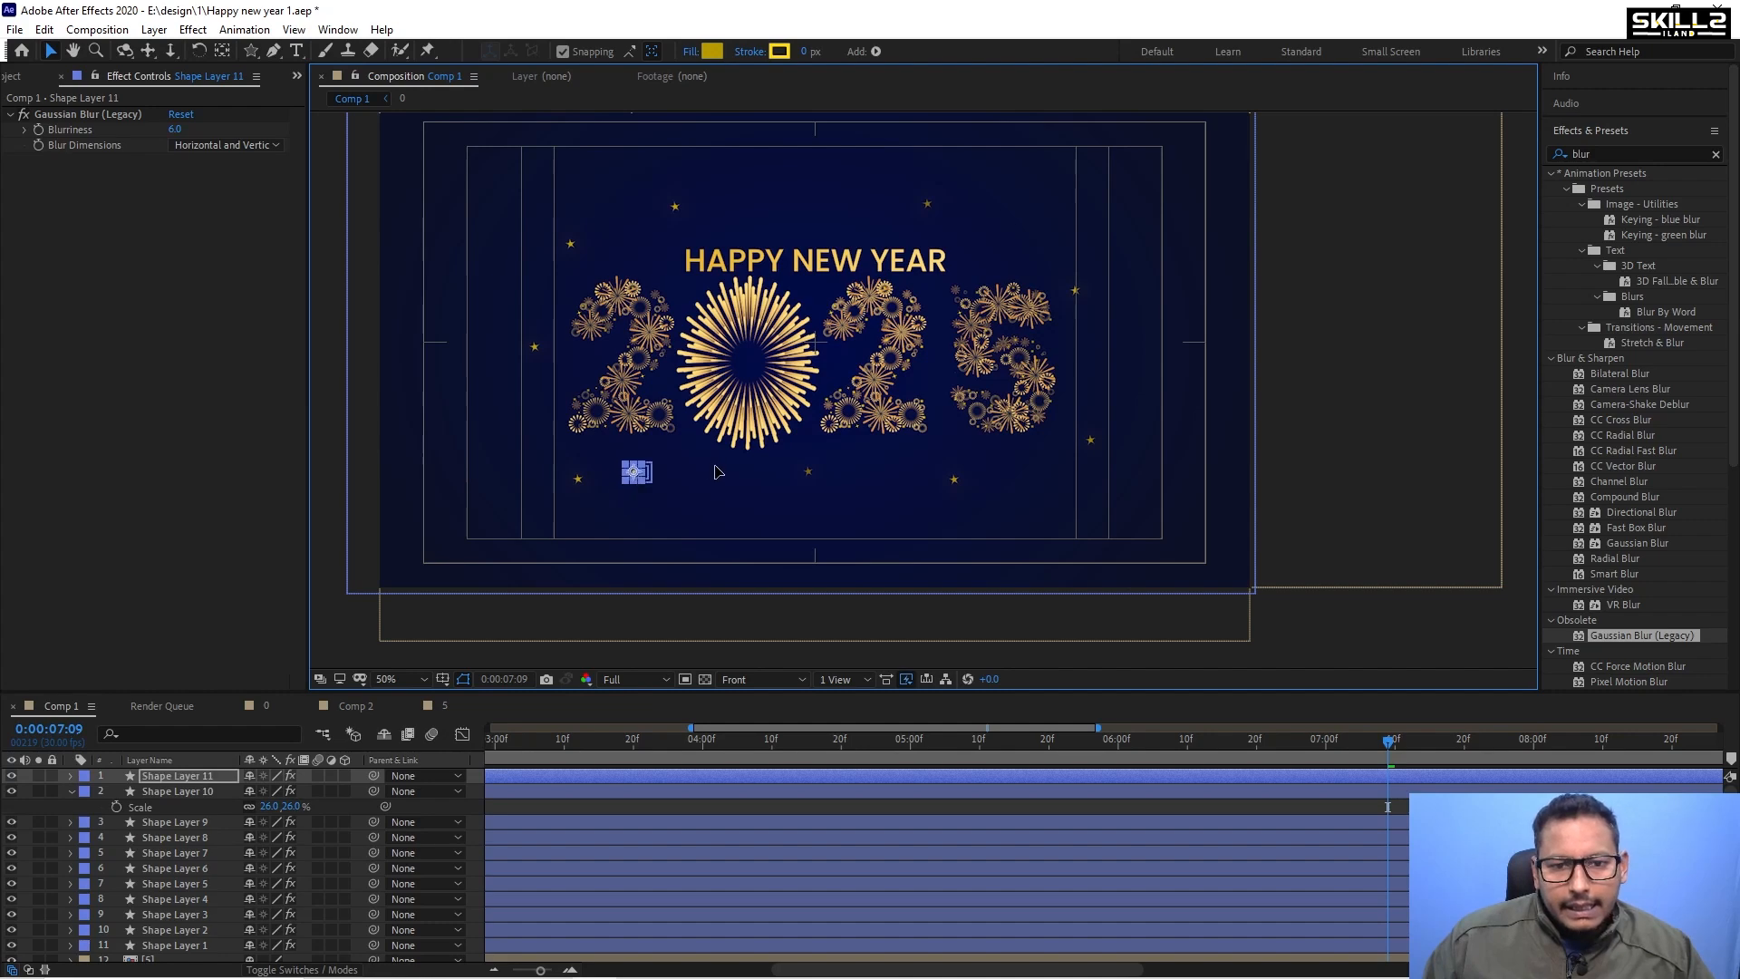
pyautogui.moveTo(637, 483); pyautogui.dragTo(832, 342)
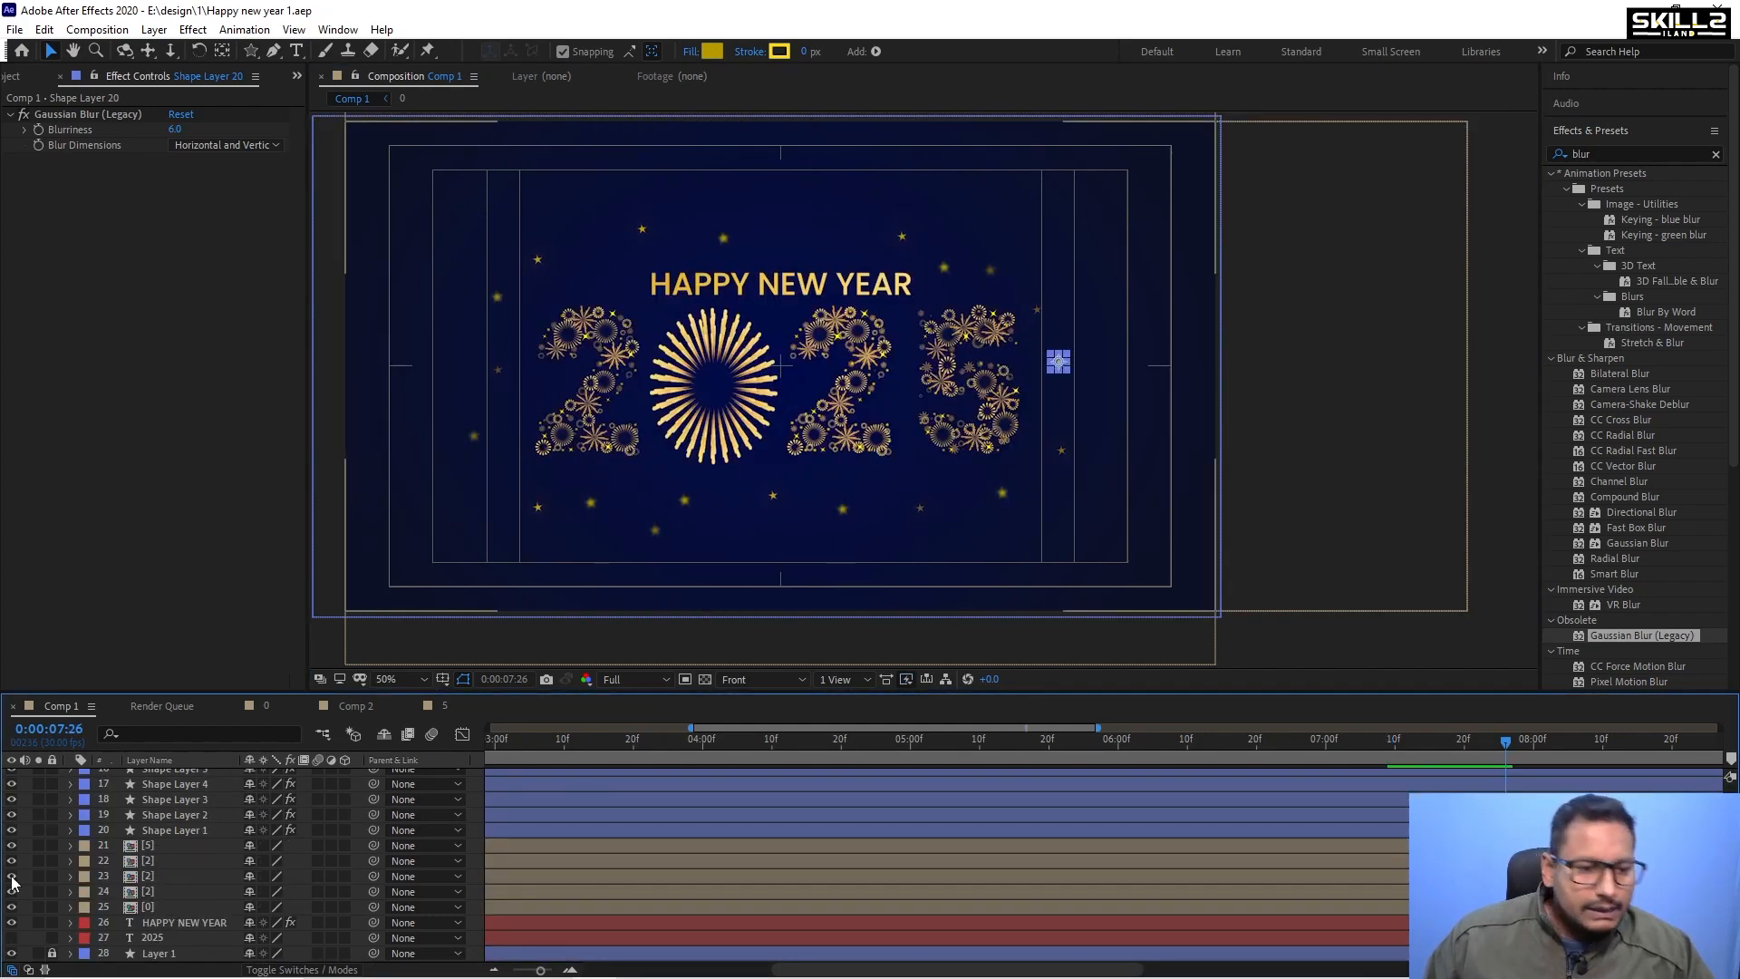
# Add a new empty shape layer to Comp 1.
pyautogui.rightClick(27, 822)
pyautogui.click(96, 617)
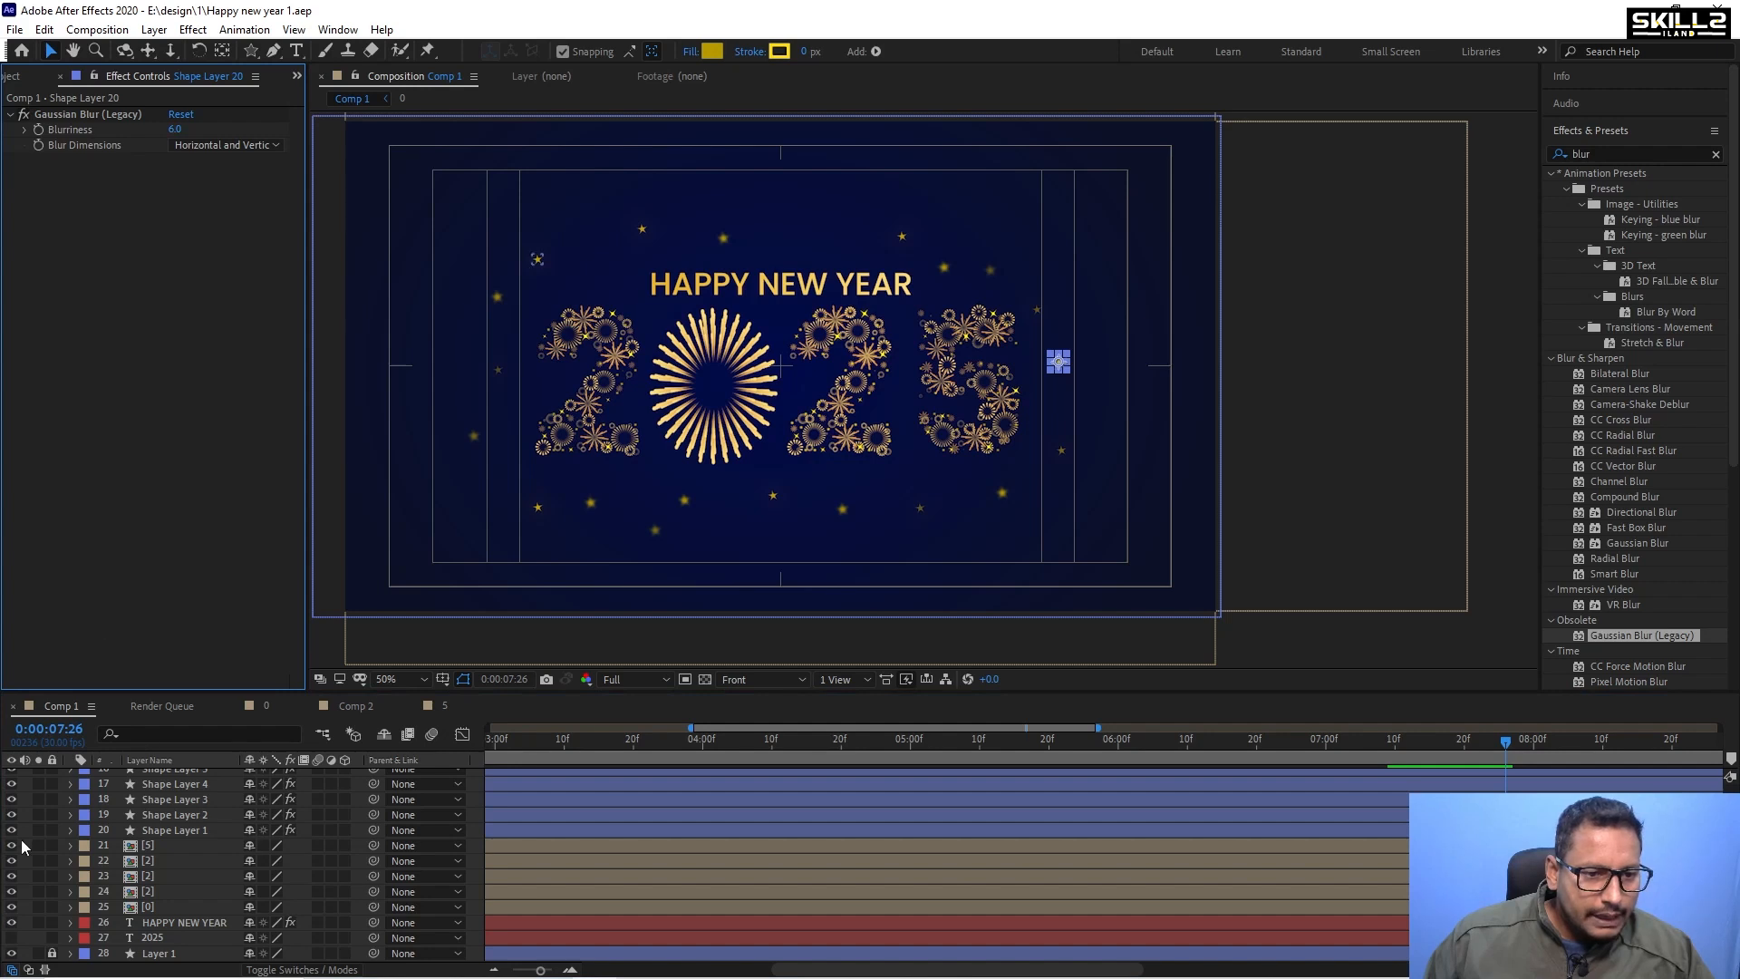
pyautogui.hotkey('ctrl', 'a')
pyautogui.rightClick(27, 796)
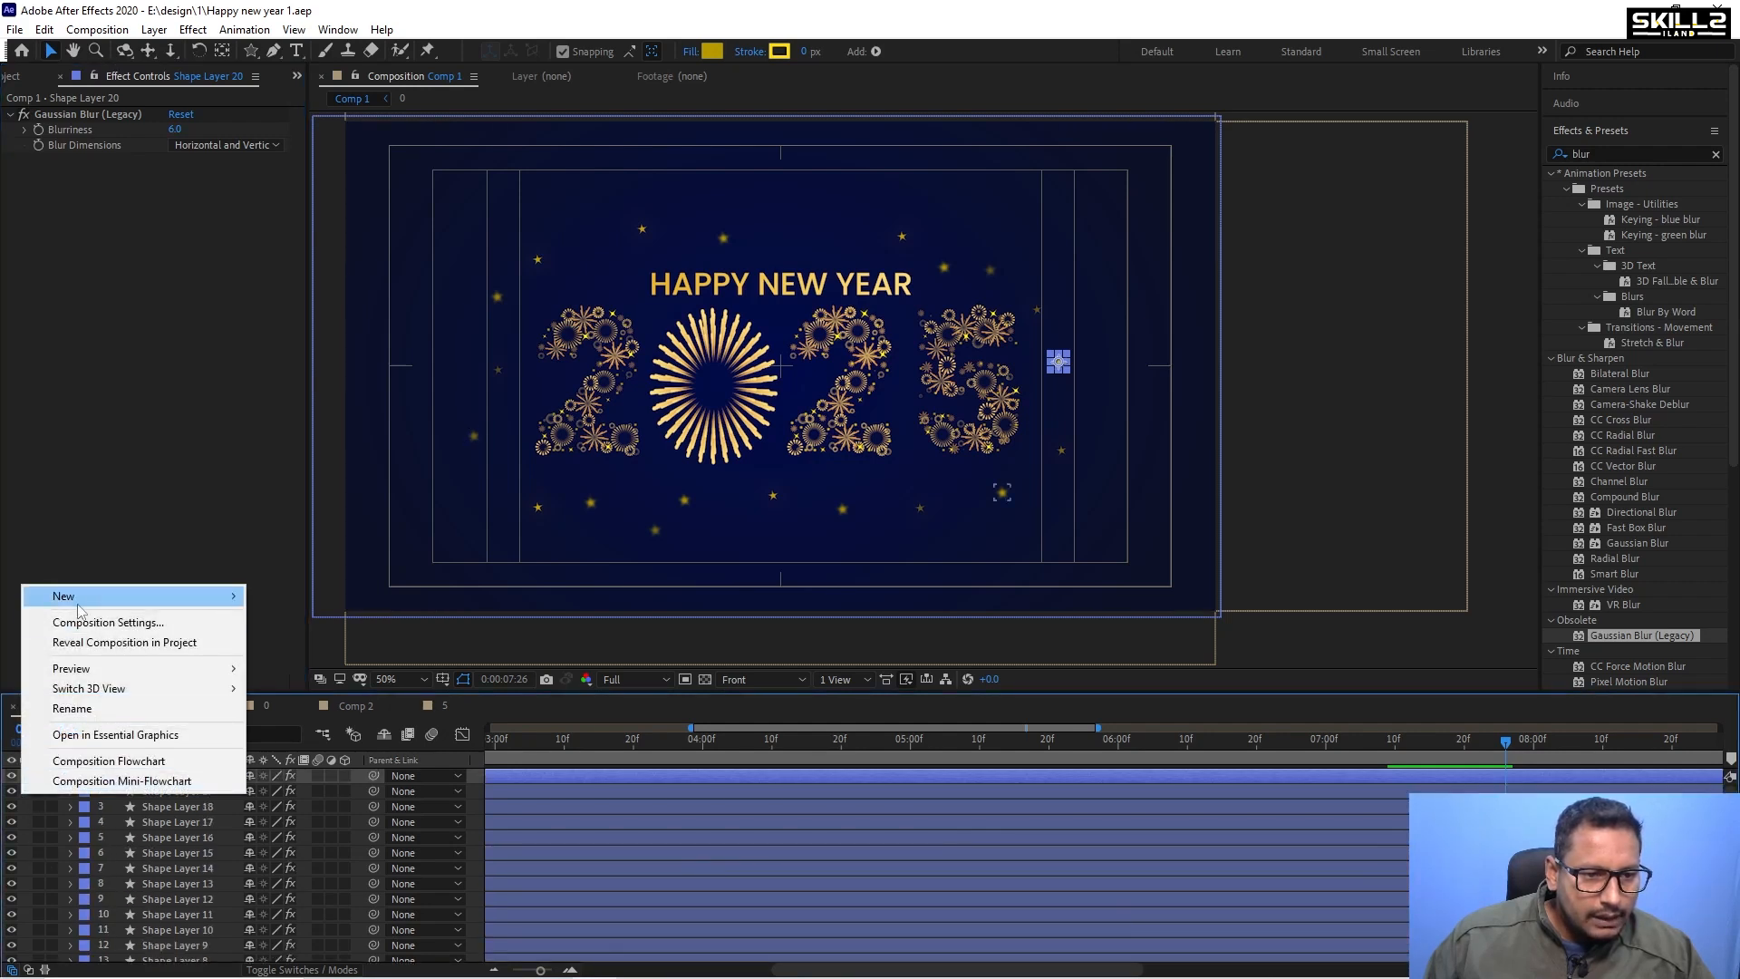
pyautogui.moveTo(80, 598)
pyautogui.click(290, 701)
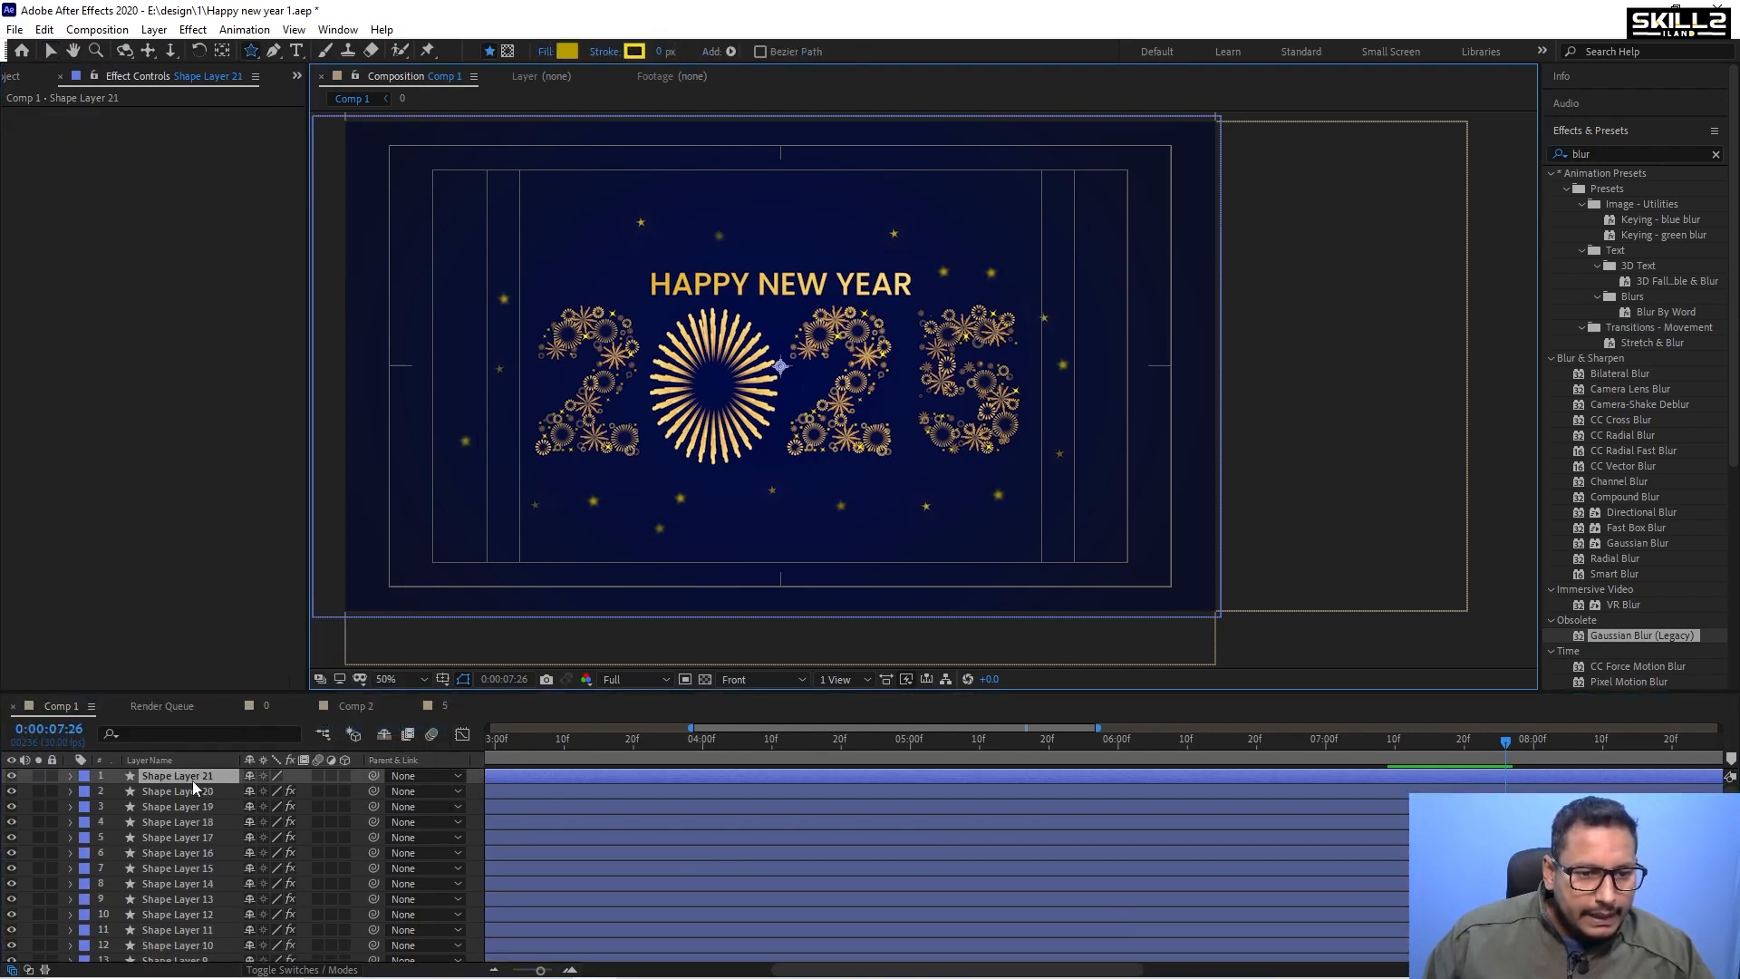
# Draw a narrow triangular ray with the Pen tool from the composition's upper edge down to its centre.
pyautogui.click(274, 51)
pyautogui.click(750, 115)
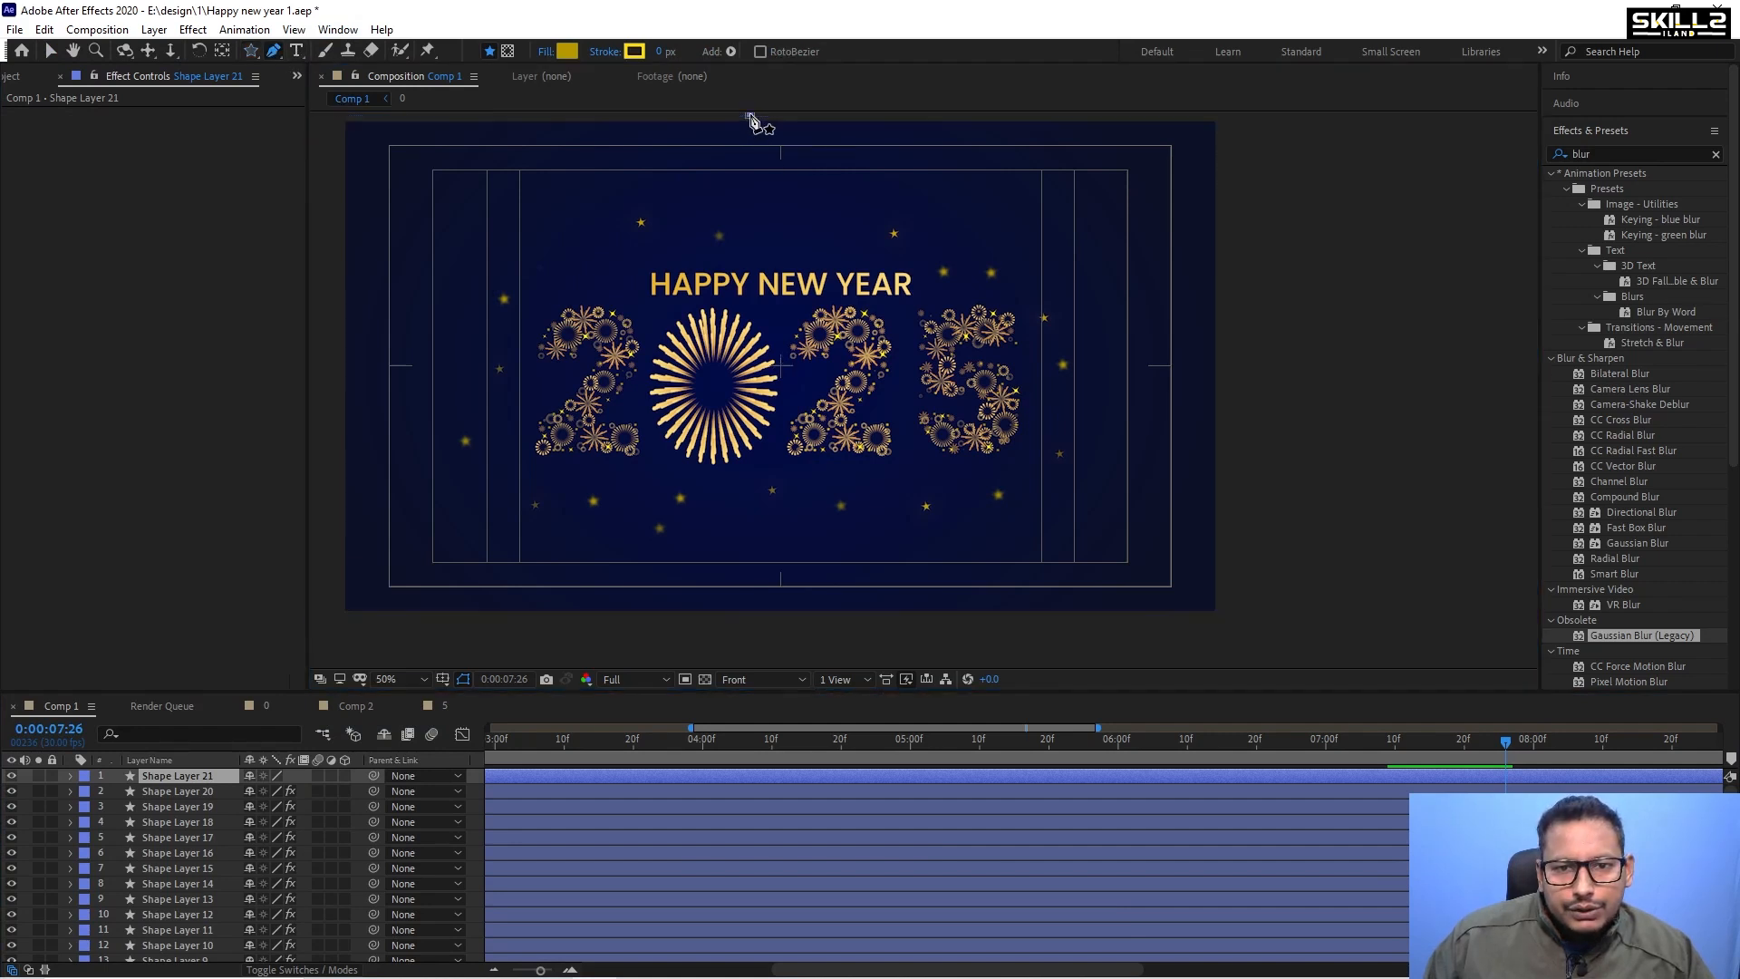
pyautogui.click(781, 364)
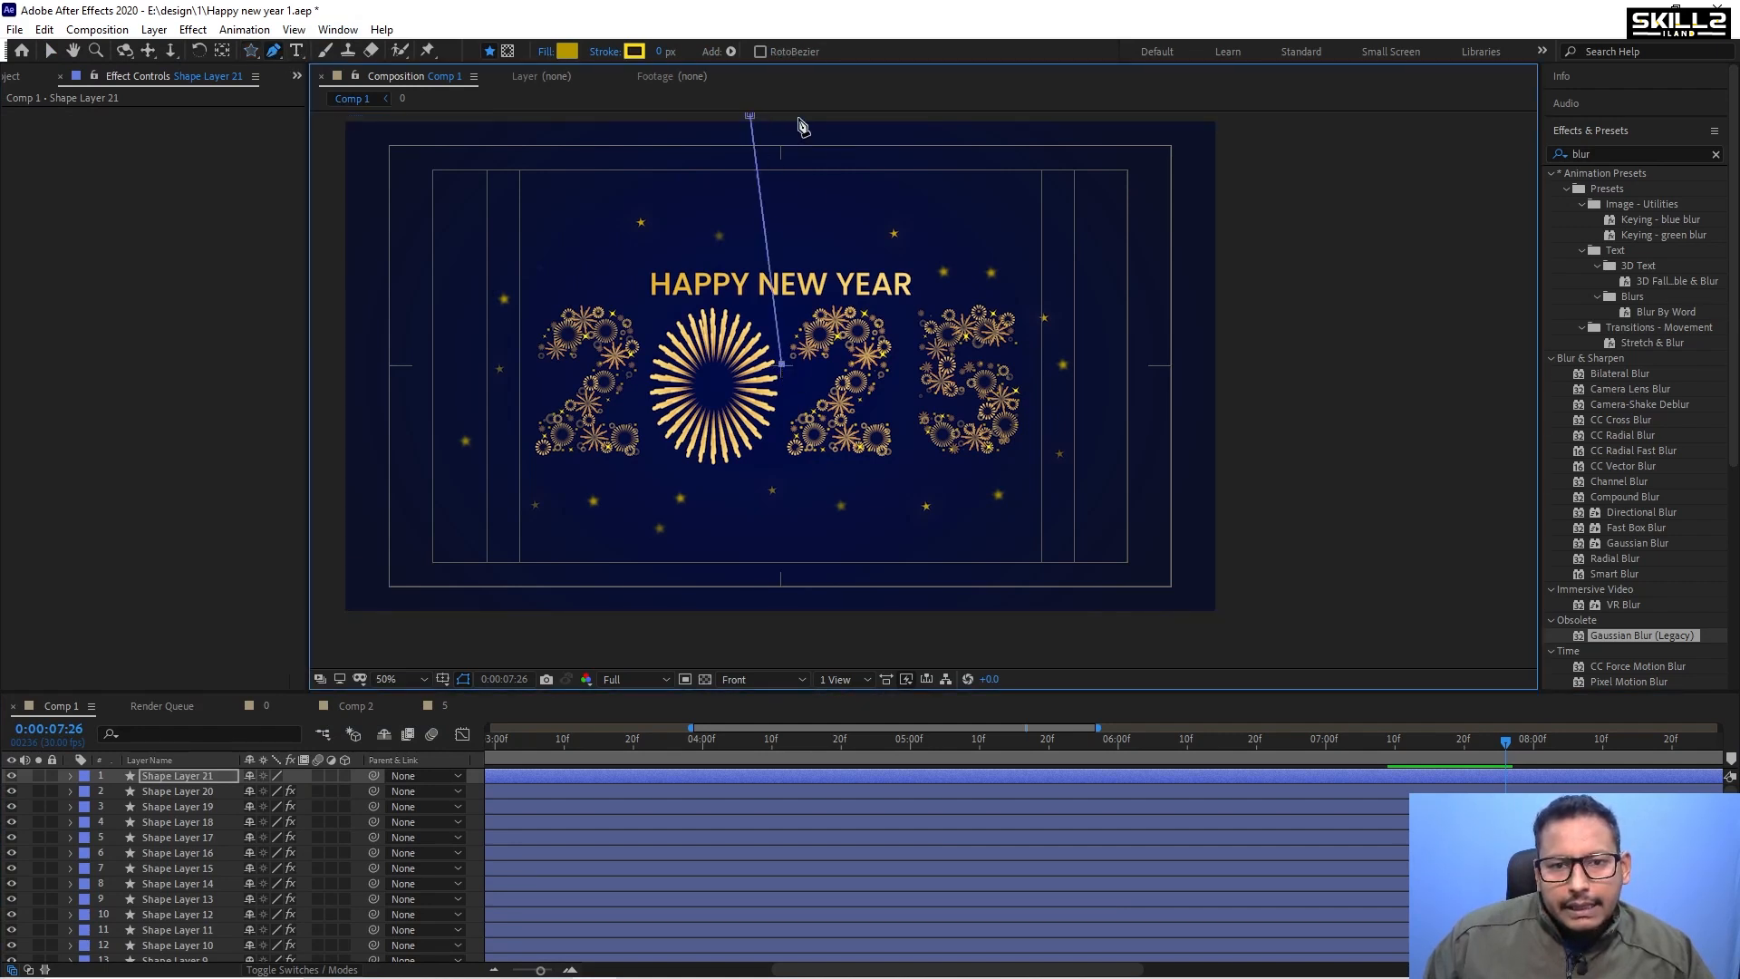
pyautogui.click(796, 116)
pyautogui.click(750, 116)
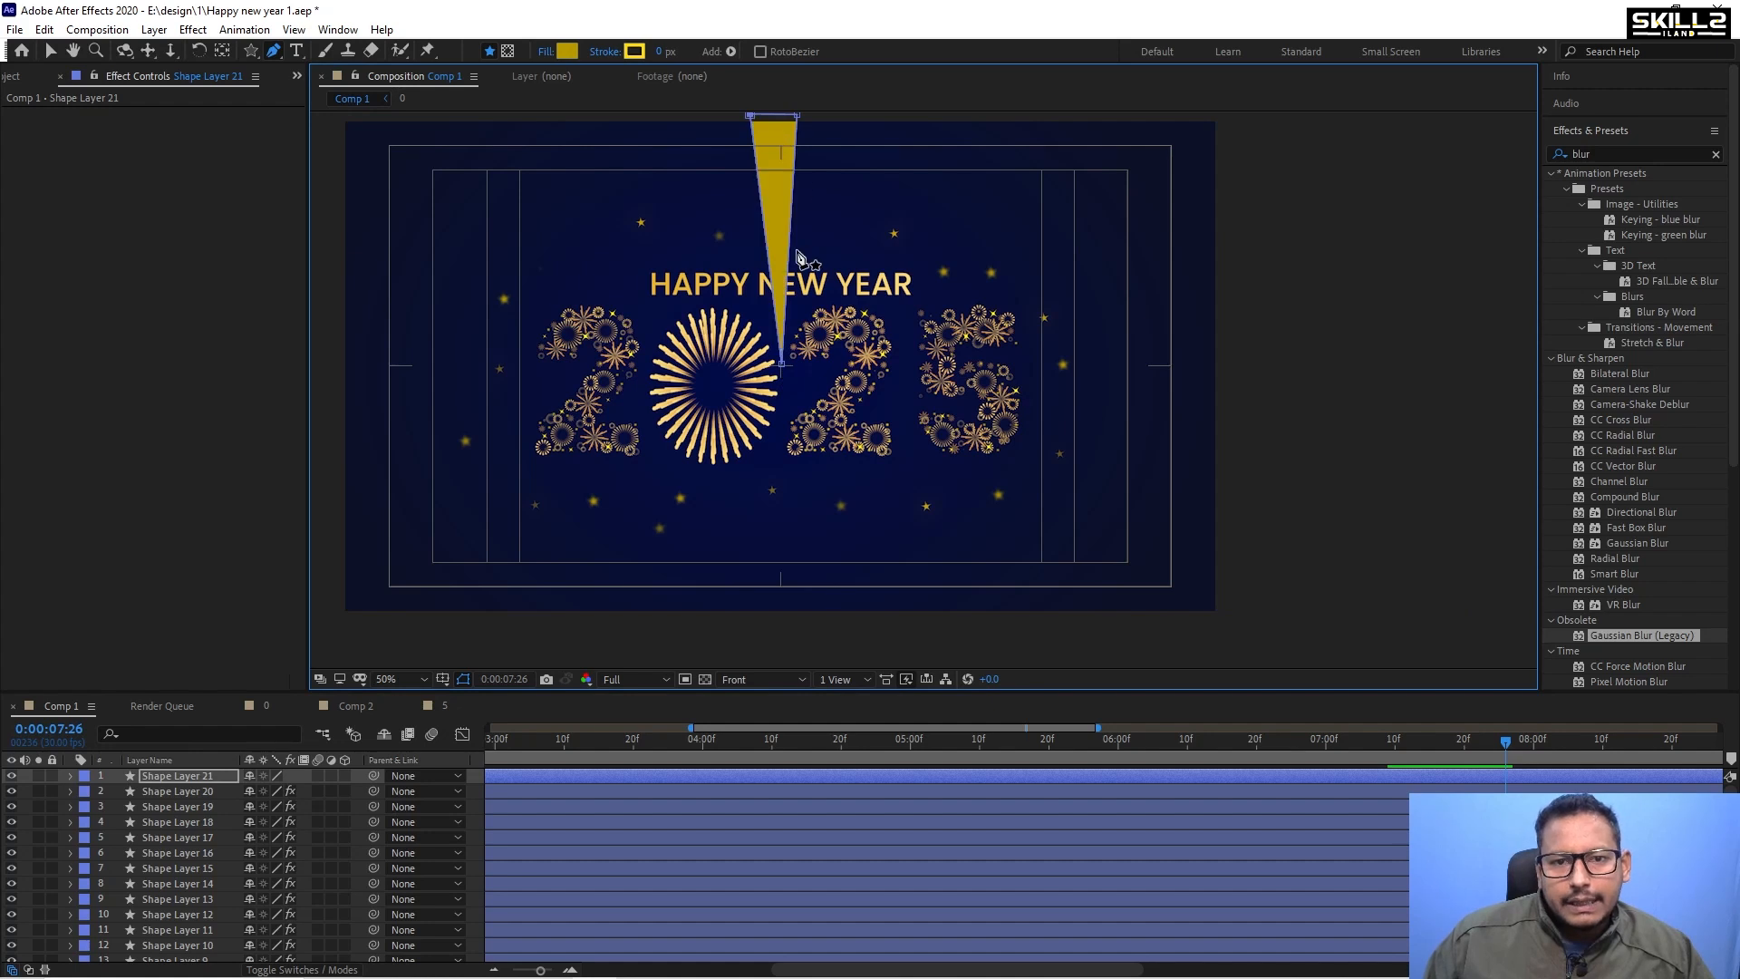
# Move the ray's two upper points up beyond the composition edge and save the project.
pyautogui.scroll(-2, 761, 396)
pyautogui.press('v')
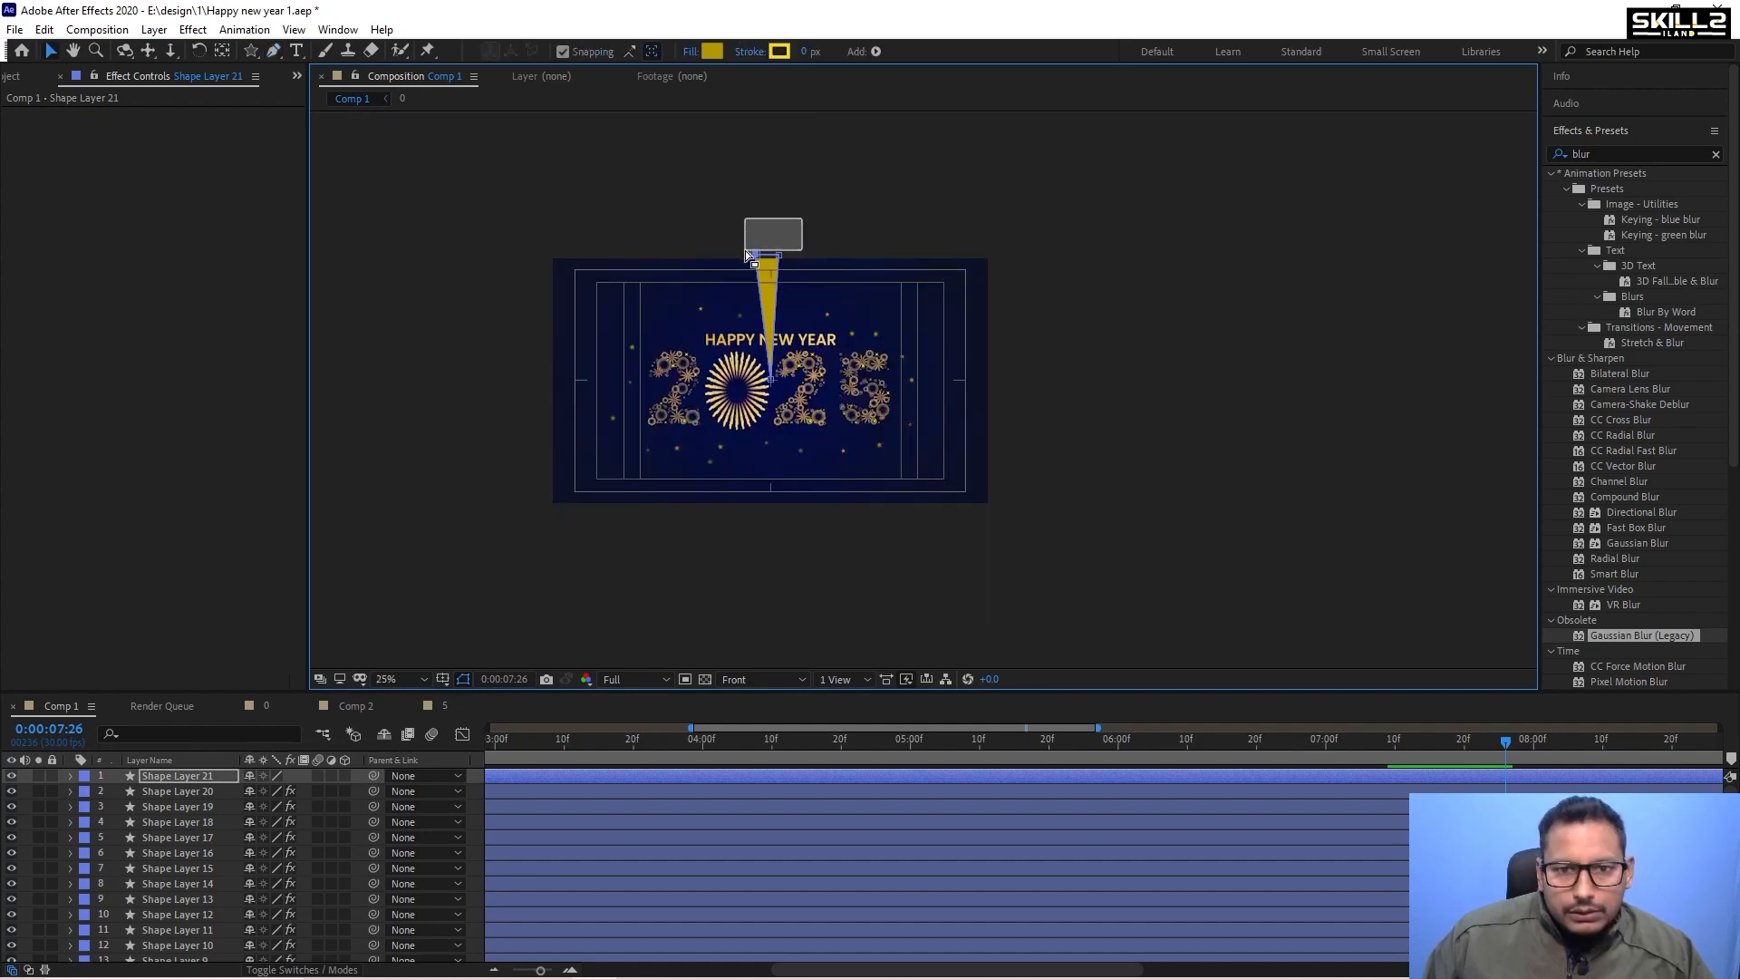
pyautogui.moveTo(757, 252); pyautogui.dragTo(754, 203)
pyautogui.hotkey('ctrl', 's')
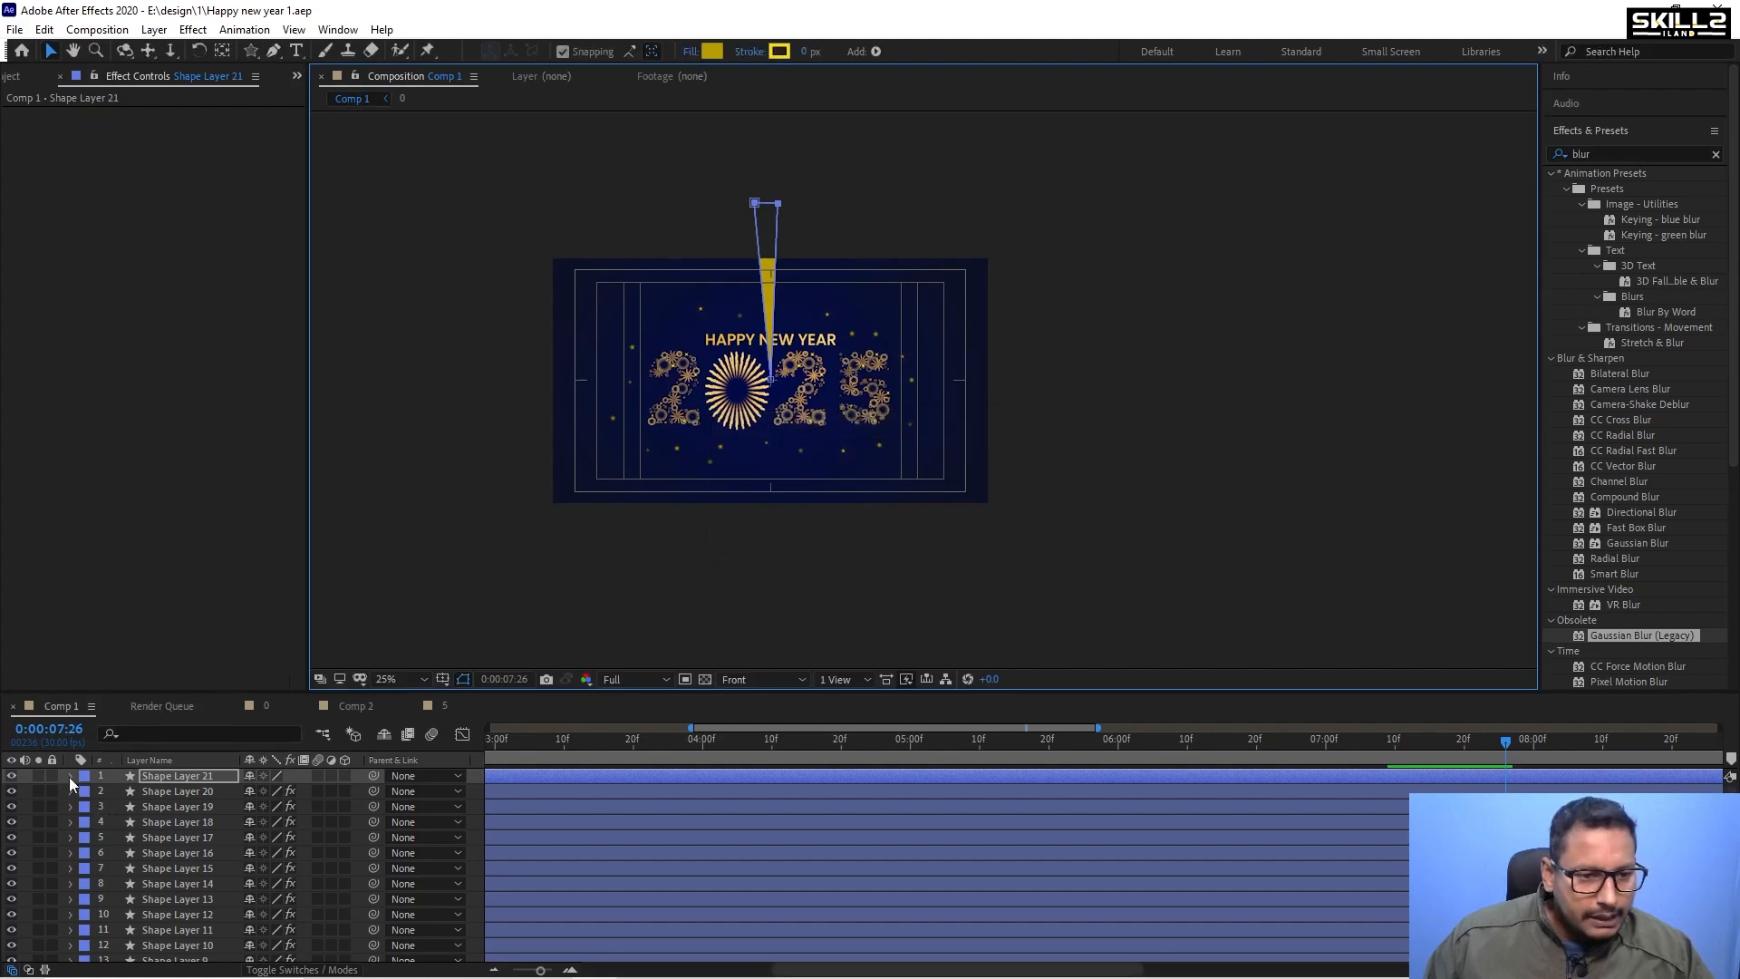
# Add a Repeater to the ray in Shape Layer 21 and set its Copies to 20.
pyautogui.click(71, 776)
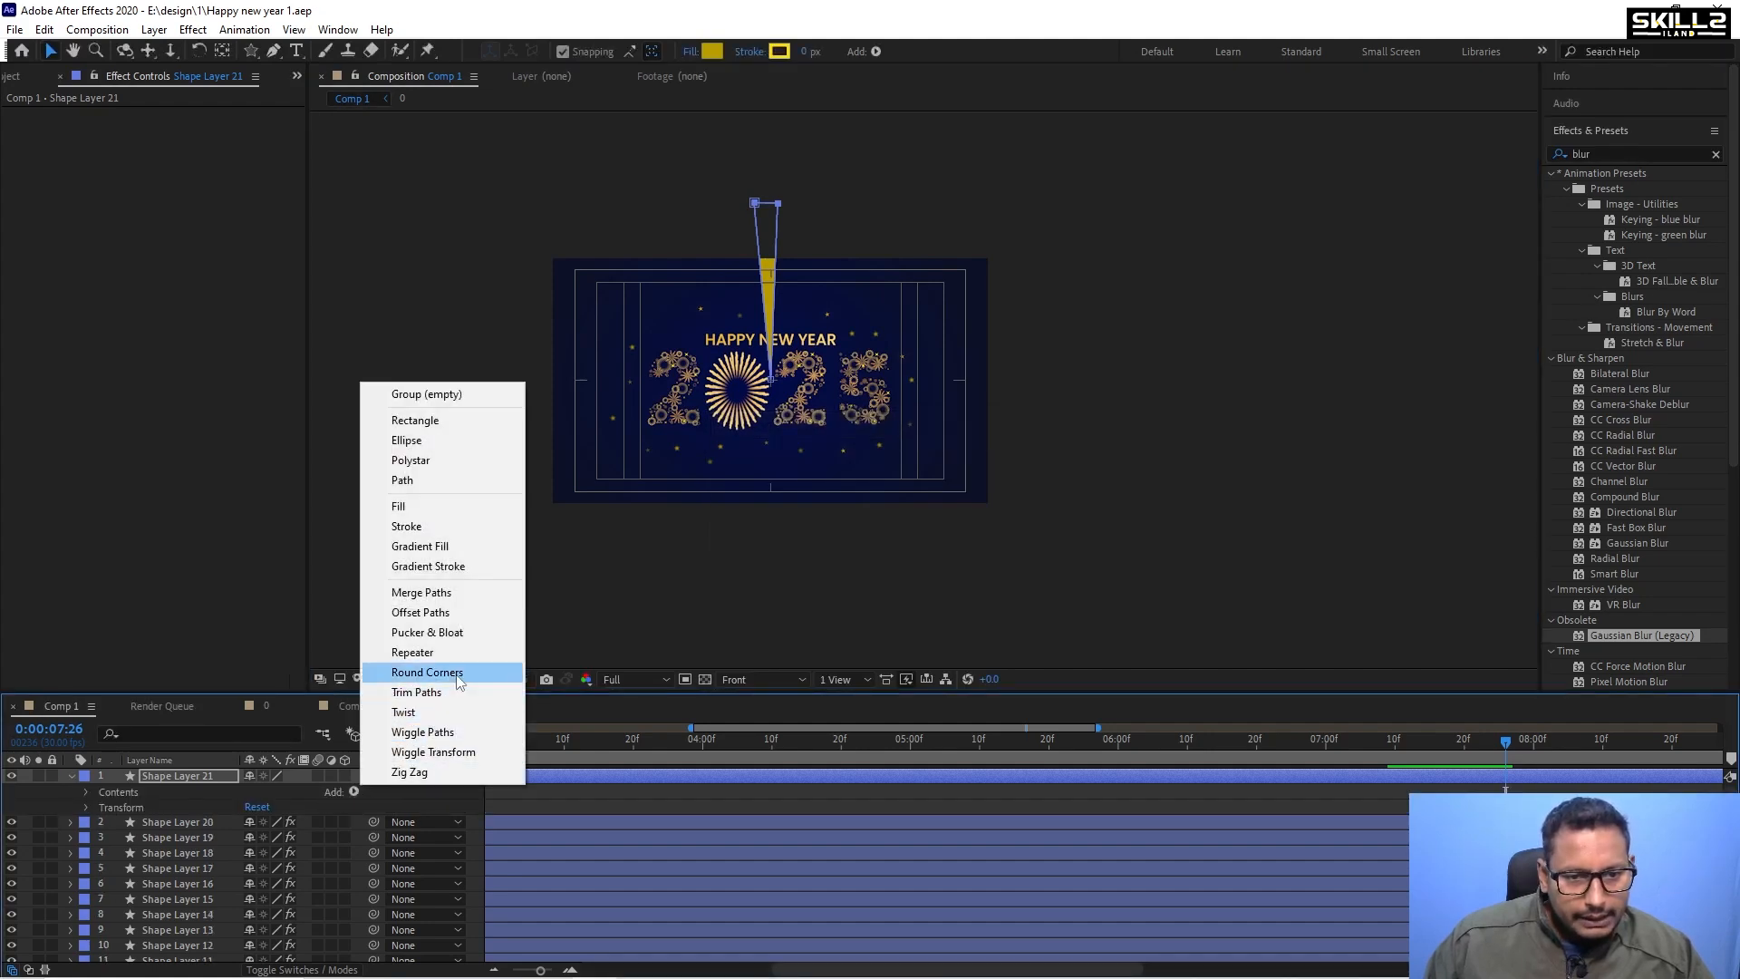
pyautogui.click(476, 654)
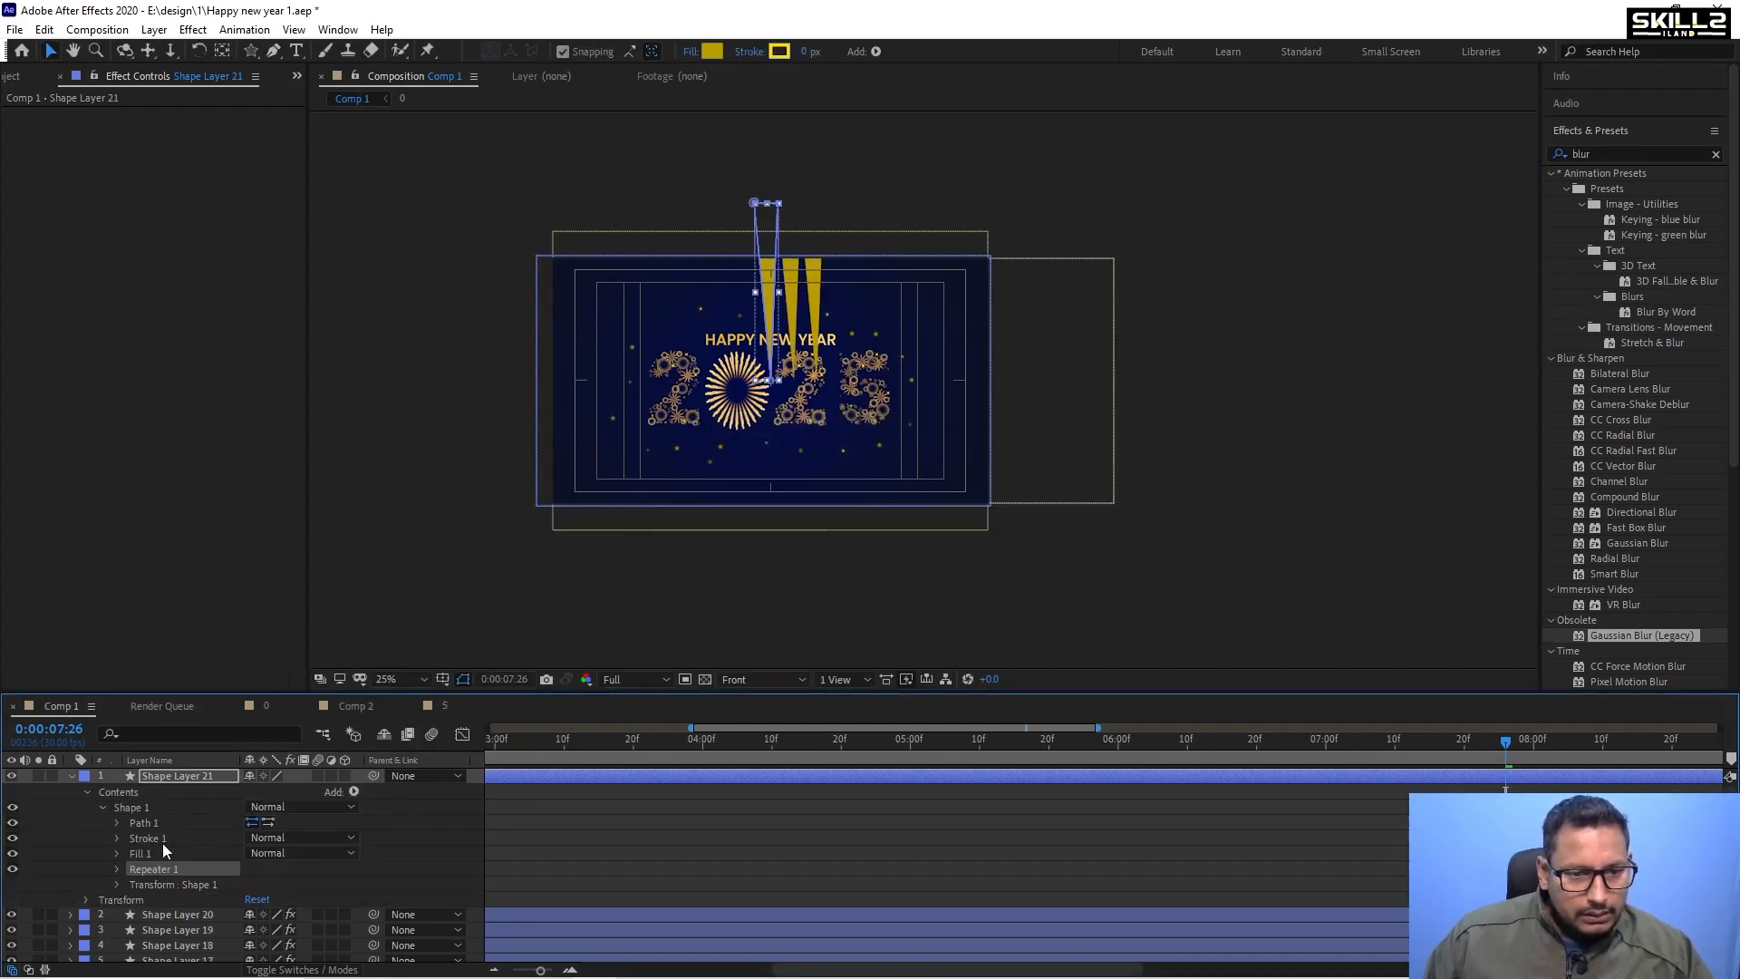
pyautogui.click(117, 869)
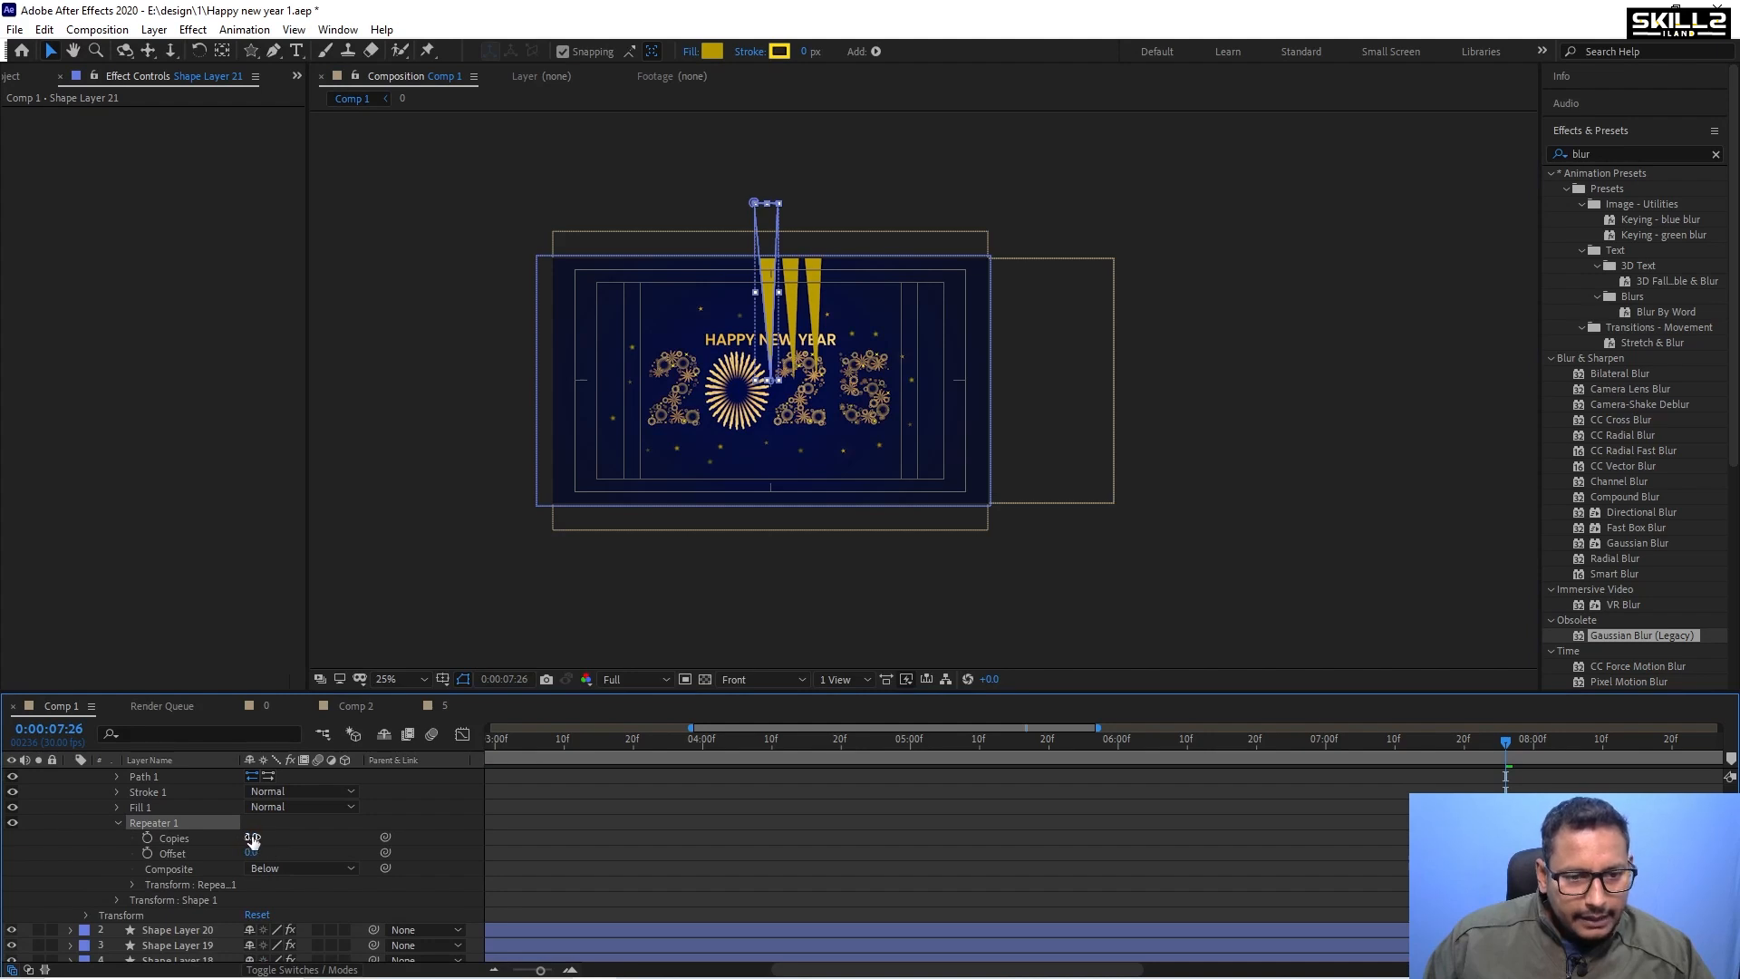
pyautogui.write('20')
pyautogui.press('Return')
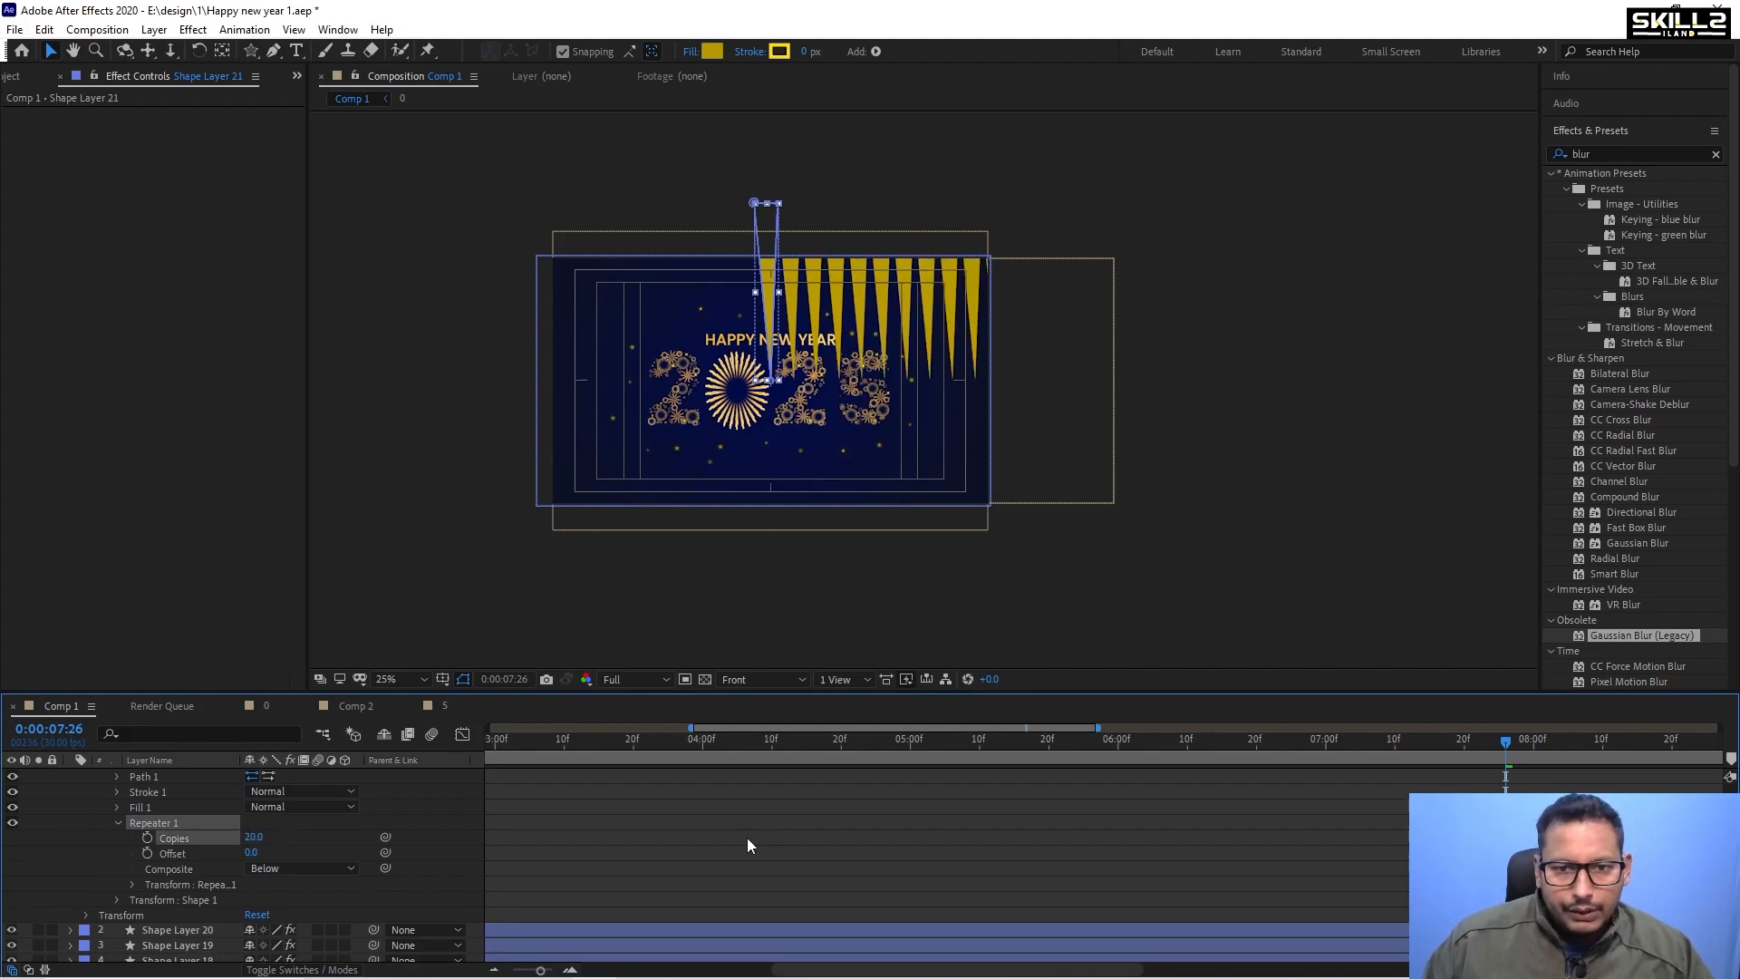
# Set the Repeater transform's horizontal Position to 0 and its Rotation to about 17.9° to form a sunburst.
pyautogui.scroll(-2, 129, 821)
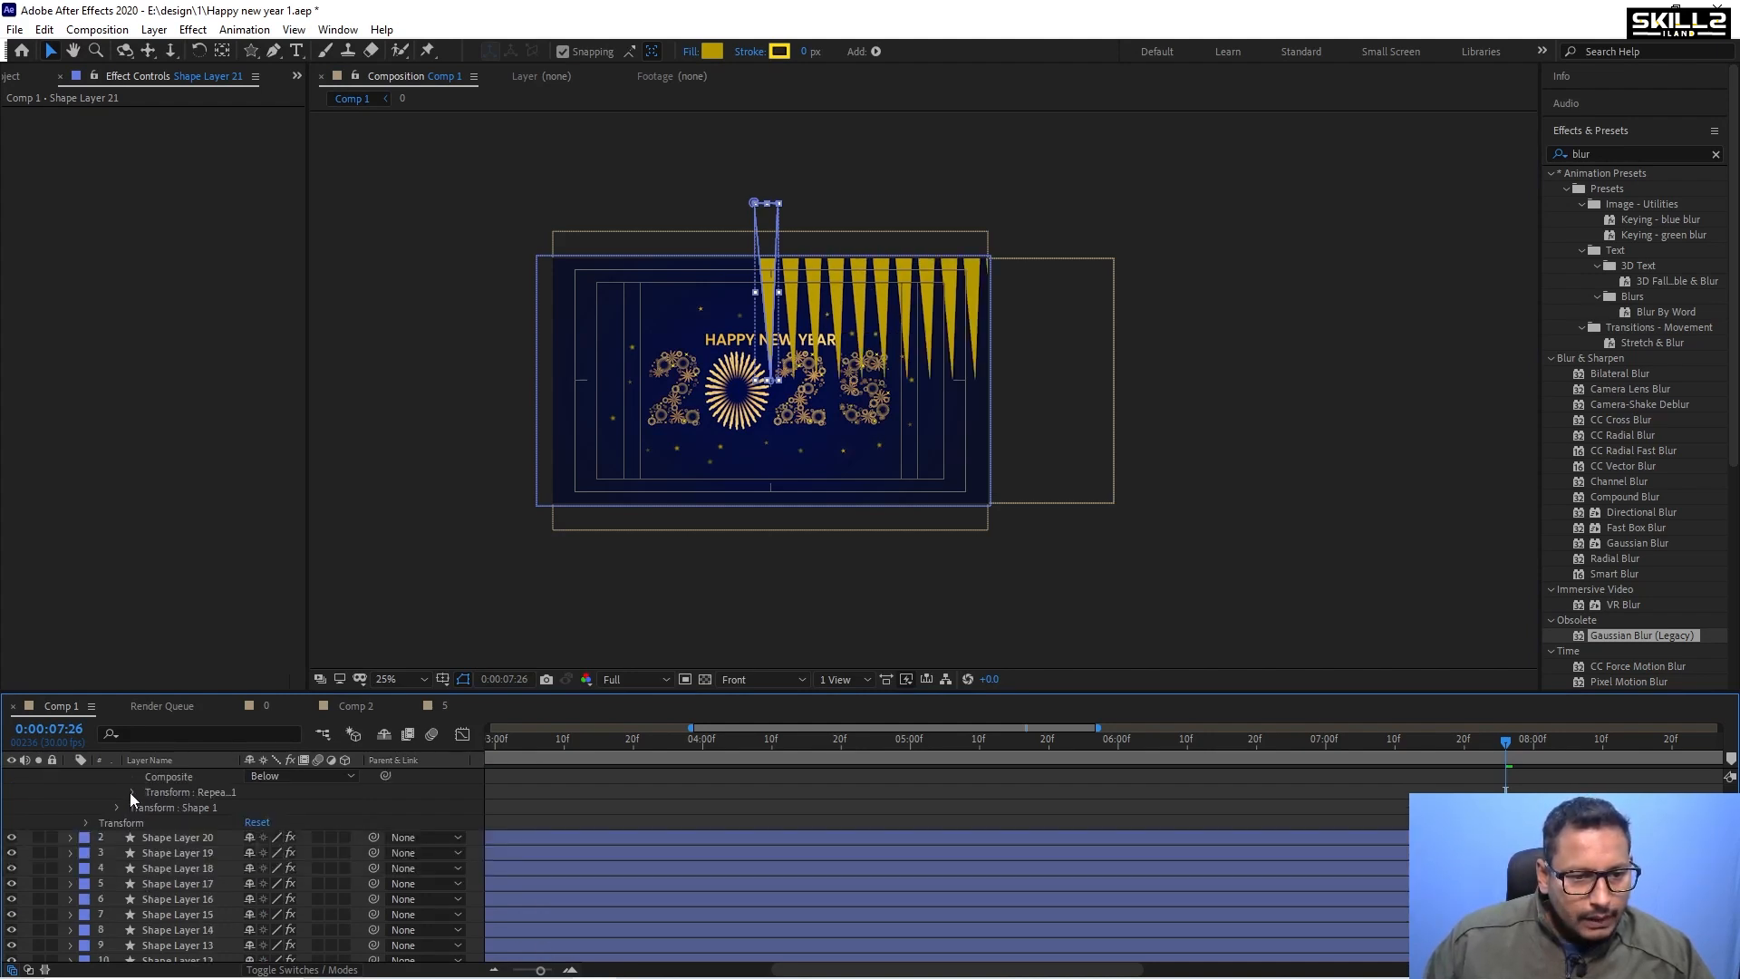
pyautogui.click(133, 792)
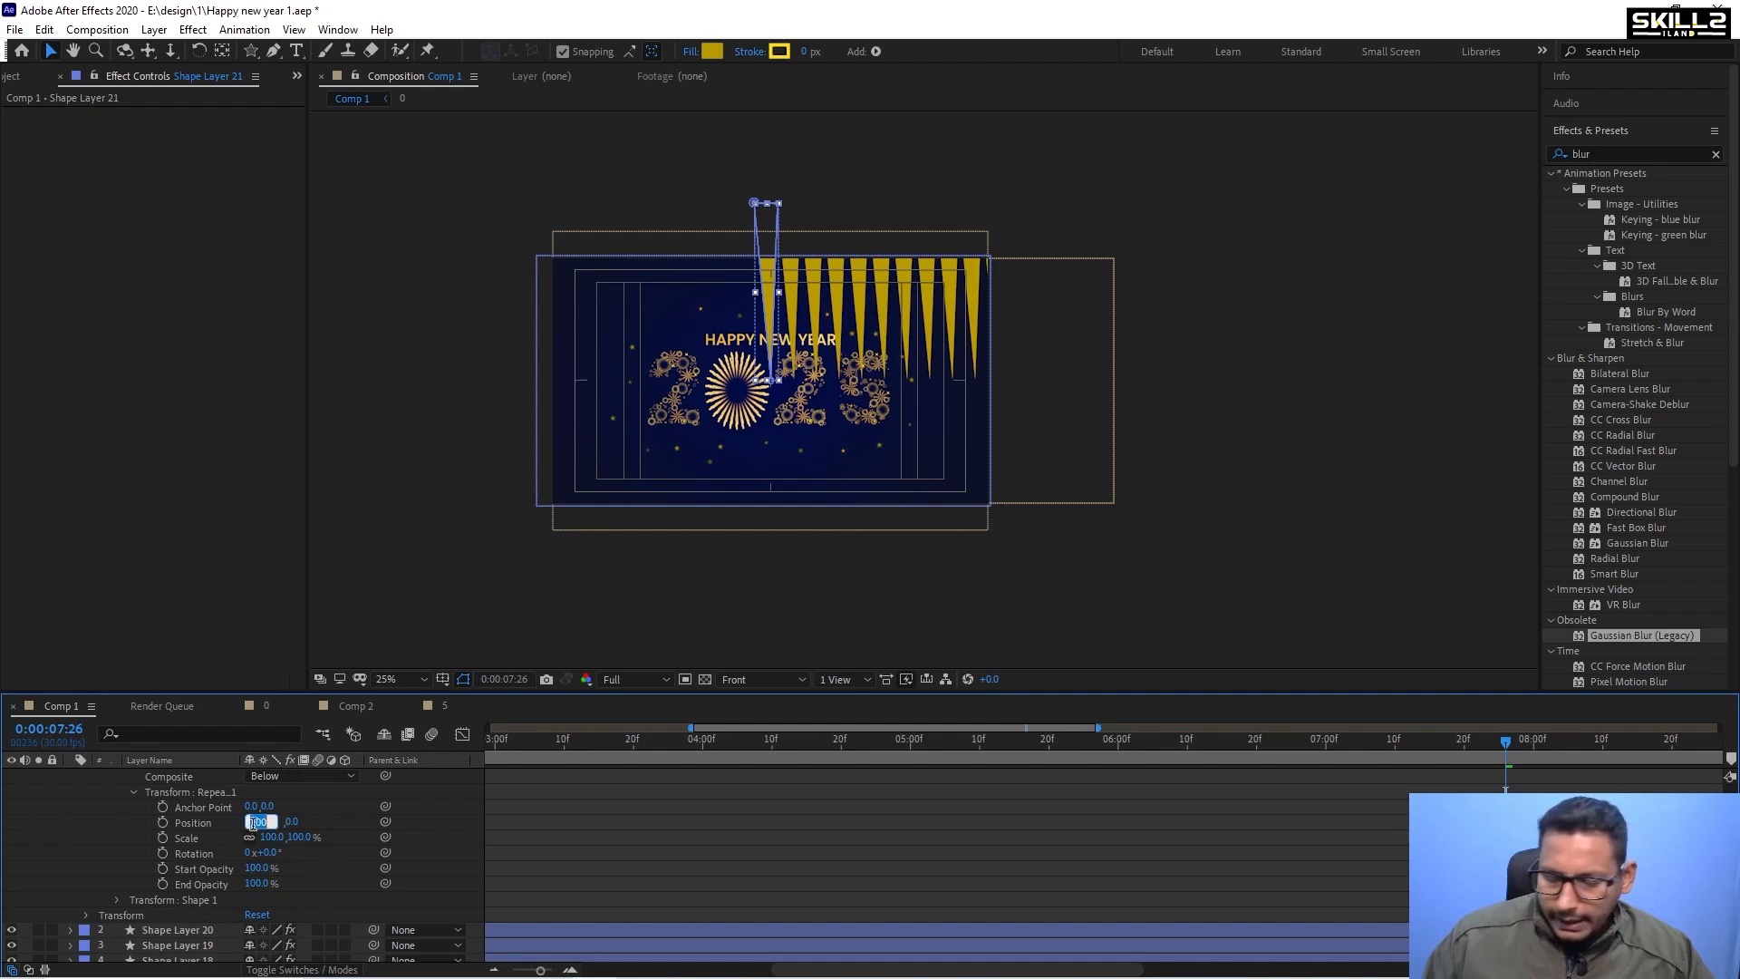
pyautogui.write('0')
pyautogui.press('Return')
pyautogui.moveTo(267, 855); pyautogui.dragTo(476, 831)
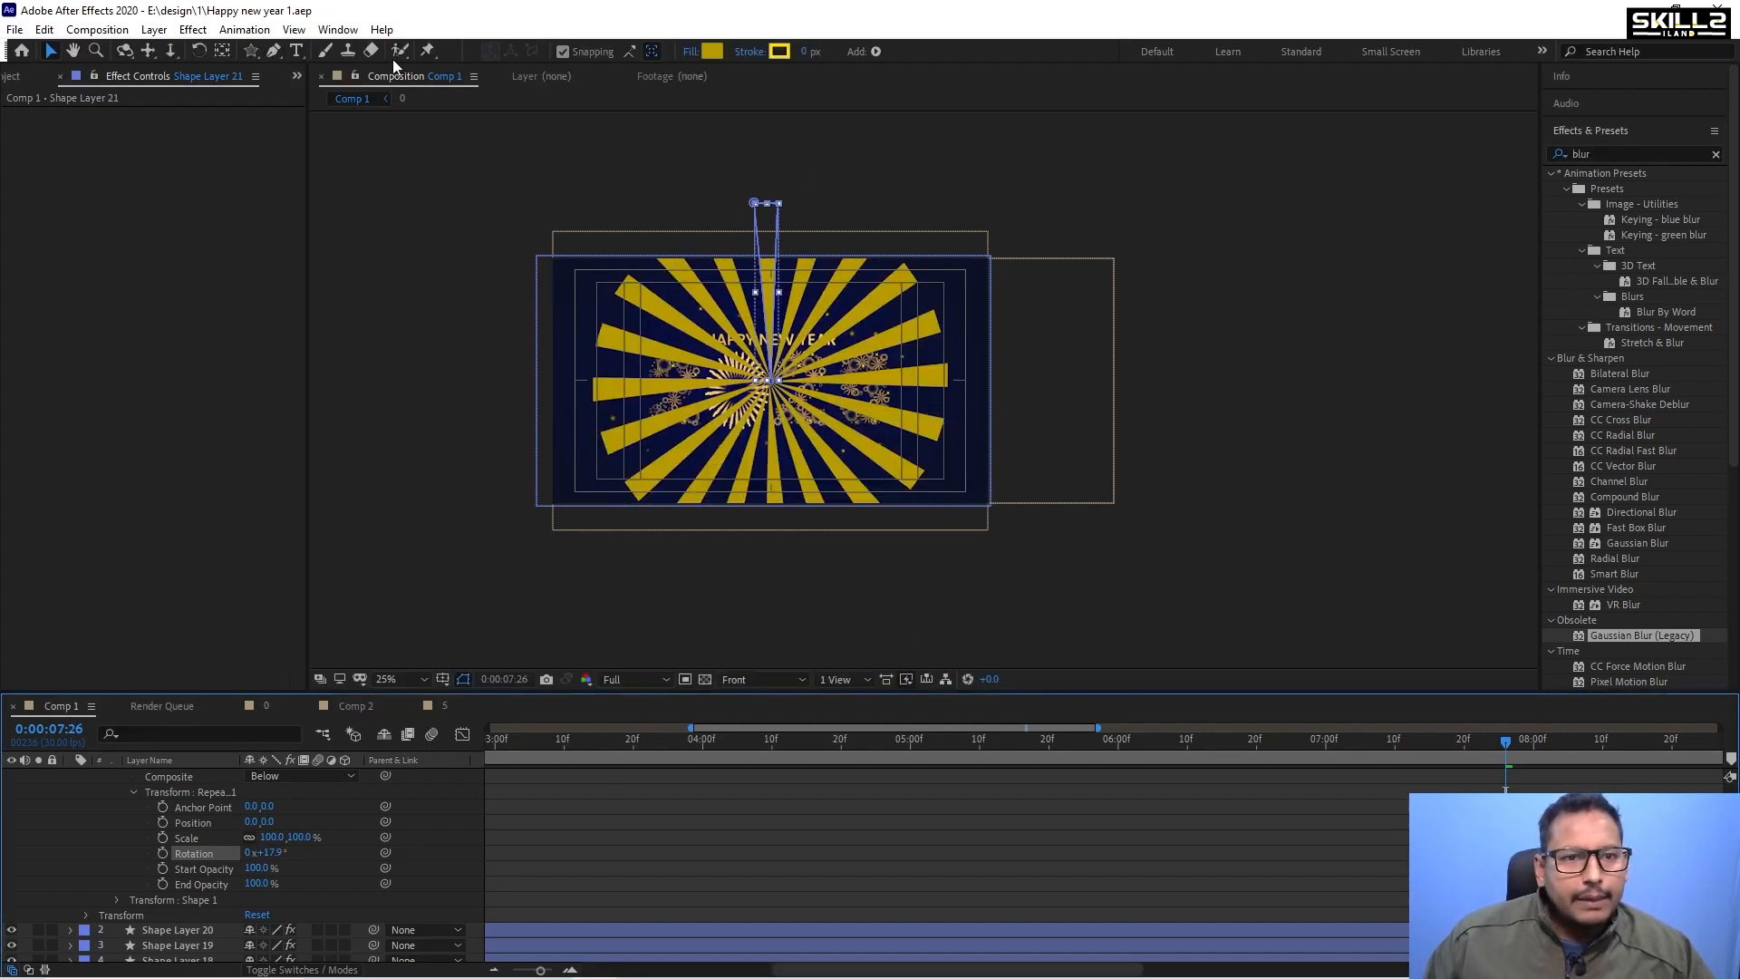
# Raise the ray's two upper points further so the sunburst rays reach the composition's edges.
pyautogui.click(276, 54)
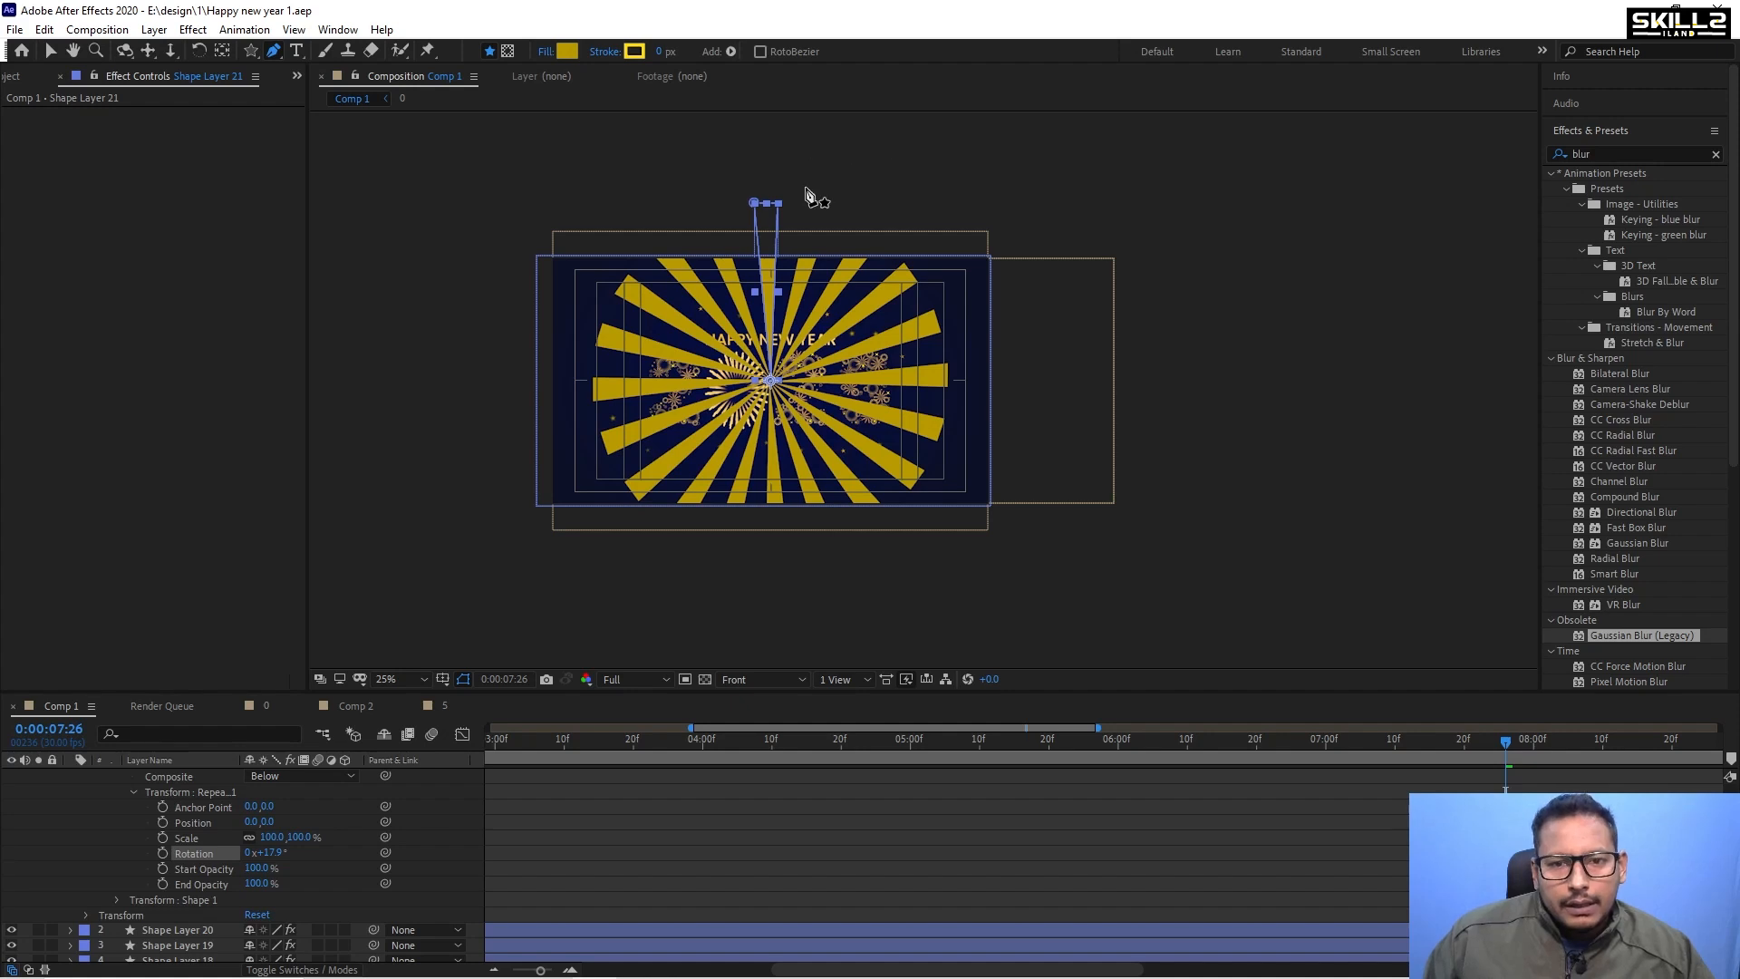
pyautogui.click(783, 210)
pyautogui.press('v')
pyautogui.moveTo(809, 182); pyautogui.dragTo(715, 214)
pyautogui.hotkey('shift', 'Up')
pyautogui.hotkey('shift', 'Up')
pyautogui.hotkey('shift', 'Up')
pyautogui.hotkey('shift', 'Up')
pyautogui.hotkey('shift', 'Up')
pyautogui.hotkey('shift', 'Up')
pyautogui.hotkey('shift', 'Up')
pyautogui.hotkey('shift', 'Up')
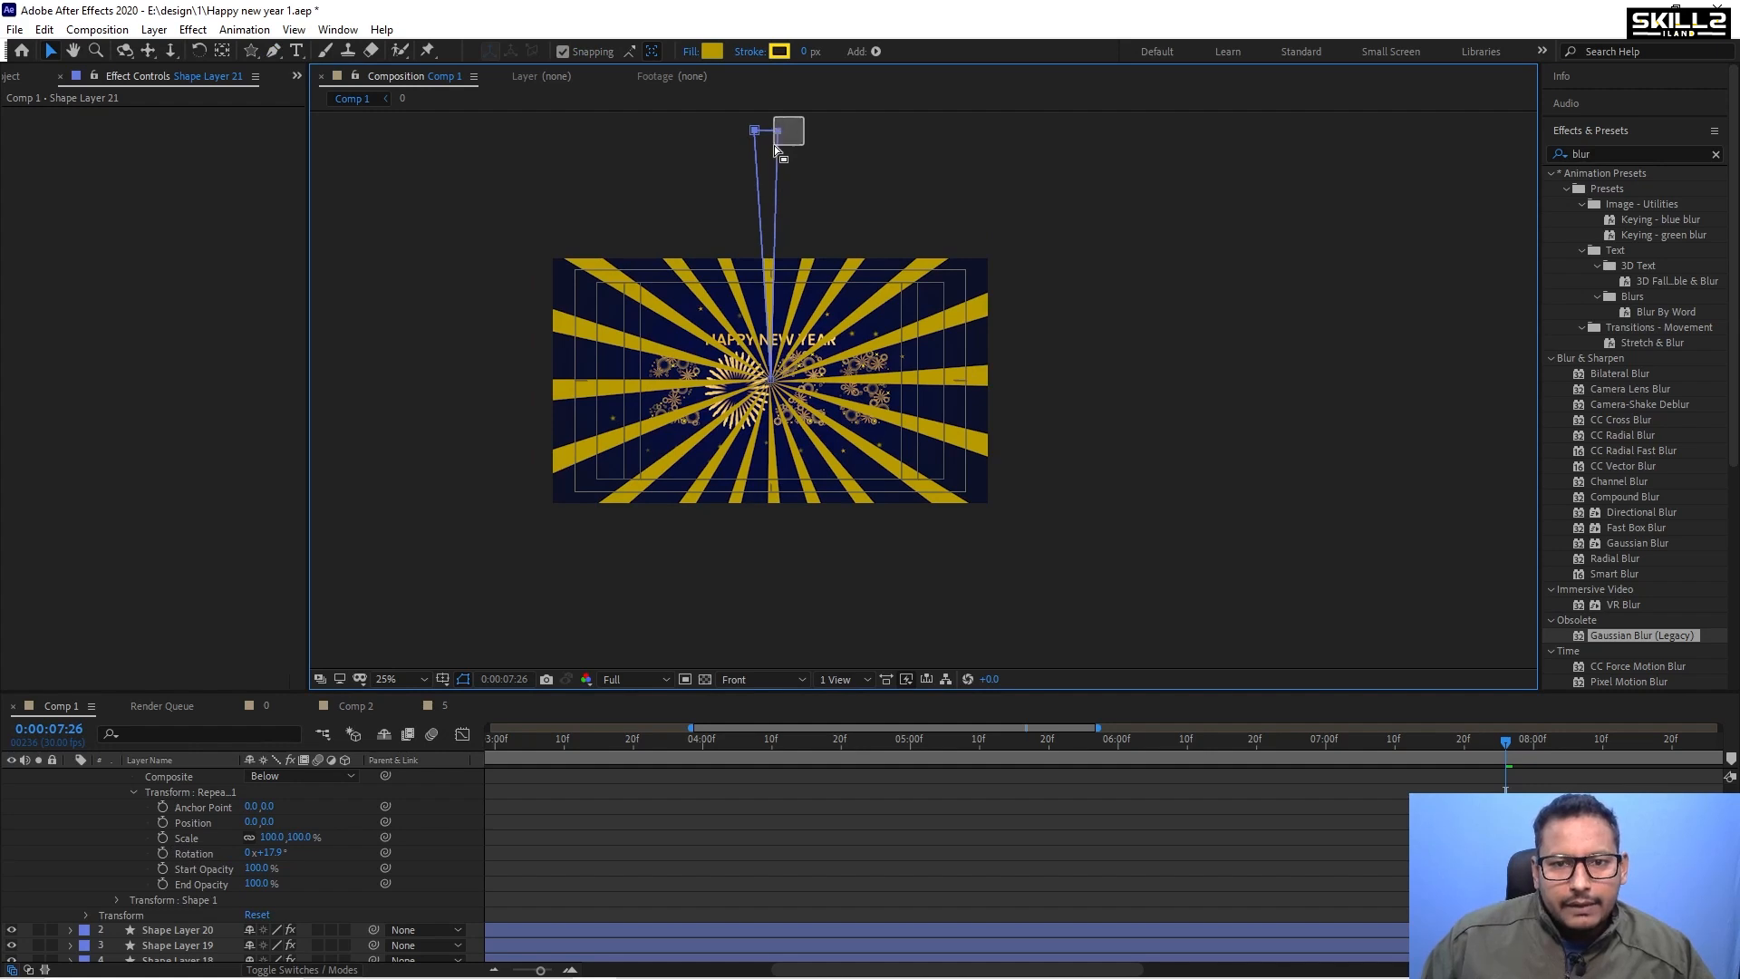
# Nudge the ray's upper-right point to the right to widen all the sunburst rays.
pyautogui.press('Right')
pyautogui.press('Right')
pyautogui.press('Right')
pyautogui.press('Right')
pyautogui.press('Right')
pyautogui.press('Right')
pyautogui.press('Right')
pyautogui.press('Right')
pyautogui.press('Right')
pyautogui.press('Right')
pyautogui.press('Right')
pyautogui.press('Right')
pyautogui.press('Right')
pyautogui.press('Right')
pyautogui.press('Right')
pyautogui.press('Right')
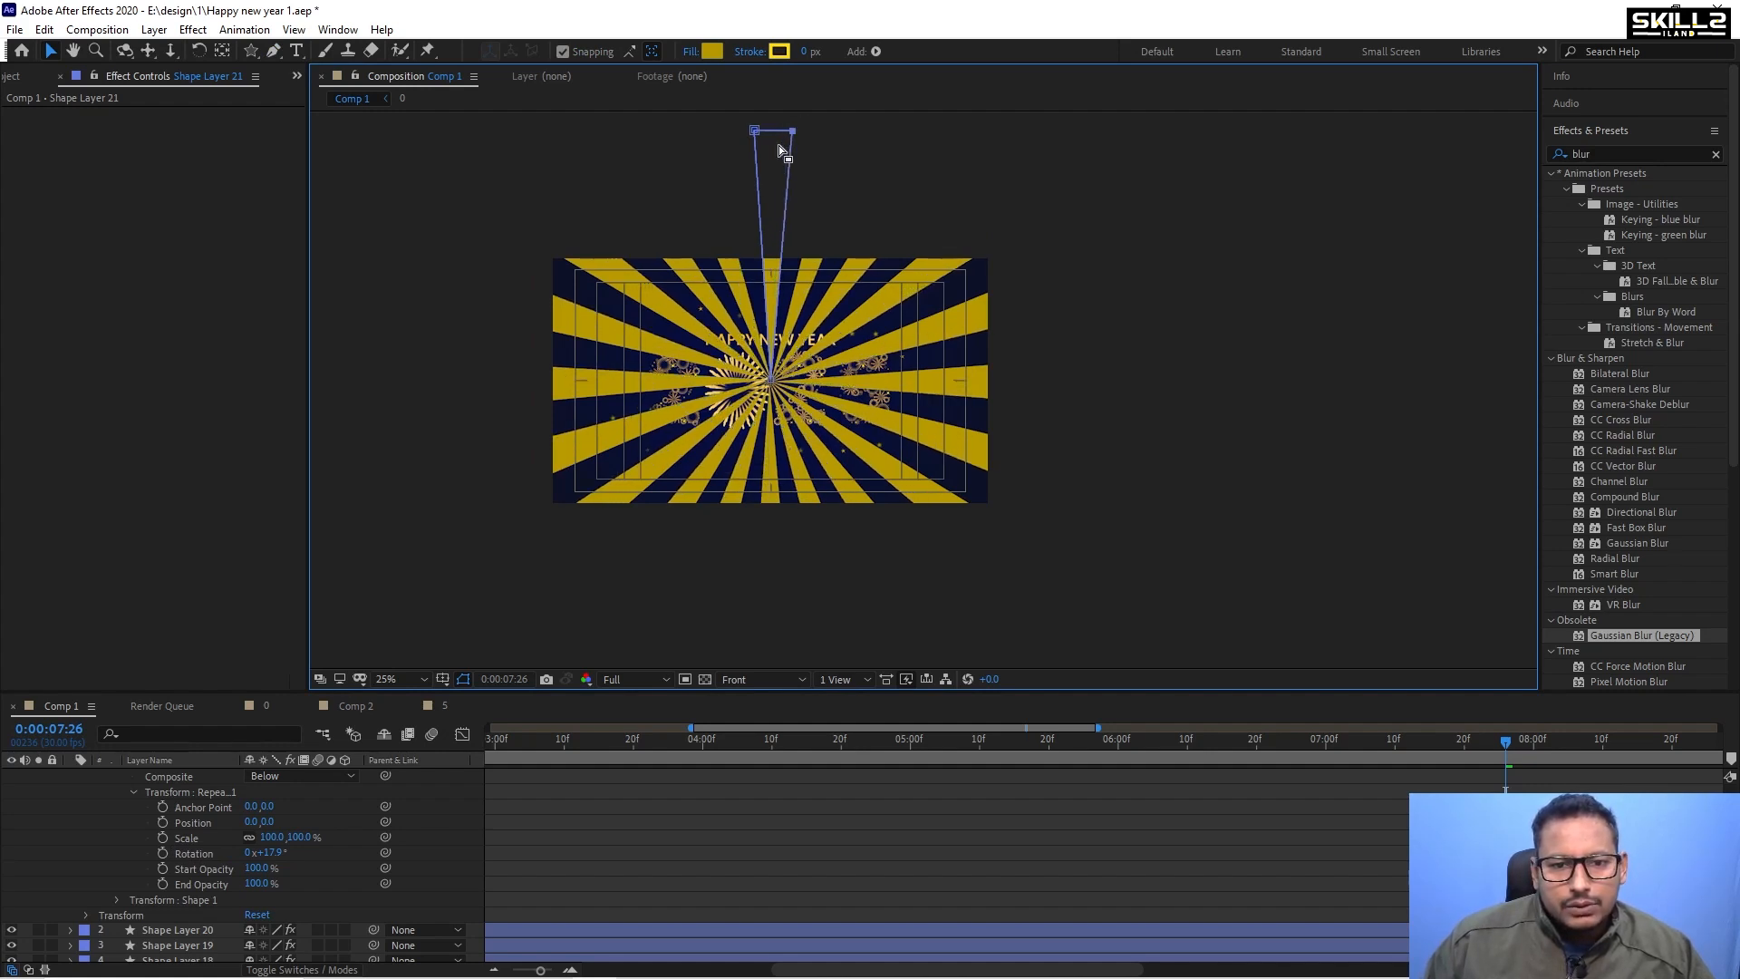
# Move Shape Layer 21 below the 2025 text layer in the layer stack and set its Opacity to 5%.
pyautogui.scroll(5, 120, 861)
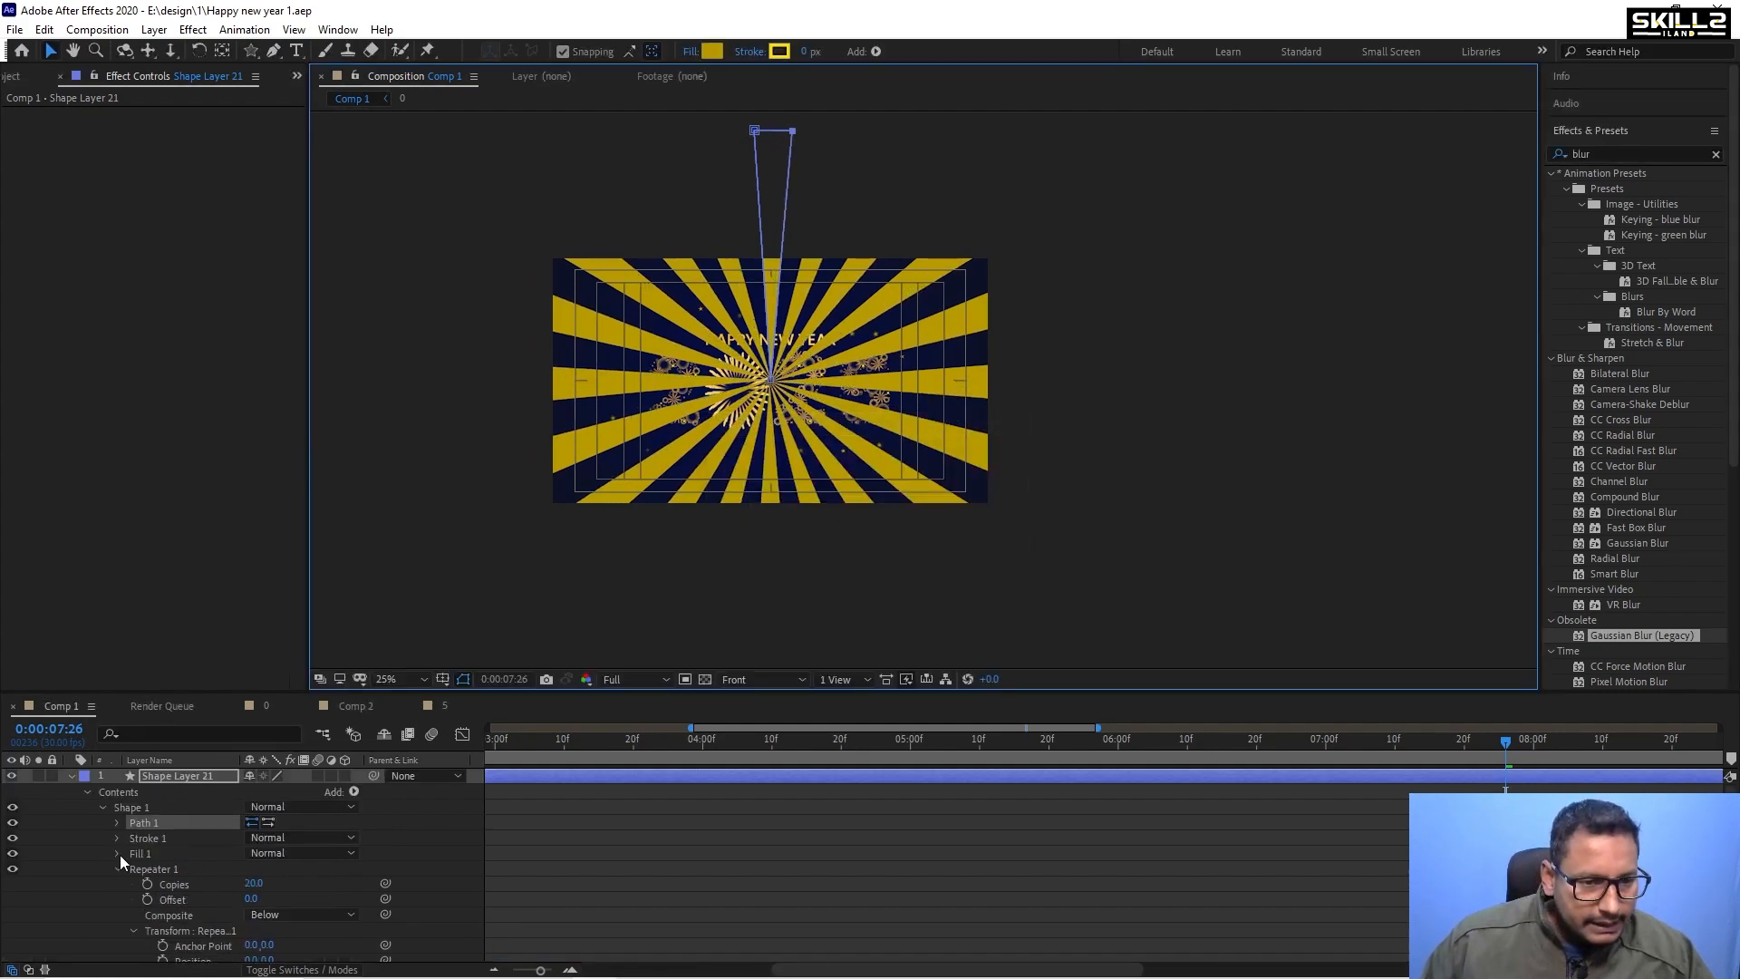
pyautogui.click(73, 776)
pyautogui.moveTo(179, 777); pyautogui.dragTo(178, 942)
pyautogui.press('t')
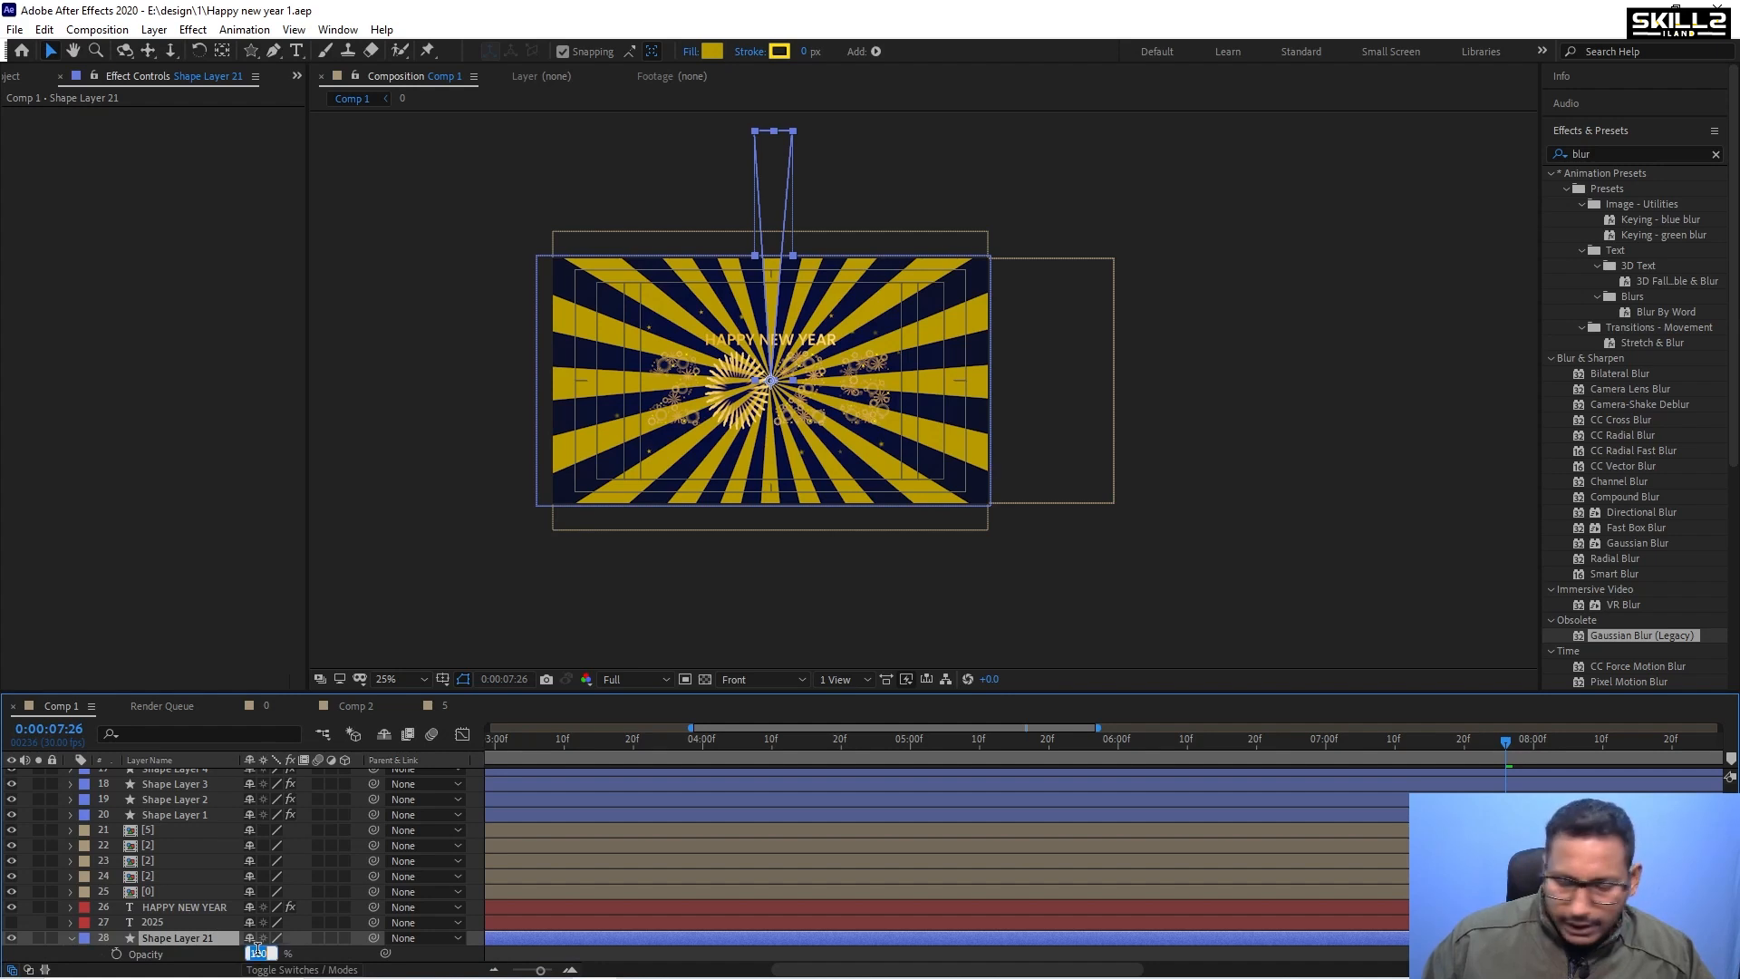
pyautogui.write('5')
pyautogui.press('Return')
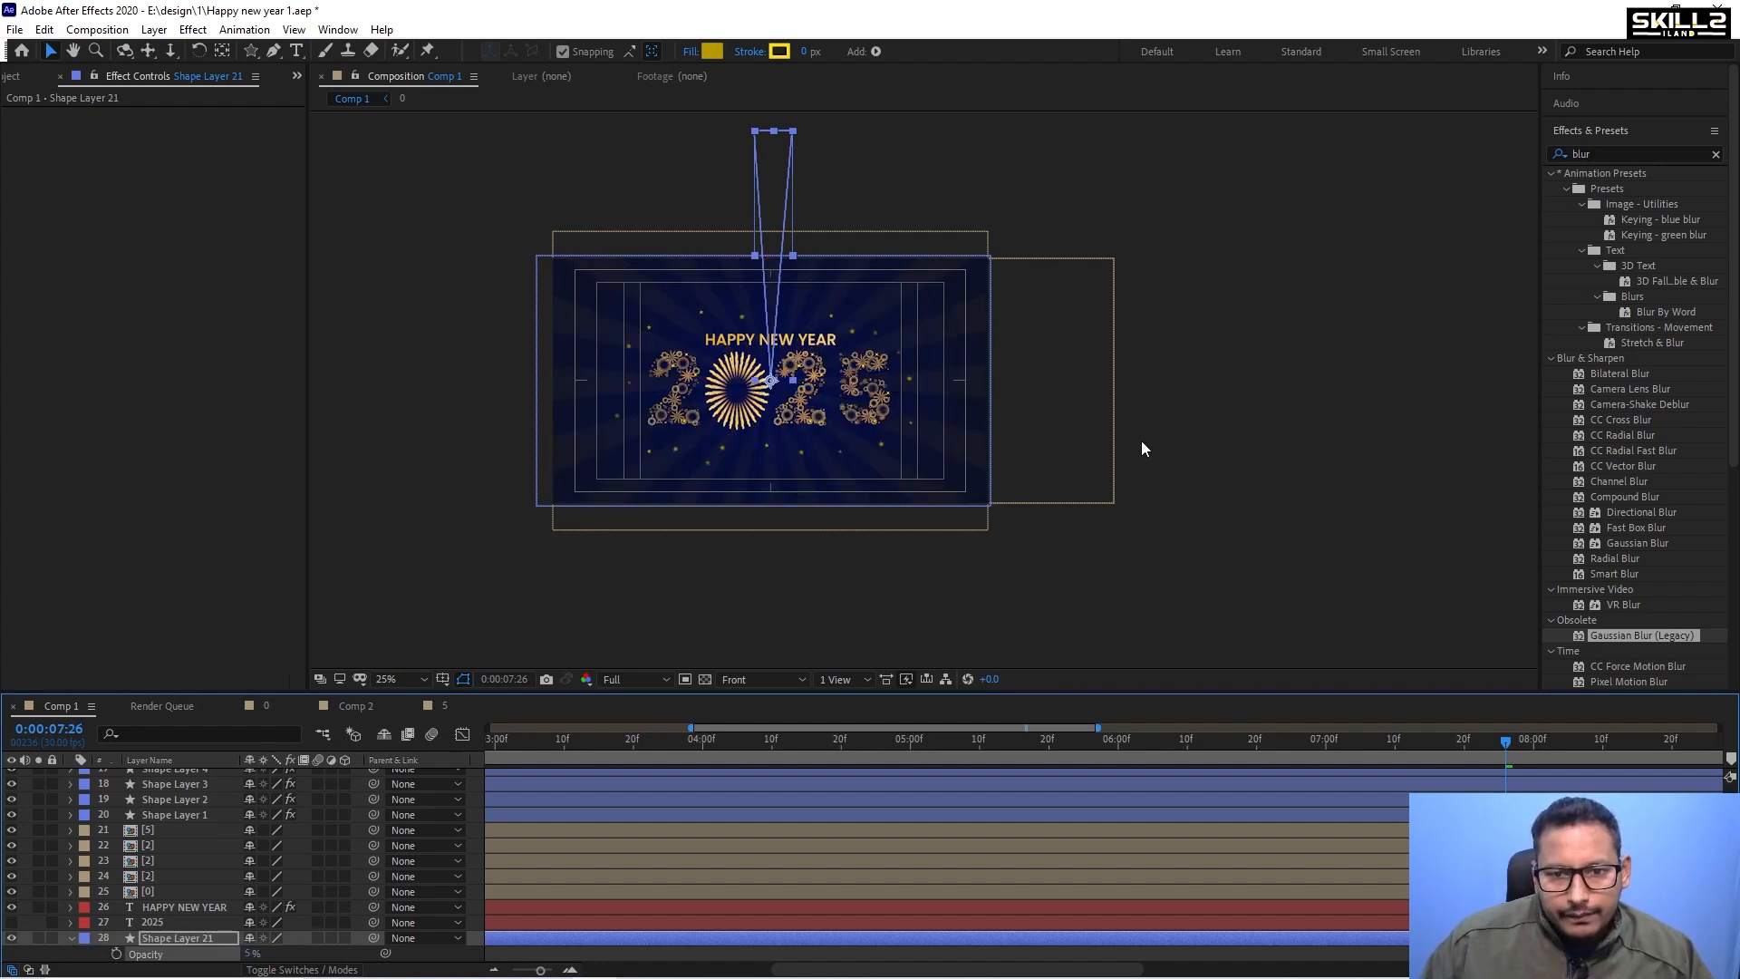
# Turn off the Title/Action Safe overlay in the composition view.
pyautogui.scroll(2, 798, 409)
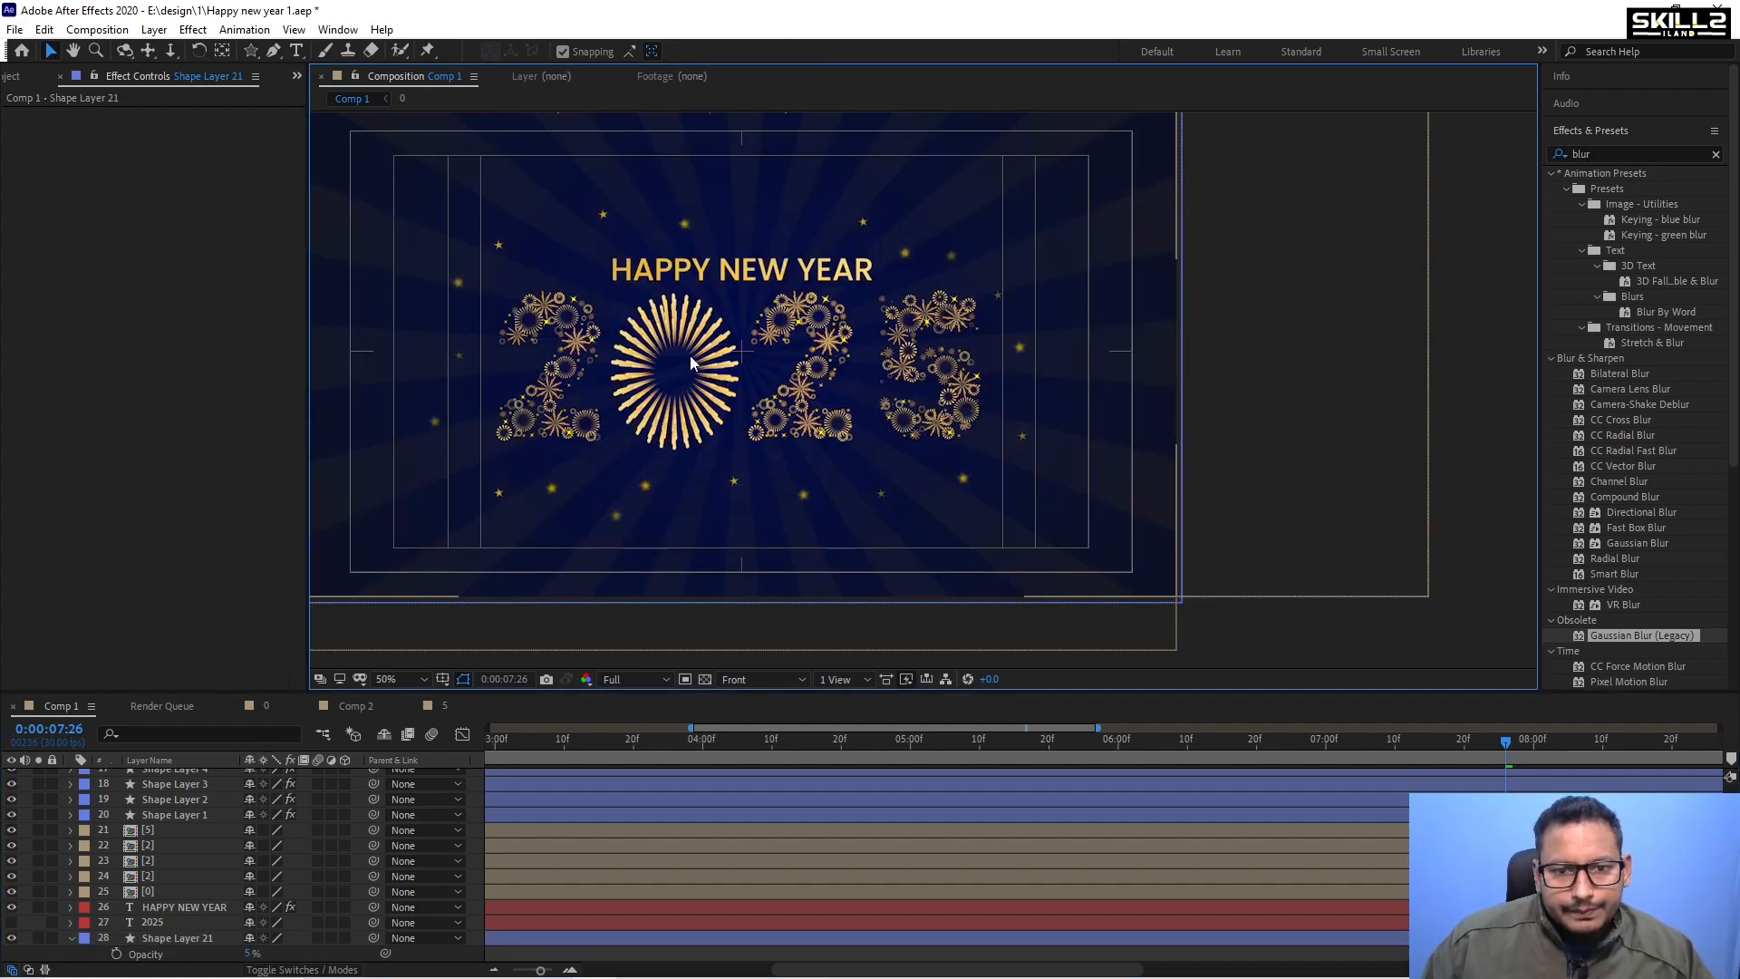
pyautogui.scroll(-1, 691, 363)
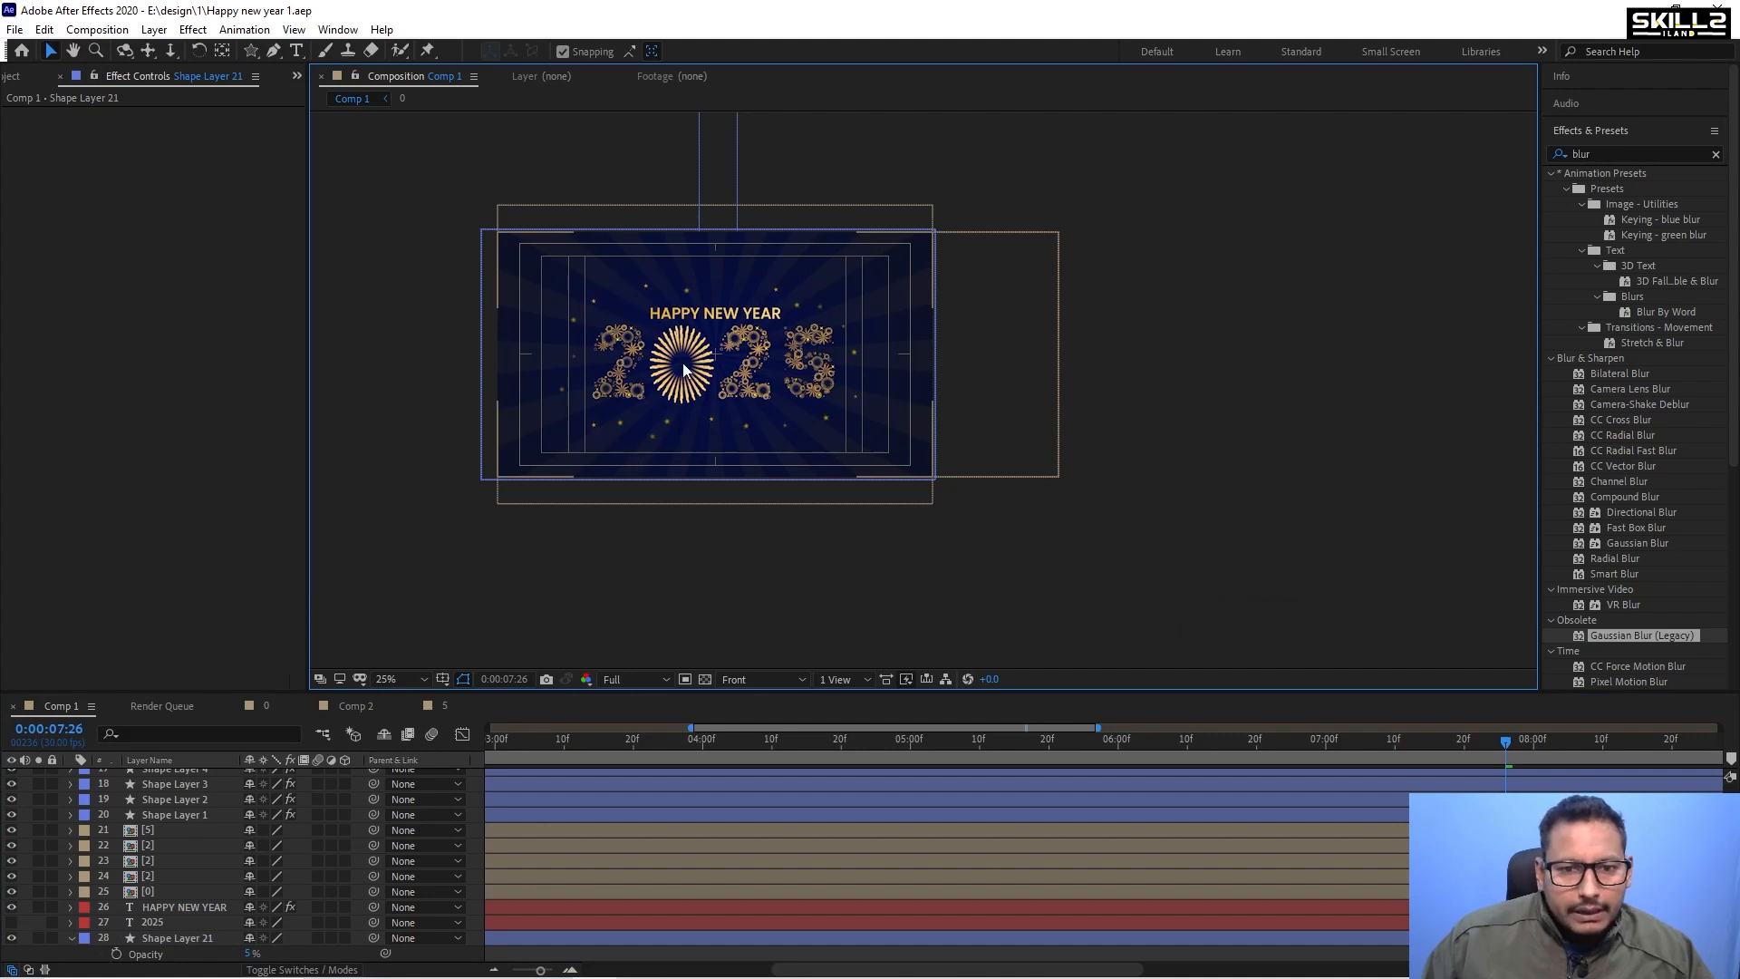
pyautogui.scroll(2, 756, 395)
pyautogui.click(463, 678)
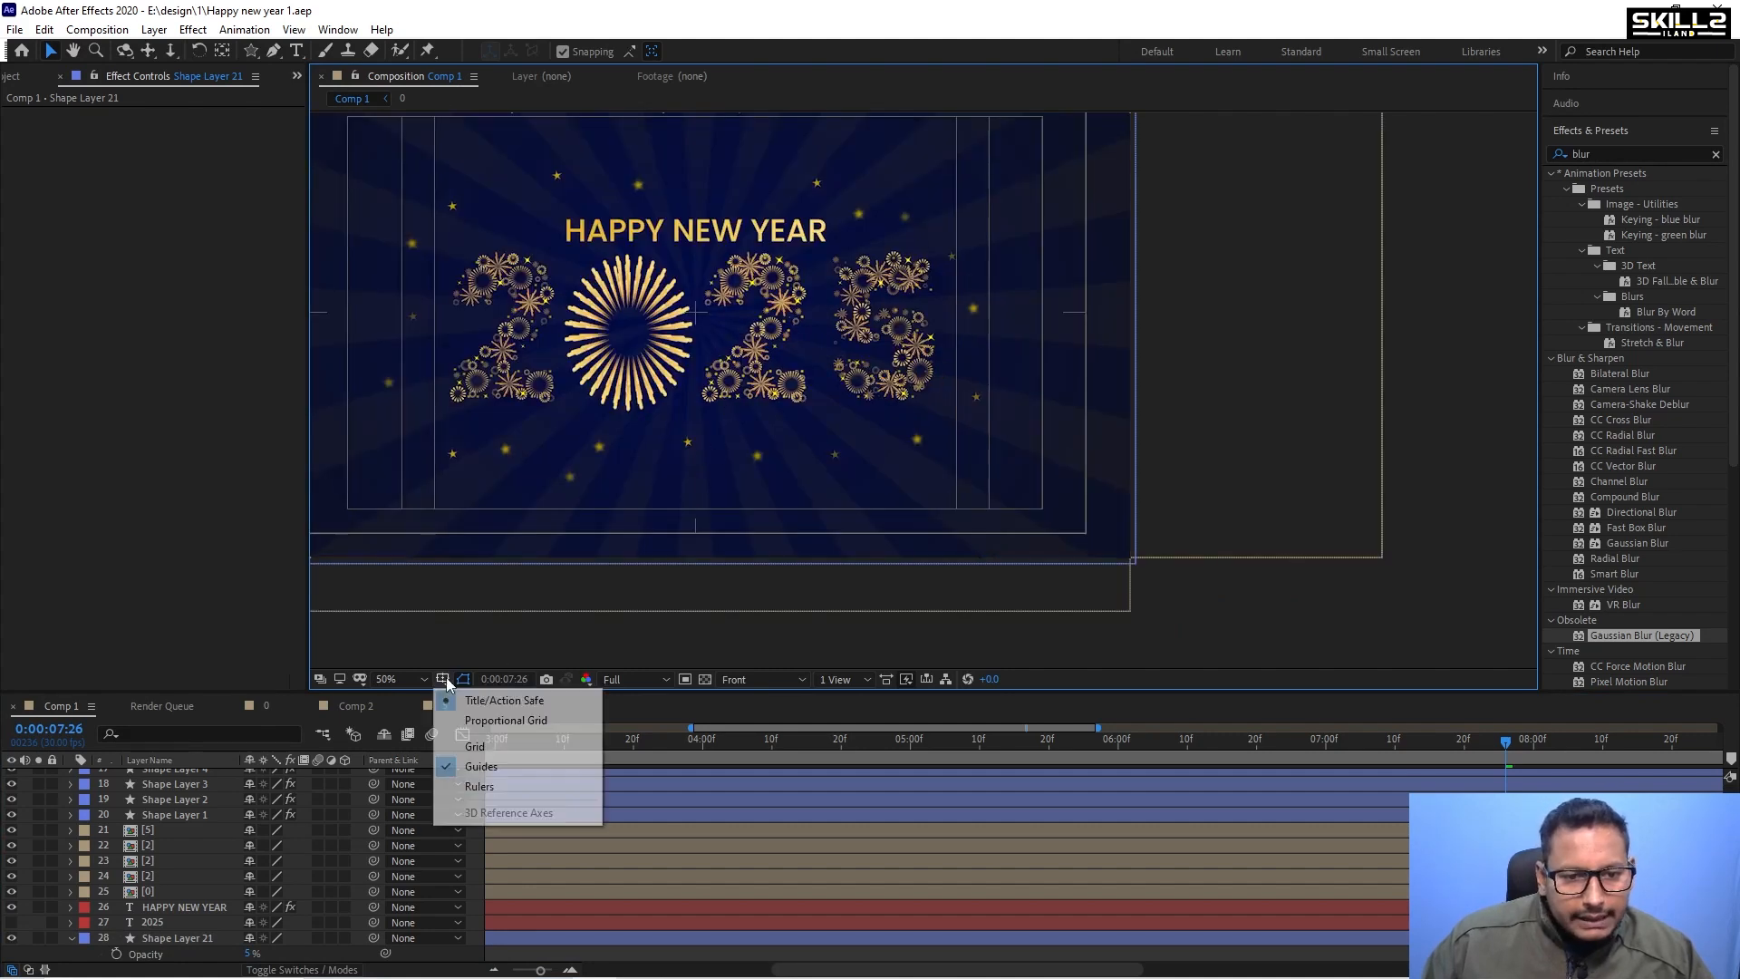
pyautogui.click(461, 696)
pyautogui.scroll(-1, 916, 406)
pyautogui.scroll(2, 807, 426)
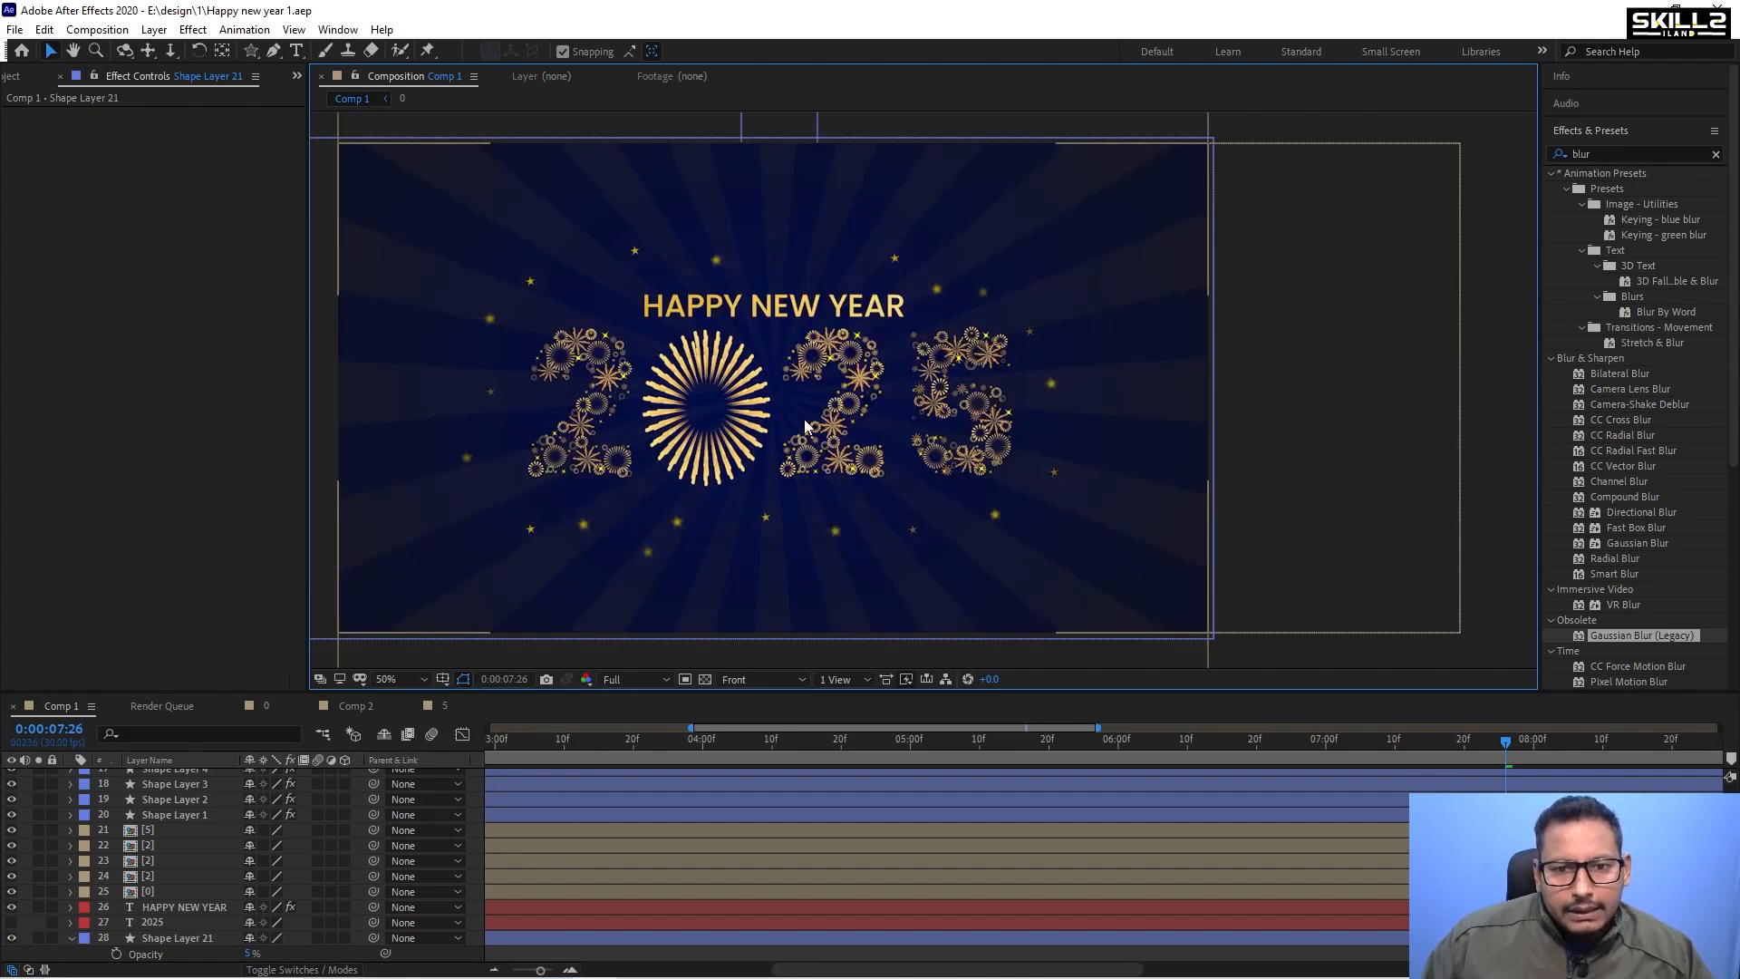
pyautogui.scroll(-1, 200, 936)
# Lower Shape Layer 21's Opacity to 3% and save the project.
pyautogui.click(180, 922)
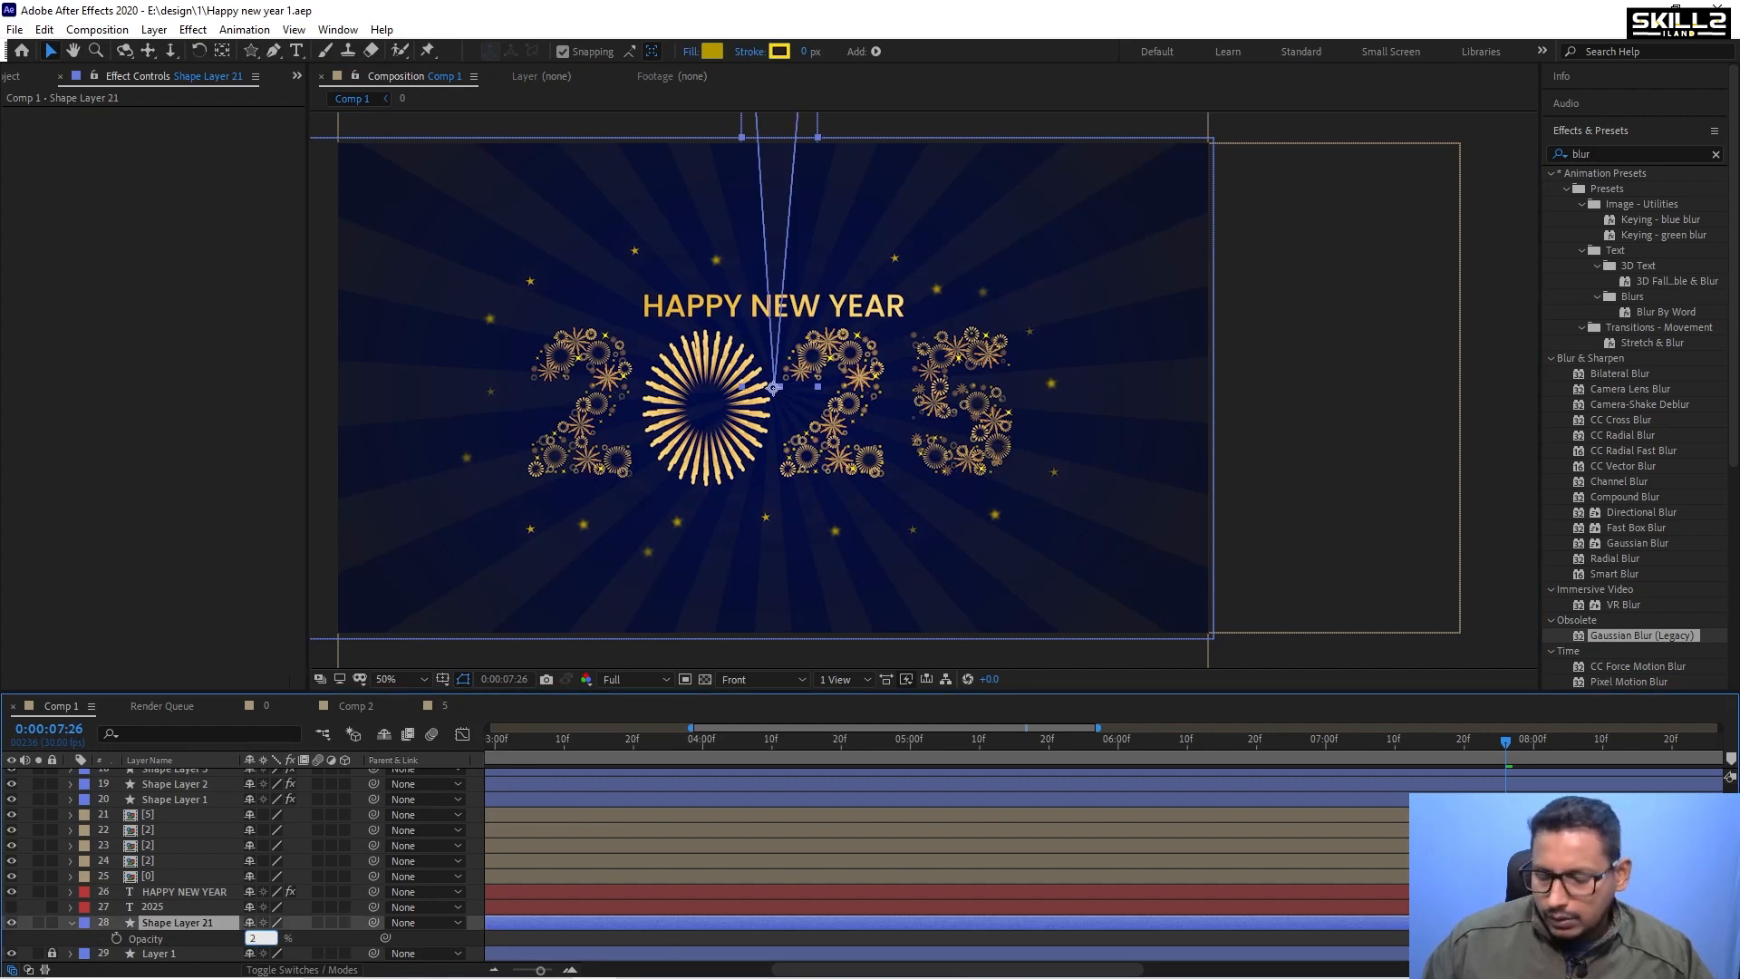
pyautogui.press('Return')
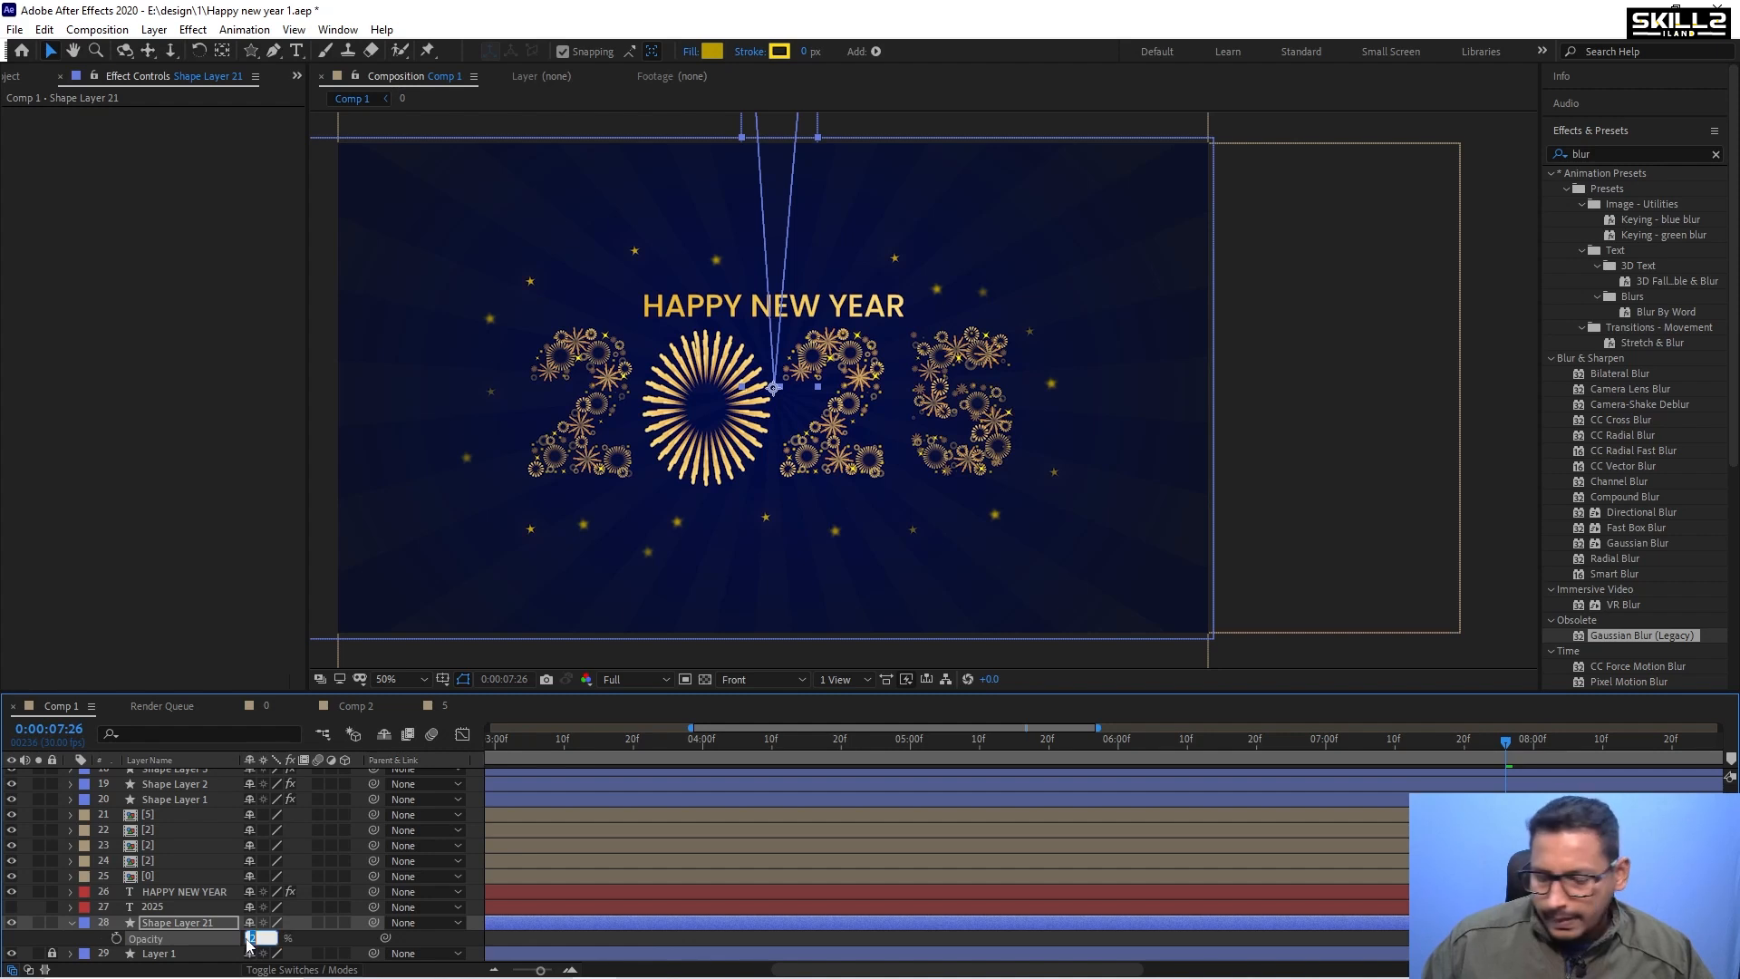
pyautogui.hotkey('ctrl', 's')
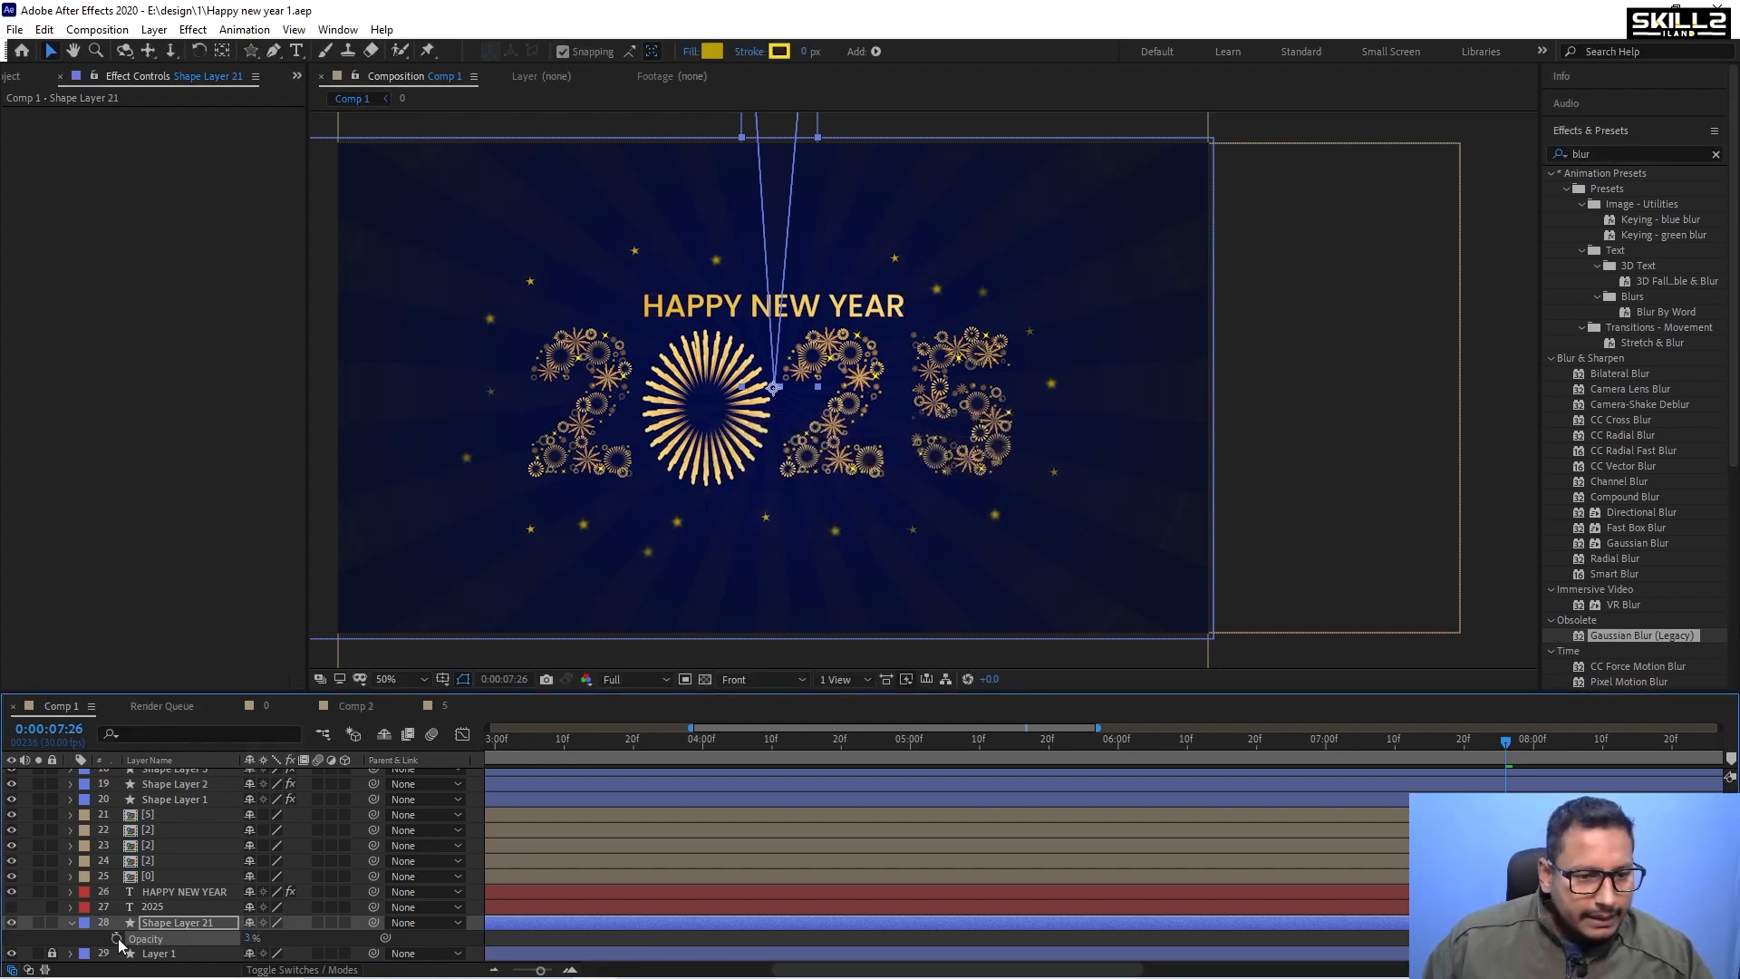
# Add the expression time*20 to Shape Layer 21's Rotation so the sunburst spins continuously, and save the project.
pyautogui.click(175, 922)
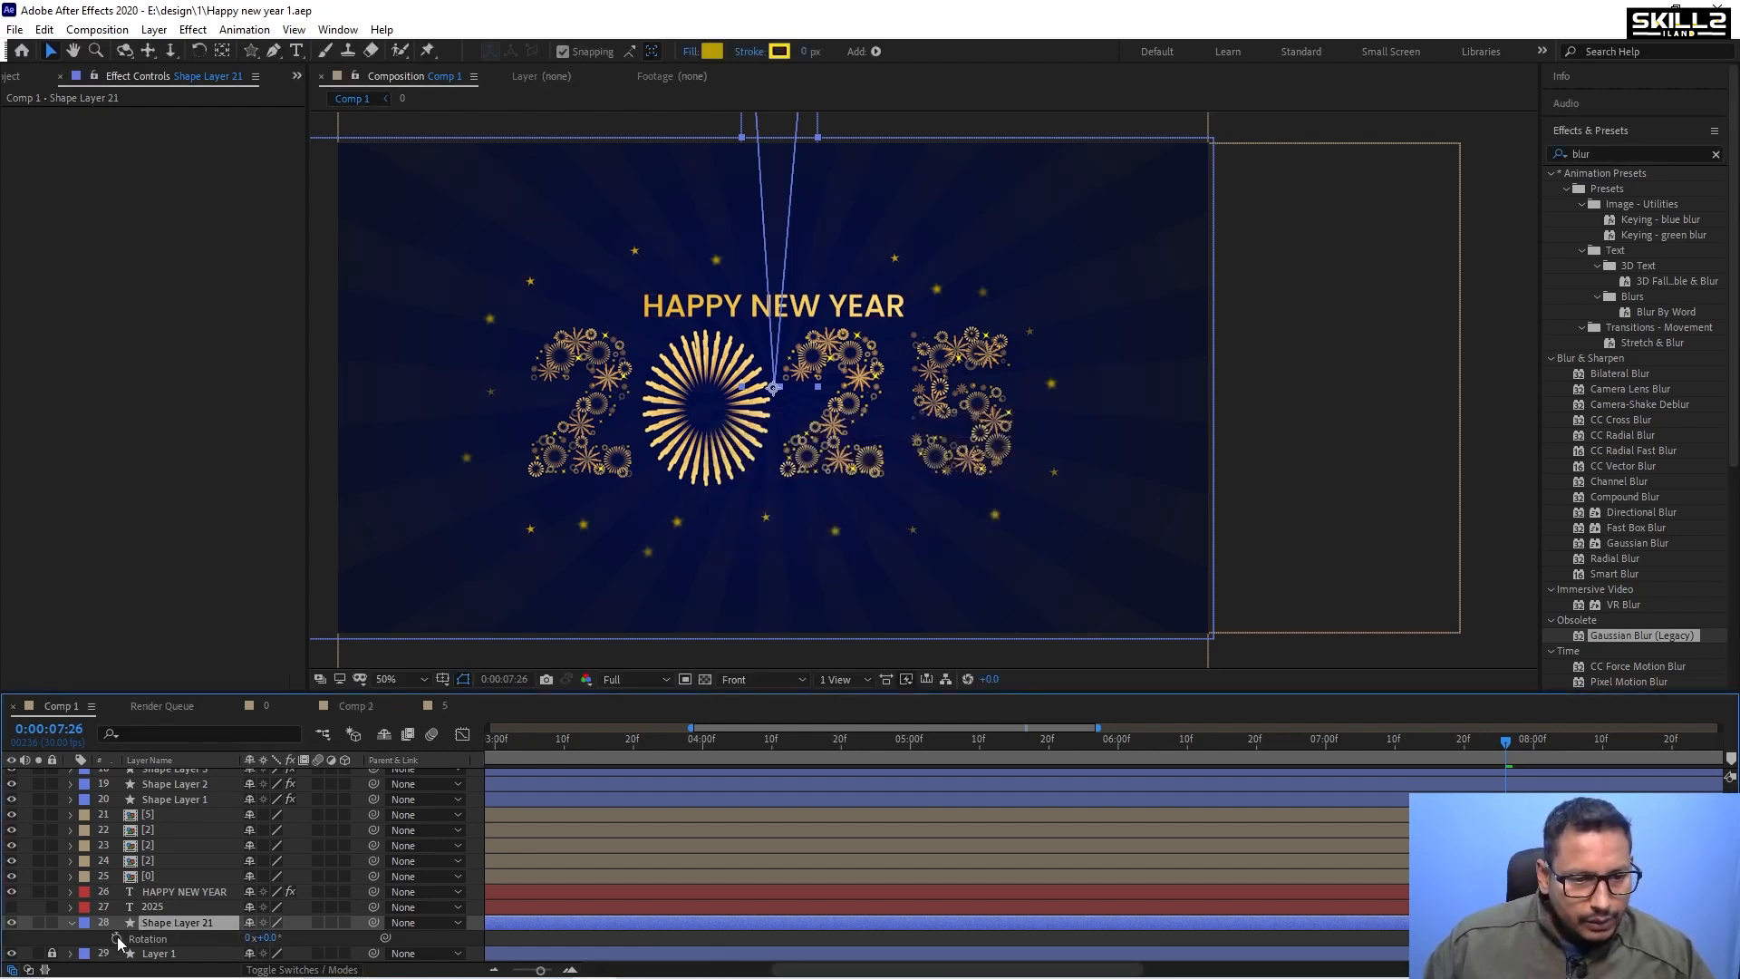
pyautogui.keyDown('alt'); pyautogui.click(116, 938); pyautogui.keyUp('alt')
pyautogui.write('time')
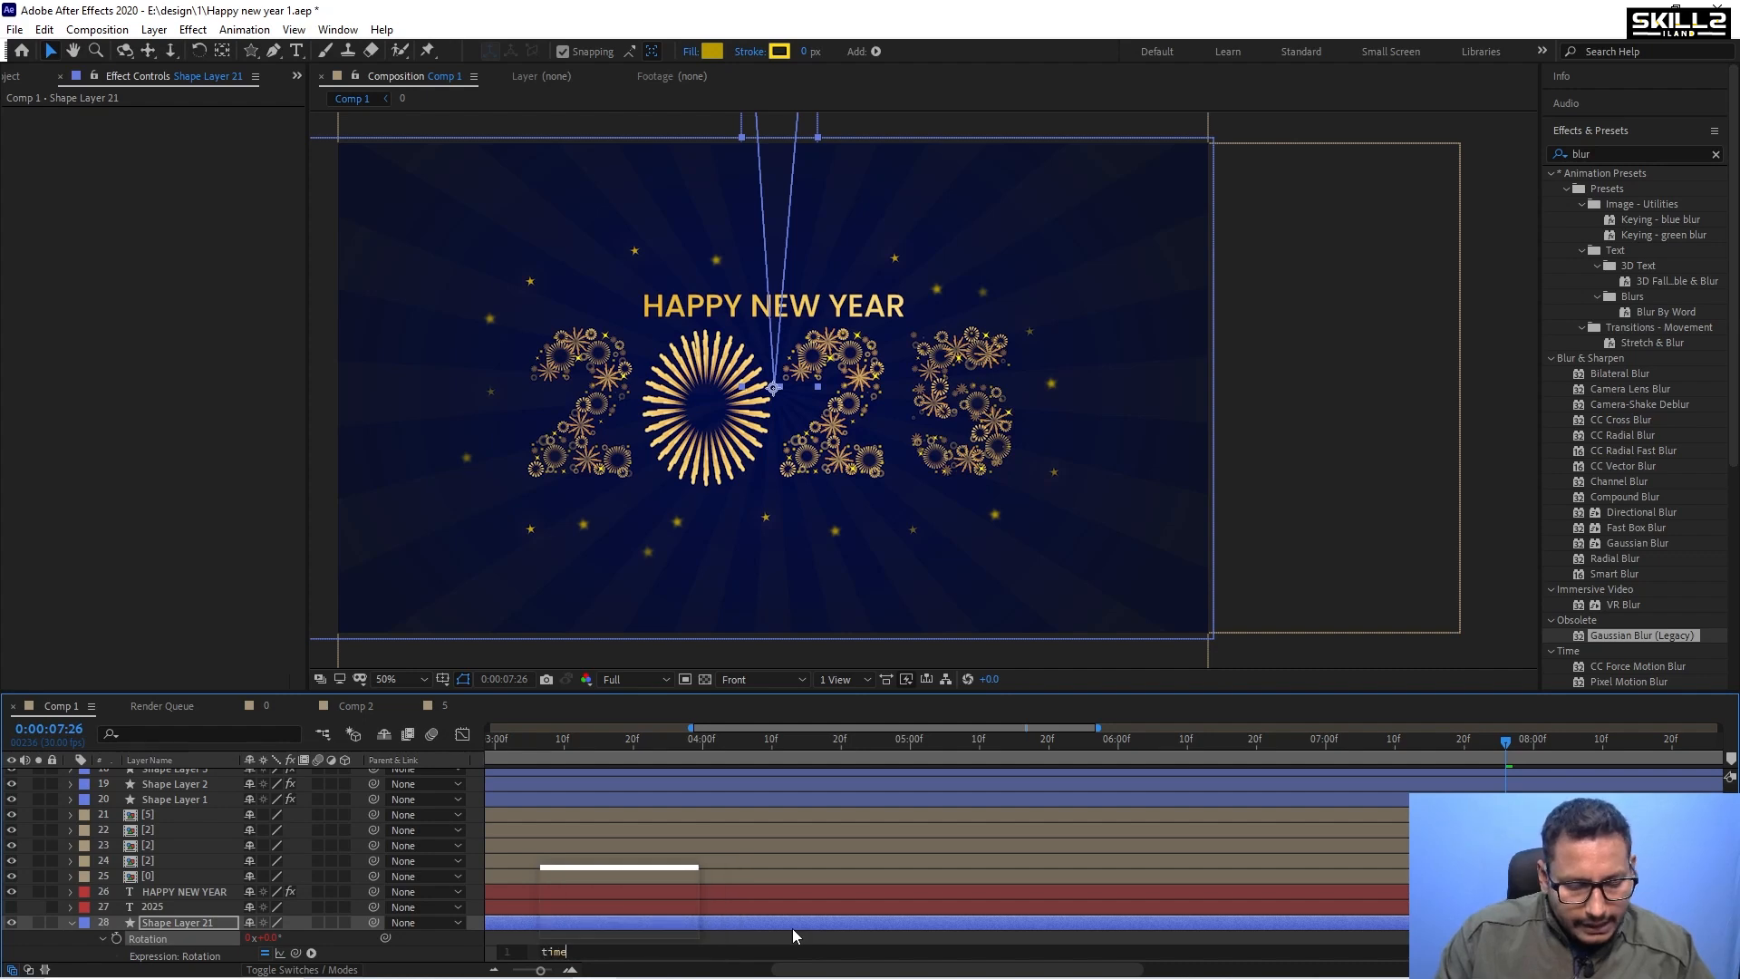
pyautogui.write('*20')
pyautogui.click(792, 928)
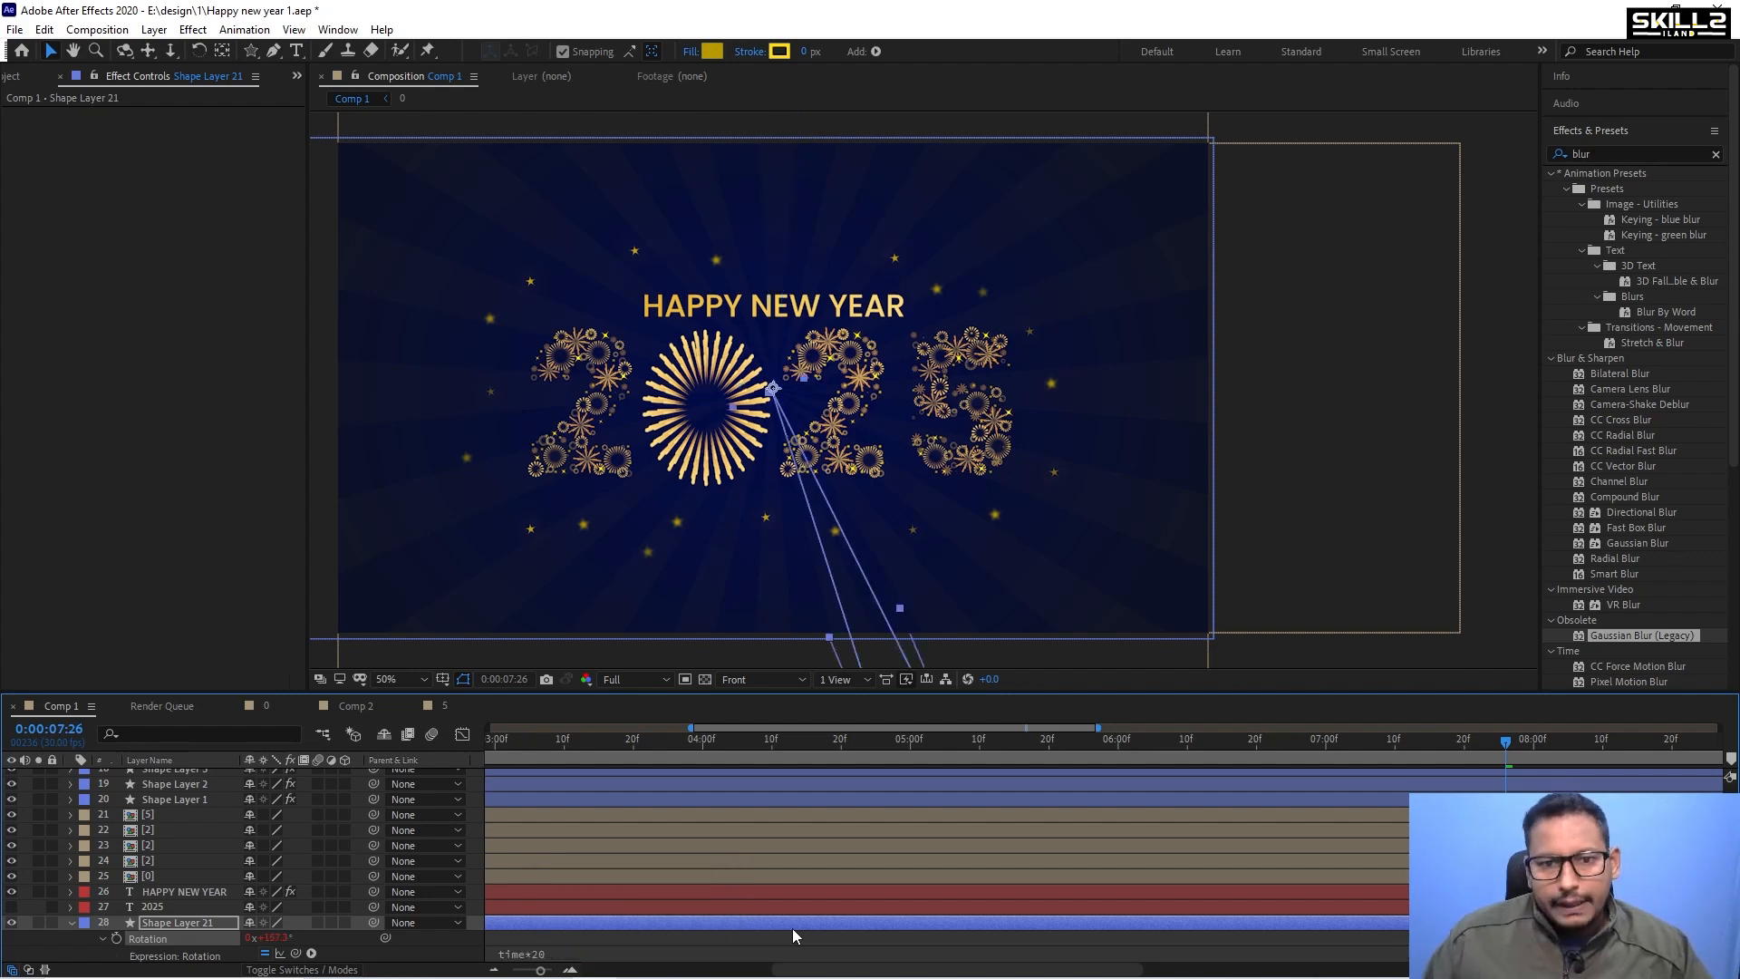
pyautogui.hotkey('ctrl', 's')
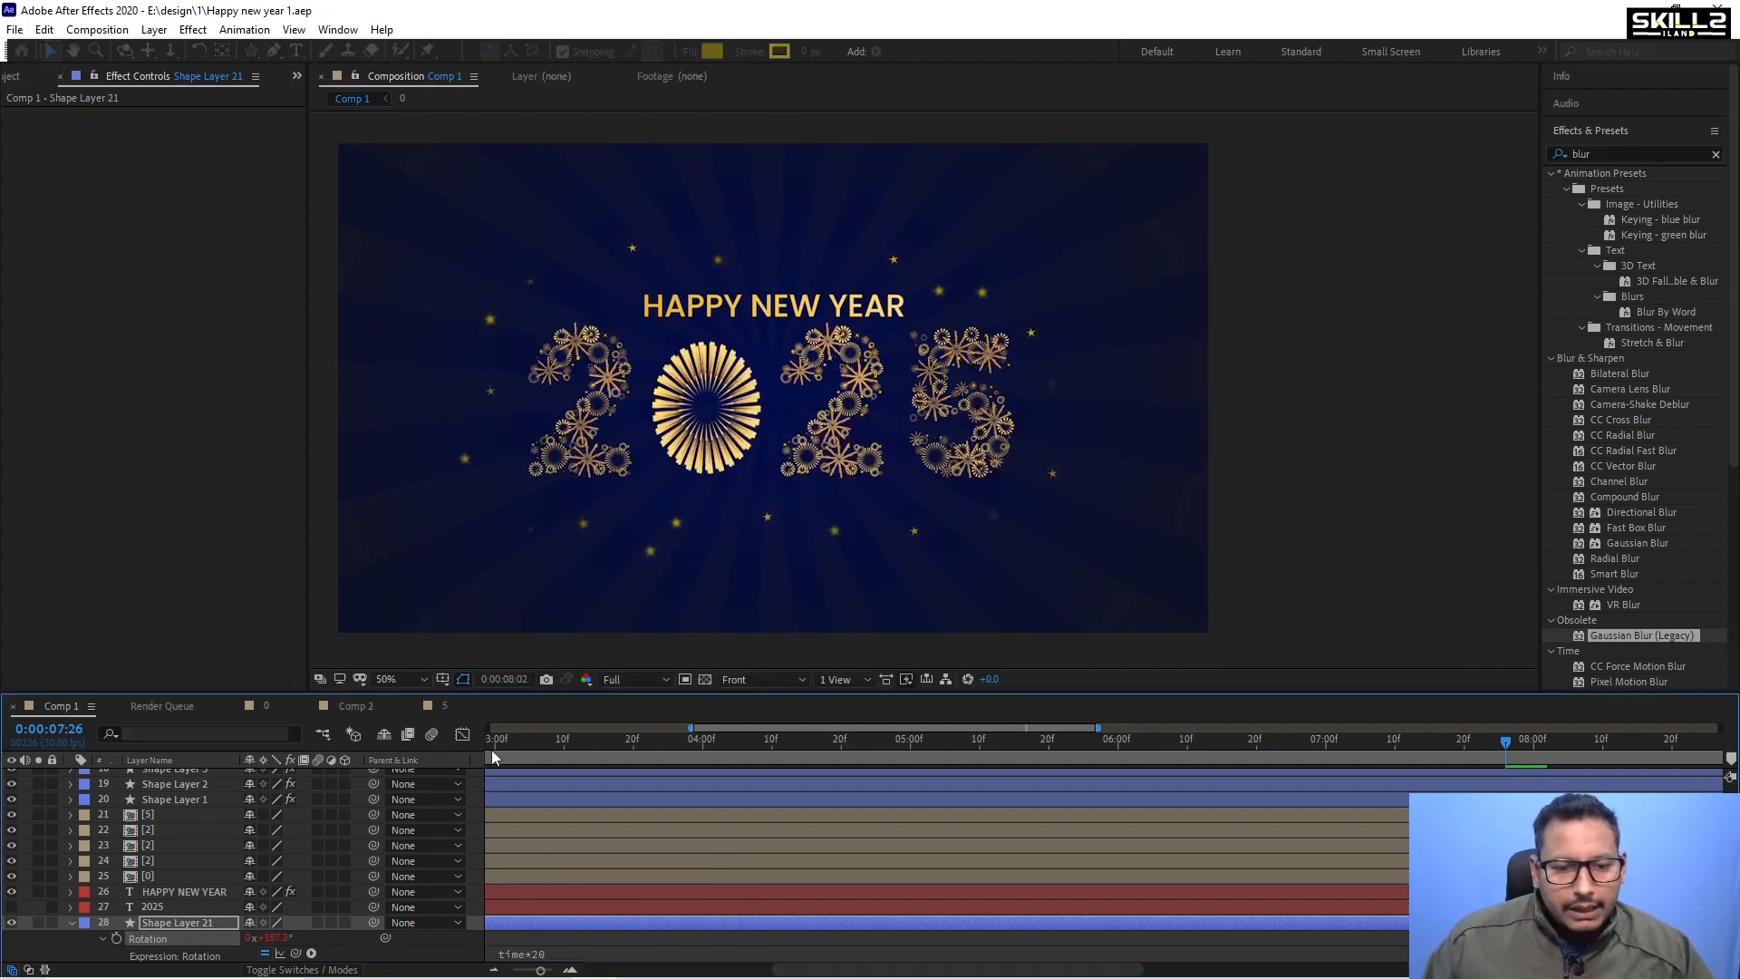
# Preview the whole animation from the first frame with Shape Layer 21's properties collapsed.
pyautogui.scroll(-5, 752, 796)
pyautogui.click(492, 741)
pyautogui.press('space')
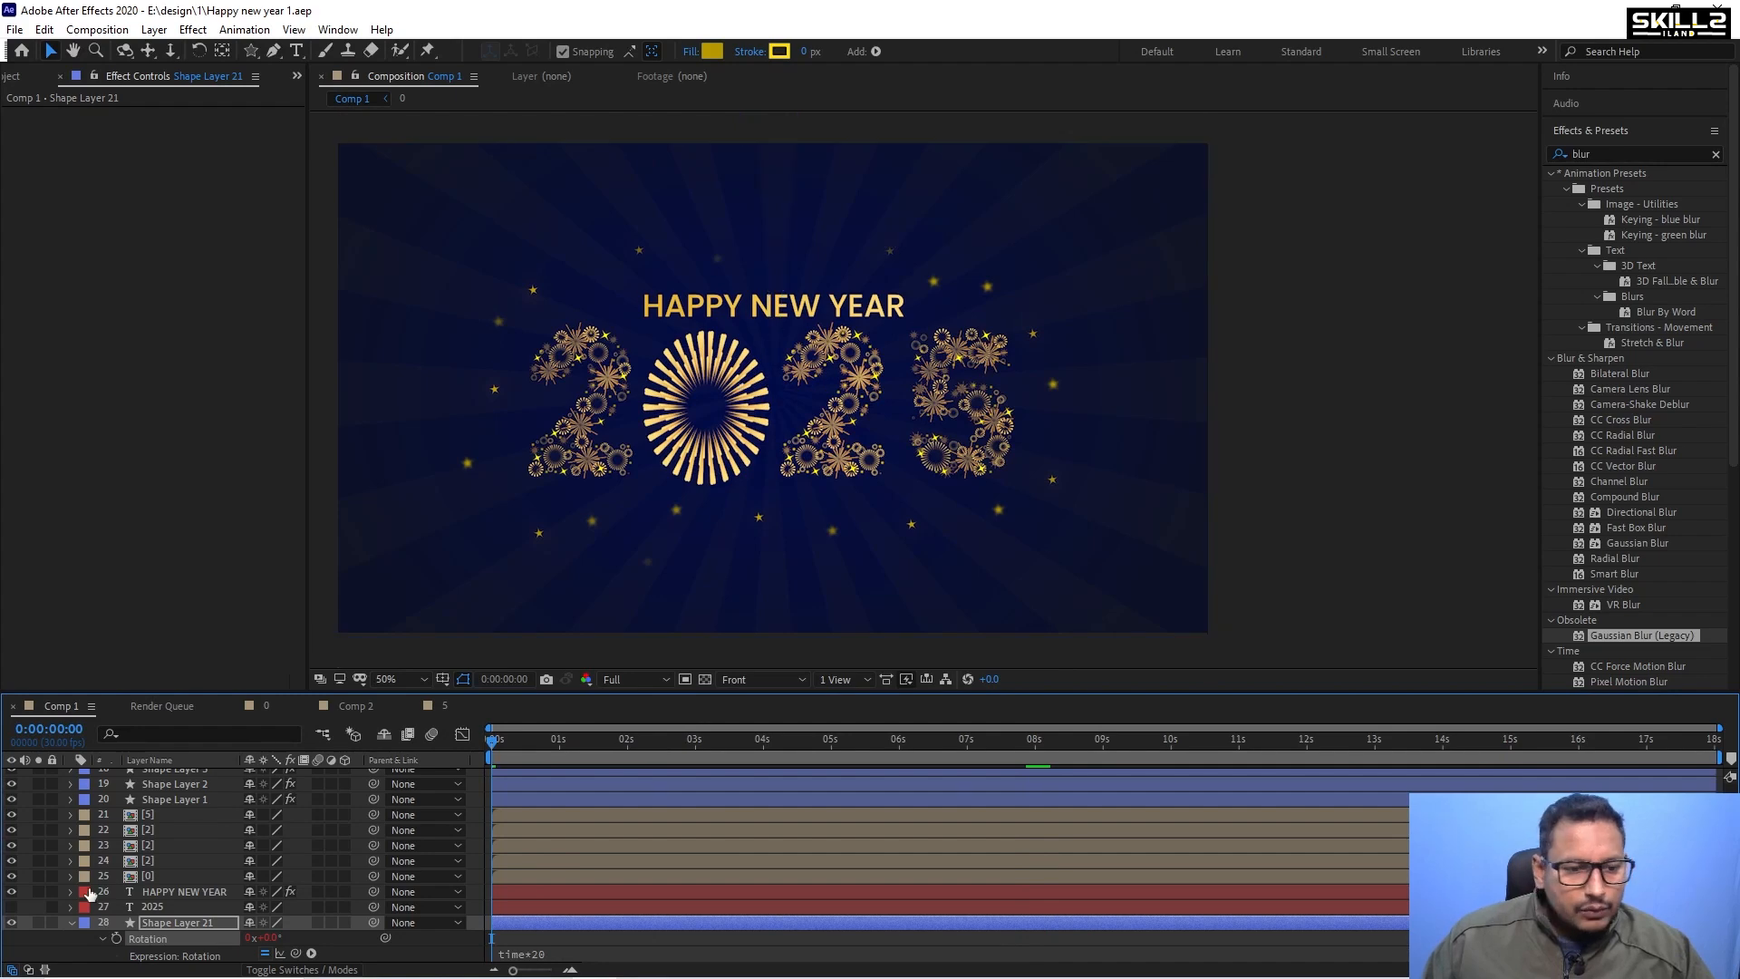
pyautogui.click(71, 922)
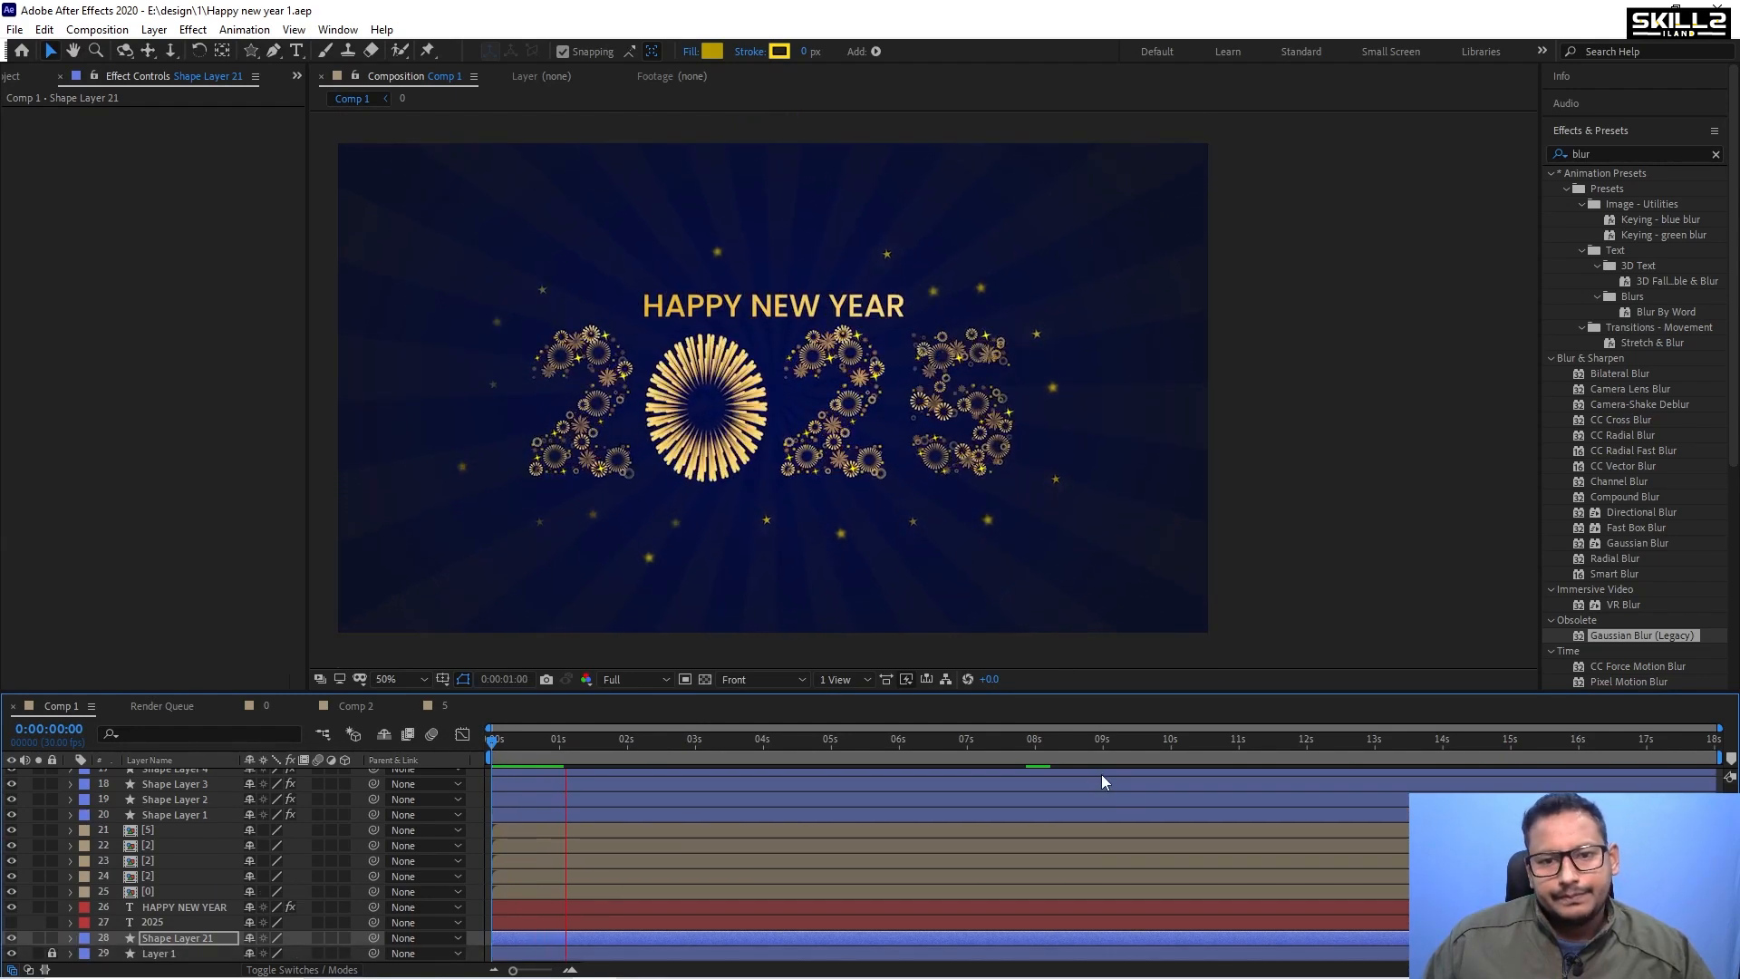
pyautogui.press('space')
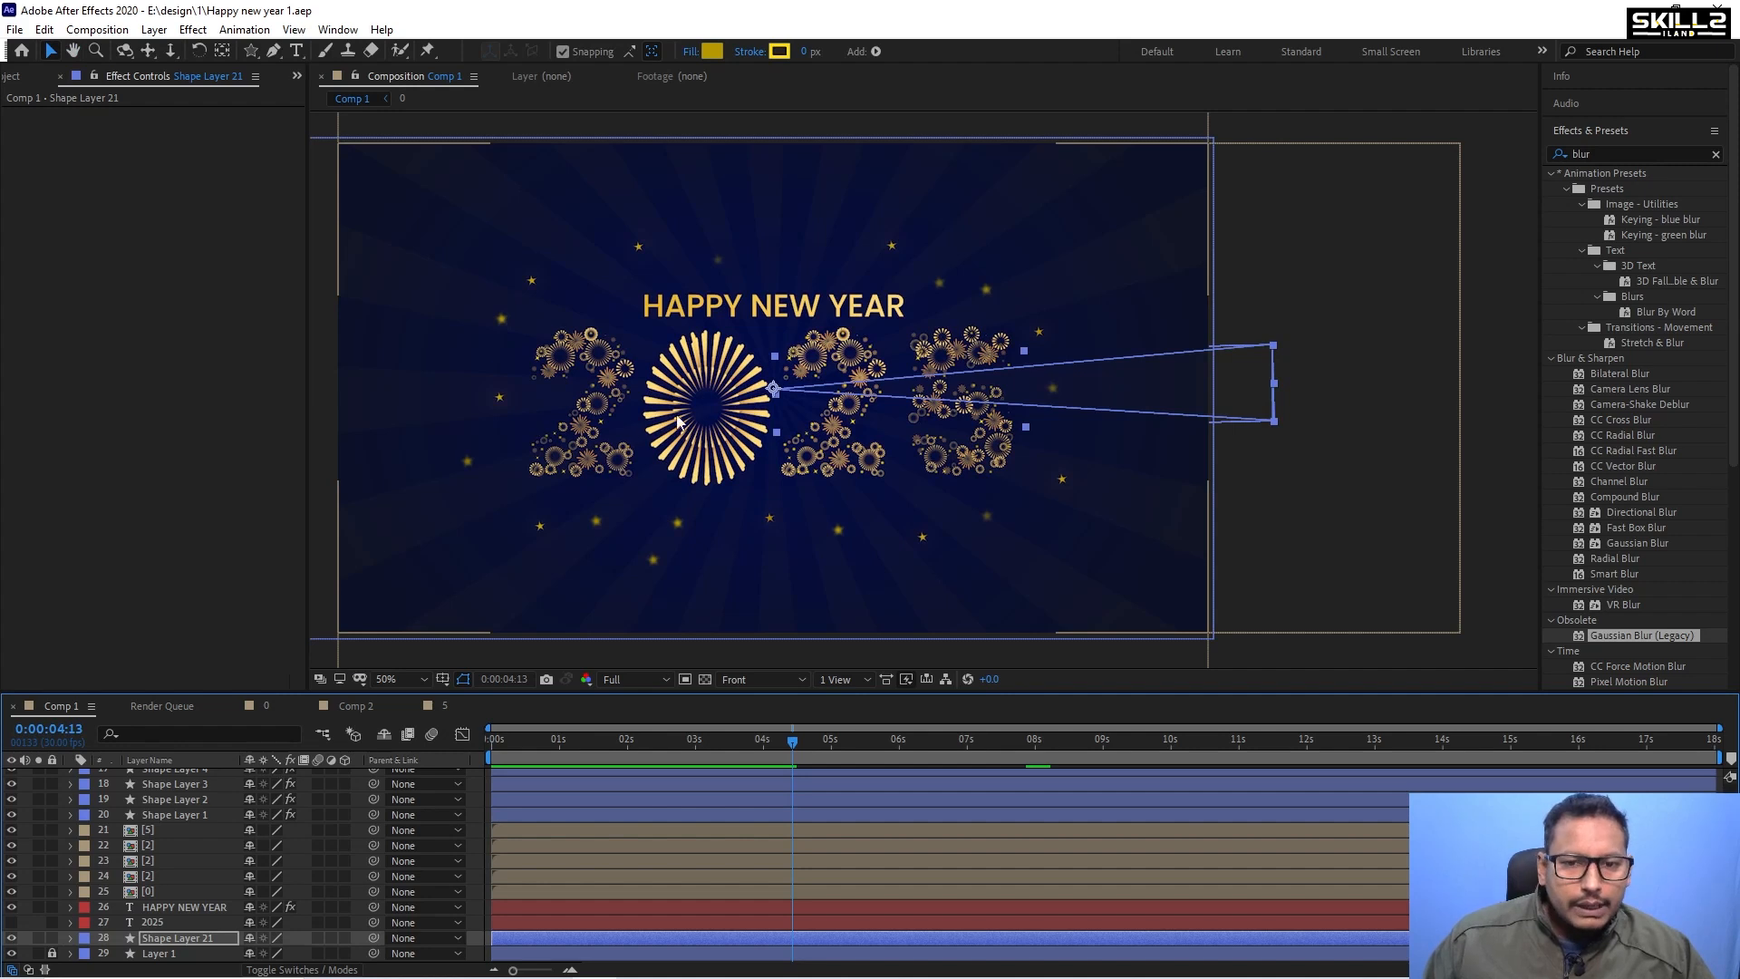
# Create a null object and place it at the top of the layer stack.
pyautogui.scroll(5, 72, 816)
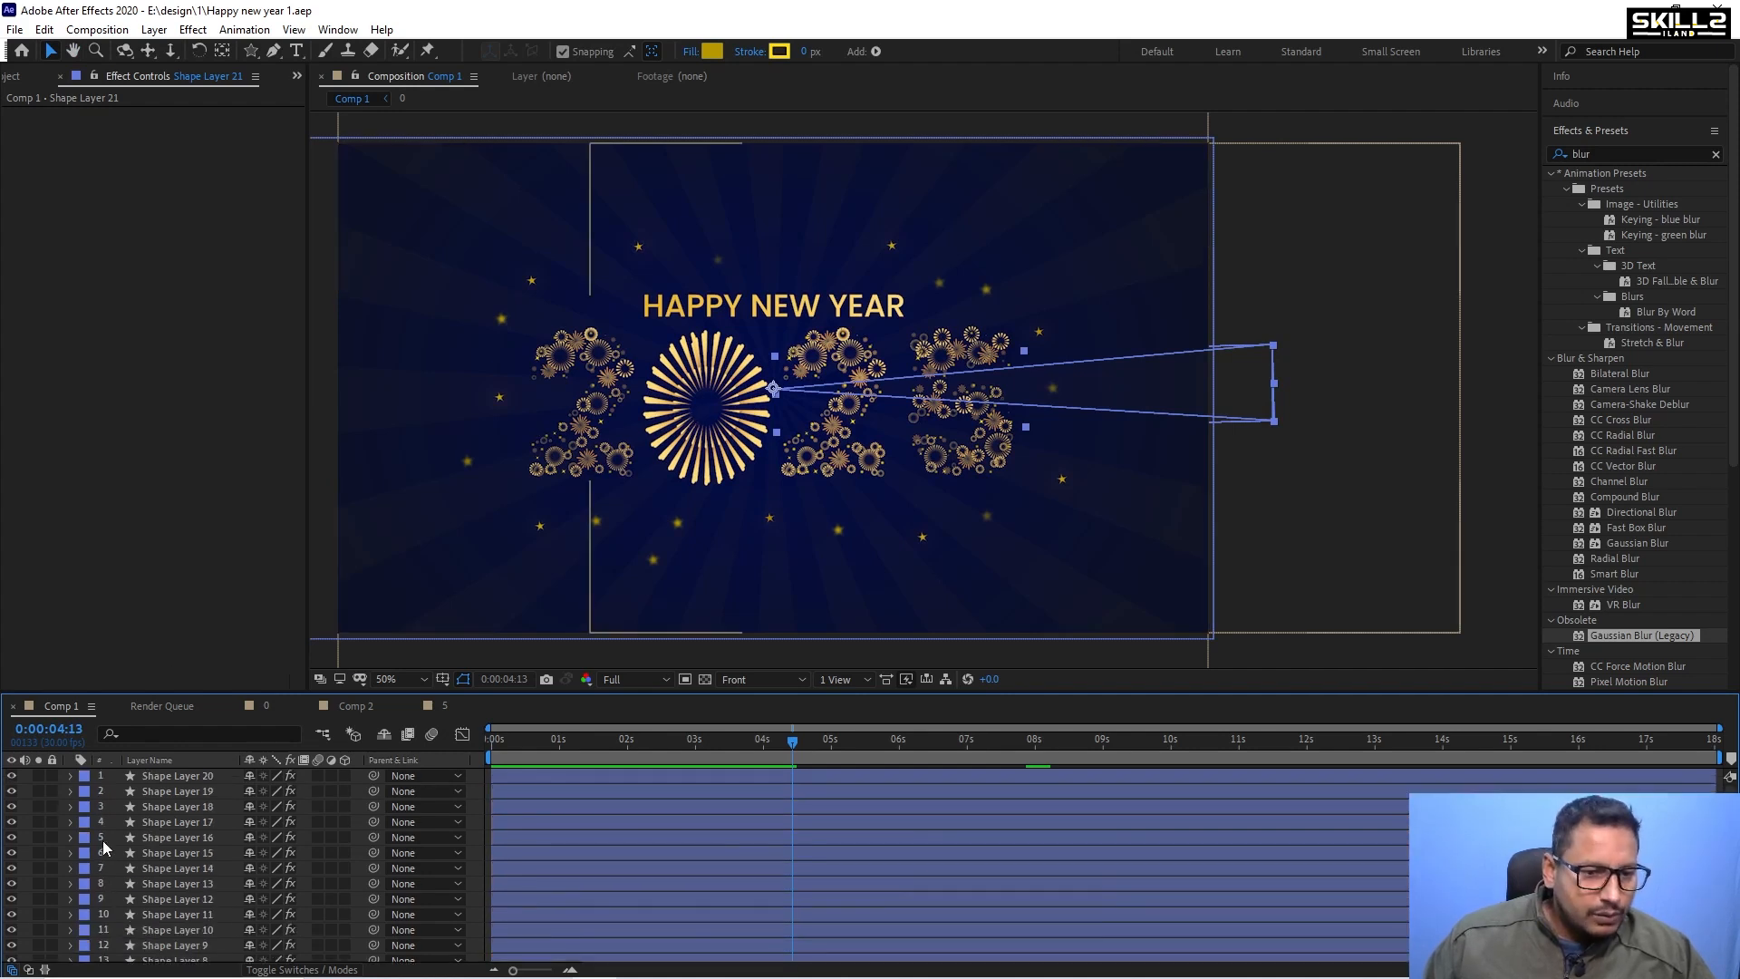
pyautogui.rightClick(20, 790)
pyautogui.moveTo(90, 589)
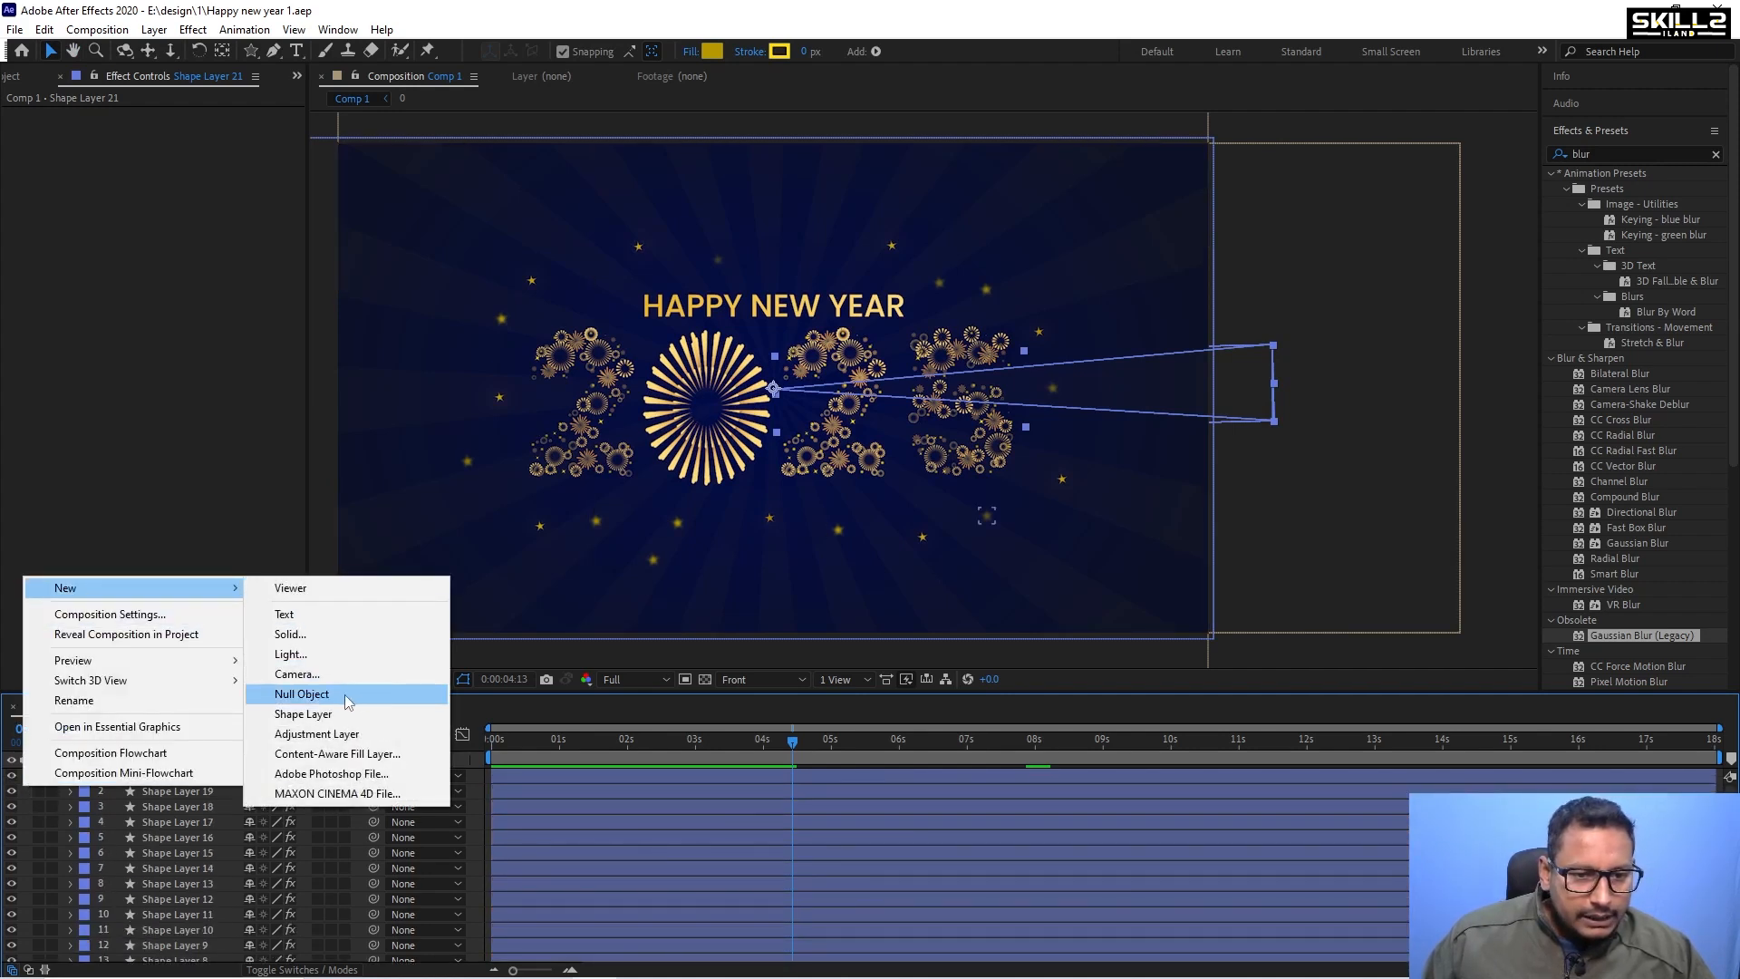
pyautogui.click(347, 694)
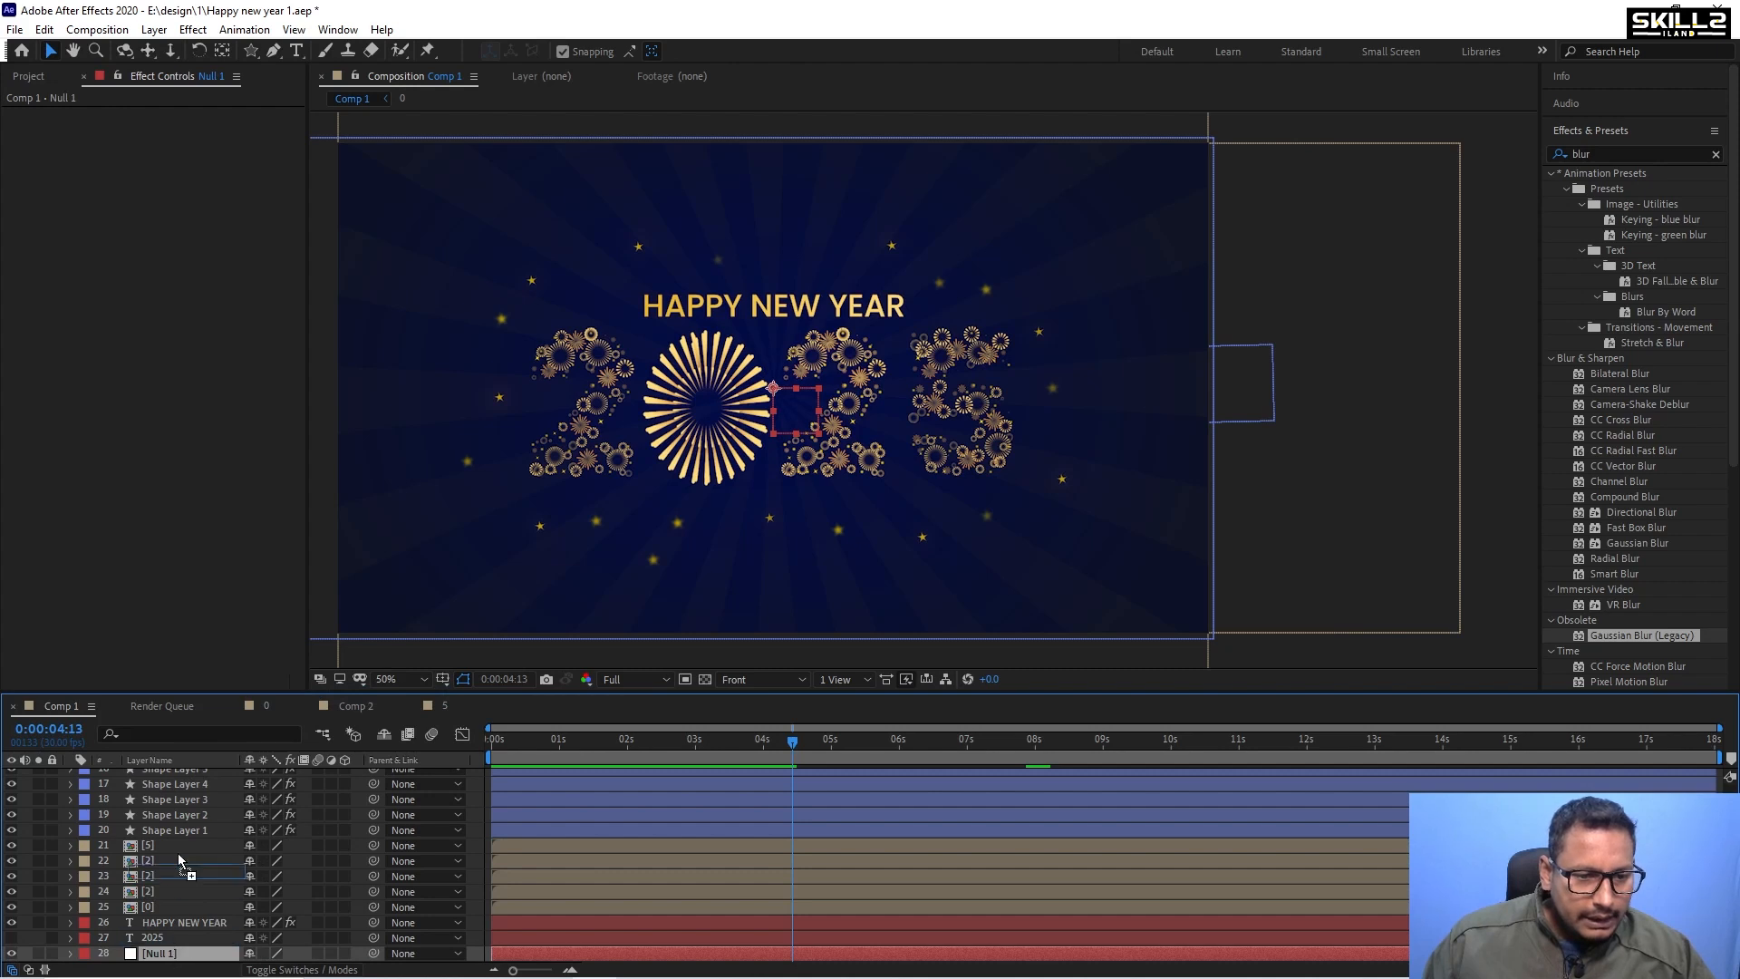
pyautogui.moveTo(178, 861); pyautogui.dragTo(189, 795)
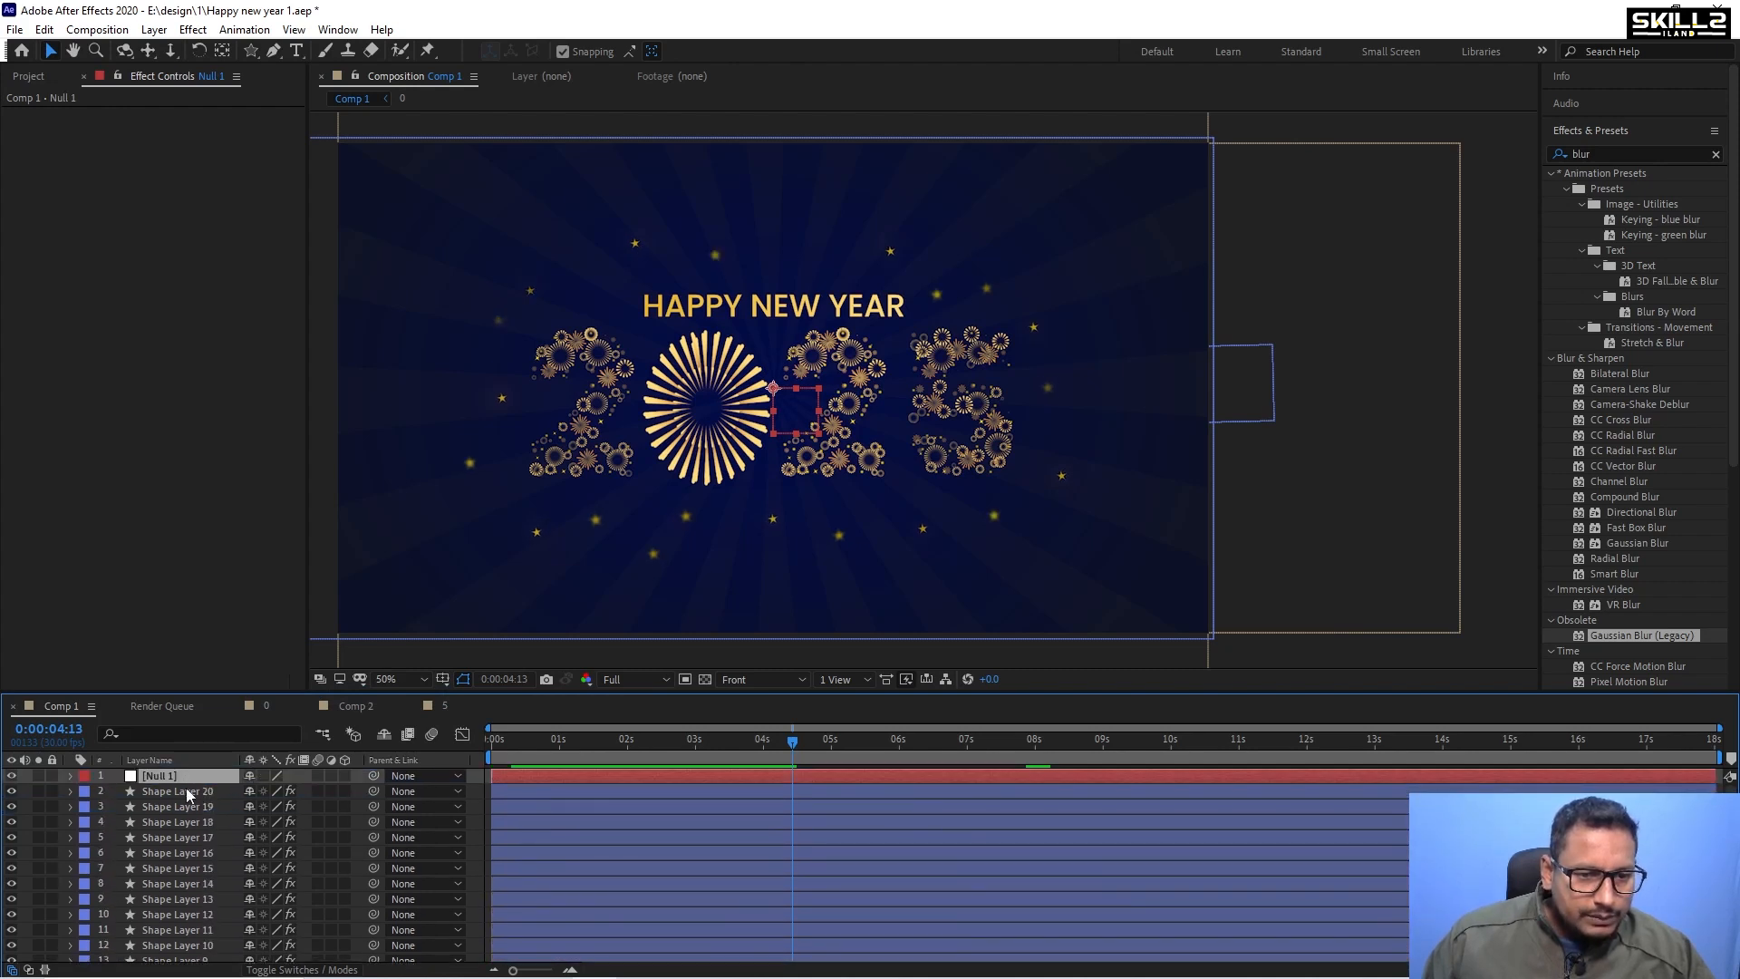
# Parent all layers from Shape Layer 20 down to the 2025 text layer to the null object.
pyautogui.click(189, 793)
pyautogui.scroll(-6, 194, 874)
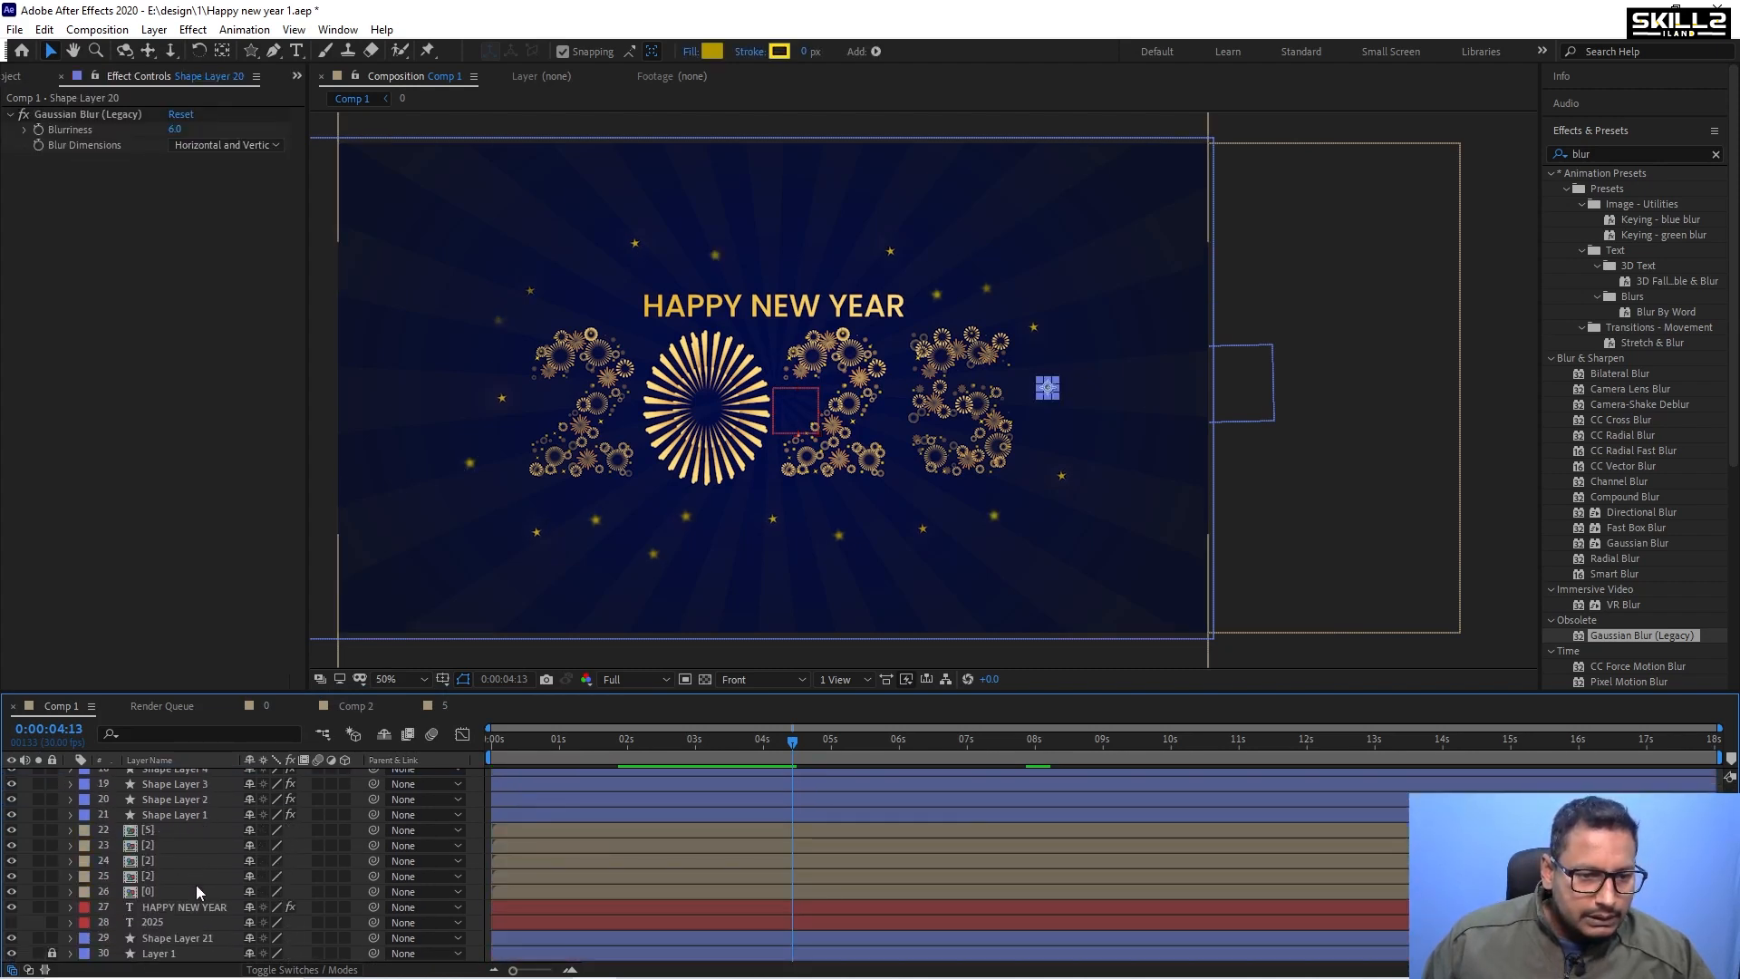
pyautogui.keyDown('shift'); pyautogui.click(156, 895); pyautogui.keyUp('shift')
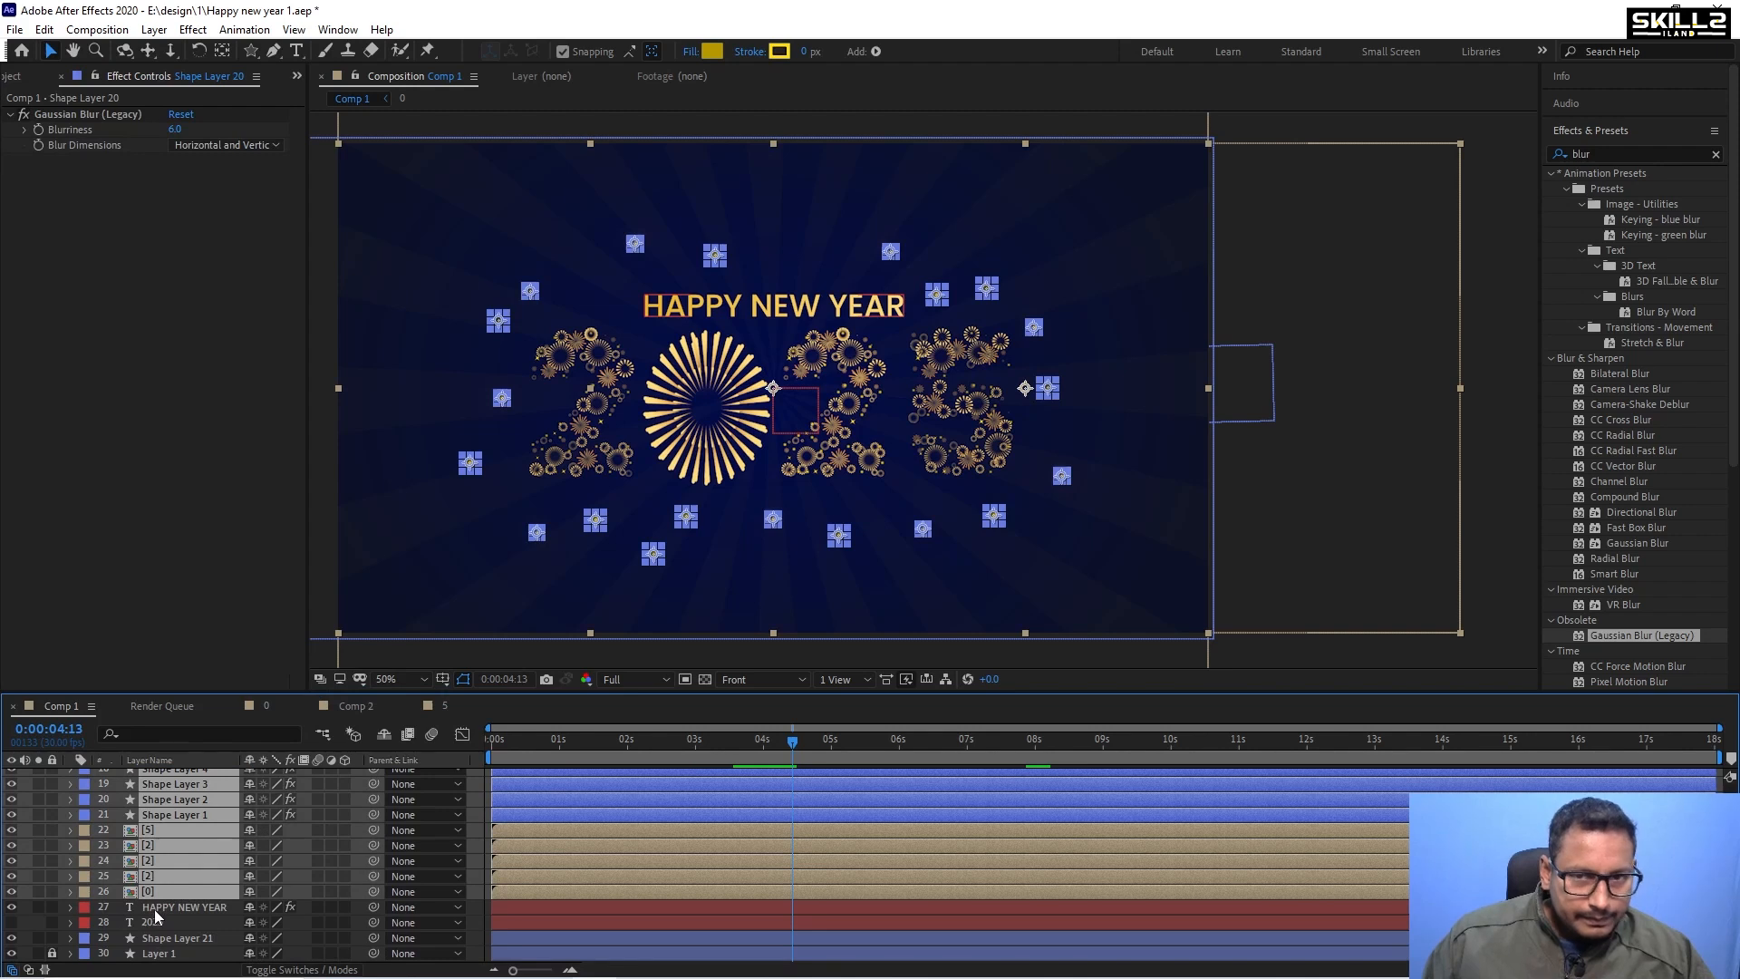
pyautogui.keyDown('shift'); pyautogui.click(154, 910); pyautogui.keyUp('shift')
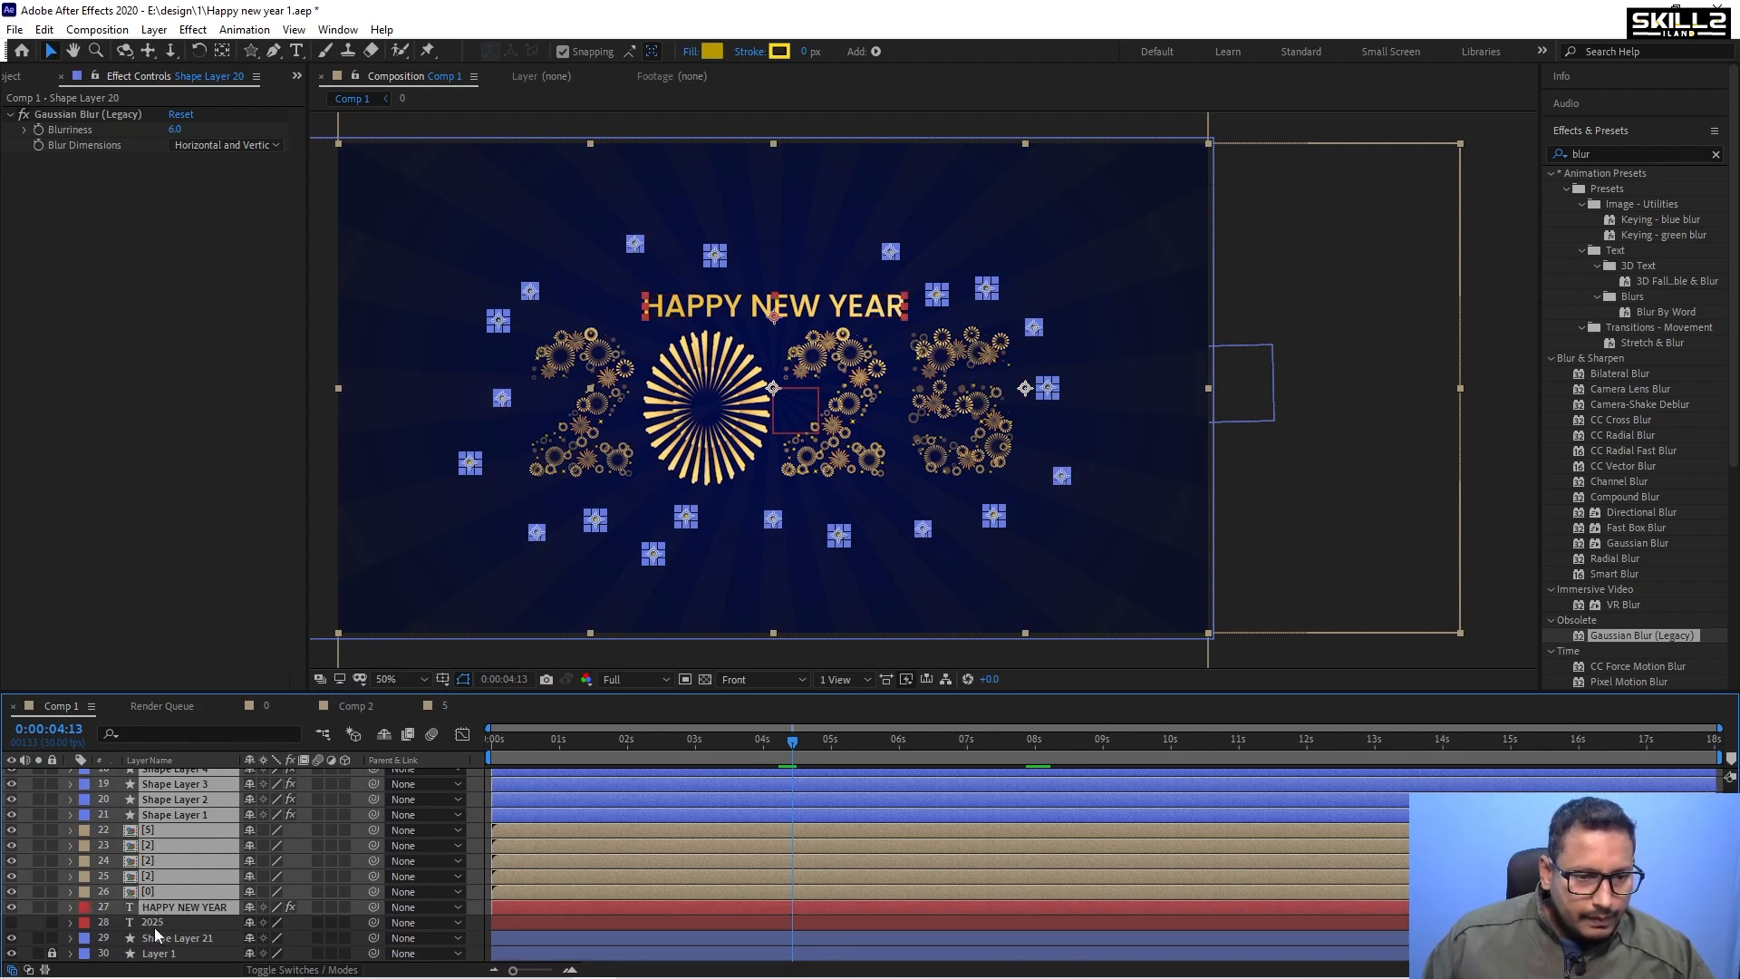
pyautogui.keyDown('shift'); pyautogui.click(161, 921); pyautogui.keyUp('shift')
pyautogui.scroll(6, 220, 897)
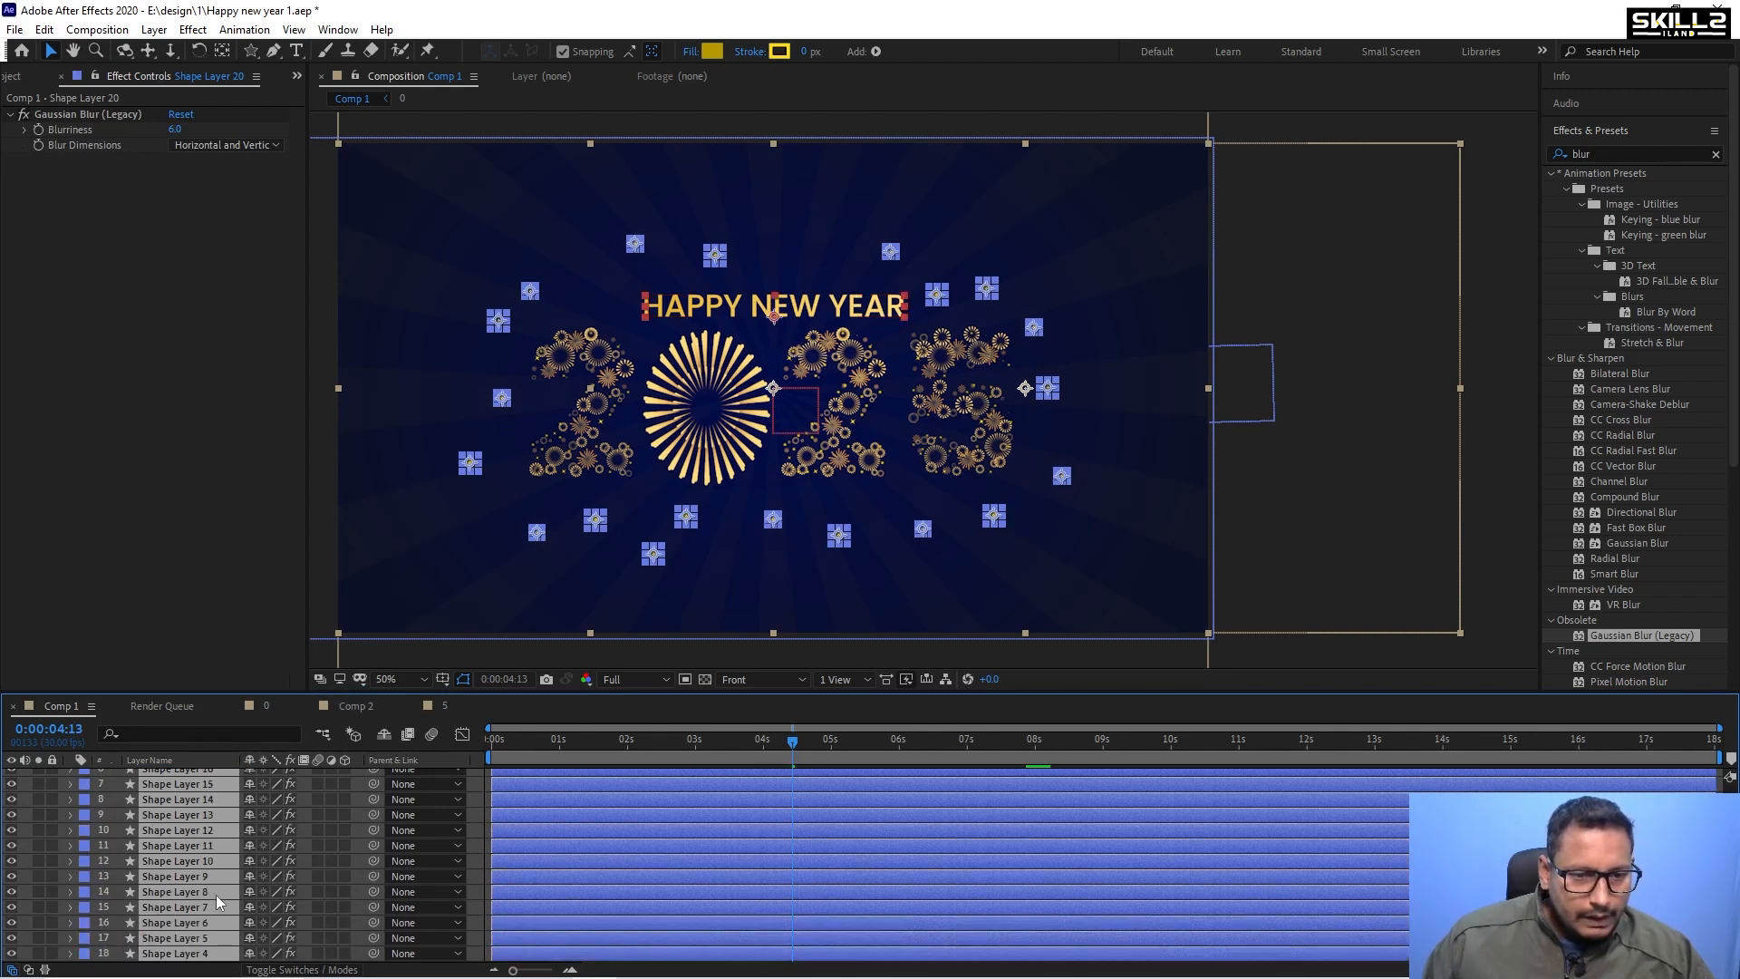
pyautogui.moveTo(229, 797); pyautogui.dragTo(288, 792)
# Scale the null object to 120% and play the animation with the composition view maximized.
pyautogui.click(178, 775)
pyautogui.press('s')
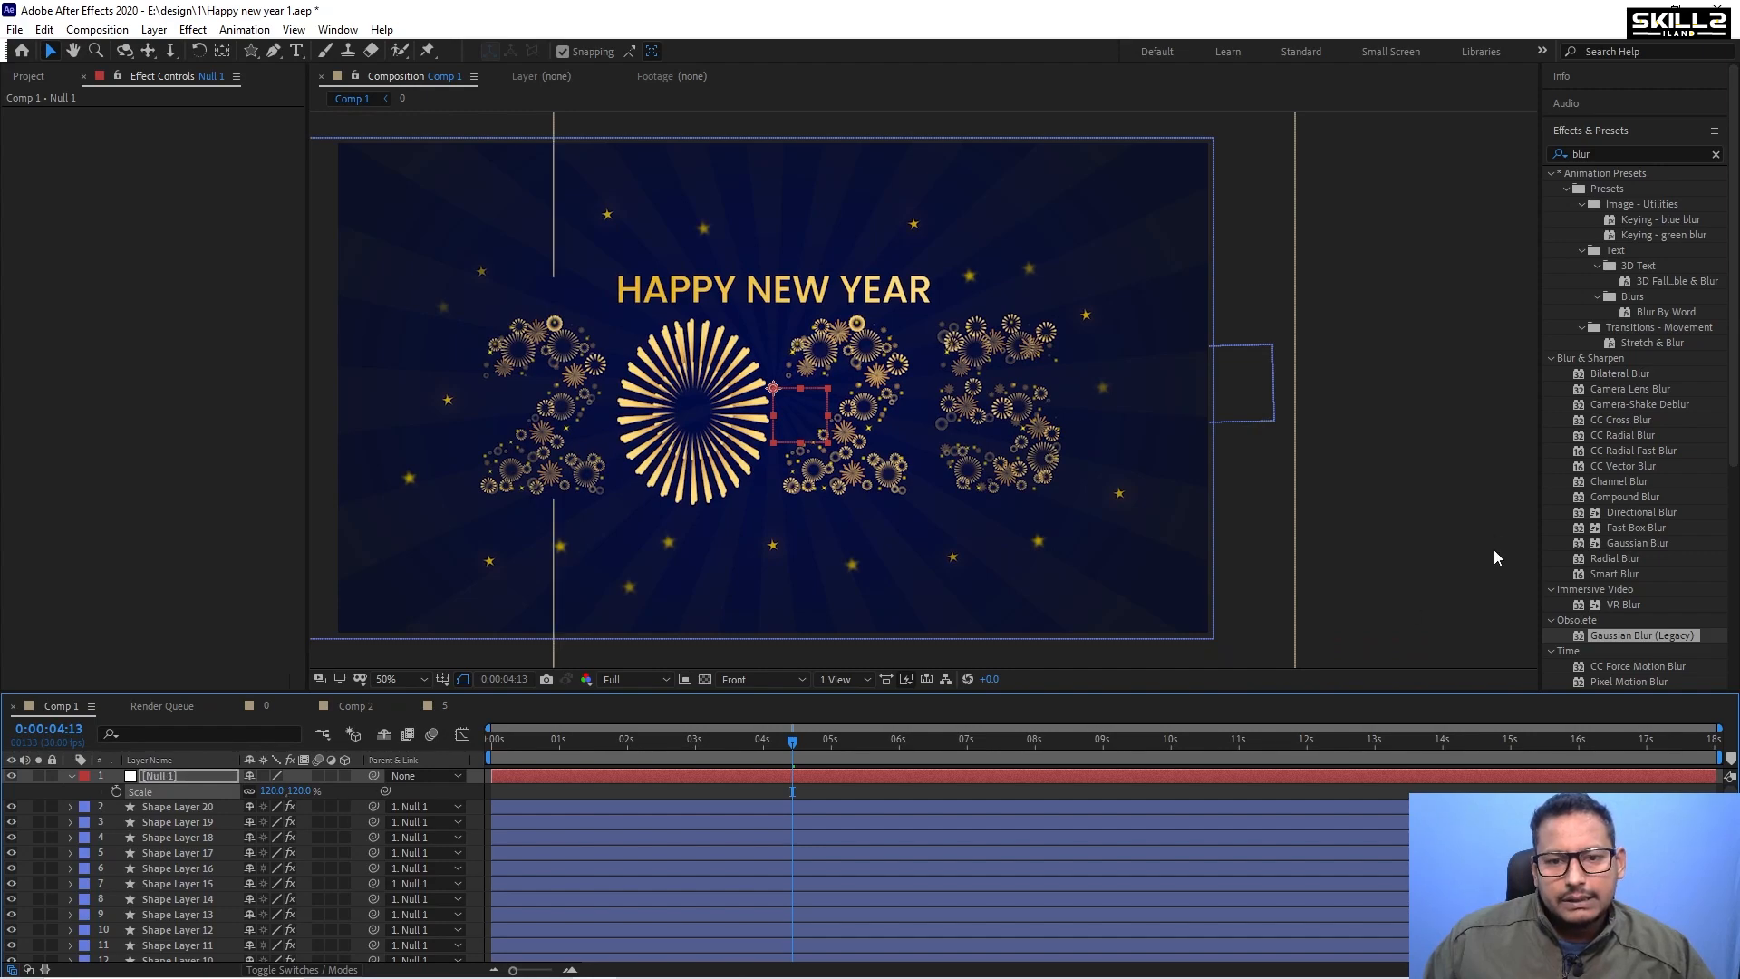
pyautogui.press('space')
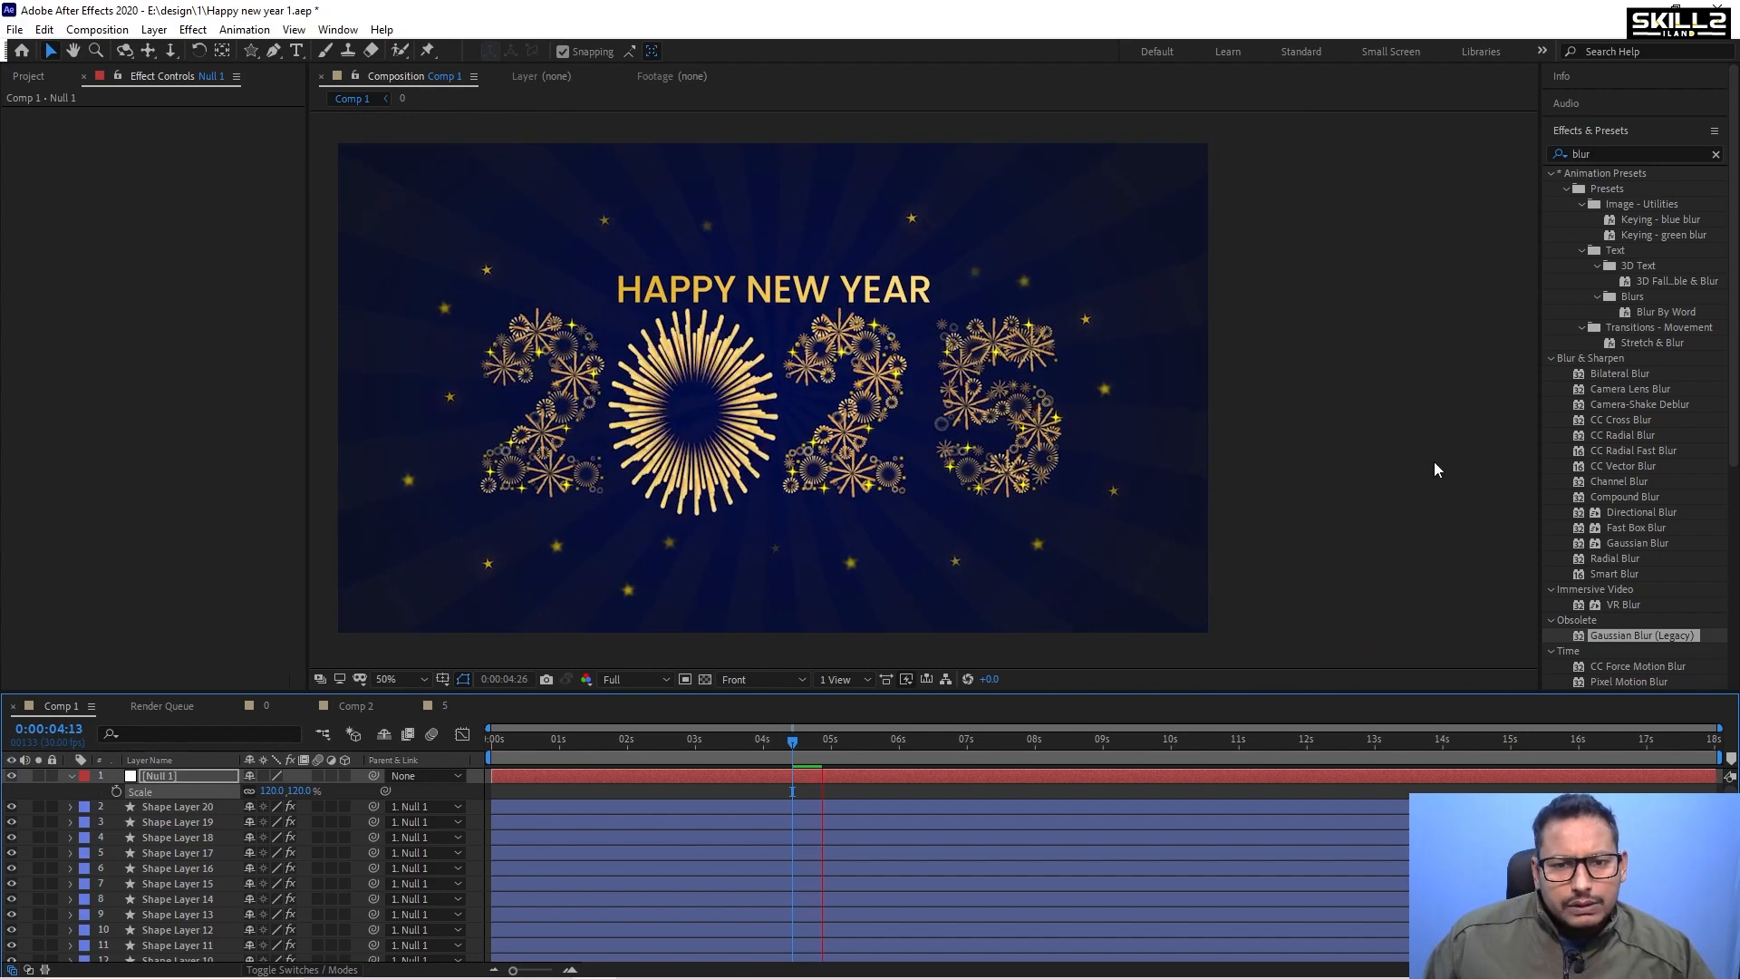
pyautogui.press('`')
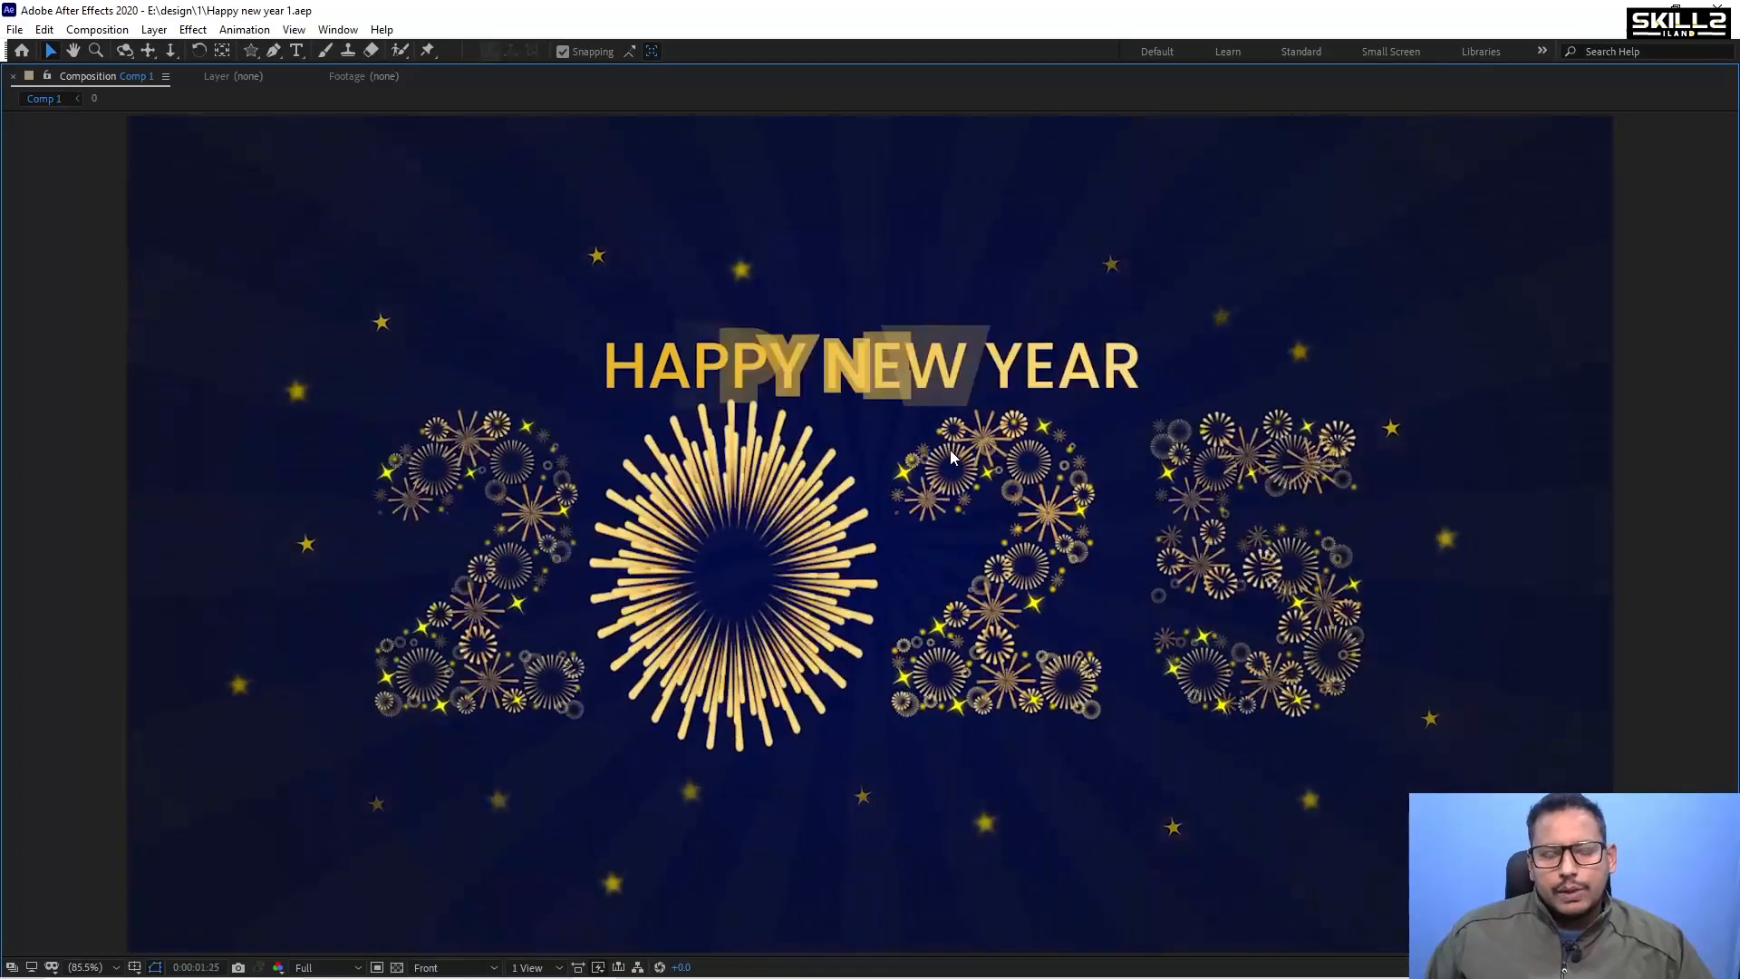